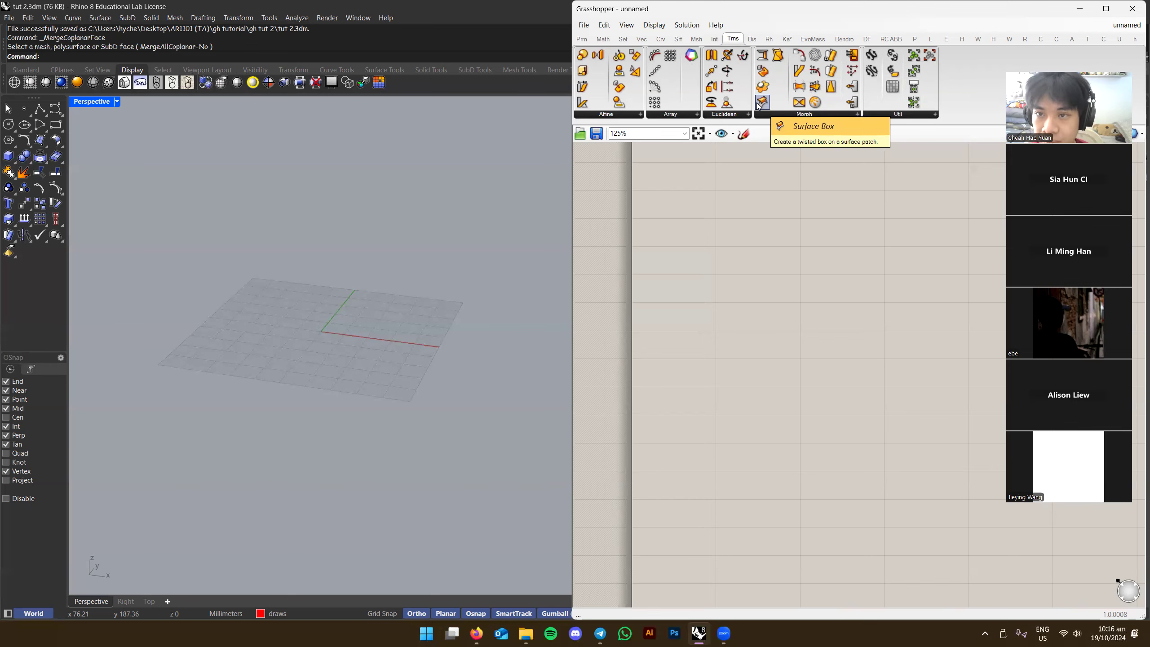
right_drag(804, 187, 771, 226)
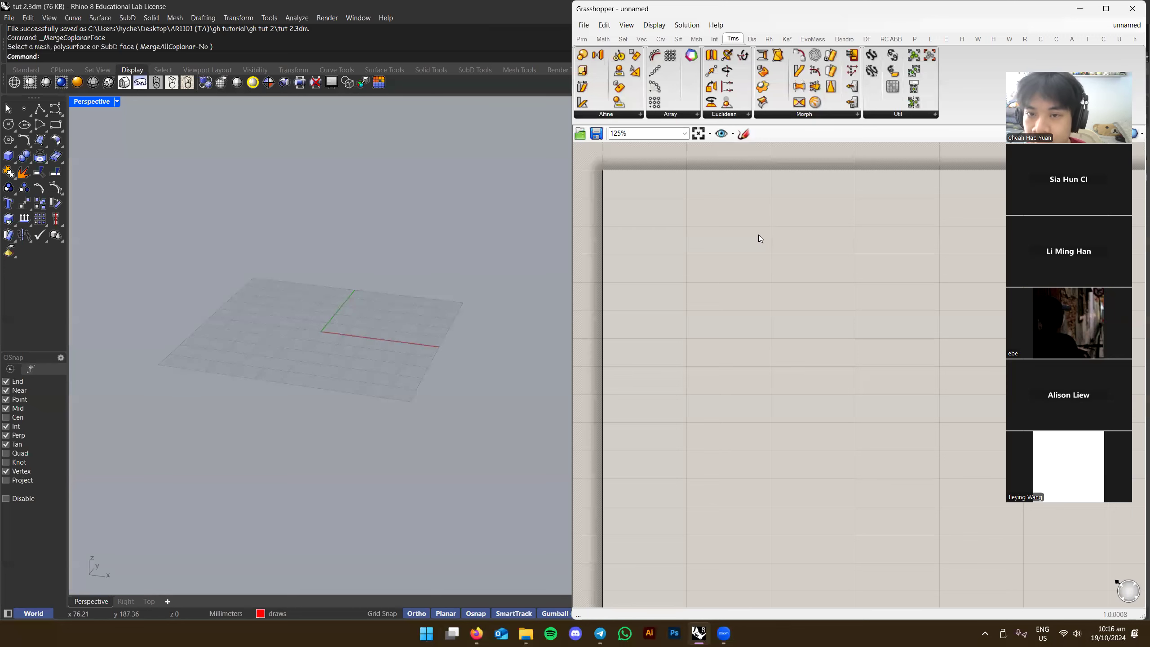
right_drag(768, 255, 767, 256)
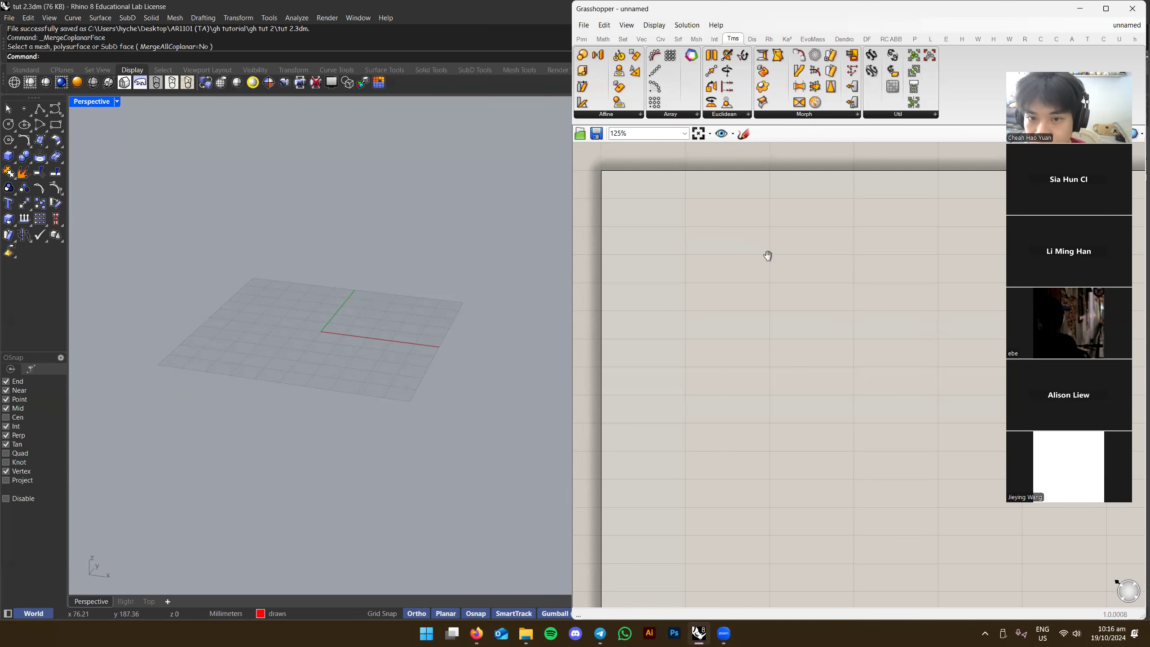
right_drag(710, 281, 710, 280)
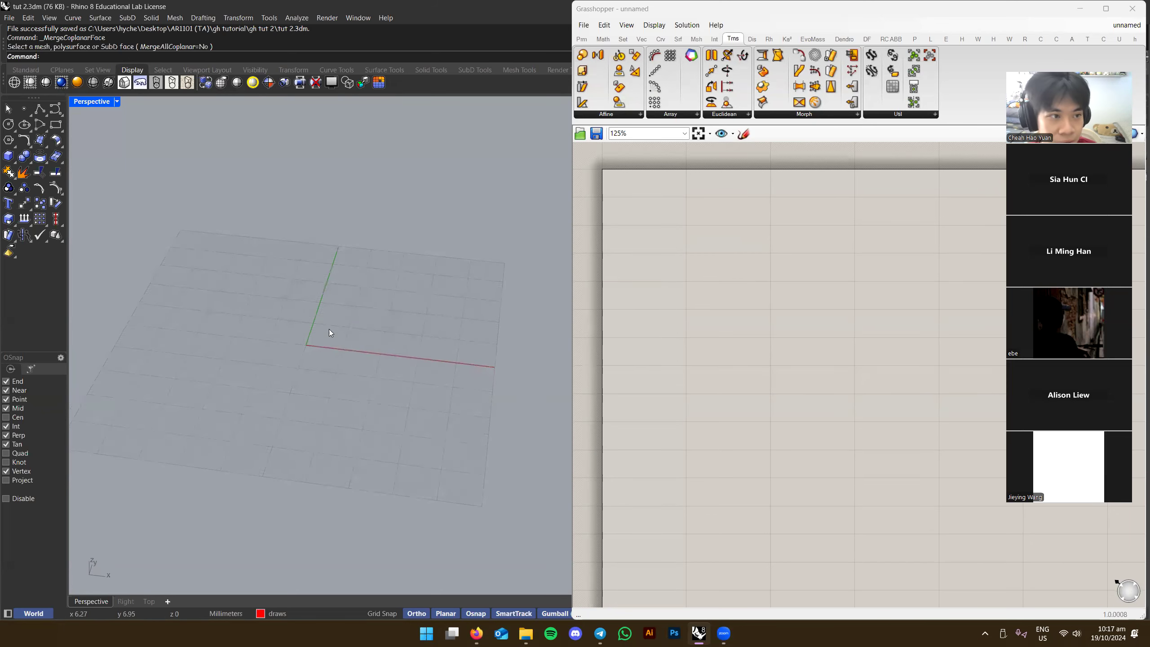
Draw a closed control-point curve with five points around the origin in the Perspective view
click(55, 112)
click(283, 291)
click(227, 405)
click(366, 447)
click(454, 374)
click(392, 295)
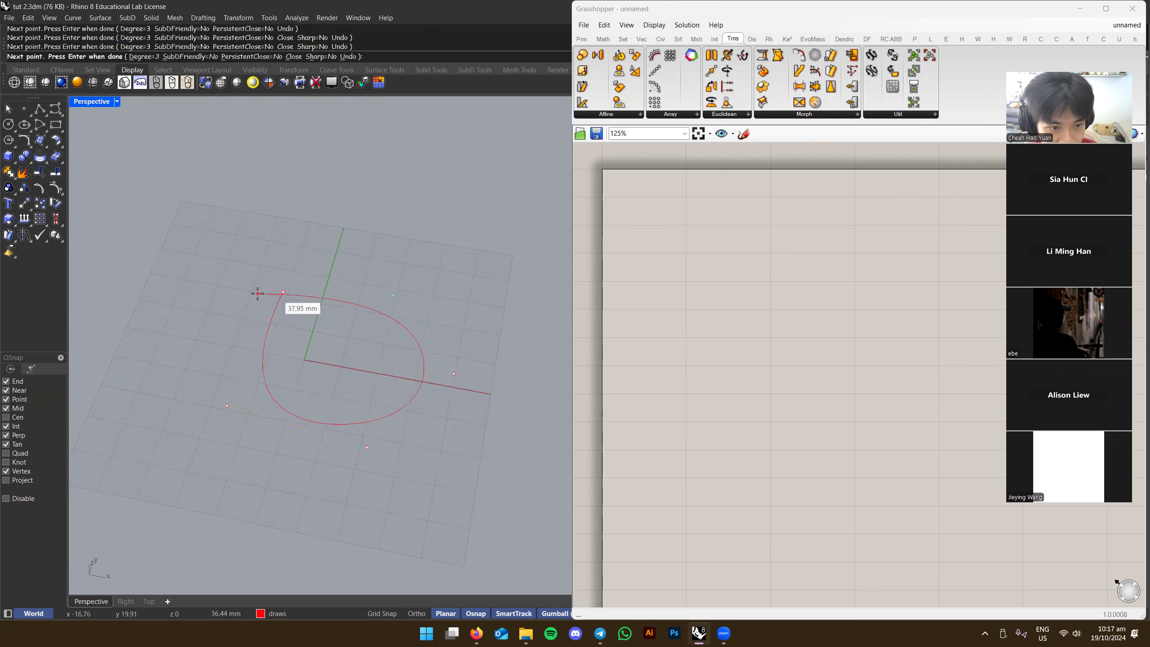
click(281, 290)
Raise two control points of the closed curve and lower a third to give it a three-dimensional shape
right_drag(280, 290, 379, 311)
click(416, 315)
click(409, 335)
click(405, 325)
click(404, 323)
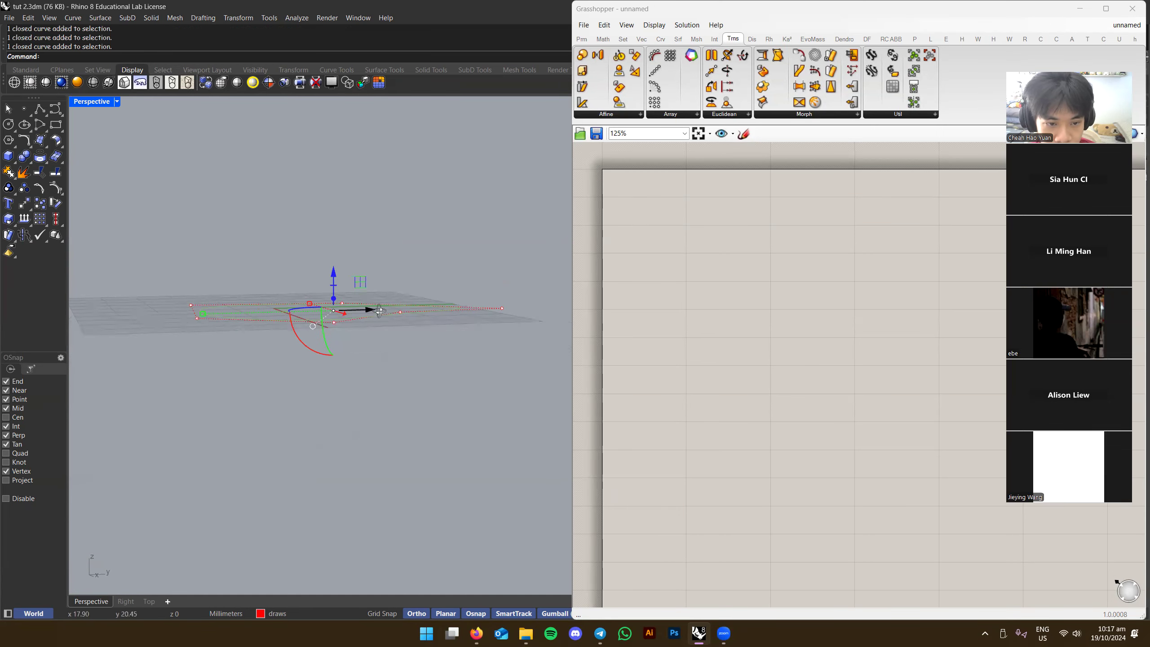
drag(500, 307, 496, 231)
right_drag(495, 231, 347, 306)
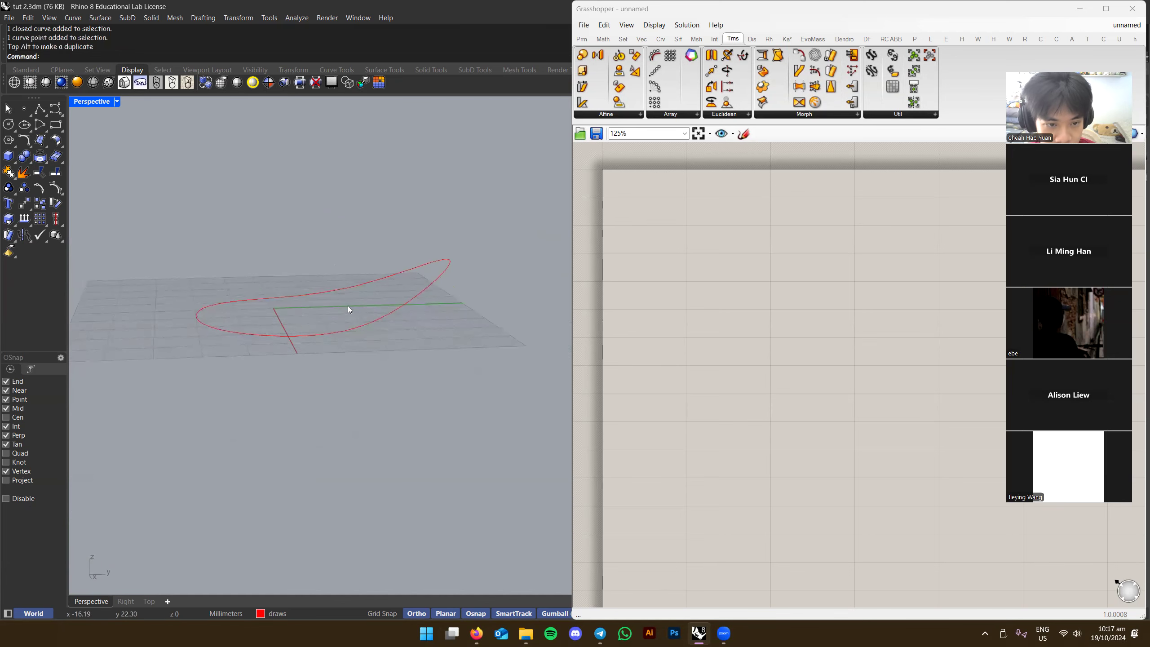
drag(199, 300, 179, 220)
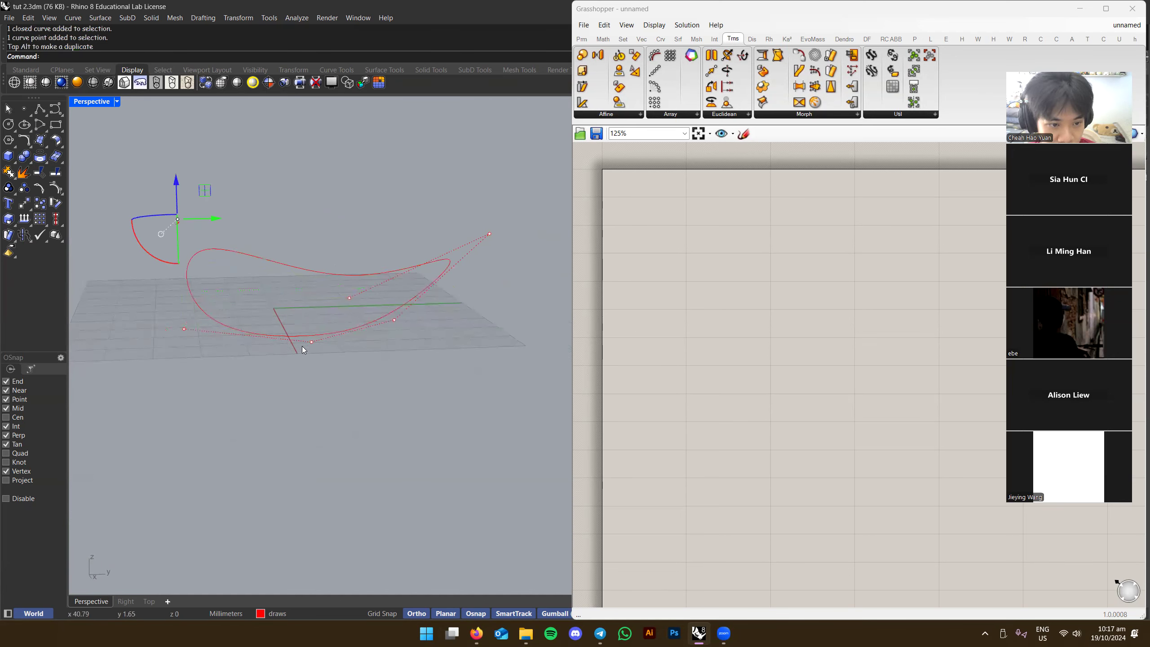
click(354, 298)
drag(380, 271, 382, 342)
click(399, 358)
Pipe the closed curve with a radius of about 5.2 mm
right_drag(407, 365, 319, 314)
click(402, 315)
mouse_move(404, 315)
right_down()
mouse_move(449, 336)
mouse_move(457, 367)
mouse_move(361, 325)
mouse_move(426, 318)
mouse_move(503, 354)
mouse_move(474, 385)
mouse_move(499, 352)
mouse_move(415, 319)
right_up()
scroll(425, 318, up, 4)
click(426, 318)
click(502, 355)
click(415, 319)
text(pipe)
key(Return)
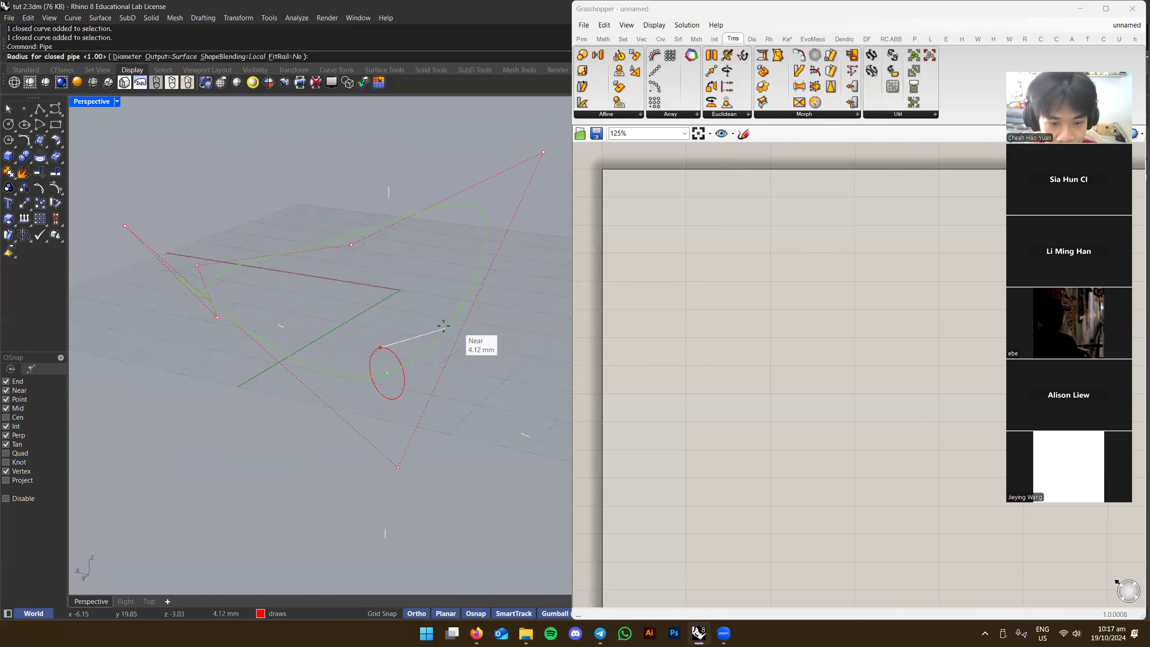
click(380, 339)
key(Return)
Inspect the pipe around the closed curve and delete it, keeping the curve
right_drag(390, 333, 365, 301)
click(424, 406)
click(418, 452)
click(366, 300)
scroll(311, 275, up, 6)
right_drag(312, 275, 349, 379)
scroll(348, 326, down, 5)
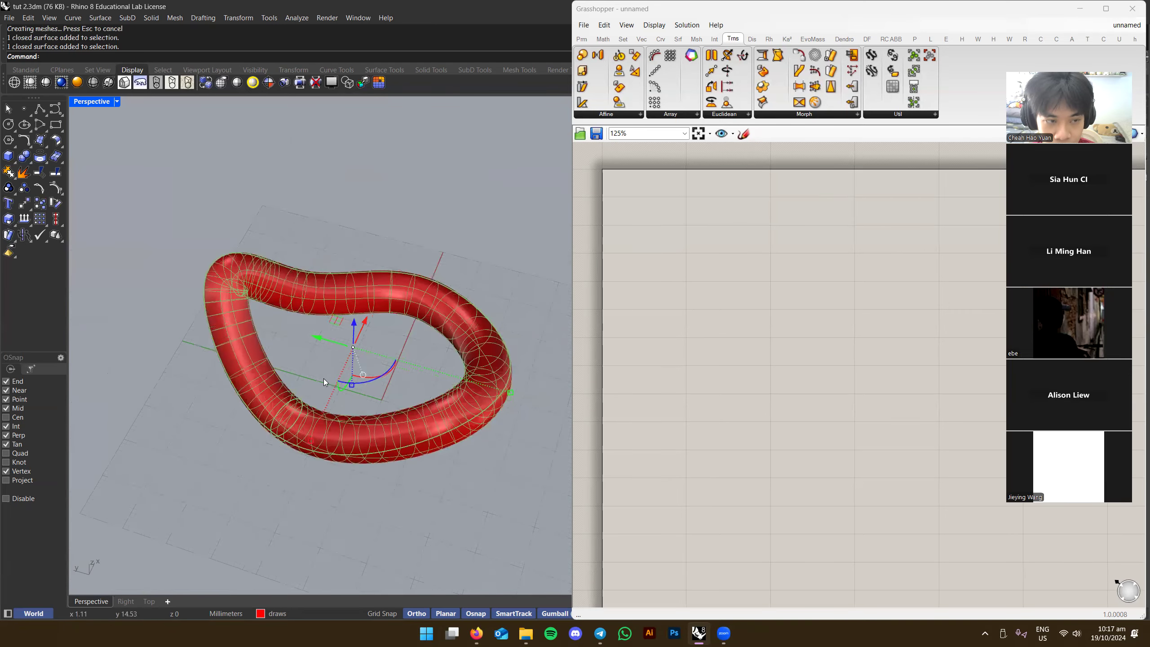
scroll(323, 378, up, 5)
click(297, 336)
scroll(306, 339, down, 5)
right_drag(303, 352, 369, 368)
click(340, 391)
key(Delete)
Duplicate the closed curve beside the original
click(423, 338)
right_drag(424, 339, 304, 284)
right_drag(174, 210, 400, 316)
alt+drag(389, 364, 431, 452)
right_drag(381, 442, 398, 406)
click(430, 438)
right_drag(398, 406, 434, 475)
mouse_move(427, 394)
right_down()
mouse_move(422, 341)
mouse_move(406, 351)
mouse_move(443, 383)
right_up()
In the Top view, reposition and rotate the copied curve so it overlaps the original, and return to Perspective
key(ctrl+F1)
click(429, 374)
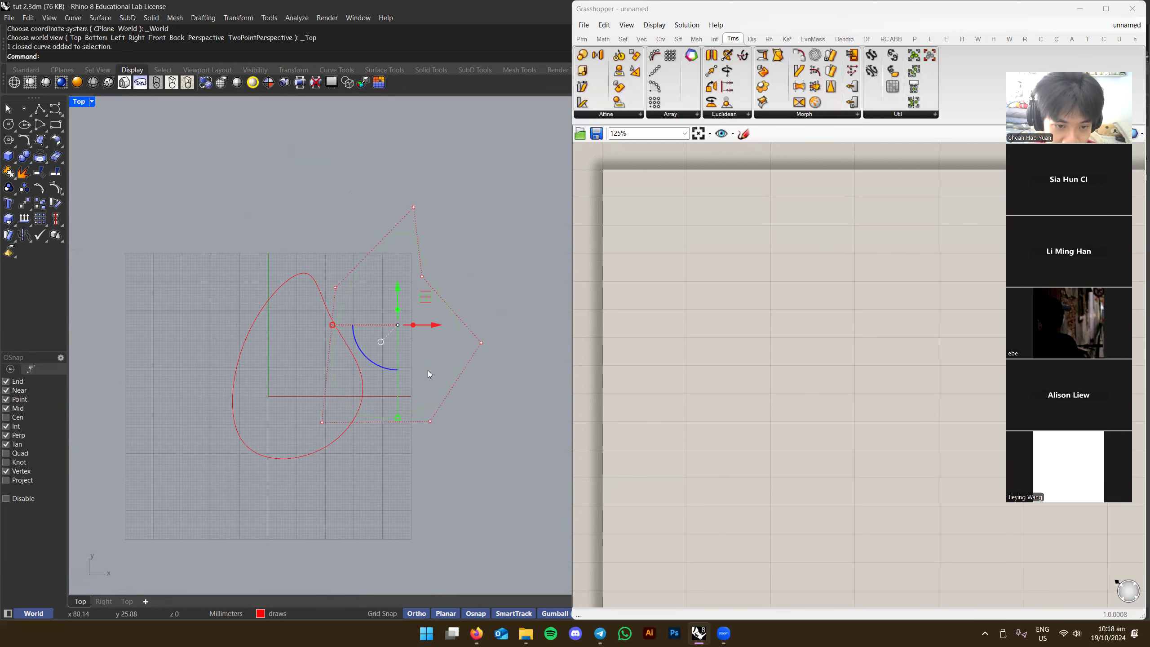
drag(424, 291, 457, 333)
drag(396, 397, 475, 401)
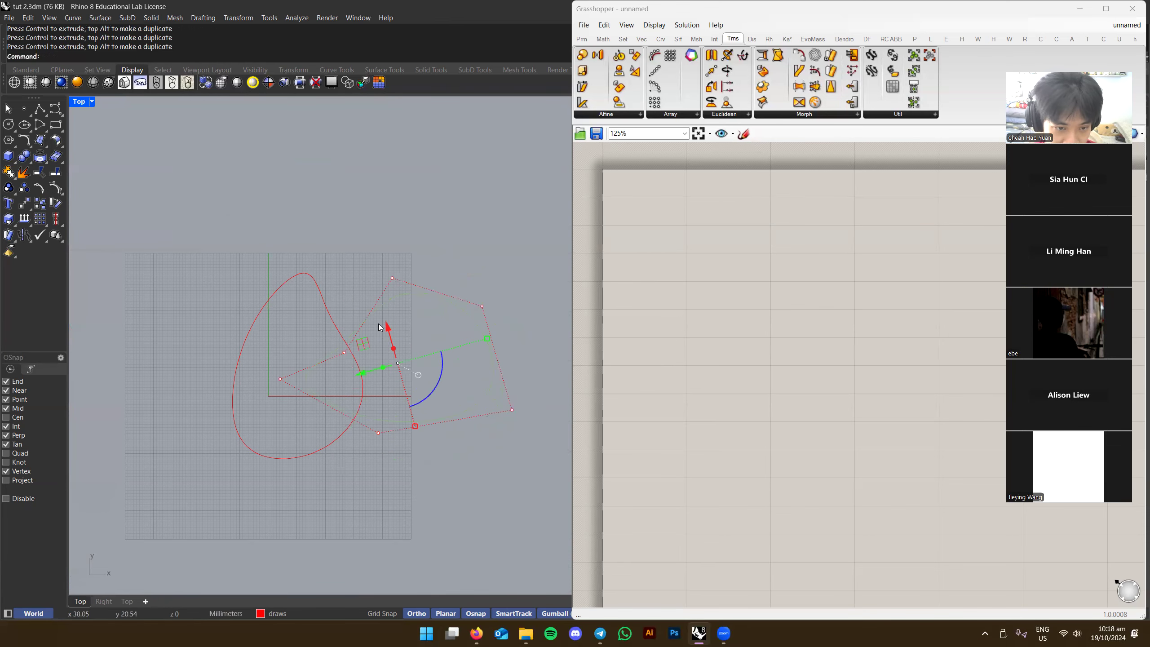
right_drag(437, 364, 363, 382)
key(ctrl+F4)
Pipe both overlapping curves with a radius of 5.21 mm
click(362, 382)
text(Pipe)
key(Return)
key(Return)
right_drag(403, 398, 375, 370)
click(409, 377)
scroll(402, 381, up, 5)
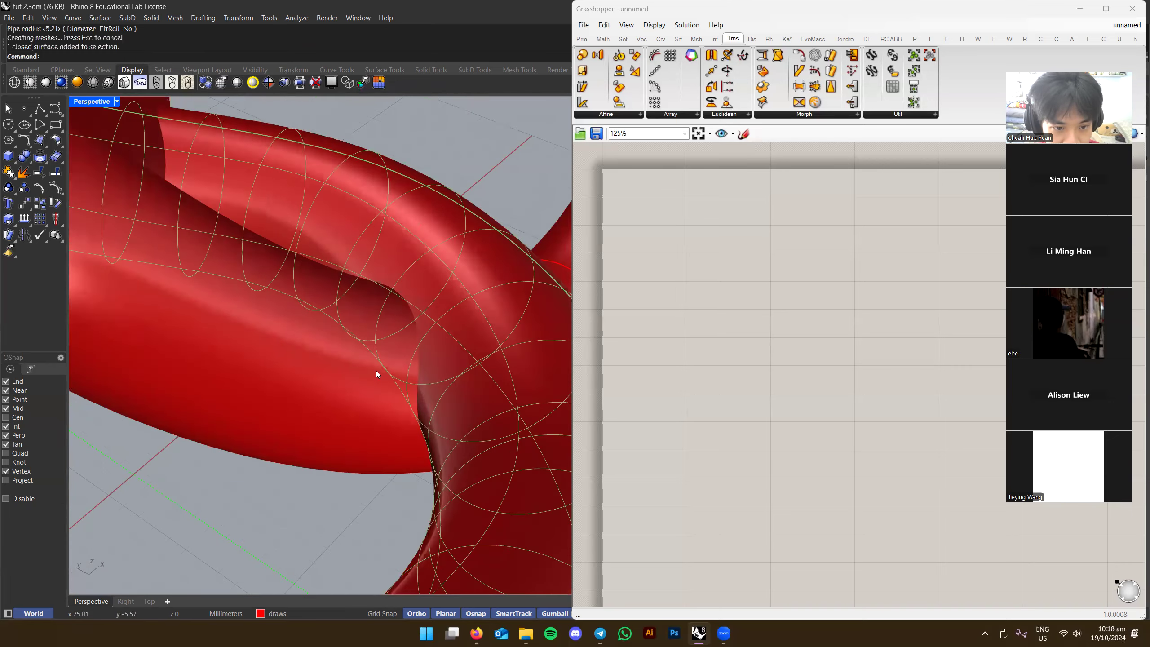
Try to join the two overlapping pipes with BooleanUnion
click(375, 371)
scroll(424, 287, down, 4)
click(425, 289)
shift+click(381, 319)
text(booleanunion)
key(Return)
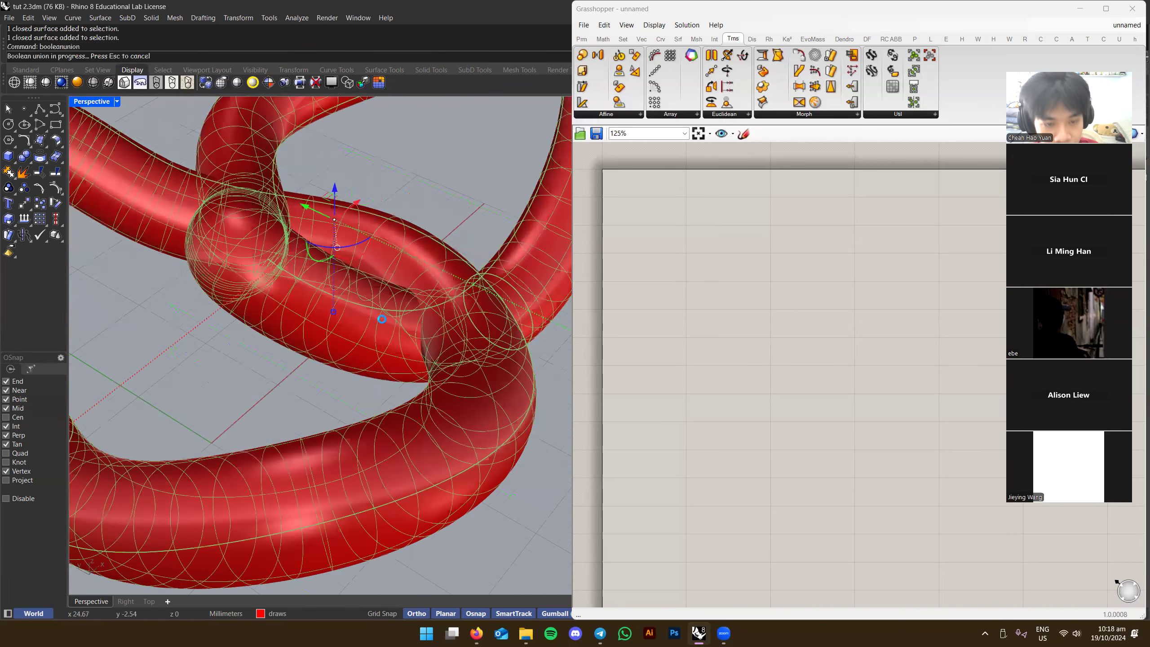
right_drag(382, 319, 475, 228)
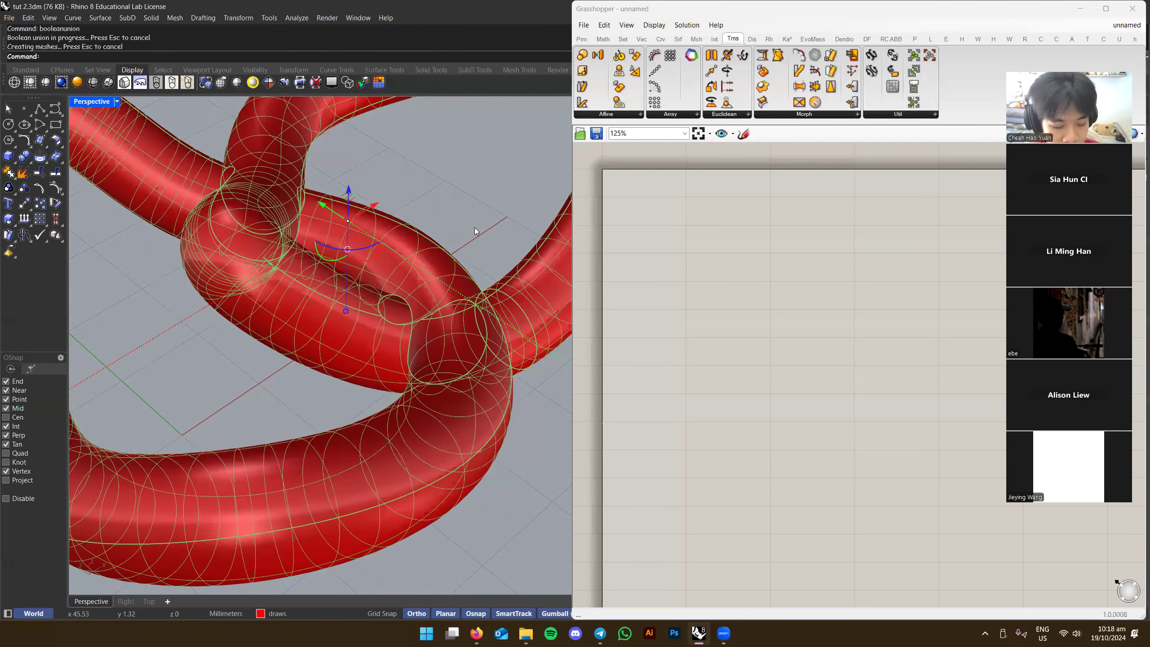
Undo the union and repeat BooleanUnion on the two pipes
key(ctrl+z)
text(BooleanUin)
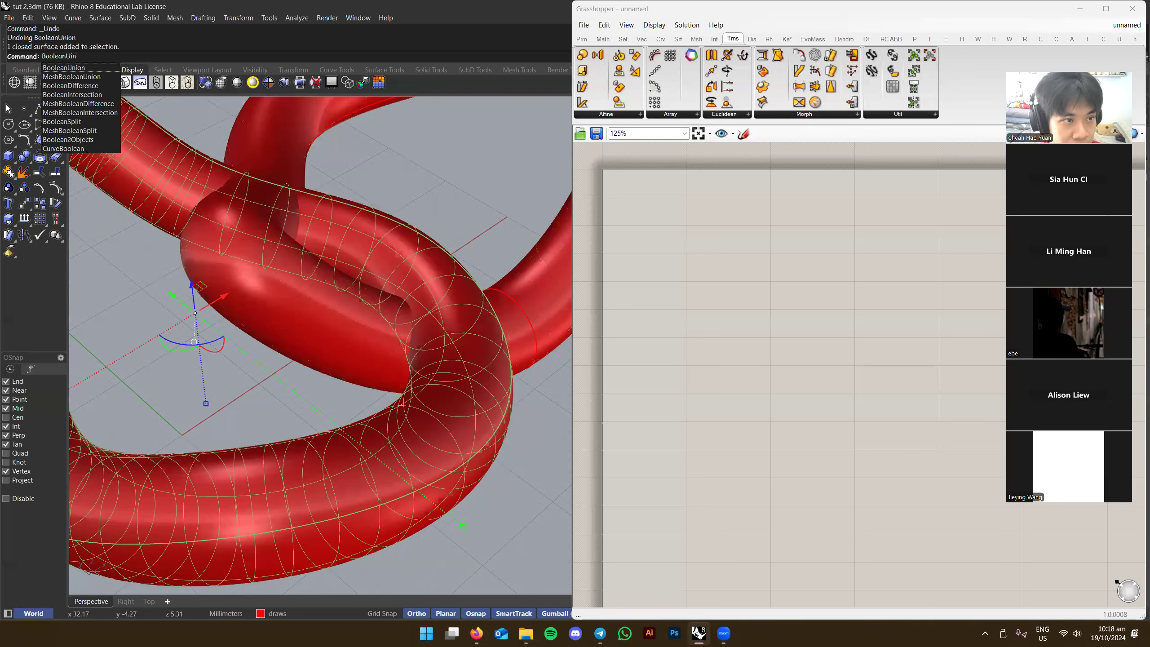
key(Return)
click(425, 266)
key(Return)
Examine the intersections of the unioned pipes, switching the viewport to the rendered display
right_drag(490, 255, 326, 302)
click(423, 294)
scroll(423, 294, down, 5)
click(473, 324)
scroll(442, 301, up, 4)
scroll(379, 317, down, 6)
scroll(380, 322, up, 2)
click(61, 83)
right_drag(423, 313, 407, 289)
Delete the unioned pipes, keeping the two curves, and return the viewport to the shaded display
click(335, 327)
key(Delete)
key(ctrl+a)
scroll(398, 341, down, 6)
shift+right_drag(434, 344, 367, 335)
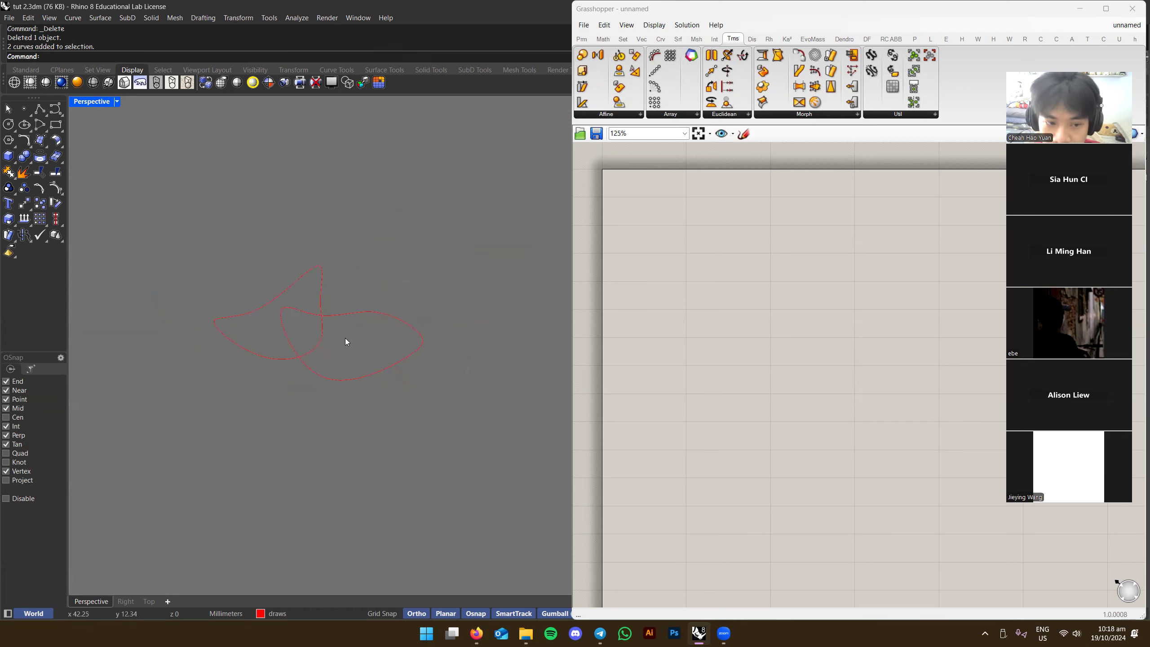
click(31, 82)
right_drag(321, 317, 359, 310)
right_drag(442, 280, 374, 328)
Draw a rectangle beside the two curves in the Top view
key(ctrl+F1)
scroll(425, 317, down, 4)
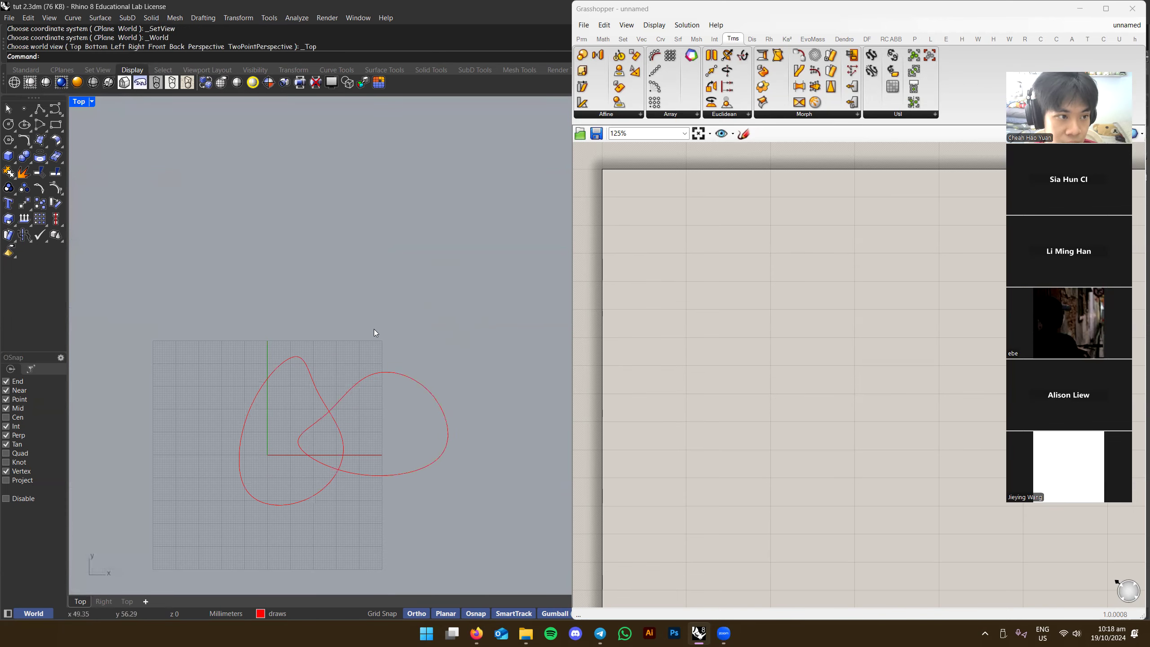
key(Return)
click(321, 256)
click(321, 336)
click(494, 336)
Create a planar surface from the rectangle in the Perspective view and delete the rectangle's outline
key(ctrl+F4)
text(planarsrf)
key(Return)
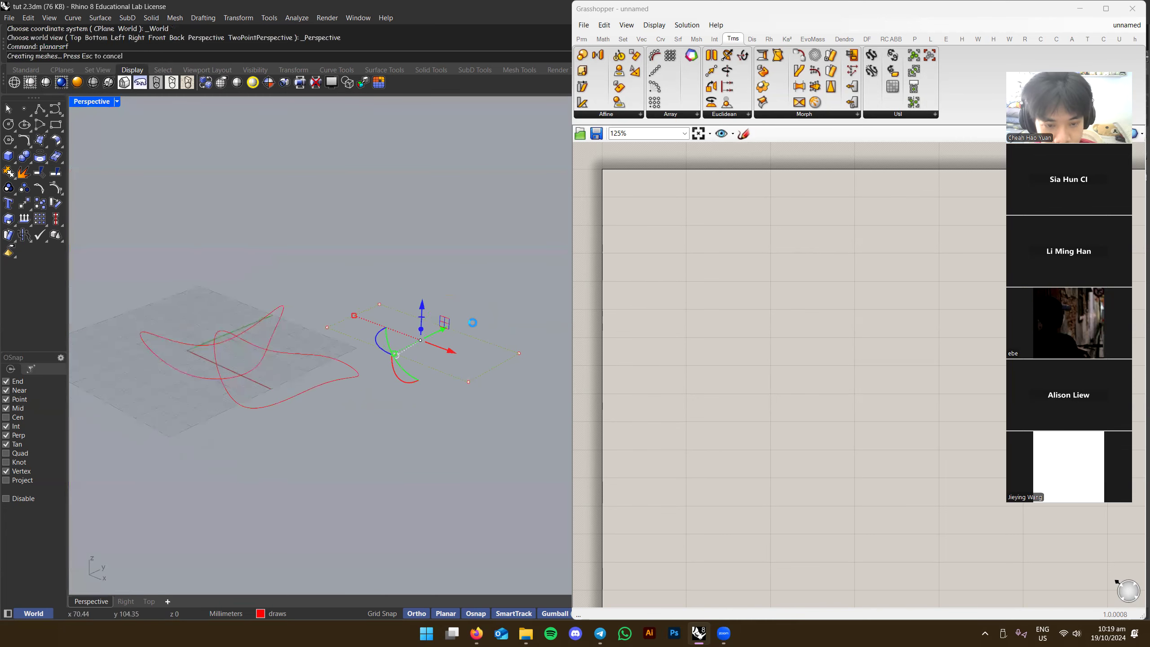
scroll(483, 342, up, 4)
key(Delete)
Scale and reposition the planar surface beside the two curves
click(467, 349)
right_drag(469, 353, 352, 363)
drag(288, 292, 339, 324)
drag(422, 354, 351, 300)
click(412, 340)
right_drag(412, 339, 454, 334)
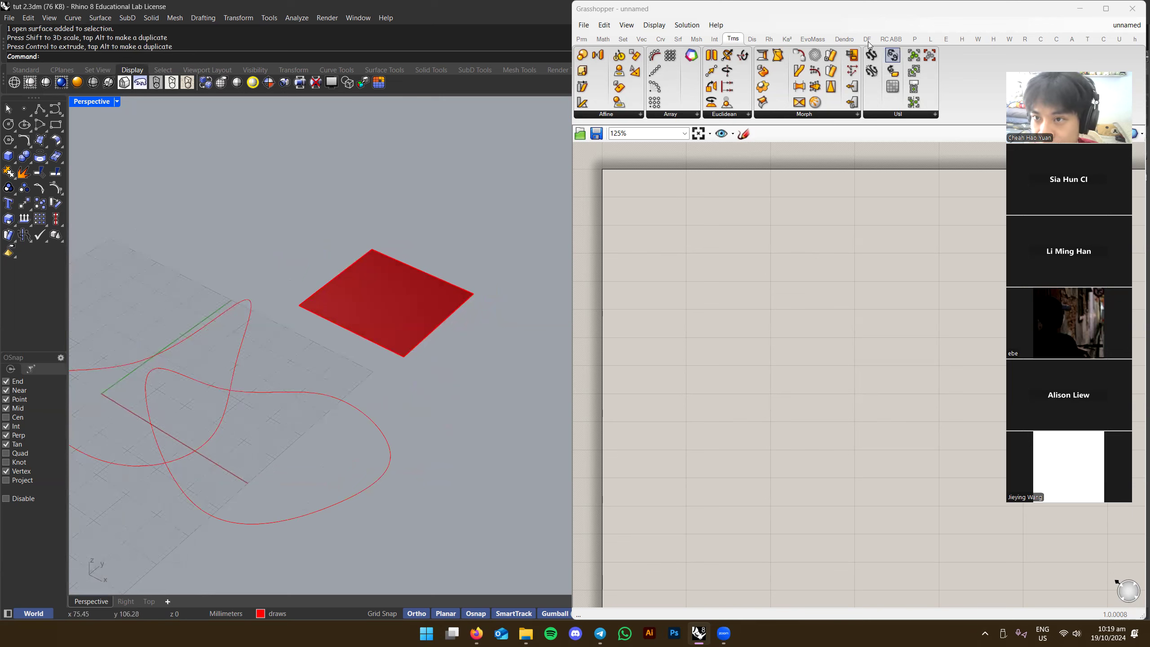
Display the Dendro components in Grasshopper and examine the planar surface in Rhino from several angles
click(843, 39)
right_drag(381, 291, 361, 351)
click(376, 312)
right_drag(376, 312, 471, 284)
right_click(471, 281)
key(Escape)
click(456, 290)
key(Escape)
right_drag(410, 262, 463, 266)
click(404, 324)
key(Escape)
click(363, 277)
key(Escape)
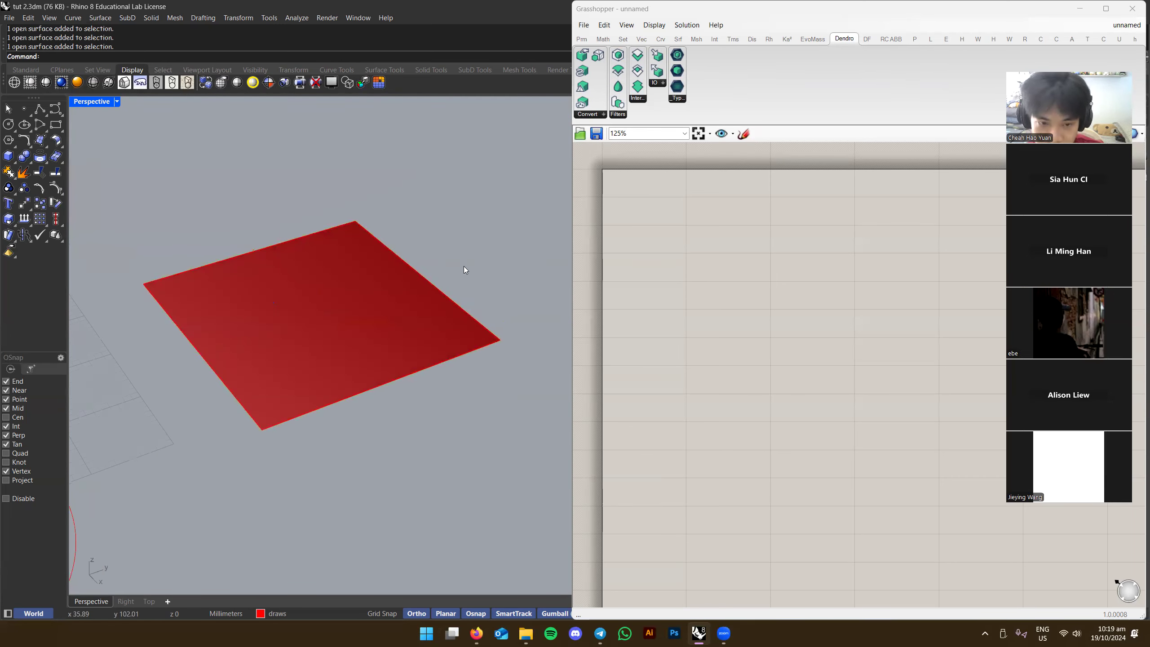
right_drag(464, 265, 461, 292)
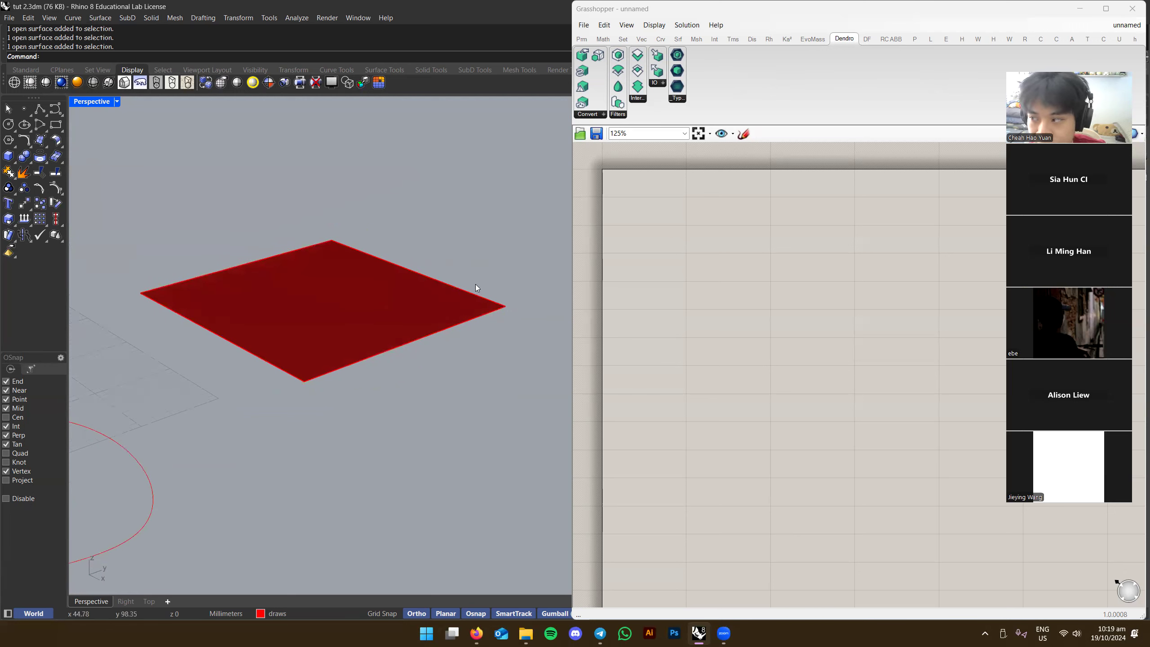
right_drag(476, 286, 472, 307)
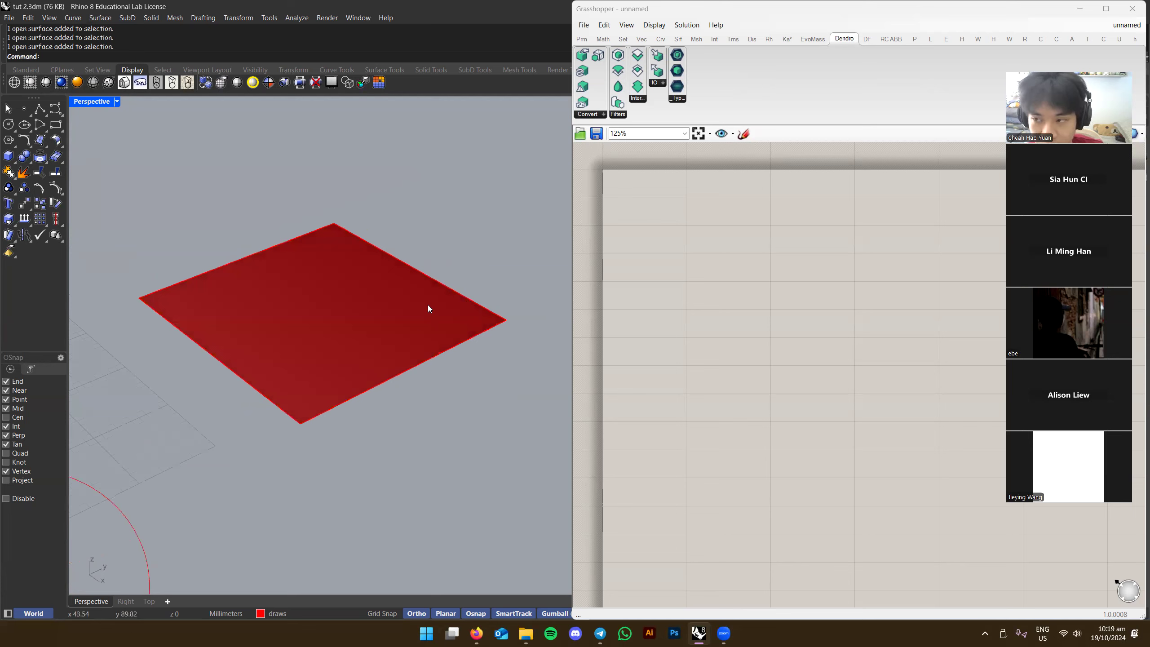
right_drag(441, 302, 465, 267)
click(464, 293)
click(457, 287)
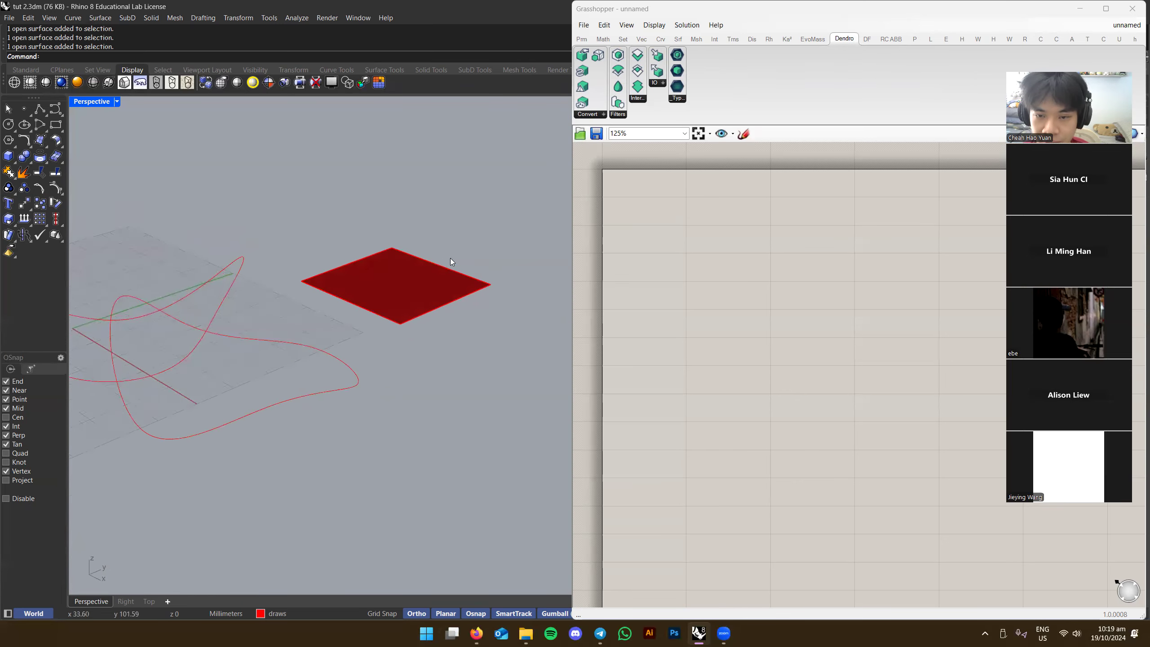
Draw a small cube with edges about 1.22 mm long at the planar surface's front corner
scroll(449, 278, up, 3)
click(391, 313)
right_click(211, 323)
text(p)
key(Return)
key(F8)
click(318, 372)
click(323, 371)
scroll(332, 370, up, 2)
key(Return)
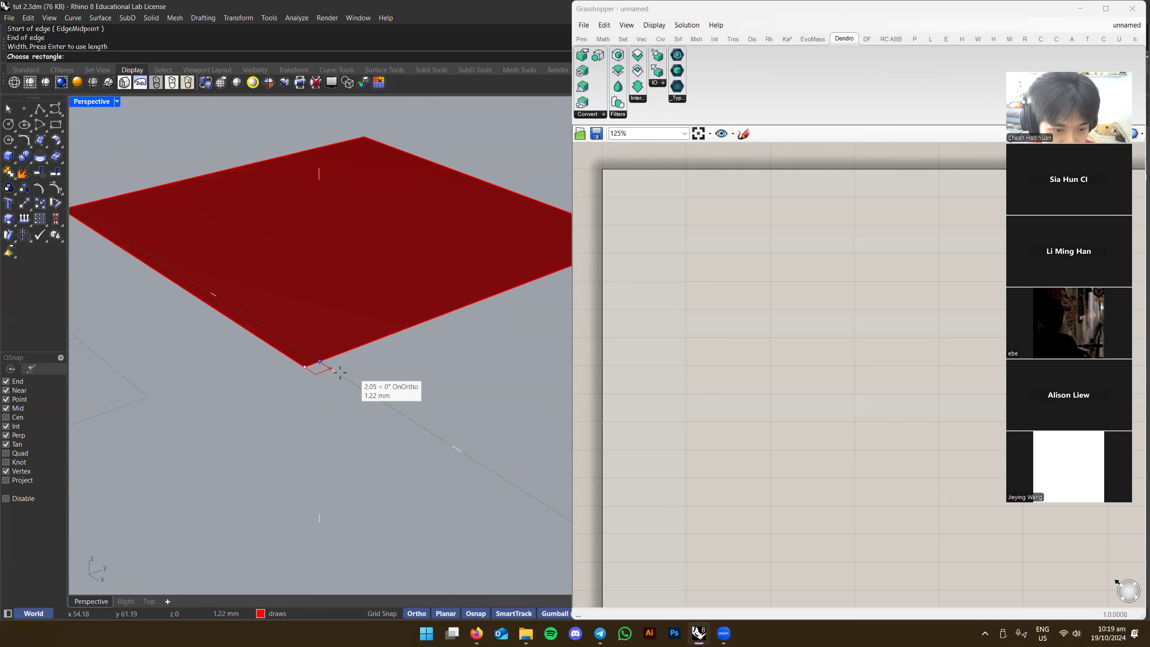
key(Return)
click(319, 376)
Move the small cube by its corner so that it meets the planar surface's front corner
right_drag(335, 376, 388, 372)
click(340, 386)
scroll(339, 384, up, 3)
text(move)
key(Return)
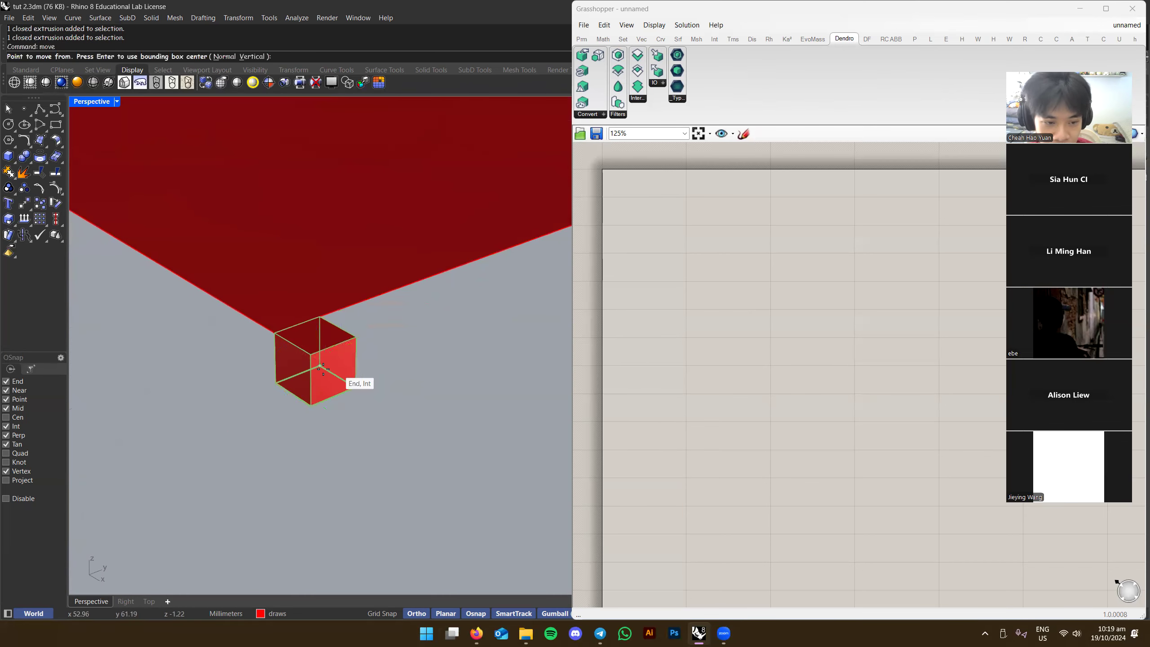
click(338, 377)
click(293, 344)
Select the small cube and change its layer to solids
right_drag(392, 354, 364, 380)
shift+right_drag(364, 380, 296, 327)
scroll(296, 328, down, 5)
click(347, 398)
click(361, 422)
right_drag(347, 399, 338, 448)
scroll(361, 421, down, 4)
scroll(339, 417, up, 4)
right_drag(339, 340, 267, 316)
click(267, 317)
text(ChangeLayer)
key(Return)
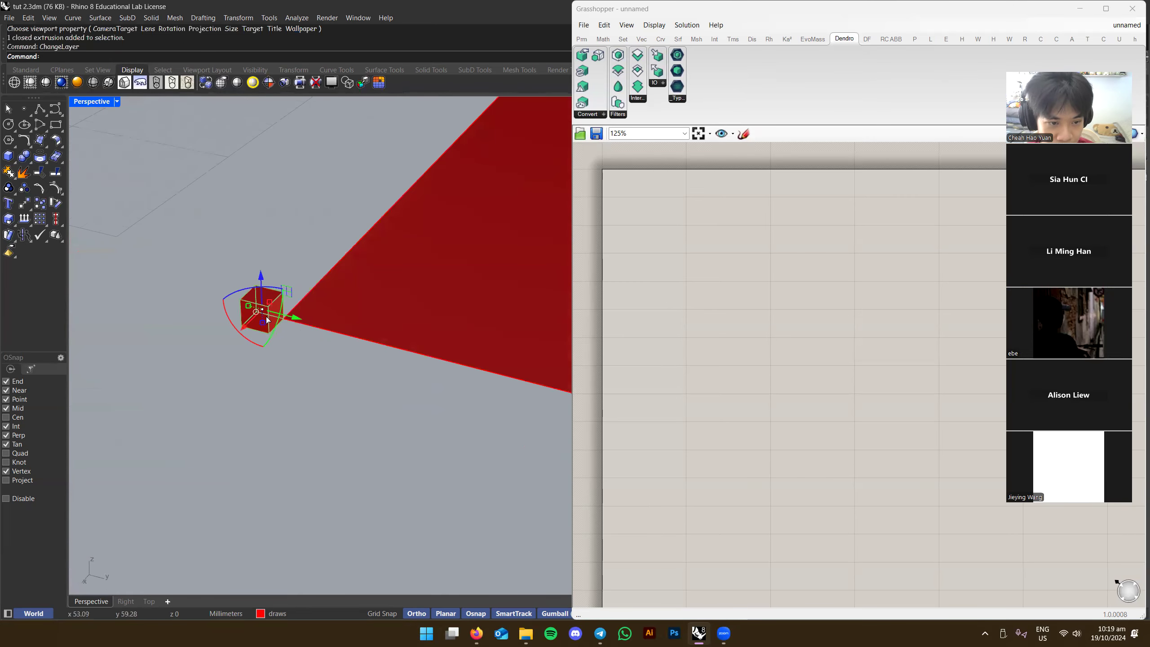
click(554, 267)
key(Return)
Move the cube diagonally by about 1.72 mm so that it sits on the planar surface's front corner
click(392, 397)
right_drag(392, 411, 369, 389)
click(275, 315)
right_drag(302, 319, 282, 392)
text(move)
key(Return)
click(242, 349)
click(283, 329)
click(682, 358)
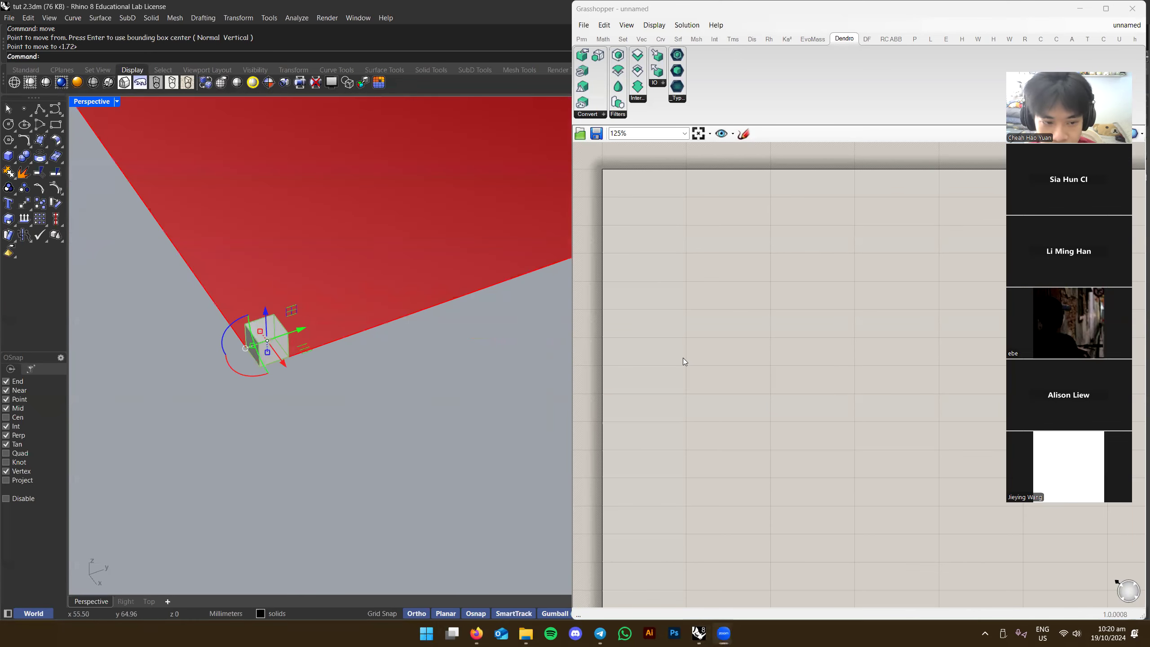
click(362, 435)
right_drag(362, 435, 388, 410)
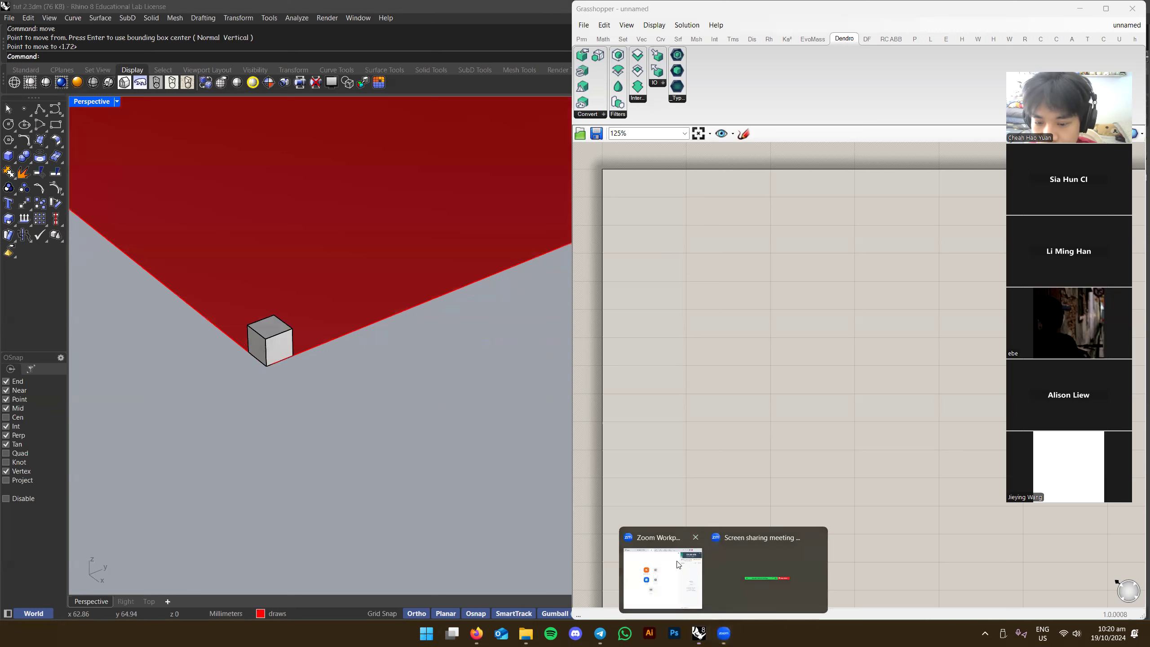
click(675, 565)
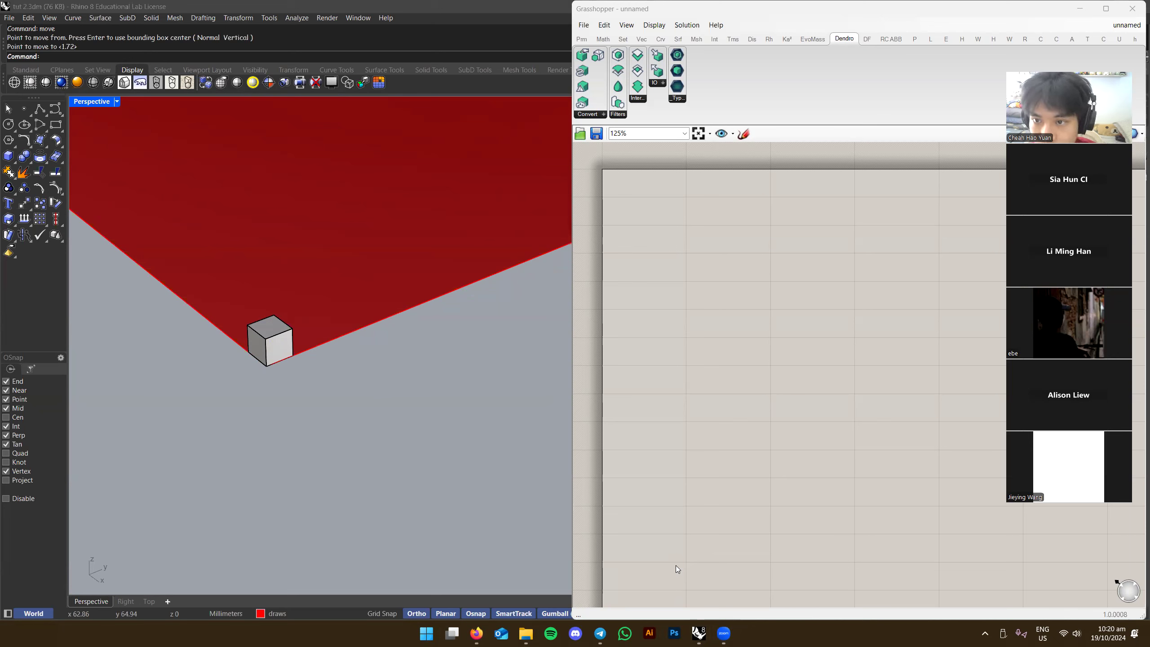
Copy the cube seven times end to end along the planar surface's front edge to form a row
right_drag(339, 414, 265, 357)
text(copy)
key(Return)
click(265, 329)
key(Return)
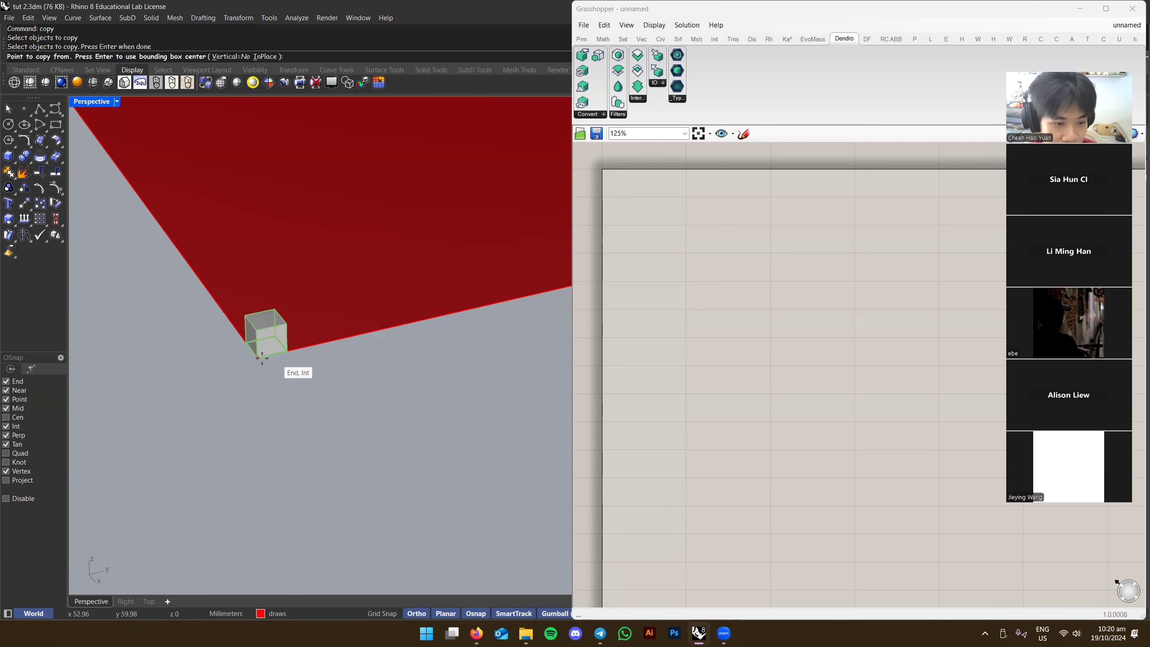
click(262, 358)
click(288, 350)
click(316, 343)
click(346, 336)
click(372, 331)
click(400, 324)
click(428, 318)
click(456, 312)
shift+right_drag(471, 308, 399, 378)
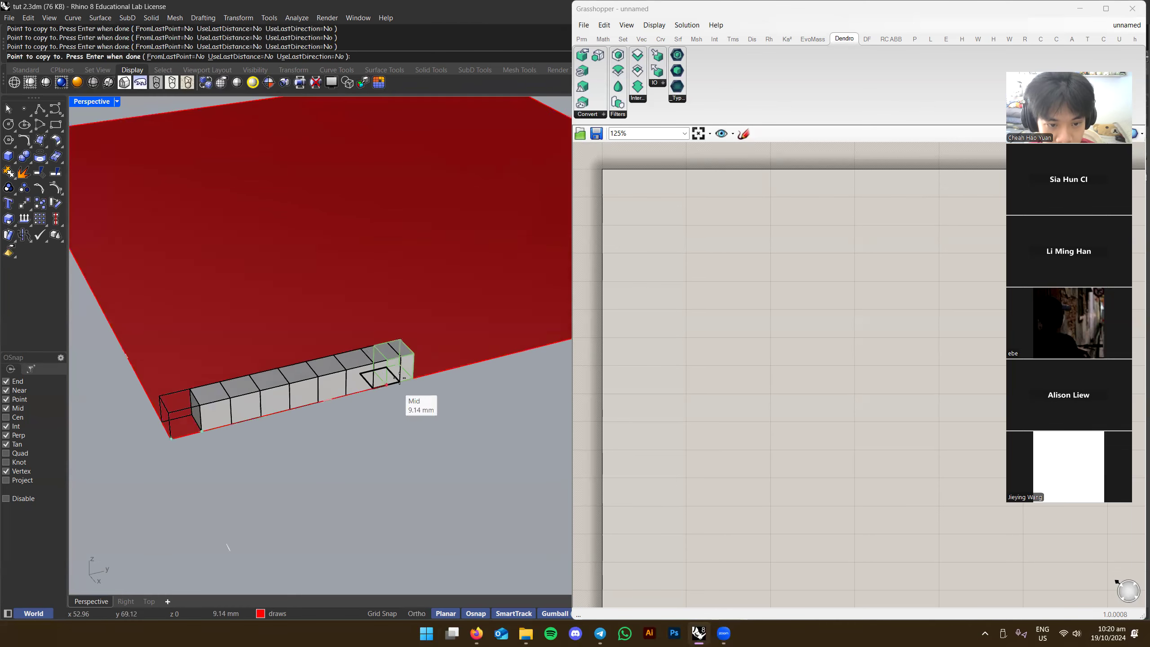
key(Return)
Select all the cubes in the row along the planar surface's front edge
scroll(380, 431, down, 5)
drag(297, 445, 417, 361)
right_drag(418, 362, 443, 384)
click(442, 384)
click(423, 351)
drag(269, 459, 426, 358)
right_drag(425, 357, 471, 403)
ctrl+click(295, 358)
right_drag(312, 521, 310, 434)
scroll(324, 405, up, 5)
key(Return)
click(327, 398)
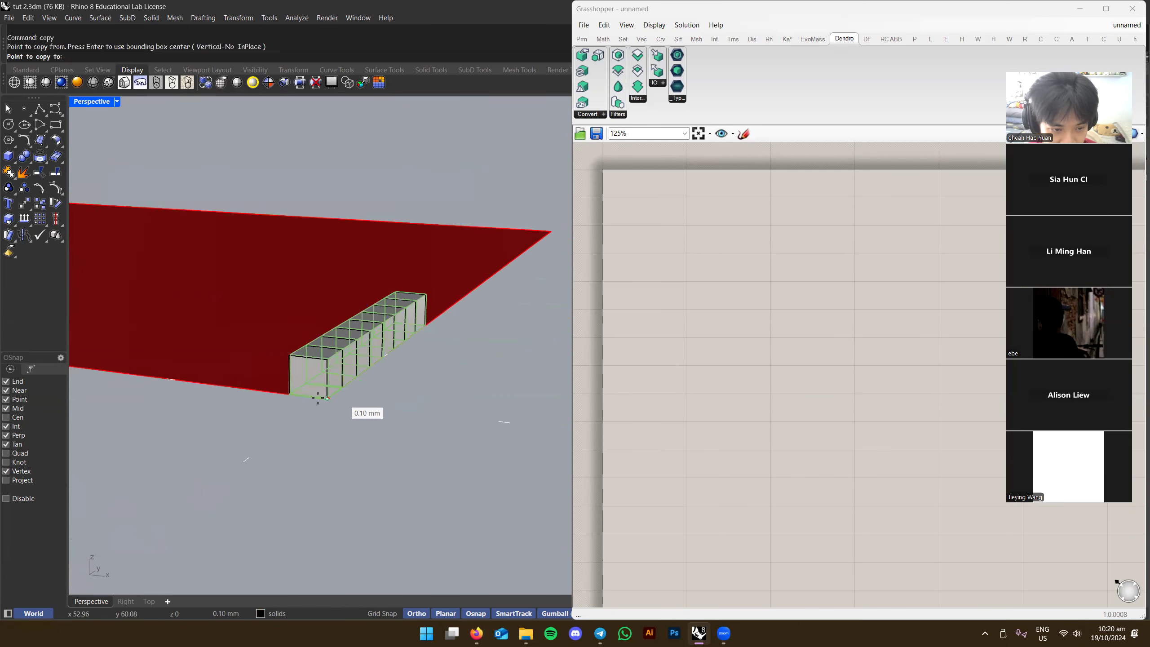
click(318, 397)
key(ctrl+x)
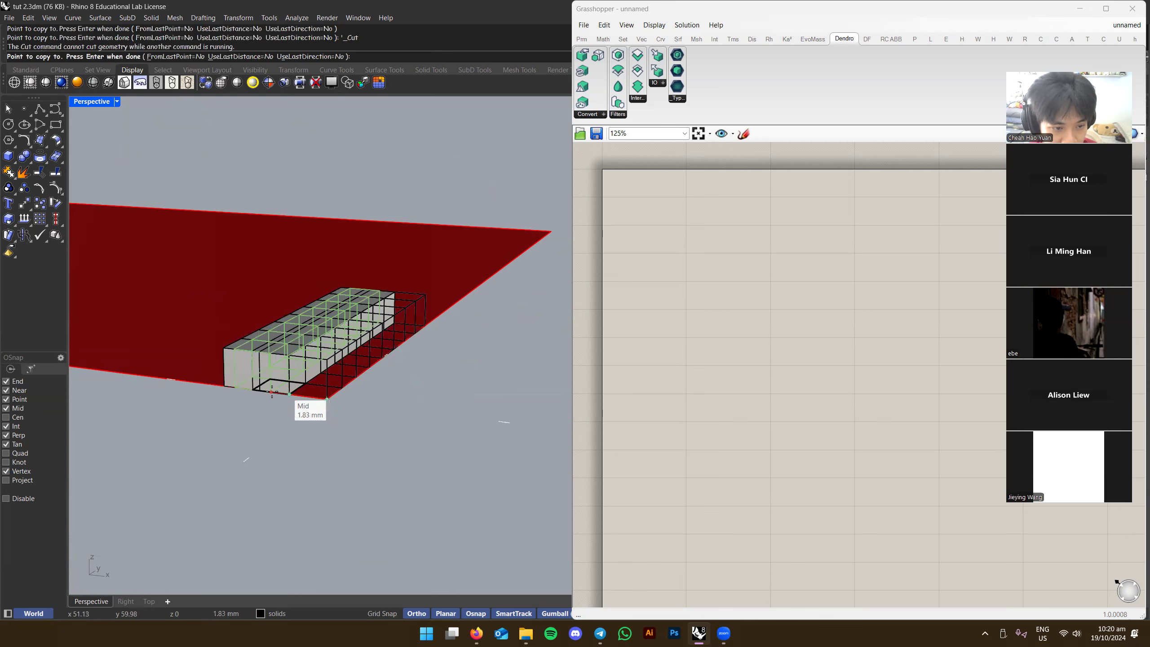
key(Escape)
key(ctrl+z)
Copy the row of cubes repeatedly side by side across the planar surface, corner to corner, to form a grid
key(Return)
click(326, 398)
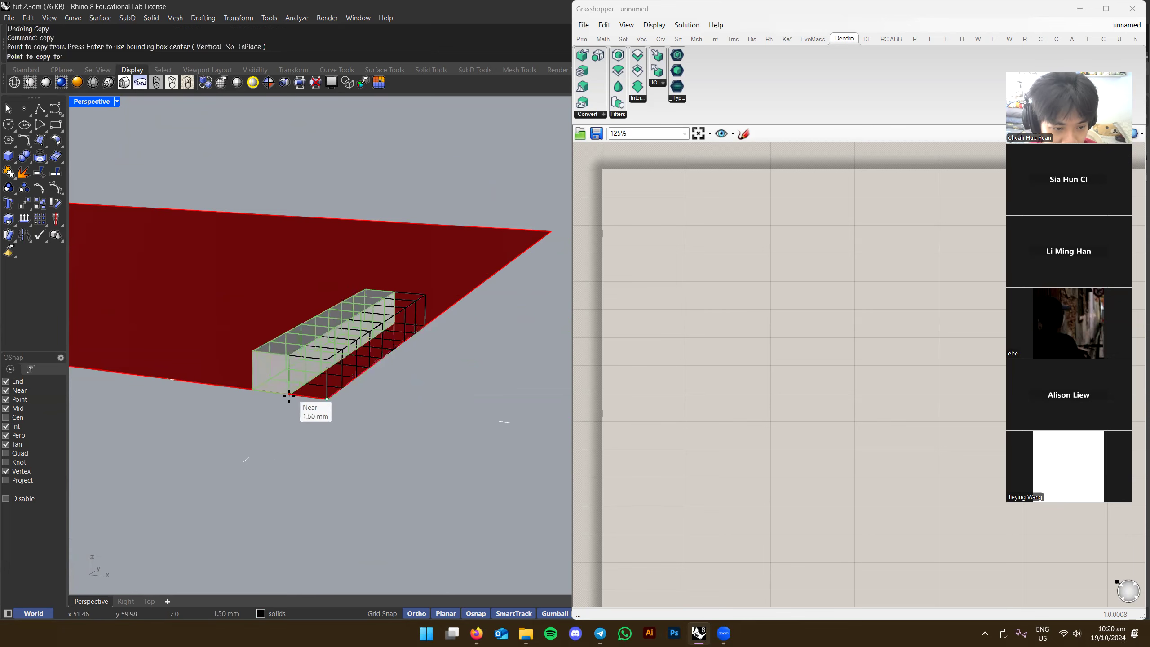
click(289, 394)
click(252, 389)
click(217, 385)
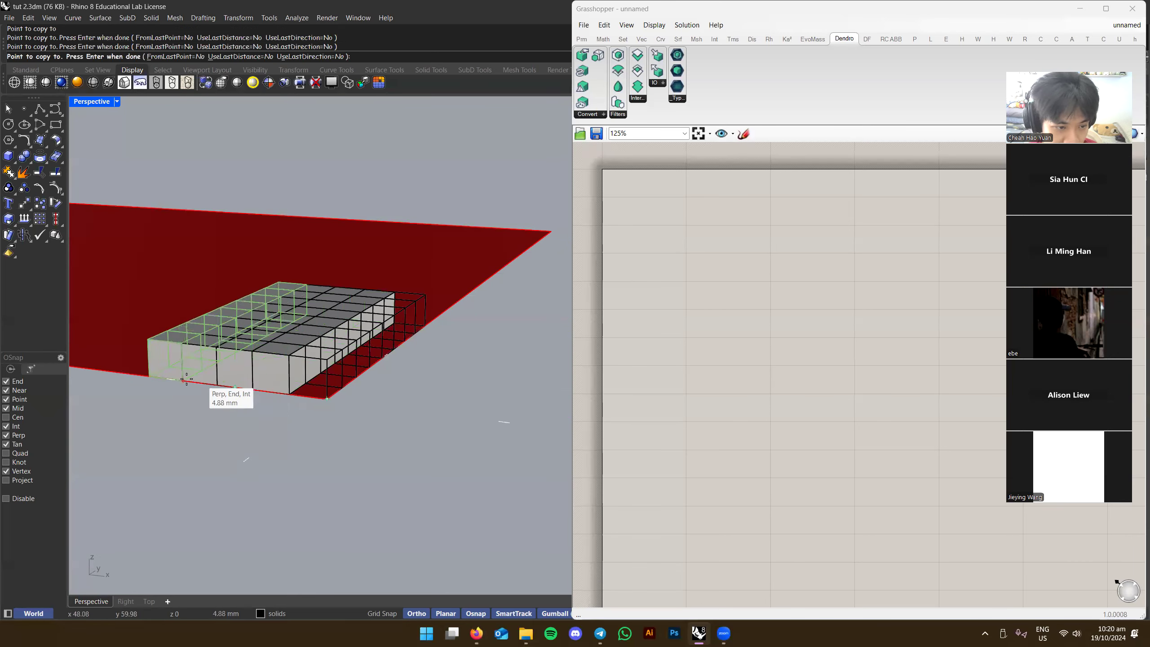
click(182, 380)
right_drag(147, 375, 336, 362)
key(Return)
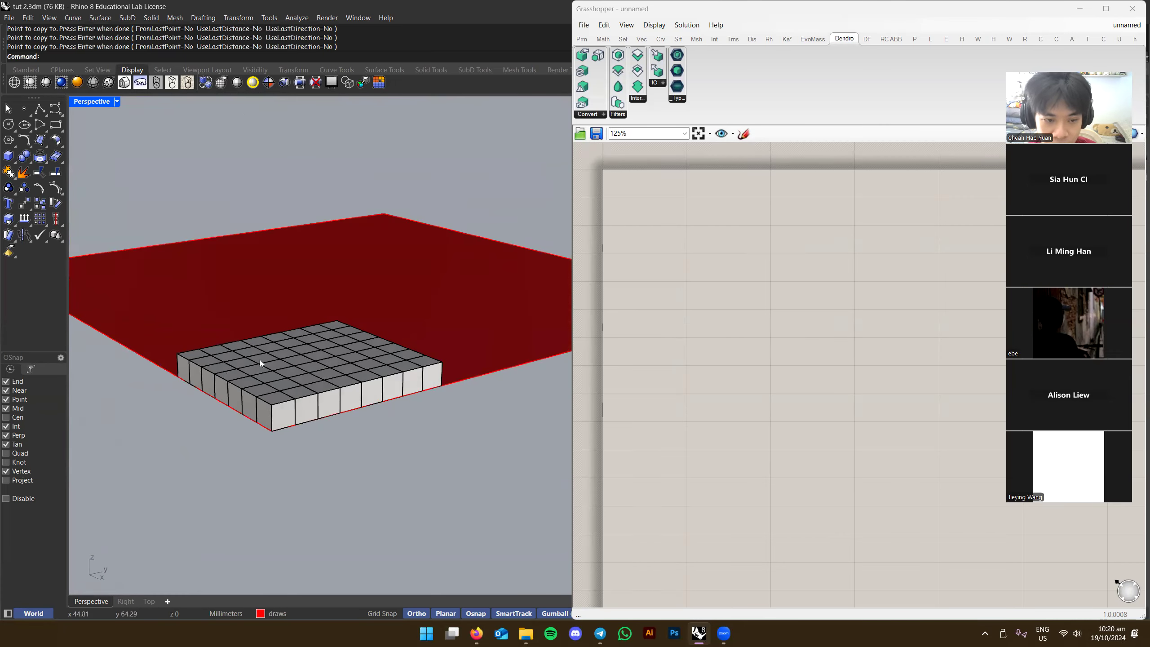
Examine the grid of cubes on the planar surface, picking individual cubes to show the units it consists of
right_drag(367, 380, 290, 381)
click(300, 377)
right_drag(398, 350, 365, 350)
click(271, 374)
click(308, 403)
click(400, 347)
click(349, 323)
click(376, 359)
click(324, 371)
Copy one cube from the grid onto the closed curve and place a second copy beside it
mouse_move(274, 472)
right_down()
mouse_move(393, 336)
mouse_move(350, 310)
right_up()
scroll(437, 302, down, 4)
right_drag(436, 301, 418, 335)
click(442, 334)
click(328, 349)
right_drag(328, 349, 360, 454)
scroll(327, 336, up, 6)
right_click(327, 336)
click(301, 337)
scroll(295, 347, down, 3)
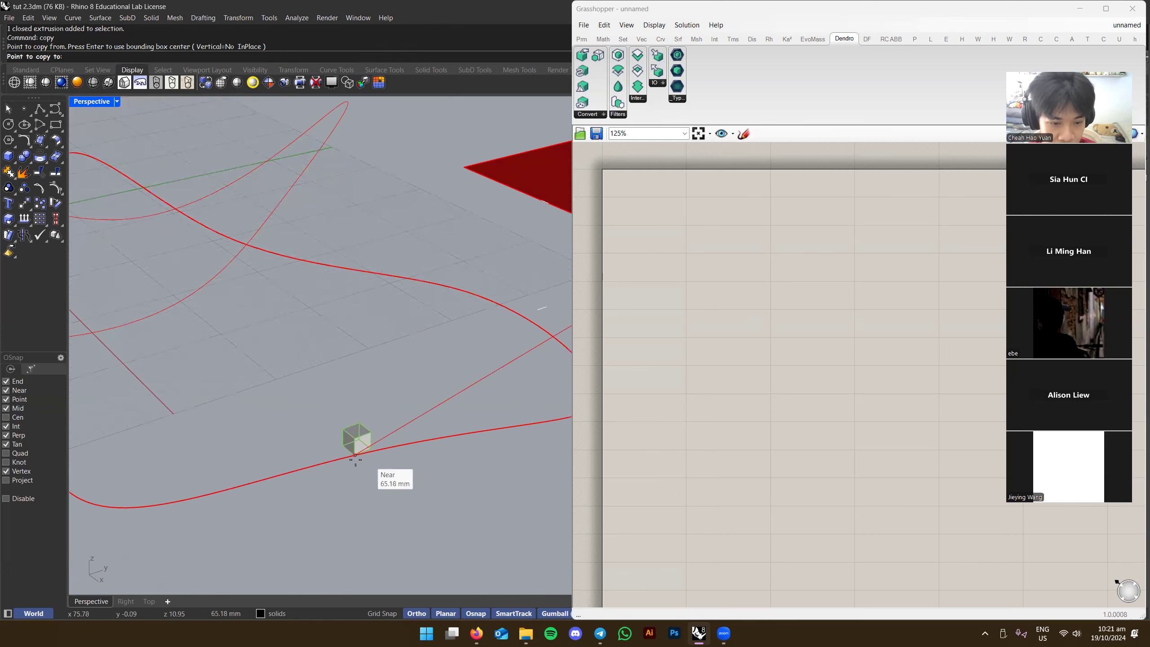
click(354, 456)
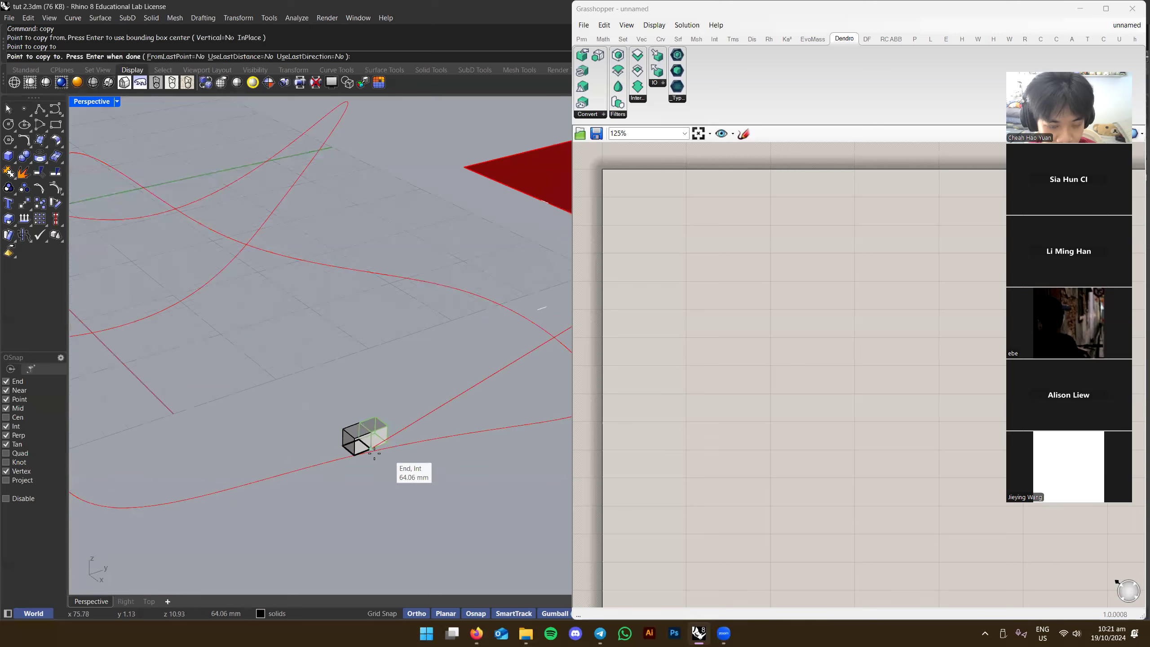
click(374, 453)
right_drag(390, 448, 359, 451)
right_click(403, 490)
Delete the surplus cube copies at the curve, keeping a single cube
scroll(349, 410, up, 4)
mouse_move(349, 411)
right_down()
mouse_move(380, 467)
mouse_move(339, 412)
right_up()
middle_click(336, 463)
click(336, 463)
right_drag(354, 454, 343, 419)
scroll(343, 383, up, 4)
click(329, 324)
right_drag(471, 390, 290, 362)
key(Delete)
click(379, 330)
key(Delete)
Copy the remaining cube twice in a diagonal line so that neighbouring cubes touch only along their edges
click(272, 362)
text(copy)
key(Return)
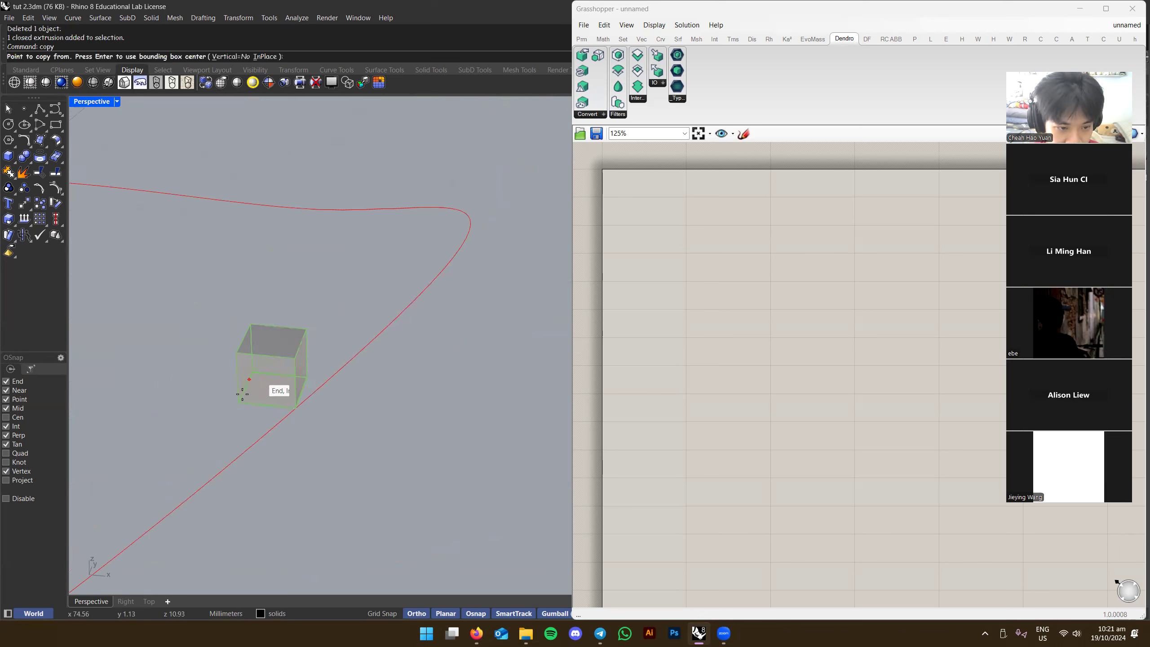
click(239, 401)
click(307, 376)
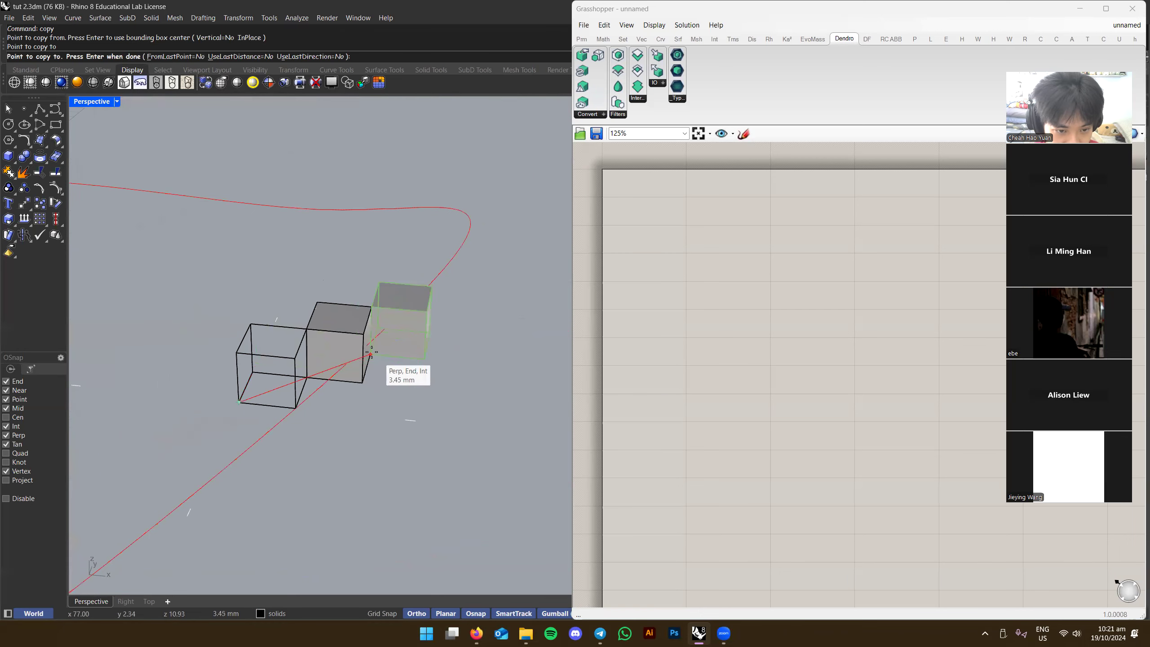
click(370, 374)
key(Return)
right_drag(370, 374, 340, 367)
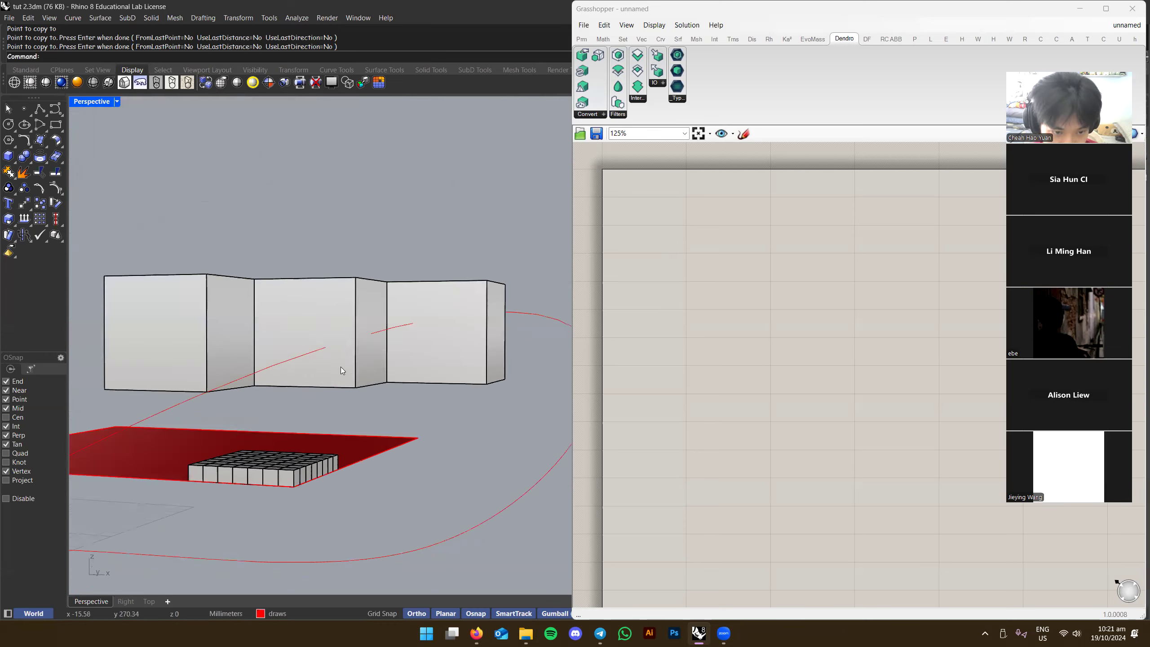
Examine the three diagonally placed cubes beside the curve from several angles and distances
click(343, 371)
click(392, 233)
mouse_move(391, 233)
right_down()
mouse_move(385, 303)
mouse_move(358, 364)
mouse_move(297, 353)
mouse_move(358, 342)
right_up()
click(344, 326)
key(Escape)
scroll(336, 371, down, 5)
right_drag(347, 386, 443, 388)
scroll(356, 381, up, 7)
click(356, 380)
scroll(362, 382, down, 7)
key(Escape)
scroll(366, 390, up, 6)
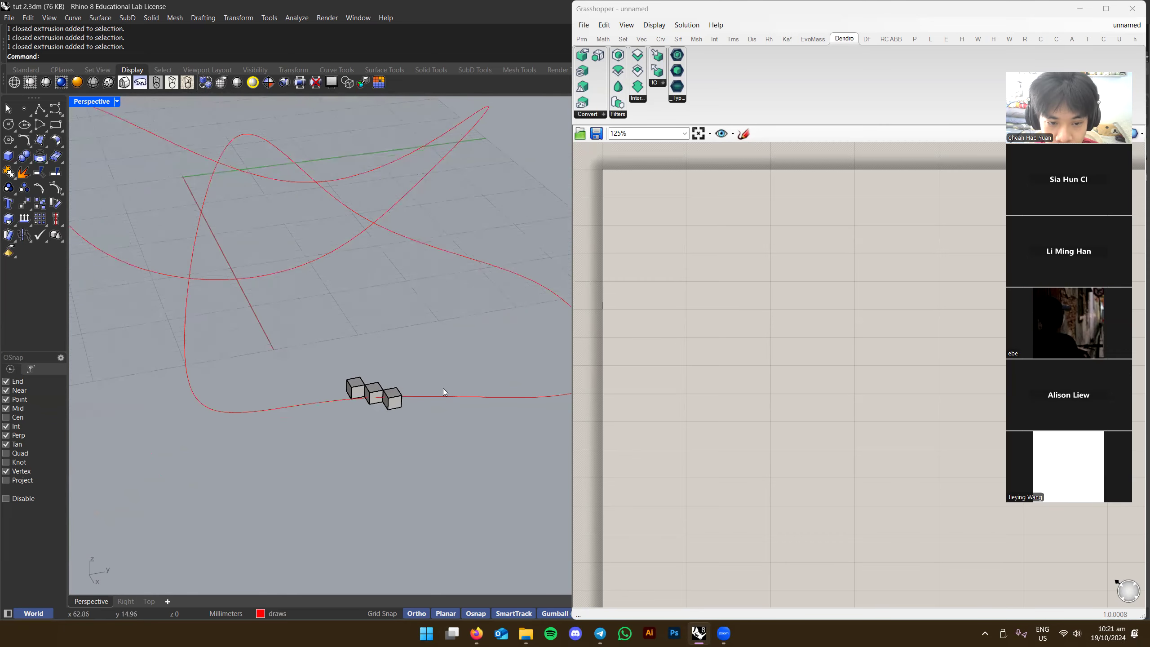
scroll(366, 394, up, 5)
click(369, 393)
scroll(367, 395, down, 5)
key(Escape)
scroll(369, 392, up, 5)
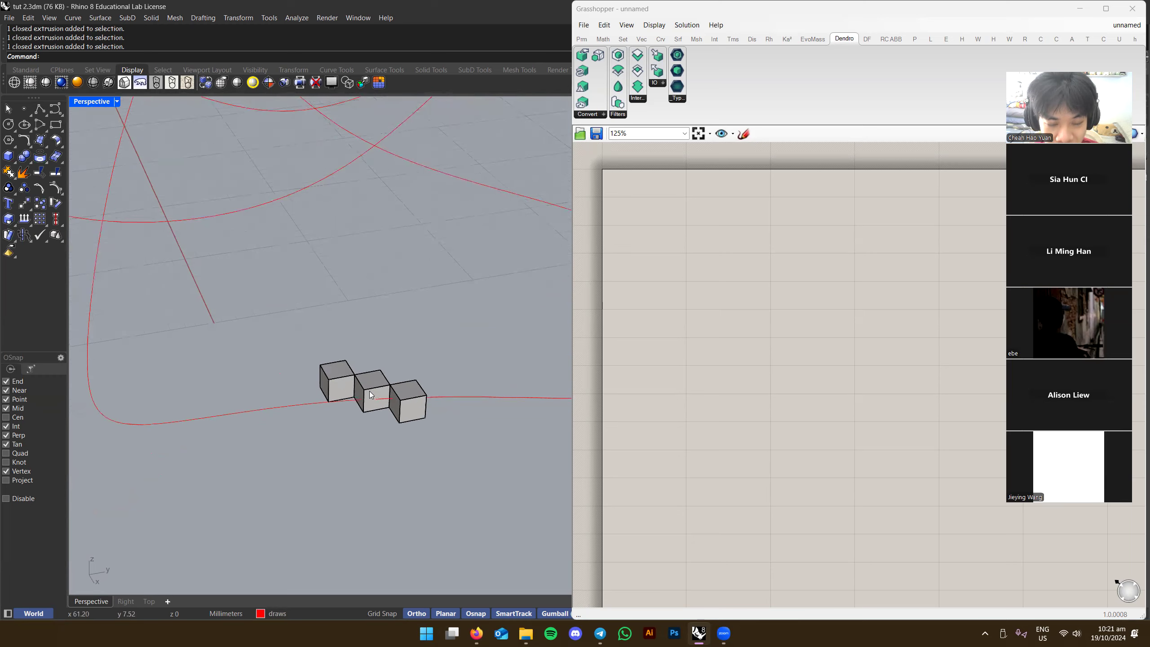
Delete the three cubes at the curve and the whole grid of cubes on the planar surface
mouse_move(377, 398)
right_down()
mouse_move(401, 385)
mouse_move(371, 384)
mouse_move(465, 367)
mouse_move(379, 418)
right_up()
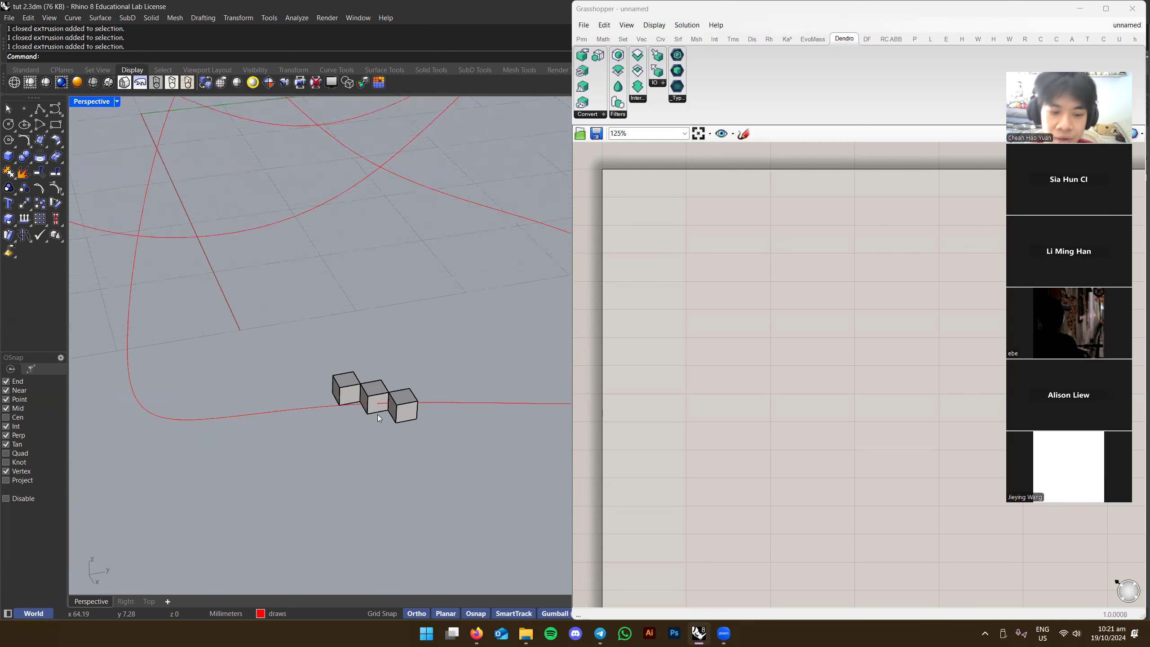
drag(411, 395, 442, 396)
key(Delete)
right_drag(442, 395, 332, 371)
drag(332, 371, 441, 289)
right_drag(441, 289, 376, 376)
key(Delete)
right_drag(376, 376, 383, 410)
scroll(386, 358, up, 3)
Save the Rhino model and save the Grasshopper definition as "tut 2" in the gh tut 2 folder
key(ctrl+s)
right_drag(796, 358, 800, 321)
key(ctrl+s)
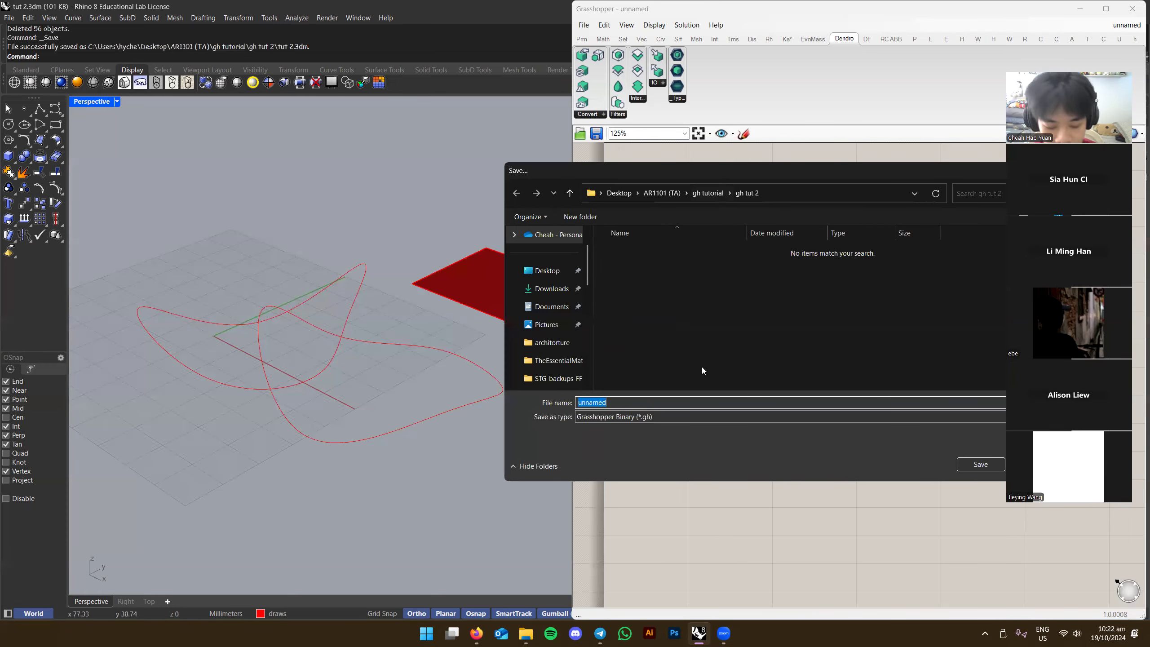
key(BackSpace)
text(tut 2)
key(Return)
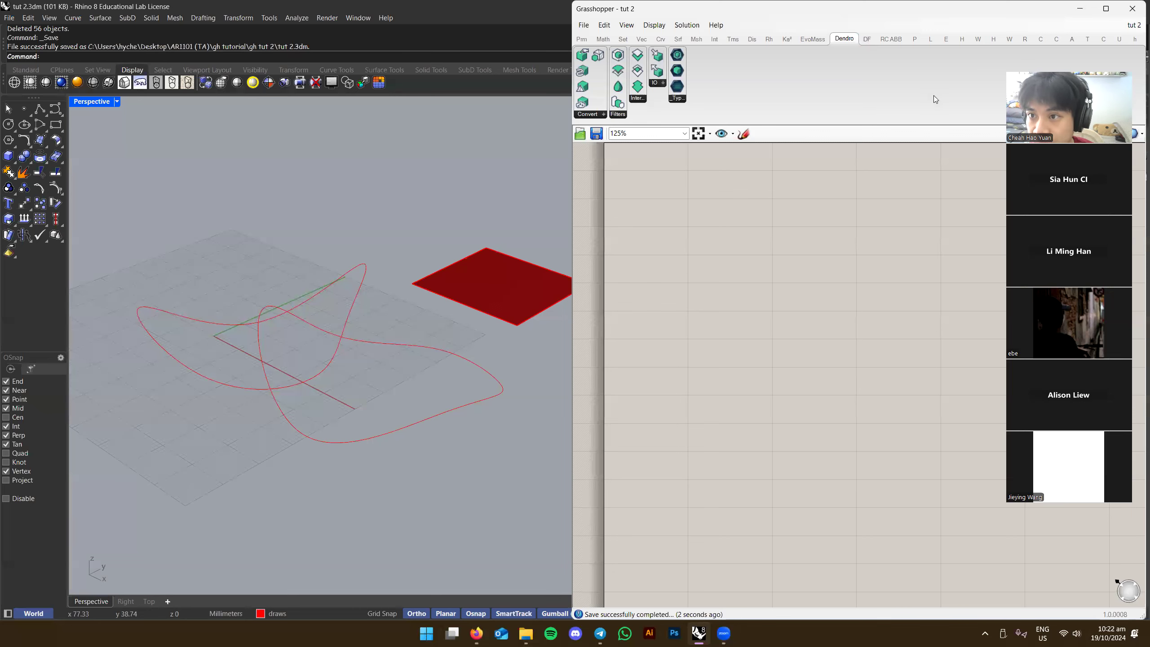
Examine the Grasshopper components in the P, Surface and Math categories, including the Freeform and Domain groups
click(916, 40)
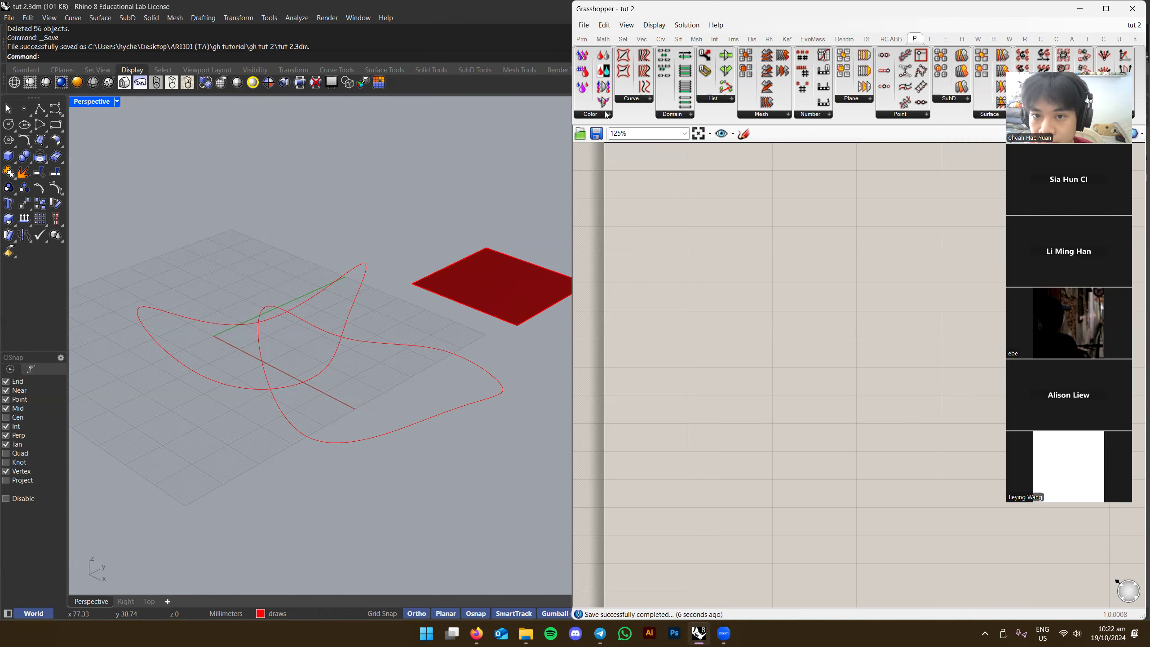
click(632, 101)
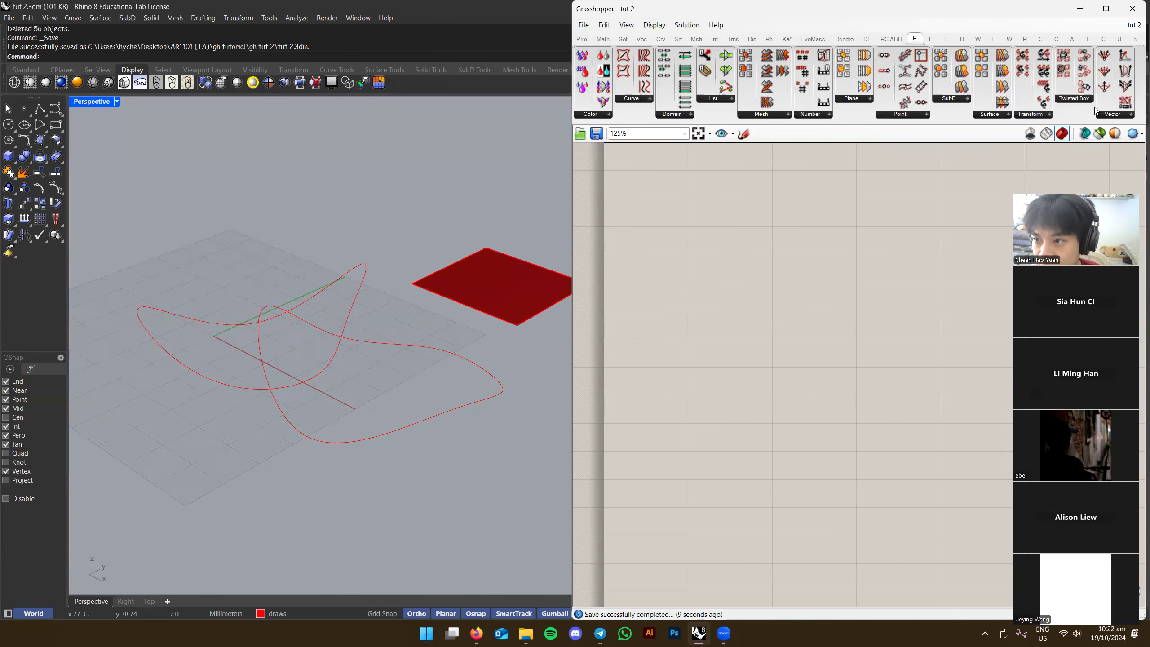
click(660, 42)
click(679, 40)
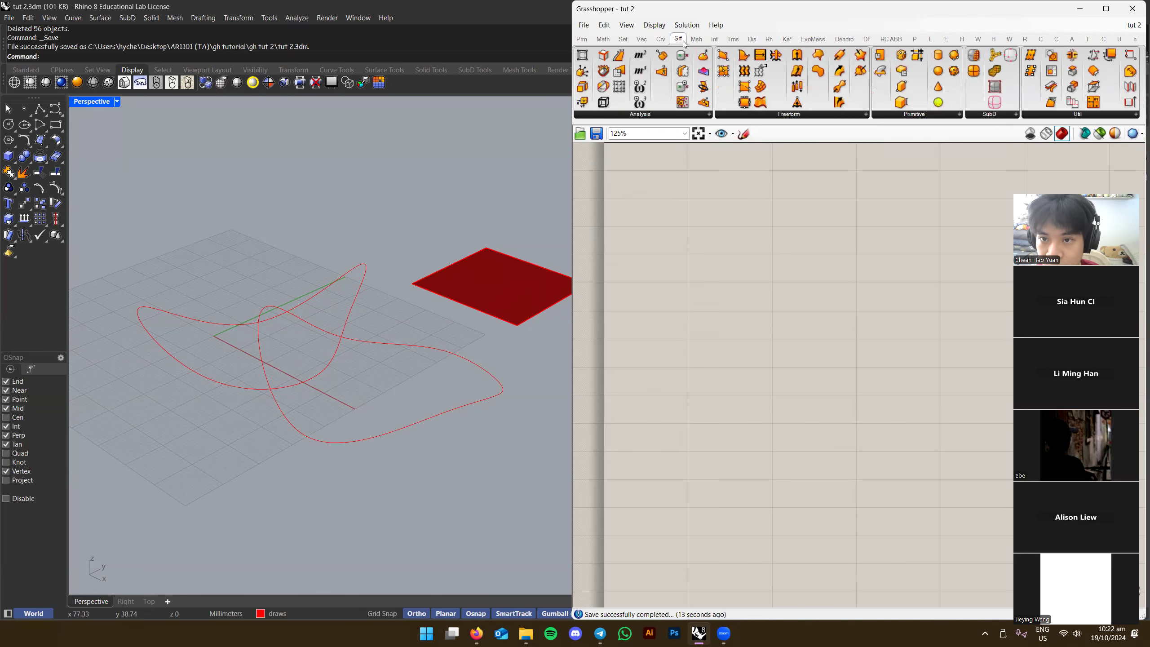
click(738, 116)
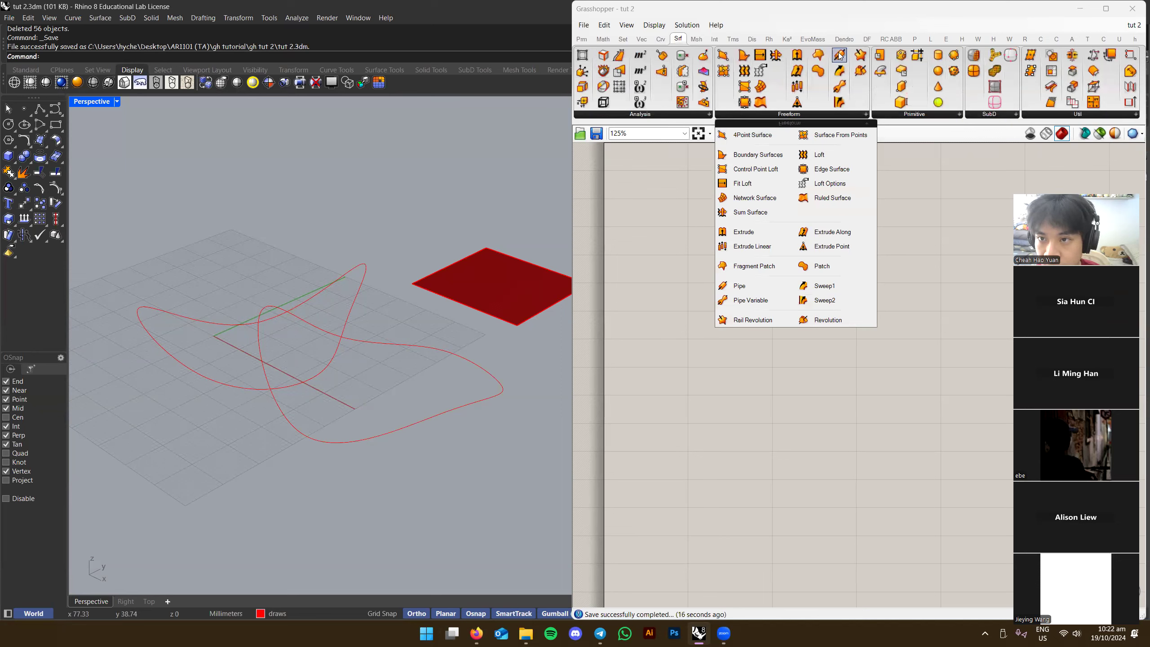
click(919, 41)
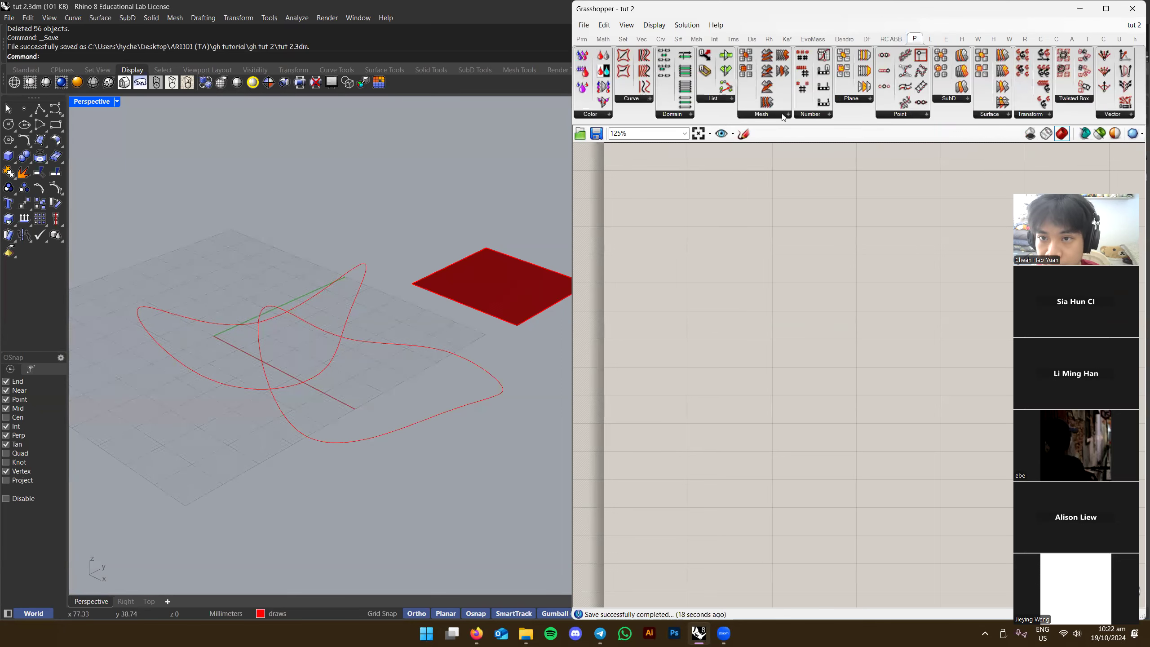
click(782, 115)
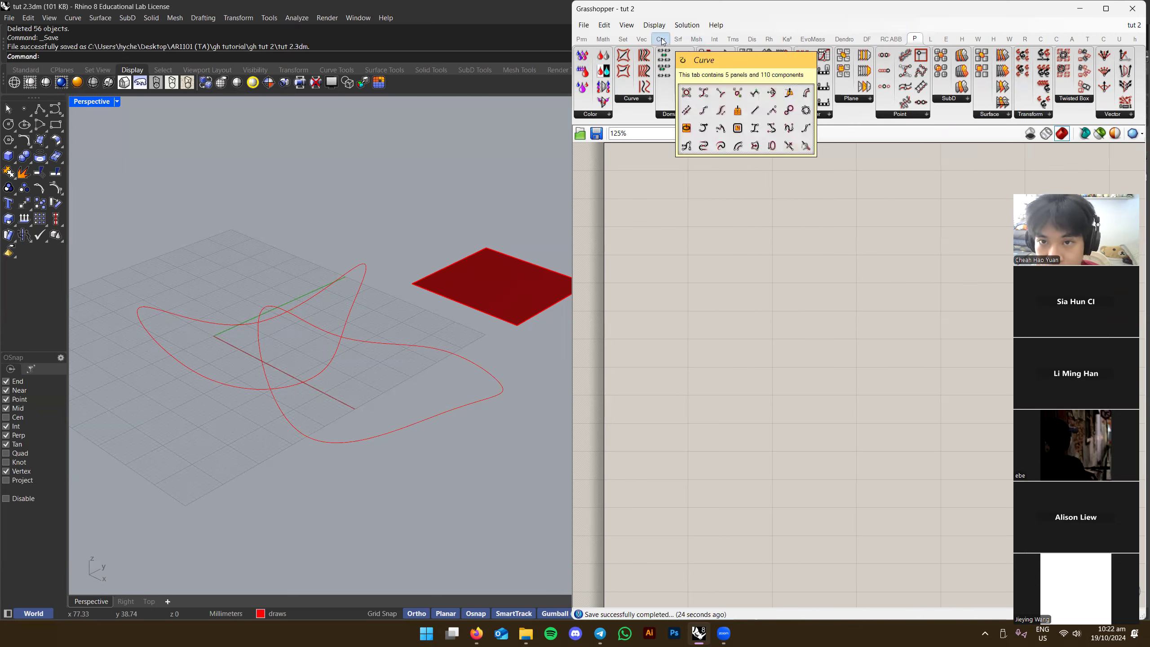
mouse_move(681, 118)
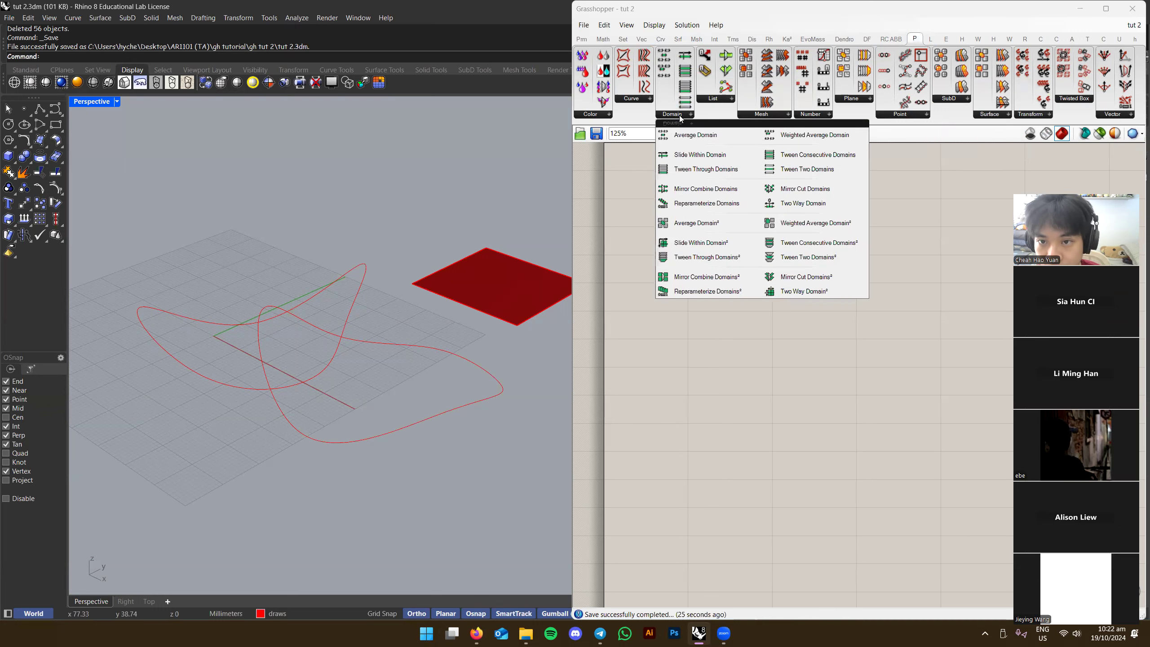
click(622, 41)
click(603, 39)
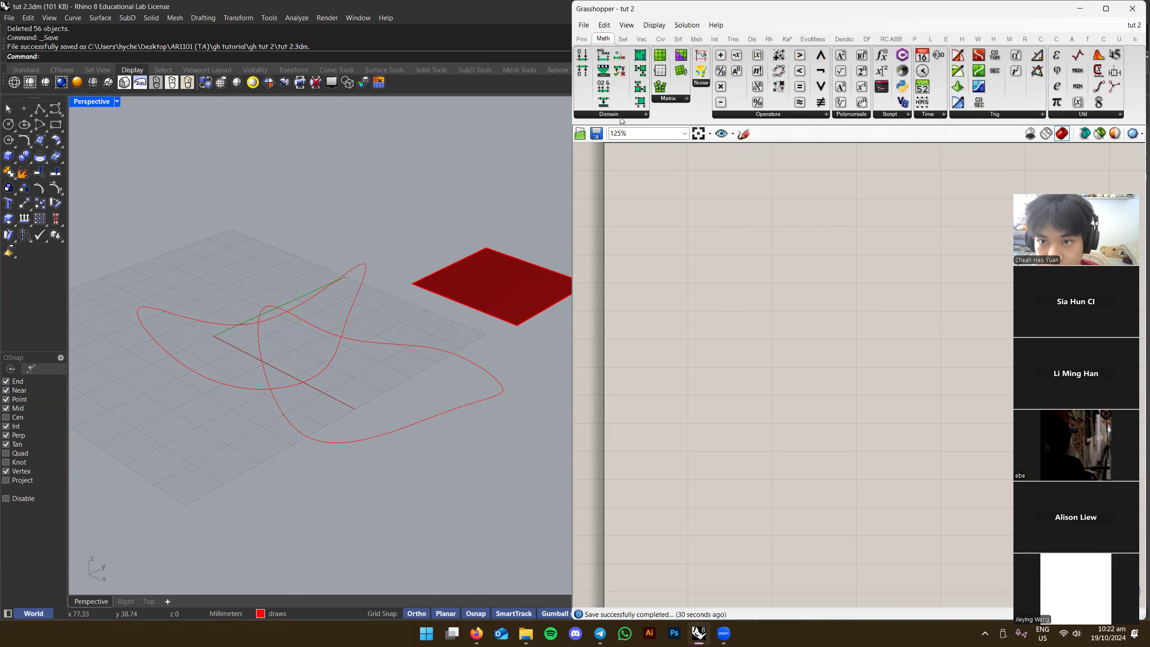
click(914, 40)
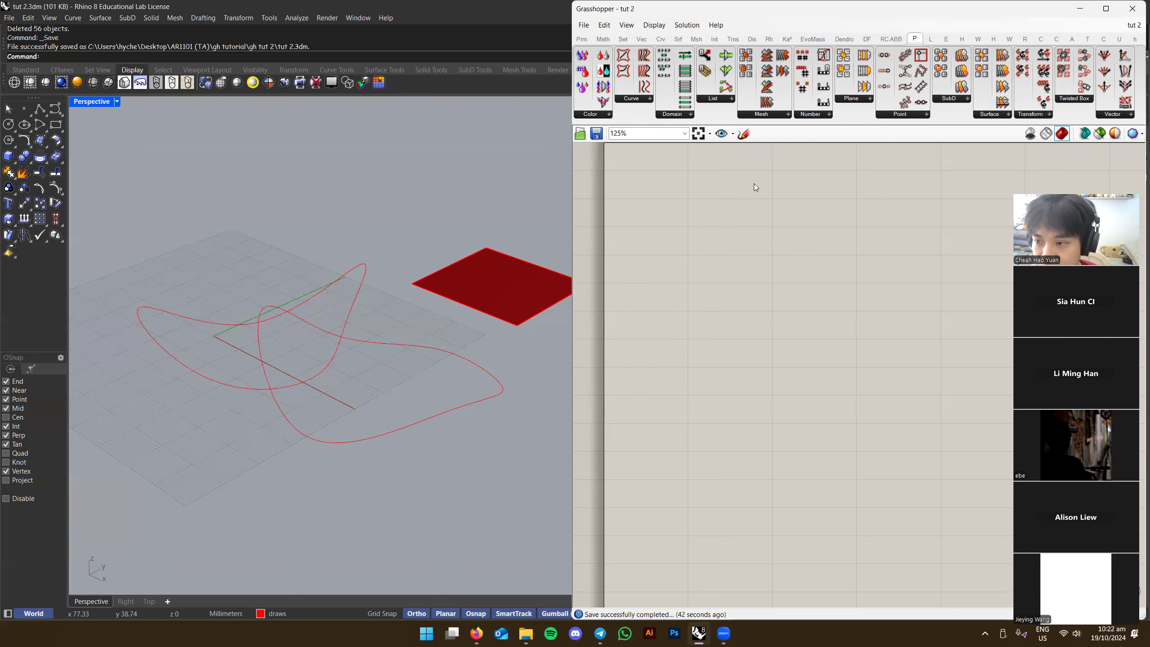
Examine the Pufferfish components in the Mesh, Number, Point and Transform groups
right_drag(756, 179, 755, 203)
click(777, 114)
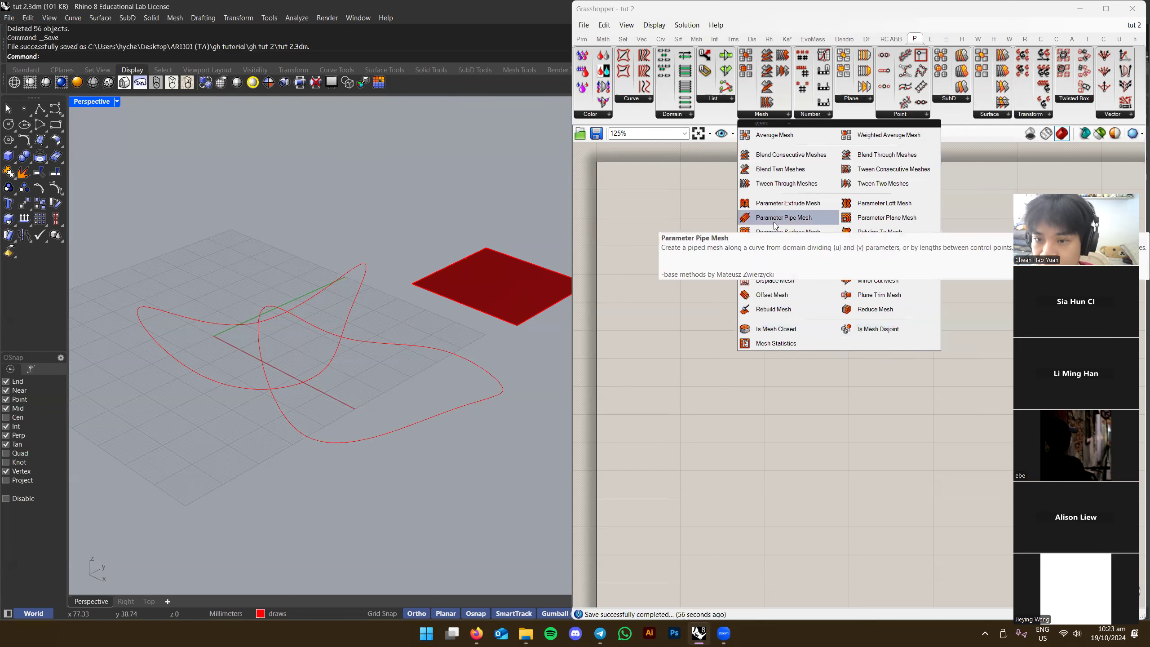
click(817, 115)
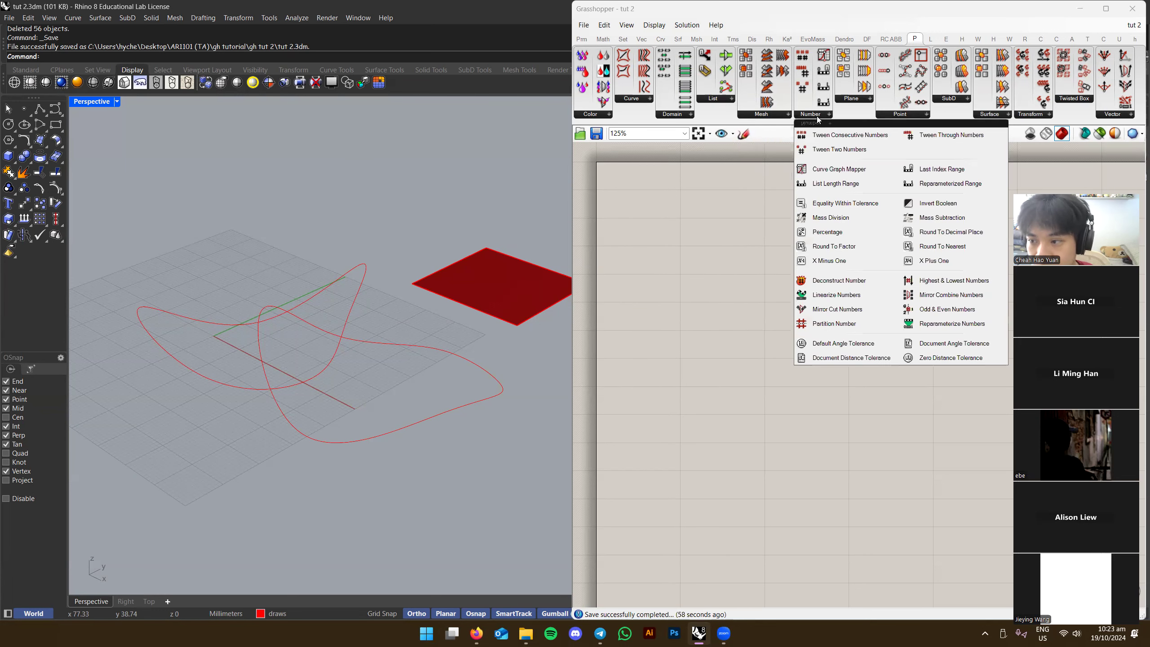
click(851, 99)
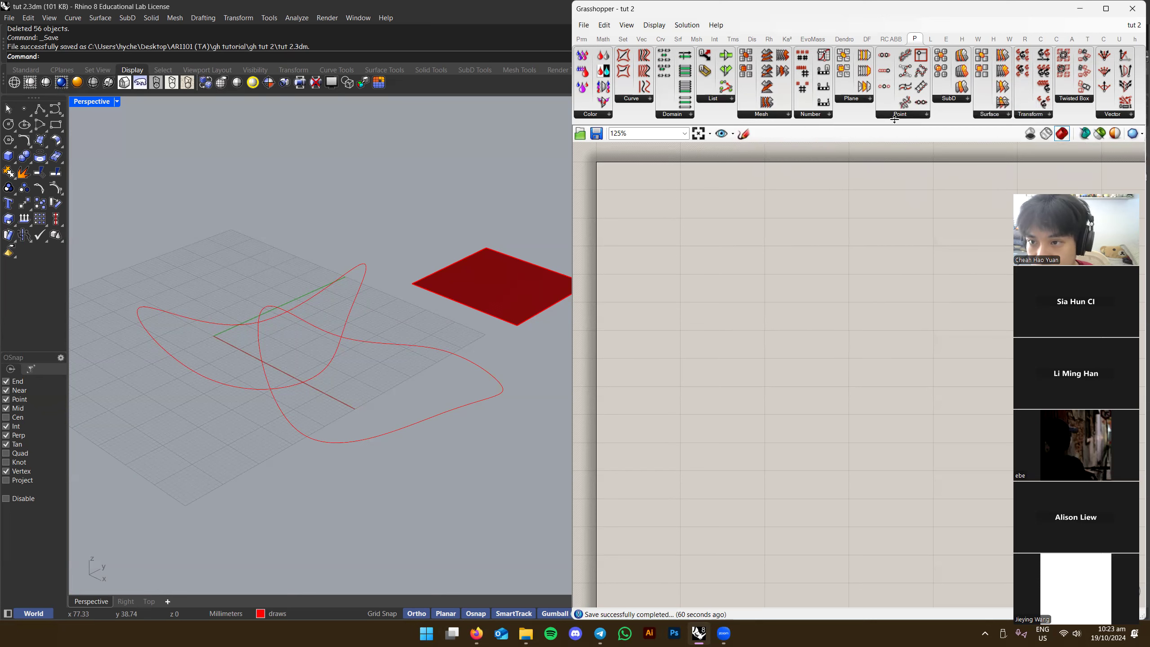
click(896, 115)
click(957, 99)
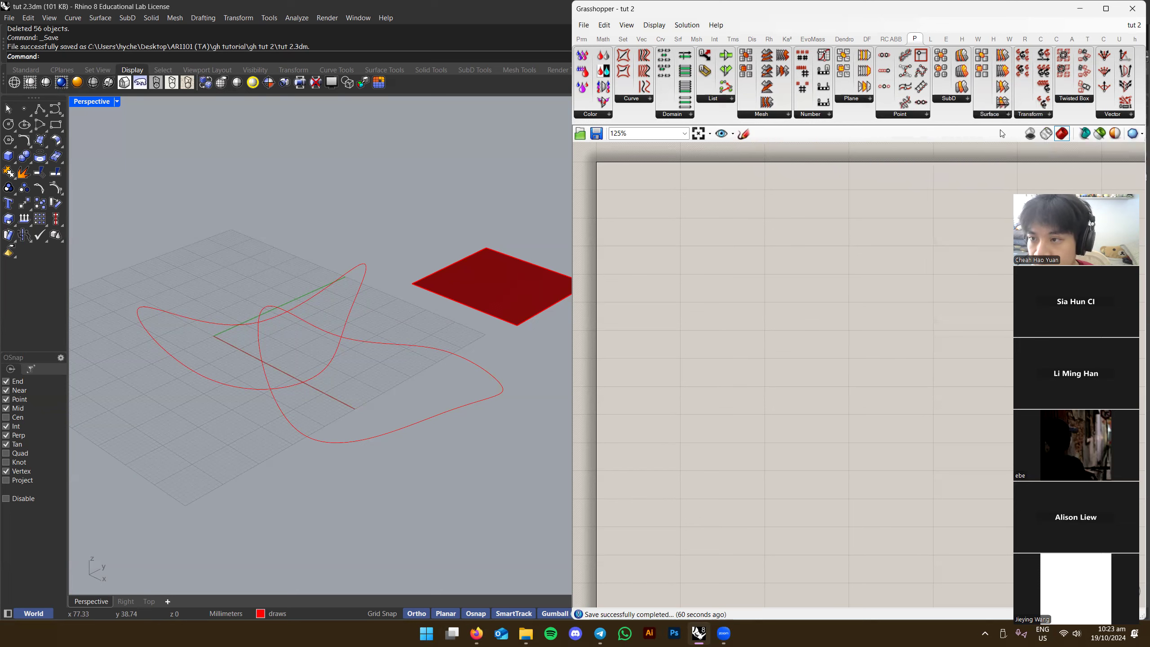
click(1023, 115)
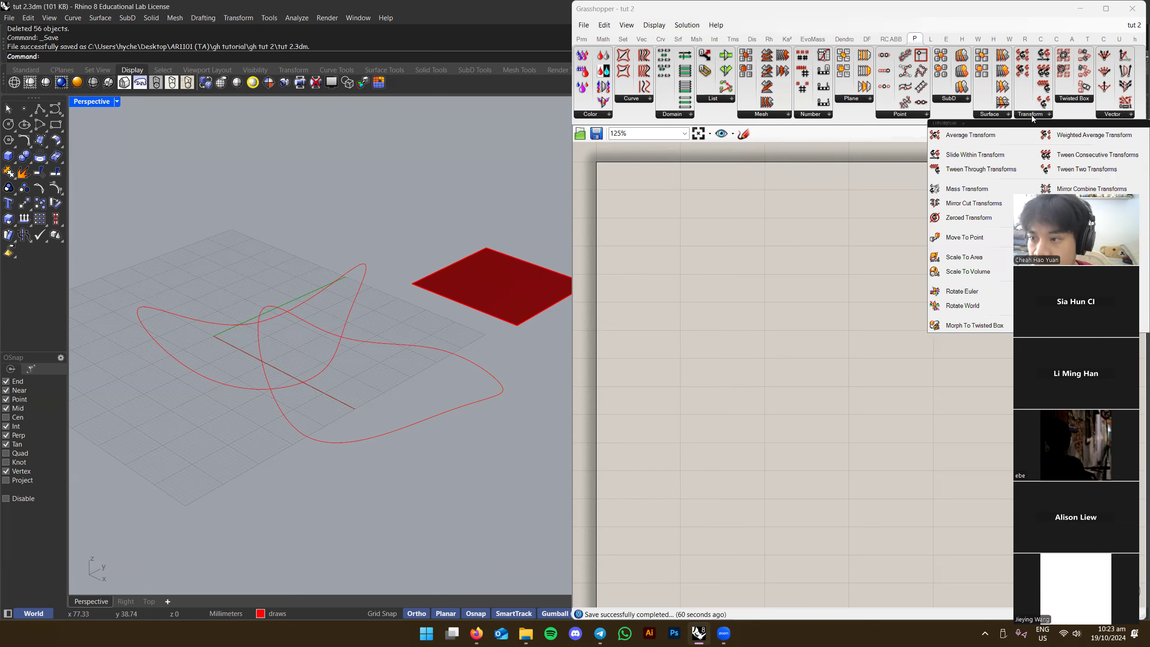
right_drag(883, 236, 890, 238)
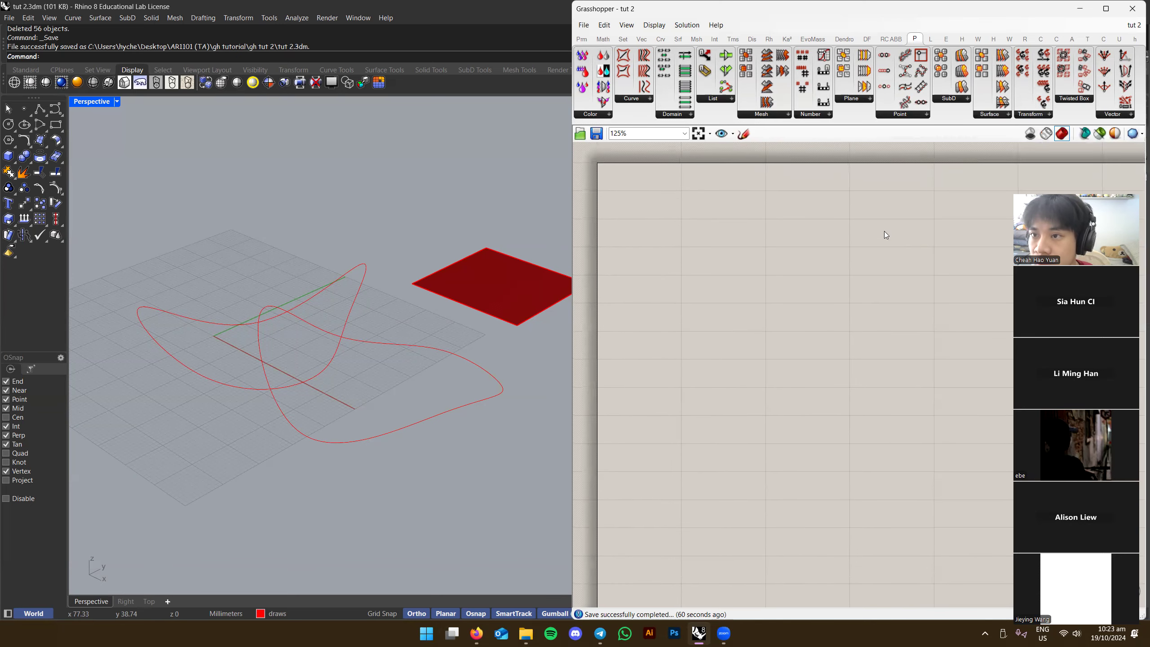
Examine the Ladybug components, including the Visualize Data group, and enlarge the Grasshopper window to full screen
click(931, 39)
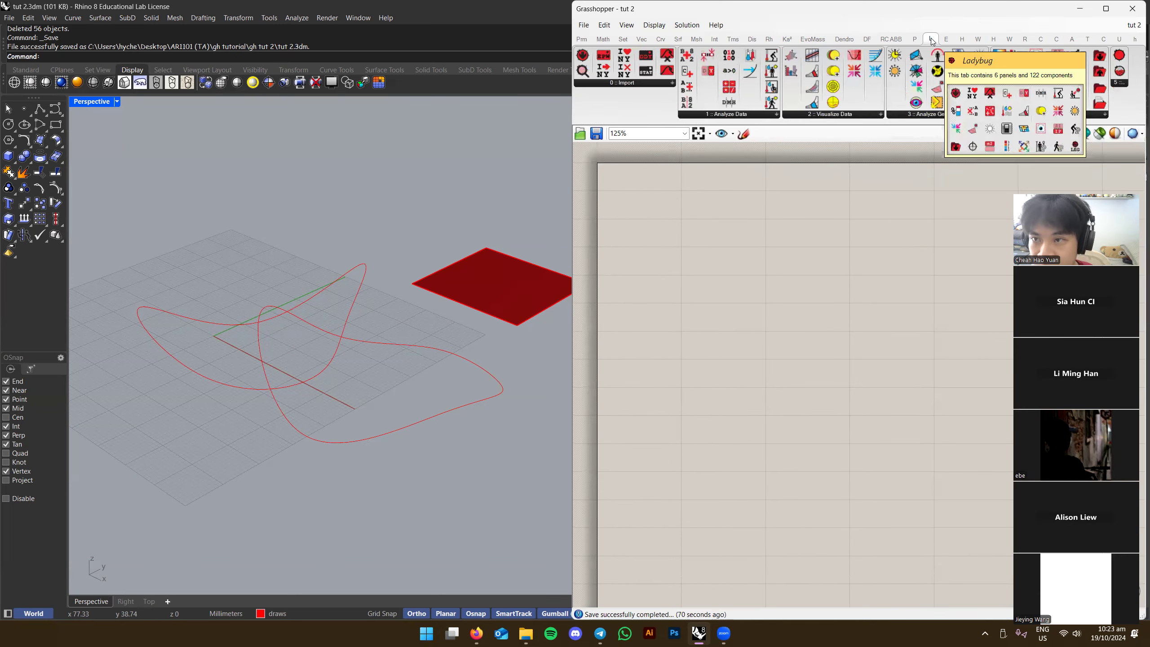
click(1106, 8)
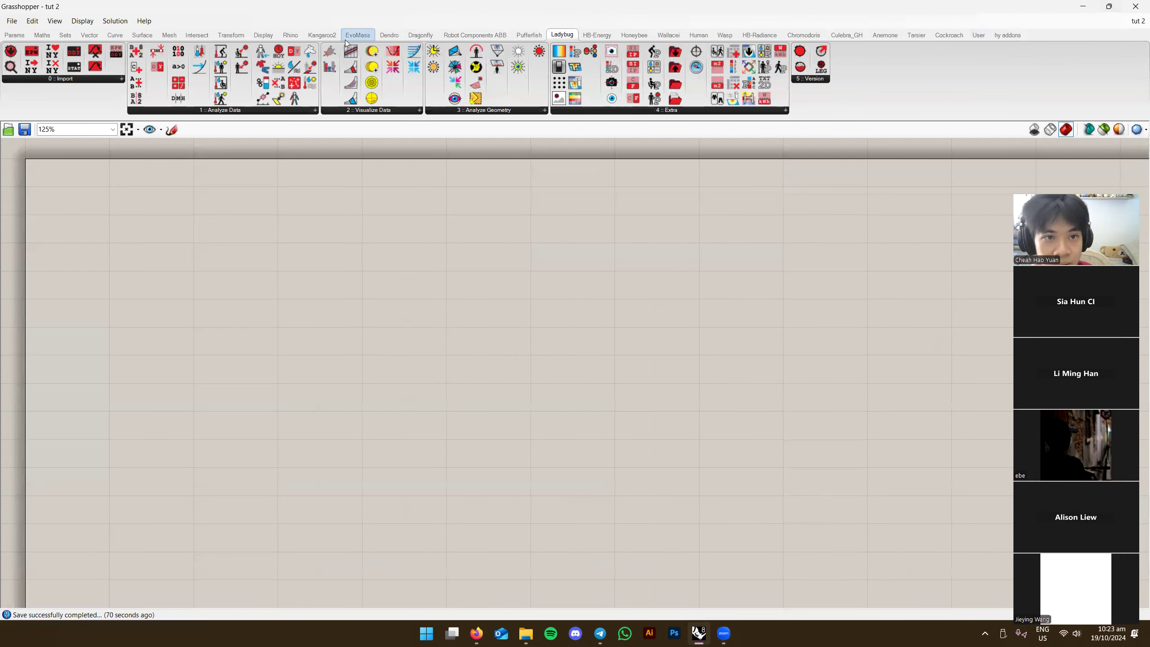
double_click(1039, 7)
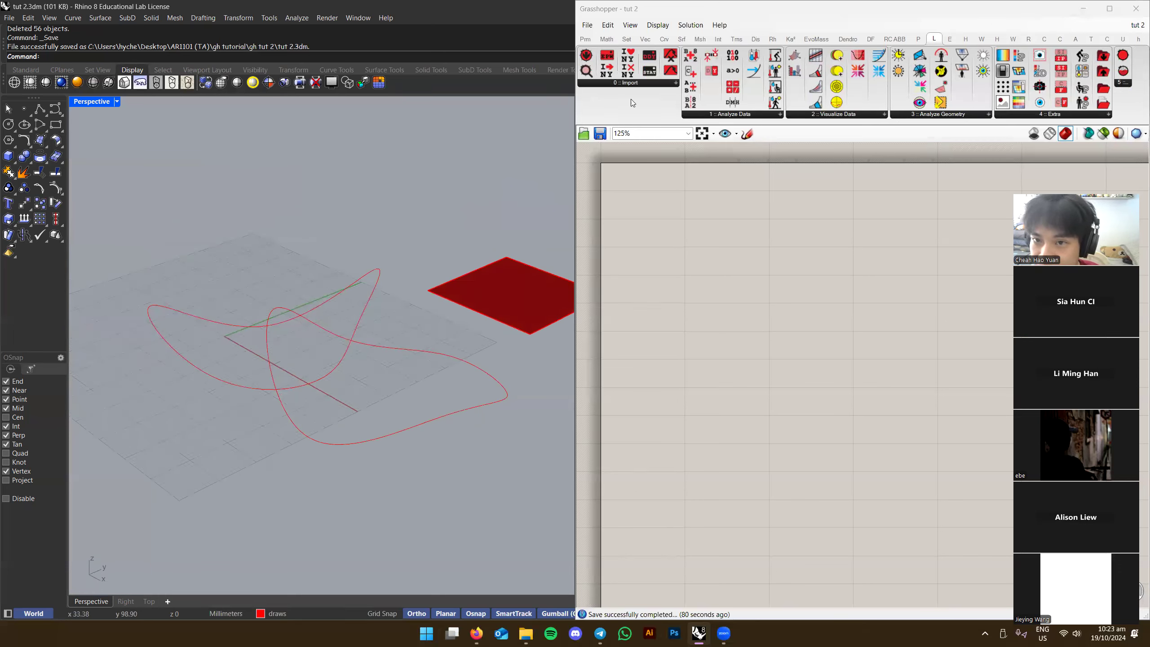
click(840, 115)
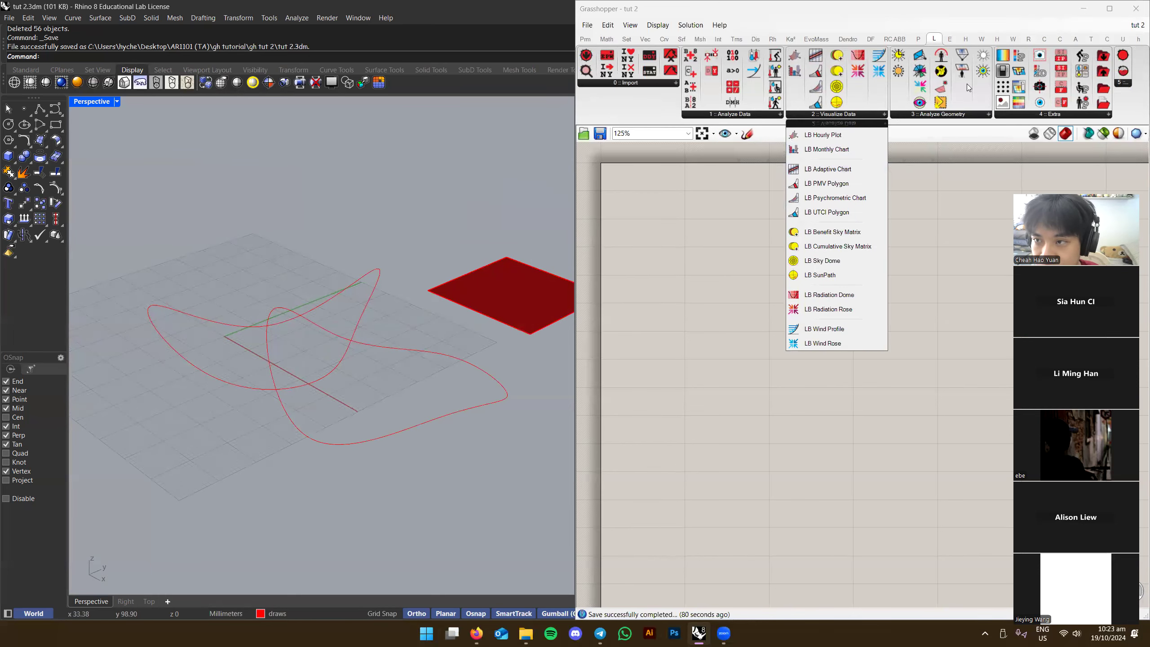
click(1116, 11)
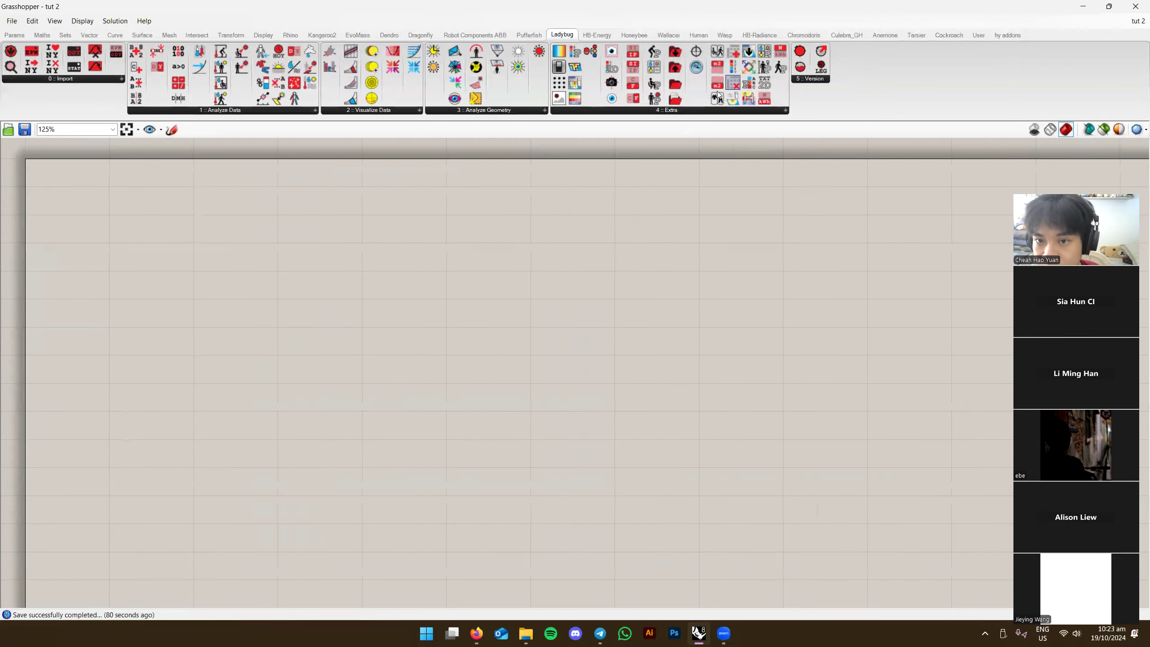
Place the Ladybug LB Shade Benefit component from the Analyze Geometry group on the canvas
click(478, 111)
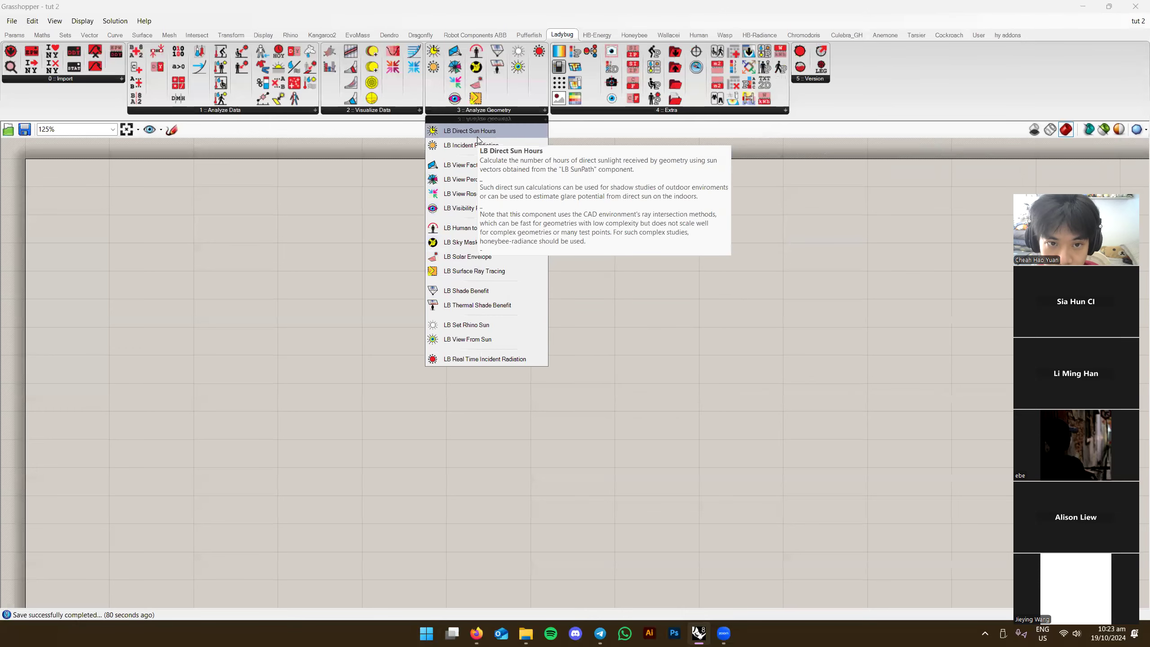
click(474, 290)
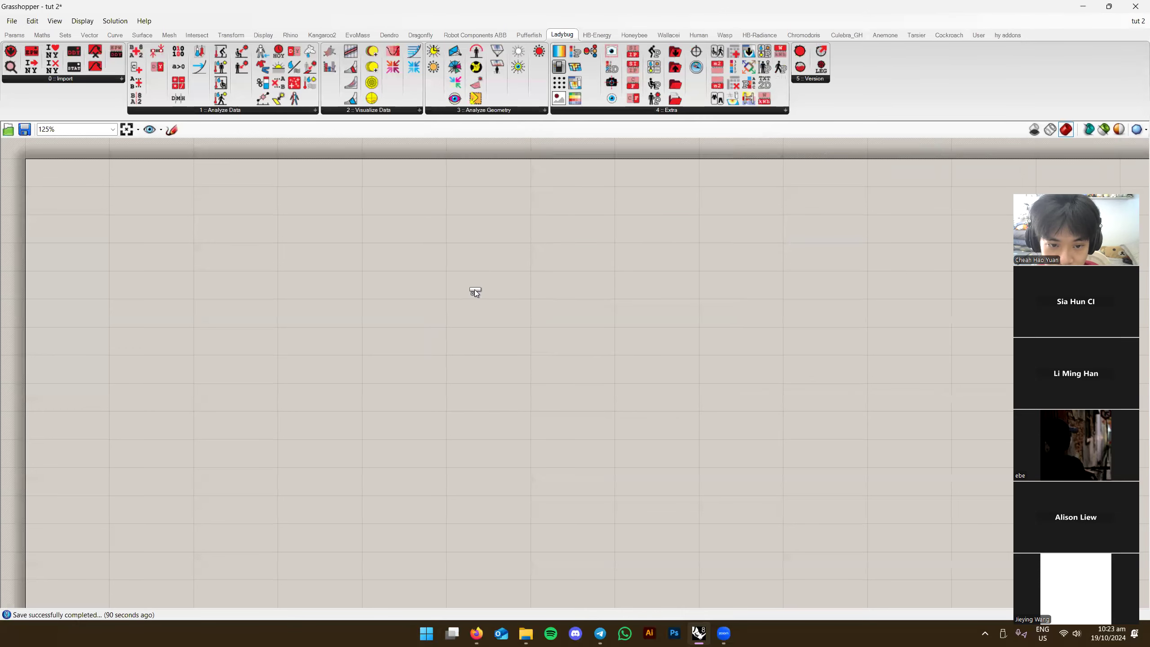
click(656, 232)
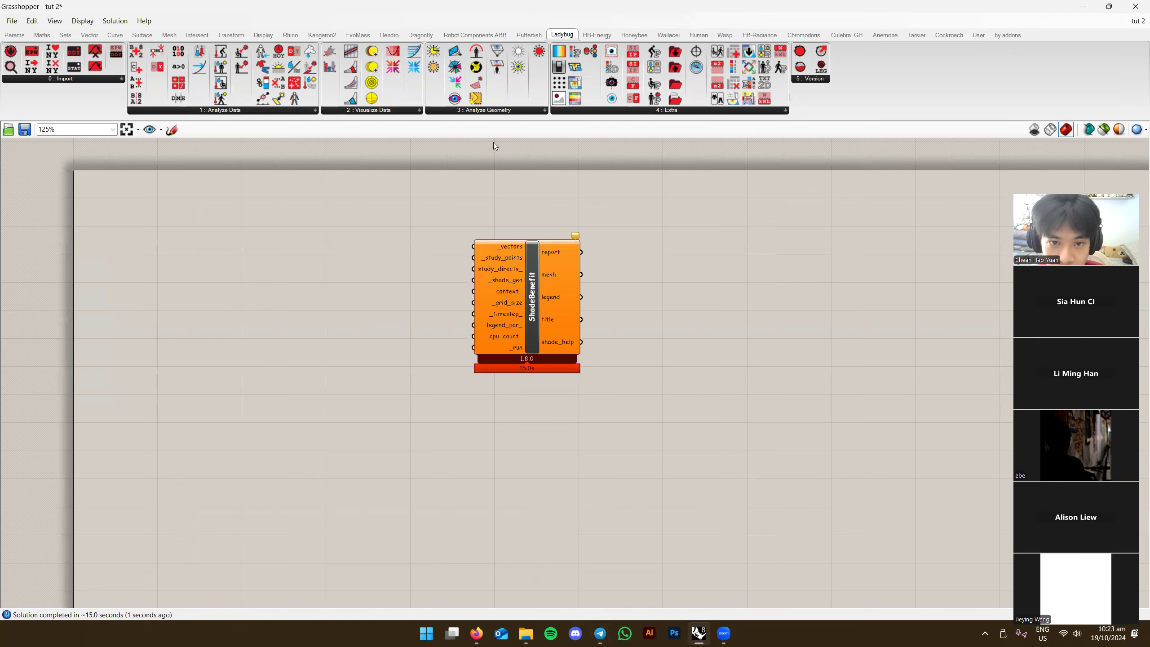
Place the LB Incident Radiation component beside the Shade Benefit component on the canvas
click(490, 110)
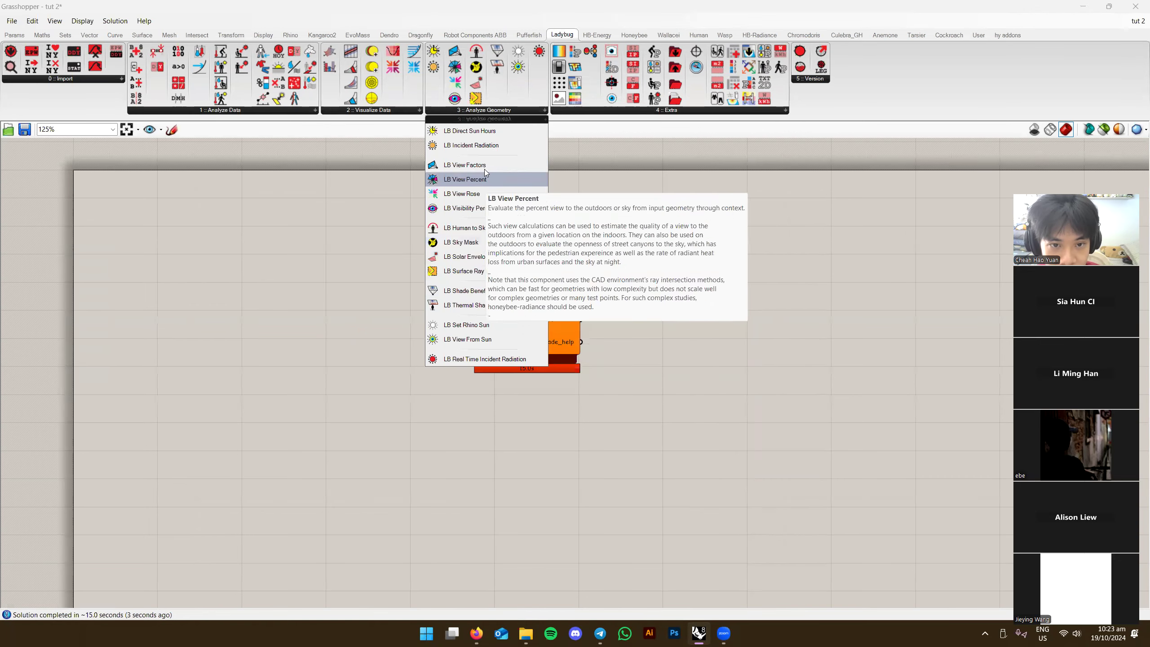
click(473, 146)
click(666, 284)
click(665, 284)
scroll(665, 284, up, 3)
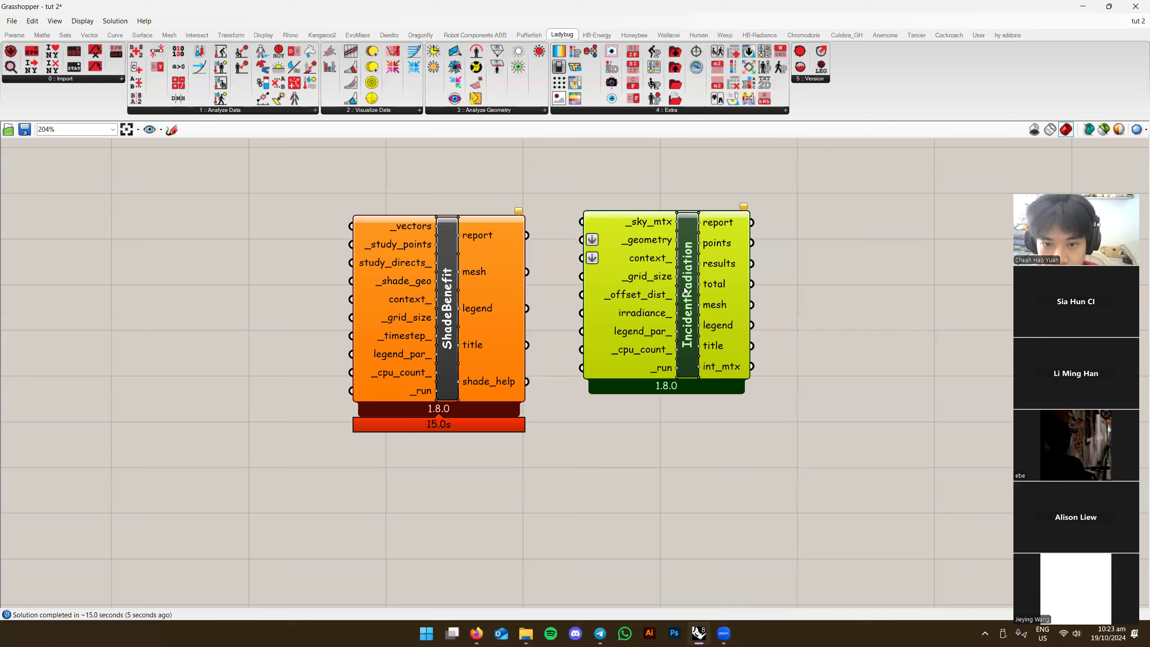
click(875, 280)
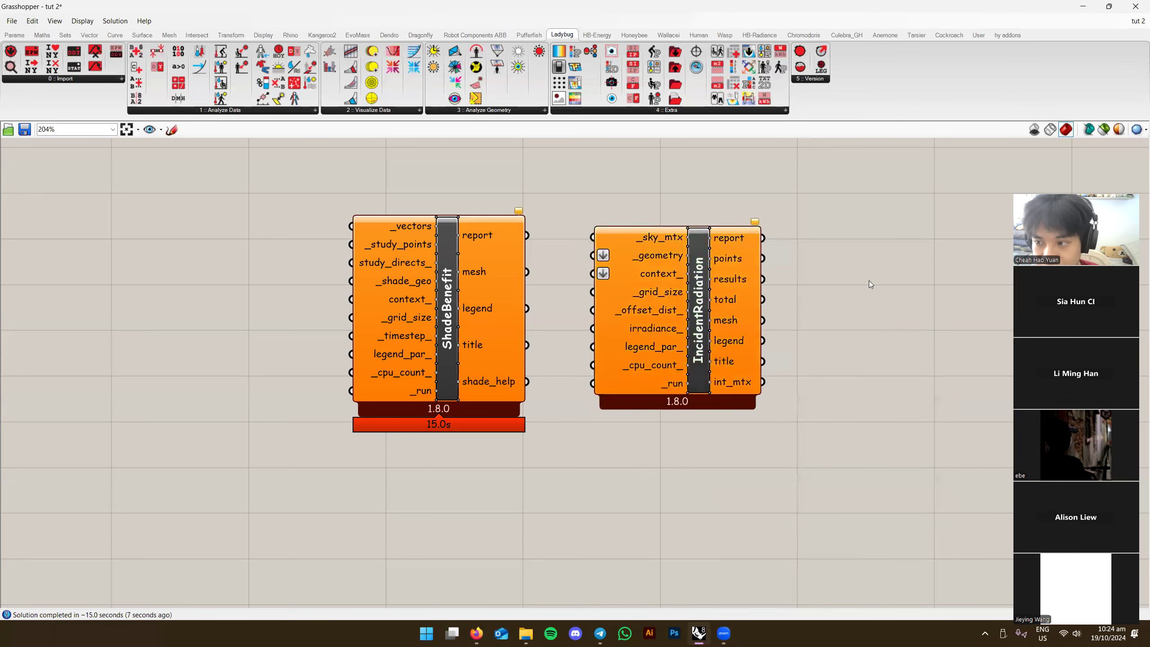
Examine the inputs and description of the Incident Radiation component next to Shade Benefit
scroll(876, 280, up, 1)
right_drag(876, 280, 810, 289)
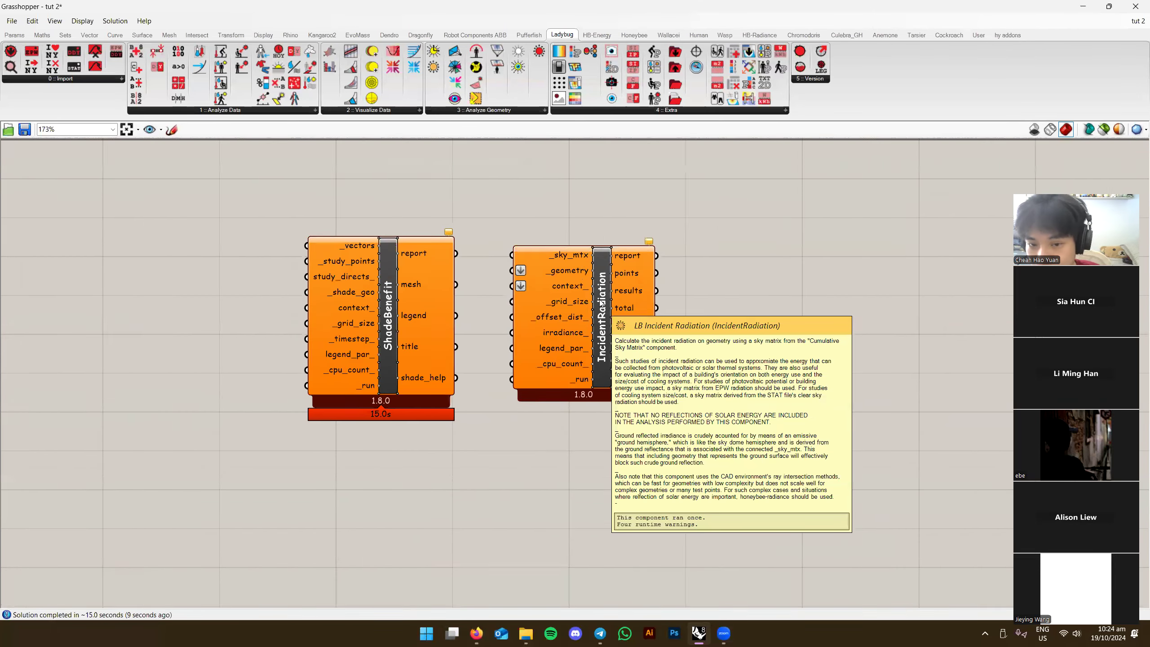
scroll(786, 254, down, 2)
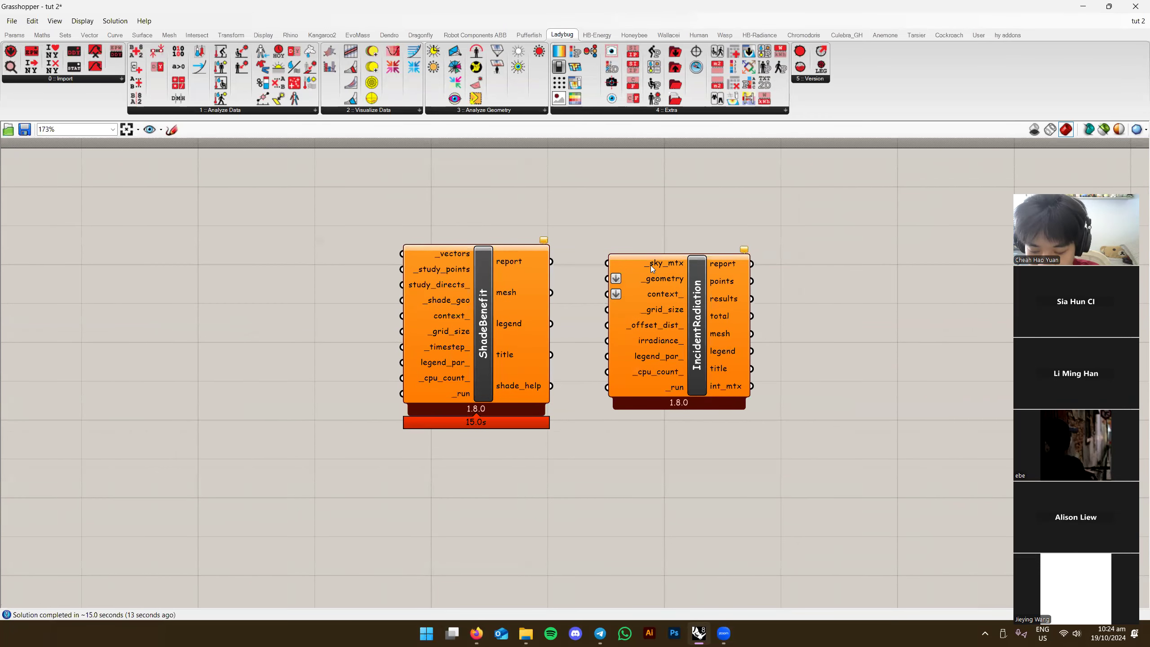
right_drag(766, 263, 764, 246)
mouse_move(669, 250)
right_drag(653, 274, 692, 271)
right_drag(835, 284, 824, 301)
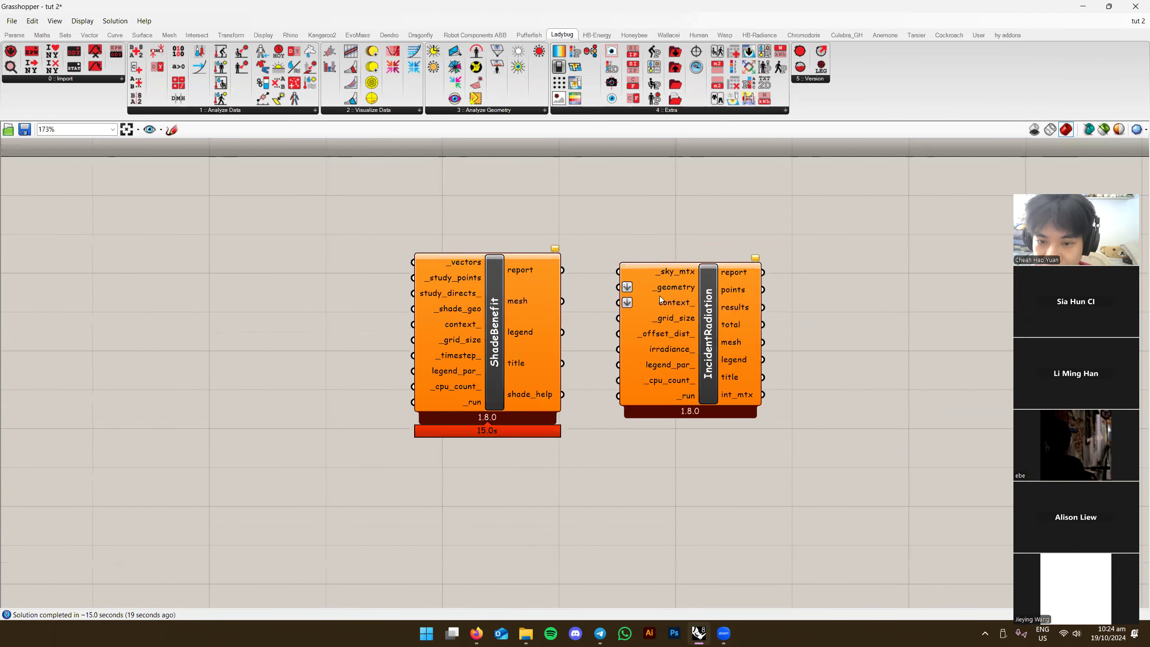
Delete the Shade Benefit and Incident Radiation components and dock the Grasshopper window beside the Rhino viewport
drag(835, 229, 365, 437)
key(Delete)
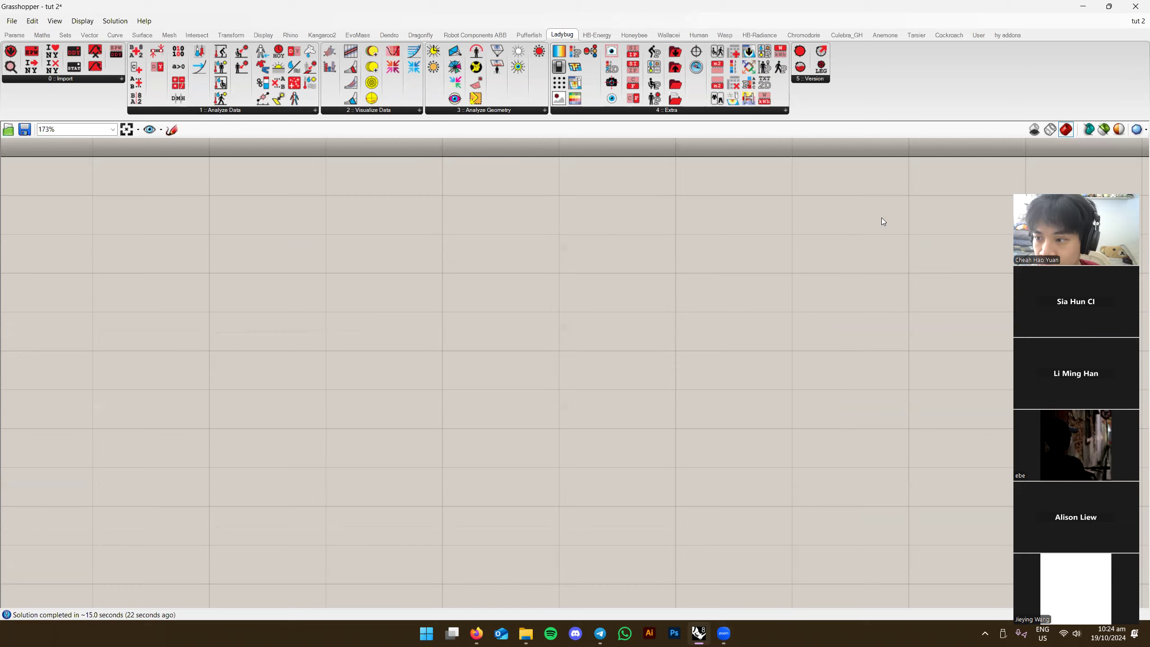
key(super+Right)
scroll(873, 188, down, 3)
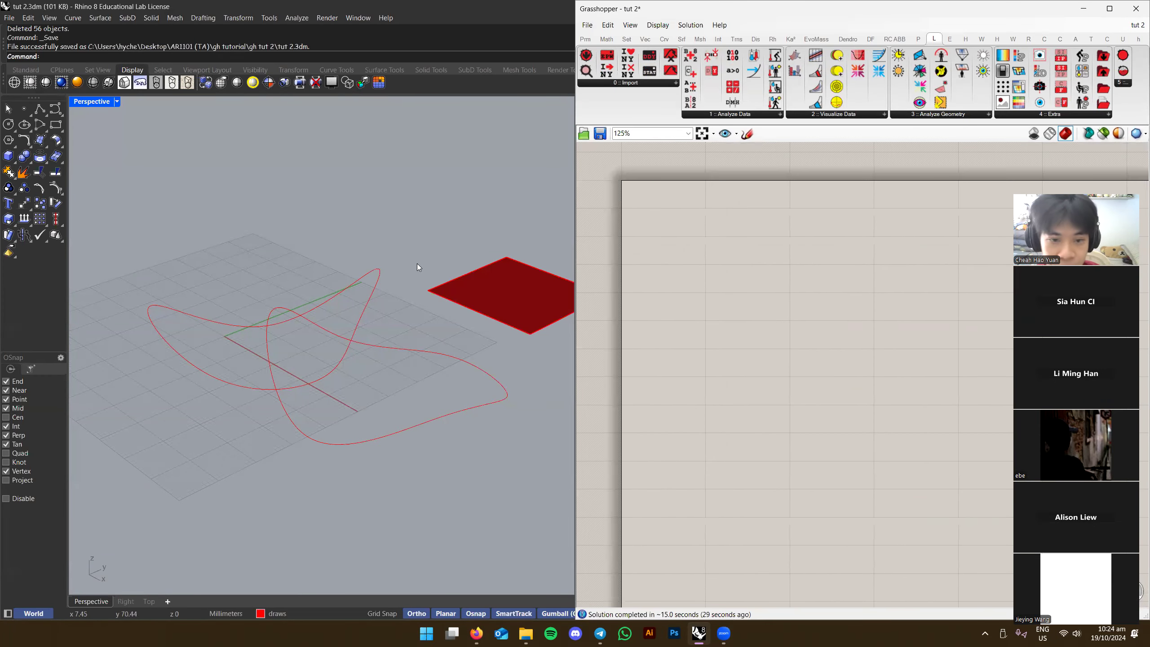
right_drag(418, 264, 409, 265)
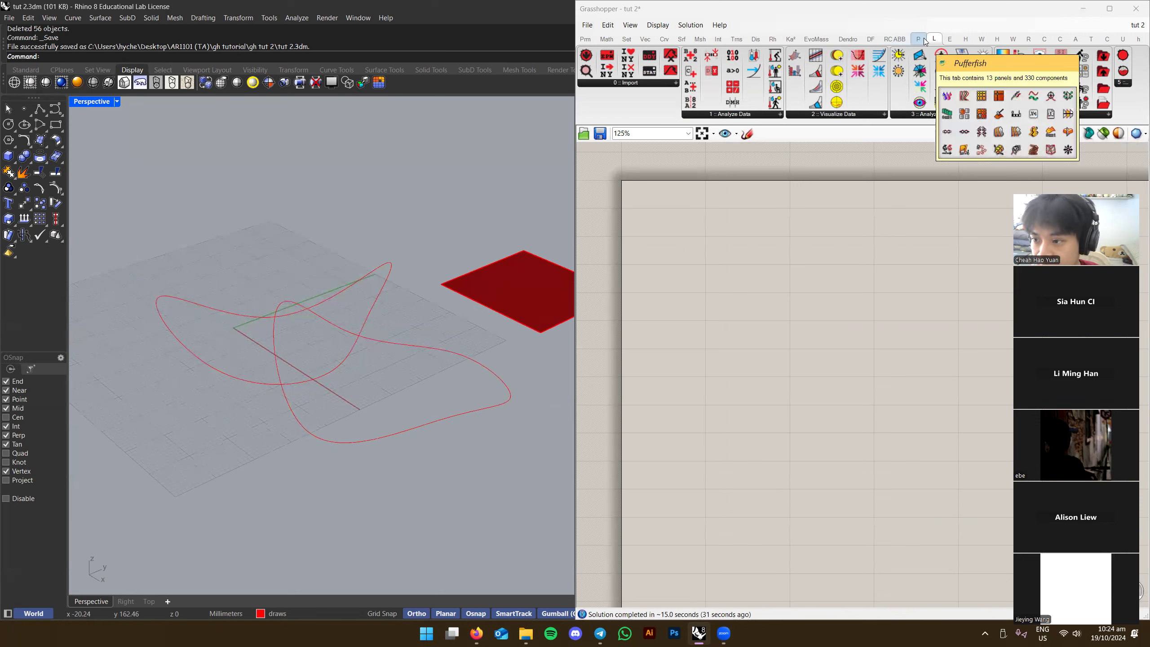
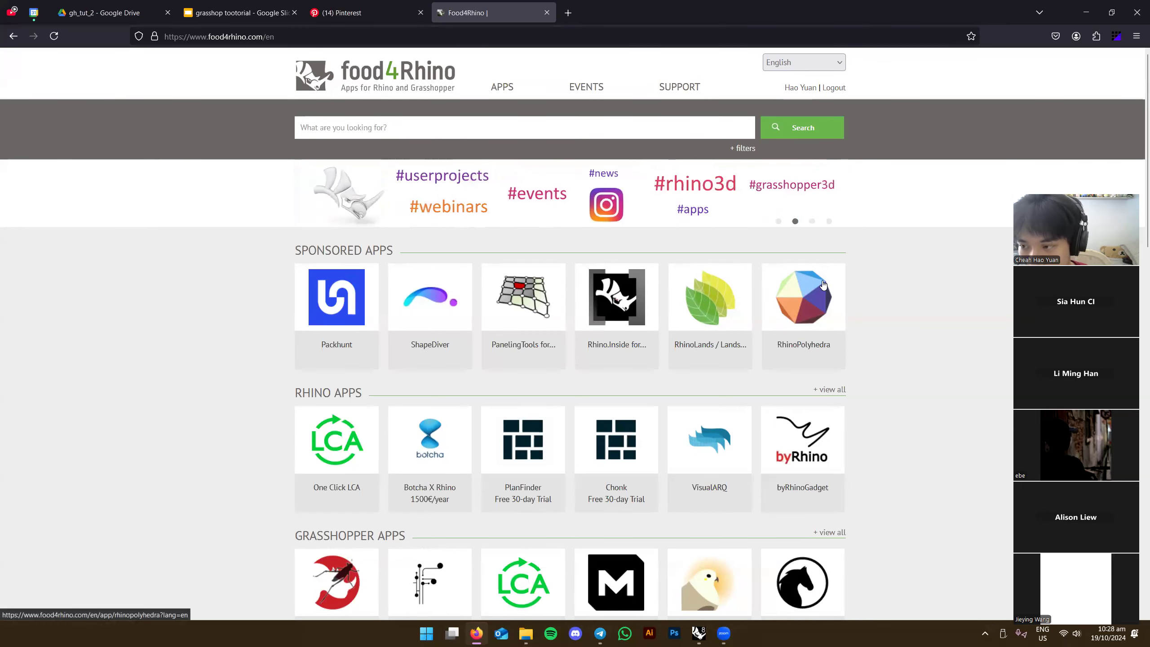
On the food4Rhino website in the browser, search for "dendro" and open the Dendro plug-in page
scroll(903, 321, down, 3)
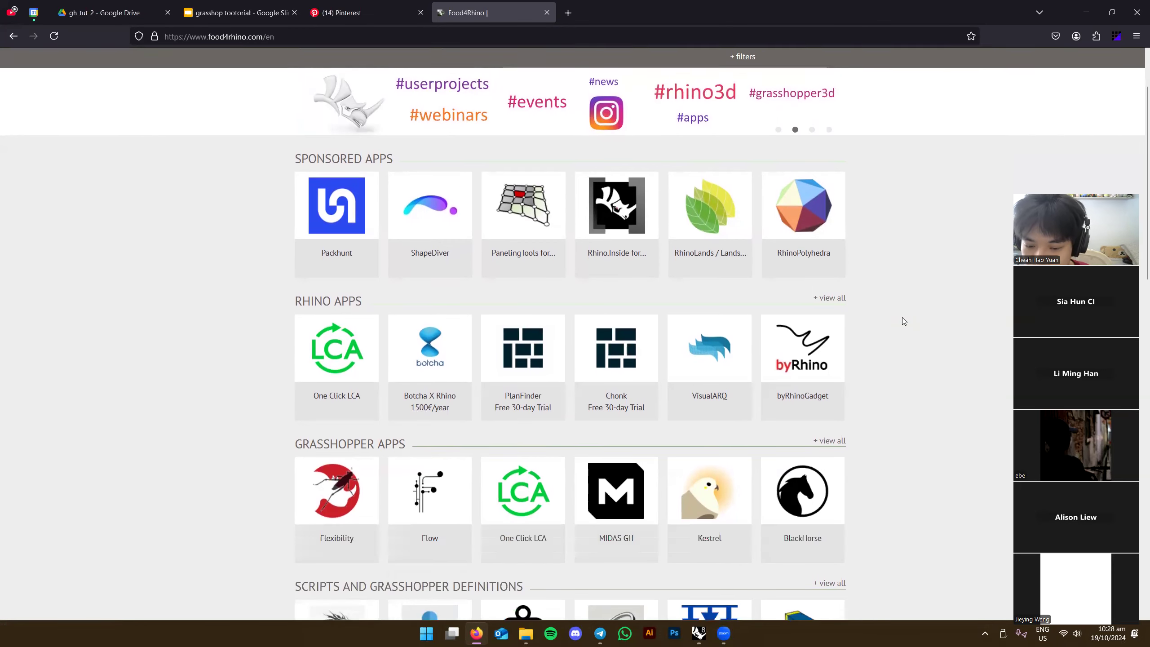
scroll(907, 342, up, 3)
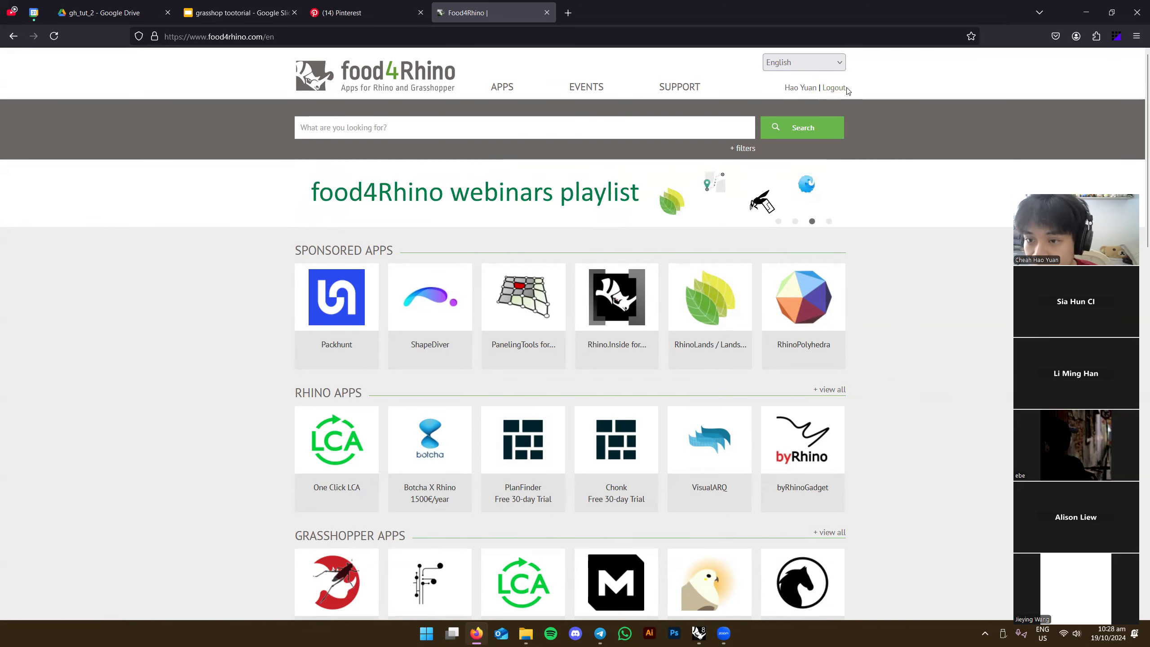
click(383, 128)
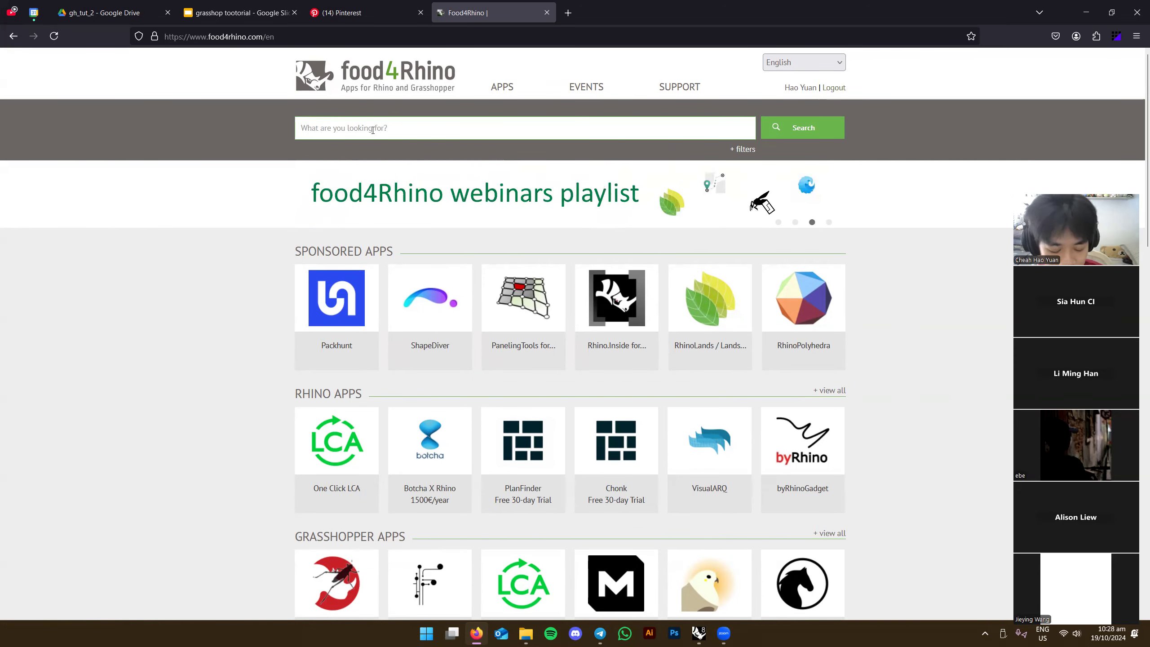
text(dendro)
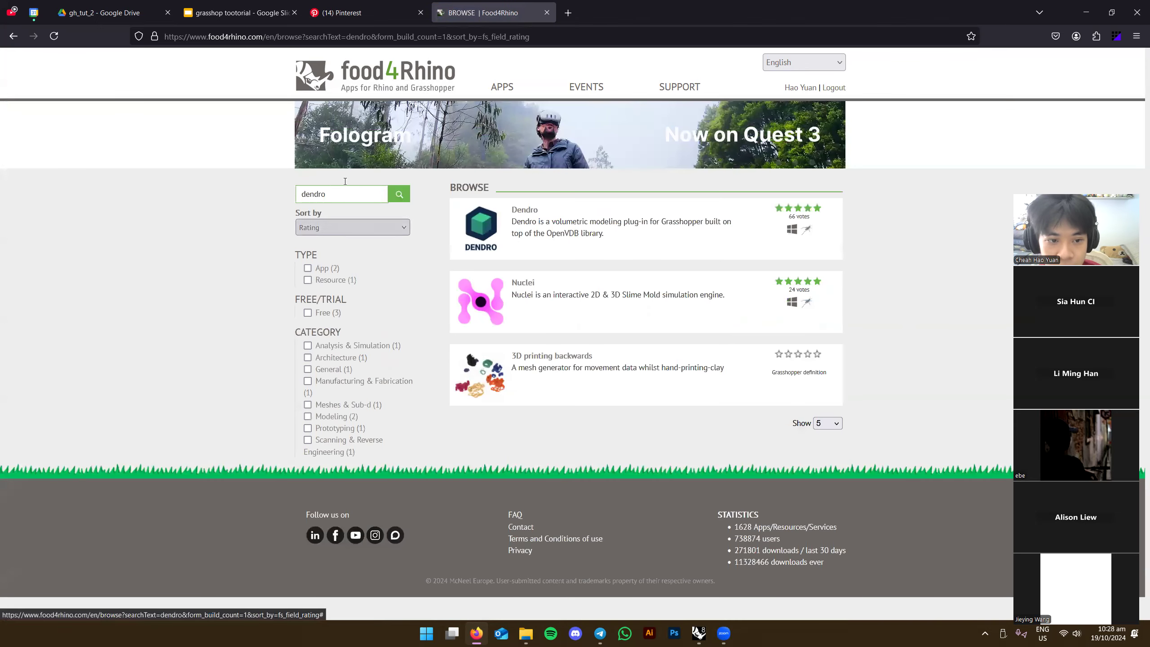
click(619, 226)
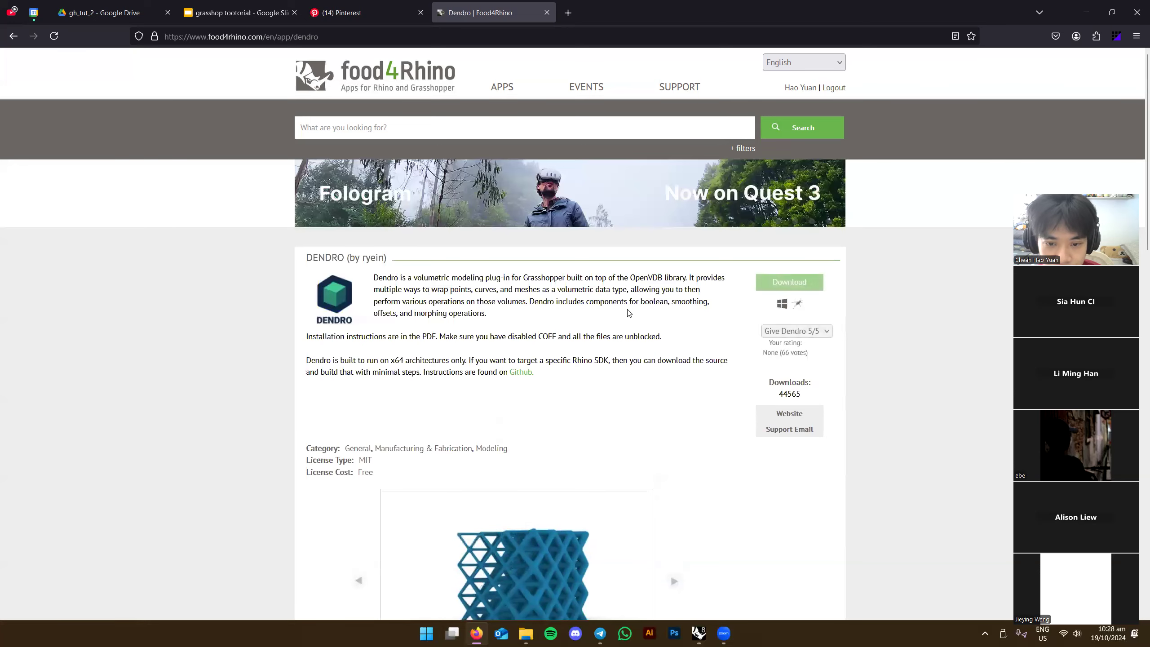
Examine the Dendro plug-in page and view its gallery images enlarged, including the component overview and the sphere surface
scroll(440, 331, down, 2)
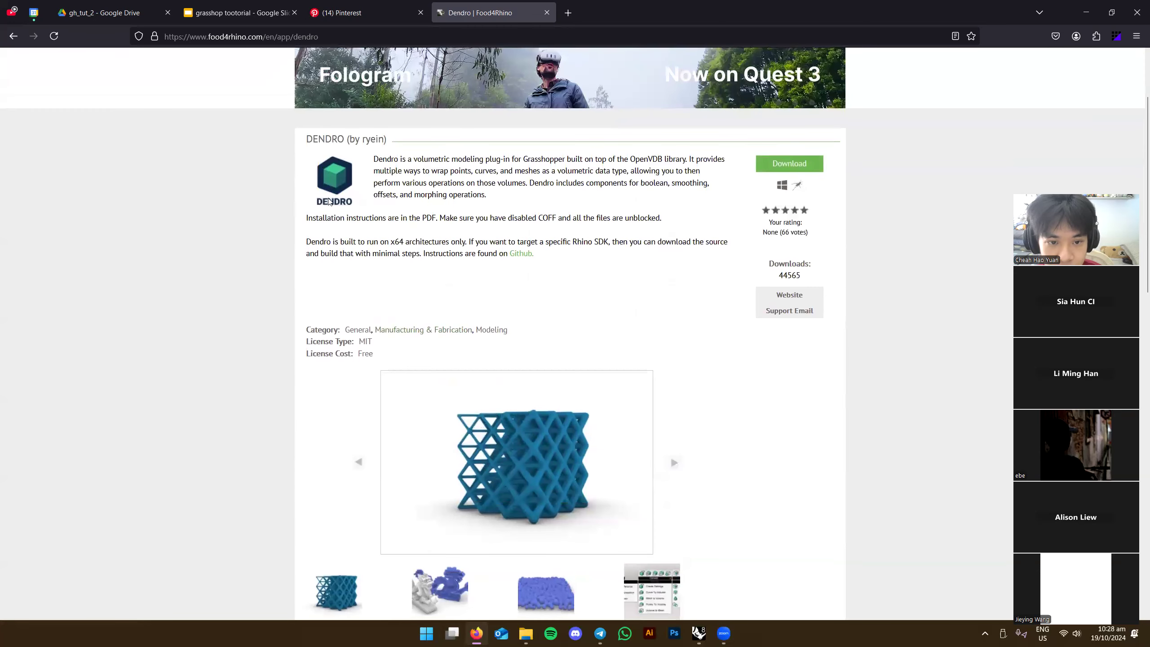
scroll(557, 381, down, 1)
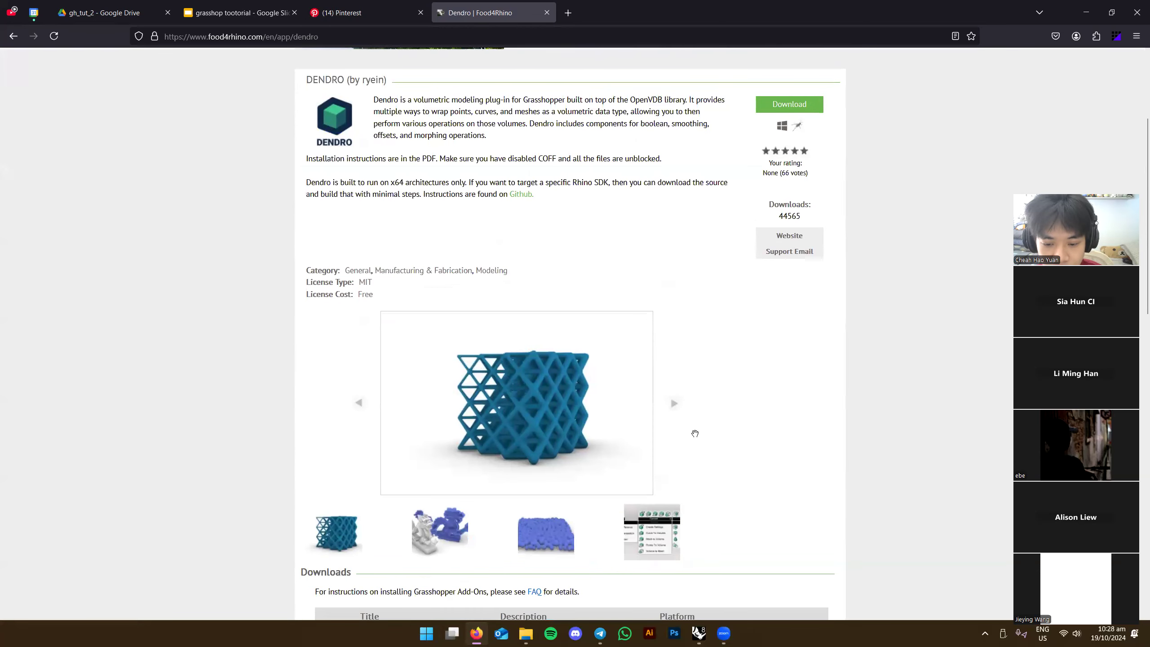
scroll(695, 433, down, 1)
click(693, 337)
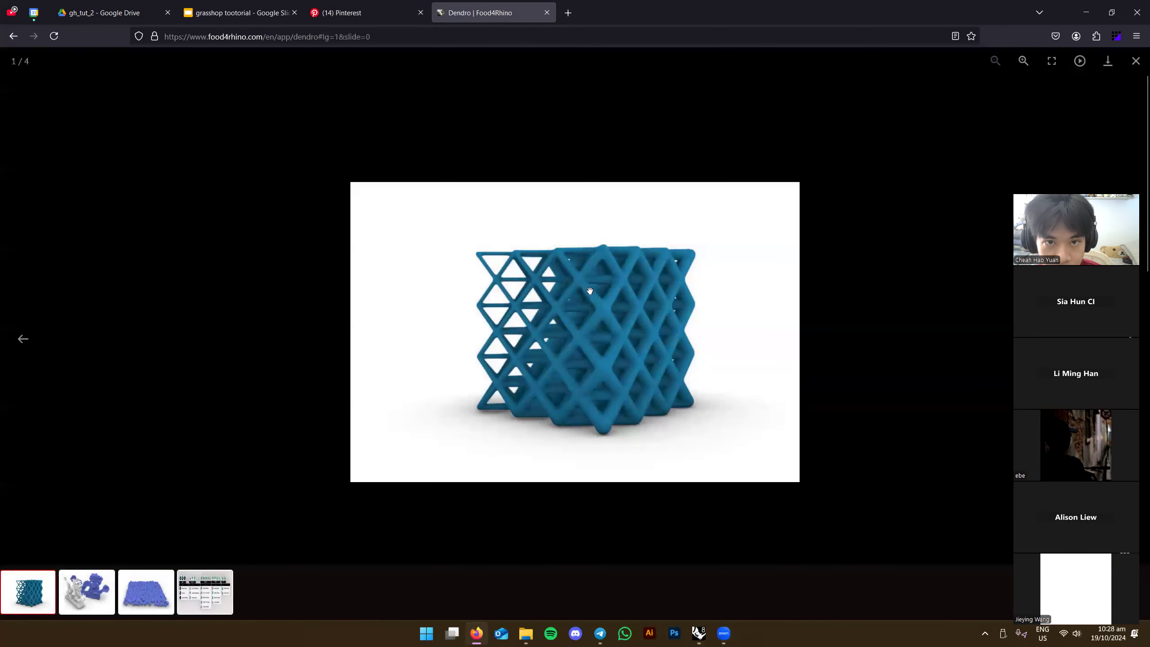
click(18, 340)
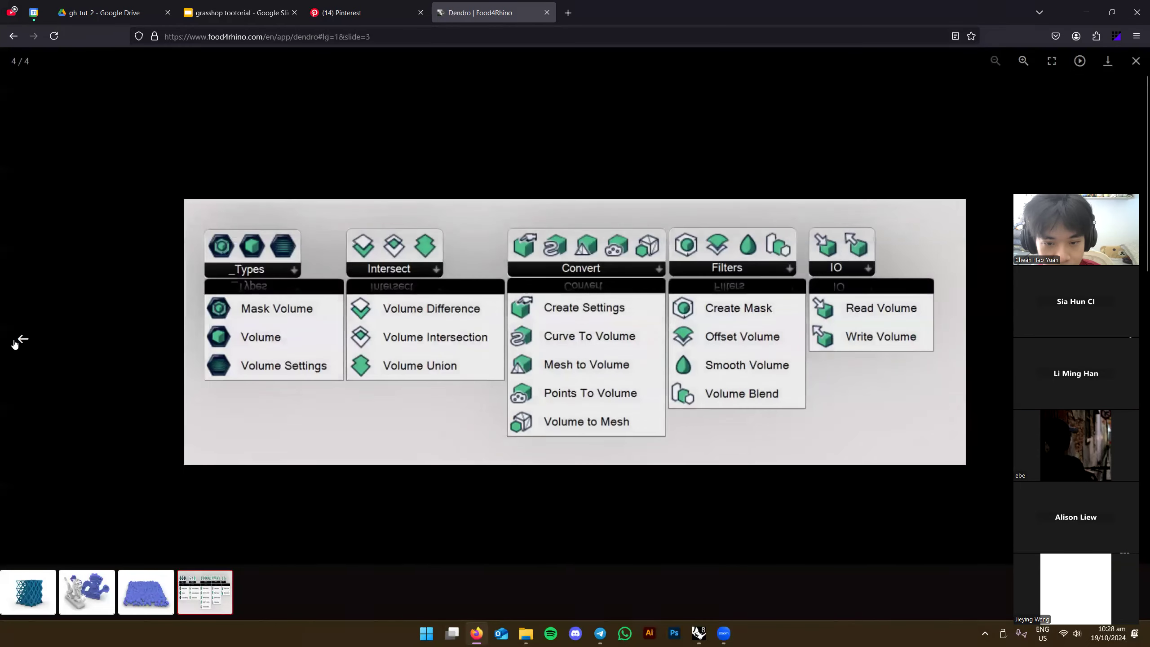
click(17, 341)
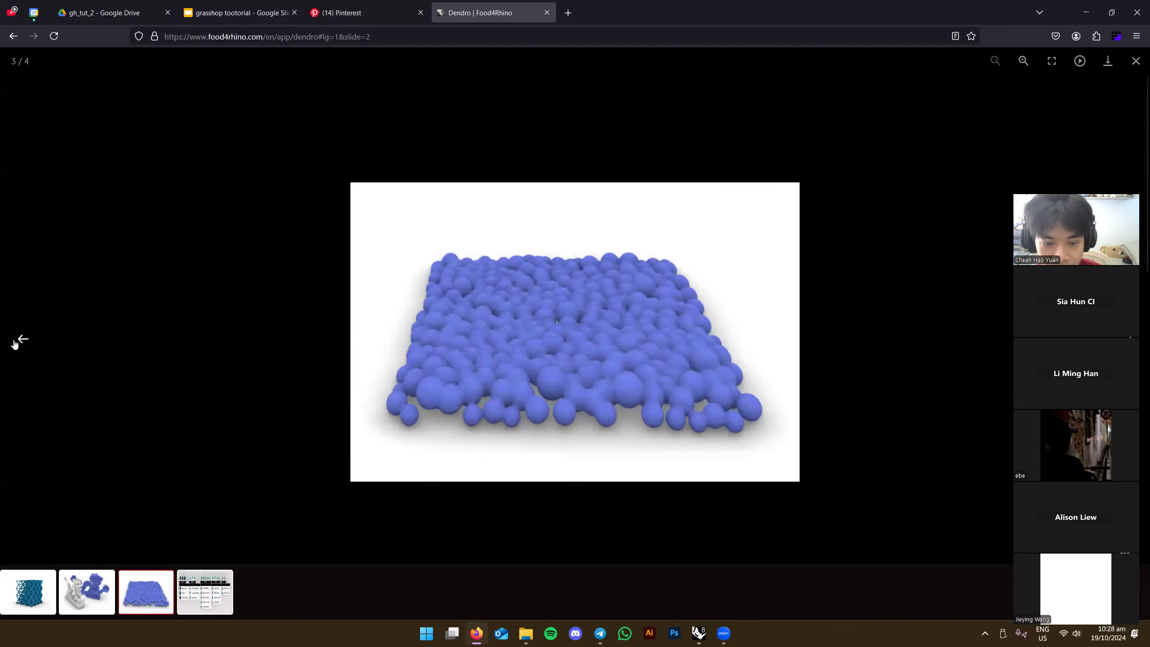
click(17, 340)
drag(326, 334, 492, 315)
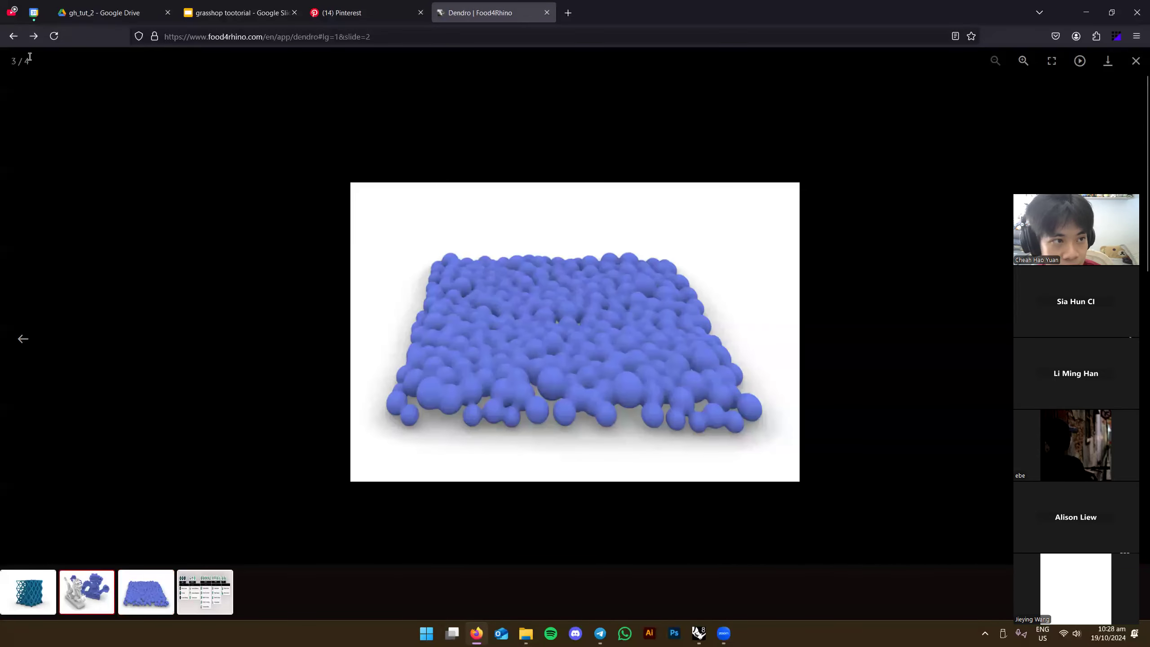
Close the enlarged gallery image and go to the downloads list on the Dendro plug-in page
click(13, 35)
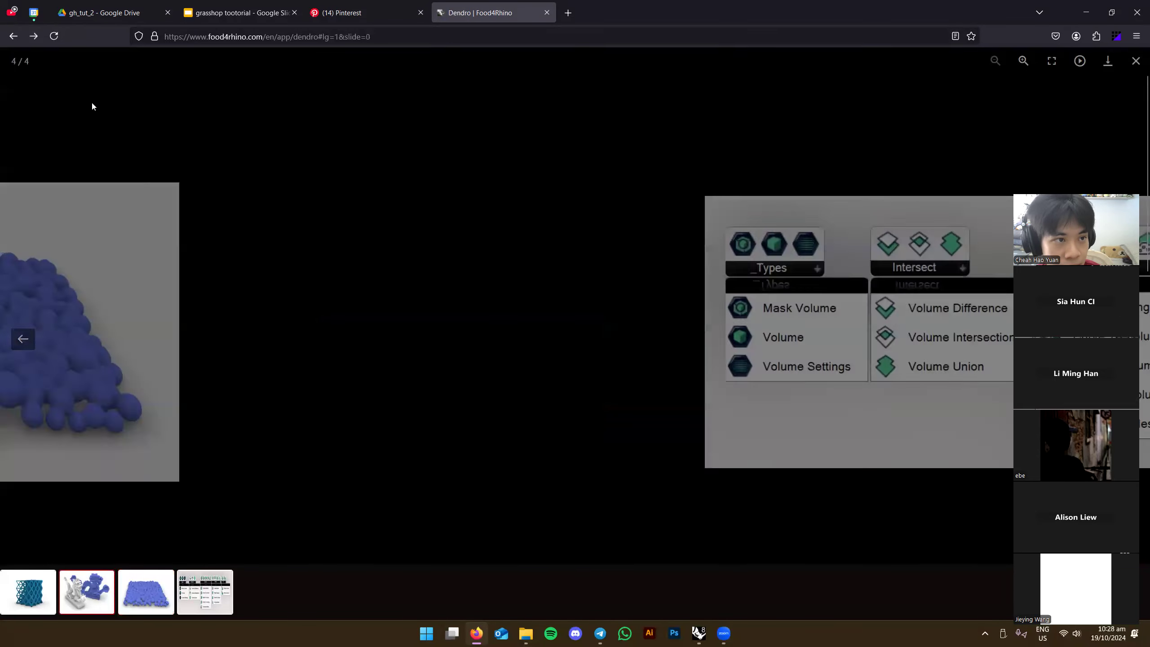
key(Escape)
scroll(759, 362, down, 4)
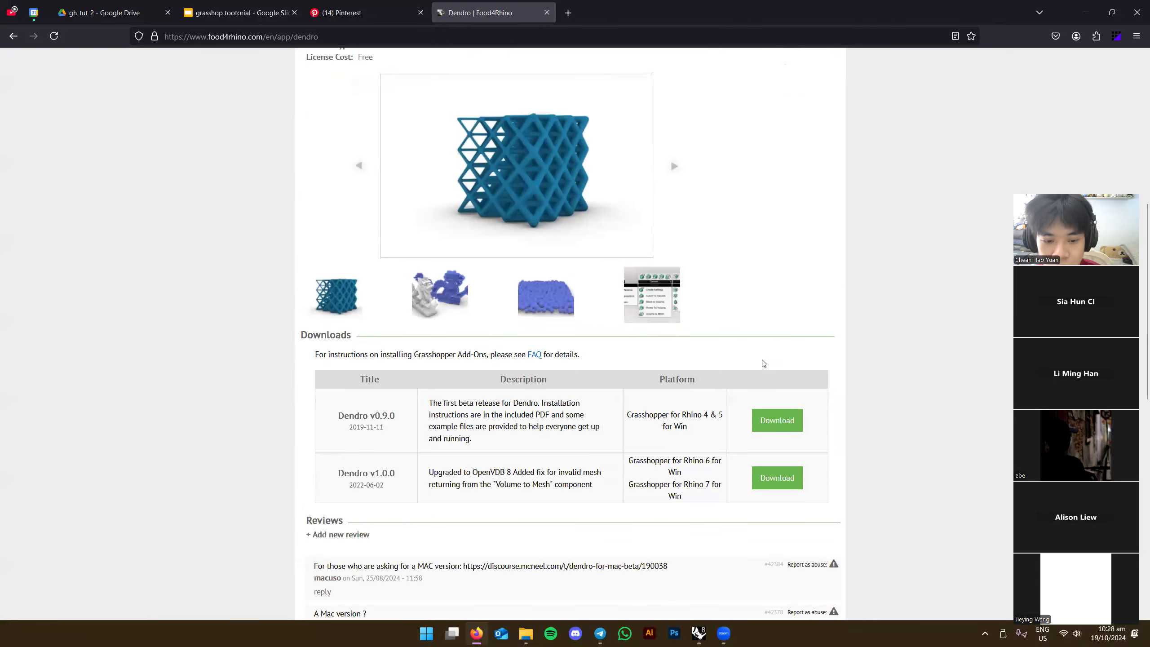
scroll(595, 379, up, 8)
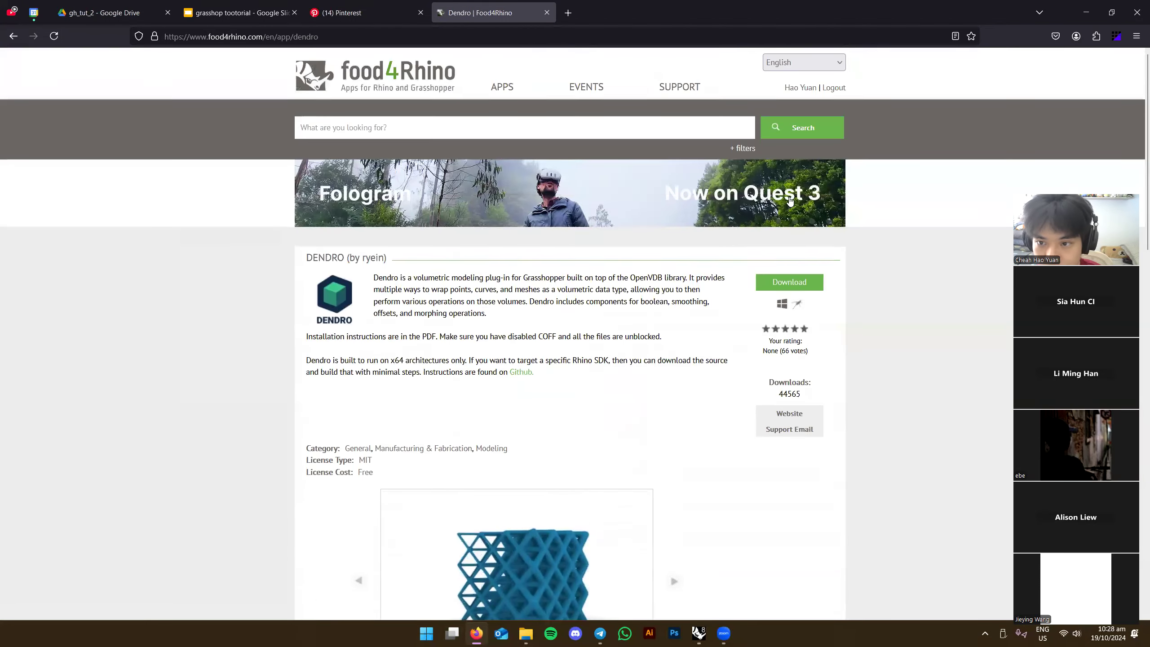
click(790, 282)
scroll(319, 119, up, 3)
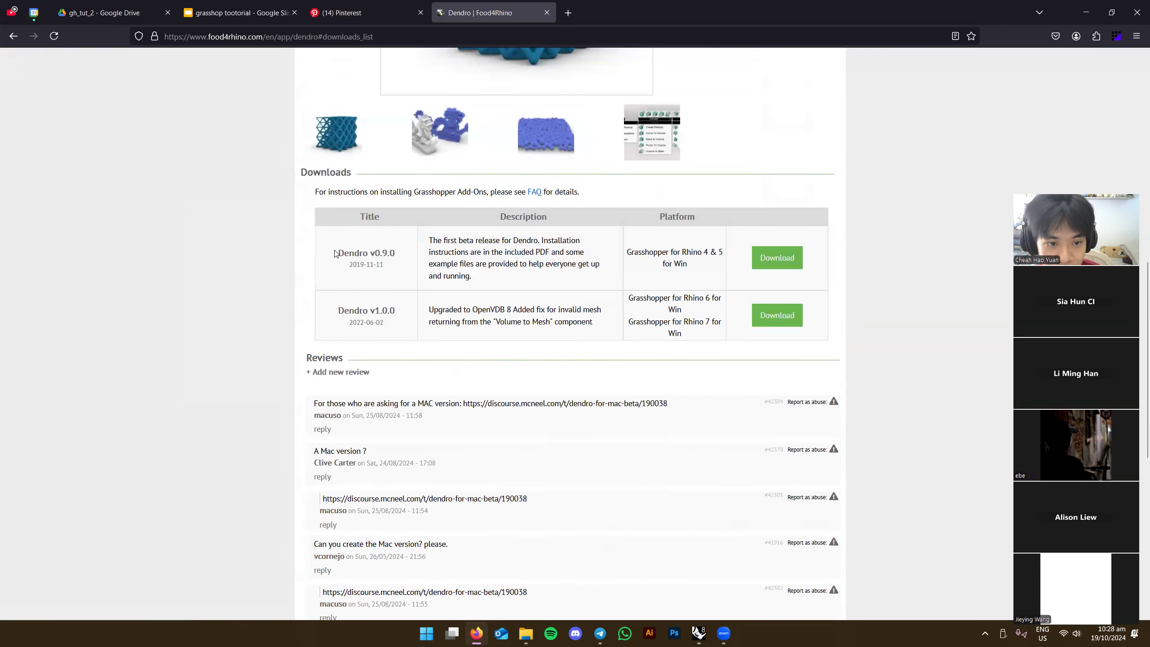
Compare the Dendro v0.9.0 and v1.0.0 releases in the downloads list
drag(336, 254, 398, 260)
click(399, 258)
drag(367, 316, 337, 316)
click(399, 331)
click(371, 312)
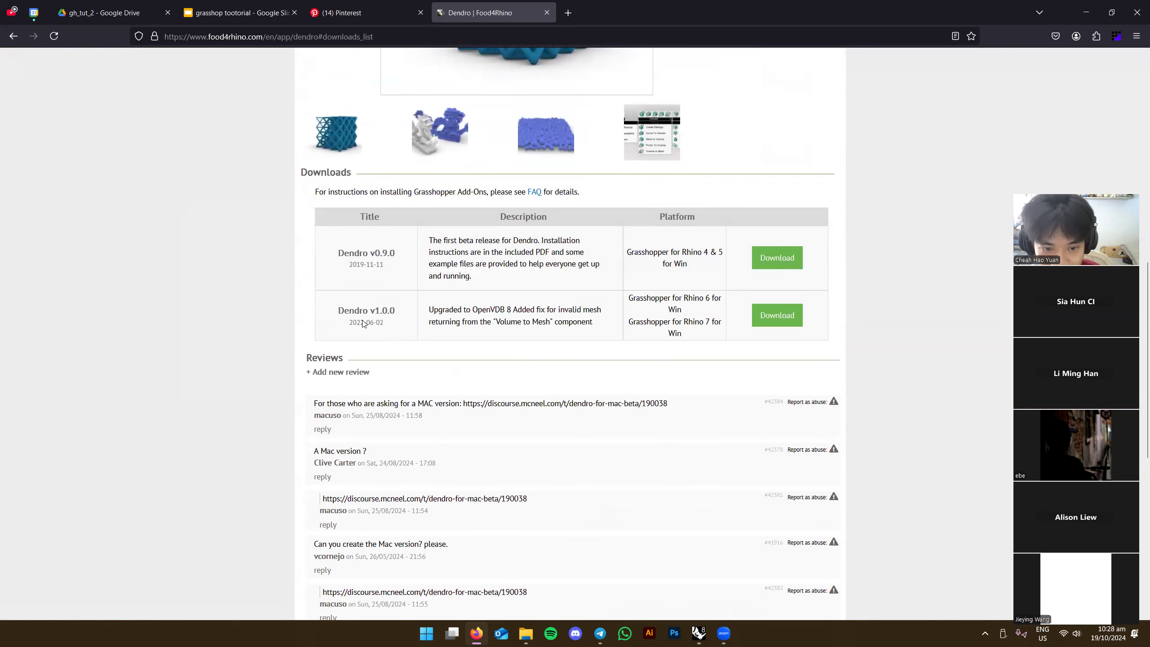
drag(338, 252, 409, 255)
click(409, 261)
scroll(380, 322, up, 2)
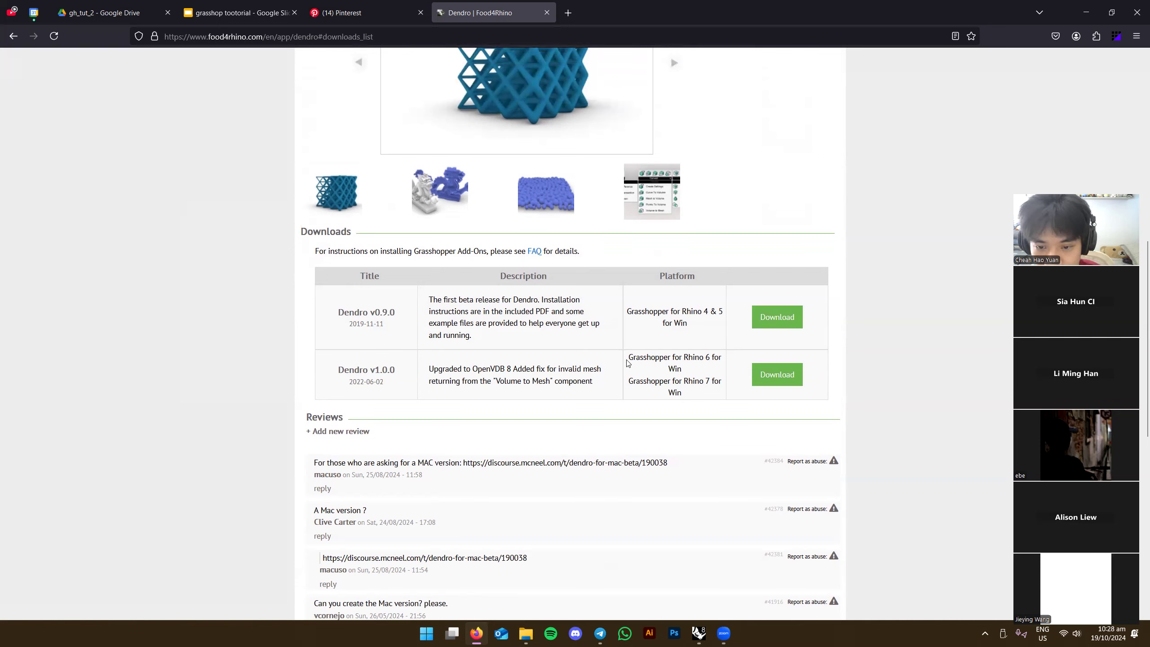
Check the supported Rhino versions of the Dendro releases and download Dendro v1.0.0 for Rhino 6 and 7
drag(628, 362, 703, 376)
click(701, 371)
drag(629, 383, 702, 401)
click(700, 386)
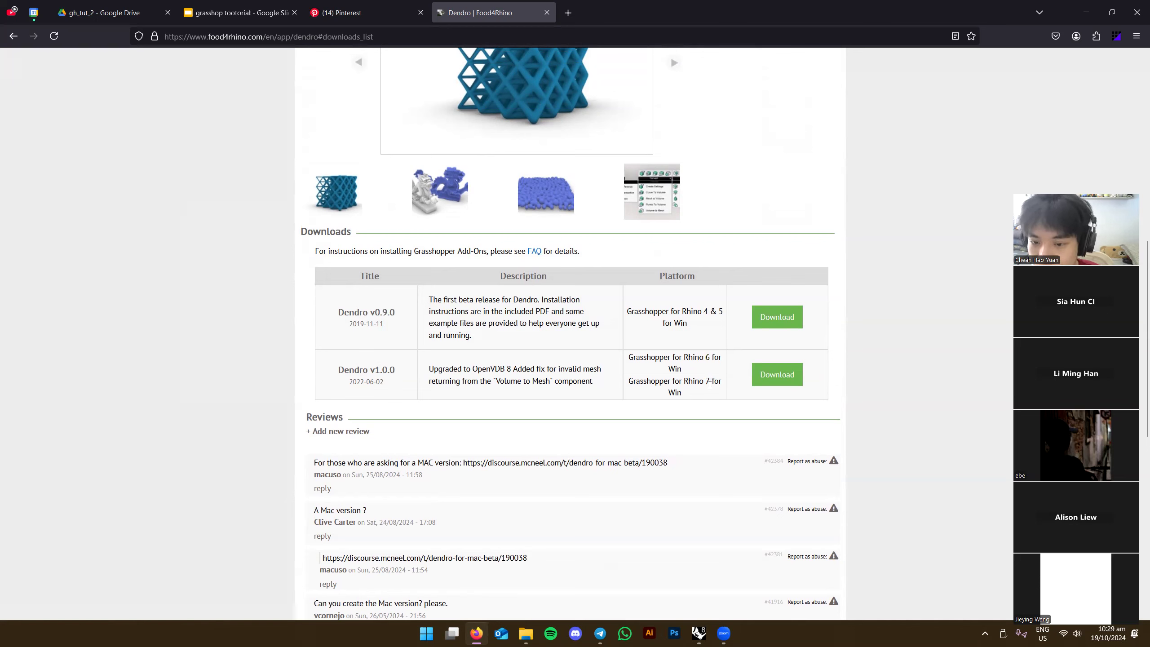
drag(692, 397, 628, 380)
click(716, 392)
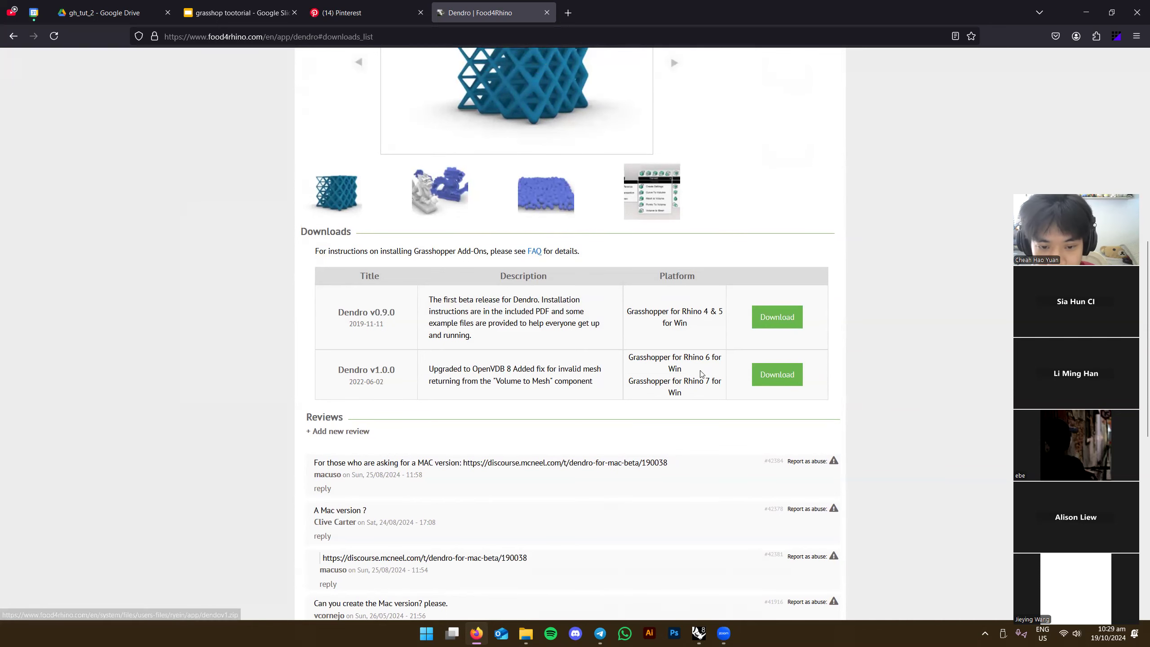
click(775, 374)
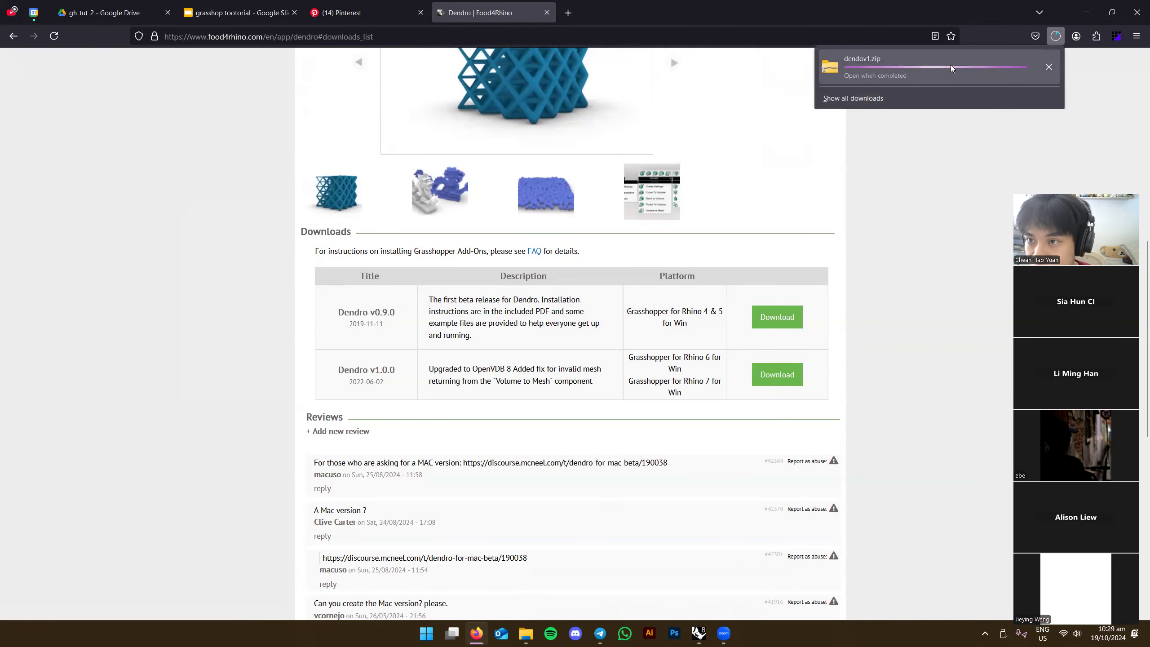
Review the Dendro description and installation notes, and open the linked GitHub instructions in a new tab
scroll(780, 308, up, 10)
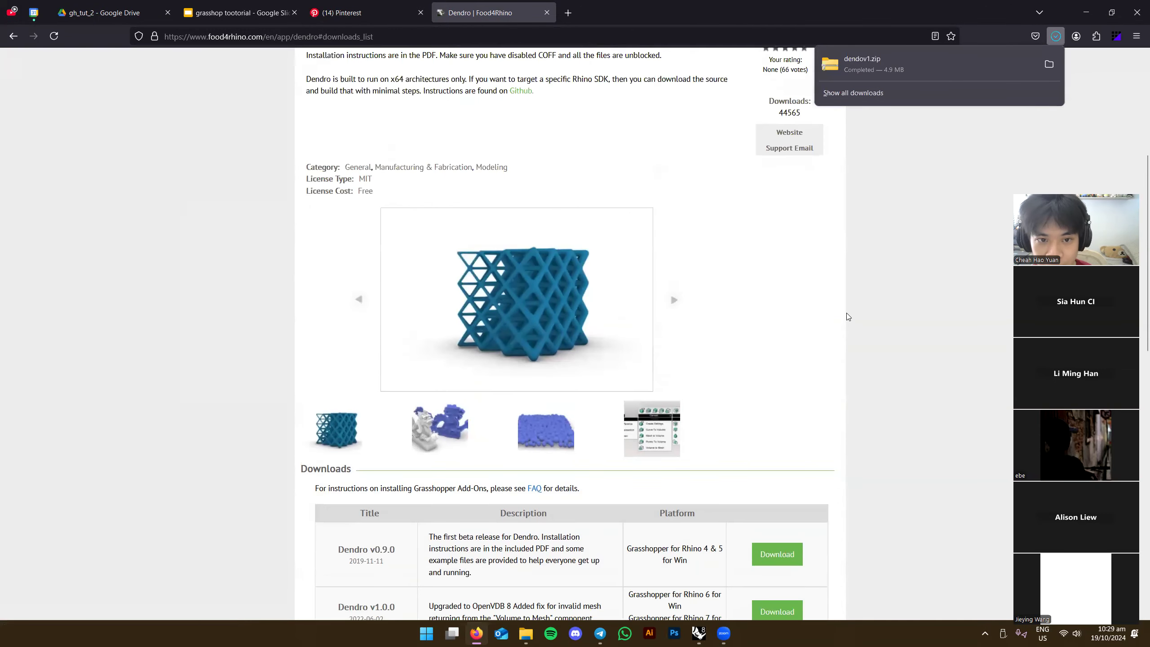
click(635, 364)
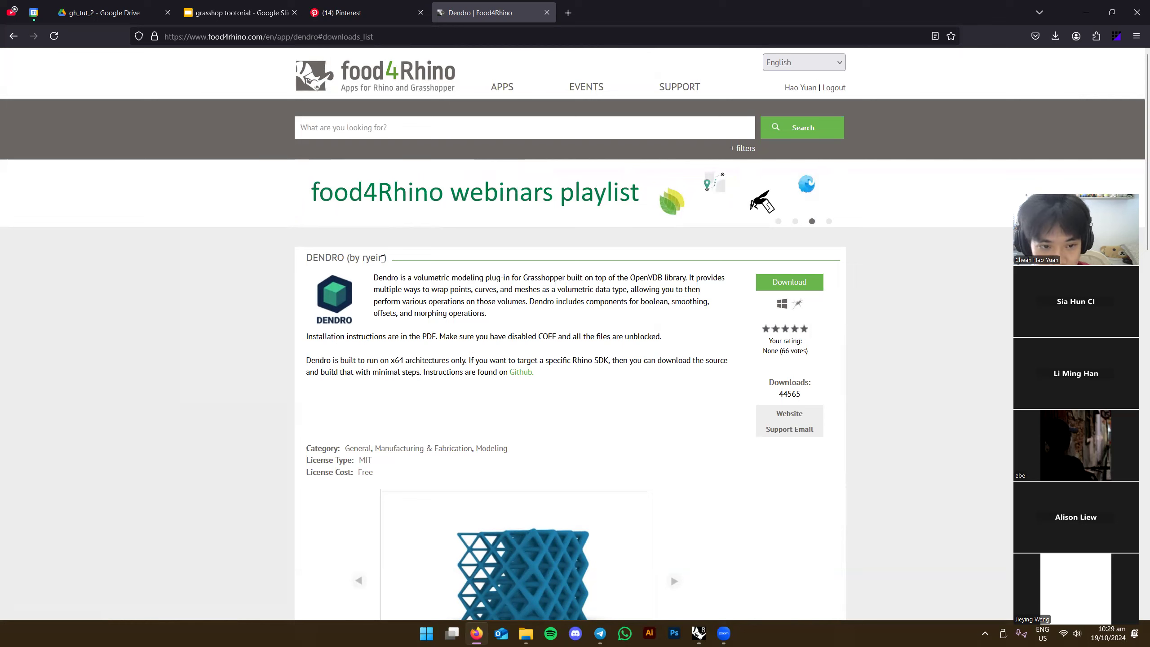
triple_click(480, 295)
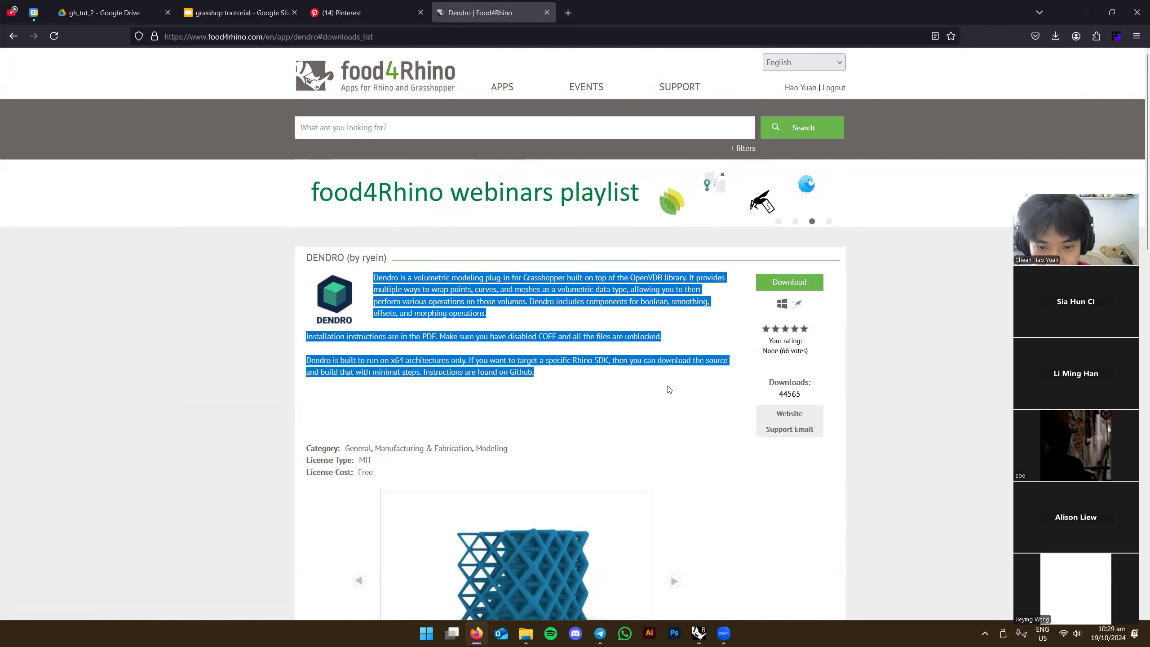
click(563, 381)
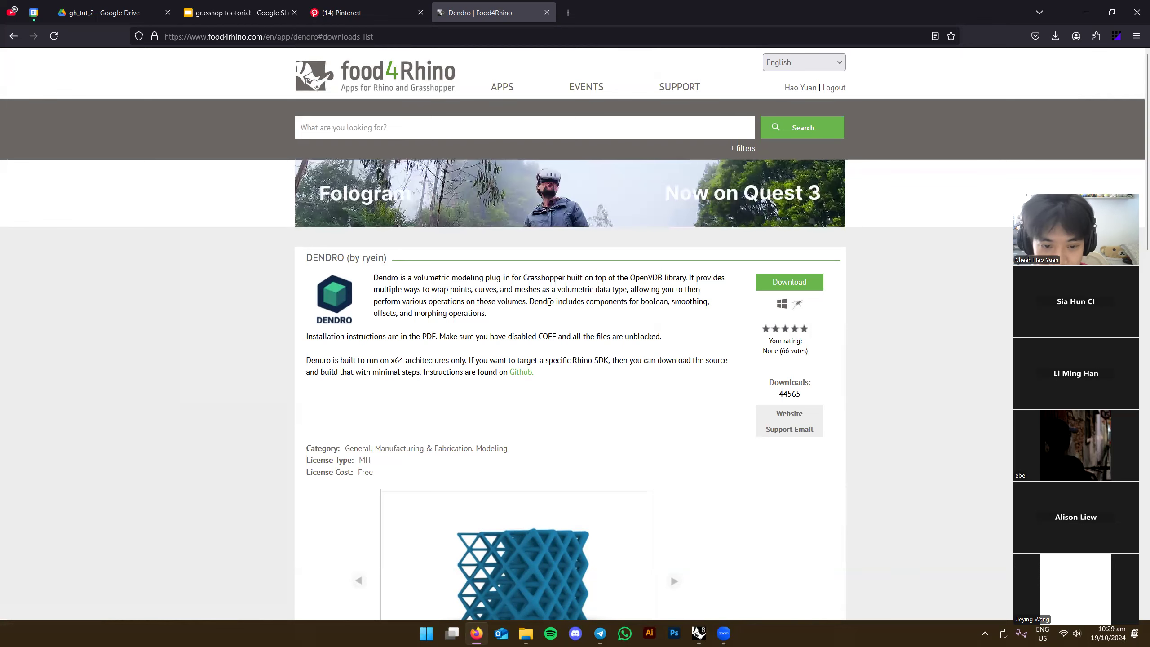
right_click(517, 375)
right_click(518, 376)
click(556, 385)
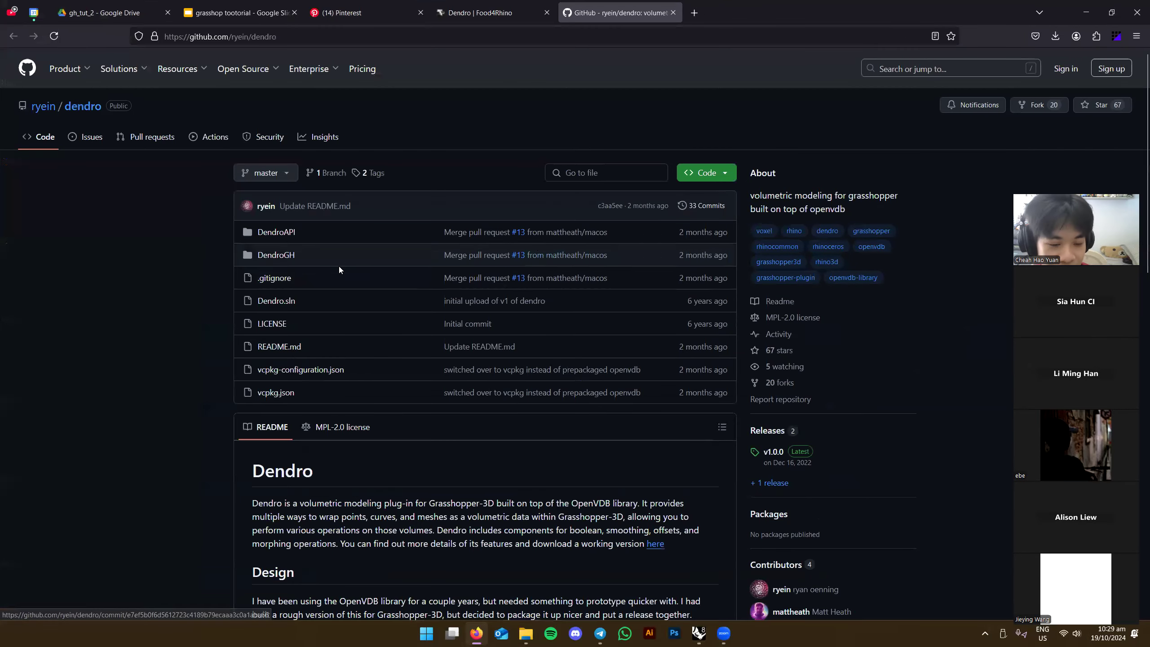
Examine the Dendro repository's README, including the description, installation, macOS and building sections
scroll(169, 370, down, 6)
scroll(349, 352, down, 7)
scroll(349, 353, down, 2)
scroll(366, 284, up, 1)
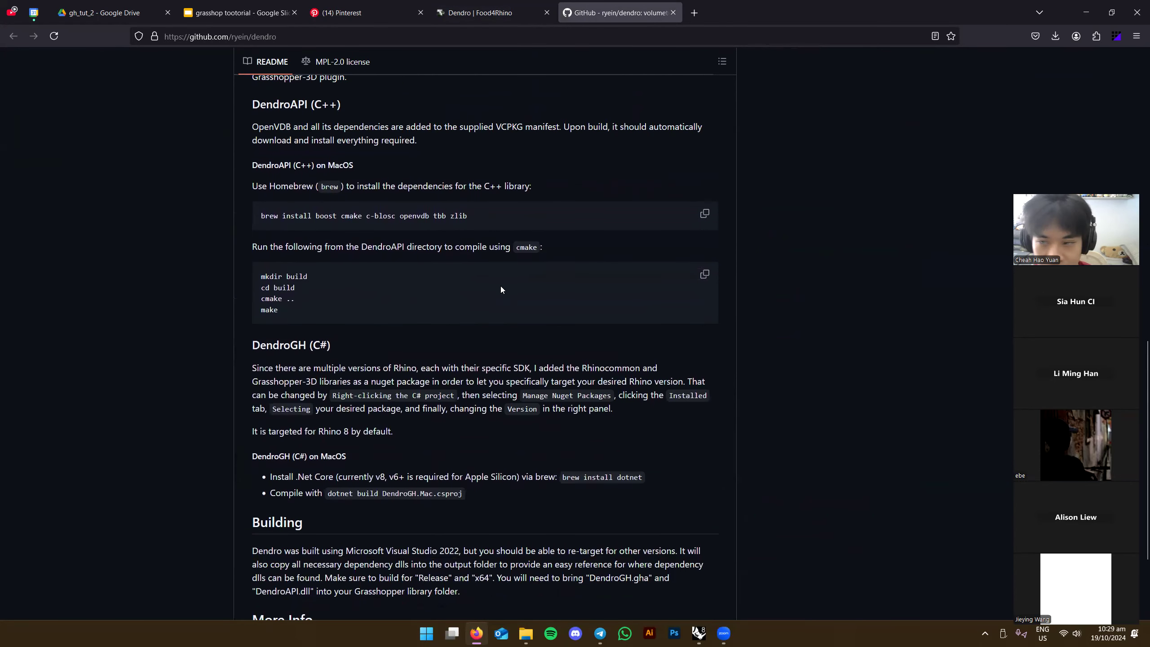
scroll(729, 290, down, 2)
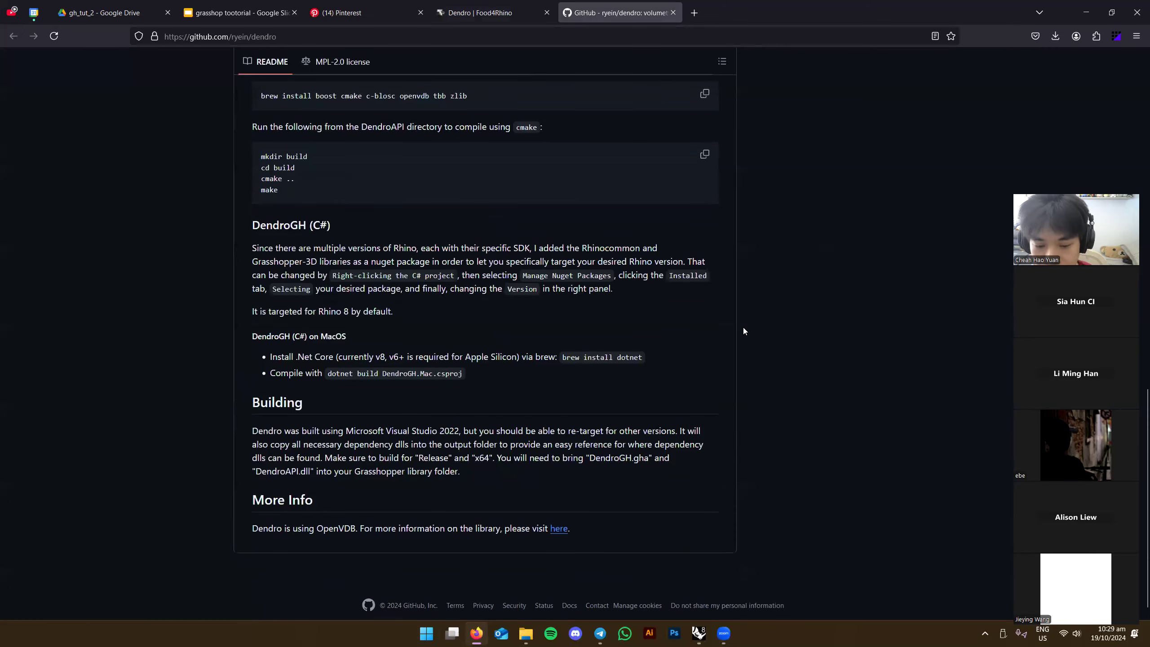
scroll(743, 327, down, 1)
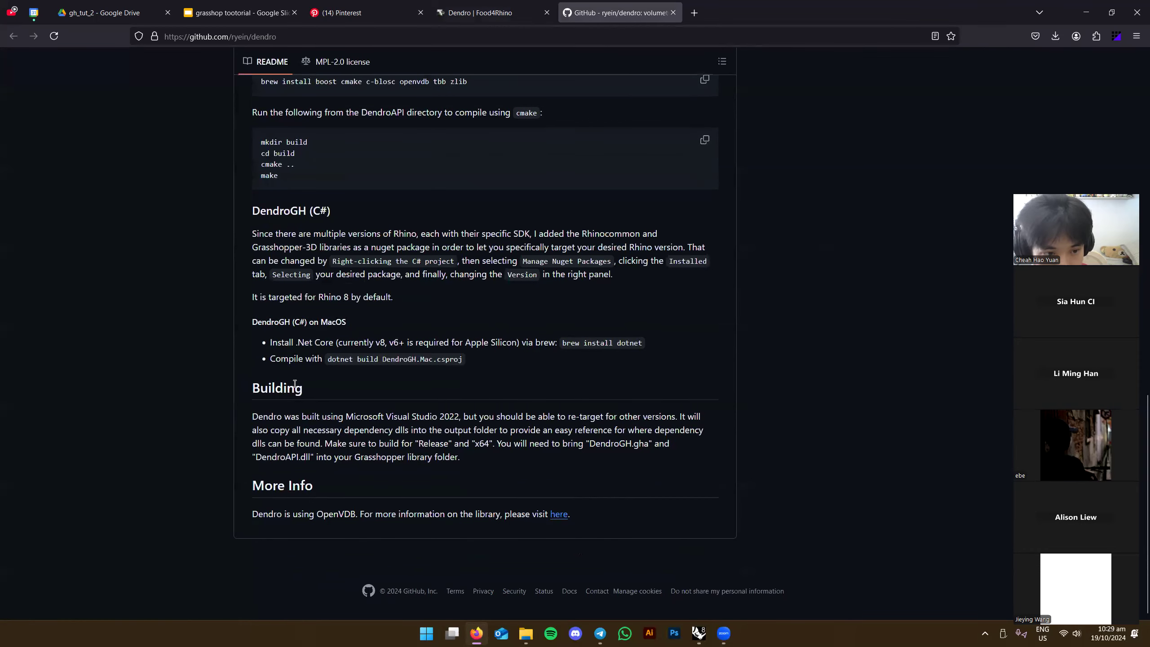
scroll(265, 379, up, 7)
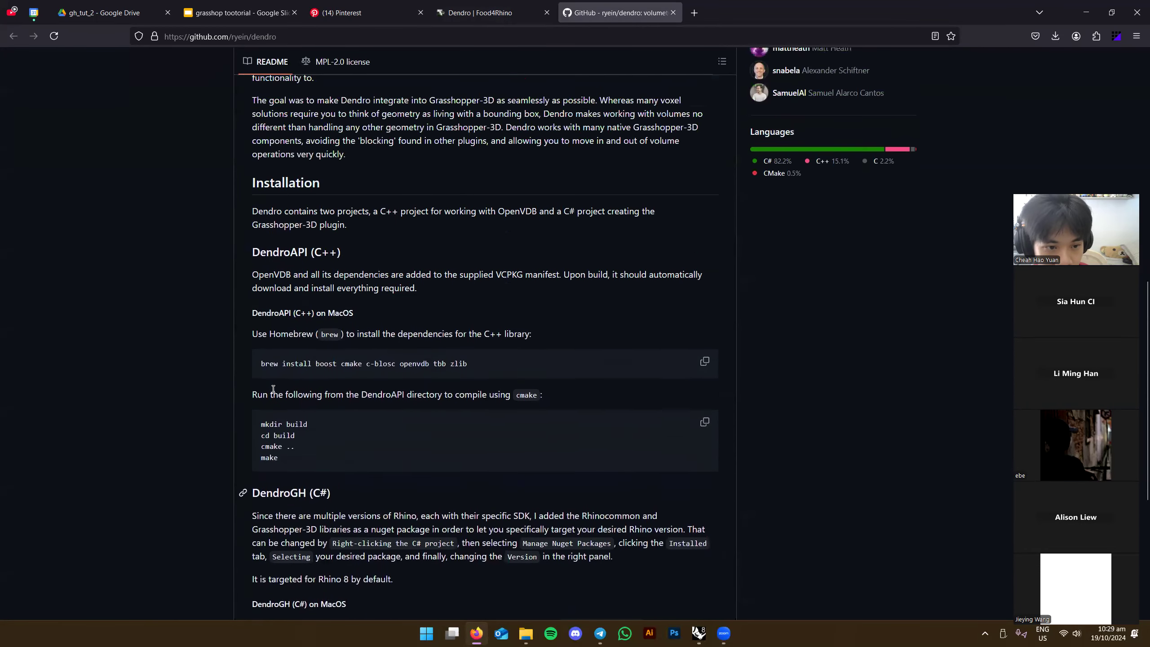
scroll(273, 389, up, 3)
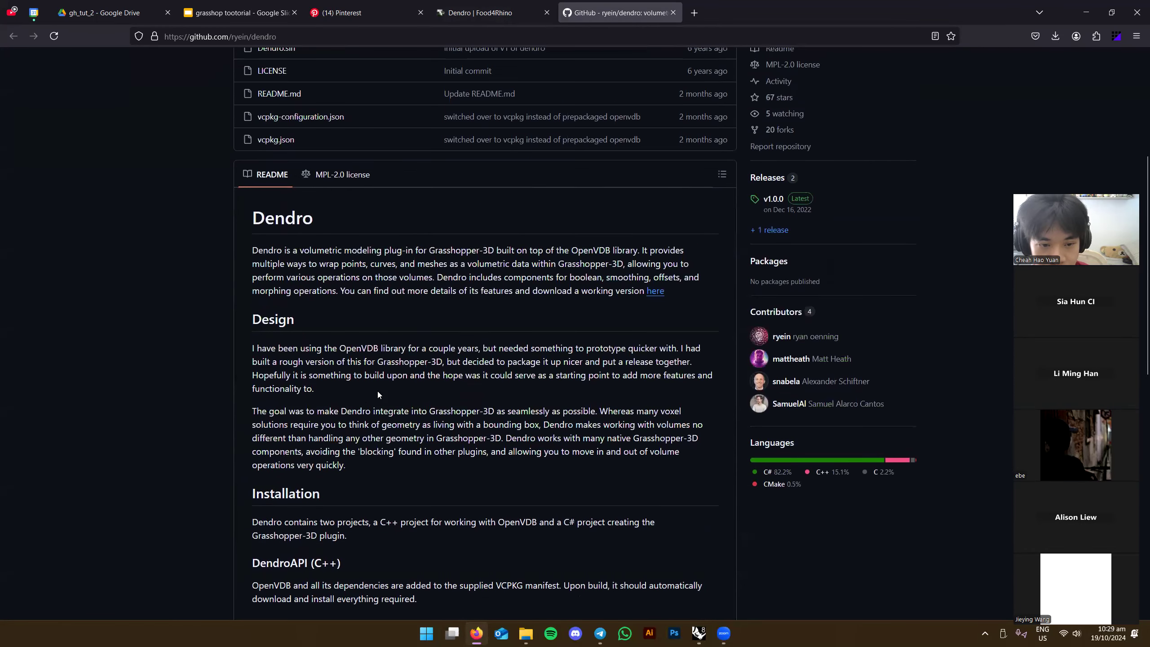
scroll(401, 388, up, 3)
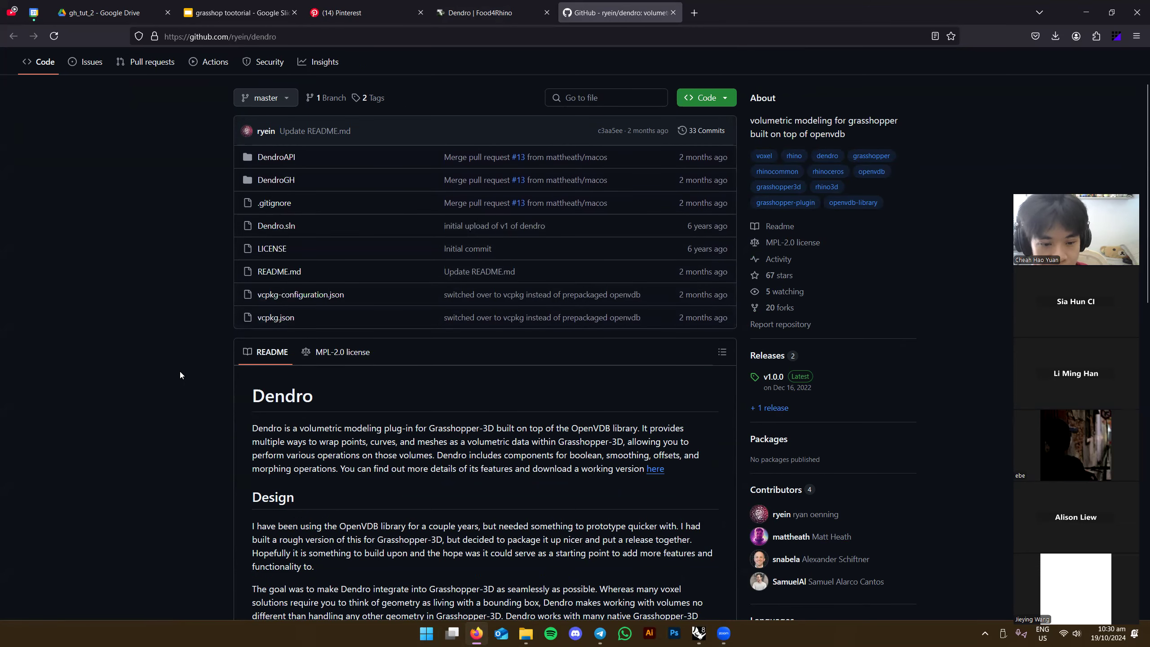
scroll(180, 370, down, 2)
scroll(475, 372, down, 1)
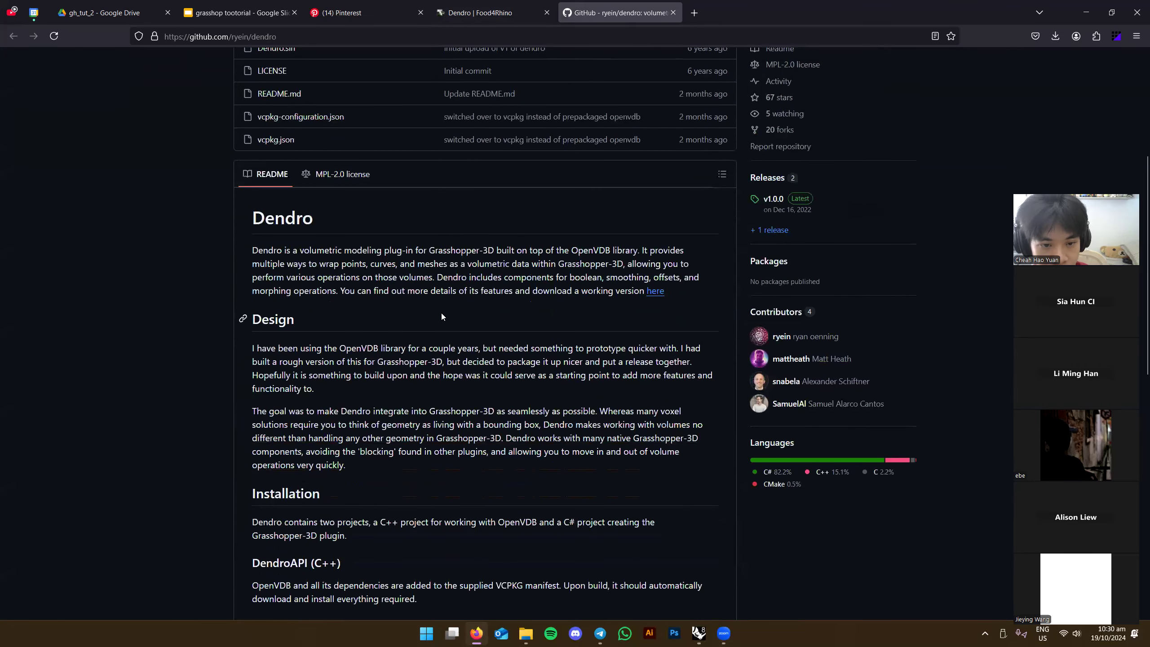
drag(407, 291, 628, 292)
click(581, 331)
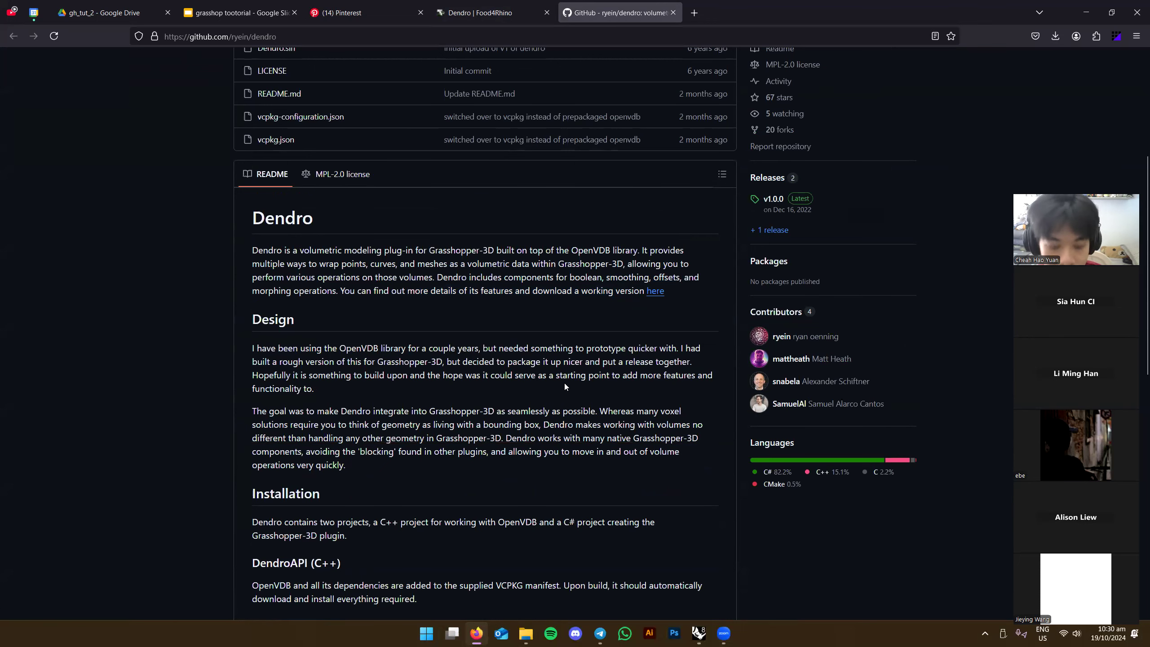
In a new tab, search the web for "gediminas kirdeikis grasshopper" and open the Gediminas Kirdeikis YouTube channel
key(ctrl+t)
text(gedi)
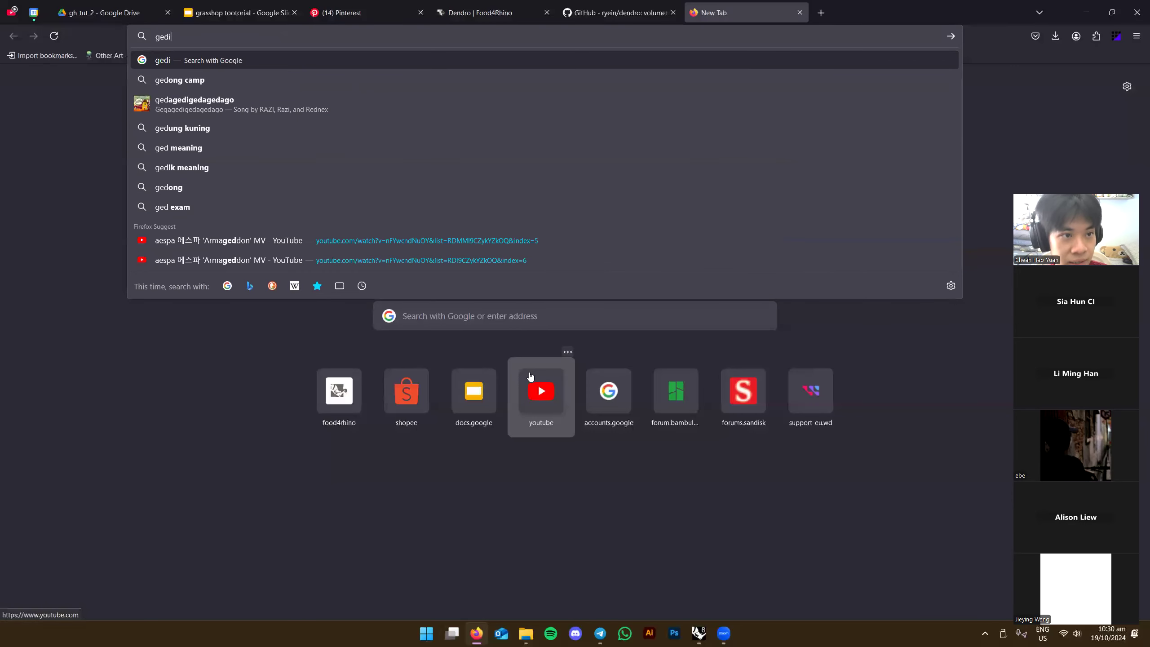
text(mina)
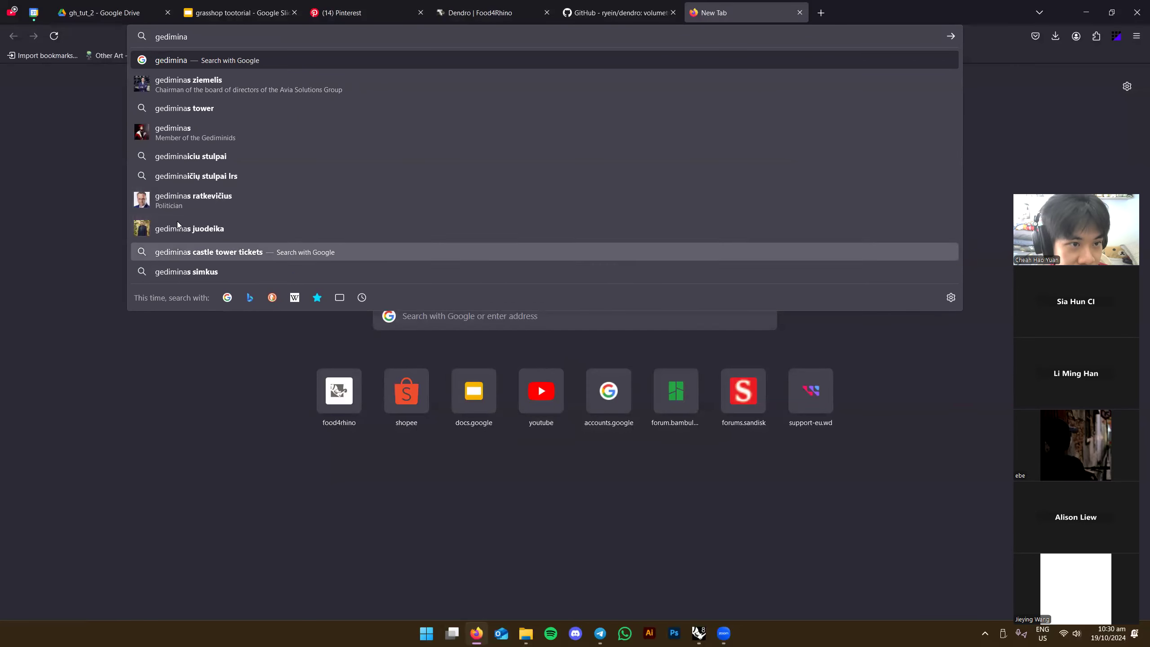
text(s grass)
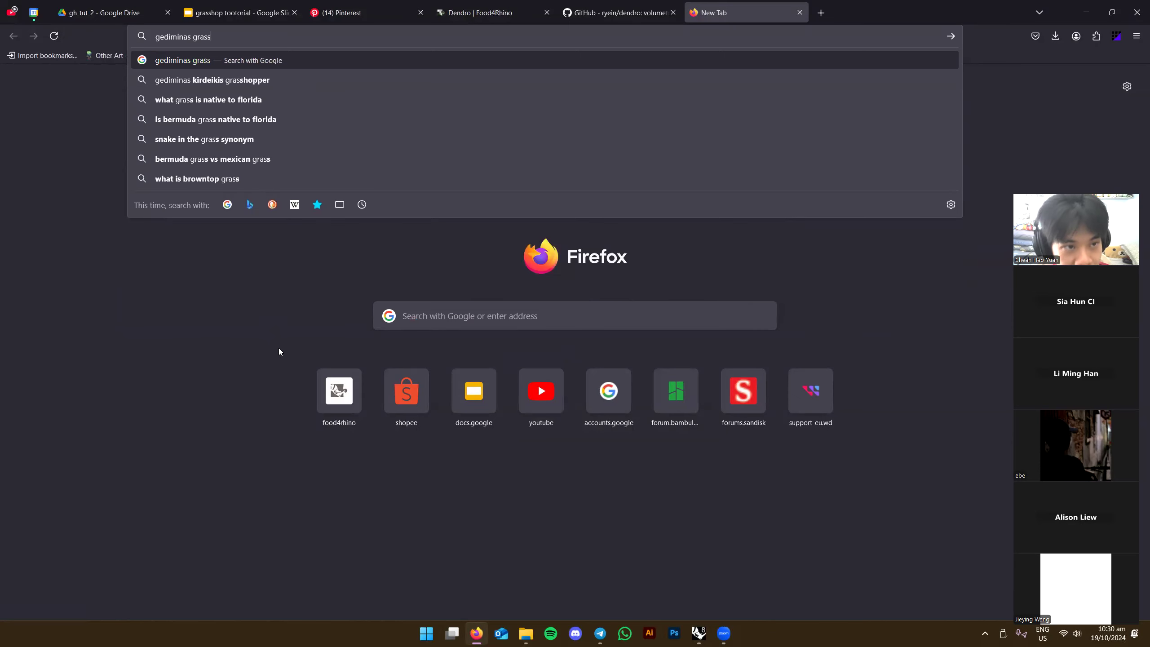
text( kirdeikis grasshopper)
key(Down)
key(Return)
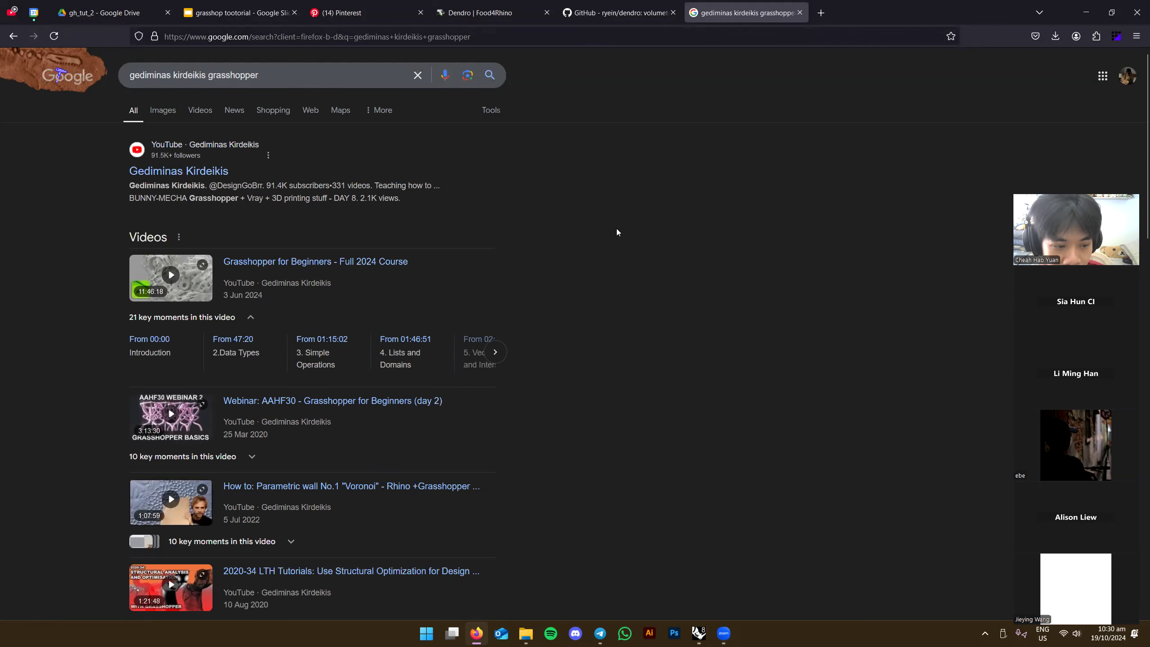
click(185, 171)
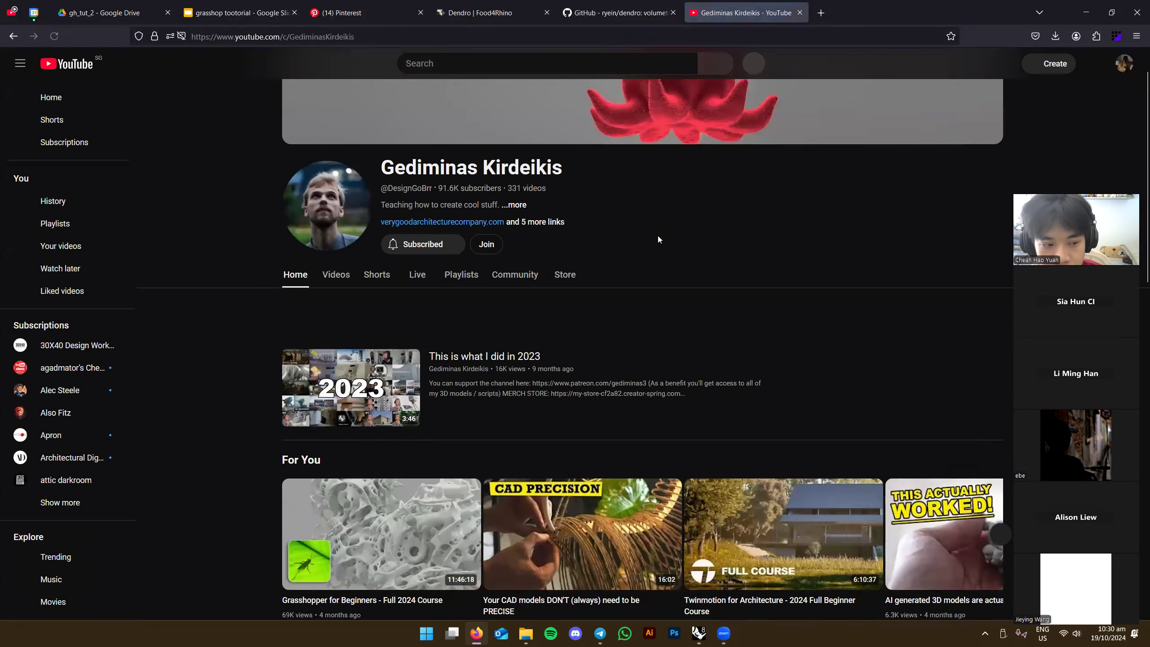
Look through the channel's home page, including the featured videos, learning playlists, past live streams and shorts
scroll(657, 235, down, 5)
scroll(710, 240, down, 8)
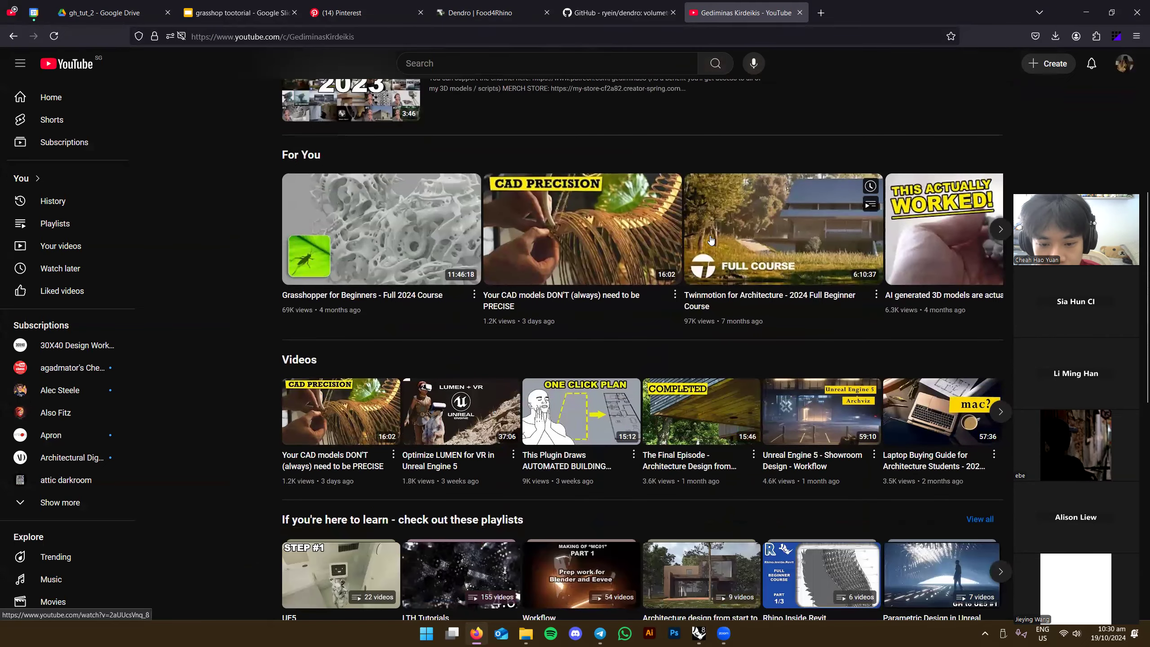
scroll(711, 239, down, 7)
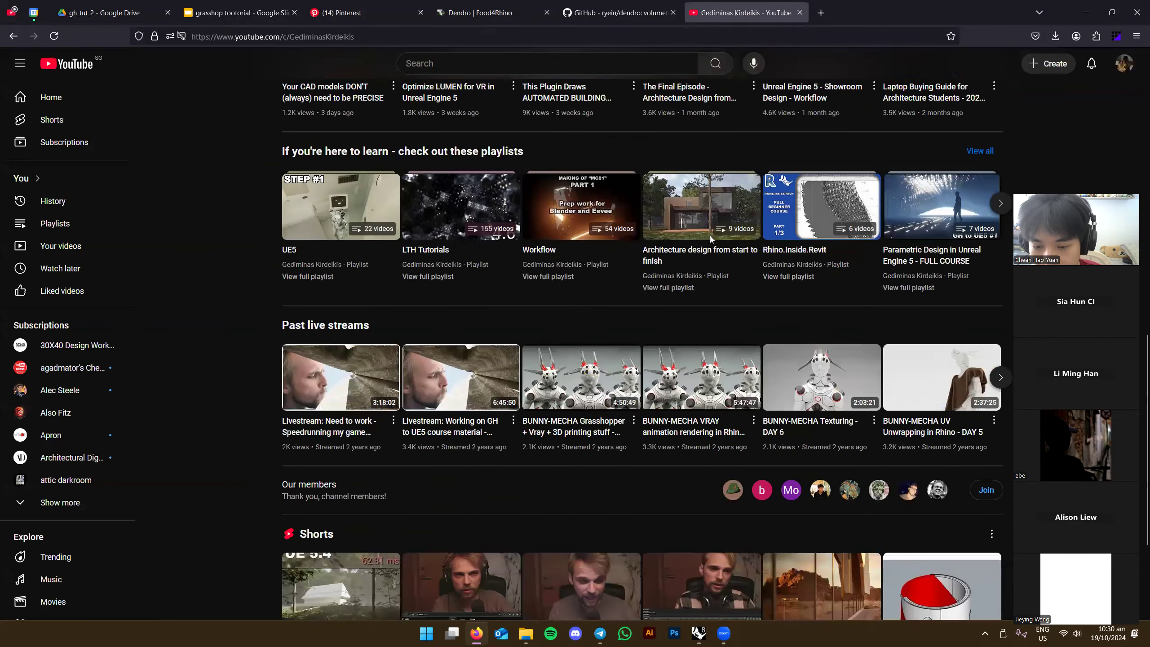
scroll(646, 283, down, 1)
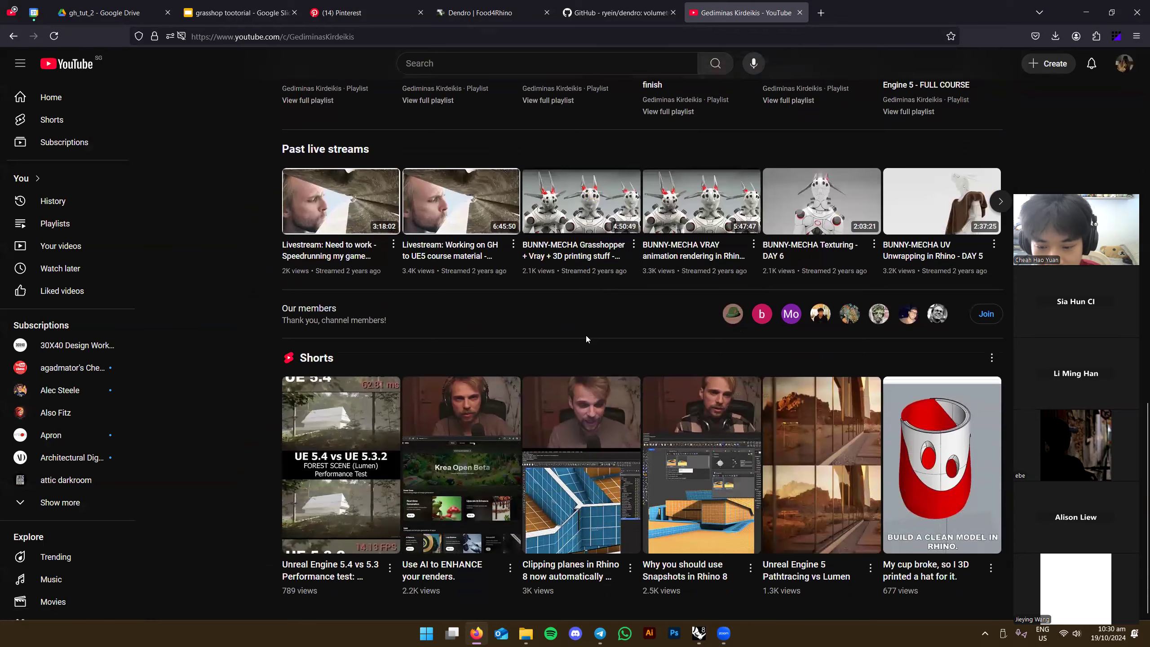
Open the channel's full video list and browse its Rhino, Grasshopper and rendering tutorials back to the older uploads
scroll(352, 403, up, 16)
click(336, 320)
scroll(507, 348, down, 9)
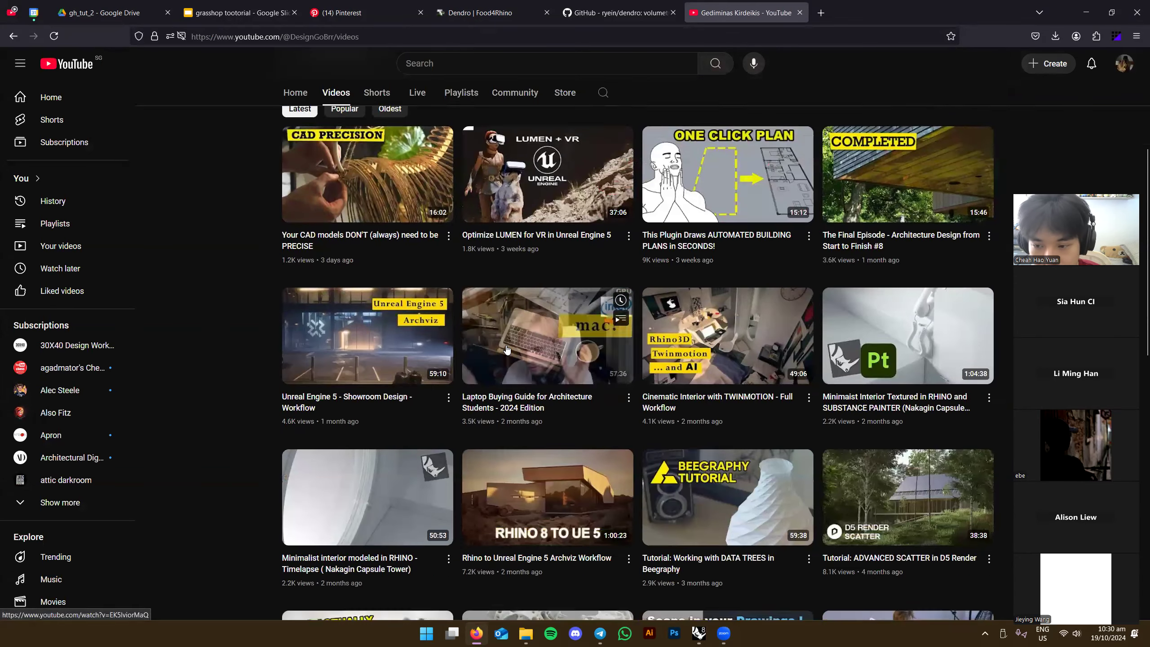
scroll(507, 348, down, 7)
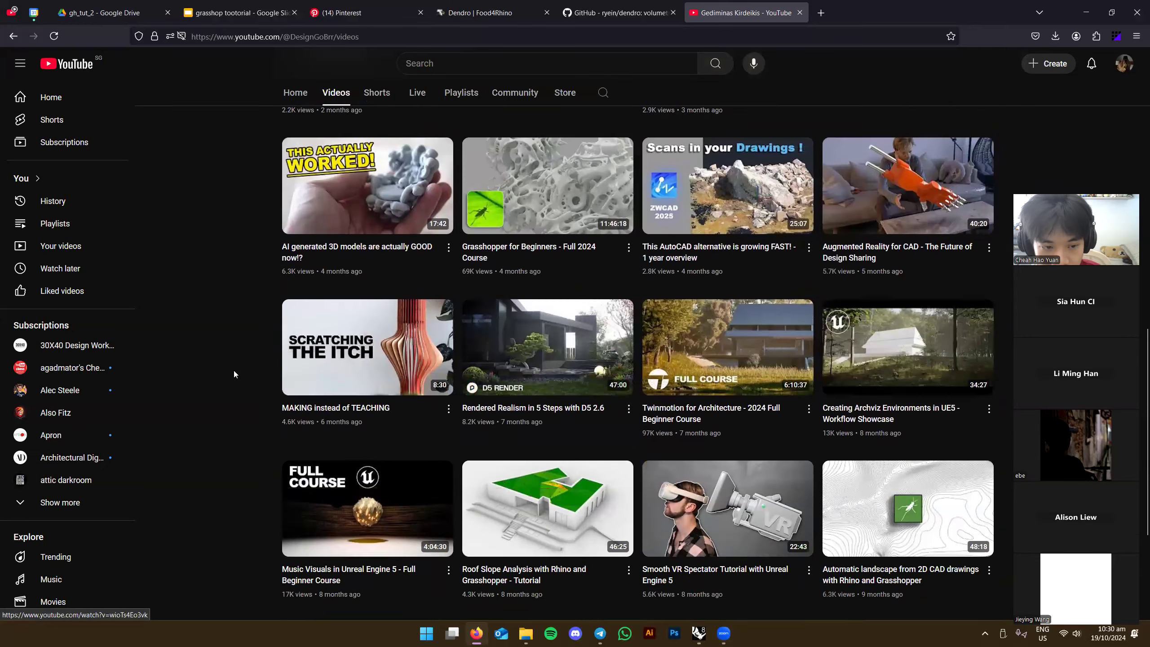
scroll(236, 366, down, 11)
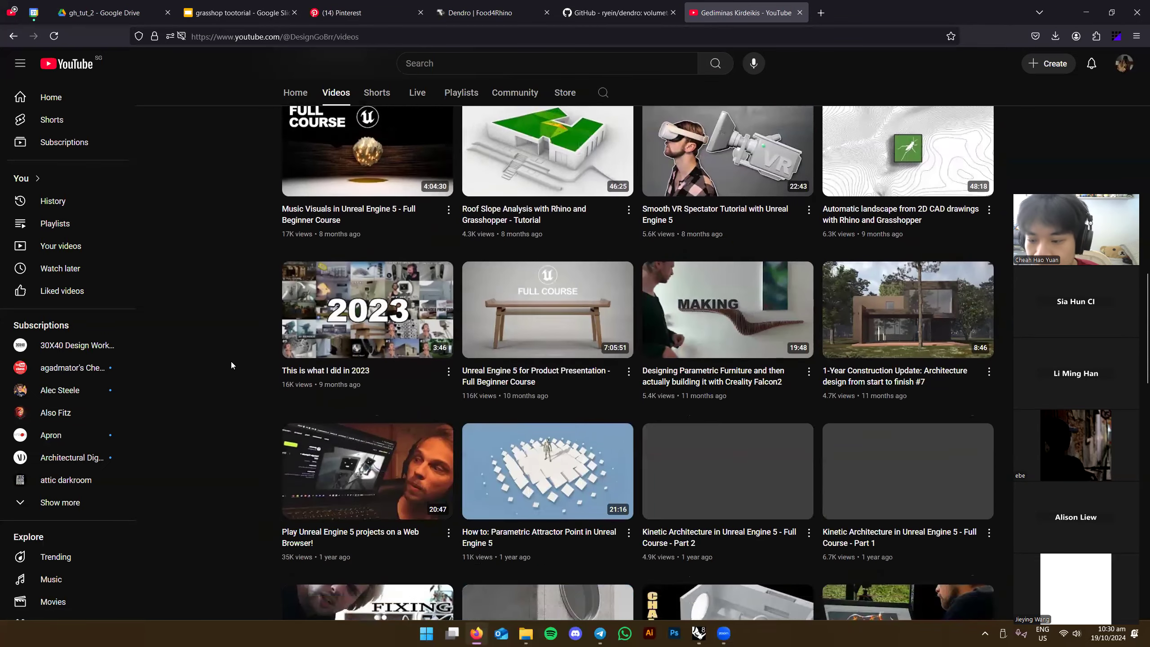
scroll(230, 361, down, 7)
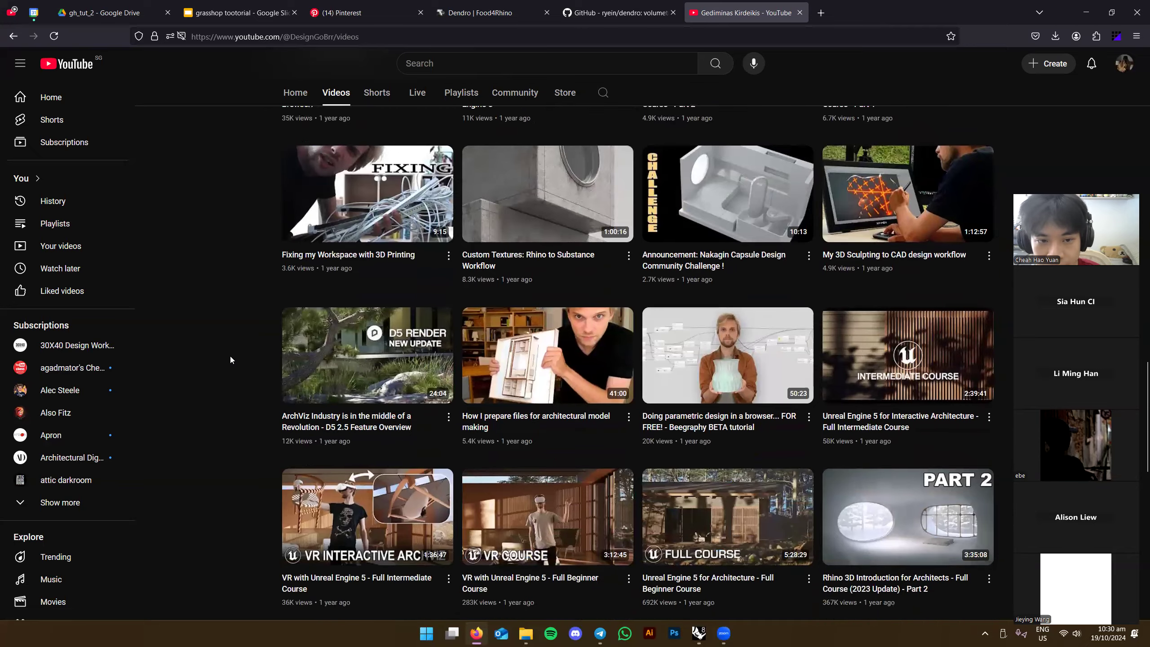
scroll(229, 358, down, 13)
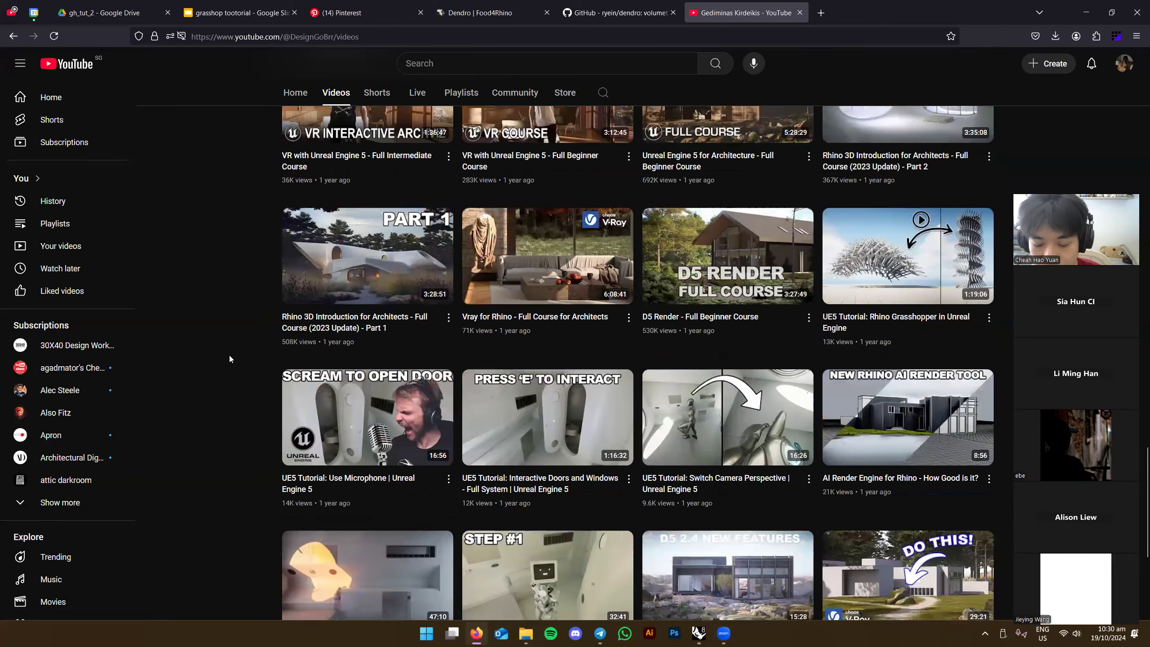
scroll(230, 355, down, 8)
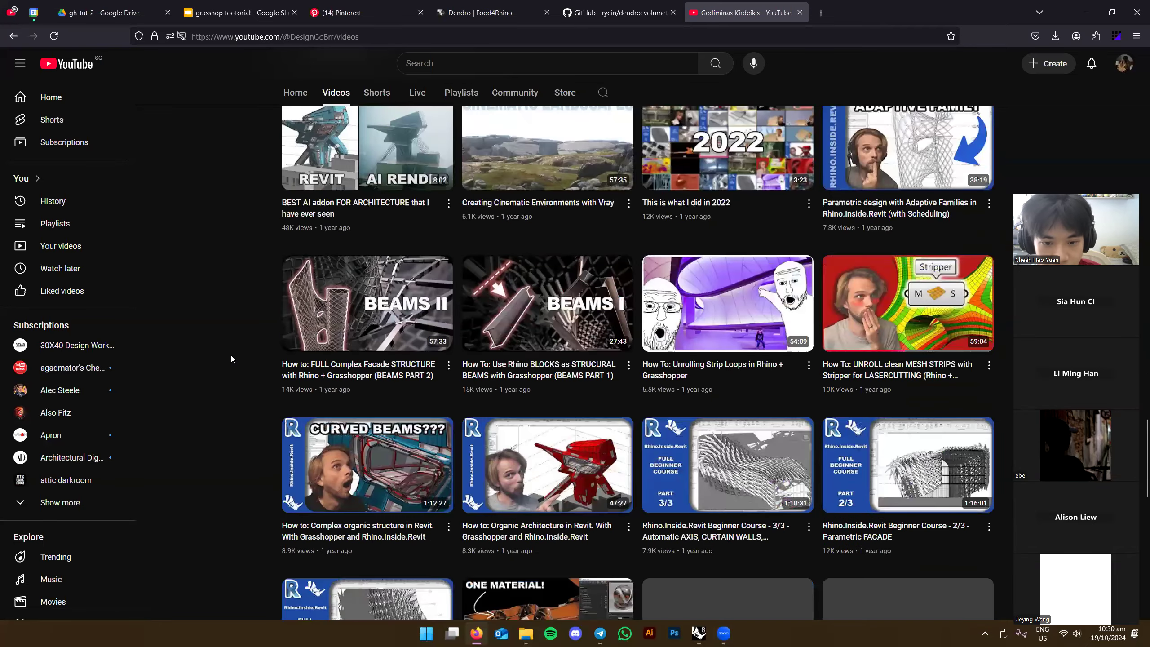
scroll(231, 355, up, 5)
scroll(591, 370, down, 14)
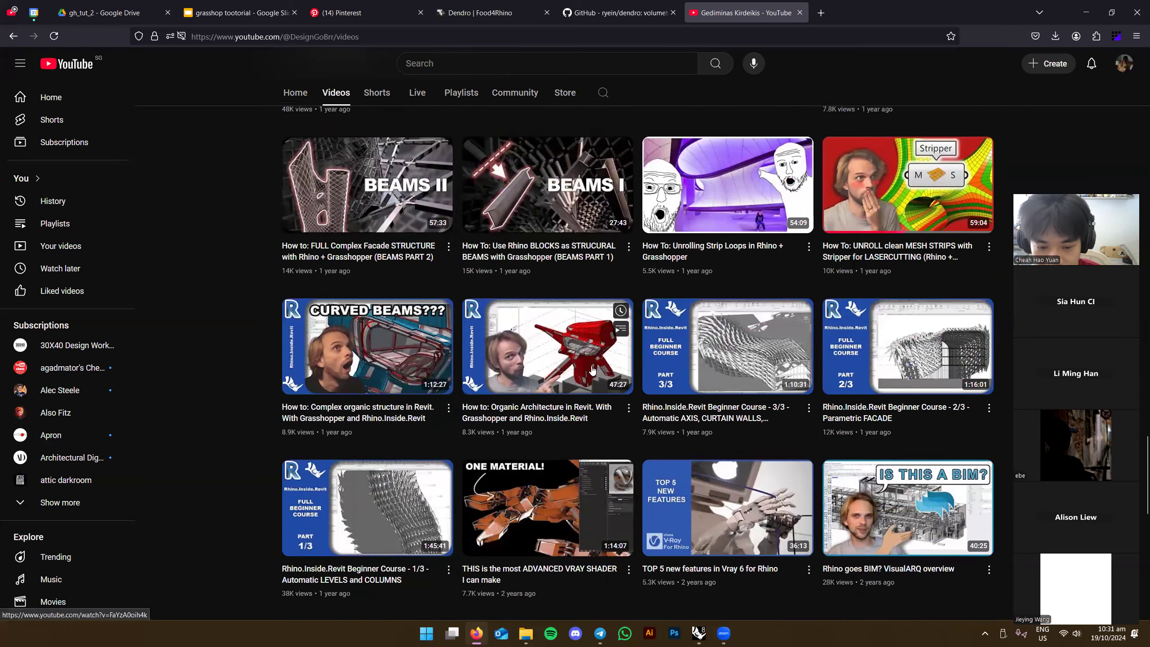
scroll(592, 370, down, 8)
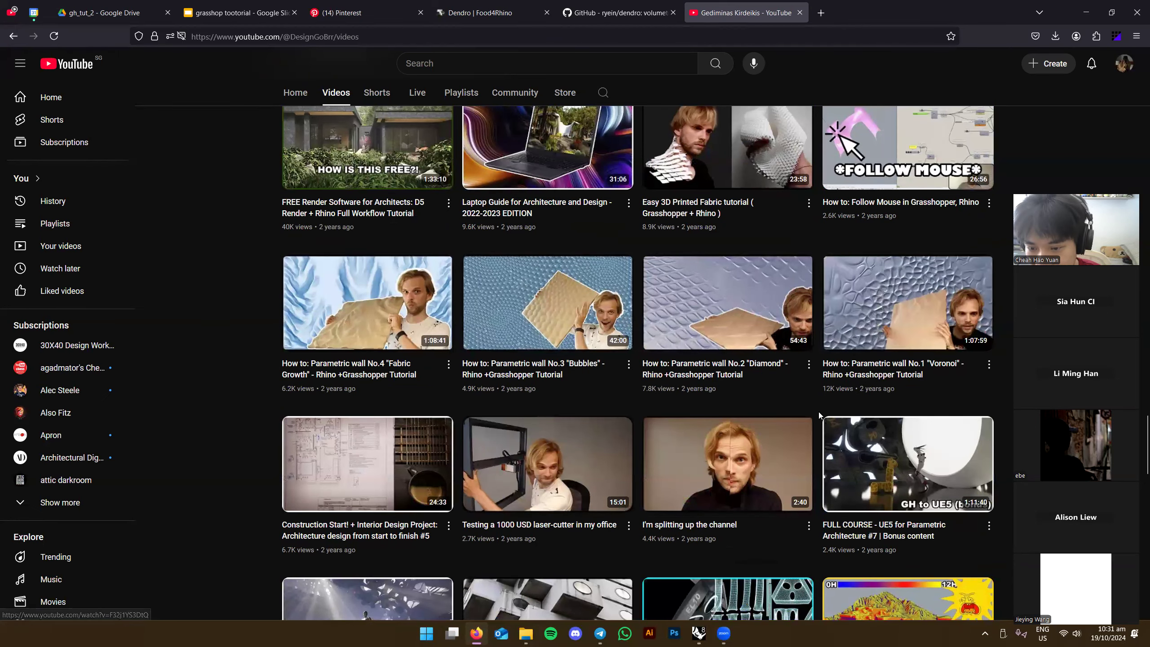
scroll(817, 414, down, 8)
scroll(816, 415, down, 1)
scroll(817, 419, down, 7)
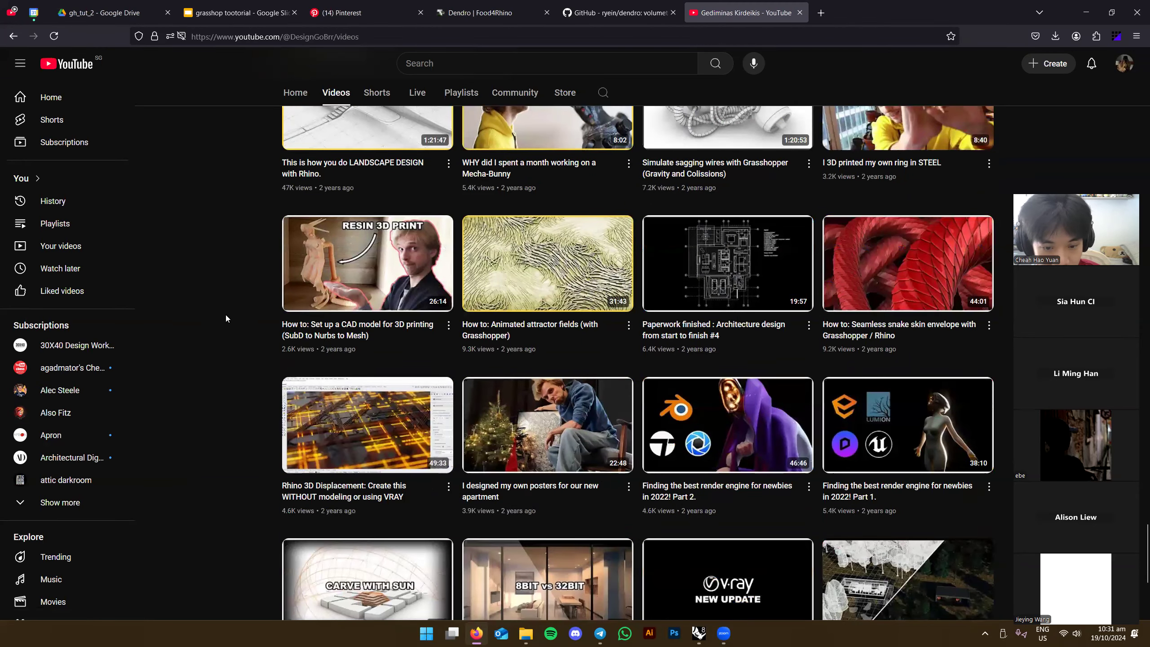
scroll(226, 313, down, 6)
scroll(222, 305, down, 5)
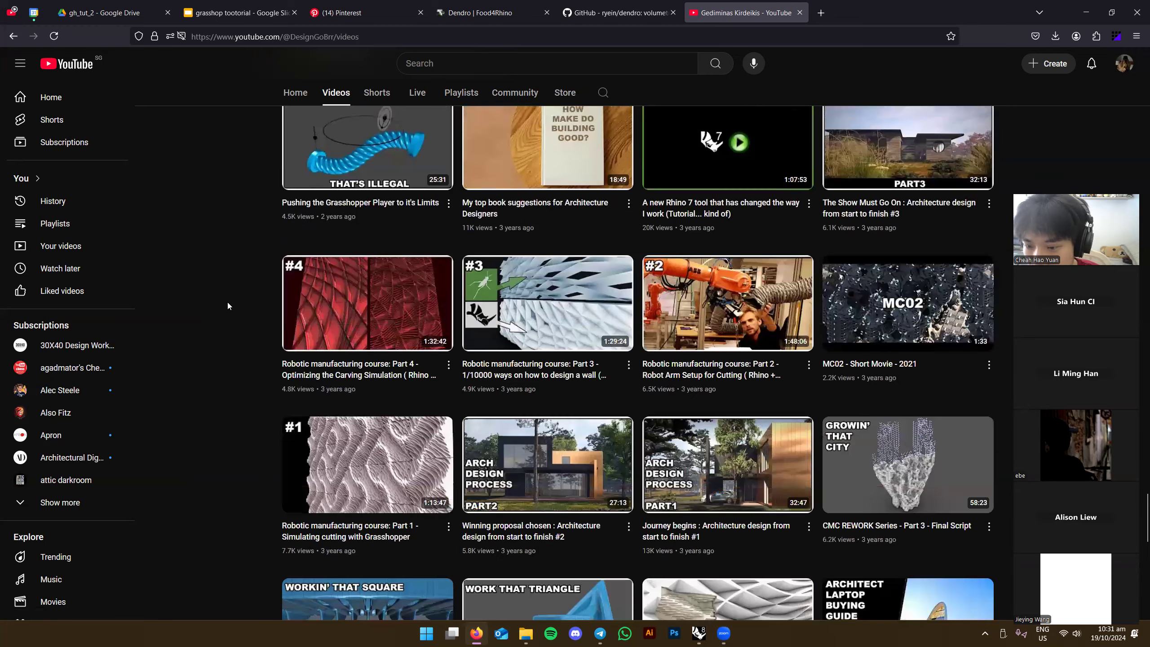
Close the YouTube and GitHub tabs to return to the Dendro page, and check the browser's recent downloads for dendov1.zip
key(ctrl+w)
key(ctrl+w)
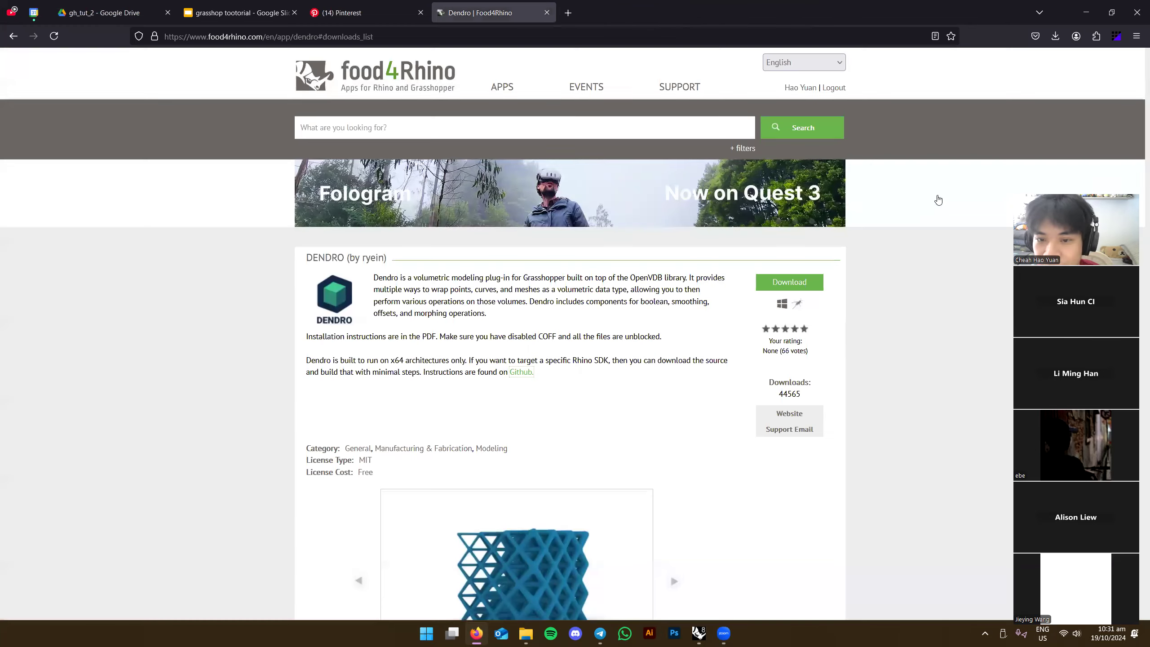
click(1054, 36)
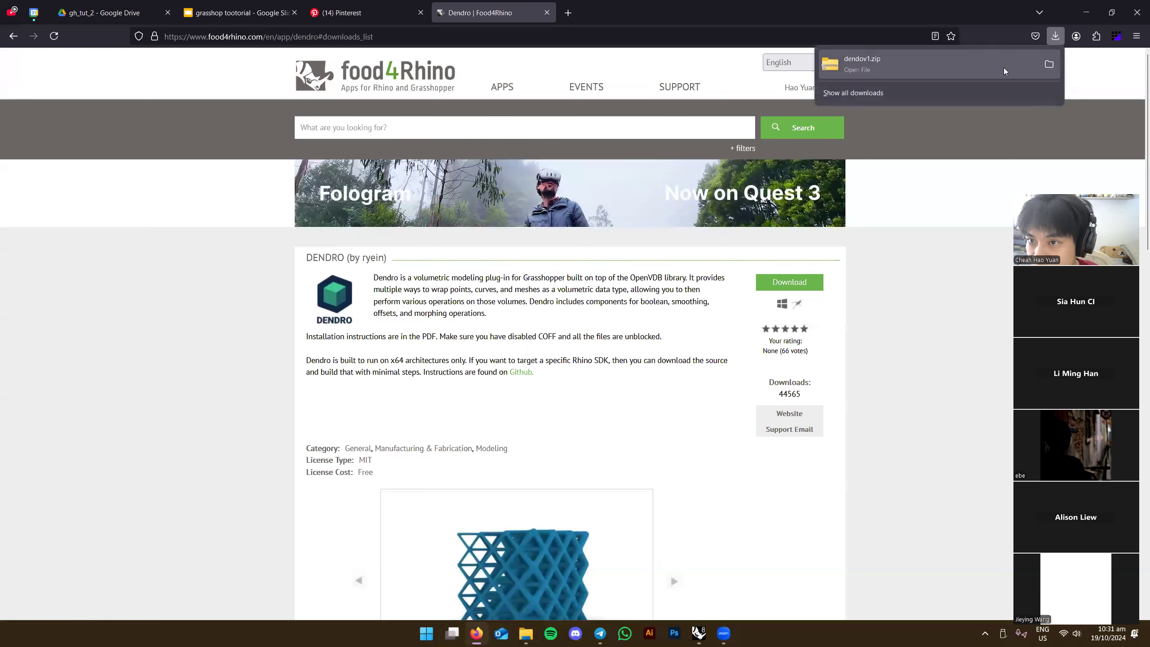
Search food4Rhino for "pufferfish" and open the Pufferfish plug-in page
click(694, 134)
text(pufferfi)
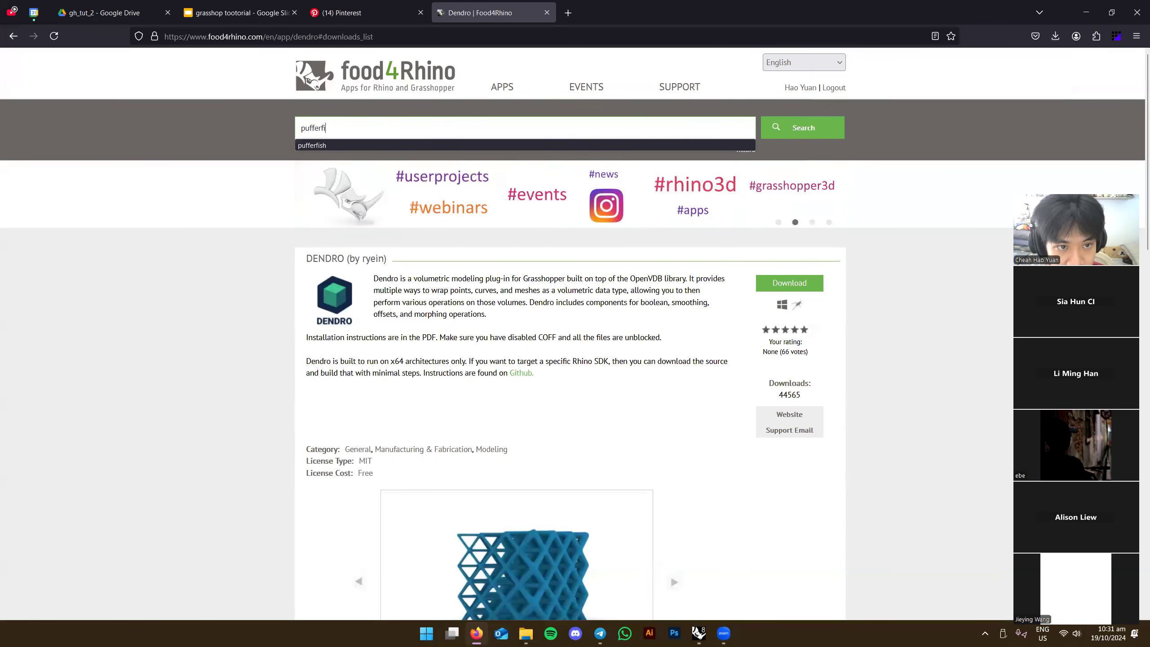
text(sh)
key(Return)
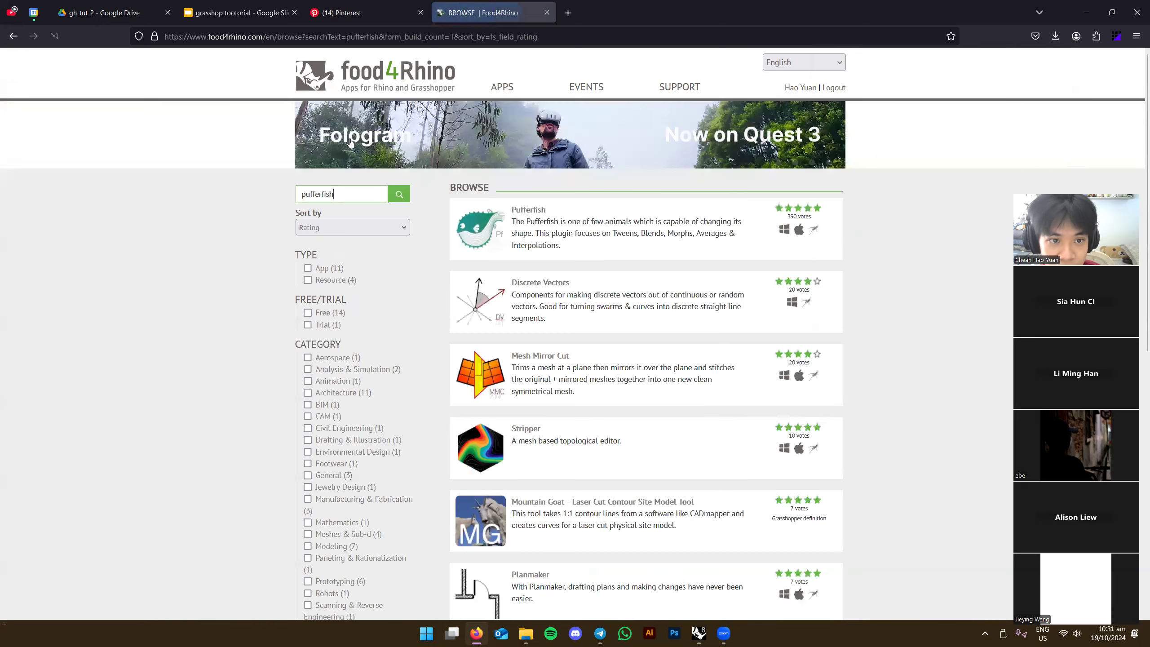
click(524, 217)
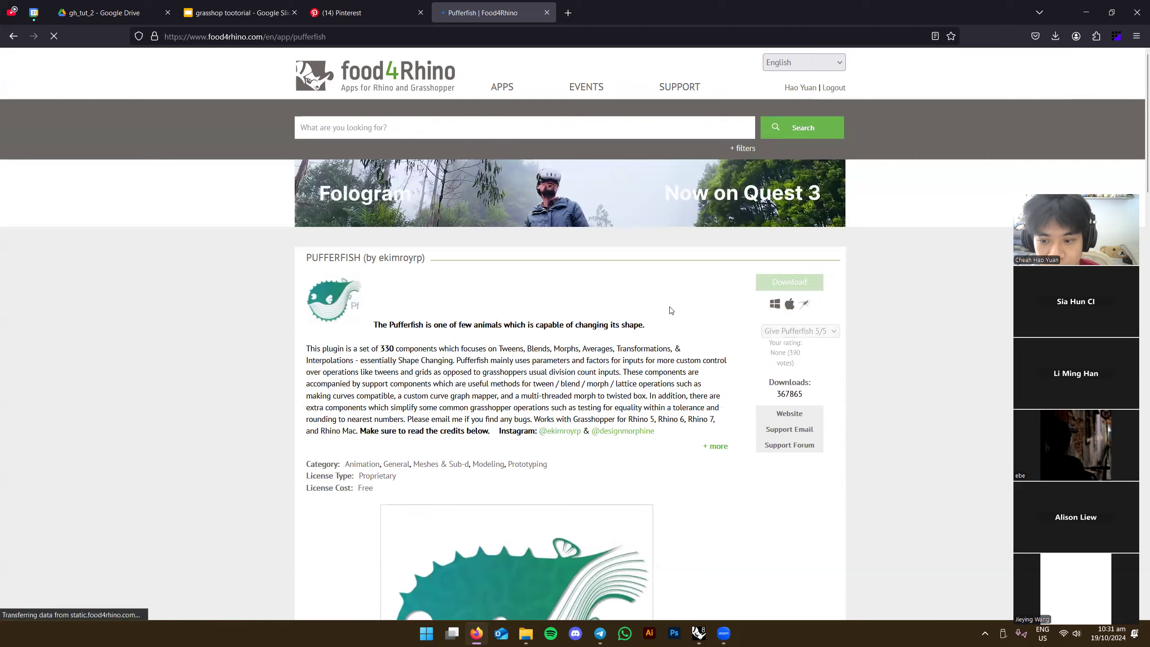
Go to the Pufferfish downloads list and review the available releases and their supported Rhino platforms
scroll(672, 312, down, 2)
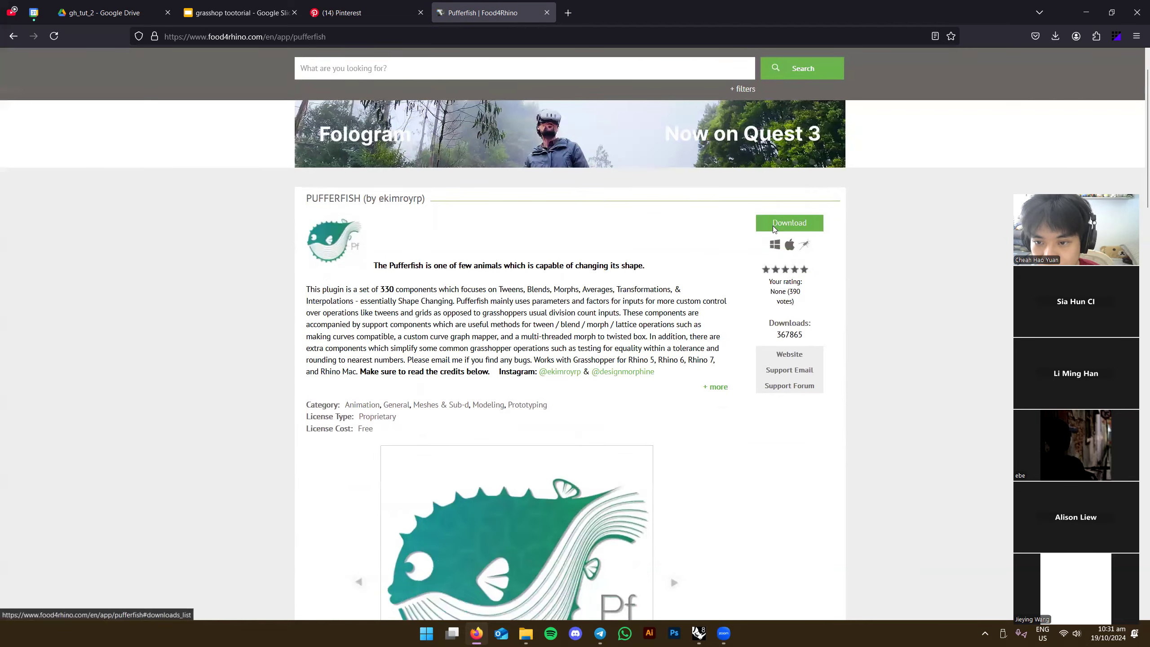
click(770, 228)
scroll(389, 245, down, 4)
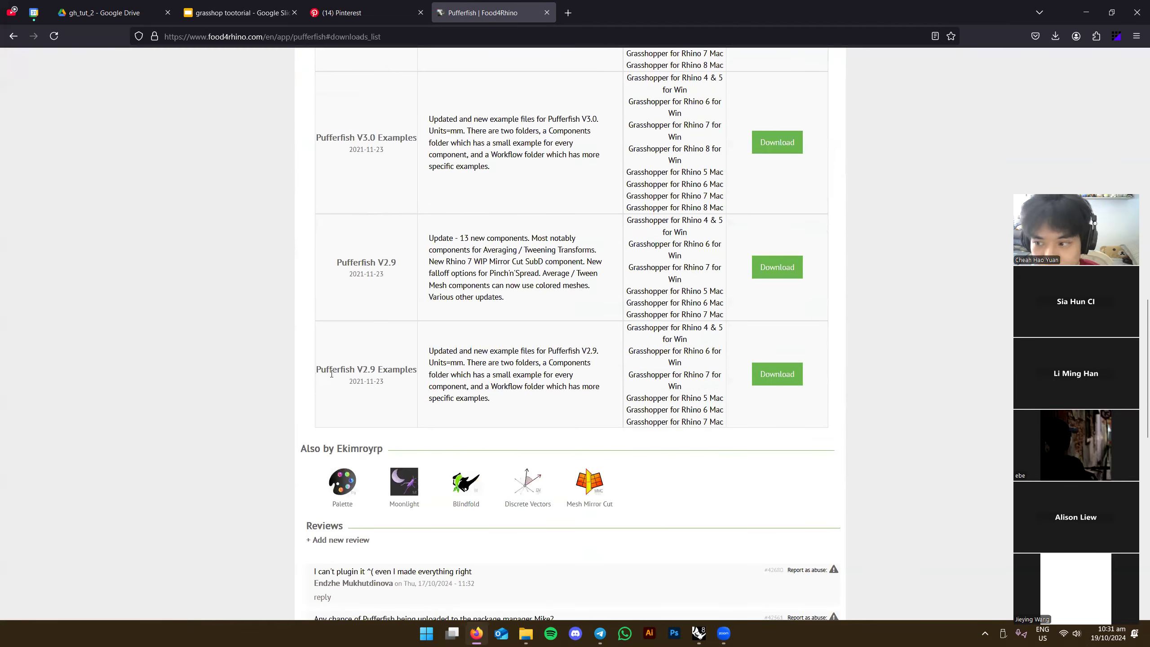
scroll(331, 374, up, 2)
drag(322, 509, 675, 120)
click(563, 269)
scroll(563, 268, up, 1)
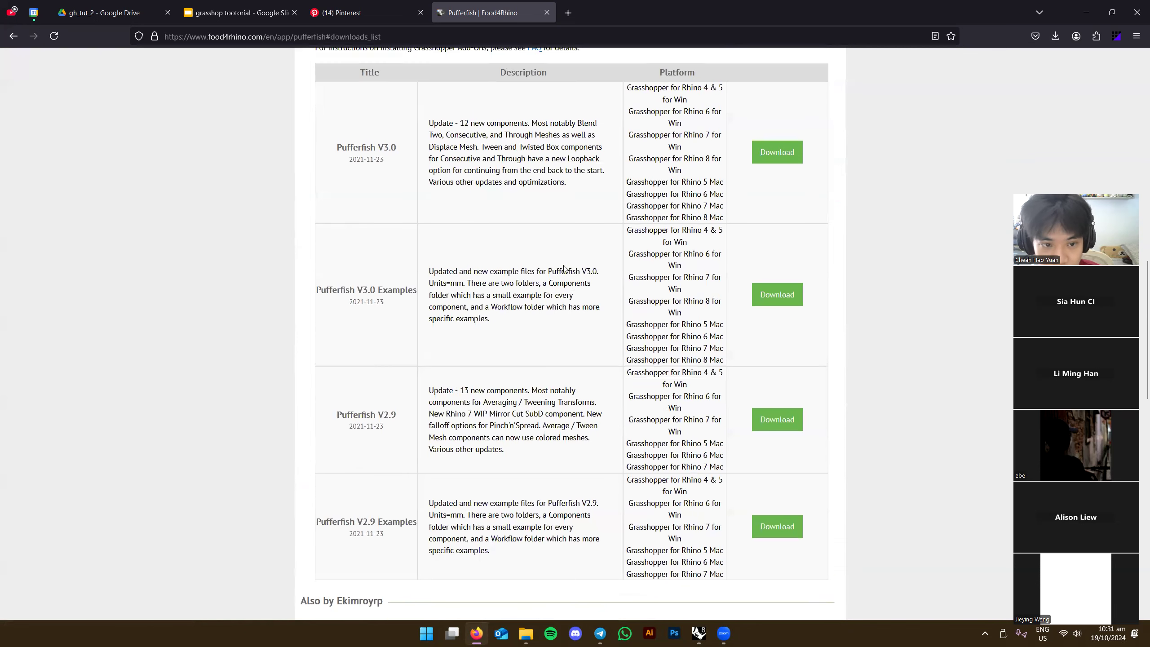
Examine the Pufferfish V2.9 Examples entry and skim the user reviews below the downloads list
scroll(386, 301, up, 1)
drag(358, 547, 414, 549)
double_click(359, 545)
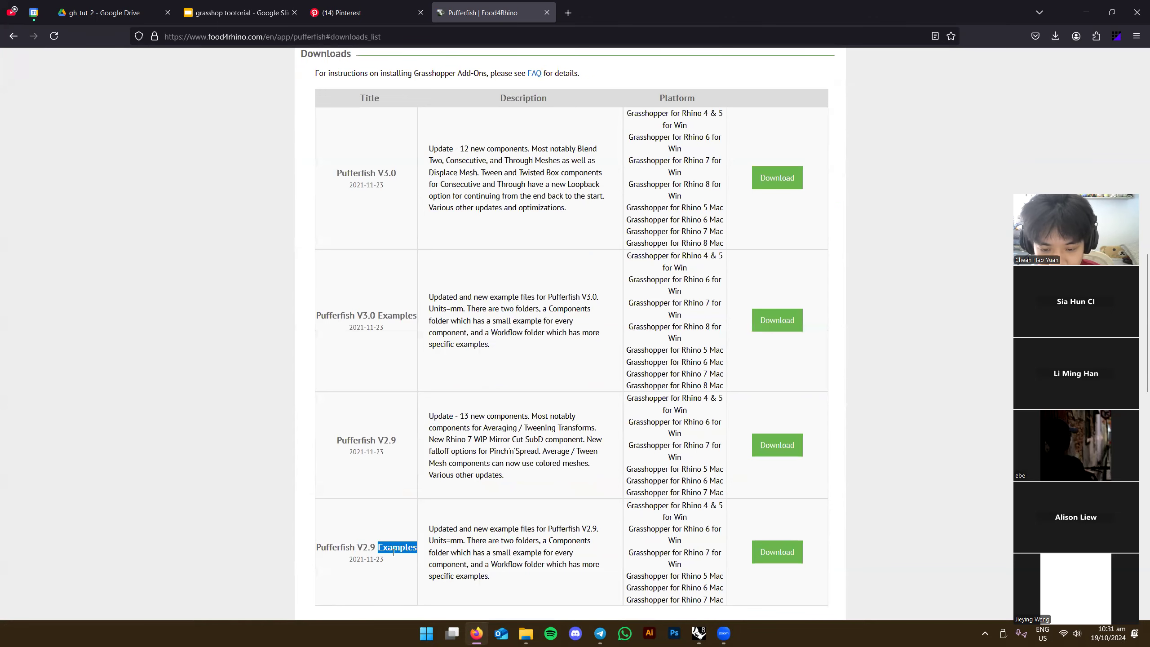
click(510, 541)
scroll(704, 469, down, 12)
scroll(623, 463, up, 12)
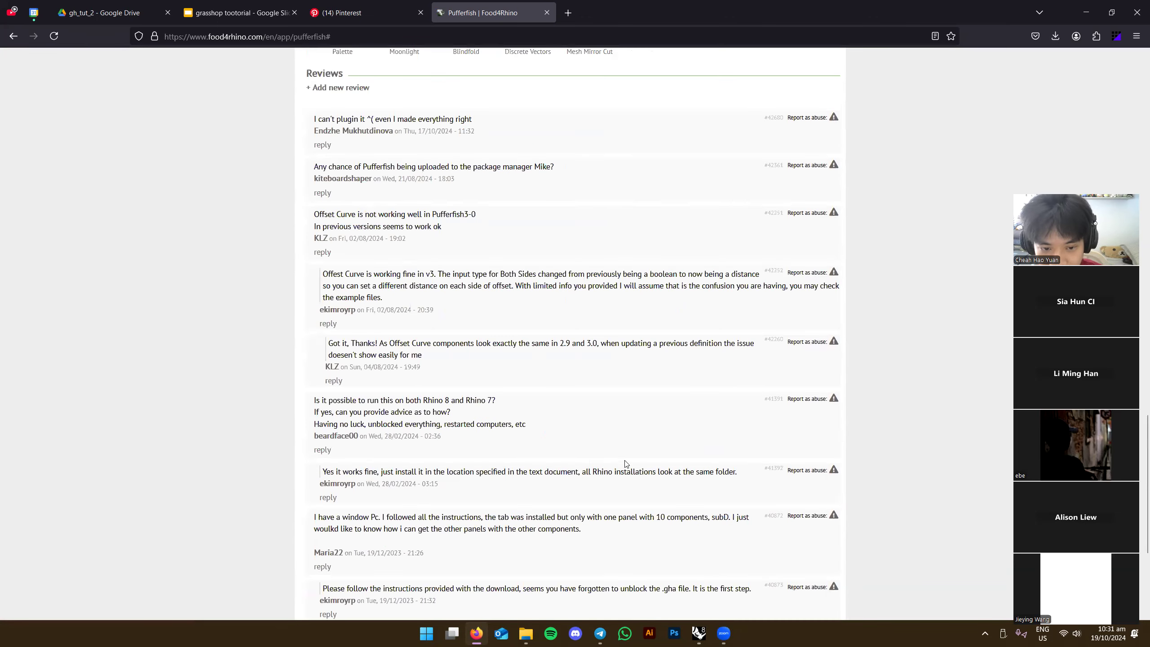
click(645, 484)
scroll(647, 480, up, 3)
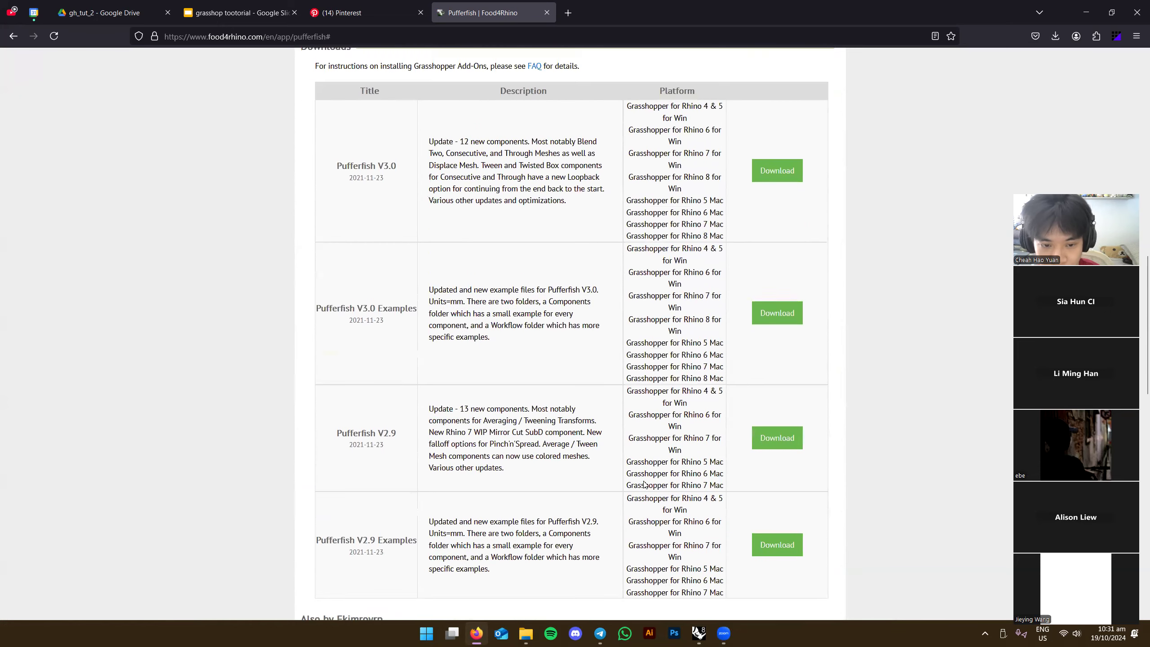
Locate the Pufferfish V3.0 release in the downloads list and download it
triple_click(386, 254)
click(399, 268)
scroll(410, 481, down, 1)
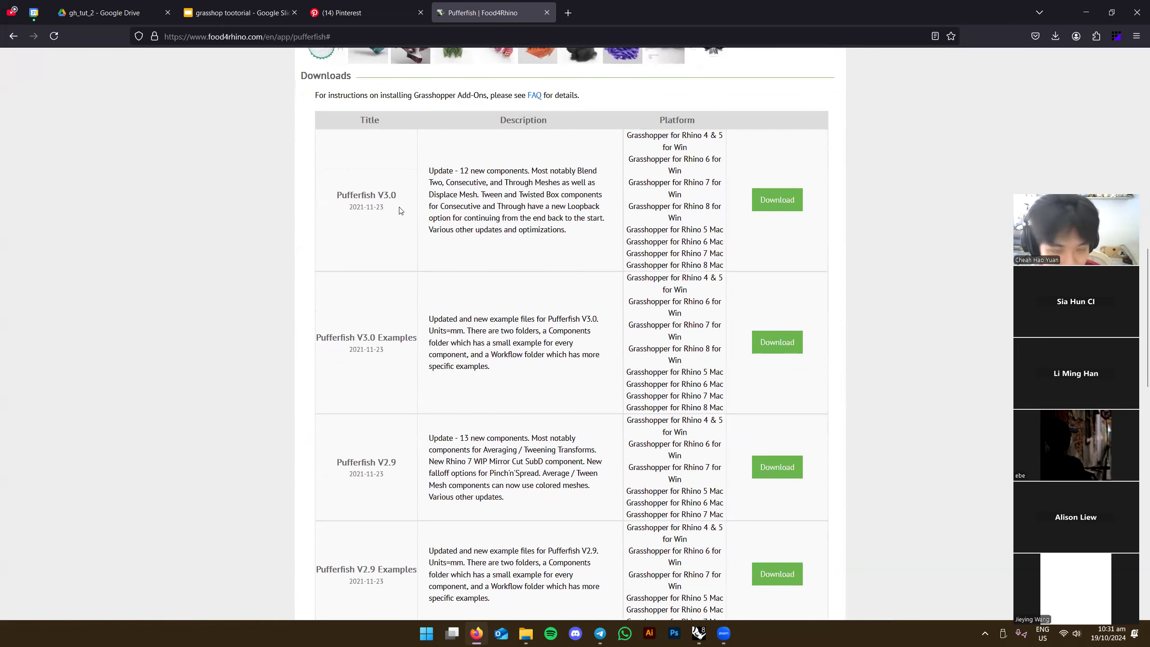
scroll(399, 210, up, 1)
drag(325, 258, 404, 256)
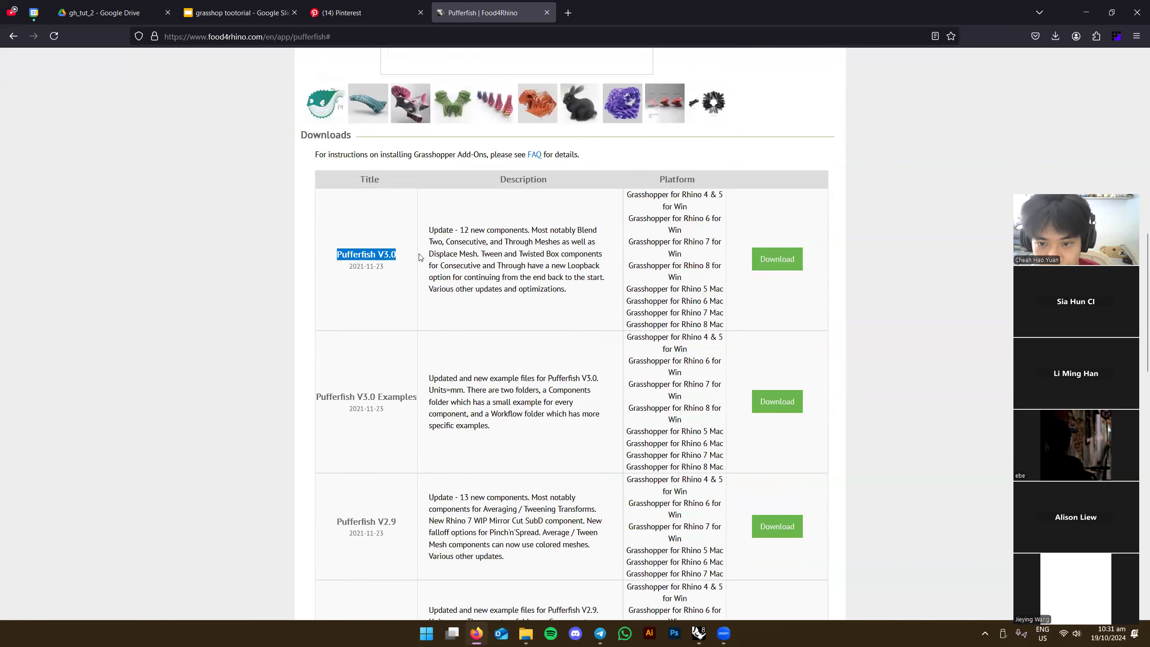
scroll(521, 267, up, 12)
scroll(521, 268, down, 8)
click(460, 469)
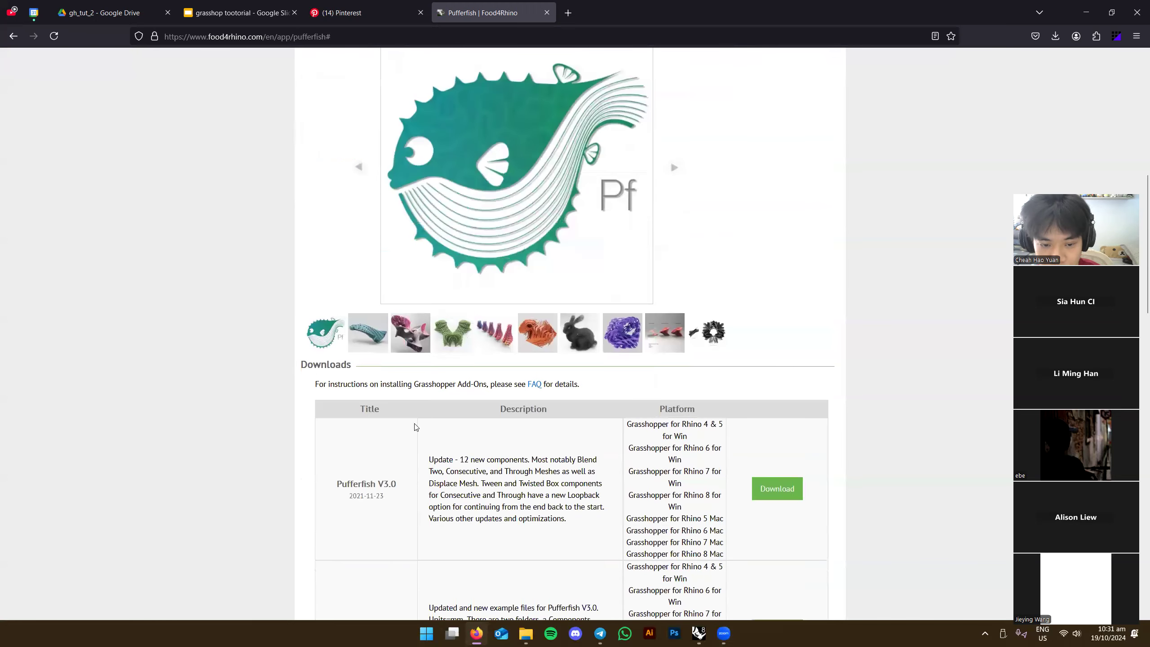
click(777, 490)
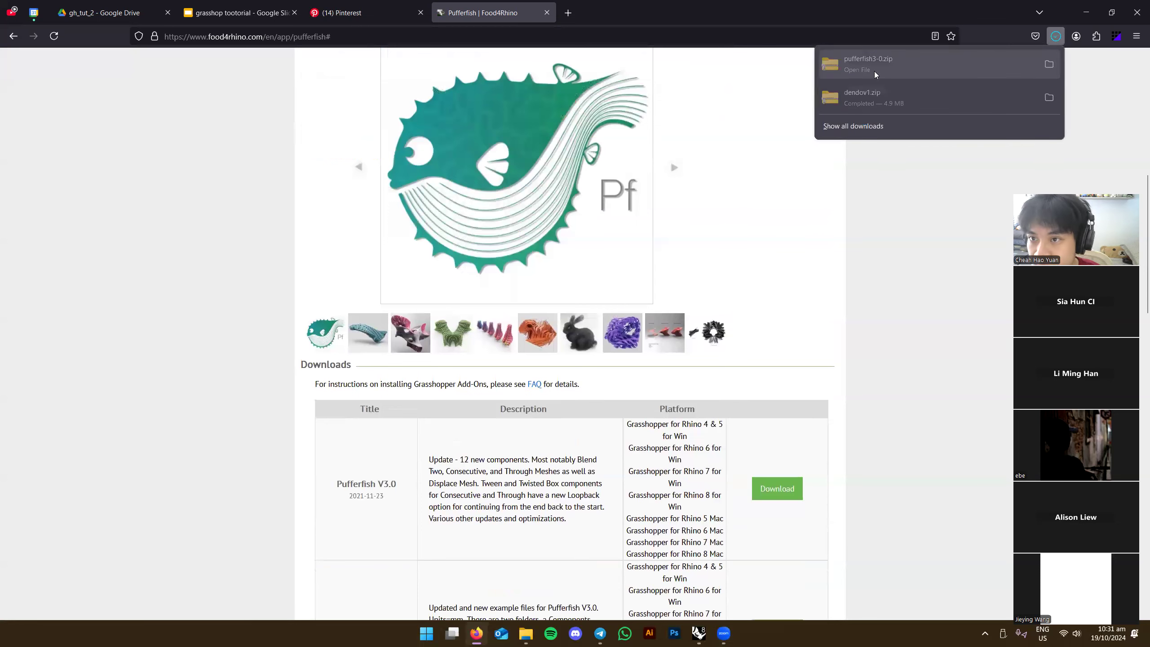
Look over the Pufferfish V3.0 Examples entry, then dismiss the recent downloads list
scroll(808, 254, down, 3)
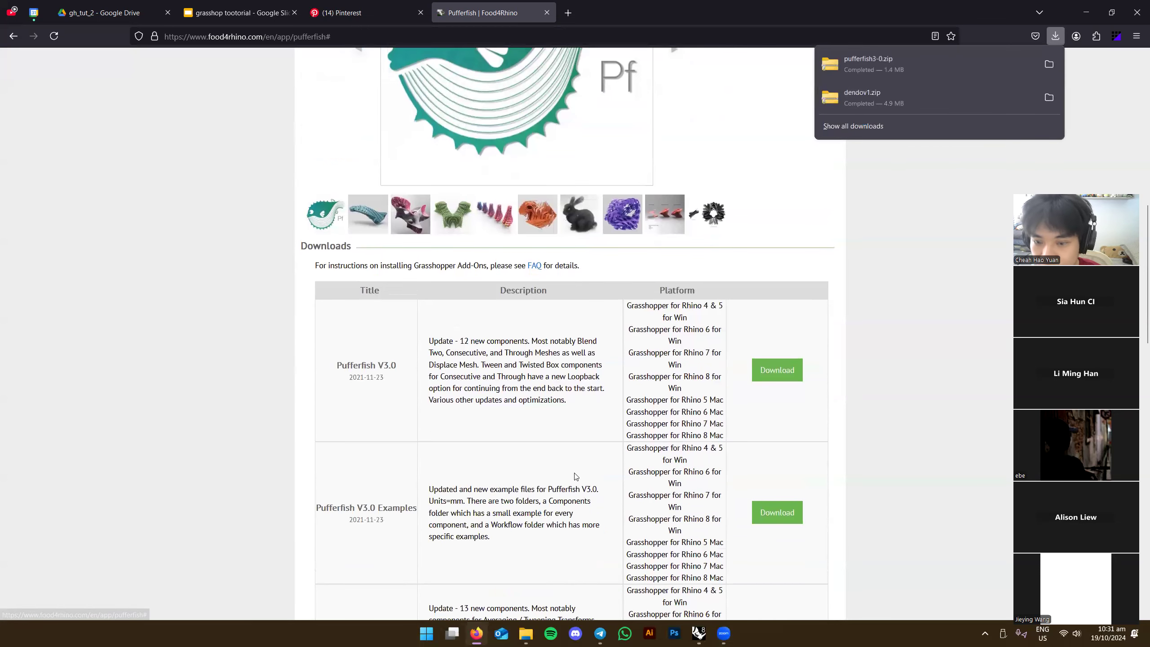
scroll(667, 493, down, 2)
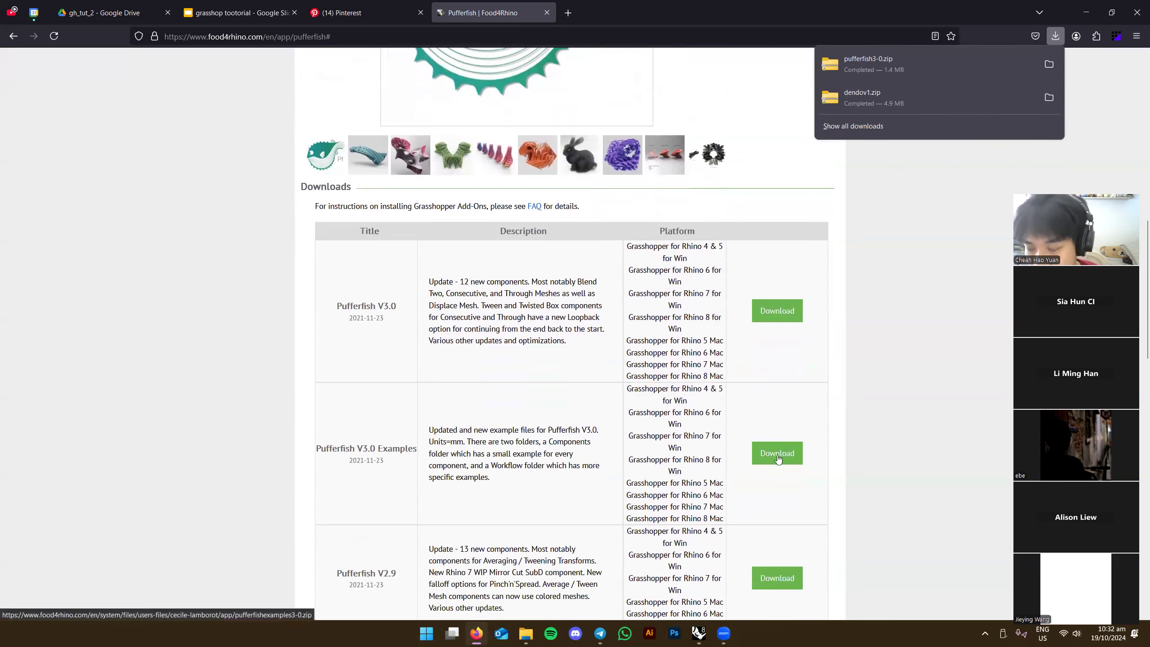
right_click(751, 408)
click(745, 409)
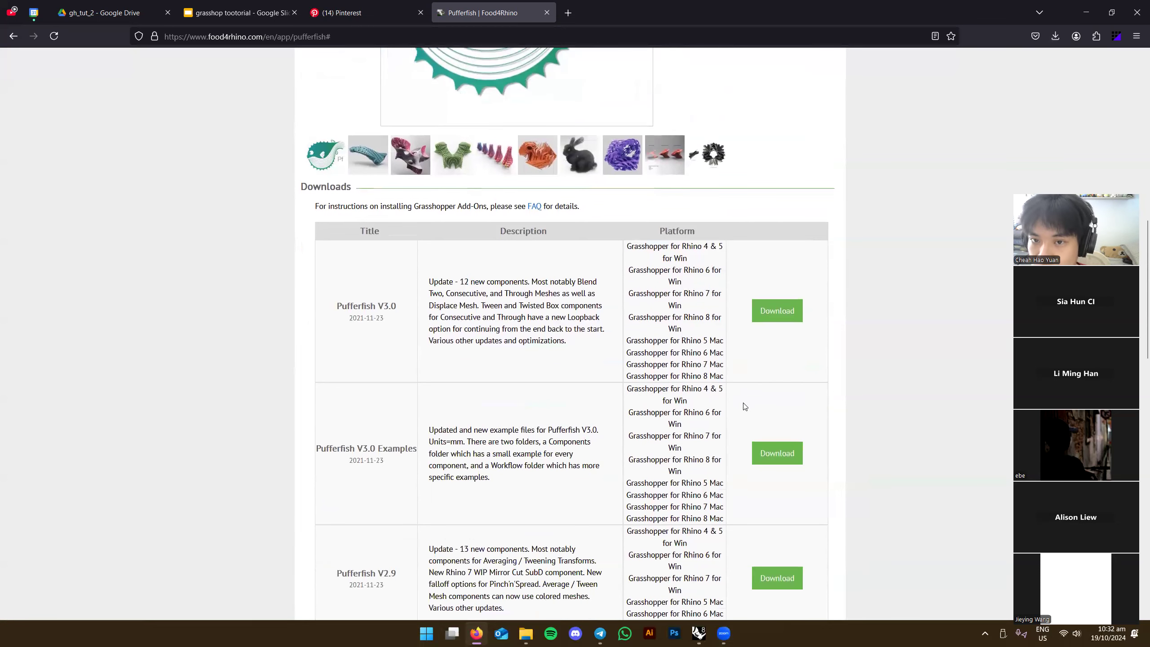
View the tween interpolation image in the Pufferfish gallery and return to the downloads list
scroll(745, 407, up, 6)
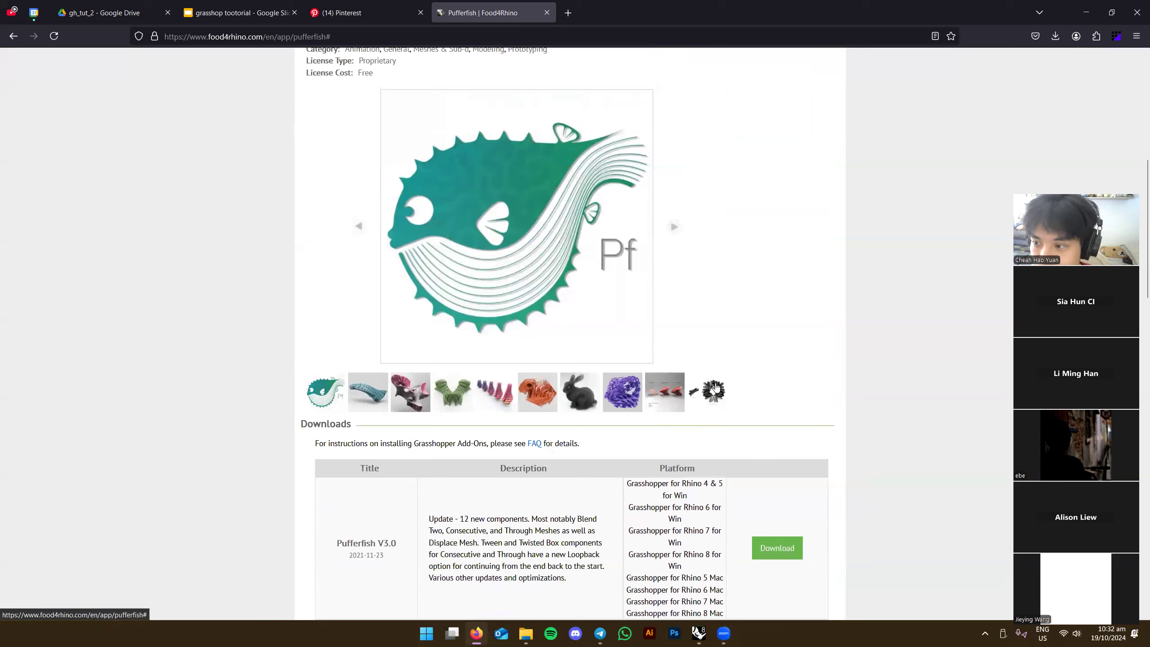
click(714, 388)
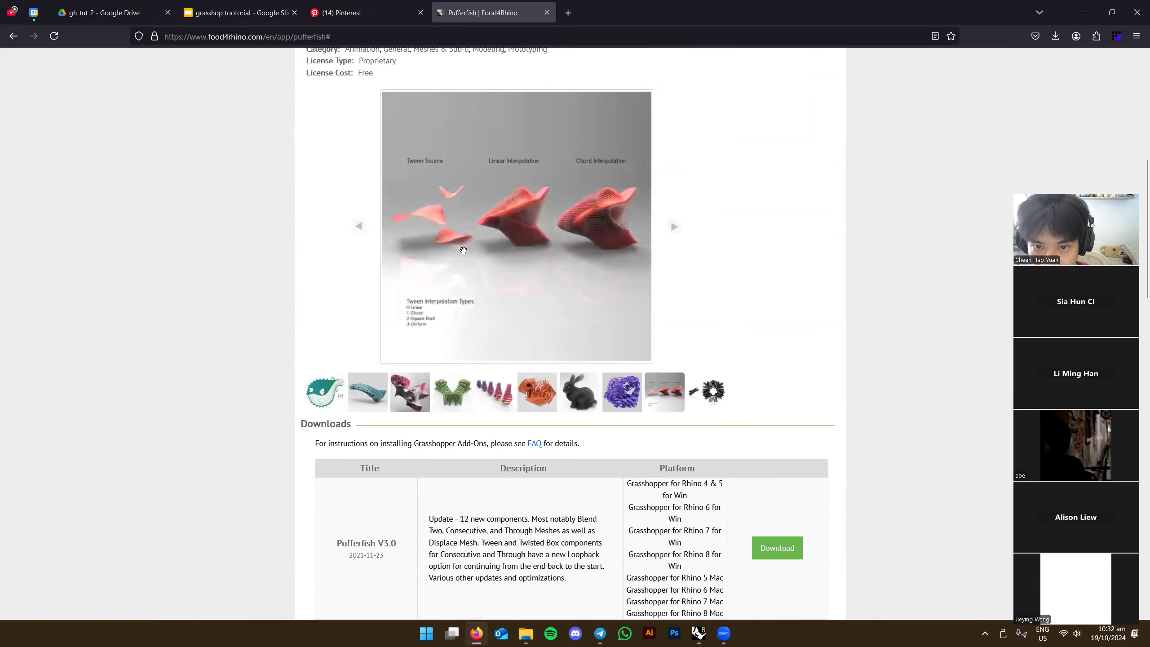
scroll(836, 344, down, 7)
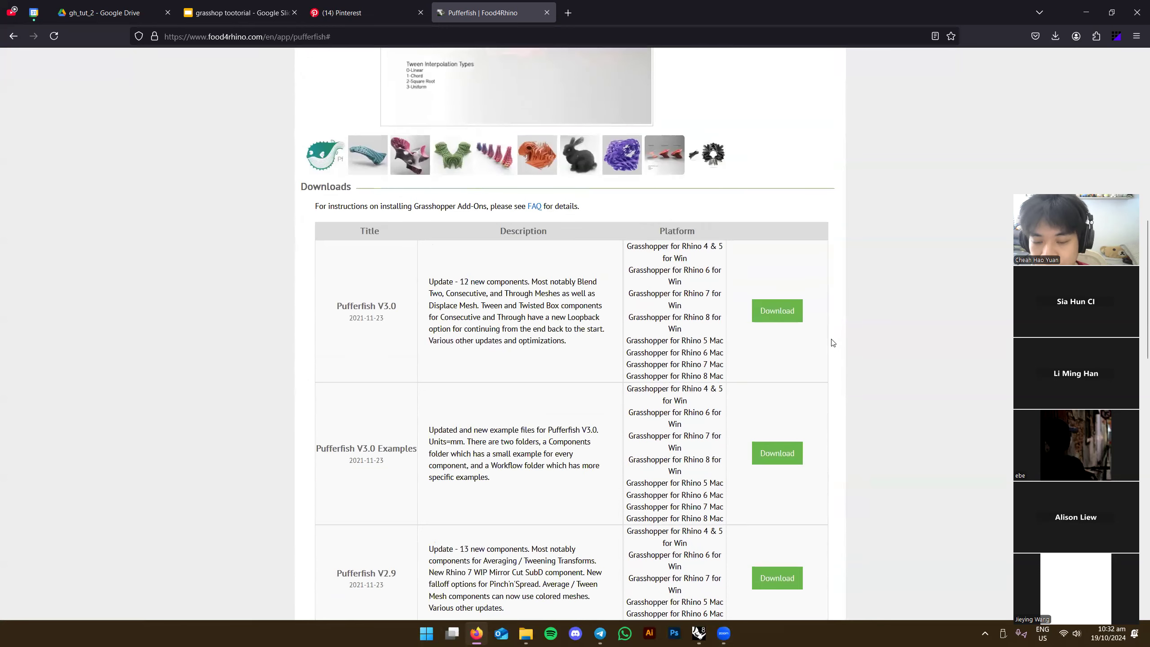
scroll(663, 349, up, 1)
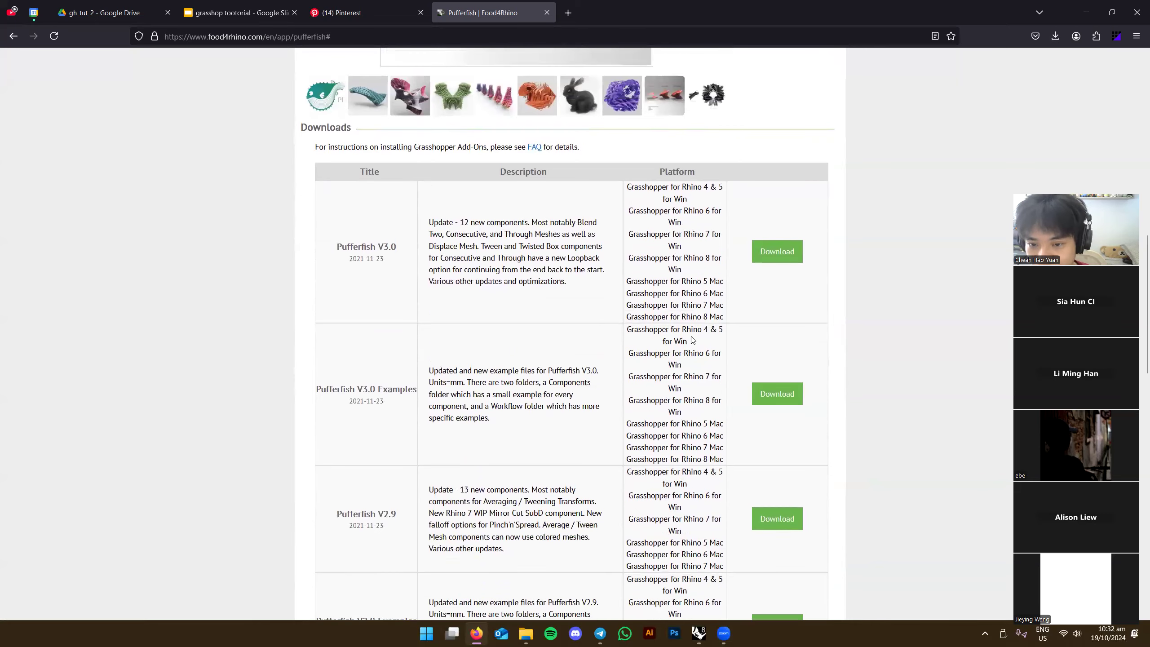
Copy the downloaded dendov1 and pufferfish3-0 archives from the Downloads folder to the Desktop folder, then minimize the file window
click(1056, 36)
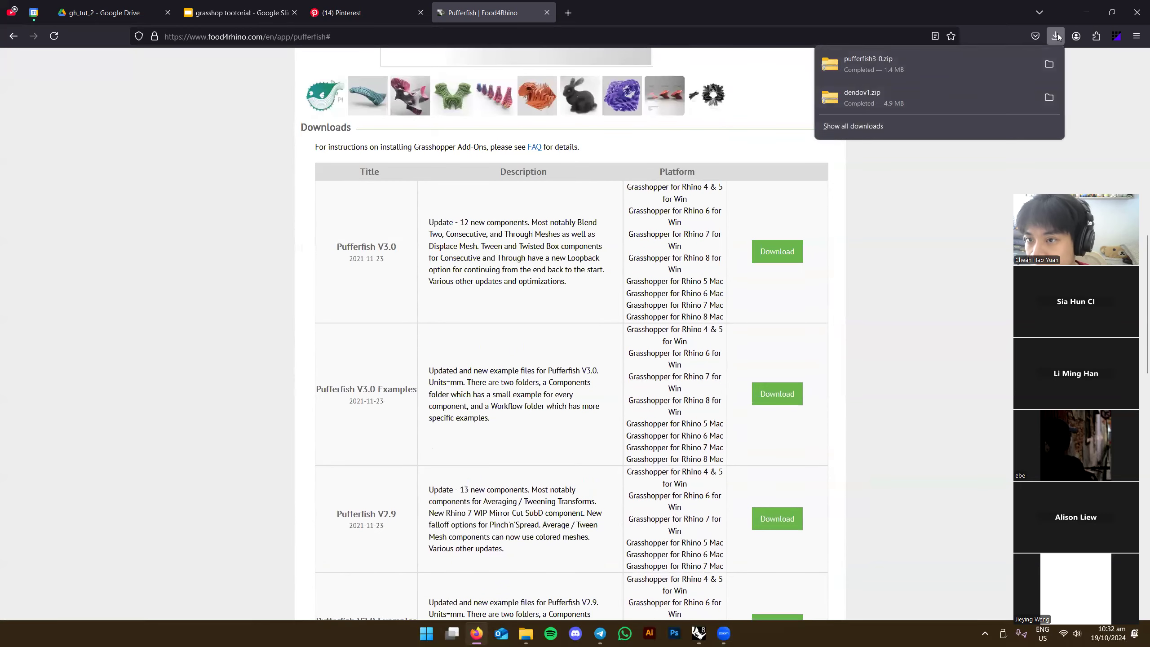
click(1049, 64)
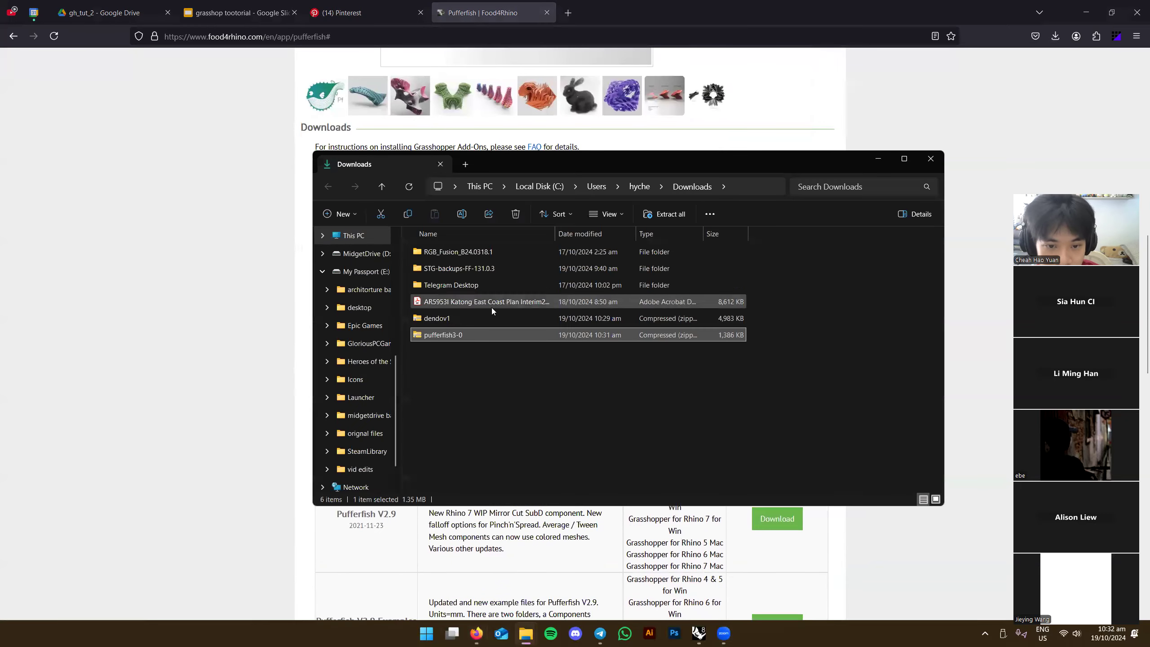
ctrl+click(470, 317)
key(ctrl+c)
scroll(343, 284, up, 5)
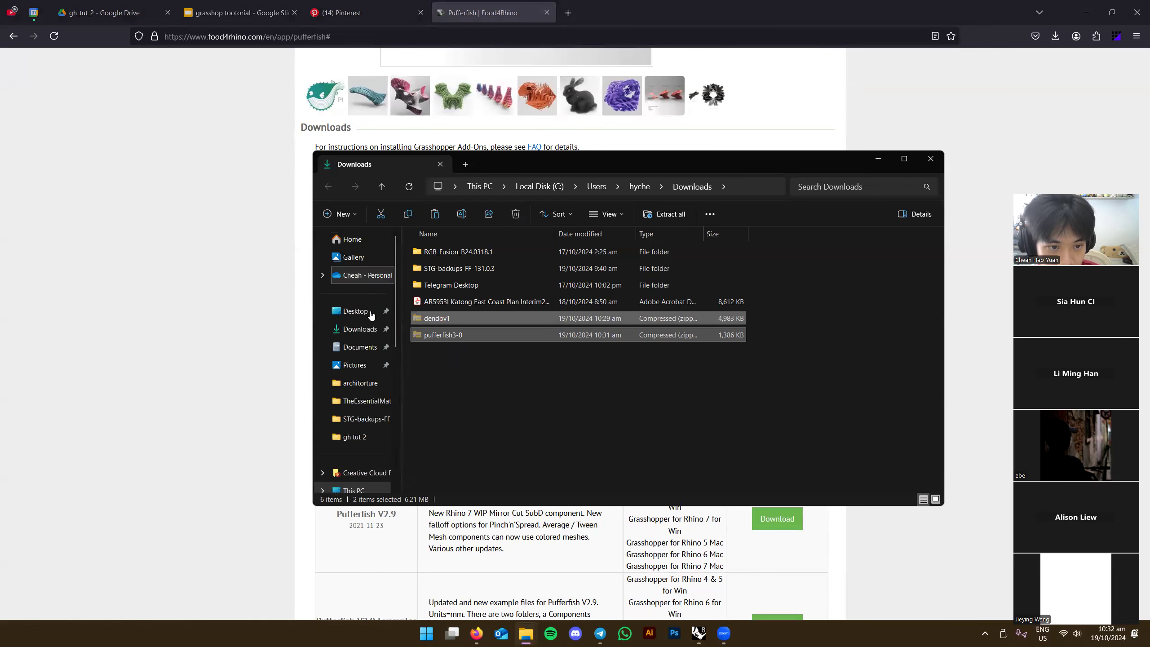
click(347, 312)
key(ctrl+v)
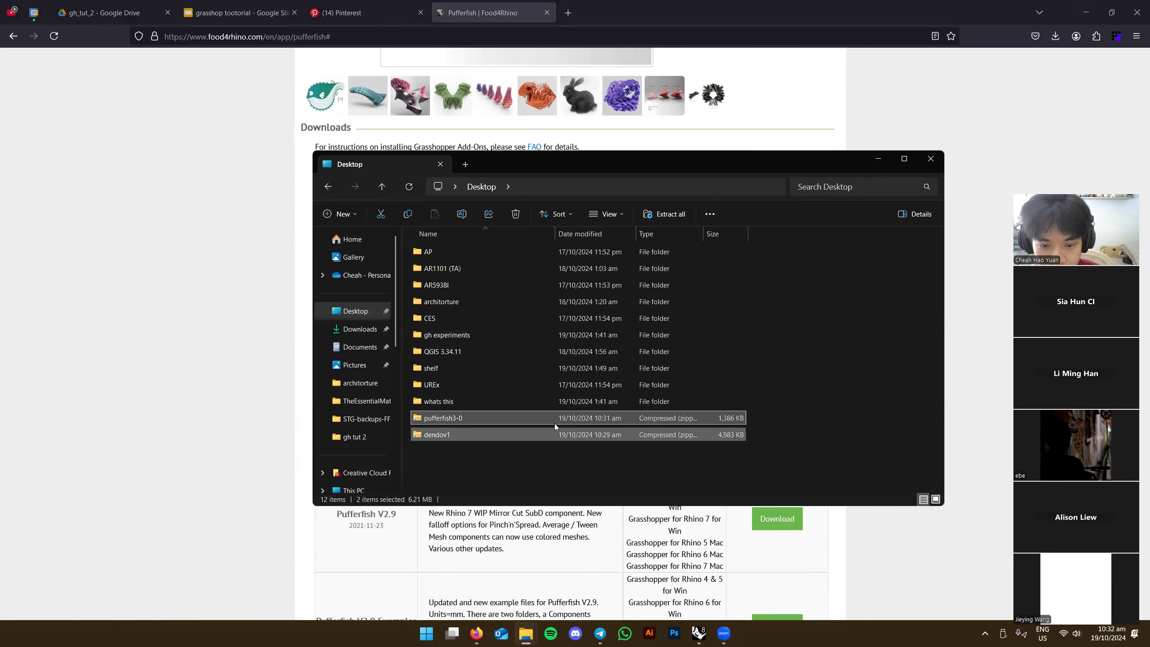
click(858, 398)
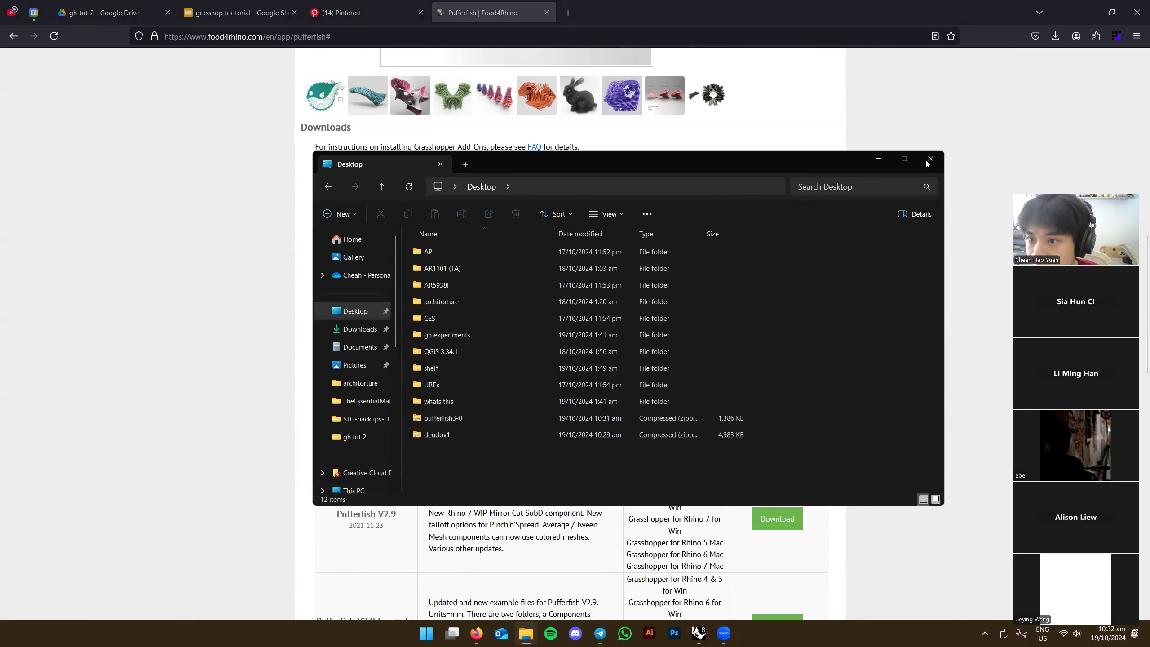
click(880, 158)
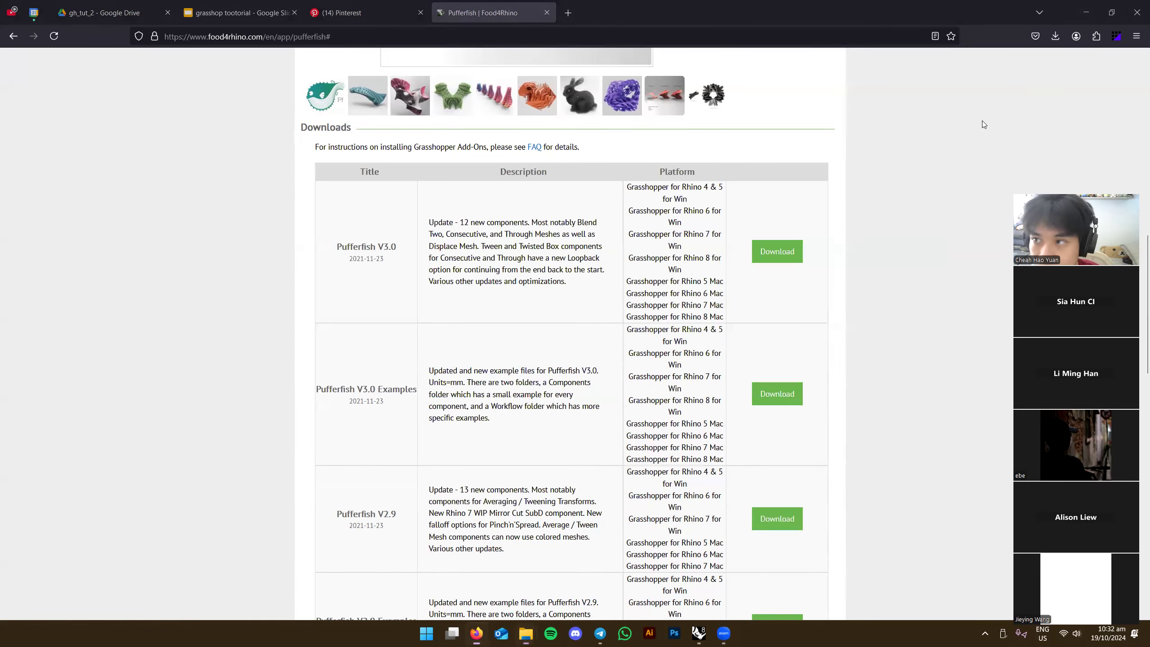
Minimize the remaining open windows and move the dendov1 and pufferfish3-0 archives beside the picture on the desktop
click(1083, 18)
click(1083, 8)
click(1084, 6)
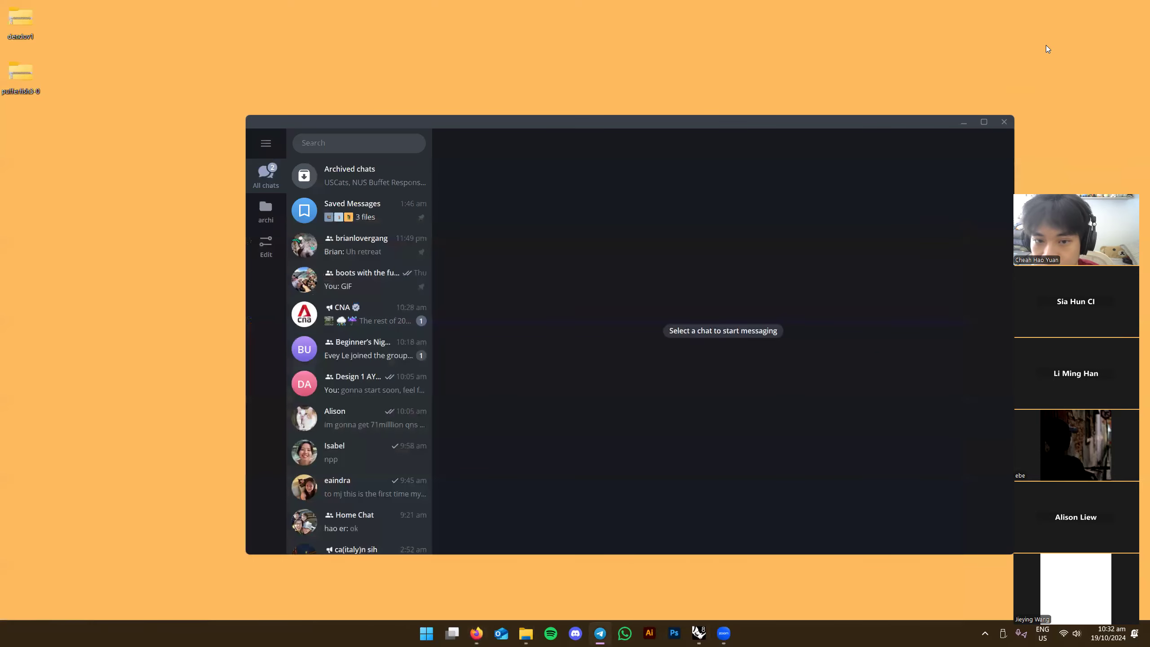
click(959, 125)
click(863, 147)
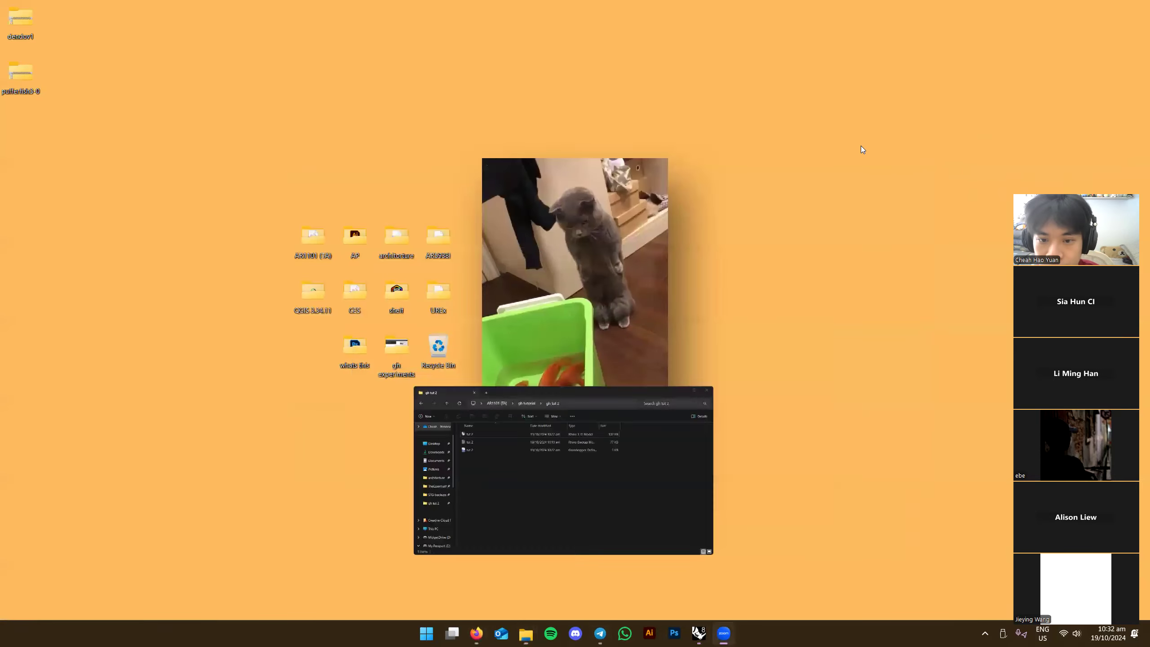
click(644, 390)
drag(70, 11, 697, 297)
Open the dendov1 and pufferfish3-0 archives one after the other to view their contents, closing each window
double_click(697, 297)
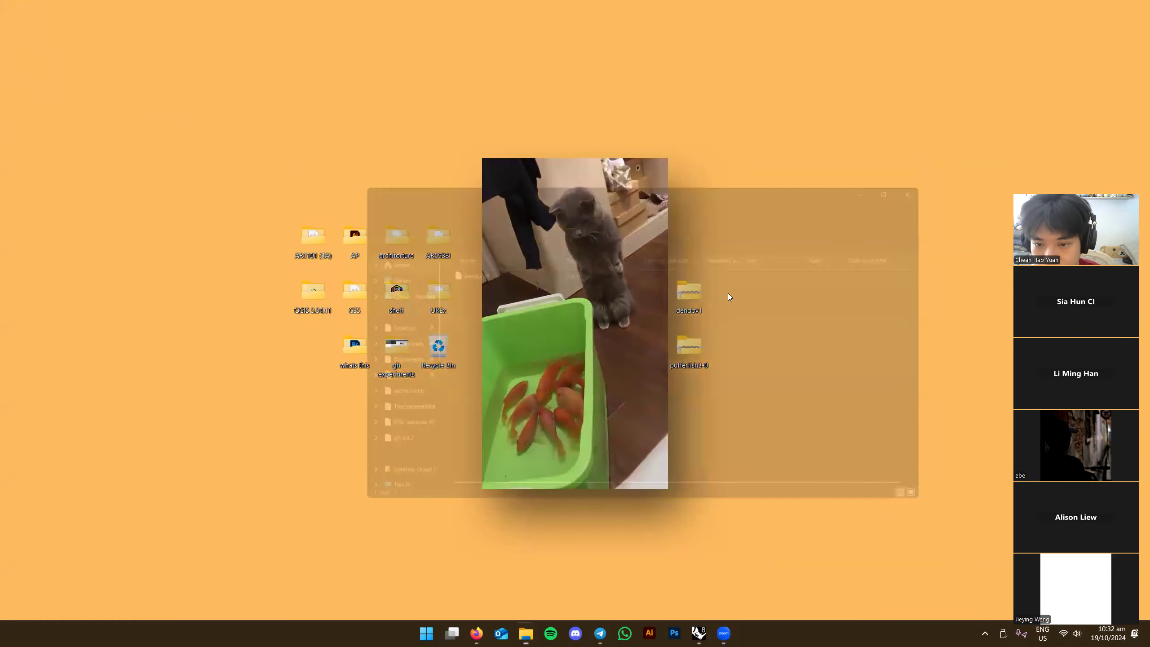
click(944, 173)
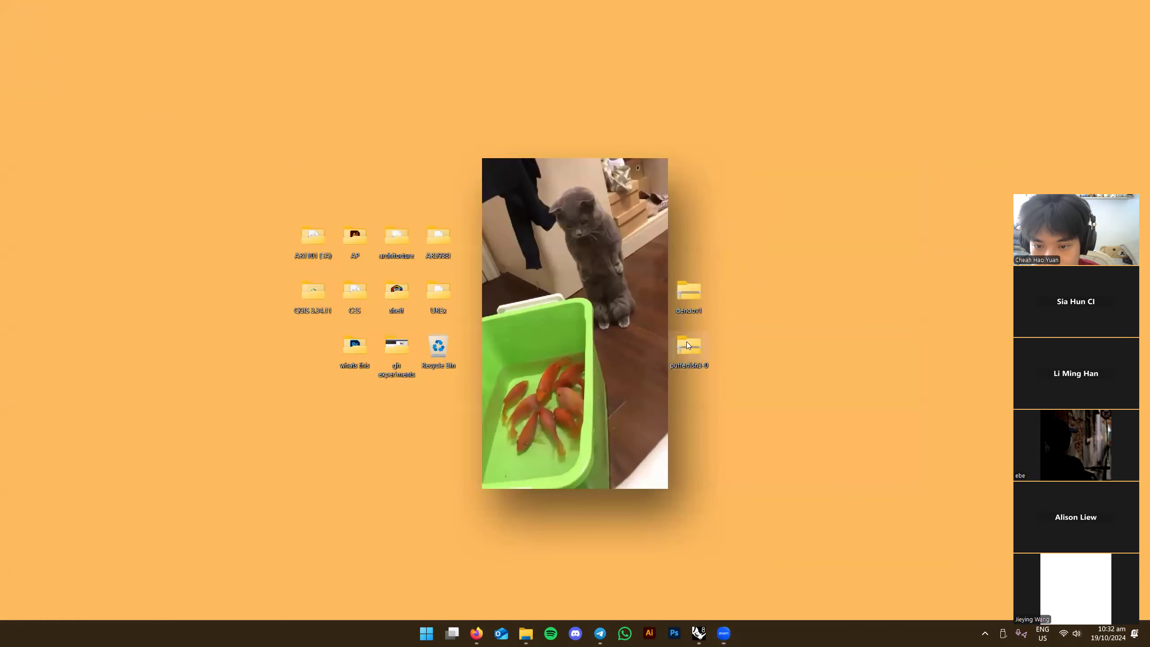
double_click(686, 341)
key(ctrl+w)
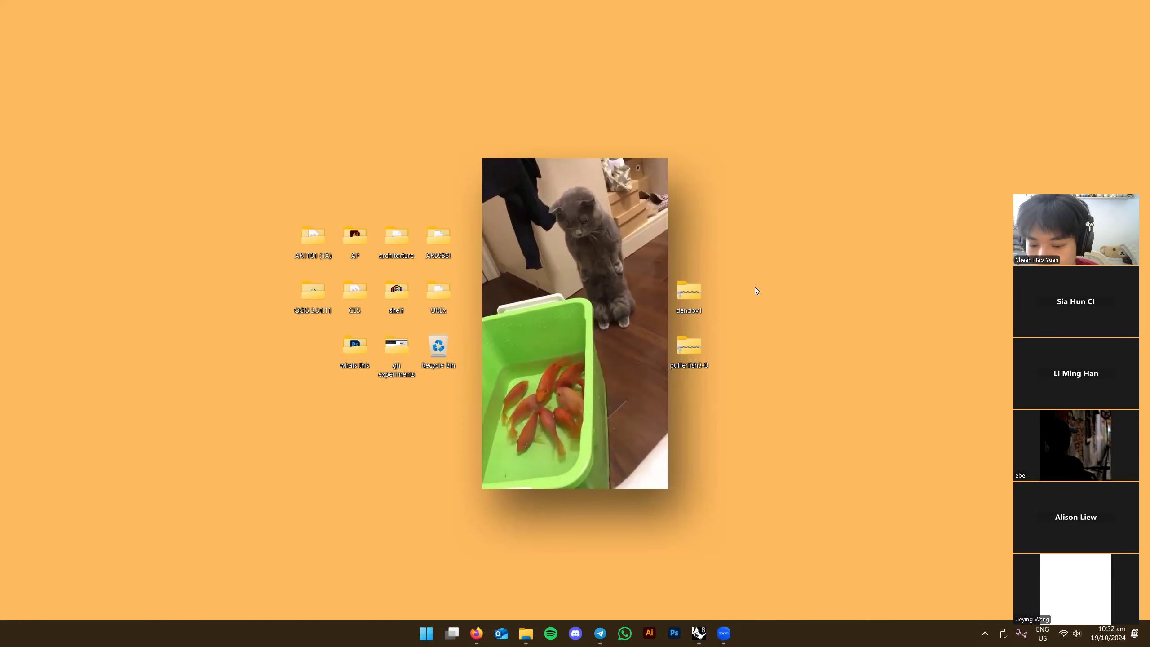
In a new Firefox tab, search for "downloading grashsopper plugins for mac" and open the "Installing Grasshopper and plugins" result
click(476, 633)
key(ctrl+t)
text(downloadin)
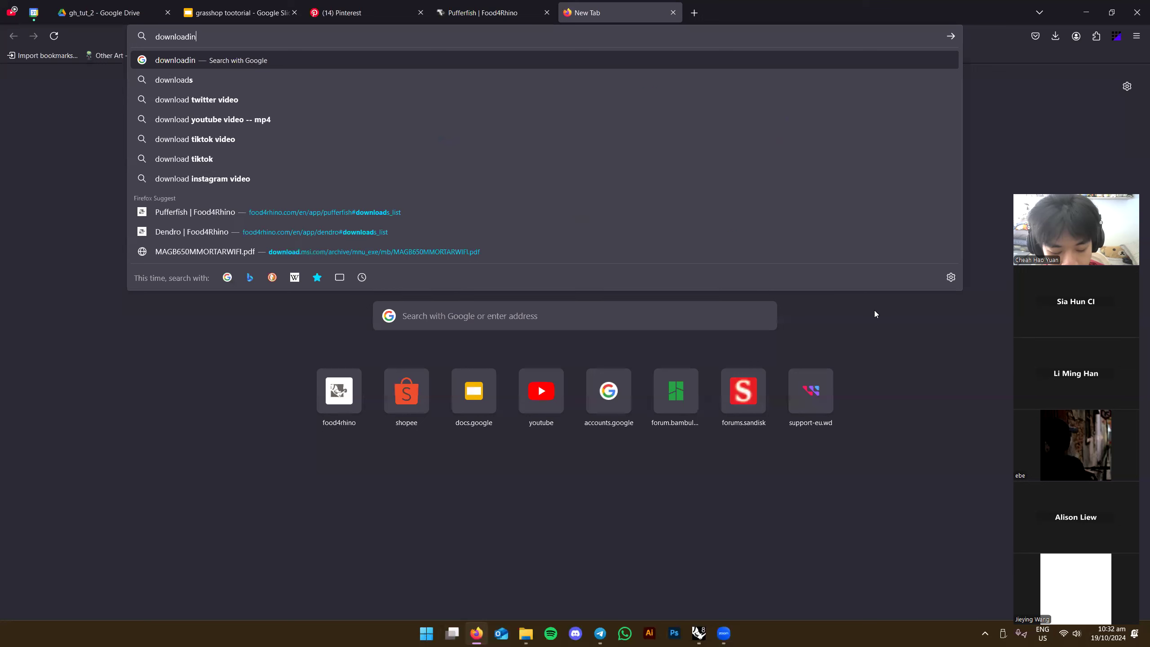
text(g grashsopper)
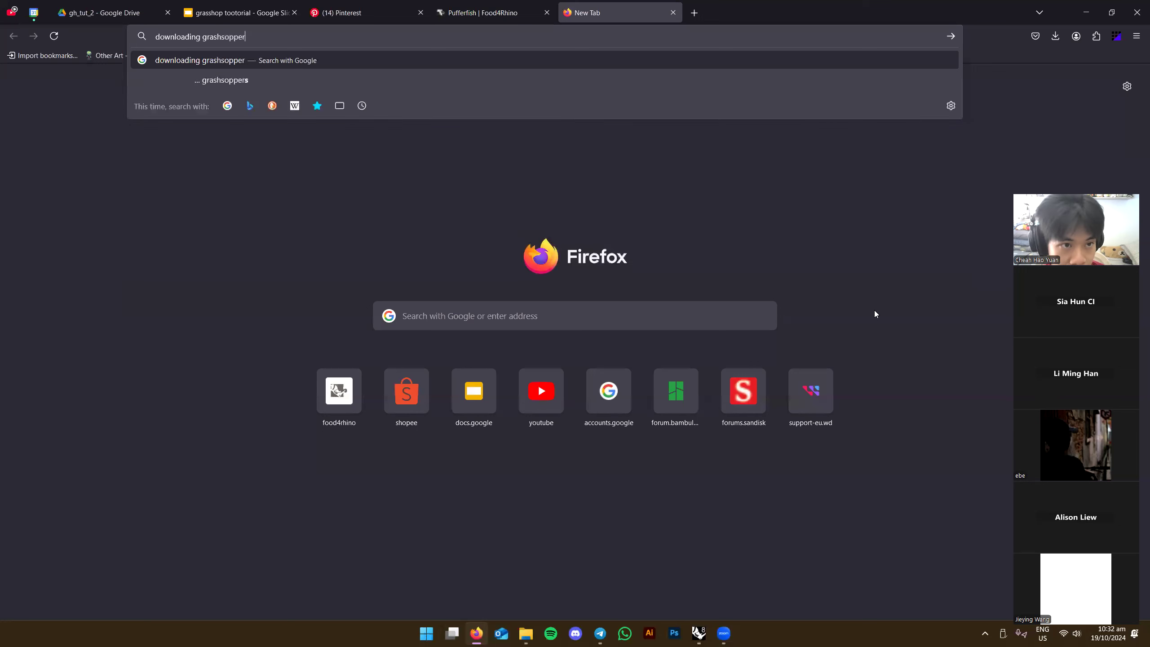
text( pl)
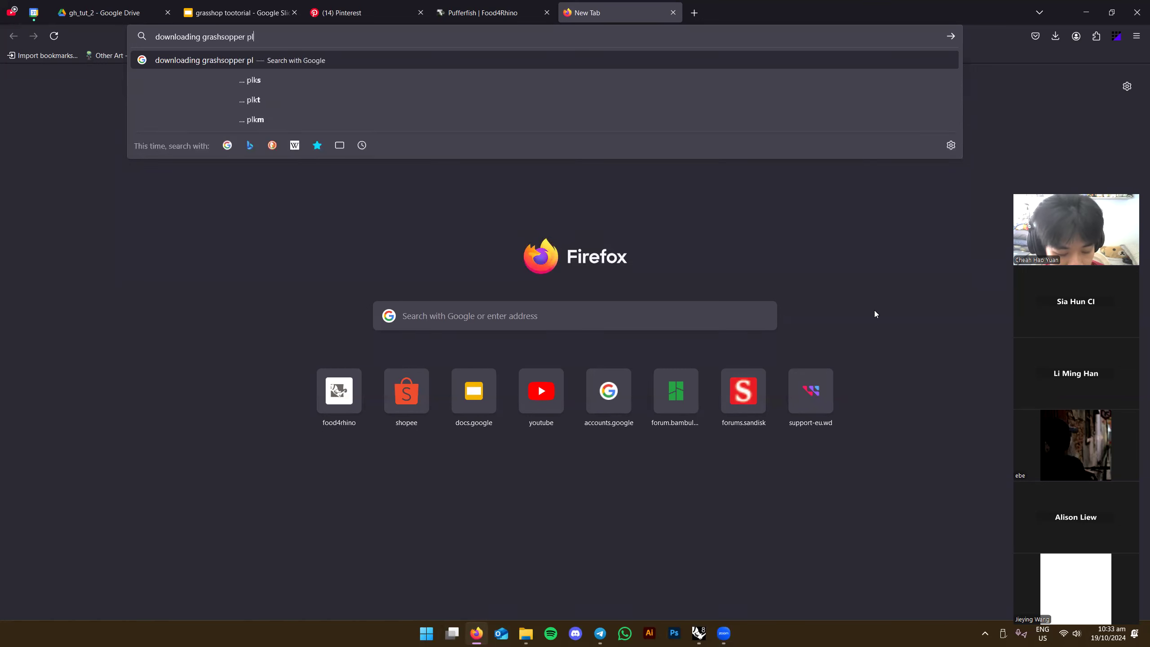
text(ugins for mac)
key(Return)
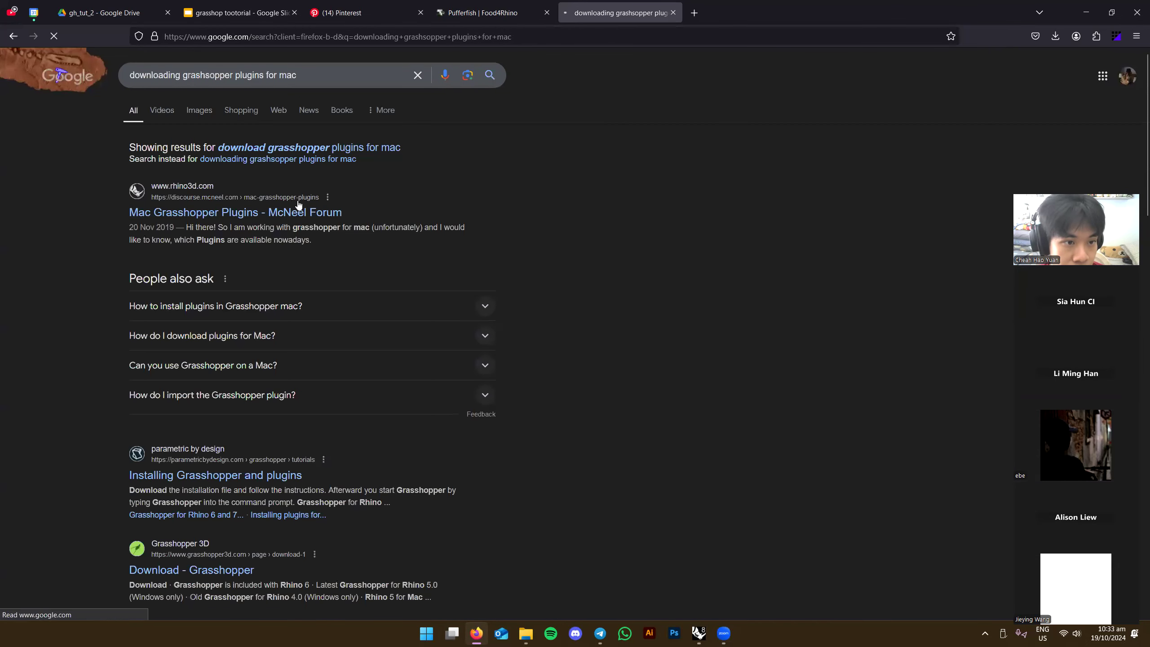
scroll(261, 381, down, 2)
click(247, 408)
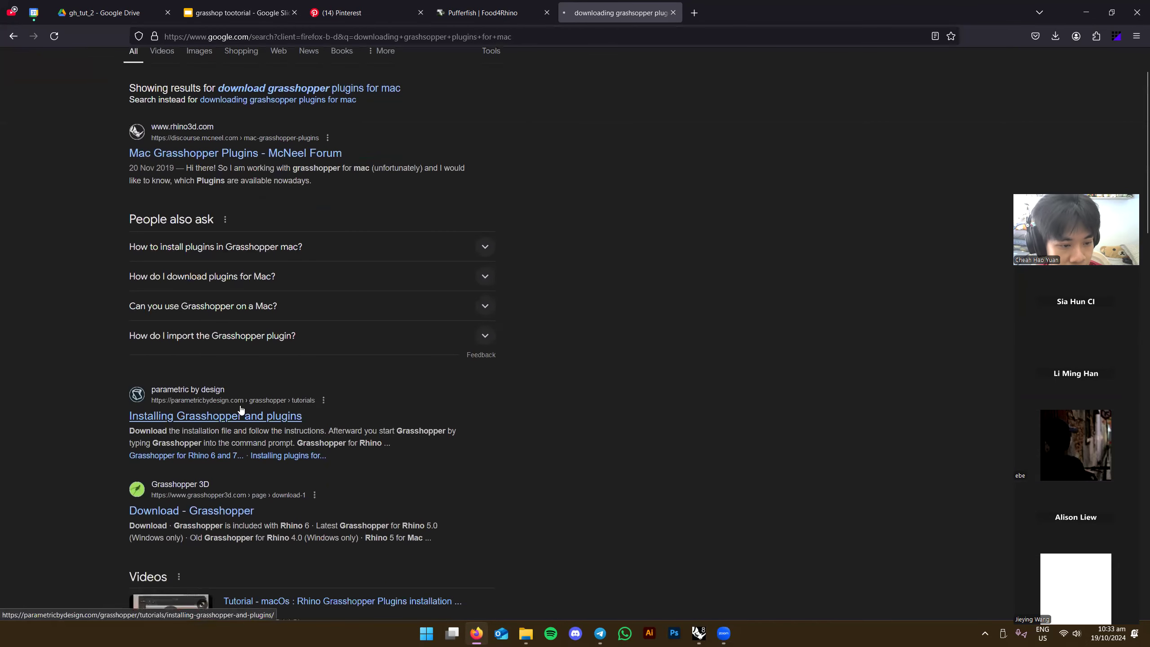
Read the Grasshopper for Rhino (Mac) section and the plug-in installation options on the page, then close its tab
scroll(472, 378, down, 15)
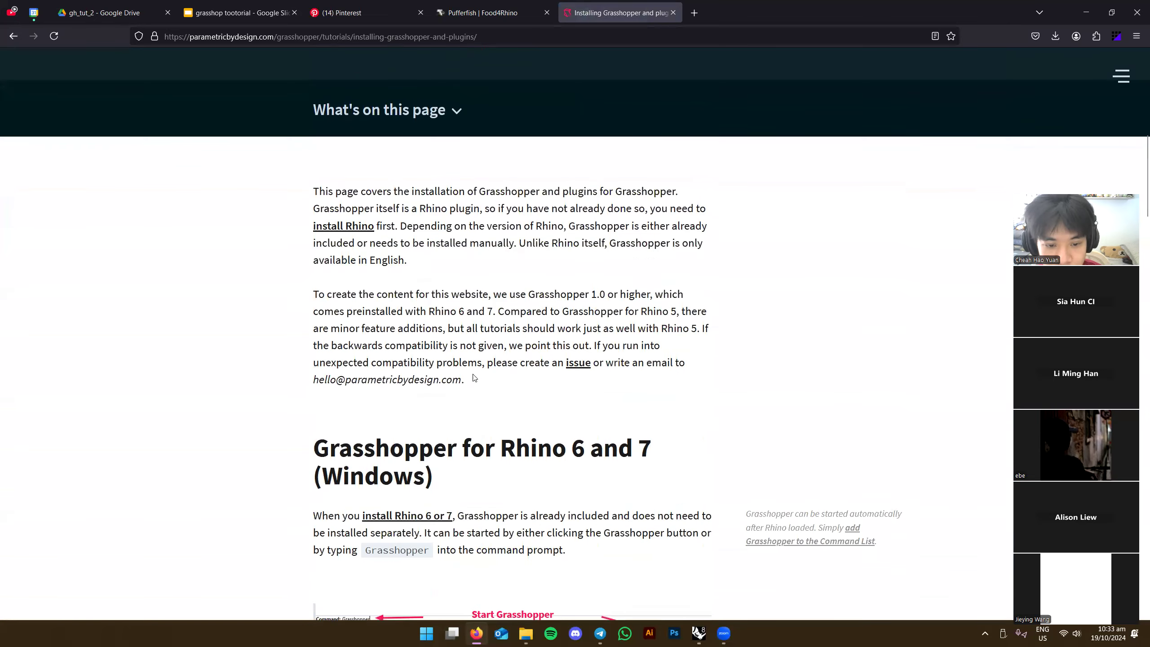
scroll(472, 378, down, 3)
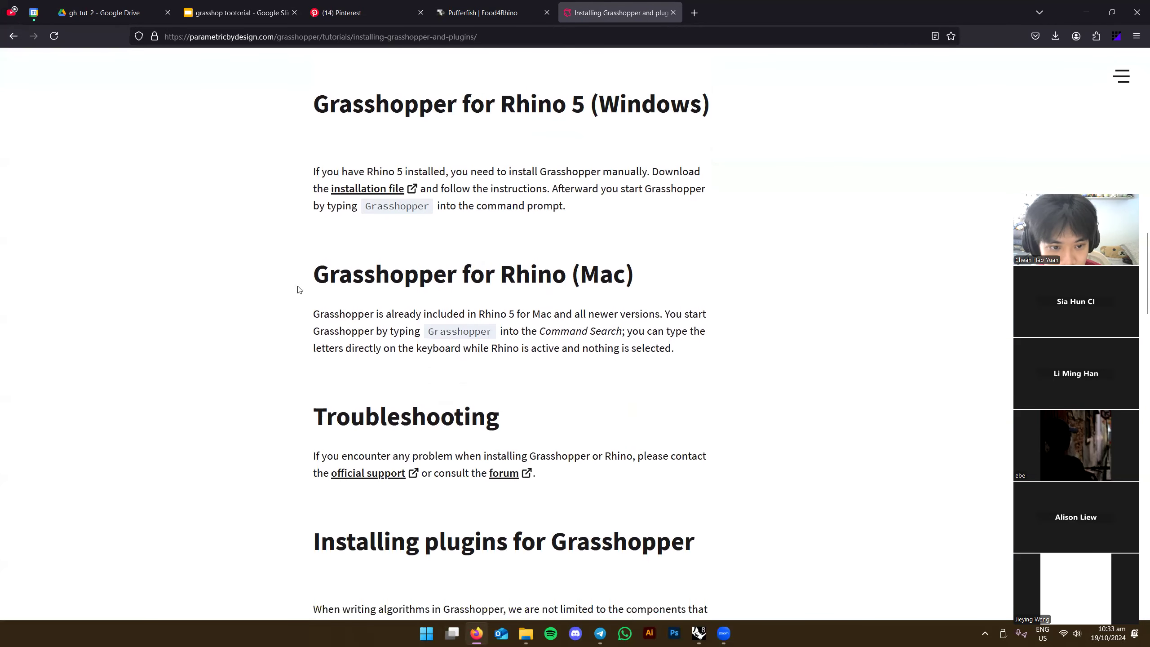
drag(323, 280, 730, 363)
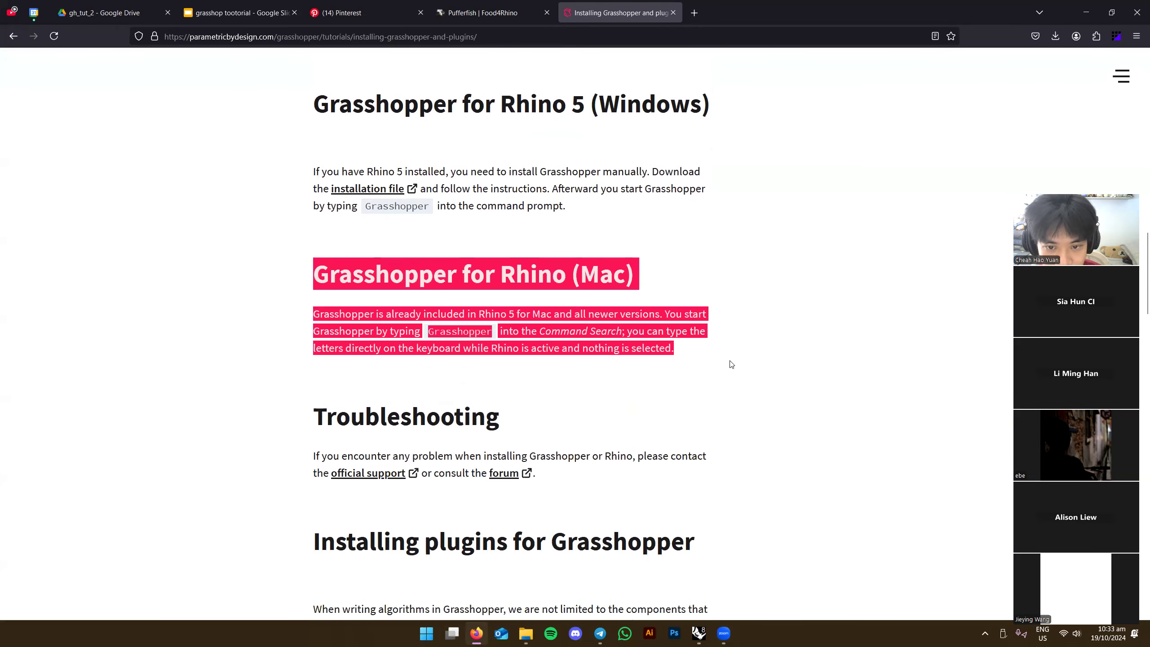
click(587, 278)
scroll(353, 367, down, 14)
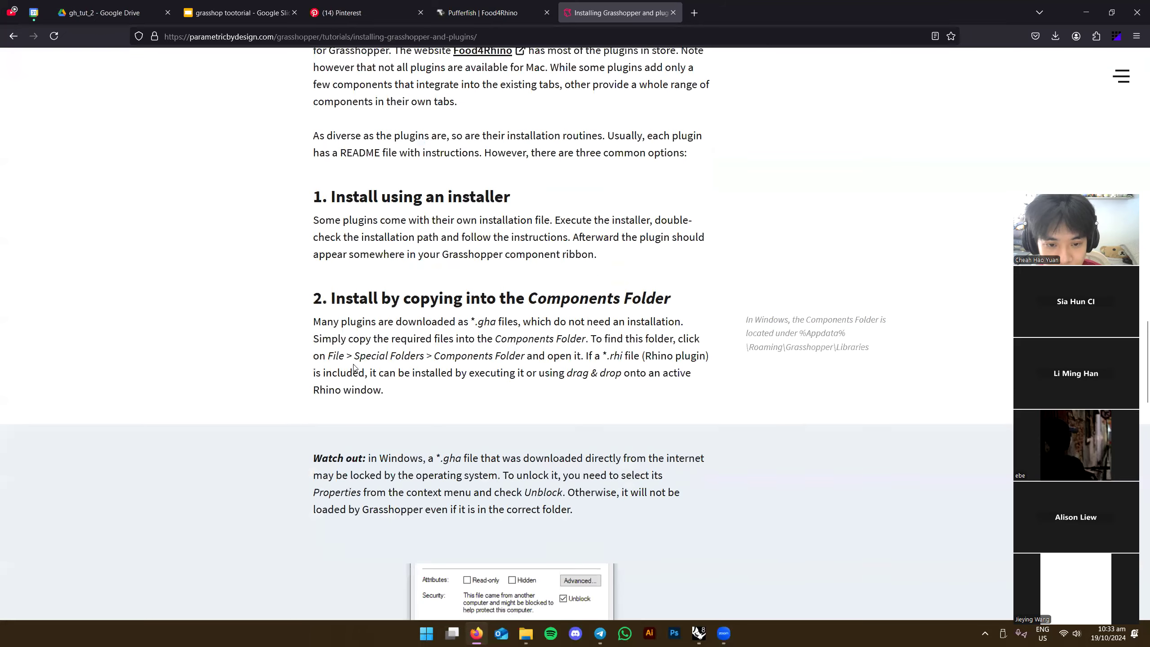
scroll(390, 376, up, 15)
scroll(429, 382, up, 5)
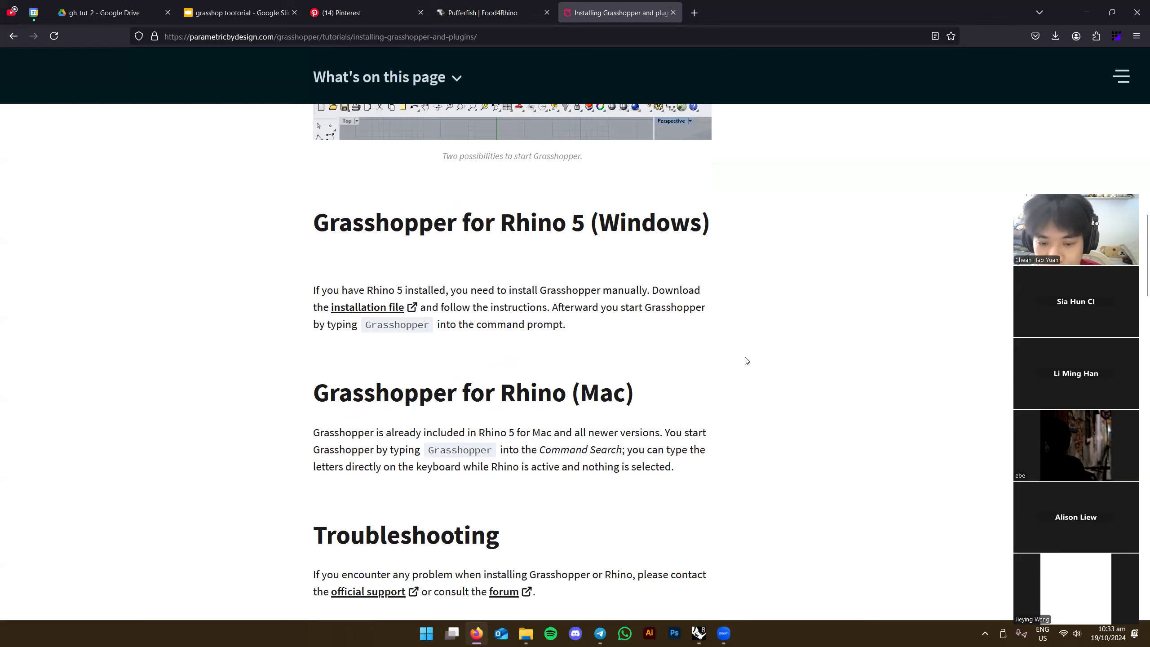
scroll(746, 360, down, 4)
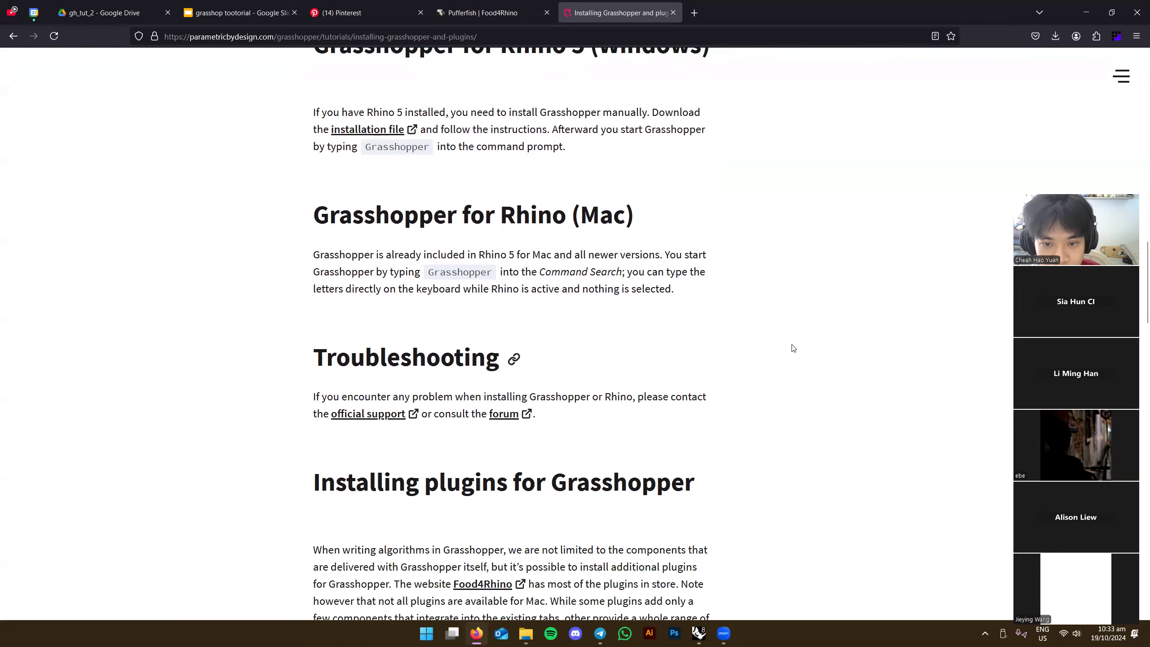
scroll(815, 354, up, 10)
key(ctrl+w)
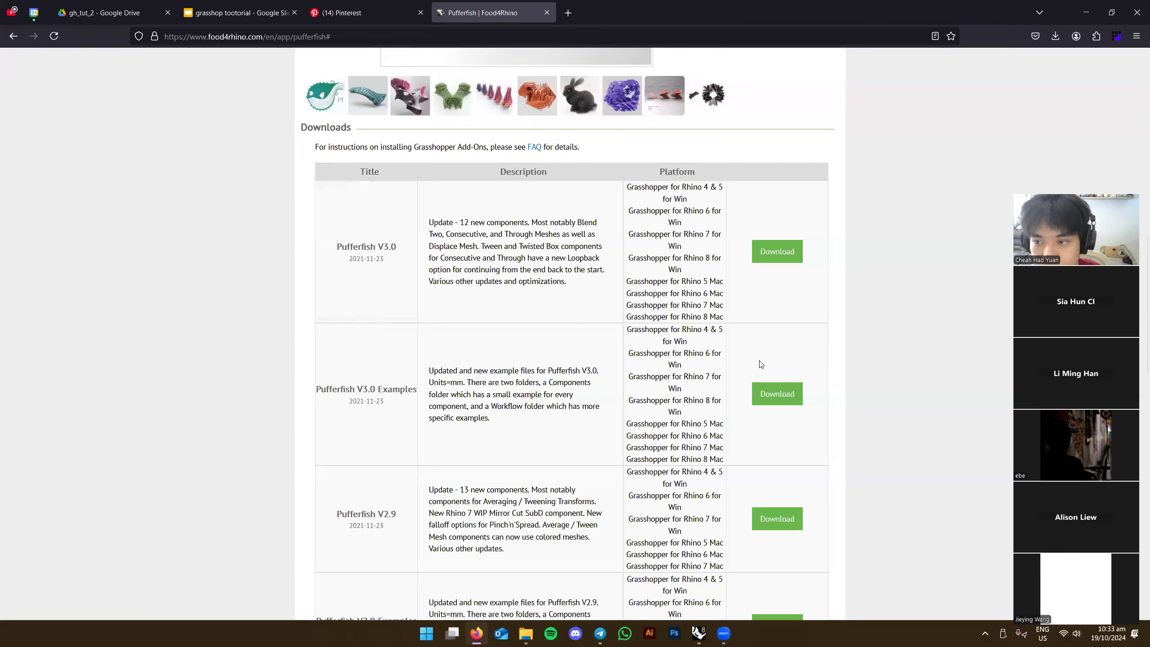
Examine the Mac versions of Rhino listed as platforms for the Pufferfish V2.9 download
scroll(674, 435, down, 3)
right_click(702, 432)
key(Escape)
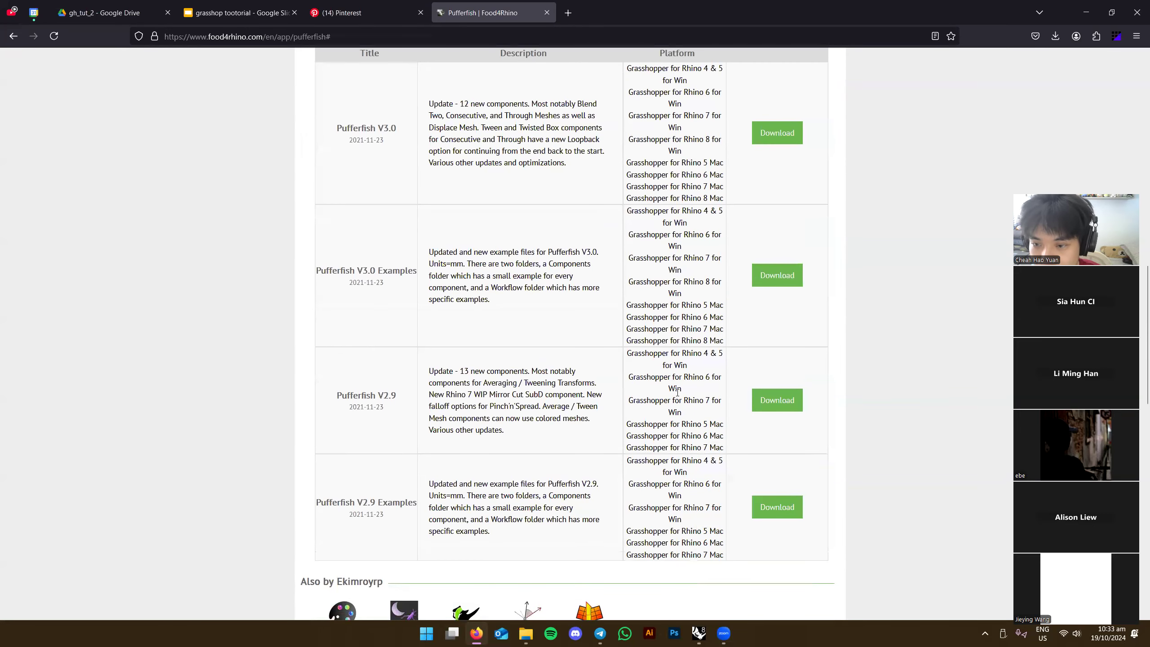
drag(710, 427, 720, 451)
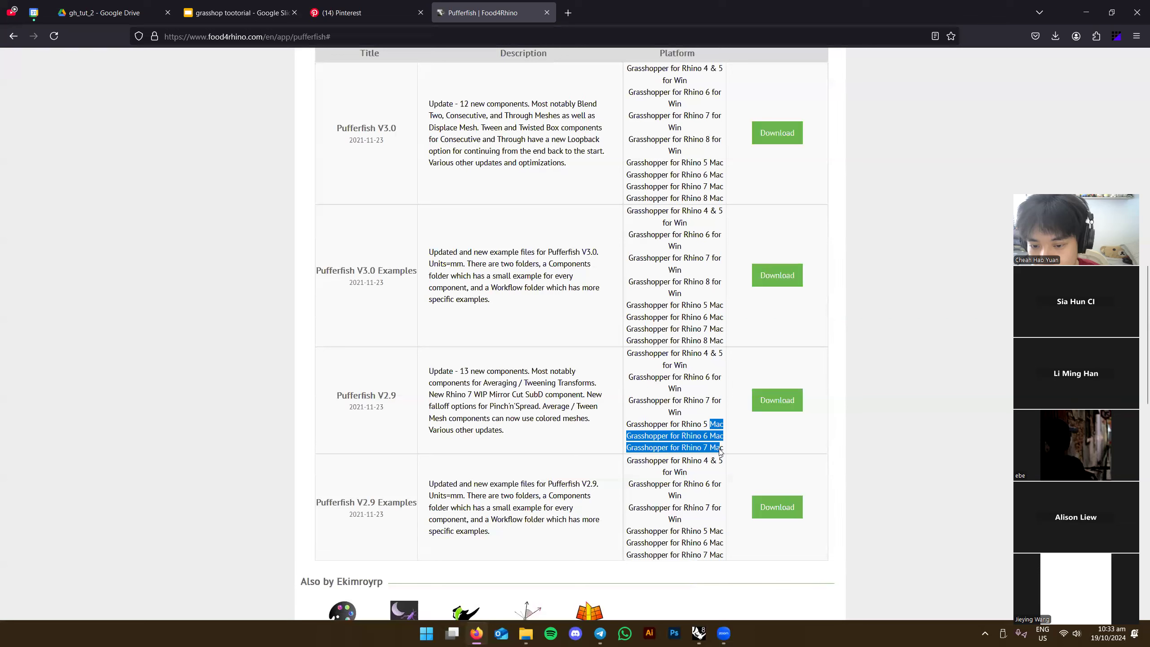
click(712, 421)
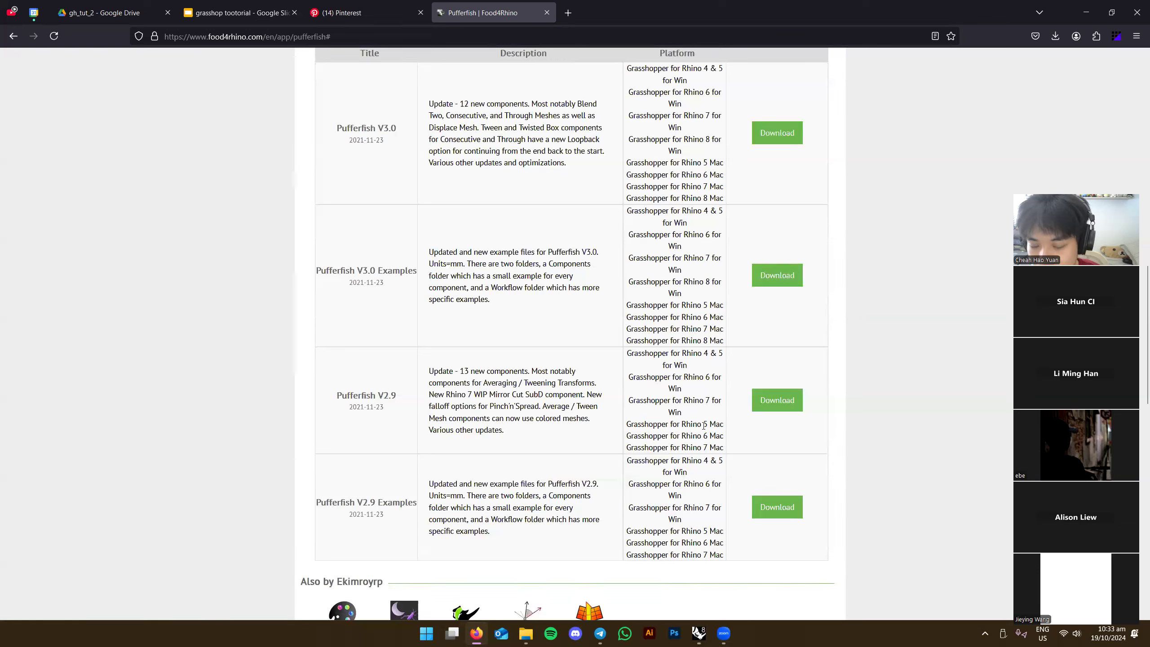
drag(711, 423, 722, 448)
click(721, 446)
Review the Pufferfish gallery and the Rhino platforms listed for Pufferfish V2.9 Examples, then return to the plug-in description
scroll(720, 444, up, 5)
scroll(719, 443, up, 2)
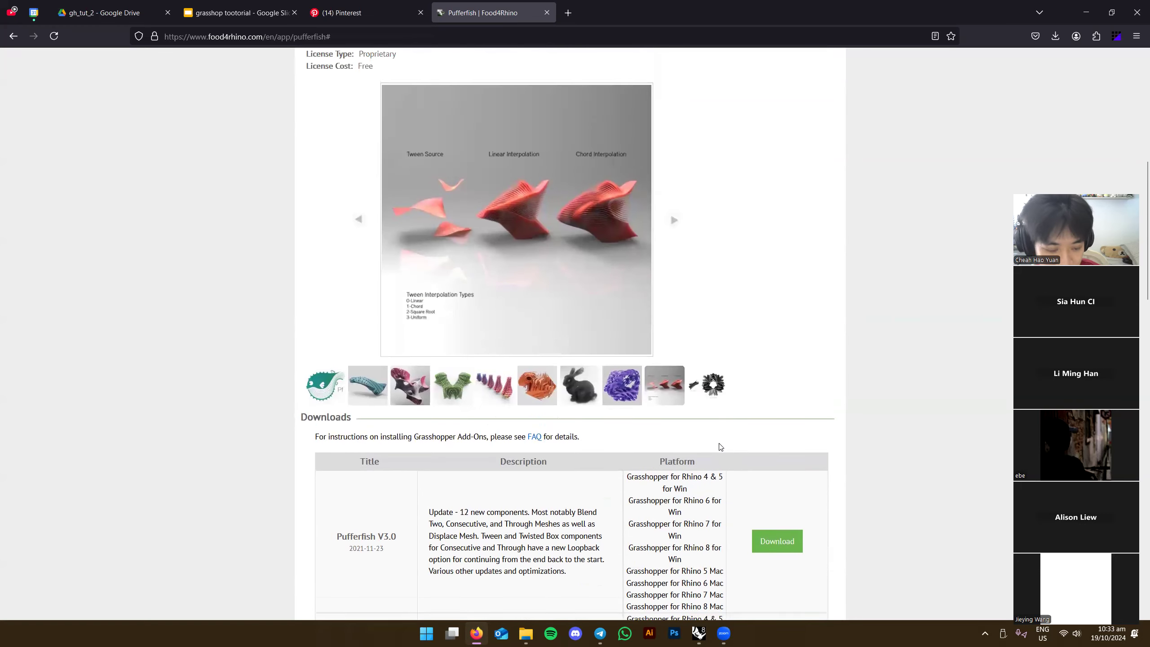
scroll(717, 439, down, 5)
scroll(716, 438, down, 2)
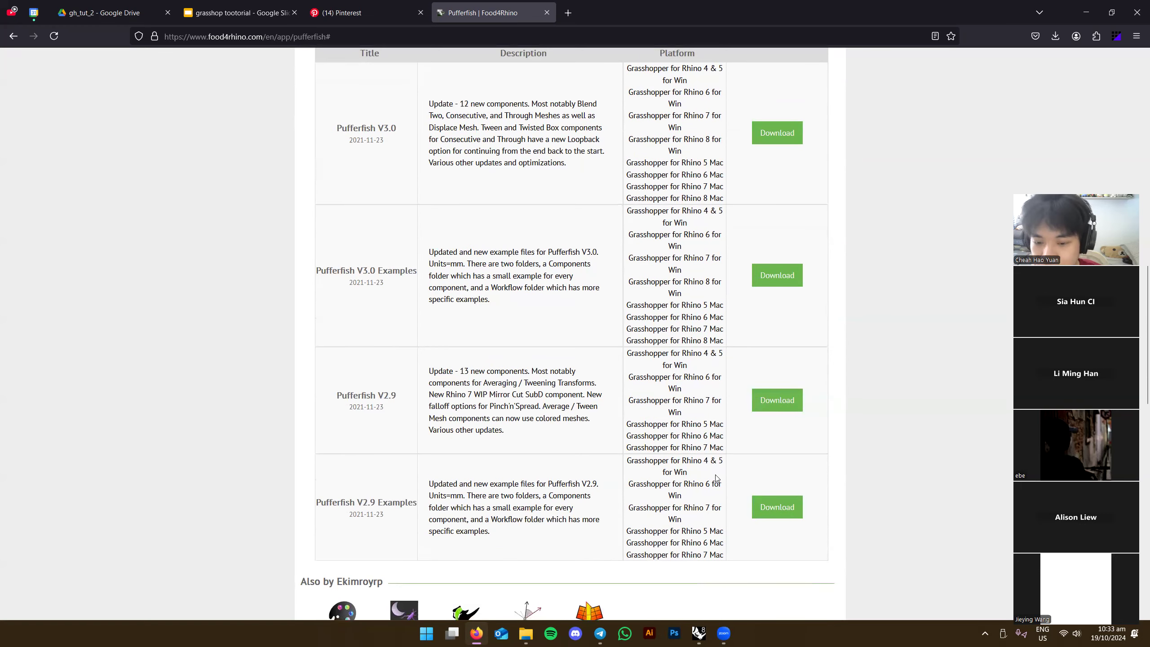
drag(682, 531, 661, 459)
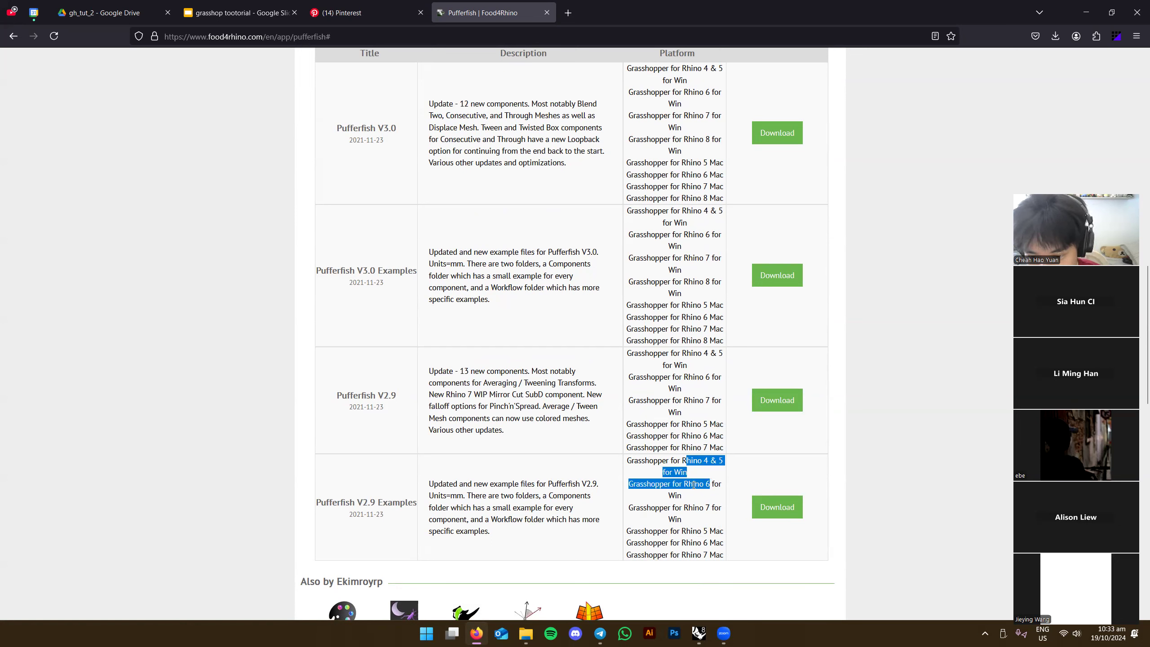
drag(683, 507, 709, 522)
click(710, 556)
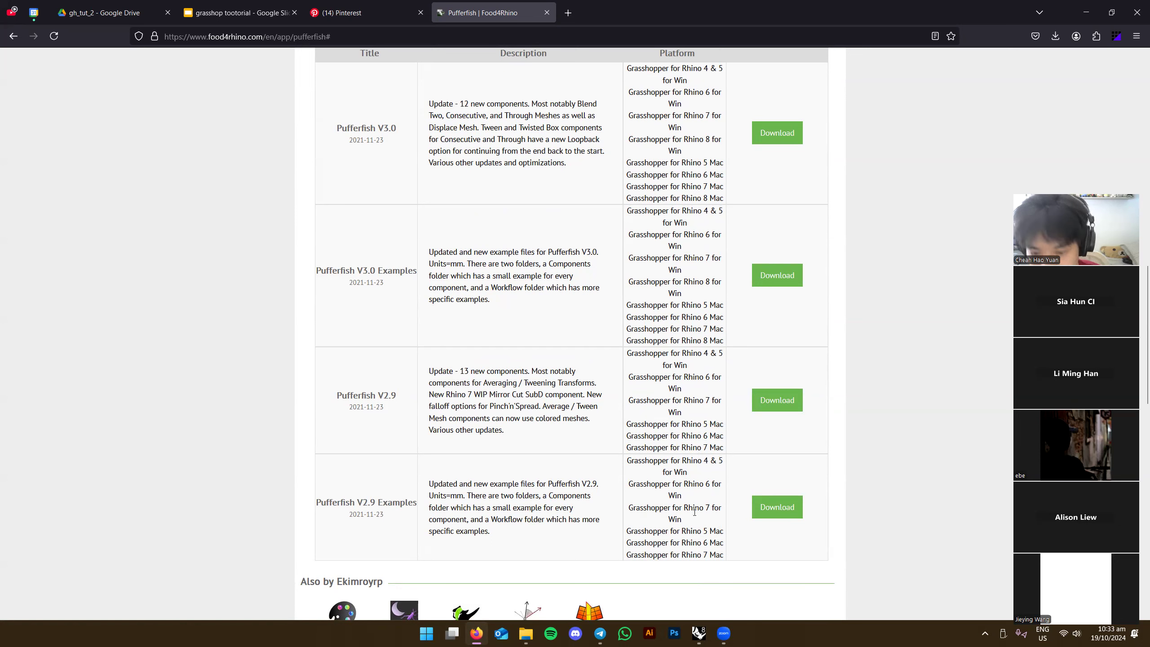
scroll(691, 517, up, 15)
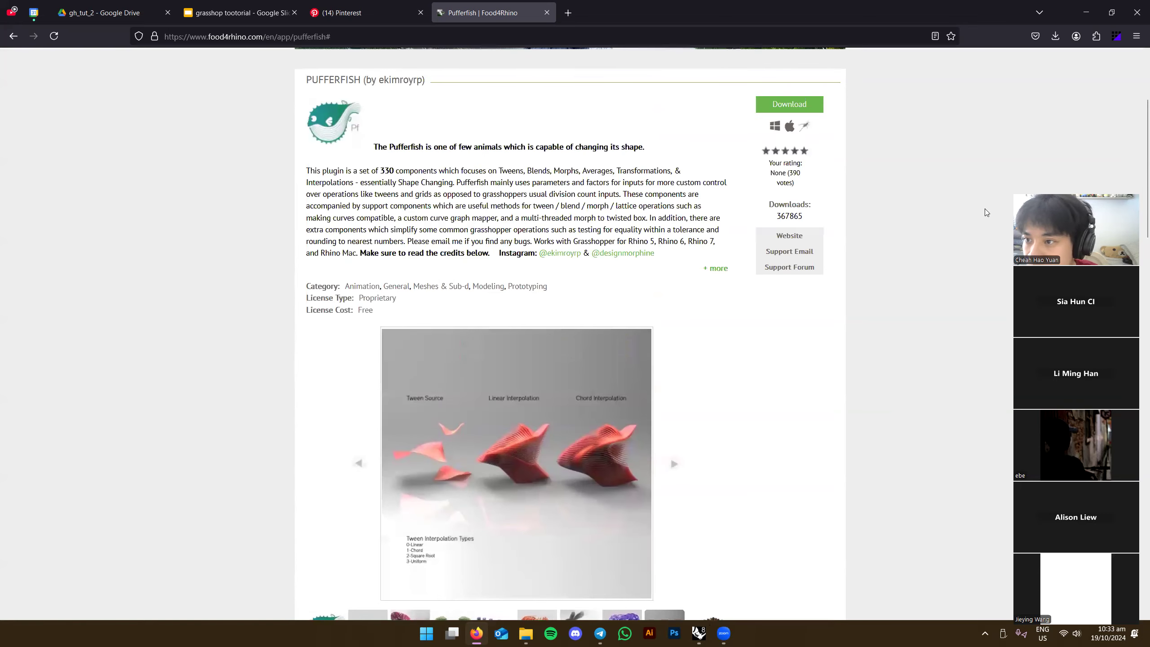
Reveal the desktop and unblock the downloaded dendov1 archive in its properties, applying the change
click(1086, 13)
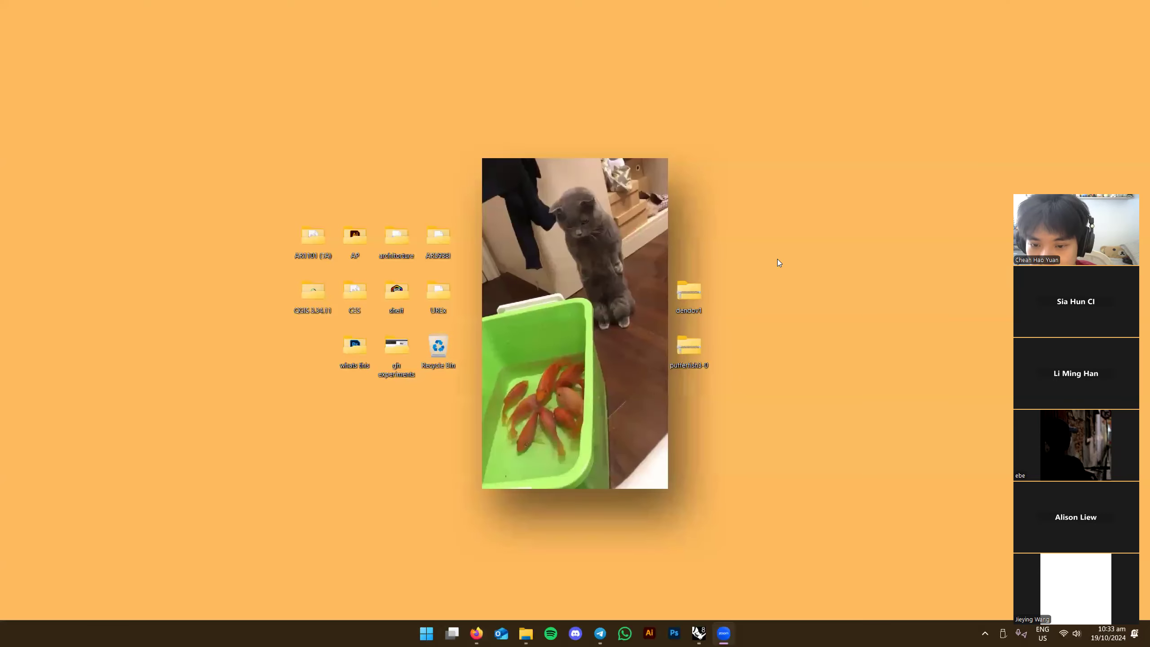
right_click(688, 293)
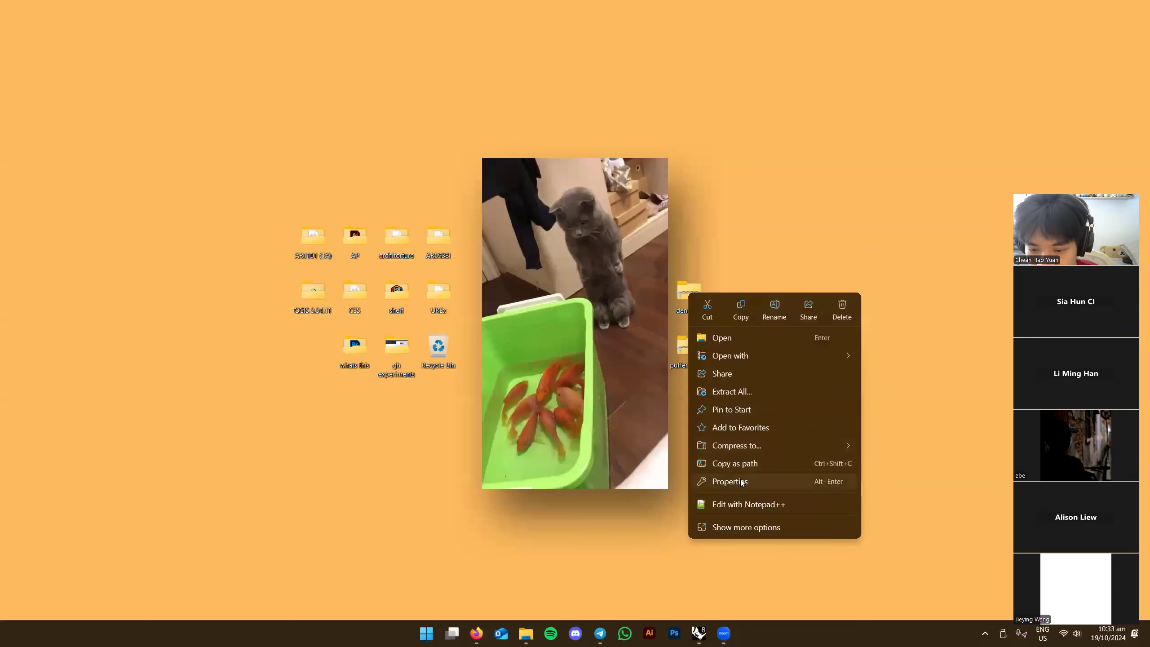
click(740, 479)
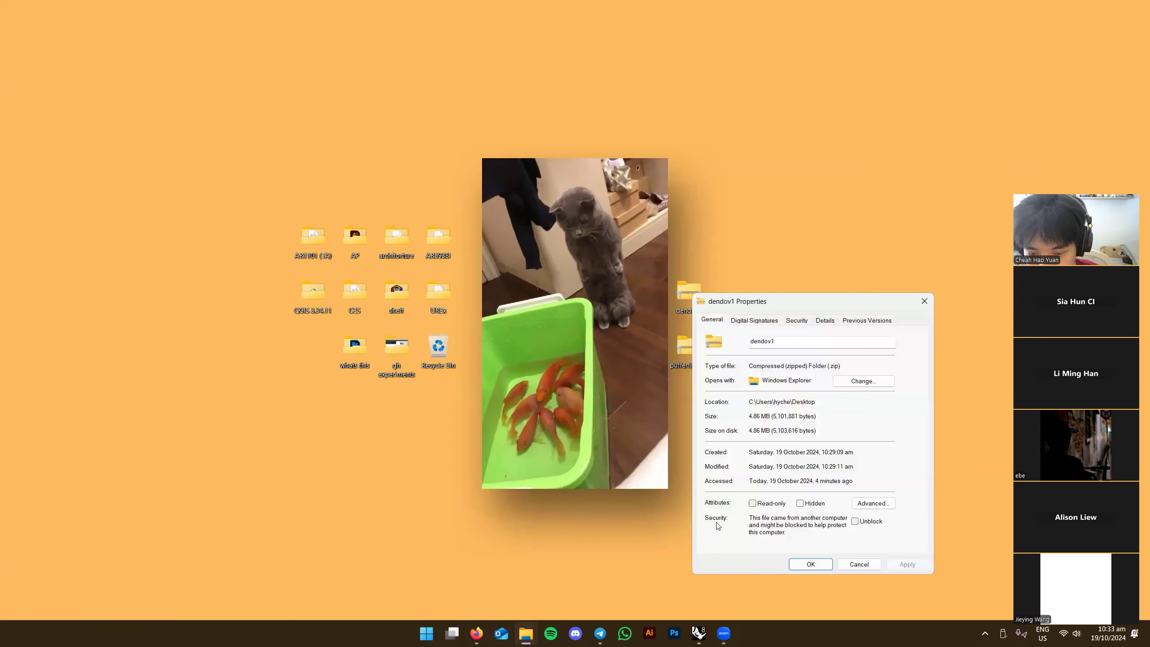
key(super+shift+s)
drag(696, 508, 898, 547)
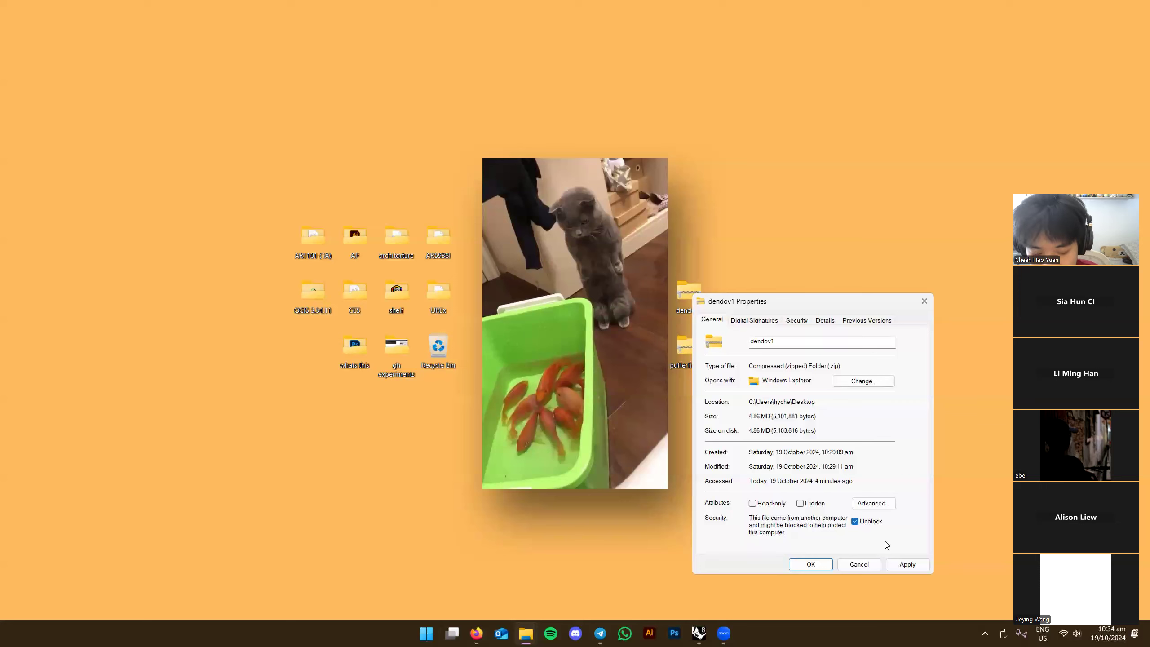
click(906, 565)
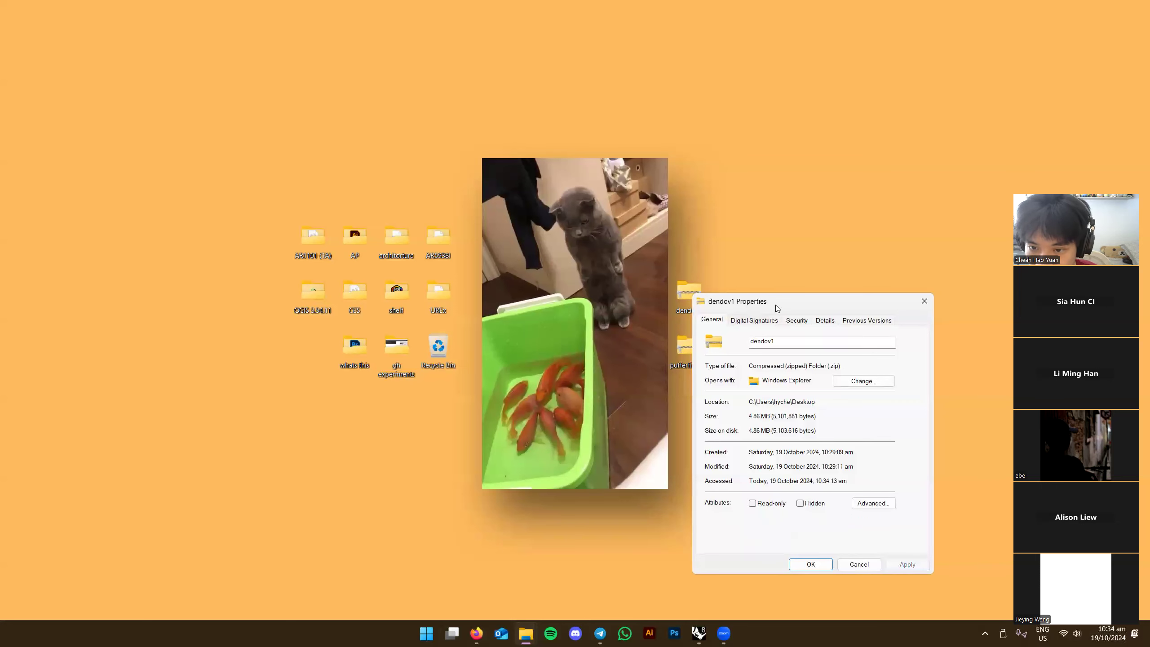
drag(775, 305, 814, 206)
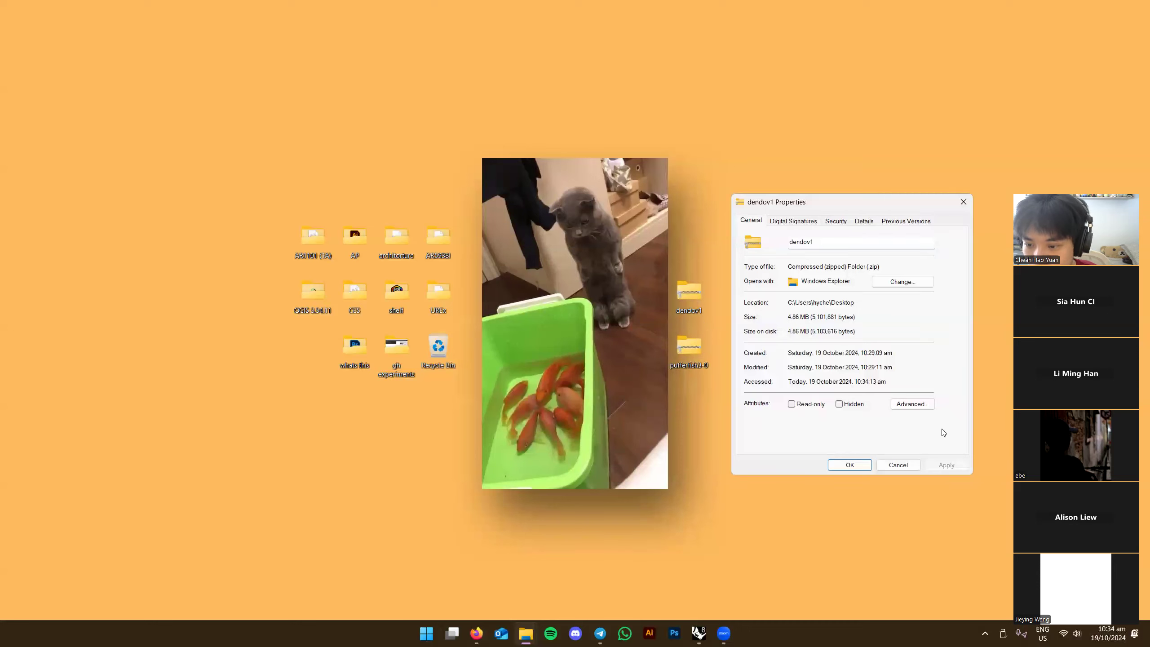
click(849, 465)
Unblock the downloaded pufferfish3-0 archive in its properties and apply the change
right_click(702, 351)
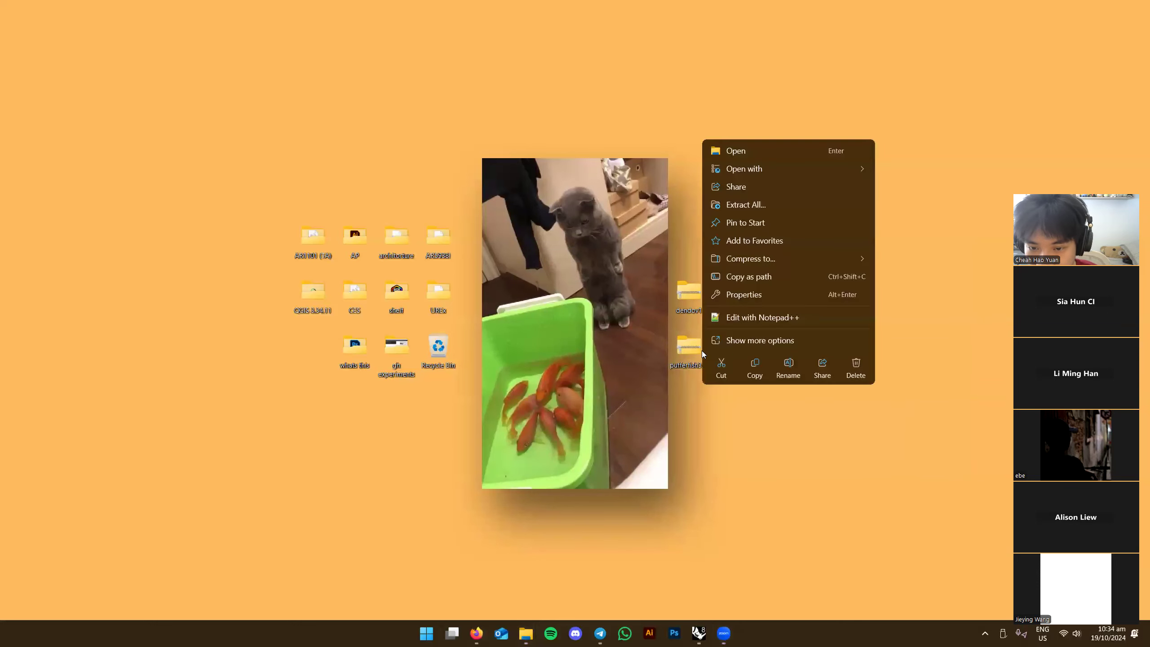
click(689, 345)
right_click(689, 345)
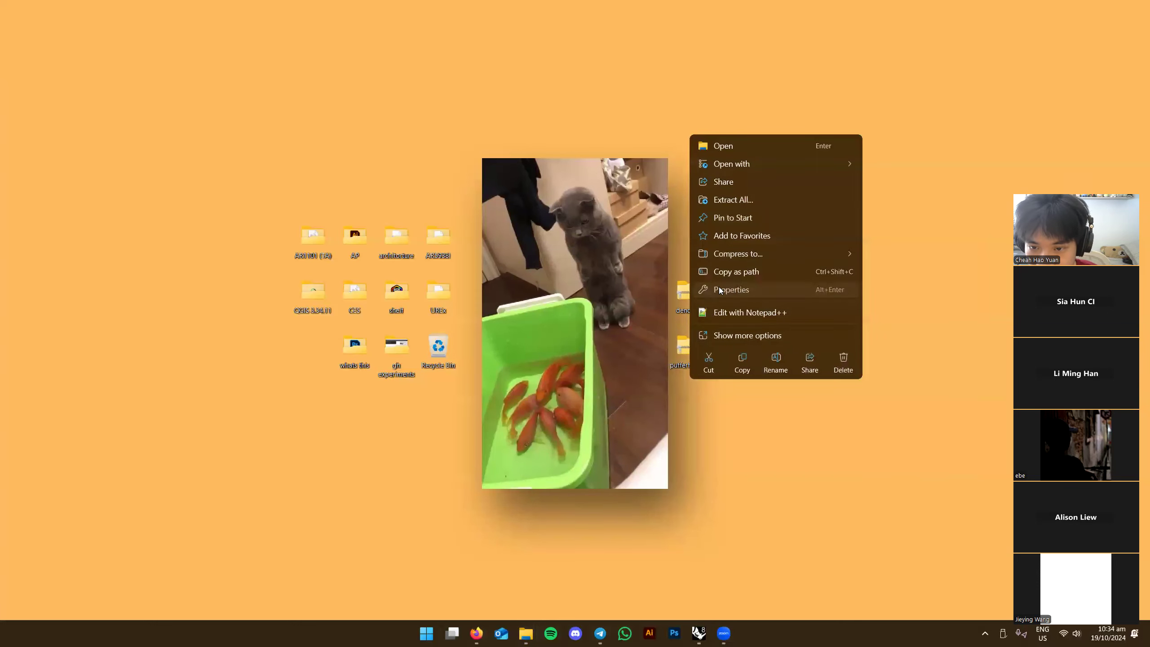
click(734, 288)
click(903, 603)
click(812, 603)
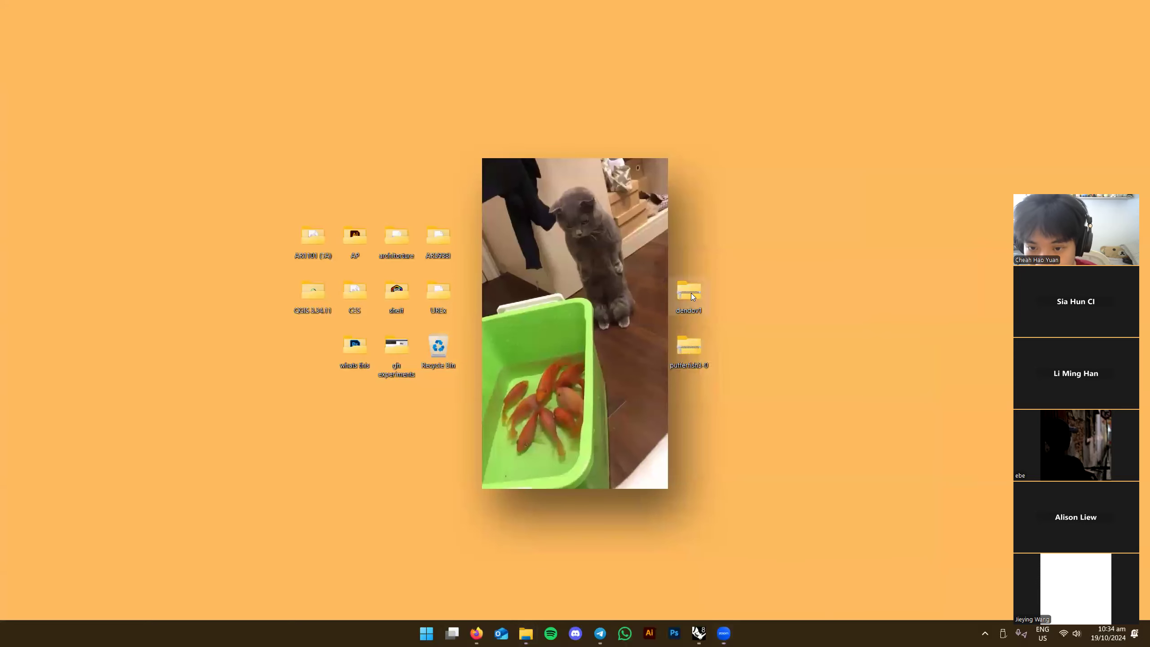
Extract the dendov1 archive to a dendov1 folder on the desktop and place that folder beside the archive
right_click(692, 294)
click(731, 391)
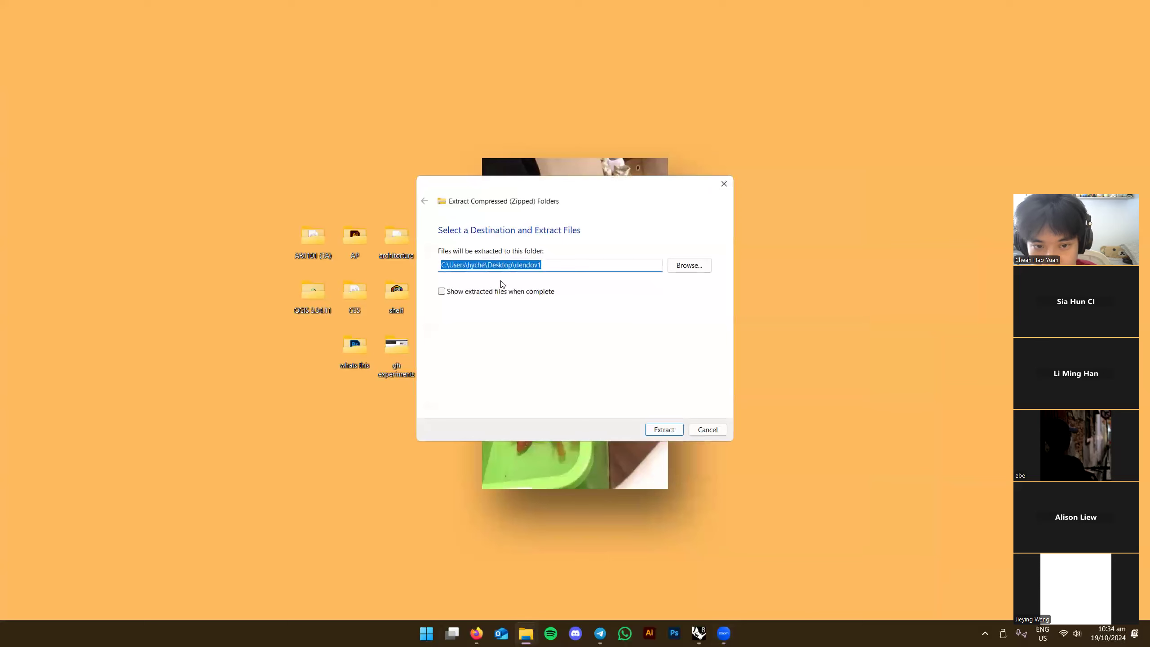
click(664, 430)
drag(6, 23, 727, 306)
Extract the pufferfish3-0 archive to a pufferfish3-0 folder on the desktop and place that folder beside its archive
right_click(698, 343)
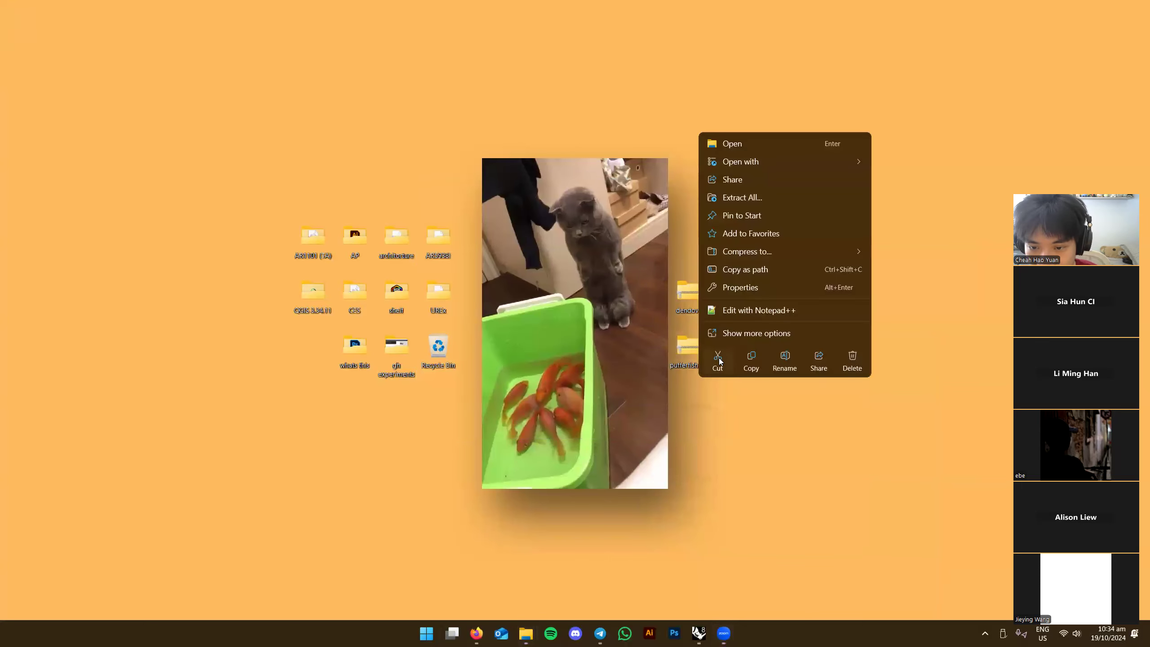
click(729, 198)
click(664, 430)
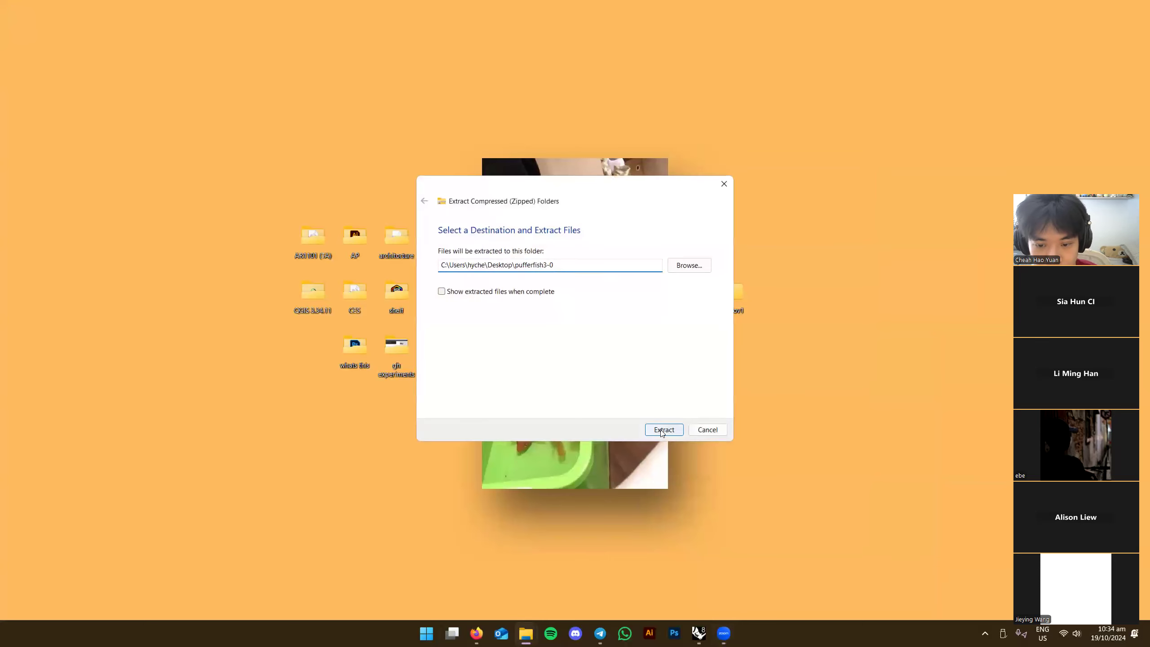
drag(662, 293, 747, 345)
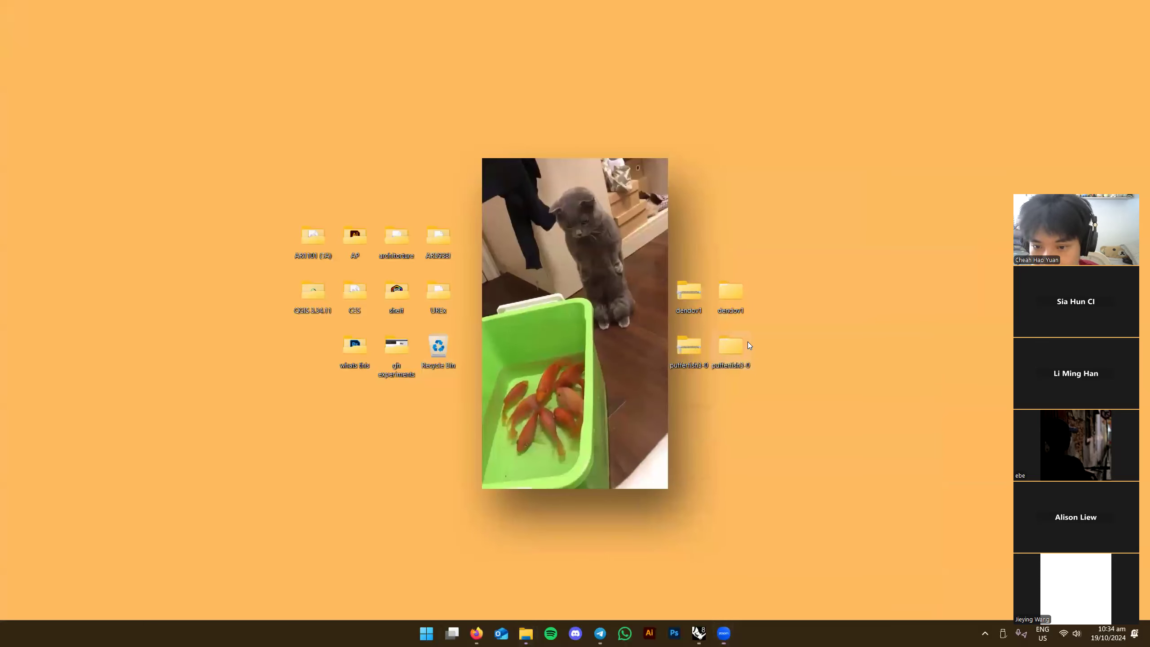
Open the extracted dendov1 folder and go into the Libaries folder within dendo_v1
double_click(738, 301)
double_click(562, 299)
double_click(556, 294)
key(alt+Left)
double_click(515, 312)
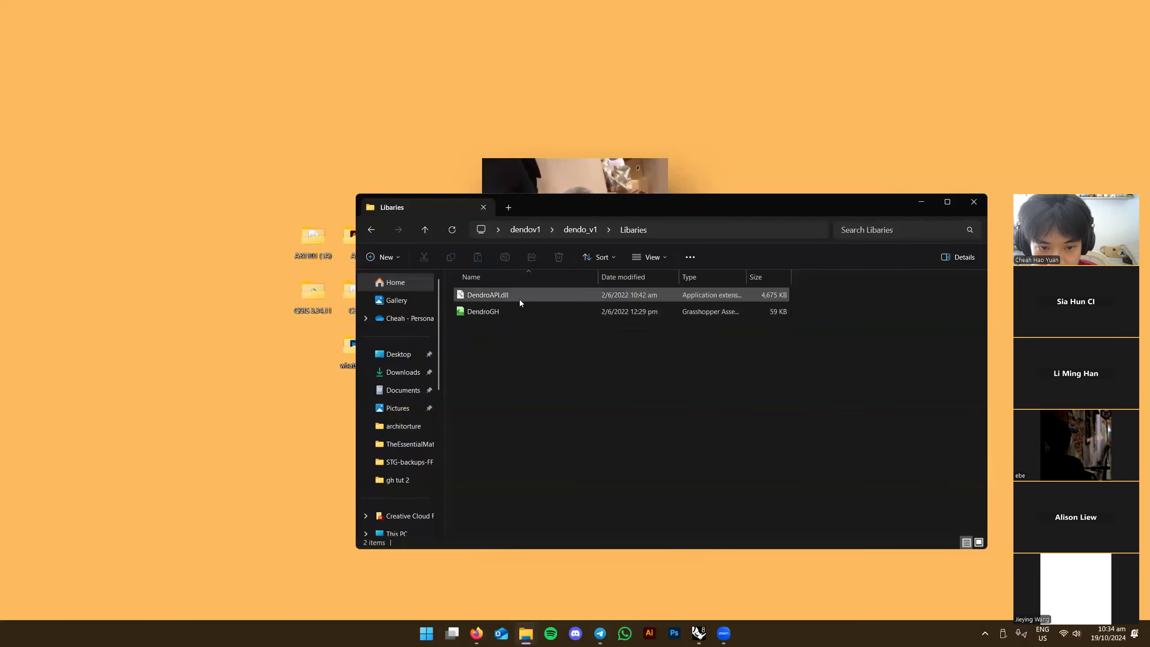
Check the file type of DendroGH in its properties, then point out DendroAPI.dll in the same folder
click(522, 316)
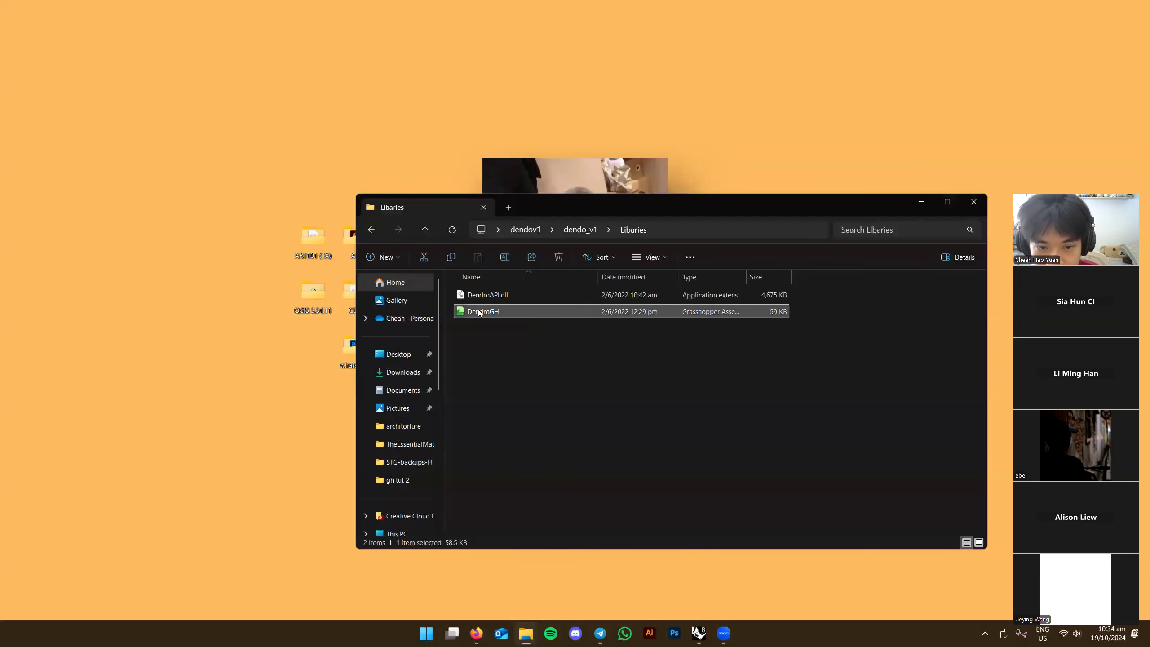
right_click(708, 311)
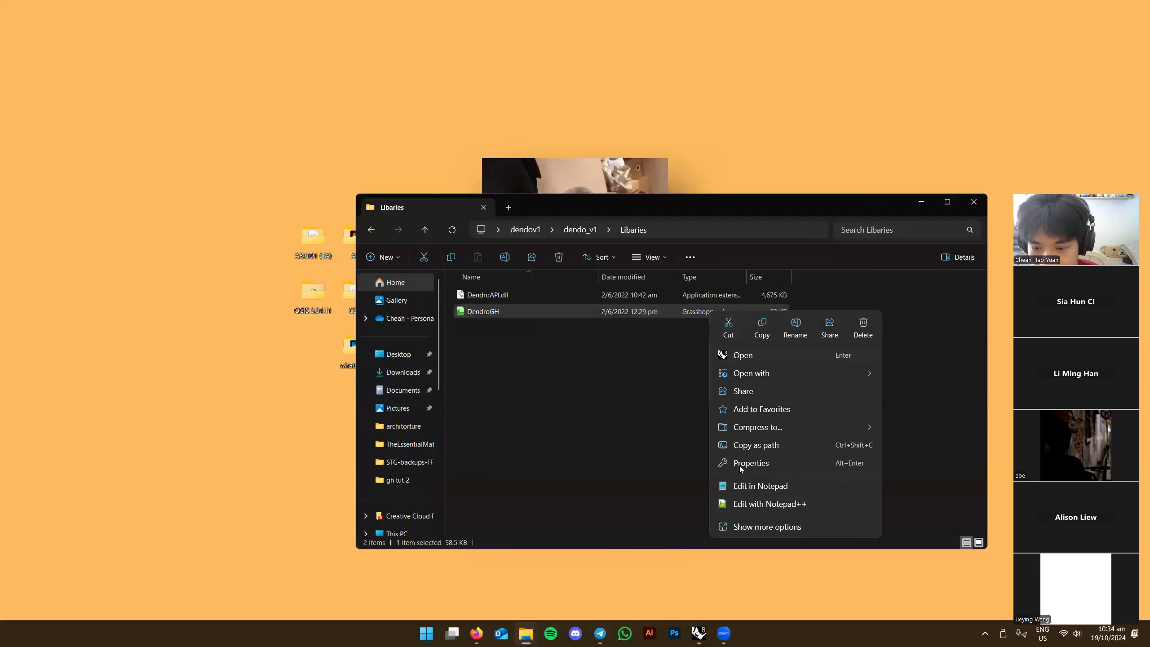
click(740, 466)
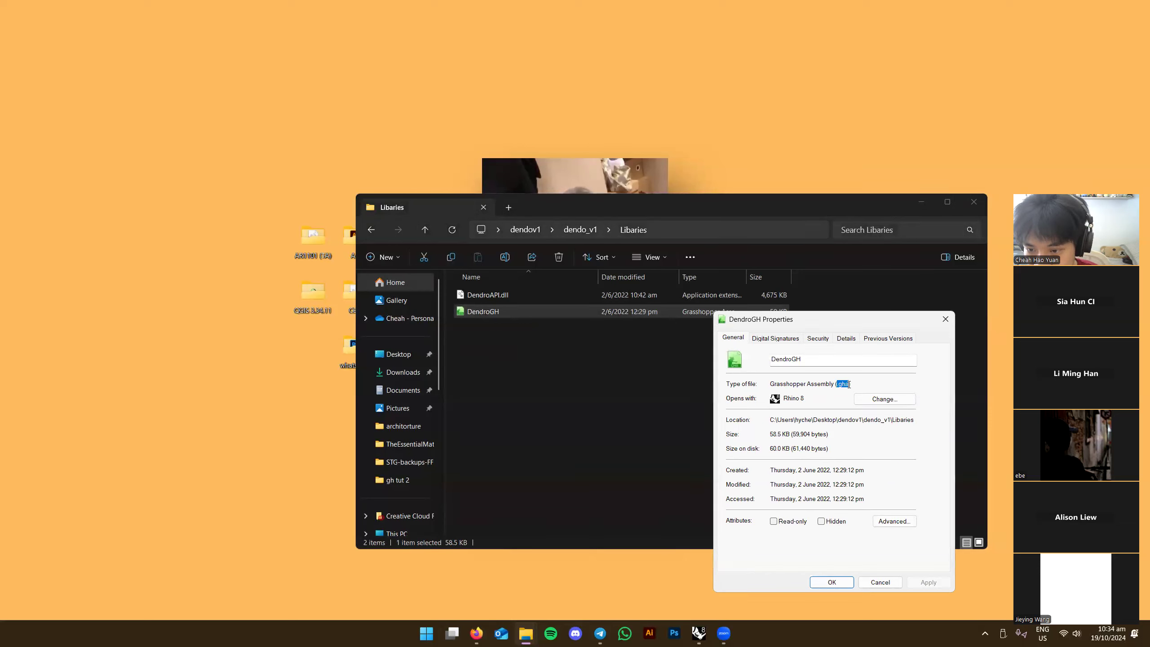
click(945, 319)
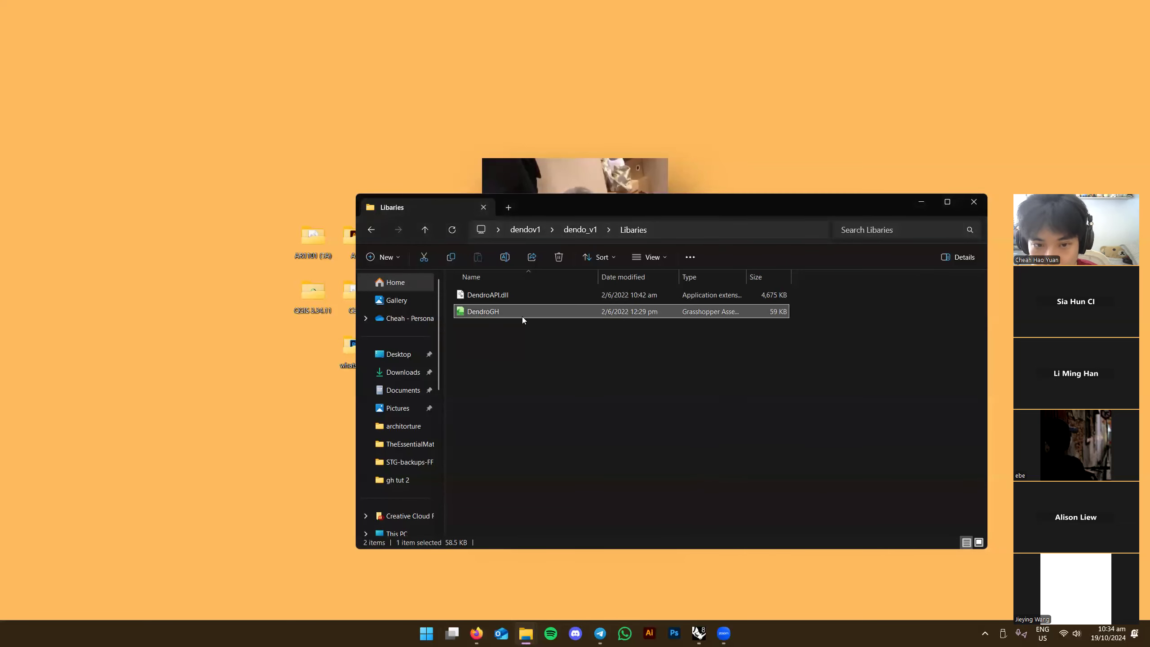
click(502, 298)
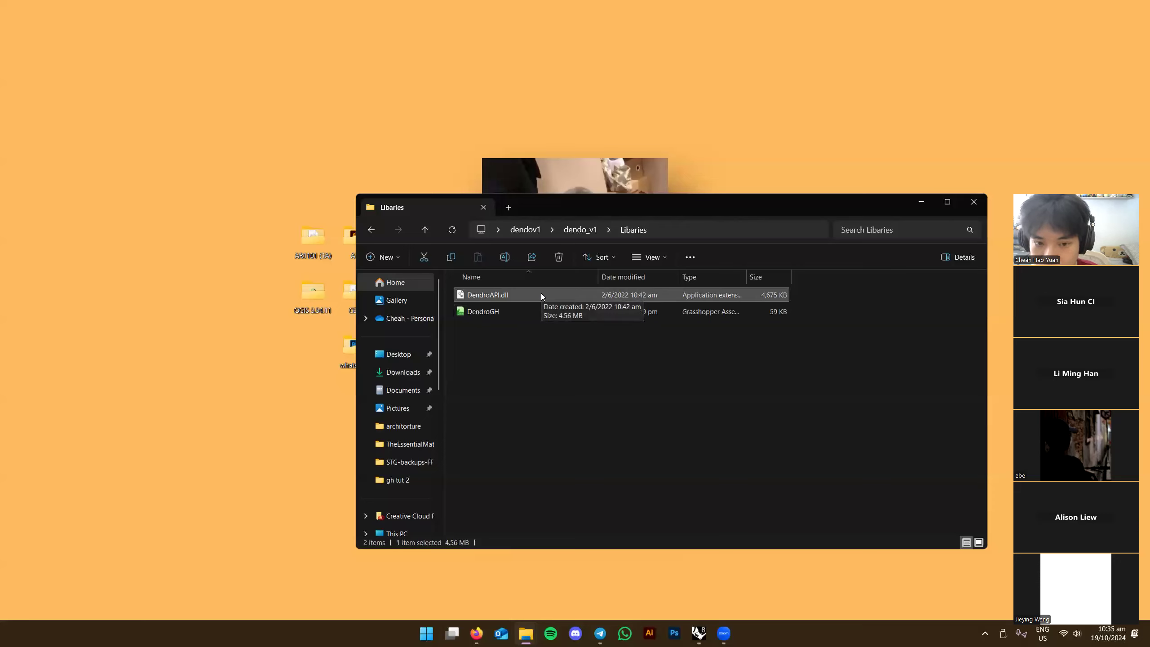
click(723, 352)
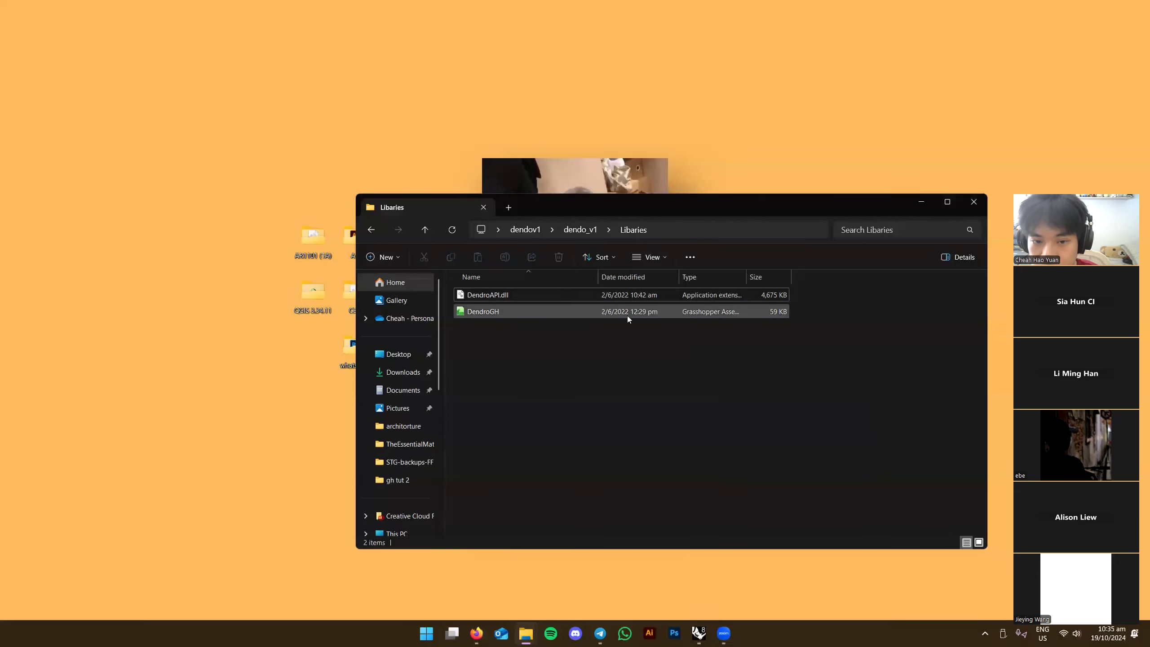
Look at the Grasshopper definitions in Dendro's Examples folder, then return to the dendo_v1 folder
key(alt+Up)
double_click(538, 293)
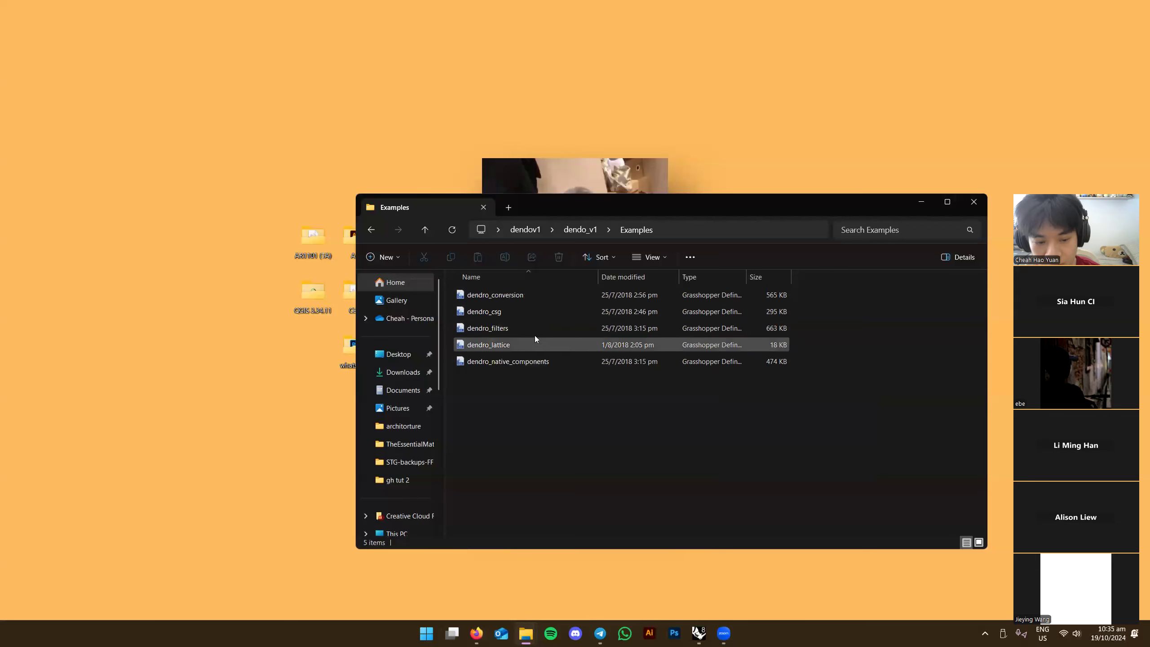
key(alt+Up)
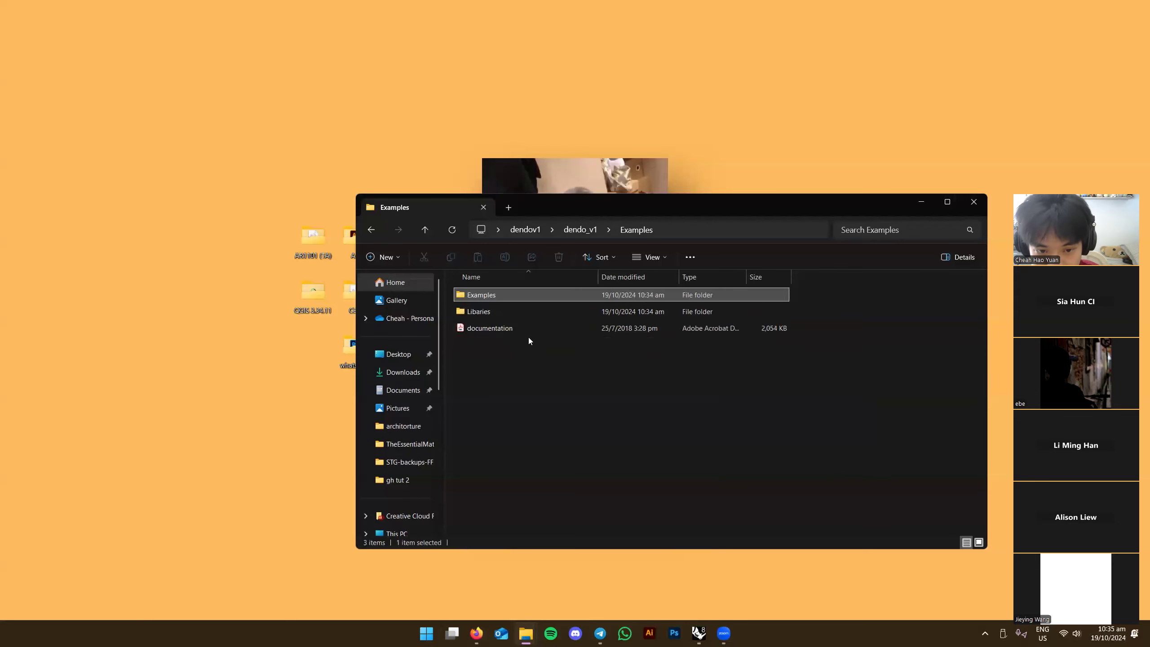
Read through Dendro's documentation PDF, including the Boolean operations and installation pages, then close it
double_click(511, 324)
scroll(469, 314, down, 20)
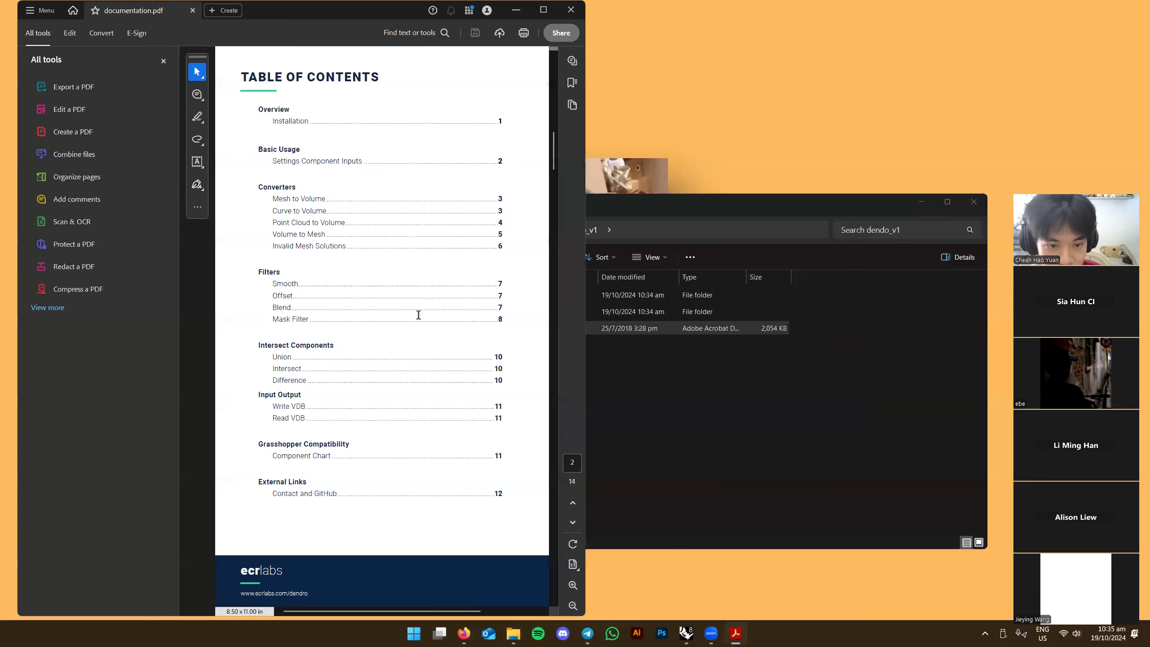
scroll(427, 320, up, 10)
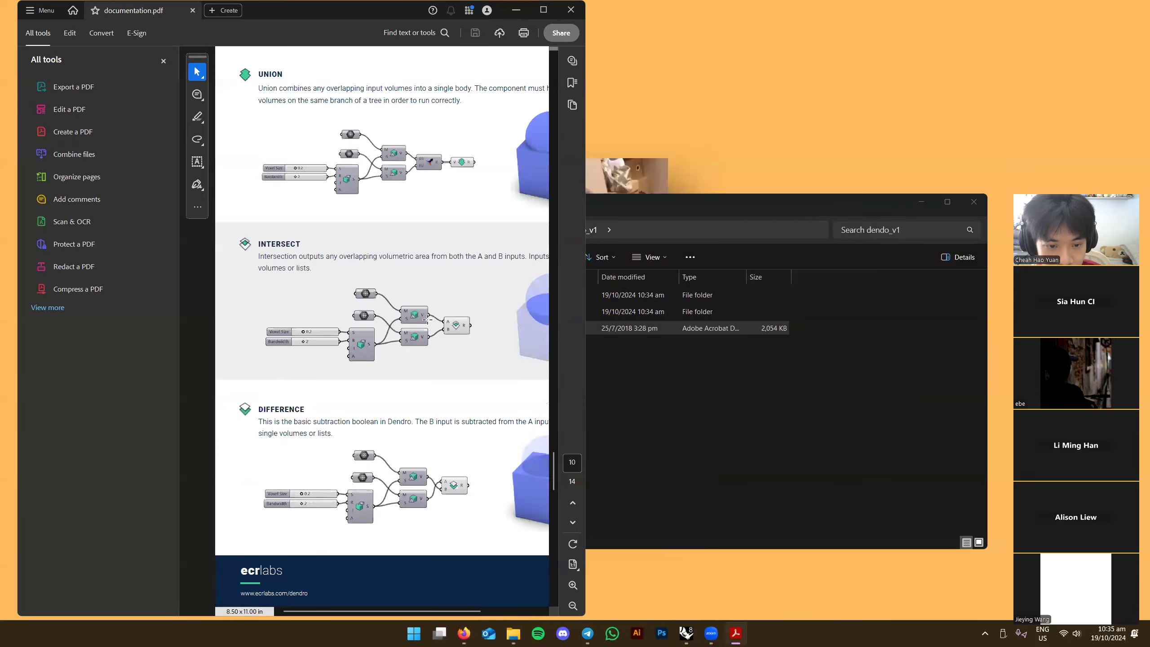
scroll(427, 320, up, 10)
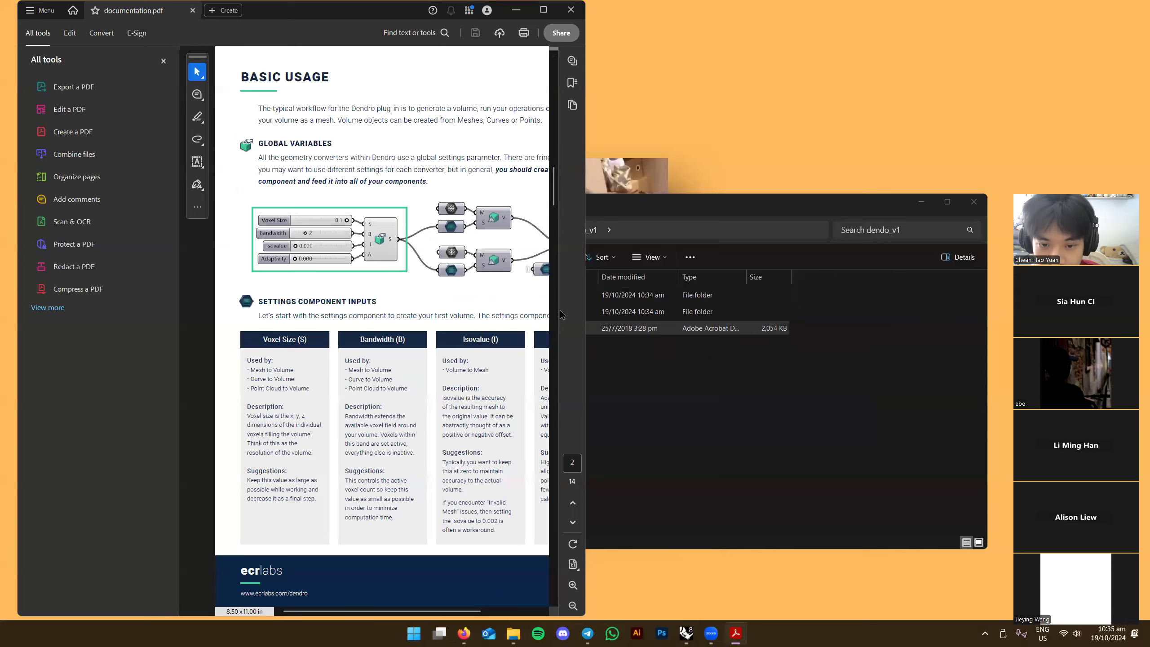
scroll(560, 316, down, 5)
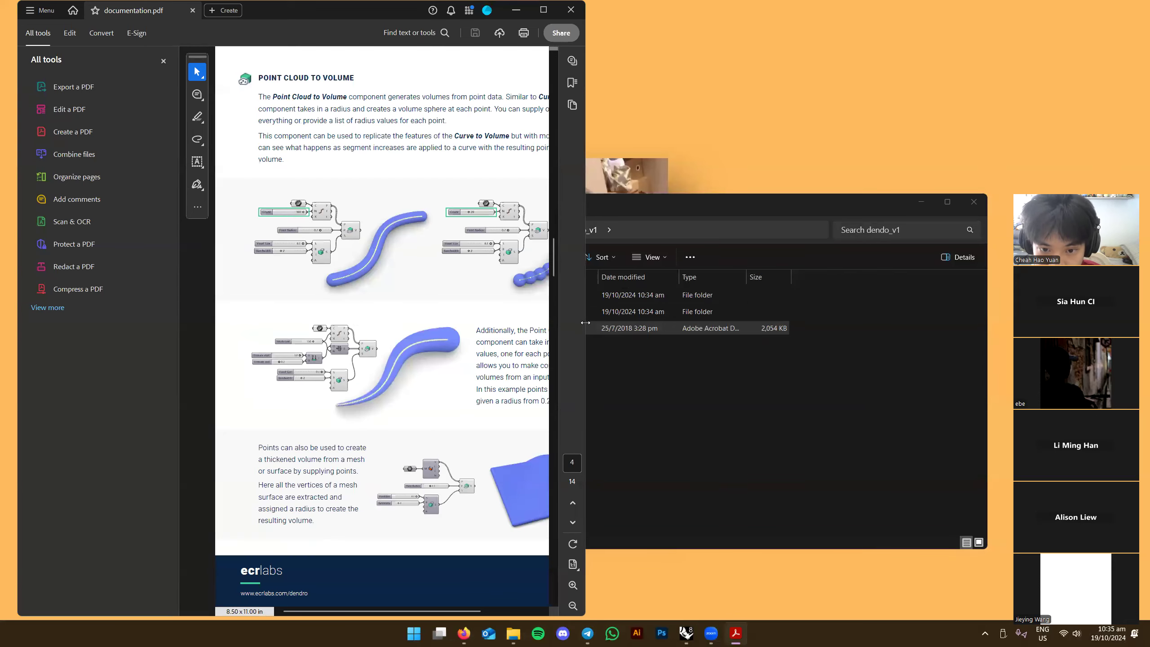
drag(585, 322, 649, 322)
scroll(569, 329, down, 15)
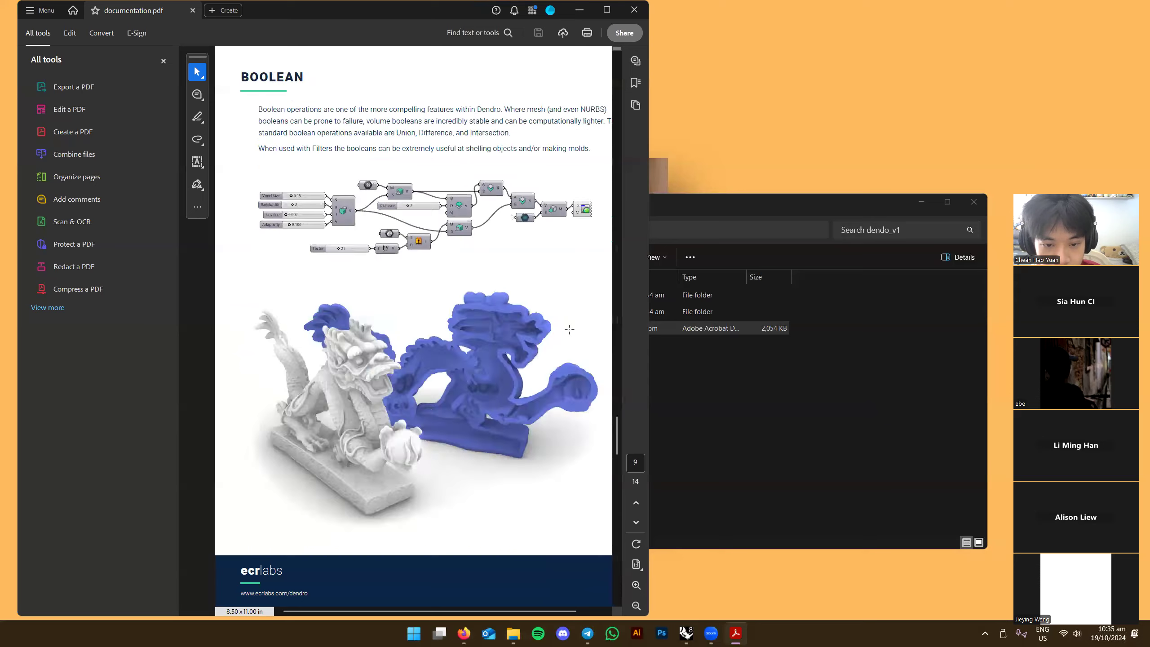
scroll(569, 329, up, 5)
scroll(370, 326, down, 3)
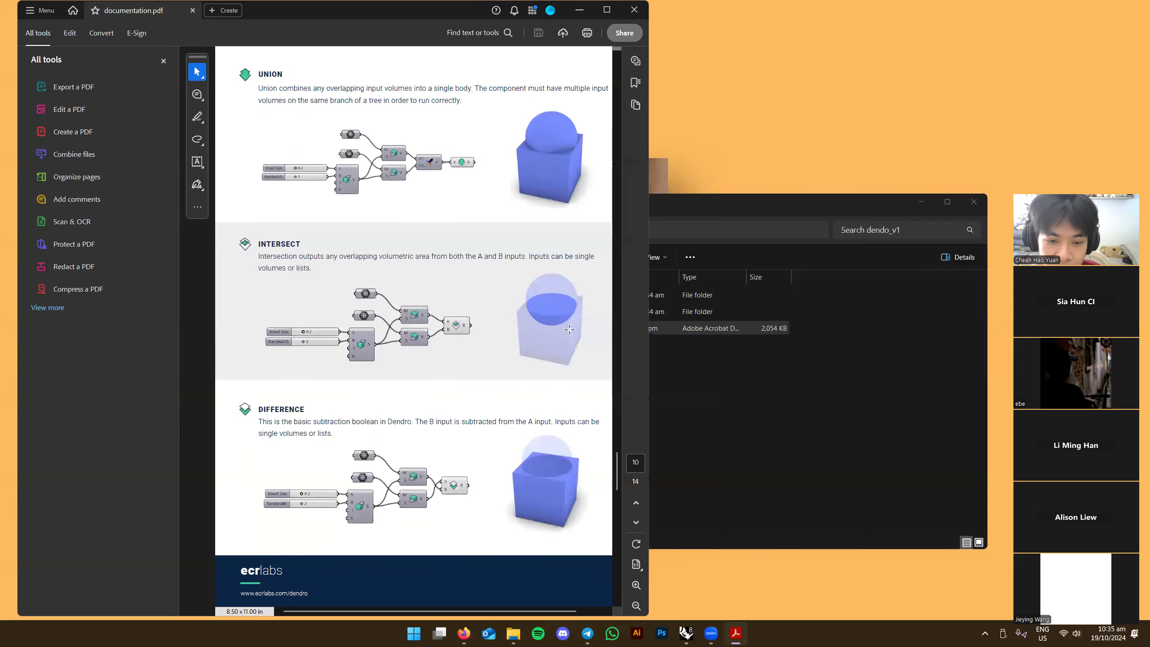
scroll(448, 354, up, 4)
scroll(496, 358, down, 8)
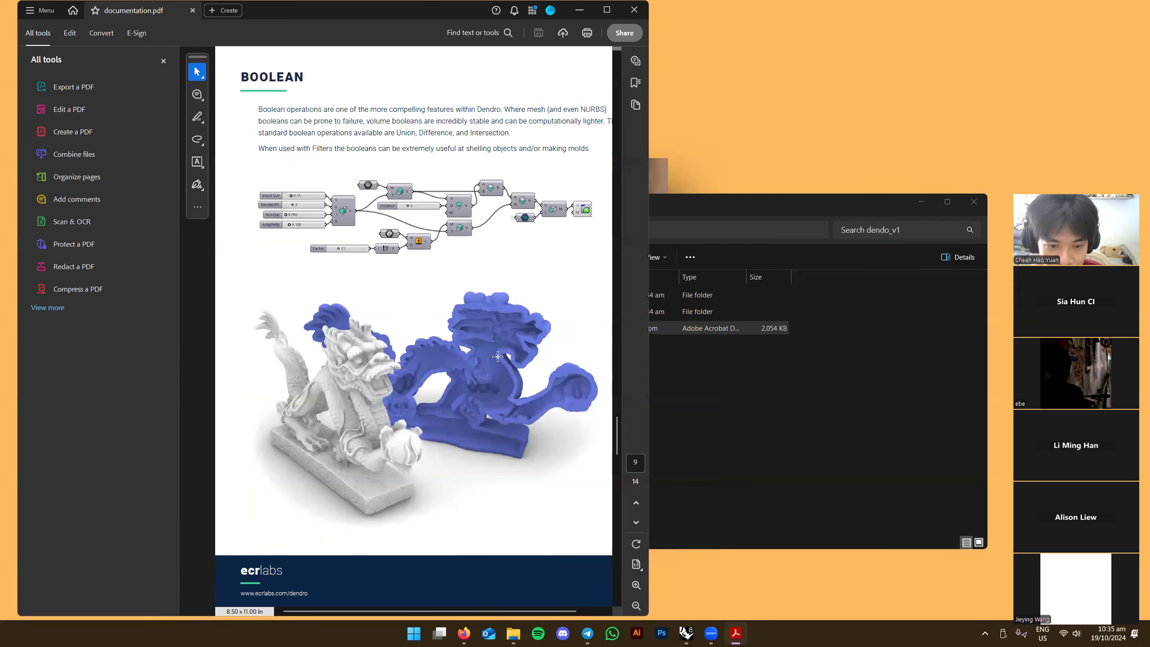
scroll(495, 362, up, 15)
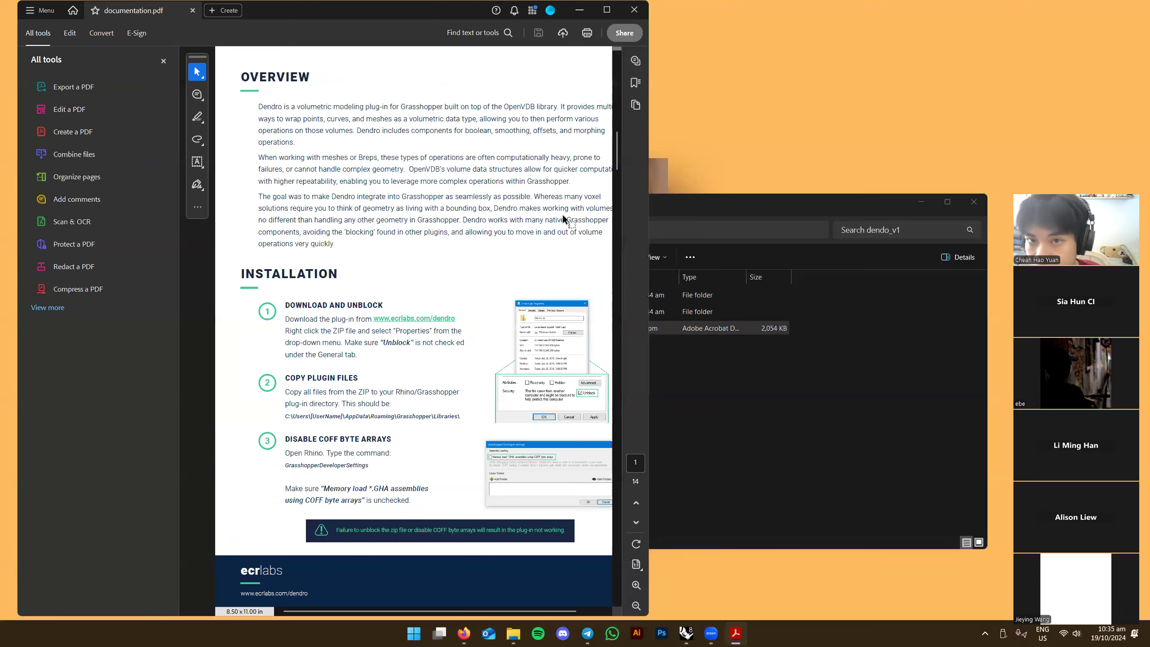
click(633, 18)
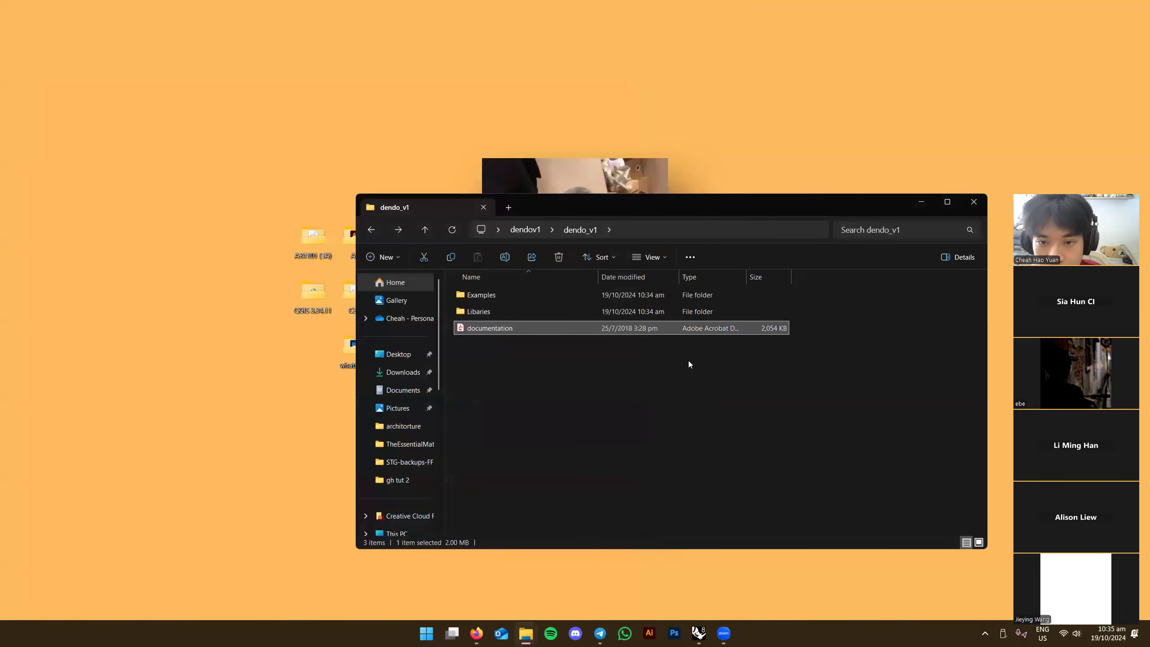
Return to the top level of dendov1, open the extracted pufferfish3-0 folder and arrange both folder windows on screen
click(522, 229)
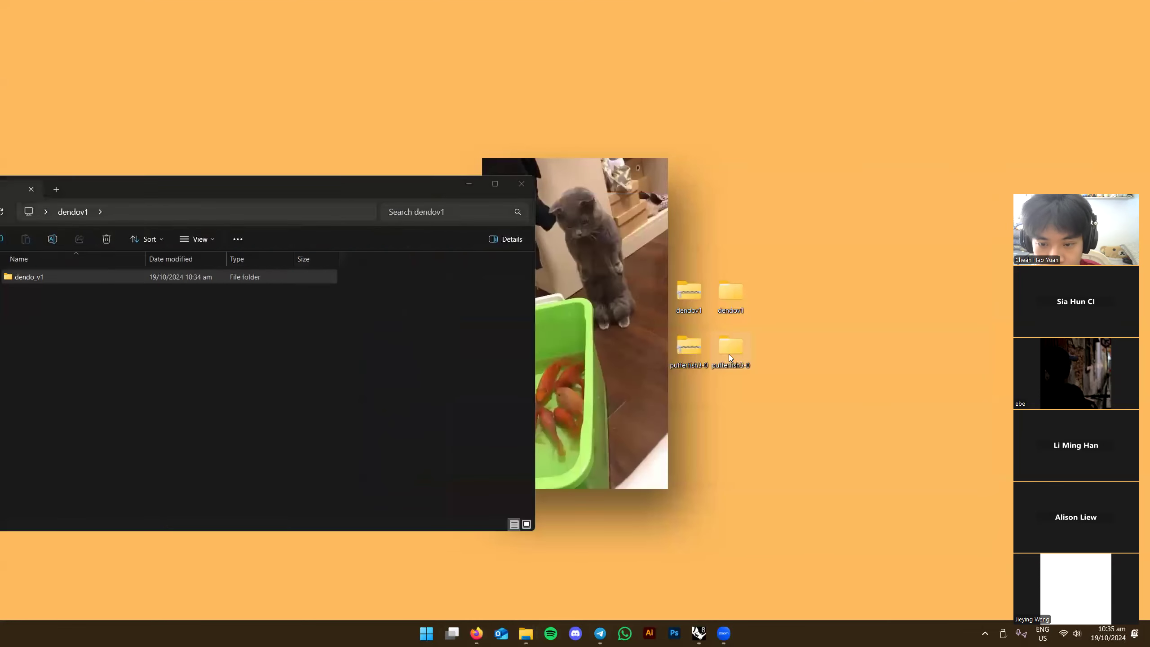
double_click(729, 354)
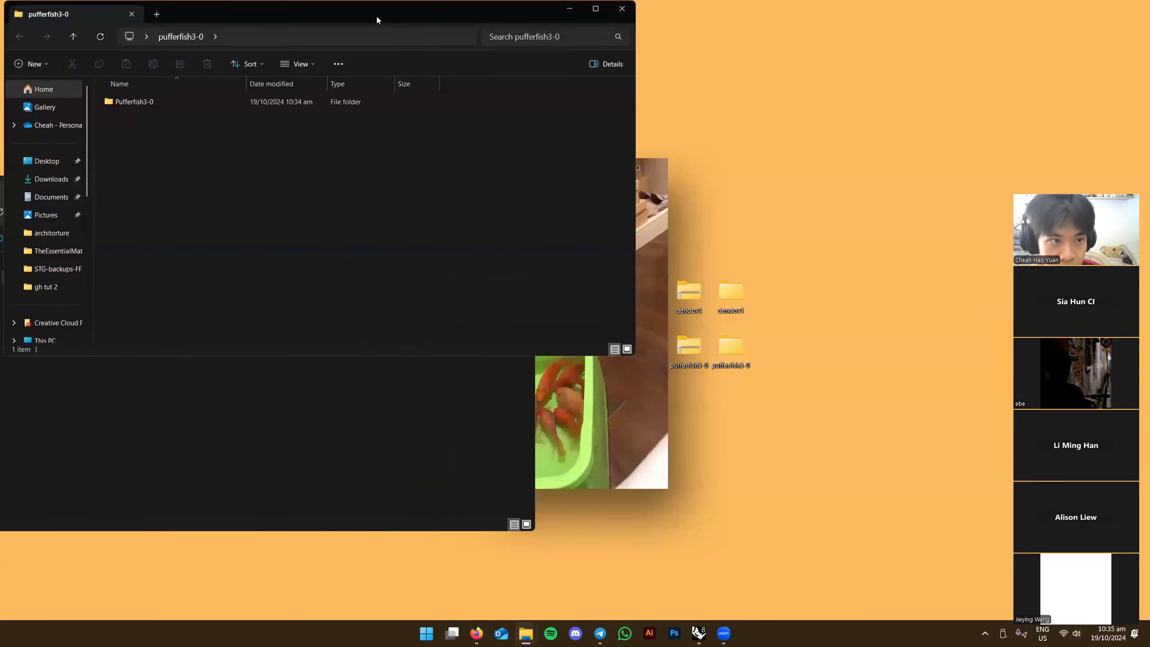
drag(377, 16, 784, 135)
click(158, 192)
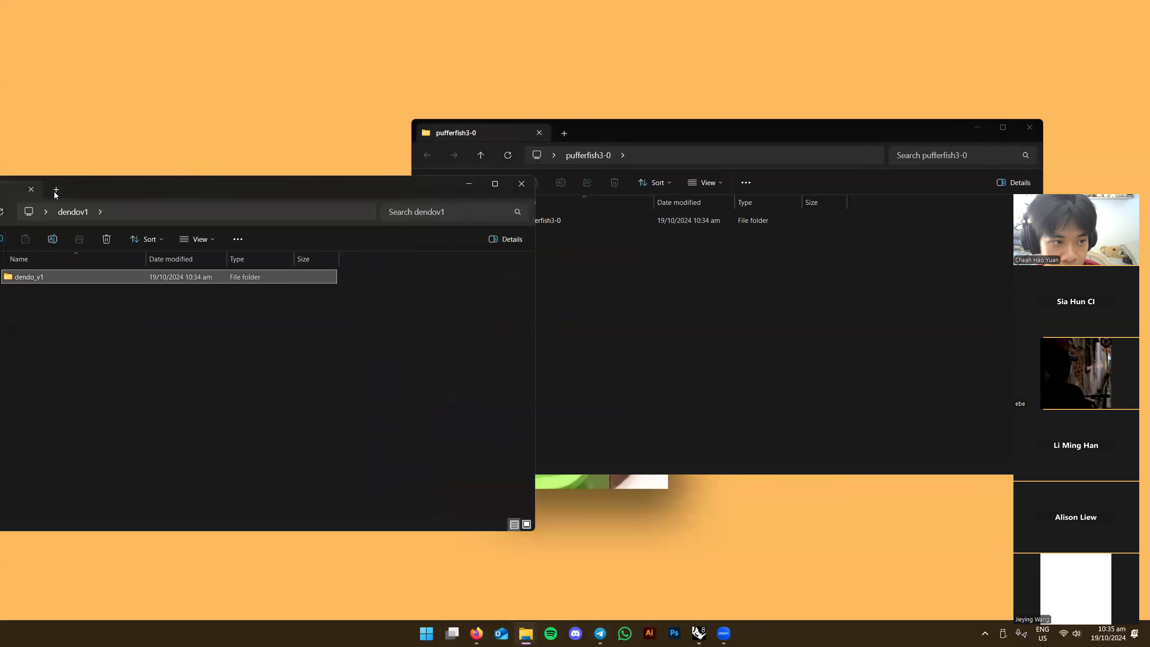
drag(158, 193, 532, 263)
drag(454, 137, 377, 309)
click(430, 259)
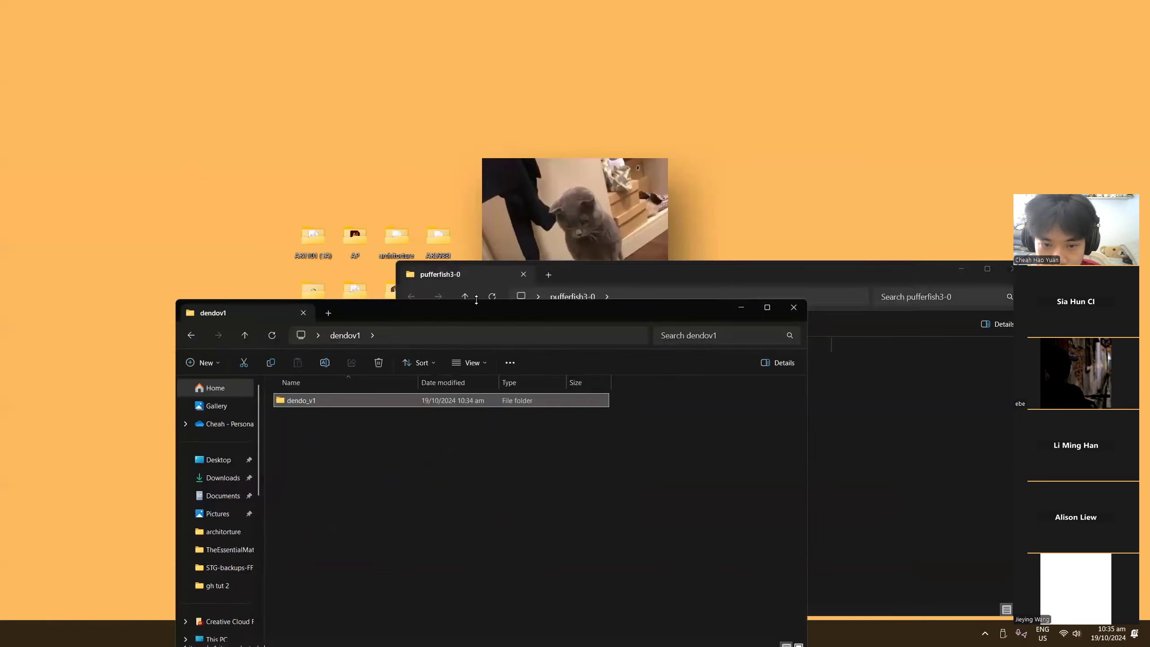
Merge the dendov1 folder window into the pufferfish3-0 window as a second tab, keeping pufferfish3-0 in view
drag(267, 307, 751, 271)
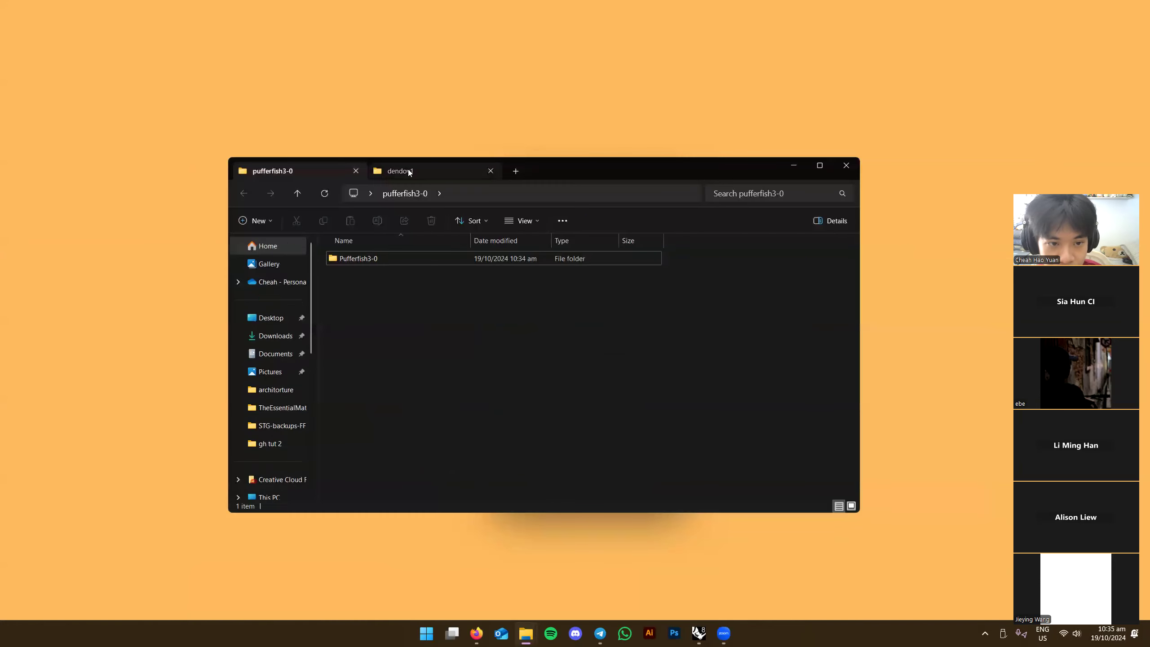
click(408, 169)
click(326, 175)
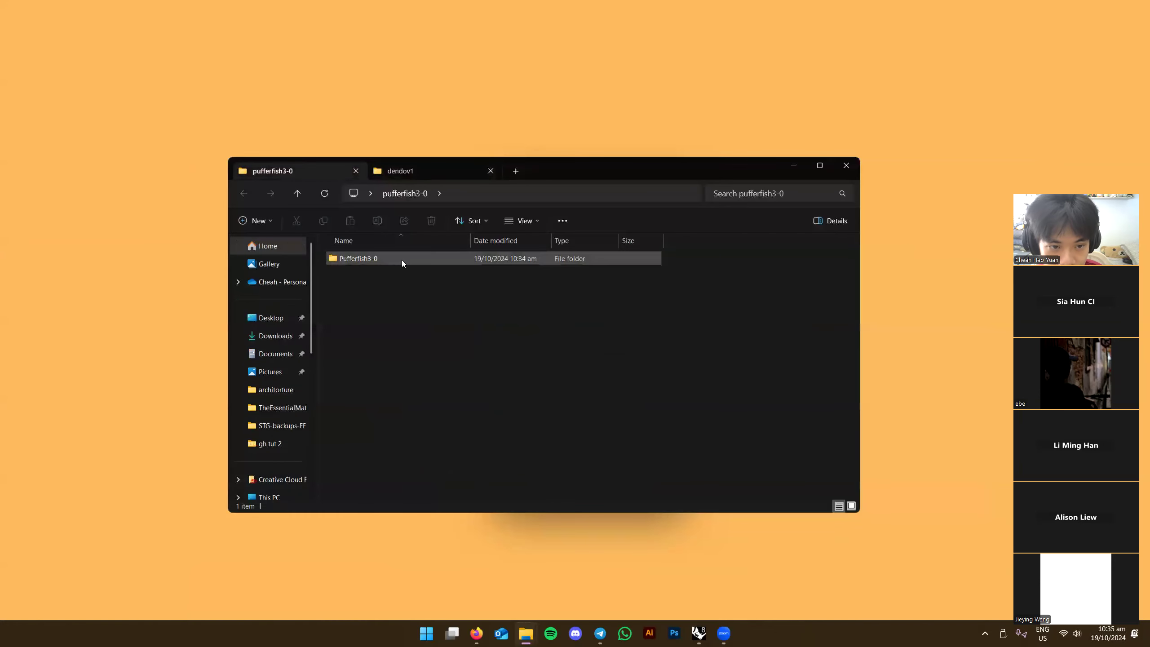
Open the inner Pufferfish3-0 folder and look at its Pufferfish3-0 assembly and the user objects in Pufferfish WIP SubD Components
double_click(401, 259)
click(402, 277)
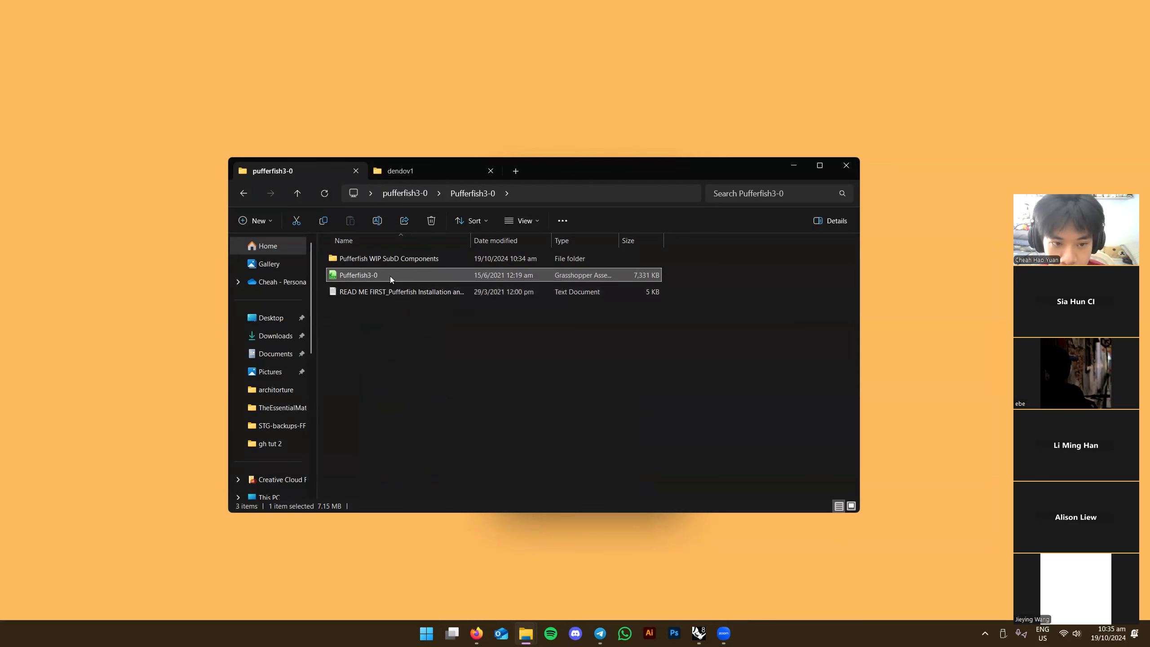
double_click(432, 261)
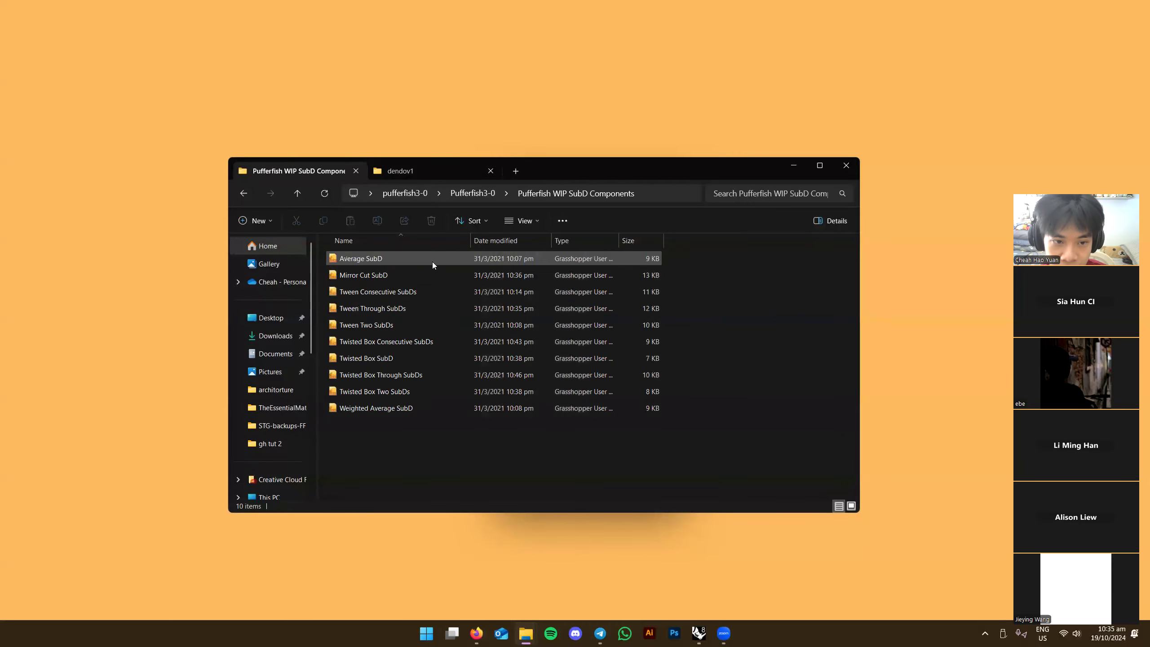
drag(393, 456, 604, 243)
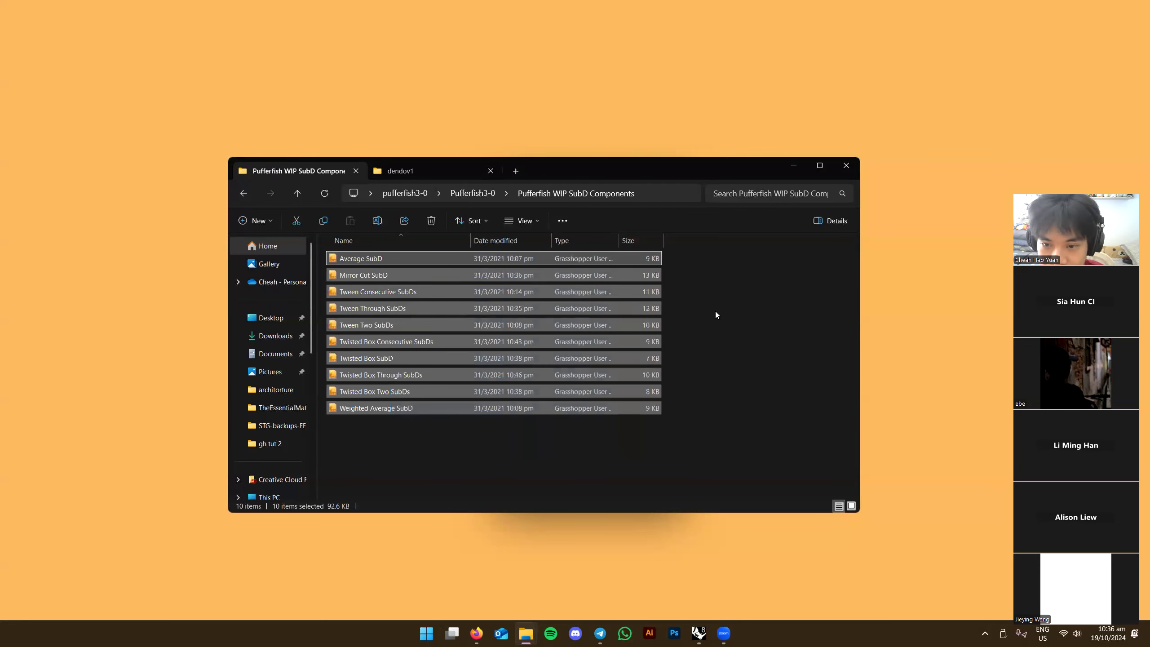
click(743, 313)
drag(690, 453, 524, 260)
click(730, 301)
key(alt+Left)
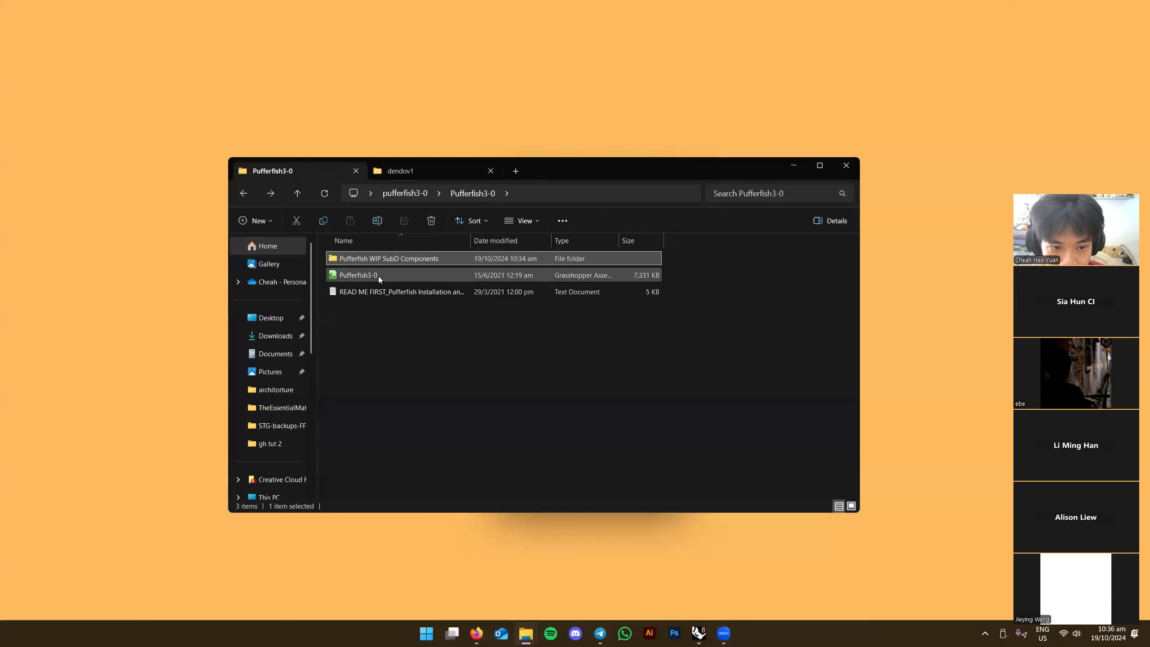
Review the Pufferfish WIP SubD Components folder again, go up to the top-level pufferfish3-0 folder and reopen the inner Pufferfish3-0 folder
double_click(452, 260)
drag(414, 436, 532, 428)
key(alt+Left)
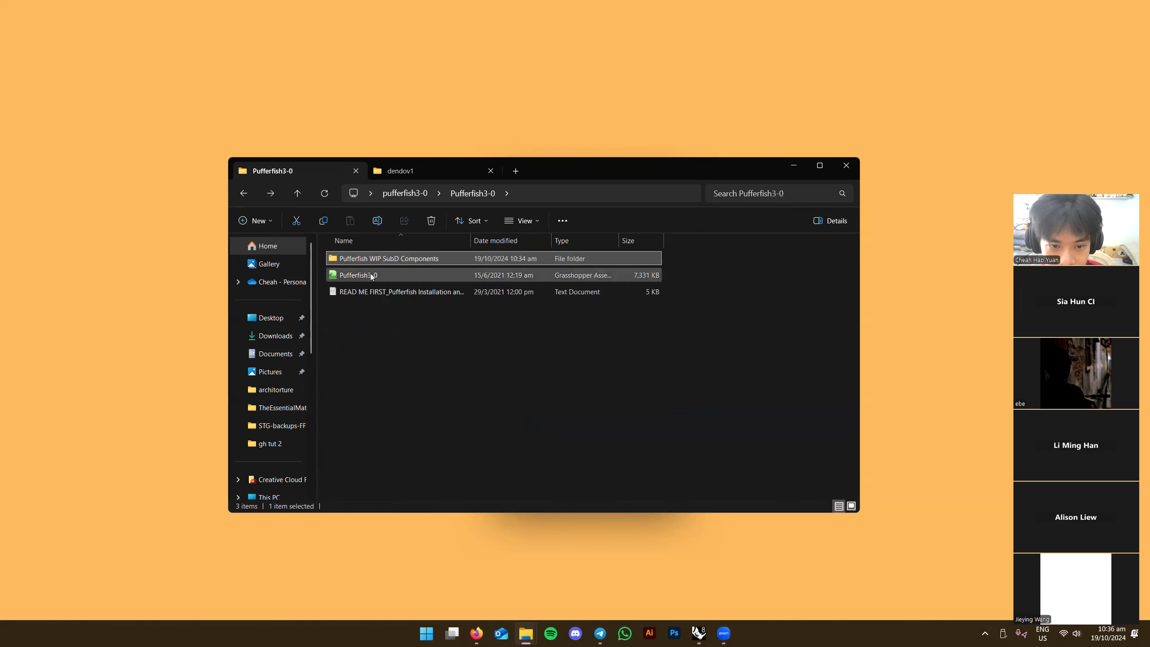
click(703, 323)
click(414, 195)
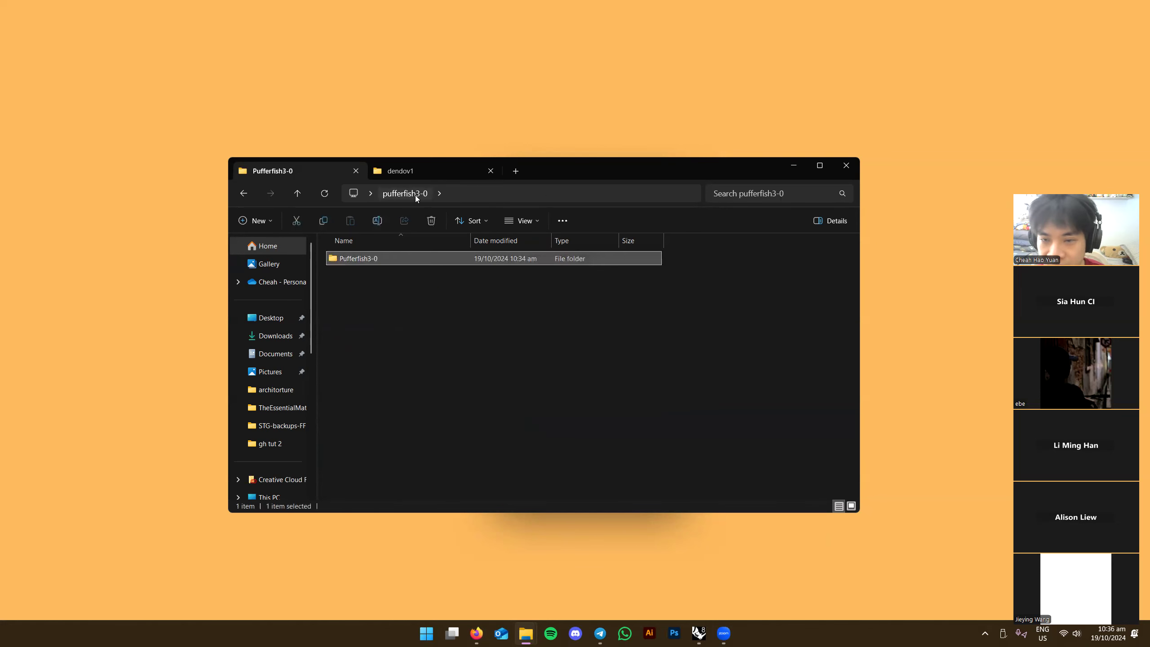
double_click(484, 260)
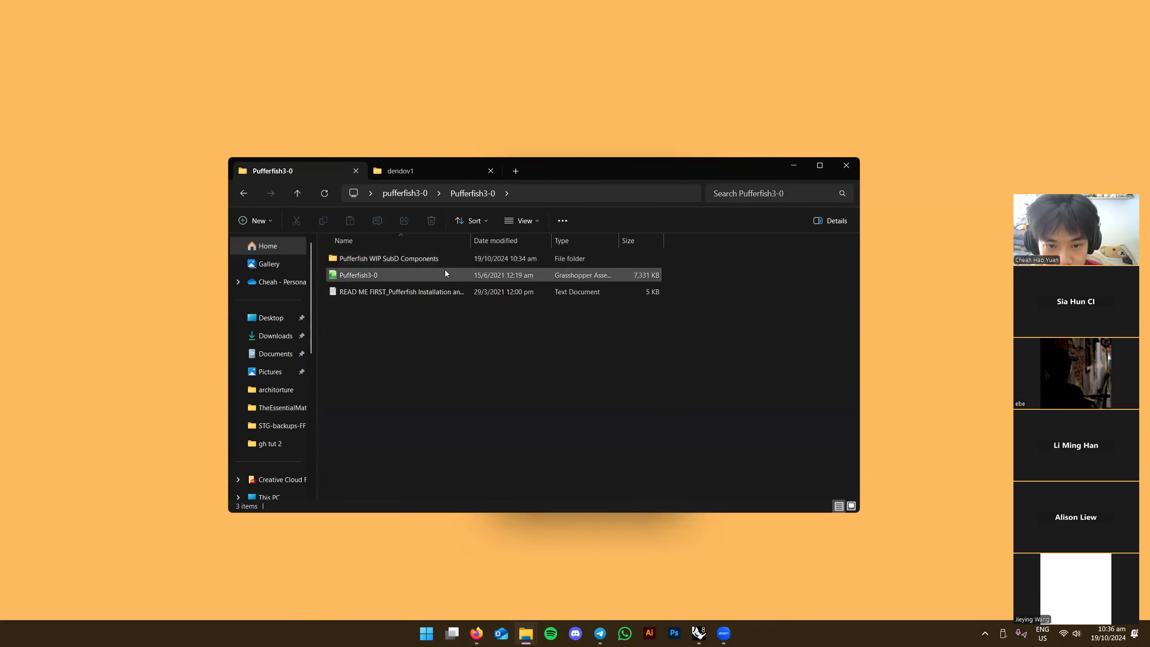
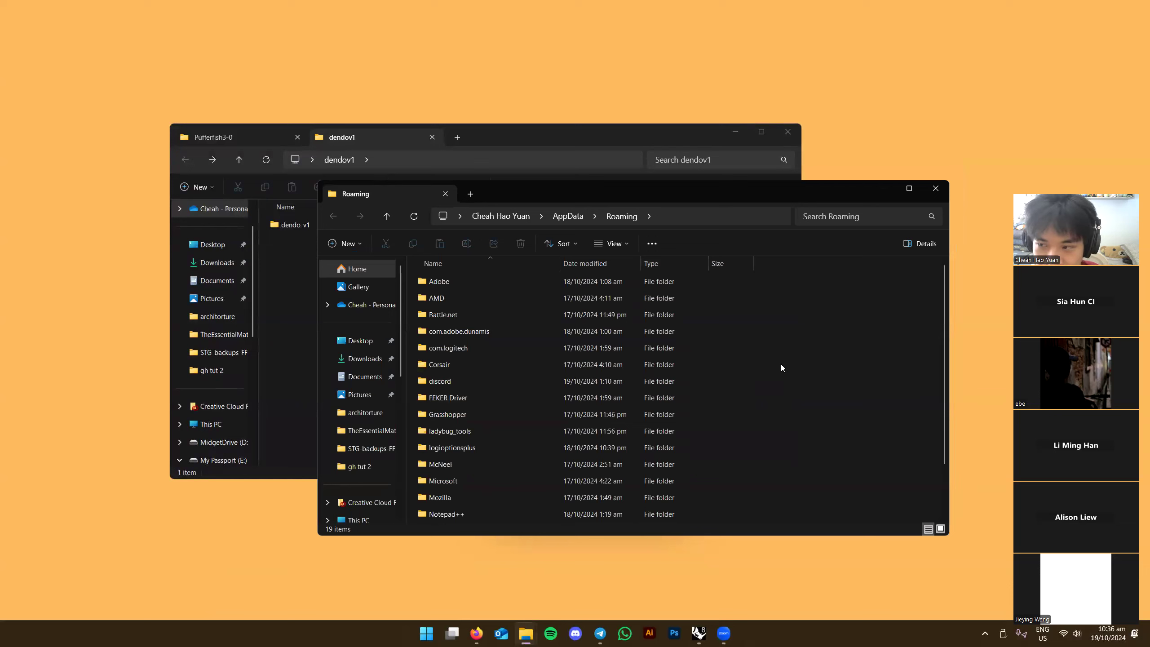
Open the Grasshopper folder inside AppData's Roaming folder
scroll(490, 368, down, 2)
scroll(481, 396, up, 2)
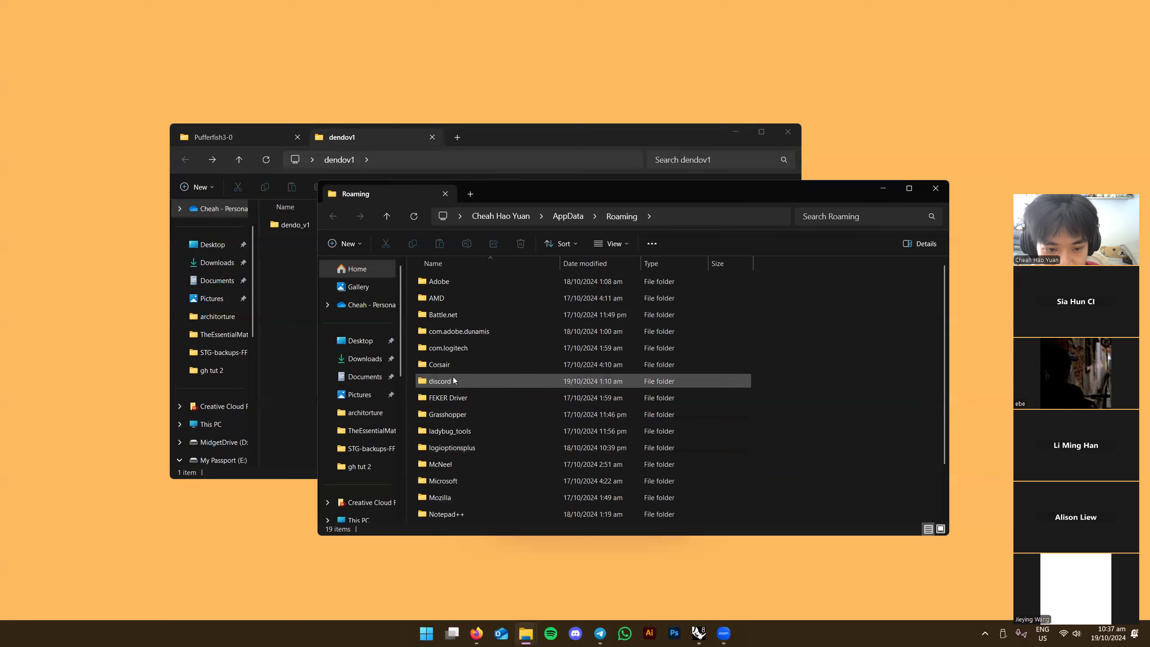
click(462, 415)
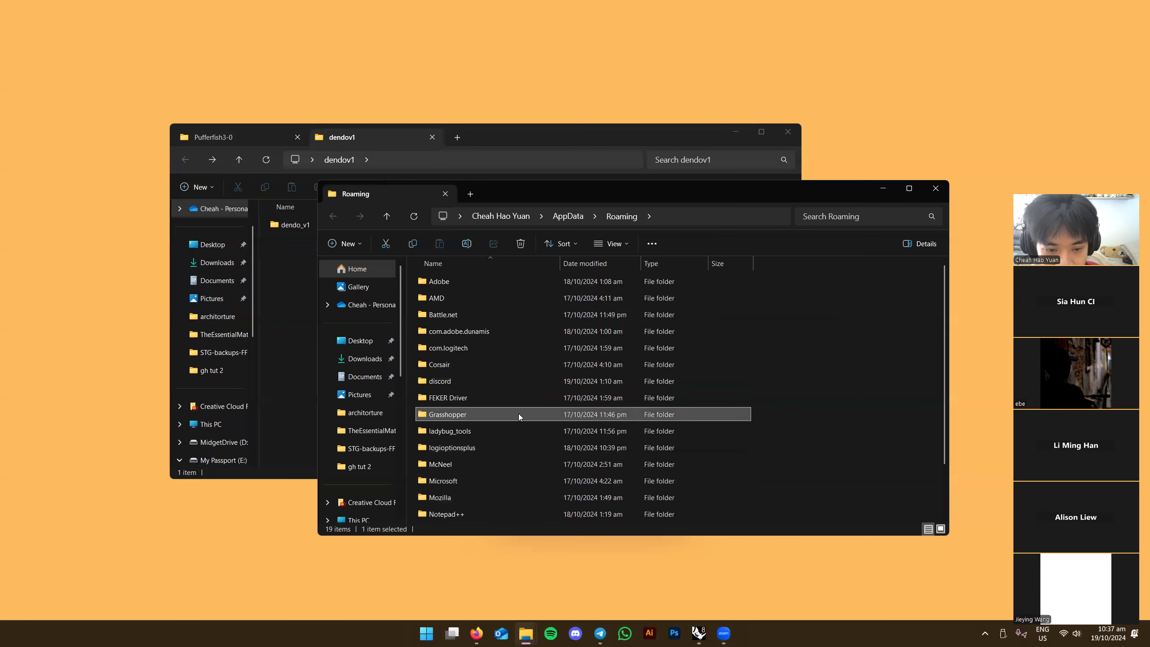
double_click(469, 414)
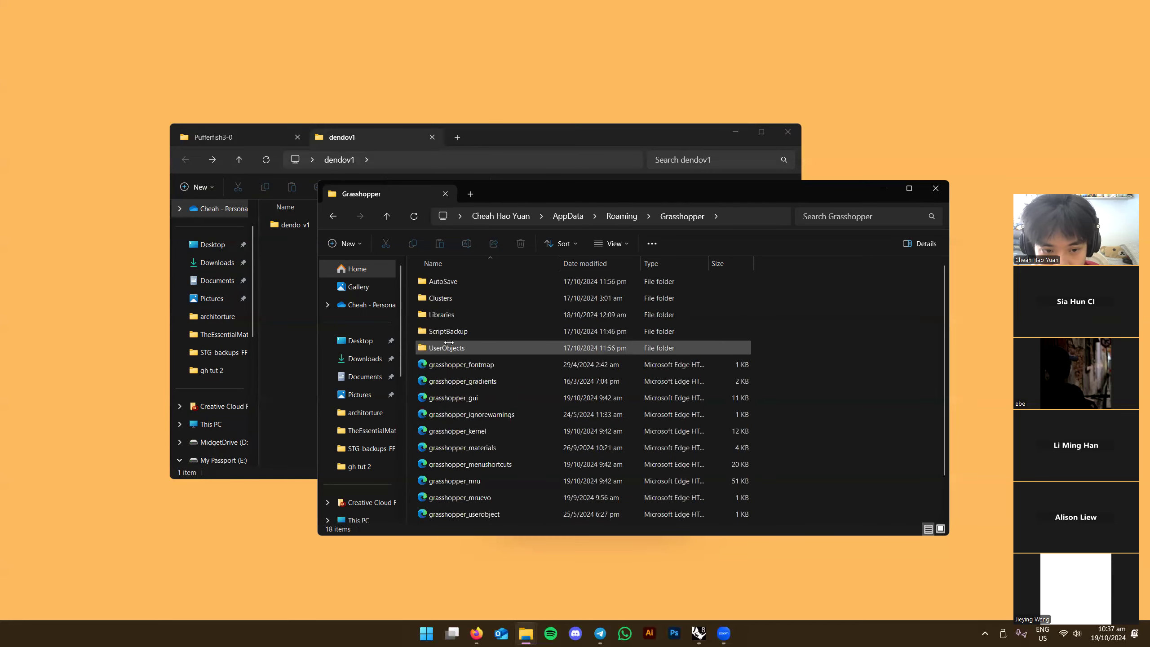
Arrange the dendov1 and Grasshopper folder windows side by side and open Grasshopper's Libraries folder
drag(507, 192, 593, 229)
click(493, 139)
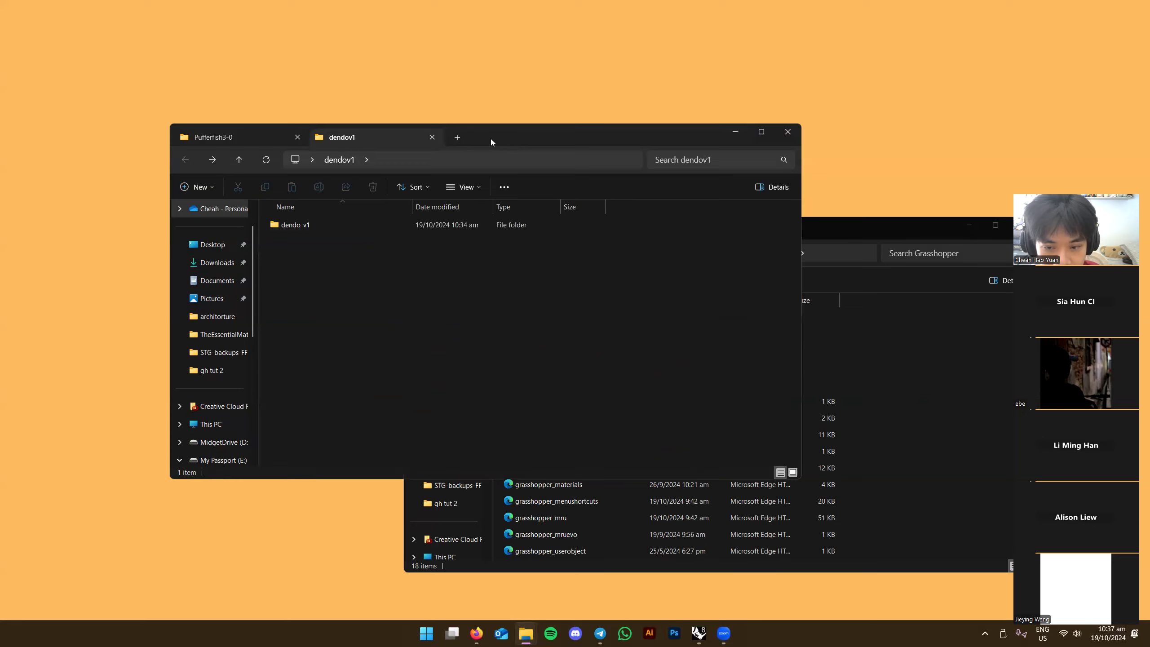
drag(490, 139, 344, 122)
drag(724, 229, 775, 136)
double_click(589, 258)
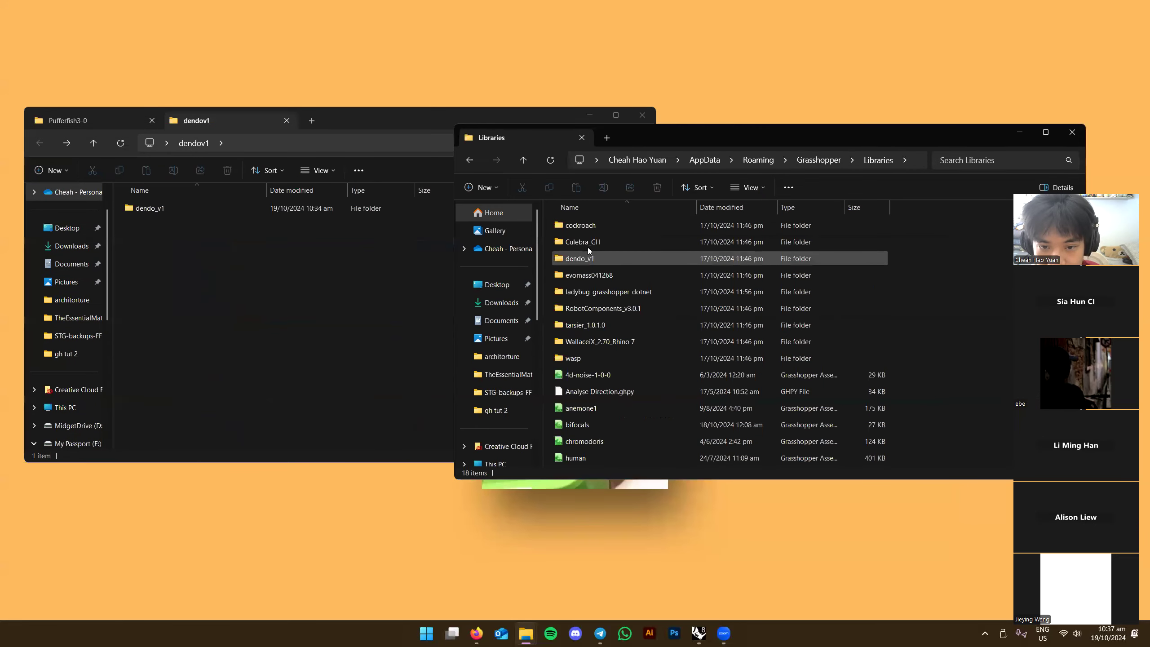
Look through the plug-ins installed in the Libraries folder, then go up to the Grasshopper folder and reopen Libraries
scroll(711, 290, down, 1)
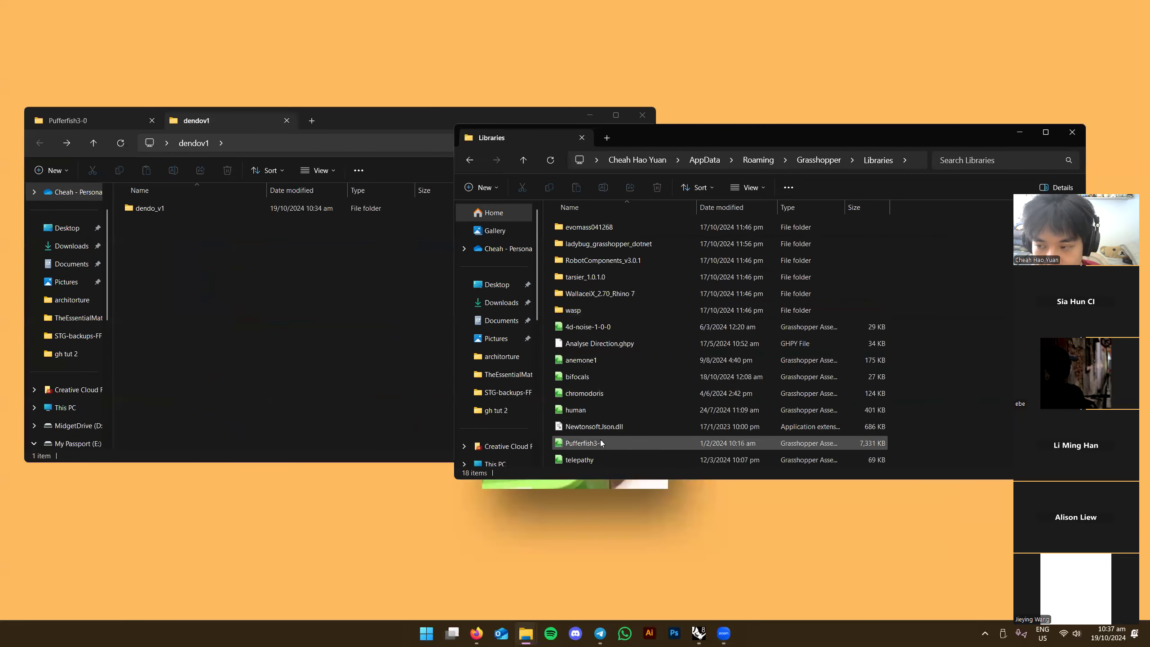
scroll(670, 317, up, 1)
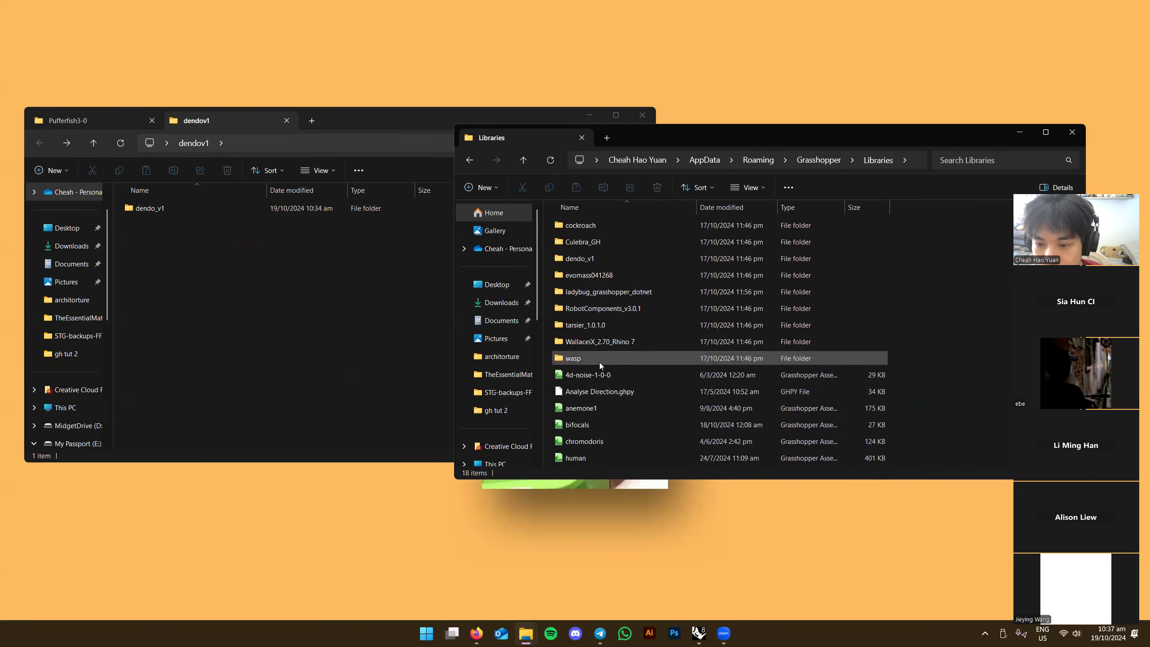
scroll(685, 304, down, 1)
key(ctrl+a)
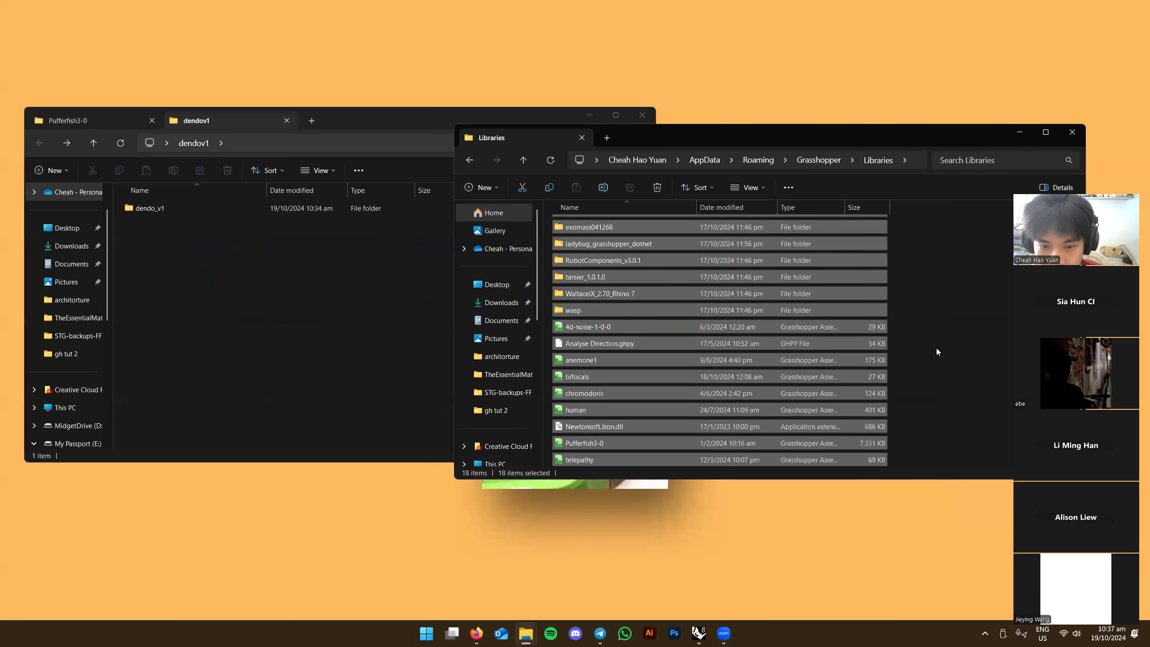
scroll(796, 336, up, 1)
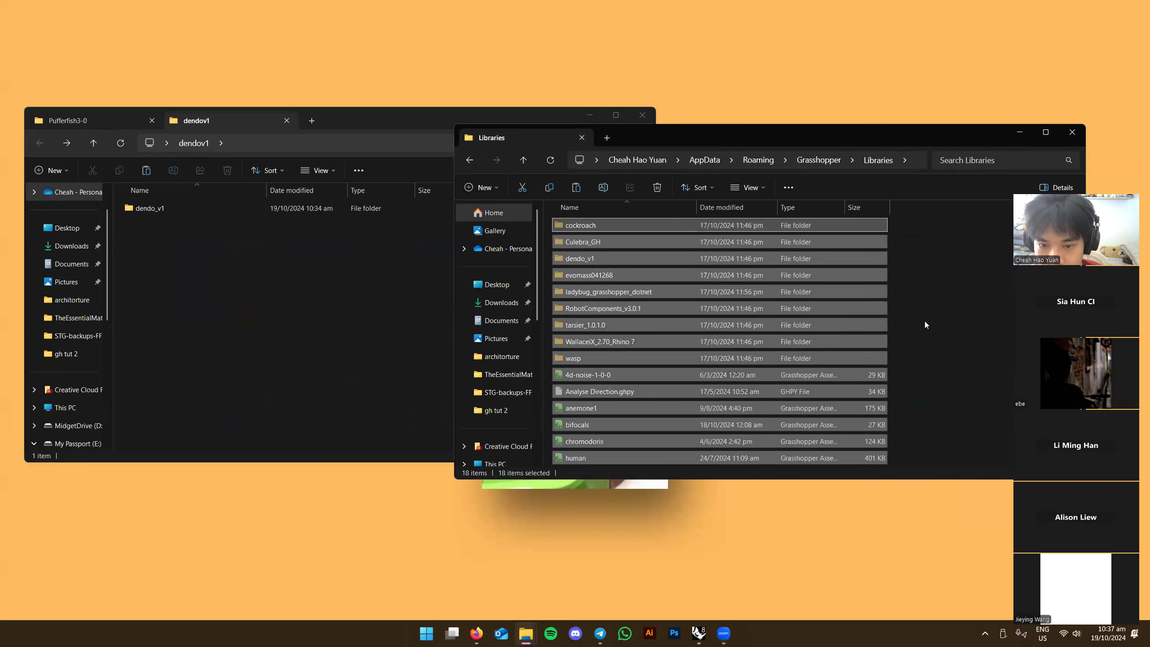
click(925, 321)
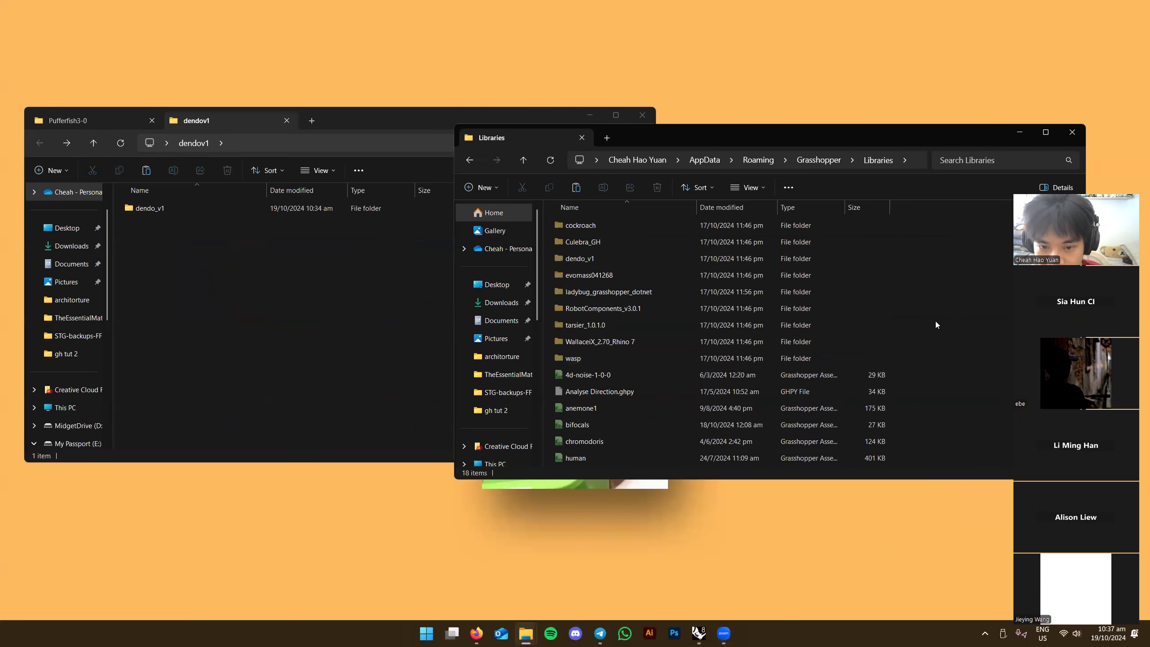
click(812, 160)
double_click(779, 257)
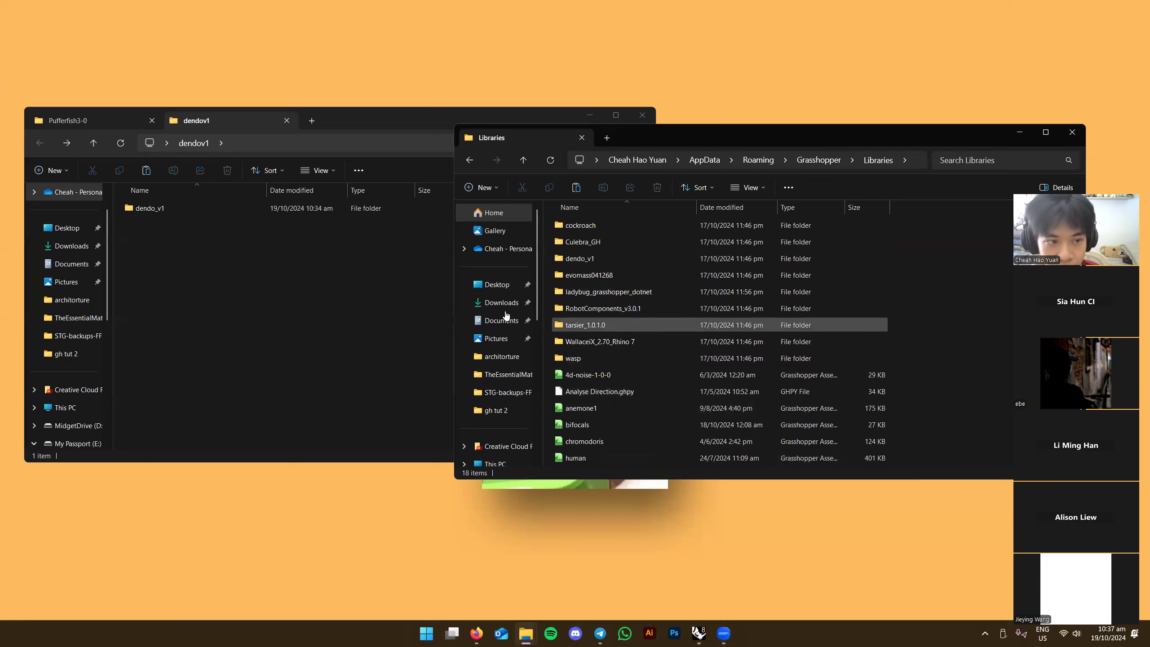
Try to move the extracted dendo_v1 folder into Grasshopper's Libraries folder, then cancel replacing the existing files
click(203, 206)
drag(190, 208, 902, 257)
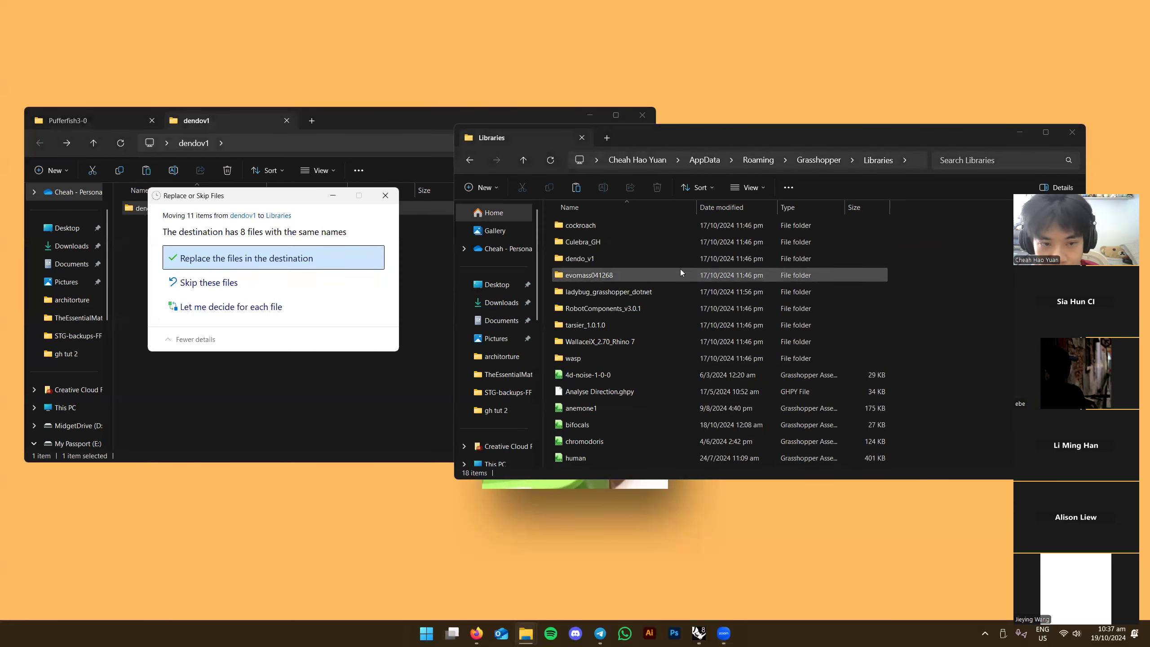
click(385, 195)
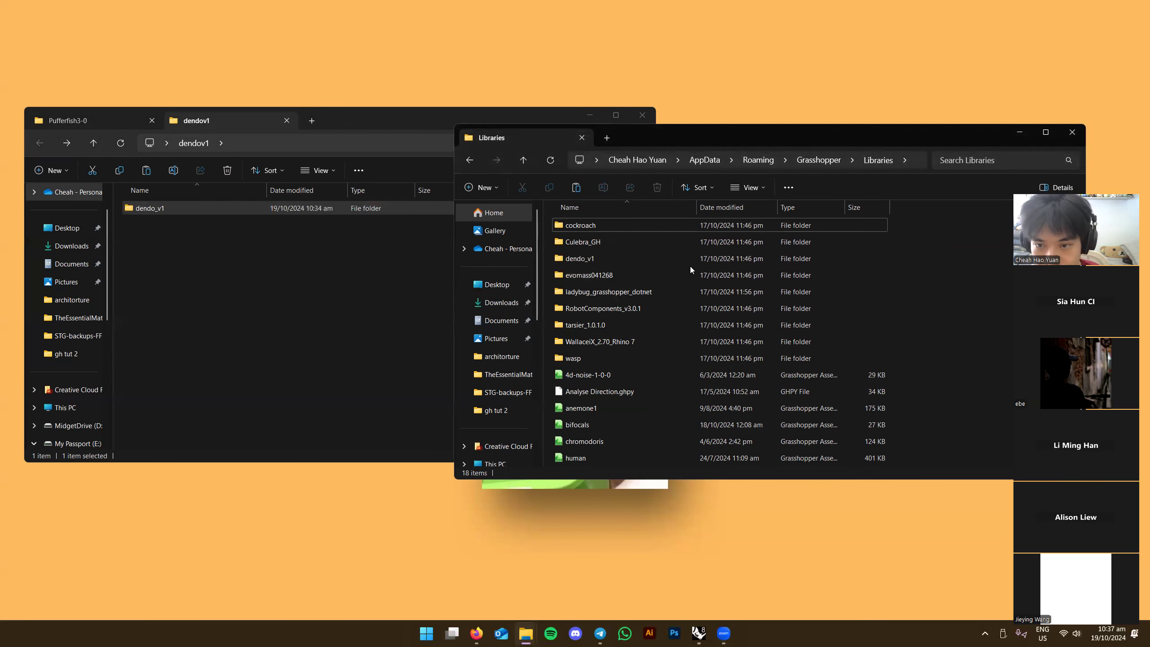
Inspect the Examples and Libaries subfolders of the dendo_v1 folder already installed in Libraries, then return to the Libraries folder
double_click(621, 260)
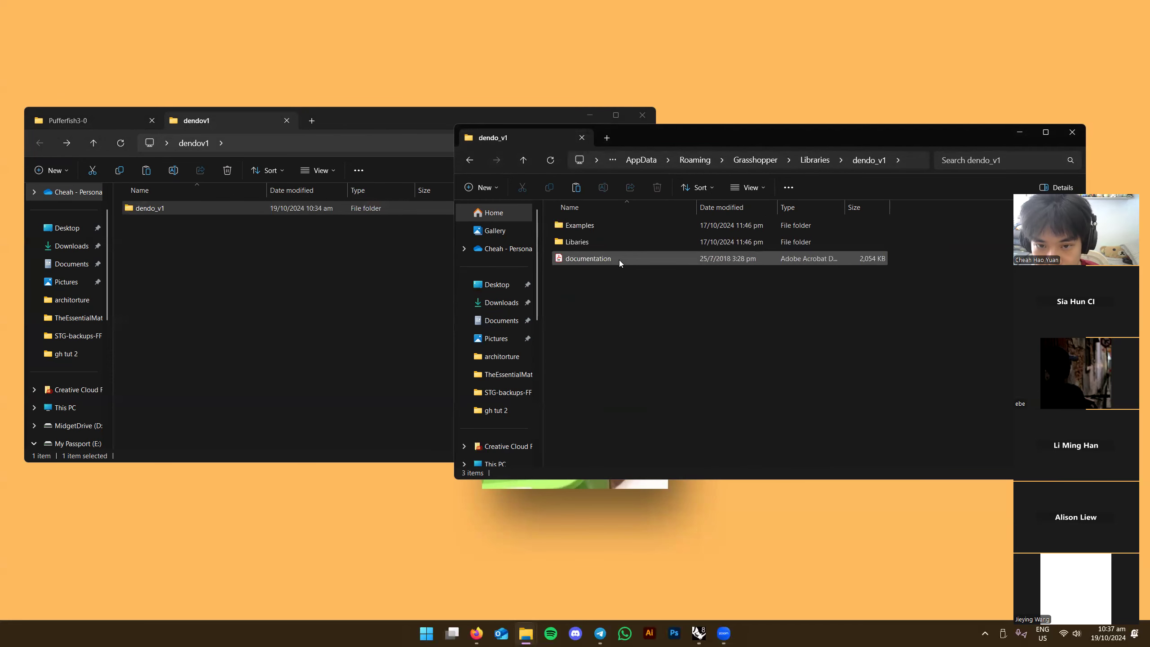
double_click(595, 227)
key(alt+Left)
key(alt+Left)
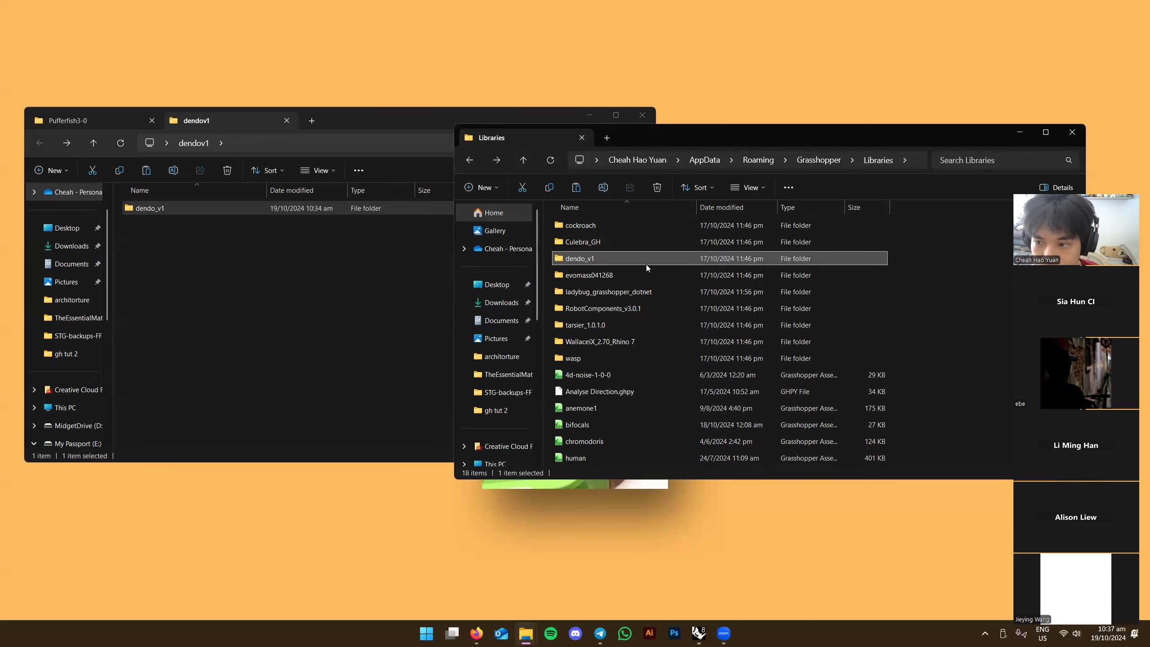
double_click(685, 257)
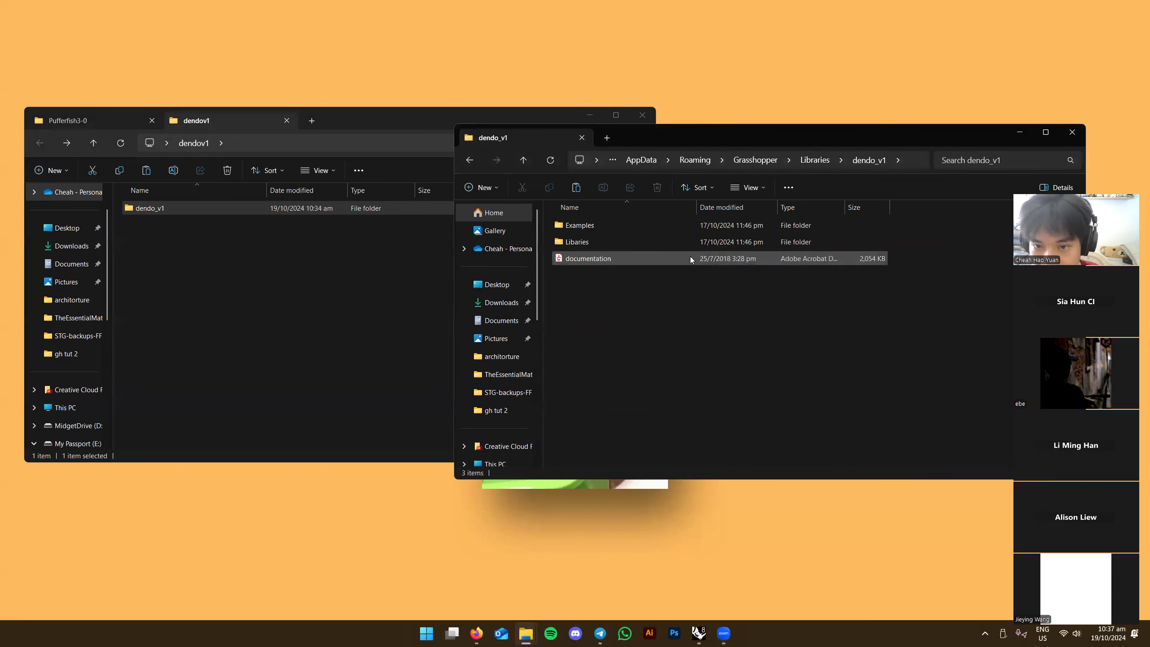
double_click(671, 242)
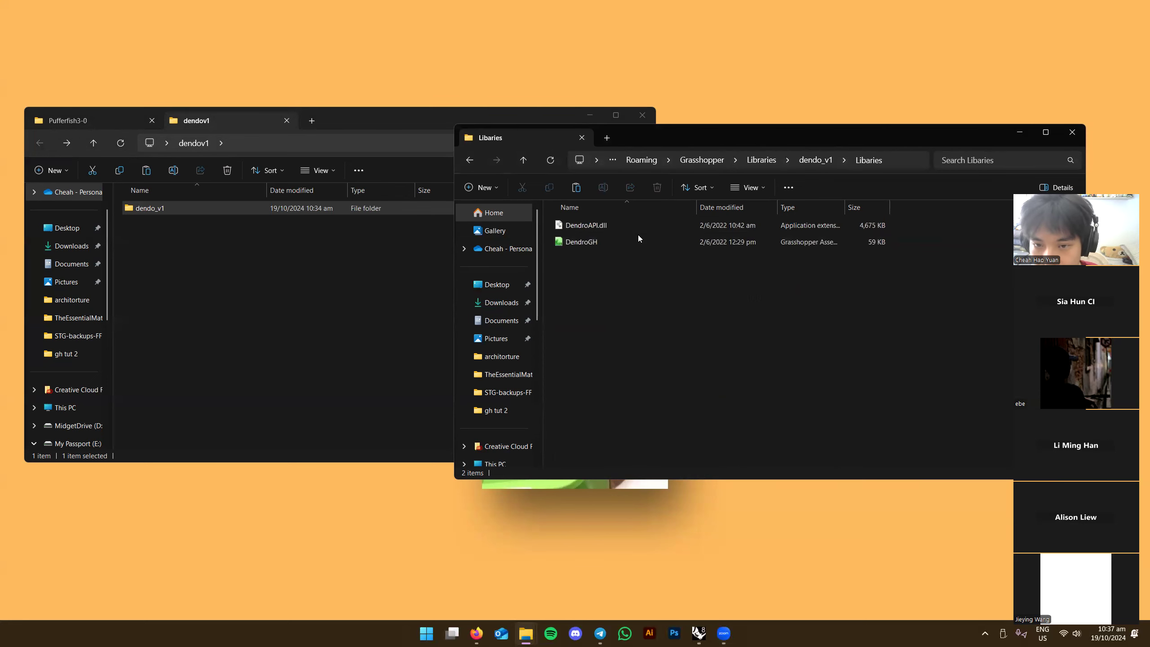
key(alt+Left)
key(alt+Left)
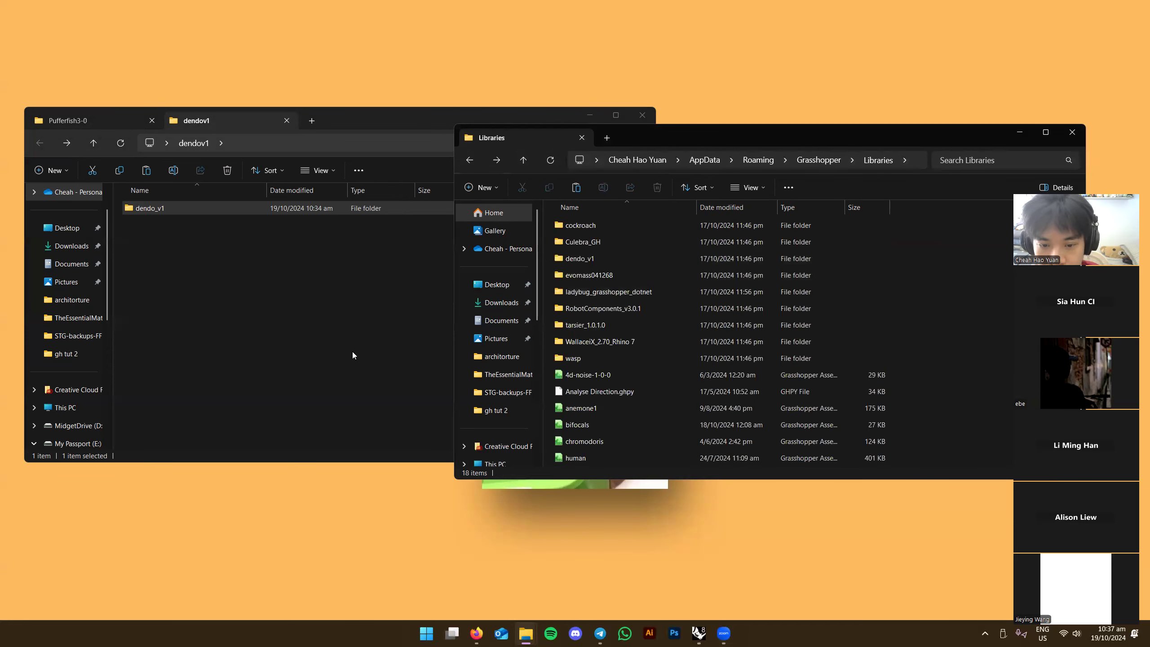
scroll(656, 294, down, 1)
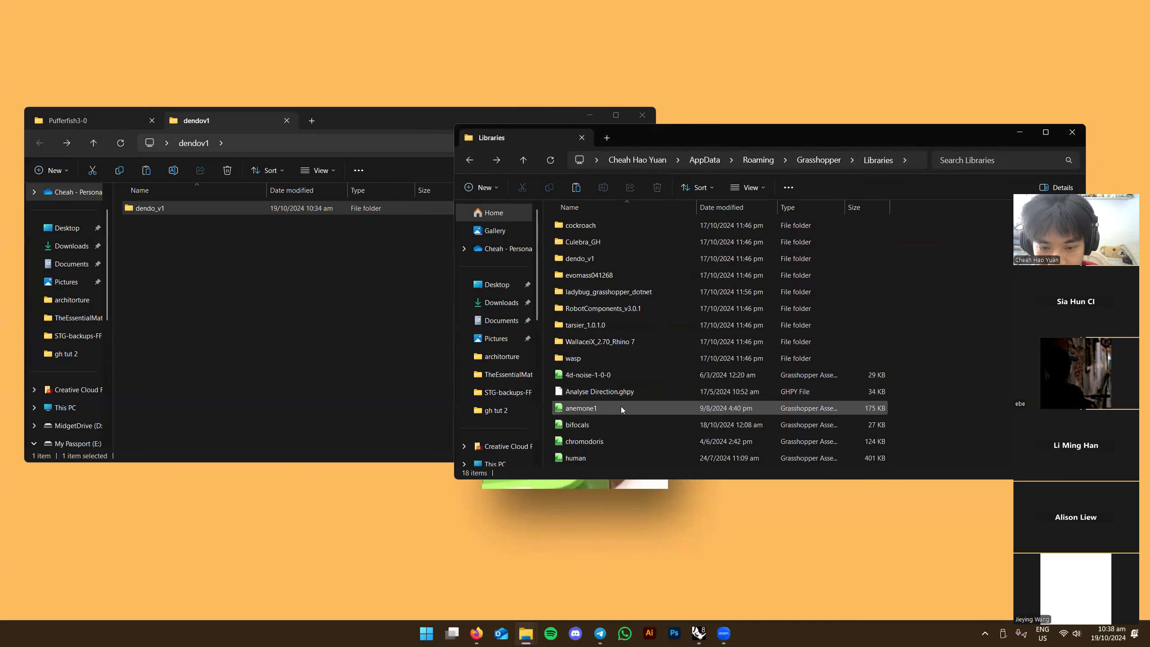
scroll(584, 373, up, 1)
Switch to the extracted Pufferfish3-0 folder, look inside Pufferfish WIP SubD Components and return to Pufferfish3-0
click(326, 333)
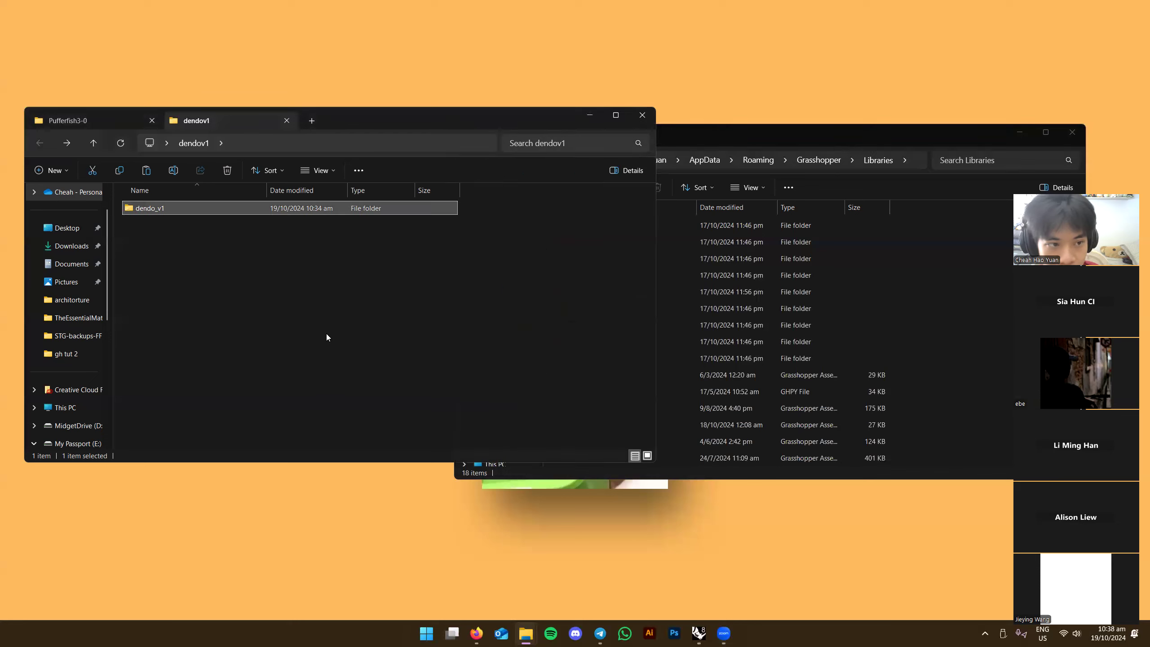
click(80, 121)
double_click(205, 208)
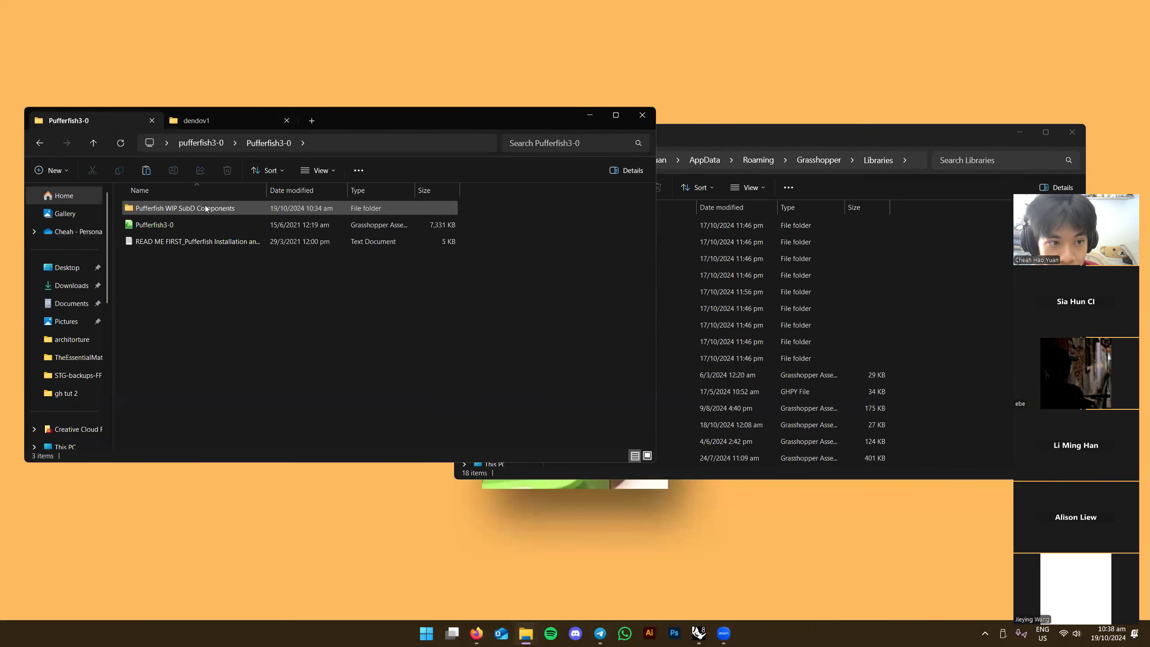
double_click(195, 207)
drag(243, 407, 202, 391)
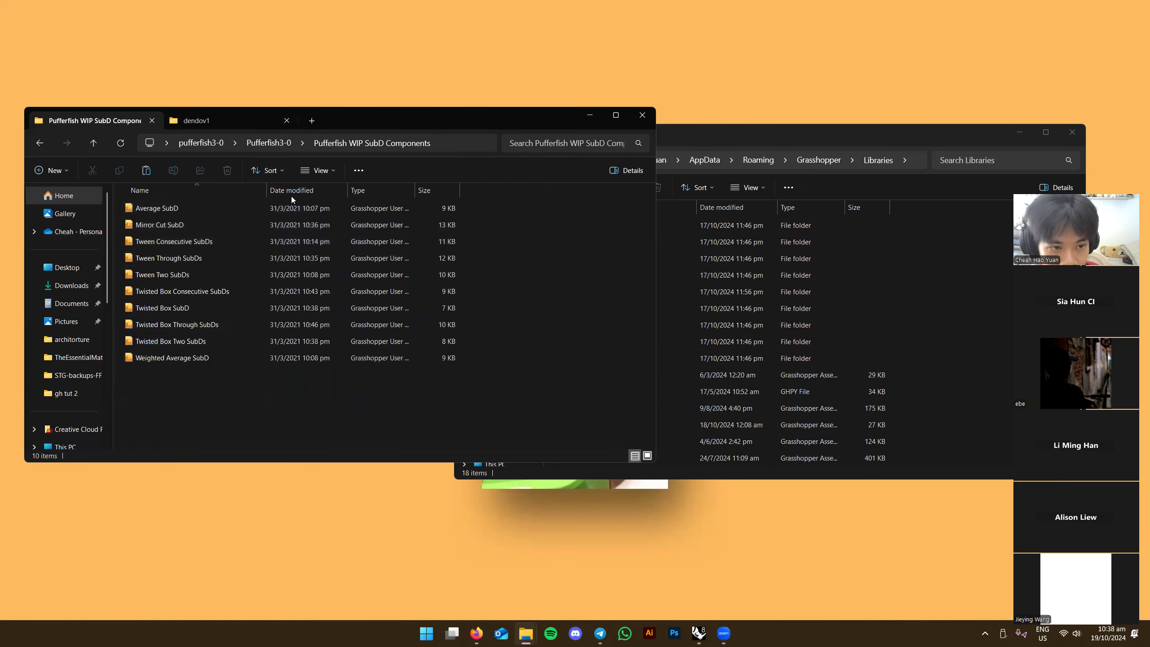
click(41, 143)
Try to move the Pufferfish3-0 assembly file into Grasshopper's Libraries folder, then cancel replacing the existing file
click(471, 246)
click(353, 226)
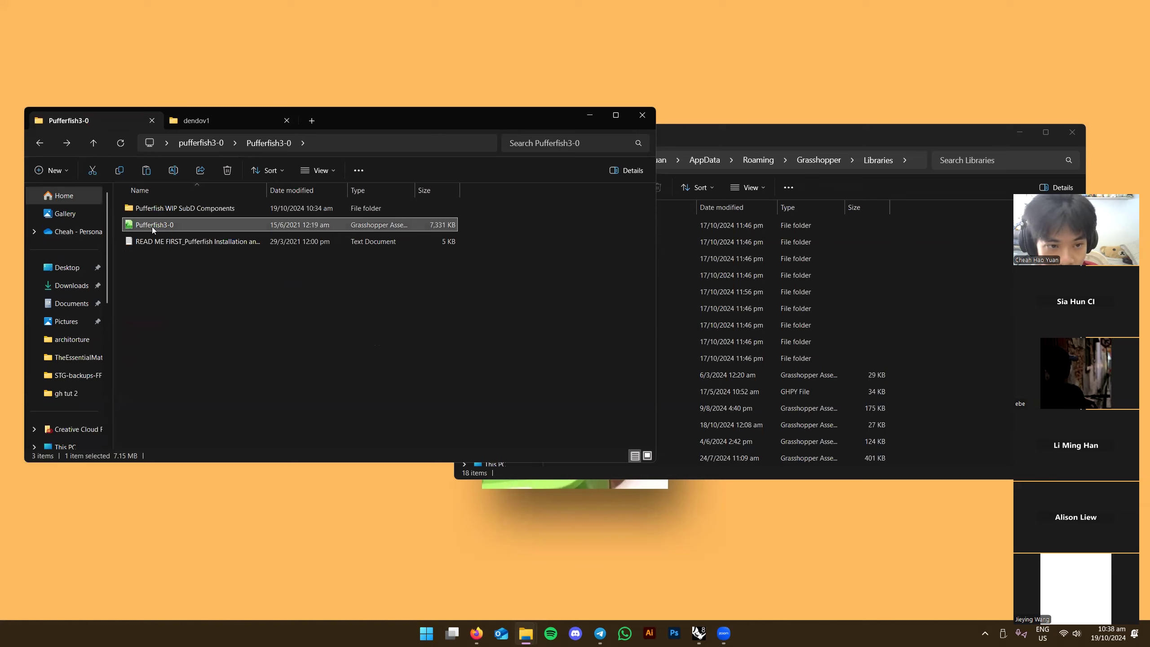
double_click(414, 188)
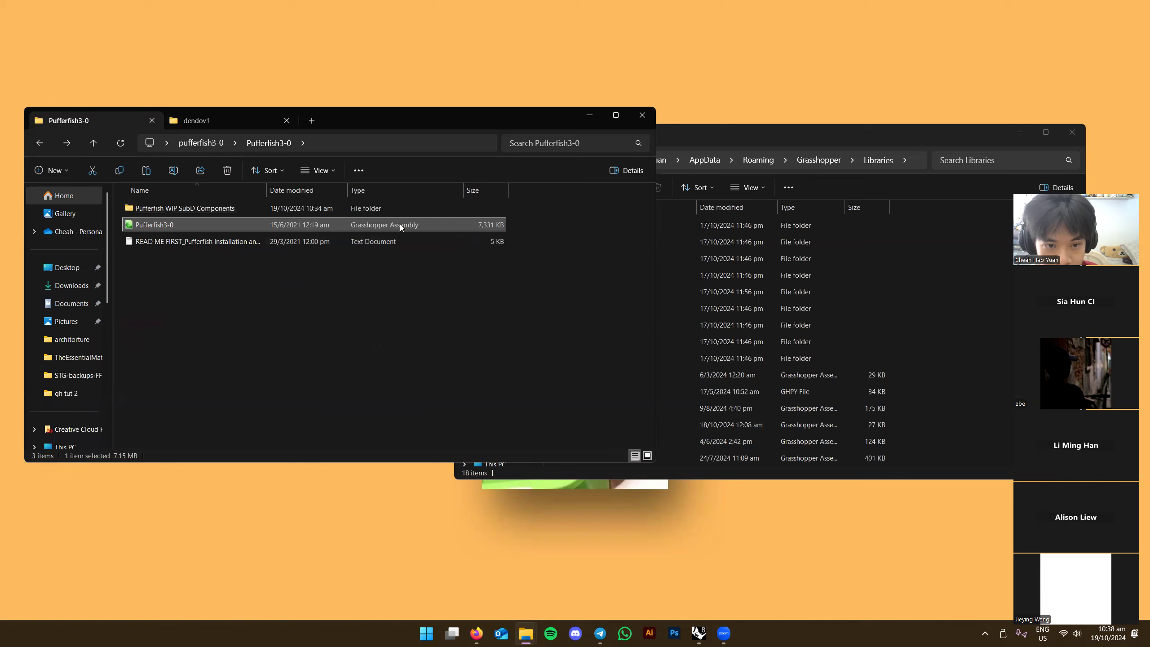
drag(840, 129, 852, 111)
drag(230, 225, 901, 231)
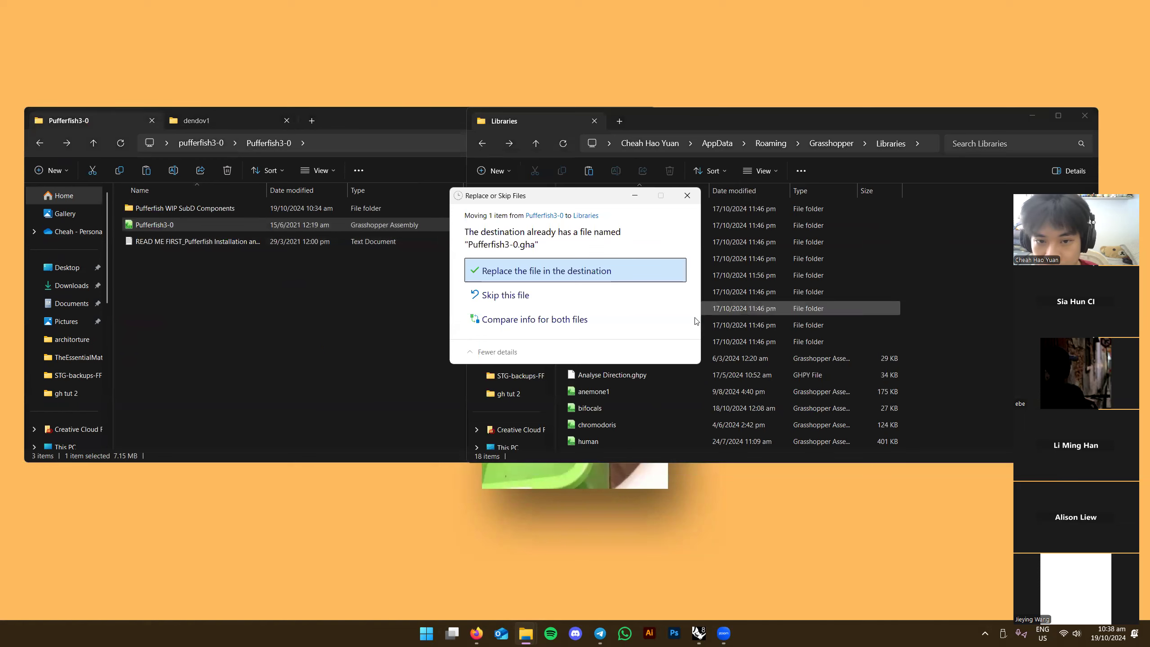
click(686, 196)
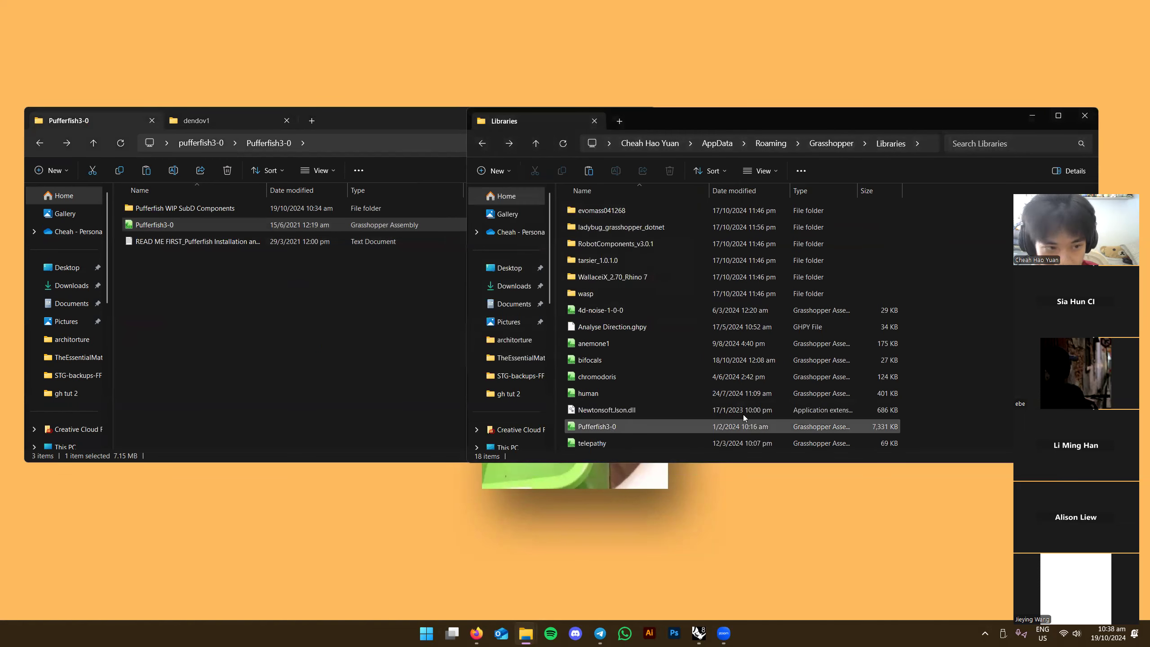
click(682, 425)
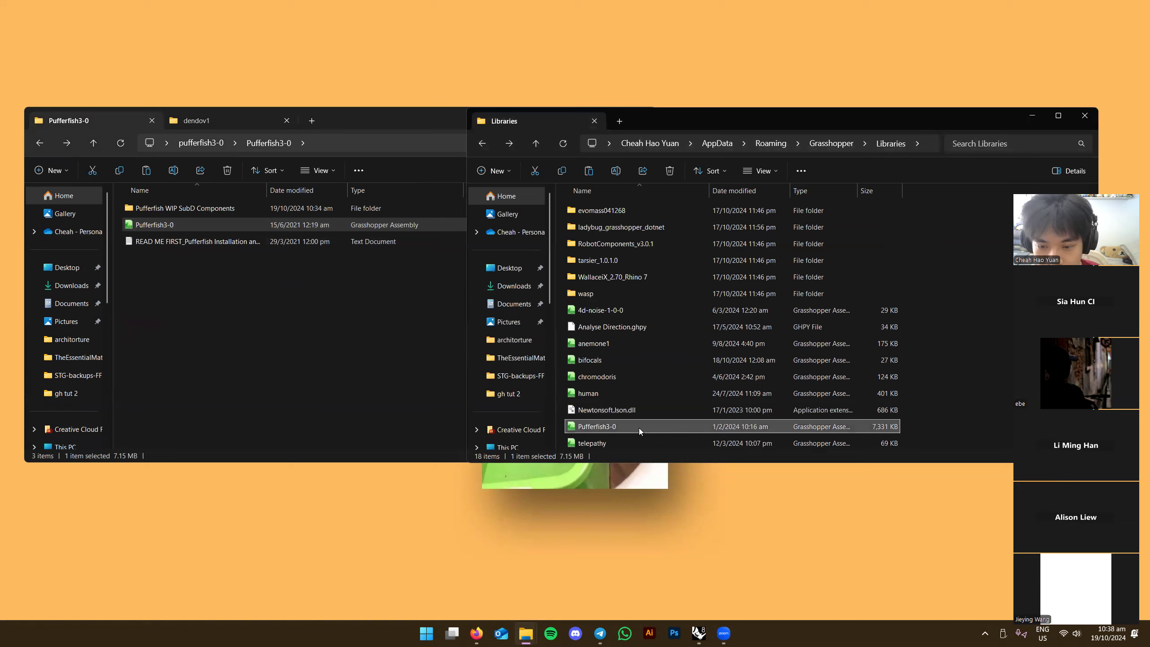
Inspect the user files in Pufferfish WIP SubD Components and open Grasshopper's UserObjects folder in the other window
click(398, 325)
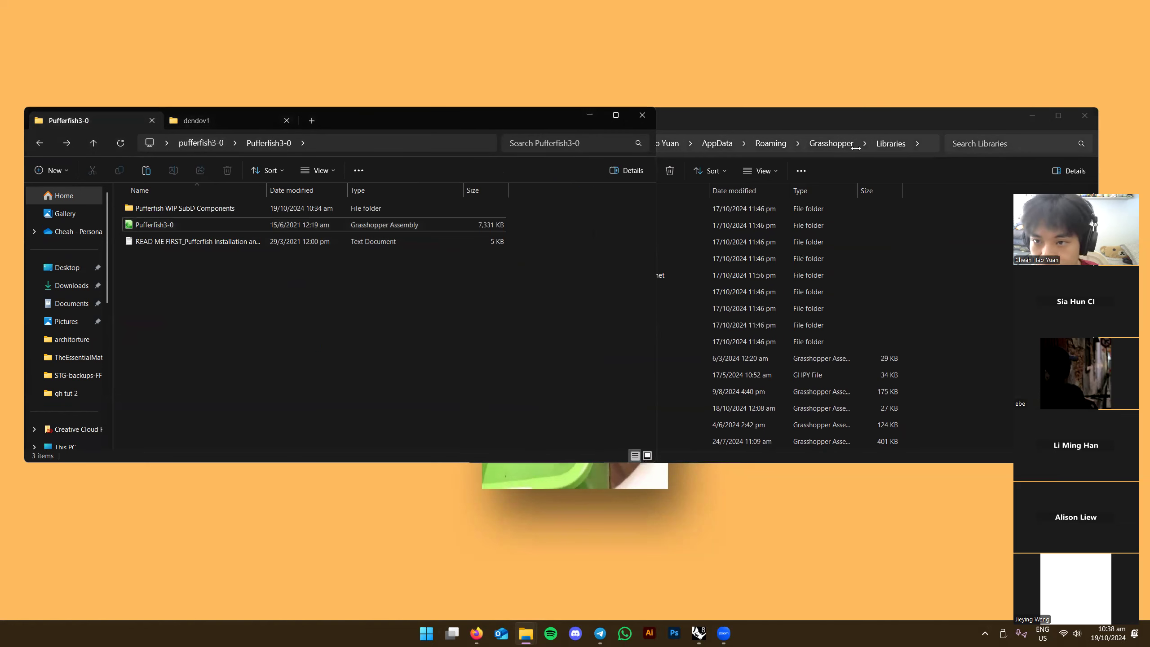
click(836, 143)
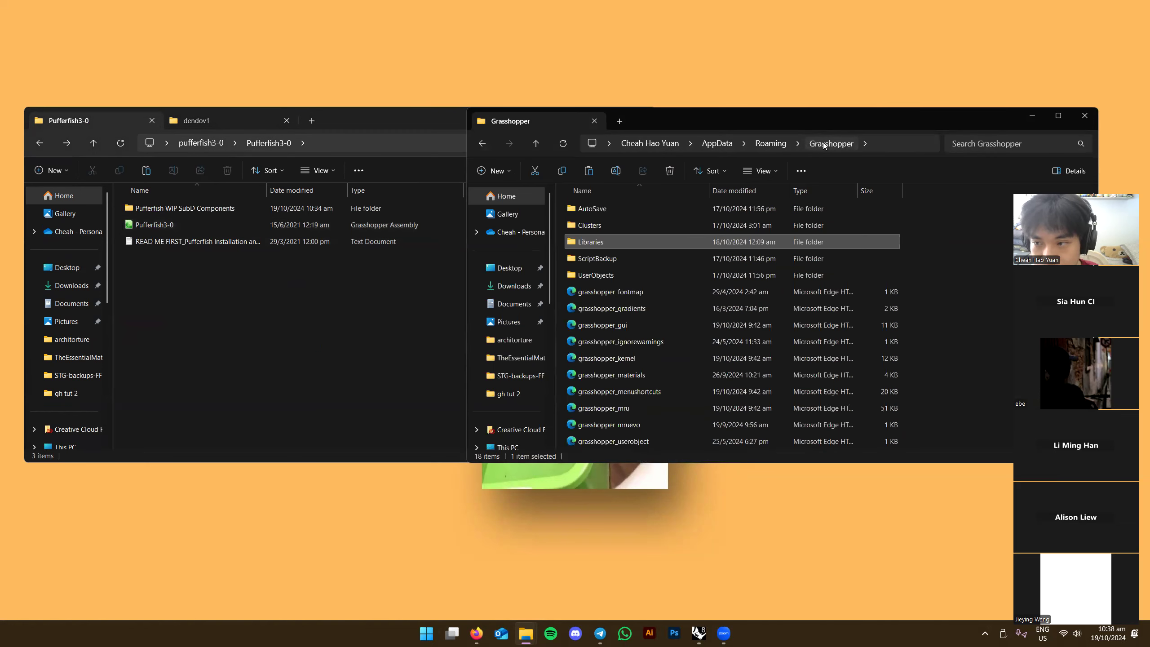
double_click(224, 208)
click(224, 208)
drag(414, 191, 463, 191)
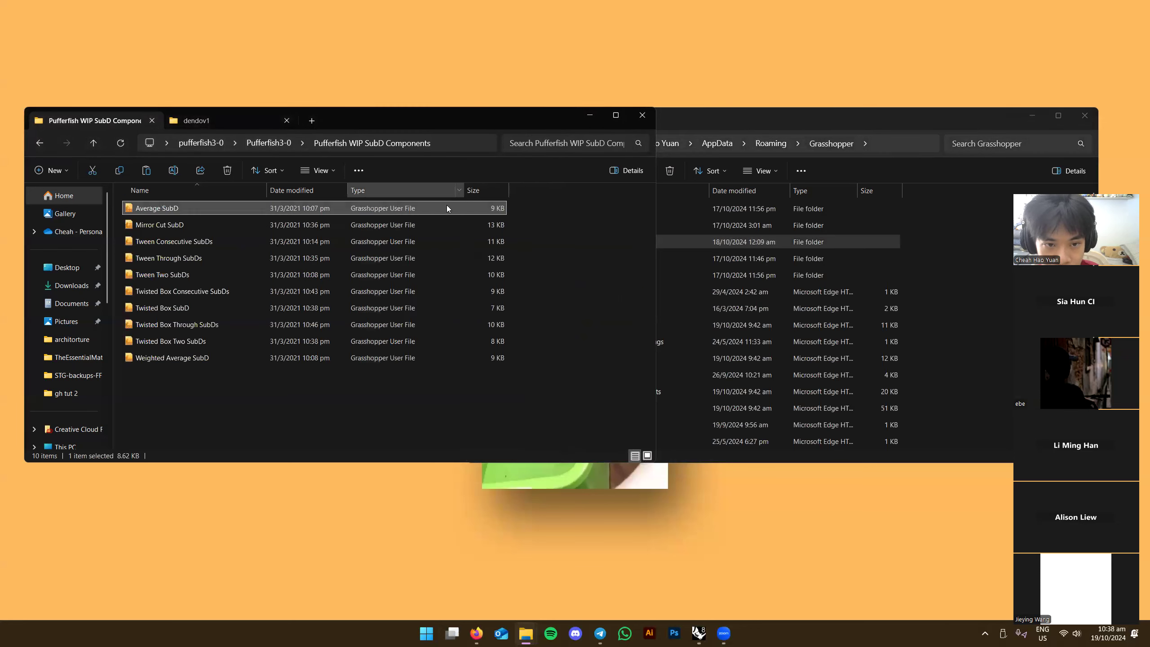
click(566, 233)
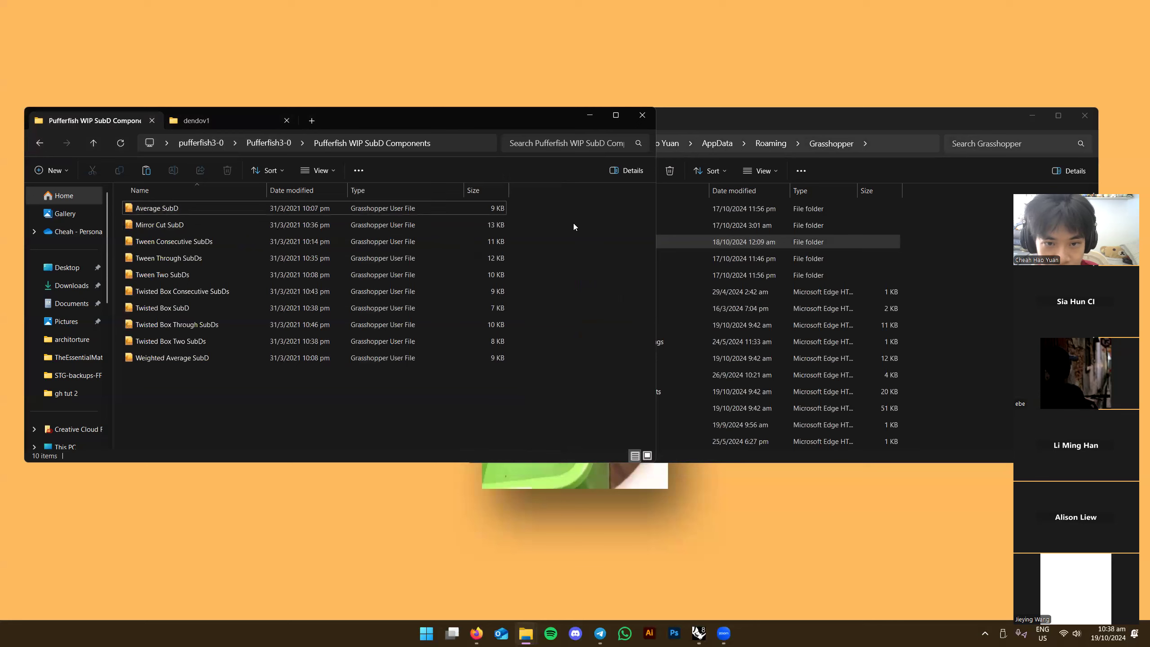
click(944, 218)
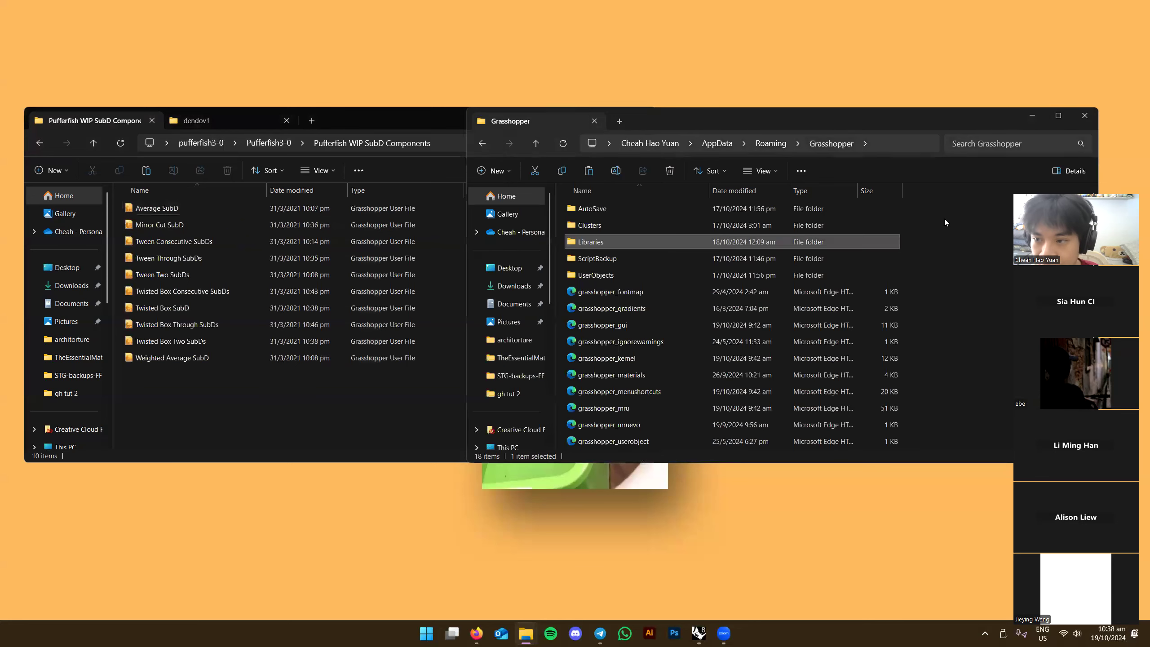
double_click(594, 274)
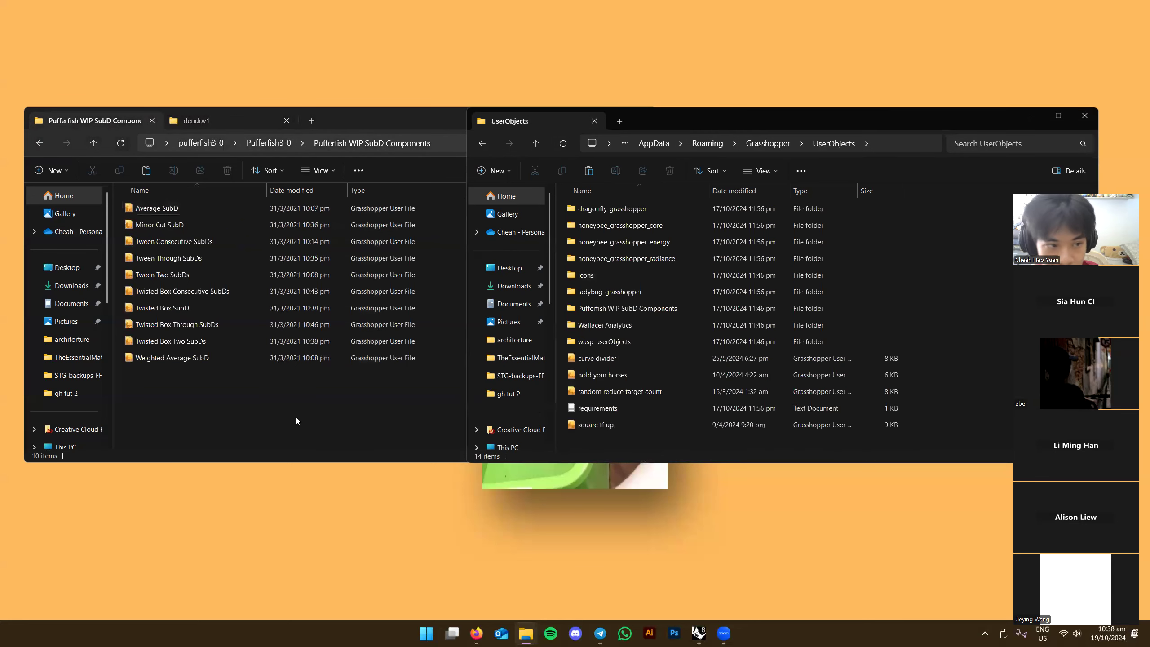
Try to move the Pufferfish WIP SubD Components folder into UserObjects, then cancel replacing the existing files
click(272, 398)
click(41, 144)
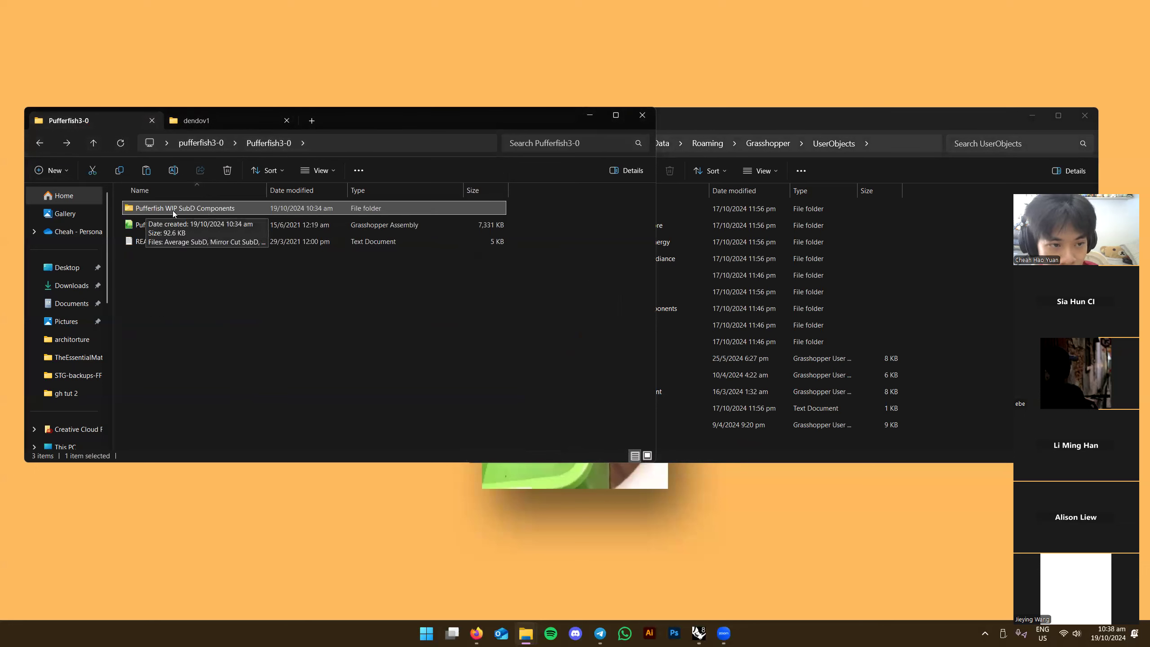
drag(856, 218, 905, 238)
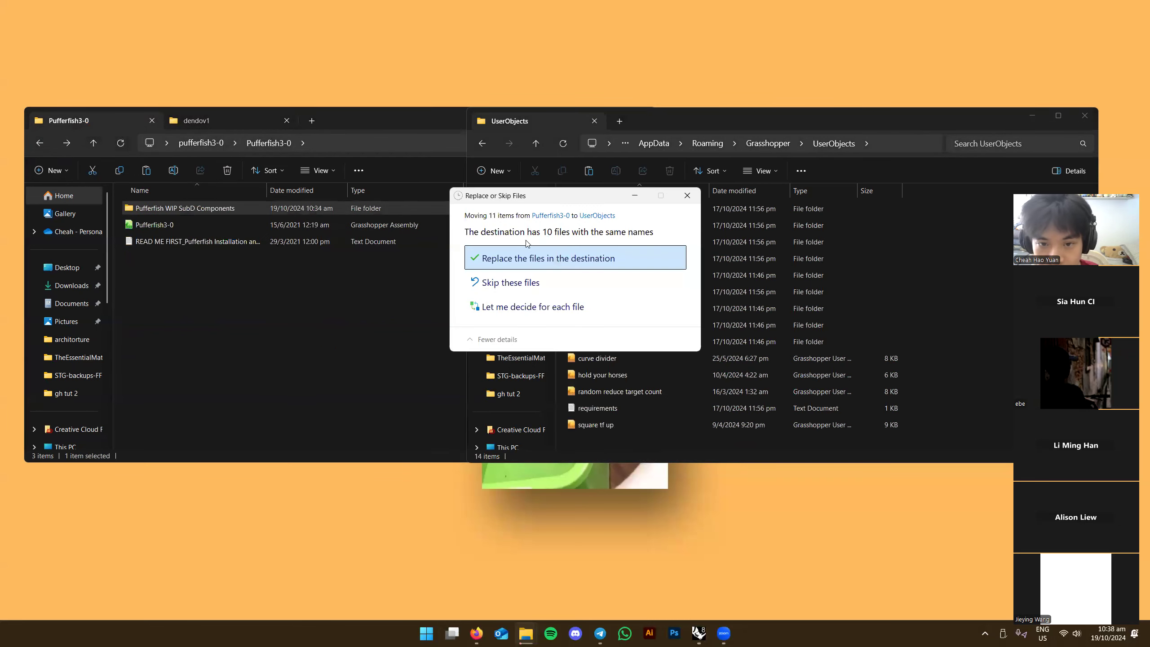
click(687, 196)
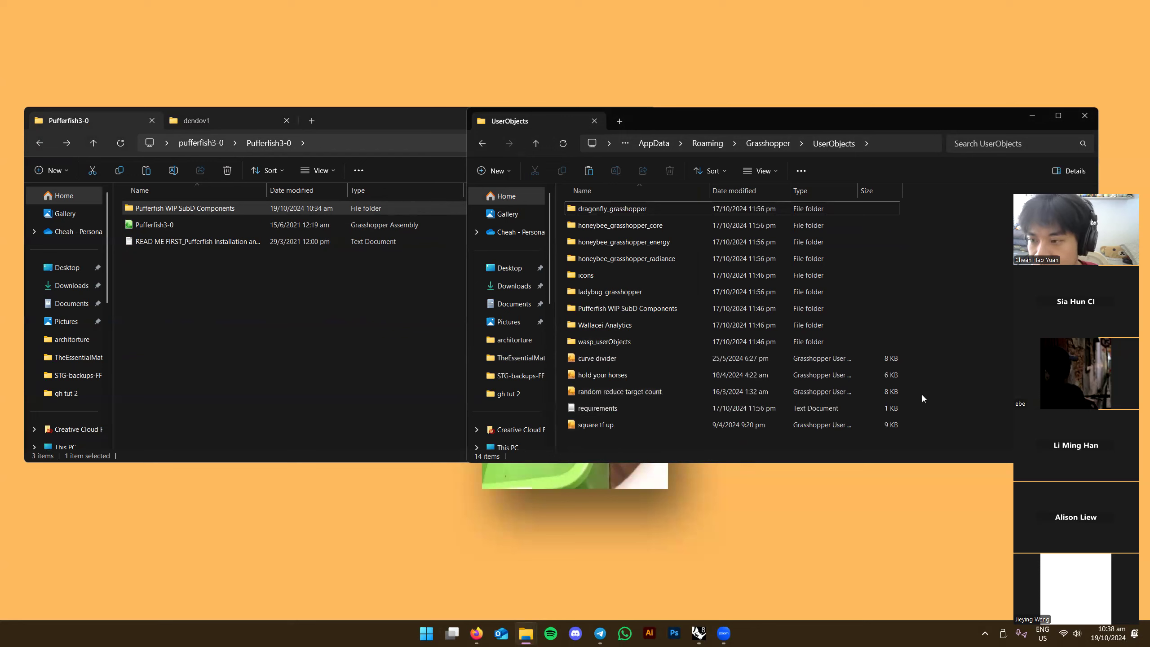
drag(912, 389, 914, 245)
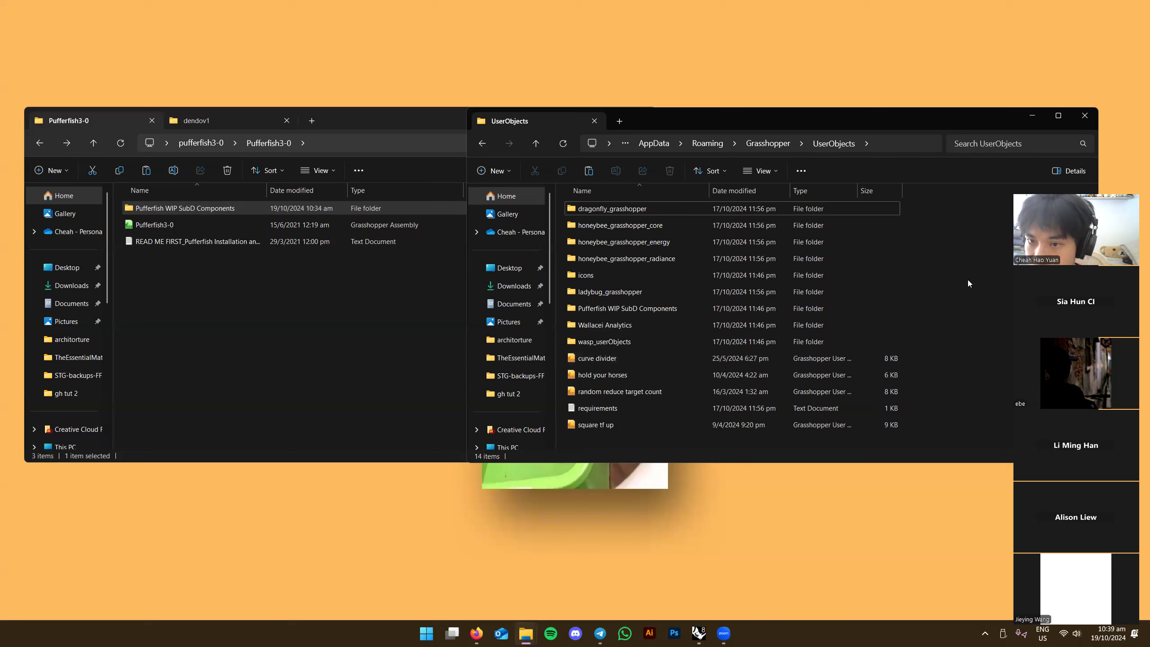
Return to the Grasshopper folder, switch to Rhino, and briefly open the AppData Roaming folder with the Run dialog before closing it
click(767, 146)
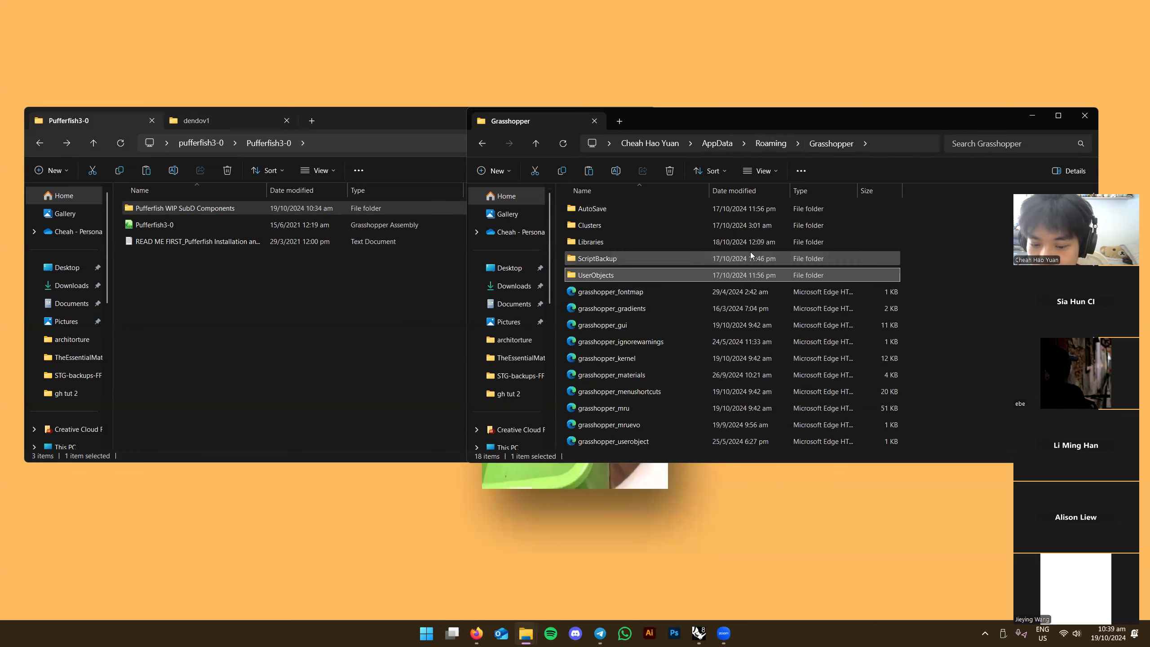
click(698, 633)
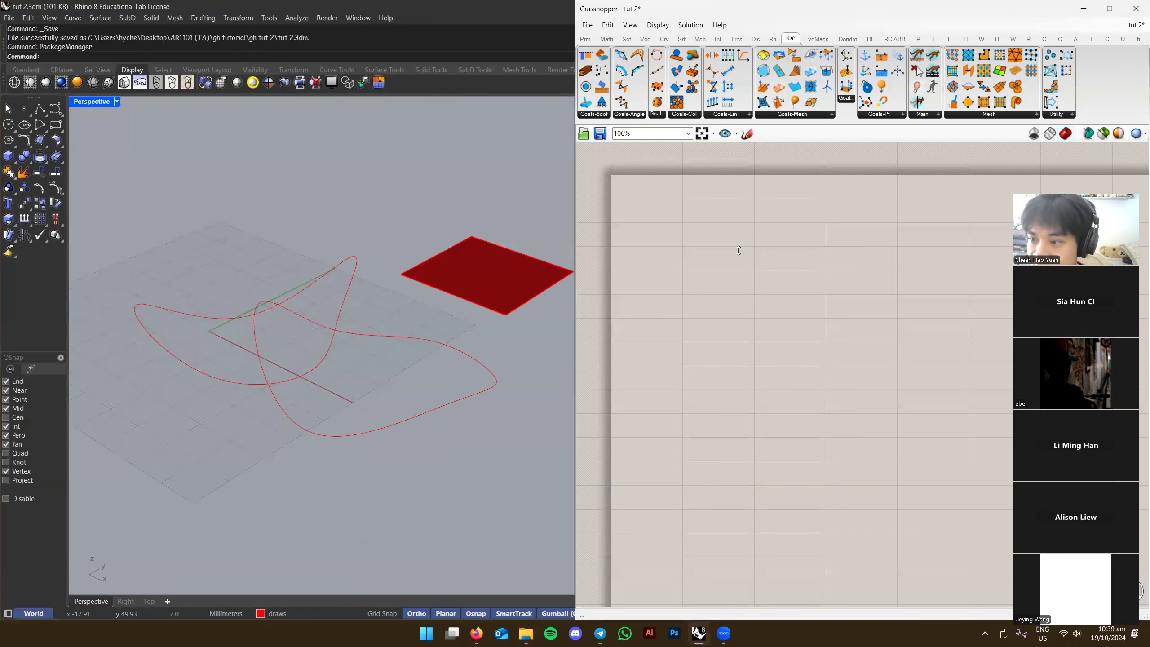
mouse_move(783, 260)
right_down()
mouse_move(790, 244)
mouse_move(783, 252)
right_up()
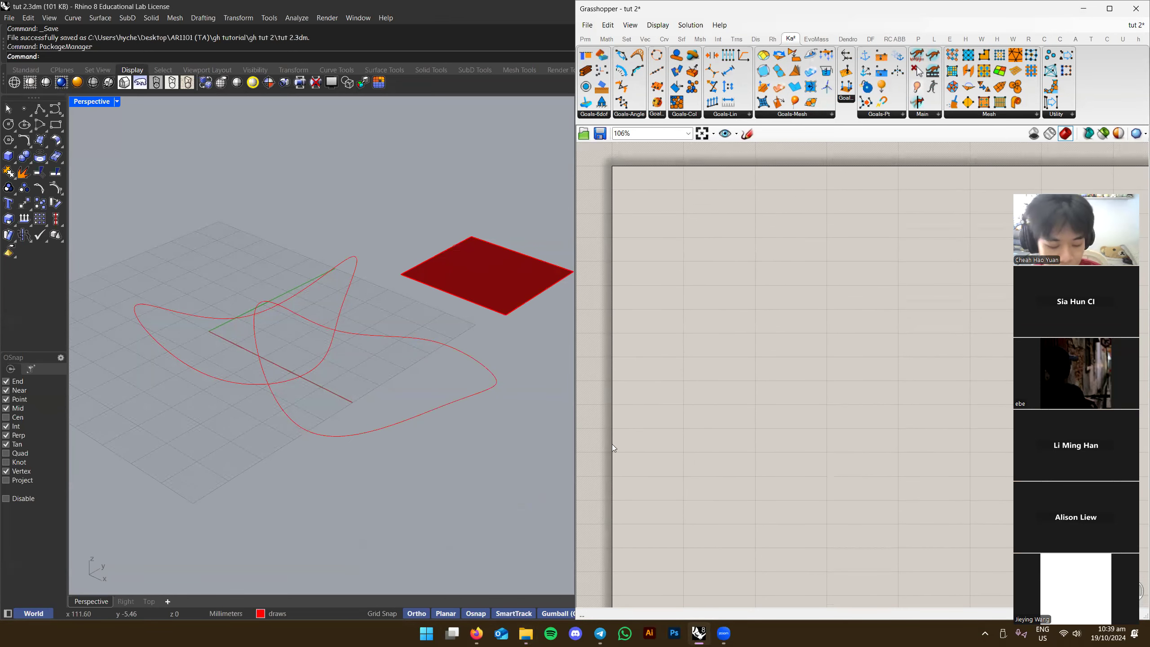
key(super+r)
click(84, 595)
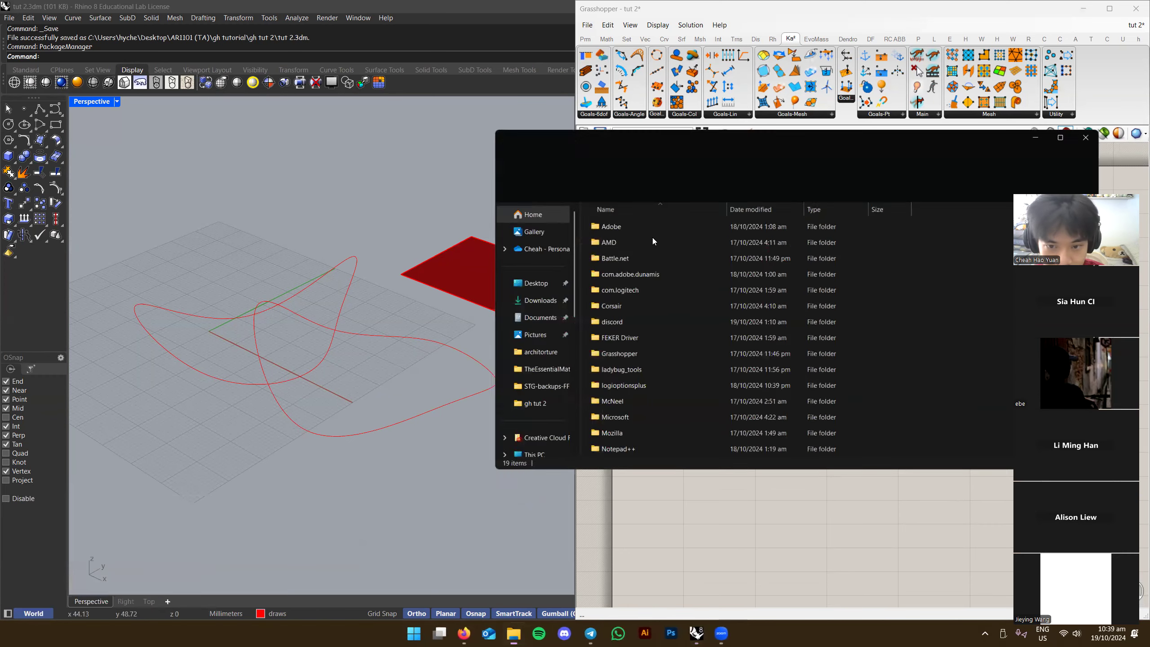
click(1100, 128)
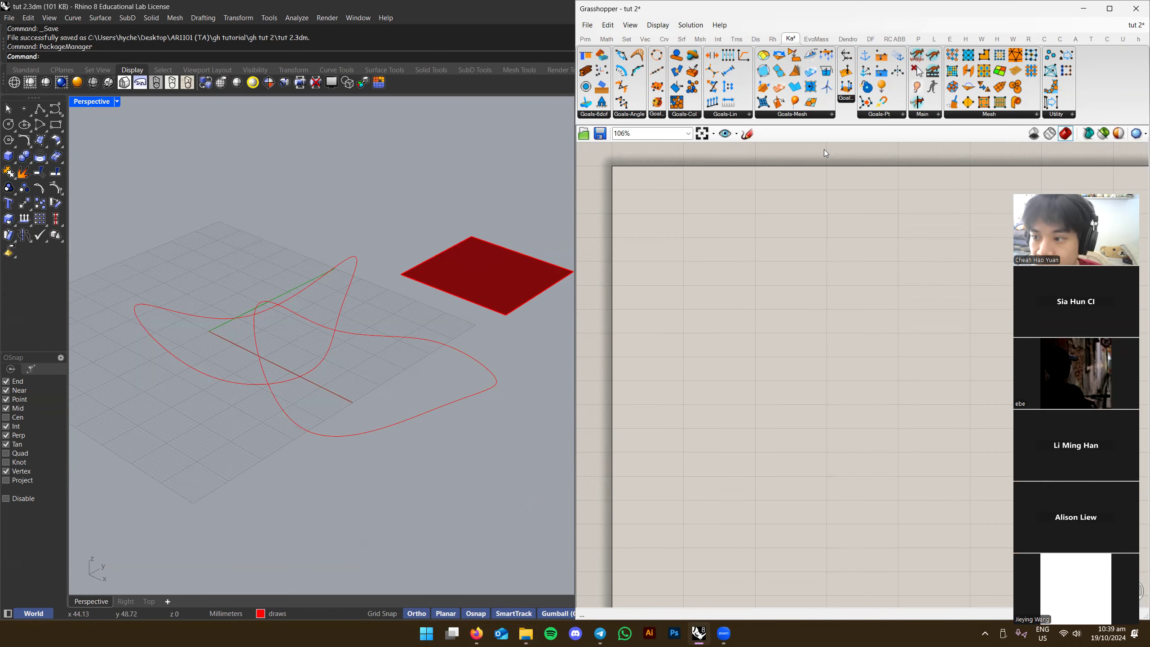
Open Grasshopper's special Components Folder, look through the installed plug-ins in Libraries and close the folder window
click(585, 26)
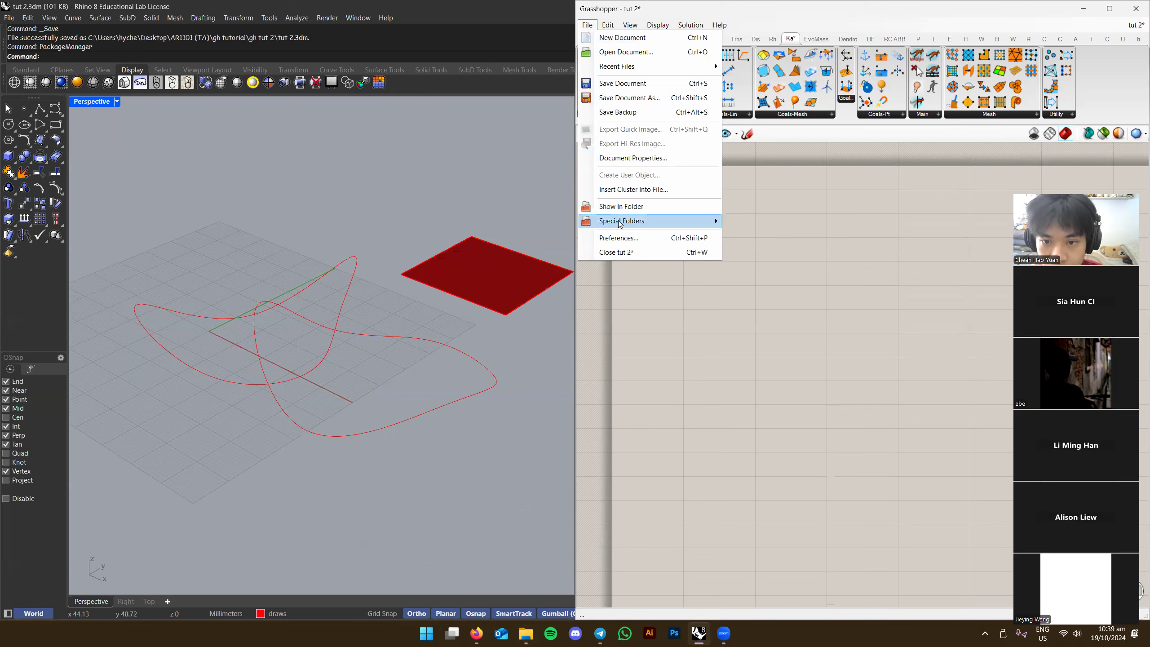
mouse_move(620, 222)
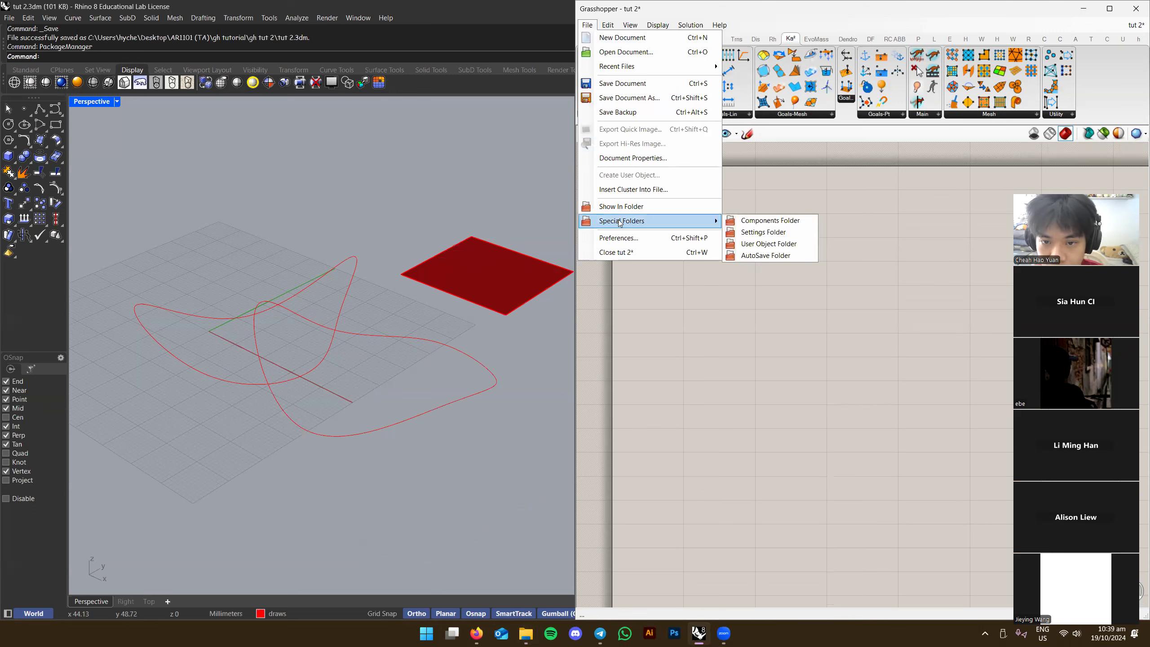
click(779, 222)
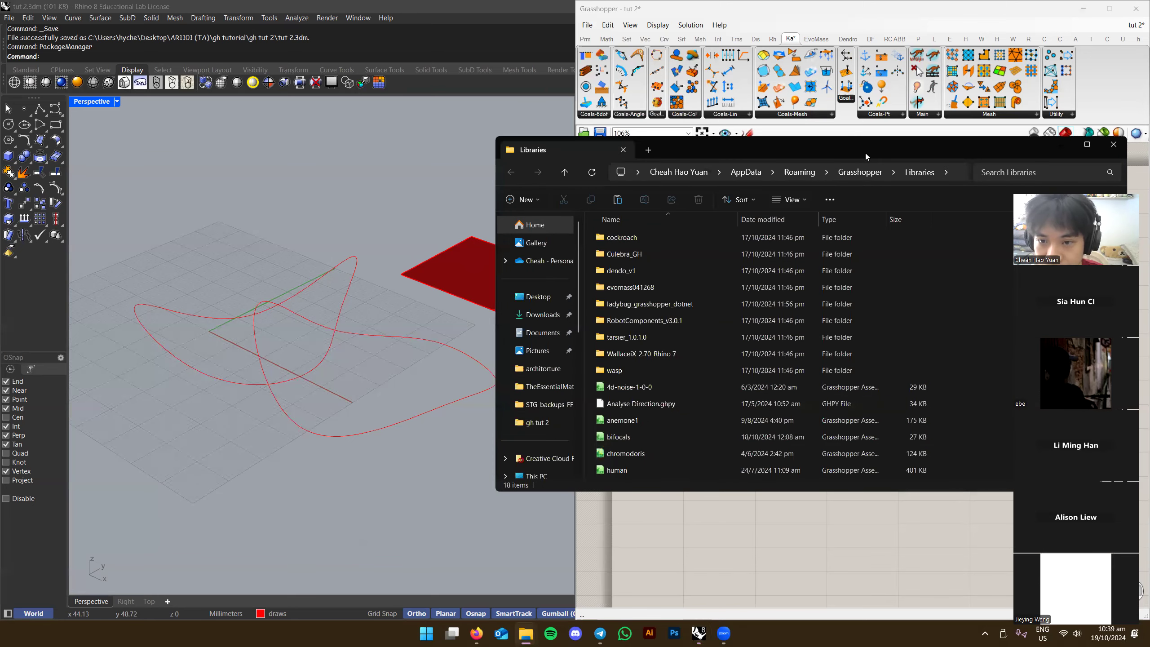
drag(866, 156, 774, 189)
scroll(632, 353, down, 1)
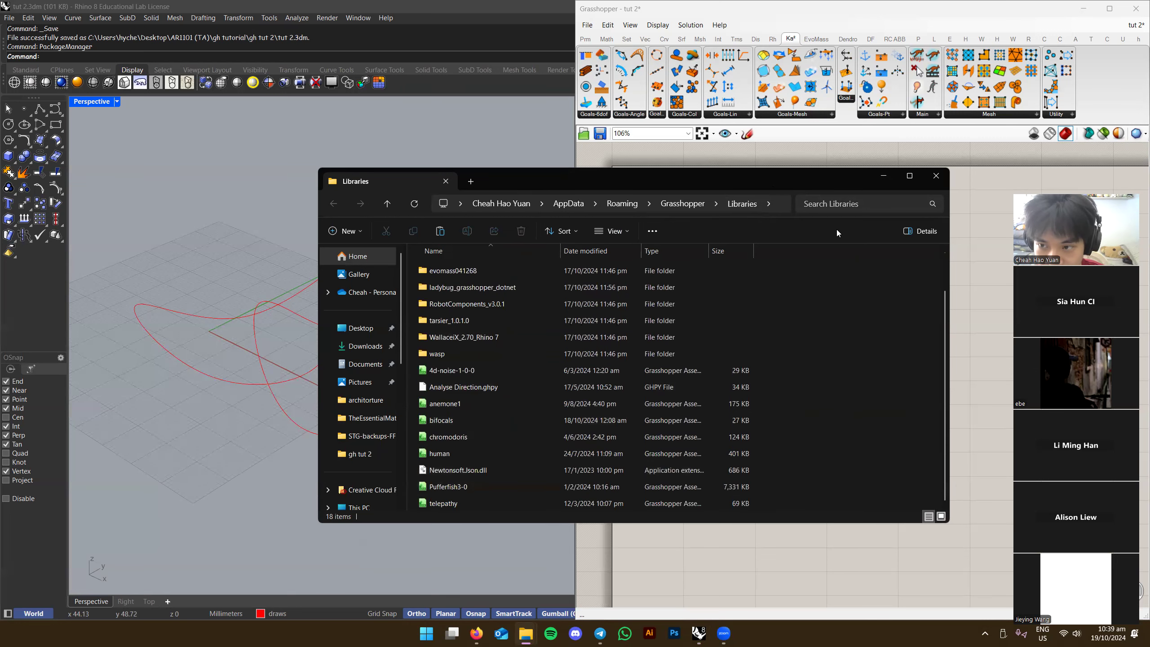
click(935, 176)
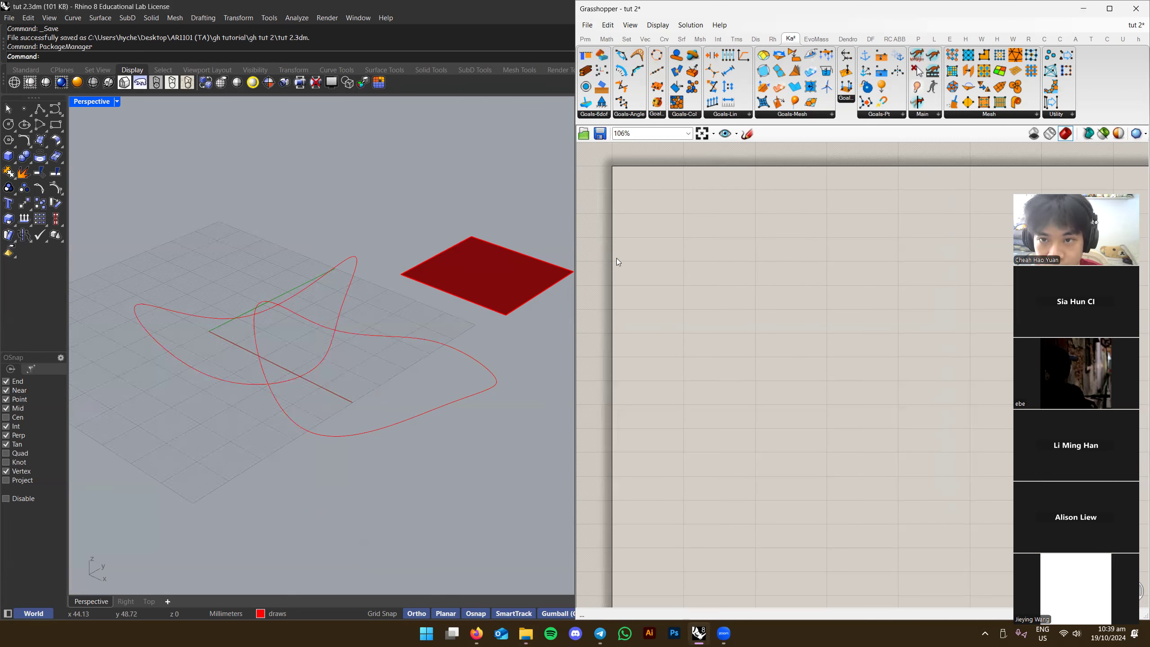
Open Grasshopper's special User Object Folder to view its contents, close it and snap Grasshopper back to half the screen
drag(960, 20, 939, 54)
click(566, 59)
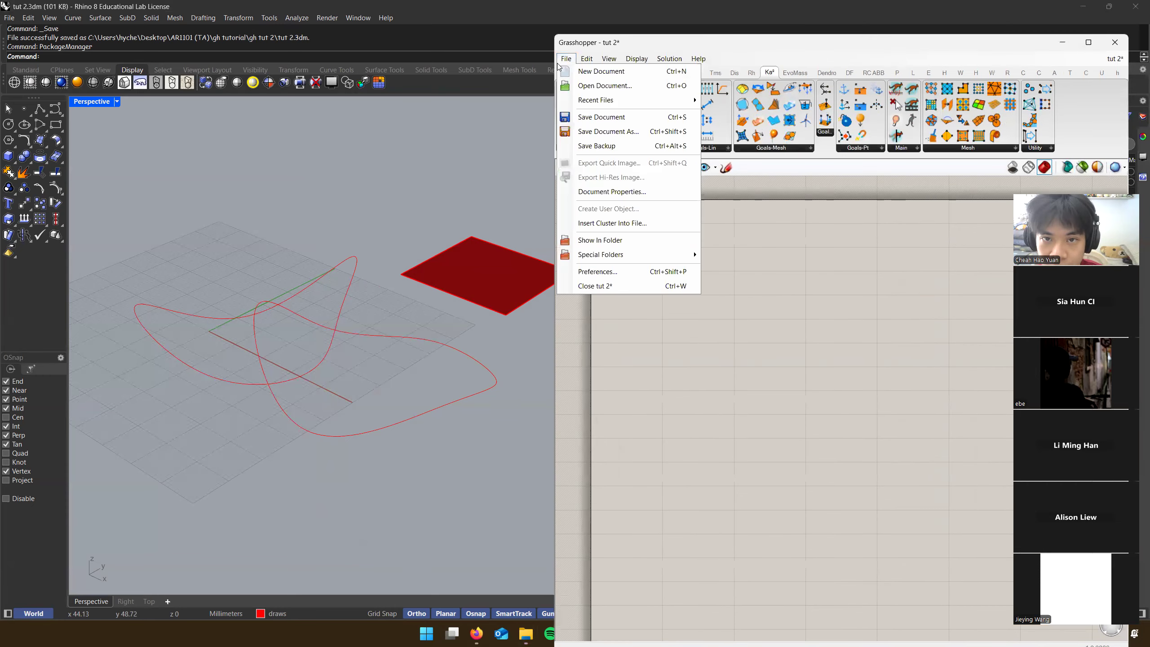
mouse_move(631, 258)
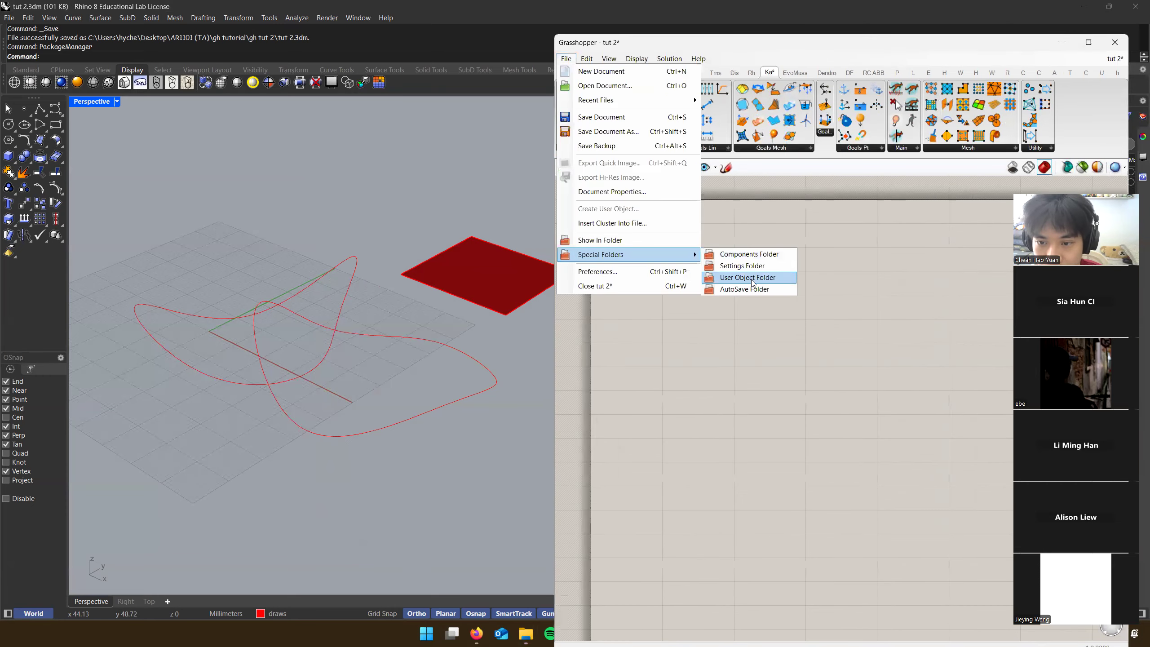
click(766, 277)
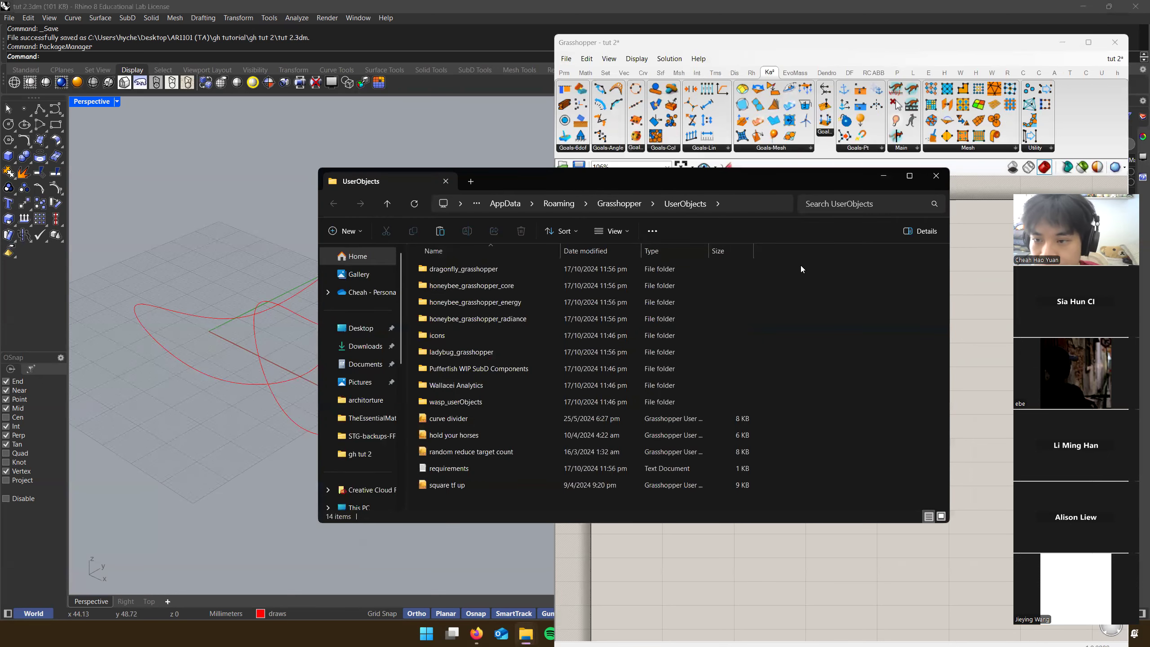
click(936, 176)
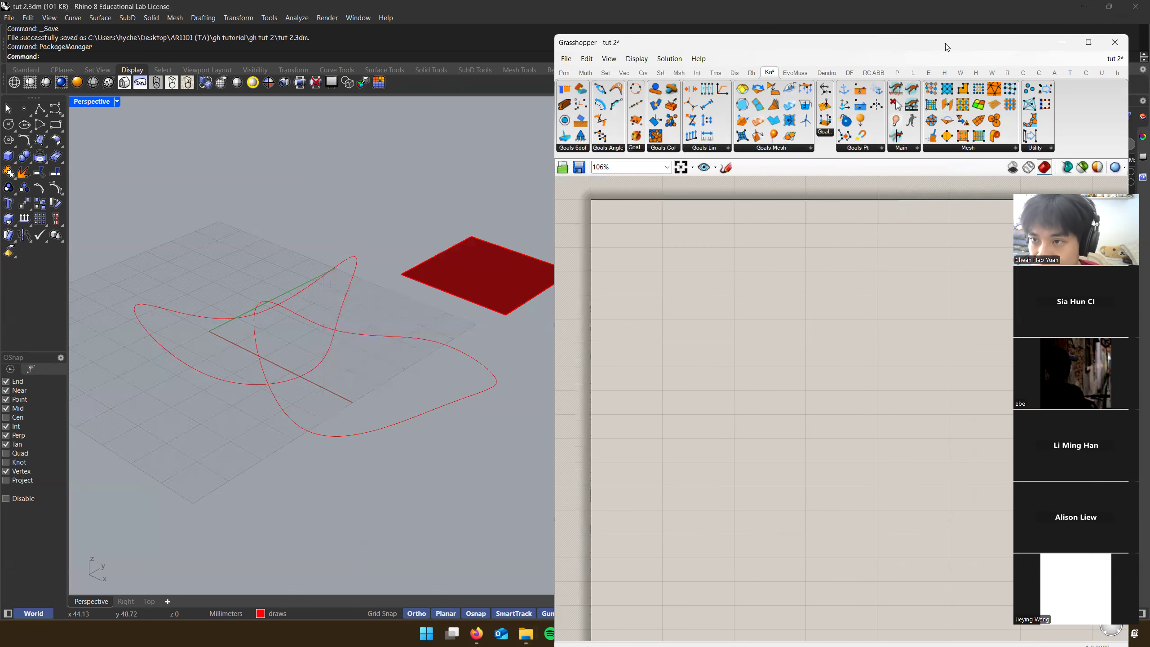
key(super+Right)
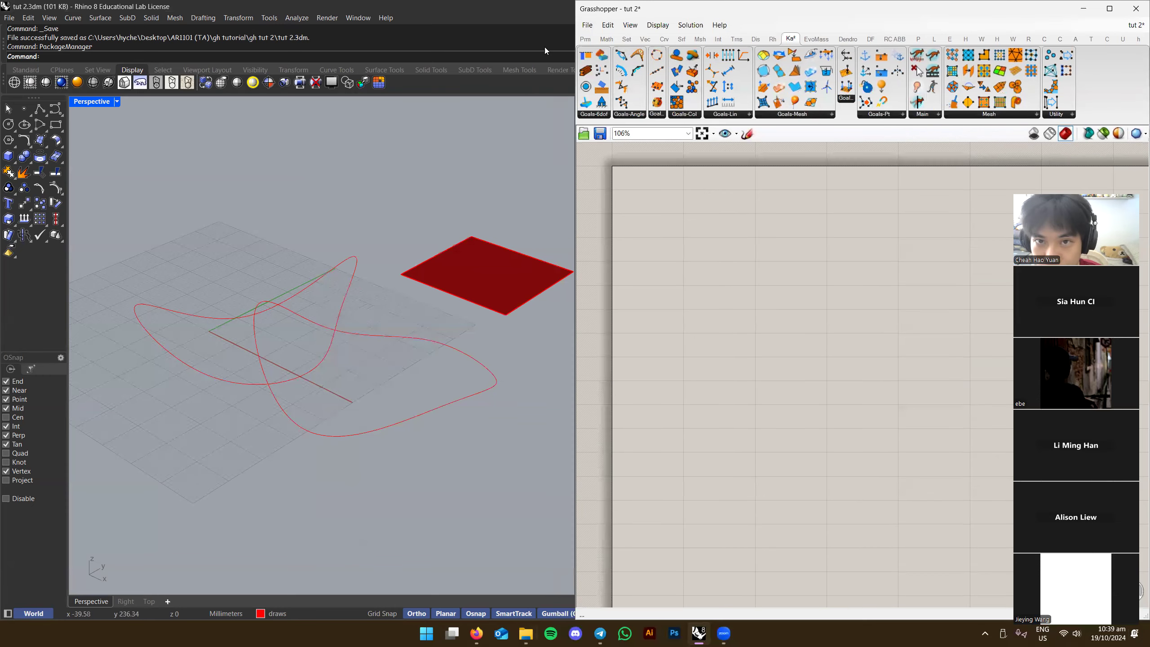
Close Grasshopper and Rhino without saving the unsaved Grasshopper document, and minimise both File Explorer windows
right_drag(483, 252, 487, 275)
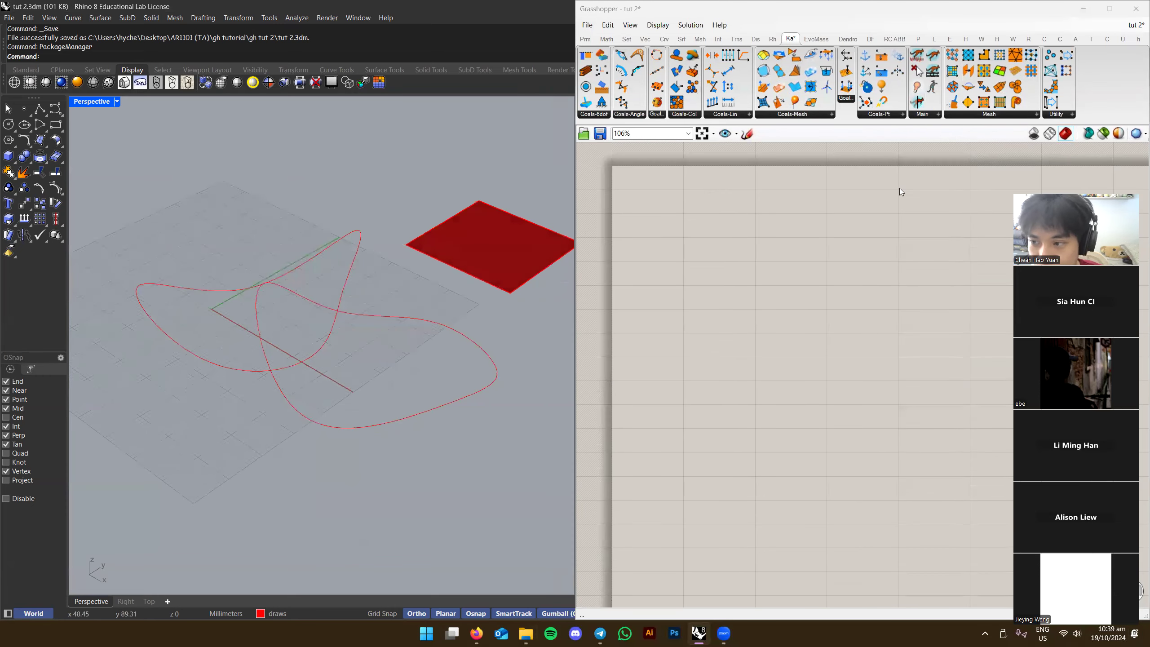
click(1134, 9)
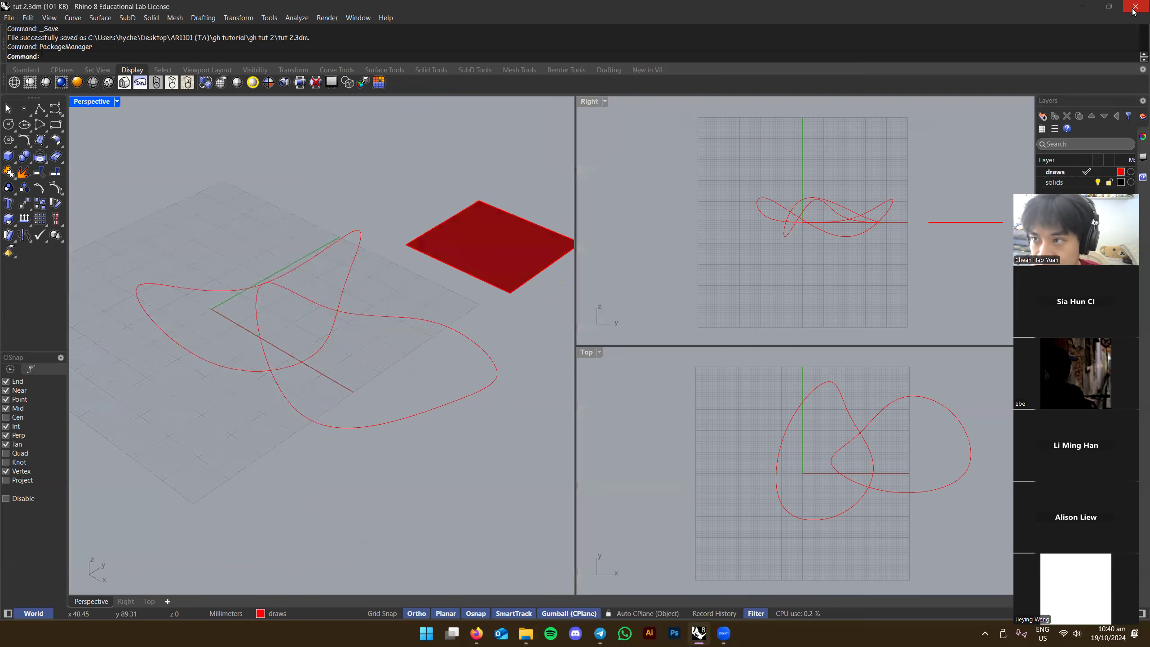
click(1137, 8)
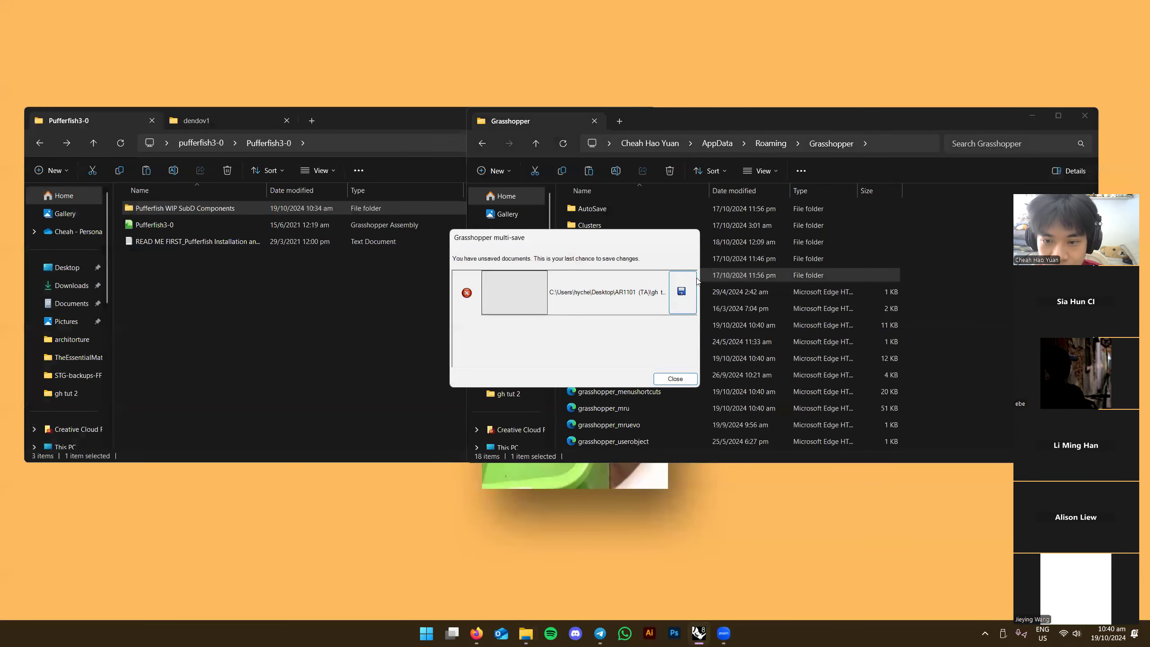
click(669, 379)
click(1033, 118)
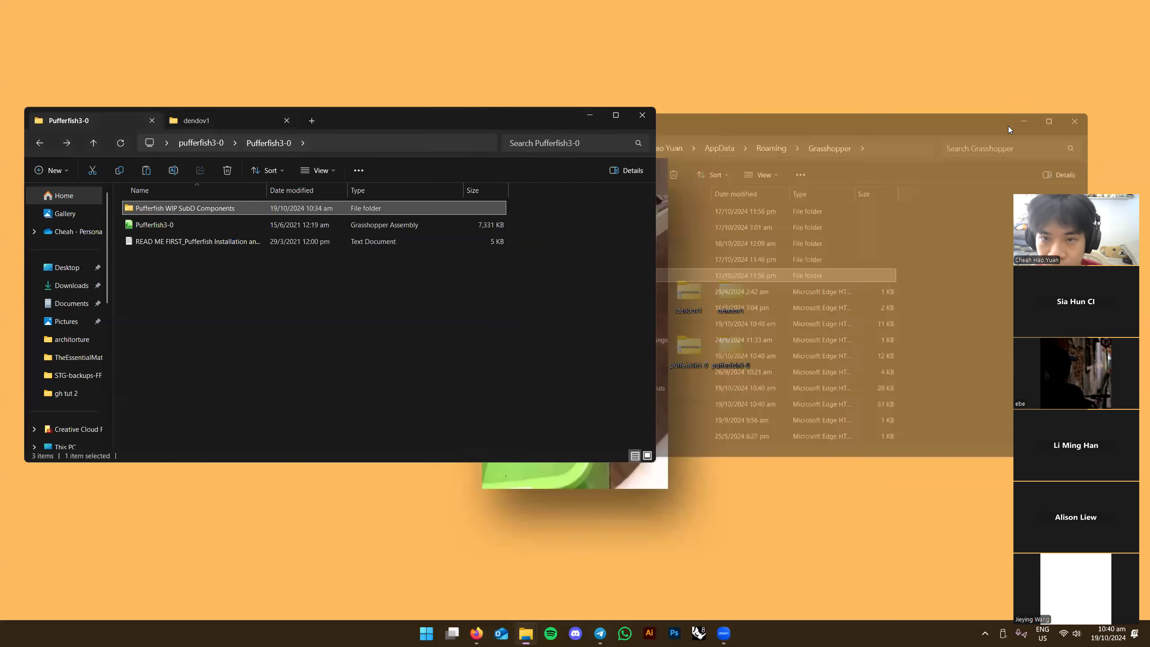
click(592, 115)
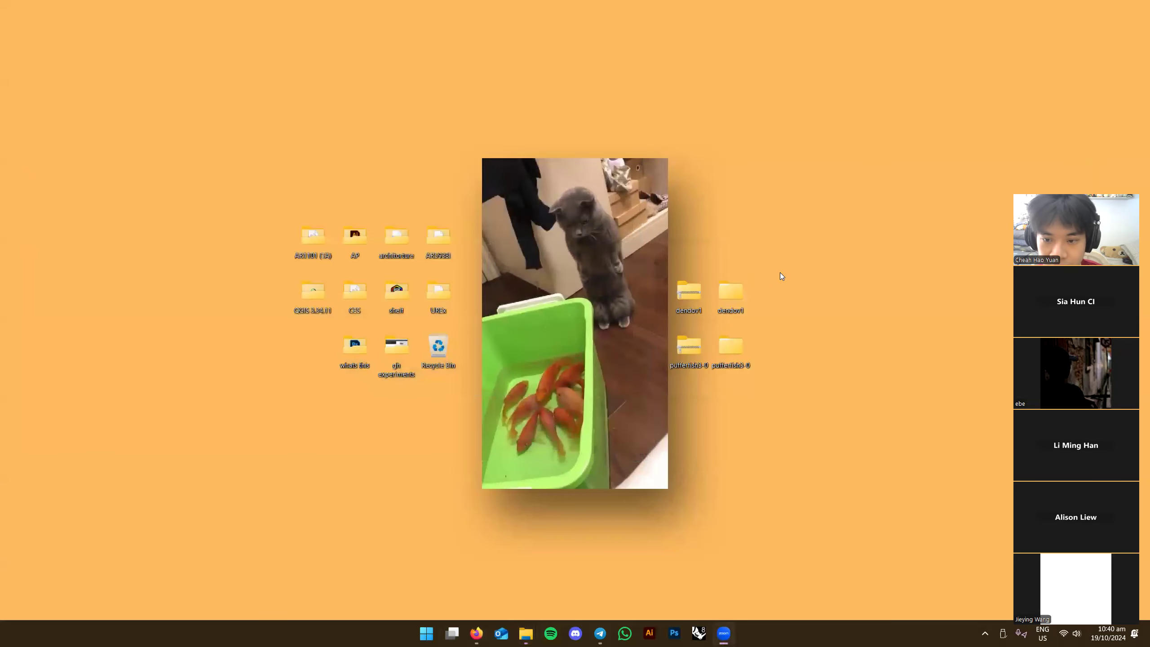
Delete the Dendro and Pufferfish archives and extracted folders from the desktop, and empty the Recycle Bin
right_click(680, 367)
click(840, 234)
drag(841, 236, 642, 404)
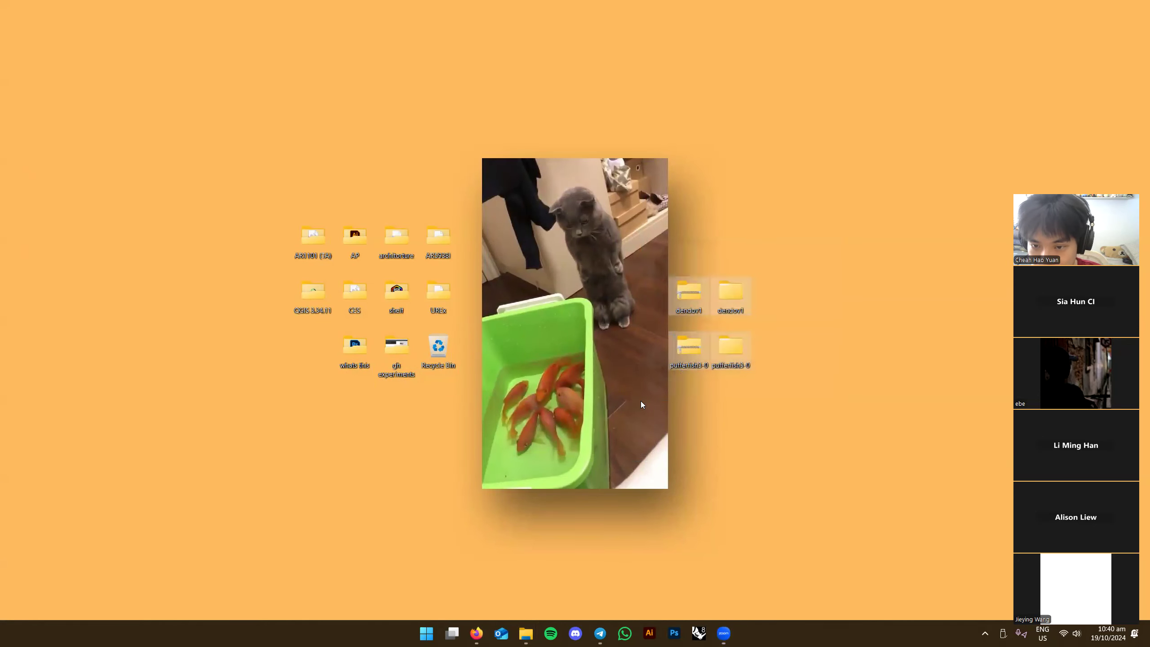
key(Delete)
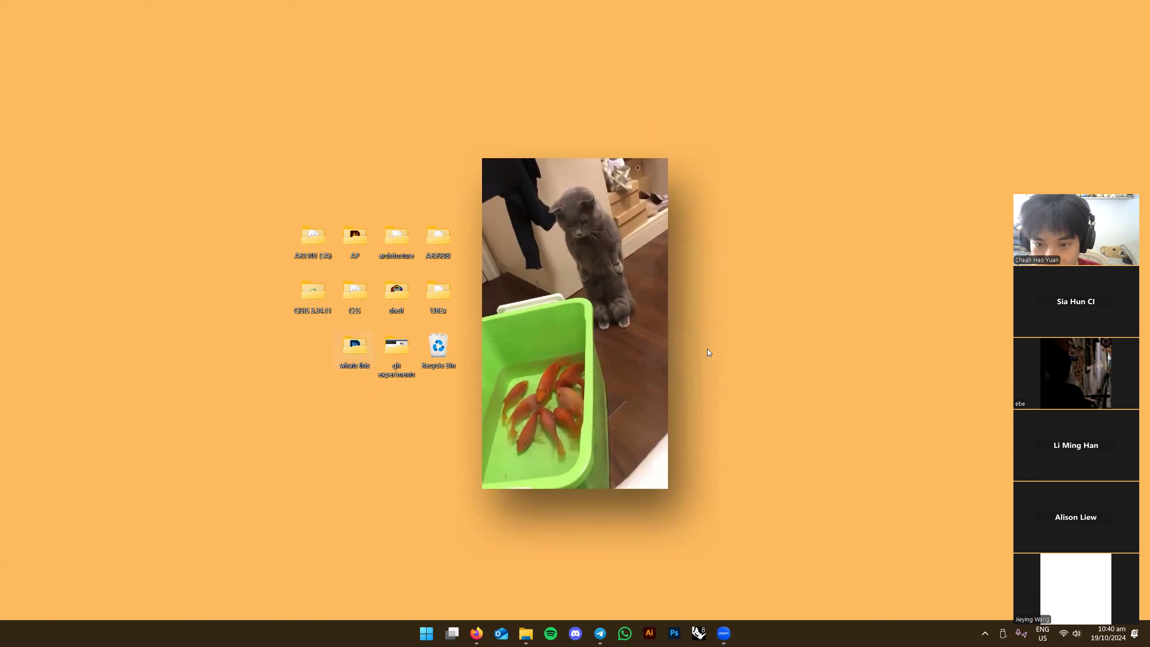
right_click(450, 363)
click(503, 423)
click(609, 325)
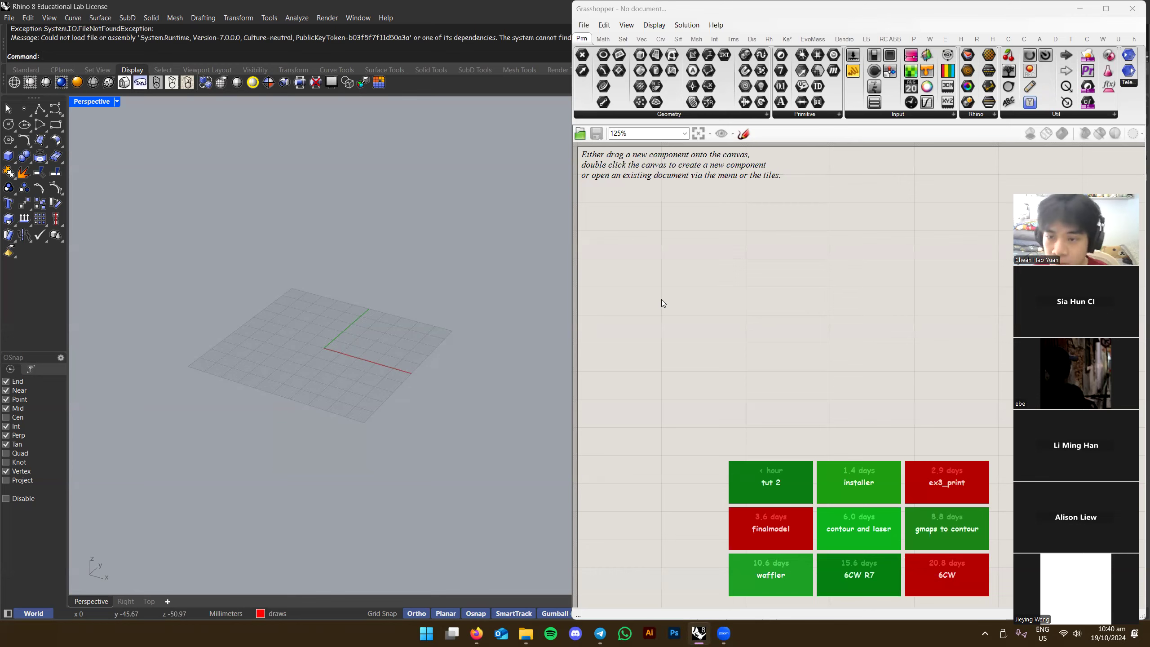
Maximise Grasshopper, display the Dendro plug-in's components, and snap the window back to half the screen beside Rhino
click(1105, 9)
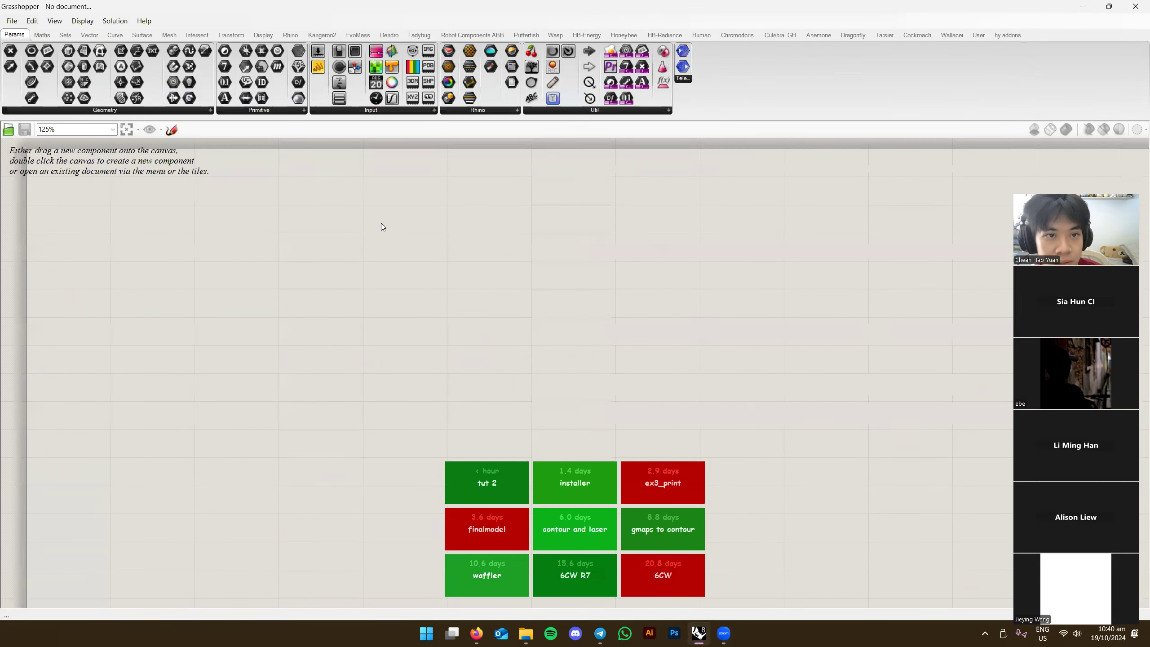
click(391, 35)
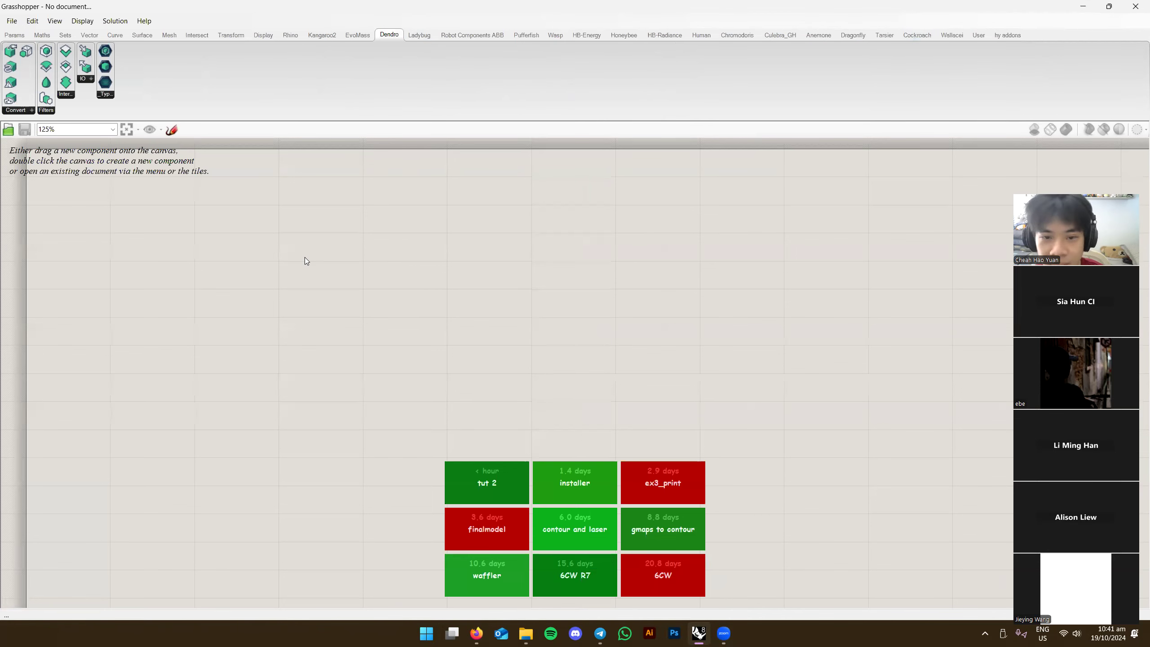
key(super+Right)
mouse_move(392, 267)
right_down()
mouse_move(380, 250)
mouse_move(390, 258)
right_up()
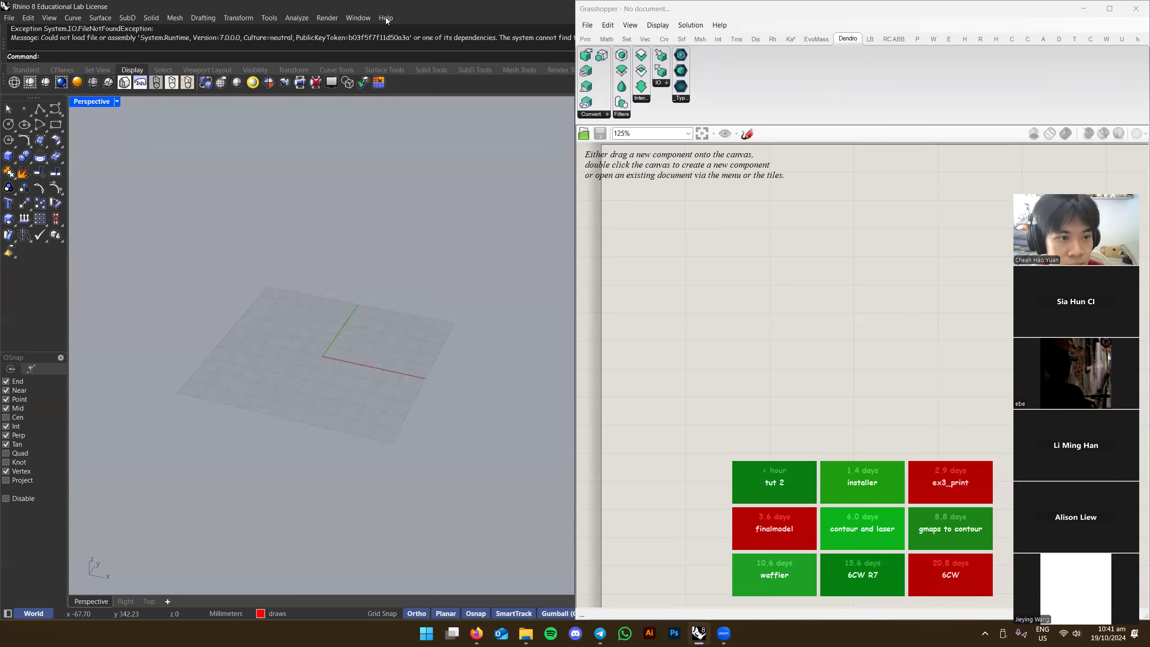
key(super+Down)
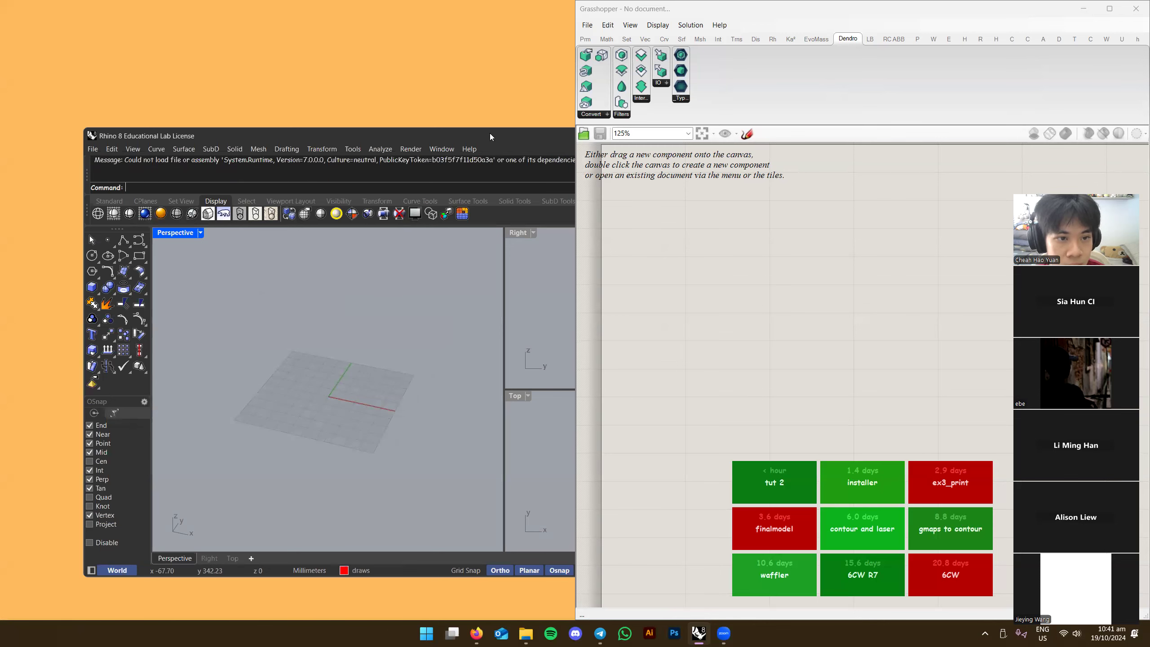
key(super+Left)
key(super+Right)
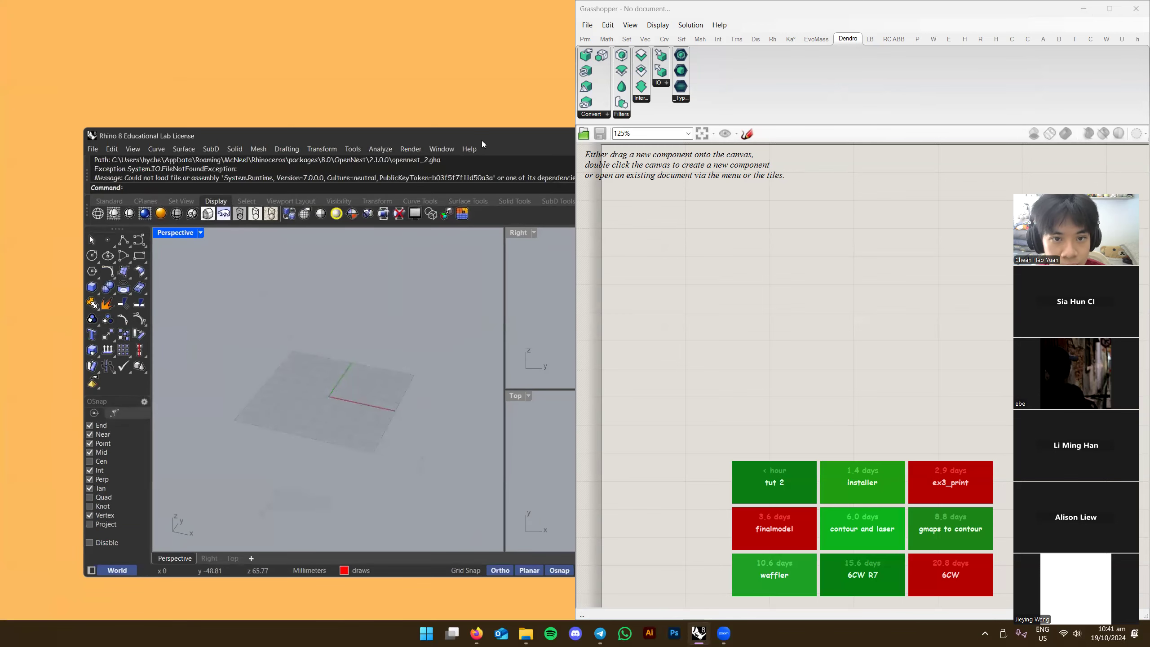
key(super+Left)
click(886, 241)
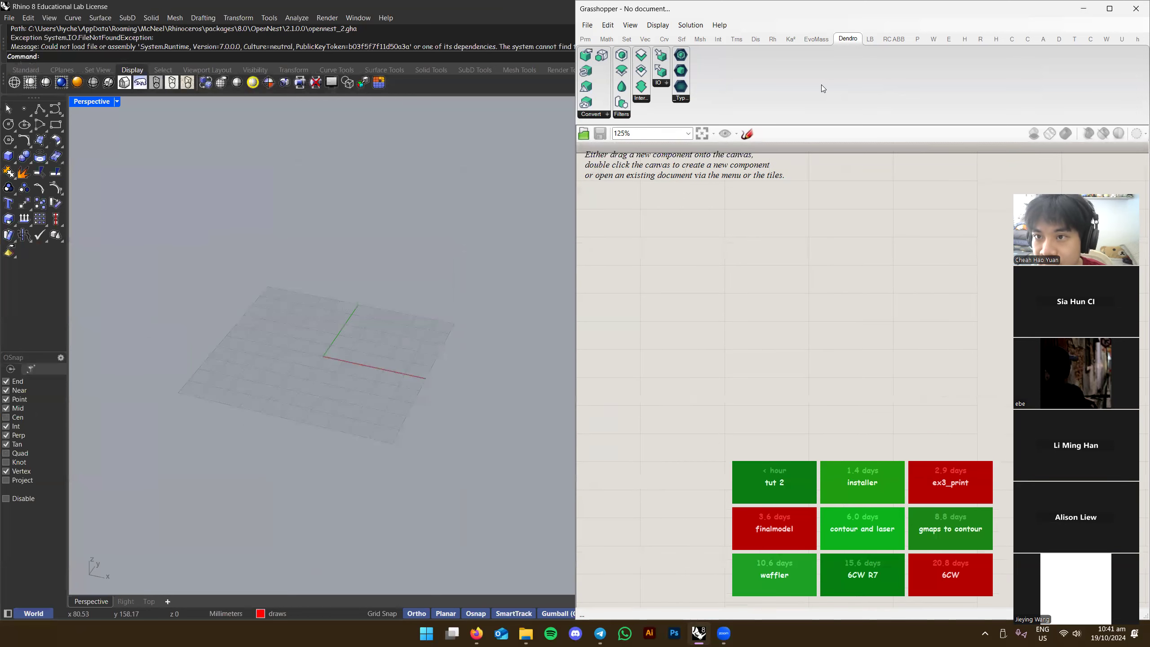
right_drag(340, 239, 290, 229)
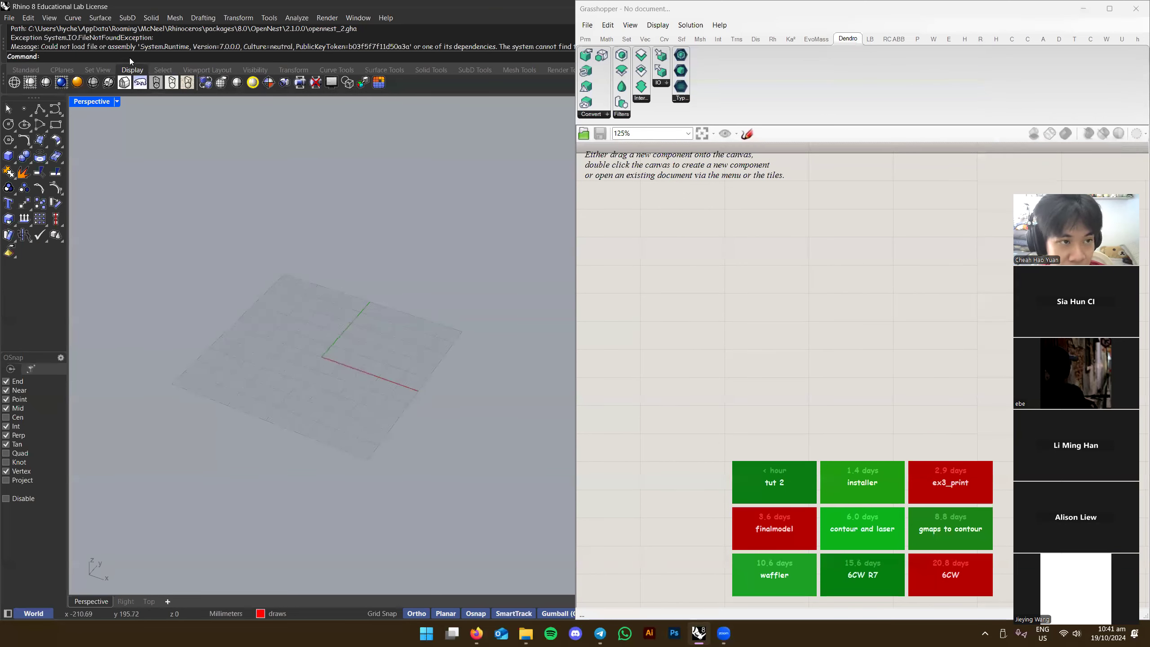
right_drag(372, 279, 322, 306)
Run GrasshopperDeveloperSettings in Rhino and add a blank entry to the library folders
text(GrasshopperDeveloperSettings)
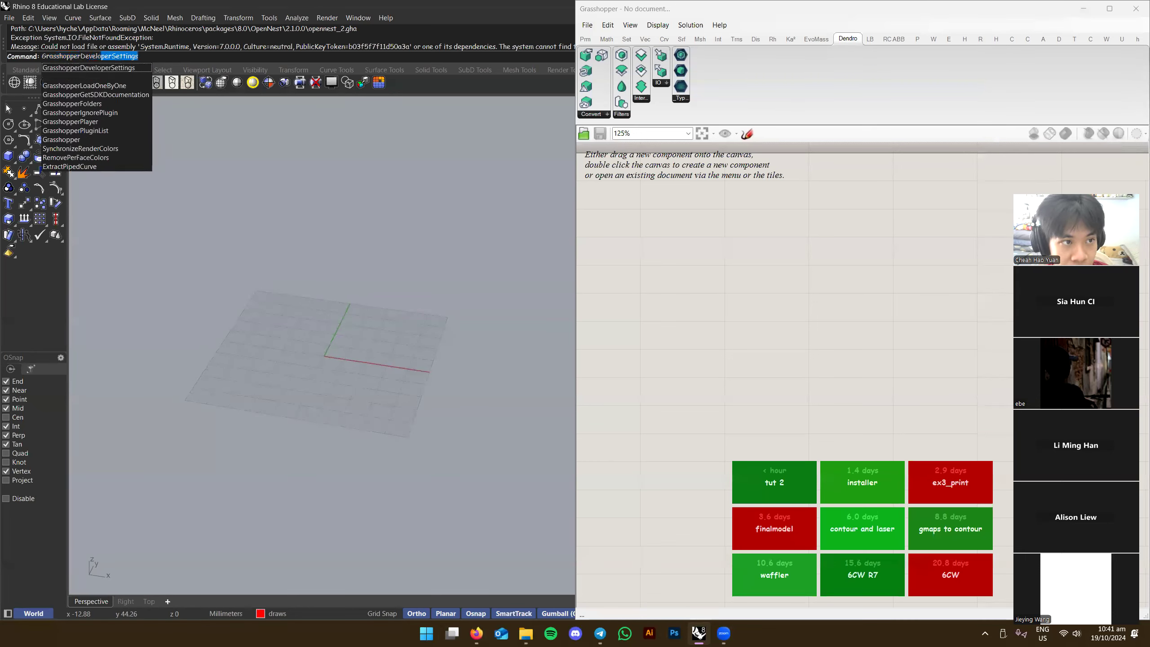
key(Return)
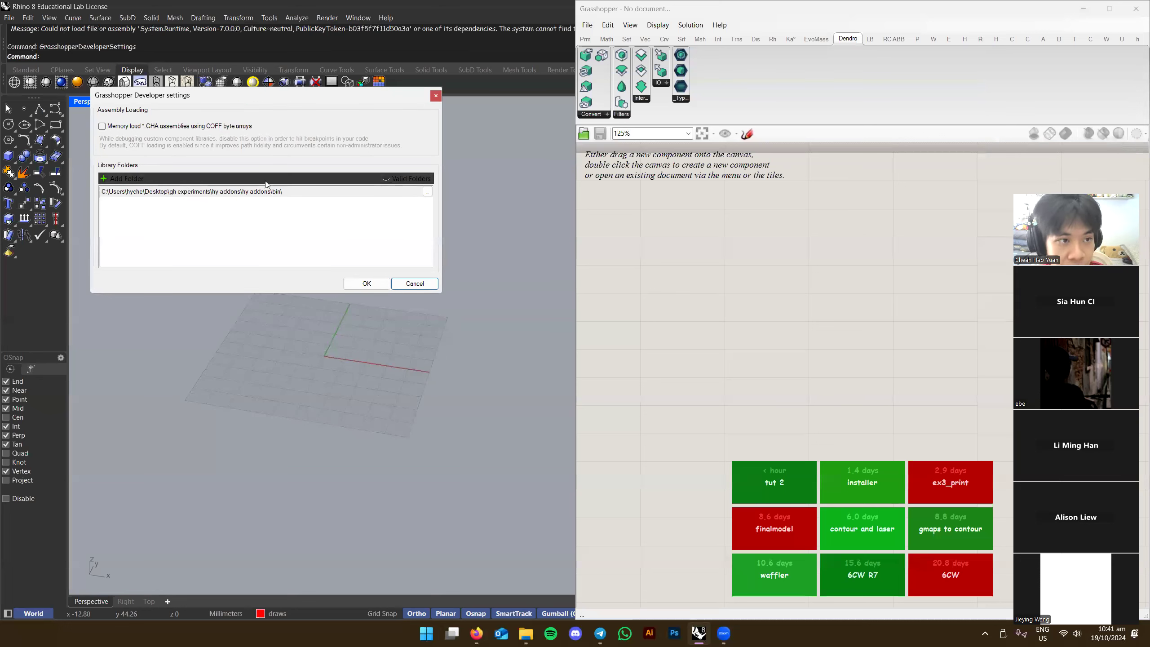
click(102, 127)
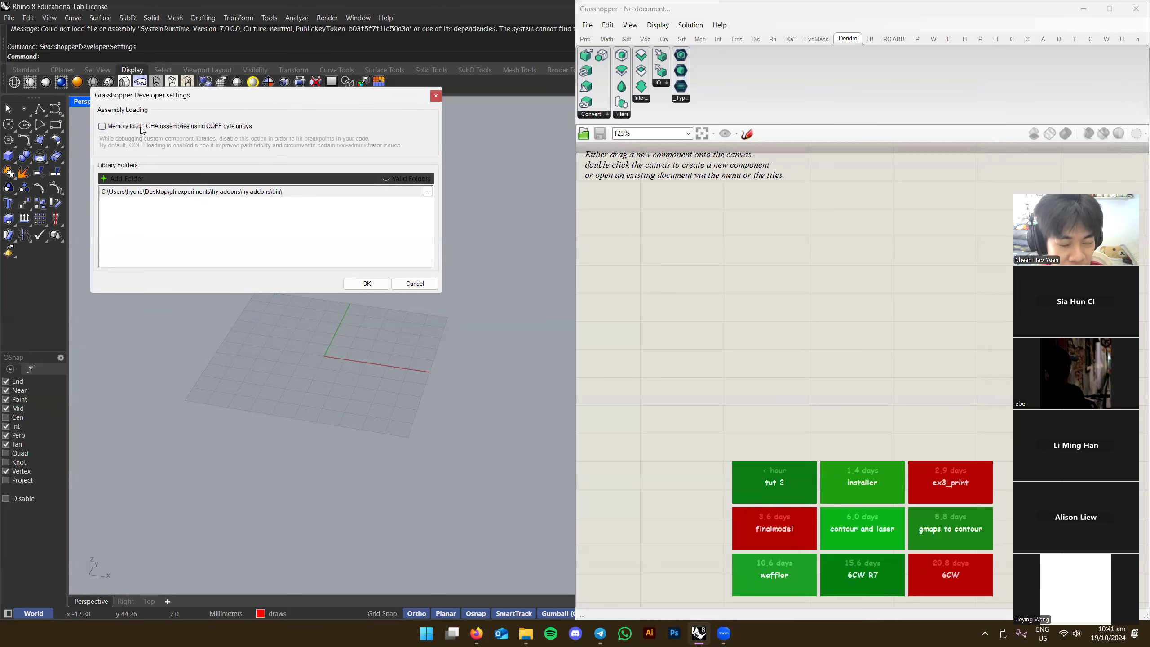
drag(207, 94, 209, 131)
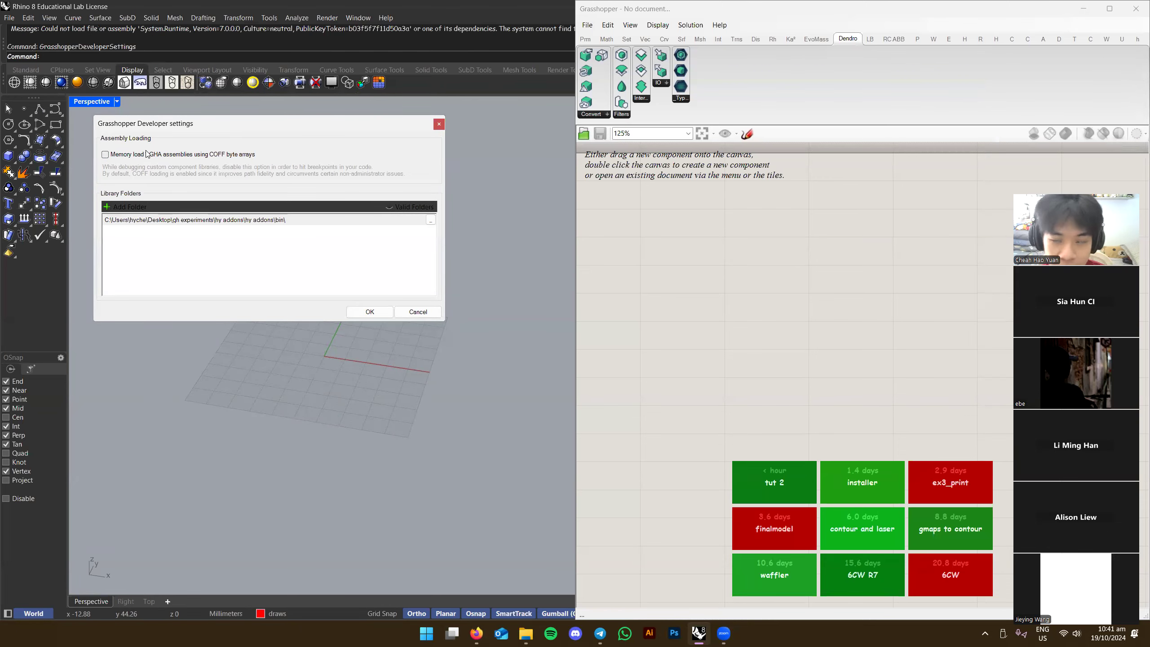
click(130, 207)
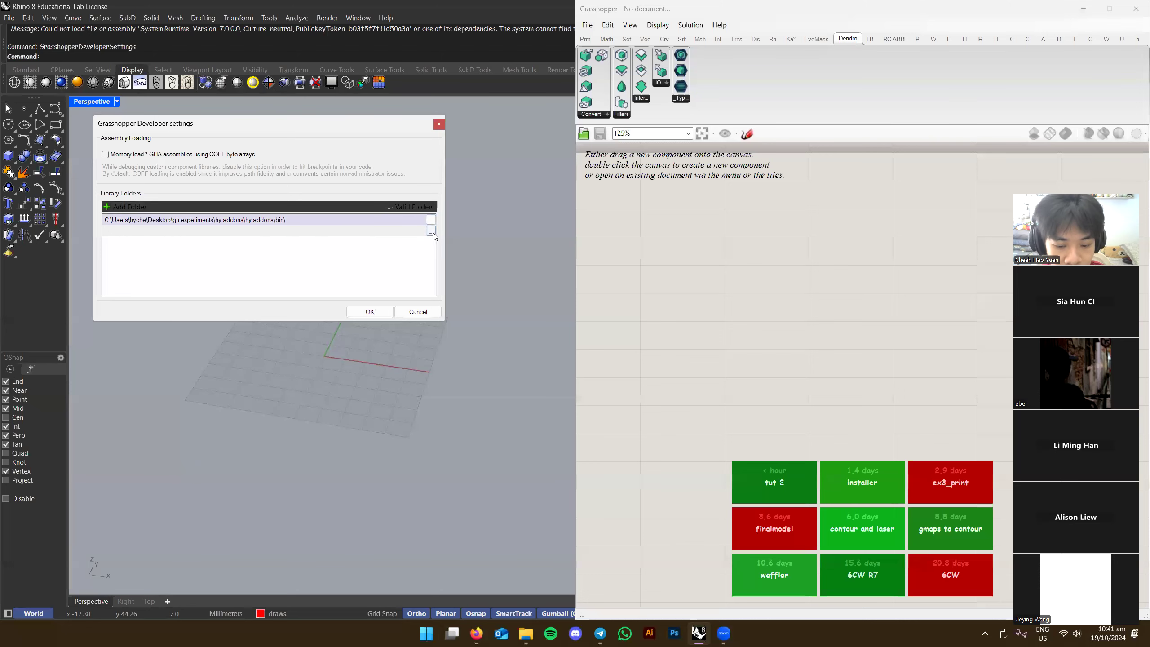
Close the Desktop and gh tut 2 File Explorer windows
click(525, 633)
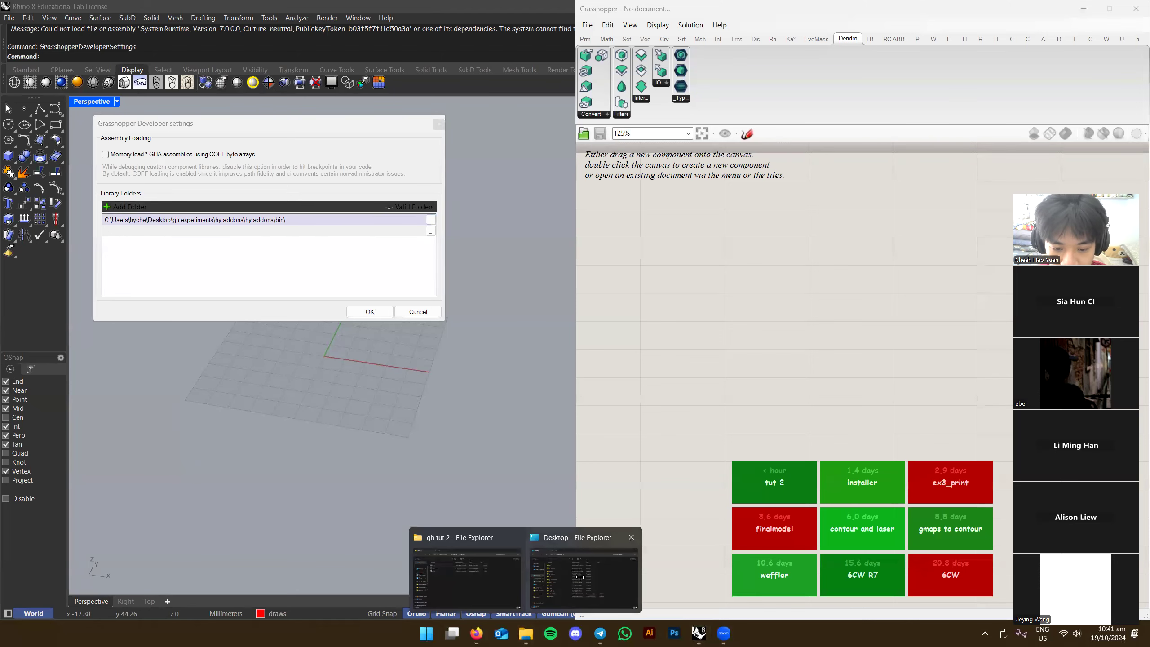
click(631, 537)
click(507, 573)
click(917, 144)
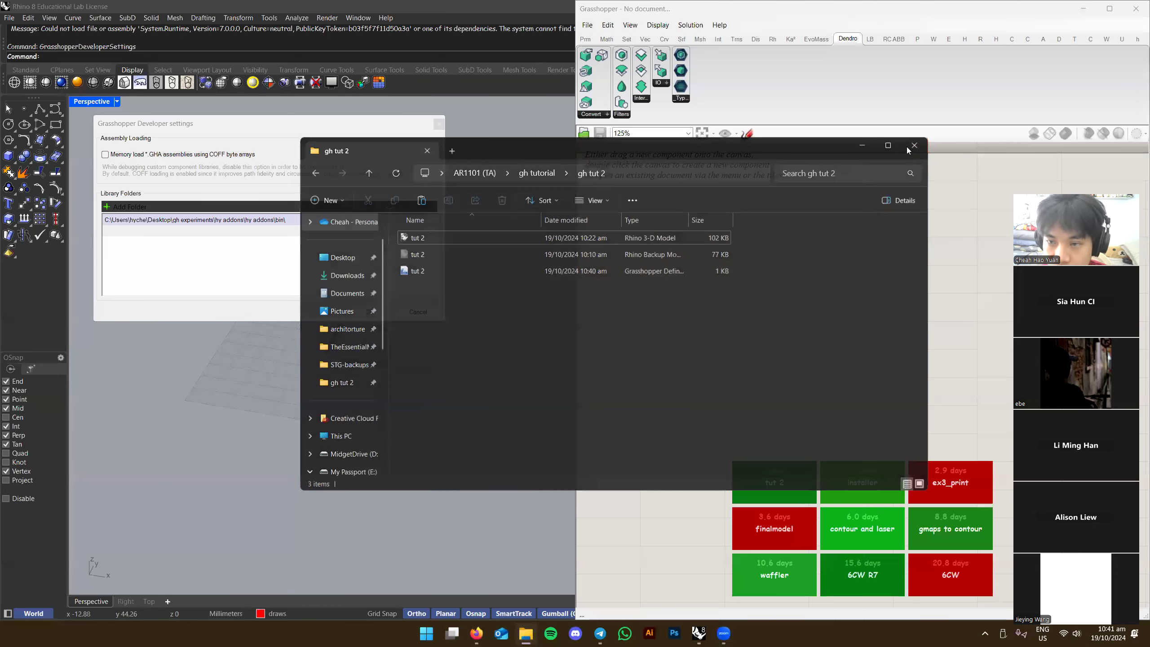
Open the AppData Roaming folder by running %appdata%, and go into Grasshopper's Libraries folder
key(super+r)
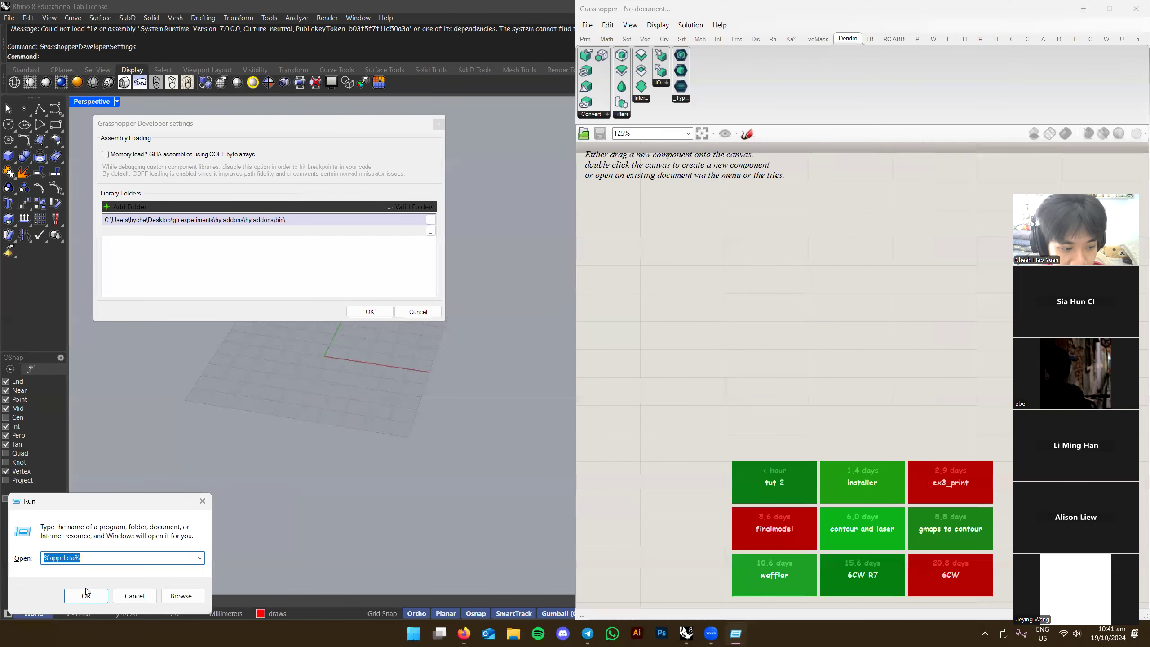
click(86, 595)
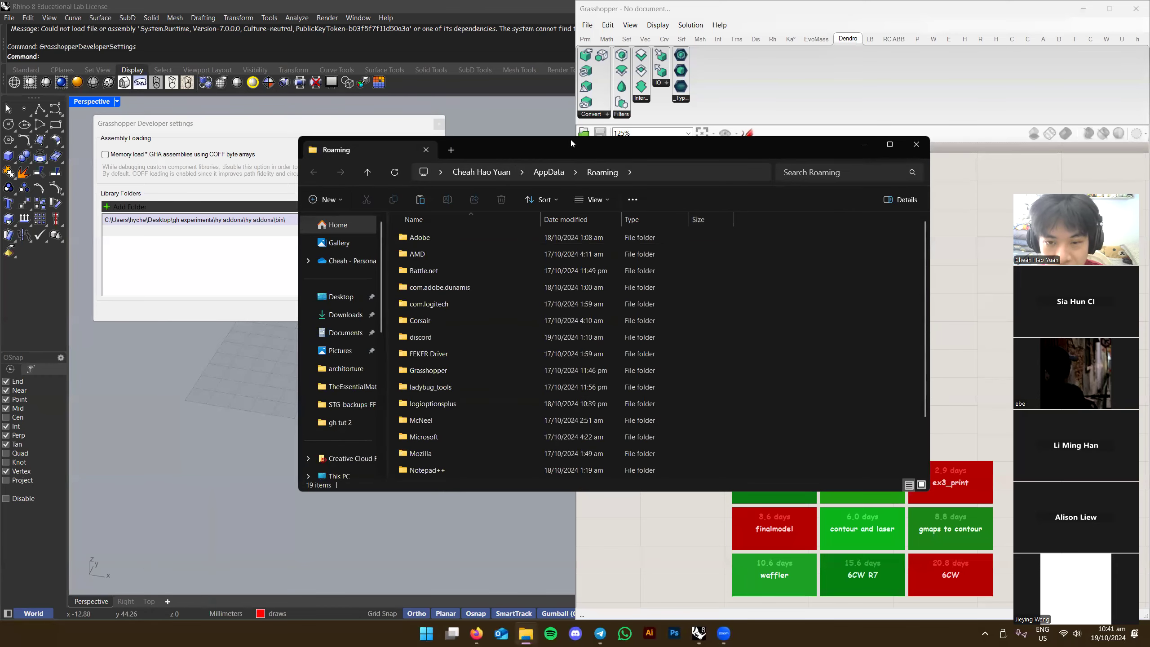
drag(569, 138, 603, 148)
click(478, 380)
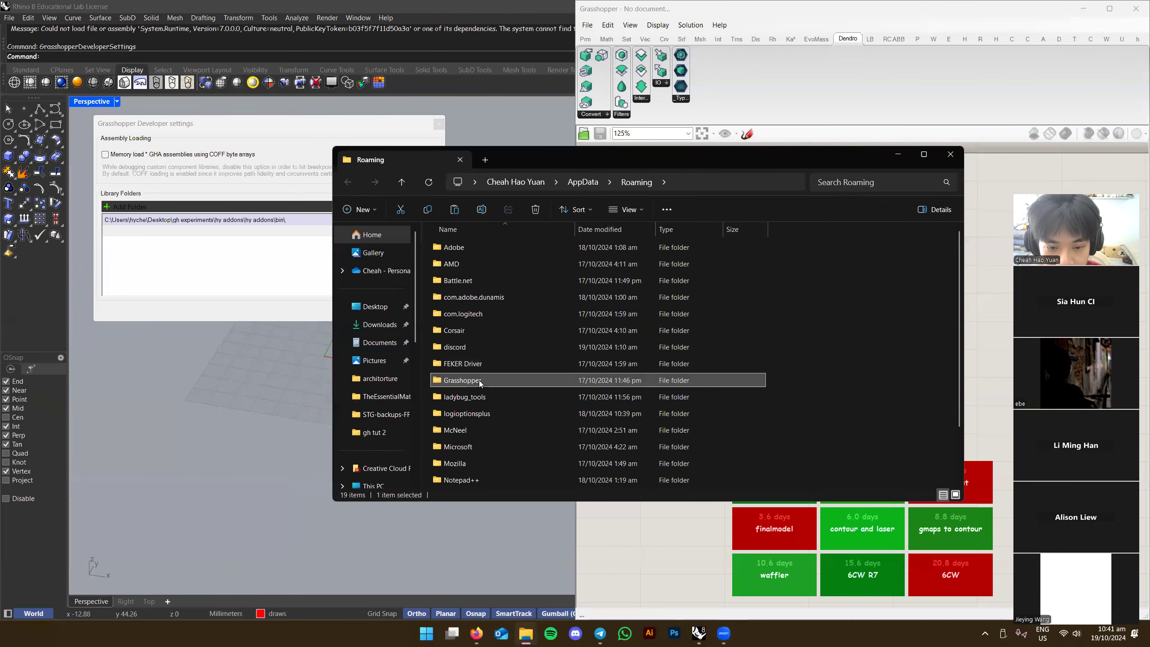
double_click(479, 380)
double_click(470, 277)
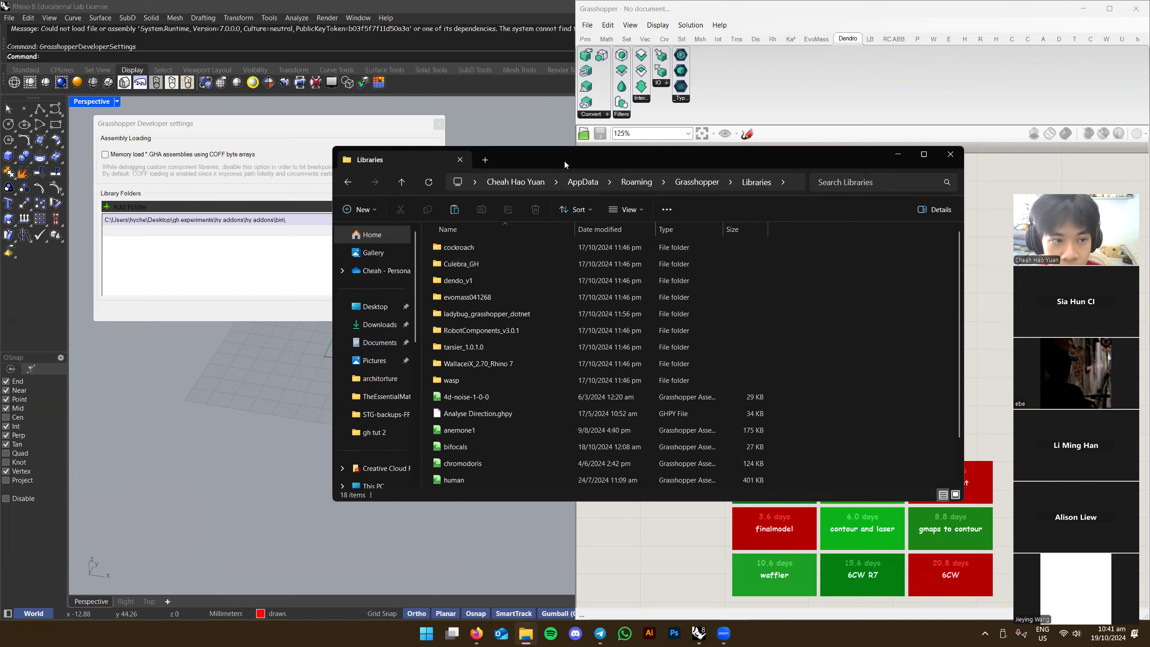
Copy the full path of the Libraries folder into the blank library folder entry and accept the developer settings
click(232, 139)
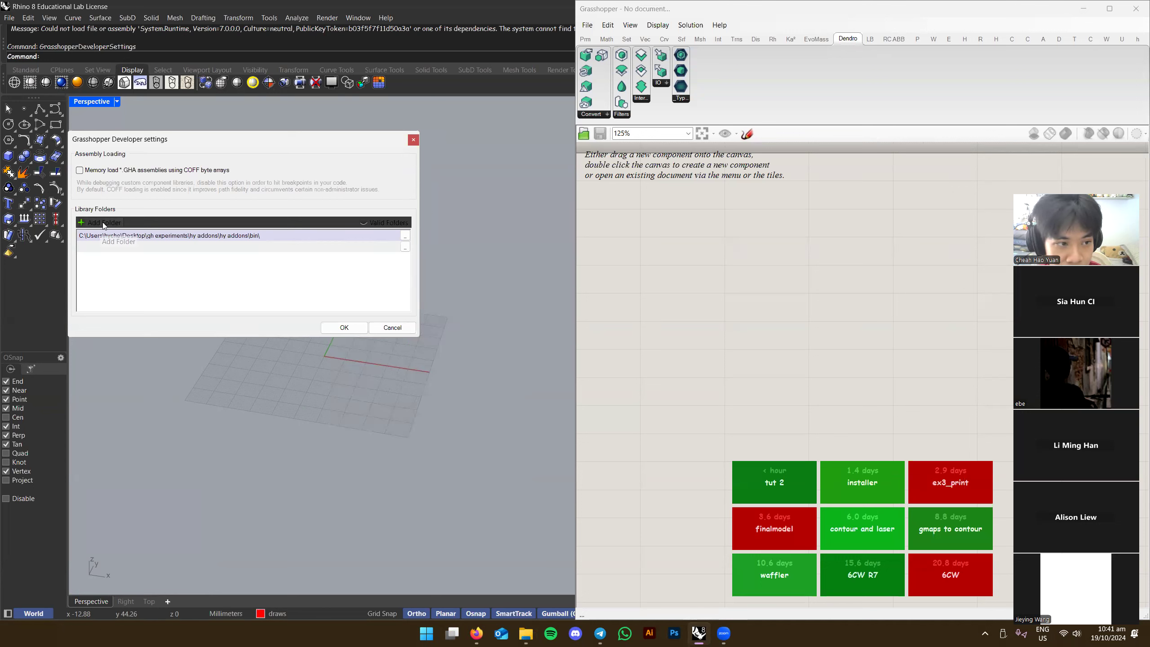
key(alt+Tab)
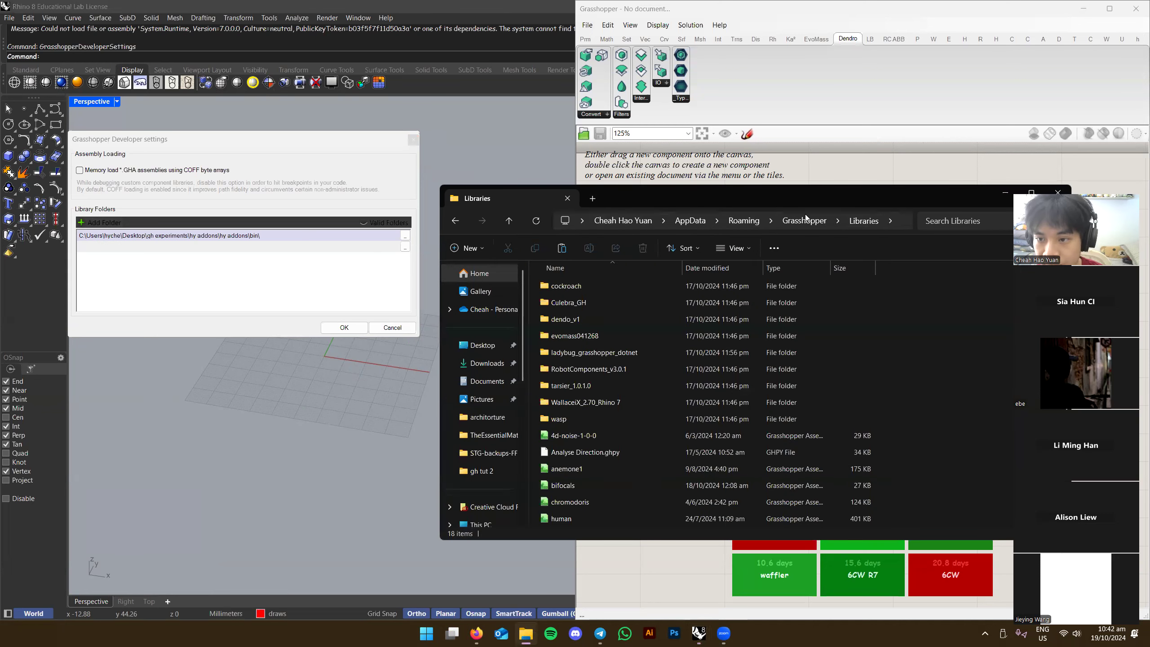
click(898, 223)
key(ctrl+shift+Left)
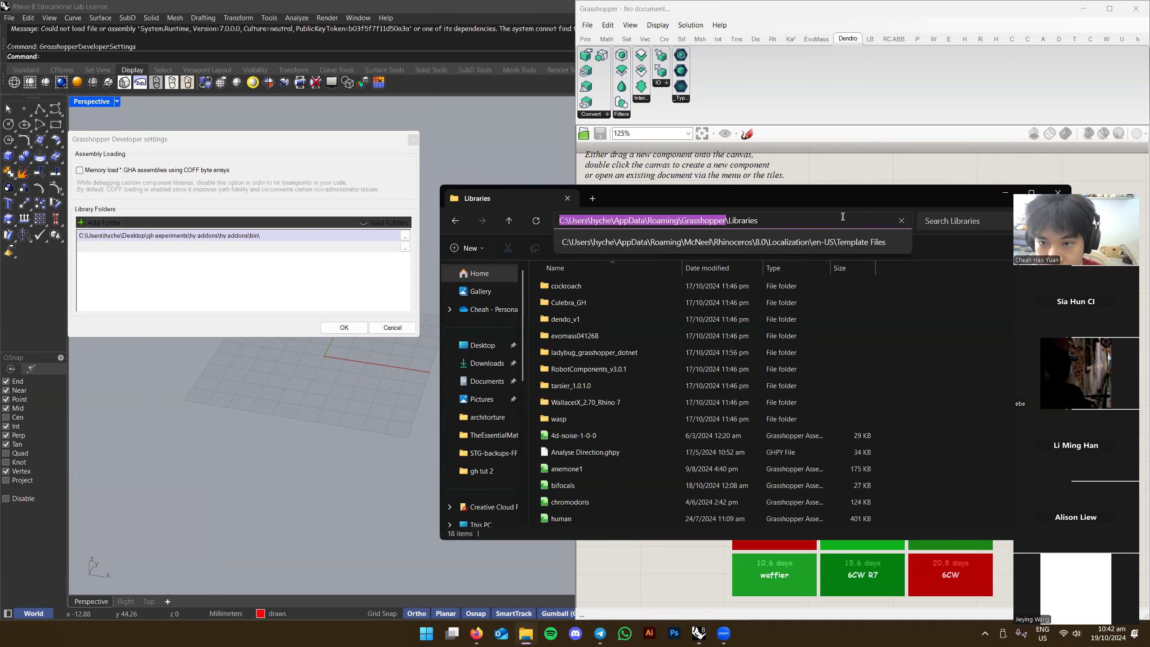
key(ctrl+shift+Right)
key(ctrl+c)
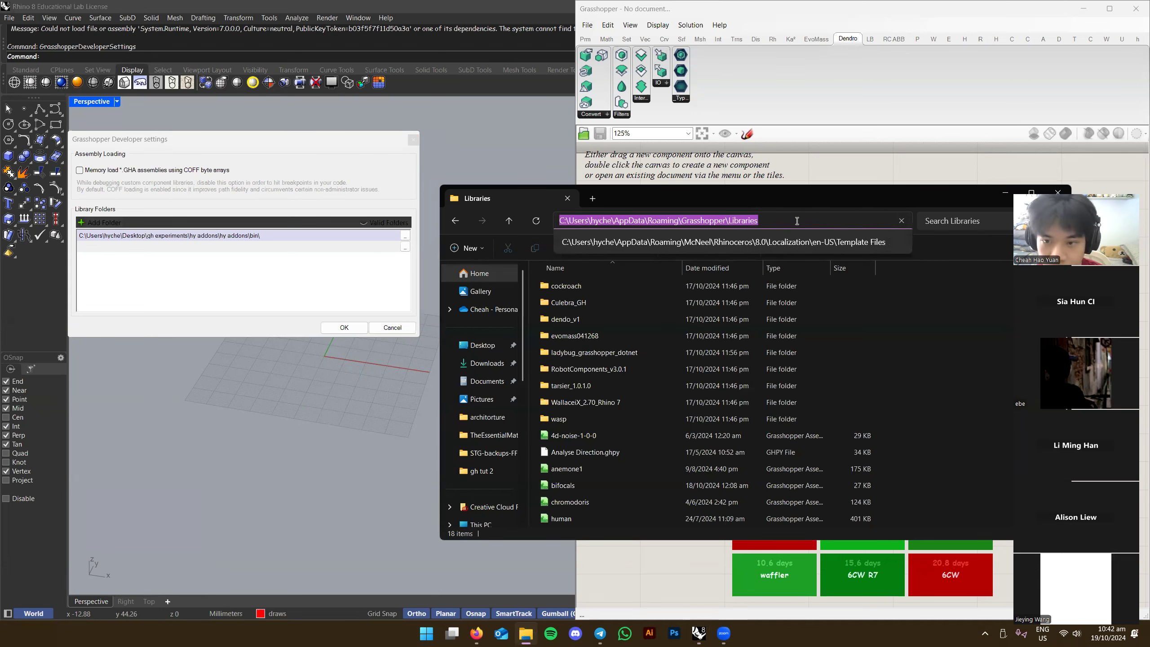
click(273, 246)
key(ctrl+v)
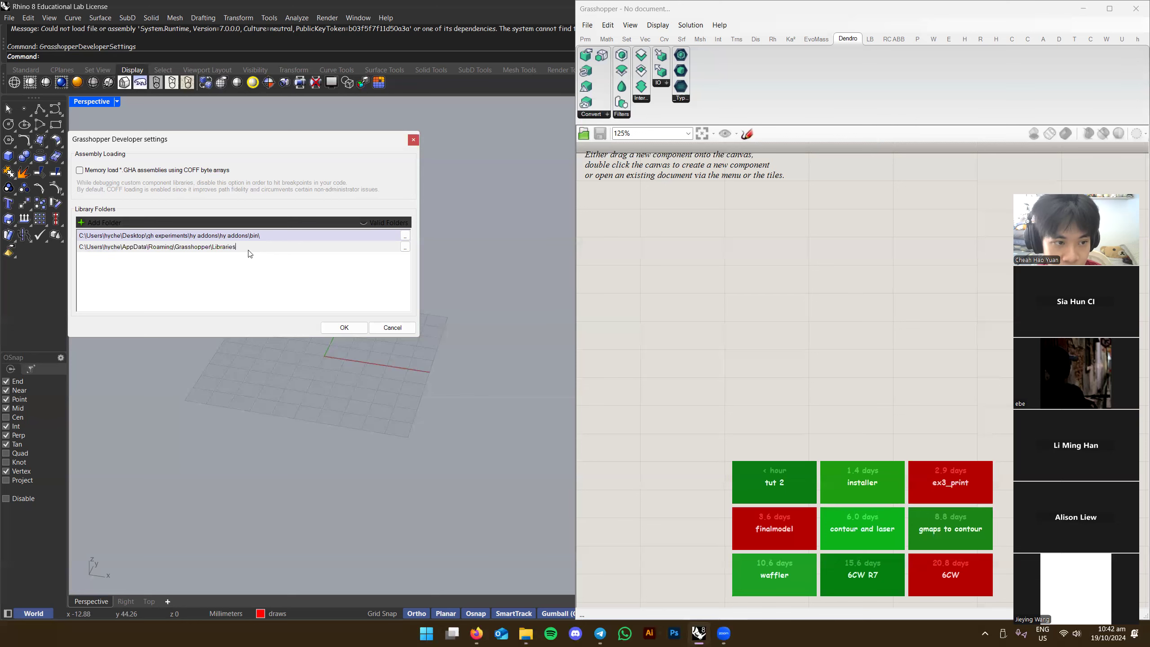
click(345, 327)
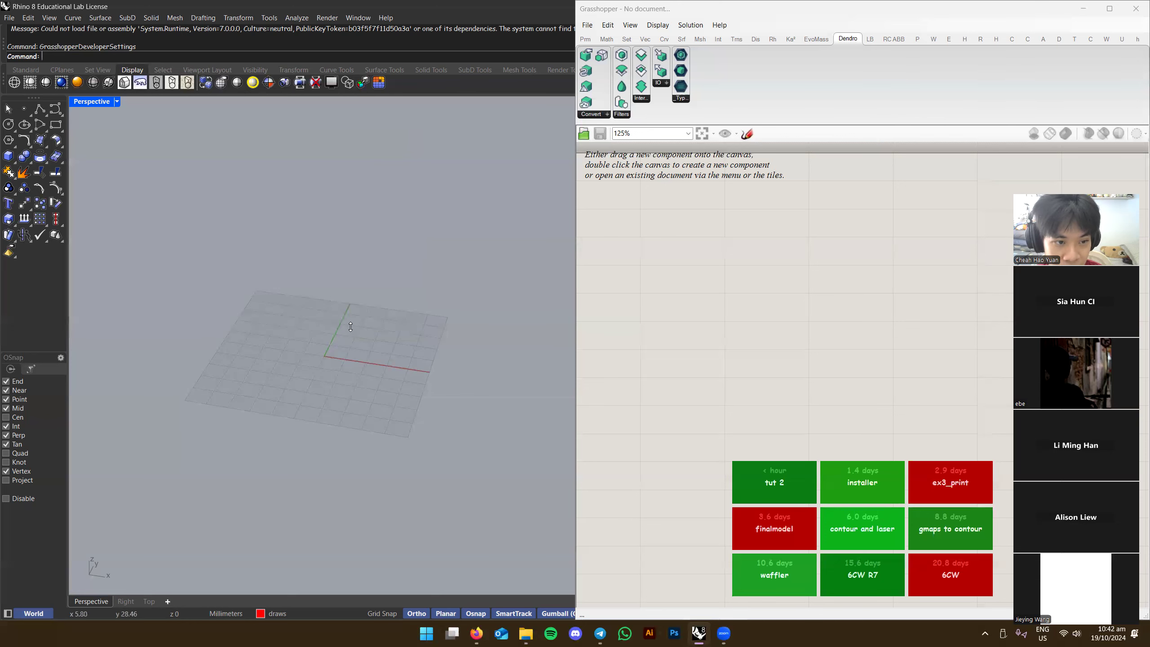
Close Grasshopper and relaunch it from Rhino with the Grasshopper command
click(1136, 8)
text(Grasshopper)
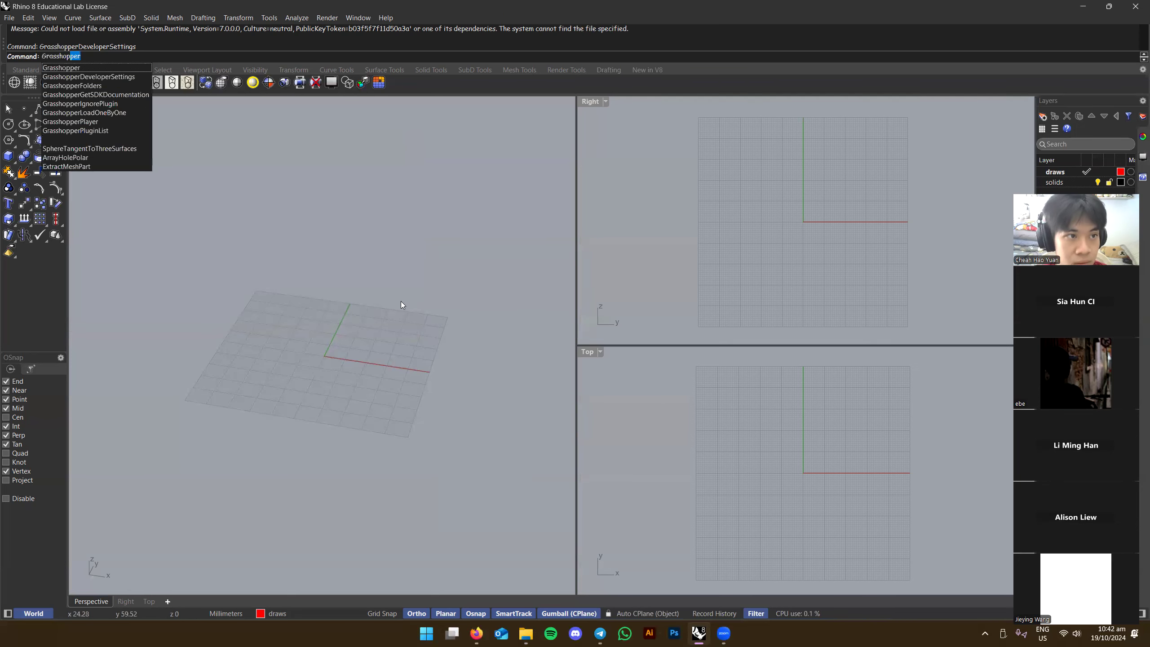
key(Return)
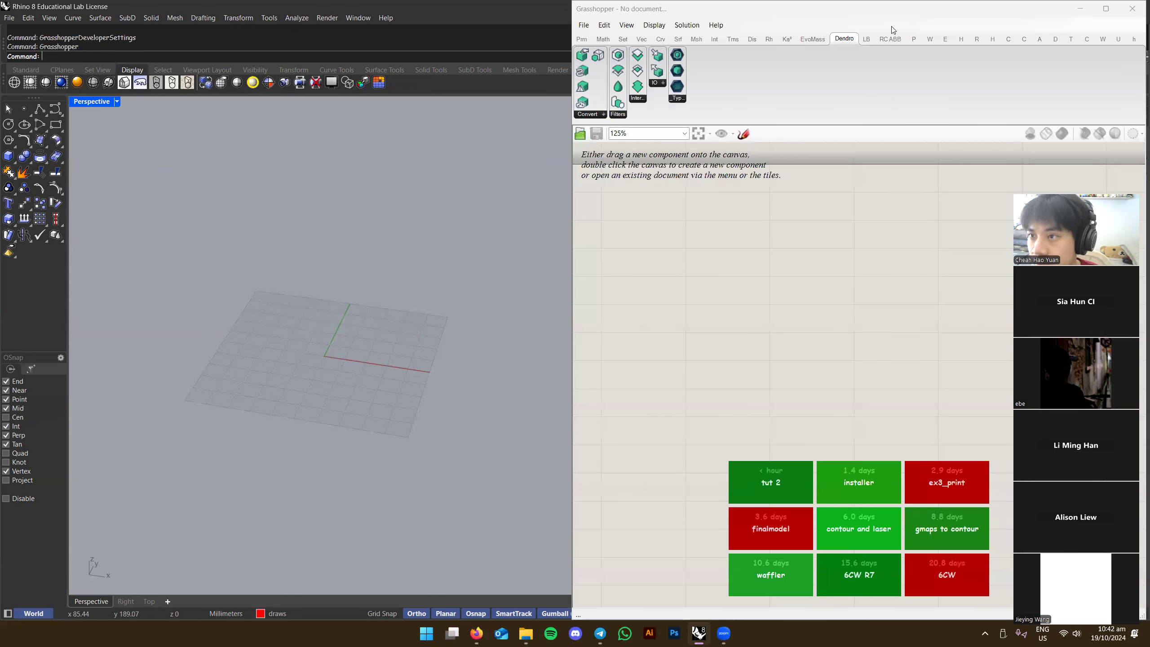
Look through the component sets of the loaded plug-ins up to Pufferfish, maximising Grasshopper briefly before returning it to half the screen
click(866, 39)
click(1085, 40)
click(1040, 40)
click(991, 39)
click(944, 39)
click(914, 39)
click(1106, 8)
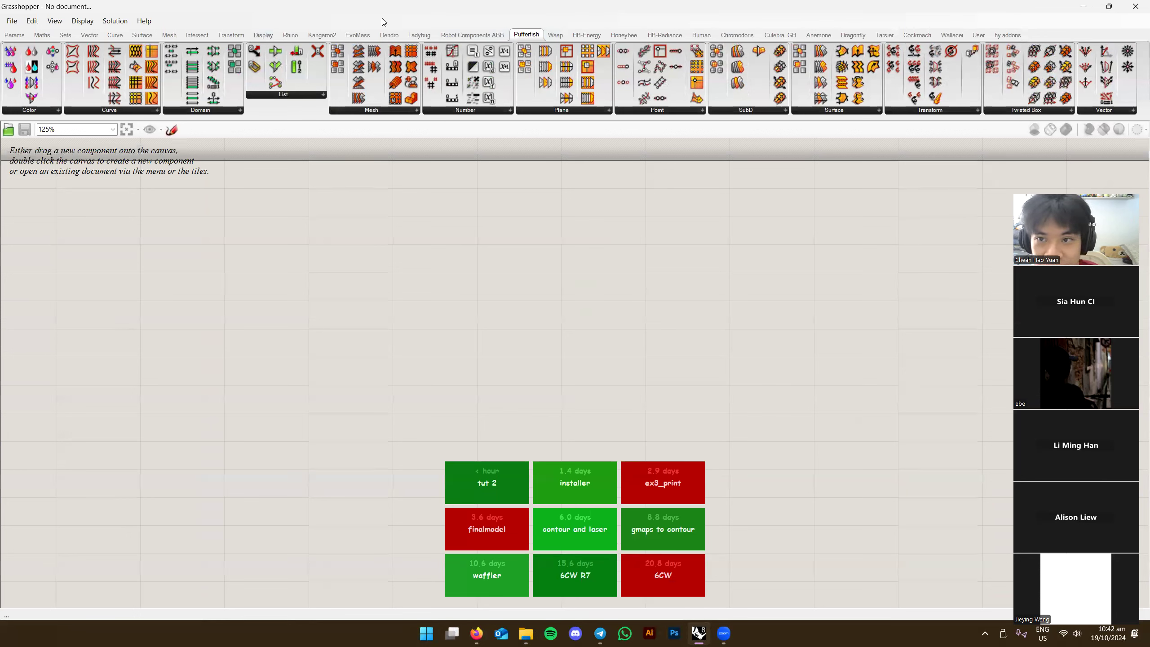
double_click(928, 5)
Reopen Grasshopper's developer settings with the GrasshopperDeveloperSettings command to review the library folders
scroll(378, 267, up, 2)
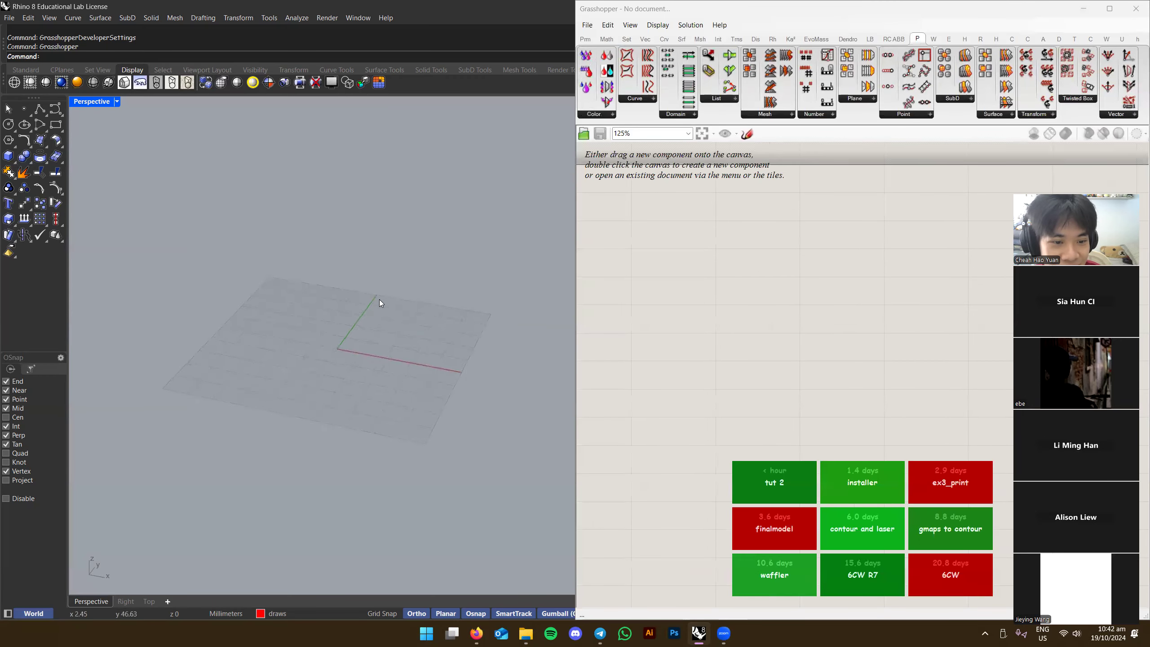
text(Grasshoppp)
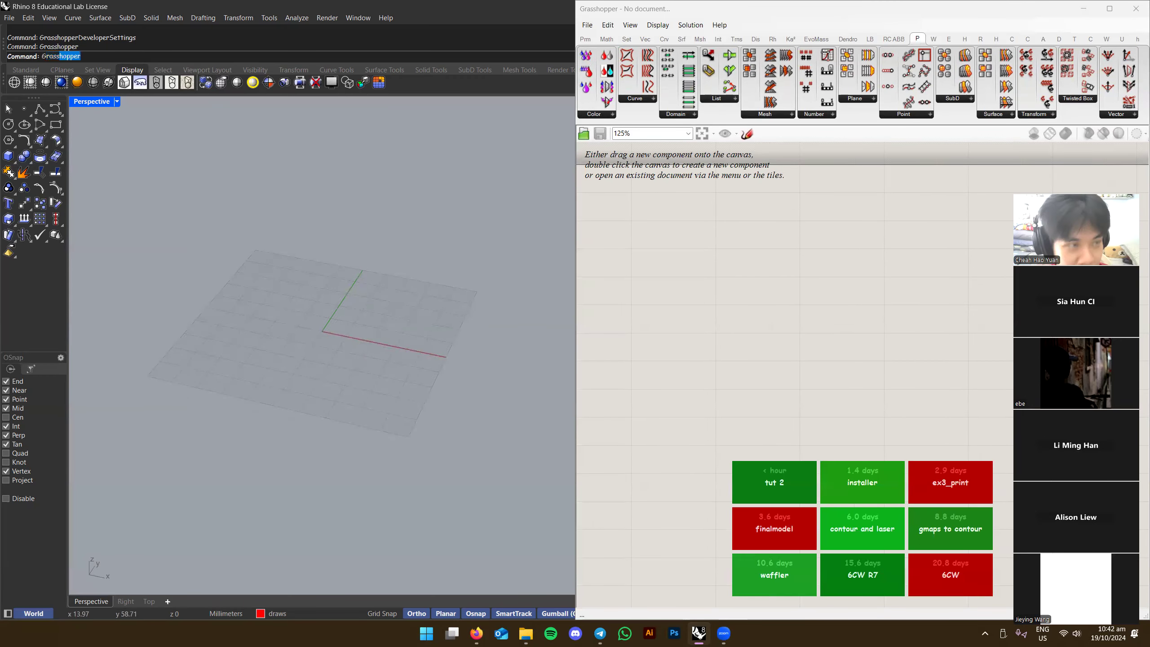
text(er)
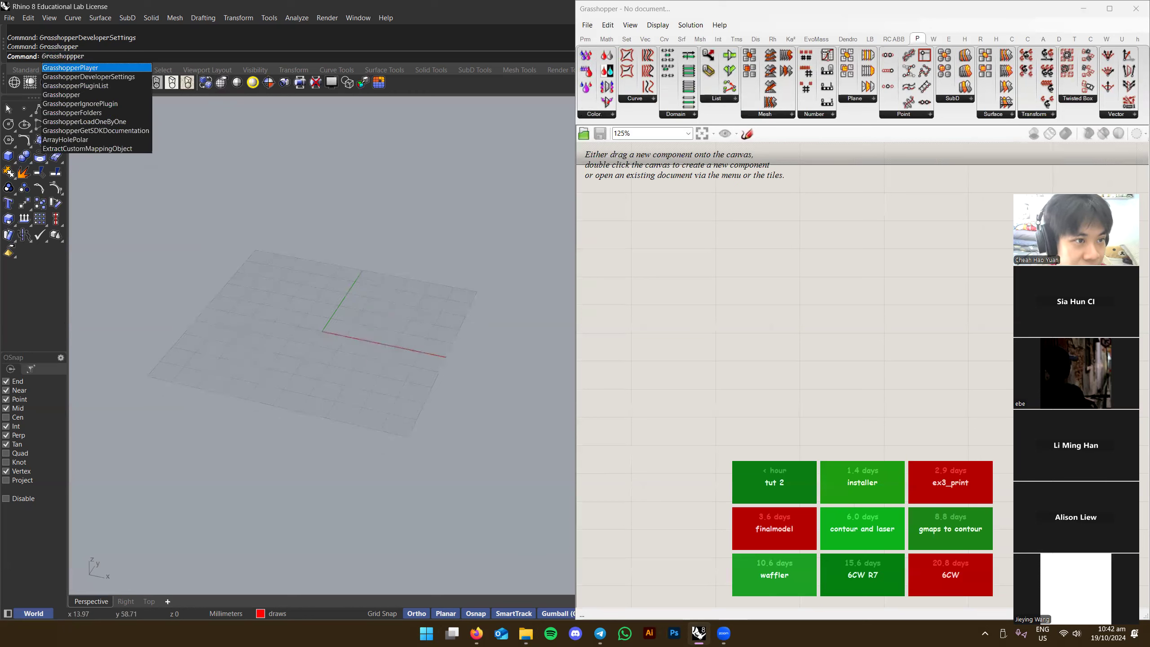
key(Return)
text(GrasshopperDevelo)
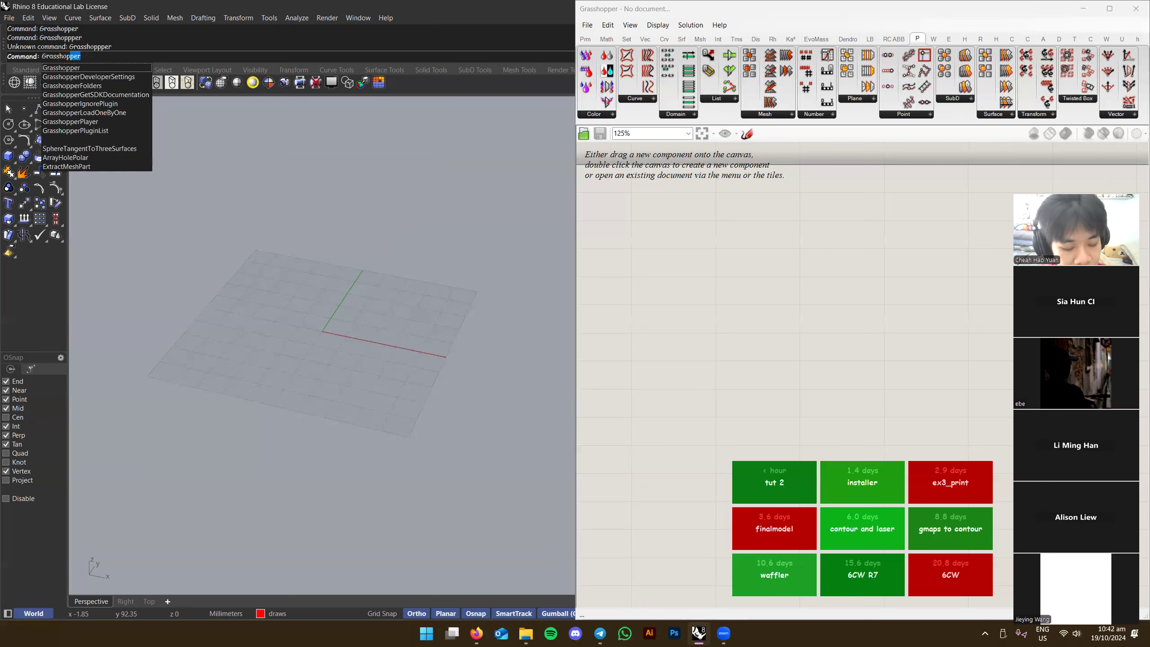
key(Return)
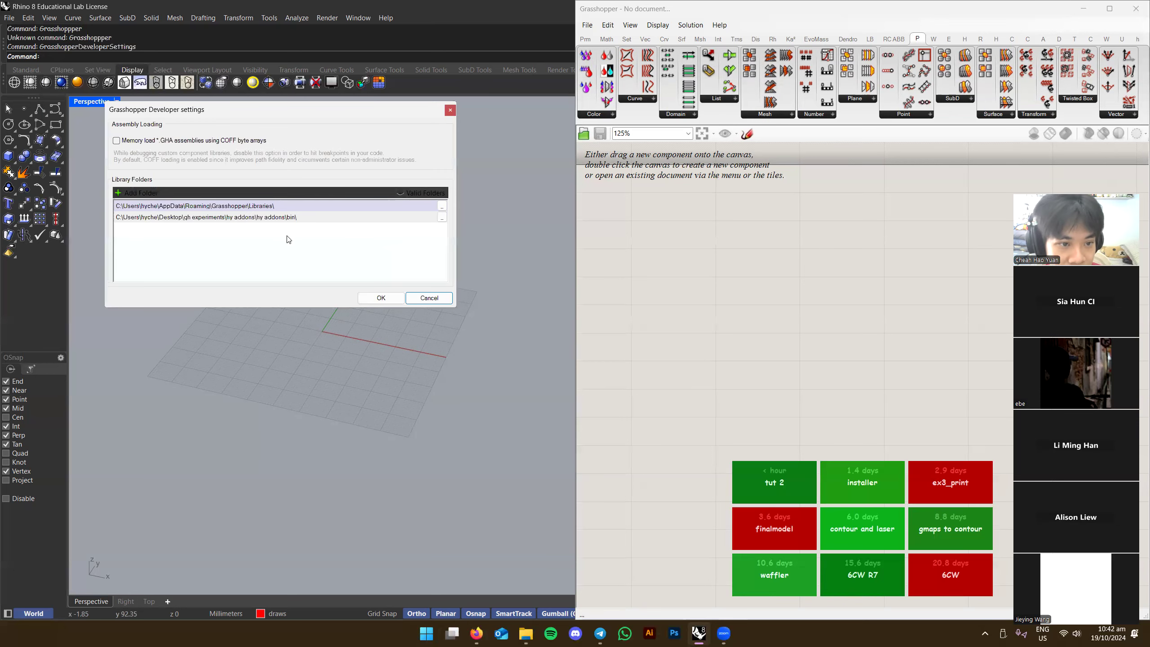
Switch to File Explorer and look through the Libraries folder, its parent Grasshopper folder and the AutoSave folder
key(alt+Tab)
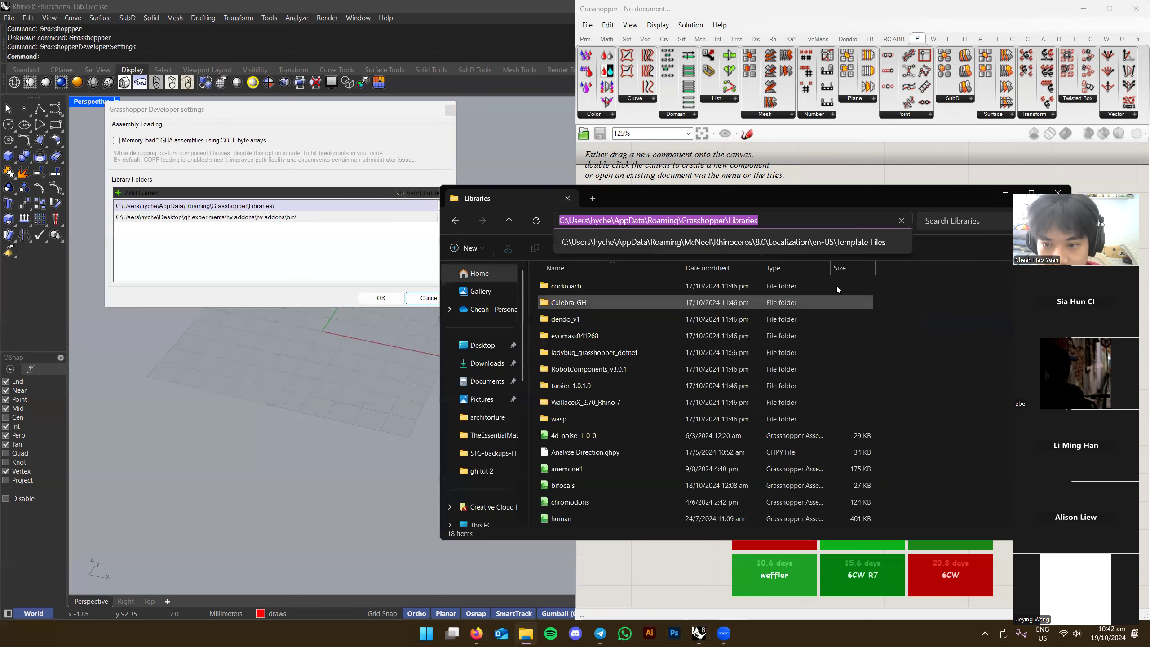
right_click(927, 317)
key(Escape)
scroll(769, 385, down, 1)
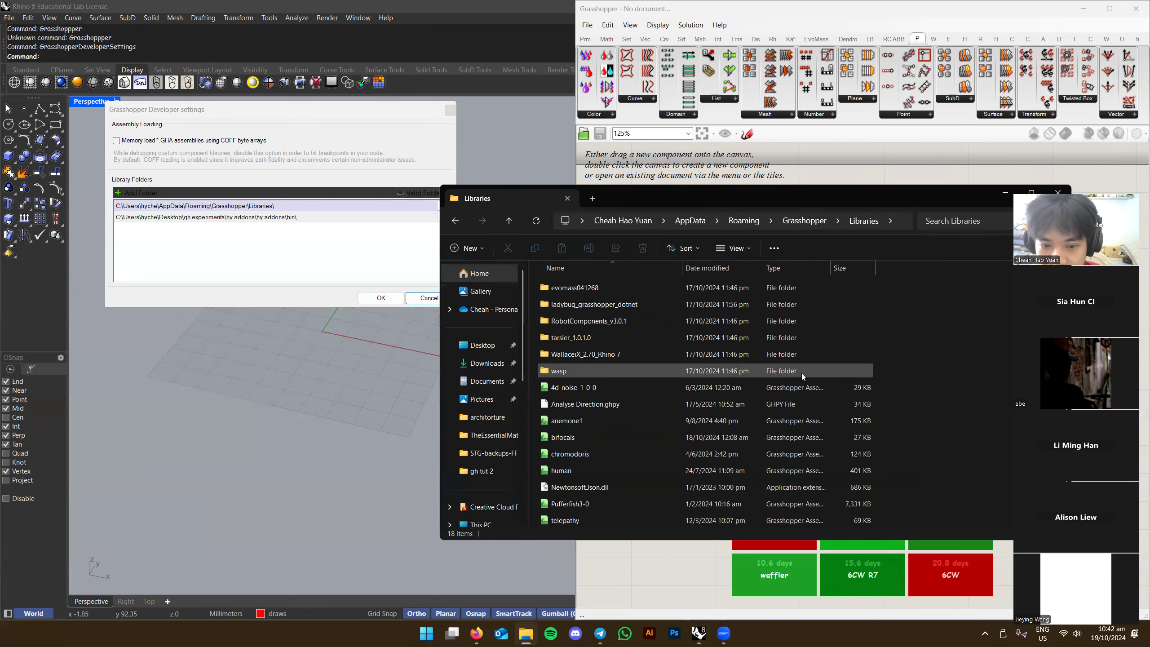
click(455, 220)
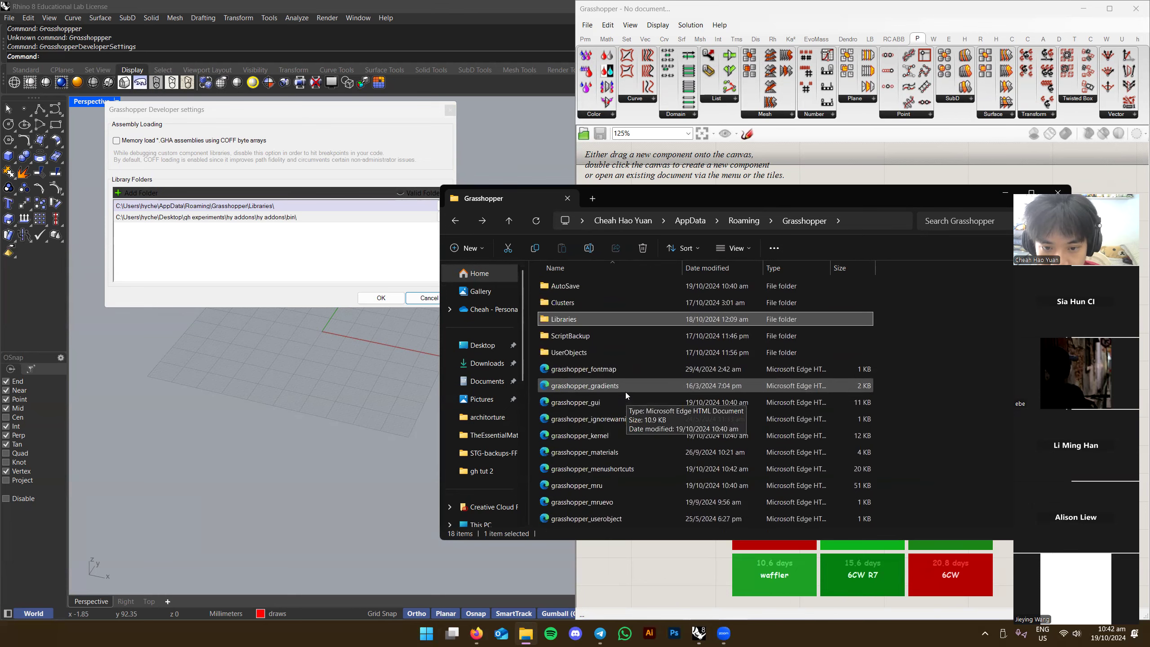
double_click(578, 301)
key(alt+Left)
double_click(582, 287)
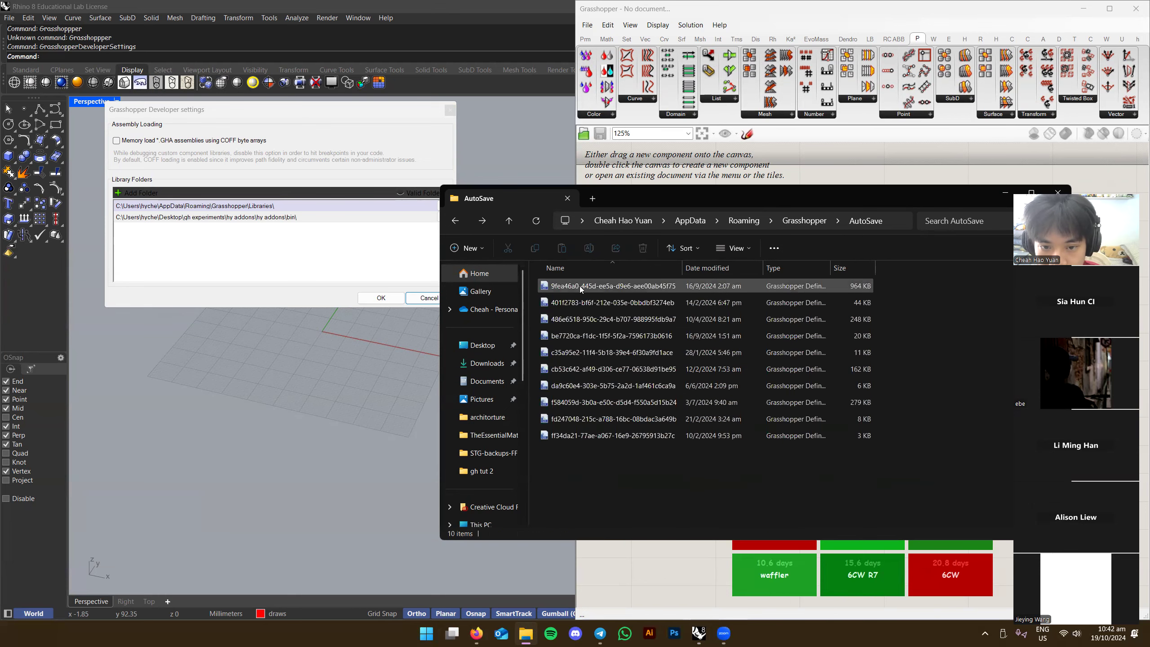
key(alt+Left)
click(862, 220)
Return to Rhino, accept the Grasshopper developer settings and restart Rhino
click(310, 220)
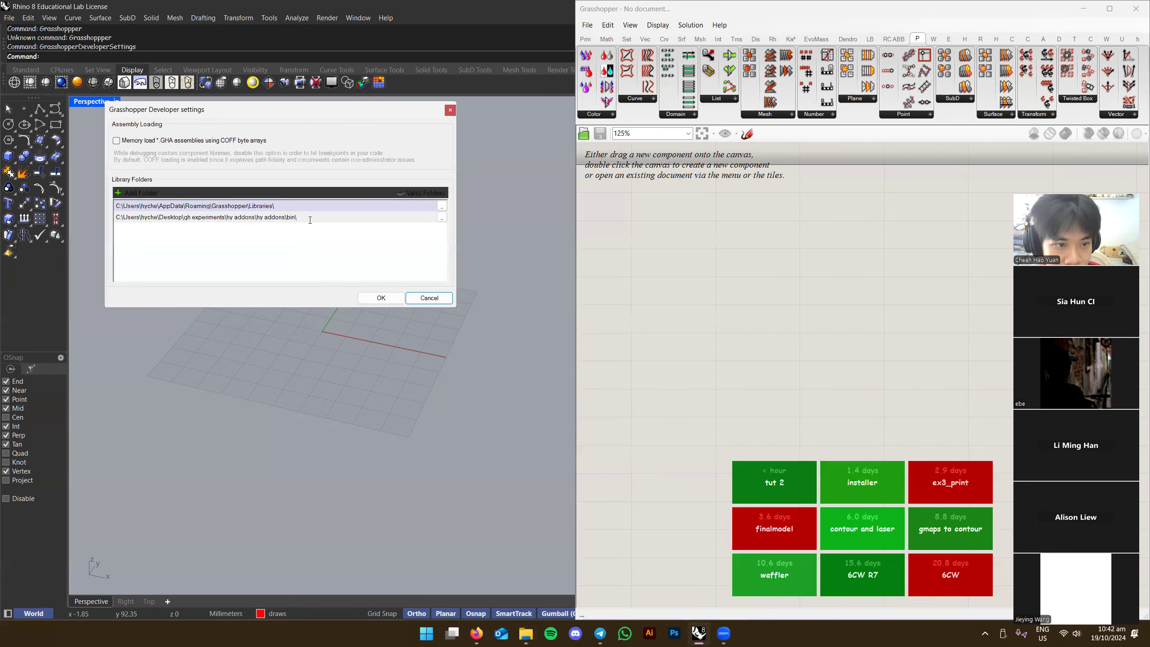
click(381, 297)
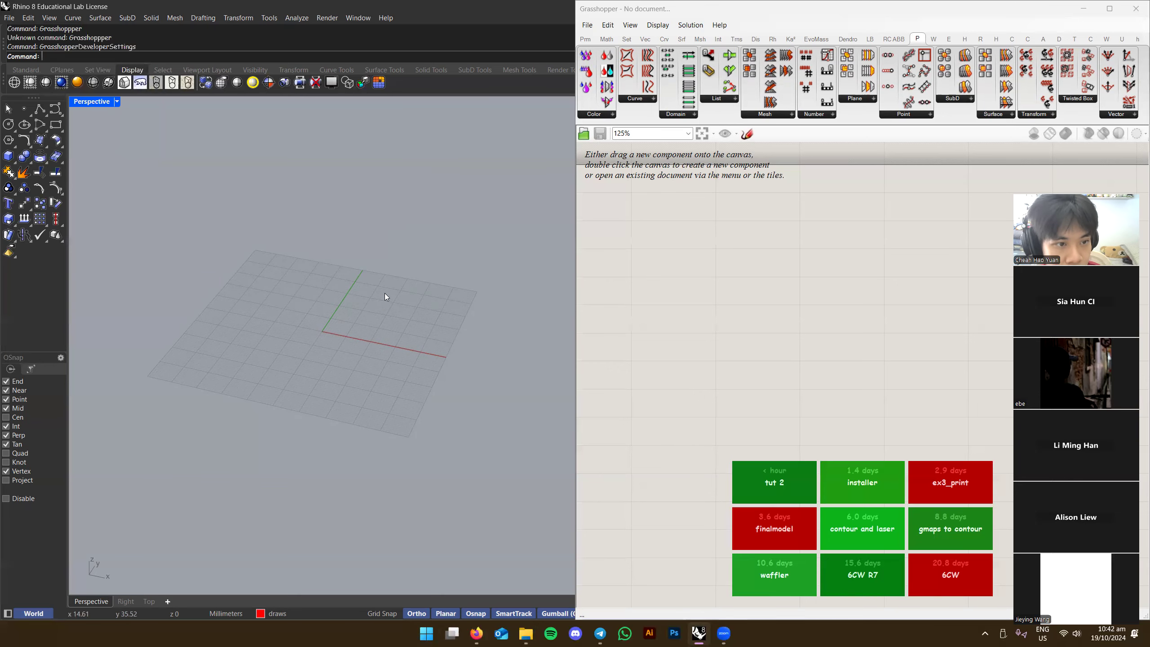
click(1137, 8)
click(699, 634)
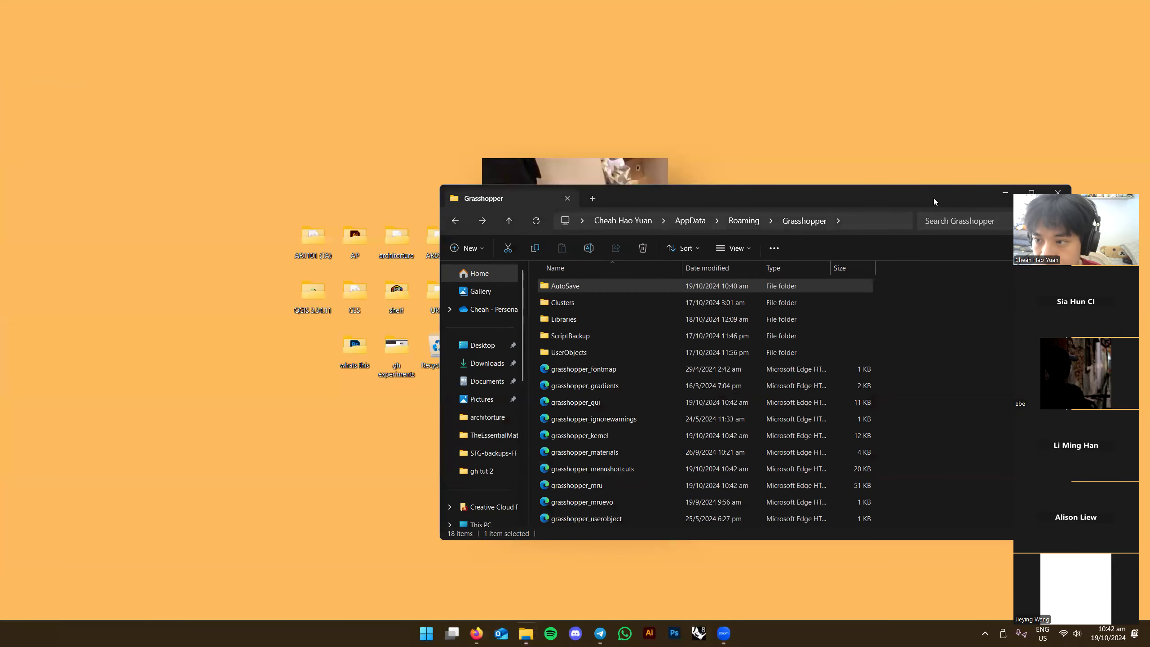
drag(934, 198, 830, 179)
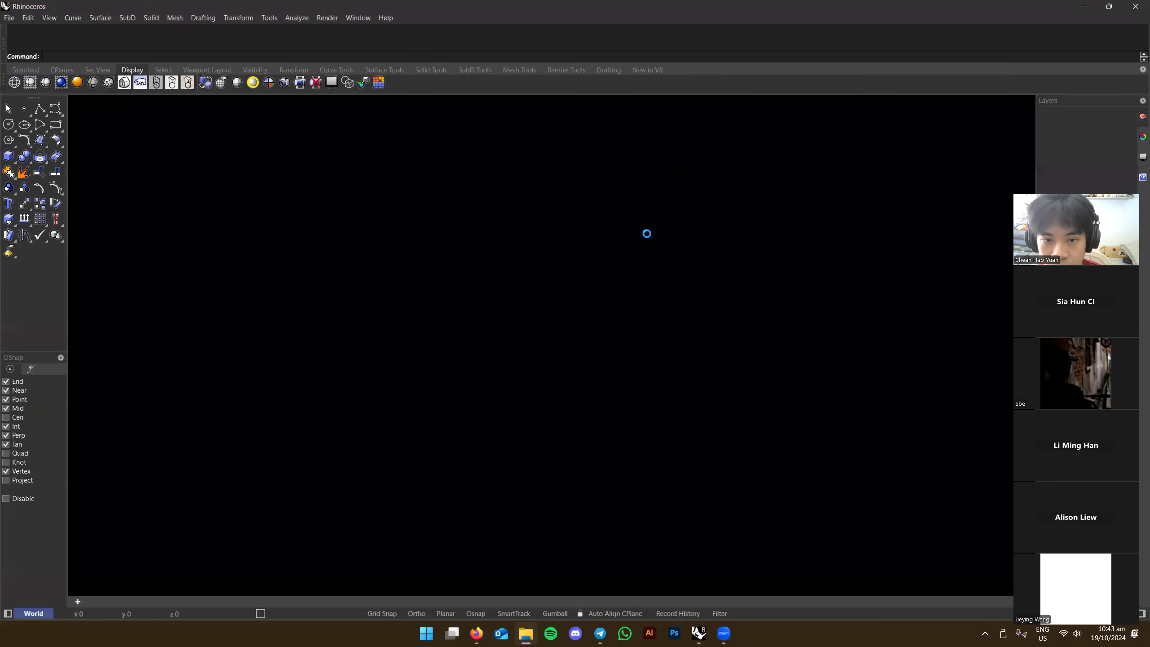
key(alt+Tab)
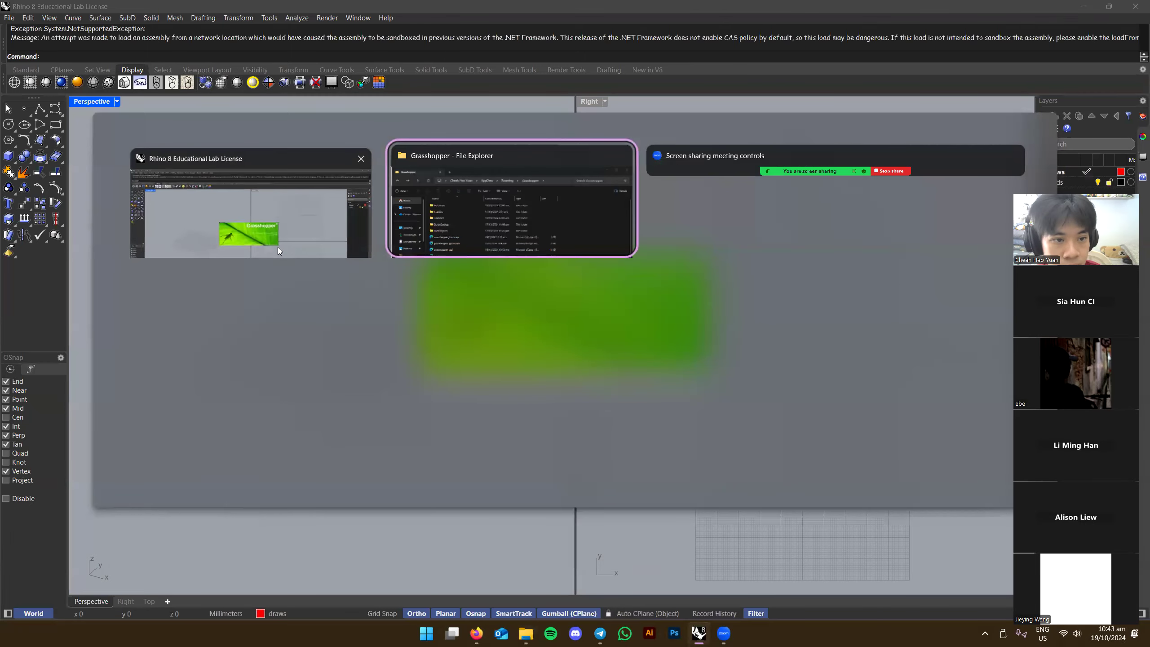
click(277, 248)
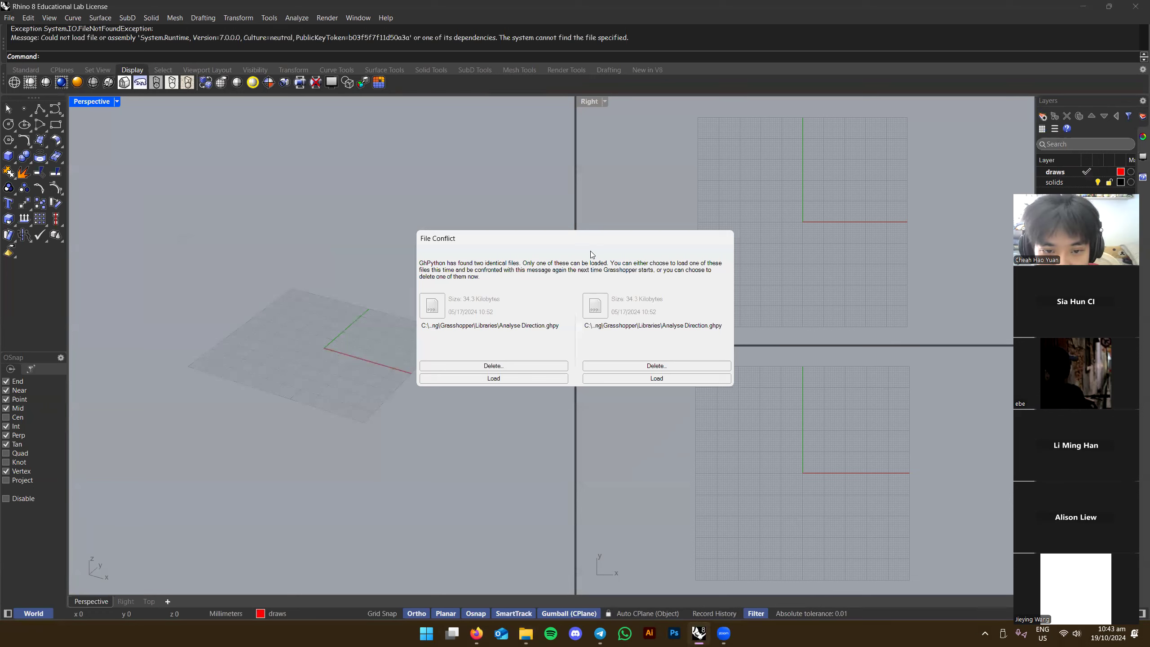
Resolve the file conflict by deleting one copy of Analyse Direction.ghpy and close the Grasshopper breakpoint report
drag(593, 245, 594, 252)
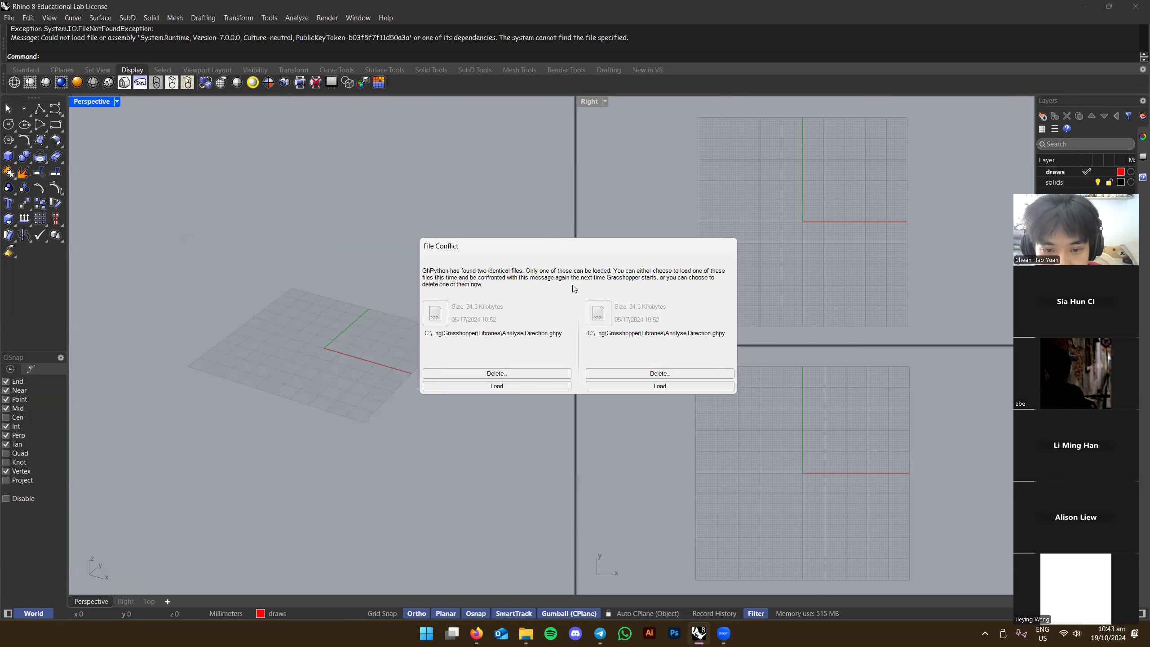
click(527, 372)
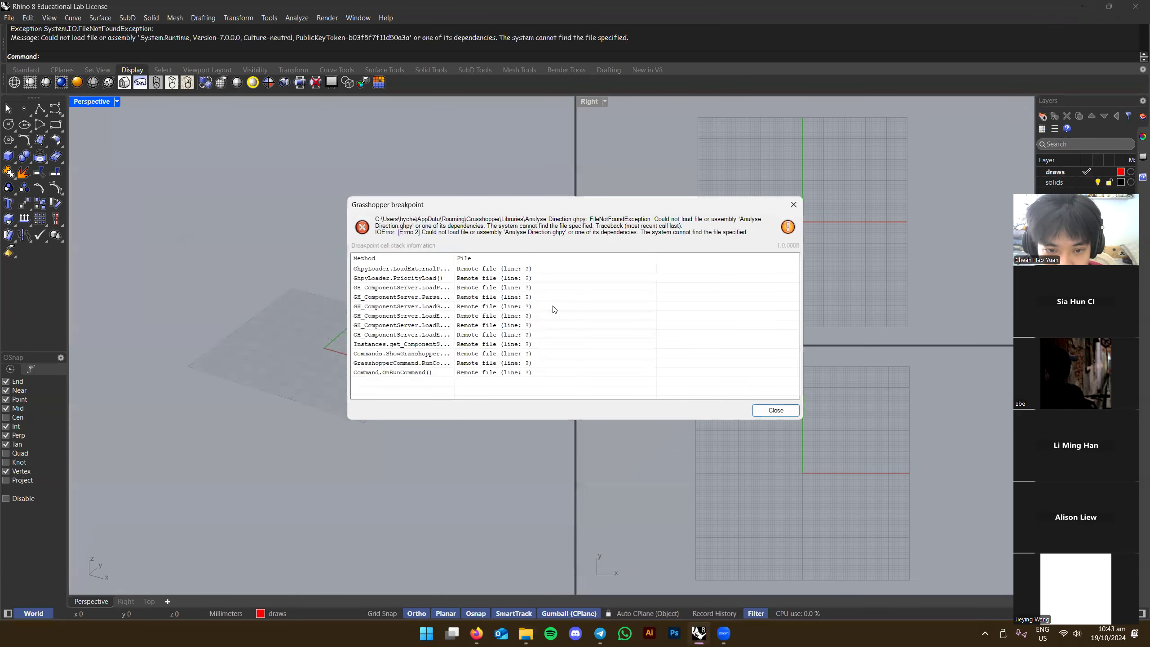
click(772, 411)
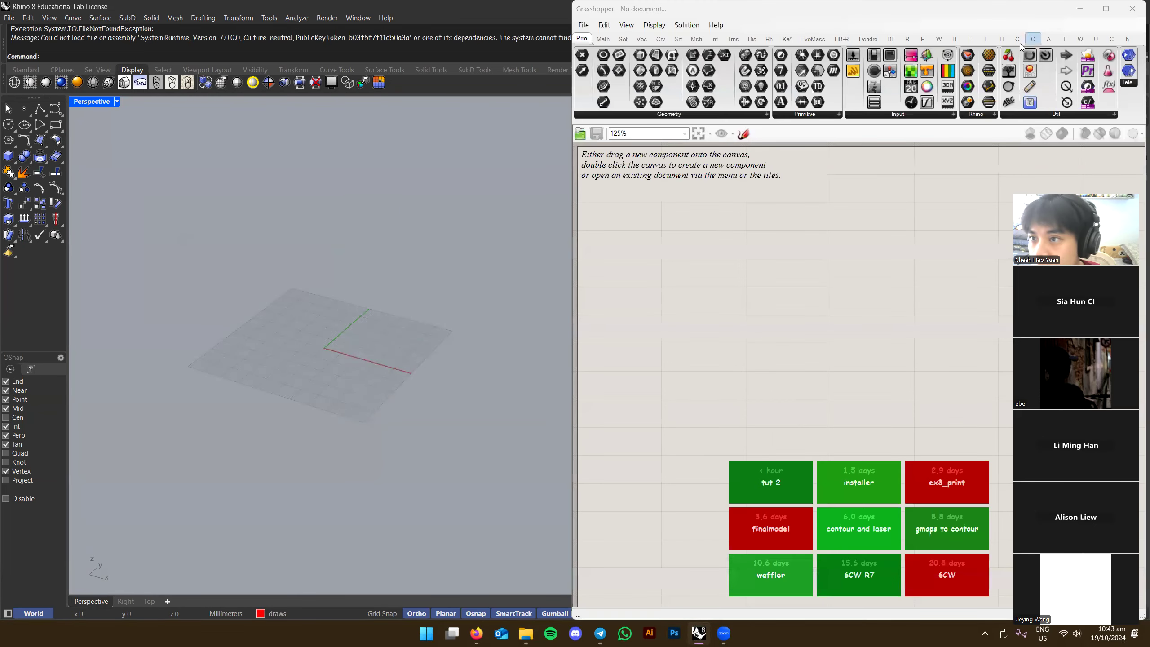
Look through the component sets from Ladybug back to Wasp, maximising Grasshopper briefly before returning it to half the screen
click(985, 39)
click(971, 39)
click(956, 39)
click(938, 40)
click(1105, 9)
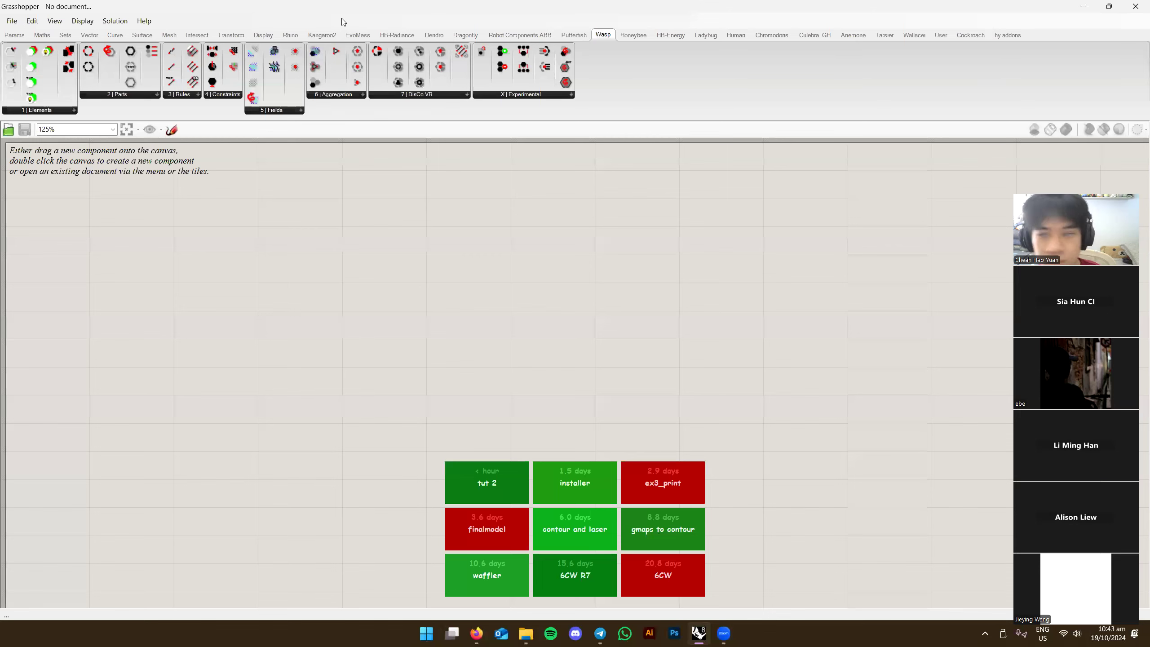
double_click(876, 9)
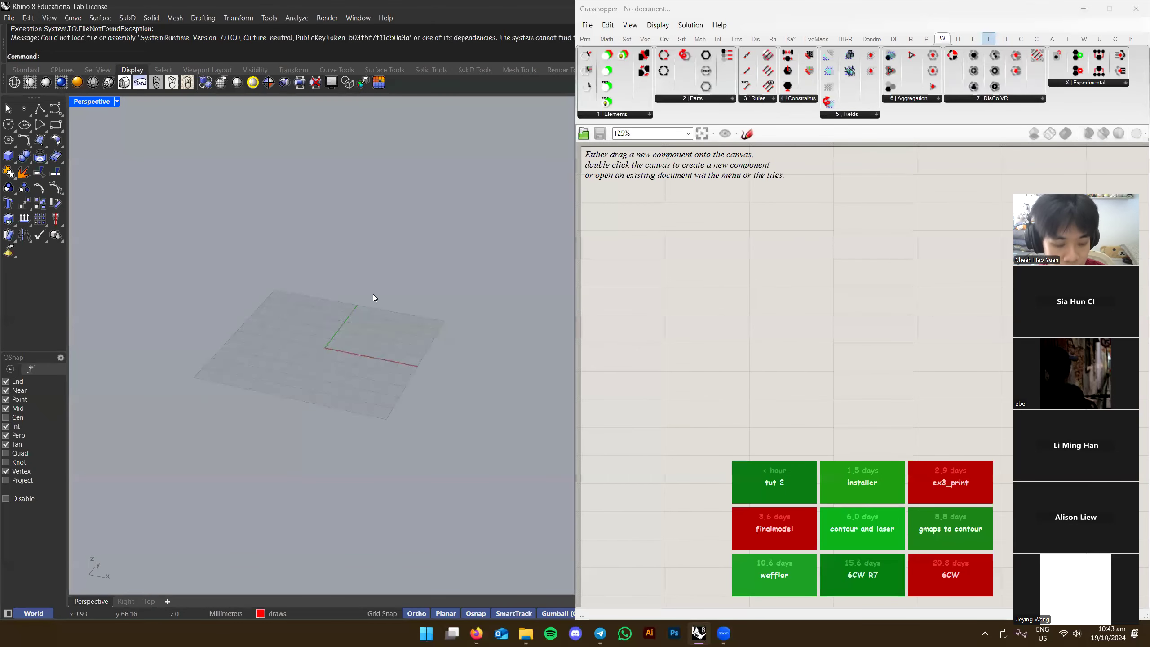
Open Rhino's PackageManager, review the installed packages and leave without making changes
key(Delete)
key(Delete)
text(PackageManager)
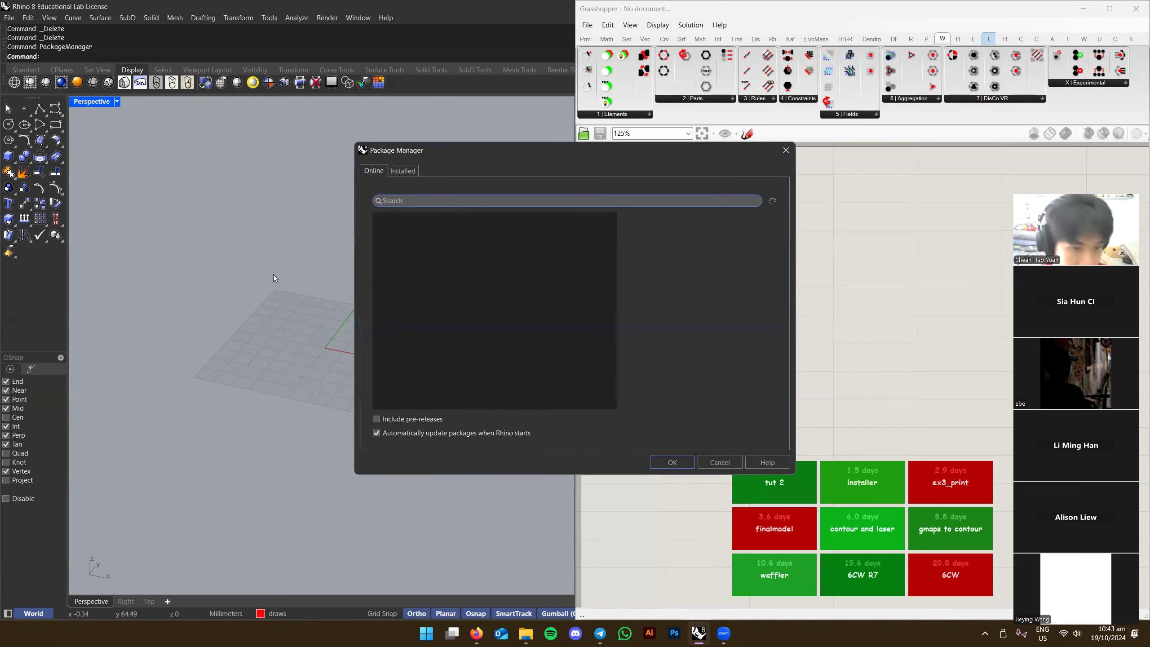
click(403, 171)
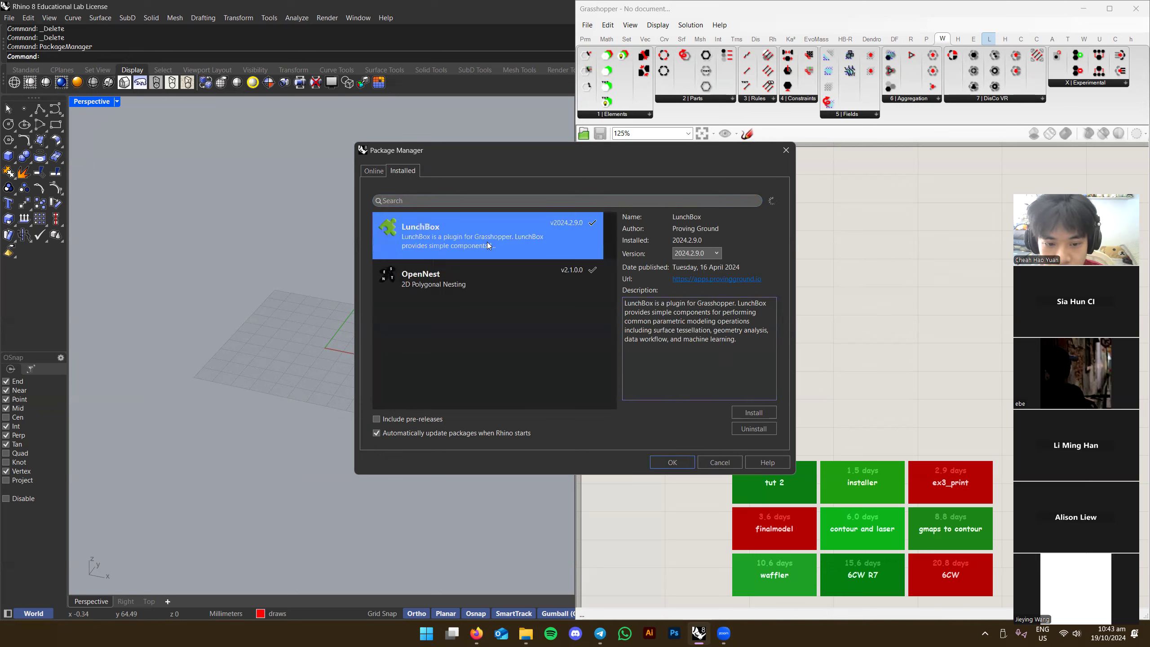
click(720, 462)
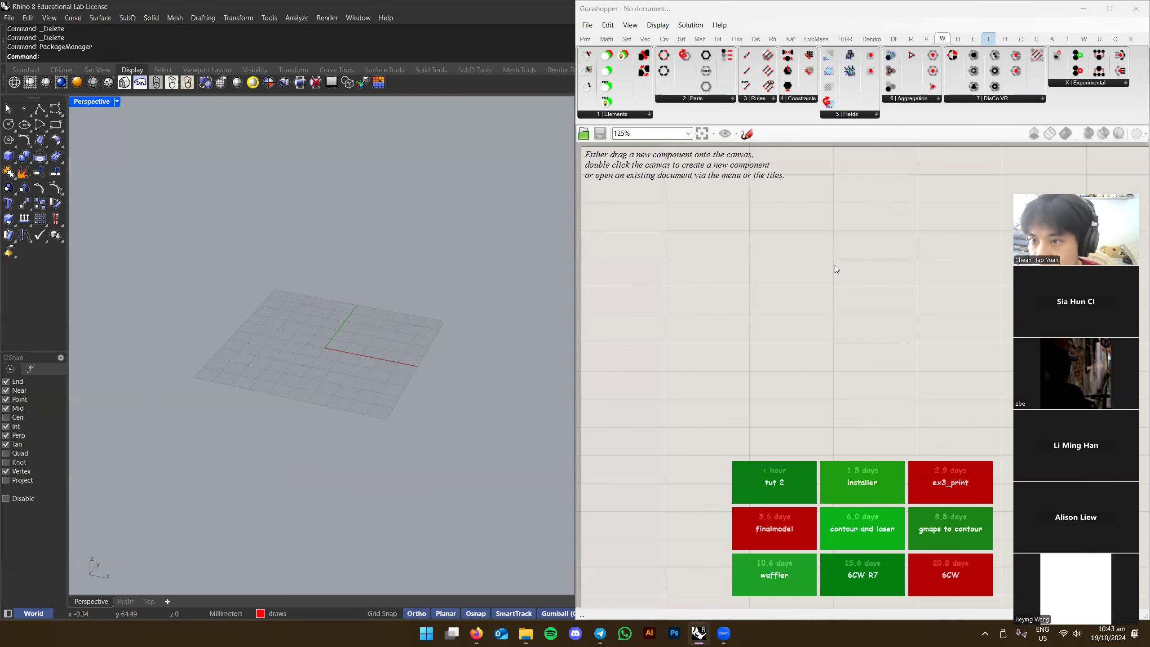
Look through the Dendro, Pufferfish and Kangaroo2 component sets to check that the required plug-ins are loaded
click(871, 39)
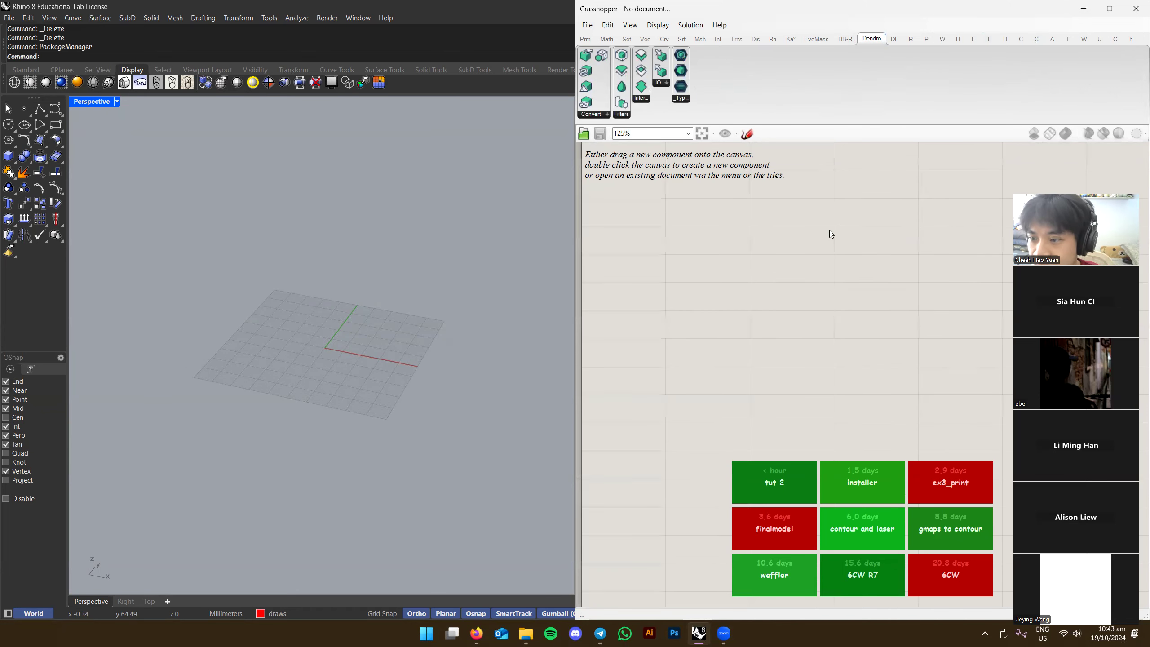
right_drag(829, 234, 847, 251)
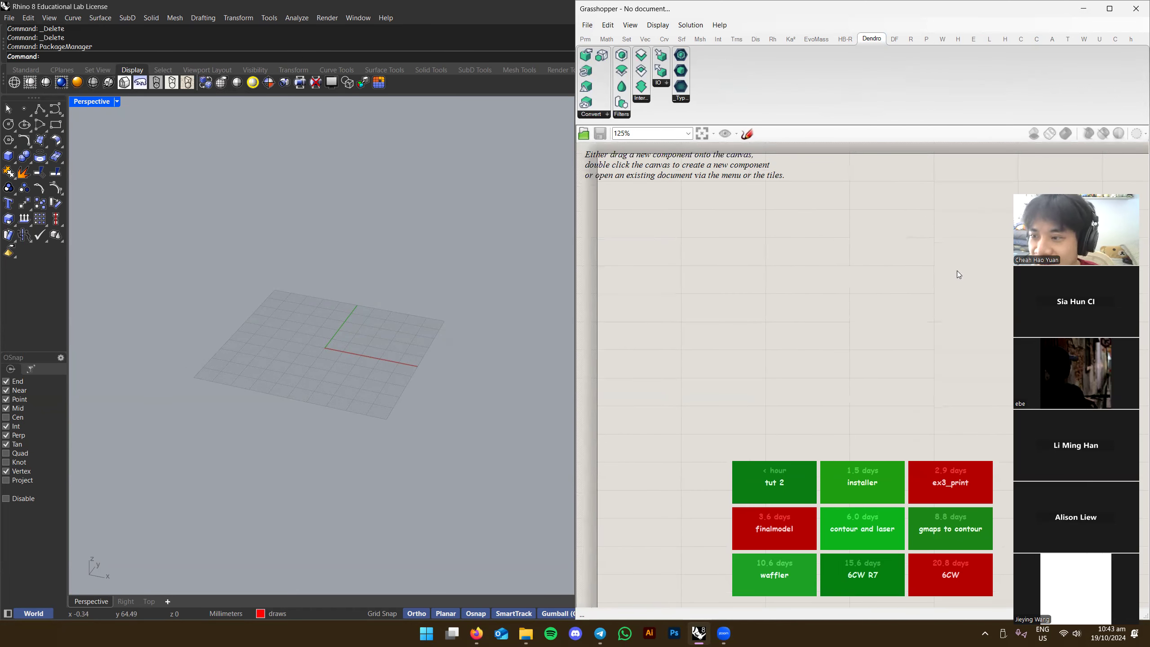
click(844, 39)
click(871, 39)
click(926, 39)
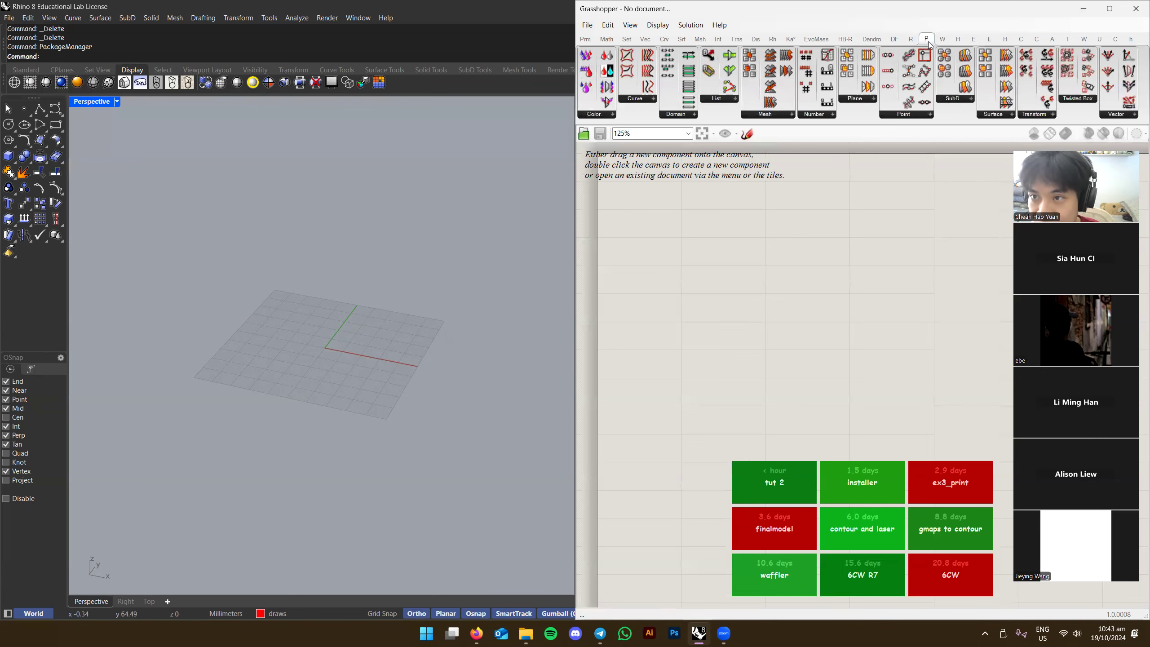
click(871, 39)
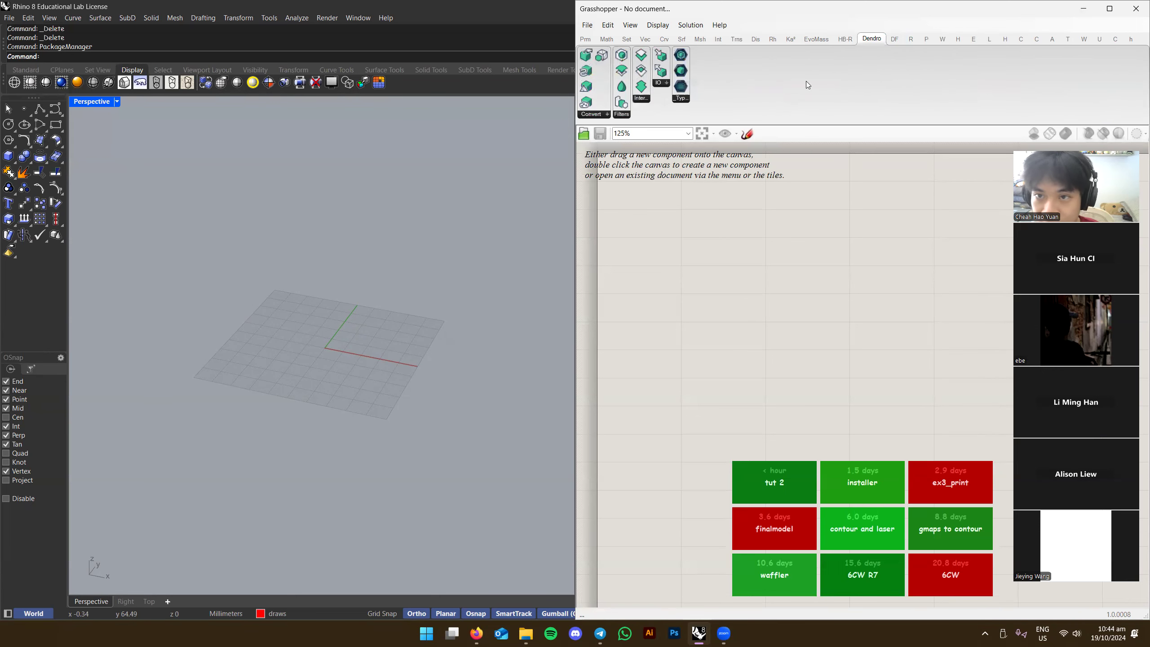
click(790, 39)
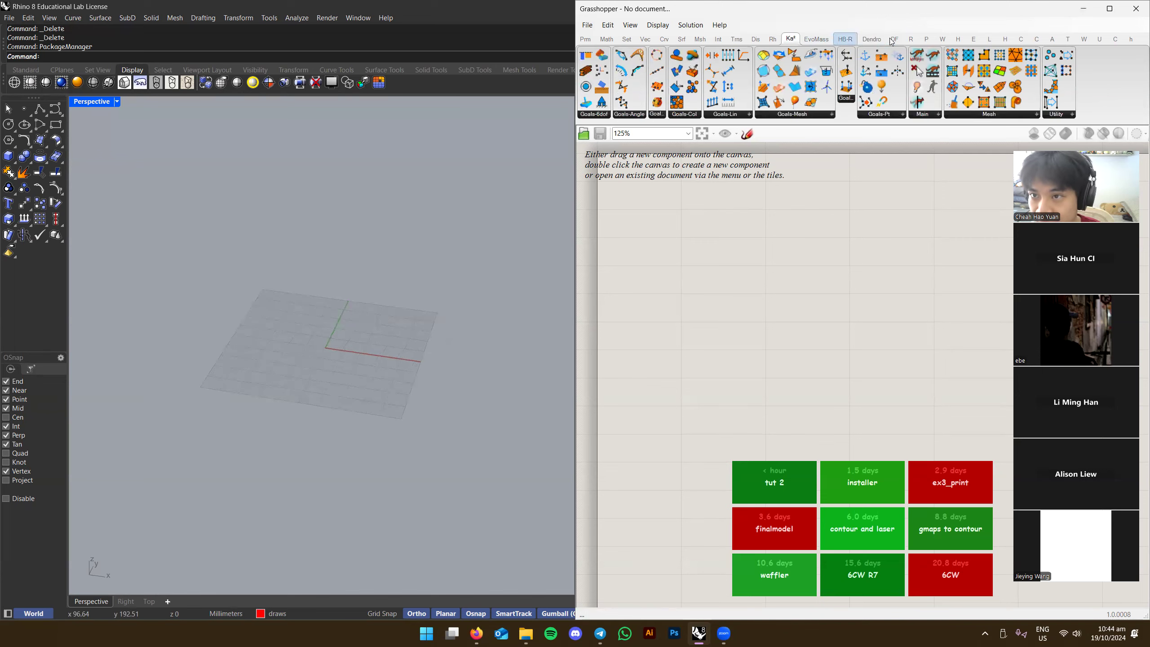
click(926, 39)
click(875, 39)
right_drag(367, 318, 336, 335)
scroll(336, 335, up, 3)
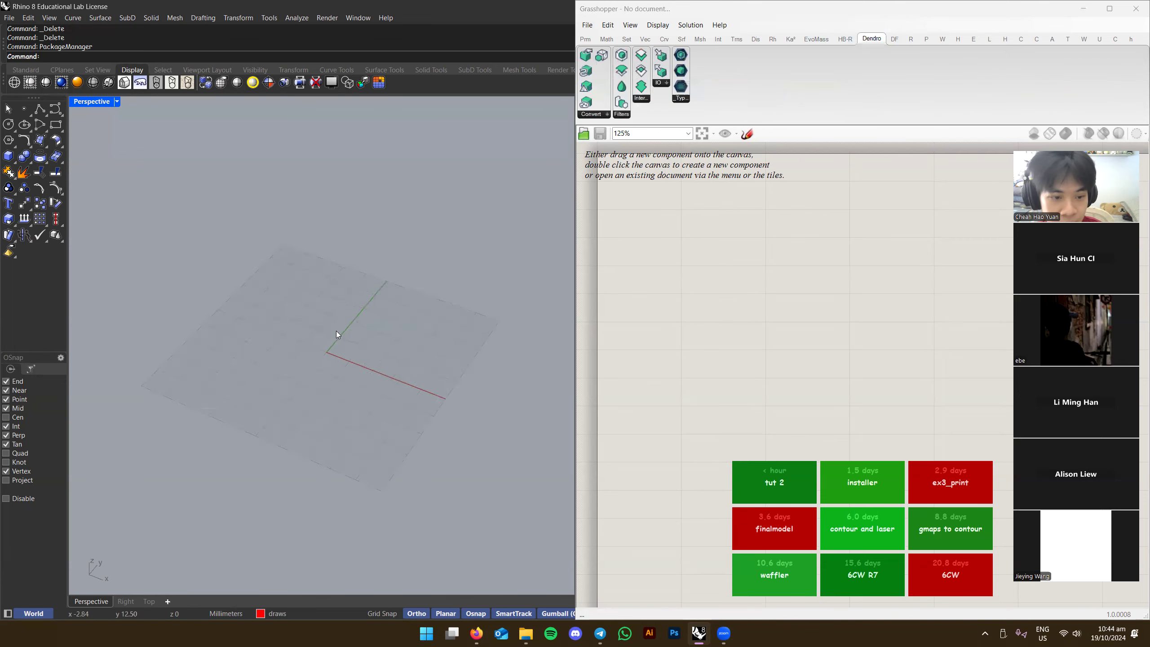
Switch to Firefox and open the third slide, with the point and thread diagrams, in the grasshop tootorial presentation
key(alt+Tab)
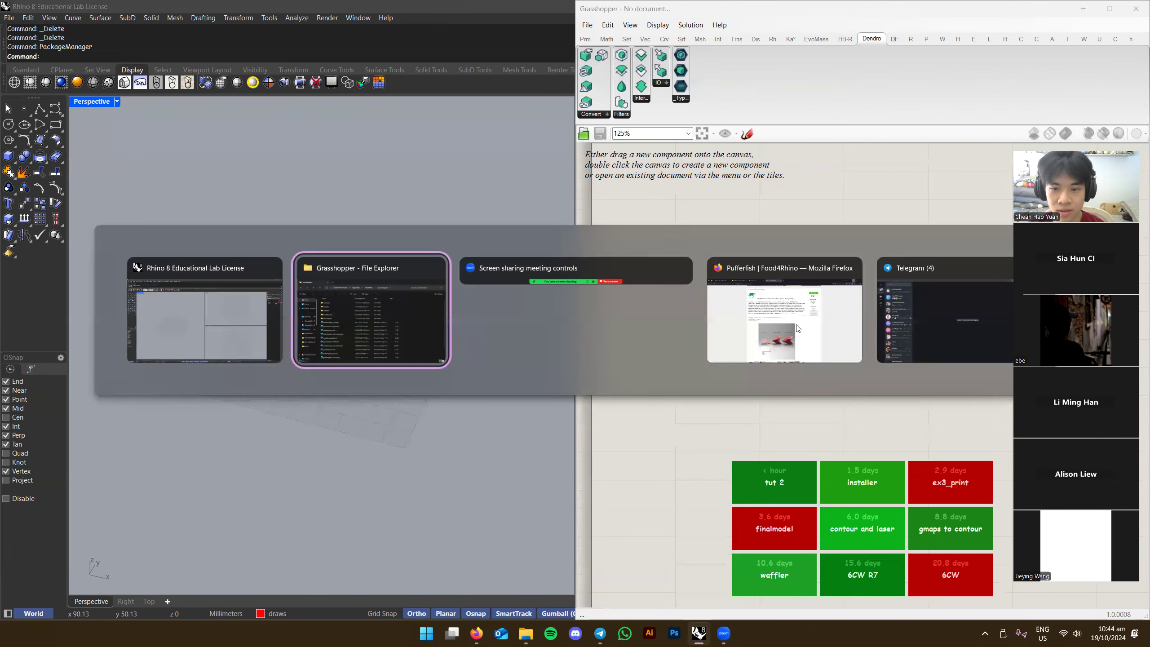
click(797, 327)
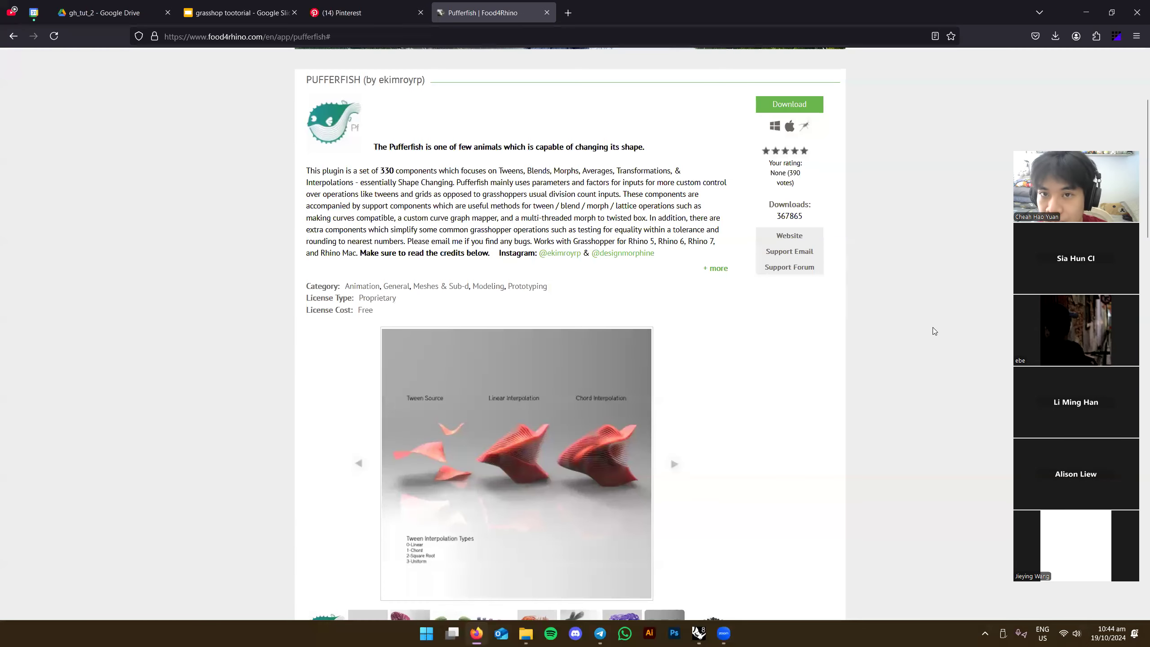
click(235, 13)
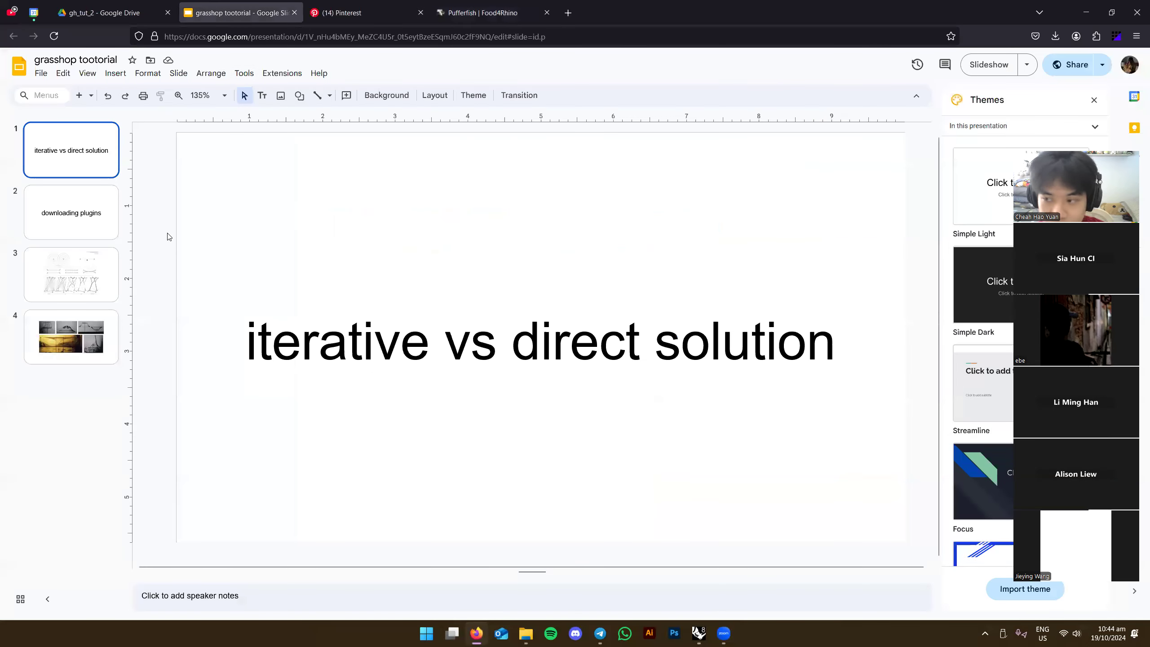
click(110, 284)
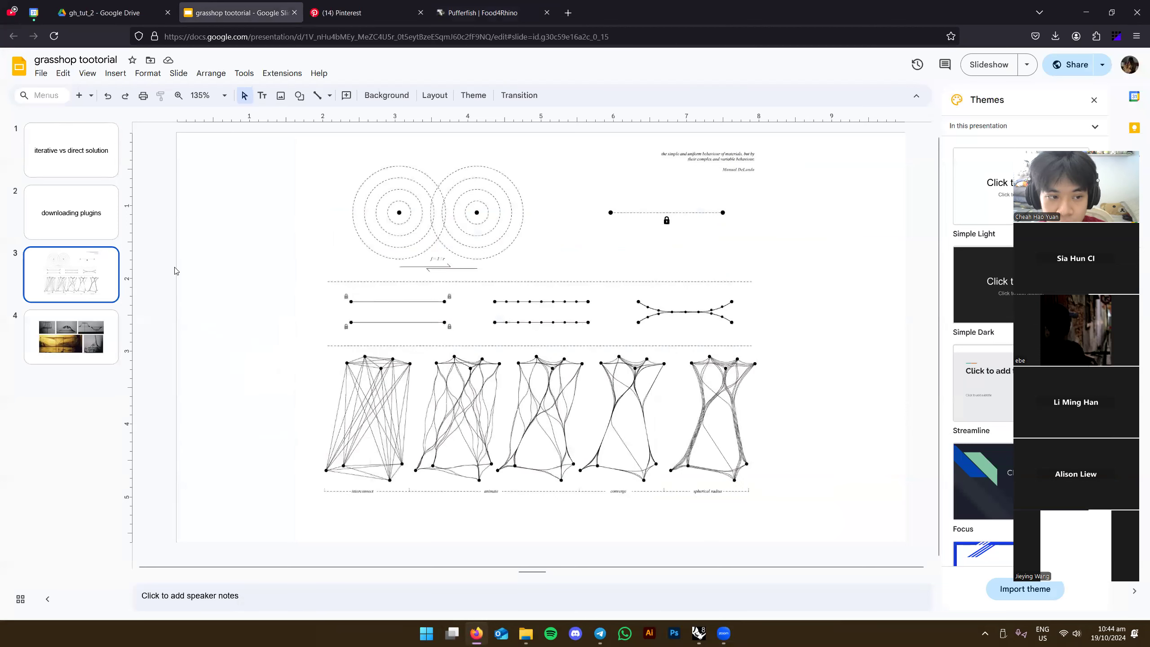
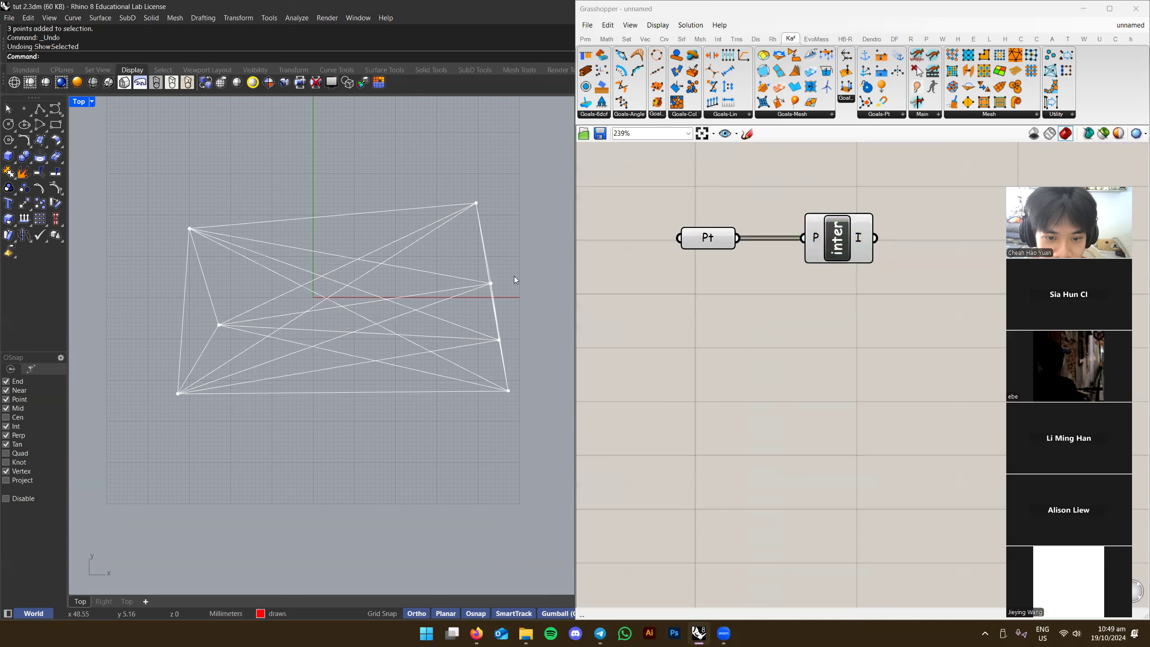
Show the selected hidden points and move the second point of the right-hand group outward in the Top view
key(ctrl+shift+h)
drag(471, 302, 417, 336)
key(Return)
click(449, 312)
drag(477, 282, 497, 269)
click(495, 350)
Show more of the hidden points and move the third right-hand point inward to stagger the group
key(ctrl+shift+h)
drag(473, 346, 448, 380)
key(Return)
click(458, 369)
drag(485, 340, 458, 337)
click(489, 352)
Select two extra points in the Top view and hide them
scroll(504, 336, down, 2)
mouse_move(489, 352)
right_down()
mouse_move(503, 337)
mouse_move(479, 353)
right_up()
scroll(501, 338, up, 1)
drag(421, 352, 415, 366)
key(ctrl+h)
mouse_move(500, 392)
right_down()
mouse_move(521, 383)
mouse_move(504, 396)
right_up()
Disconnect the Pt parameter from the point-interconnecting component and move that component farther away from it
click(837, 258)
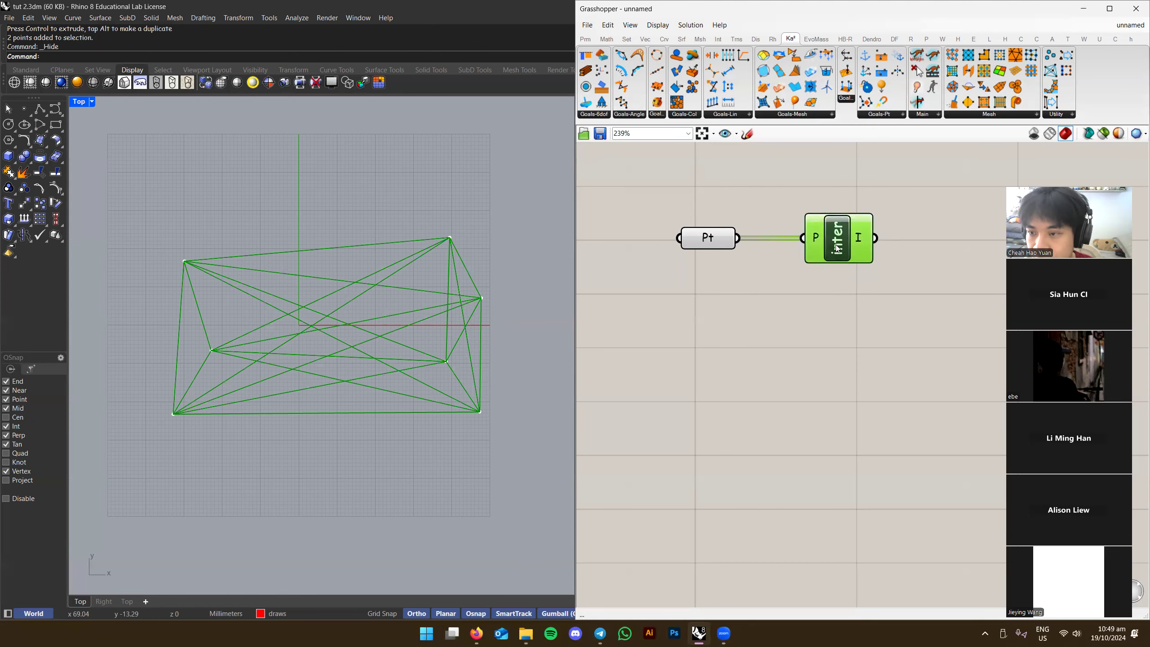
ctrl+drag(780, 241, 782, 239)
drag(819, 236, 871, 256)
scroll(872, 258, up, 1)
right_drag(872, 259, 854, 279)
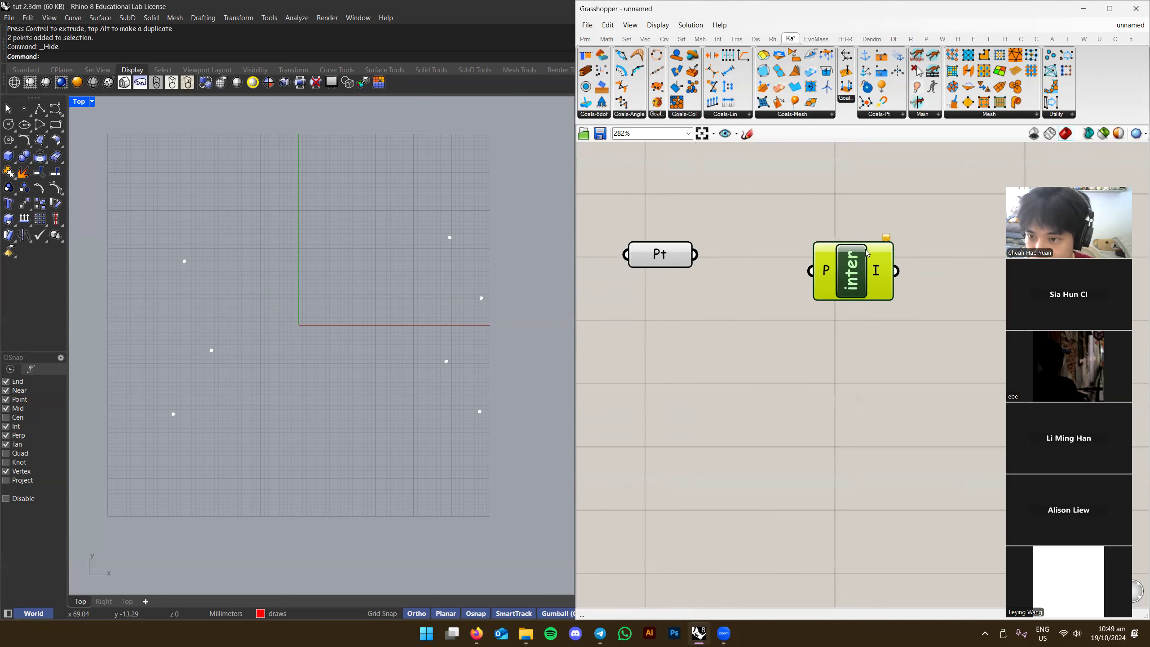
scroll(829, 274, up, 2)
right_drag(876, 187, 849, 207)
scroll(849, 207, down, 2)
right_drag(841, 274, 851, 288)
drag(853, 291, 879, 256)
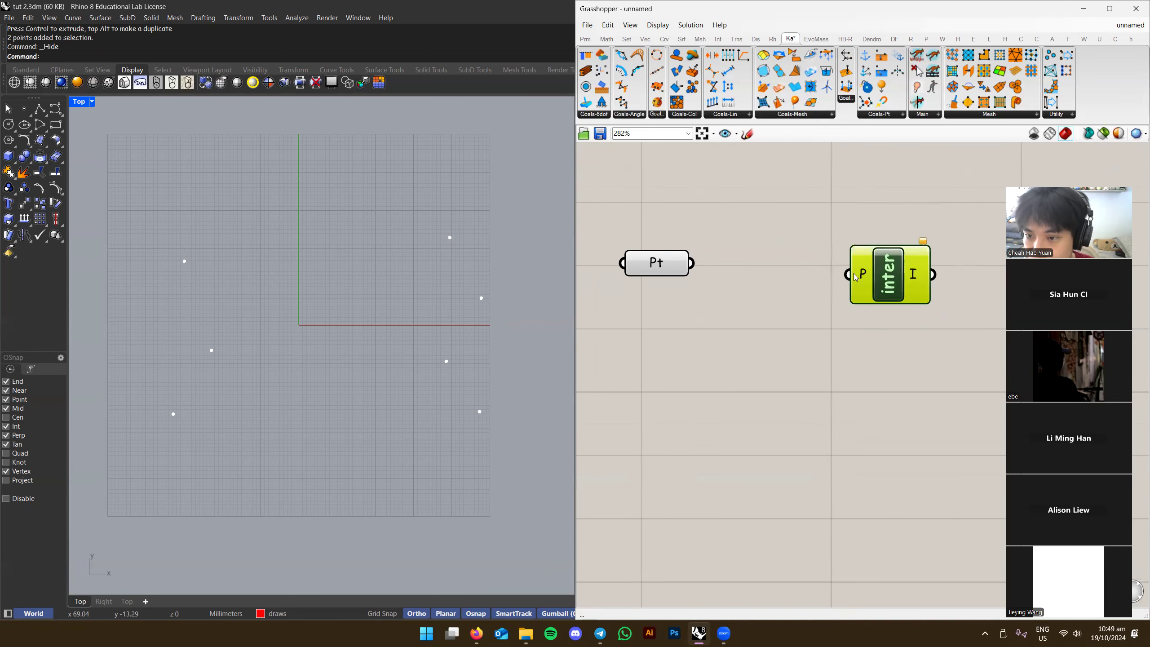
Capture a screen snip of the tooltip for the interconnecting component's P input, which describes its list of points
scroll(861, 337, up, 2)
drag(698, 170, 797, 343)
drag(941, 166, 846, 346)
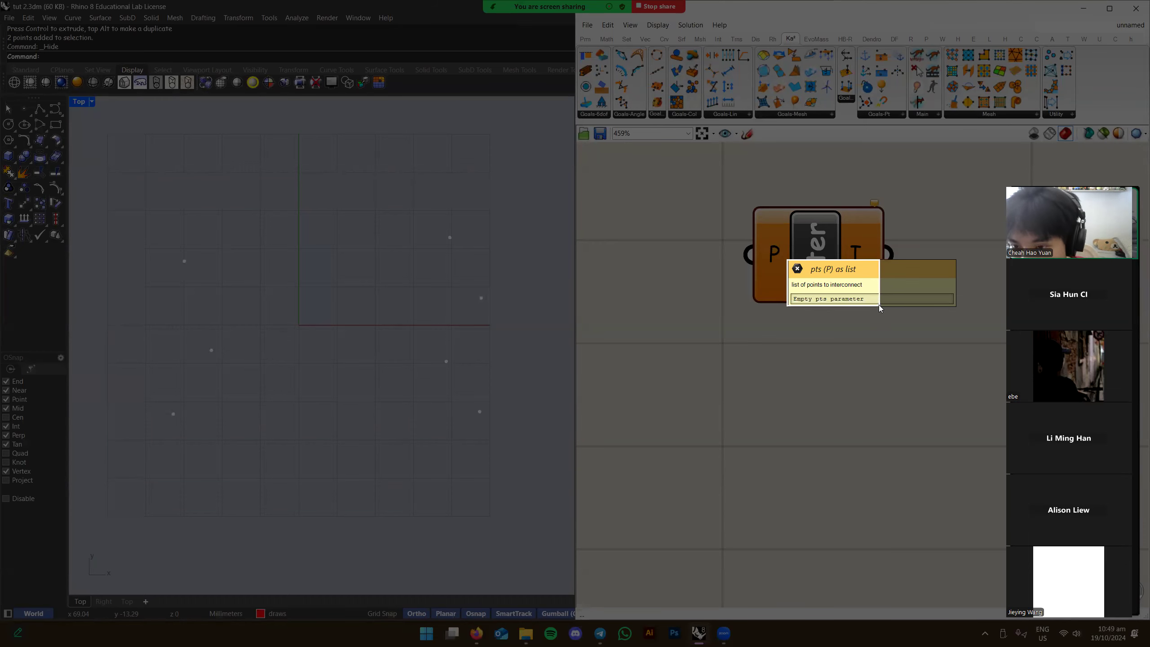
scroll(732, 279, up, 2)
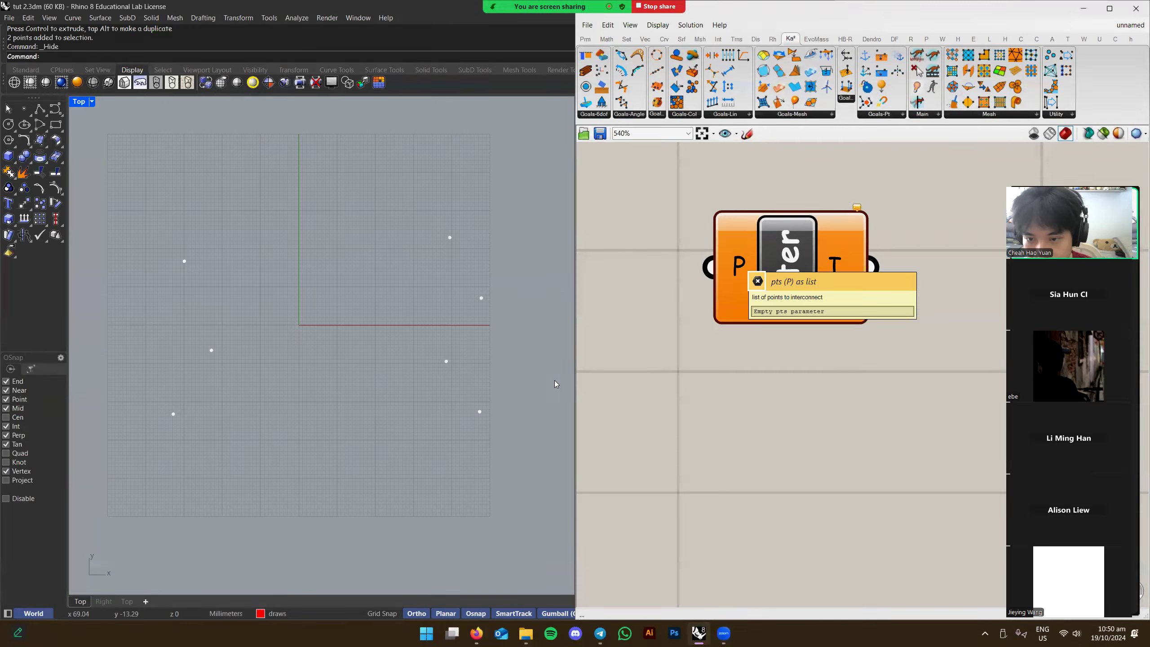
Paste the captured snip of the P input's icon as a picture in the Top view and place it beside the points
right_drag(511, 368, 379, 345)
key(ctrl+v)
click(333, 278)
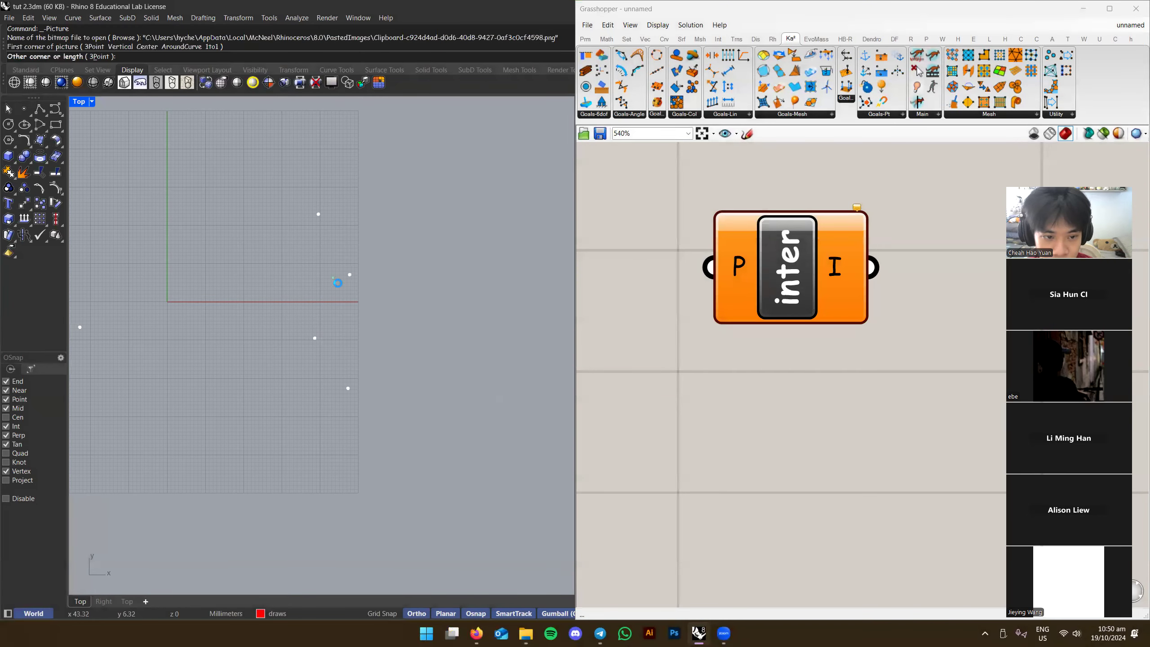
click(552, 490)
right_drag(552, 491, 481, 479)
drag(403, 360, 459, 292)
right_drag(490, 320, 511, 297)
scroll(510, 298, down, 3)
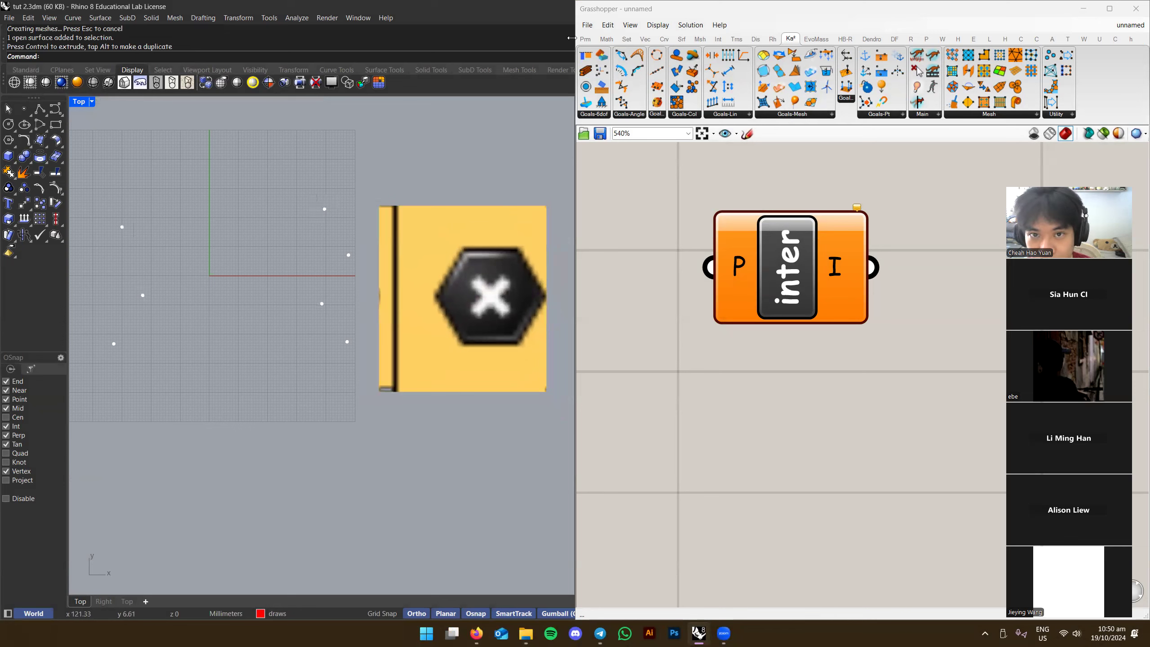
Look up the icon matching the P input in the list of geometry parameters
click(585, 39)
click(720, 115)
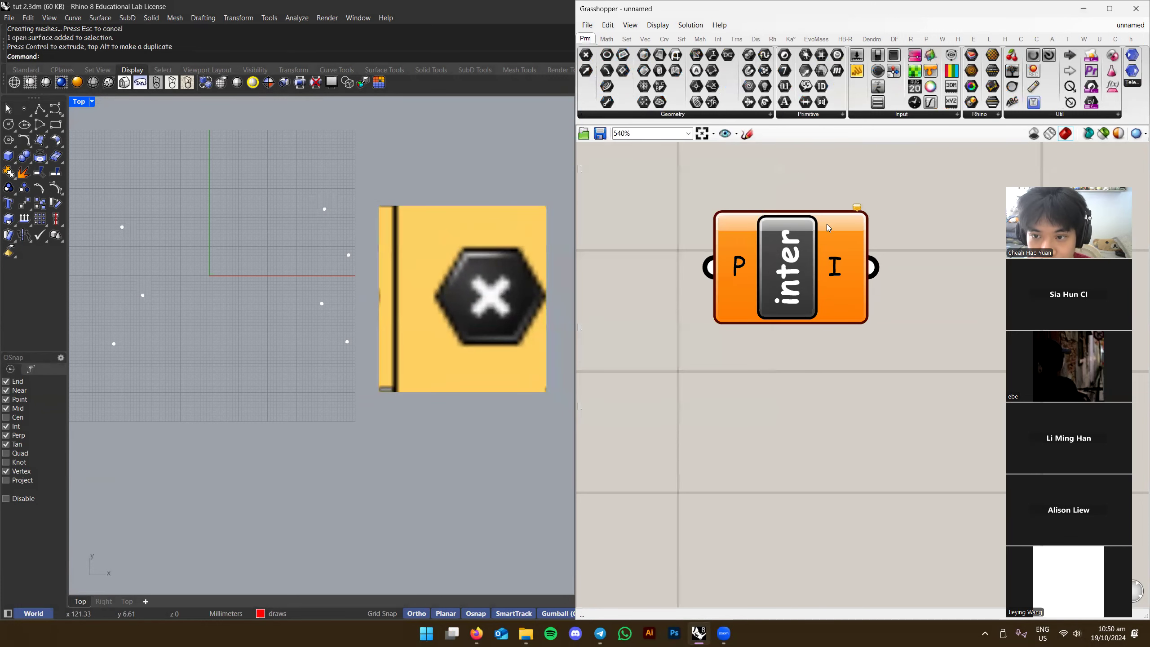
right_drag(827, 224, 1037, 212)
right_drag(637, 278, 744, 275)
scroll(671, 244, down, 2)
Add a Line parameter below the Pt parameter and assign it one diagonal line drawn below the points in the Top view
double_click(751, 316)
click(564, 471)
right_click(737, 419)
double_click(693, 443)
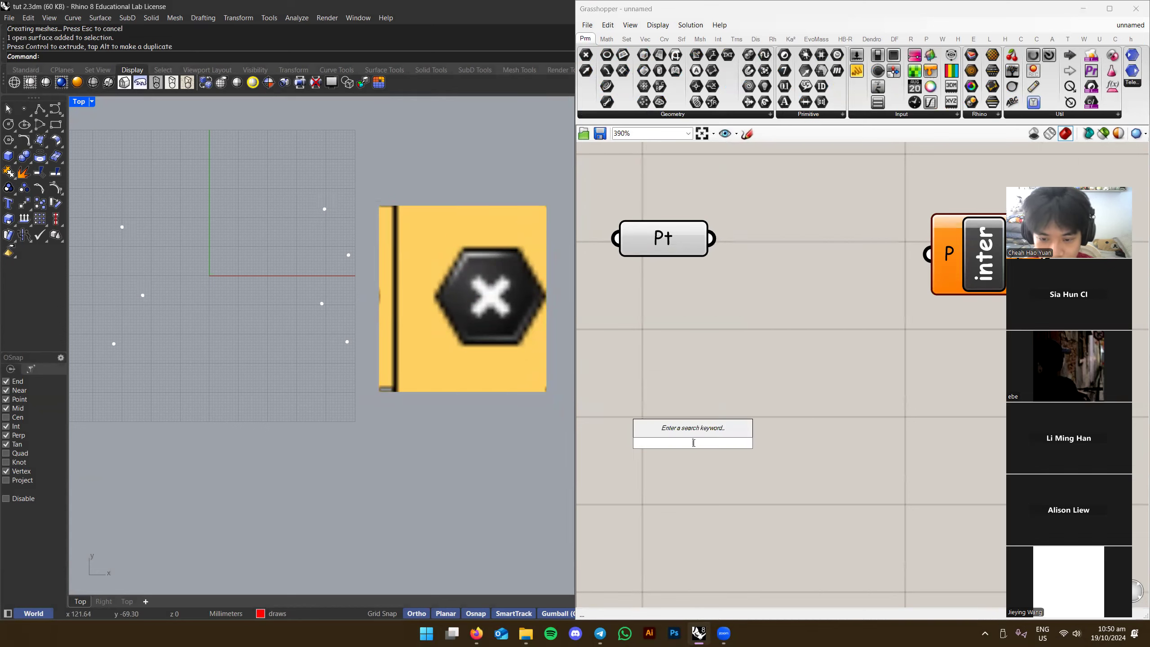
text(line)
key(Return)
right_click(702, 446)
click(725, 512)
click(281, 526)
click(472, 426)
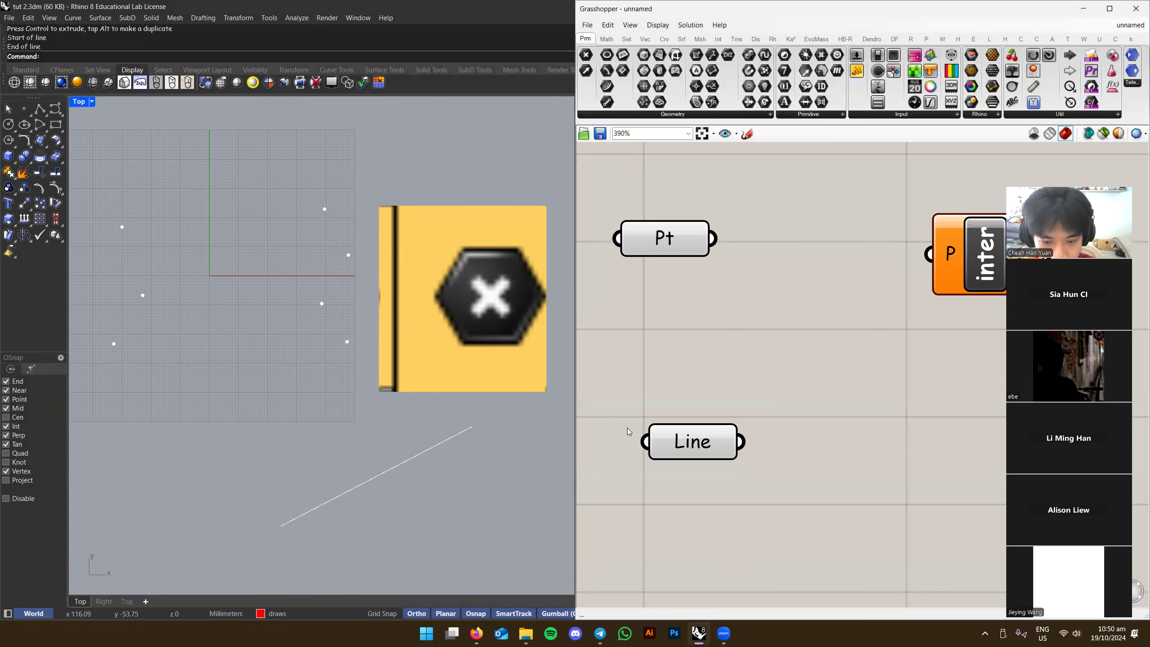
Try to feed the Line parameter into the interconnecting component's P input and check the tooltip of that input
right_drag(855, 395, 811, 403)
drag(693, 452, 881, 263)
right_drag(931, 368, 902, 372)
click(902, 372)
click(876, 268)
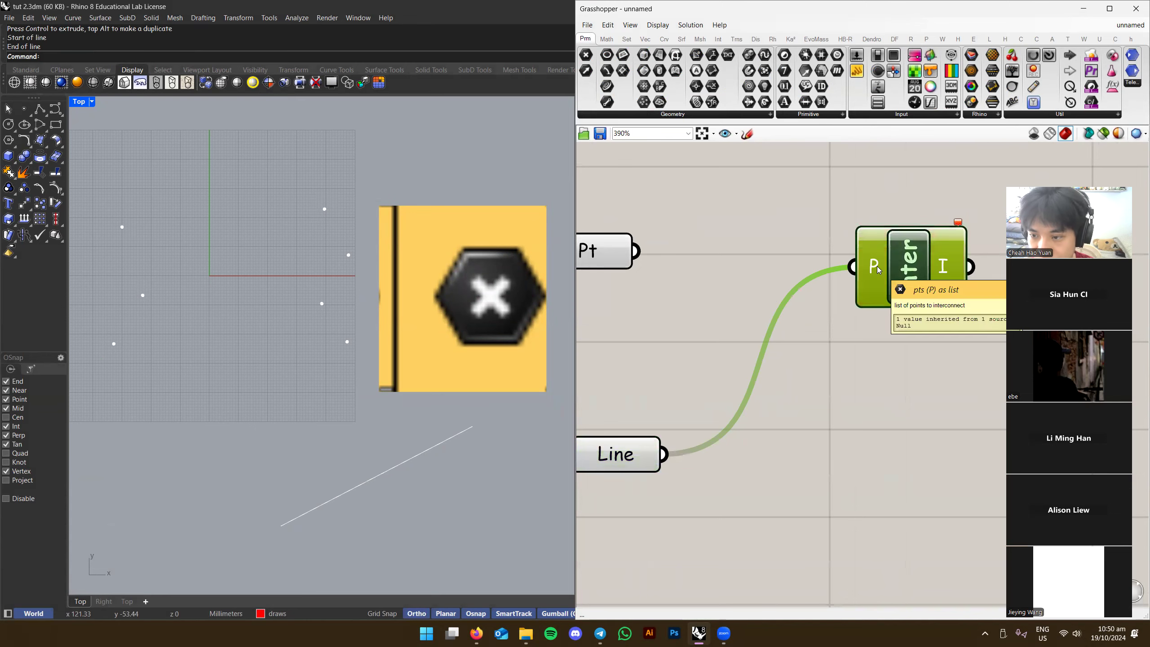
Delete the Line parameter from the canvas
right_drag(602, 466, 640, 434)
drag(641, 433, 670, 375)
key(Delete)
Connect the Pt parameter to the interconnecting component's P input and move the component closer to it
right_drag(733, 276, 773, 316)
drag(689, 267, 969, 276)
right_drag(995, 284, 836, 298)
mouse_move(833, 298)
mouse_down()
mouse_move(815, 284)
mouse_move(736, 289)
mouse_move(758, 290)
mouse_up()
click(782, 385)
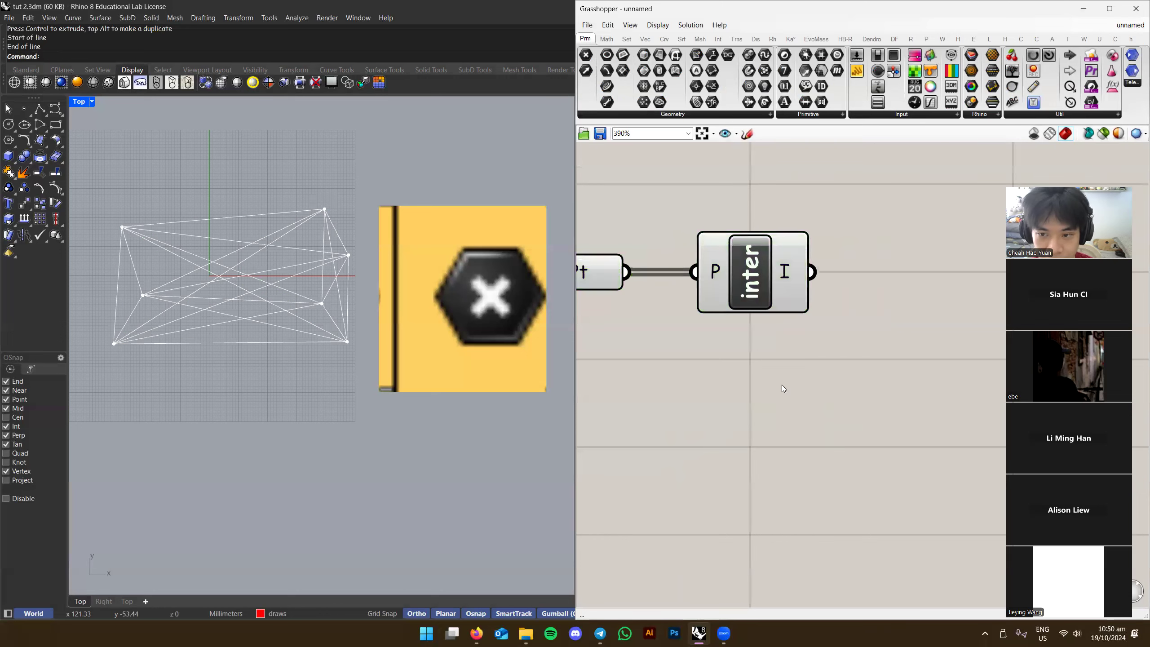
Delete the pasted picture of the point icon beside the points in the Top view
right_drag(252, 269, 277, 311)
scroll(277, 308, up, 5)
click(505, 344)
key(Delete)
scroll(490, 344, down, 5)
scroll(350, 356, up, 4)
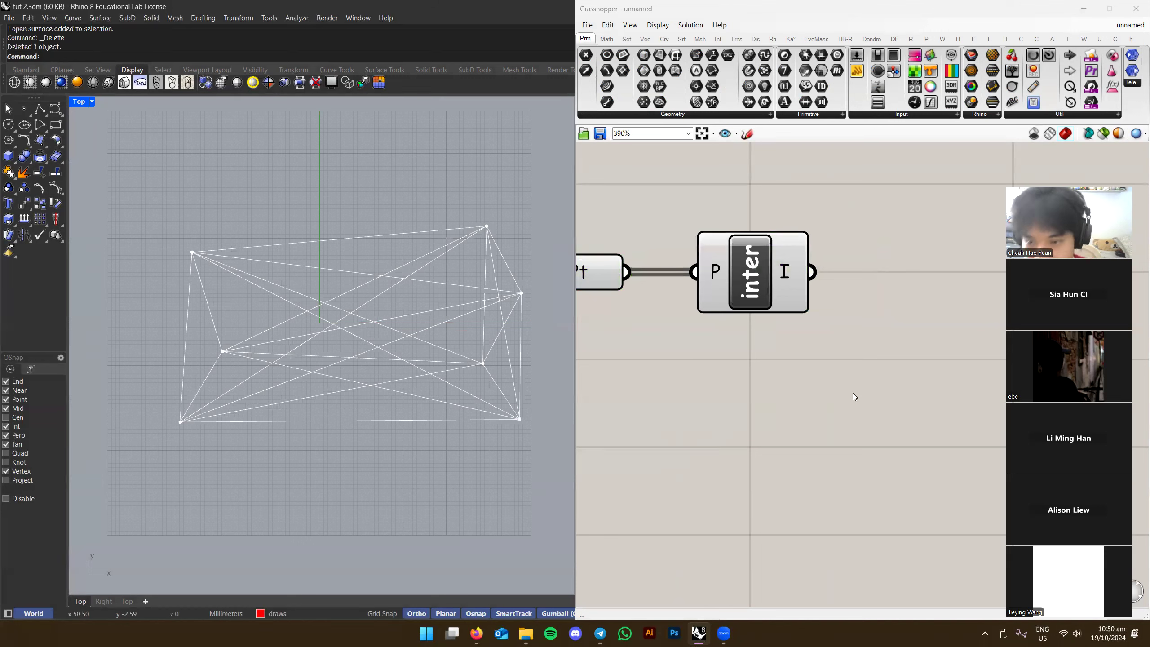
Snip the icon from the tooltip of the component's I output and paste it as a picture beside the points in the Top view
mouse_move(780, 281)
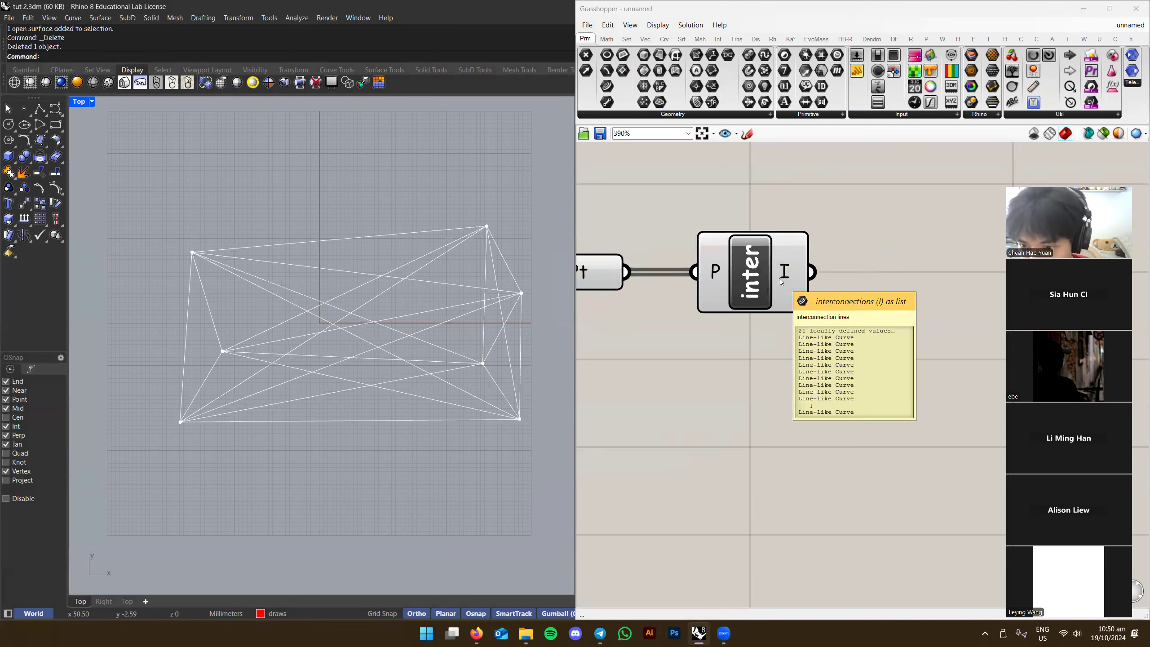
key(ctrl+shift+s)
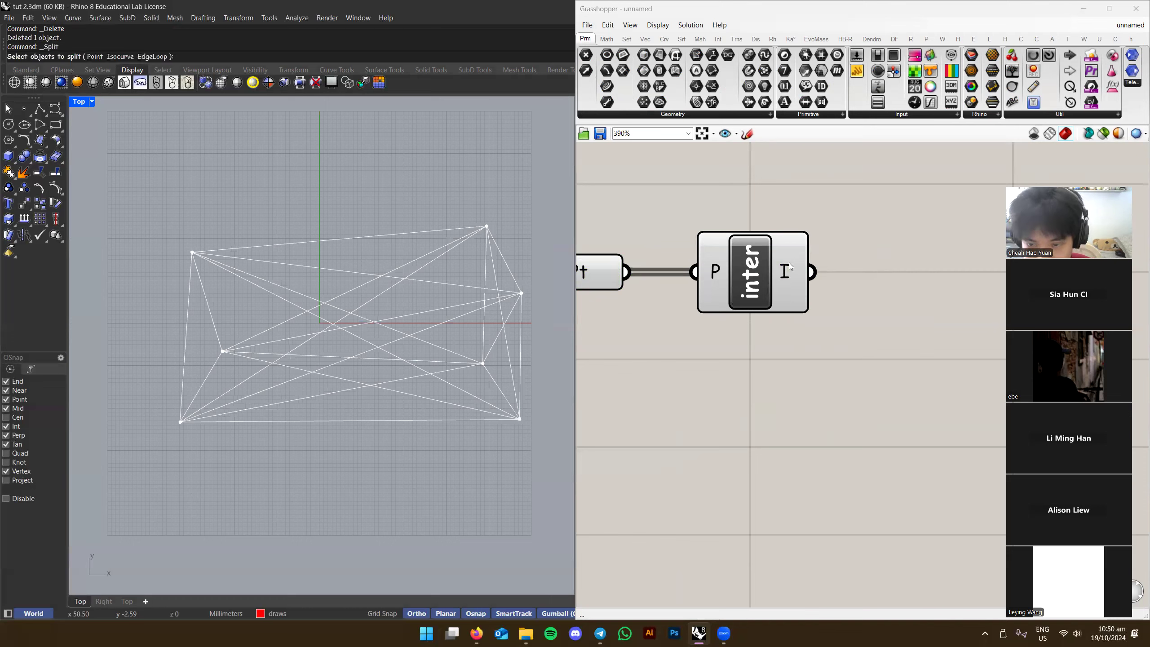
key(super+shift+s)
drag(803, 275, 820, 295)
key(ctrl+v)
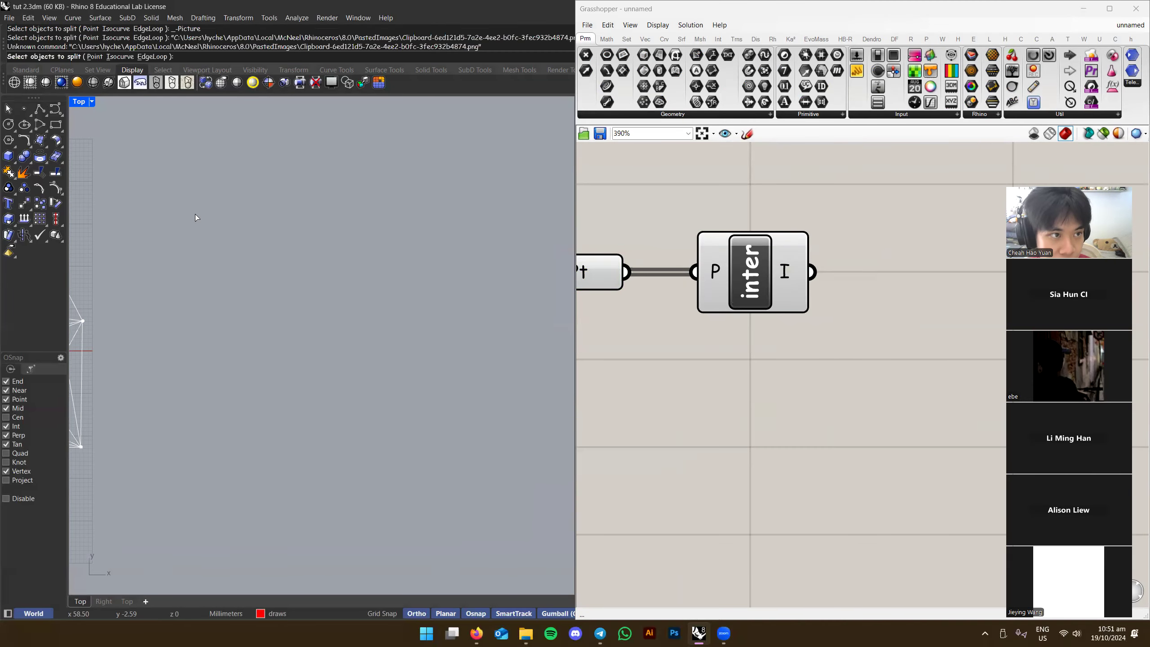
key(Escape)
key(ctrl+v)
click(192, 181)
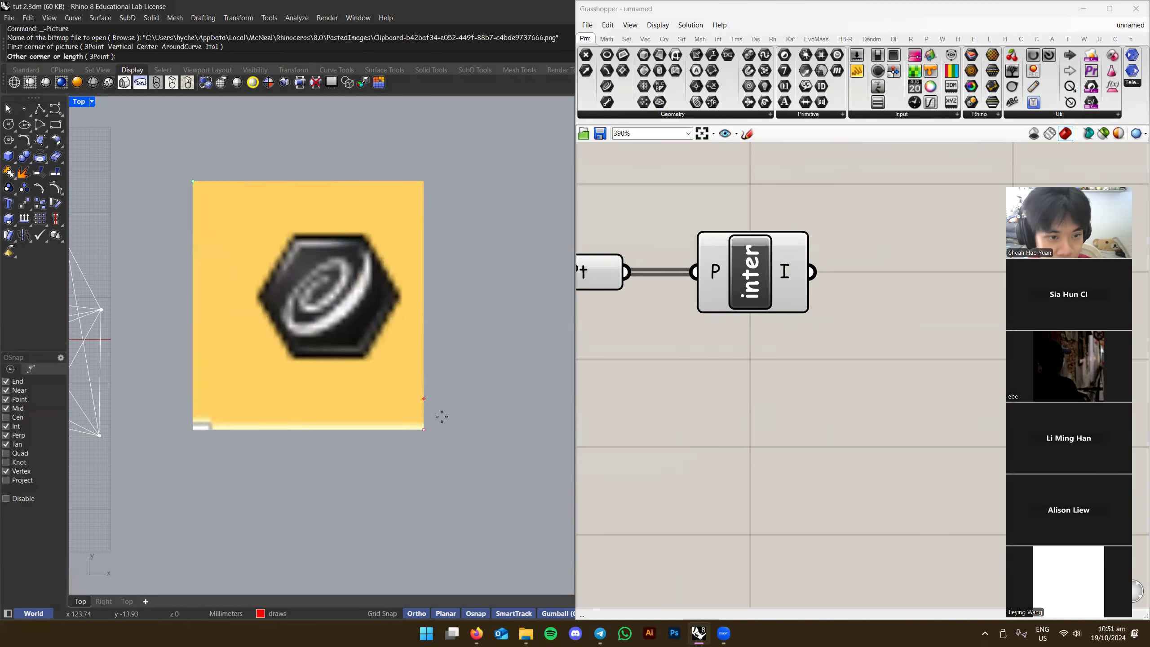
click(473, 483)
Add a Curve parameter below the existing components and compare its icon with the I output's icon
mouse_move(804, 269)
scroll(804, 269, down, 2)
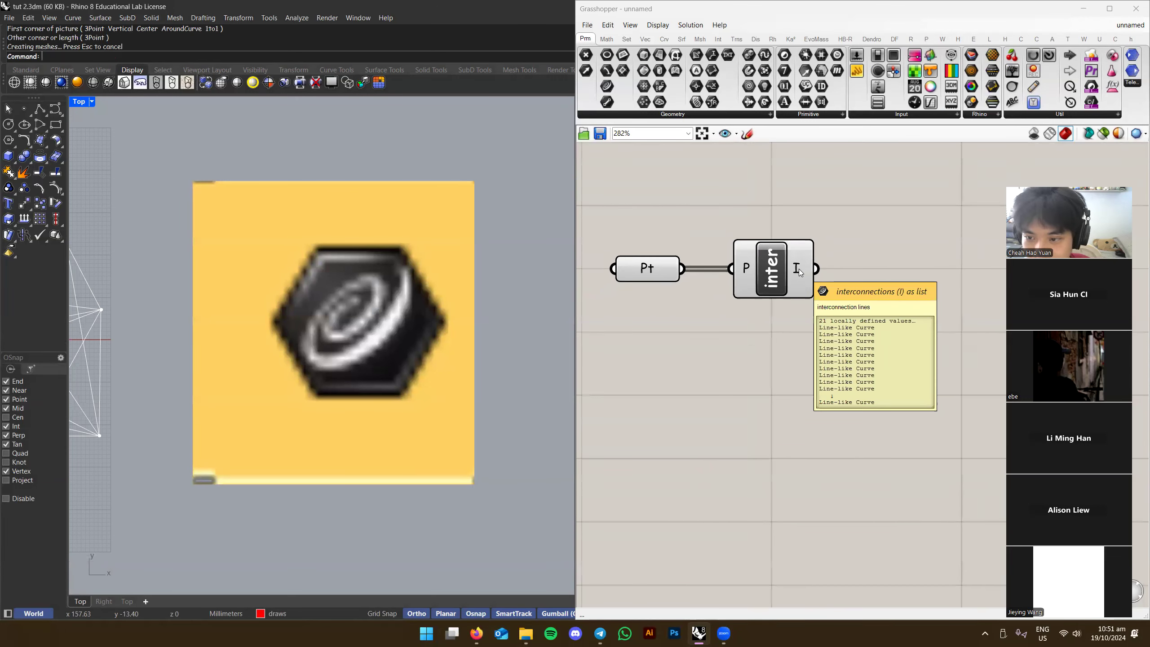
right_drag(798, 268, 769, 270)
click(756, 269)
right_drag(395, 308, 345, 307)
click(345, 308)
click(698, 173)
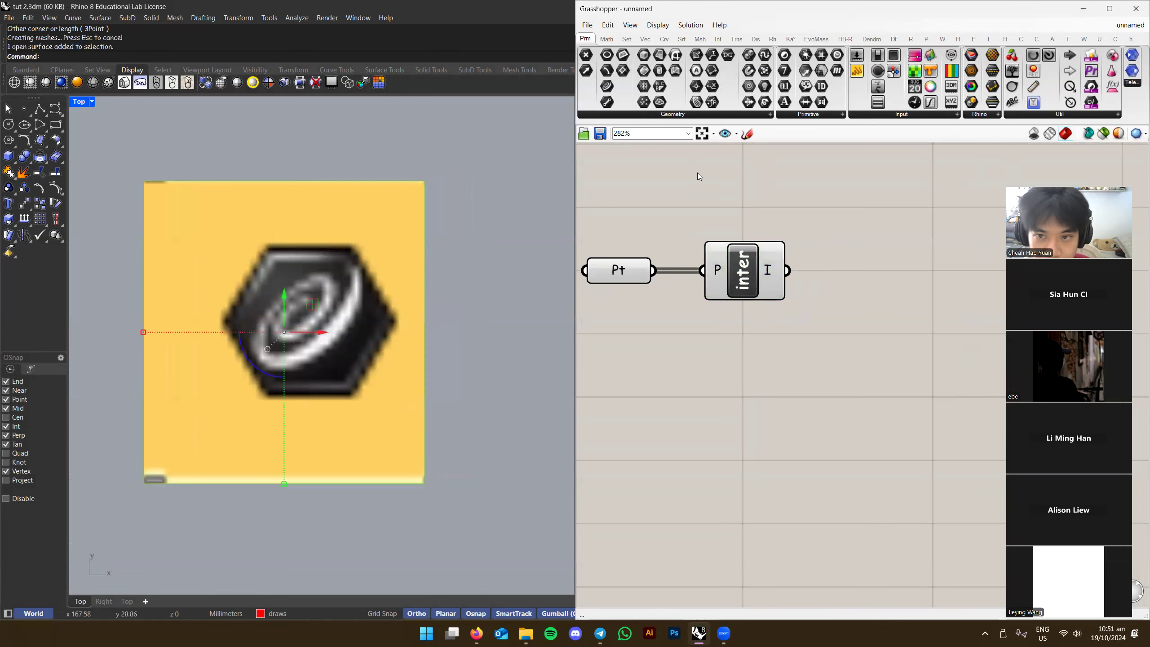
click(647, 114)
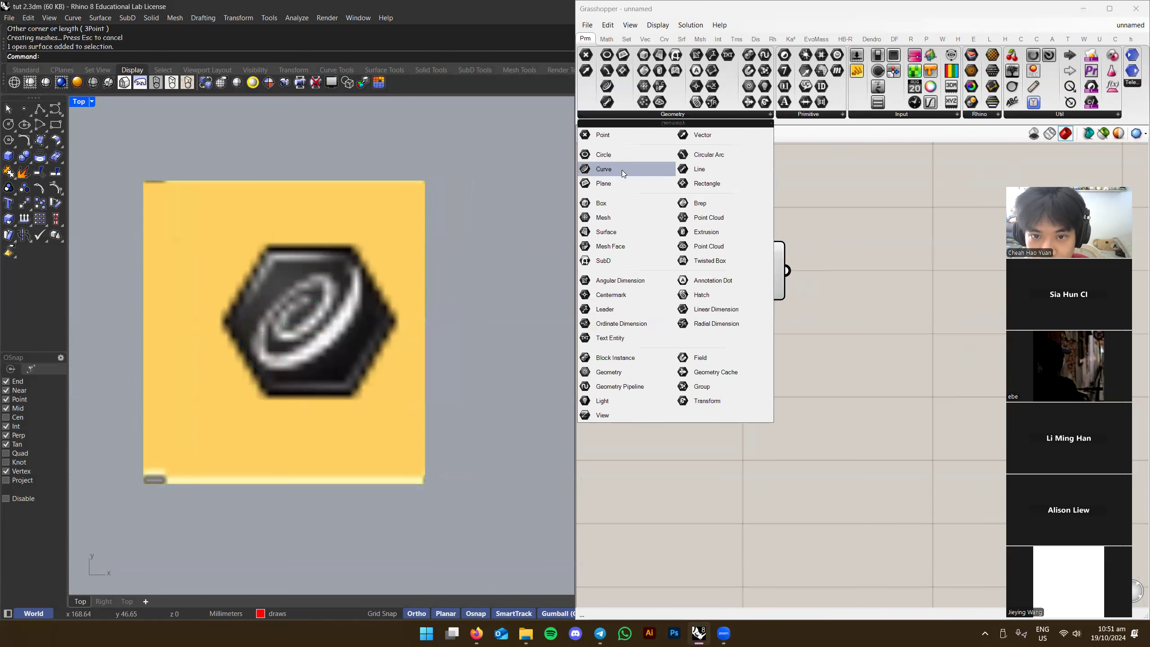
drag(622, 170, 678, 401)
scroll(679, 402, up, 4)
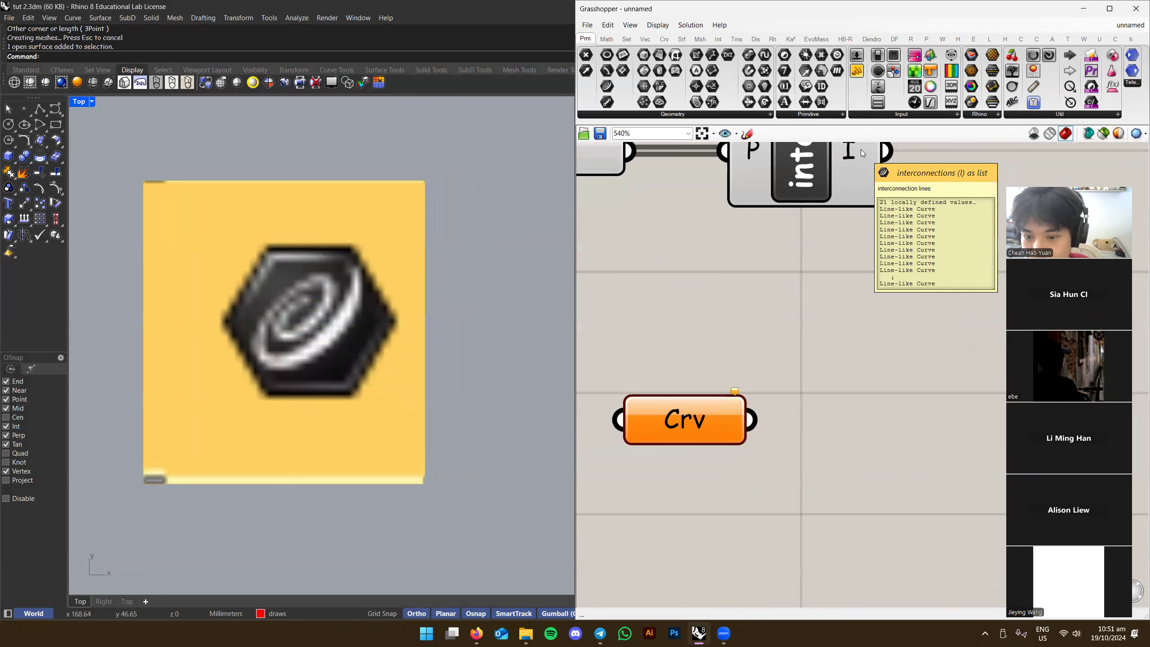
Delete the Curve parameter from the canvas and the pasted curve icon picture from the Top view
scroll(506, 418, down, 3)
key(Delete)
scroll(358, 389, up, 5)
right_drag(797, 290, 813, 401)
Turn off the preview of both the Pt parameter and the interconnecting component
click(814, 284)
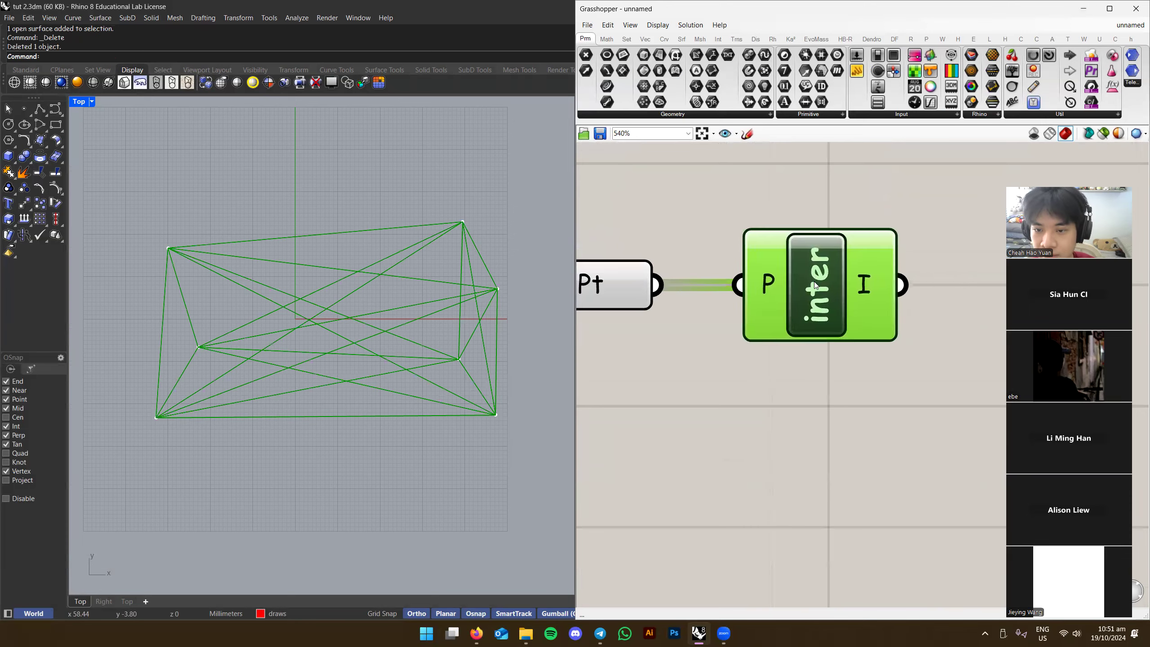
scroll(777, 393, down, 3)
drag(907, 231, 650, 344)
middle_click(802, 242)
click(845, 261)
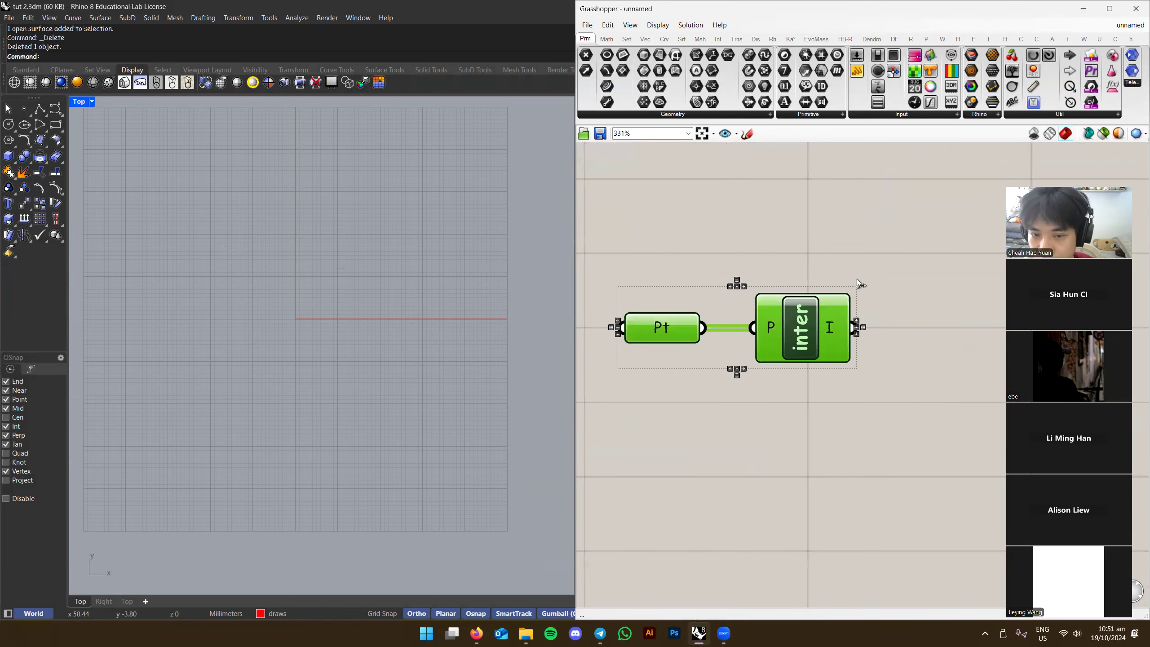
Check the thread diagrams in Google Slides, return to Grasshopper and turn the interconnecting component's preview back on
key(alt+Tab)
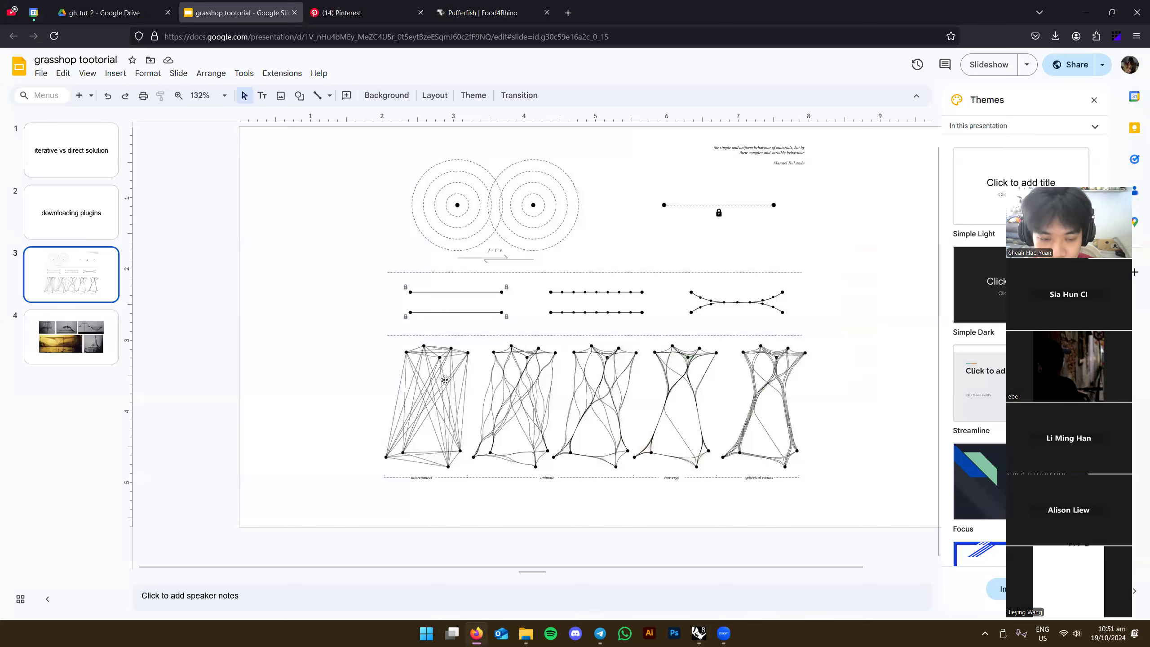
key(alt+Tab)
click(877, 314)
right_click(797, 335)
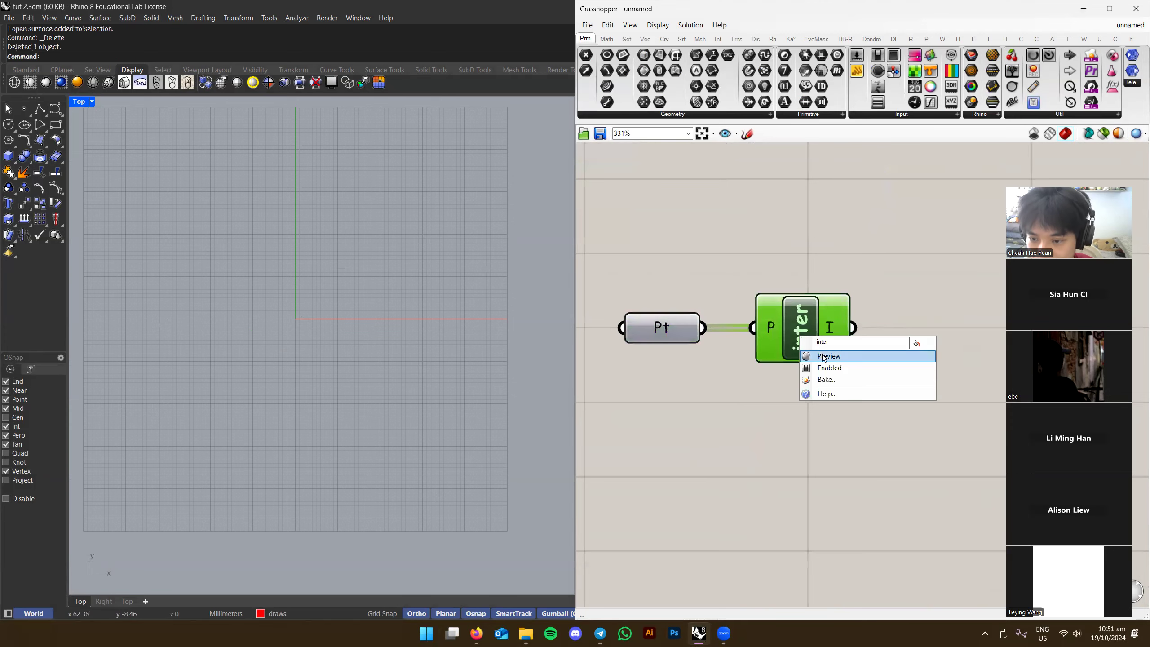
click(824, 355)
right_drag(863, 412, 853, 386)
click(834, 363)
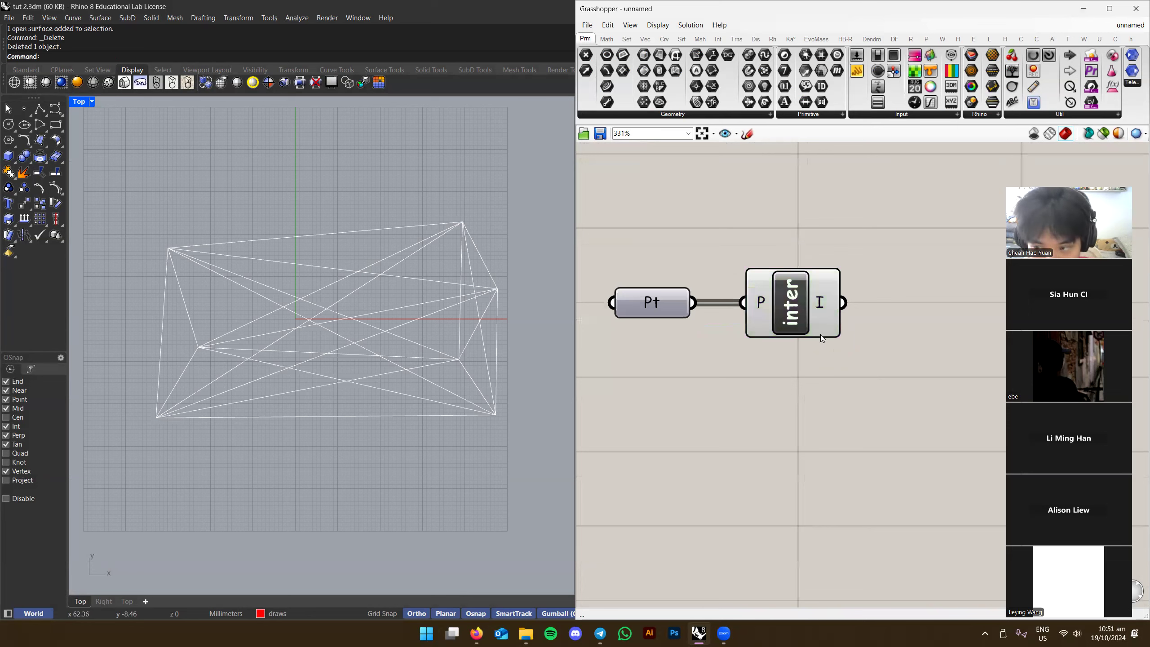
Add a Divide Curve component beyond the output side of the interconnecting component, leaving a gap between them
right_drag(301, 354, 318, 333)
right_drag(413, 316, 385, 323)
right_drag(471, 346, 426, 347)
scroll(873, 337, down, 3)
double_click(828, 314)
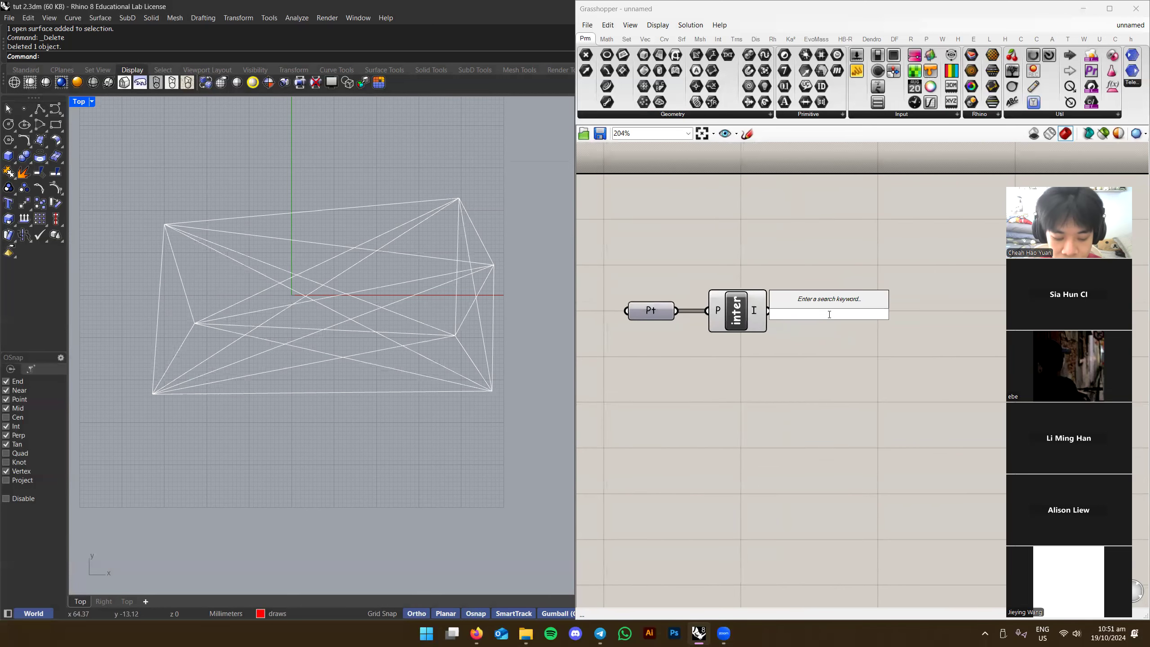
text(divide cuyrve)
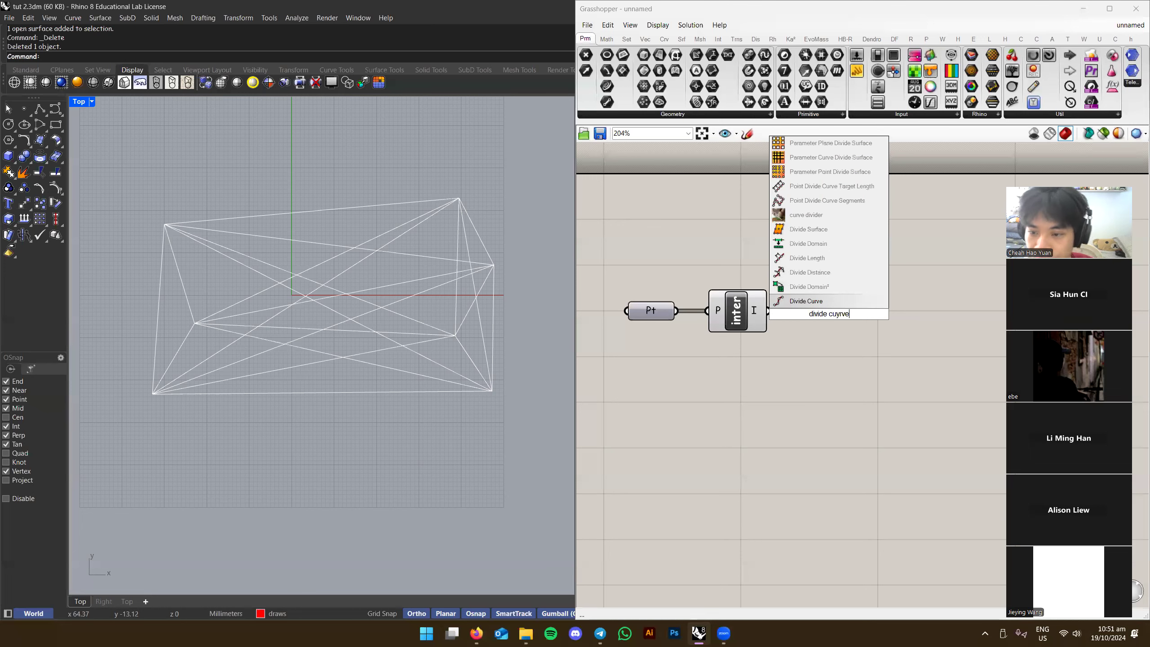
click(827, 307)
drag(840, 326, 873, 324)
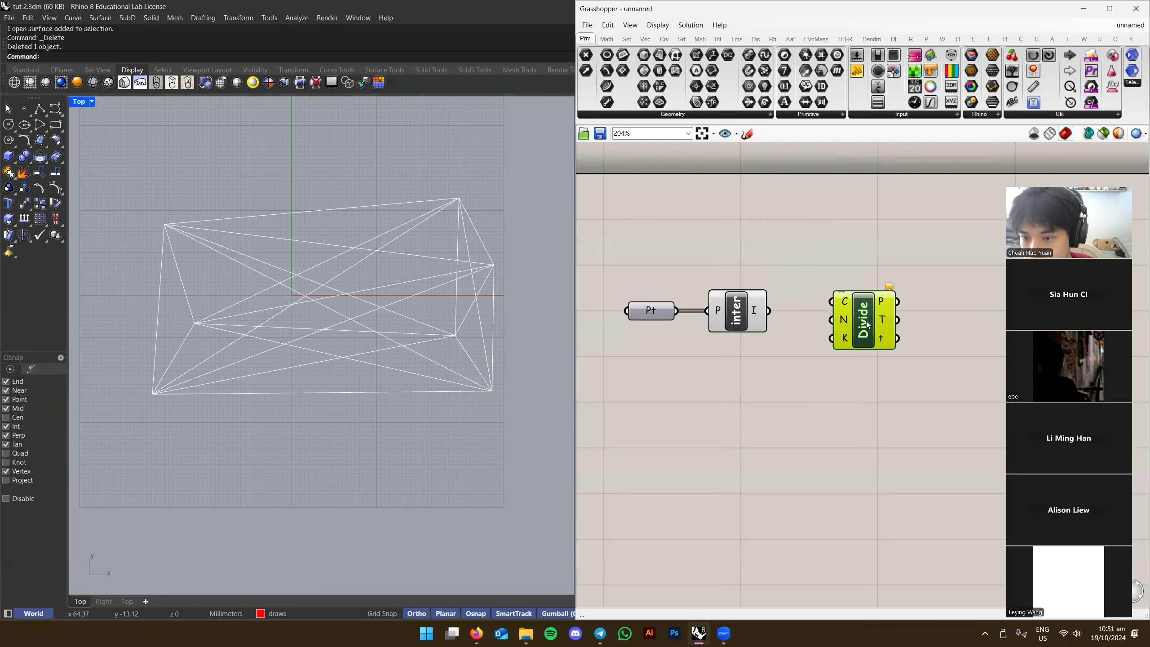
Connect the interconnecting component's I output to the Divide Curve component's C input
scroll(864, 320, up, 2)
right_drag(835, 322, 847, 298)
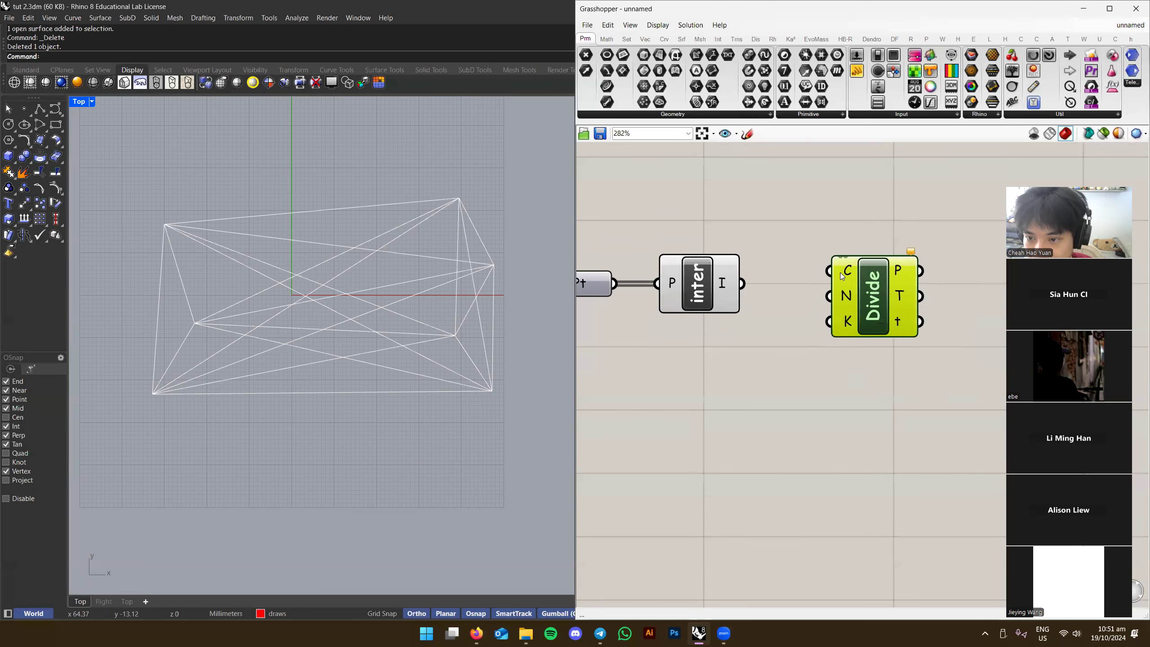
scroll(846, 271, up, 1)
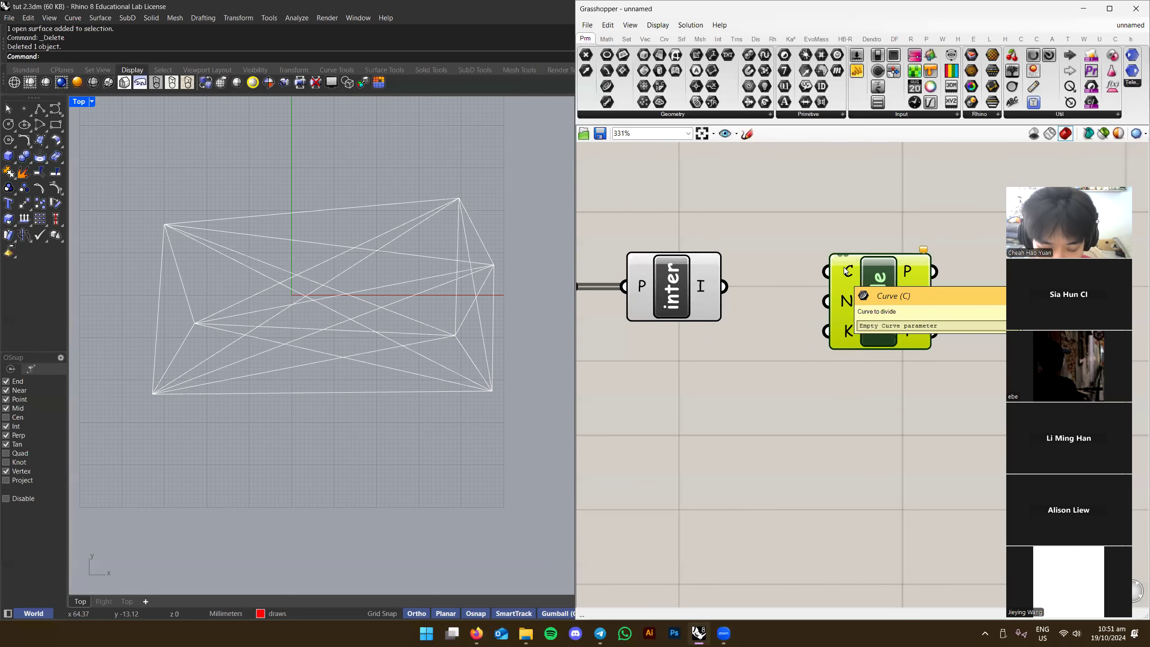
mouse_move(863, 284)
right_down()
mouse_move(878, 267)
mouse_move(871, 294)
right_up()
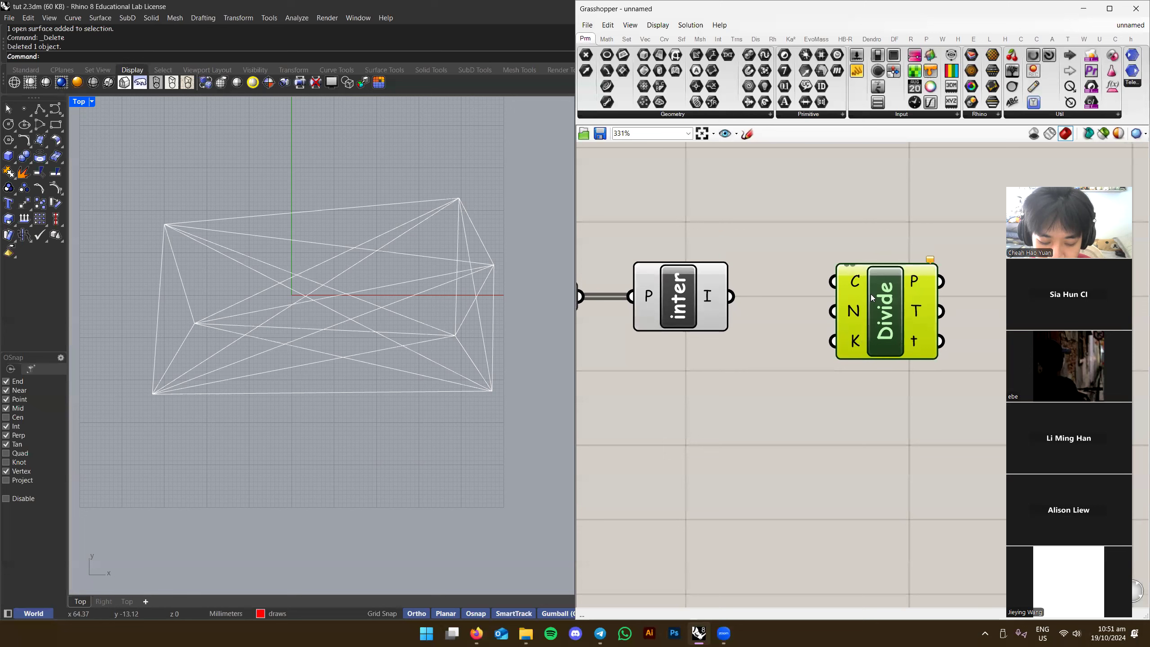
mouse_move(720, 295)
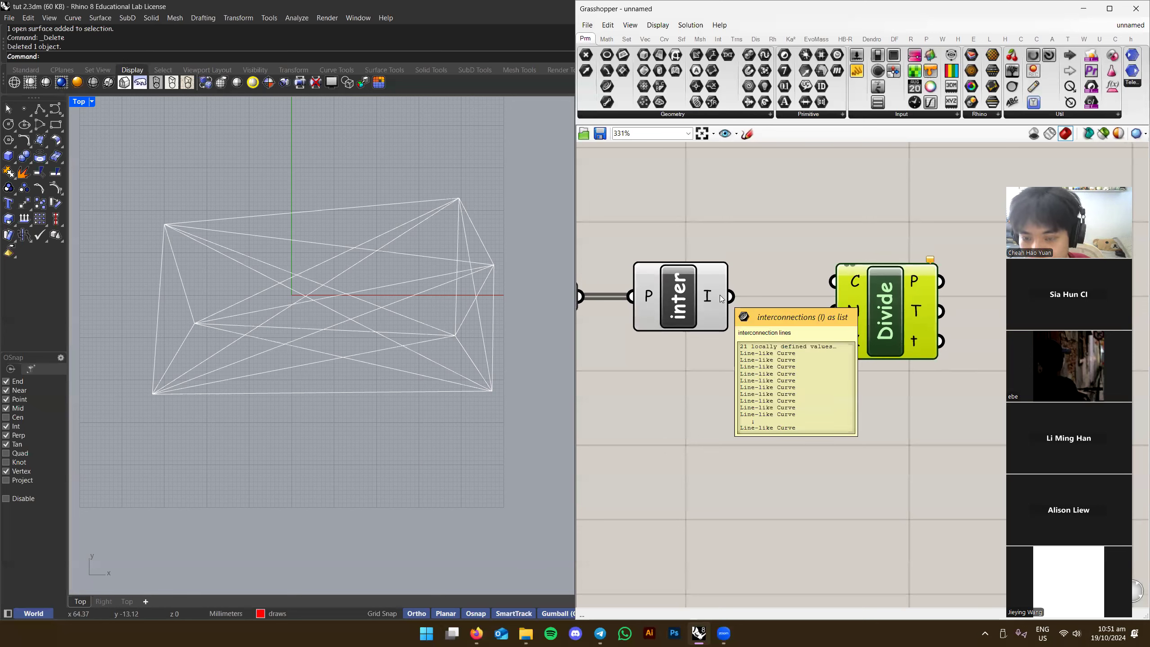
drag(721, 298, 855, 274)
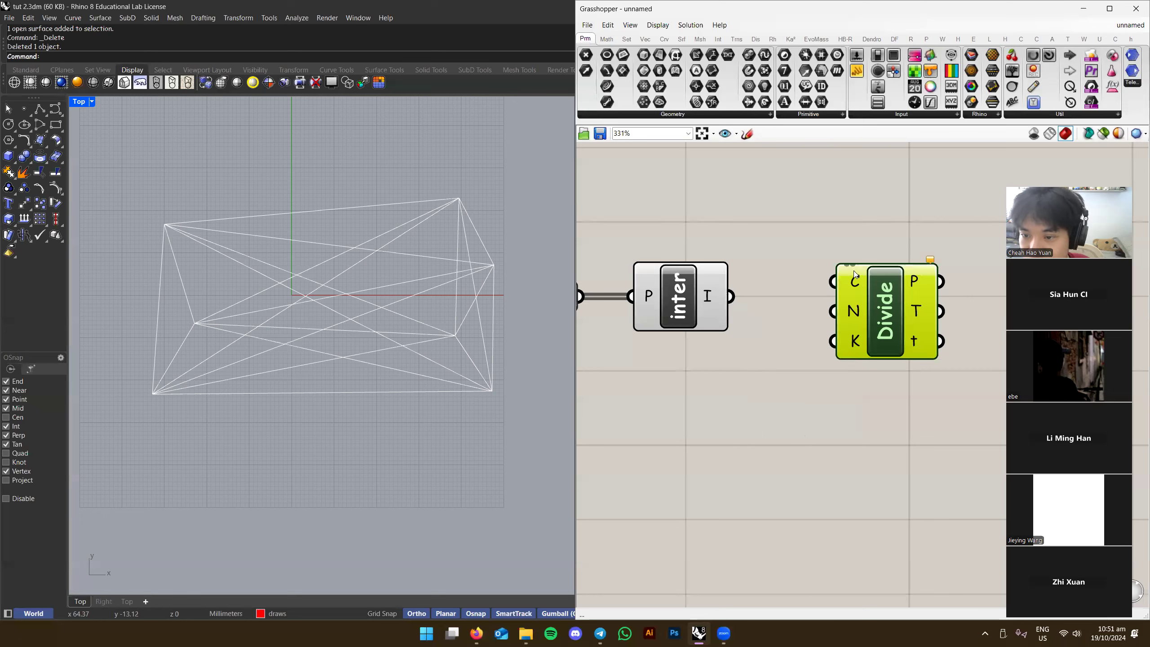
scroll(855, 274, up, 2)
scroll(853, 281, down, 2)
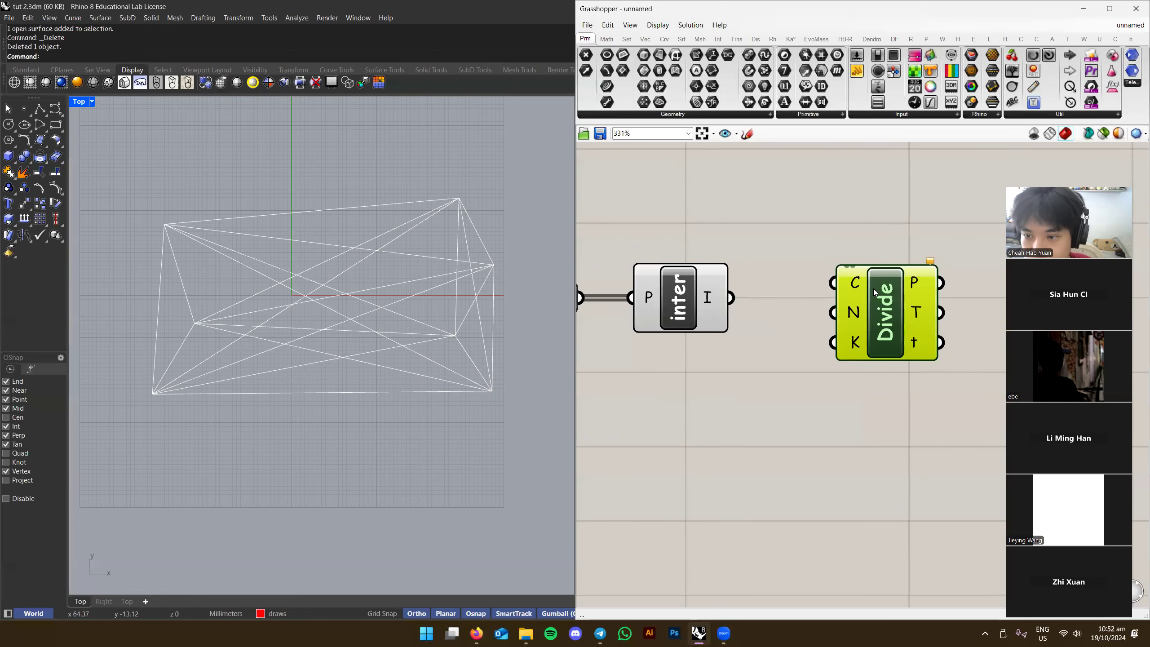
drag(758, 285, 832, 297)
Examine the division points along the connecting lines and the segment count of the Divide Curve component's N input
scroll(421, 382, up, 6)
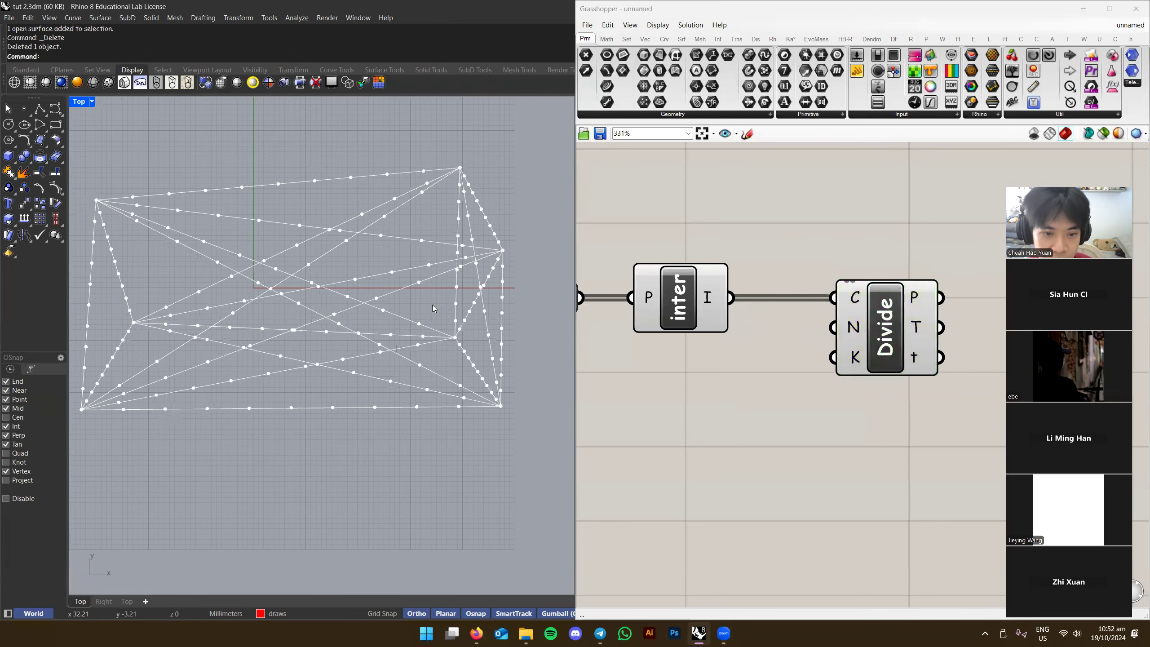
scroll(455, 340, down, 6)
right_drag(420, 379, 510, 323)
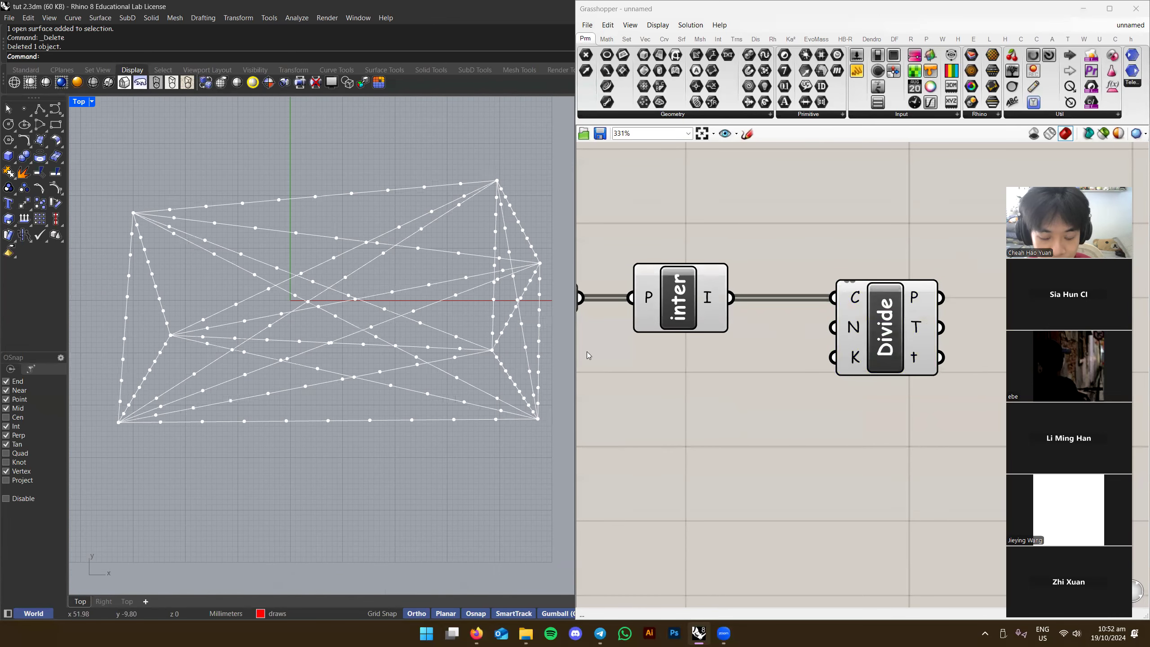
right_drag(895, 331, 828, 297)
click(828, 297)
scroll(828, 297, up, 3)
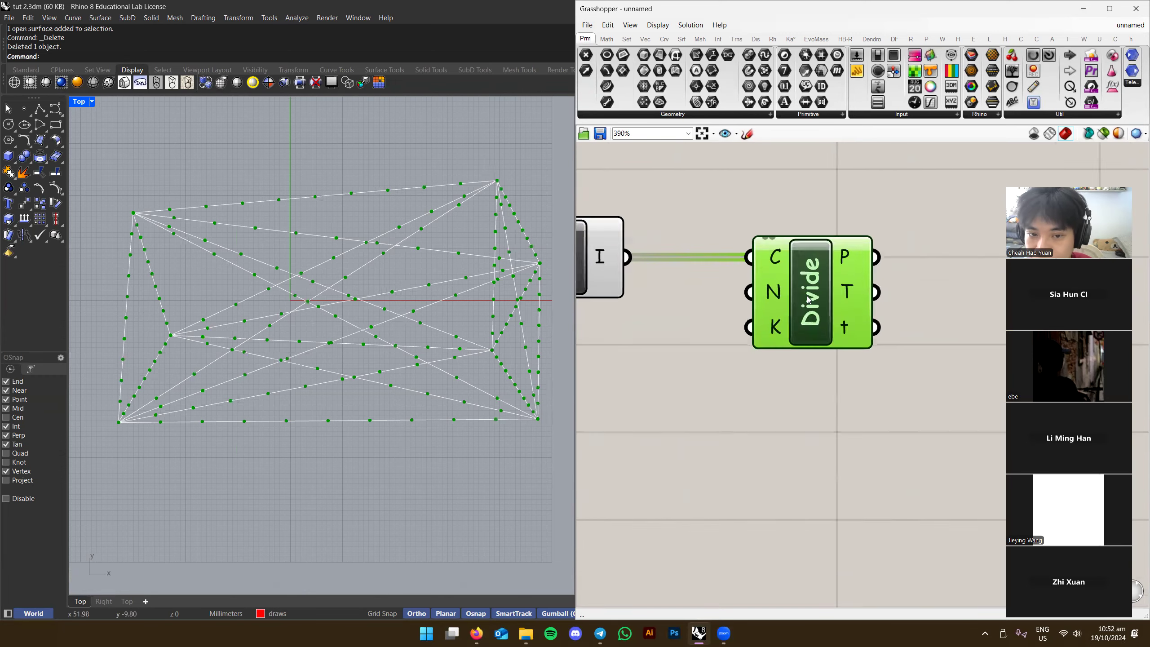
scroll(771, 299, down, 4)
scroll(425, 372, up, 4)
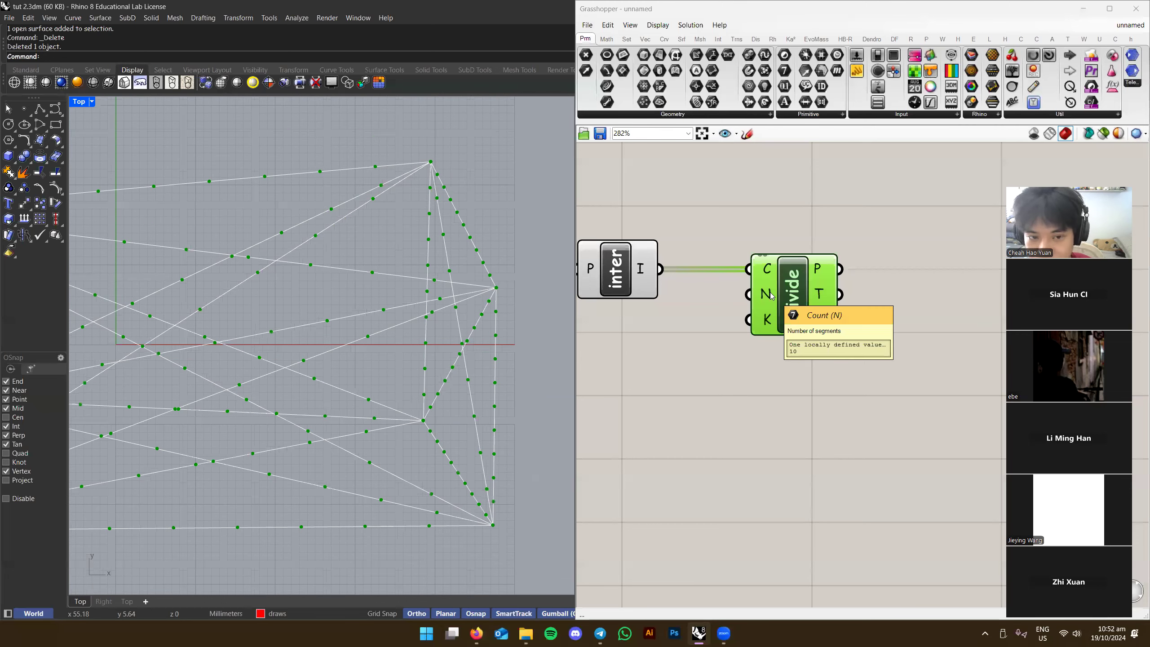
scroll(418, 340, down, 3)
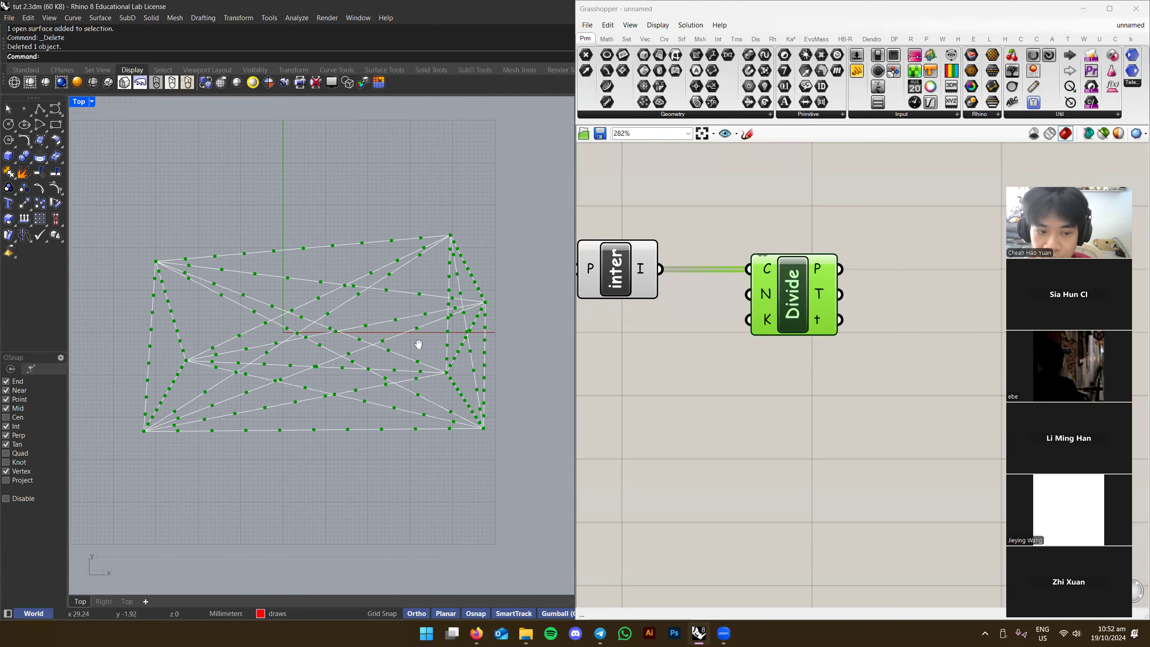
Measure the distance from the inner vertex near the network's right end to its rightmost vertex
right_drag(728, 390, 742, 383)
click(742, 383)
right_drag(448, 339, 475, 335)
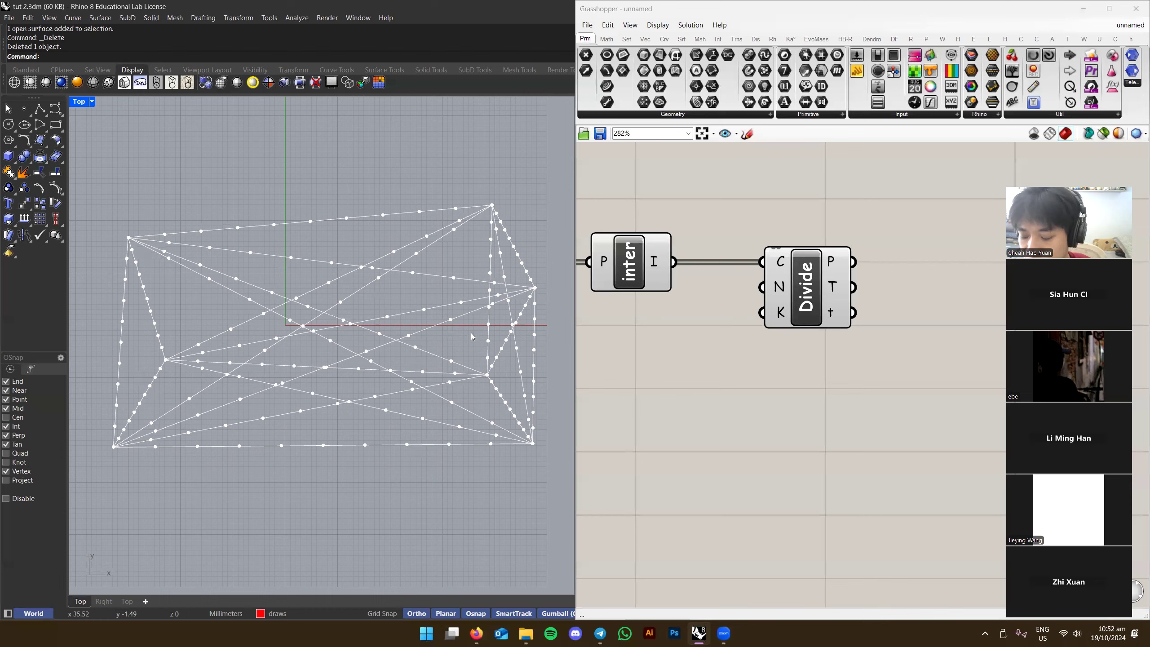
text(distance)
key(Return)
scroll(548, 365, up, 5)
click(425, 381)
click(514, 218)
key(Return)
scroll(485, 331, down, 3)
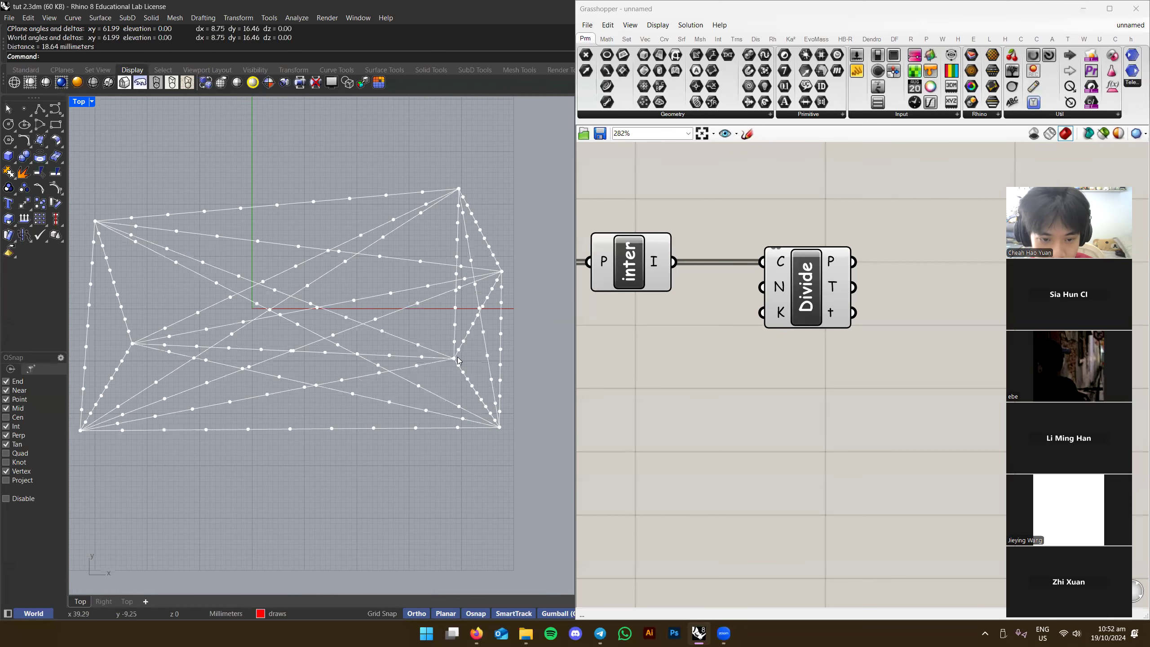
Measure the long line from the same inner vertex to the network's lower-left corner
click(453, 358)
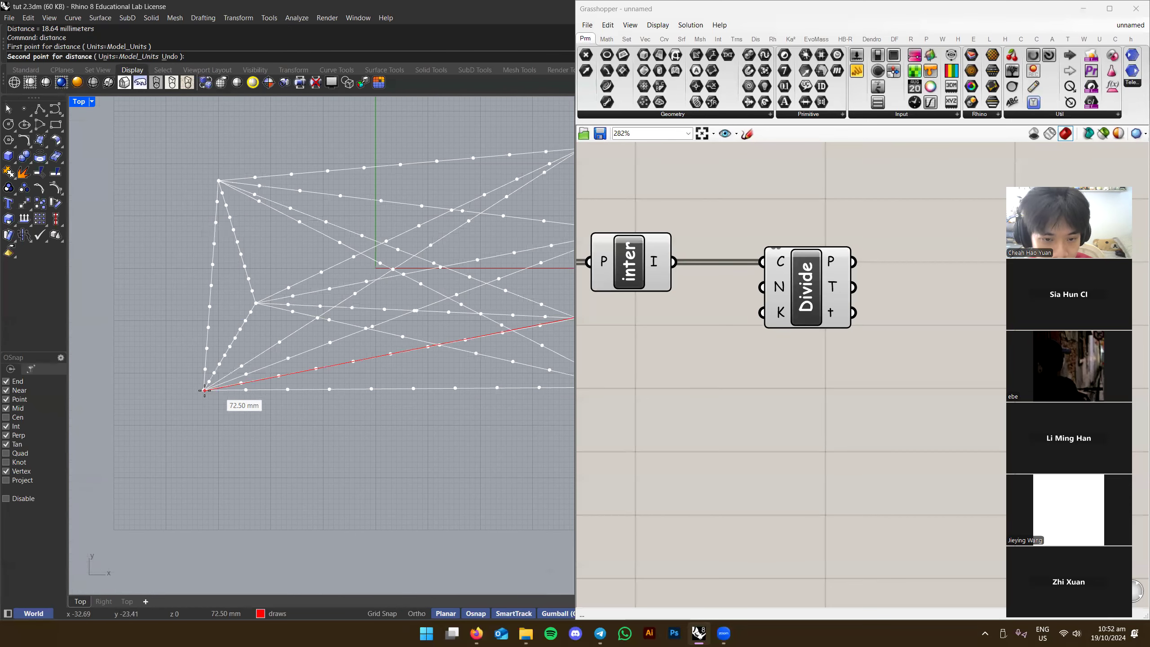
click(206, 389)
scroll(457, 362, up, 4)
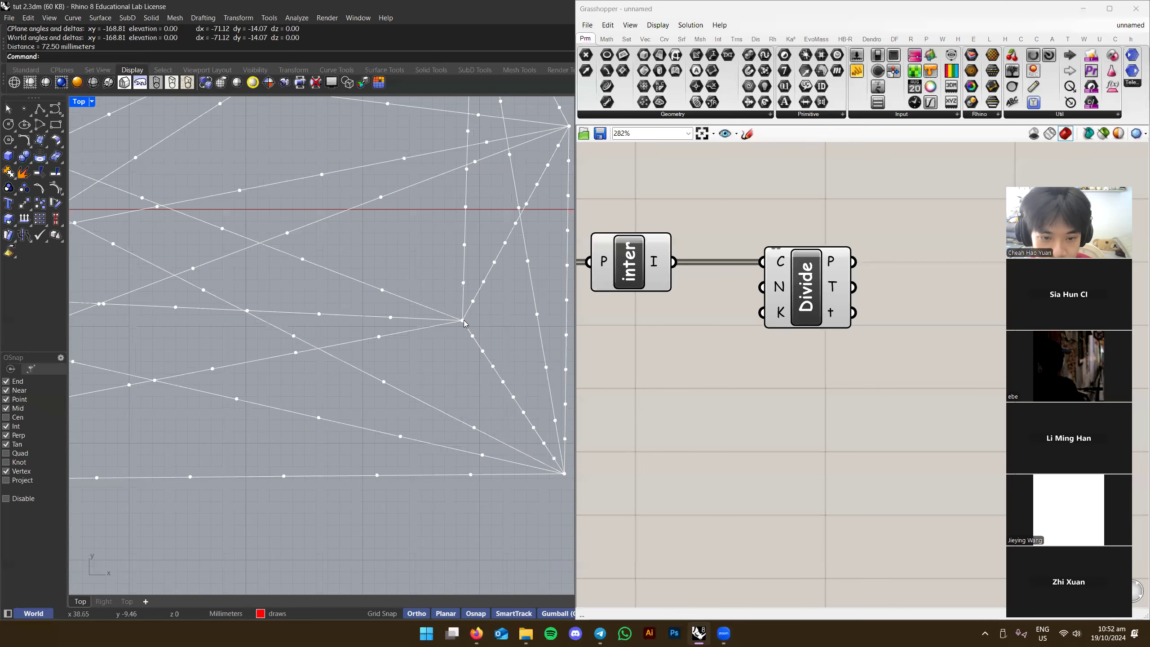
scroll(464, 311, down, 3)
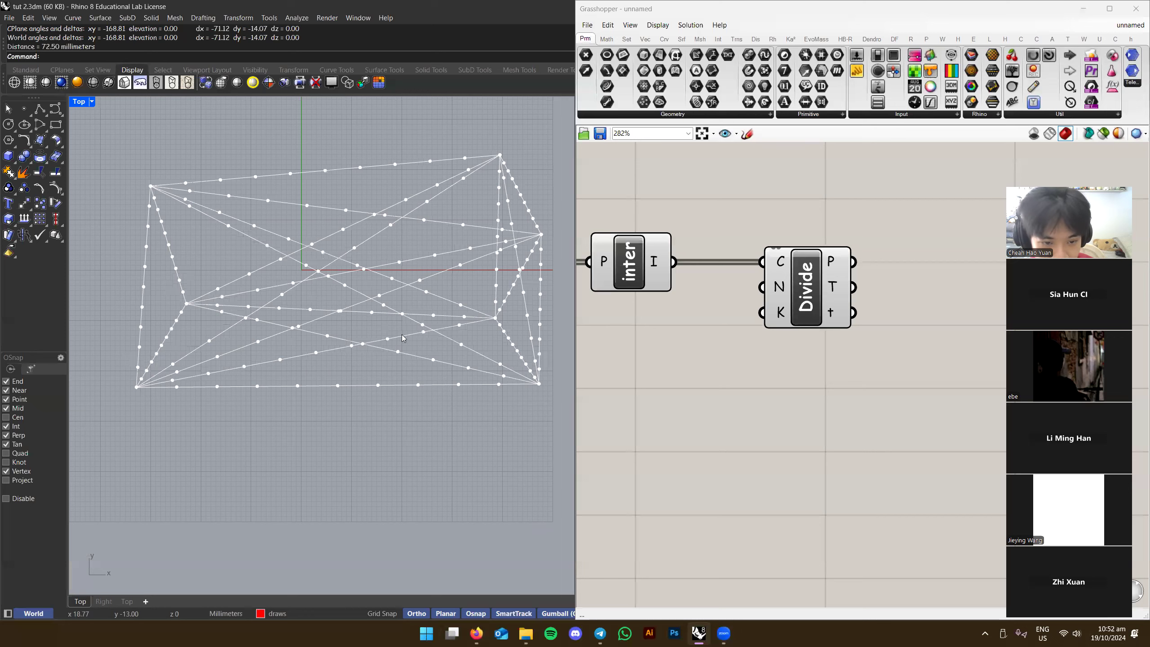
Highlight the Divide component's points and examine how their spacing differs between short and long lines
click(807, 297)
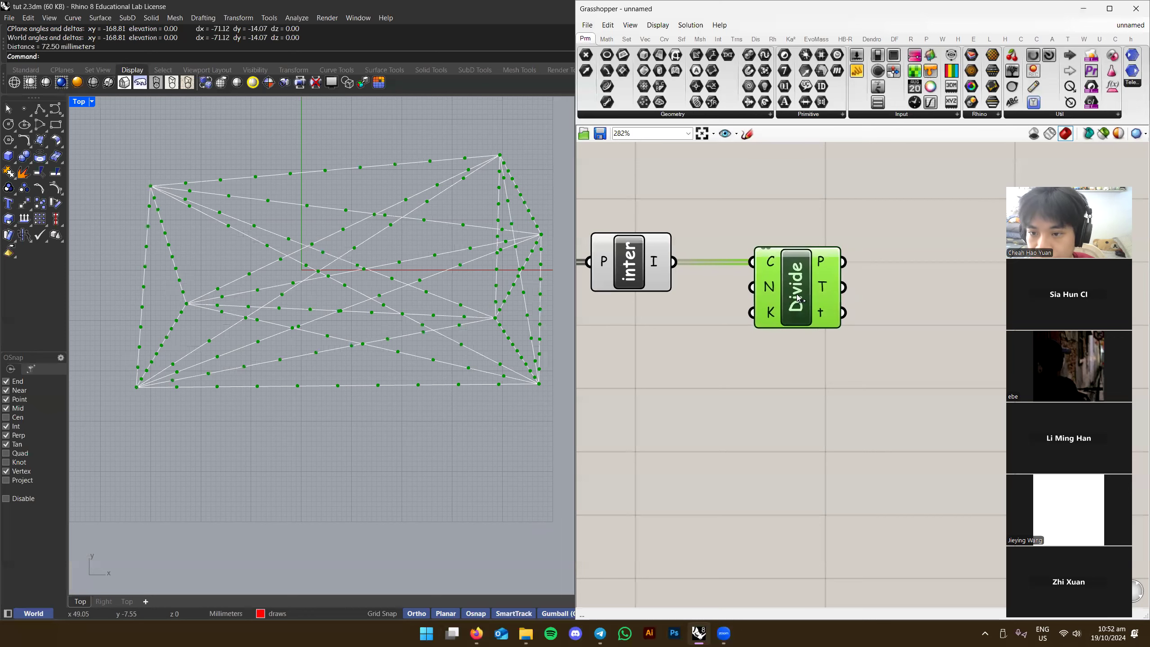
scroll(861, 294, up, 1)
scroll(482, 322, up, 3)
scroll(470, 320, up, 2)
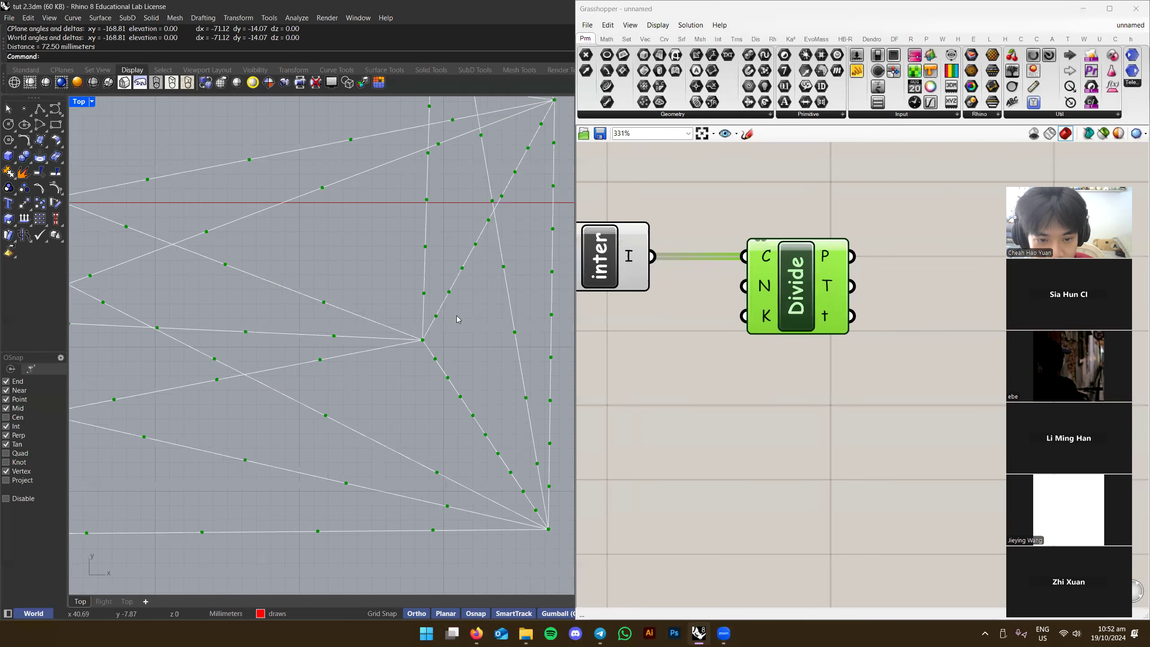
right_drag(435, 332, 465, 309)
scroll(449, 319, down, 4)
right_drag(169, 375, 278, 355)
scroll(516, 361, up, 5)
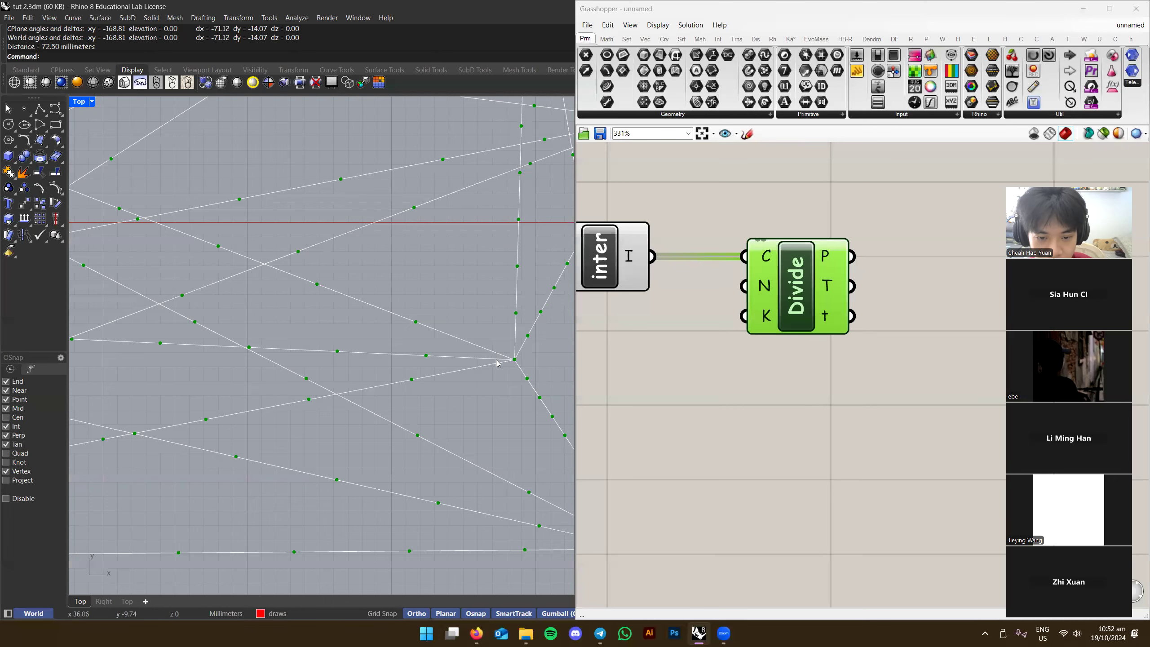
scroll(509, 362, down, 6)
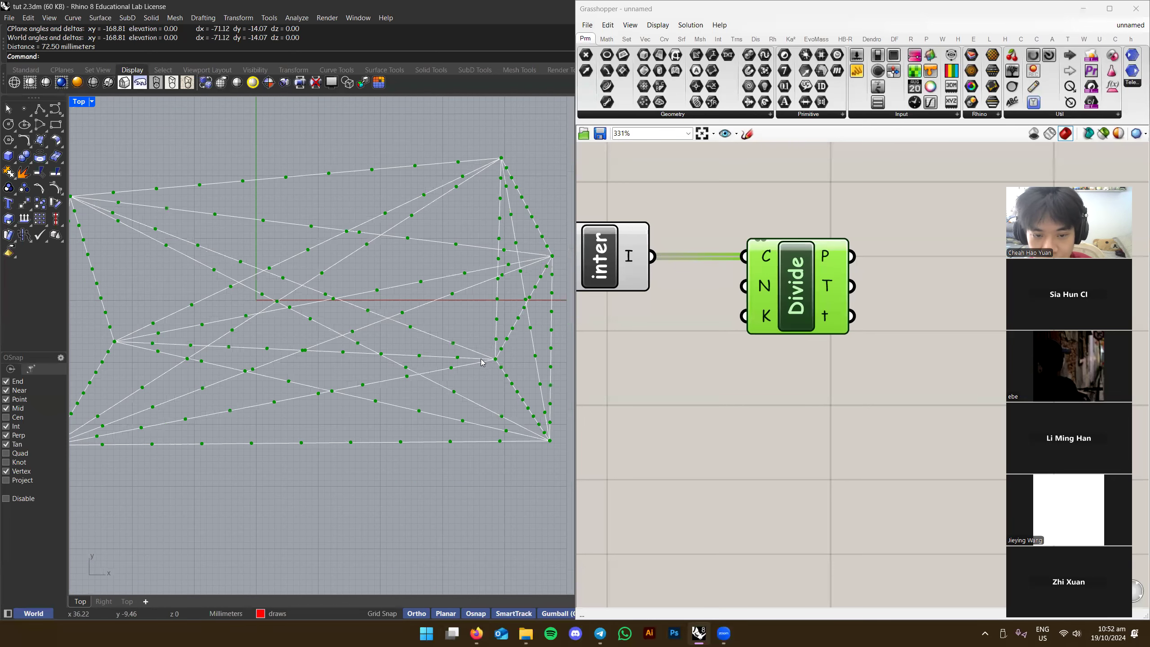
scroll(411, 394, down, 2)
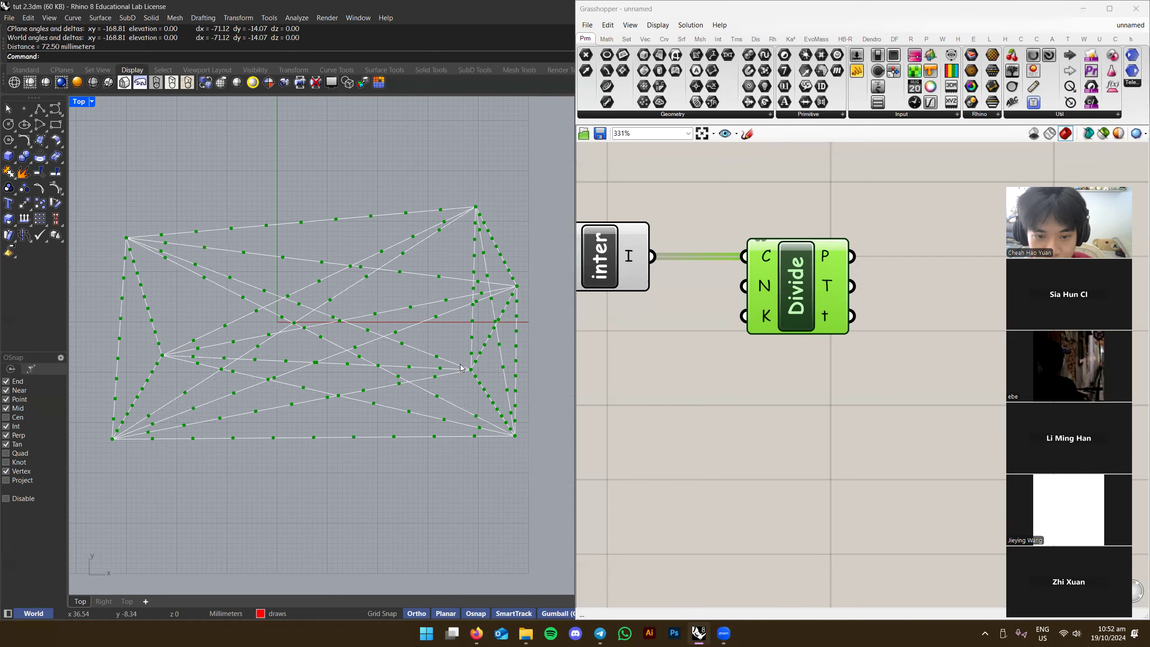
Move the Divide component closer to the "inter" component
right_drag(762, 370, 762, 364)
drag(787, 306, 742, 306)
click(754, 360)
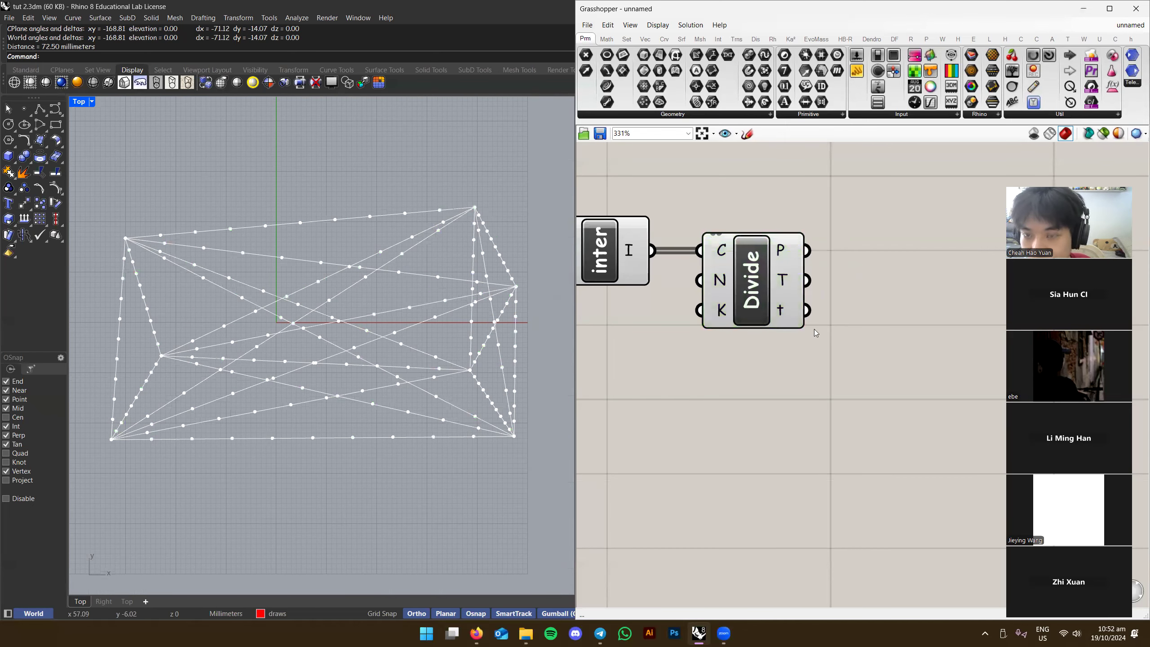
right_drag(814, 329, 815, 309)
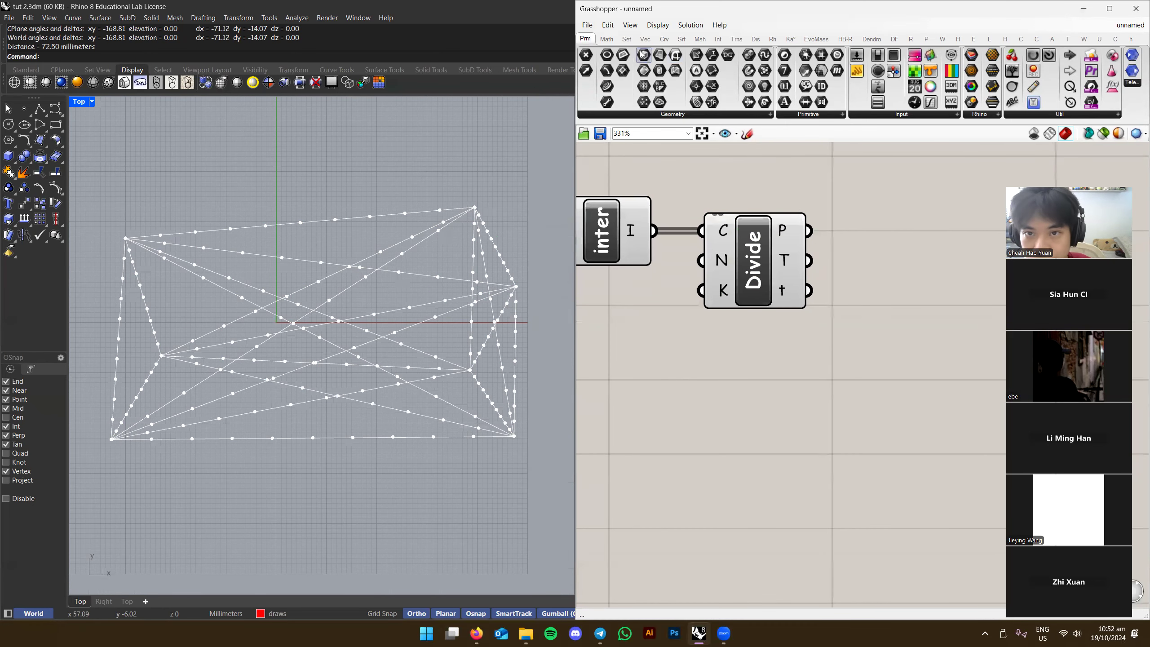
Add a Divide Length component to the canvas and delete the old Divide component
click(665, 39)
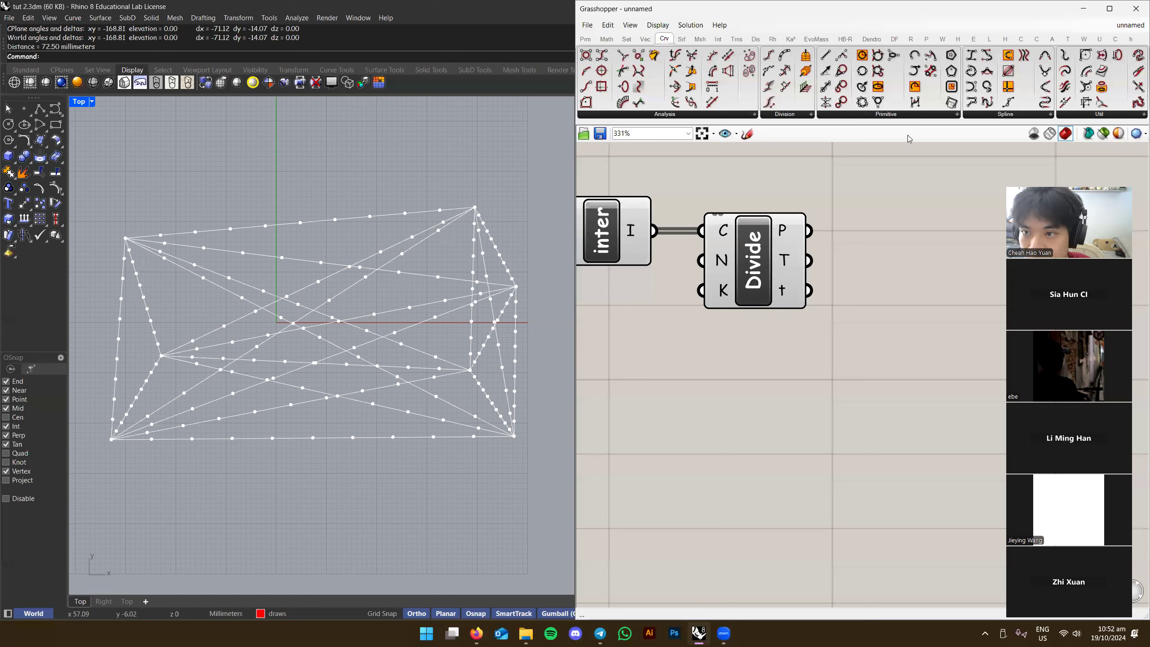
click(800, 115)
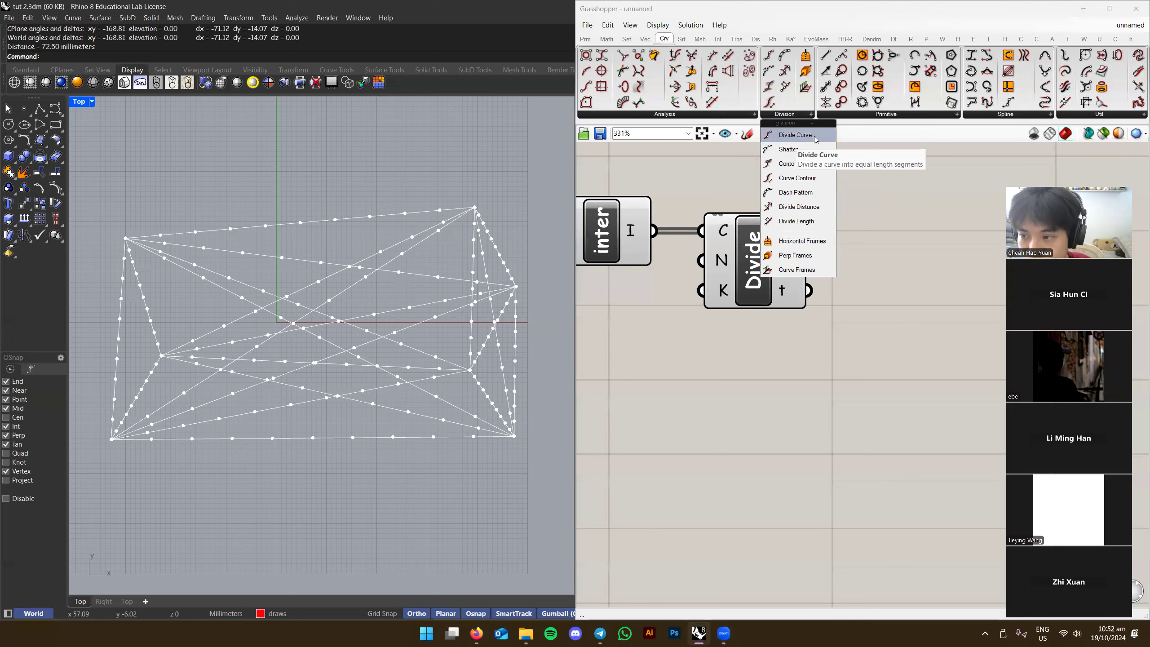
mouse_move(722, 253)
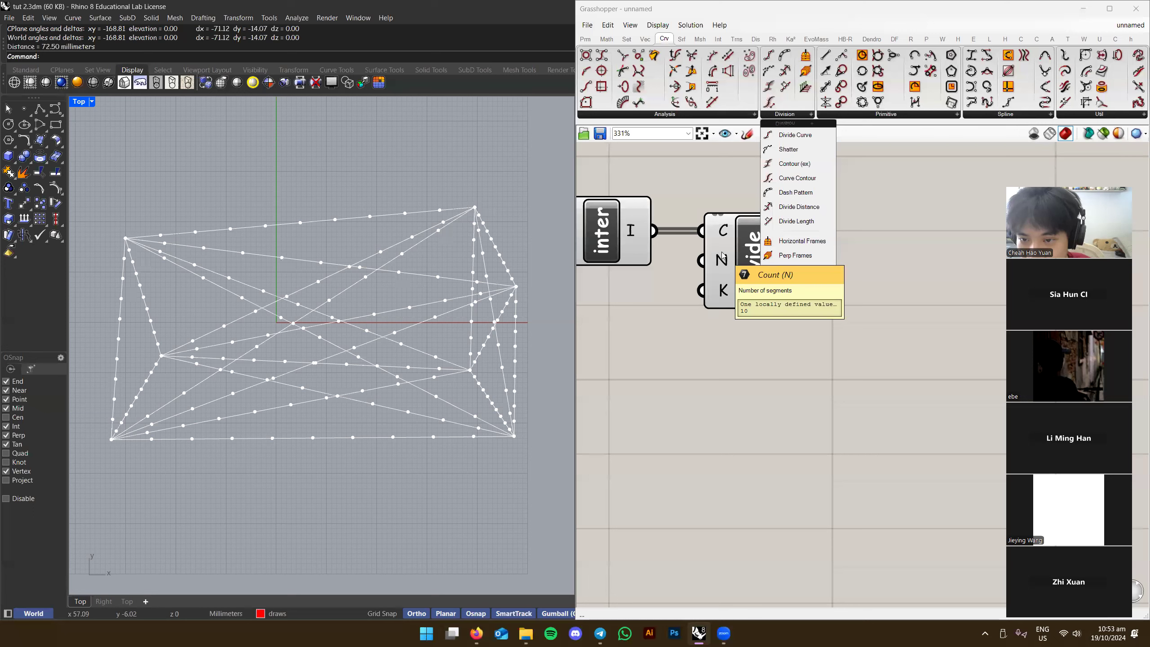
click(797, 221)
click(872, 212)
drag(866, 252, 816, 289)
click(752, 287)
key(Delete)
right_drag(760, 272, 816, 266)
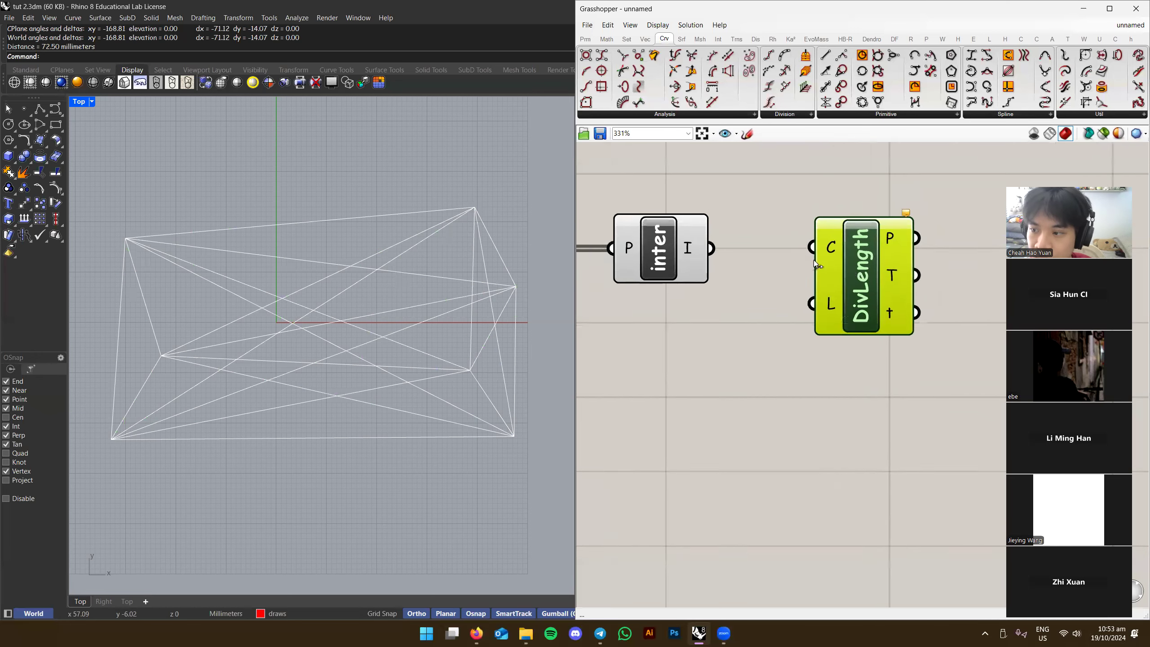
Connect the "inter" component's I output to the curve input of the DivLength component
scroll(816, 266, up, 1)
drag(678, 245, 827, 263)
drag(842, 272, 825, 274)
right_drag(771, 204, 745, 176)
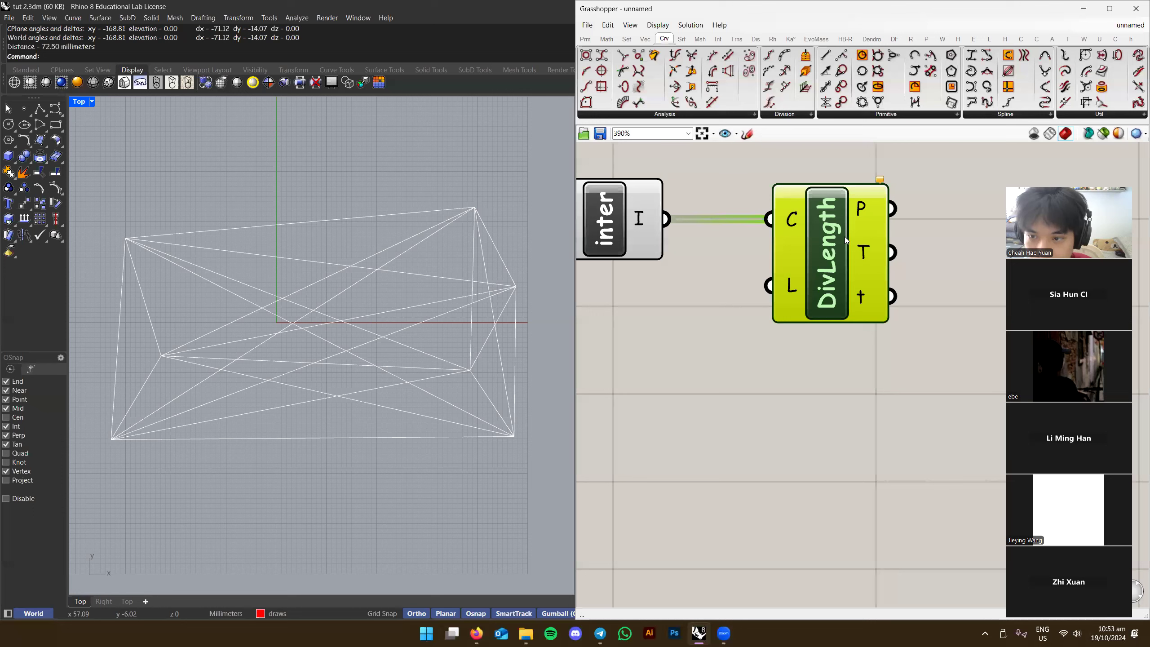
click(743, 177)
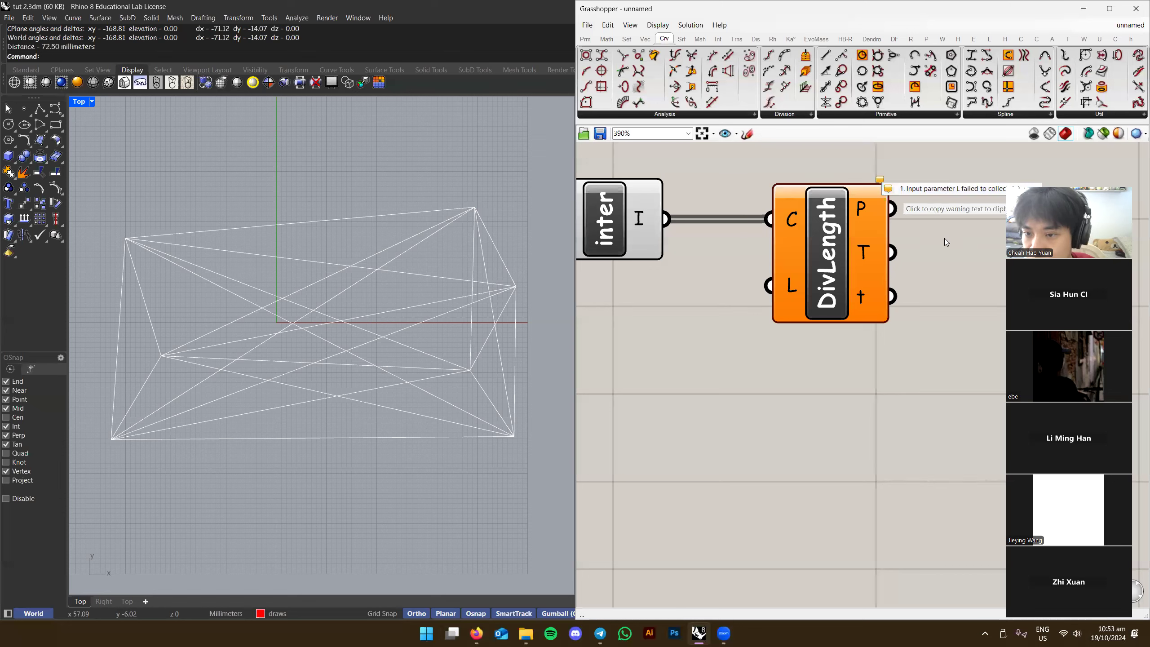
right_drag(945, 241, 931, 222)
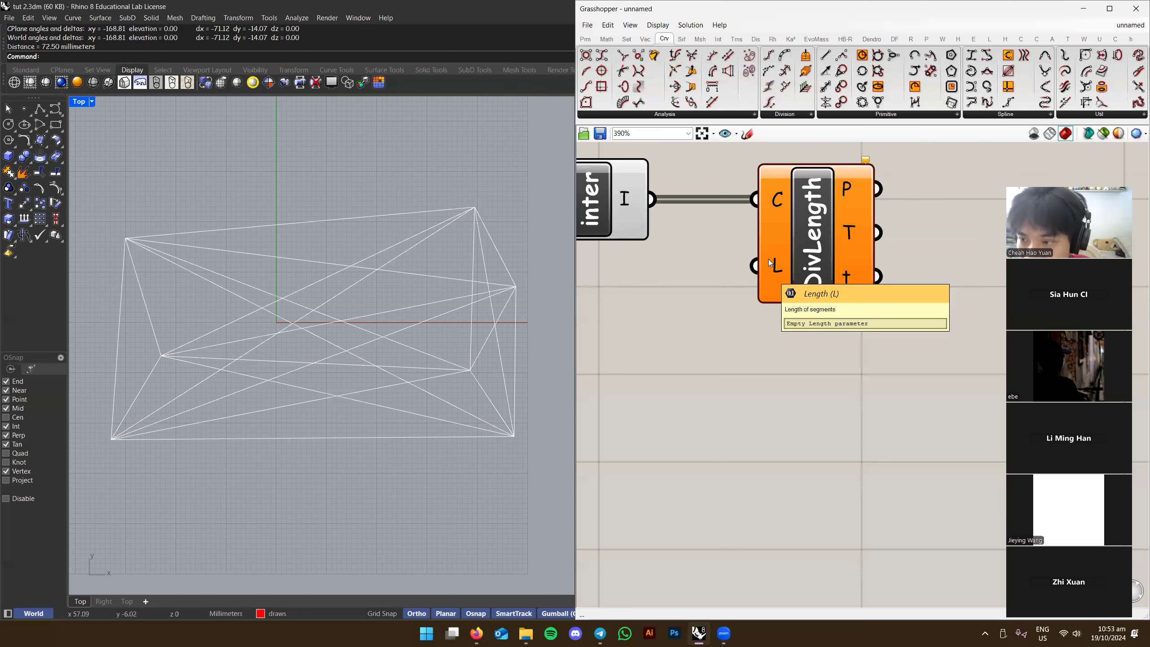
right_drag(768, 259, 787, 255)
Examine the line network around the origin in the Top viewport
right_drag(327, 406, 330, 387)
scroll(329, 393, up, 6)
scroll(317, 441, down, 4)
scroll(317, 441, up, 2)
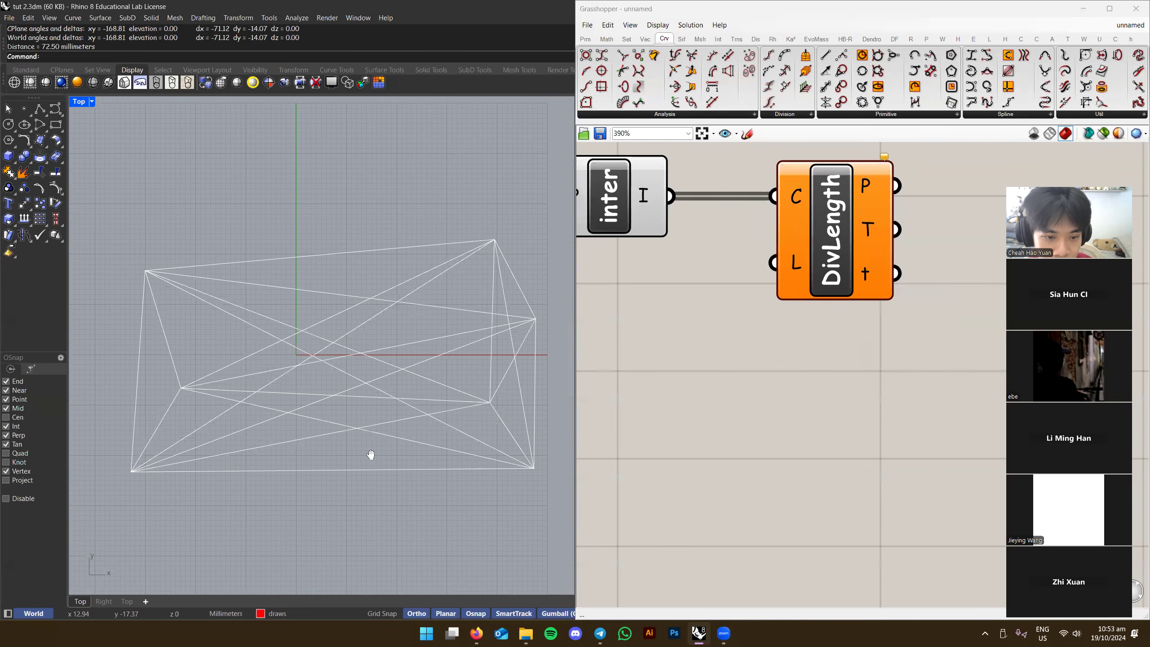
scroll(272, 331, up, 10)
right_drag(250, 297, 280, 375)
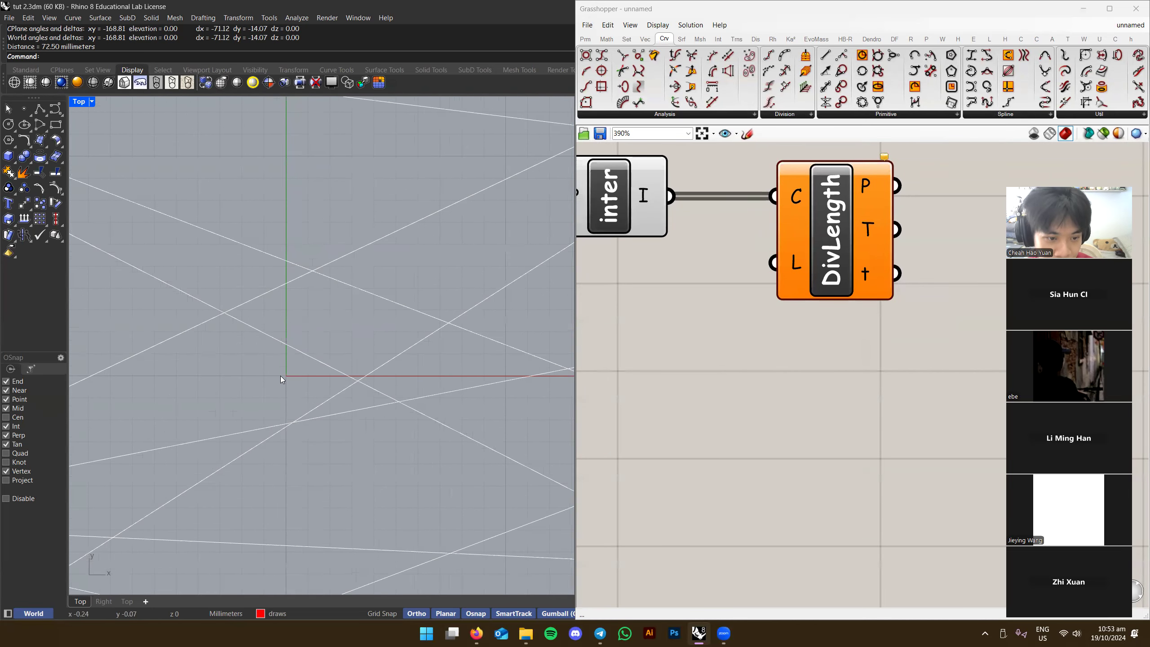
scroll(293, 372, down, 3)
scroll(291, 372, down, 10)
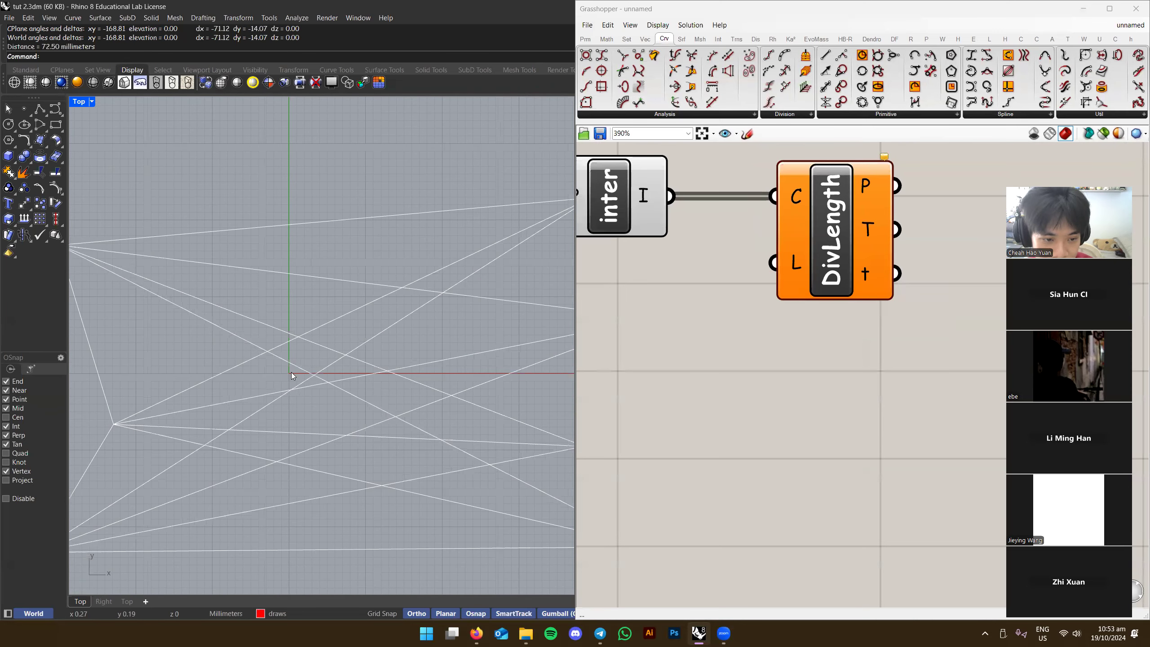
scroll(282, 381, up, 5)
scroll(281, 382, down, 3)
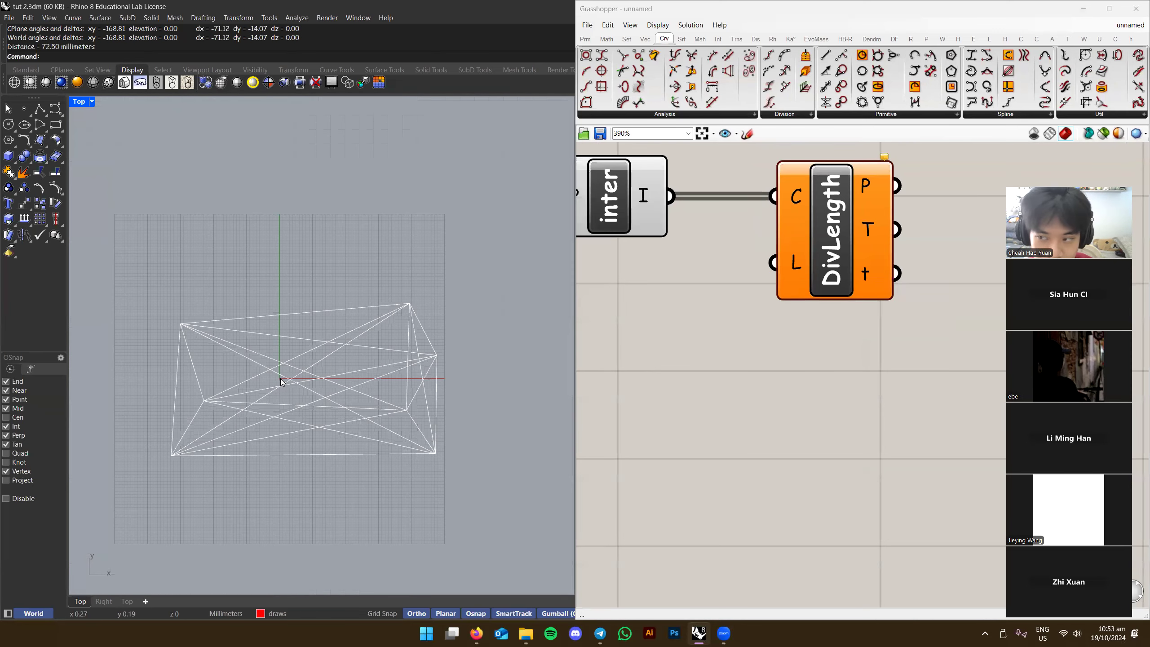
scroll(268, 380, up, 3)
scroll(267, 380, down, 4)
right_drag(268, 380, 203, 377)
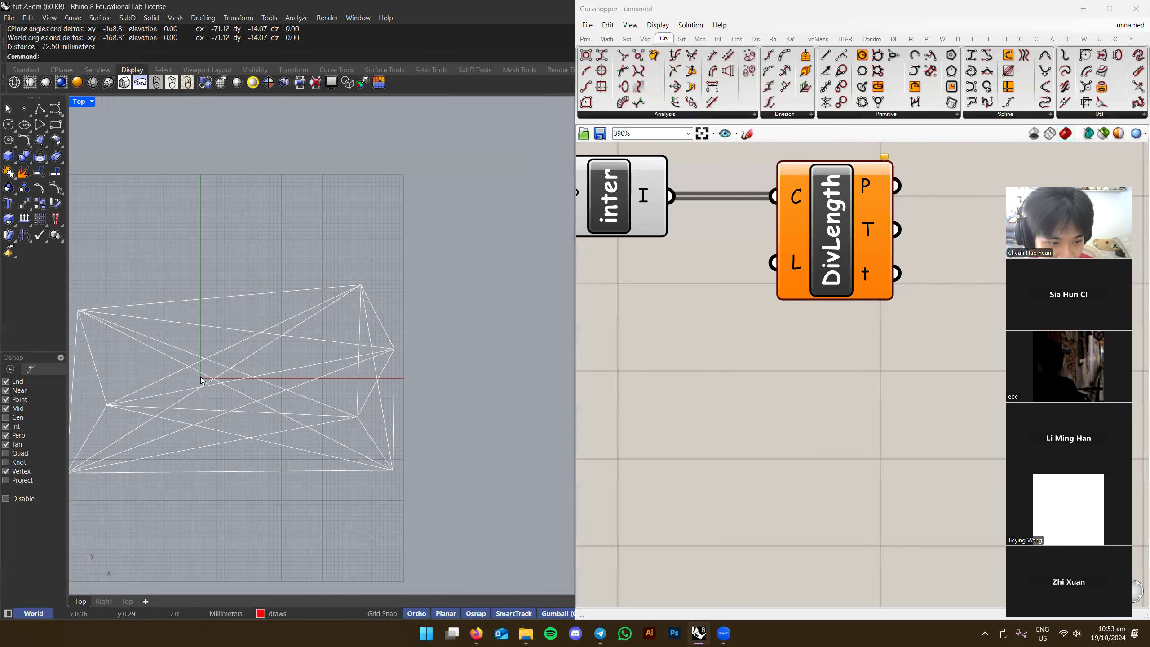
right_click(203, 378)
click(199, 379)
scroll(398, 380, down, 3)
scroll(462, 380, up, 1)
scroll(344, 360, up, 5)
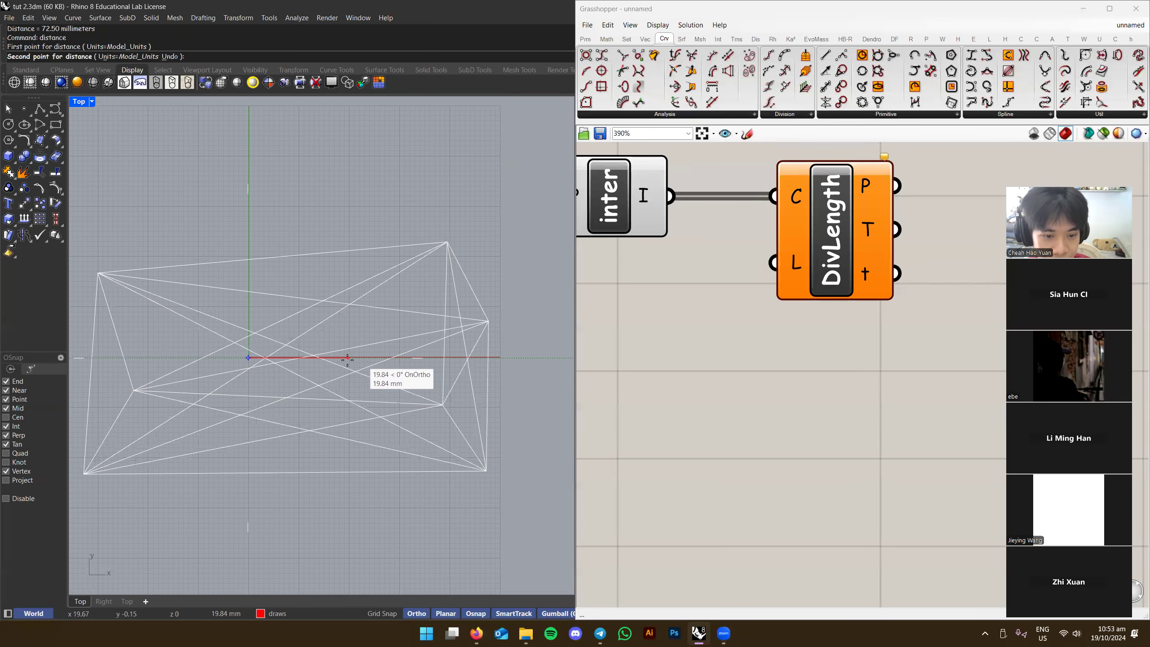
scroll(348, 358, down, 8)
key(Escape)
Measure the long line from the network's upper-left corner to its rightmost vertex, with Ortho off while picking the end
scroll(392, 363, up, 6)
right_drag(197, 372, 185, 380)
drag(398, 426, 398, 422)
scroll(315, 347, up, 6)
scroll(265, 359, down, 4)
right_drag(197, 355, 216, 381)
key(space)
click(113, 296)
key(F8)
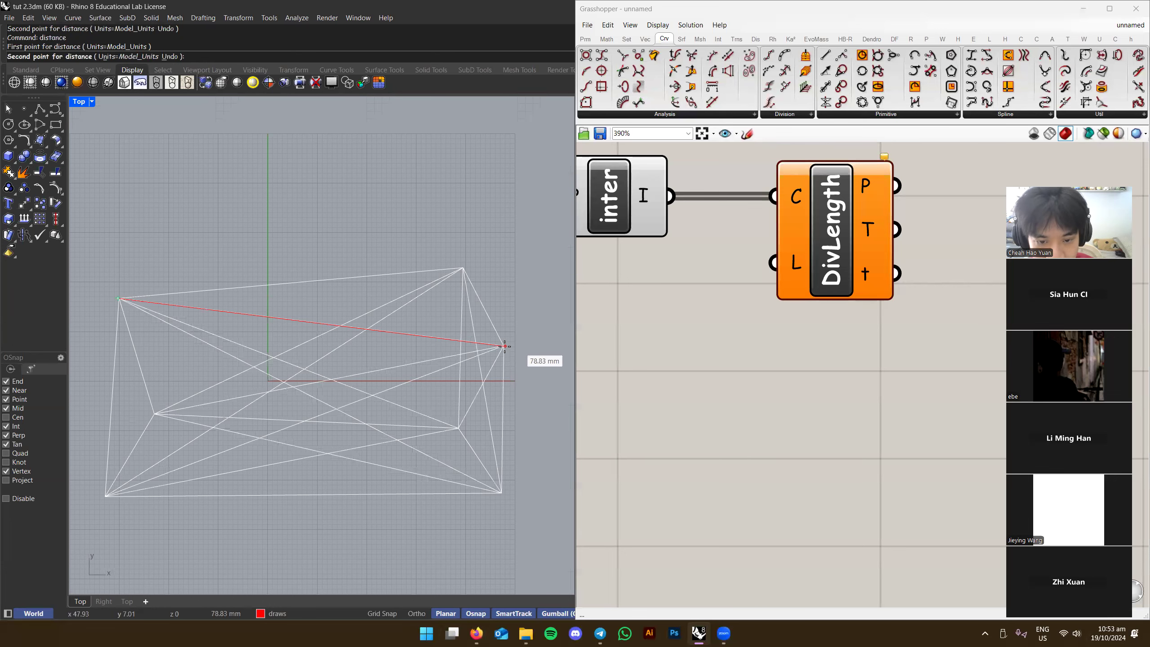
click(504, 346)
key(F8)
right_drag(503, 349, 498, 331)
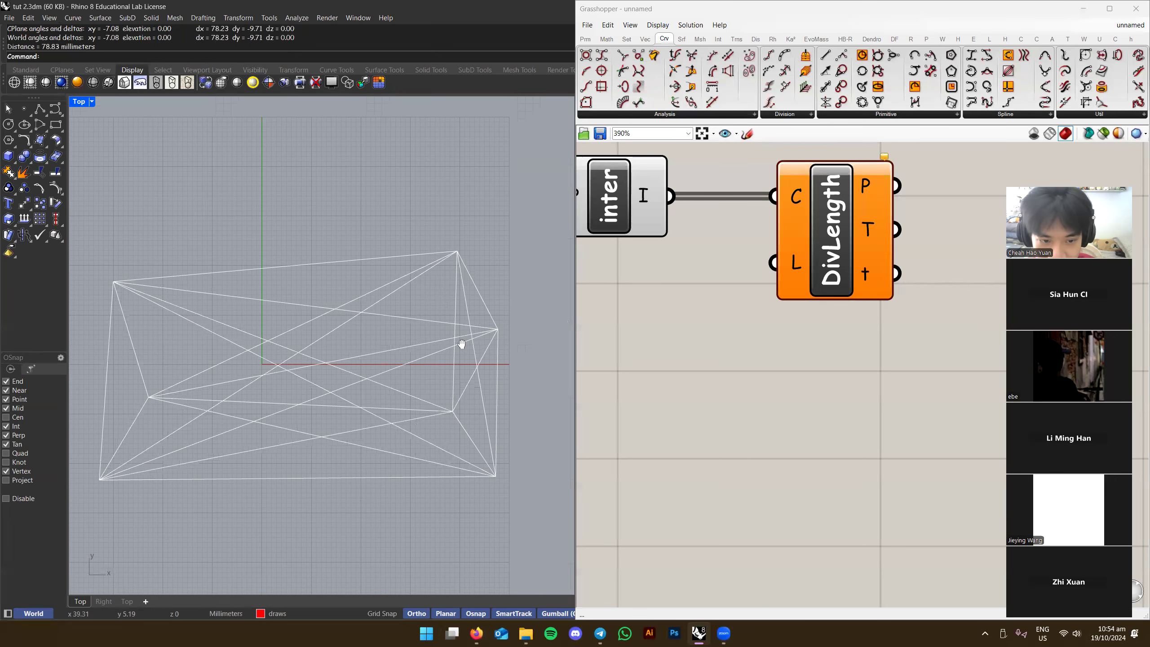
Add a number slider set to 5 and connect it to the length input of the DivLength component
right_drag(759, 349, 819, 313)
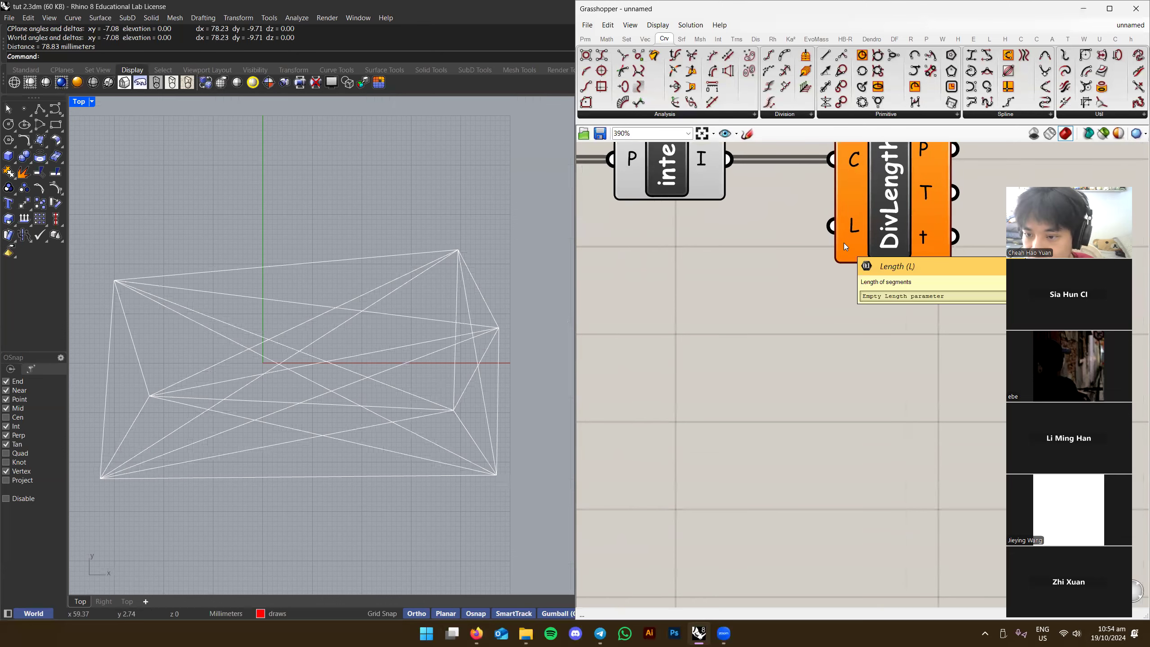
right_drag(652, 326, 713, 330)
double_click(714, 334)
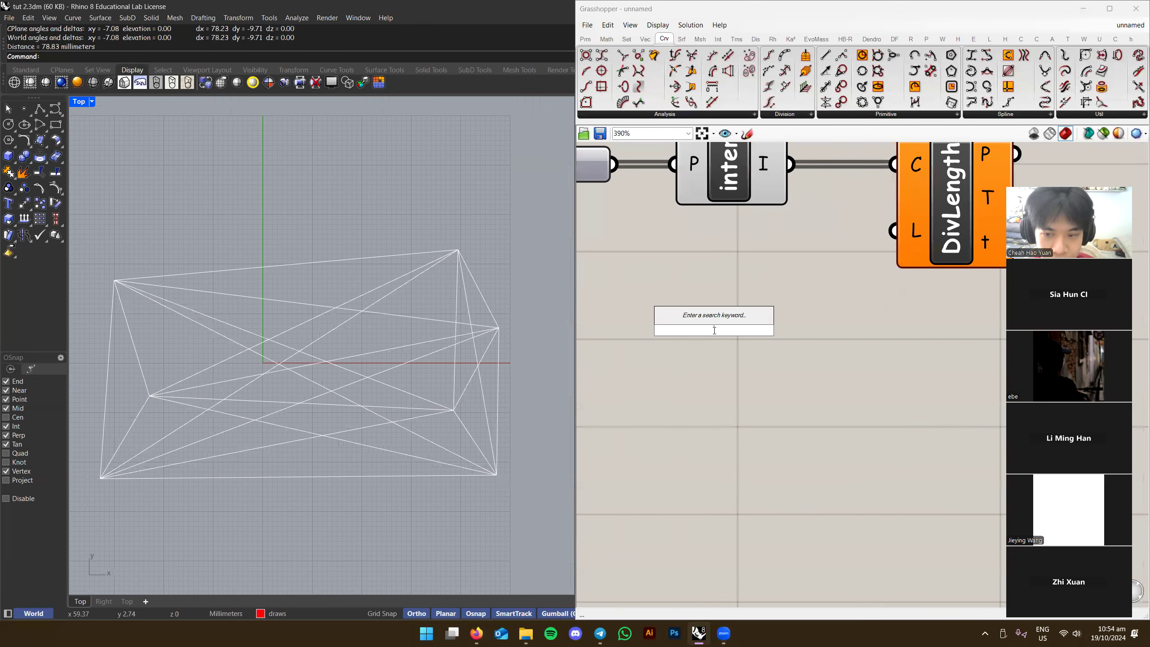
text(5)
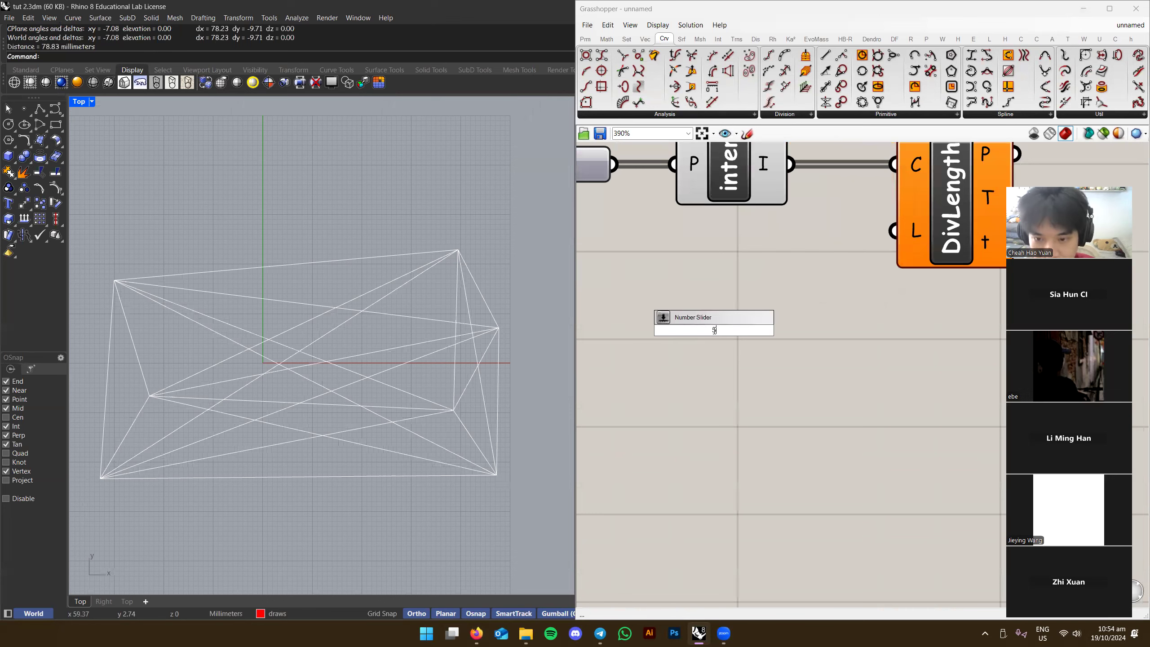
key(Return)
drag(908, 233, 792, 272)
right_drag(845, 304, 804, 387)
click(878, 294)
Measure from the inner right vertex to the nearest division point on its line toward the rightmost vertex
scroll(437, 329, up, 5)
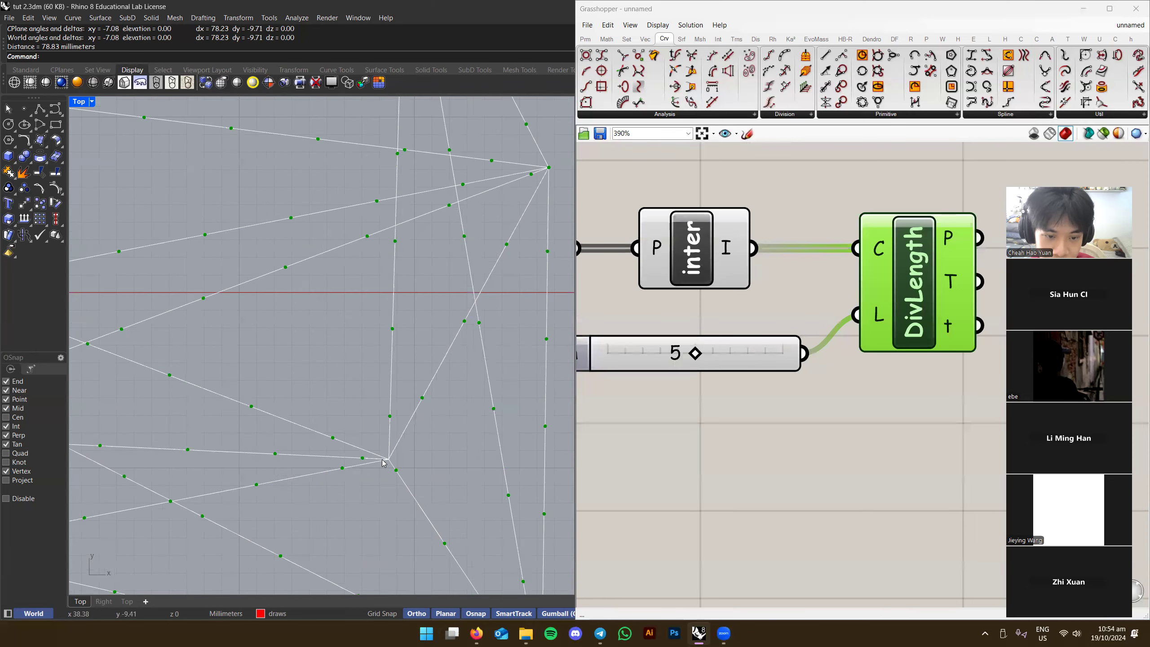
key(Return)
click(388, 459)
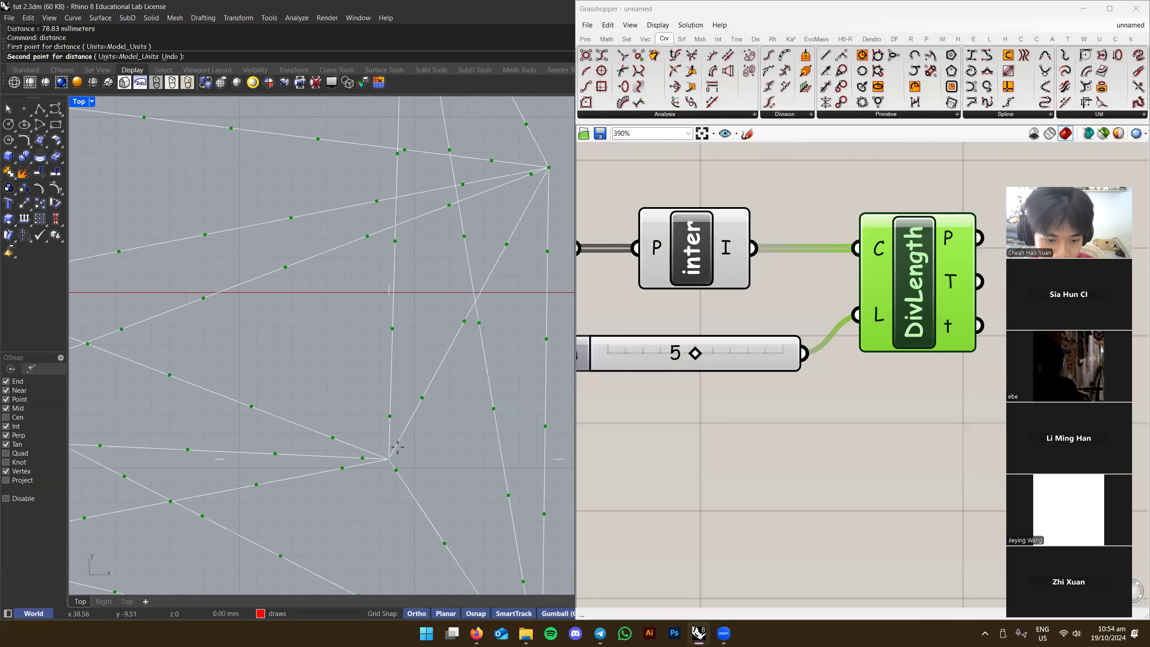
click(422, 397)
Measure the next two spacings between consecutive division points on the same line
key(Return)
click(422, 397)
click(464, 321)
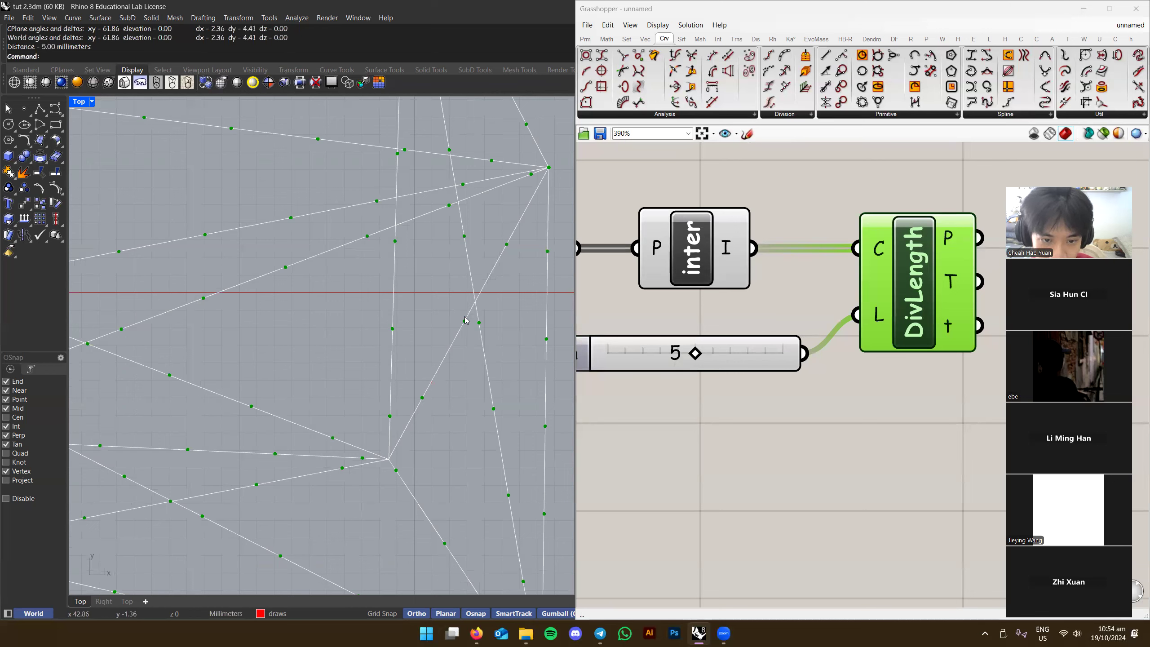
key(Return)
click(464, 320)
click(507, 244)
Remeasure the end gap from the first division point back to the inner vertex, and inspect the lower-left corner's points
key(Return)
click(421, 398)
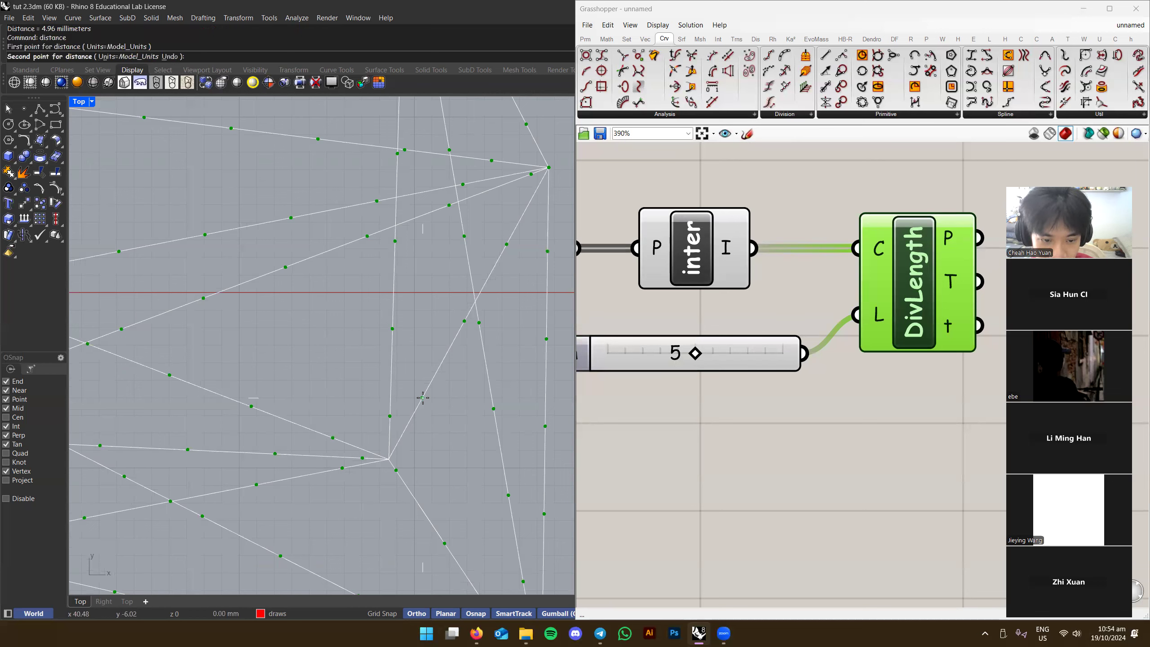
click(388, 458)
scroll(418, 411, down, 3)
scroll(270, 408, up, 5)
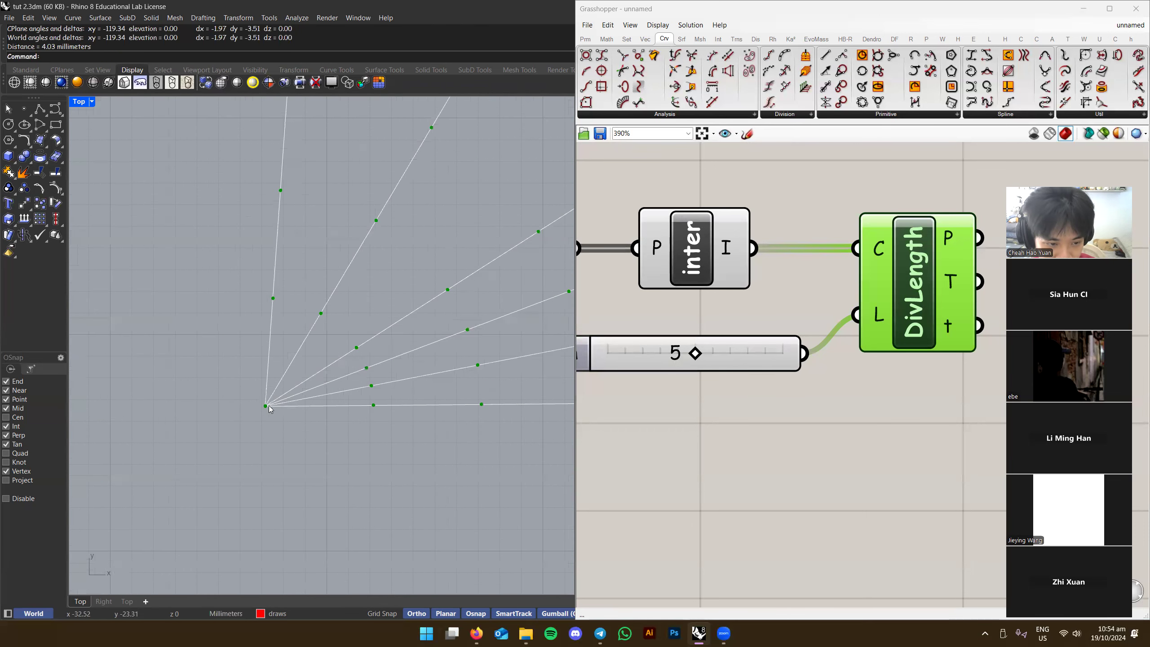
Measure the first three division spacings from the lower-left vertex along the line toward the inner right vertex
key(Return)
click(266, 406)
click(371, 386)
key(Return)
click(371, 385)
click(478, 362)
right_drag(479, 362, 260, 390)
key(Return)
click(261, 390)
click(373, 369)
Measure the end gap between that line's last division point and the inner right vertex
mouse_move(373, 369)
right_down()
mouse_move(341, 382)
mouse_move(411, 384)
mouse_move(410, 368)
mouse_move(352, 380)
mouse_move(484, 341)
mouse_move(373, 370)
right_up()
right_click(350, 377)
click(342, 366)
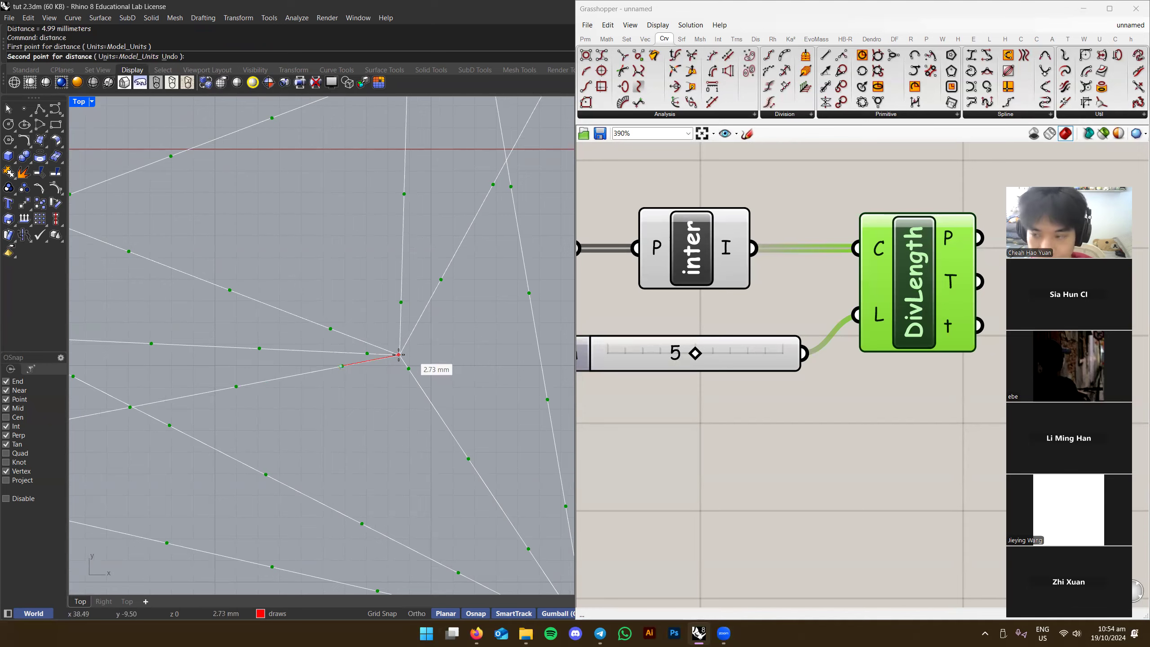
click(399, 356)
scroll(451, 391, down, 5)
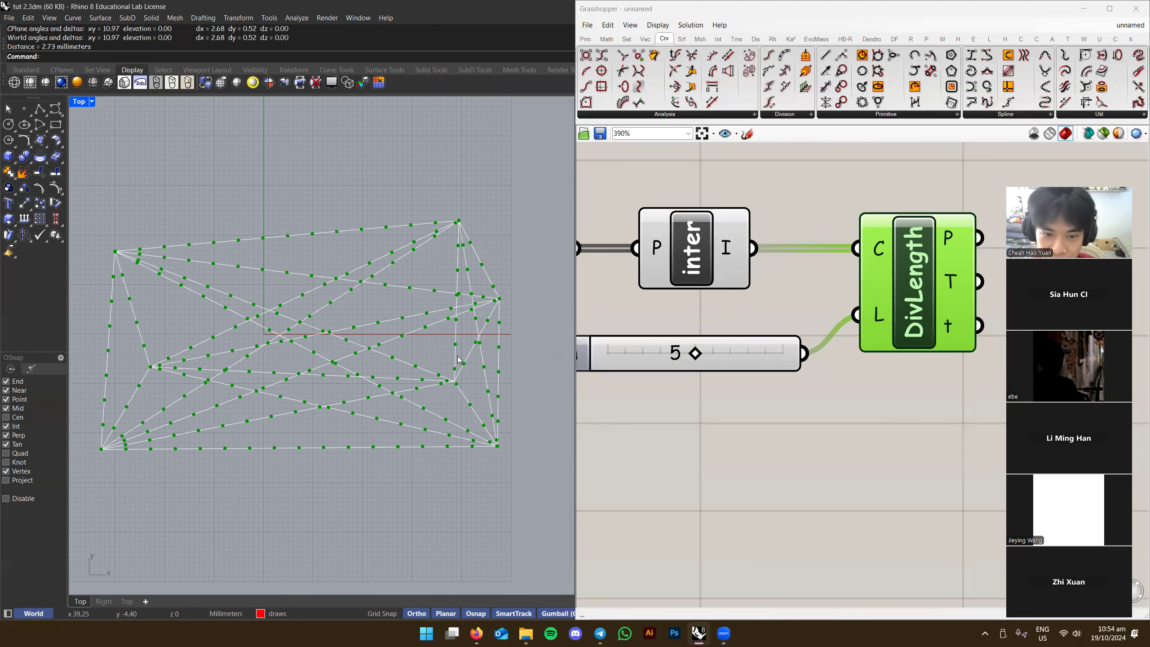
Highlight the inter and DivLength components in turn and examine DivLength's points, tangents and parameters outputs
scroll(797, 430, down, 4)
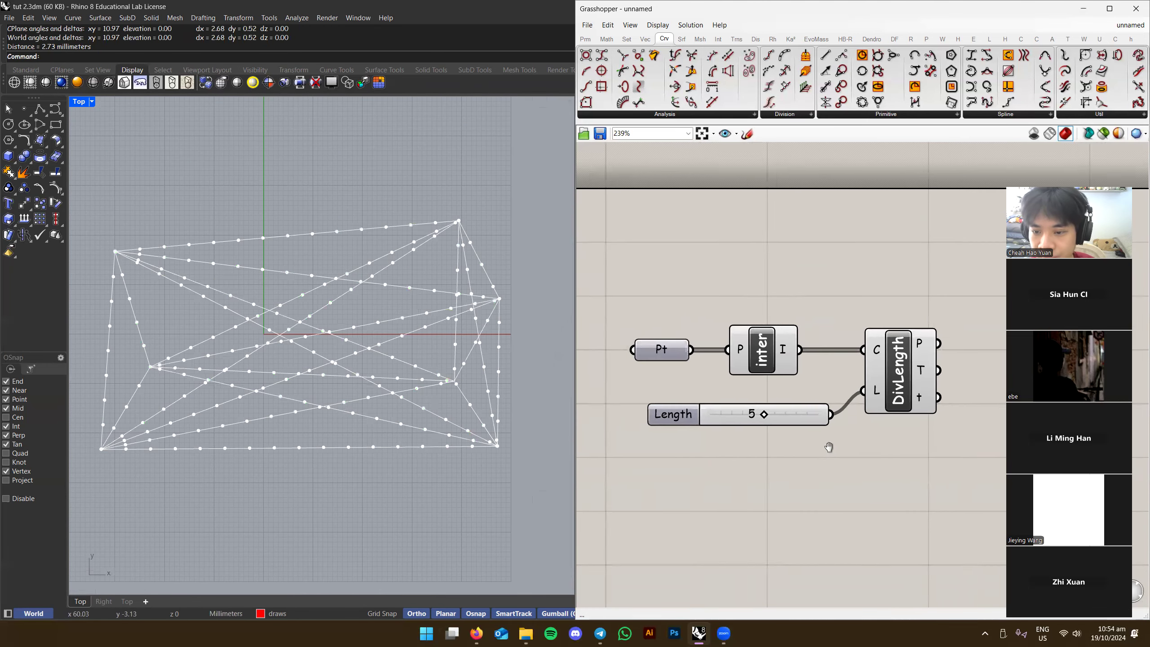
click(769, 348)
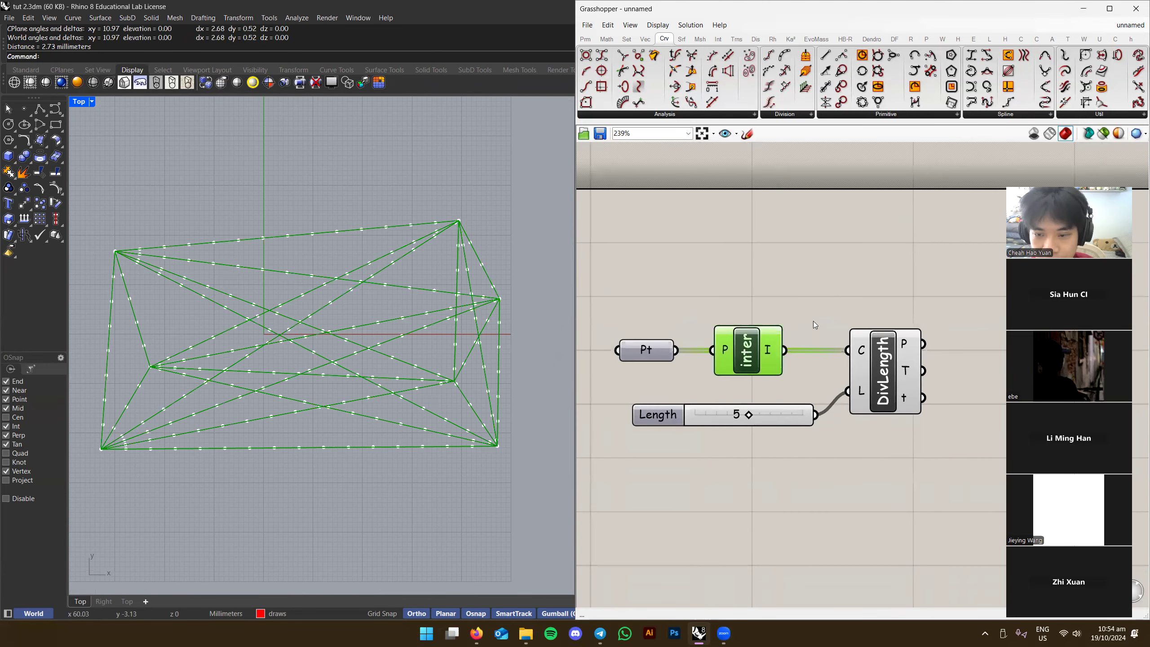
click(869, 384)
scroll(862, 362, up, 2)
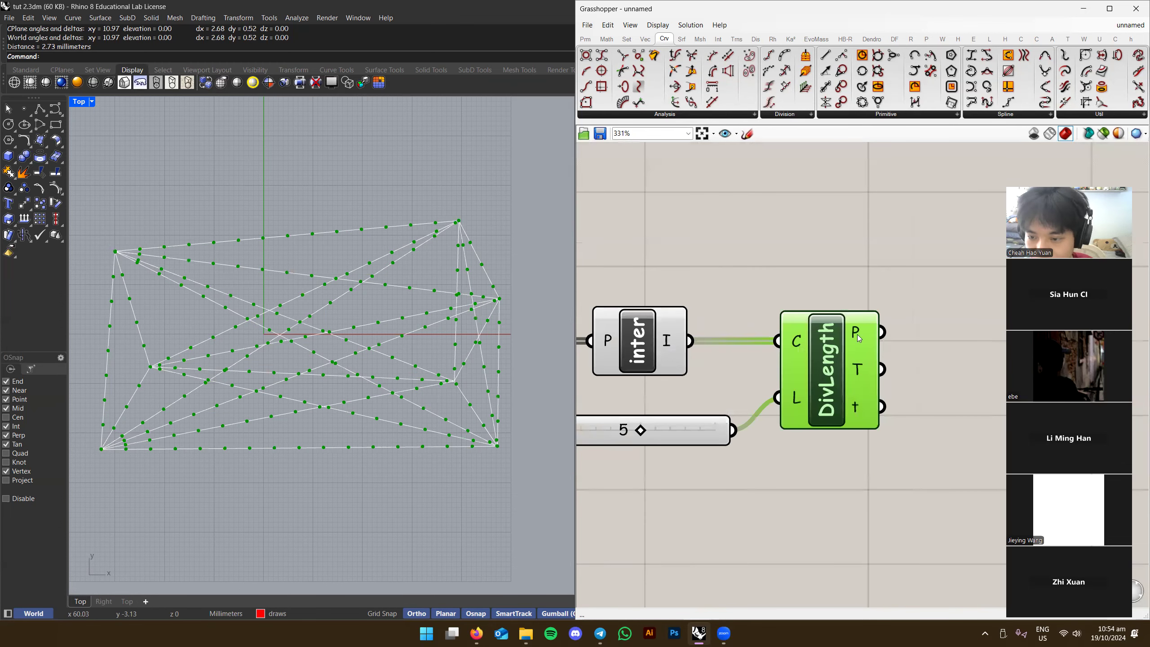
mouse_move(854, 416)
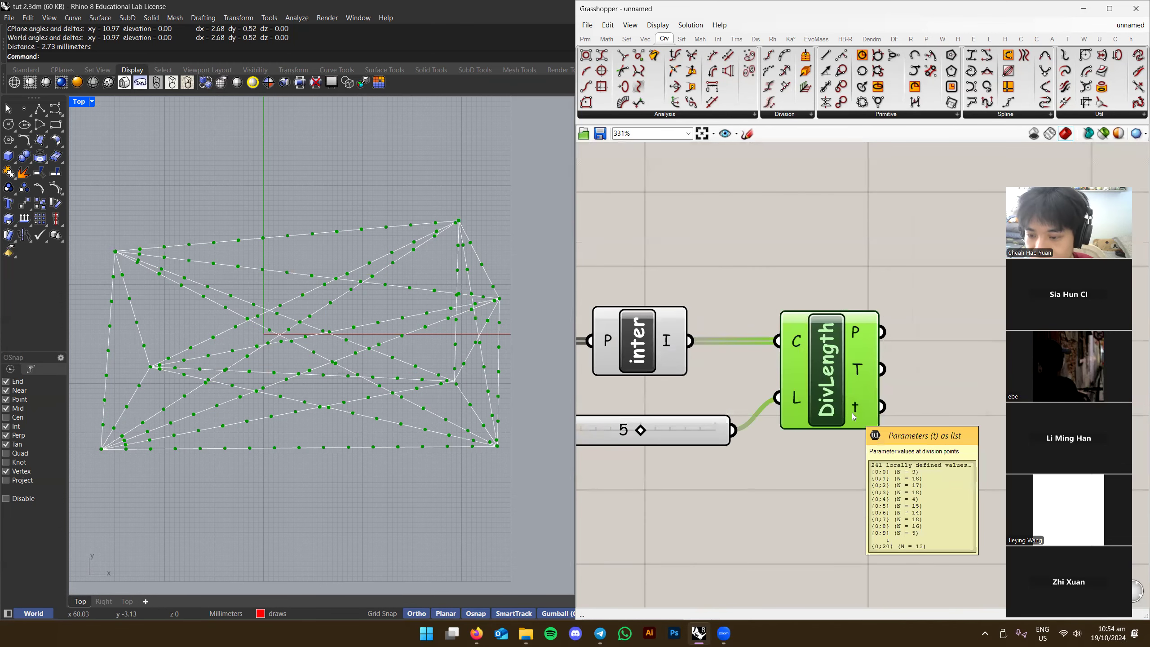
right_drag(852, 415, 802, 395)
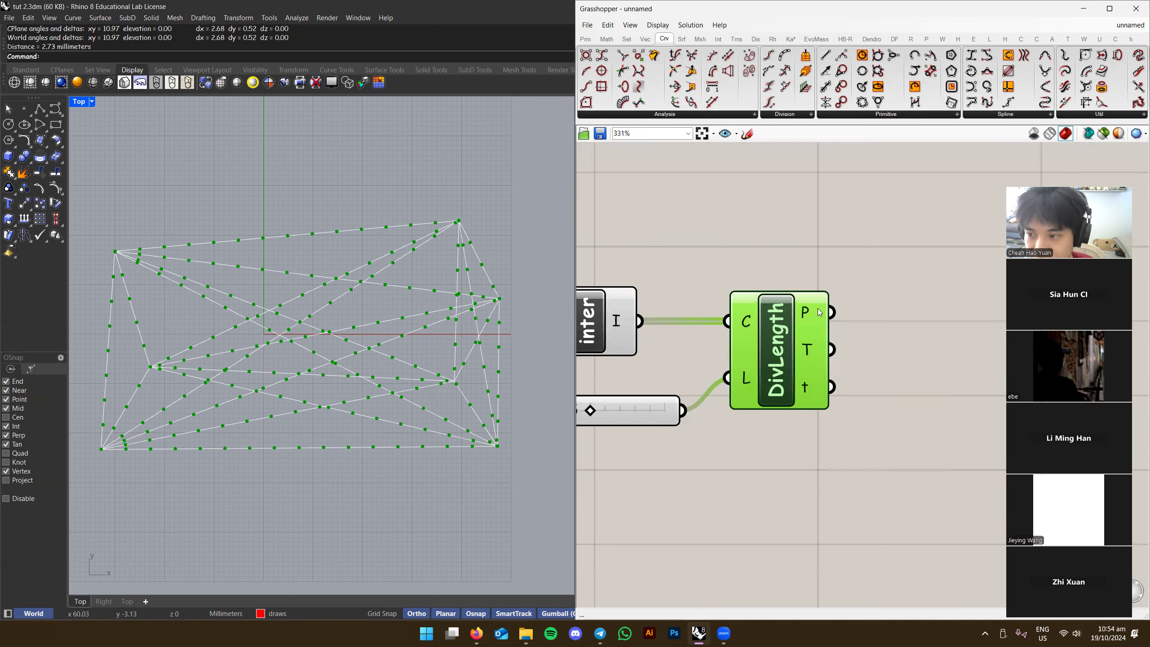
right_drag(855, 278, 873, 252)
click(873, 252)
Draw a circle in the empty area to the right of the line network in Rhino
right_drag(400, 312, 258, 296)
right_drag(415, 289, 242, 291)
scroll(256, 294, down, 6)
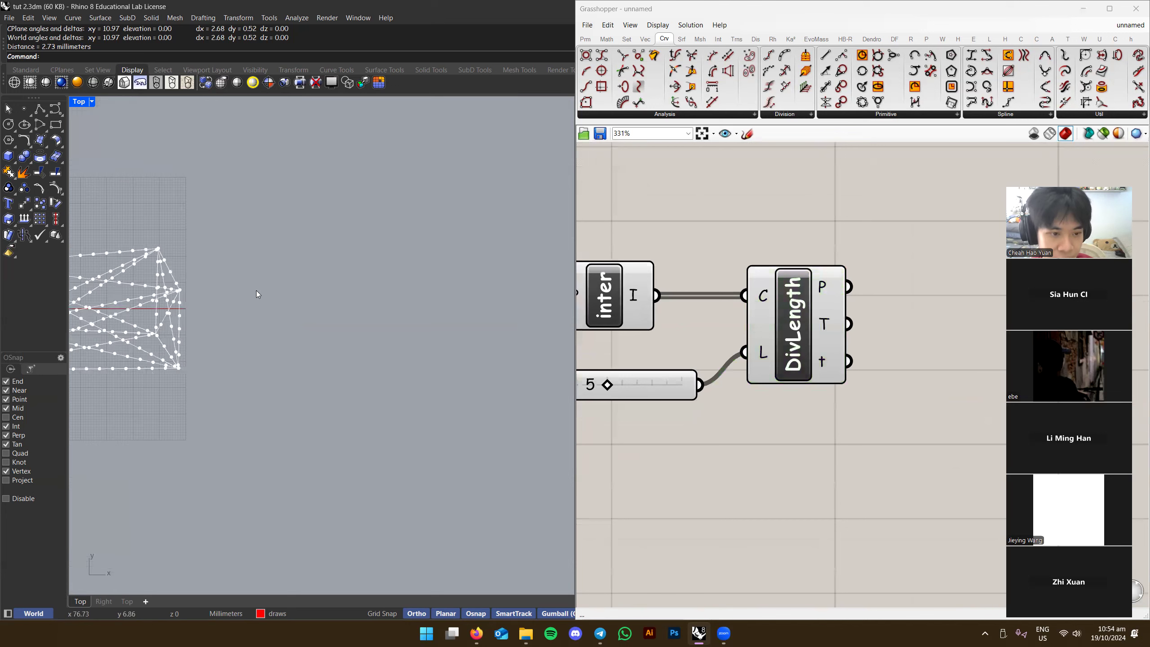
click(56, 124)
click(24, 124)
click(315, 346)
click(357, 302)
click(366, 315)
right_drag(358, 329, 367, 323)
scroll(349, 330, up, 4)
Divide the circle into 10 segments with the Divide command, keeping its default seam point
click(465, 260)
click(400, 298)
scroll(424, 302, up, 2)
text(Divid)
key(Return)
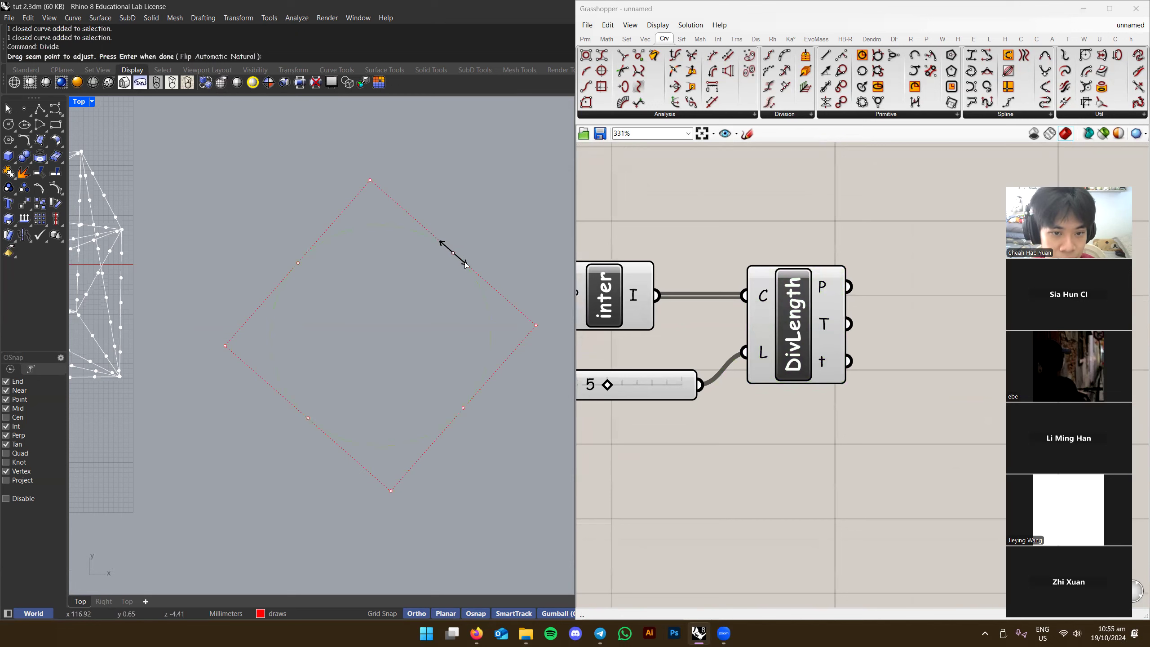
key(Return)
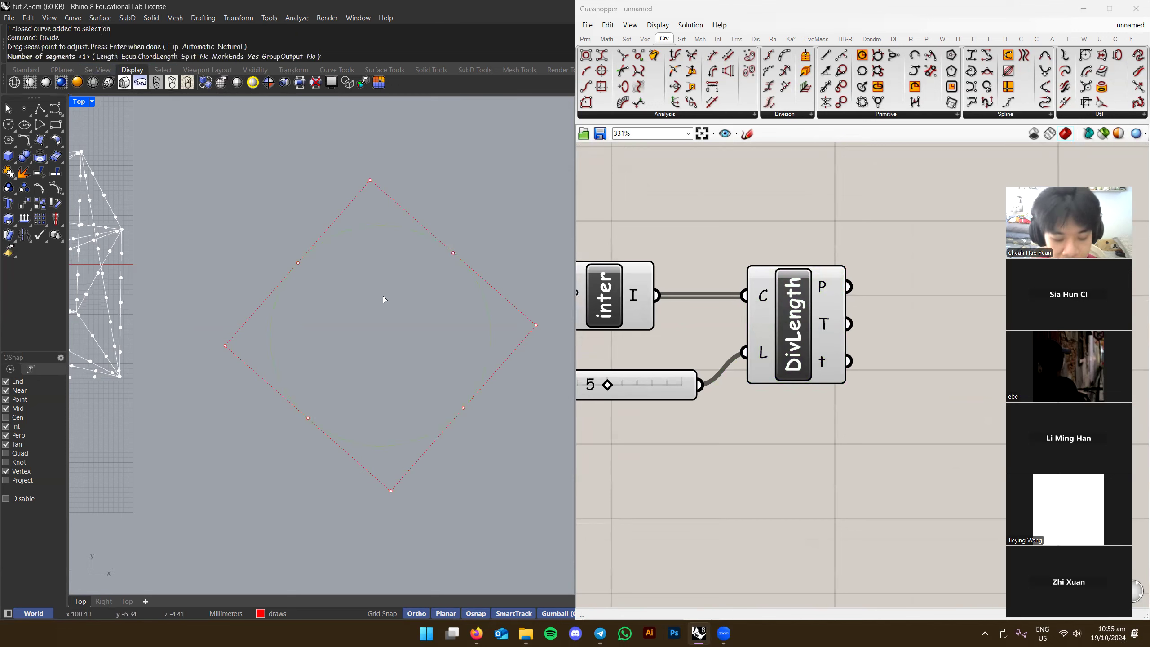
key(Return)
Delete the circle to isolate its division points, select those points, and undo the deletion
scroll(445, 259, up, 3)
click(356, 233)
key(Escape)
click(418, 255)
scroll(434, 203, down, 2)
click(412, 224)
click(407, 229)
click(412, 225)
click(431, 207)
click(415, 227)
key(Delete)
scroll(347, 281, down, 1)
drag(165, 174, 551, 493)
key(Escape)
key(ctrl+z)
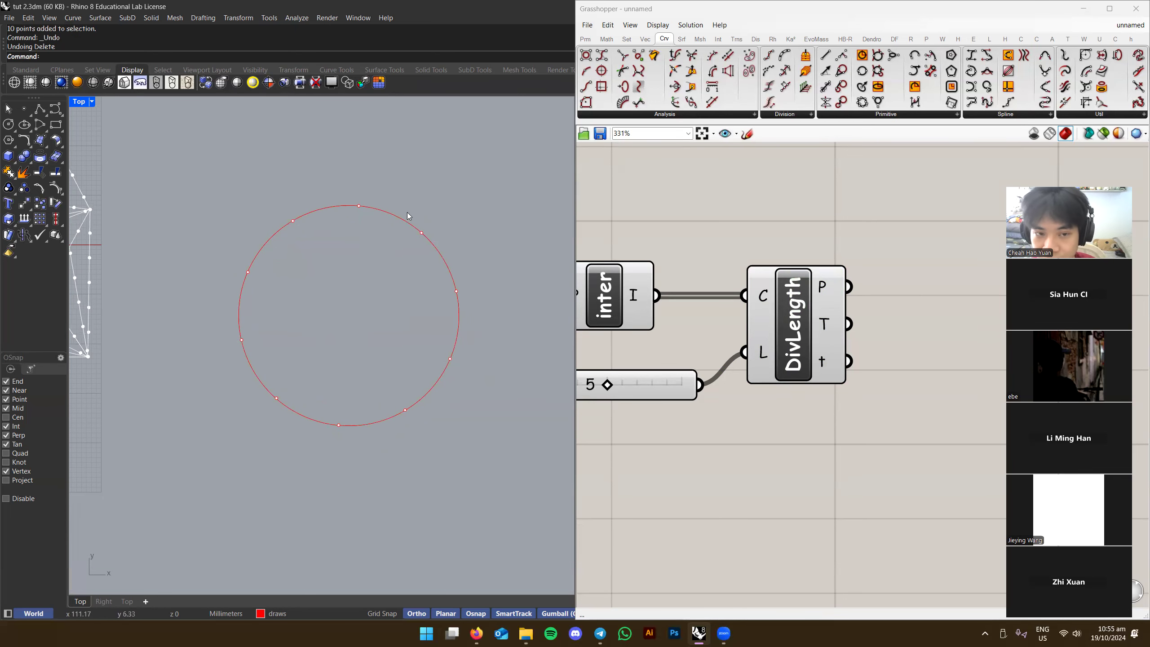
click(392, 230)
click(302, 248)
Compare the source lines with their division points by highlighting the inter and DivLength components in turn
right_drag(381, 363, 587, 356)
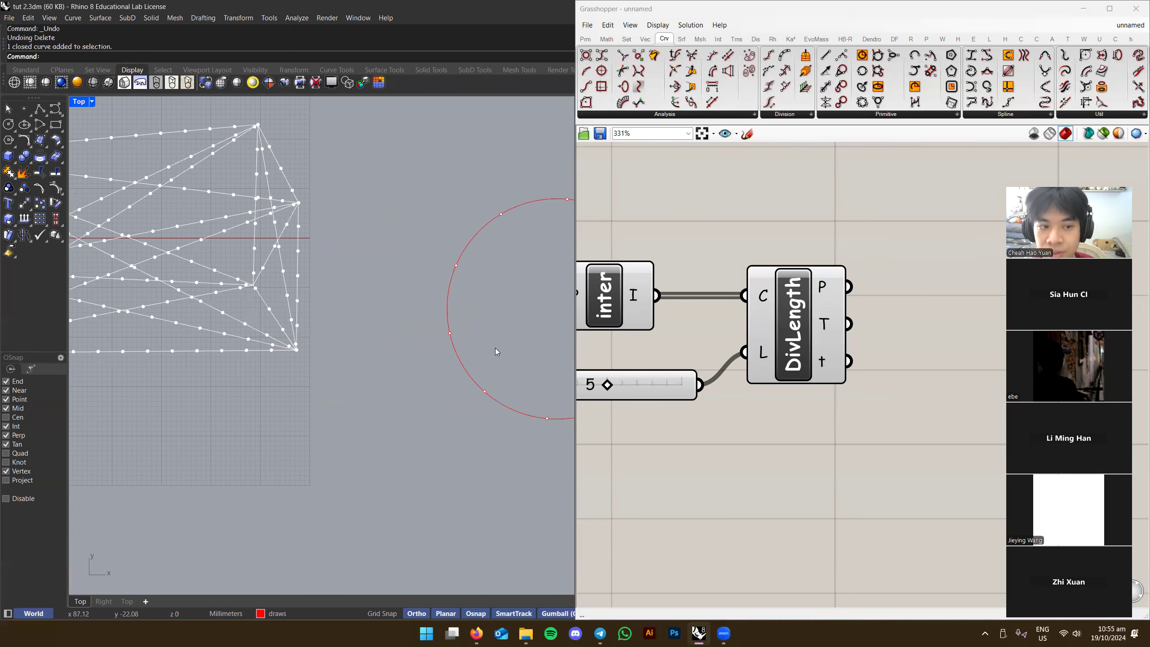
click(798, 334)
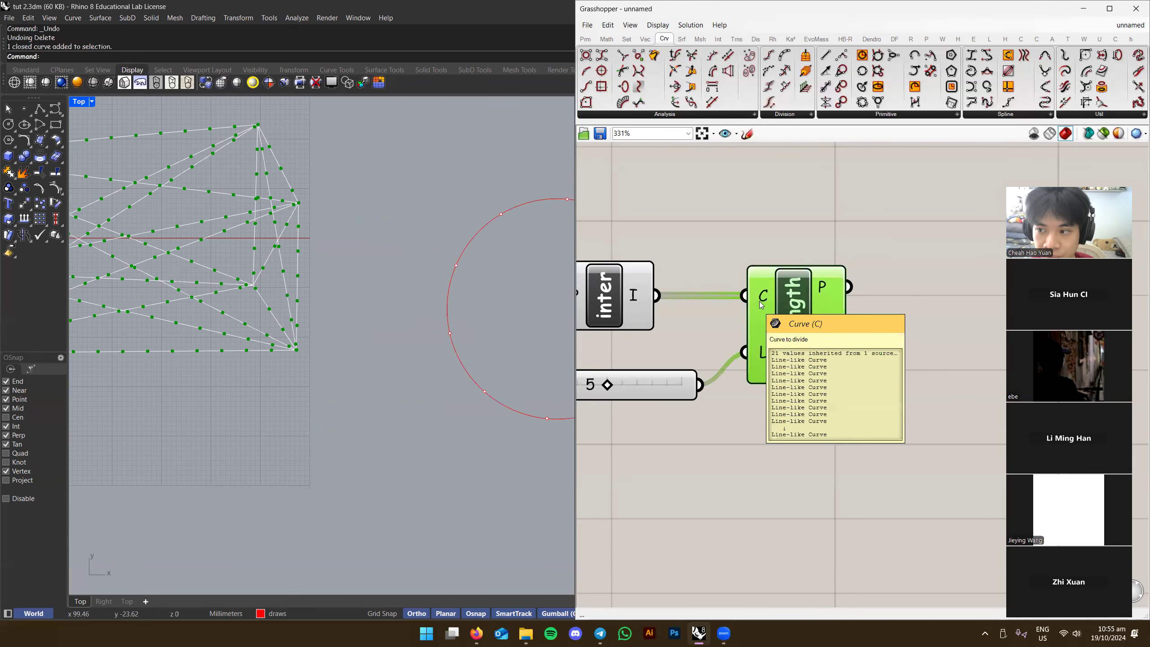
scroll(734, 307, up, 2)
click(727, 292)
scroll(293, 326, up, 3)
right_drag(292, 326, 499, 303)
scroll(500, 302, down, 1)
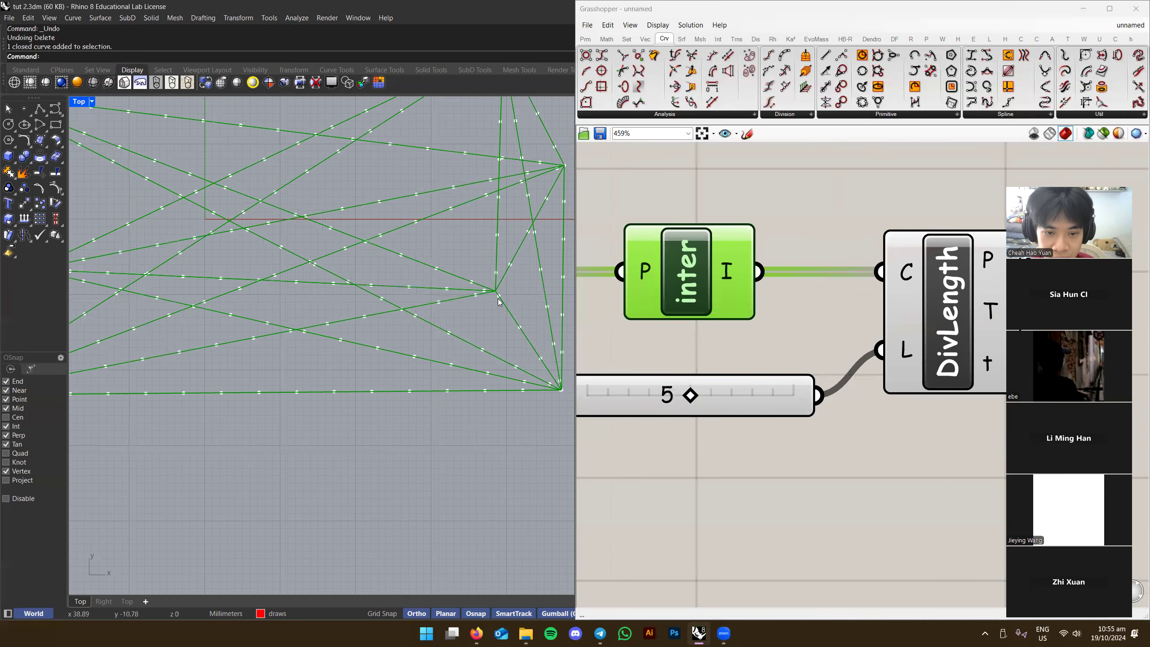
scroll(327, 366, down, 2)
mouse_move(327, 366)
right_down()
mouse_move(406, 336)
mouse_move(313, 358)
right_up()
right_drag(967, 324, 801, 336)
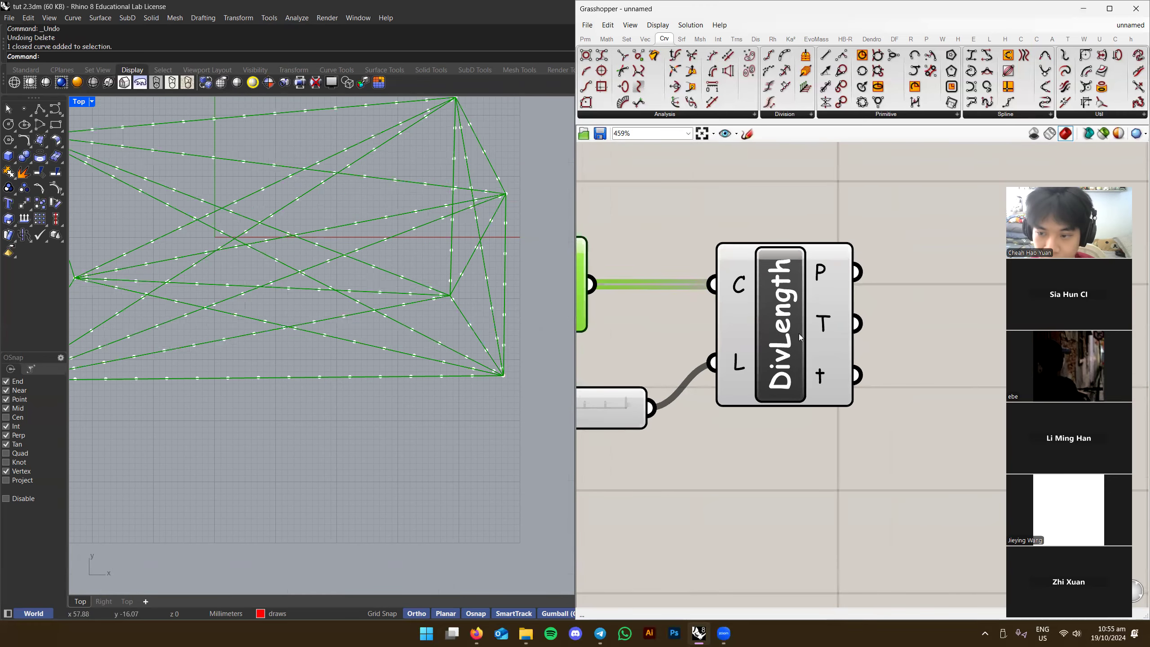
click(762, 311)
right_drag(369, 318, 352, 342)
right_drag(253, 359, 304, 364)
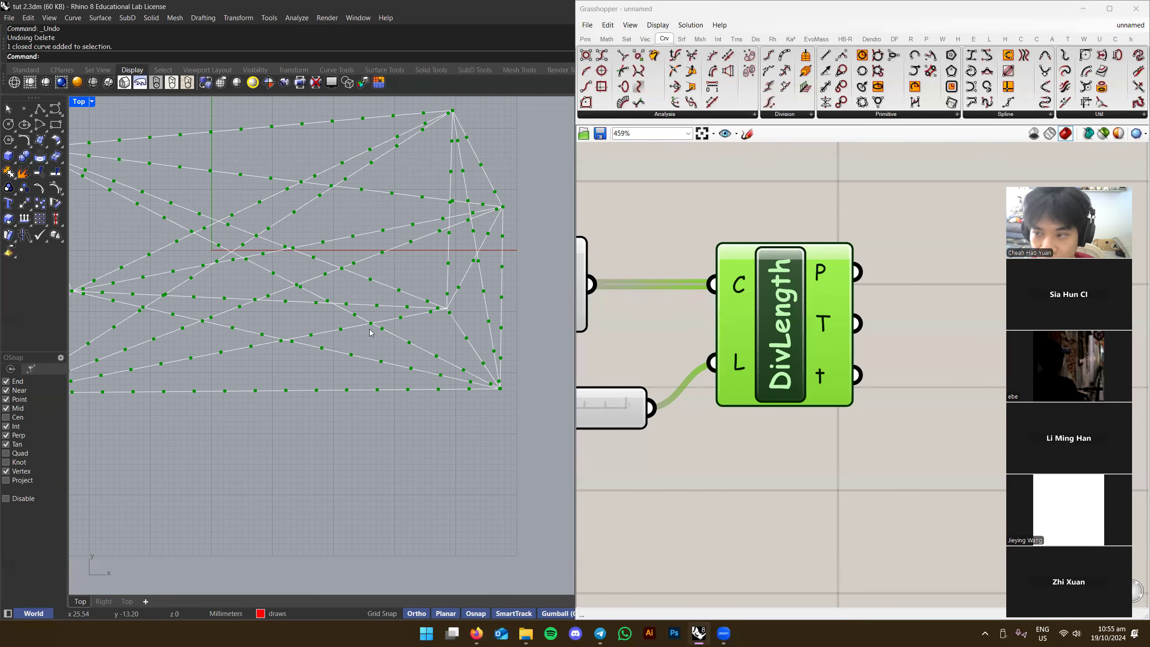
Hide the circle to show its division points as separate objects, and undo the hiding
right_drag(418, 319, 309, 334)
right_drag(495, 340, 215, 361)
right_drag(453, 334, 367, 319)
drag(417, 216, 385, 255)
key(ctrl+h)
key(ctrl+z)
drag(203, 545, 161, 547)
ctrl+click(484, 373)
right_drag(470, 366, 445, 366)
key(ctrl+h)
key(ctrl+z)
key(ctrl+h)
key(ctrl+z)
key(ctrl+h)
drag(499, 155, 198, 482)
click(391, 367)
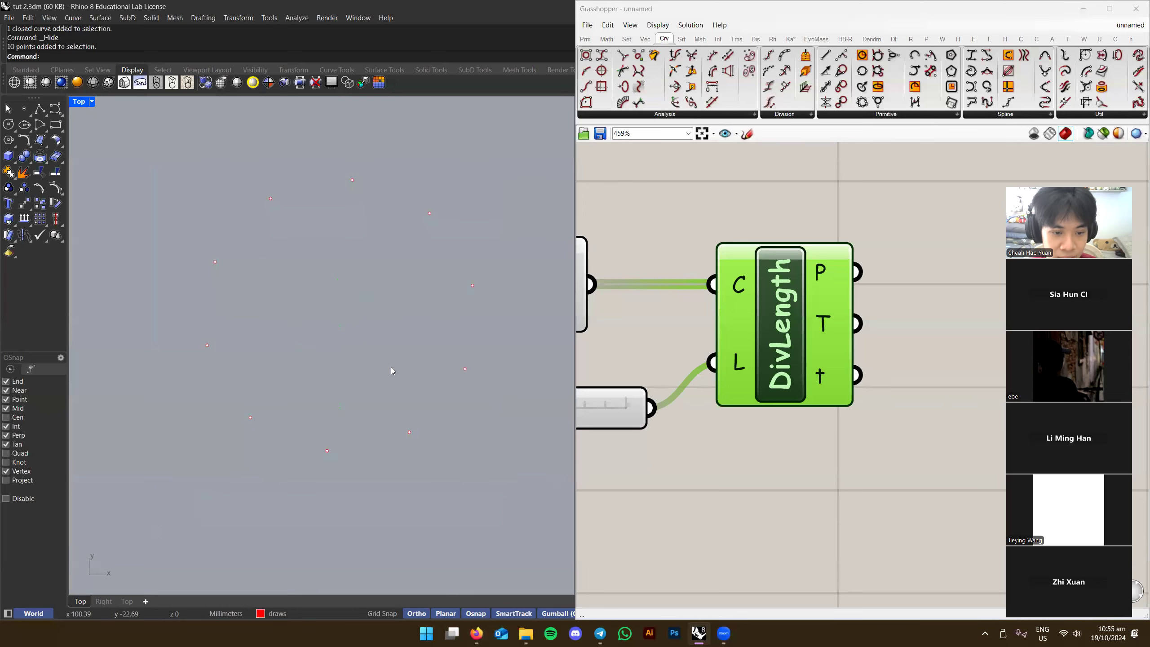
drag(458, 477, 457, 478)
key(ctrl+z)
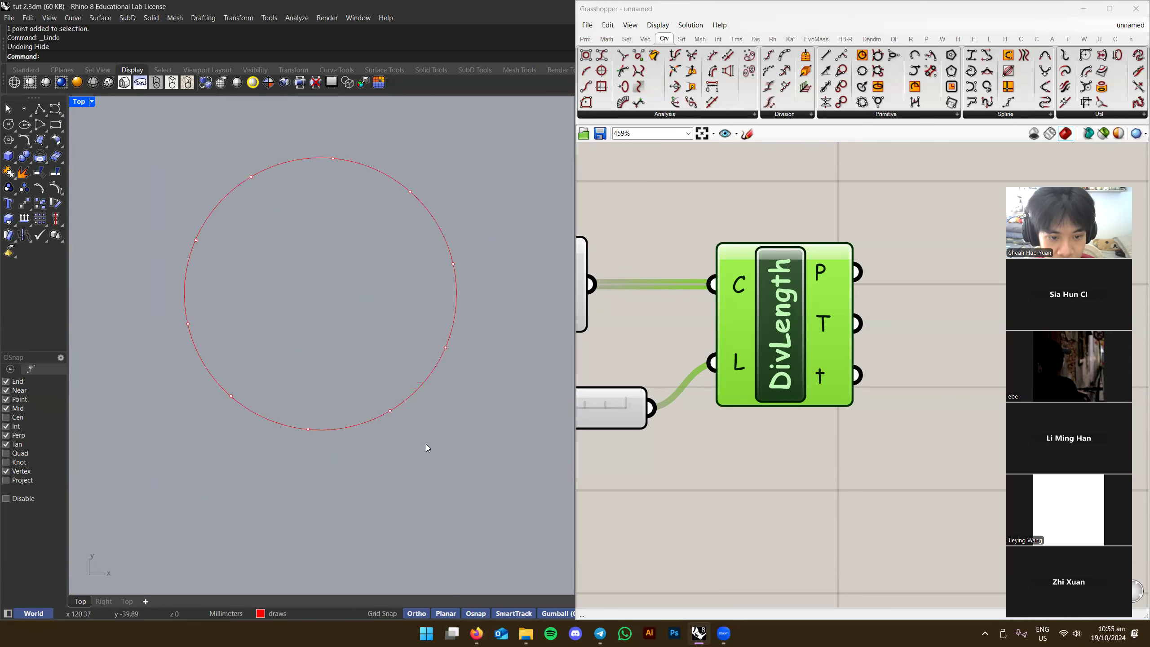
Move one lower-right division point away from the circle and undo the move
right_drag(408, 412, 388, 378)
scroll(399, 355, down, 6)
click(470, 355)
drag(411, 339, 398, 428)
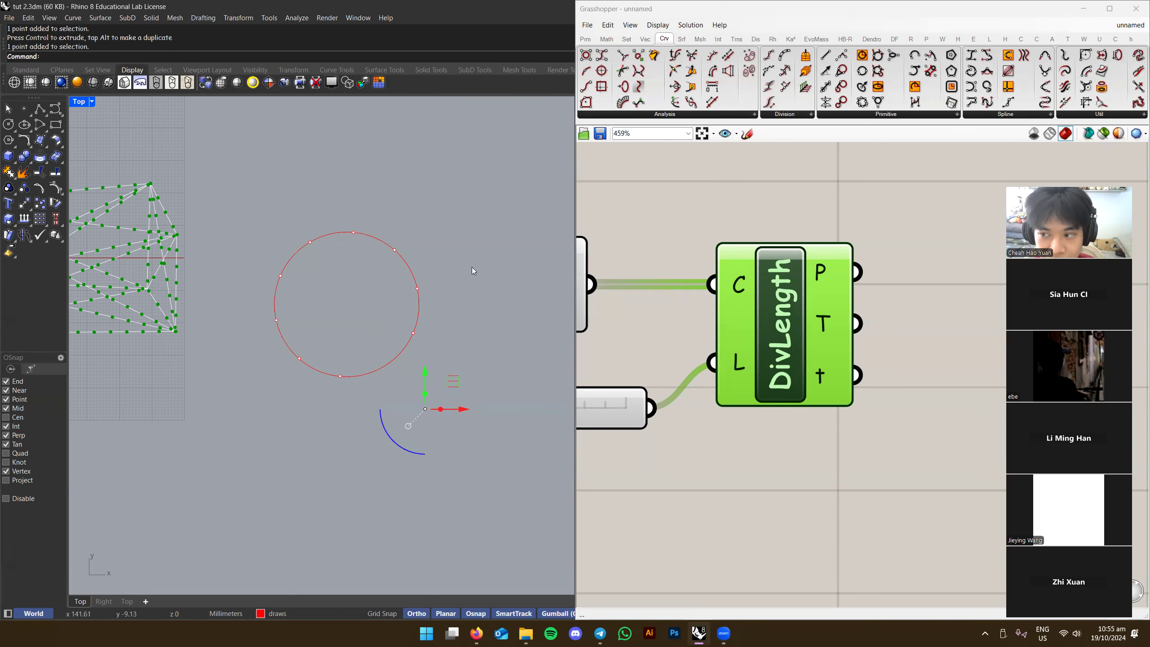
click(356, 320)
scroll(403, 347, up, 3)
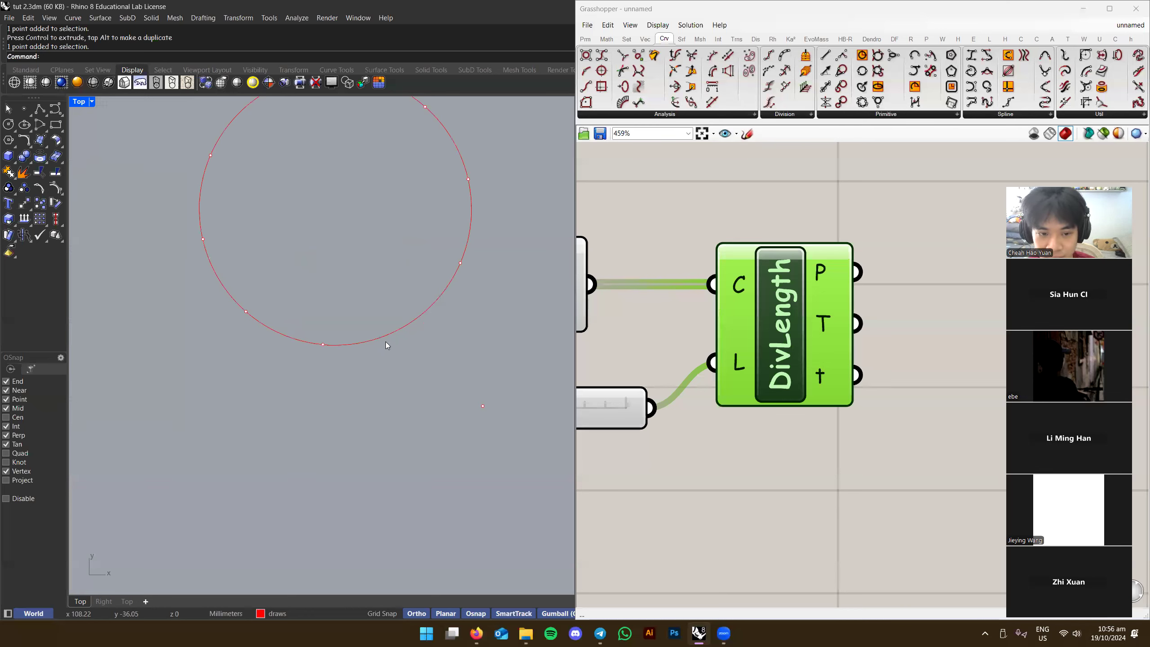
key(ctrl+z)
right_drag(402, 401, 433, 426)
scroll(345, 361, down, 2)
scroll(330, 370, up, 2)
right_drag(344, 361, 584, 404)
right_drag(861, 342, 814, 379)
right_drag(905, 295, 822, 314)
double_click(822, 314)
click(856, 349)
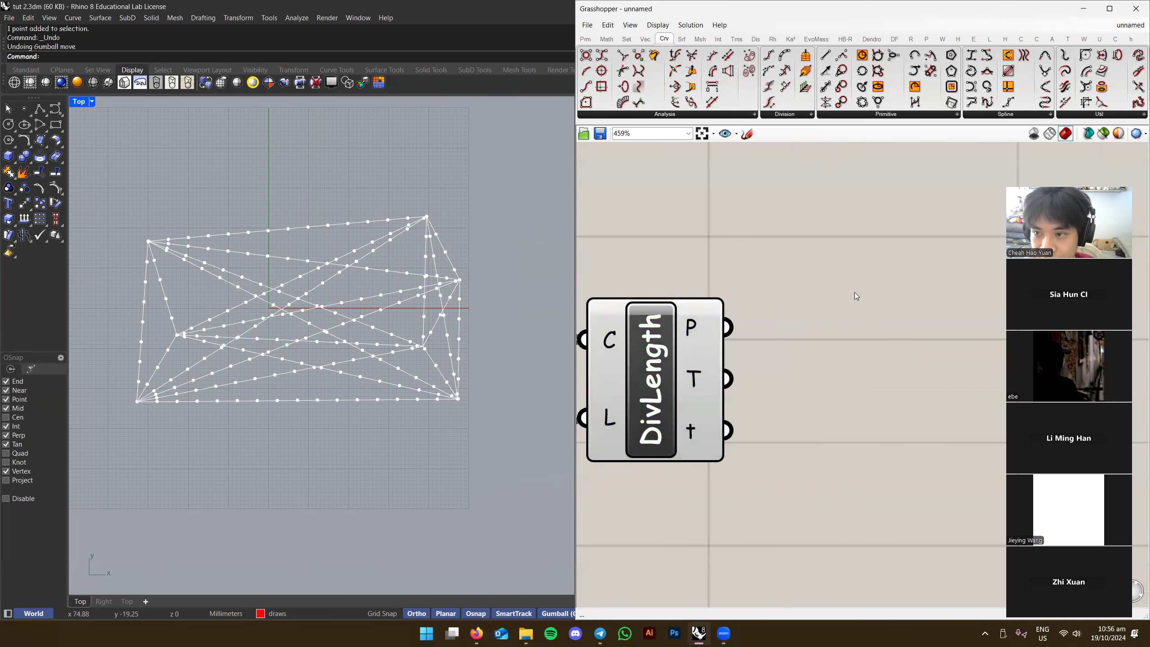
click(790, 40)
click(722, 117)
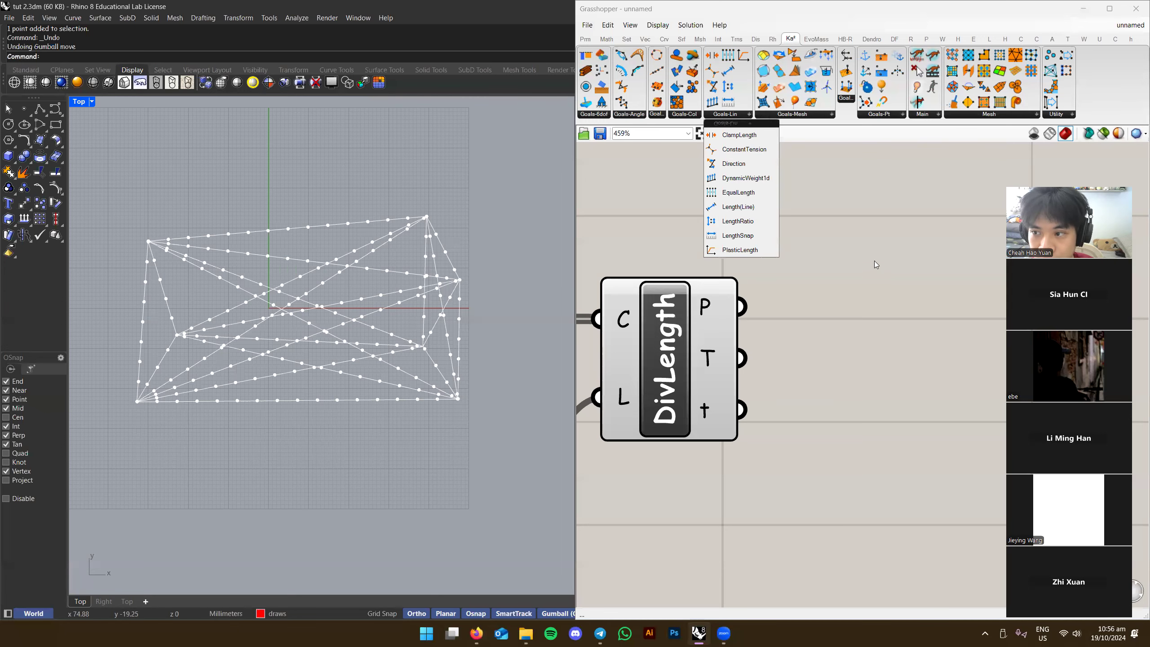
Highlight DivLength's division points and examine them around the network's lower-left corner
right_drag(875, 271, 964, 232)
scroll(966, 251, down, 2)
click(816, 300)
right_drag(327, 361, 384, 353)
scroll(380, 359, up, 2)
scroll(169, 407, up, 3)
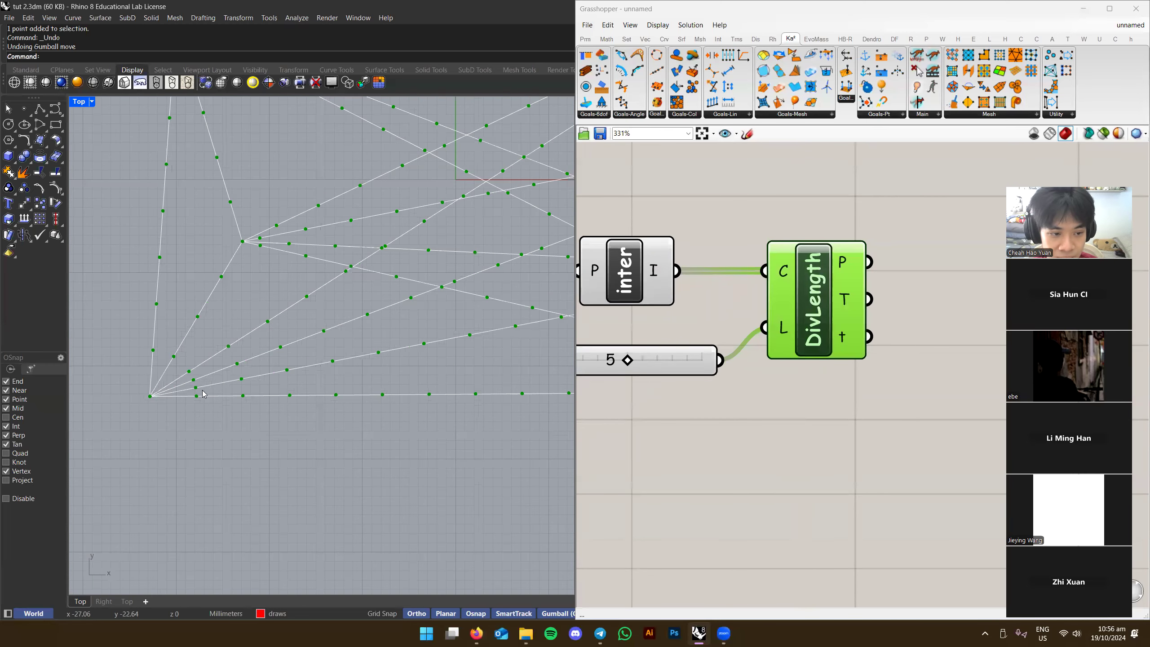
click(807, 406)
mouse_move(875, 385)
right_down()
mouse_move(801, 395)
mouse_move(869, 380)
right_up()
right_drag(461, 370, 422, 373)
scroll(210, 402, down, 2)
right_drag(234, 389, 175, 280)
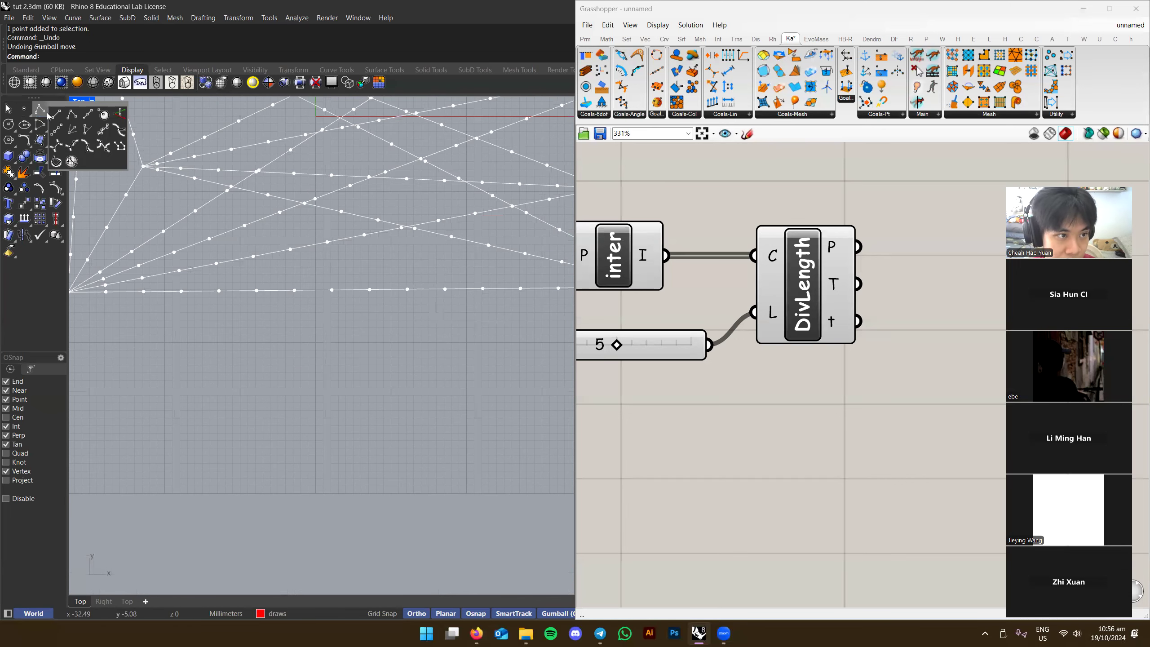
Draw an open six-segment polyline below the line network, turning Ortho off for the angled segments
click(40, 109)
click(255, 359)
click(255, 434)
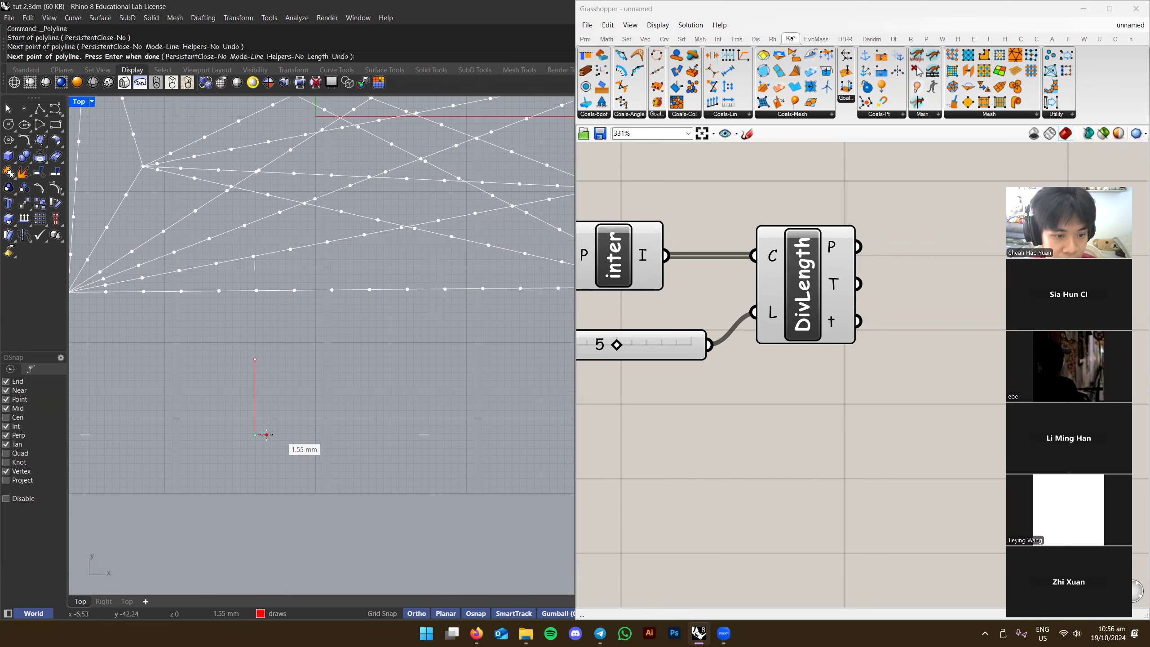
click(319, 435)
click(319, 396)
key(F8)
click(381, 389)
shift+click(416, 461)
shift+click(372, 483)
right_click(371, 482)
right_drag(398, 408, 391, 374)
Delete the open polyline drawn below the line network
drag(437, 331, 355, 378)
scroll(386, 406, up, 2)
key(Escape)
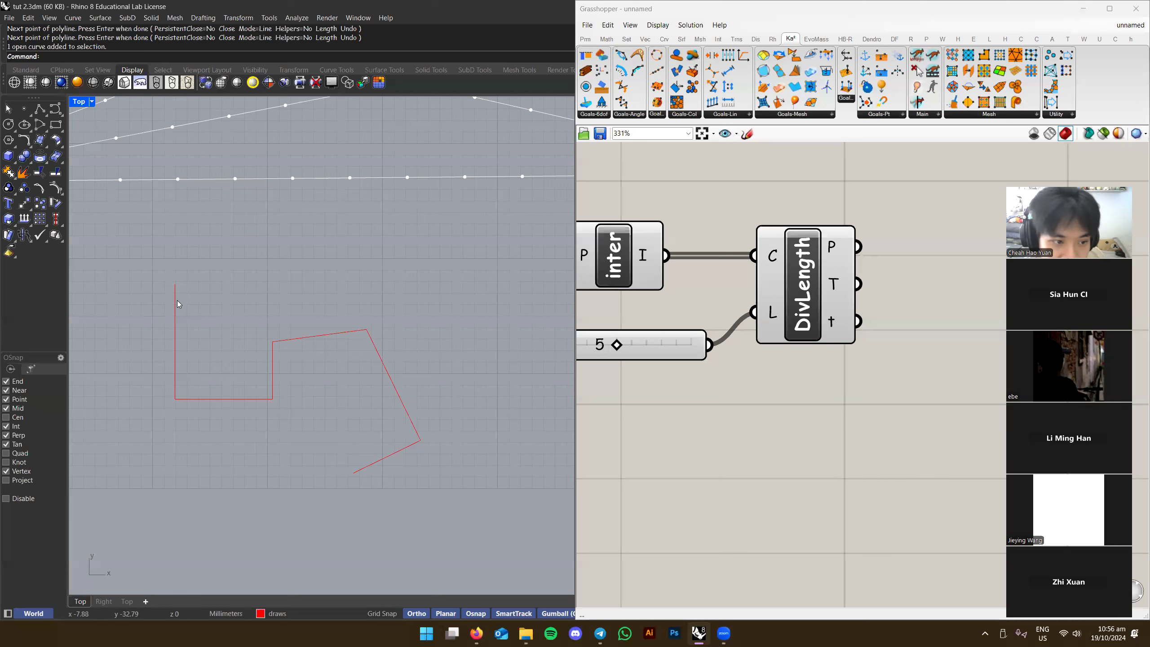
click(413, 407)
key(Delete)
scroll(423, 419, down, 5)
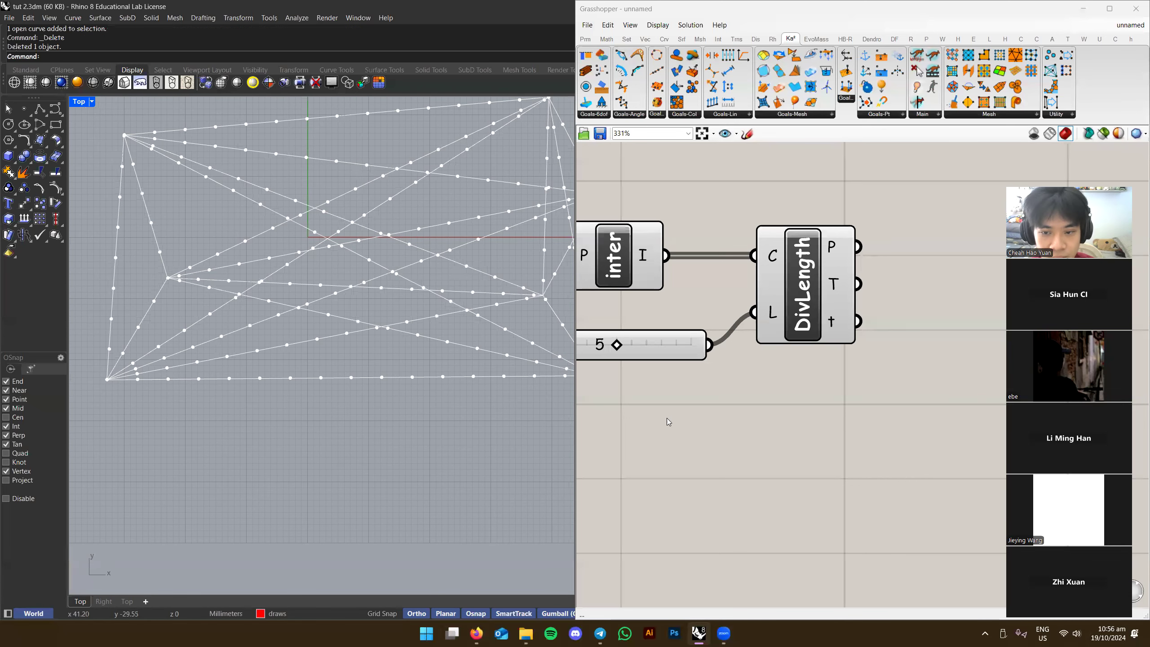
Add a PolyLine component to the canvas beside the DivLength component
right_drag(885, 408, 829, 432)
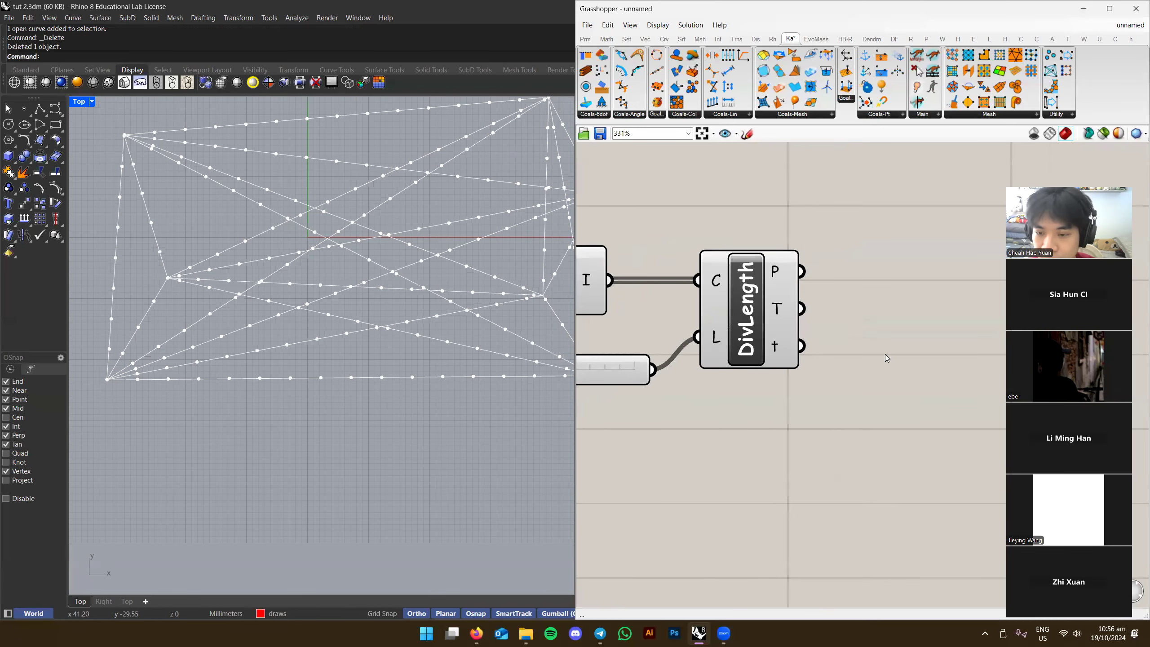
double_click(876, 316)
text(polyline)
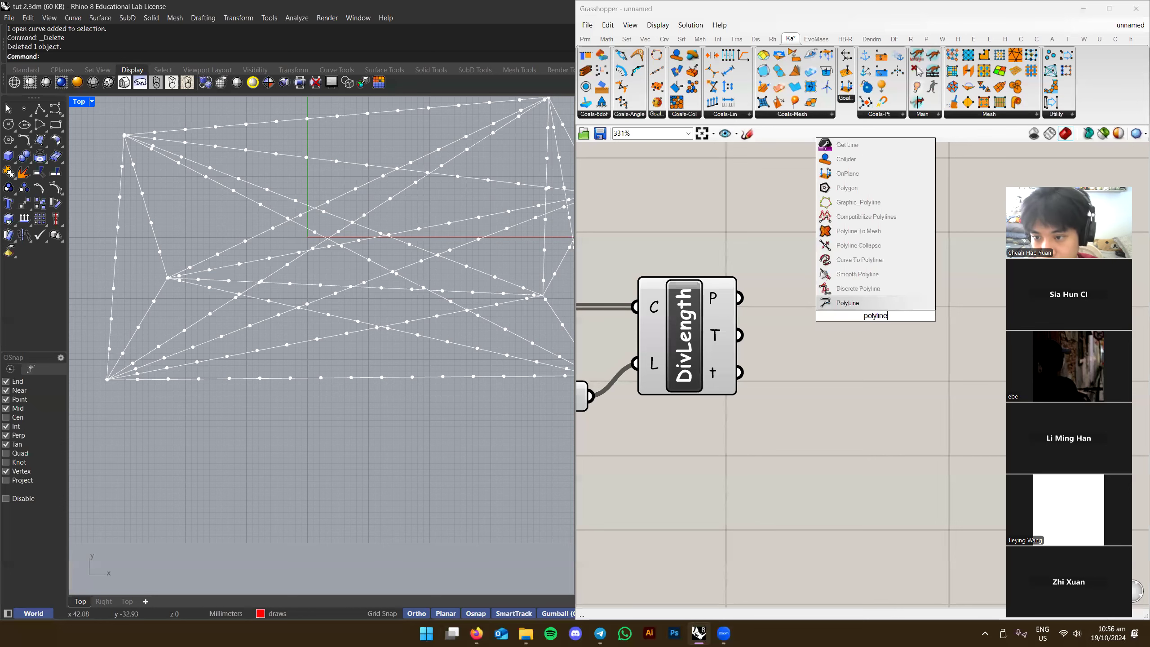
click(865, 304)
scroll(841, 299, up, 2)
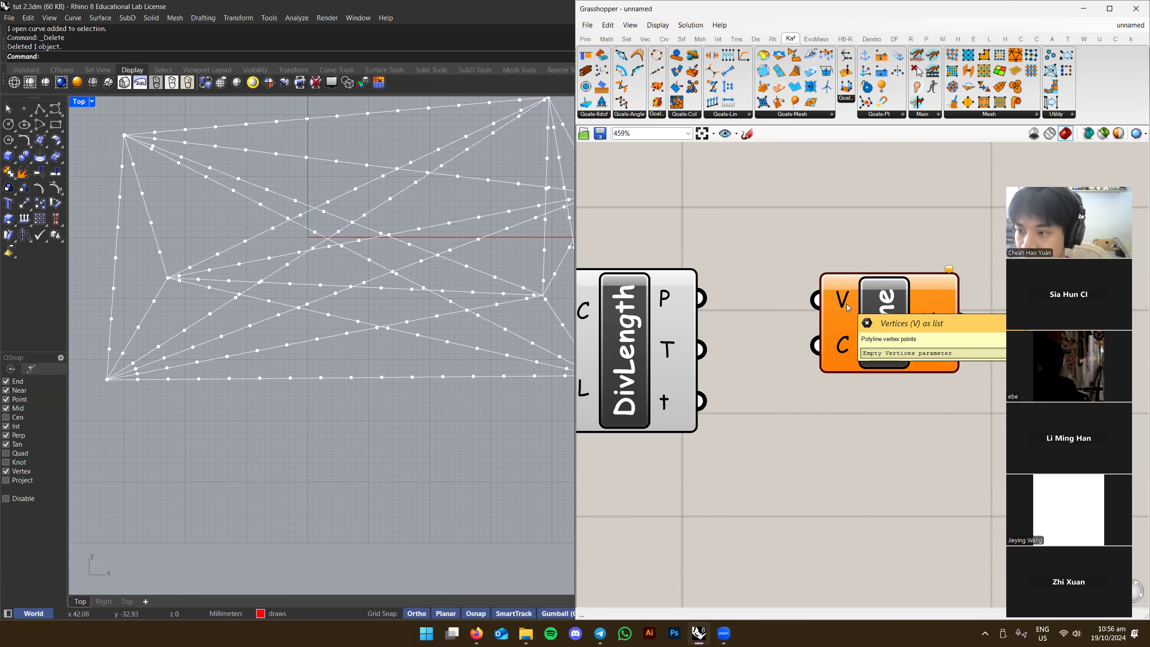
Connect DivLength's points output to the PLine component's vertices input and move PLine slightly closer
right_drag(848, 299, 840, 288)
right_drag(754, 312, 886, 298)
scroll(886, 298, down, 2)
mouse_move(827, 288)
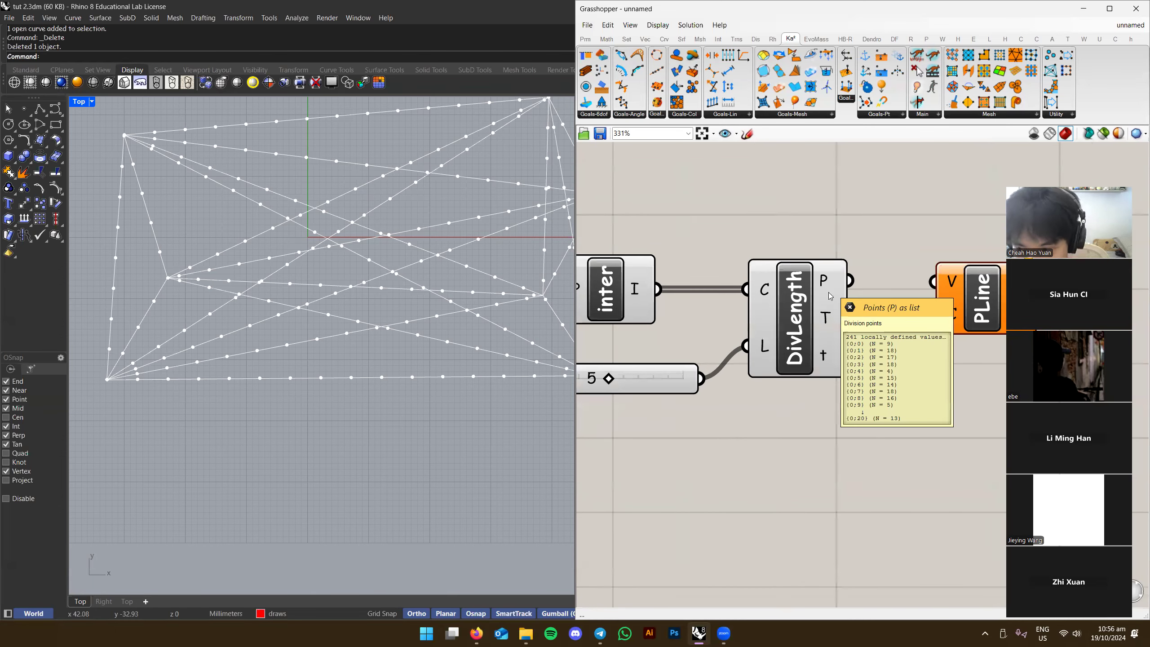
mouse_move(953, 285)
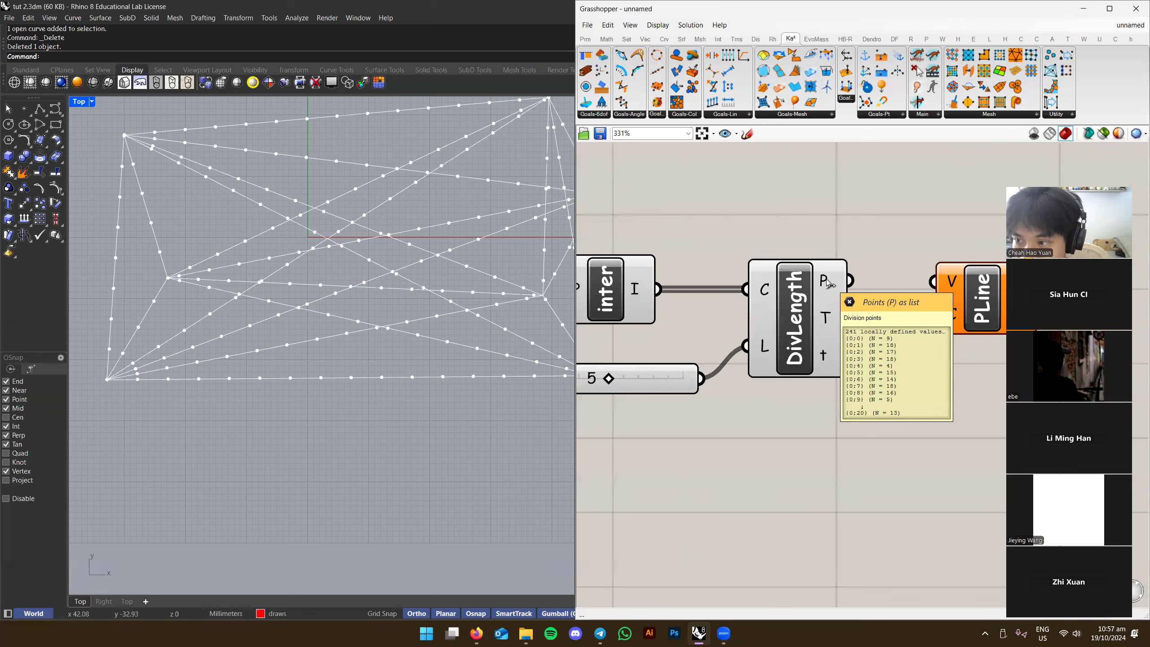
drag(849, 281, 933, 281)
right_drag(990, 281, 881, 278)
drag(881, 278, 866, 277)
click(875, 255)
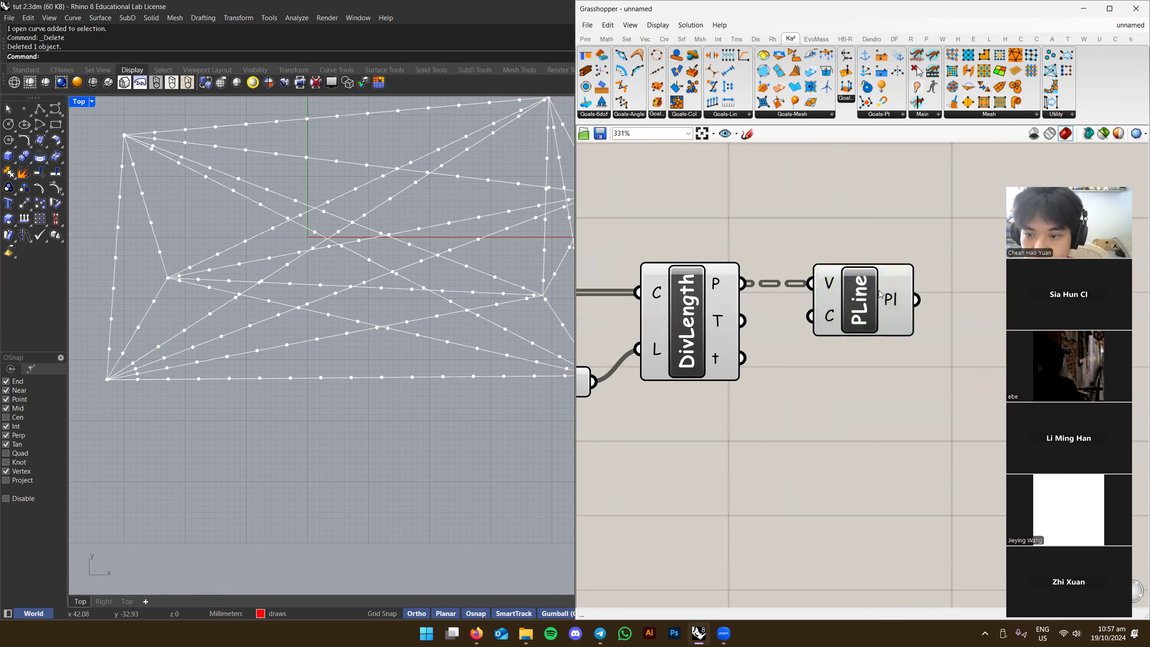
Turn off the preview of the inter component
right_drag(688, 302, 816, 302)
click(625, 294)
right_click(625, 294)
click(662, 314)
right_drag(695, 252, 739, 312)
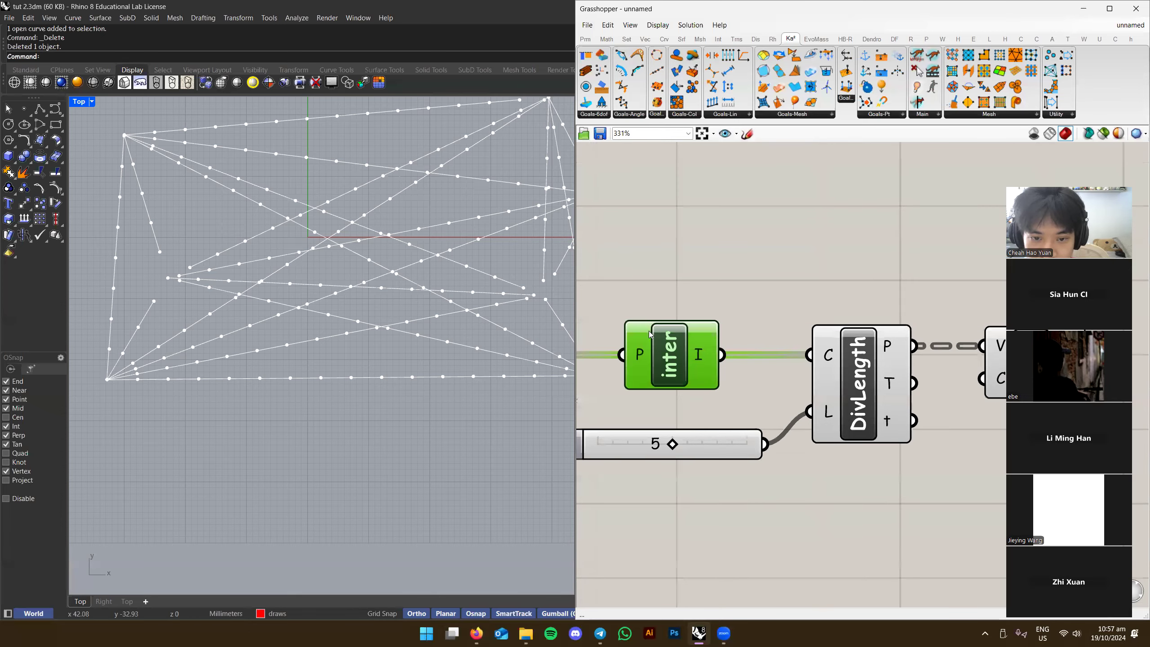
Select the PLine component to examine the polylines it generates through the division points
right_drag(884, 325, 726, 312)
click(881, 337)
scroll(875, 349, up, 2)
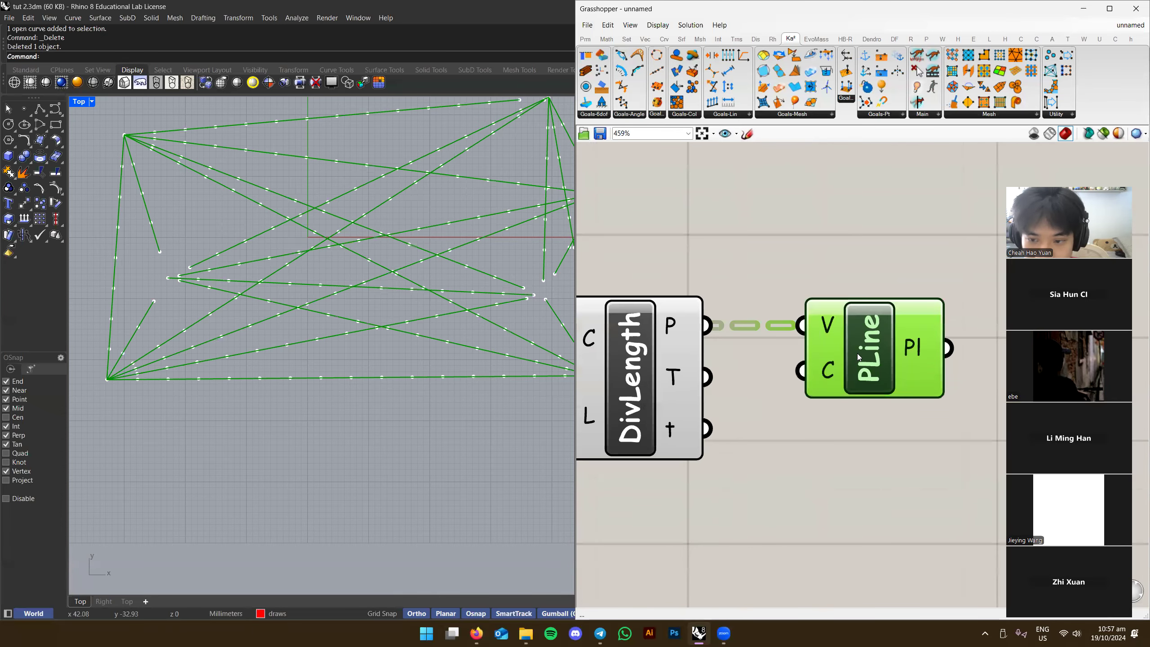
Turn the preview of the inter component back on so its lines display alongside the polylines
mouse_move(857, 329)
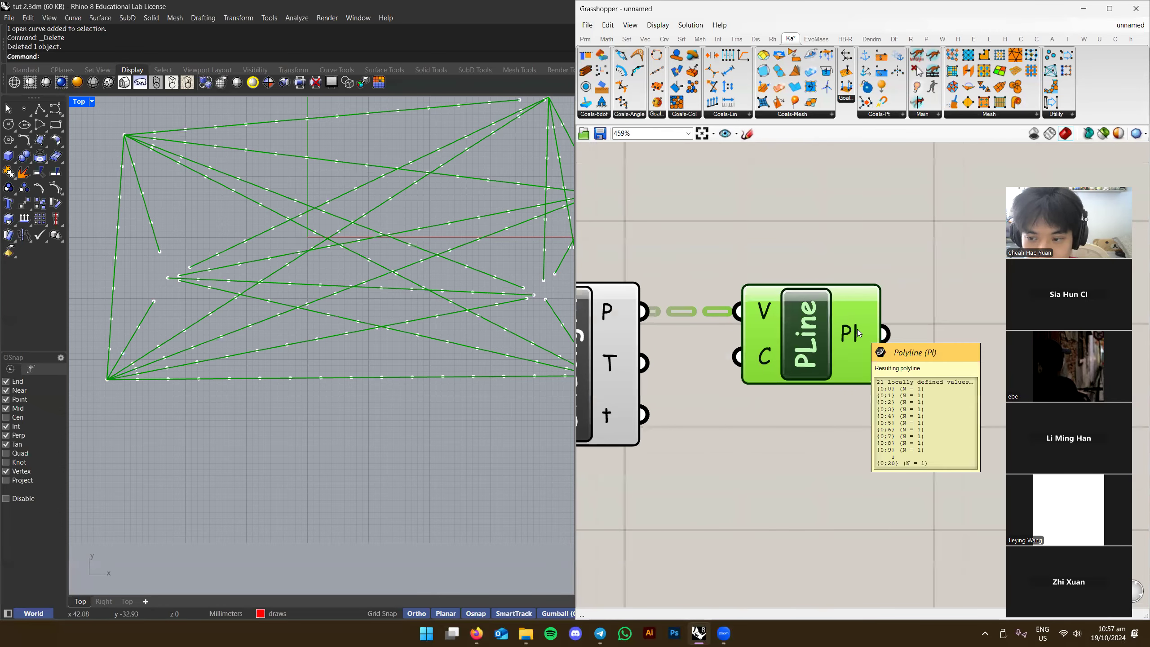
scroll(857, 329, down, 3)
right_drag(638, 348, 809, 344)
scroll(470, 333, down, 2)
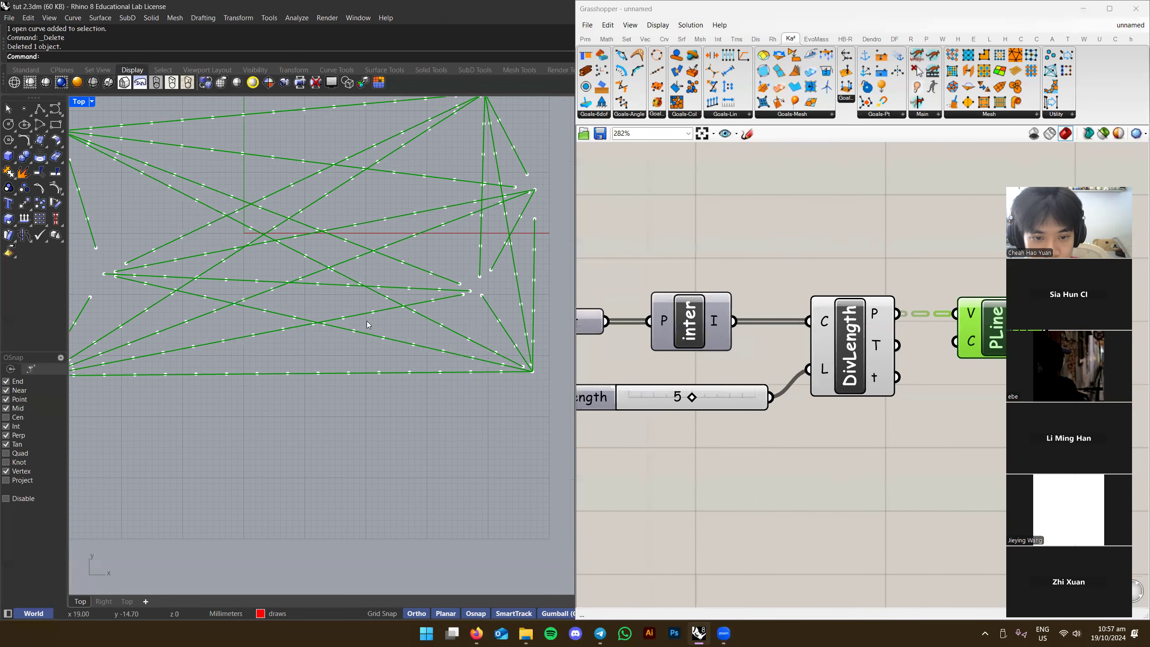
scroll(396, 331, up, 3)
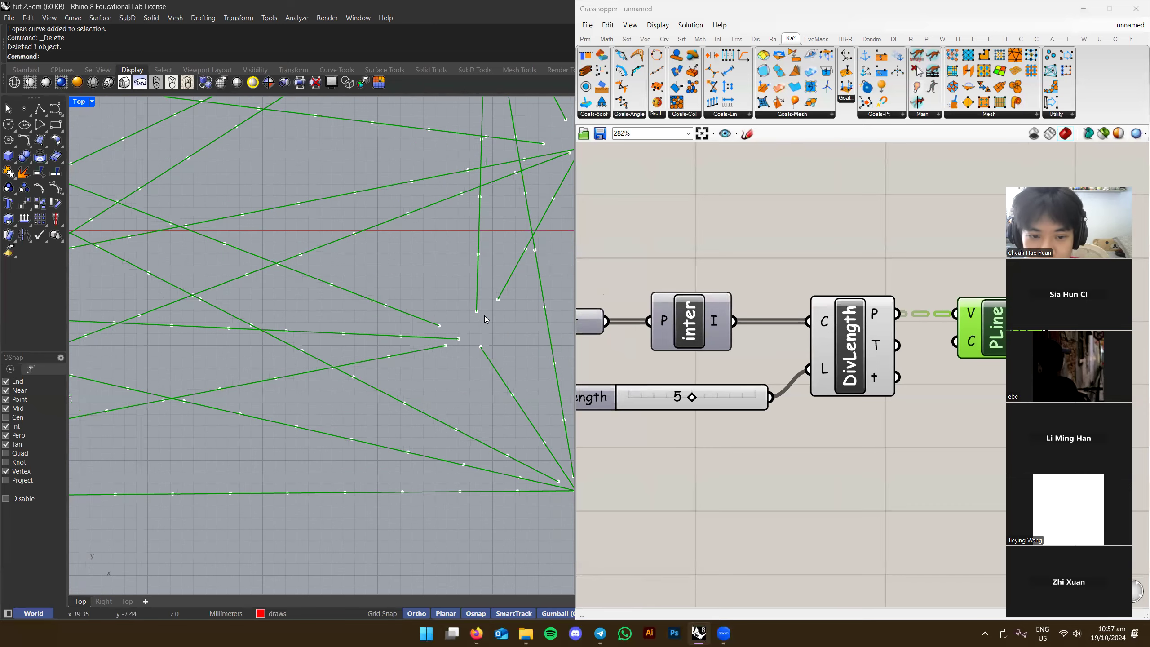
scroll(476, 320, down, 3)
right_click(698, 315)
click(700, 332)
scroll(699, 329, up, 2)
click(682, 239)
scroll(468, 322, up, 4)
scroll(482, 329, down, 4)
right_drag(914, 266, 796, 269)
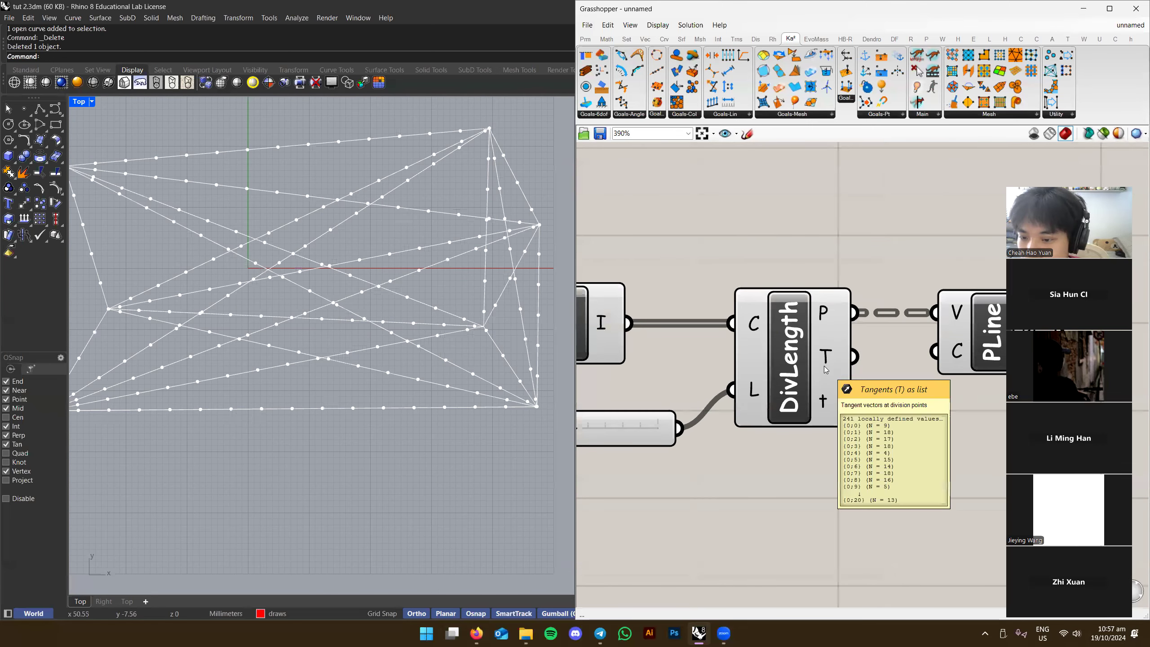
Highlight the DivLength division points and measure the distance from the last point to its line's end at the inner corner
mouse_move(473, 331)
right_down()
mouse_move(453, 327)
mouse_move(459, 318)
right_up()
scroll(453, 325, down, 2)
right_drag(892, 325, 783, 371)
scroll(720, 303, down, 3)
click(738, 308)
scroll(787, 371, up, 2)
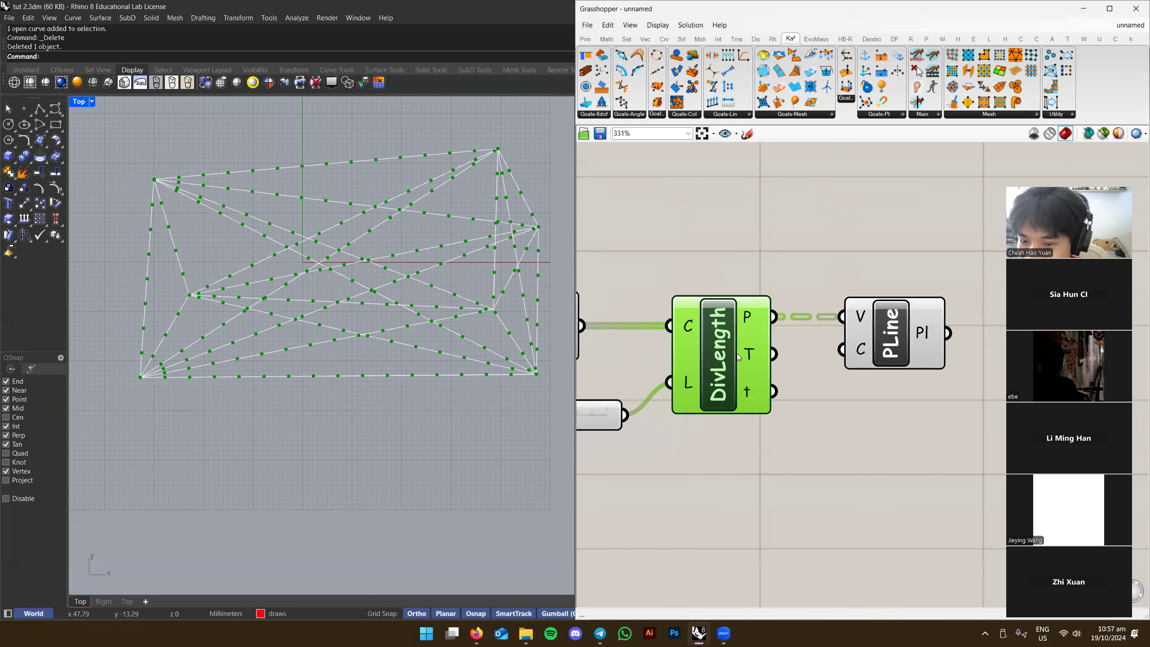
scroll(401, 352, up, 5)
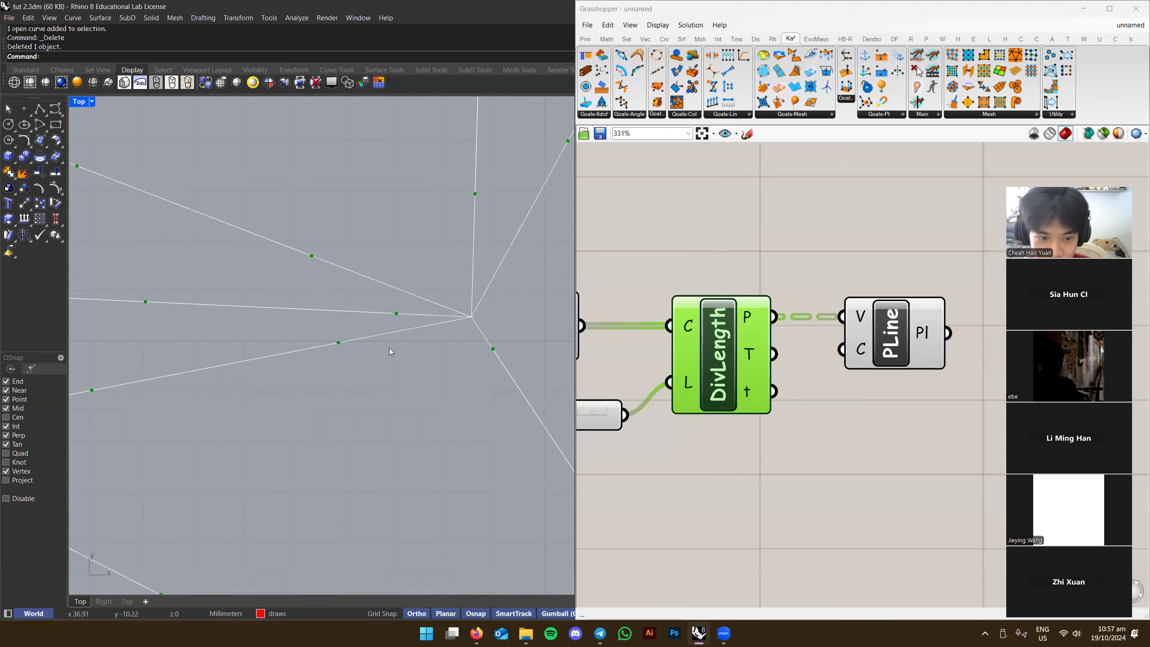
text(distance)
key(Return)
click(302, 348)
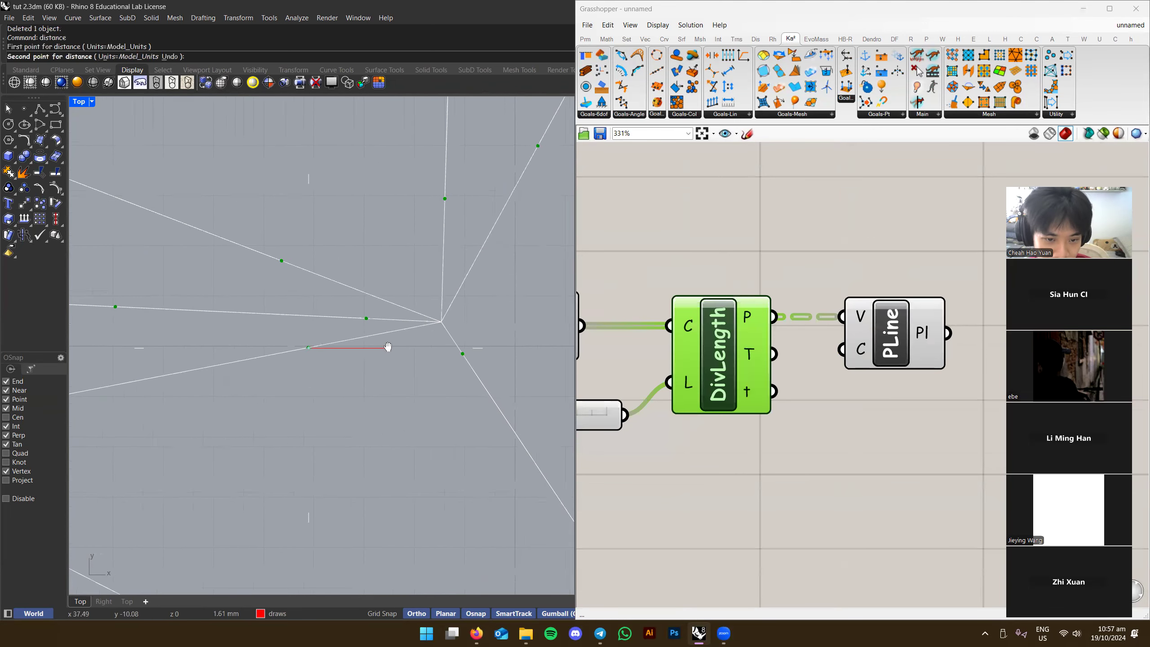
click(434, 323)
scroll(426, 321, down, 2)
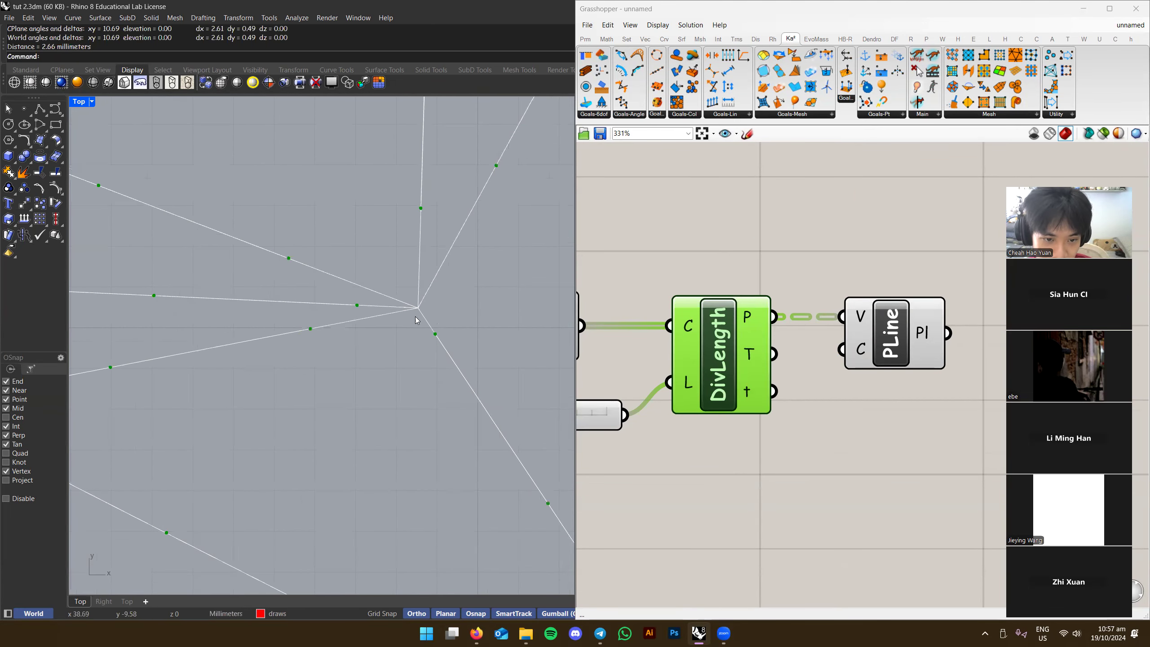
scroll(337, 330, down, 5)
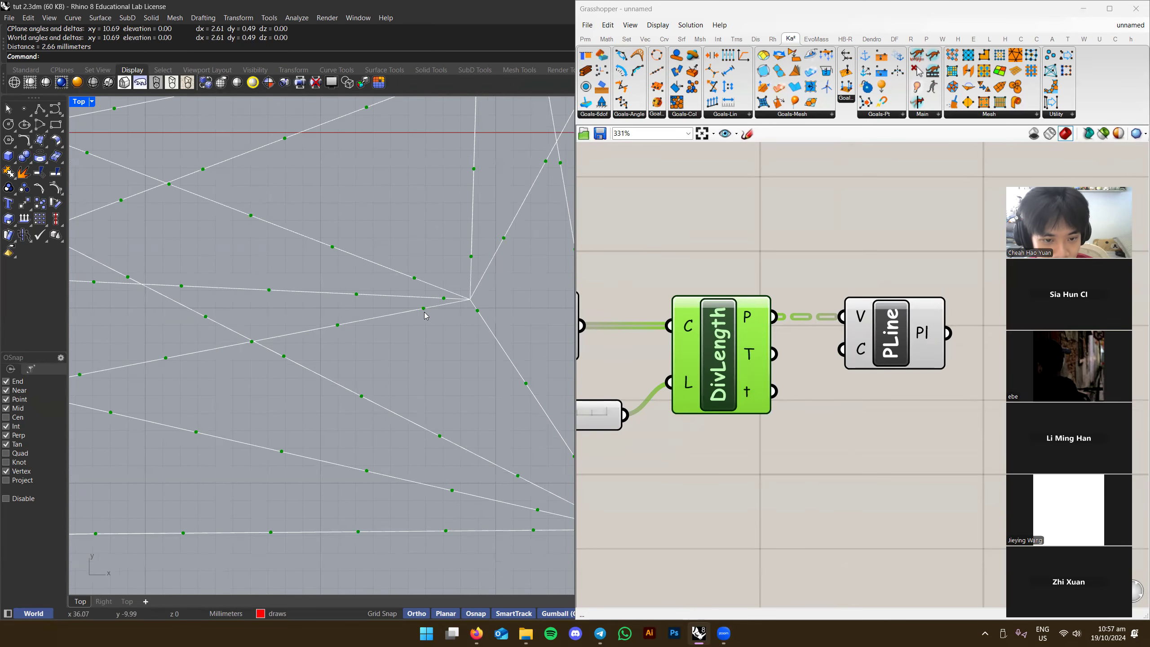
Move the Length slider slightly up so it lines up with the DivLength component's length input
right_drag(726, 330, 778, 339)
scroll(749, 329, down, 2)
scroll(757, 342, up, 2)
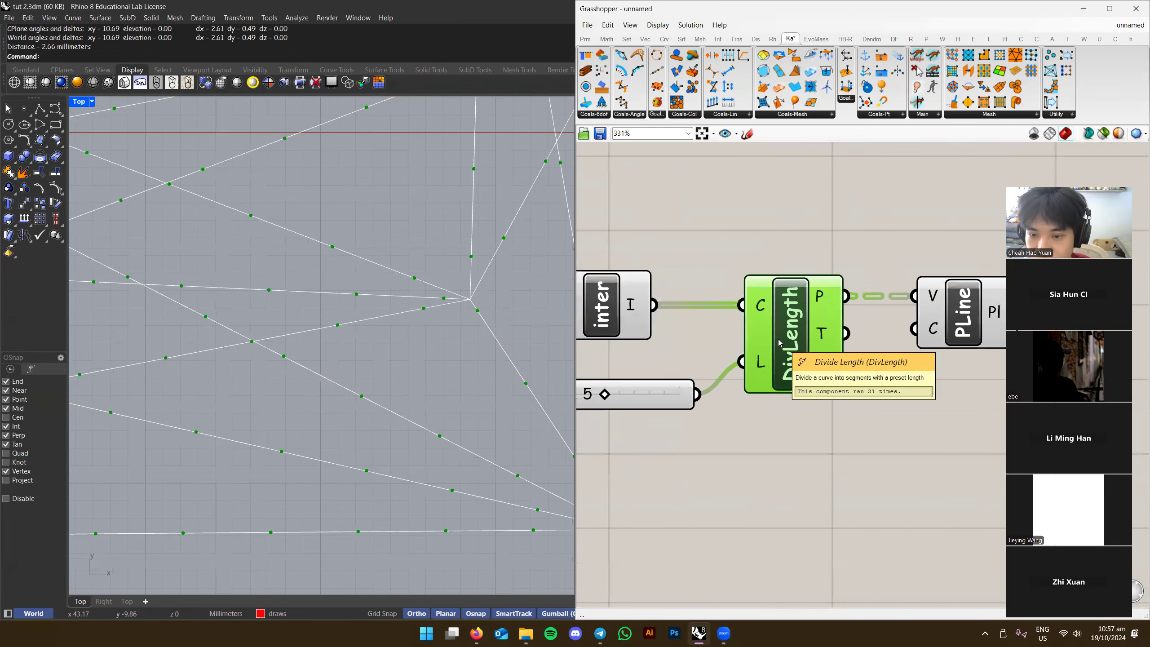
scroll(798, 341, down, 3)
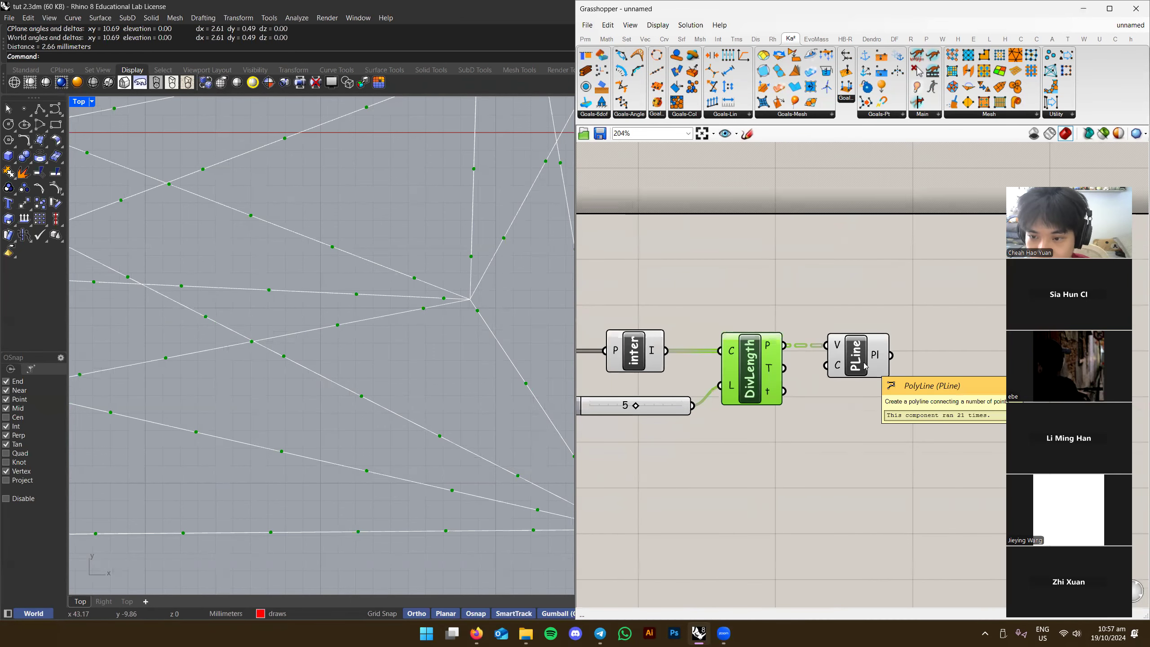
scroll(454, 319, up, 4)
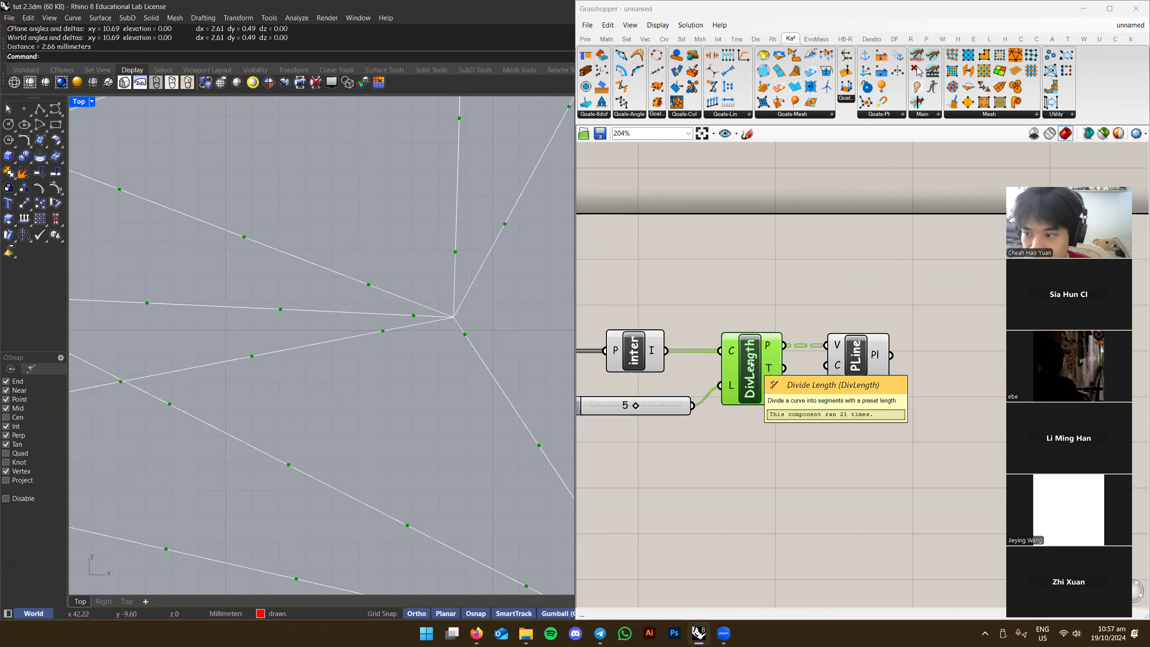
right_drag(751, 363, 773, 346)
click(705, 373)
drag(705, 372, 702, 372)
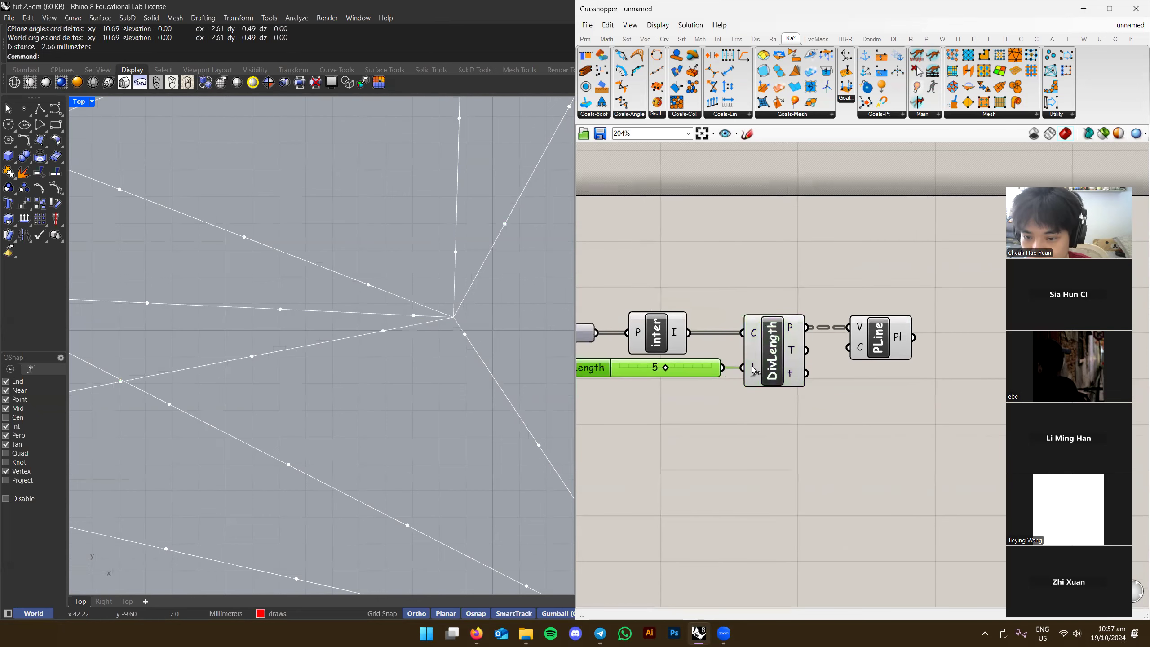
Select the DivLength component to examine how its division points fall along the interconnecting lines and near the corners
mouse_move(785, 346)
right_down()
mouse_move(879, 335)
mouse_move(812, 352)
mouse_move(801, 339)
right_up()
click(827, 349)
scroll(162, 372, down, 5)
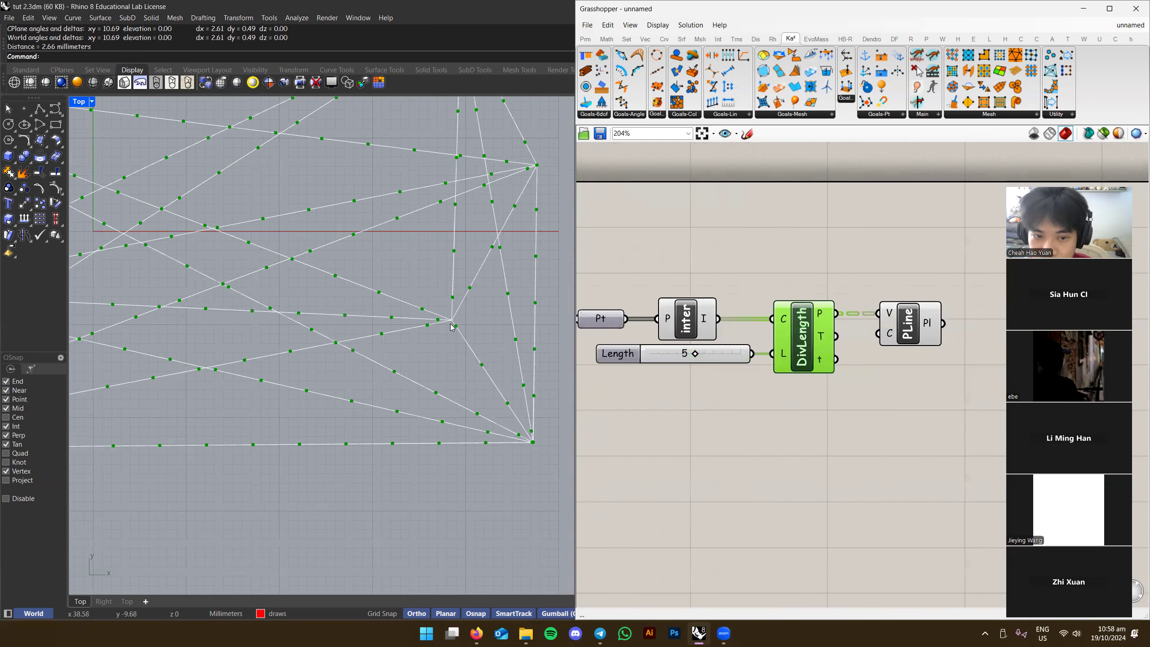
scroll(162, 372, up, 1)
scroll(162, 372, down, 1)
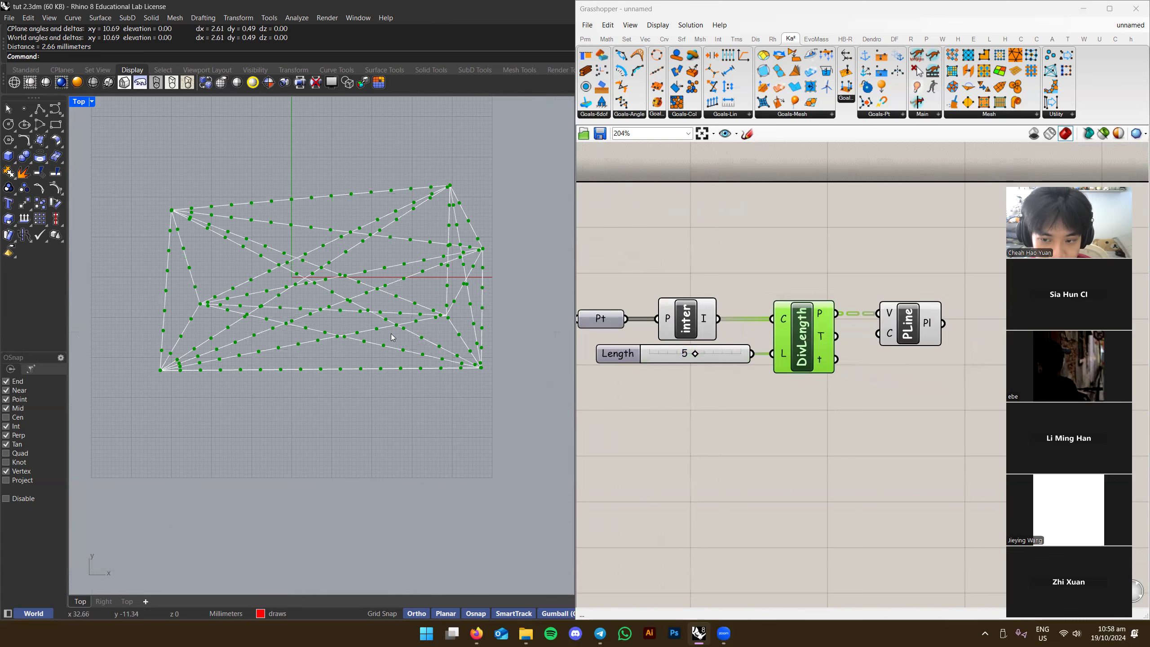
scroll(399, 358, up, 2)
scroll(402, 379, up, 2)
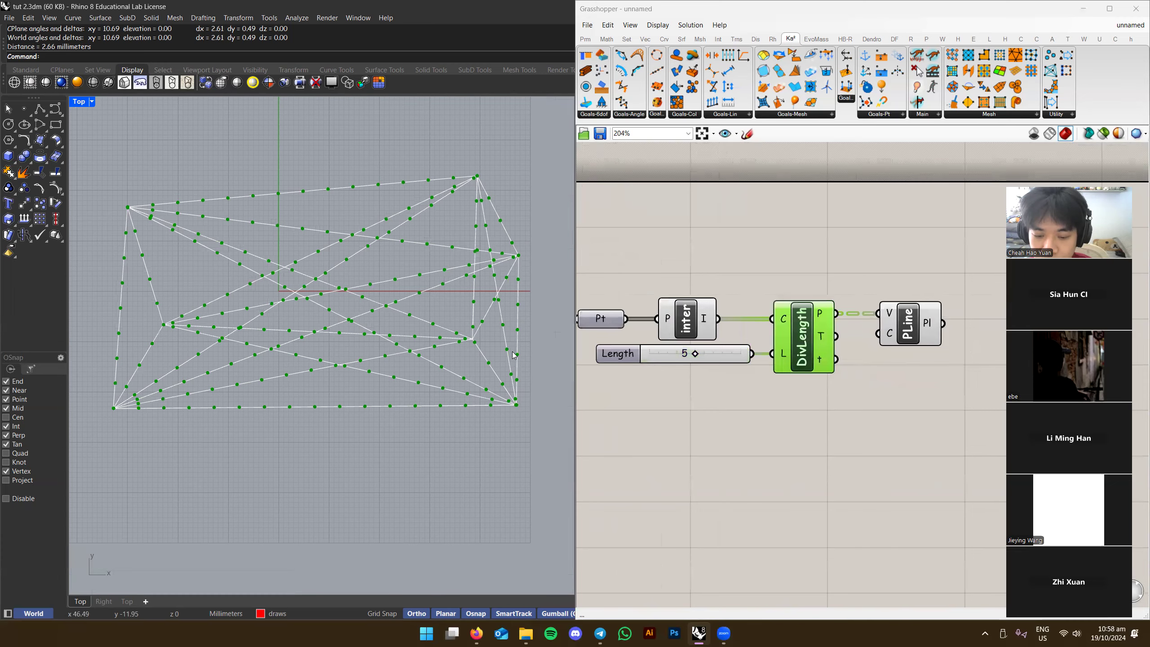
scroll(511, 356, up, 1)
scroll(429, 355, up, 3)
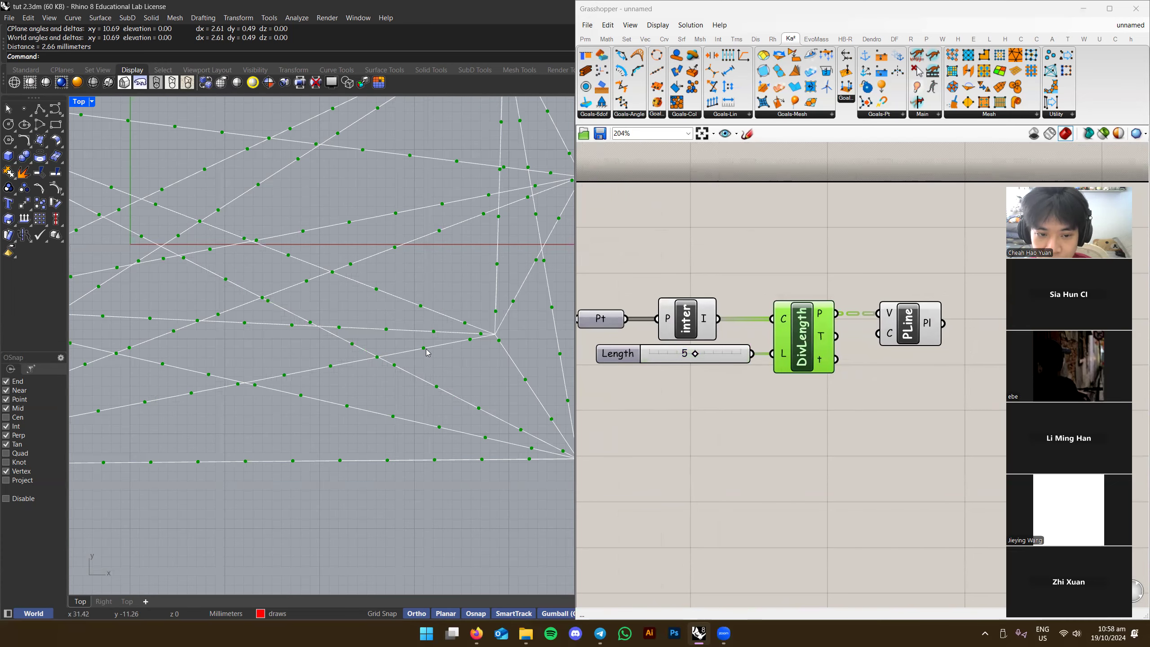
scroll(475, 343, down, 5)
scroll(304, 378, up, 2)
right_drag(352, 383, 327, 374)
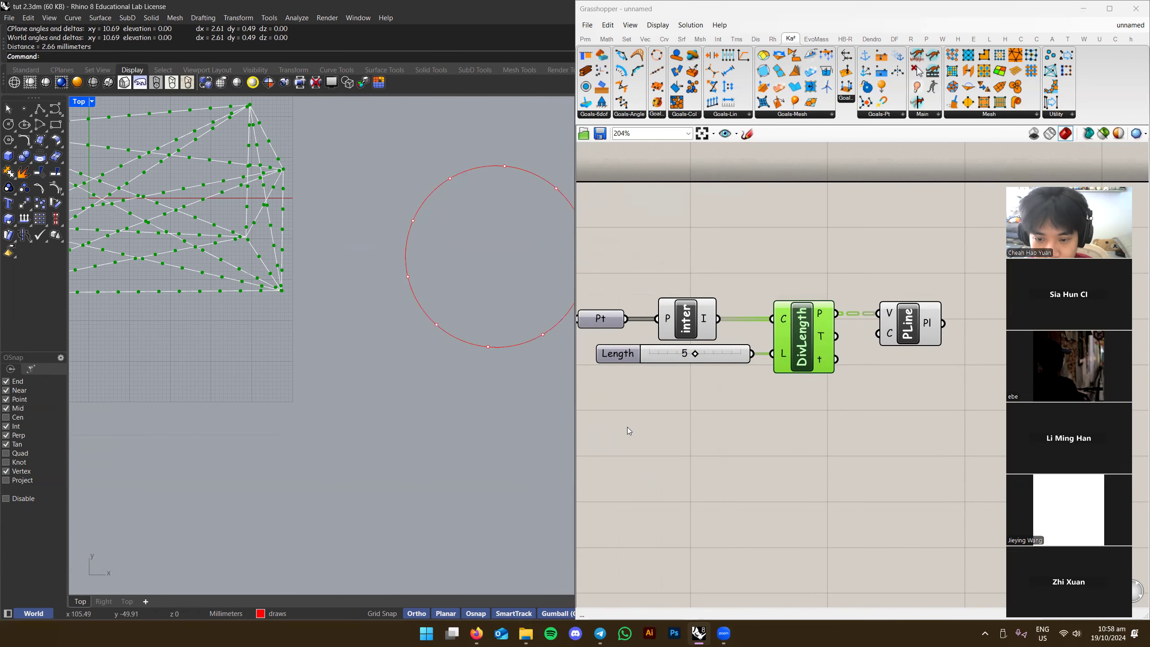
Add two panels containing 20 and 3 side by side below the DivLength component
double_click(745, 437)
text(//)
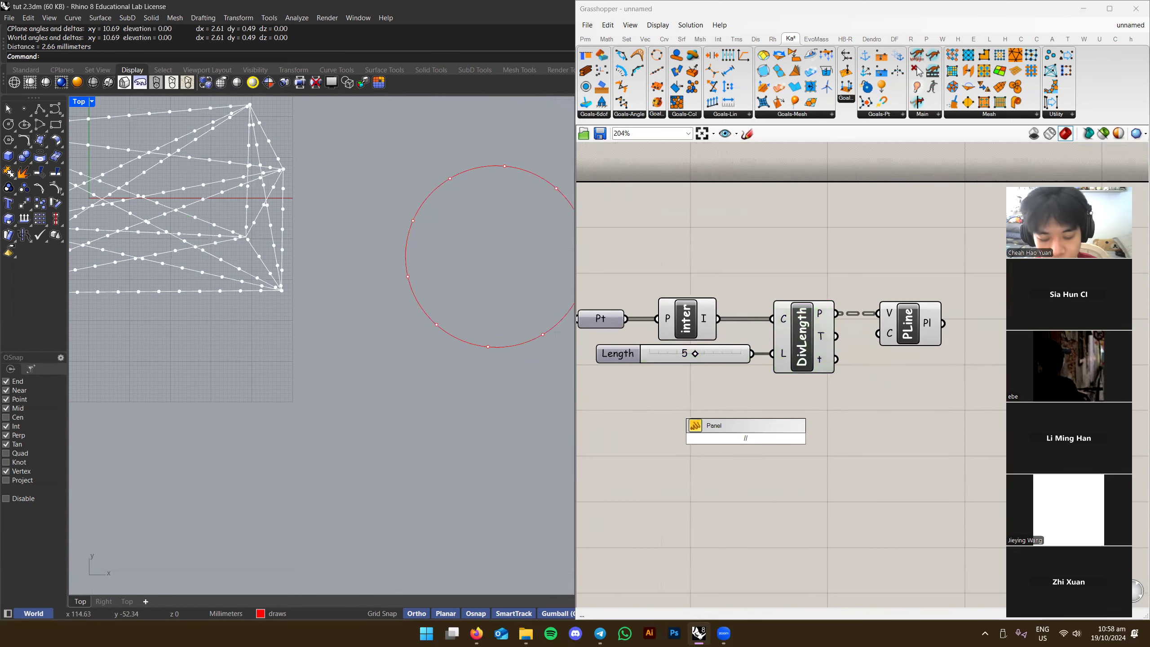
text(20)
key(Return)
right_drag(868, 449, 797, 432)
double_click(797, 432)
text(//3)
key(Return)
scroll(797, 432, up, 2)
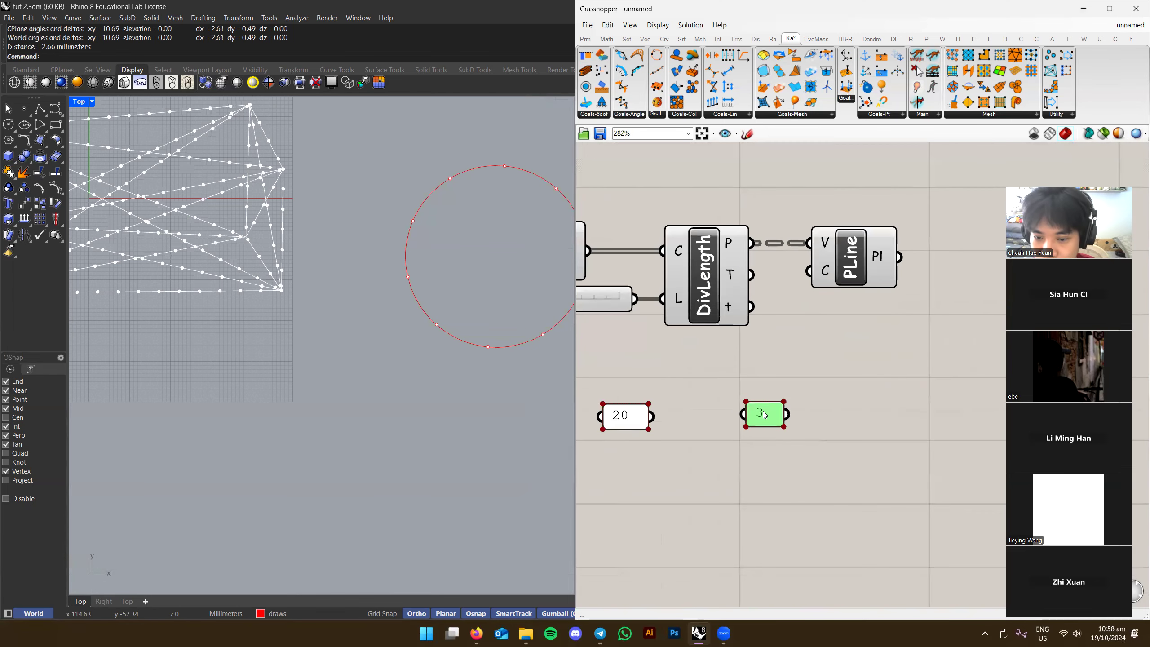
right_drag(764, 475, 787, 381)
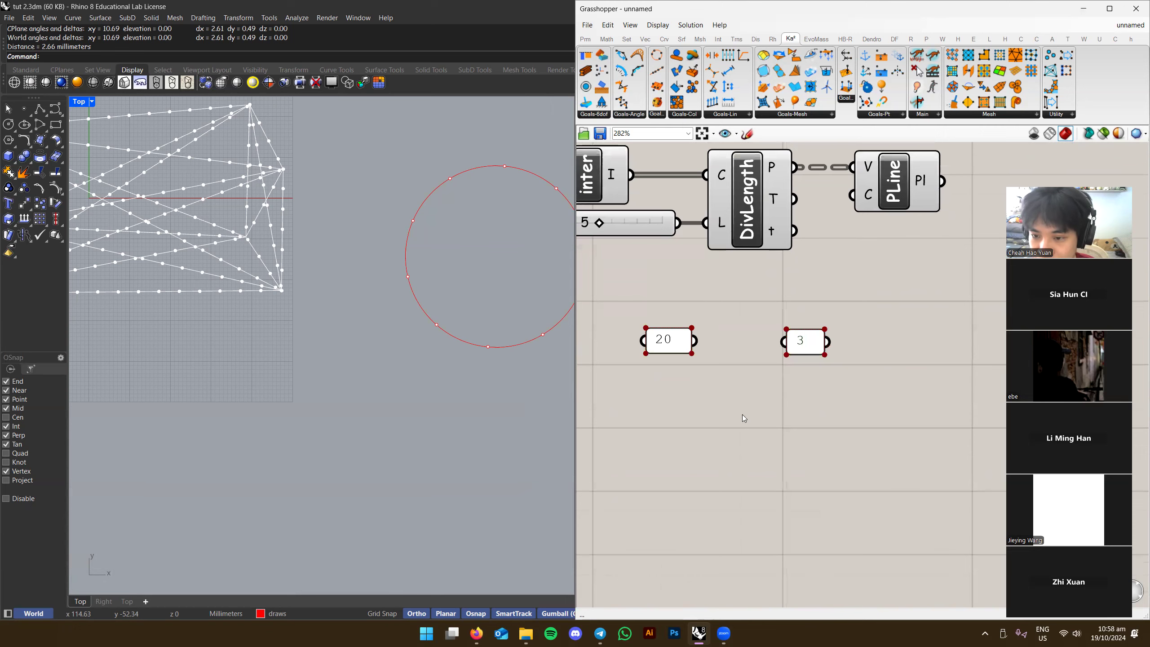
right_drag(743, 418, 773, 428)
right_drag(700, 430, 816, 423)
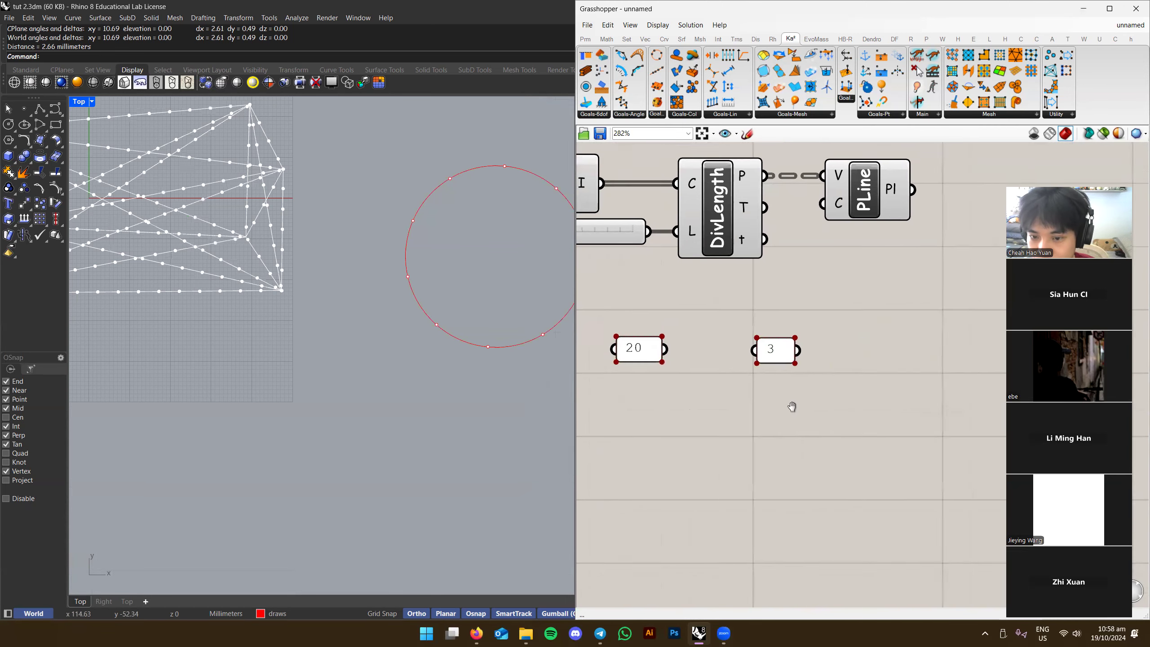
scroll(803, 415, down, 1)
right_drag(901, 413, 871, 397)
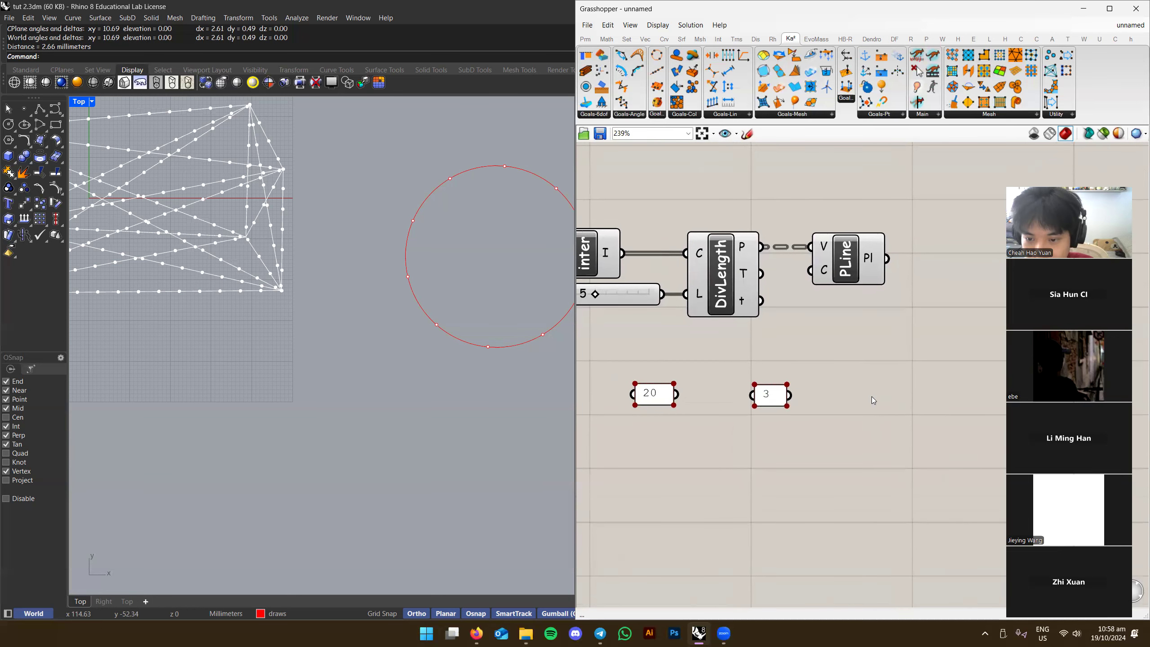
Delete the two panels containing 20 and 3
drag(901, 361, 599, 450)
right_drag(757, 453, 810, 461)
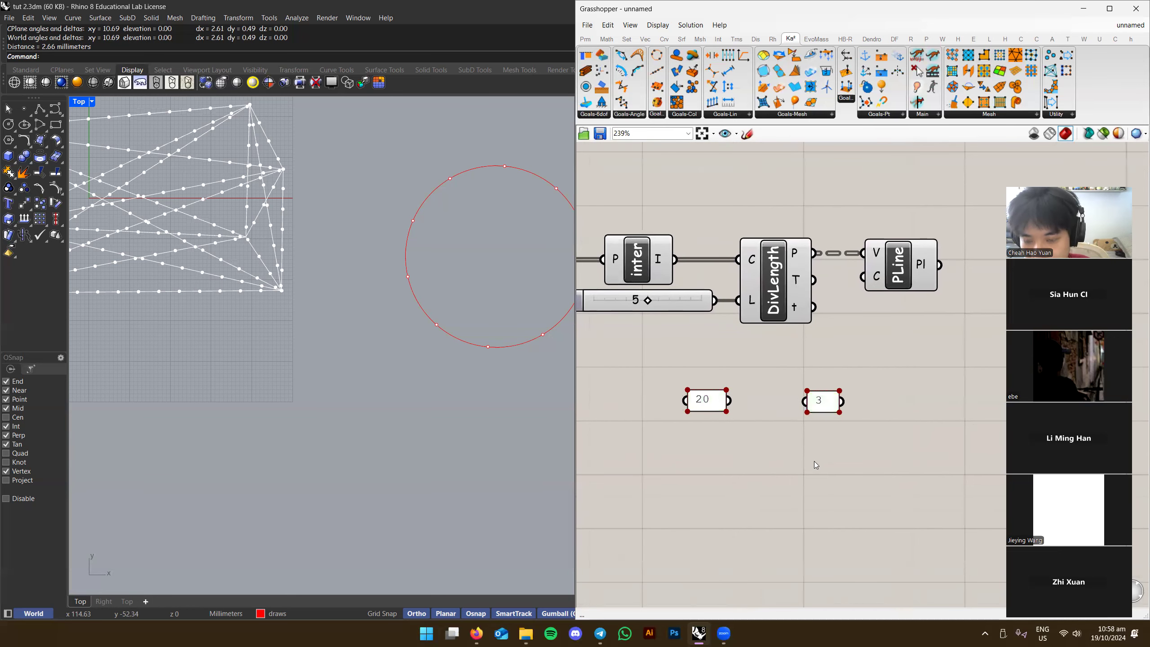
key(Delete)
Delete the DivLength and PLine components and move the number slider down, well below the inter component
right_click(832, 378)
click(795, 320)
right_drag(818, 369, 837, 379)
right_drag(402, 318, 625, 396)
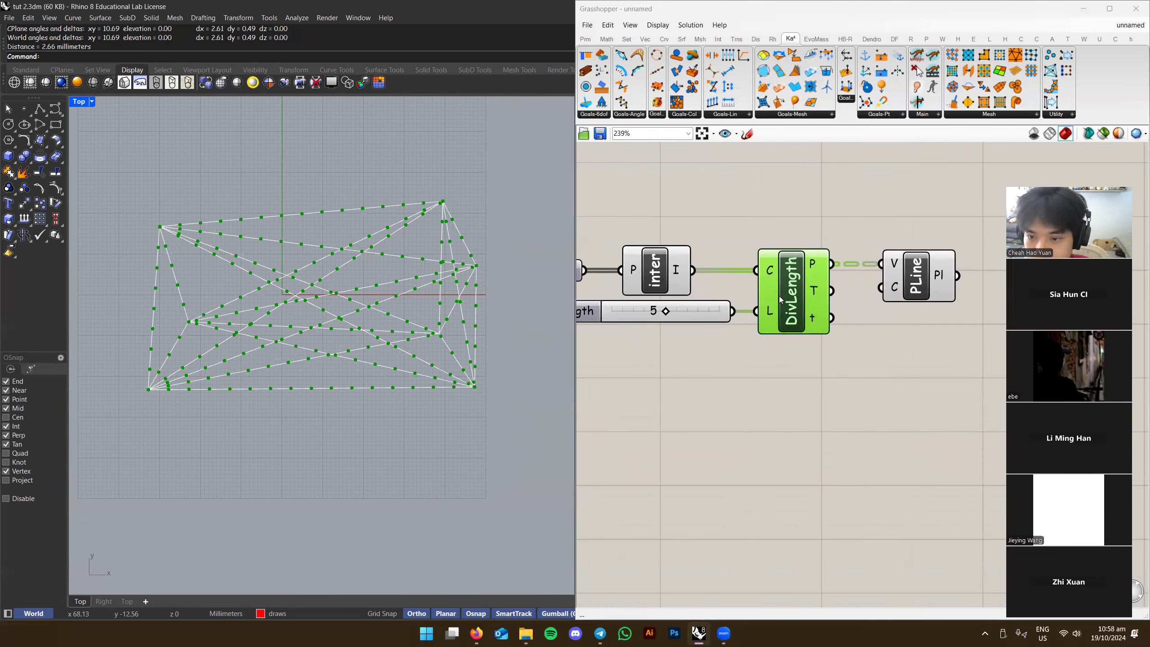
key(Delete)
click(900, 280)
key(Delete)
drag(695, 317, 645, 432)
right_drag(697, 300, 820, 362)
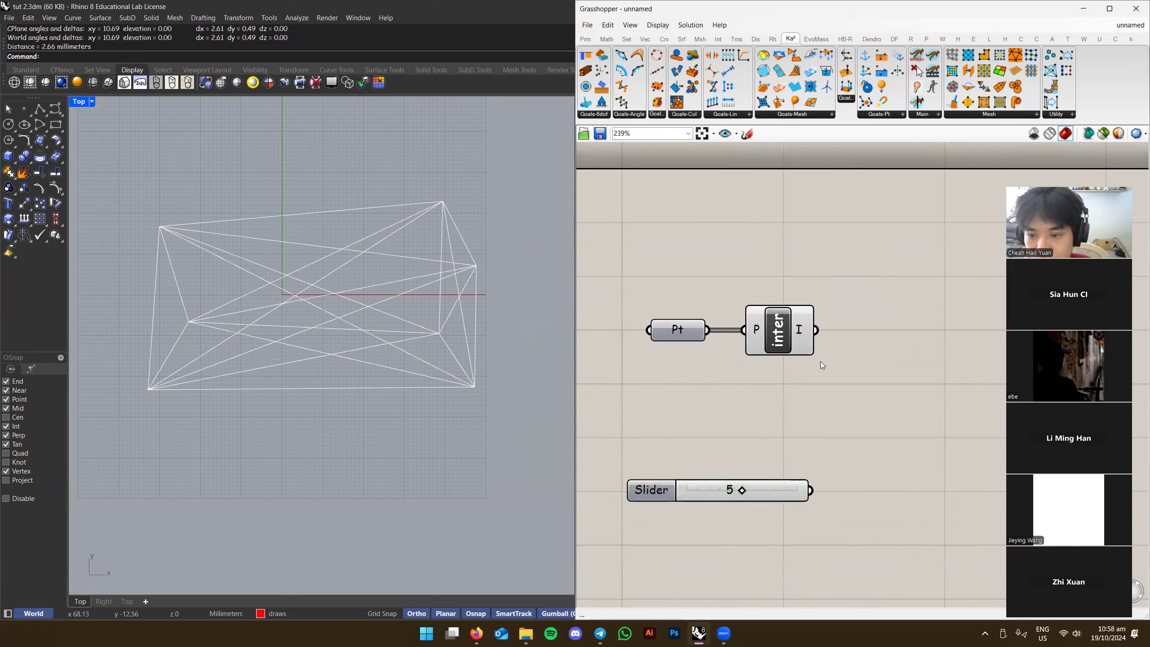
Add a curve Length component beside inter and connect inter's output to its curve input
click(789, 327)
double_click(895, 237)
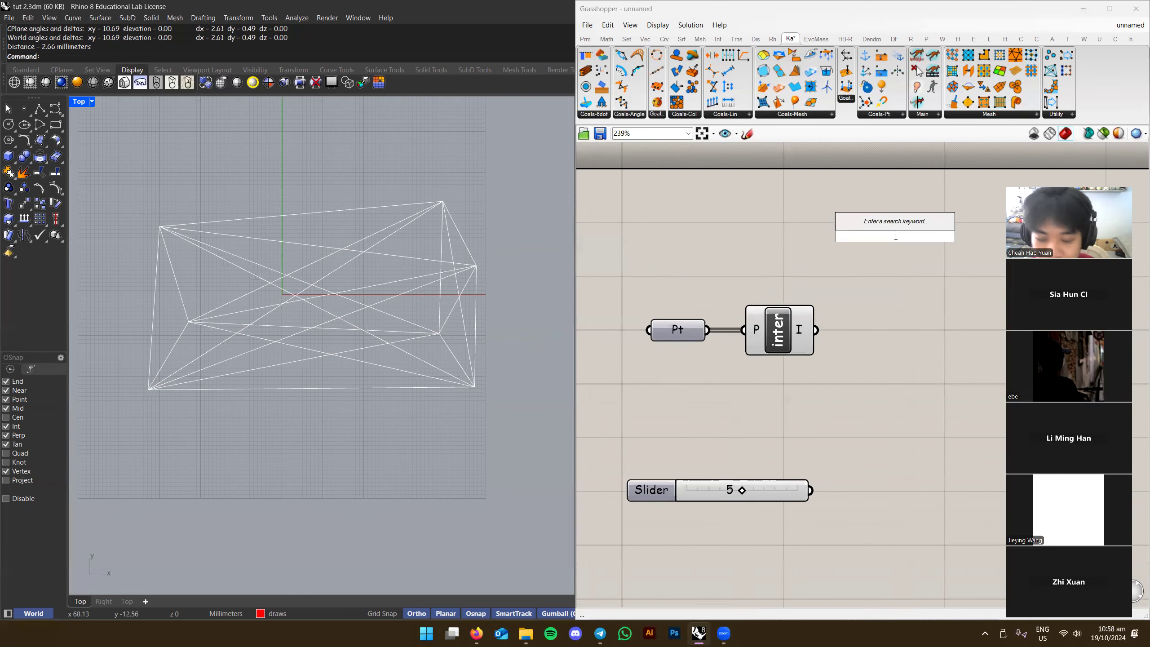
text(len)
key(Return)
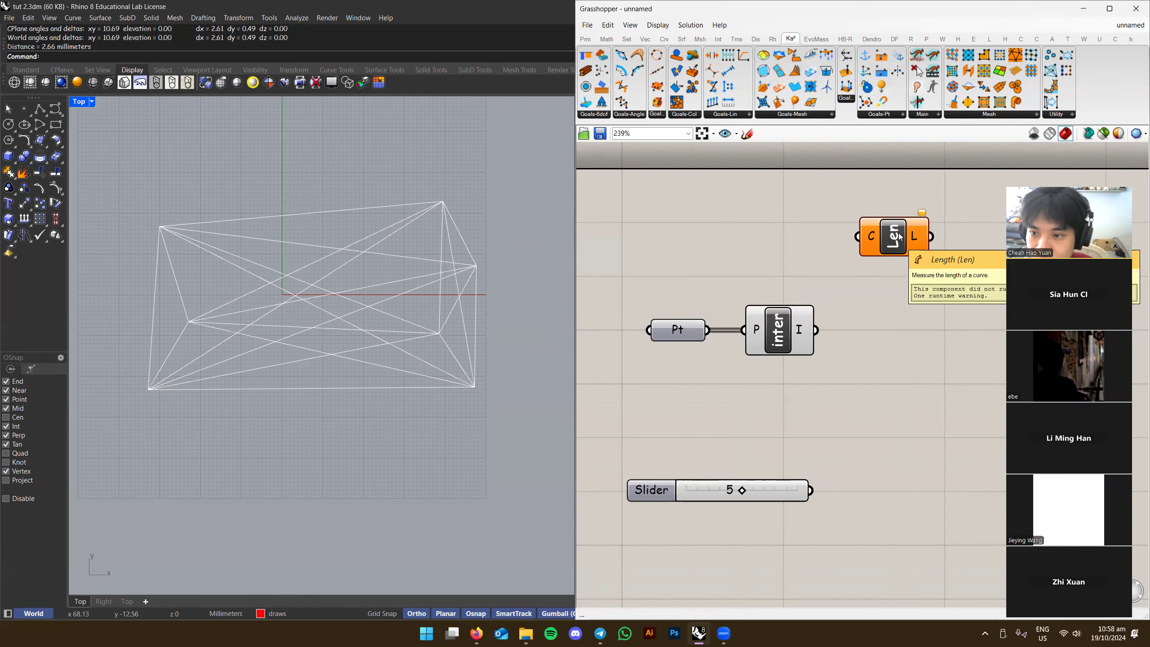
scroll(865, 241, up, 2)
drag(847, 237, 774, 356)
right_drag(881, 237, 752, 215)
drag(751, 216, 791, 268)
Draw a horizontal line about 69 mm long in the empty area above the red circle in Rhino
right_drag(381, 319, 179, 346)
scroll(179, 346, down, 2)
scroll(376, 309, down, 2)
right_drag(396, 283, 269, 323)
scroll(390, 321, up, 4)
text(l)
key(Return)
click(232, 328)
click(504, 318)
right_drag(515, 297, 435, 307)
Scale the horizontal line in one direction from its left end to a length of 50 mm
drag(363, 306, 354, 368)
right_drag(355, 368, 380, 363)
click(364, 311)
click(317, 333)
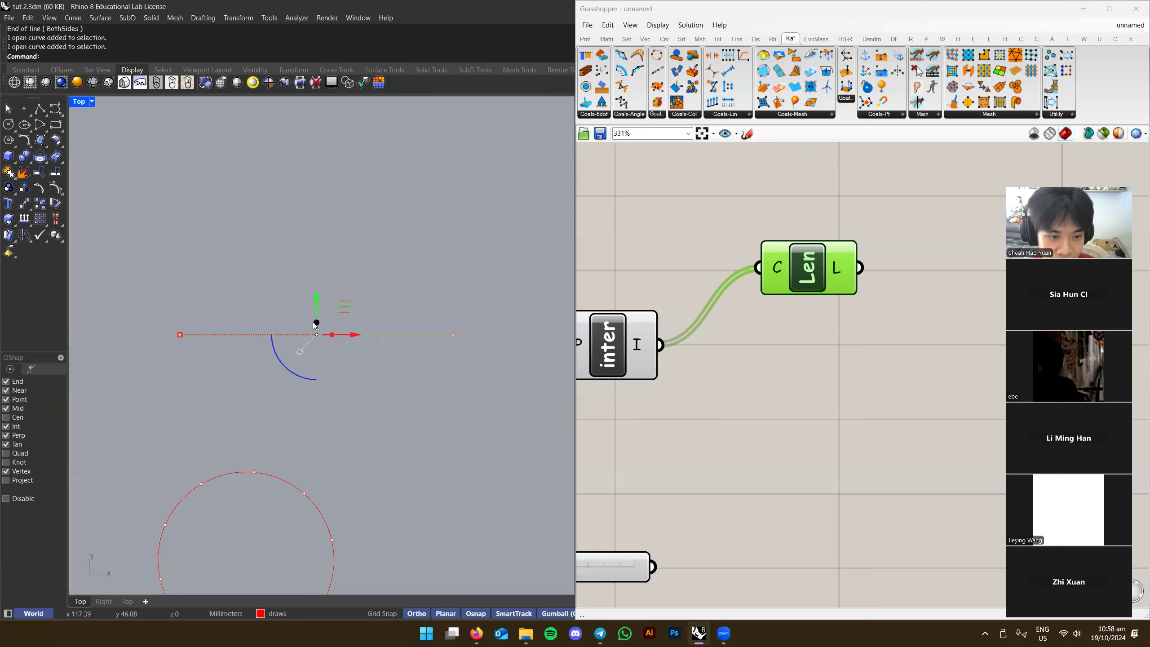
key(Escape)
click(399, 334)
text(scale1d)
key(Return)
click(180, 335)
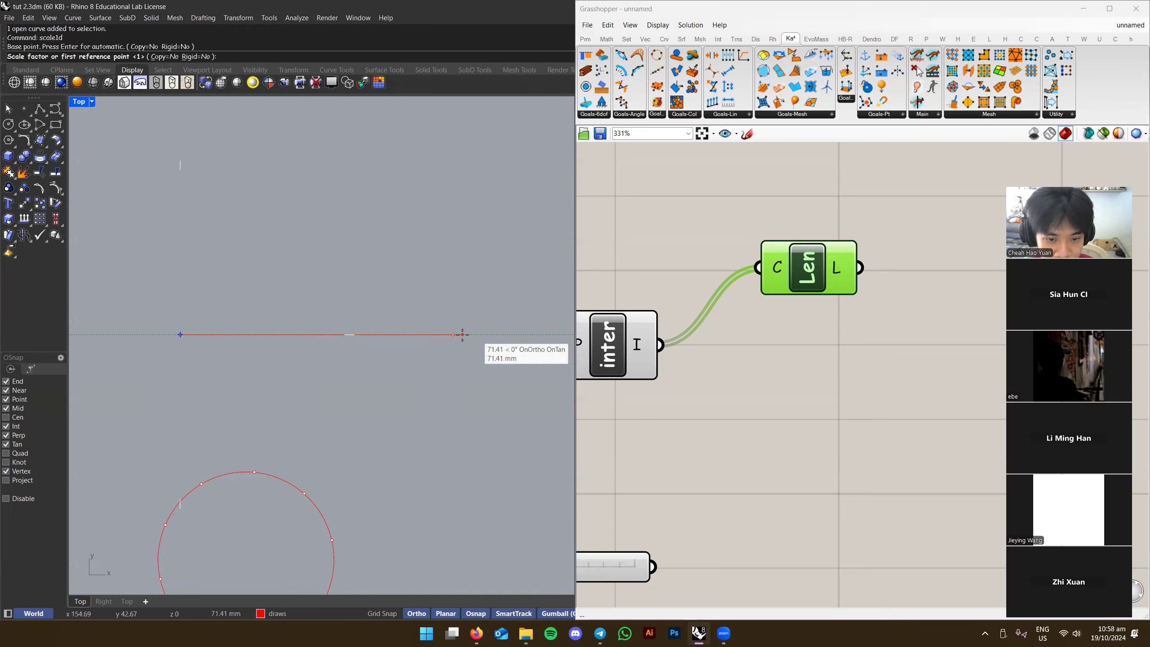
click(457, 335)
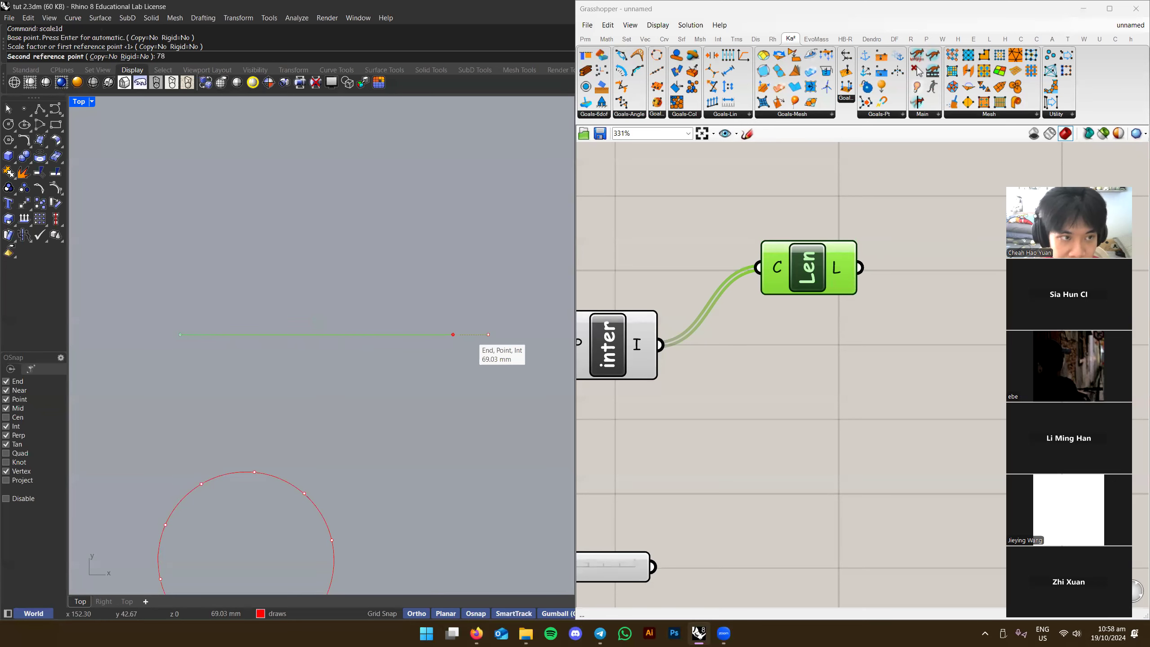
key(Return)
key(Escape)
Select the scaled horizontal line to examine its extent as an example for dividing by length
right_drag(308, 322, 356, 313)
scroll(325, 336, up, 3)
click(304, 322)
key(Escape)
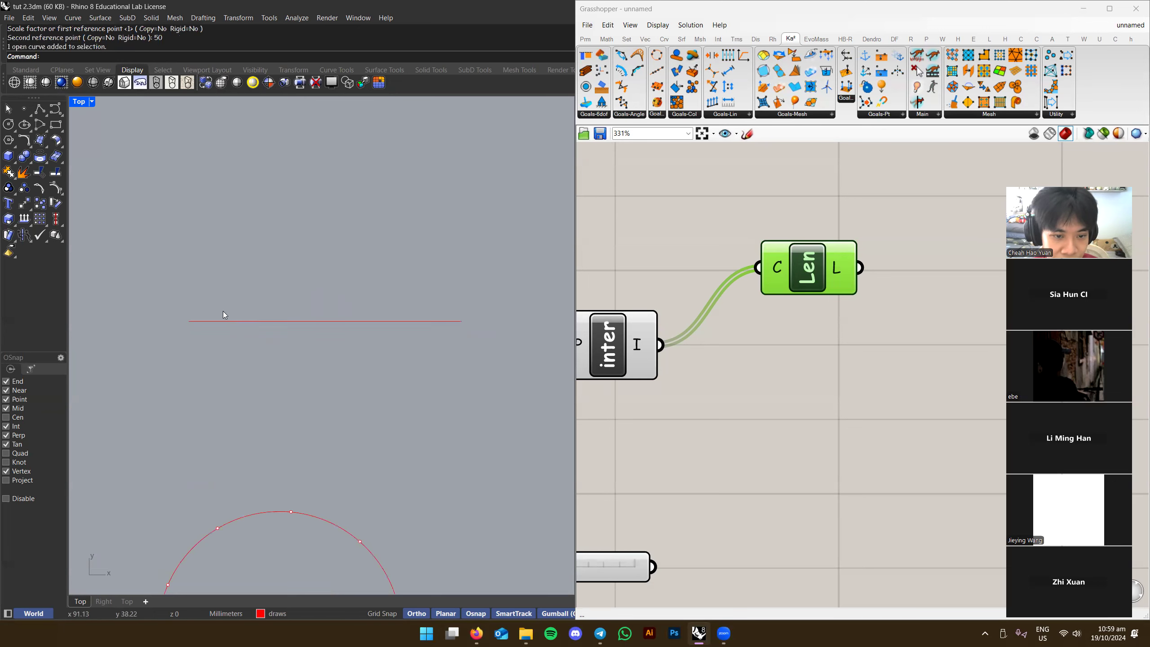
mouse_move(370, 341)
right_down()
mouse_move(364, 364)
mouse_move(353, 349)
right_up()
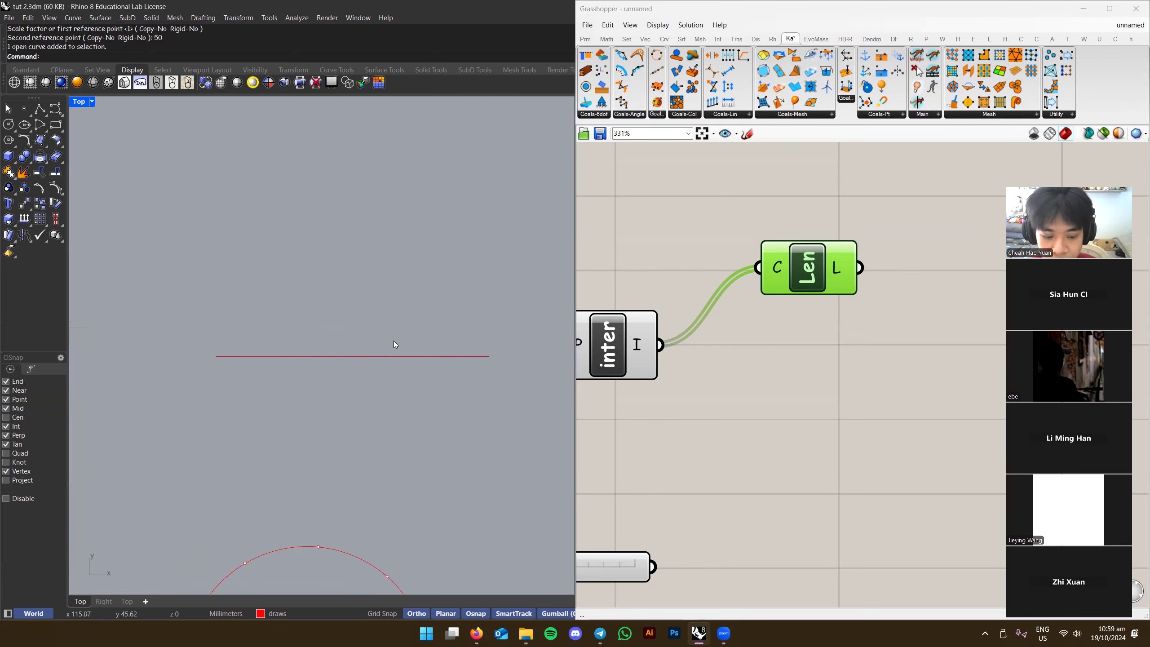
scroll(393, 341, down, 3)
scroll(347, 357, up, 4)
click(406, 347)
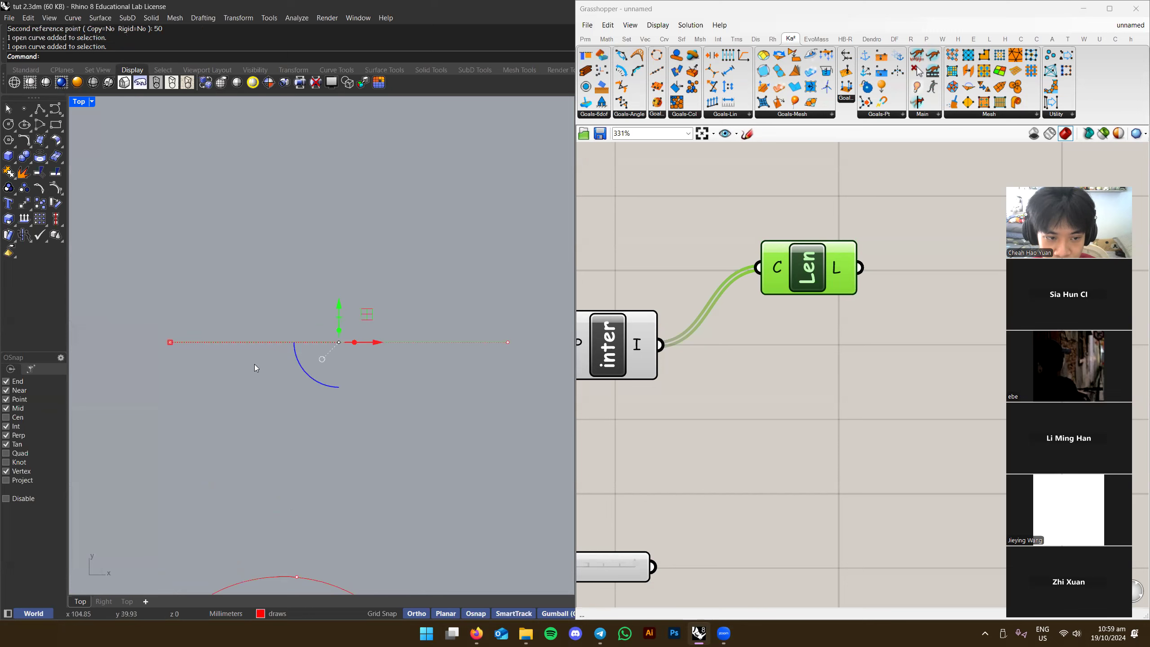
click(448, 265)
right_drag(364, 365, 359, 352)
scroll(379, 341, down, 2)
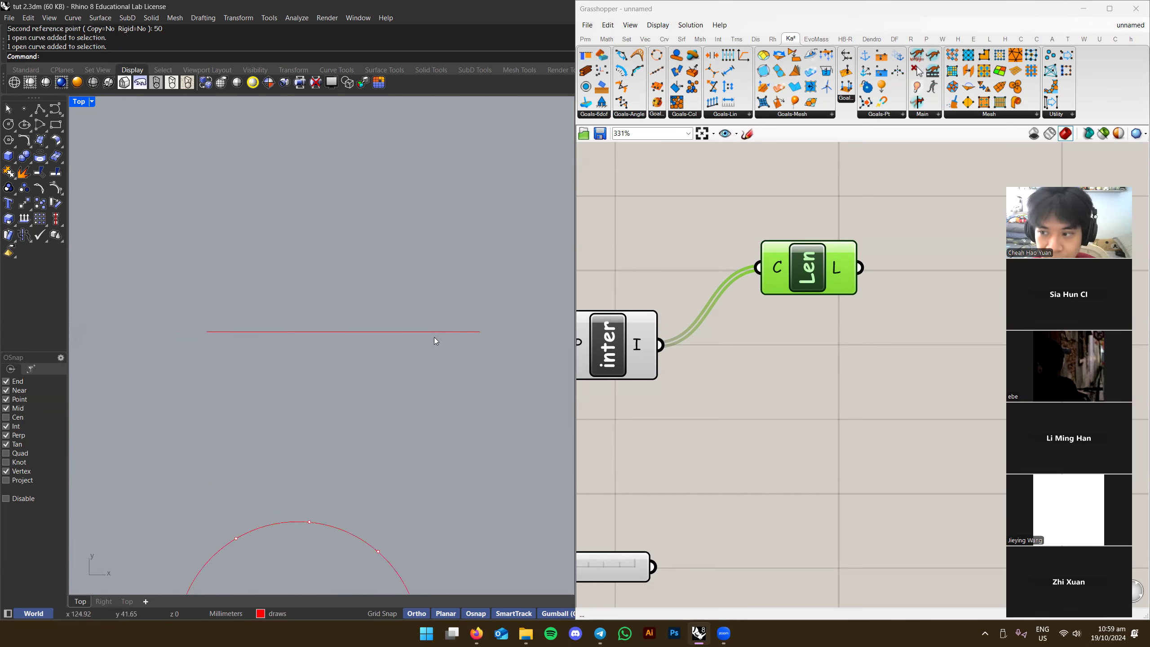
Divide the 50 mm example line in Rhino by length into 5 mm segments marked with points
scroll(424, 351, down, 2)
right_drag(376, 326, 408, 338)
scroll(362, 340, up, 4)
right_drag(283, 351, 334, 349)
drag(295, 357, 297, 358)
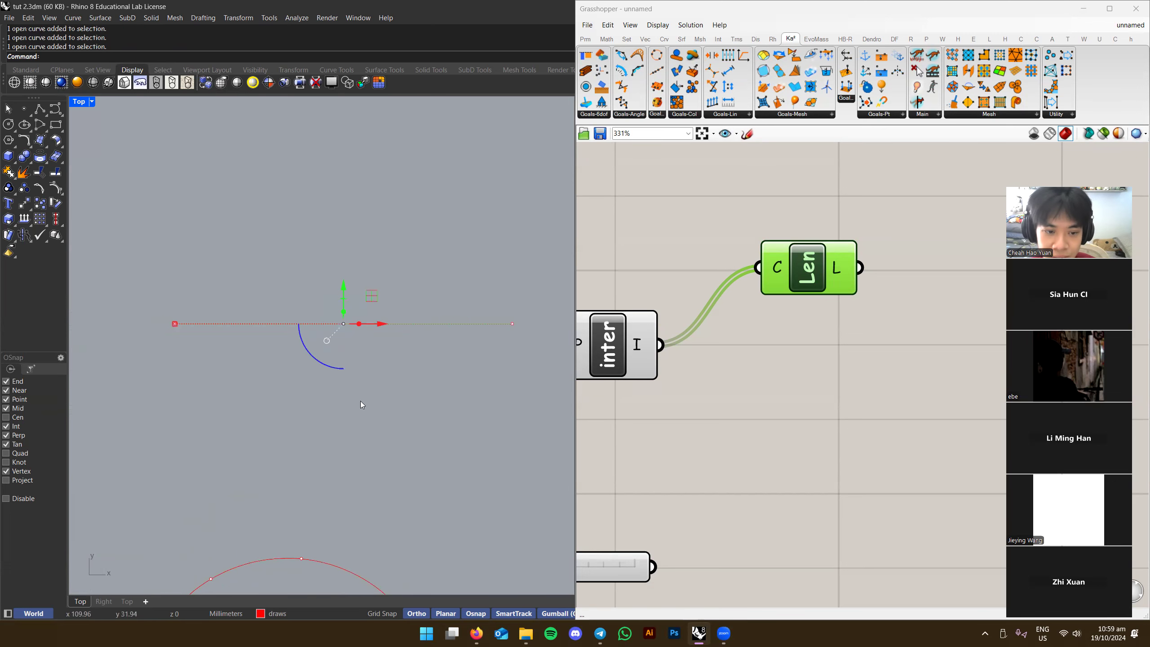
text(Divide)
key(Return)
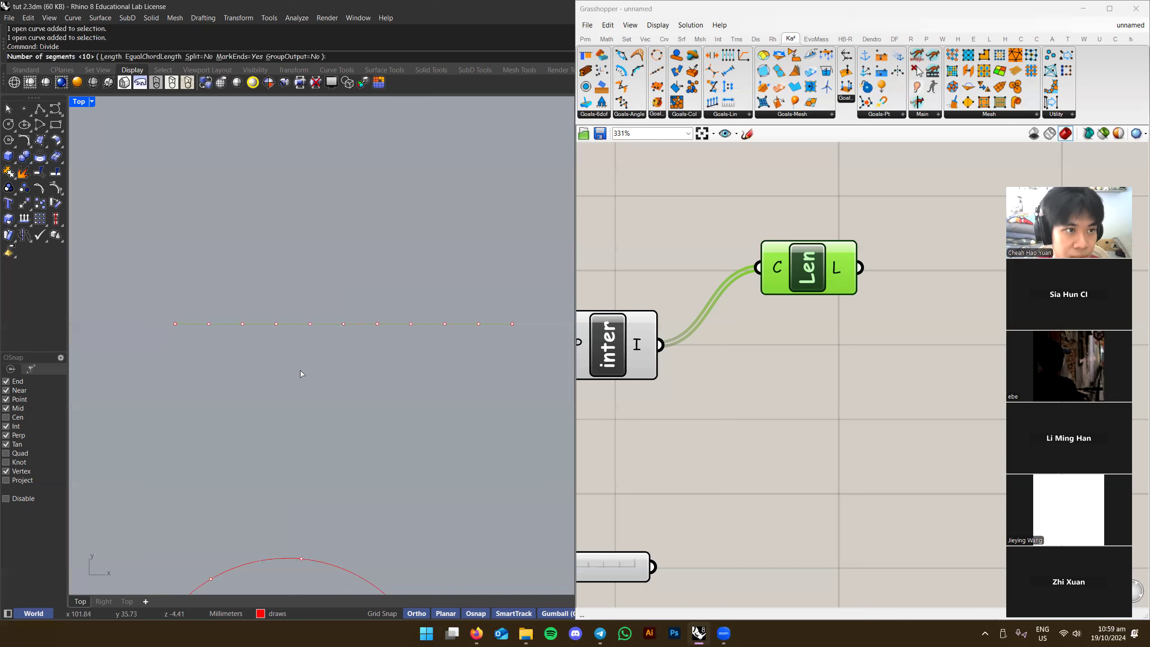
click(109, 57)
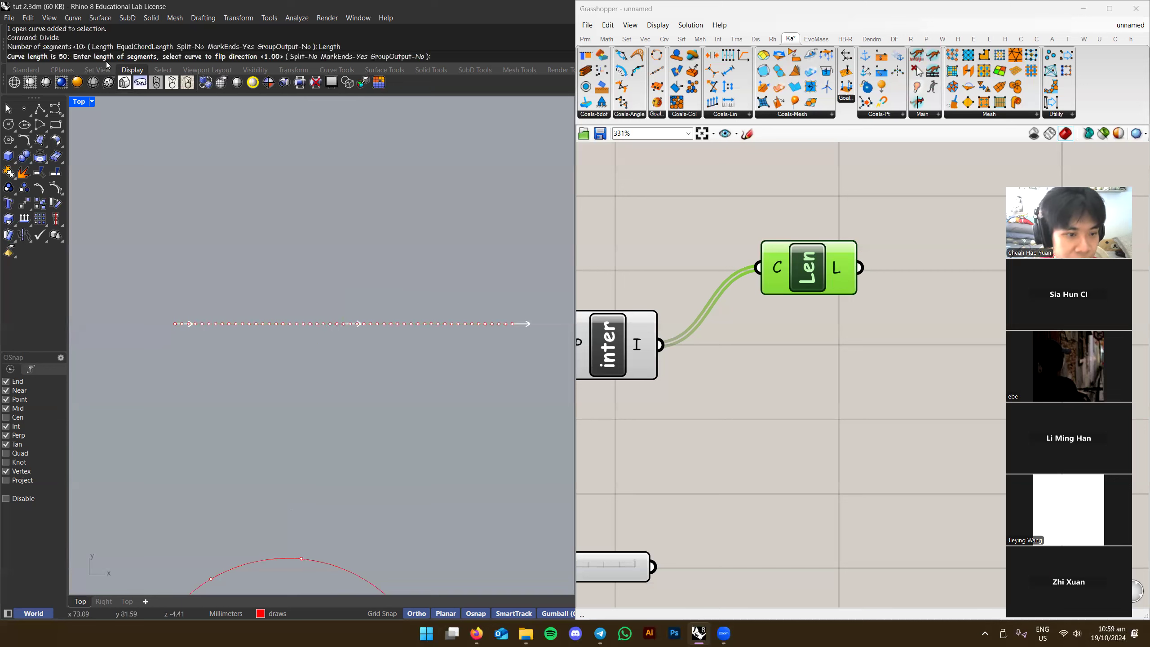
text(5)
key(Return)
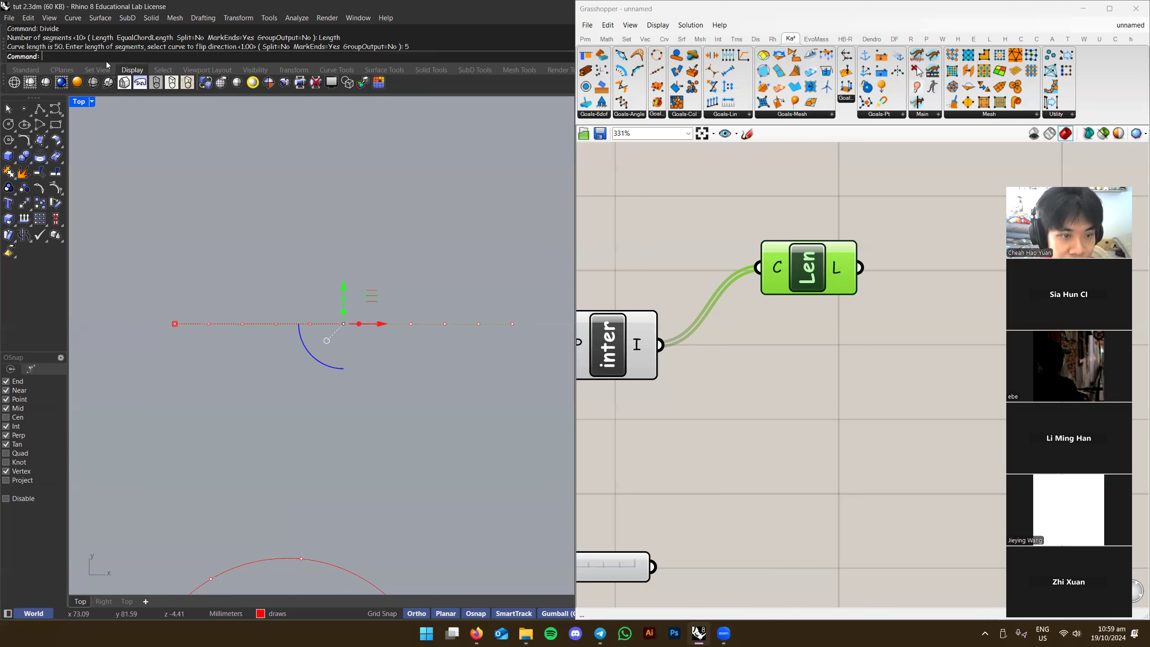
key(Escape)
Select the division points at both ends of the example line to examine where the 5 mm segments start and finish
right_drag(198, 323, 182, 310)
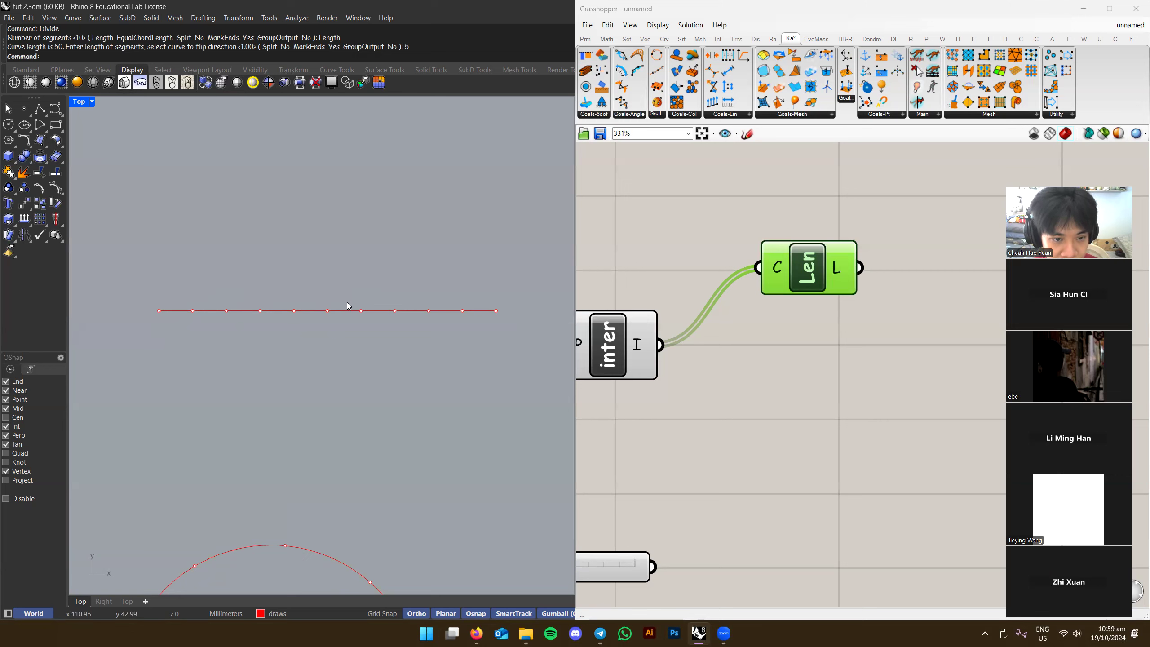
click(474, 311)
click(475, 324)
click(498, 310)
click(200, 330)
click(161, 310)
click(497, 311)
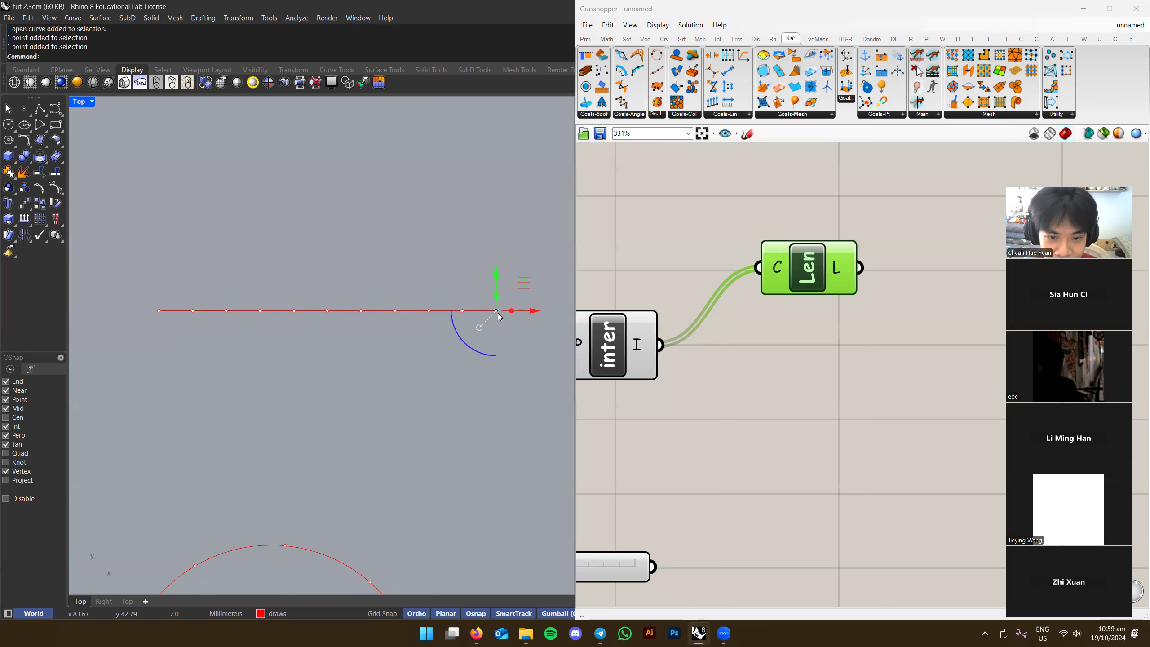
click(438, 291)
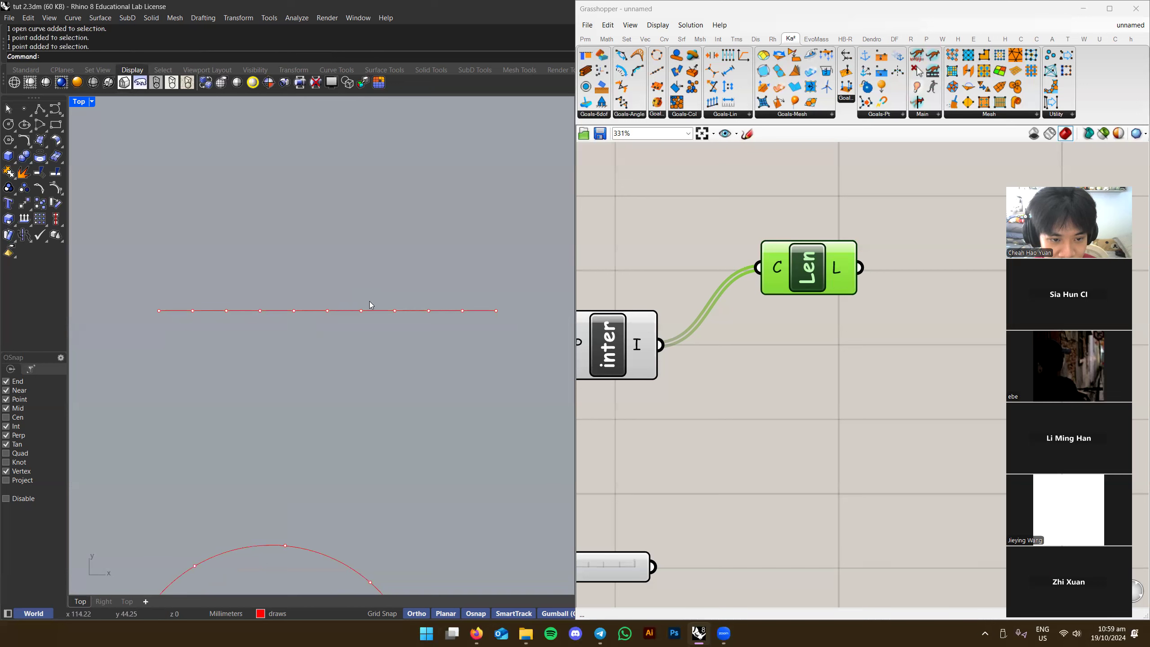
Delete all the division points while keeping the 50 mm line
click(498, 313)
drag(515, 293, 79, 320)
ctrl+click(480, 310)
key(Delete)
mouse_move(456, 336)
right_down()
mouse_move(421, 346)
mouse_move(430, 373)
right_up()
scroll(364, 357, up, 2)
right_drag(350, 361, 325, 350)
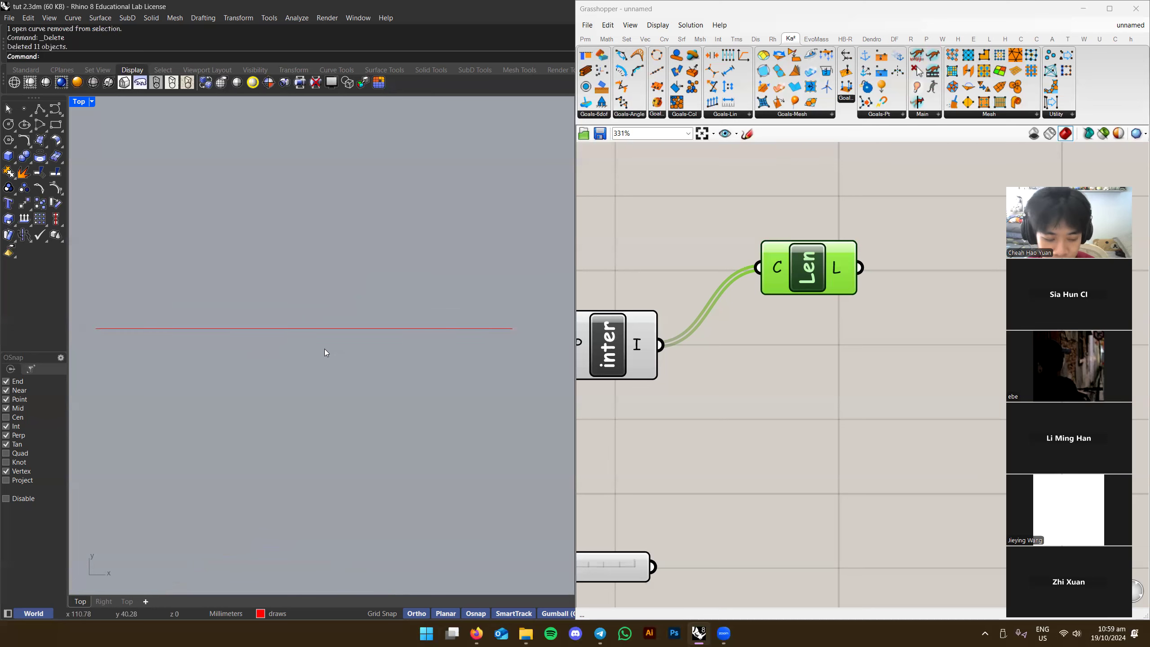
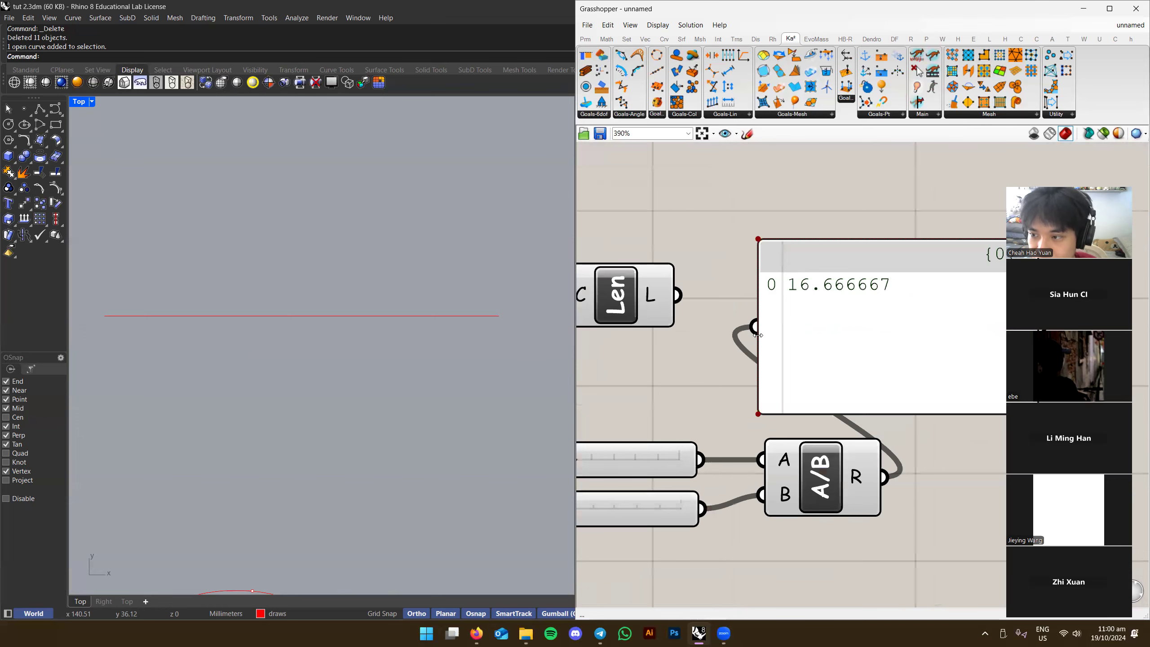
Examine the example line in Rhino against the Grasshopper panel showing the result of dividing 50 by 3
right_drag(807, 332, 835, 317)
scroll(470, 311, down, 2)
scroll(430, 302, up, 2)
drag(429, 302, 316, 371)
right_drag(315, 371, 330, 381)
right_drag(403, 383, 398, 386)
drag(408, 304, 392, 363)
right_drag(392, 384, 401, 393)
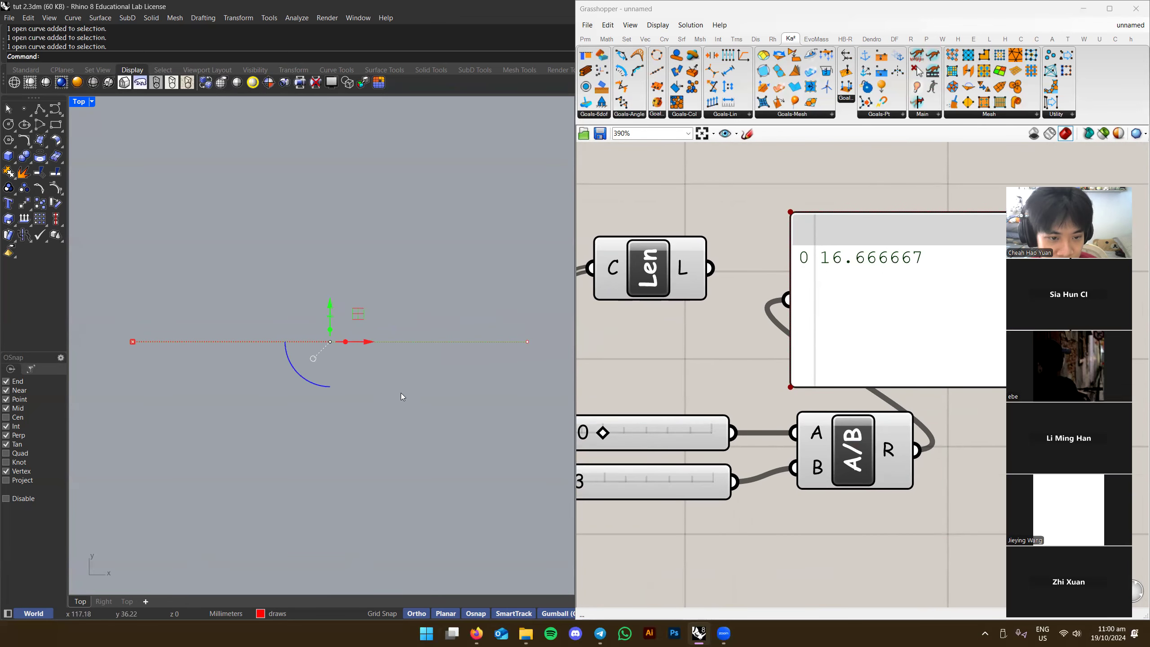
mouse_move(244, 402)
right_down()
mouse_move(264, 368)
mouse_move(240, 390)
right_up()
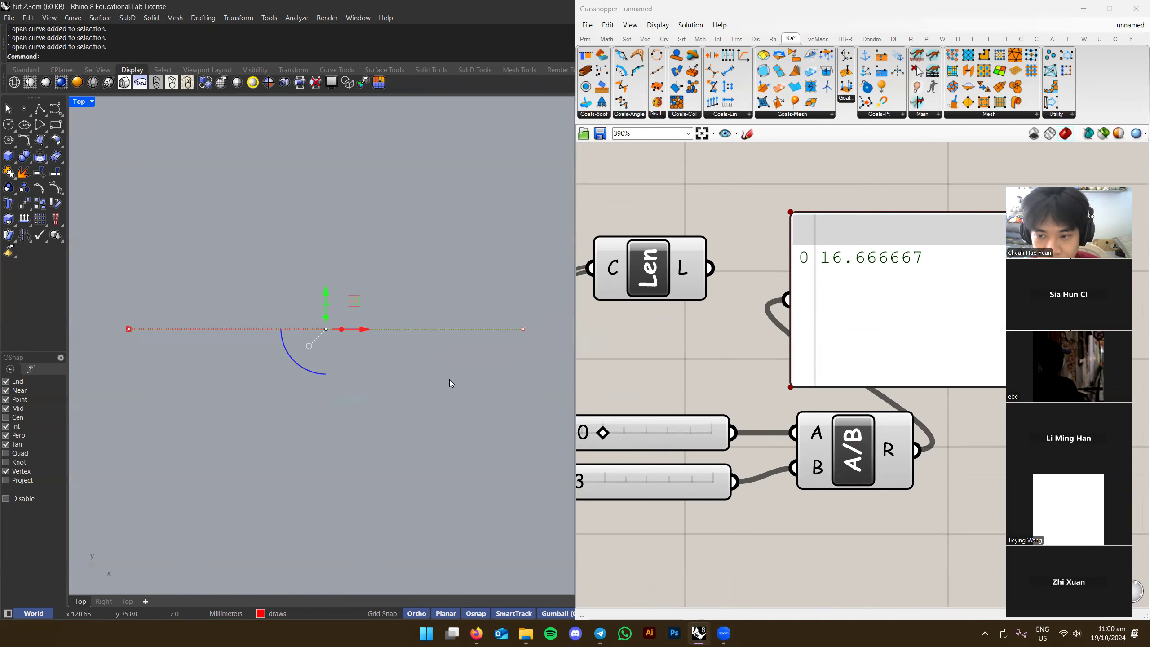
scroll(846, 268, down, 2)
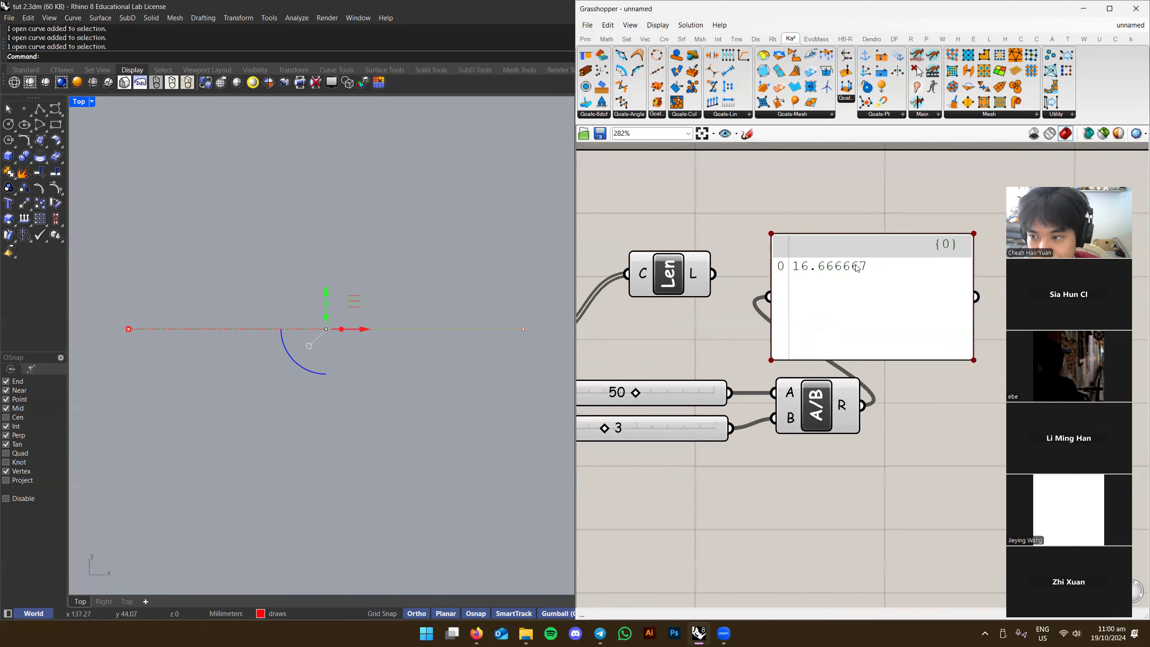
key(Escape)
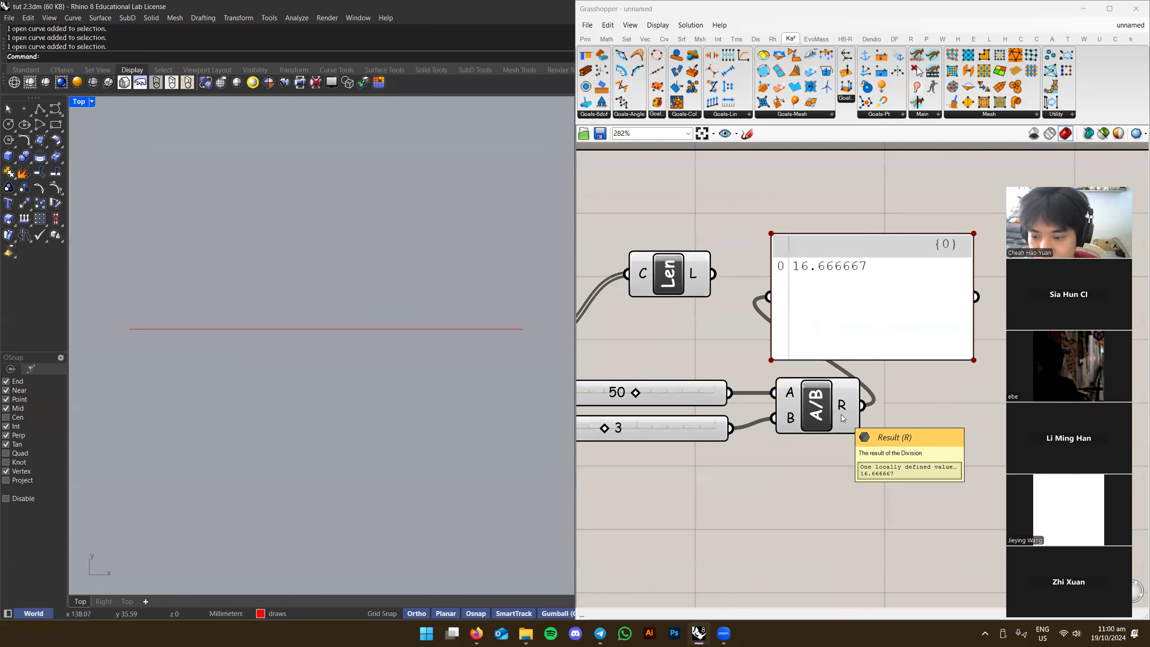
Delete the panel showing the division result in Grasshopper and undo the deletion
mouse_move(838, 316)
mouse_down()
mouse_move(888, 308)
mouse_move(846, 328)
mouse_up()
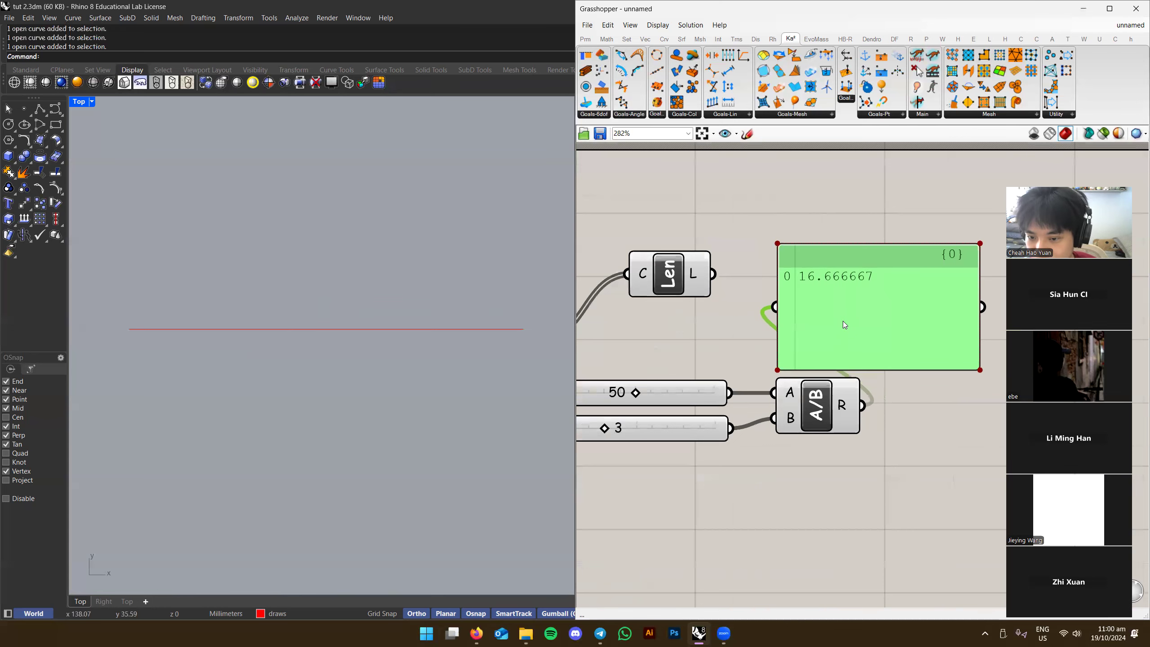
scroll(843, 320, up, 1)
scroll(811, 256, down, 3)
right_drag(874, 270, 892, 285)
key(Delete)
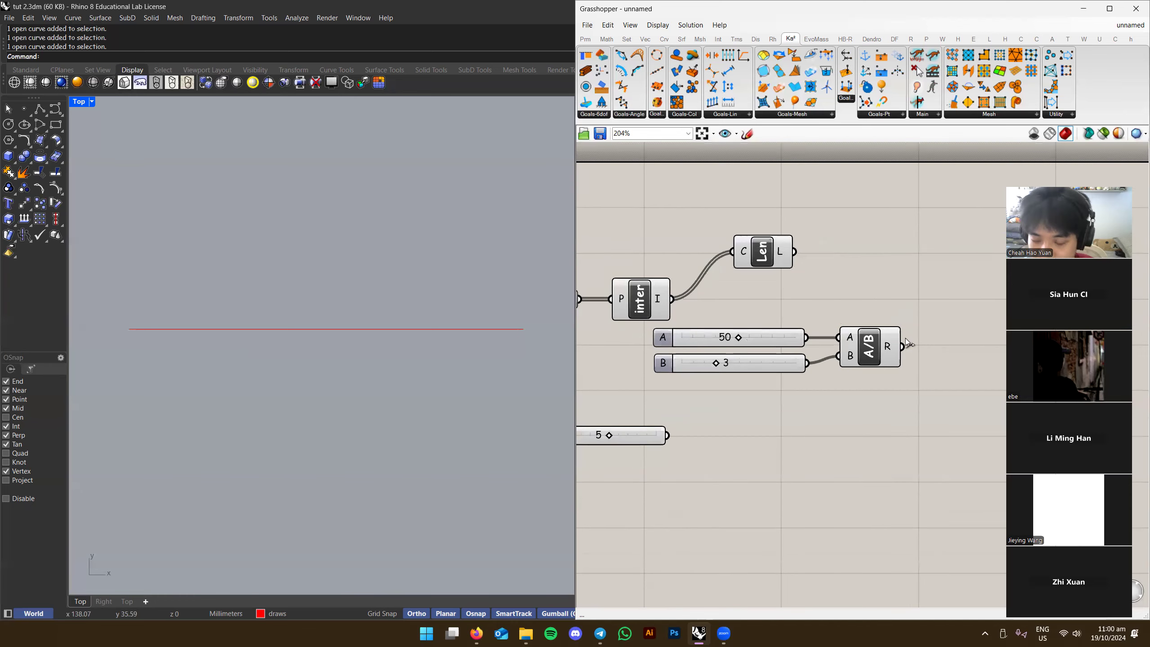
key(ctrl+z)
scroll(893, 366, up, 2)
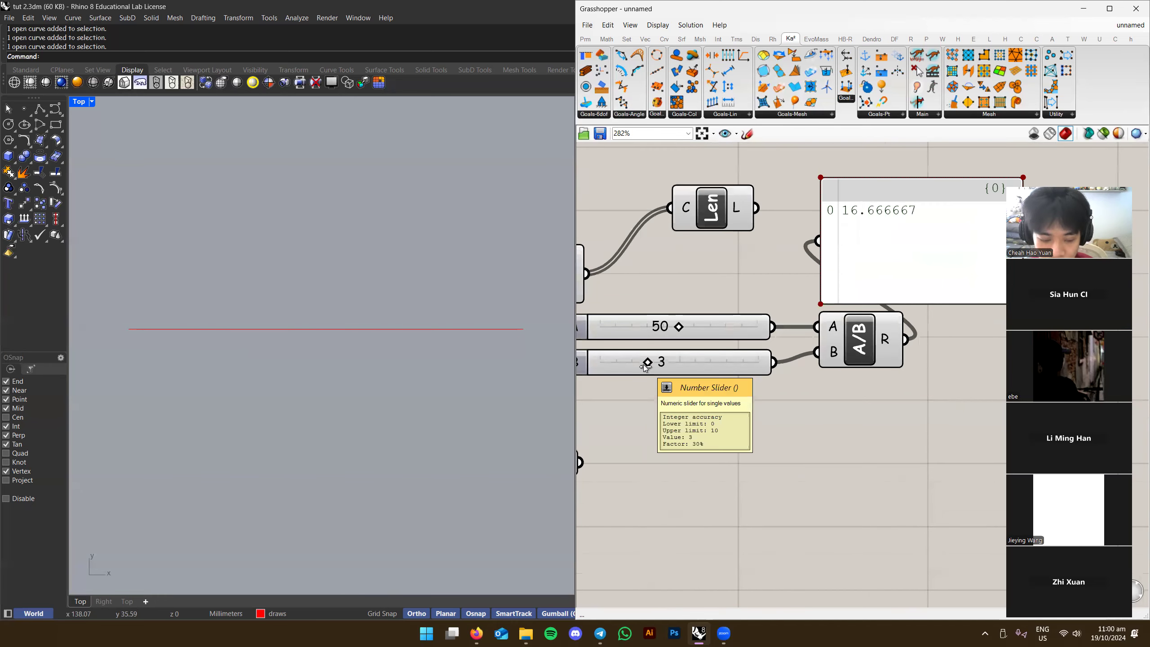
Move the division result panel aside, then add a Round component fed by the A/B component's result
scroll(645, 368, down, 1)
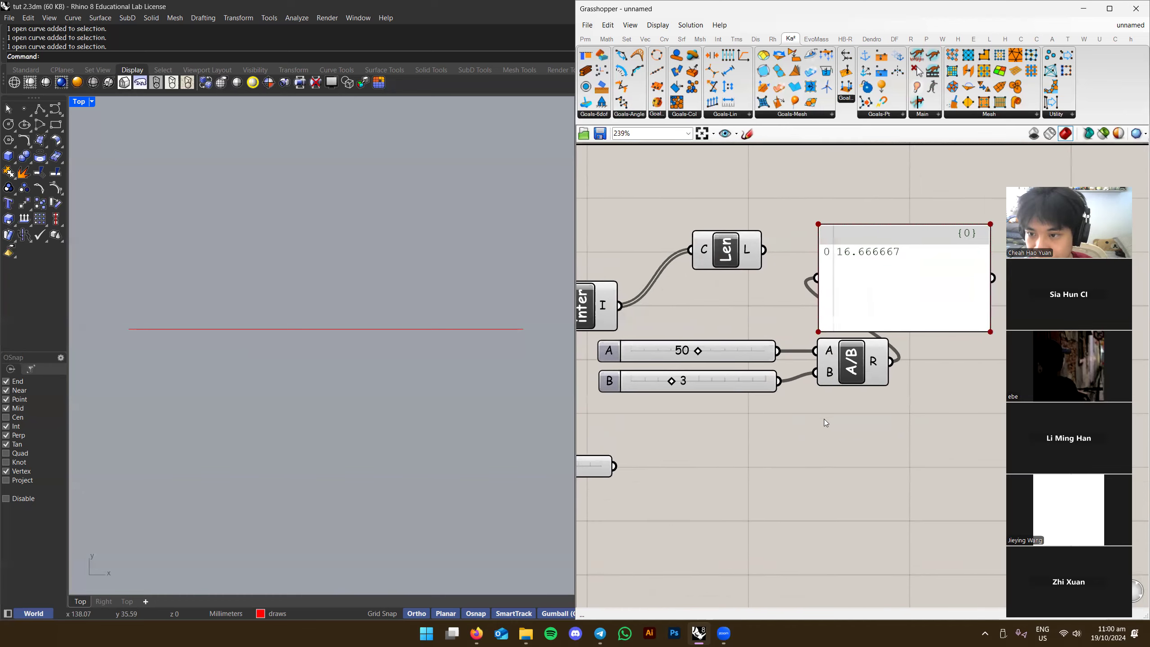
right_drag(825, 419, 808, 426)
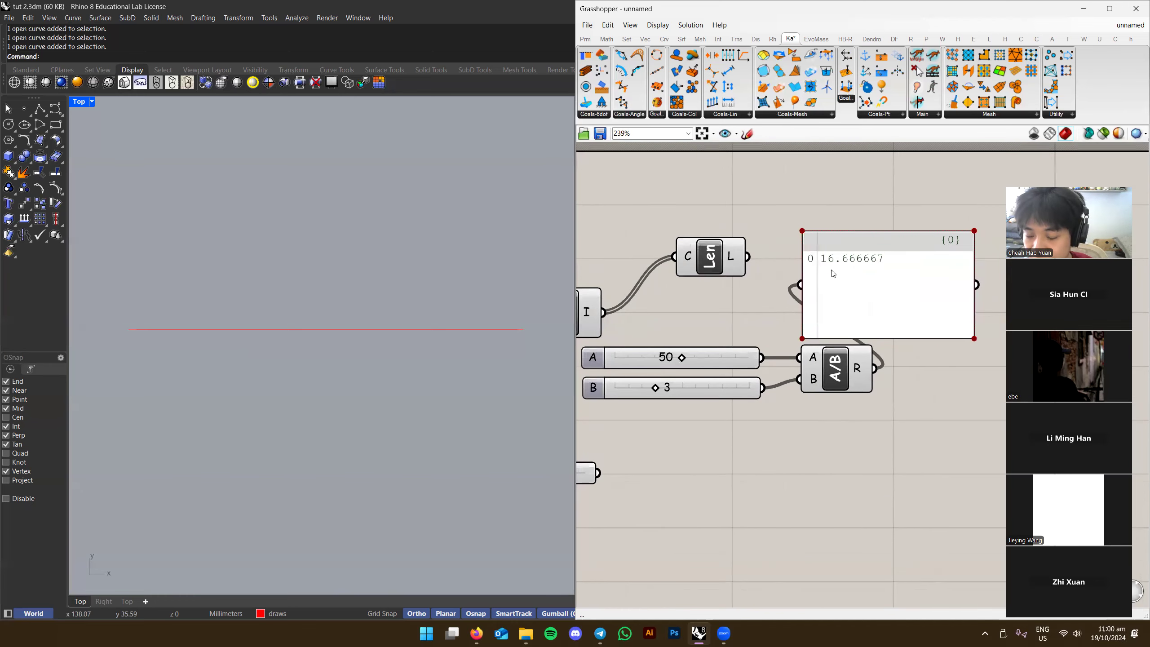
scroll(837, 271, up, 2)
mouse_move(836, 271)
right_down()
mouse_move(805, 261)
mouse_move(834, 255)
right_up()
scroll(803, 267, down, 2)
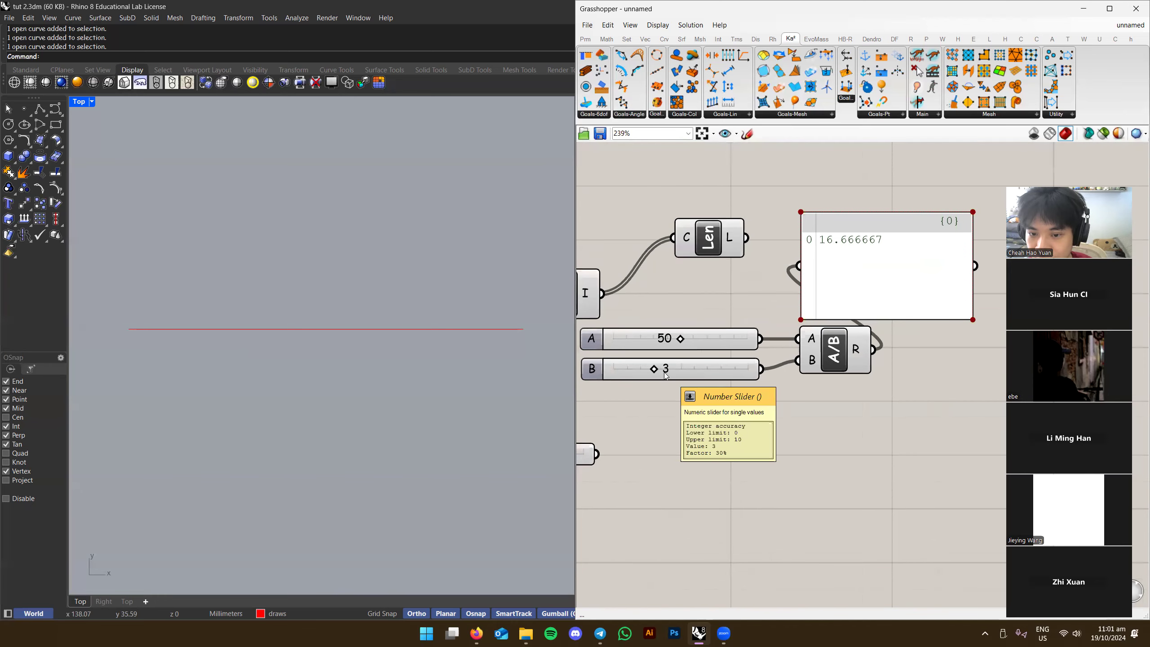
right_drag(965, 383, 856, 400)
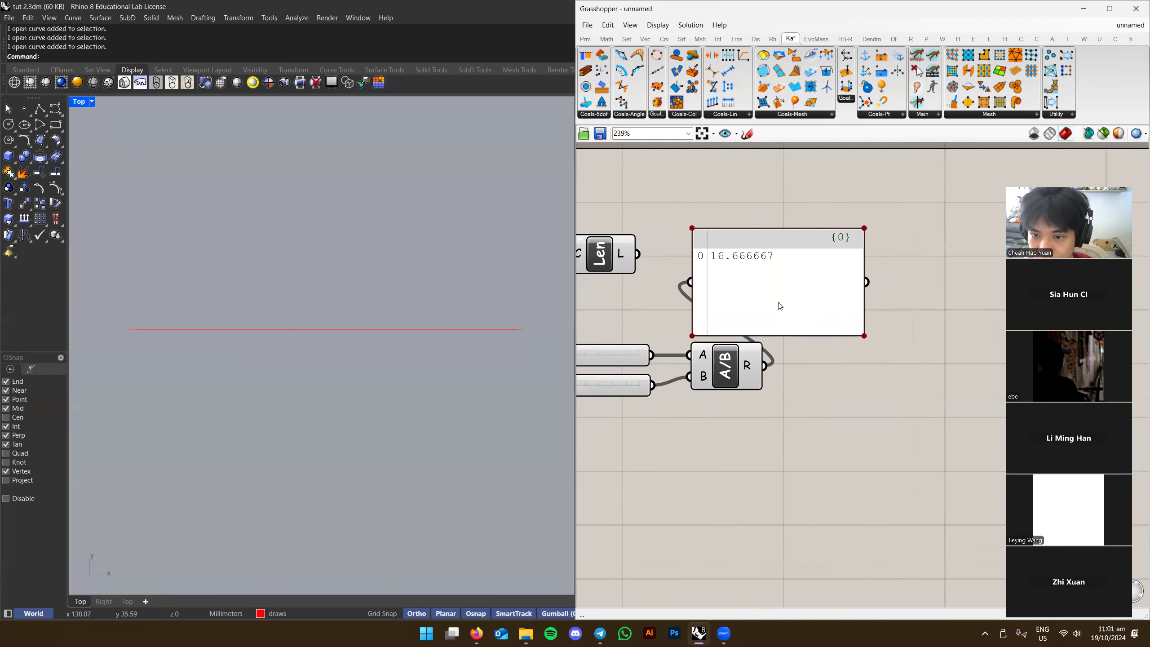
drag(788, 310, 874, 297)
double_click(871, 408)
text(round)
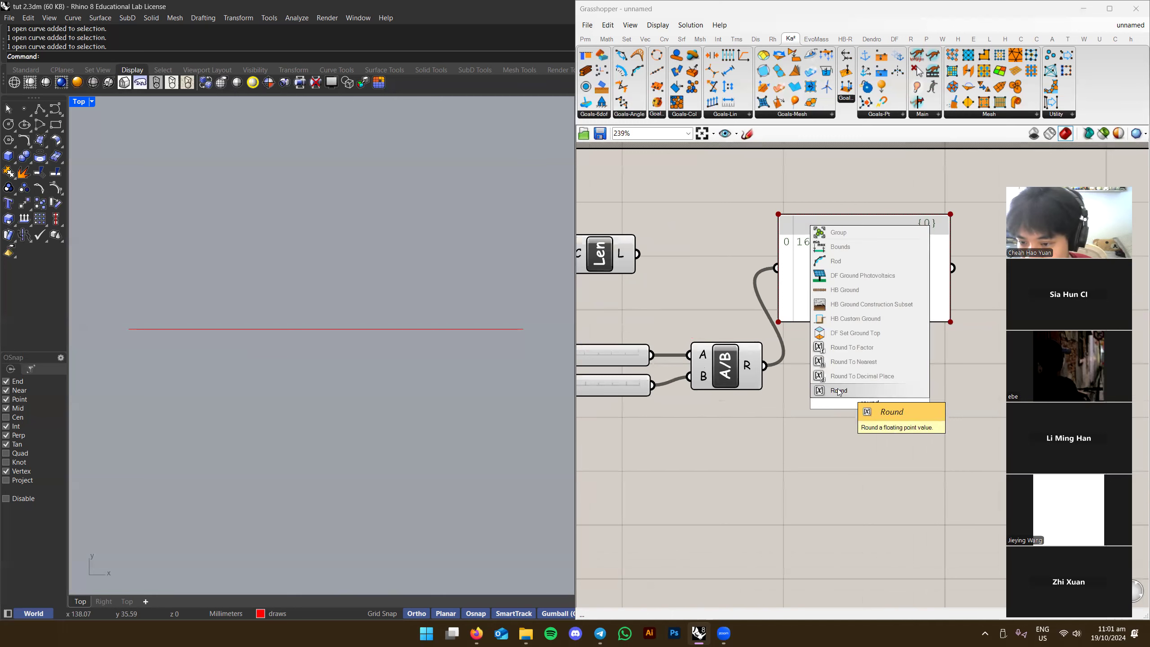
click(915, 391)
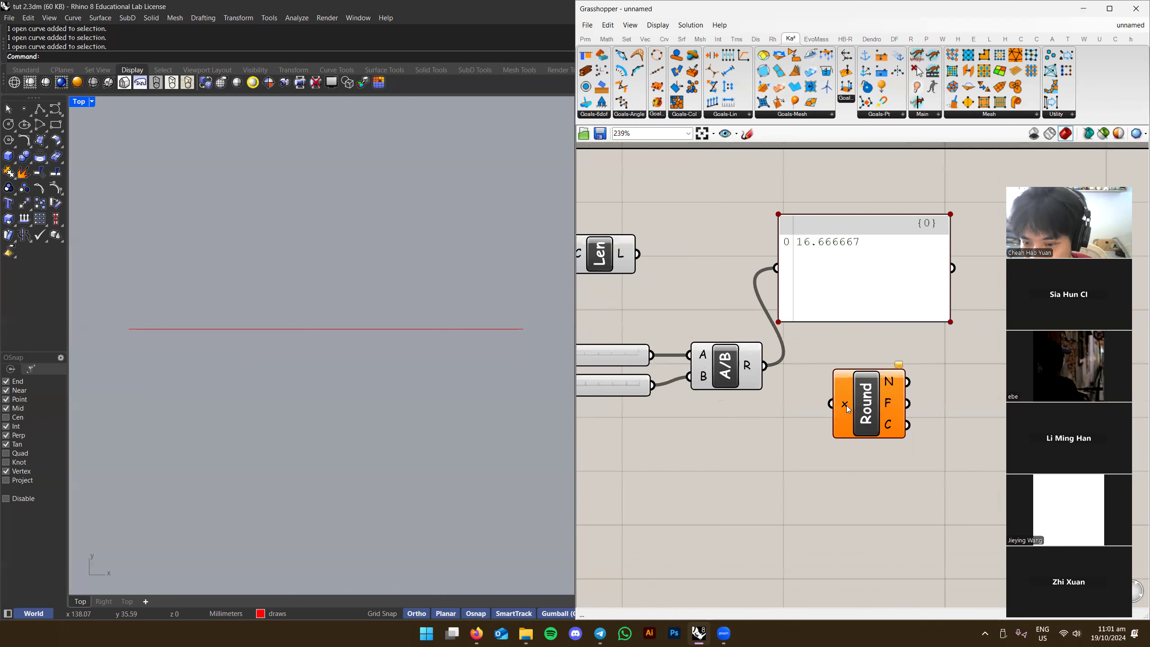
drag(856, 403, 805, 365)
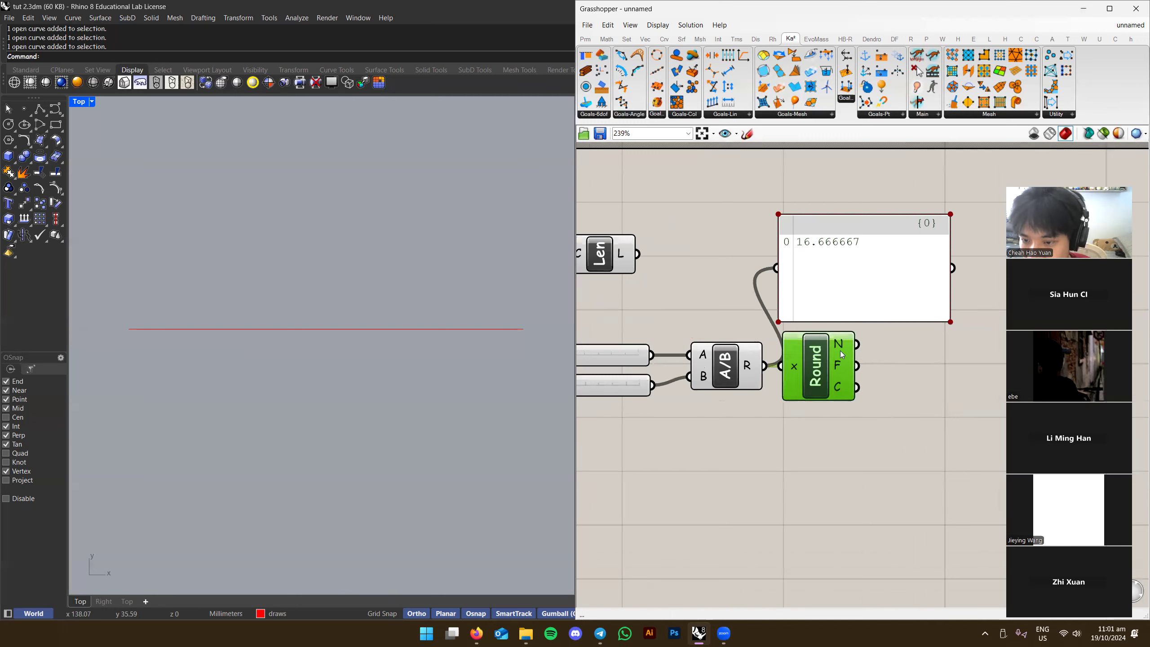
Connect Round's nearest-integer output to the panel in place of the raw division result and reposition the panel
mouse_move(840, 343)
drag(856, 344, 778, 268)
scroll(807, 243, up, 3)
scroll(839, 273, down, 2)
right_drag(821, 286, 924, 271)
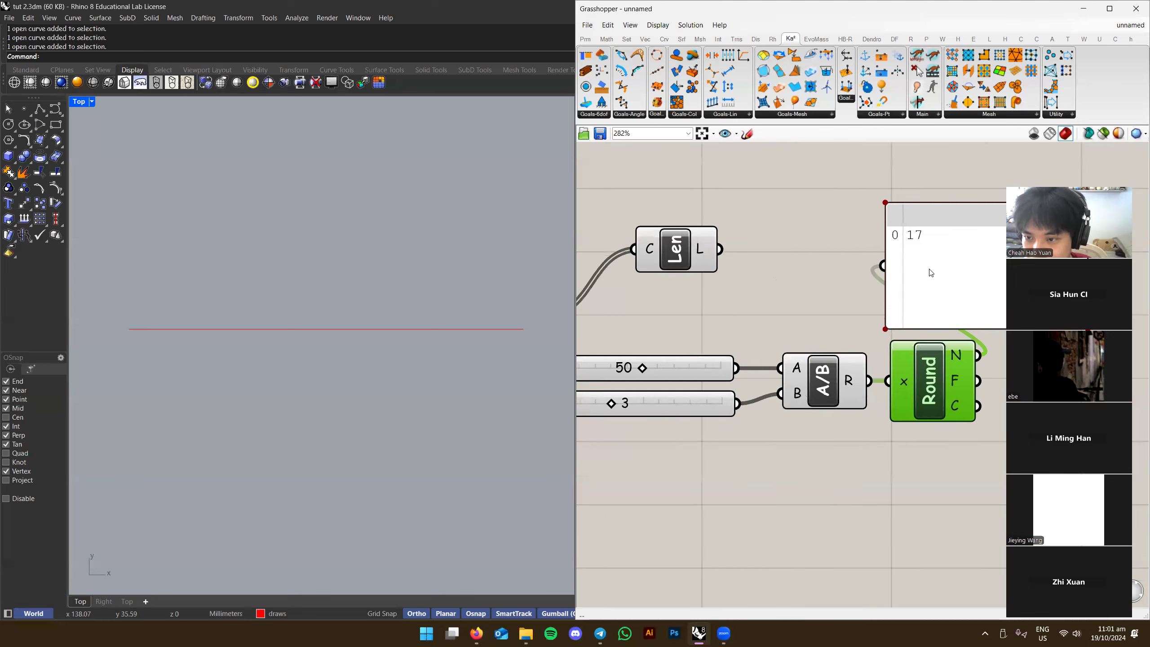
drag(951, 273, 903, 281)
Rename the slider feeding input A of the division as "length"
right_drag(700, 376, 804, 347)
right_drag(718, 375, 678, 372)
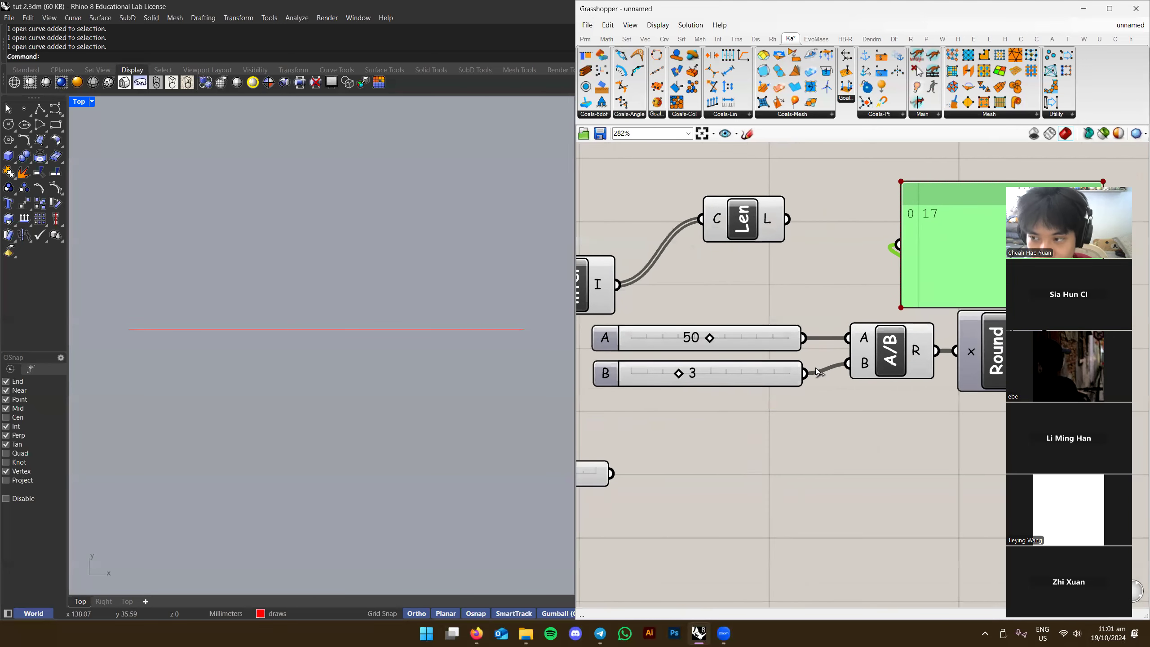
right_drag(831, 367, 761, 376)
scroll(777, 428, down, 3)
click(777, 429)
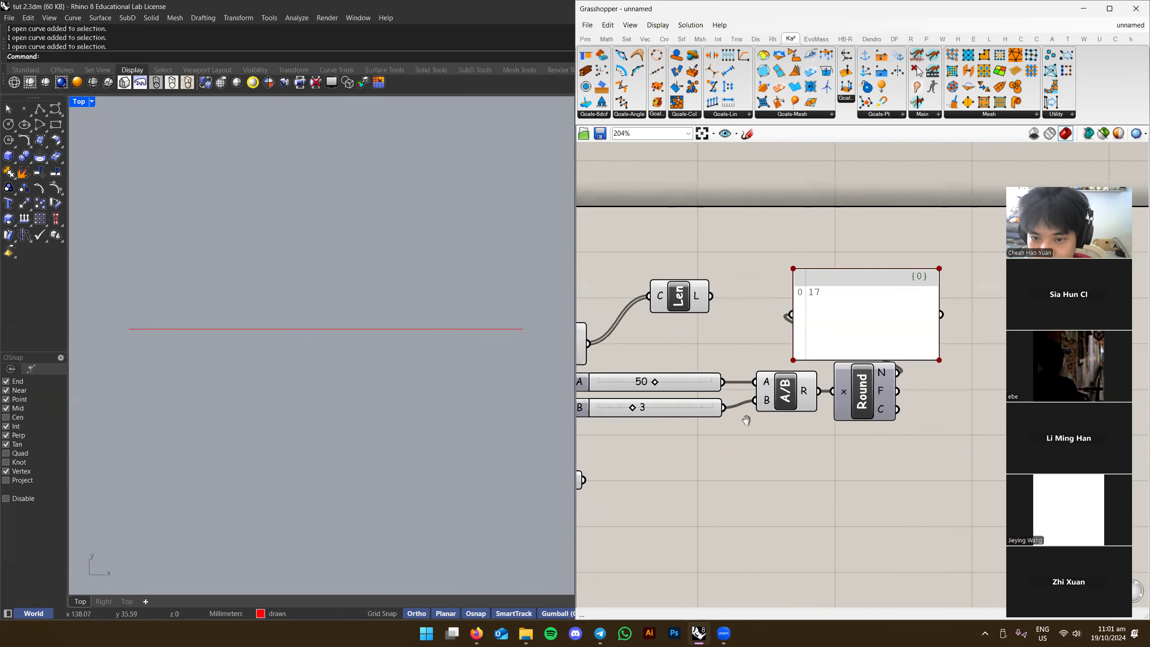
right_drag(672, 319, 834, 340)
scroll(821, 360, up, 2)
click(645, 398)
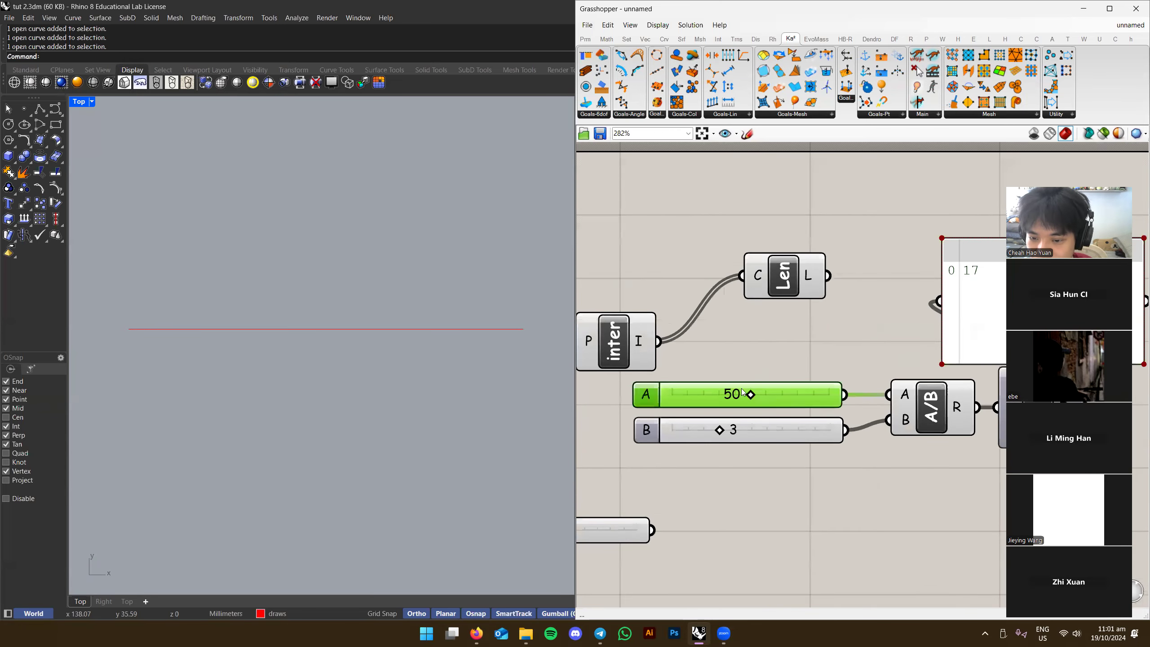
right_click(645, 399)
text(length)
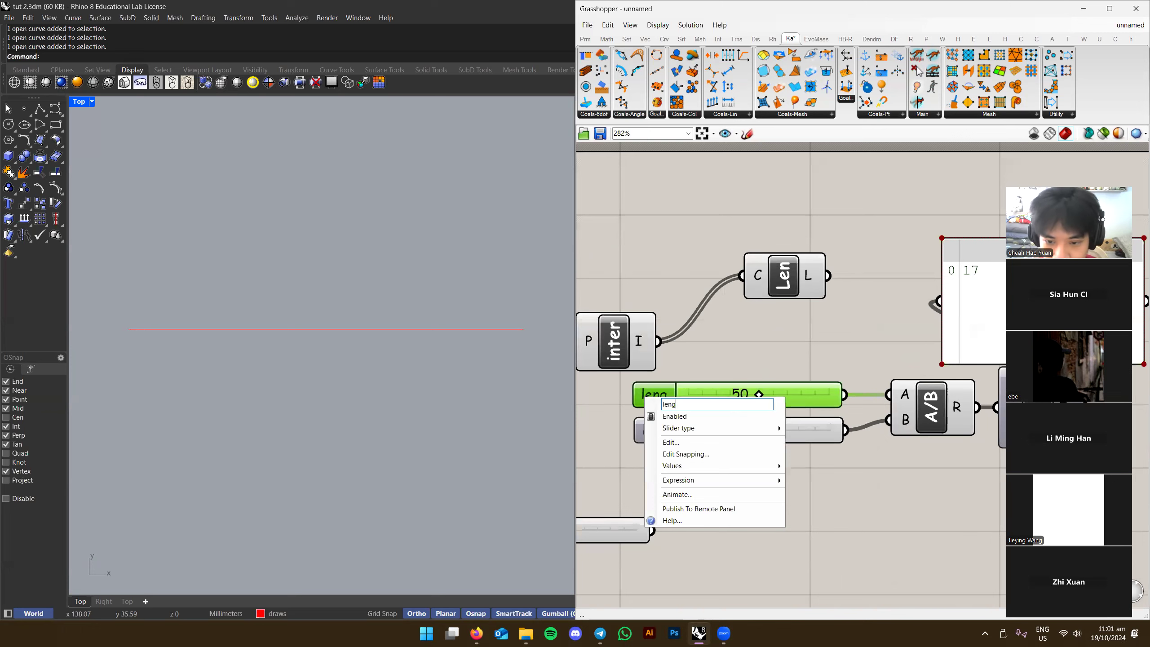
key(Return)
Rename the slider feeding input B of the division as "targetted segment length"
click(642, 433)
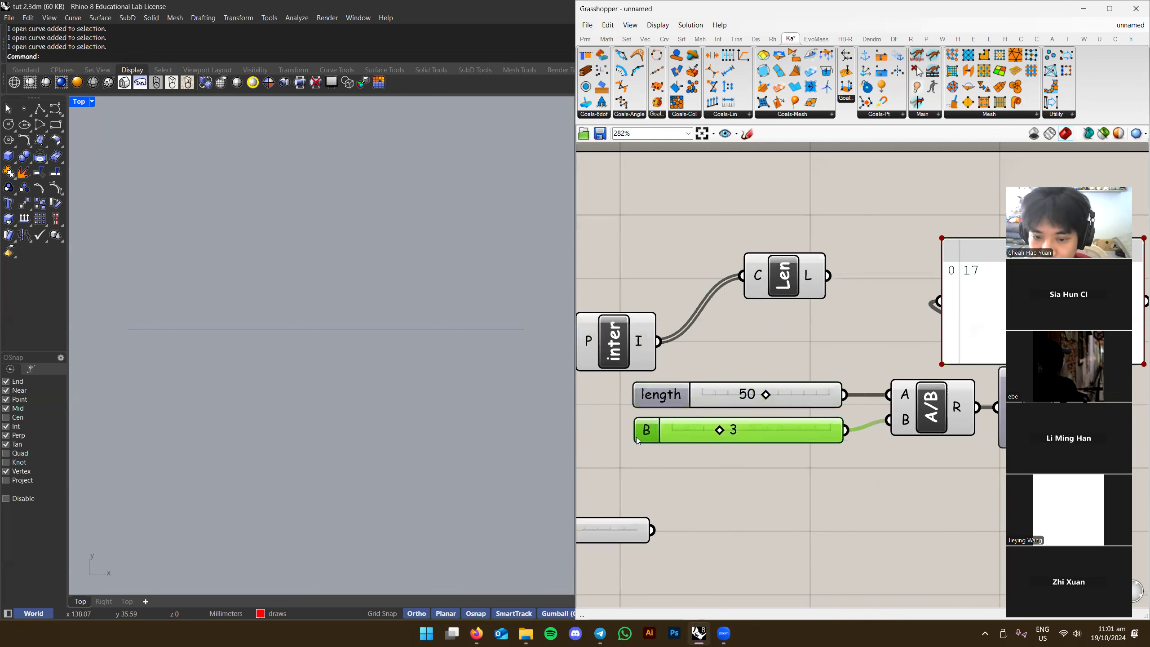
right_click(650, 436)
text(s)
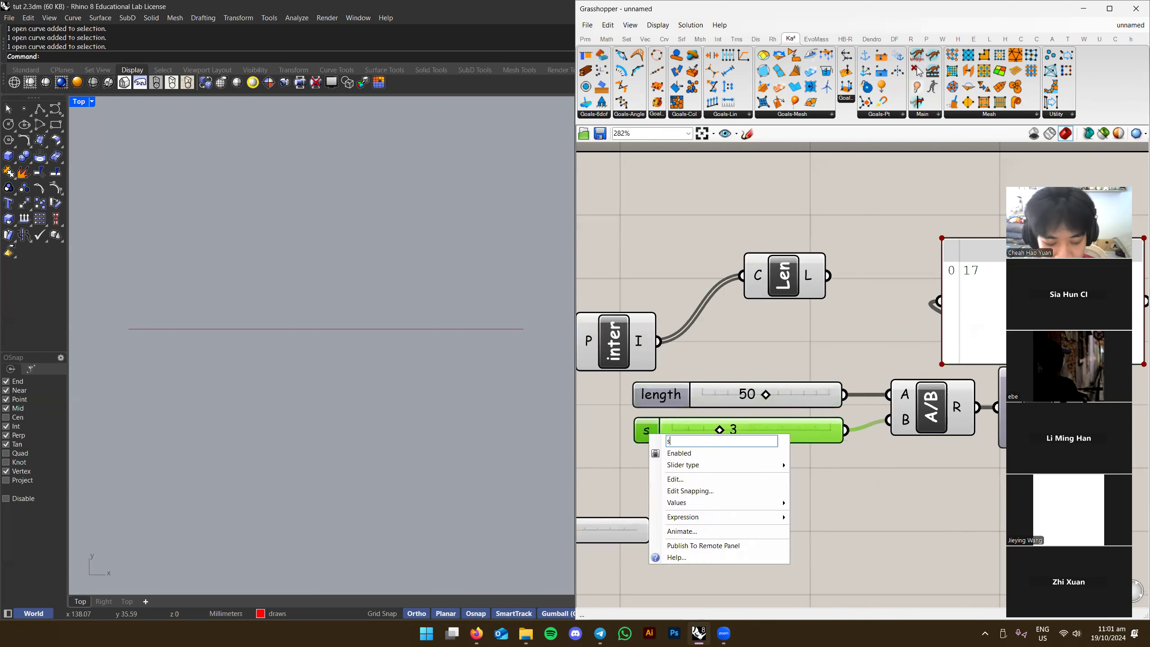
text(egmnt)
key(BackSpace)
key(BackSpace)
text(en)
key(ctrl+a)
text(targett)
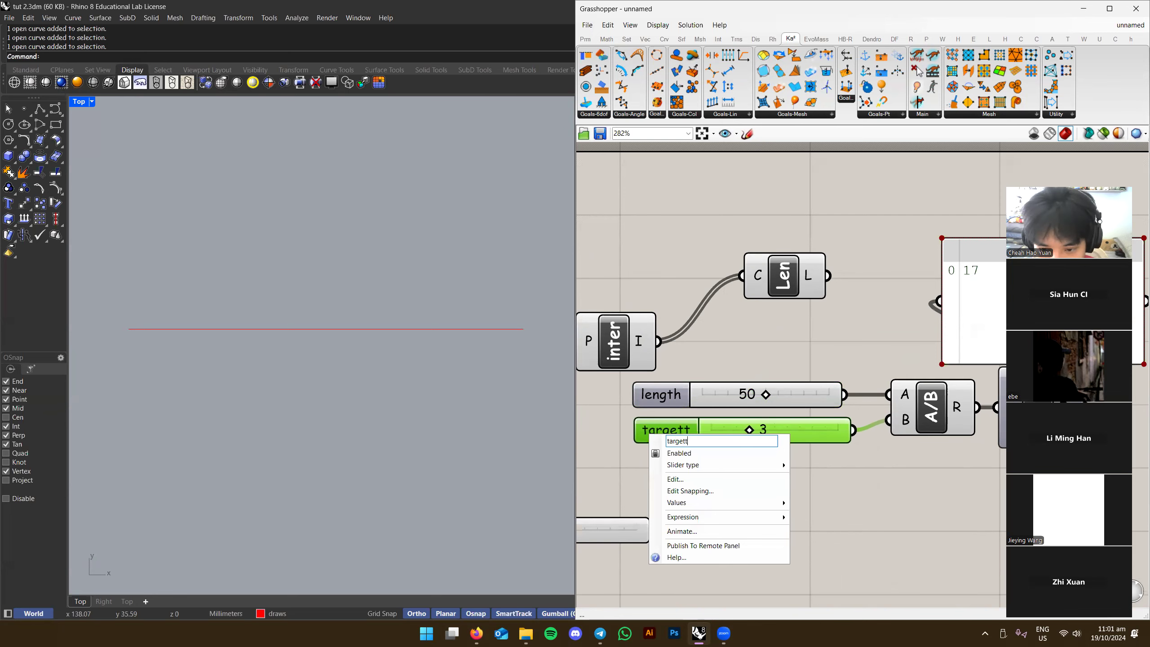
text(ed segment length)
key(Return)
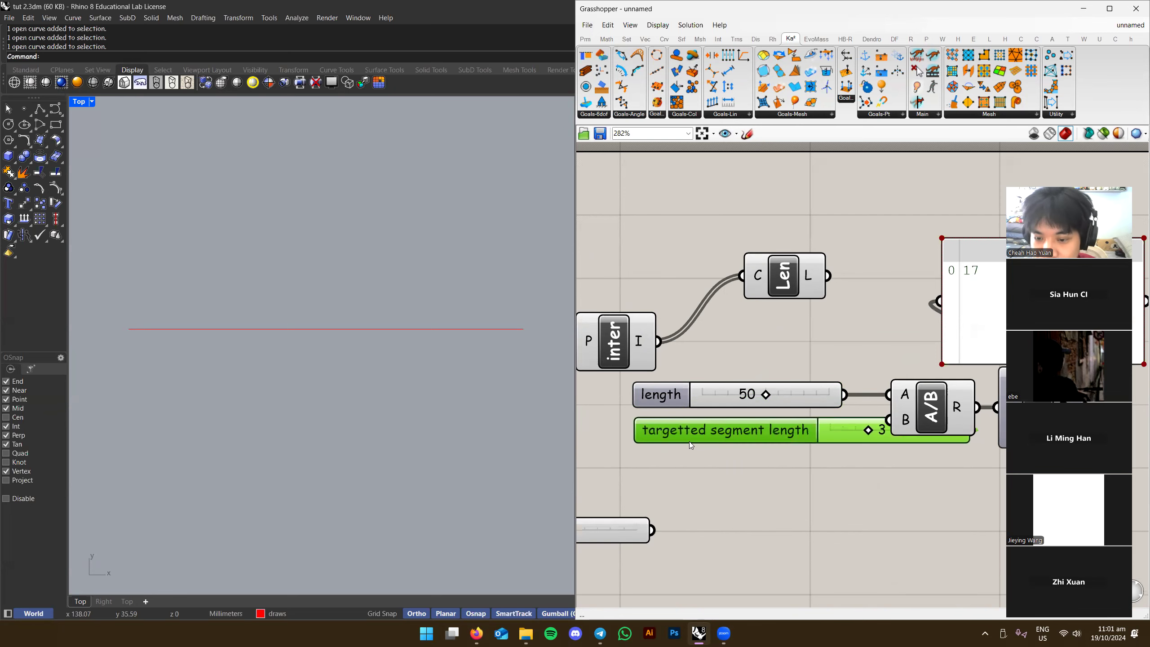
Move the targetted segment length slider clear of the A/B component, aligning its output end with the length slider
scroll(704, 443, down, 3)
drag(737, 435, 662, 436)
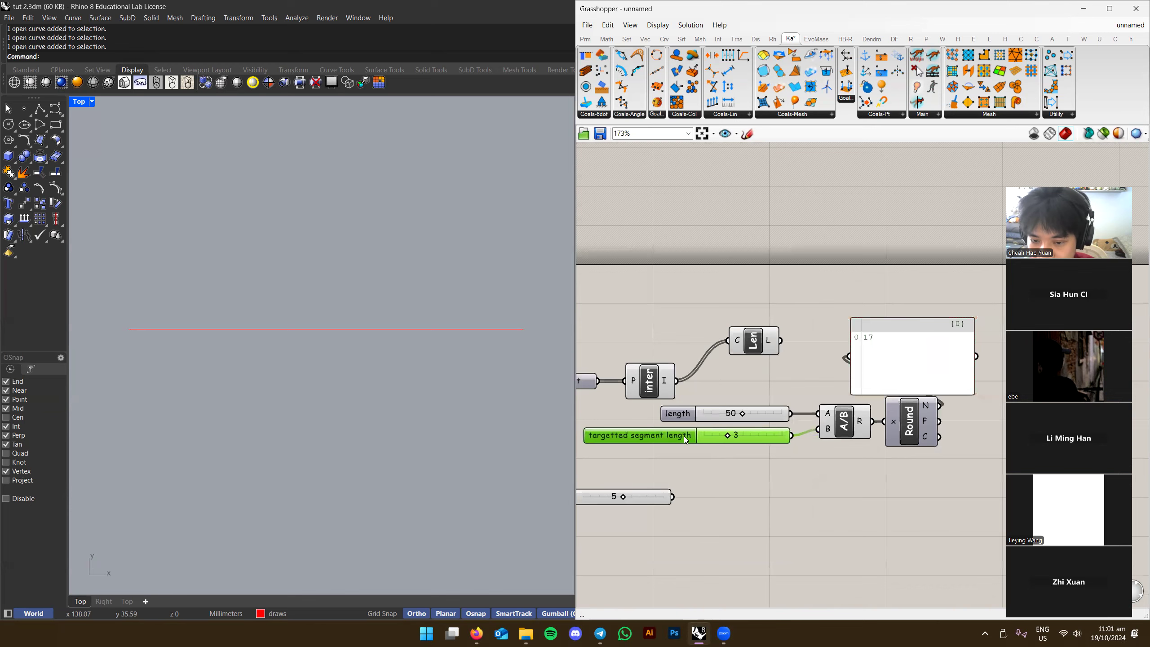
click(822, 475)
Move the rounded-result panel clear of the Round component and rename it "number of segments"
scroll(868, 462, up, 1)
right_drag(868, 462, 682, 486)
drag(737, 359, 869, 376)
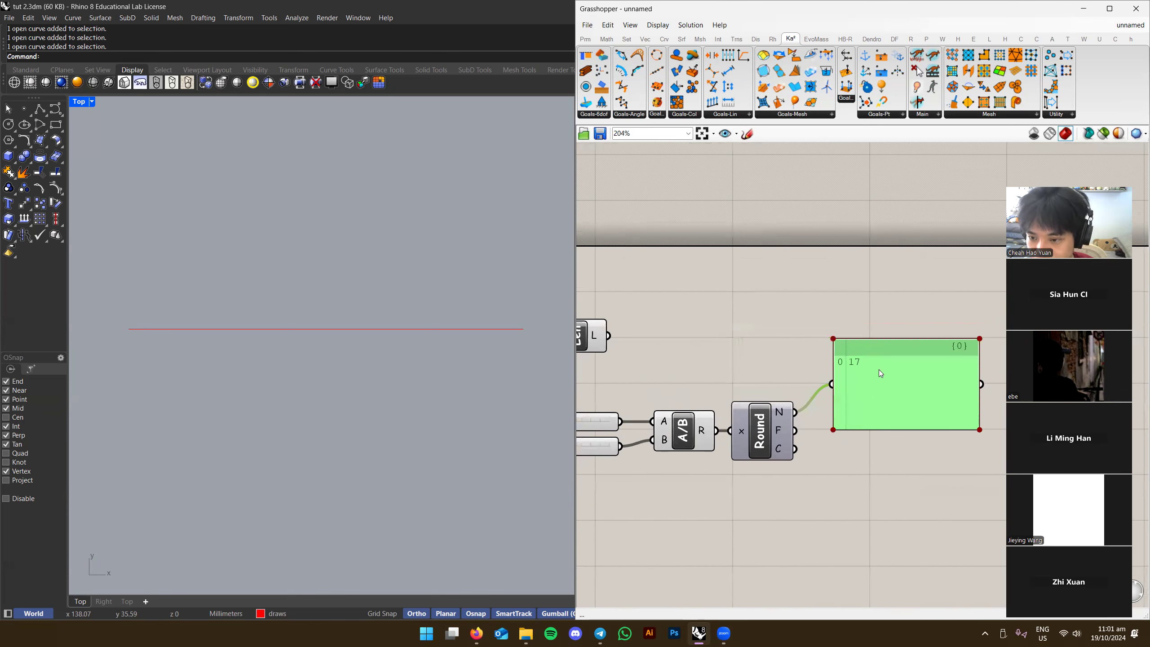
right_click(911, 347)
text(number)
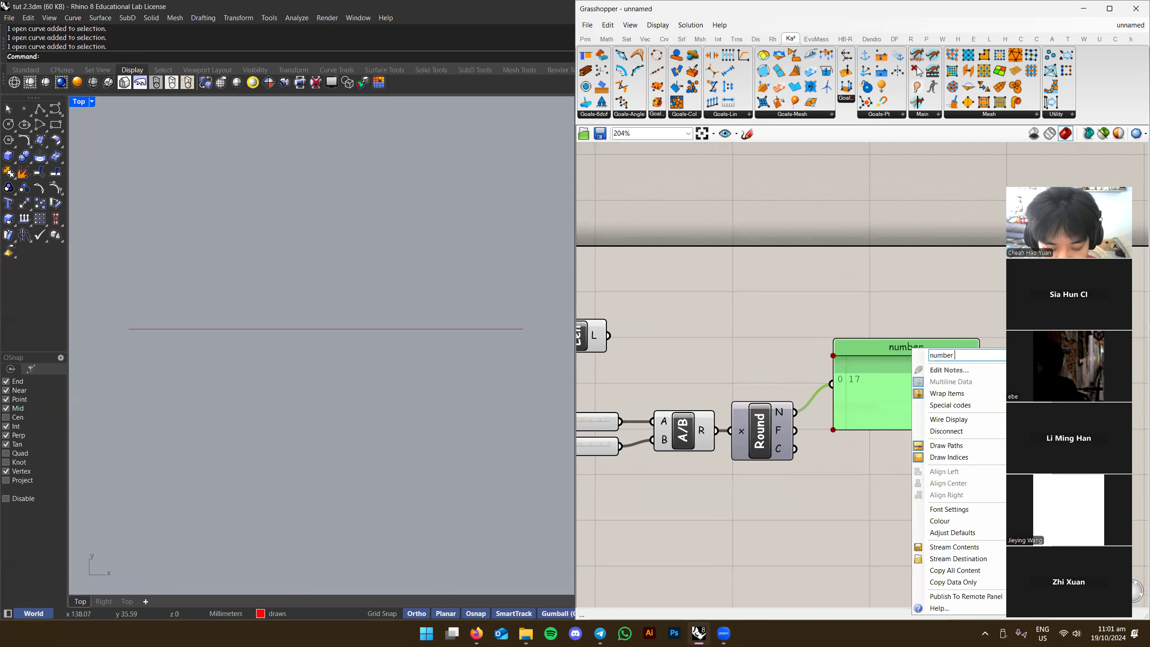
text(s)
key(Return)
click(952, 324)
scroll(885, 328, down, 1)
drag(892, 354, 875, 377)
Move the whole example division group, with its two sliders, division, Round and panel, below the interconnection components
scroll(875, 377, down, 2)
drag(597, 426, 907, 383)
shift+click(906, 381)
shift+click(690, 404)
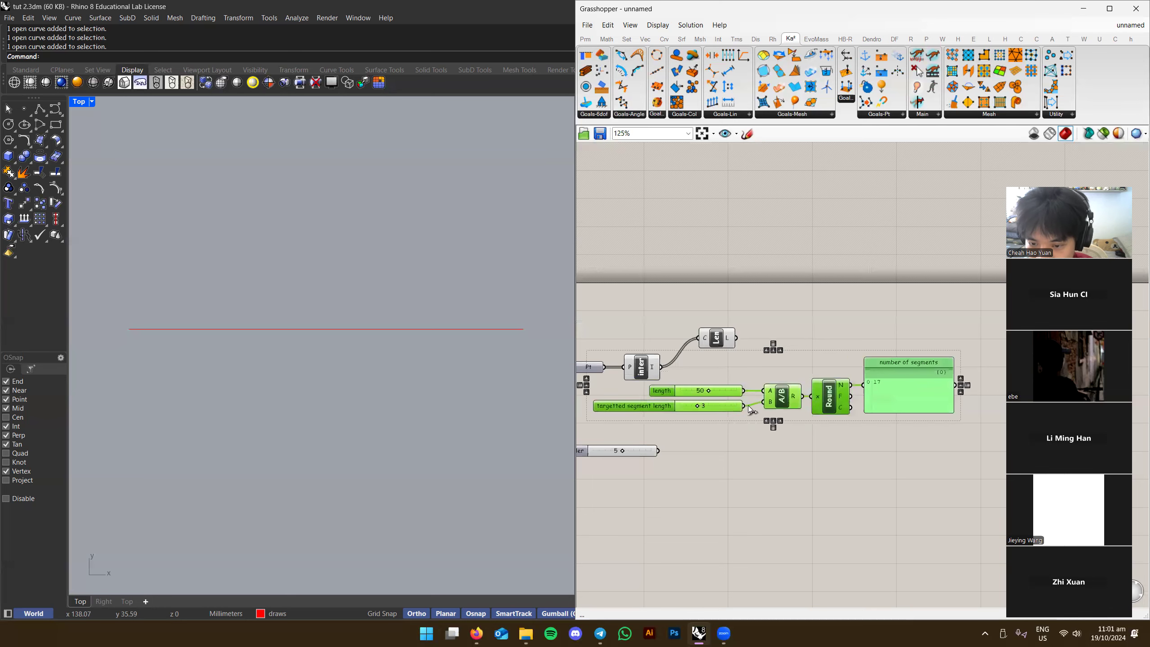
scroll(757, 406, down, 1)
right_drag(758, 406, 825, 386)
drag(934, 381, 920, 484)
Delete the leftover unconnected slider with value 5
drag(752, 438, 706, 422)
scroll(794, 448, up, 2)
key(Delete)
right_drag(970, 473, 928, 466)
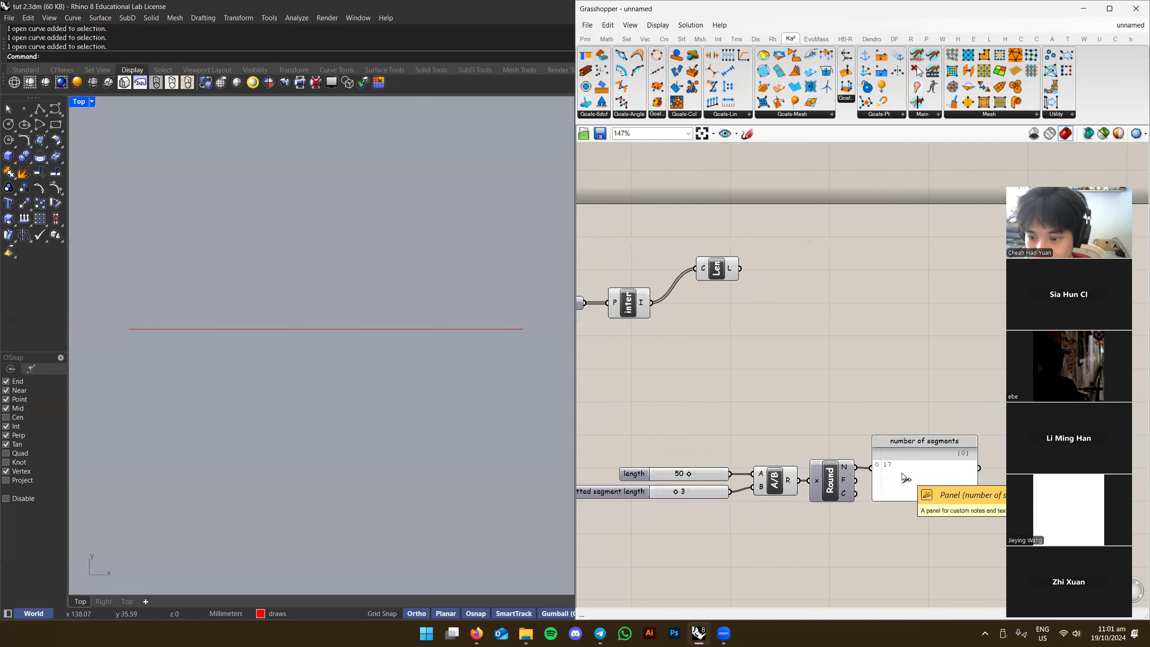
Delete the stray points and curves beside the interconnected line network in the Rhino Top view
right_drag(719, 319, 751, 365)
scroll(751, 347, up, 1)
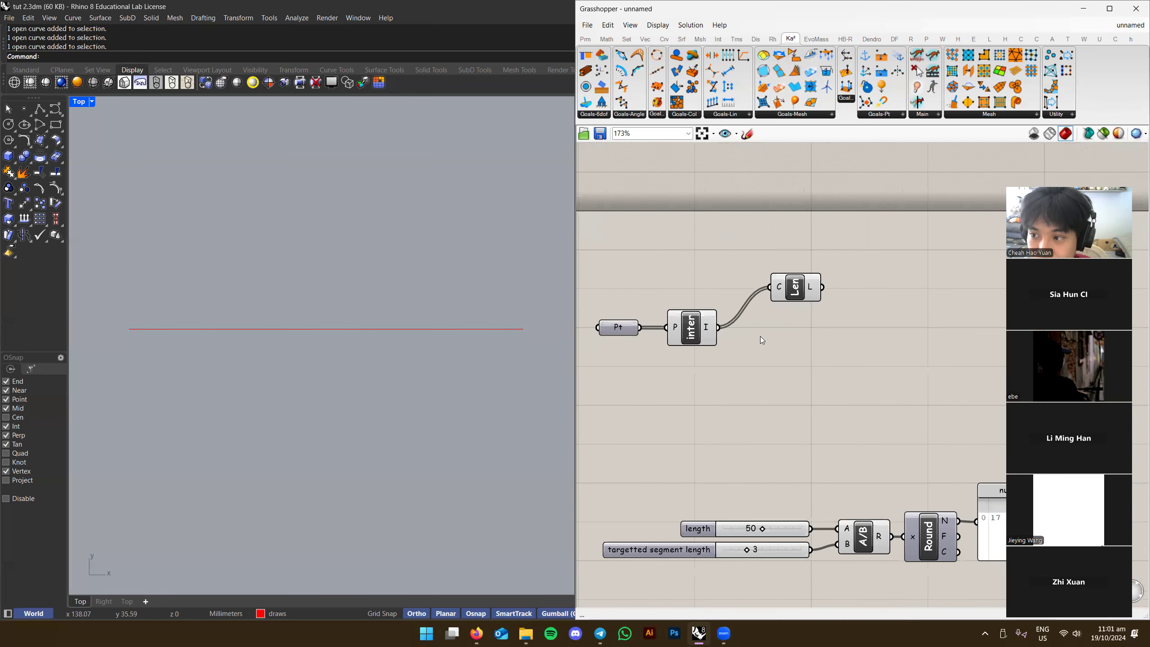
scroll(459, 346, down, 5)
drag(305, 580, 308, 575)
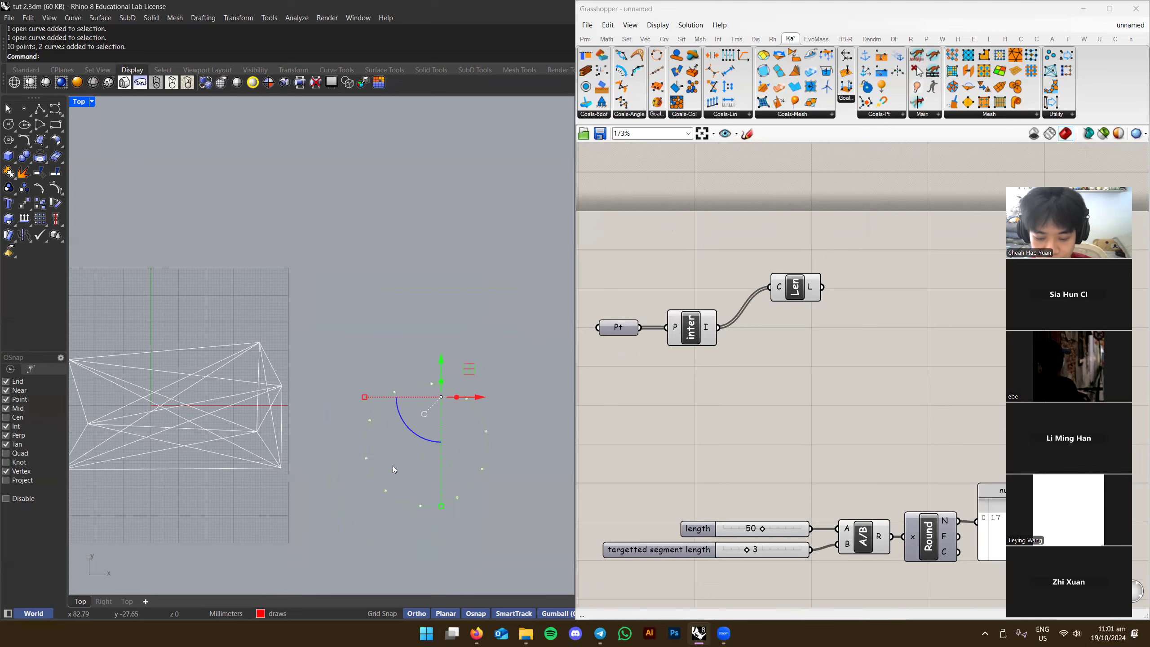
key(Delete)
scroll(344, 382, up, 3)
scroll(358, 374, up, 1)
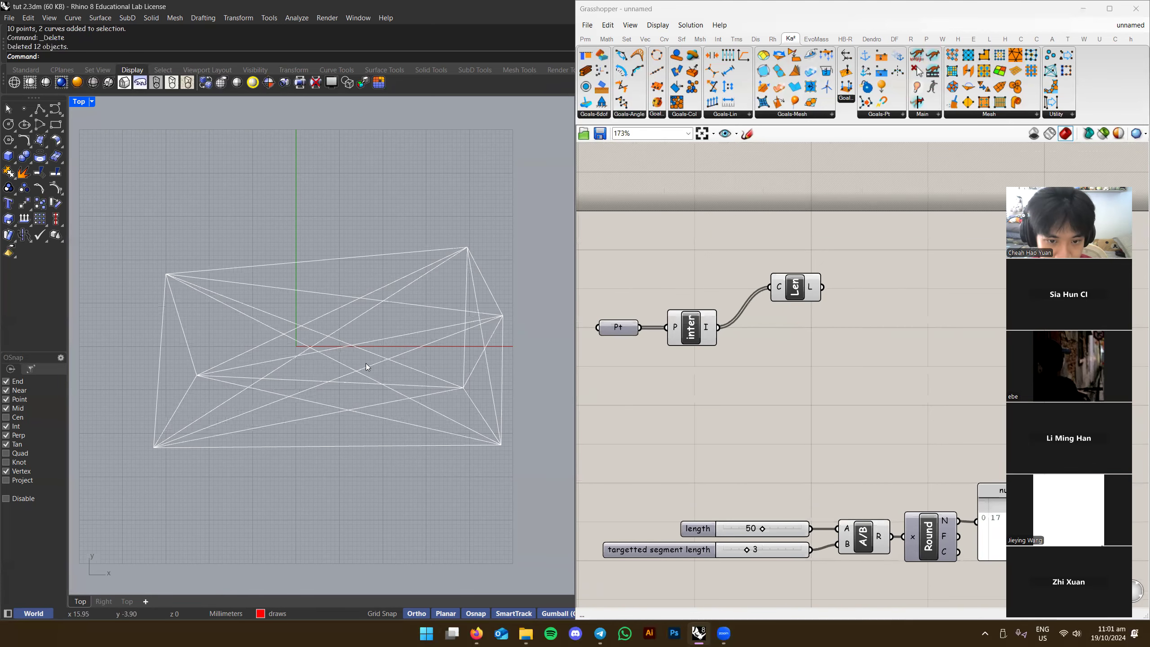
Move the Length component directly beside the interconnections component
click(710, 330)
drag(794, 299, 766, 337)
mouse_move(789, 327)
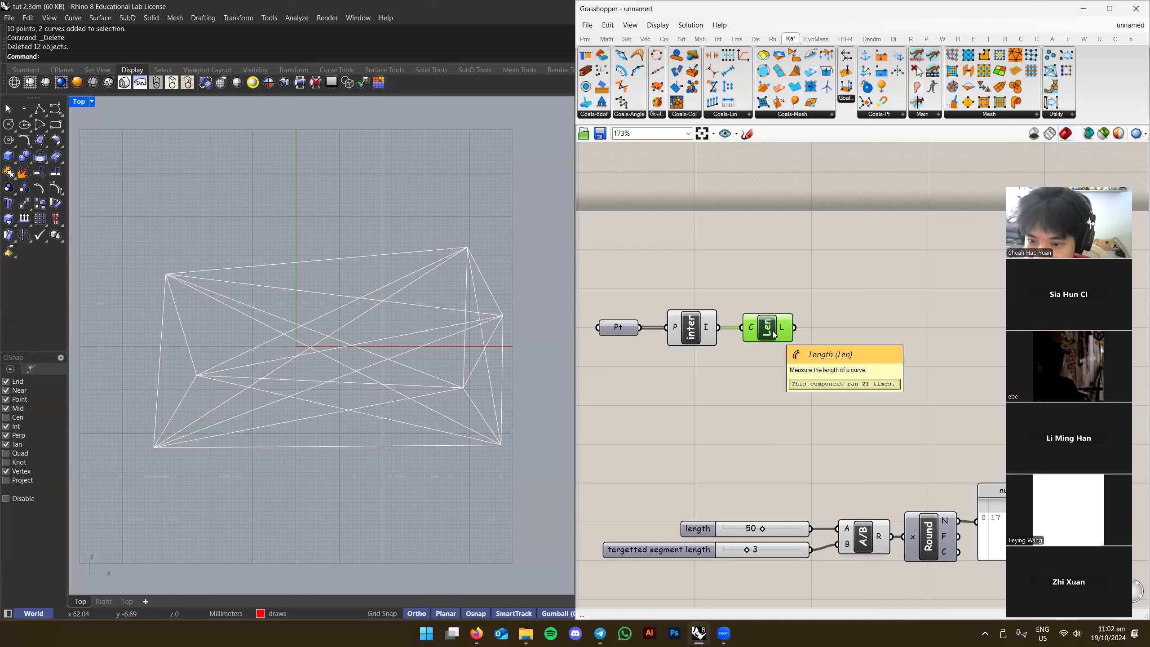
drag(772, 335, 774, 351)
shift+drag(710, 530, 686, 517)
key(ctrl+z)
right_drag(819, 501, 825, 480)
click(824, 477)
double_click(895, 284)
text(/)
key(Return)
click(896, 283)
key(Delete)
Add a panel fed by the Length output, place it above the components and enlarge it to show the full list
double_click(863, 375)
text(//)
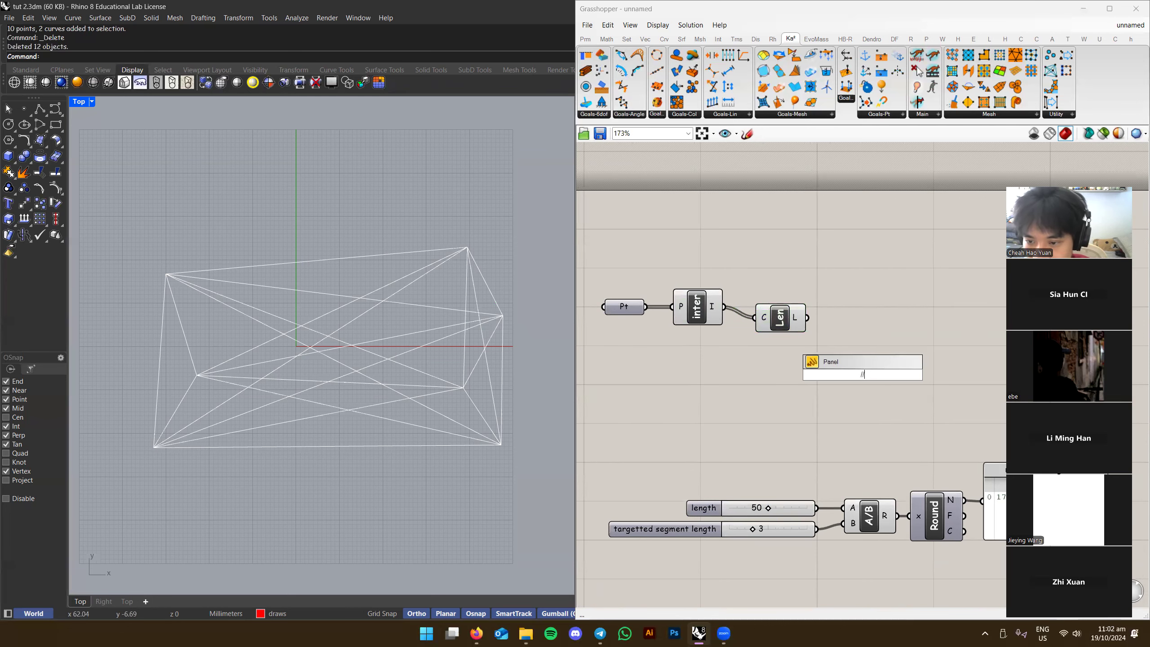
click(869, 362)
drag(807, 317, 801, 374)
drag(890, 347, 935, 244)
right_drag(965, 303, 902, 339)
drag(901, 340, 977, 351)
Straighten the Length component in line with the interconnections output
mouse_move(650, 344)
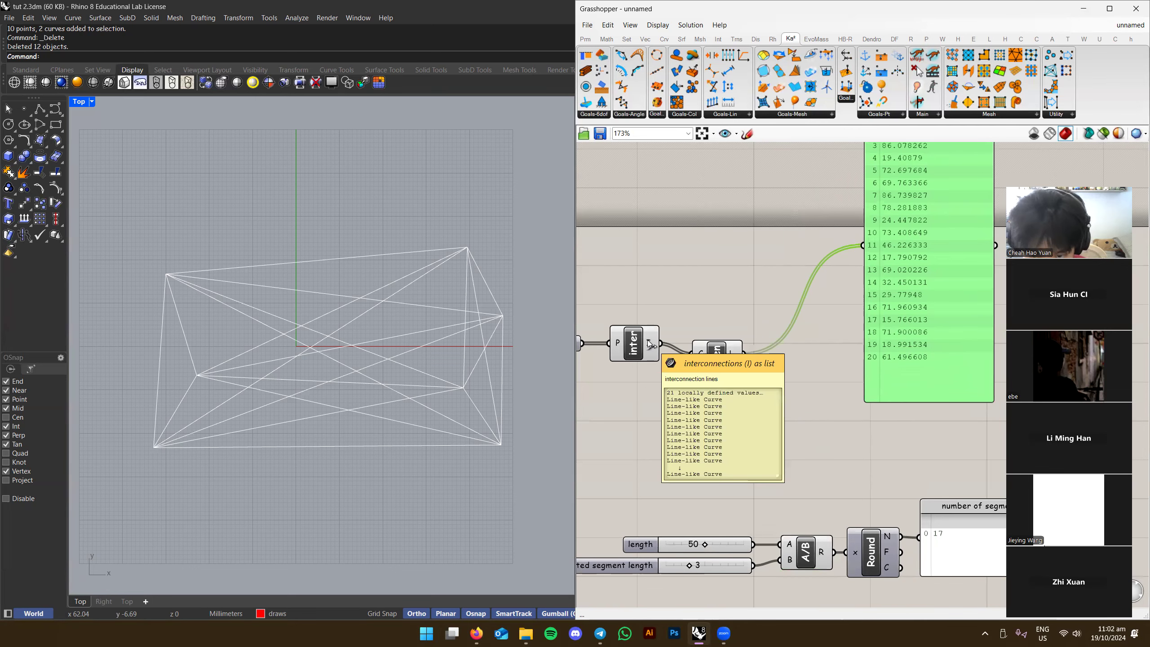
right_drag(717, 354, 701, 390)
drag(700, 390, 698, 379)
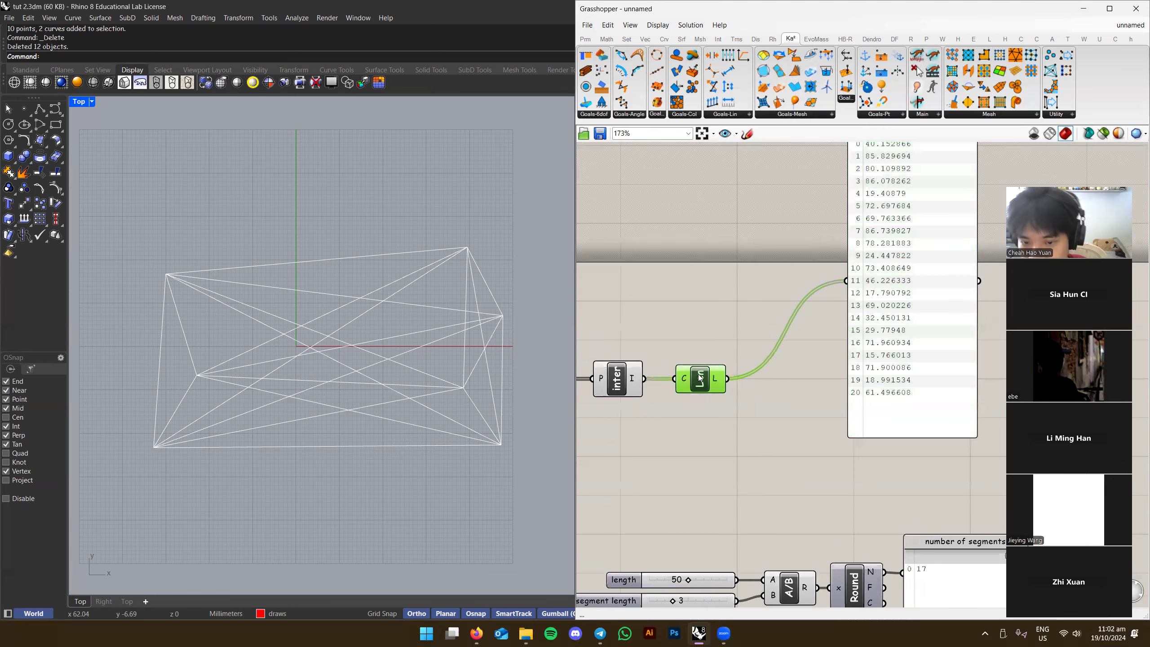
right_drag(913, 305, 859, 359)
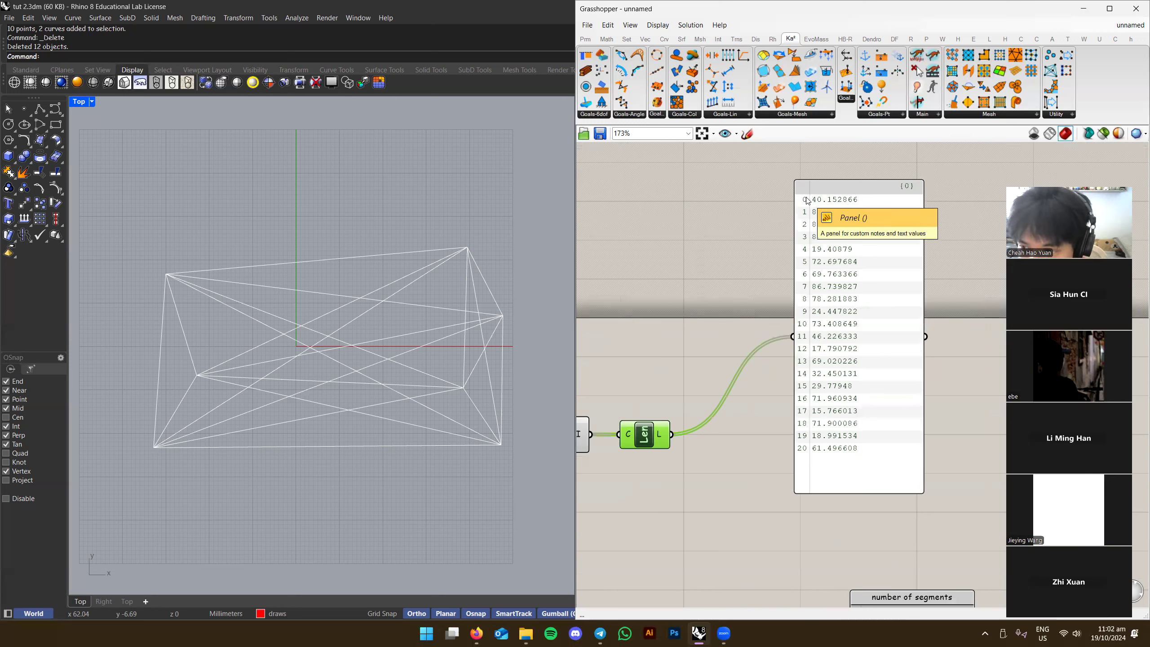
Shorten the lengths panel to fit its list and adjust its position above the Length component
drag(871, 492, 870, 461)
click(802, 491)
right_drag(802, 490, 846, 388)
scroll(845, 442, down, 2)
scroll(857, 380, up, 2)
mouse_move(883, 304)
mouse_down()
mouse_move(880, 276)
mouse_move(882, 285)
mouse_up()
right_drag(879, 304, 839, 374)
drag(838, 374, 841, 361)
right_drag(842, 350, 852, 304)
click(810, 438)
right_drag(809, 438, 833, 374)
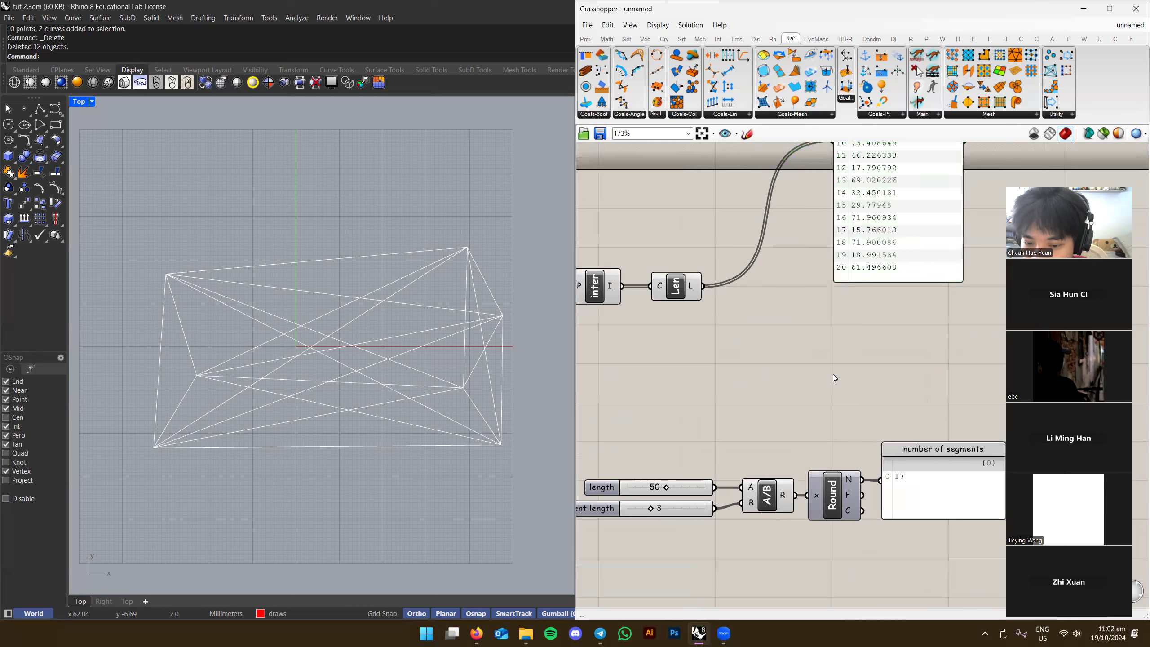
Add a number slider with value 5 and place it below the Length component
scroll(833, 374, down, 2)
double_click(732, 385)
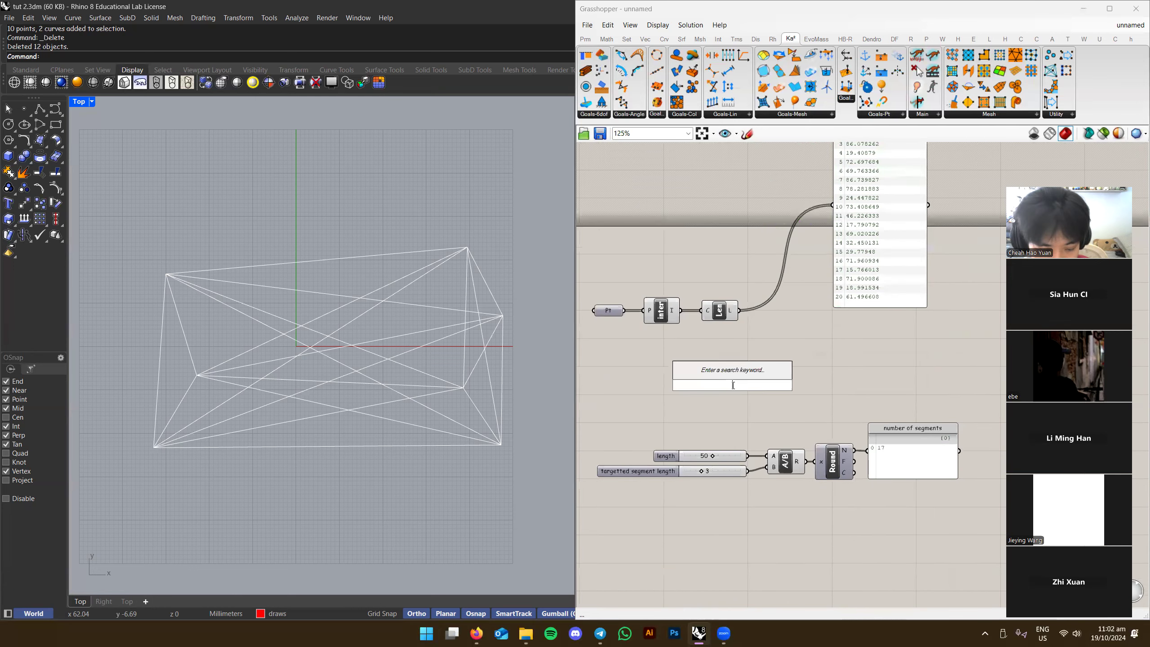
text(5)
key(Return)
scroll(802, 391, up, 2)
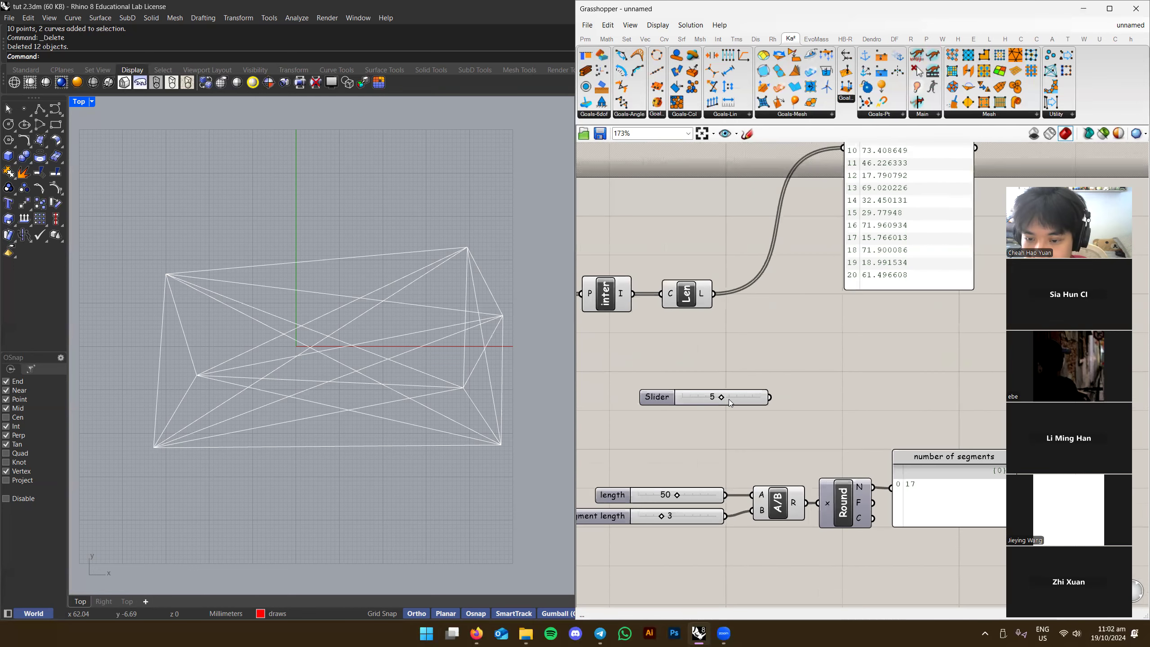
drag(687, 376, 674, 375)
click(779, 409)
mouse_move(760, 411)
right_down()
mouse_move(739, 397)
mouse_move(763, 394)
right_up()
Rename the new slider with value 5 as "targetted segment length"
scroll(755, 395, down, 3)
drag(581, 382, 960, 498)
click(808, 350)
scroll(786, 326, up, 4)
mouse_move(741, 261)
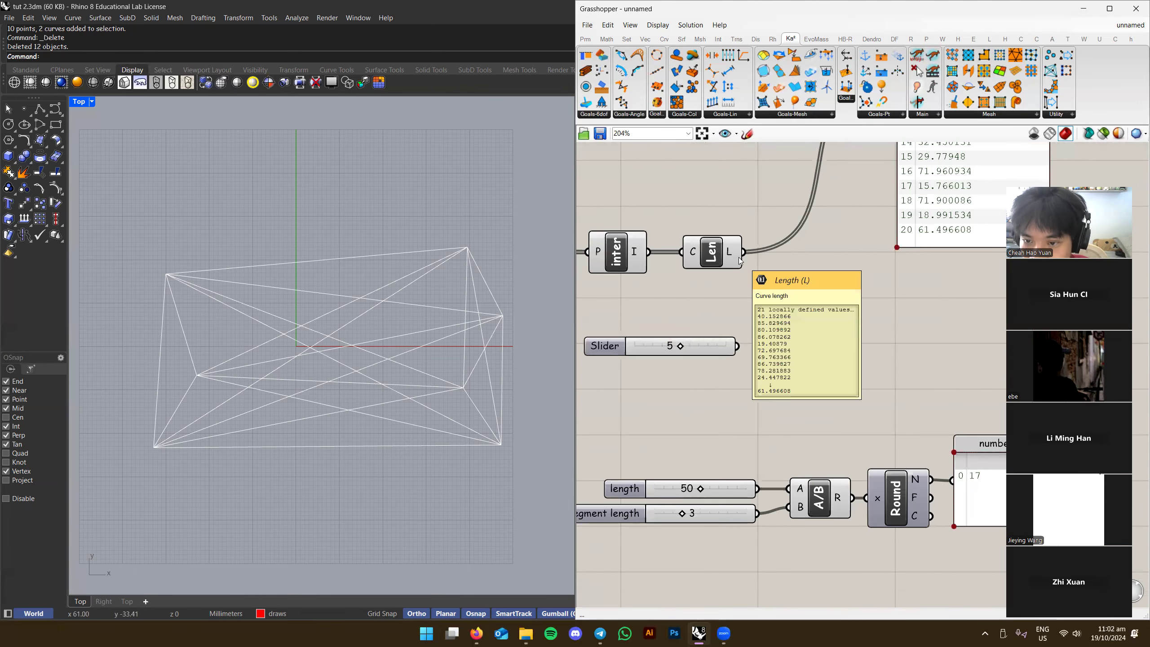
right_click(614, 351)
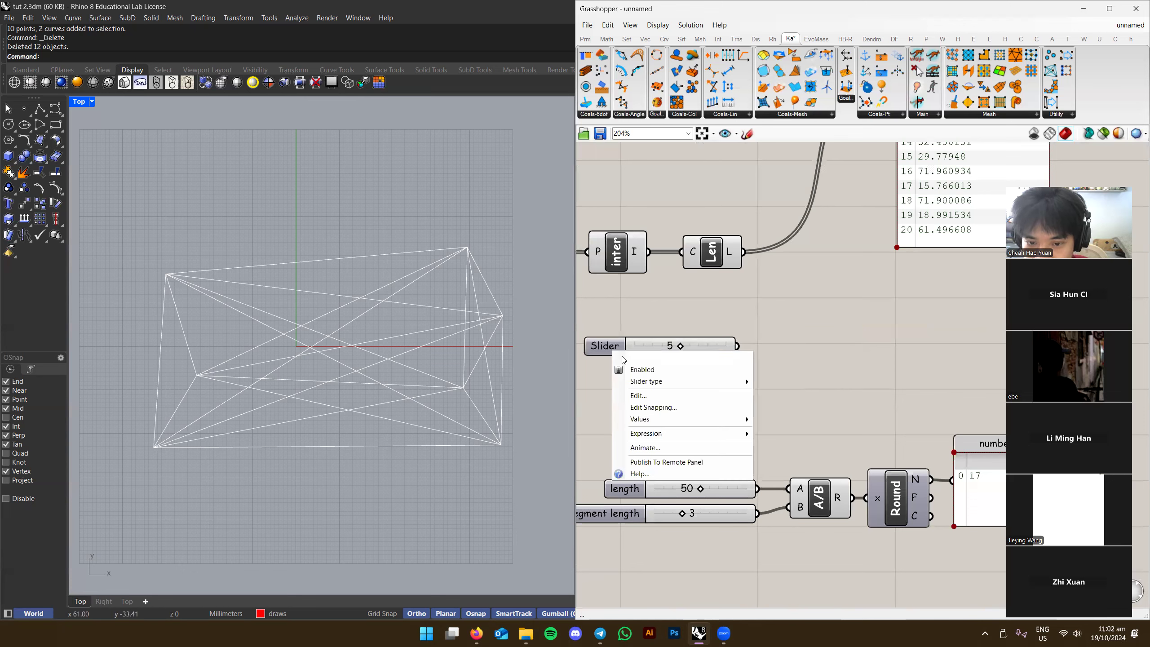
text(targetted seg)
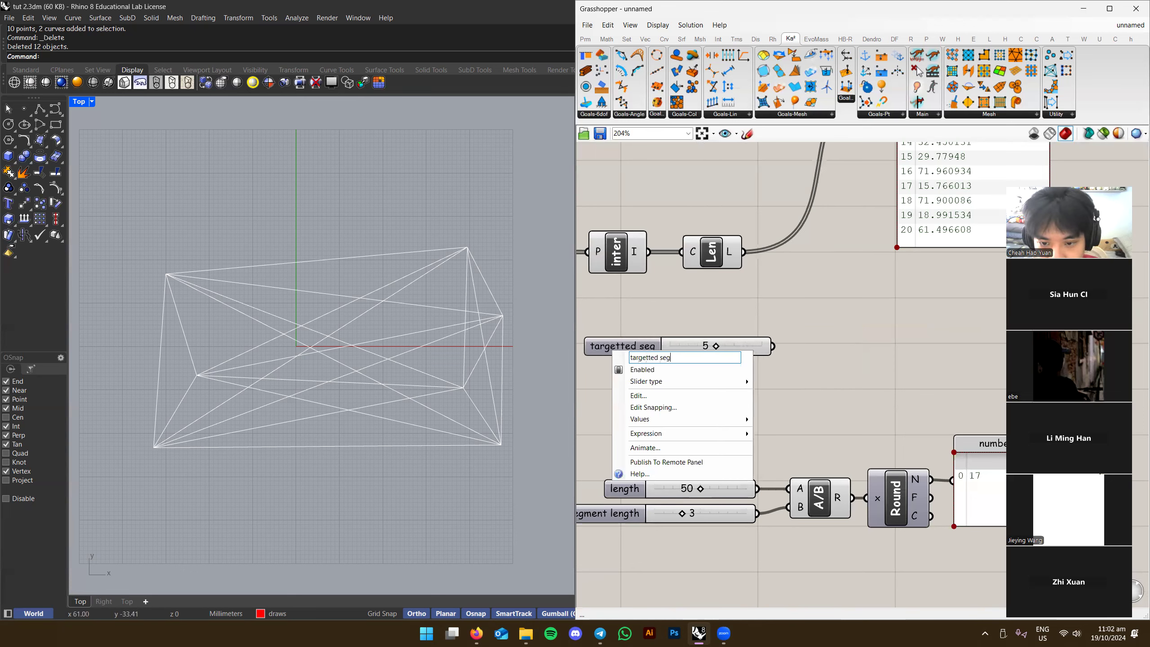
text(ment length)
key(Return)
Add a Division component beside Length, feeding the Length output to A and the targetted segment length slider to B
double_click(889, 314)
text(division)
key(Return)
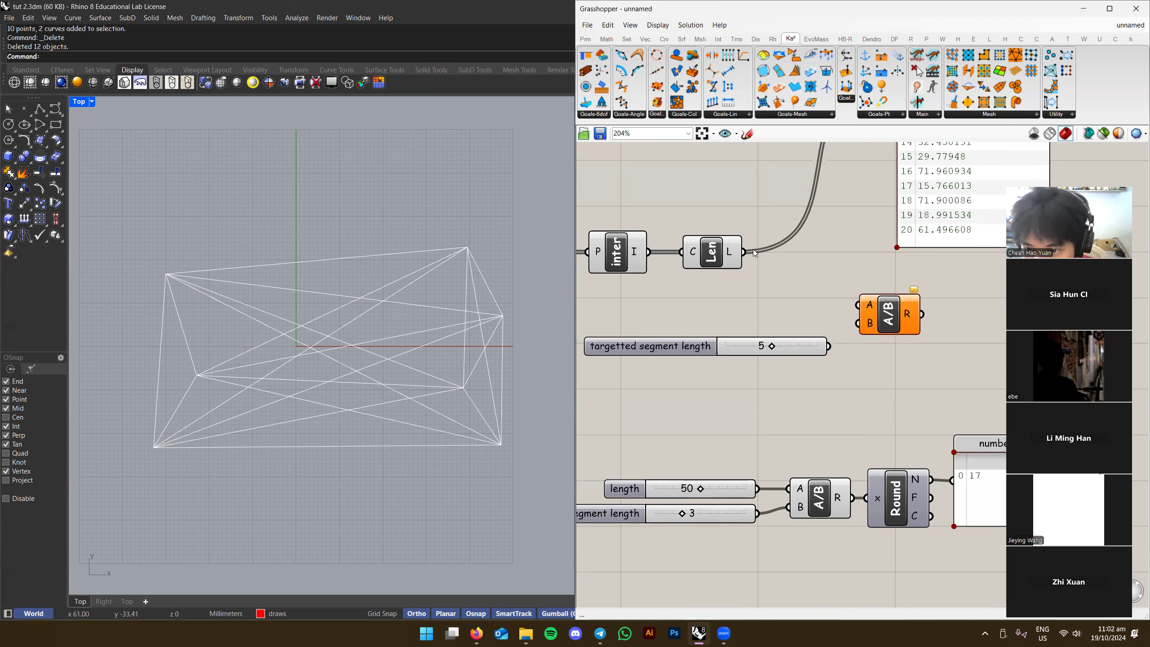
drag(752, 253, 858, 305)
drag(828, 346, 755, 333)
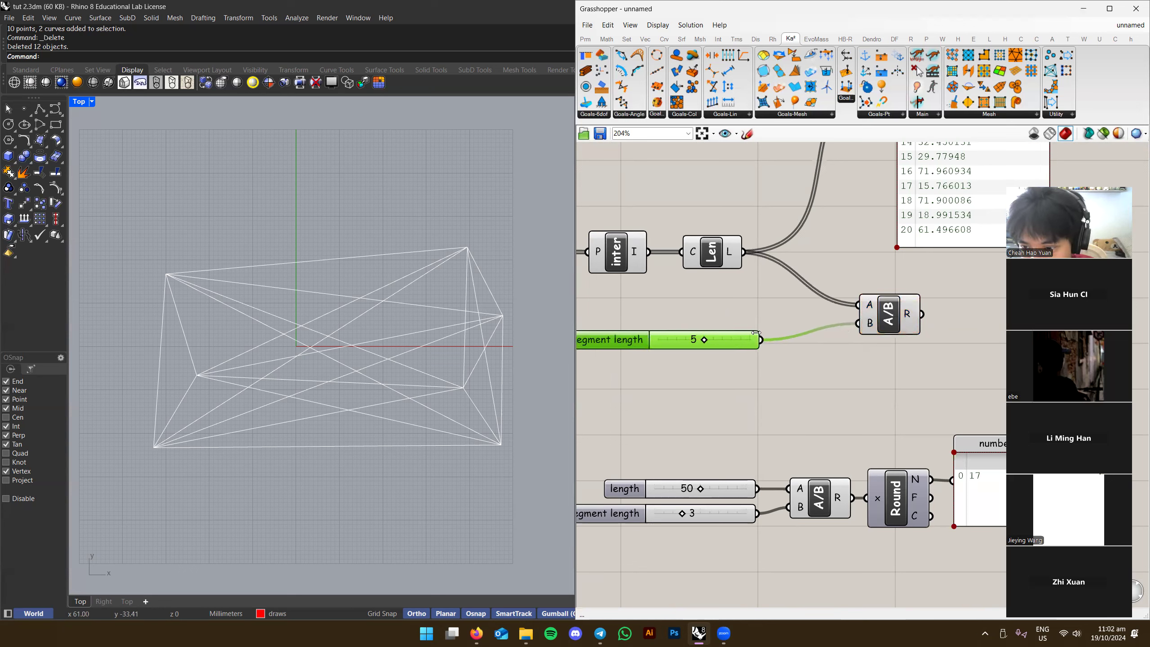
drag(916, 320, 844, 268)
right_drag(843, 267, 732, 343)
Connect the division result to the large panel in place of the lengths and reposition the panel
drag(732, 343, 775, 161)
right_drag(690, 277, 628, 416)
scroll(785, 272, down, 2)
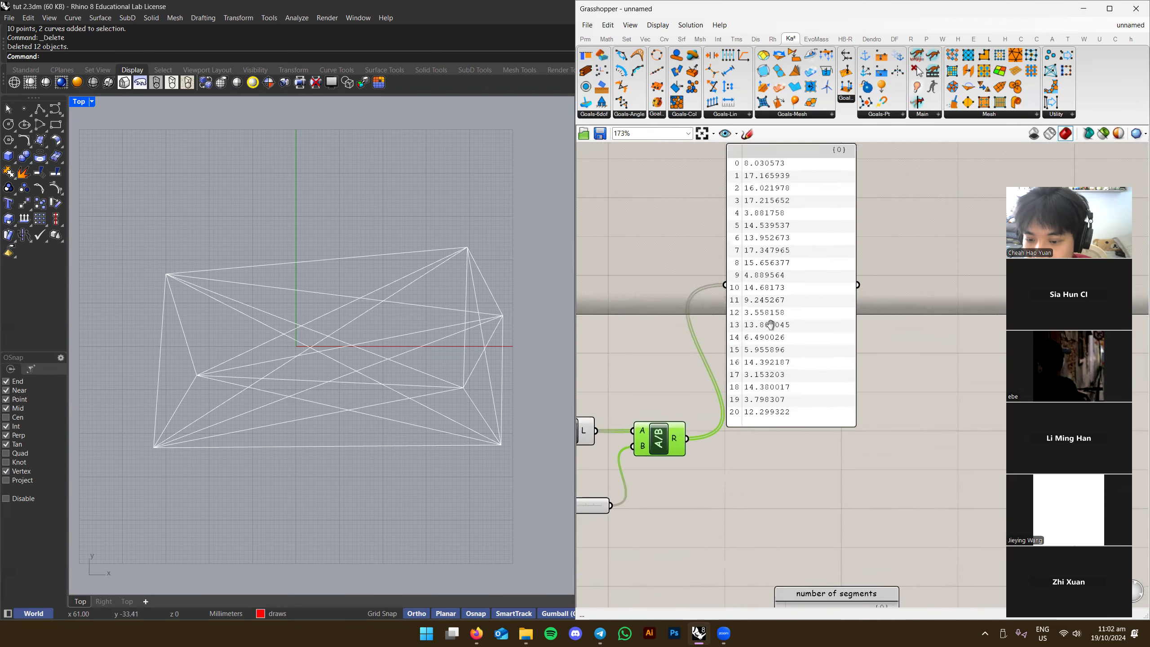
drag(765, 279, 845, 293)
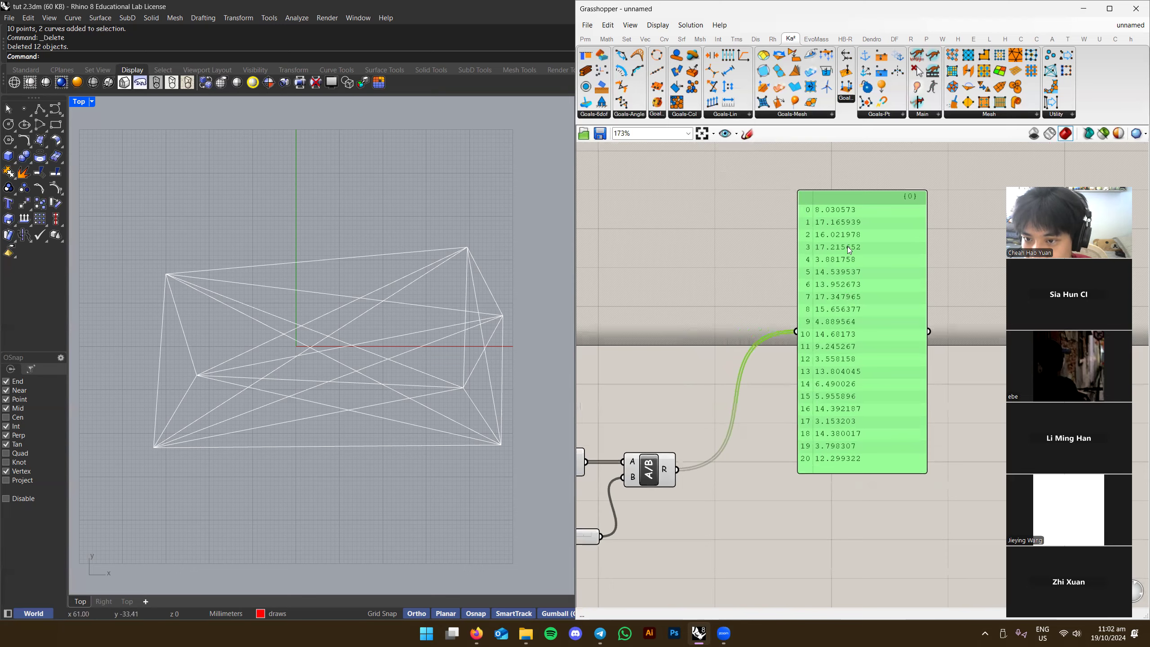
Duplicate the division result panel alongside it and feed the copy from the Length output
right_drag(847, 246, 927, 211)
alt+drag(939, 326, 752, 322)
right_drag(701, 277, 754, 284)
drag(717, 402, 718, 432)
right_drag(726, 308, 753, 378)
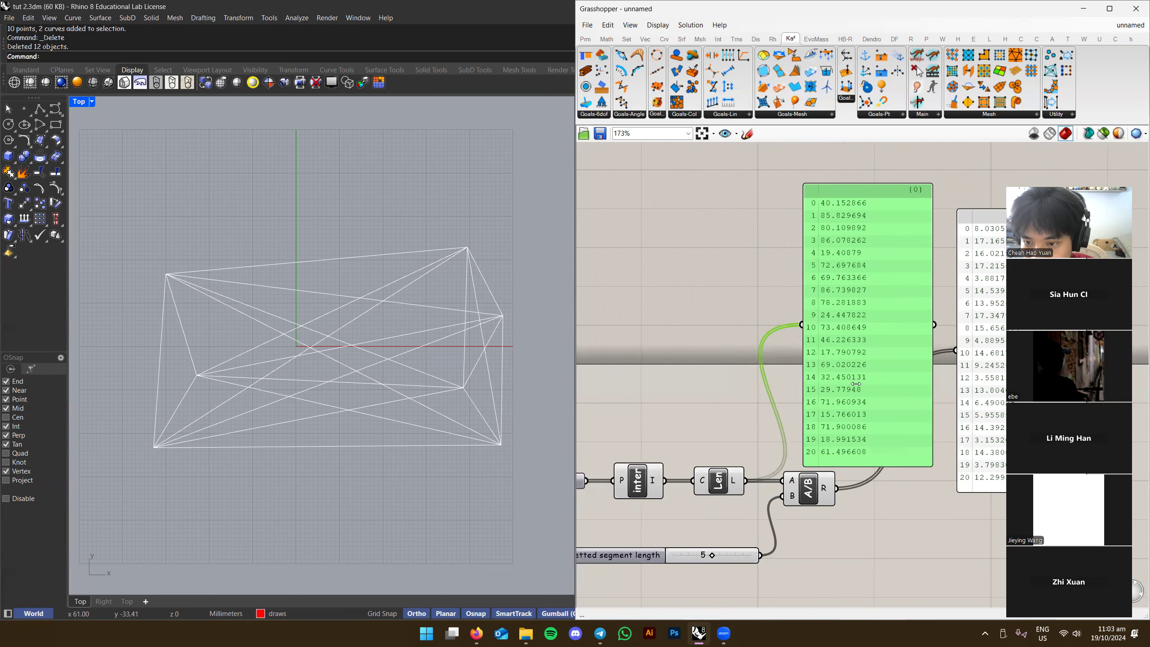
Duplicate the lengths panel, feed the copy from the interconnections output, and align the three panels in a row
alt+drag(849, 380, 680, 377)
drag(660, 476, 663, 479)
right_drag(769, 439, 750, 420)
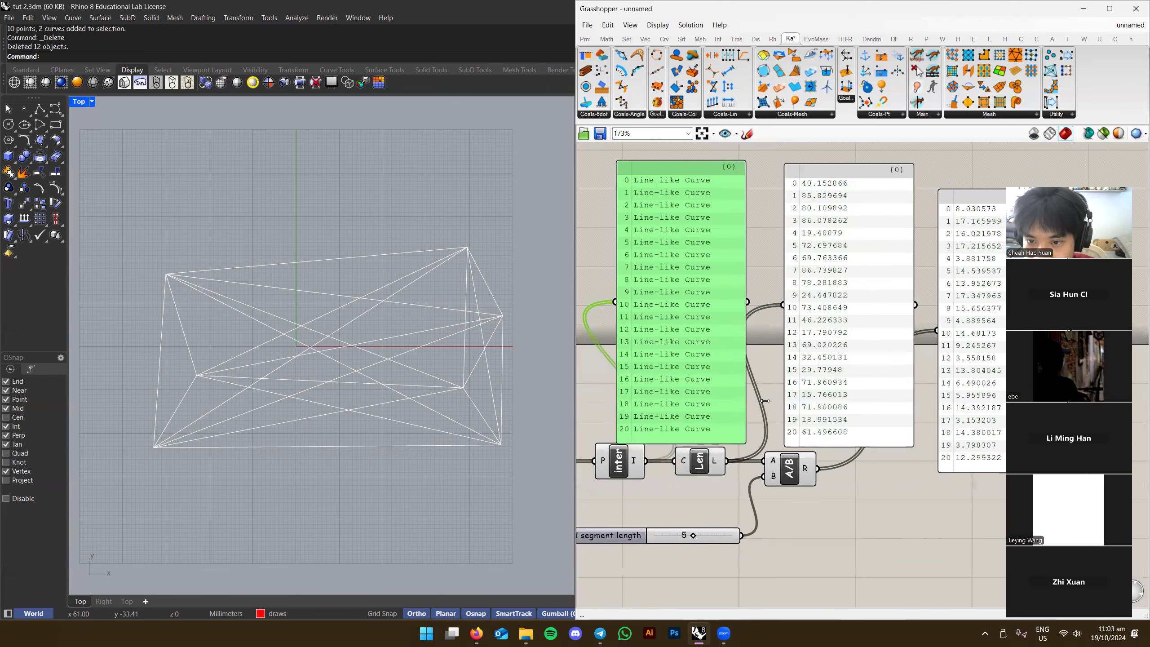
drag(856, 394, 855, 390)
drag(959, 391, 965, 365)
right_drag(924, 397, 869, 401)
click(807, 467)
mouse_move(807, 468)
right_down()
mouse_move(829, 445)
mouse_move(824, 479)
right_up()
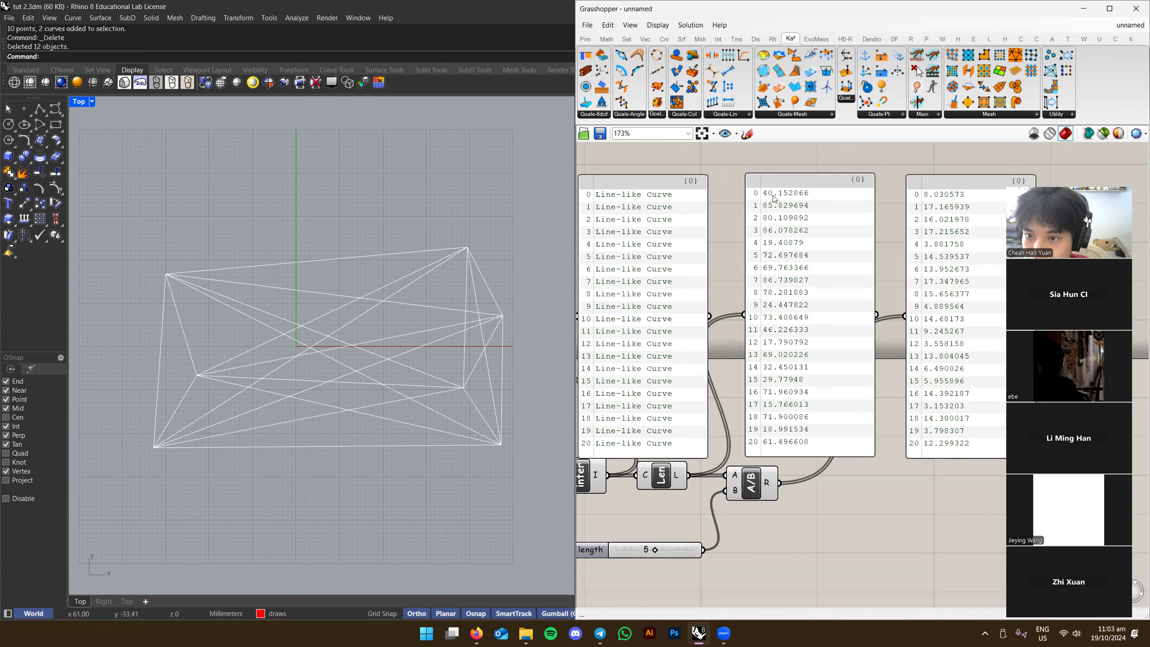
Move the targetted segment length slider up, just beneath the Length component
right_drag(806, 192, 873, 116)
drag(677, 464, 667, 428)
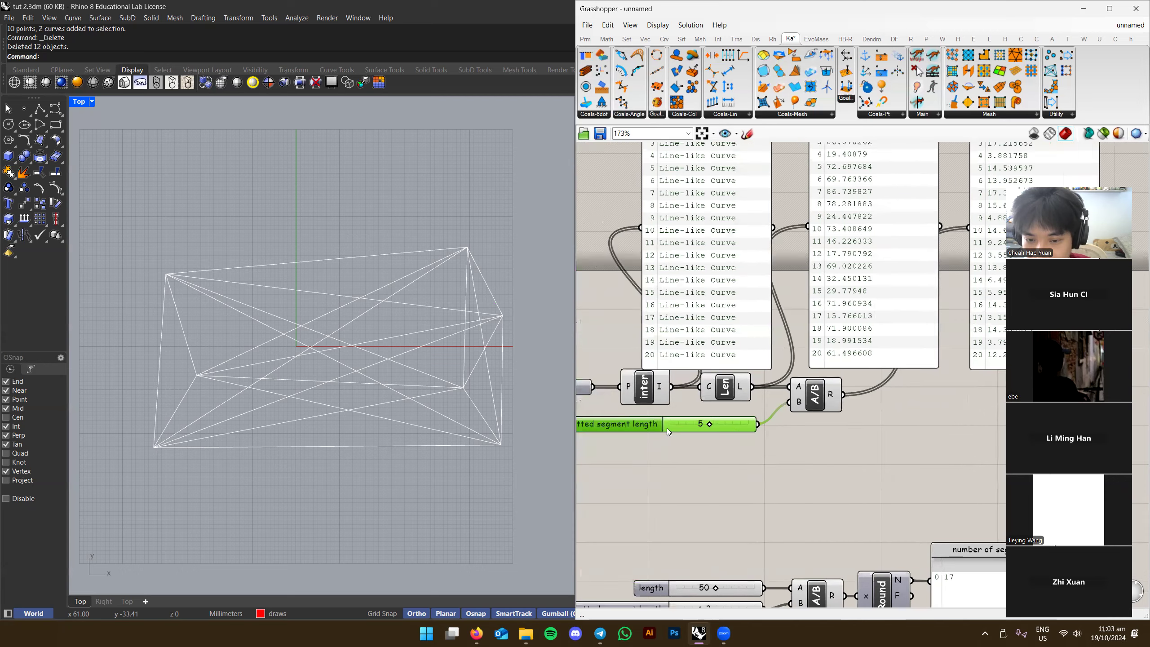
right_drag(871, 353, 753, 319)
scroll(753, 318, up, 3)
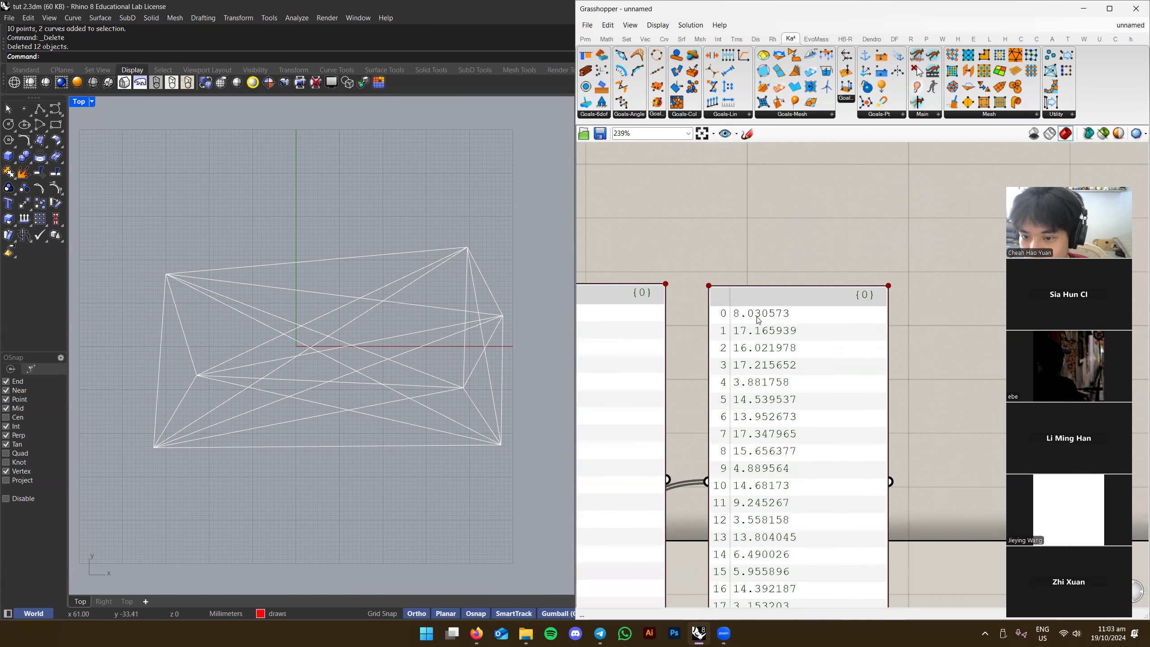
scroll(809, 318, down, 2)
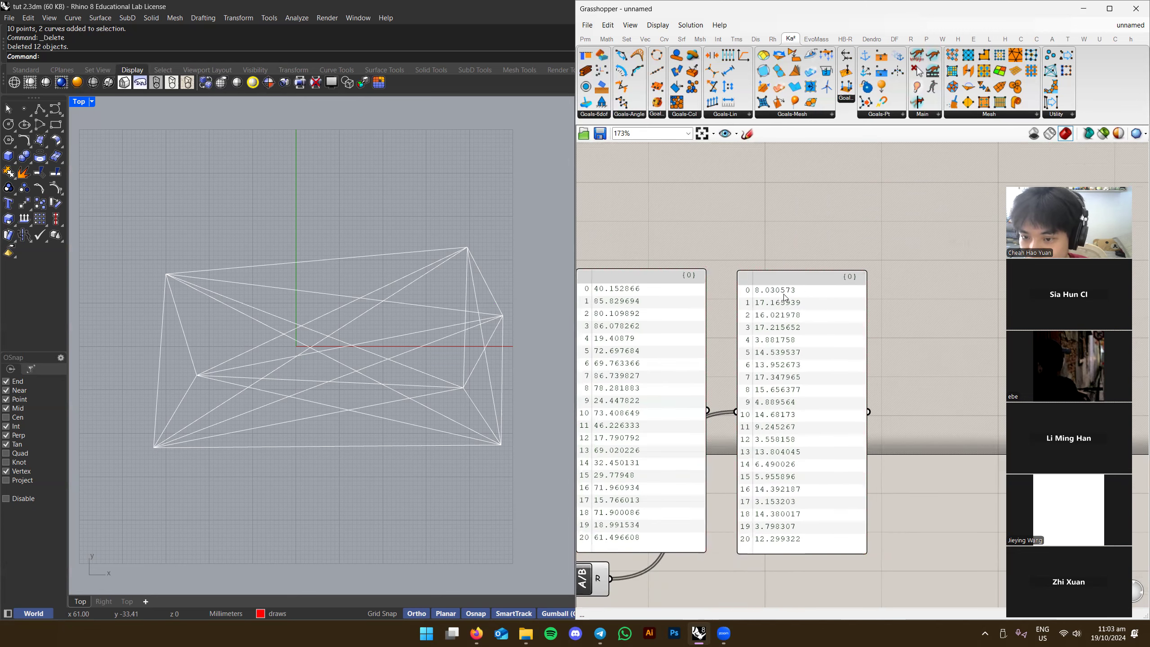
right_drag(792, 292, 787, 260)
Duplicate the Round component beside the upper division, wiring the division result through its nearest-integer output to the result panel
right_drag(706, 580, 820, 344)
scroll(819, 343, down, 2)
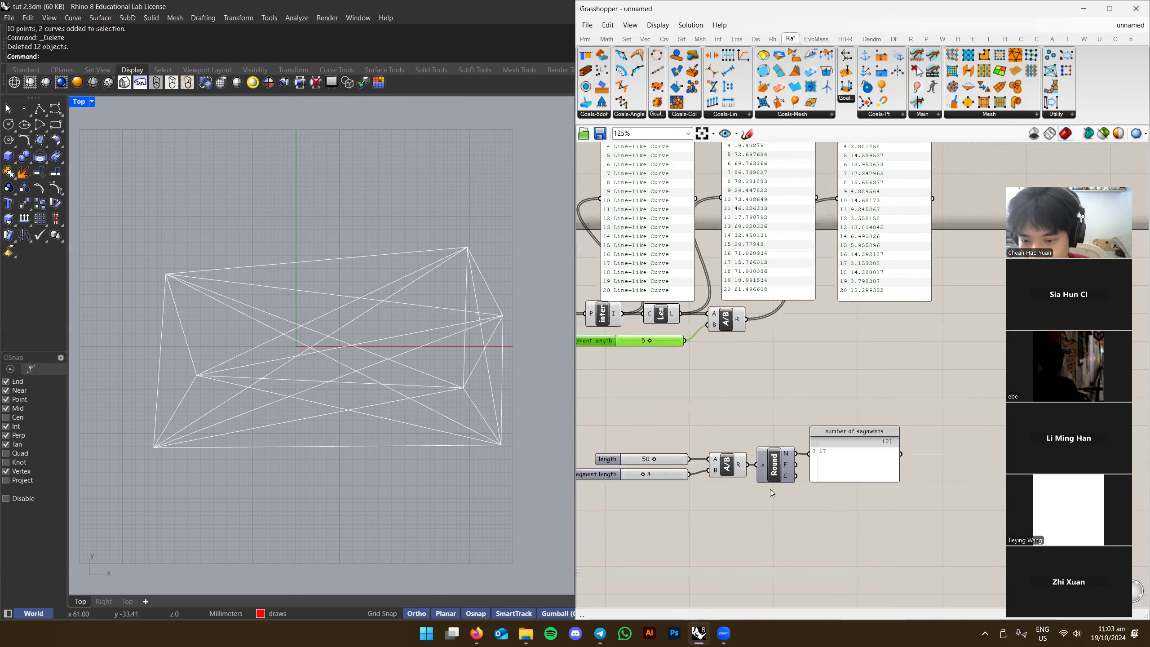
alt+drag(769, 466, 837, 198)
mouse_move(809, 351)
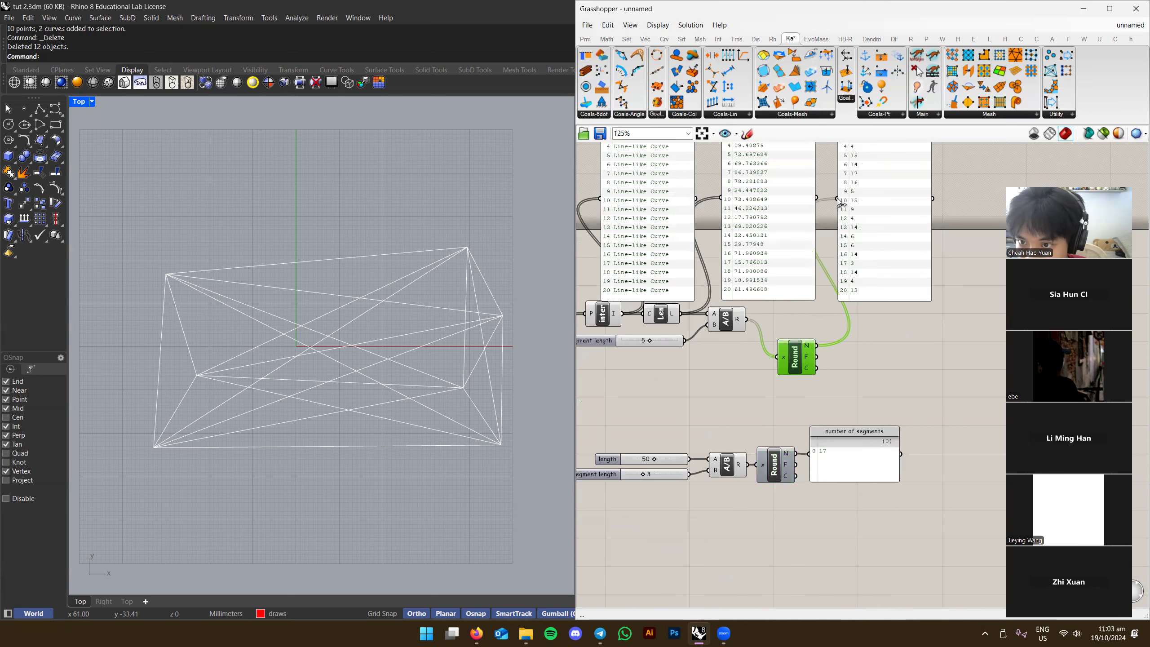
right_drag(868, 157, 809, 282)
scroll(809, 282, up, 2)
drag(734, 503, 709, 450)
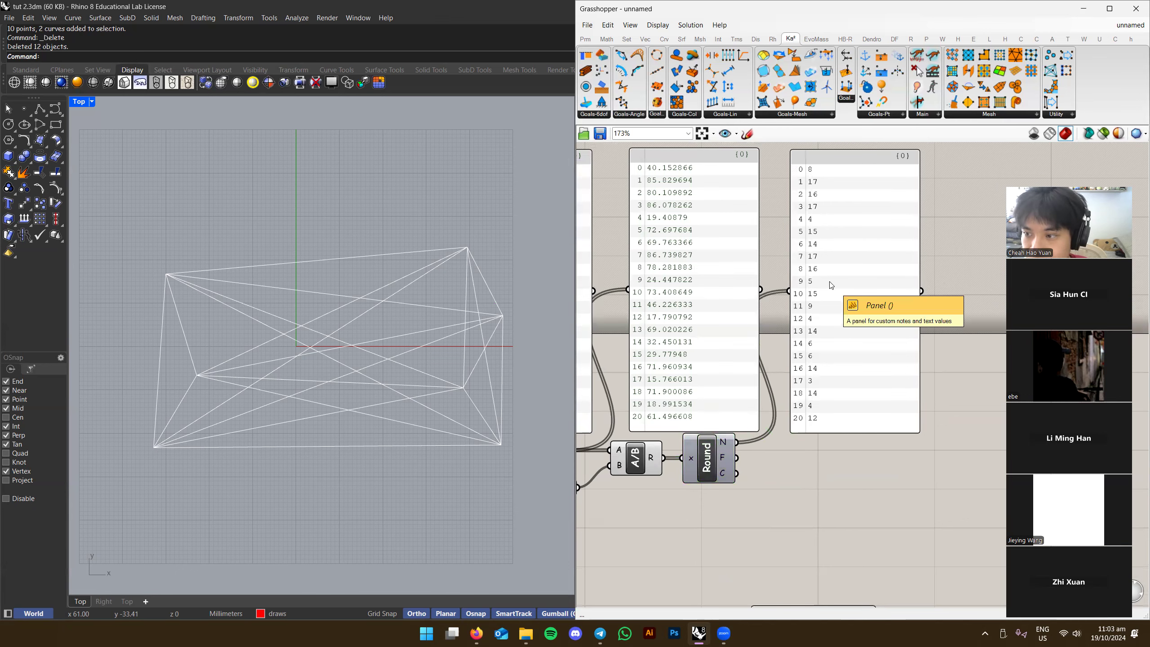
Review the line, length and segment count lists together with the components feeding them
scroll(831, 285, down, 3)
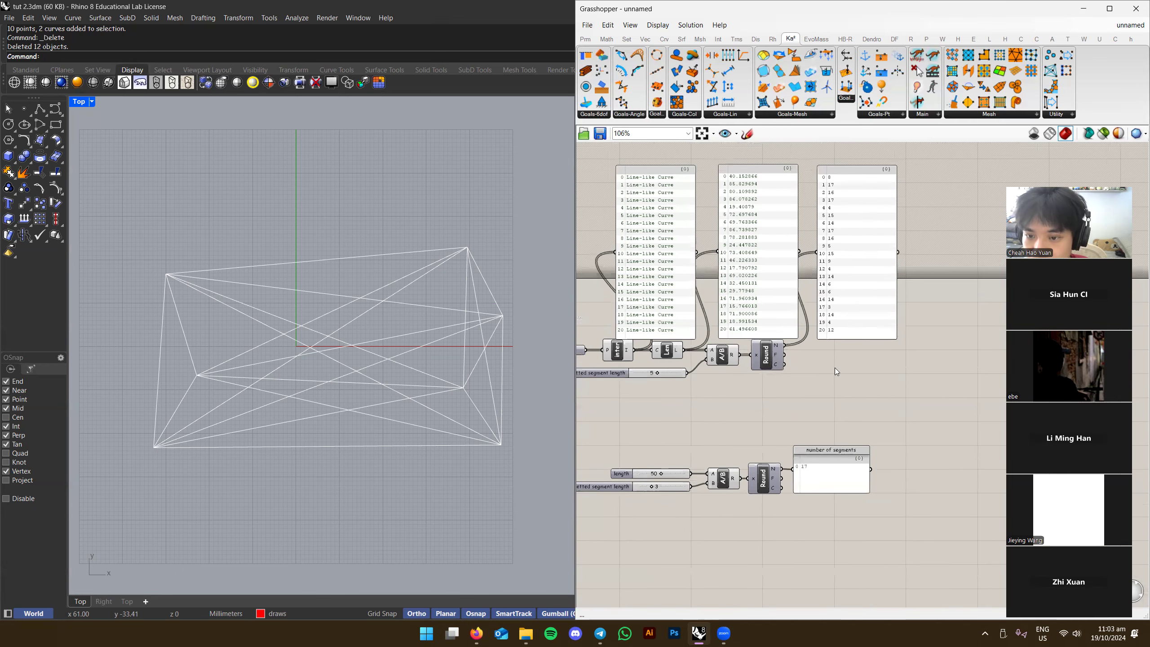
right_drag(706, 286, 733, 347)
right_drag(666, 383, 691, 308)
click(703, 270)
click(735, 403)
click(700, 276)
click(760, 295)
click(813, 239)
click(717, 394)
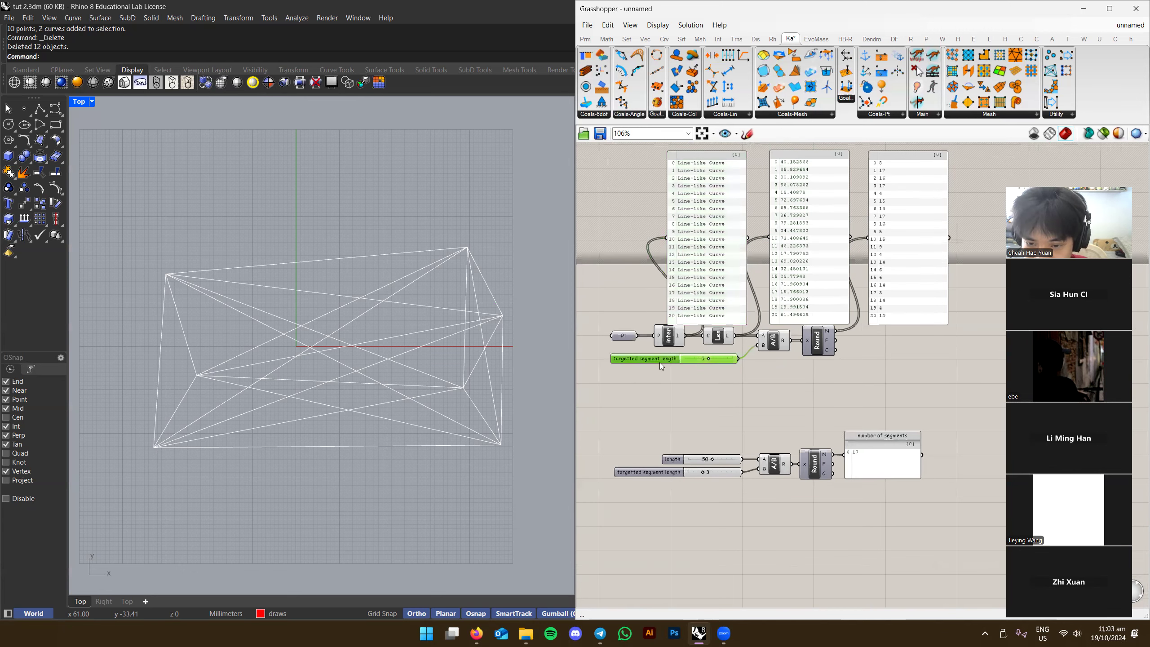
right_drag(660, 364, 630, 379)
click(861, 291)
click(934, 228)
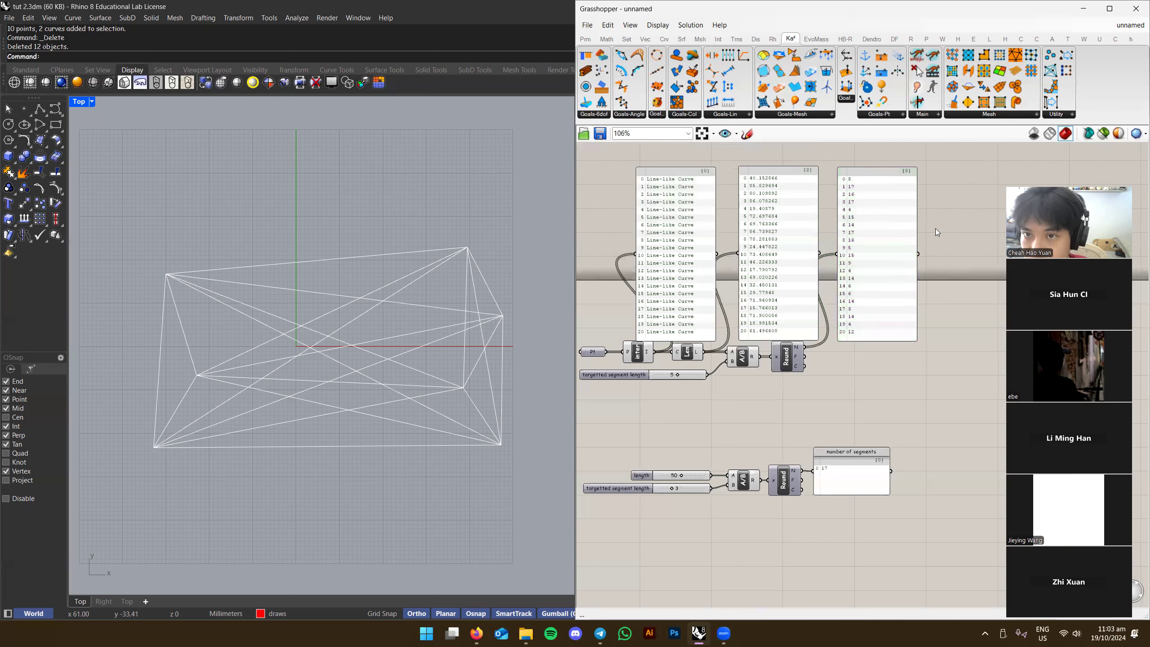
Add a Divide Curve component below the upper Round and wire the interconnections output into its curve input
click(755, 39)
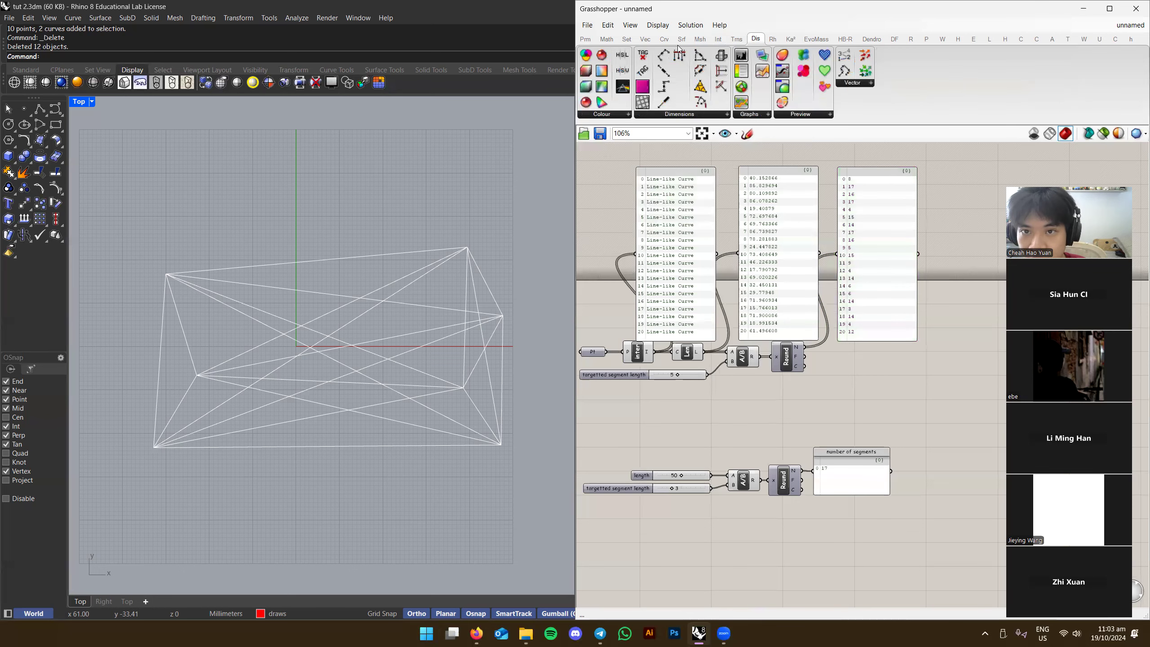
click(664, 40)
click(810, 115)
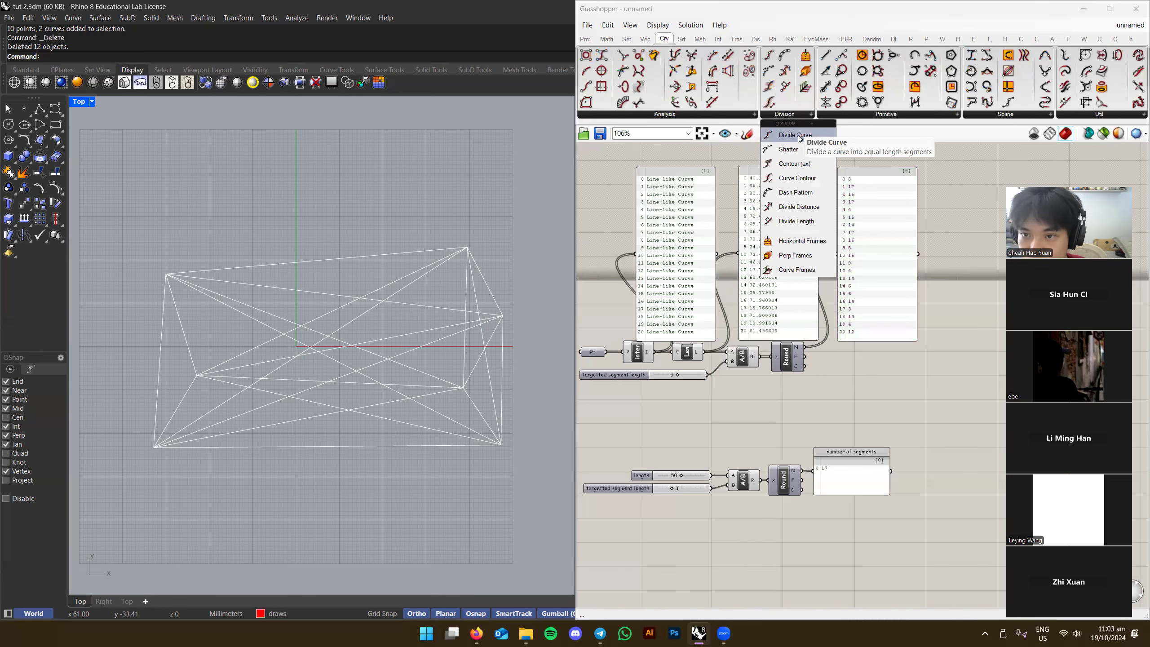
click(799, 139)
click(885, 416)
scroll(761, 389, up, 2)
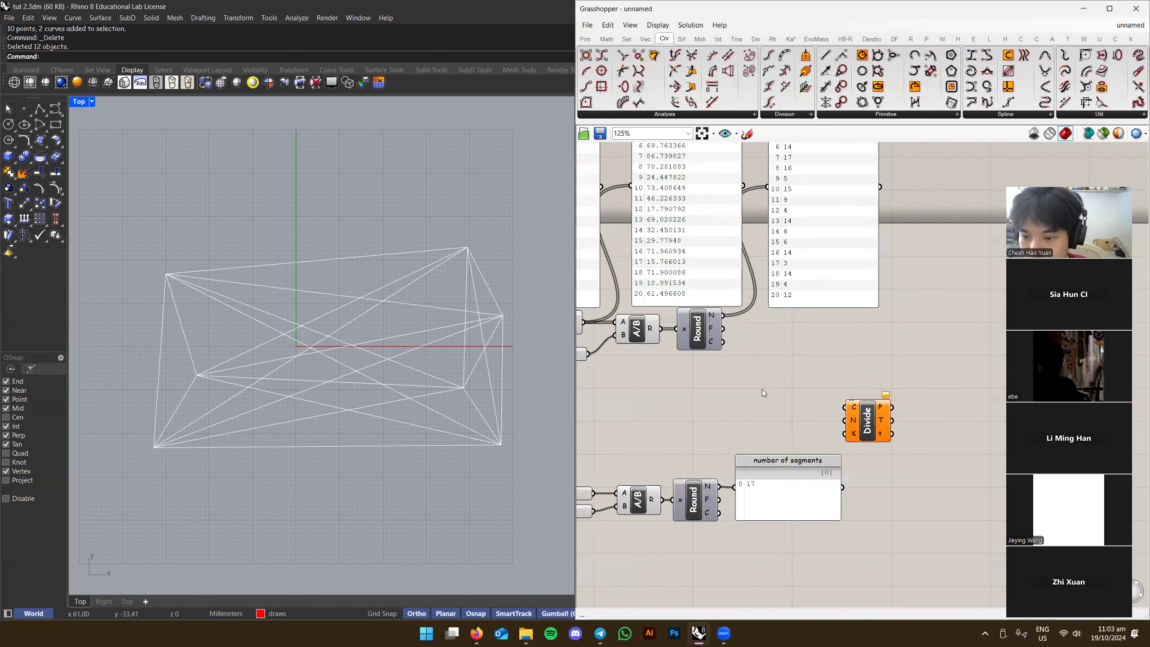
scroll(978, 386, down, 2)
scroll(679, 340, up, 2)
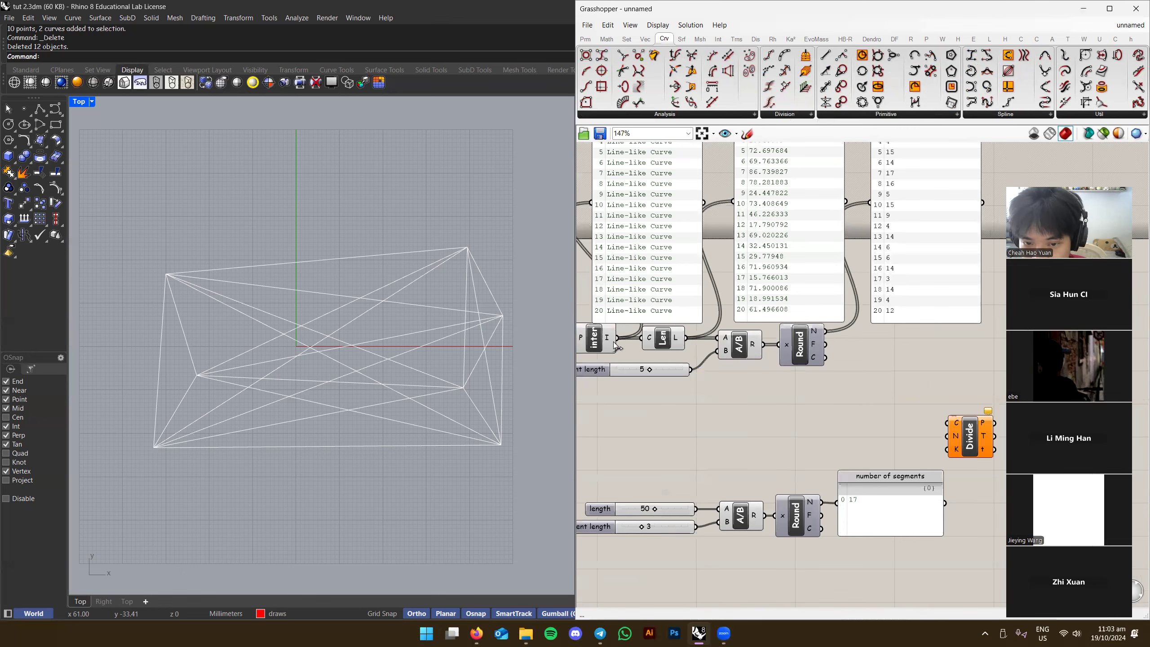
drag(617, 337, 949, 436)
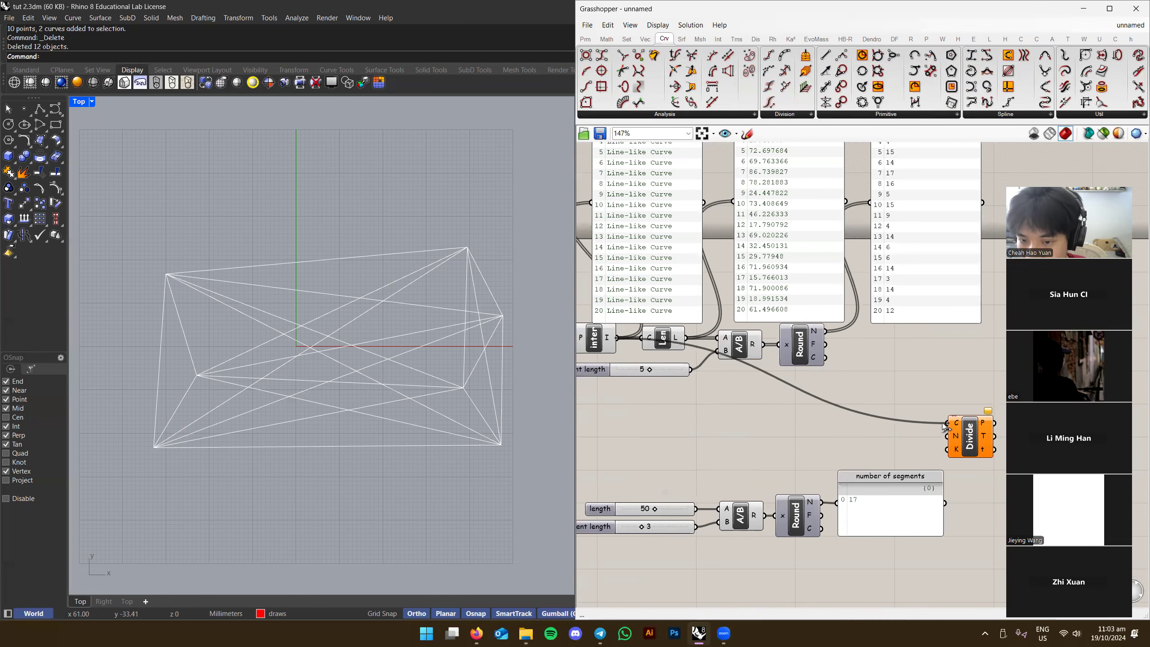
Move the Divide Curve component closer, just beneath the upper Round component
right_drag(739, 398, 764, 386)
click(697, 325)
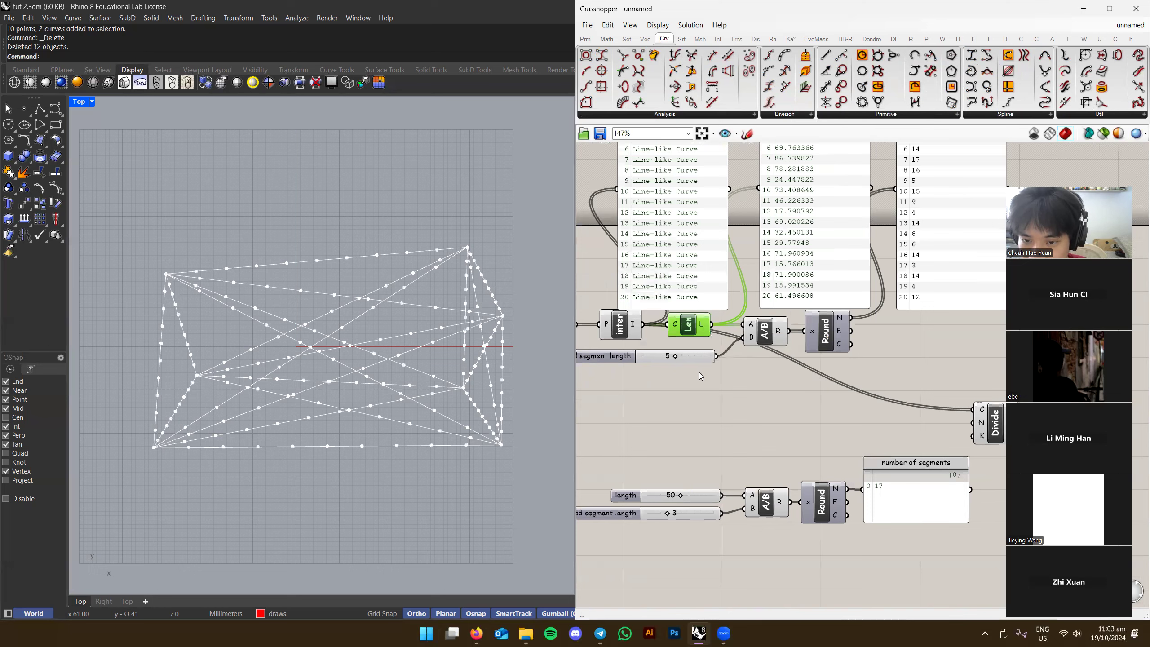
mouse_move(700, 329)
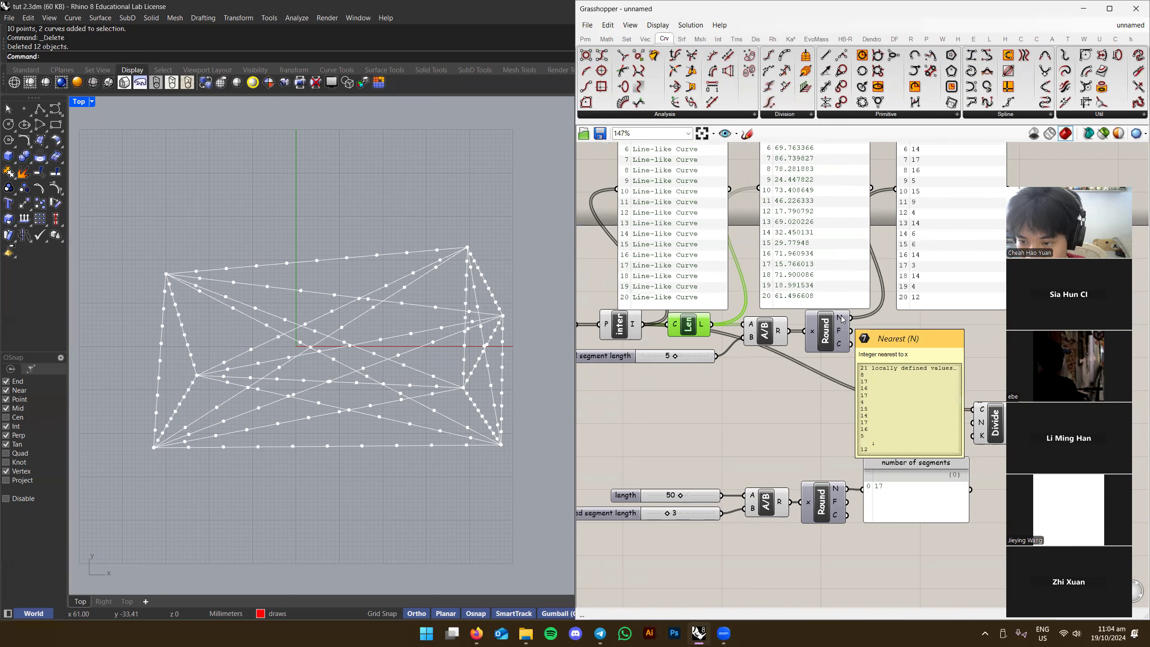
right_drag(921, 362, 809, 360)
drag(884, 424, 705, 405)
click(806, 366)
Wire the upper Round component's nearest-integer output into Divide Curve's segment count input
scroll(760, 352, up, 3)
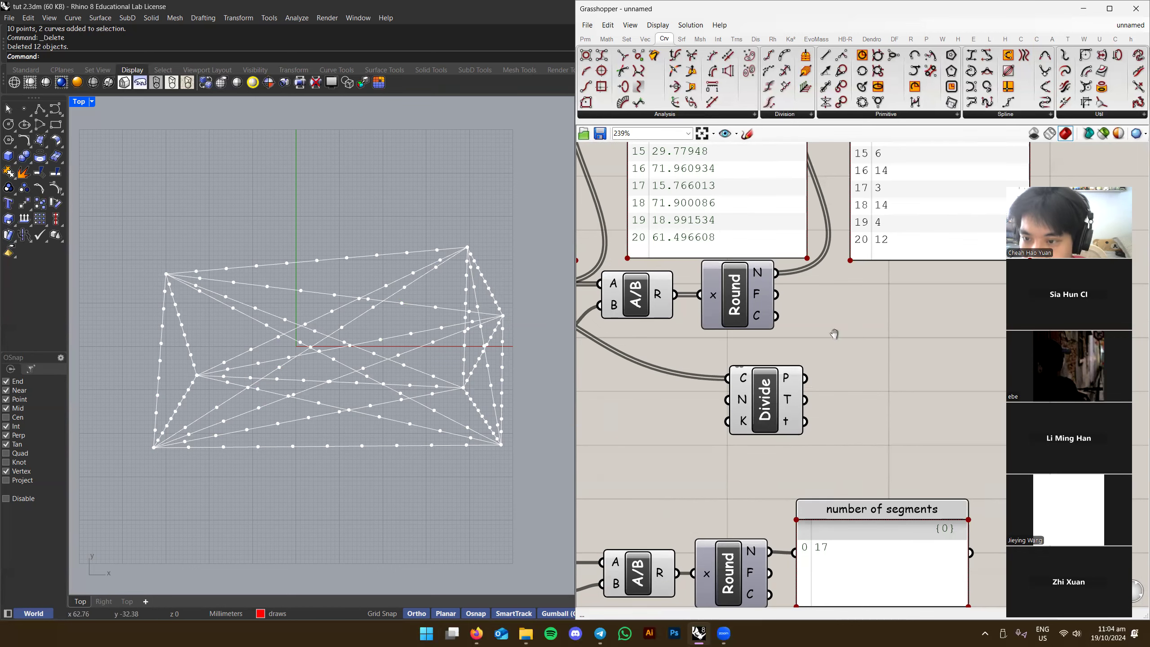
scroll(831, 331, down, 2)
right_drag(915, 189, 821, 324)
mouse_move(814, 311)
mouse_down()
mouse_move(835, 312)
mouse_move(823, 312)
mouse_up()
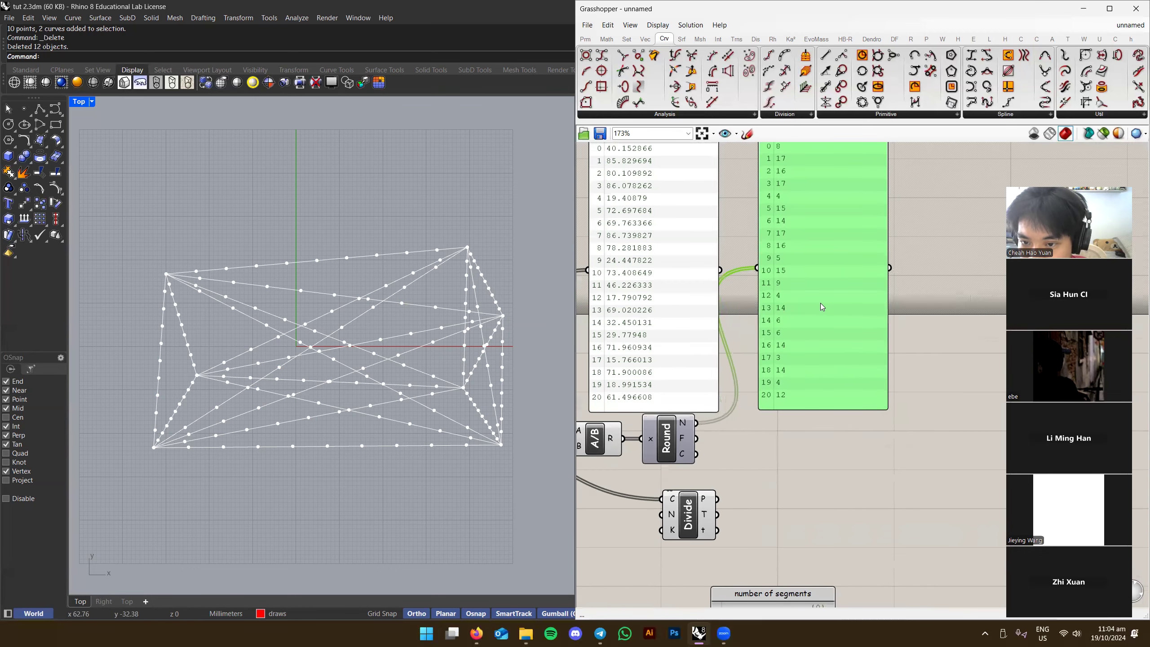
click(765, 444)
scroll(765, 444, up, 3)
right_click(741, 354)
click(750, 346)
mouse_move(730, 347)
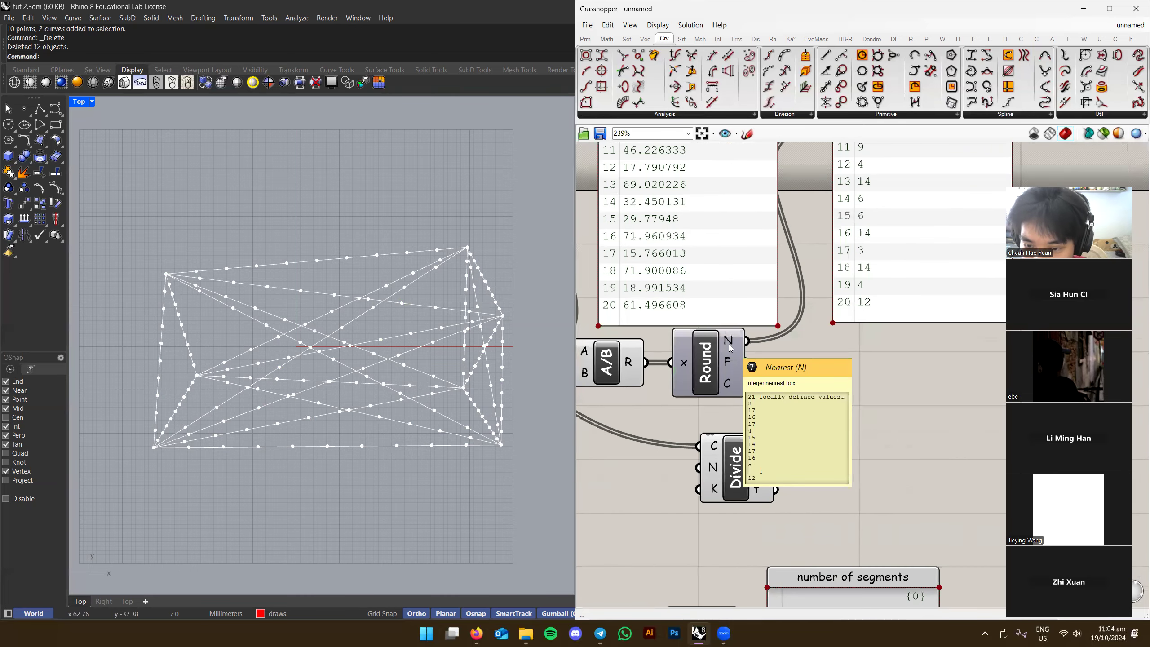
mouse_move(711, 467)
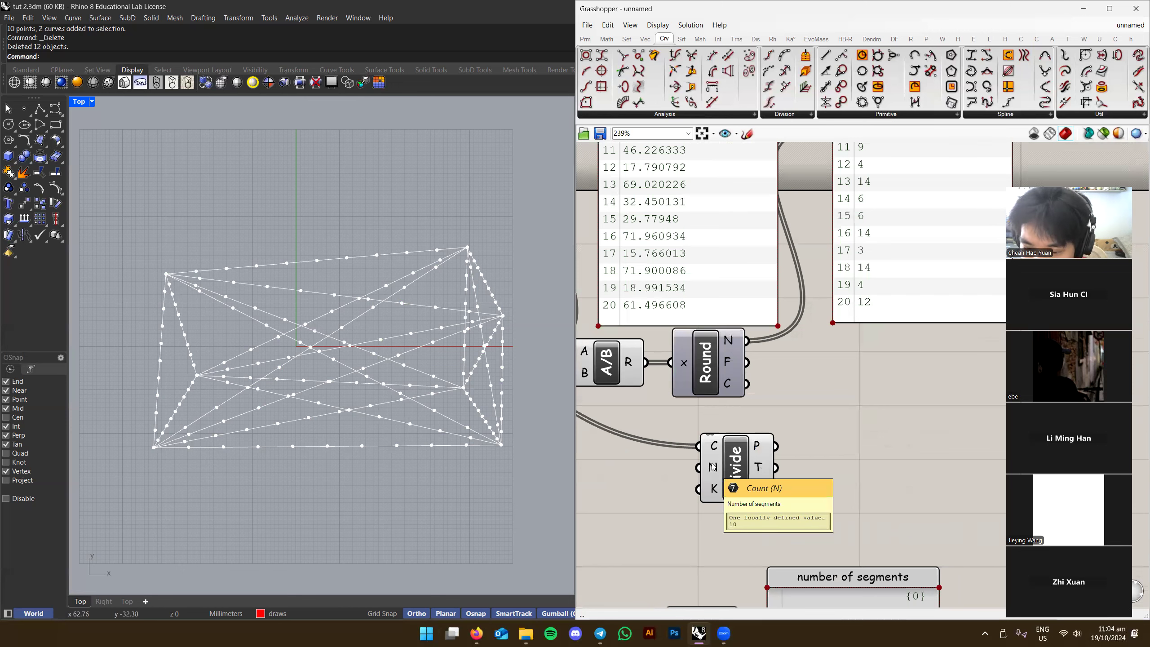
right_drag(732, 342, 700, 395)
mouse_move(700, 421)
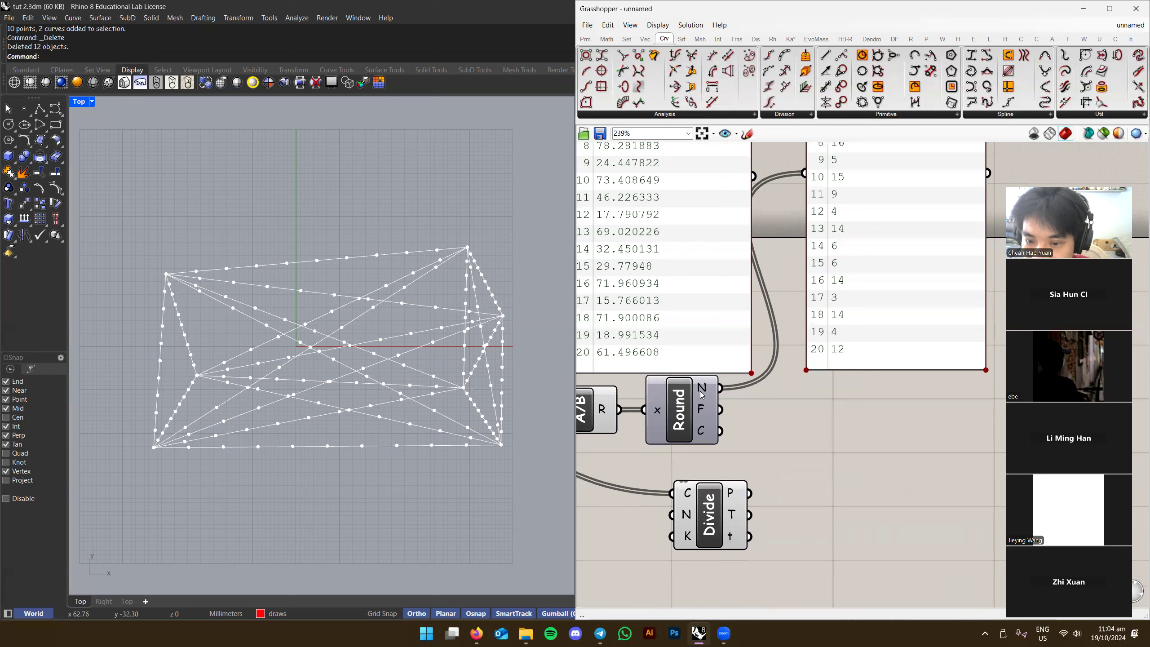
drag(721, 388, 672, 514)
Examine the spacing of the division points along the interconnecting lines in the Rhino viewport
scroll(453, 421, up, 4)
right_drag(516, 446, 451, 448)
scroll(451, 447, up, 4)
scroll(483, 440, up, 2)
right_drag(505, 506, 483, 439)
scroll(456, 446, down, 8)
scroll(405, 416, down, 4)
right_drag(372, 406, 441, 426)
right_drag(699, 484, 703, 476)
Redraw the wire between Divide Curve's count input and Round's nearest-integer output, and set the targetted segment length to 1
drag(676, 507, 720, 381)
drag(676, 507, 722, 381)
right_drag(584, 473, 783, 431)
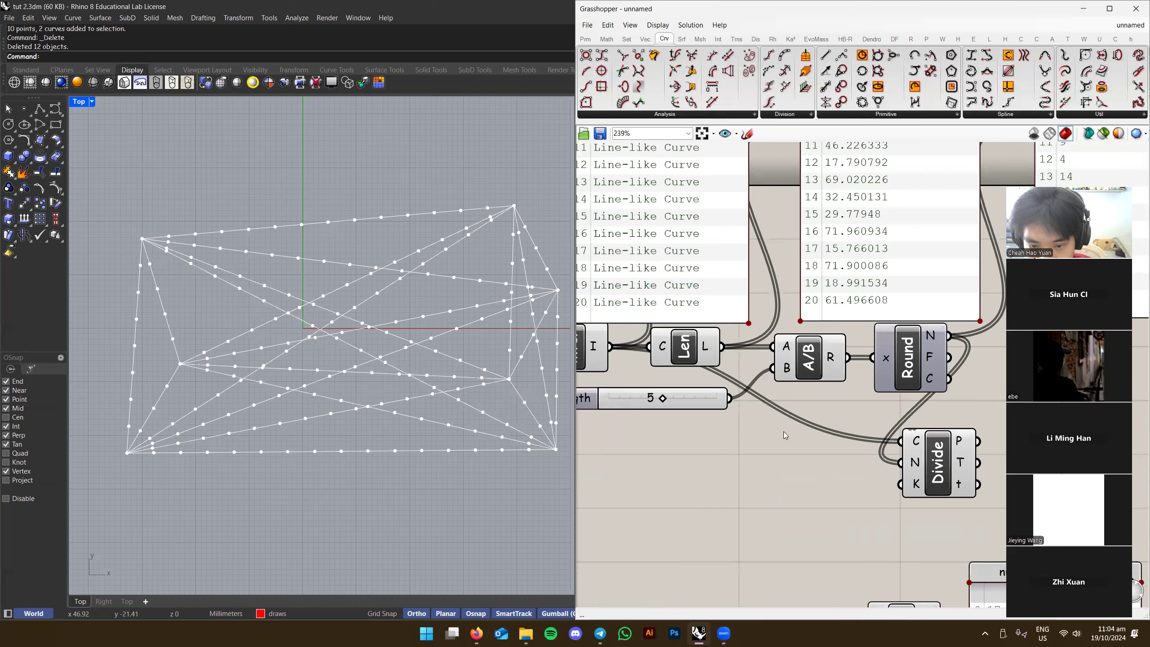
right_drag(650, 402, 814, 367)
drag(825, 364, 784, 368)
right_drag(830, 396, 638, 384)
scroll(552, 430, up, 3)
scroll(397, 391, down, 4)
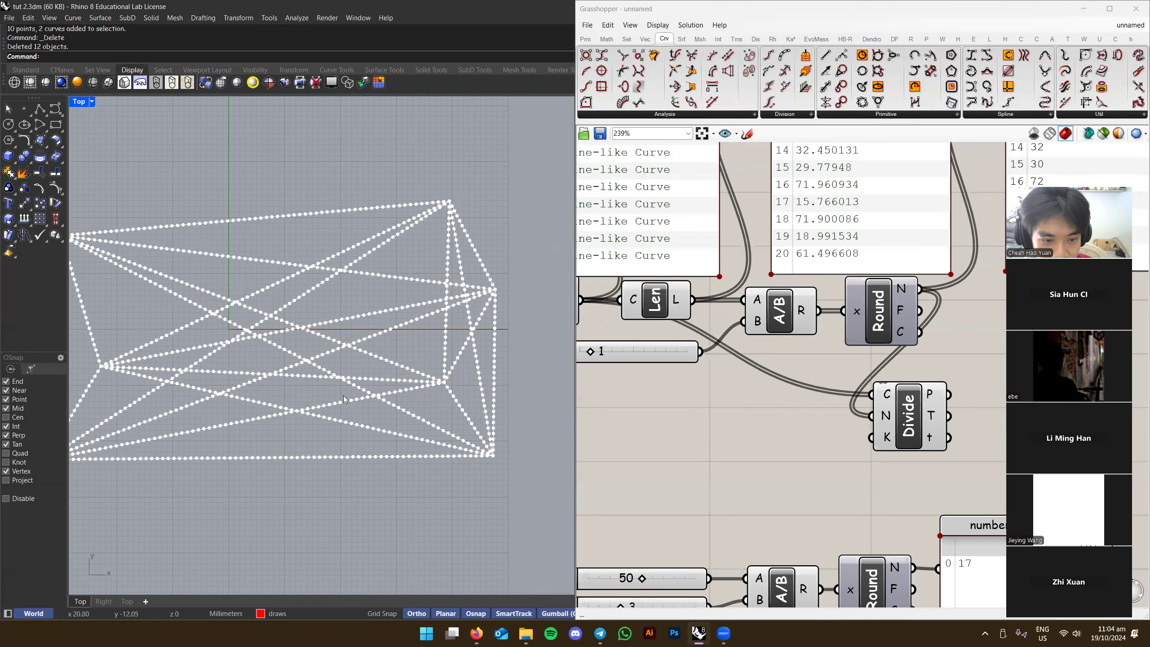
Disconnect Round from Divide Curve's count input and set that input to a fixed integer of 50
right_drag(869, 418, 823, 440)
ctrl+drag(821, 437, 862, 316)
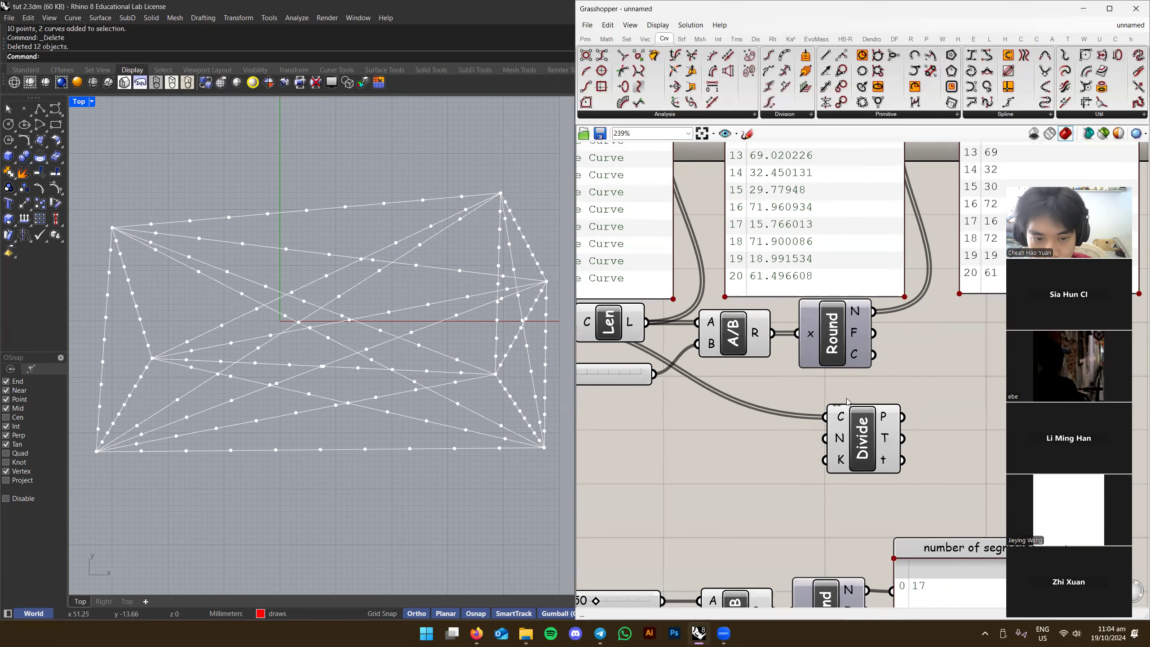
right_click(838, 441)
mouse_move(872, 539)
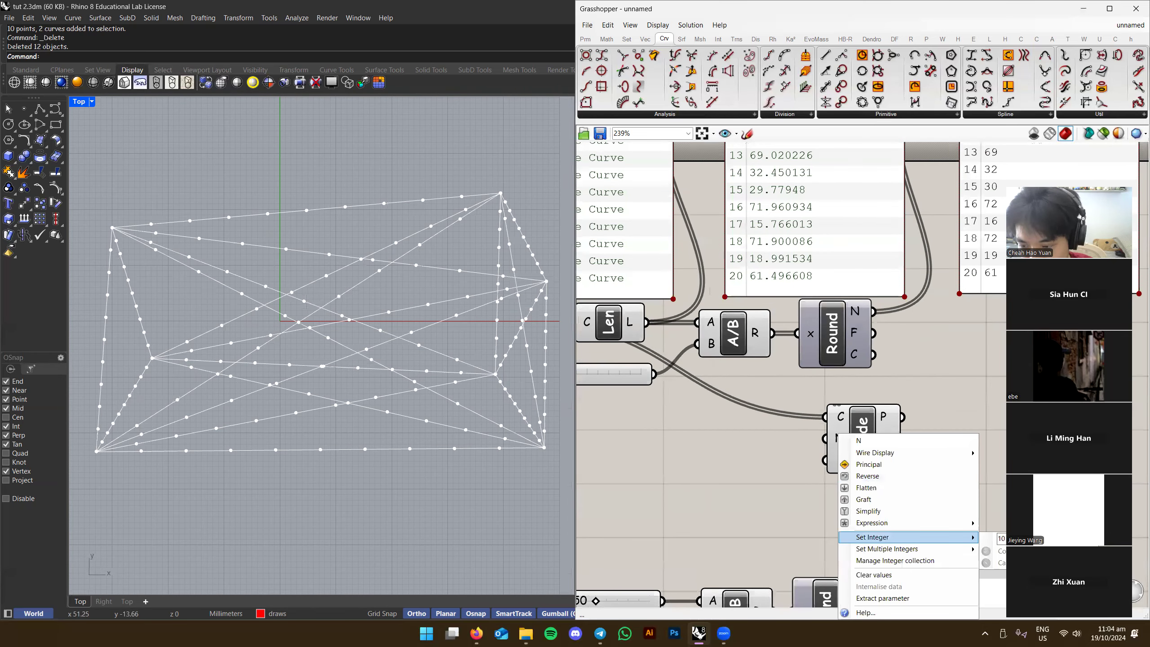
text(50)
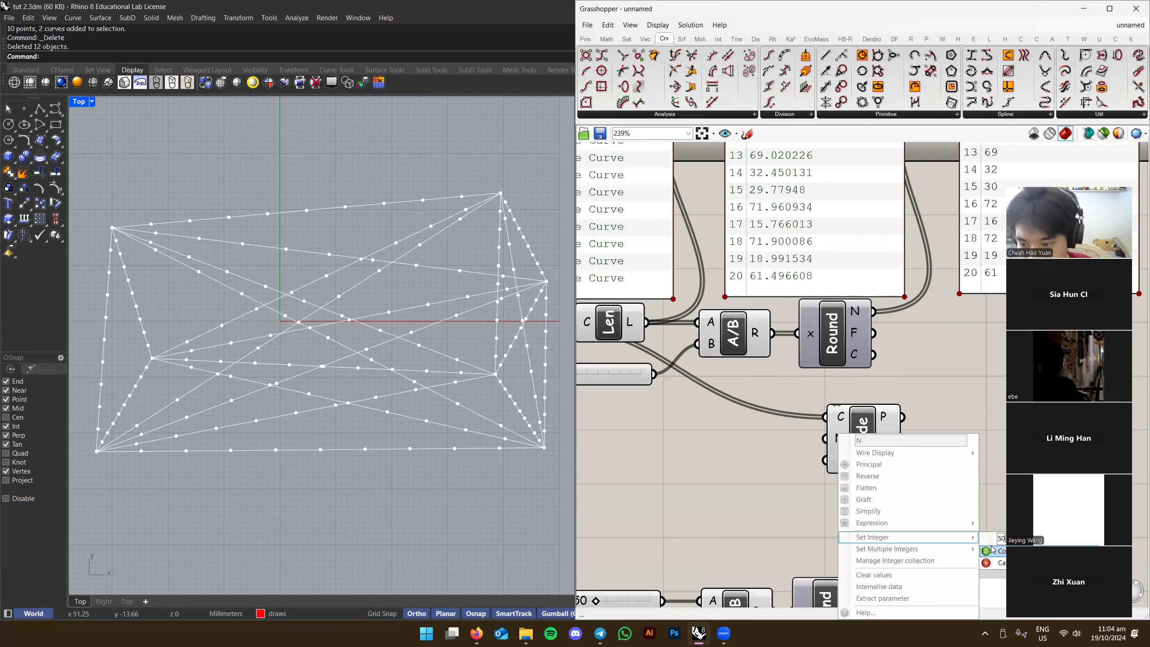
click(989, 548)
Examine how a fixed segment count spaces the points on short and long lines, highlighting the Divide Curve result
scroll(465, 389, up, 6)
scroll(398, 339, up, 3)
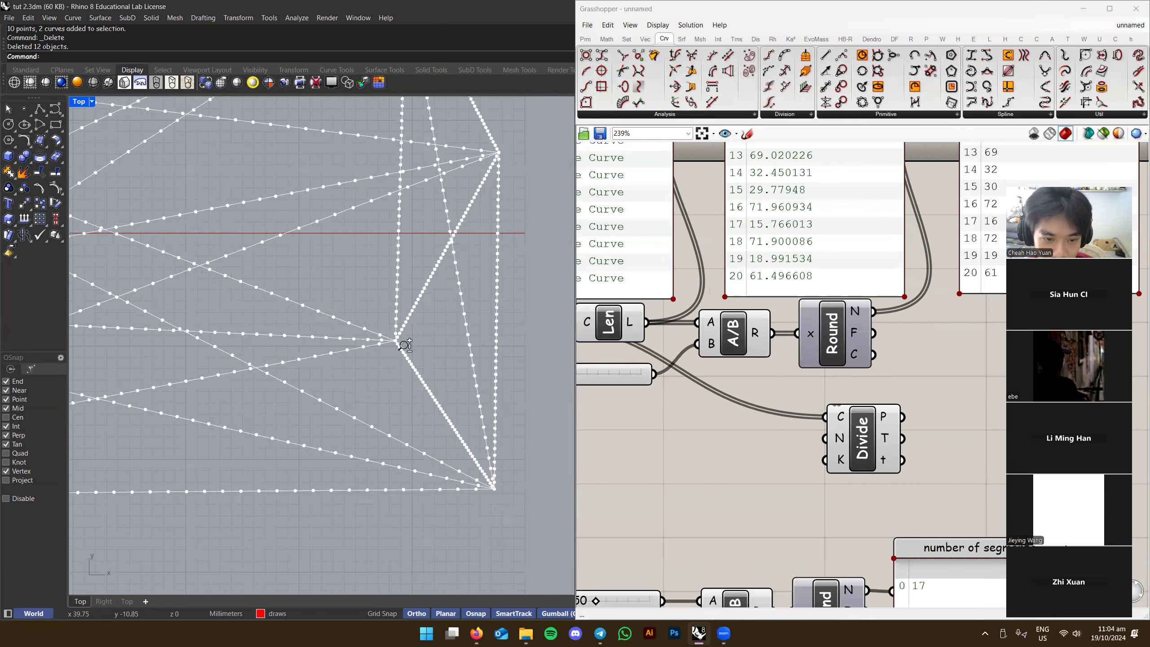
scroll(443, 402, down, 5)
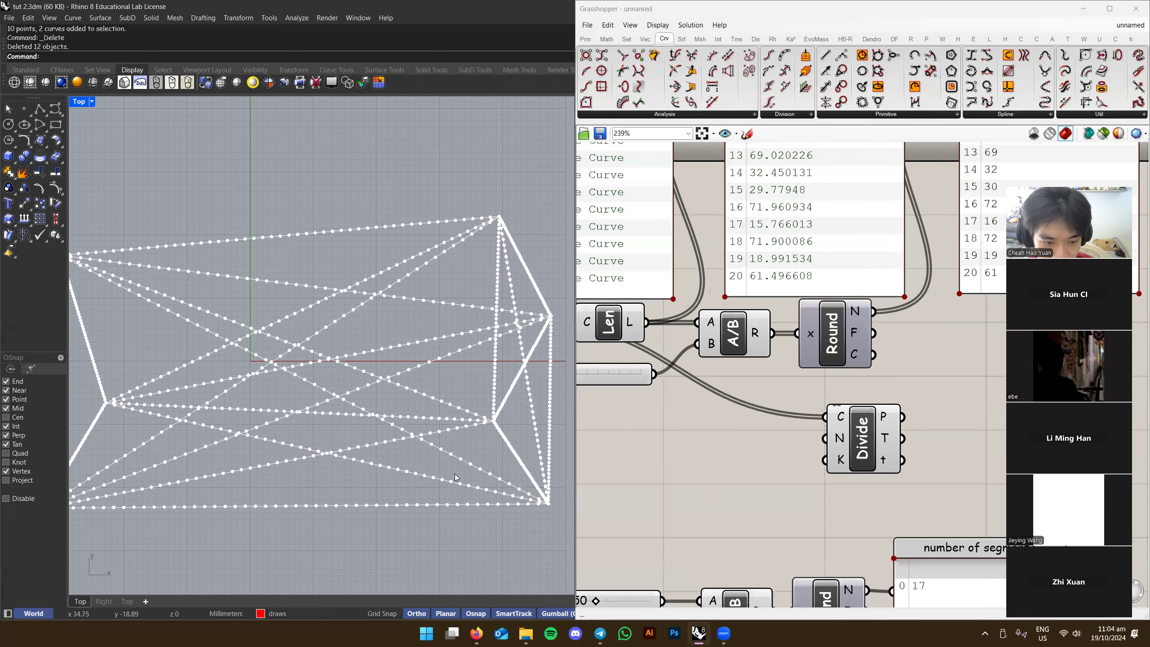
scroll(153, 290, up, 2)
scroll(355, 358, down, 1)
right_drag(355, 358, 315, 336)
right_drag(451, 382, 438, 370)
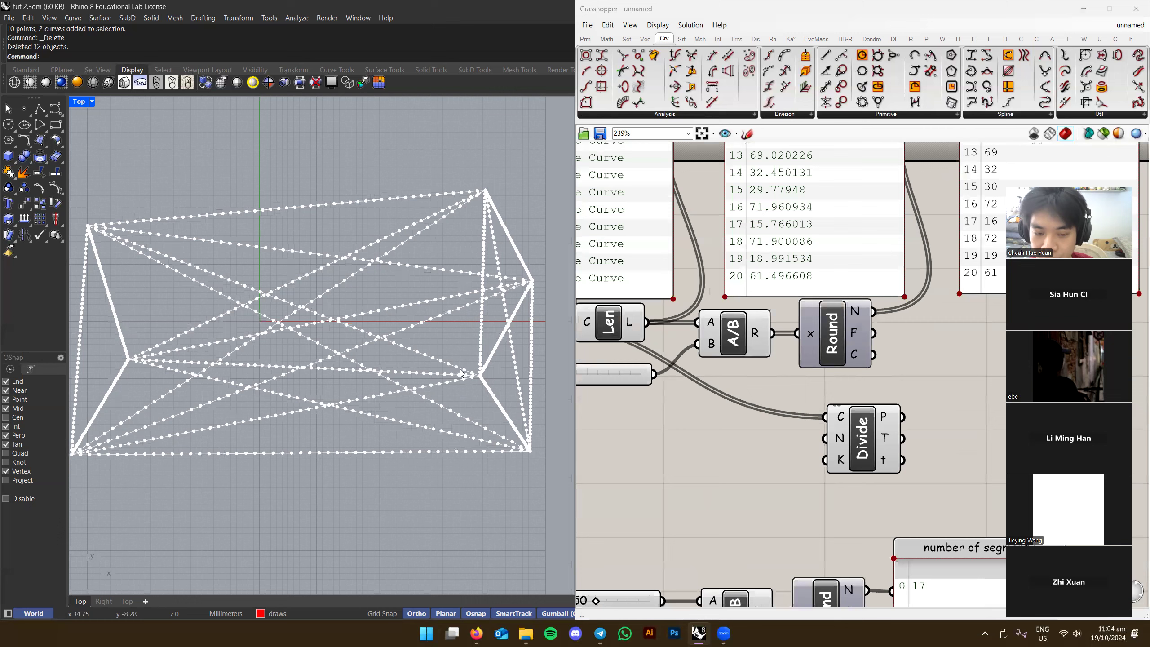
drag(872, 426, 845, 412)
right_drag(326, 389, 342, 370)
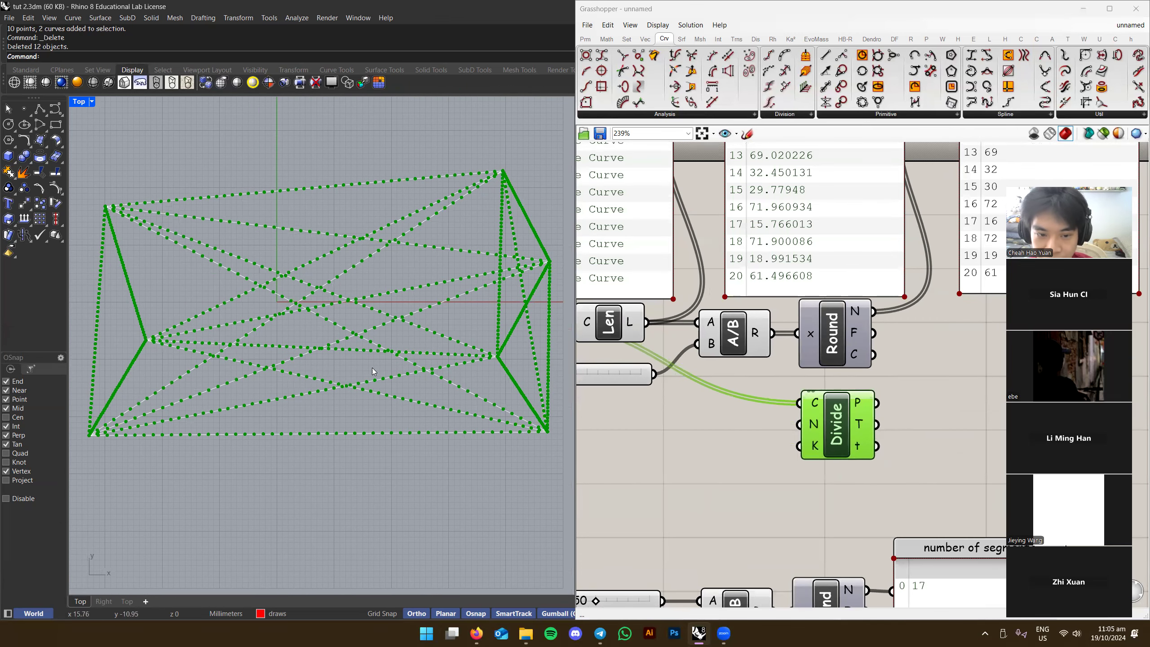
Reconnect Divide Curve's count input to Round's nearest-integer output and shift Divide Curve to the right
click(755, 453)
right_drag(783, 412, 719, 419)
drag(736, 431, 809, 319)
drag(770, 441, 869, 449)
click(769, 489)
scroll(358, 346, down, 3)
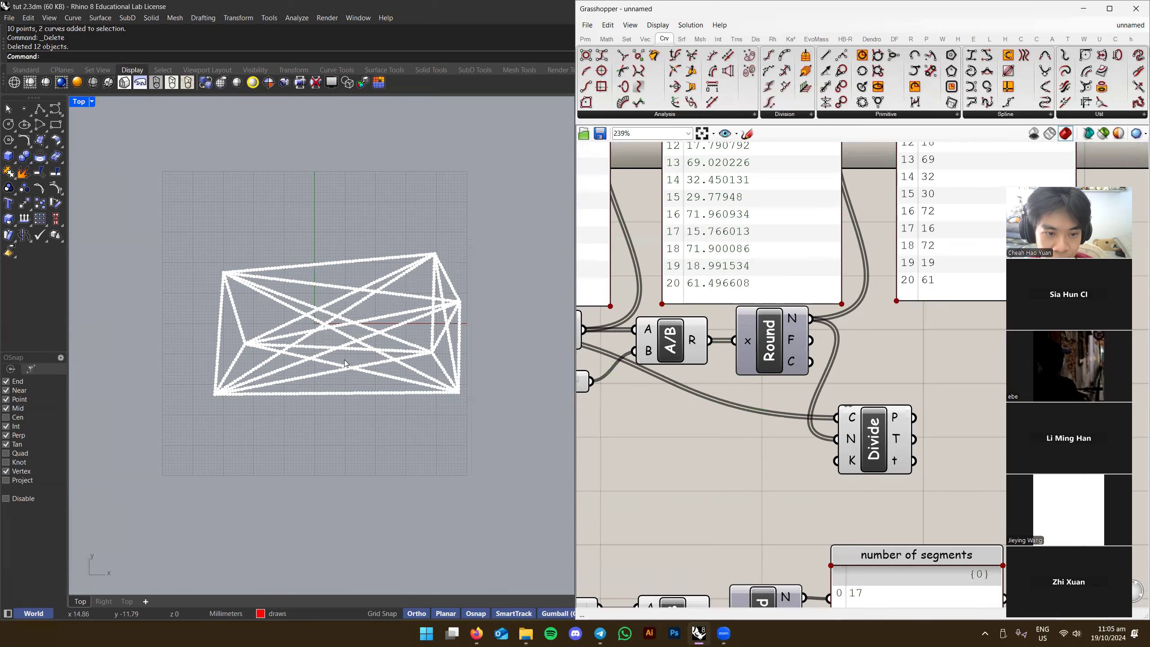
scroll(362, 330, up, 5)
scroll(898, 334, down, 5)
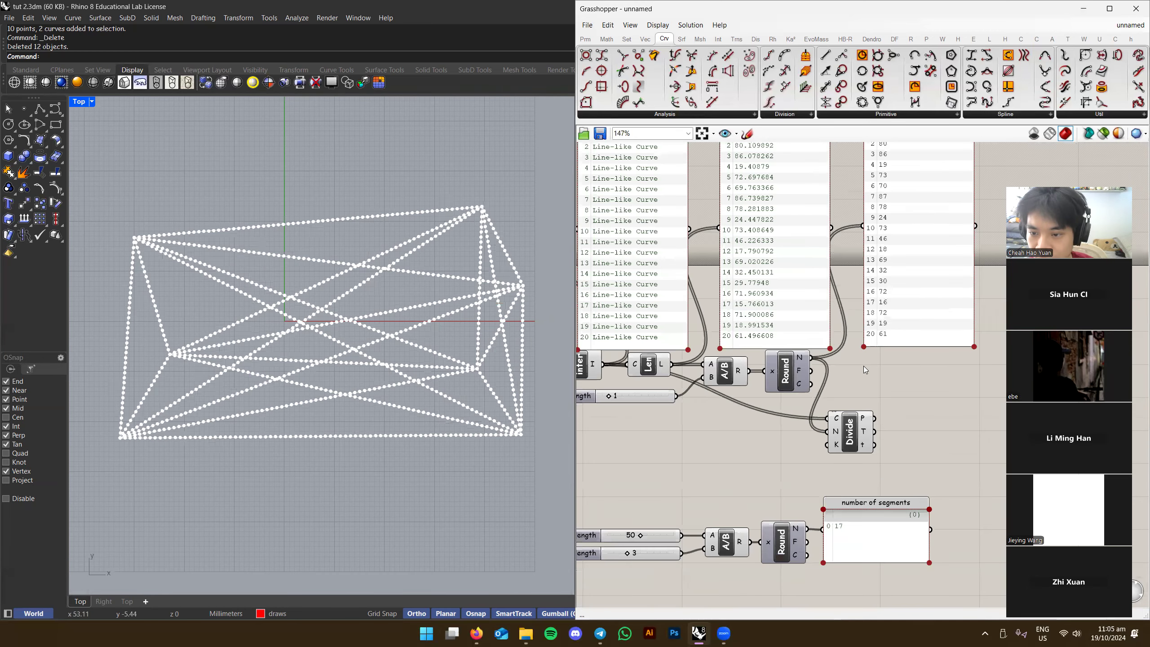
Delete the three list panels above the upper definition and align Divide Curve beside Round
drag(941, 211, 706, 308)
drag(794, 348, 861, 301)
click(859, 438)
drag(824, 432, 832, 387)
drag(987, 168, 899, 444)
key(Delete)
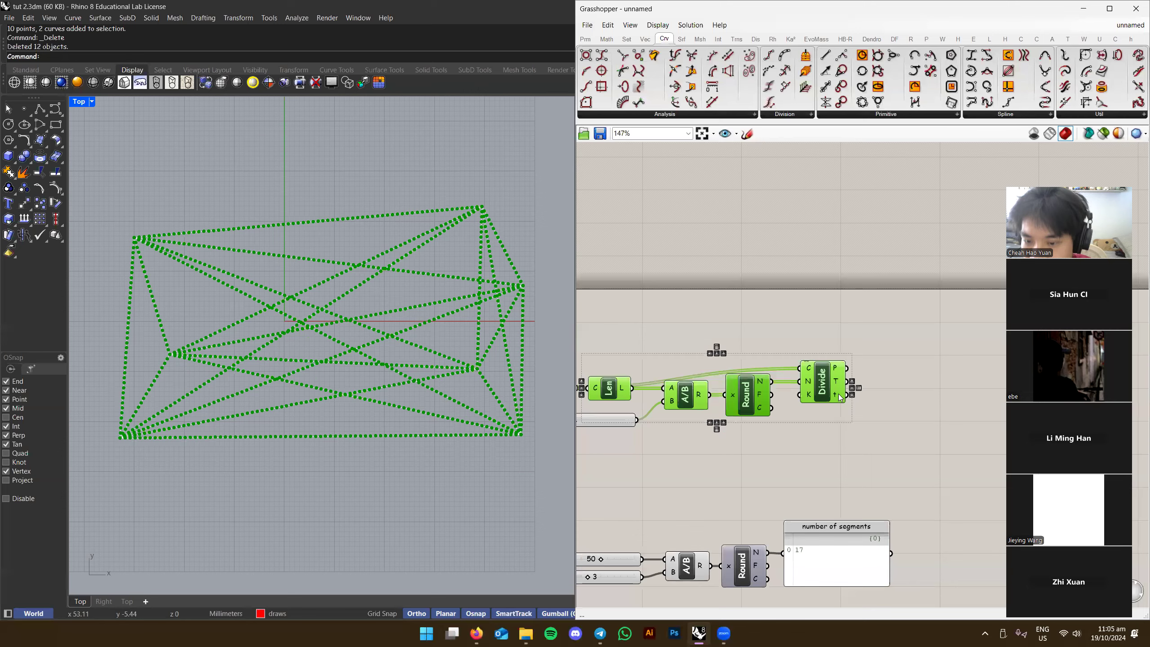
Arrange the upper definition in a compact row from points to Divide Curve, with the segment length slider beneath
scroll(706, 417, up, 5)
scroll(703, 402, down, 3)
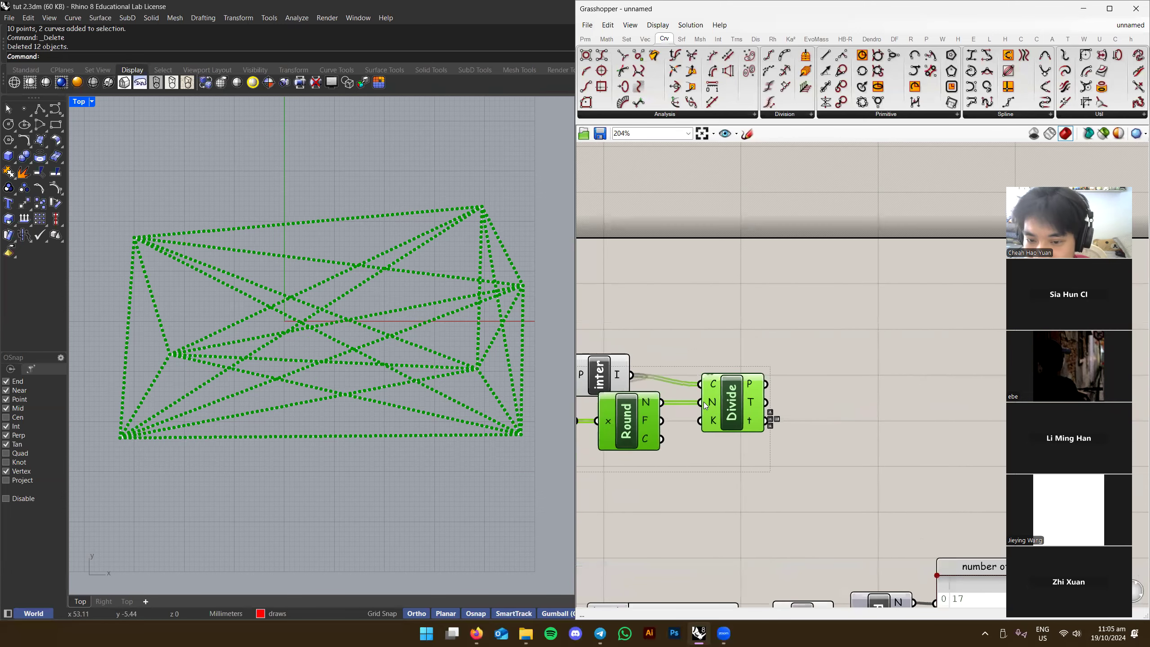
scroll(703, 409, down, 2)
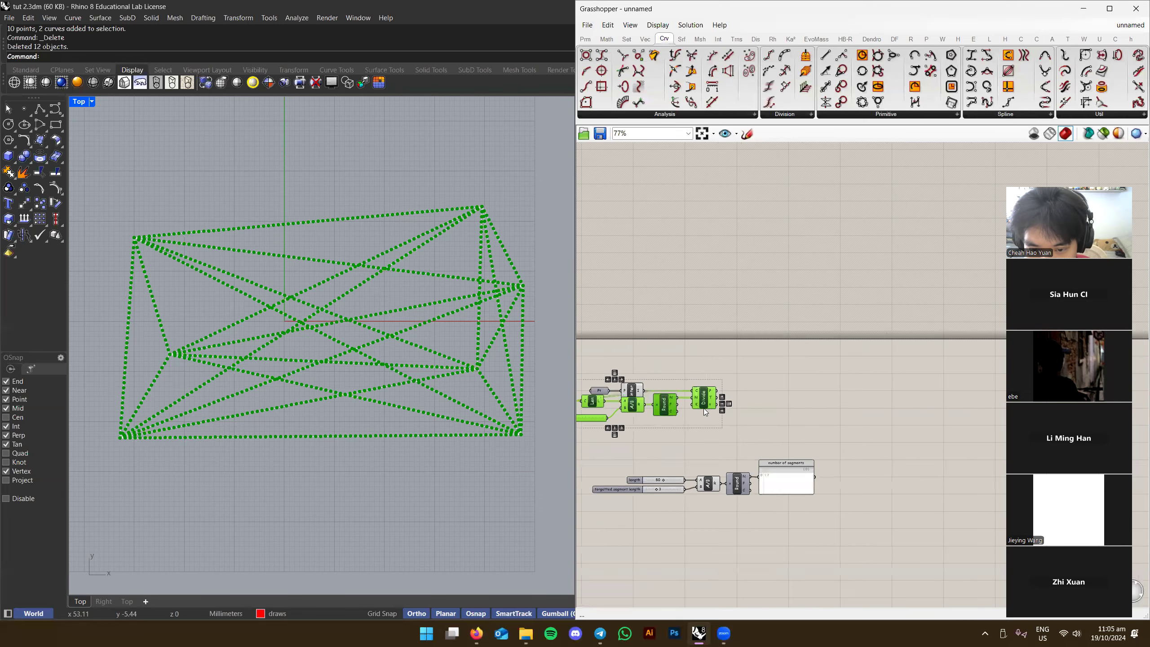
click(730, 442)
scroll(926, 434, down, 2)
drag(905, 437, 643, 499)
scroll(820, 464, up, 3)
scroll(822, 469, down, 2)
right_drag(827, 469, 847, 440)
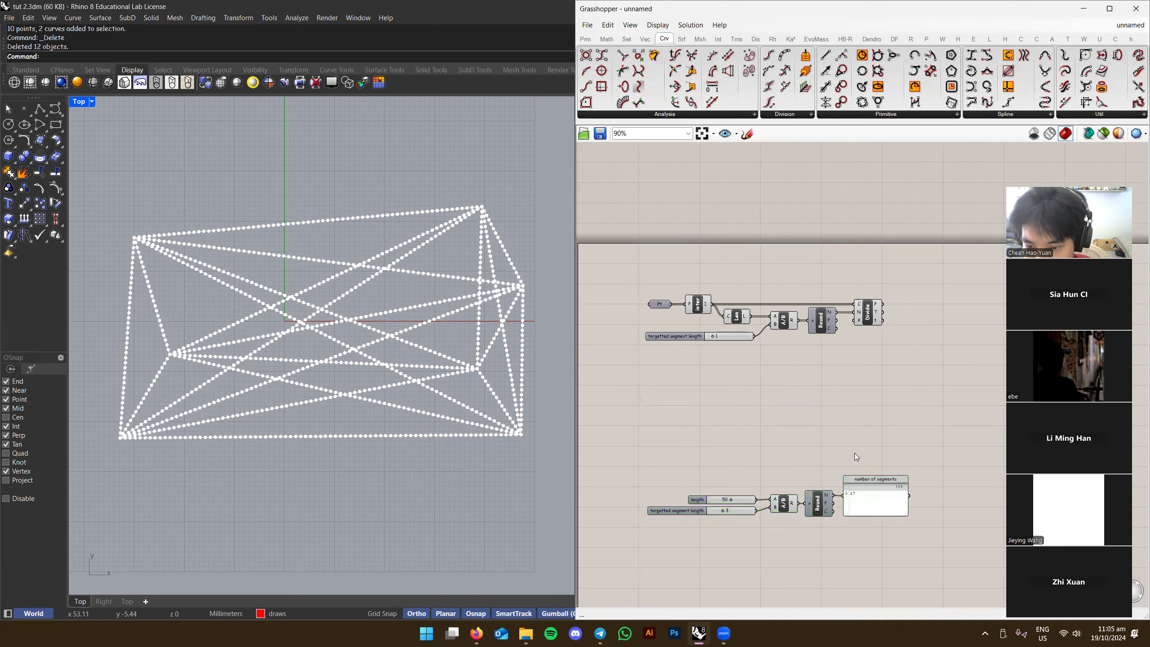
Save the Grasshopper definition as tut 2 in the gh tut 2 folder, replacing the existing file
key(ctrl+s)
double_click(739, 251)
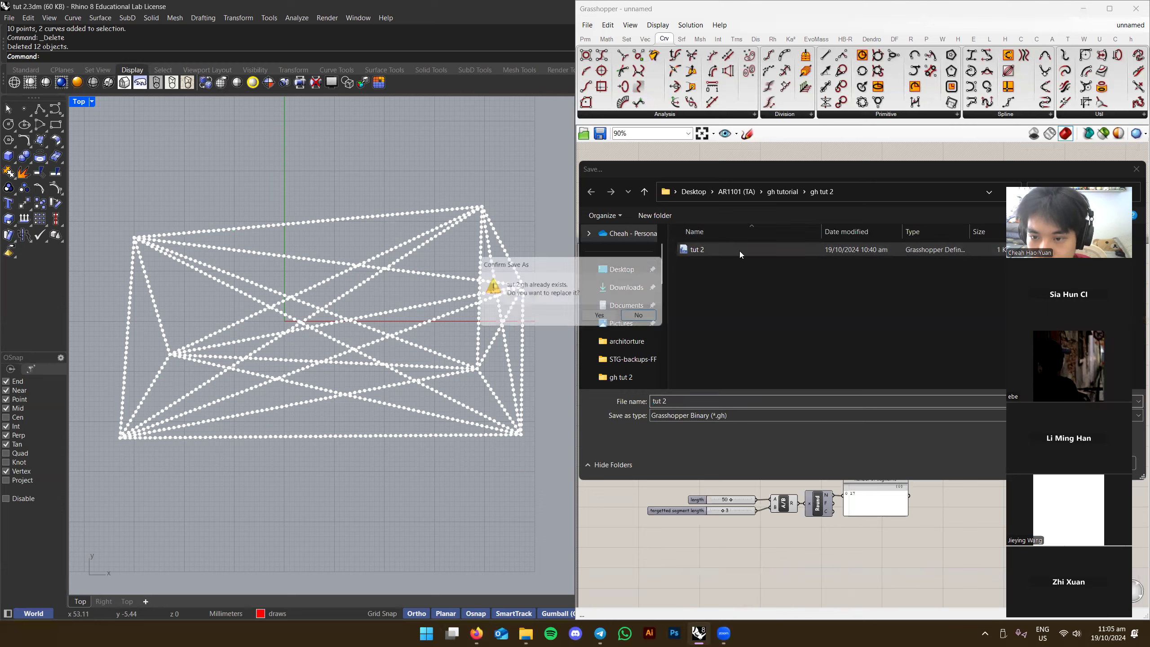
click(602, 318)
Move the whole example calculation with its number of segments panel further down, away from the main definition
drag(876, 488, 877, 485)
click(890, 469)
drag(933, 459, 605, 563)
drag(892, 498, 890, 513)
click(873, 453)
right_drag(868, 405, 827, 436)
Set the targetted segment length slider of the main definition to 2
scroll(826, 435, up, 3)
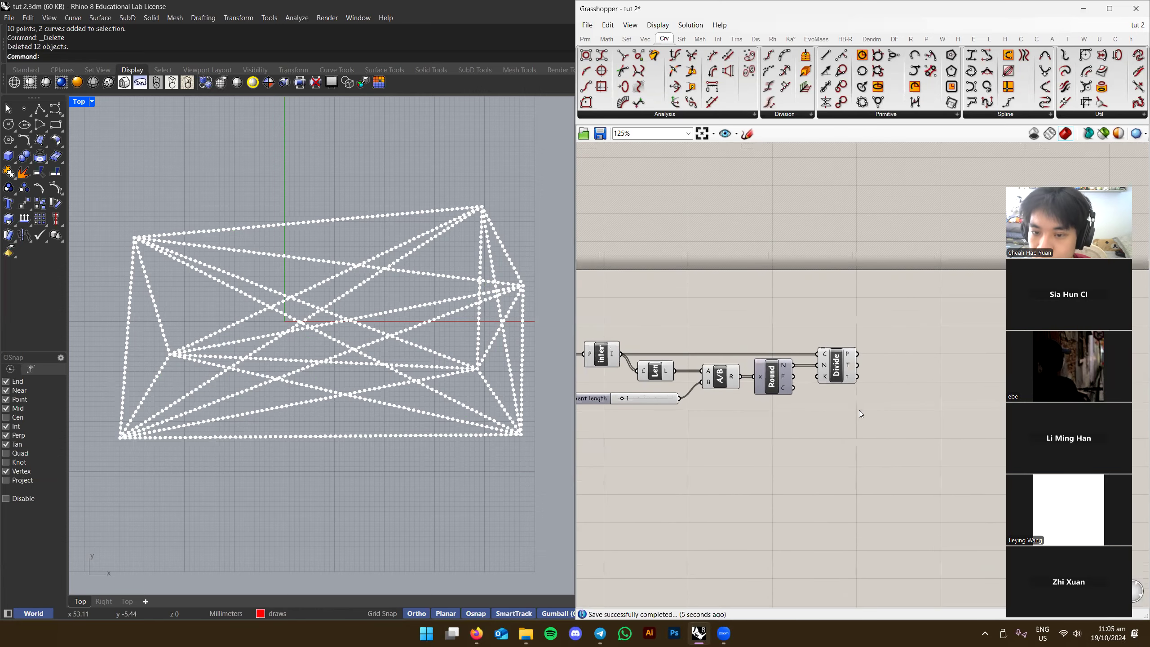
scroll(588, 407, up, 2)
right_click(673, 394)
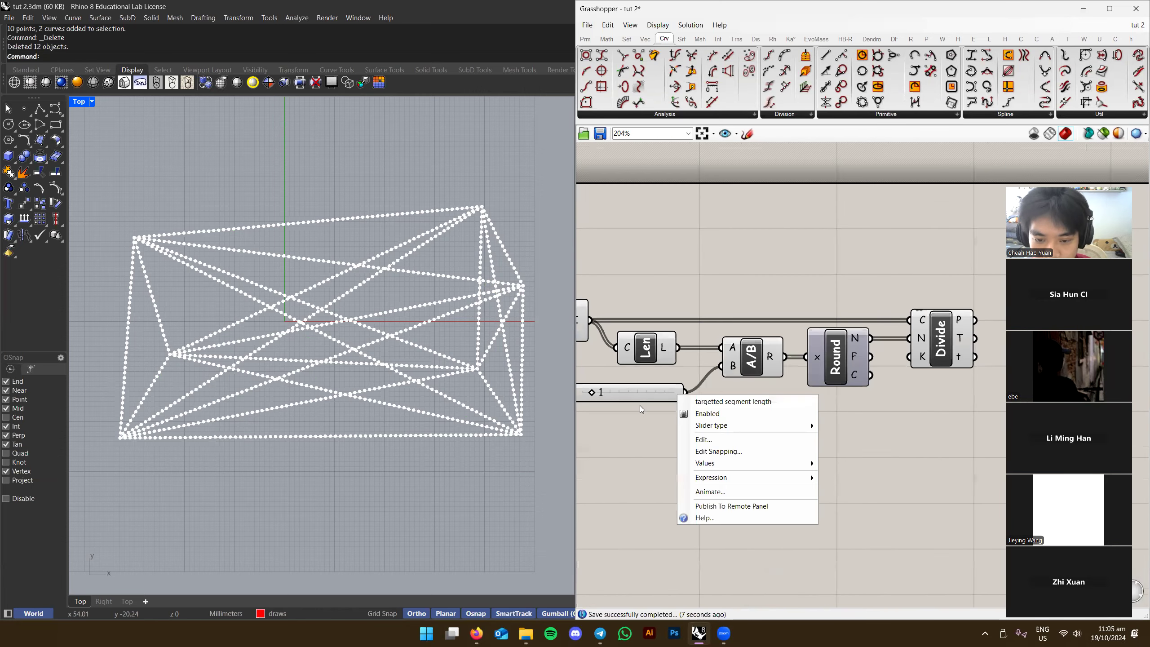
scroll(643, 405, up, 1)
drag(647, 394, 655, 394)
Set the targetted segment length slider's accuracy to one decimal digit, with its value at 2.0
double_click(610, 392)
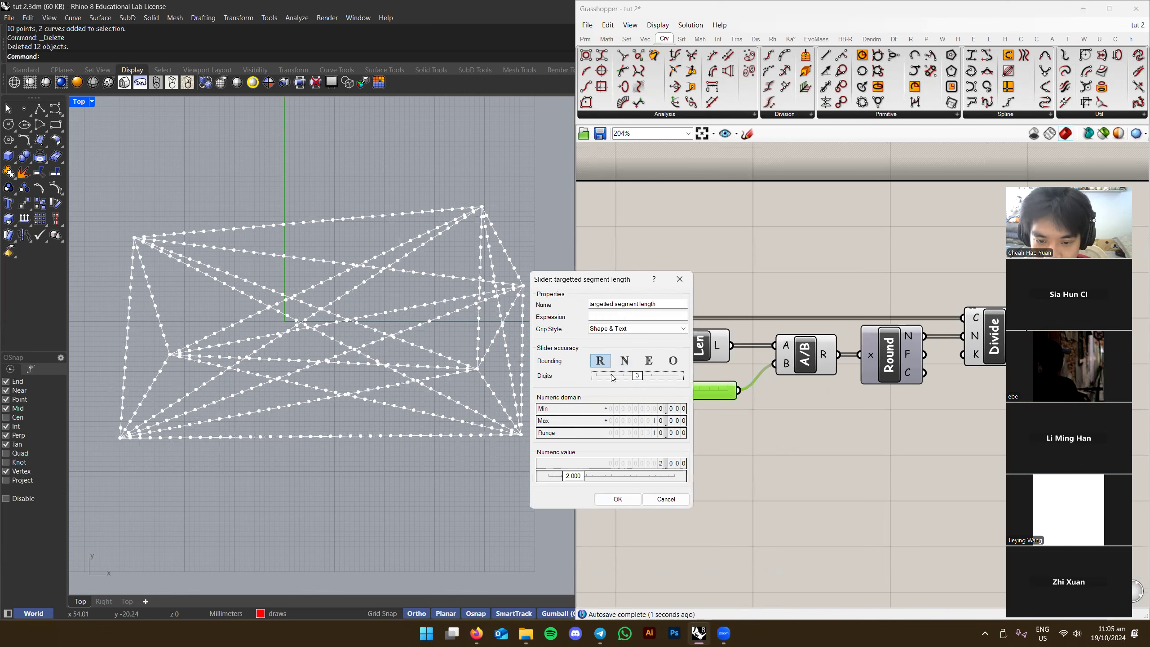
click(643, 500)
drag(649, 390, 654, 392)
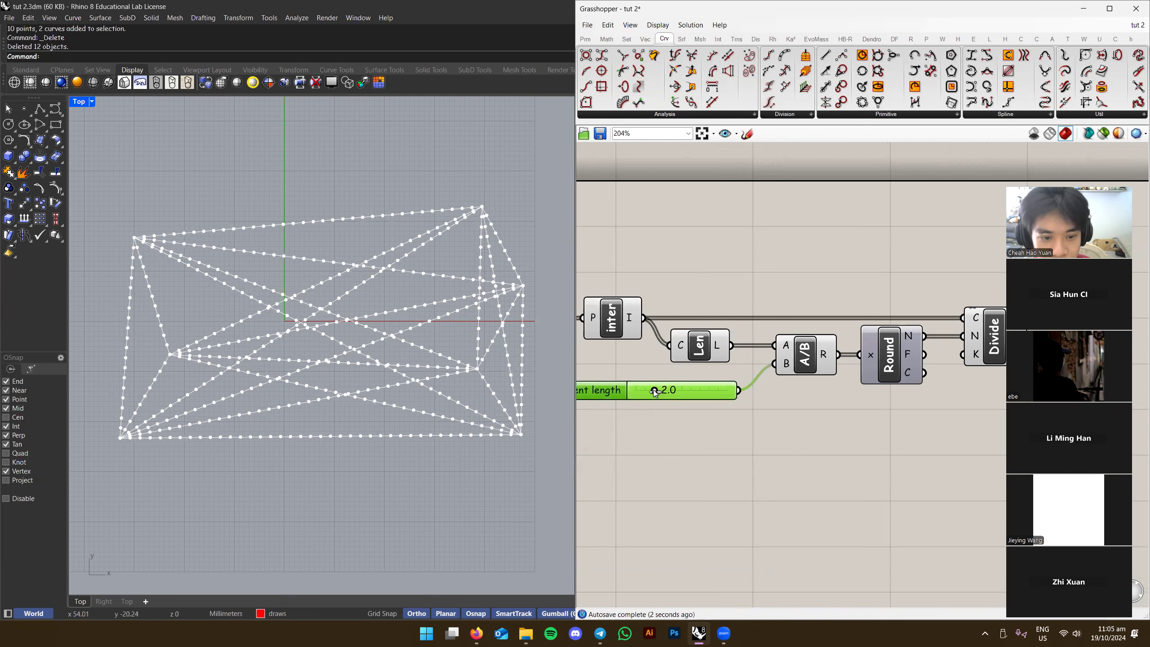
scroll(655, 392, down, 2)
scroll(545, 389, down, 1)
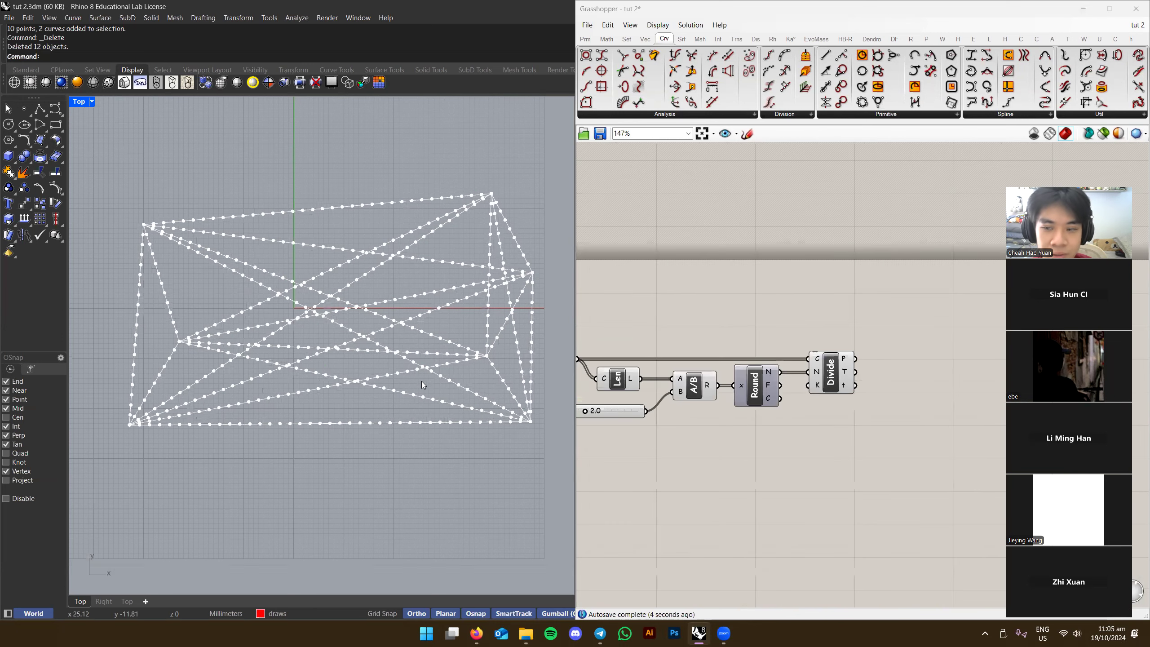
scroll(828, 362, up, 3)
right_drag(692, 427, 1068, 365)
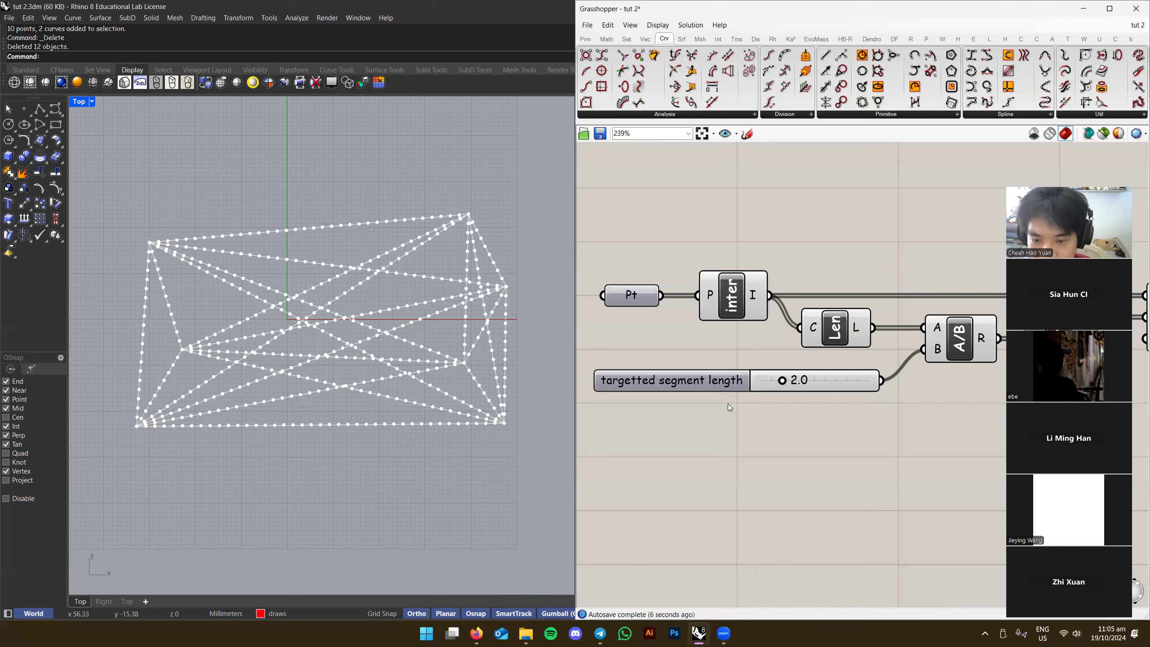
scroll(728, 403, up, 2)
mouse_move(800, 379)
mouse_down()
mouse_move(780, 380)
mouse_move(801, 379)
mouse_up()
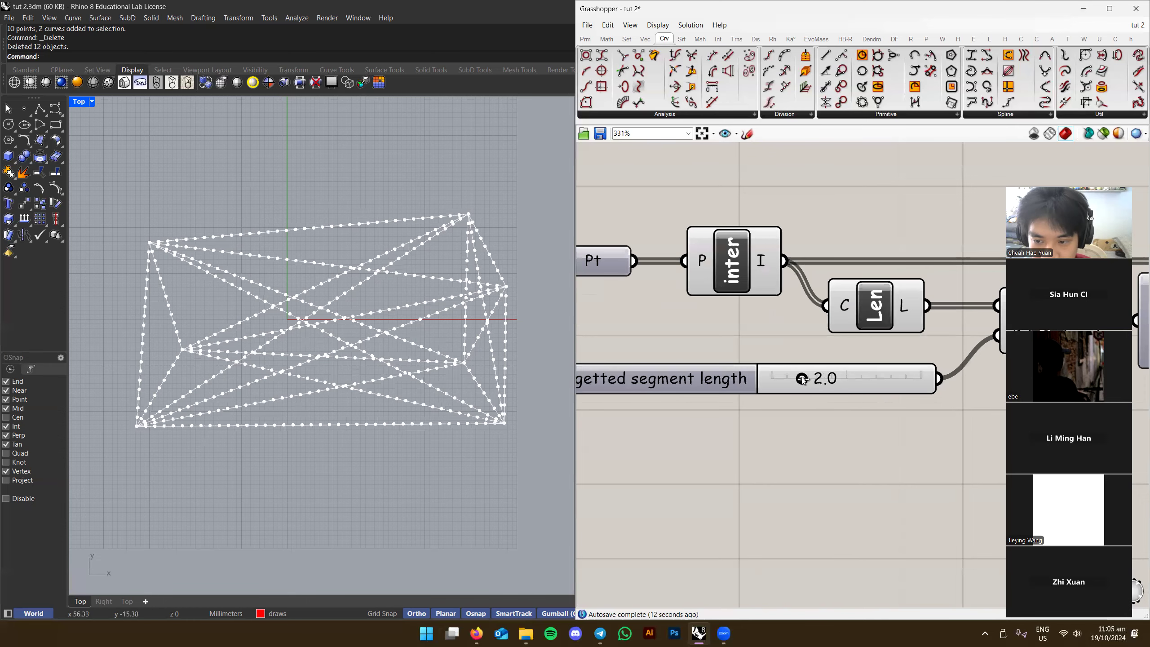
Add a PolyLine component beside Divide Curve and feed the division points into its vertices input
scroll(802, 381, down, 3)
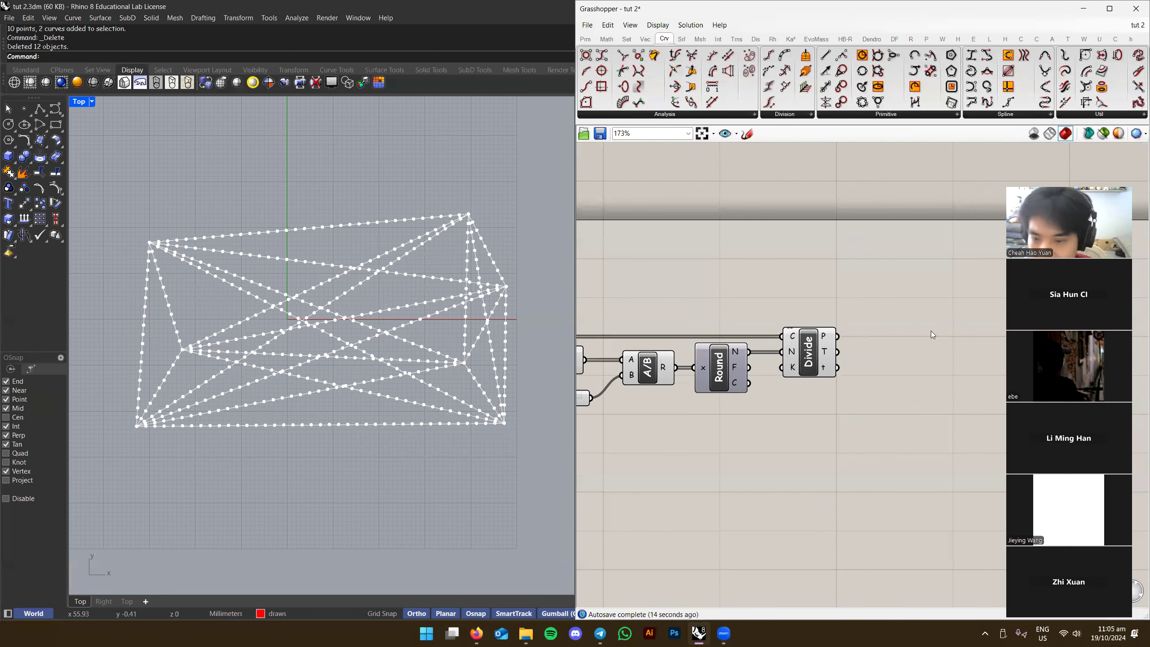
scroll(860, 344, up, 2)
click(781, 353)
click(847, 333)
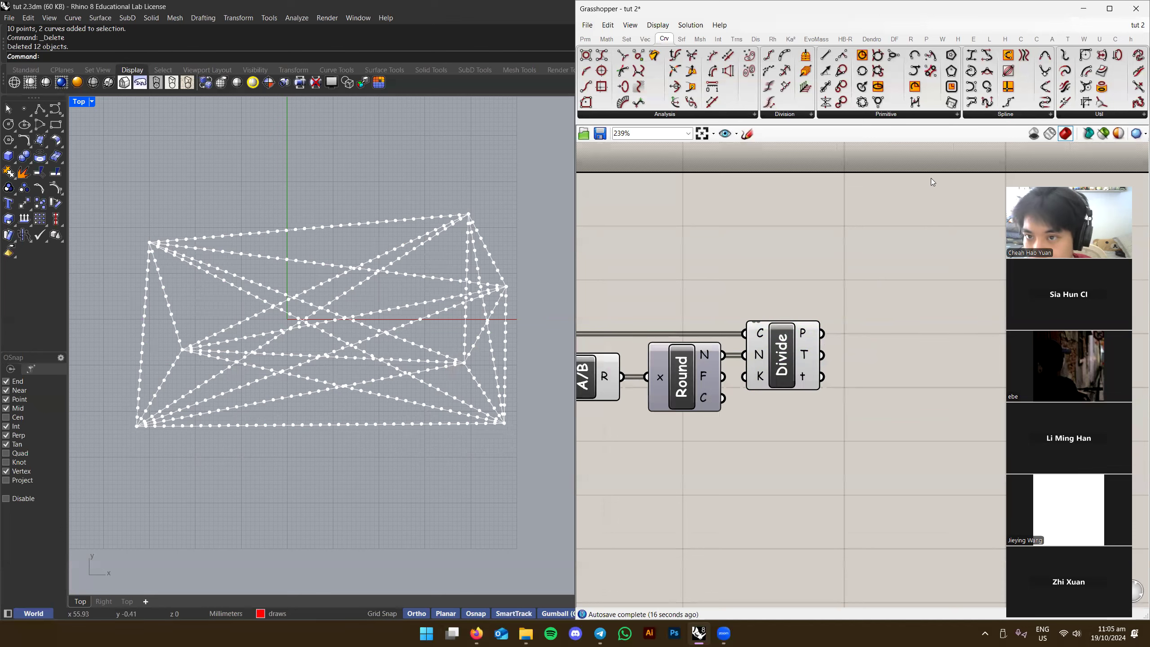
click(791, 40)
scroll(838, 204, down, 3)
scroll(854, 320, up, 2)
double_click(853, 308)
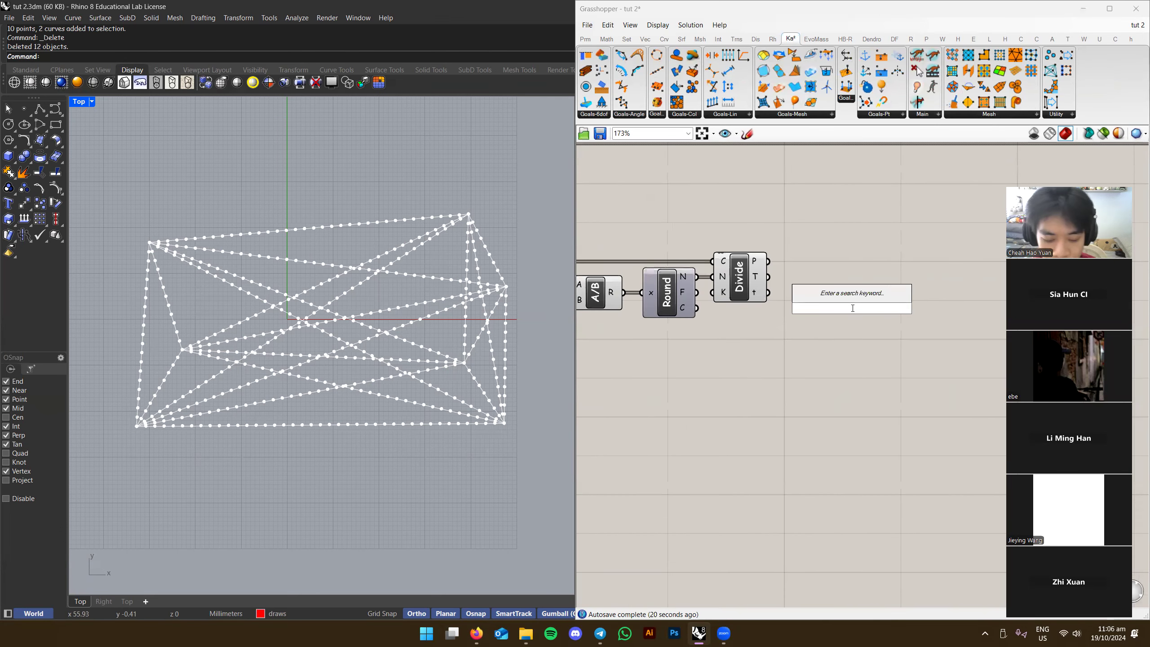
text(polyline)
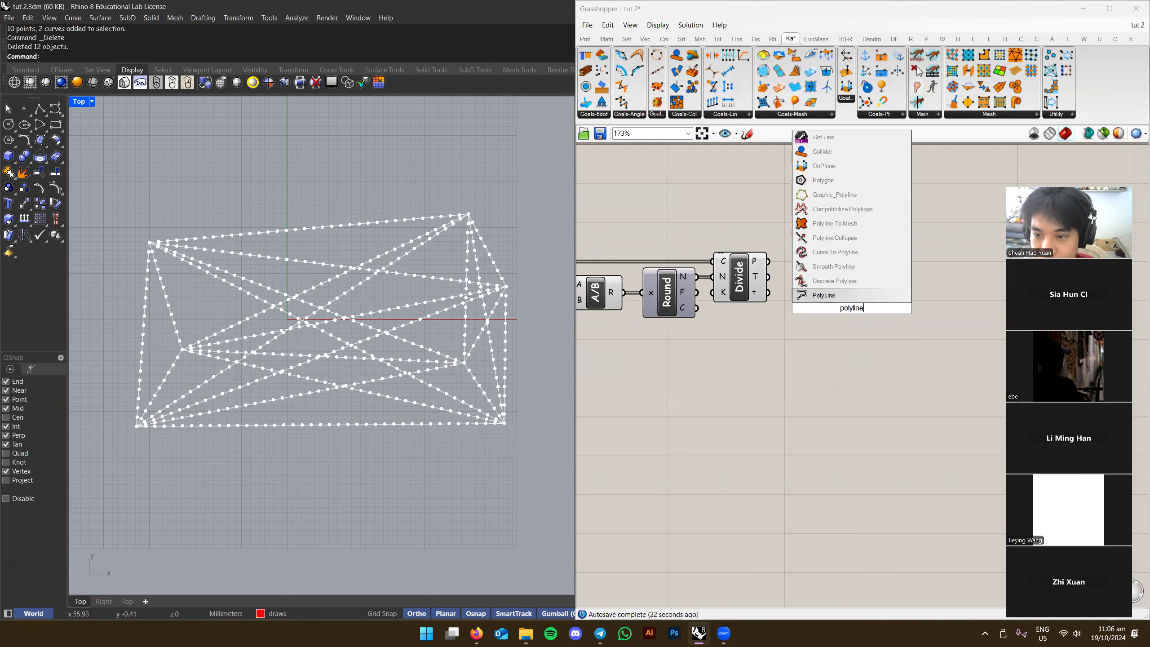
click(851, 299)
scroll(838, 299, up, 2)
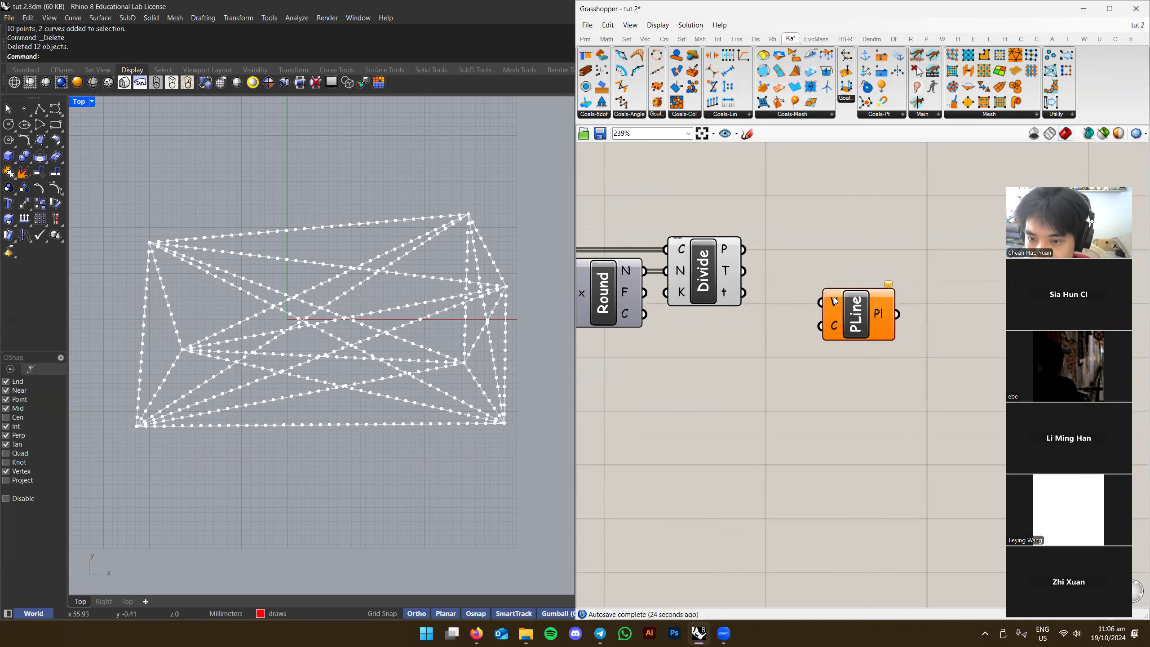
drag(740, 249, 836, 265)
Turn off the preview of the interconnecting lines, curve length, division and Round components
right_drag(647, 315, 1032, 255)
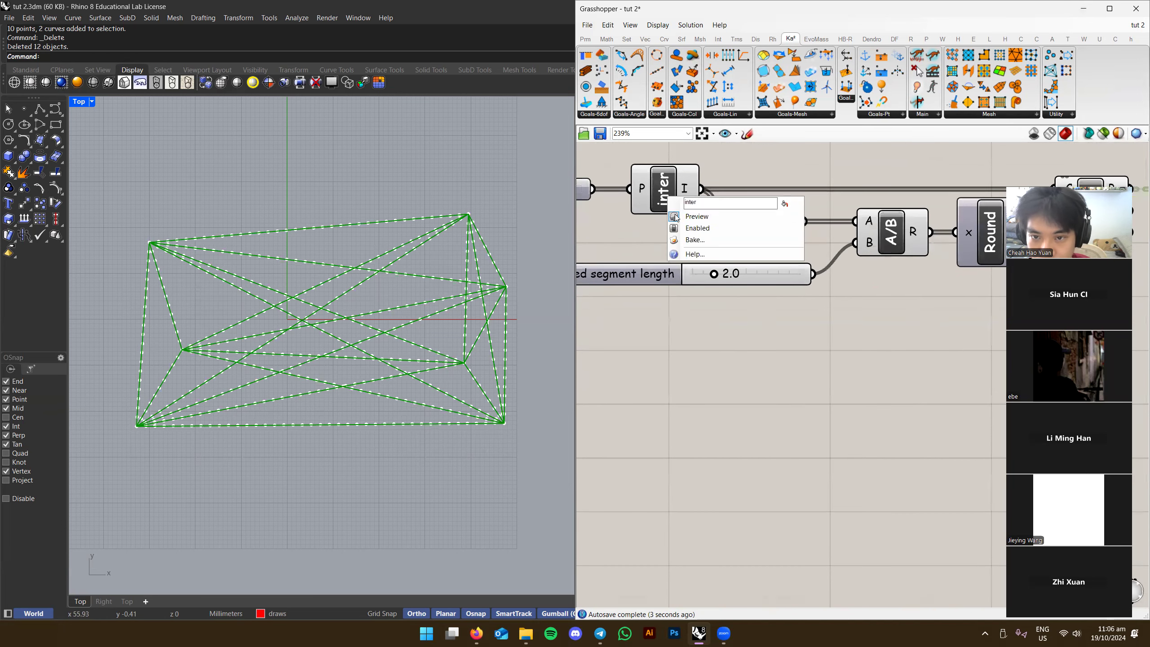
scroll(688, 219, down, 3)
drag(641, 216, 842, 297)
middle_click(785, 179)
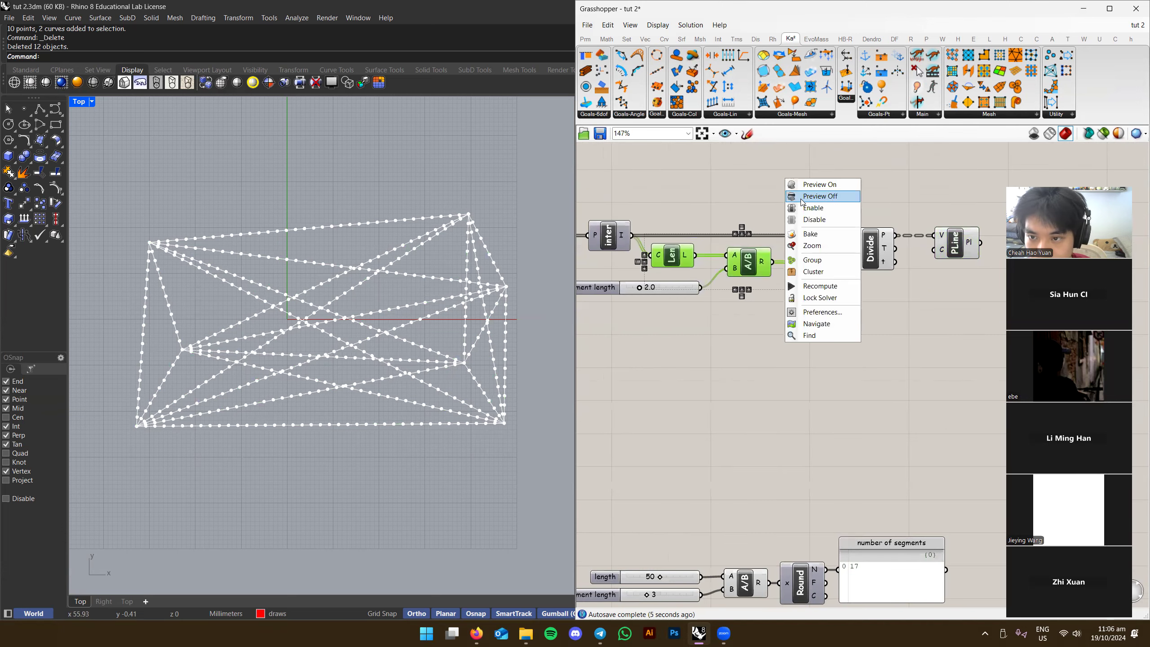
click(815, 196)
Move the PolyLine component closer to Divide Curve on the same row
right_drag(941, 230, 852, 250)
click(853, 252)
scroll(392, 291, up, 6)
scroll(263, 297, down, 2)
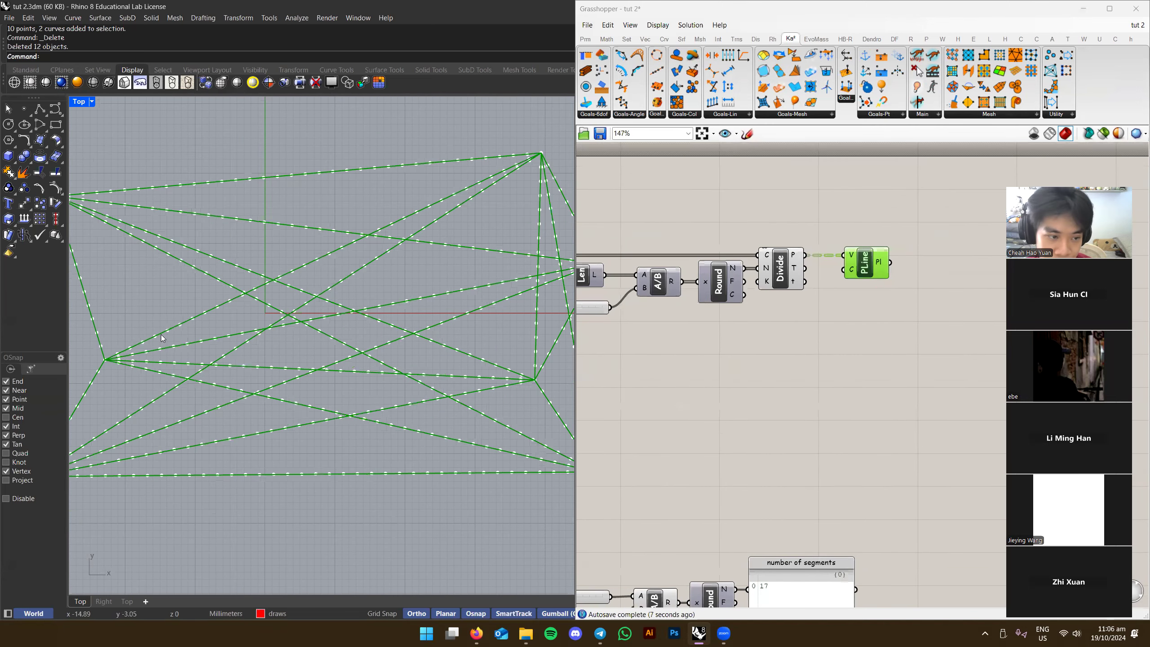
click(680, 354)
drag(869, 275, 848, 275)
Examine how the generated polylines run through the division points and meet at the shared corner points in the Top viewport
scroll(424, 287, up, 5)
scroll(422, 283, down, 2)
scroll(443, 295, up, 3)
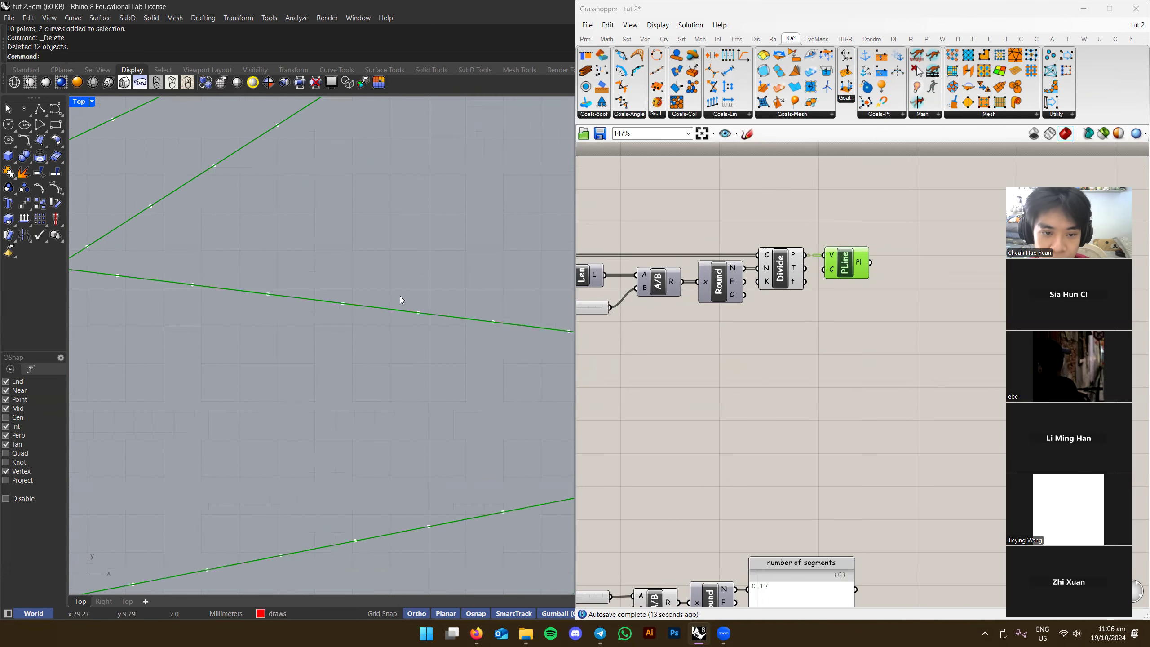
right_drag(339, 303, 385, 337)
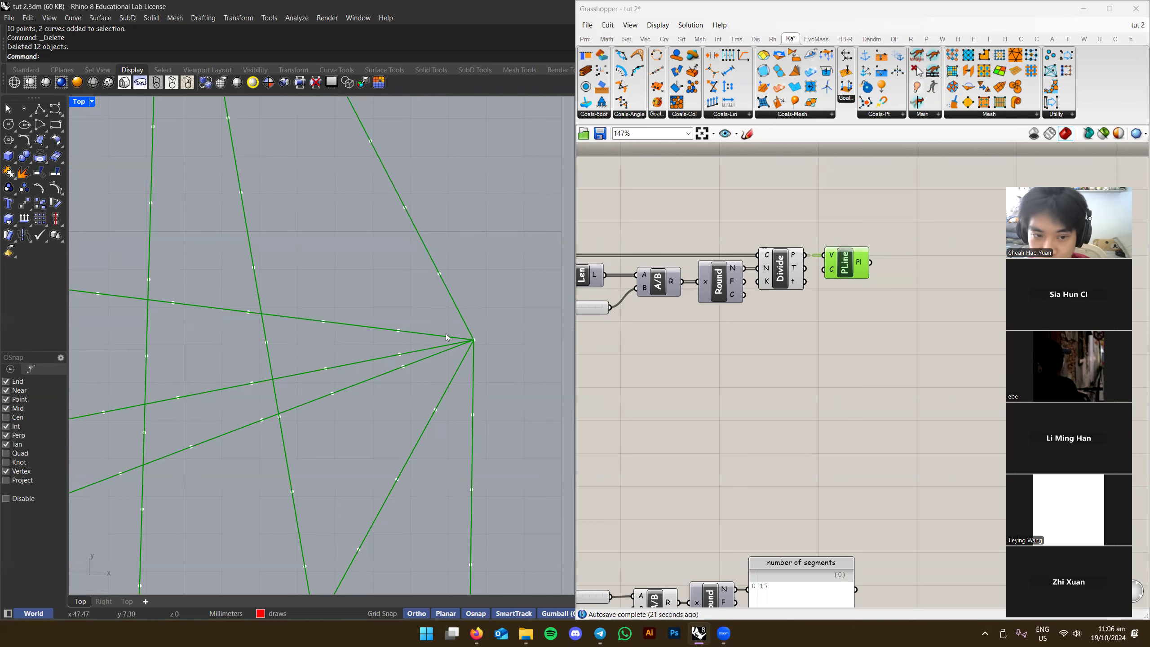
click(914, 332)
scroll(840, 256, up, 2)
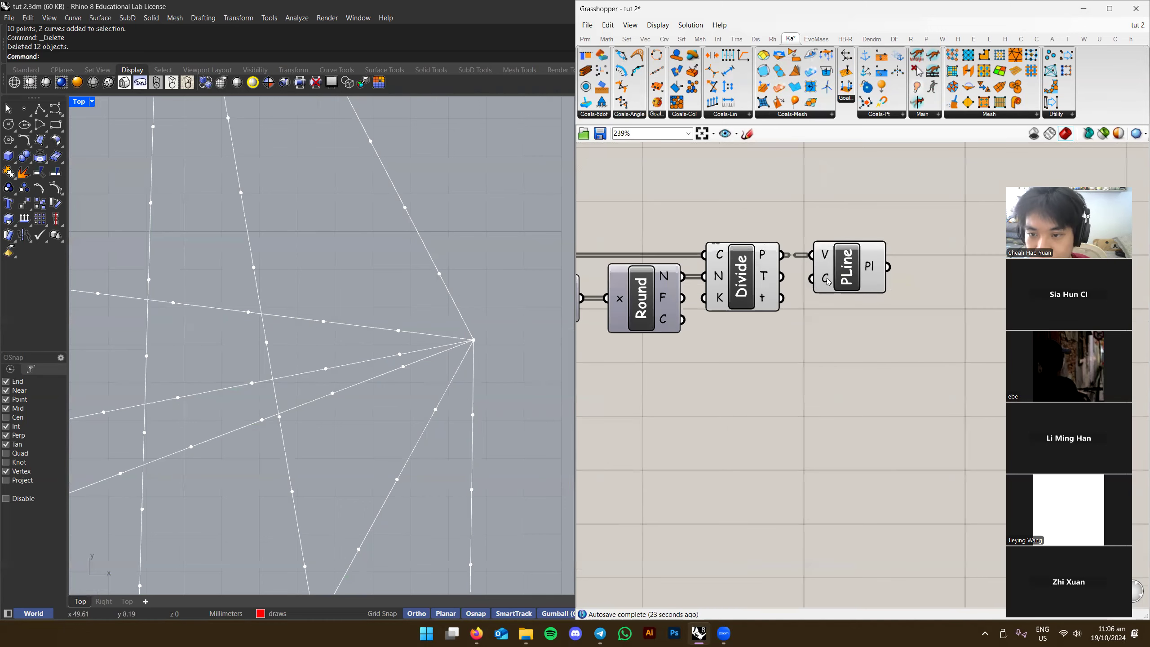
click(838, 270)
scroll(853, 284, down, 2)
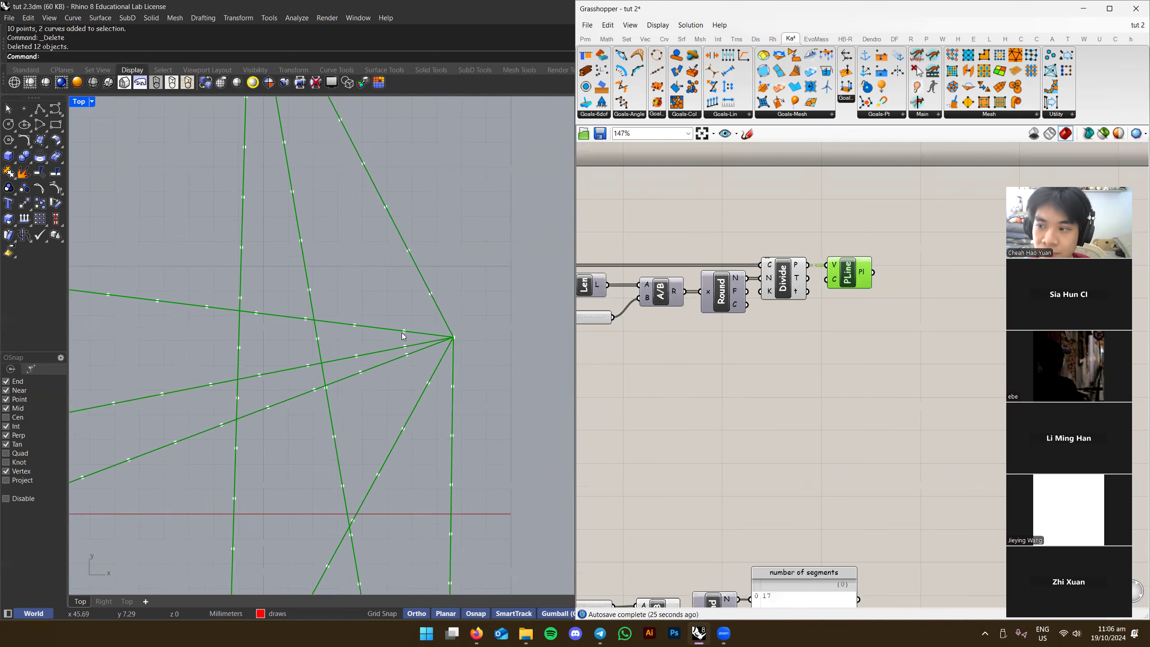
right_drag(776, 161, 712, 147)
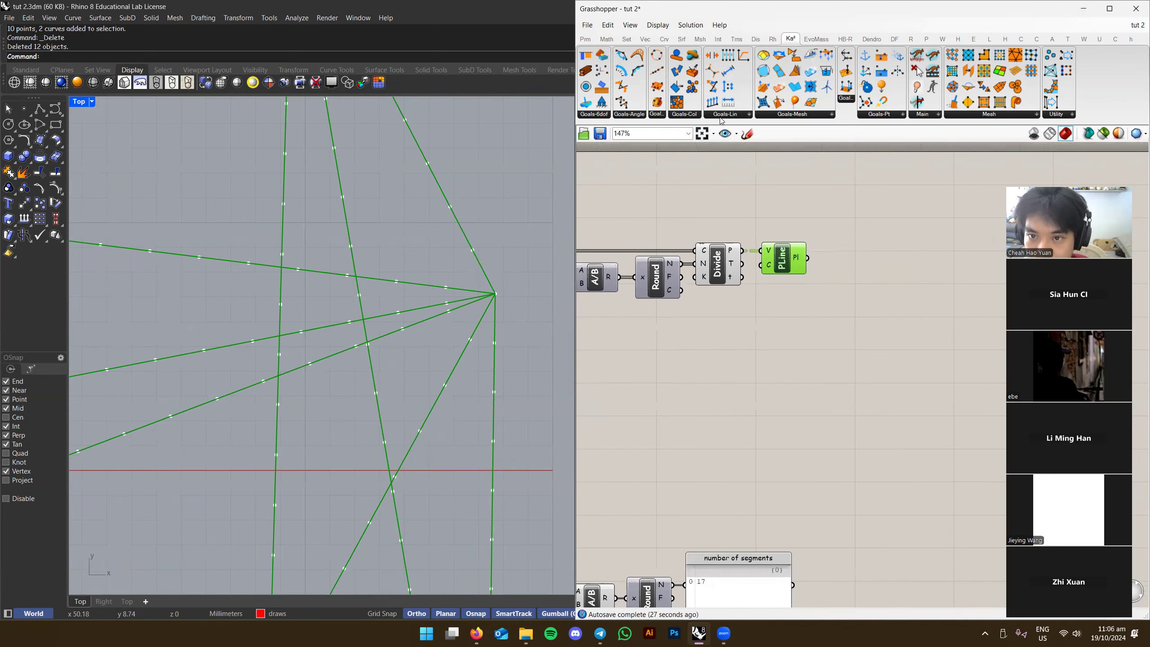
Place a Kangaroo Solver component on the empty canvas beyond the PolyLine component
scroll(840, 229, down, 2)
click(821, 250)
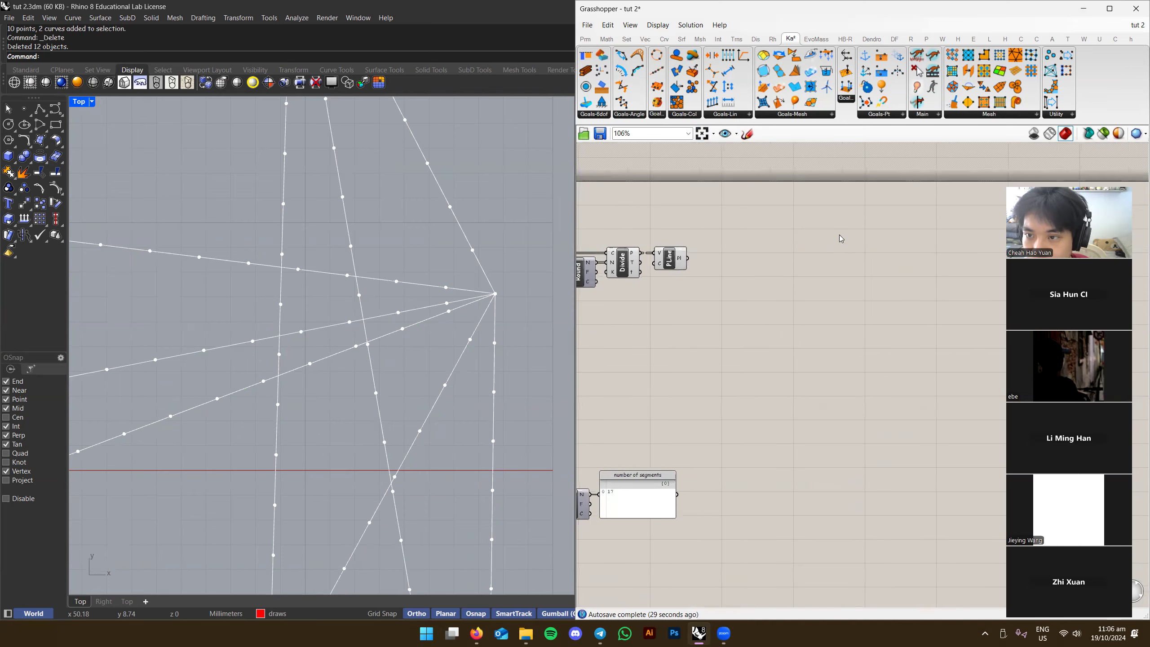
right_drag(797, 271, 847, 232)
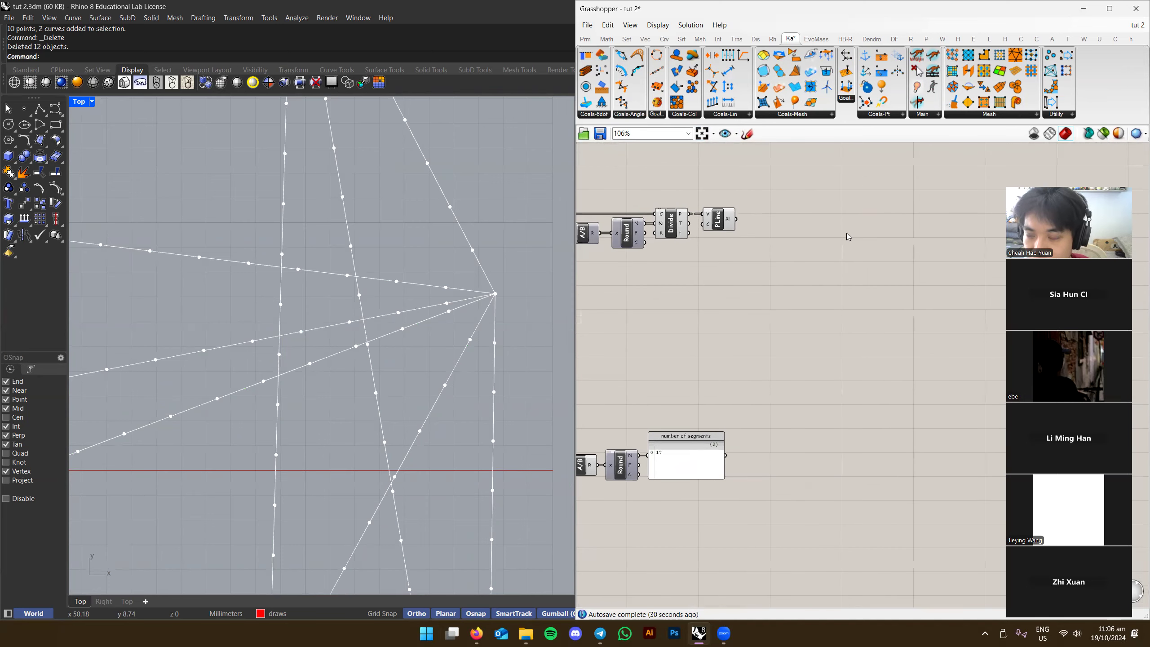
click(919, 116)
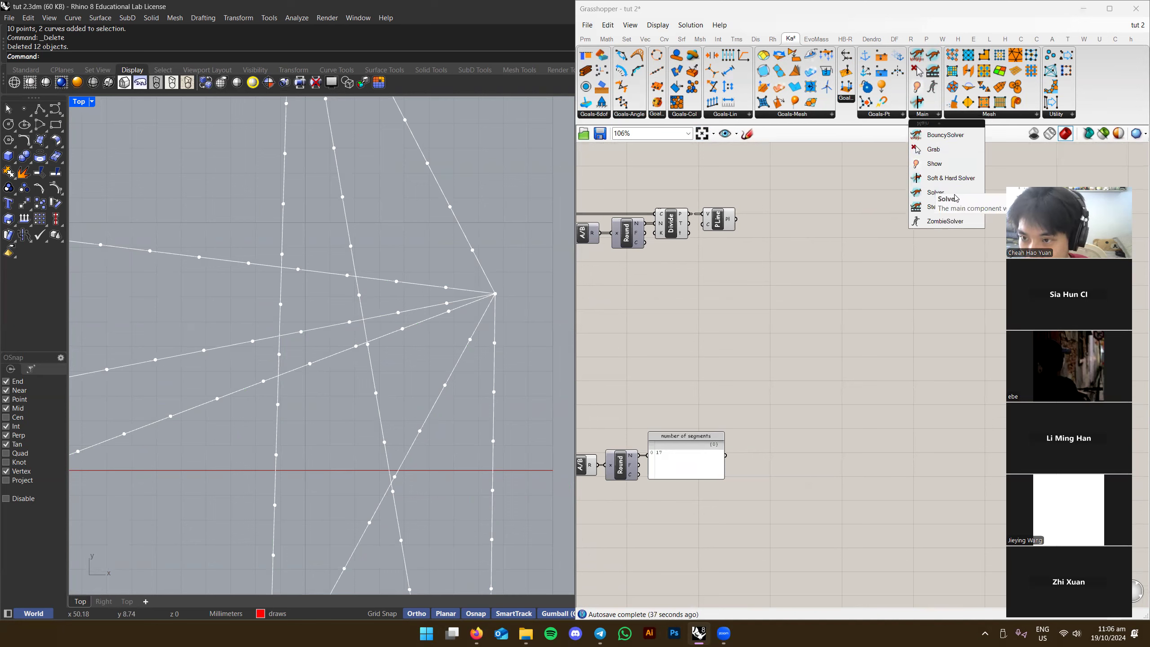
click(923, 192)
click(900, 237)
Examine the Solver's GoalObjects, Reset, Threshold, Tolerance and On inputs
scroll(904, 242, up, 3)
scroll(904, 244, down, 3)
scroll(856, 233, up, 4)
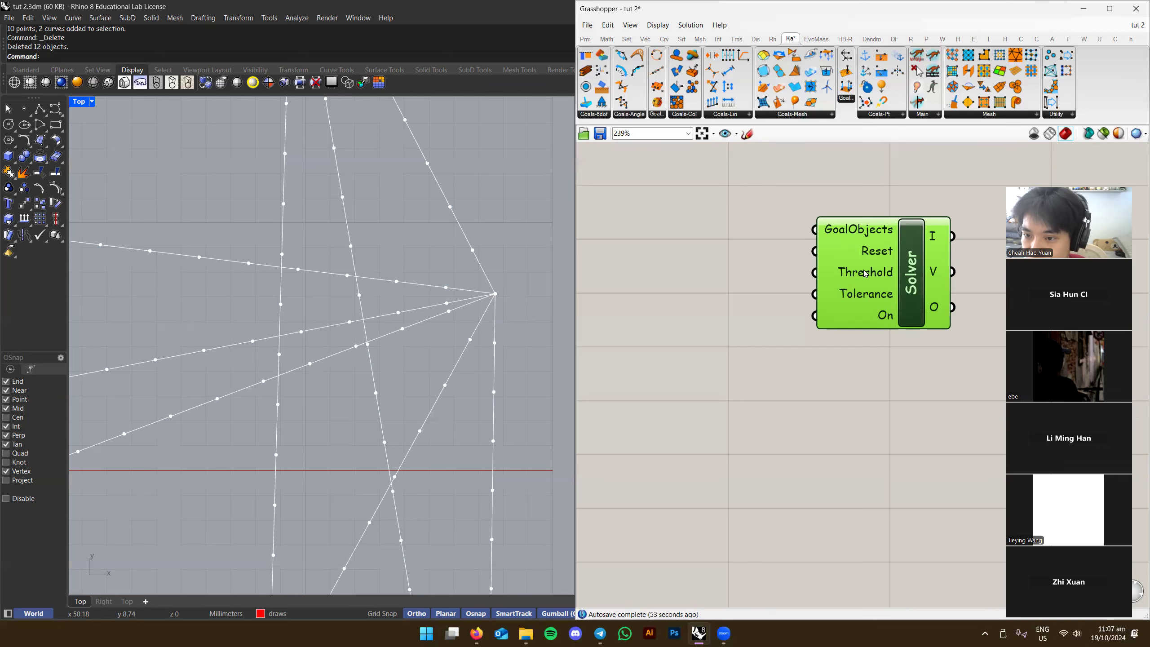
right_drag(872, 272, 803, 267)
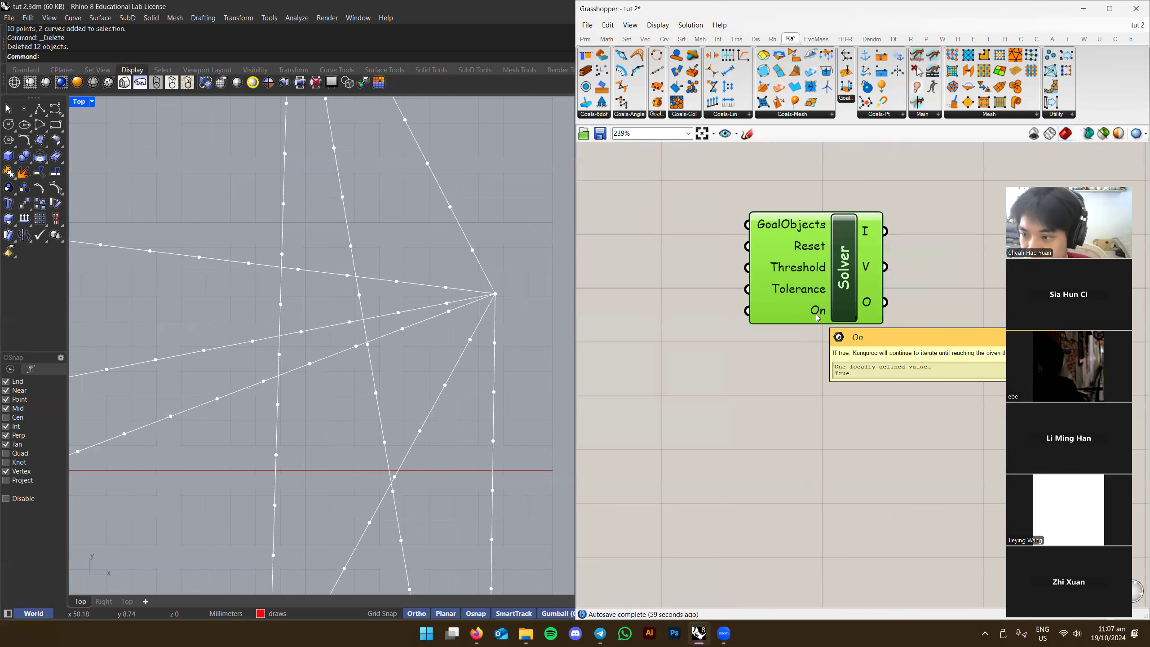
right_drag(786, 222, 838, 229)
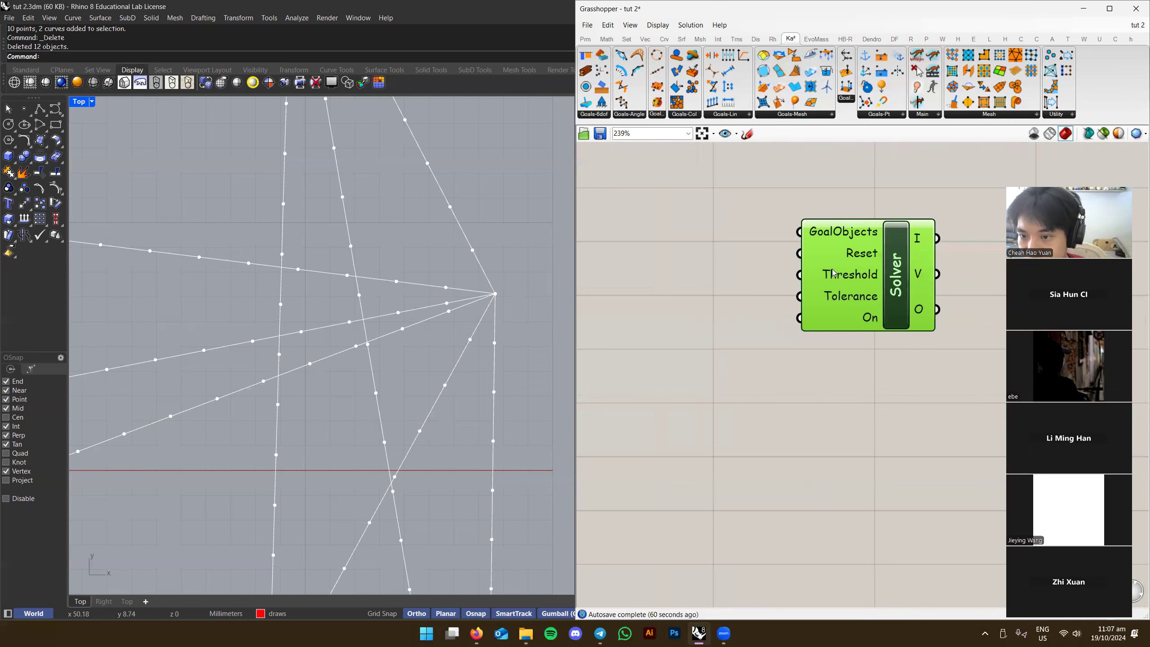
right_drag(846, 300, 807, 297)
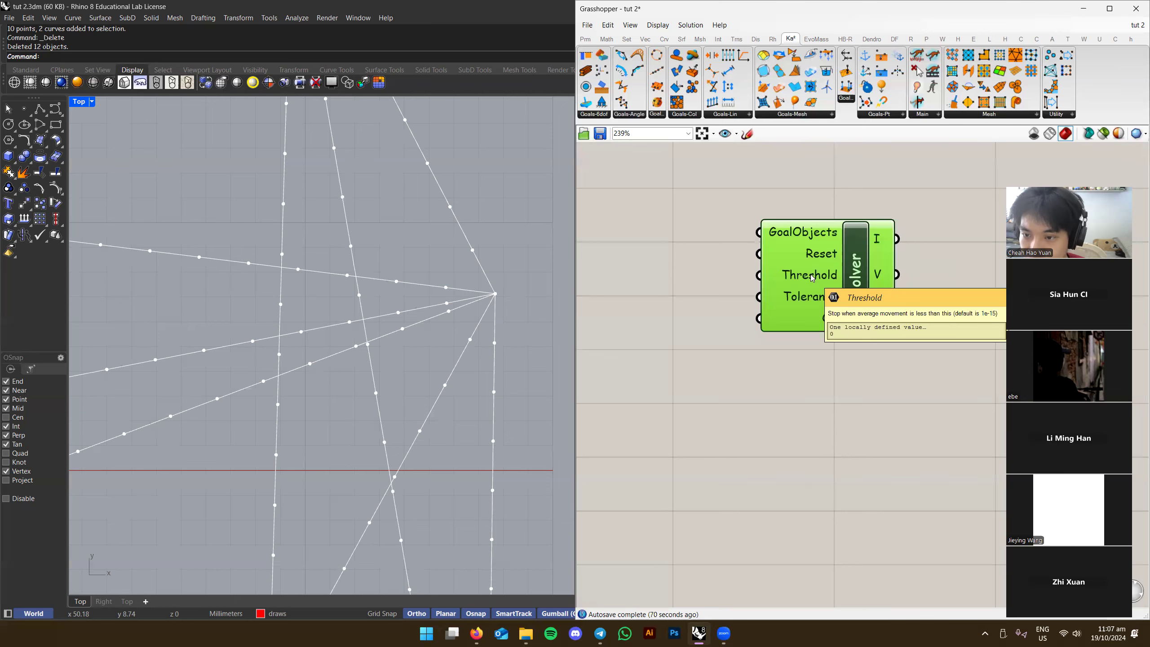
right_drag(805, 274, 841, 301)
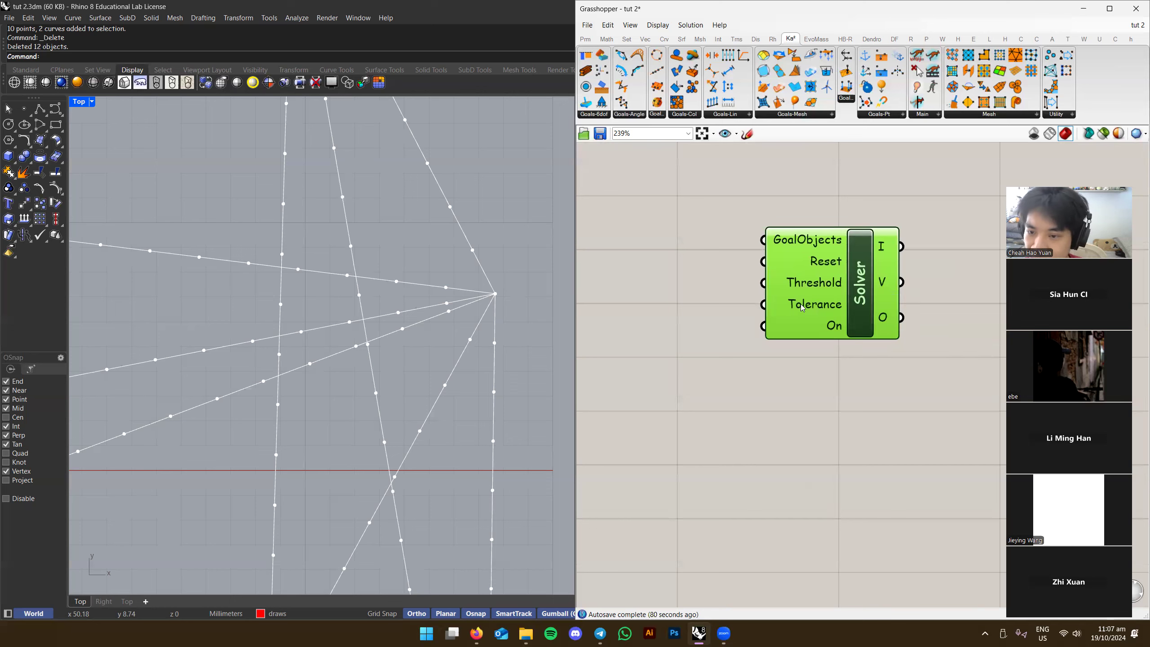
right_drag(825, 293, 840, 277)
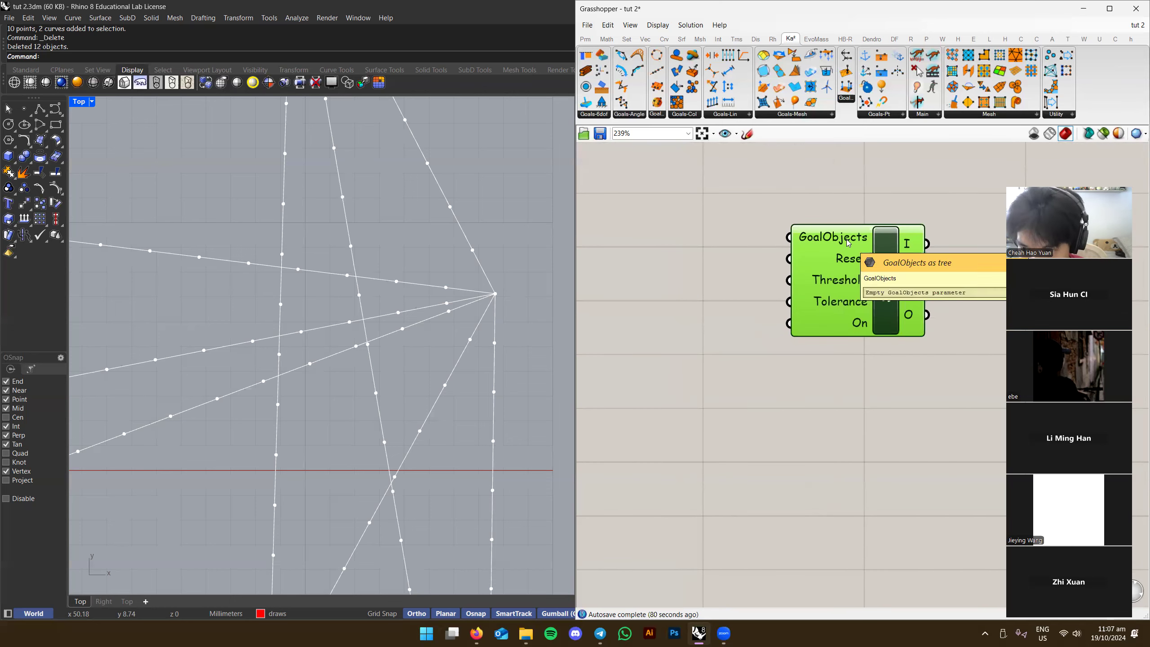
right_drag(859, 327, 917, 367)
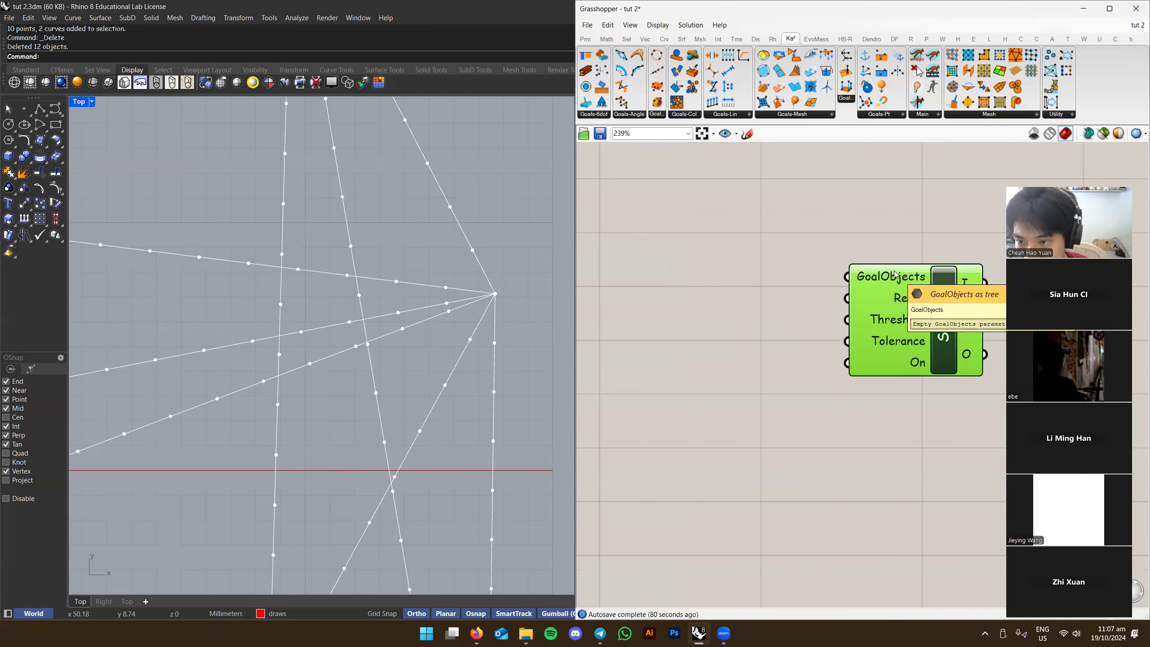
Line up the Solver with the PolyLine component, leaving a wide gap between them for goal components
scroll(894, 272, down, 4)
right_drag(784, 289, 836, 292)
scroll(860, 299, up, 3)
right_drag(924, 272, 934, 294)
drag(936, 298, 944, 299)
right_drag(913, 283, 859, 290)
click(866, 271)
drag(923, 310, 931, 307)
right_drag(860, 260, 869, 255)
click(870, 258)
right_drag(732, 224, 805, 216)
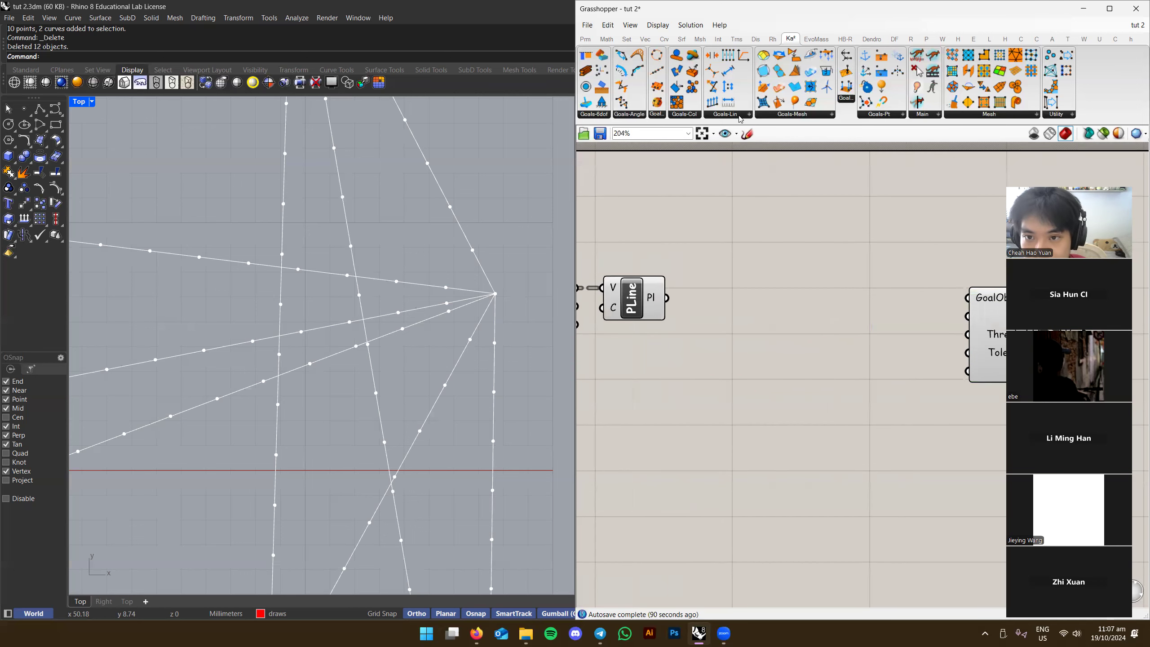
Look through the Kangaroo goal categories, covering line, point, on-surface, mesh, collision, co-shape, angle and 6dof goals
click(739, 117)
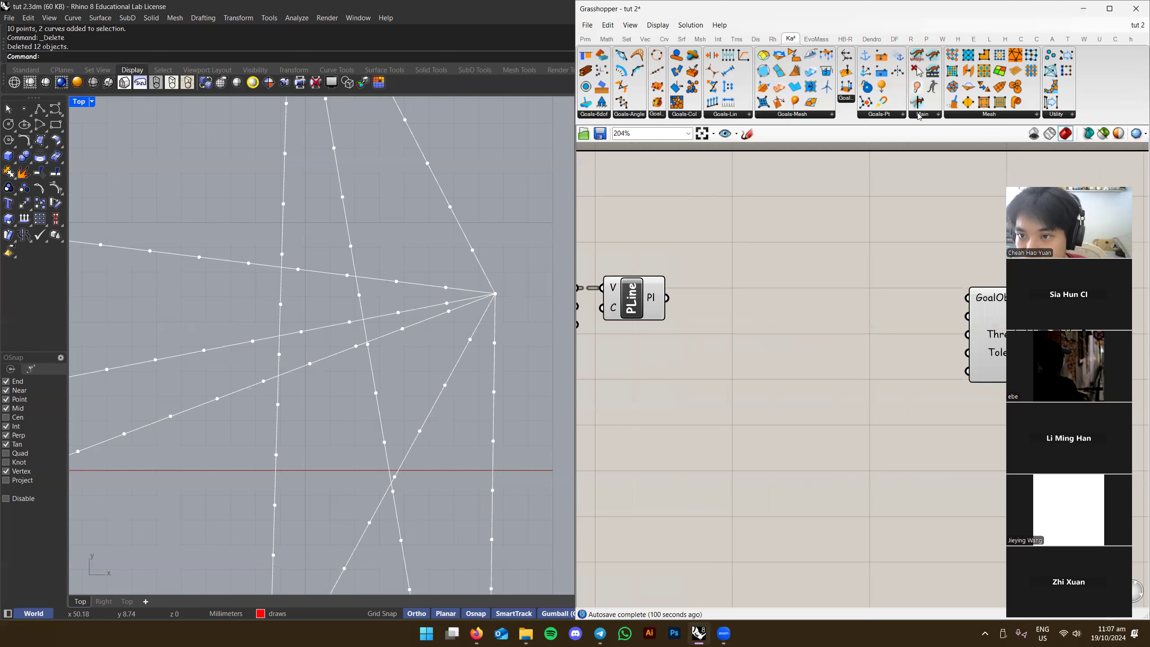
click(912, 116)
click(887, 117)
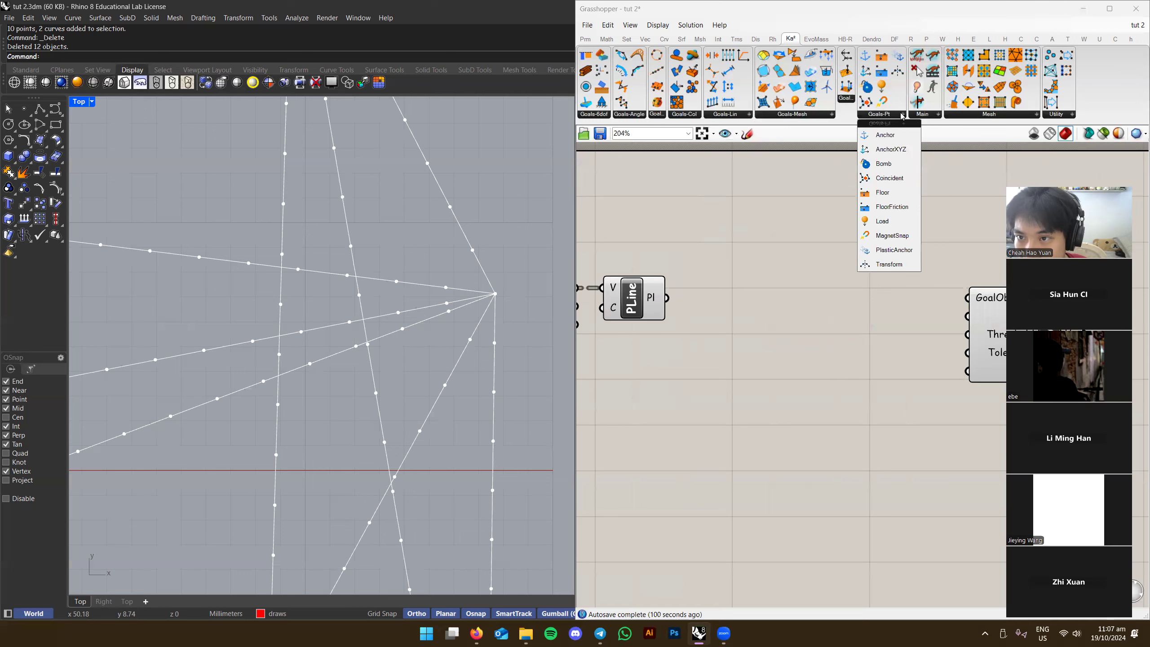
click(851, 110)
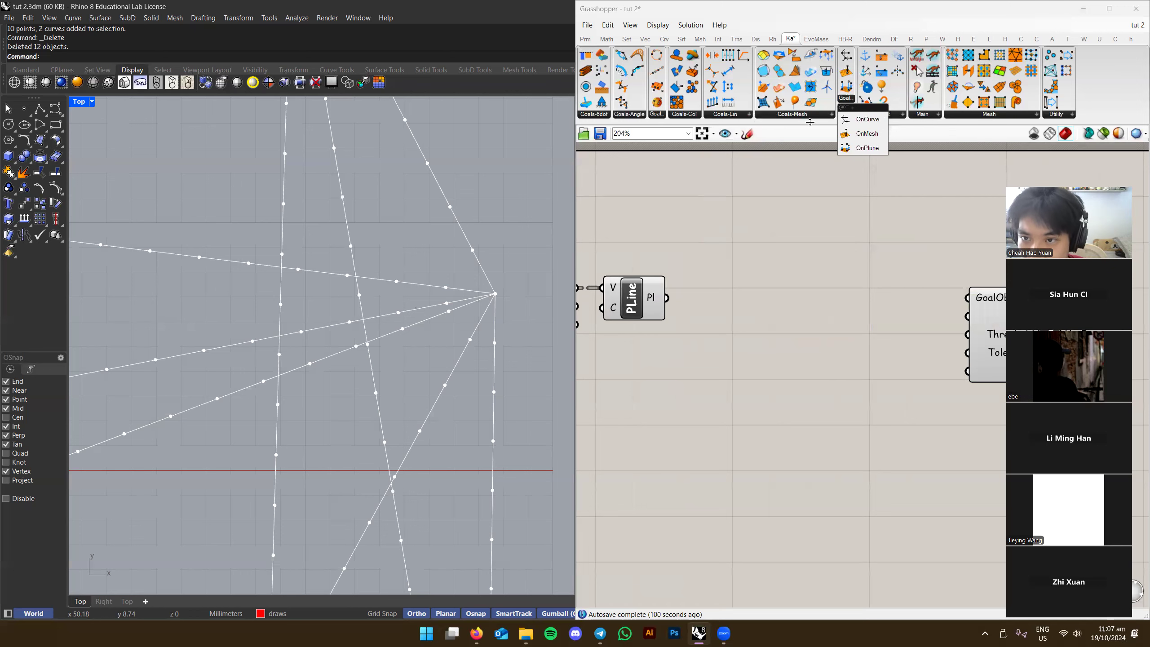
click(797, 115)
click(727, 115)
click(686, 116)
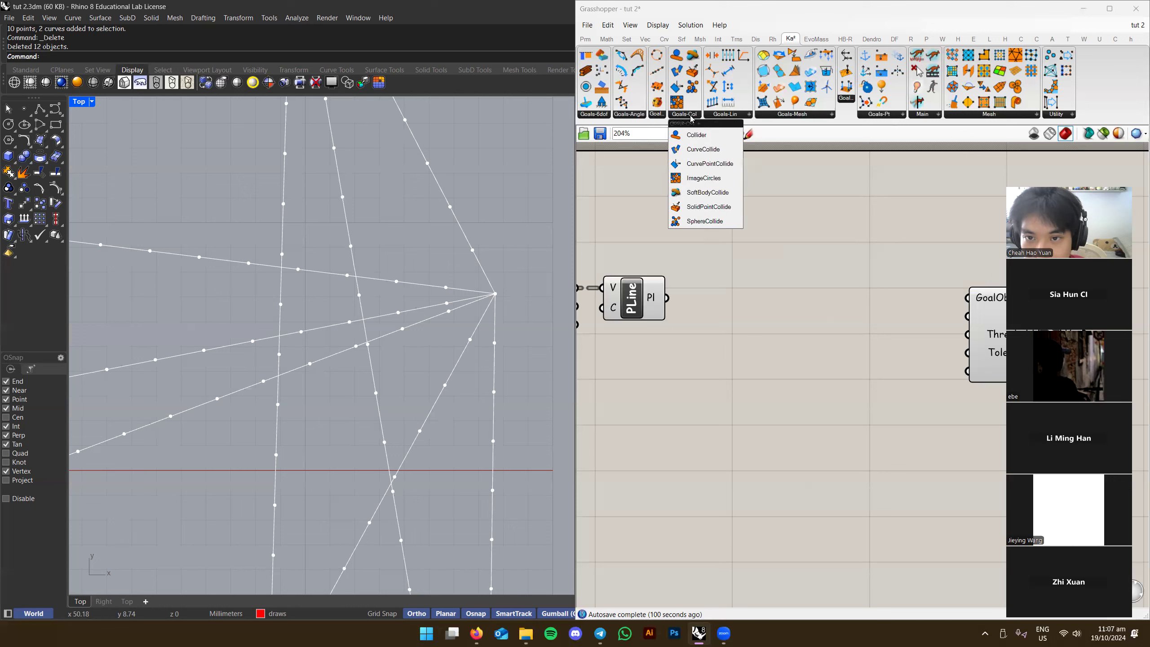
click(657, 115)
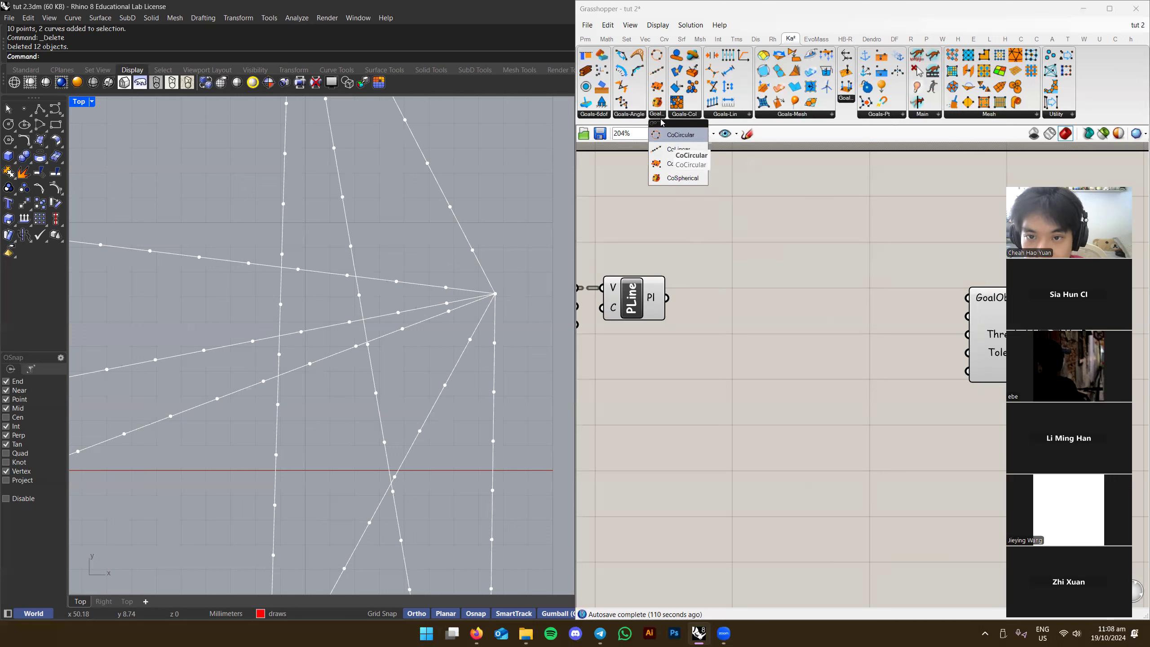
click(630, 118)
click(594, 116)
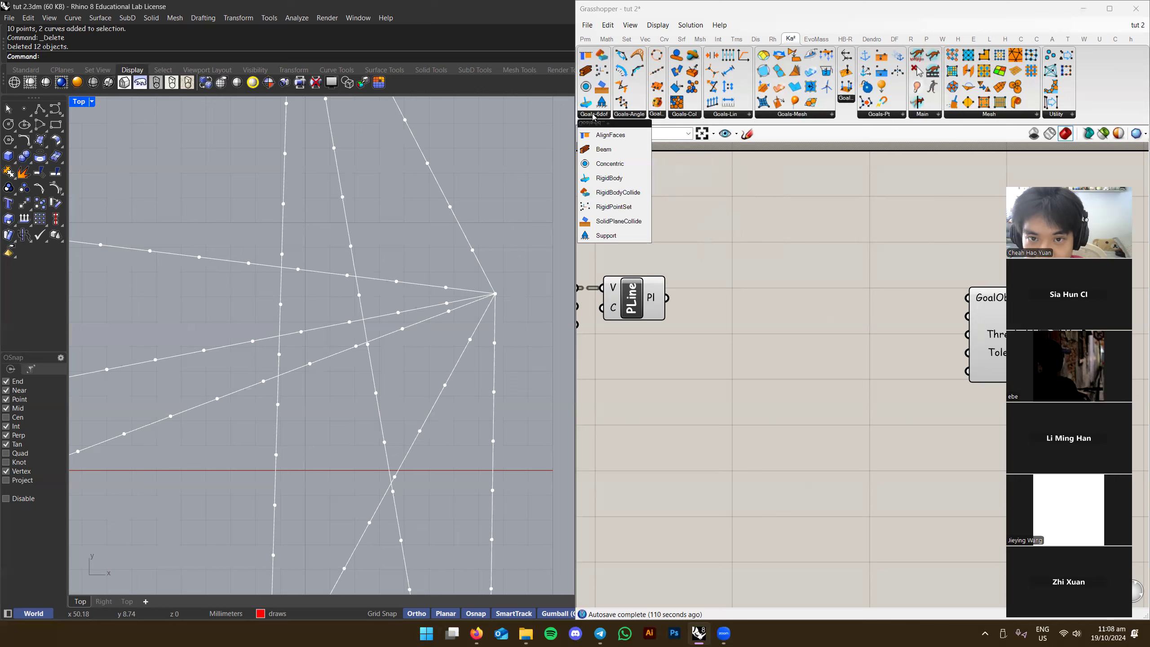
Look through Kangaroo's Main, Mesh and Utility component categories
right_drag(708, 230, 877, 229)
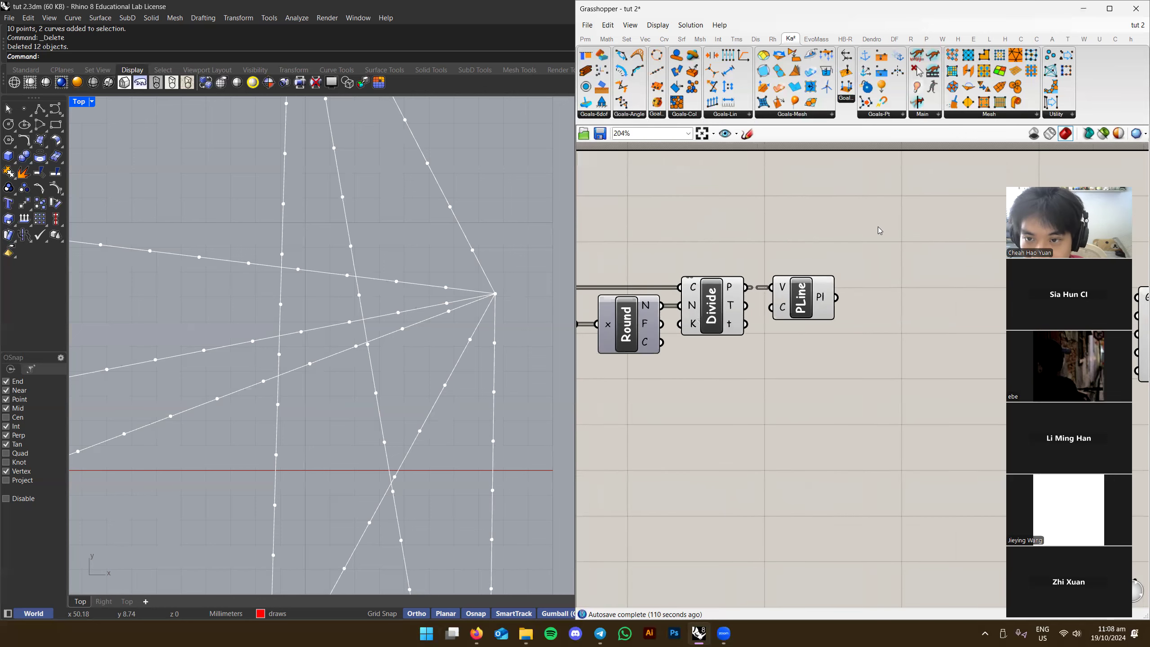
scroll(875, 224, down, 2)
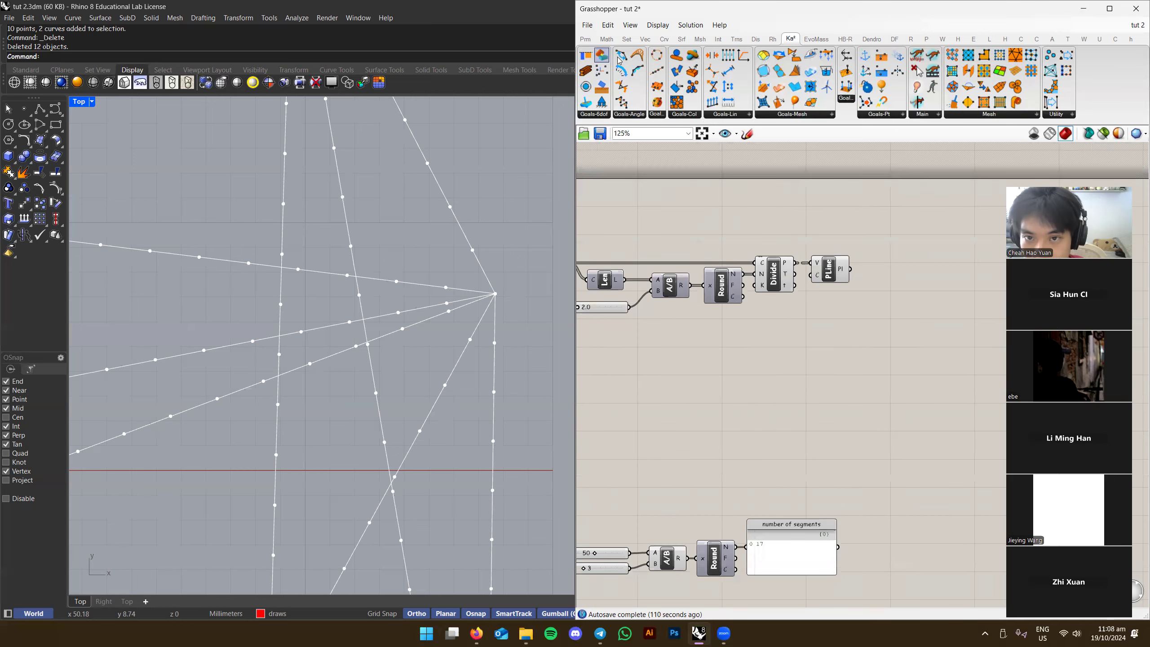
click(1012, 114)
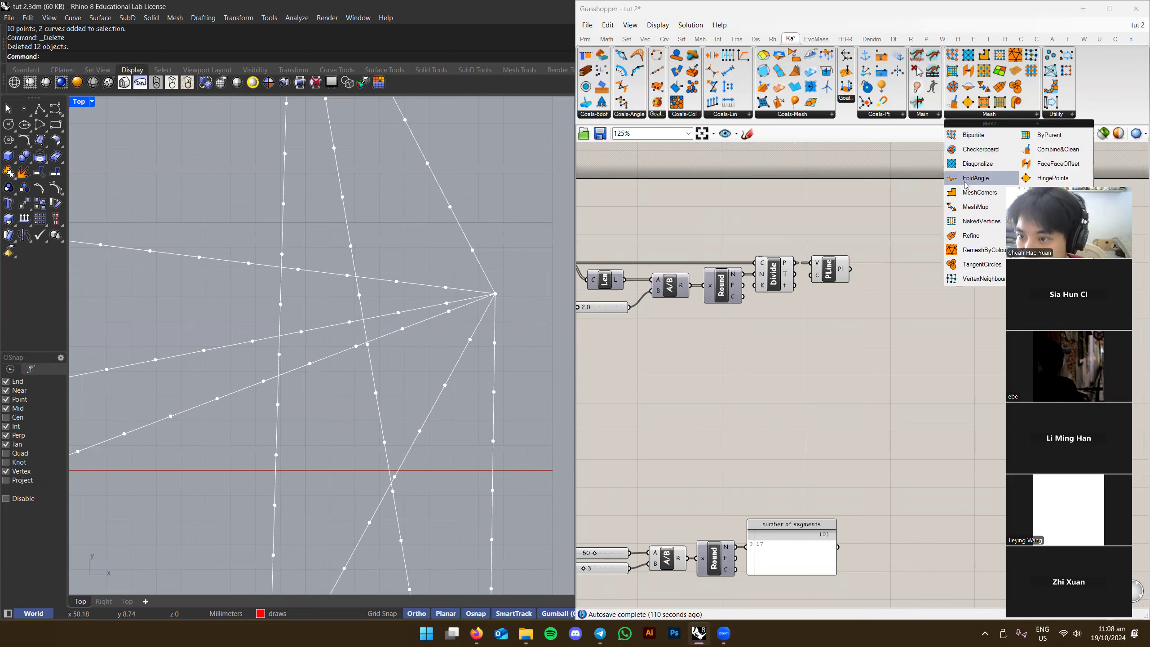
click(936, 114)
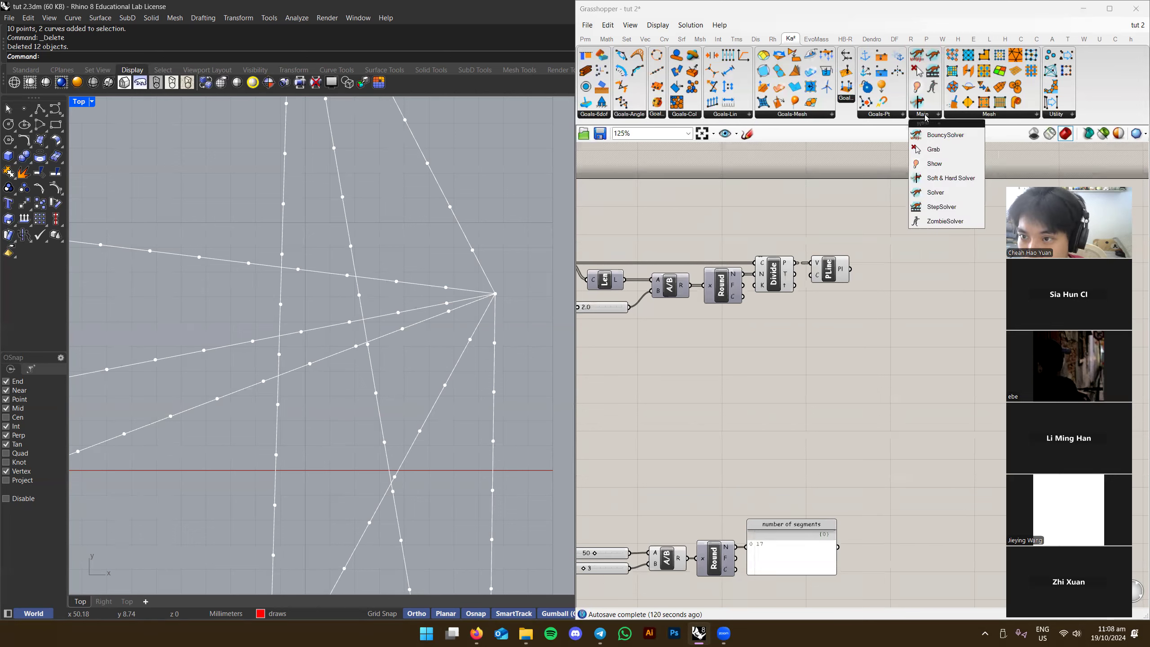
click(987, 115)
click(1051, 115)
click(1019, 115)
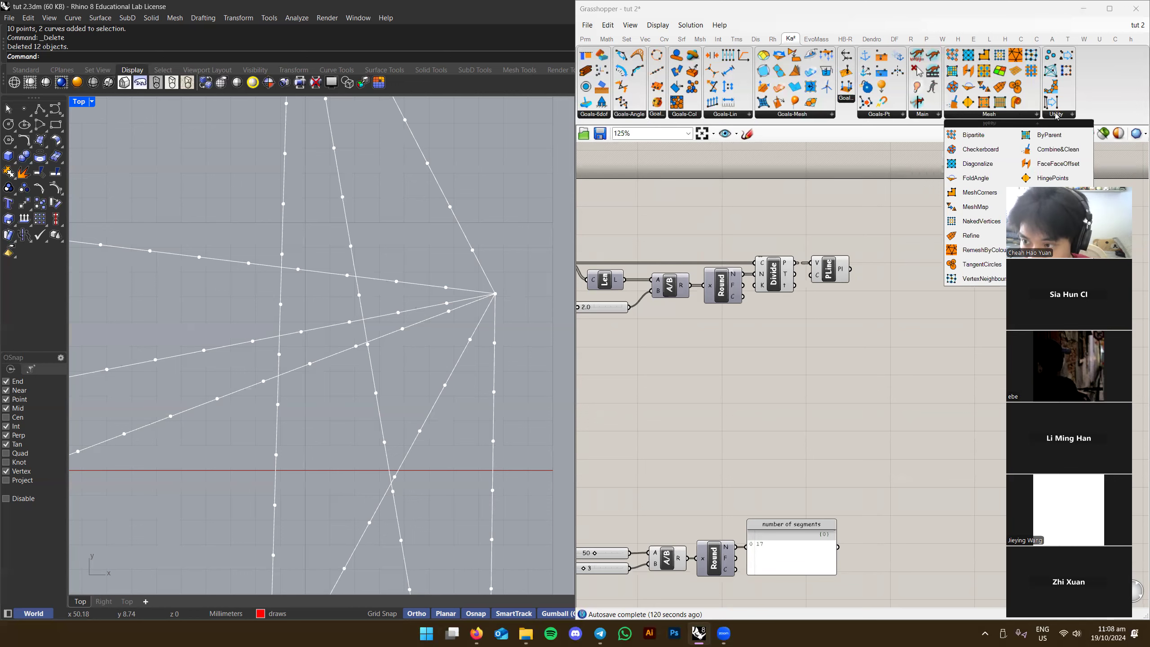
Look over Kangaroo's Utility components and follow the definition from the interconnectPoints component to PolyLine
click(1055, 115)
right_drag(1018, 197, 920, 203)
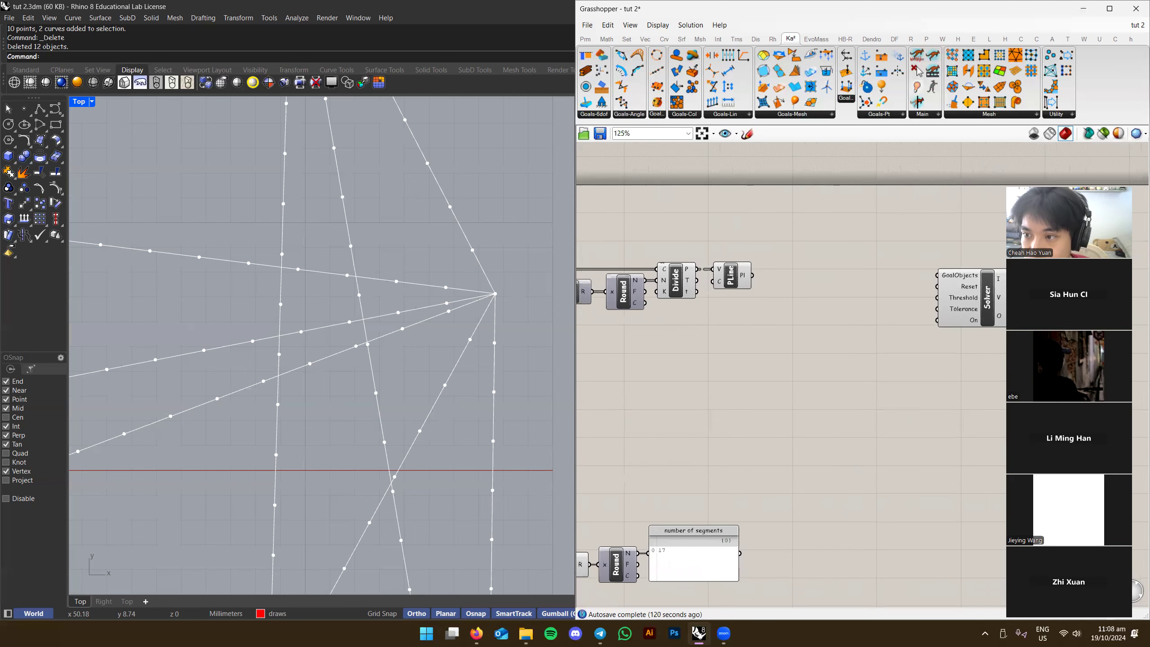
right_drag(763, 269, 801, 237)
scroll(884, 256, down, 4)
scroll(702, 250, up, 6)
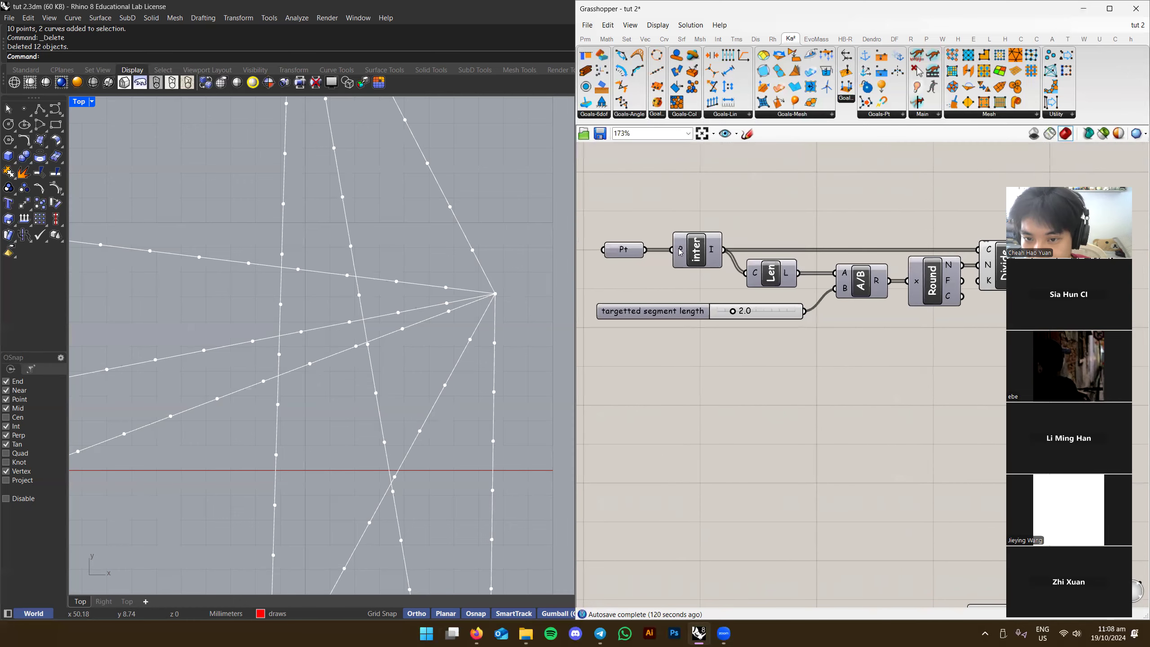
click(701, 249)
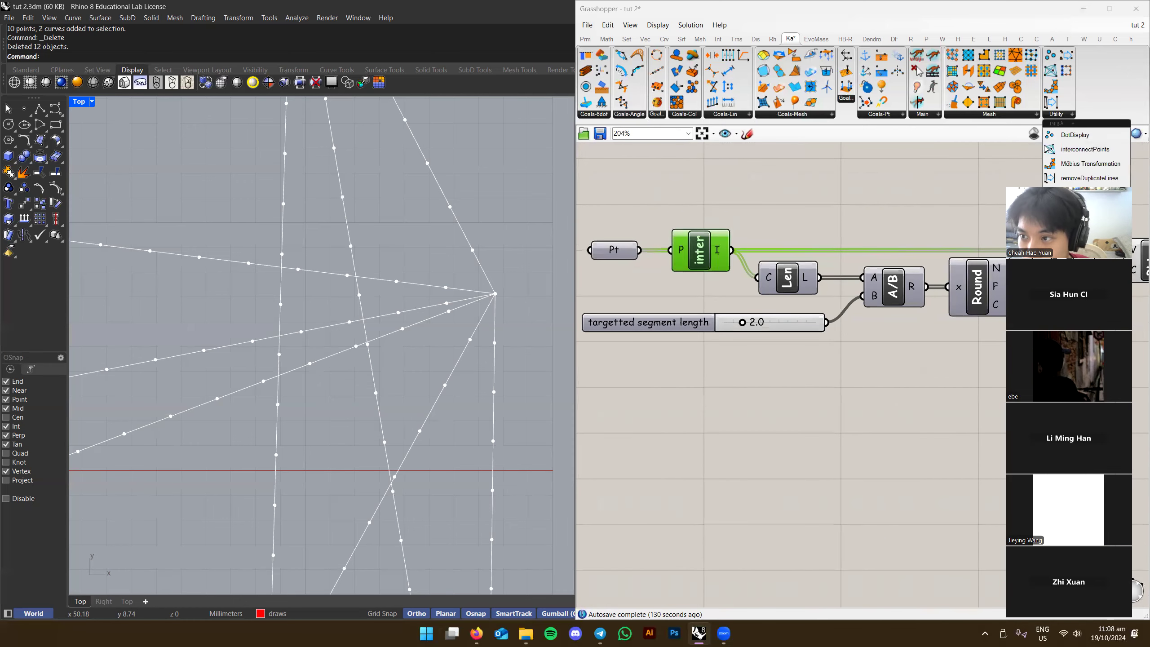
right_drag(1136, 229, 752, 240)
scroll(824, 267, down, 2)
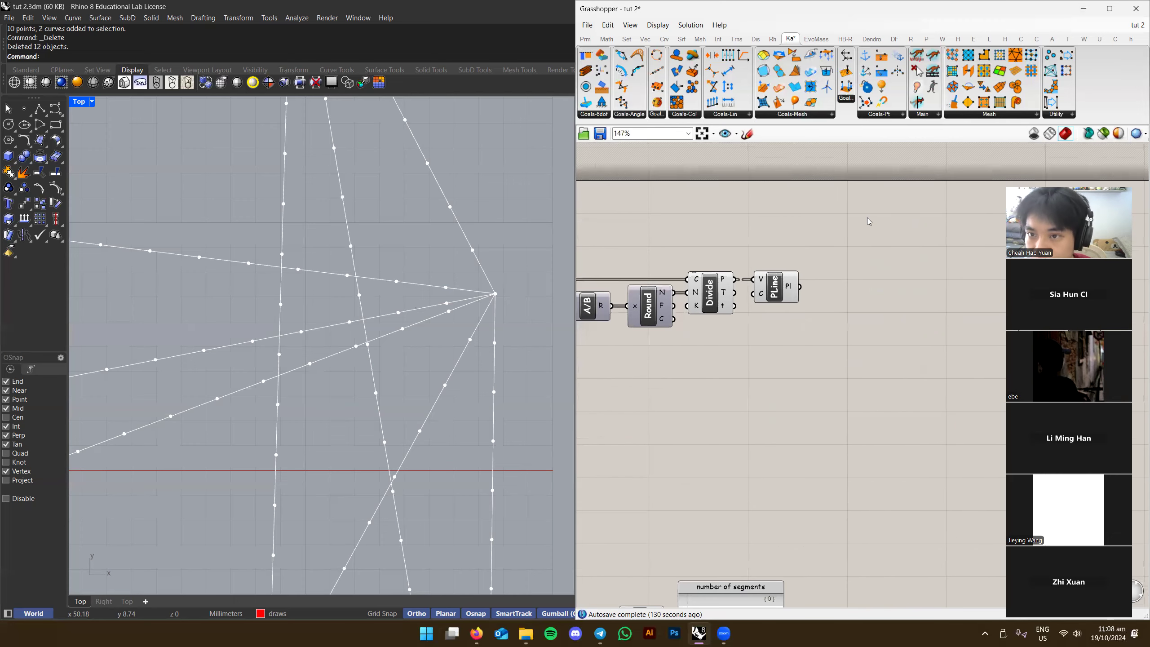
click(747, 272)
click(790, 276)
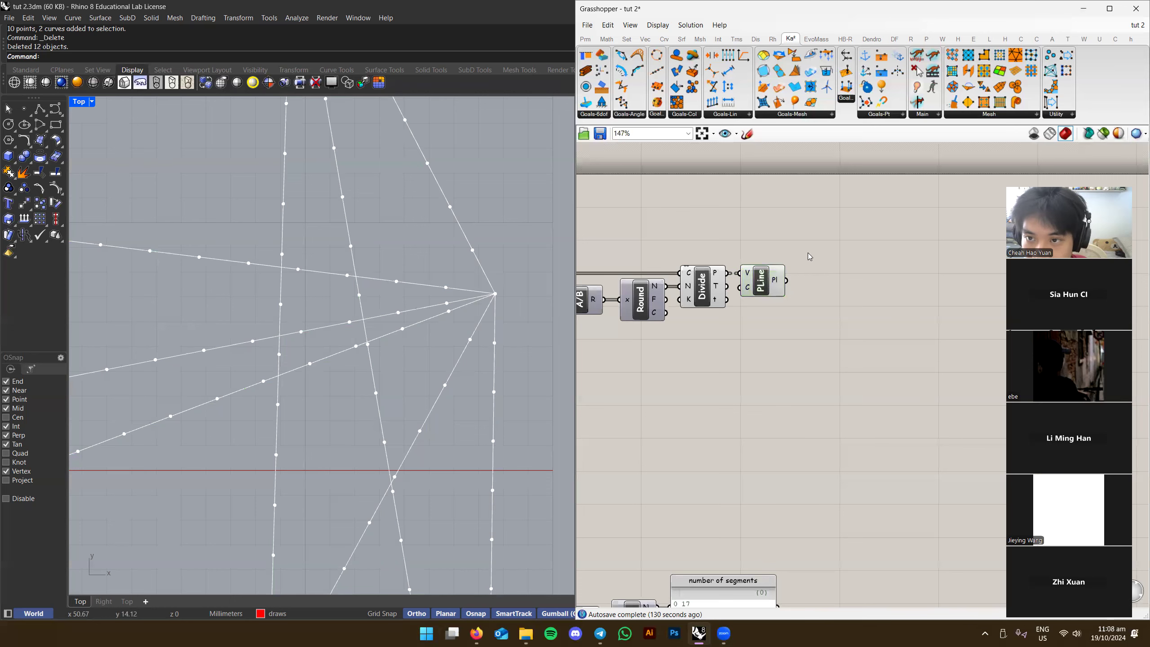
Look through Kangaroo's mesh, collision, angle, 6dof, co-shape and line goals for one suited to the polylines
click(811, 117)
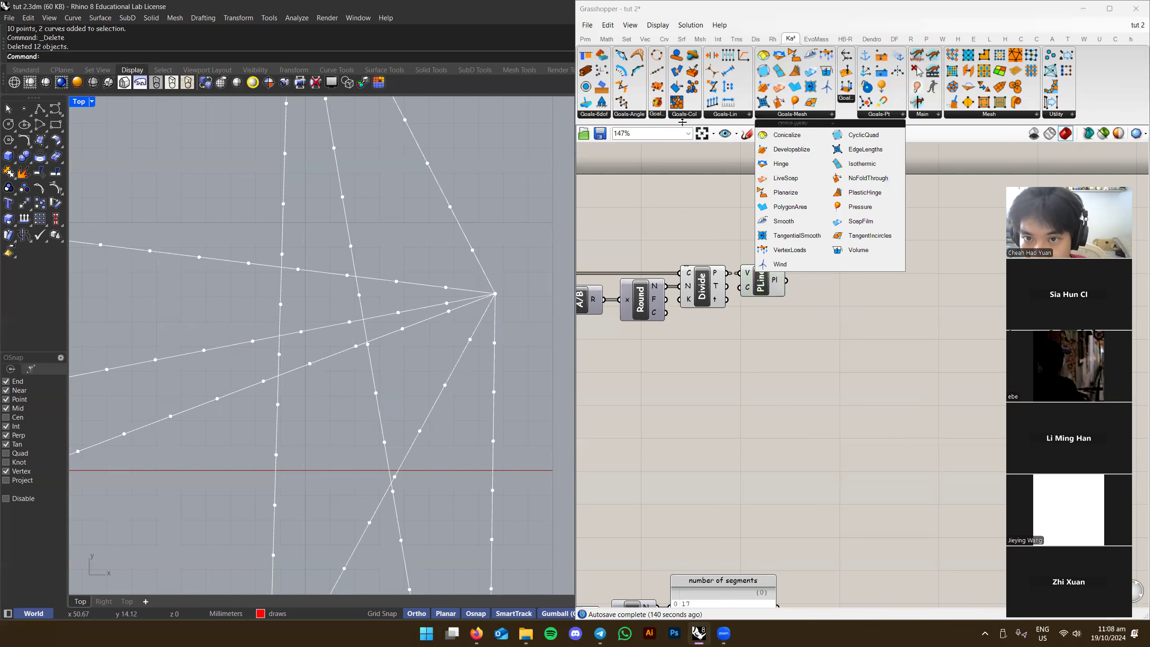
click(683, 115)
click(629, 115)
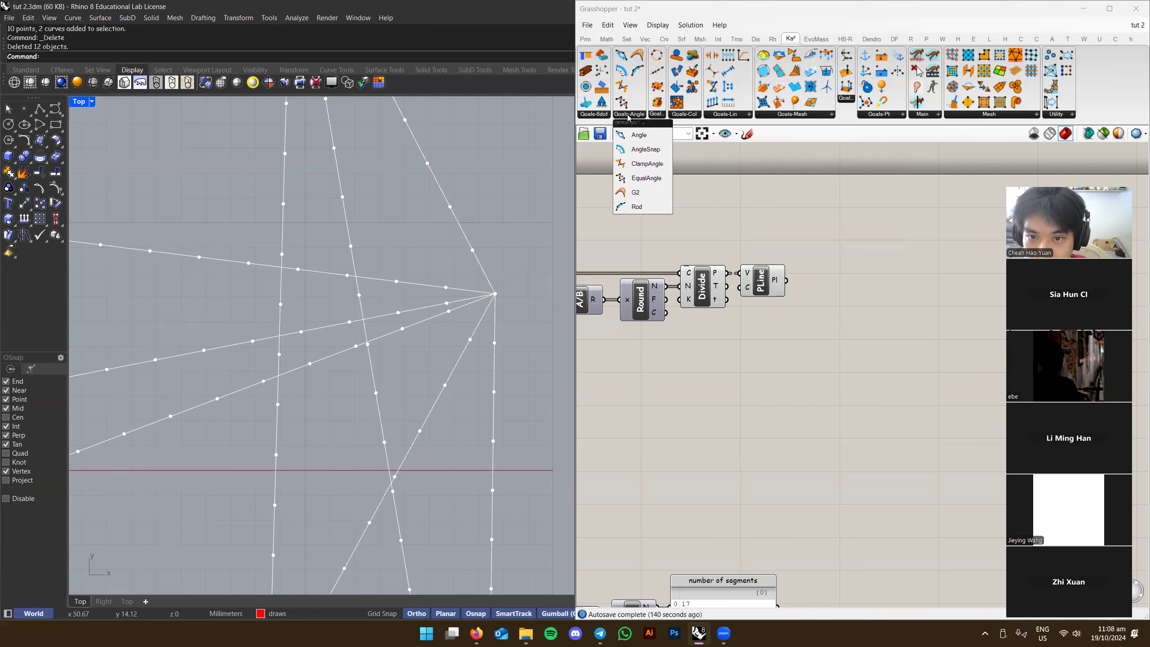
click(592, 115)
click(654, 115)
click(725, 115)
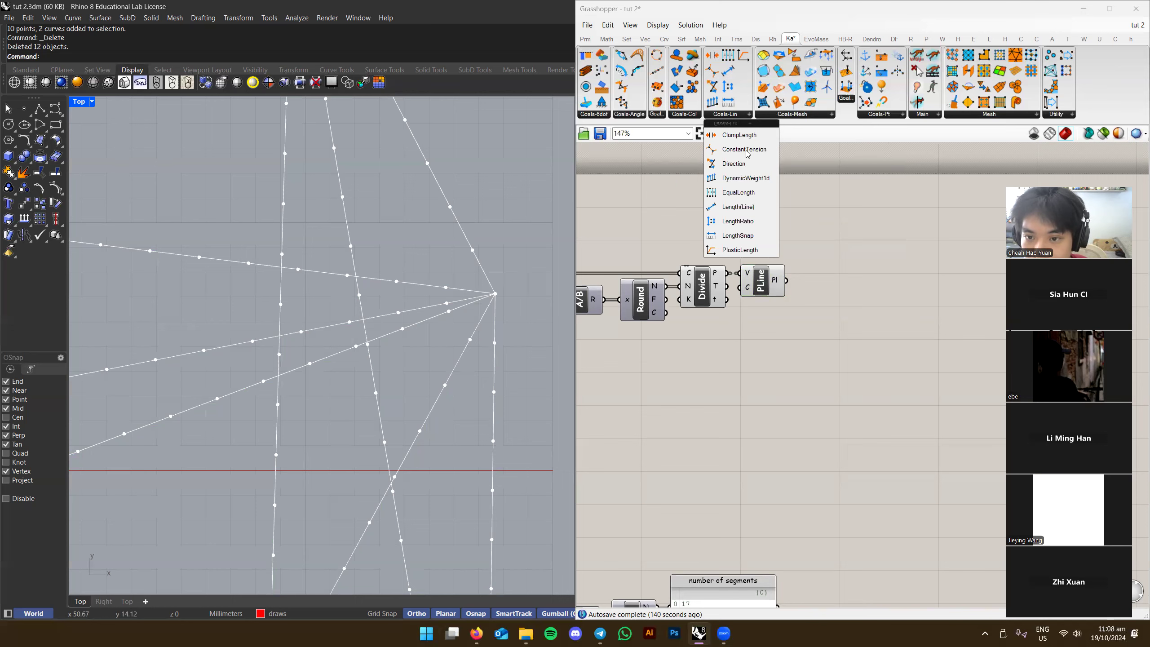
Highlight the PolyLine component's output and examine the divided polylines in the Top viewport
click(769, 274)
scroll(770, 274, up, 2)
scroll(451, 313, down, 3)
scroll(452, 312, up, 1)
scroll(451, 313, up, 3)
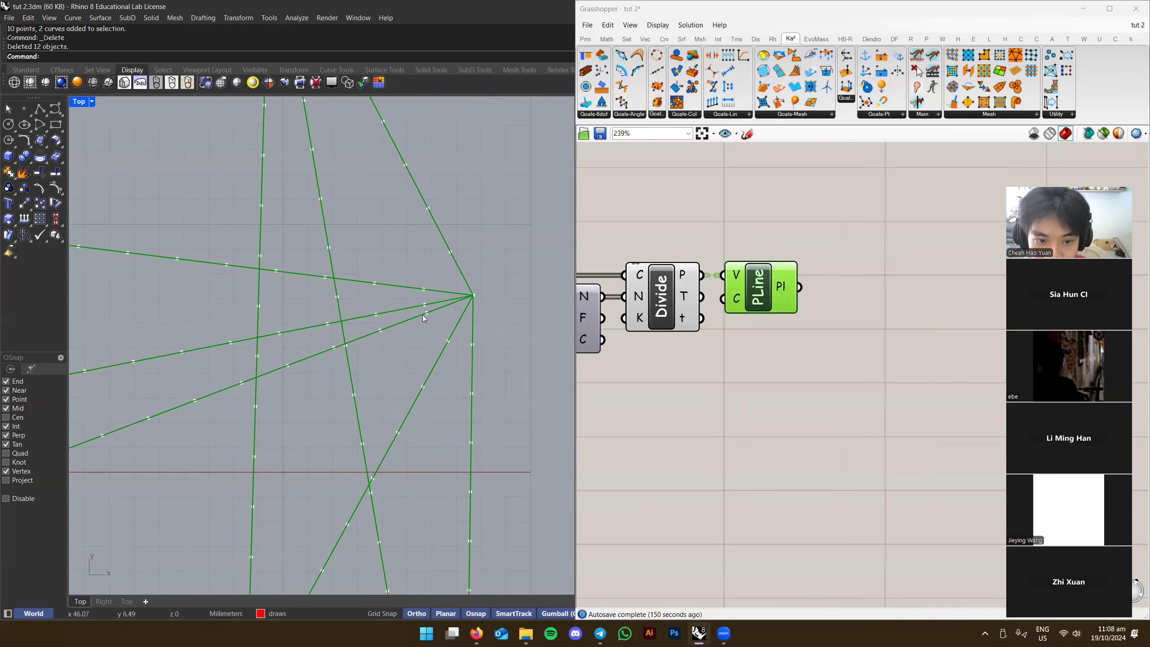
scroll(425, 318, down, 3)
scroll(429, 318, up, 2)
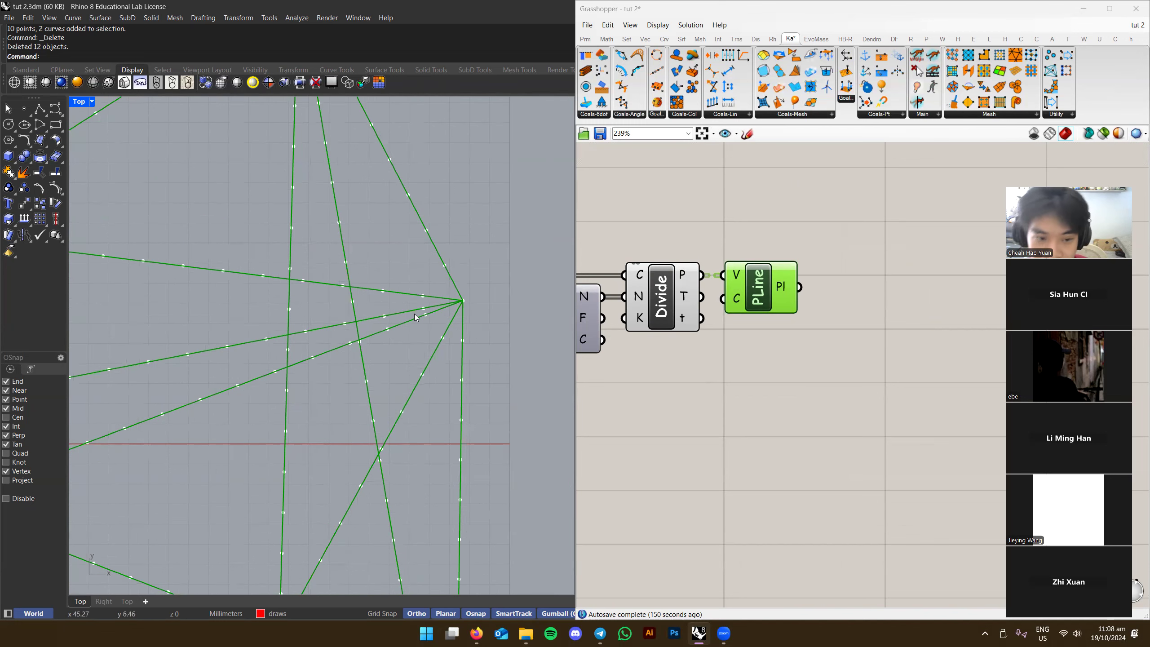
click(846, 193)
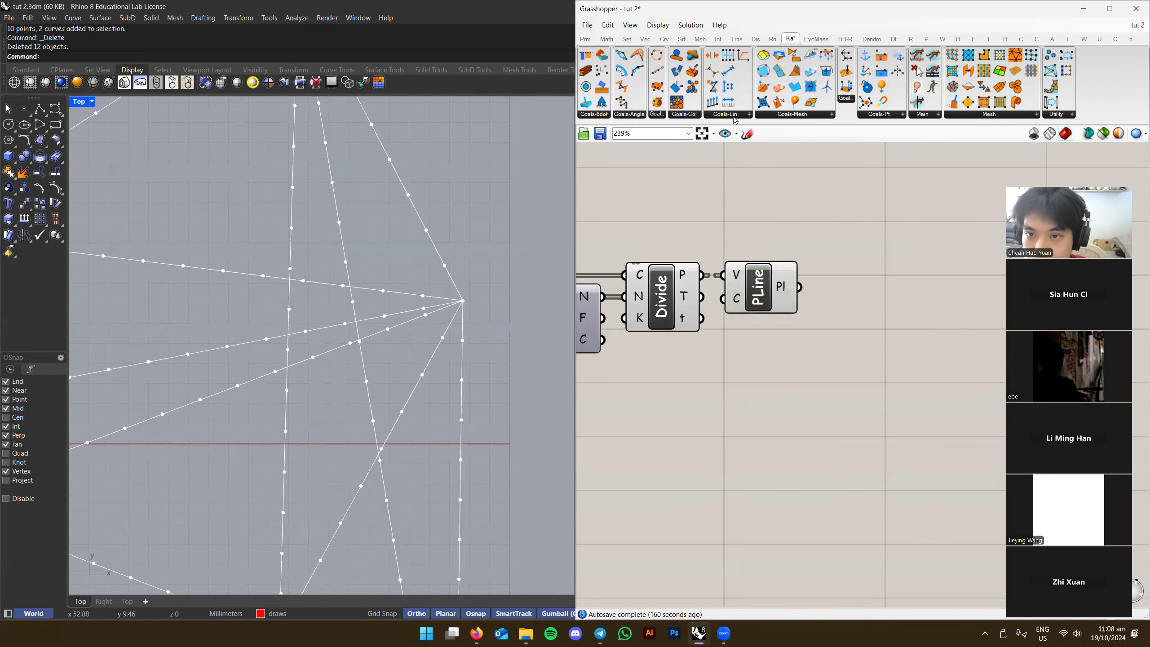
Add a Length(Line) goal from the Kangaroo line goals between the PolyLine and Solver components
click(735, 118)
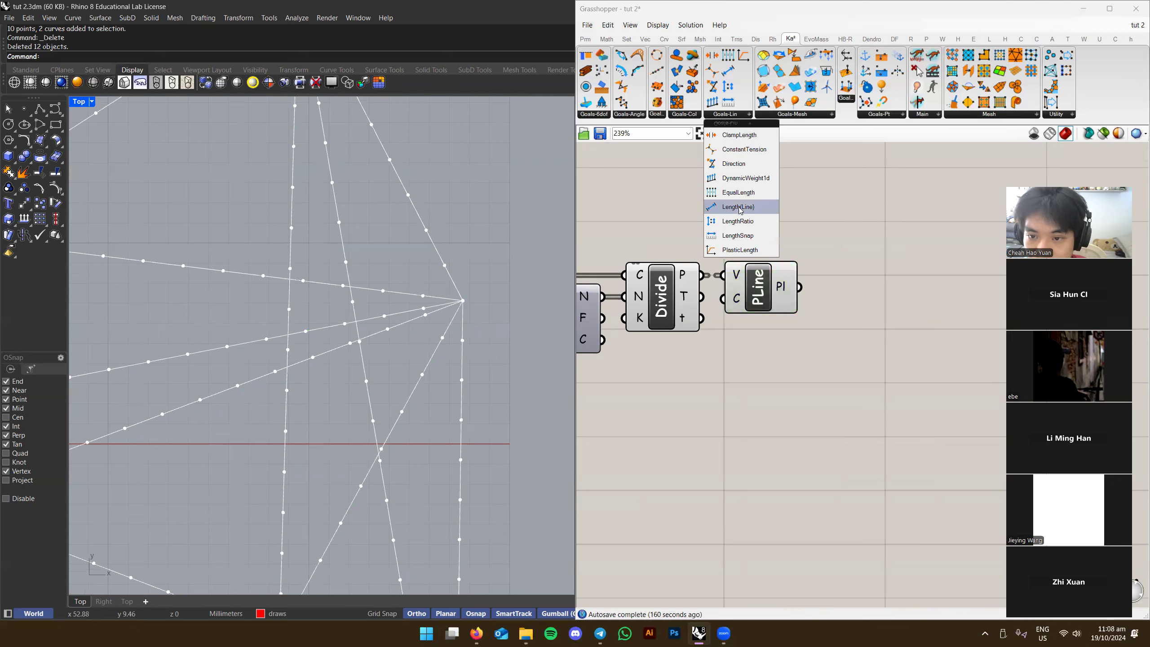
drag(738, 207, 883, 239)
right_drag(884, 238, 821, 233)
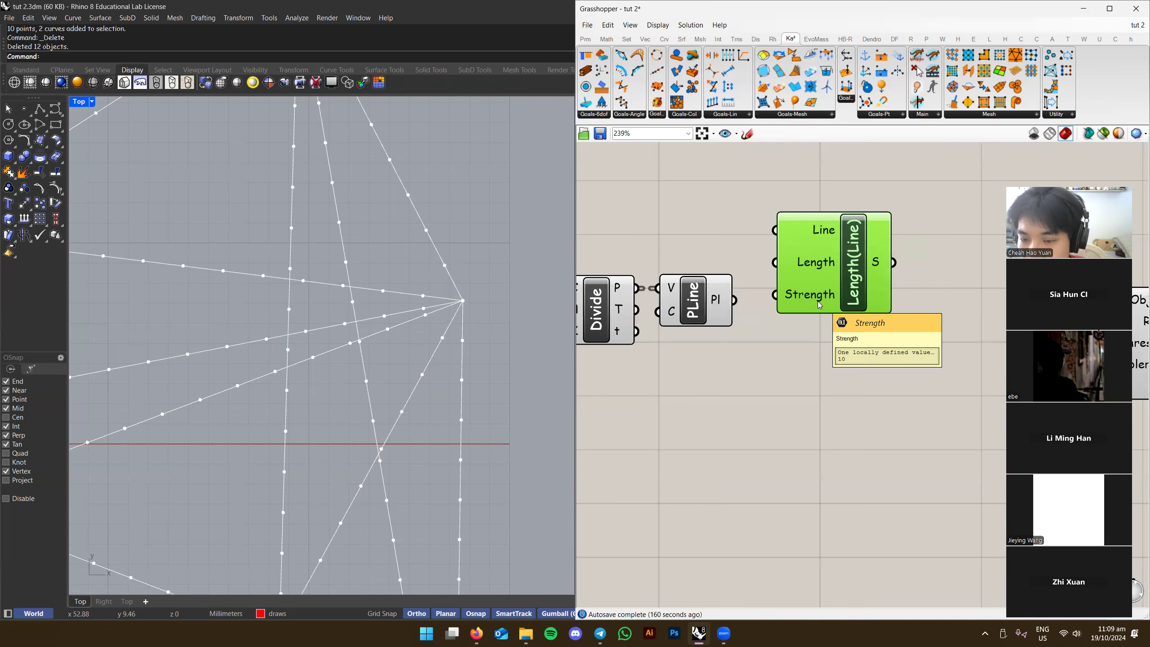
right_drag(819, 305, 779, 310)
drag(822, 278, 869, 346)
scroll(856, 335, down, 2)
scroll(854, 334, up, 2)
right_drag(833, 325, 814, 303)
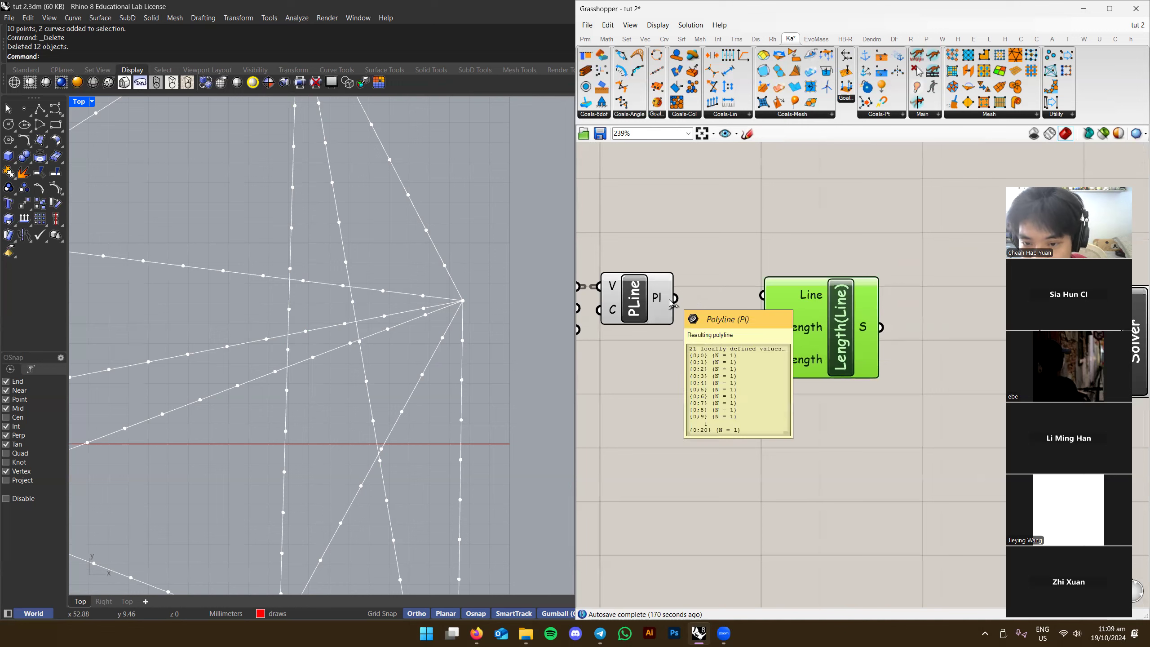
Try to feed the polyline output directly into the Line input of the Length(Line) goal
drag(676, 298, 762, 295)
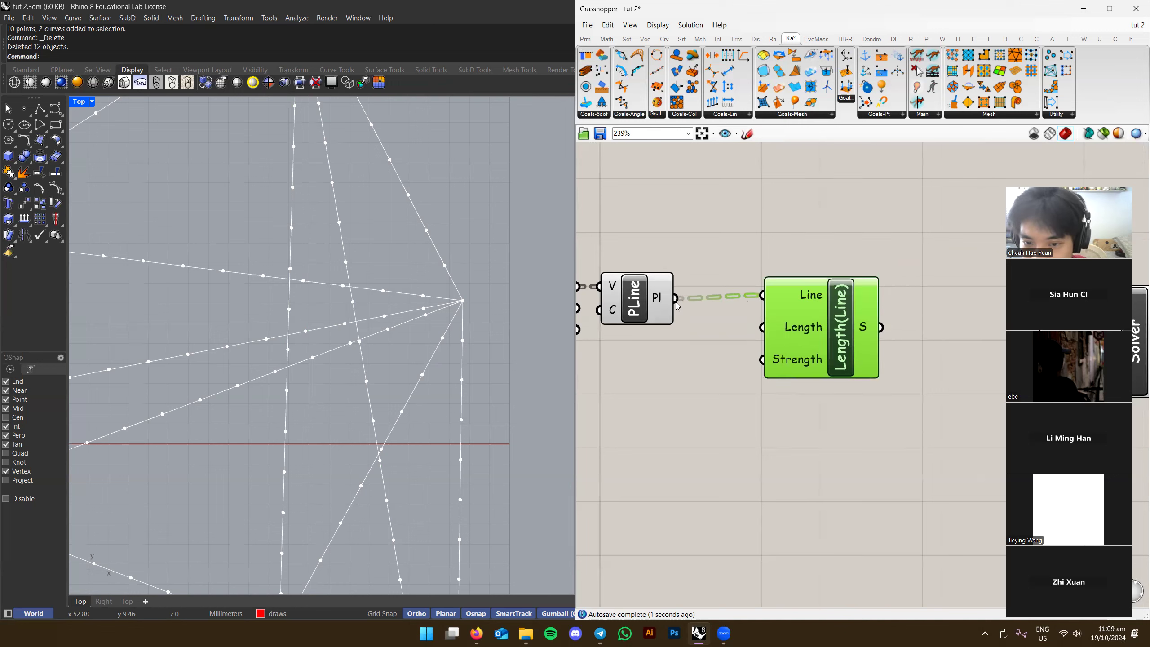
ctrl+drag(677, 299, 762, 295)
right_drag(767, 267, 796, 273)
click(822, 290)
Measure the distance diagonally across the line network in the Top viewport
scroll(449, 336, down, 2)
scroll(465, 337, down, 5)
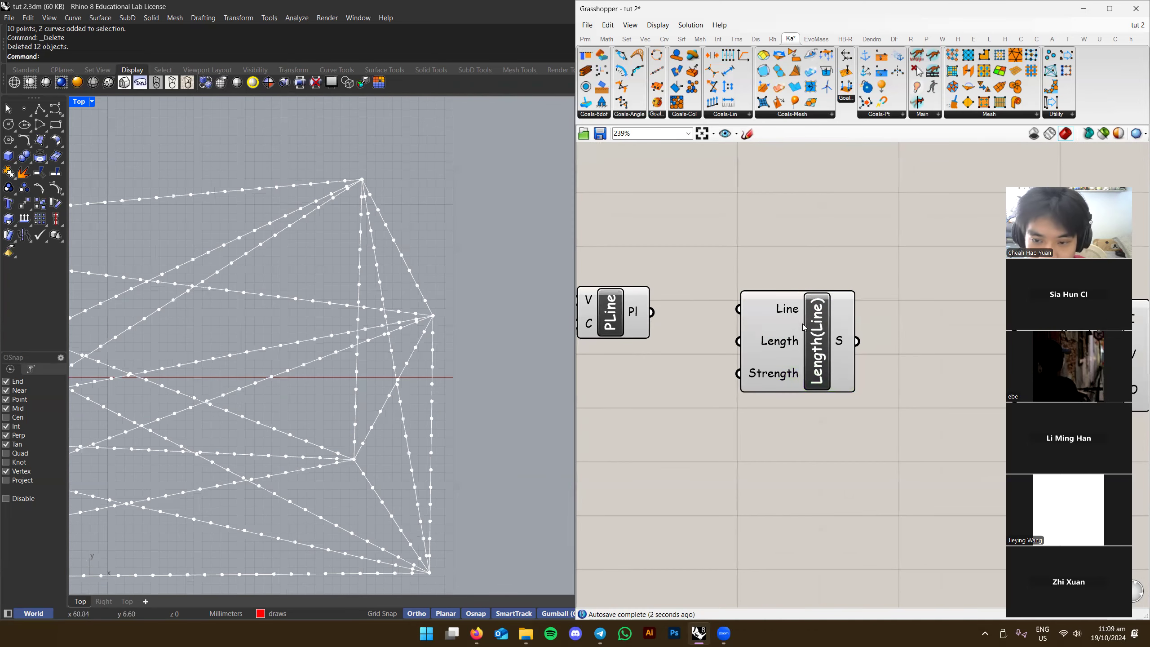
text(distance)
key(Return)
click(517, 264)
click(126, 407)
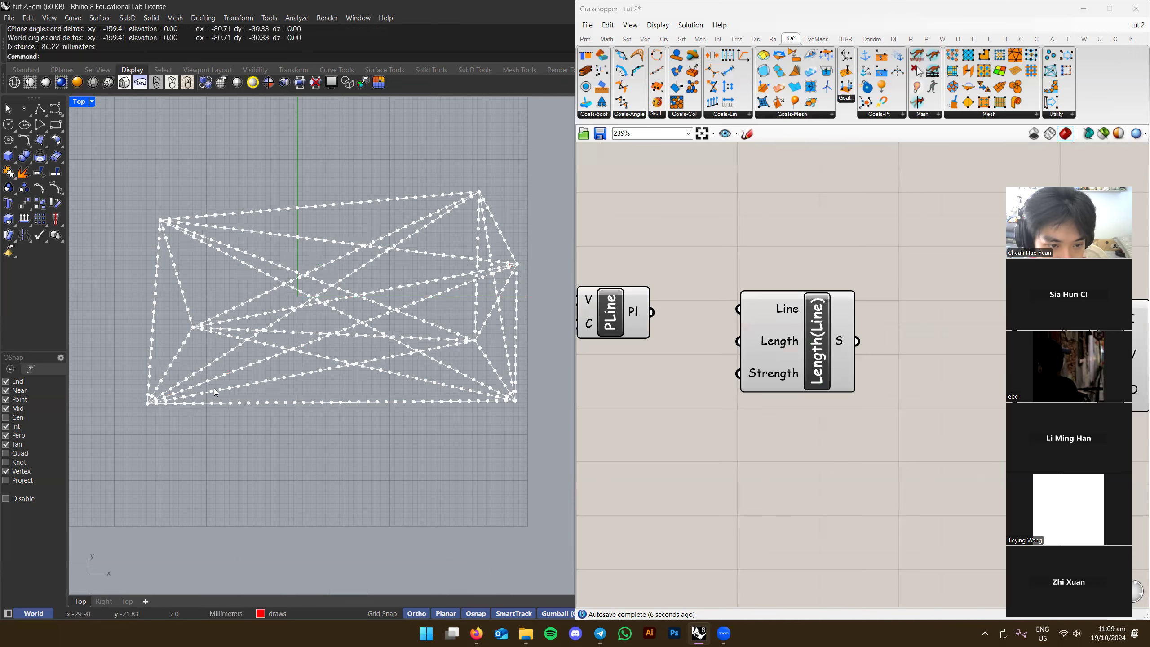
Highlight the Round, Divide and PolyLine components and examine their geometry in the Top viewport
scroll(856, 383, down, 3)
drag(868, 256, 743, 378)
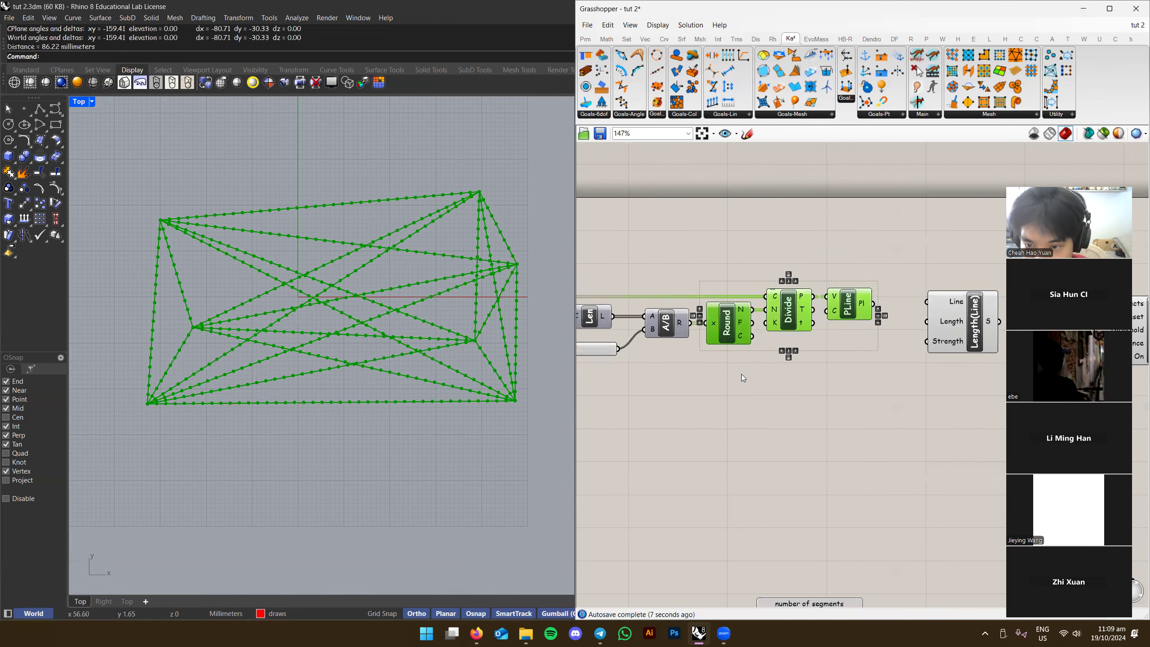
click(844, 394)
scroll(932, 335, up, 4)
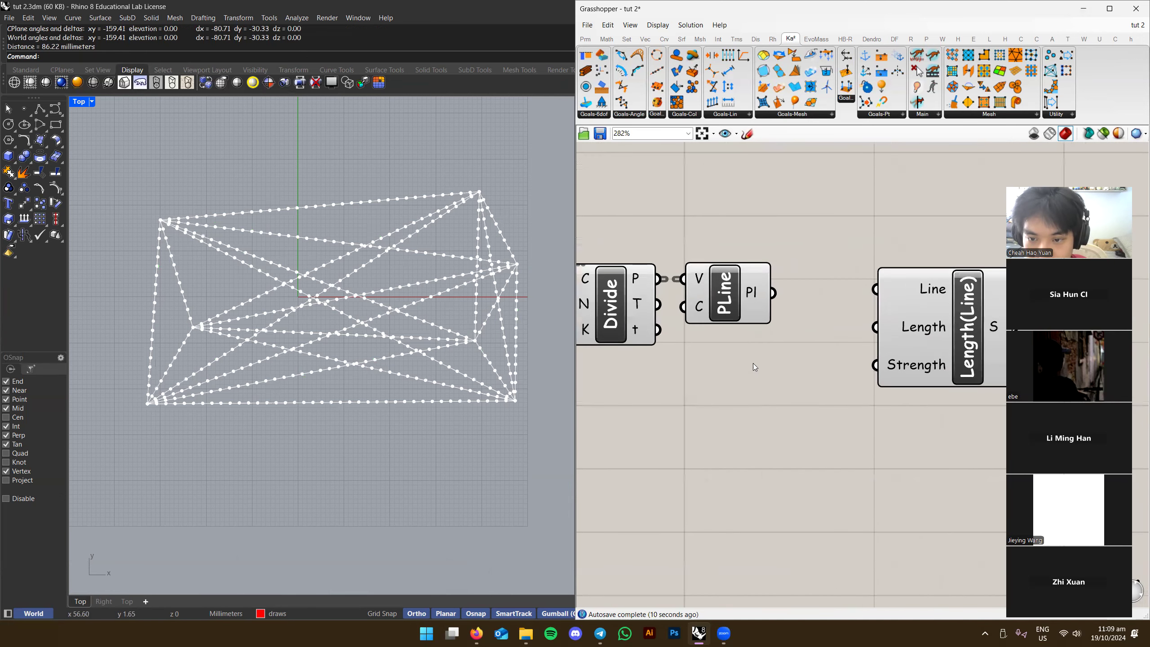
click(752, 307)
scroll(777, 286, up, 1)
scroll(775, 286, up, 1)
scroll(543, 277, up, 3)
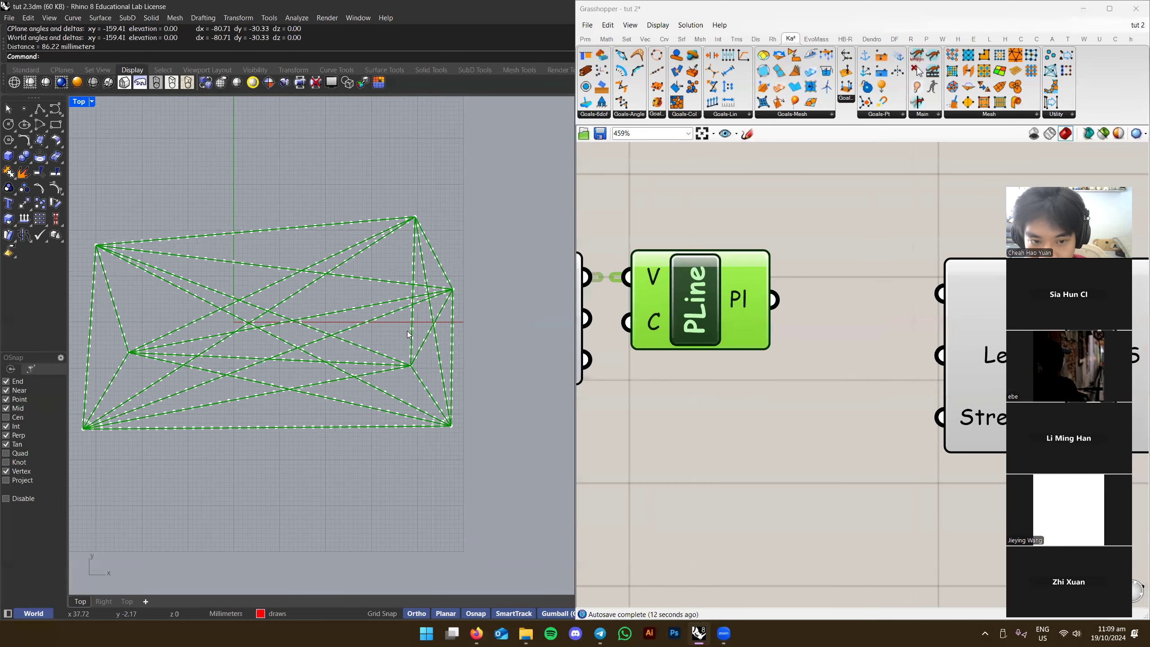
scroll(765, 317, down, 3)
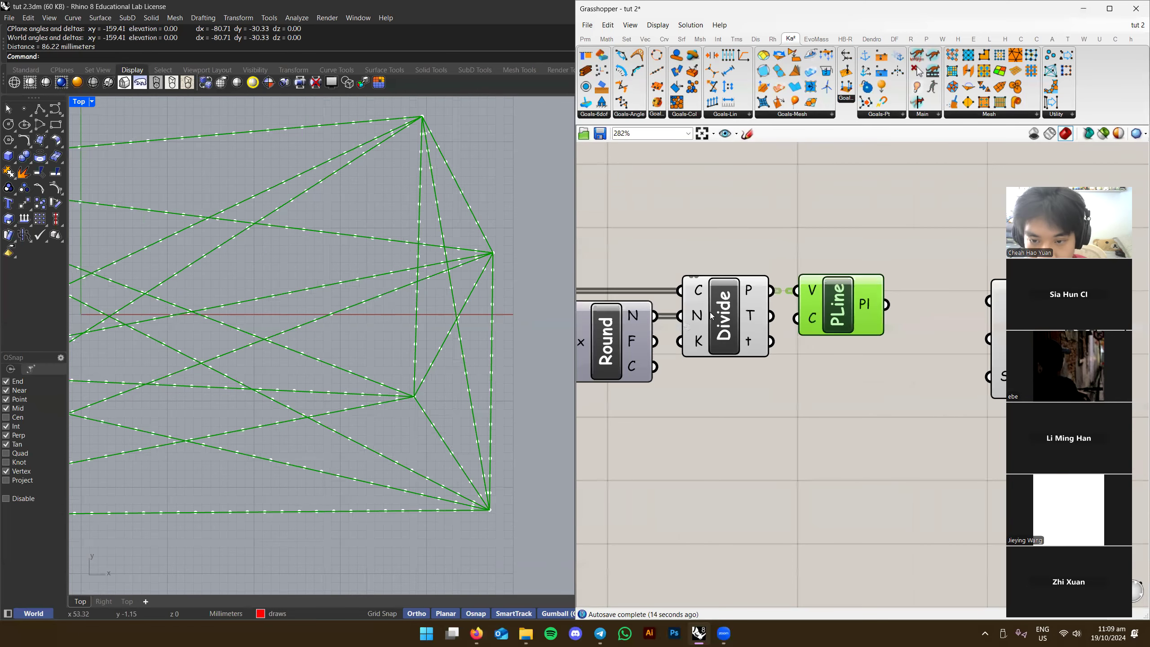
Turn off the preview of the Divide Curve component and check the polylines without their division points
right_click(742, 317)
click(764, 340)
right_drag(766, 339, 674, 337)
click(750, 301)
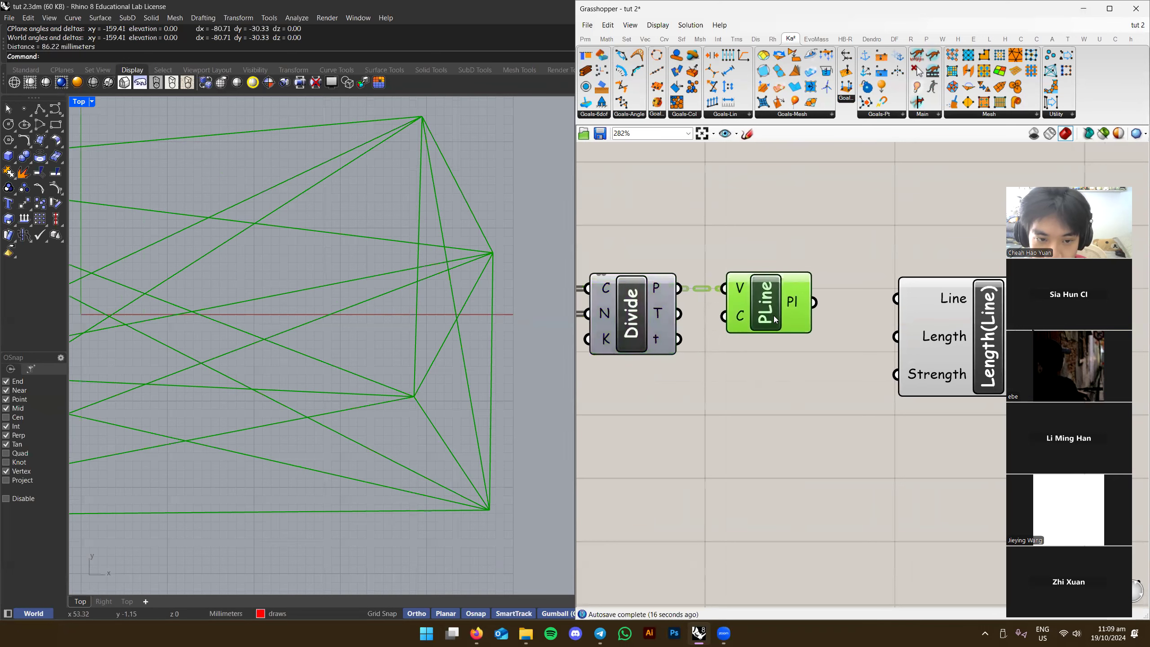
click(756, 271)
right_drag(756, 271, 687, 260)
Add an Explode component between PolyLine and Length(Line) and inspect its Recursive input
double_click(792, 202)
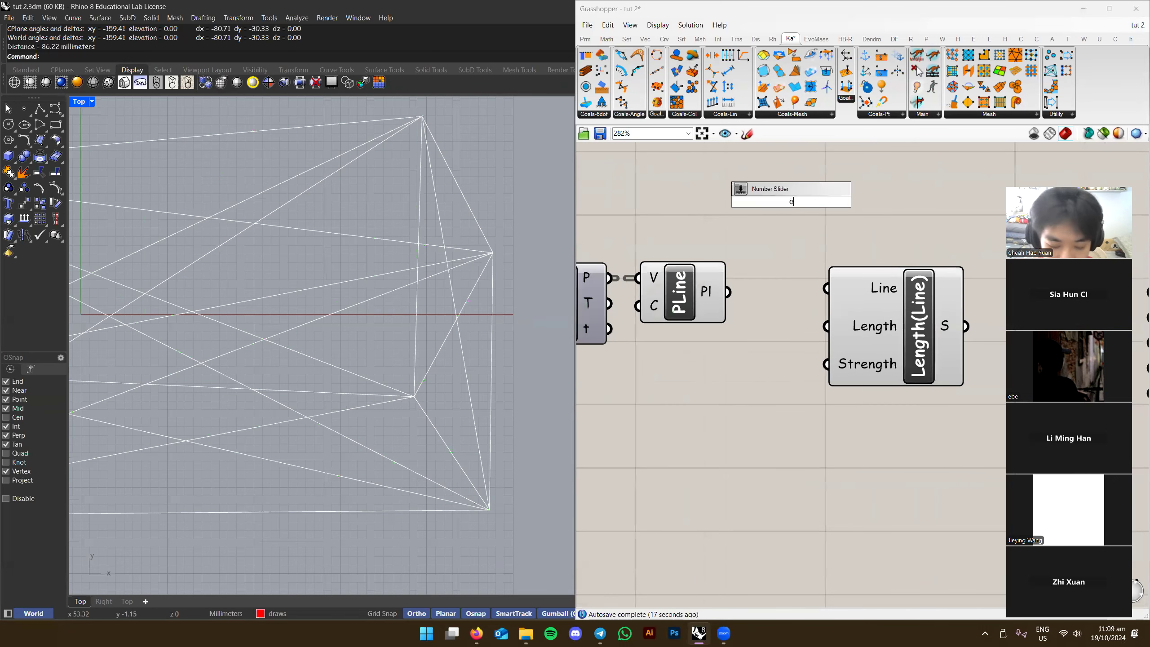
text(explode)
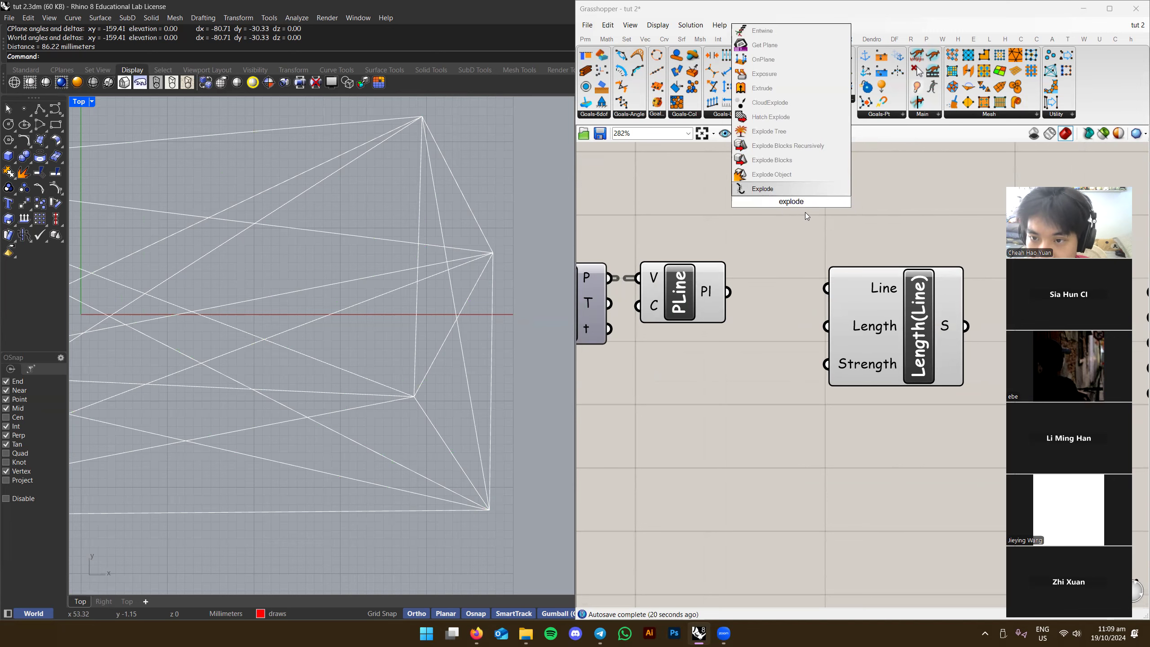
click(777, 191)
right_drag(847, 260, 740, 261)
drag(742, 274, 826, 280)
drag(680, 226, 718, 341)
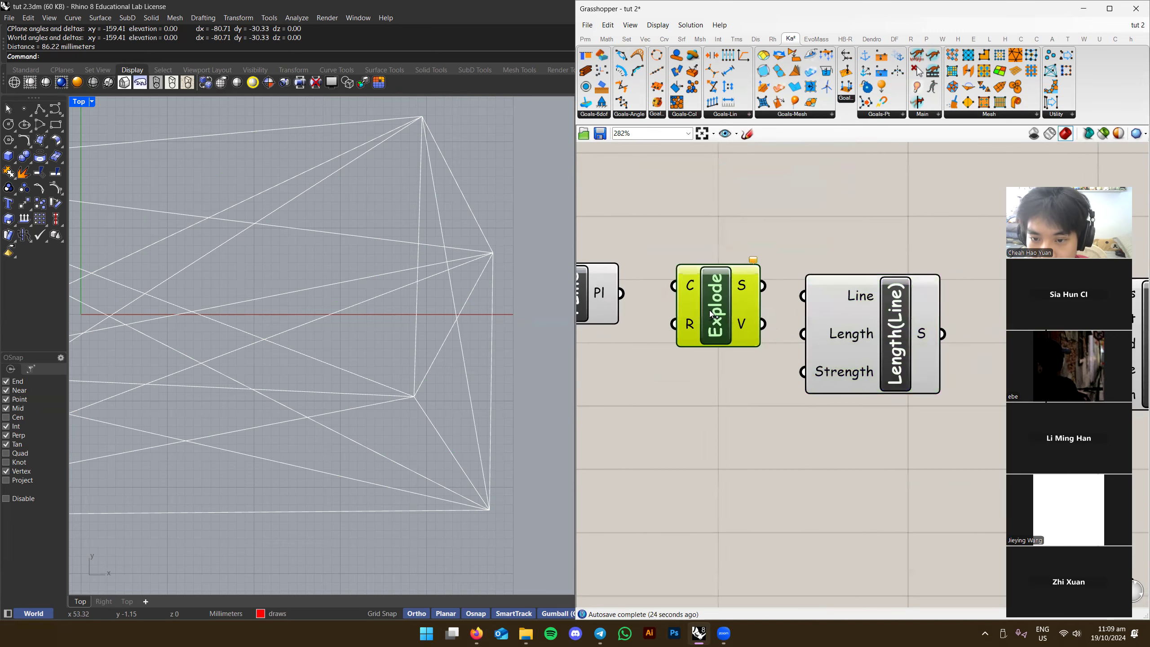
right_drag(718, 341, 784, 357)
scroll(760, 302, up, 1)
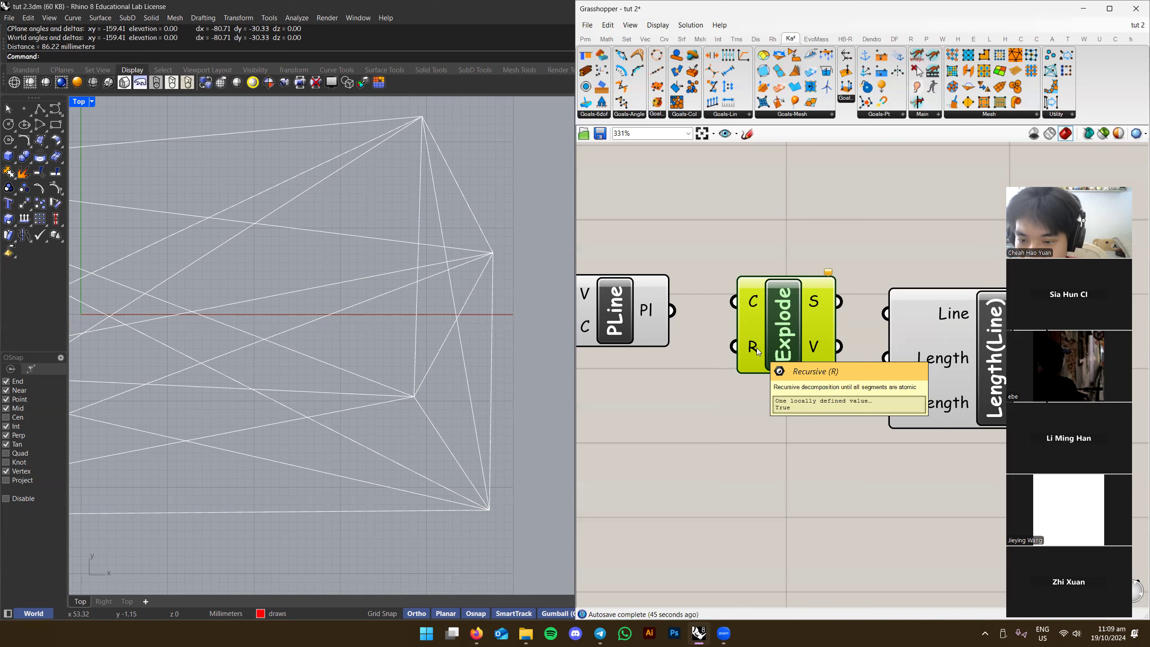
right_drag(753, 355, 753, 327)
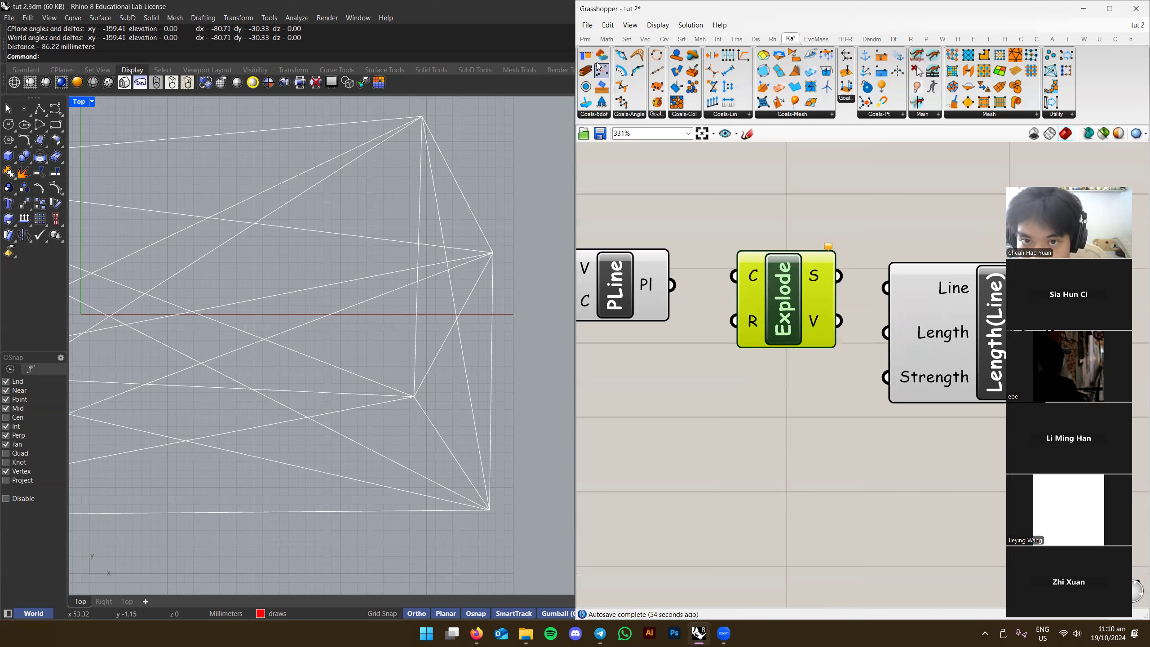
Try adding a Boolean parameter below the Explode component for its Recursive input
click(585, 39)
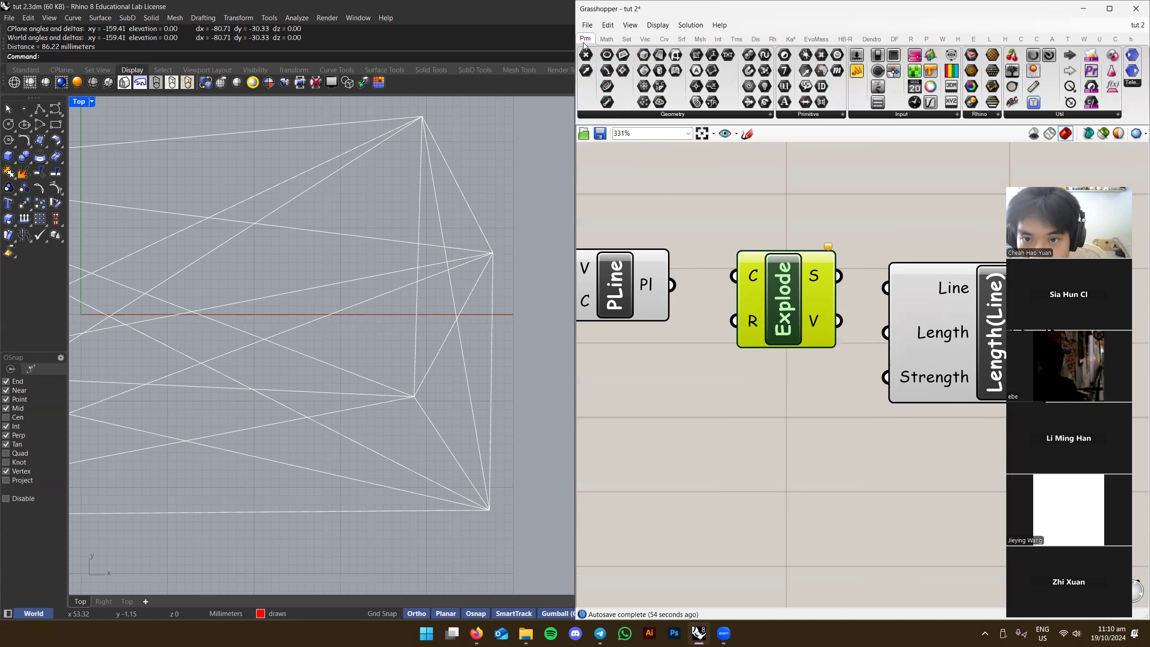
click(752, 114)
click(783, 114)
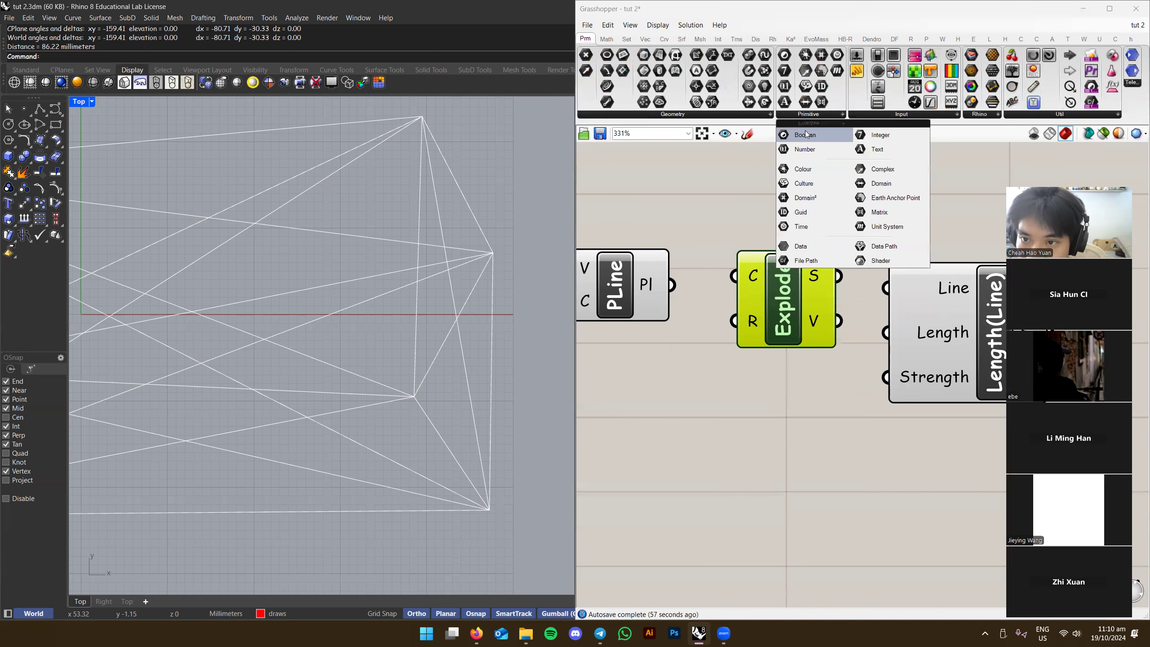
click(801, 135)
click(773, 398)
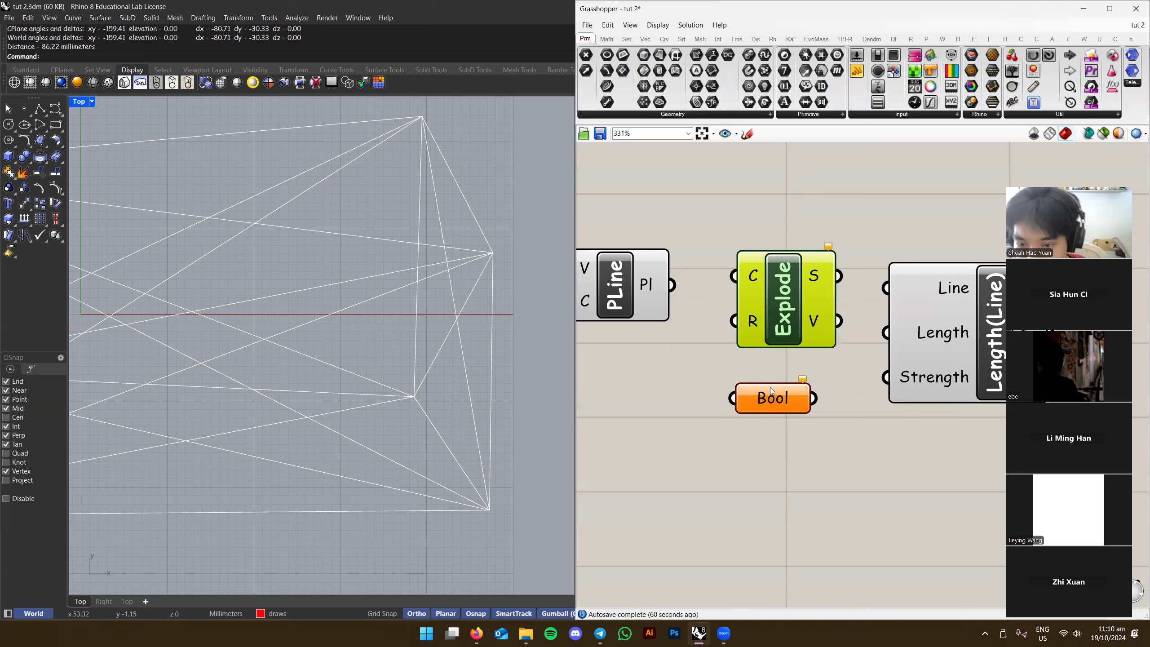
click(773, 398)
key(Delete)
Try adding a Boolean Toggle beside the Explode component and switching its value
double_click(774, 399)
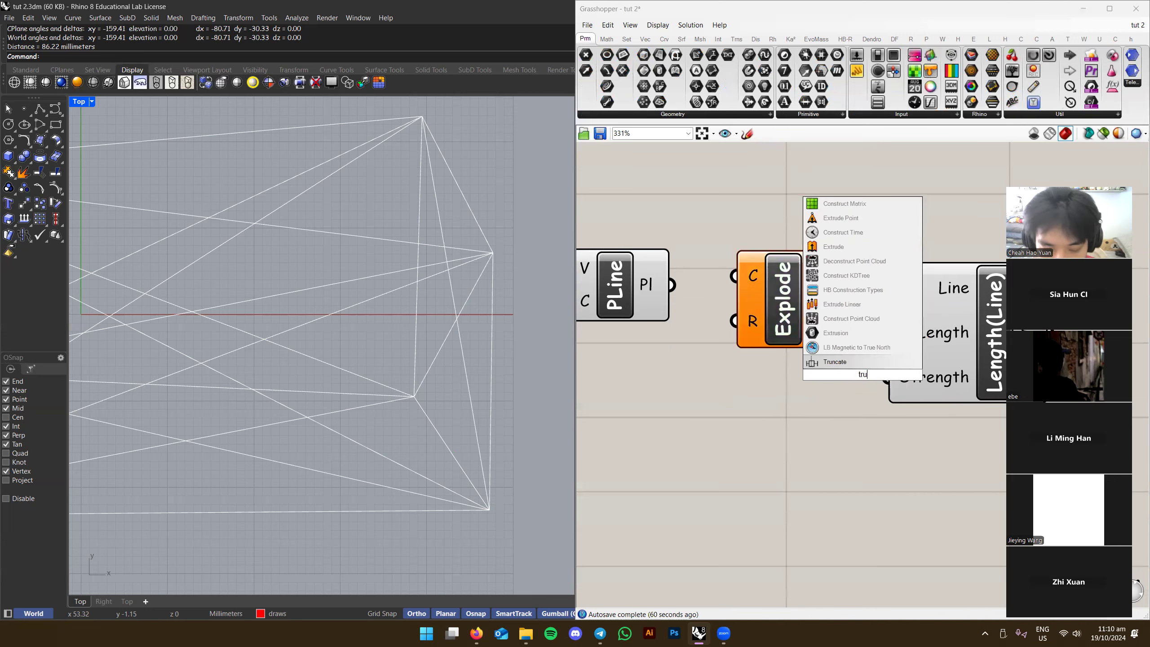
text(toggle)
key(Return)
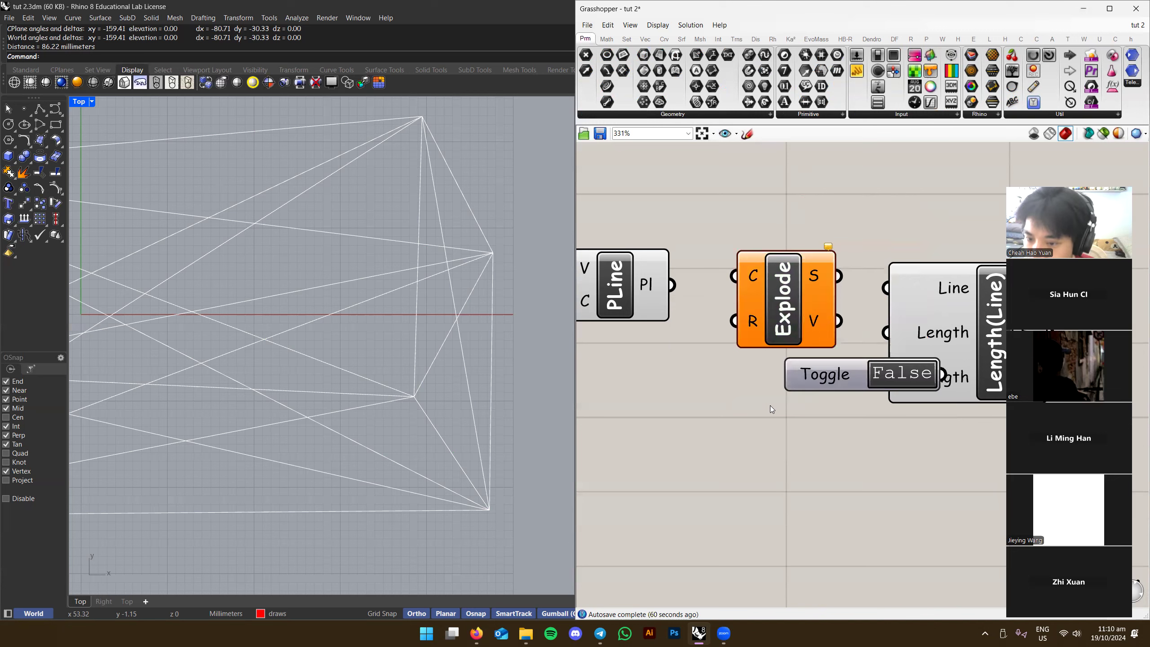
drag(843, 376, 634, 403)
double_click(686, 398)
double_click(687, 399)
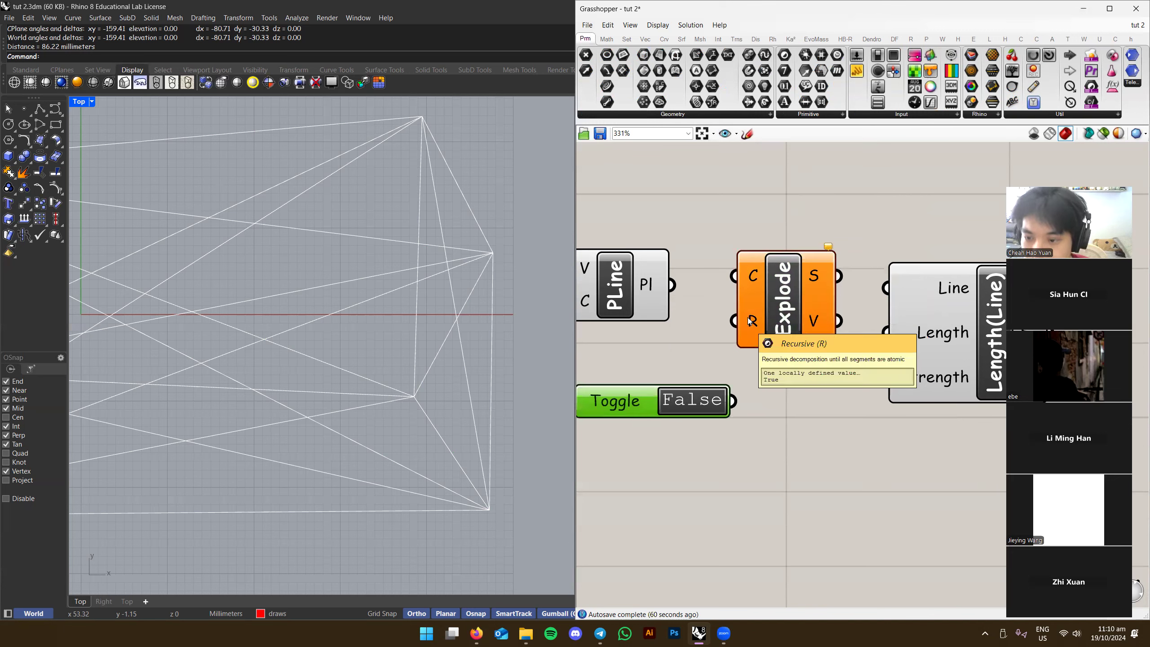
key(Delete)
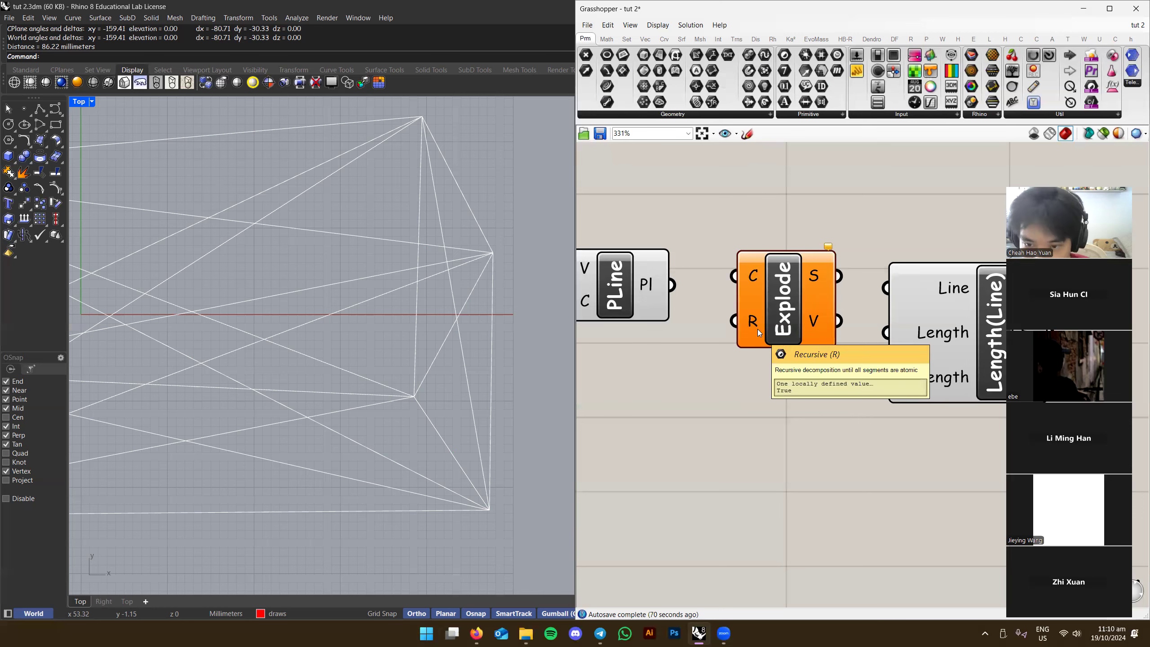
Connect the PolyLine output to Explode's curve input, align the two components and inspect the exploded segments
drag(759, 333, 758, 341)
drag(733, 284, 675, 285)
drag(776, 272, 763, 272)
click(762, 247)
scroll(403, 376, up, 4)
scroll(355, 455, down, 6)
scroll(418, 466, up, 5)
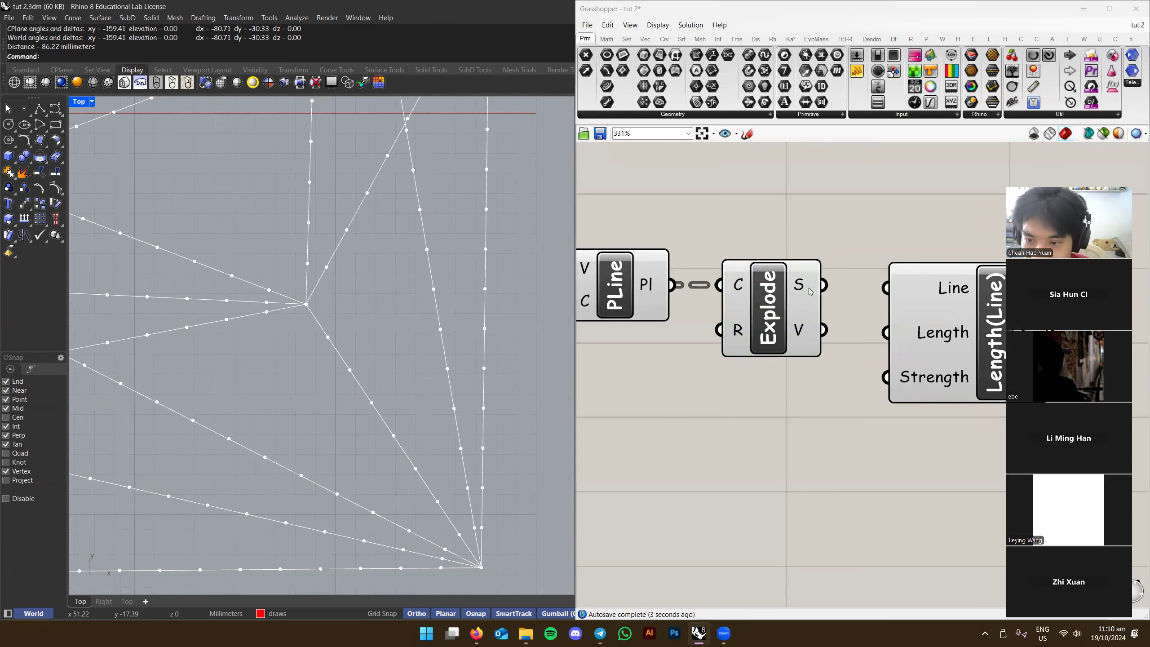
Inspect the PolyLine and Explode outputs, then add a panel above Explode showing the PolyLine output
mouse_move(663, 285)
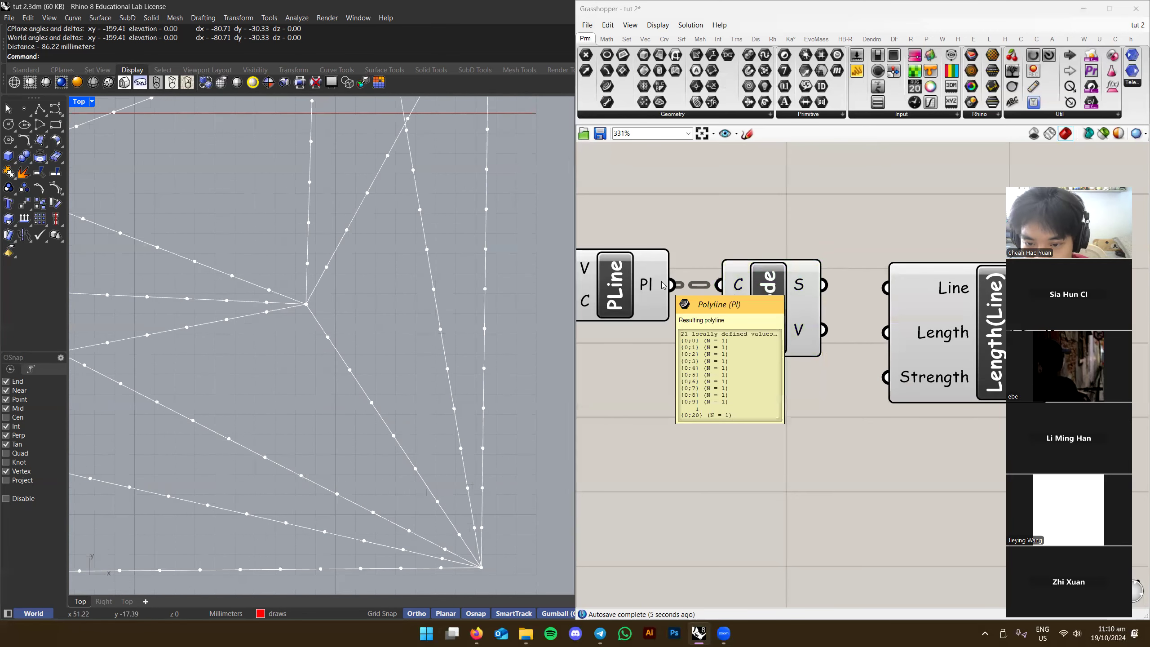
mouse_move(648, 291)
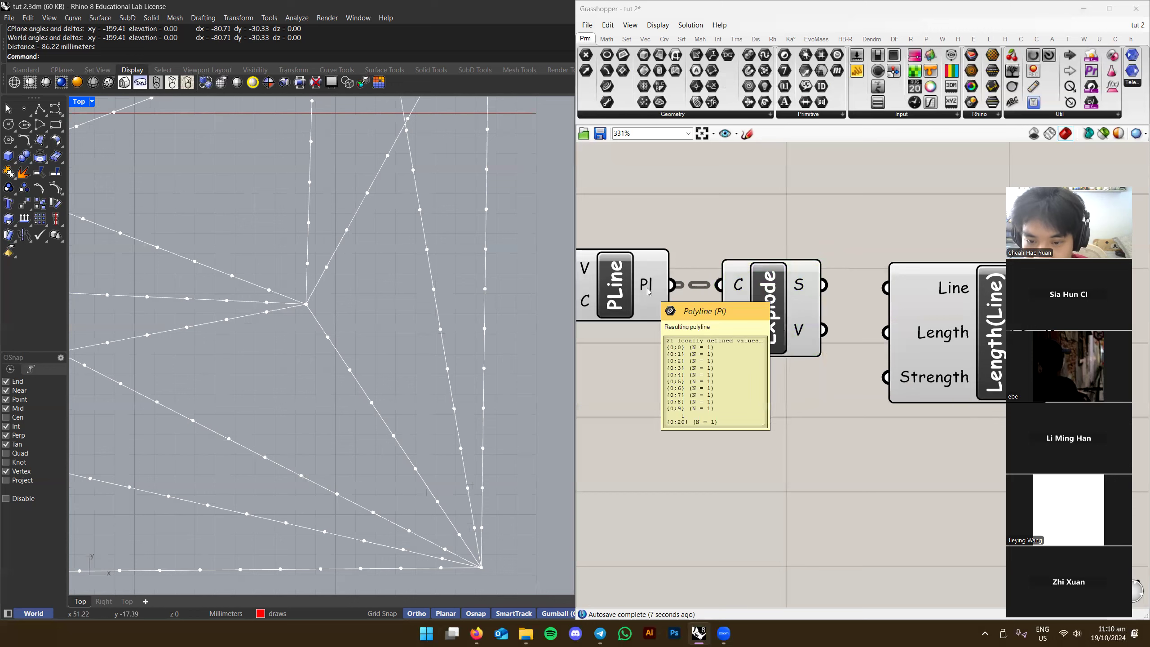
mouse_move(813, 288)
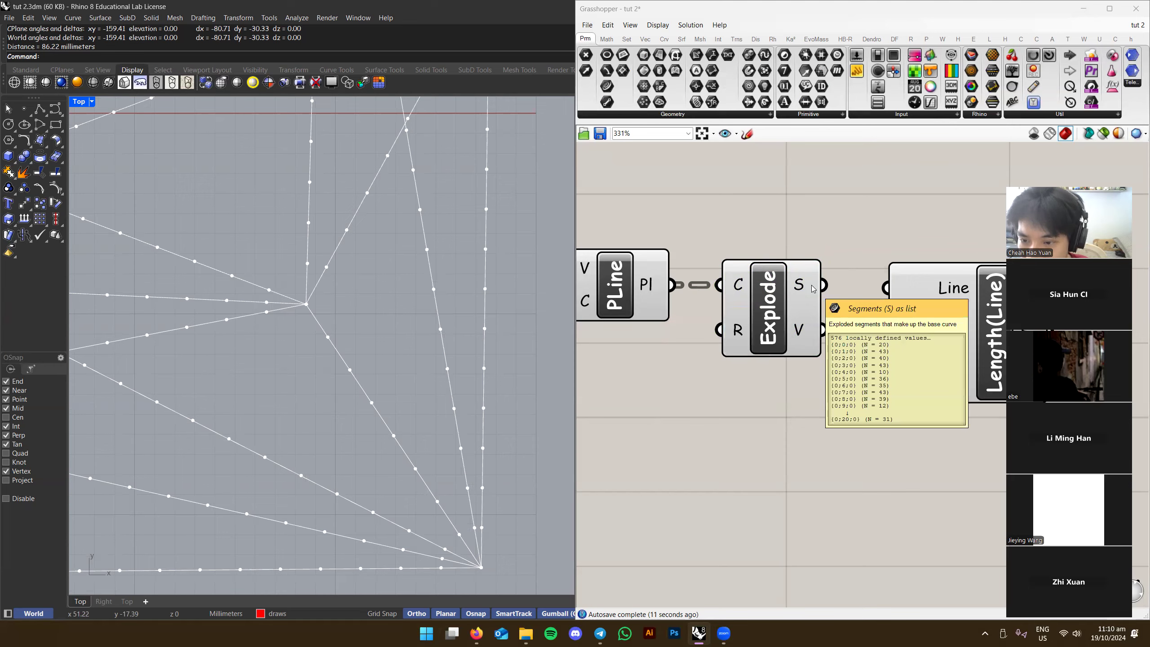
right_drag(813, 289, 714, 357)
double_click(851, 223)
text(//)
click(852, 212)
scroll(717, 226, down, 2)
drag(718, 226, 602, 327)
right_drag(700, 313, 694, 339)
scroll(886, 224, down, 3)
right_drag(788, 249, 830, 274)
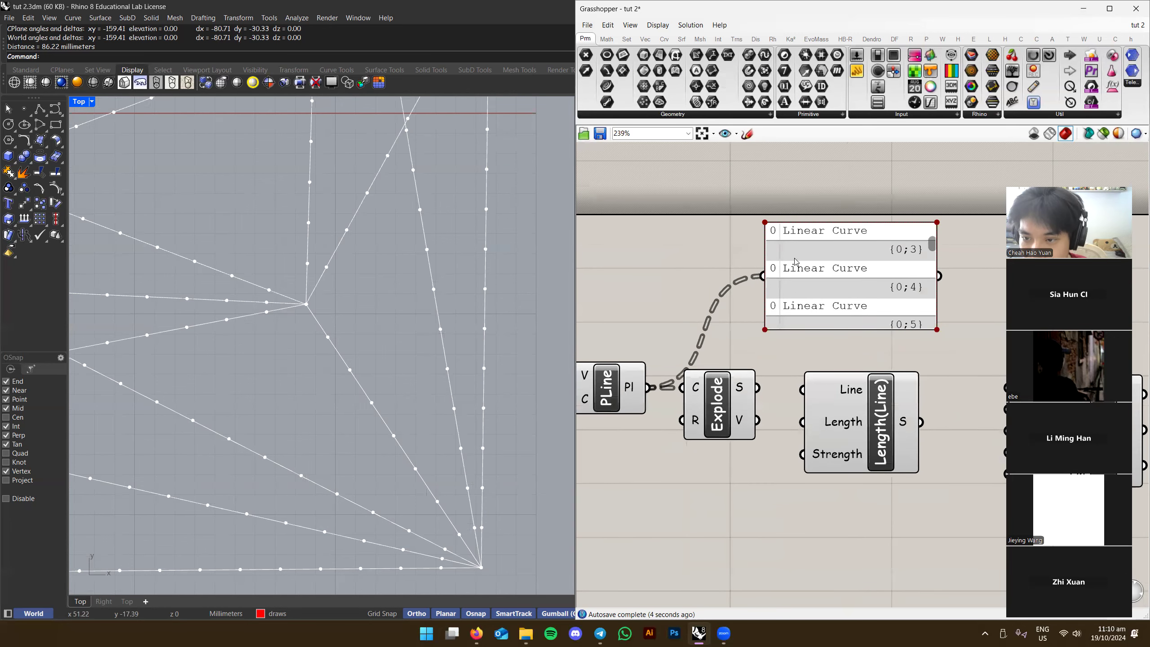
drag(796, 261, 753, 243)
click(618, 389)
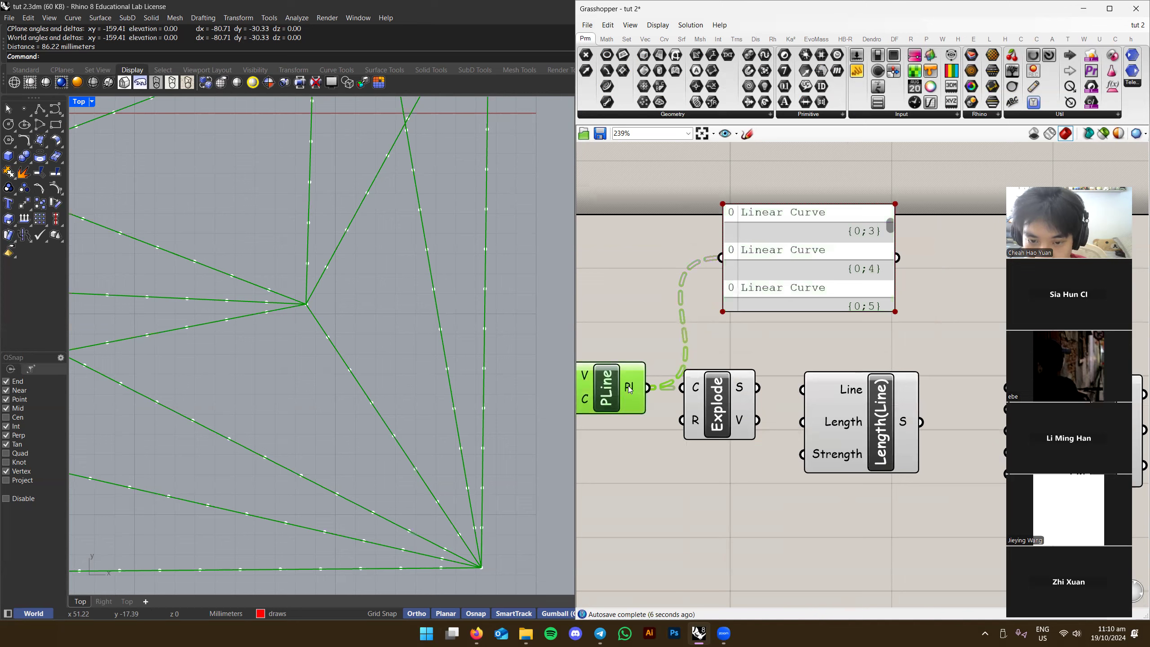
right_drag(635, 346, 582, 368)
click(582, 368)
drag(728, 301, 734, 296)
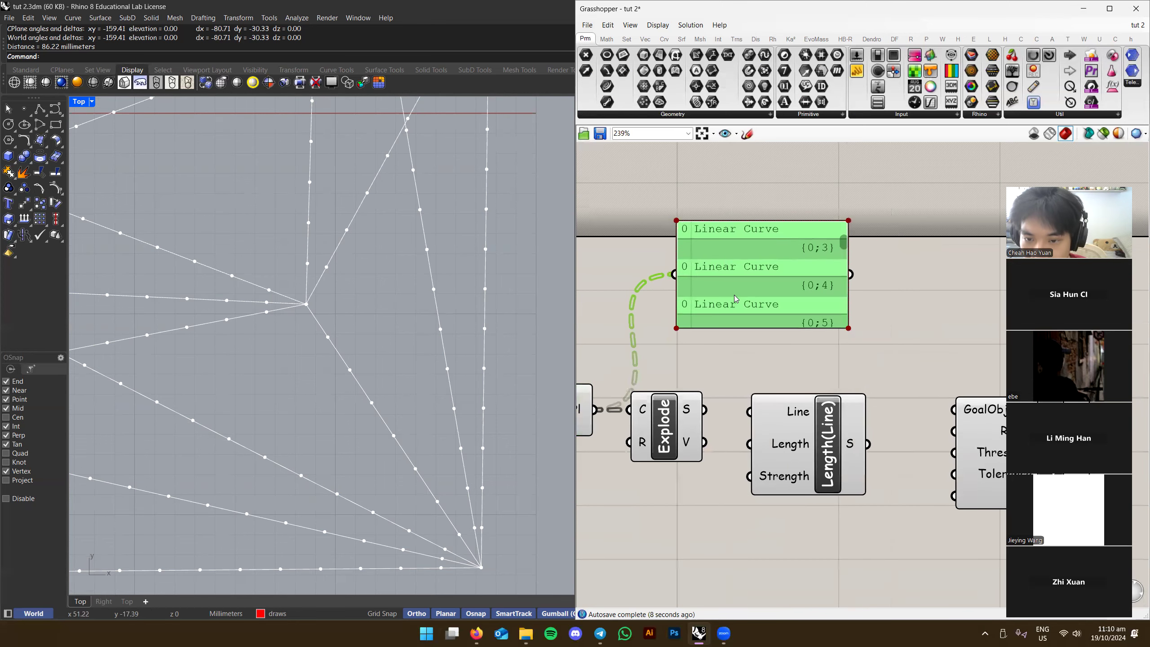
Duplicate the panel beside the first and connect the copy to Explode's Segments output
scroll(829, 267, up, 3)
right_drag(780, 280, 726, 282)
alt+drag(727, 282, 941, 285)
drag(833, 287, 650, 411)
right_drag(829, 374, 769, 385)
click(770, 385)
scroll(917, 295, down, 2)
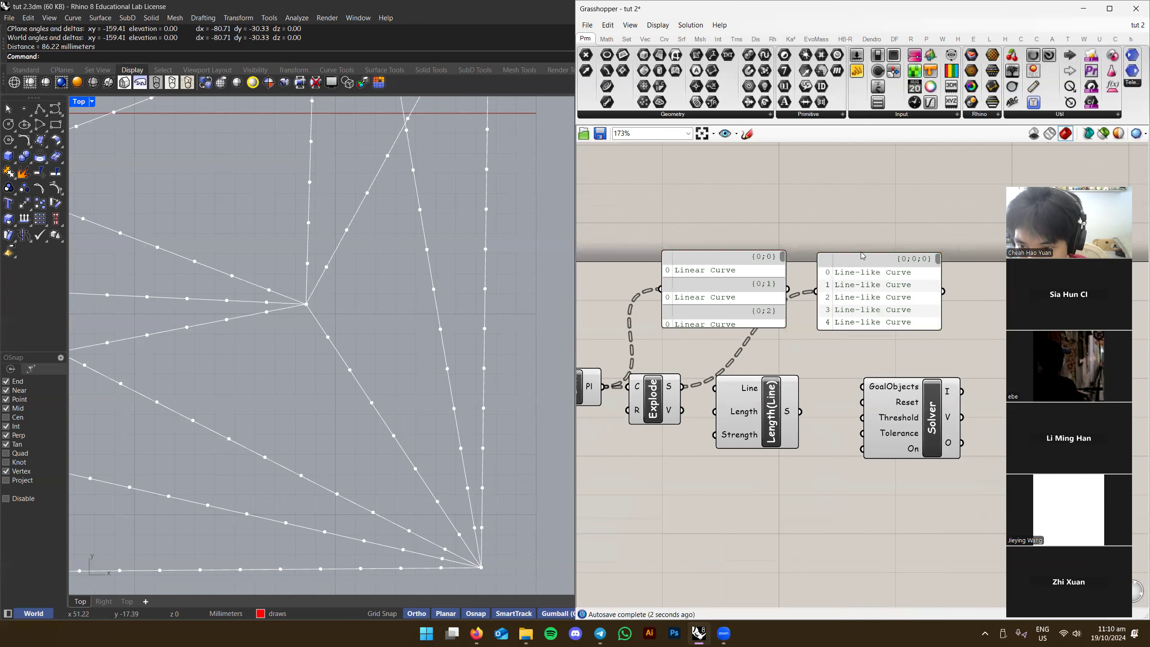
Enlarge both panels, compare the polyline list with the exploded segment list, and delete the panels
drag(858, 255, 858, 115)
drag(743, 254, 743, 127)
right_drag(798, 272, 789, 383)
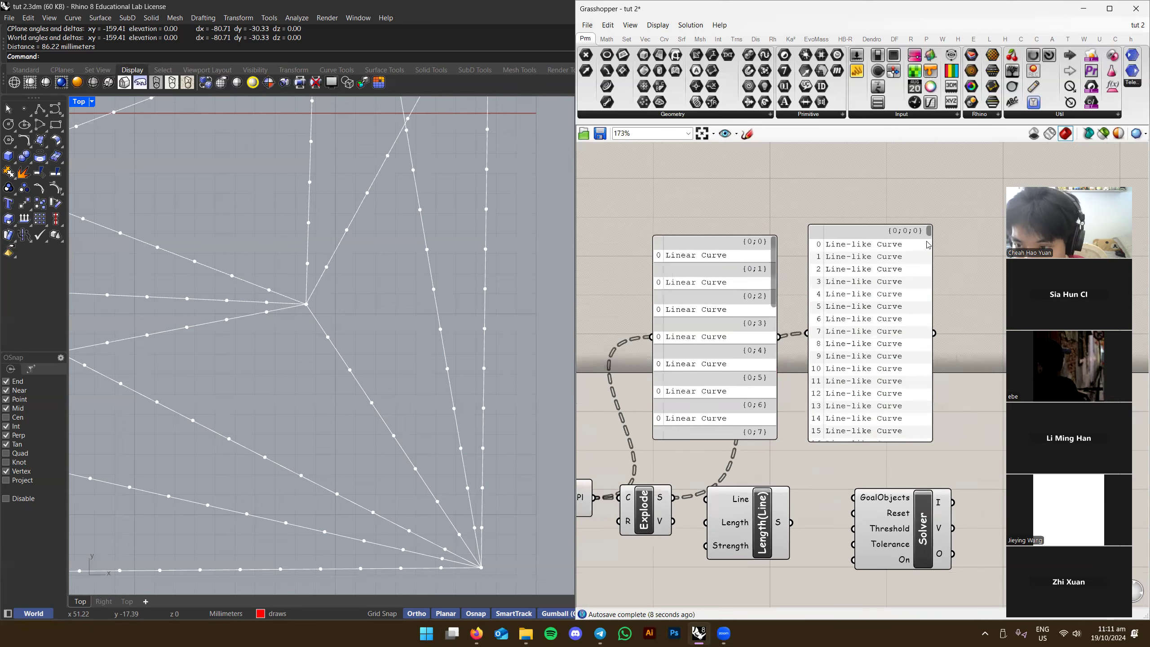
scroll(881, 254, down, 1)
scroll(902, 256, up, 1)
scroll(908, 259, down, 6)
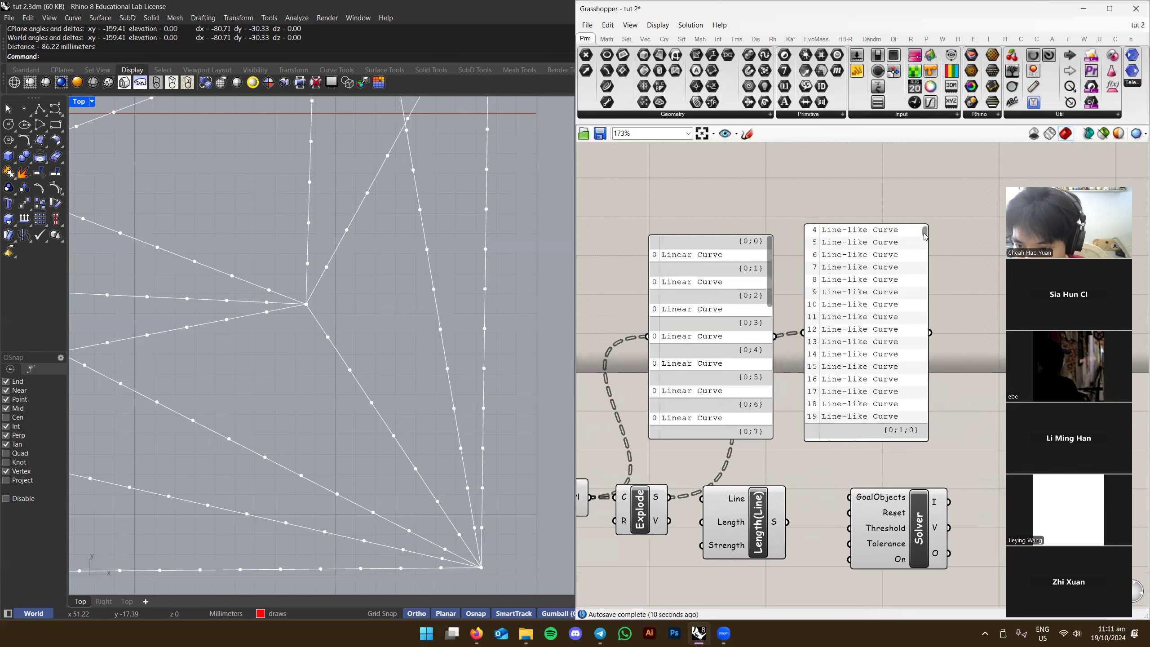
scroll(907, 263, down, 5)
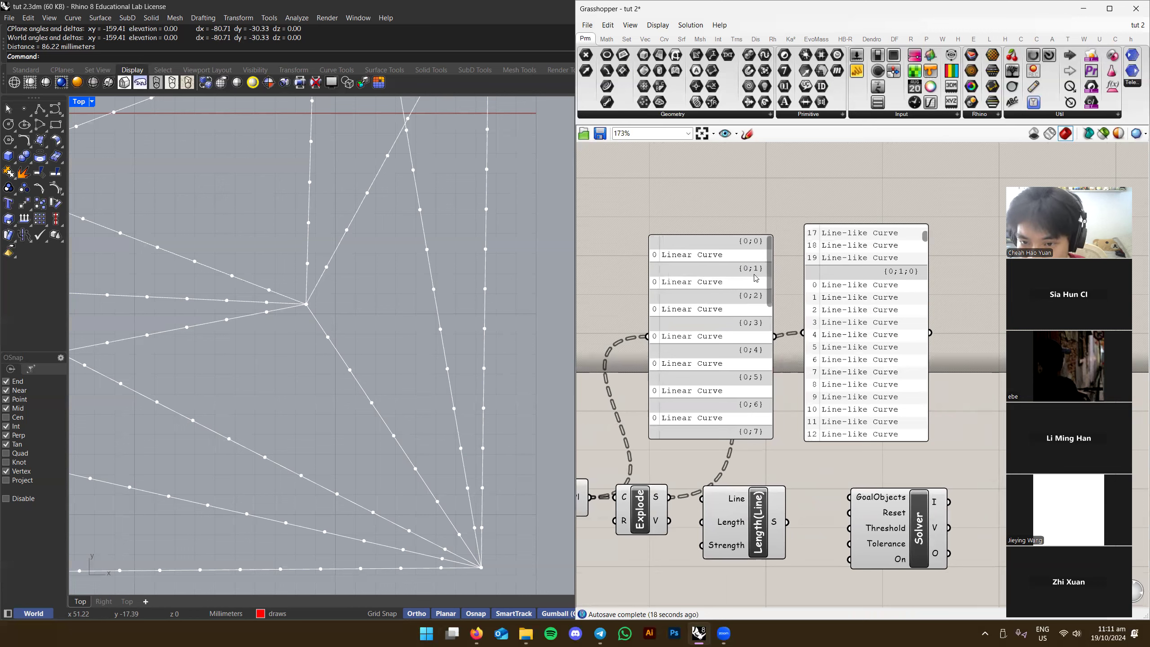
scroll(923, 254, down, 5)
drag(968, 198, 680, 449)
right_drag(680, 449, 742, 374)
key(Delete)
Connect Explode's Segments output to the Line input of Length(Line)
click(711, 426)
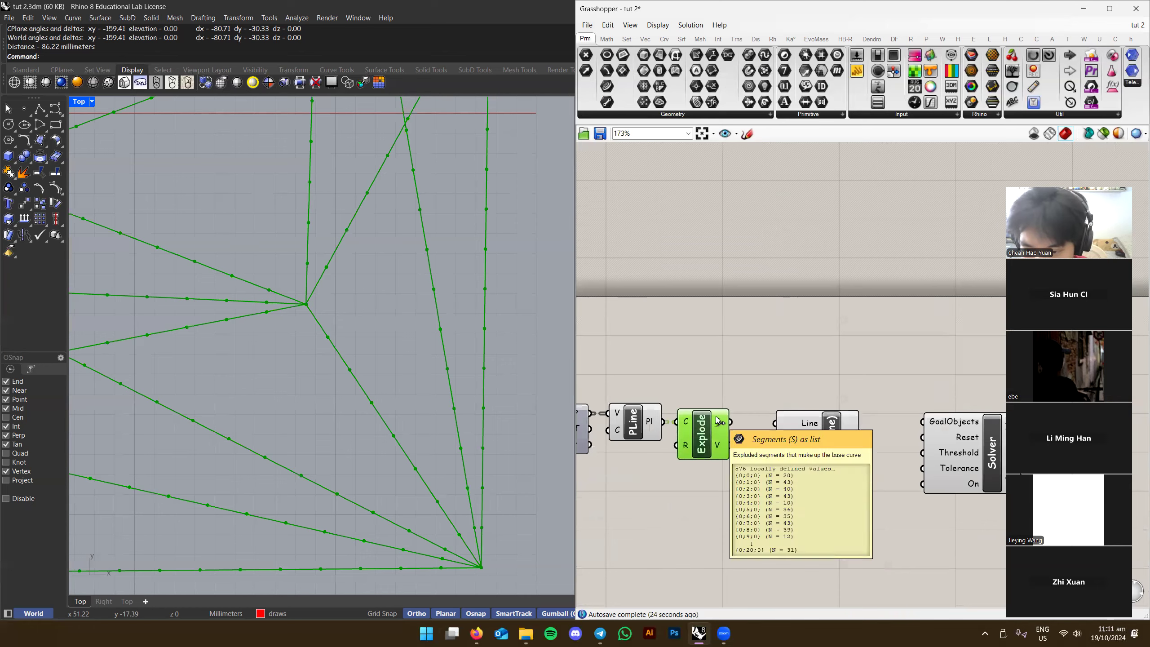
scroll(719, 421, up, 1)
mouse_move(722, 380)
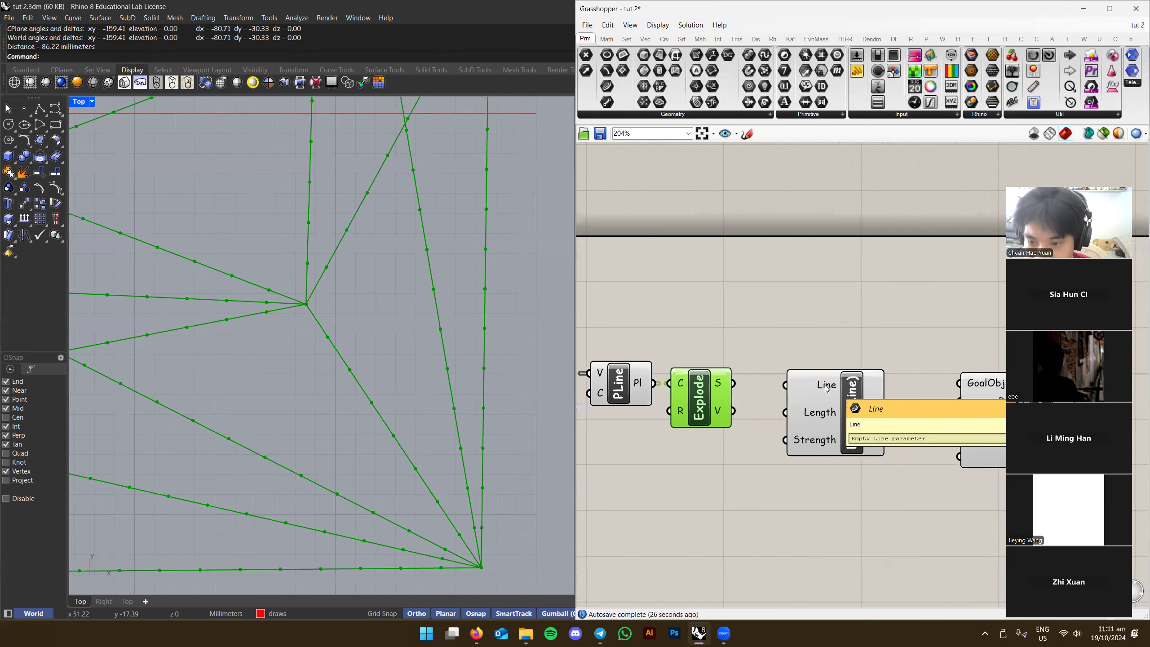
mouse_move(810, 388)
drag(786, 384, 733, 383)
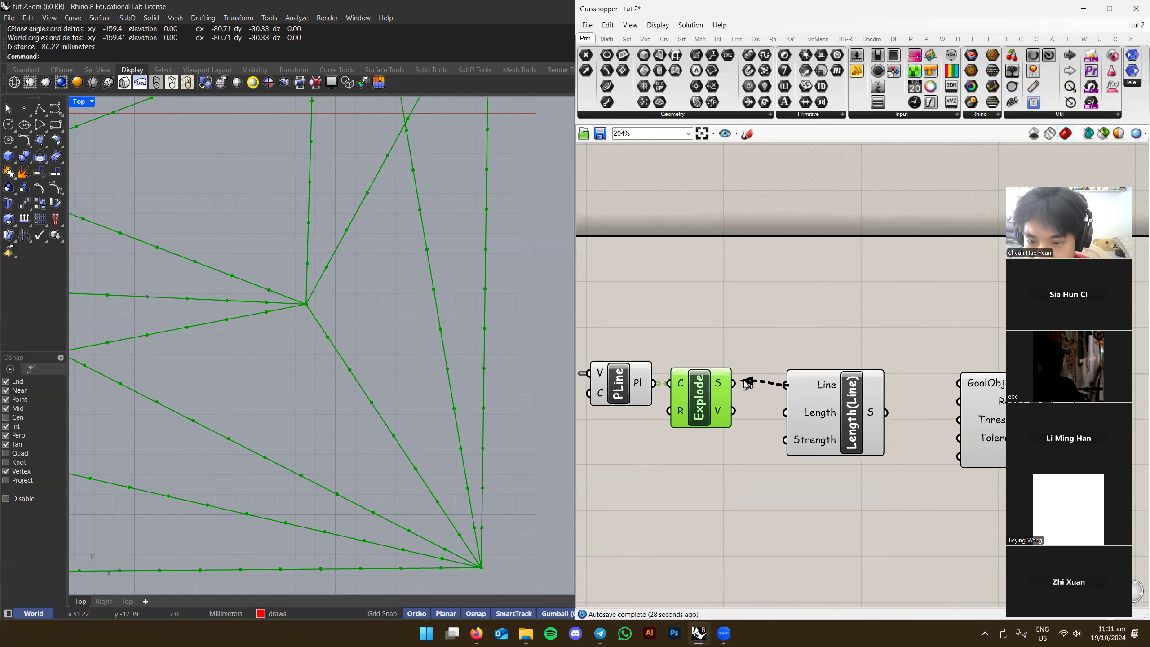
click(851, 408)
click(838, 344)
scroll(839, 344, down, 3)
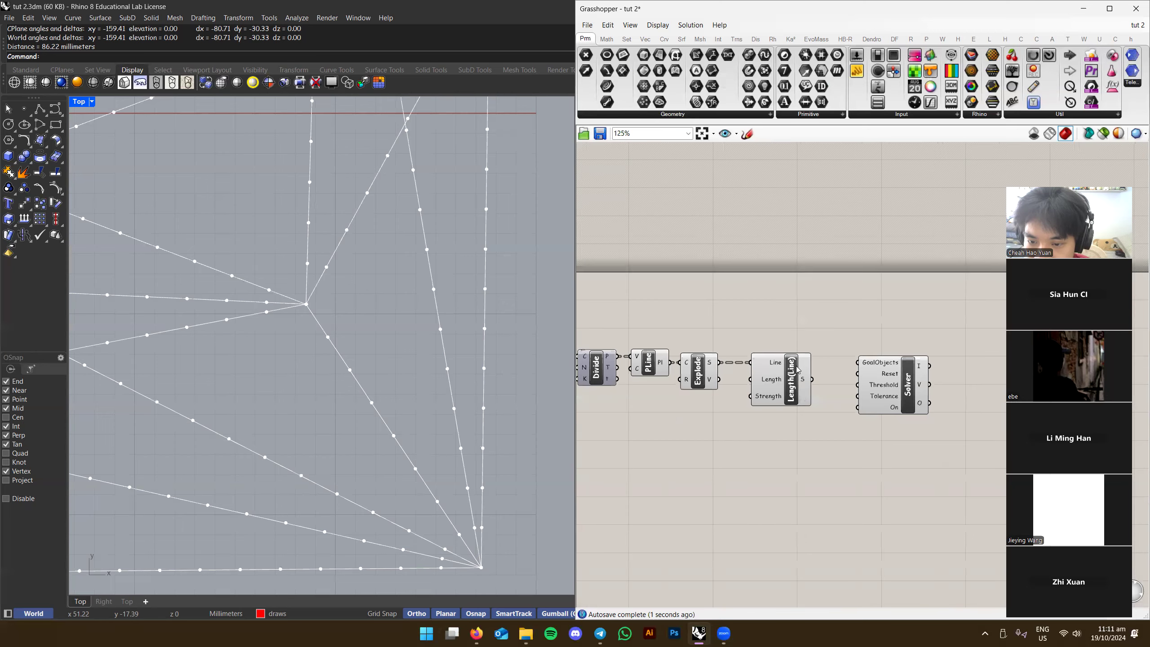
Connect the Spring output of Length(Line) to Solver's GoalObjects input and reposition the Solver slightly lower
click(782, 389)
scroll(805, 380, up, 2)
mouse_move(813, 384)
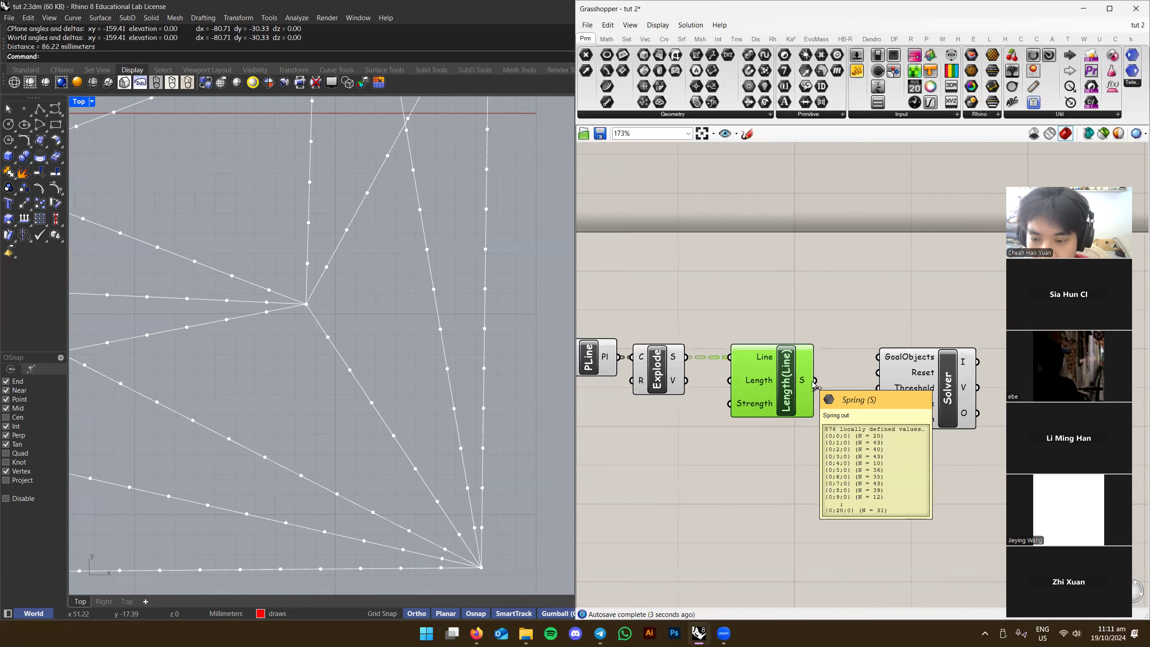
drag(813, 384, 882, 356)
right_drag(900, 365, 873, 362)
drag(917, 377, 930, 402)
Add a Button, place it below Length(Line) and connect it to Solver's Reset input
double_click(857, 333)
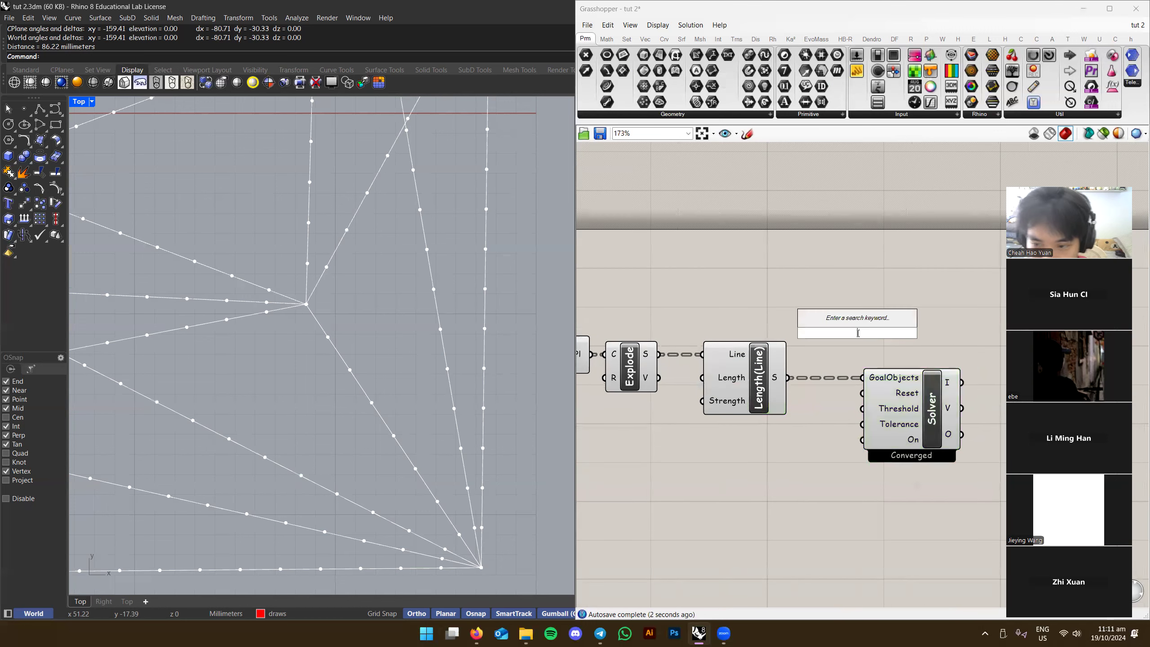
text(butto)
key(Return)
scroll(827, 385, up, 3)
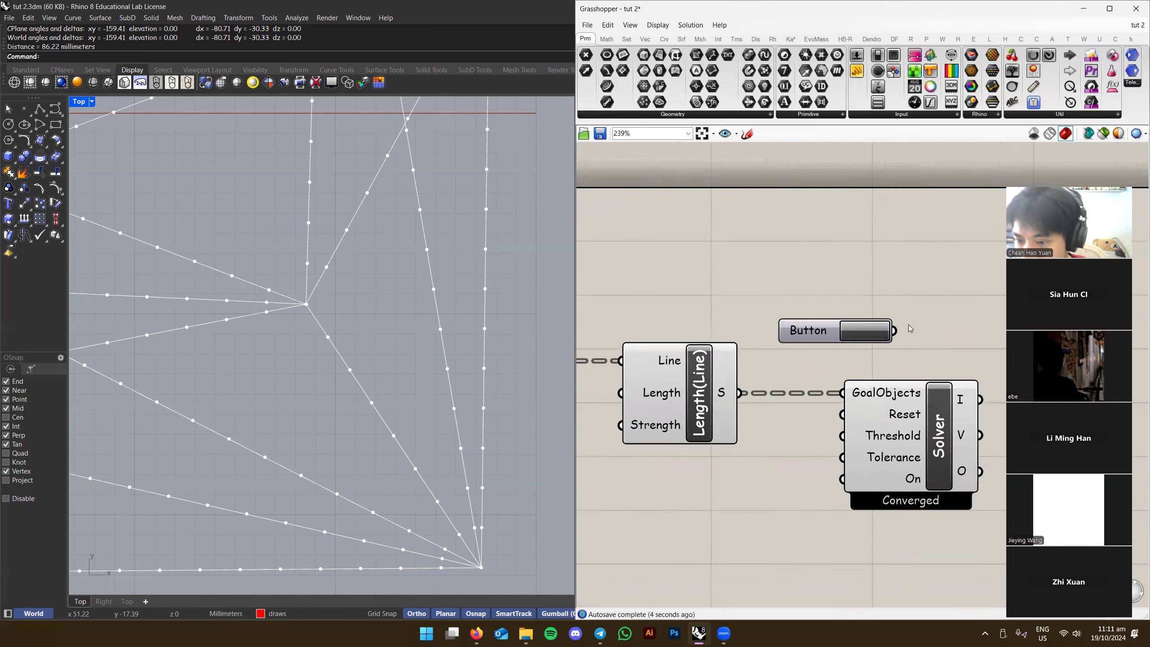
drag(809, 340, 619, 509)
drag(830, 430, 703, 500)
right_drag(748, 490, 791, 423)
click(790, 420)
right_drag(706, 490, 721, 470)
drag(715, 426, 725, 413)
right_drag(944, 434, 894, 429)
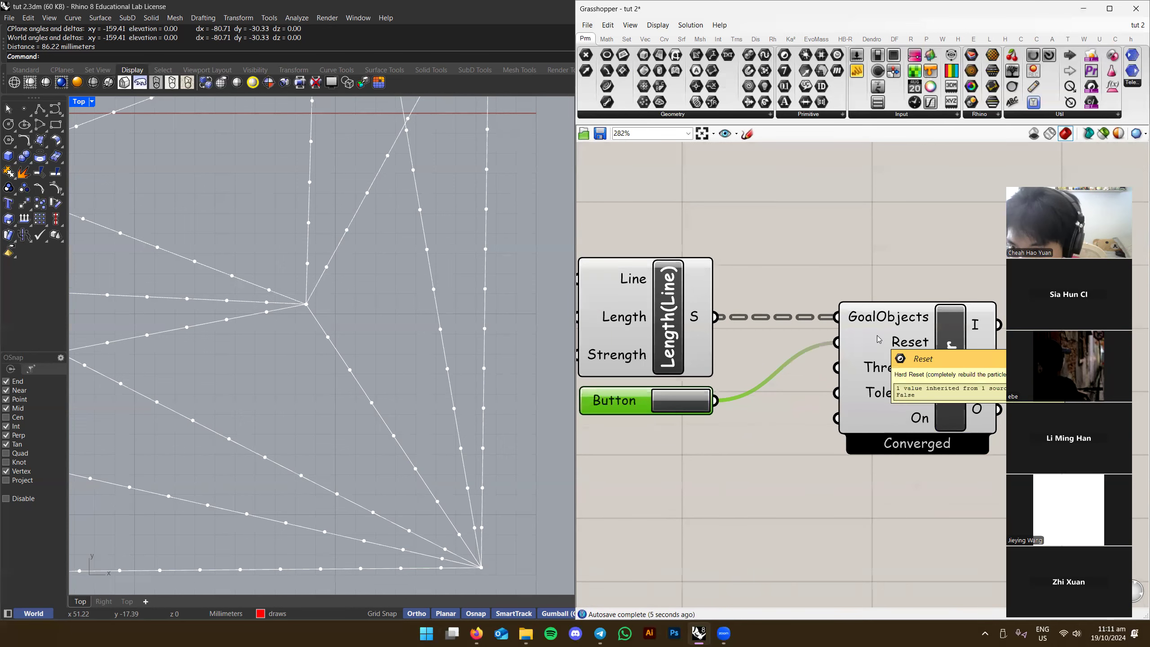
Disconnect the Button from Solver's Reset input and inspect the Reset and Button descriptions
right_drag(799, 388, 807, 382)
ctrl+drag(843, 337, 723, 395)
click(793, 422)
right_drag(905, 337, 858, 342)
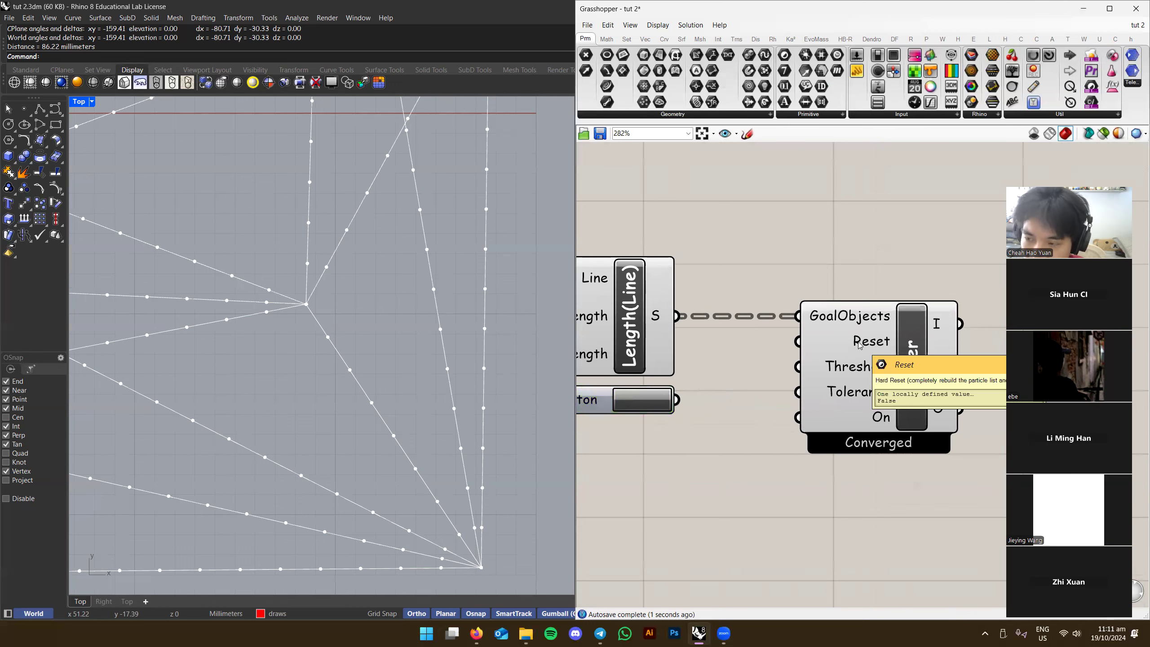
scroll(859, 345, down, 2)
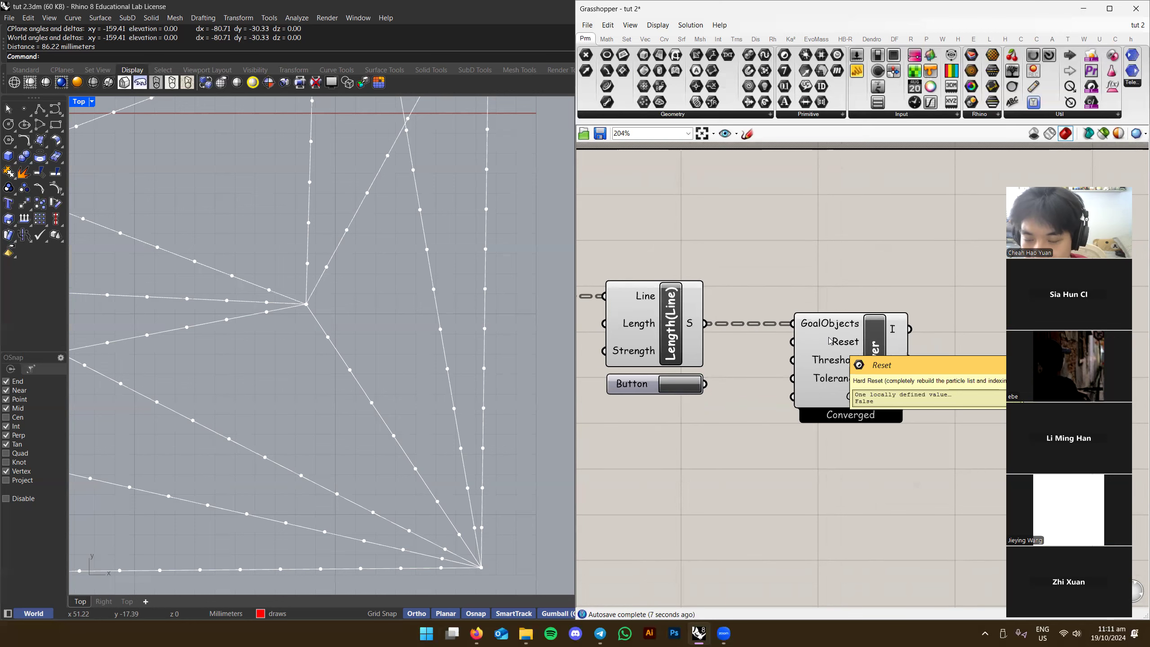
scroll(685, 388, up, 2)
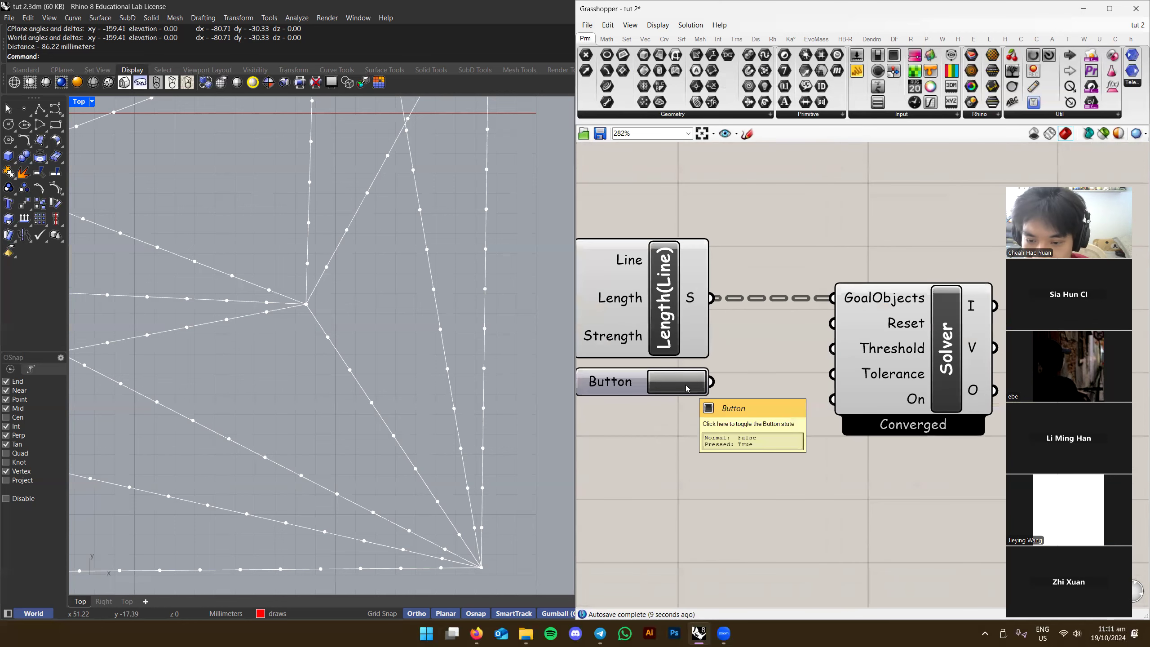
Add a panel wired to the Button, test the Button's output, and delete the panel
double_click(767, 450)
text(//)
key(Return)
drag(711, 382, 673, 456)
drag(756, 436, 809, 465)
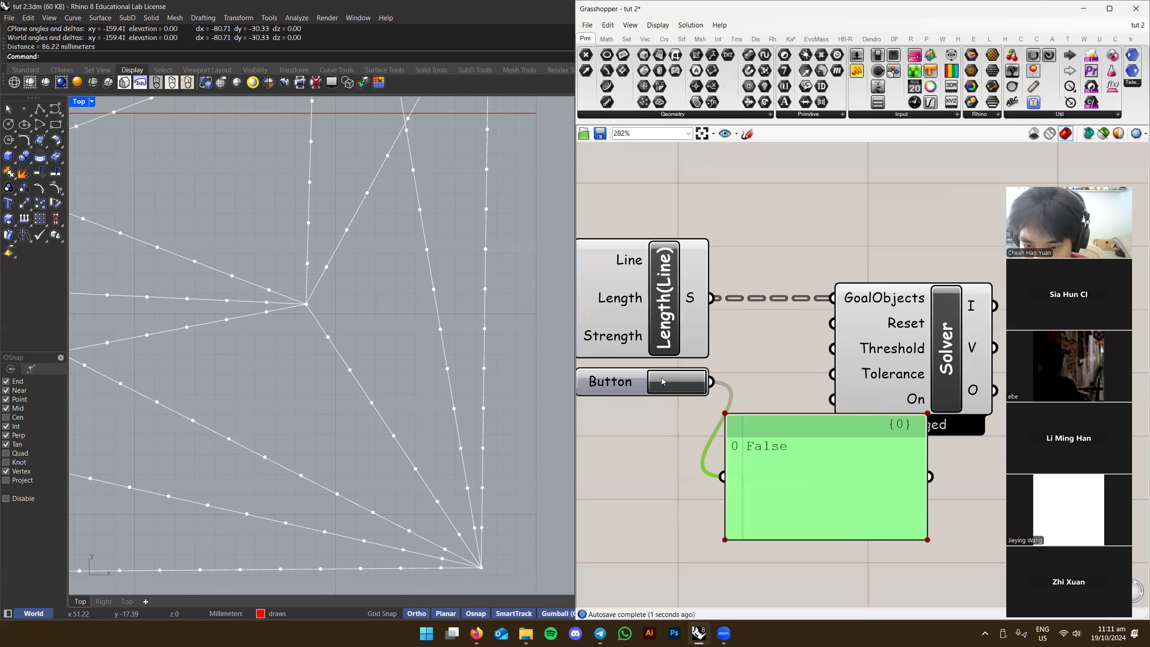
drag(764, 419, 782, 460)
click(685, 384)
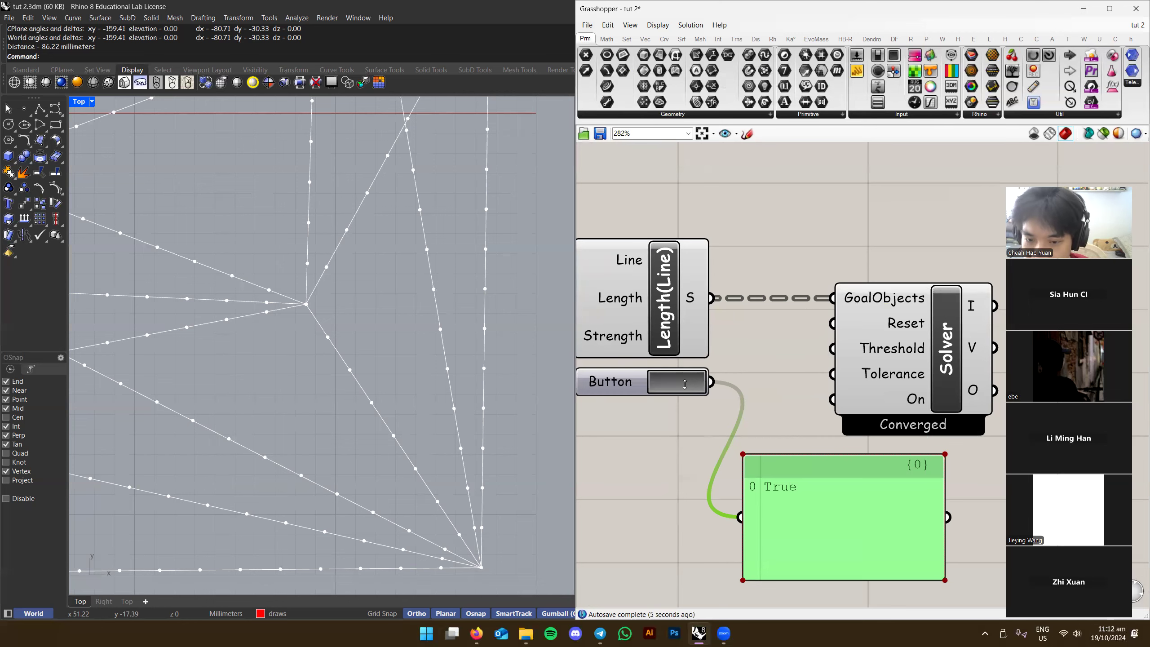
right_drag(836, 524, 832, 522)
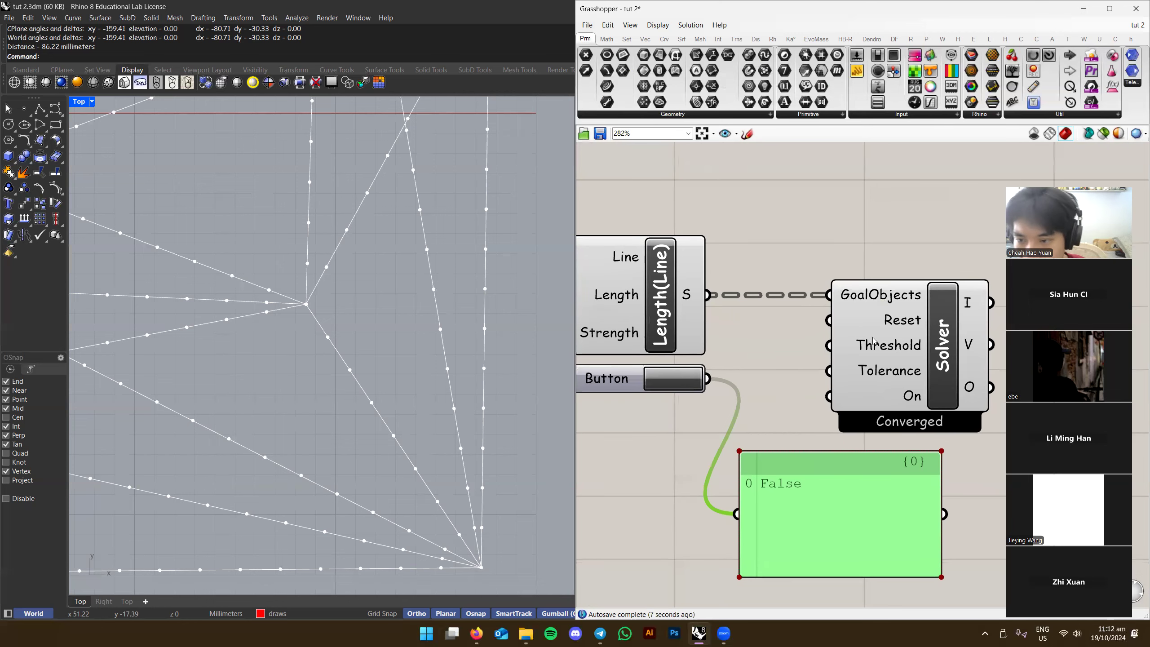
right_drag(879, 319, 853, 325)
key(Delete)
Reconnect the Button to Solver's Reset input and add a Boolean Toggle set to True below the Button
drag(671, 378, 791, 320)
right_drag(777, 335, 863, 265)
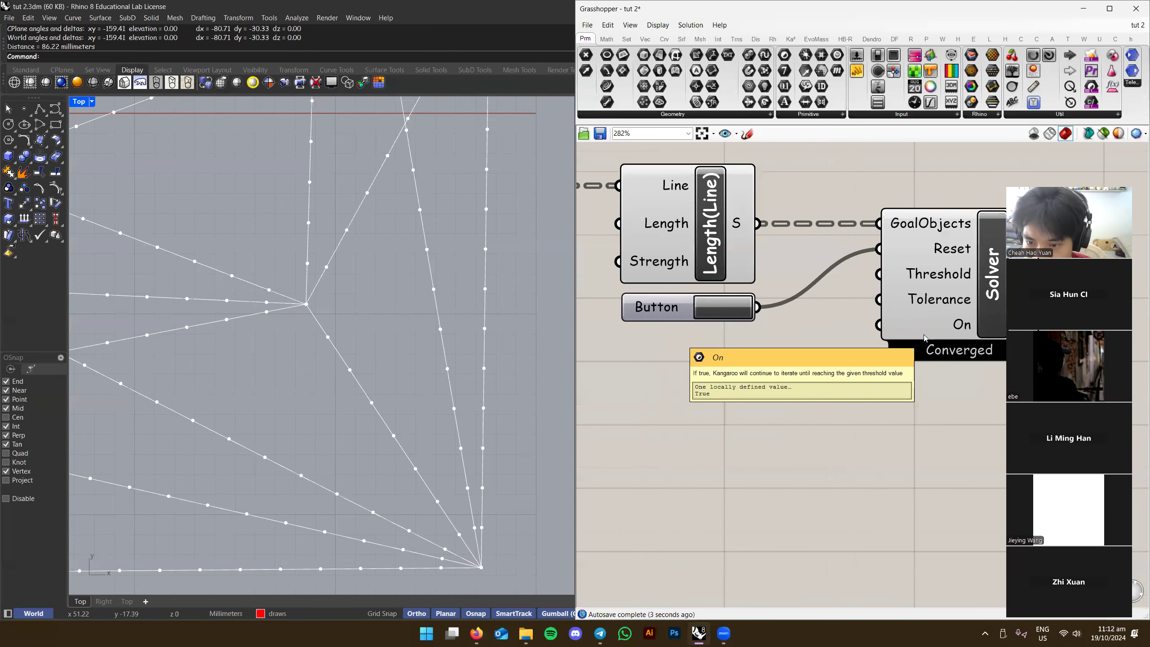
double_click(743, 423)
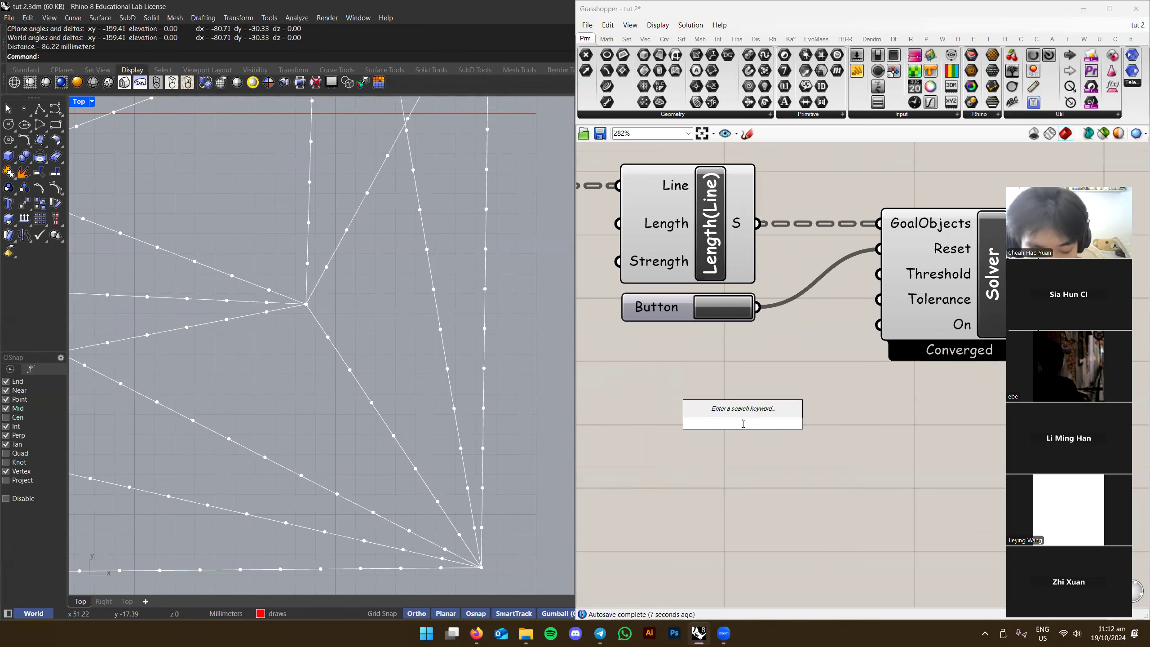
text(togg)
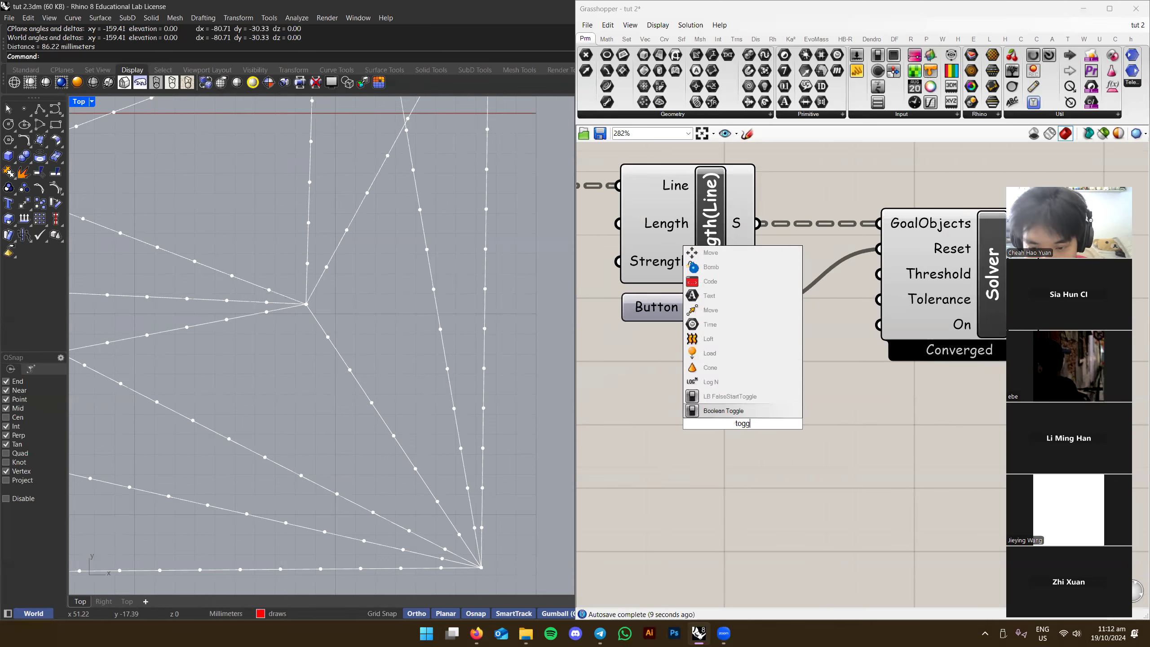
key(Return)
drag(772, 424, 724, 358)
double_click(724, 358)
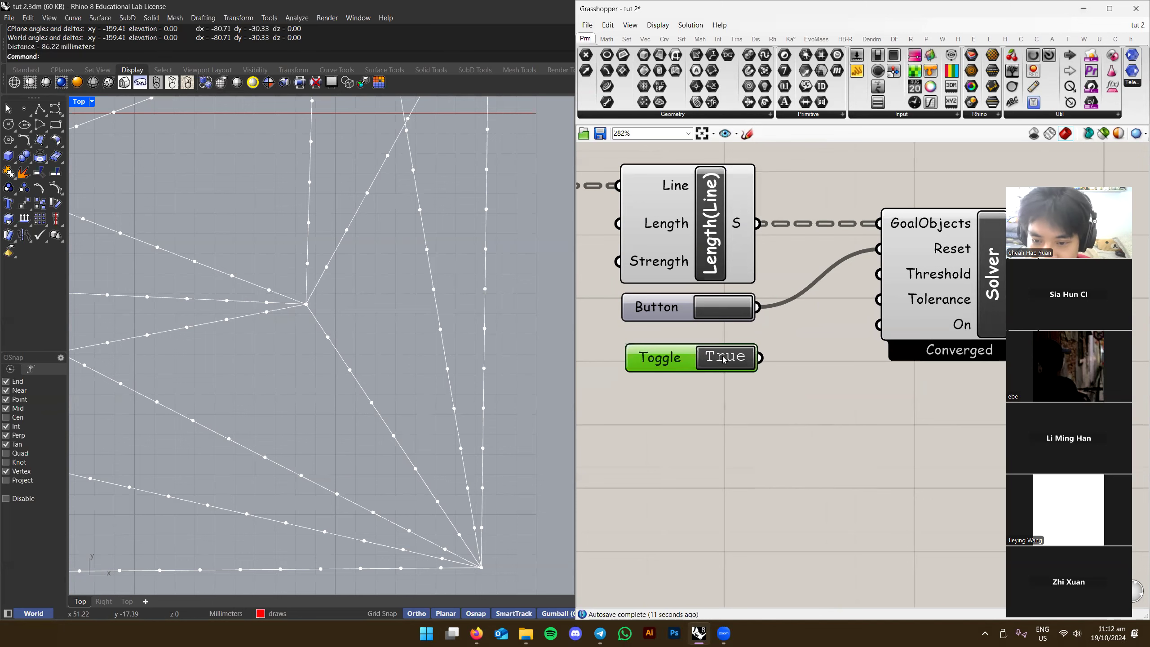
Connect the Toggle to Solver's On input, test it as False, and set it to True
scroll(756, 428, down, 3)
scroll(753, 434, up, 3)
double_click(755, 434)
drag(790, 432, 910, 399)
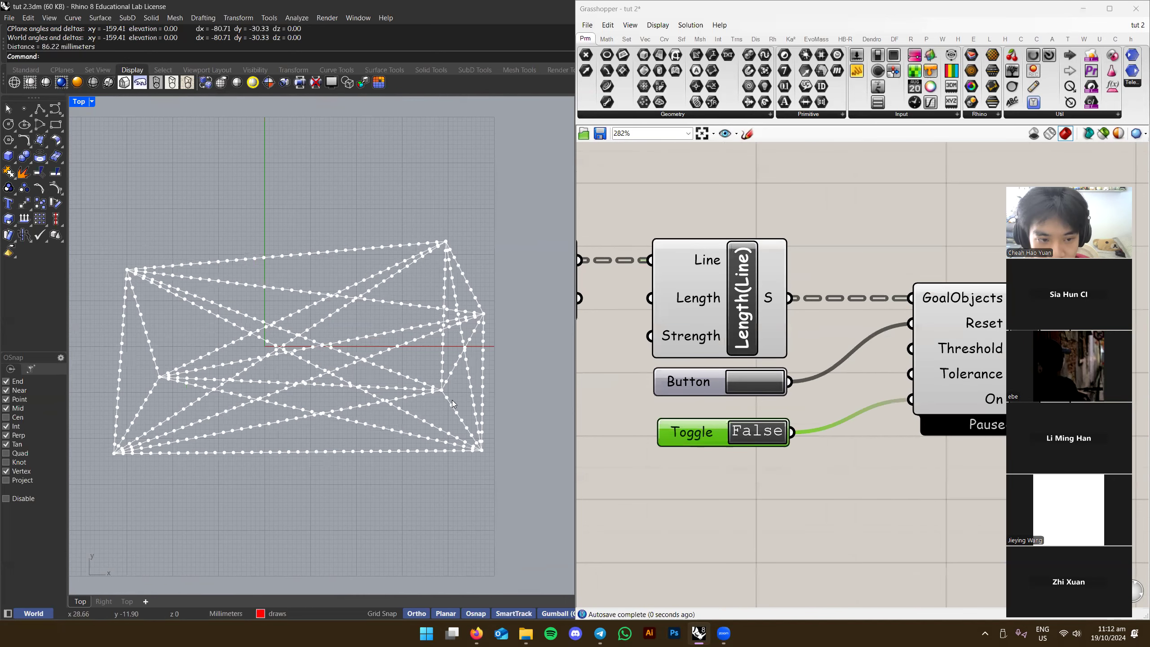
double_click(760, 430)
drag(682, 434, 670, 432)
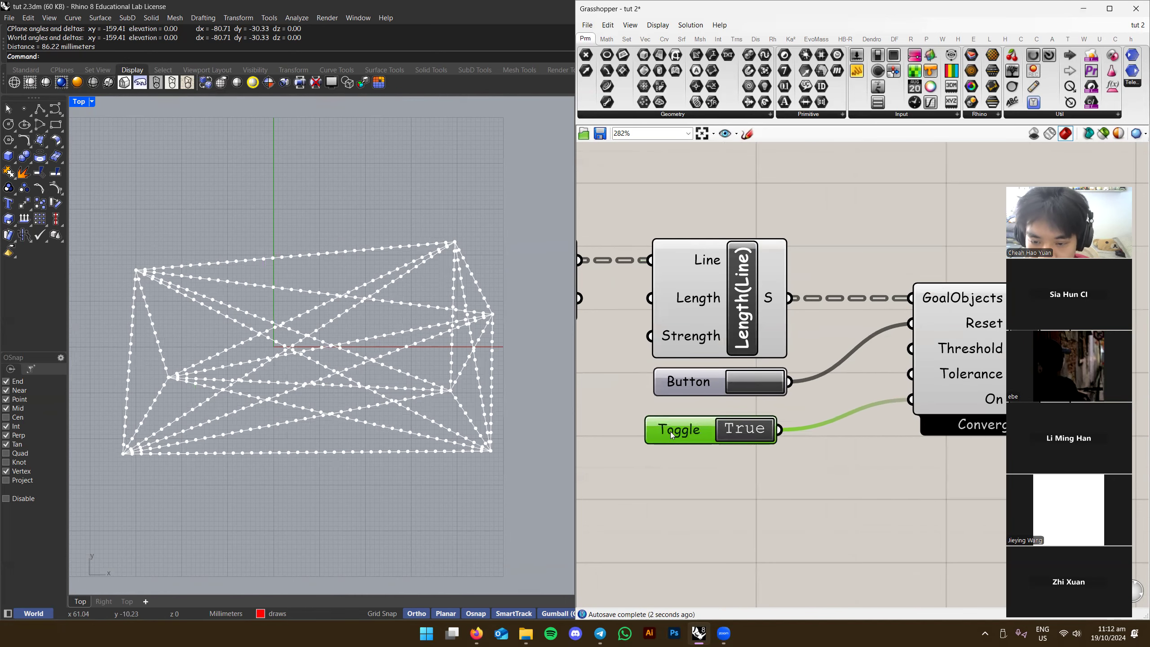
Examine the Solver's status and the divided line network in the Rhino Top viewport
right_drag(775, 441, 627, 429)
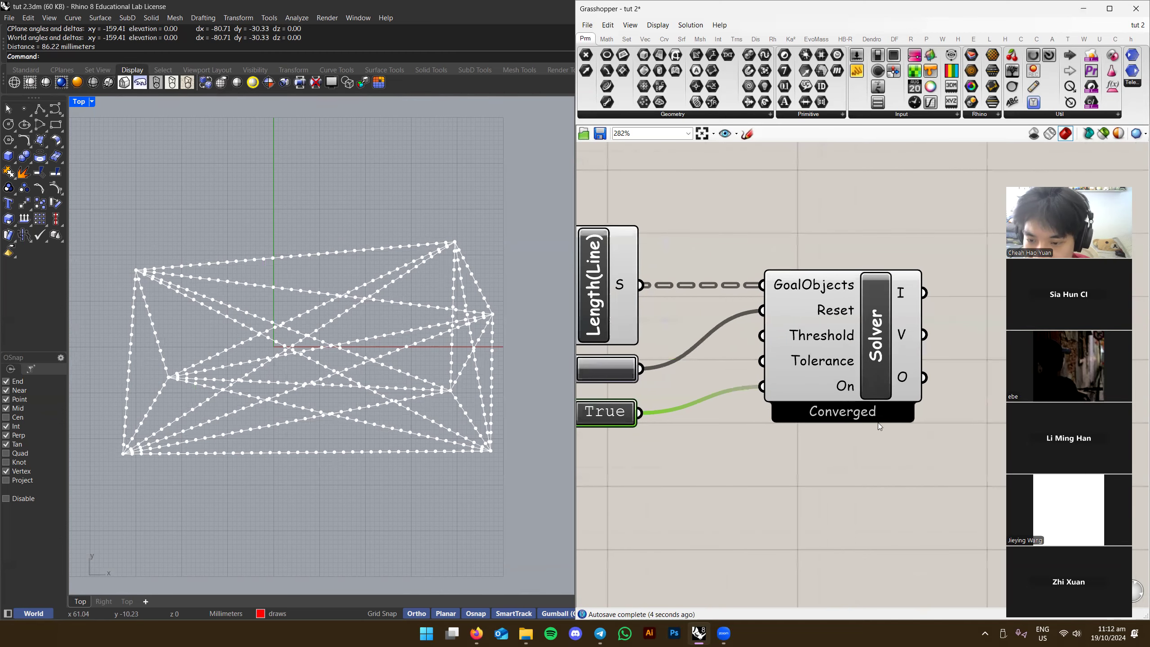
right_drag(832, 428, 868, 423)
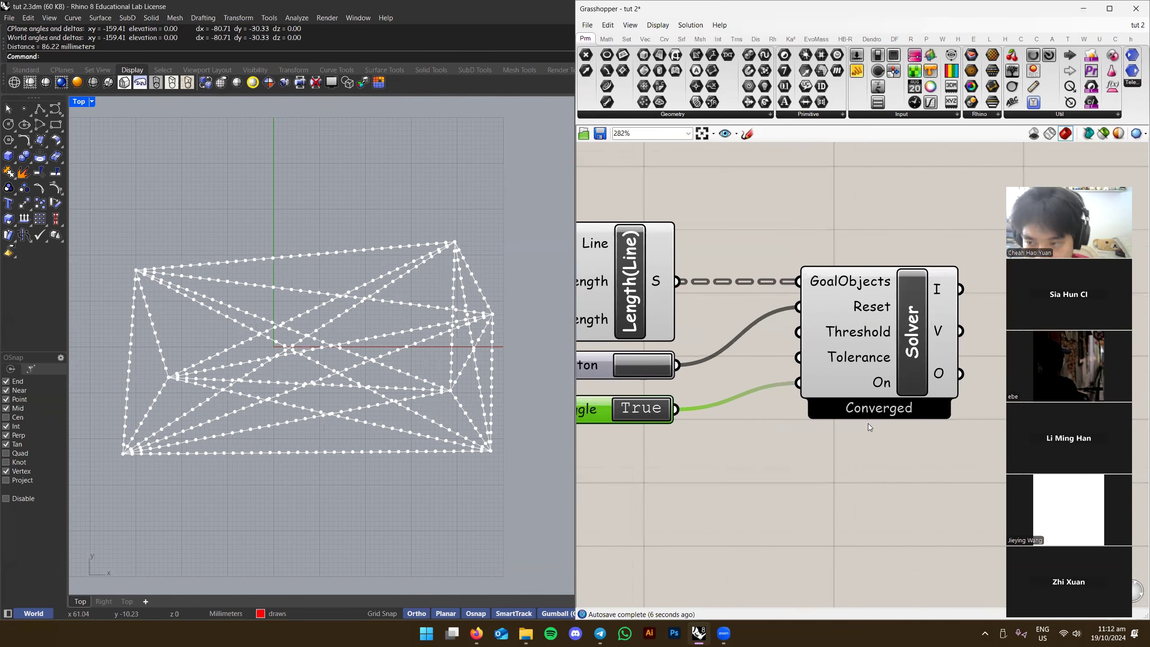
scroll(868, 423, up, 2)
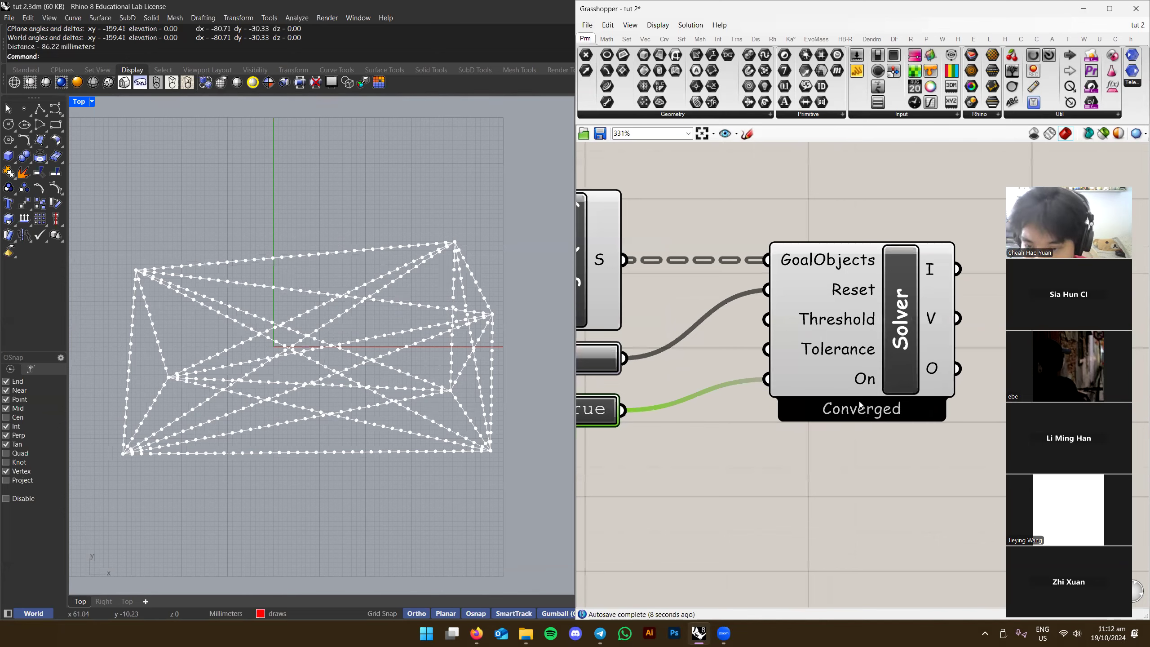
scroll(319, 410, up, 4)
scroll(365, 376, down, 4)
right_drag(388, 386, 384, 383)
right_drag(714, 383, 765, 349)
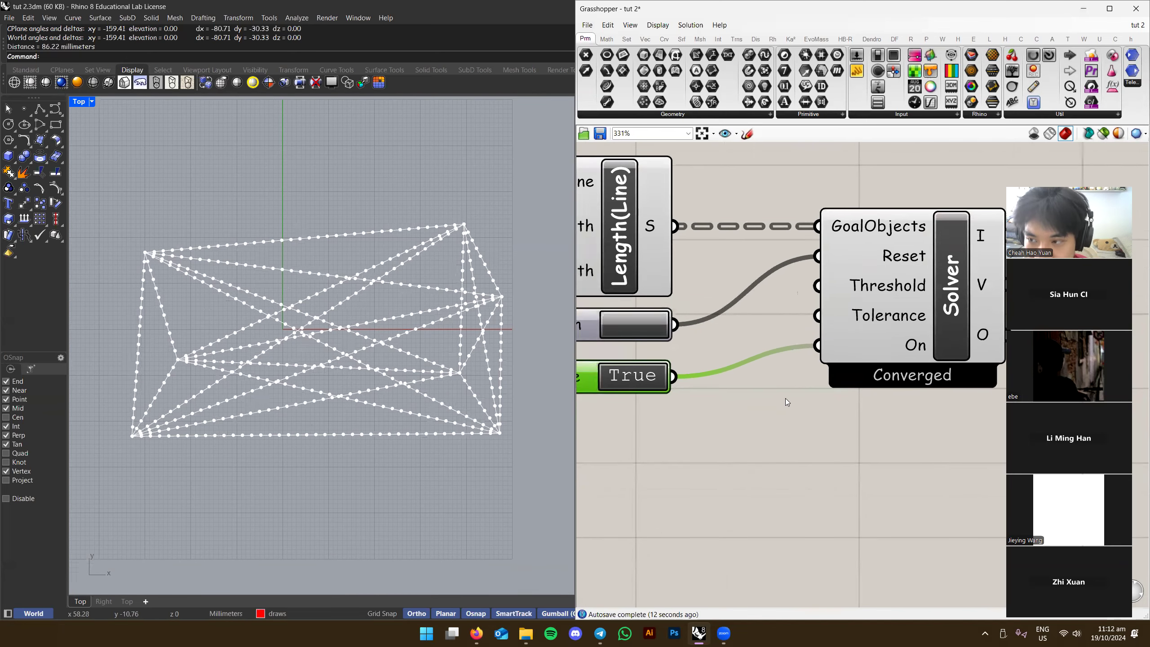
right_drag(740, 405, 842, 420)
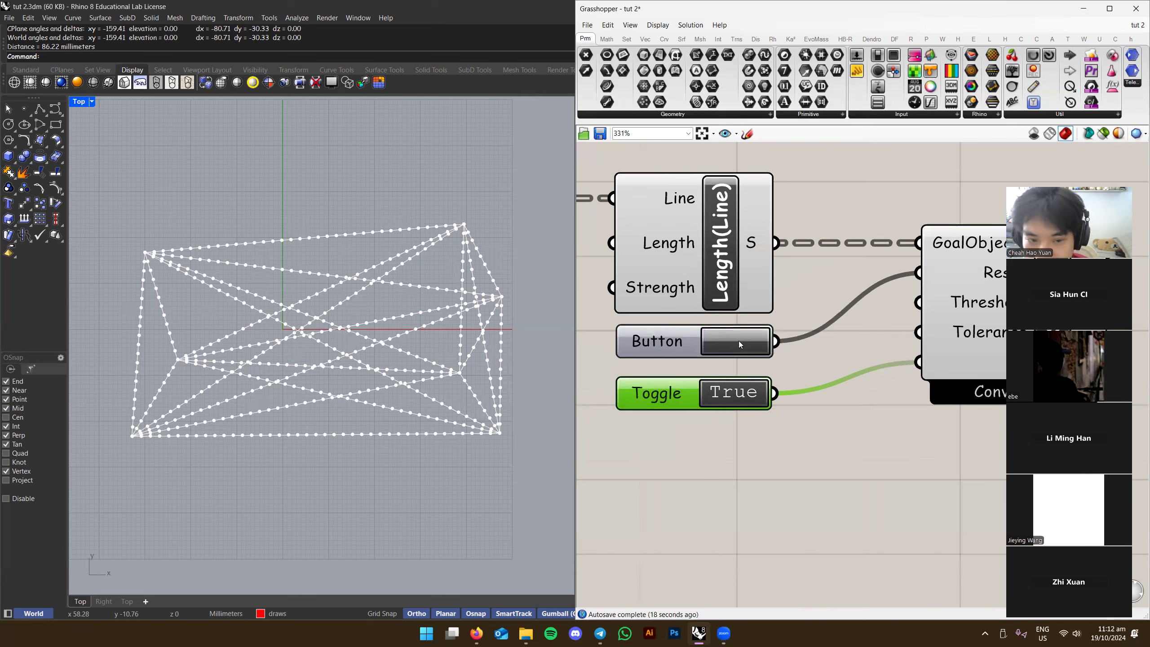
Examine how Length(Line), the Button and the Toggle feed the Solver, alongside the divided lines in the Top viewport
right_drag(383, 342, 425, 348)
scroll(793, 362, down, 3)
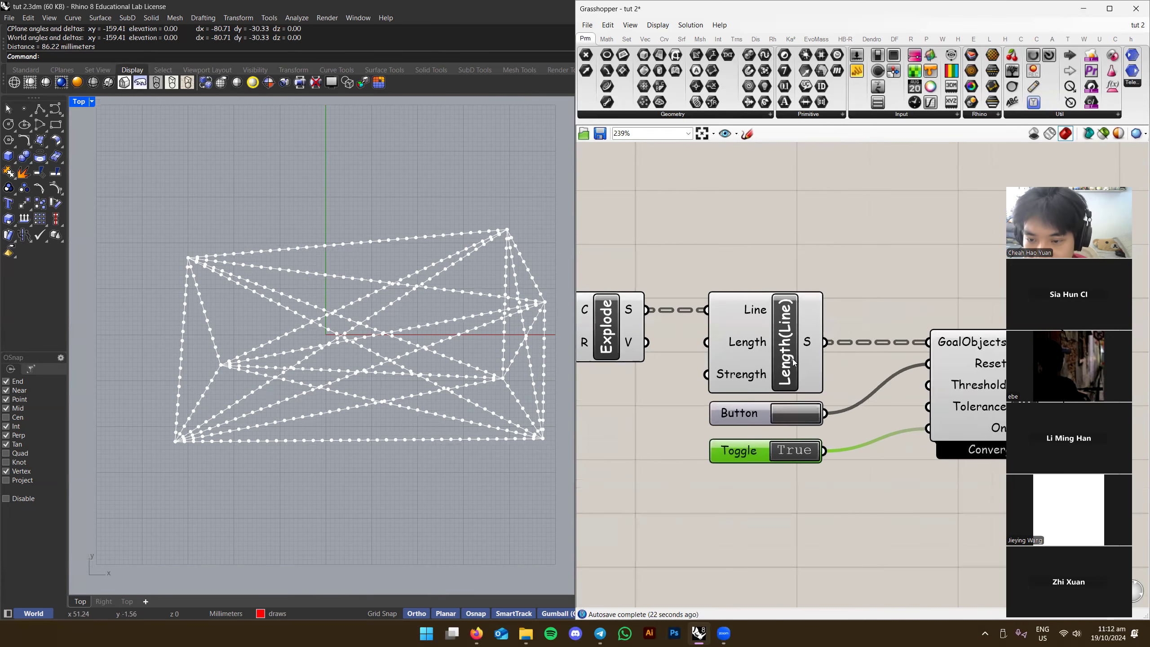
click(793, 363)
right_drag(782, 370, 725, 322)
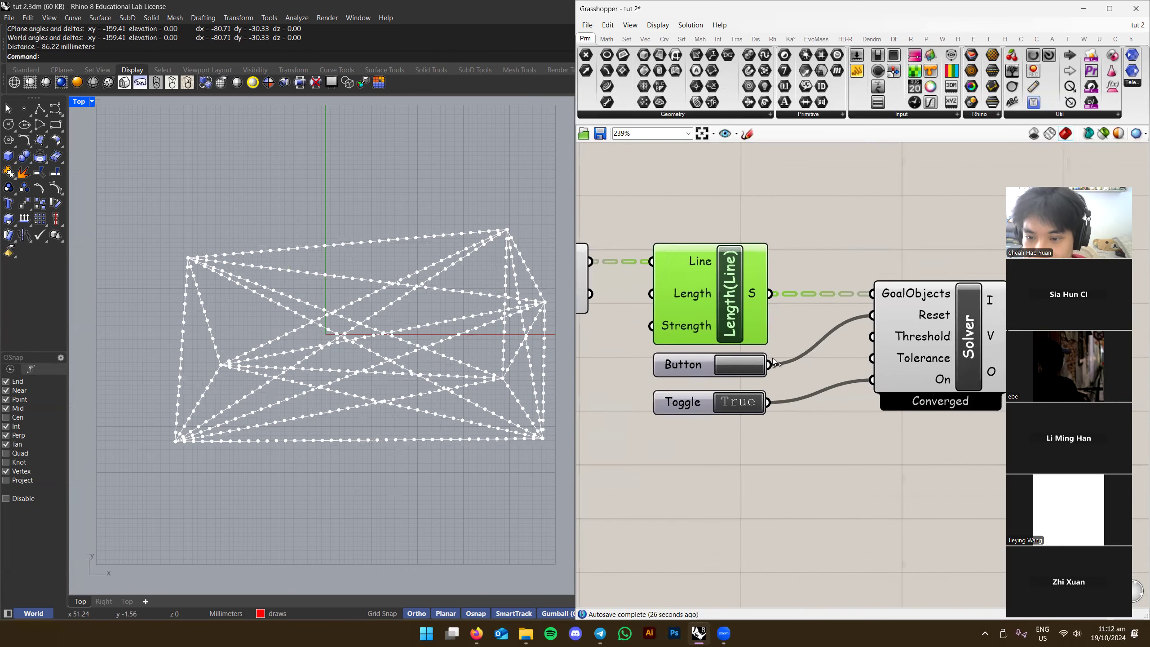
click(688, 368)
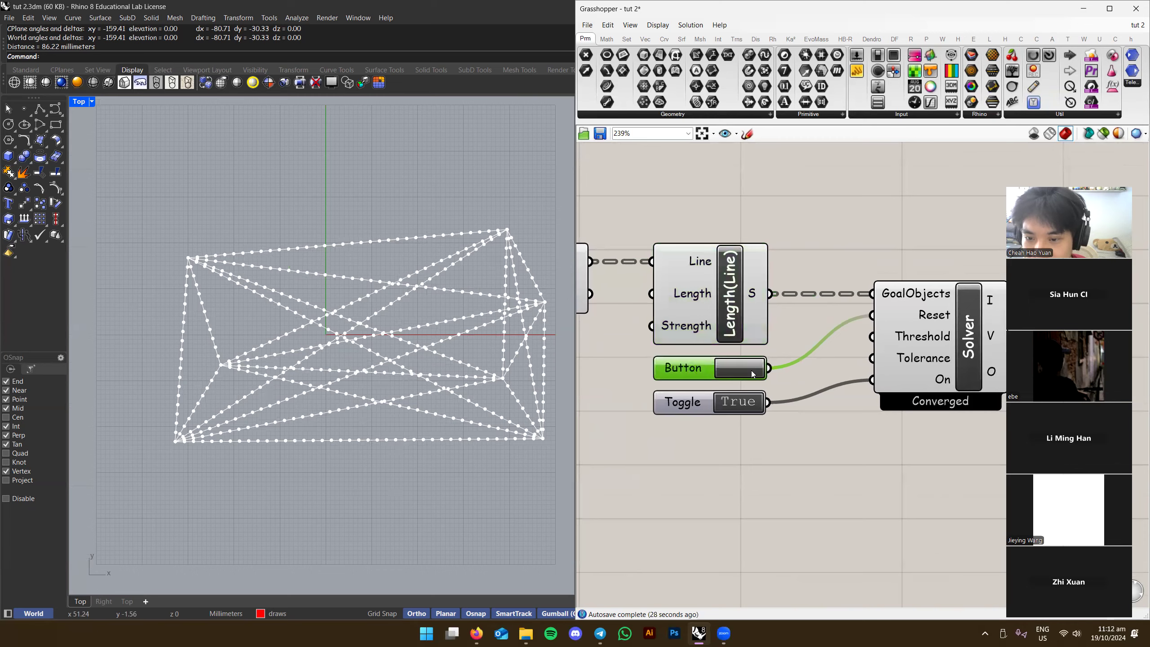
right_drag(704, 405, 747, 382)
scroll(440, 384, up, 5)
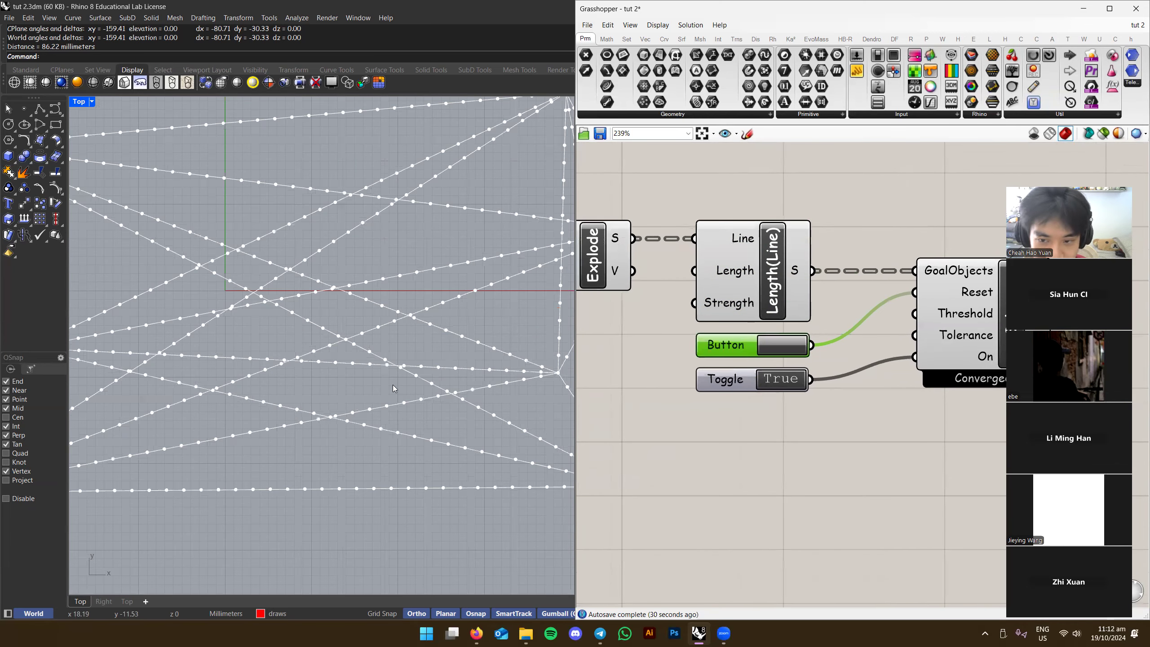
scroll(818, 345, down, 1)
click(749, 403)
scroll(762, 405, down, 1)
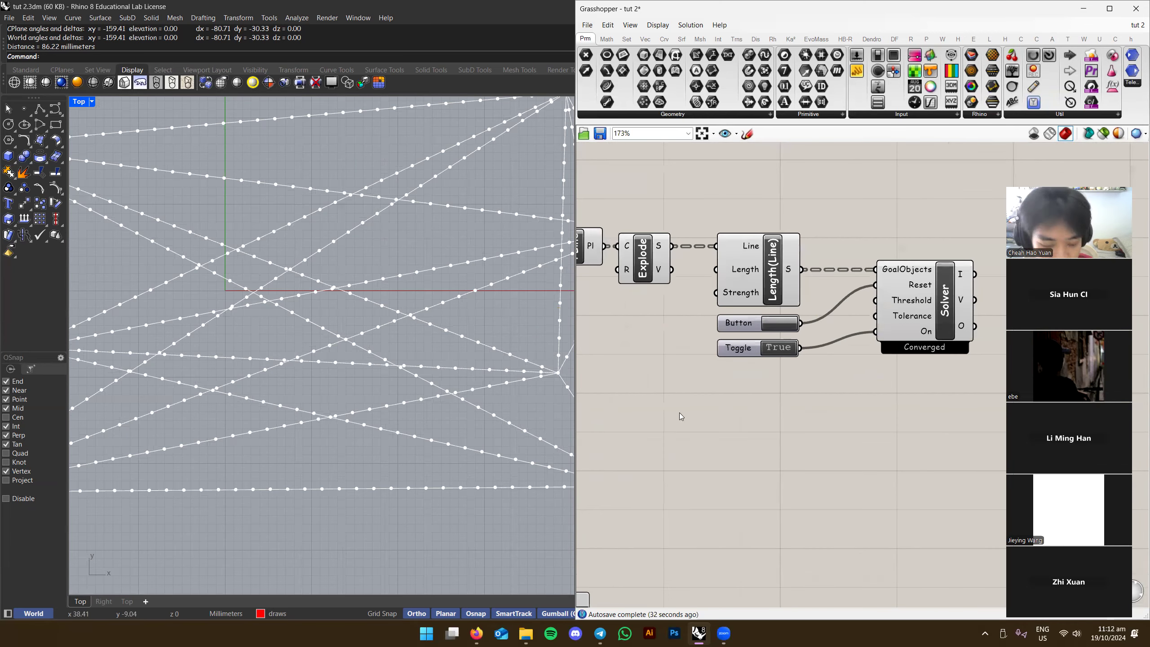
Switch to the Google Slides presentation, examine the diagram of divided and converging lines, and return to Grasshopper
key(alt+Tab)
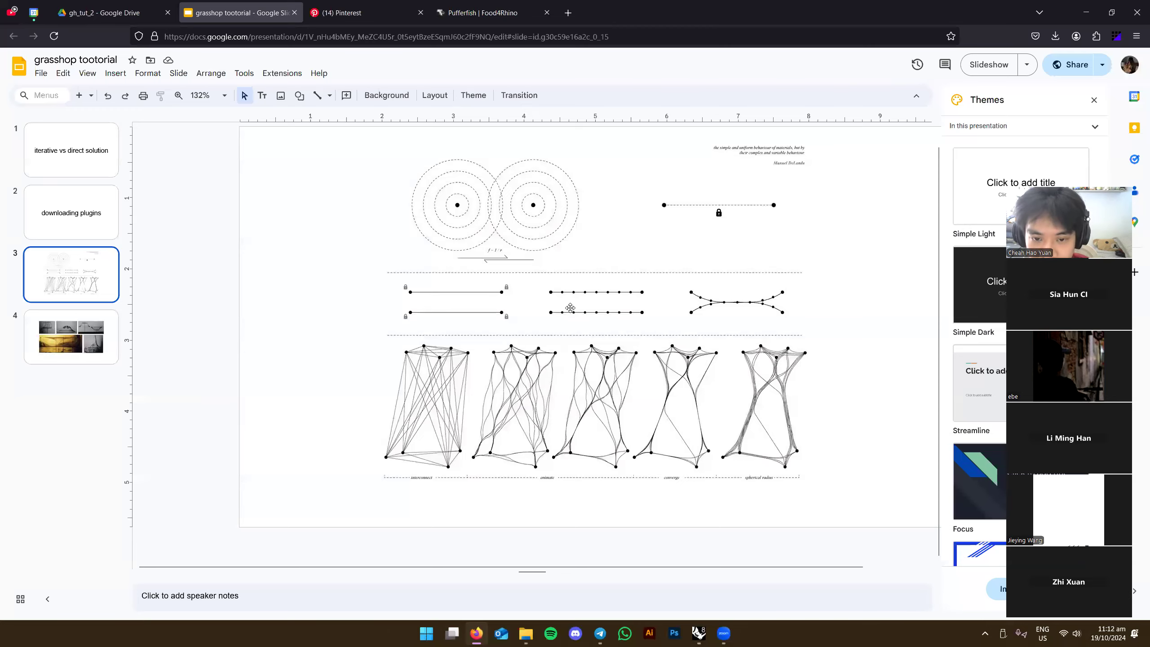
ctrl+scroll(570, 308, up, 2)
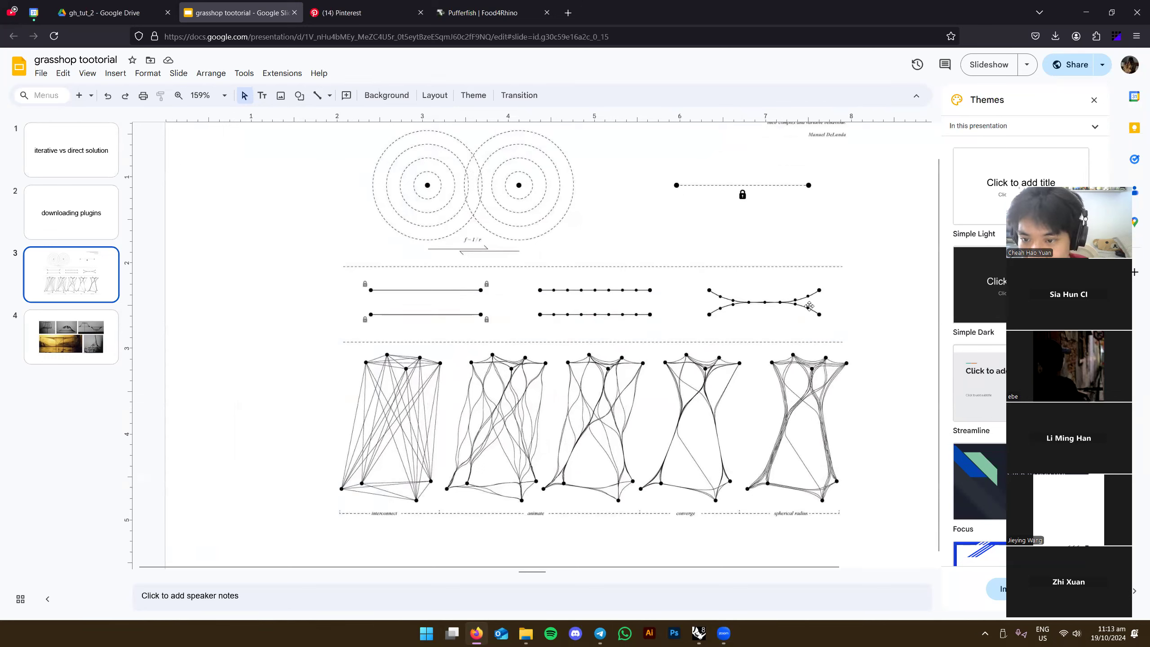
key(alt+Tab)
Examine the division points along the crossing lines up close in the Rhino Top viewport
right_drag(799, 363, 835, 365)
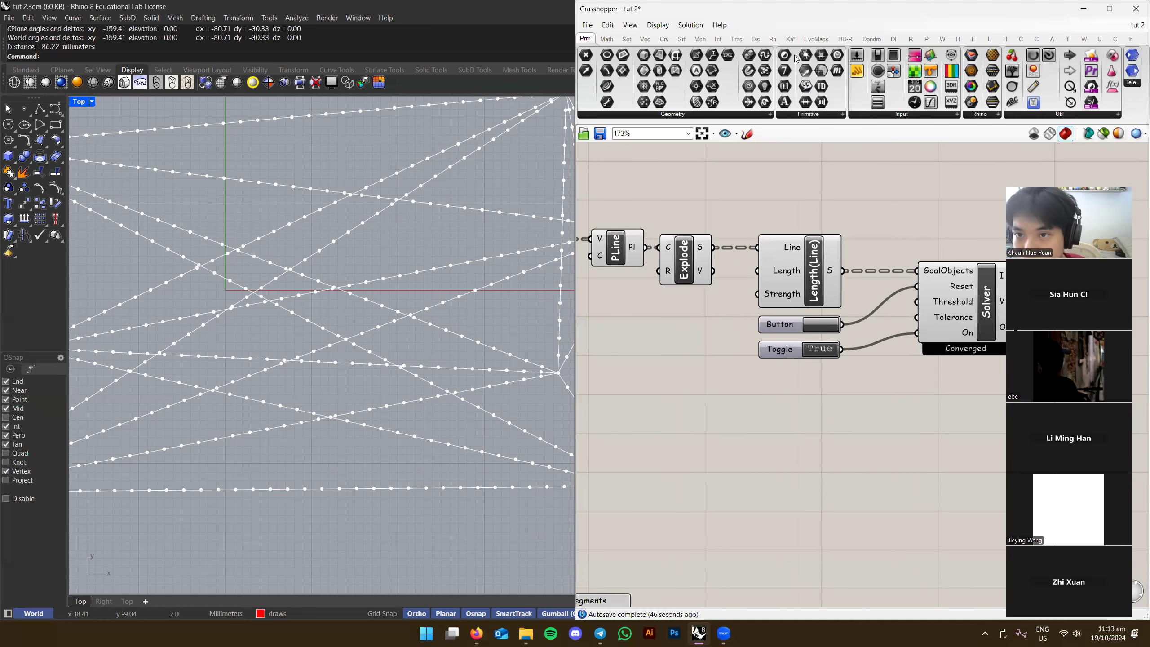
click(790, 39)
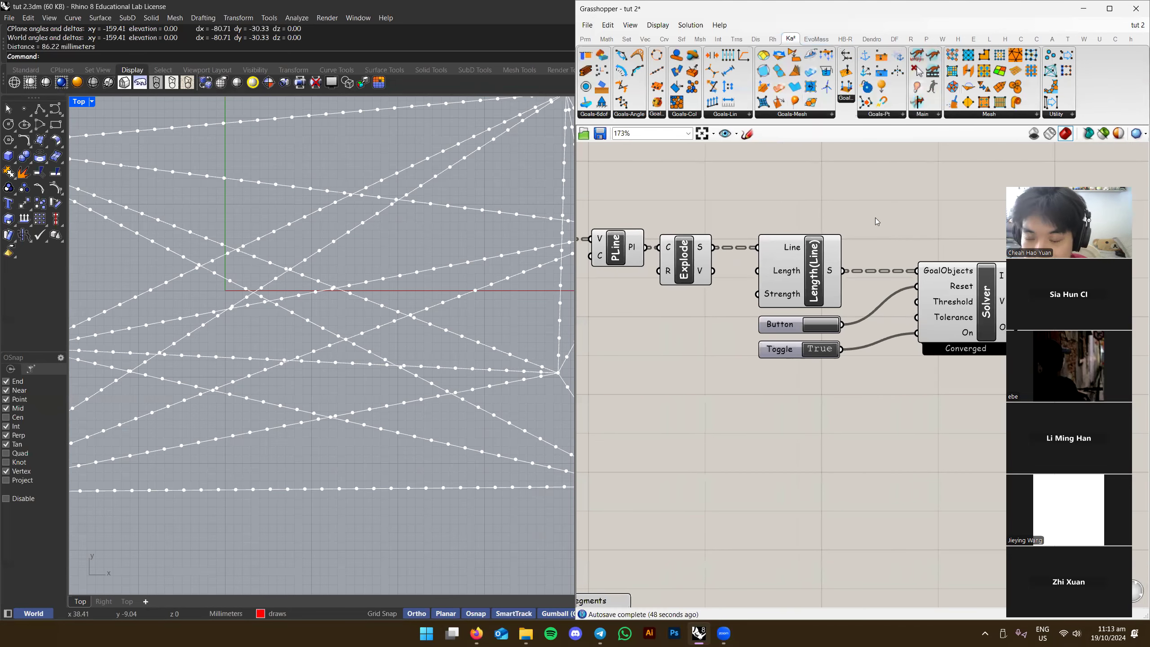
scroll(376, 321, down, 4)
scroll(374, 317, up, 4)
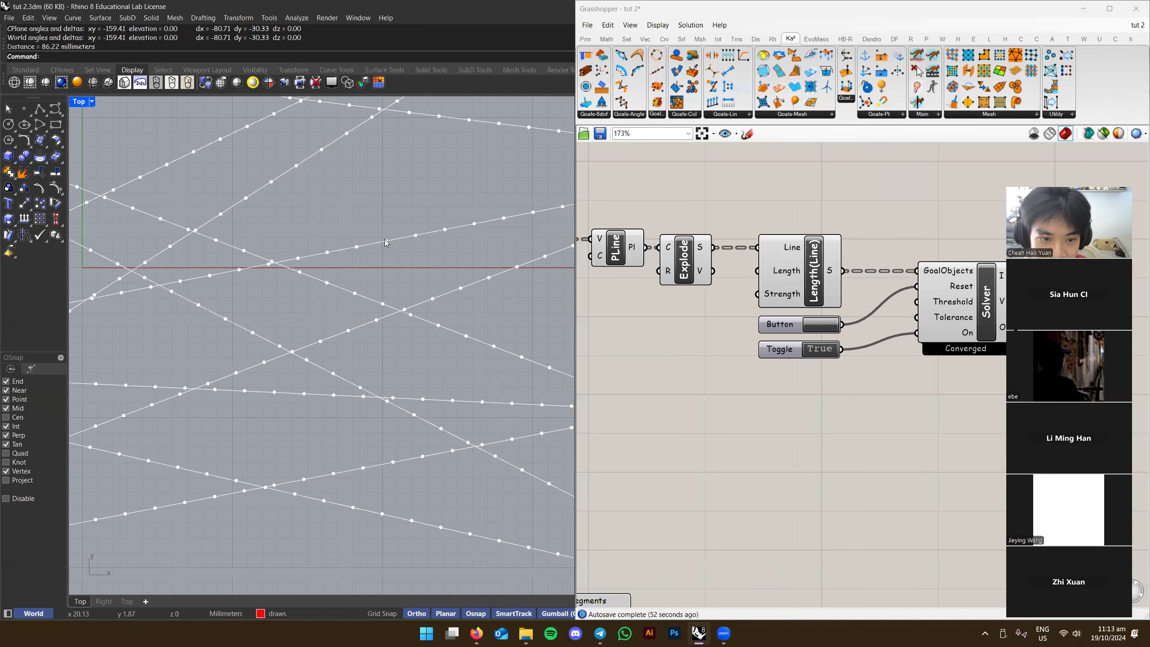
right_drag(454, 261, 446, 280)
scroll(446, 279, down, 3)
scroll(358, 273, up, 3)
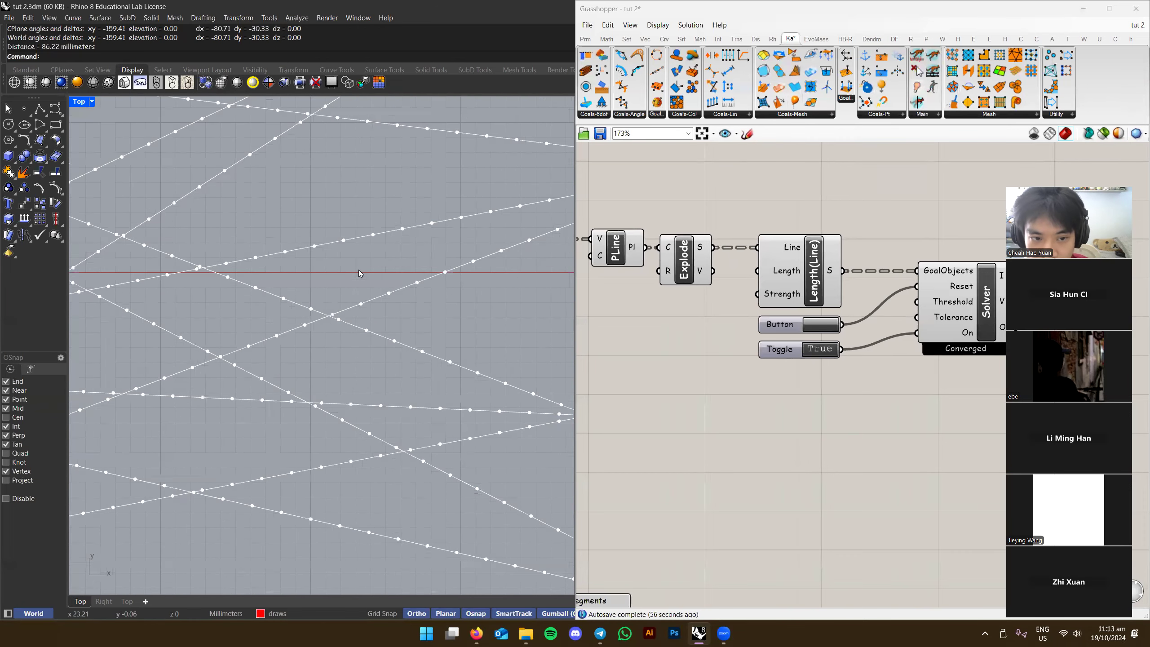
scroll(414, 268, down, 2)
scroll(488, 273, up, 2)
Move Explode closer to Length(Line) and PLine closer to Explode, and turn off both components' previews
drag(659, 257, 675, 257)
click(685, 314)
scroll(422, 274, down, 1)
scroll(420, 270, down, 1)
scroll(441, 256, down, 1)
scroll(425, 271, down, 1)
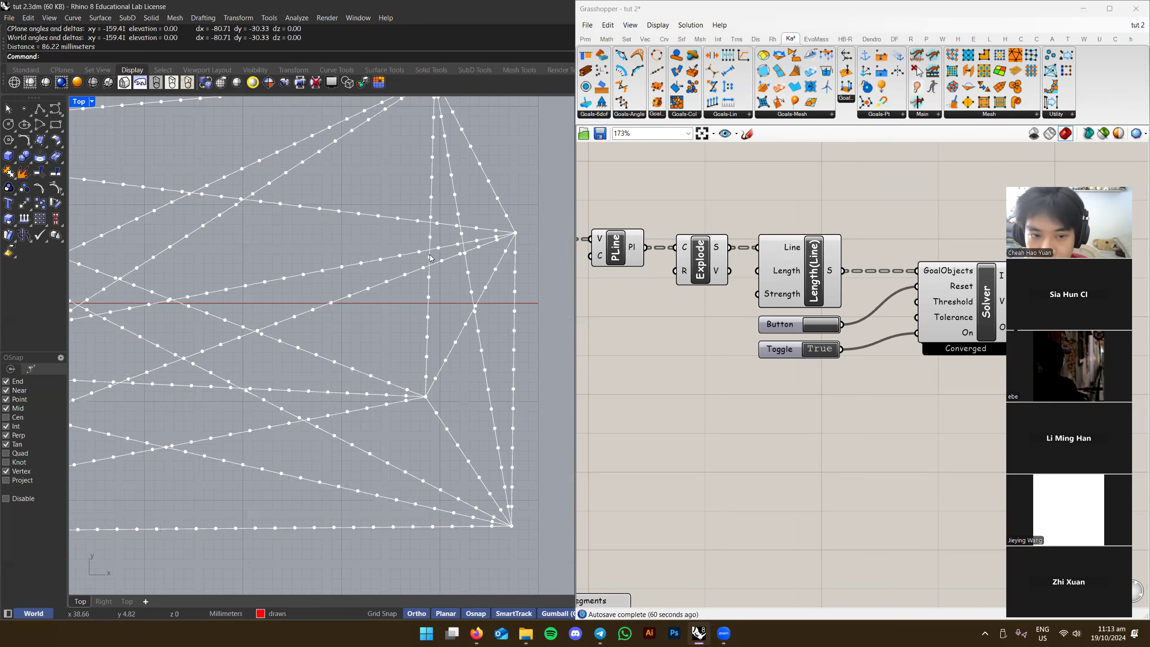
scroll(430, 259, up, 2)
right_drag(281, 308, 430, 250)
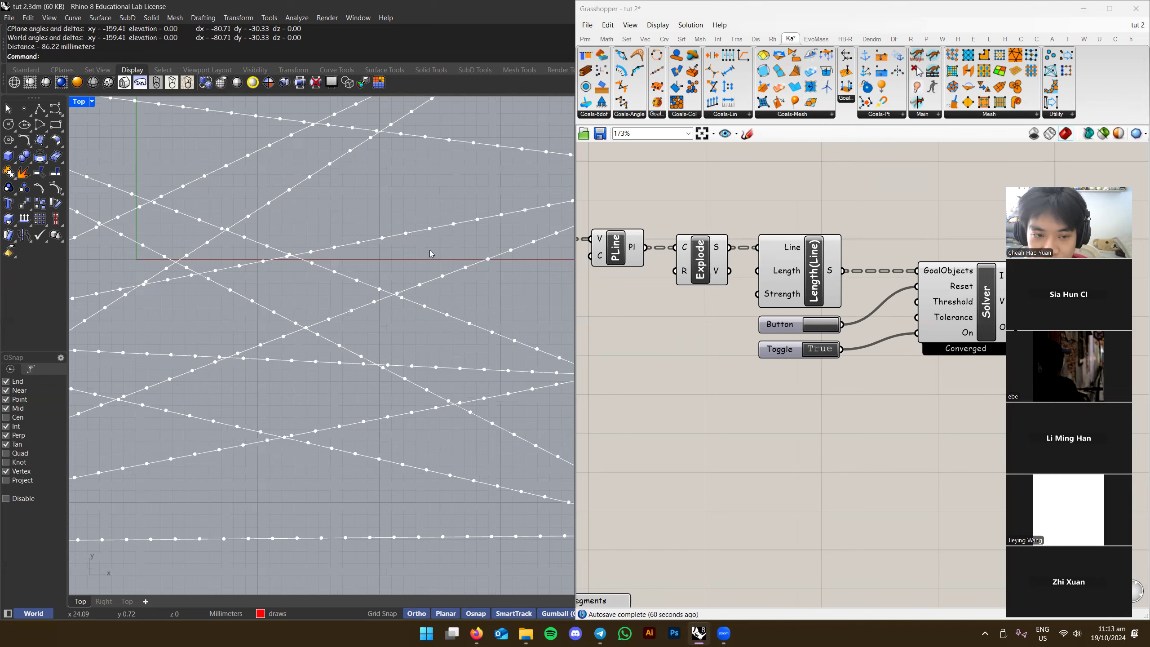
scroll(429, 251, up, 2)
click(706, 259)
right_click(709, 253)
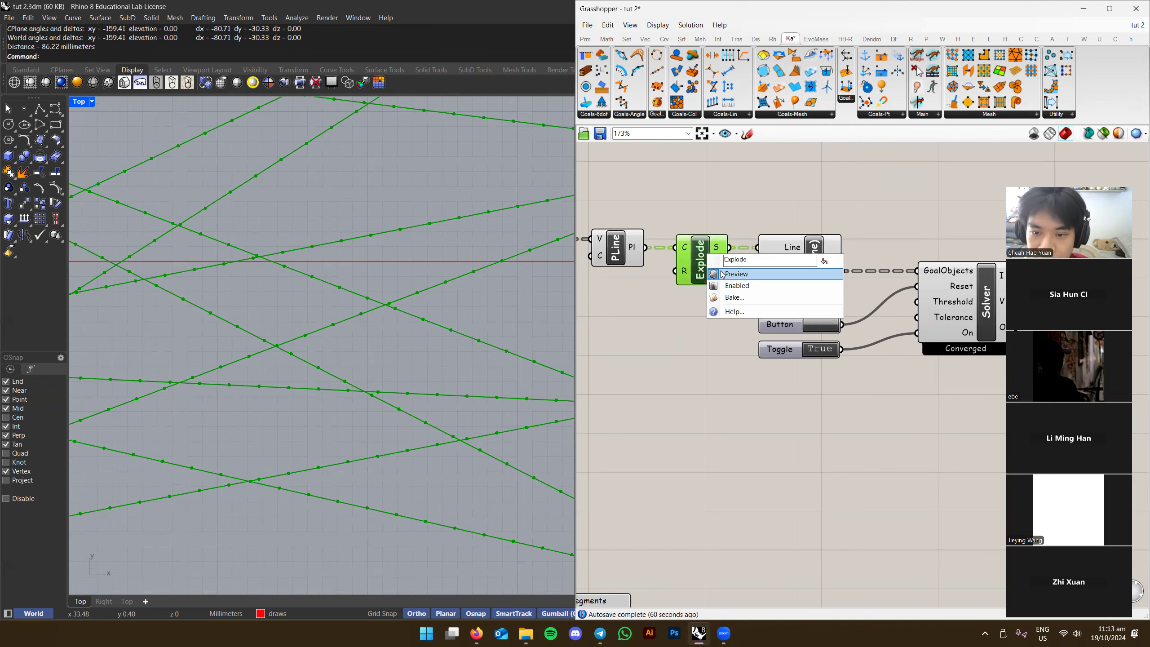
right_drag(653, 266, 755, 259)
click(722, 254)
right_click(722, 254)
click(751, 274)
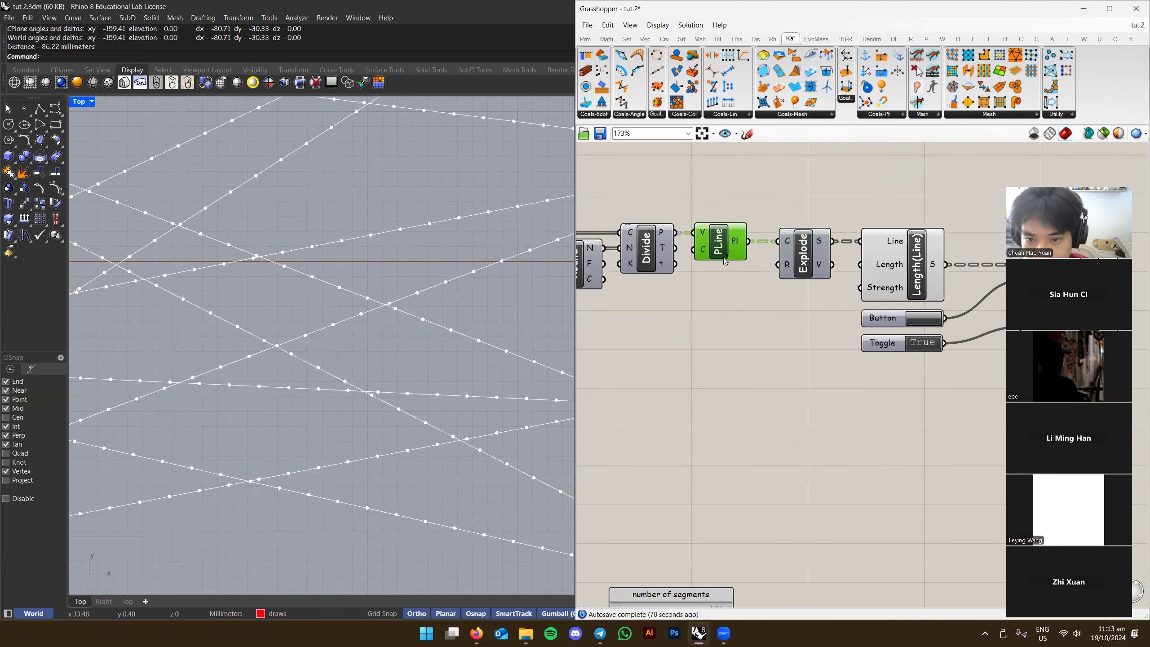
drag(724, 254, 741, 252)
click(890, 226)
Add a Kangaroo Load goal from the point goals and place it below the Toggle
scroll(488, 283, down, 8)
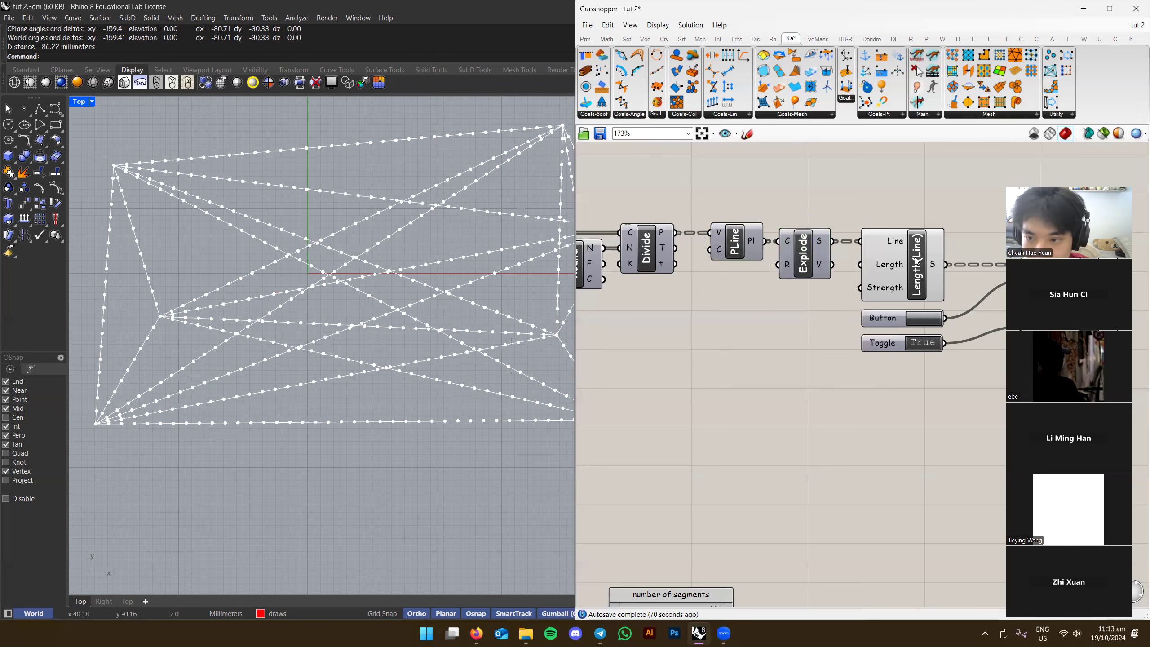
click(901, 254)
right_drag(1095, 226, 891, 230)
click(832, 217)
right_drag(762, 250, 901, 231)
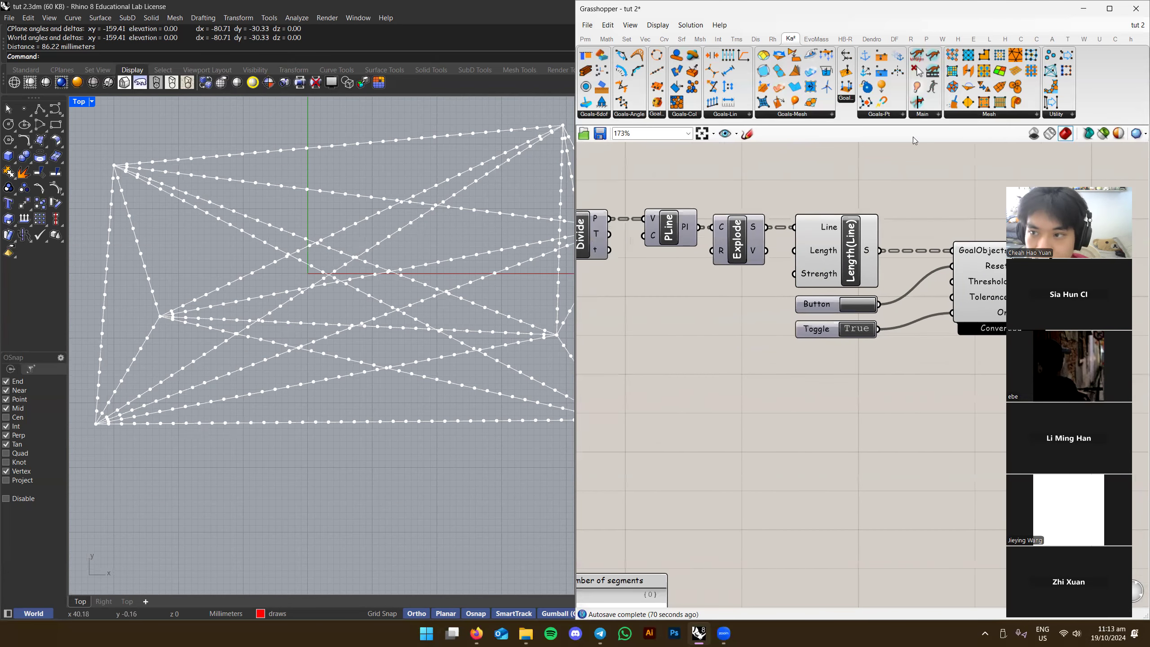
right_drag(732, 212, 813, 211)
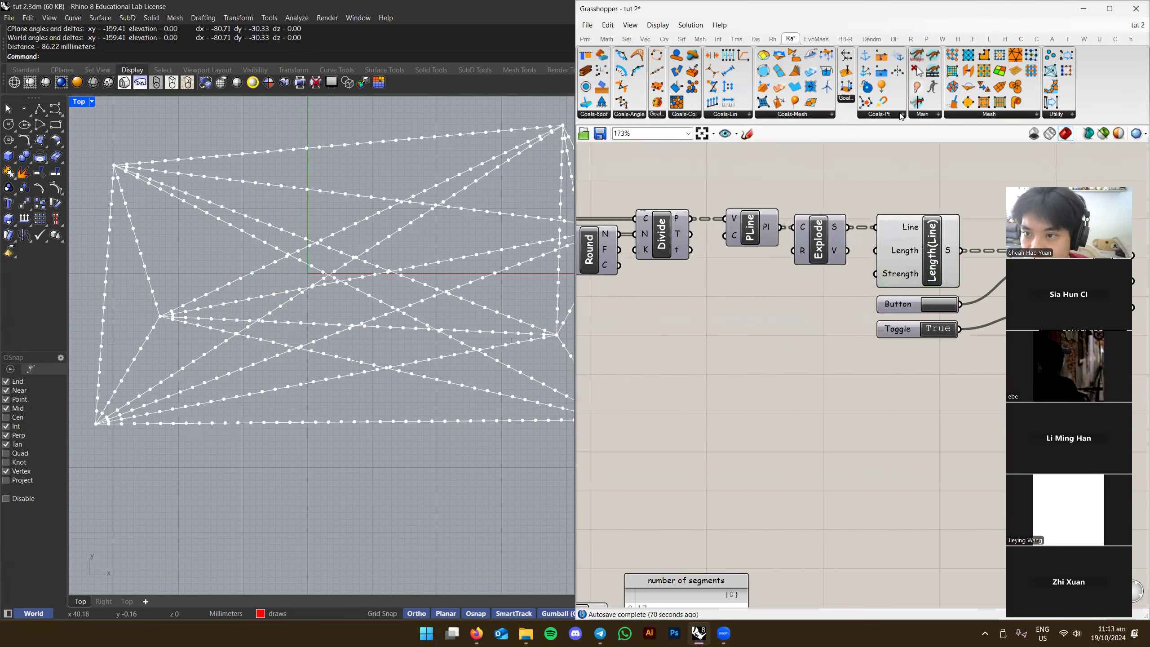
click(895, 116)
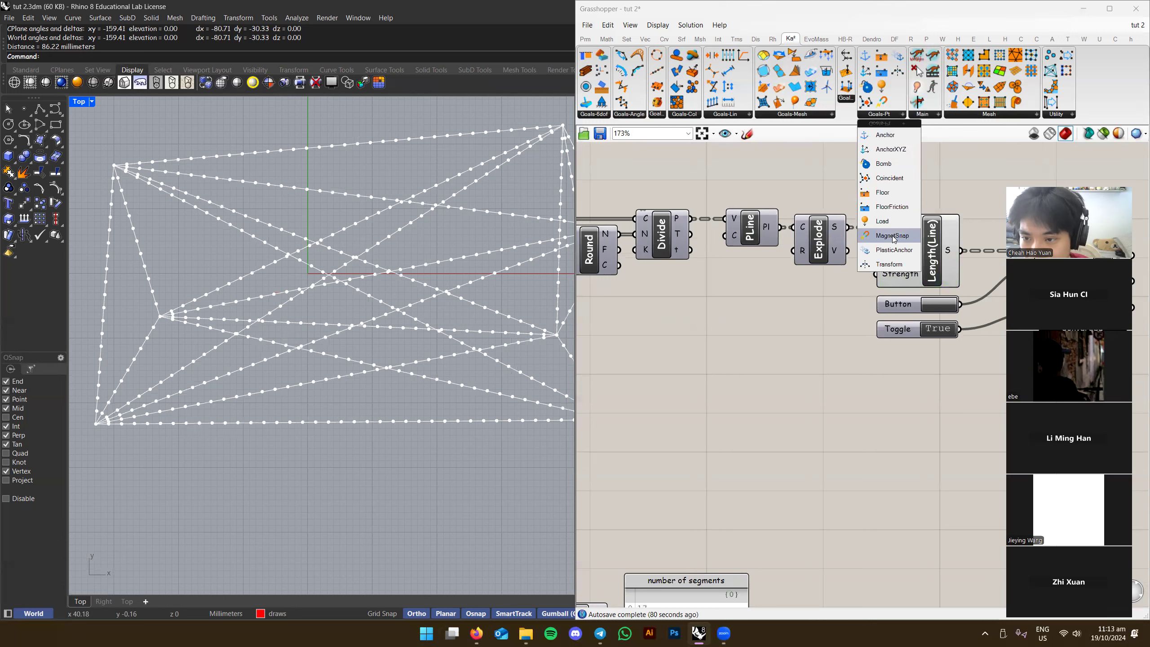
click(888, 221)
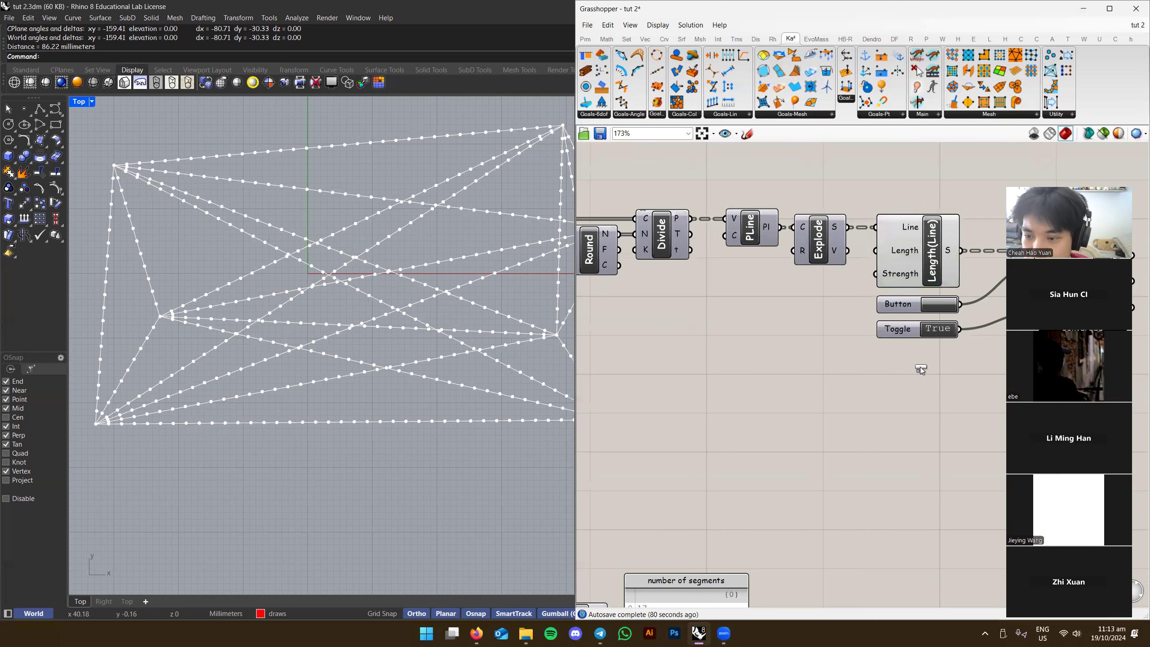
click(919, 369)
right_drag(919, 369, 811, 334)
drag(820, 324, 823, 336)
Switch the Rhino viewport to Perspective and view the line network from an angle
key(ctrl+F4)
right_drag(454, 316, 430, 302)
scroll(432, 335, up, 3)
right_drag(410, 319, 448, 317)
right_drag(863, 256, 808, 278)
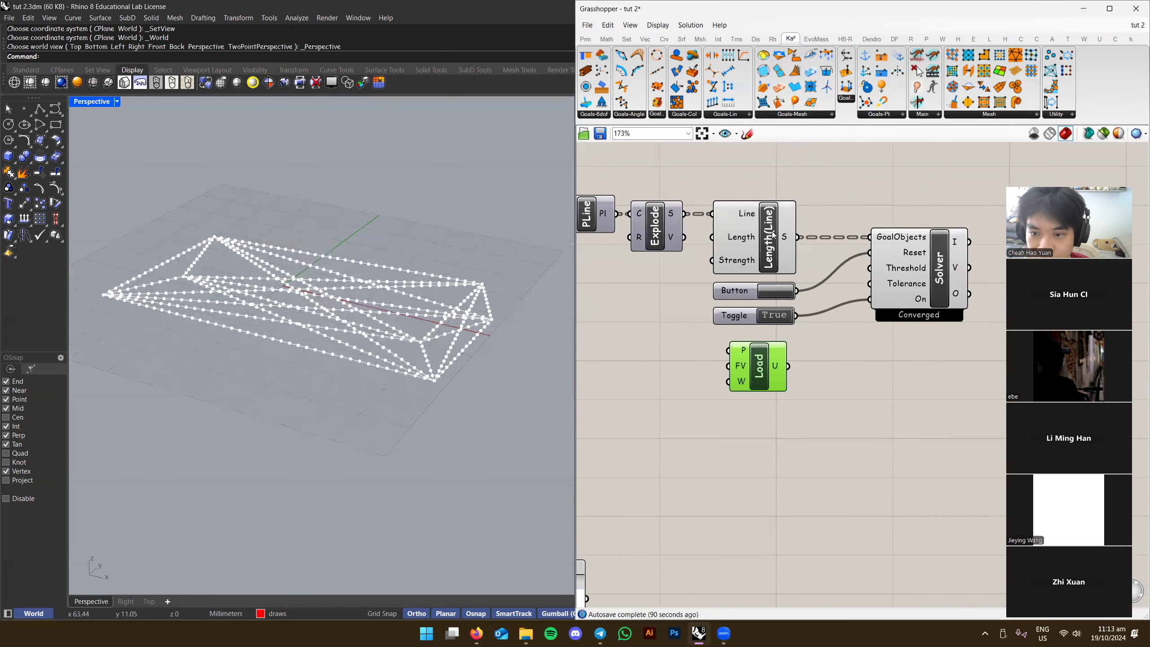
right_drag(771, 330, 821, 296)
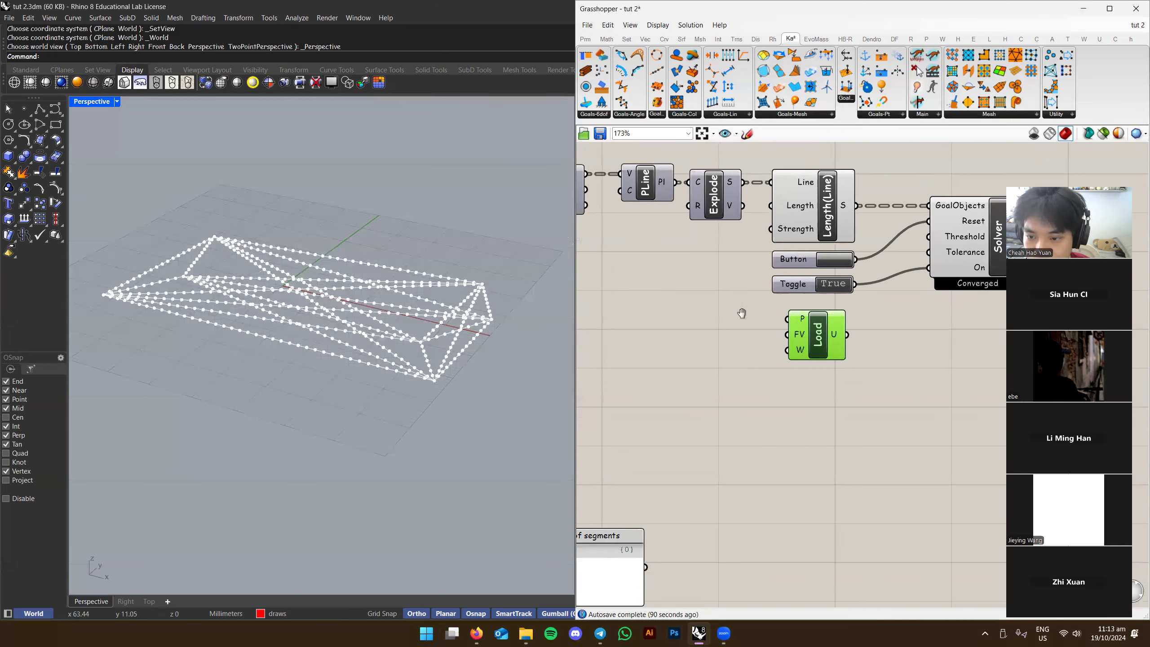
Toggle the viewport previews of the Solver and PLine components
right_drag(583, 187, 664, 193)
click(628, 198)
right_click(628, 199)
right_drag(778, 268, 799, 300)
right_click(963, 242)
click(977, 257)
click(780, 194)
right_click(779, 194)
click(798, 215)
click(743, 257)
Connect Divide's Points output to the P input of the Load goal
click(683, 209)
right_drag(539, 300, 486, 309)
mouse_move(701, 195)
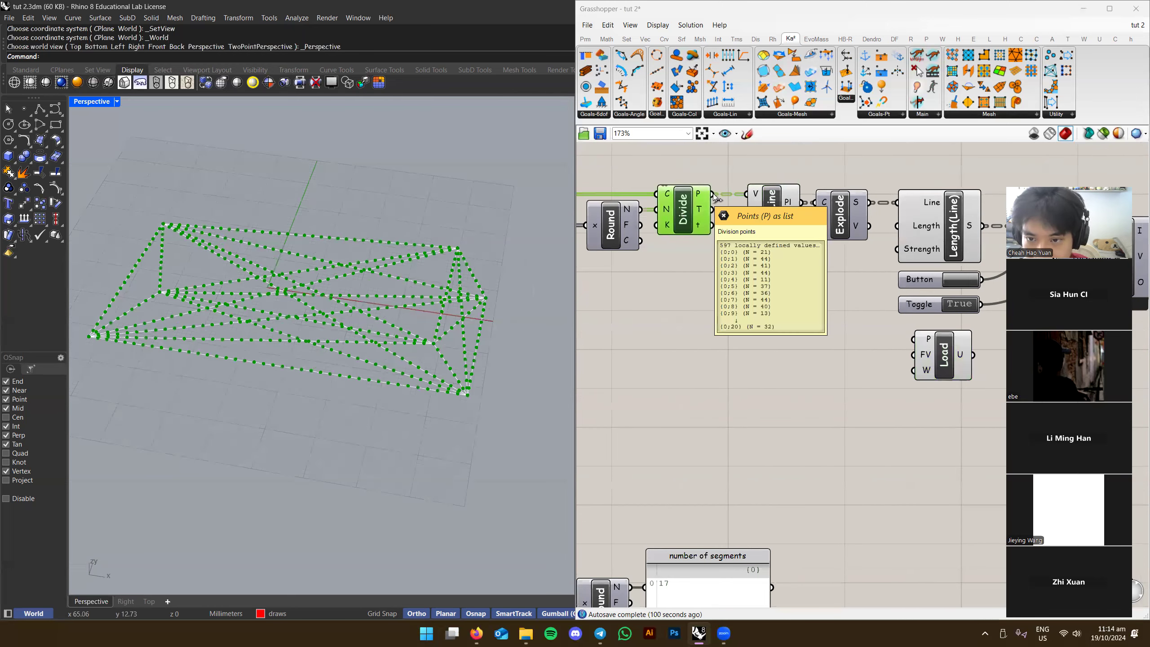
drag(714, 194, 911, 337)
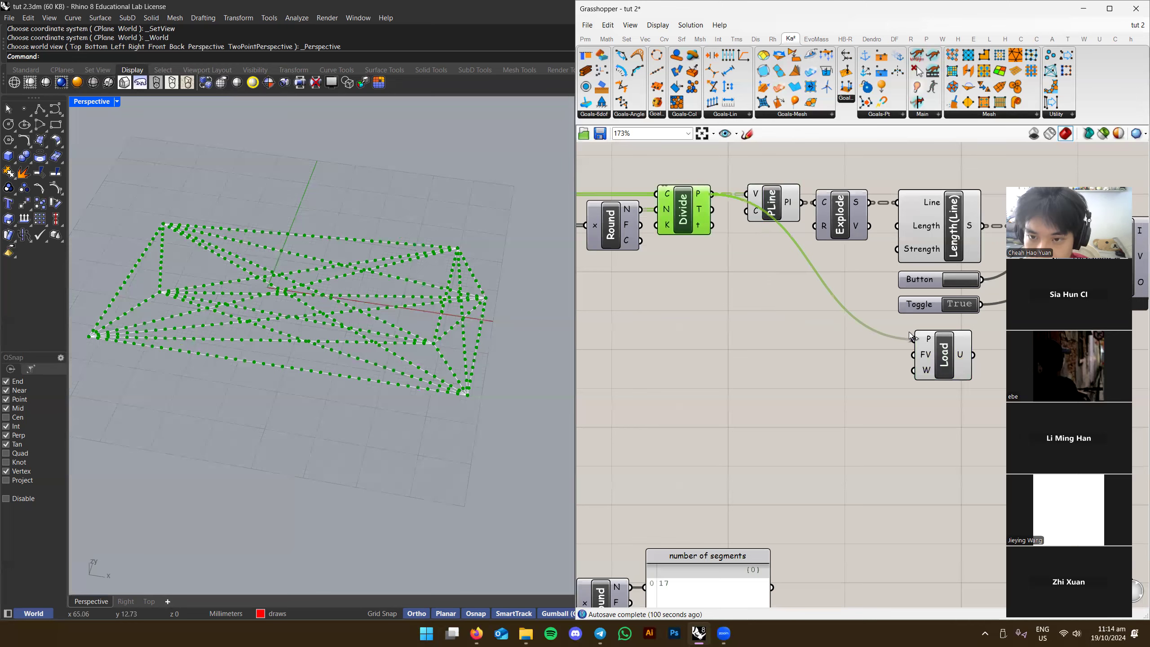
scroll(911, 337, up, 4)
Add a Unit Z component beside the Load goal for its force vector
mouse_move(775, 366)
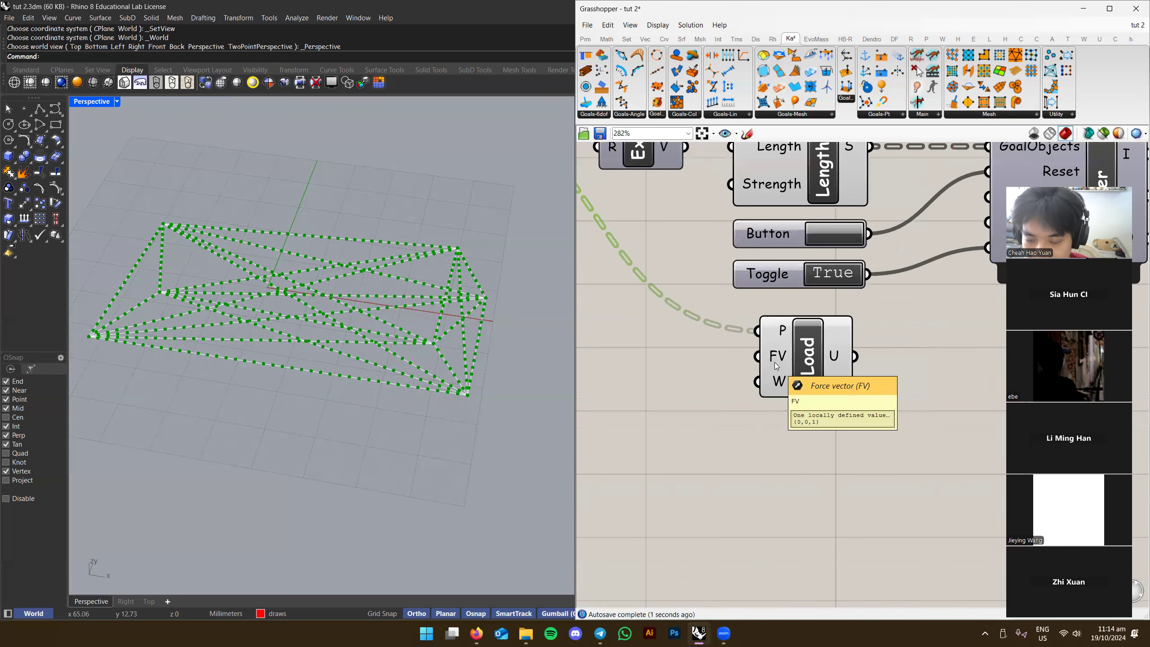
right_drag(733, 366, 909, 332)
double_click(723, 365)
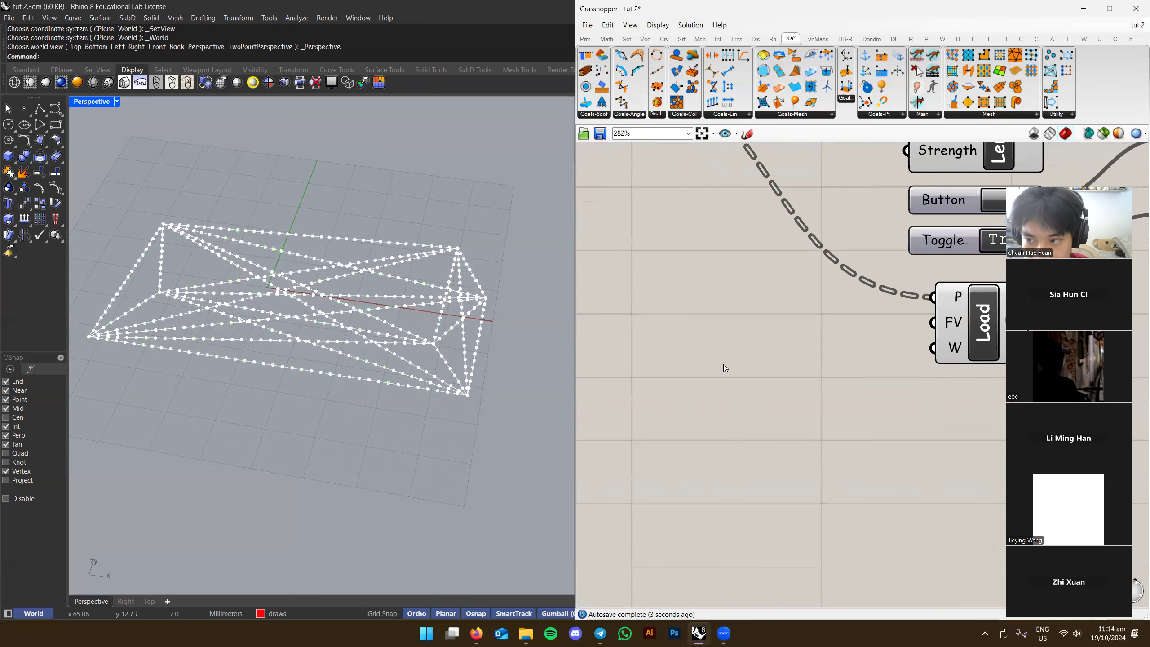
text(unit z)
key(Return)
Set Unit Z's Factor input to -1 and move the component next to the Load goal's FV input
right_drag(694, 371, 774, 359)
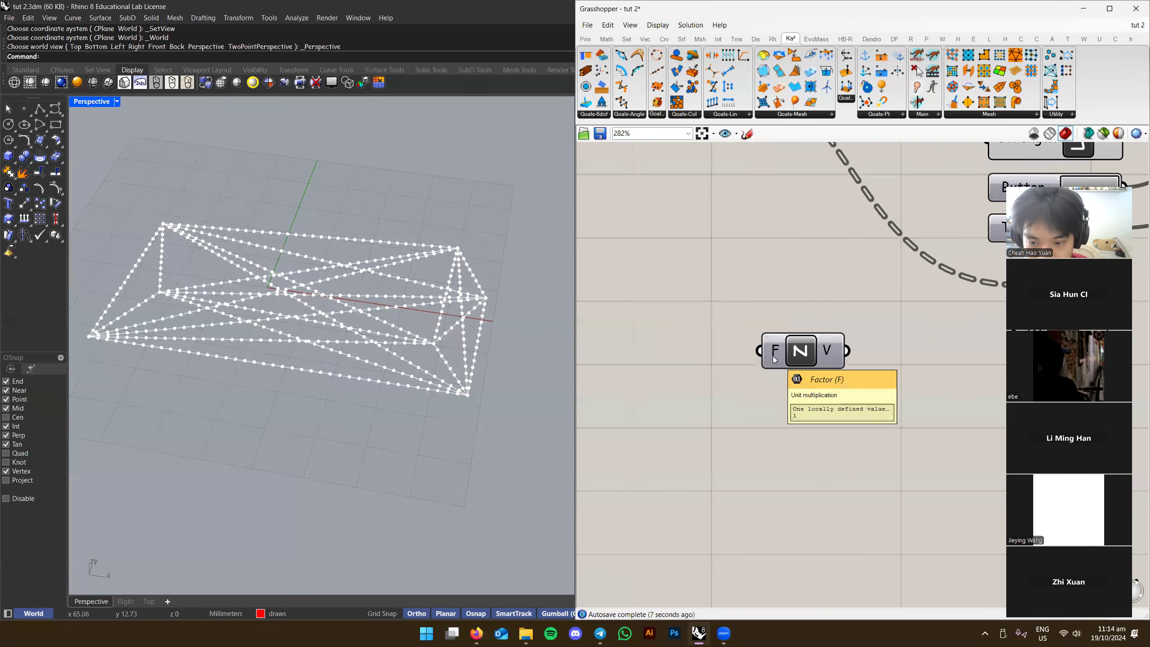
right_click(773, 360)
mouse_move(860, 461)
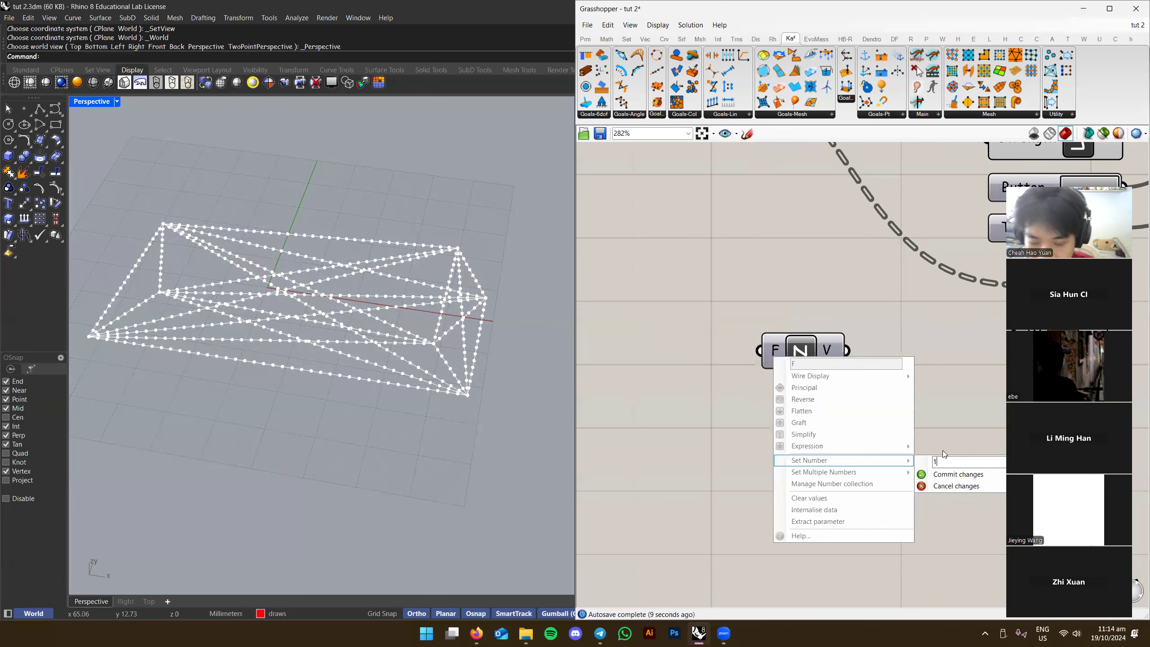
key(Home)
text(-)
click(943, 474)
right_drag(828, 357, 701, 347)
drag(701, 346, 829, 321)
double_click(703, 390)
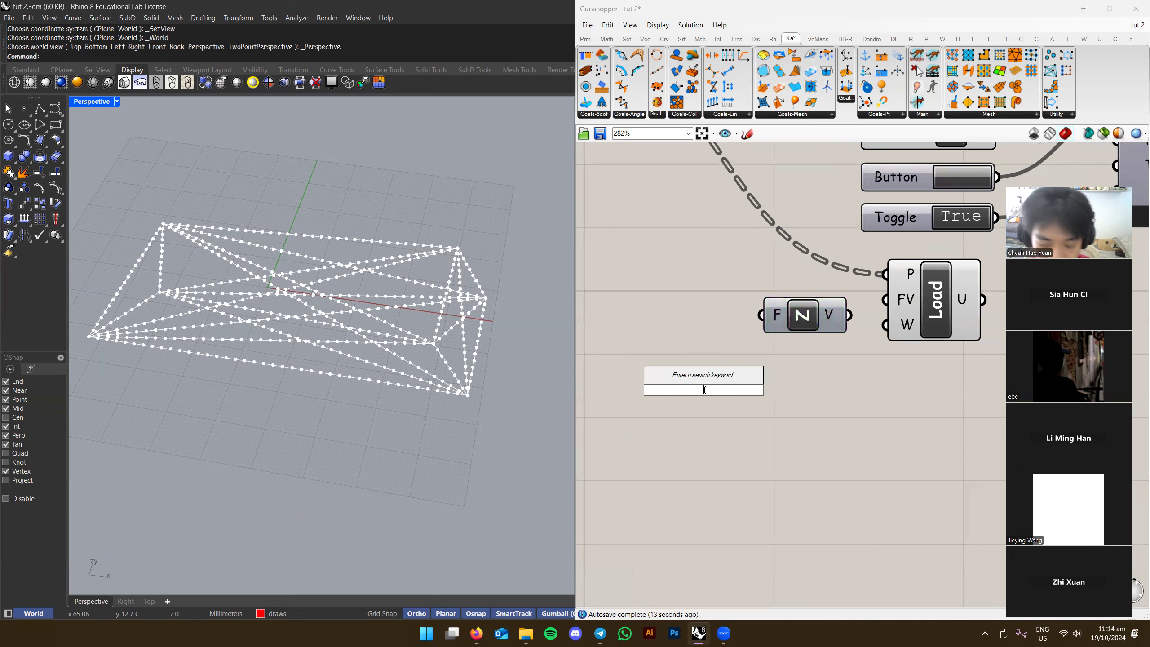
text(number)
key(Return)
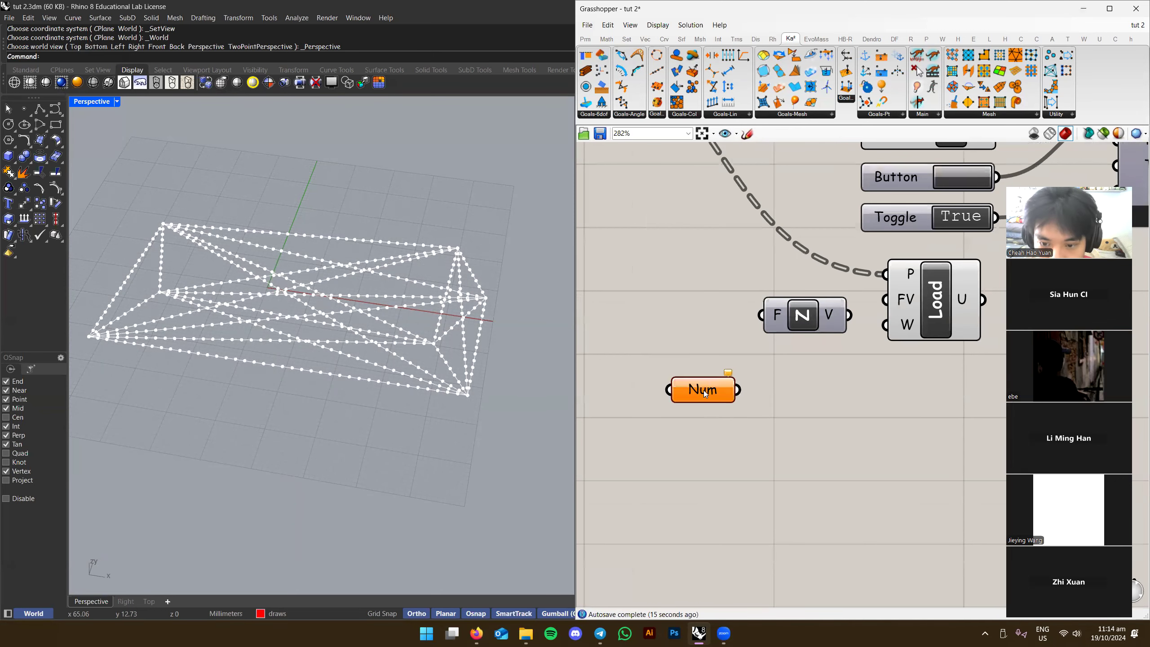
key(F4)
text(num)
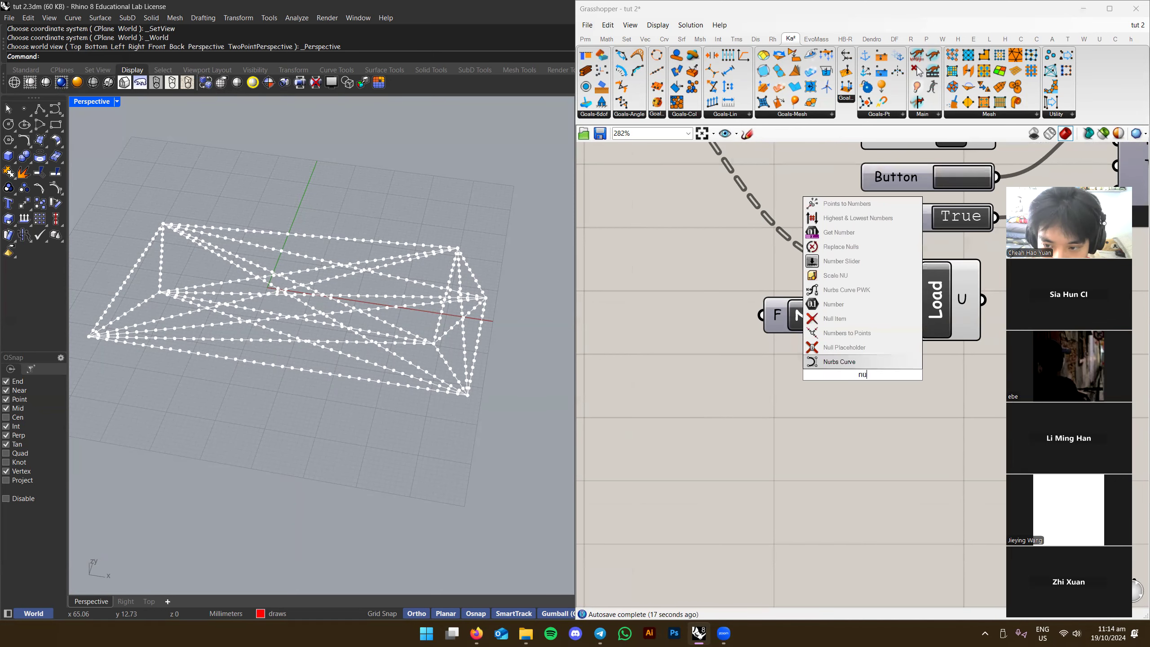
key(BackSpace)
key(BackSpace)
key(BackSpace)
Add a panel below Unit Z containing the value -1
text(//)
key(Return)
drag(848, 382, 666, 455)
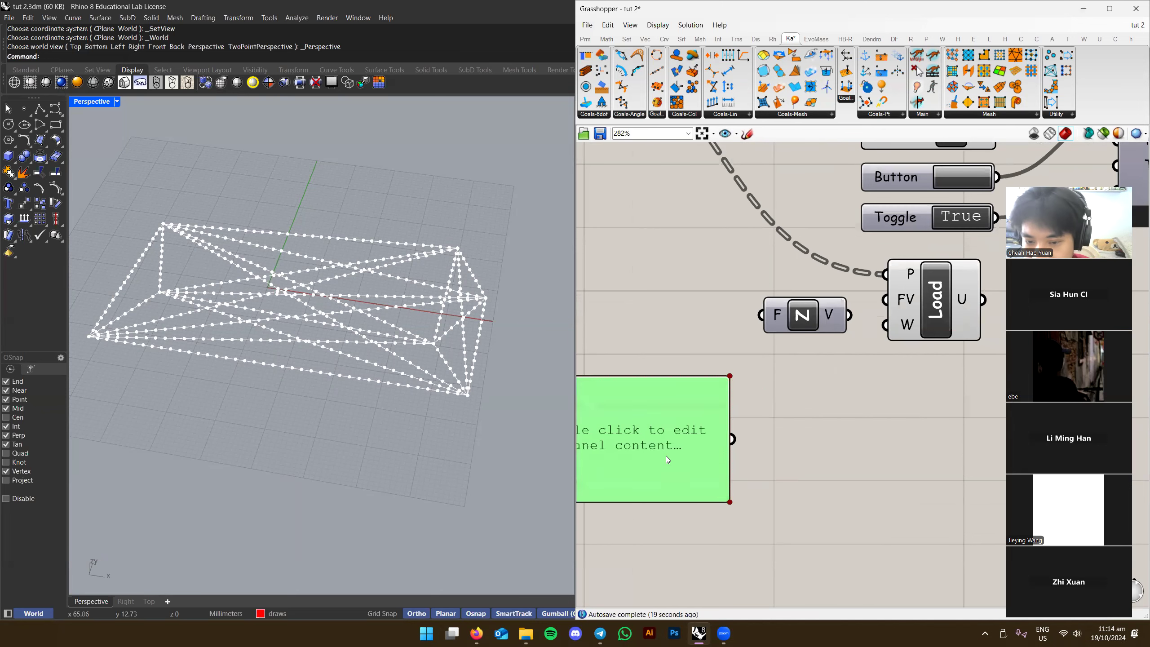
double_click(665, 456)
right_click(710, 451)
key(Escape)
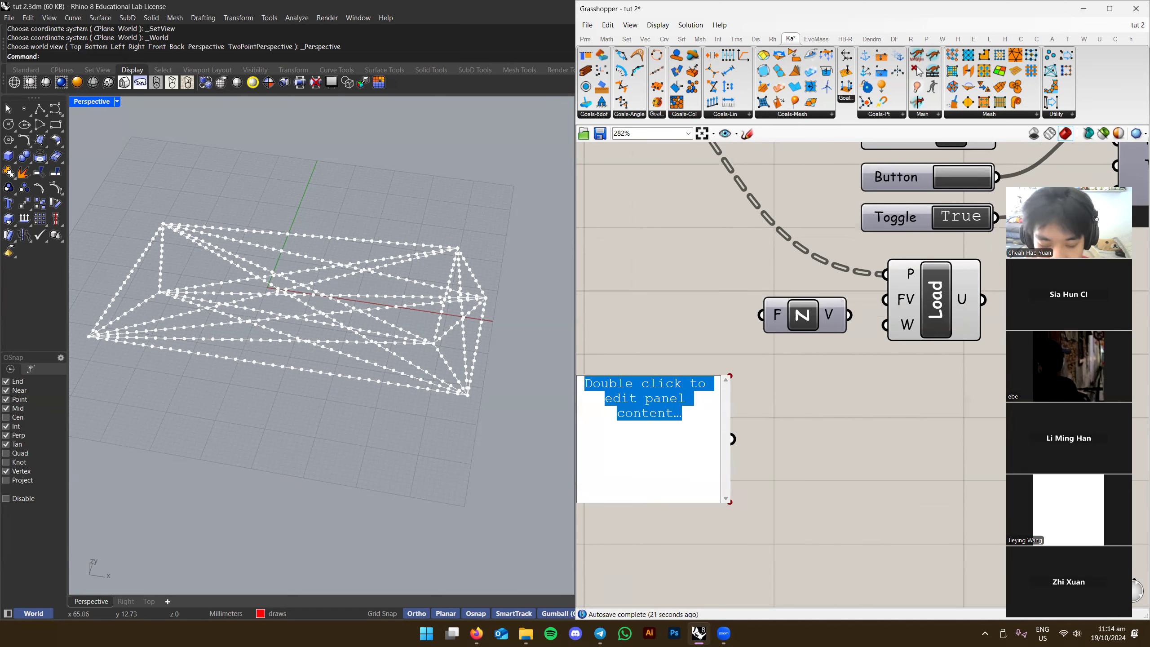
text(-1)
key(Return)
click(906, 437)
Connect the -1 panel to Unit Z's Factor input and Unit Z's vector output to the Load goal's FV input
drag(684, 398, 703, 293)
drag(747, 333, 761, 315)
right_drag(803, 383, 824, 417)
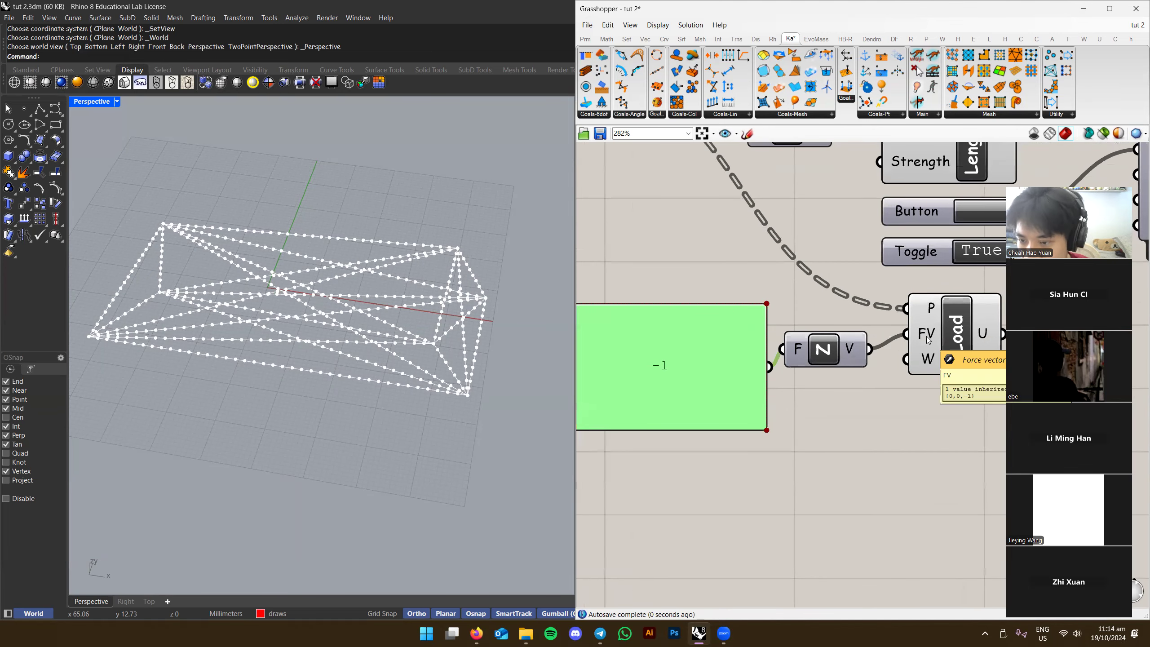
right_drag(926, 335, 857, 333)
drag(768, 342, 786, 327)
scroll(855, 364, down, 3)
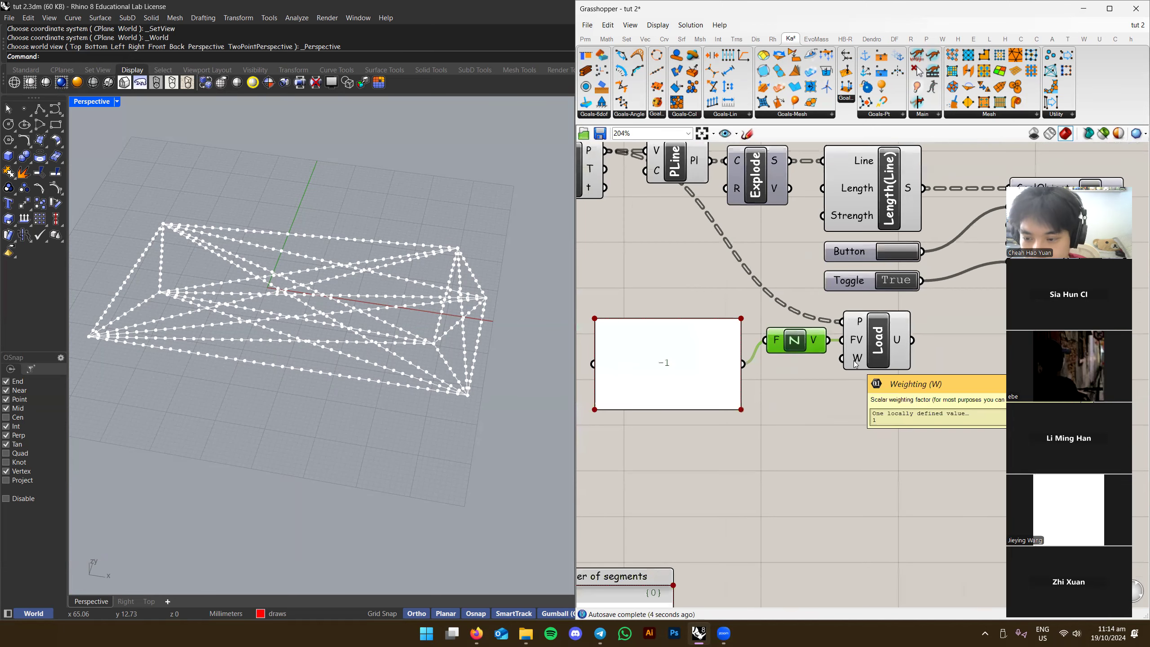
Connect the Load goal's U output to the Solver's GoalObjects input, keeping the existing Length(Line) connection
right_drag(897, 369, 798, 440)
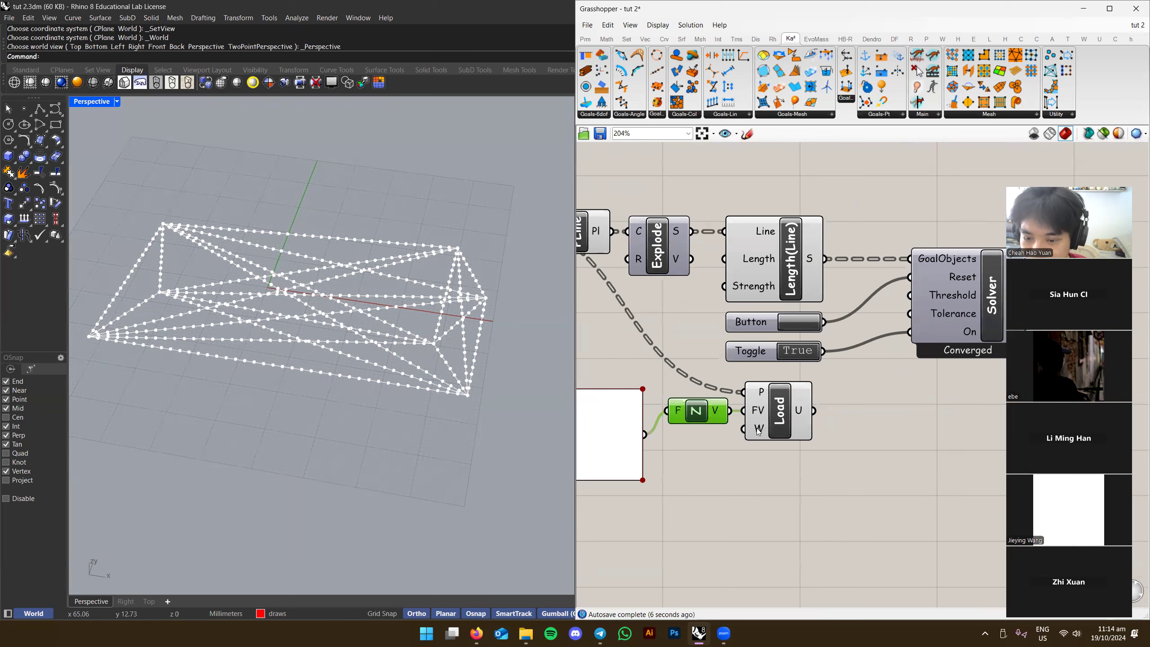
click(608, 417)
scroll(860, 415, up, 2)
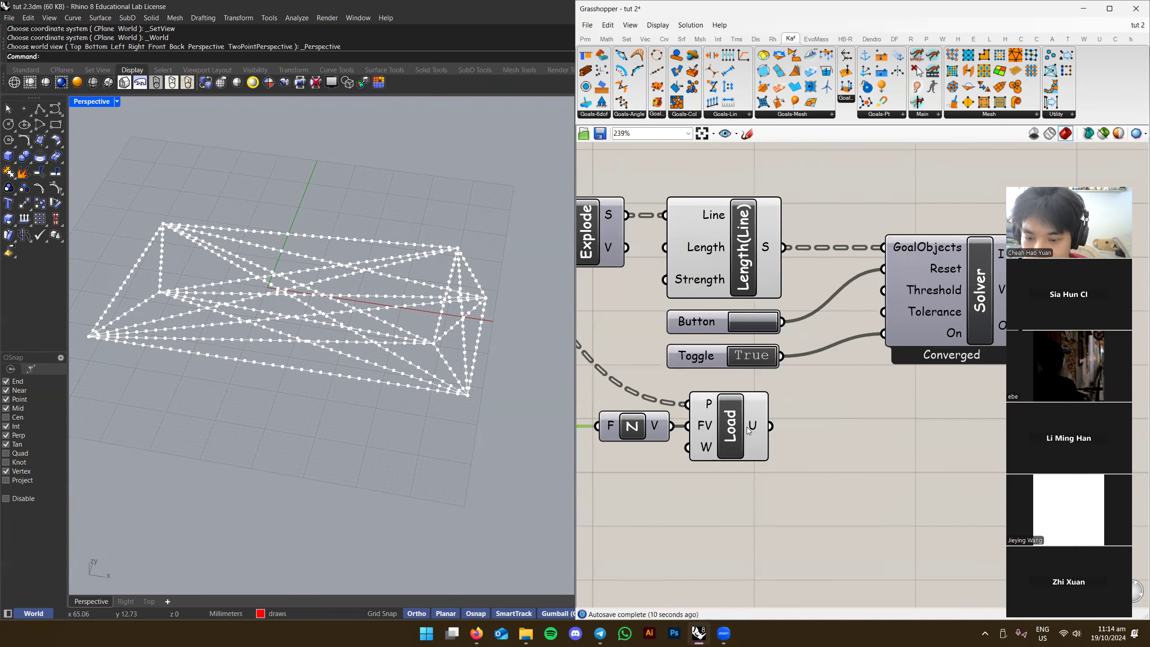
mouse_move(756, 426)
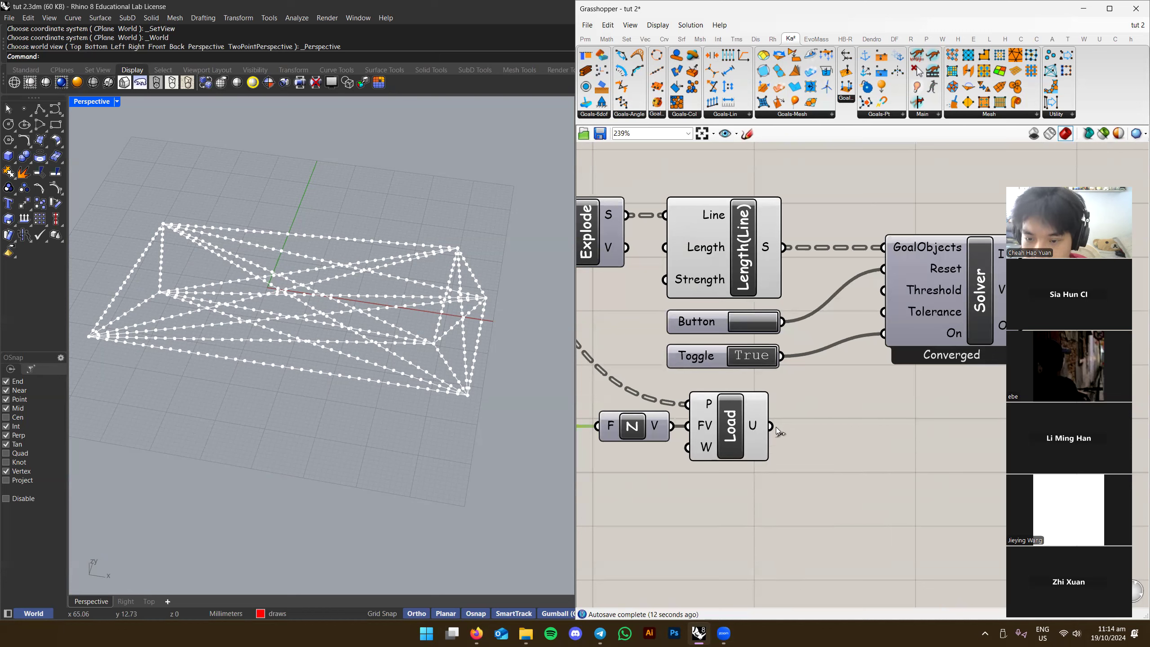
drag(771, 426, 882, 245)
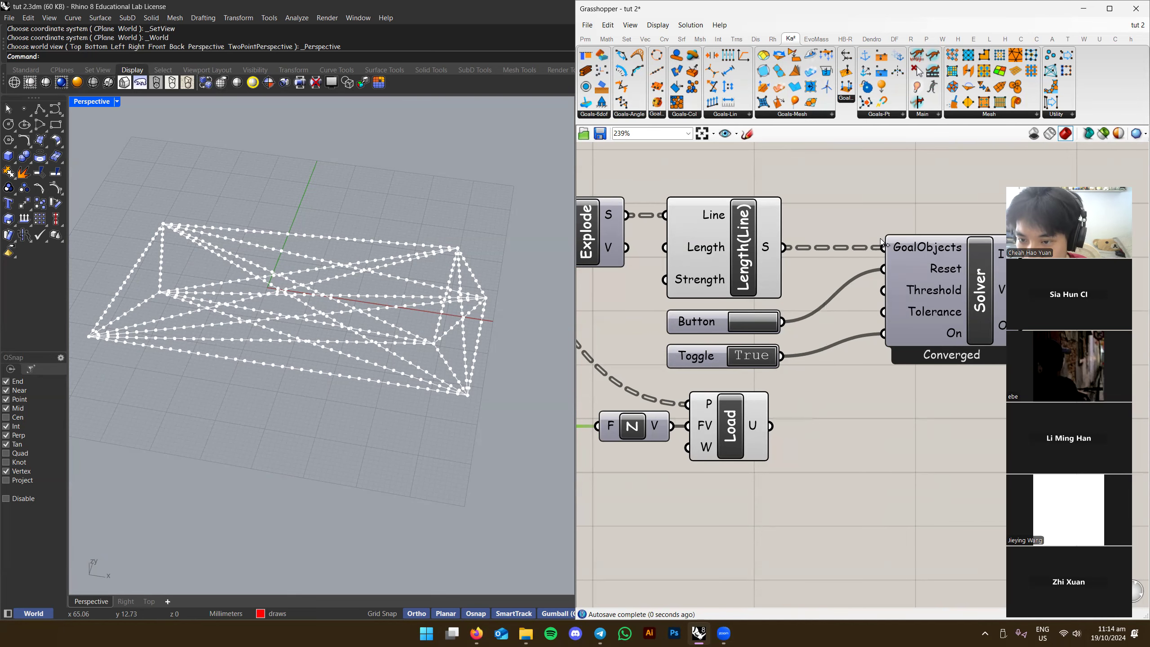
right_drag(810, 412, 803, 416)
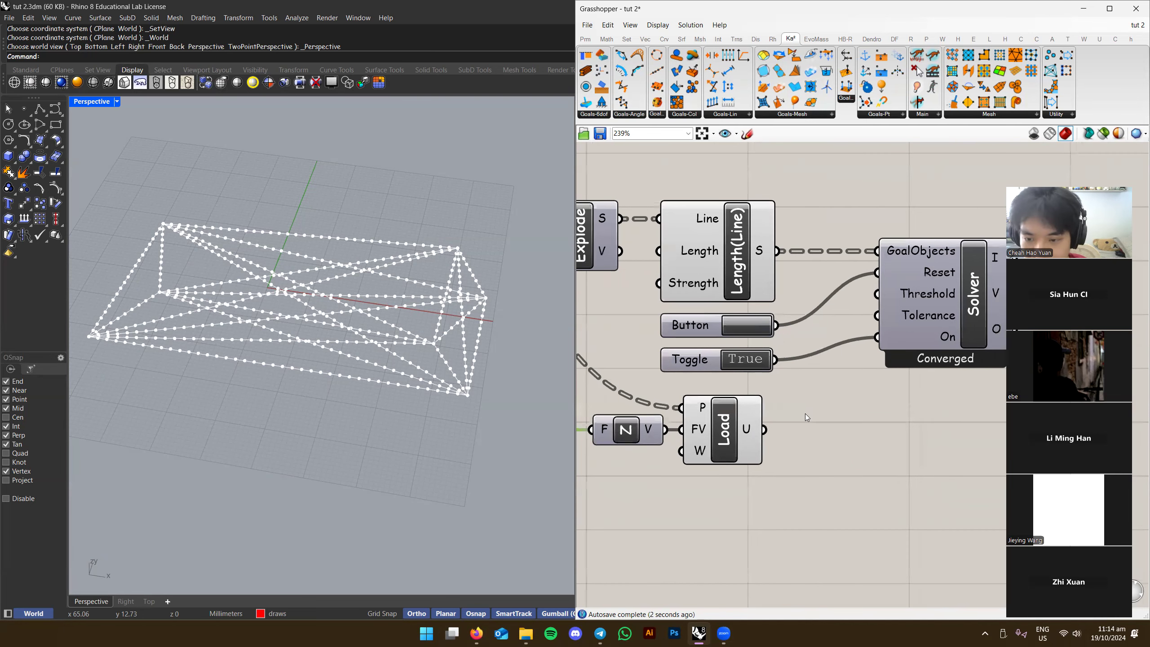
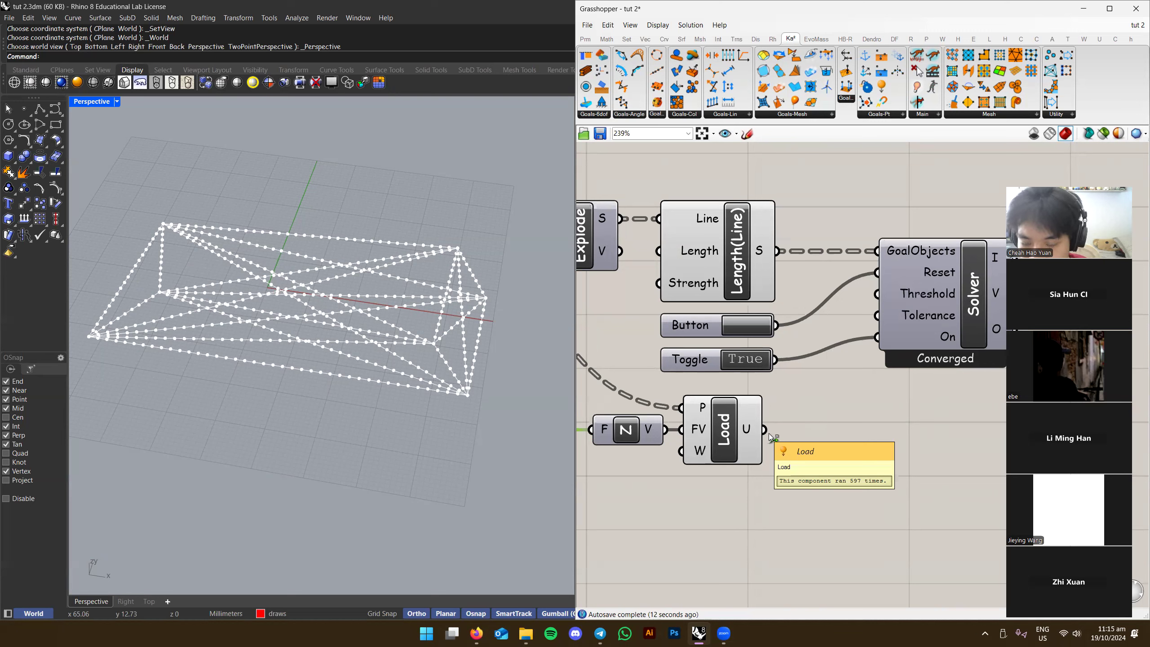
drag(765, 430, 878, 251)
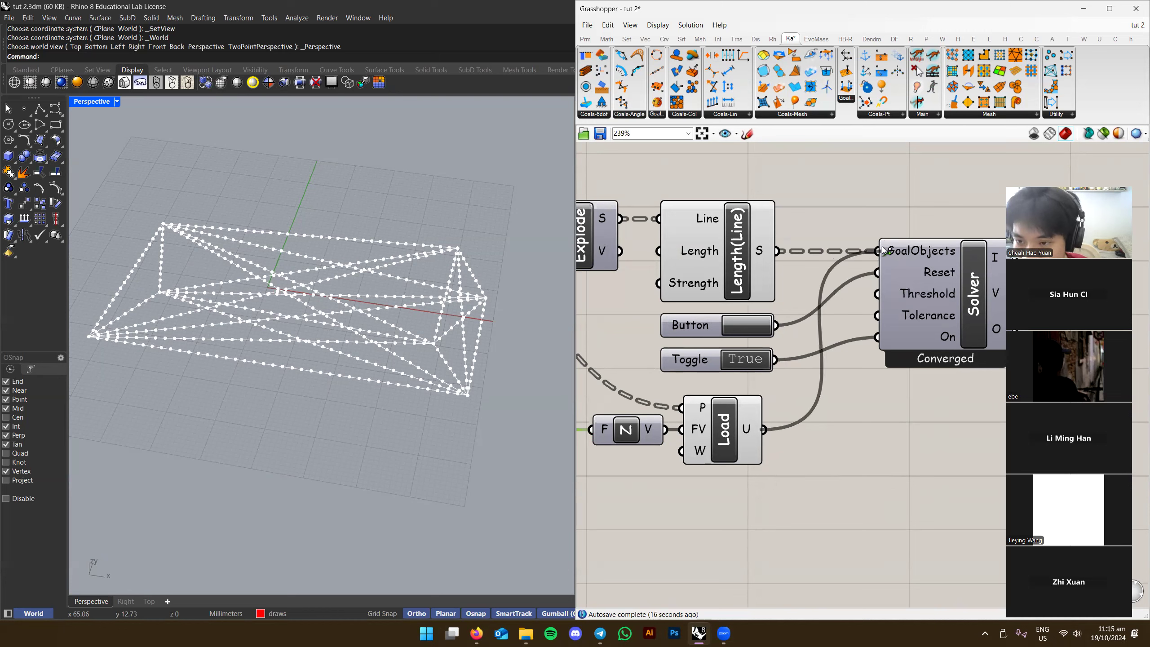
scroll(843, 284, up, 3)
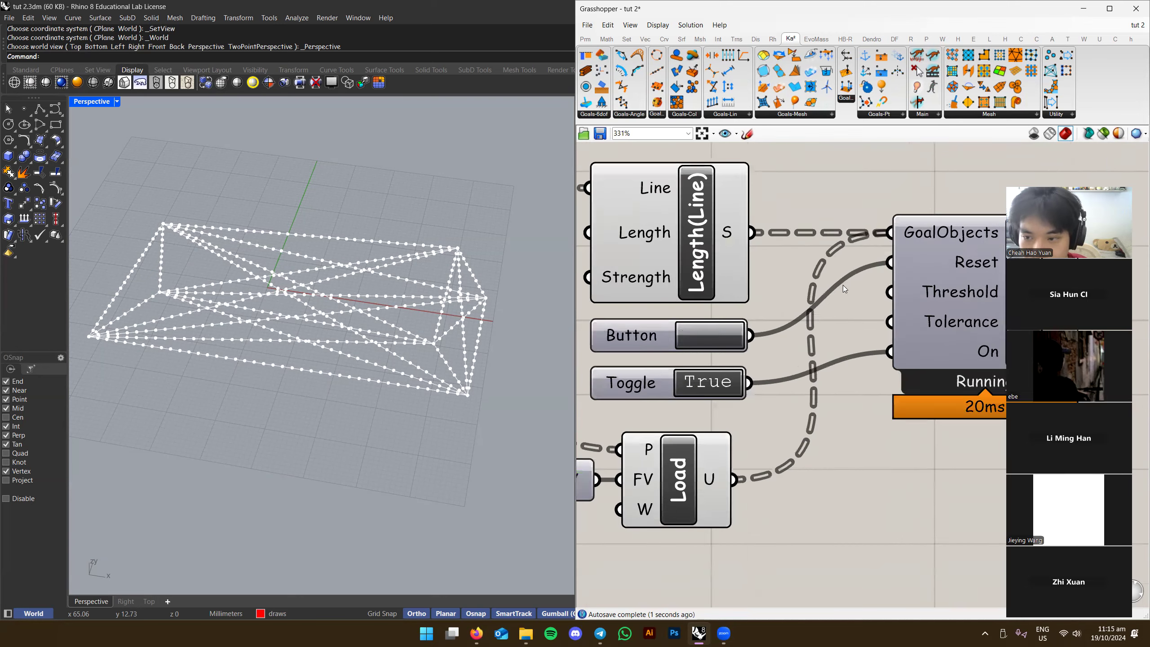
scroll(907, 238, up, 2)
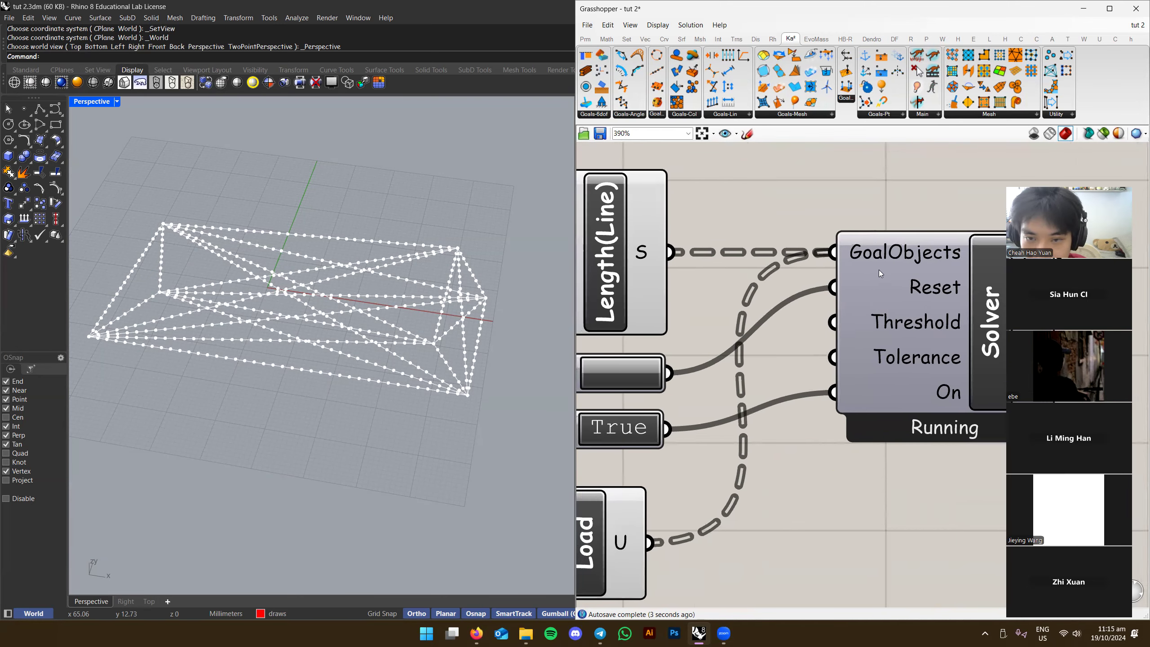
Pause the Solver by setting the Toggle to False and add a Merge component above it
scroll(878, 269, down, 3)
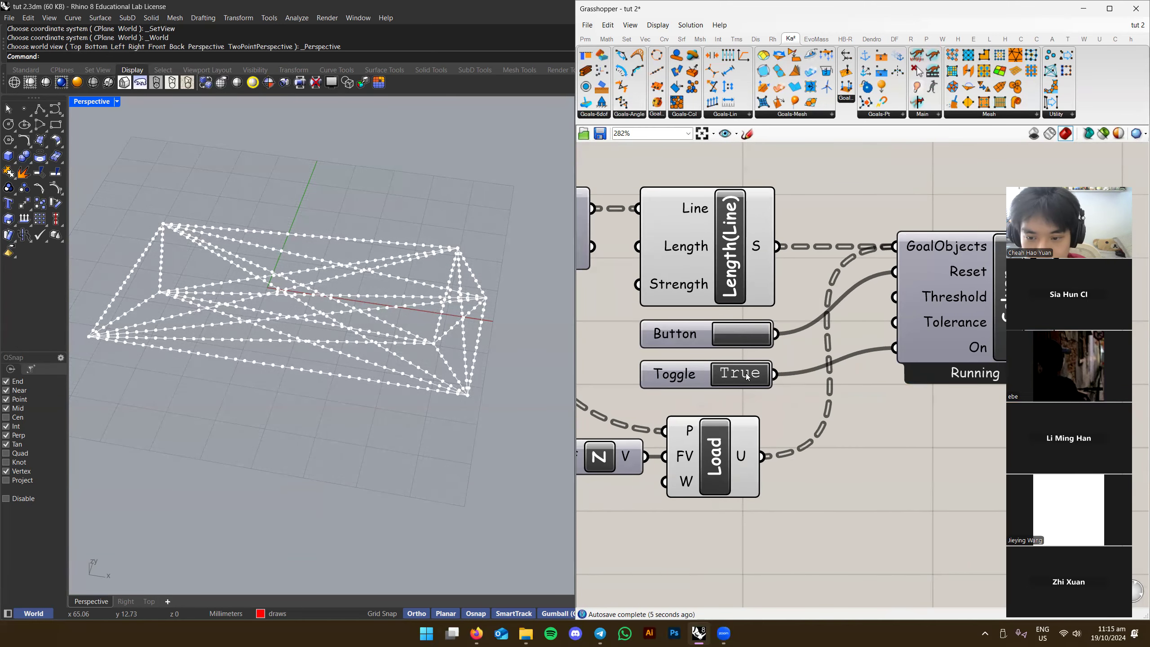
click(747, 376)
right_drag(693, 327, 720, 337)
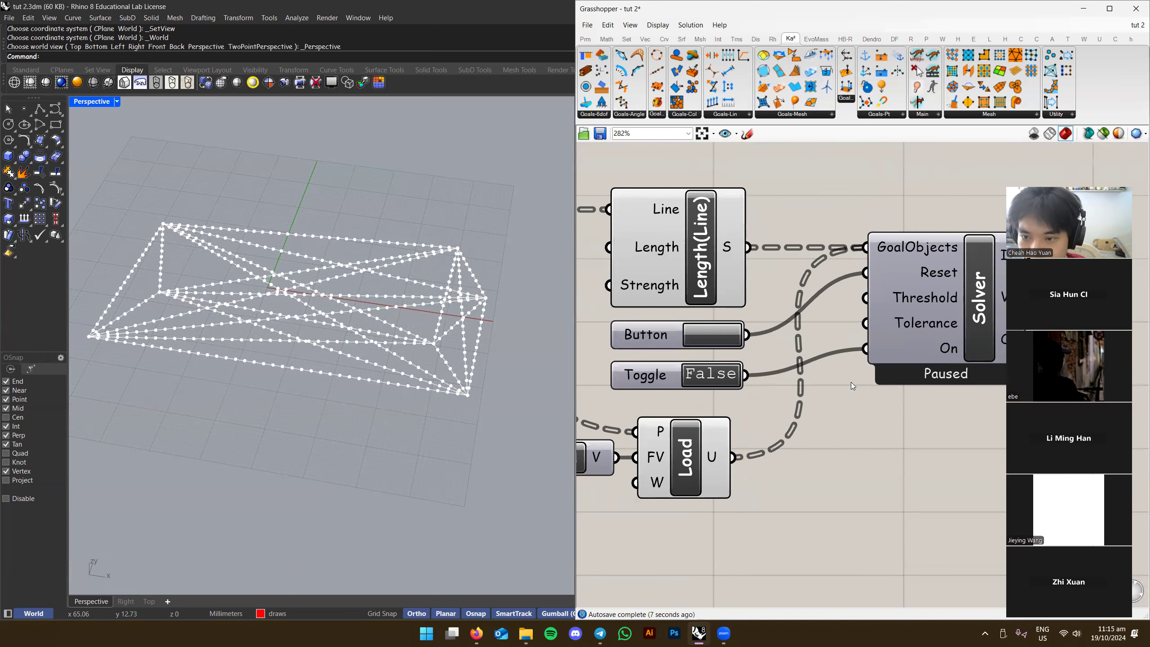
click(904, 250)
right_drag(866, 168, 849, 305)
double_click(856, 276)
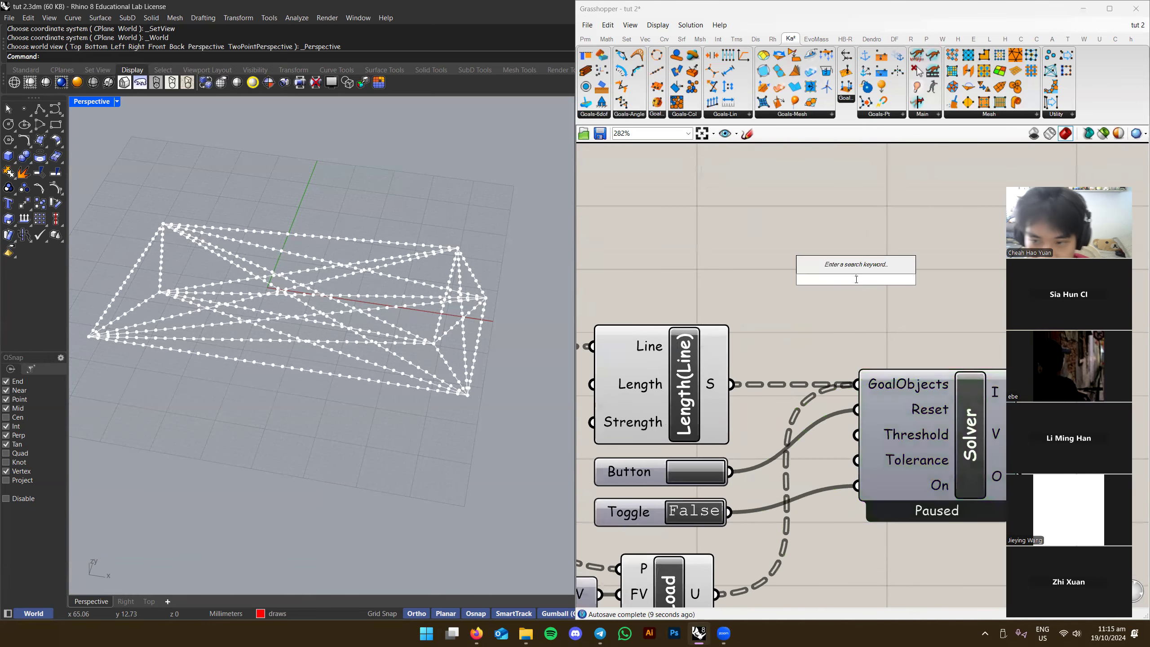
text(meger)
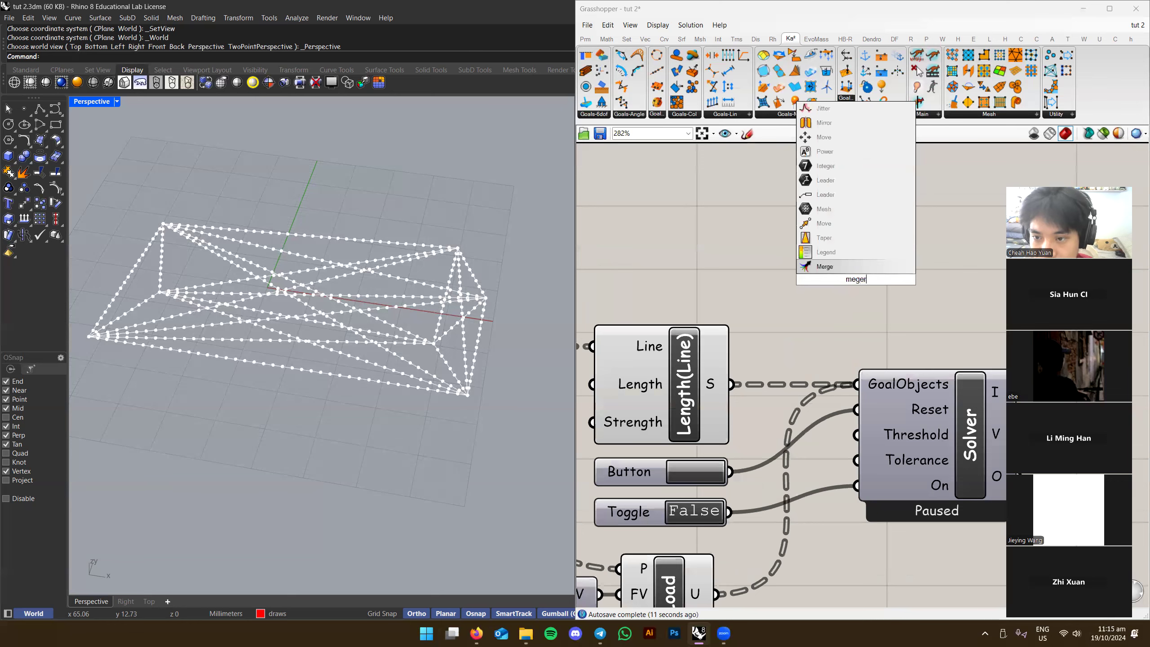
key(Return)
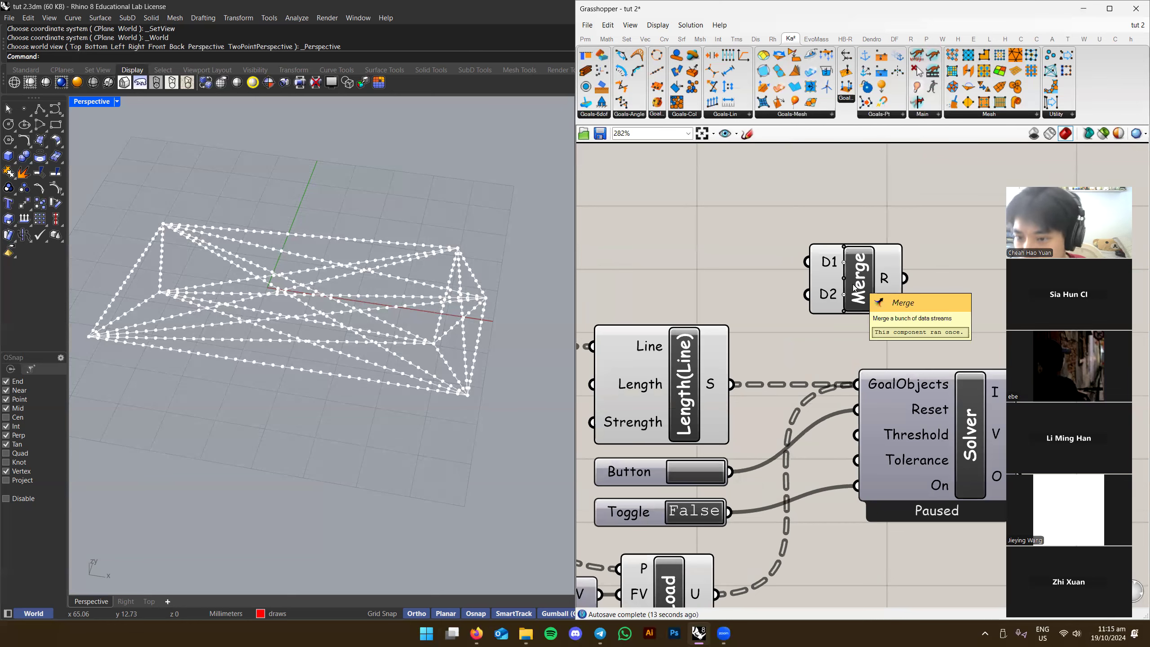
scroll(853, 284, up, 2)
scroll(889, 283, down, 2)
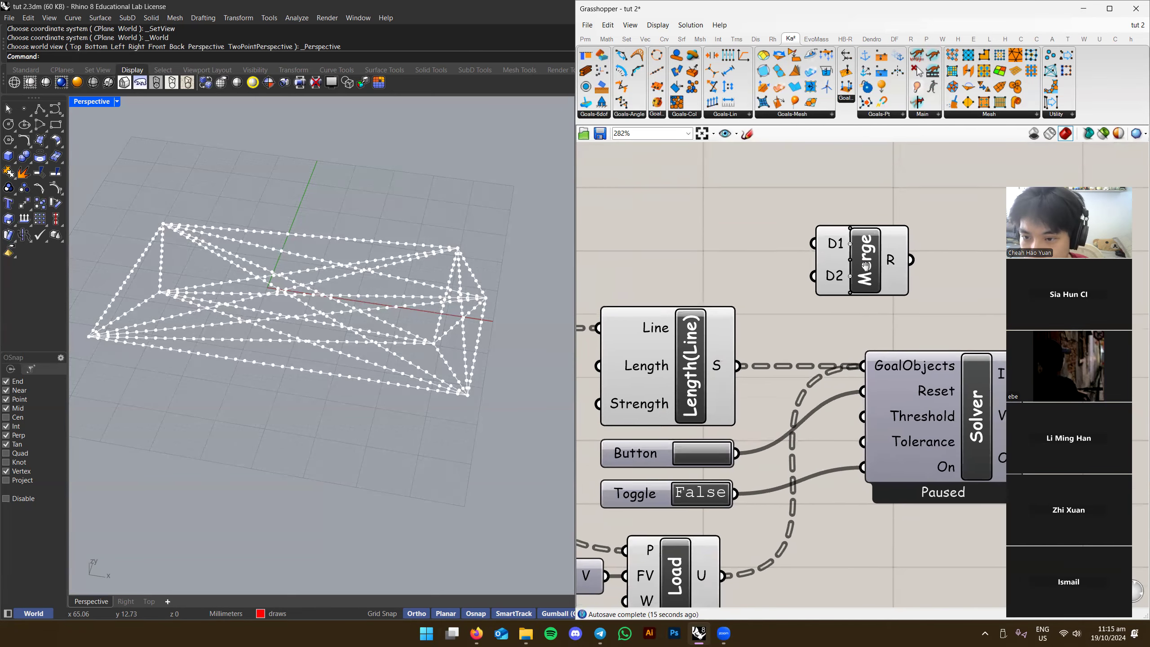
Connect the Length(Line) output to Merge D1, the Load output to D2, and the Merge result to the Solver's GoalObjects input
drag(813, 238, 737, 361)
right_drag(781, 321, 796, 247)
drag(755, 273, 828, 158)
click(707, 498)
drag(737, 497, 828, 198)
right_drag(945, 235, 836, 305)
drag(817, 252, 768, 357)
Move the Solver with its Button and Toggle away from Merge and line up both controls beside their Solver inputs
click(887, 372)
scroll(887, 371, down, 3)
click(689, 415)
shift+click(693, 439)
shift+click(871, 410)
drag(870, 407, 1116, 407)
right_drag(844, 397, 759, 388)
click(759, 388)
drag(745, 289, 792, 301)
scroll(763, 401, up, 3)
drag(723, 399, 791, 377)
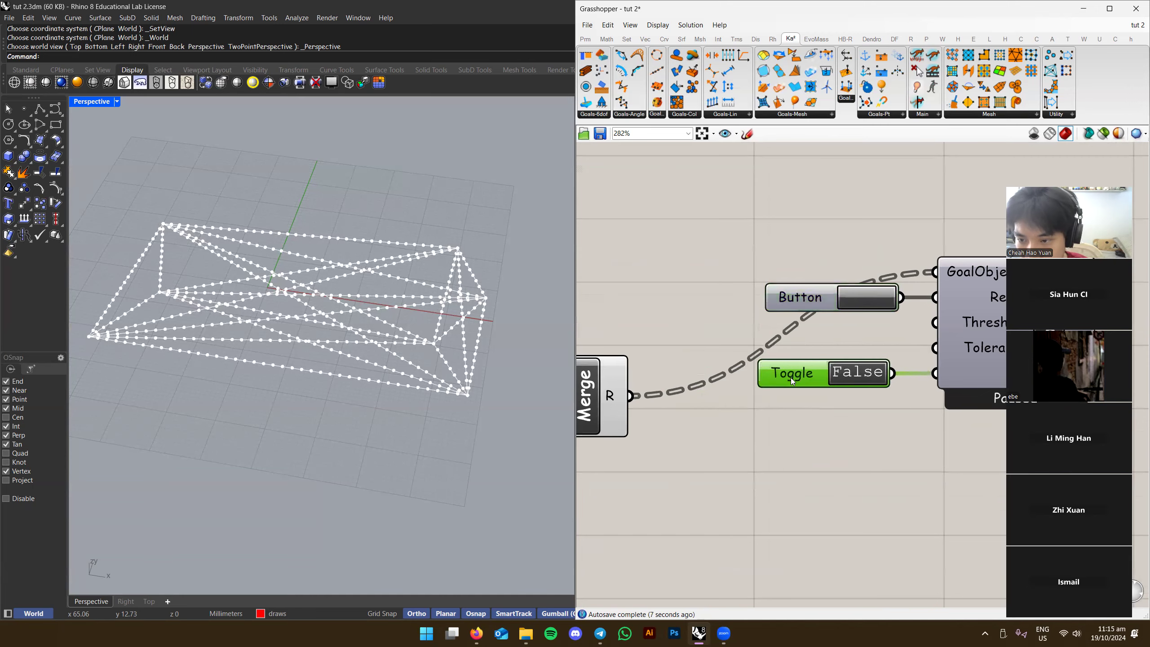
Group the Solver, Button and Toggle under the name "solver" and save the definition
scroll(897, 446, down, 2)
drag(953, 267, 770, 465)
key(ctrl+g)
drag(792, 316, 835, 434)
scroll(835, 433, down, 3)
right_click(818, 439)
text(solver)
key(Return)
click(702, 351)
key(ctrl+s)
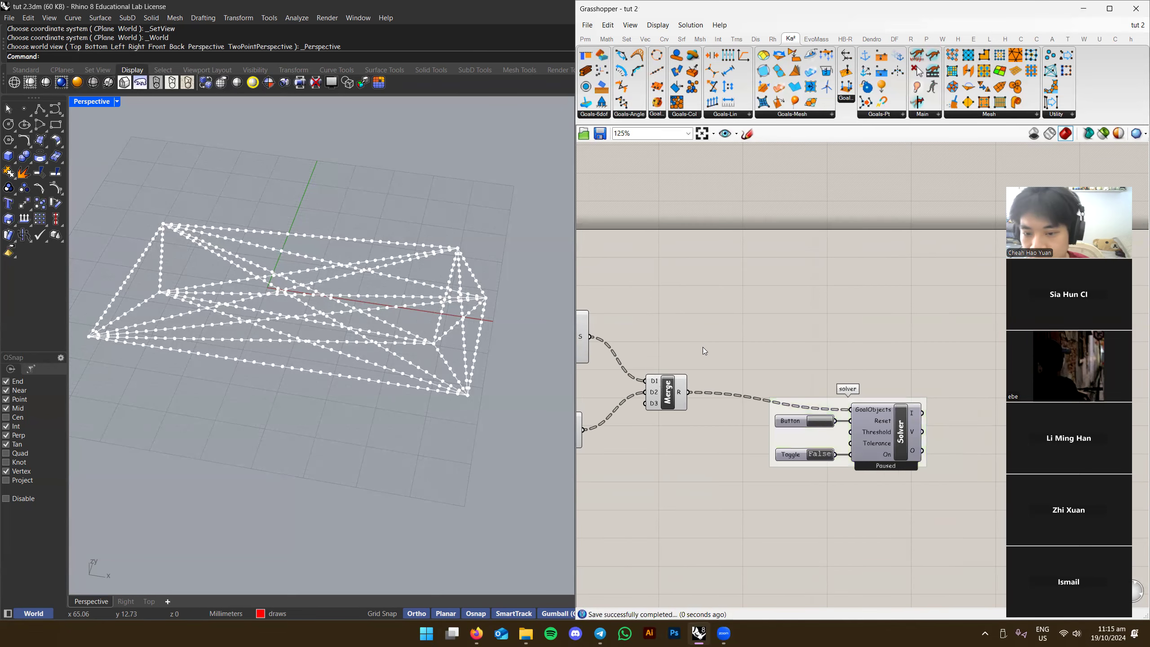
Turn off the preview of the components upstream of the Kangaroo goals
right_drag(703, 352, 896, 317)
scroll(697, 390, down, 1)
right_drag(697, 390, 808, 380)
scroll(774, 257, down, 1)
drag(775, 255, 593, 324)
right_click(834, 236)
click(852, 255)
click(952, 274)
Turn on the preview of the Solver component
right_drag(994, 333, 795, 336)
click(898, 378)
right_click(898, 378)
click(917, 399)
click(828, 408)
Run the simulation with the Toggle set to True and reset it with the Button to watch the lines fall
right_drag(828, 408, 844, 383)
scroll(887, 378, up, 4)
double_click(818, 361)
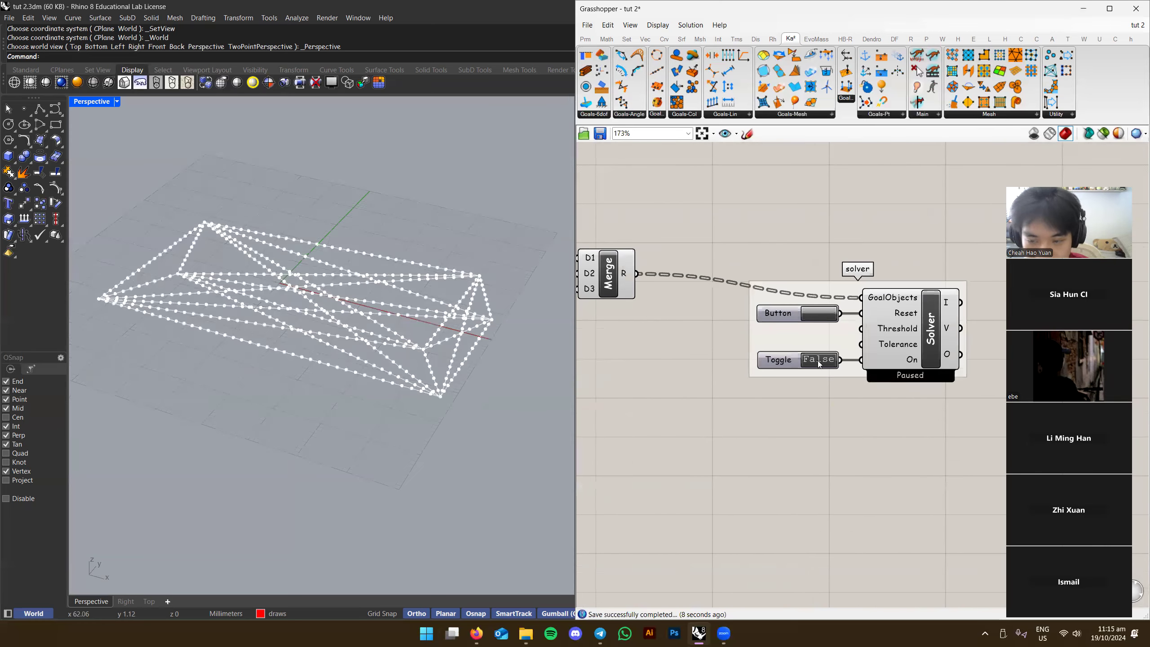
double_click(818, 361)
right_drag(375, 351, 370, 222)
double_click(818, 361)
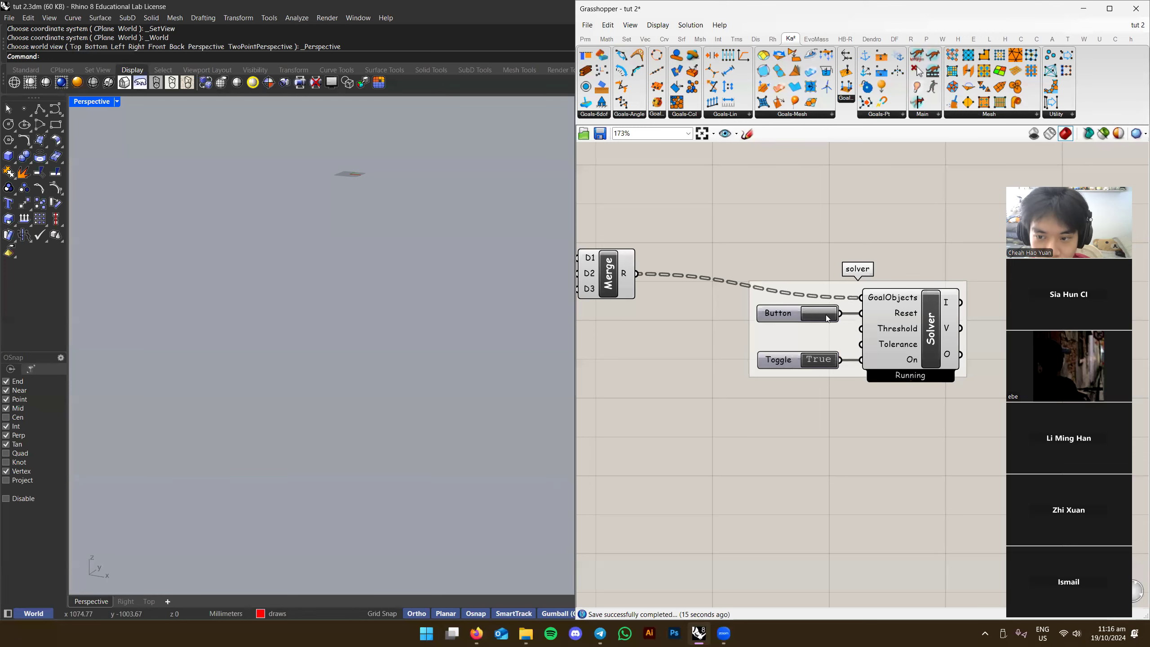
click(826, 319)
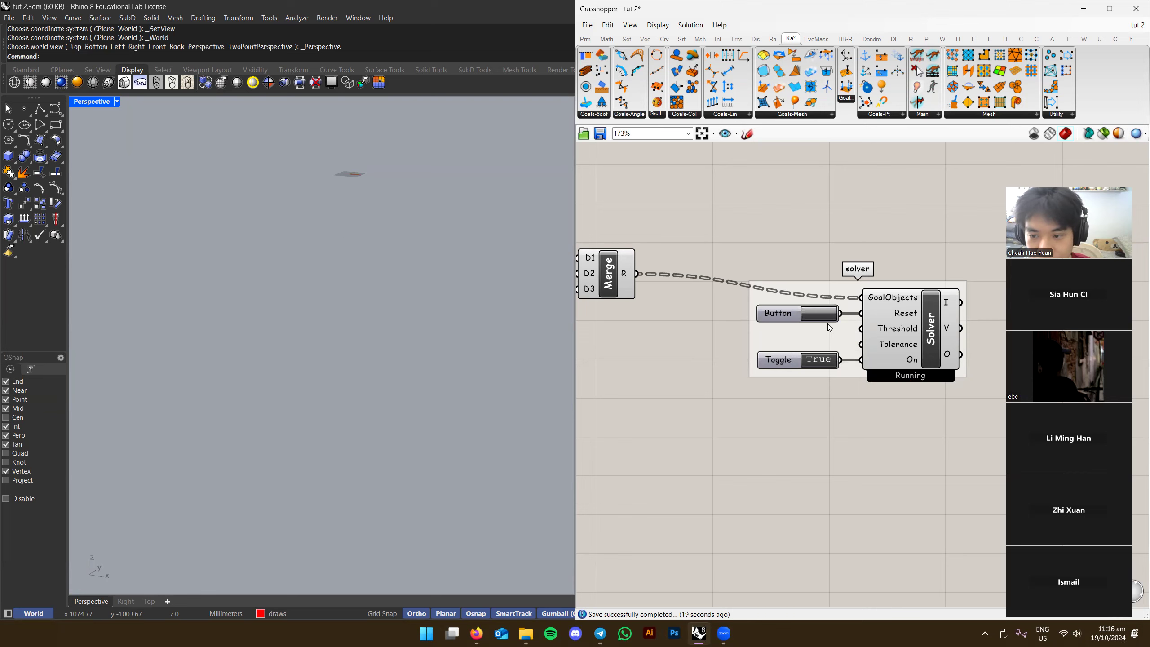
Pause the Solver and change the load factor panel to -0.1
double_click(818, 360)
right_drag(679, 348, 1018, 363)
scroll(846, 360, up, 5)
double_click(742, 347)
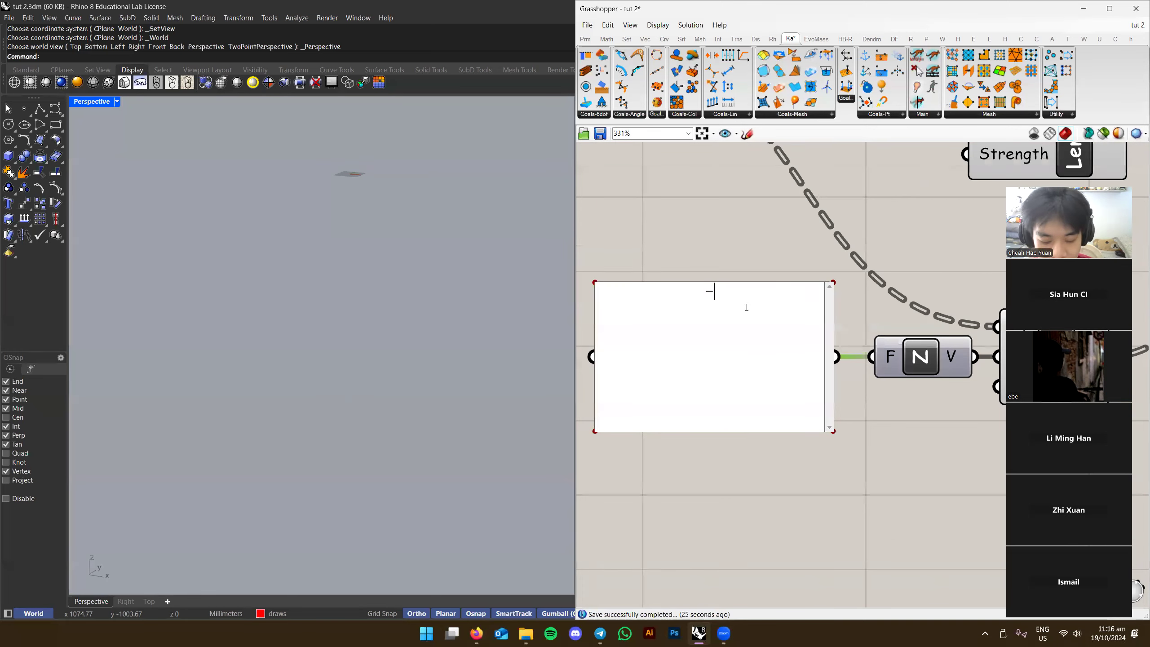
click(703, 229)
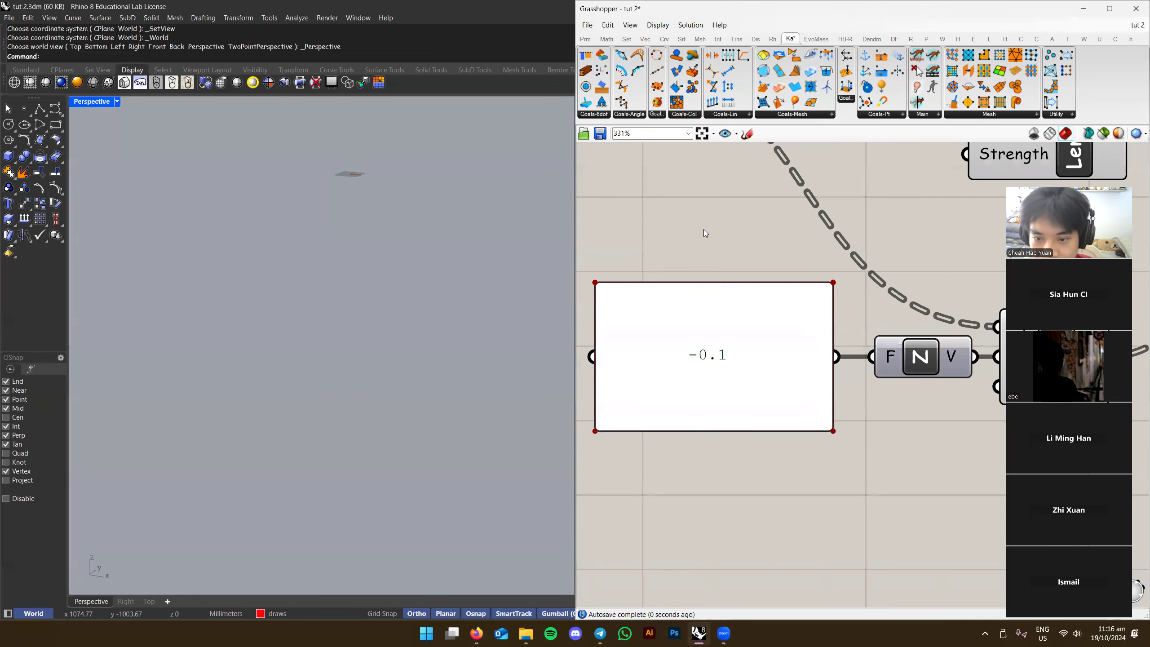
Set the Toggle to True and reset the Solver to test the simulation with the weaker load
scroll(749, 314, down, 3)
click(794, 312)
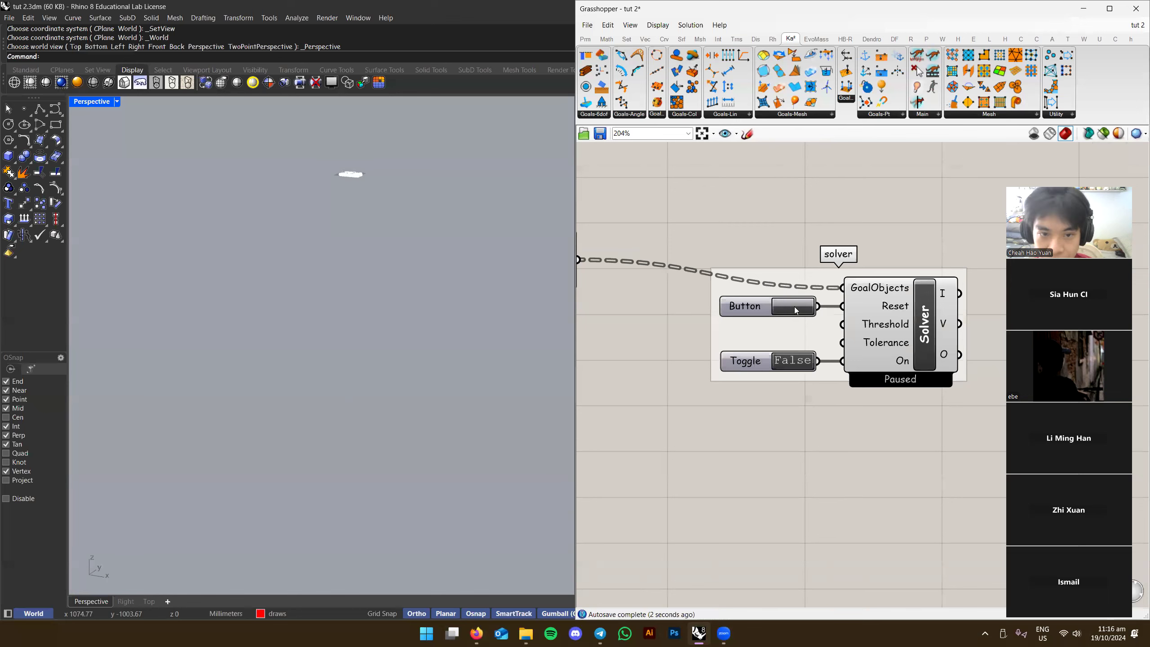
click(793, 361)
click(801, 309)
scroll(800, 306, down, 3)
right_drag(588, 331, 462, 340)
double_click(753, 304)
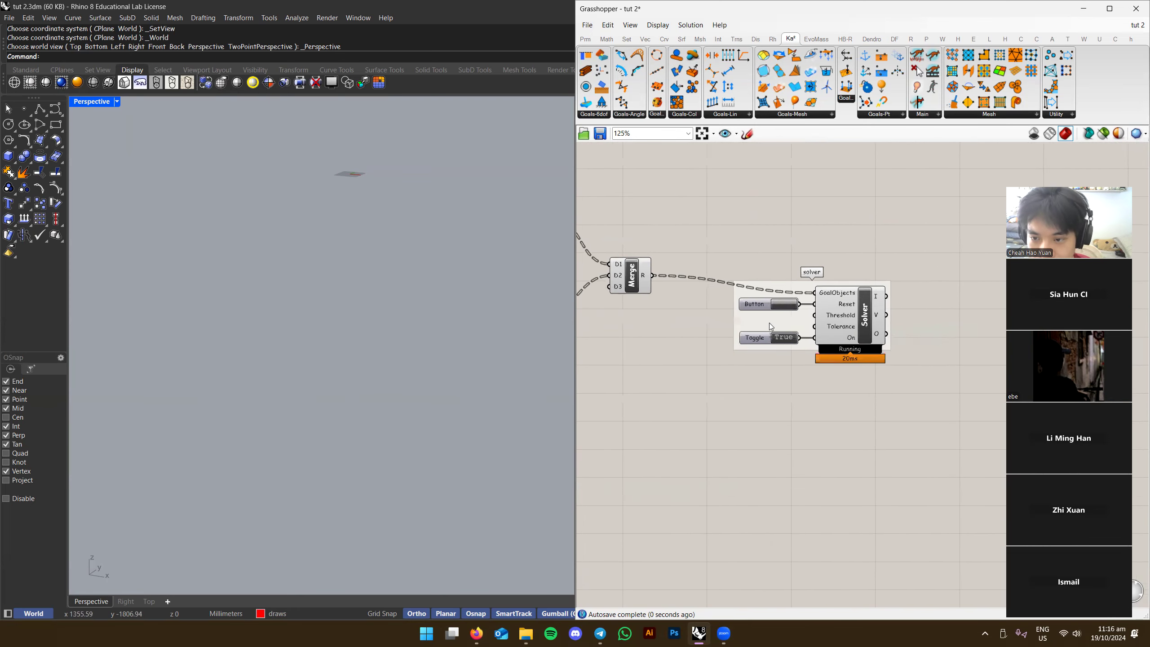
click(786, 308)
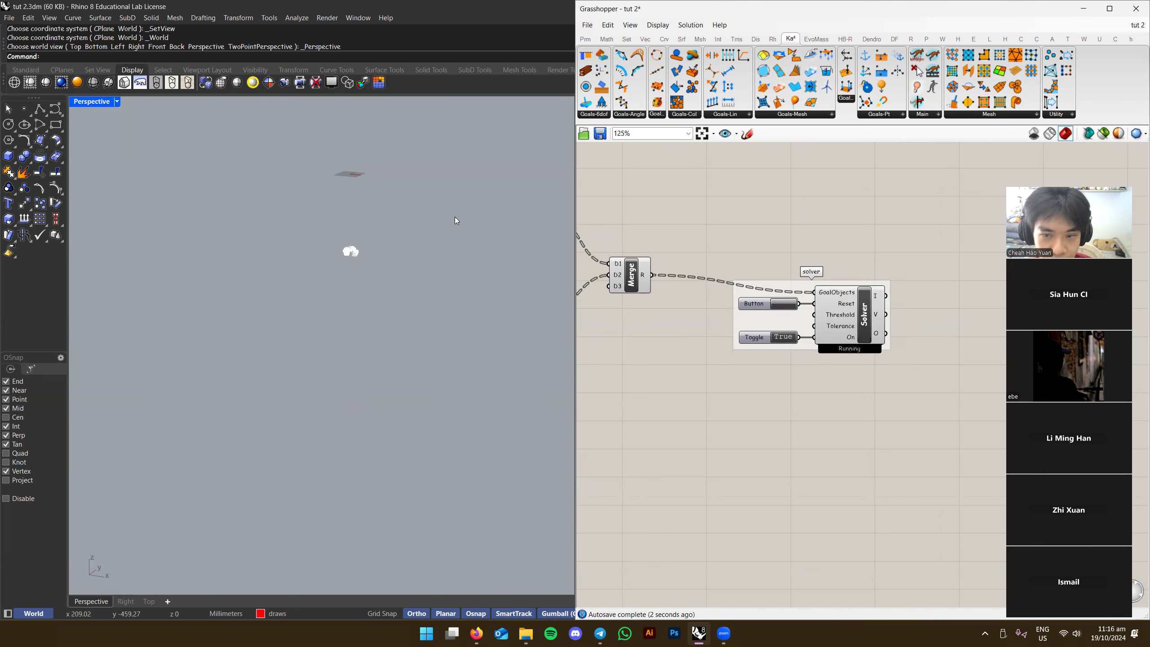
Set the load factor panel connected to Unit Z to -0.001
right_drag(588, 342, 821, 338)
right_drag(653, 339, 835, 328)
double_click(841, 292)
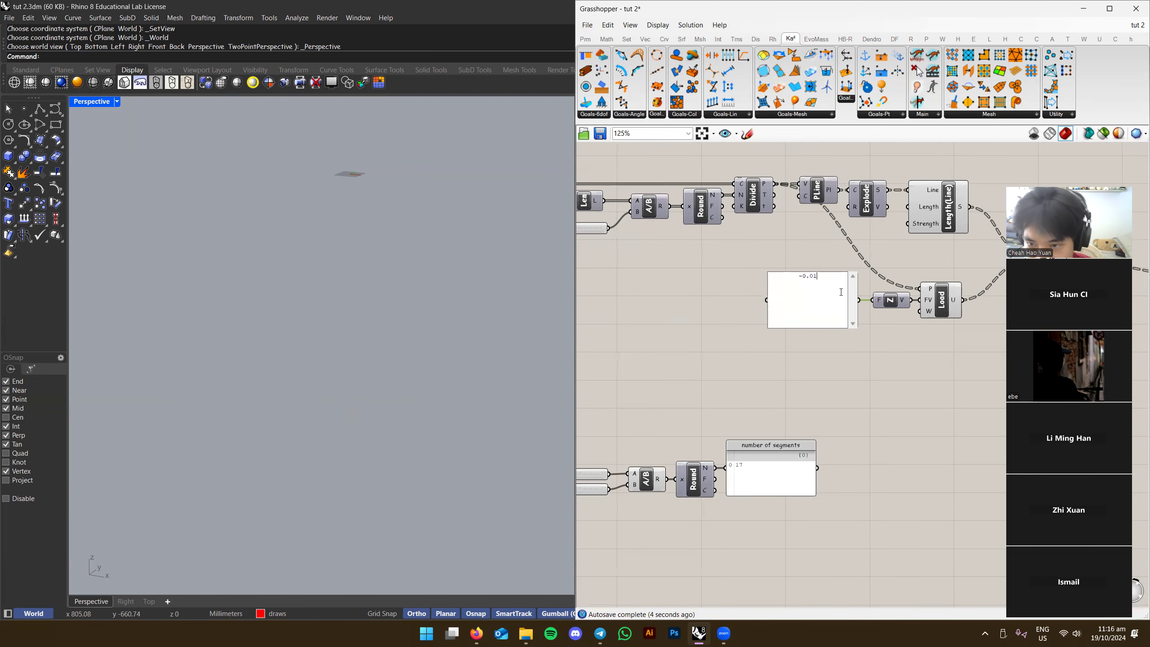
text(01)
key(Return)
click(902, 377)
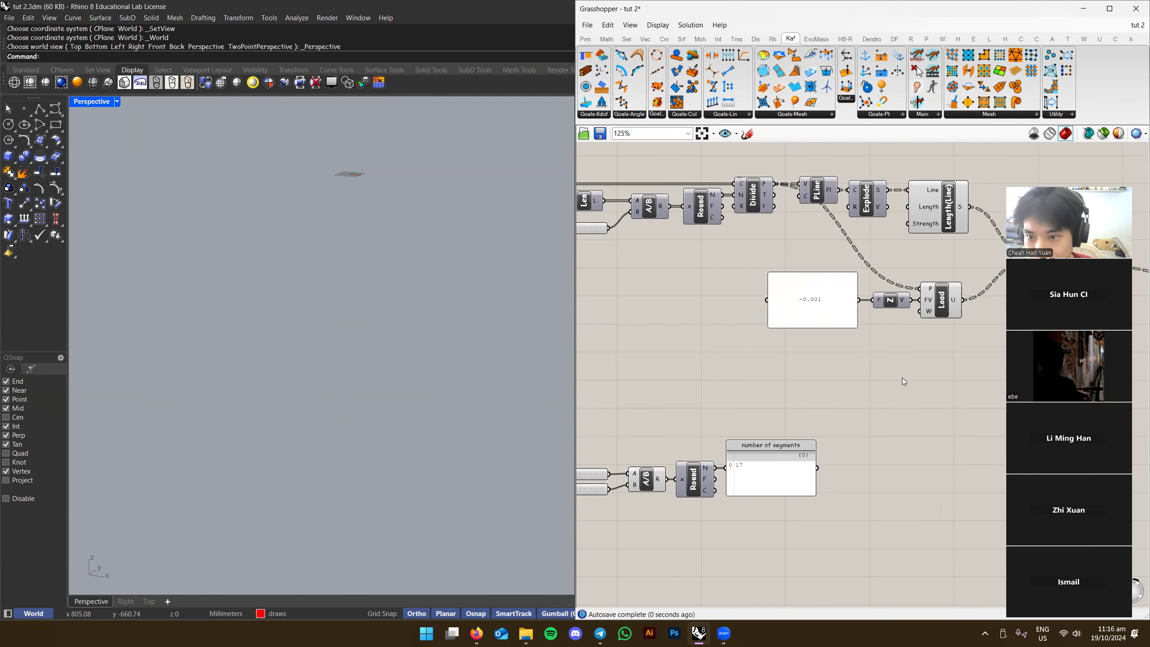
Reset the simulation to test the new load and pause it by setting the Toggle to False
right_drag(901, 378, 672, 393)
click(969, 307)
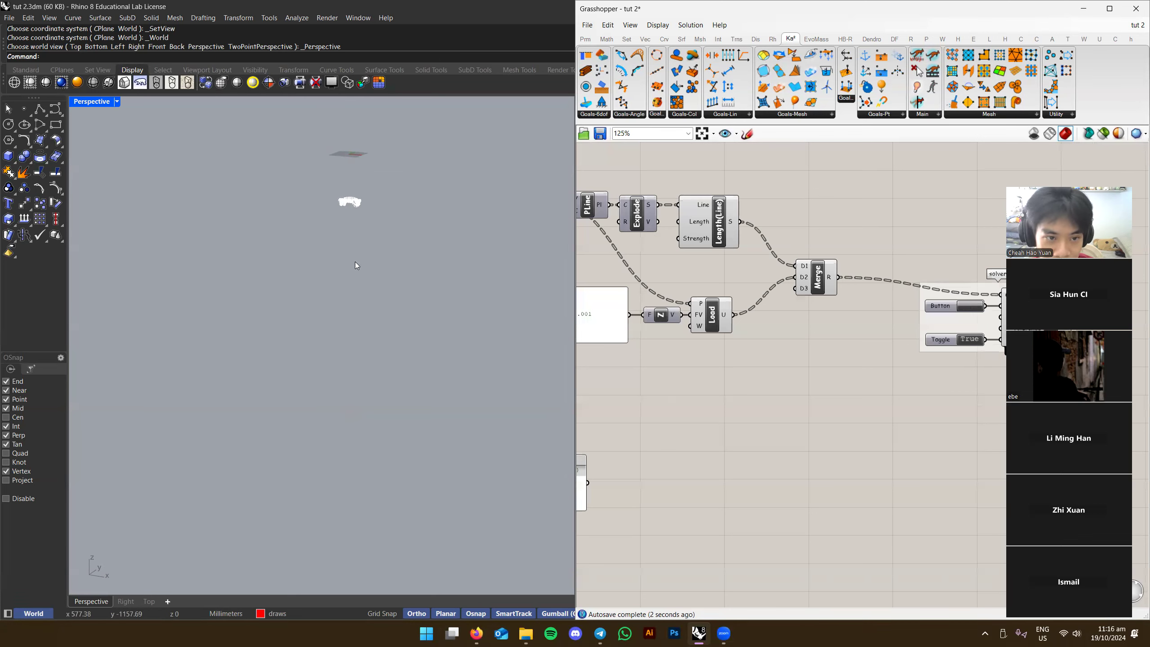
click(970, 339)
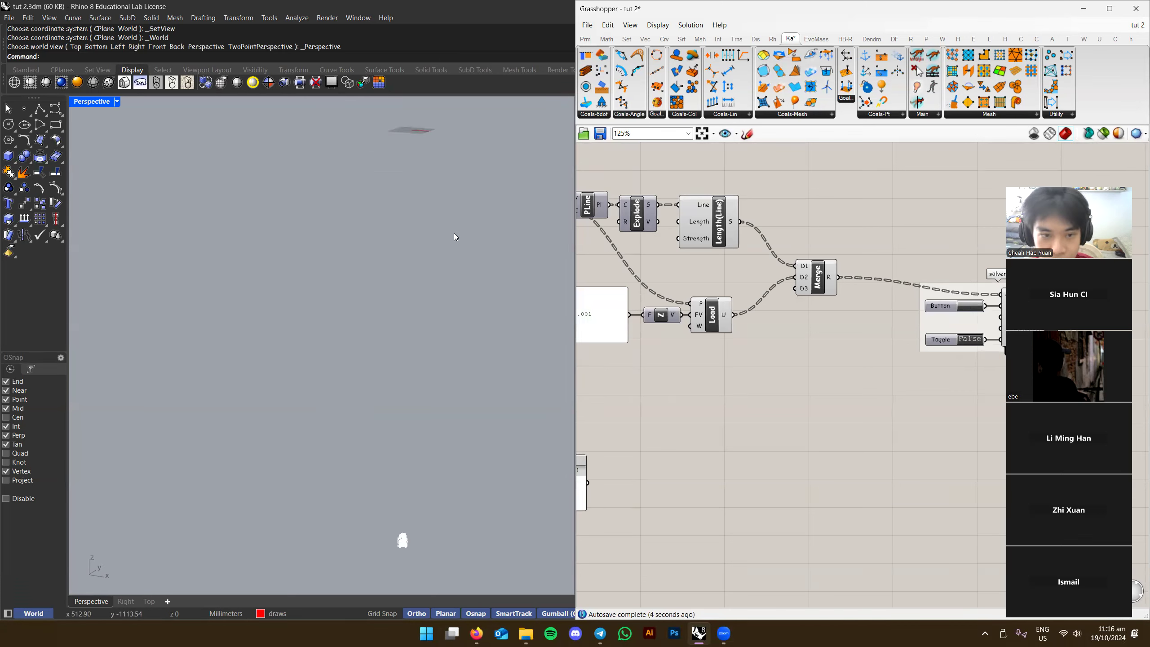
Return the Perspective view to the world origin by entering 0 as the camera target
key(Return)
key(Escape)
key(Return)
text(0)
key(Return)
scroll(322, 344, up, 8)
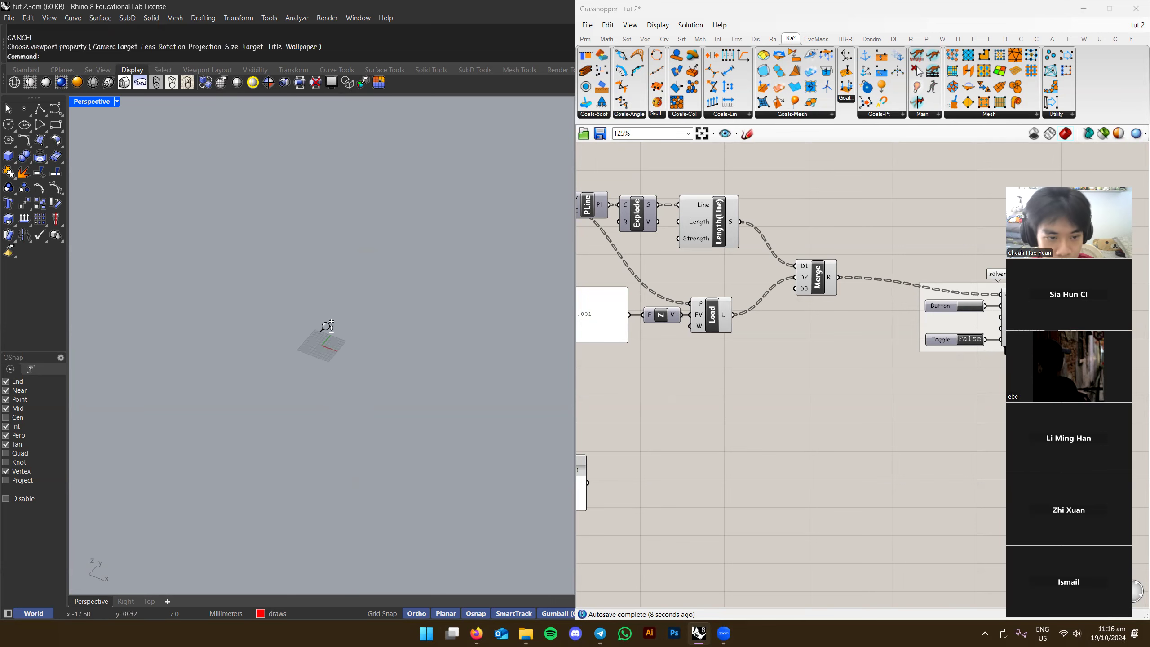
Reset the paused Solver to the original line geometry and frame it in the Perspective viewport
click(957, 305)
right_drag(879, 313, 674, 305)
right_drag(471, 394, 489, 373)
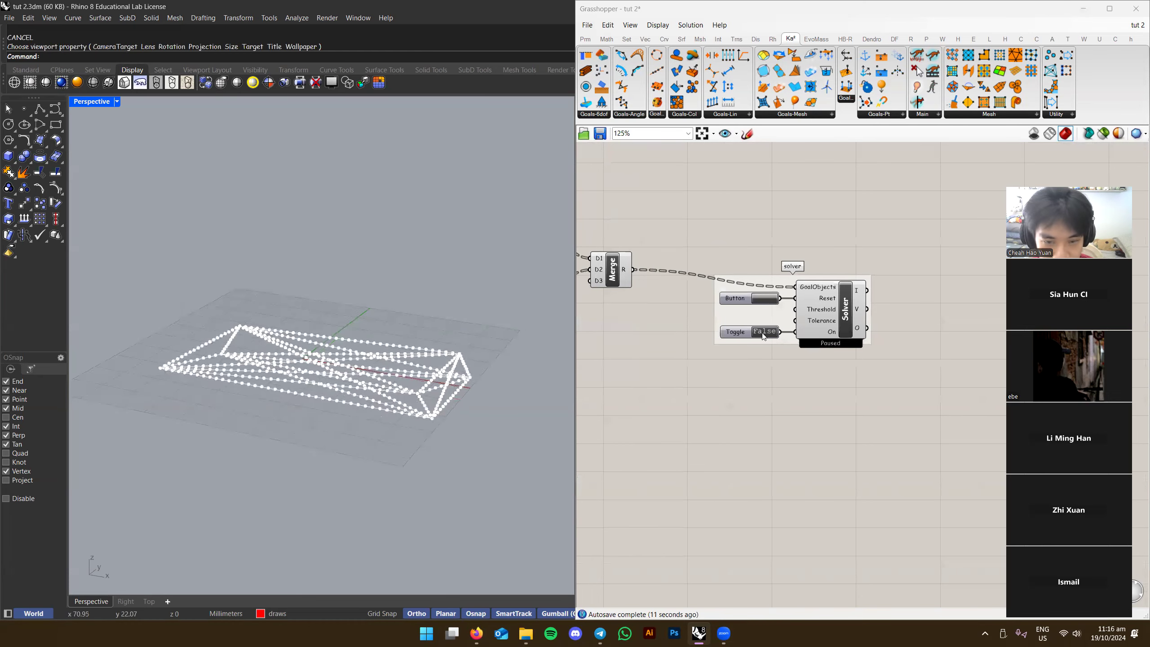
right_drag(715, 351, 774, 346)
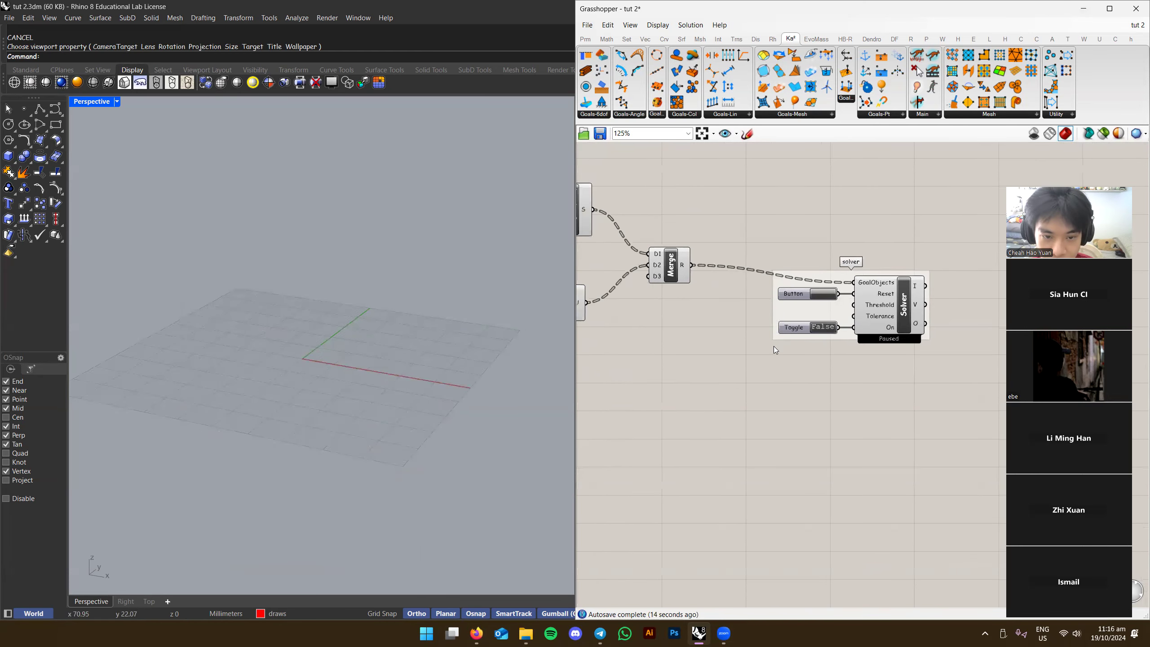
click(822, 297)
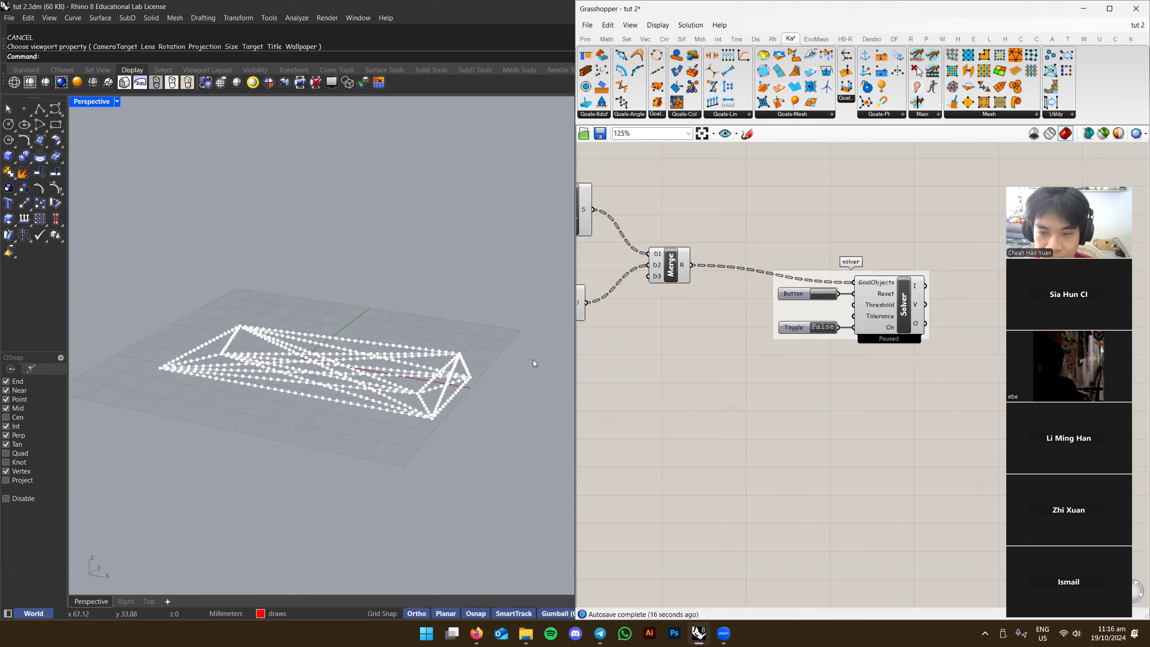
shift+right_drag(435, 360, 447, 271)
right_drag(379, 414, 406, 393)
Switch to the Google Slides presentation to examine the locked-point and interconnected-line diagrams, and return to the Grasshopper definition
key(alt+Tab)
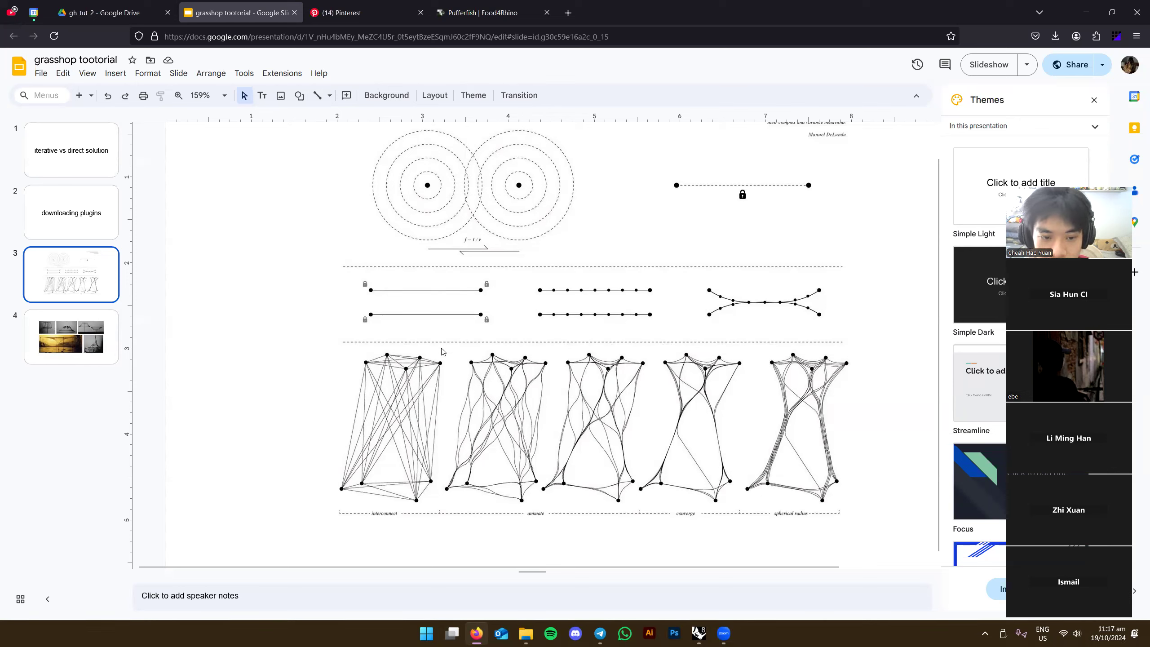
key(alt+Tab)
right_drag(794, 347, 856, 356)
scroll(855, 355, down, 3)
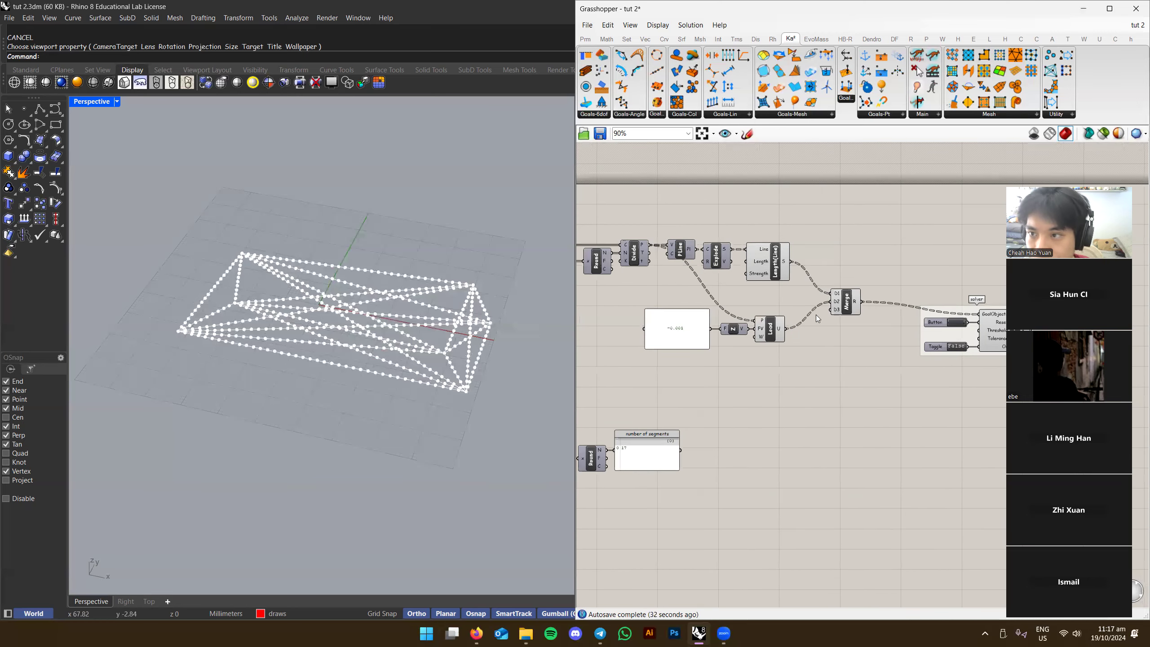
Add a Kangaroo Anchor goal to the empty canvas area below the A/B and Round components
right_drag(602, 335, 701, 335)
scroll(757, 290, up, 3)
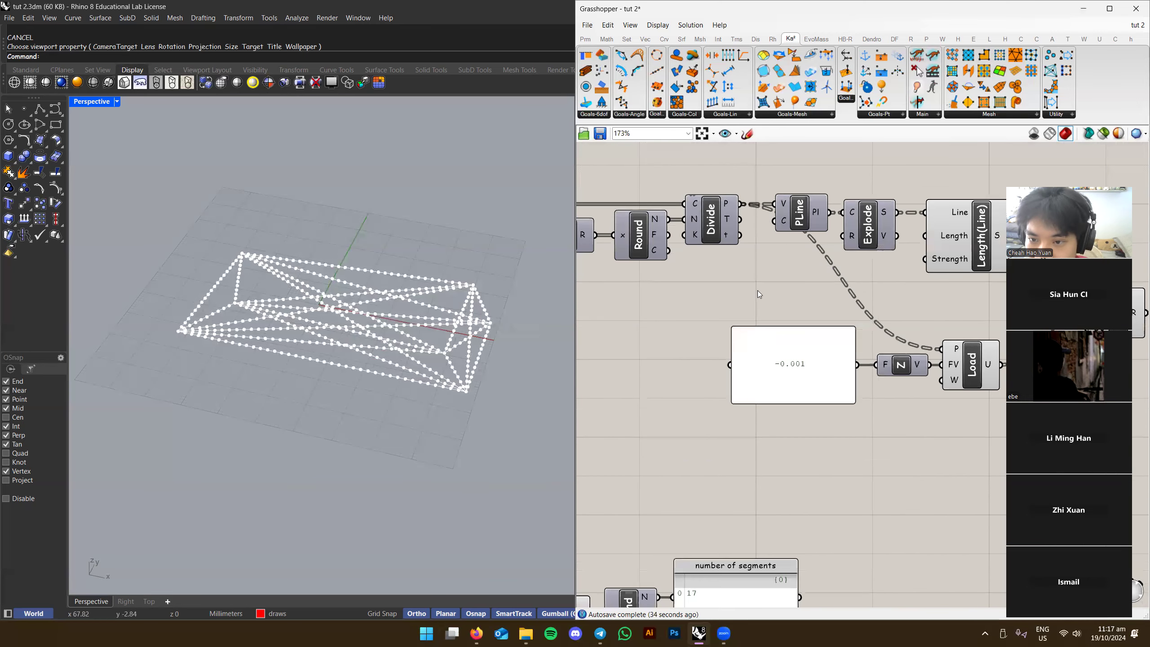
right_drag(758, 290, 825, 305)
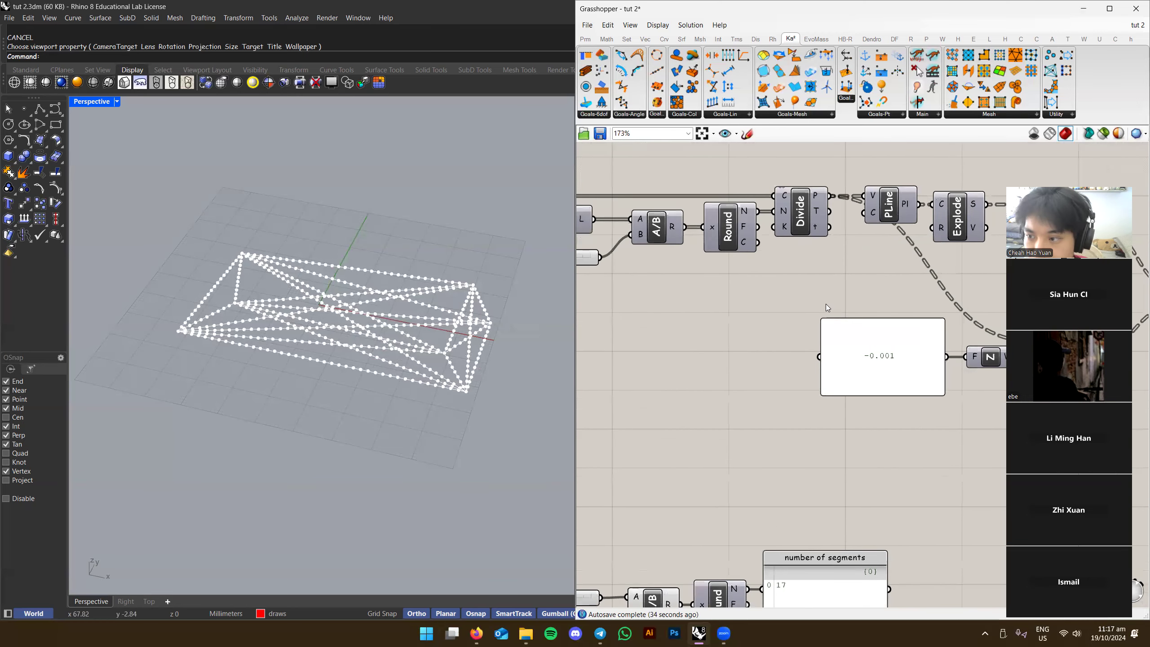
click(878, 119)
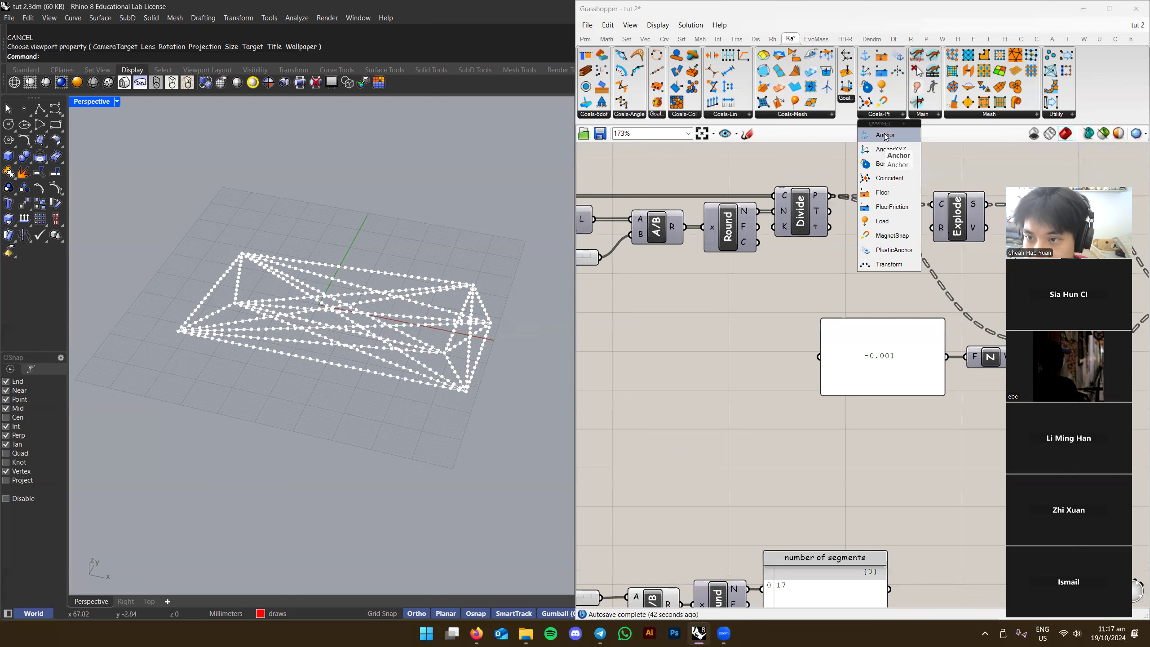
click(902, 139)
click(754, 320)
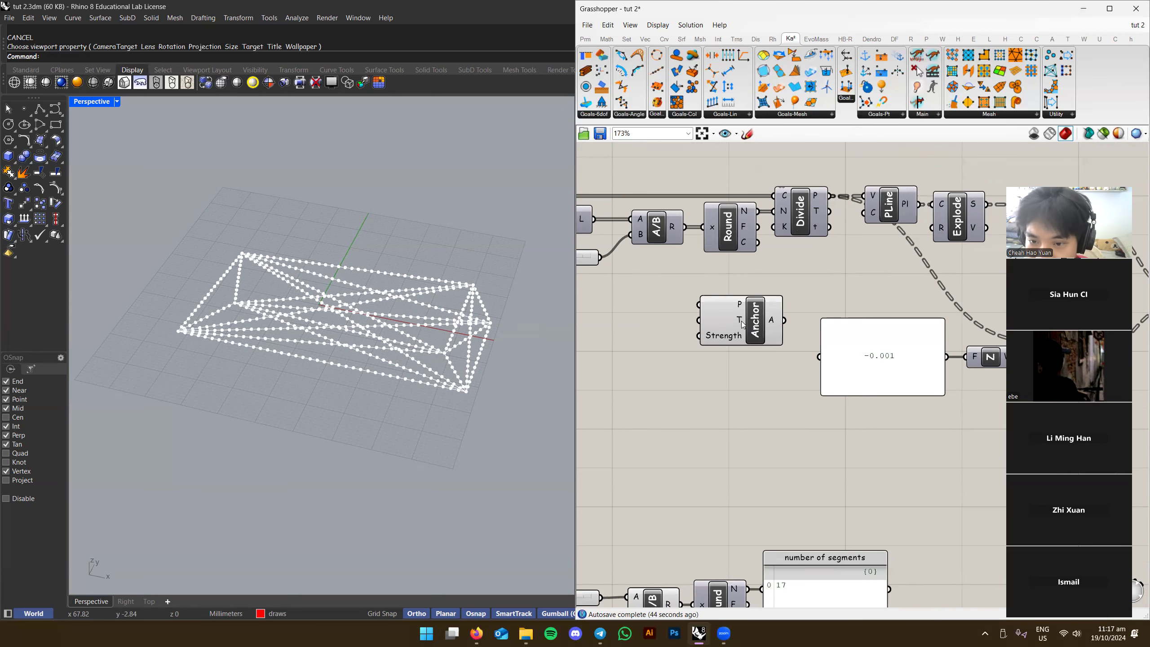
Examine the corner points where the divided lines meet in the Perspective viewport
scroll(753, 331, up, 2)
scroll(758, 308, down, 2)
right_drag(757, 309, 856, 322)
mouse_move(446, 363)
right_down()
mouse_move(398, 394)
mouse_move(435, 373)
right_up()
scroll(435, 372, up, 3)
scroll(470, 396, down, 2)
scroll(470, 397, down, 1)
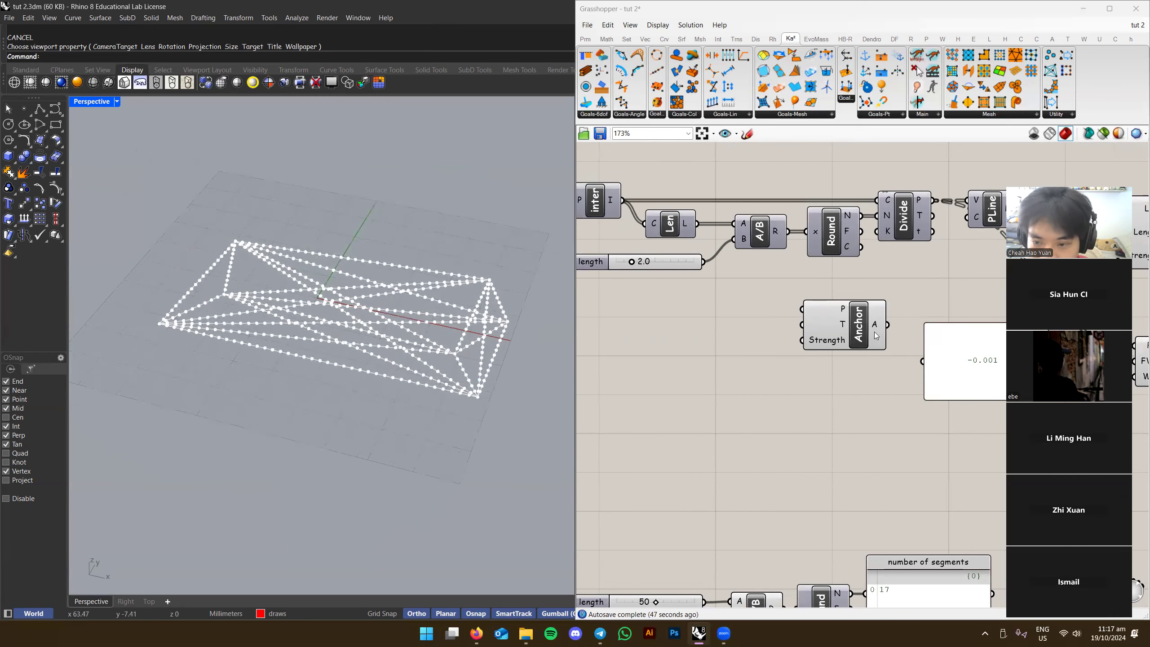
scroll(845, 316, up, 2)
scroll(485, 408, up, 3)
scroll(459, 413, up, 4)
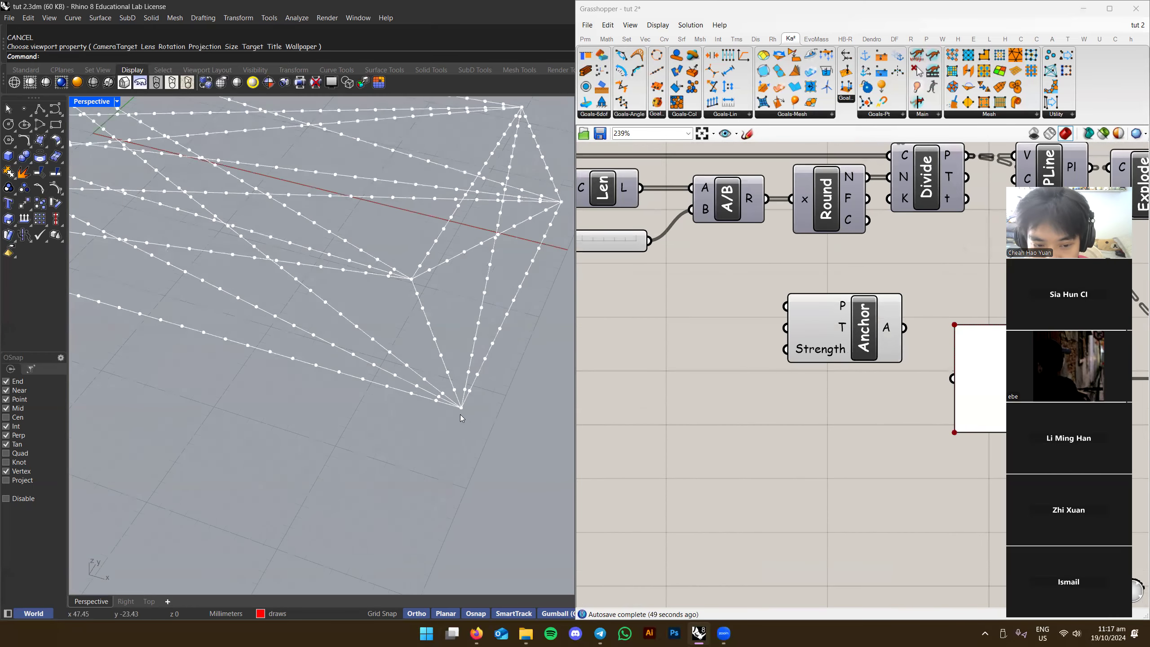
Move the Anchor goal away from the load value panel to free space below the A/B component
scroll(467, 407, down, 2)
scroll(467, 407, down, 3)
scroll(470, 394, up, 1)
scroll(731, 352, down, 2)
right_drag(678, 331, 763, 358)
drag(875, 362, 774, 394)
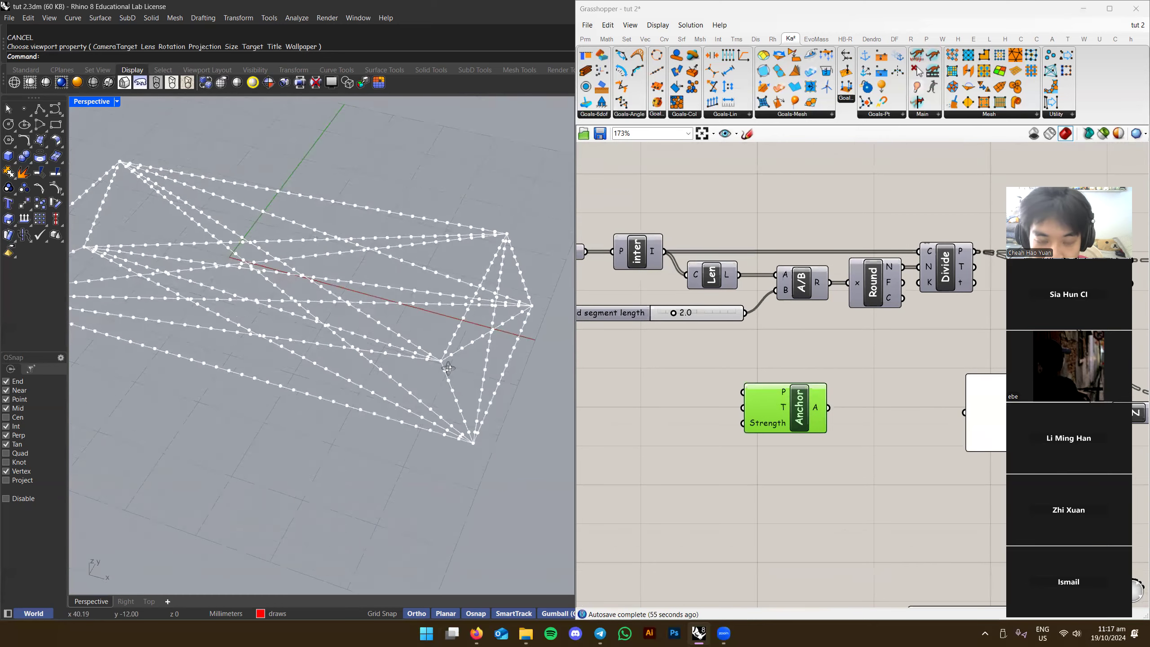
Select the Pt parameter at the start of the definition and check its corner points on the line network in Perspective
right_drag(583, 279, 731, 286)
click(706, 261)
right_drag(398, 321, 441, 351)
scroll(438, 351, down, 6)
scroll(403, 349, up, 3)
click(718, 258)
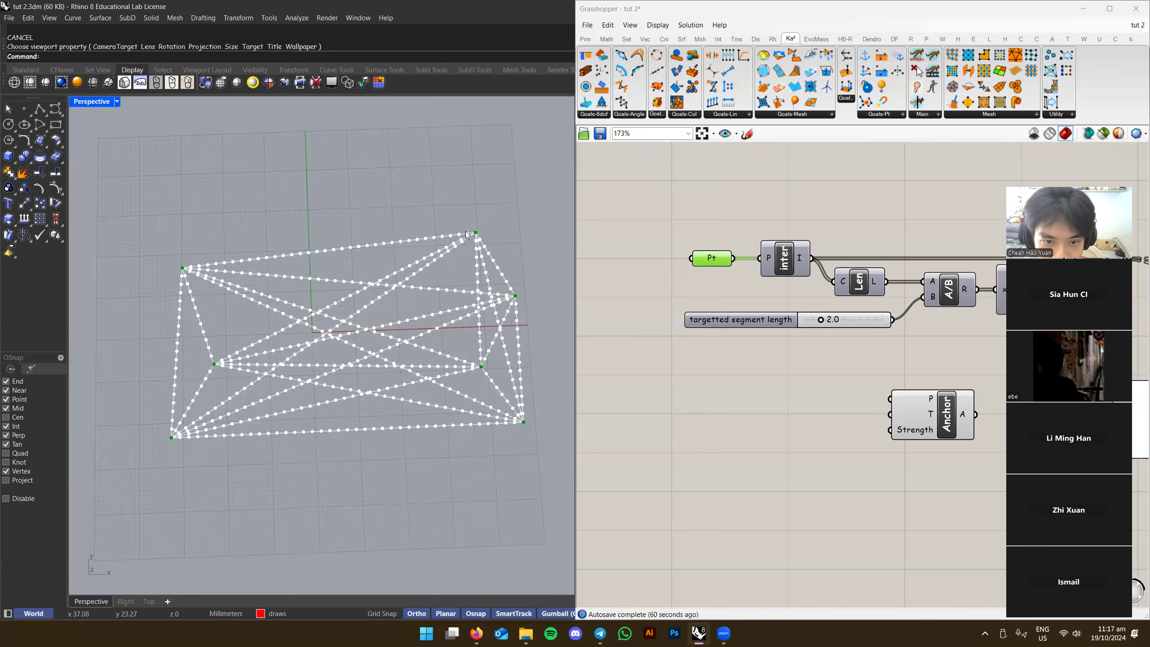
Try feeding the Pt points into the point input of the Anchor goal
right_drag(784, 408, 784, 401)
right_drag(527, 414, 488, 365)
right_drag(750, 293, 708, 279)
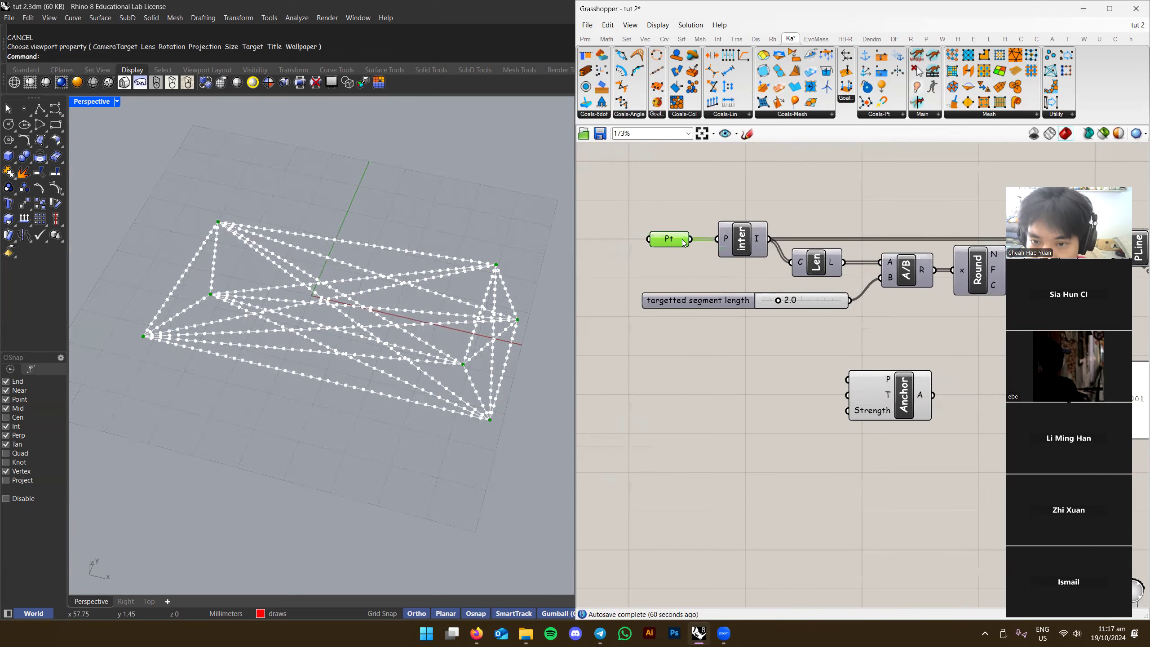
drag(691, 239, 851, 379)
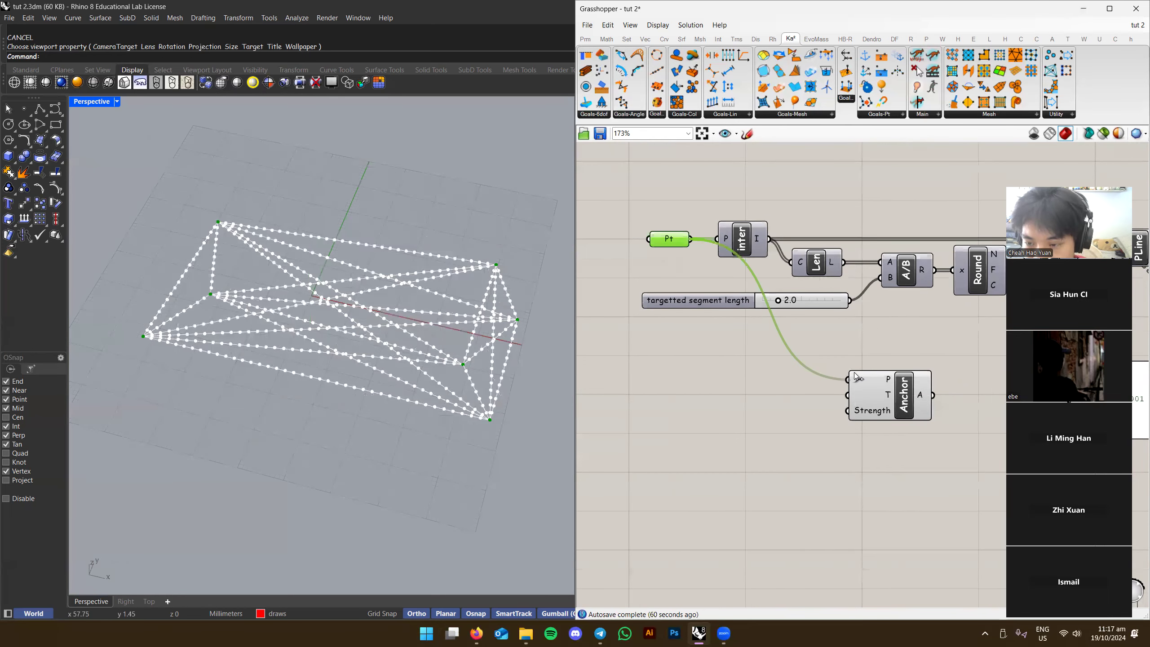
scroll(874, 380, down, 1)
right_drag(873, 380, 741, 347)
drag(725, 369, 613, 272)
scroll(724, 345, down, 3)
scroll(778, 340, up, 3)
Move the Anchor component along the definition to just below the Load component
drag(724, 355, 808, 380)
right_drag(793, 331, 700, 331)
drag(710, 379, 841, 440)
right_drag(798, 406, 743, 402)
scroll(811, 335, down, 2)
drag(744, 470, 811, 481)
scroll(713, 294, up, 6)
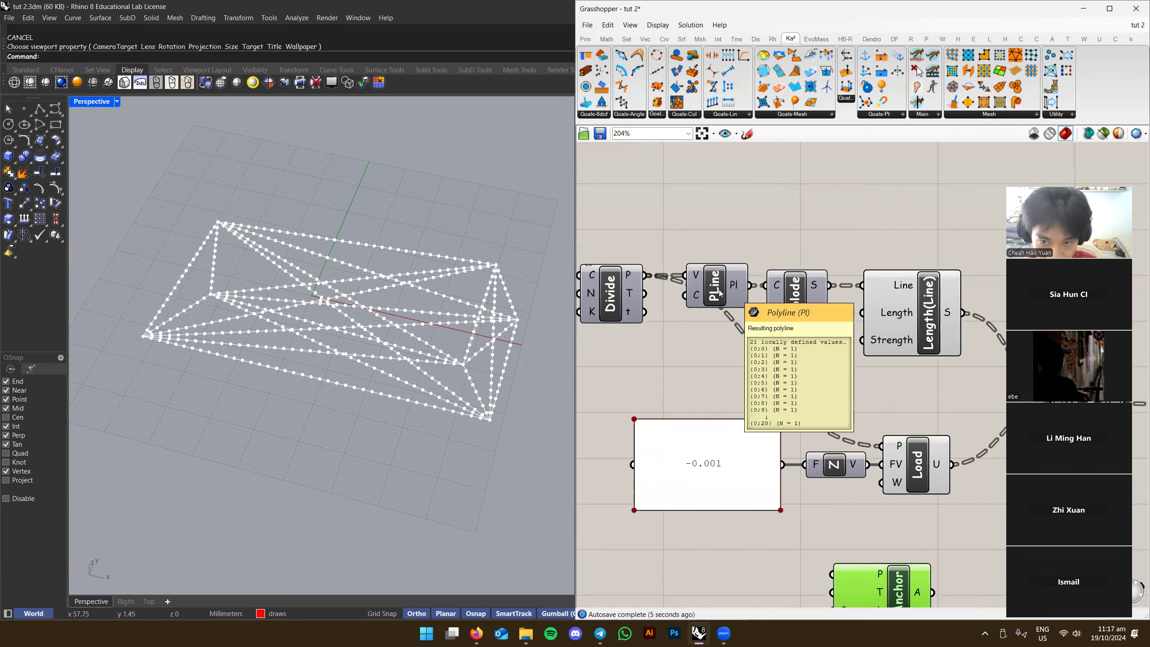
Turn off the viewport preview of the PLine component
click(715, 292)
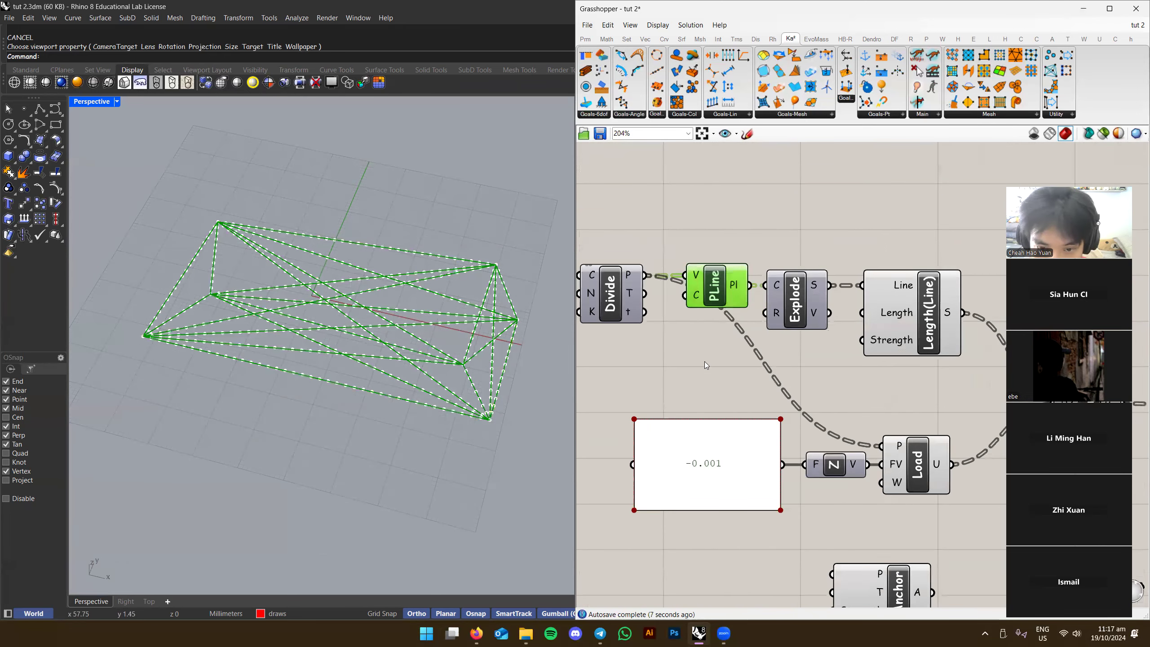
right_click(711, 278)
click(735, 297)
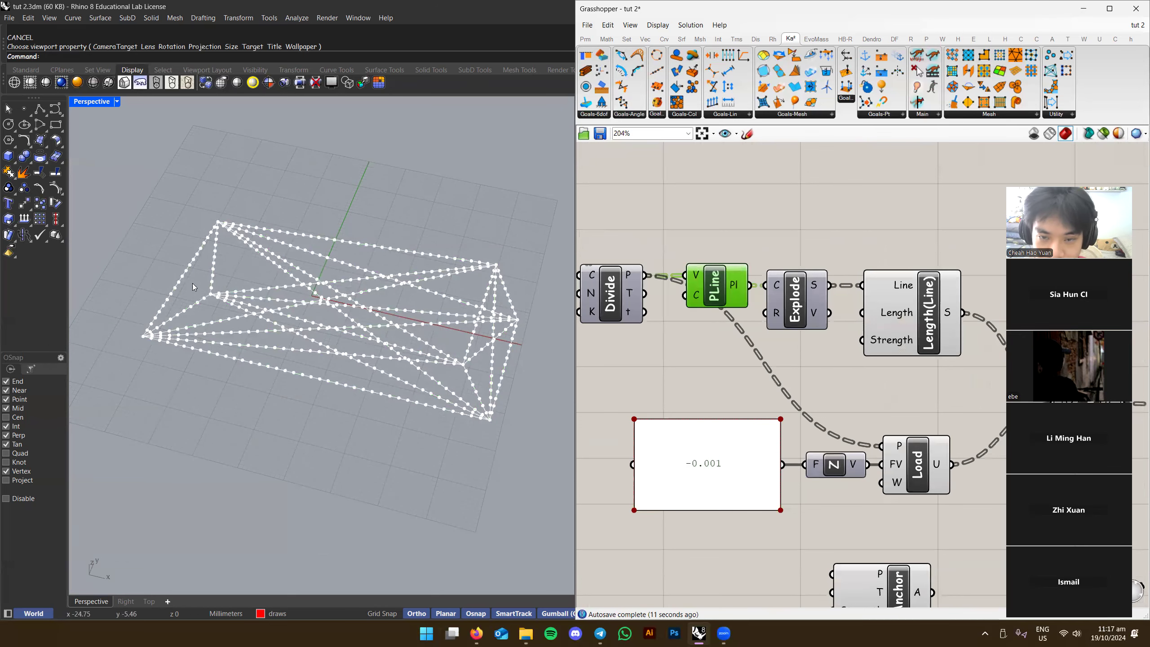
Add an End Points component above Explode and feed it the polyline output of PLine
right_drag(431, 335, 478, 345)
double_click(834, 201)
text(end)
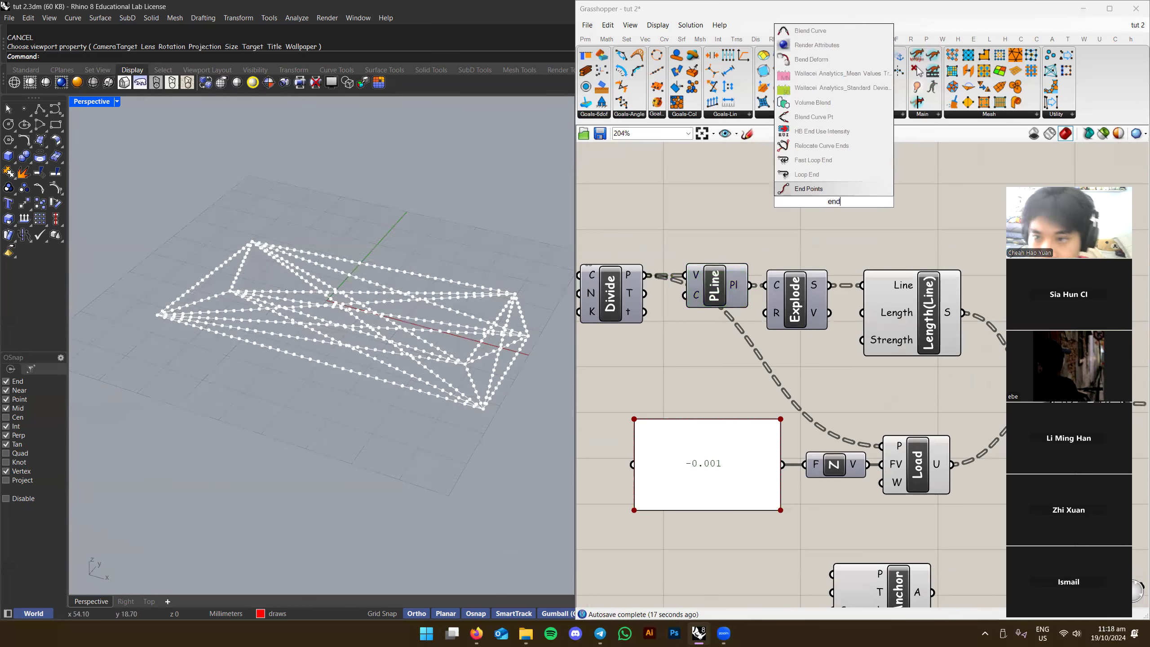
key(Return)
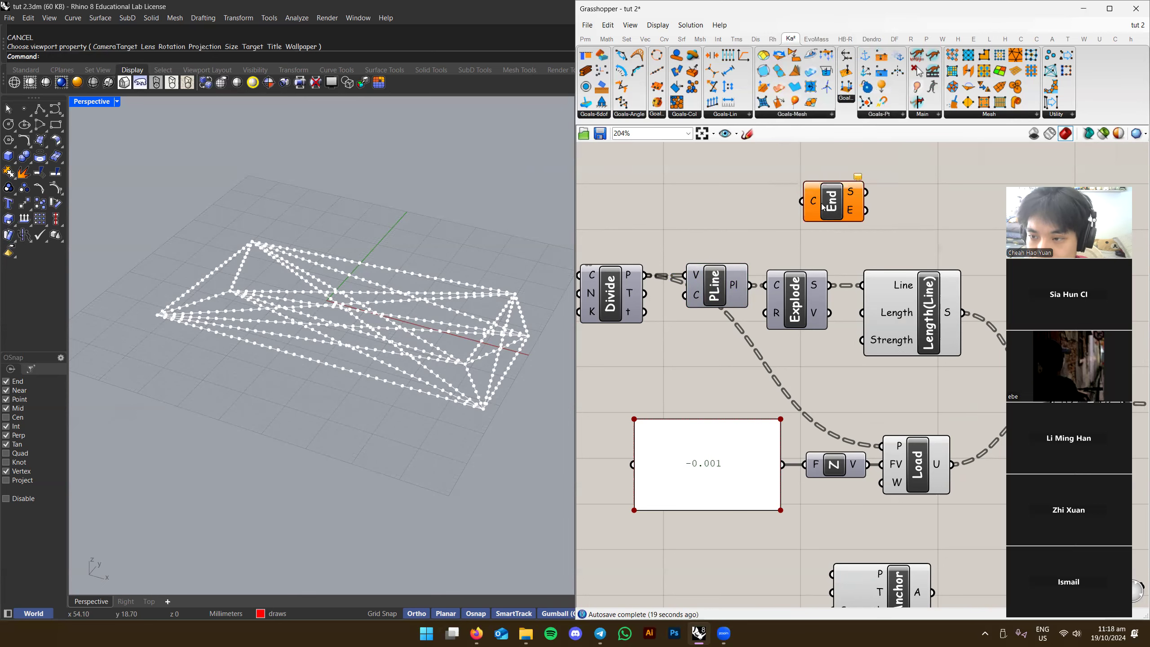
drag(842, 203, 750, 285)
scroll(850, 232, up, 2)
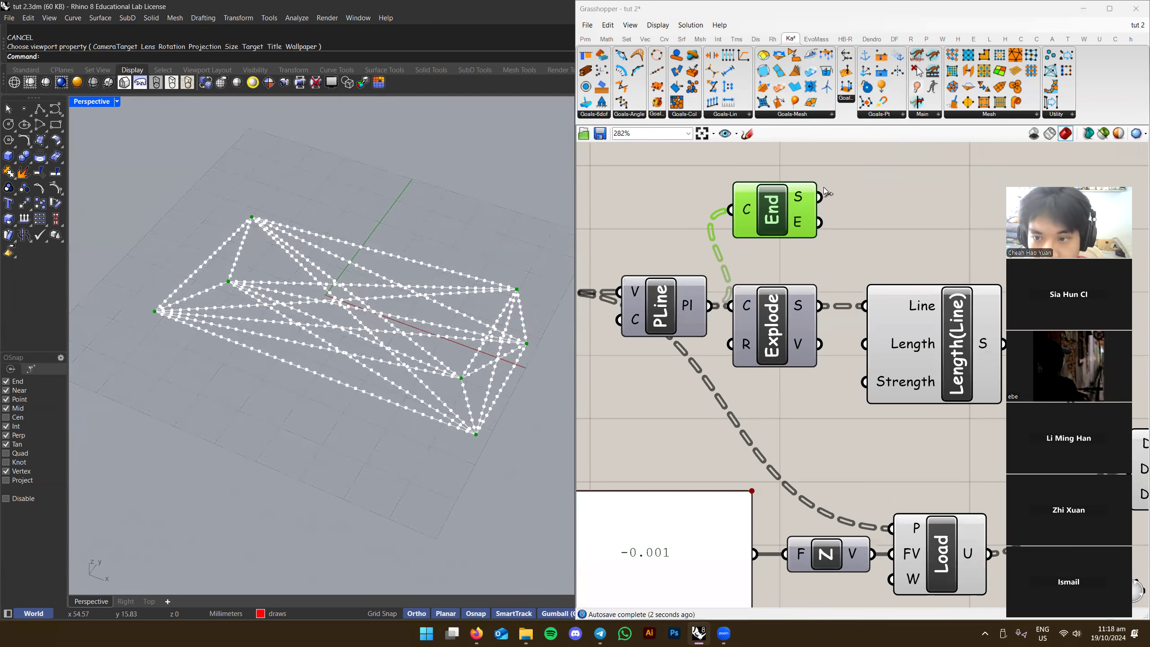
Move the Anchor component beside the End Points component, above the Length(Line) goal
mouse_move(799, 200)
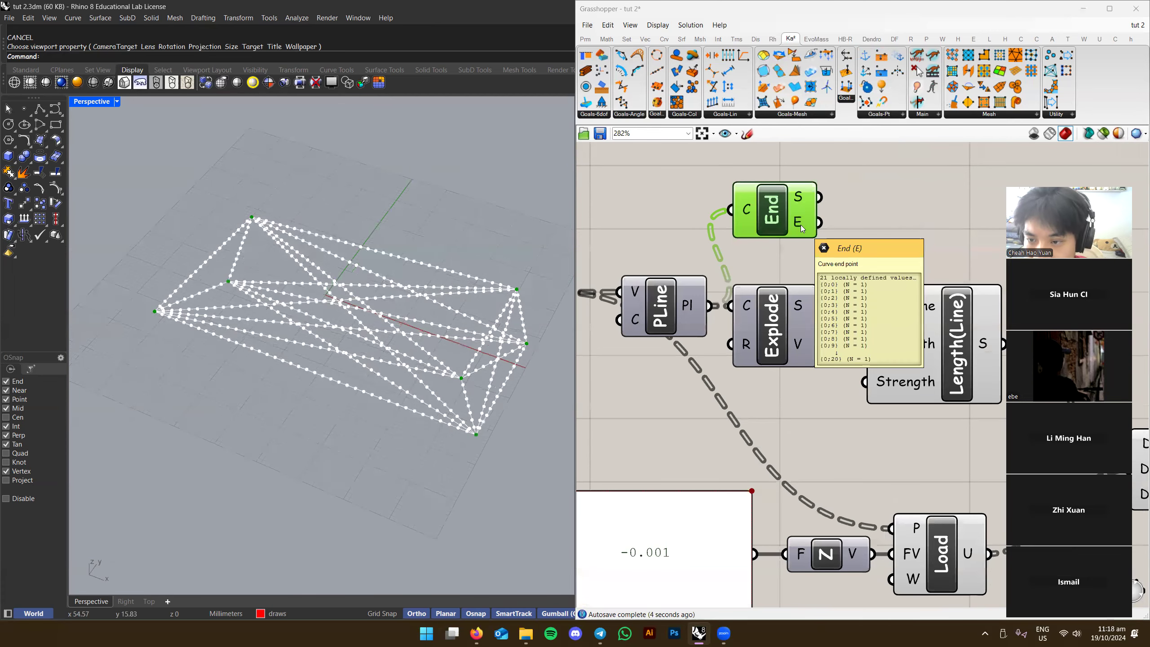
scroll(828, 216, down, 3)
click(824, 224)
drag(836, 523, 864, 213)
scroll(865, 213, up, 4)
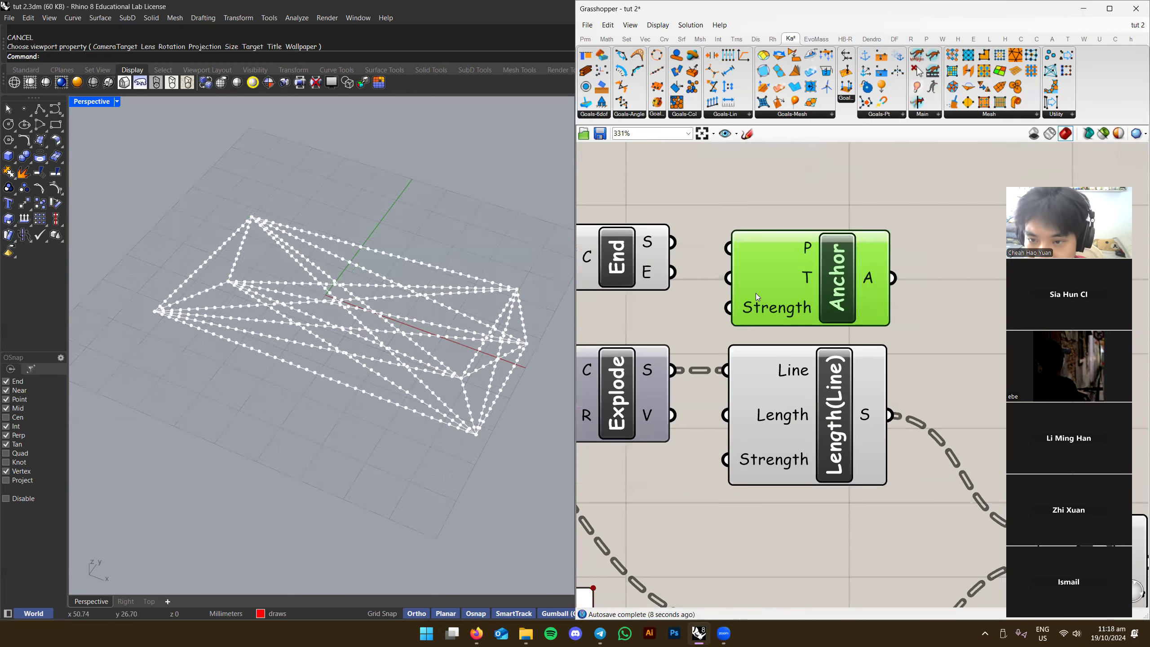
Connect both the start and end outputs of End Points to the Anchor's point input
drag(701, 244, 720, 248)
scroll(718, 248, up, 2)
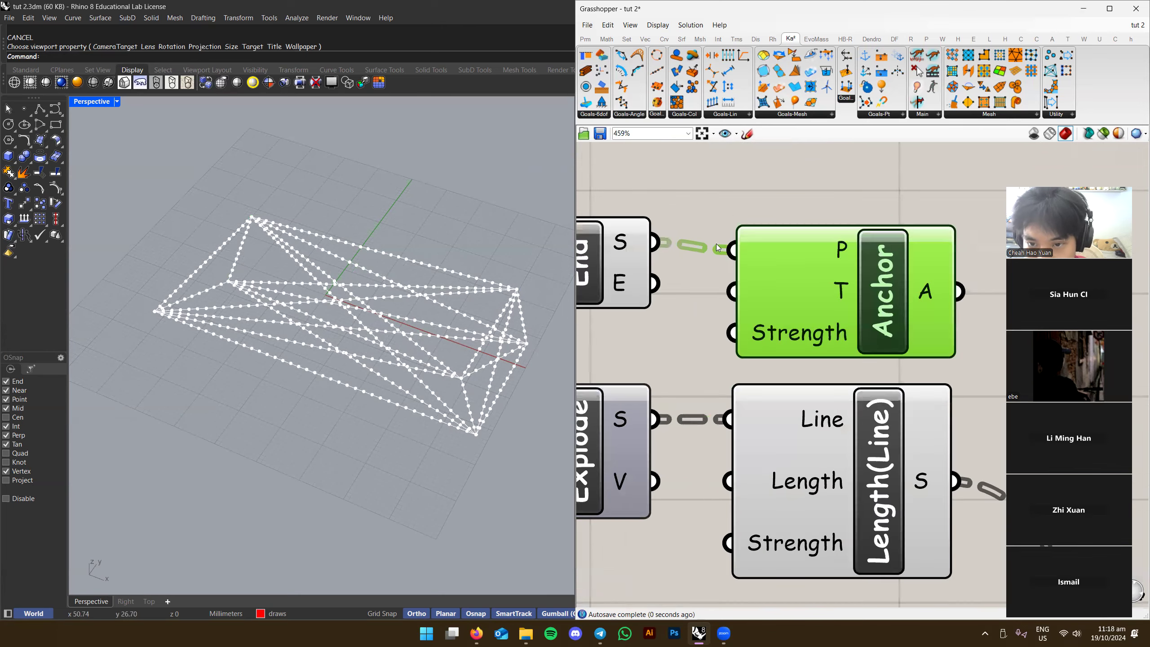
drag(657, 288, 731, 250)
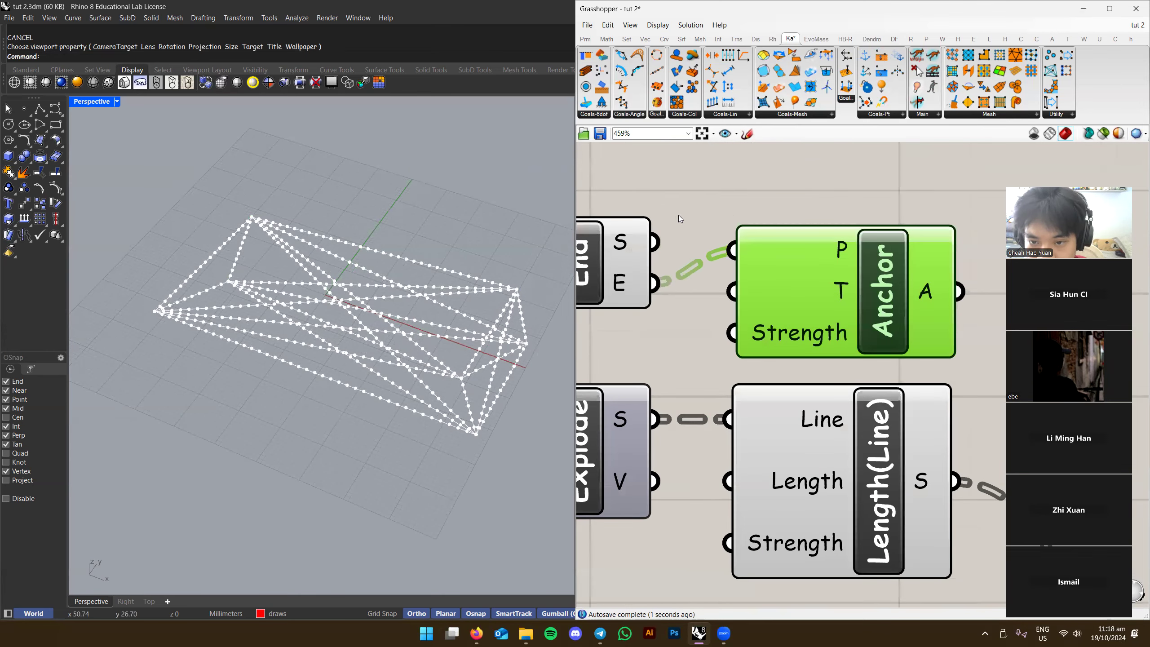
scroll(663, 256, down, 2)
drag(657, 246, 712, 251)
mouse_move(771, 251)
scroll(770, 251, down, 1)
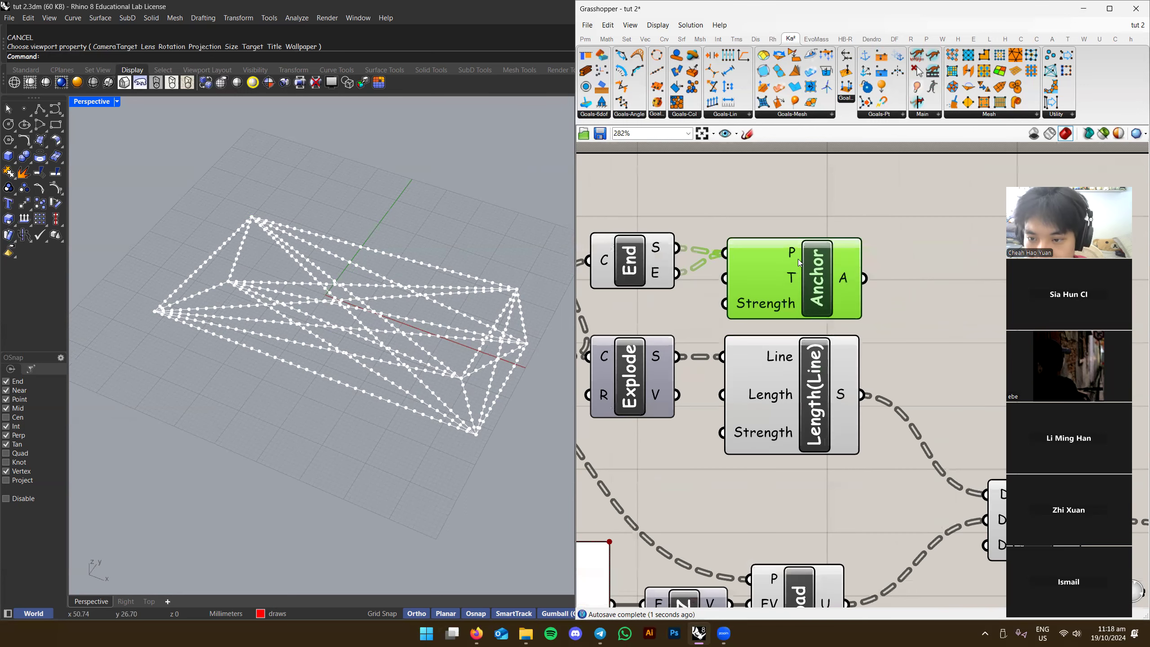
Insert a new first input on the Merge component and connect the Anchor output to D1
right_drag(868, 277, 809, 267)
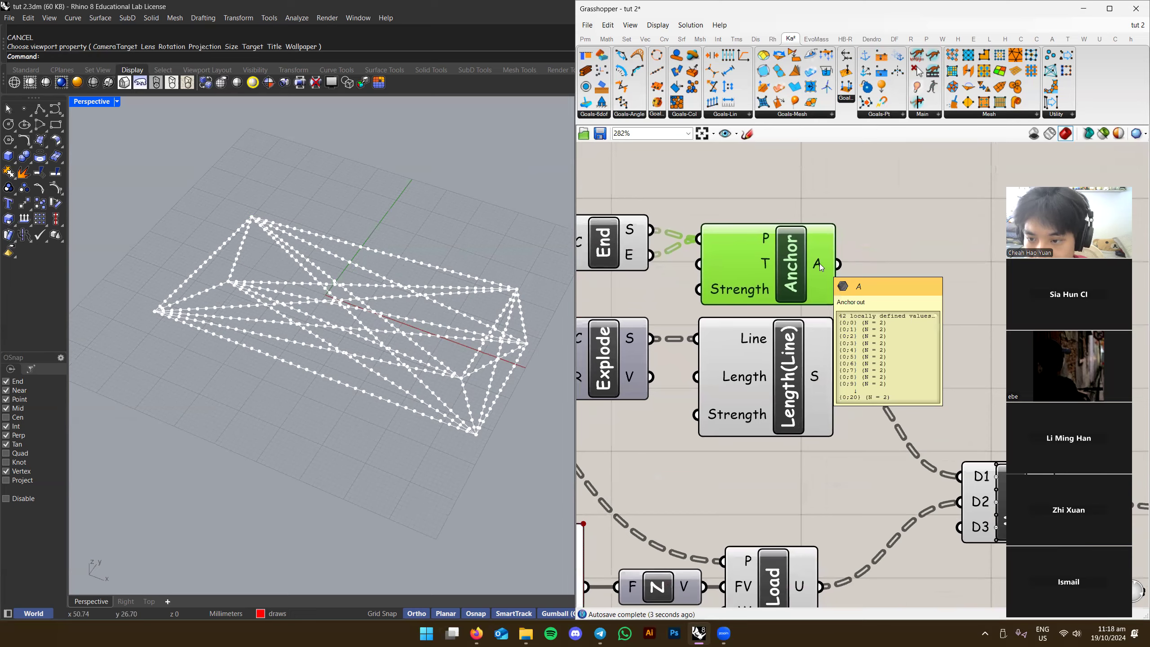
scroll(819, 264, up, 2)
scroll(855, 415, down, 2)
scroll(859, 423, up, 1)
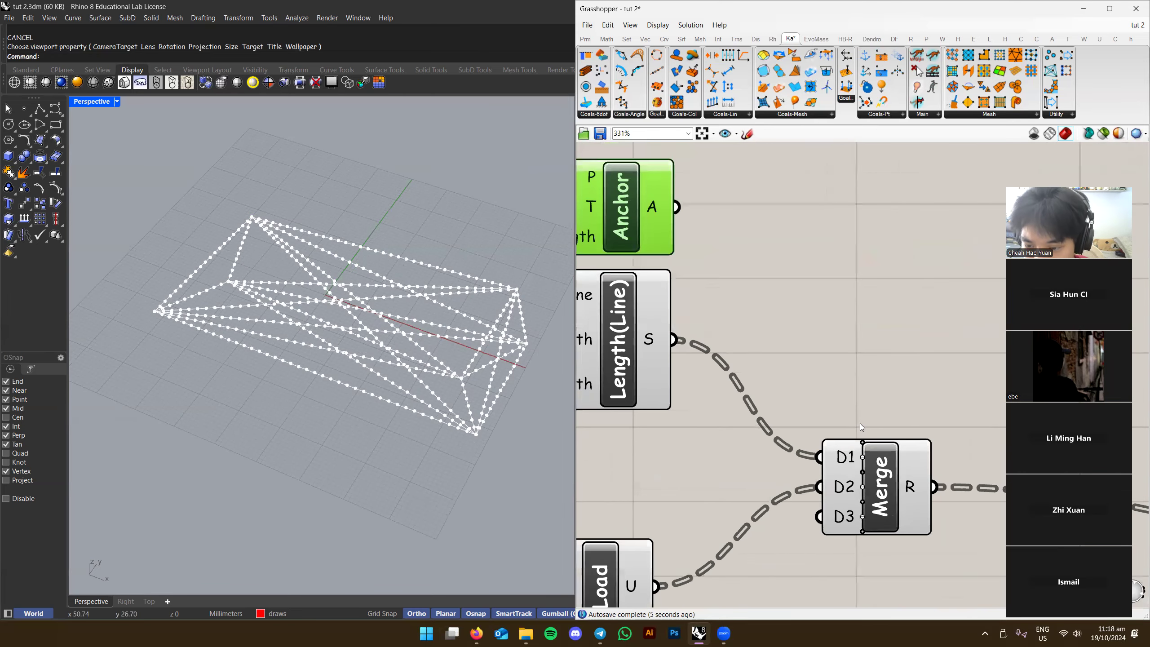
scroll(850, 479, down, 1)
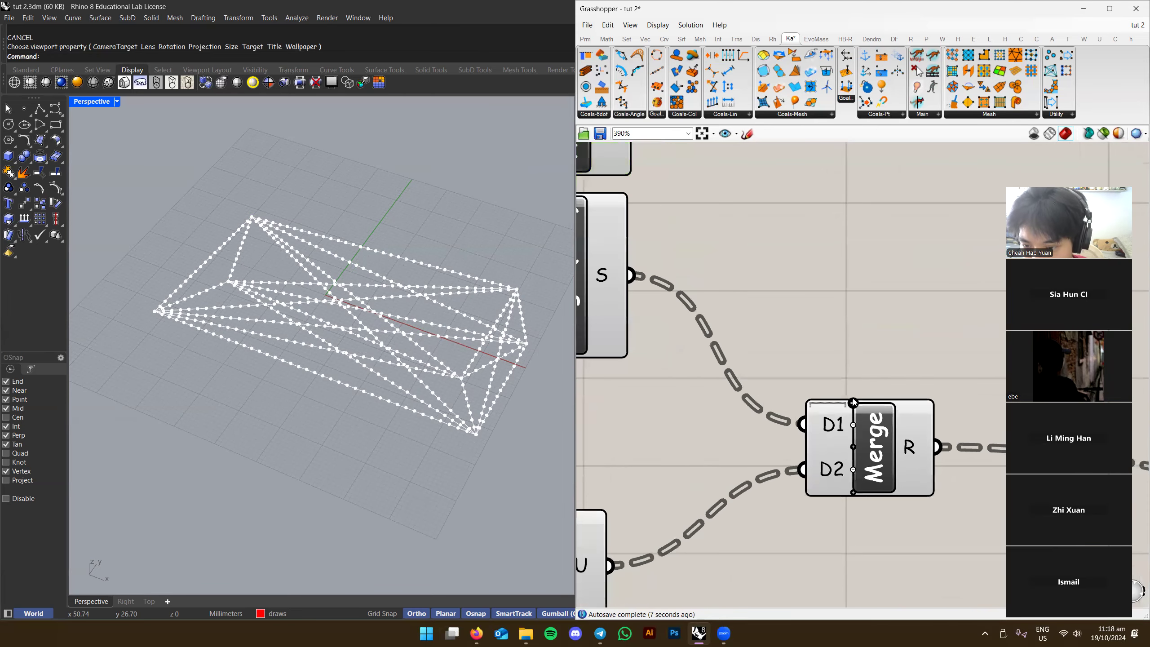
scroll(810, 306, down, 1)
drag(730, 225, 886, 296)
click(852, 354)
right_drag(852, 354, 739, 298)
right_drag(996, 399, 951, 337)
scroll(707, 294, down, 2)
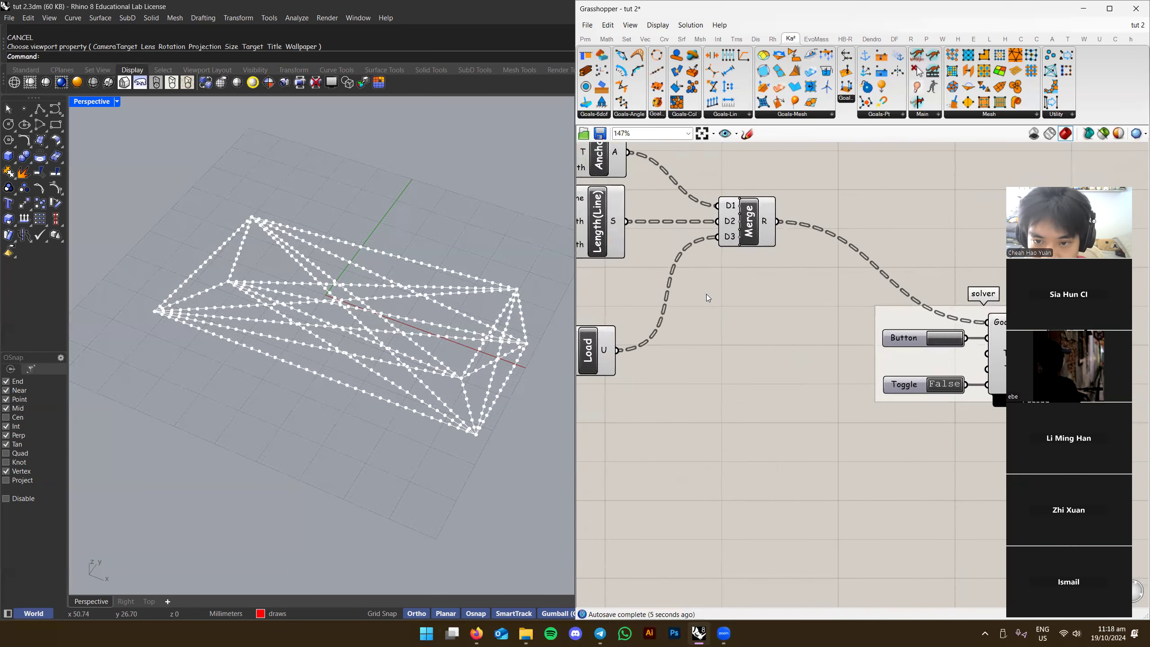
Turn off the preview for all components from Round through Merge, including the End Points, Anchor and Load branches
scroll(706, 293, down, 3)
right_drag(706, 293, 852, 350)
drag(906, 202, 626, 390)
middle_click(913, 263)
click(945, 283)
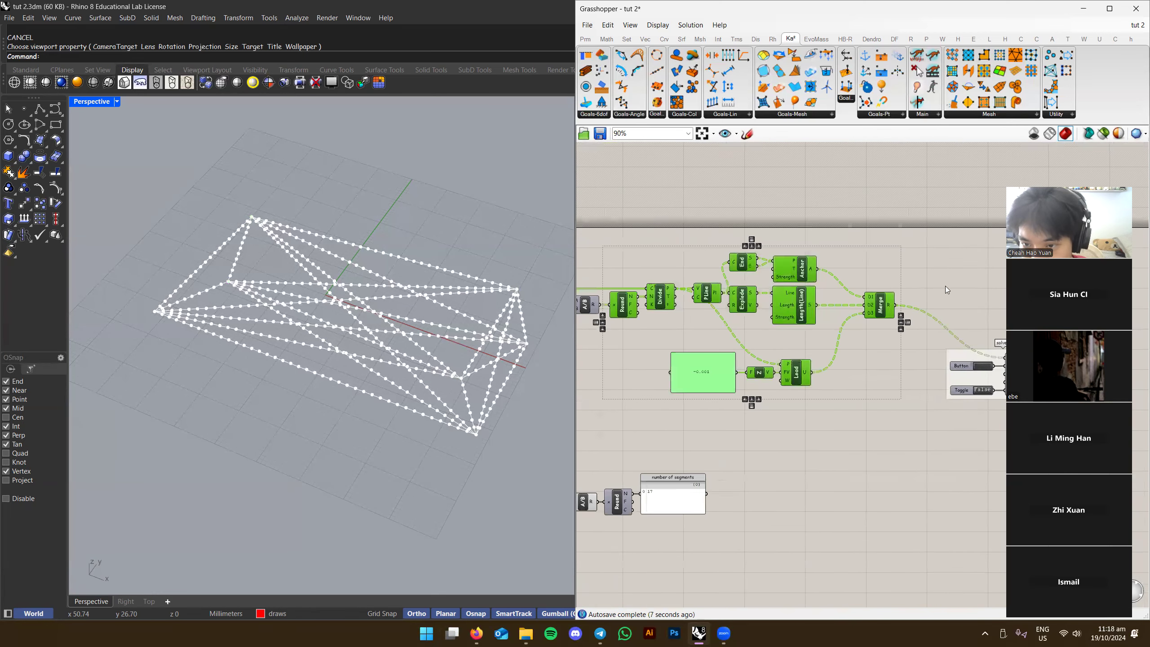
click(944, 286)
Set the solver's toggle to True and reset the simulation with its button
right_drag(956, 397, 846, 377)
scroll(847, 377, up, 3)
double_click(885, 365)
right_drag(687, 438, 677, 393)
right_drag(376, 394, 425, 335)
click(871, 282)
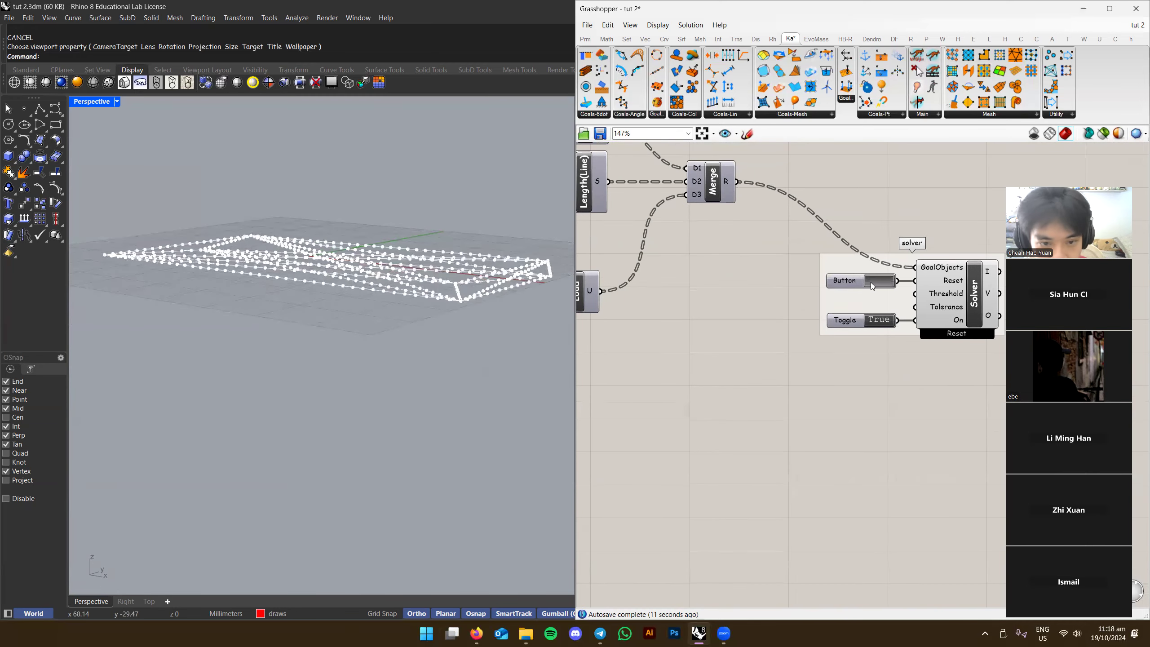
right_drag(398, 322, 507, 365)
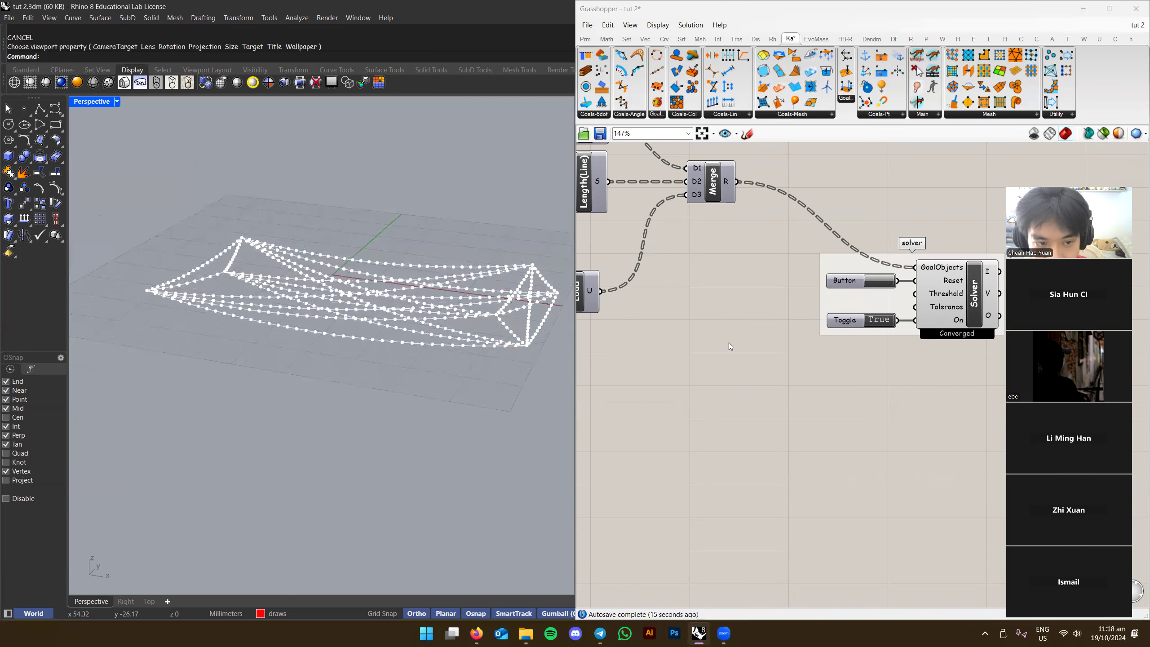
Set the panel value driving the Load's Z force vector to -0.05
right_drag(626, 294, 905, 354)
right_drag(713, 342, 721, 347)
double_click(721, 352)
key(BackSpace)
key(BackSpace)
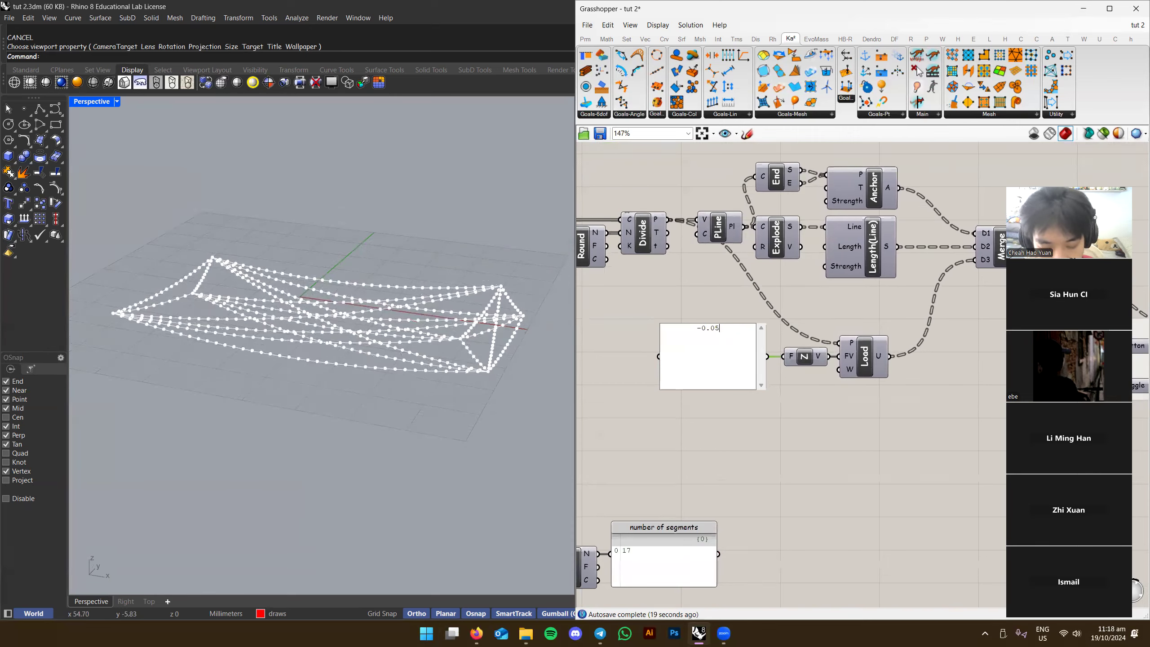
click(810, 411)
right_drag(527, 428, 525, 344)
Spread the goal branches apart by shifting the Load branch down and the End Points and Anchor components up
right_drag(852, 303, 830, 327)
drag(604, 329, 937, 455)
drag(853, 372, 843, 397)
click(848, 318)
drag(885, 159, 729, 213)
drag(851, 210, 857, 172)
click(847, 222)
Examine the Length(Line) goal, its Length input and the short line segments of the hanging net
scroll(854, 273, up, 3)
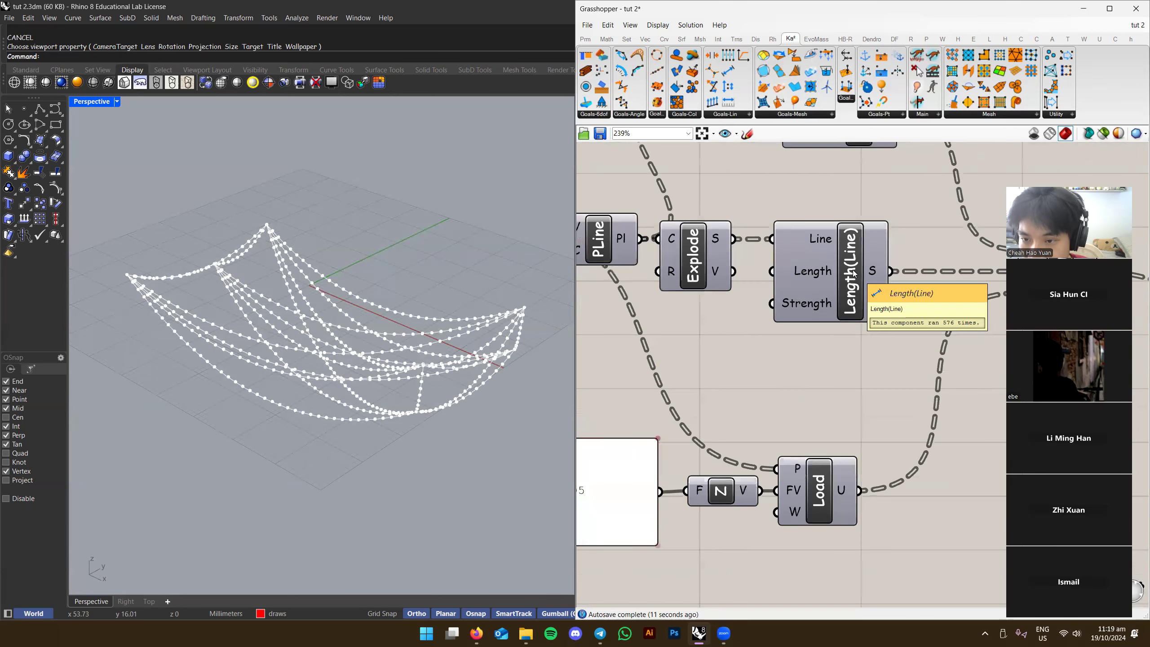
click(854, 273)
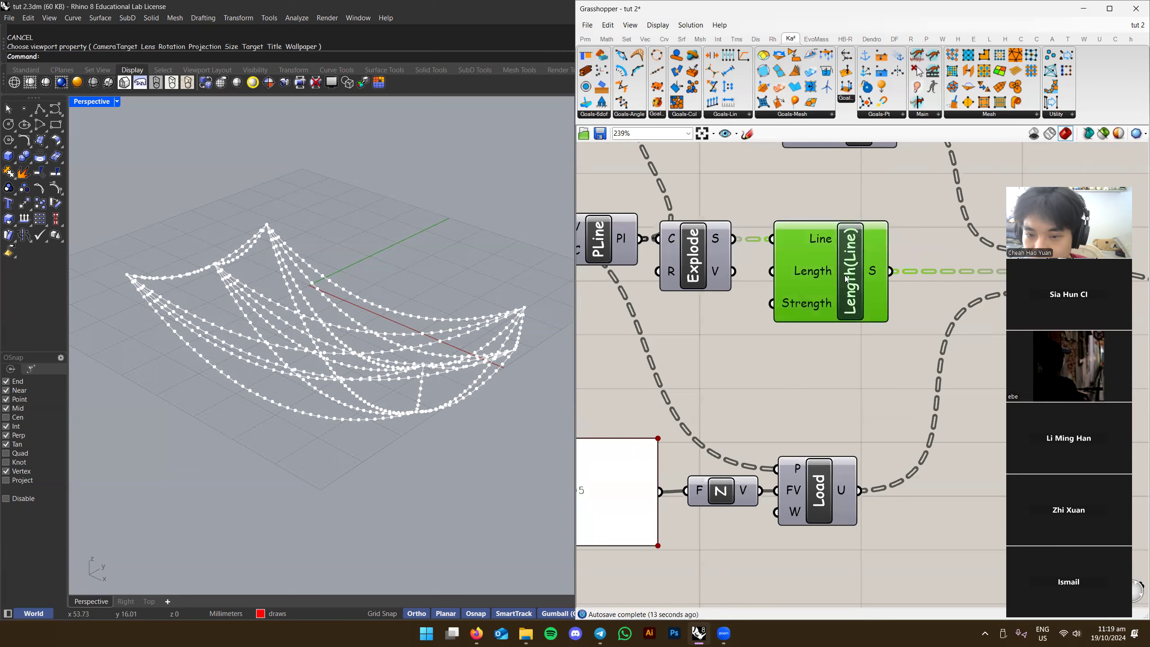
scroll(439, 367, up, 8)
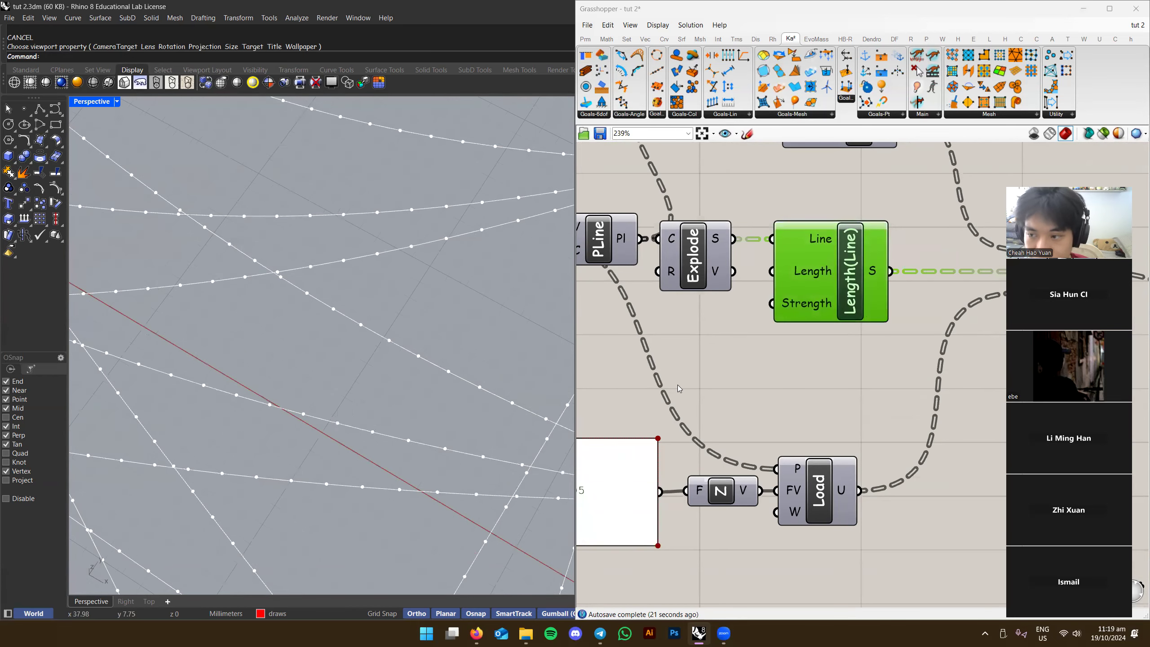
click(832, 383)
right_drag(832, 383, 826, 360)
mouse_move(801, 246)
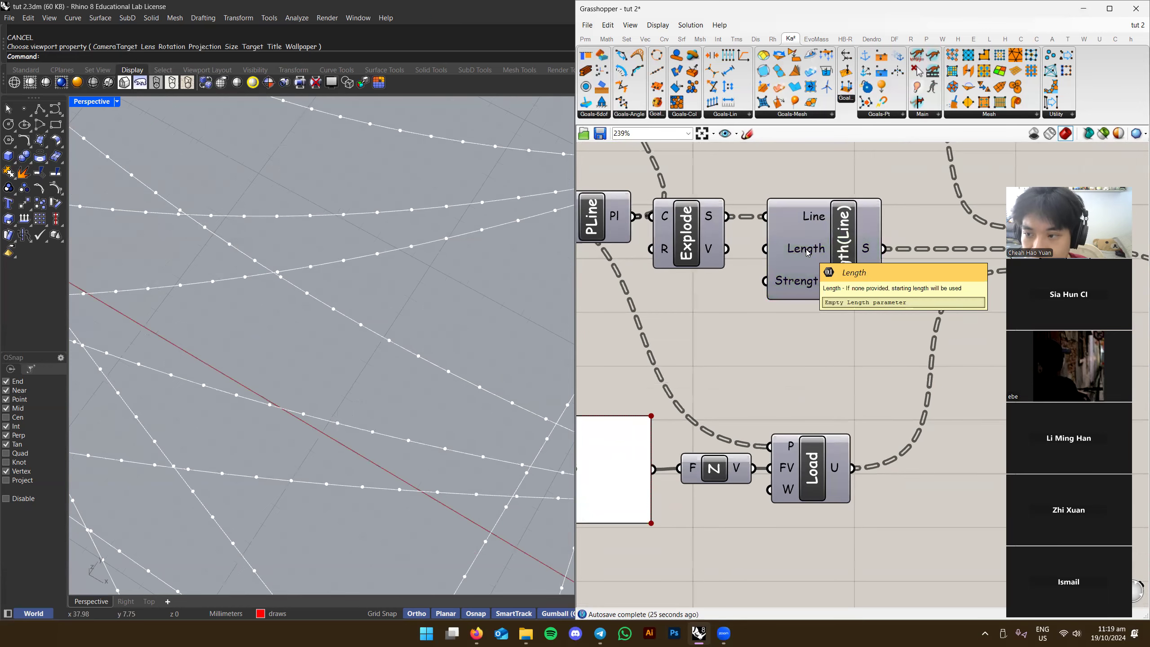
scroll(806, 249, down, 2)
Draw a horizontal line about 10 mm long in the Top view beside the net and duplicate it just above
mouse_move(407, 304)
right_down()
mouse_move(444, 358)
mouse_move(356, 339)
right_up()
key(ctrl+F1)
scroll(309, 334, down, 8)
scroll(421, 337, up, 6)
text(line)
key(Return)
click(296, 335)
click(415, 335)
drag(428, 311, 376, 349)
right_drag(459, 360, 403, 365)
click(403, 365)
click(344, 340)
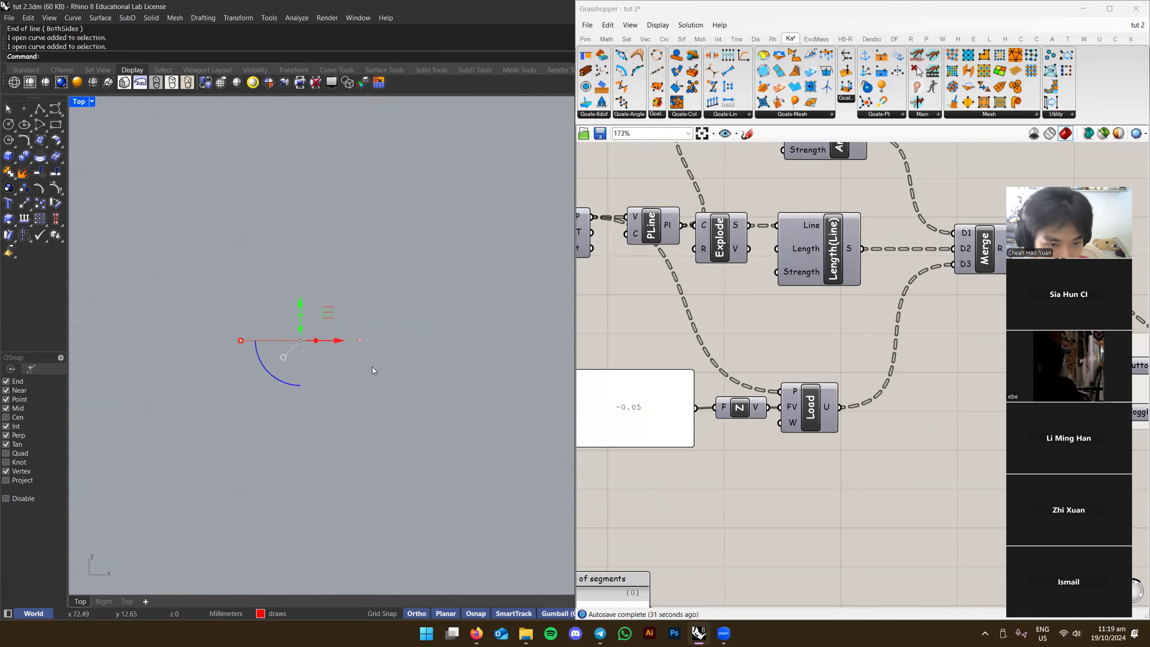
drag(300, 317, 302, 285)
Stretch the lower line to a length of 20 mm with Scale1D, based at its left end
text(scale1d)
key(Return)
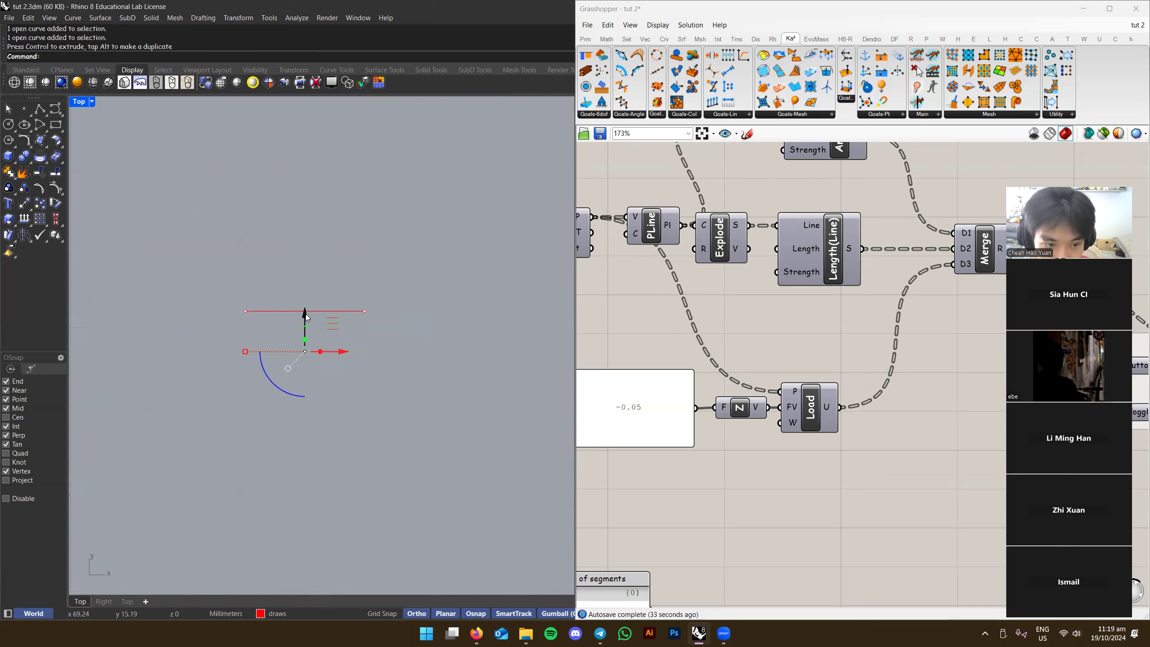
click(245, 352)
click(365, 351)
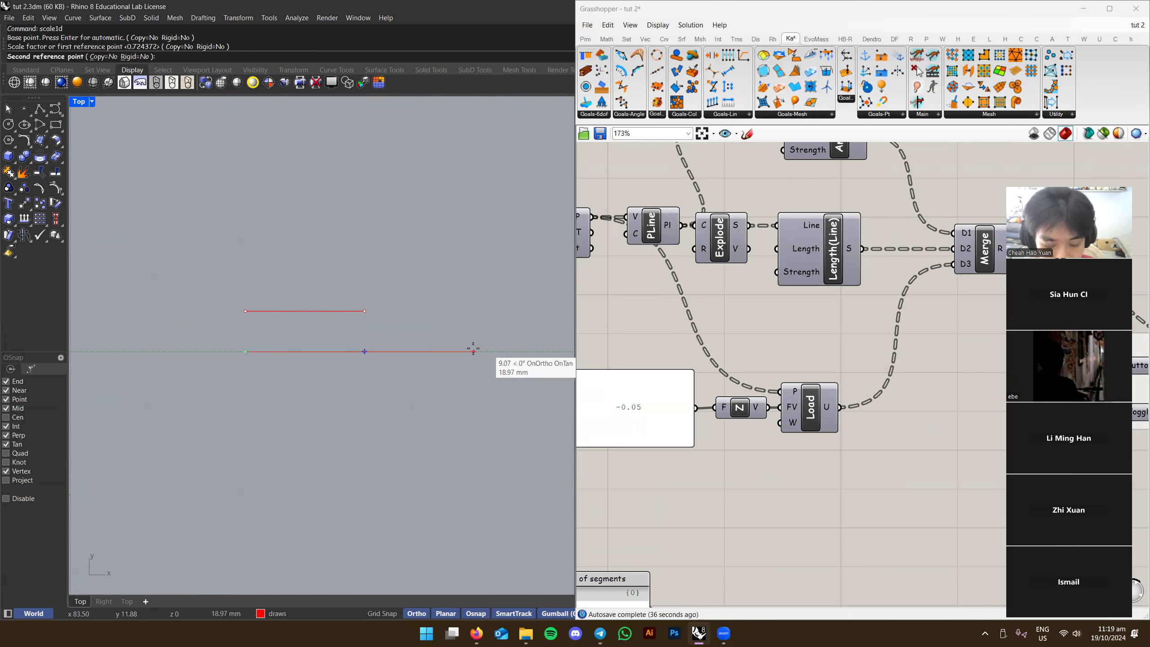
text(20)
key(Return)
scroll(470, 335, down, 1)
Measure the distance between the two ends of the stretched lower line
click(478, 345)
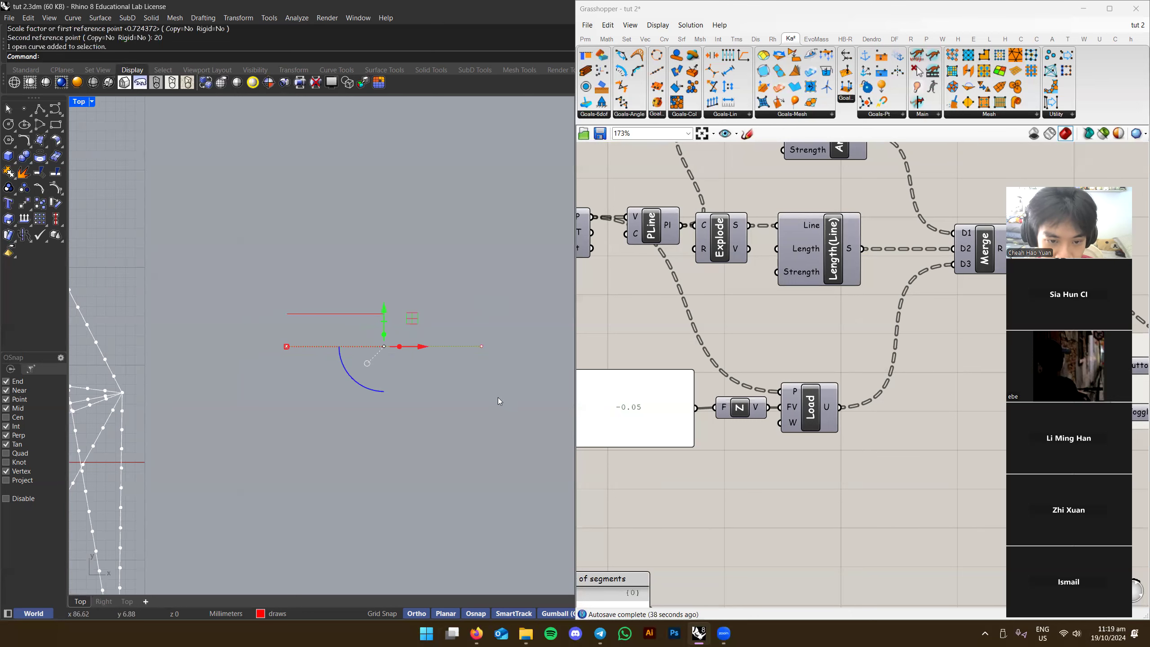
text(distance)
key(Return)
click(481, 346)
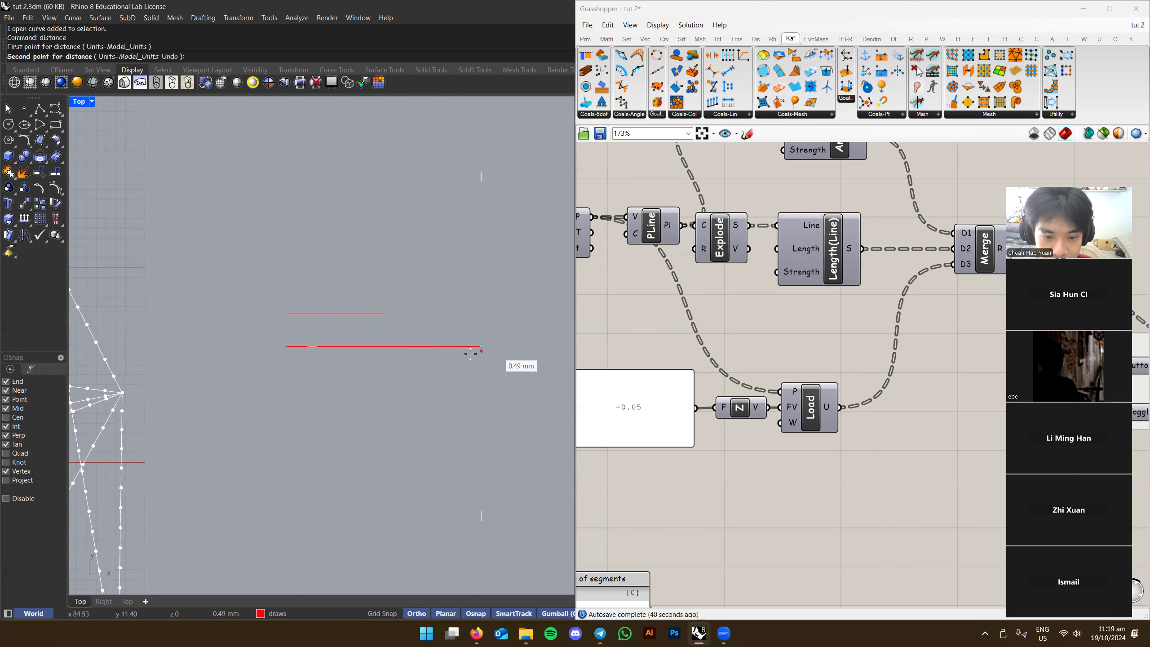
click(283, 345)
Delete both demonstration lines beside the net
drag(314, 327, 313, 328)
click(380, 297)
click(364, 314)
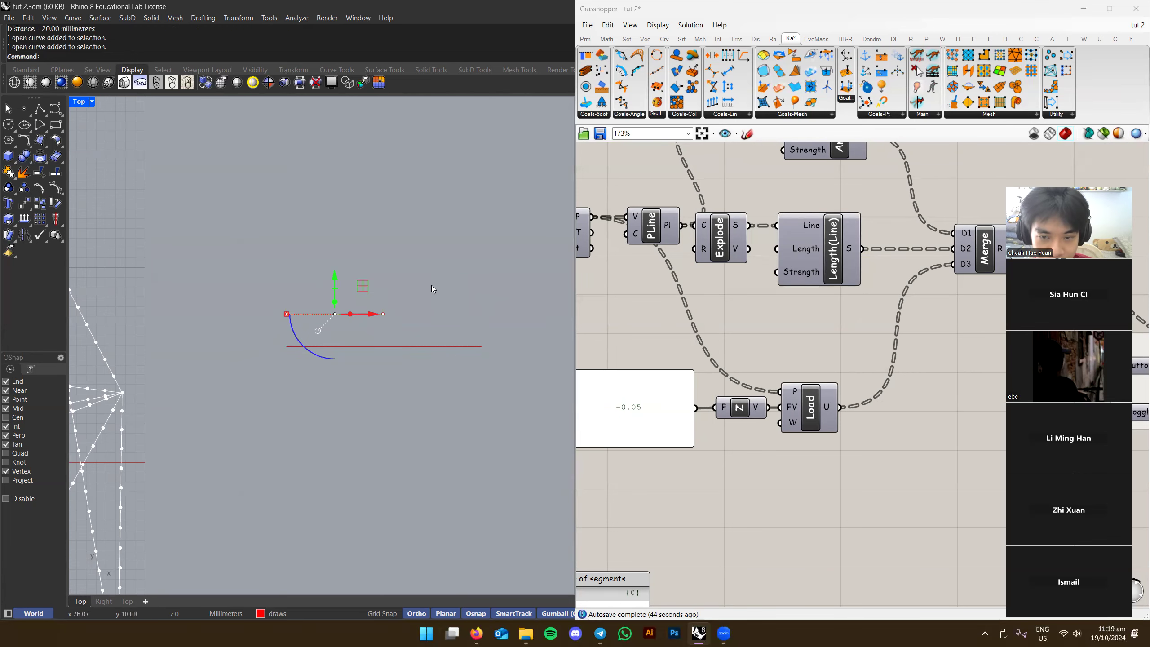
drag(412, 339, 371, 373)
key(Delete)
scroll(370, 373, down, 5)
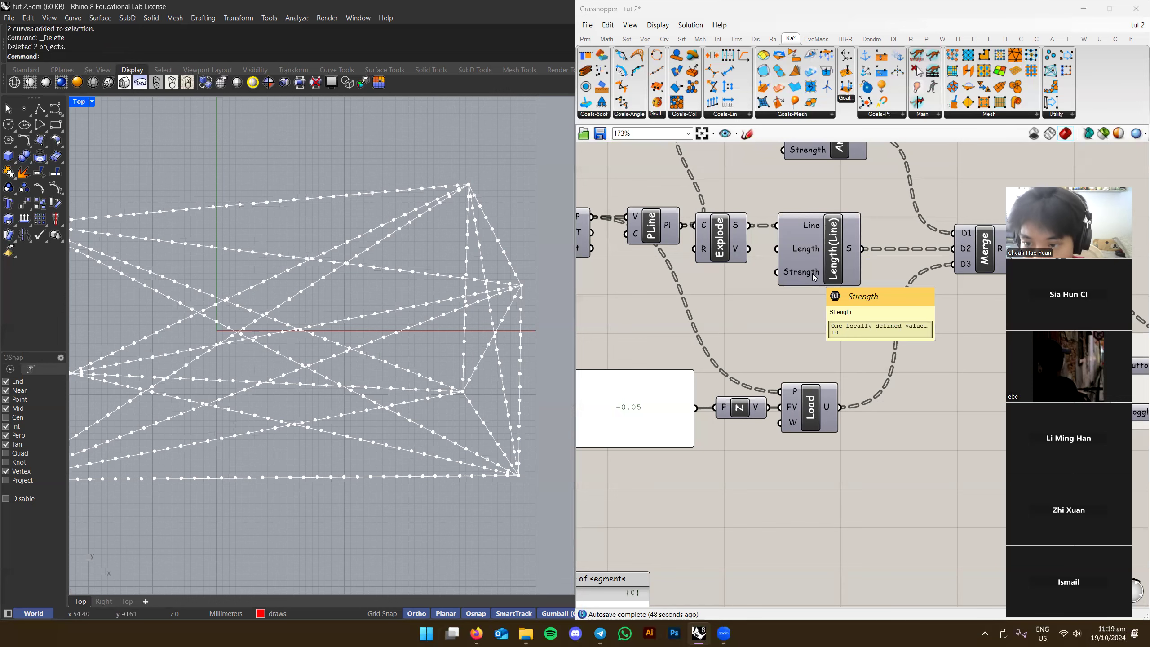
Examine the Strength input of the Length(Line) goal
scroll(812, 273, up, 2)
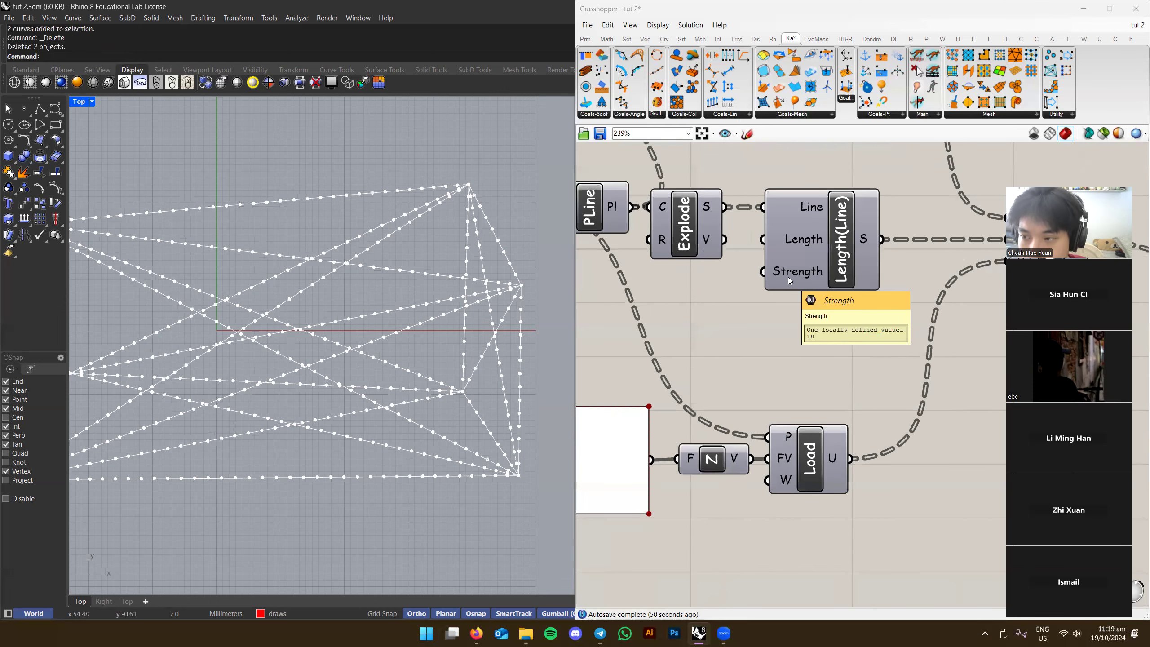
click(850, 249)
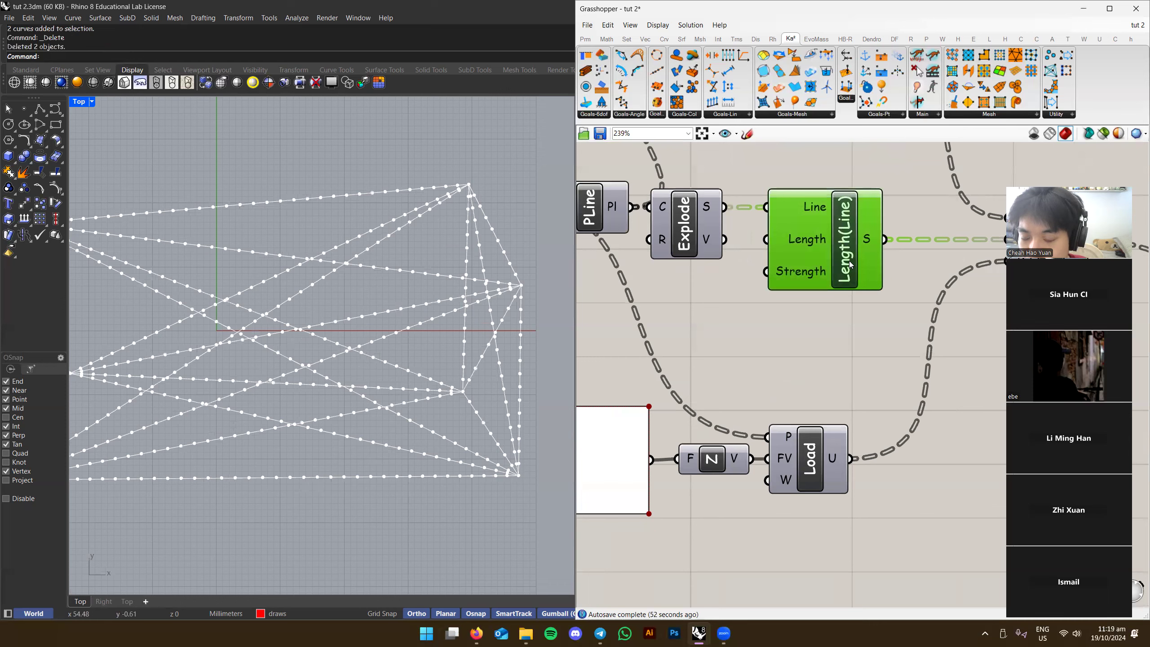
click(846, 331)
right_drag(846, 331, 812, 326)
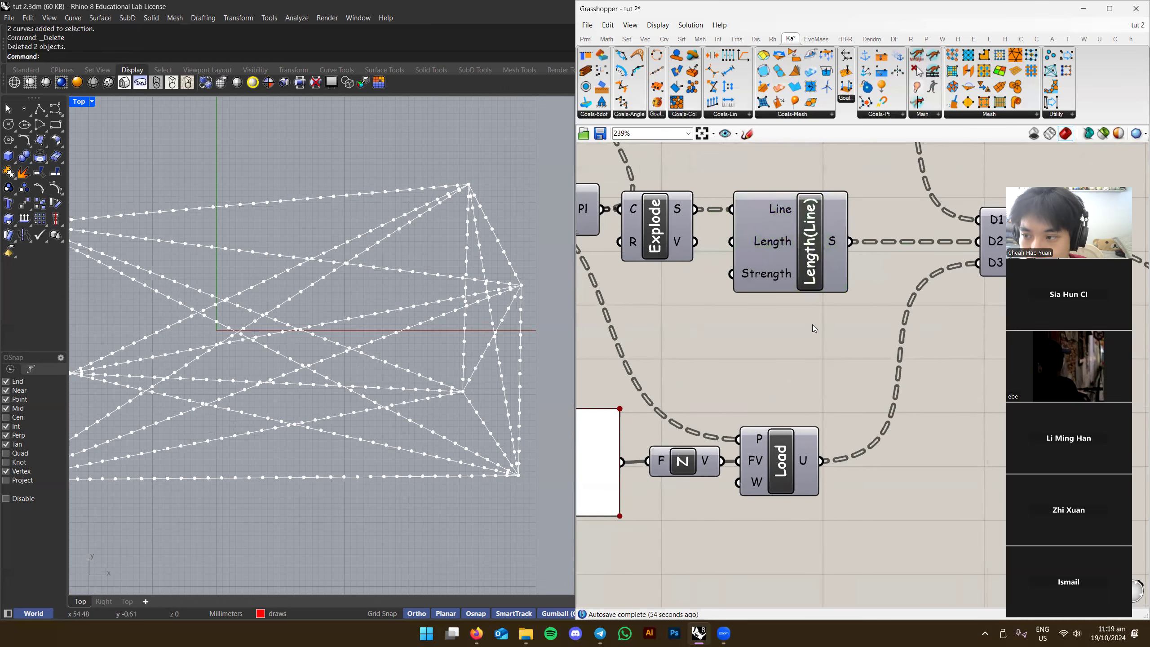
Add a number slider ranging from 0.1 to 10.0 below the Length(Line) goal
right_drag(812, 261, 784, 316)
scroll(769, 294, up, 1)
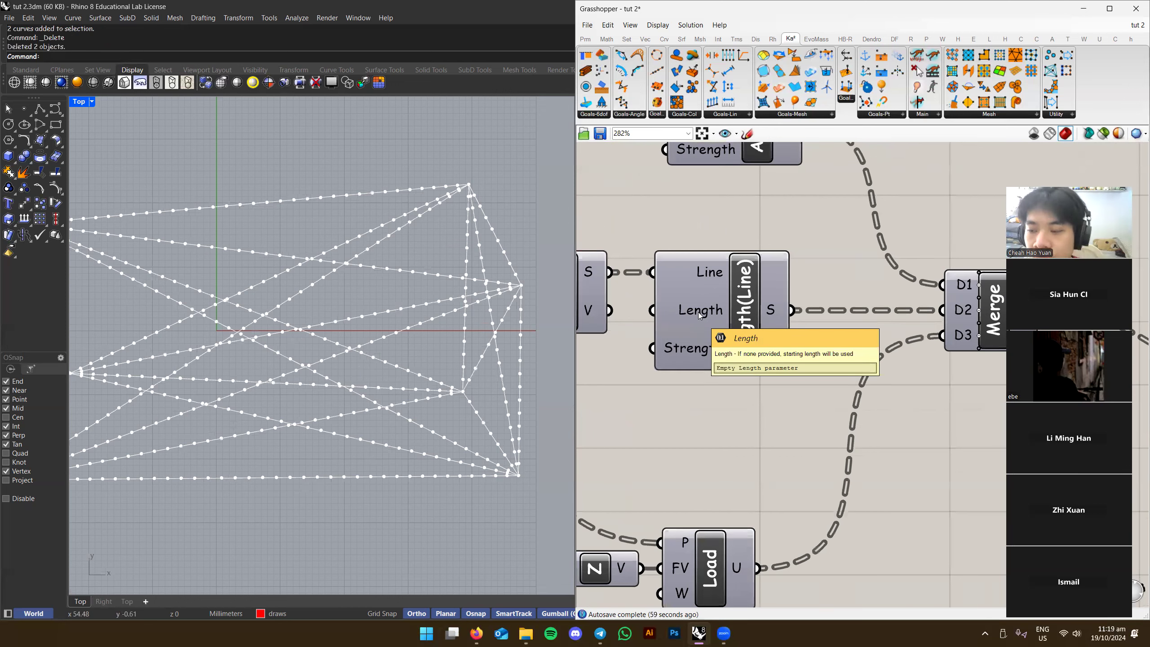
right_drag(760, 335, 772, 328)
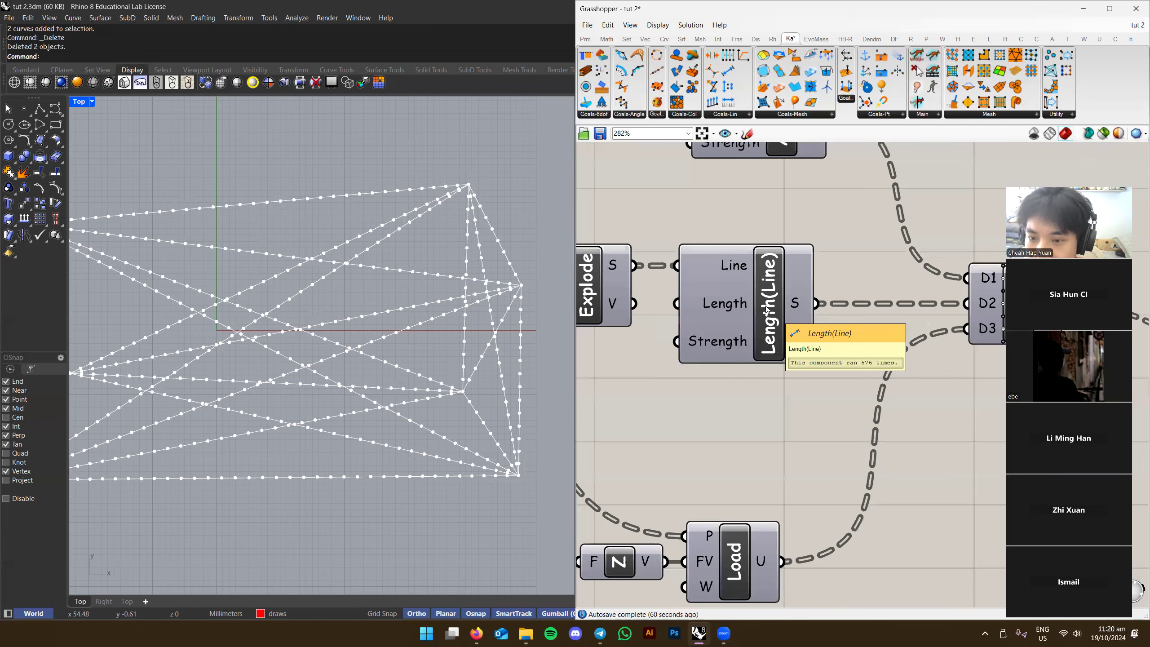
right_drag(765, 310, 804, 293)
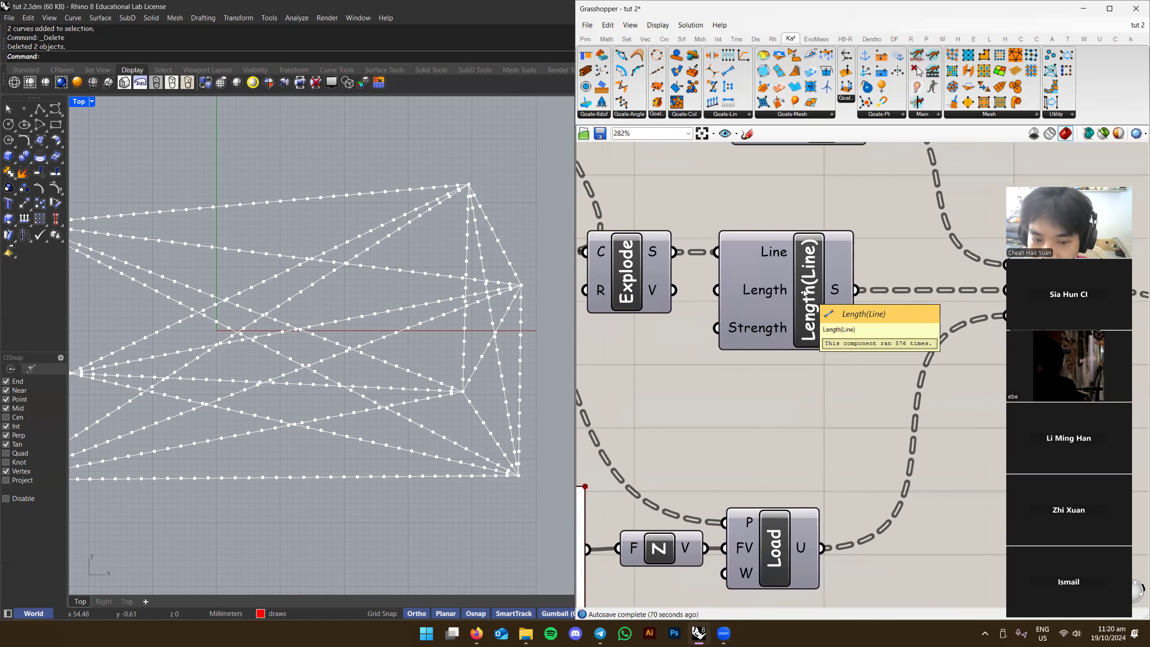
right_drag(804, 293, 781, 278)
right_click(731, 318)
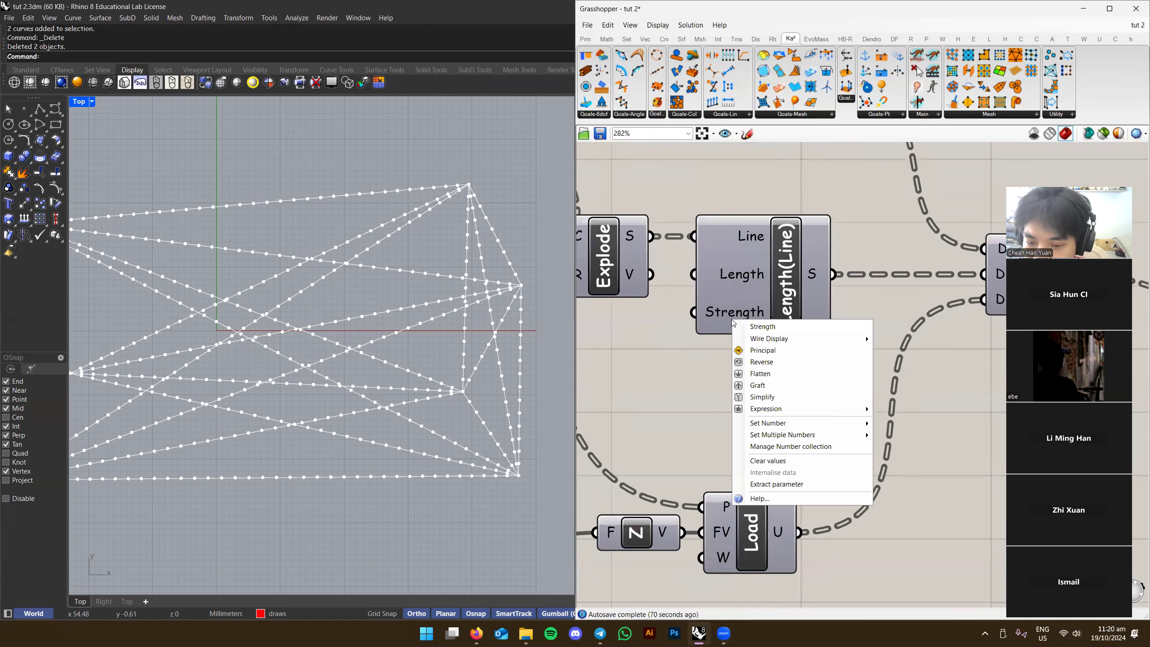
right_drag(683, 407, 834, 343)
double_click(836, 346)
text(0.1.)
key(Return)
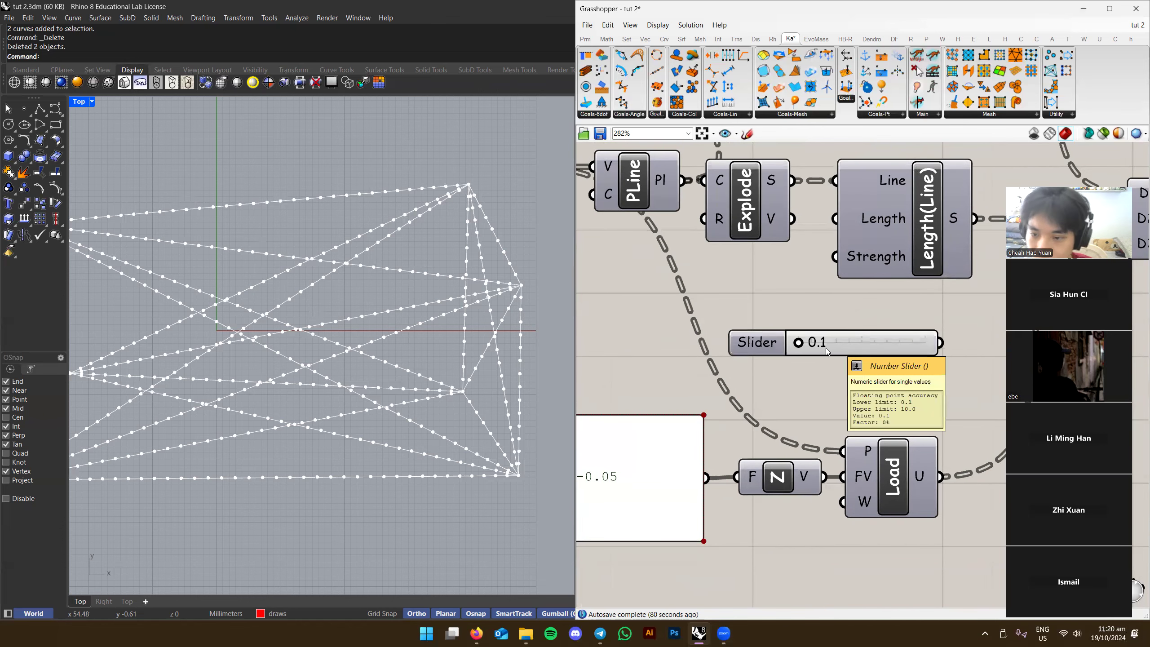
Set the new slider to 10.0, connect it to the Strength input of Length(Line), and place it beside the goal
drag(799, 346, 840, 343)
drag(949, 344, 999, 342)
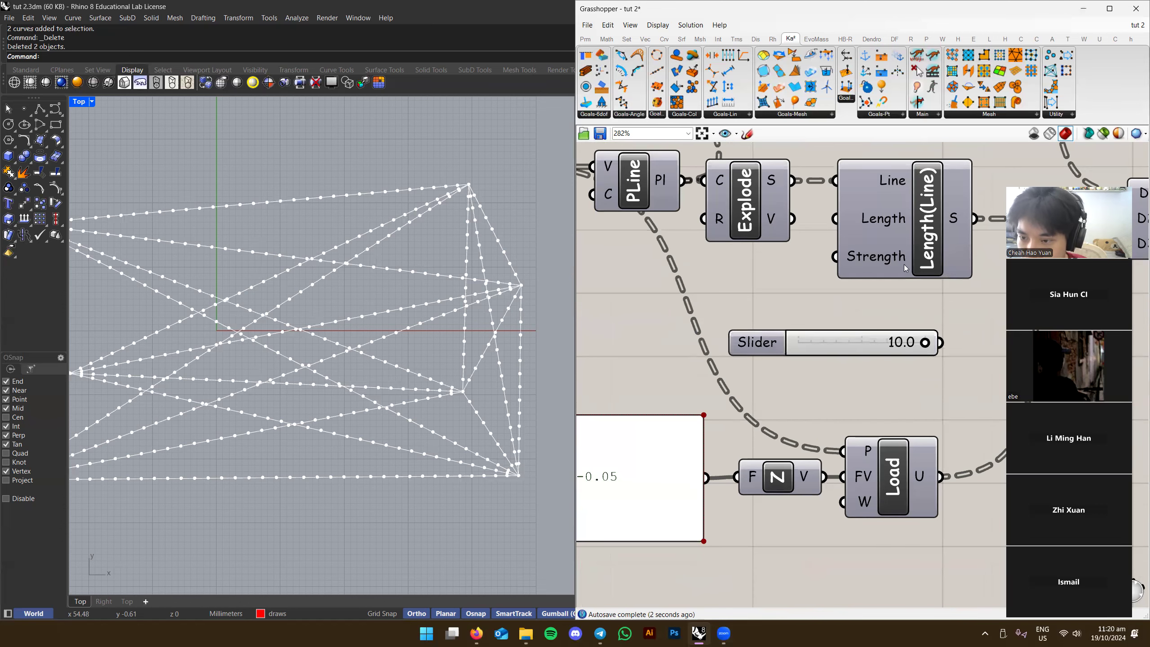
right_drag(922, 344, 846, 336)
drag(759, 249, 863, 334)
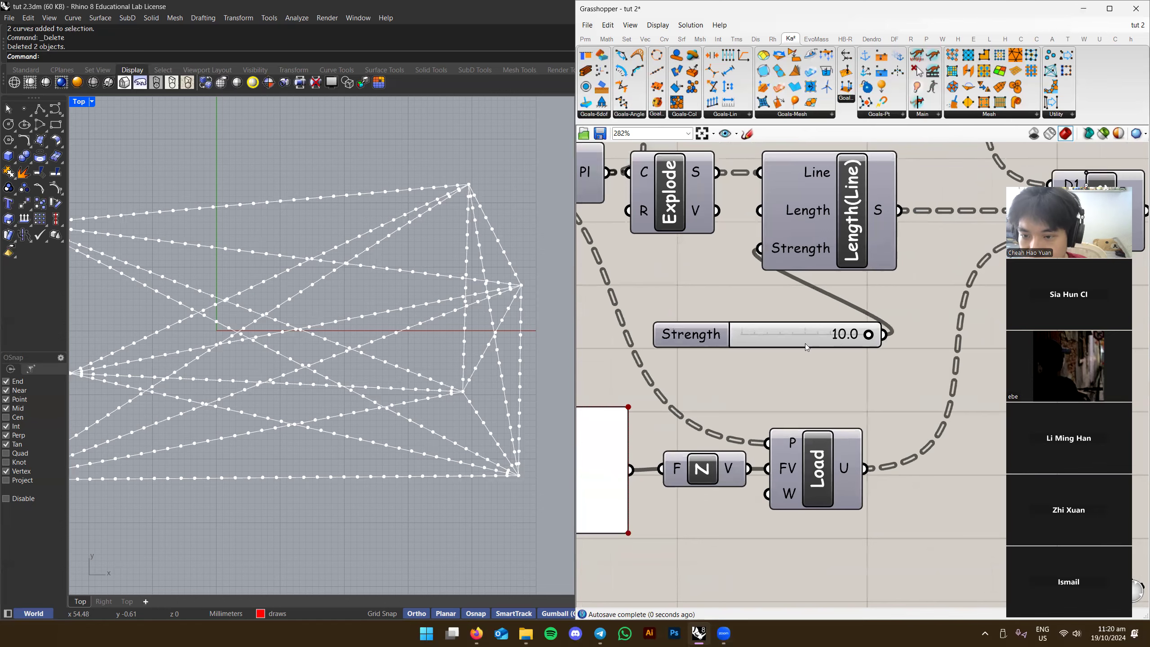
drag(724, 345, 646, 273)
Show the net in the Perspective view and examine how it hangs alongside the Length(Line) definition
scroll(647, 273, down, 3)
key(ctrl+F4)
right_drag(441, 349, 385, 374)
scroll(392, 355, down, 2)
right_drag(837, 349, 865, 378)
scroll(862, 353, down, 2)
right_drag(1000, 391, 910, 388)
scroll(935, 389, up, 2)
scroll(785, 286, up, 3)
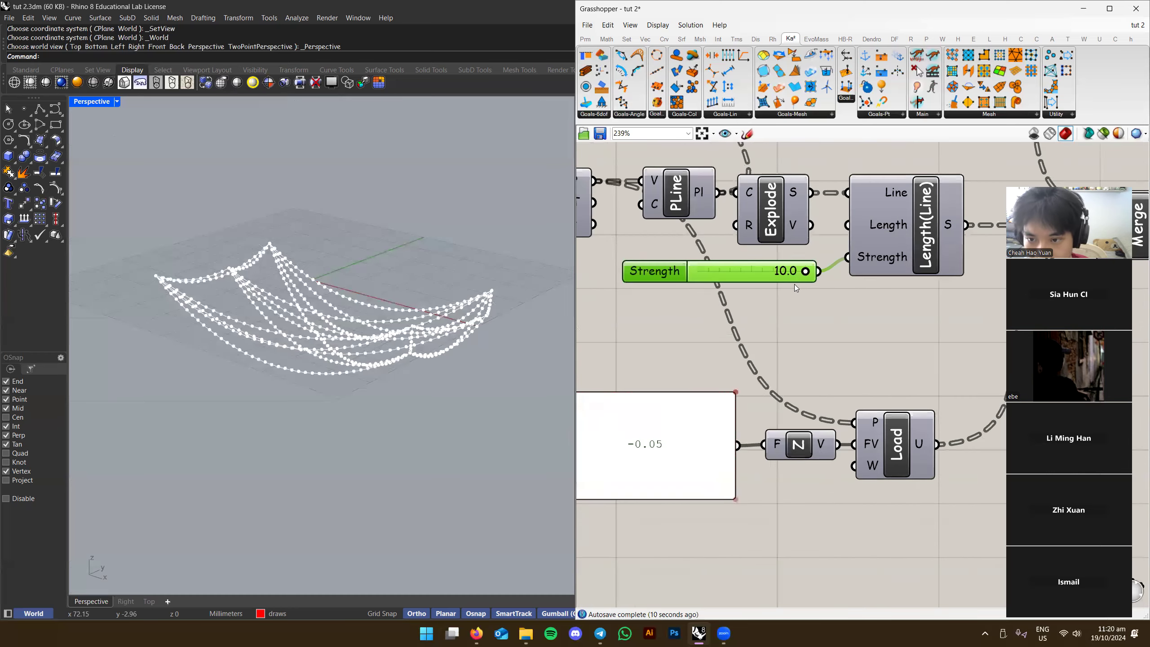
Lower the Strength slider to 1.0 and duplicate it
drag(798, 271, 753, 314)
click(765, 281)
key(ctrl+c)
key(ctrl+v)
right_drag(317, 317, 348, 348)
scroll(762, 302, up, 1)
right_drag(624, 317, 706, 352)
scroll(762, 303, down, 4)
scroll(787, 319, up, 1)
Set the duplicated slider to 2.0 and connect it to the Length input of Length(Line)
drag(789, 283, 777, 310)
scroll(685, 337, up, 2)
drag(692, 337, 706, 339)
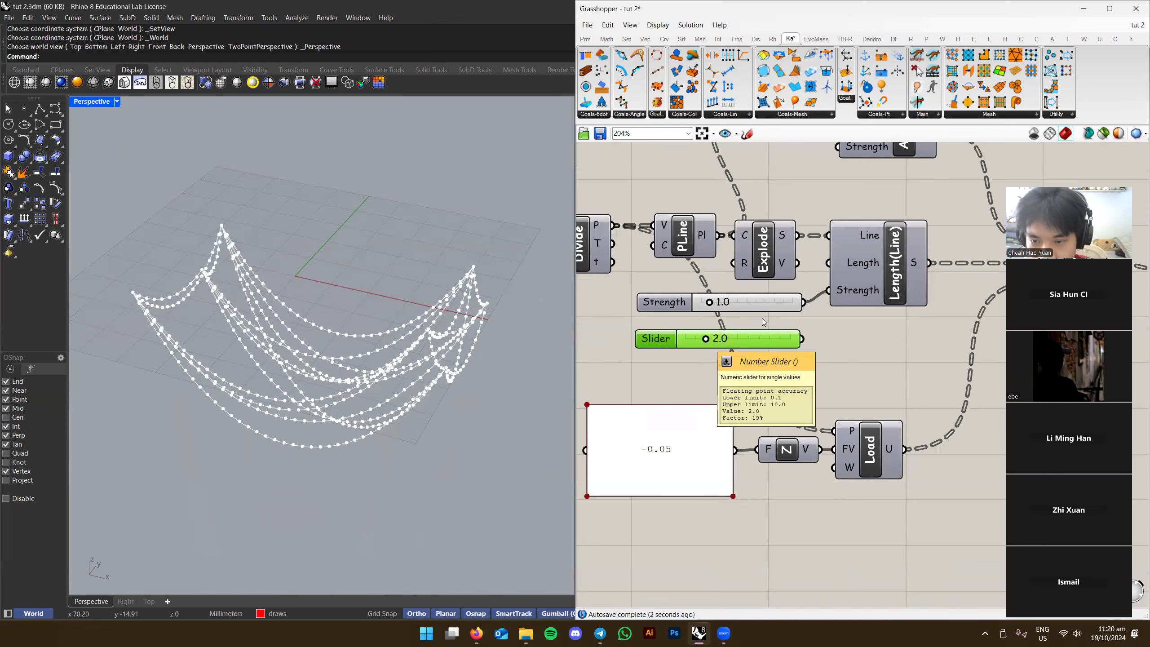
drag(827, 263, 795, 354)
mouse_move(764, 301)
mouse_down()
mouse_move(765, 375)
mouse_move(767, 300)
mouse_up()
click(901, 346)
Raise the Strength slider to 10.0 and place it directly beneath the Length slider
scroll(720, 304, up, 2)
right_drag(717, 303, 754, 317)
mouse_move(423, 351)
right_down()
mouse_move(375, 353)
mouse_move(414, 339)
right_up()
scroll(376, 352, up, 2)
scroll(414, 340, down, 3)
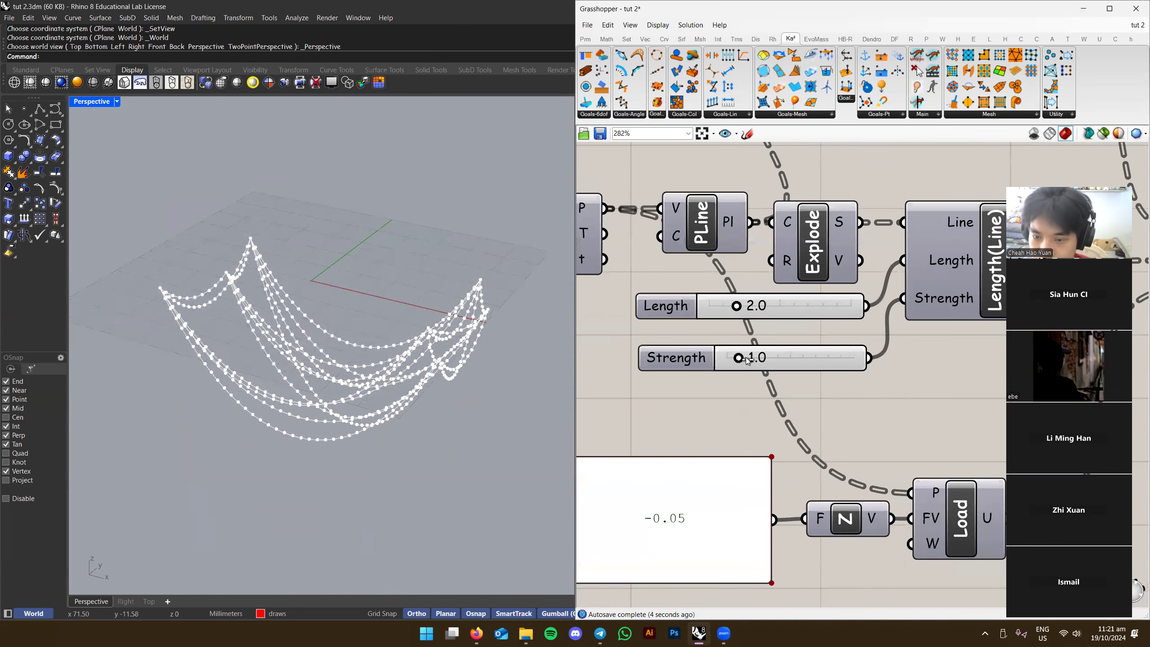
drag(737, 358, 905, 362)
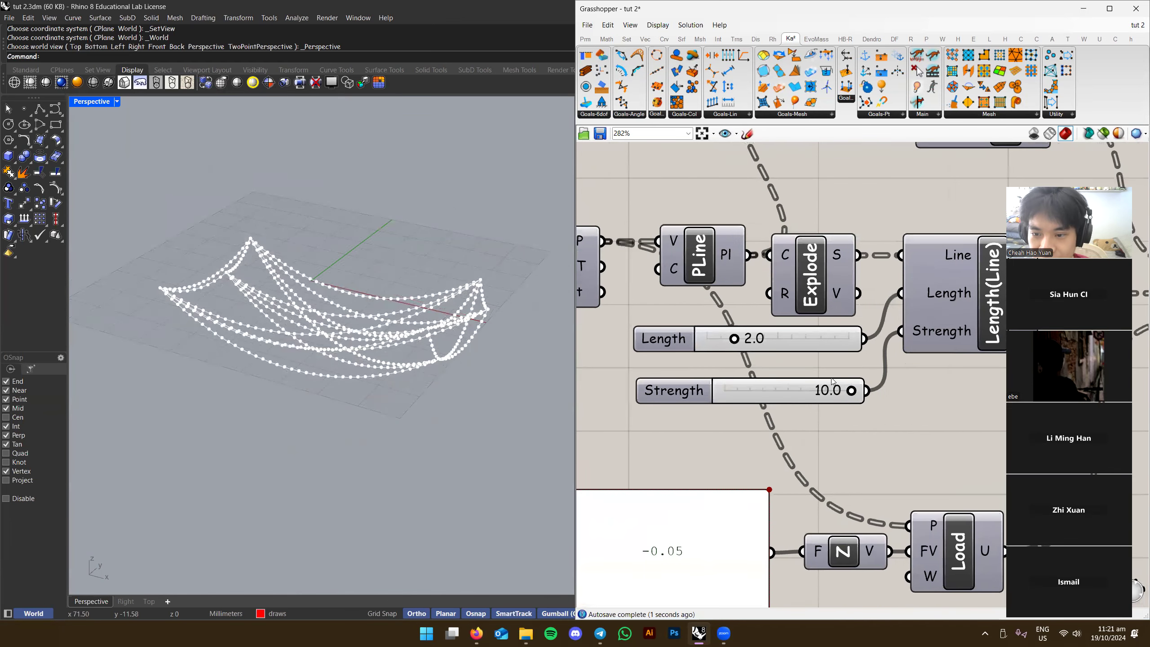
click(818, 360)
drag(818, 359, 817, 351)
click(818, 394)
Examine the net's strands and segment points up close and from several angles
mouse_move(350, 342)
right_down()
mouse_move(296, 373)
mouse_move(341, 334)
mouse_move(313, 356)
mouse_move(355, 362)
right_up()
scroll(340, 334, up, 4)
scroll(315, 375, down, 1)
scroll(355, 362, down, 2)
right_drag(484, 349, 449, 414)
scroll(473, 376, up, 2)
scroll(449, 413, up, 5)
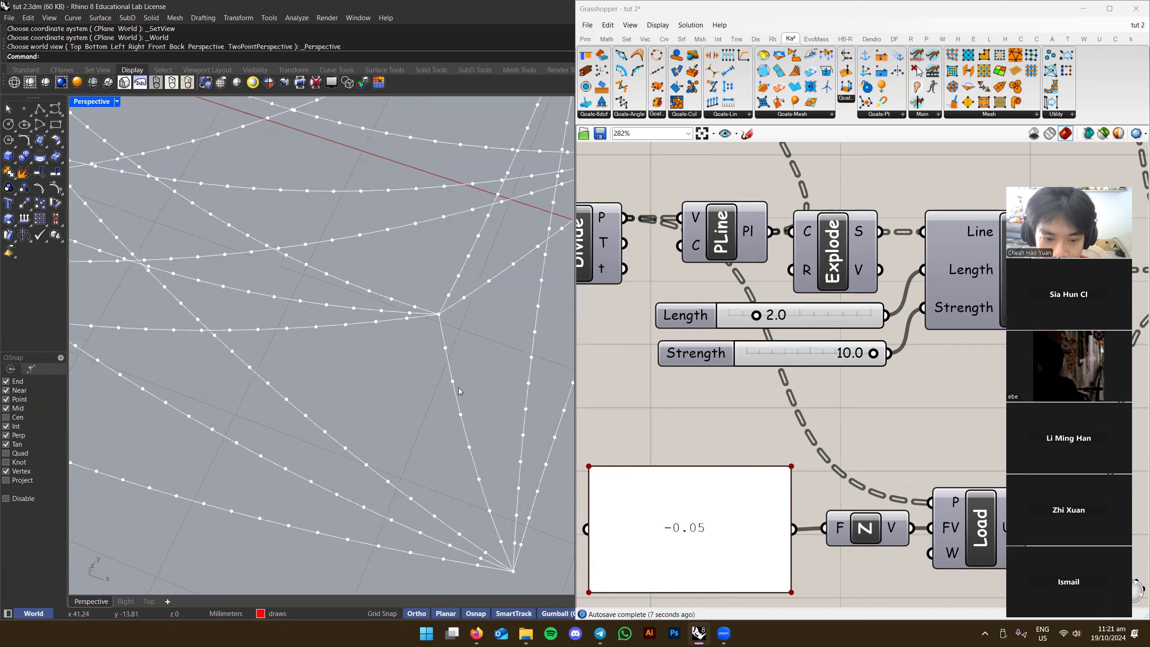
scroll(461, 410, down, 5)
right_drag(461, 411, 544, 345)
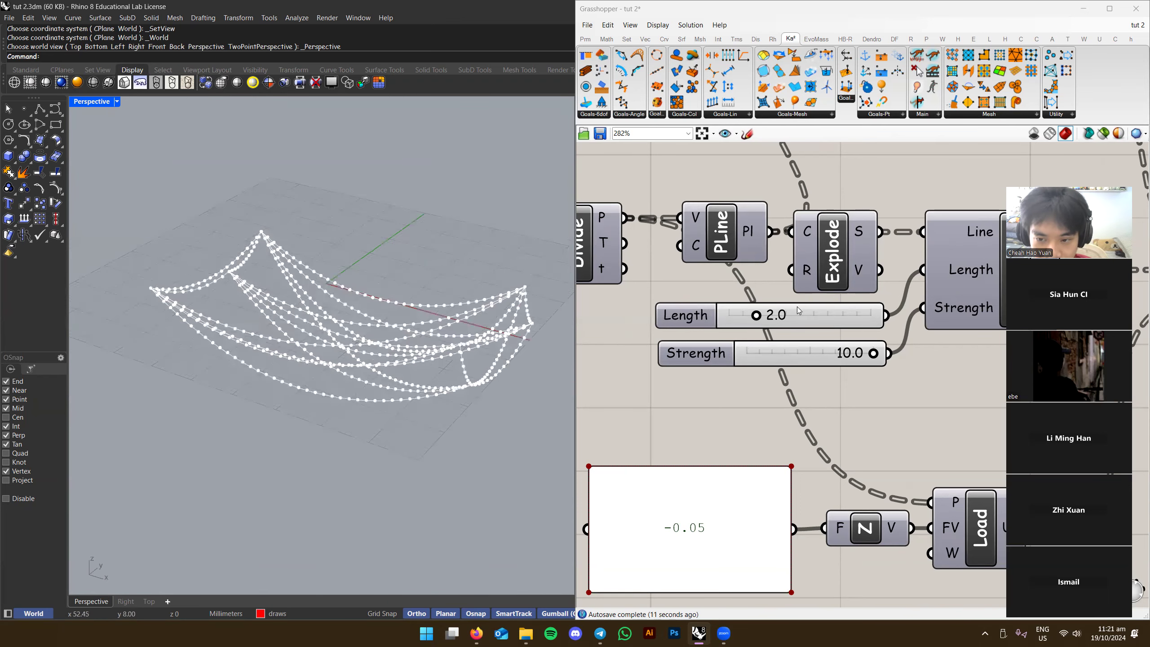
Raise the Length slider to 10.0 and view the whole hanging net
drag(760, 320, 895, 319)
scroll(456, 440, down, 5)
right_drag(457, 440, 409, 364)
scroll(409, 361, down, 5)
right_drag(435, 494, 467, 412)
scroll(480, 414, up, 3)
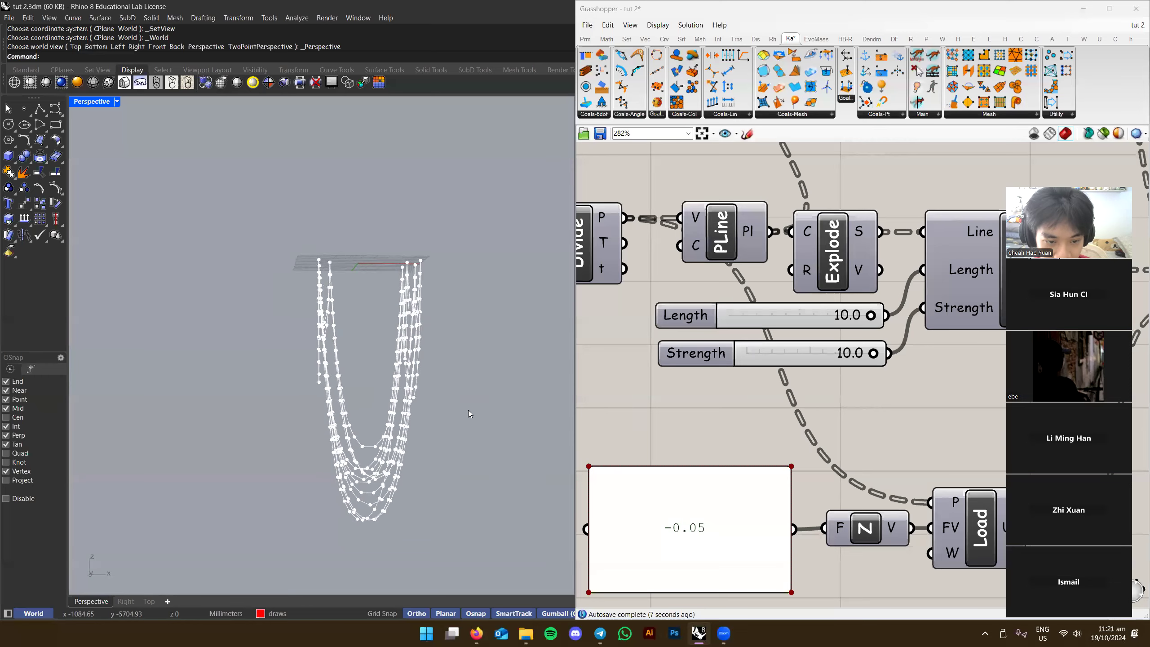
scroll(678, 372, down, 3)
click(677, 371)
scroll(677, 372, down, 2)
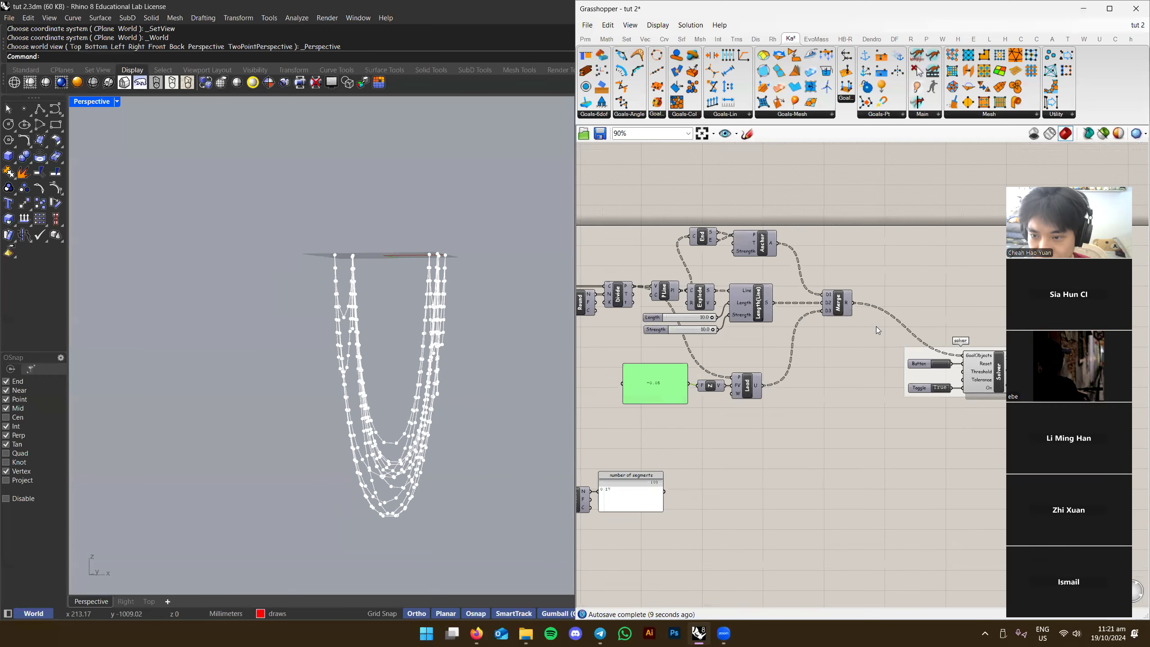
mouse_move(677, 371)
right_down()
mouse_move(780, 370)
mouse_move(671, 379)
right_up()
right_drag(412, 360, 480, 422)
right_drag(704, 477, 727, 431)
scroll(676, 350, up, 3)
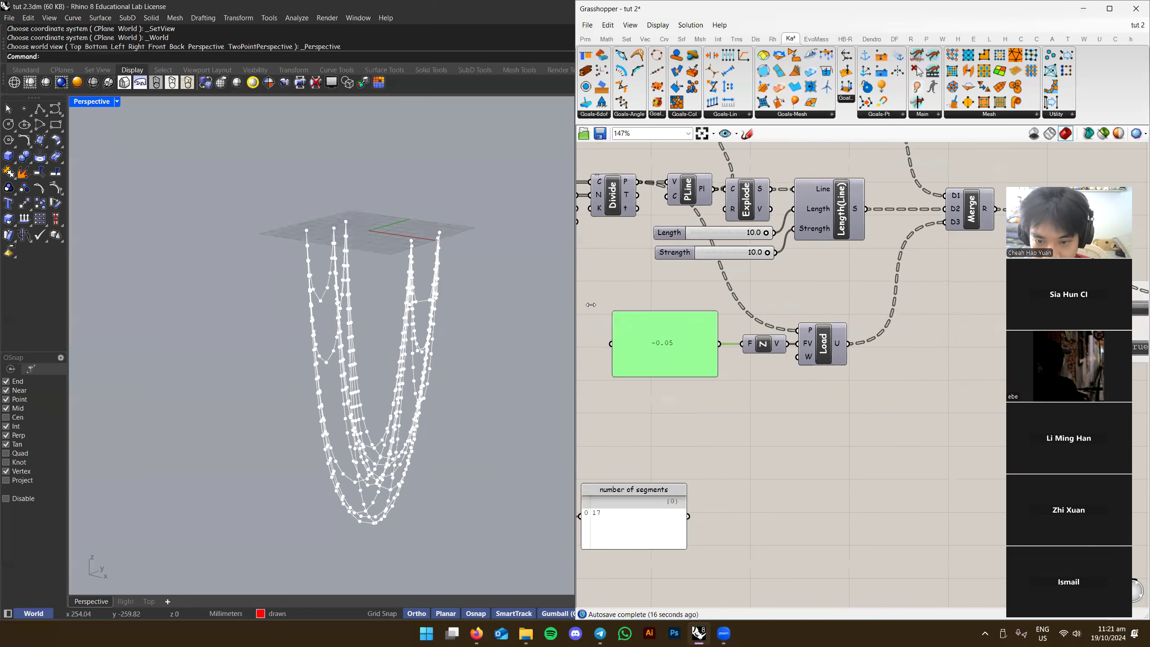
Move the End and Anchor components closer to the Length(Line) row
scroll(790, 333, down, 2)
right_drag(671, 290, 596, 371)
drag(797, 214, 760, 297)
scroll(767, 260, up, 3)
click(844, 316)
scroll(844, 316, down, 2)
right_drag(844, 316, 845, 273)
Widen the gap between PLine and the Explode and goal components, and save the definition
alt+drag(658, 311, 689, 313)
scroll(762, 344, up, 1)
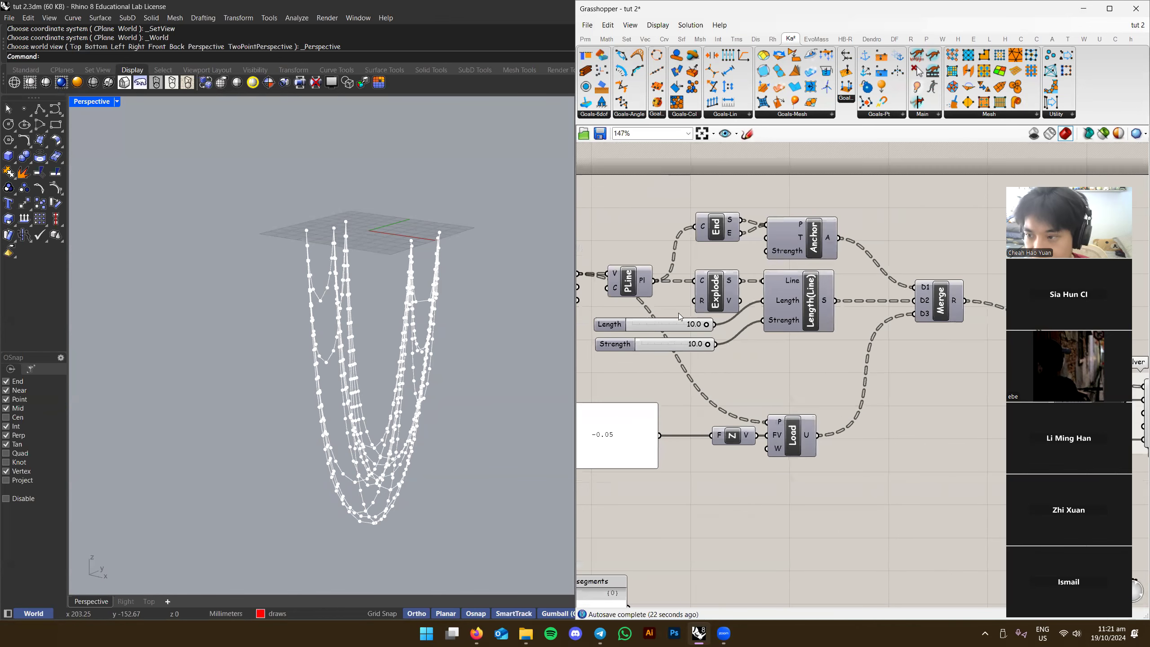
scroll(770, 337, down, 3)
key(ctrl+s)
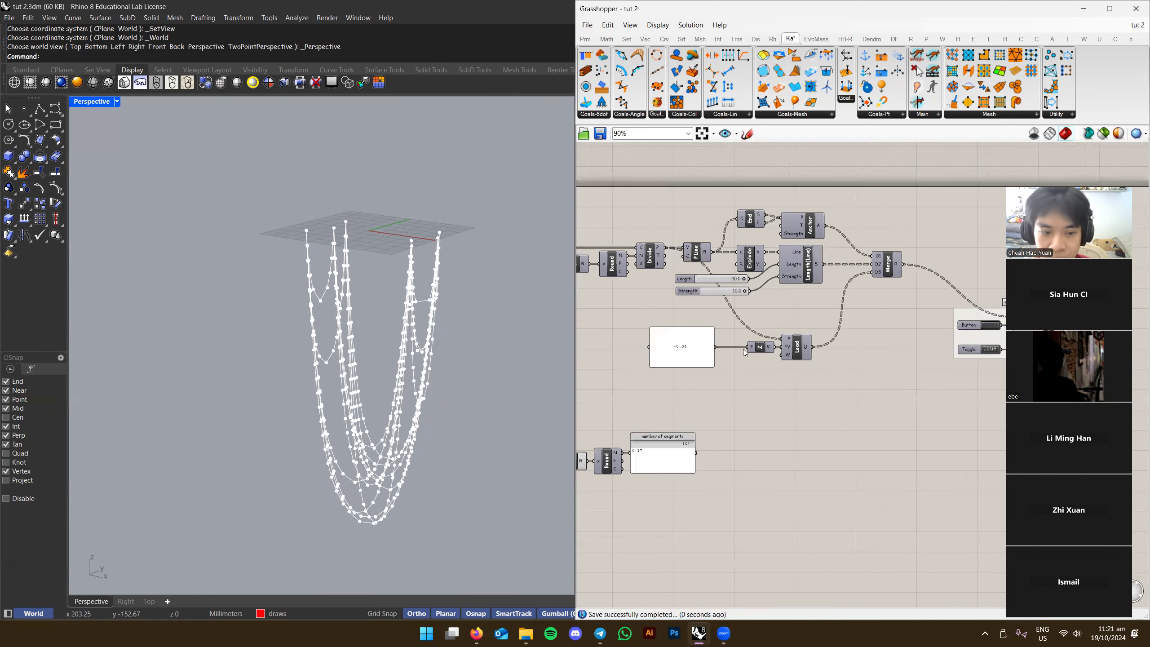
Move the -0.05 panel closer to the Z vector component
scroll(386, 367, up, 2)
scroll(855, 309, up, 4)
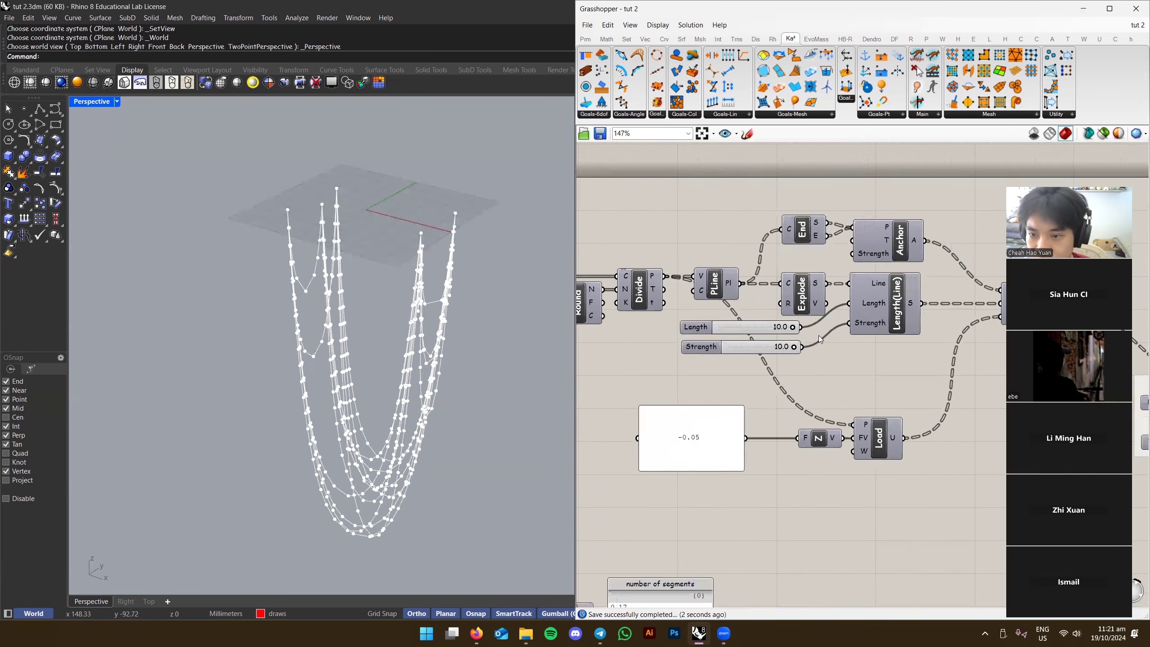
drag(653, 422, 688, 419)
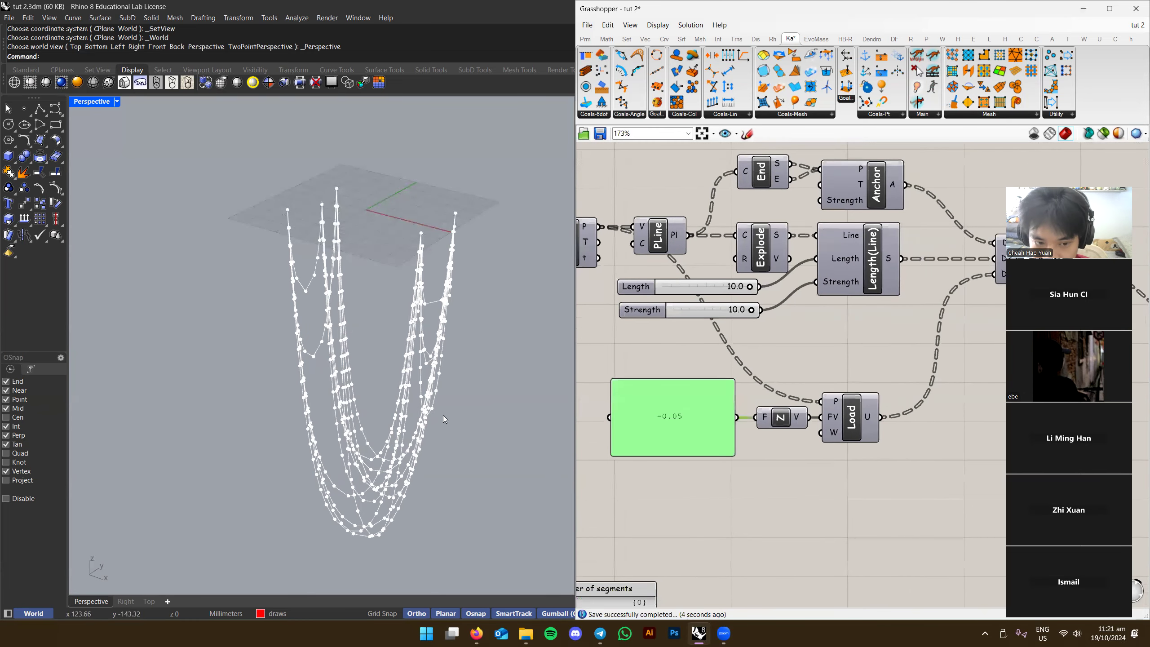
Lower the Length slider to 2.1 and view the shortened net
right_drag(426, 405, 433, 439)
right_drag(416, 315, 401, 407)
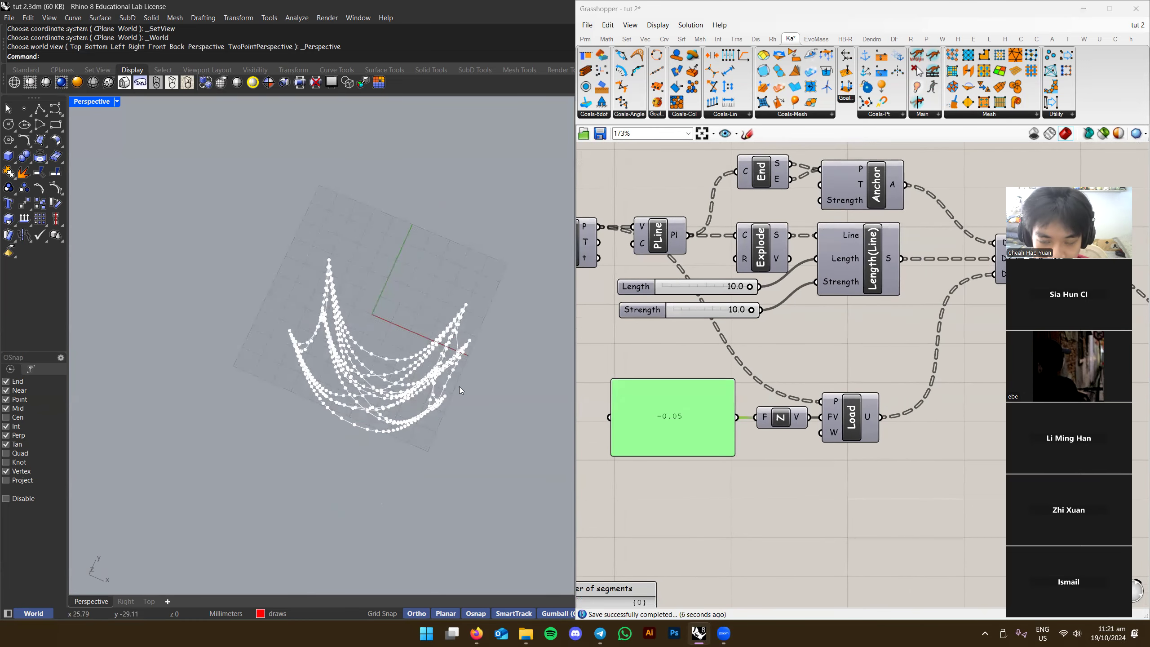
right_drag(911, 379, 839, 361)
right_drag(717, 435, 740, 393)
right_drag(403, 434, 400, 407)
scroll(426, 348, up, 2)
right_drag(826, 221, 814, 268)
scroll(769, 281, up, 3)
drag(767, 279, 678, 280)
scroll(414, 211, up, 5)
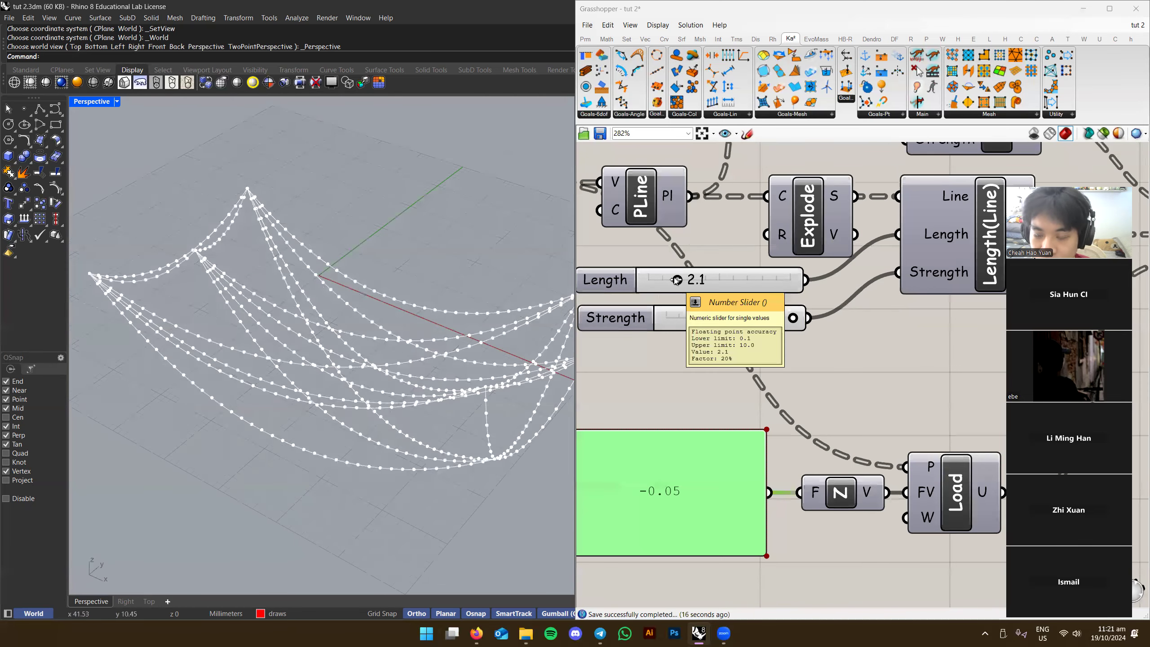
Check the targeted segment length slider and set the Length slider to the matching 2.0
scroll(676, 280, down, 5)
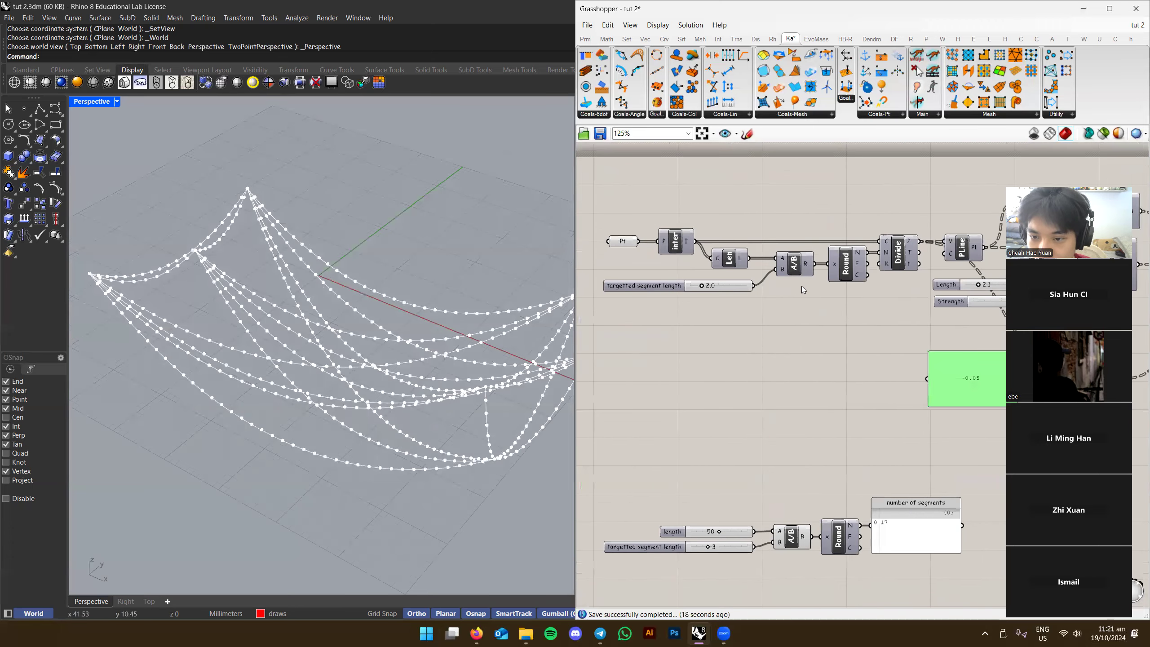
scroll(895, 263, up, 2)
right_drag(1002, 270, 752, 296)
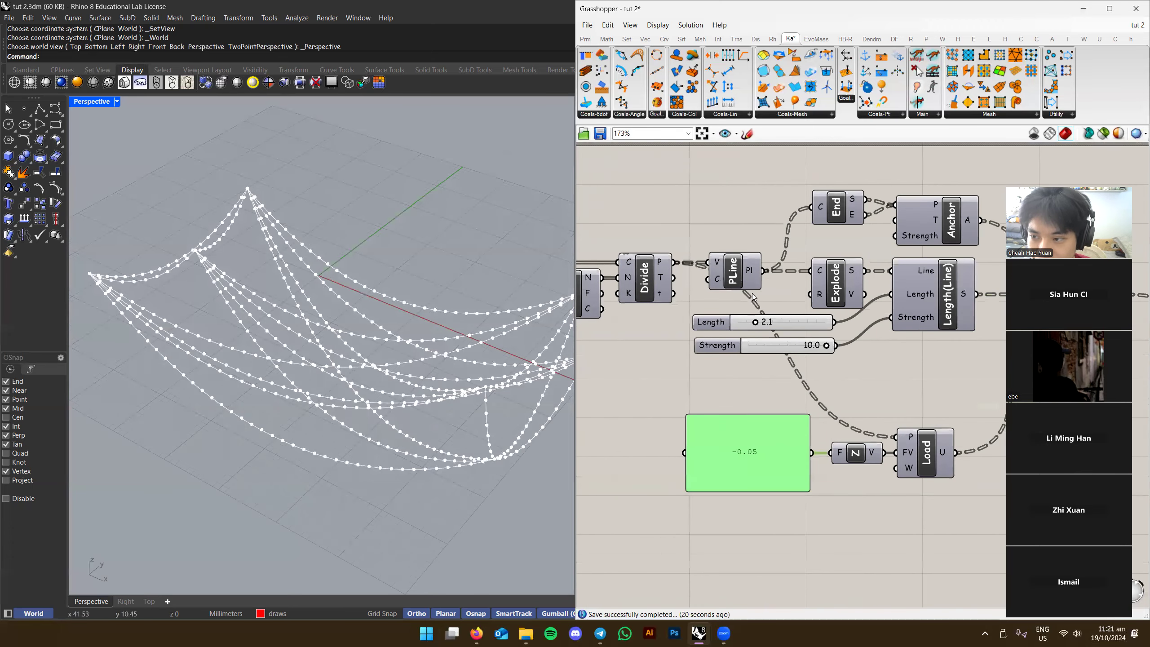
scroll(854, 330, up, 1)
drag(722, 323, 721, 322)
right_drag(353, 346, 311, 345)
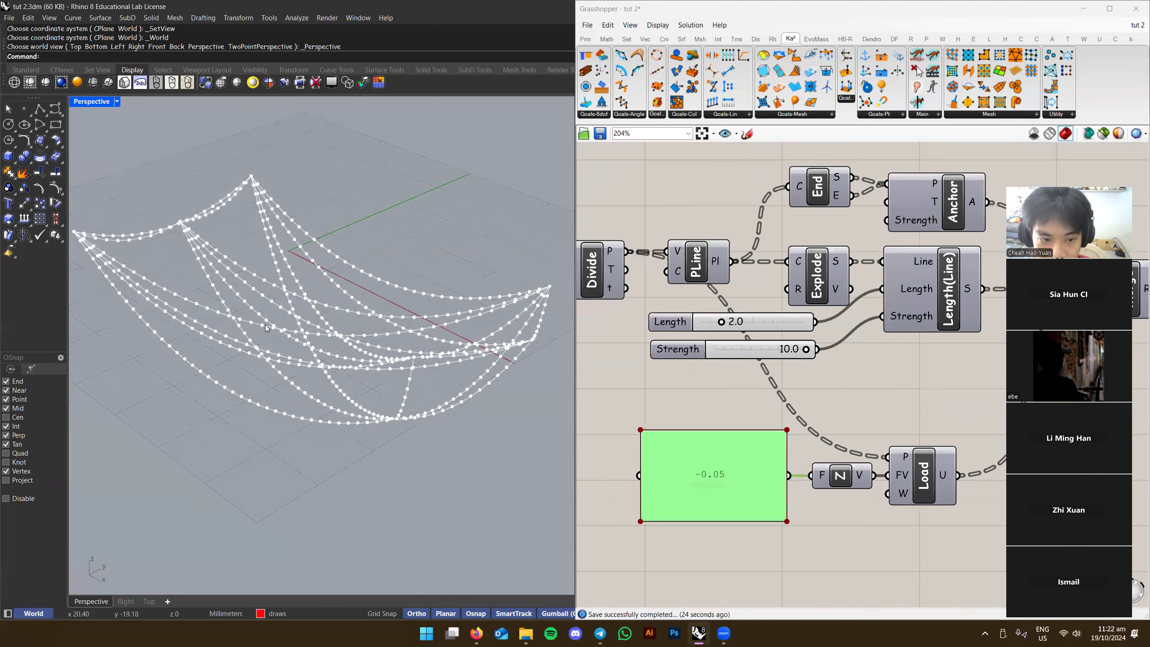
right_drag(319, 286, 407, 299)
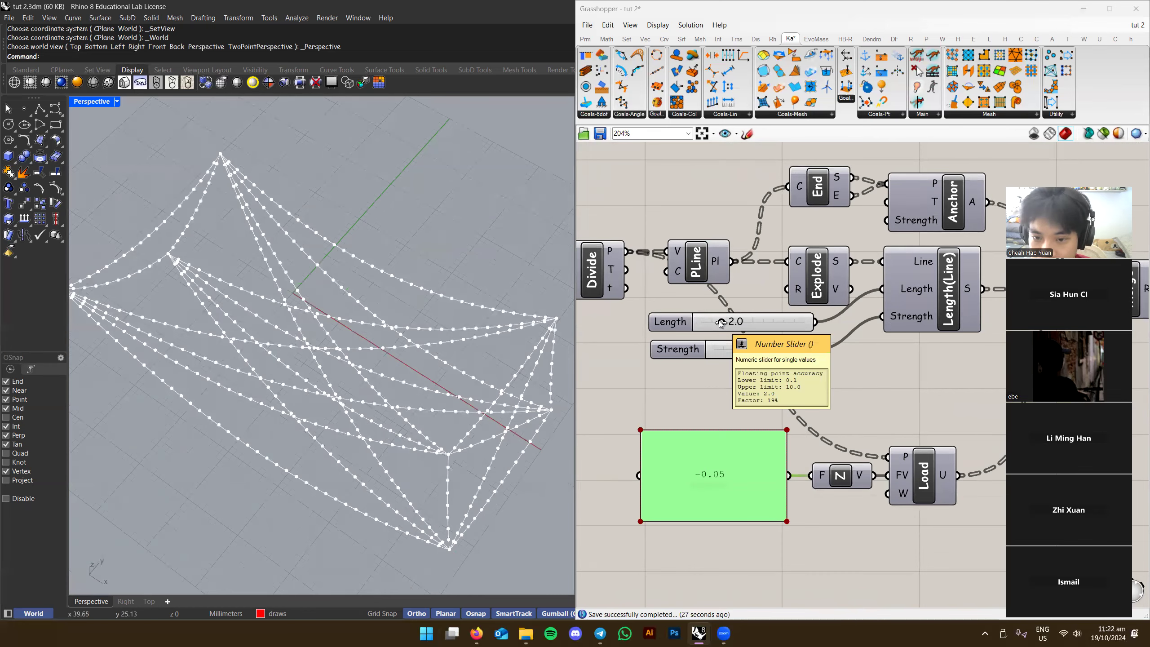
Try shorter Length values of 0.6 and 1.0 while viewing the net from a low angle
scroll(719, 319, up, 2)
drag(719, 321, 701, 324)
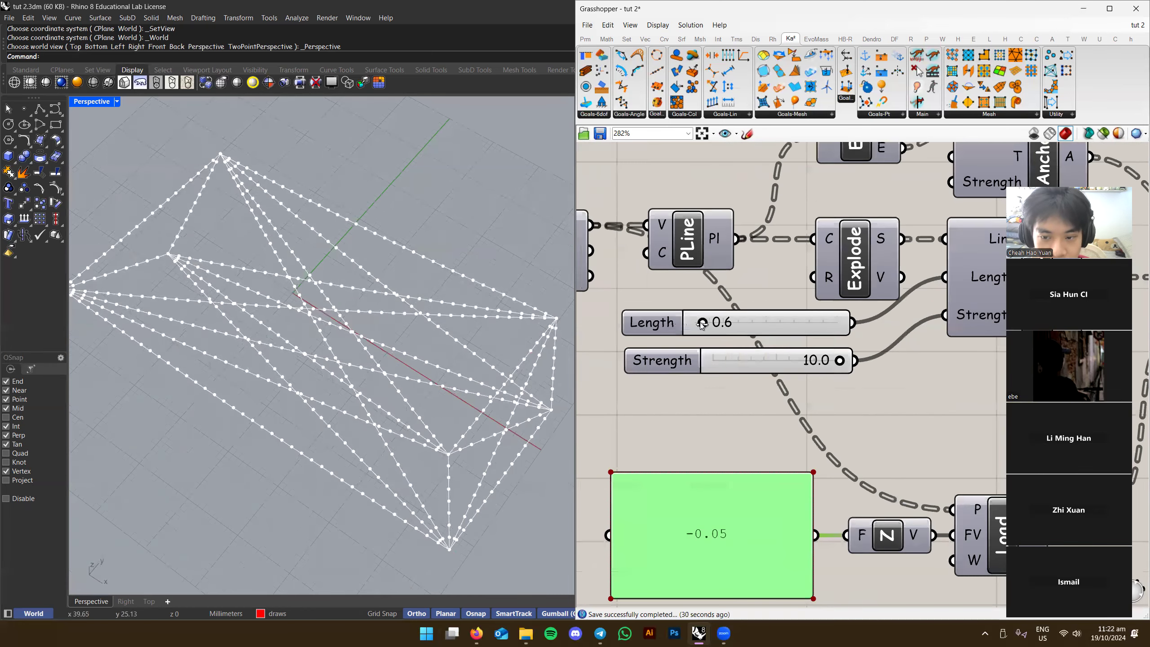
mouse_move(437, 341)
right_down()
mouse_move(423, 321)
mouse_move(447, 353)
right_up()
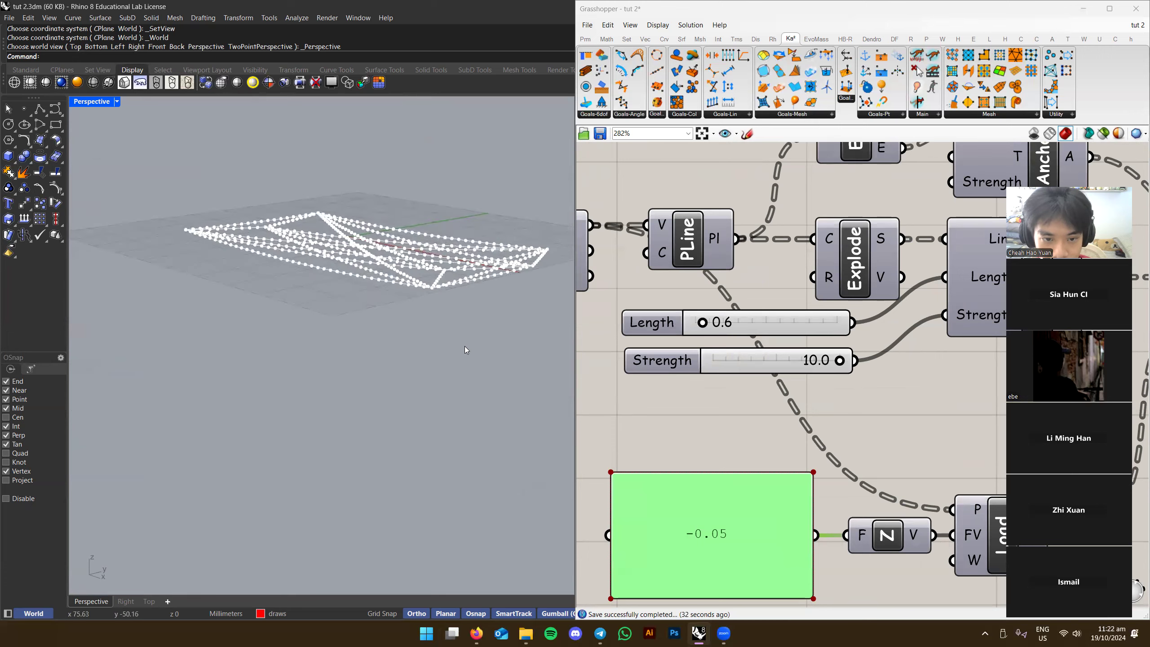
mouse_move(702, 323)
mouse_down()
mouse_move(723, 326)
mouse_move(712, 325)
mouse_up()
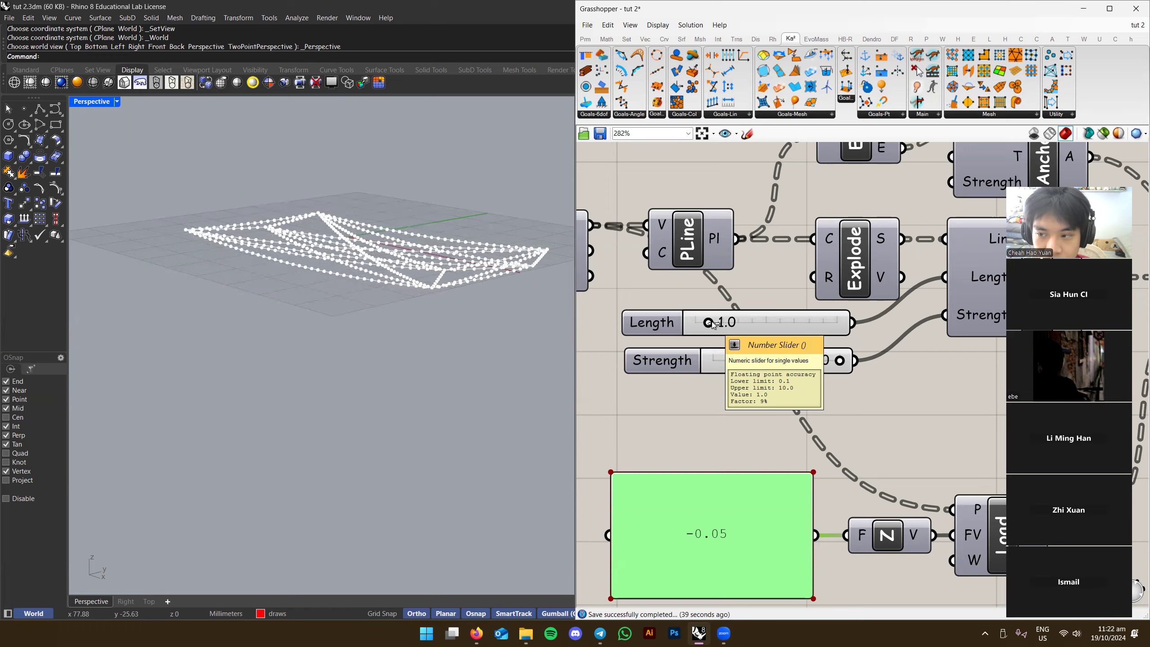
scroll(712, 324, down, 5)
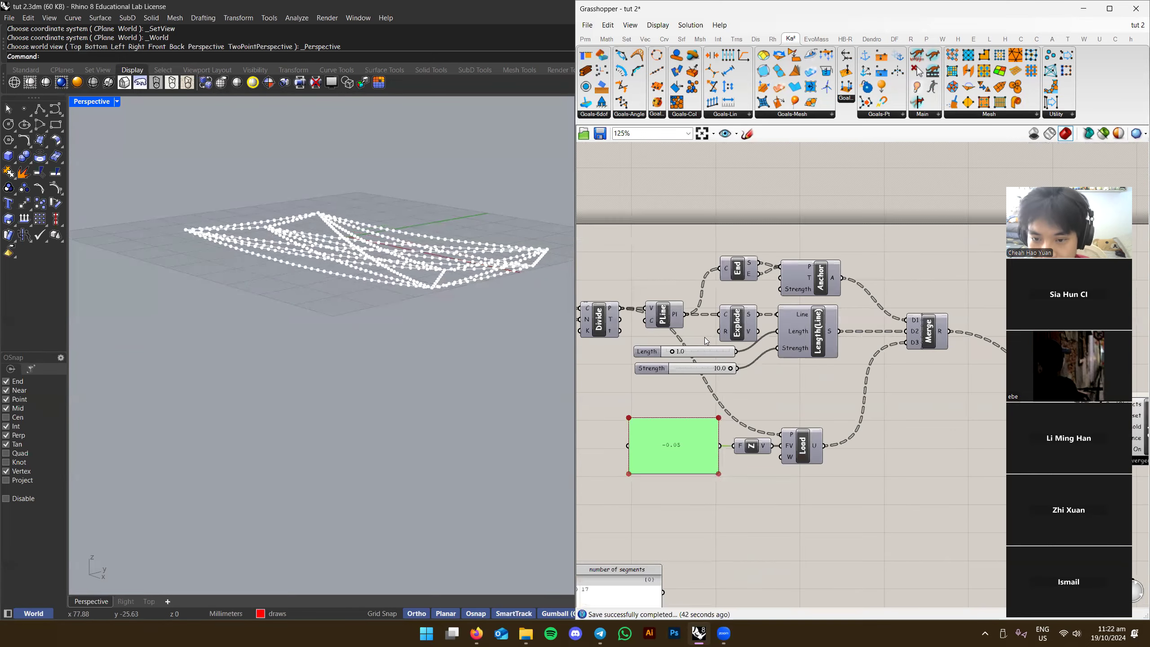
Consult the net diagrams in Google Slides, and back in Grasshopper set the Length slider to 2.0
key(alt+Tab)
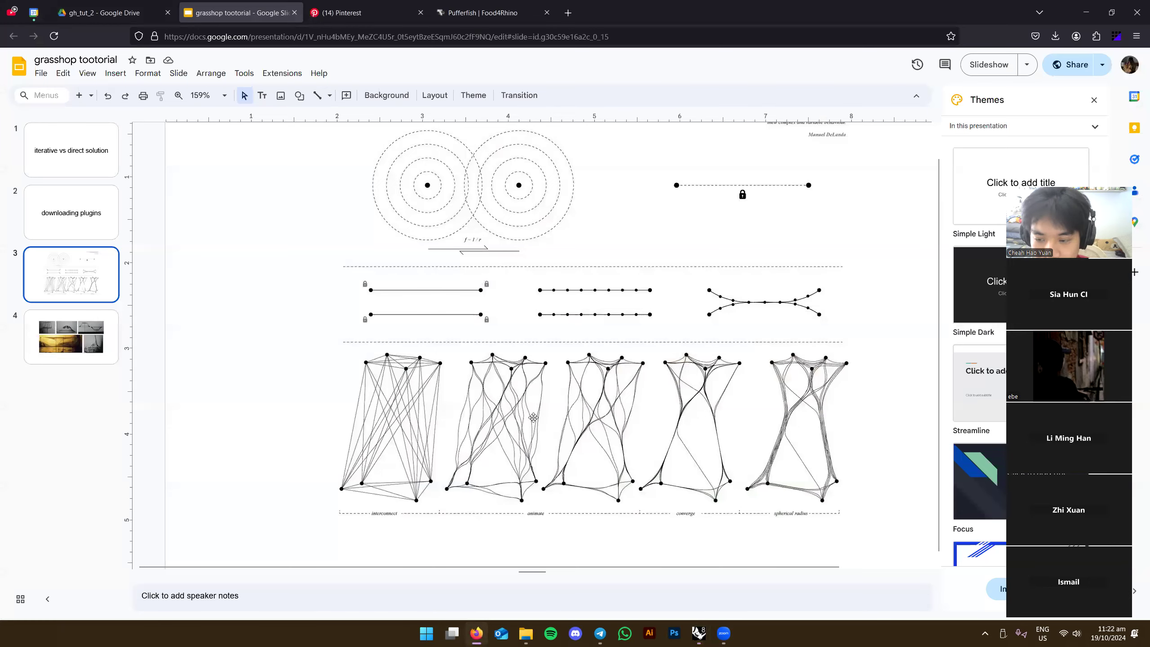
key(alt+Tab)
scroll(785, 418, up, 5)
drag(618, 347, 632, 343)
right_drag(534, 335, 437, 412)
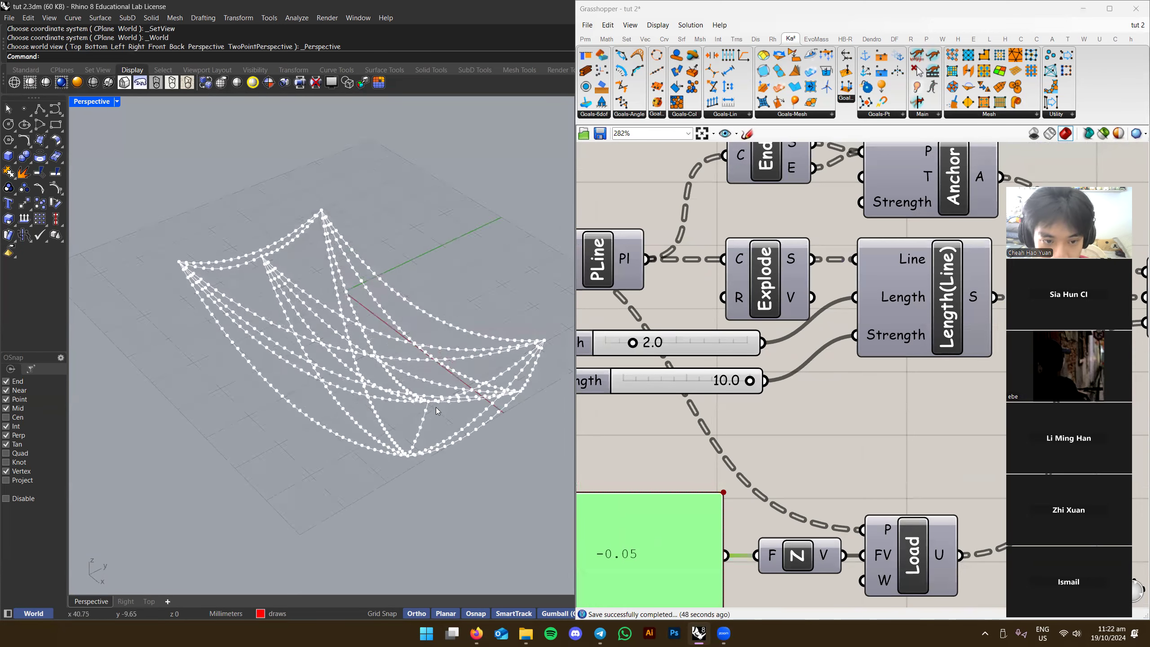
Review the divided-line diagrams in Google Slides and compare them with the hanging net in Rhino
key(alt+Tab)
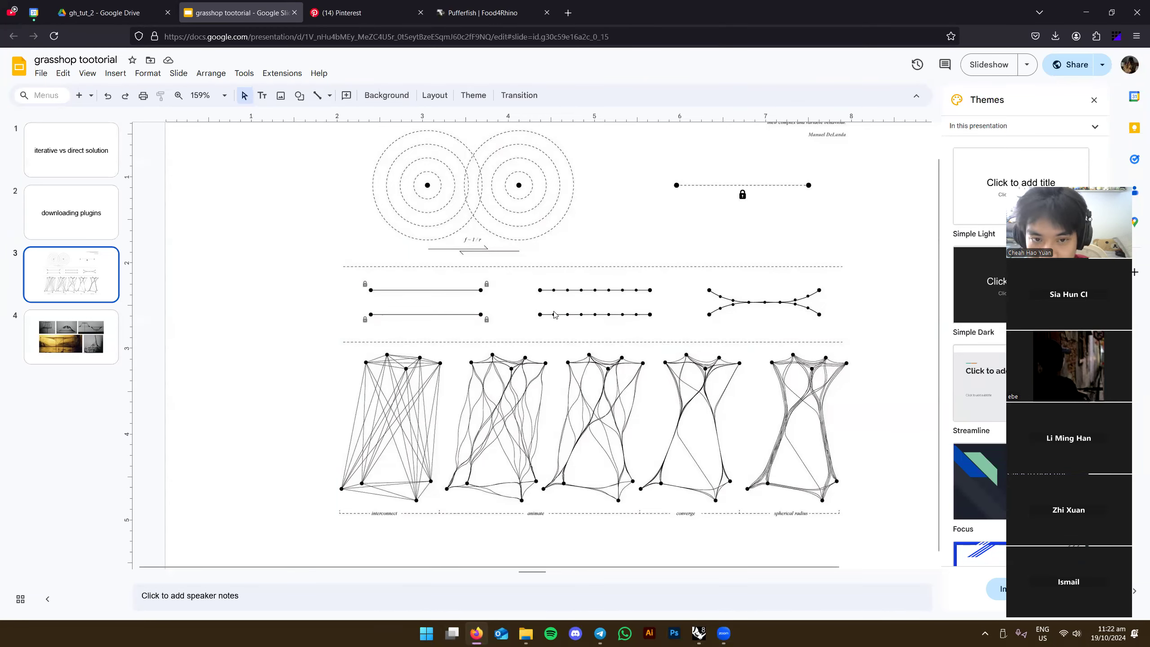
key(alt+Tab)
scroll(800, 395, up, 2)
scroll(376, 376, down, 4)
right_drag(376, 376, 459, 397)
scroll(402, 312, up, 1)
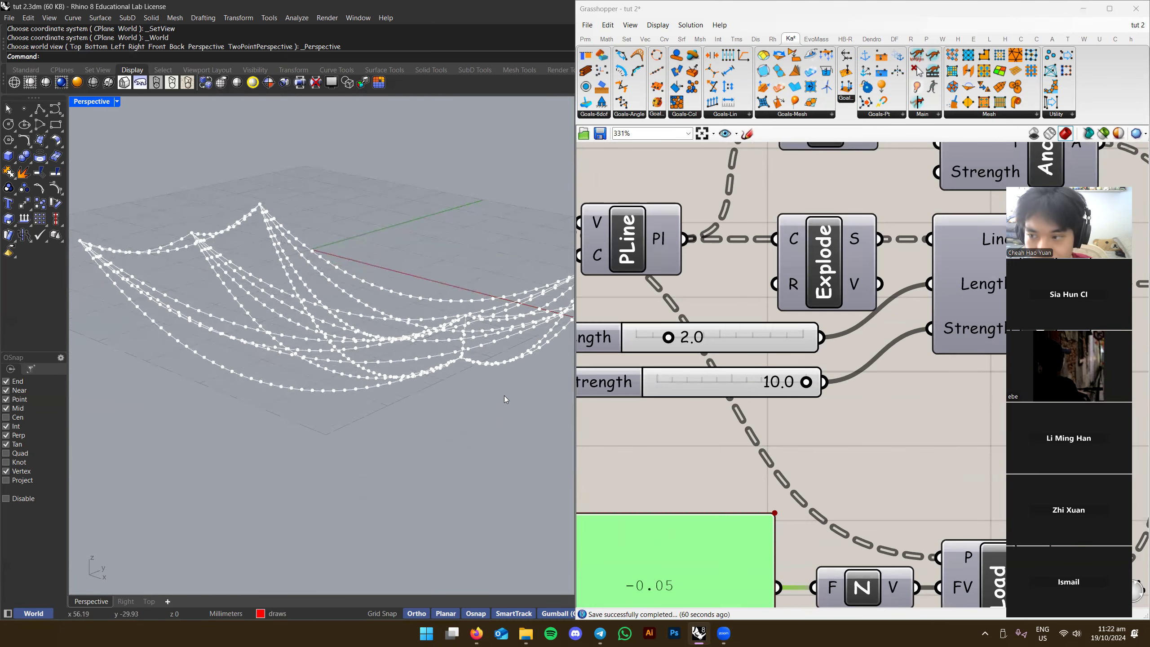
Lower the Strength slider to 5.0 and save the definition
scroll(802, 384, down, 2)
drag(822, 379, 767, 378)
right_drag(420, 407, 322, 359)
scroll(779, 431, down, 2)
drag(611, 379, 882, 463)
click(782, 487)
key(ctrl+s)
Move the number-of-segments sliders, division, rounding and panel above the main net definition
scroll(856, 473, down, 4)
drag(938, 405, 631, 489)
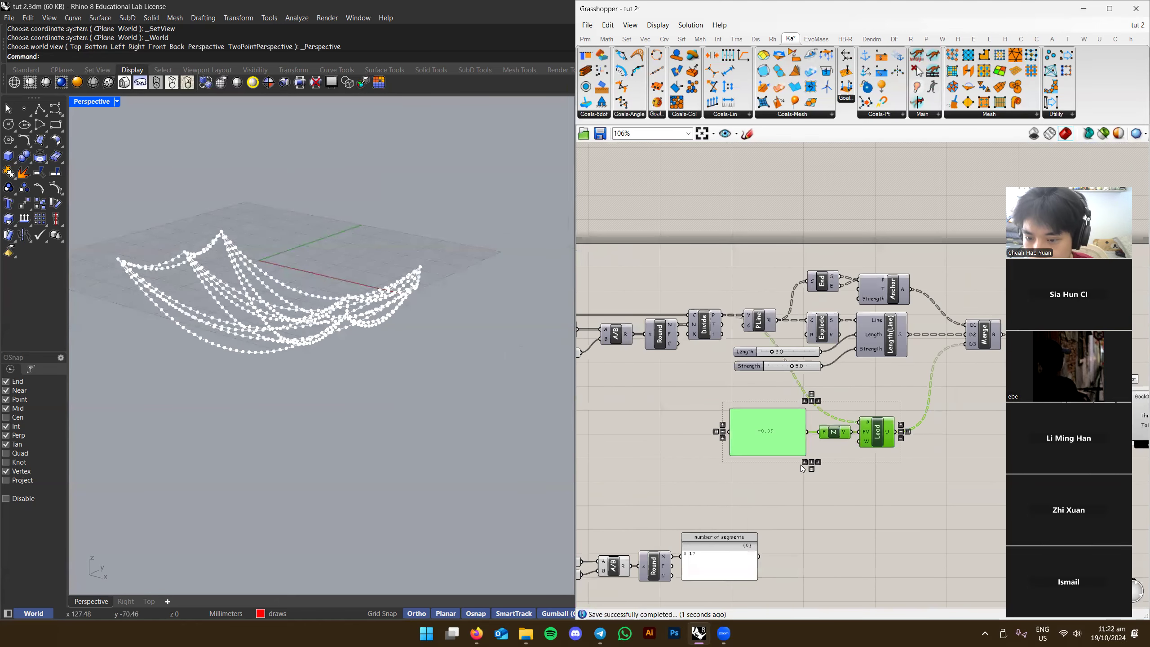
scroll(874, 463, down, 2)
right_drag(875, 462, 806, 416)
click(873, 417)
scroll(923, 379, up, 4)
right_drag(923, 379, 797, 347)
scroll(799, 355, down, 5)
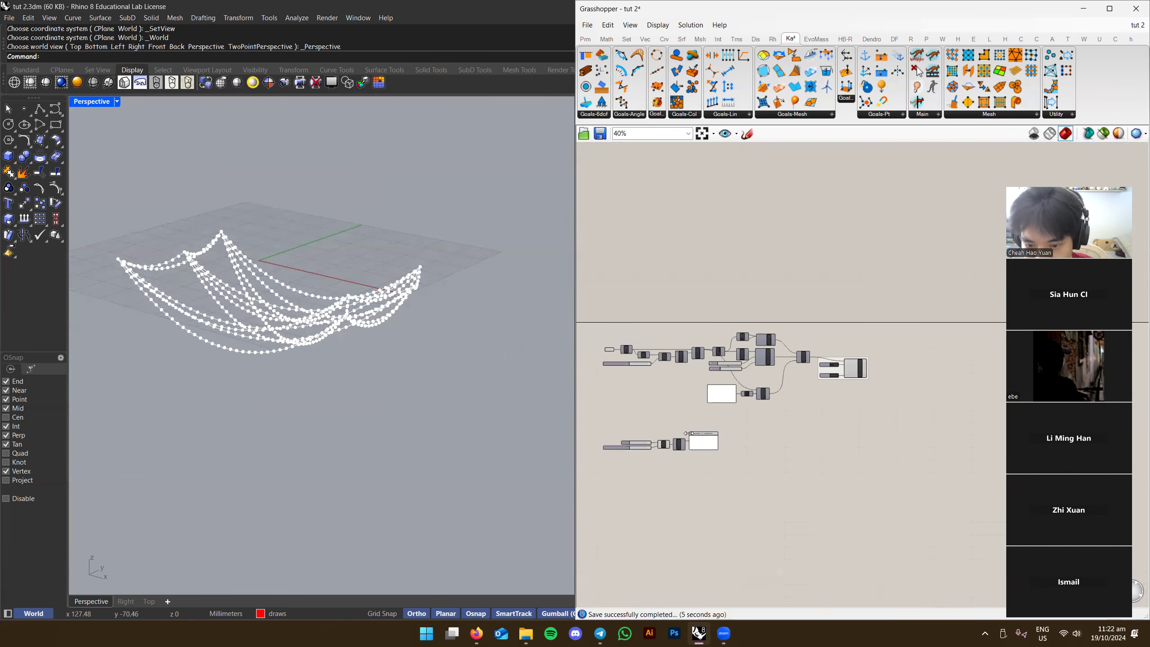
drag(684, 435, 633, 466)
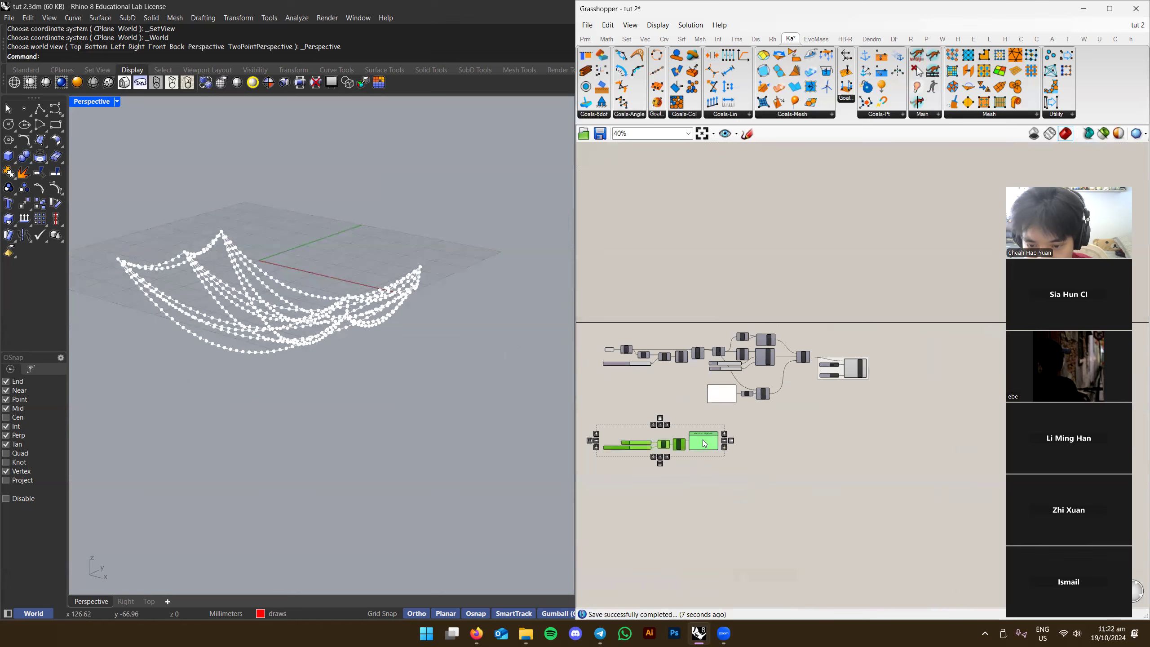
drag(703, 443, 704, 283)
alt+drag(746, 229, 736, 312)
Select the entire net definition and place a duplicate of it below the original
scroll(784, 431, up, 2)
drag(953, 295, 577, 449)
right_drag(687, 442, 740, 385)
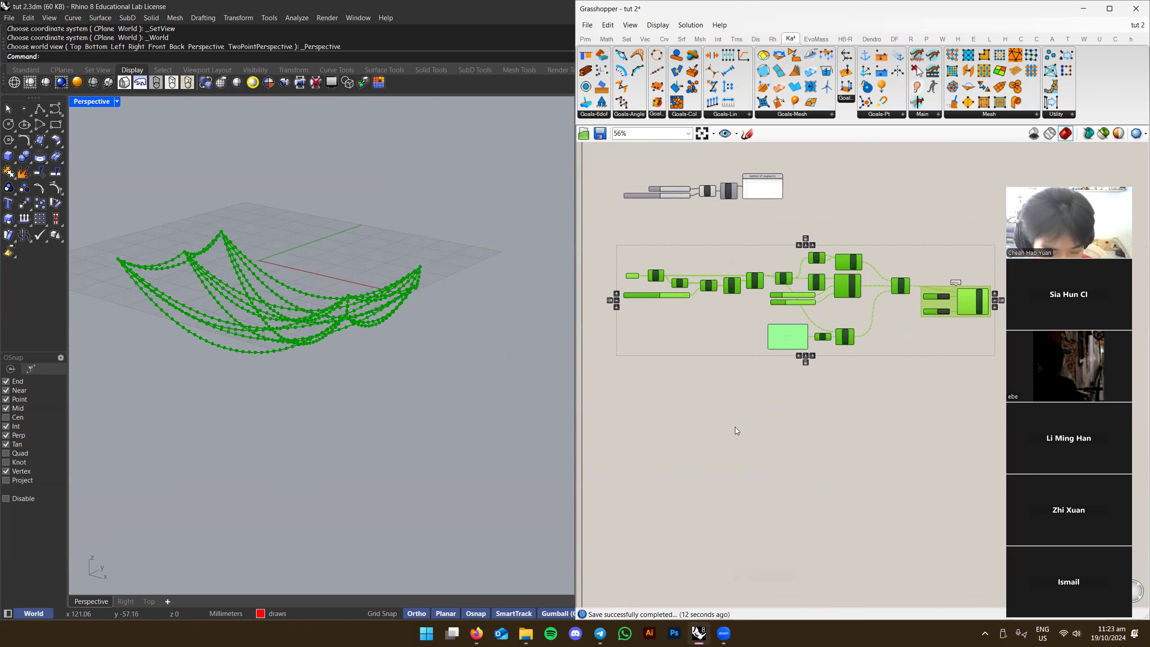
right_drag(762, 432, 755, 390)
scroll(739, 333, down, 1)
alt+drag(770, 309, 761, 458)
Group all components of the upper net definition and disable them
click(960, 240)
drag(952, 210, 614, 338)
key(ctrl+g)
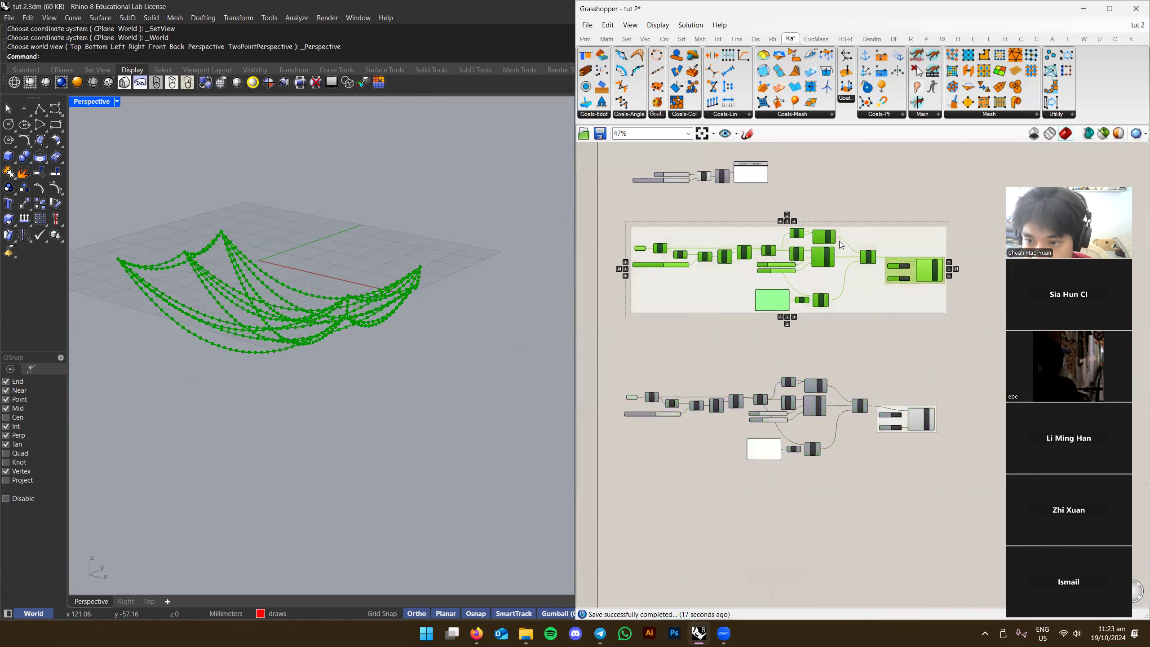
drag(962, 202, 615, 339)
right_click(695, 341)
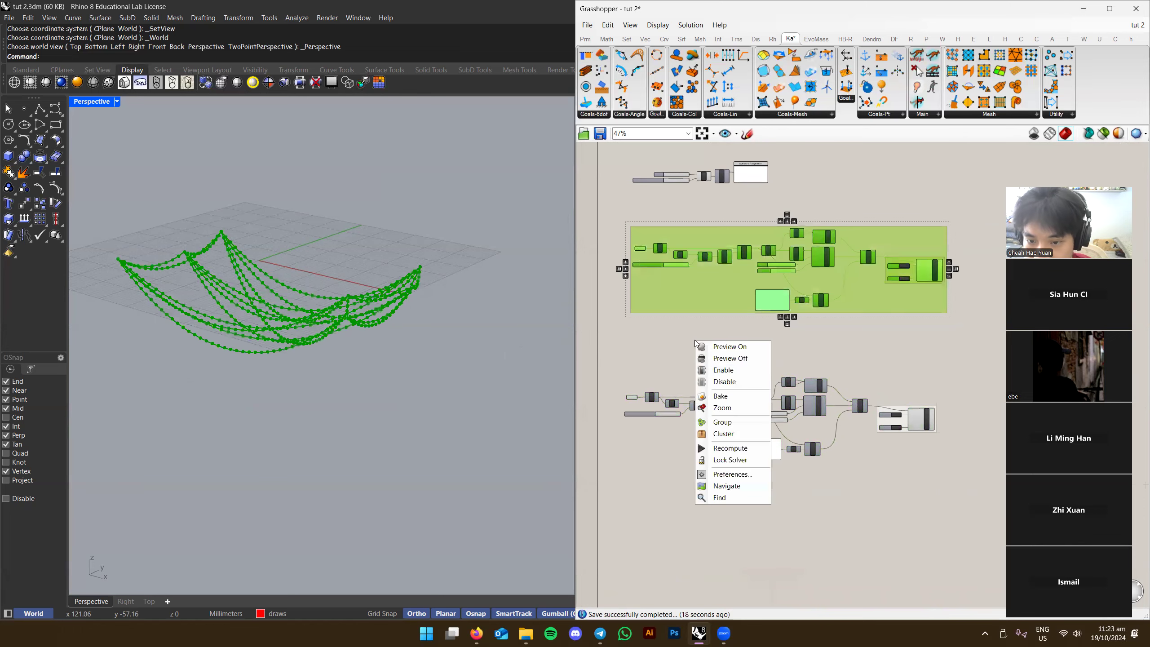
click(725, 382)
Name the disabled group "catenary curve solver"
scroll(827, 312, up, 5)
scroll(816, 432, down, 3)
right_click(863, 250)
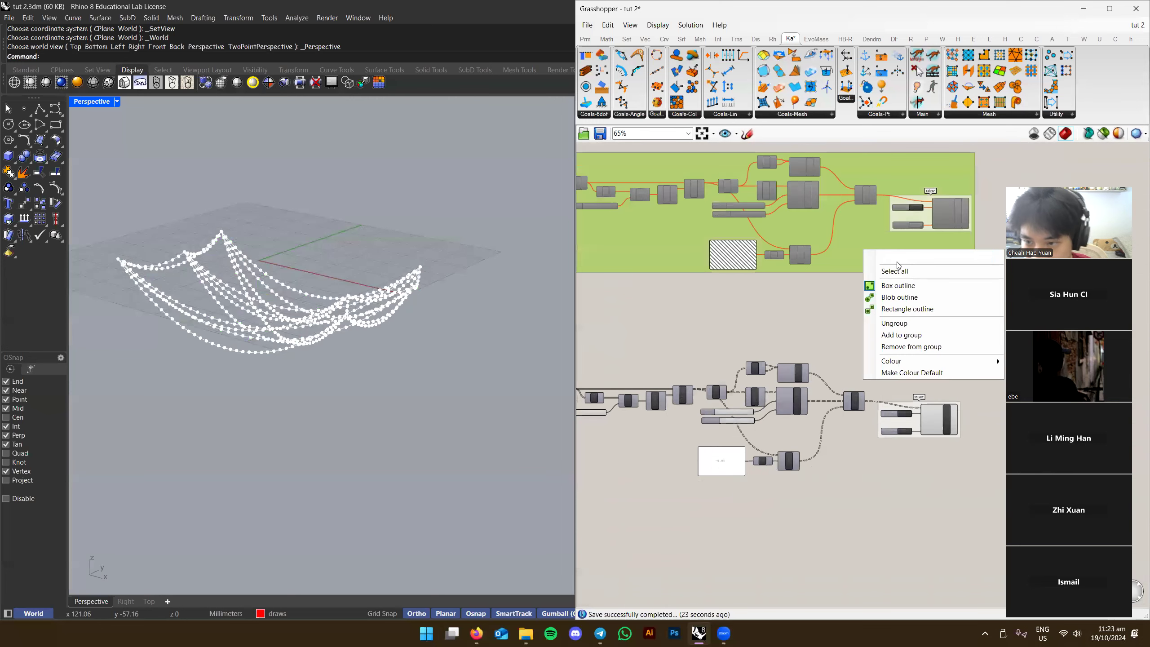
text(catenary curve solver)
key(Return)
right_drag(688, 301, 786, 333)
scroll(787, 333, up, 5)
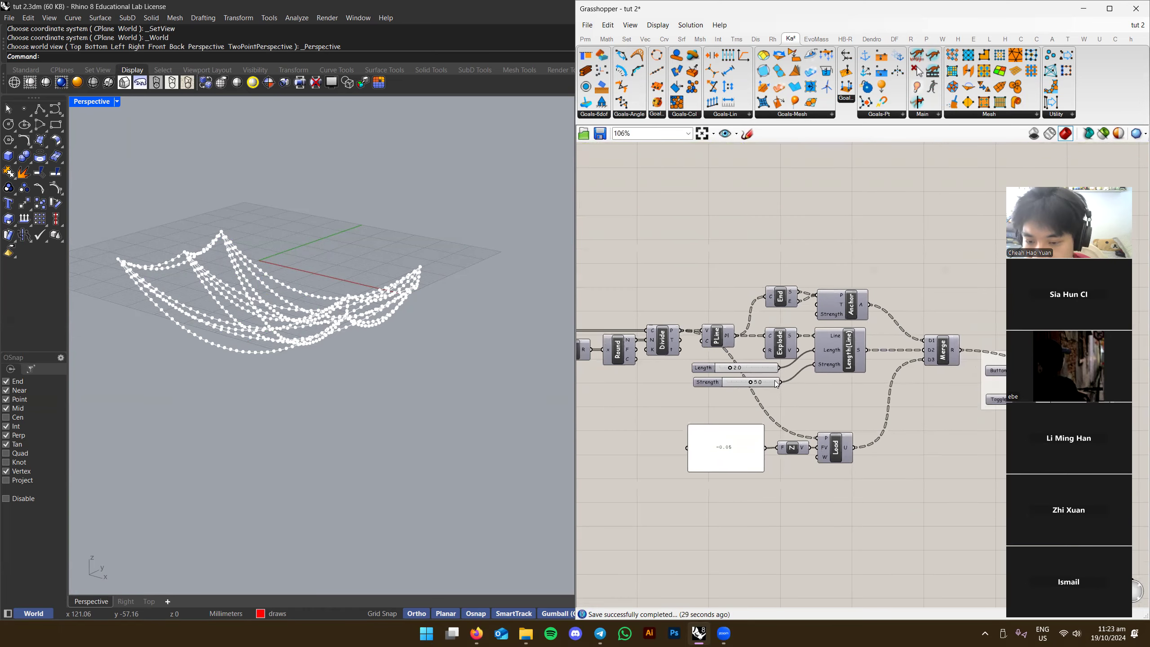
scroll(781, 392, down, 3)
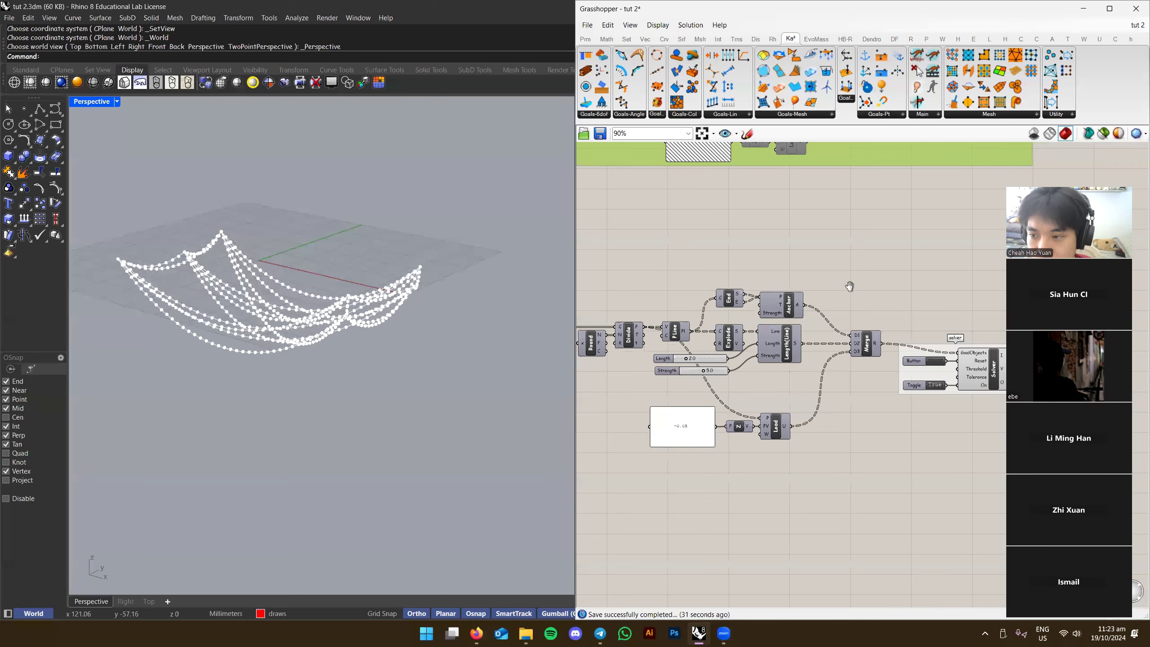
key(alt+Tab)
key(Escape)
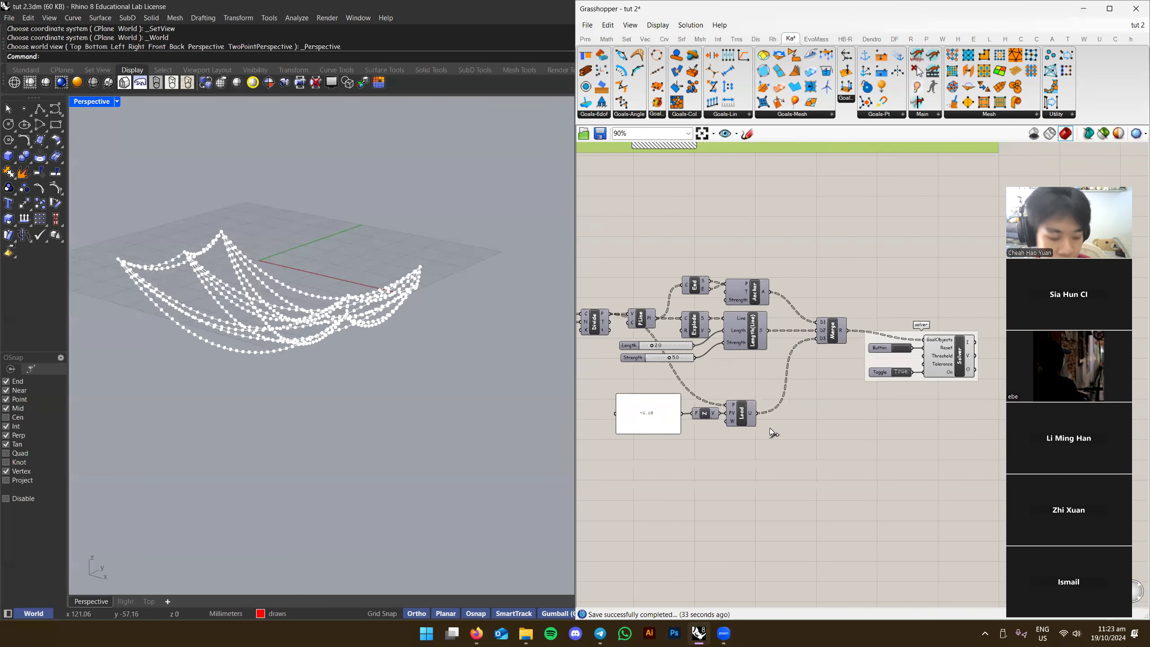
mouse_move(750, 406)
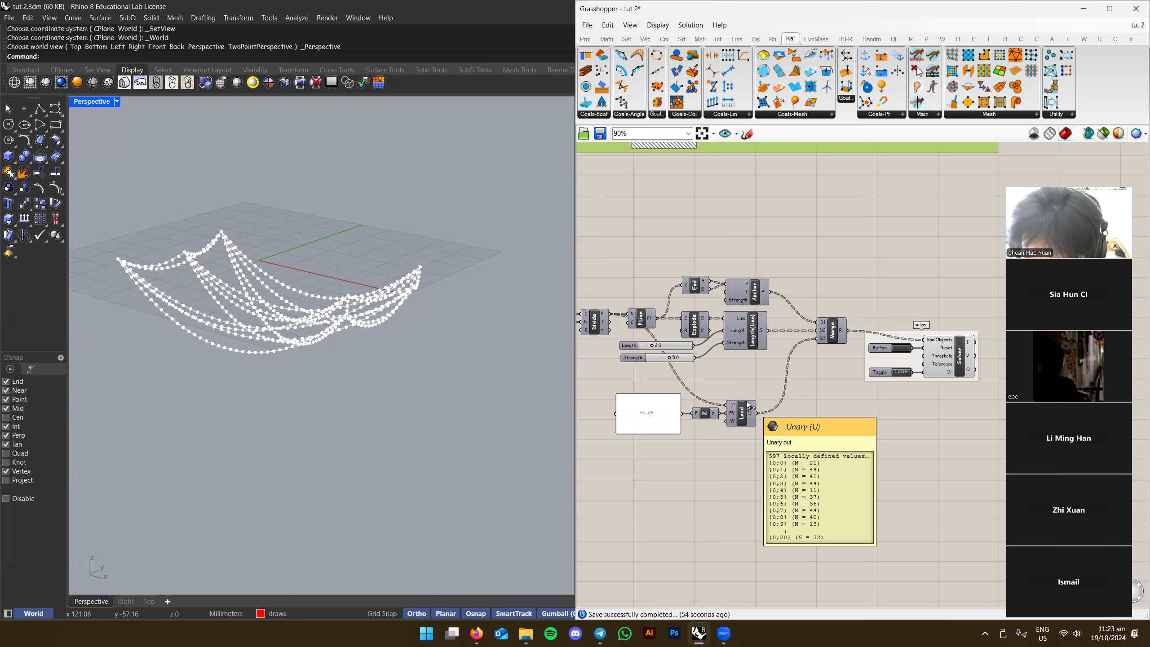
Turn off the preview of the copied definition's Solver component
scroll(804, 365, up, 4)
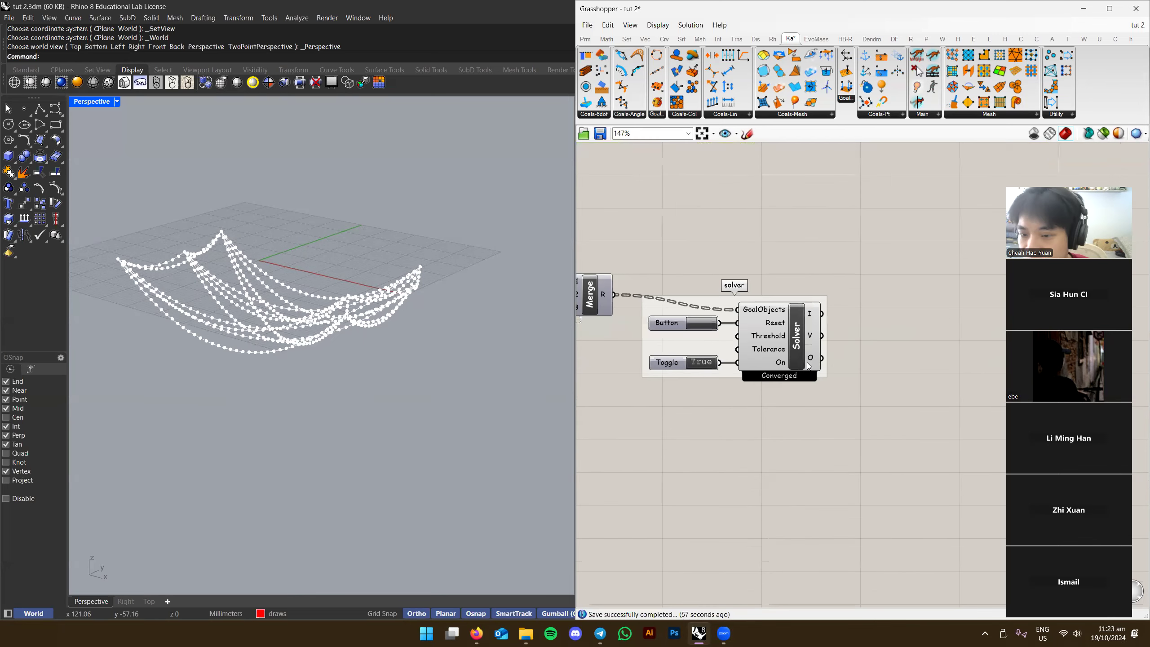
click(797, 340)
right_click(797, 341)
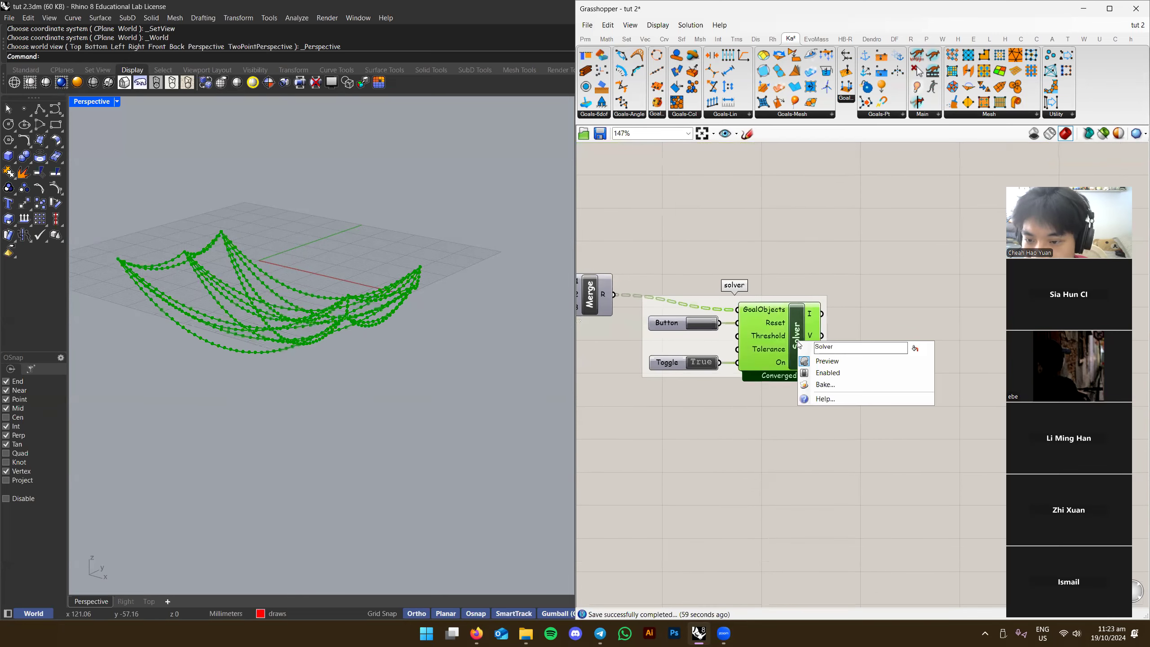
click(826, 361)
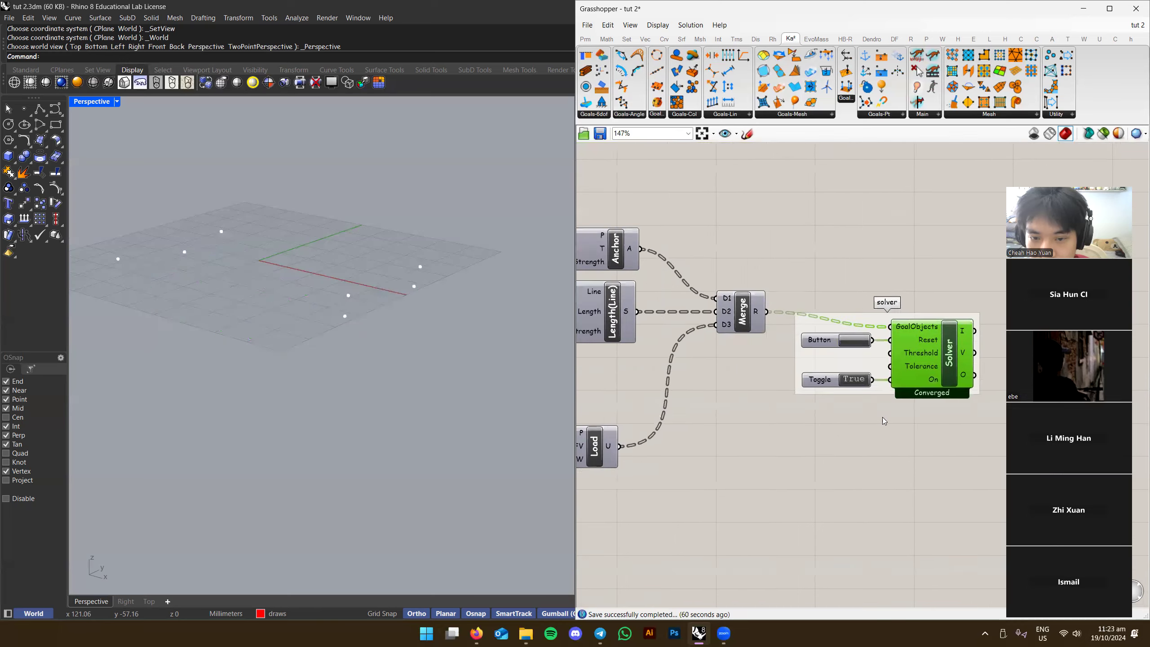
scroll(860, 425, down, 4)
right_drag(878, 388, 882, 418)
scroll(869, 358, up, 2)
right_drag(869, 358, 788, 336)
Turn on the preview of the Divide component's points in the copied definition
right_click(812, 311)
right_click(790, 311)
click(814, 332)
scroll(746, 335, down, 2)
right_drag(777, 379, 826, 356)
right_click(687, 333)
click(717, 351)
scroll(549, 347, down, 1)
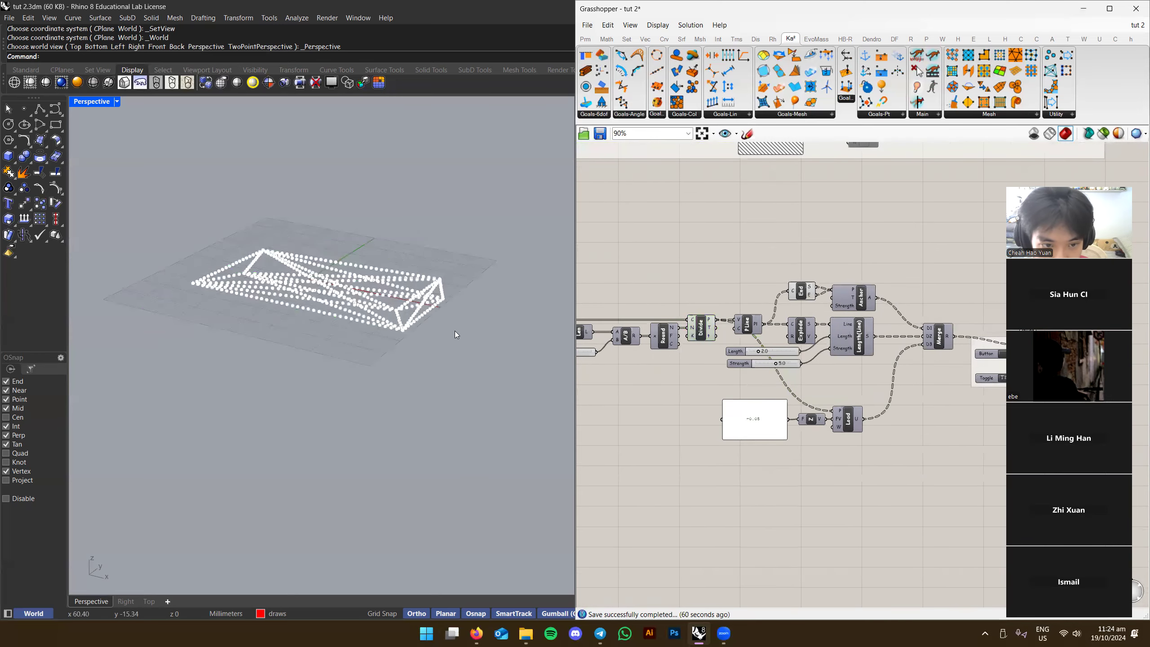
scroll(375, 315, up, 3)
scroll(376, 328, down, 2)
scroll(377, 358, up, 3)
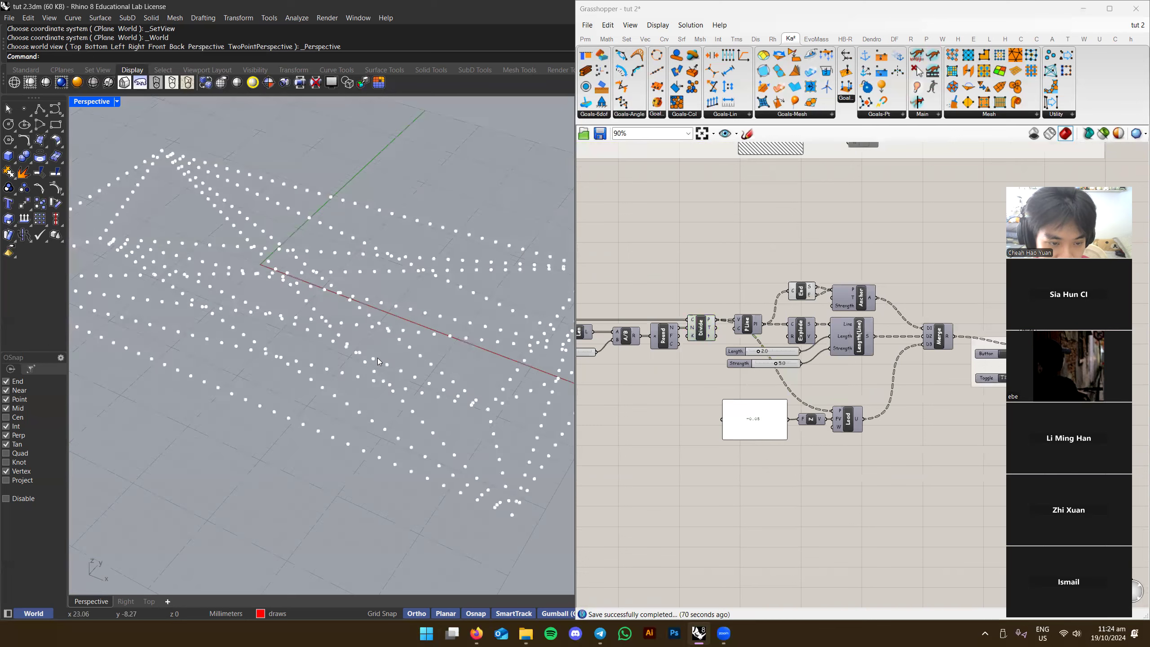
Turn the Solver component's preview back on to compare the hanging net with the divided points
right_drag(966, 390, 791, 408)
scroll(867, 389, up, 2)
click(901, 375)
right_click(901, 375)
click(922, 395)
right_drag(398, 430, 440, 348)
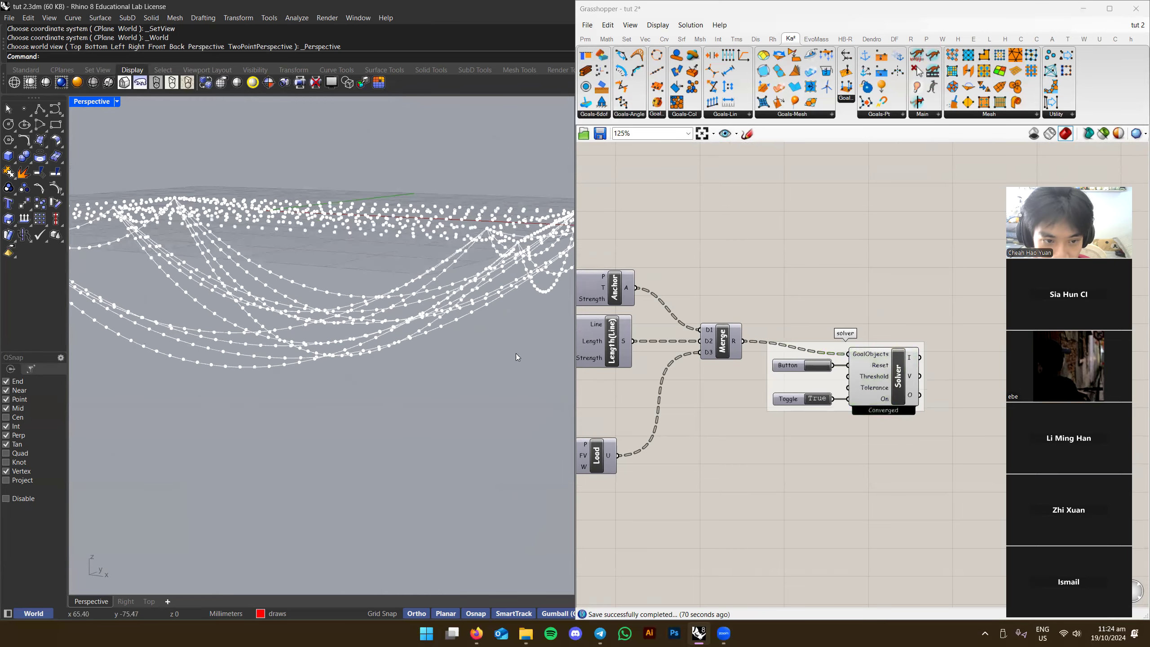
Turn off the preview of the components feeding the goals, including Divide, PLine, End and Explode
right_drag(615, 378, 862, 382)
drag(775, 263, 607, 254)
right_click(734, 238)
click(753, 256)
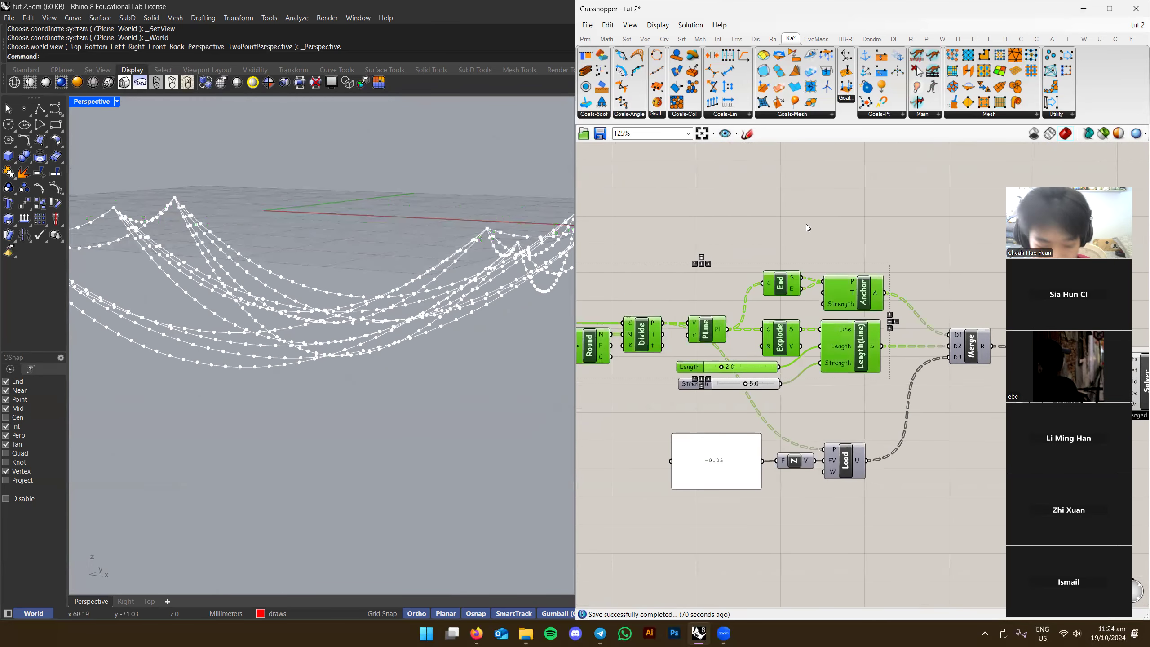
right_drag(800, 226, 770, 233)
click(770, 232)
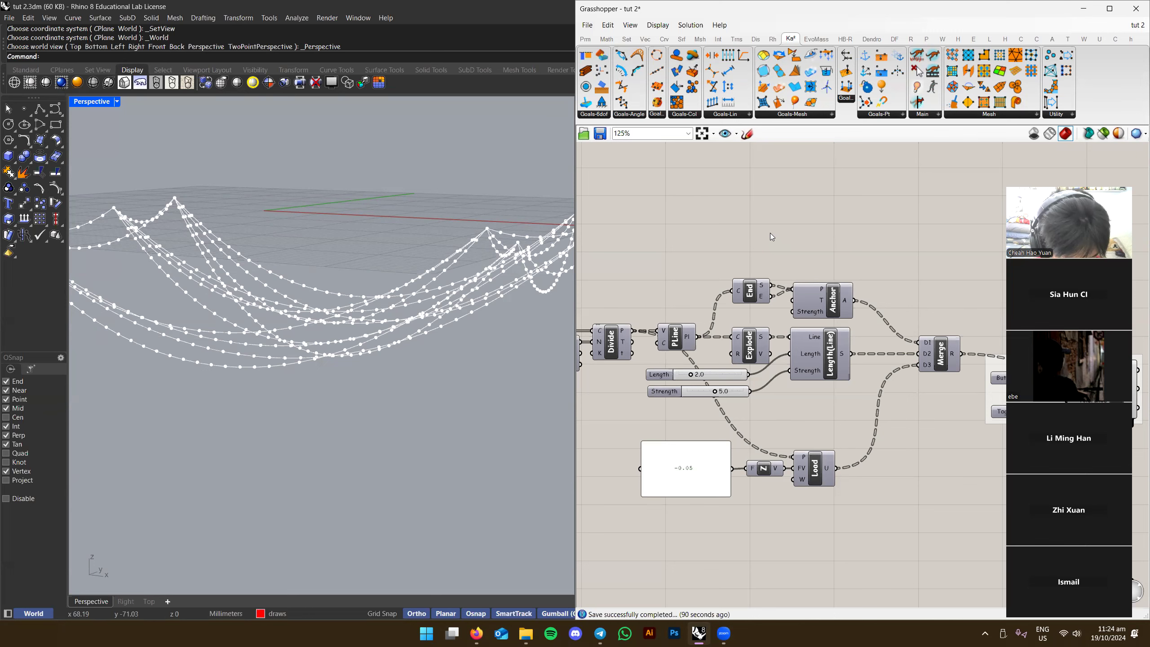
Move the solver group with its button and toggle closer to the Merge component
right_drag(784, 230, 660, 241)
right_drag(1008, 325, 917, 290)
scroll(925, 351, up, 2)
drag(811, 370, 705, 377)
scroll(772, 339, up, 2)
scroll(824, 313, down, 2)
scroll(833, 297, up, 2)
scroll(821, 304, down, 2)
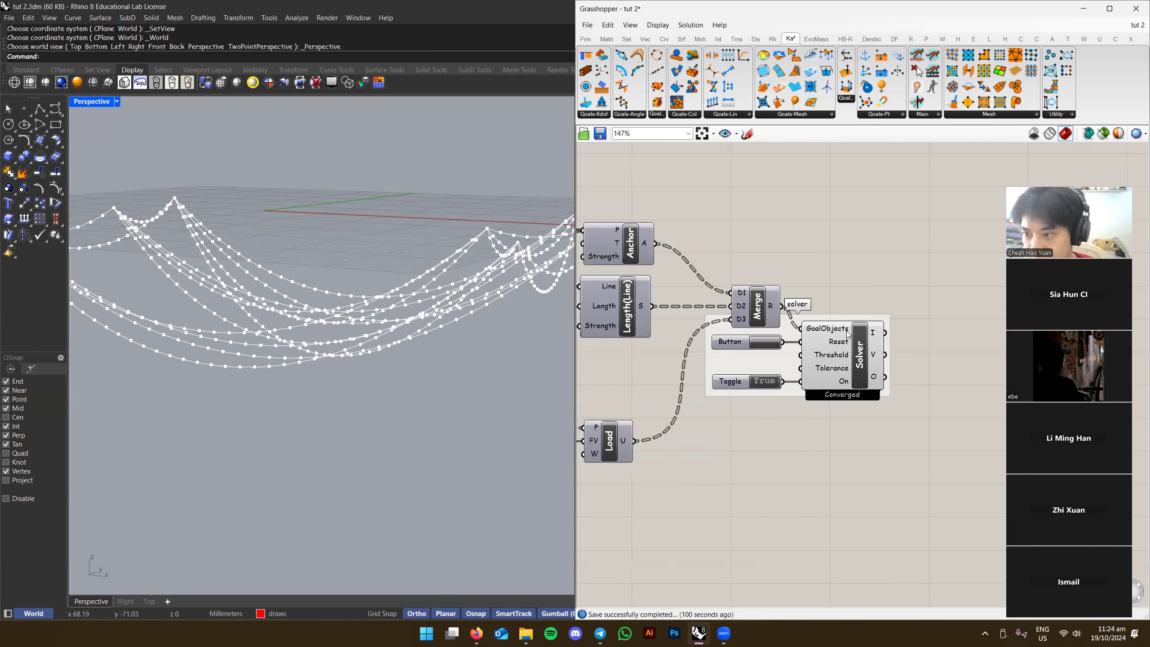
Set the solver's toggle to False and reset the simulation
right_drag(859, 311, 835, 297)
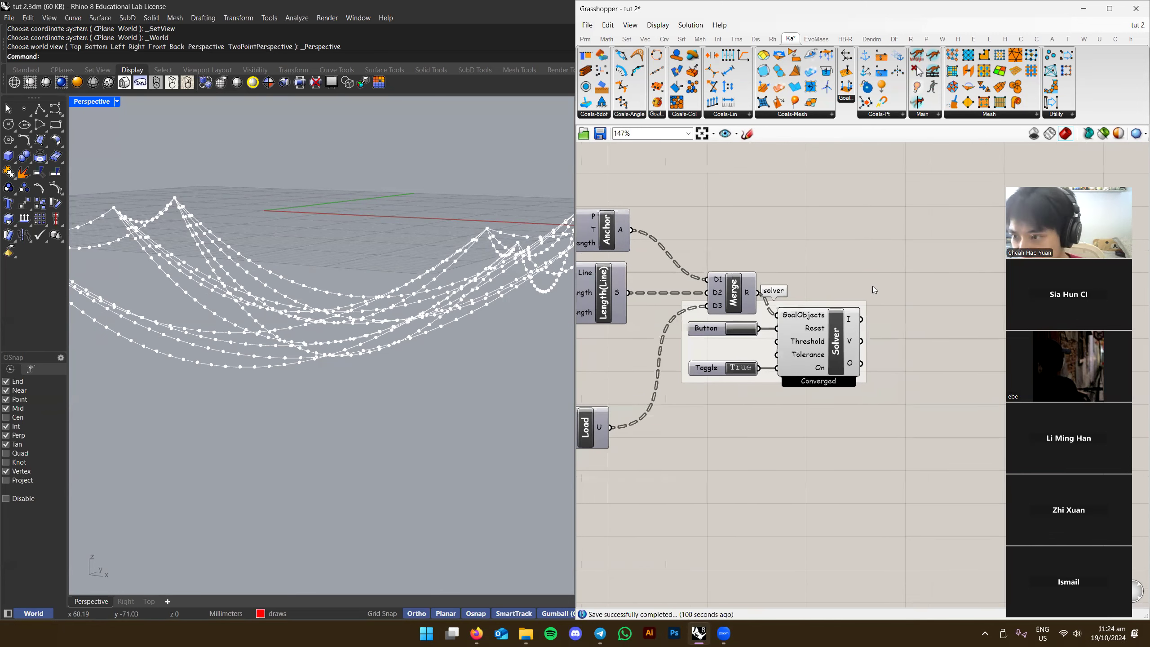
right_drag(909, 321, 907, 340)
right_drag(756, 349, 827, 349)
right_drag(458, 341, 393, 378)
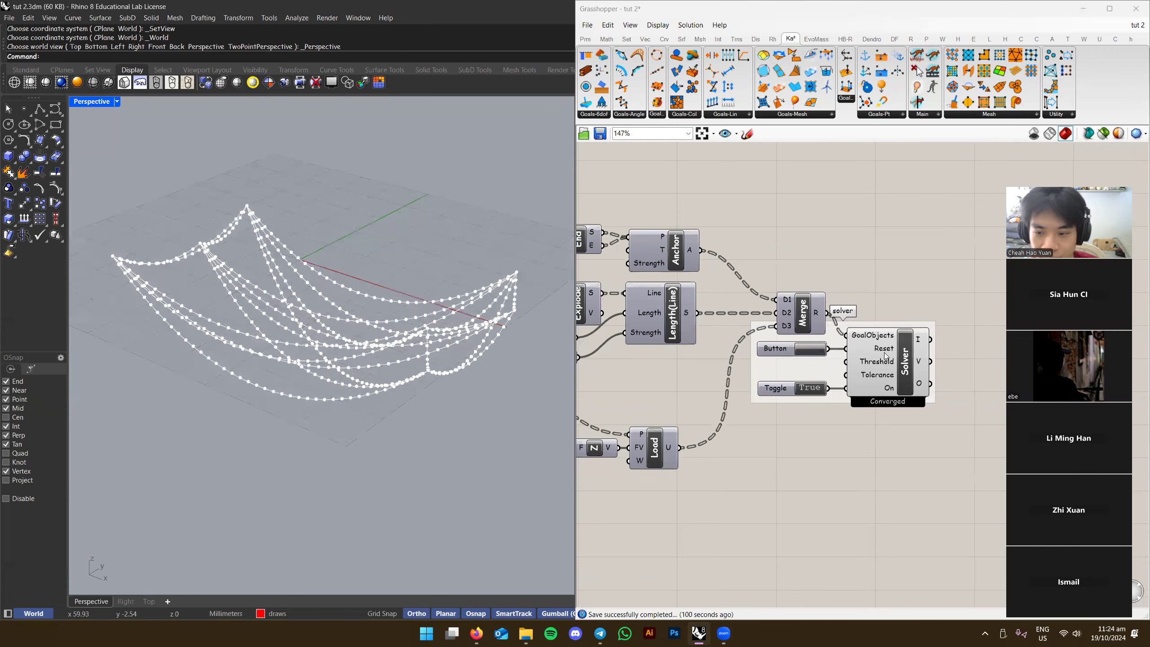
double_click(810, 387)
scroll(923, 372, up, 3)
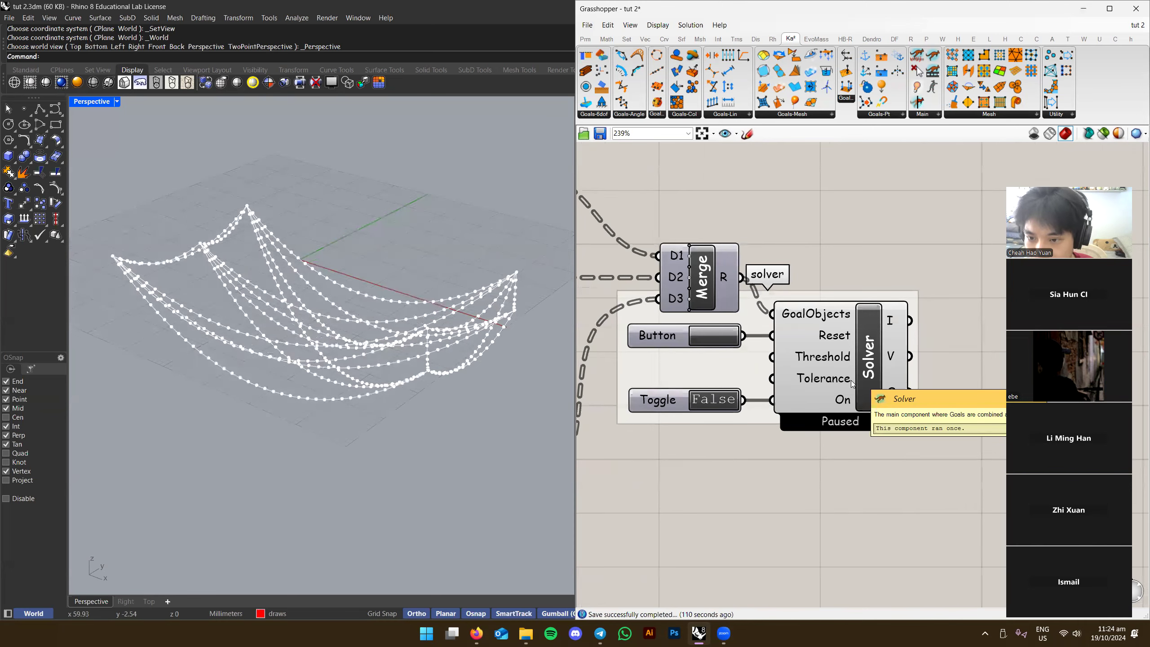
right_drag(709, 359, 765, 342)
click(766, 323)
Move the solver group farther away from the Merge component and shift it slightly upward
drag(764, 351, 975, 346)
right_drag(975, 347, 827, 353)
drag(827, 353, 825, 326)
click(693, 371)
Delete the Load goal together with its -0.05 panel and Z vector
scroll(694, 372, down, 3)
right_drag(694, 371, 847, 380)
scroll(839, 380, down, 2)
drag(856, 365, 622, 457)
right_drag(733, 450, 752, 446)
key(Delete)
right_drag(881, 412, 841, 420)
scroll(838, 397, up, 2)
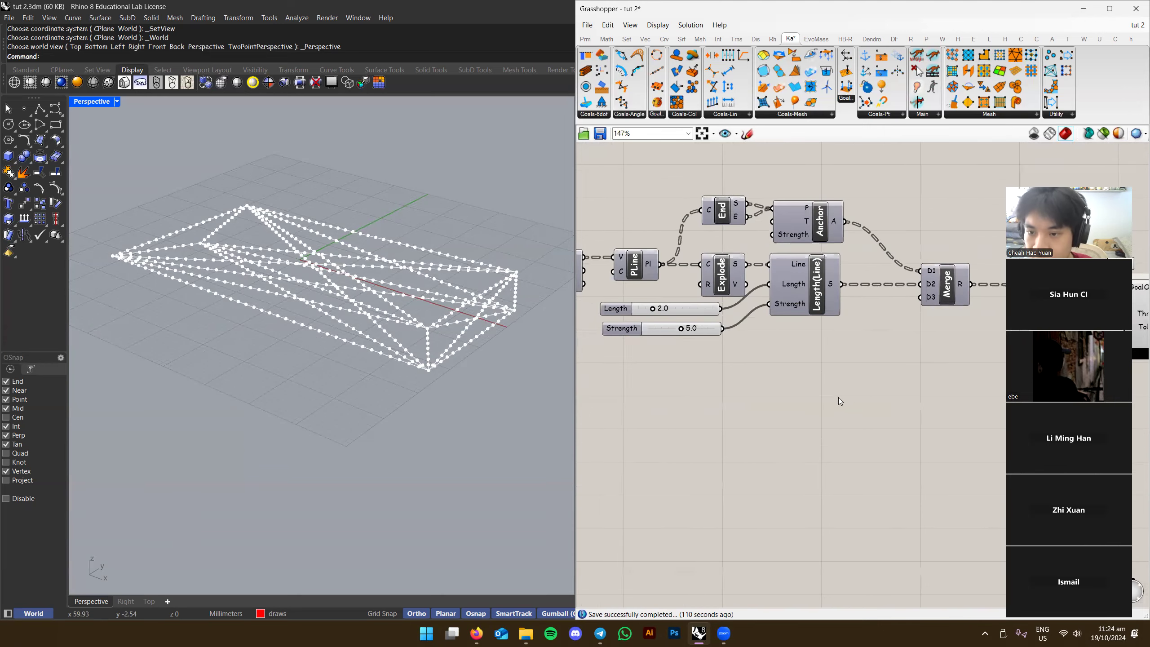
Examine the layout of the reset divided lines in the Top and Perspective views
click(400, 327)
key(ctrl+F1)
scroll(390, 335, up, 6)
key(ctrl+F4)
right_drag(452, 357, 447, 259)
key(ctrl+F1)
scroll(342, 326, up, 3)
right_drag(338, 326, 322, 295)
scroll(380, 294, down, 12)
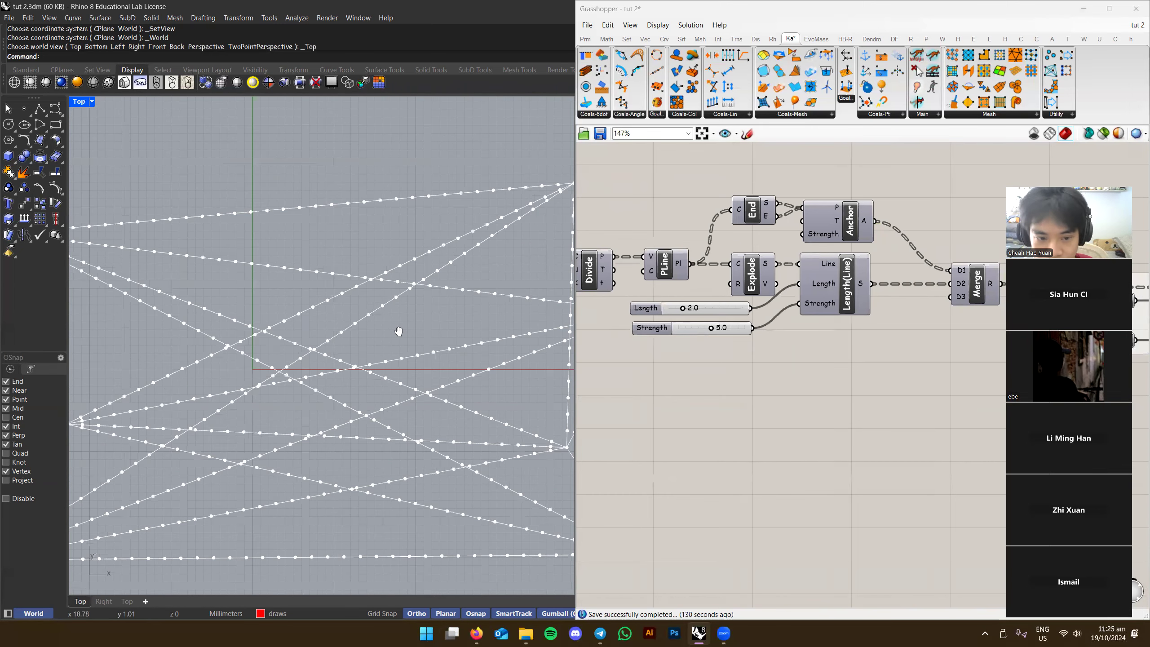
right_drag(405, 365, 379, 314)
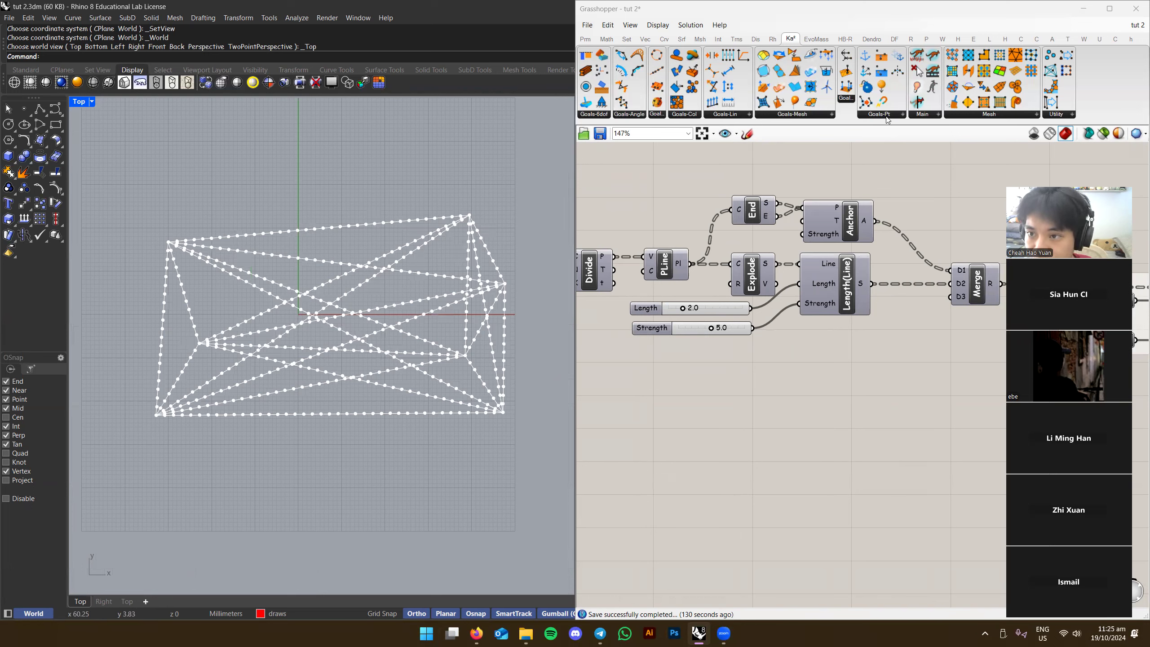
Add a MagnetSnap goal below the Length(Line) component
click(887, 119)
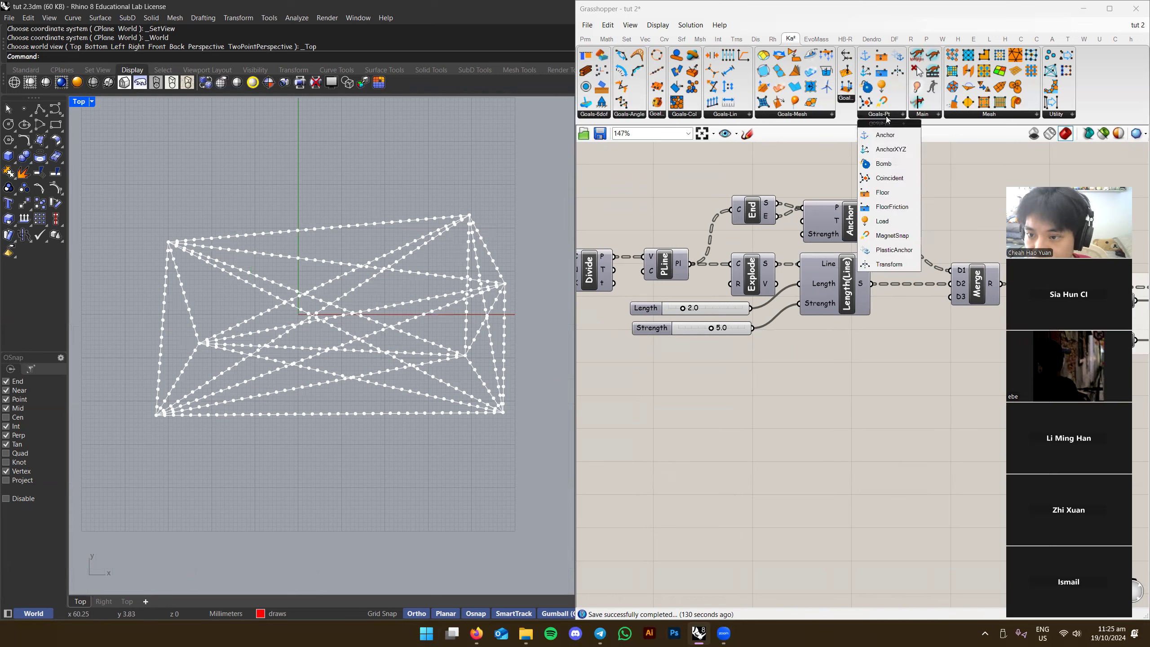
click(898, 238)
click(840, 392)
scroll(839, 392, up, 3)
drag(839, 392, 829, 383)
scroll(804, 382, down, 2)
right_drag(803, 383, 780, 383)
Place two separate points in the empty area beside the net in the Top view
right_drag(414, 392, 273, 389)
scroll(415, 365, up, 6)
right_drag(426, 363, 407, 362)
key(Return)
click(406, 361)
click(407, 360)
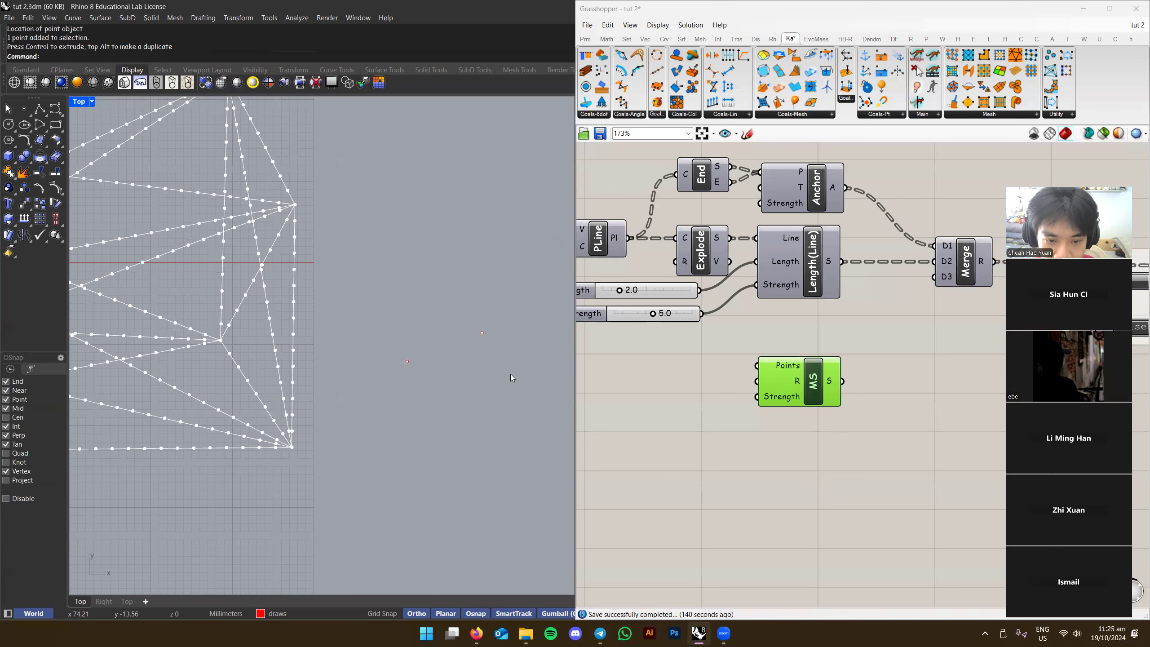
scroll(511, 373, up, 4)
key(Escape)
key(Return)
key(Escape)
Move both loose points together to the empty area below the net
scroll(417, 357, down, 6)
drag(460, 305, 381, 410)
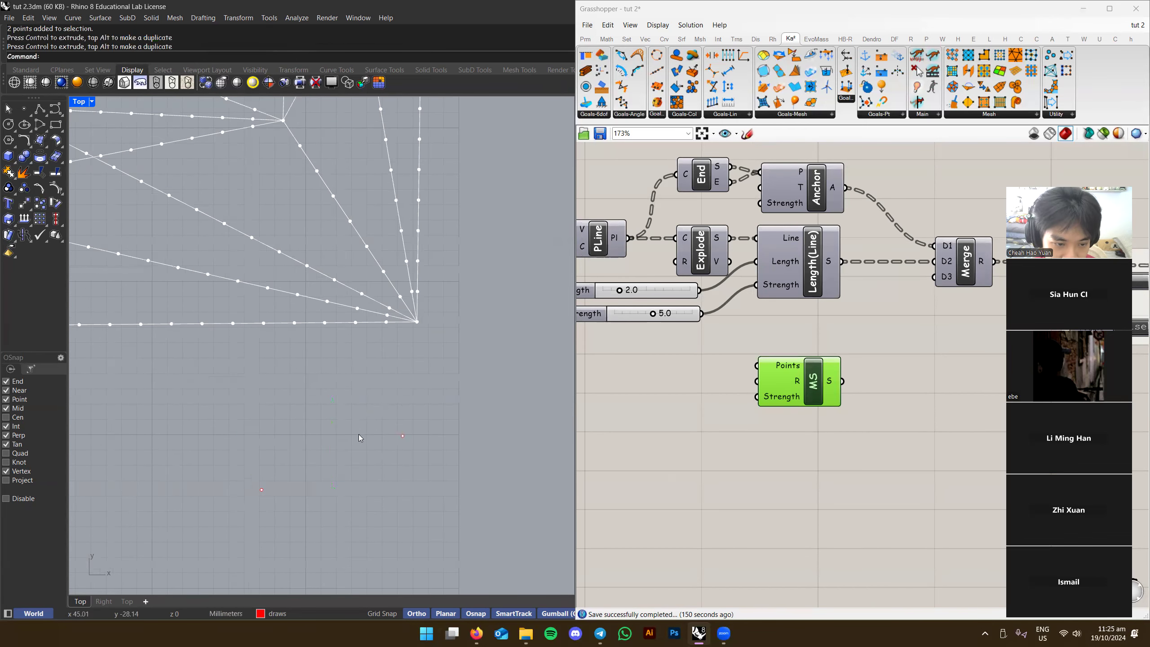
scroll(773, 388, up, 1)
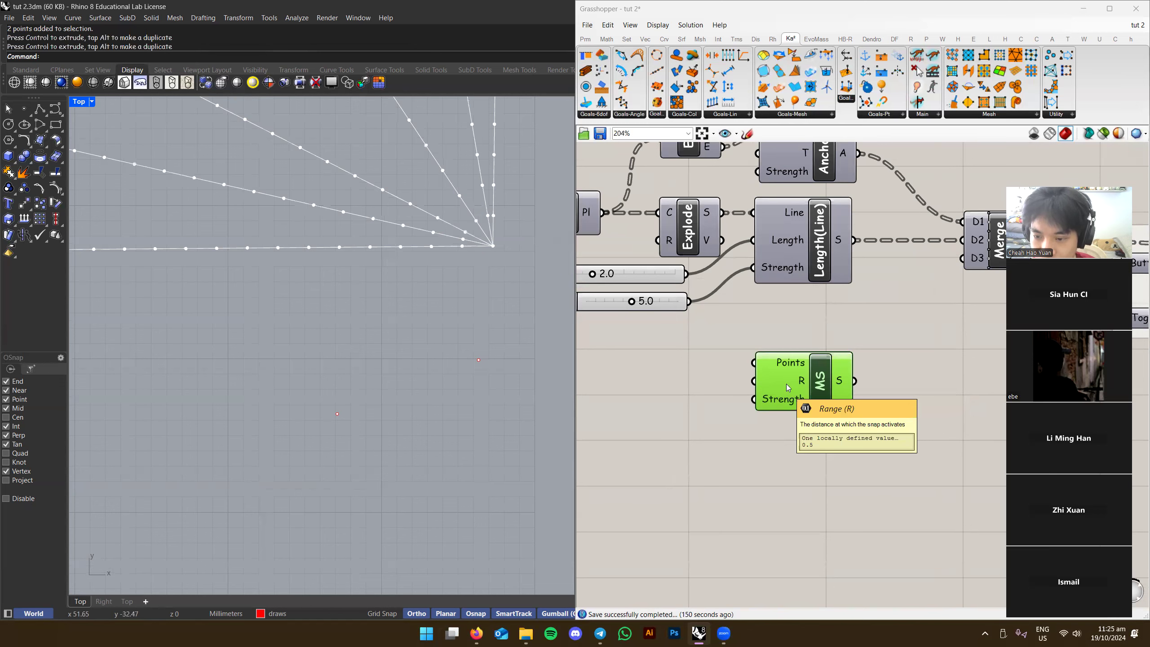
right_drag(455, 448, 427, 418)
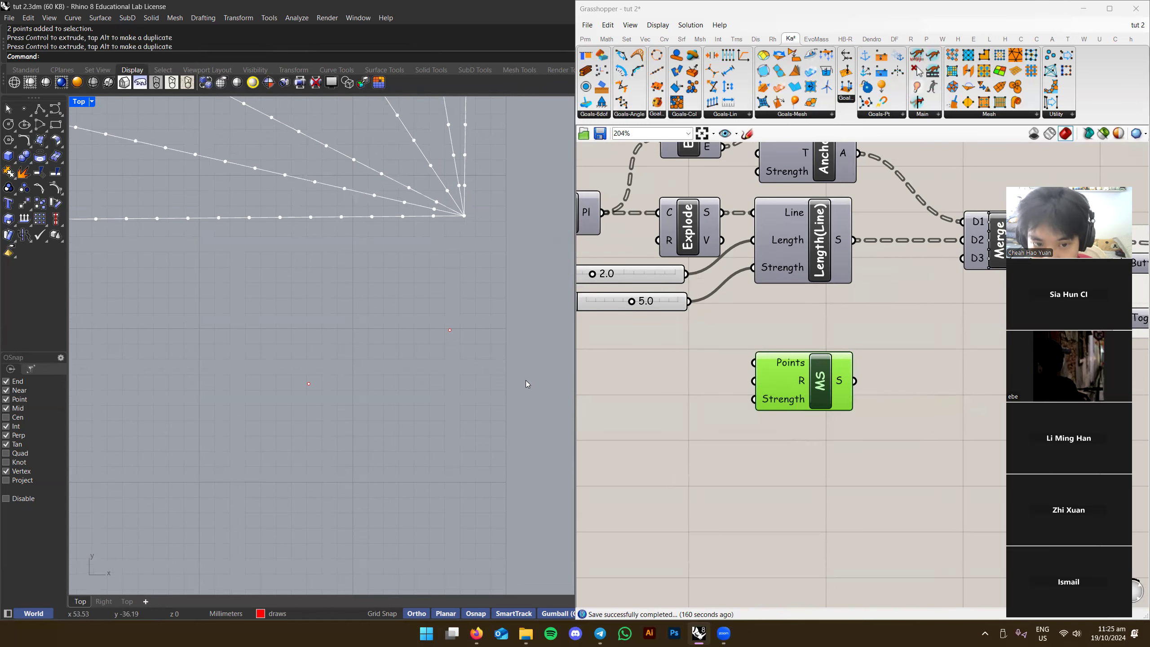
Move one of the two loose points so they lie almost level and farther apart
drag(454, 349, 430, 412)
drag(477, 298, 406, 364)
scroll(463, 343, up, 4)
drag(473, 299, 524, 393)
right_drag(519, 380, 562, 357)
key(Escape)
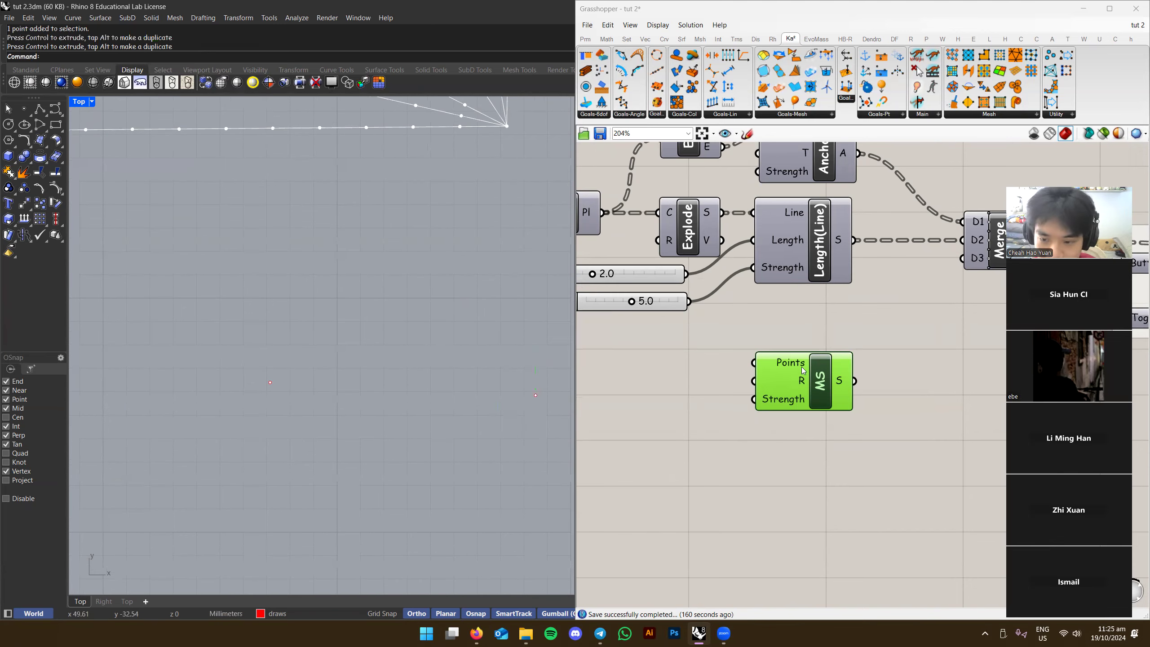
Add a panel containing 5 and connect it to the MagnetSnap component's Range input
right_click(774, 382)
click(653, 457)
double_click(653, 457)
text(panel)
key(Return)
double_click(659, 454)
text(5)
drag(728, 457, 808, 387)
click(753, 380)
Move the left one of the two loose points onto the nearby major grid-line intersection below the net
right_drag(483, 380, 491, 349)
click(461, 383)
key(Escape)
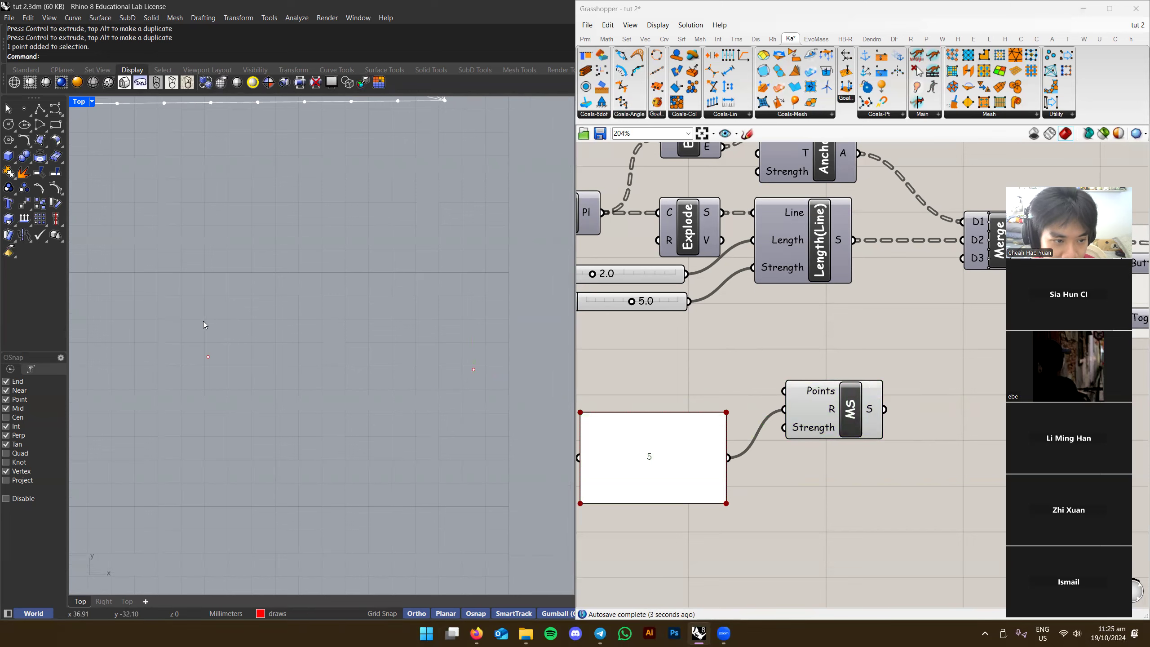
click(473, 370)
click(208, 357)
text(move)
key(Return)
click(208, 357)
key(F8)
click(275, 272)
key(Escape)
click(473, 369)
key(Escape)
key(F8)
click(275, 272)
right_drag(363, 307, 412, 331)
text(Sphere)
key(Return)
click(324, 296)
text(5)
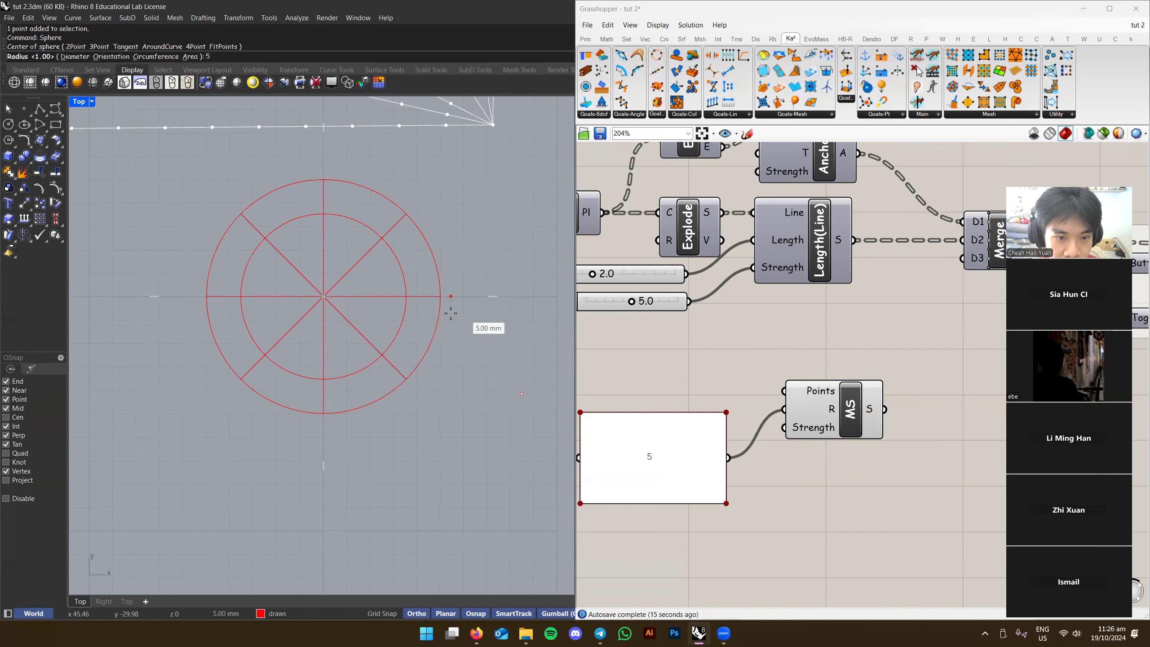
key(Return)
Draw a circle of radius 5 mm centred on the loose point at the grid intersection
text(circle)
key(Return)
click(324, 296)
text(5)
key(Return)
right_drag(479, 359, 442, 381)
click(397, 355)
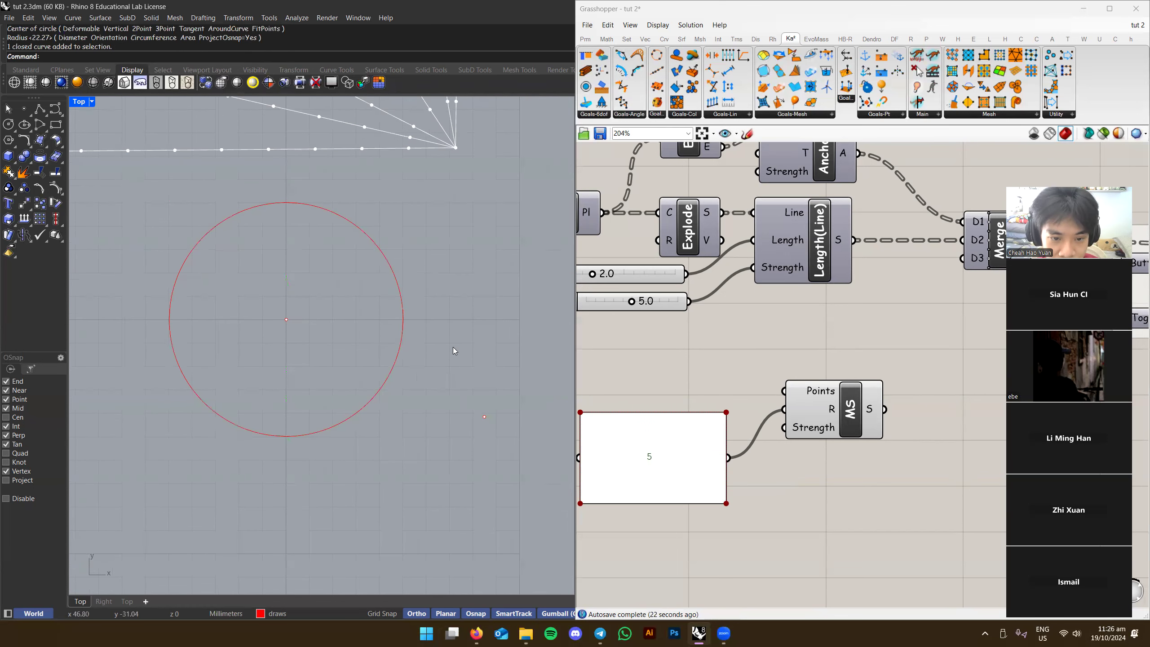
Move the outer loose point just inside the circle's edge, level with the centre point
click(484, 416)
scroll(508, 396, up, 2)
drag(508, 395, 404, 274)
right_drag(402, 274, 498, 301)
click(490, 247)
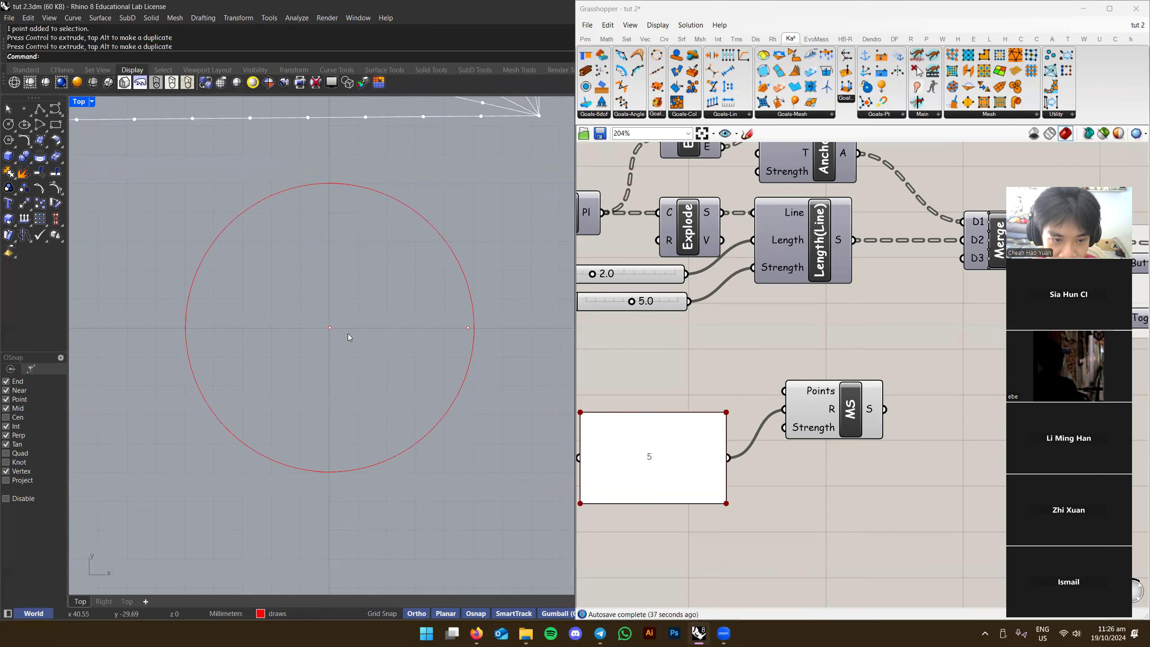
Move the loose point from the circle's edge to close beside the centre point, keeping it level
click(330, 327)
click(433, 324)
right_drag(434, 324, 295, 344)
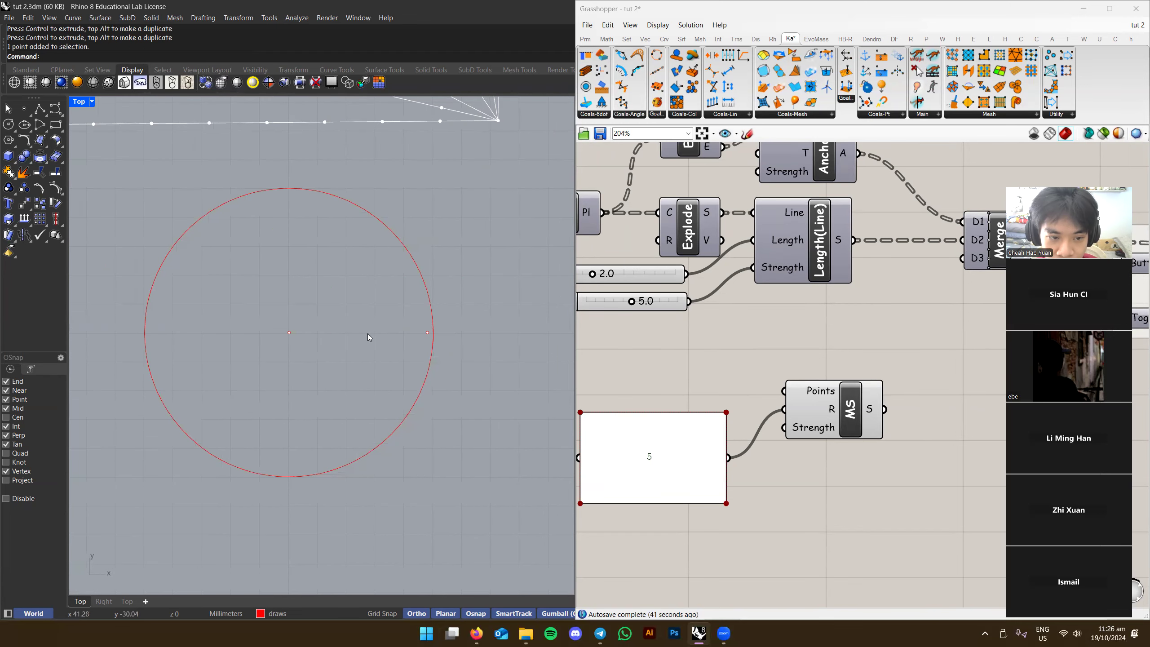
scroll(408, 333, up, 3)
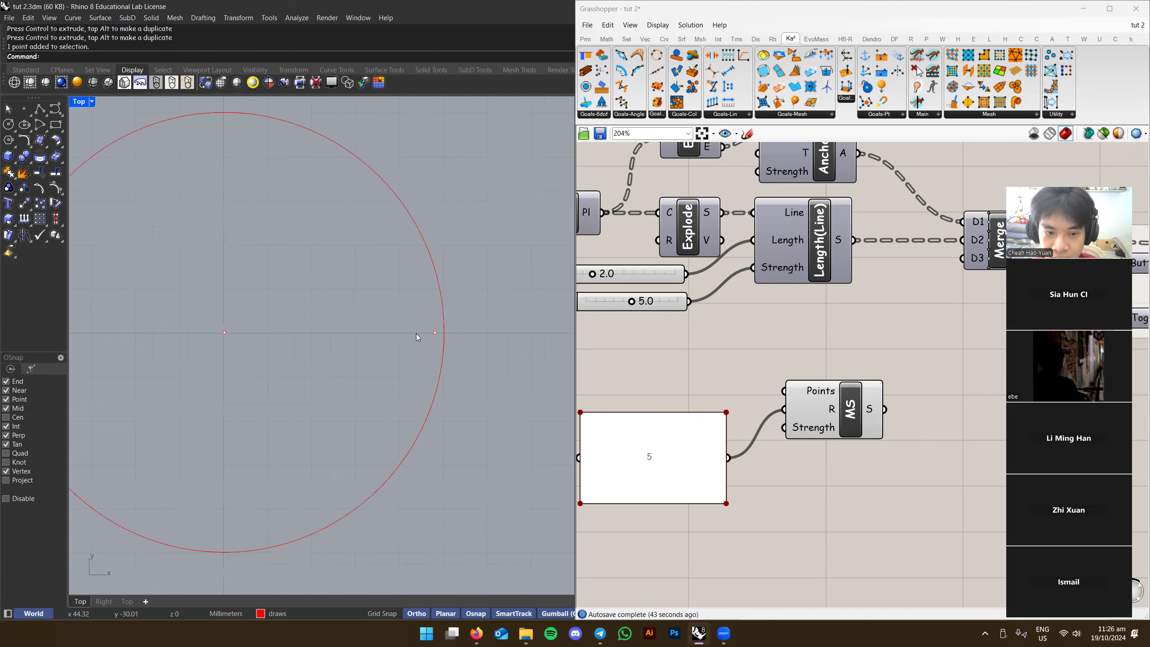
click(445, 327)
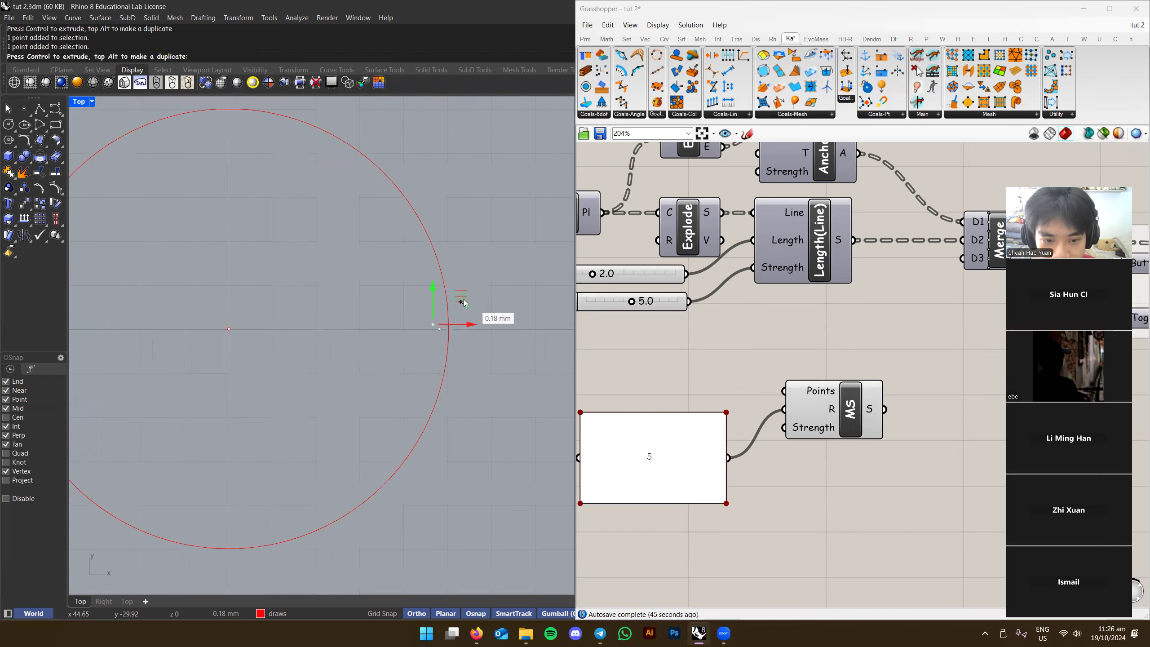
drag(473, 278, 332, 302)
right_drag(332, 301, 418, 290)
key(Escape)
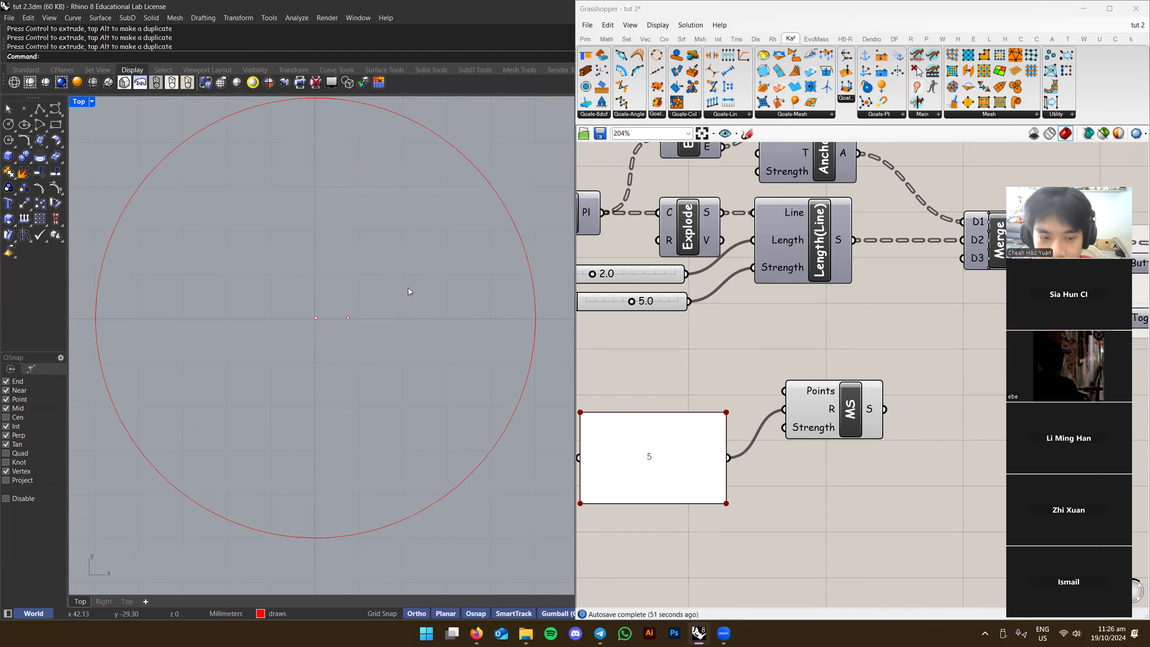
Move the off-centre loose point exactly onto the circle's centre point using the Move command
drag(340, 345, 344, 345)
scroll(403, 309, down, 2)
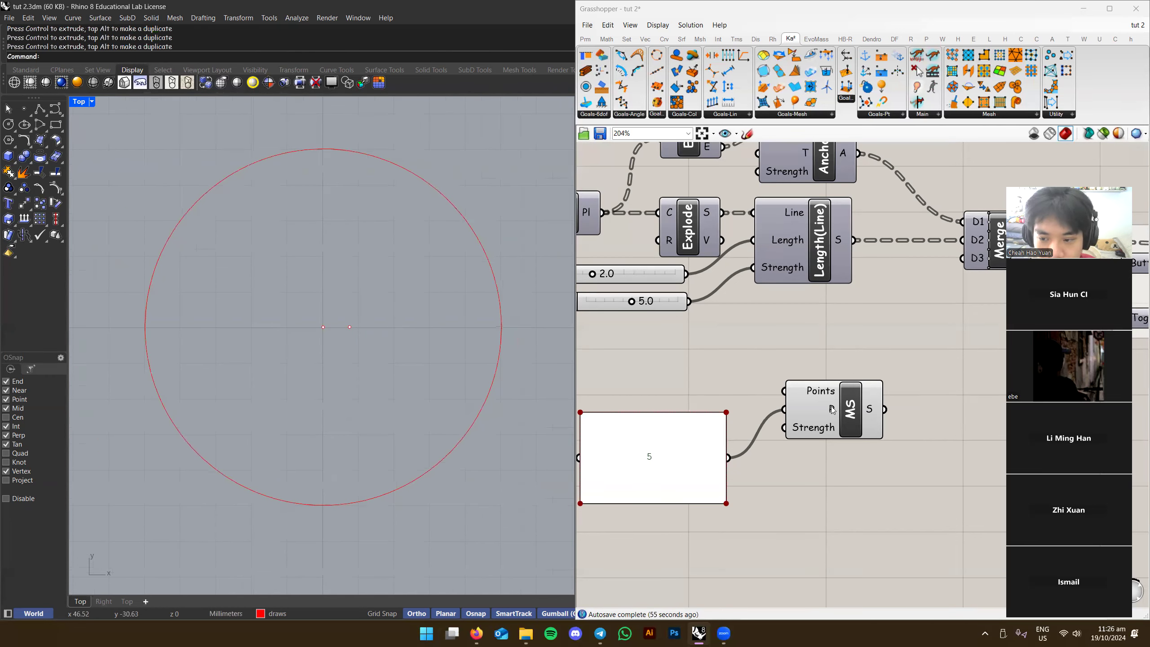
scroll(850, 405, up, 2)
click(851, 405)
scroll(367, 362, up, 2)
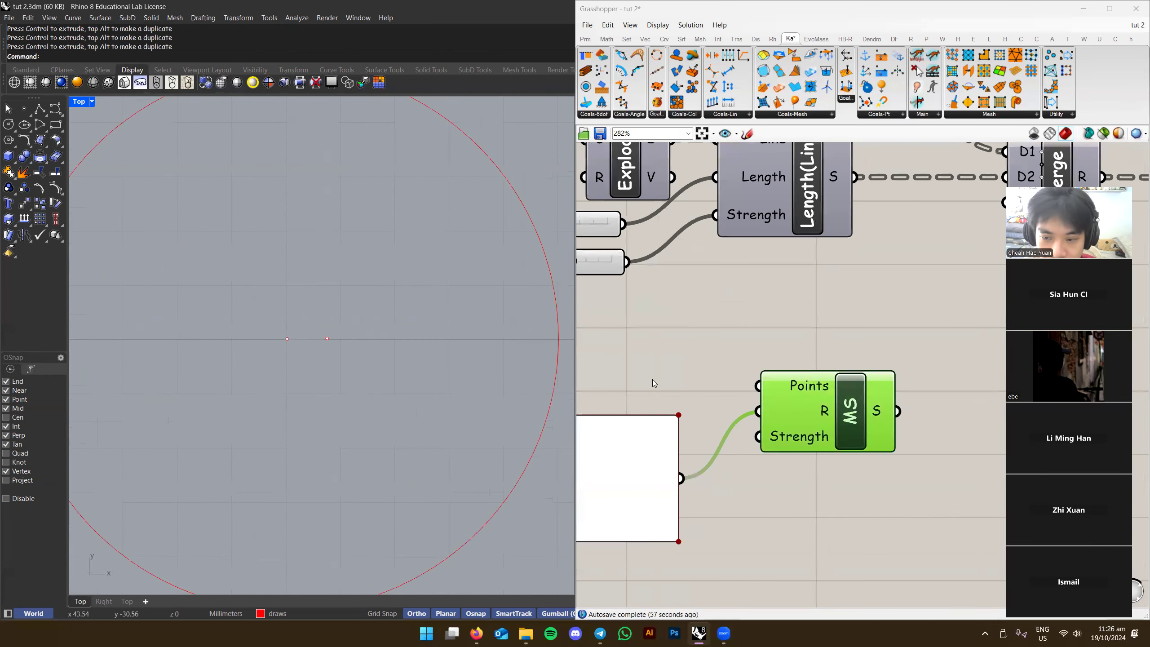
drag(318, 364, 319, 365)
scroll(340, 336, up, 2)
key(space)
click(320, 338)
click(258, 339)
click(260, 352)
scroll(260, 352, up, 2)
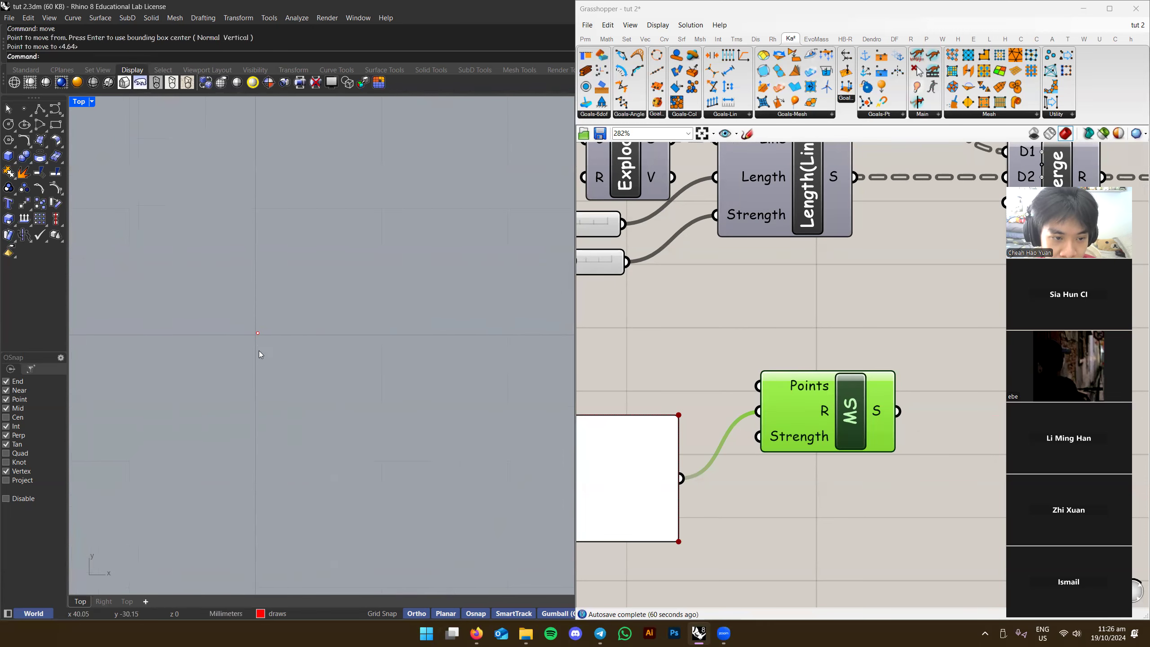
Undo the last point move
scroll(258, 327, down, 4)
drag(234, 336, 275, 301)
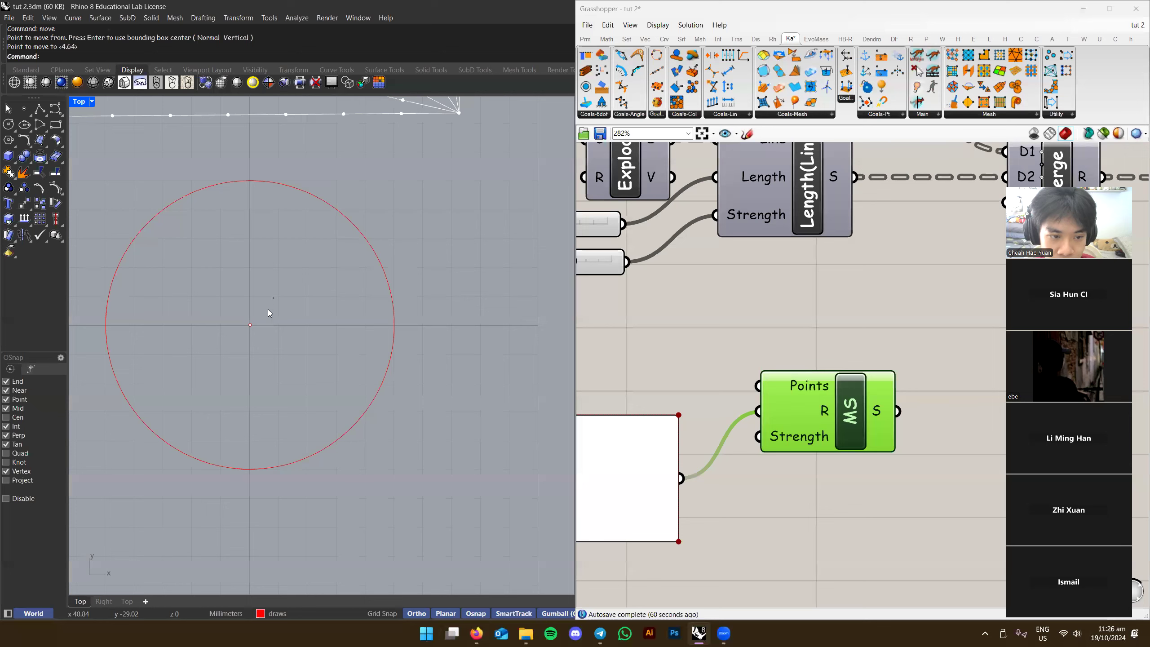
click(299, 336)
right_drag(273, 305, 318, 297)
key(ctrl+z)
Inspect the two points inside the circle and the MagnetSnap component's Range and Strength inputs
click(354, 337)
click(315, 317)
click(752, 348)
right_drag(403, 333, 416, 324)
scroll(418, 325, down, 2)
click(419, 326)
mouse_move(799, 348)
right_down()
mouse_move(831, 319)
mouse_move(801, 330)
right_up()
right_drag(889, 373, 909, 361)
mouse_move(845, 370)
mouse_move(836, 397)
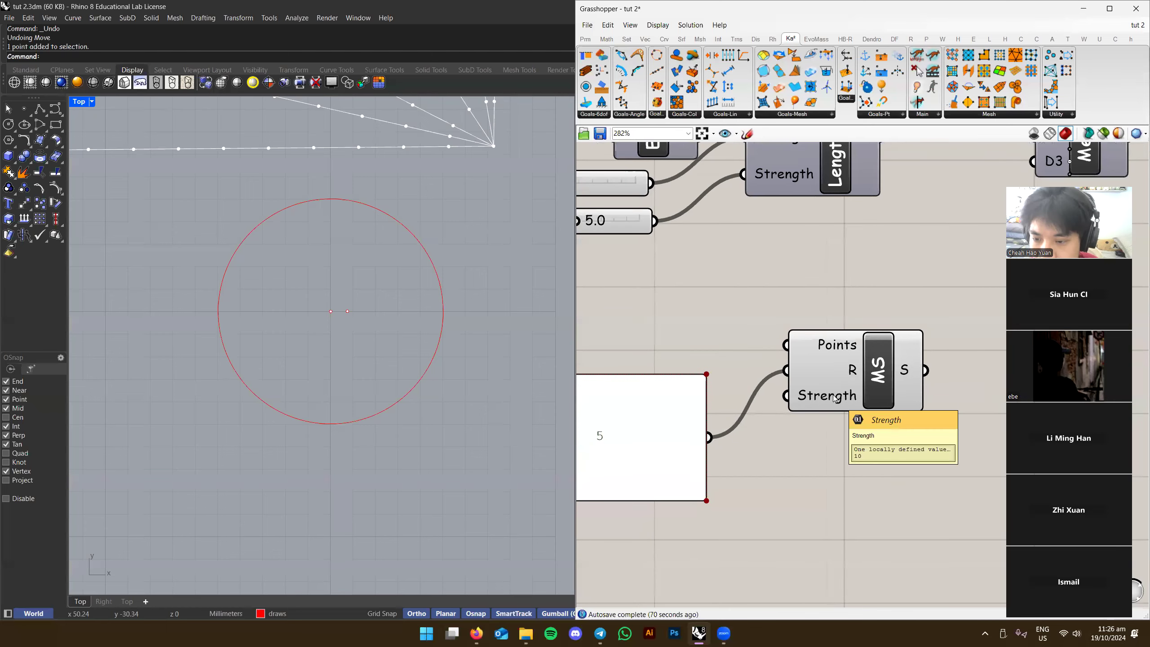
right_drag(836, 398, 812, 441)
scroll(811, 441, down, 3)
scroll(386, 331, up, 5)
scroll(348, 309, down, 5)
Try to scale the circle about its centre
click(404, 347)
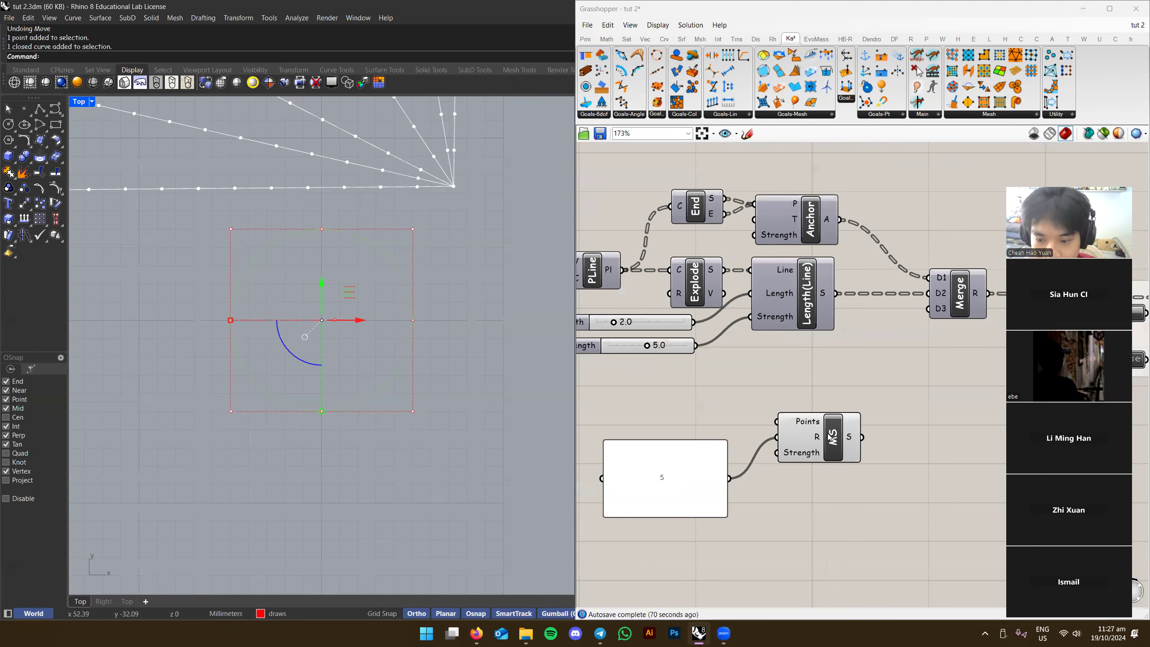
click(487, 373)
click(386, 274)
text(scale)
key(Return)
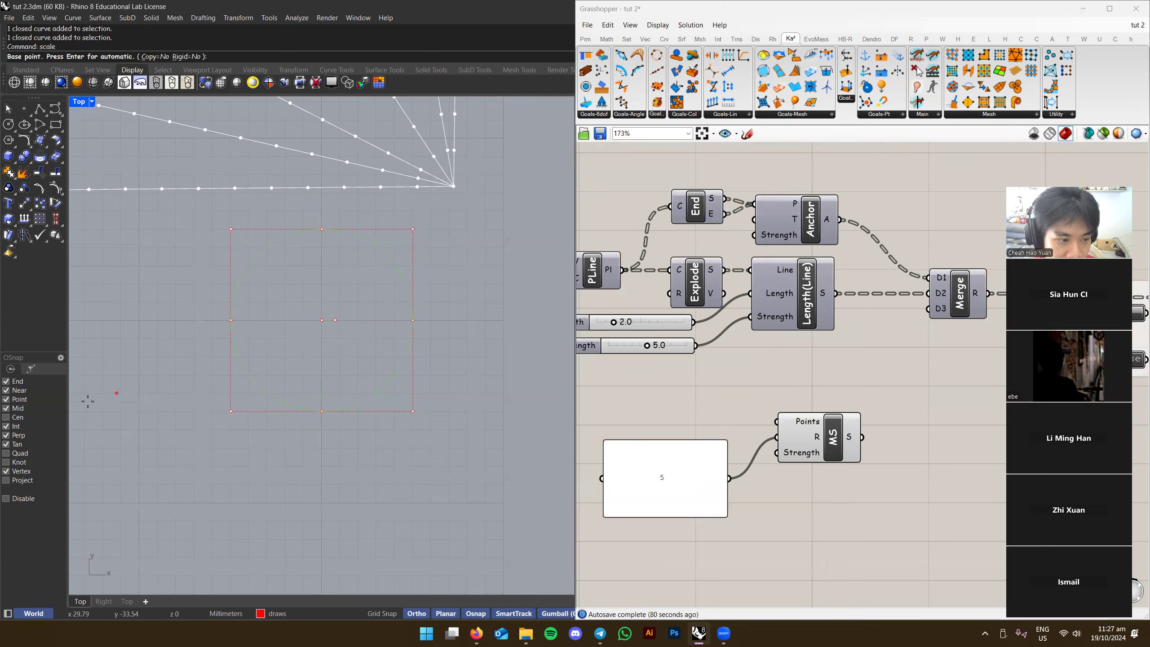
key(Return)
click(381, 253)
Delete the two loose points and the circle below the net
scroll(517, 284, down, 6)
click(549, 284)
right_drag(549, 285, 480, 283)
key(Escape)
click(352, 307)
drag(508, 288, 458, 310)
scroll(498, 309, up, 2)
click(398, 263)
drag(502, 234, 271, 367)
right_drag(343, 336, 398, 427)
key(Delete)
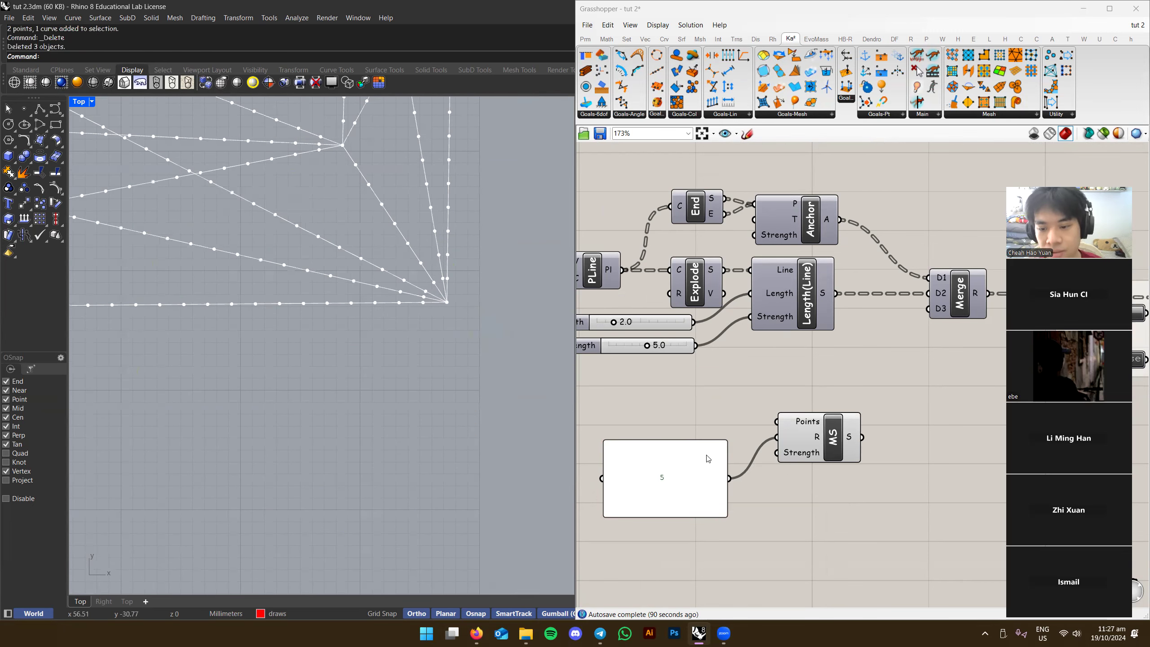
Connect the net points that feed the PLine component's vertices to the MagnetSnap component's Points input
scroll(708, 458, down, 2)
right_drag(729, 388, 772, 328)
drag(908, 400, 863, 392)
click(914, 367)
right_click(631, 272)
click(652, 288)
right_drag(168, 190, 427, 377)
scroll(341, 308, down, 8)
scroll(426, 377, up, 4)
scroll(427, 377, down, 2)
right_click(629, 261)
click(648, 281)
drag(657, 257, 823, 384)
Simplify the data on the MagnetSnap component's Points input
scroll(845, 385, up, 3)
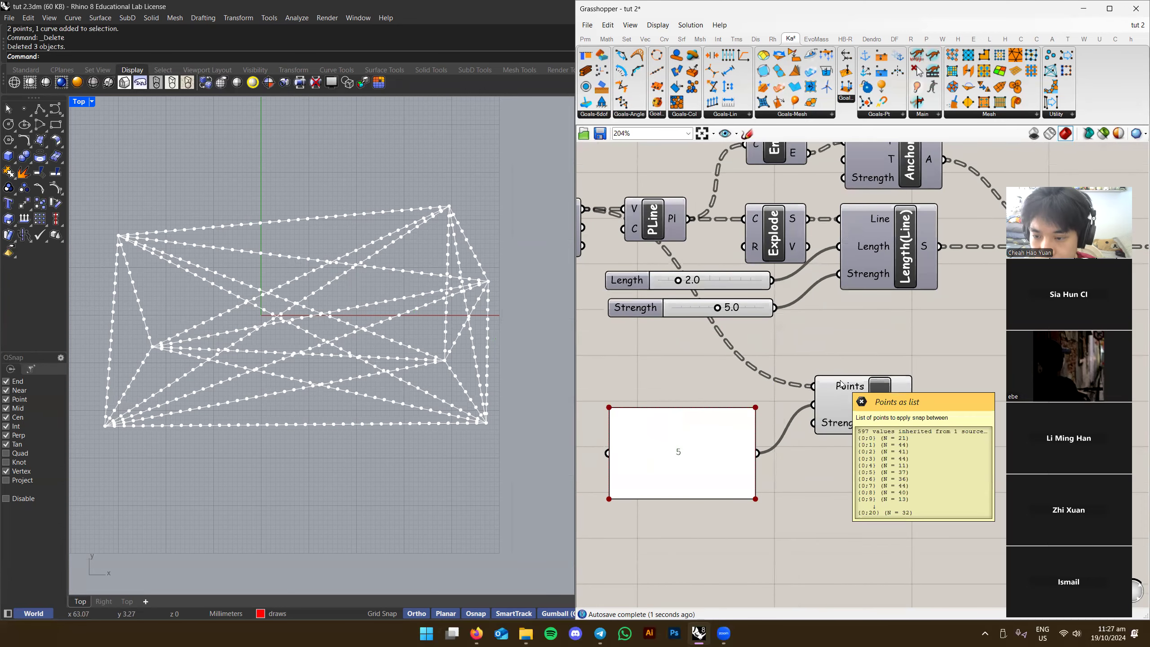
scroll(841, 383, up, 3)
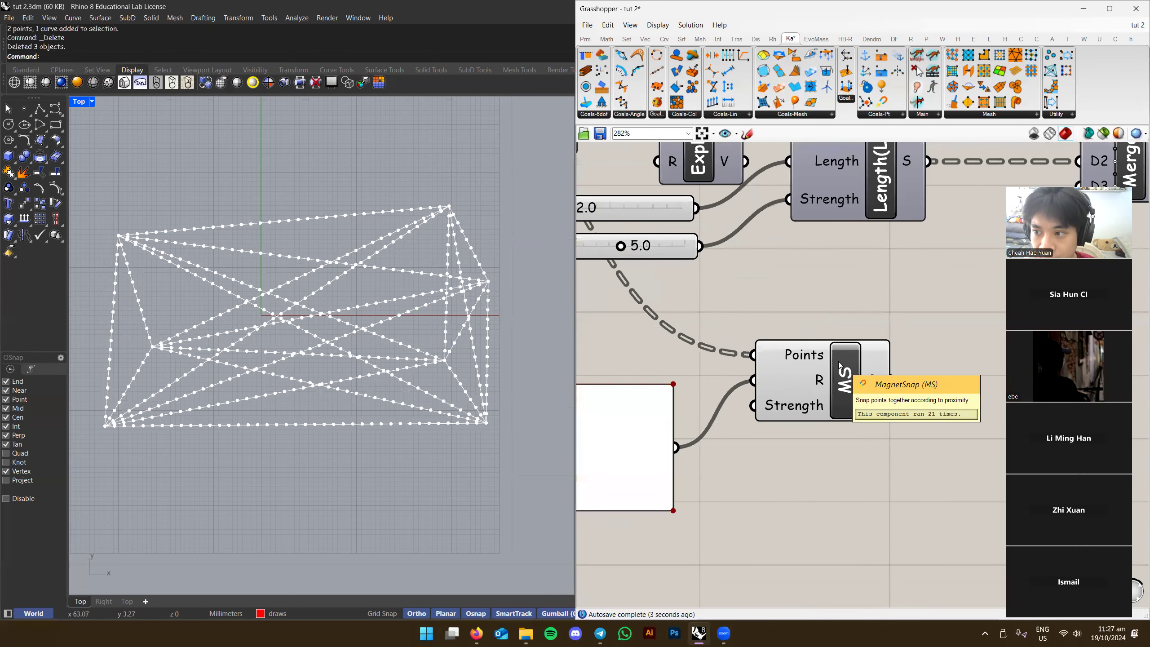
scroll(840, 365, up, 4)
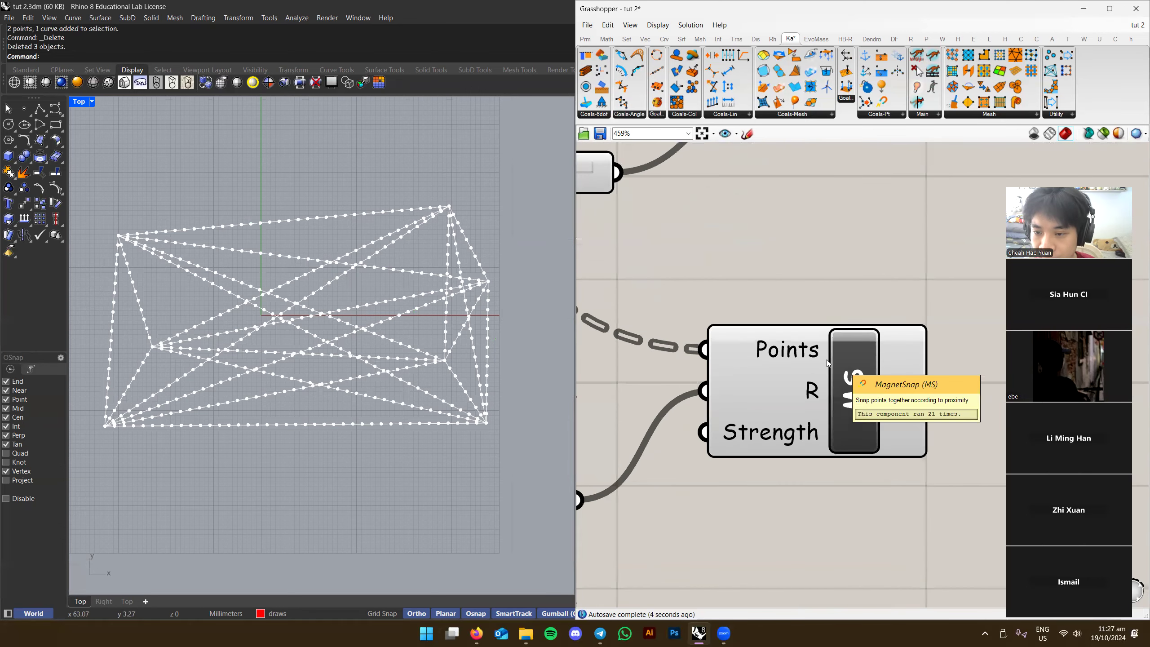
right_click(788, 355)
click(833, 466)
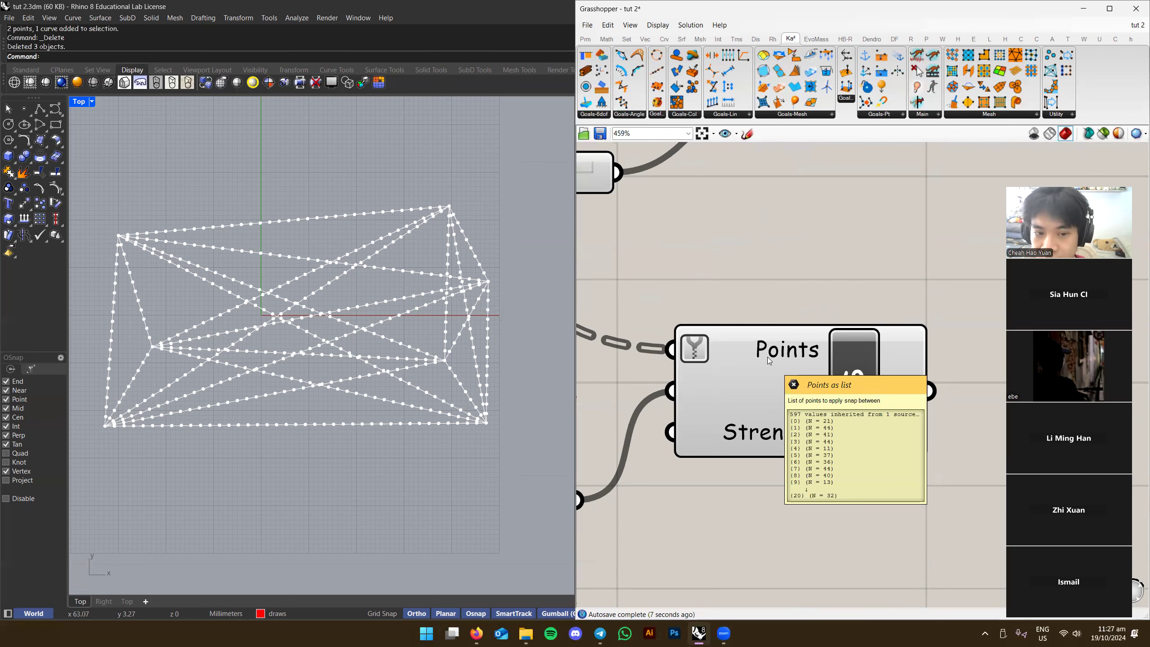
Compare the net's points with the list structure on MagnetSnap's Points input and the range panel
scroll(380, 392, up, 5)
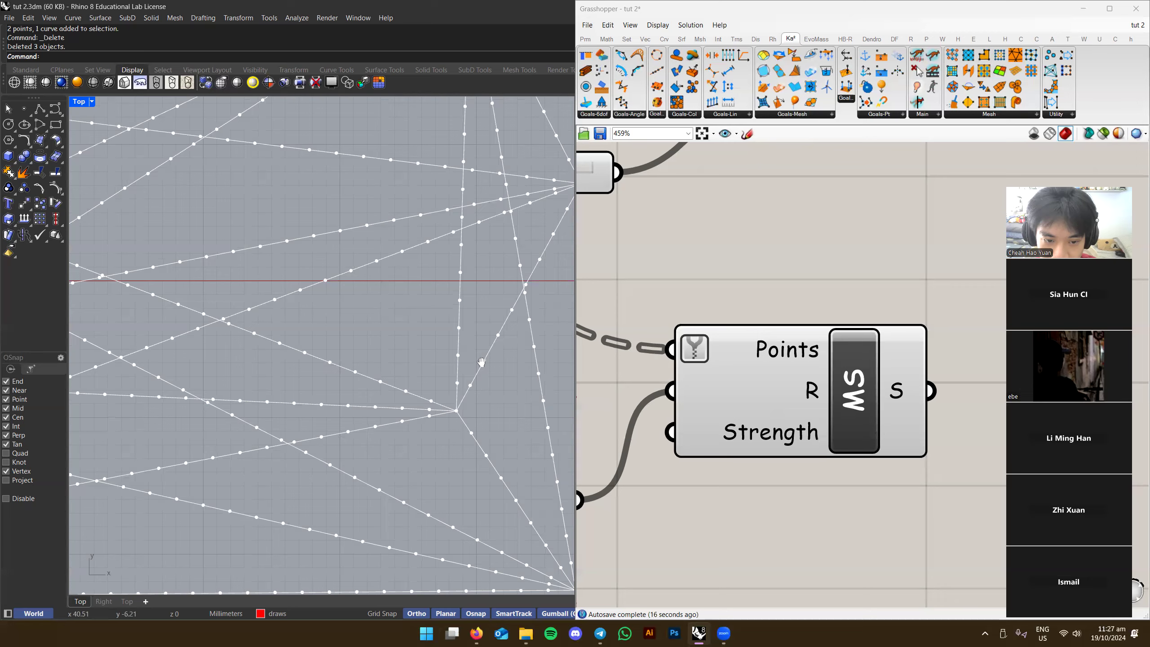
right_drag(484, 375, 456, 320)
right_drag(384, 342, 422, 359)
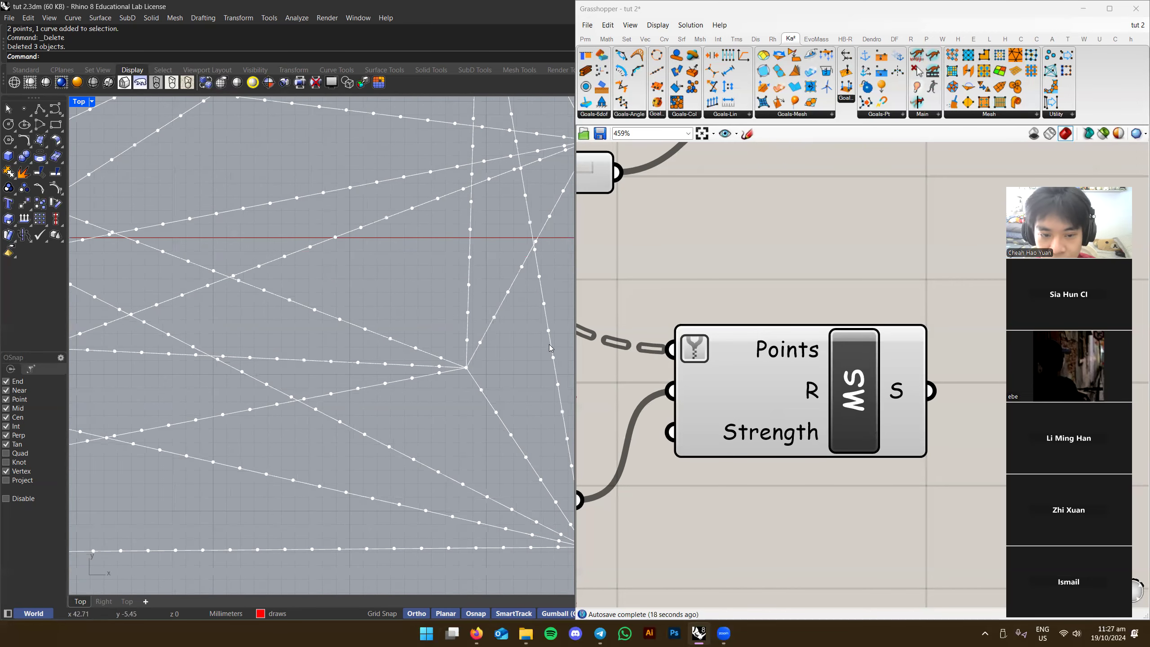
scroll(735, 358, down, 3)
click(652, 376)
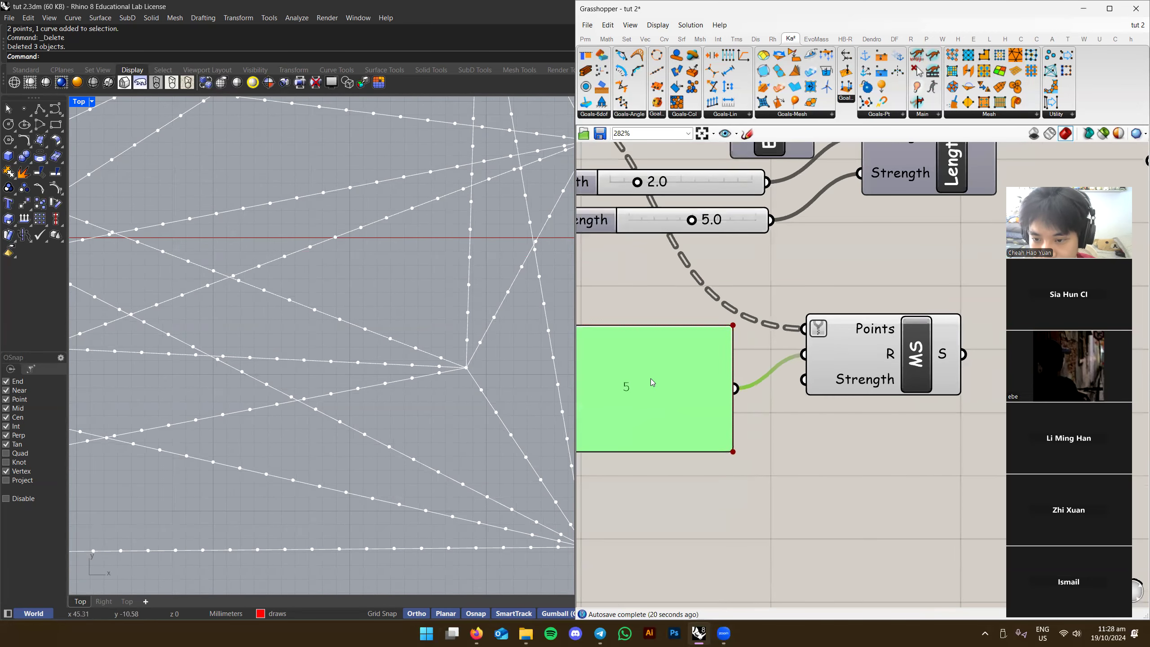
click(834, 474)
scroll(846, 386, up, 3)
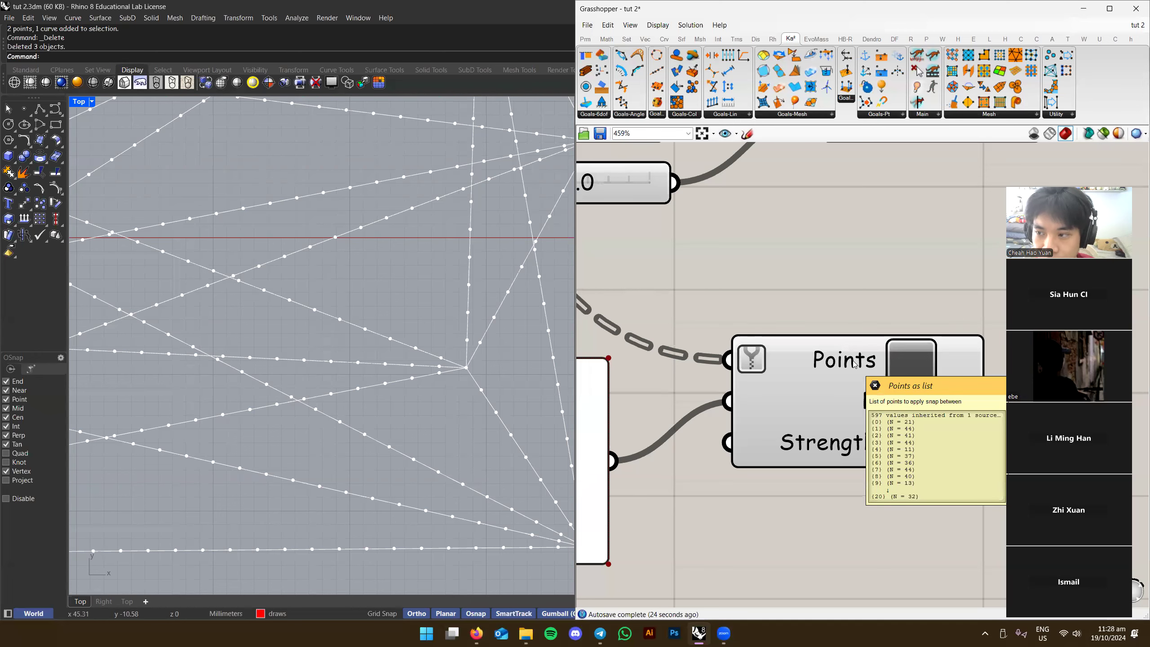
right_drag(841, 360, 810, 345)
scroll(808, 344, down, 4)
Examine how the points of separate lines gather around the junctions and corners of the net
scroll(296, 300, down, 6)
right_drag(394, 342, 476, 383)
scroll(467, 380, up, 4)
scroll(453, 375, up, 3)
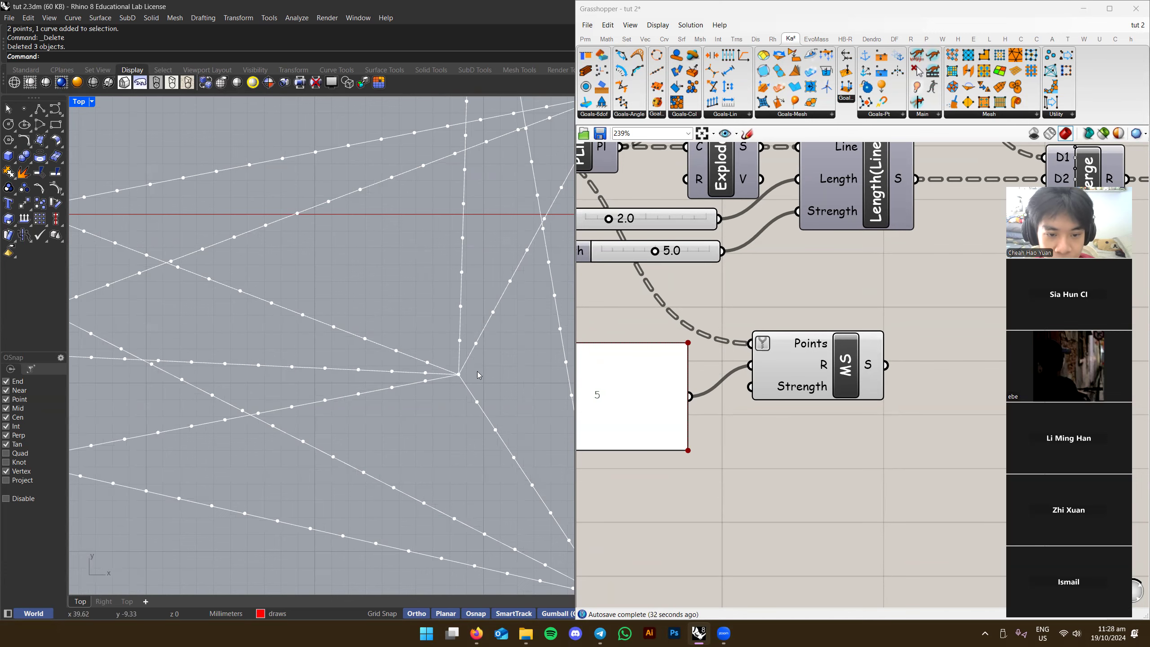
right_drag(442, 379, 404, 362)
scroll(389, 344, up, 2)
scroll(391, 347, down, 2)
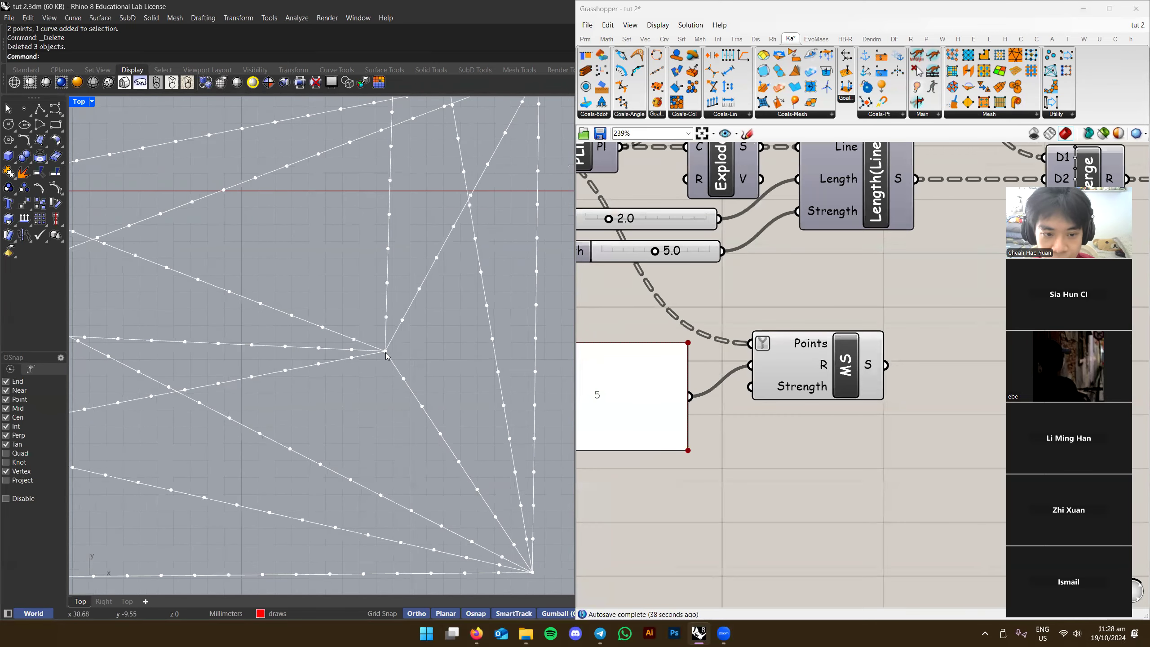
right_drag(384, 353, 459, 389)
scroll(458, 389, down, 1)
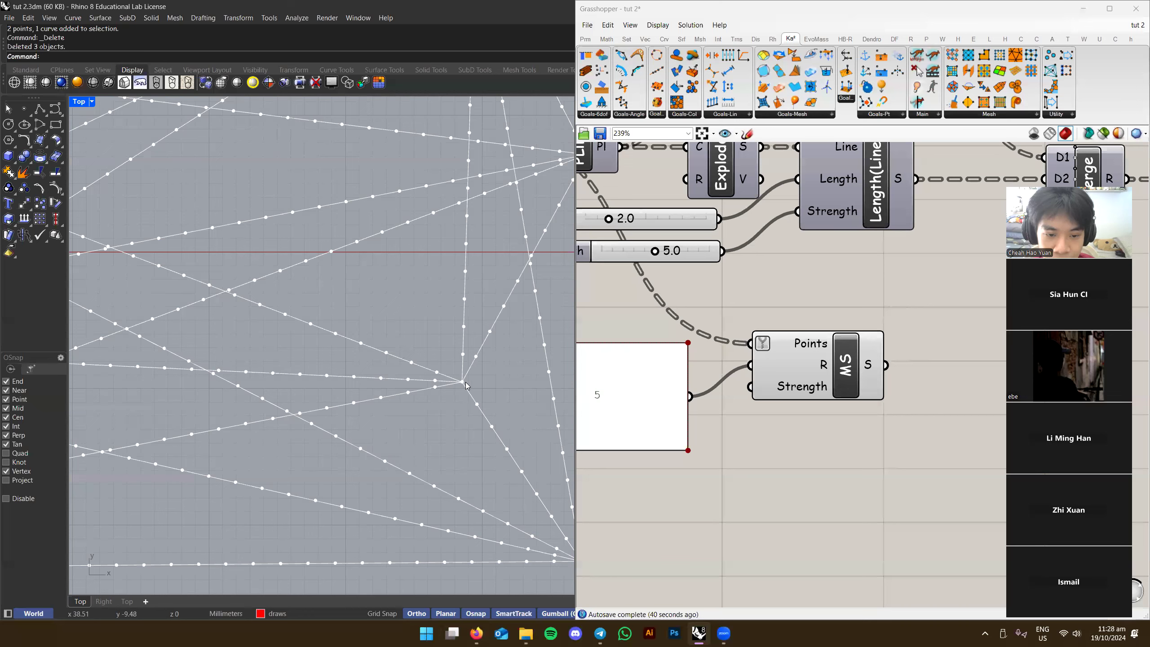
drag(354, 346, 440, 390)
right_drag(440, 397, 400, 398)
scroll(427, 356, up, 2)
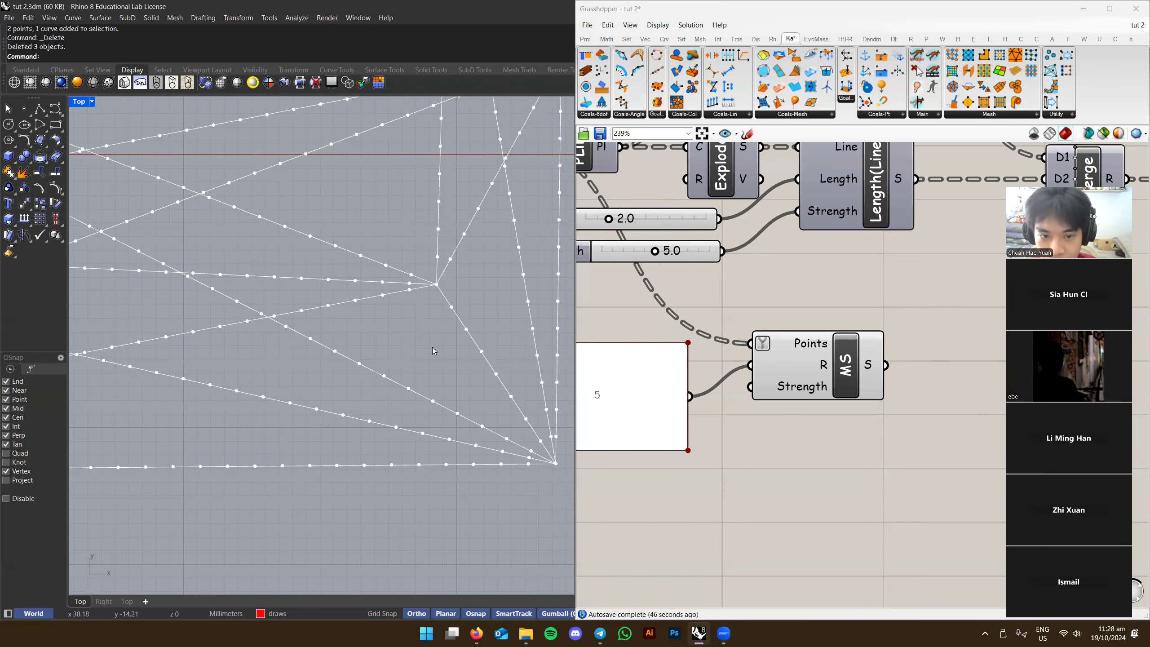
scroll(389, 329, up, 2)
scroll(359, 356, down, 3)
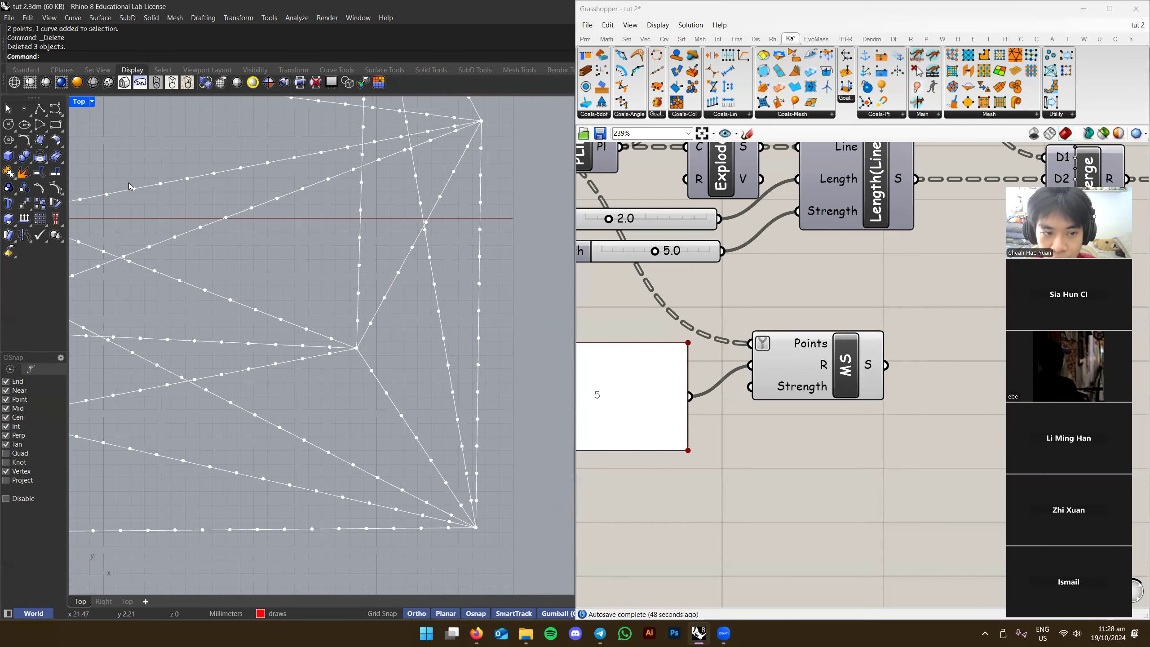
scroll(354, 349, up, 2)
drag(109, 147, 553, 577)
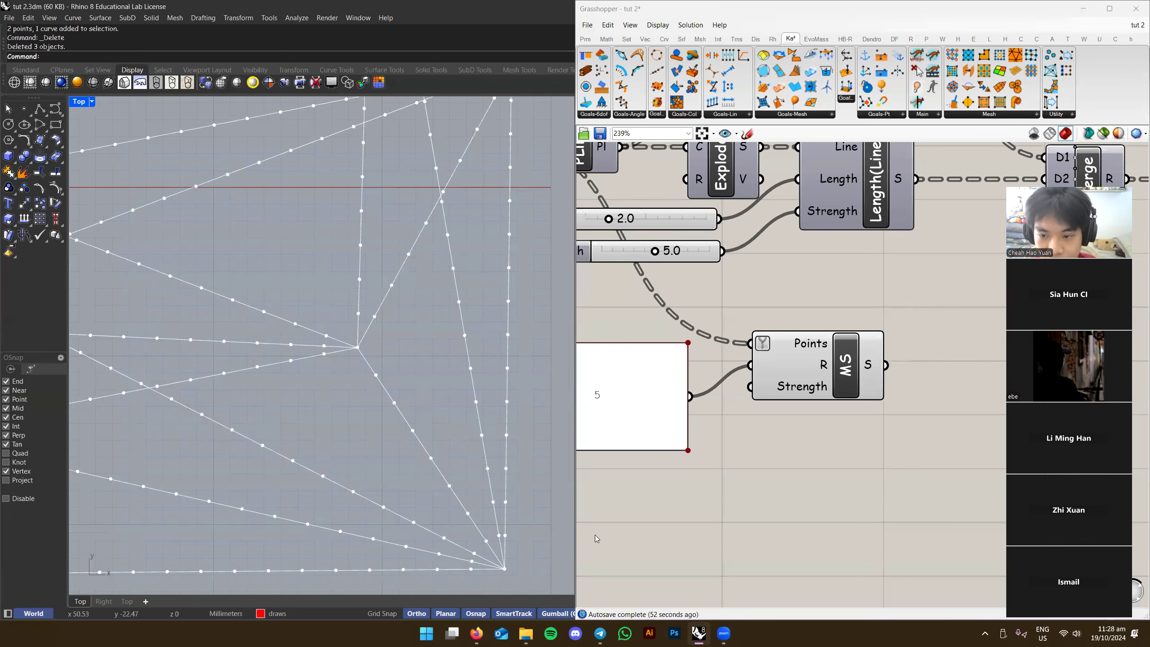
Flatten the MagnetSnap component's Points input and check its merged point list
mouse_move(802, 348)
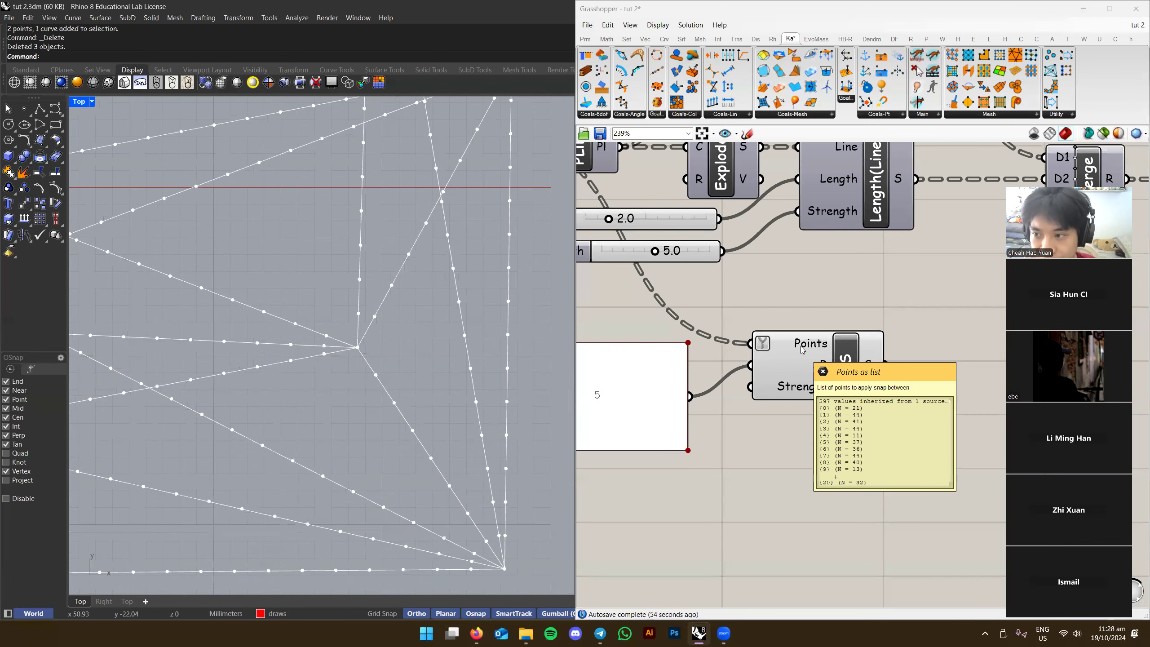
right_click(804, 345)
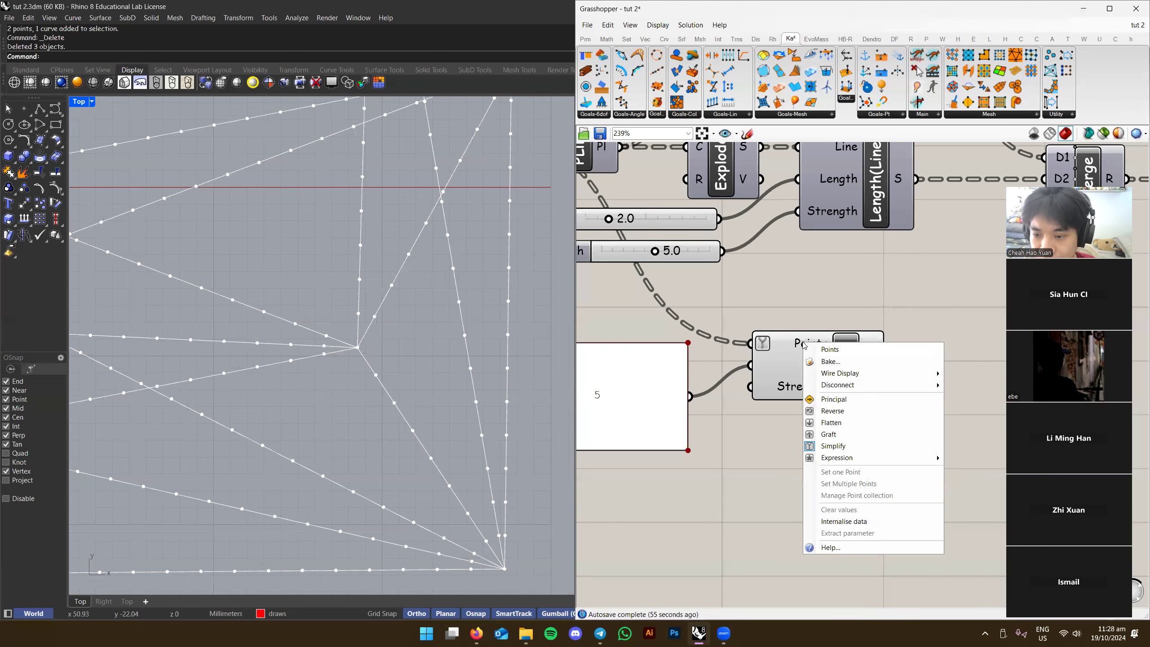
click(830, 423)
mouse_move(810, 353)
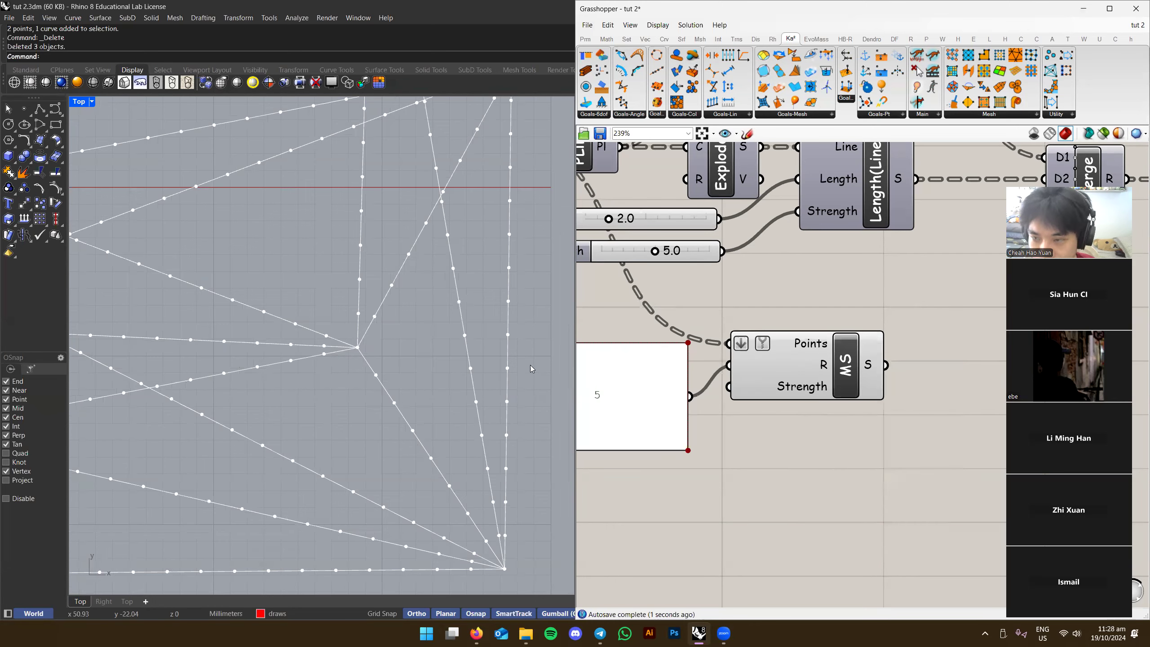
drag(49, 107, 248, 252)
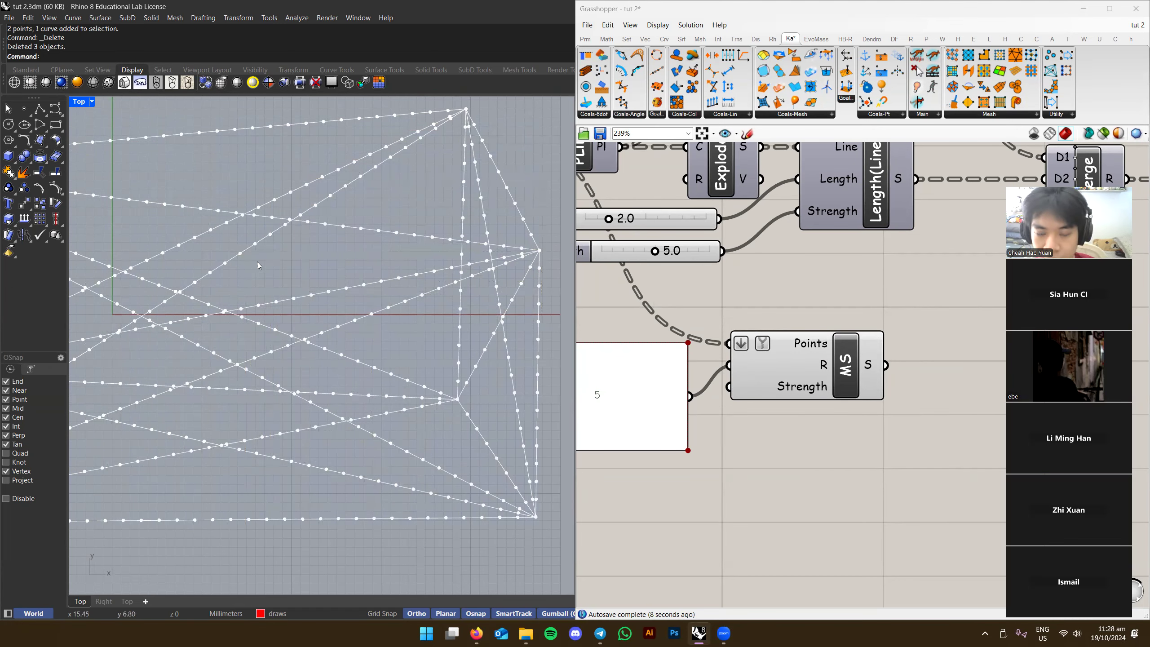
right_drag(776, 426, 825, 431)
mouse_move(848, 348)
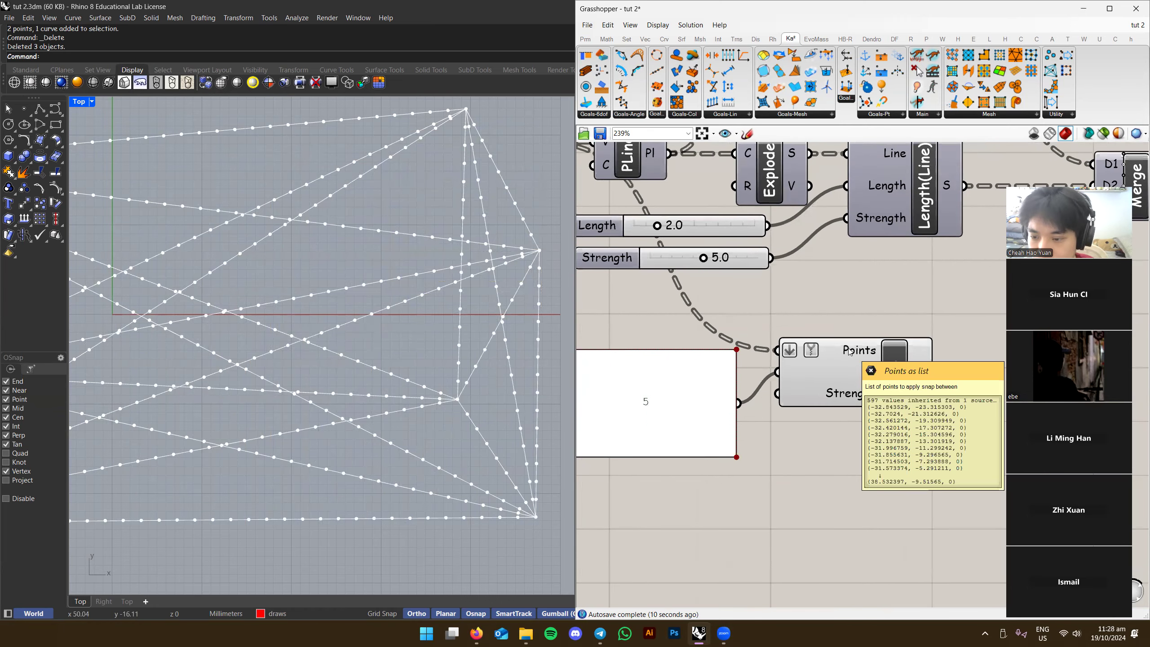
Connect the MagnetSnap component's output to the D3 input of the Merge component feeding the solver
scroll(847, 362, down, 2)
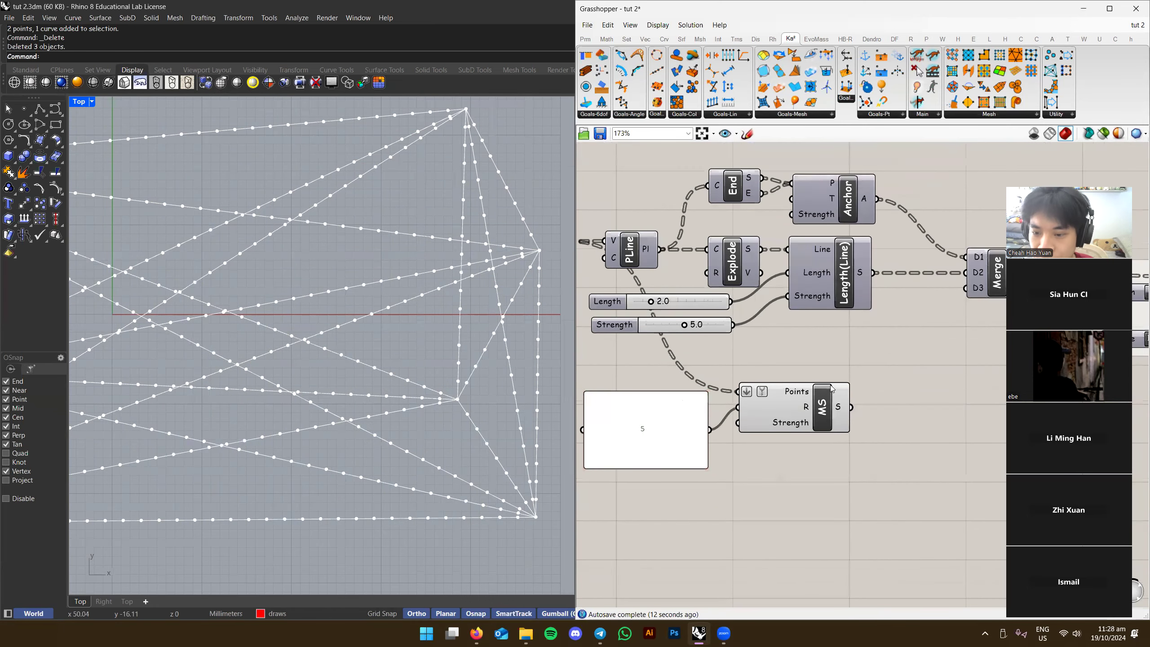
scroll(832, 389, up, 2)
mouse_move(764, 424)
scroll(765, 422, up, 1)
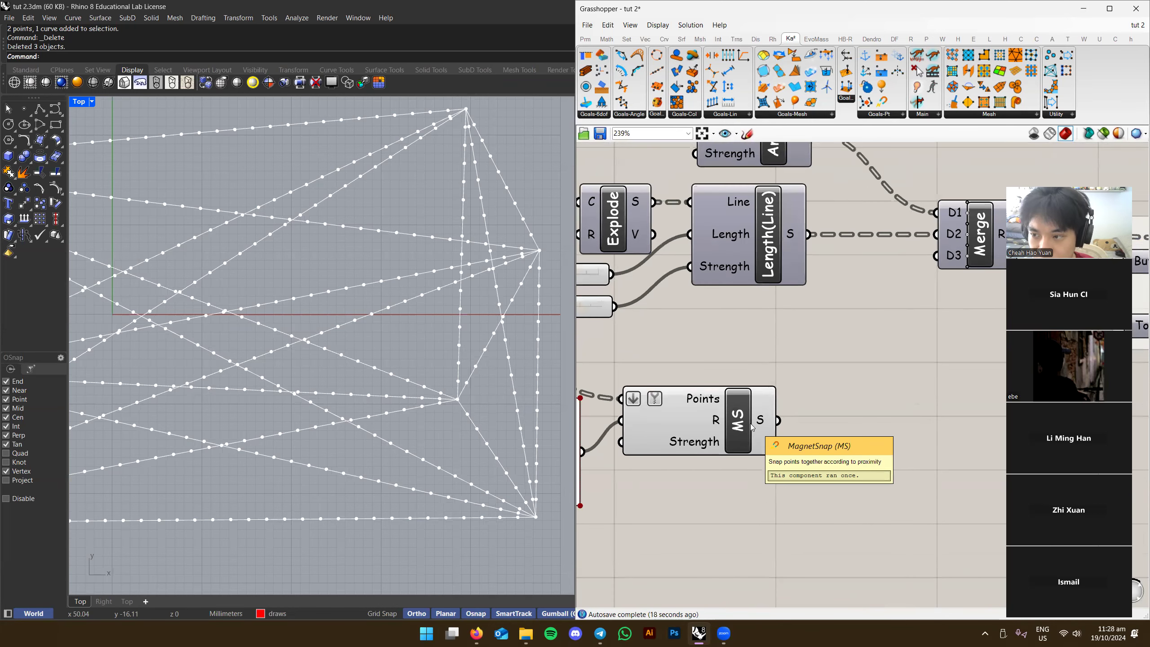
drag(777, 420, 937, 255)
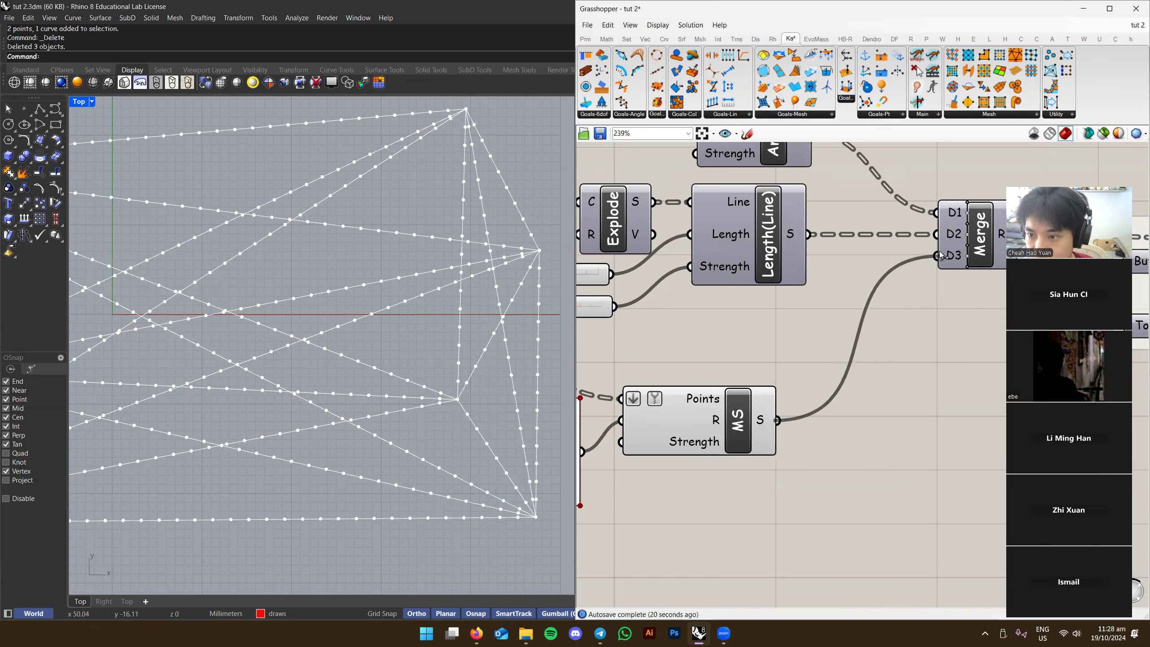
right_drag(935, 369, 787, 409)
click(858, 316)
right_drag(847, 352, 802, 380)
Set the solver's On toggle to True and inspect how the net's points snap together
right_drag(883, 357, 644, 345)
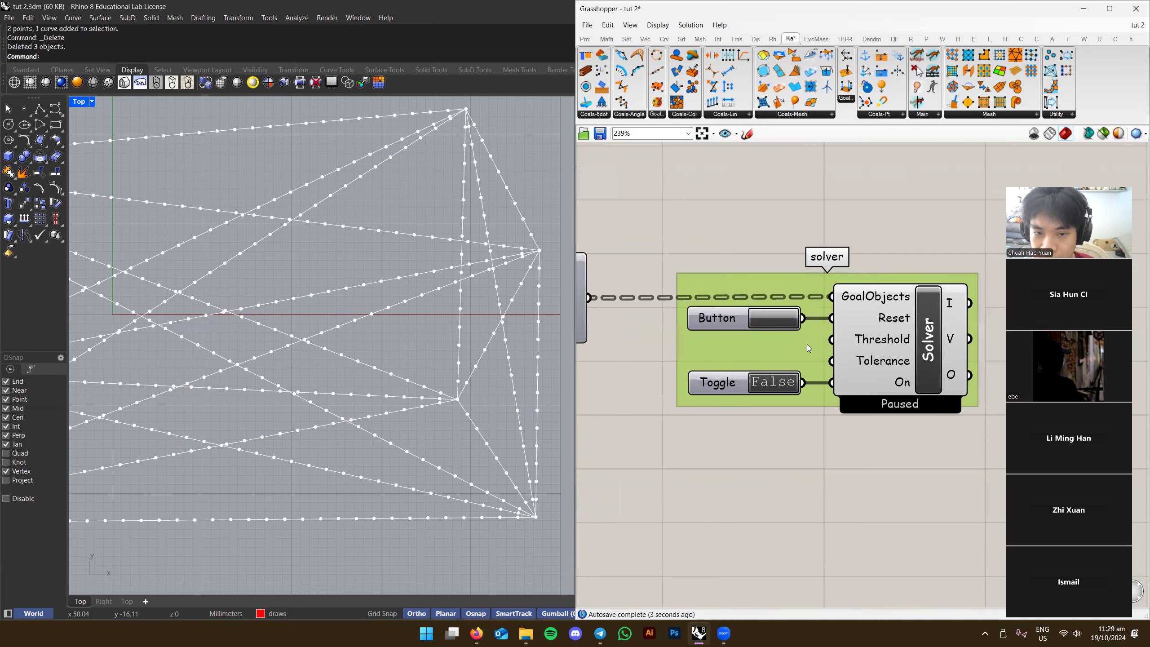
scroll(402, 347, down, 4)
right_drag(402, 348, 422, 360)
double_click(773, 382)
right_drag(673, 375, 850, 376)
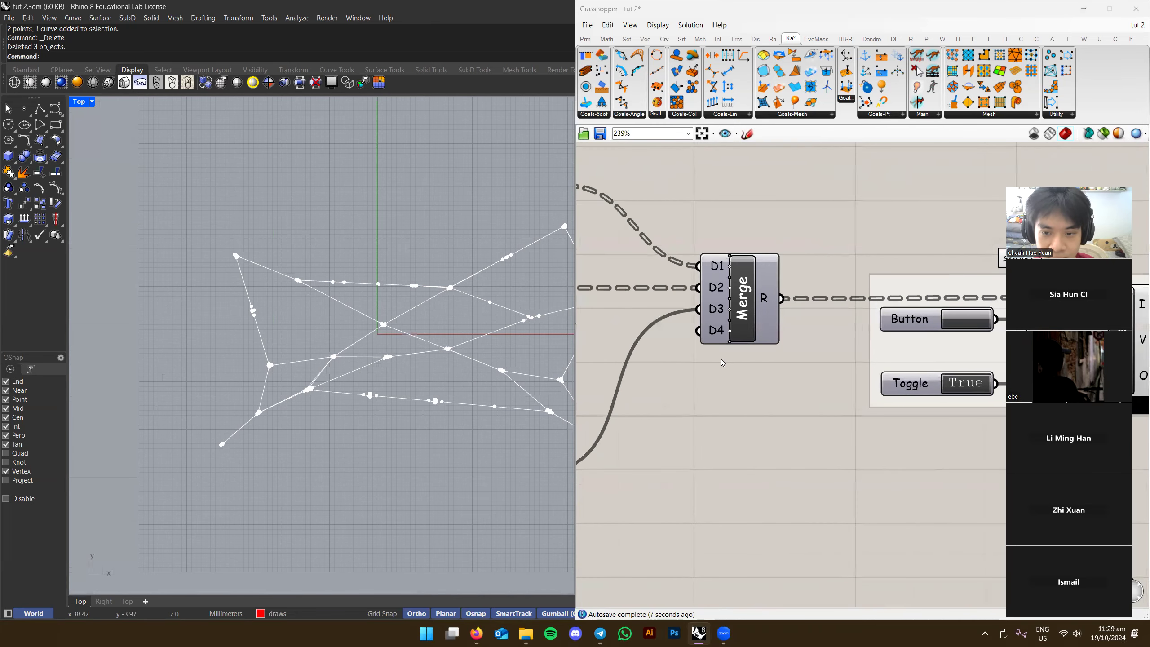
right_drag(708, 358, 880, 355)
scroll(398, 348, up, 3)
scroll(398, 348, up, 3)
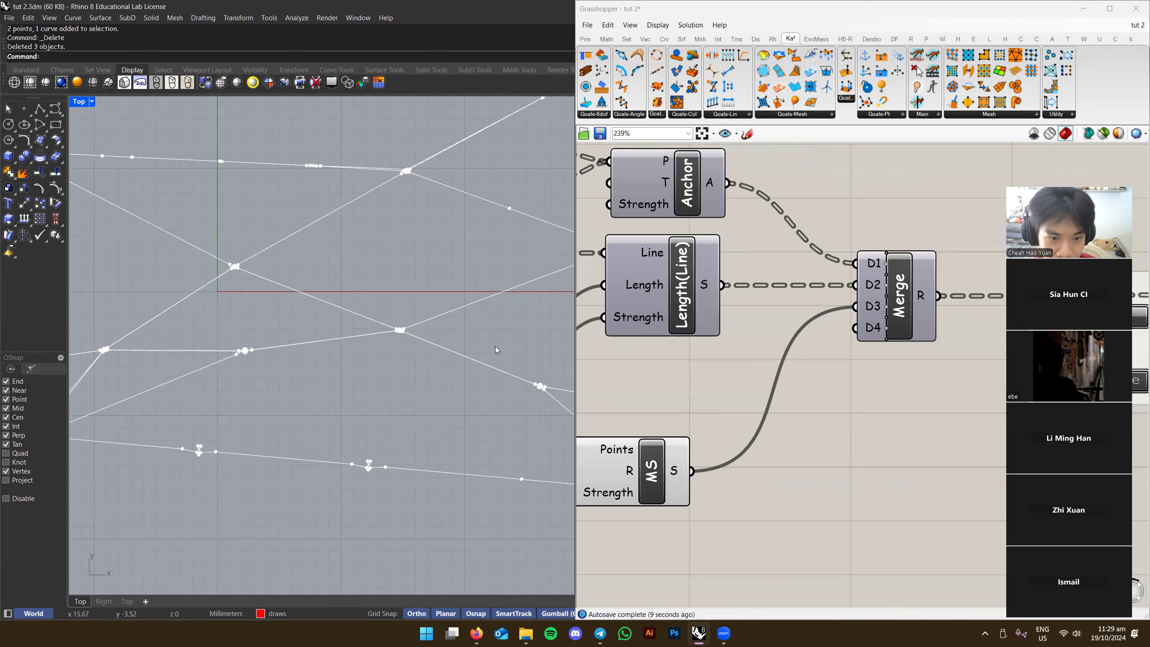
Shrink the radius panel and connect a new number slider at 10.0 to the MagnetSnap component's Strength input
scroll(901, 336, down, 4)
right_drag(720, 381, 851, 387)
scroll(766, 375, up, 2)
drag(653, 433, 690, 384)
double_click(712, 445)
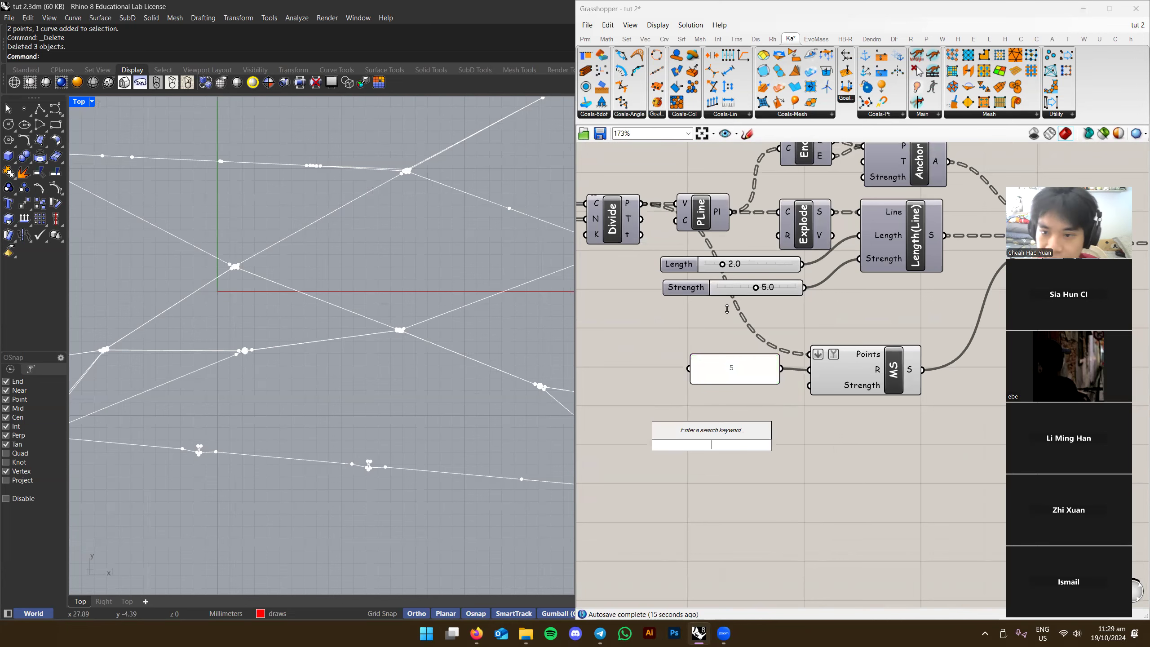
text(5)
key(Return)
drag(731, 294, 811, 437)
scroll(732, 438, up, 2)
drag(842, 367, 809, 434)
right_drag(833, 432, 803, 432)
drag(616, 434, 616, 393)
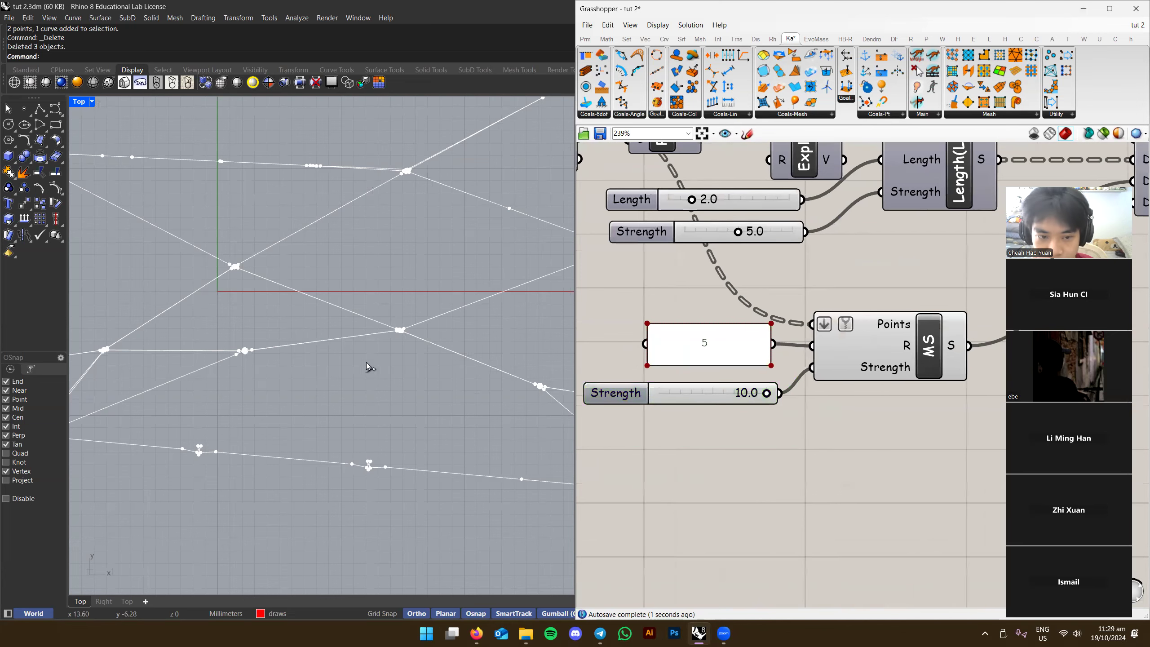
Lower the MagnetSnap strength to 0.2, reset the solver and inspect the net's junctions
drag(755, 397, 660, 398)
right_drag(351, 325, 351, 353)
scroll(834, 334, down, 3)
right_drag(834, 334, 534, 374)
click(888, 290)
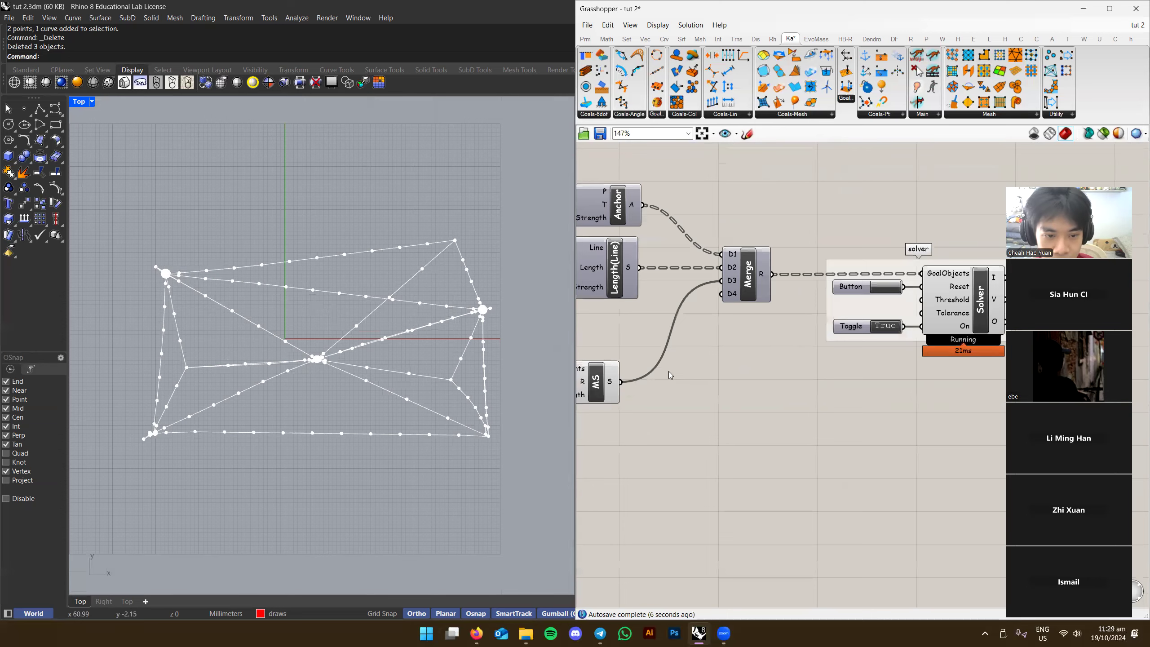
right_drag(669, 375, 854, 365)
scroll(686, 378, up, 3)
scroll(368, 342, up, 8)
right_drag(303, 362, 348, 340)
scroll(348, 340, down, 2)
scroll(349, 339, down, 4)
Give the MagnetSnap strength slider three decimal digits and lower its value to 0.100
right_drag(584, 421, 652, 408)
scroll(642, 402, up, 1)
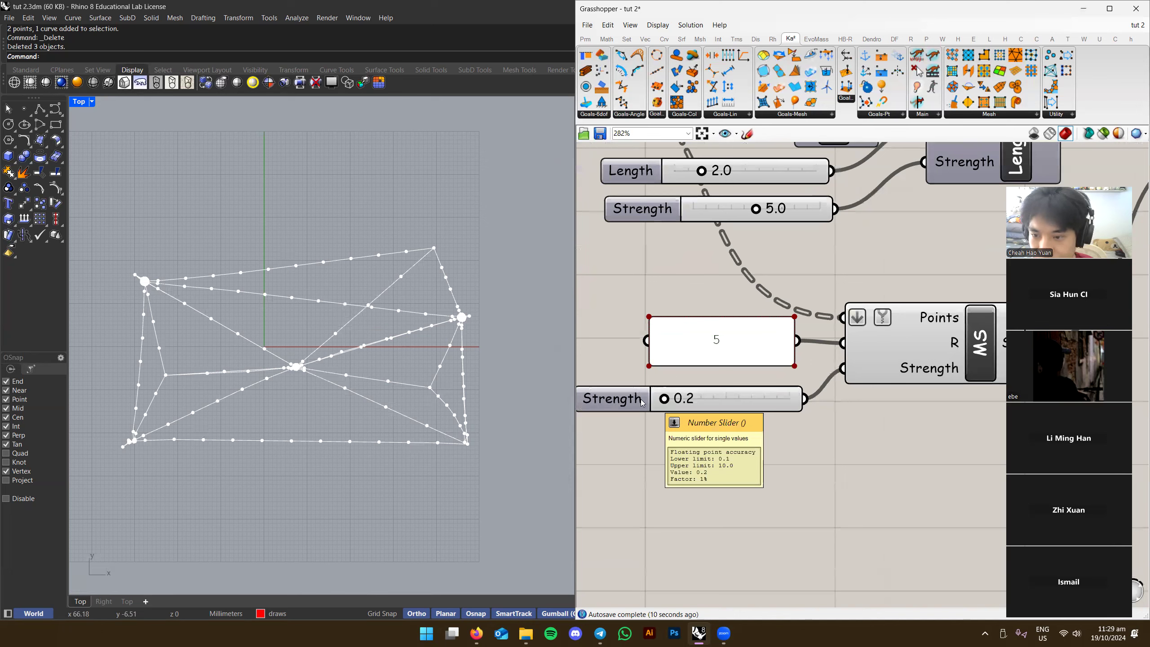
drag(741, 339, 748, 346)
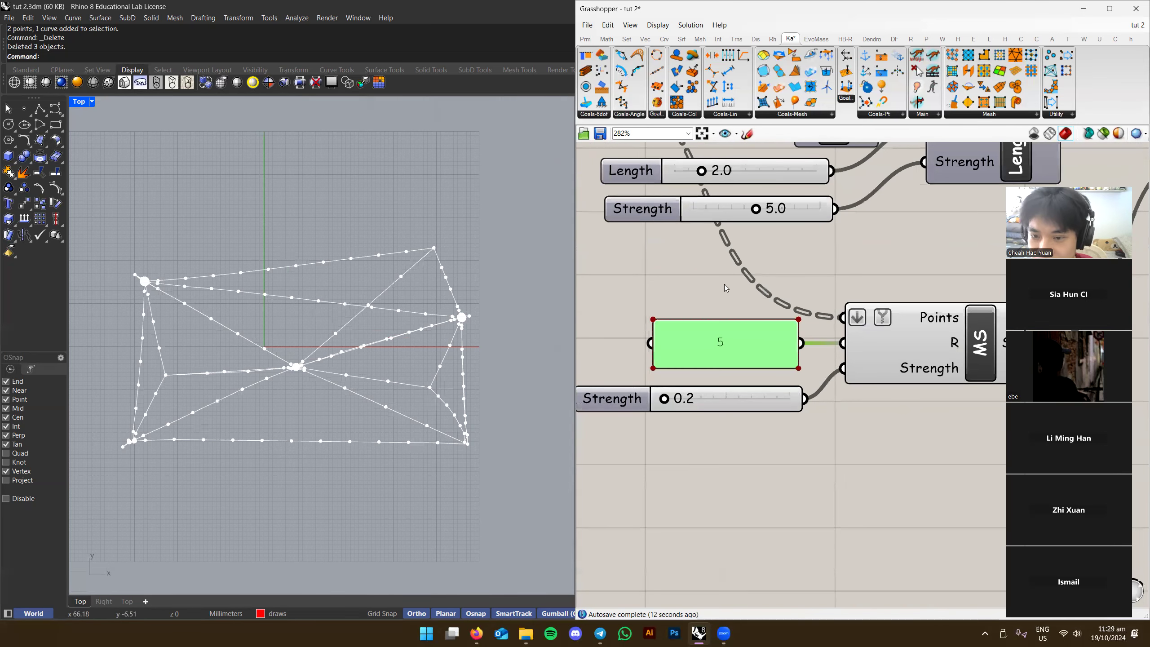
scroll(725, 289, up, 1)
double_click(732, 391)
drag(686, 375, 714, 380)
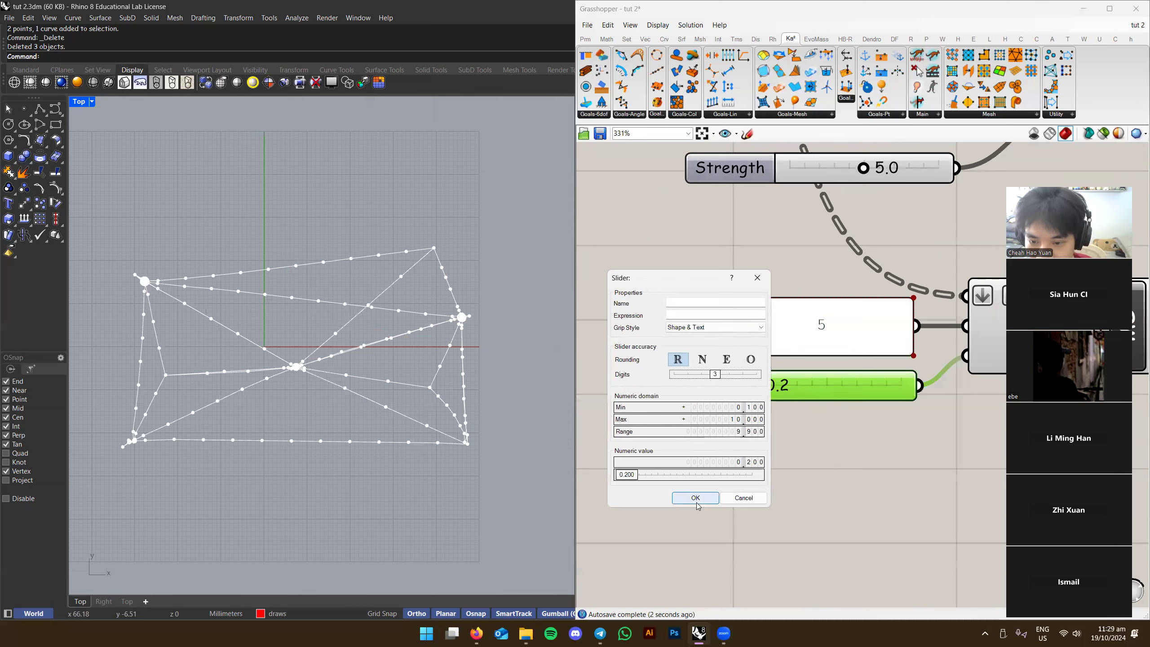
click(682, 498)
scroll(759, 385, up, 1)
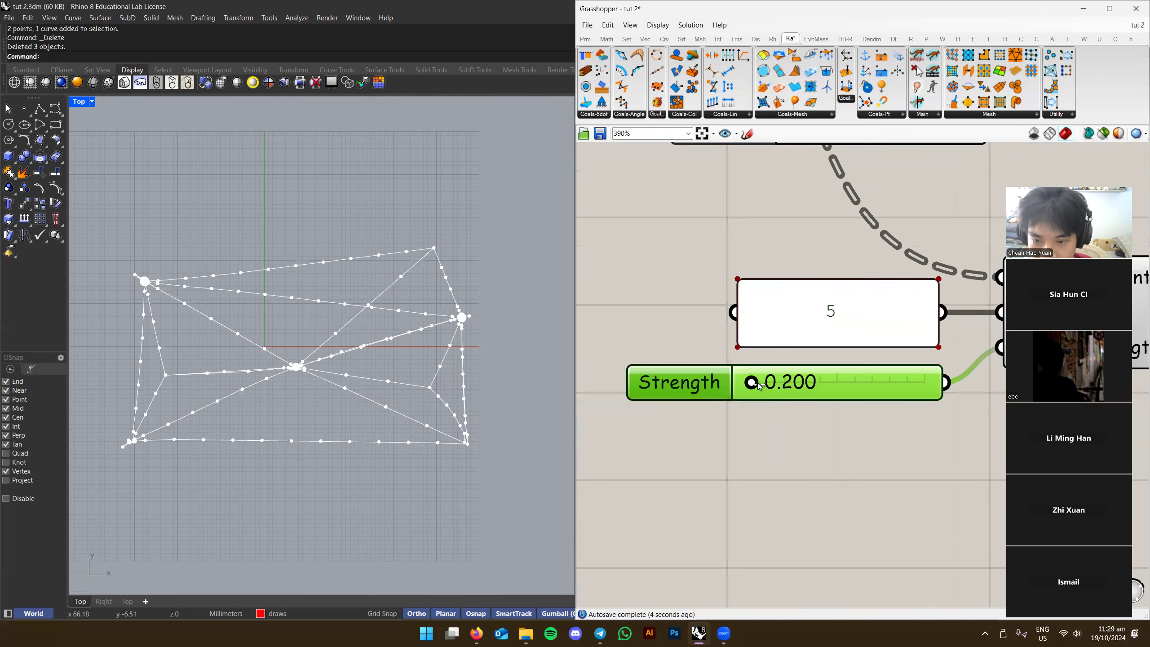
drag(759, 385, 752, 385)
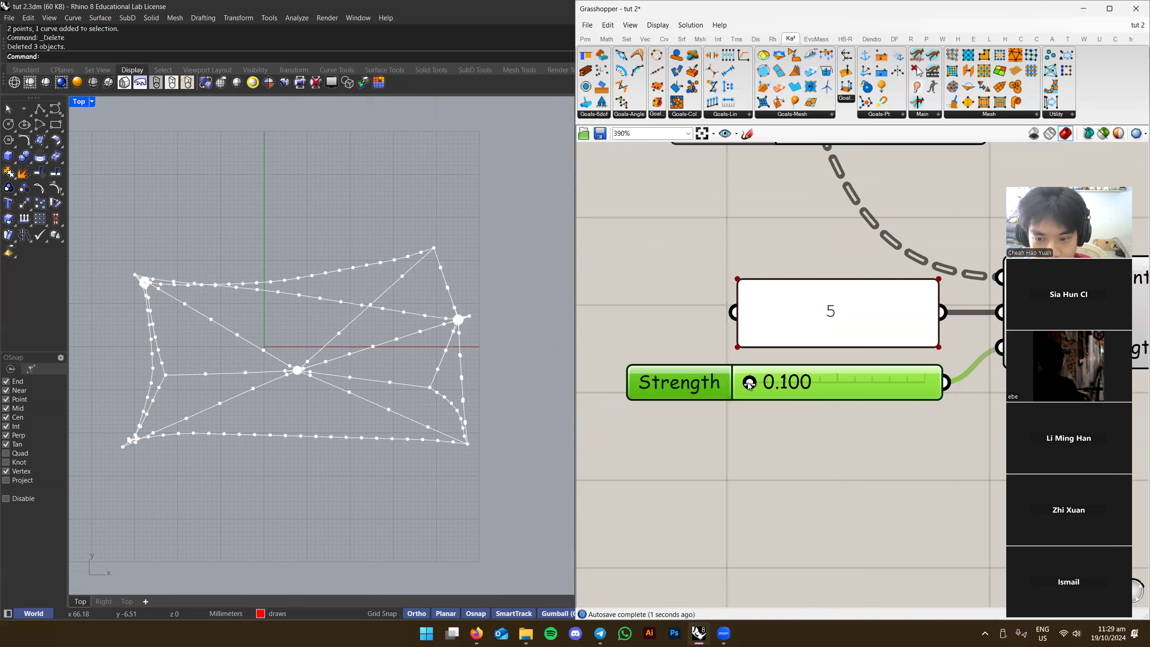
Set the MagnetSnap strength slider's lower limit to 0.001 and its upper limit to 1
double_click(690, 388)
click(751, 406)
text(101)
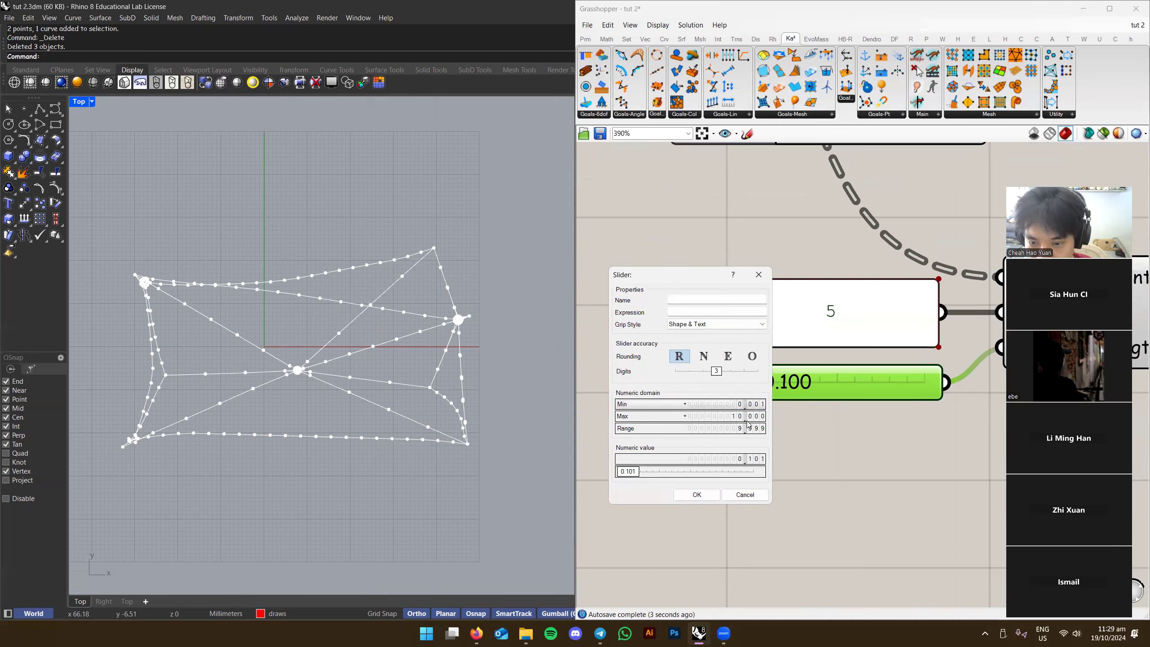
double_click(741, 417)
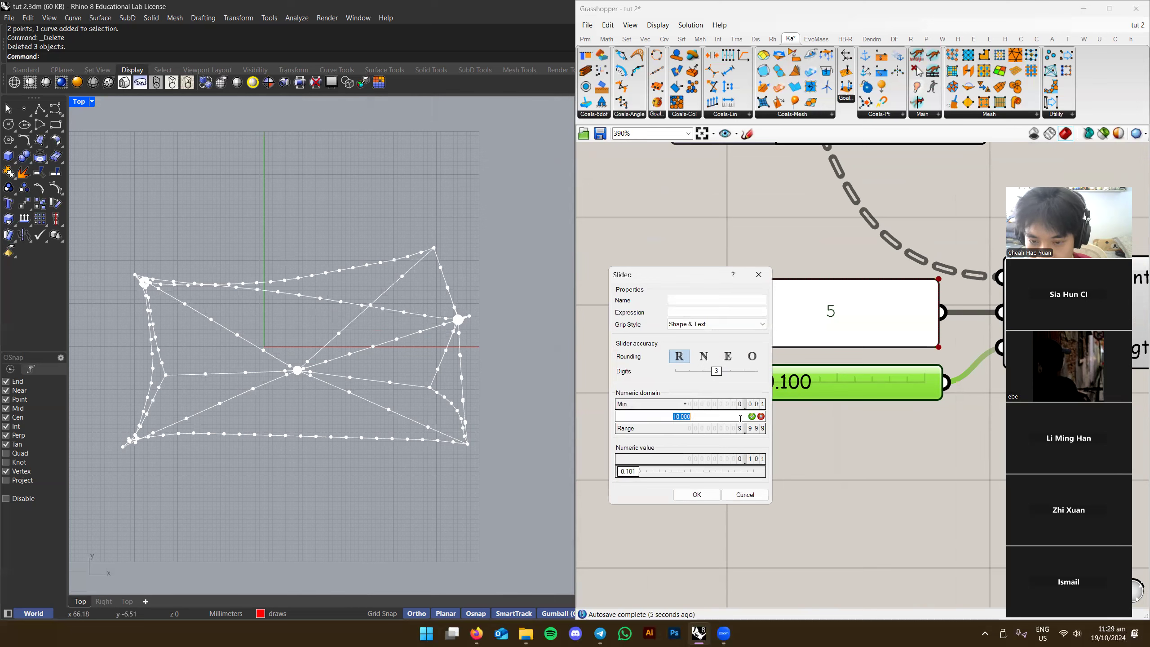
text(1)
key(Return)
click(696, 494)
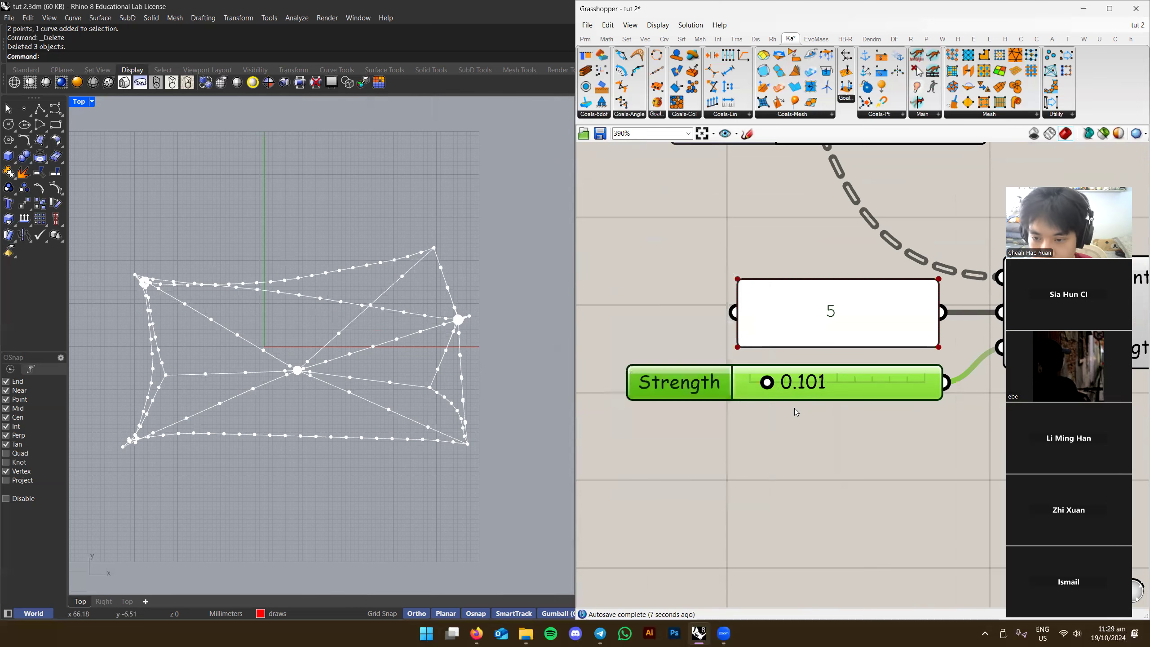
Try a MagnetSnap strength of 0.078, and reduce the slider's upper limit to 0.01
drag(790, 385, 768, 427)
double_click(719, 390)
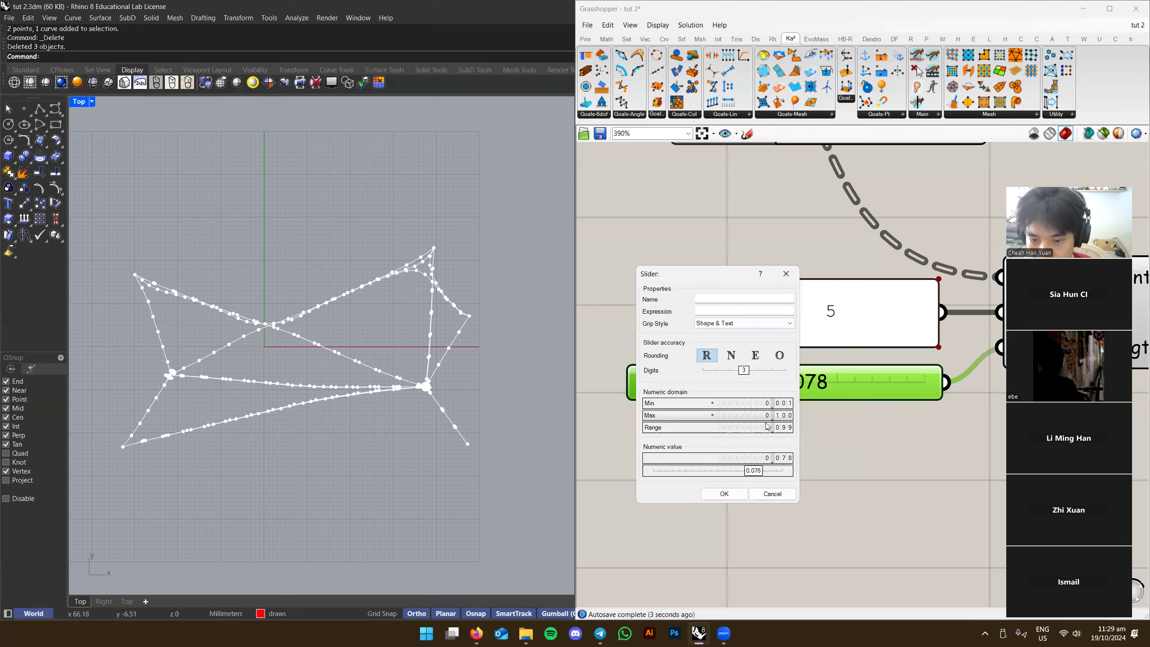
double_click(770, 416)
text(0.1)
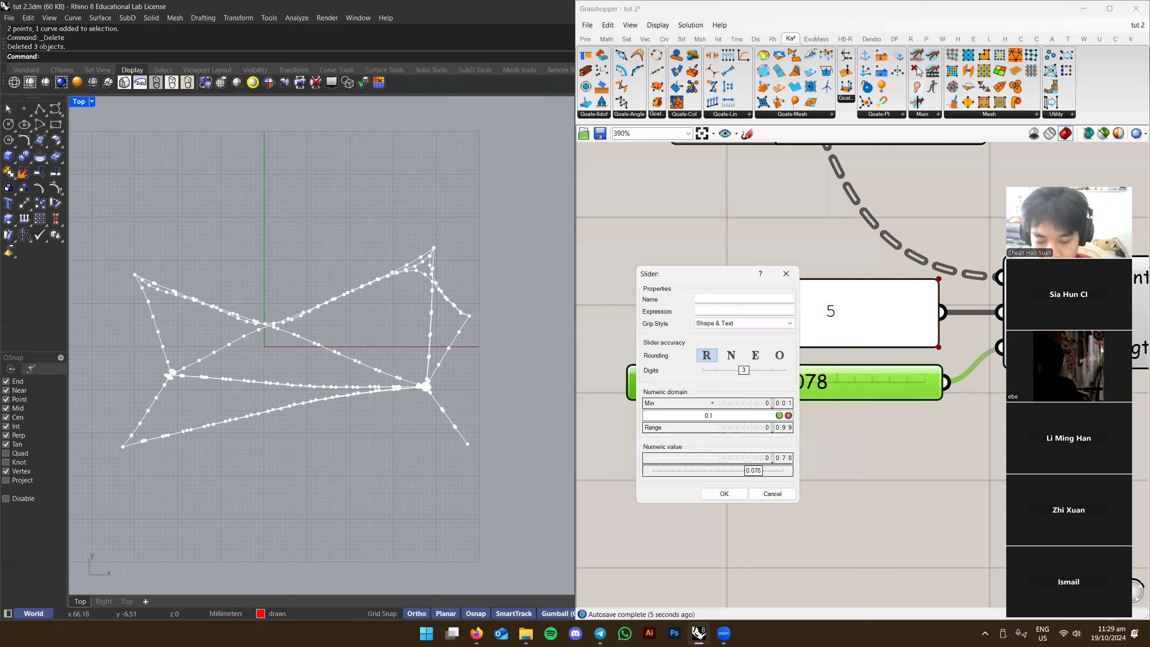
key(BackSpace)
key(BackSpace)
text(.01)
key(Return)
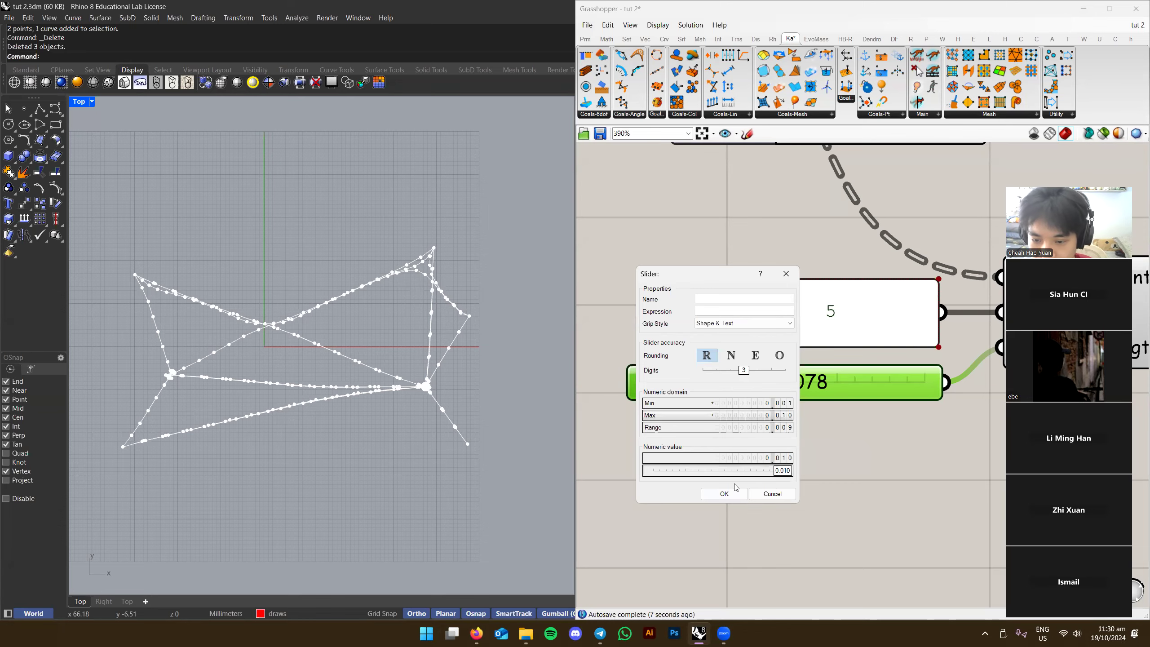
click(724, 493)
Reset the solver and lower the MagnetSnap strength to 0.001
scroll(845, 405, down, 3)
mouse_move(844, 404)
right_down()
mouse_move(722, 401)
mouse_move(830, 389)
right_up()
scroll(840, 306, up, 2)
click(881, 285)
scroll(357, 376, up, 4)
right_drag(721, 408, 1057, 394)
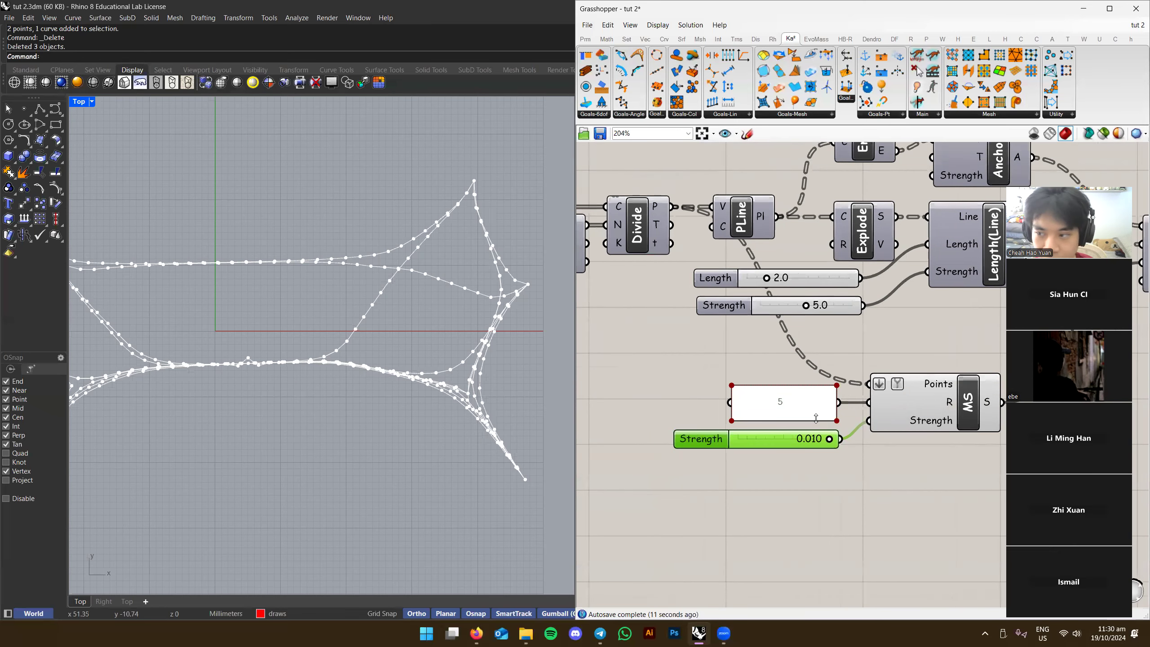
scroll(816, 418, up, 1)
drag(832, 438, 695, 442)
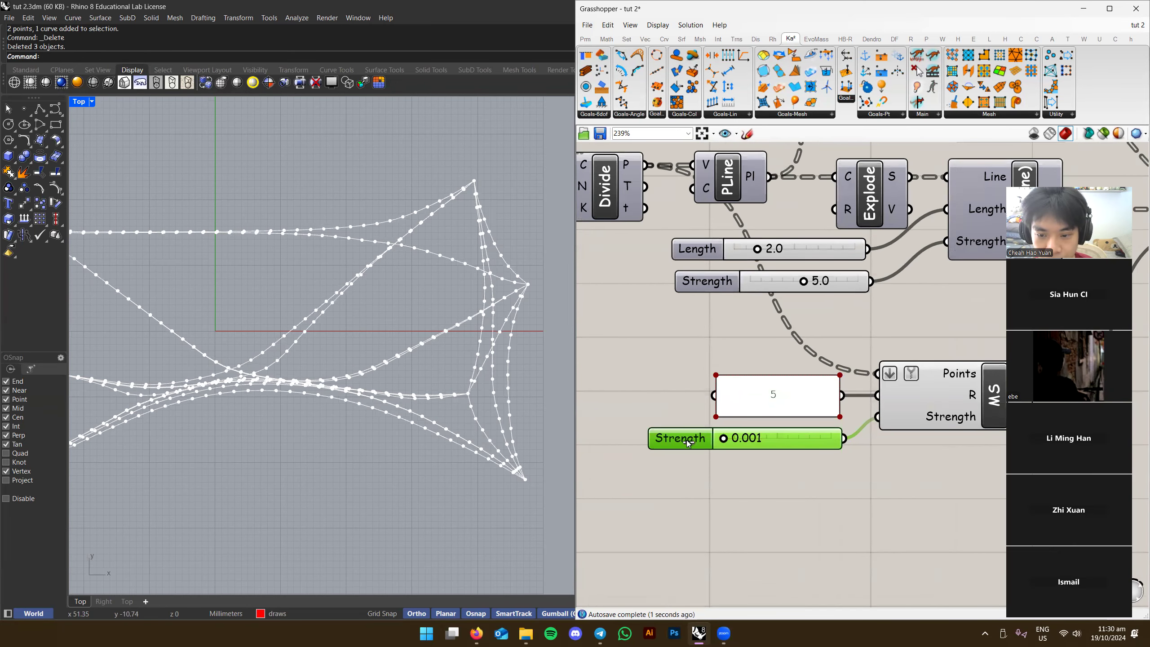
Set the lower limit of the MagnetSnap strength slider to 0
double_click(678, 437)
scroll(750, 456, down, 1)
drag(750, 456, 747, 467)
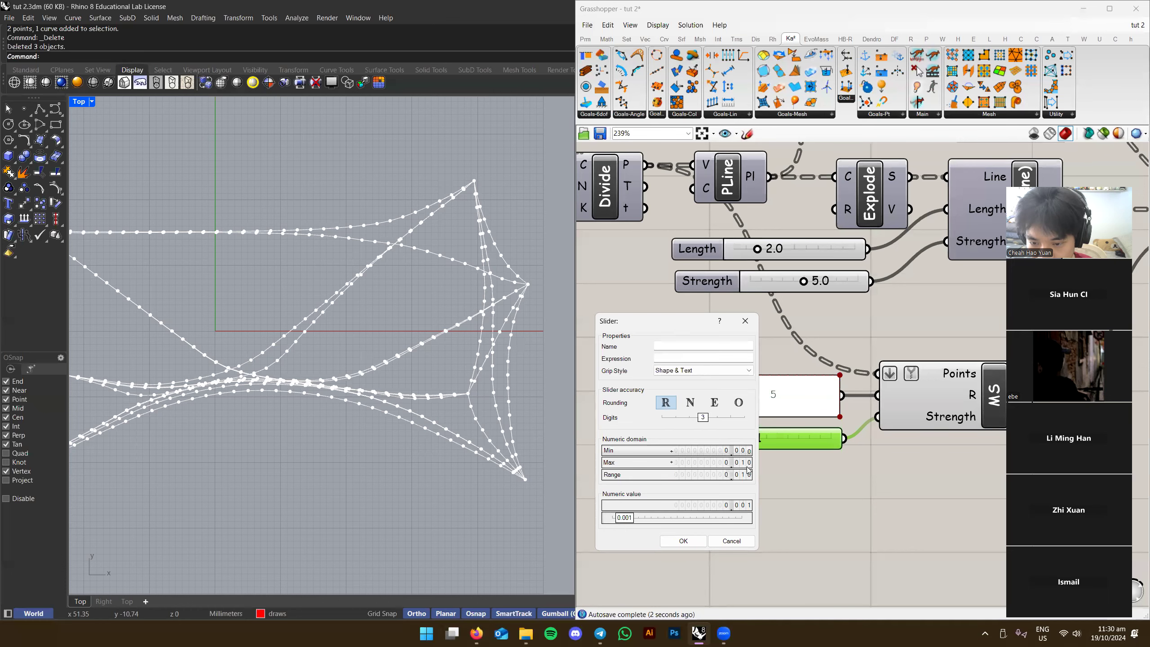
click(683, 540)
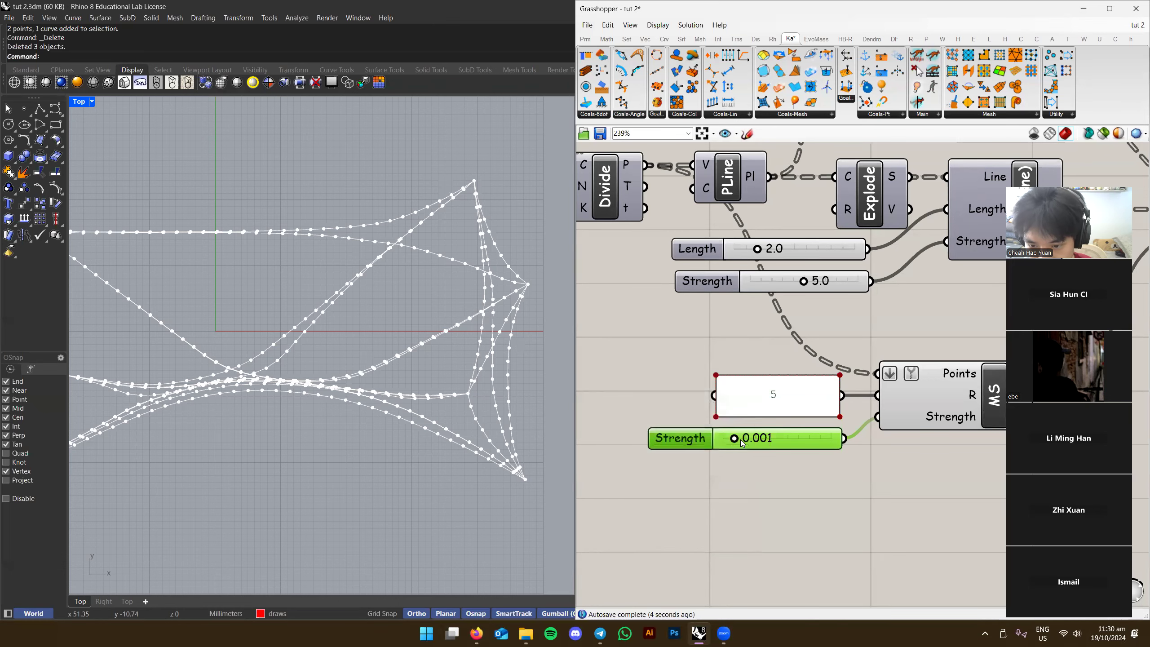
Compare the net with the MagnetSnap strength at 0.000 and set it back to 0.001
scroll(691, 444, down, 3)
scroll(441, 388, down, 4)
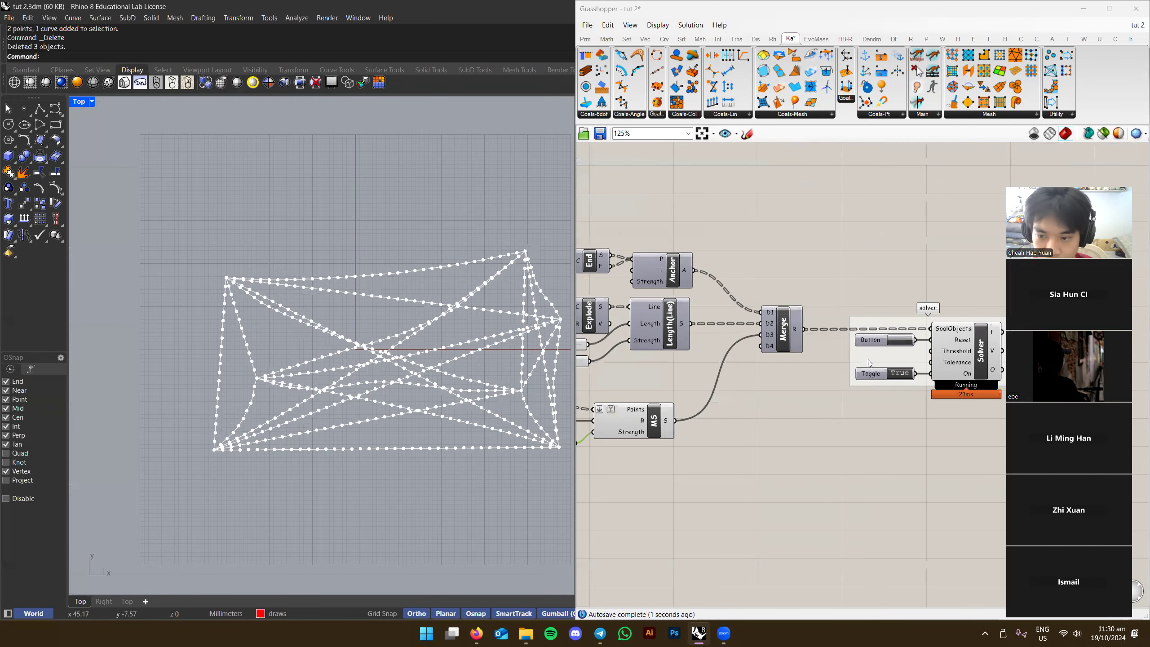
scroll(845, 355, up, 2)
right_drag(631, 447, 864, 383)
scroll(695, 409, up, 1)
right_drag(667, 286, 854, 371)
right_drag(778, 468, 747, 422)
scroll(750, 412, up, 1)
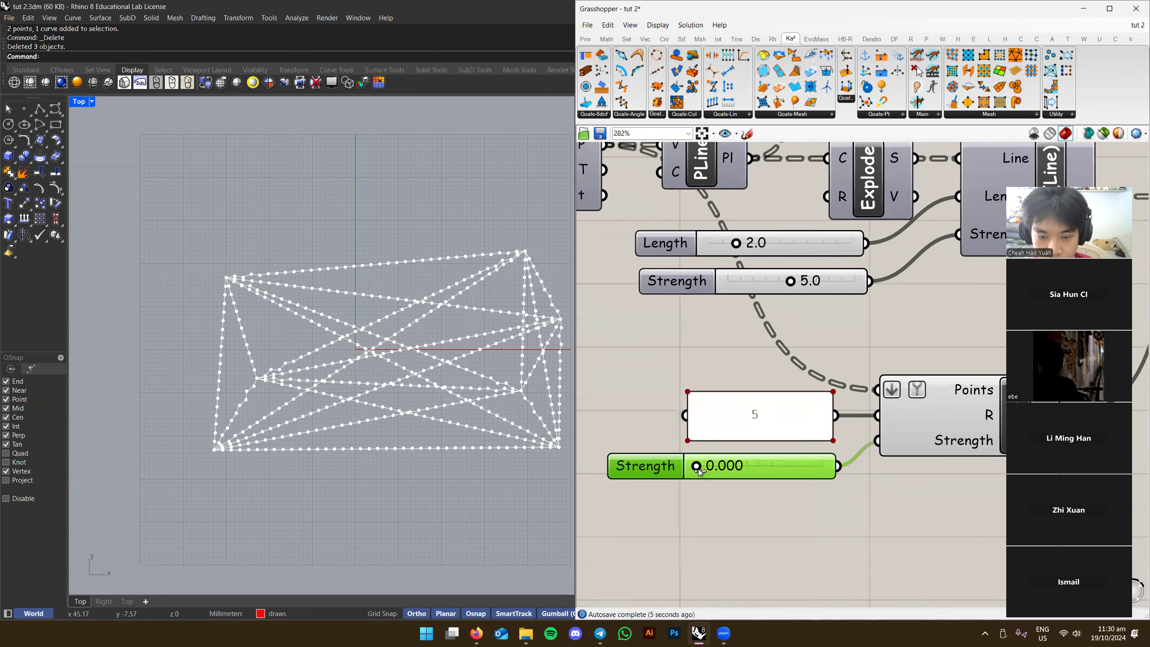
drag(706, 470, 711, 468)
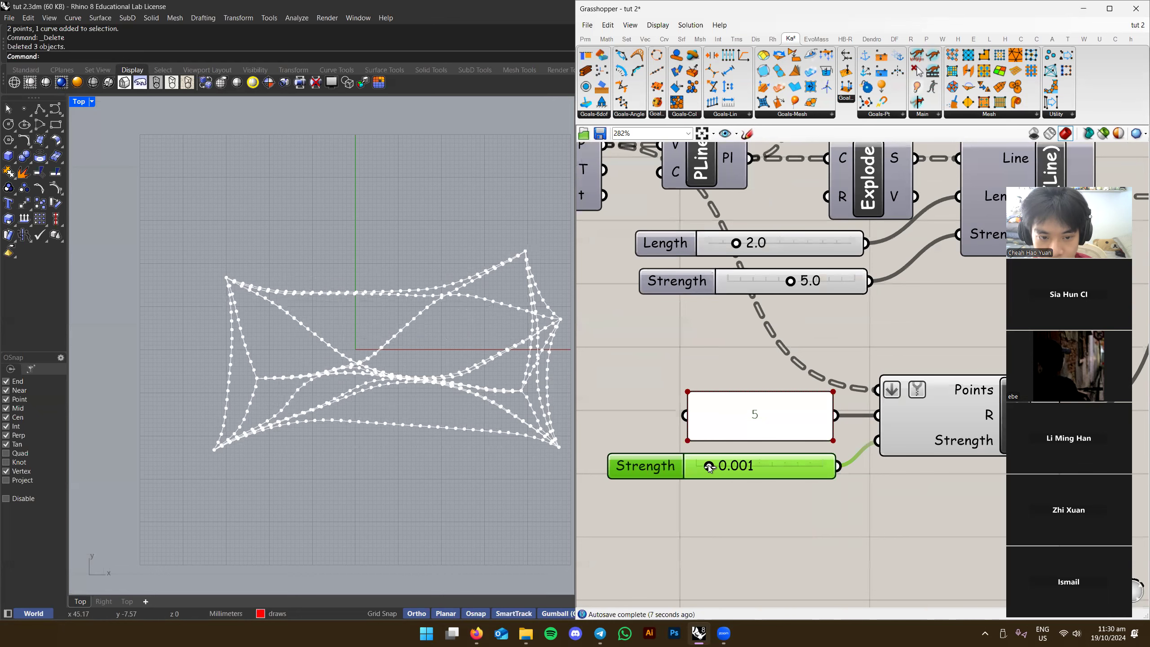
right_drag(941, 491, 910, 470)
click(827, 481)
scroll(910, 470, down, 1)
right_drag(799, 415, 750, 404)
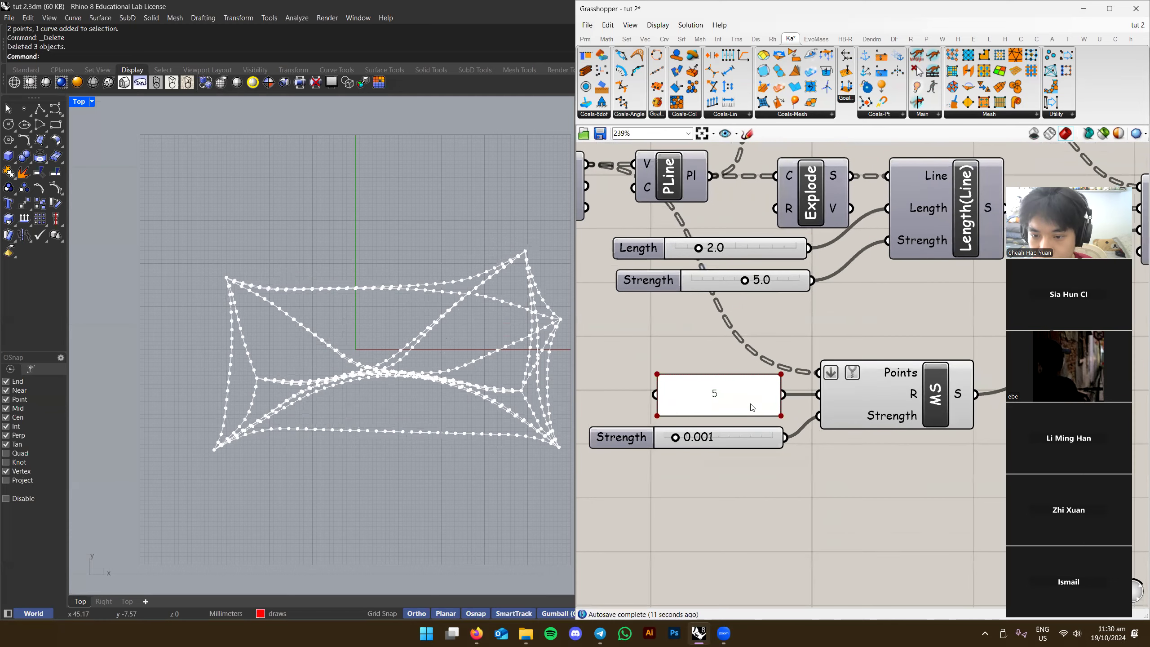
right_drag(449, 388, 365, 387)
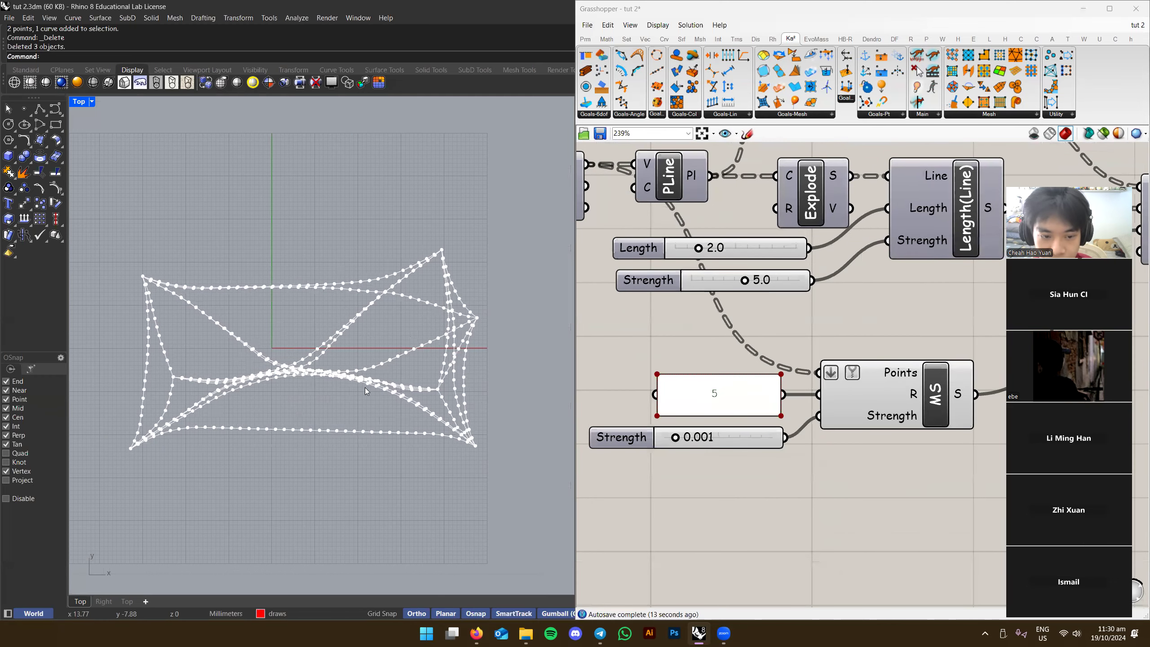
Move the MagnetSnap strength slider further down to make room beneath the radius panel
double_click(742, 406)
key(Escape)
right_drag(797, 354, 825, 323)
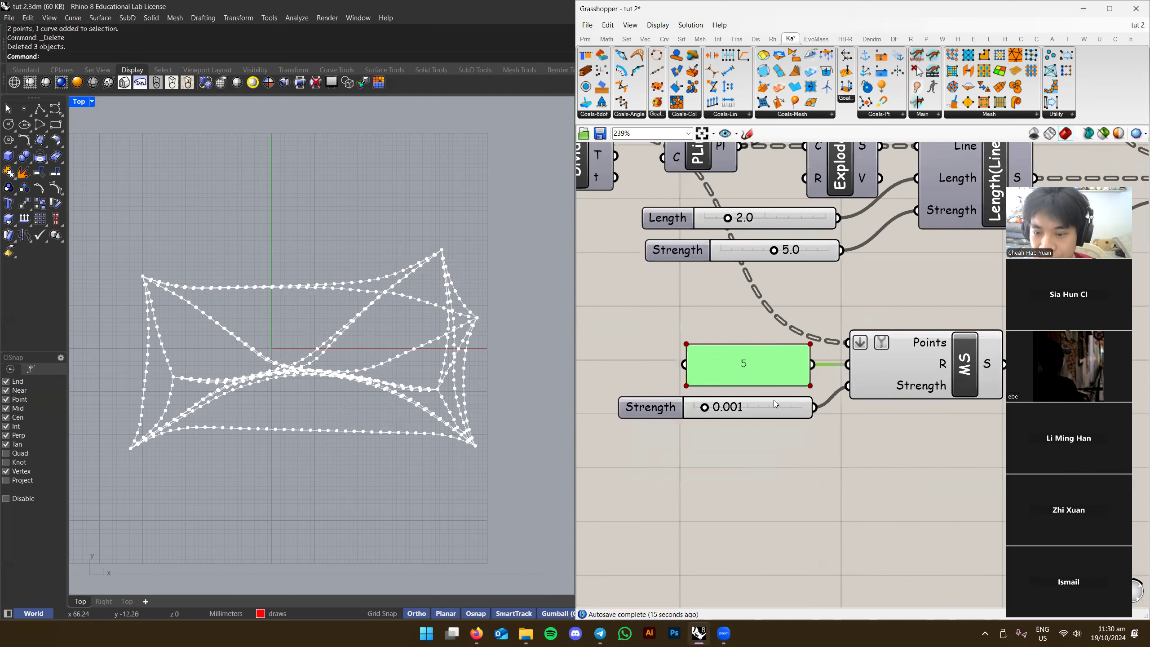
click(772, 407)
scroll(748, 408, up, 1)
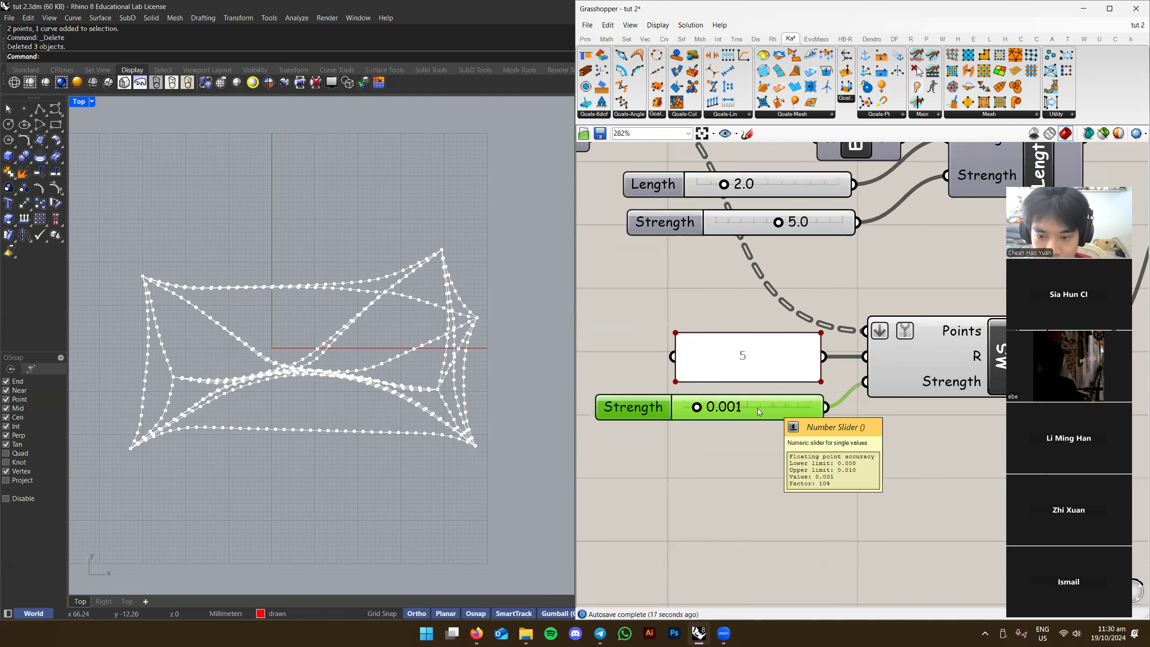
drag(765, 413, 765, 481)
right_drag(482, 384, 535, 349)
scroll(535, 350, up, 1)
scroll(800, 413, down, 4)
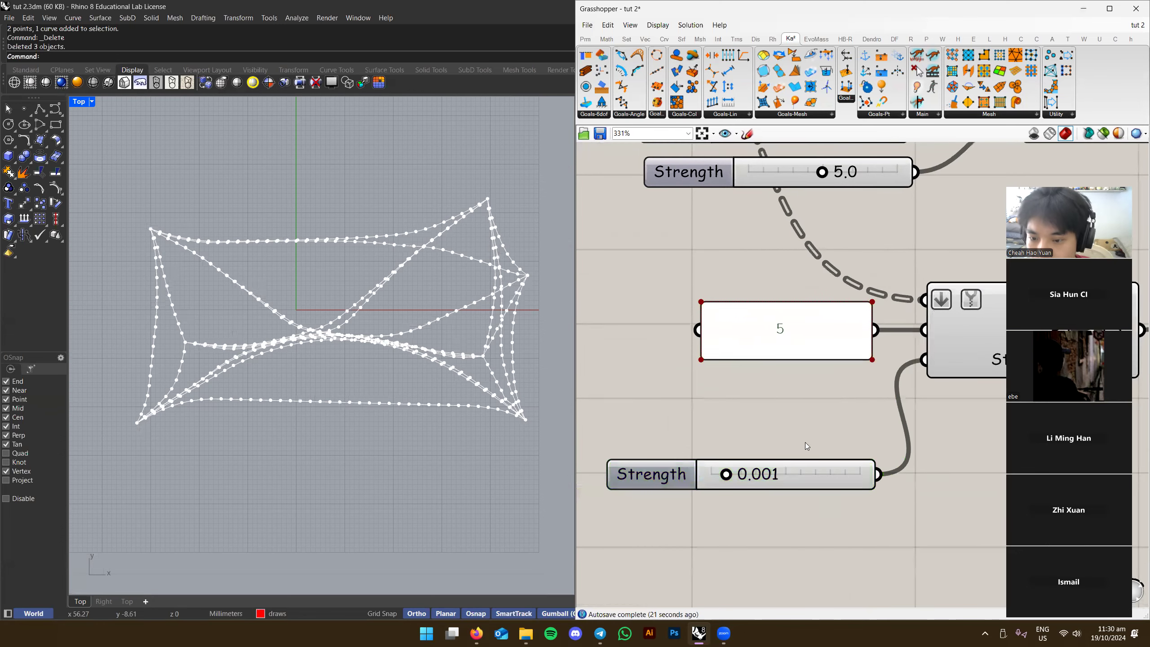
Duplicate the 5.0 strength slider of the Length(Line) goal and place the copy below the MagnetSnap radius panel
click(811, 431)
click(770, 276)
key(ctrl+c)
key(ctrl+v)
click(767, 314)
drag(768, 283, 727, 411)
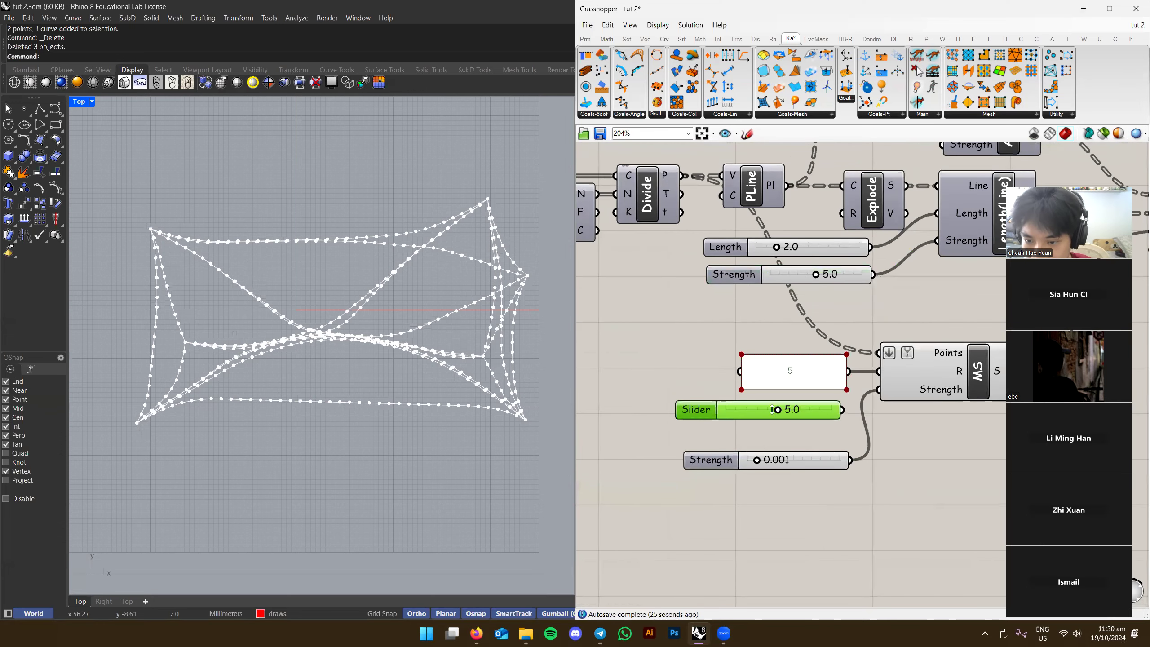
Delete the radius panel and move the copied 5.0 slider into its place beside MagnetSnap's R input
click(806, 384)
right_drag(840, 410, 810, 413)
scroll(810, 413, up, 1)
key(Delete)
click(775, 411)
drag(775, 411, 786, 374)
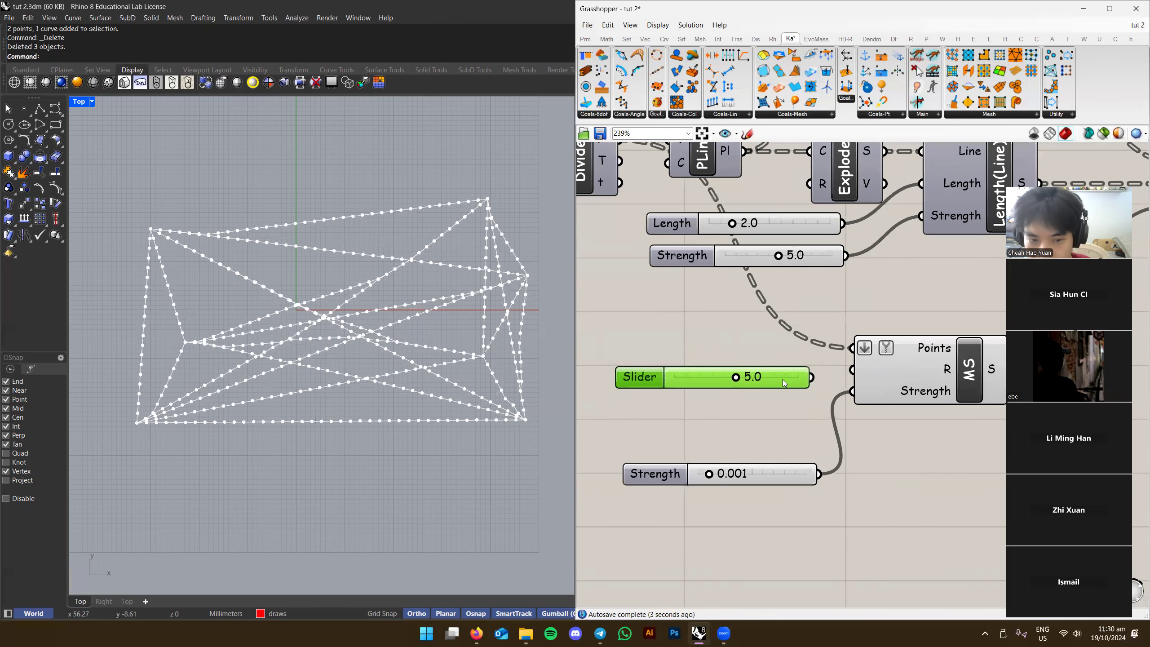
right_drag(869, 375, 828, 371)
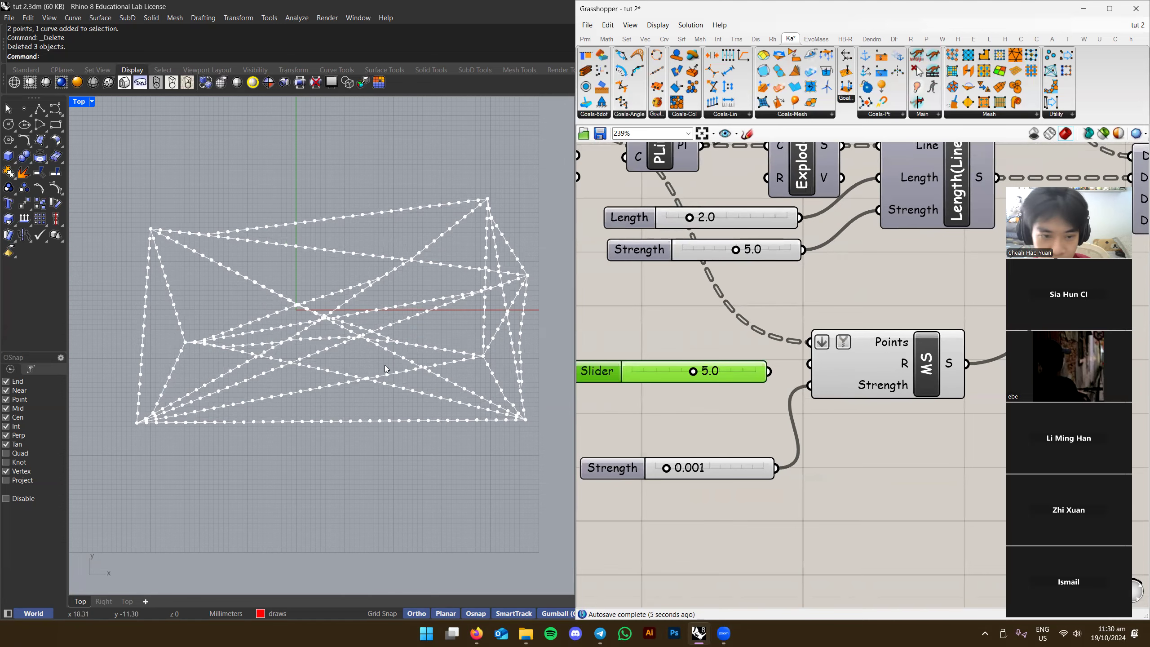
Connect the copied 5.0 slider to MagnetSnap's R input and move the 0.001 strength slider up directly beneath it
scroll(387, 364, up, 6)
mouse_move(770, 372)
mouse_down()
mouse_move(810, 363)
mouse_move(747, 382)
mouse_move(751, 369)
mouse_up()
drag(729, 466, 733, 399)
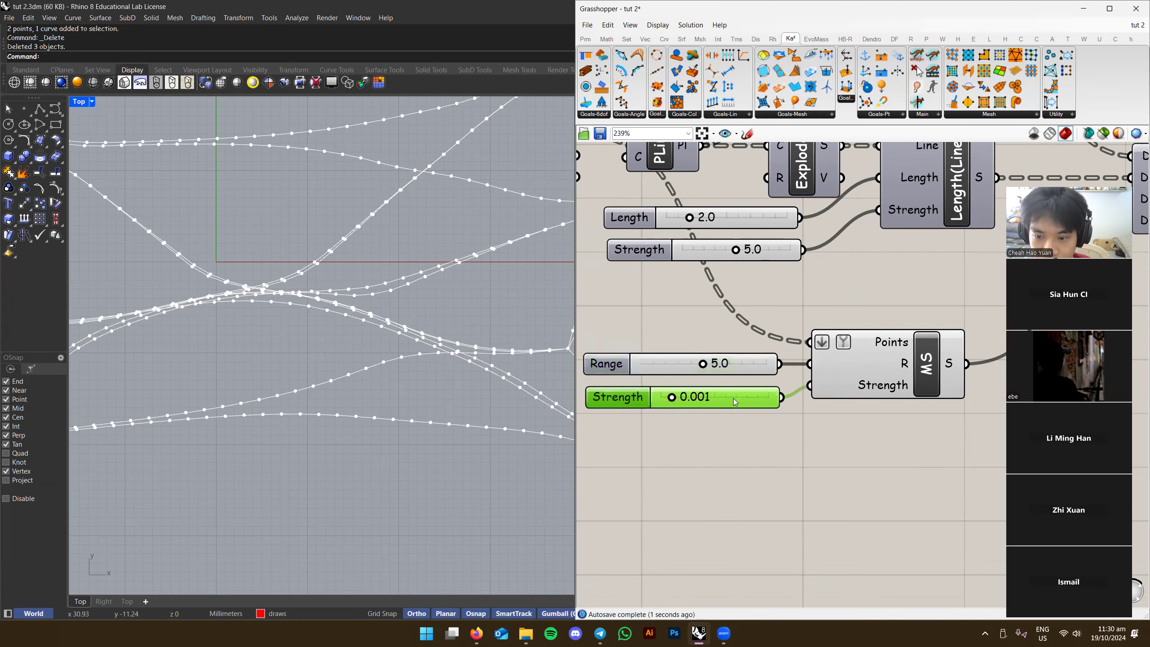
scroll(398, 380, down, 3)
Disconnect the 5.0 range slider from MagnetSnap's R input again
right_drag(668, 375, 764, 382)
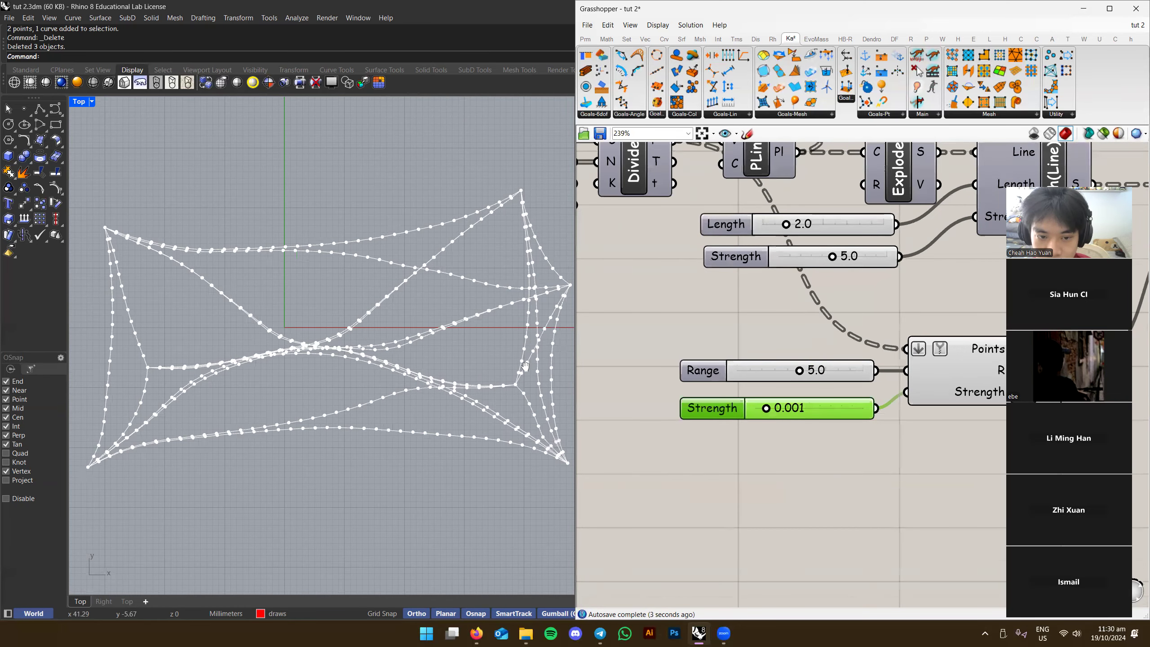
scroll(455, 360, up, 3)
right_drag(912, 377, 843, 379)
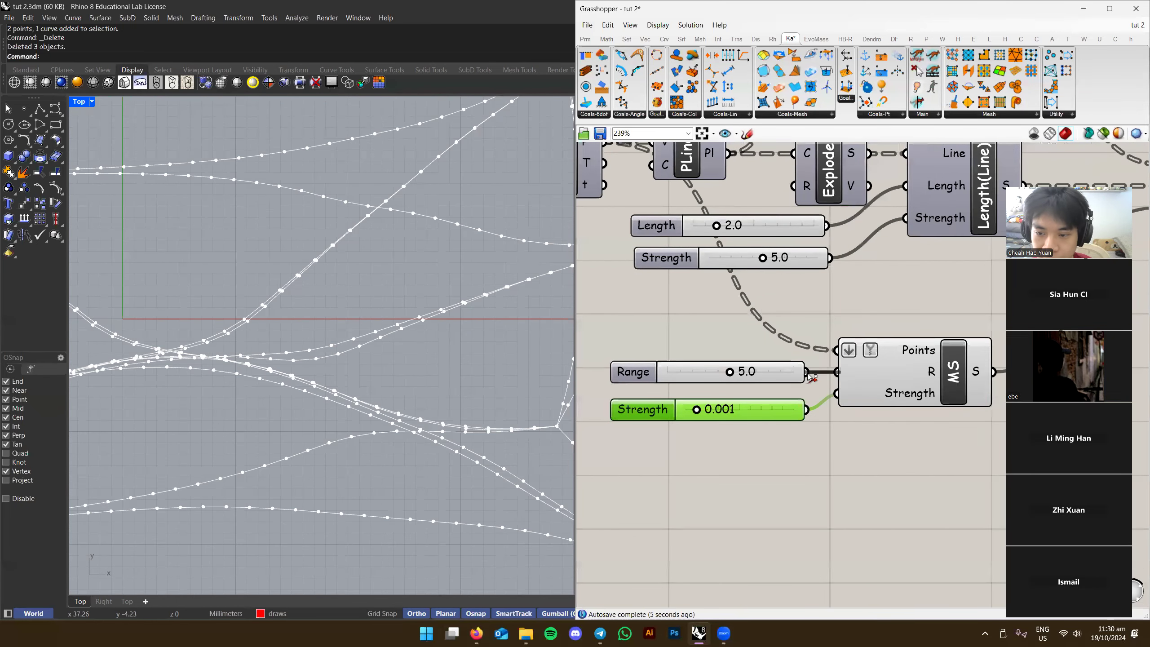
scroll(898, 364, down, 2)
scroll(365, 335, up, 2)
Draw a circle of radius 5 centred on a point of the net to visualize the snap range
text(circle)
key(Return)
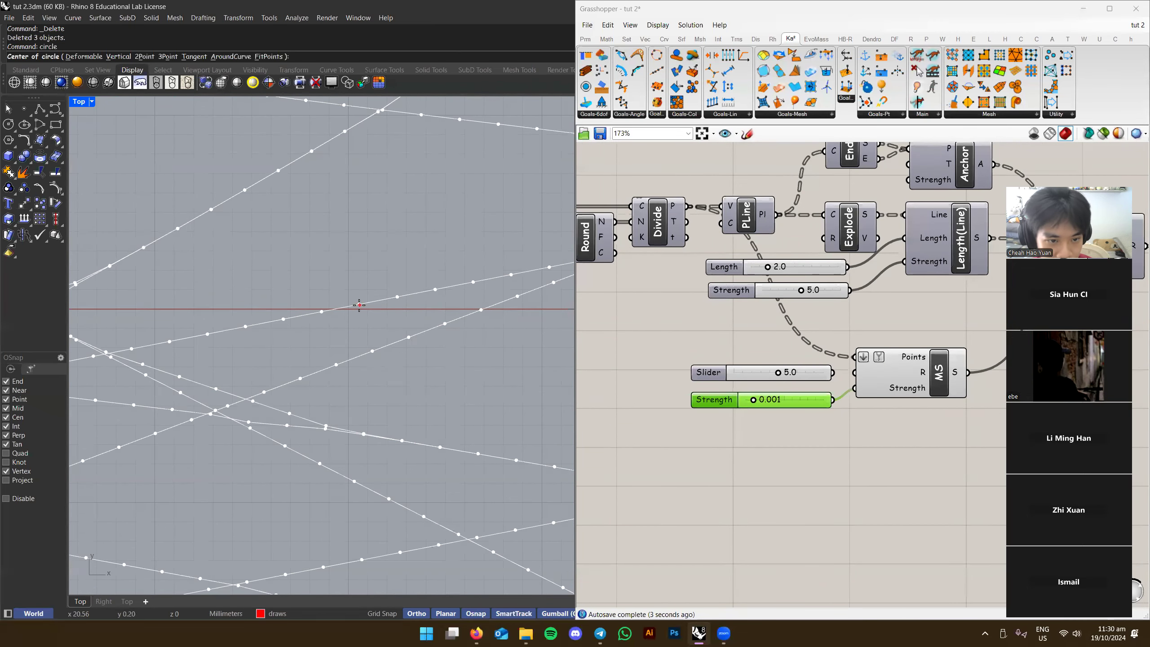
click(359, 305)
text(5)
key(Return)
click(425, 376)
scroll(482, 371, down, 2)
click(482, 371)
scroll(396, 281, up, 1)
Scale the circle about its centre from its edge down to a radius of 2
click(364, 259)
scroll(408, 331, up, 2)
scroll(409, 326, down, 2)
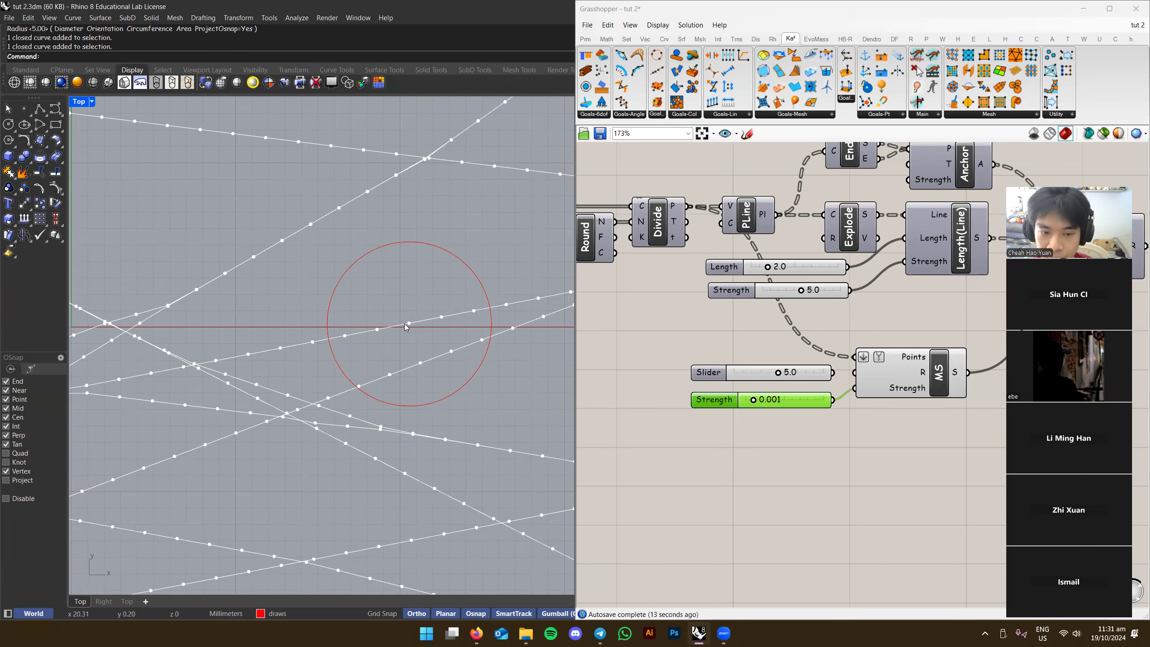
scroll(405, 324, down, 1)
text(scale)
key(Return)
scroll(438, 281, up, 2)
key(Return)
click(464, 253)
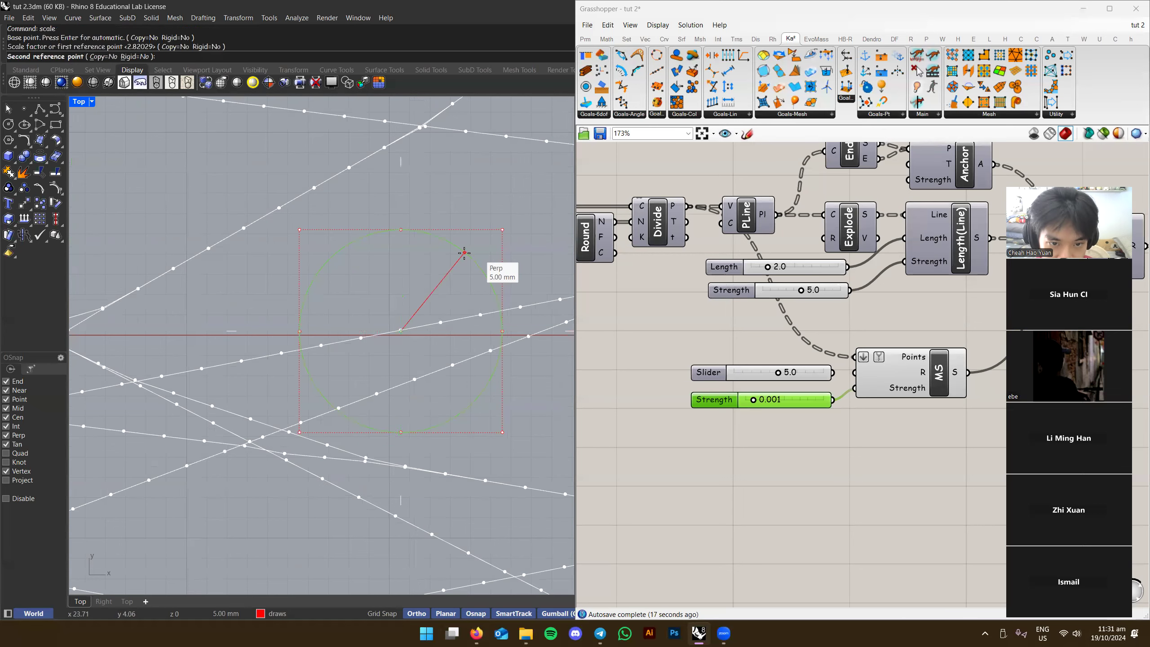
key(Return)
right_drag(455, 380, 383, 374)
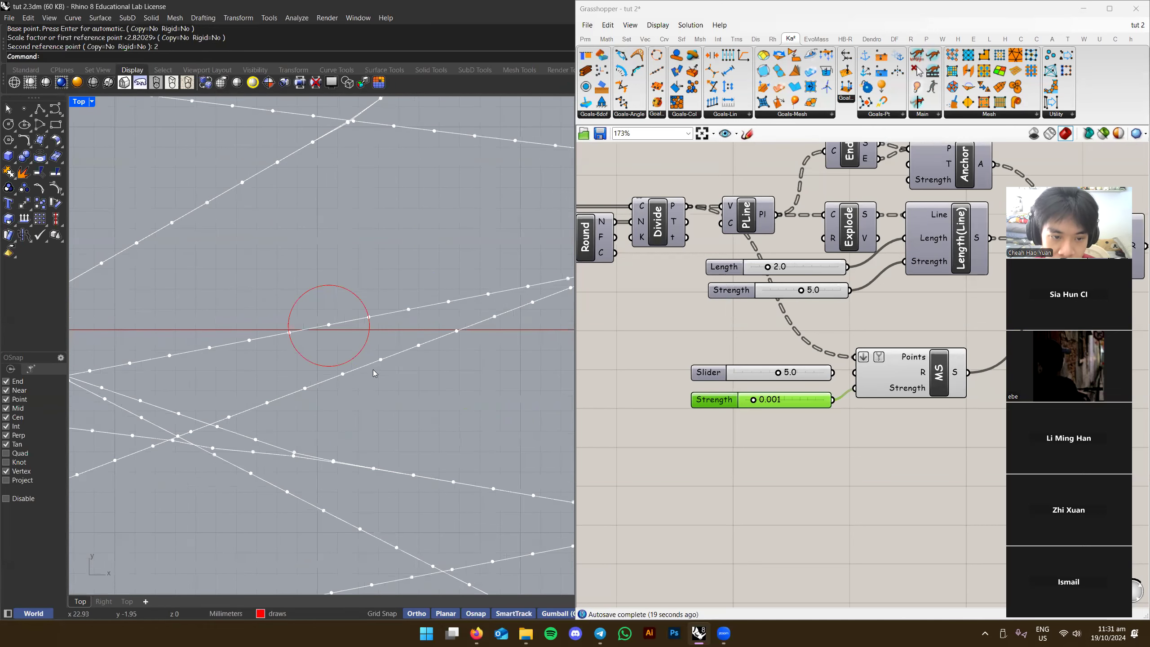
Move the circle to where two net curves converge and centre it on a net point
drag(358, 377, 345, 381)
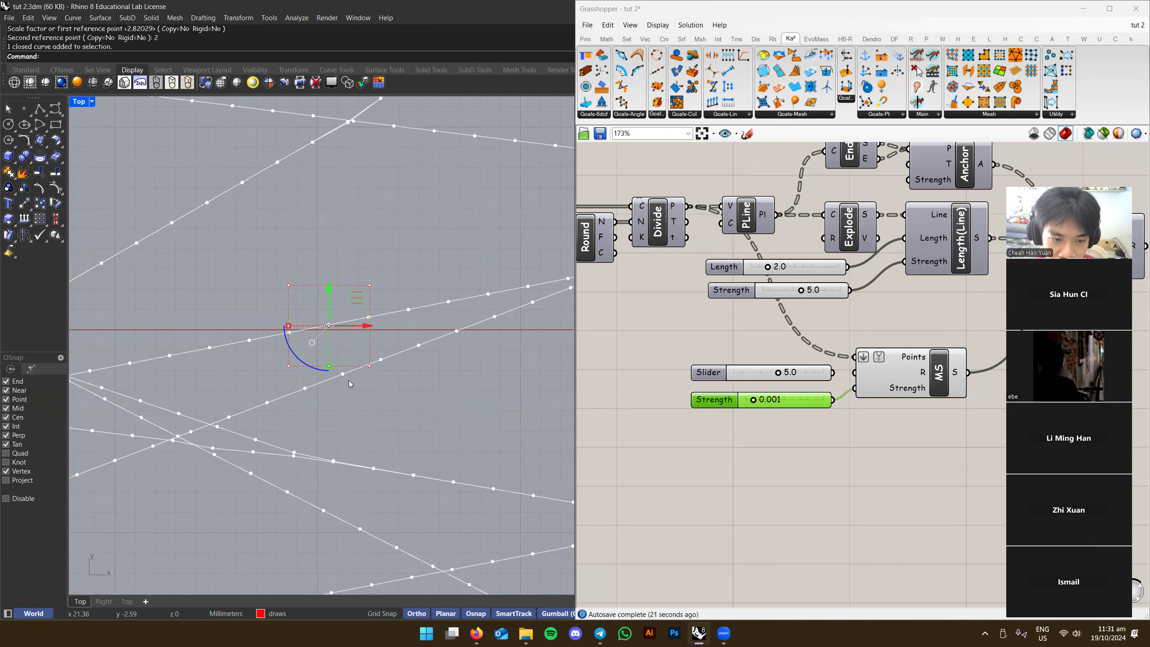
scroll(286, 349, down, 6)
drag(286, 342, 435, 311)
scroll(401, 329, up, 6)
text(move)
key(Return)
click(422, 313)
scroll(366, 362, up, 6)
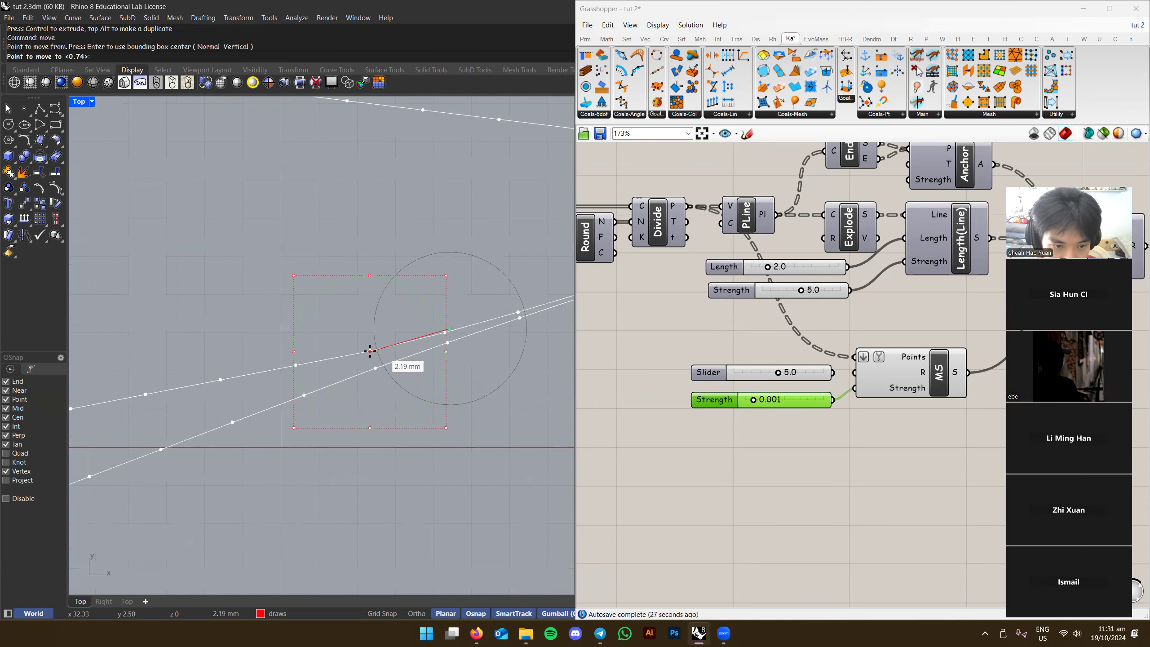
click(375, 370)
key(Escape)
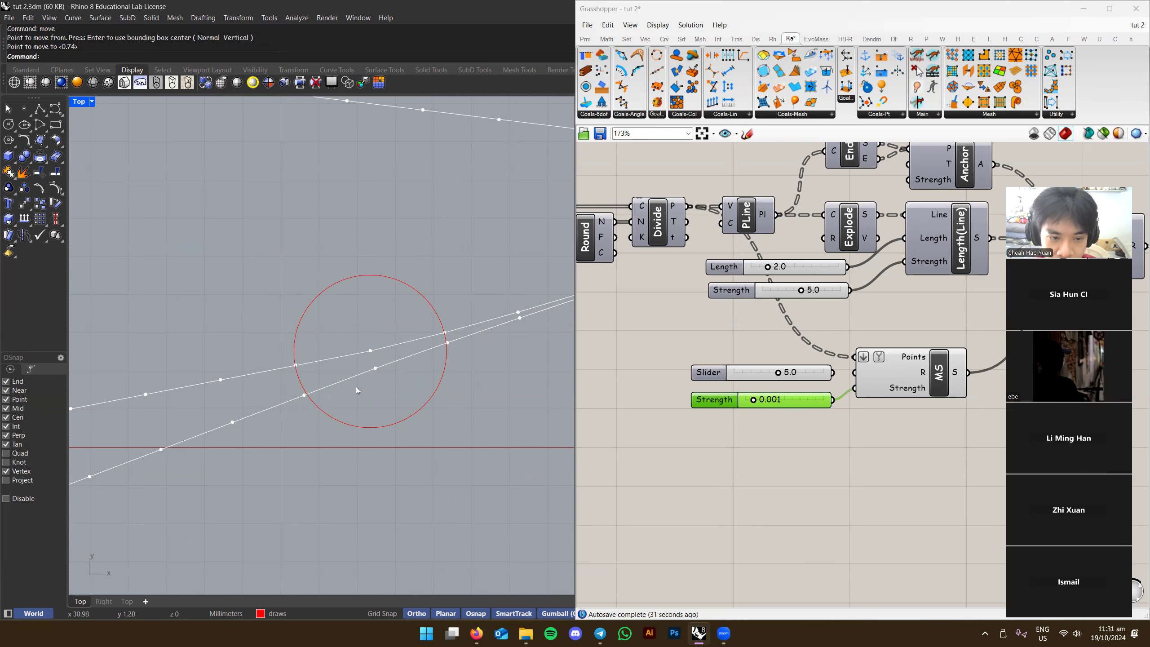
Examine which neighbouring net points fall inside the circle where the two curves converge
scroll(411, 368, down, 6)
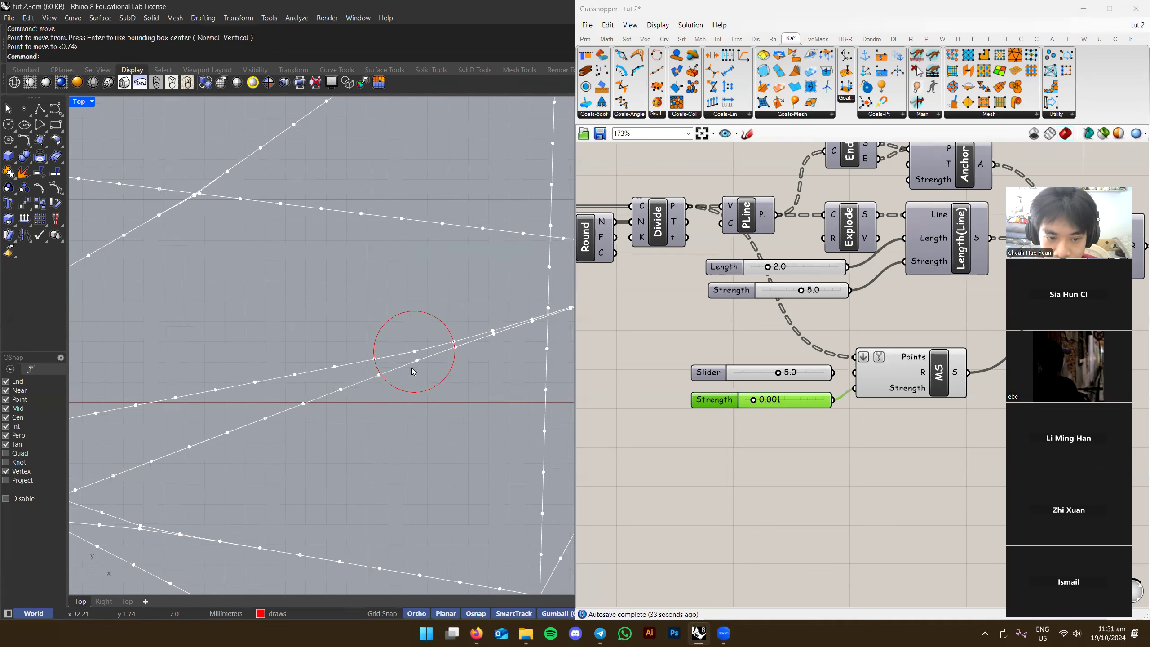
scroll(401, 365, up, 1)
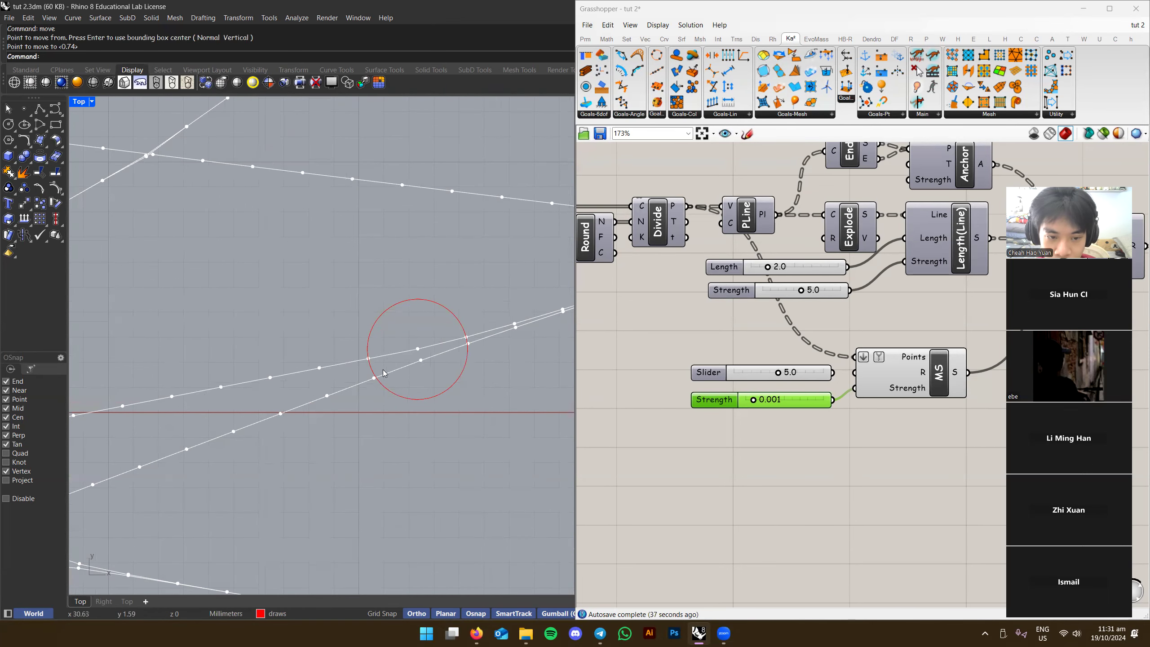
click(438, 303)
right_drag(439, 322, 497, 309)
scroll(506, 301, down, 2)
drag(508, 304, 468, 312)
click(493, 349)
scroll(442, 349, up, 6)
scroll(270, 424, down, 8)
right_drag(178, 459, 273, 414)
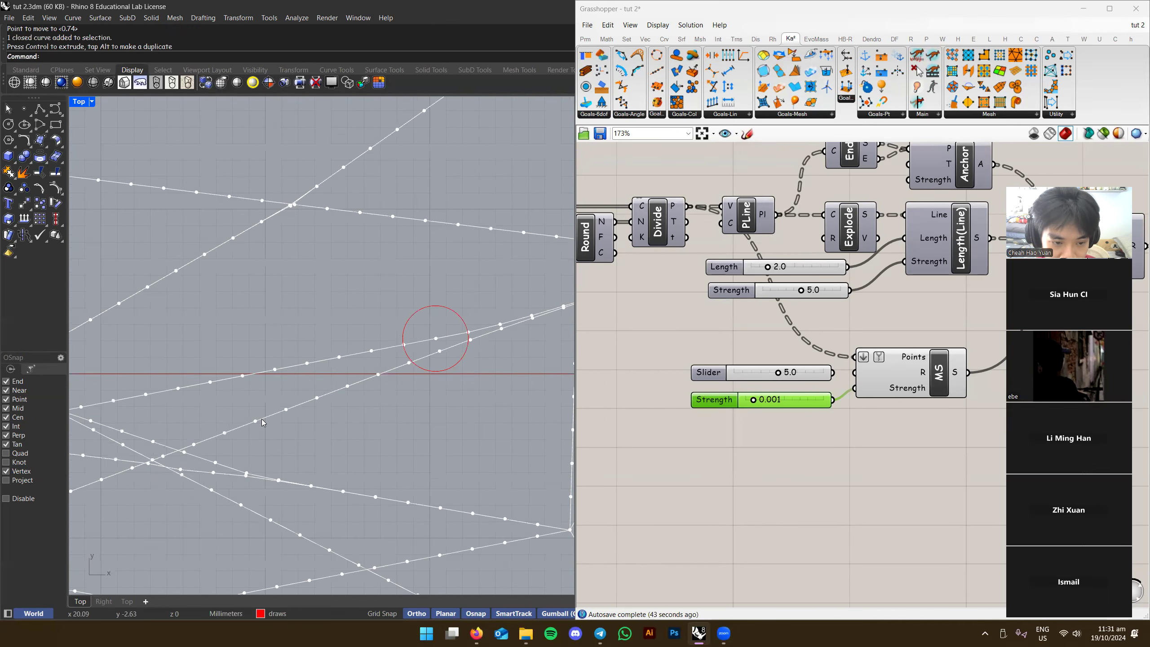
Delete the range circle from the net
click(451, 311)
scroll(434, 337, up, 4)
scroll(450, 326, down, 2)
key(Delete)
scroll(415, 316, down, 3)
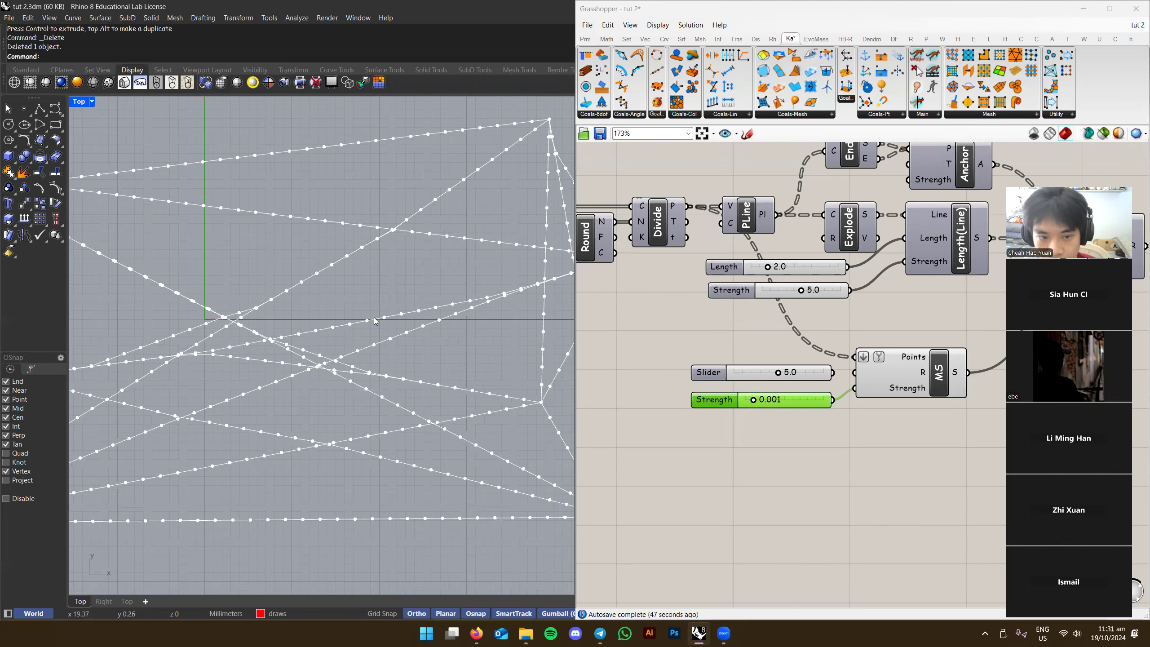
Set the unconnected slider to 1.5, connect it to MagnetSnap's R input and inspect the resulting net
right_drag(375, 317, 329, 343)
scroll(784, 381, up, 3)
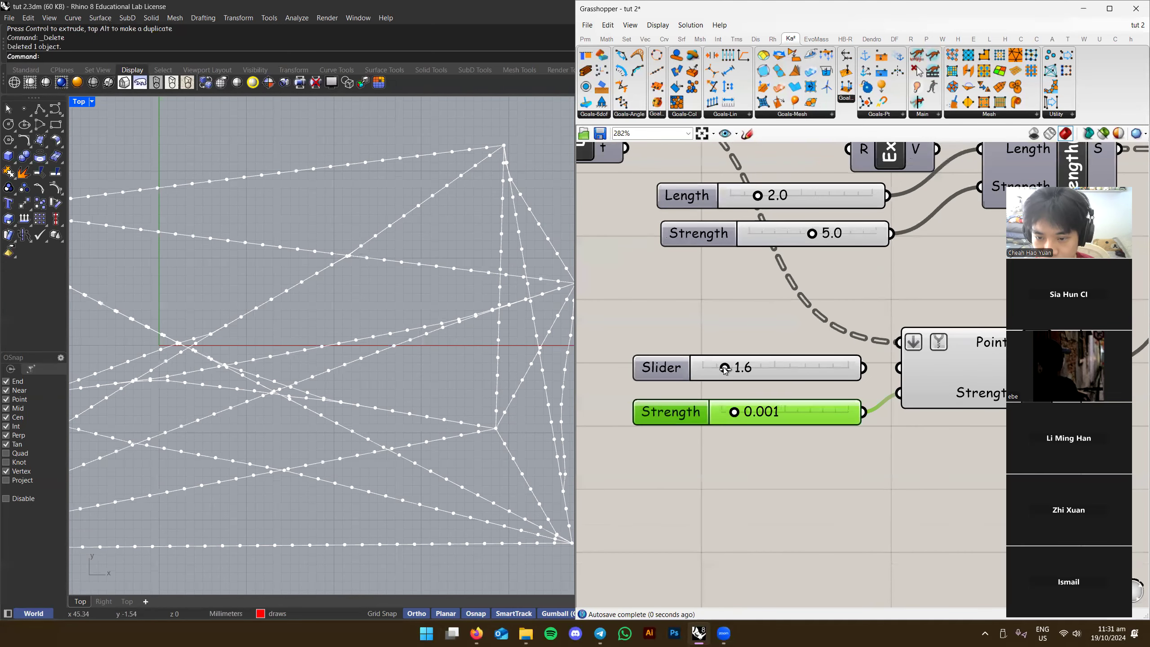
drag(899, 365, 900, 367)
scroll(412, 369, down, 5)
scroll(424, 353, up, 6)
scroll(398, 315, down, 5)
scroll(216, 375, up, 3)
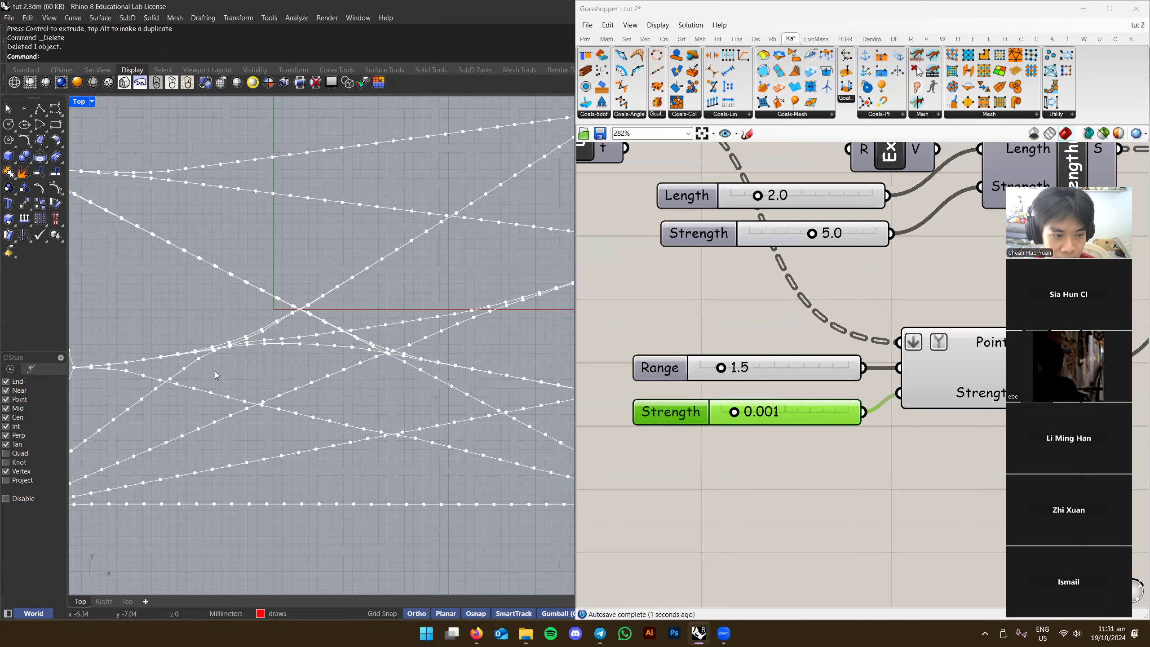
scroll(257, 372, down, 3)
right_drag(405, 340, 437, 324)
Reset the Kangaroo solver so the net is recomputed
right_drag(1098, 291, 607, 392)
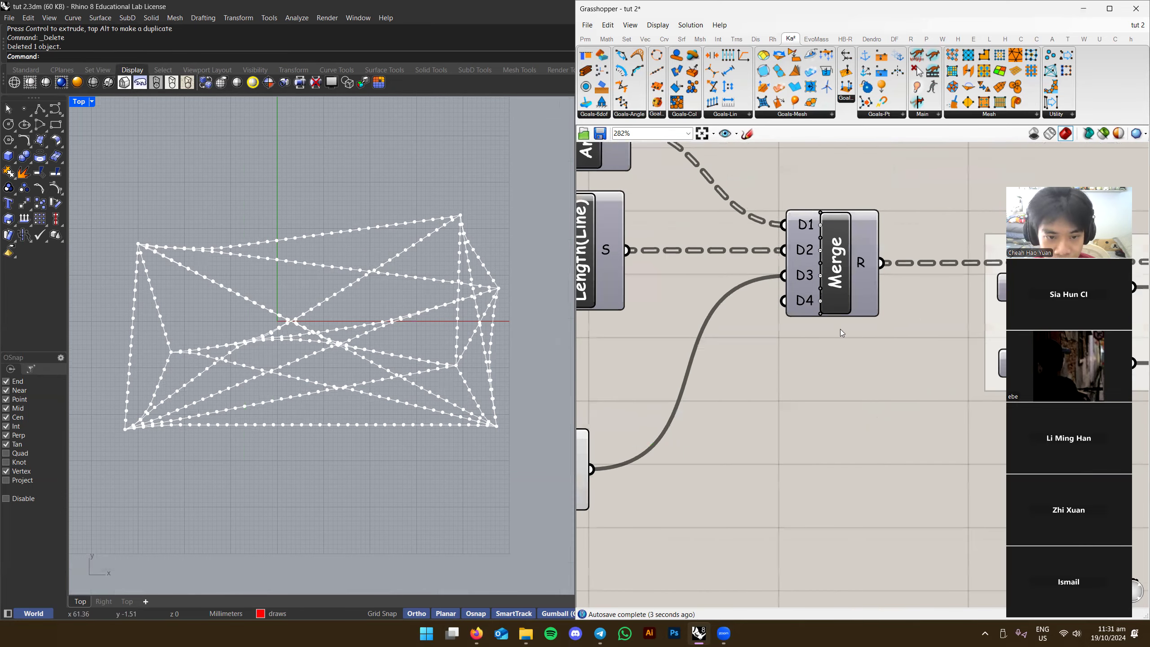
scroll(454, 315, up, 8)
right_drag(951, 289, 779, 327)
click(932, 320)
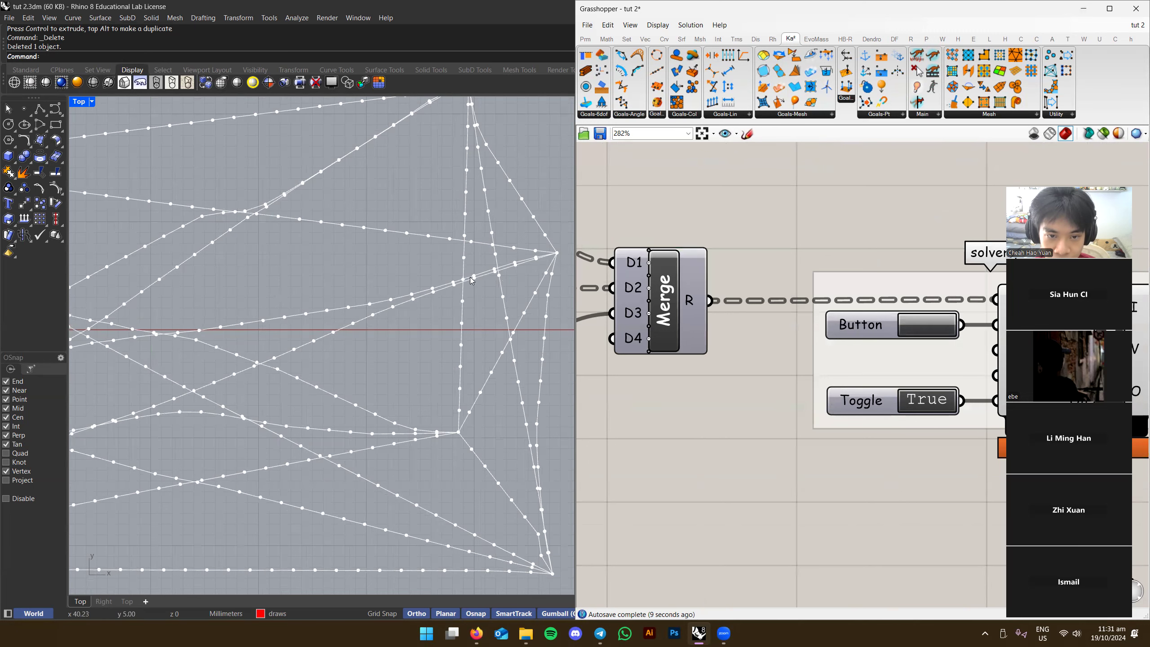
Set the strength of the Length(Line) goal to 0.1 and inspect how the net bundles
scroll(787, 363, down, 4)
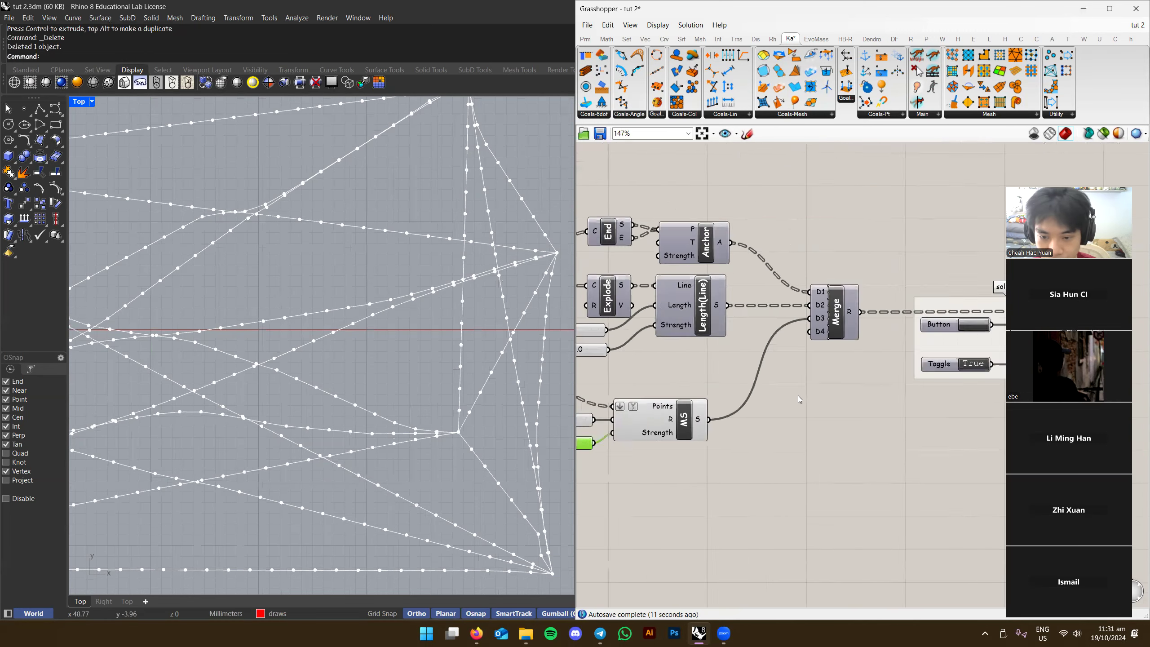
scroll(787, 353, up, 2)
right_drag(753, 348, 738, 362)
scroll(737, 363, up, 2)
right_drag(890, 360, 828, 368)
scroll(886, 354, down, 2)
right_drag(910, 336, 908, 324)
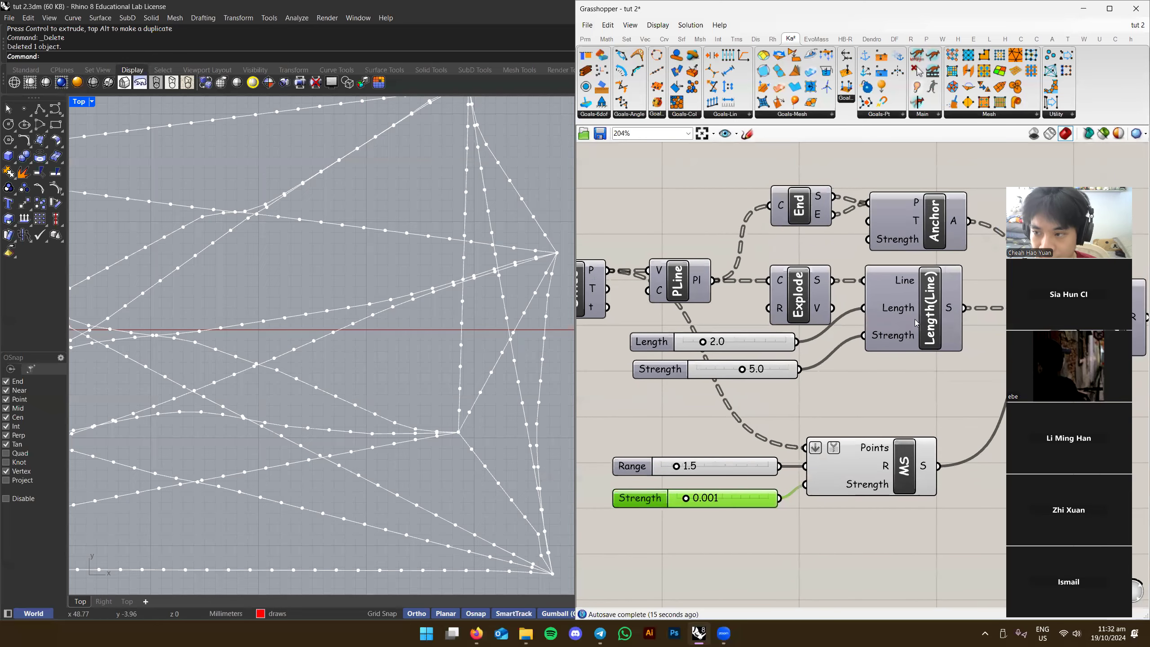
scroll(750, 381, up, 1)
drag(743, 369, 689, 373)
scroll(338, 366, down, 6)
scroll(336, 349, up, 4)
right_drag(251, 375, 349, 315)
scroll(337, 349, down, 4)
right_drag(430, 344, 406, 321)
scroll(375, 316, up, 4)
scroll(375, 316, down, 8)
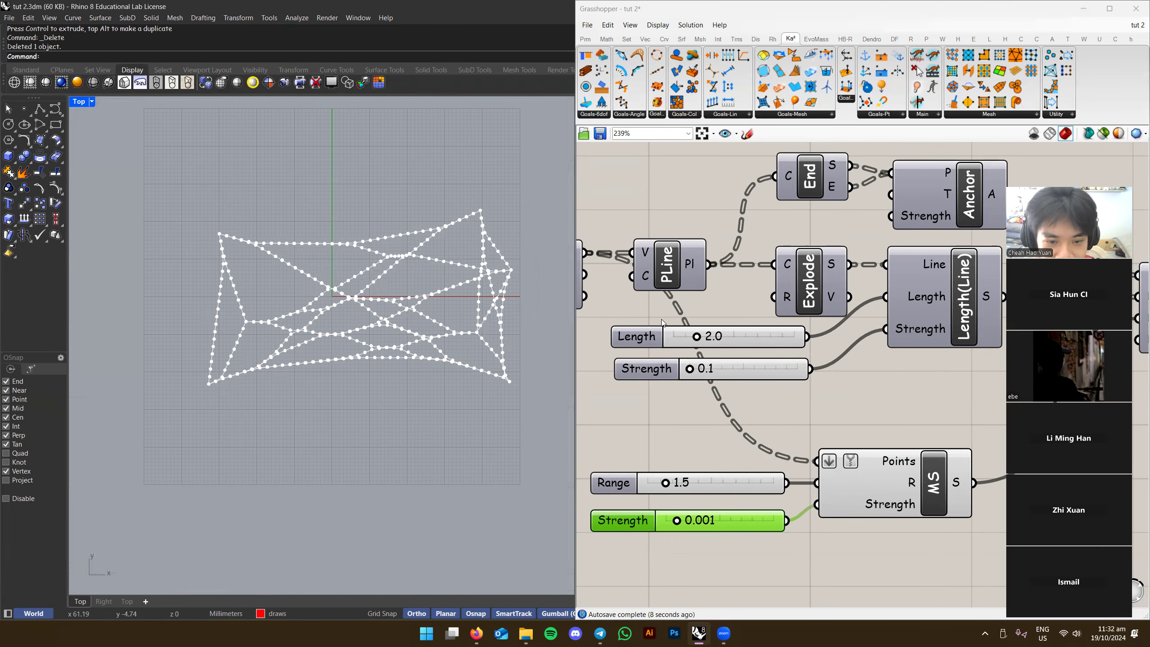
Move the MagnetSnap goal together with its Range and Strength sliders closer beneath the Length(Line) goal
right_drag(815, 341, 940, 370)
right_drag(675, 341, 751, 421)
scroll(853, 349, down, 2)
scroll(757, 437, up, 2)
click(756, 437)
shift+click(769, 473)
click(876, 371)
drag(973, 397, 566, 535)
drag(914, 450, 936, 406)
click(884, 480)
Select the MagnetSnap goal and its sliders again and nudge them slightly to the right
right_drag(885, 480, 768, 473)
drag(881, 365, 582, 471)
right_drag(734, 463, 805, 459)
drag(918, 385, 924, 385)
click(923, 335)
right_drag(475, 340, 458, 370)
right_drag(793, 373, 823, 356)
right_drag(927, 318, 843, 371)
scroll(842, 372, down, 2)
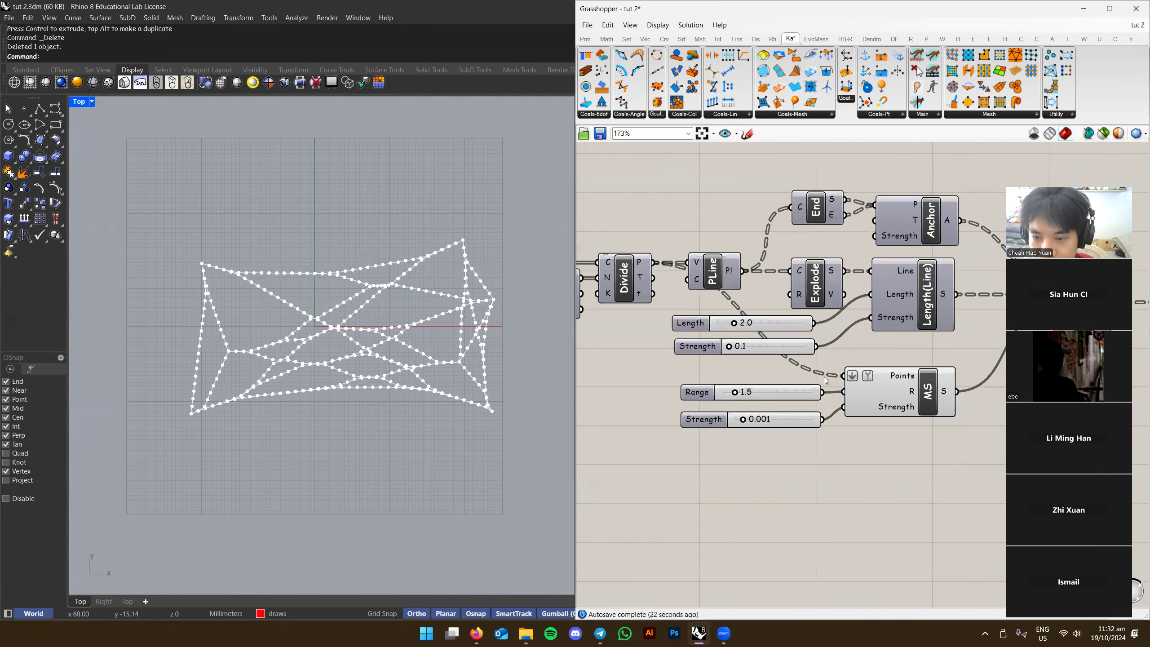
scroll(754, 372, up, 2)
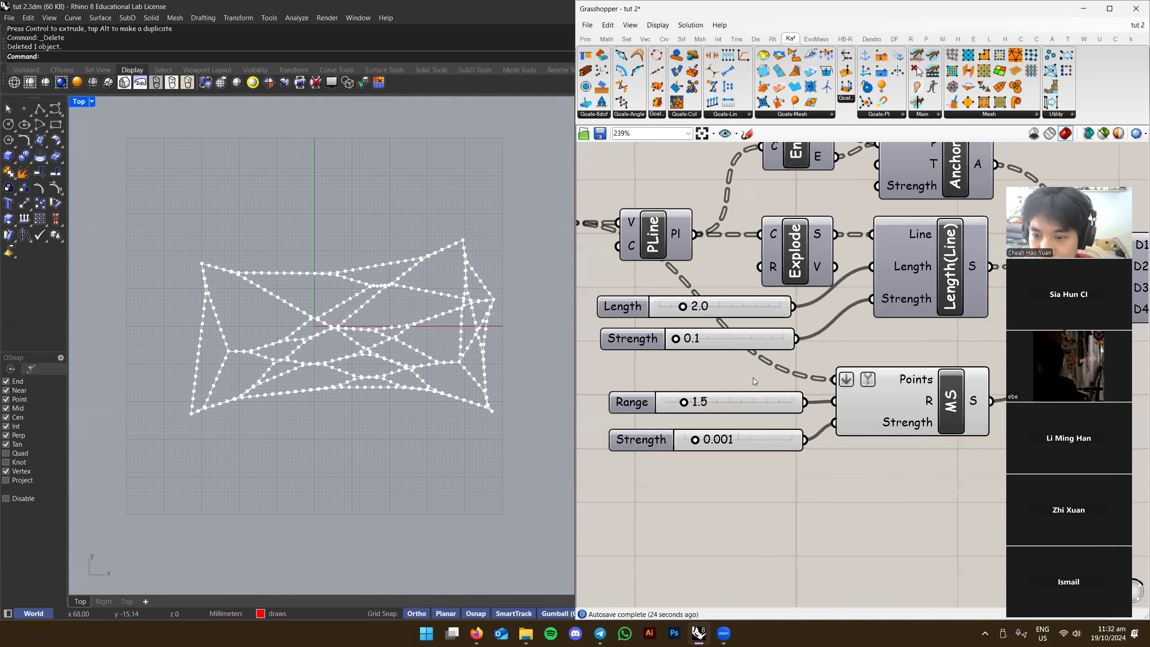
drag(744, 316, 749, 314)
key(Caps_Lock)
click(844, 344)
right_drag(843, 344, 817, 337)
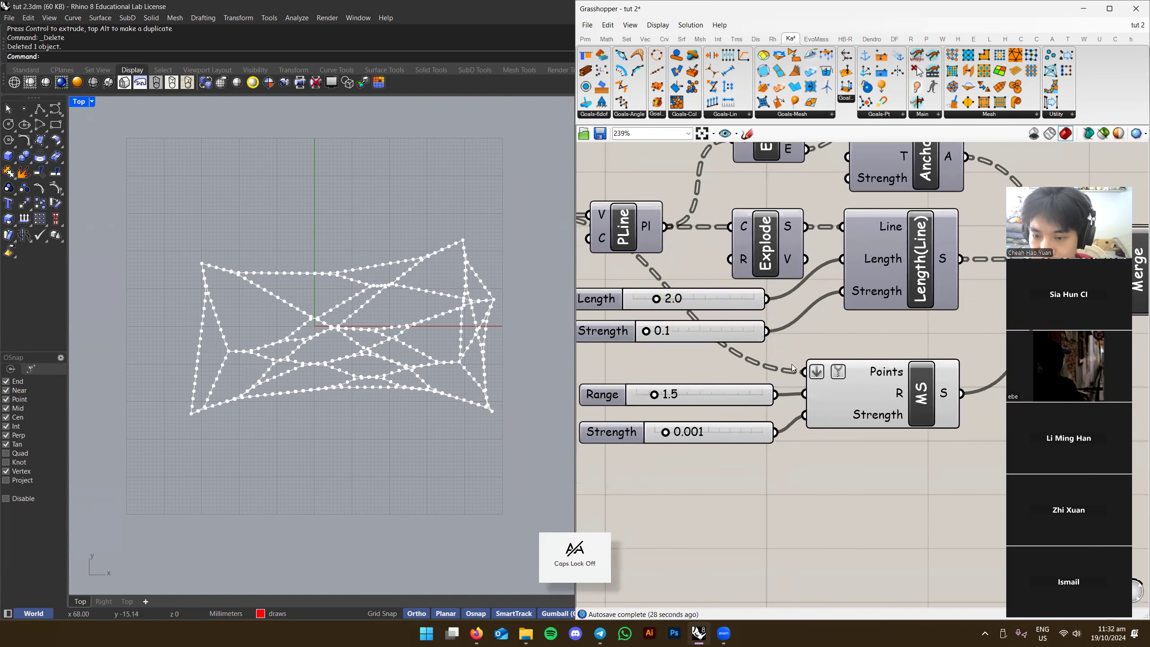
scroll(759, 365, up, 1)
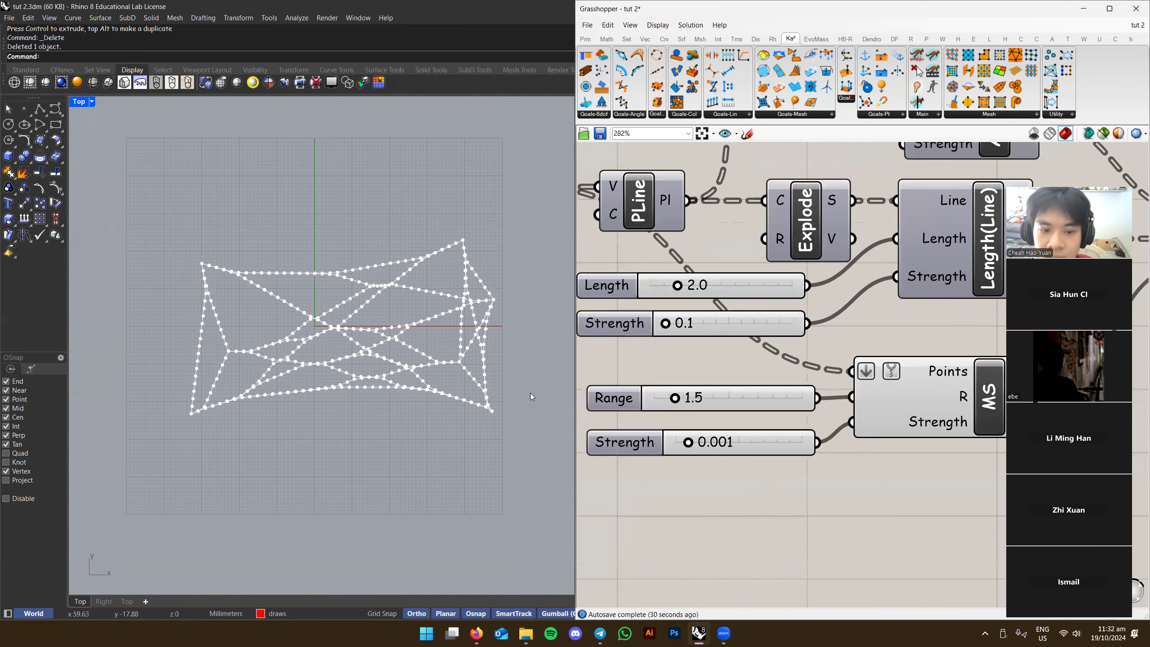
right_drag(334, 331, 314, 339)
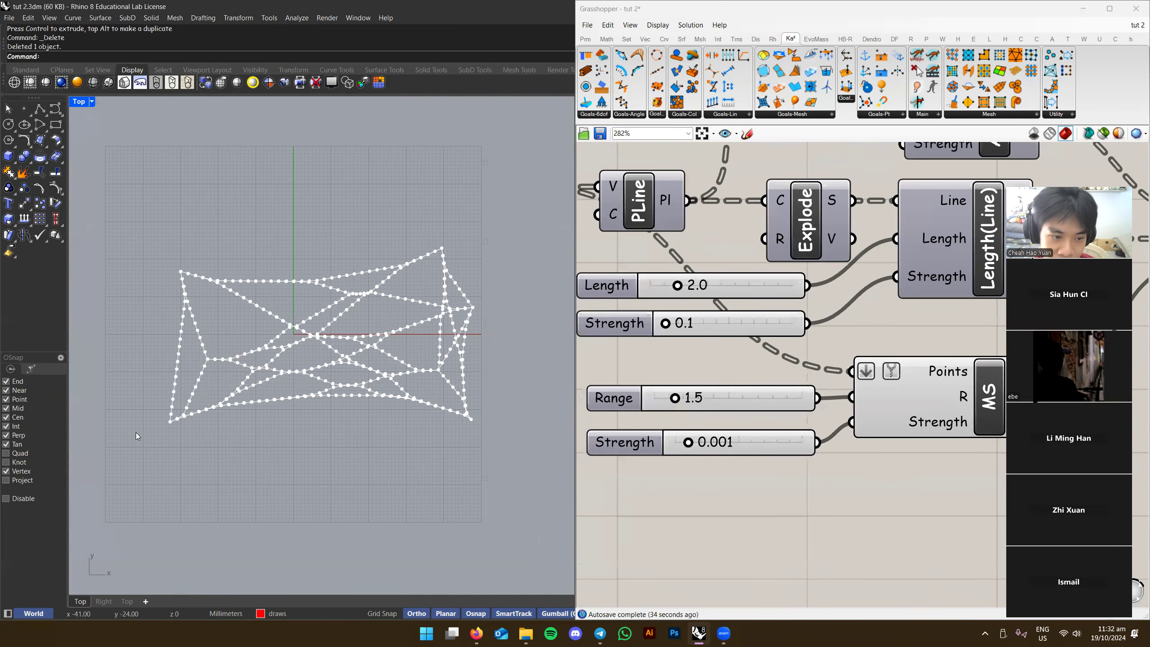
right_drag(730, 363, 761, 363)
Keep the Length at 2.0, set the Length(Line) strength to 0.3 and set the MagnetSnap range to 1.9
scroll(389, 372, up, 4)
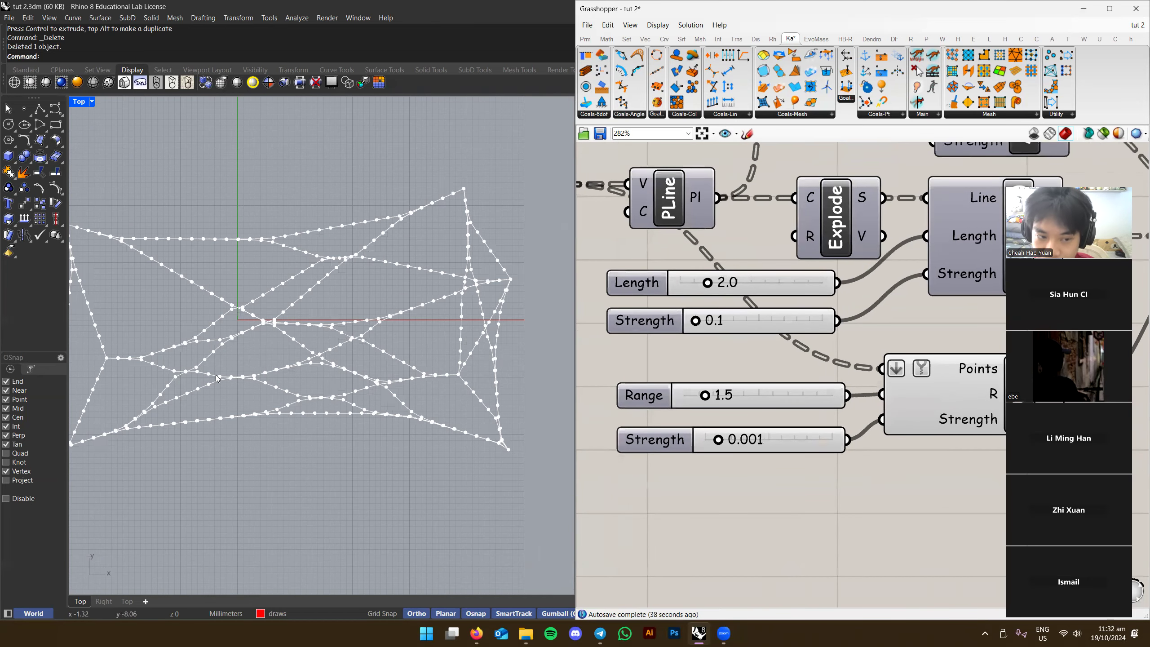
mouse_move(709, 285)
mouse_down()
mouse_move(735, 288)
mouse_move(711, 286)
mouse_up()
right_drag(728, 347, 732, 338)
mouse_move(703, 312)
mouse_down()
mouse_move(728, 313)
mouse_move(666, 313)
mouse_move(728, 313)
mouse_move(702, 313)
mouse_up()
mouse_move(714, 388)
mouse_down()
mouse_move(740, 386)
mouse_move(720, 386)
mouse_up()
scroll(720, 386, down, 5)
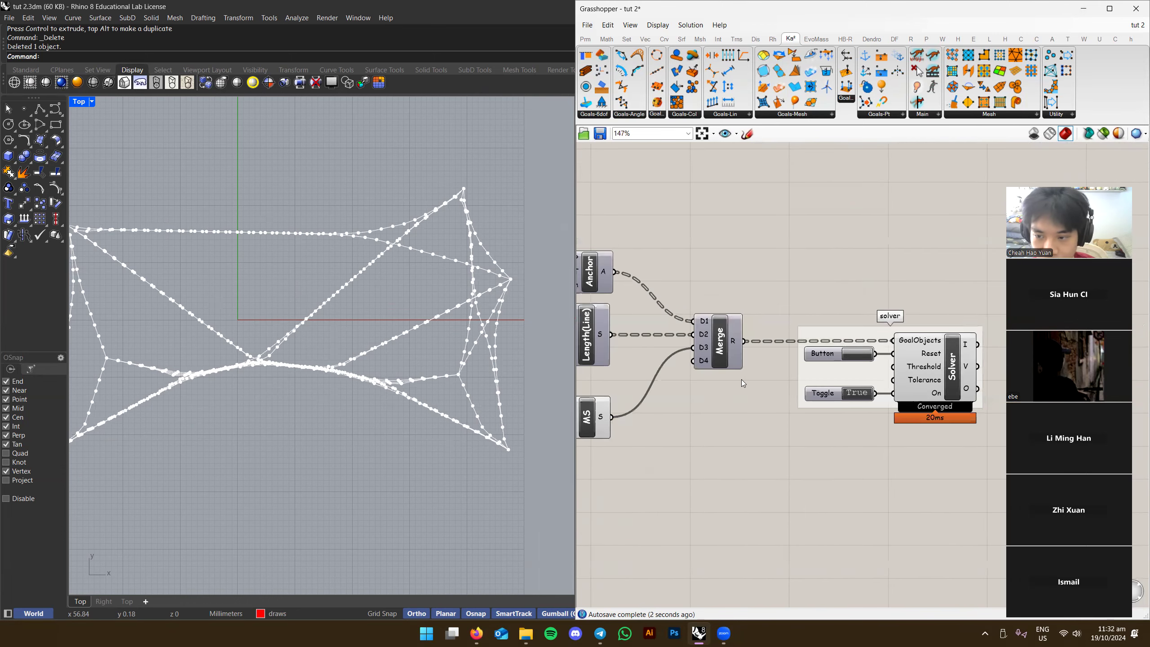
Set the targetted segment length at the start of the definition to 1.0
scroll(672, 374, up, 3)
right_drag(671, 374, 988, 343)
right_drag(735, 337, 863, 343)
scroll(743, 324, up, 2)
right_drag(743, 323, 804, 327)
scroll(453, 344, up, 3)
scroll(474, 361, down, 3)
scroll(429, 359, up, 4)
scroll(376, 346, down, 2)
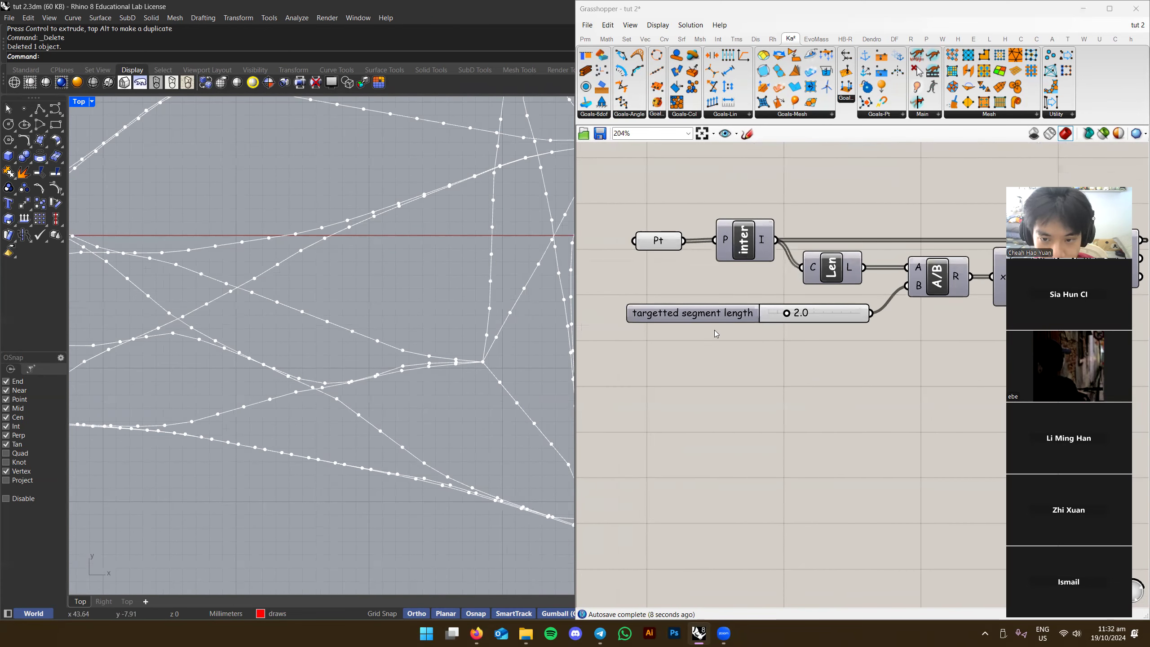
drag(793, 314, 779, 316)
scroll(684, 308, down, 4)
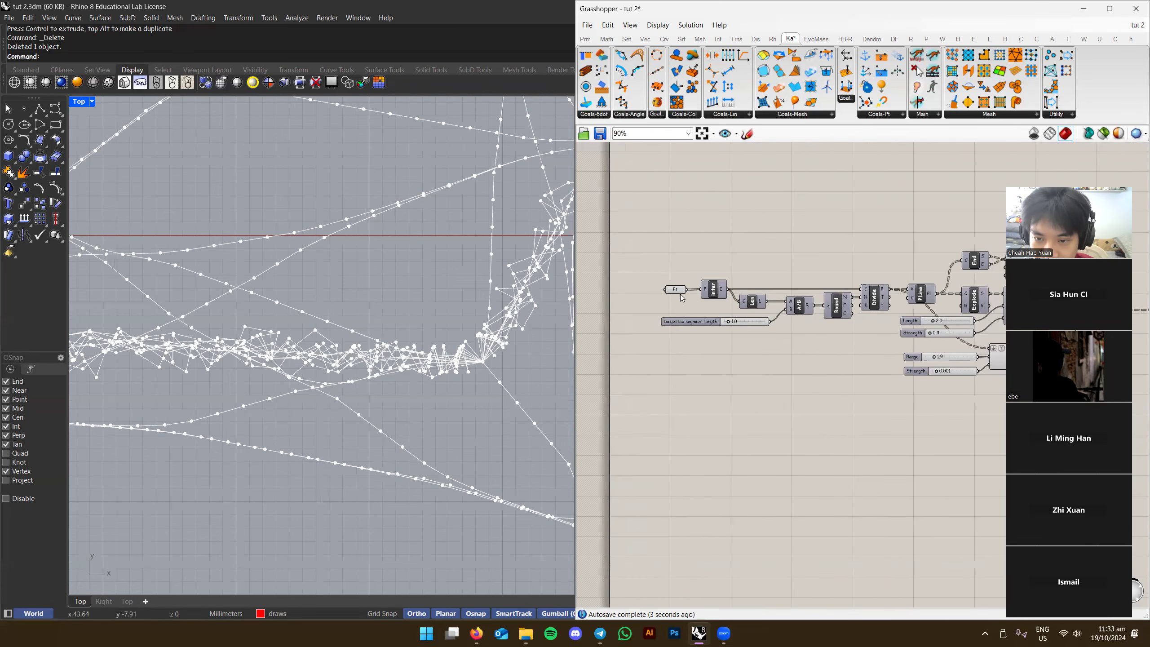
Add a panel with the text "Upstream" in the empty space above the definition
right_drag(789, 242, 746, 286)
click(707, 255)
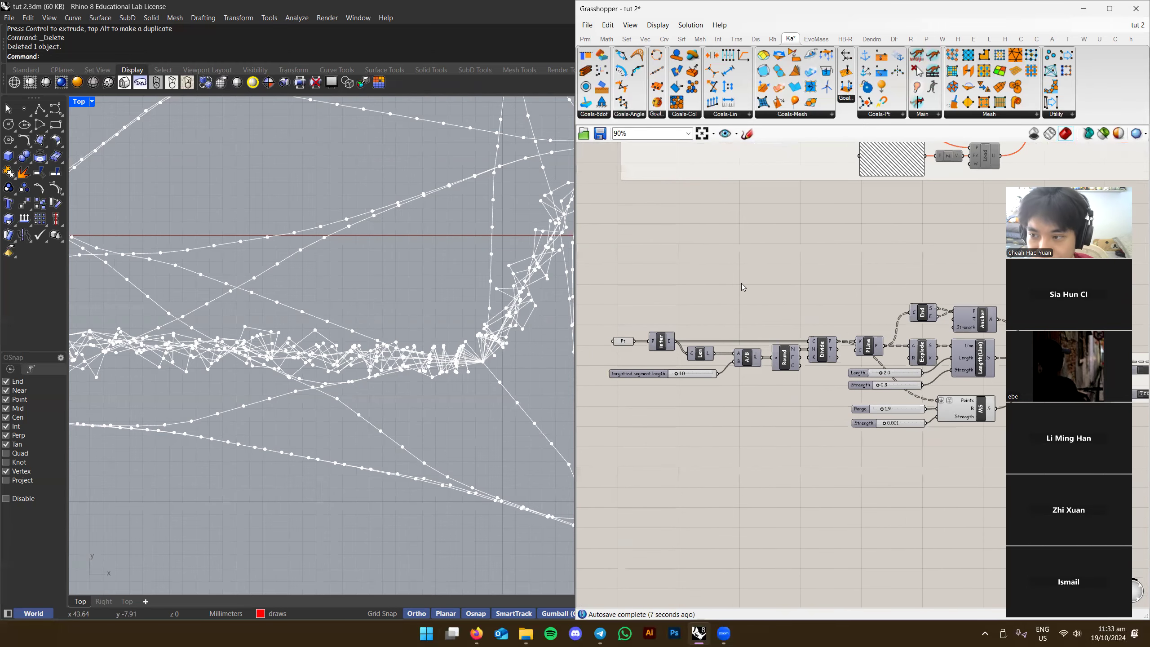
double_click(741, 283)
text(panel)
key(Return)
double_click(743, 287)
text(Upstream)
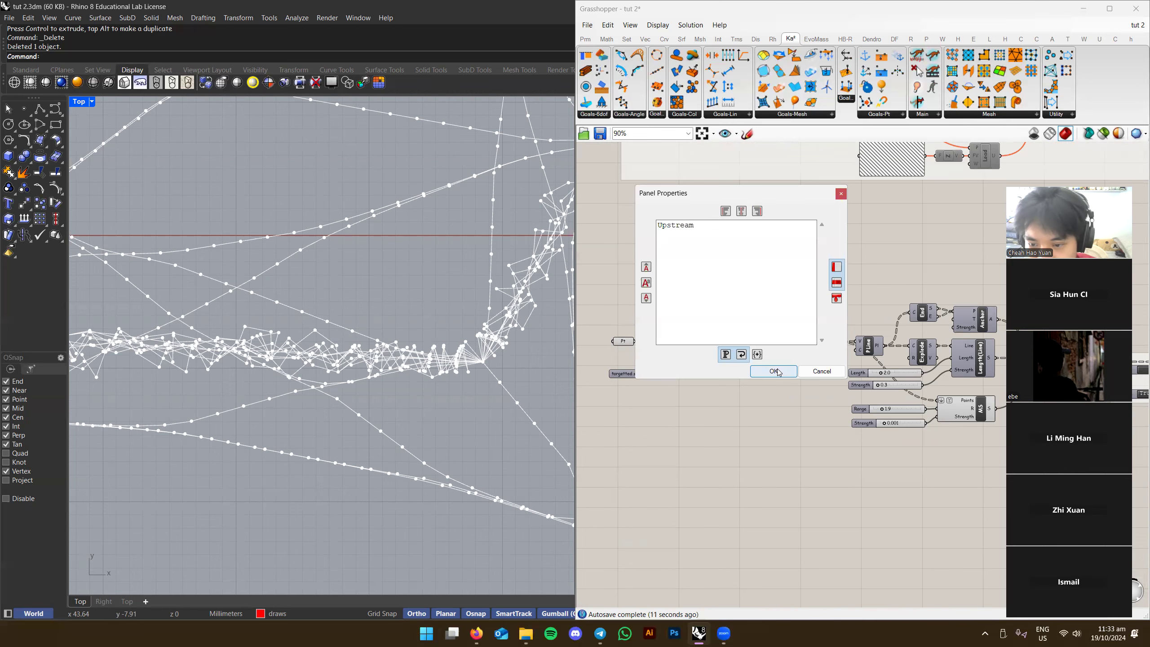
click(766, 371)
Place a second panel beside the Upstream panel and set its text to "Downstream"
right_drag(785, 276, 706, 292)
drag(662, 300, 701, 268)
double_click(695, 263)
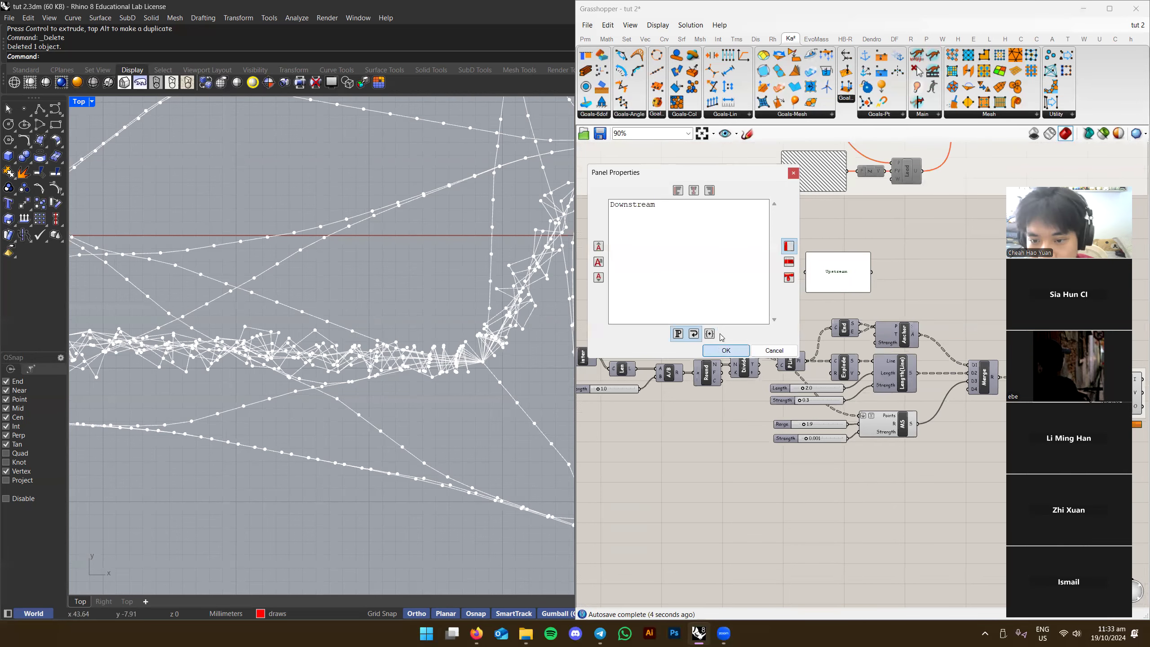
click(724, 350)
Bring the Upstream panel closer to the Downstream panel and shift both further up and right above the definition
drag(820, 277, 784, 276)
scroll(793, 351, up, 3)
click(790, 371)
right_drag(790, 370, 744, 361)
click(742, 237)
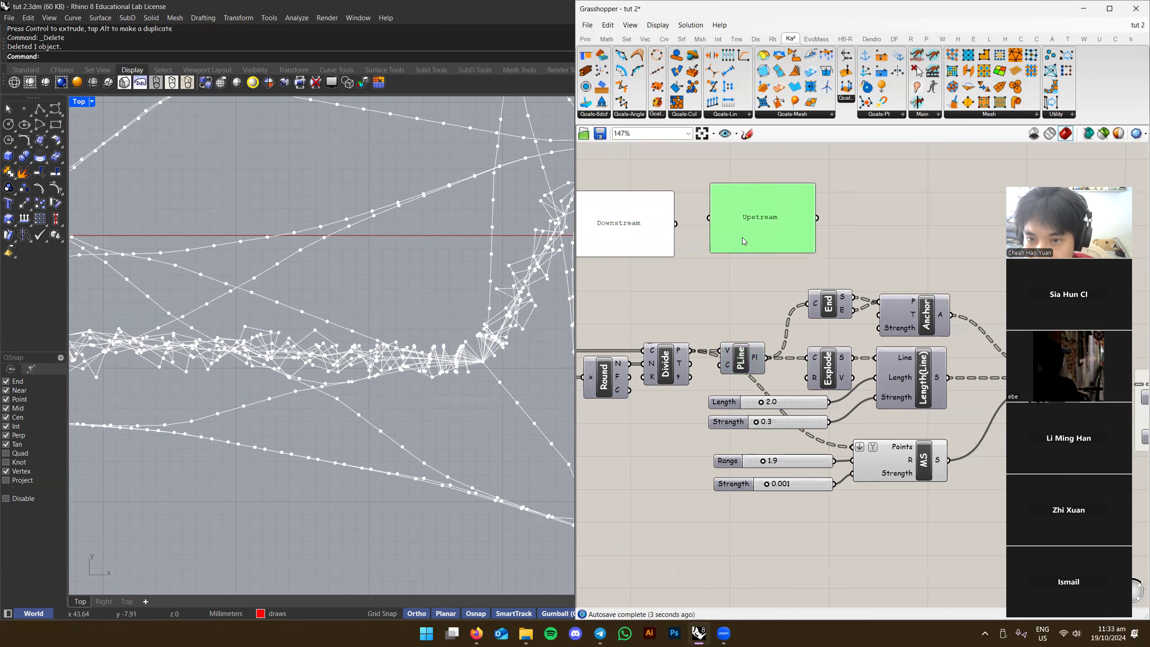
shift+click(659, 248)
drag(779, 232, 817, 196)
click(697, 293)
right_drag(717, 306, 754, 293)
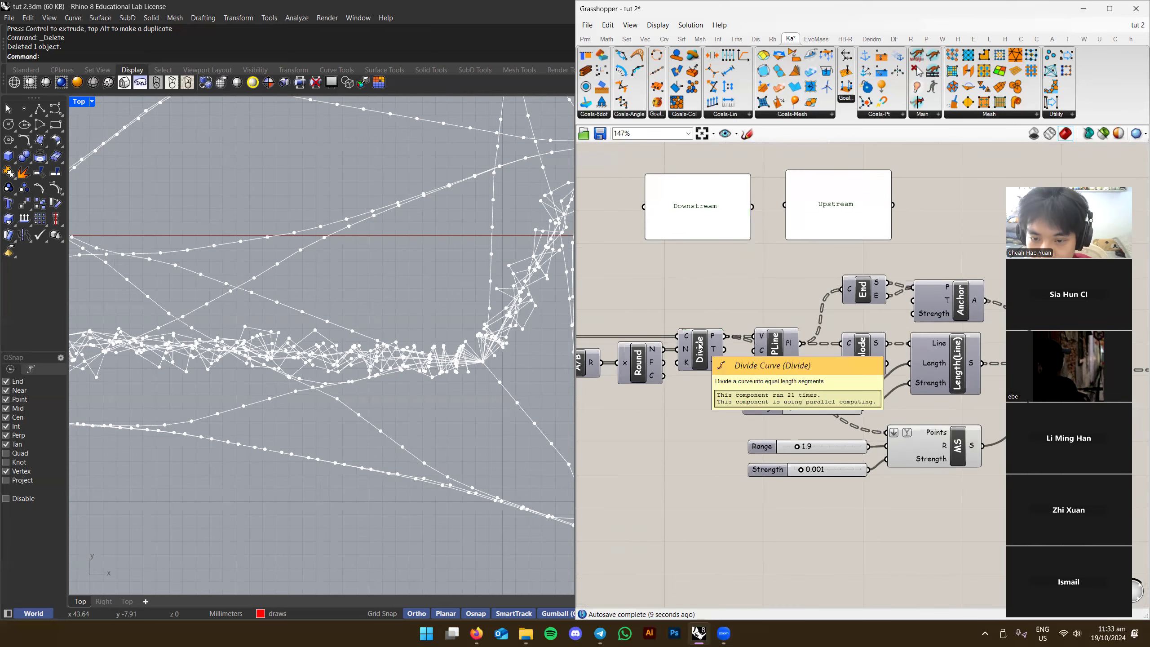
Select the Divide Curve component to highlight its division points in the Rhino view
right_click(701, 348)
click(728, 365)
click(701, 305)
right_drag(700, 302, 751, 329)
click(749, 344)
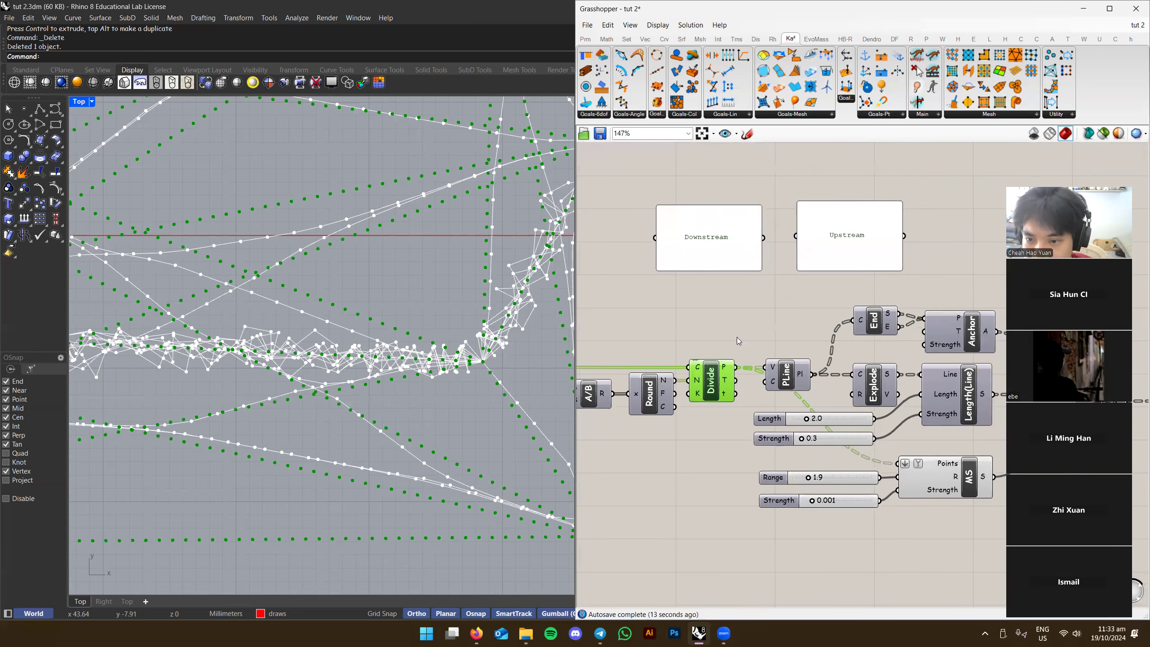
Move the Upstream panel above the components before Divide Curve and the Downstream panel above the components after it
scroll(751, 328, down, 2)
click(663, 255)
drag(762, 256, 692, 308)
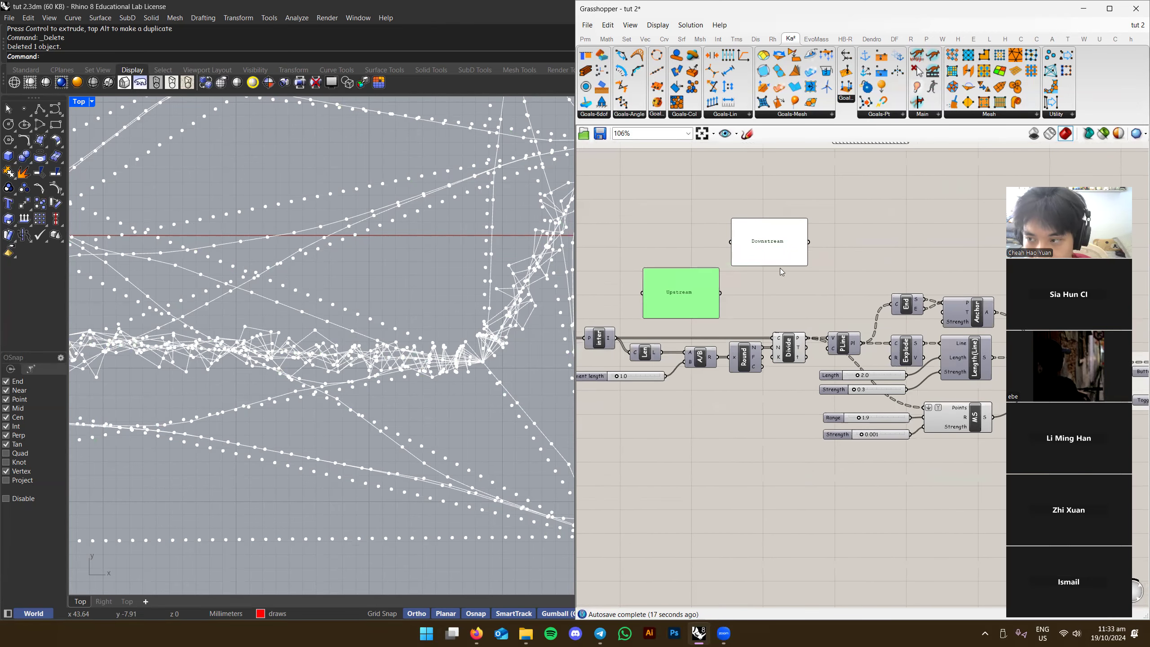
right_drag(779, 266, 710, 268)
drag(702, 257, 854, 267)
click(772, 285)
right_drag(772, 285, 898, 256)
scroll(835, 301, up, 1)
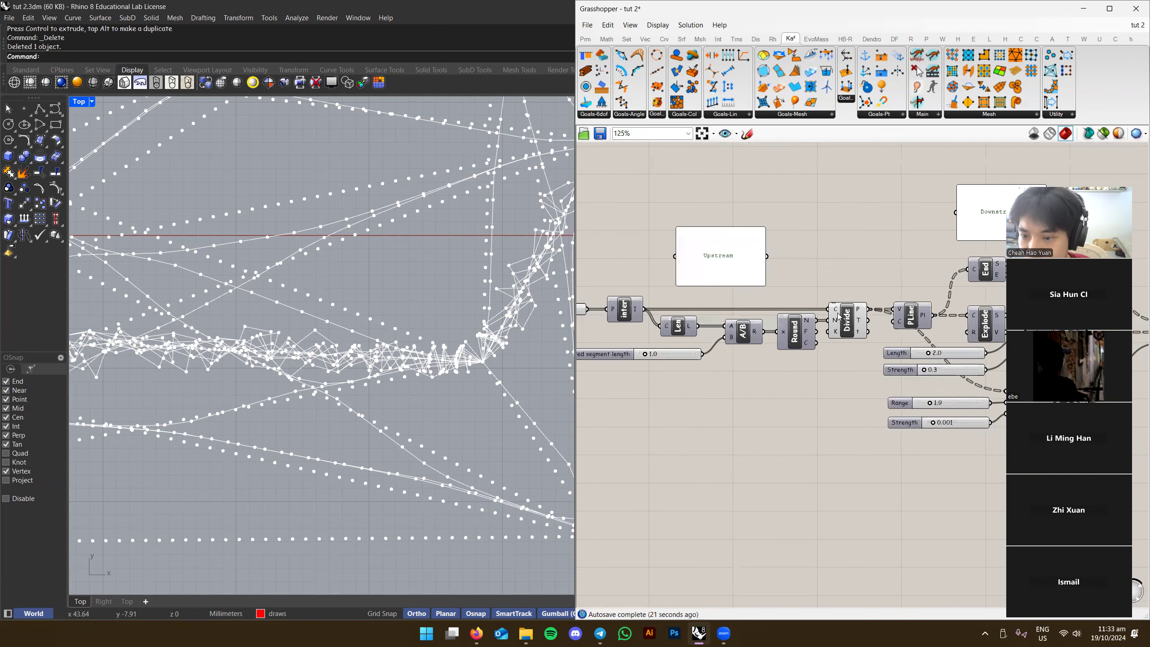
Single out the Divide Curve component as the boundary between the Upstream and Downstream panels
right_drag(843, 299, 799, 303)
scroll(729, 299, up, 2)
drag(724, 334, 736, 331)
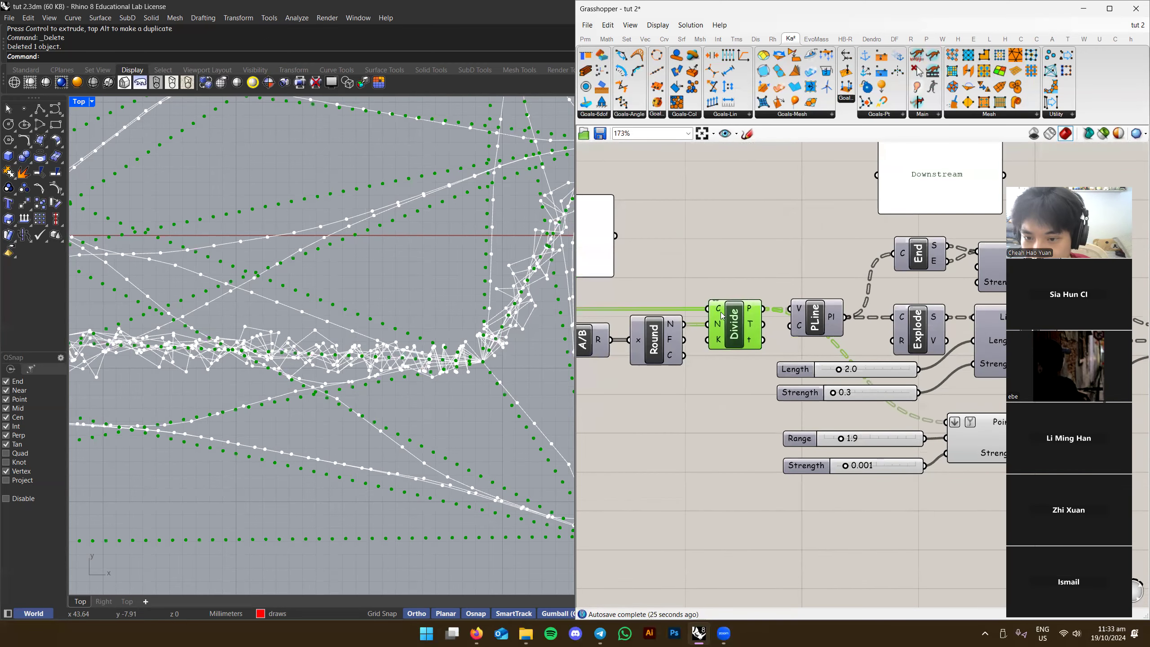
scroll(726, 333, up, 1)
scroll(730, 329, down, 5)
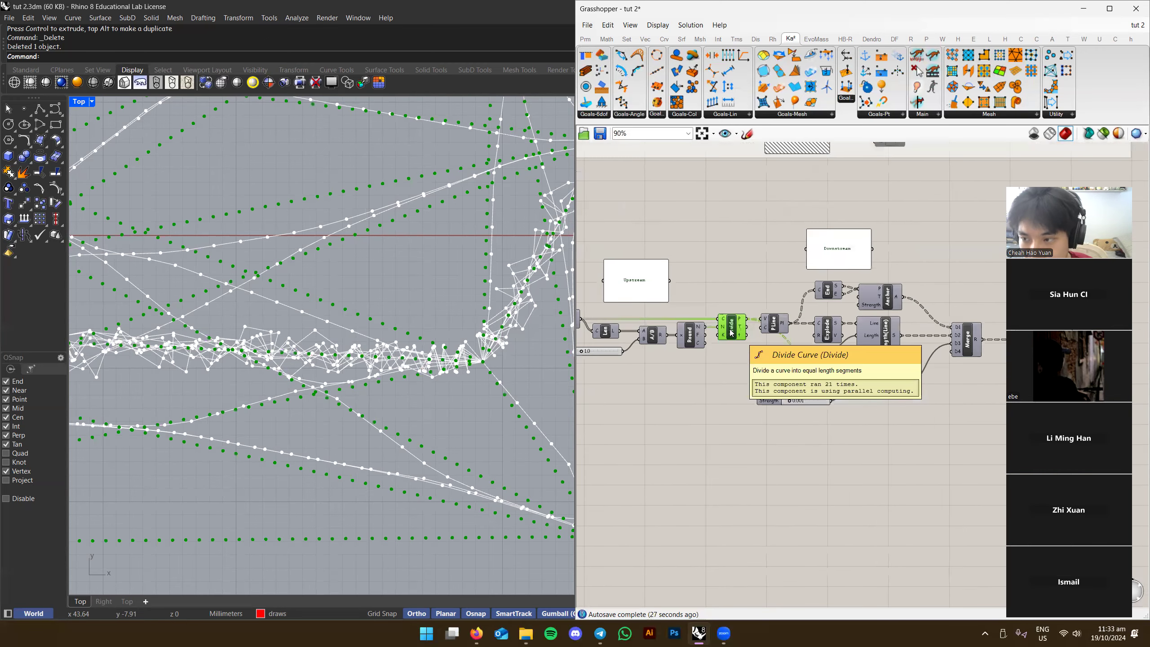
scroll(729, 325, up, 2)
scroll(732, 329, down, 3)
Highlight the downstream goal components and the upstream components as groups, and reselect Divide Curve
drag(702, 272, 985, 442)
right_drag(790, 455, 1039, 459)
drag(675, 274, 906, 420)
right_drag(950, 410, 745, 387)
click(852, 410)
scroll(815, 392, up, 4)
click(815, 392)
click(763, 294)
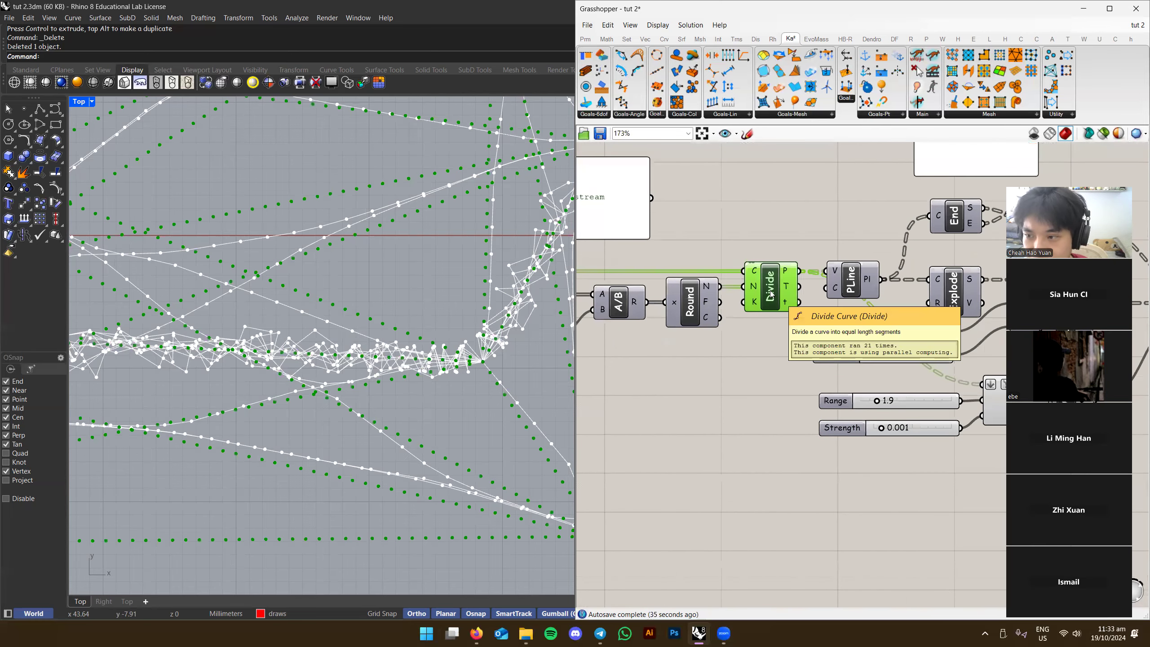
Highlight everything upstream of Divide Curve and everything downstream of it, comparing both parts of the definition
scroll(772, 297, down, 2)
right_drag(667, 291, 741, 311)
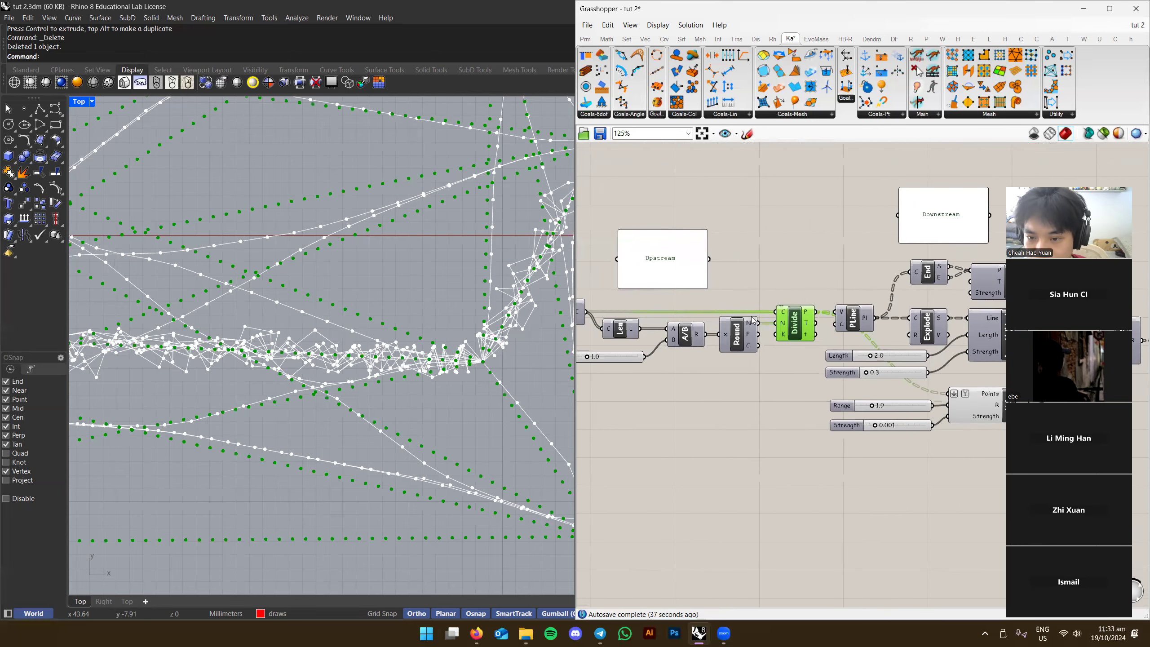
right_drag(789, 319, 808, 309)
right_drag(785, 367, 818, 384)
drag(828, 401, 577, 263)
right_drag(830, 283, 606, 277)
drag(662, 218, 1004, 502)
scroll(789, 298, down, 2)
click(844, 267)
right_drag(845, 267, 1045, 261)
scroll(685, 328, up, 2)
right_drag(760, 319, 697, 320)
click(800, 336)
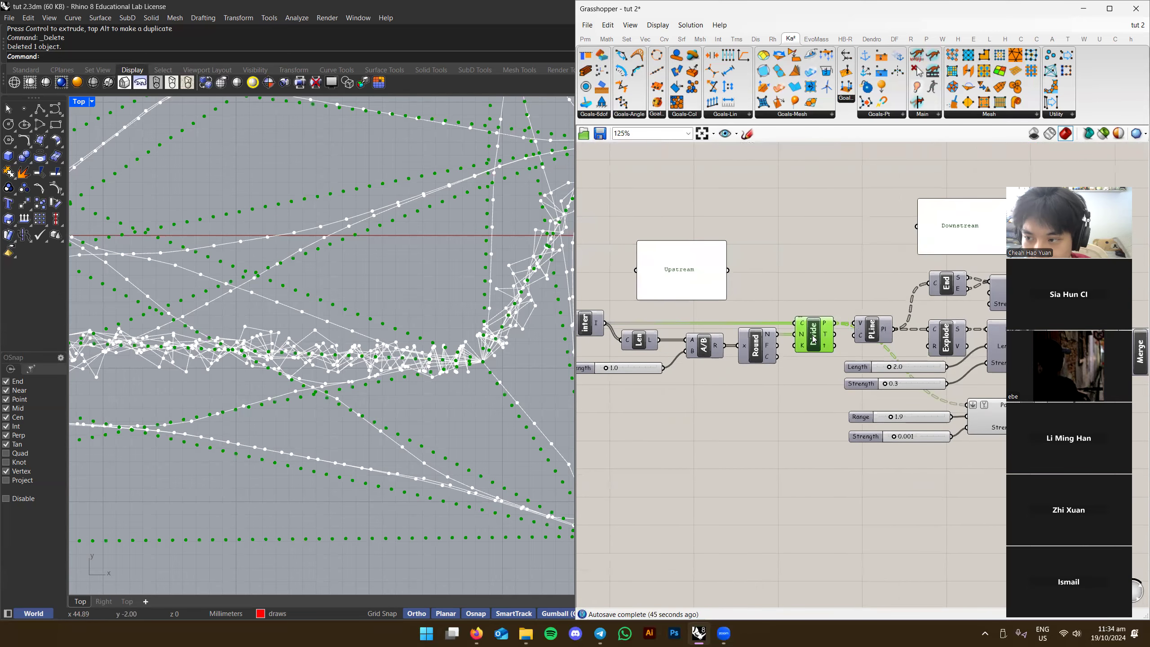
Highlight the downstream components from End and Explode through Anchor, Length(Line) and MagnetSnap to Merge
scroll(793, 337, up, 3)
scroll(780, 333, down, 2)
right_drag(780, 333, 611, 339)
scroll(624, 326, down, 1)
drag(637, 260, 1005, 498)
right_drag(951, 469, 841, 443)
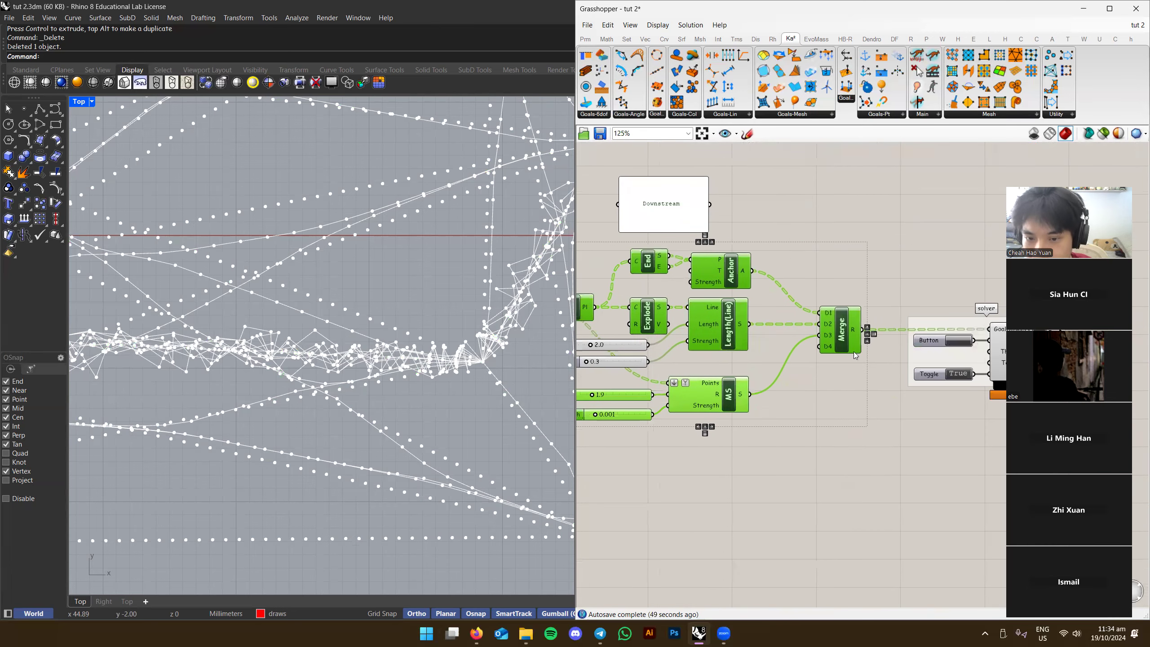
scroll(621, 300, down, 2)
drag(625, 271, 964, 410)
scroll(744, 305, up, 1)
click(766, 258)
right_drag(766, 258, 864, 269)
Select Divide Curve again and trace the definition from it to the solver and back
scroll(715, 321, up, 2)
click(697, 338)
scroll(697, 340, down, 3)
right_drag(697, 339, 770, 336)
right_drag(1088, 360, 858, 322)
mouse_move(734, 314)
right_down()
mouse_move(828, 326)
mouse_move(731, 304)
right_up()
scroll(742, 386, down, 1)
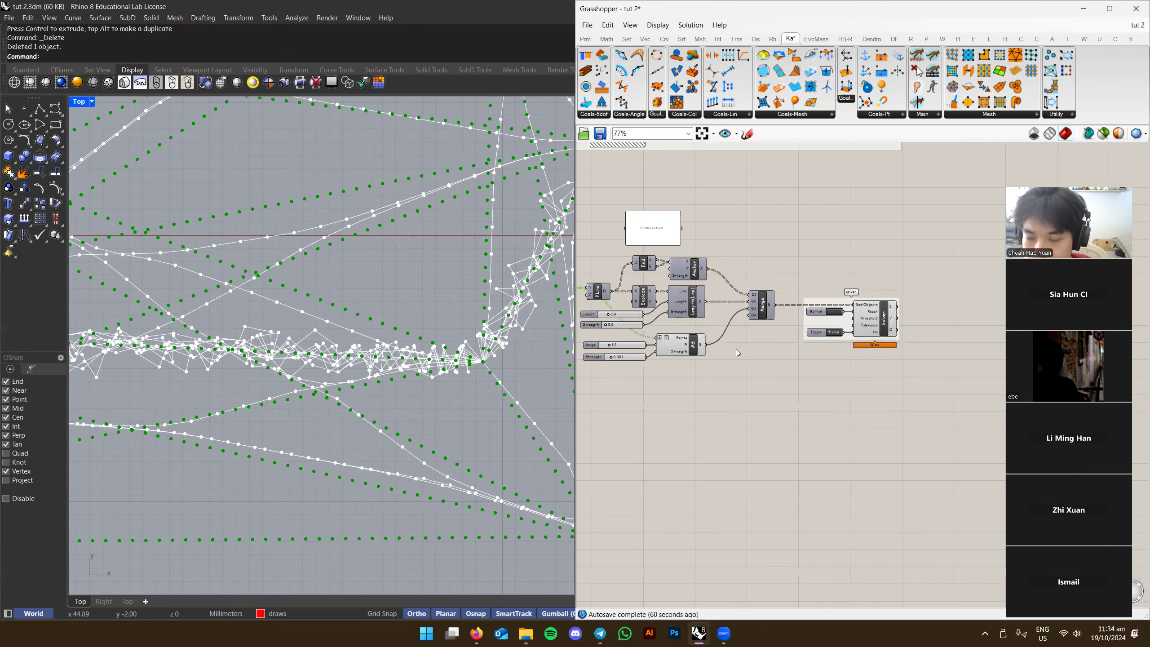
right_drag(737, 353, 841, 353)
right_drag(653, 375, 679, 375)
scroll(651, 352, up, 1)
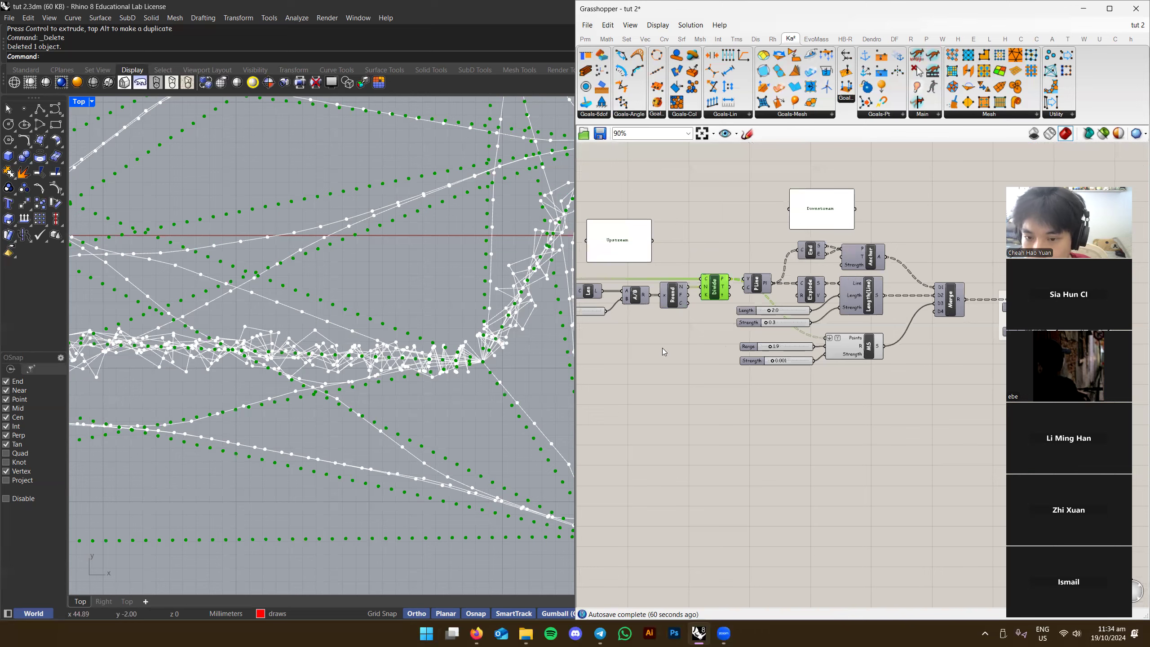
Select the Pt parameter at the start of the definition and set the targetted segment length to 0.9
scroll(709, 315, up, 3)
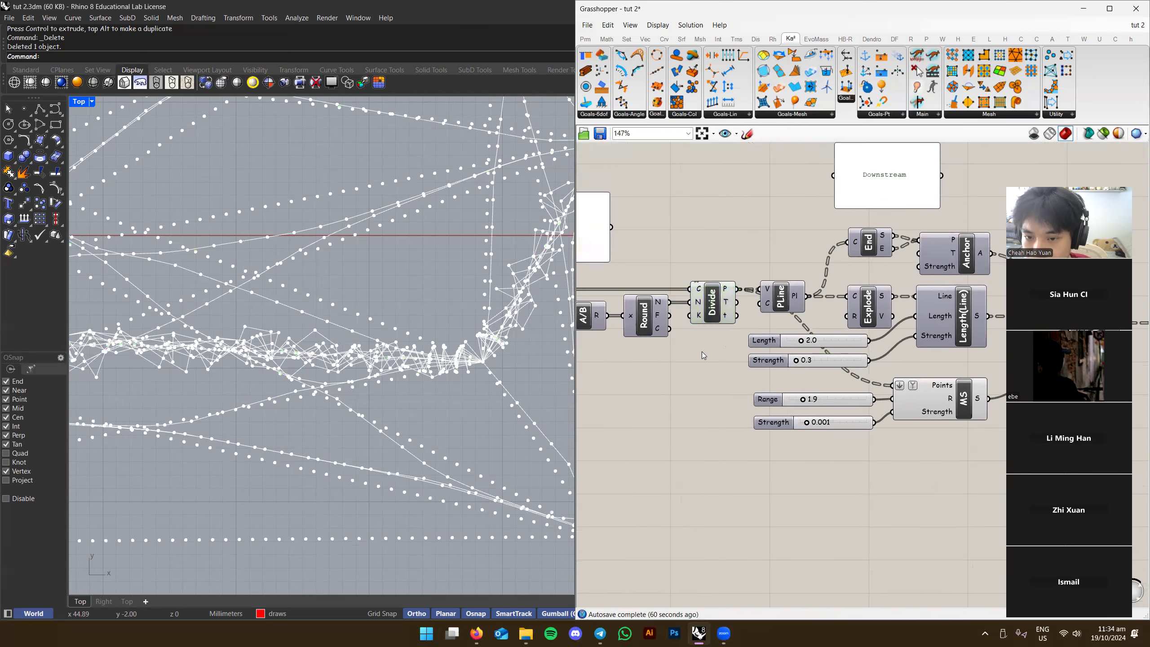
right_drag(789, 332, 976, 322)
click(685, 275)
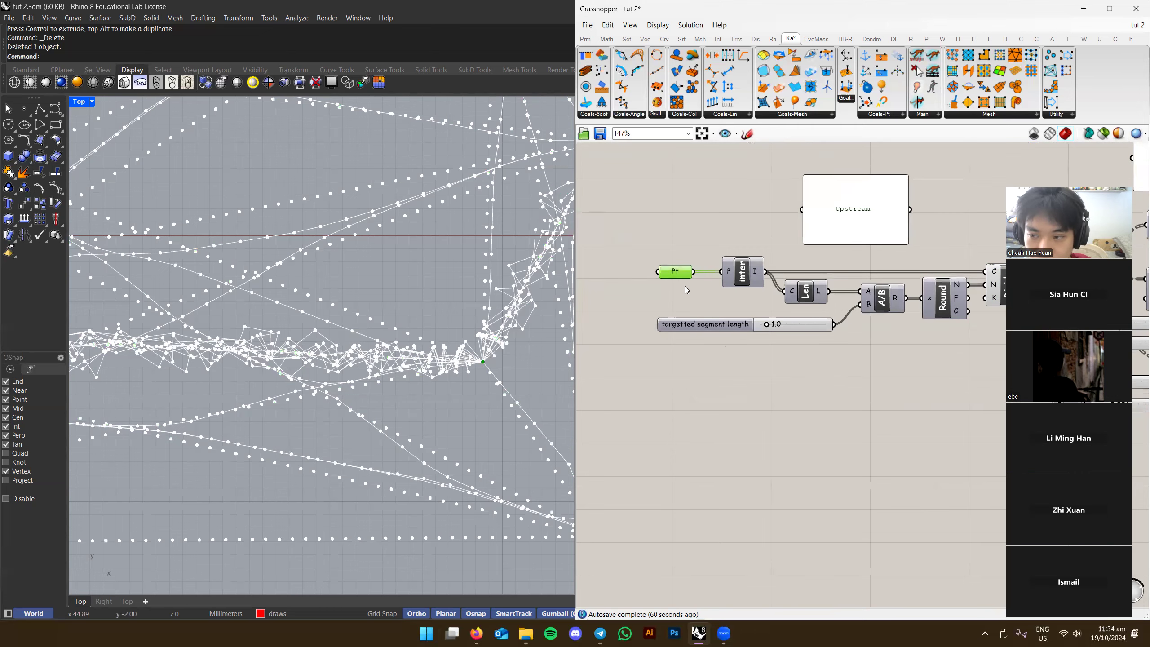
scroll(742, 286, up, 2)
scroll(777, 342, down, 1)
mouse_move(687, 333)
mouse_down()
mouse_move(701, 334)
mouse_move(686, 335)
mouse_up()
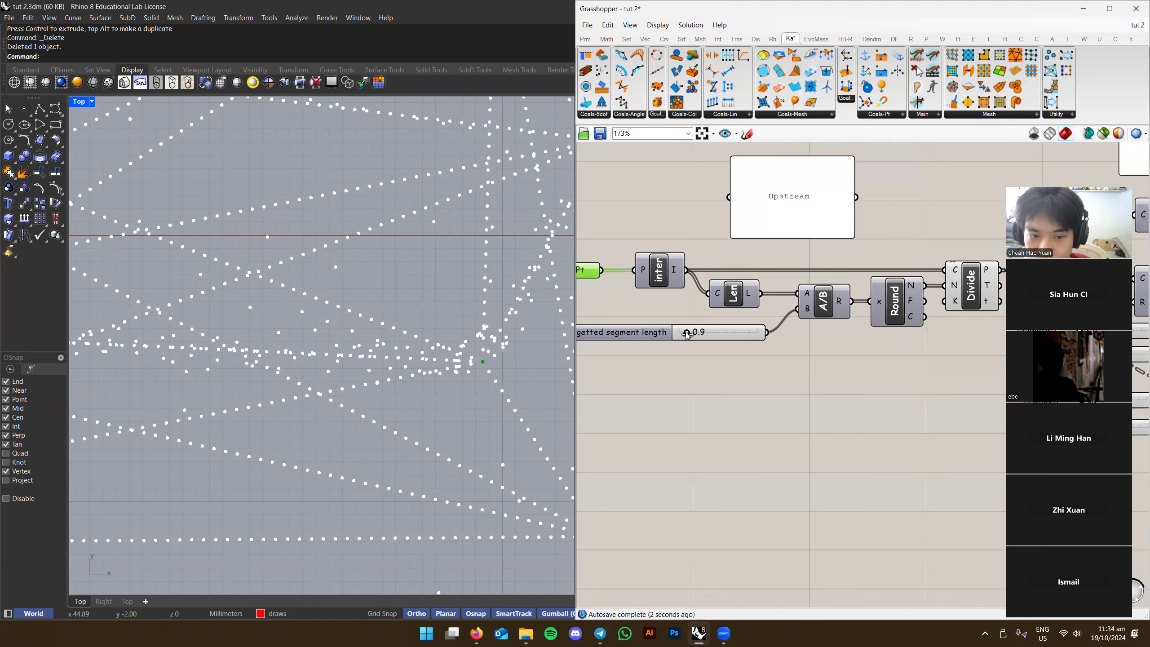
scroll(686, 336, down, 5)
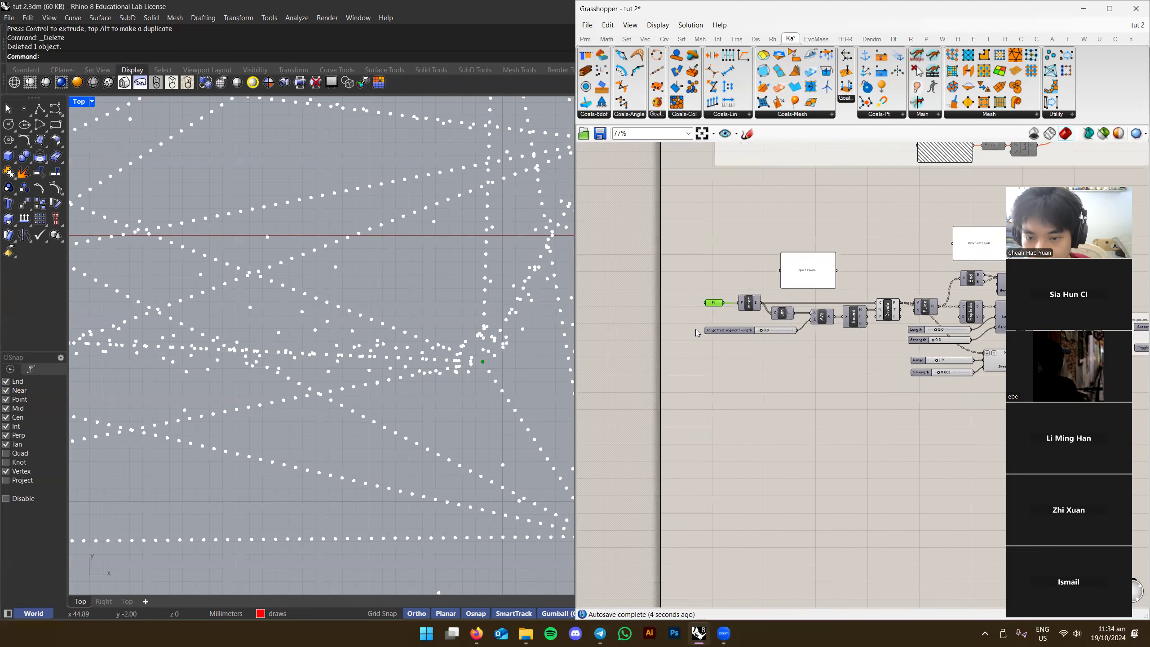
Raise the targetted segment length to 10.0 while the solver is running
scroll(723, 332, up, 9)
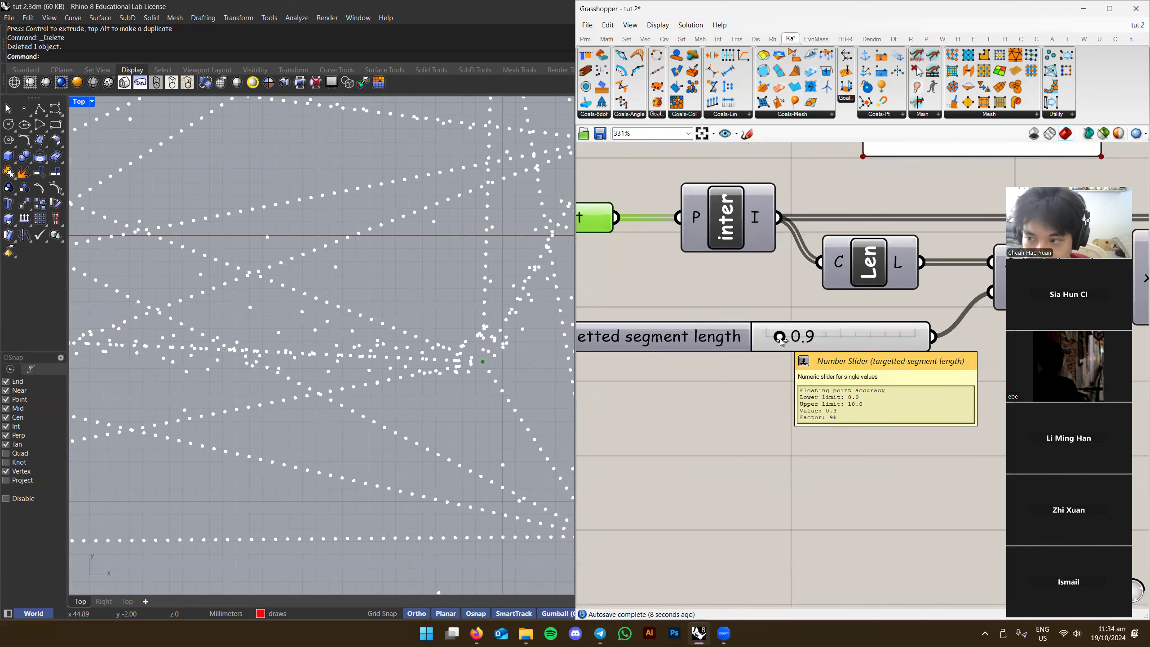
drag(780, 339, 919, 338)
scroll(939, 326, down, 5)
right_drag(959, 340, 808, 331)
scroll(677, 327, down, 2)
scroll(808, 331, up, 7)
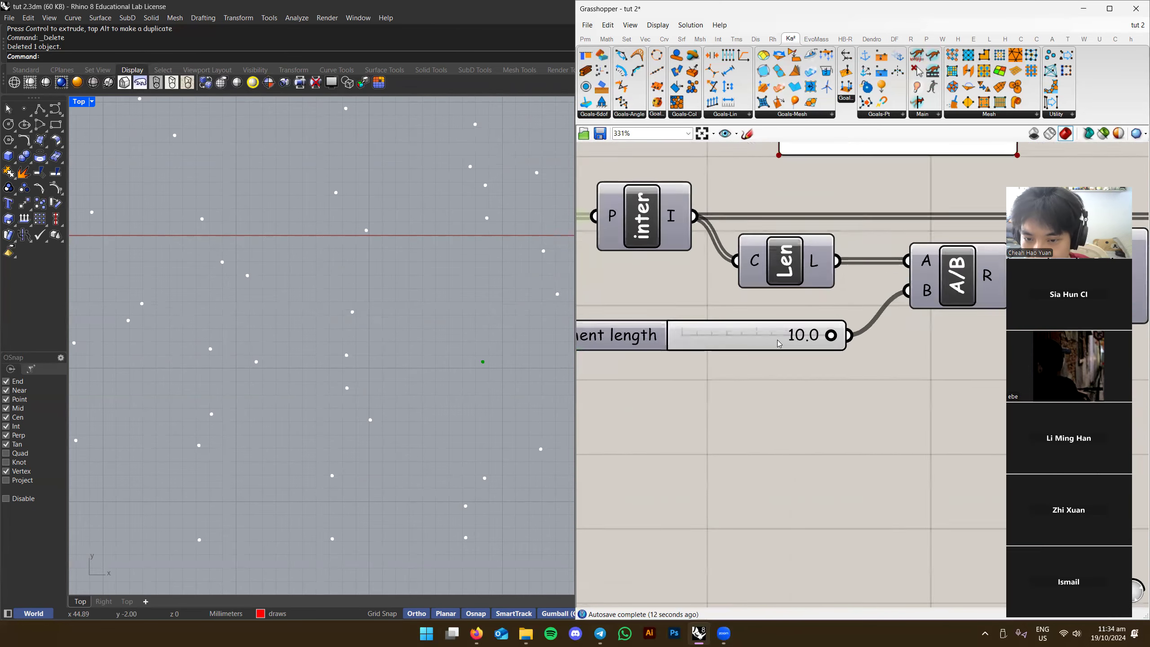
Lower the targetted segment length to 9.0
scroll(778, 339, down, 2)
scroll(806, 337, up, 3)
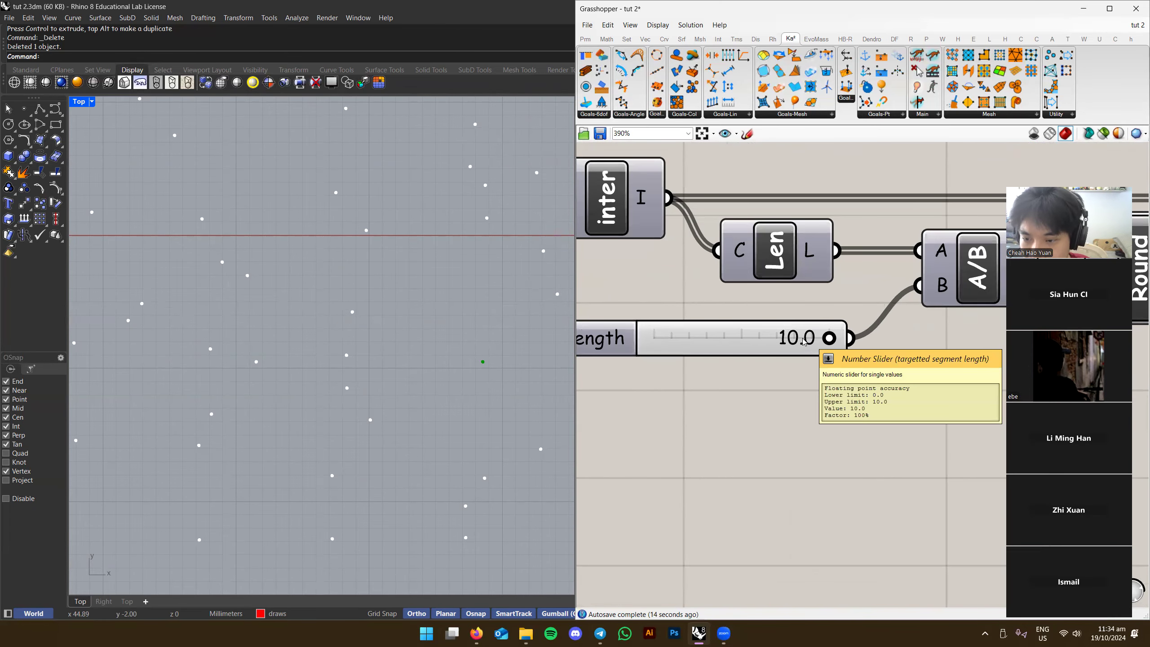
drag(828, 338, 809, 339)
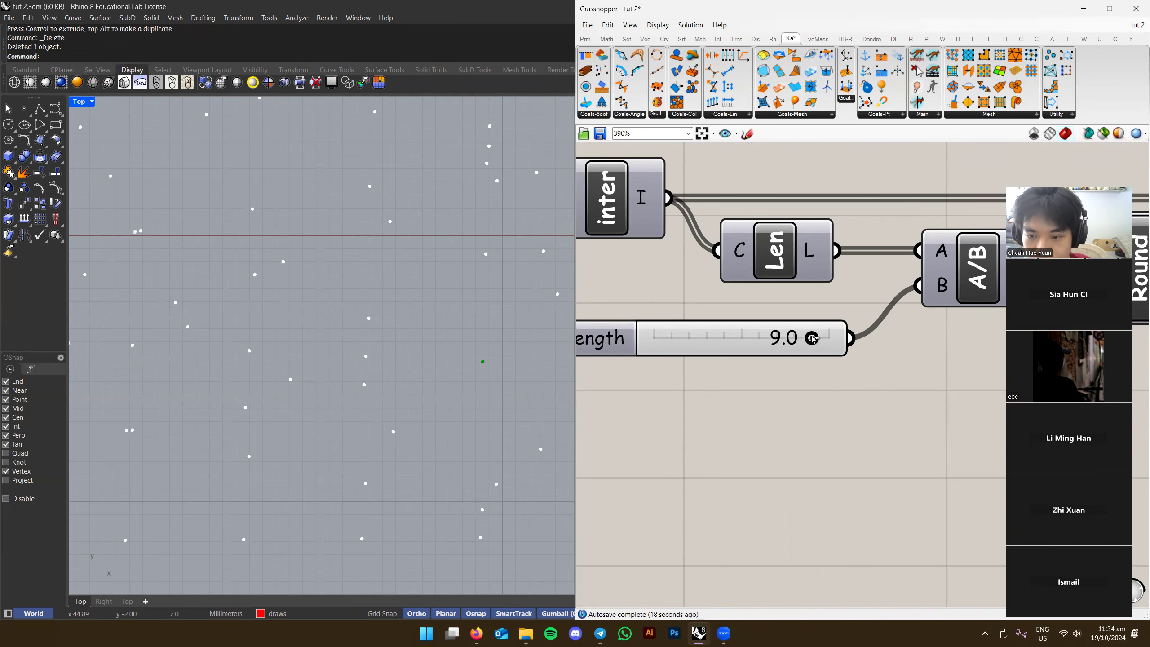
scroll(797, 303, down, 7)
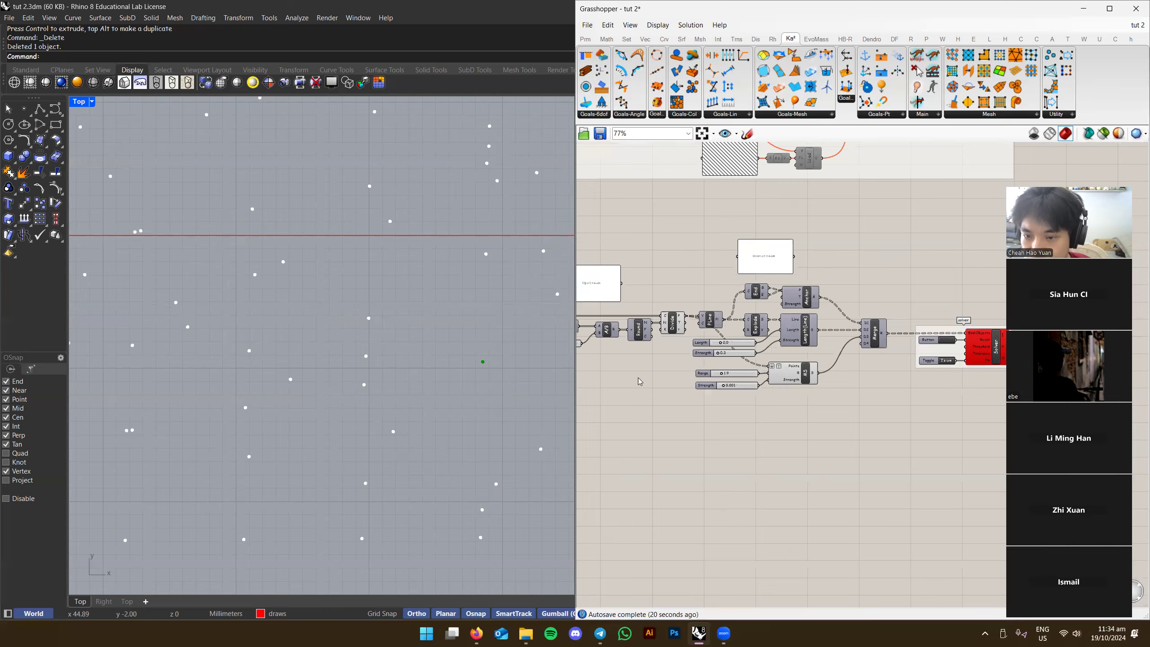
Set the targetted segment length to 3.5
scroll(675, 343, up, 4)
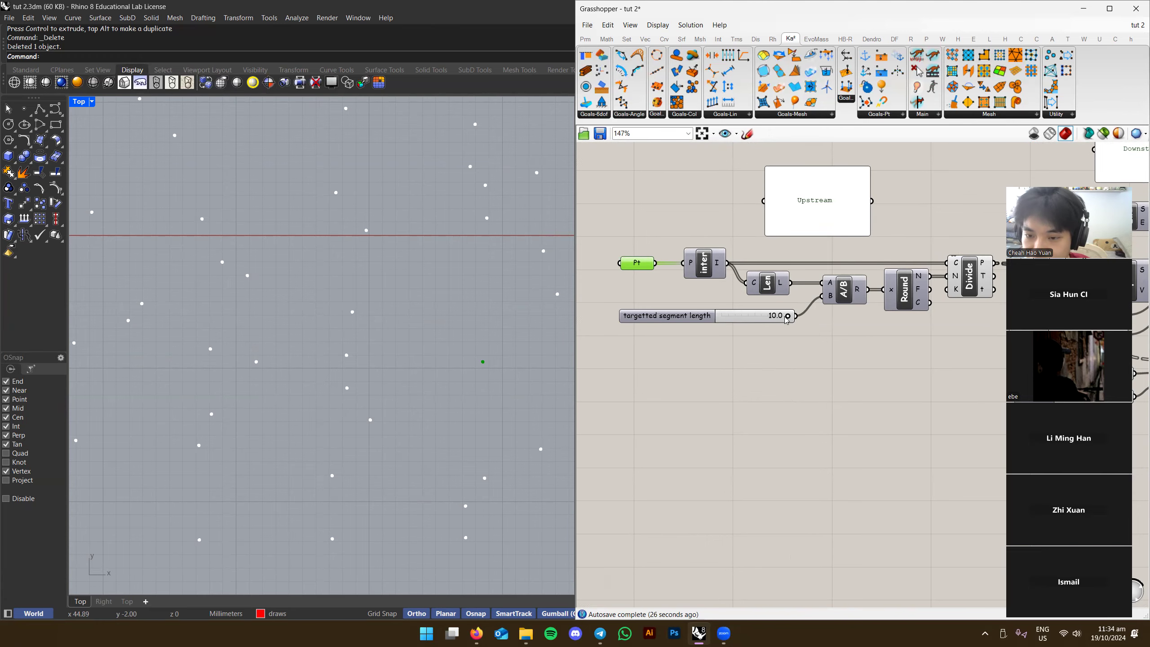
scroll(787, 319, up, 4)
drag(838, 334, 771, 332)
Pause the Kangaroo solver by setting its toggle to False
scroll(760, 334, down, 8)
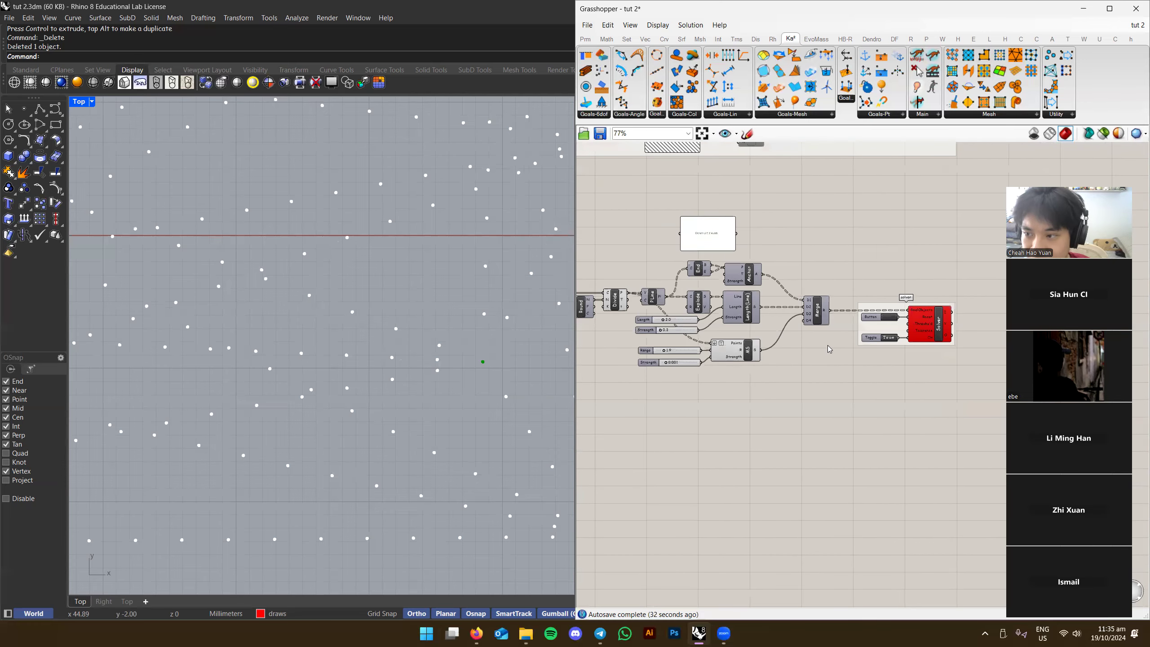
scroll(959, 302, up, 3)
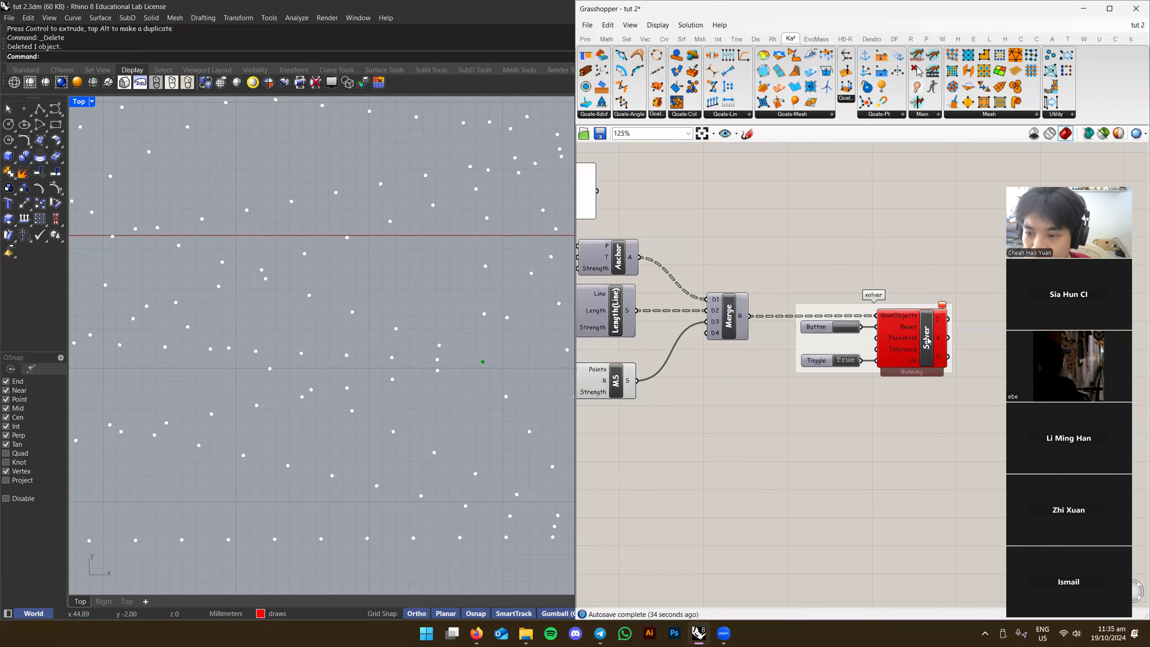
scroll(447, 362, down, 6)
right_drag(838, 295, 826, 340)
scroll(865, 336, up, 3)
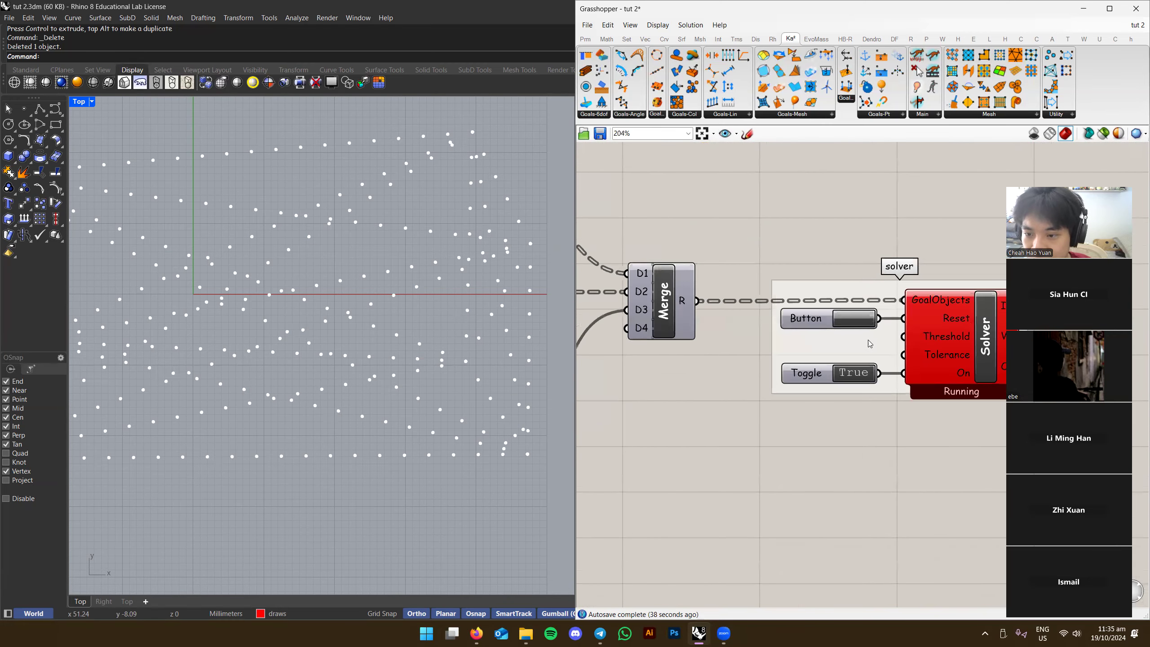
scroll(827, 333, down, 5)
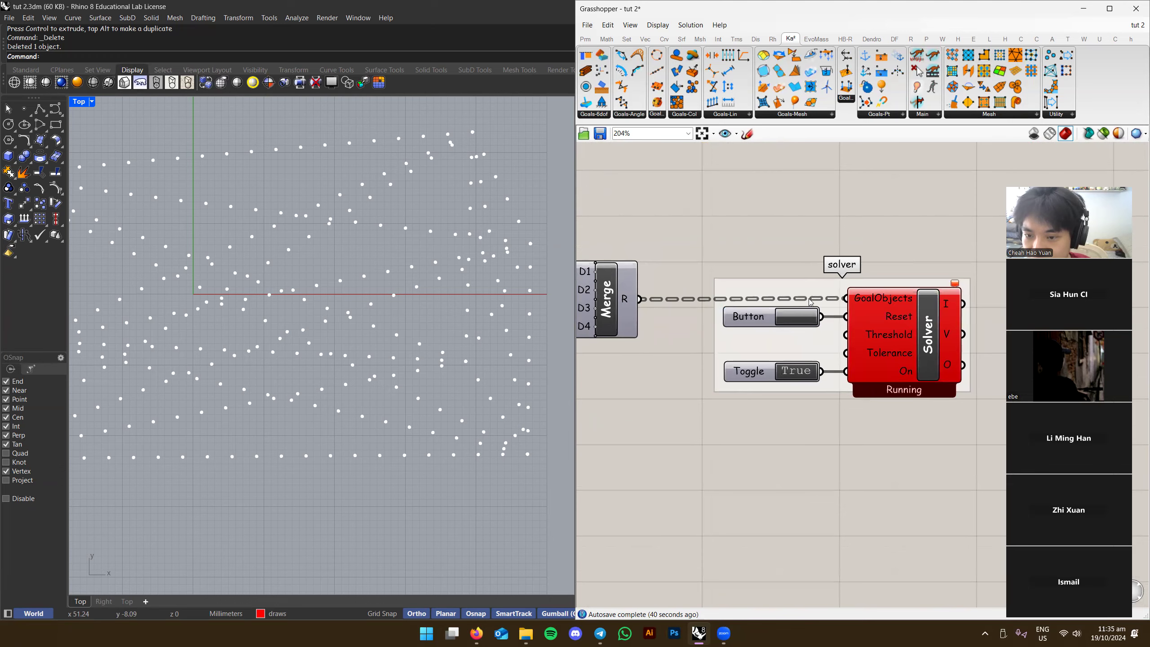
scroll(706, 370, up, 4)
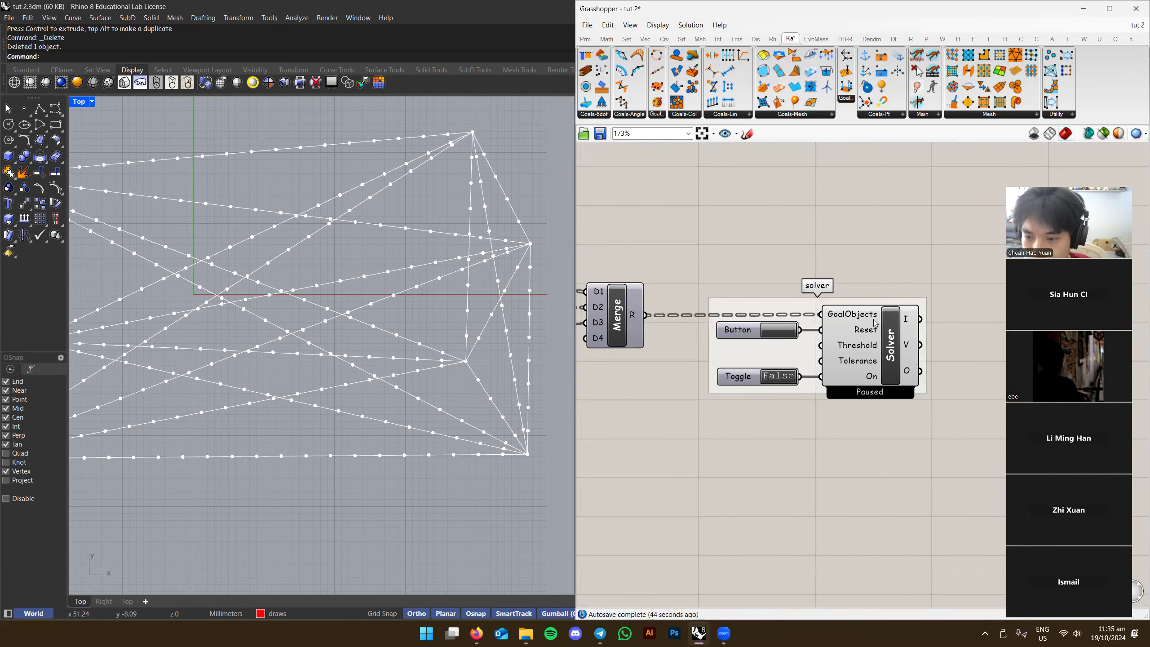
click(884, 354)
drag(883, 354, 879, 352)
click(752, 287)
right_drag(749, 287, 853, 283)
scroll(905, 376, down, 3)
right_drag(844, 344, 961, 328)
right_drag(652, 286, 720, 265)
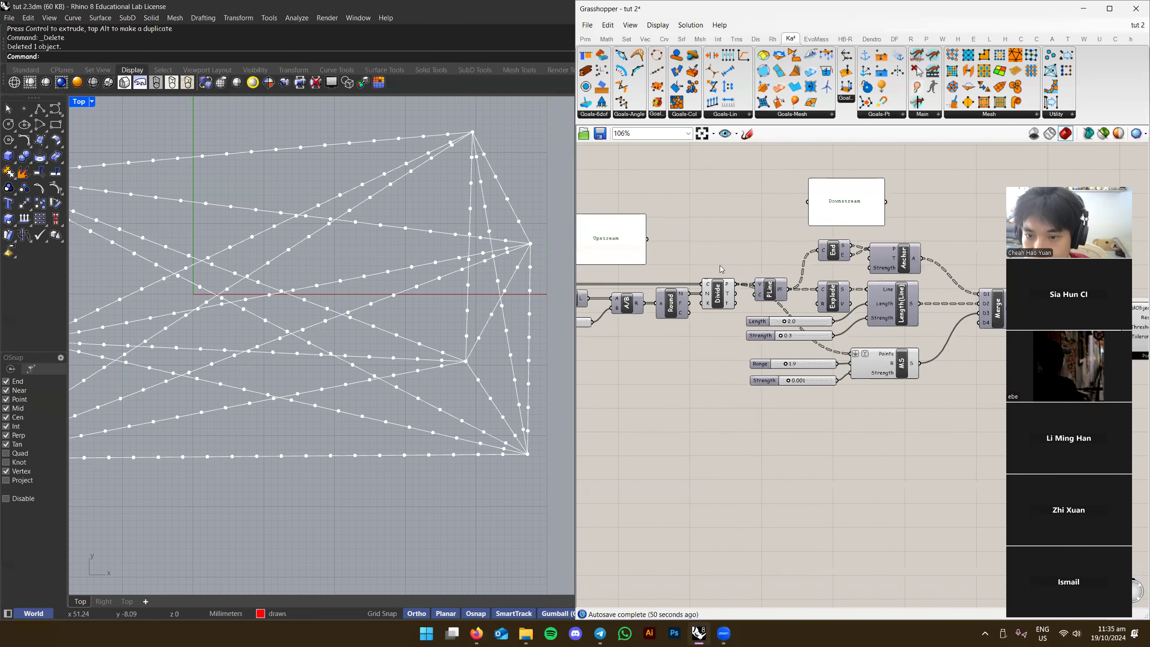
Bring up the canvas options and examine the Lock Solver option
right_click(726, 240)
click(741, 223)
right_drag(587, 493, 633, 411)
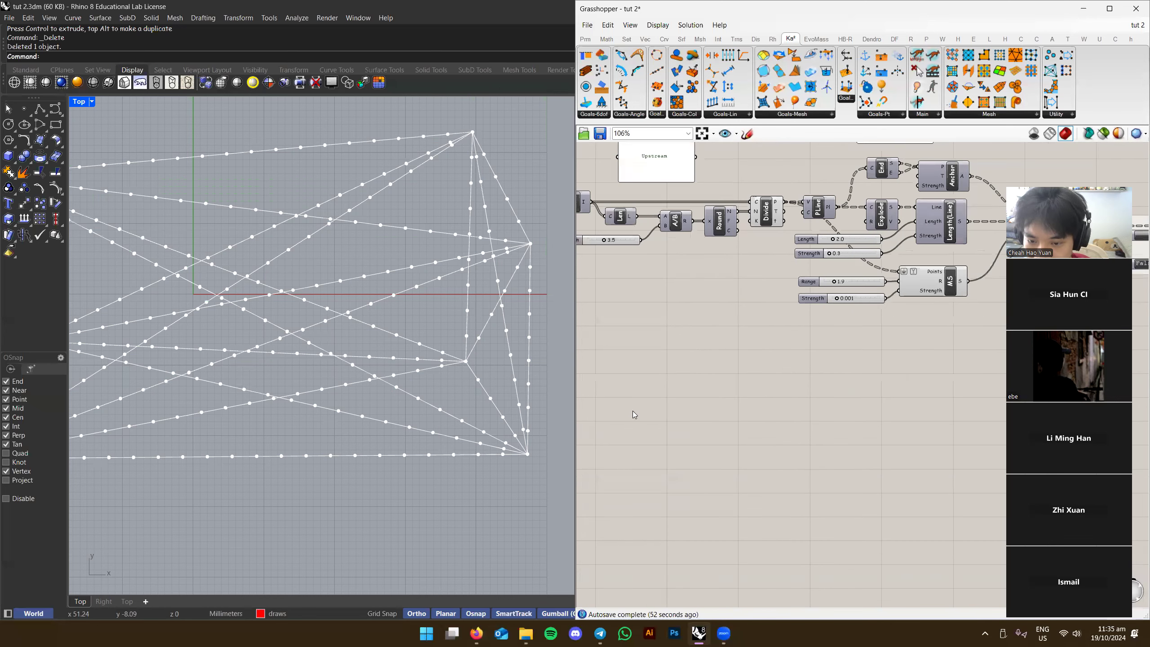
right_click(807, 393)
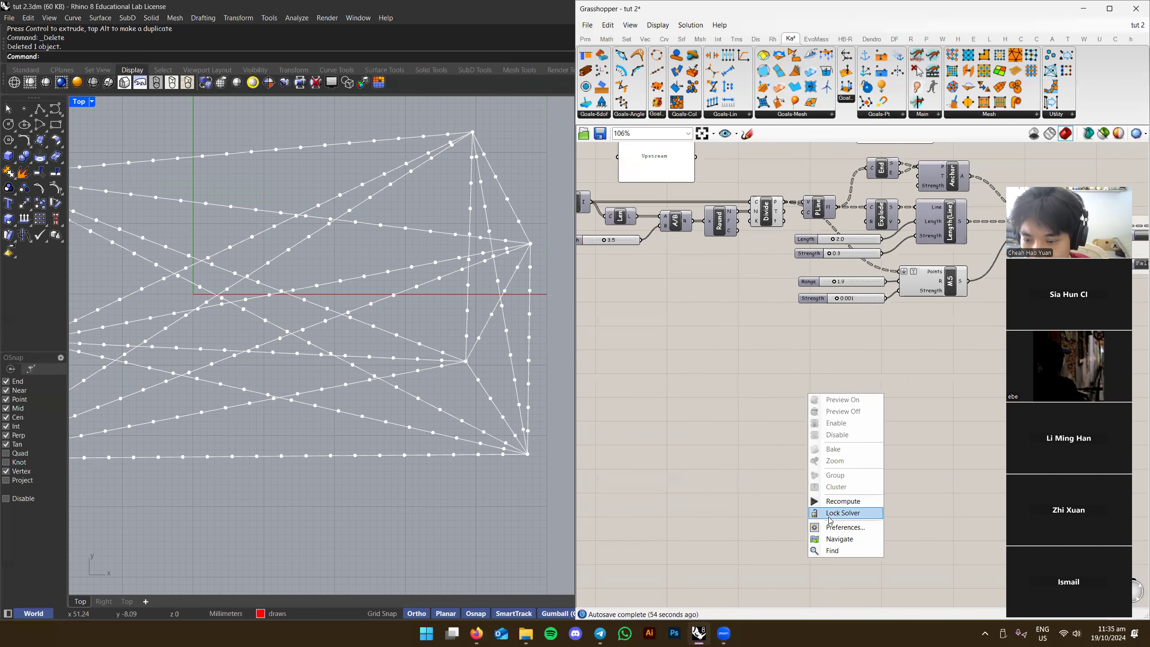
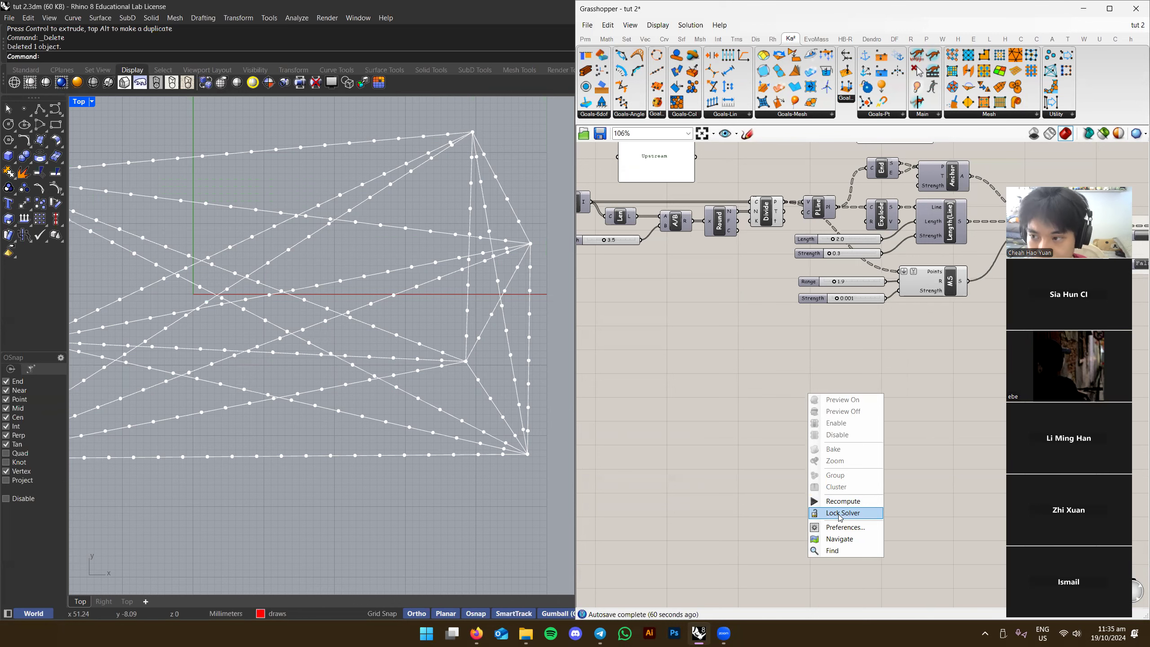
Lock the Grasshopper solver from the empty canvas area below the definition
right_drag(923, 400, 723, 490)
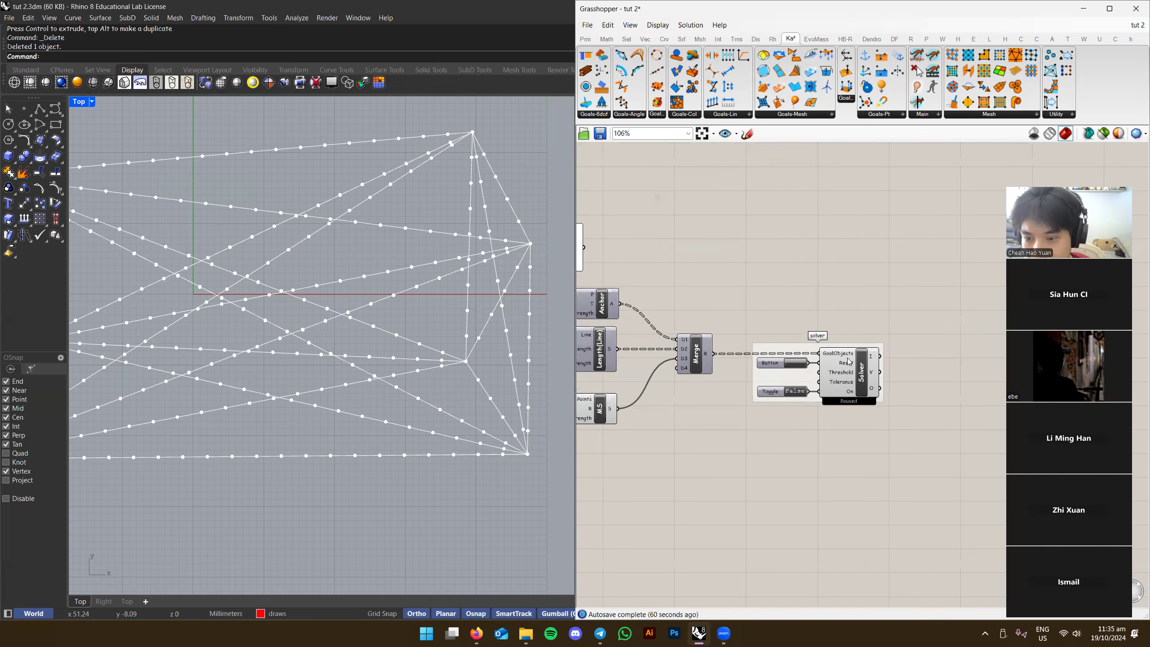
click(849, 361)
right_drag(644, 536, 577, 476)
click(902, 342)
right_drag(678, 401, 804, 409)
click(727, 470)
right_drag(727, 470, 720, 368)
right_click(708, 327)
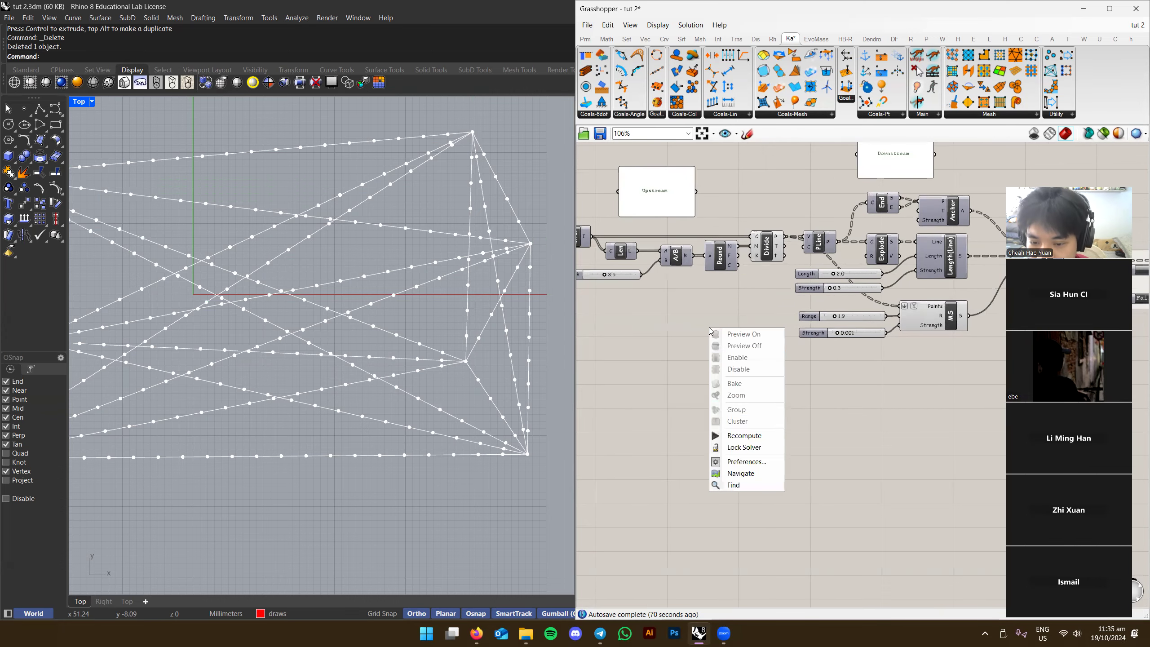
click(745, 448)
Set the targetted segment length to 10.0 with the Grasshopper solver locked
right_drag(696, 325, 743, 388)
scroll(743, 388, up, 3)
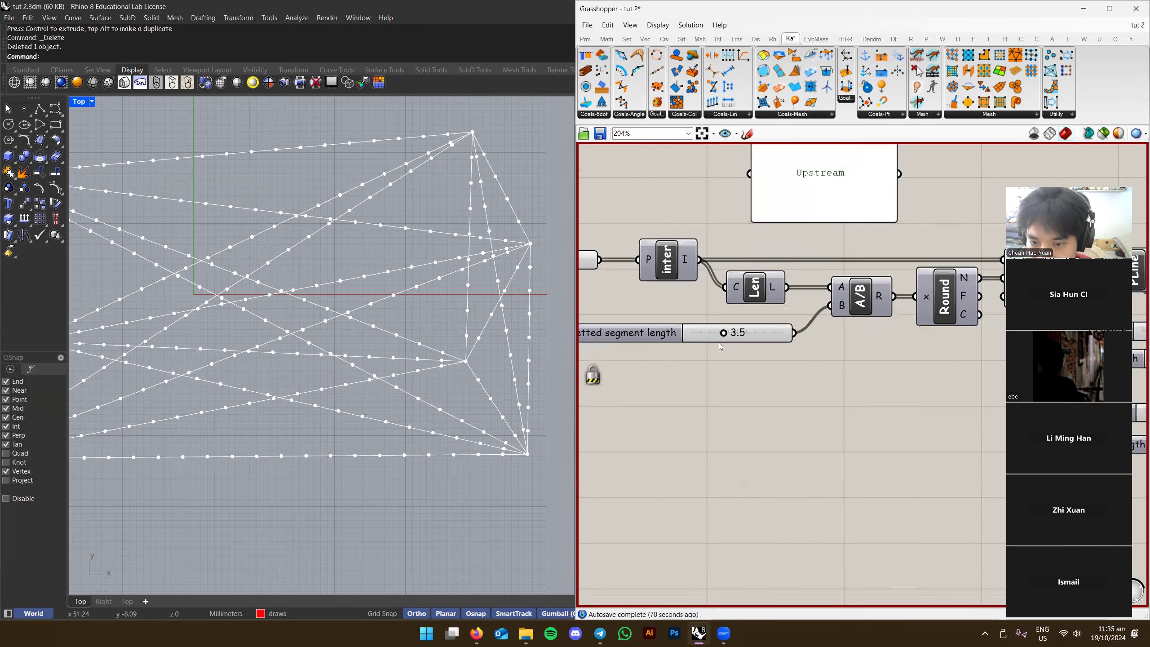
right_drag(292, 267, 341, 302)
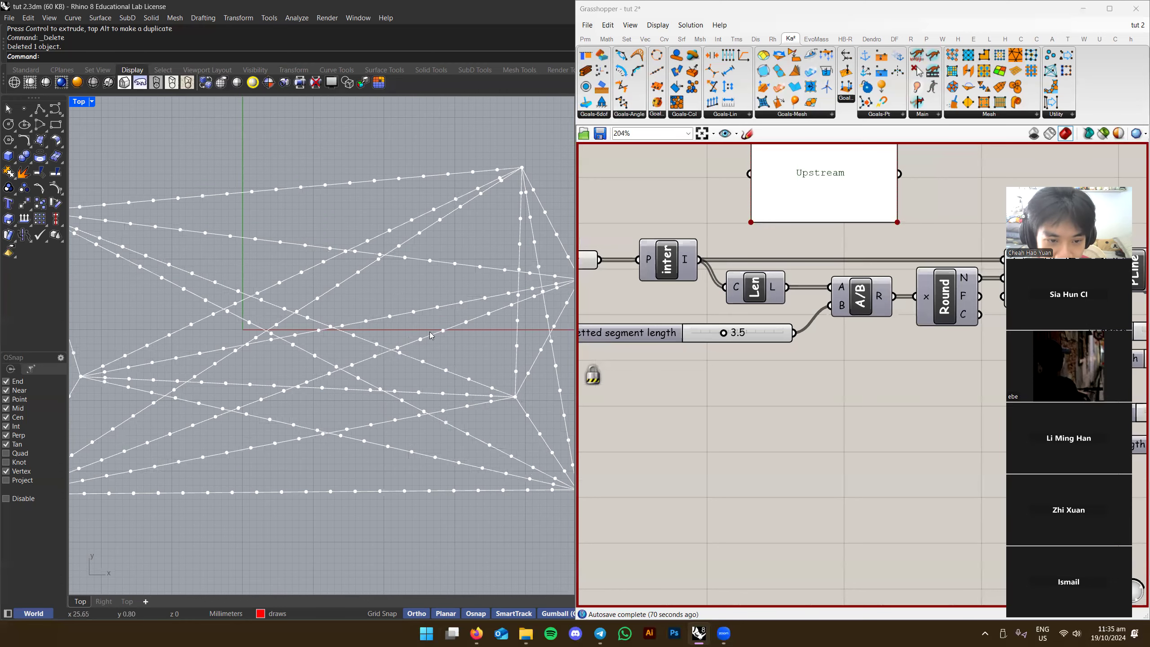
right_drag(726, 333, 758, 334)
drag(759, 334, 807, 334)
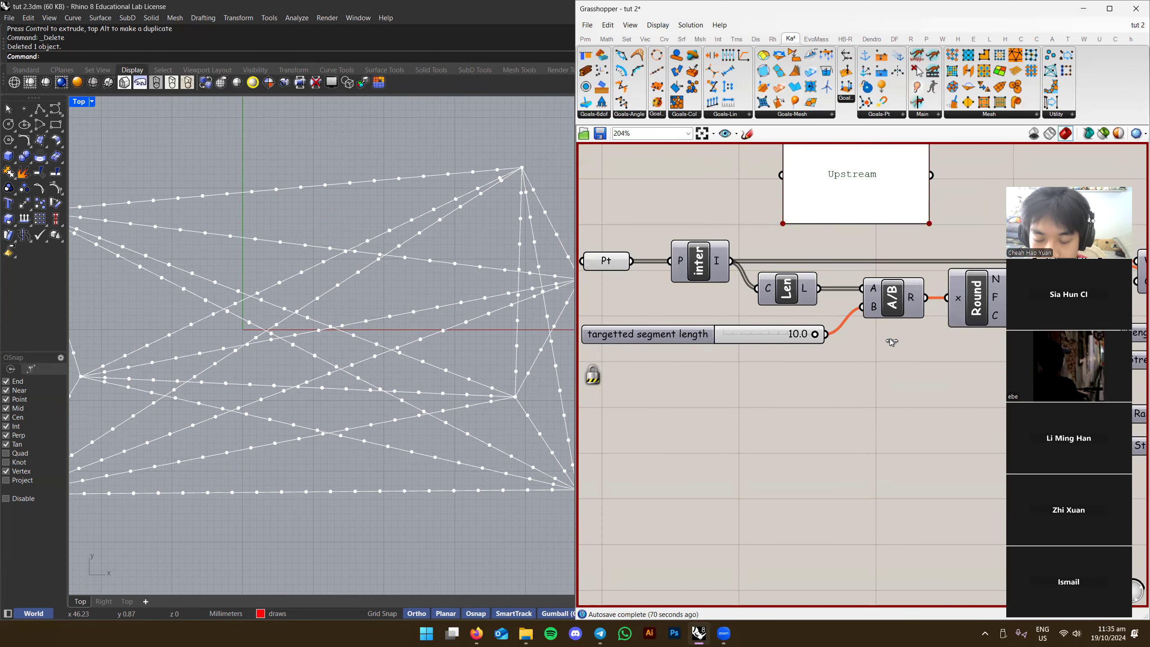
Set the upstream targetted segment length to 1.0 while the Grasshopper solver is locked
drag(584, 361, 860, 390)
scroll(867, 392, down, 2)
right_drag(881, 395, 988, 355)
scroll(743, 378, down, 1)
scroll(724, 335, up, 3)
right_drag(727, 337, 770, 349)
scroll(770, 350, up, 1)
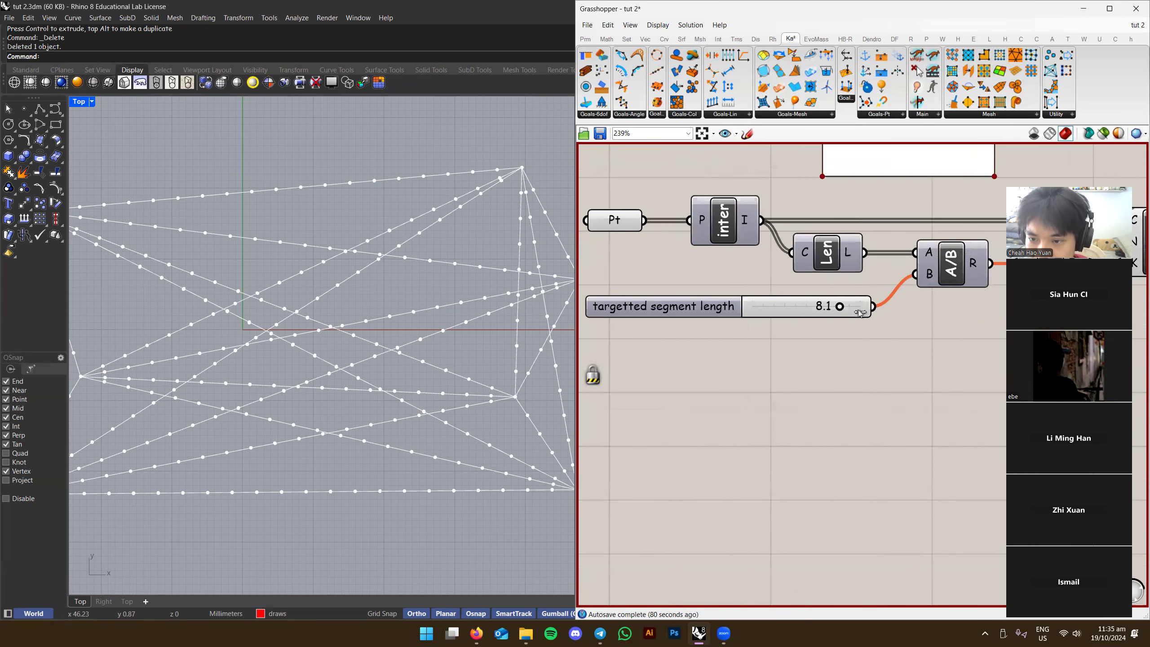
drag(868, 312, 836, 308)
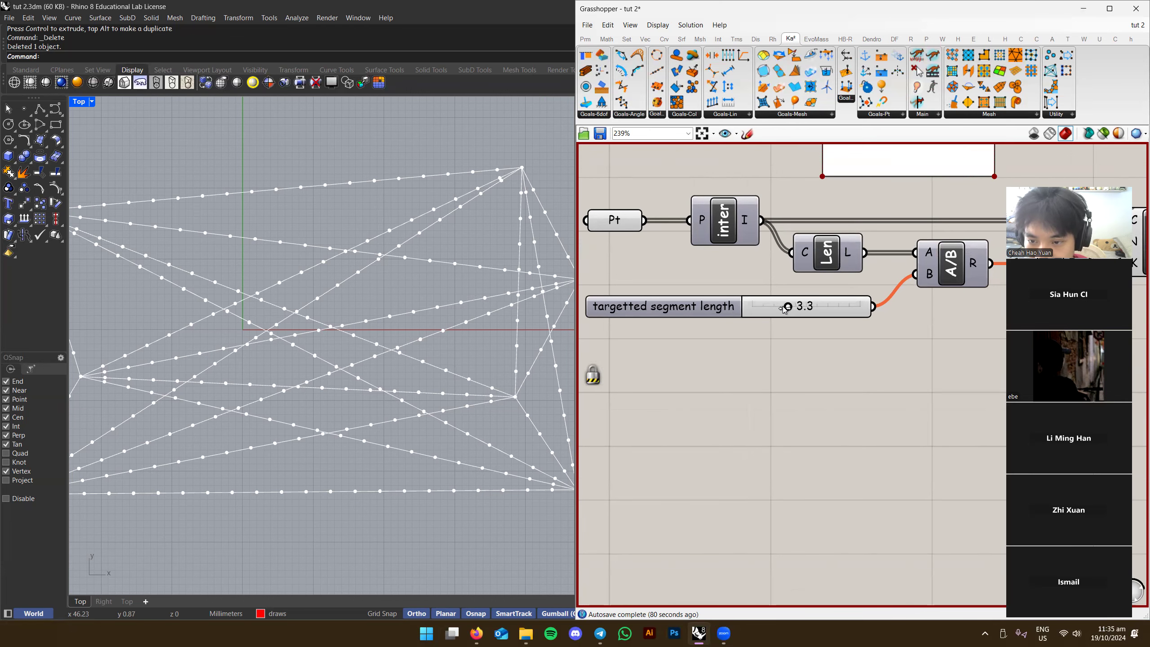
drag(763, 307, 761, 308)
Set the downstream Length value feeding the Length(Line) goal to 1.0
scroll(845, 348, down, 3)
right_drag(996, 353, 845, 348)
scroll(844, 349, up, 3)
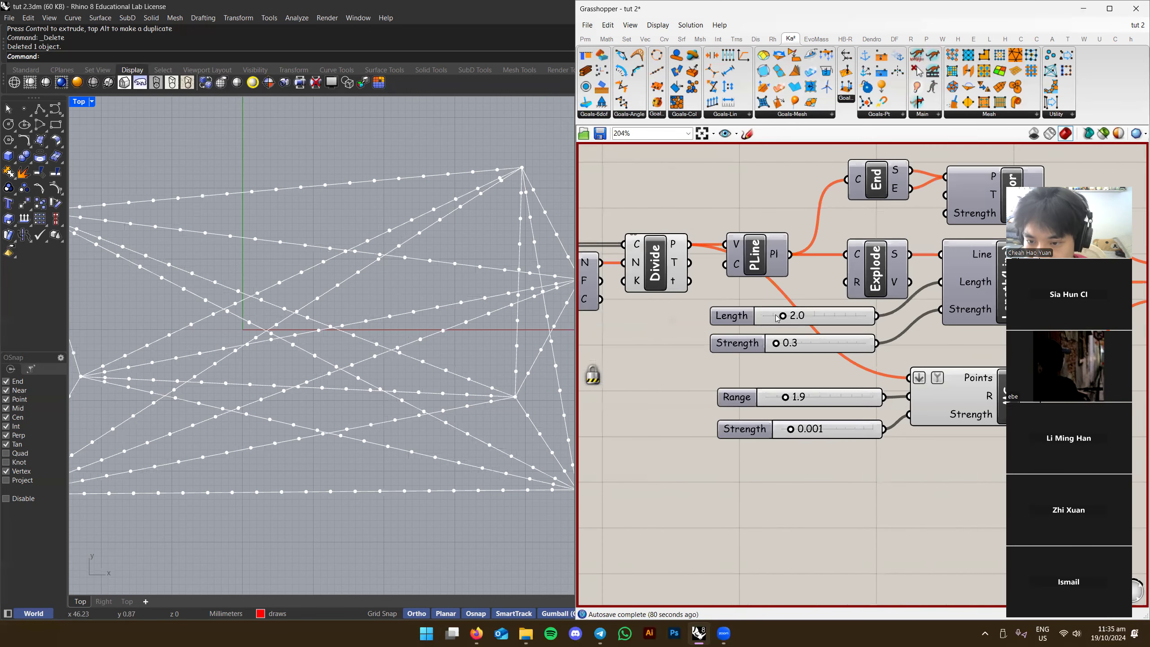
drag(782, 315, 774, 317)
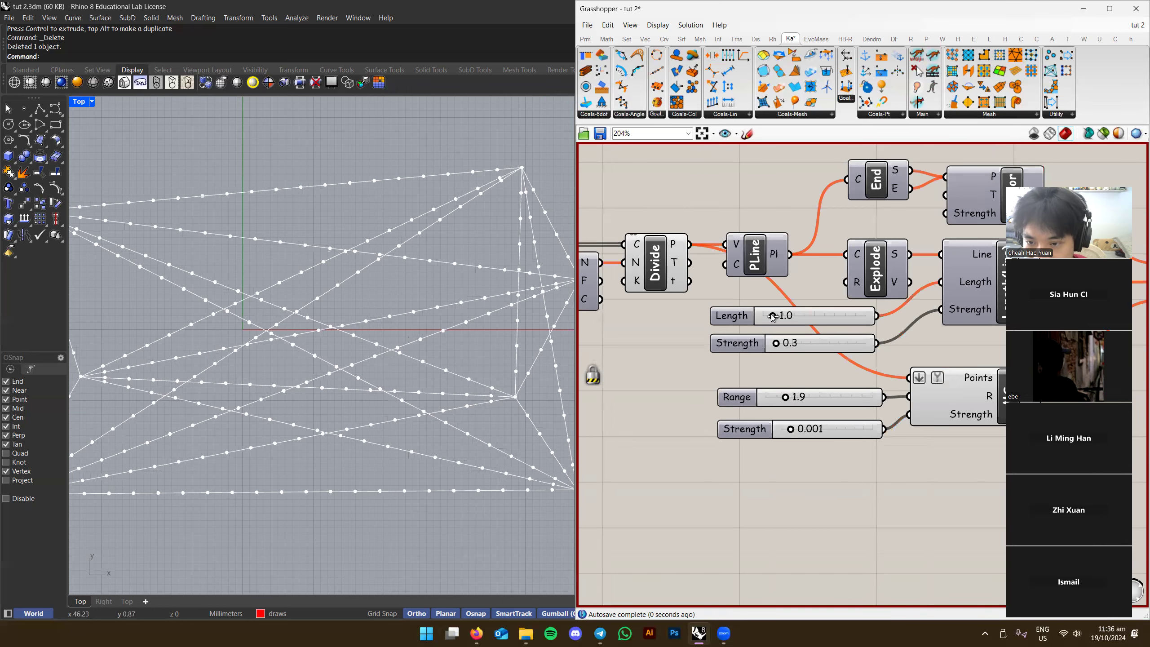
Unlock the Grasshopper solver so the changed segment length and goal length take effect
scroll(791, 339, down, 3)
right_drag(791, 339, 1145, 408)
scroll(720, 441, up, 3)
scroll(721, 441, down, 3)
right_drag(741, 441, 723, 388)
right_drag(799, 379, 882, 353)
scroll(713, 384, down, 1)
scroll(726, 373, up, 3)
right_drag(705, 374, 786, 377)
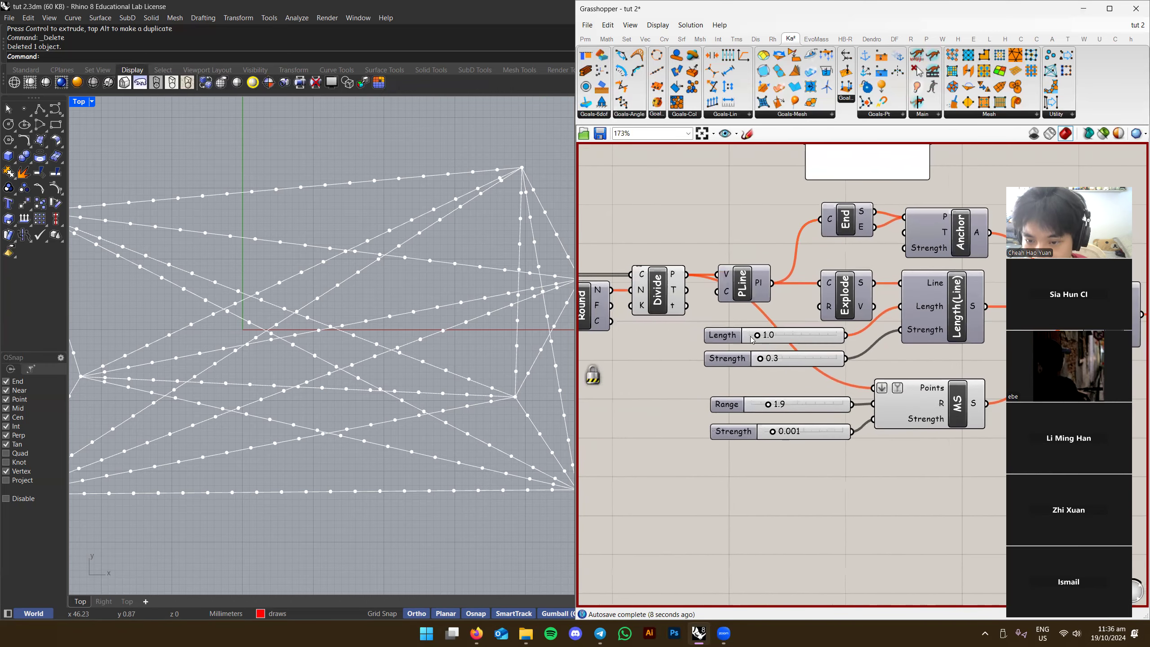
scroll(860, 359, down, 1)
right_drag(863, 359, 854, 397)
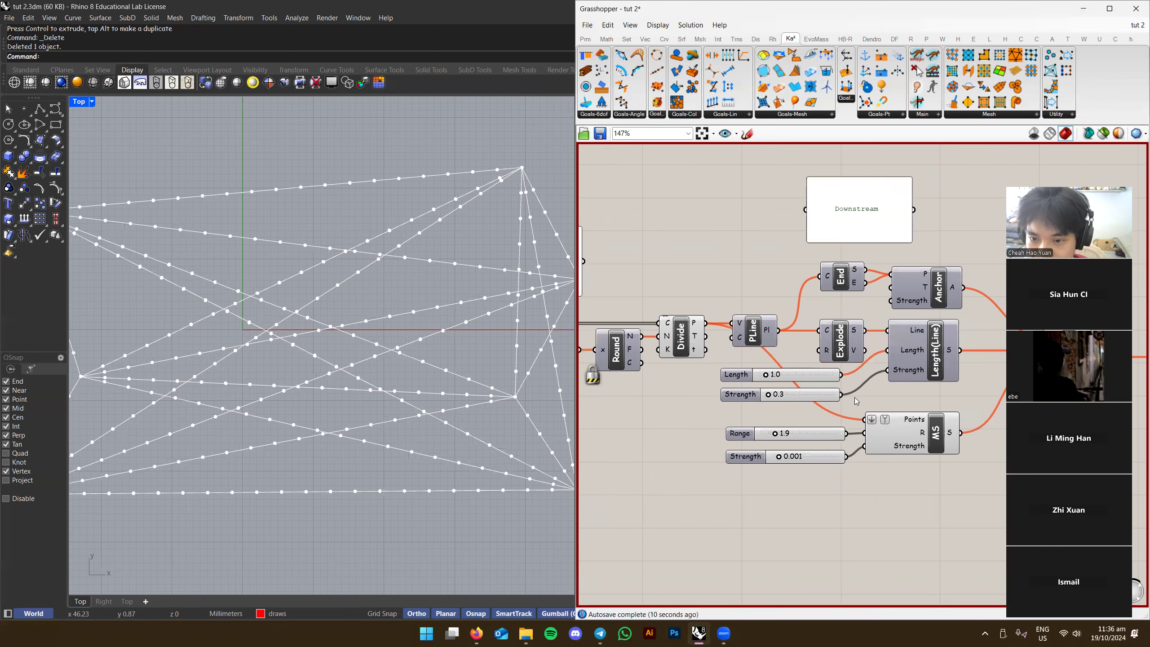
right_click(709, 236)
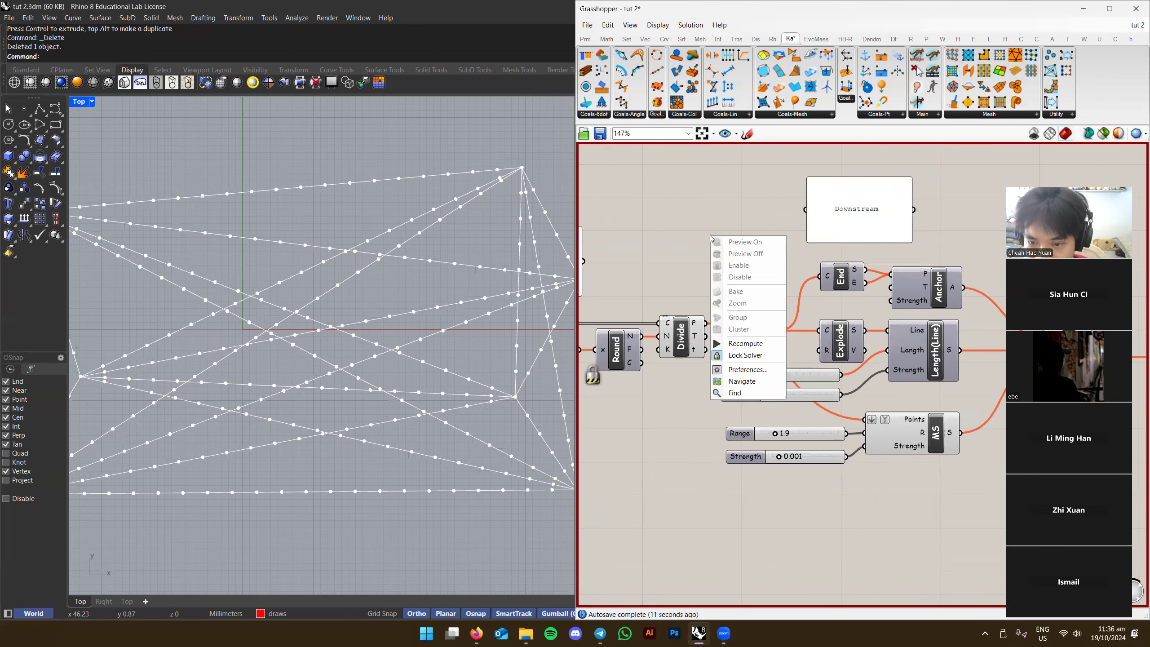
click(742, 357)
scroll(738, 376, down, 4)
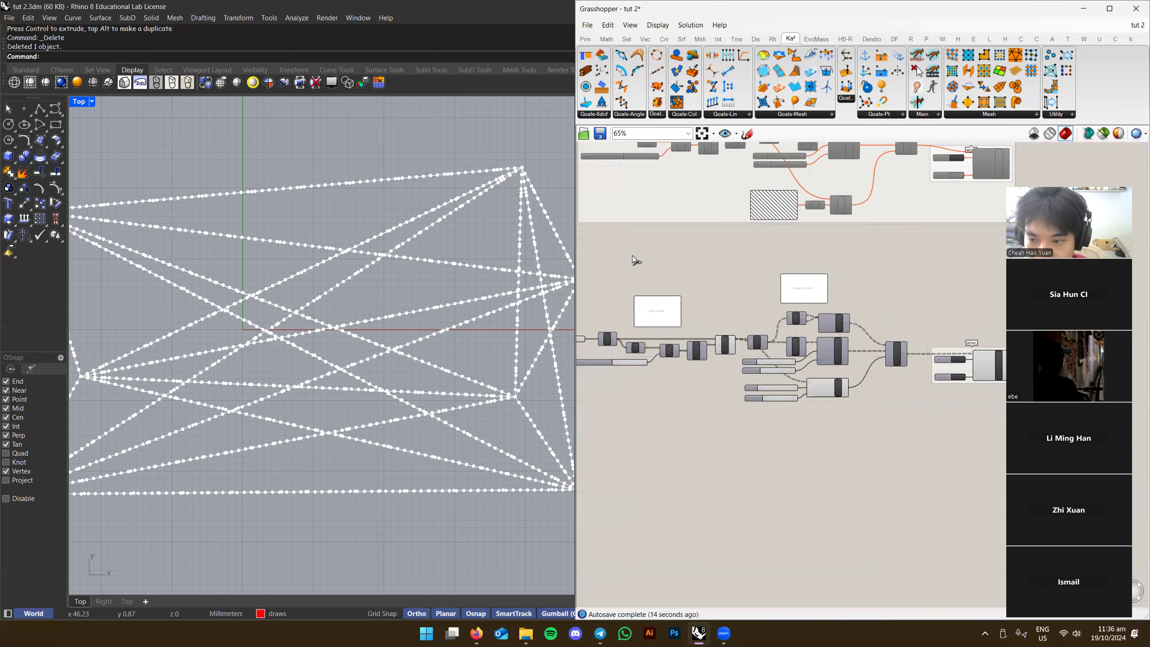
Compare the upstream segment length with the downstream Length setting and inspect the finer divisions in the Top viewport
scroll(837, 345, up, 1)
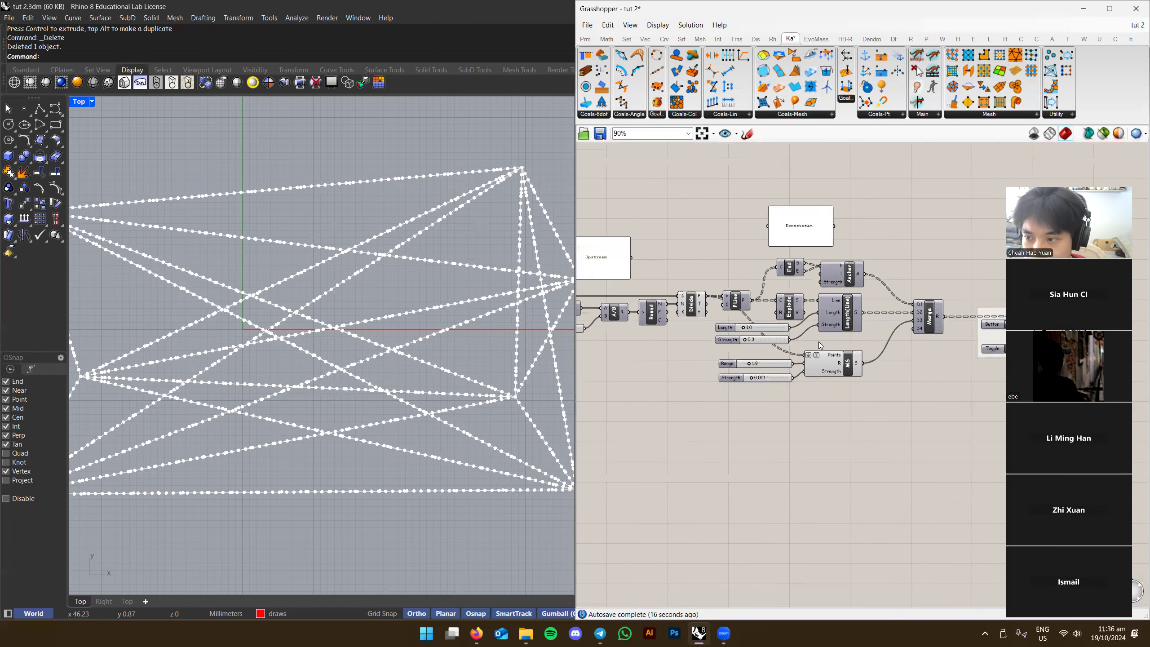
scroll(708, 326, up, 3)
scroll(650, 336, down, 2)
scroll(771, 389, up, 4)
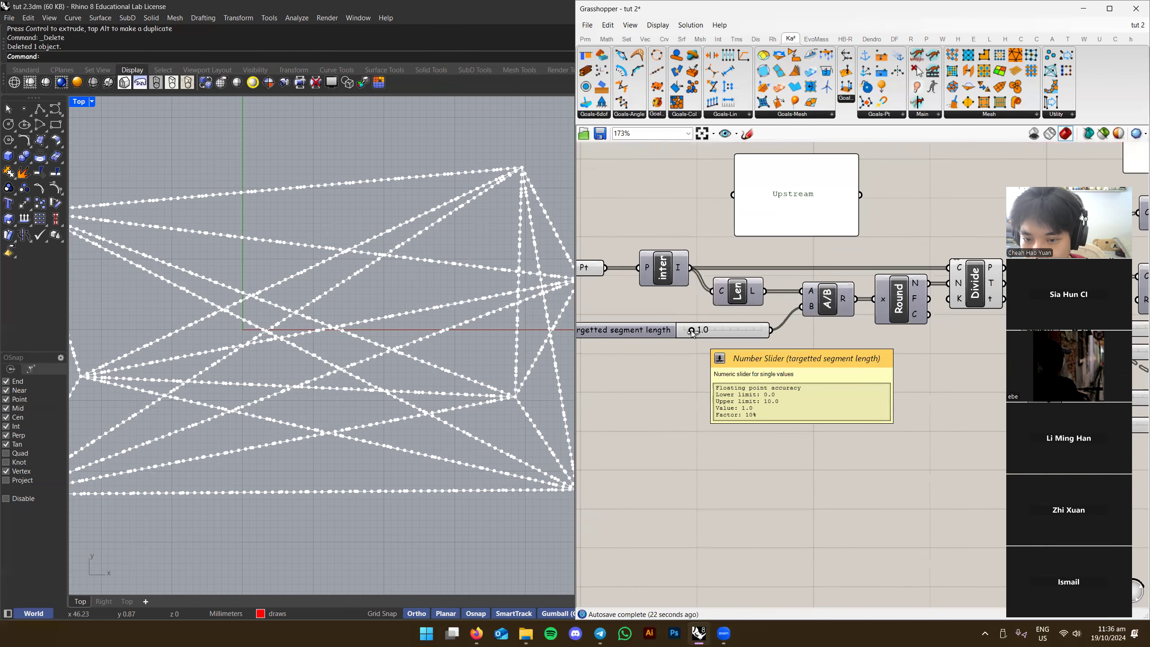
scroll(725, 330, down, 3)
right_drag(660, 354, 764, 347)
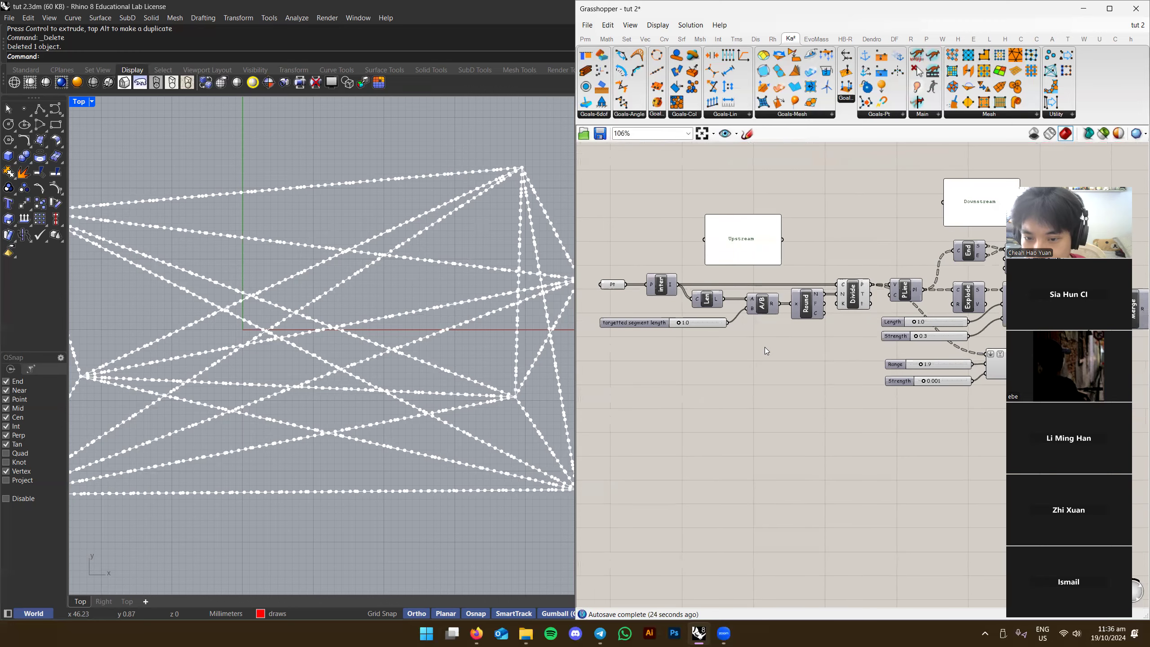
right_drag(889, 303, 741, 331)
scroll(662, 335, up, 2)
scroll(742, 335, down, 2)
right_drag(1086, 344, 1113, 338)
scroll(809, 366, up, 2)
scroll(430, 336, down, 3)
scroll(659, 351, up, 1)
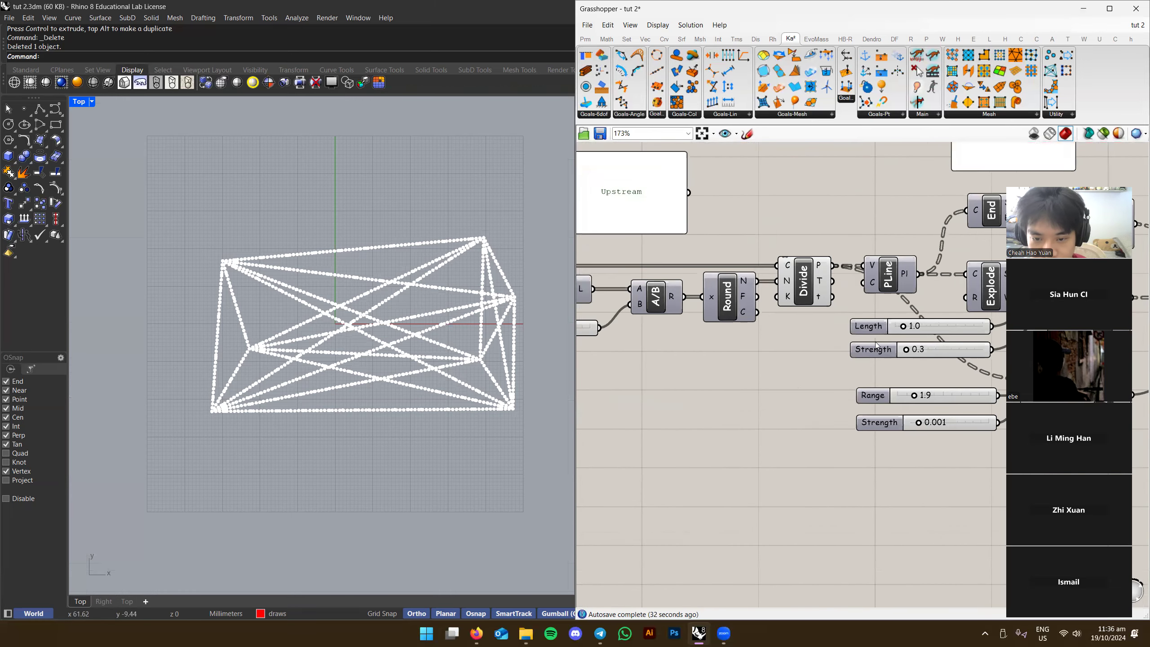
scroll(991, 324, down, 3)
scroll(722, 328, up, 3)
scroll(722, 328, down, 3)
Restart the Kangaroo solver by setting its toggle to True
right_drag(873, 355, 703, 355)
scroll(1067, 350, up, 3)
right_drag(1067, 350, 802, 358)
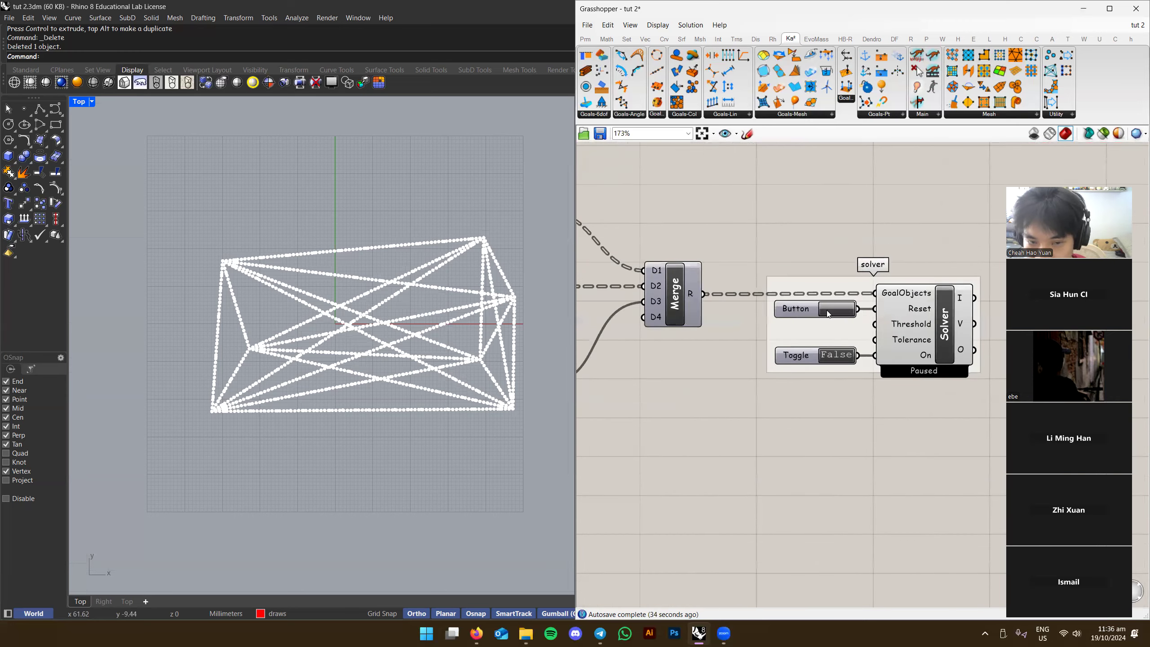
scroll(412, 356, up, 6)
click(838, 355)
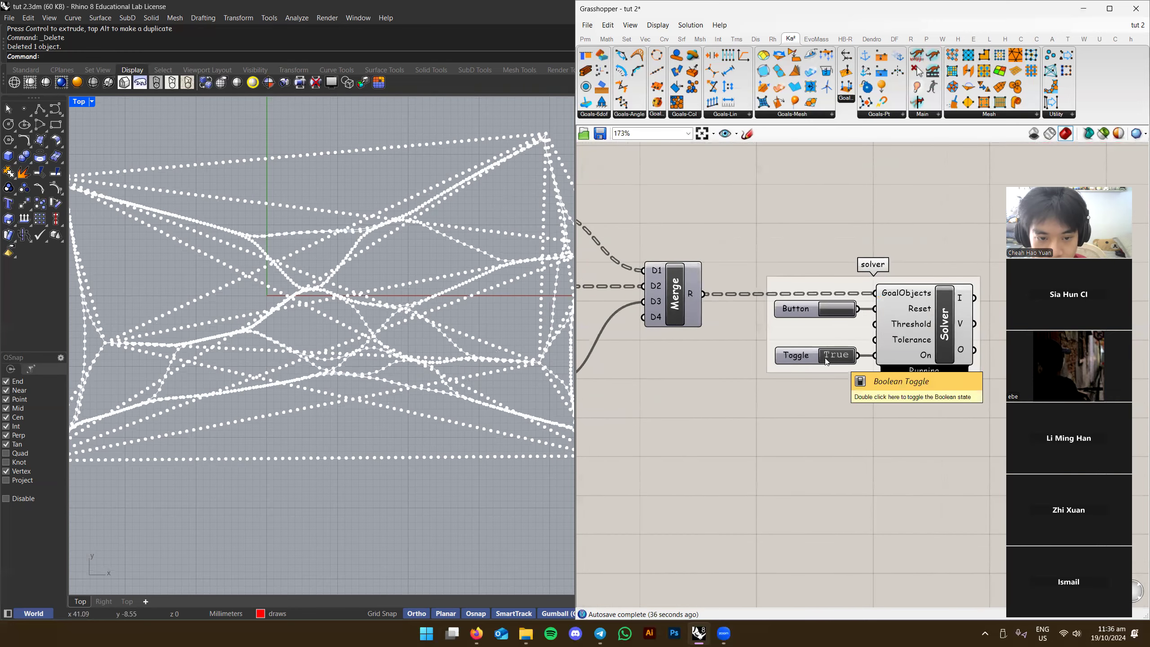
Turn off the preview of the Divide component's points
right_drag(717, 377, 768, 300)
click(798, 266)
right_click(797, 267)
click(819, 287)
scroll(668, 332, down, 3)
click(749, 358)
right_drag(454, 359, 414, 373)
Reset the Kangaroo solver to rerun the network relaxation from the start
scroll(414, 373, down, 6)
right_drag(803, 413, 570, 408)
scroll(890, 320, up, 4)
right_drag(889, 320, 714, 307)
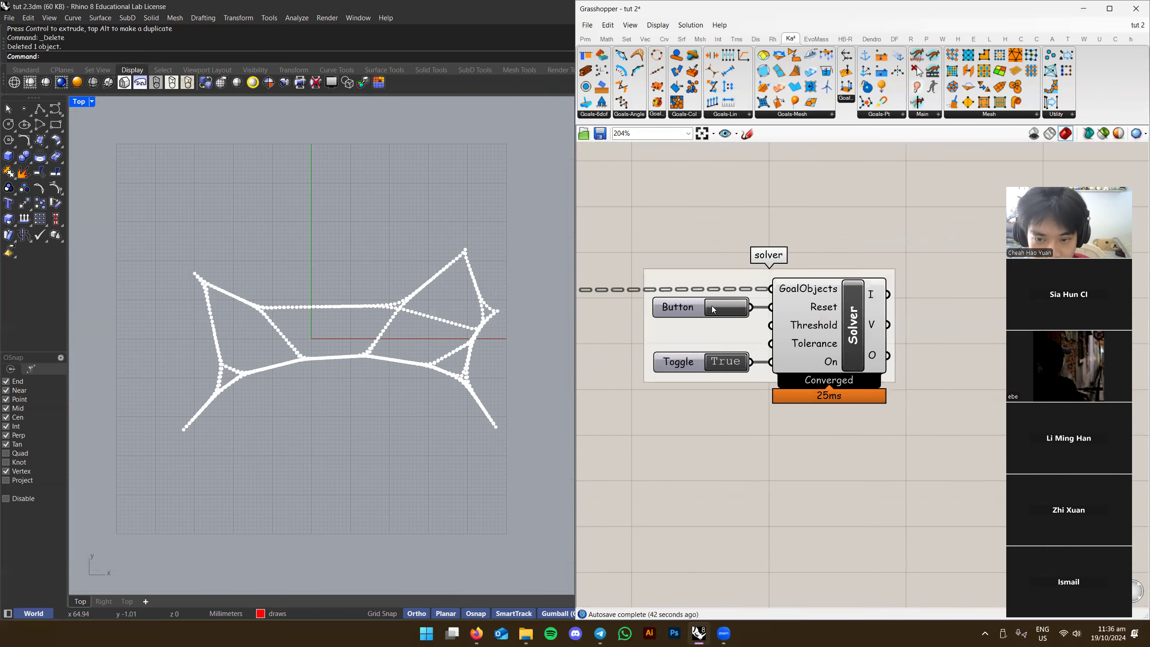
click(715, 308)
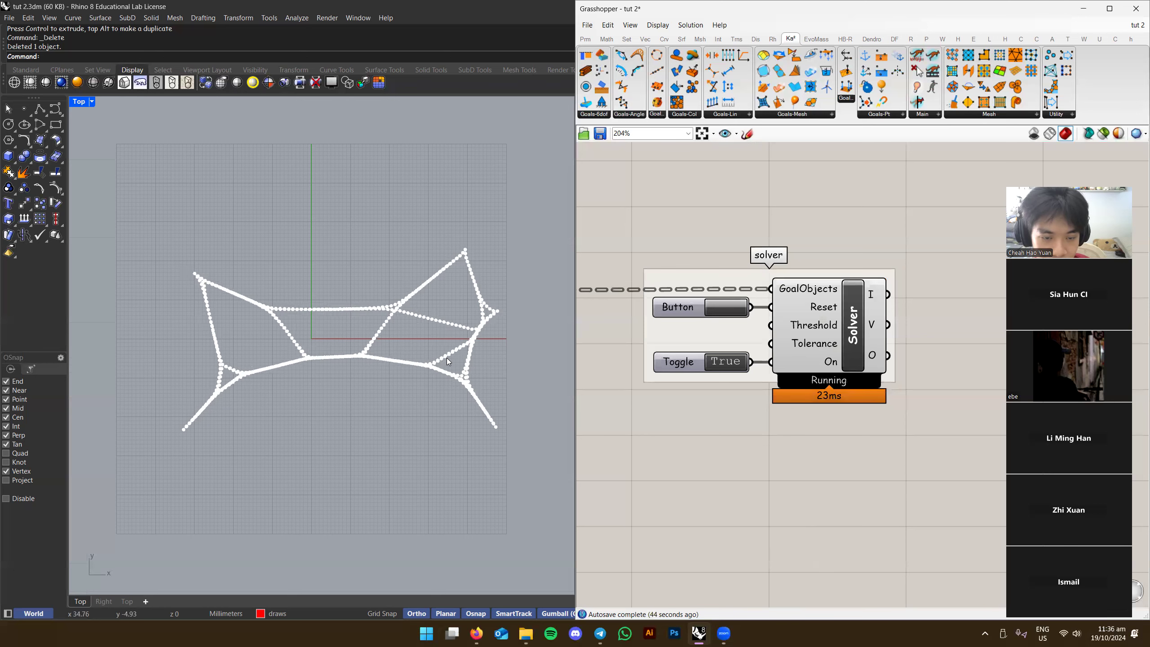
Place a Kangaroo Grab component on the canvas below the MS component
scroll(704, 391, down, 3)
right_drag(704, 391, 836, 368)
right_drag(796, 221, 887, 239)
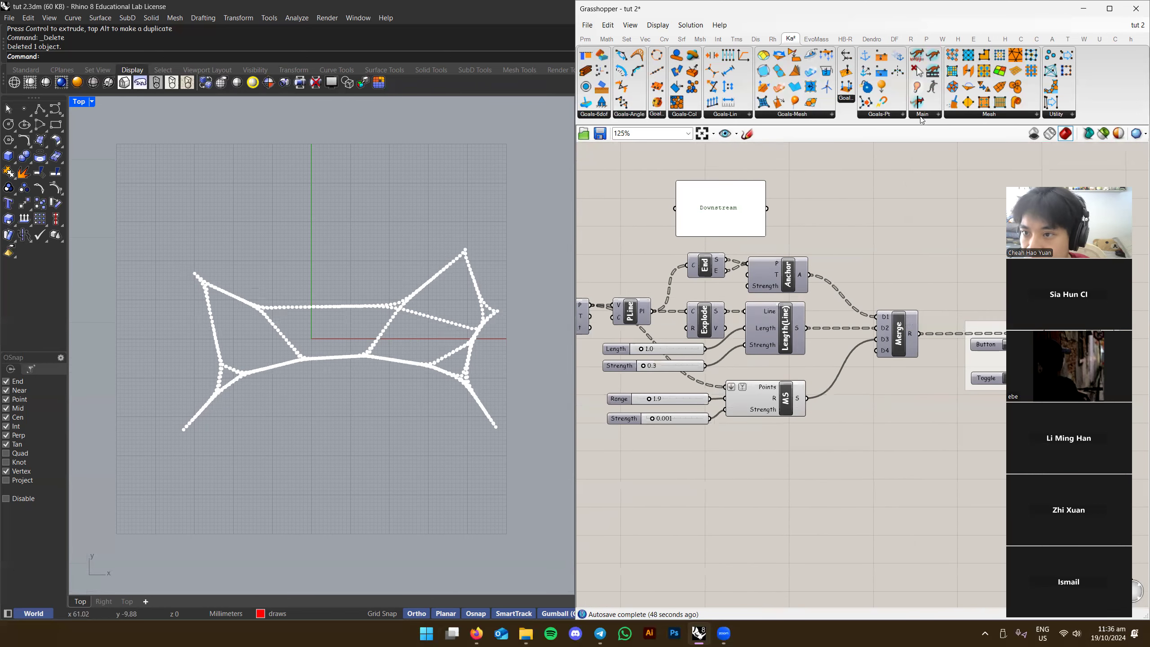
click(939, 114)
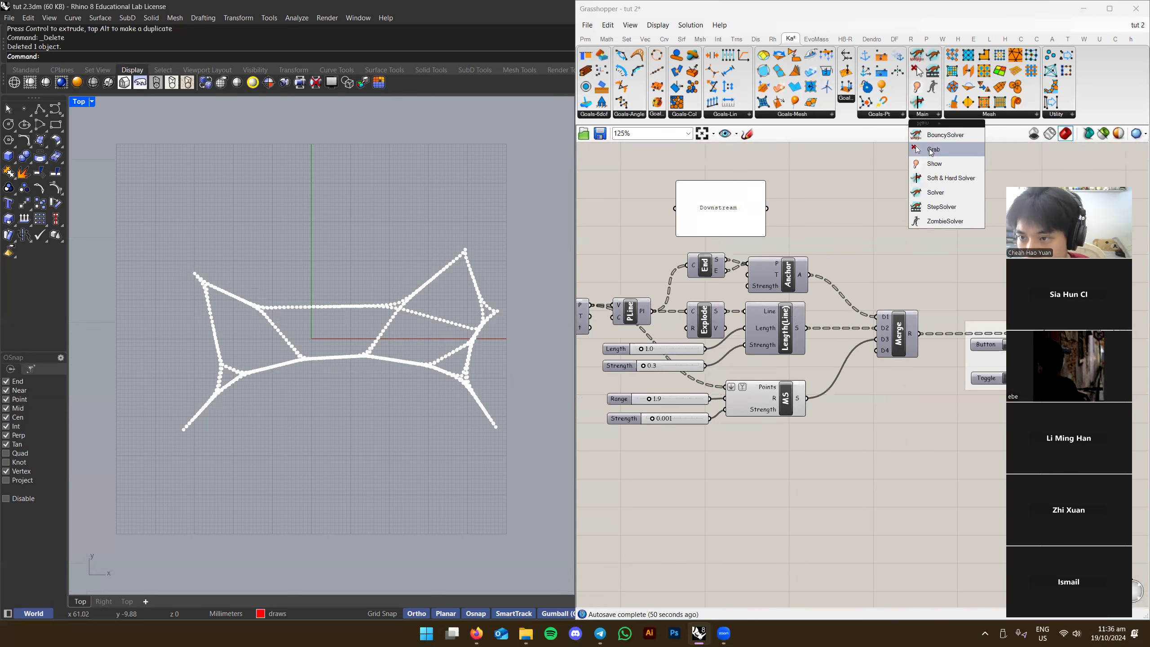
drag(935, 151, 780, 460)
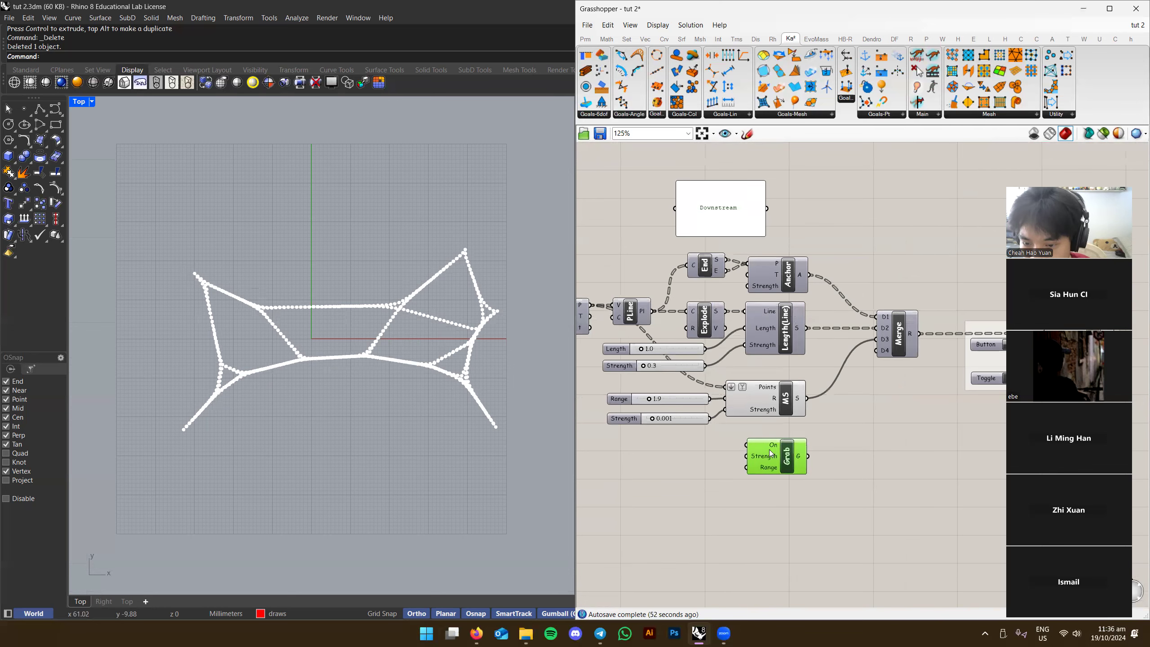
Examine the Grab component's On, Strength and Range inputs and the relaxed network in the Top viewport
scroll(779, 460, up, 4)
right_drag(895, 368, 774, 361)
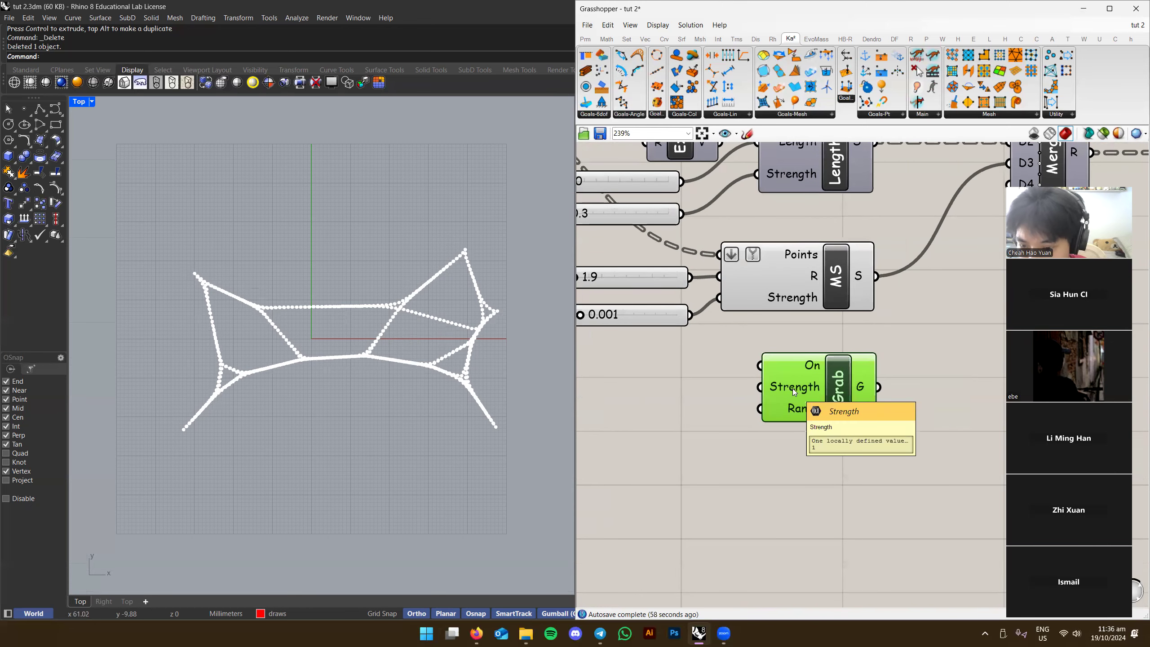
right_drag(800, 408, 859, 378)
scroll(840, 383, up, 2)
scroll(329, 352, up, 4)
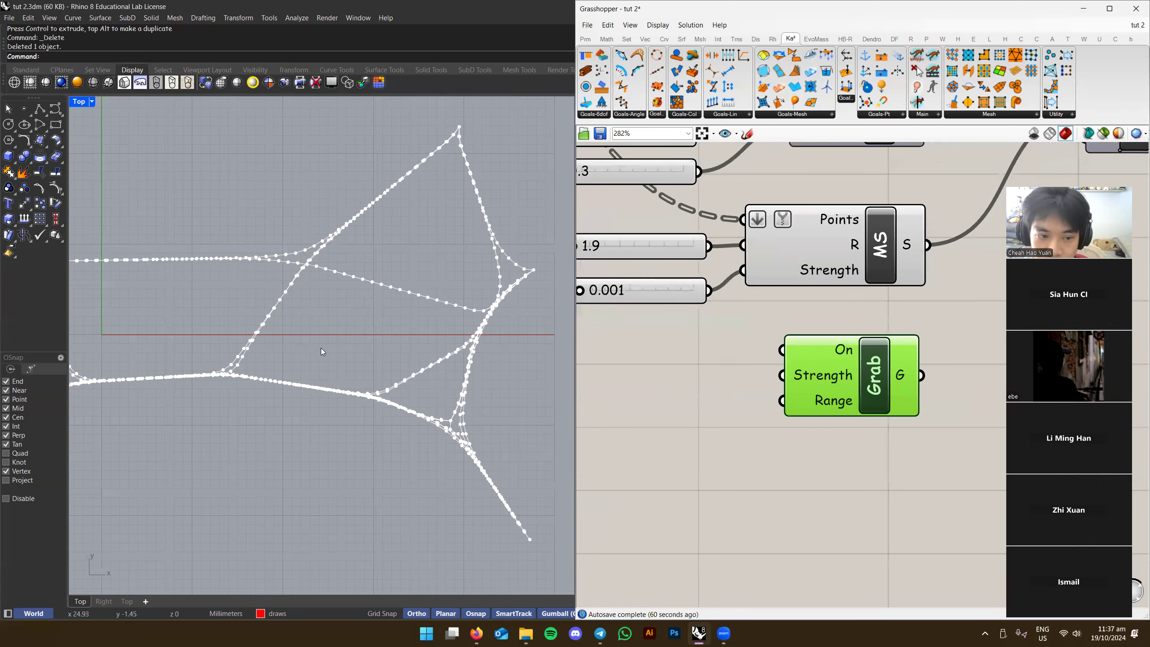
scroll(239, 387, down, 6)
right_drag(206, 384, 319, 372)
scroll(308, 374, up, 8)
drag(301, 390, 223, 373)
scroll(712, 346, down, 3)
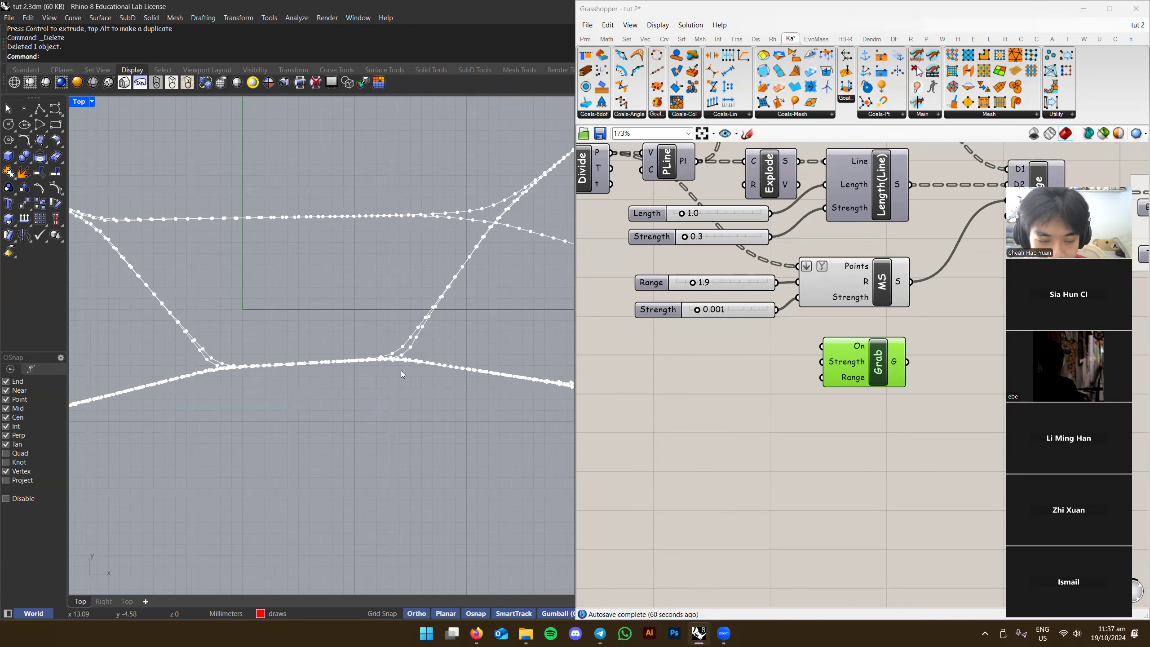
Move the Grab component slightly closer beneath the MS component
right_drag(801, 352, 729, 349)
scroll(838, 357, up, 1)
drag(797, 356, 800, 346)
right_drag(877, 329, 826, 361)
click(770, 394)
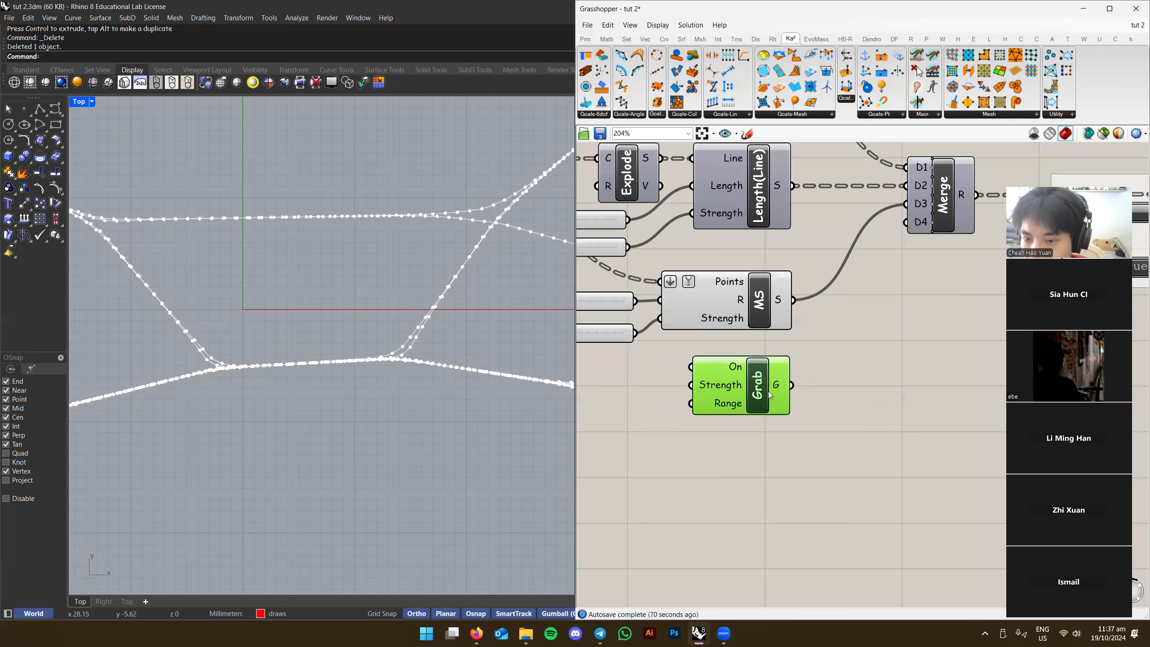
Add a Boolean Toggle to the canvas beside the Grab component
right_drag(770, 394, 841, 382)
right_drag(589, 450, 742, 413)
click(742, 414)
text(togg)
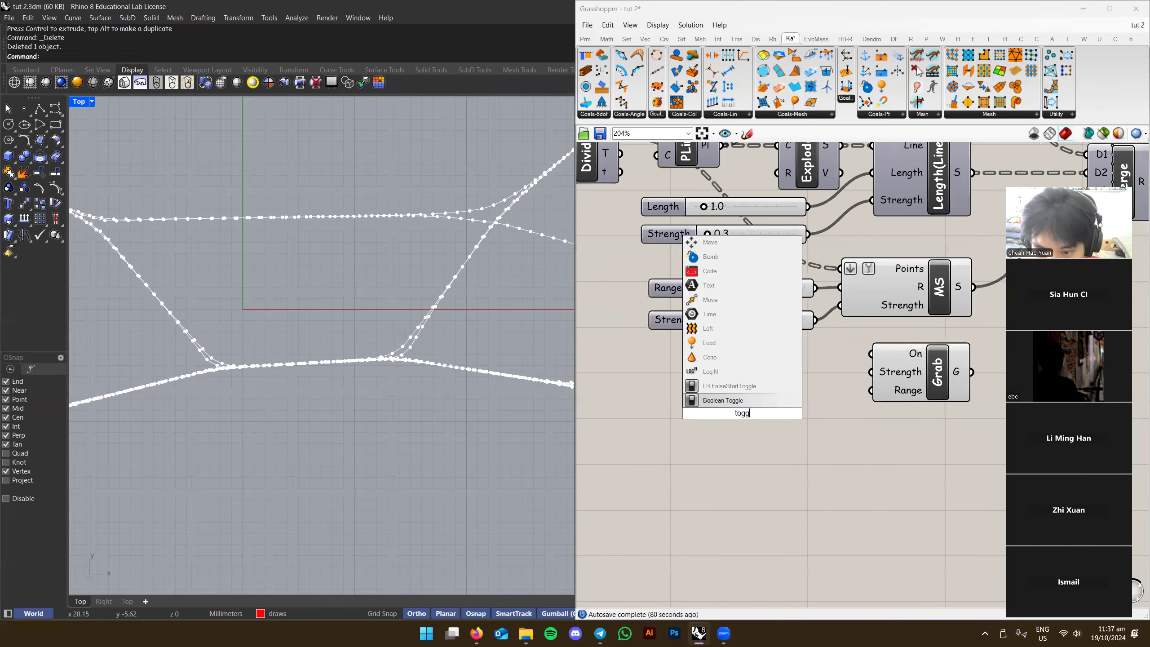
key(Return)
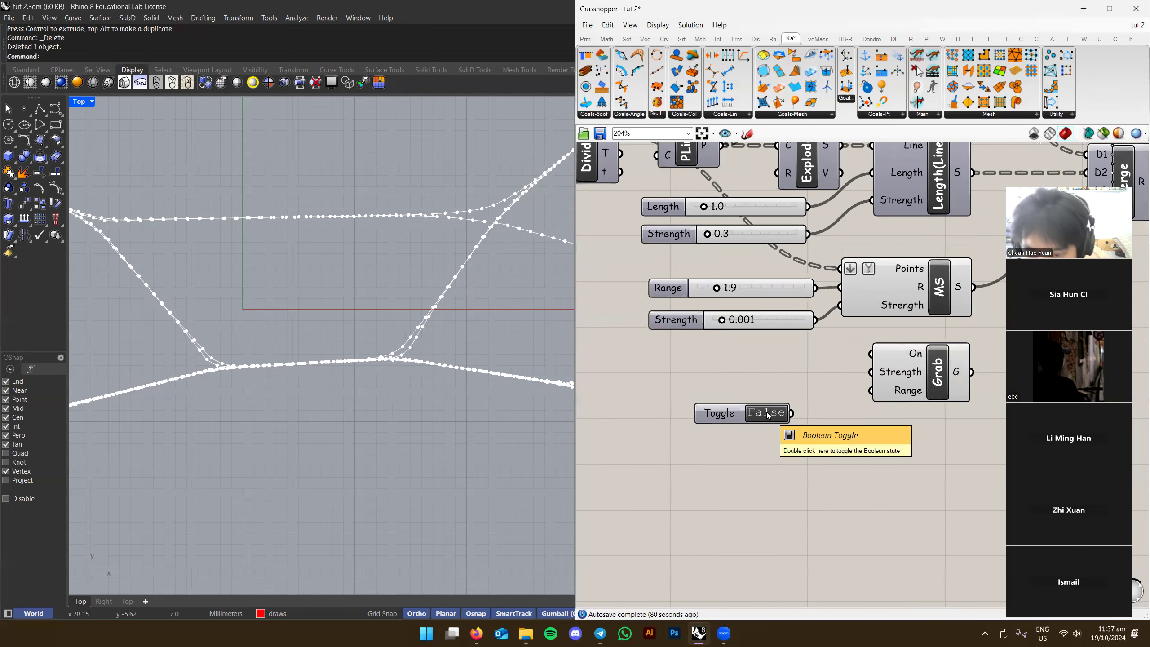
Connect the new Boolean Toggle to Grab's On input and set it to True
drag(790, 414, 870, 354)
drag(715, 420, 772, 361)
click(786, 373)
Connect Grab's G output to the D4 input of Merge and adjust the Merge component's position
right_drag(787, 373, 664, 421)
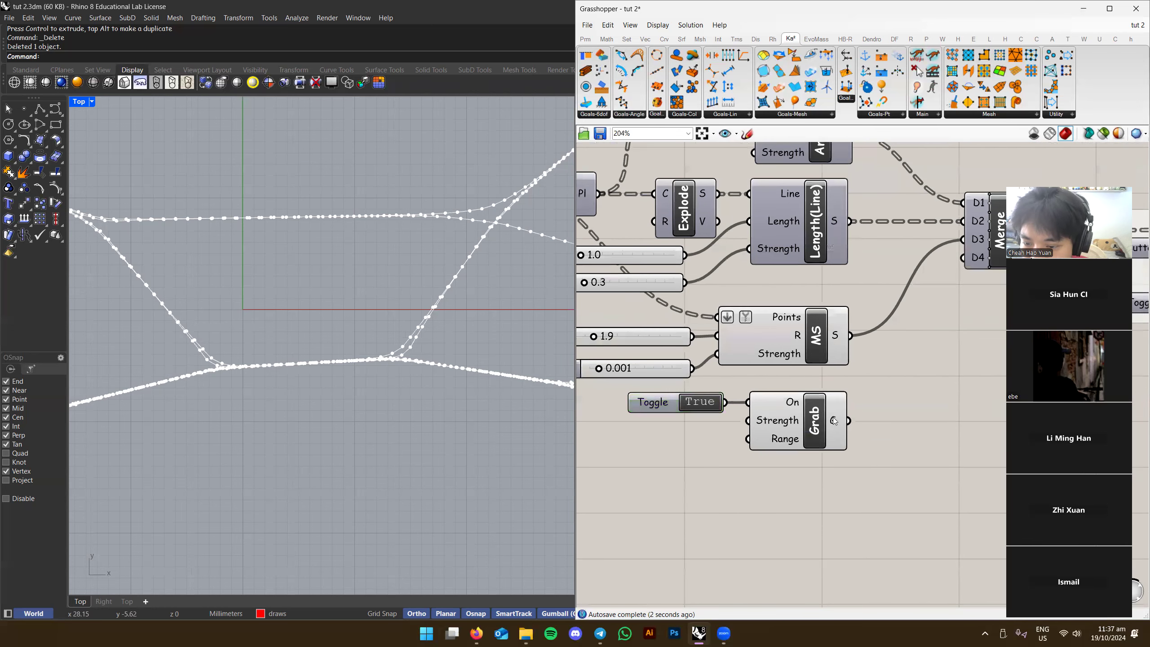
right_drag(841, 422, 721, 465)
drag(727, 463, 796, 350)
drag(840, 298, 840, 299)
right_drag(842, 403, 777, 426)
drag(840, 308, 848, 318)
Reset the Kangaroo solver so it runs with the Grab goal included
right_drag(876, 341, 726, 359)
click(857, 331)
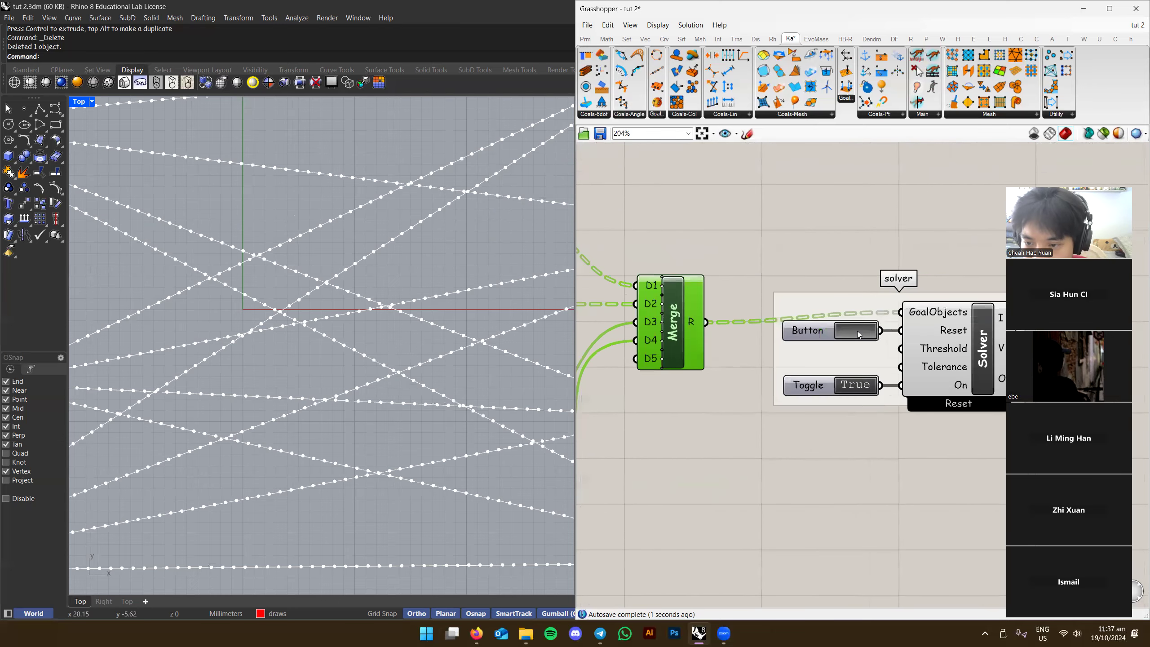
click(859, 364)
right_drag(729, 430, 821, 424)
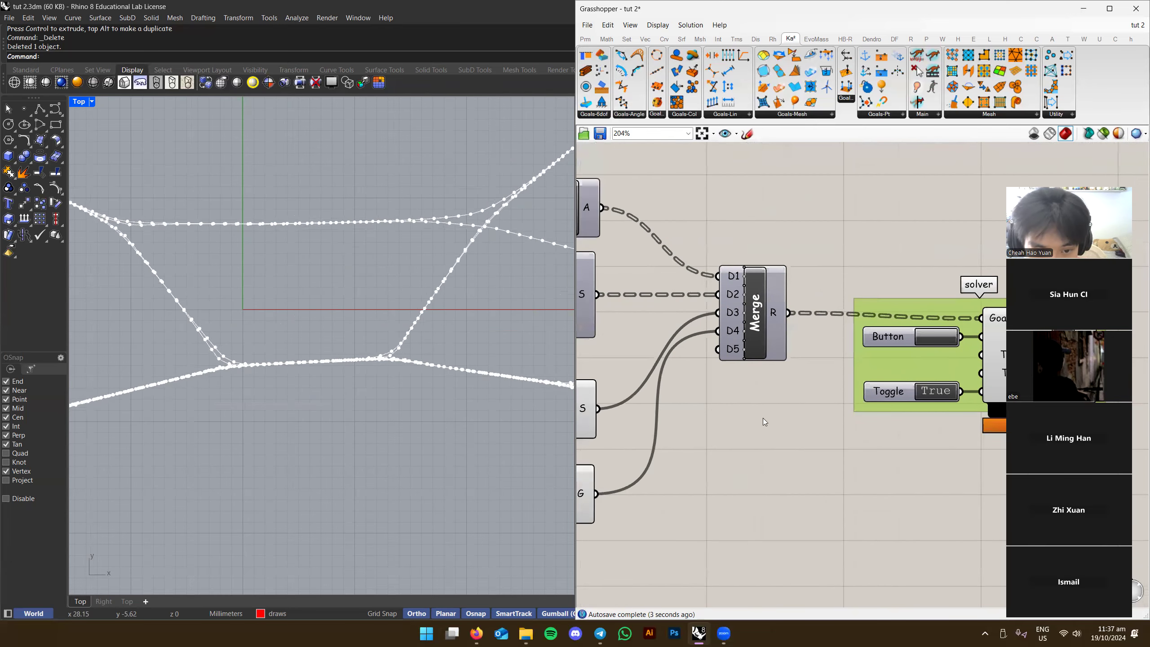
Grab the strand branching off the upper junction in the Top viewport and pull it down toward the lower strands
scroll(469, 397, down, 4)
right_drag(469, 398, 413, 408)
scroll(470, 307, up, 5)
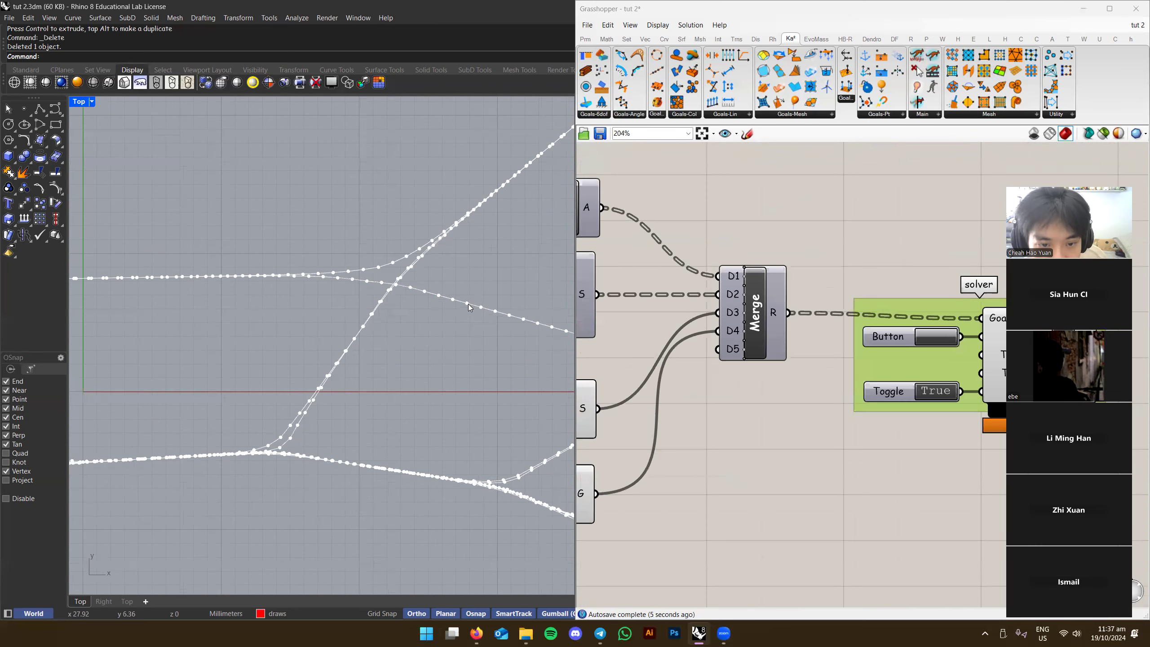
drag(466, 304, 401, 358)
right_drag(401, 358, 500, 334)
scroll(501, 334, down, 4)
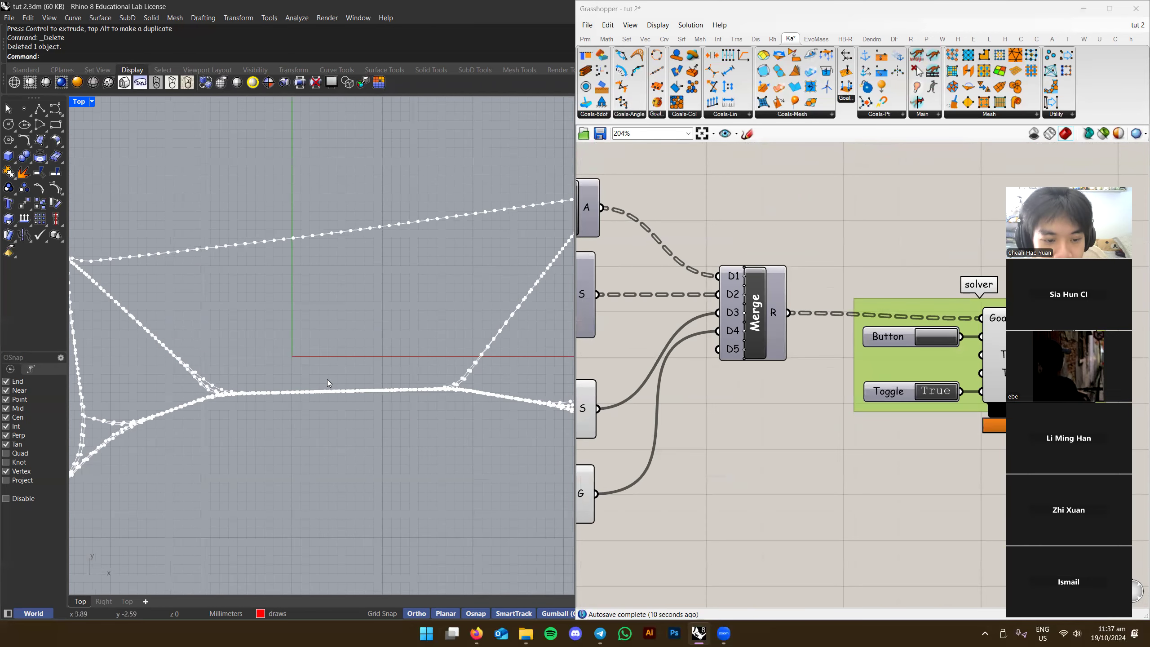
Pull the long upper strand down onto the central horizontal bundle in the Top viewport
drag(316, 329, 342, 218)
scroll(330, 249, down, 2)
right_drag(321, 315, 268, 334)
scroll(394, 340, down, 2)
right_drag(401, 340, 372, 314)
scroll(240, 300, down, 2)
right_drag(239, 300, 329, 289)
scroll(322, 290, up, 1)
drag(273, 255, 280, 361)
right_drag(538, 379, 397, 343)
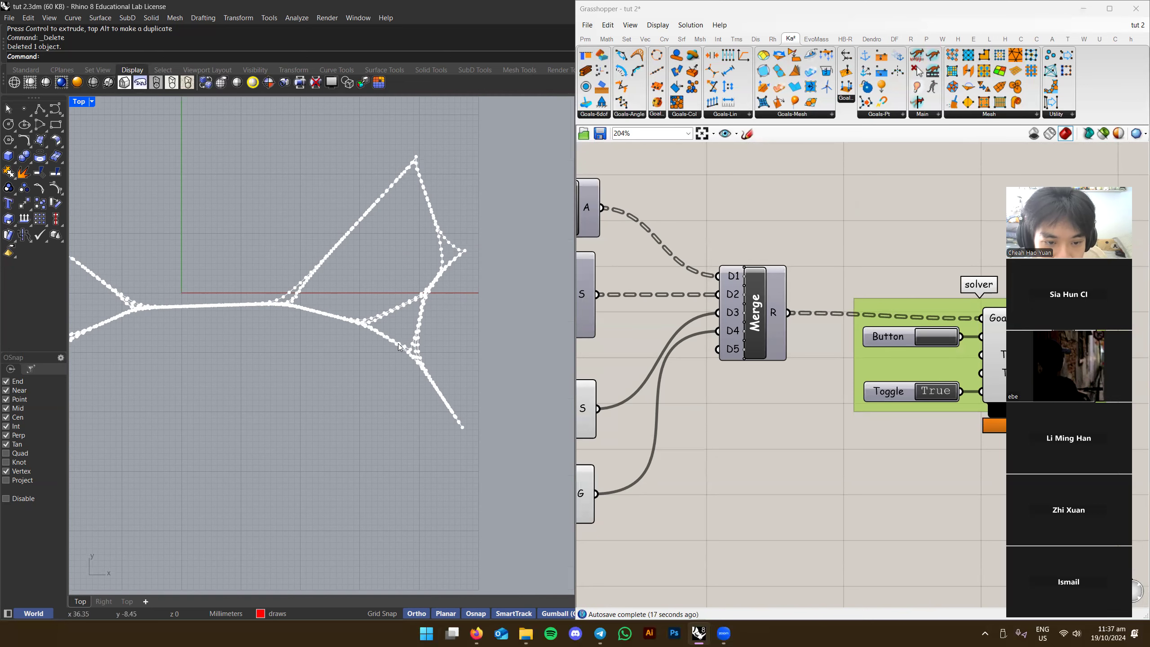
Pull the strands around the network's right-hand junction to reshape how they bundle
drag(432, 274, 416, 347)
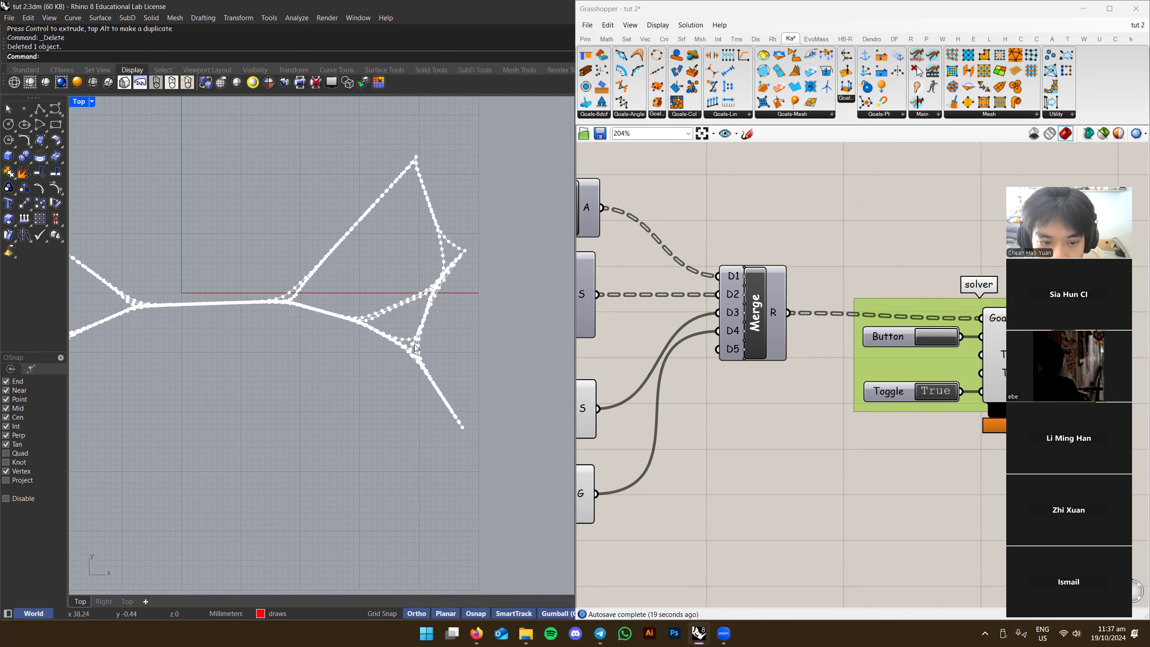
drag(394, 262, 407, 241)
right_drag(384, 281, 441, 282)
scroll(348, 337, down, 4)
right_drag(268, 331, 334, 326)
Move the Grab component and its toggle slightly lower to leave more space below the MS component
right_drag(717, 388, 983, 311)
scroll(805, 424, up, 2)
scroll(479, 323, up, 6)
scroll(478, 324, up, 2)
mouse_move(462, 299)
mouse_down()
mouse_move(446, 388)
mouse_move(469, 302)
mouse_up()
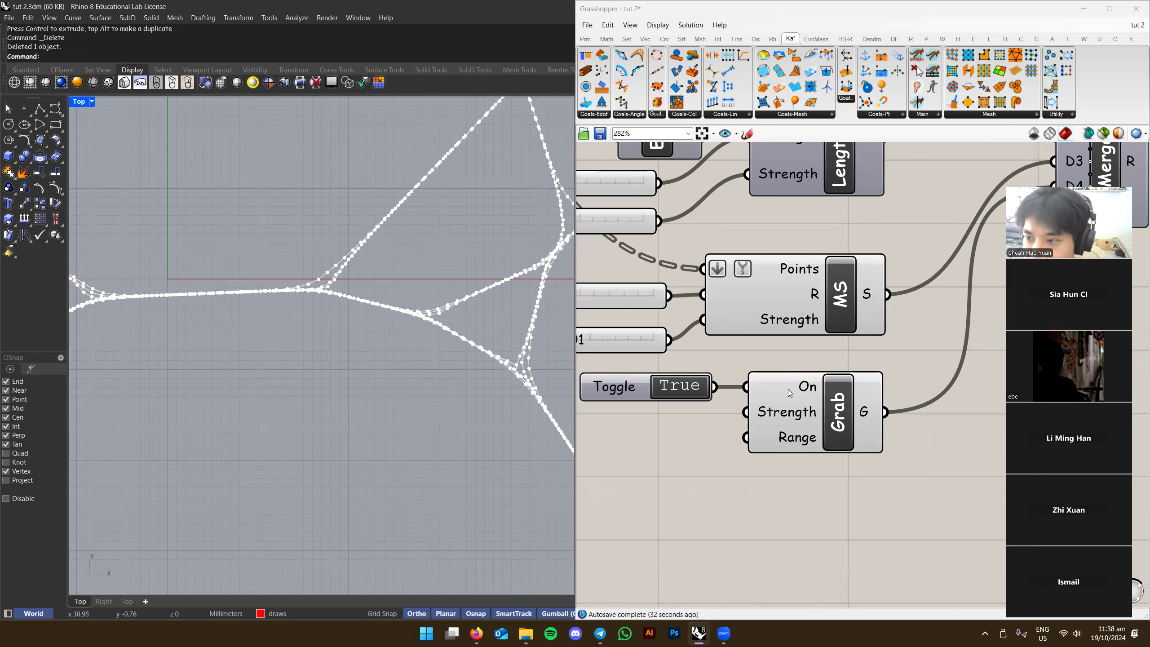
shift+drag(853, 410, 854, 433)
click(821, 369)
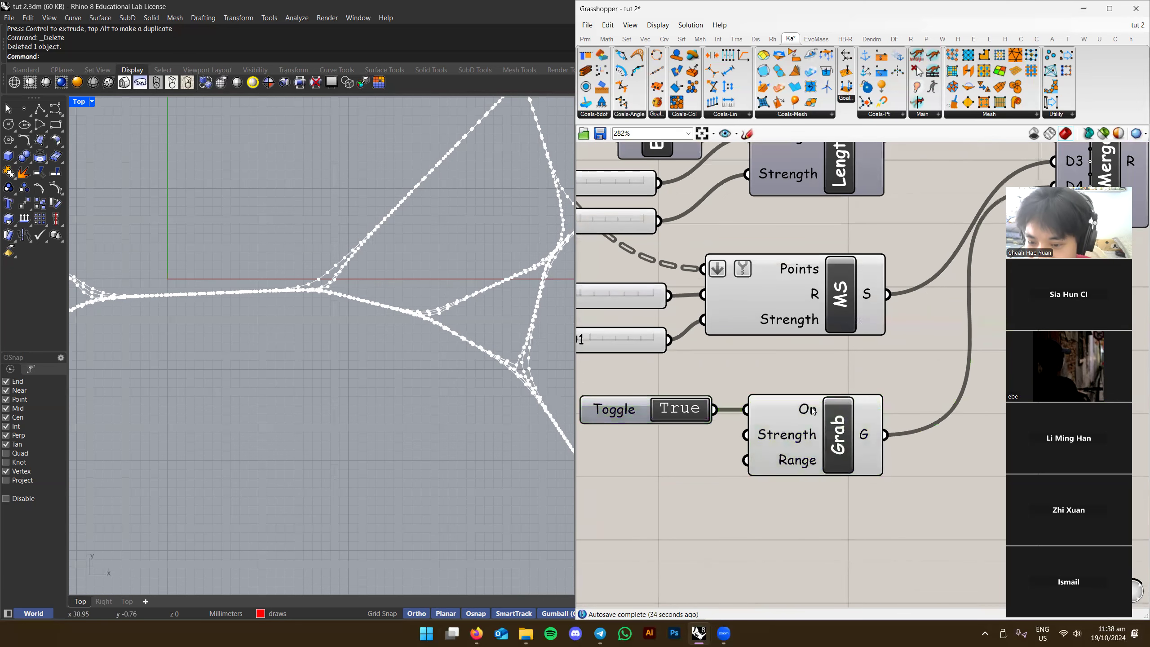
Grab the lower-right strand near its junction in the Top viewport and pull it up and to the right
drag(436, 322, 523, 256)
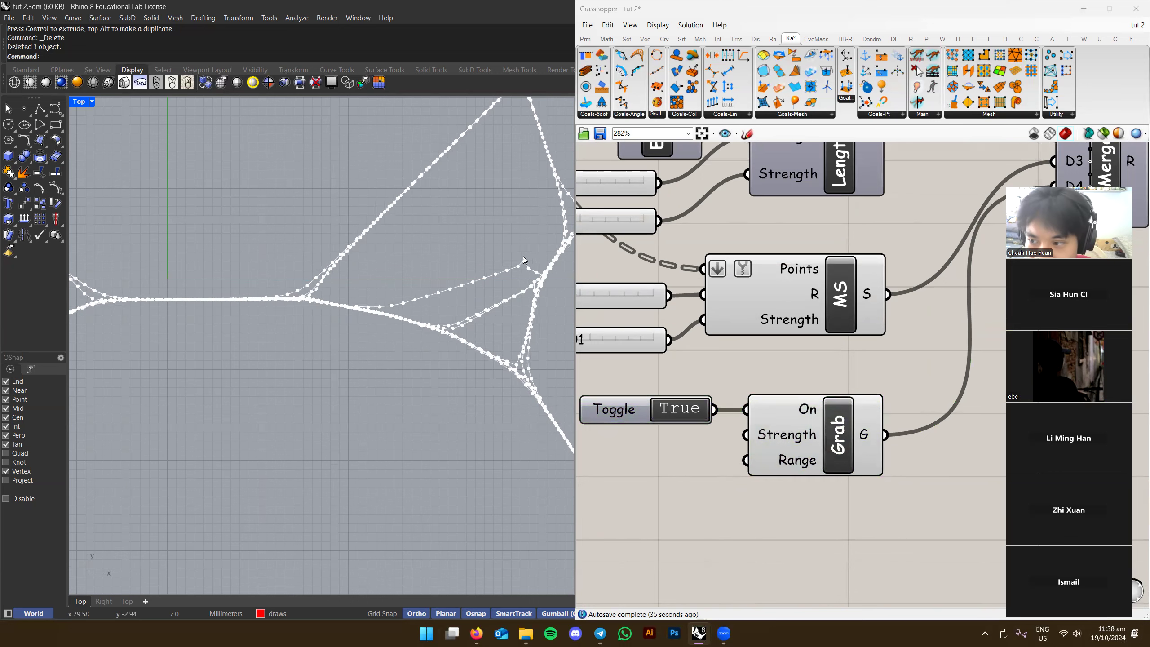
Check the description of the Grab component's Range input and try grabbing a strand from the middle of the triangular gap
scroll(789, 468, up, 2)
mouse_move(789, 467)
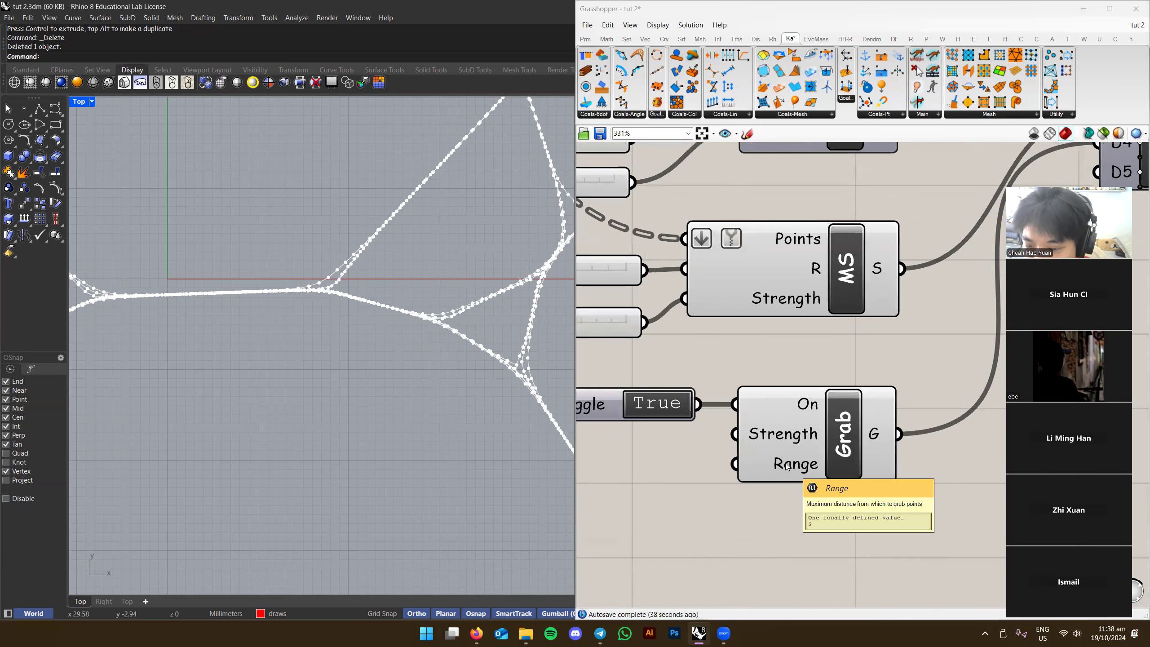
right_drag(788, 466, 792, 456)
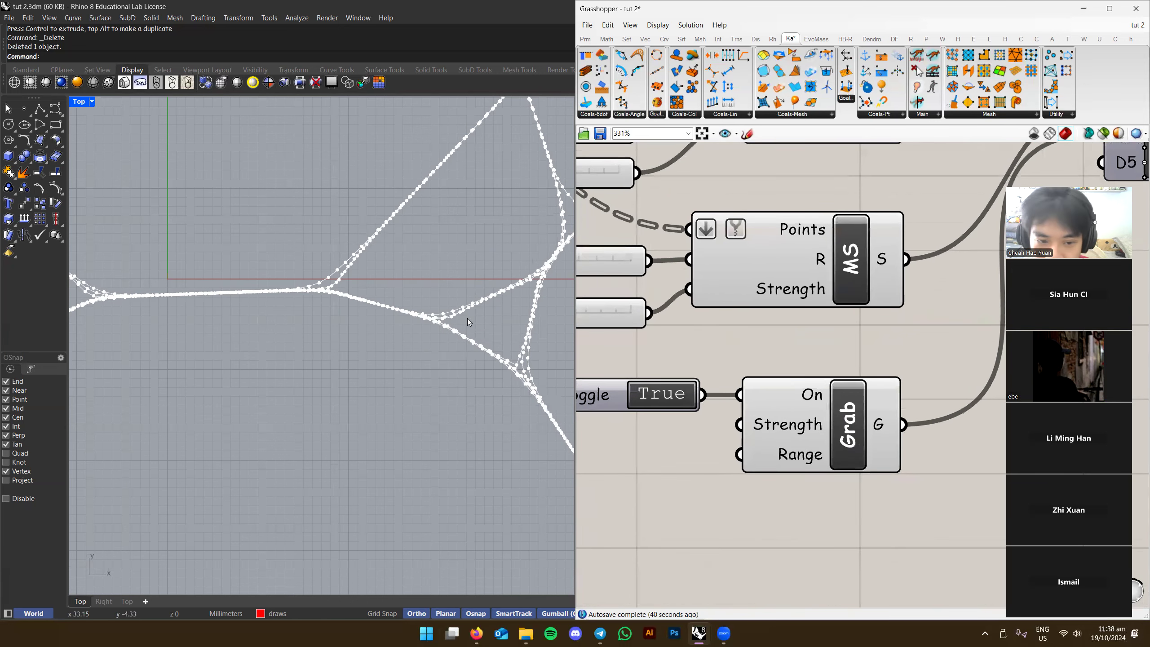
scroll(474, 289, up, 5)
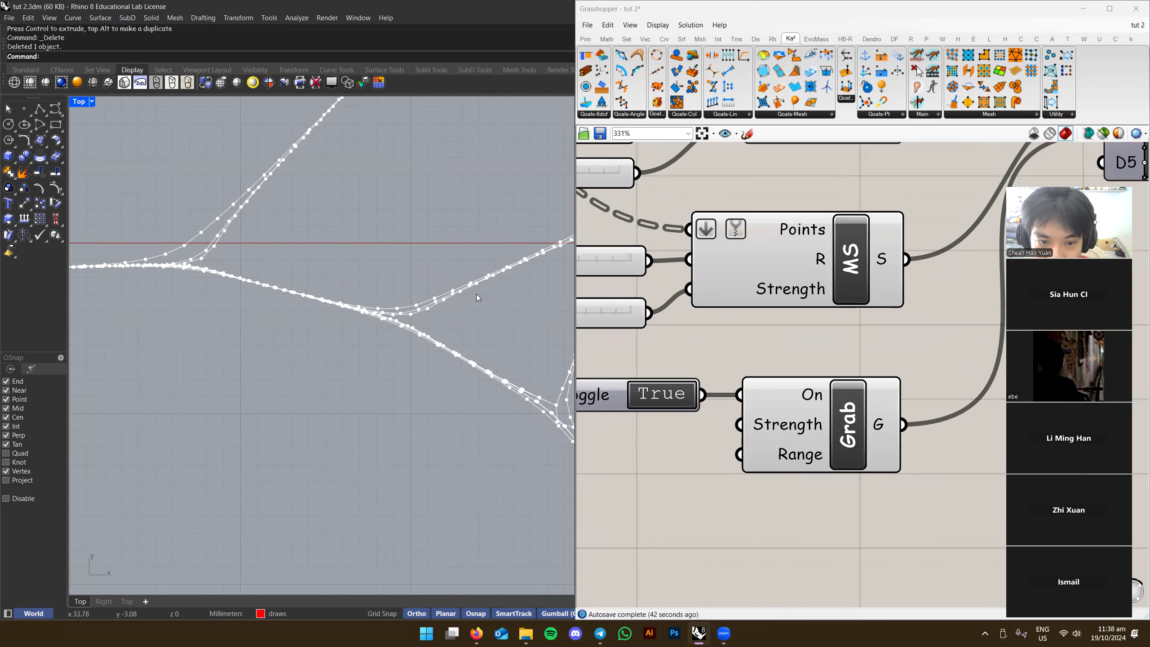
scroll(396, 304, up, 5)
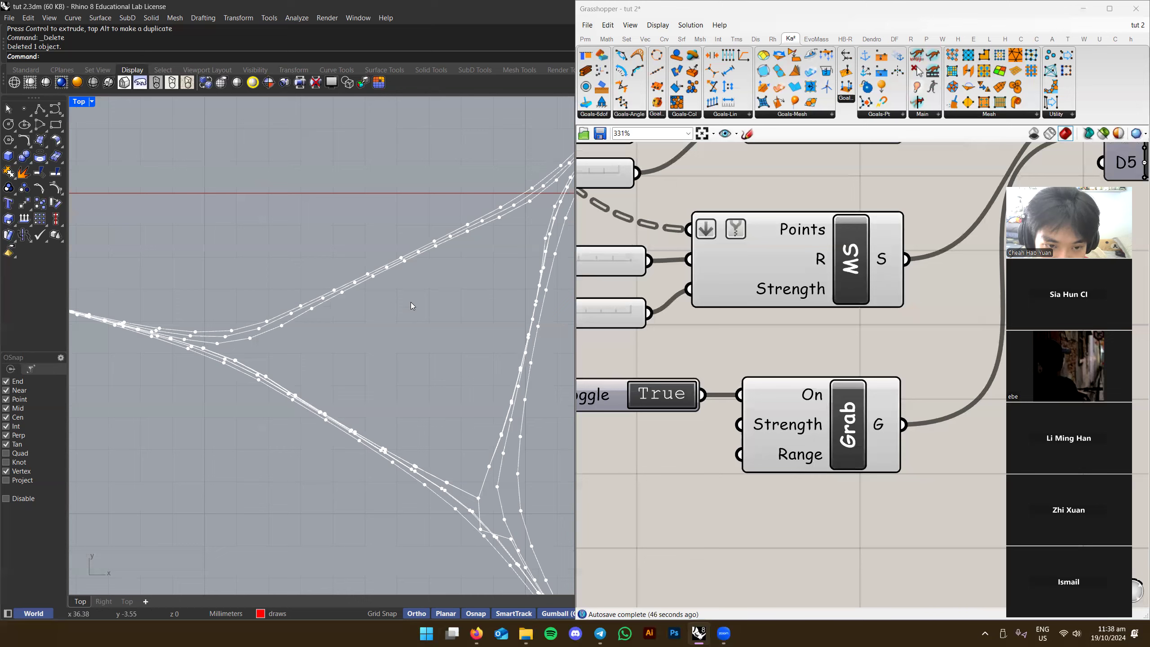
mouse_move(410, 302)
mouse_down()
mouse_move(409, 321)
mouse_move(419, 316)
mouse_up()
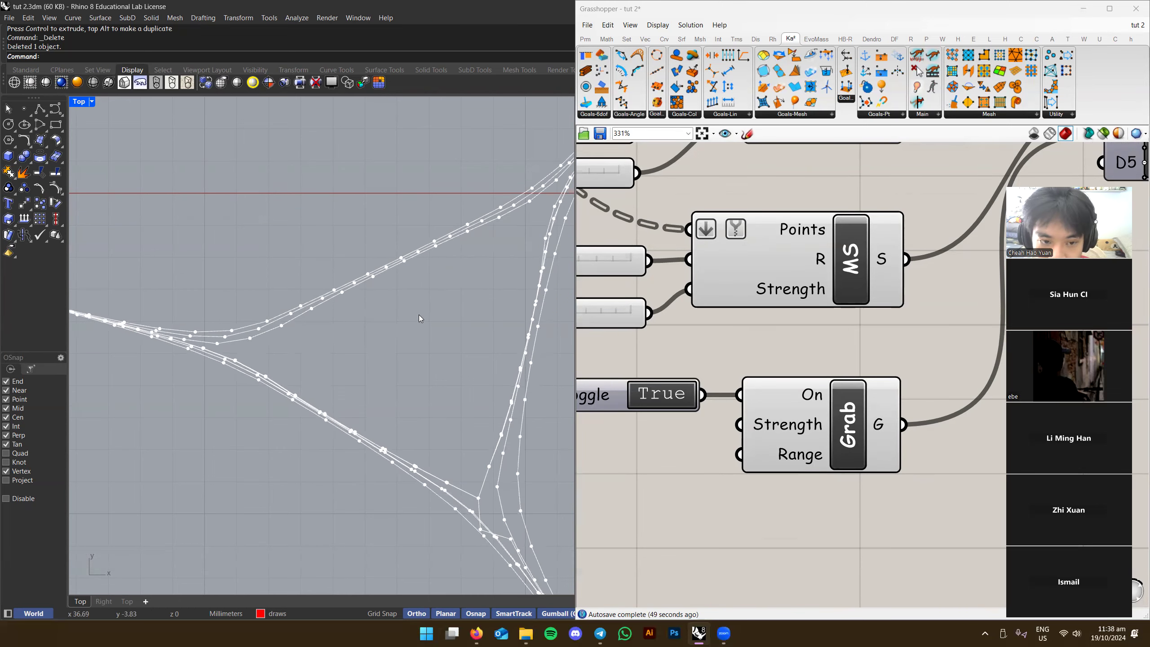
mouse_move(774, 464)
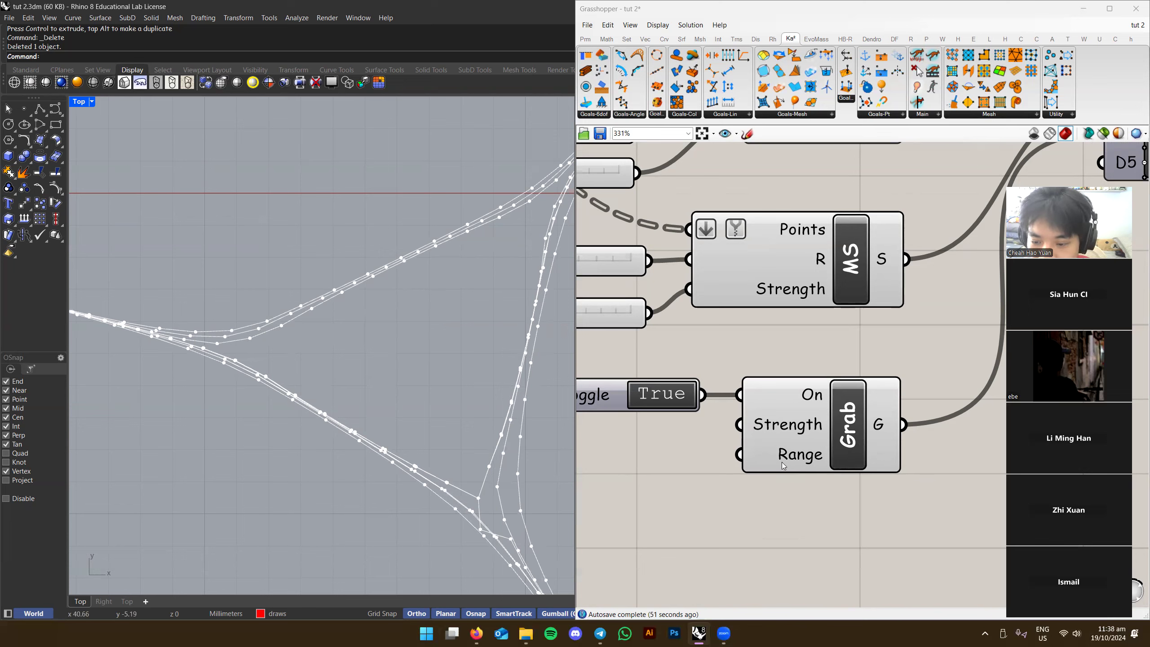
Draw a circle of 3 mm radius in the triangular gap and grab the nearby strand from its centre
key(space)
click(408, 305)
text(3)
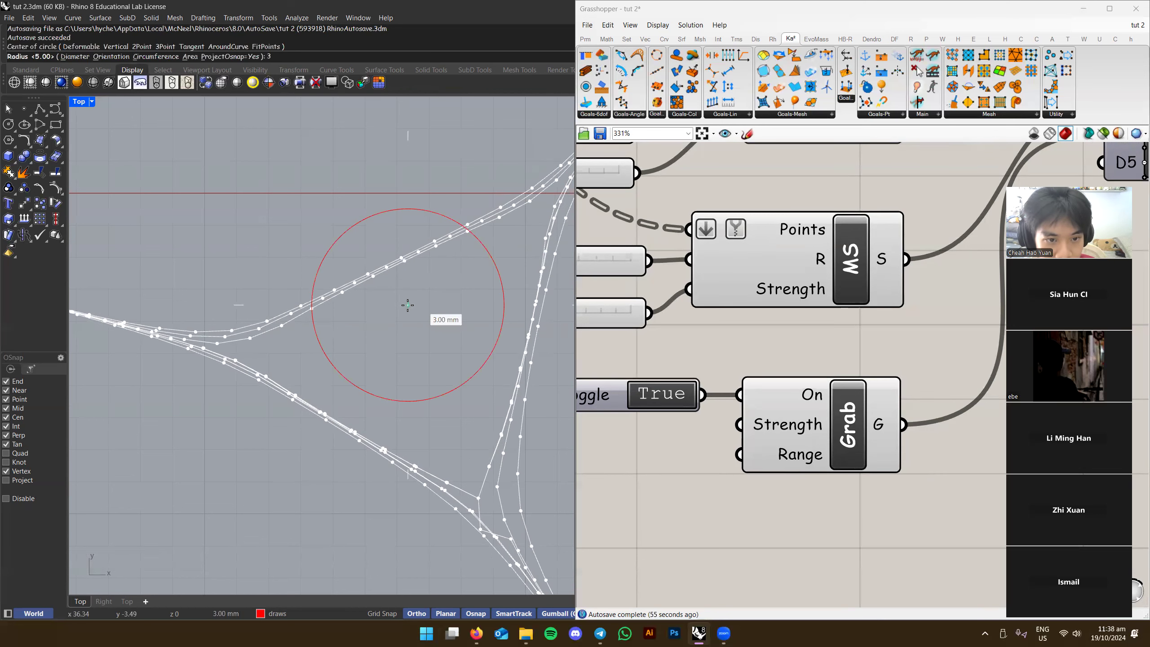
key(Return)
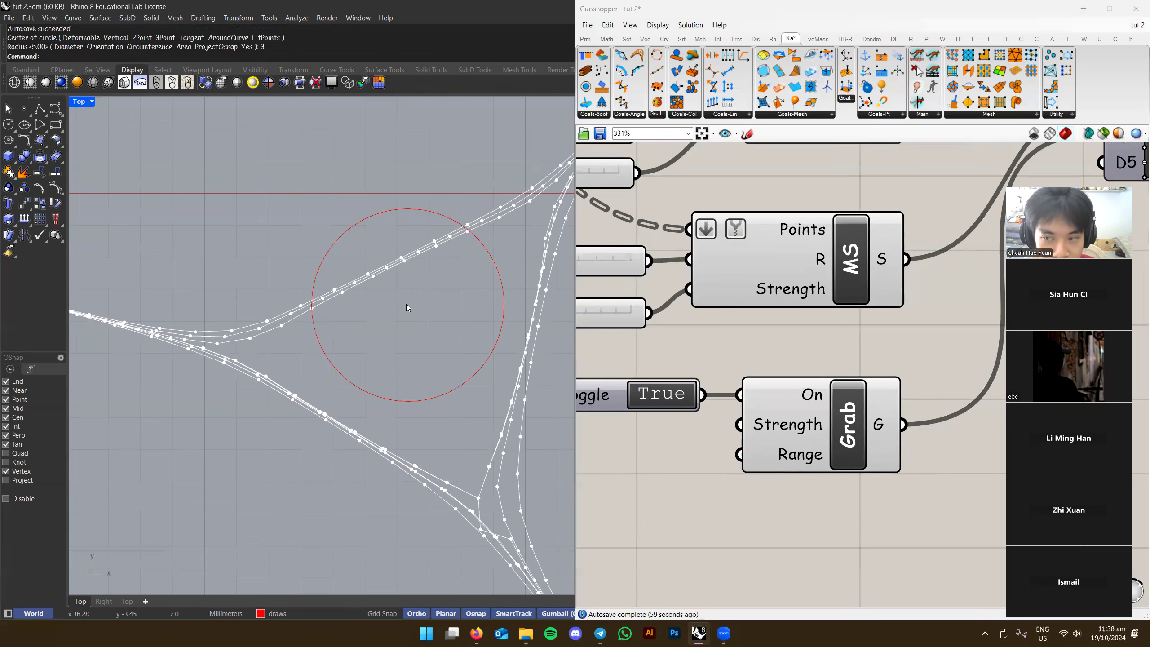
drag(406, 304, 406, 304)
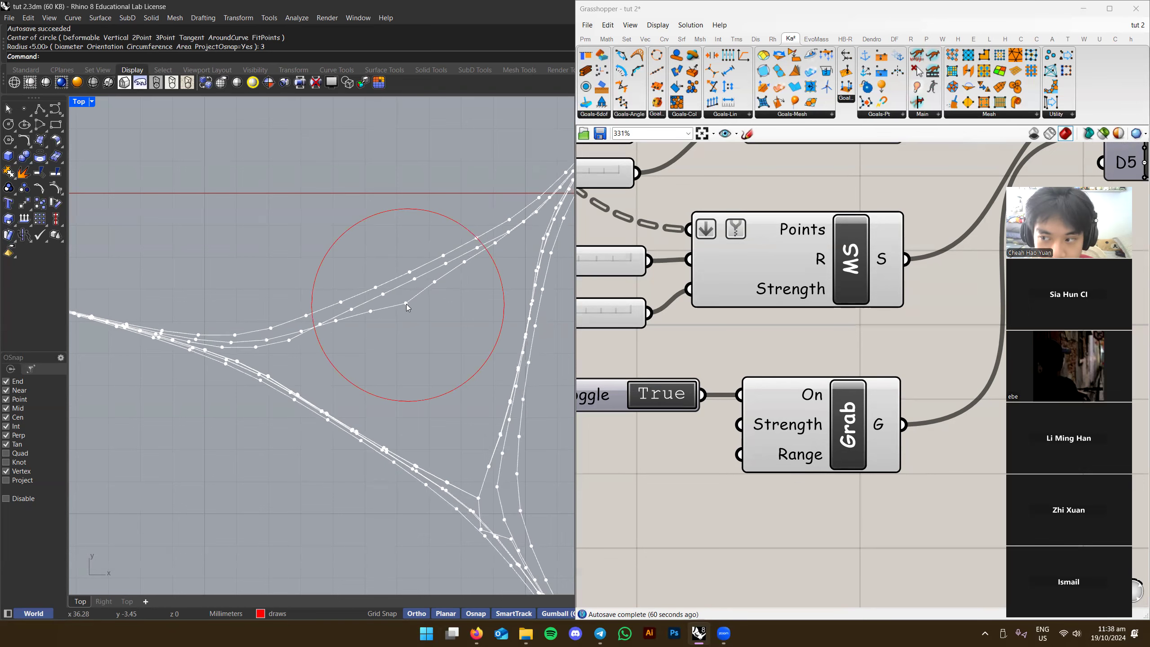
Delete the 3 mm radius circle from the Top viewport
scroll(403, 320, down, 5)
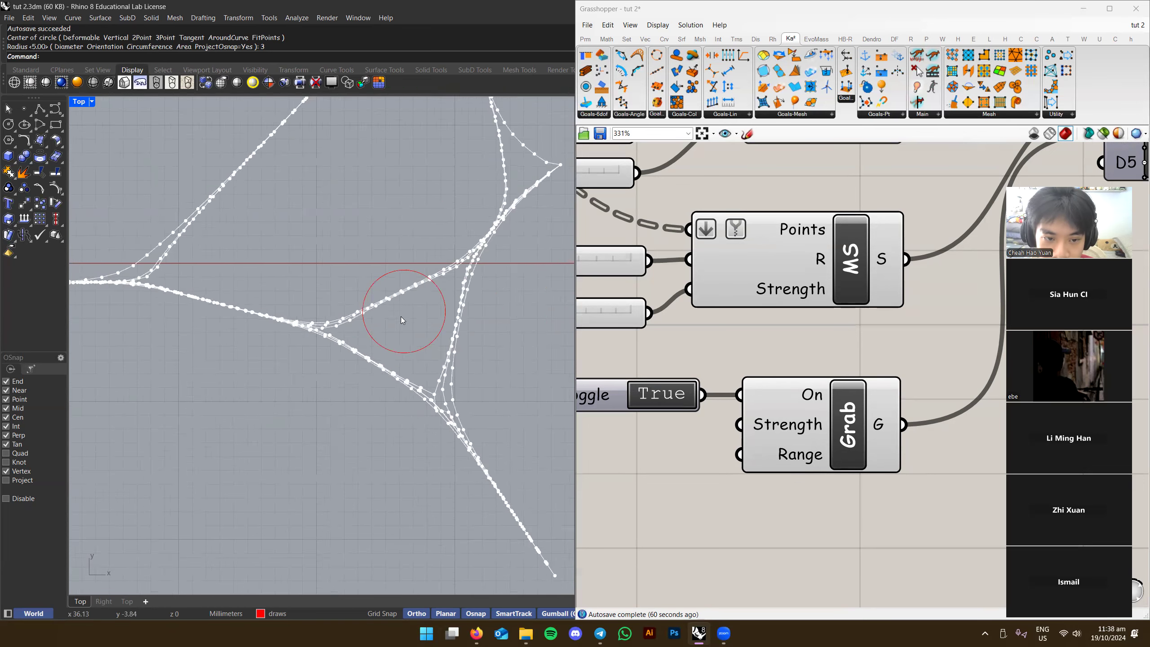
scroll(399, 297, up, 4)
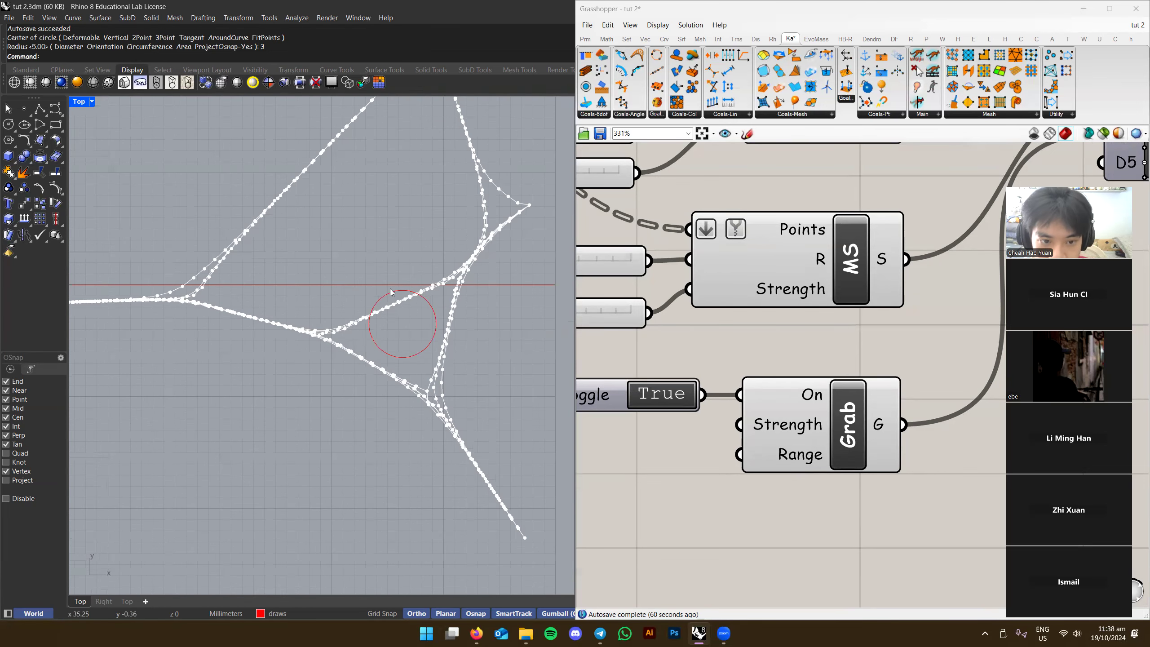
click(391, 292)
key(Delete)
scroll(395, 353, down, 3)
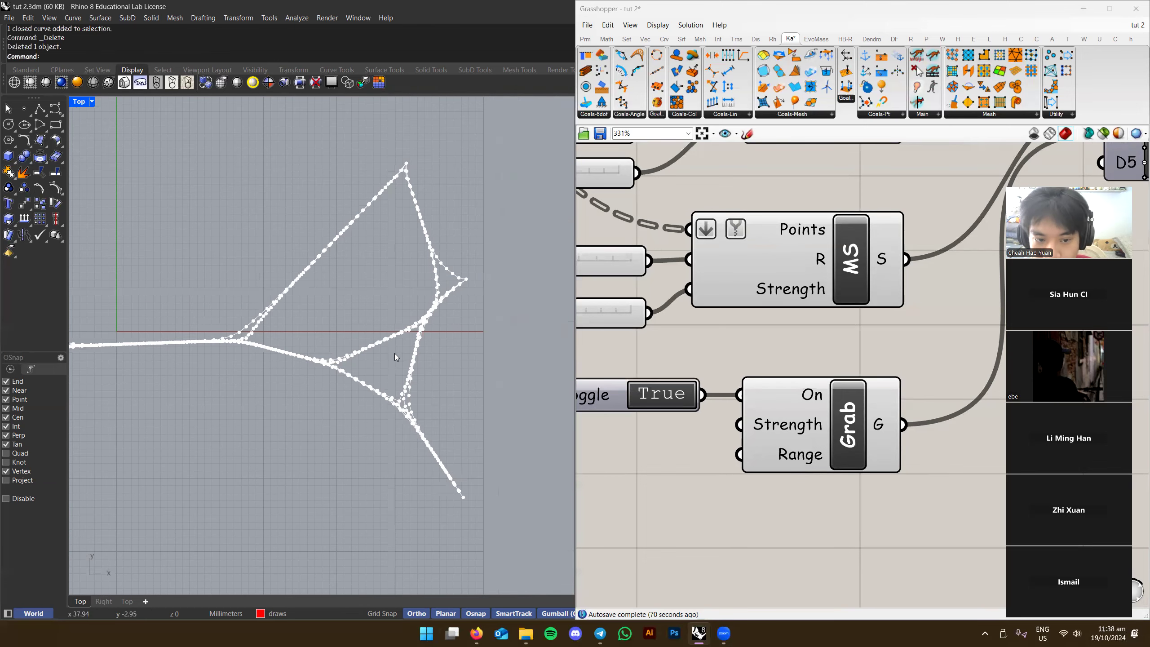
Pull a strand from the right-hand junction up into the upper triangular opening of the network
scroll(406, 337, up, 6)
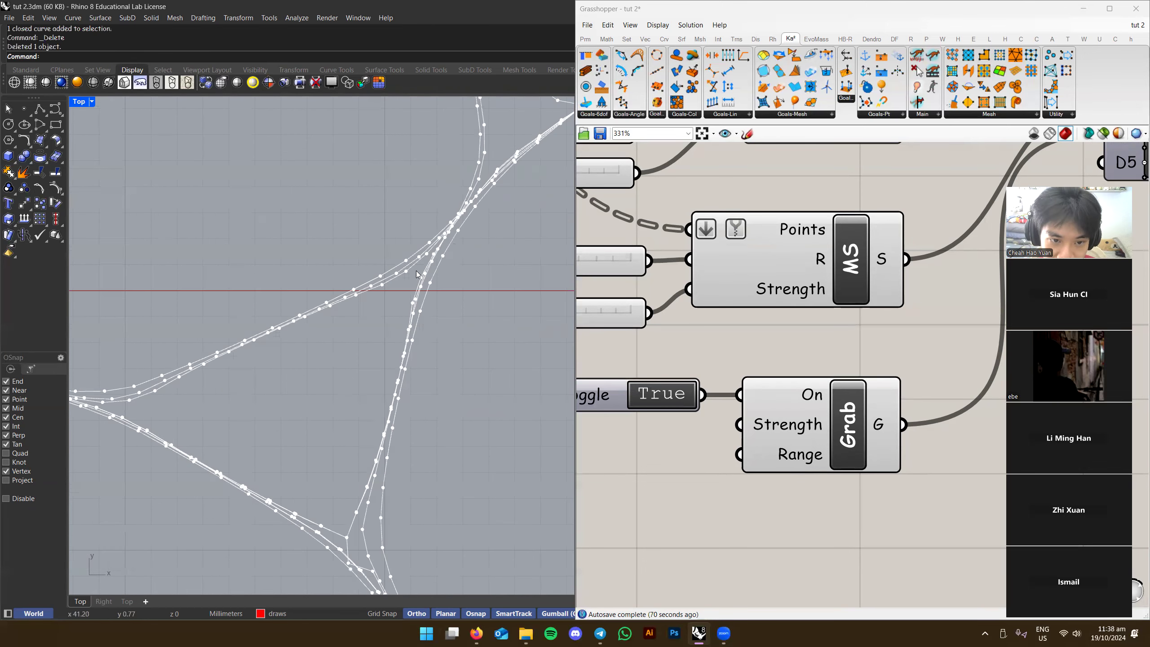
scroll(406, 260, down, 3)
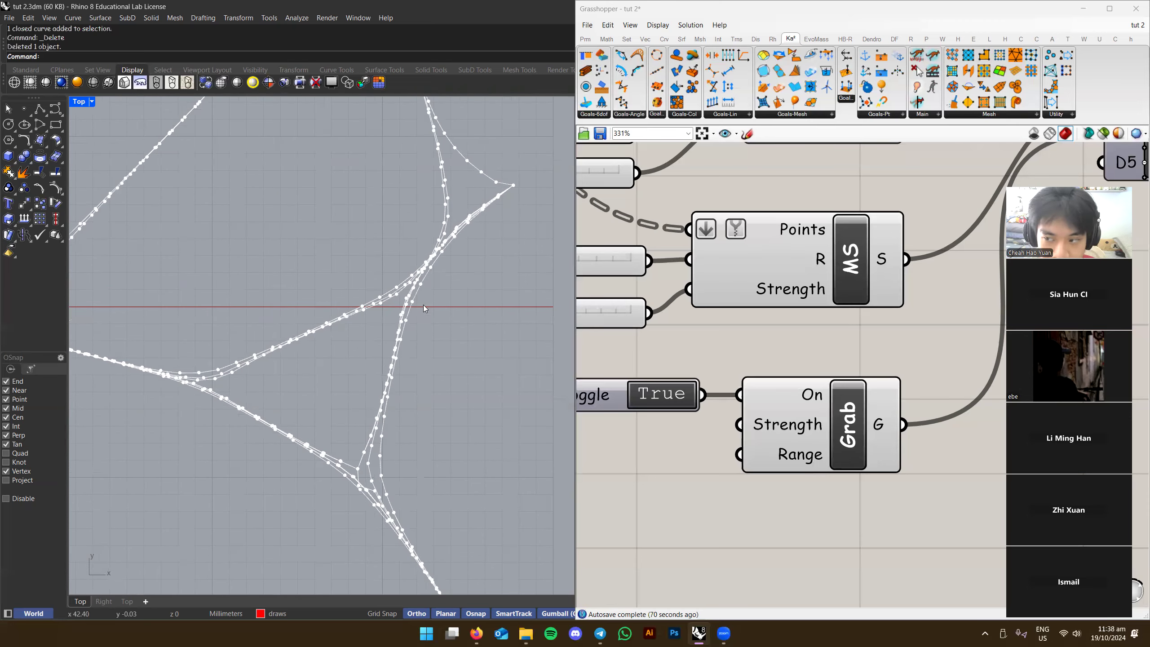
scroll(469, 280, down, 8)
scroll(456, 297, up, 4)
scroll(453, 333, down, 6)
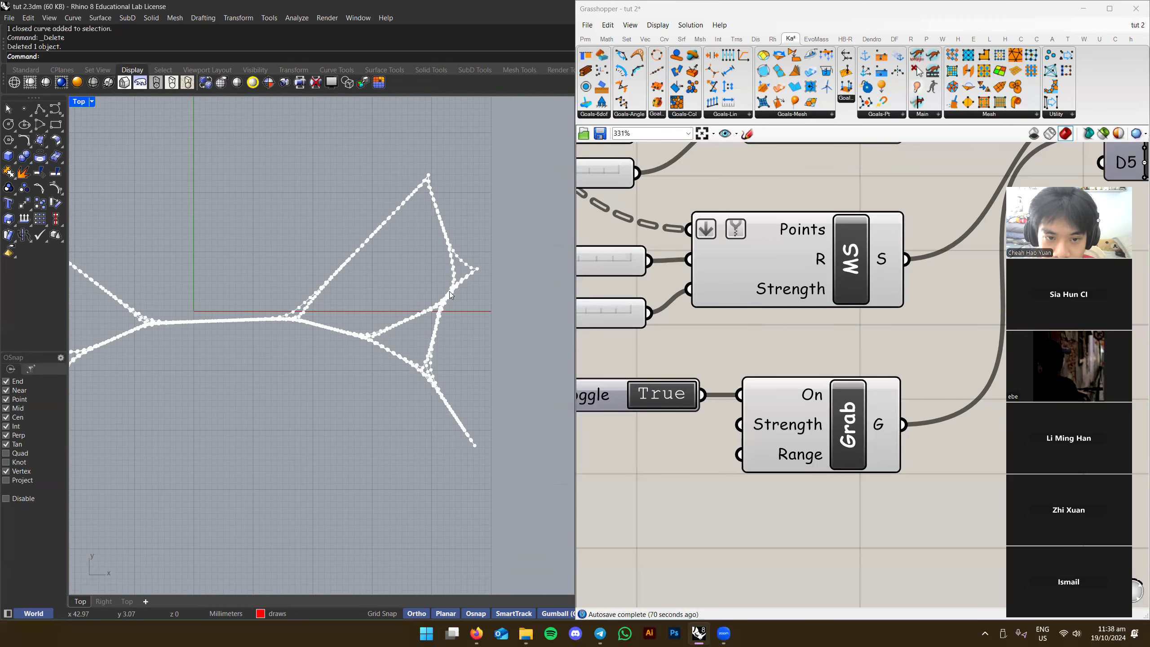
right_drag(344, 265, 353, 295)
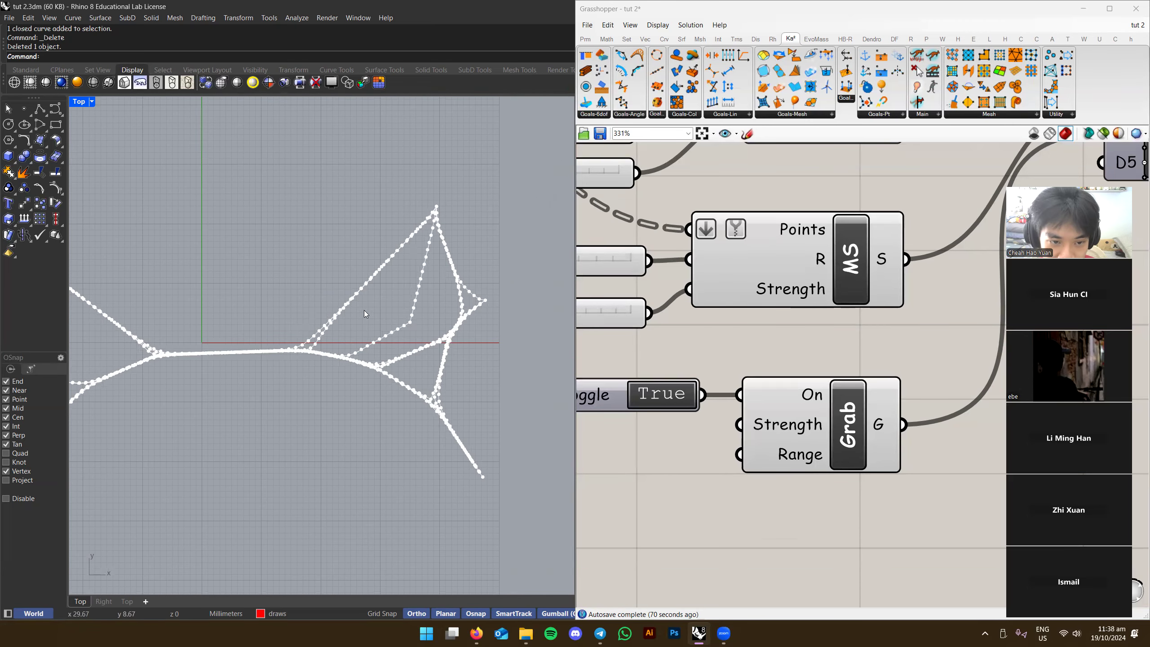
Reset the viewport to the Top view and set the solver's toggle to False
right_drag(630, 364, 613, 370)
scroll(613, 370, down, 8)
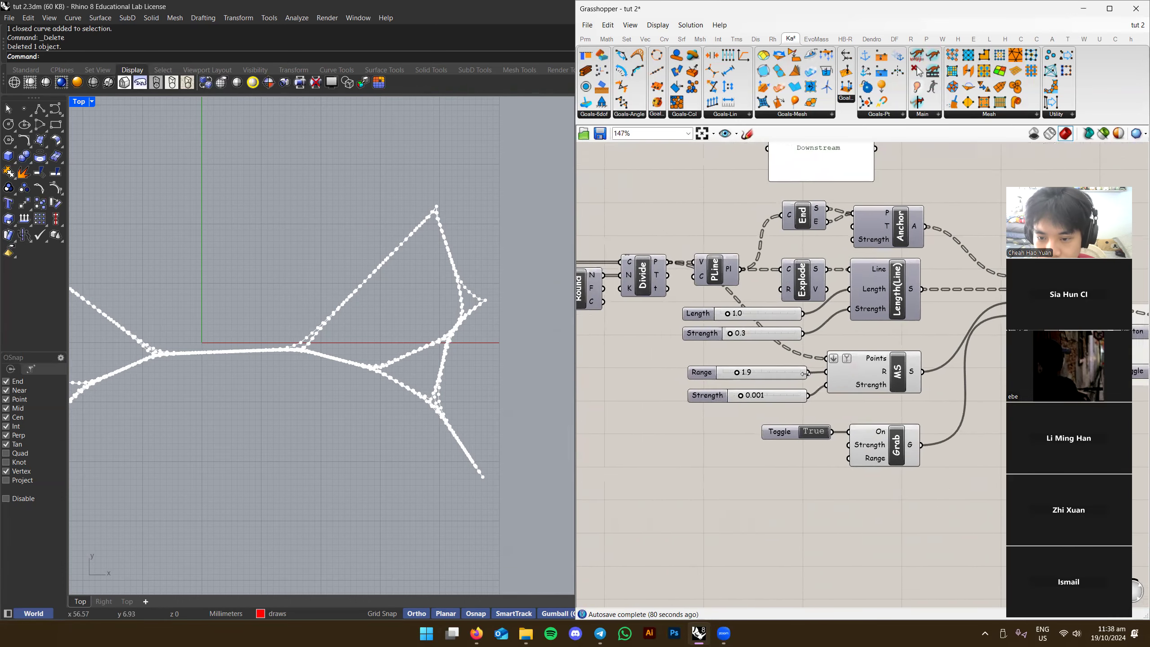
right_drag(345, 351, 393, 318)
scroll(393, 318, up, 1)
key(ctrl+F4)
key(ctrl+F1)
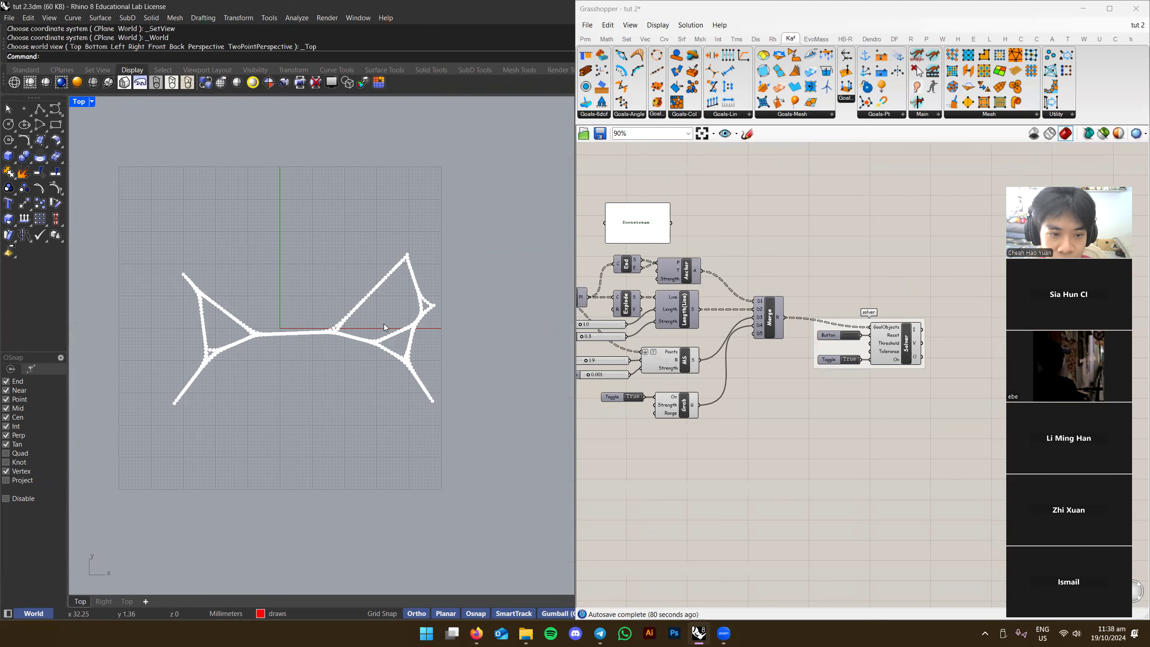
scroll(838, 360, up, 3)
double_click(848, 361)
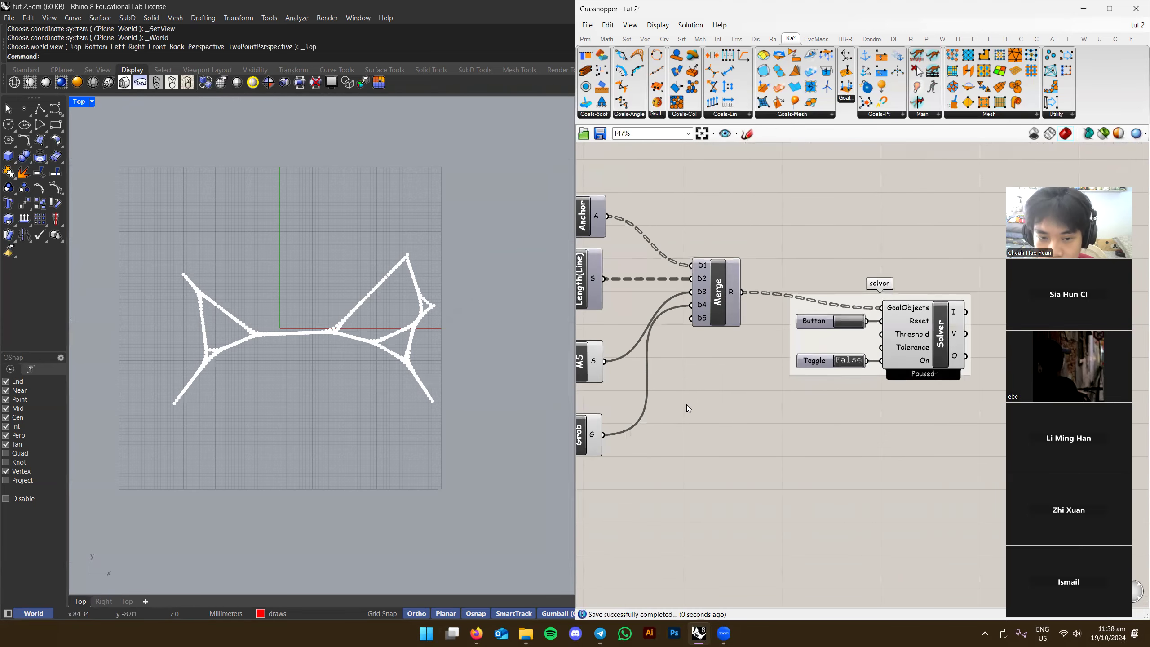
Set the solver's toggle back to True and reset the simulation
right_drag(687, 406, 732, 390)
right_drag(933, 372, 798, 388)
right_drag(900, 261, 864, 277)
scroll(376, 334, up, 6)
scroll(453, 348, down, 4)
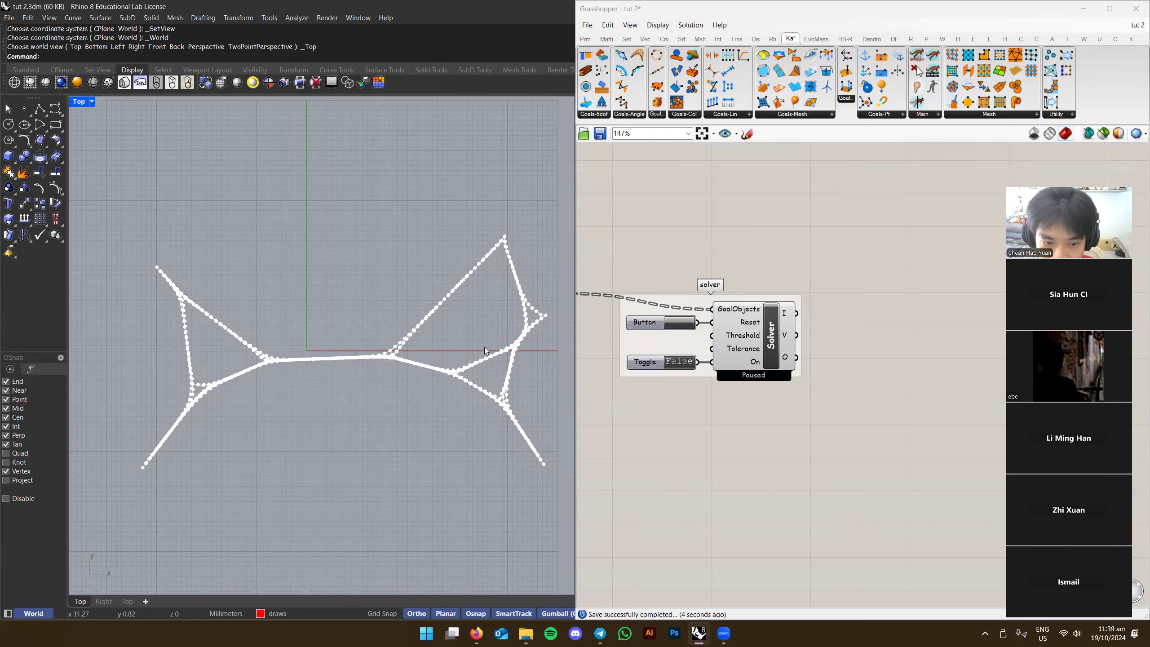
right_drag(665, 354, 811, 348)
click(827, 319)
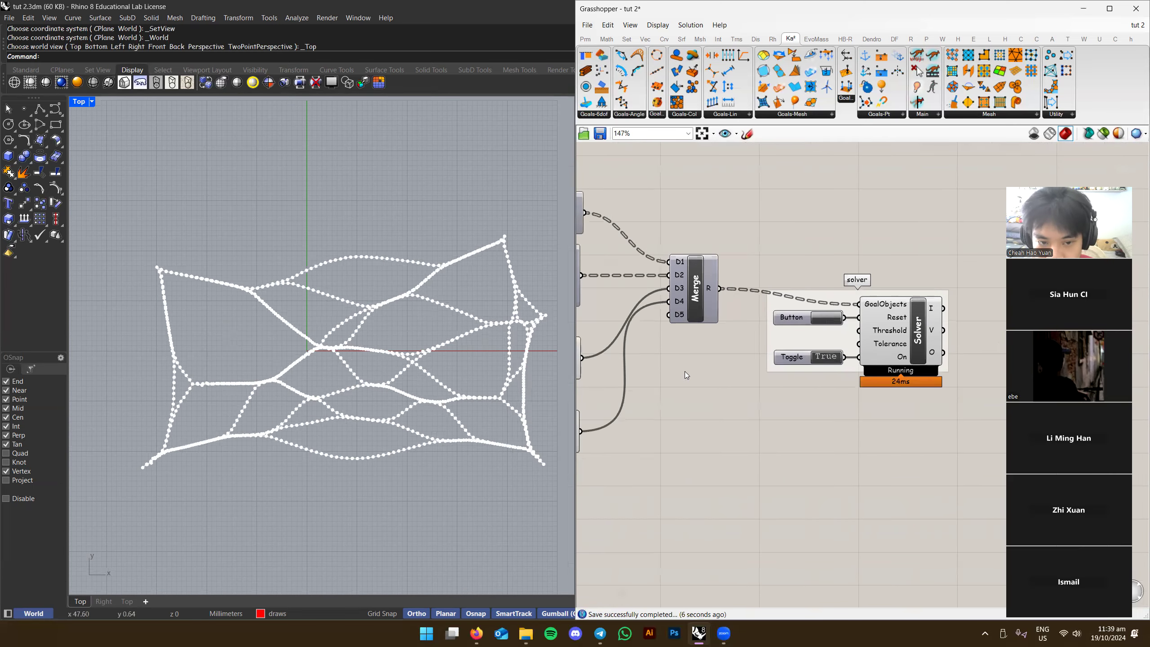
Set the Range slider of the MS component to 1.3
right_drag(717, 367, 909, 344)
scroll(759, 286, up, 2)
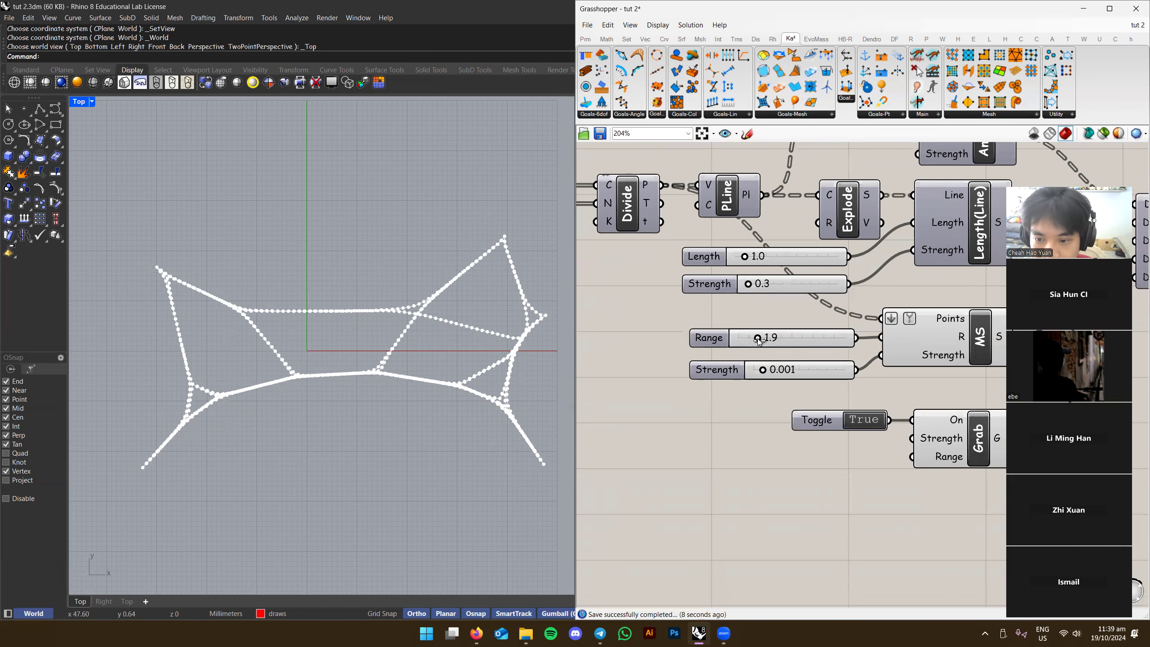
drag(757, 337, 751, 337)
mouse_move(863, 327)
right_down()
mouse_move(713, 358)
mouse_move(736, 355)
right_up()
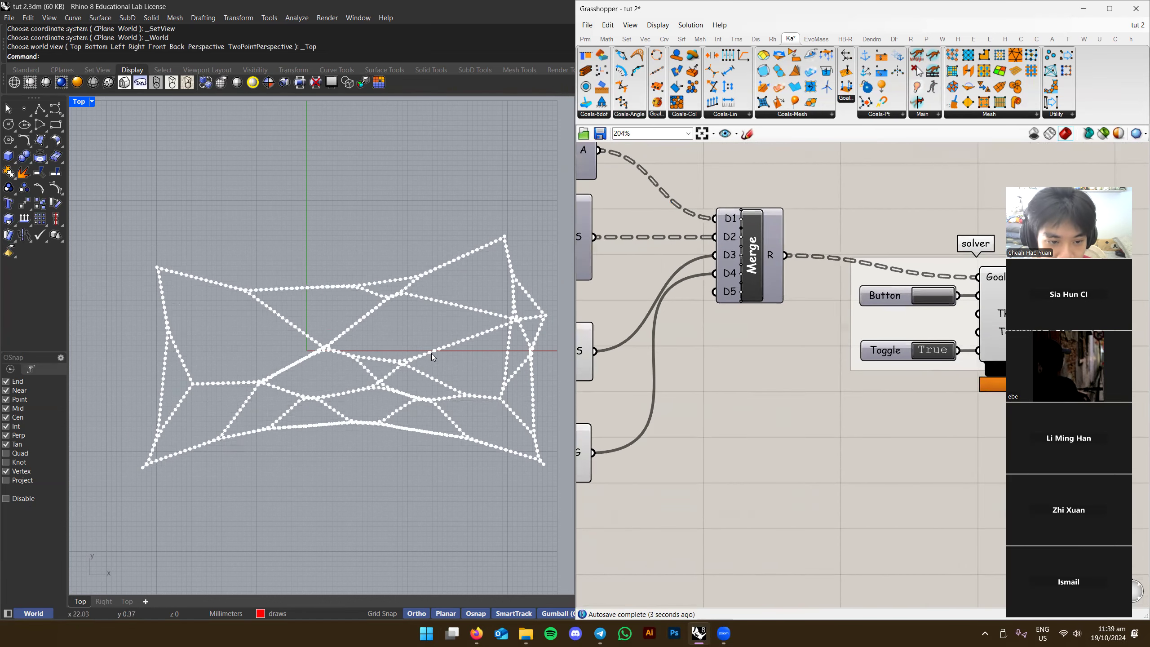
Show the hidden Rhino anchor points across the whole network in the Top viewport
scroll(717, 335, down, 4)
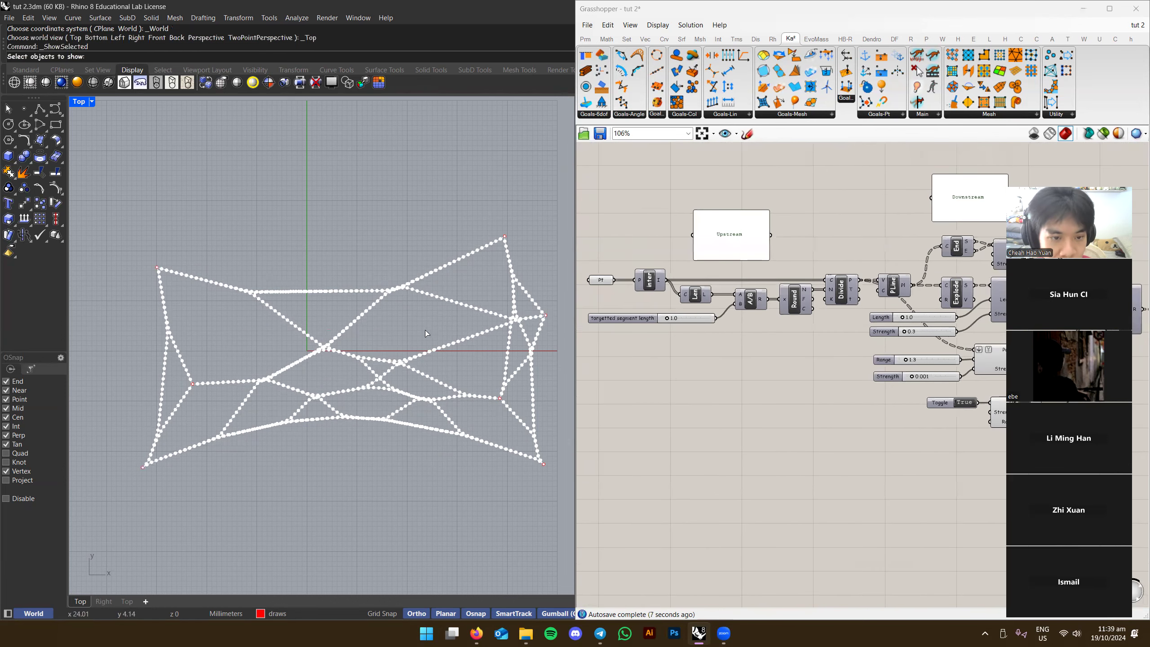
scroll(425, 329, down, 4)
key(Return)
drag(195, 245, 542, 465)
key(Return)
right_drag(517, 396, 503, 366)
Remove the Upstream and Downstream panels above the catenary definition
right_drag(889, 351, 774, 368)
right_drag(955, 382, 827, 375)
scroll(827, 374, down, 4)
drag(962, 249, 607, 429)
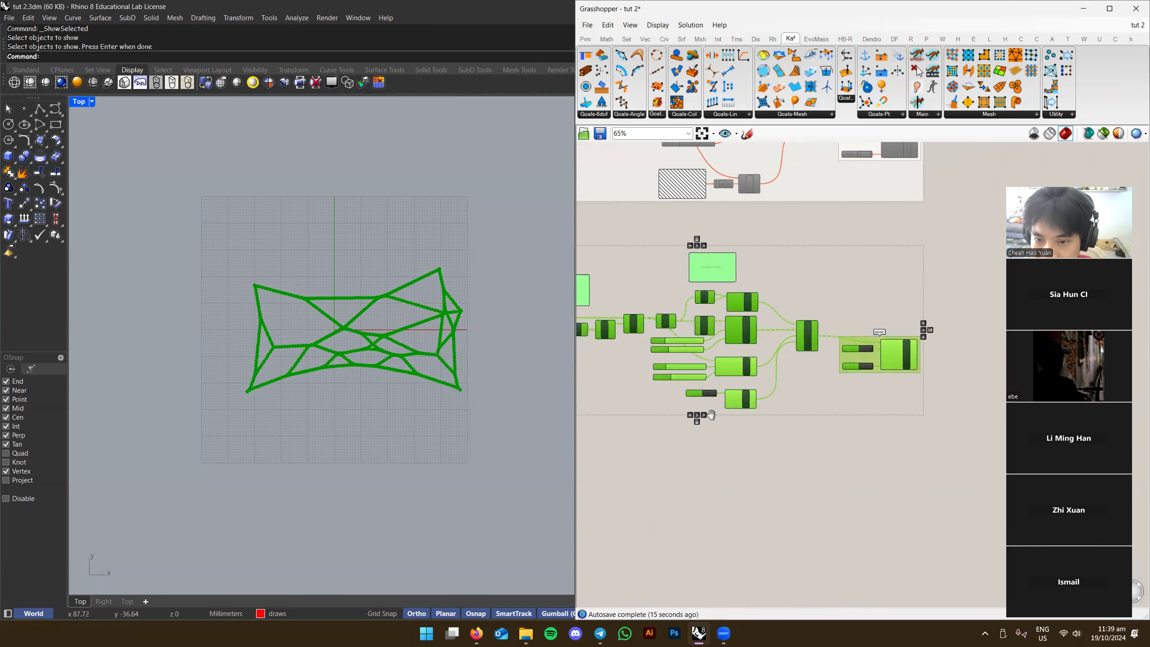
right_drag(607, 429, 710, 416)
click(705, 387)
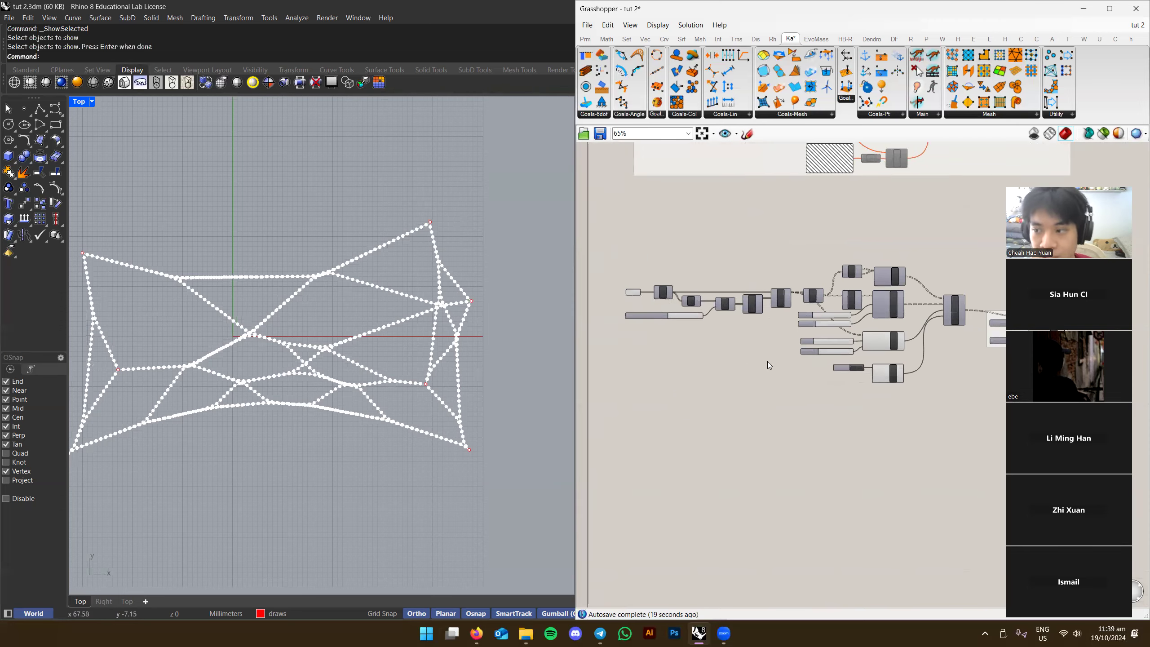
Switch the Rhino viewport to Perspective and set the Grab component's toggle to False
scroll(750, 357, up, 4)
right_drag(816, 327, 788, 299)
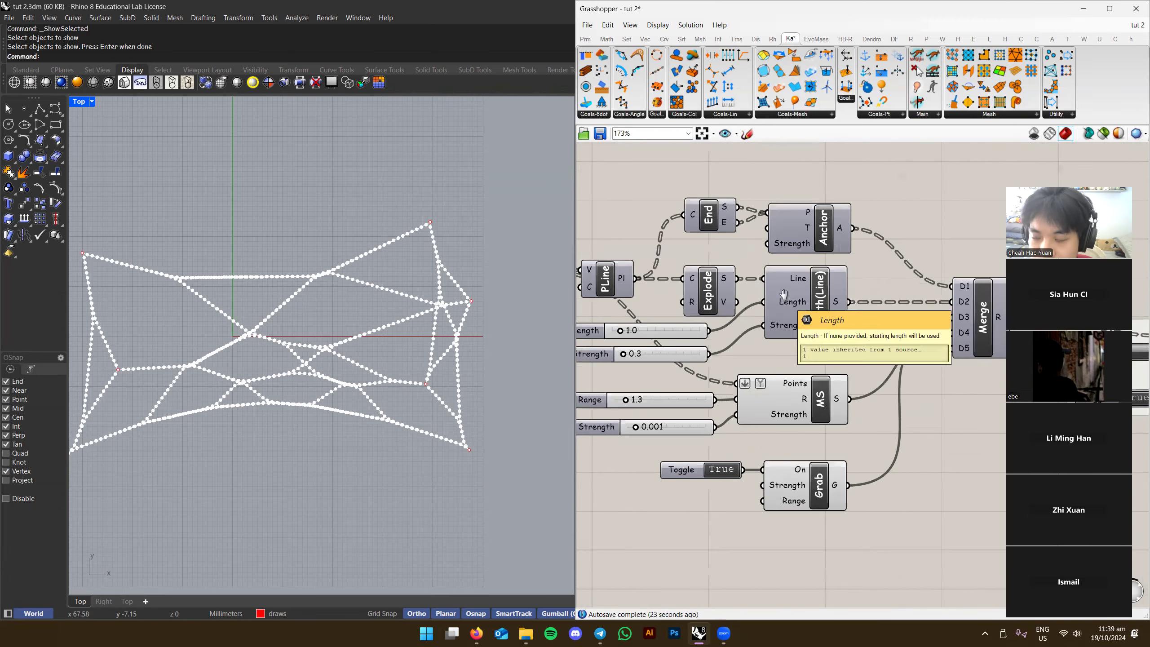
scroll(814, 302, up, 3)
scroll(829, 301, down, 3)
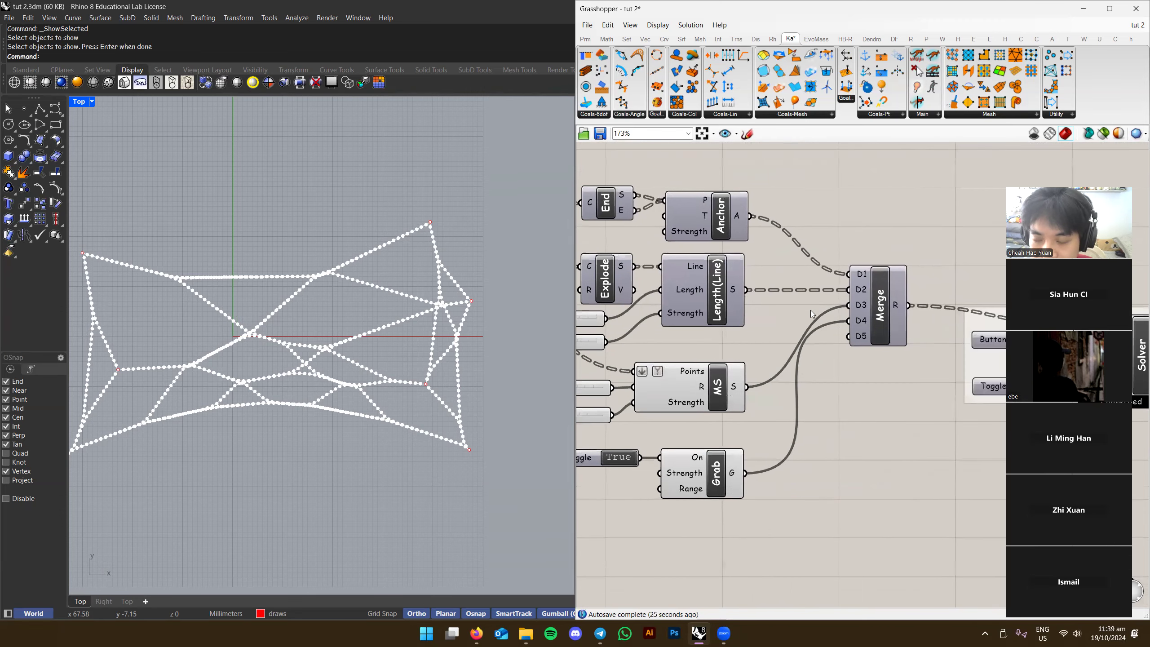
right_drag(806, 384, 834, 383)
right_drag(481, 386, 362, 385)
key(ctrl+F4)
scroll(408, 375, up, 2)
scroll(850, 390, up, 3)
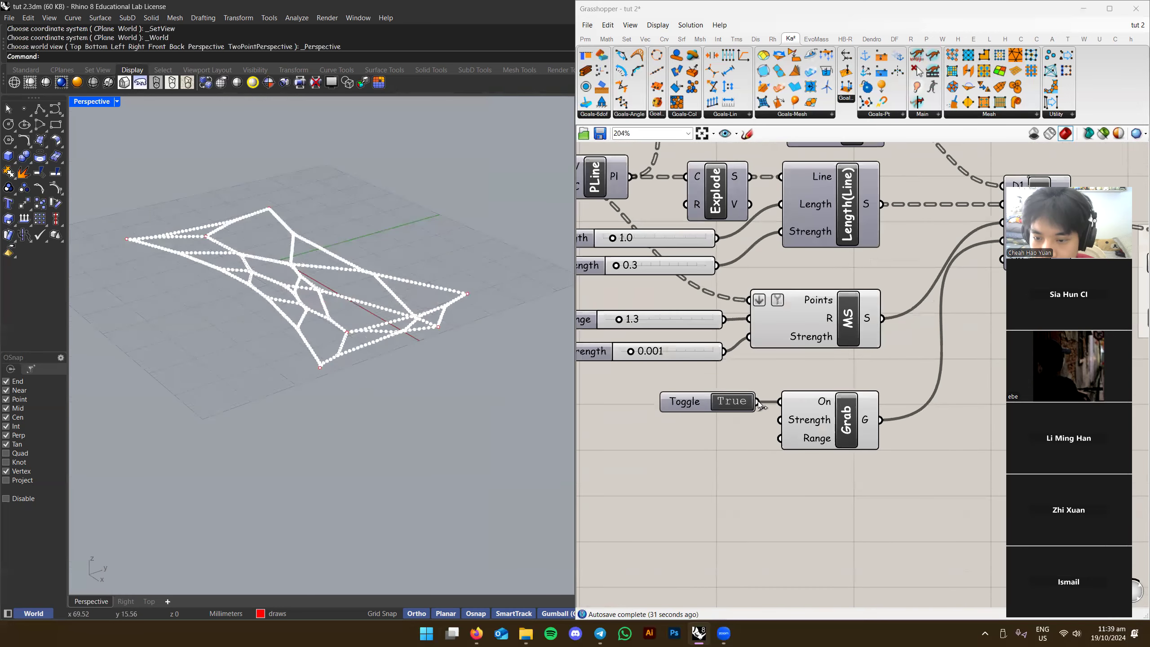
Raise the inner anchor point at the network's right end and lower the outermost right anchor point vertically
right_drag(310, 352, 435, 358)
click(397, 329)
scroll(452, 365, up, 2)
scroll(451, 365, down, 2)
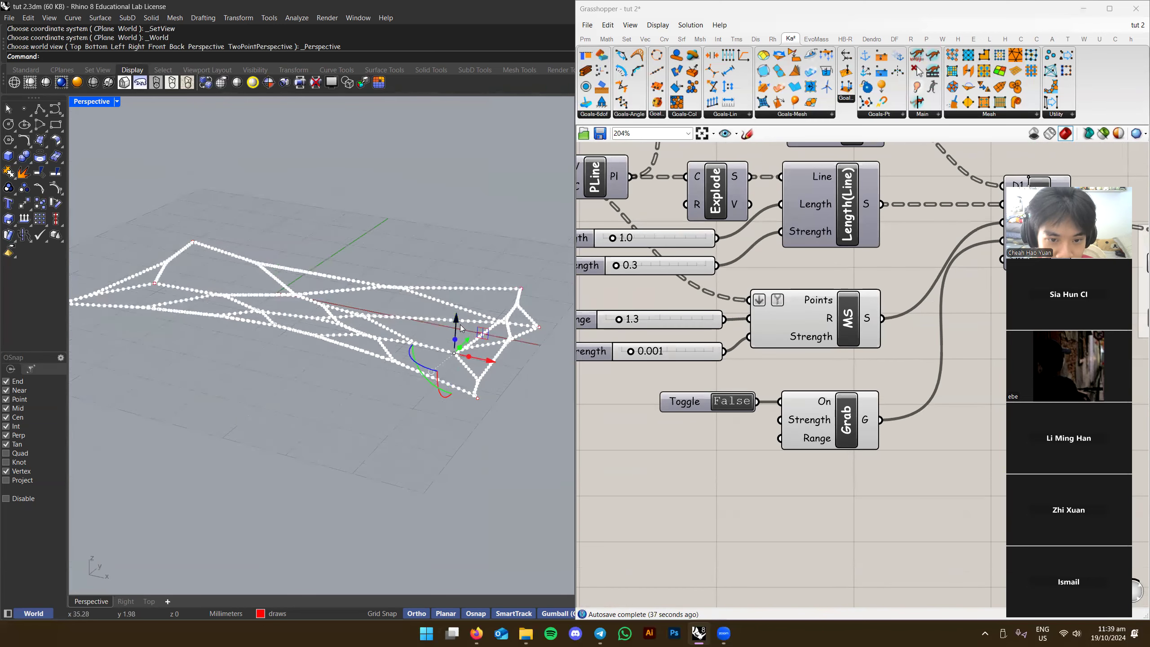
drag(460, 324, 519, 345)
click(518, 352)
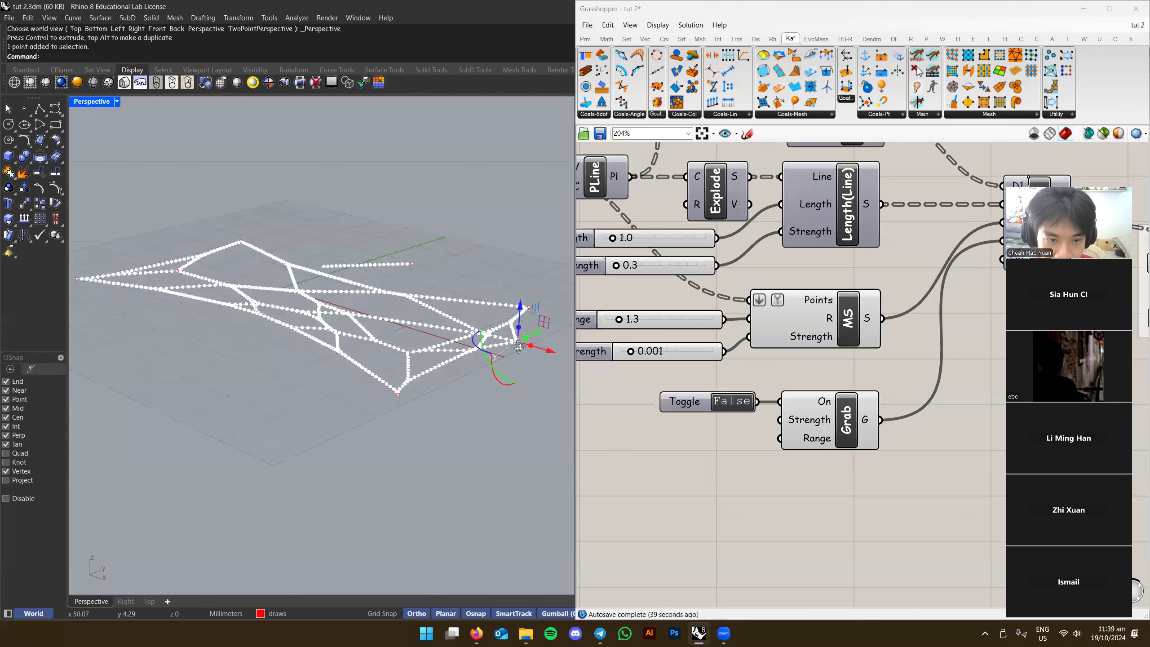
right_drag(518, 352, 526, 268)
drag(518, 357, 516, 354)
right_drag(444, 284, 398, 326)
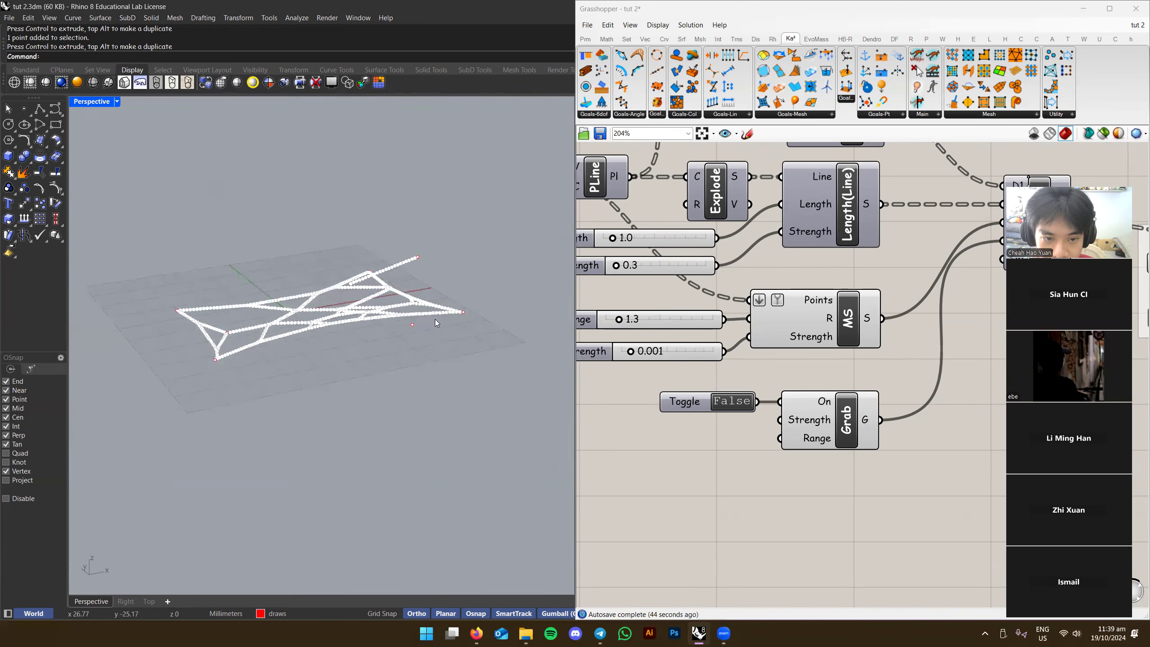
Set the toggle that runs the solver to False before moving more points
scroll(851, 347, down, 2)
scroll(860, 344, up, 5)
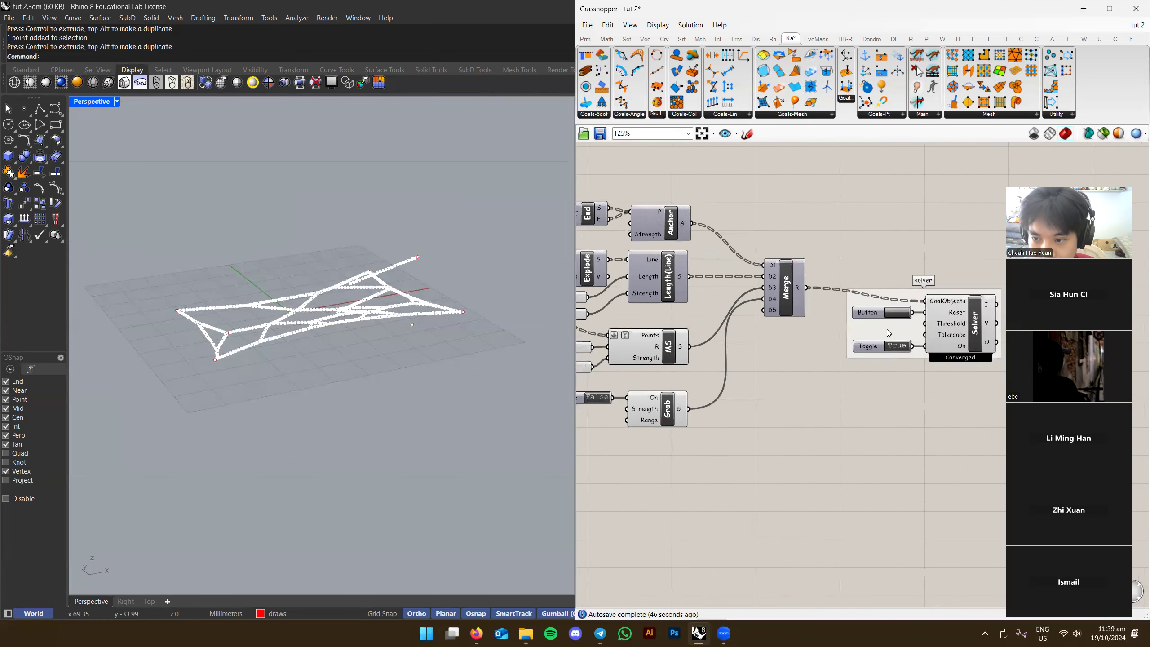
double_click(893, 358)
right_drag(886, 378, 923, 389)
Lower the network's front-left corner point and raise the inner anchor point at its left end
right_drag(326, 344, 217, 294)
click(190, 317)
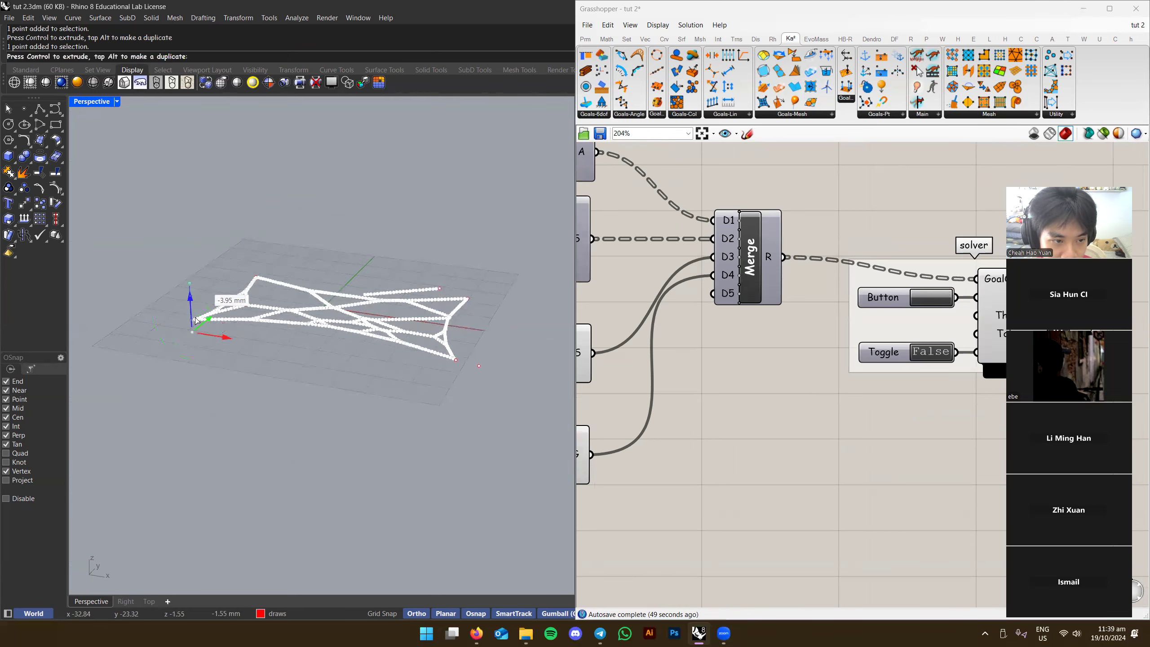
drag(245, 290, 252, 265)
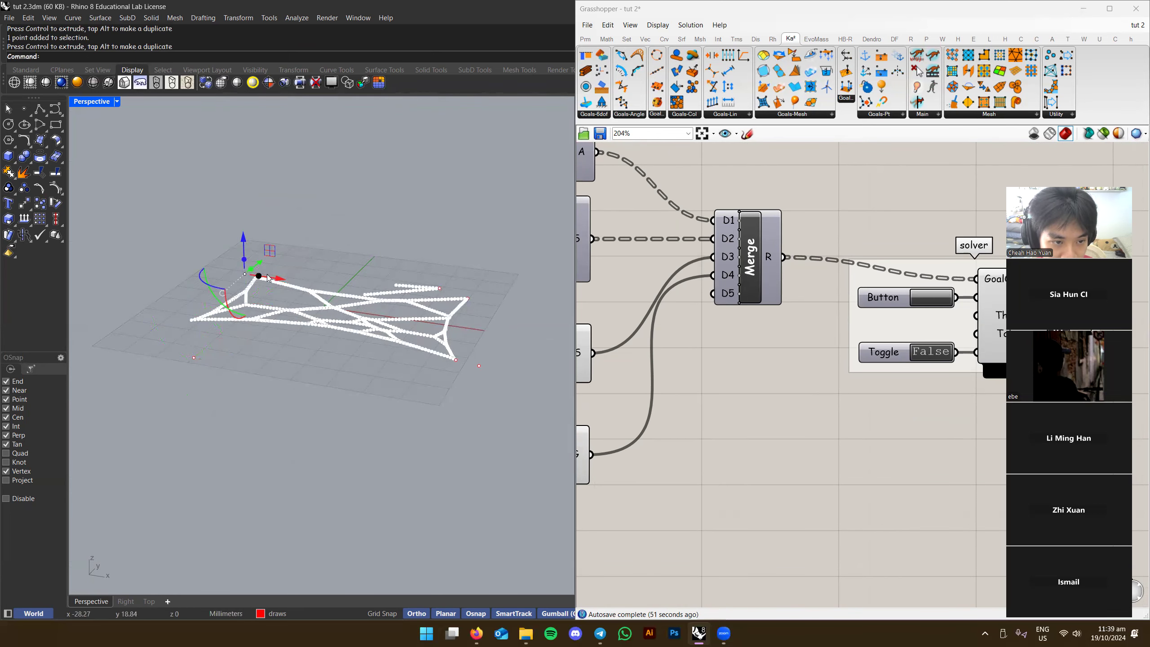
Reset the Kangaroo solver so the network is rebuilt from the moved anchor points
right_drag(263, 279, 339, 259)
click(332, 216)
right_drag(332, 216, 462, 383)
right_drag(910, 317, 773, 308)
click(788, 292)
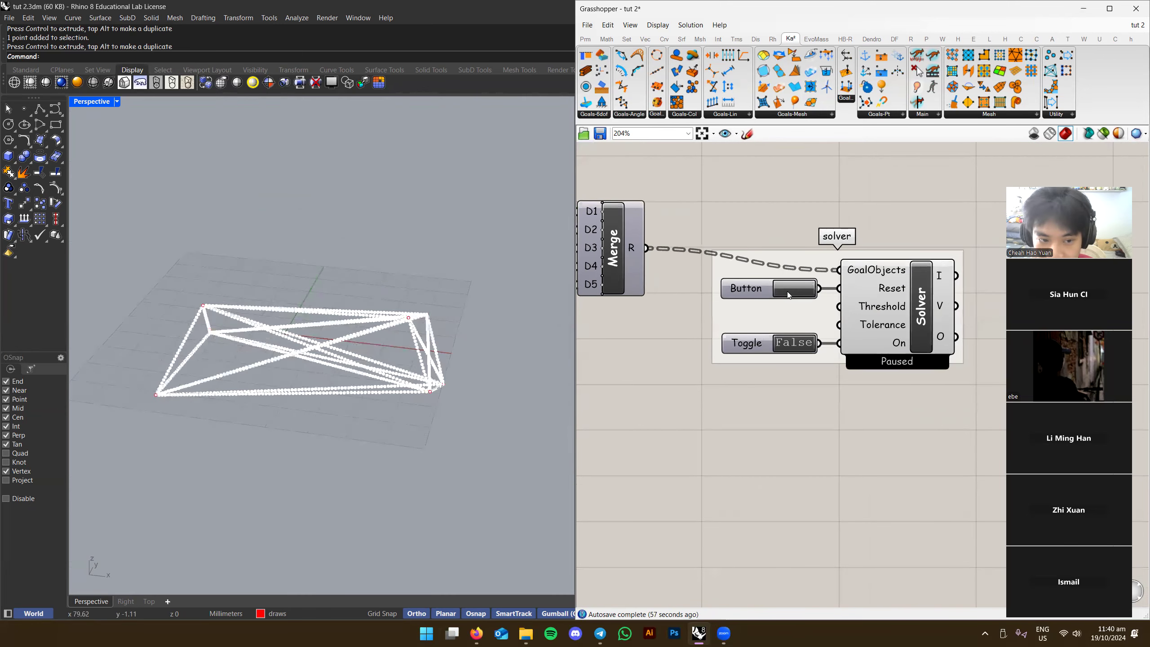
Draw a three-point rectangle enclosing the network's footprint in the Rhino Perspective view
right_drag(294, 354, 466, 315)
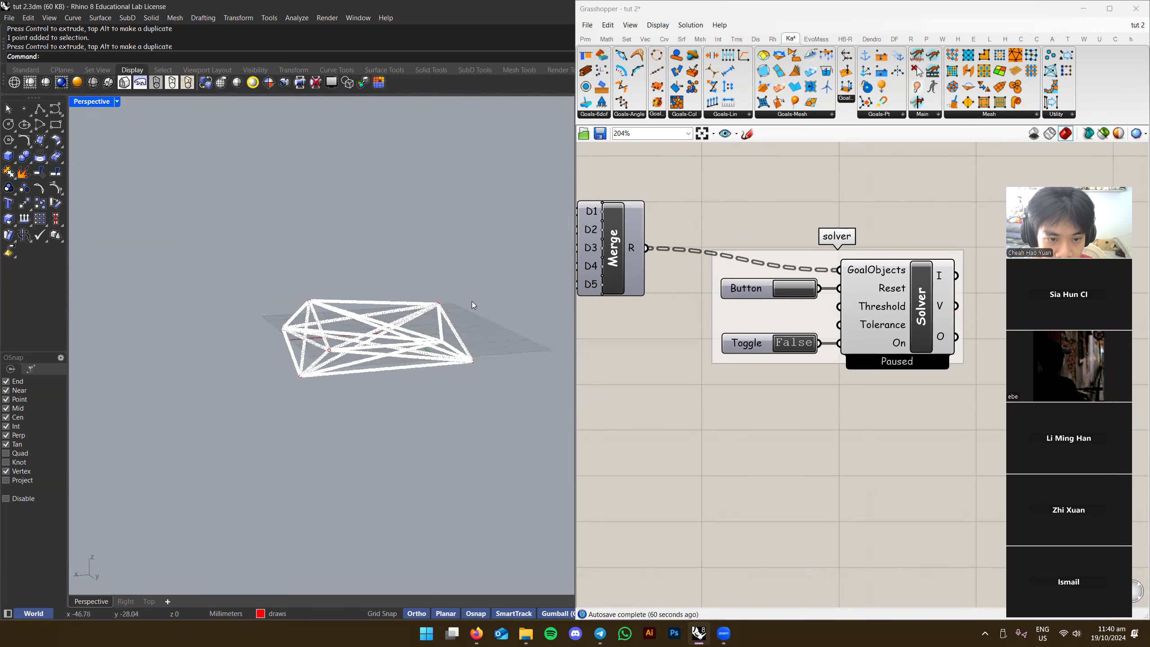
right_drag(290, 400, 363, 384)
drag(407, 362, 399, 400)
right_drag(481, 384, 414, 442)
click(463, 397)
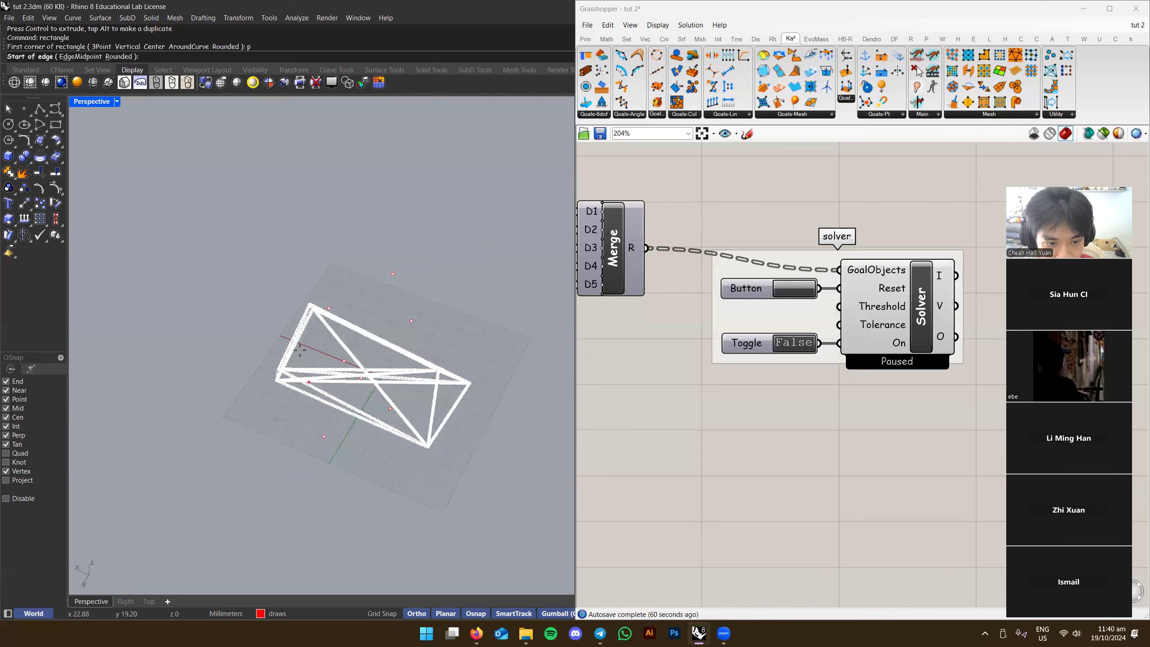
right_drag(442, 406, 473, 424)
click(302, 275)
click(243, 444)
click(470, 467)
Create a planar surface from the rectangle with PlanarSrf and move it to another layer with ChangeLayer
click(474, 442)
text(planarsrf)
key(Return)
right_drag(492, 493, 429, 377)
text(changelayer)
key(Return)
click(531, 270)
click(575, 395)
Place one copy of the planar surface above the network and one below it
drag(430, 377, 379, 314)
shift+click(403, 376)
key(Escape)
mouse_move(389, 387)
right_down()
mouse_move(442, 376)
mouse_move(447, 333)
right_up()
Scale the lower anchor points flat to one height and move them vertically to the level of the lower surface
drag(232, 495, 233, 494)
right_drag(476, 430, 453, 446)
drag(342, 437, 342, 429)
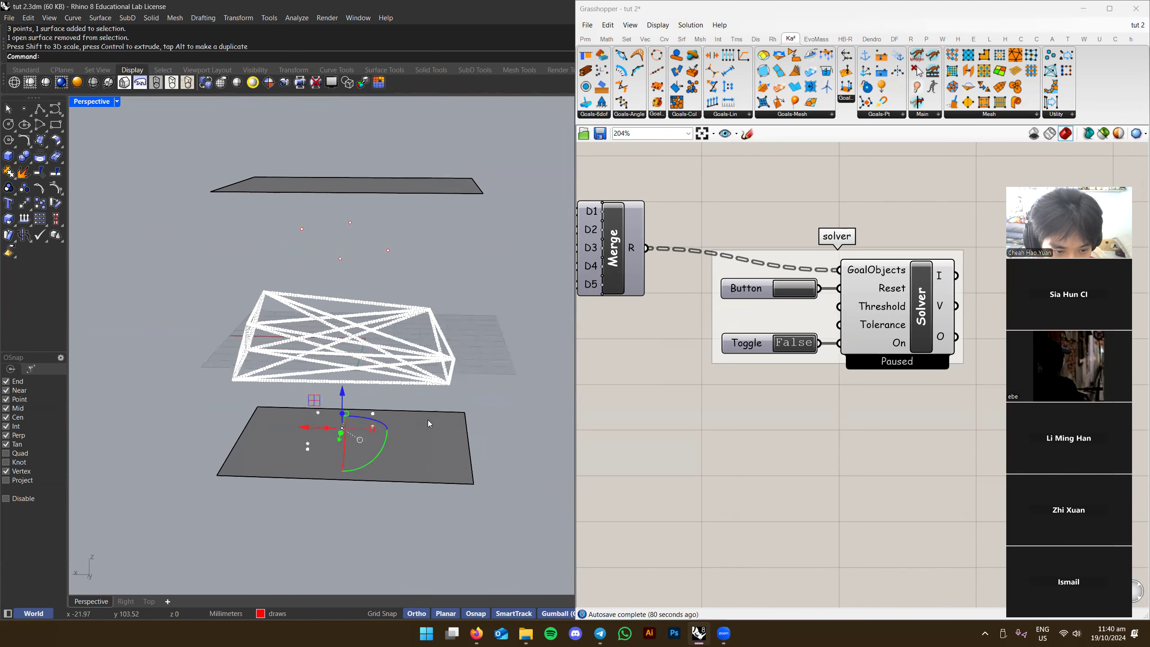
right_drag(408, 423, 386, 434)
scroll(387, 434, up, 3)
text(move)
key(Return)
text(v)
key(Return)
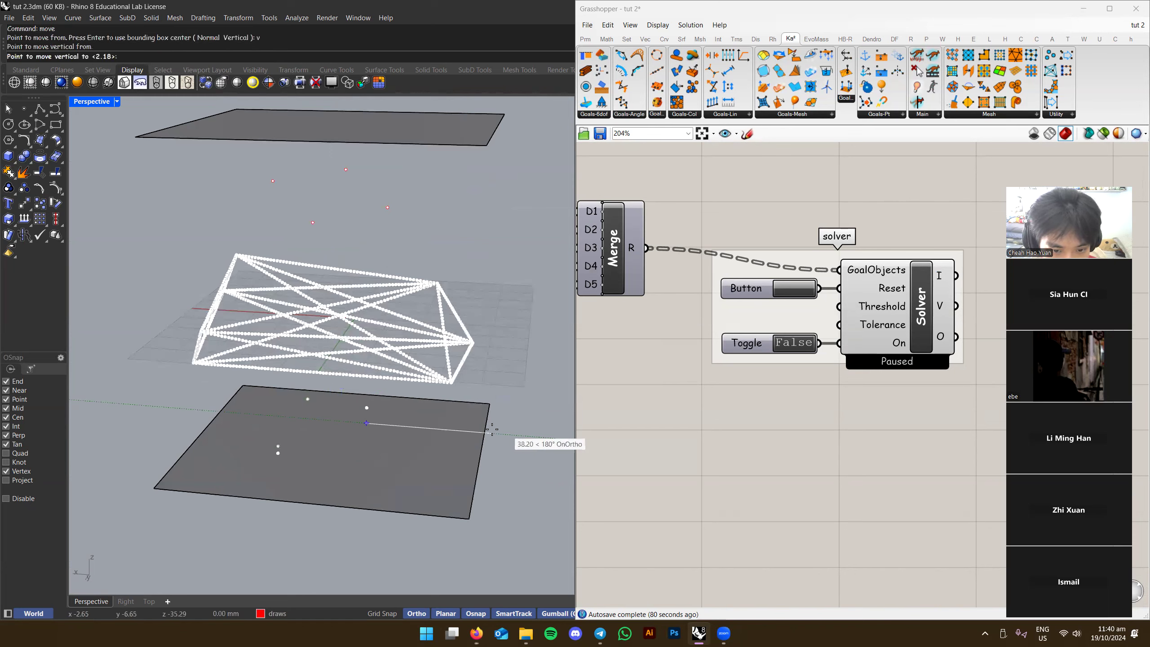
click(482, 435)
right_drag(483, 434, 507, 393)
scroll(407, 344, down, 6)
Scale the four upper anchor points flat to one height and move them vertically to the level of the upper surface
mouse_move(407, 344)
right_down()
mouse_move(449, 298)
mouse_move(407, 361)
right_up()
drag(388, 270, 388, 271)
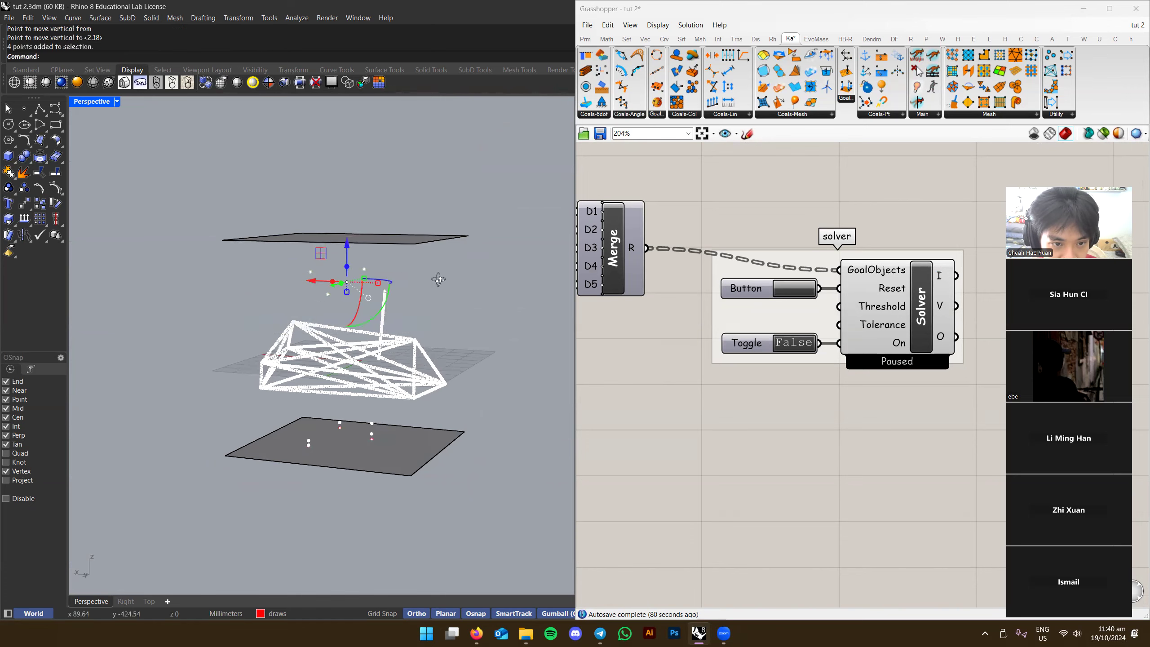
right_drag(434, 281, 336, 292)
drag(346, 295, 347, 285)
right_drag(423, 325, 416, 301)
scroll(416, 301, up, 3)
key(space)
text(v)
key(Return)
click(377, 267)
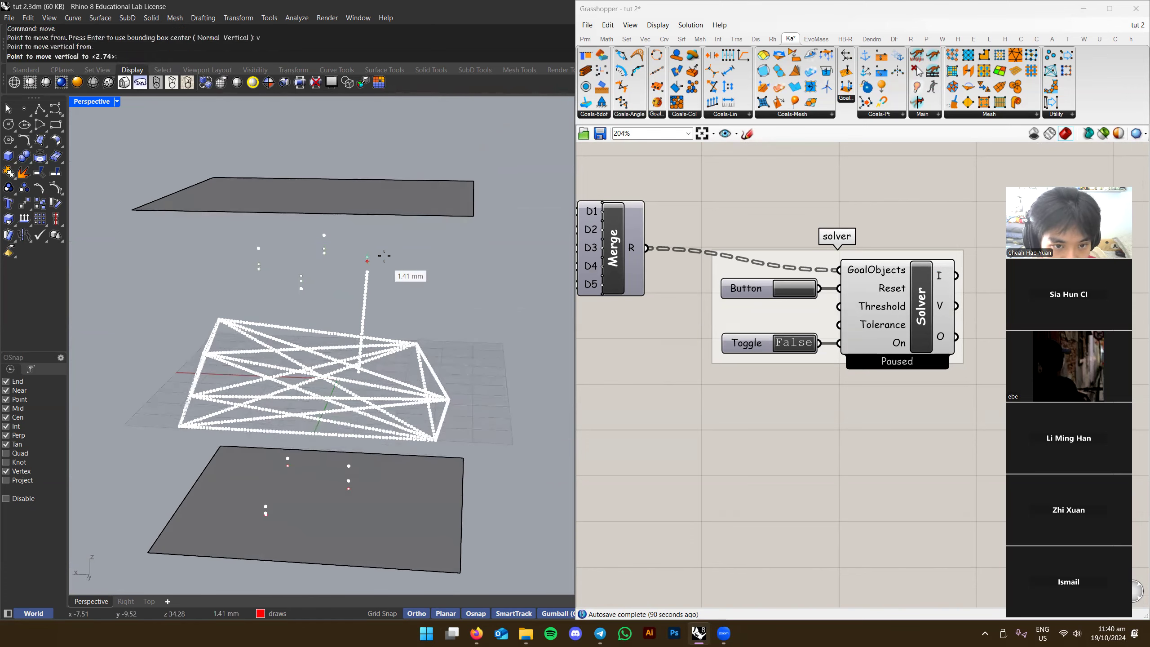
click(450, 219)
Reset the solver to stretch the network between the levels, and move the upper and lower surfaces together around it
right_drag(451, 219, 487, 308)
click(772, 287)
right_drag(421, 335, 484, 389)
click(441, 426)
shift+click(406, 224)
right_drag(407, 235, 423, 330)
drag(327, 351, 324, 343)
click(501, 366)
Examine how the network's lines connect the anchor points on the upper surface to those on the lower surface
right_drag(502, 366, 432, 257)
scroll(432, 257, up, 3)
right_drag(422, 201, 399, 281)
scroll(336, 200, up, 4)
click(329, 205)
right_drag(329, 205, 275, 199)
click(366, 266)
scroll(367, 265, down, 6)
right_drag(367, 266, 317, 344)
scroll(358, 341, up, 4)
scroll(338, 312, down, 3)
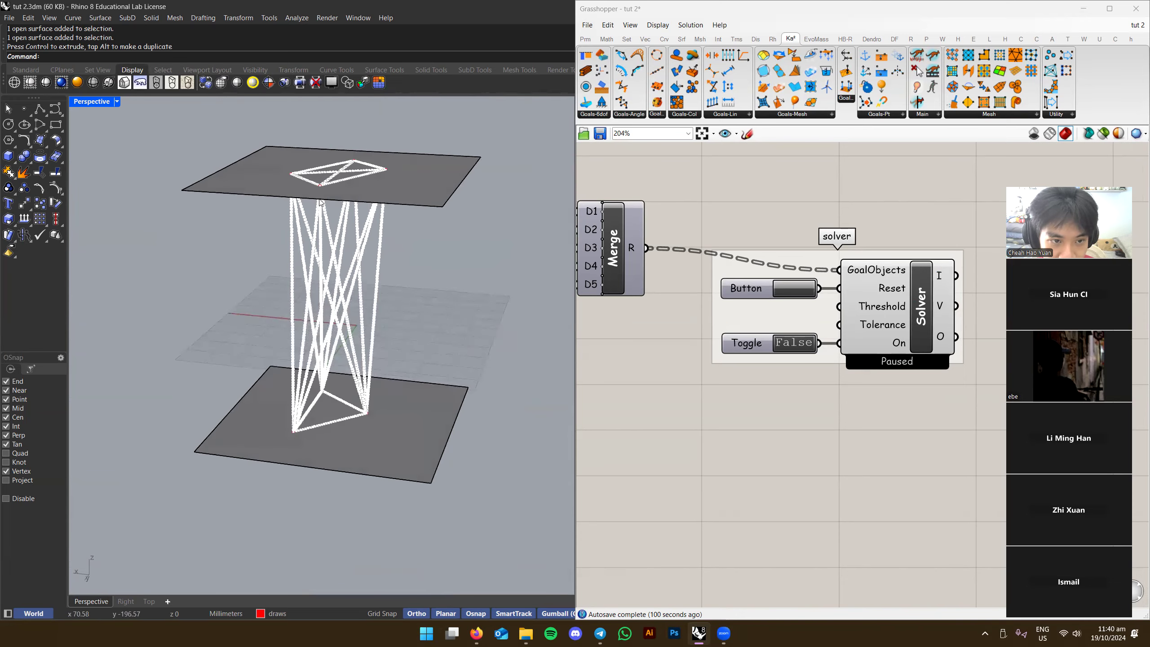
right_drag(639, 304, 748, 361)
scroll(747, 361, down, 3)
right_drag(601, 360, 832, 352)
right_drag(584, 338, 765, 328)
right_drag(977, 376, 633, 379)
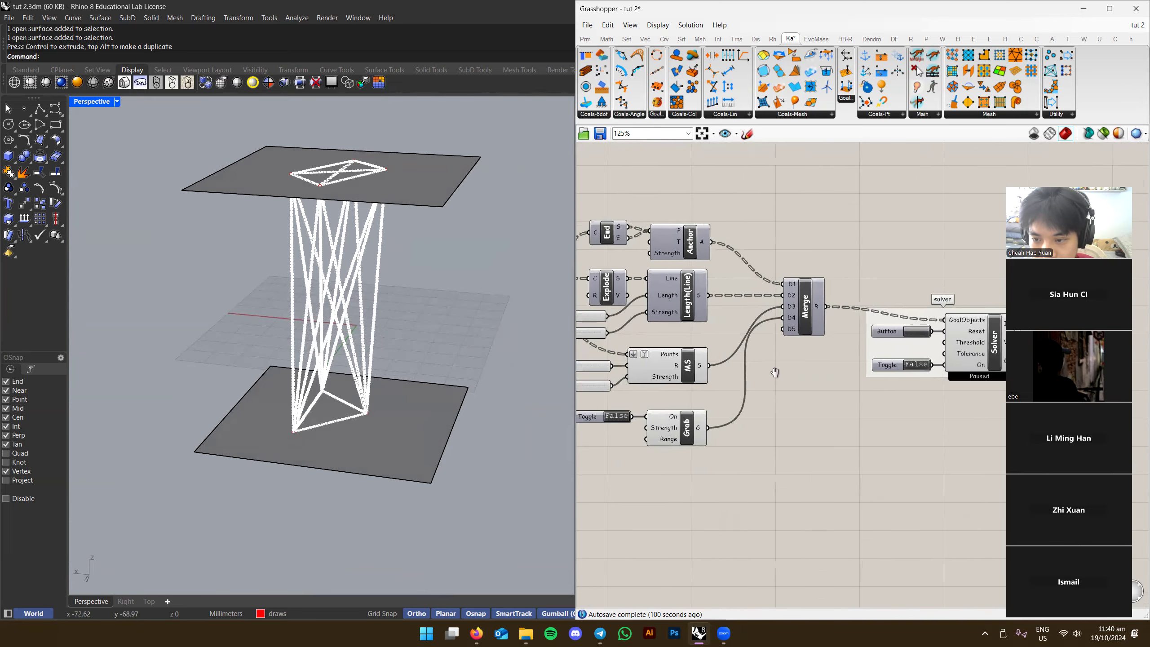
right_drag(832, 377, 701, 375)
scroll(701, 375, up, 2)
scroll(340, 421, up, 7)
right_drag(389, 396, 285, 408)
scroll(344, 398, down, 2)
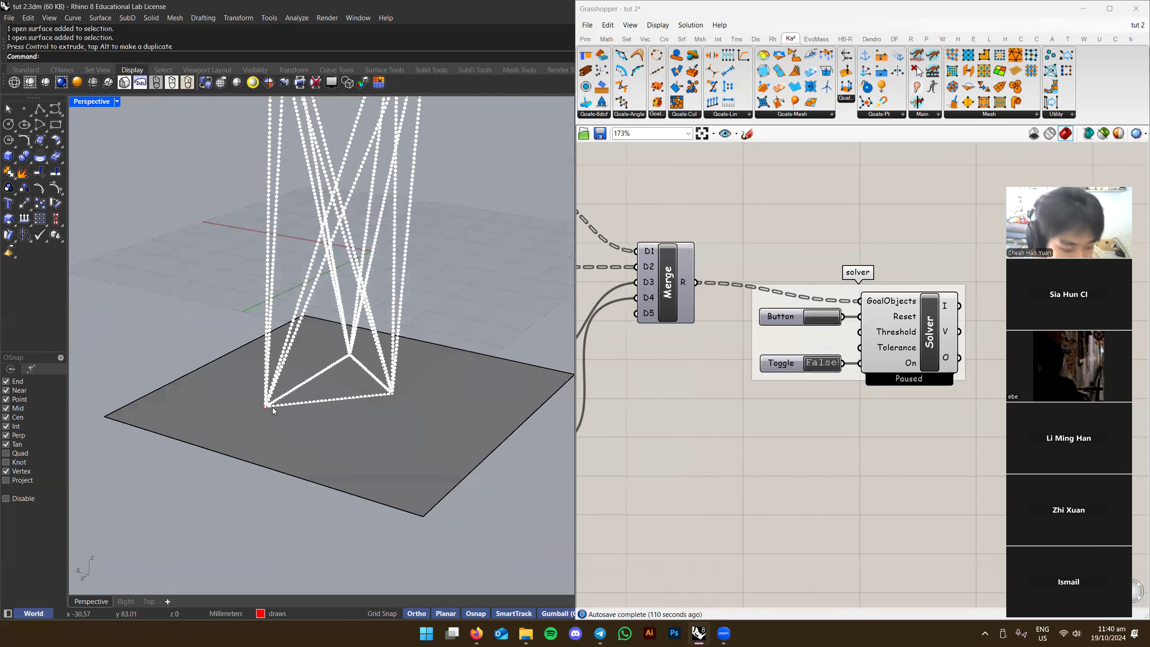
right_drag(311, 271, 303, 425)
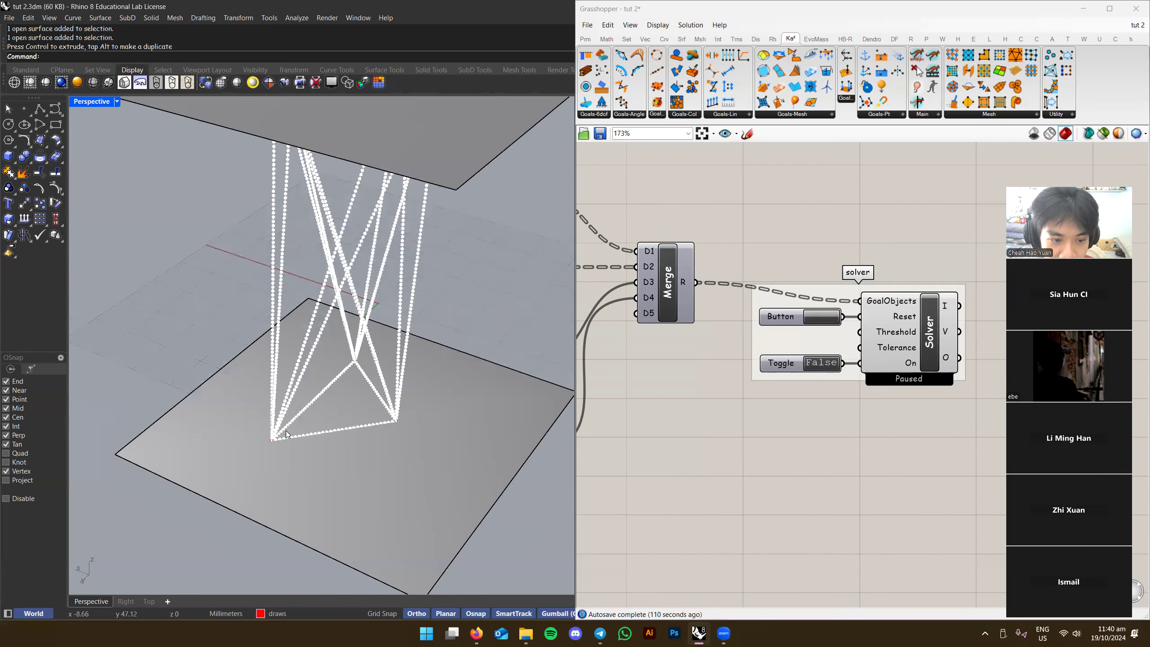
scroll(272, 437, down, 5)
right_drag(317, 371, 351, 271)
Set the solver's toggle to True and inspect the vertical network as it bundles between the two surfaces
double_click(825, 362)
right_drag(520, 347, 355, 249)
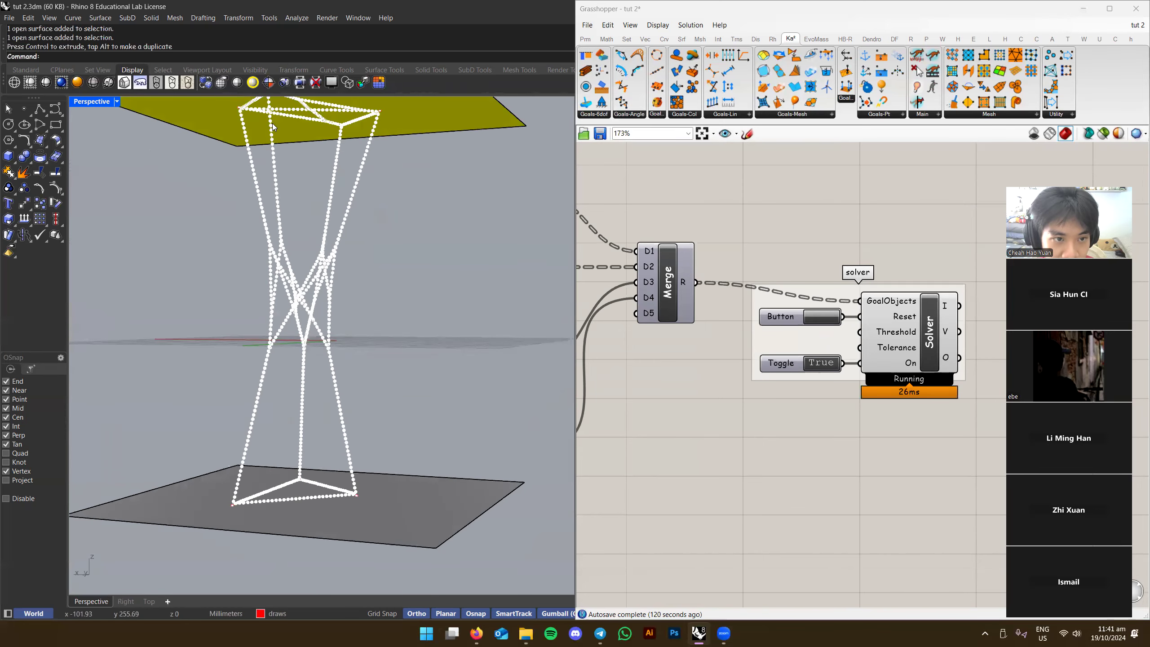
right_drag(282, 484, 315, 511)
scroll(318, 424, down, 5)
scroll(322, 385, up, 6)
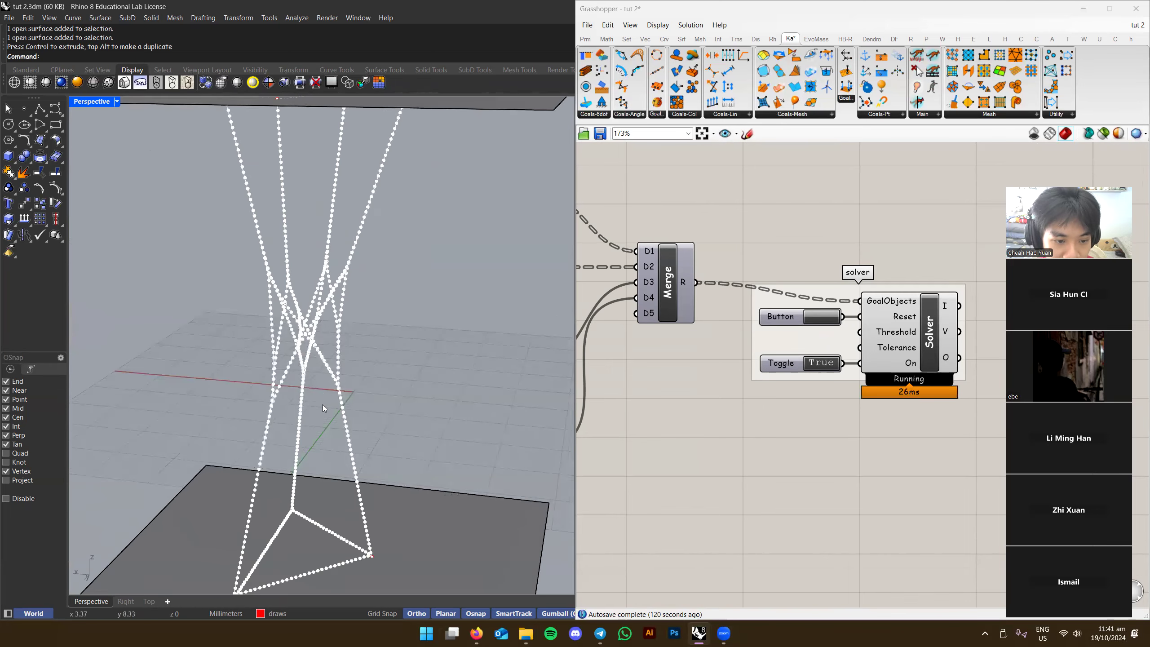
Raise the lower surface together with its anchor points and reset the solver
scroll(334, 413, down, 6)
drag(256, 534, 254, 535)
right_drag(267, 530, 308, 491)
drag(329, 464, 329, 349)
click(815, 317)
Tilt the upper surface and its four anchor points, shift them sideways, and reset the solver
right_drag(369, 320, 408, 246)
scroll(362, 291, down, 6)
drag(429, 162, 289, 272)
right_drag(290, 271, 302, 251)
drag(295, 268, 320, 285)
right_drag(323, 242, 319, 265)
scroll(319, 265, up, 3)
drag(352, 193, 320, 190)
click(824, 325)
right_drag(430, 272, 353, 281)
scroll(407, 295, up, 4)
click(397, 272)
Scale the anchor points on the lower surface closer together, leaving the surface itself out of the selection
right_drag(616, 359, 920, 386)
scroll(836, 377, down, 3)
right_drag(235, 408, 286, 427)
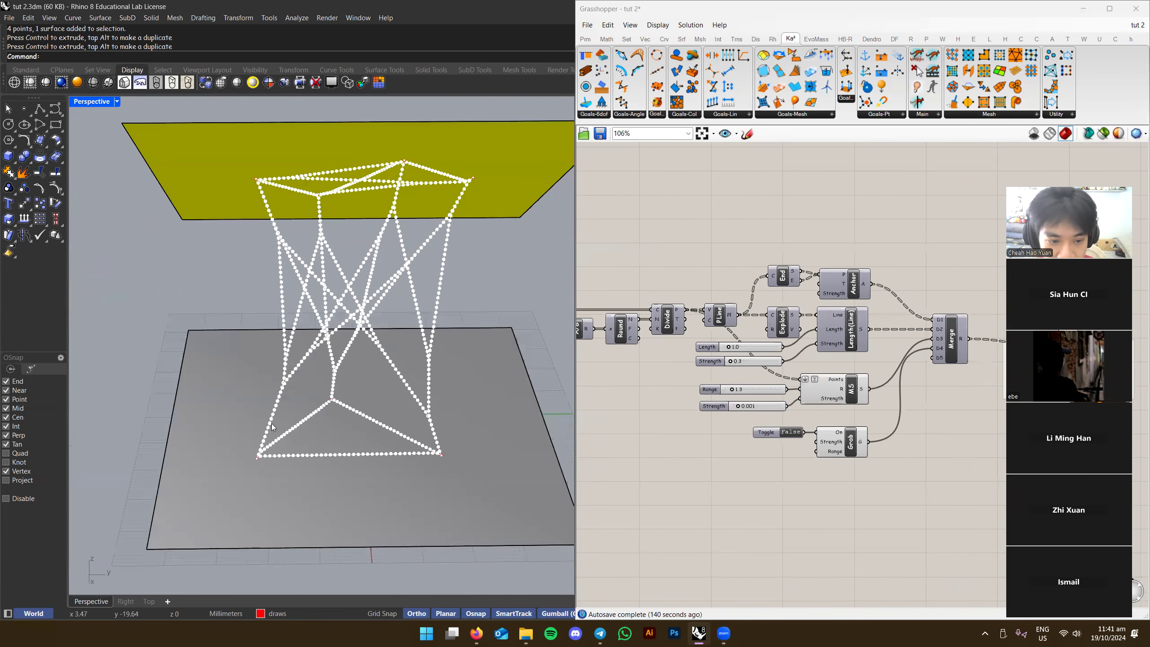
drag(475, 478, 561, 471)
ctrl+click(518, 472)
right_drag(339, 414, 340, 437)
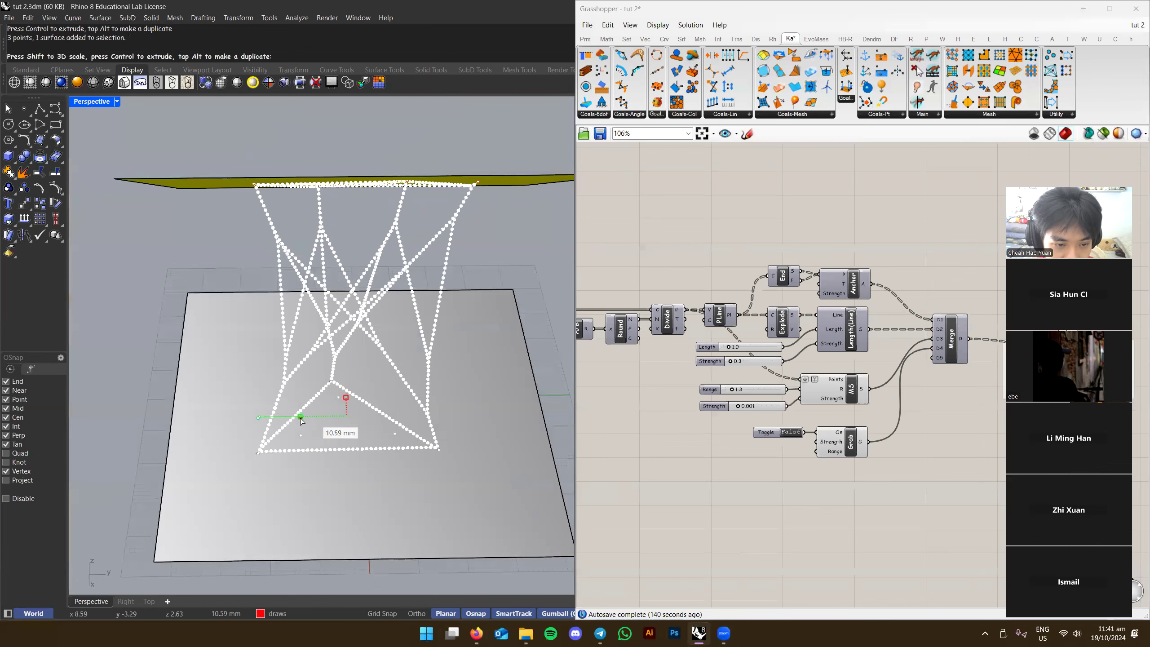
drag(301, 420, 301, 419)
right_drag(301, 419, 428, 398)
Scale the four anchor points on the upper surface closer together and reset the solver
scroll(354, 286, down, 3)
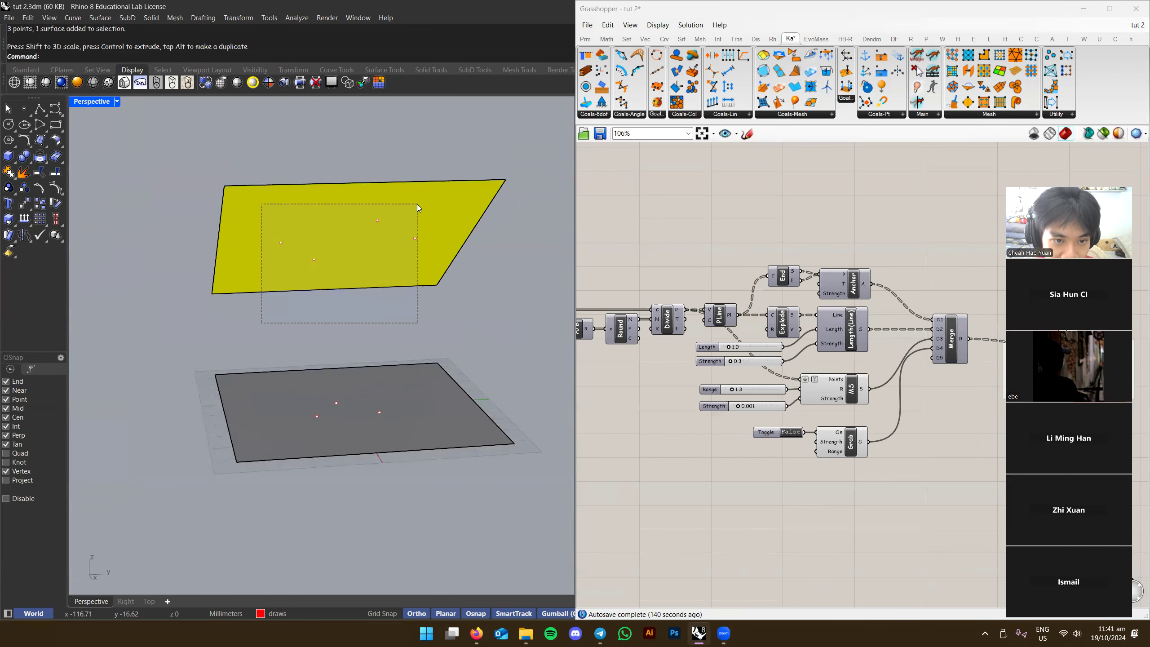
drag(416, 207, 417, 208)
click(276, 243)
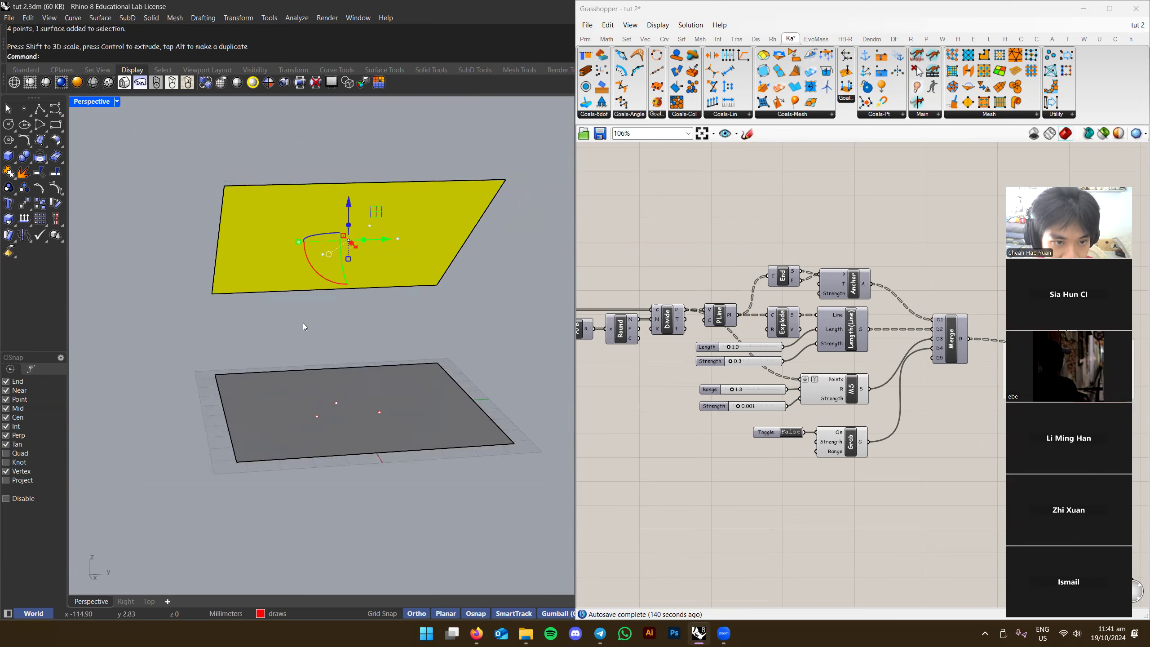
right_drag(308, 323, 385, 311)
right_drag(1035, 369, 835, 345)
click(844, 336)
Move the tilted upper surface with its four anchor points lower and sideways, and reset the solver
mouse_move(494, 296)
right_down()
mouse_move(396, 288)
mouse_move(443, 212)
right_up()
scroll(396, 288, up, 4)
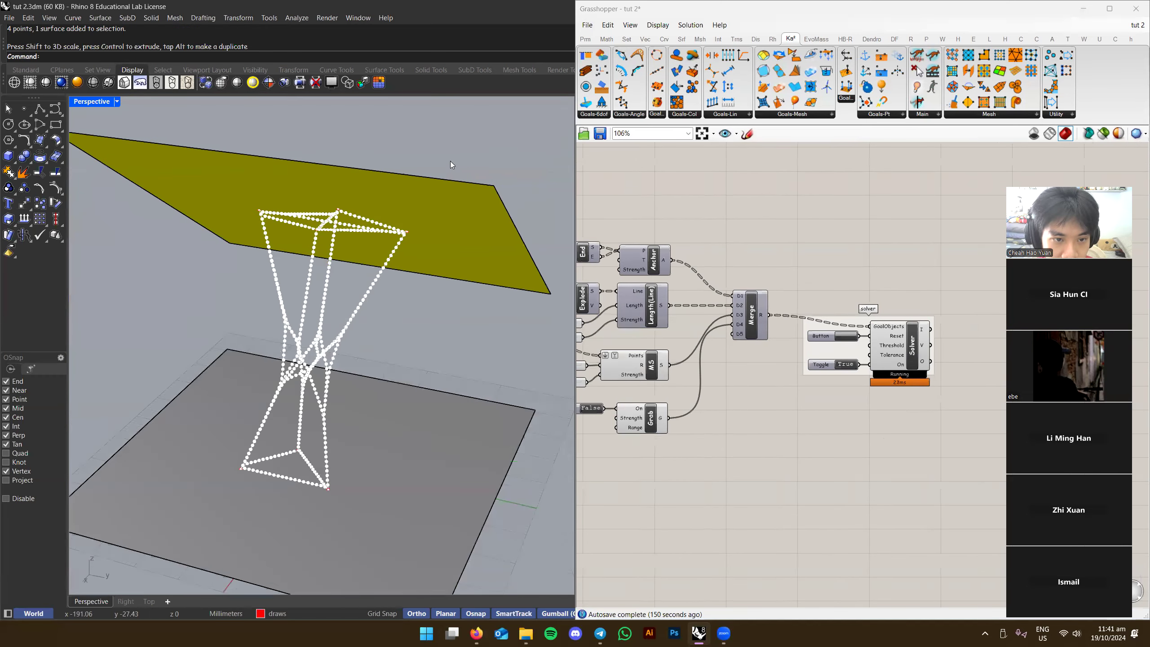
drag(194, 275, 194, 276)
right_drag(384, 213, 272, 193)
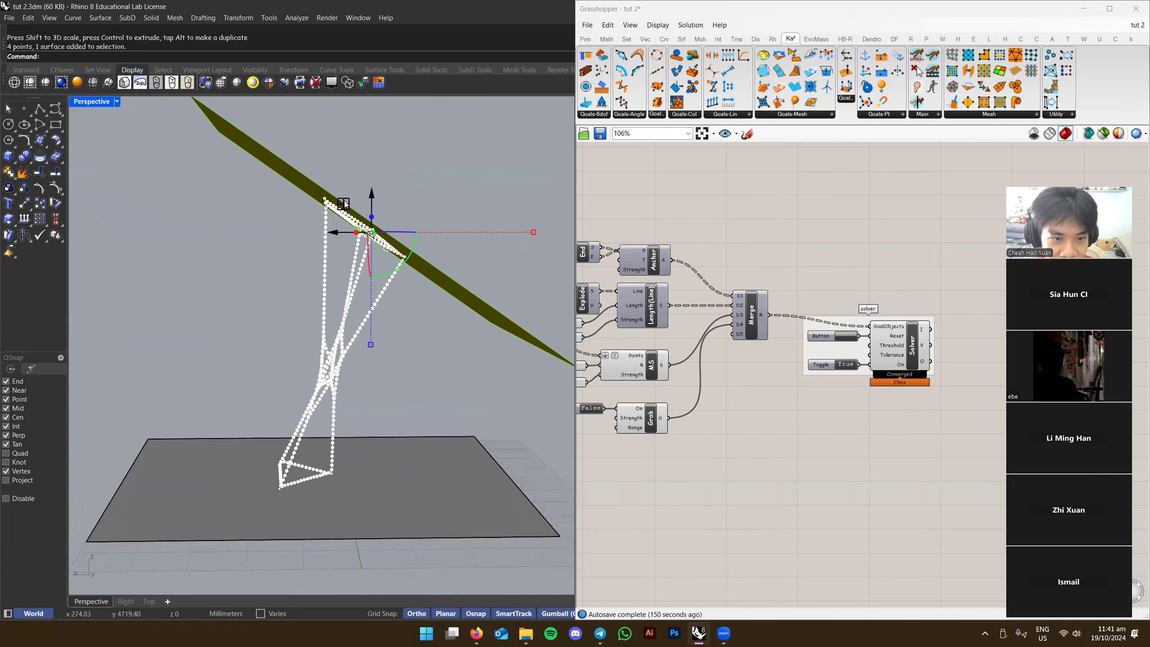
drag(342, 203, 319, 285)
click(389, 257)
click(842, 336)
Inspect the relaxed network and set the solver's toggle to False to pause the simulation
right_drag(364, 381, 493, 334)
scroll(385, 378, up, 6)
scroll(449, 365, down, 3)
scroll(465, 342, down, 2)
right_drag(856, 372, 810, 359)
scroll(816, 345, up, 4)
right_drag(511, 398, 430, 394)
drag(795, 339, 737, 342)
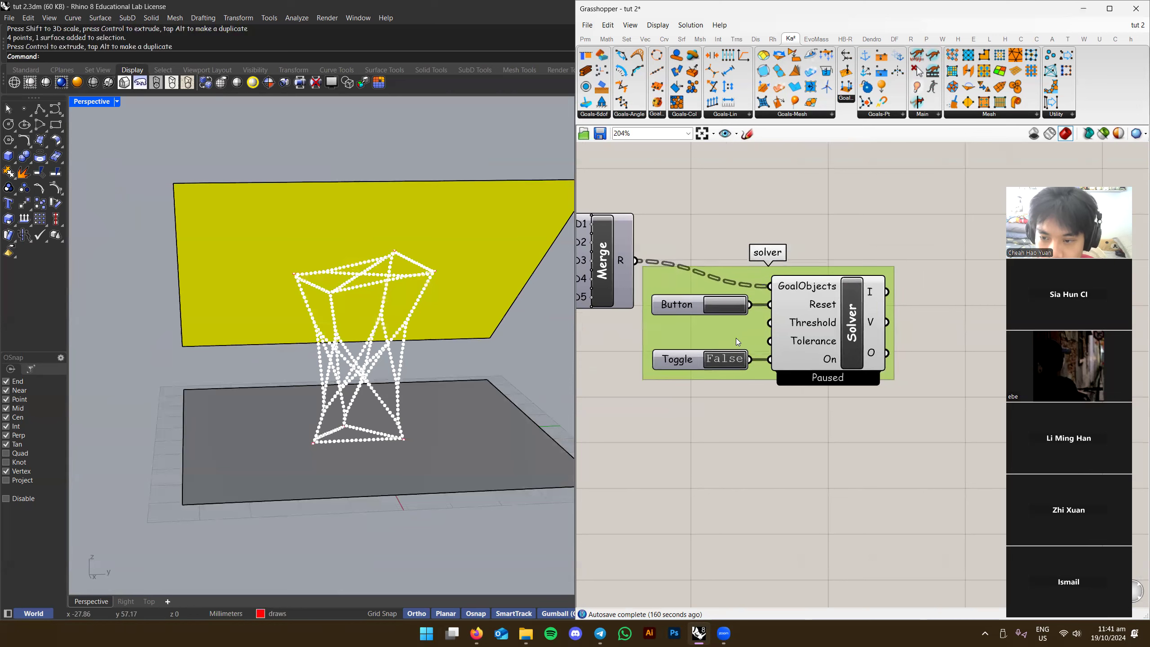
Examine the solver's I (iterations) output and the relaxed network's points up close
mouse_move(878, 364)
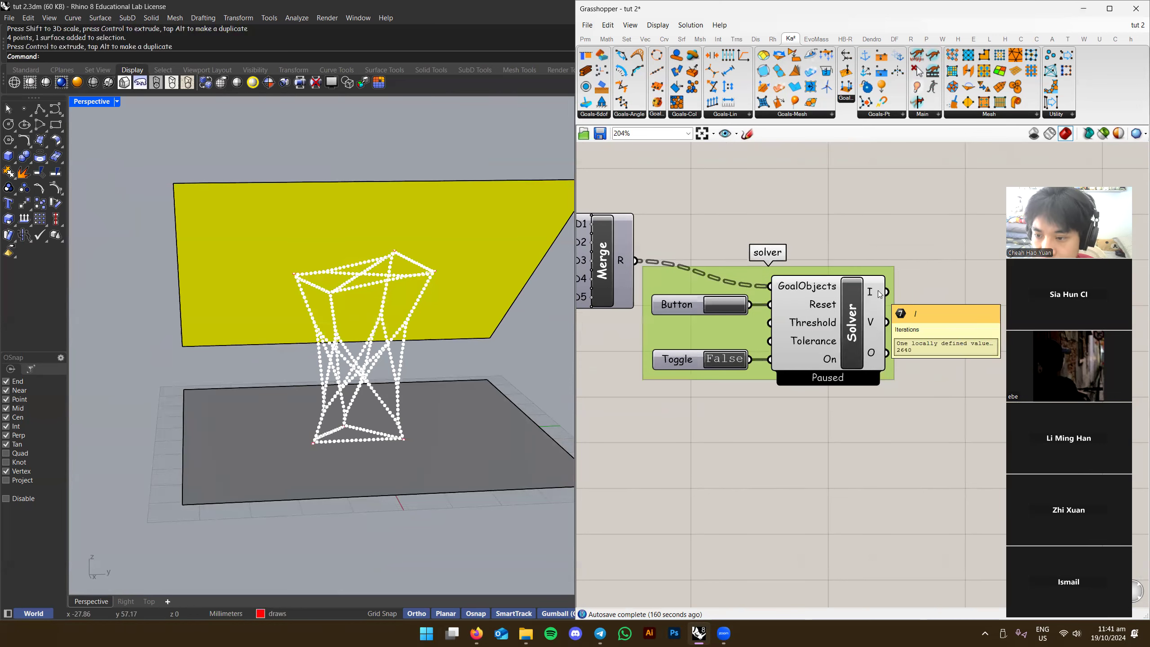
right_drag(975, 329, 840, 318)
click(840, 318)
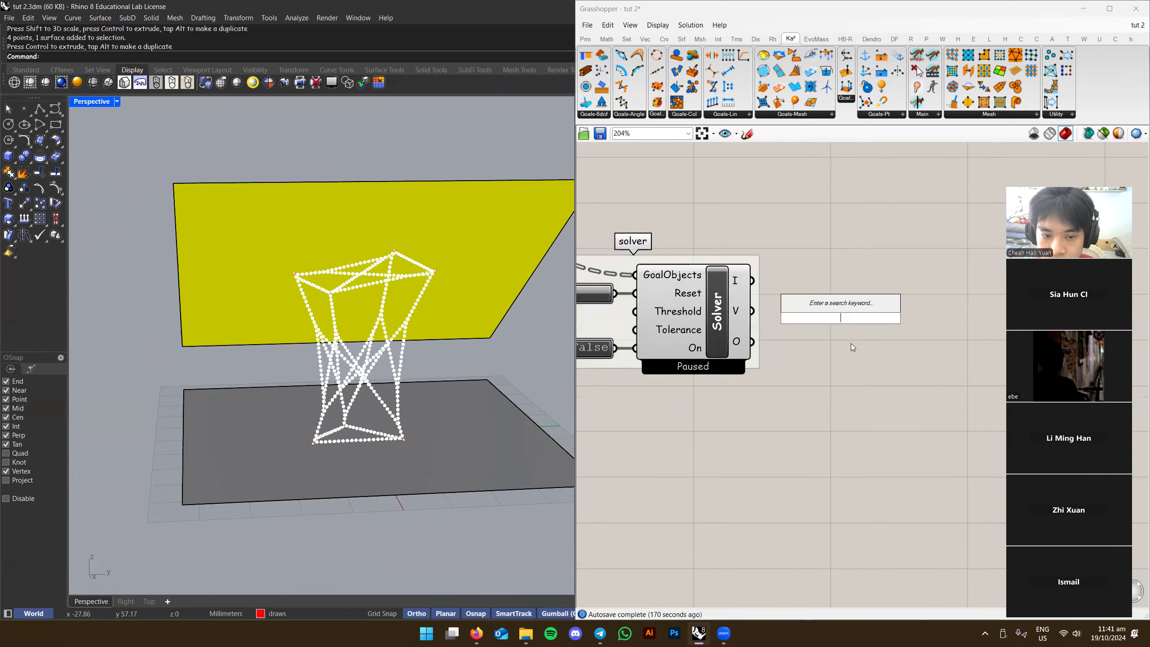
scroll(725, 344, down, 2)
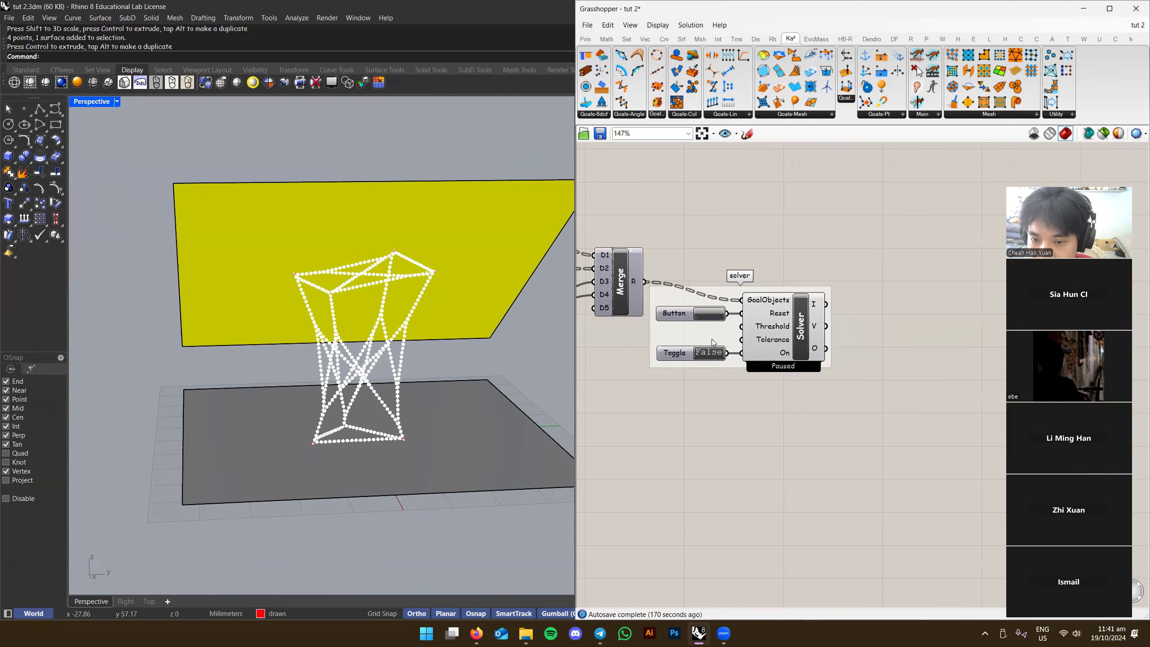
scroll(710, 360, up, 3)
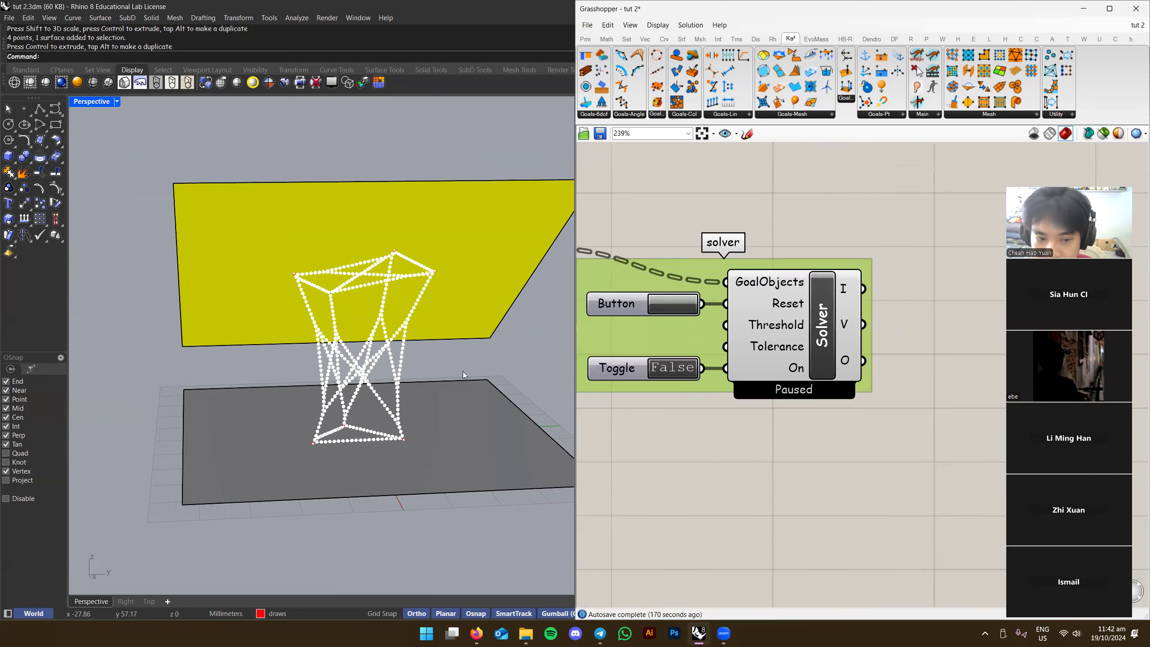
scroll(353, 357, up, 4)
right_drag(353, 357, 257, 551)
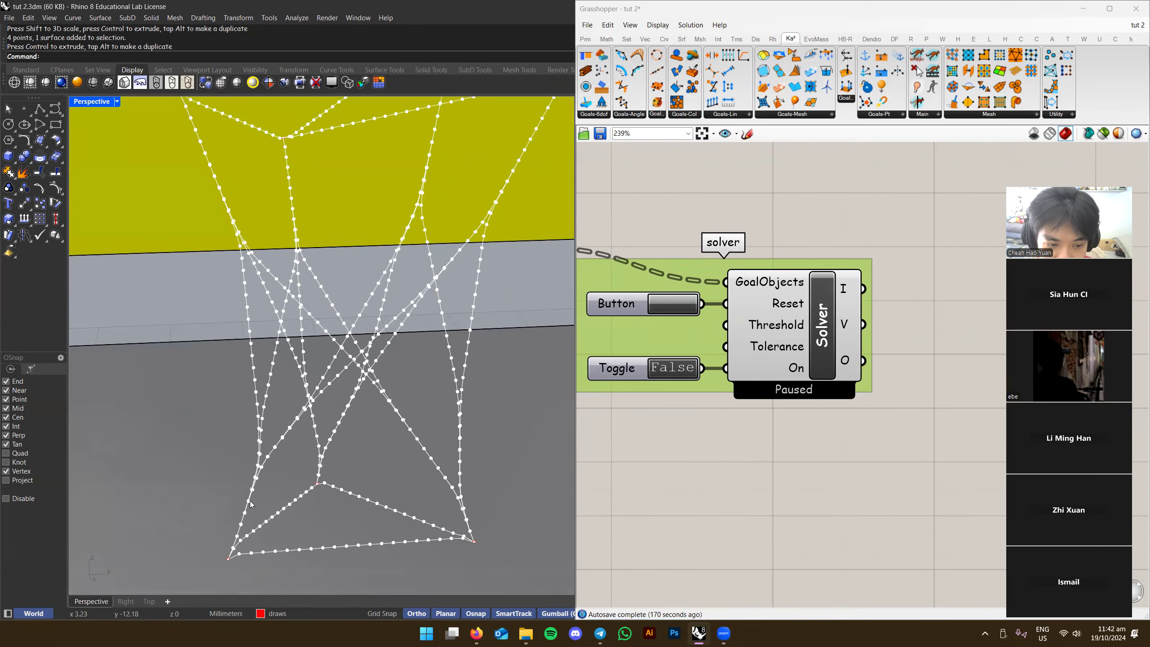
scroll(457, 272, down, 3)
shift+right_drag(457, 272, 410, 325)
scroll(466, 225, up, 3)
shift+right_drag(409, 464, 417, 403)
Examine the solver's V point list and O goal output tree against the points and line segments of the network
mouse_move(848, 322)
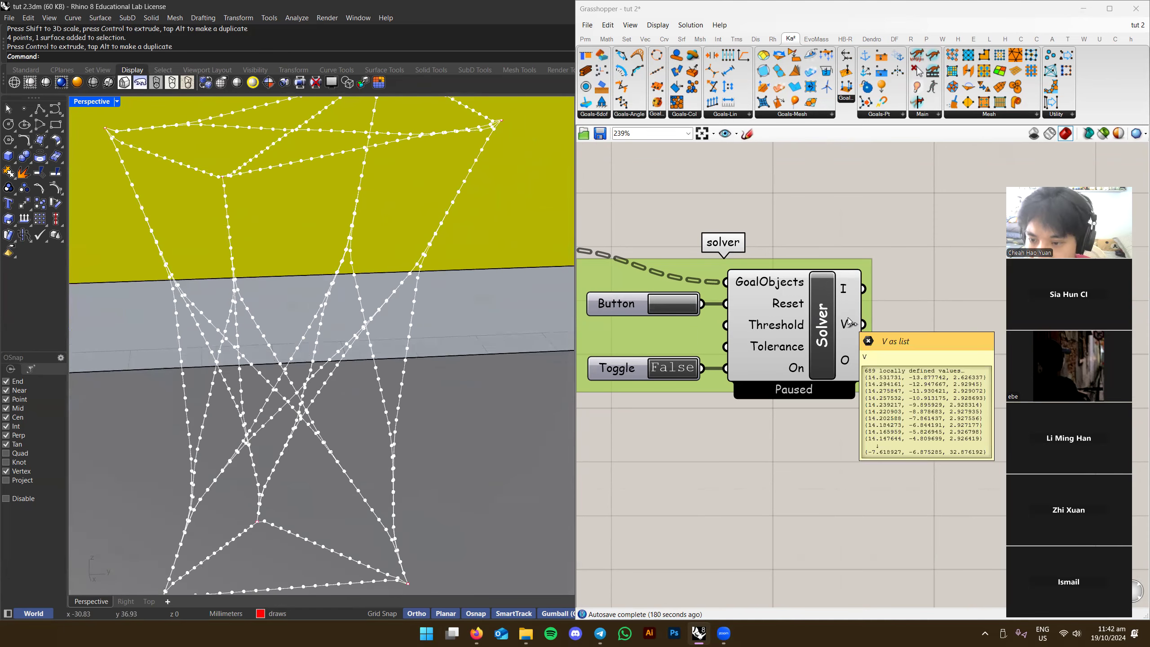
click(790, 332)
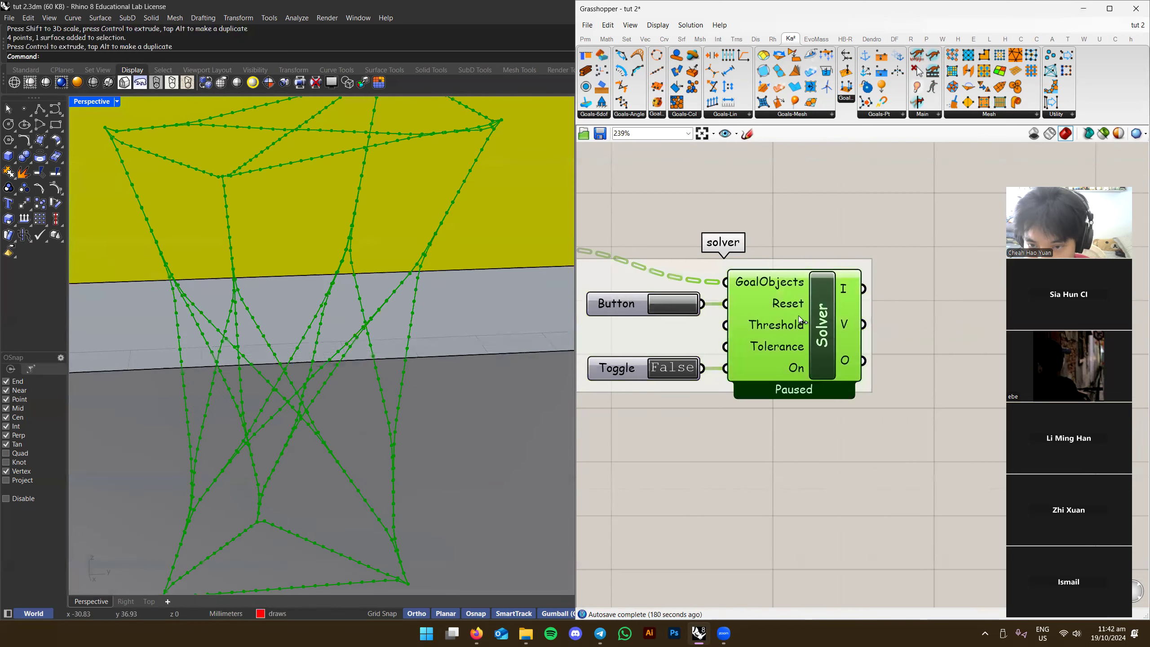
mouse_move(852, 290)
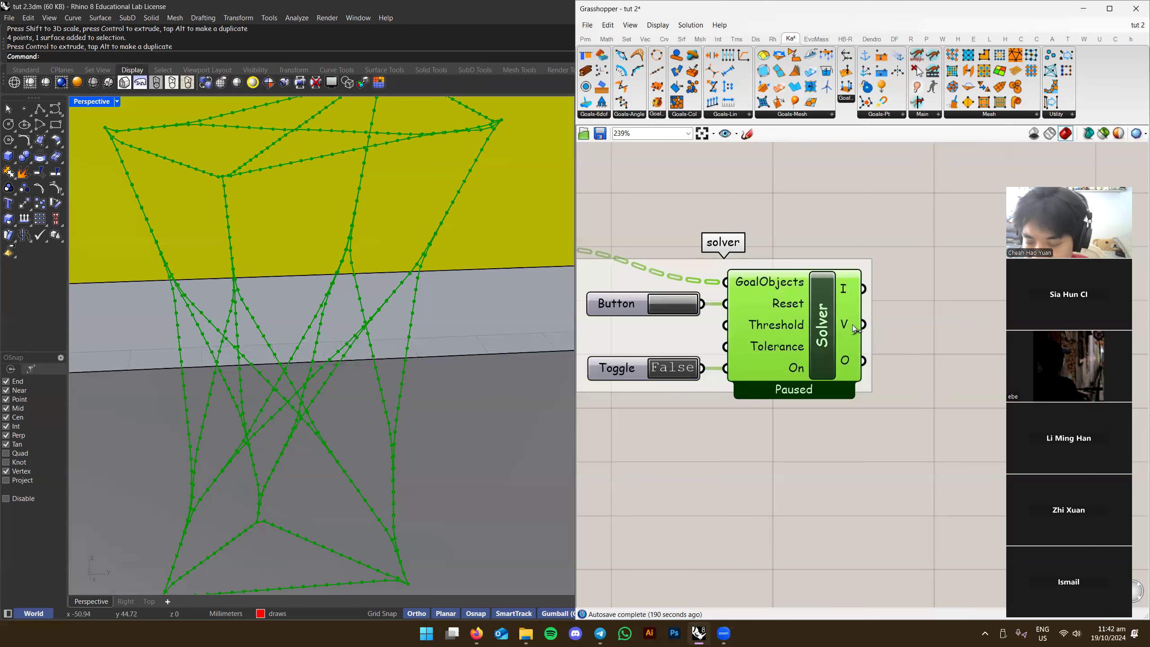
mouse_move(853, 326)
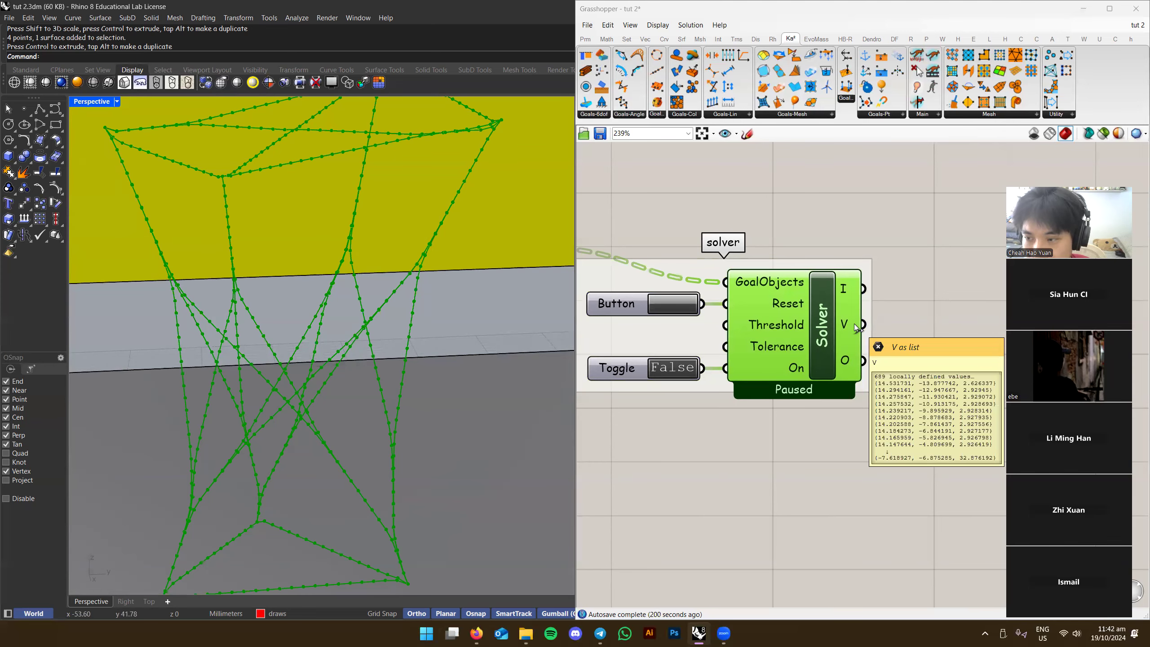
scroll(854, 323, down, 4)
scroll(853, 324, up, 3)
scroll(503, 358, down, 8)
click(666, 426)
right_drag(667, 425, 686, 405)
scroll(459, 380, up, 6)
right_drag(459, 380, 386, 330)
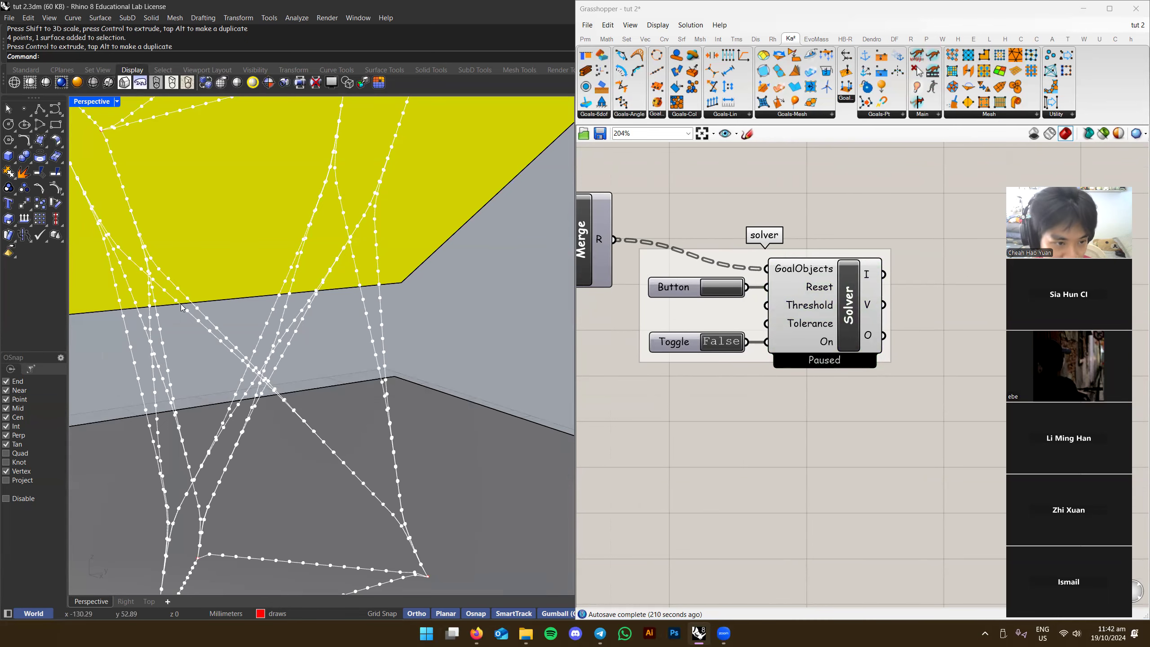
right_drag(227, 362, 435, 360)
scroll(831, 369, up, 2)
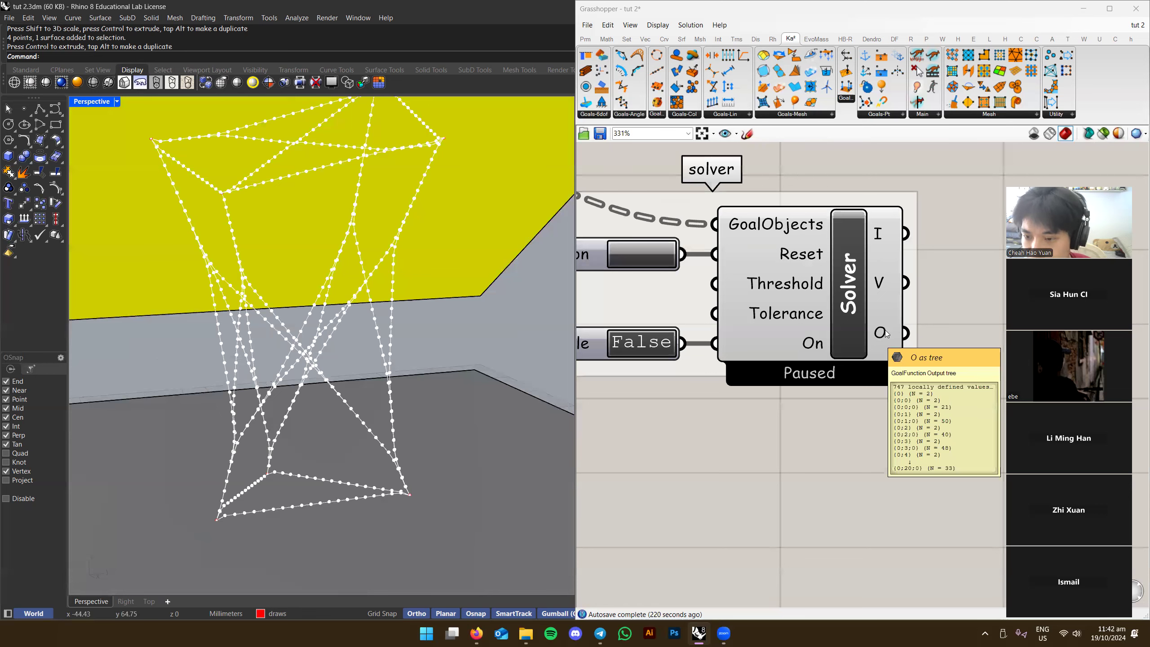
Add a panel to the canvas beside the solver's outputs
right_drag(890, 333, 766, 340)
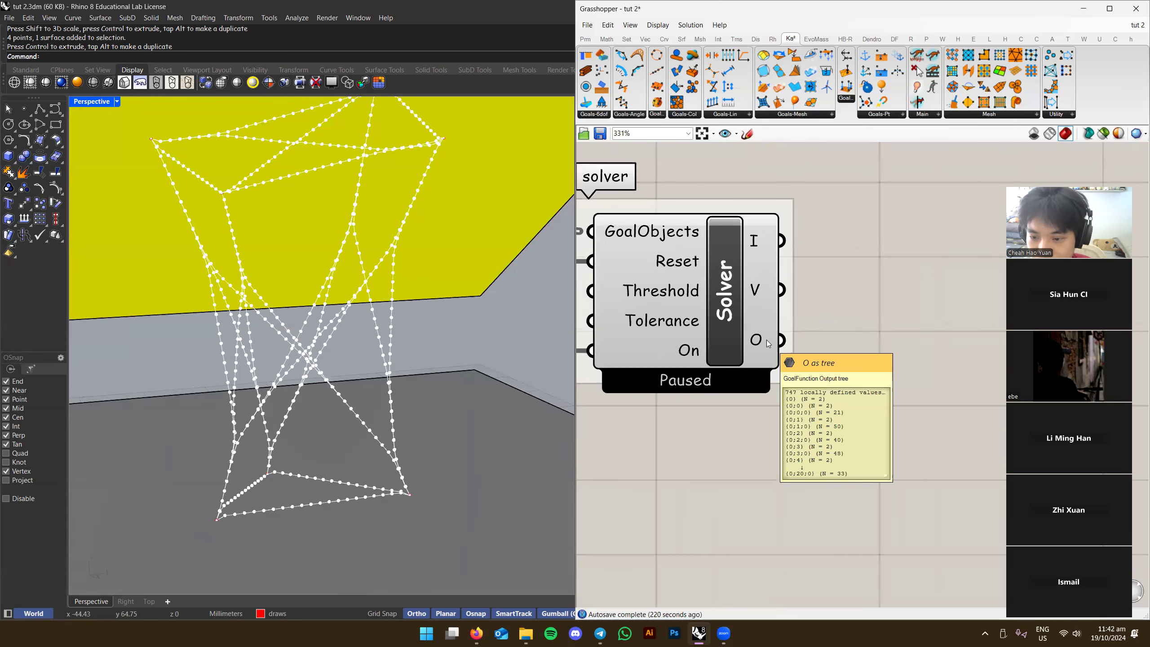
double_click(904, 299)
text(panel)
key(Return)
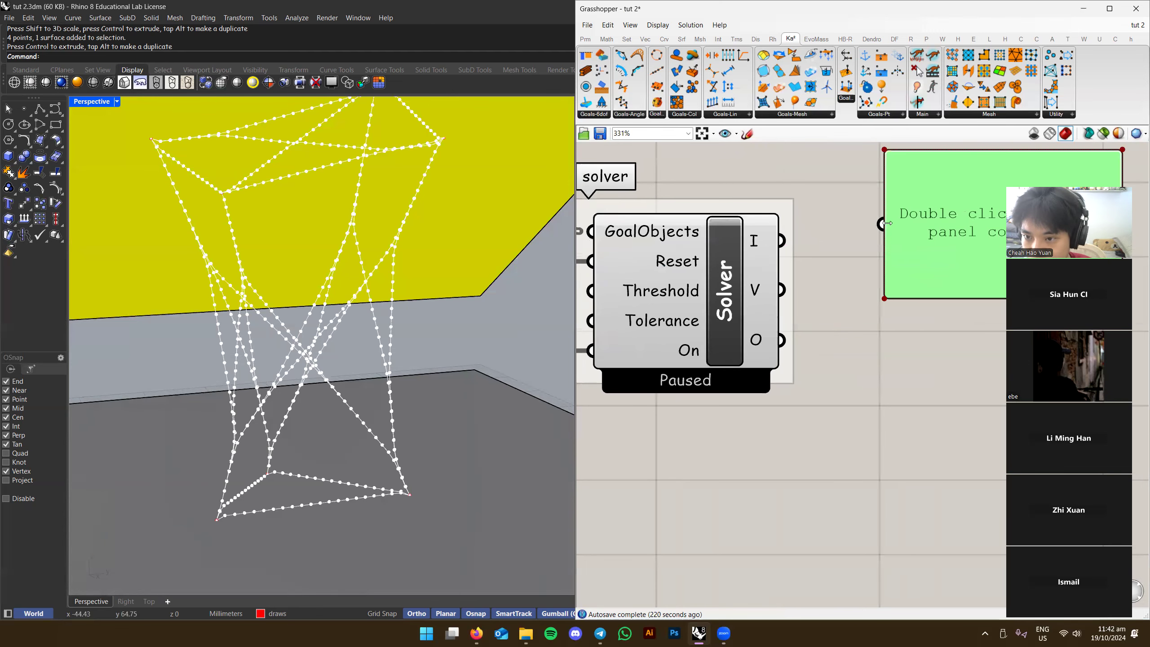
Feed the solver's O output into the panel, enlarge the panel and examine the listed line segments and branches
drag(880, 224, 782, 339)
scroll(872, 269, down, 2)
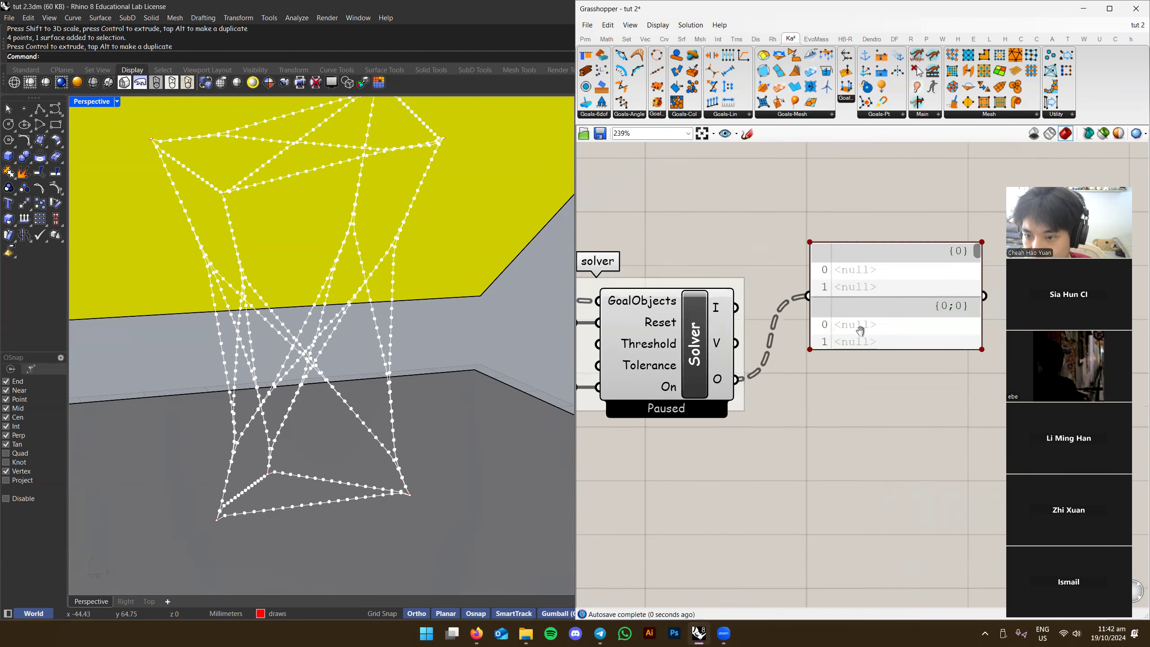
drag(887, 324, 885, 507)
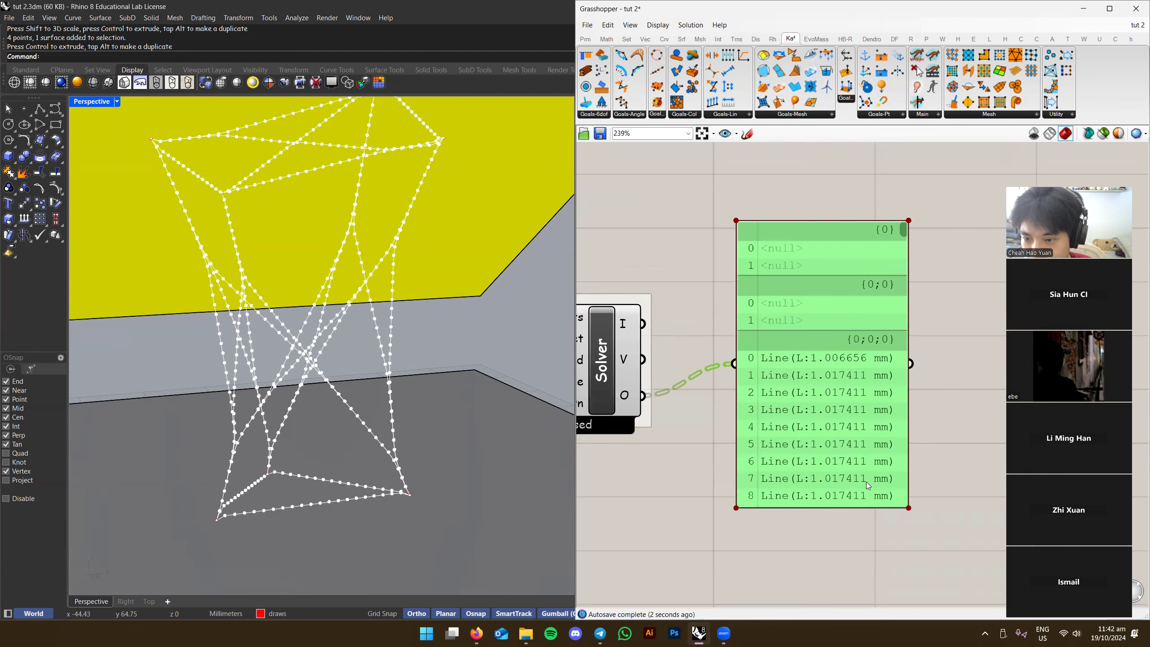
drag(902, 235, 888, 242)
scroll(856, 290, down, 1)
scroll(903, 352, up, 2)
scroll(887, 326, down, 2)
Delete the panel attached to the solver's O output
drag(819, 344, 899, 227)
key(Delete)
click(760, 449)
Add a Join Curves component beside the solver and feed the solver's O output into its C input
right_drag(760, 449, 819, 420)
right_drag(317, 344, 399, 358)
scroll(362, 344, down, 2)
double_click(830, 330)
text(join)
click(805, 287)
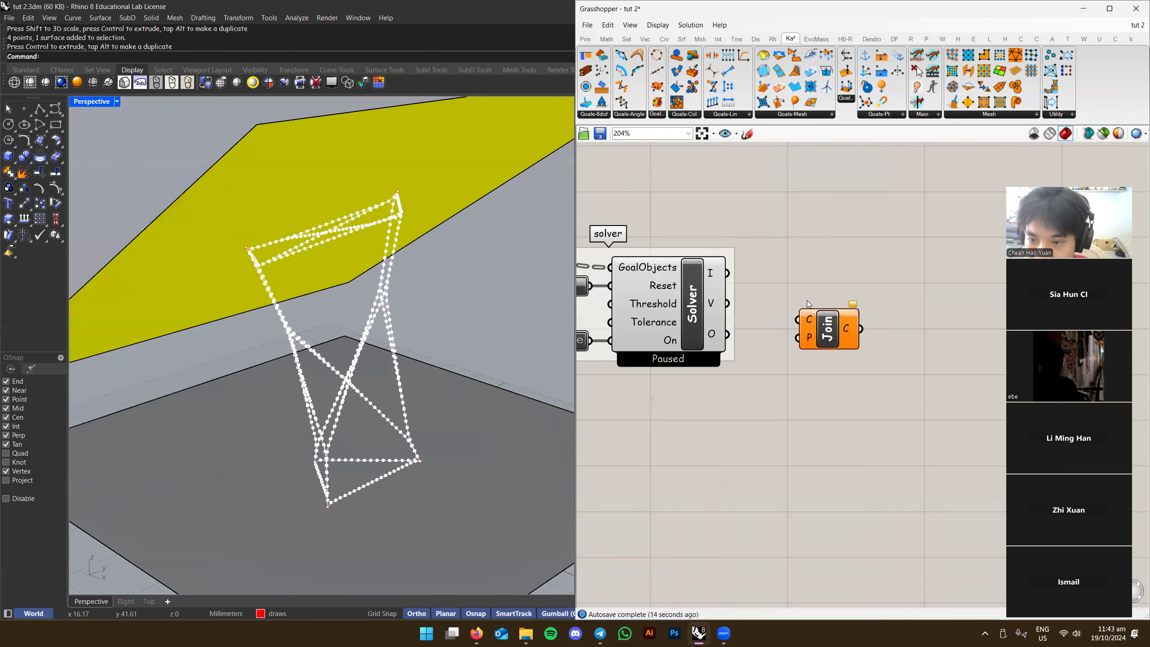
scroll(779, 329, up, 2)
drag(842, 343, 798, 365)
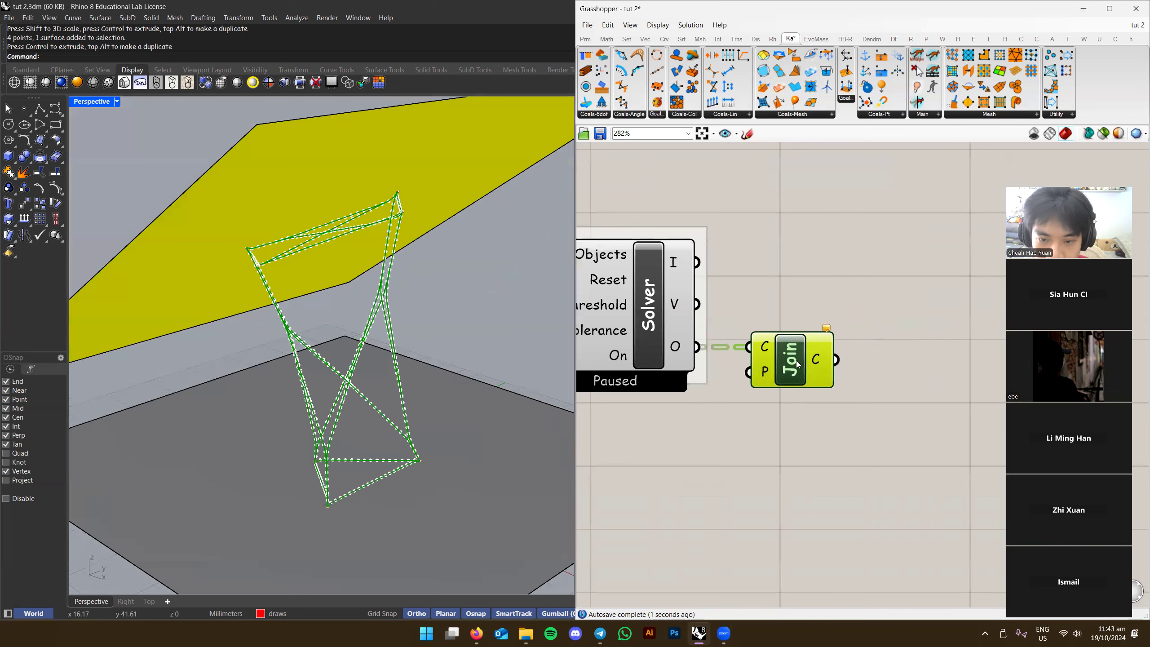
Turn off the solver's preview and select the Join component to check its curves in the viewport
right_click(651, 308)
click(676, 317)
click(734, 331)
click(811, 352)
Add a panel fed by the Join component's C output and place it above the components
double_click(920, 256)
text(panel)
key(Return)
drag(819, 265, 835, 359)
right_drag(921, 351, 842, 385)
drag(856, 317, 906, 228)
drag(988, 162, 988, 186)
Switch the panel's source to the solver's O output and make the panel taller
right_drag(448, 348, 450, 287)
right_drag(702, 382, 777, 351)
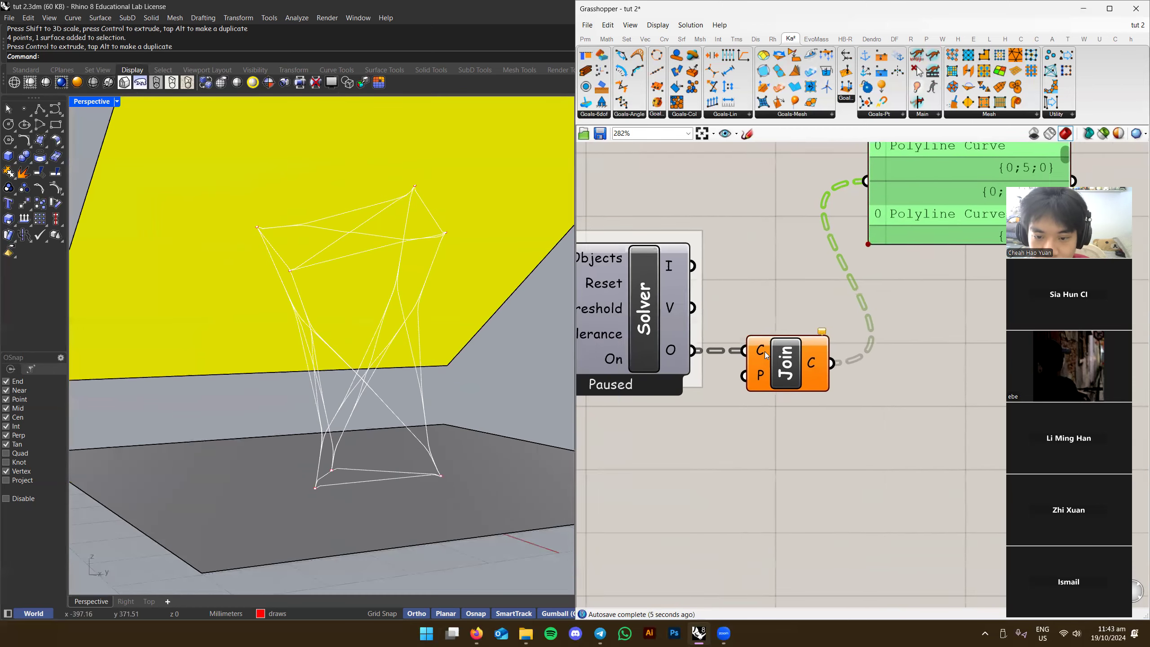
mouse_move(685, 357)
drag(685, 357, 865, 181)
right_drag(865, 181, 731, 340)
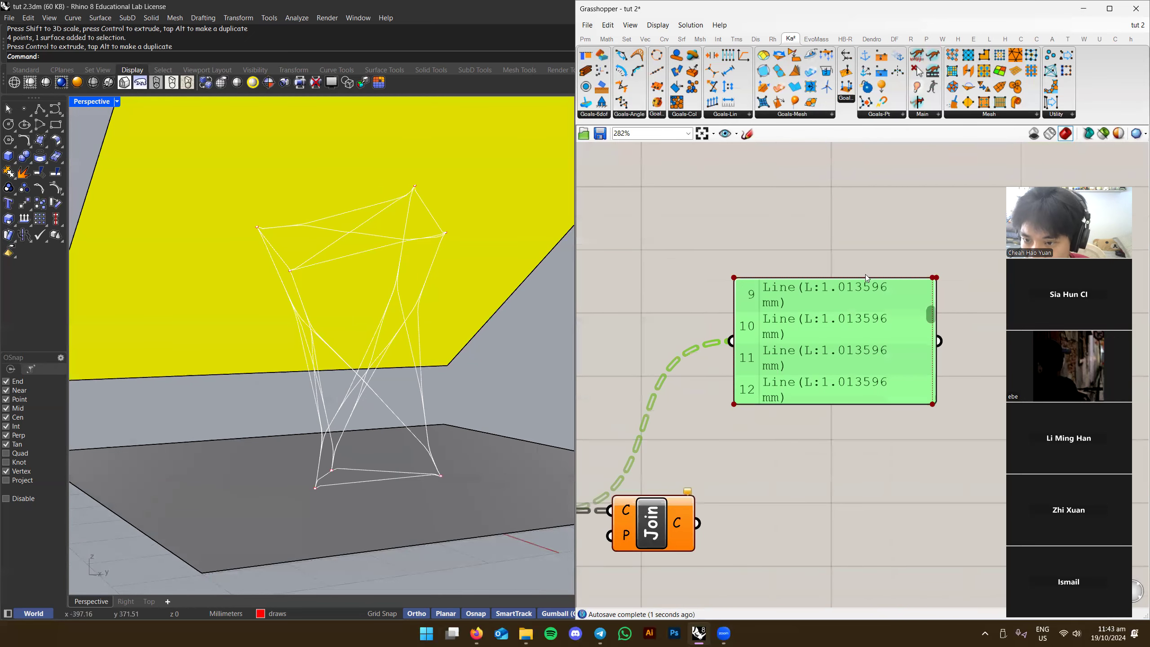
scroll(887, 377, down, 3)
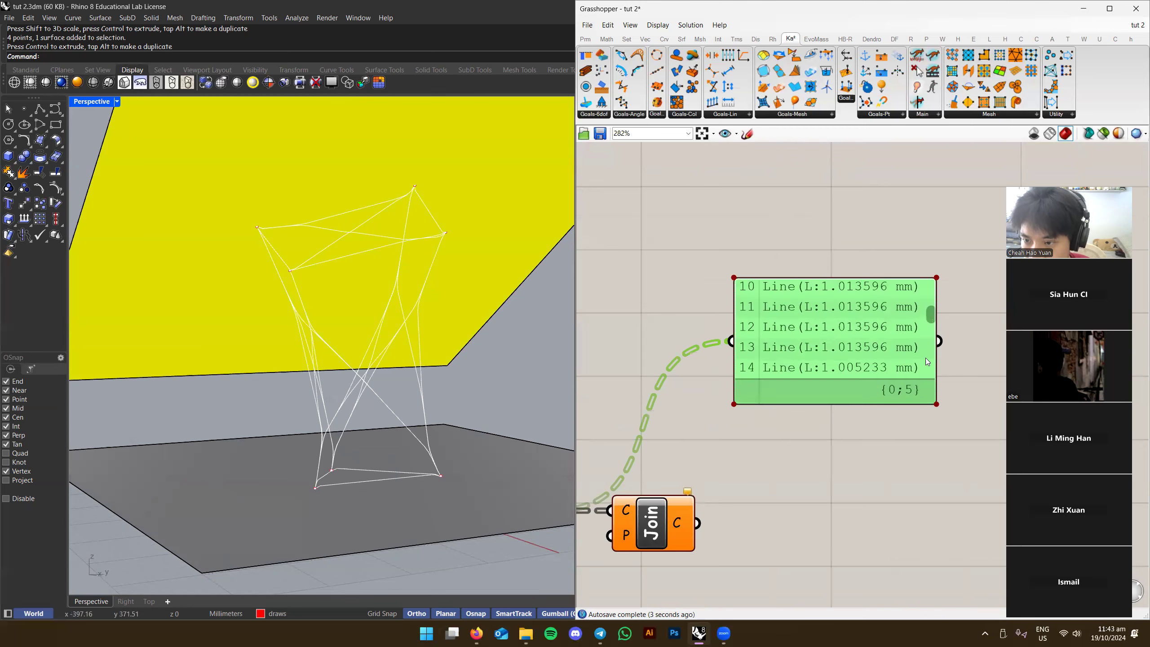
drag(861, 392, 853, 575)
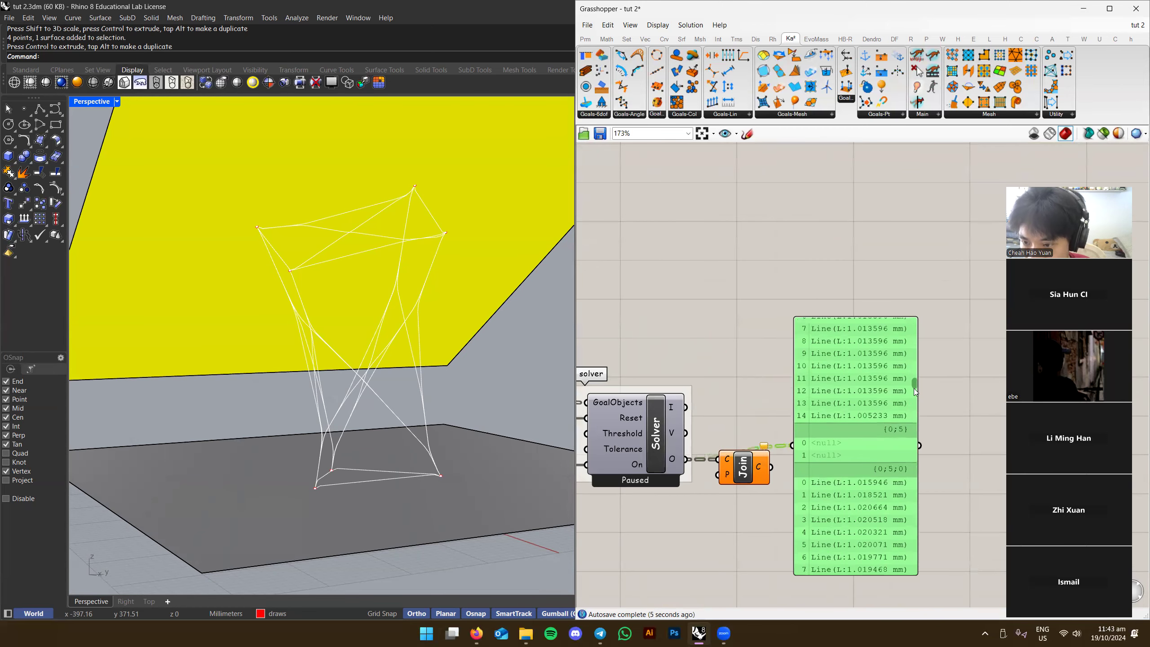
Examine the unjoined line segments and their branch paths listed in the panel
drag(913, 384, 913, 387)
right_drag(865, 409, 811, 374)
drag(811, 374, 809, 338)
right_drag(780, 361, 795, 343)
scroll(835, 359, up, 2)
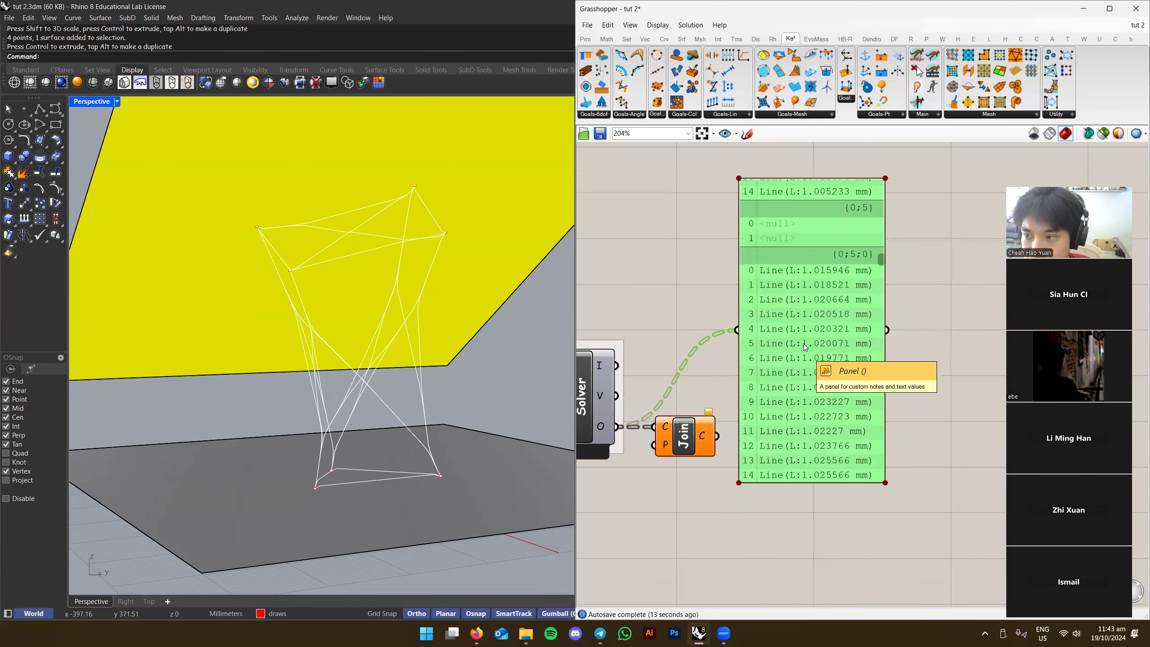
scroll(803, 343, up, 1)
scroll(892, 244, down, 3)
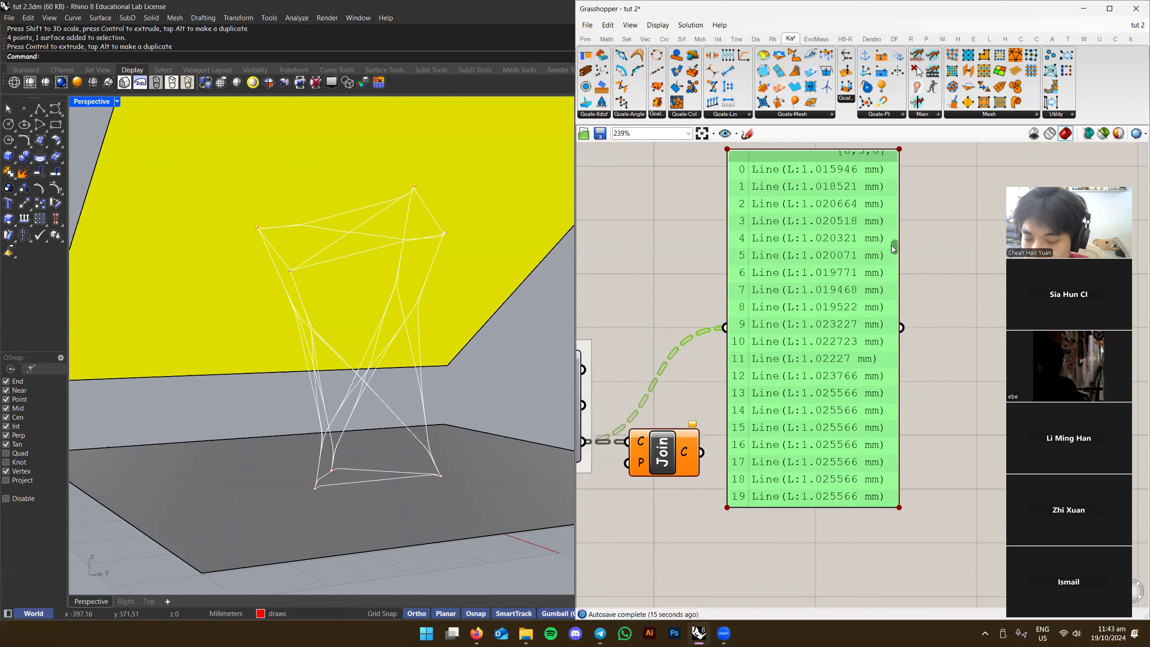
right_drag(769, 264, 823, 211)
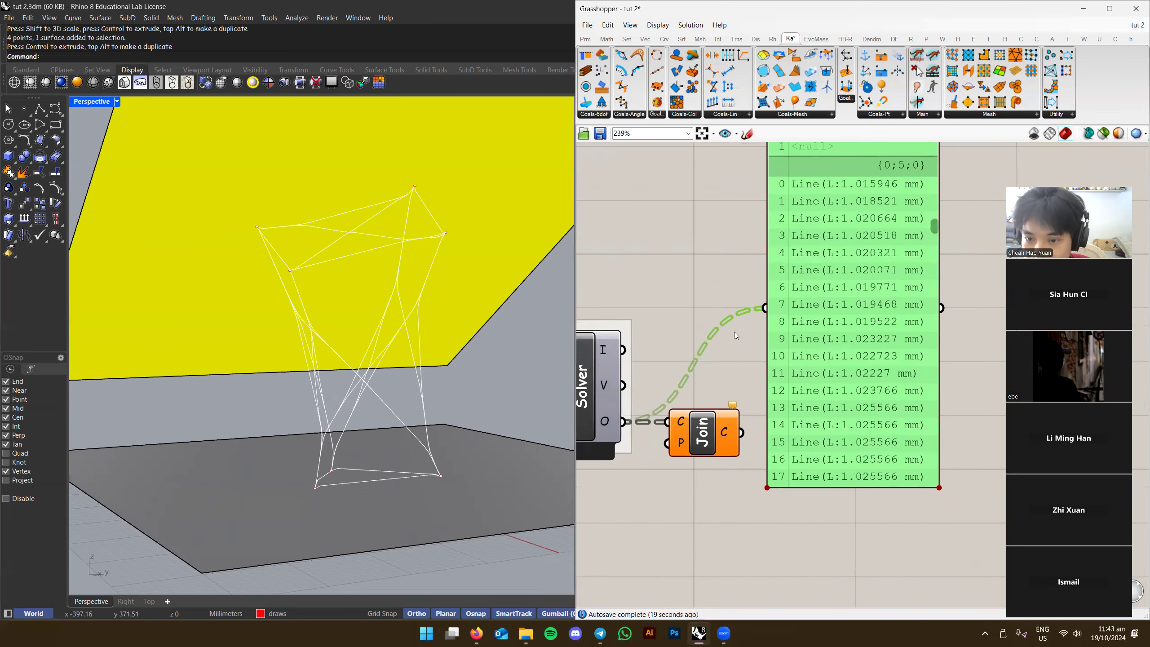
Reconnect the Join component's C output to the panel and compare its entries with the network in the viewport
drag(742, 431, 742, 432)
right_drag(930, 256, 883, 293)
scroll(885, 294, down, 2)
scroll(885, 295, down, 3)
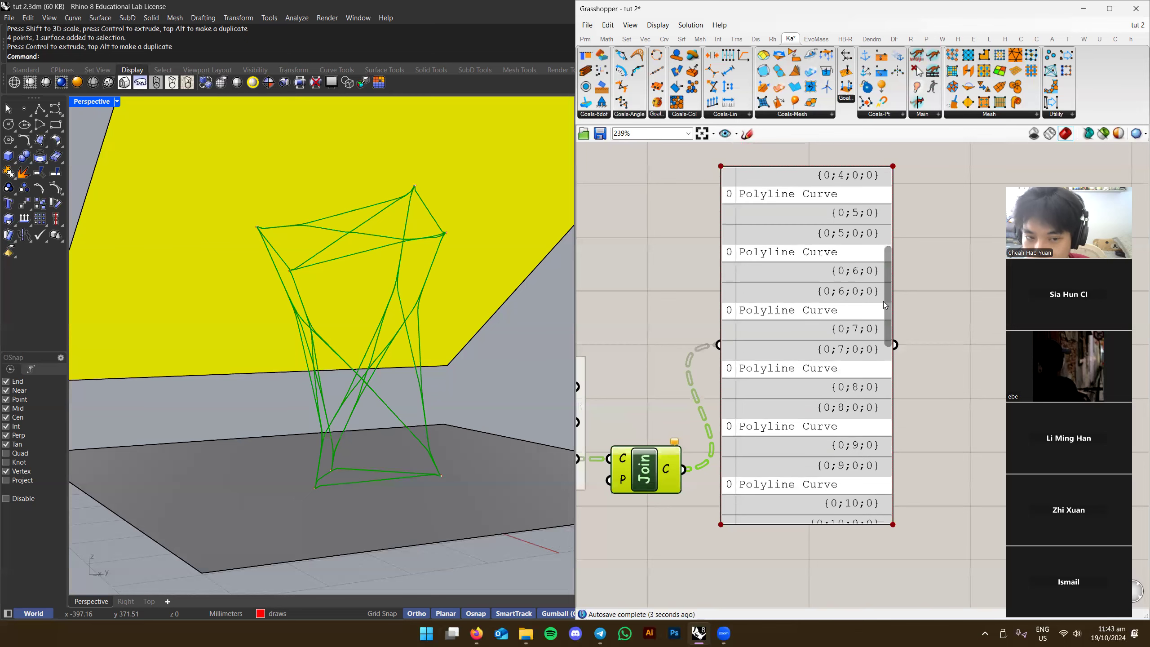
right_drag(433, 339, 404, 442)
right_drag(402, 393, 429, 443)
Flatten the solver's O output and check the joined curves in the panel against the network
right_drag(577, 435, 674, 403)
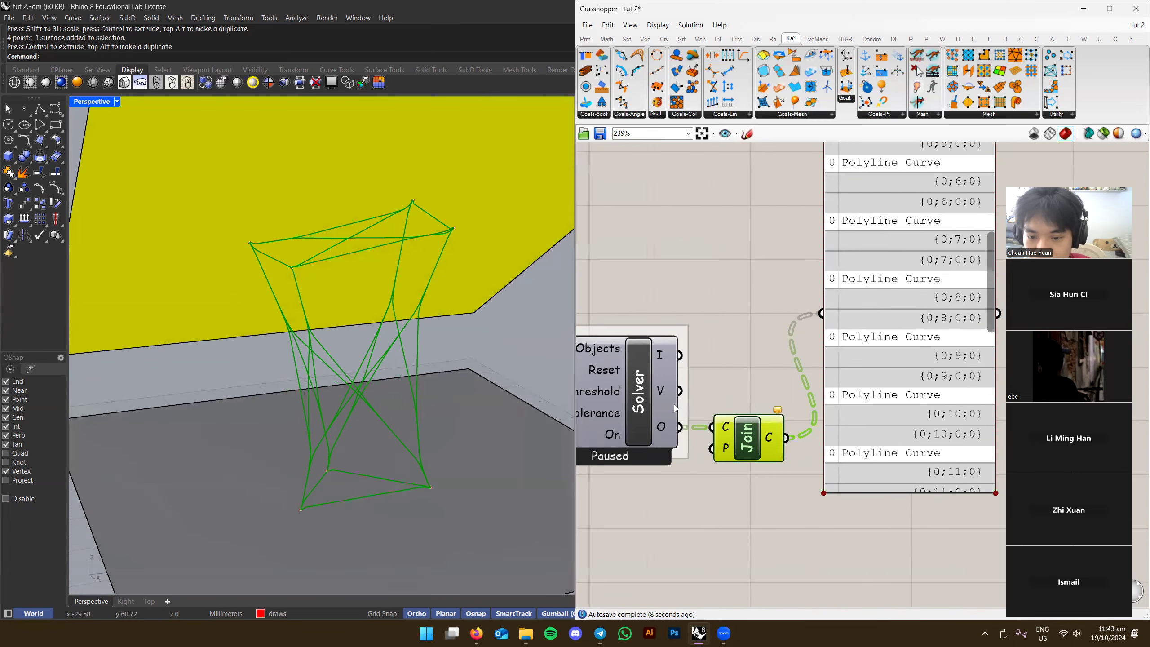
mouse_move(663, 427)
right_click(657, 427)
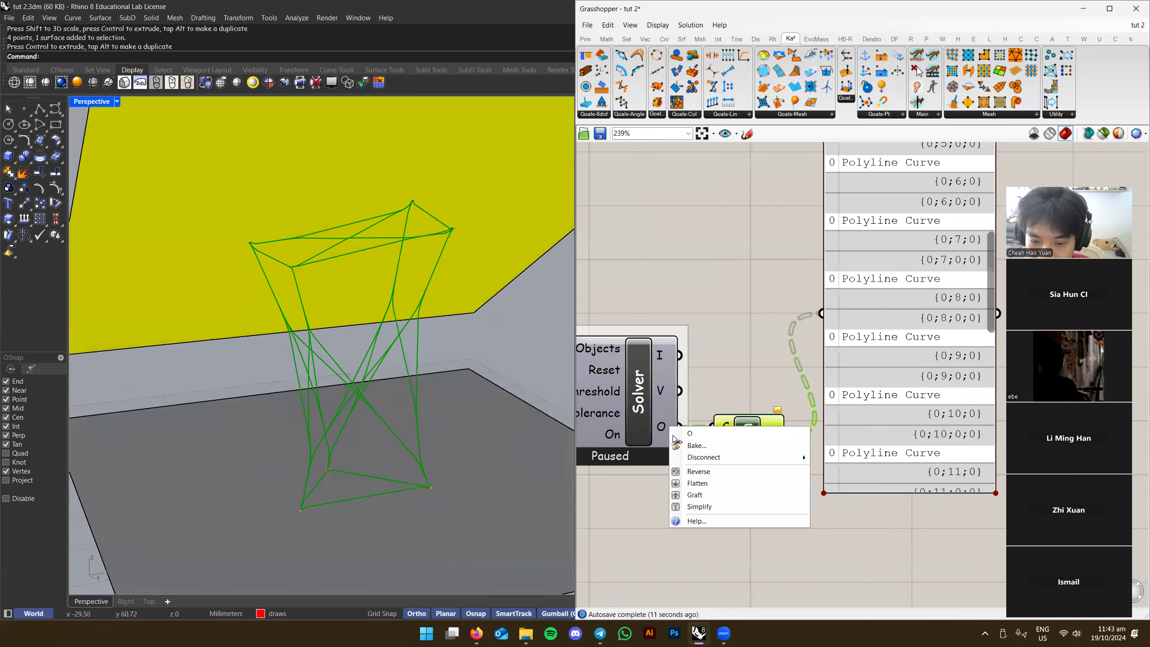
click(697, 483)
click(744, 290)
drag(833, 297, 862, 294)
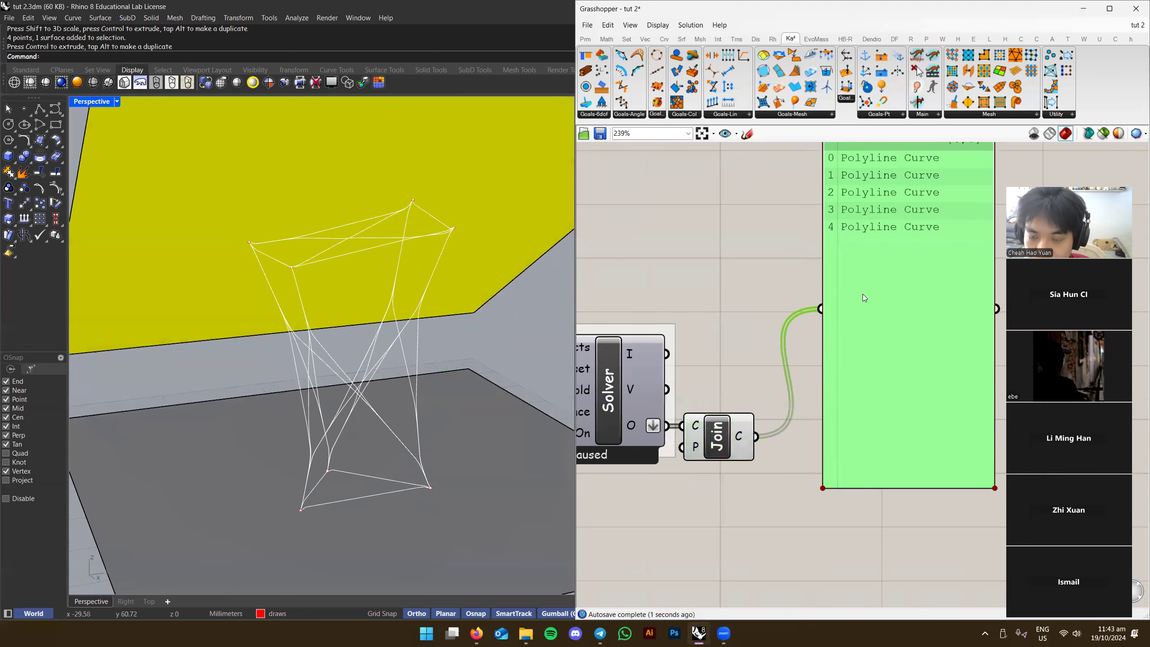
scroll(813, 304, down, 2)
scroll(406, 377, down, 3)
right_drag(405, 377, 489, 437)
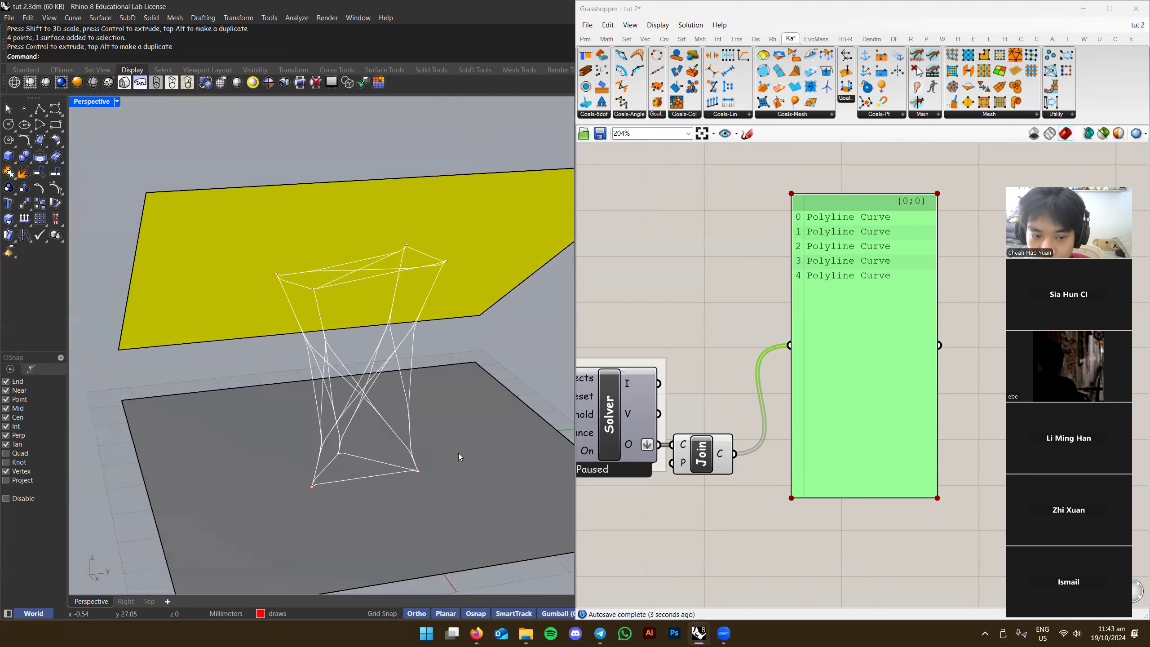
right_drag(359, 384, 396, 373)
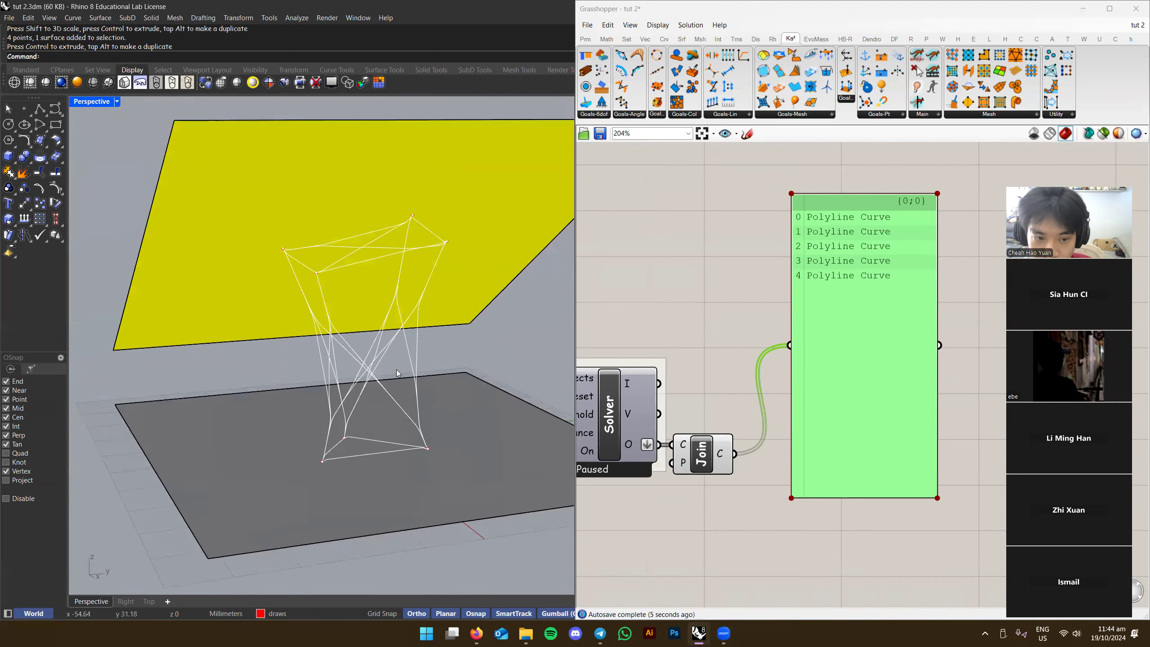
scroll(842, 272, up, 2)
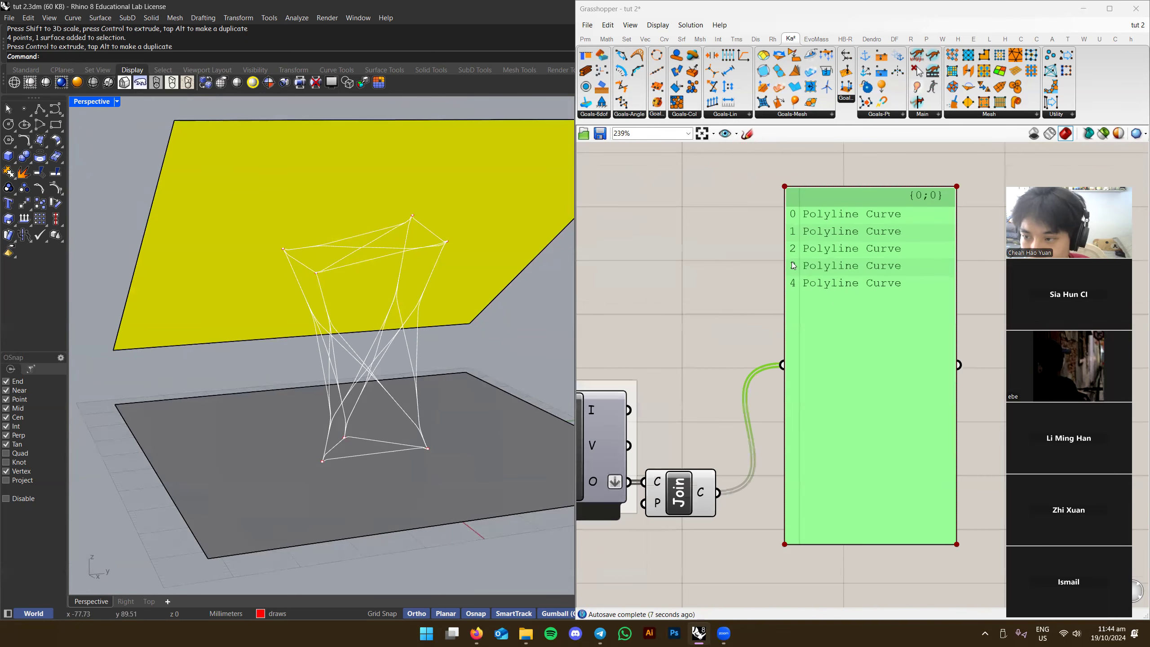
right_drag(393, 340, 401, 368)
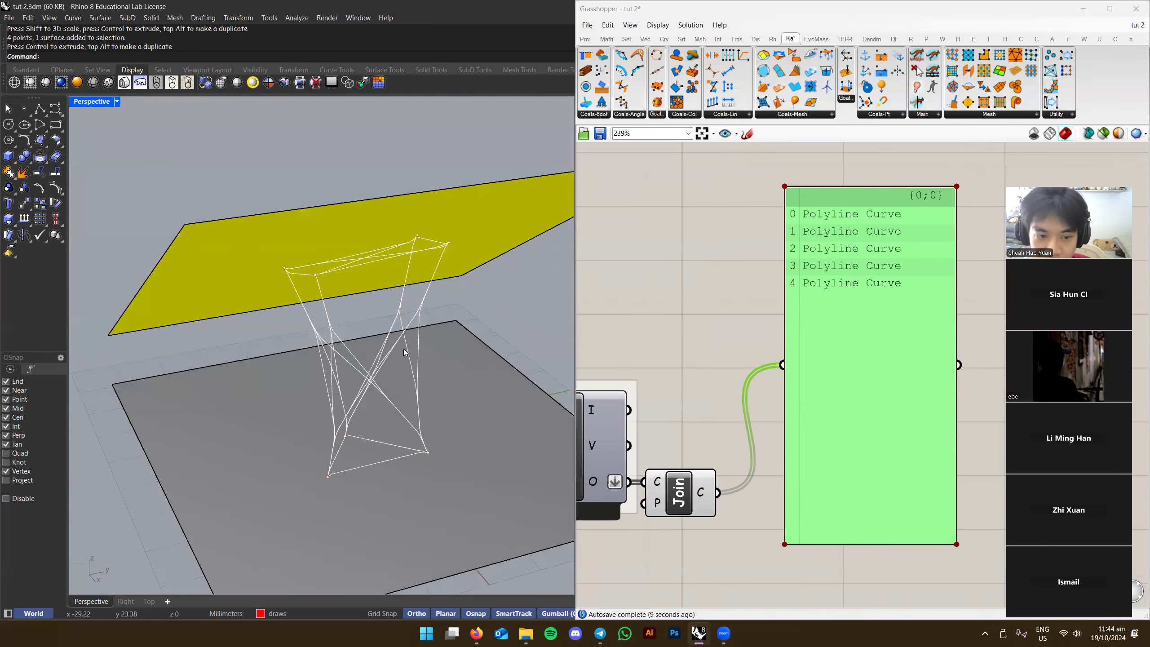
Remove the Flatten setting from the solver's O output
right_drag(651, 390, 726, 335)
right_click(668, 425)
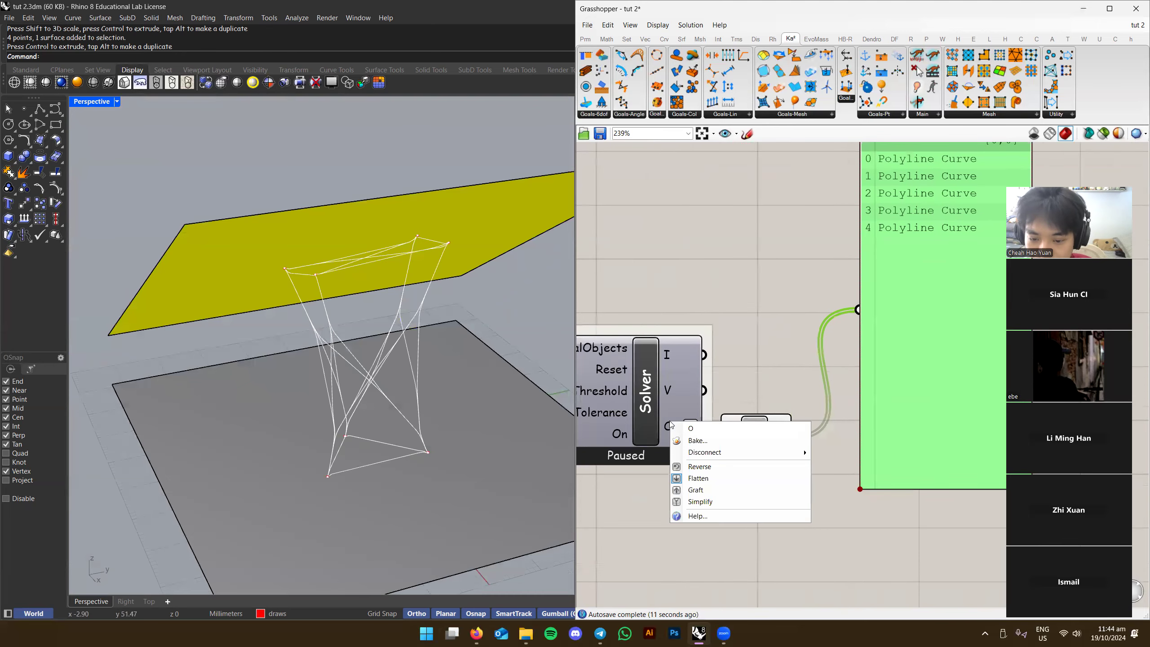
click(687, 479)
right_drag(777, 373, 717, 380)
click(717, 380)
Examine the branch structure of the joined polylines in the panel from the last branch back to the first
right_drag(859, 377, 782, 393)
drag(788, 390, 822, 384)
drag(928, 314, 906, 491)
right_drag(753, 427, 855, 391)
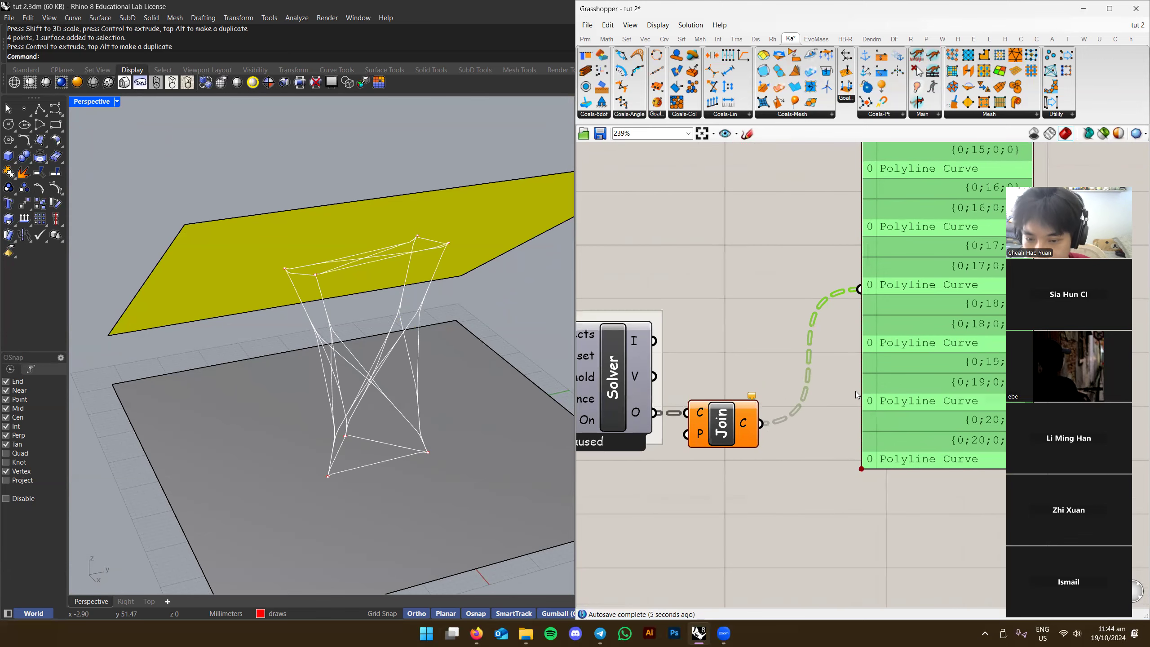
right_drag(876, 340, 790, 412)
scroll(894, 423, up, 1)
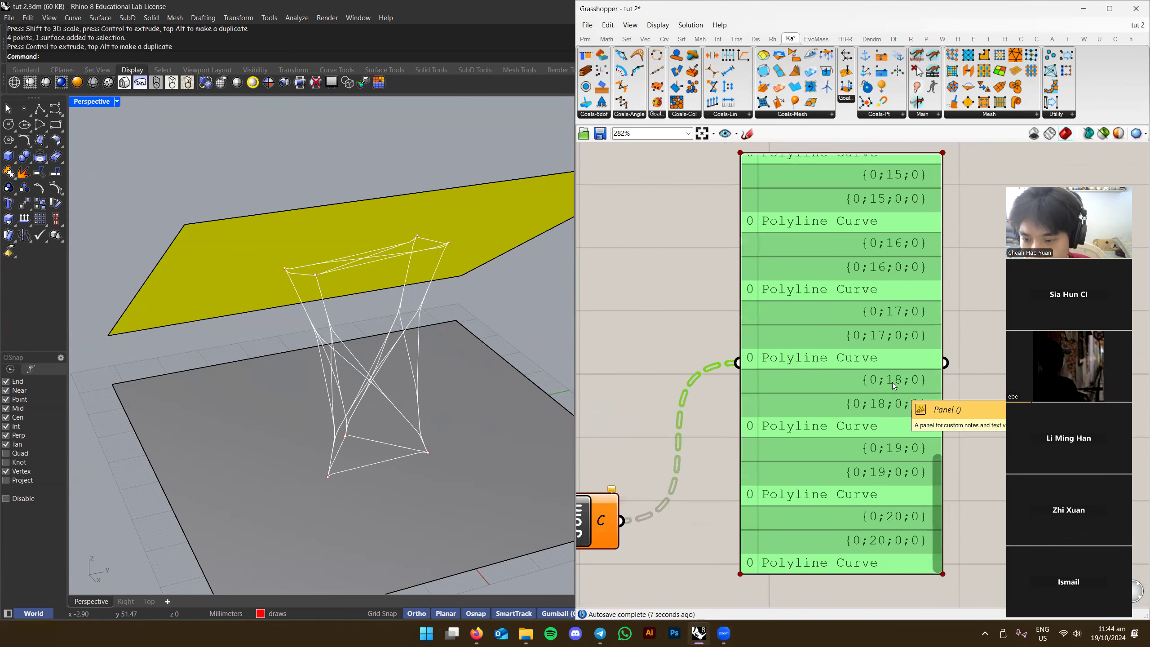
right_drag(875, 383, 842, 377)
drag(900, 468, 859, 174)
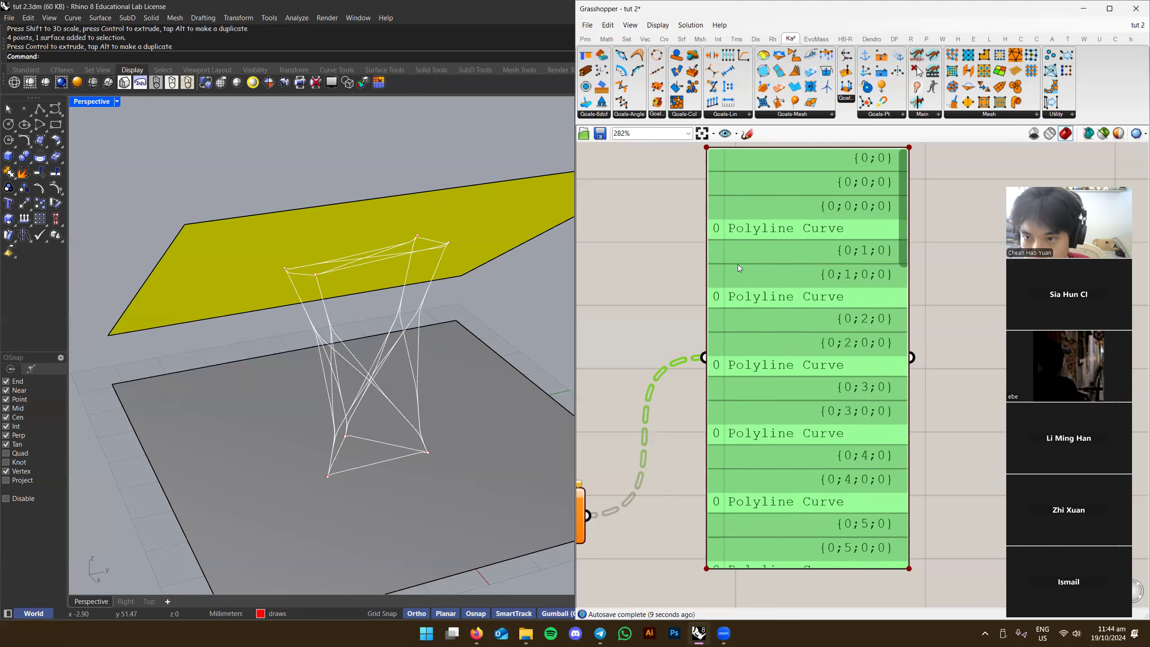
scroll(792, 271, down, 3)
right_drag(862, 217, 846, 291)
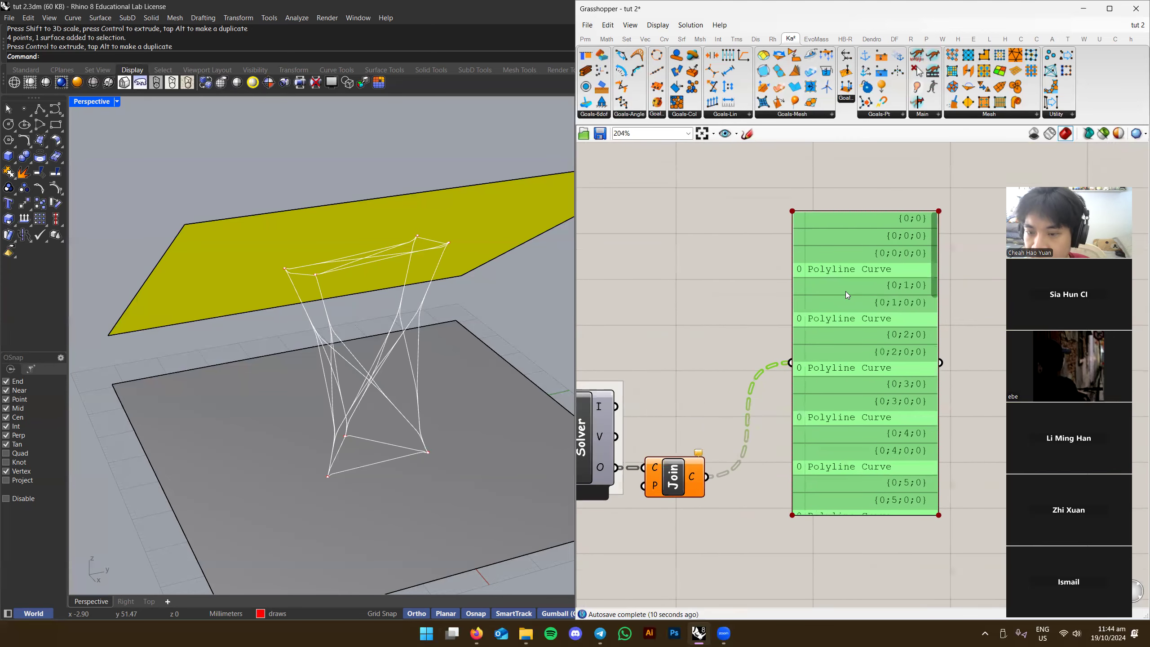
Flatten the Join component's C output and check the resulting polyline list in the panel
right_click(694, 479)
click(689, 502)
scroll(689, 493, up, 2)
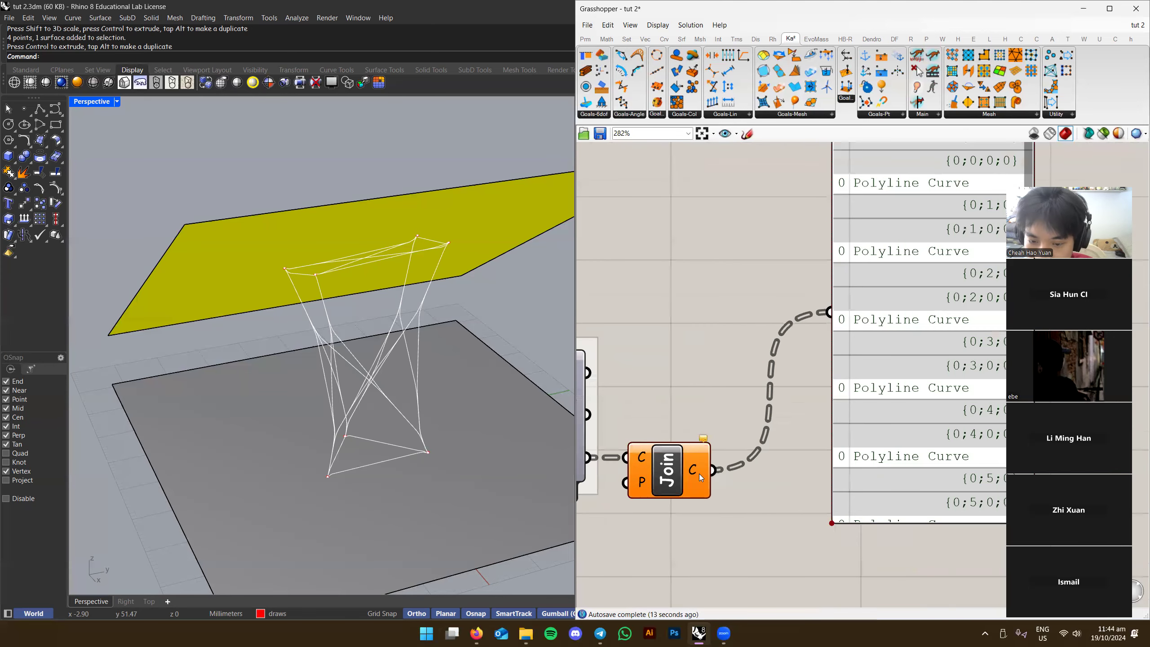
click(699, 474)
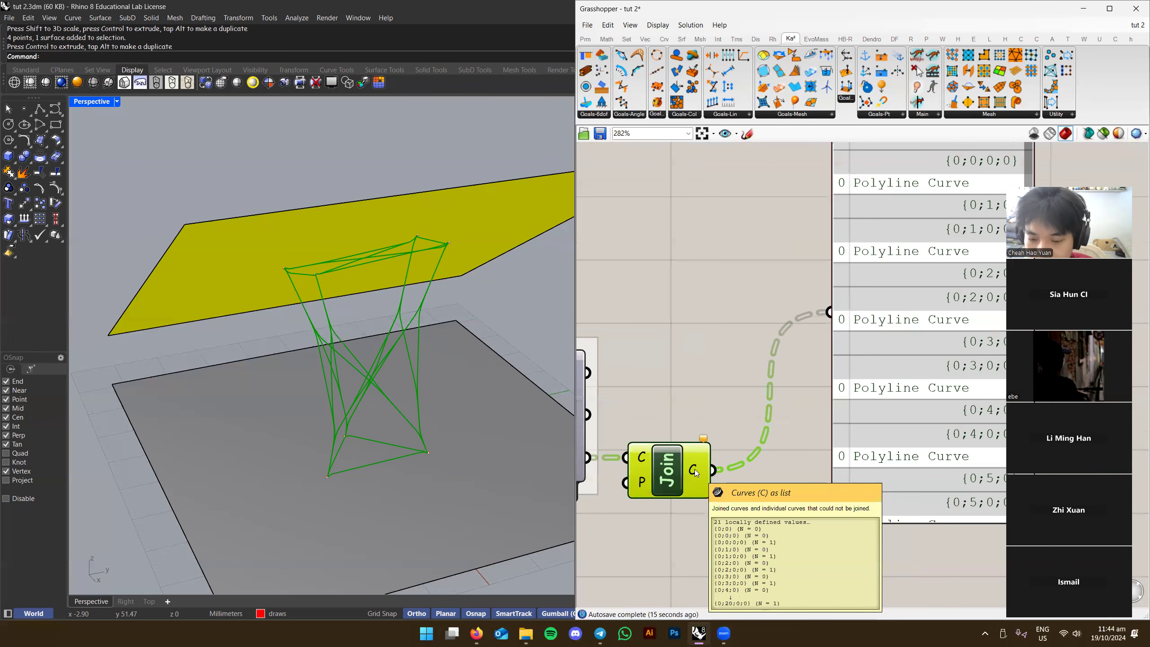
right_click(695, 470)
click(724, 521)
click(871, 399)
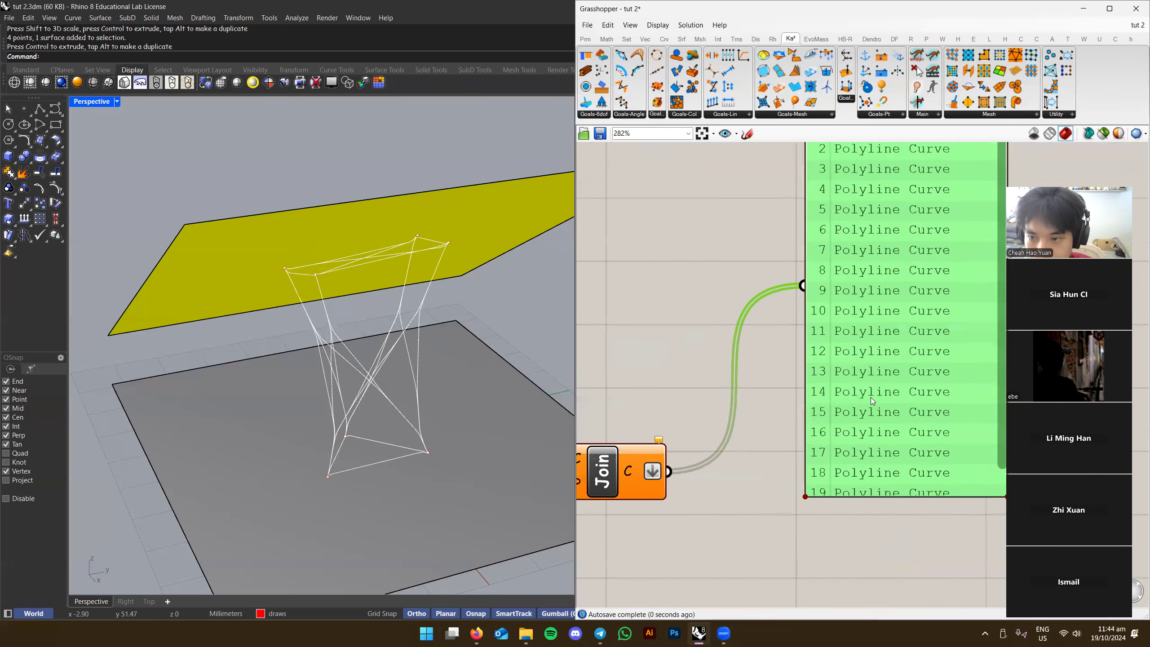
scroll(871, 399, down, 2)
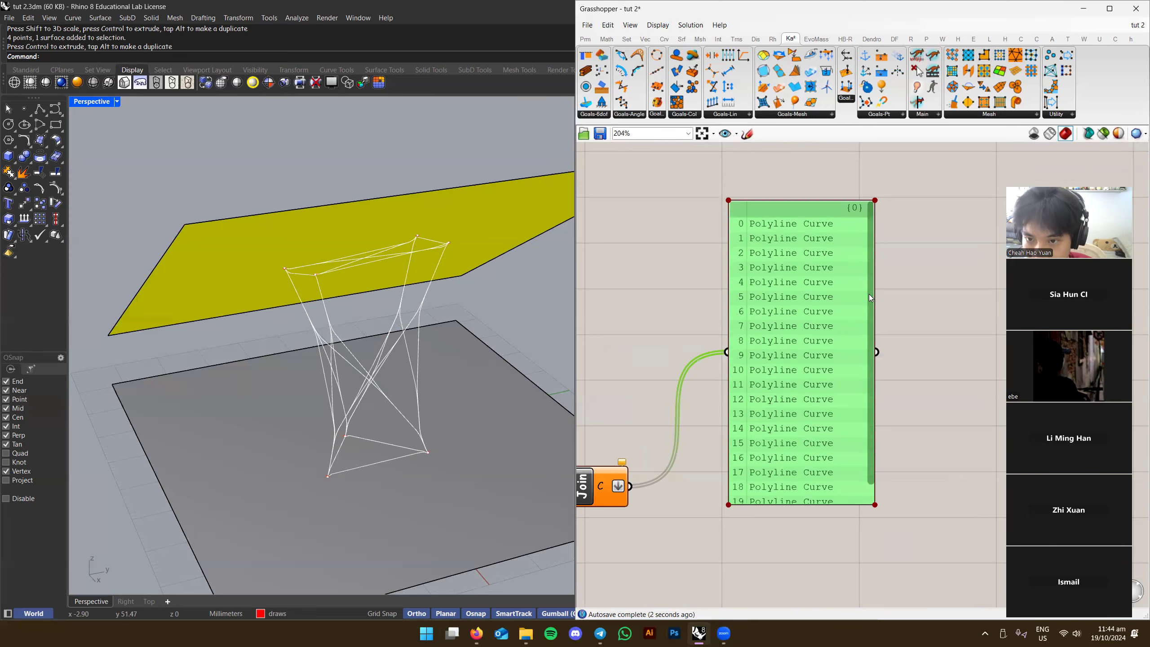
scroll(727, 349, down, 6)
Add a panel near the interconnections component and feed its I output into the panel
right_drag(701, 360, 833, 326)
scroll(790, 298, up, 9)
mouse_move(850, 278)
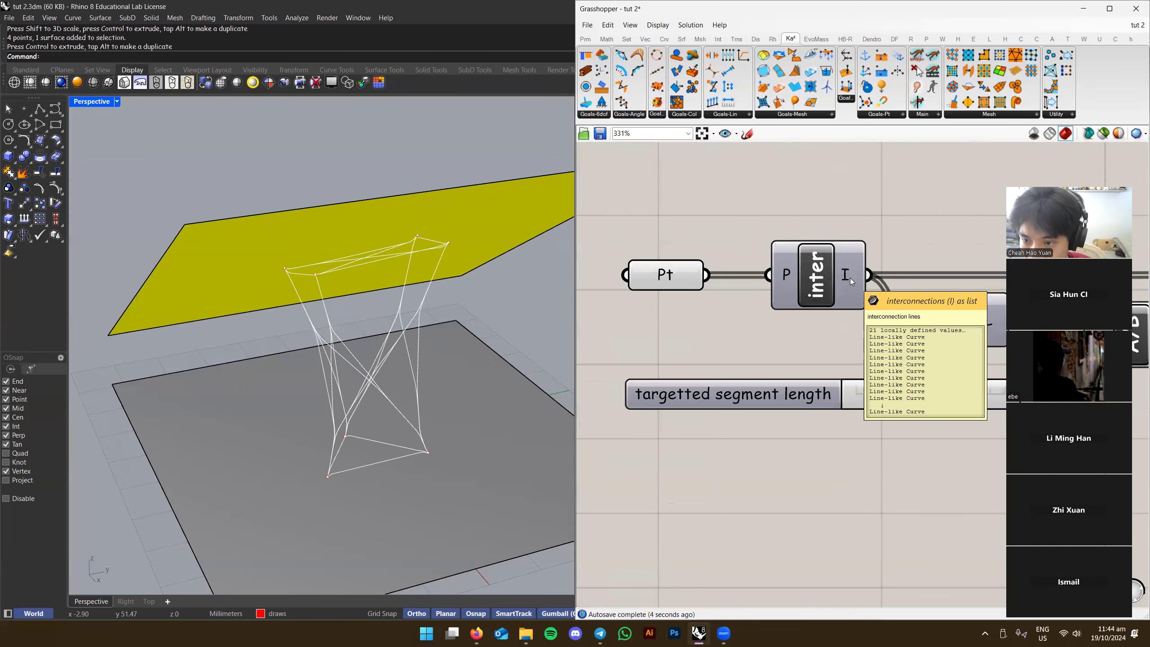
right_drag(849, 278, 686, 383)
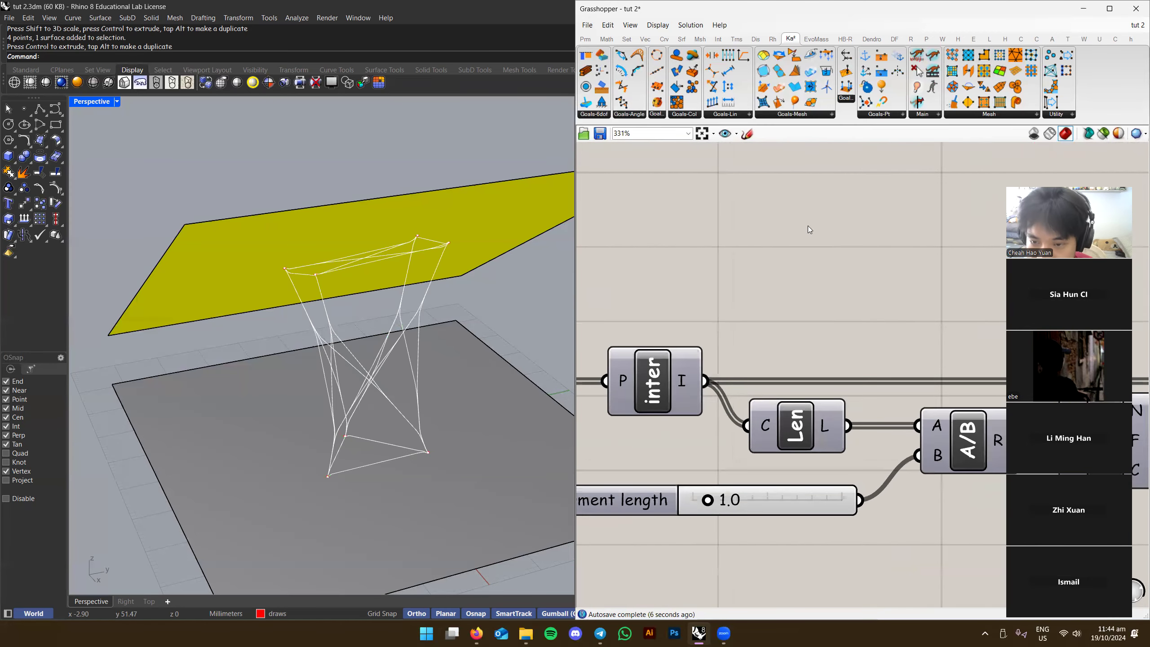
double_click(808, 226)
text(//)
key(Return)
drag(690, 300, 704, 380)
Compare the interconnection curves in the new panel with the flattened polyline list from the Join component
right_drag(820, 281, 786, 356)
scroll(859, 262, down, 5)
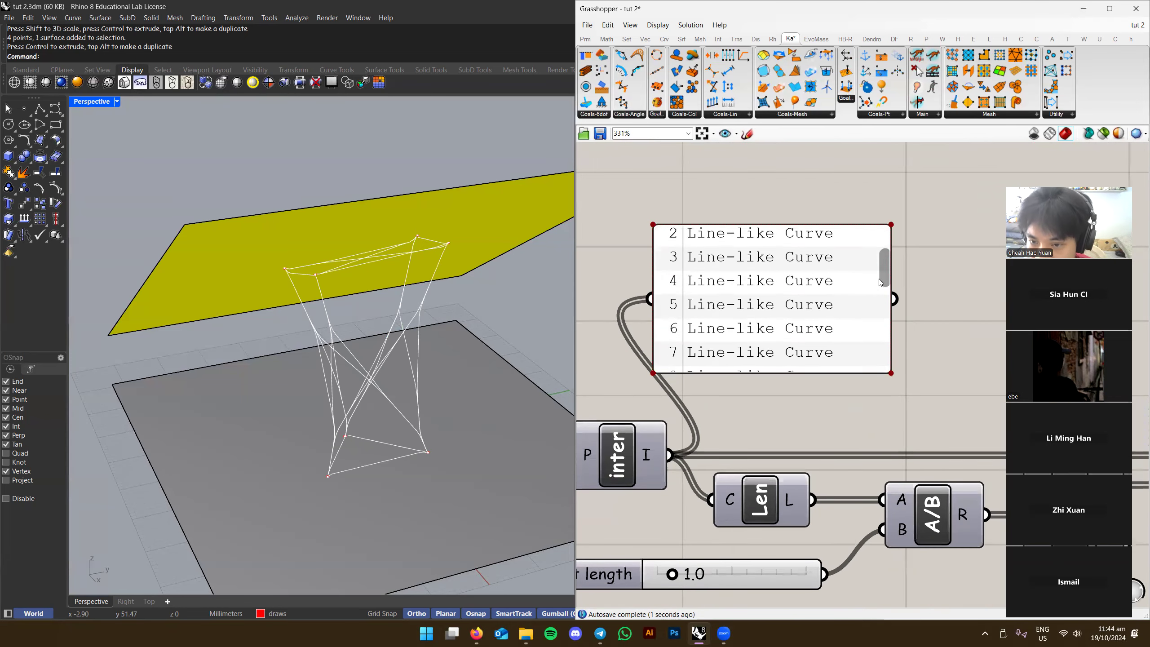
scroll(876, 356, down, 5)
right_drag(875, 357, 467, 339)
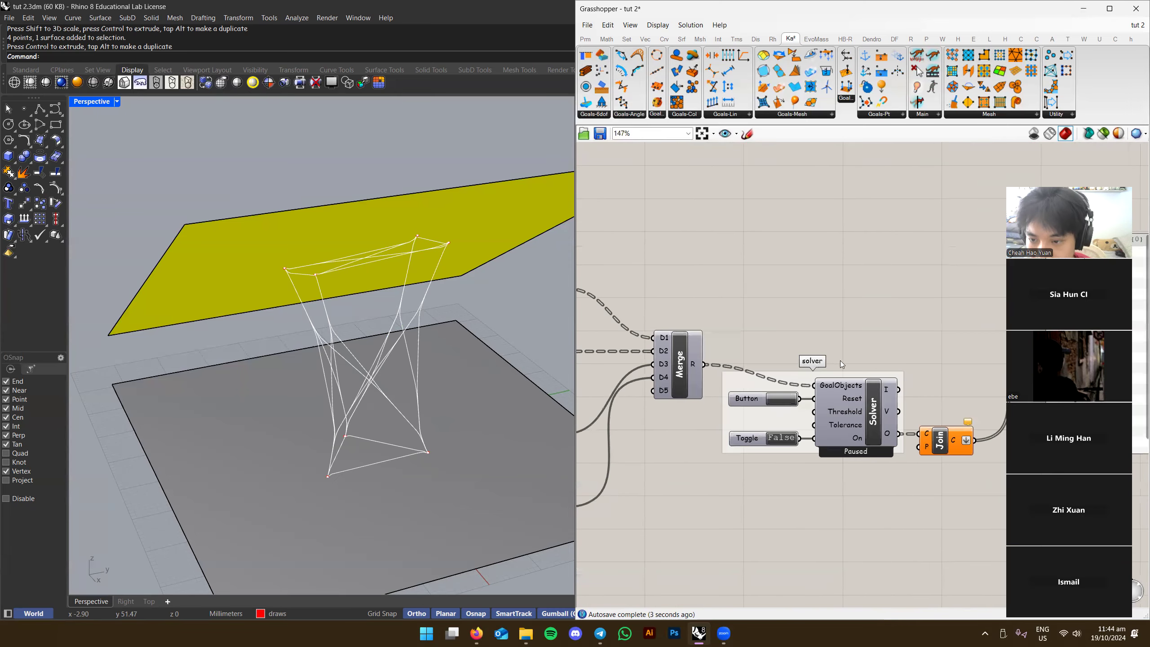
right_drag(1023, 377, 764, 349)
scroll(917, 317, up, 3)
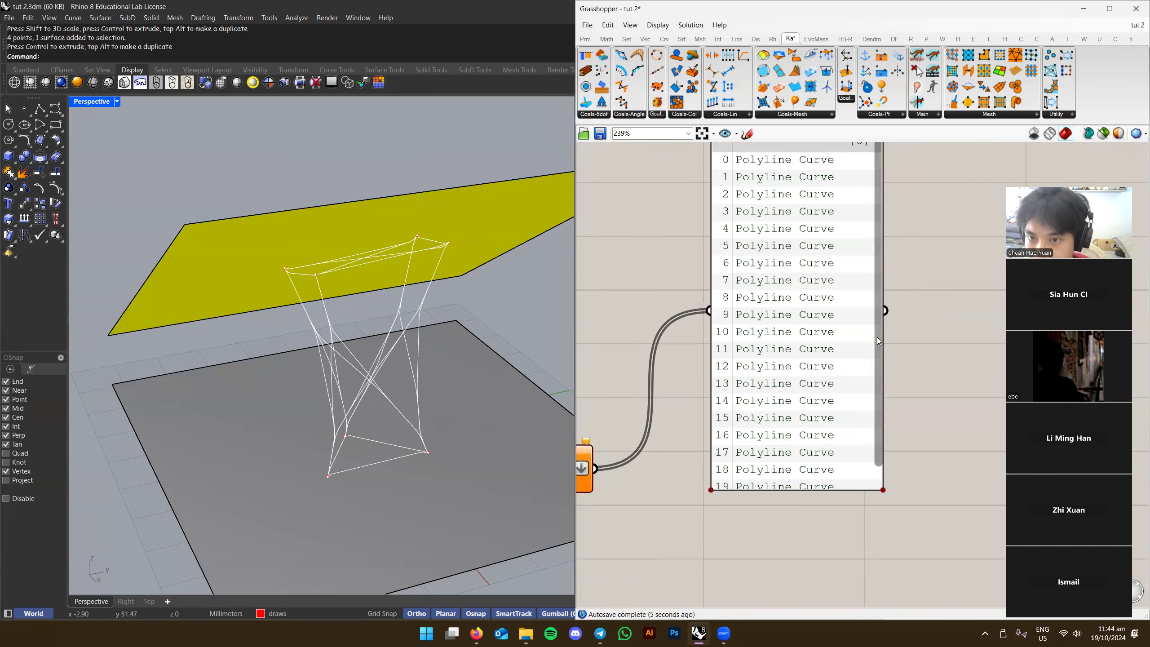
scroll(772, 451, down, 1)
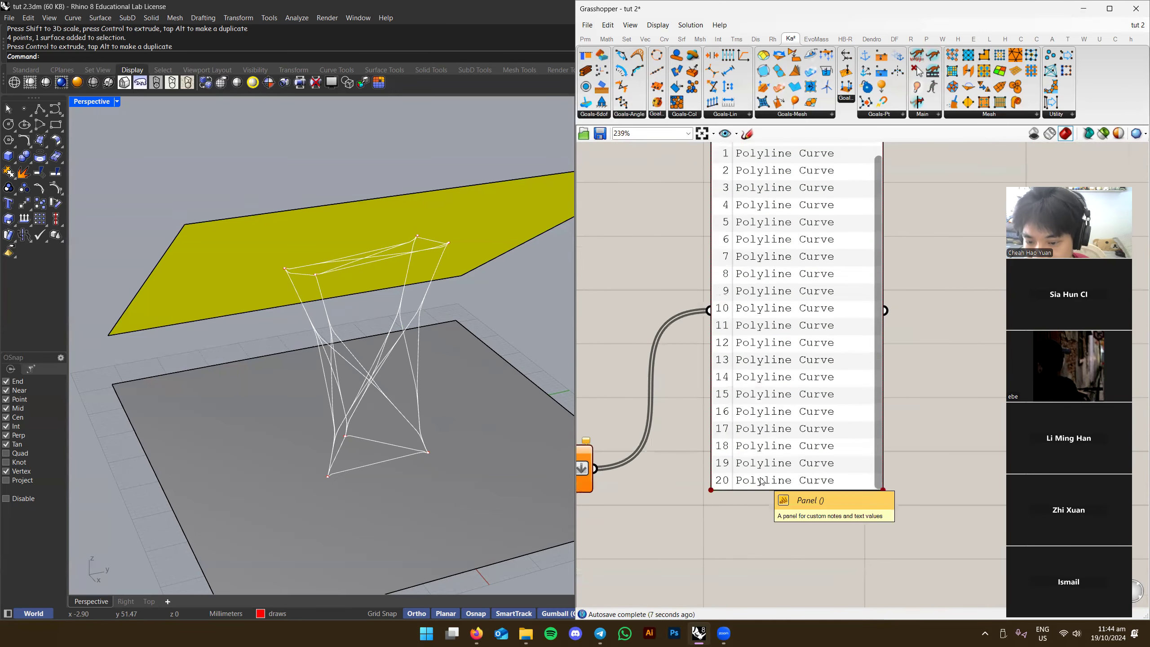
scroll(776, 369, down, 2)
click(804, 355)
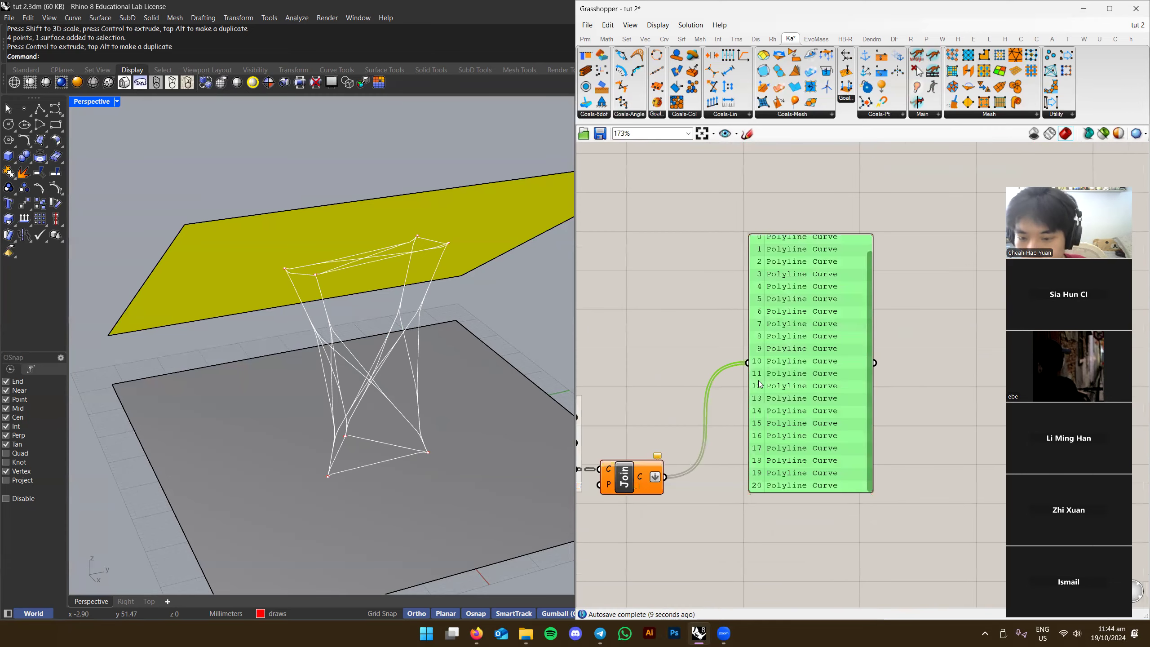
Delete the panel fed by the Join component's C output
key(Delete)
right_drag(789, 362, 834, 308)
scroll(411, 316, up, 4)
mouse_move(426, 351)
right_down()
mouse_move(430, 325)
mouse_move(421, 338)
right_up()
scroll(421, 344, down, 1)
scroll(740, 396, up, 2)
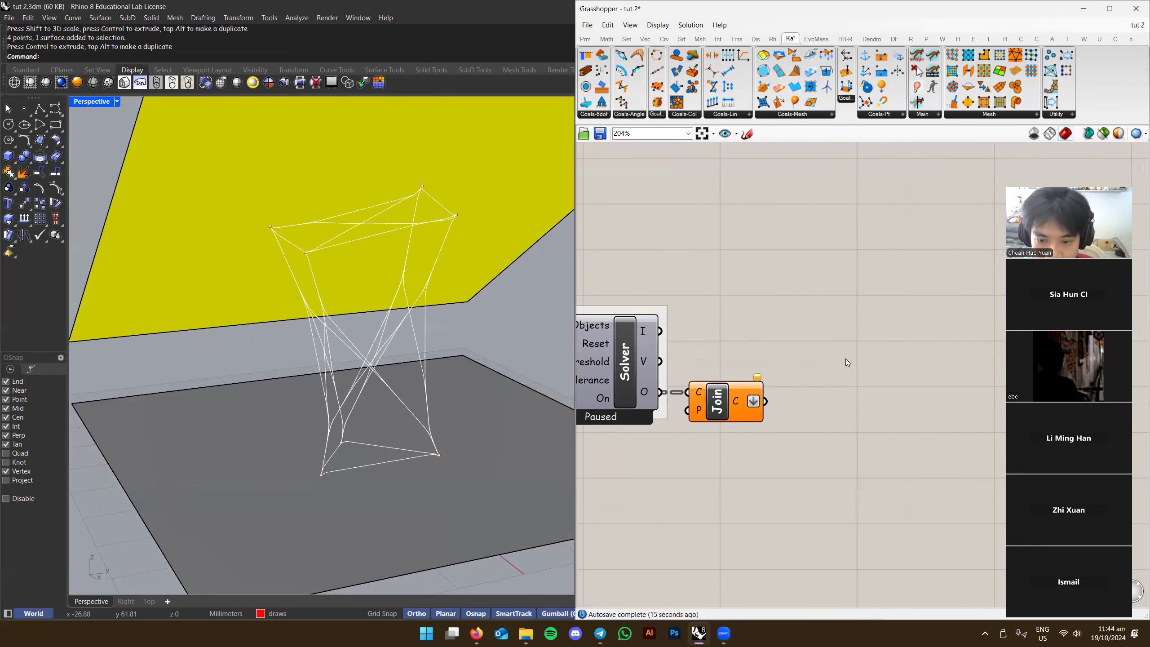
right_drag(846, 362, 820, 341)
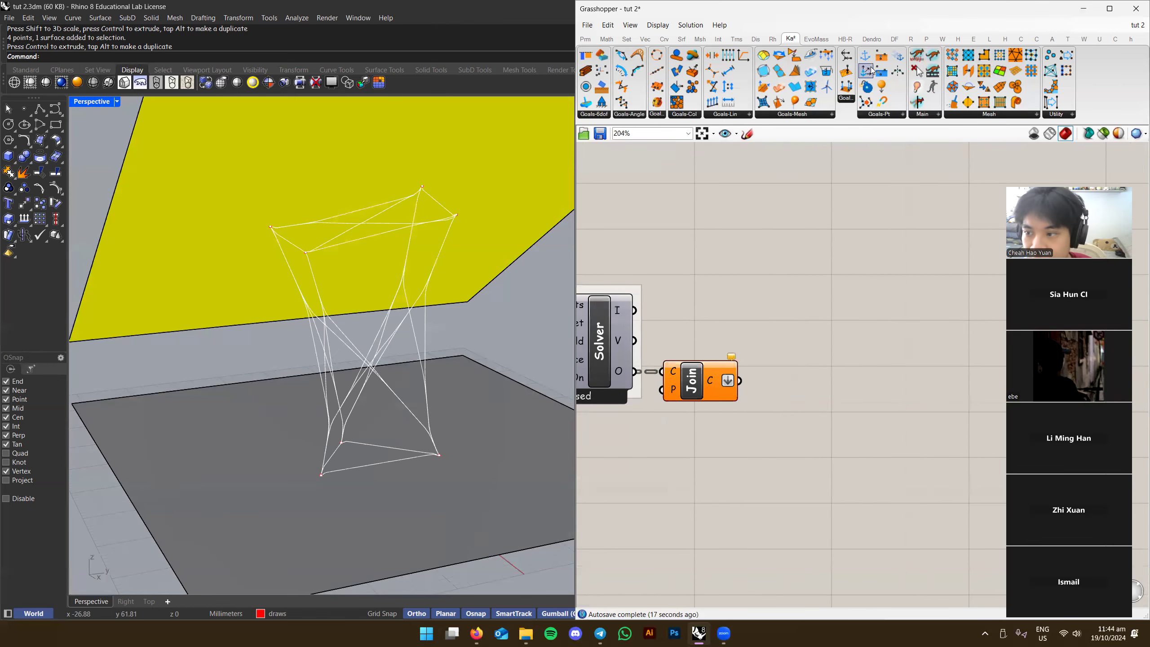
Add a Dendro Curve to Volume component above the Join component
click(871, 40)
right_drag(430, 331, 471, 342)
shift+right_drag(470, 342, 401, 322)
right_drag(812, 273, 867, 261)
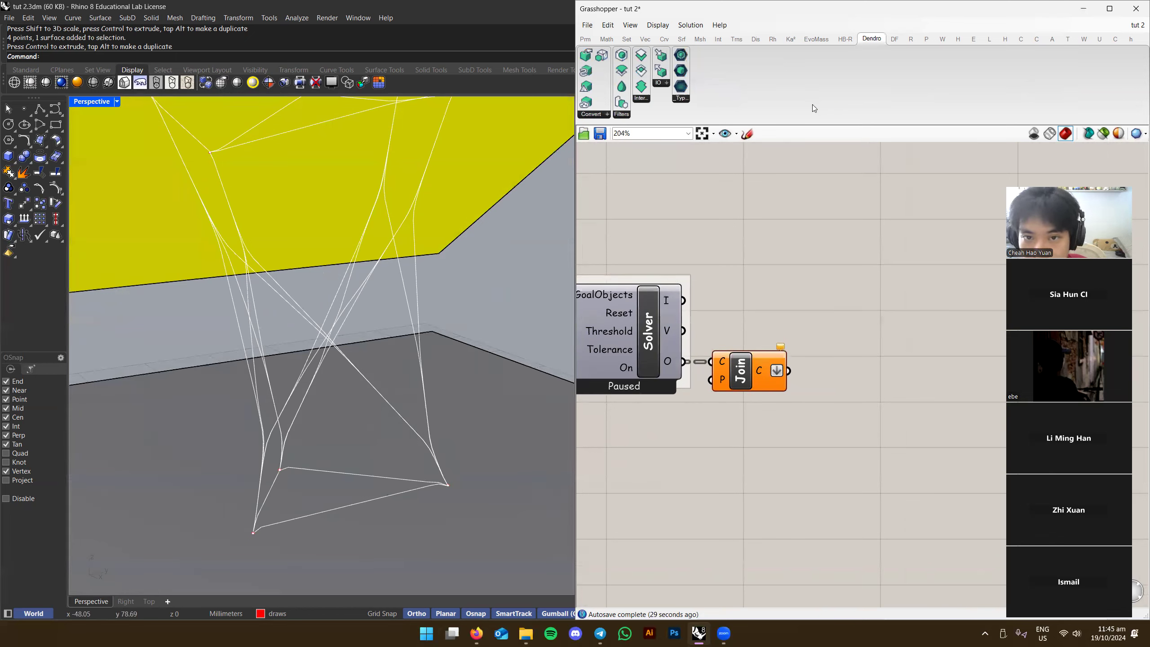
click(607, 115)
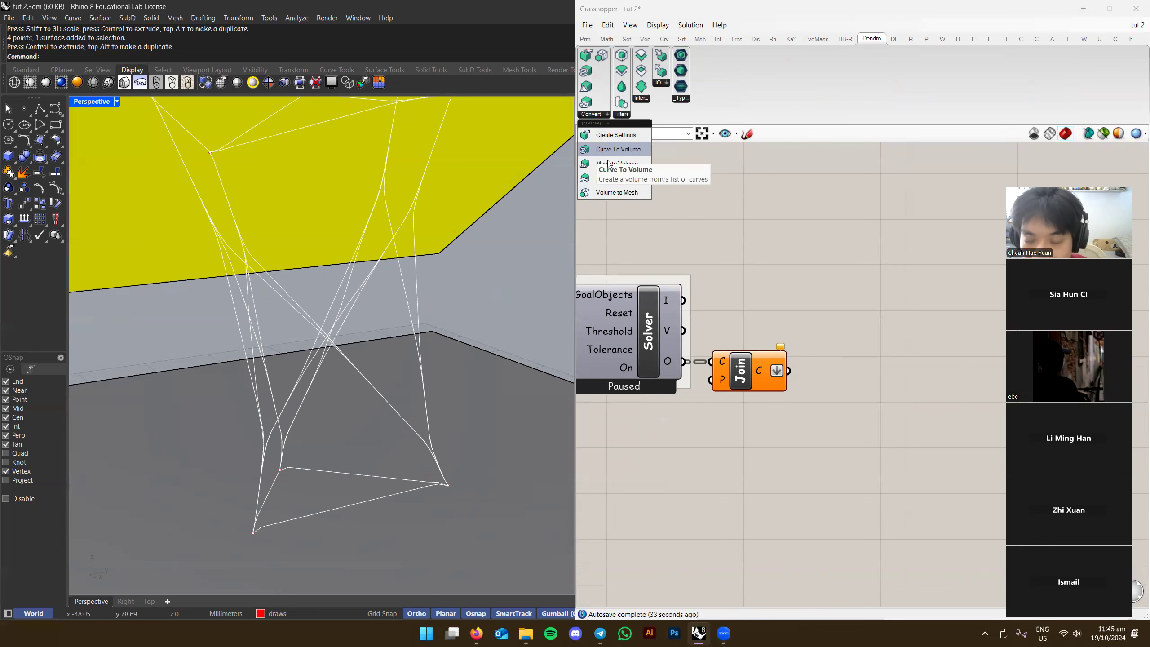
drag(609, 163, 817, 281)
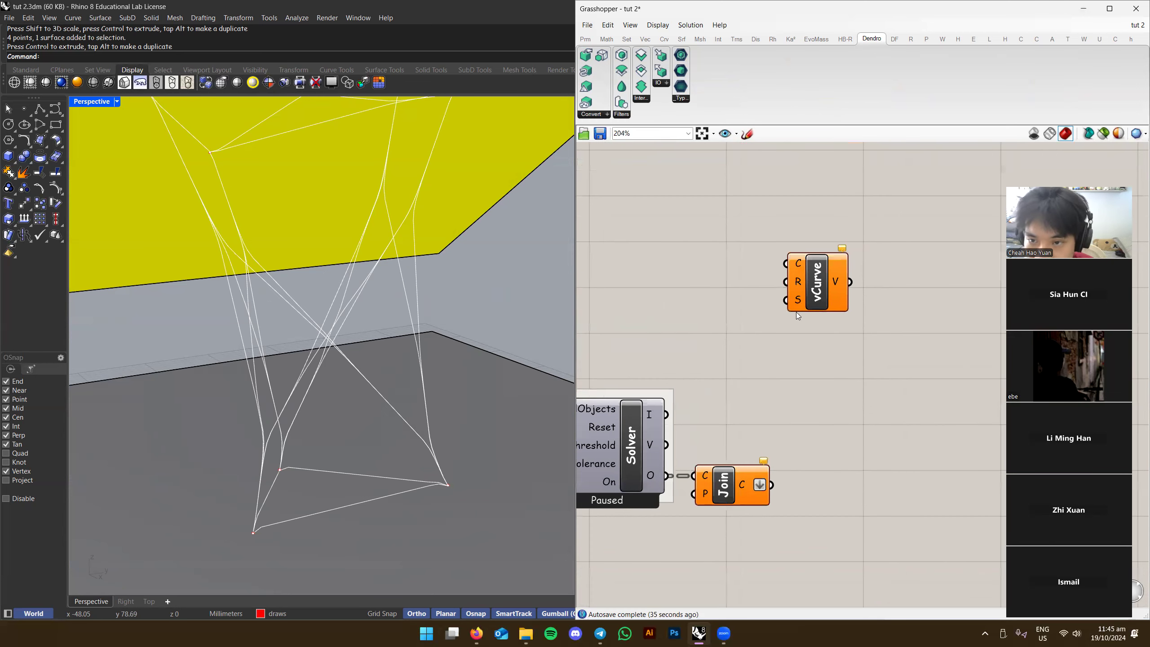
Add Dendro's Mesh to Volume and Points to Volume components below the Curve to Volume component
click(596, 119)
drag(609, 179, 815, 349)
click(589, 119)
click(622, 185)
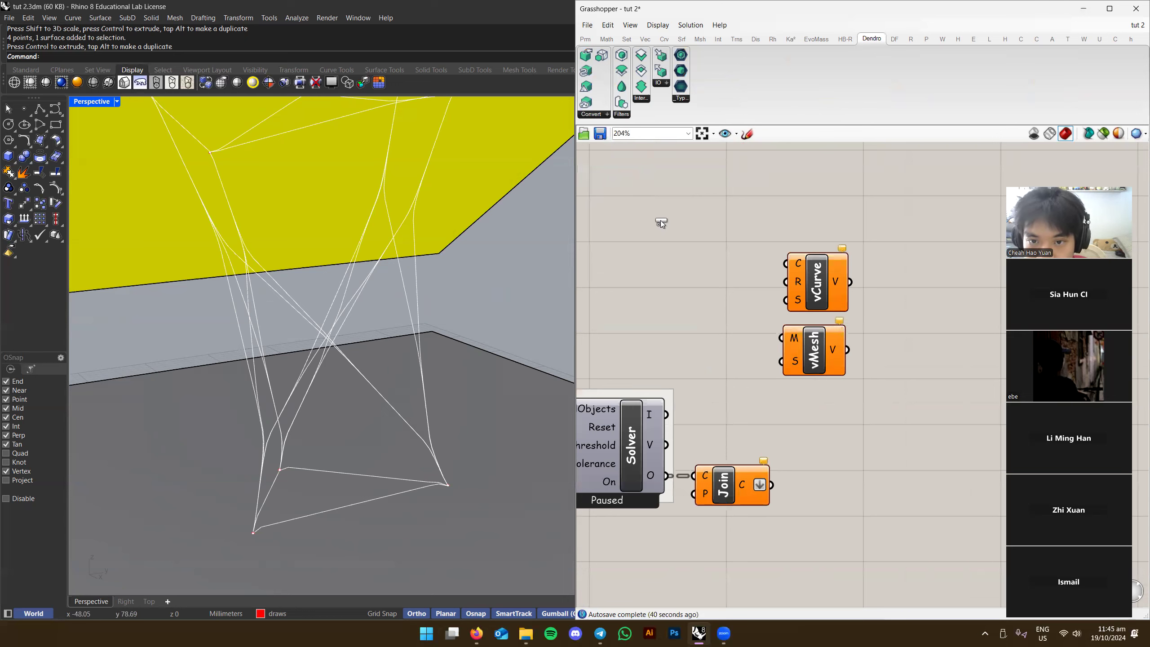
click(592, 117)
drag(612, 172, 693, 267)
Move the three volume components higher above the Join component and align them in one vertical column
drag(769, 240, 855, 308)
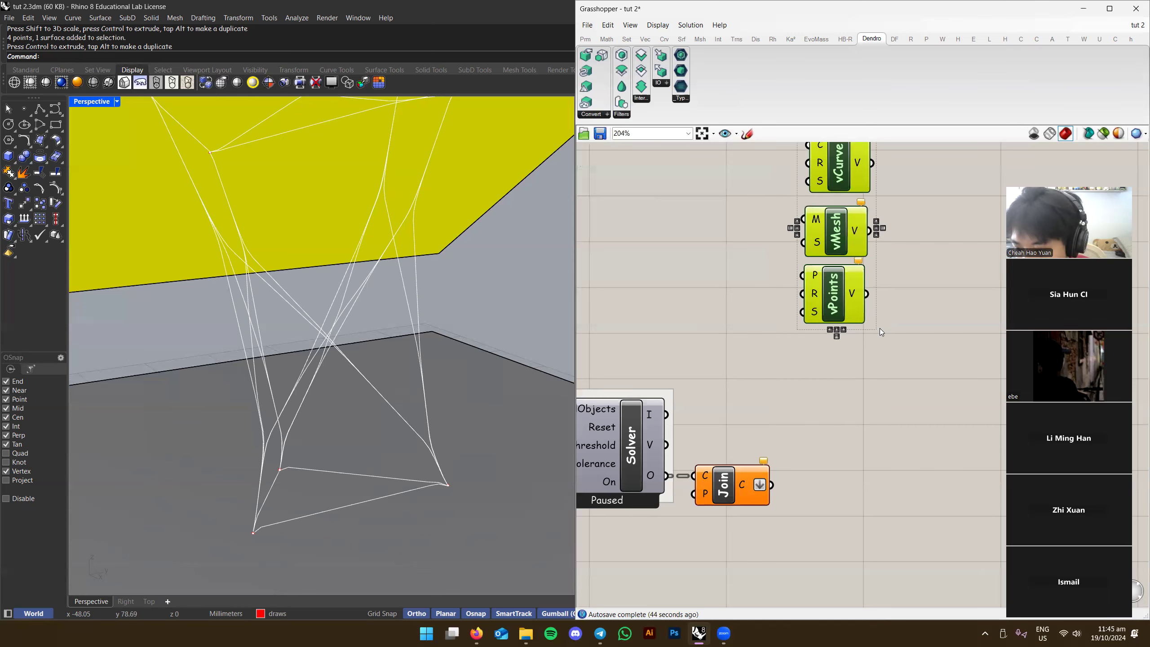
right_drag(838, 288, 810, 353)
click(809, 194)
right_drag(908, 227, 798, 269)
click(794, 230)
click(839, 275)
right_drag(803, 328, 841, 382)
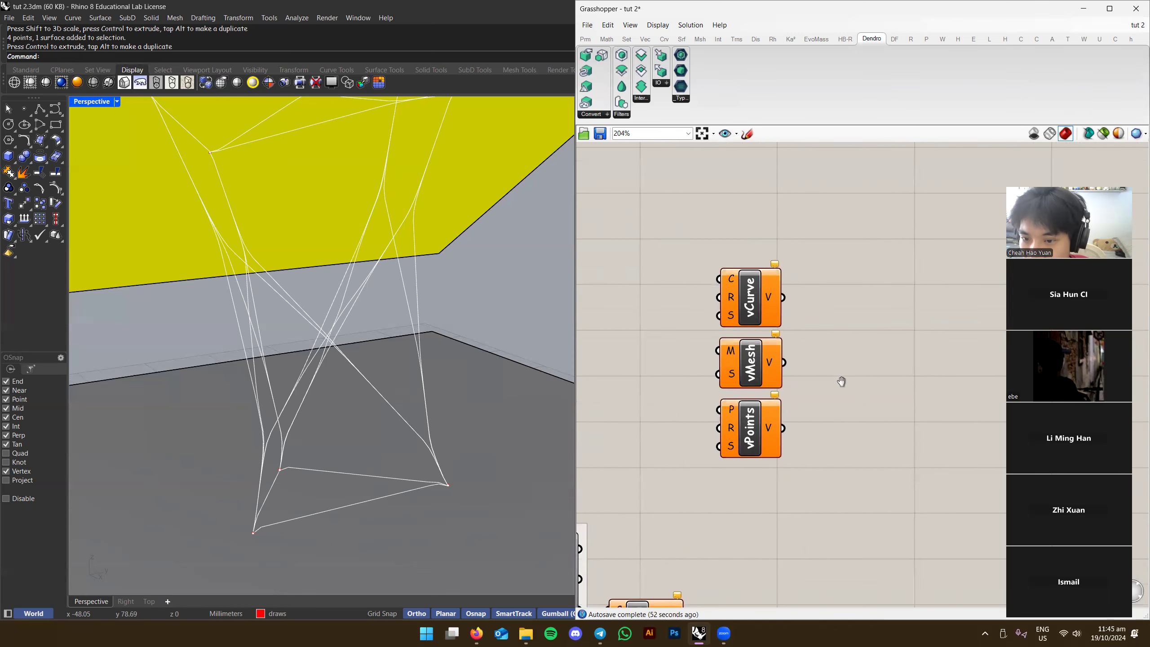
drag(841, 500, 661, 240)
right_drag(828, 290, 867, 273)
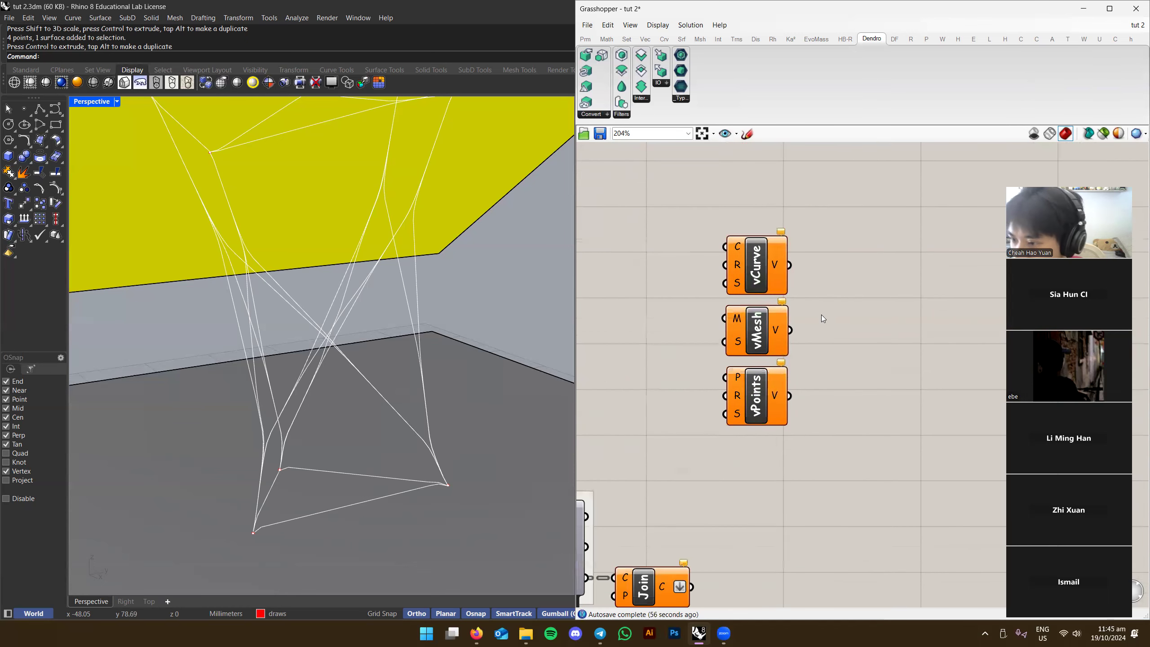
Examine the whole line network between the two surfaces from farther away alongside the three volume components
scroll(371, 367, down, 5)
right_drag(372, 367, 365, 344)
scroll(340, 354, up, 2)
key(alt+Tab)
click(106, 336)
click(108, 291)
key(alt+Tab)
right_drag(561, 363, 478, 365)
right_drag(853, 373, 866, 342)
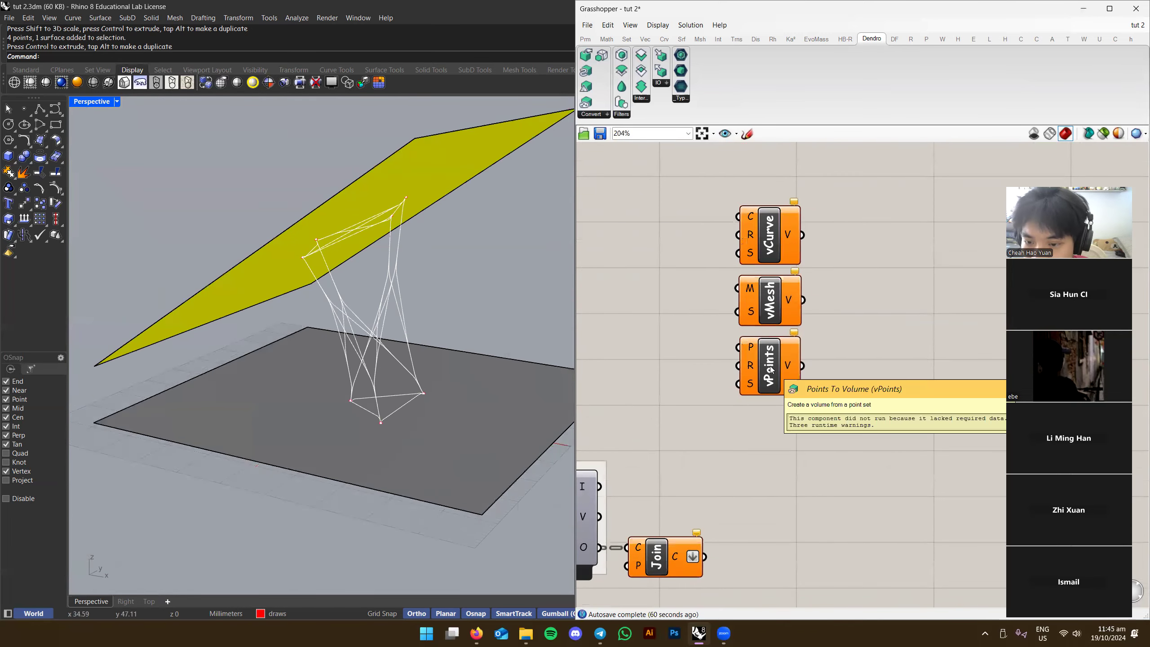
Place a point in the Top view on empty ground beside the two surfaces
scroll(843, 270, up, 2)
scroll(455, 351, up, 2)
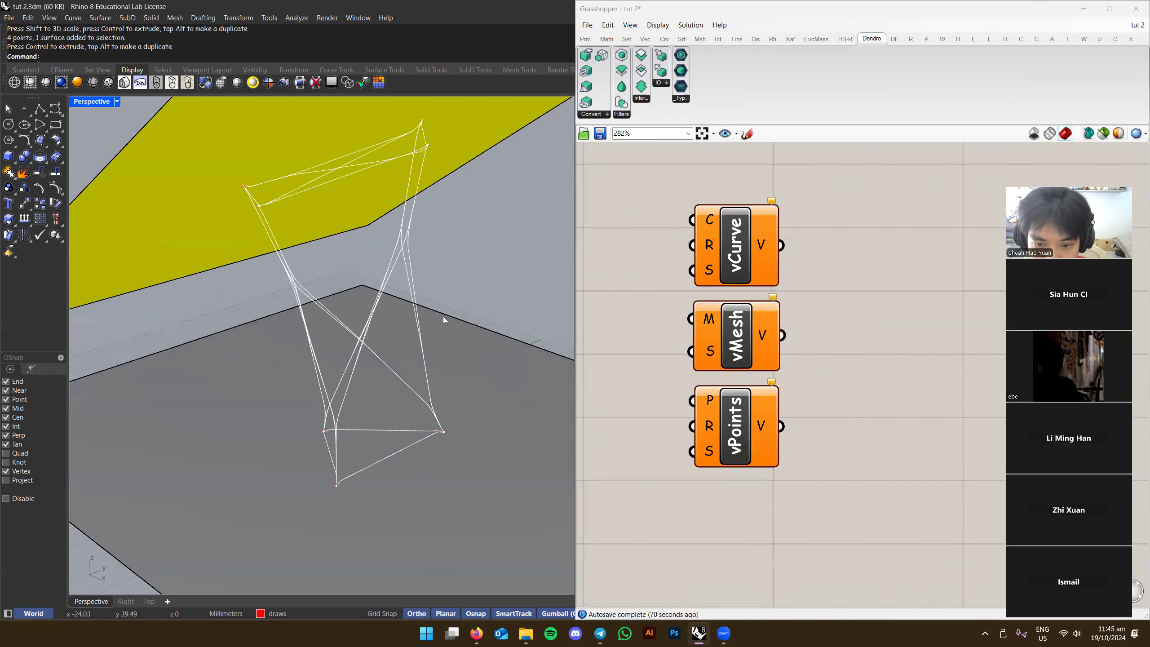
click(548, 381)
right_drag(548, 381, 538, 356)
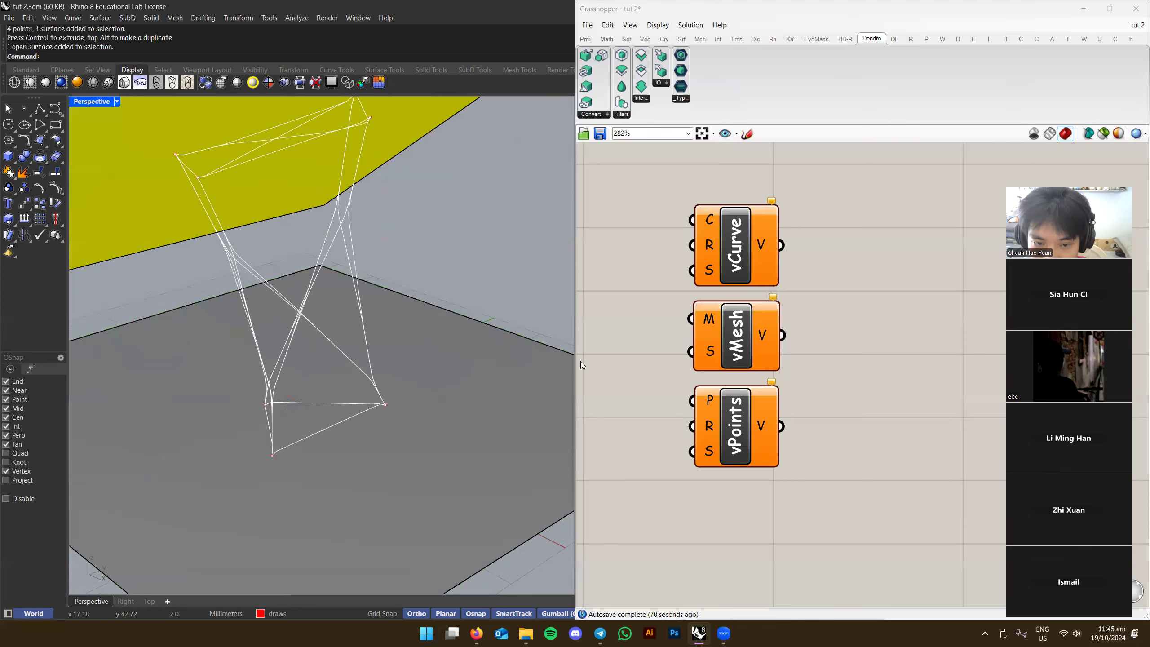
scroll(419, 402, down, 4)
right_drag(419, 403, 294, 393)
key(ctrl+F1)
scroll(389, 404, down, 6)
key(Return)
click(345, 375)
Duplicate the point repeatedly to form a loose cluster of five scattered points
scroll(351, 373, up, 8)
click(338, 379)
right_drag(364, 397, 297, 406)
alt+drag(299, 363, 346, 365)
alt+drag(346, 364, 341, 292)
alt+drag(342, 292, 458, 395)
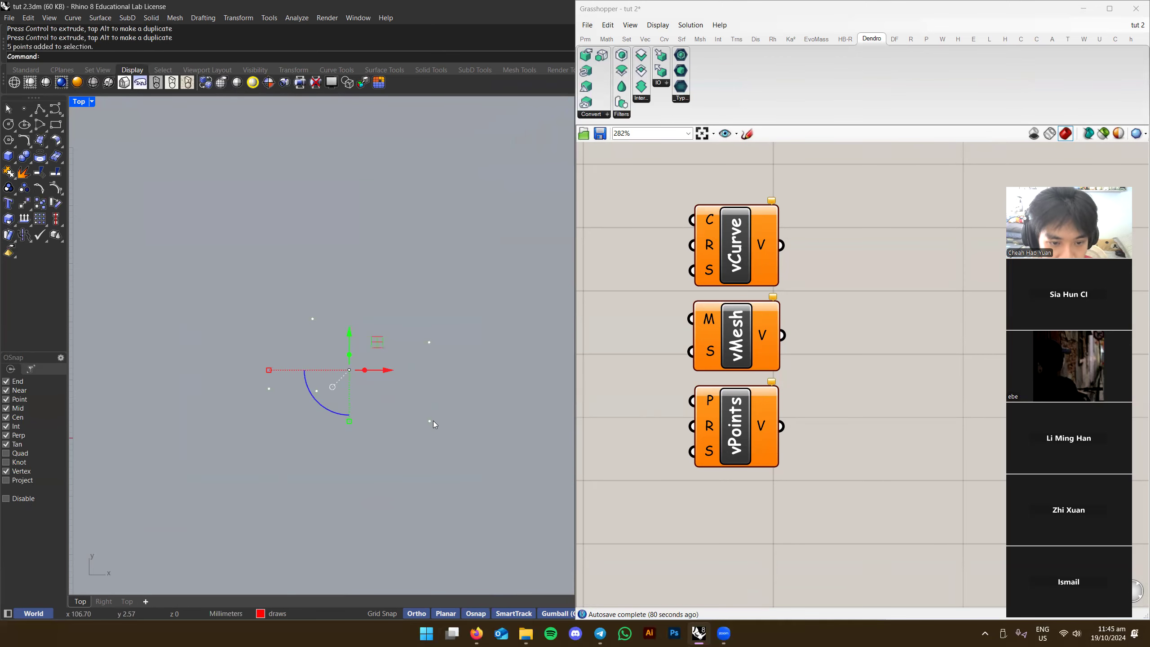
Add a Geometry parameter near vPoints and reference the five points in it
right_drag(602, 394, 706, 352)
double_click(706, 348)
text(geo)
key(Return)
right_click(704, 356)
click(750, 502)
right_drag(791, 483, 748, 478)
click(659, 343)
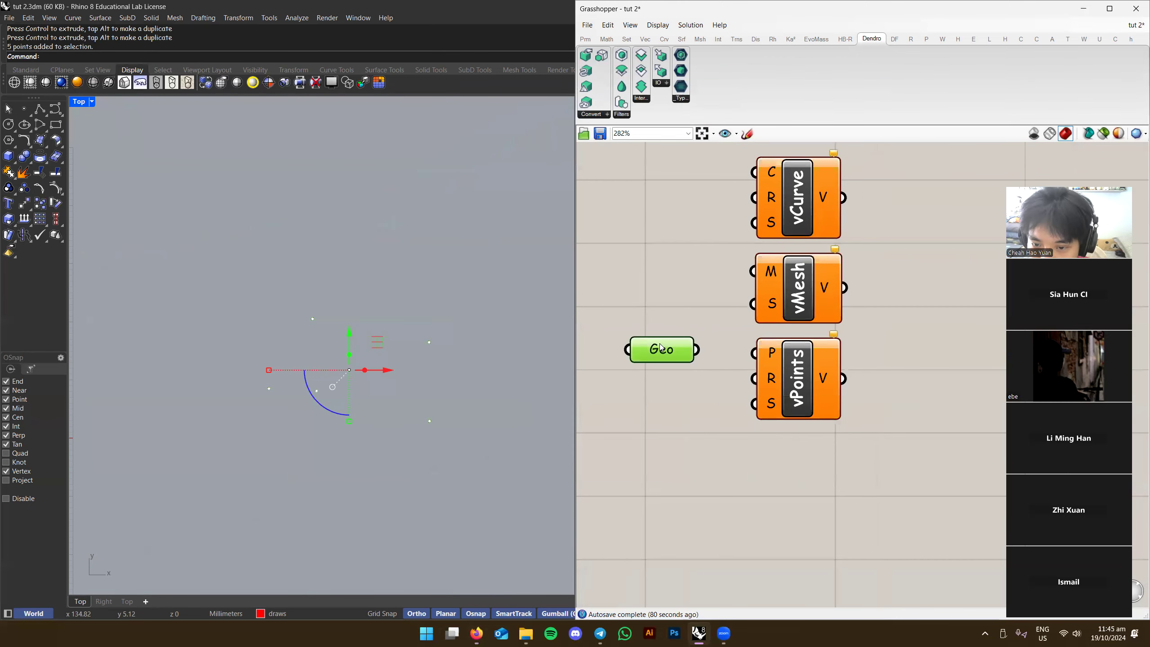
right_click(660, 347)
Add a Point parameter just below the Geometry parameter
double_click(643, 425)
text(point)
click(639, 413)
drag(638, 415, 663, 406)
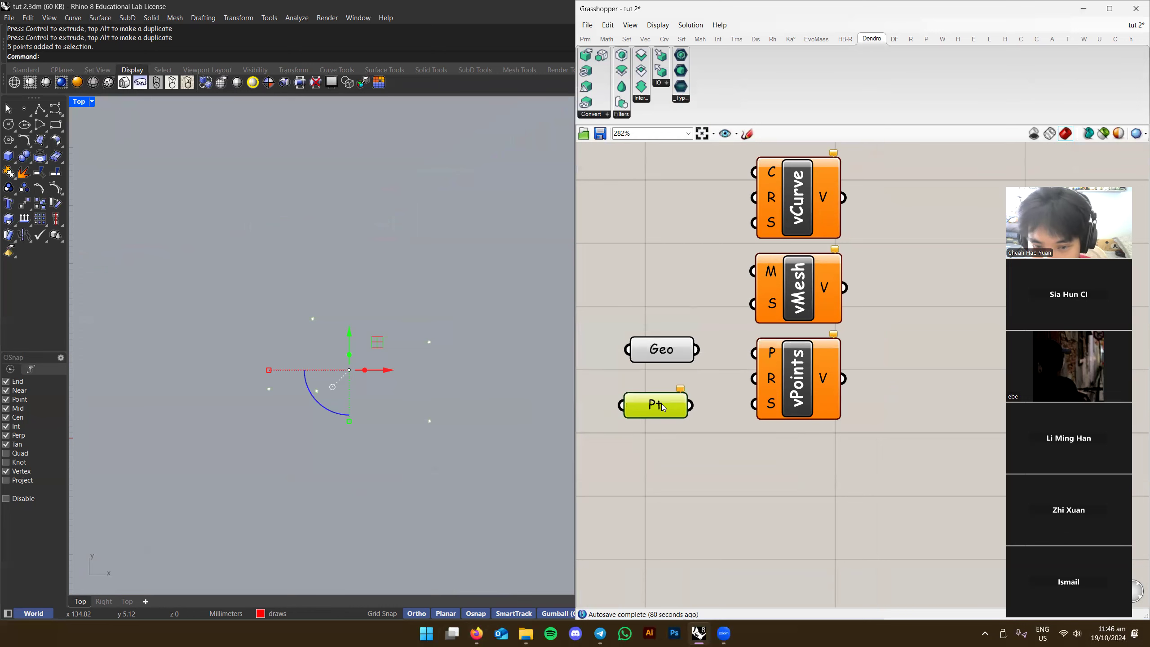
Move the middle point of the cluster slightly in the +X and +Y directions
drag(245, 289, 495, 433)
key(Escape)
click(315, 390)
drag(344, 363, 384, 344)
Reference all five points of the cluster as multiple points in the Point parameter
drag(439, 277, 307, 432)
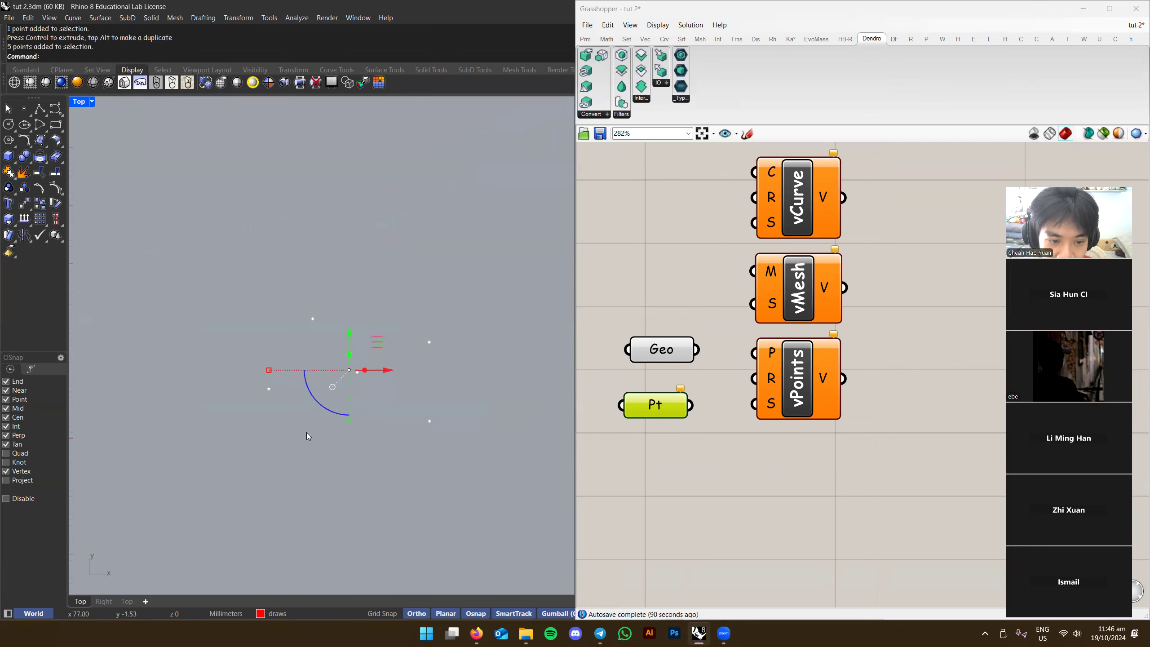
right_click(660, 405)
click(706, 552)
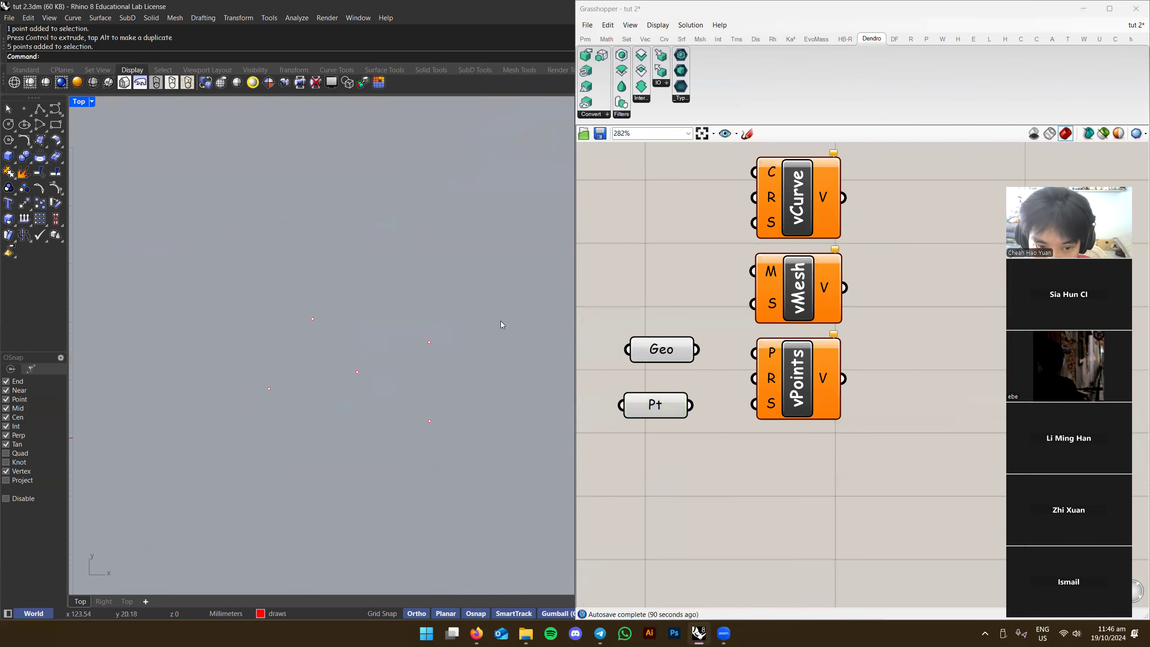
drag(195, 466, 195, 466)
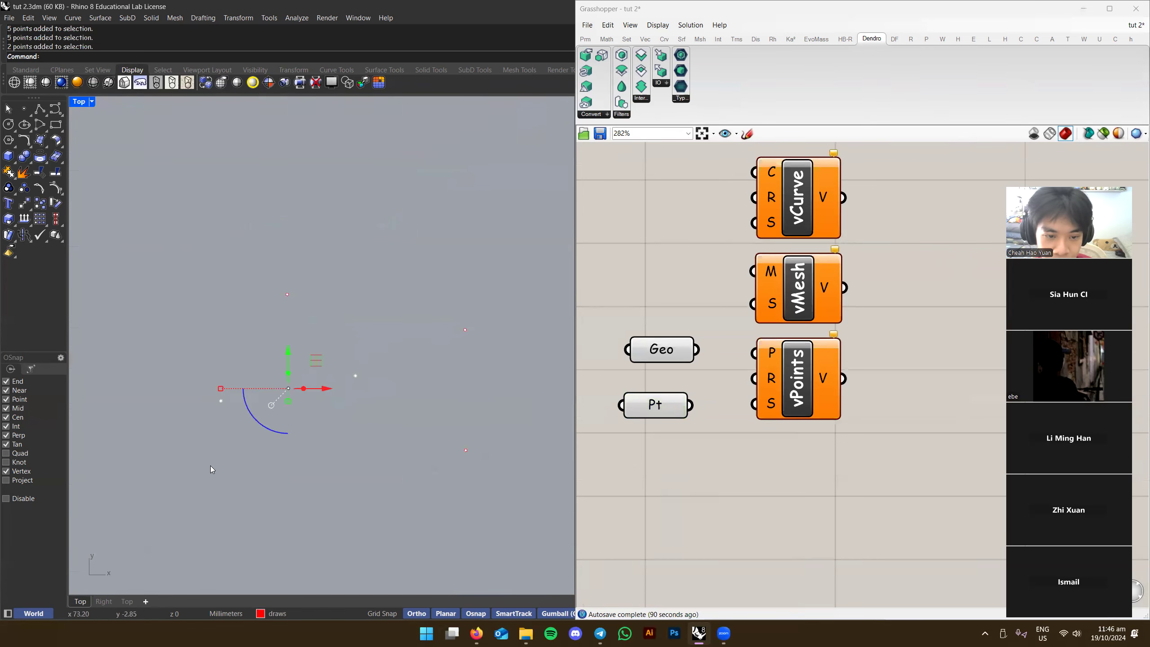
Delete the Geometry parameter and connect the Point parameter, put in its place, to the P input of vPoints
mouse_move(668, 358)
mouse_down()
mouse_move(694, 362)
mouse_move(672, 360)
mouse_up()
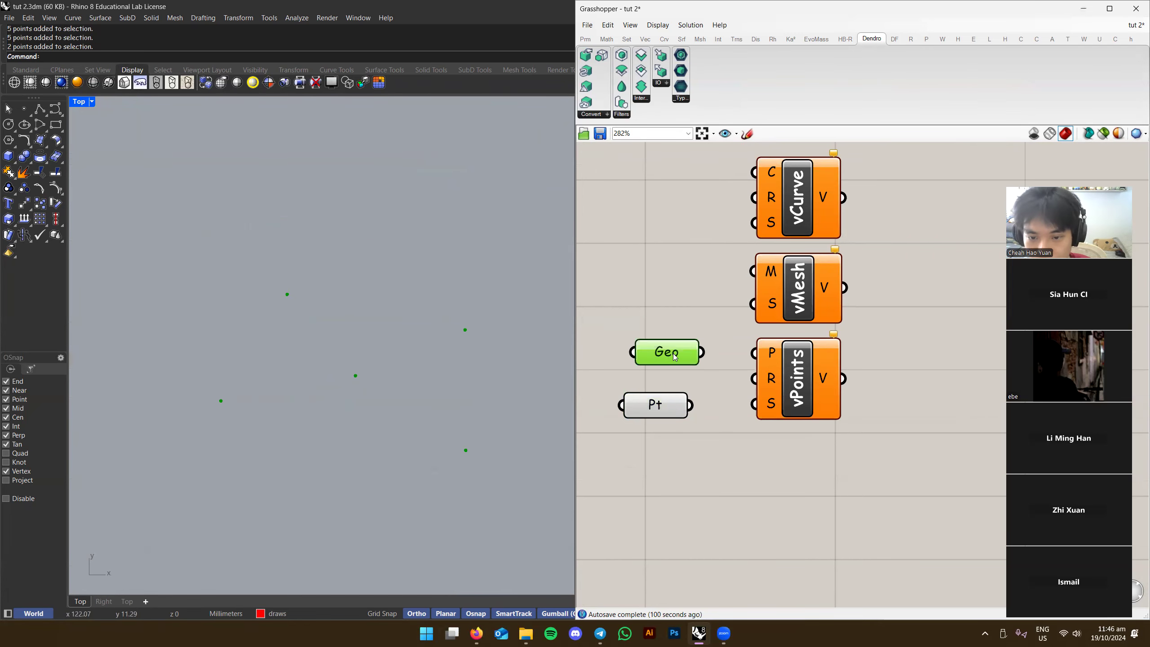
key(Delete)
drag(655, 405, 660, 350)
right_drag(702, 373, 683, 392)
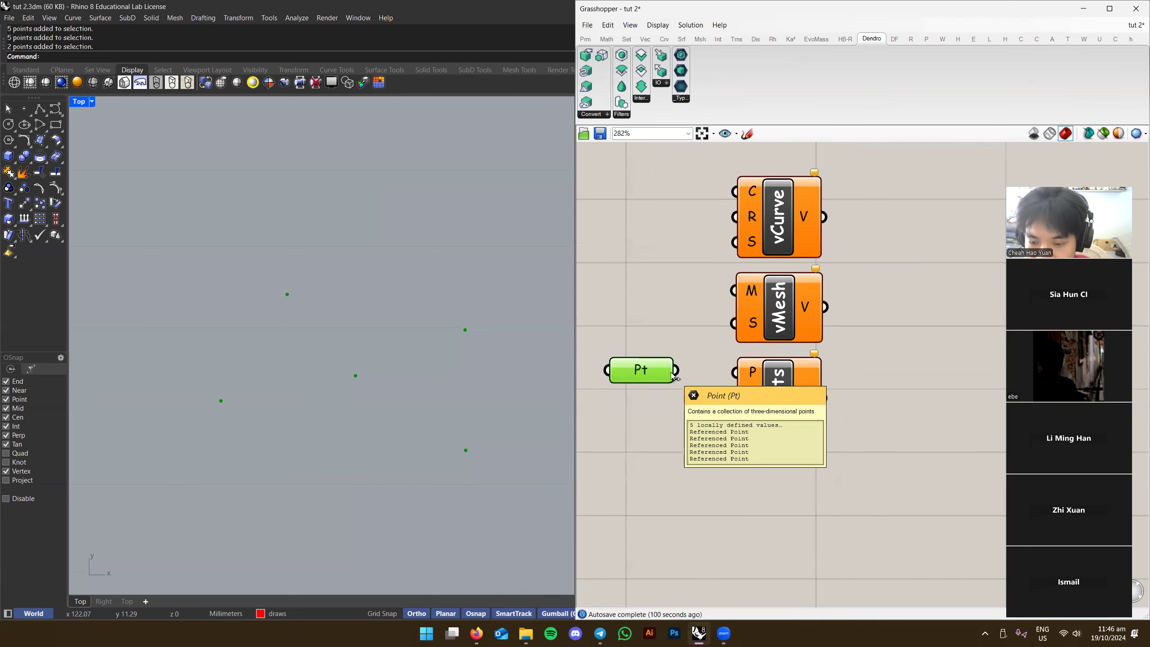
scroll(710, 388, down, 1)
drag(680, 372, 779, 380)
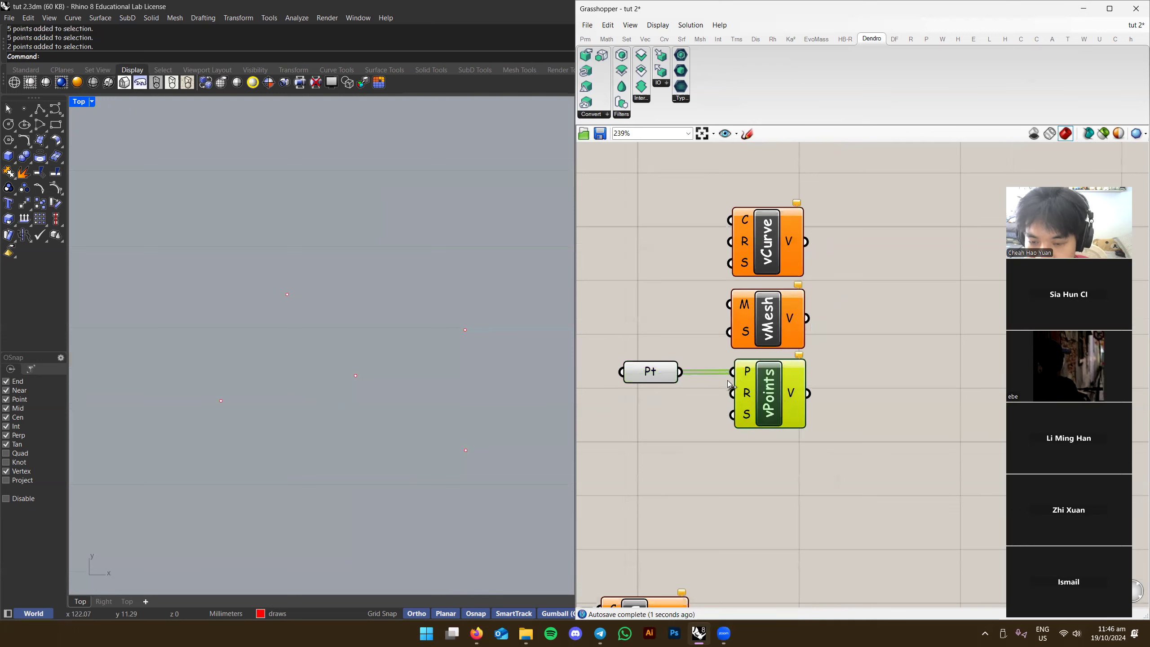
Check the warnings on vPoints and the descriptions of its R and S inputs
scroll(799, 357, up, 1)
click(799, 357)
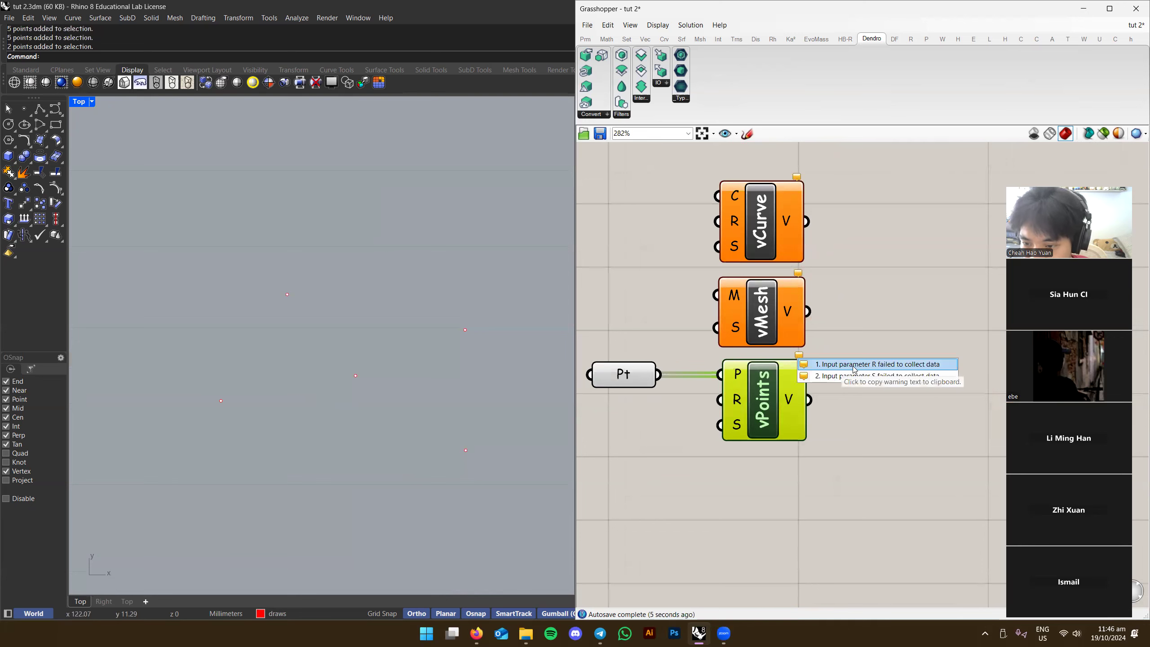
click(874, 389)
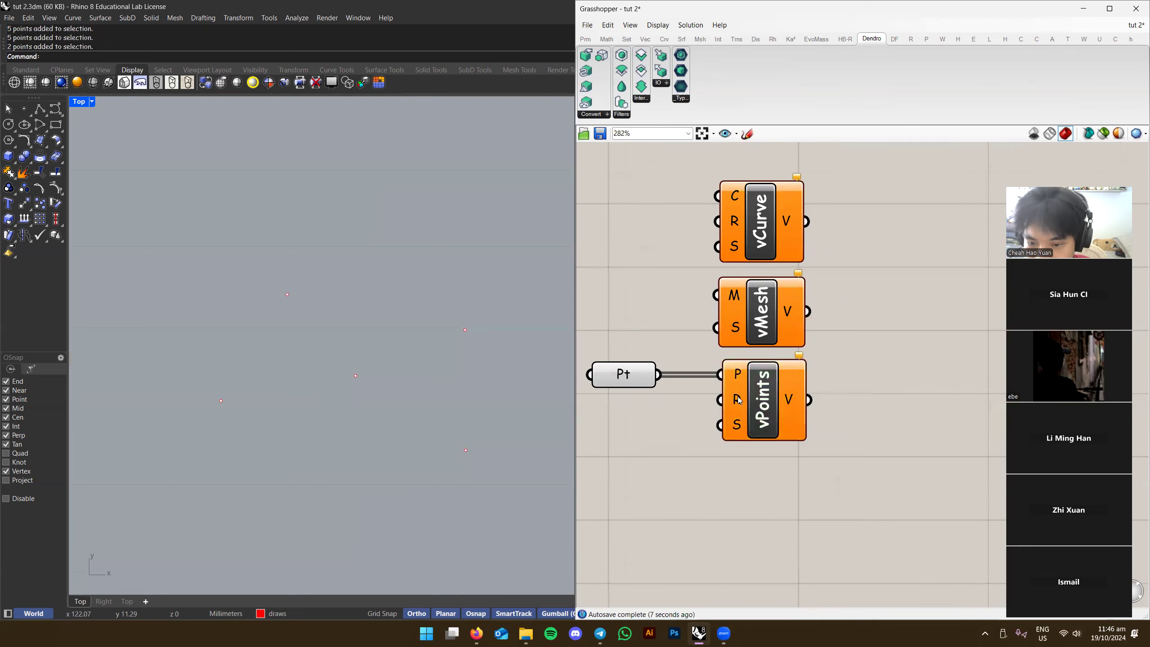
scroll(738, 399, up, 3)
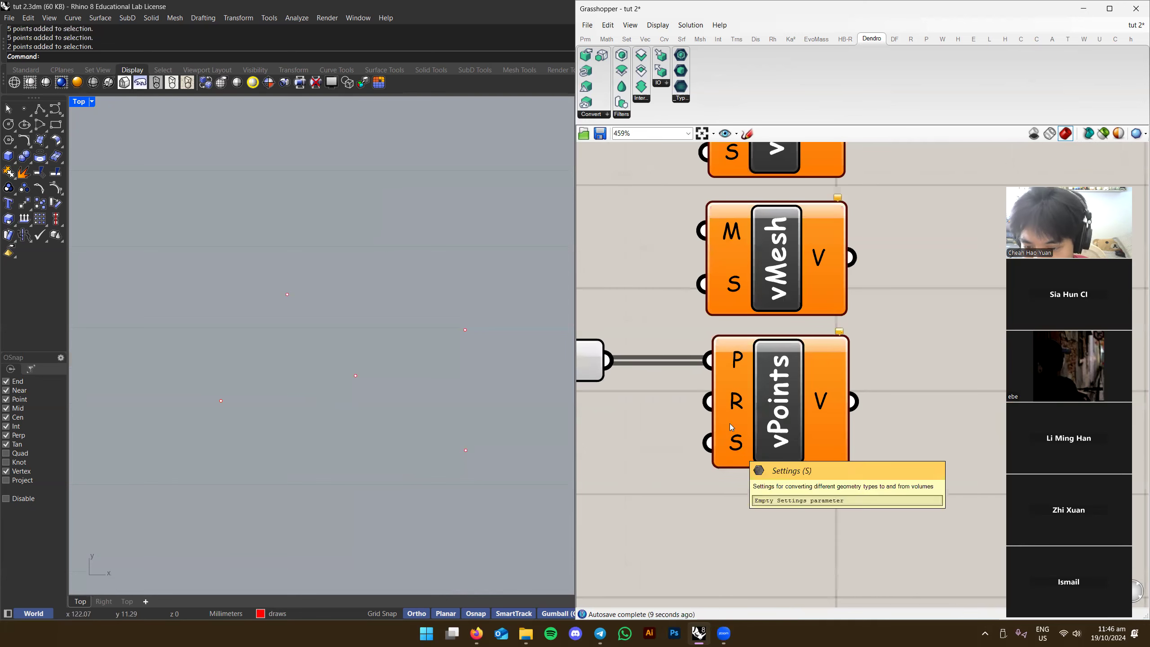
right_drag(738, 399, 843, 387)
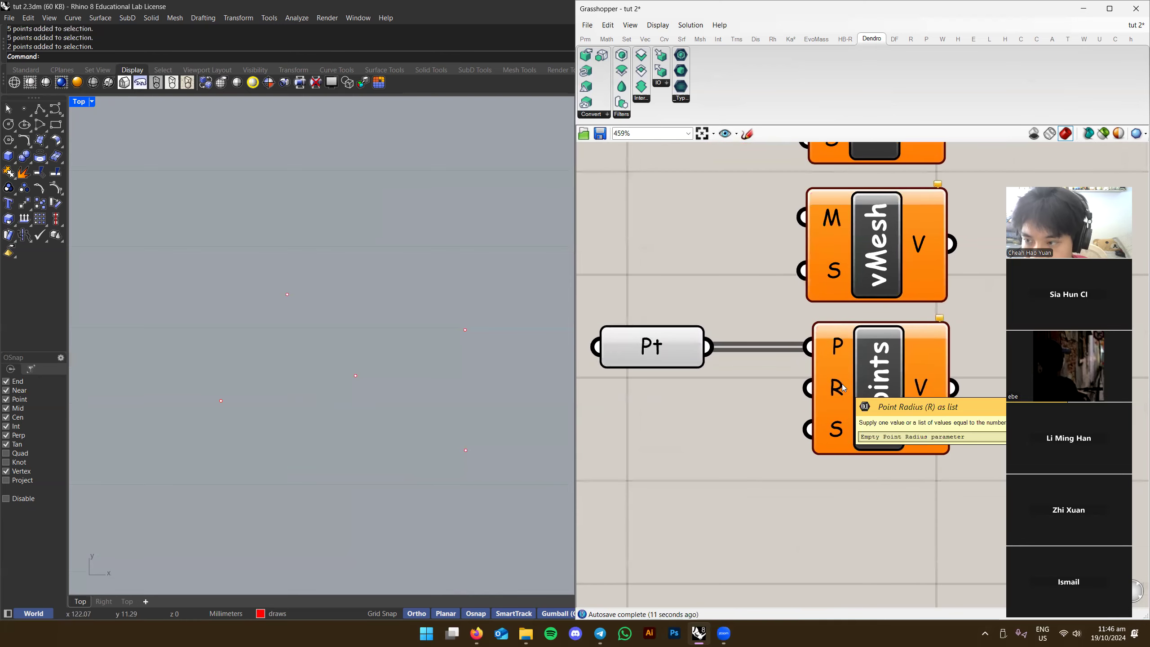
Save the Rhino model
scroll(372, 378, down, 18)
right_drag(372, 378, 388, 407)
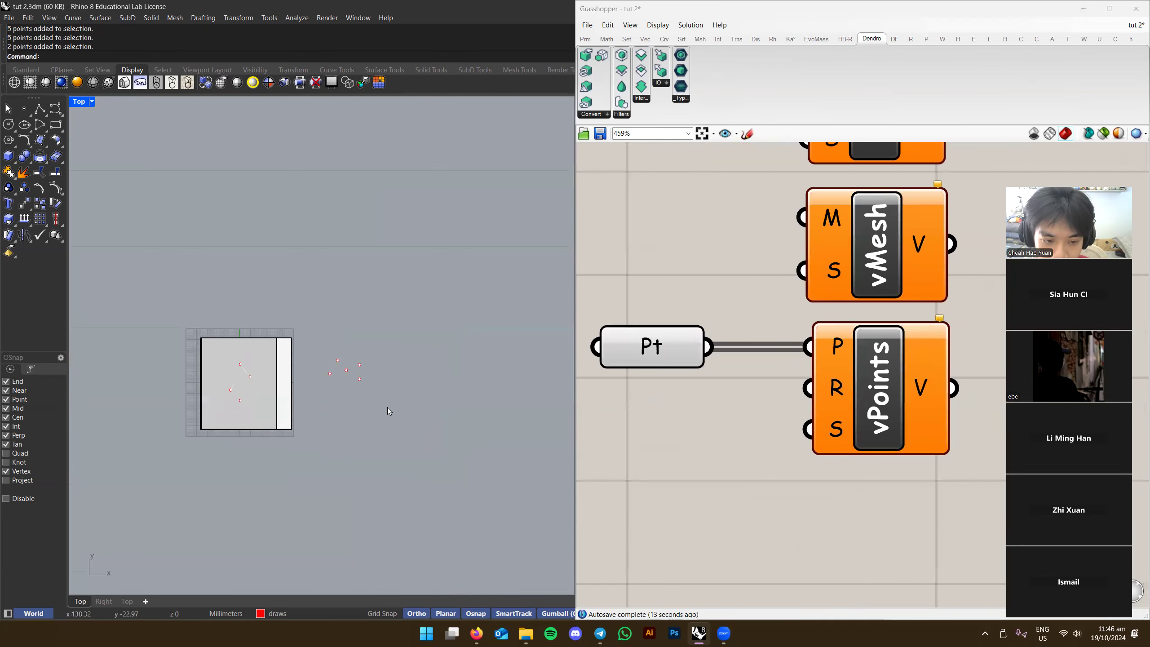
key(ctrl+s)
scroll(355, 363, up, 15)
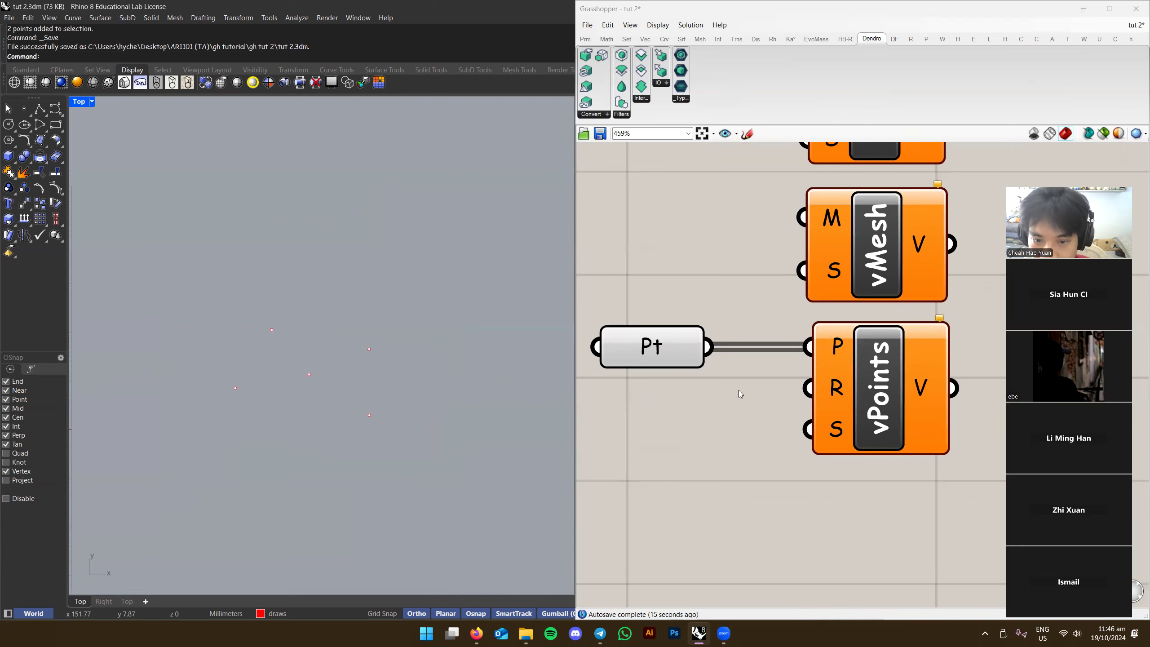
scroll(358, 358, up, 5)
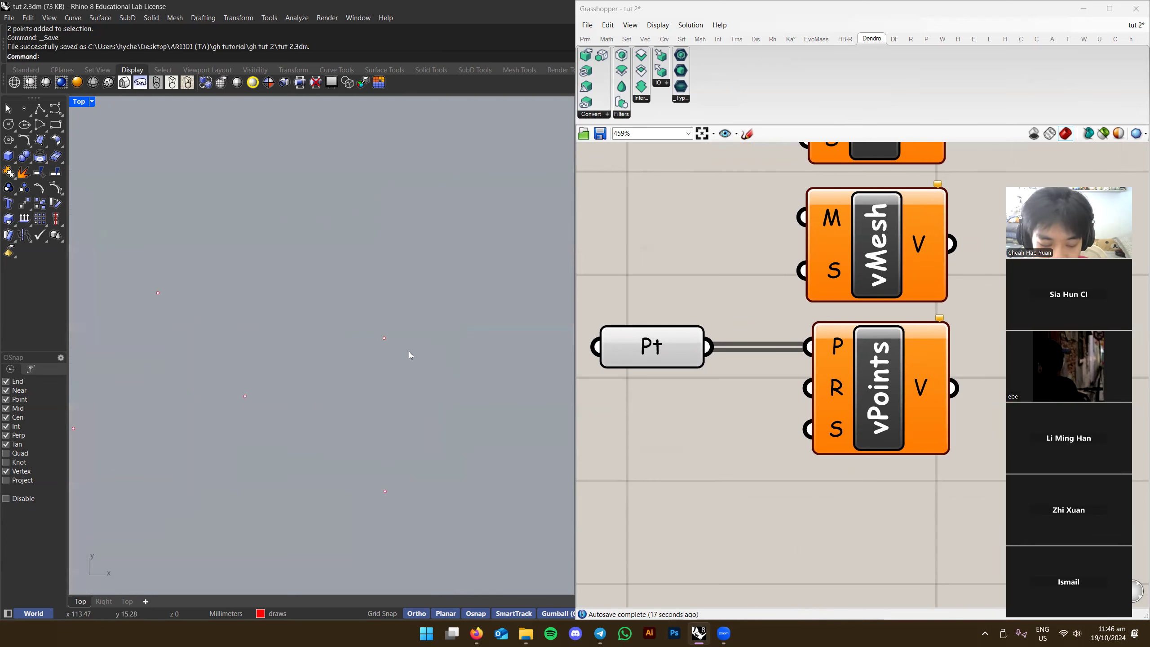
Draw a small cube with about 1.67 mm edges beside the points in Perspective, using the Box 3Point option
key(ctrl+F4)
right_drag(380, 361, 413, 370)
scroll(413, 370, up, 3)
key(space)
text(p)
key(Return)
click(424, 363)
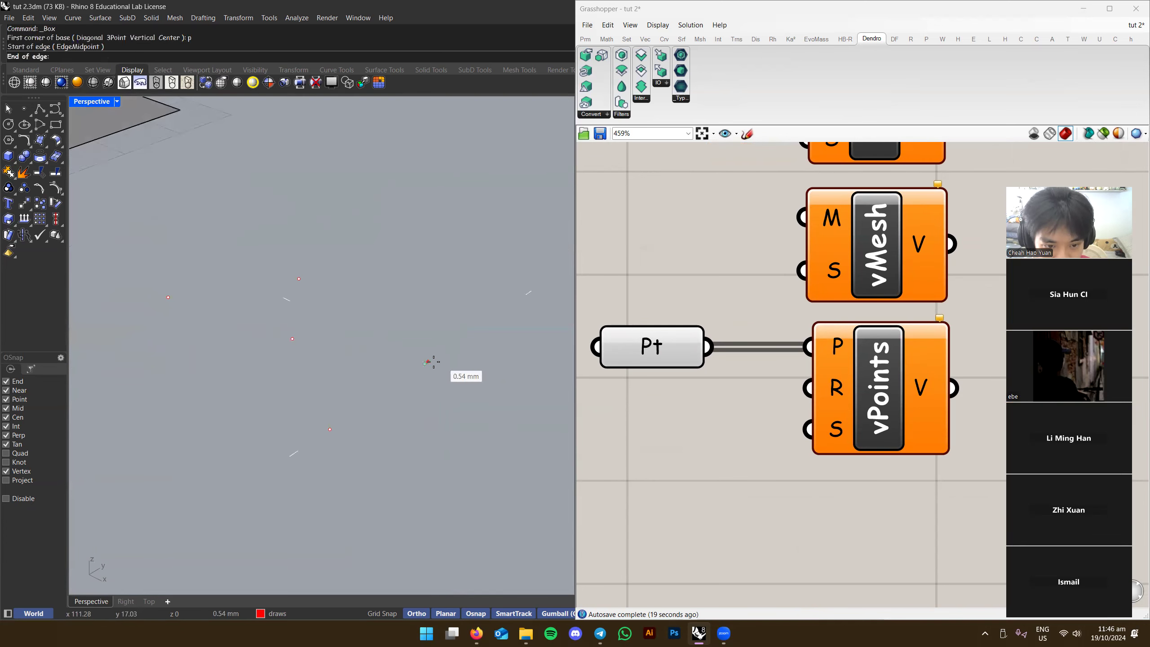
click(436, 357)
key(Return)
key(Return)
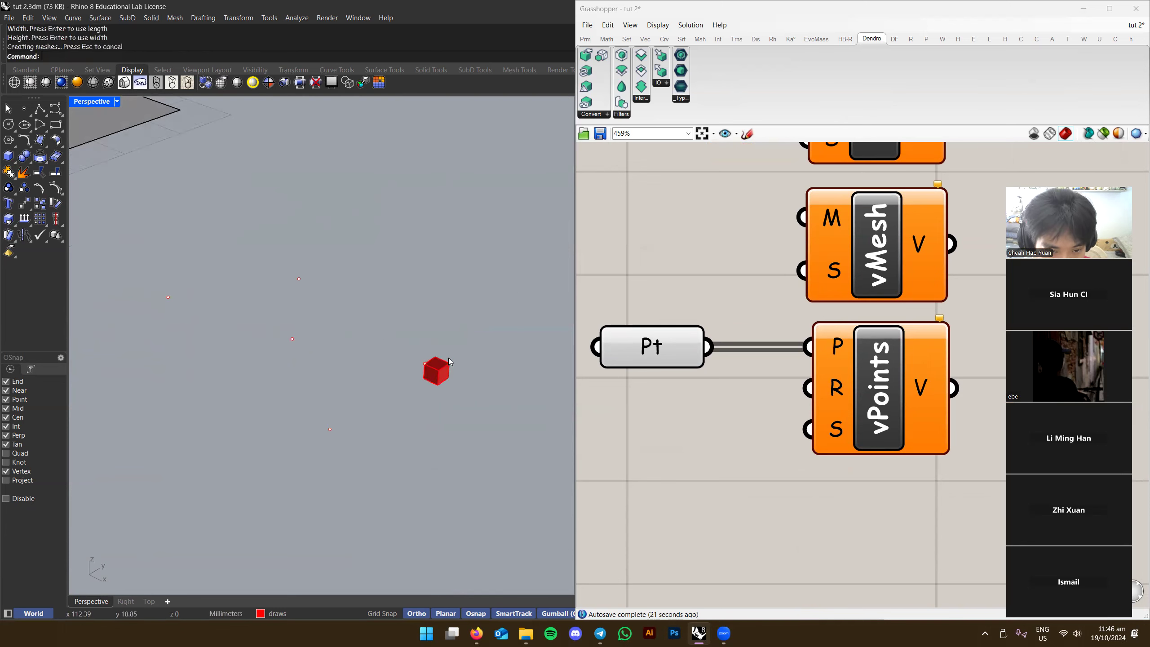
click(386, 343)
click(386, 343)
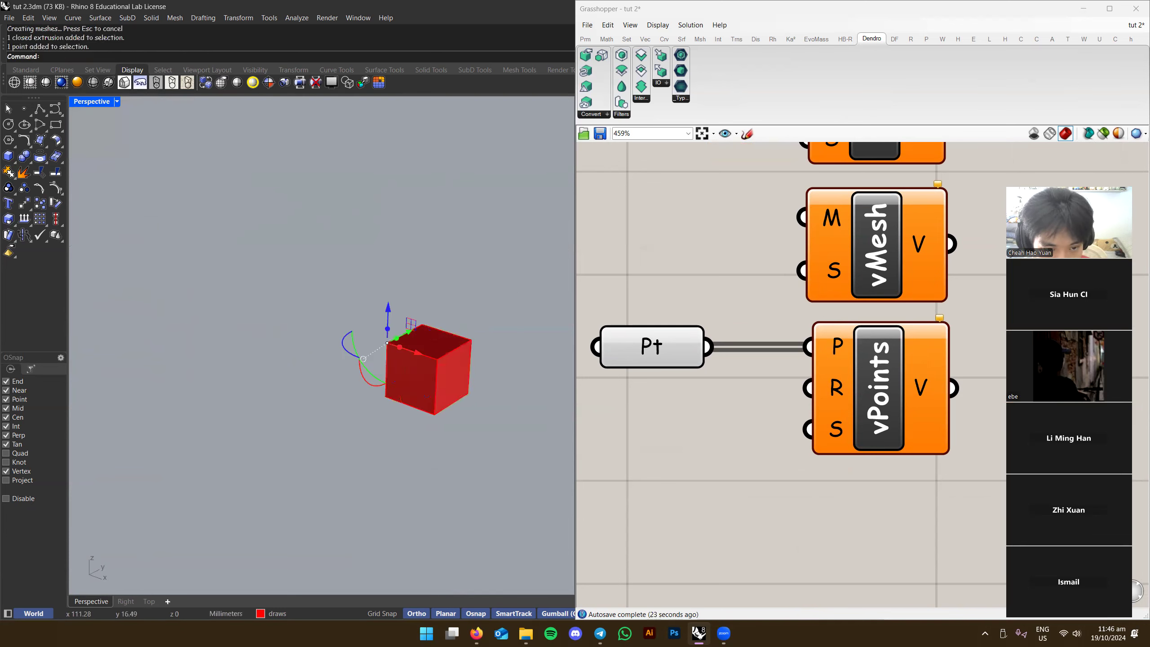
text(circle)
key(Return)
click(387, 344)
click(454, 323)
click(457, 320)
key(Delete)
Create a sphere of radius 3 centred on the cube's upper corner
text(Sphere)
key(Return)
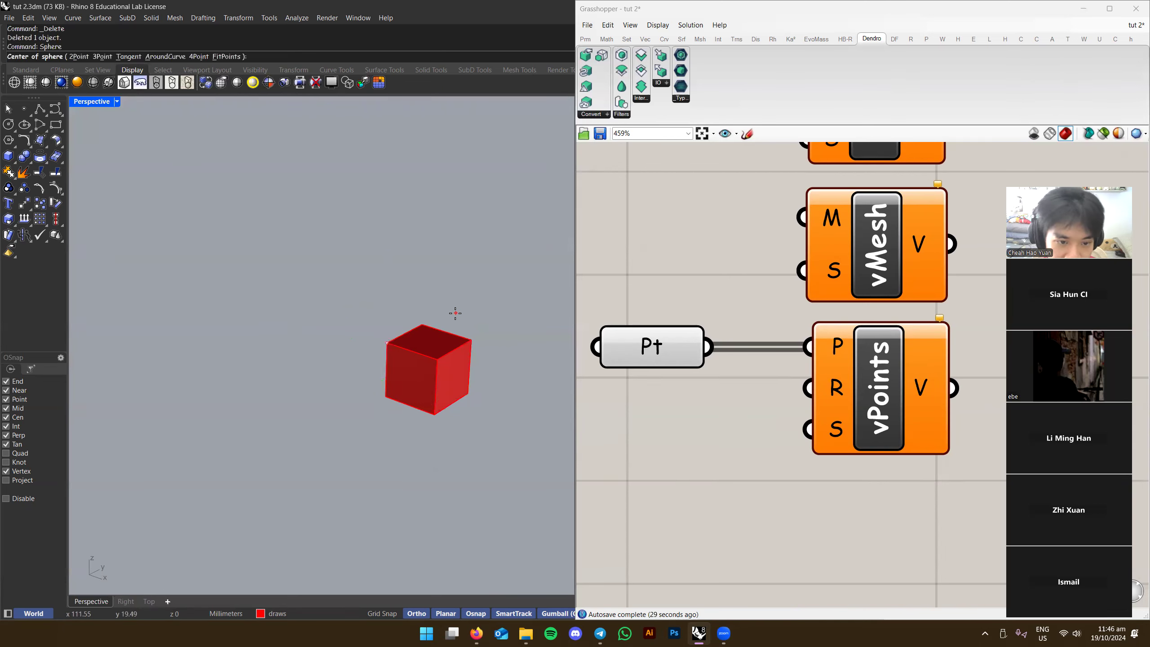
click(386, 343)
text(3)
key(Return)
click(453, 338)
right_drag(453, 335, 185, 129)
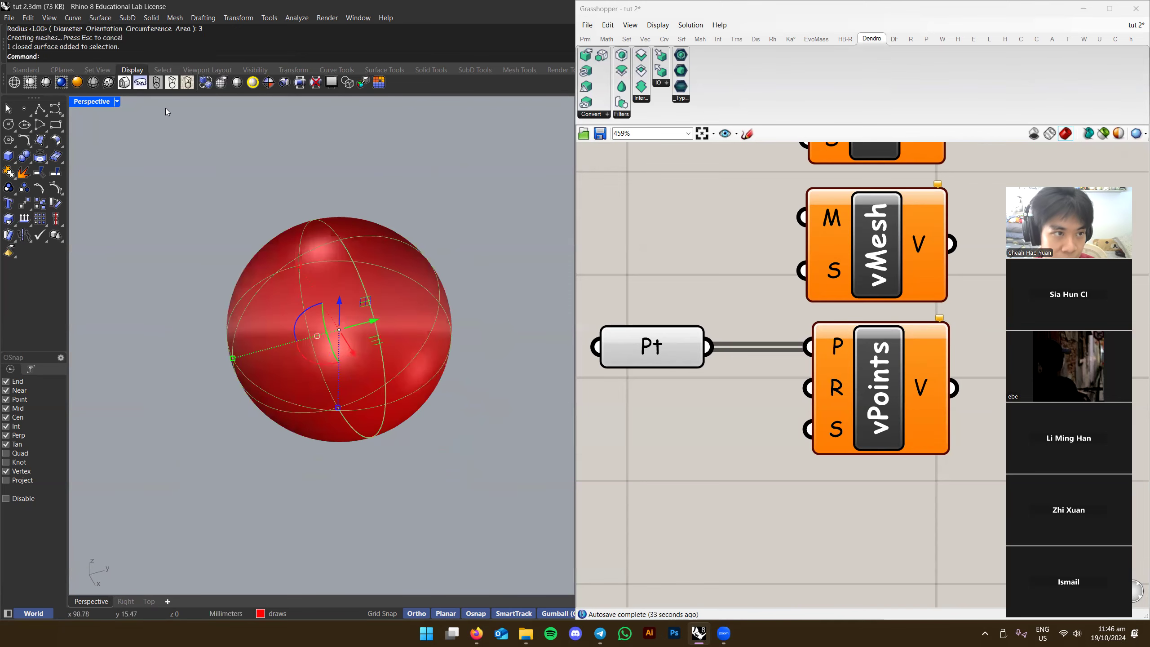
Try Ghosted display on the Perspective view, and switch it to Wireframe so the cube inside the sphere can be seen
click(98, 83)
click(501, 275)
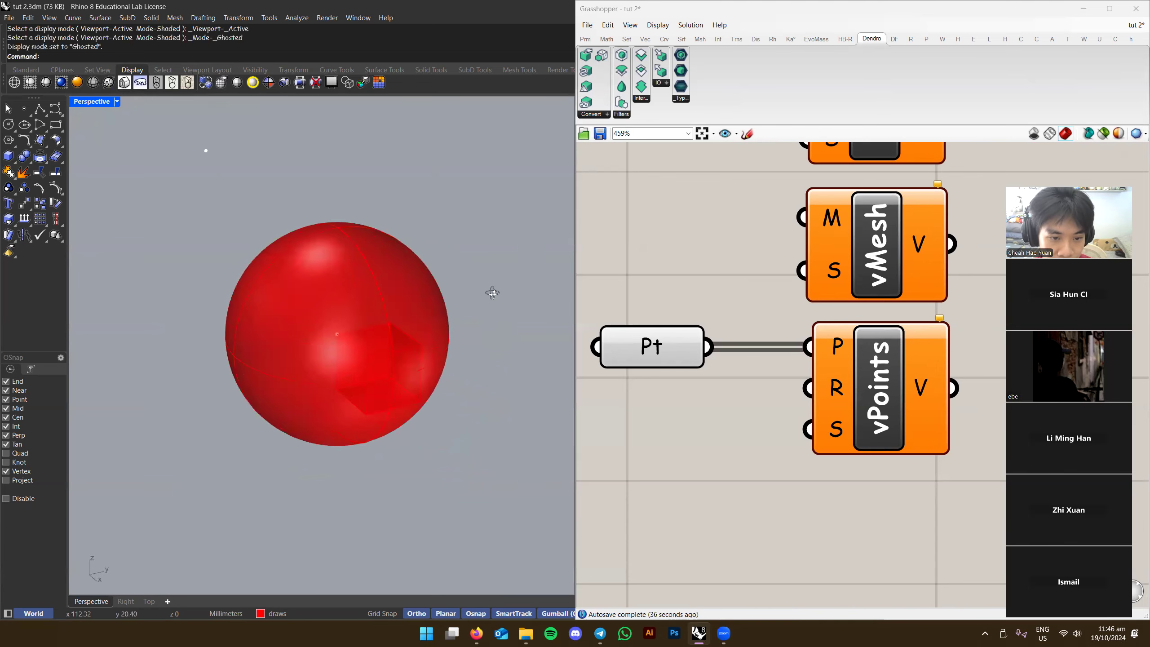
scroll(375, 353, up, 3)
right_drag(375, 354, 452, 337)
click(12, 82)
scroll(441, 334, down, 5)
right_drag(303, 290, 406, 200)
click(347, 289)
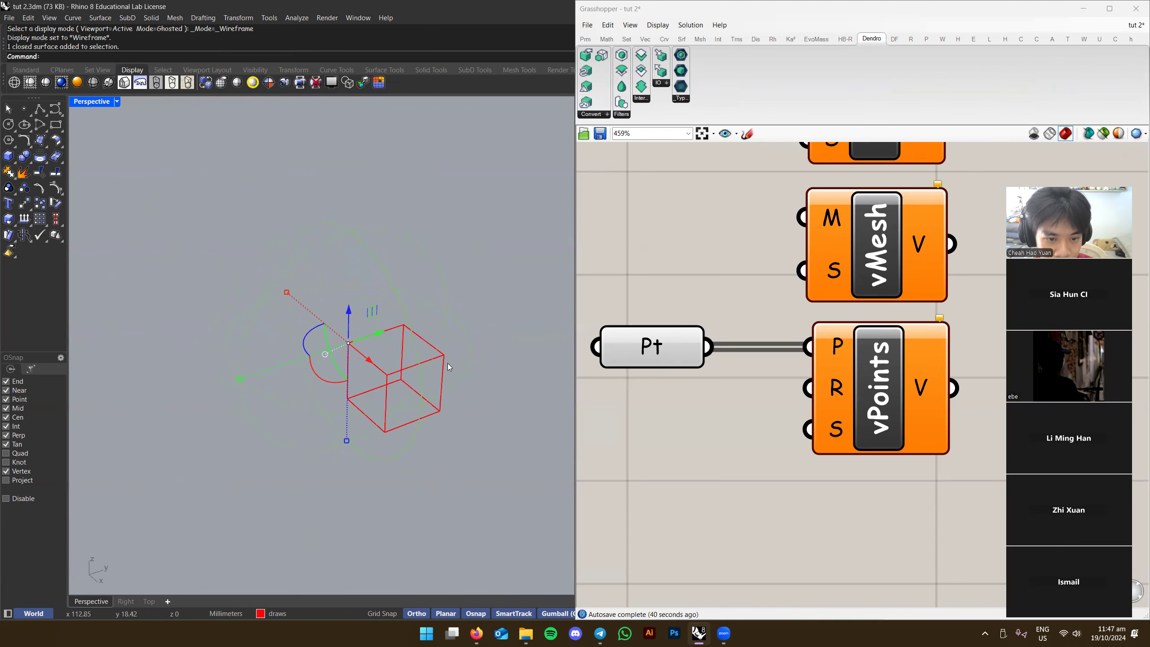
Copy the cube corner to corner into the adjoining cells beside and below it within the sphere's outline
click(434, 379)
right_drag(434, 381, 400, 339)
scroll(349, 333, up, 4)
text(copy)
key(Return)
click(348, 332)
click(244, 343)
right_drag(244, 343, 357, 352)
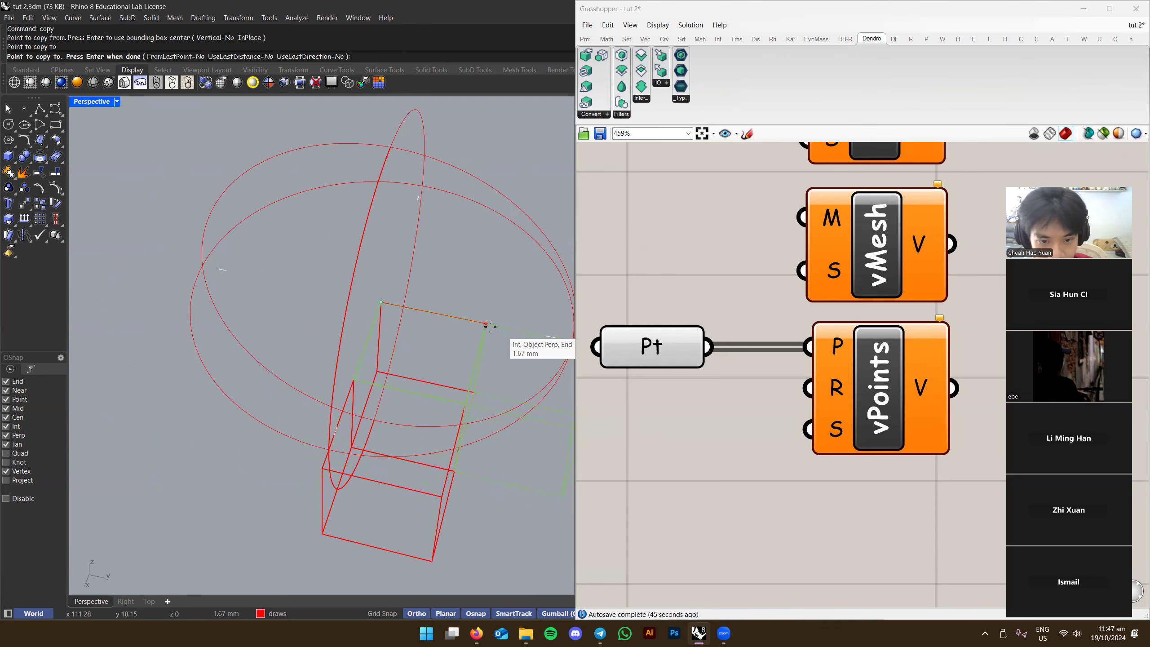
click(488, 327)
right_drag(446, 398, 381, 410)
click(376, 422)
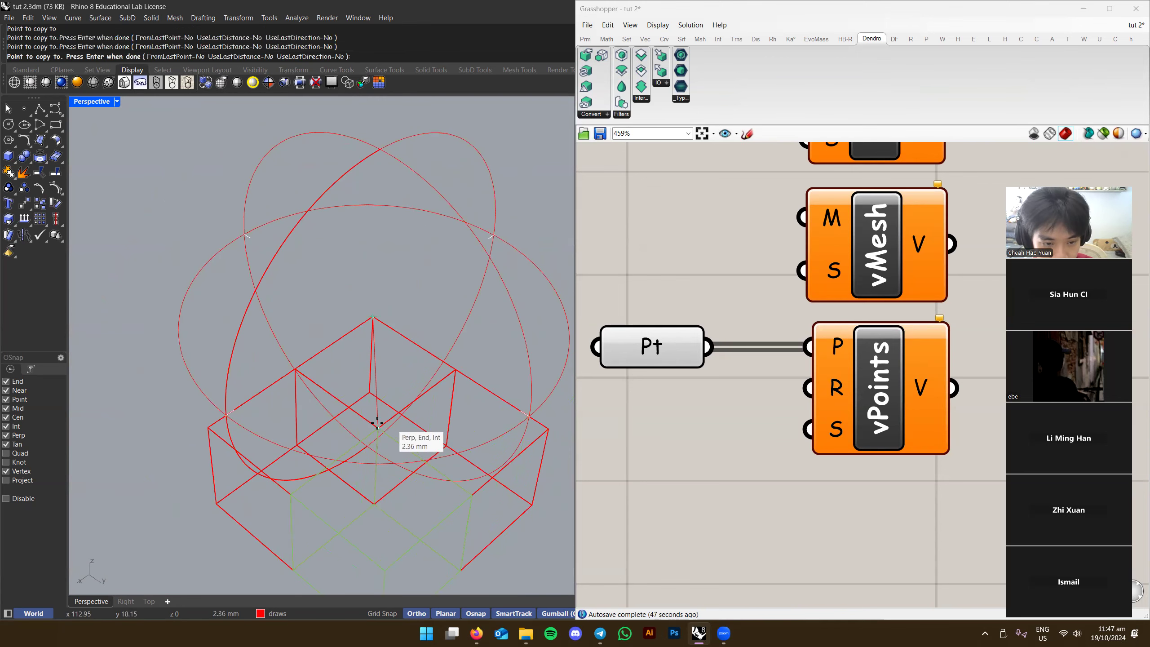
click(369, 392)
right_drag(369, 392, 391, 422)
key(Return)
scroll(303, 384, down, 2)
click(423, 434)
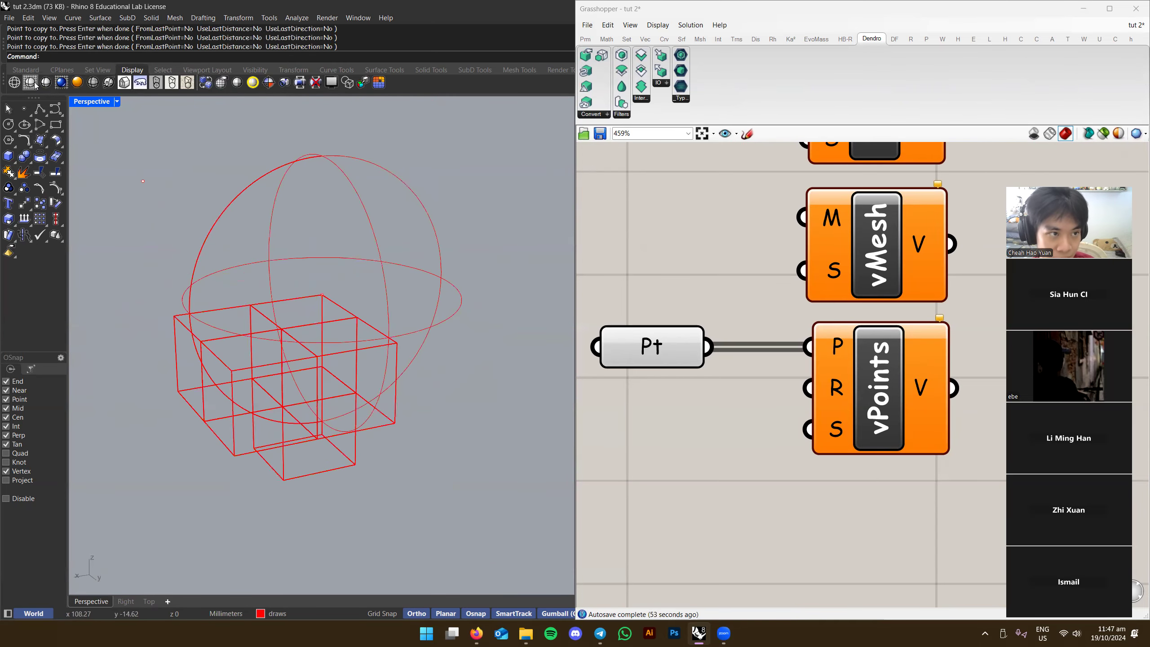
Switch the Perspective view to Shaded display and delete the sphere
click(35, 86)
click(440, 247)
mouse_move(440, 247)
right_down()
mouse_move(418, 275)
mouse_move(300, 242)
mouse_move(369, 278)
right_up()
key(Delete)
Rotate copies of the cube cluster about the centre point with Copy=Yes to fill the other three quadrants
drag(157, 267, 273, 397)
right_drag(292, 347, 300, 407)
text(rotate)
key(Return)
click(324, 319)
click(252, 293)
text(c)
key(Return)
click(414, 247)
click(493, 355)
click(356, 428)
right_drag(446, 421, 464, 254)
key(Return)
Make a flipped duplicate of the cube cluster and move it onto the lower half to complete the blocky sphere
drag(467, 230, 201, 435)
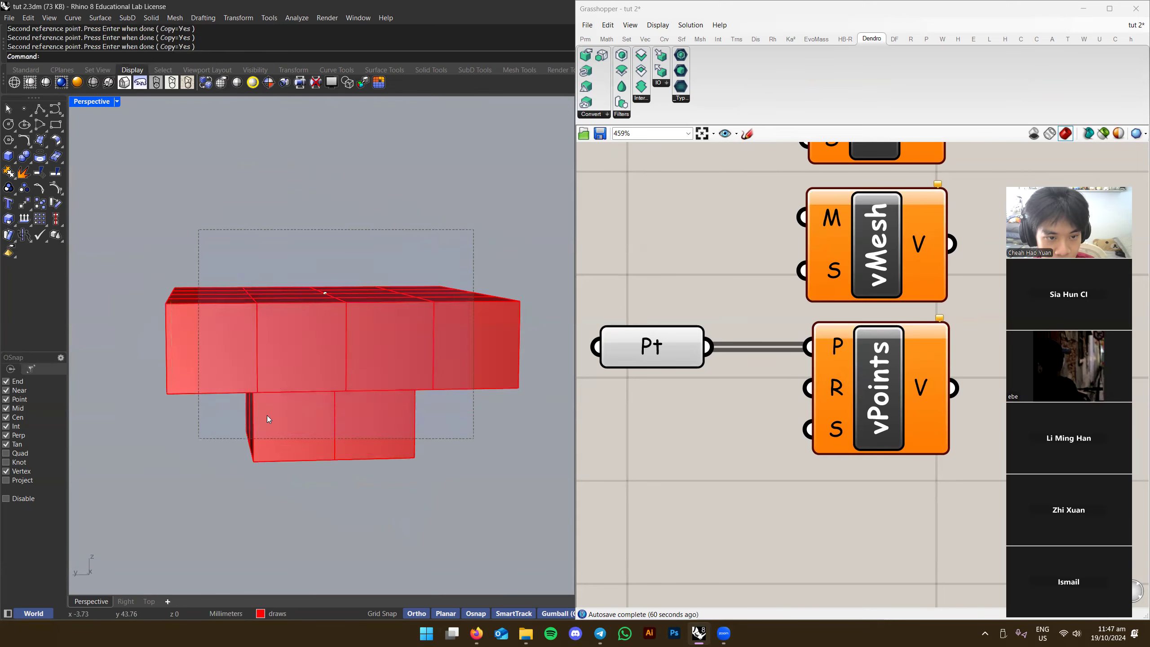
ctrl+click(323, 295)
right_drag(323, 296, 338, 324)
drag(364, 388, 240, 388)
text(move)
key(Return)
click(493, 472)
click(494, 294)
right_drag(494, 297, 258, 365)
key(Escape)
scroll(479, 390, down, 5)
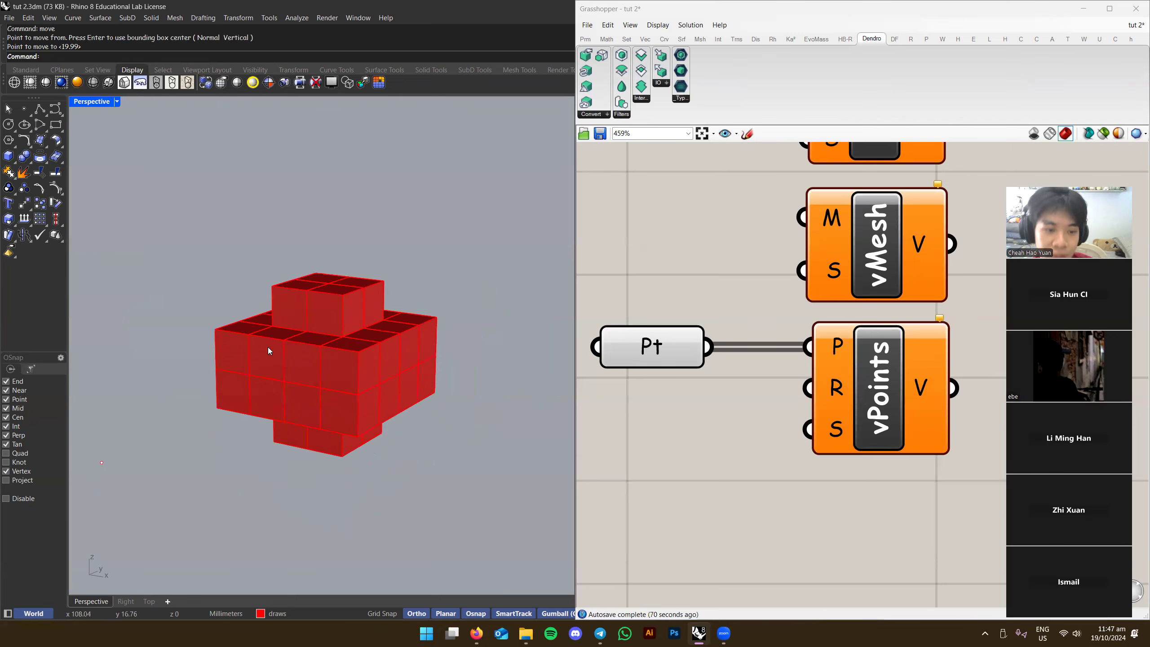
Delete the whole cube cluster and duplicate one of the remaining points to restore a group of five
drag(210, 250, 465, 488)
key(Delete)
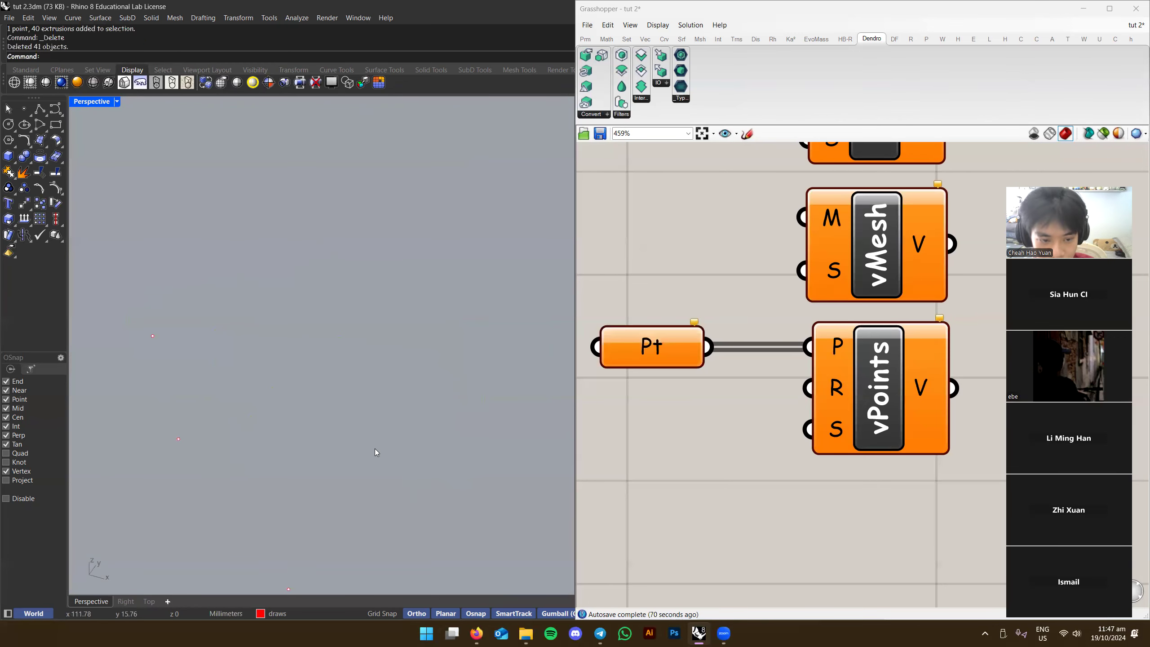
click(477, 506)
alt+drag(508, 489, 474, 308)
scroll(482, 290, down, 6)
key(Escape)
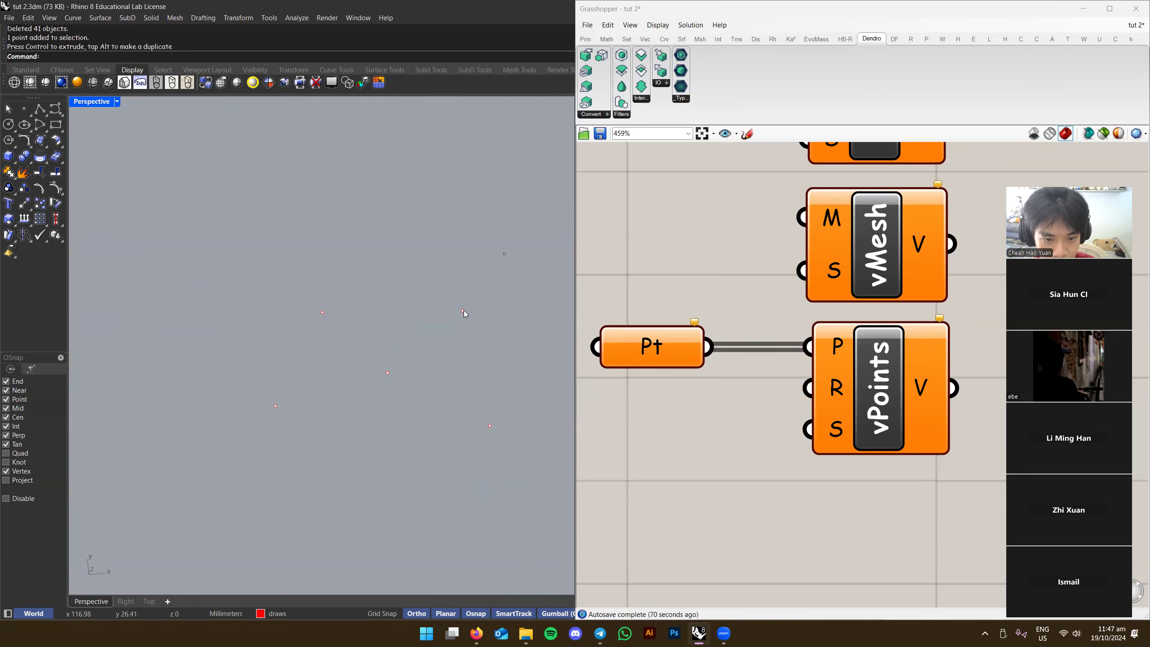
Reference the five points again as multiple points in the Point parameter
drag(505, 259, 263, 495)
right_click(662, 330)
click(706, 496)
Add a number slider with value 3 below the Point parameter and connect it to the R input of vPoints
right_drag(505, 383, 502, 405)
shift+right_drag(502, 405, 444, 389)
right_drag(790, 457, 612, 424)
right_drag(486, 374, 448, 378)
right_drag(638, 382, 755, 343)
right_drag(688, 387, 825, 356)
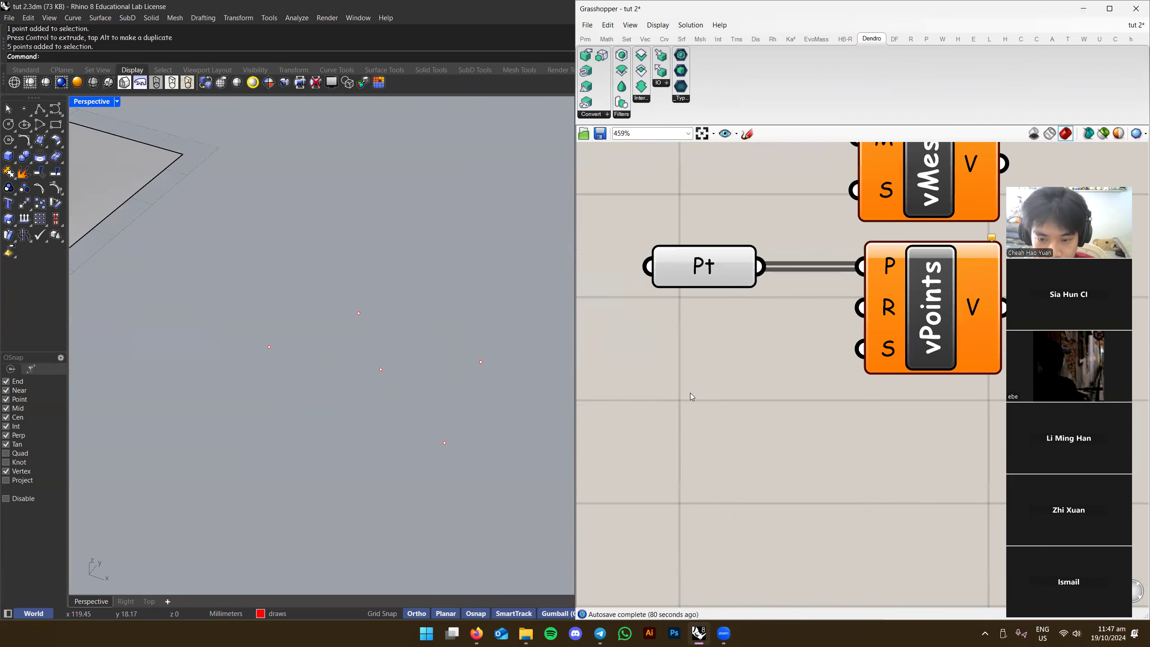
double_click(691, 397)
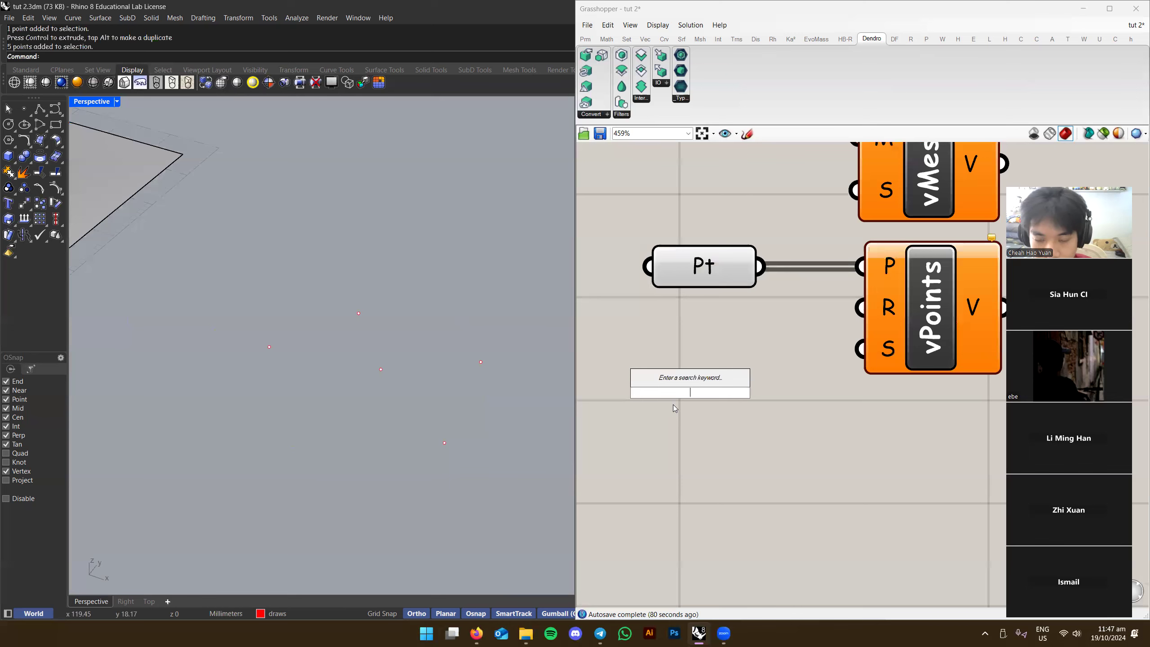
text(3)
key(Return)
drag(788, 394, 705, 338)
drag(860, 308, 765, 339)
mouse_move(685, 340)
mouse_down()
mouse_move(660, 319)
mouse_move(673, 327)
mouse_up()
right_drag(674, 327, 689, 320)
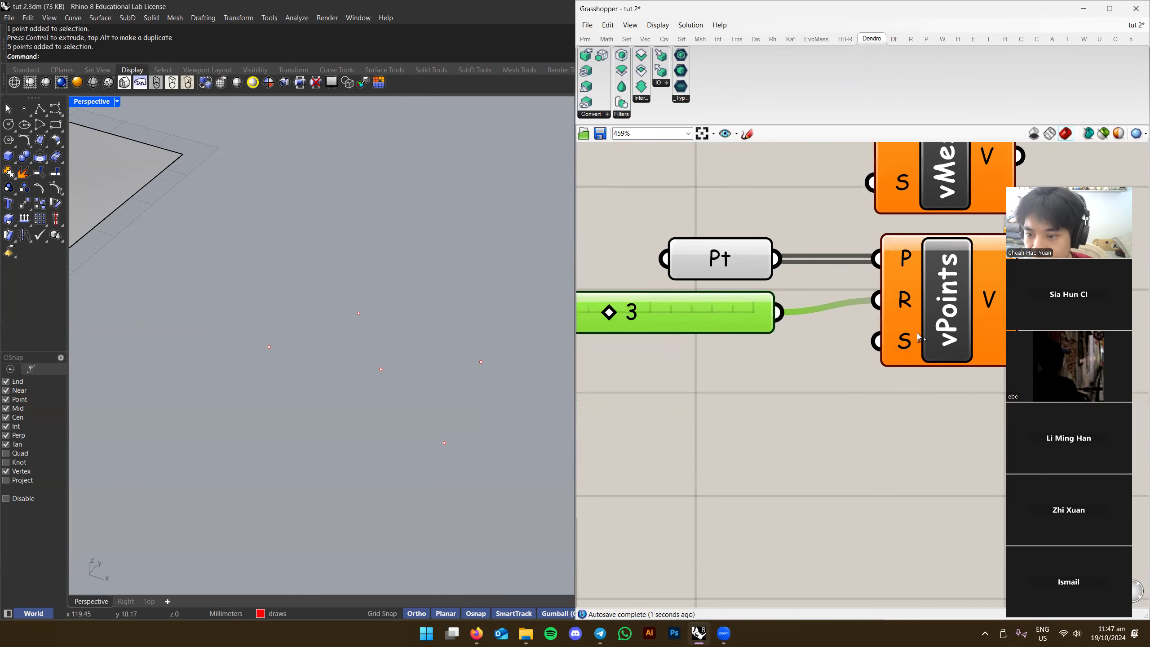
Place a Dendro Create Settings component below the Point Radius slider and check its inputs
scroll(919, 337, down, 2)
right_drag(894, 253, 894, 279)
mouse_move(600, 117)
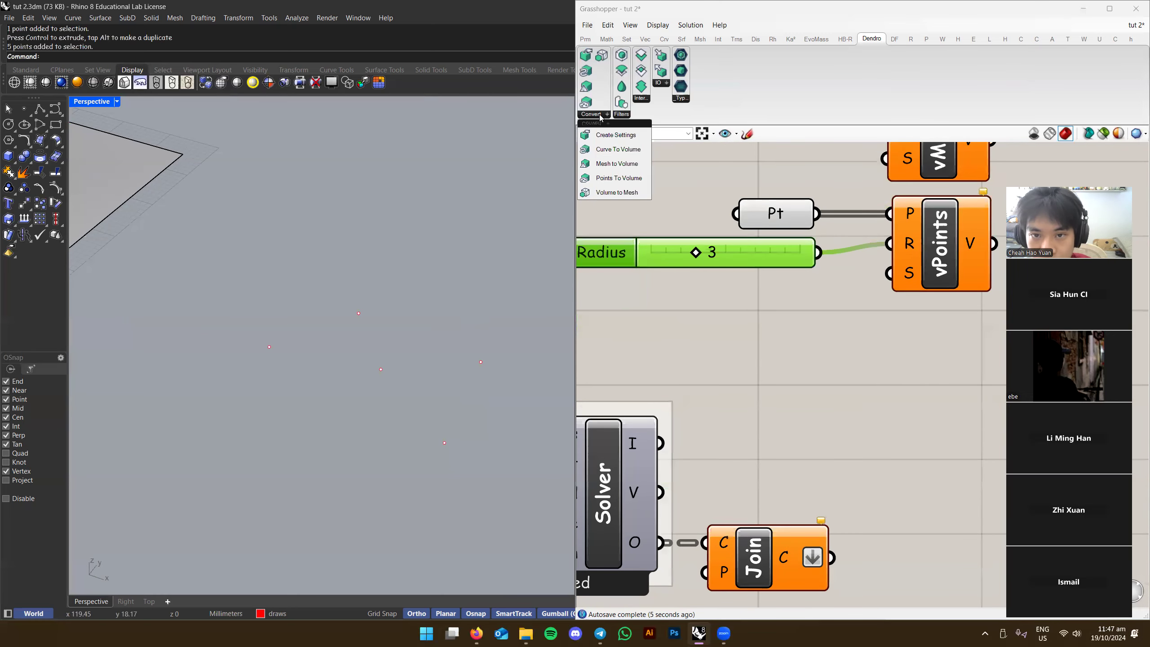
click(620, 135)
click(822, 340)
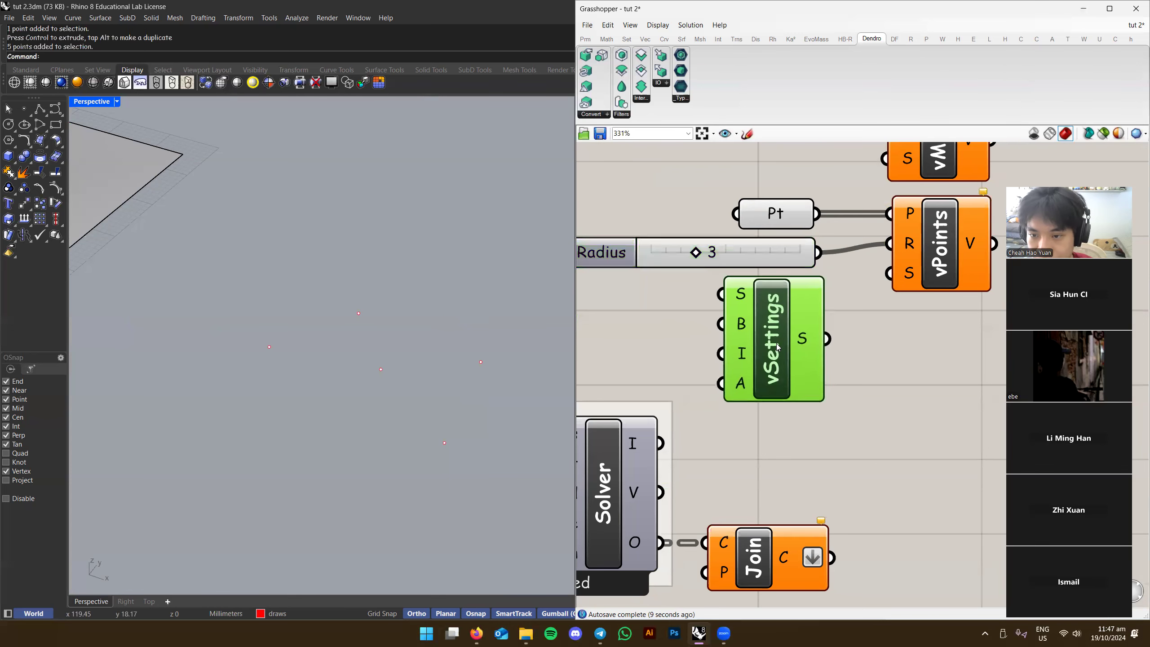
scroll(811, 335, up, 2)
right_drag(716, 292, 780, 294)
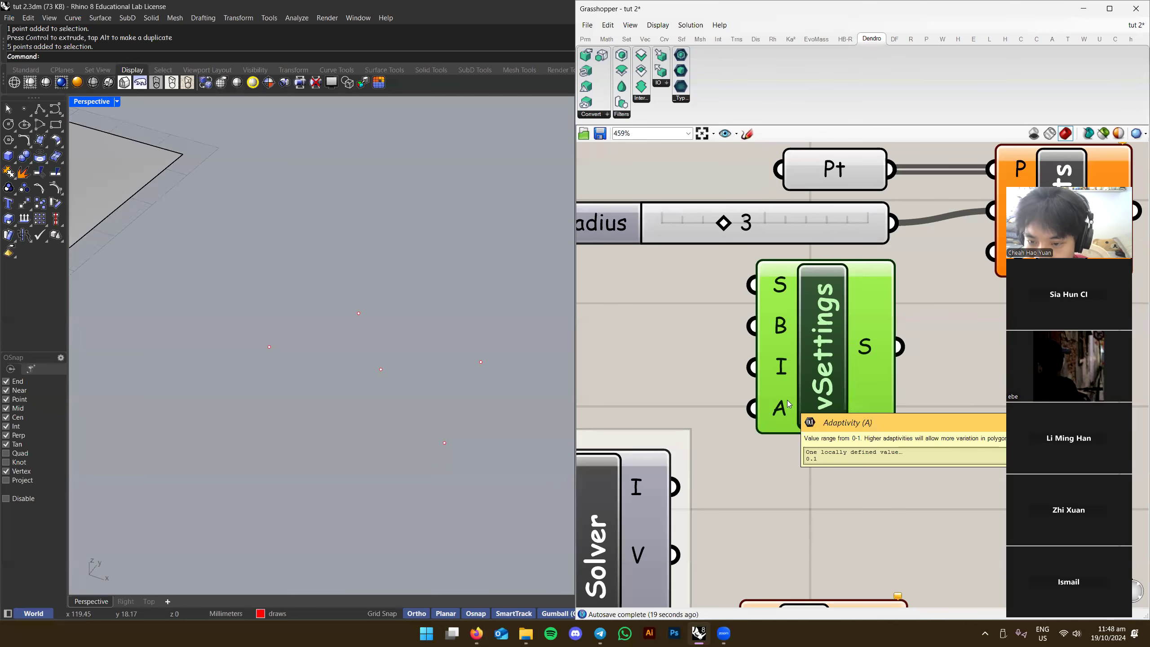
scroll(787, 400, down, 3)
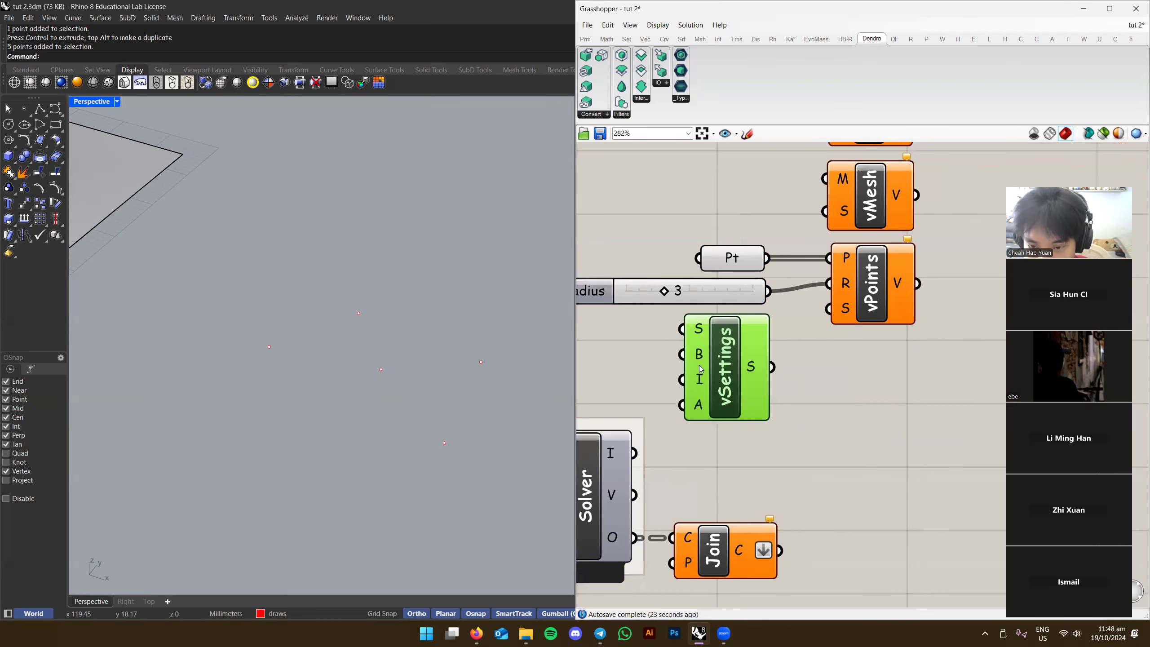
scroll(695, 329, up, 2)
Undo the latest Rhino changes to bring back the cube cluster and measure one cube's edge
key(ctrl+z)
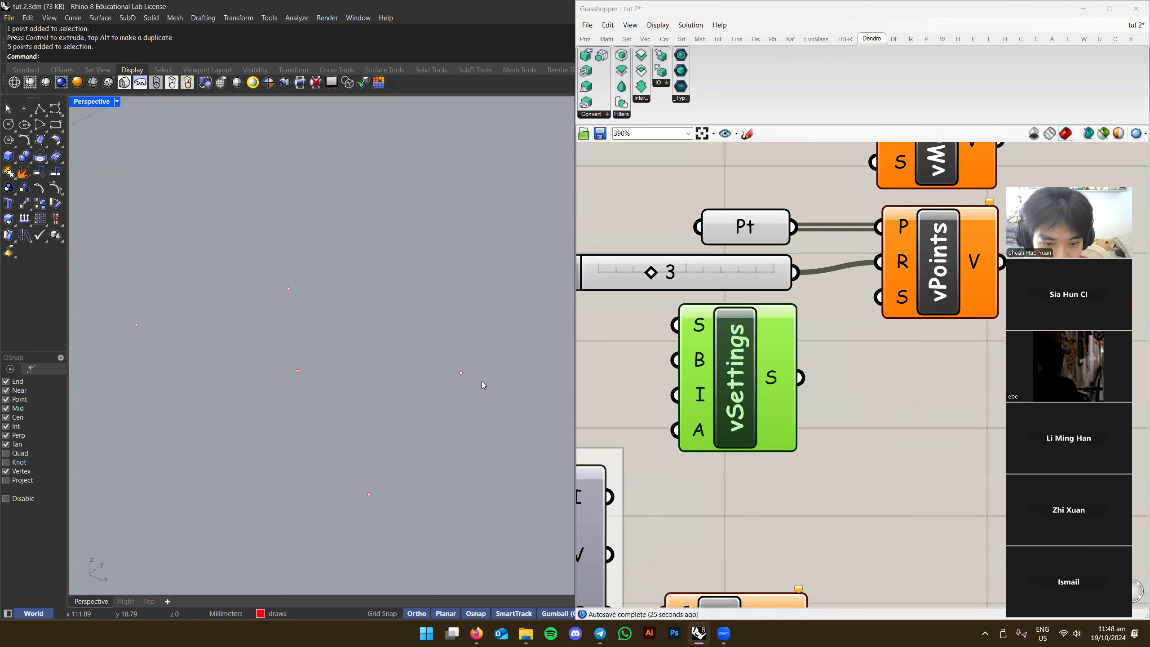
key(ctrl+z)
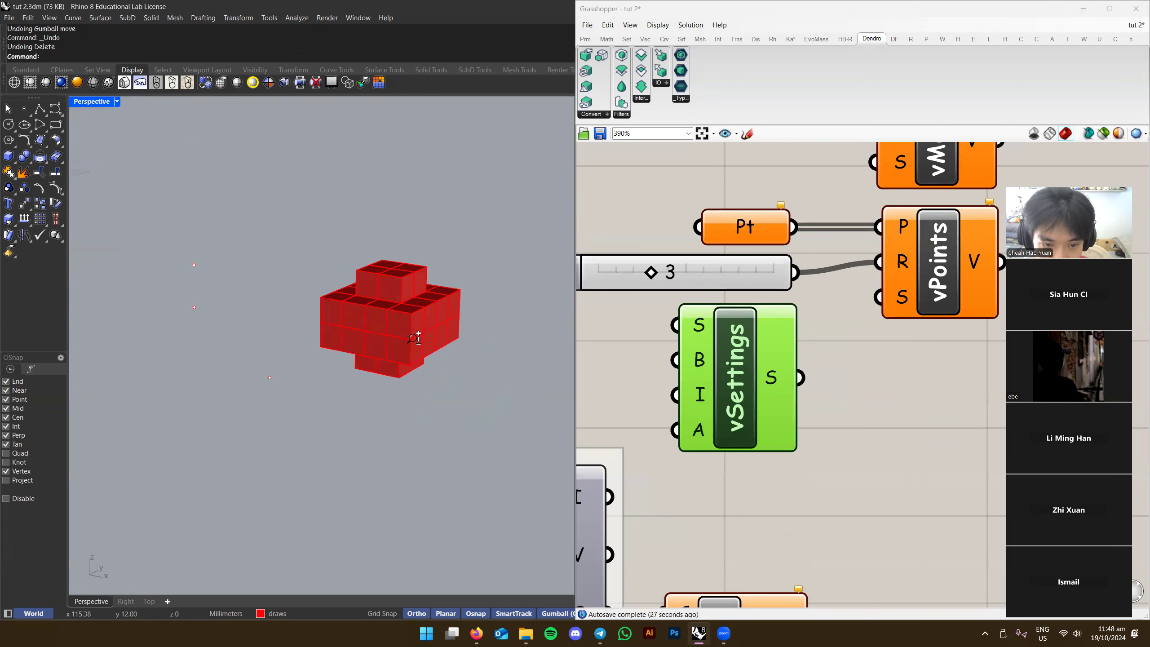
click(430, 351)
scroll(411, 315, up, 3)
right_click(411, 315)
click(411, 318)
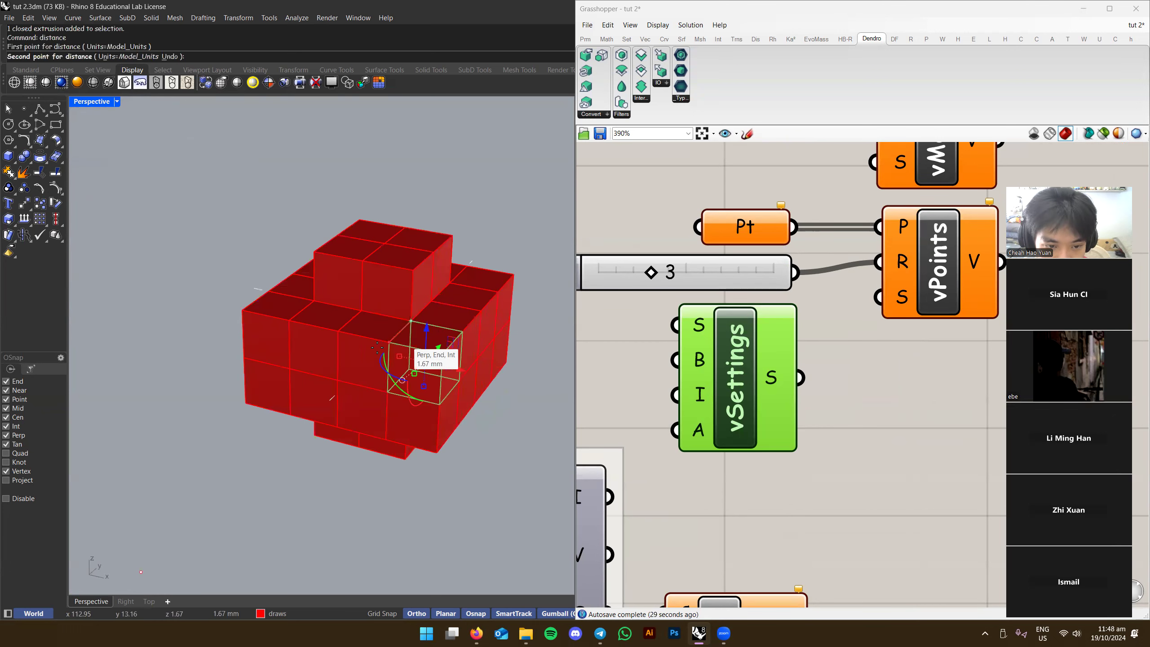
click(389, 342)
key(Escape)
scroll(514, 390, down, 5)
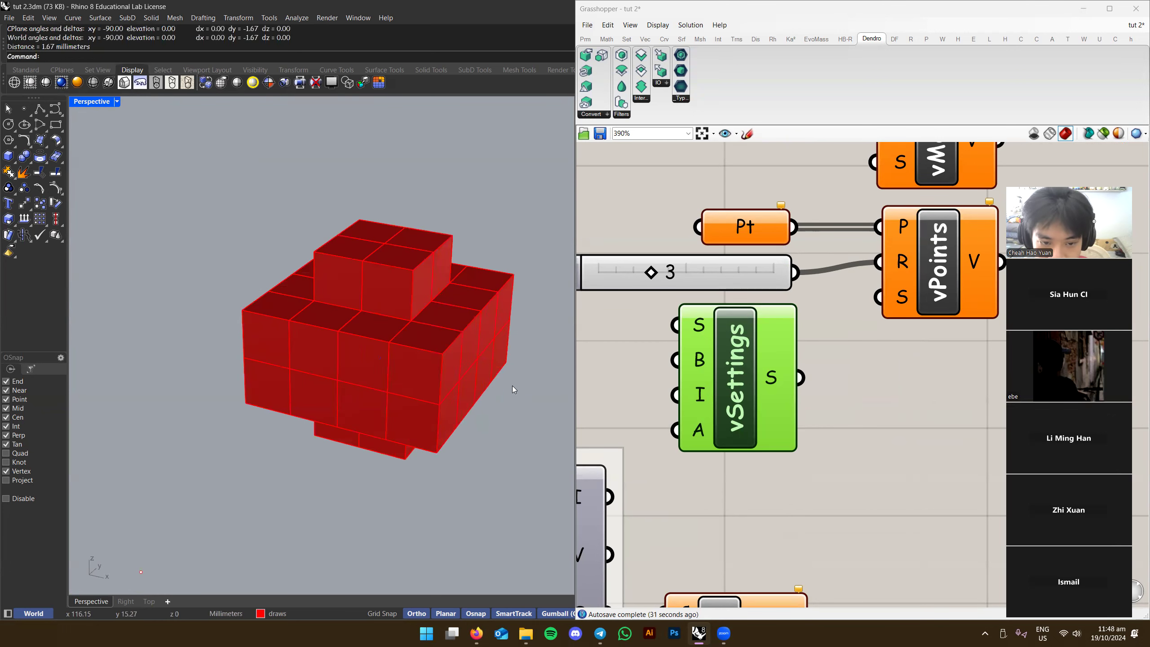
Single out the exposed corner cube of the cluster and measure along its top edge
scroll(393, 364, down, 3)
scroll(398, 335, up, 3)
click(398, 334)
click(440, 376)
right_drag(390, 328, 394, 375)
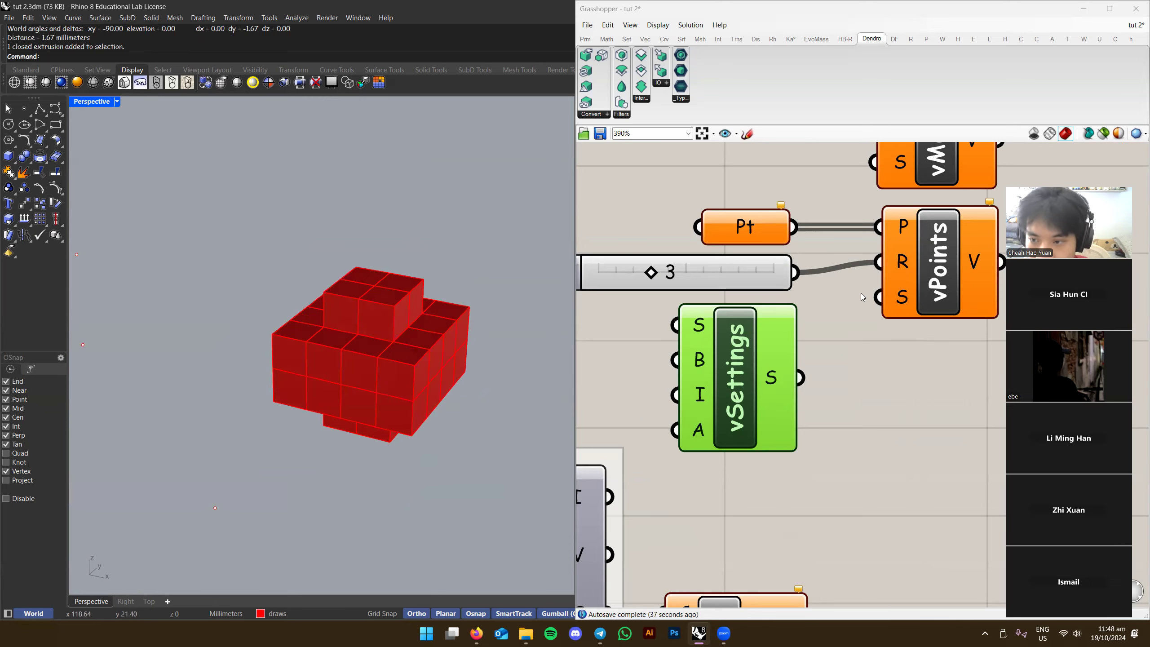
scroll(757, 336, down, 2)
right_drag(464, 379, 384, 286)
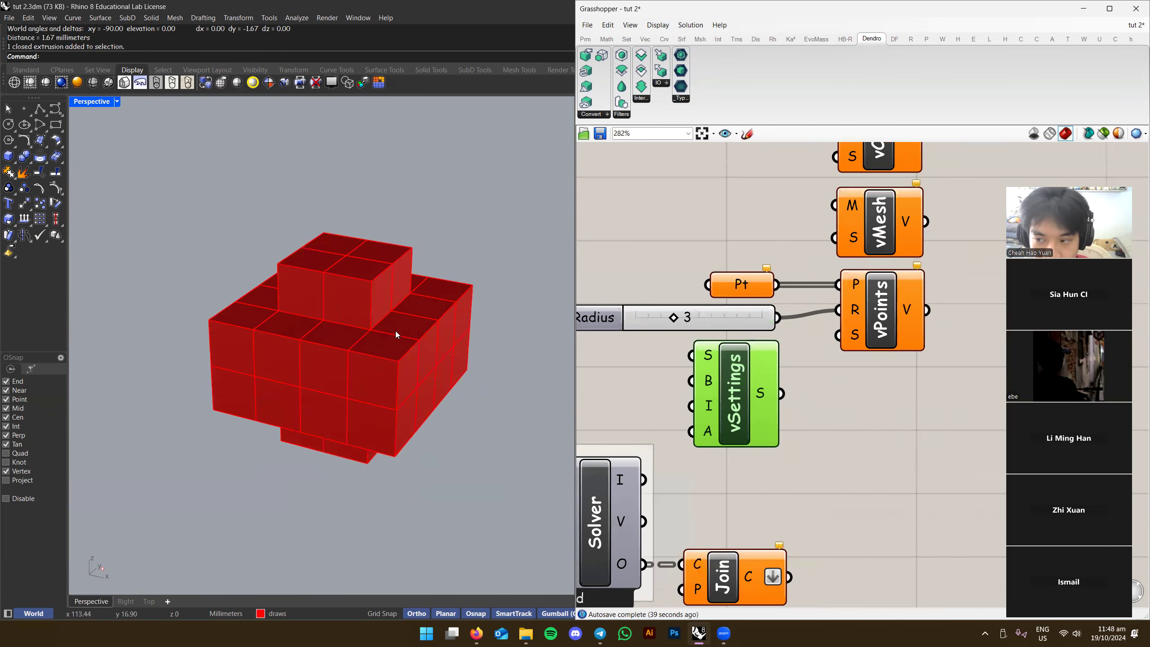
click(381, 353)
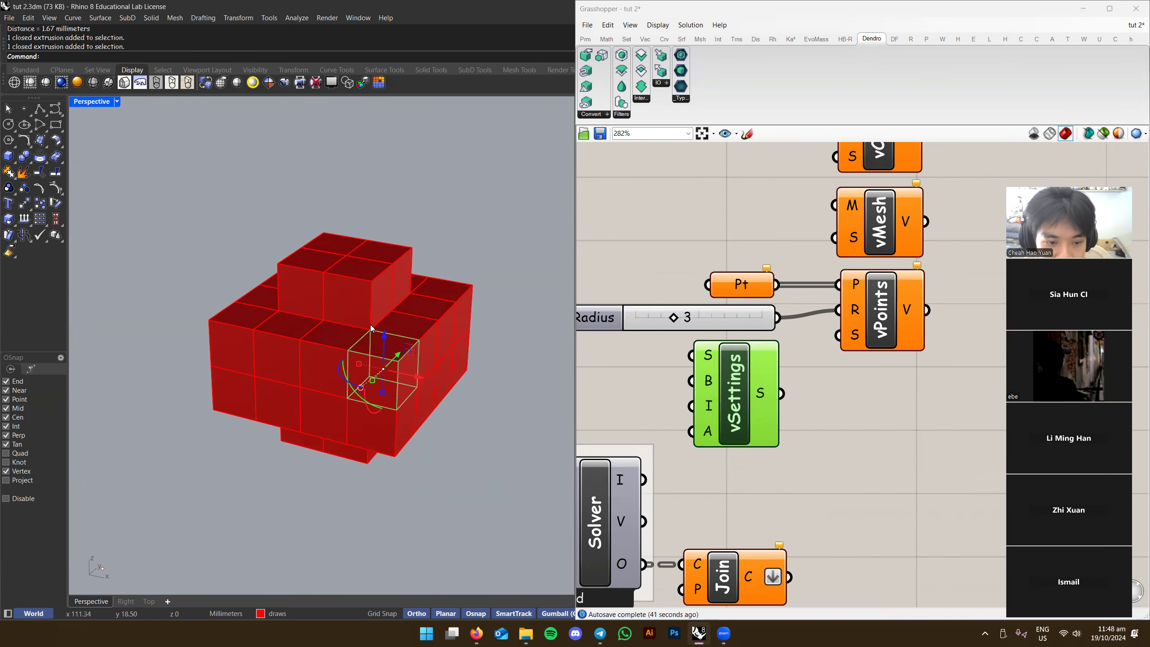
right_click(373, 331)
click(372, 331)
click(437, 342)
Delete the top cubes and the upper-layer cubes on one half of the cluster to leave a stepped block
click(382, 334)
click(350, 300)
shift+click(296, 283)
shift+click(330, 247)
shift+click(381, 253)
shift+click(425, 334)
shift+click(430, 308)
shift+click(446, 292)
shift+click(351, 340)
click(376, 303)
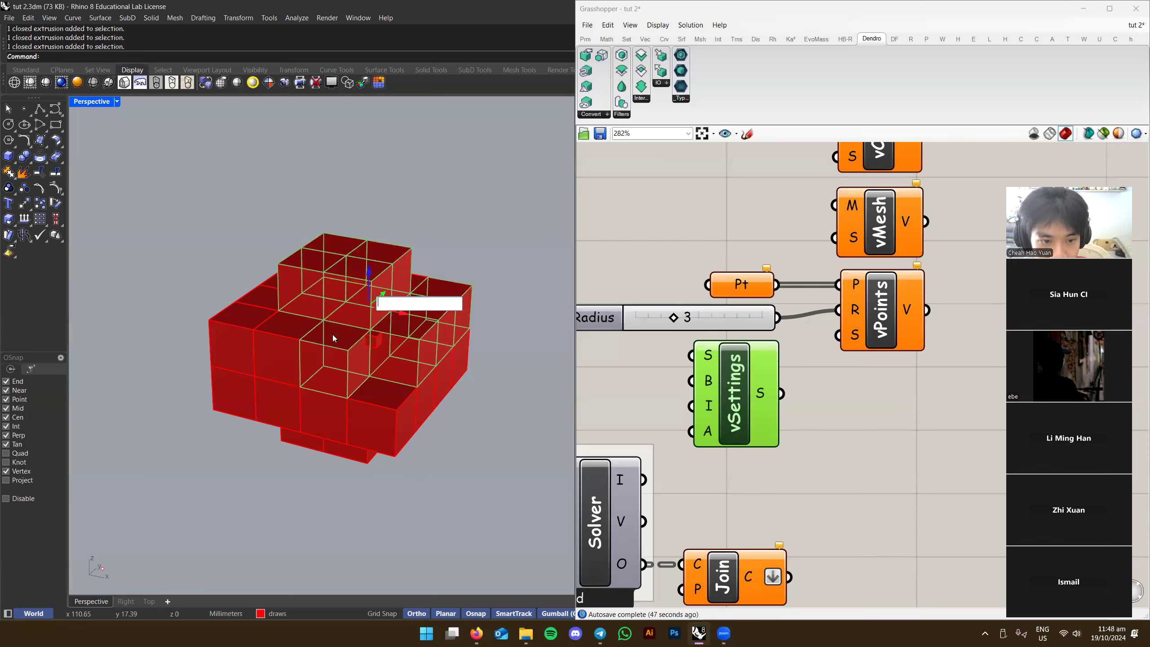
key(Escape)
key(Delete)
click(389, 317)
key(Delete)
Position a small cube against the inner corner of the step and try copying it alongside itself
click(382, 337)
right_drag(385, 337, 295, 424)
click(335, 422)
drag(335, 422, 279, 437)
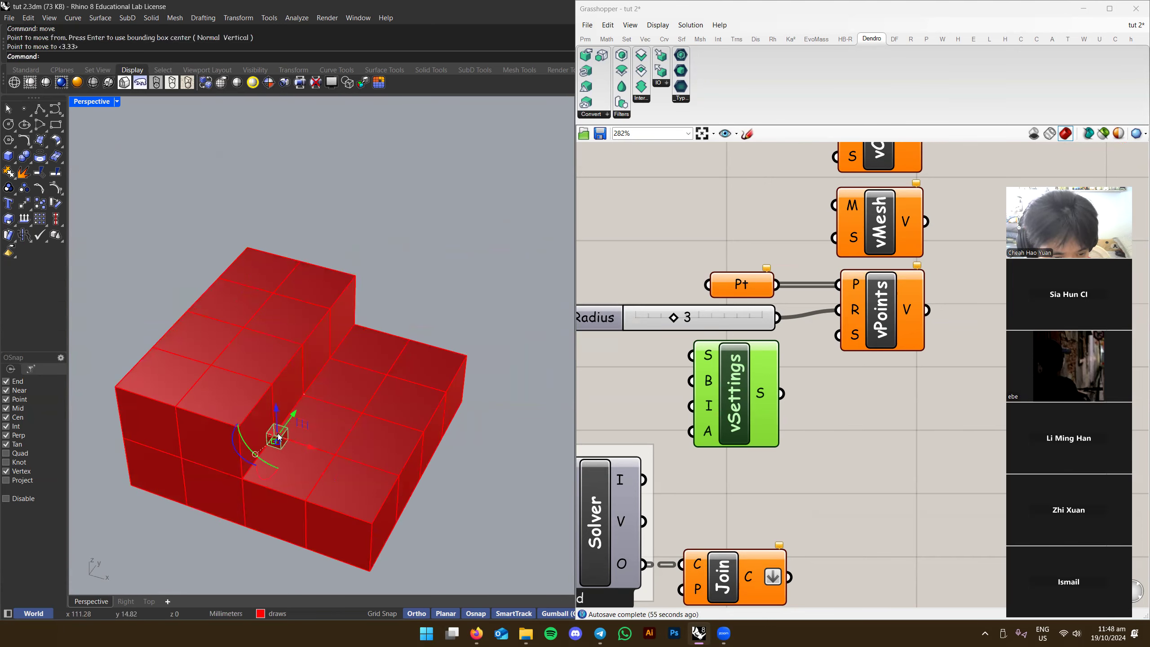
text(copy)
key(Return)
click(273, 435)
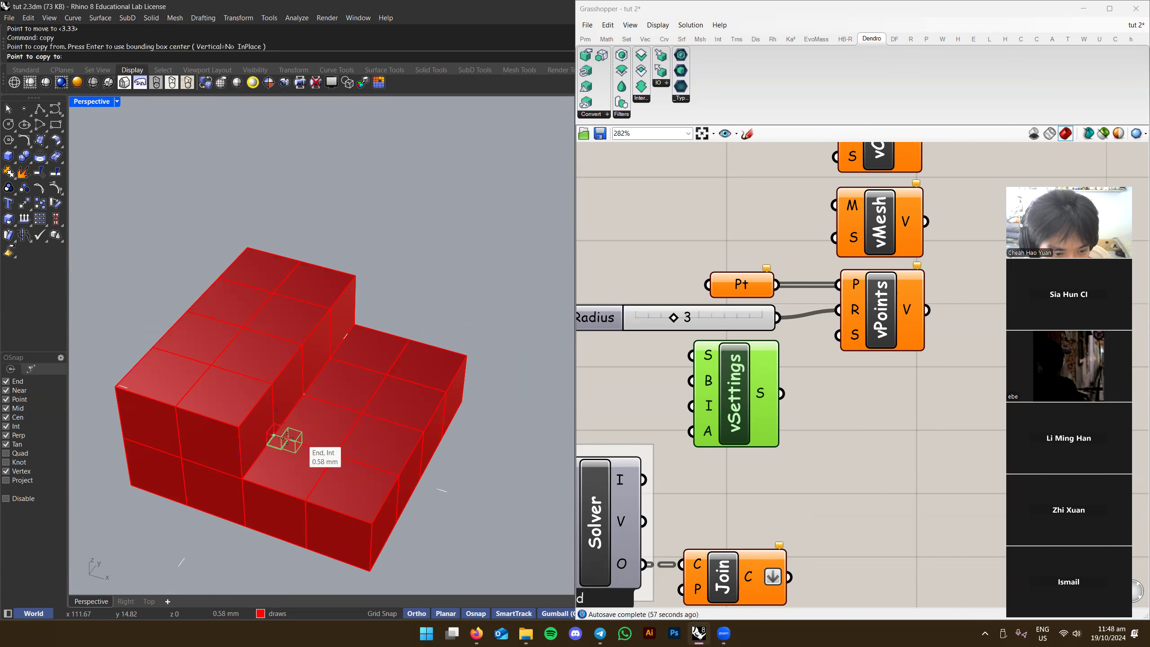
click(302, 441)
key(Return)
key(ctrl+z)
Copy the small cube repeatedly side by side to form a row of five across the step
scroll(280, 442, up, 5)
key(Return)
click(265, 416)
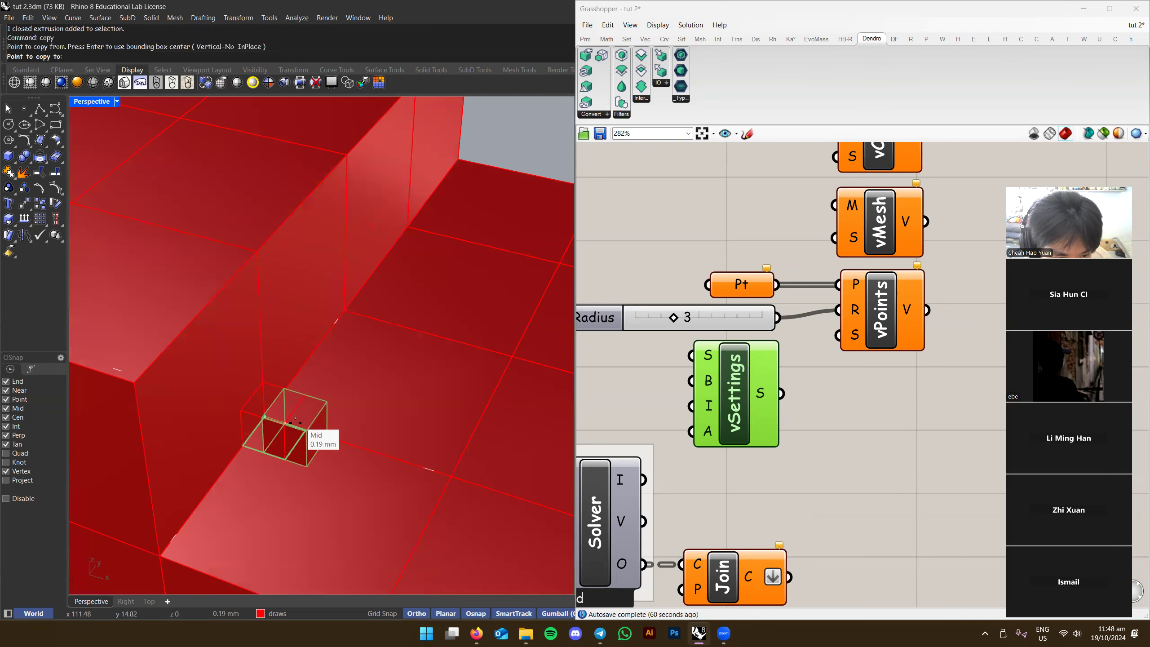
click(358, 440)
click(384, 452)
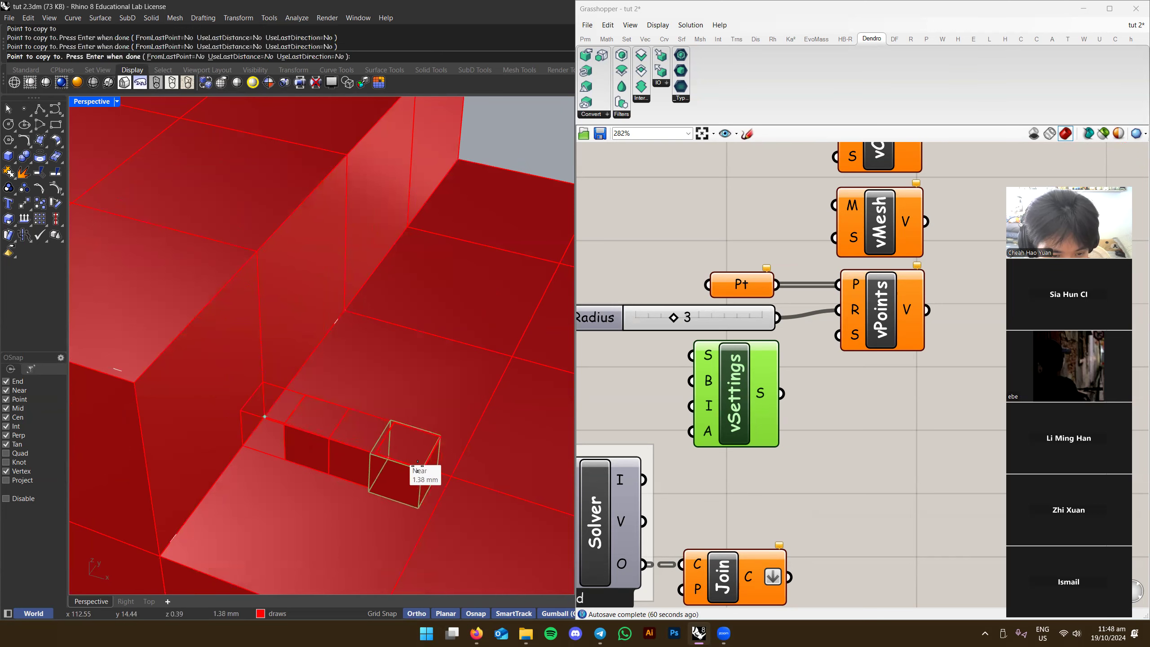
scroll(462, 483, down, 5)
key(Return)
Select the row of five small cubes on the step and delete them
right_drag(467, 486, 336, 407)
click(505, 533)
scroll(348, 410, up, 5)
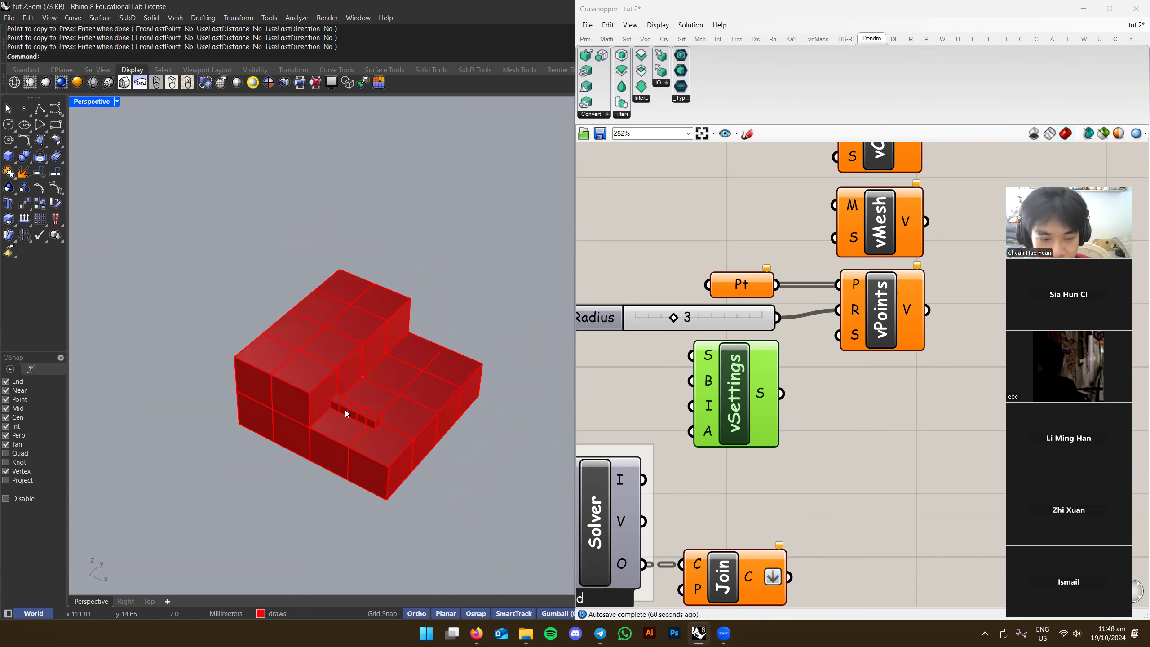
click(346, 406)
click(366, 413)
shift+click(381, 411)
click(416, 426)
shift+click(351, 396)
scroll(351, 395, down, 3)
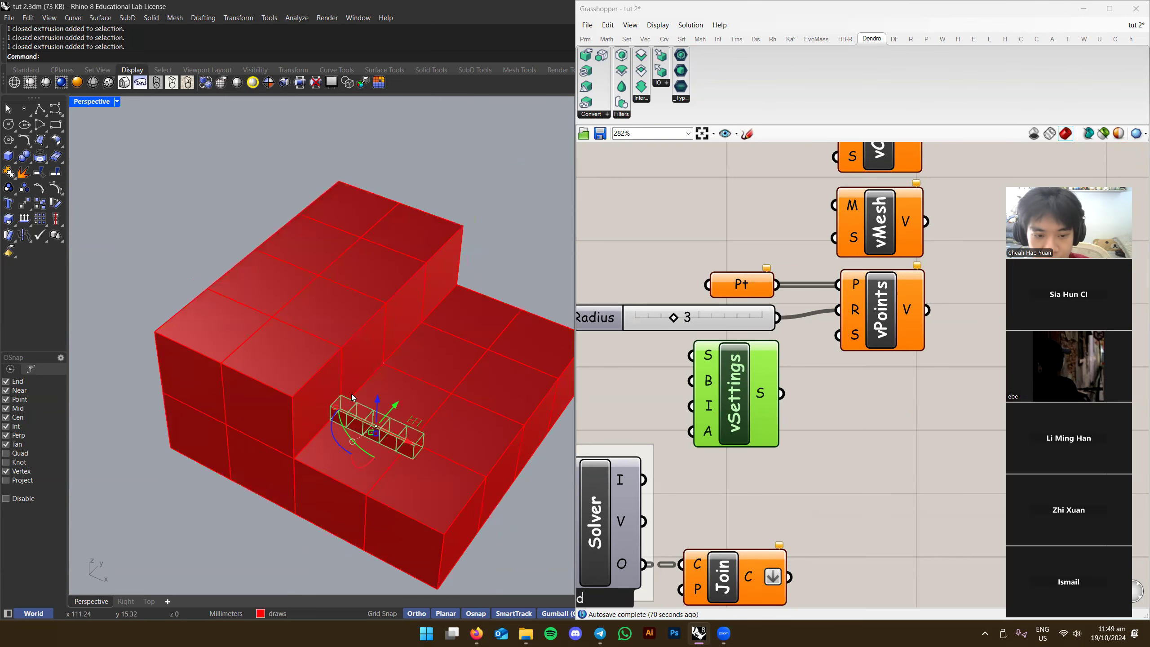
key(Delete)
scroll(407, 392, down, 3)
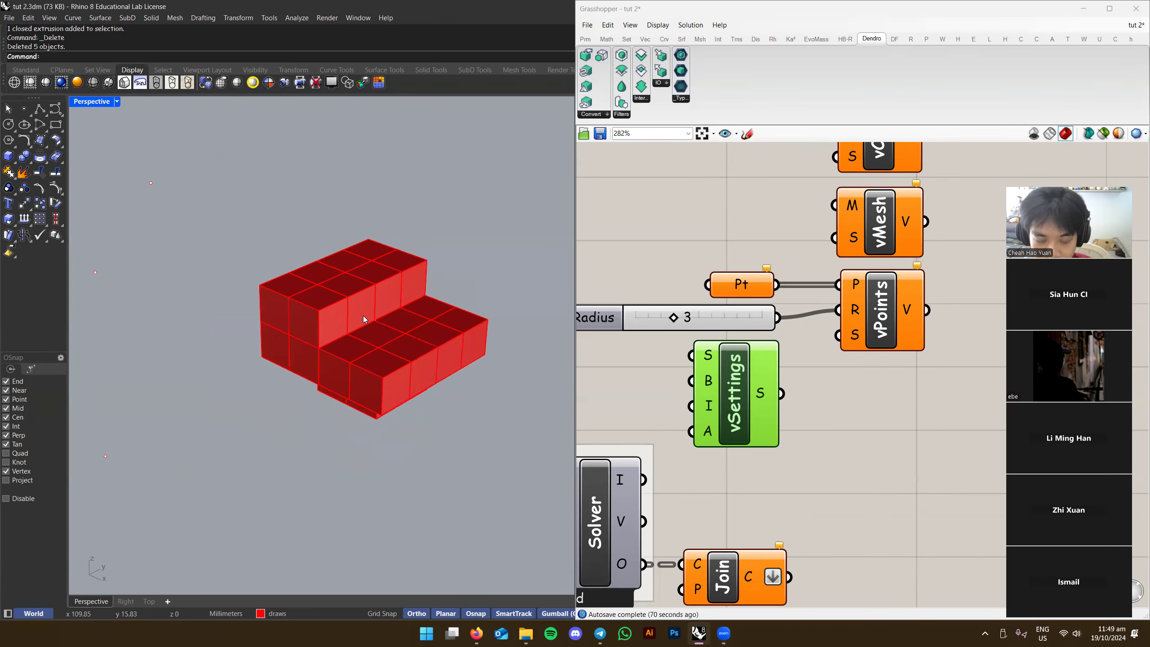
scroll(403, 372, up, 3)
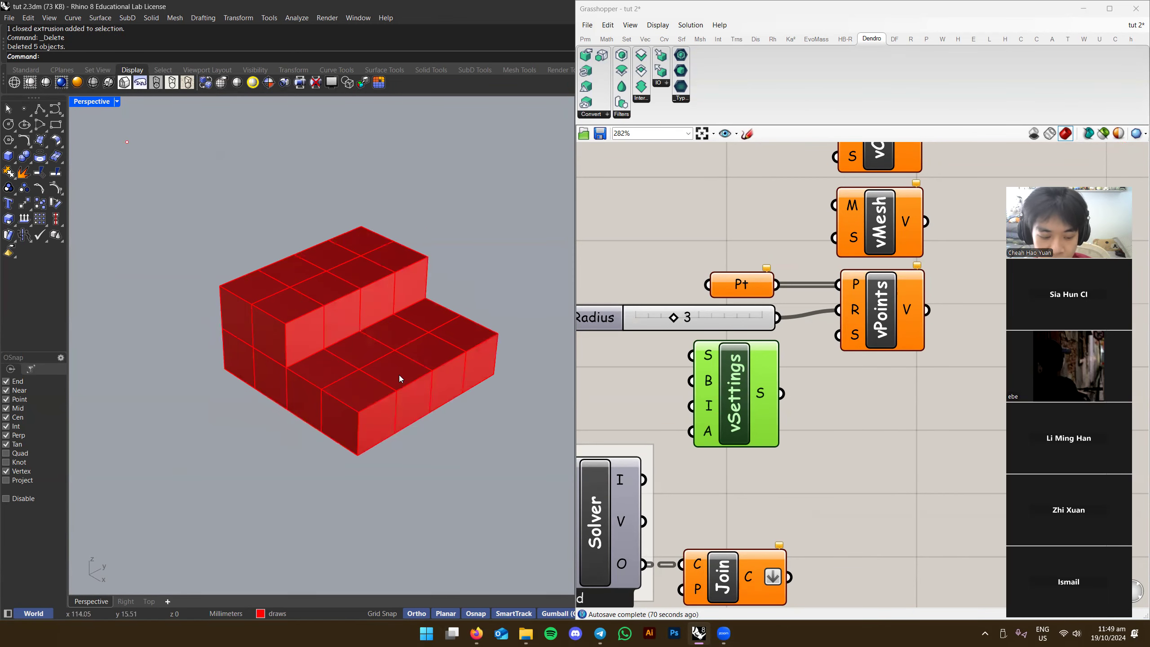
Align the vSettings component beneath the Point Radius slider and deselect it
right_drag(813, 409, 783, 421)
click(783, 420)
drag(702, 394, 696, 392)
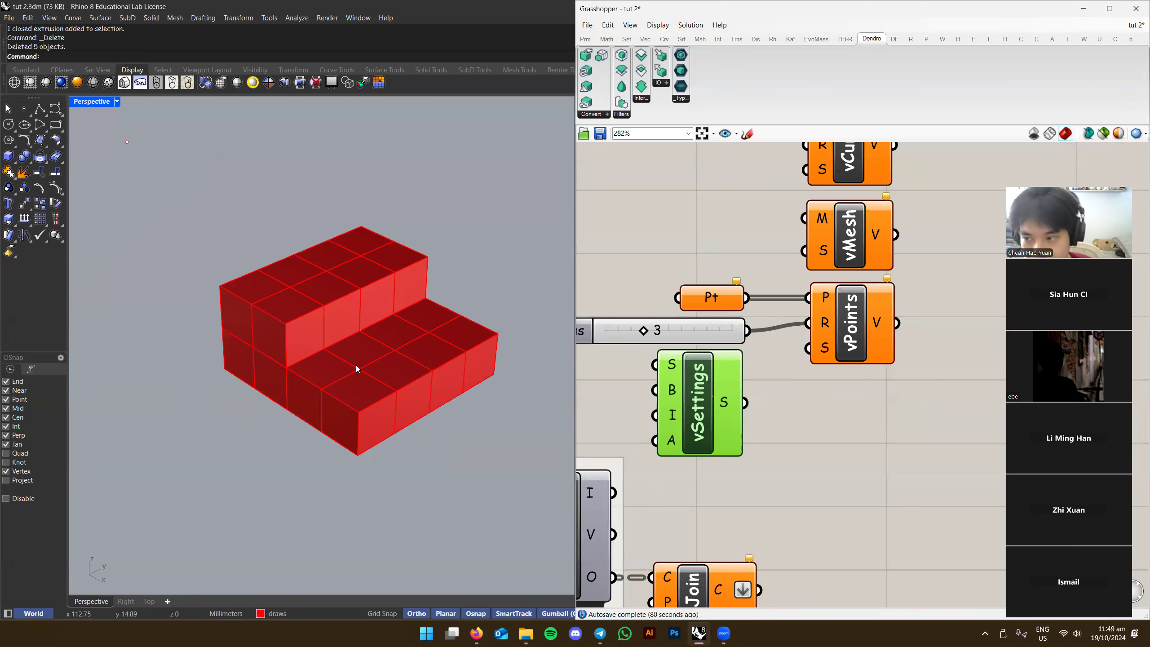
scroll(355, 371, up, 2)
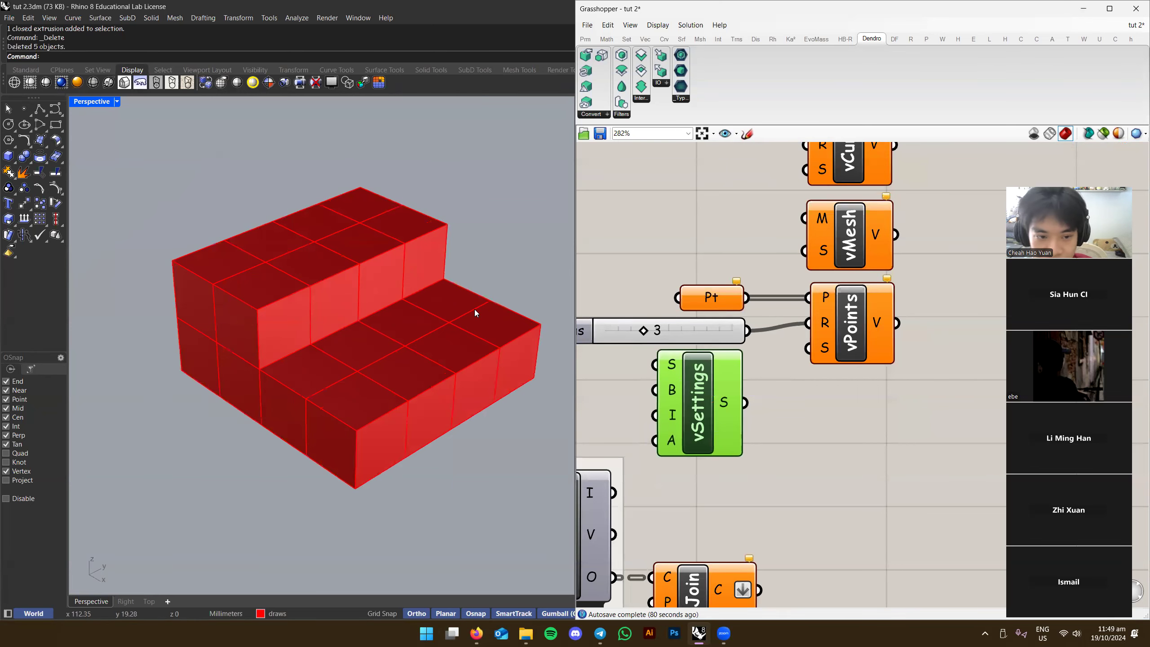
click(760, 403)
right_drag(760, 403, 749, 403)
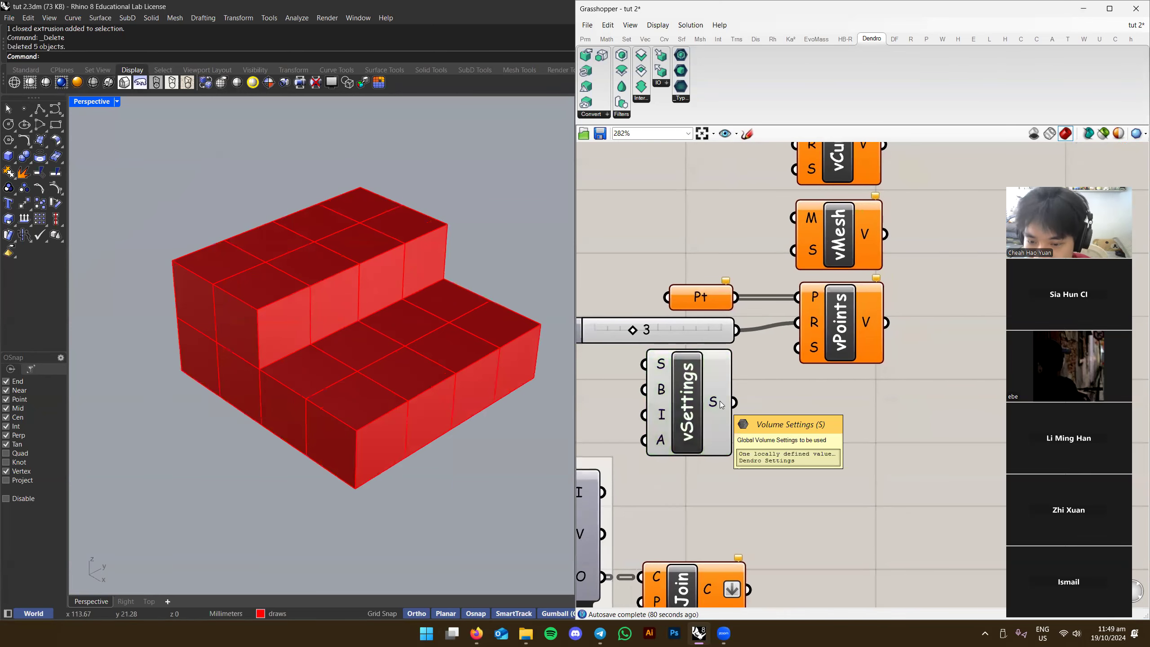
Duplicate the Point Radius slider beside vSettings and change the copy to floating-point numbers with one decimal digit
right_drag(655, 366, 823, 364)
click(844, 335)
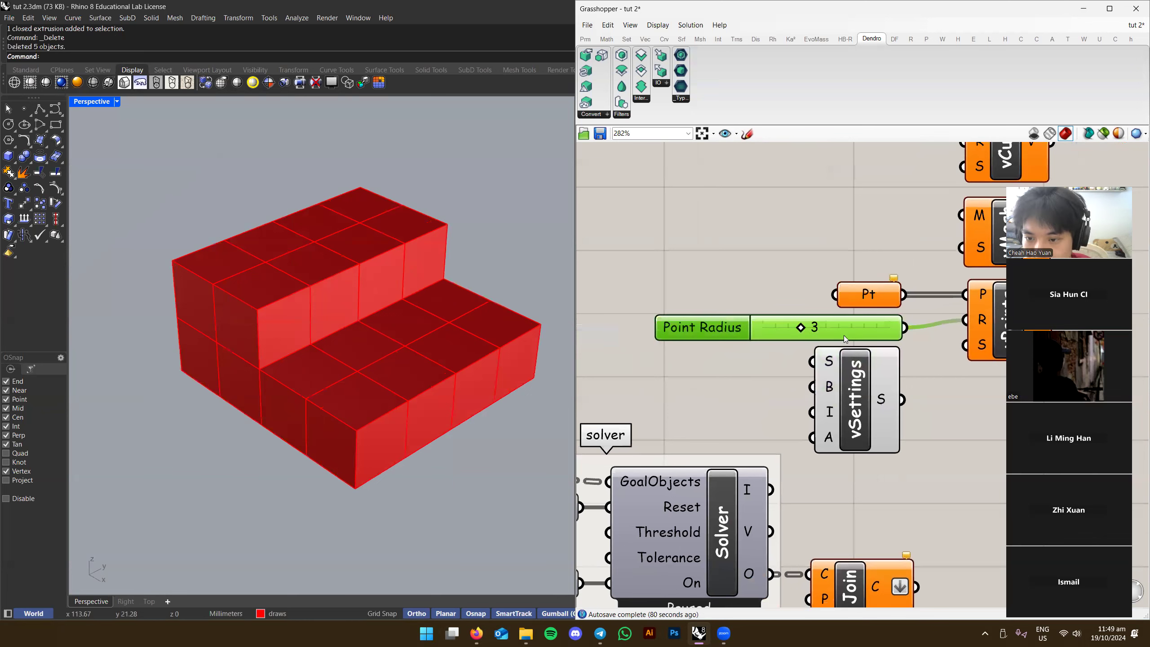
alt+drag(835, 332, 711, 381)
right_drag(711, 389, 759, 388)
double_click(760, 385)
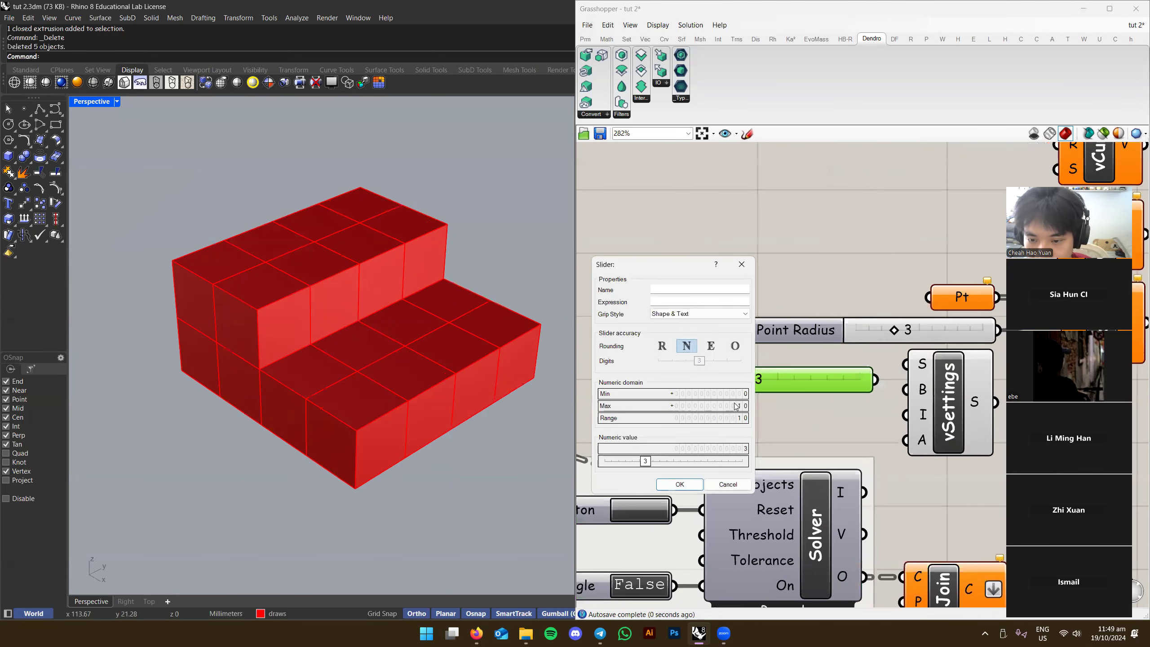
click(661, 346)
click(672, 360)
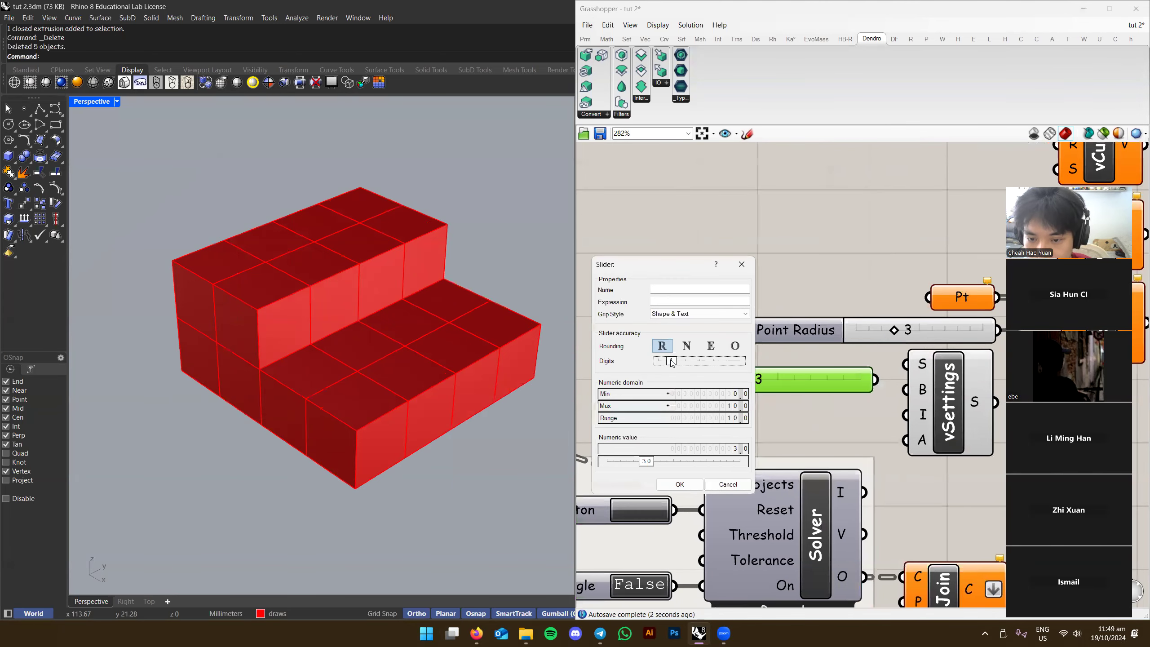
click(684, 485)
Connect the duplicated slider to the S input of vSettings and the vSettings output to the S input of vPoints
right_drag(814, 424, 742, 401)
click(741, 400)
scroll(742, 400, down, 1)
click(747, 432)
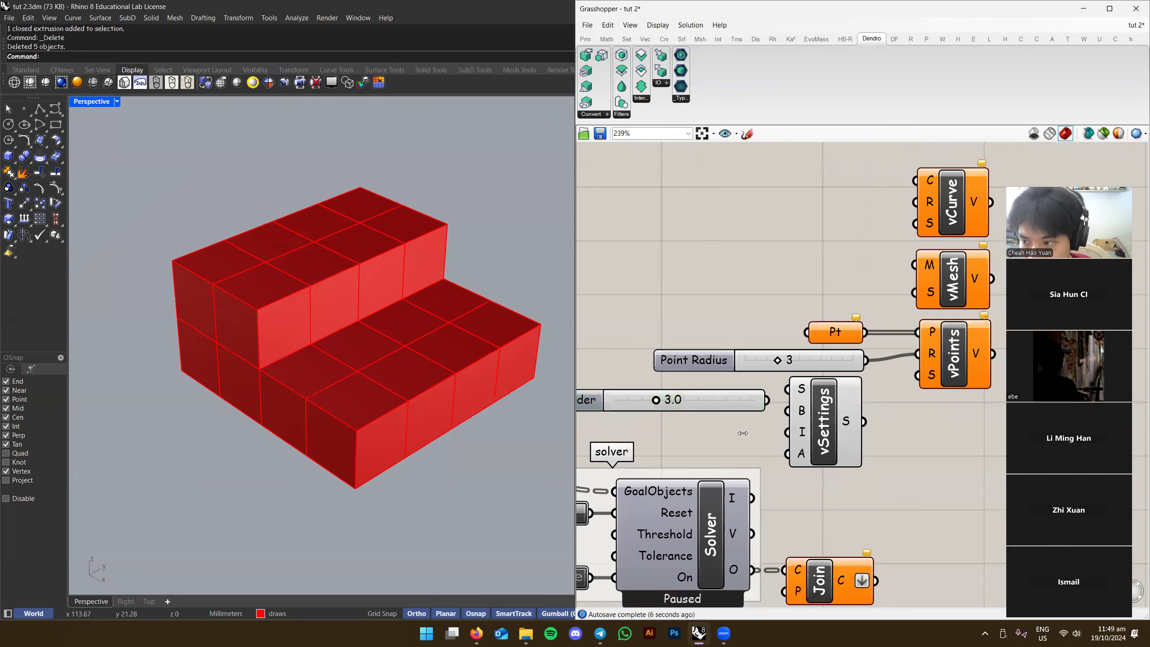
scroll(747, 432, up, 2)
mouse_move(777, 387)
mouse_down()
mouse_move(806, 371)
mouse_move(755, 379)
mouse_up()
right_drag(876, 425, 801, 429)
right_drag(914, 367, 690, 449)
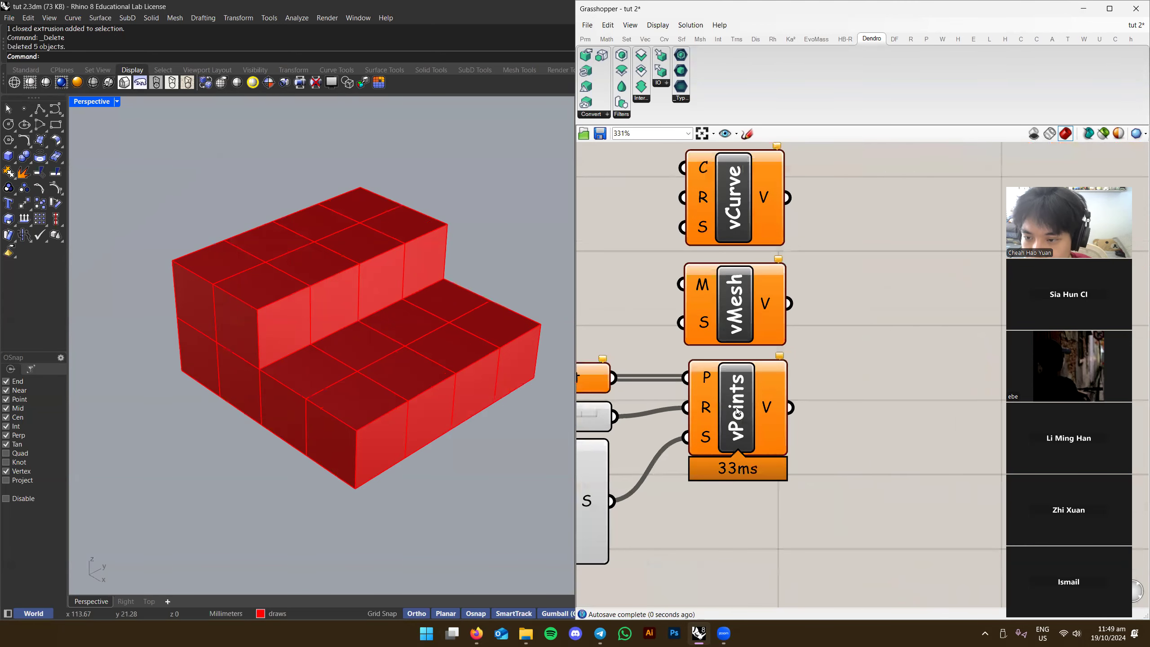
Read the warning on vPoints and compare the Point Radius and Voxel Size slider values
click(779, 358)
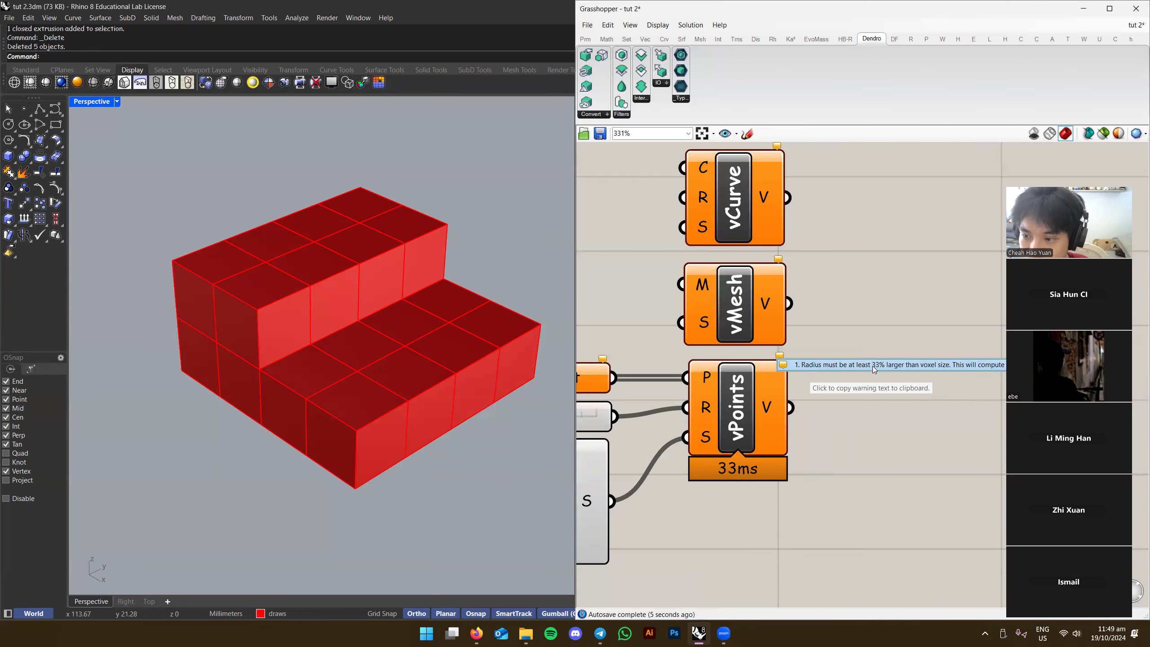
scroll(643, 429, down, 1)
right_drag(643, 428, 882, 366)
right_drag(641, 383, 743, 377)
scroll(744, 381, down, 1)
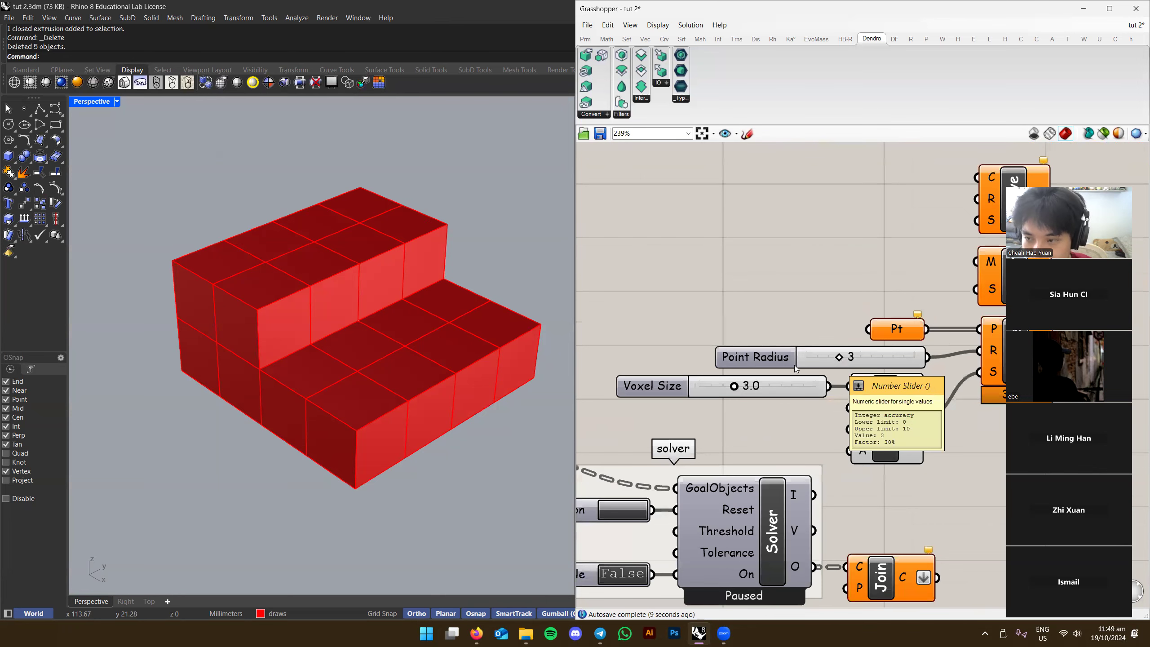
scroll(840, 359, up, 1)
right_drag(839, 359, 766, 356)
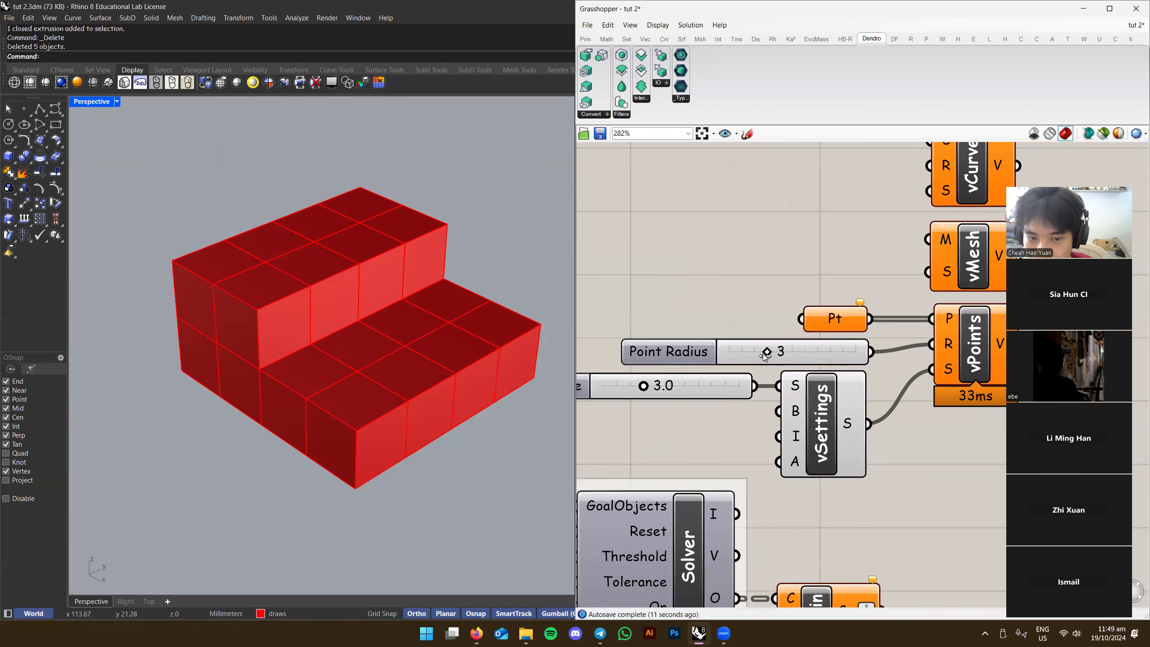
Delete the remaining cube cluster in Rhino and locate the leftover points
drag(473, 176, 167, 465)
key(Delete)
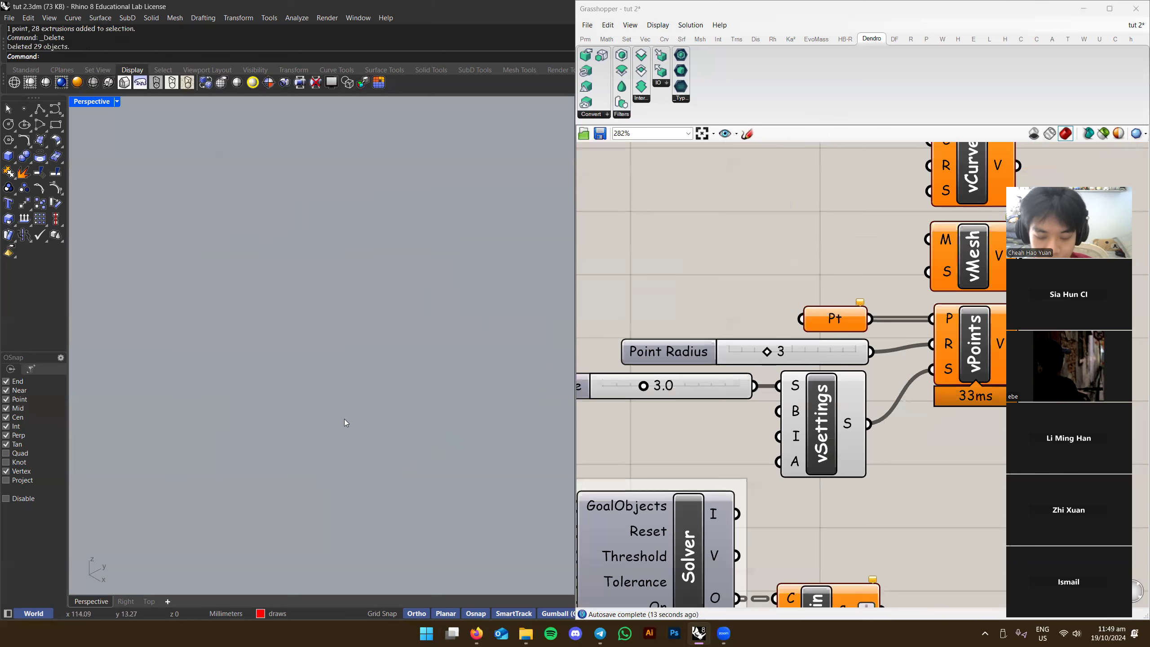
right_drag(356, 432, 329, 434)
click(330, 431)
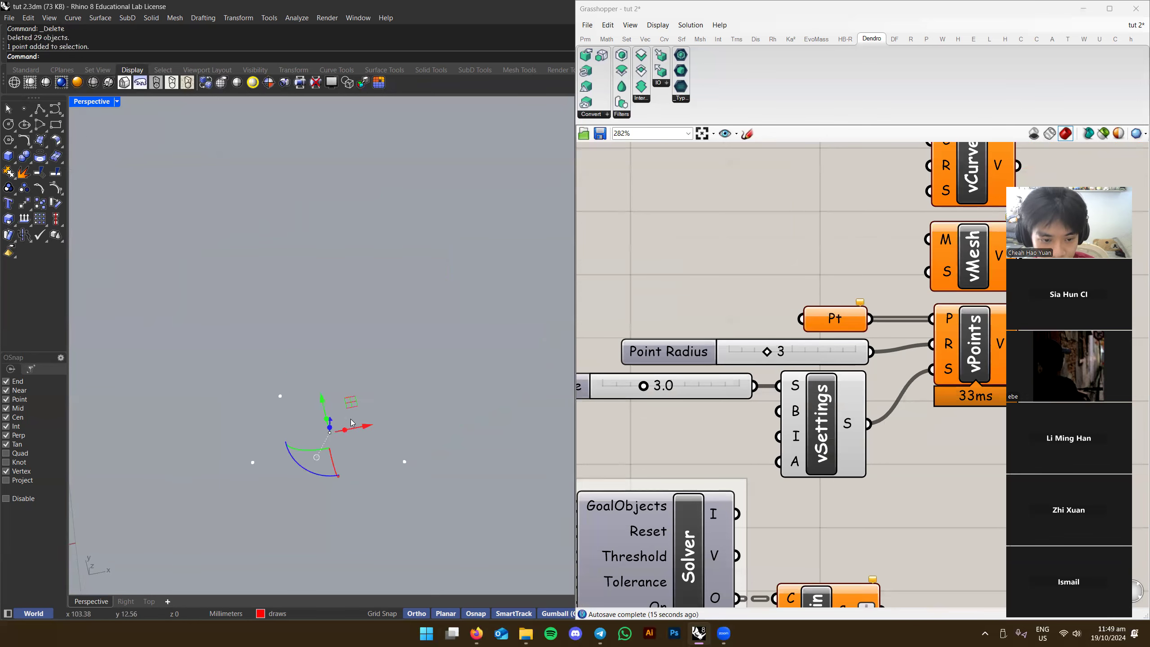
Reference the four remaining Rhino points as multiple points in the Point parameter and restore the perspective view
drag(490, 347, 218, 491)
right_click(820, 319)
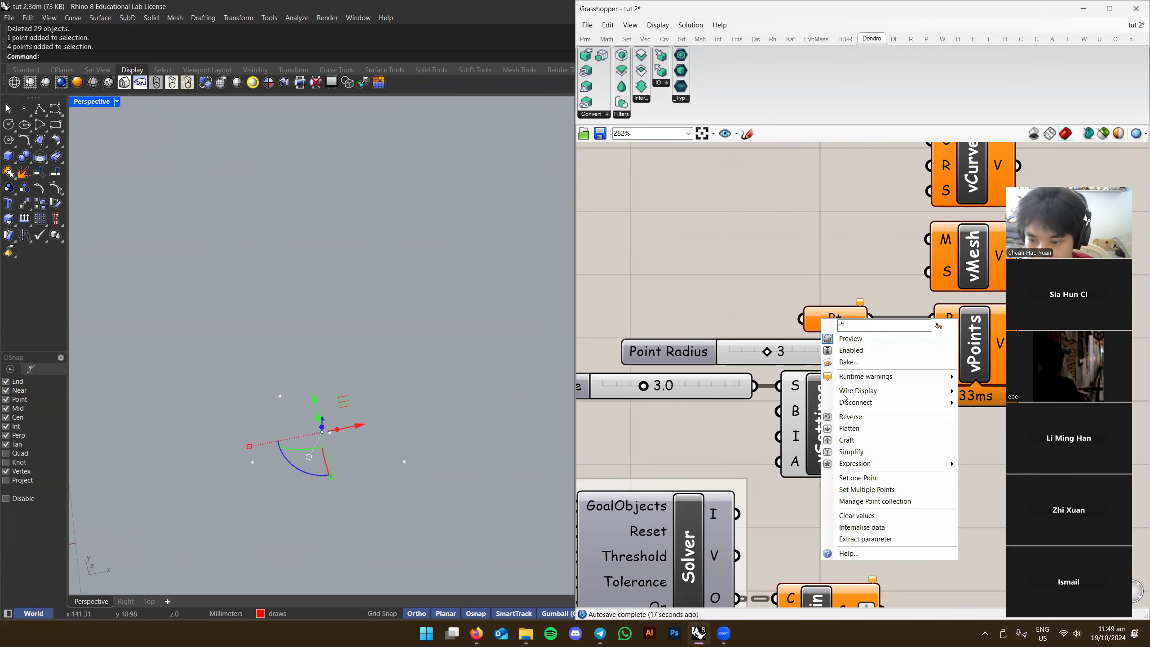
click(859, 487)
click(331, 390)
key(ctrl+F1)
right_drag(386, 407, 397, 410)
right_drag(723, 415, 770, 408)
click(383, 374)
key(ctrl+F4)
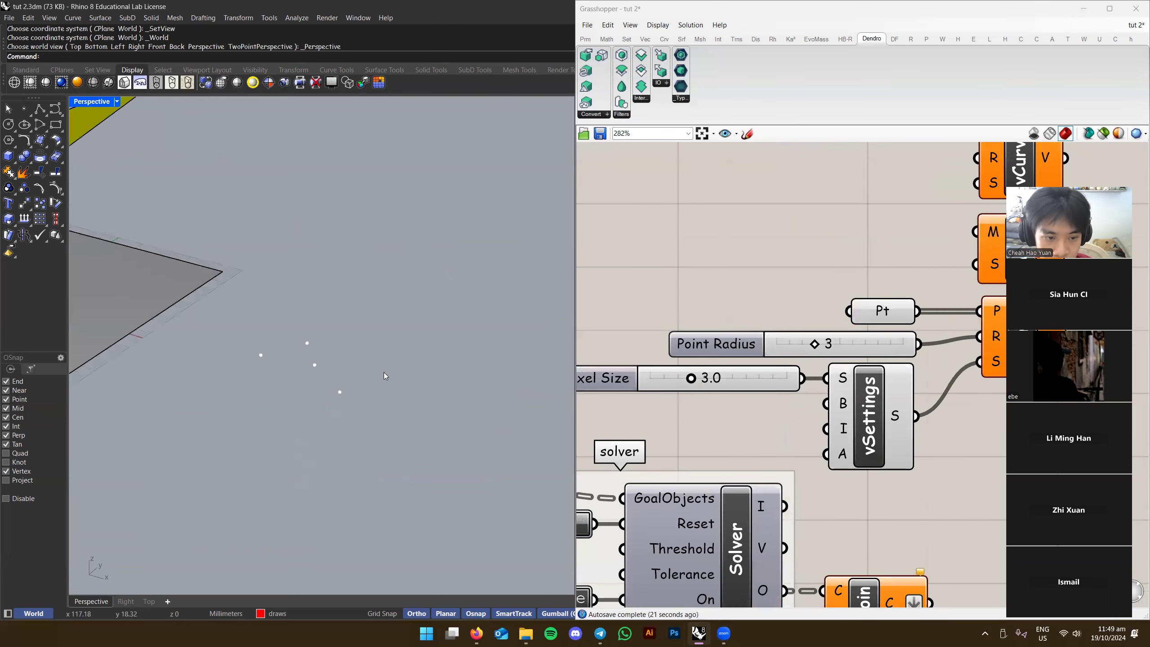
Lower the Voxel Size slider to 0.4 and view the resulting spheres around the Rhino points
right_drag(389, 375, 335, 362)
scroll(327, 358, up, 5)
scroll(747, 357, up, 2)
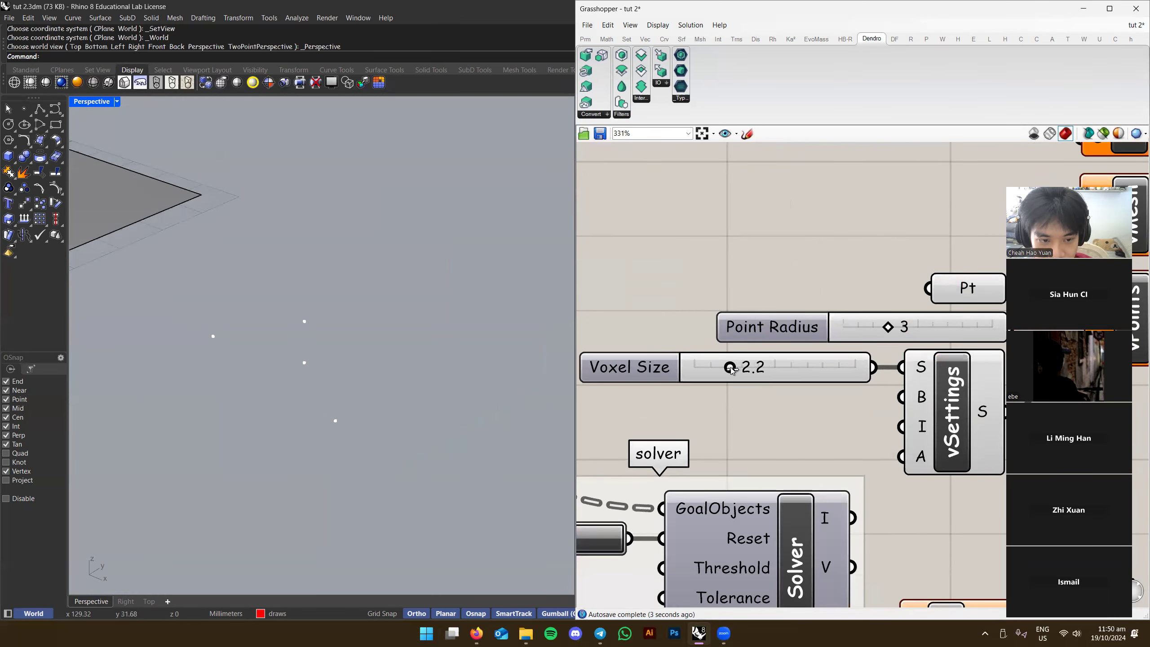
drag(729, 368, 725, 367)
right_drag(317, 371, 302, 344)
scroll(332, 353, up, 5)
scroll(420, 395, up, 6)
right_drag(363, 417, 375, 344)
scroll(758, 362, up, 2)
drag(719, 368, 698, 369)
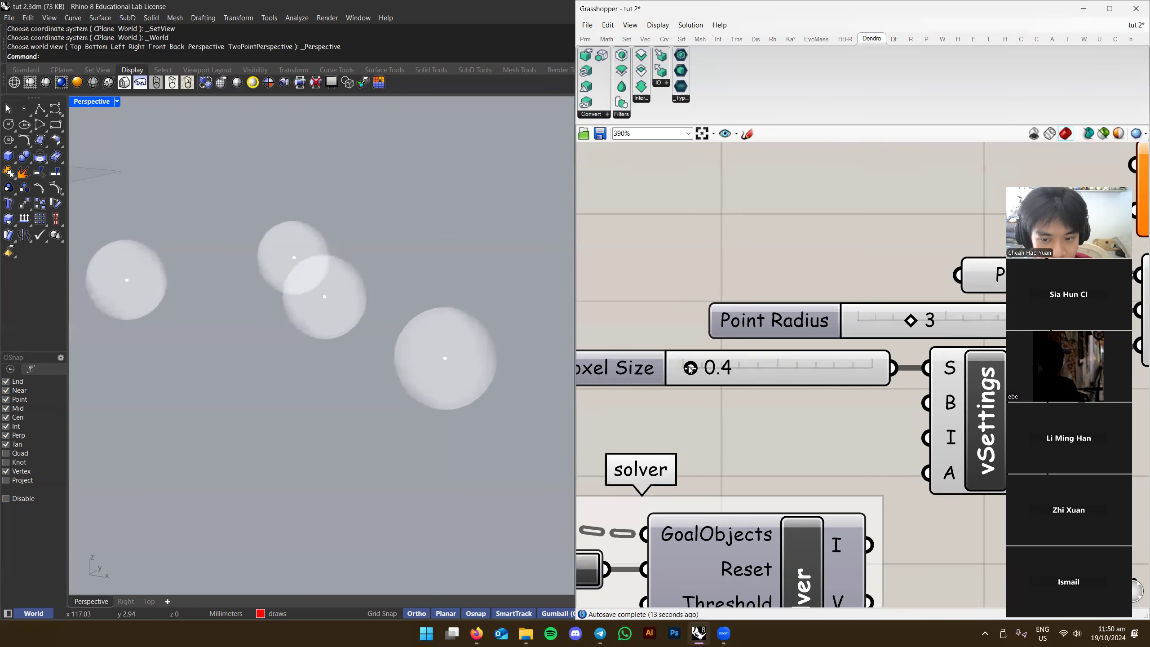
scroll(688, 370, up, 4)
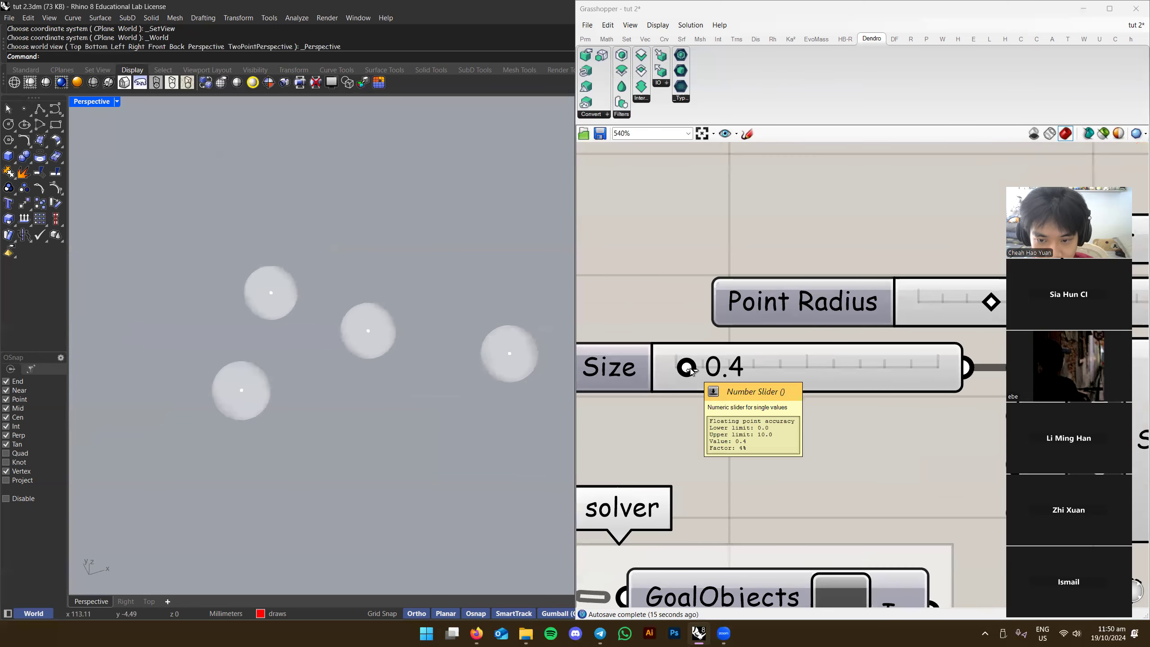
scroll(687, 372, down, 4)
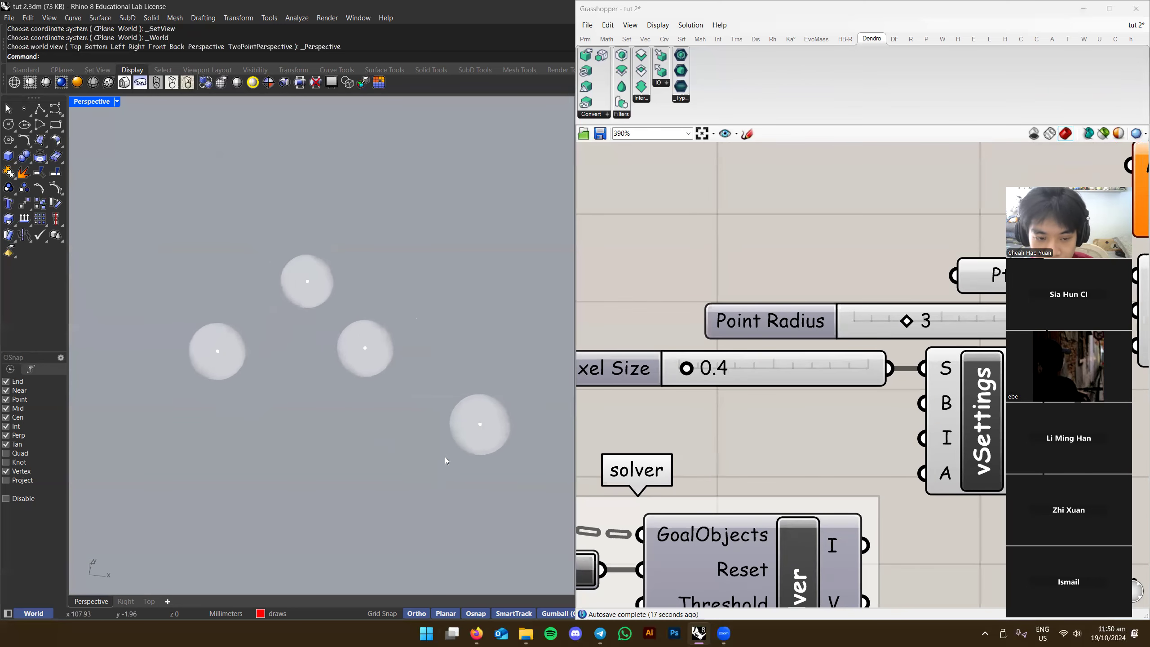
Set the Voxel Size slider to 0.8
scroll(485, 417, up, 3)
scroll(674, 357, up, 2)
drag(690, 381, 708, 377)
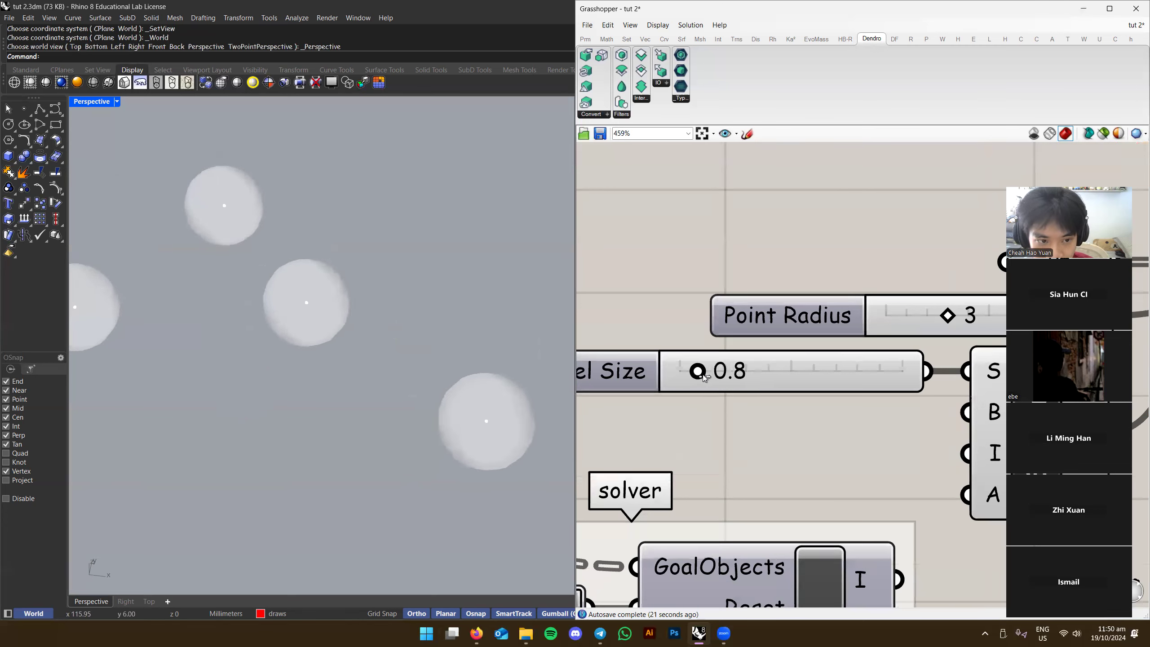
Examine the point spheres from several angles and distances alongside the Point Radius and Voxel Size settings
scroll(466, 364, down, 3)
scroll(468, 347, up, 2)
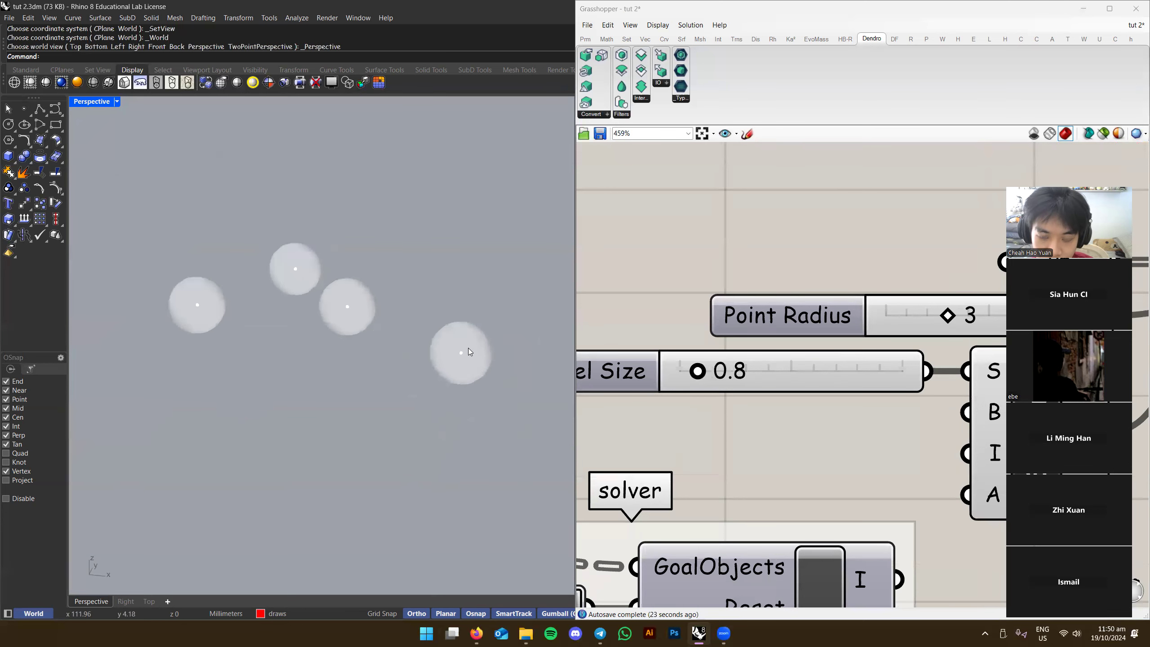
scroll(687, 346, down, 4)
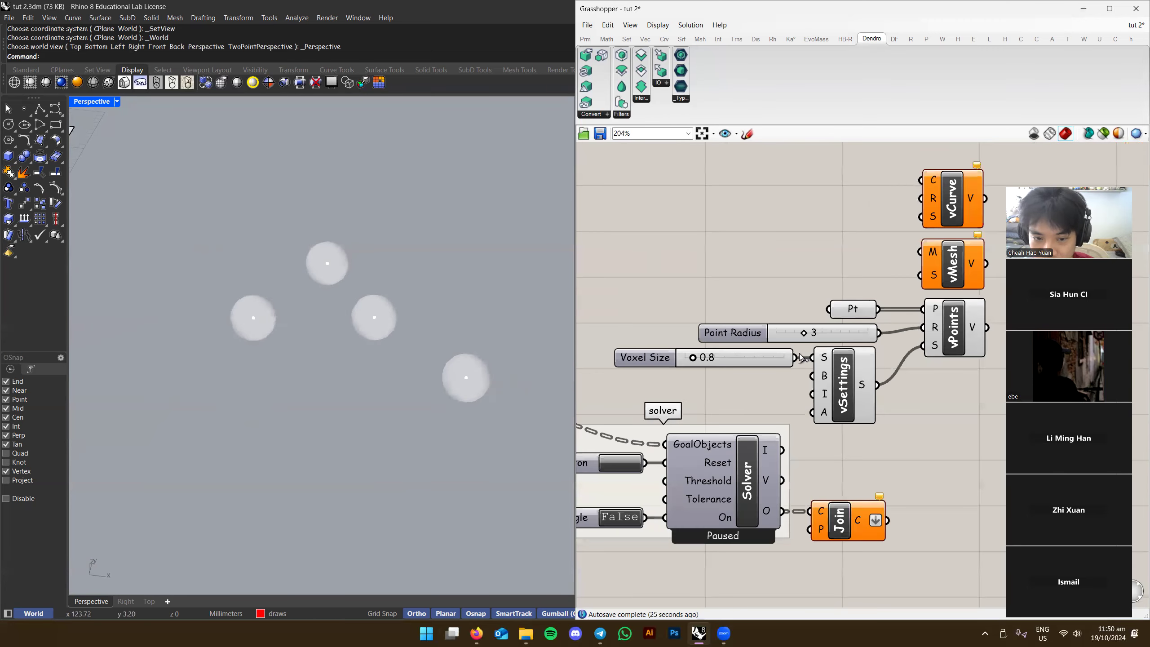
scroll(499, 386, up, 2)
shift+right_drag(498, 386, 379, 339)
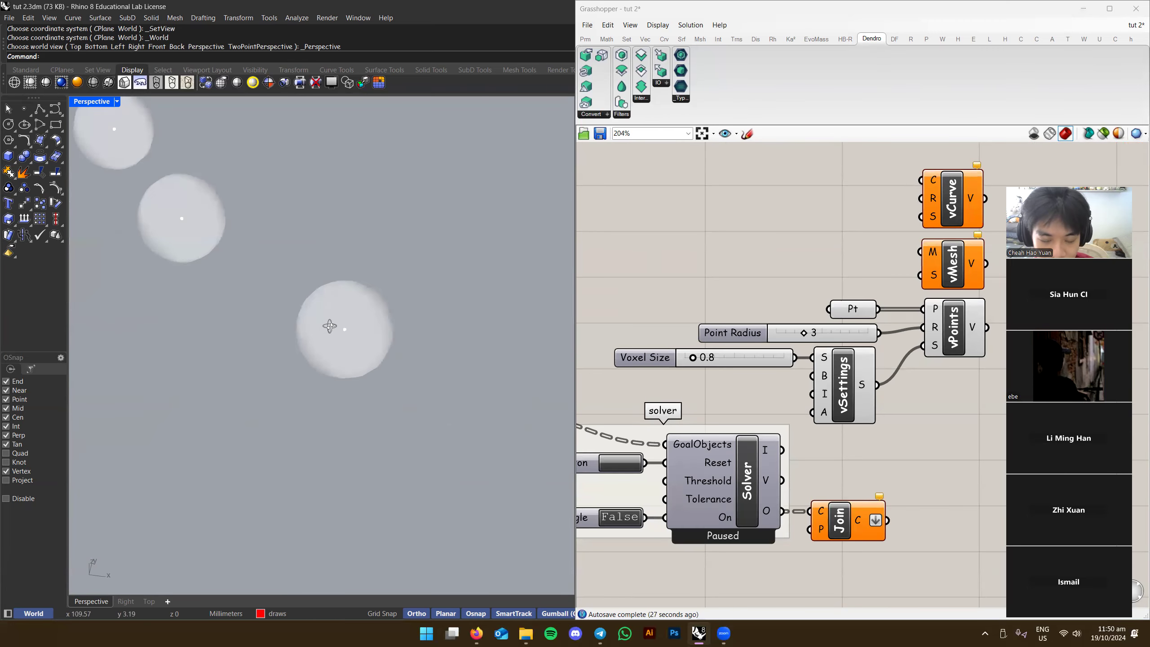
right_drag(310, 321, 362, 350)
scroll(666, 358, up, 1)
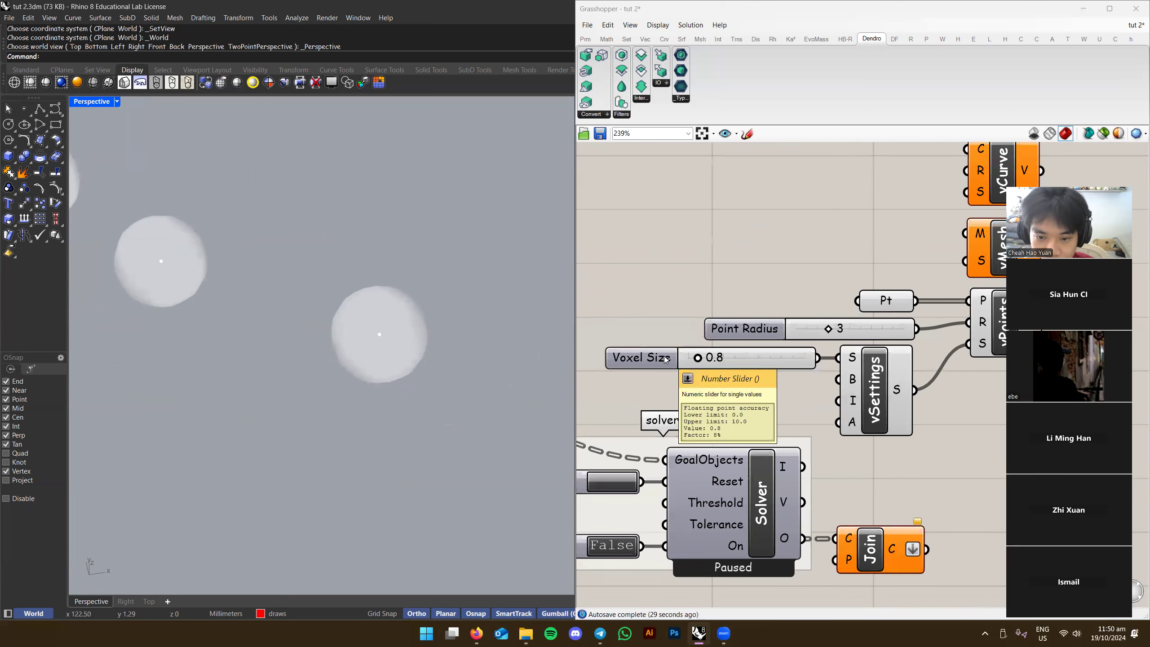
ctrl+right_drag(380, 336, 390, 458)
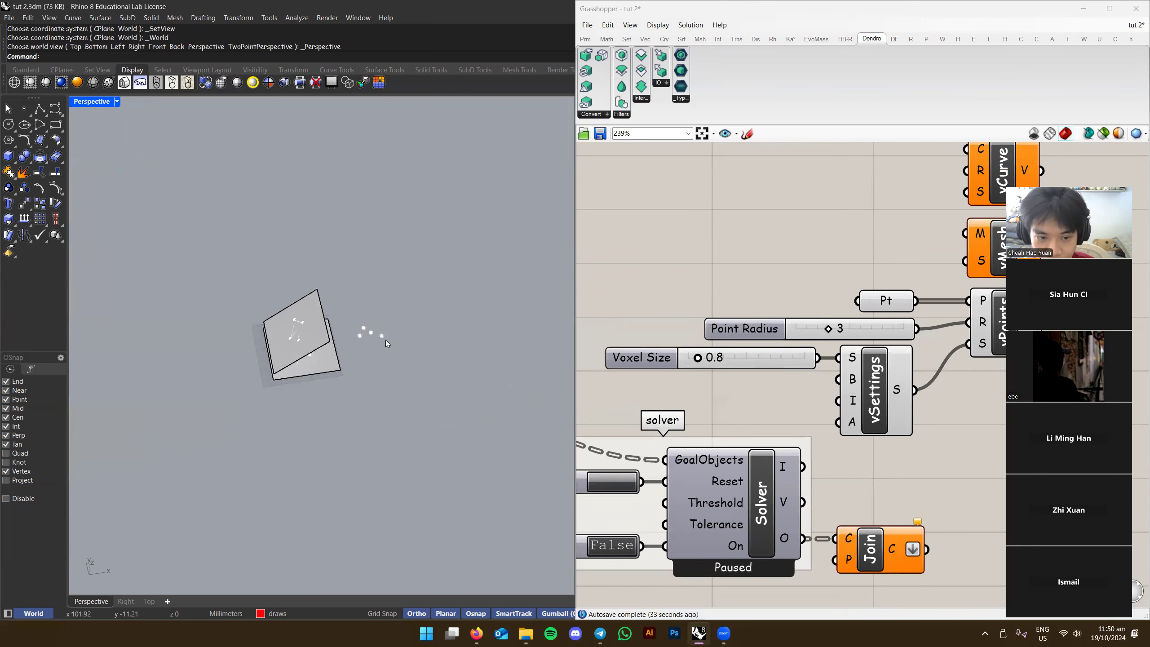
scroll(388, 338, up, 6)
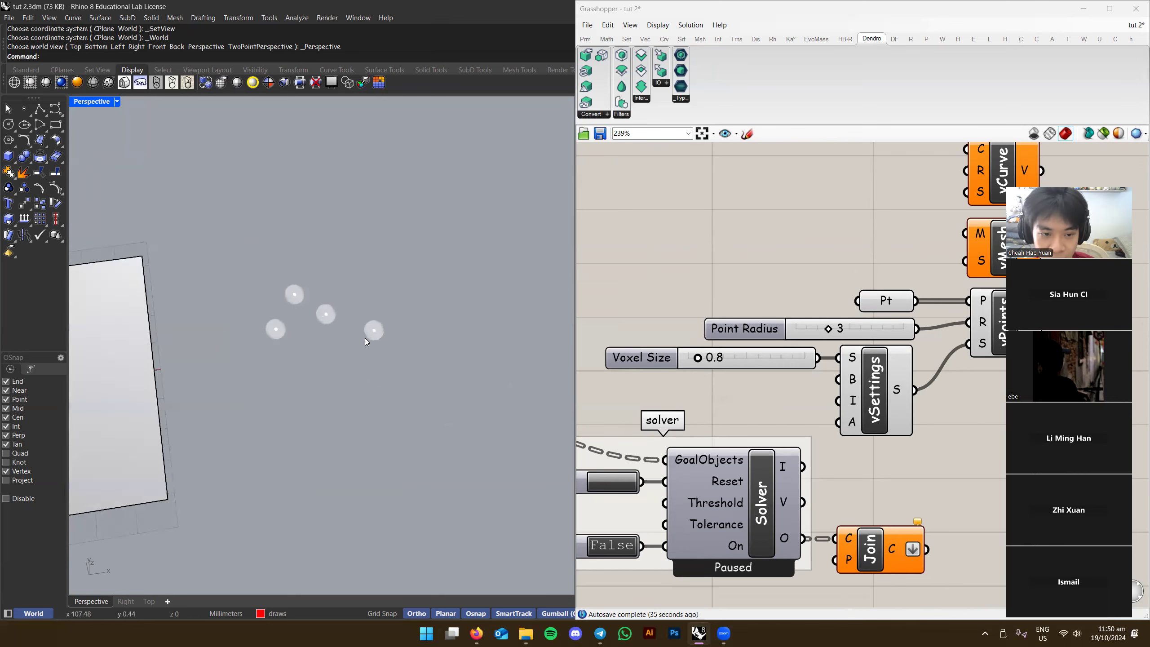
scroll(381, 337, up, 3)
shift+right_drag(420, 359, 506, 393)
right_drag(506, 393, 449, 479)
scroll(423, 492, down, 15)
scroll(430, 480, up, 15)
scroll(428, 462, down, 8)
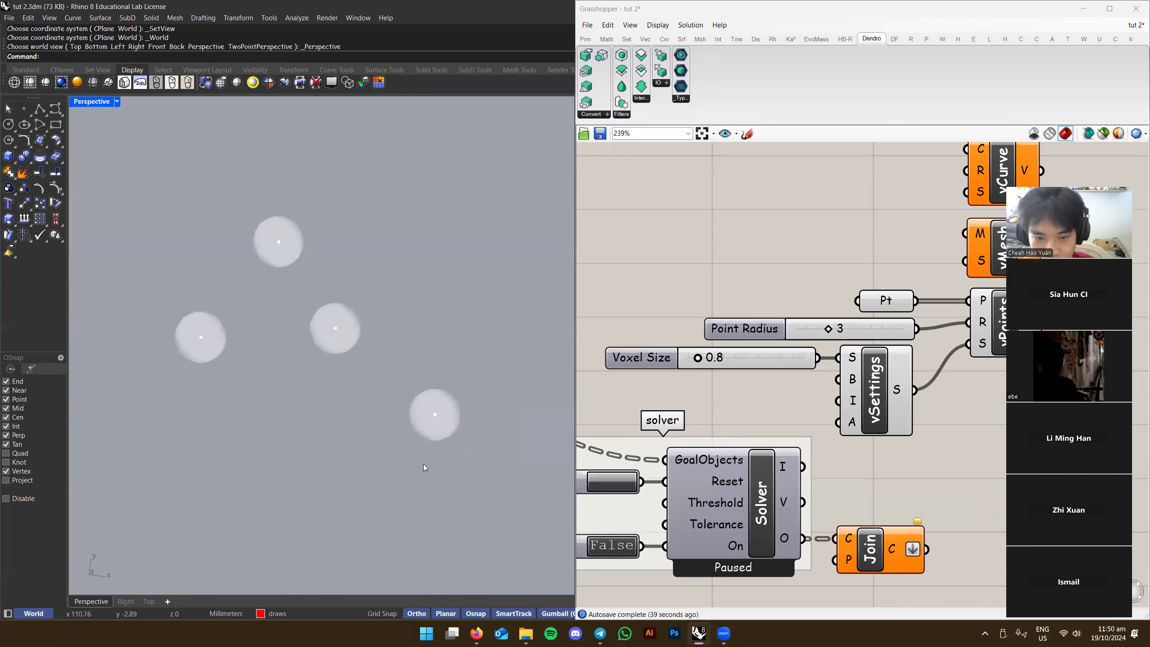
scroll(389, 453, up, 4)
scroll(390, 405, up, 2)
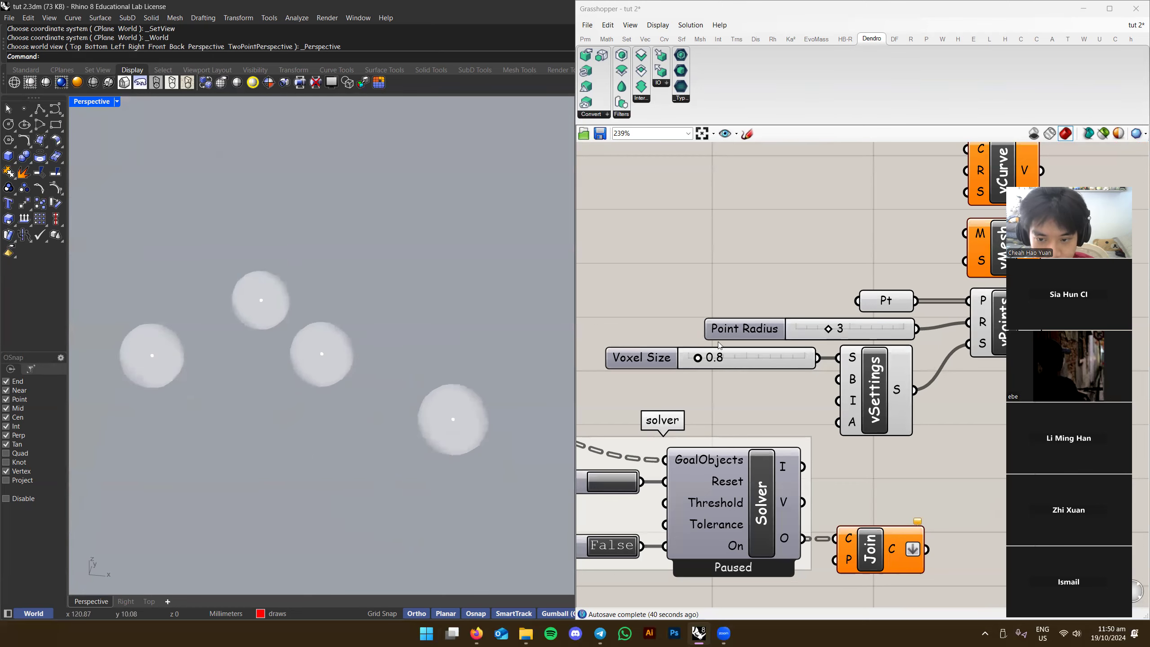
right_drag(391, 404, 414, 362)
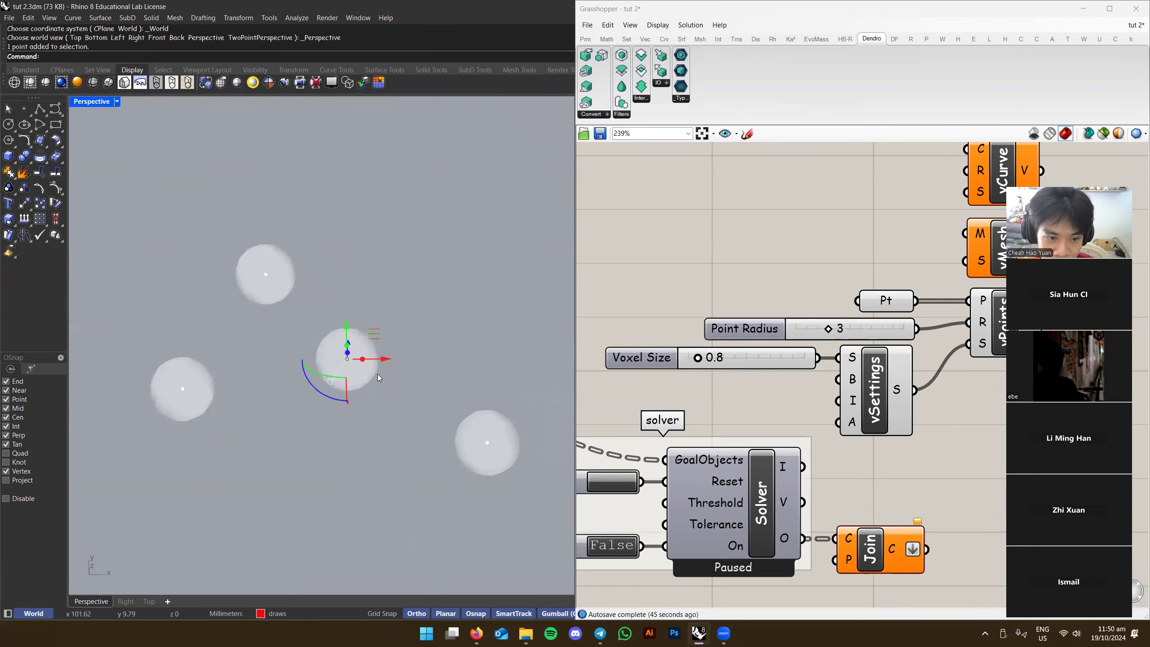
In the Top view, move three of the Rhino points towards the fourth so their spheres overlap in one cluster
key(ctrl+F1)
drag(309, 439, 307, 441)
drag(372, 366, 341, 303)
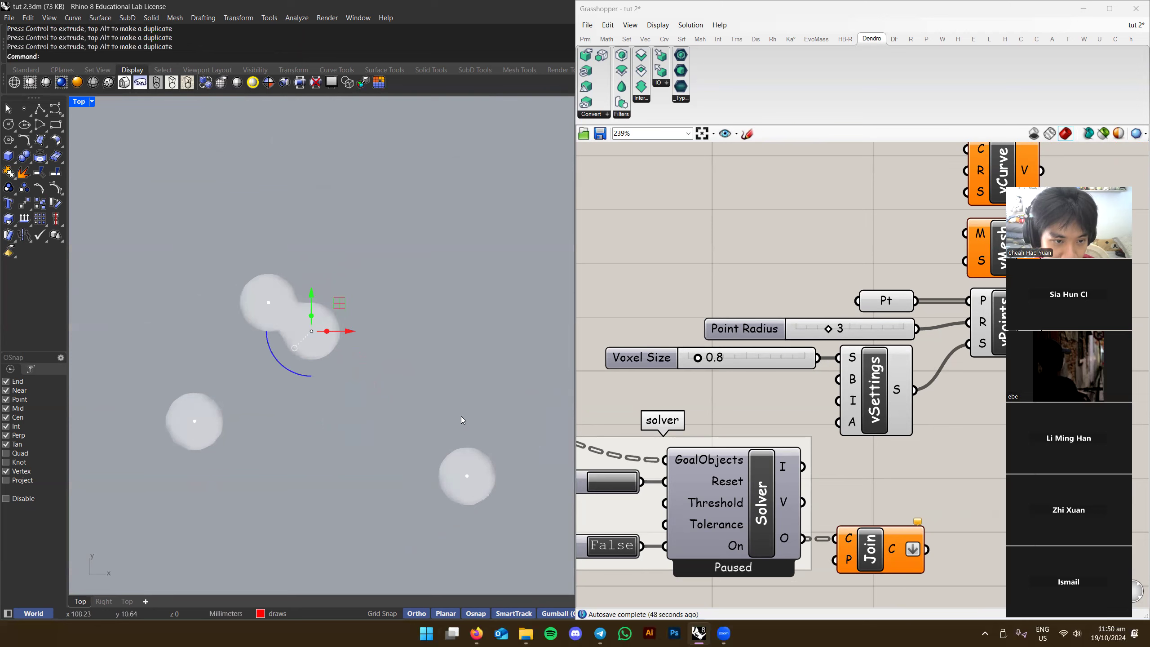
drag(495, 447, 392, 361)
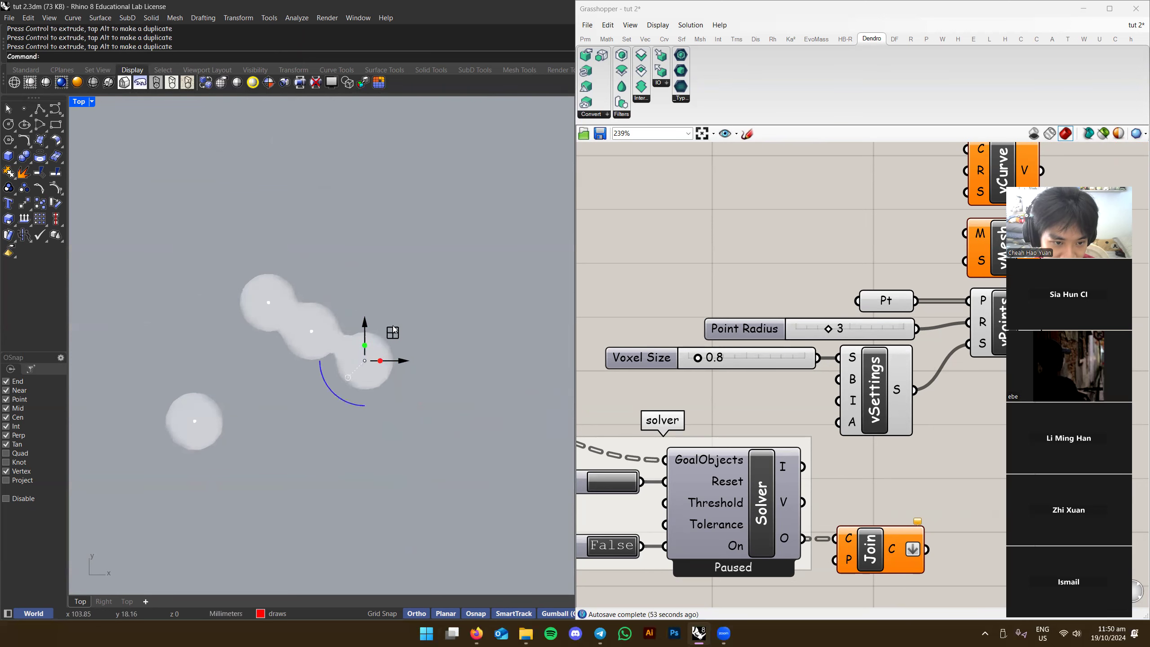
drag(395, 302, 392, 280)
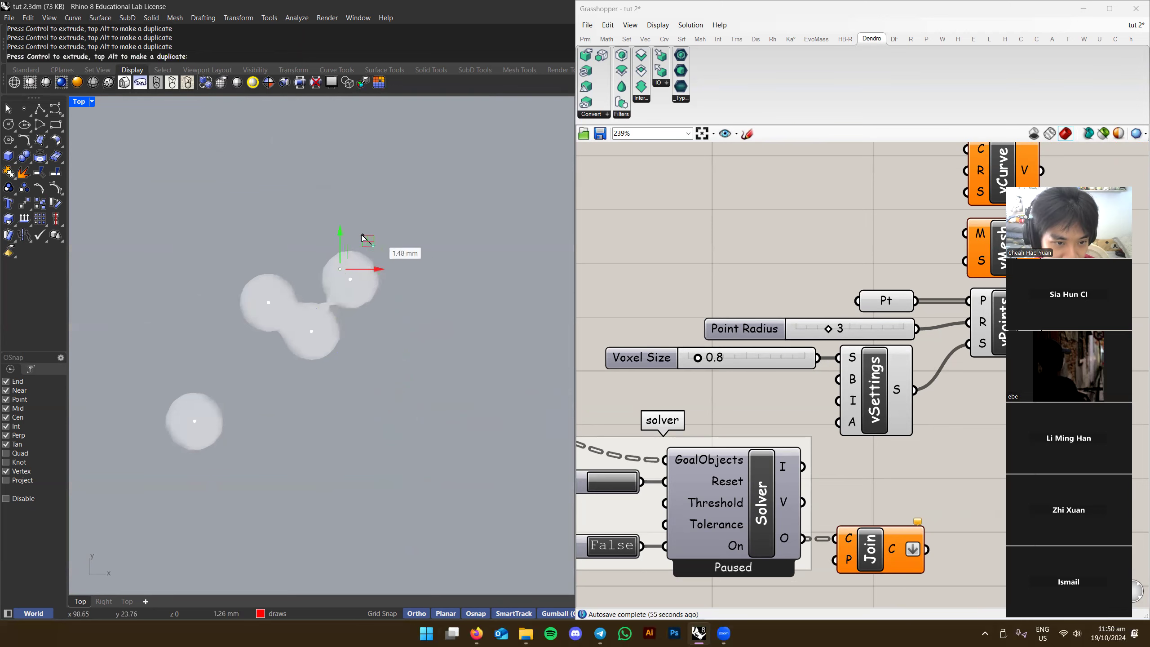
drag(364, 238, 357, 234)
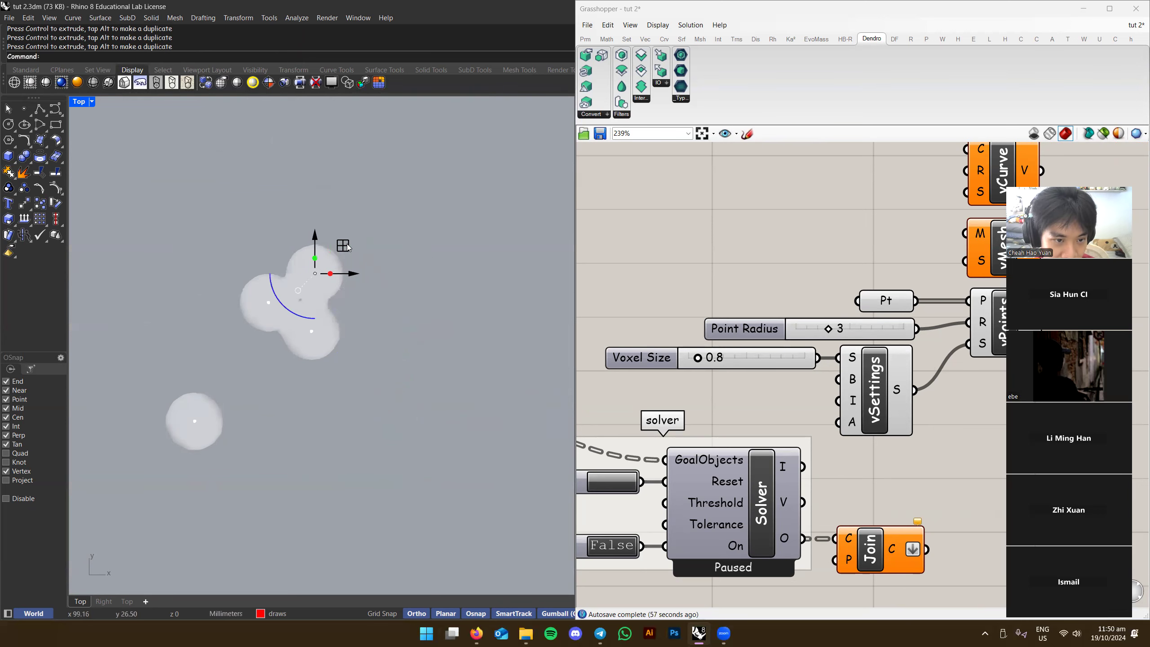
drag(222, 392, 272, 330)
Return to the perspective view and reposition individual points in the cluster at different heights so the spheres blend in 3D
right_drag(402, 365, 425, 376)
key(ctrl+F4)
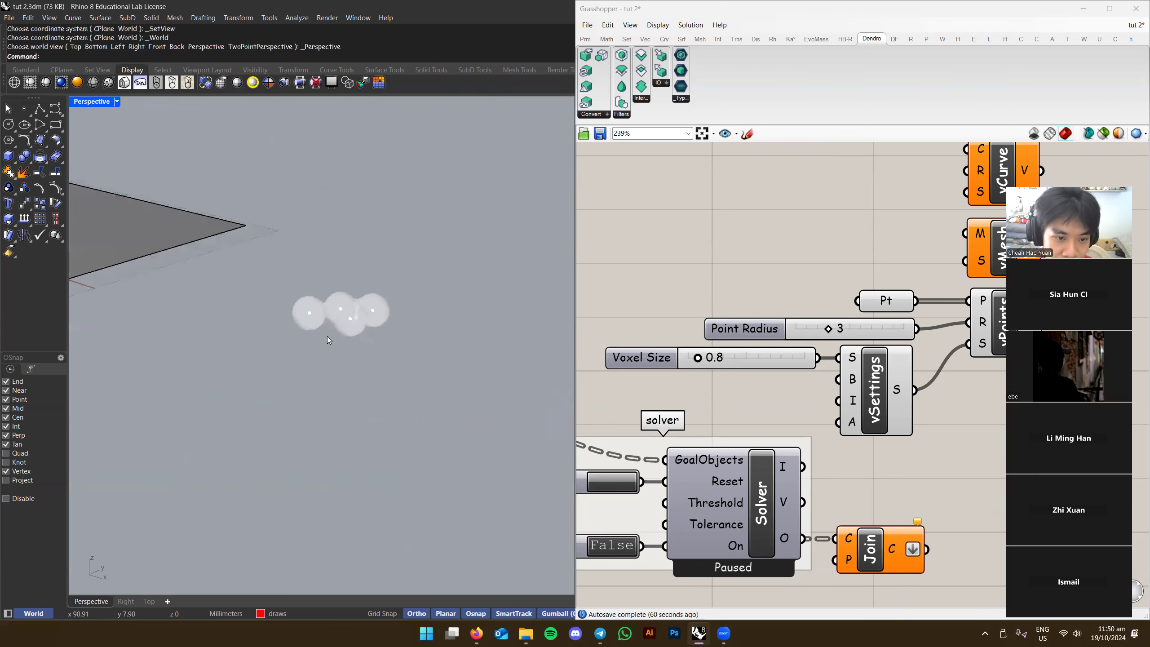
scroll(312, 313, up, 9)
right_drag(375, 318, 393, 337)
click(321, 284)
click(424, 312)
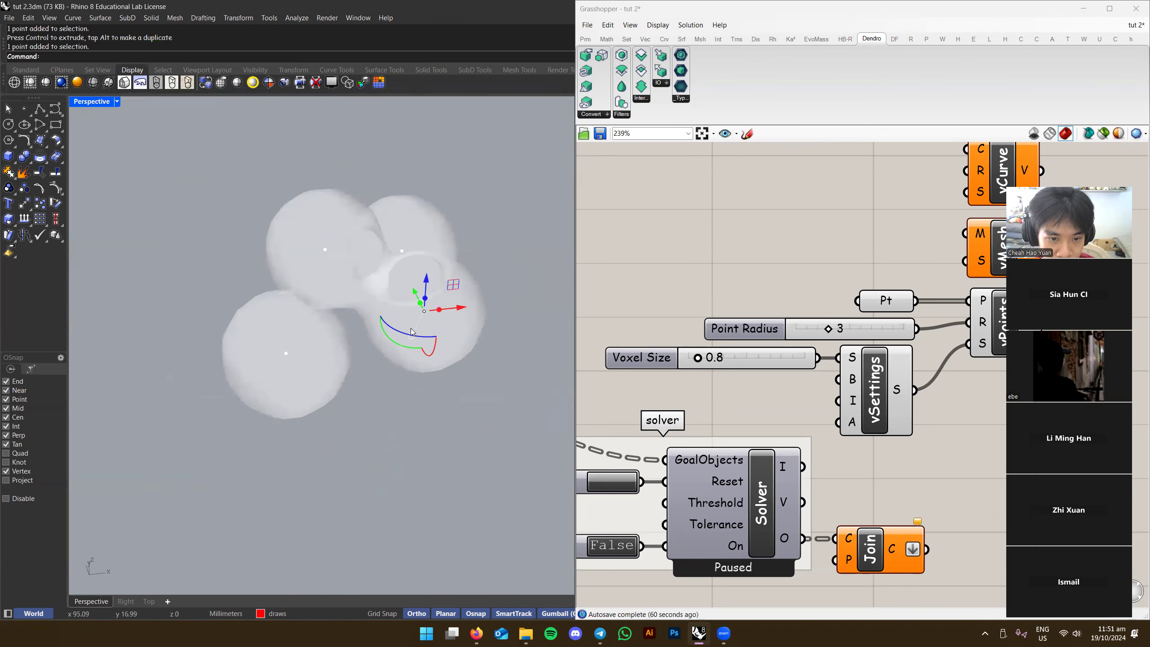
drag(456, 288, 429, 318)
right_drag(429, 318, 393, 330)
click(480, 355)
right_drag(480, 354, 383, 237)
click(319, 259)
right_drag(319, 259, 361, 274)
drag(255, 139, 271, 195)
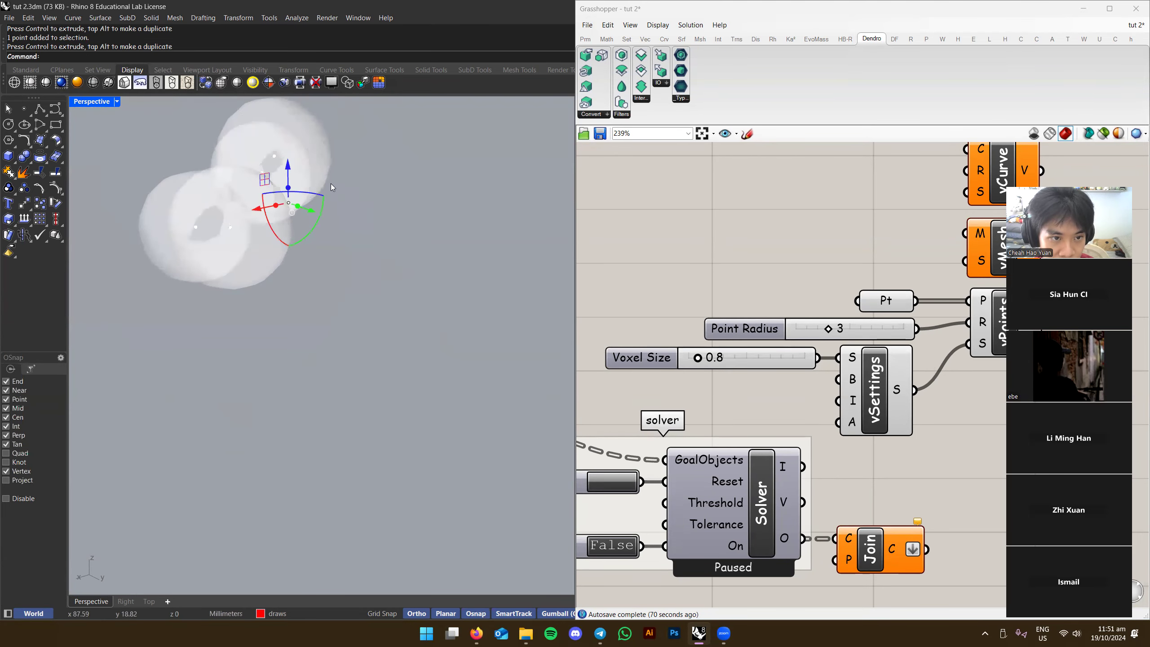
Select the clustered Rhino points and reference all five as multiple points in the Point parameter
right_drag(272, 195, 404, 338)
drag(318, 358, 319, 358)
scroll(385, 239, down, 6)
drag(390, 208, 329, 304)
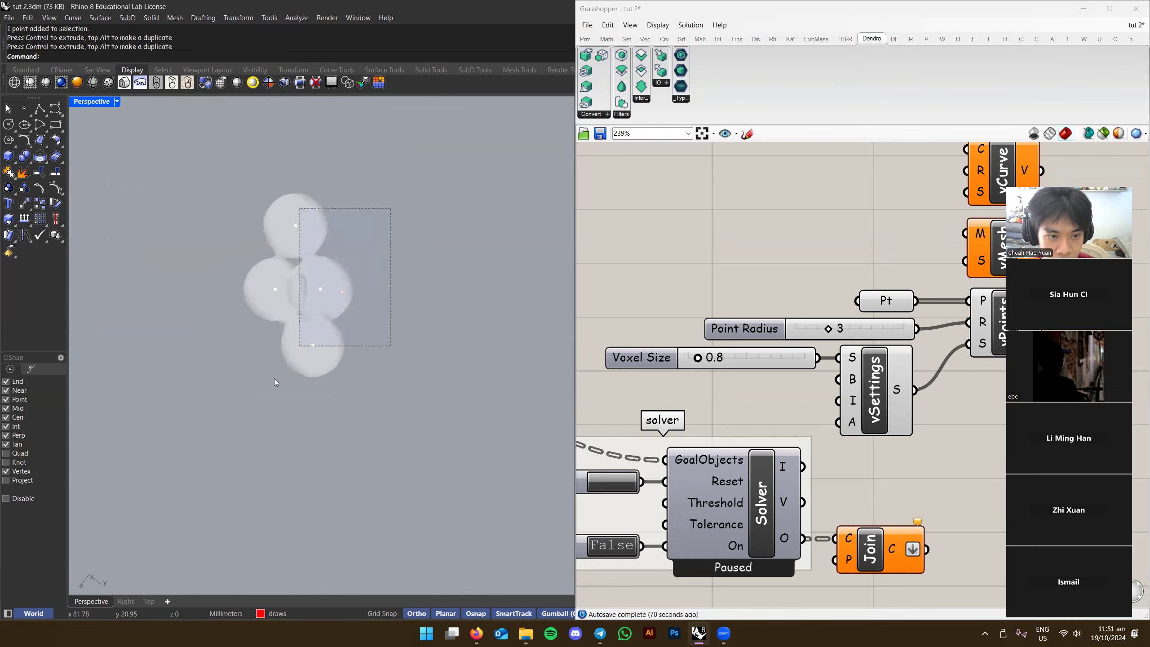
right_click(893, 309)
click(934, 456)
Reposition one of the clustered points in Rhino and check how the spheres merge
right_drag(407, 317, 435, 319)
click(369, 422)
scroll(470, 279, up, 3)
right_drag(470, 279, 349, 328)
scroll(960, 344, down, 2)
Select the vPoints component and examine its highlighted volume in the Rhino view
right_drag(960, 344, 810, 351)
scroll(810, 348, up, 3)
click(810, 346)
right_drag(904, 377, 848, 390)
click(848, 390)
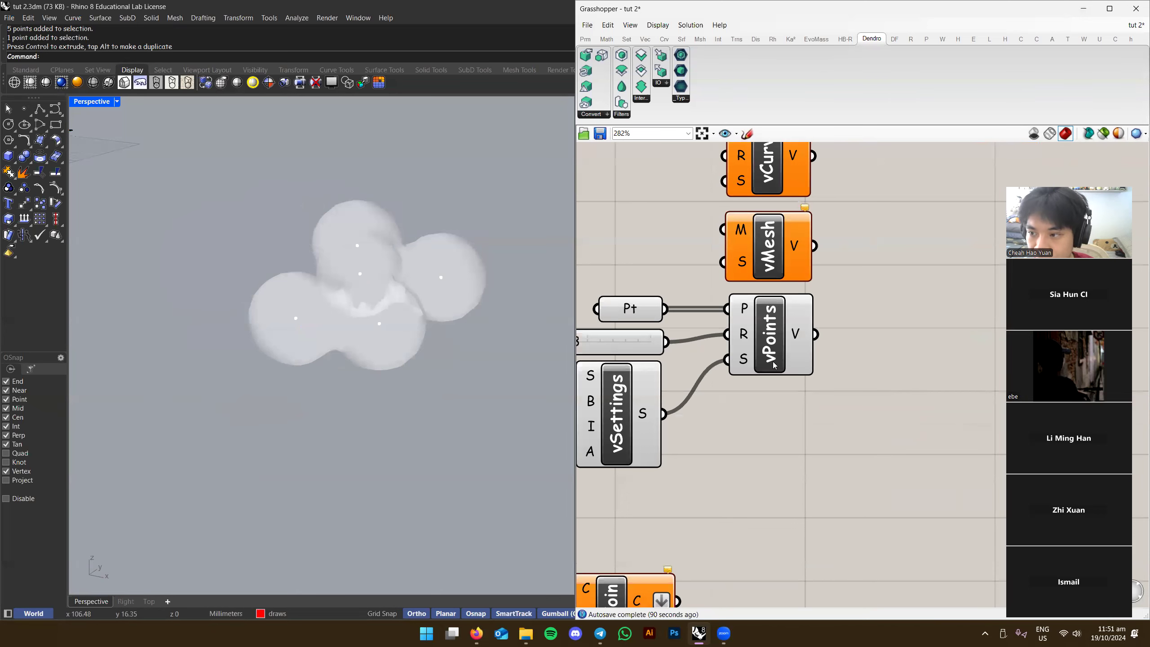
right_drag(498, 319, 472, 344)
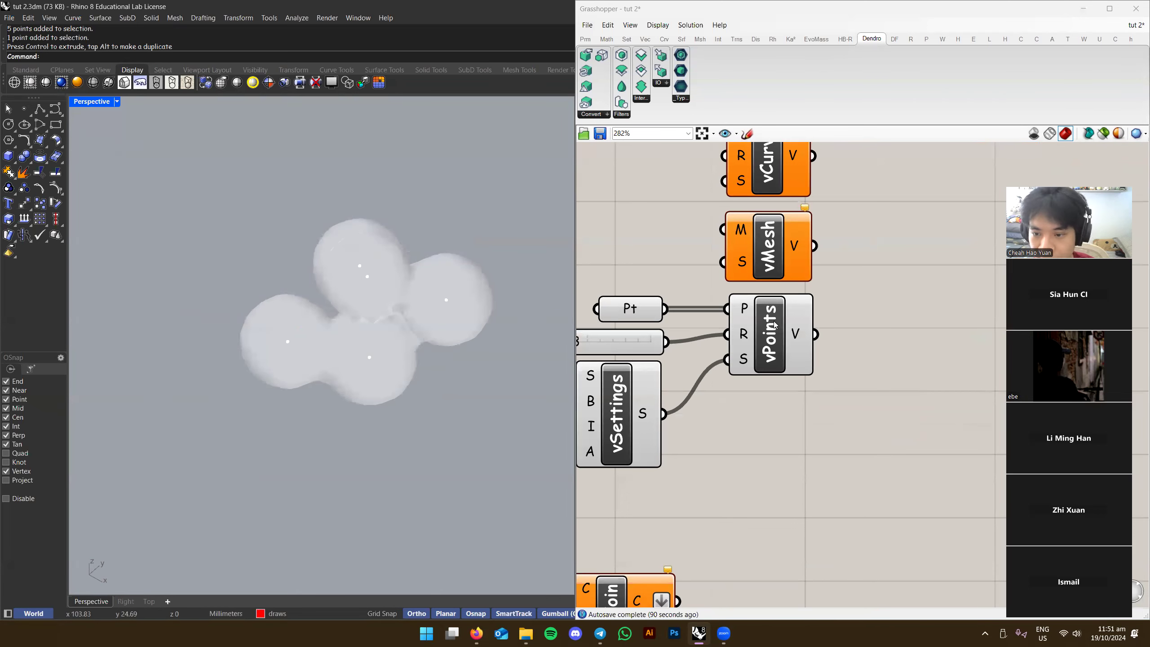
click(791, 338)
scroll(810, 314, down, 2)
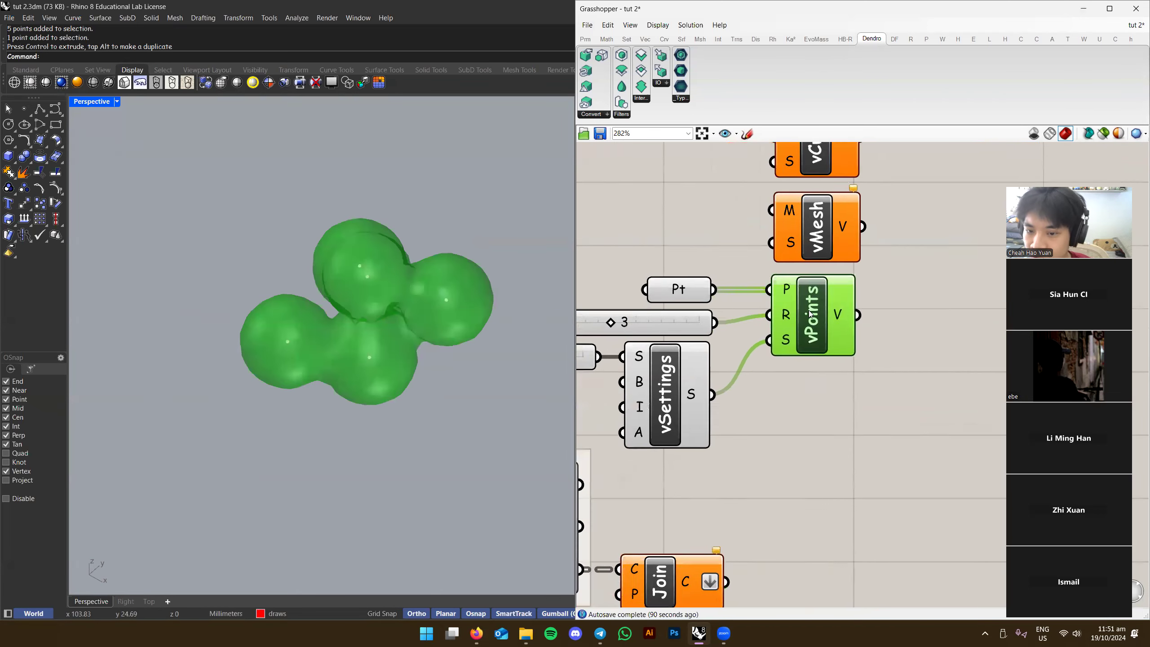
right_drag(879, 300, 864, 312)
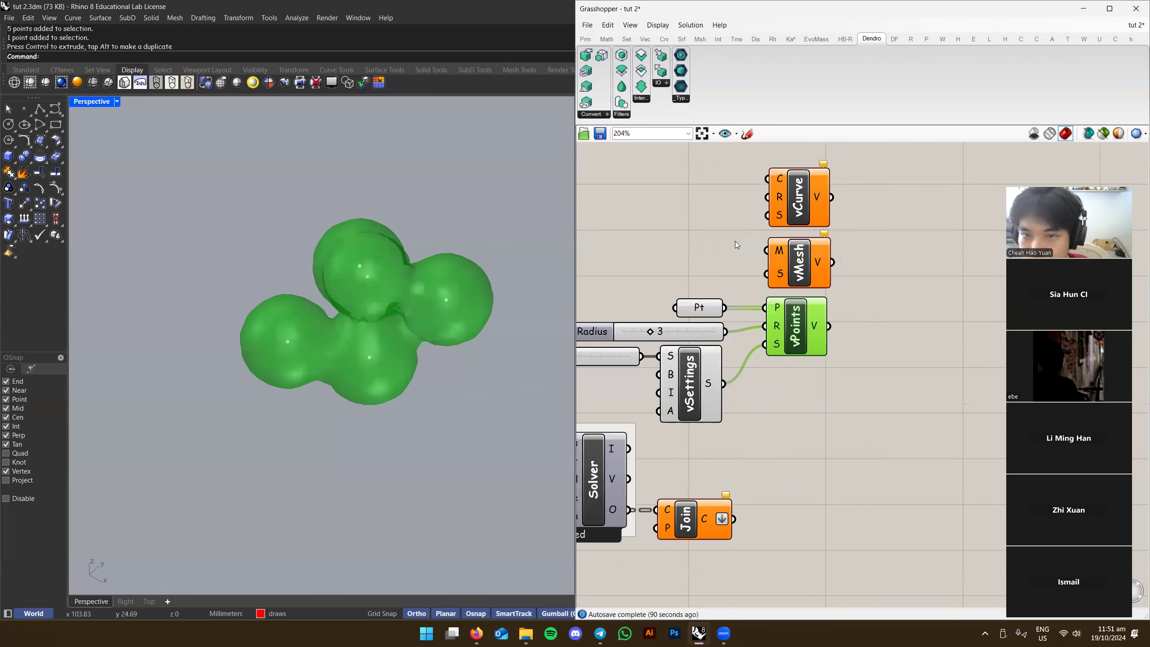
Place a Dendro Volume to Mesh component beside vPoints on the canvas
click(607, 115)
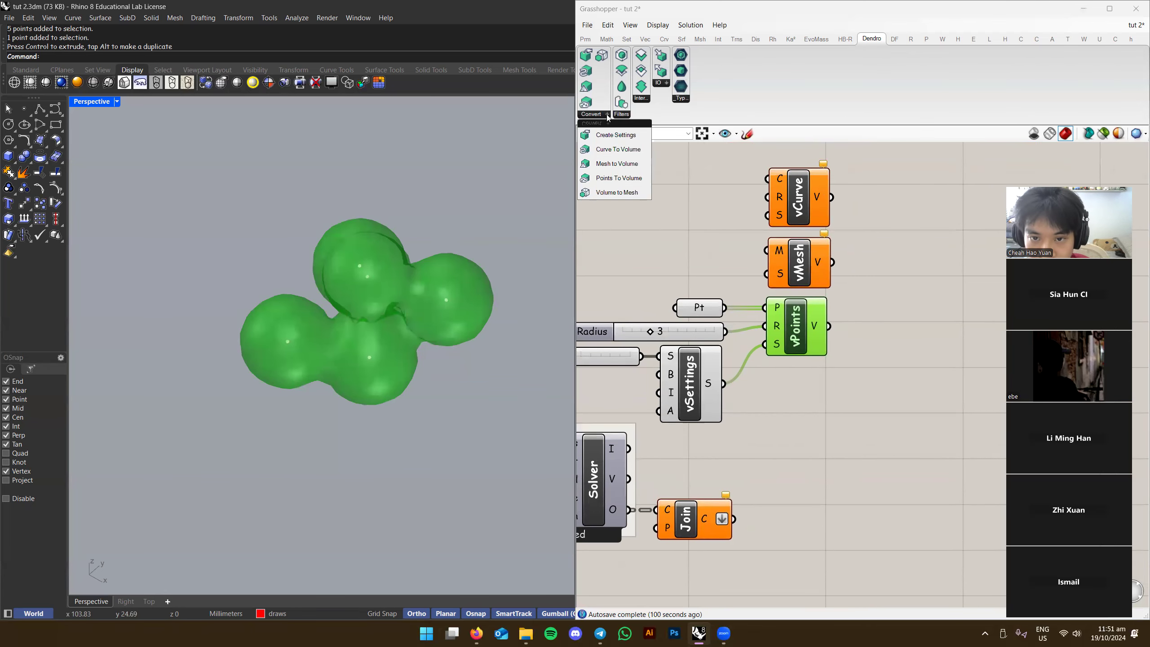
click(604, 193)
click(920, 326)
scroll(921, 326, up, 2)
drag(917, 325, 915, 343)
right_drag(949, 344, 830, 331)
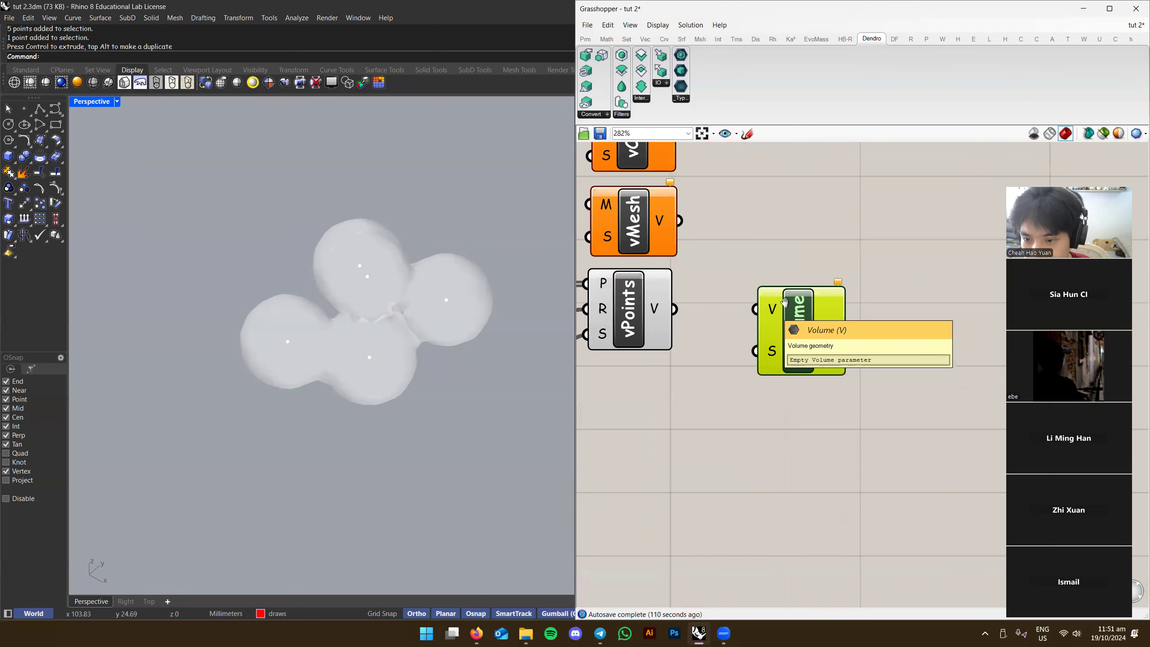
Connect the vPoints V output and vSettings S output to the V and S inputs of mVolume, and hide the vPoints preview
right_drag(772, 309, 850, 270)
right_drag(735, 316, 737, 342)
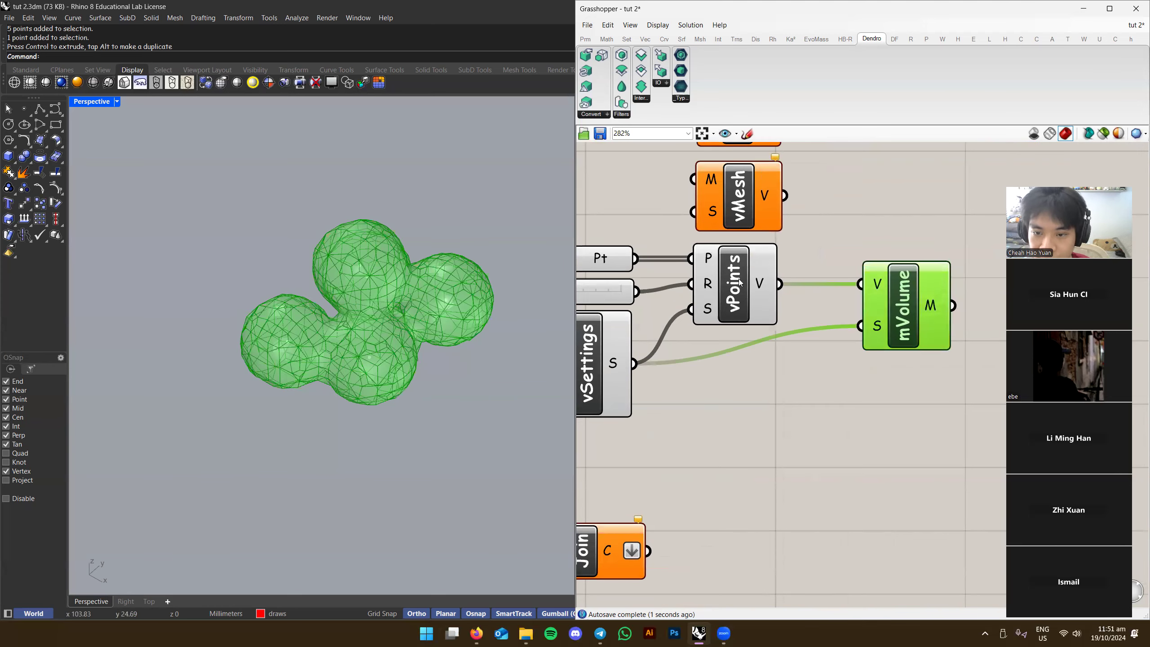
right_drag(362, 303, 389, 300)
scroll(389, 299, up, 4)
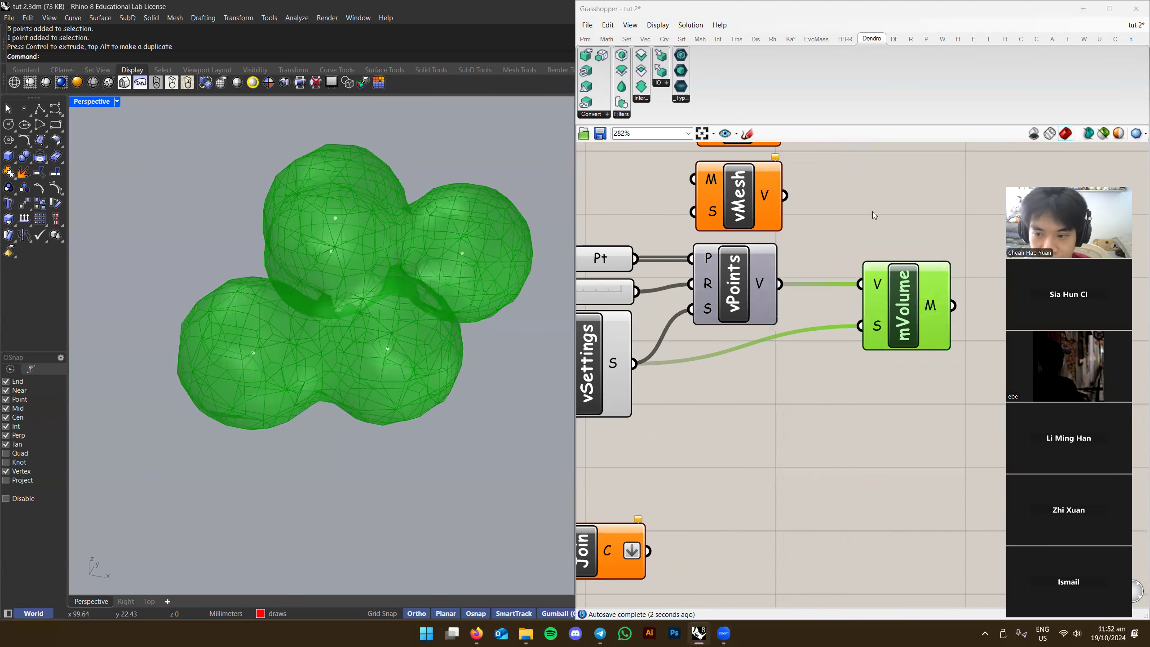
Bake the mVolume mesh to the solids layer and turn off the component's preview
click(828, 273)
click(877, 317)
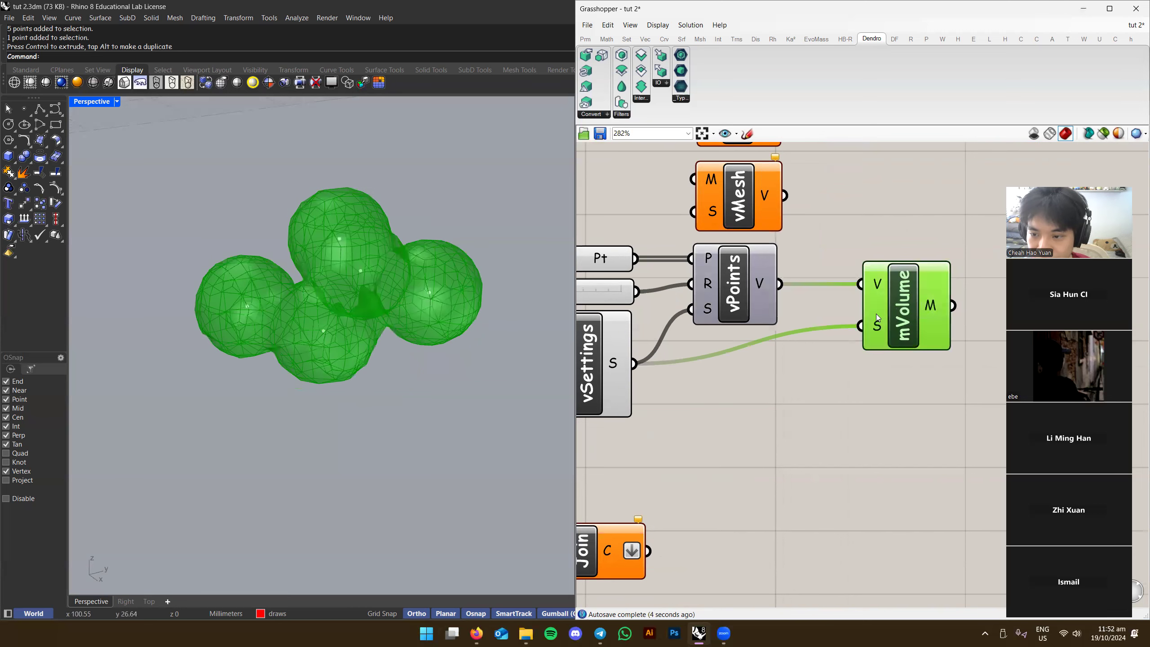
right_click(901, 308)
click(927, 347)
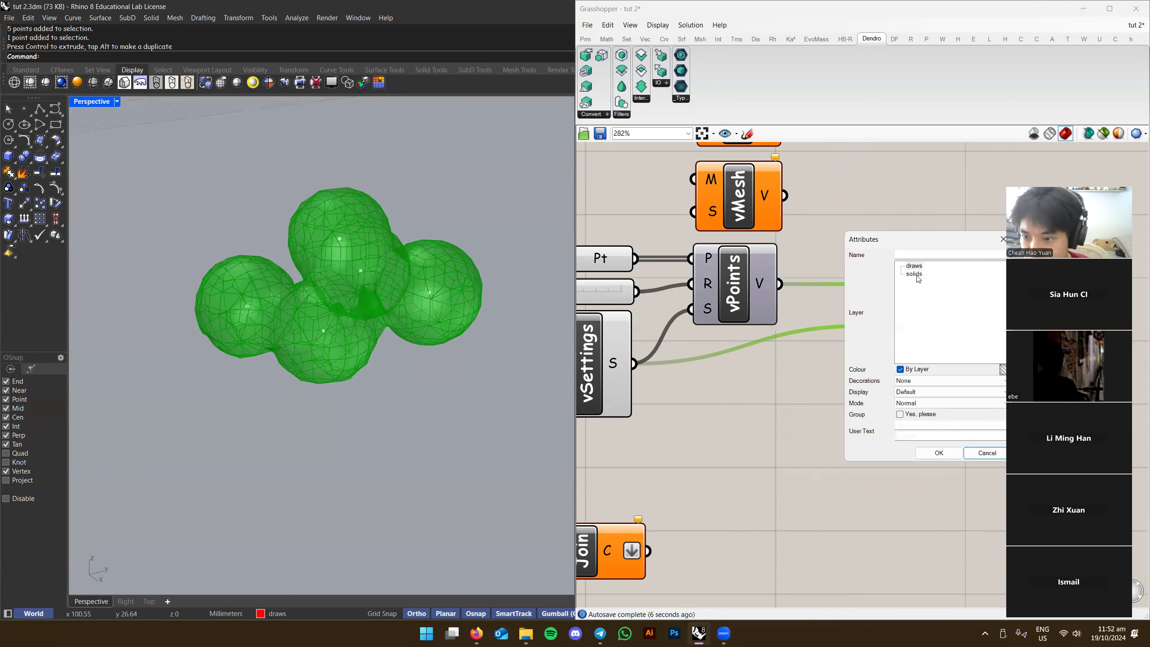
click(936, 453)
right_click(903, 288)
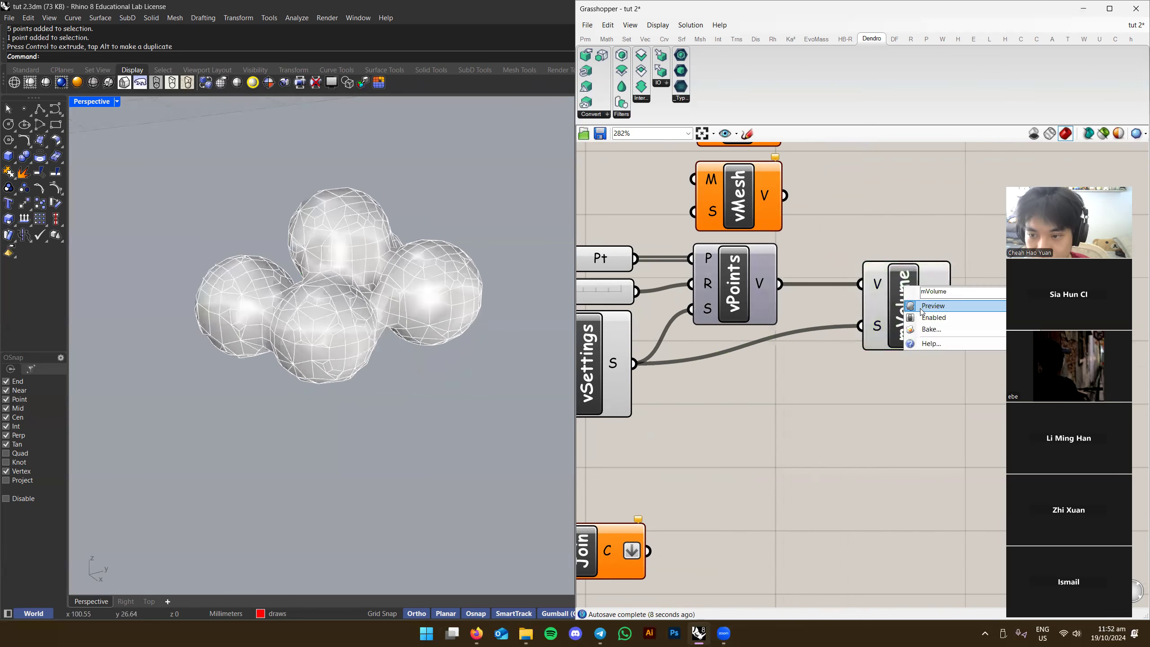
click(920, 308)
Select the baked mesh in Rhino and move it away from its source points
click(389, 274)
scroll(362, 358, down, 7)
right_drag(426, 364, 309, 385)
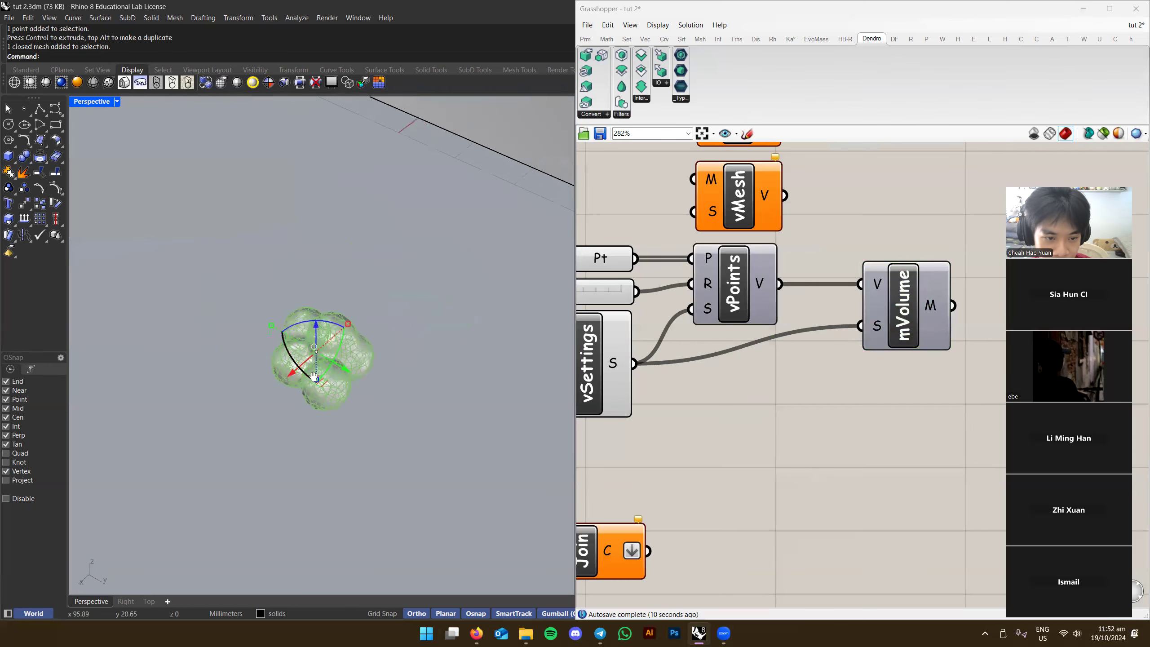
scroll(307, 390, up, 7)
right_drag(455, 281, 461, 344)
drag(461, 345, 392, 436)
Select the moved mesh and compare its faceting with the Voxel Size setting
click(422, 487)
right_drag(421, 487, 498, 371)
click(470, 373)
click(480, 277)
scroll(713, 379, up, 3)
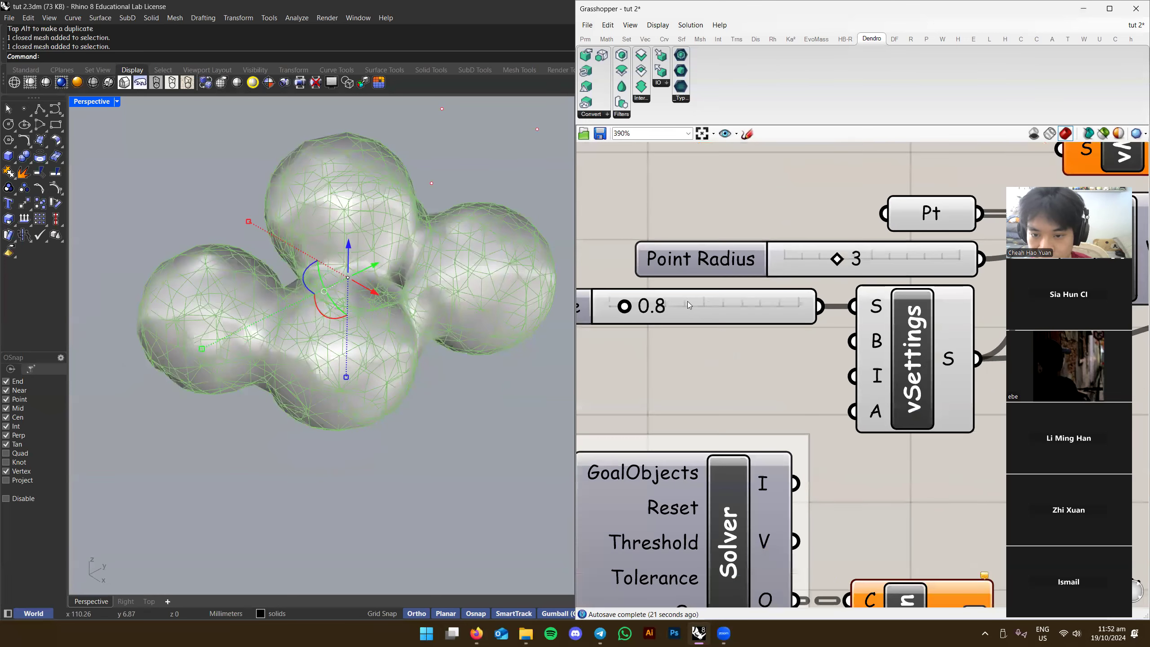
Delete the baked mesh from Rhino and turn the vPoints preview back on
key(Delete)
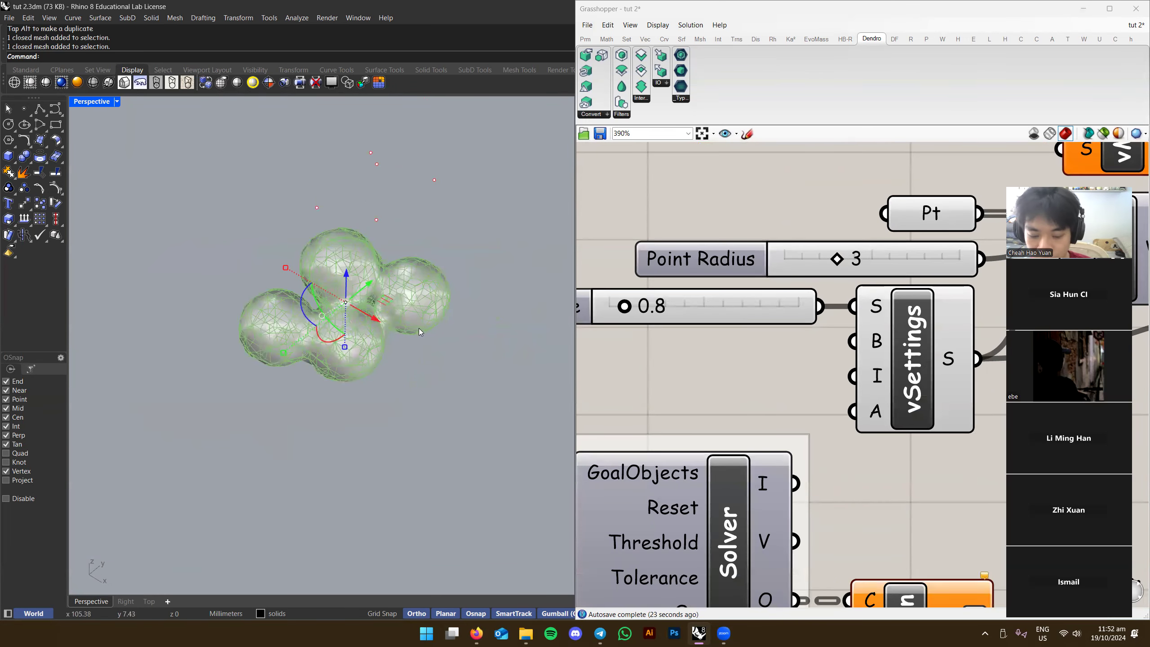
right_drag(952, 343, 723, 345)
right_drag(828, 345, 698, 344)
right_click(779, 285)
click(810, 307)
Set the Point Radius slider to 4 and change its precision to one decimal place
right_drag(862, 267, 1068, 298)
mouse_move(695, 299)
mouse_down()
mouse_move(747, 299)
mouse_move(713, 299)
mouse_up()
scroll(344, 269, down, 4)
right_drag(350, 271, 430, 312)
scroll(457, 322, up, 4)
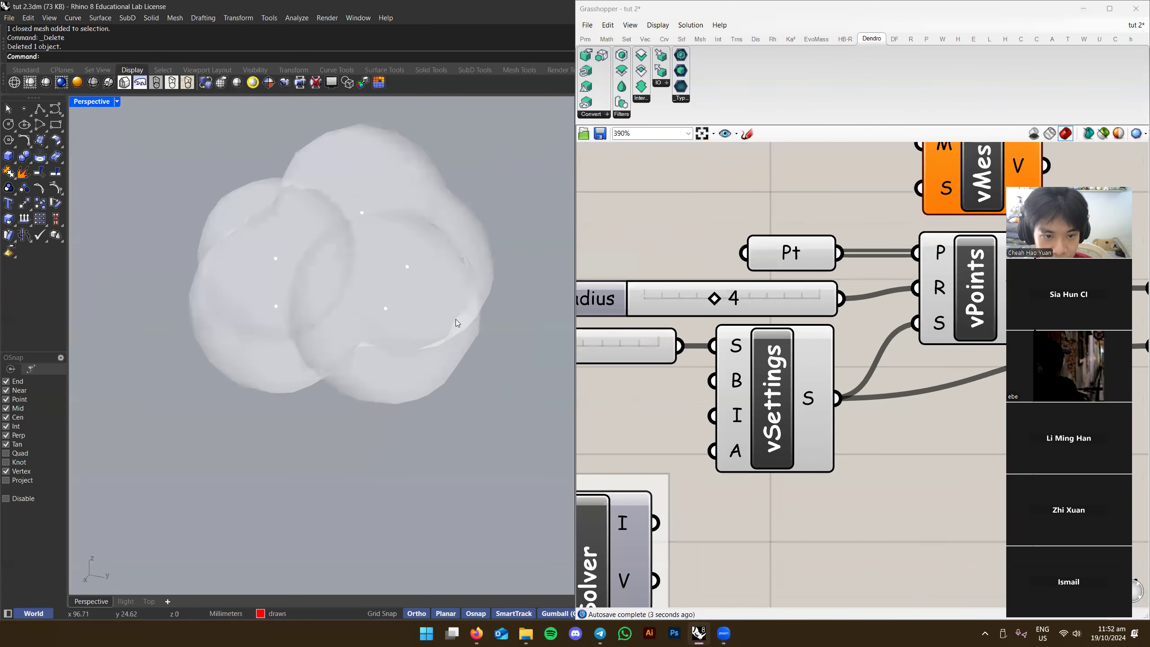
double_click(700, 304)
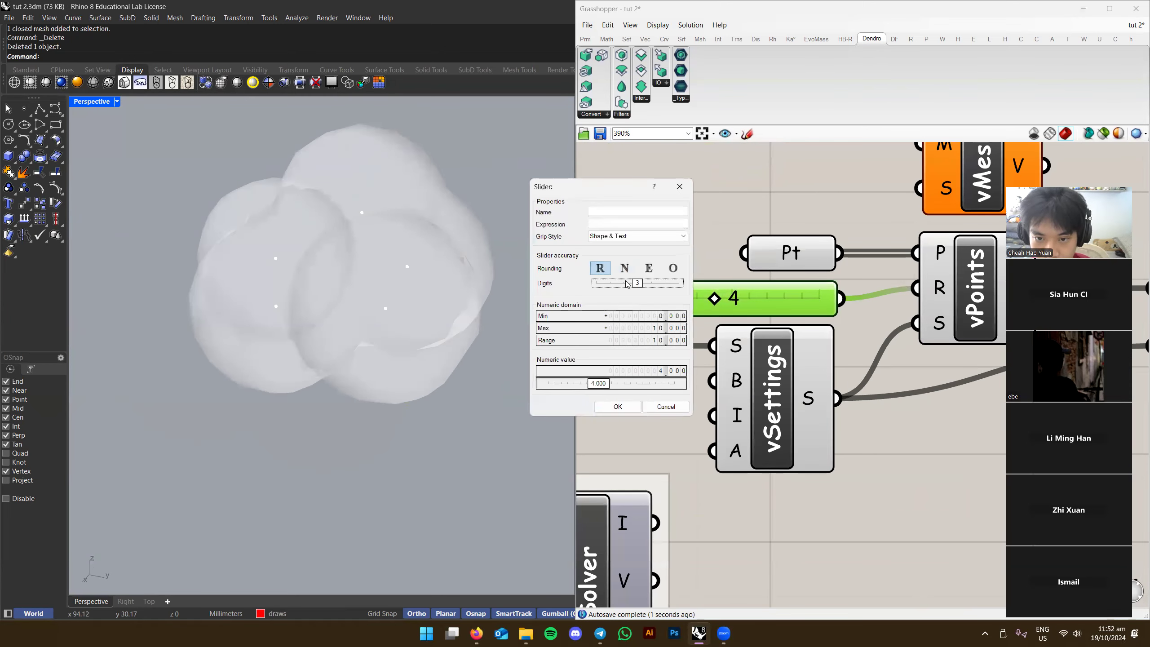
click(616, 408)
Lower the Point Radius to 1.4, then raise it again until the spheres merge, comparing the volume in the viewport
scroll(420, 356, down, 3)
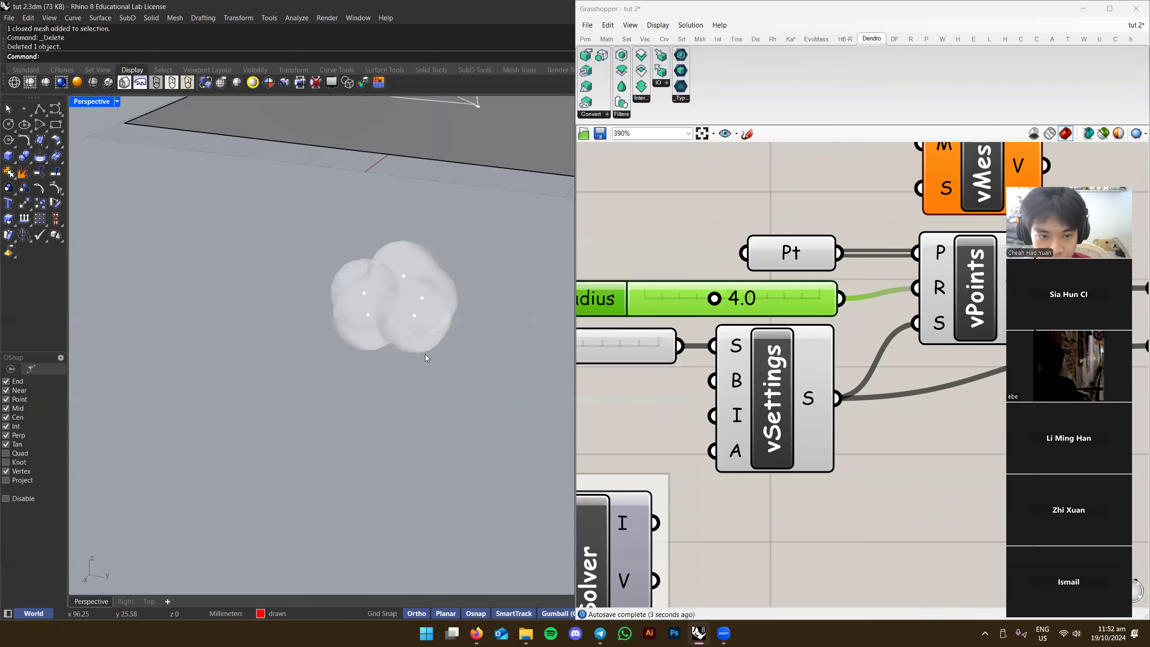
drag(707, 306, 675, 303)
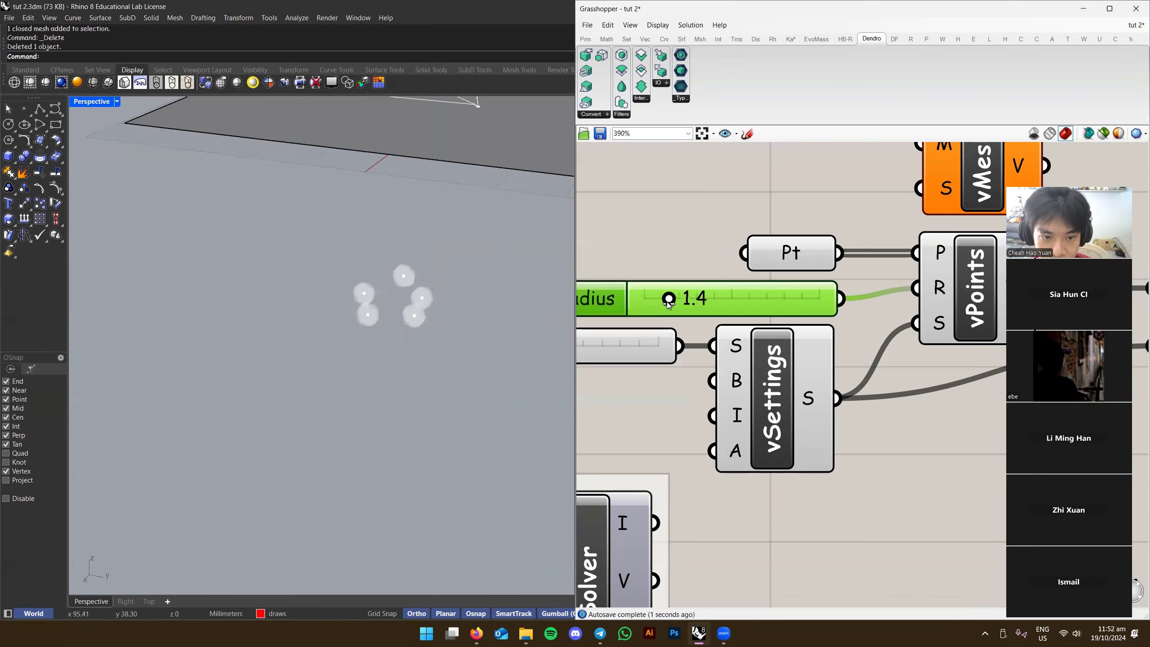
scroll(423, 297, up, 2)
drag(668, 299, 709, 299)
right_drag(453, 272, 403, 270)
scroll(442, 225, up, 2)
scroll(720, 293, down, 2)
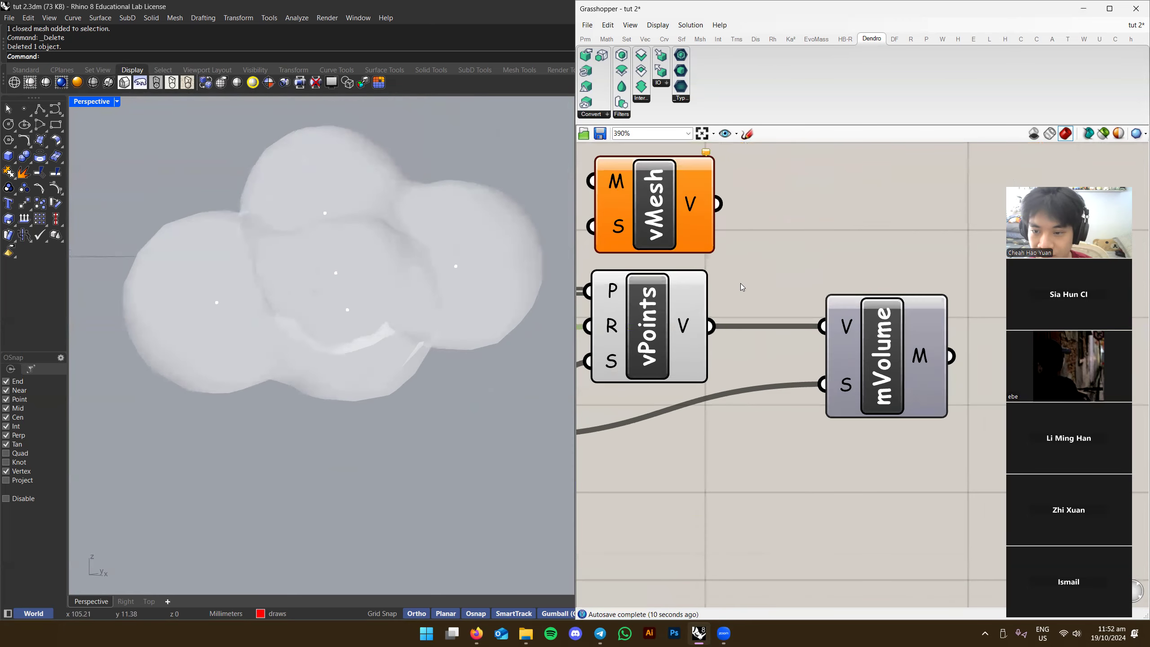
Move mVolume away from vPoints and add a Dendro Smooth Volume component to the canvas
click(946, 363)
right_drag(422, 275, 435, 267)
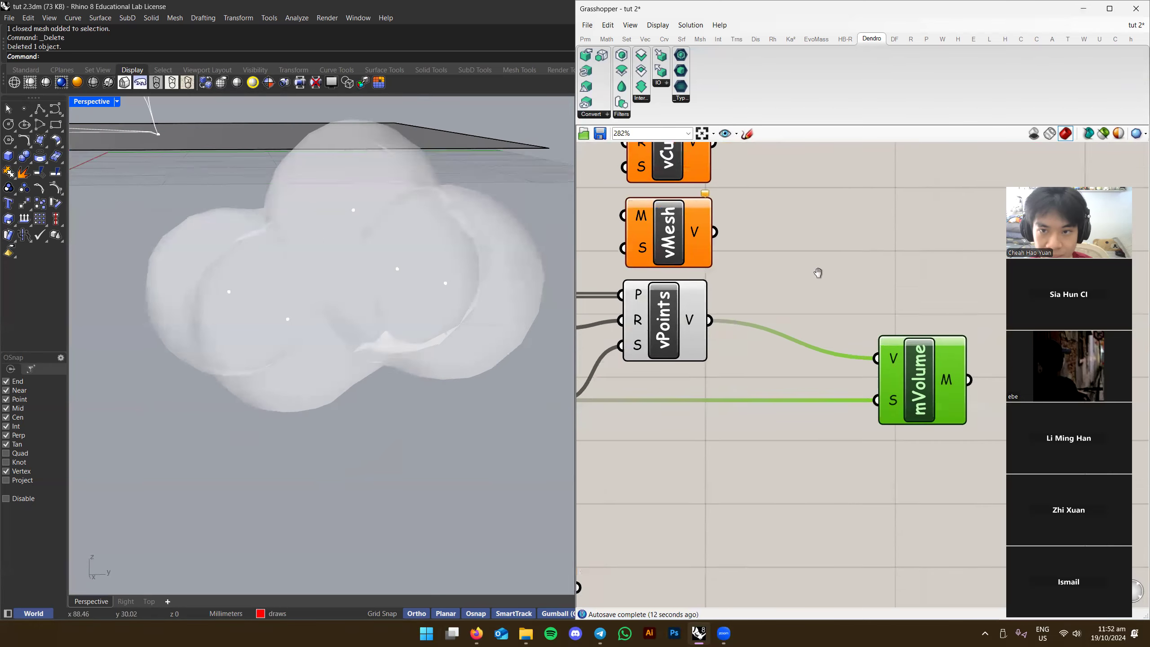
click(624, 115)
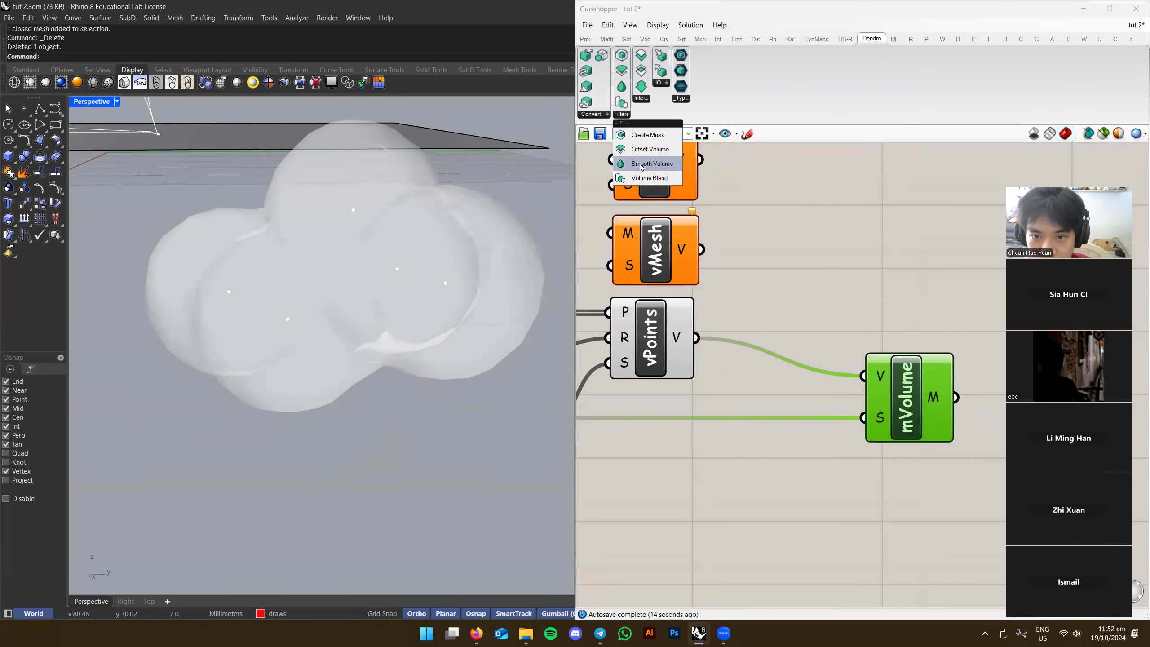
drag(646, 167, 830, 280)
scroll(744, 272, up, 1)
scroll(745, 272, down, 1)
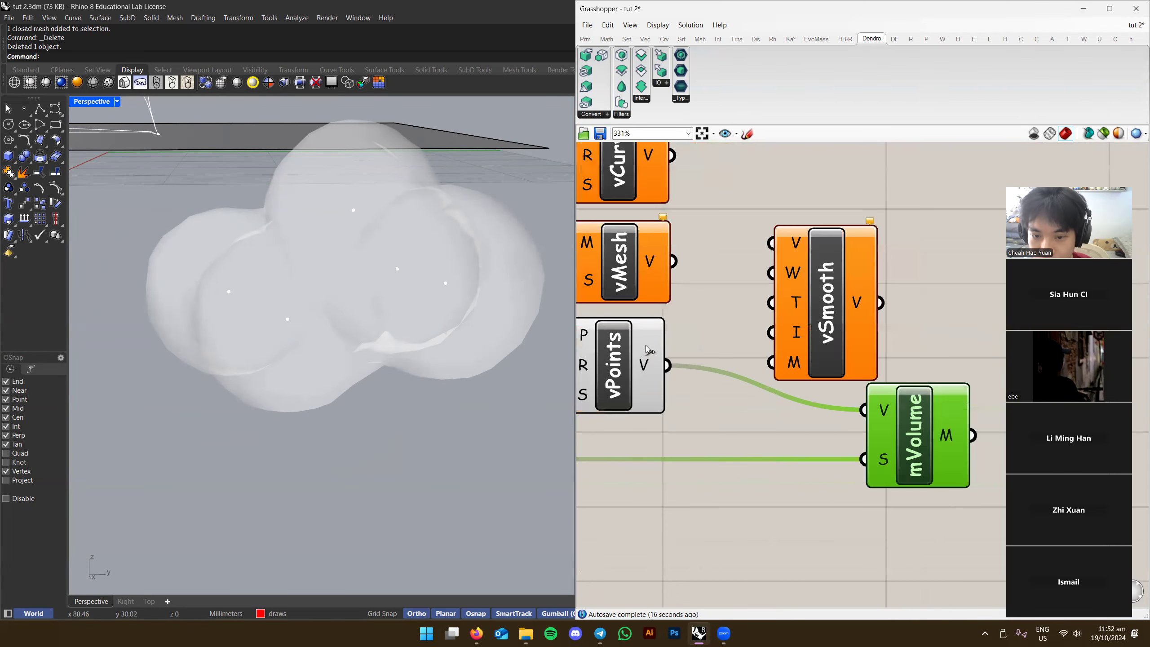
Connect the vPoints V output to the V input of vSmooth and disconnect it from mVolume
drag(666, 363, 770, 243)
click(782, 294)
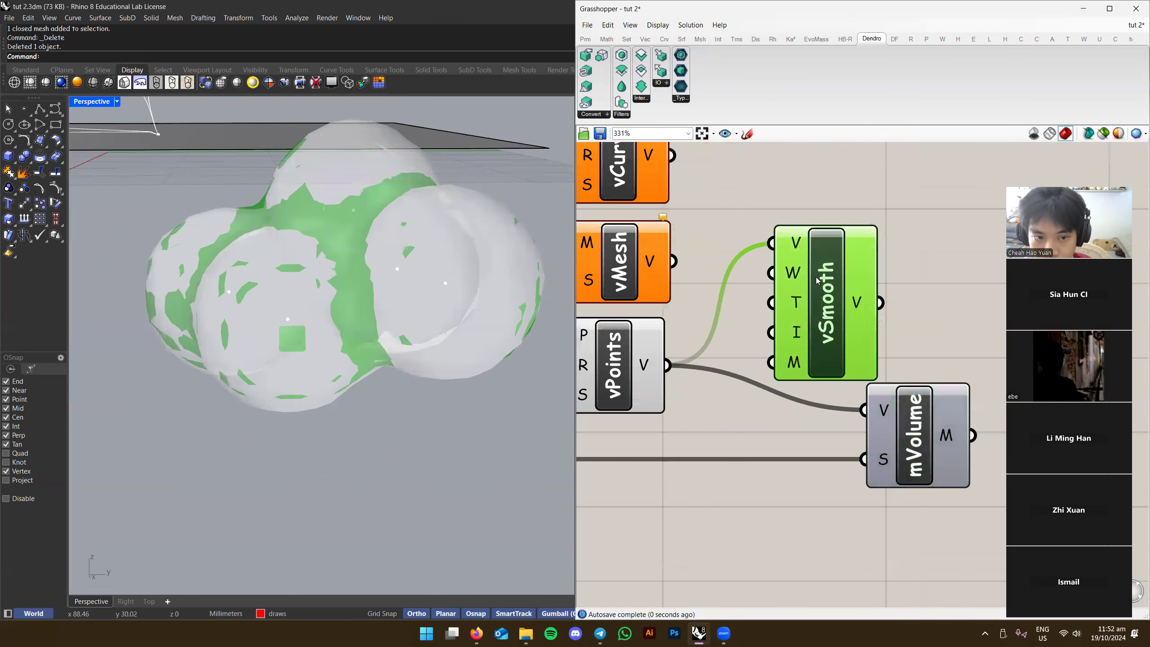
drag(782, 294, 757, 306)
right_drag(755, 302, 762, 297)
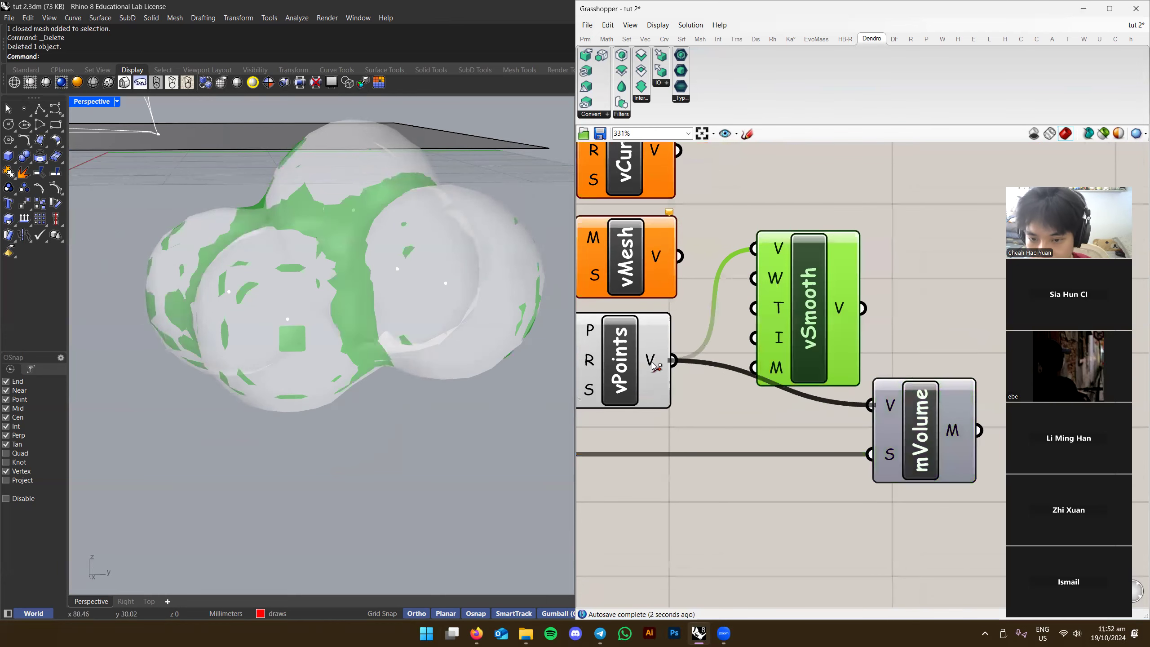
ctrl+drag(652, 363, 646, 356)
Move mVolume further along the canvas and position vSmooth between vPoints and mVolume
right_drag(815, 428, 736, 419)
drag(837, 419, 956, 417)
scroll(955, 417, down, 2)
right_drag(936, 410, 795, 407)
click(765, 354)
scroll(765, 355, up, 3)
right_drag(679, 353, 878, 354)
drag(790, 326, 767, 423)
Turn off the vPoints preview so only the smoothed volume is displayed
click(599, 362)
right_click(597, 360)
click(631, 380)
right_drag(634, 381, 774, 336)
scroll(407, 271, down, 4)
right_drag(370, 317, 421, 306)
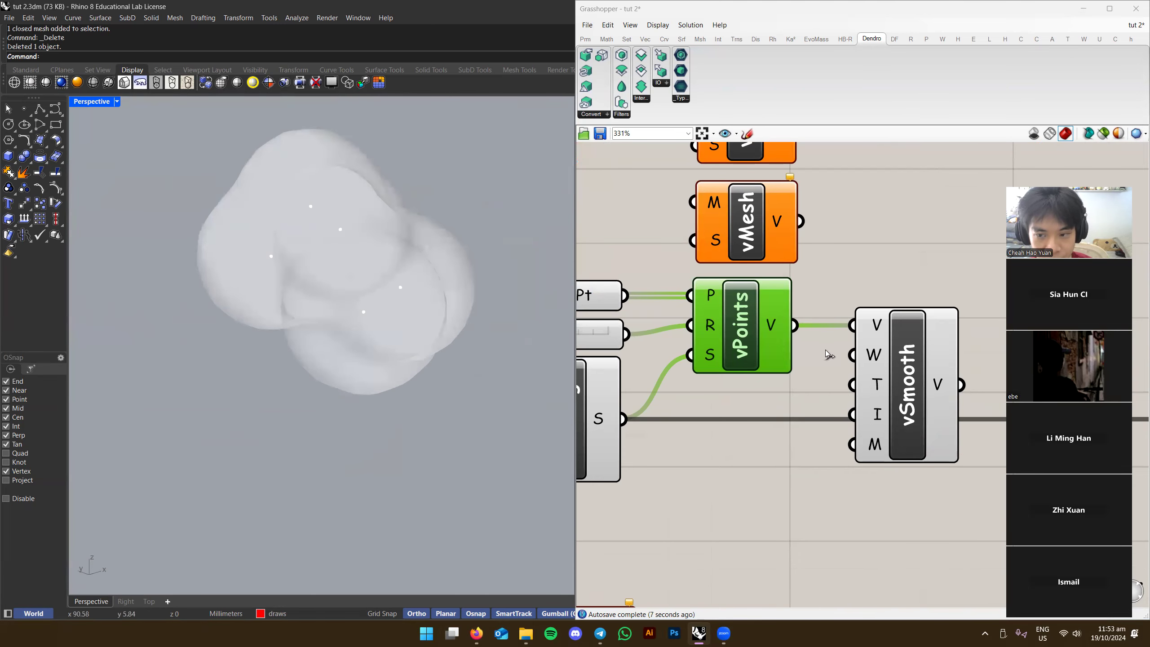
Add a number slider with value 1 and connect it to the Width input of vSmooth
mouse_move(875, 356)
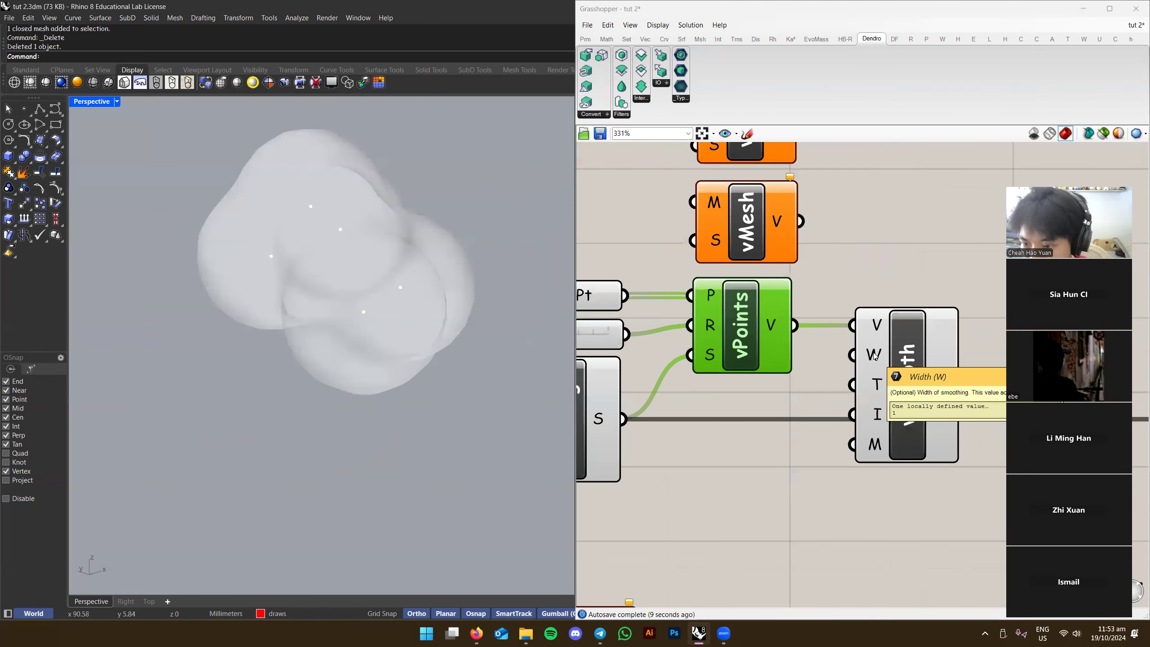
double_click(734, 513)
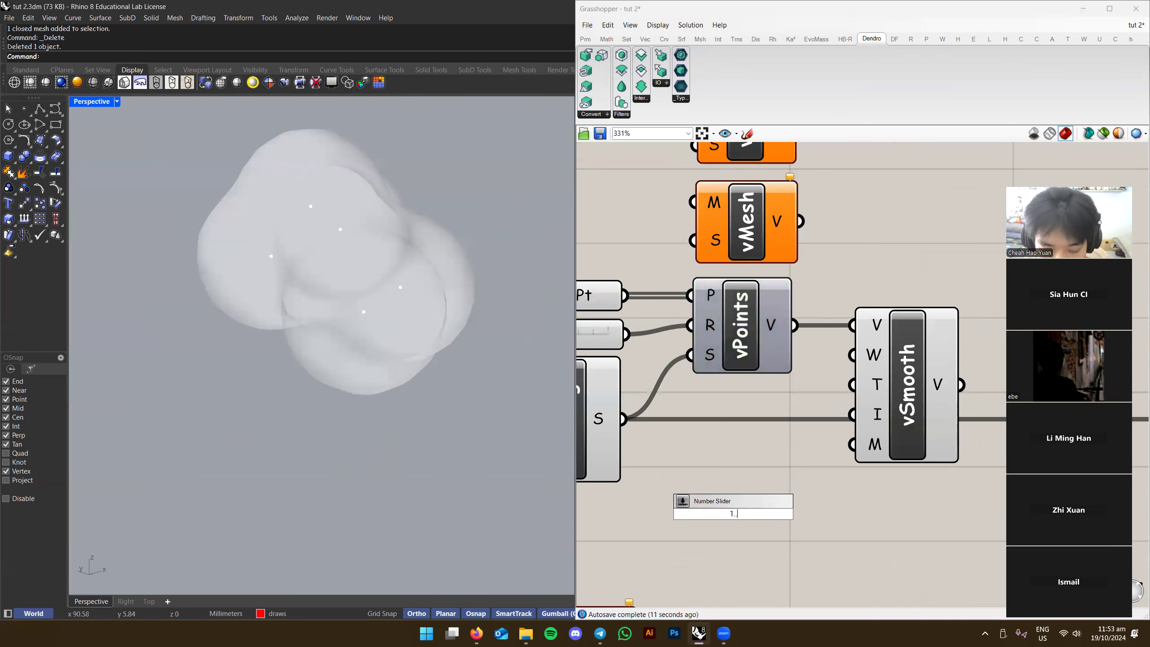
key(Return)
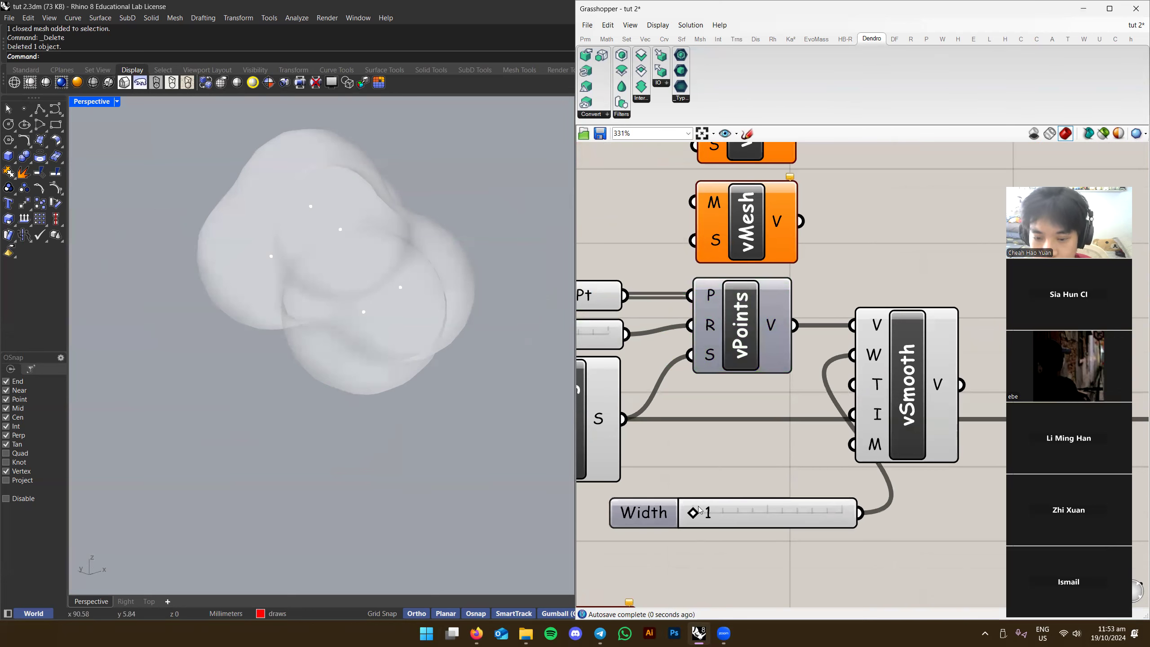
Try larger smoothing Width values such as 8, return to 1, and remove the Width slider
scroll(420, 393, down, 6)
right_drag(420, 393, 342, 412)
scroll(686, 469, up, 2)
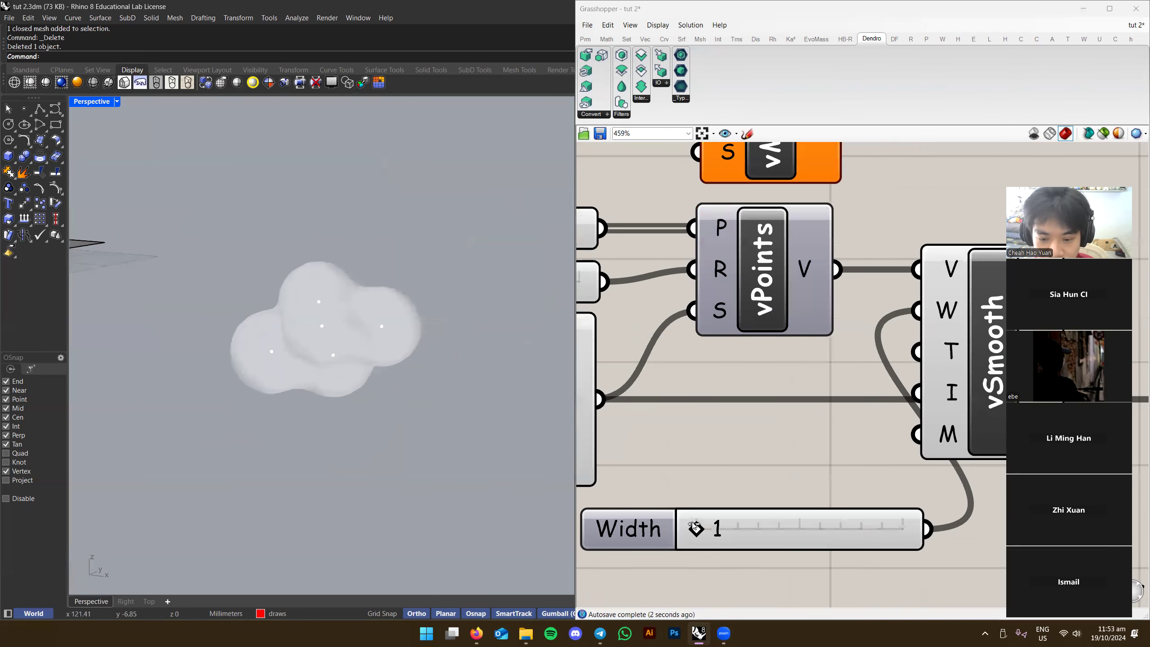
drag(903, 529, 734, 527)
right_drag(344, 339, 295, 362)
scroll(407, 360, up, 5)
scroll(407, 360, down, 5)
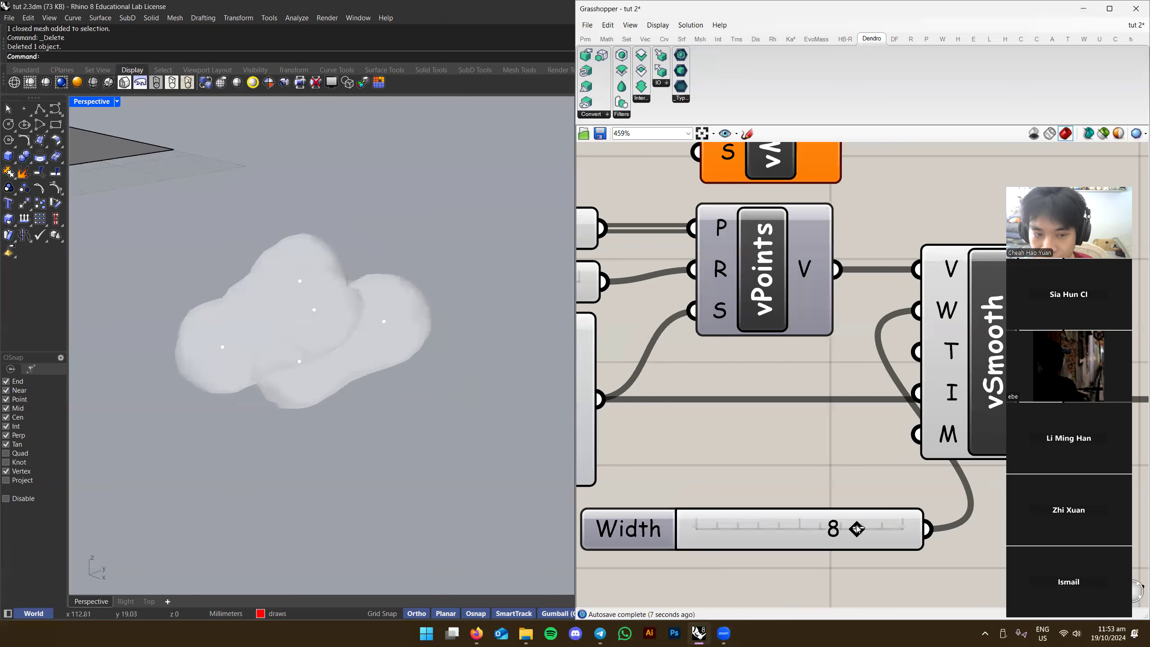
drag(747, 528, 705, 529)
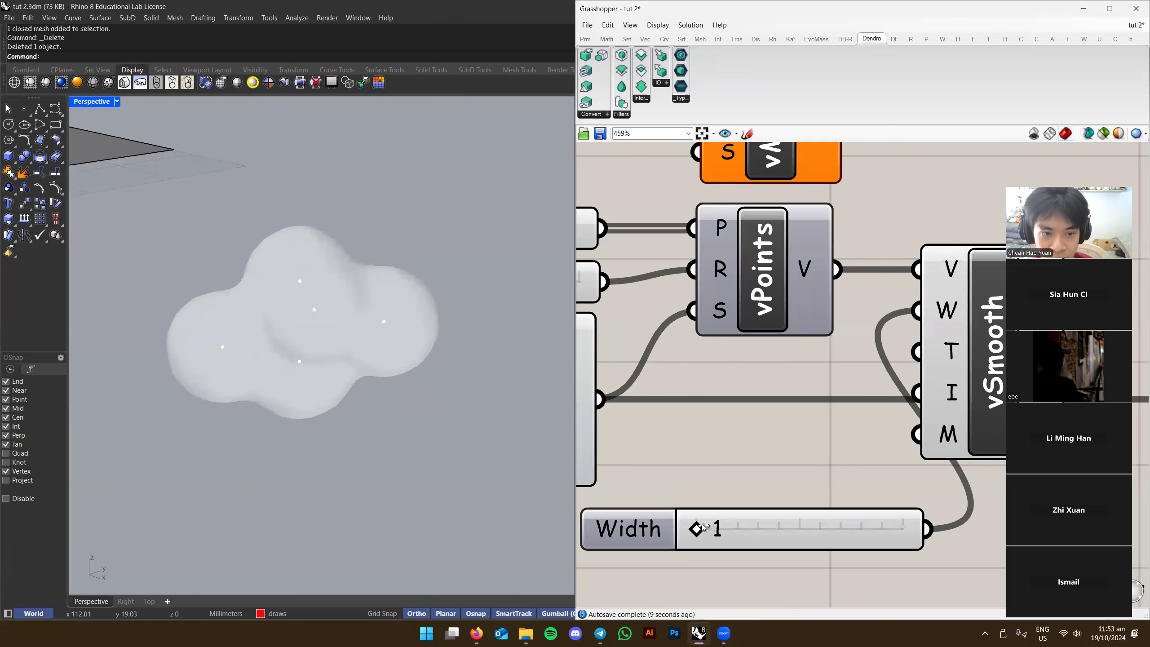
drag(727, 532, 699, 529)
scroll(699, 529, down, 2)
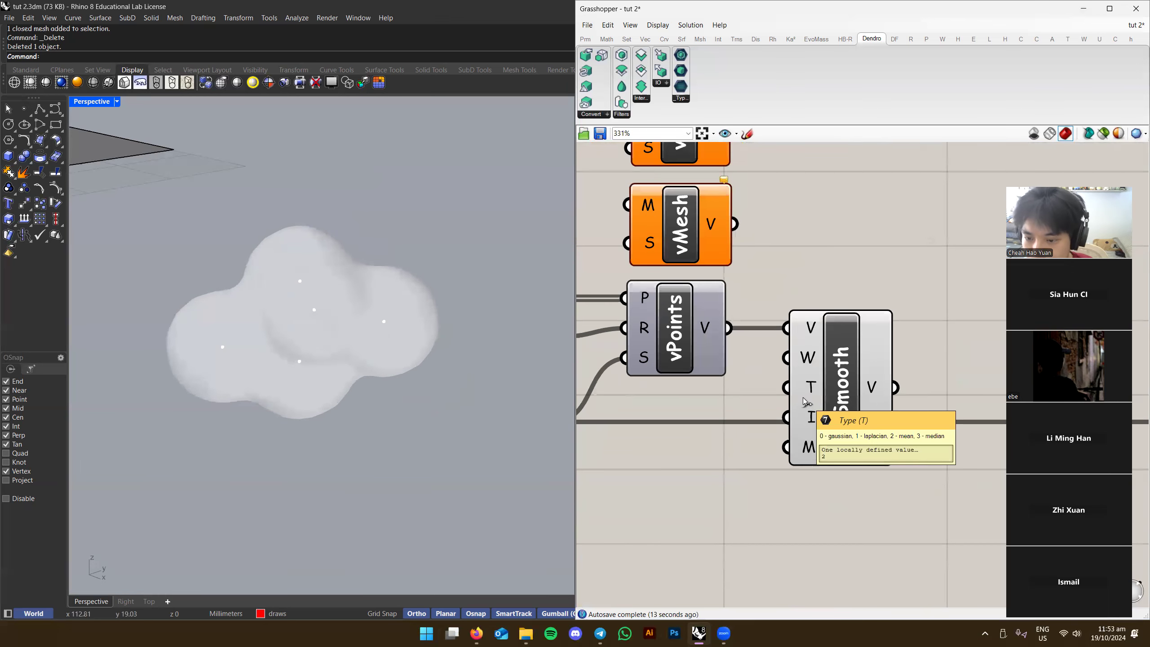
Set the Type input of vSmooth to 0 for Gaussian smoothing
scroll(806, 393, up, 1)
right_drag(805, 391, 820, 366)
right_click(823, 362)
click(767, 400)
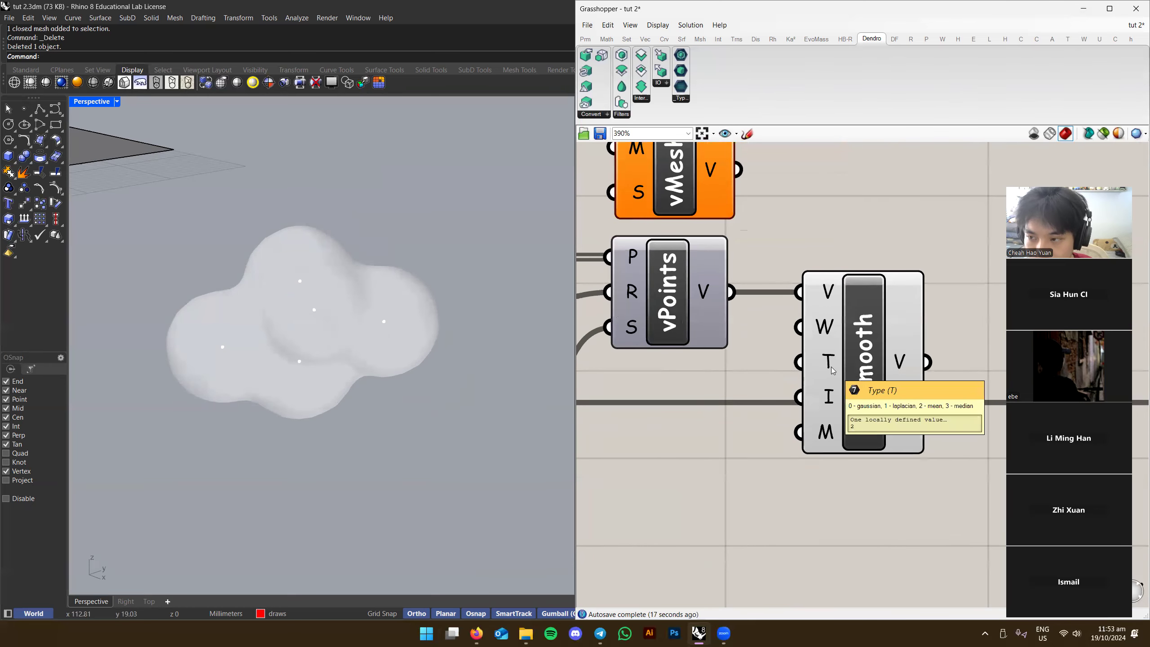
right_click(831, 365)
mouse_move(951, 468)
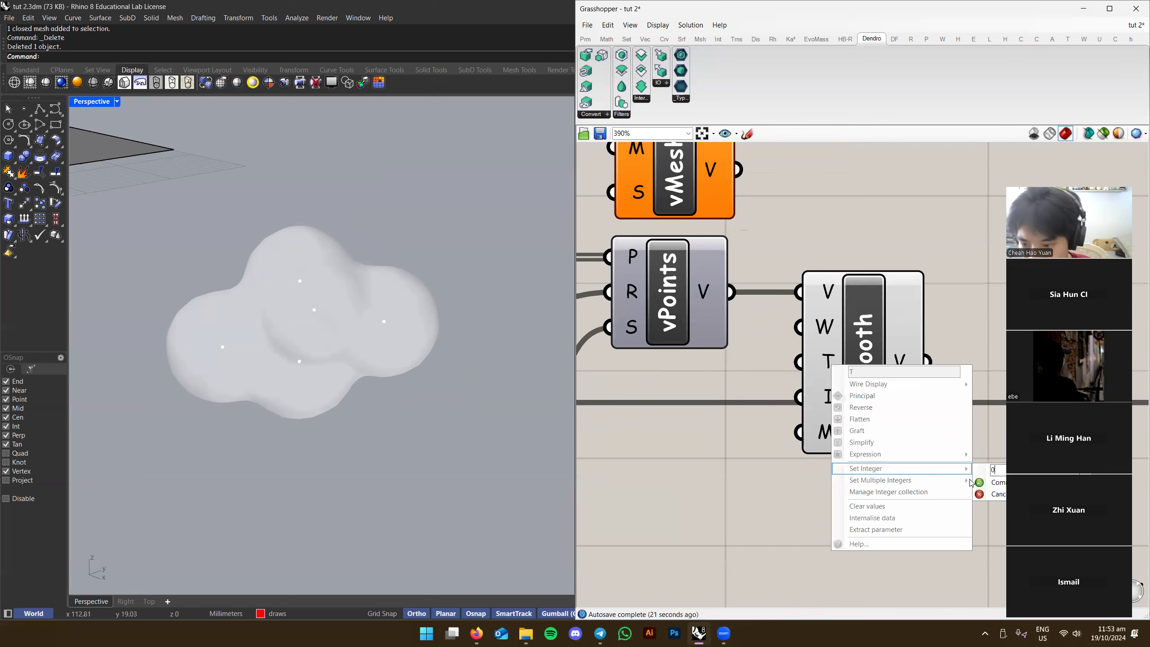
click(984, 481)
drag(816, 361, 807, 361)
Examine the smoothed volume from several angles and check the description of the vSmooth Iterations input
right_drag(362, 344, 429, 300)
scroll(429, 299, up, 1)
scroll(430, 299, down, 3)
right_drag(295, 403, 471, 406)
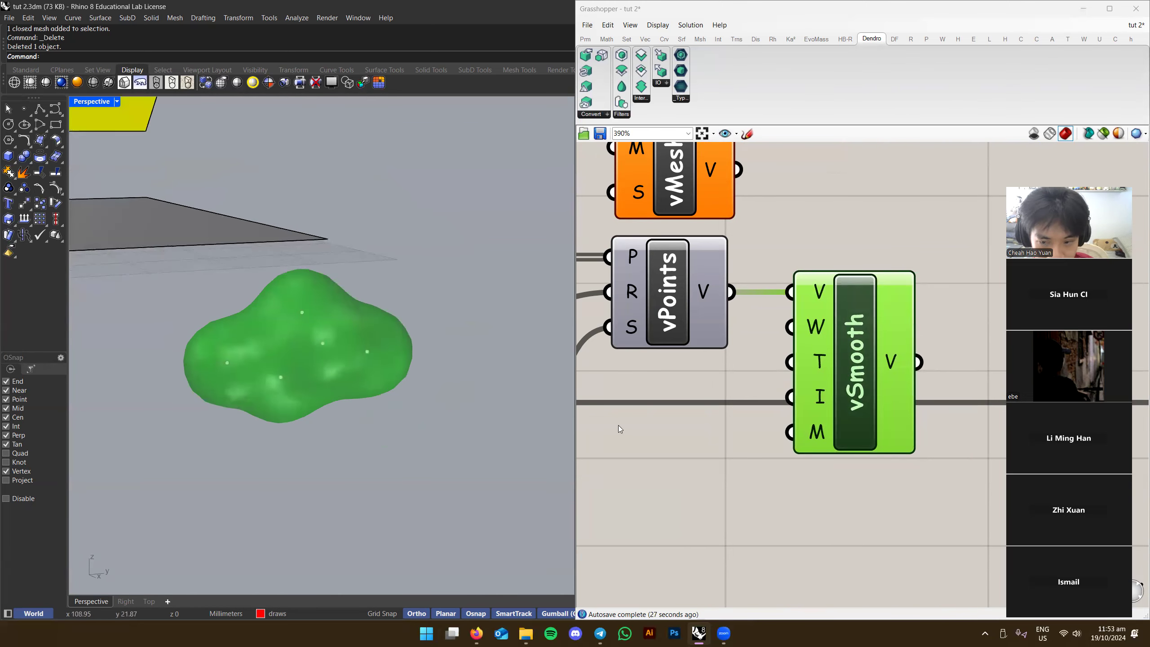
mouse_move(824, 404)
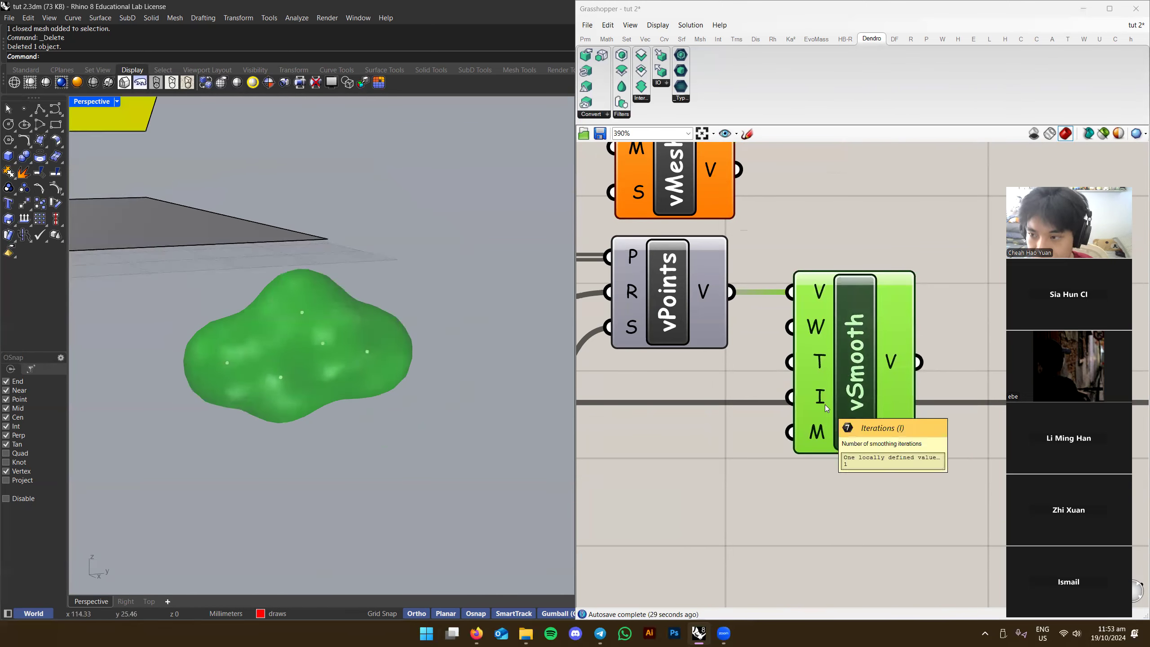
scroll(824, 405, down, 2)
right_drag(740, 477, 778, 452)
click(776, 455)
double_click(734, 465)
click(638, 472)
right_drag(312, 362, 398, 395)
scroll(397, 395, down, 5)
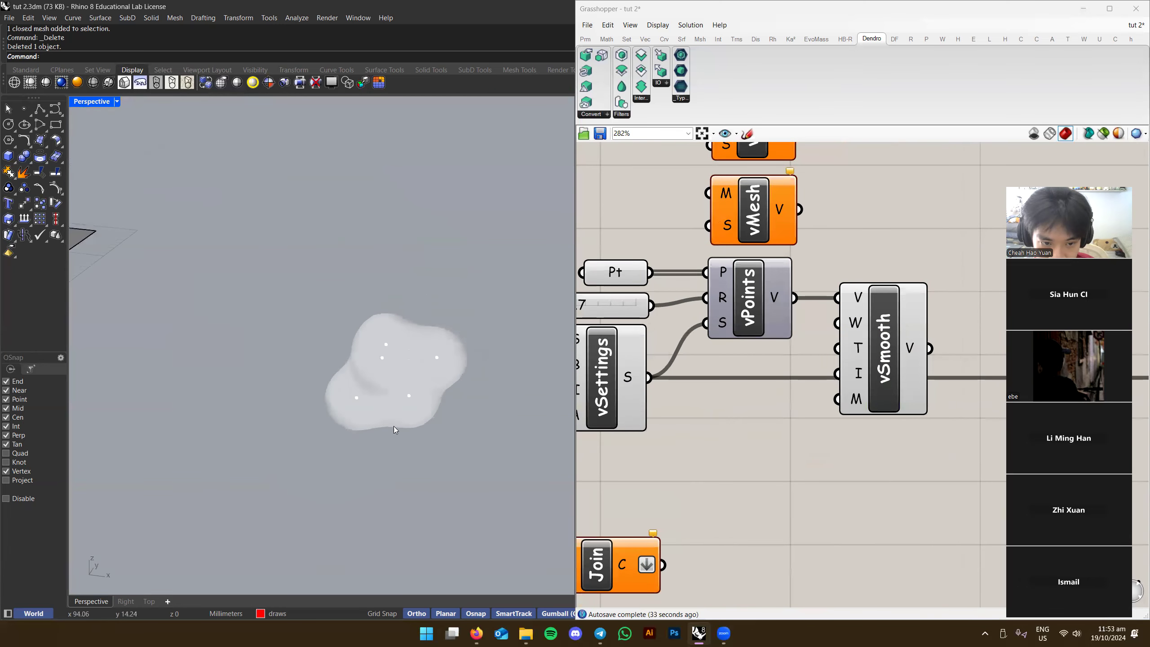
right_drag(514, 441, 495, 409)
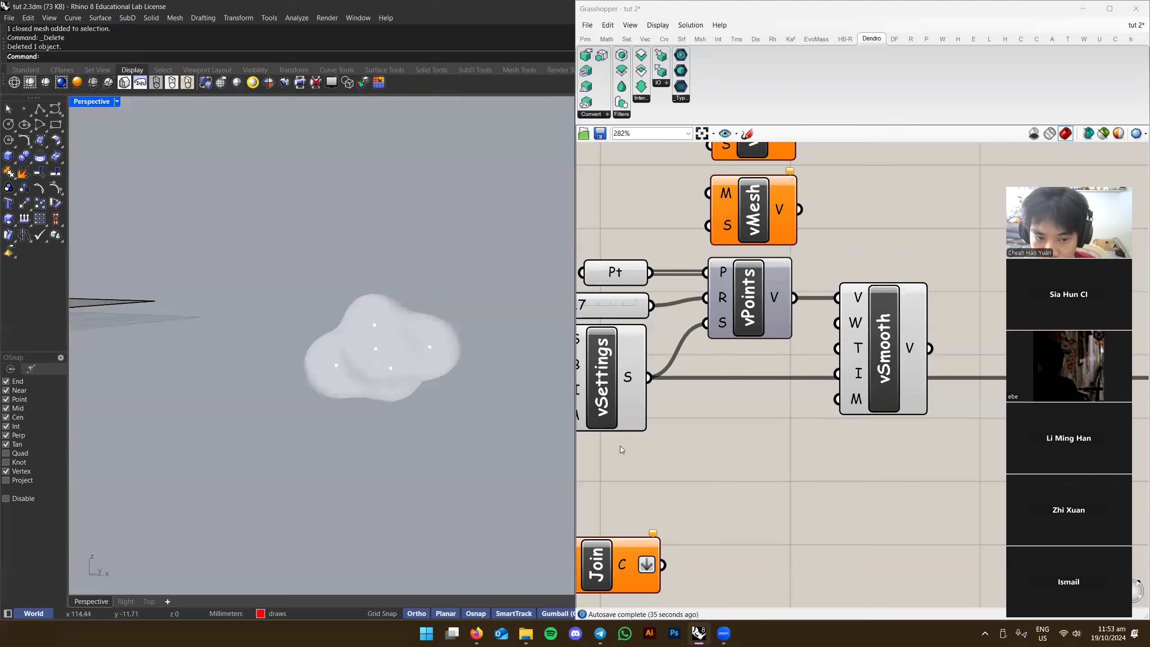
Chain three copies of vSmooth after the original to apply repeated smoothing
right_drag(819, 444, 702, 447)
alt+drag(725, 290, 856, 412)
right_drag(919, 472, 819, 411)
drag(820, 412, 933, 445)
right_drag(885, 408, 803, 390)
alt+drag(831, 398, 933, 450)
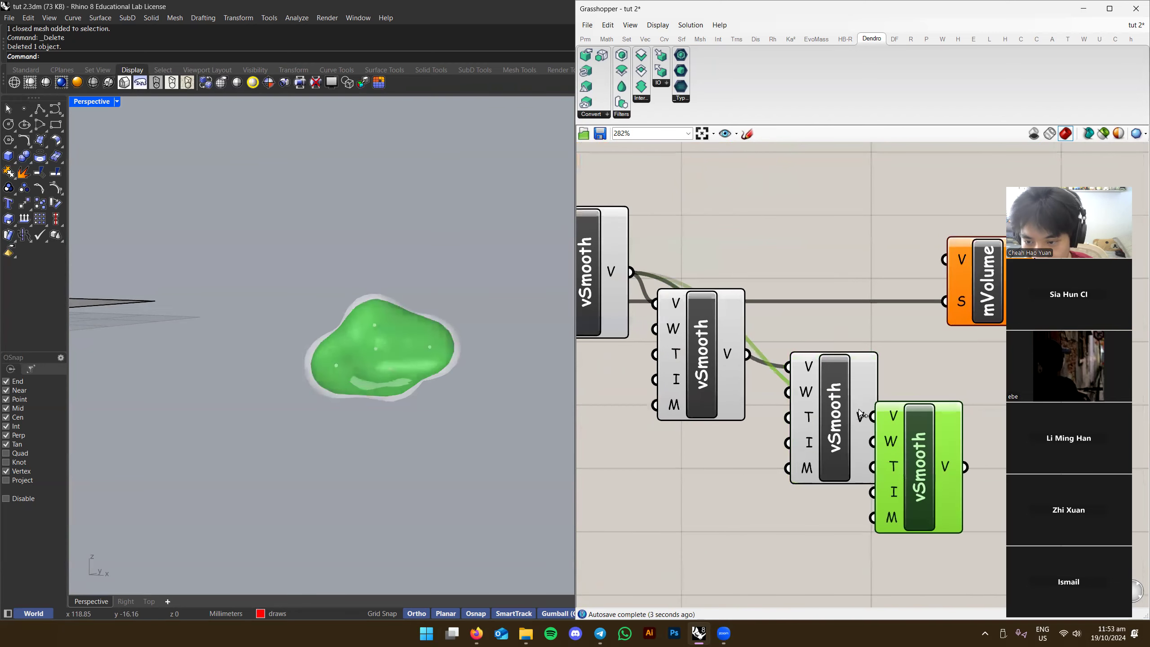
Delete the three duplicate vSmooth components
shift+click(707, 365)
right_drag(708, 364, 910, 402)
key(Delete)
Add a number slider with value 5 and connect it to the Iterations input of vSmooth
scroll(692, 344, up, 1)
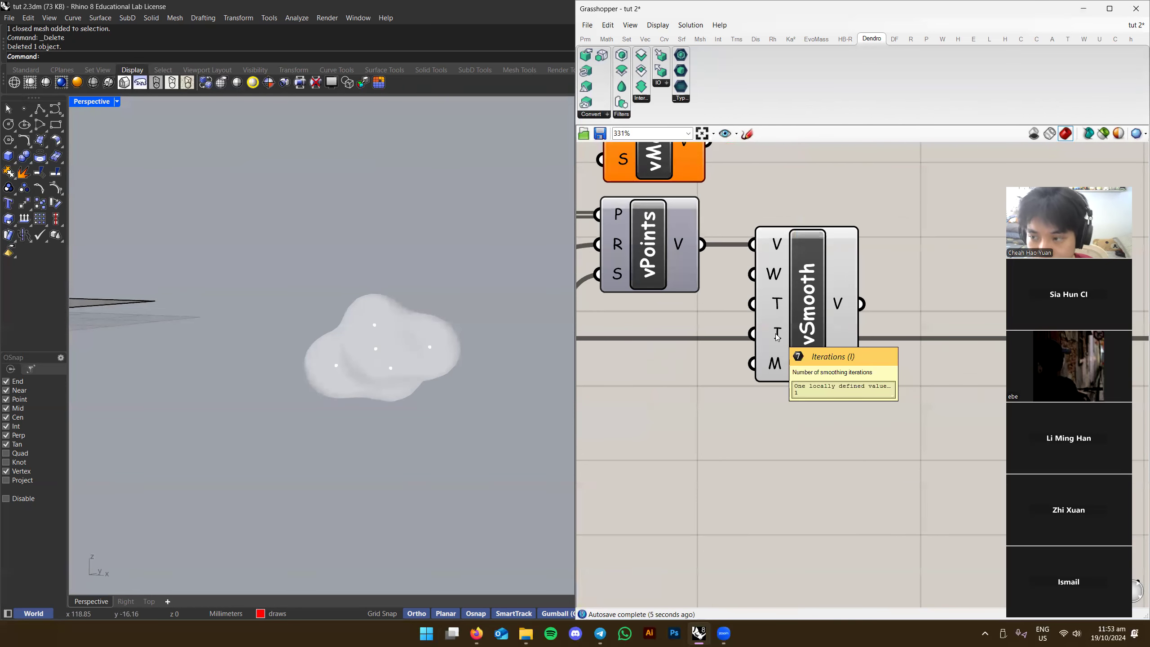
right_drag(777, 336, 884, 326)
double_click(787, 440)
key(Return)
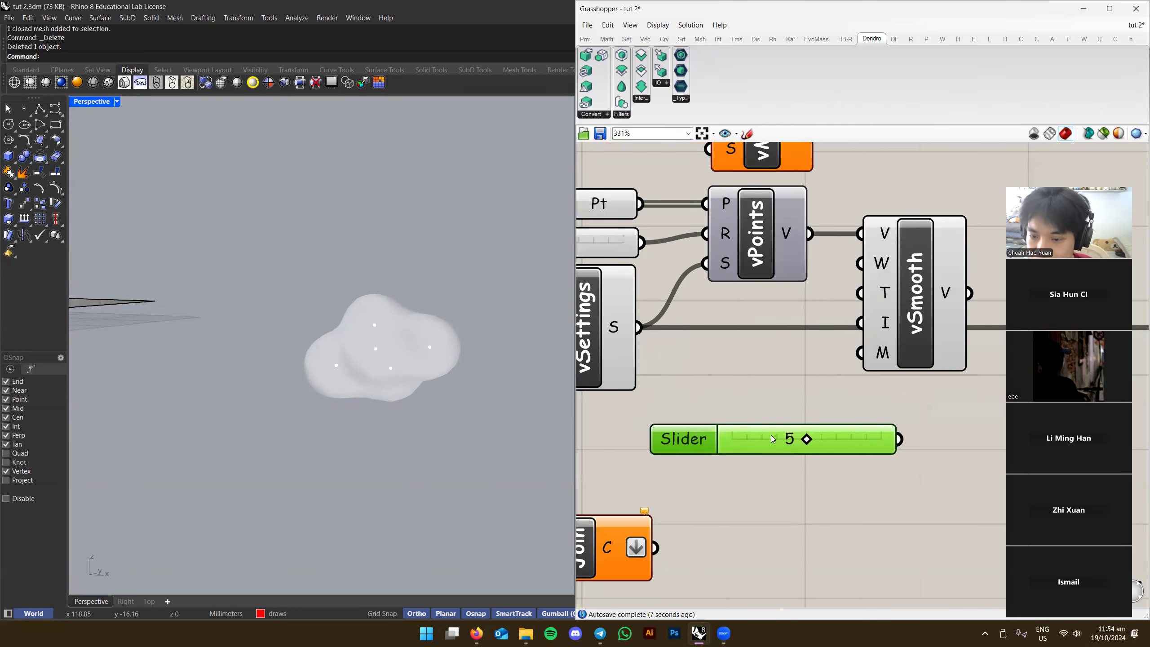
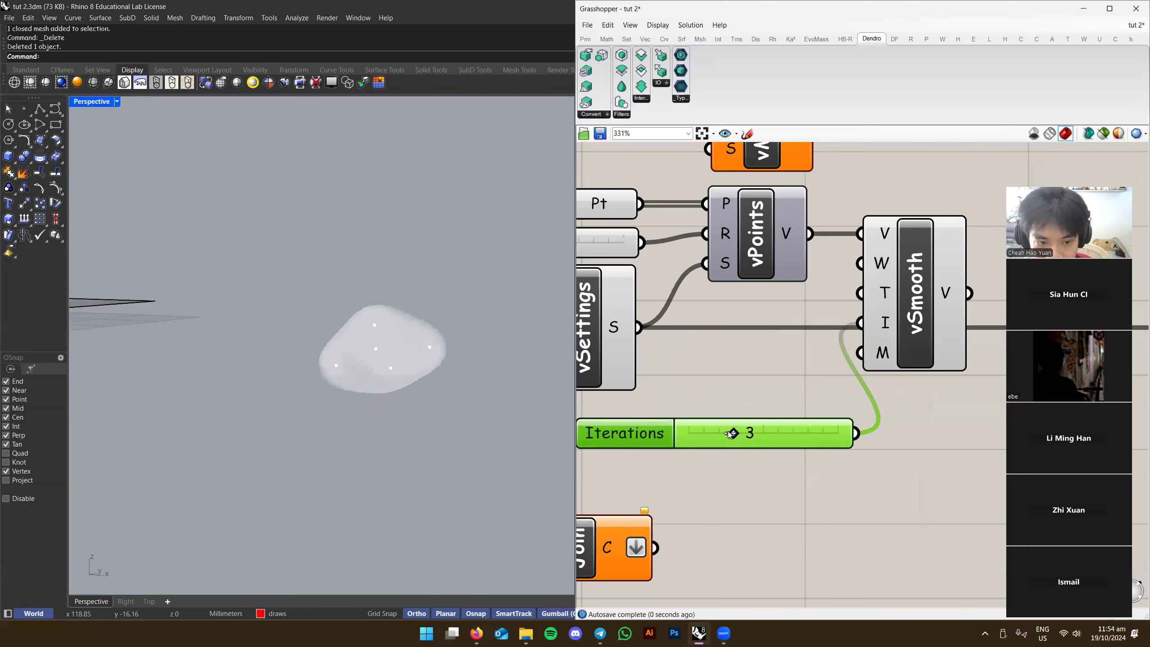
Try Iterations values such as 7 and 2 to compare the smoothing, and leave the slider at 1
drag(748, 433, 765, 434)
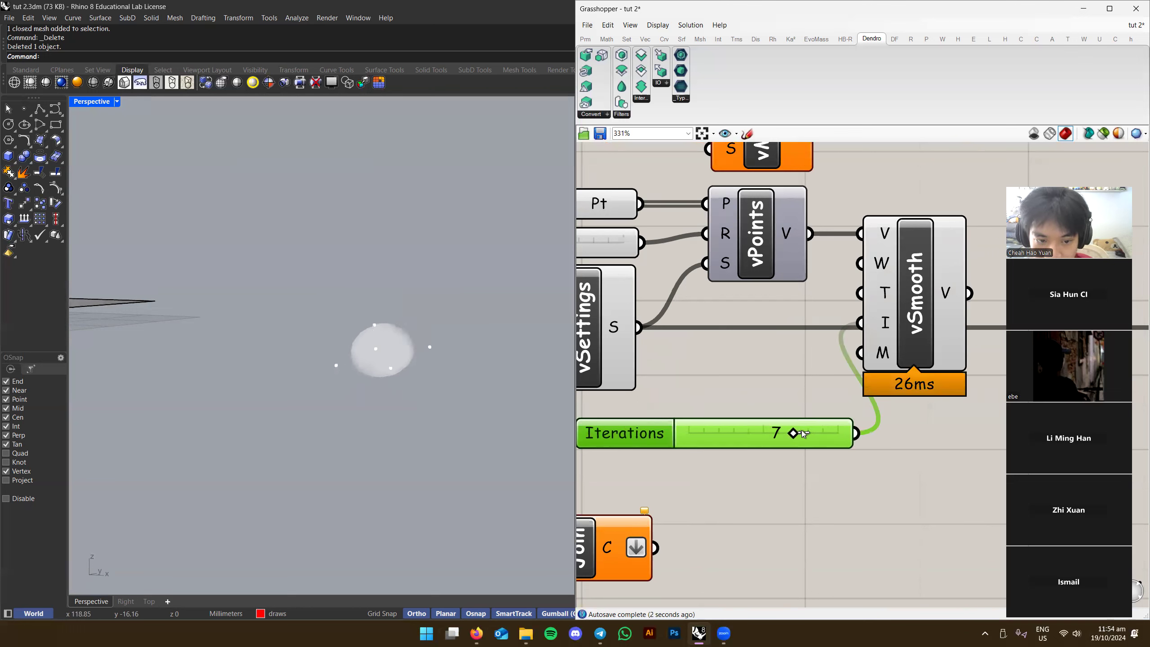
drag(825, 433, 706, 436)
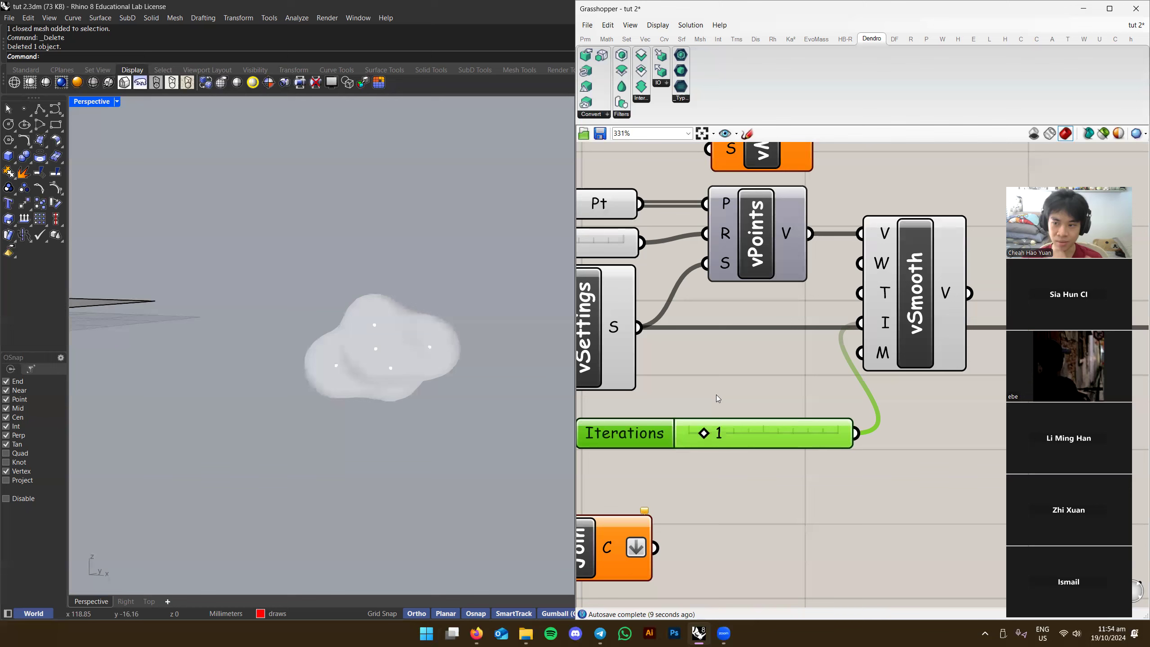
scroll(703, 439, up, 1)
mouse_move(704, 434)
mouse_down()
mouse_move(791, 432)
mouse_move(709, 440)
mouse_move(719, 437)
mouse_up()
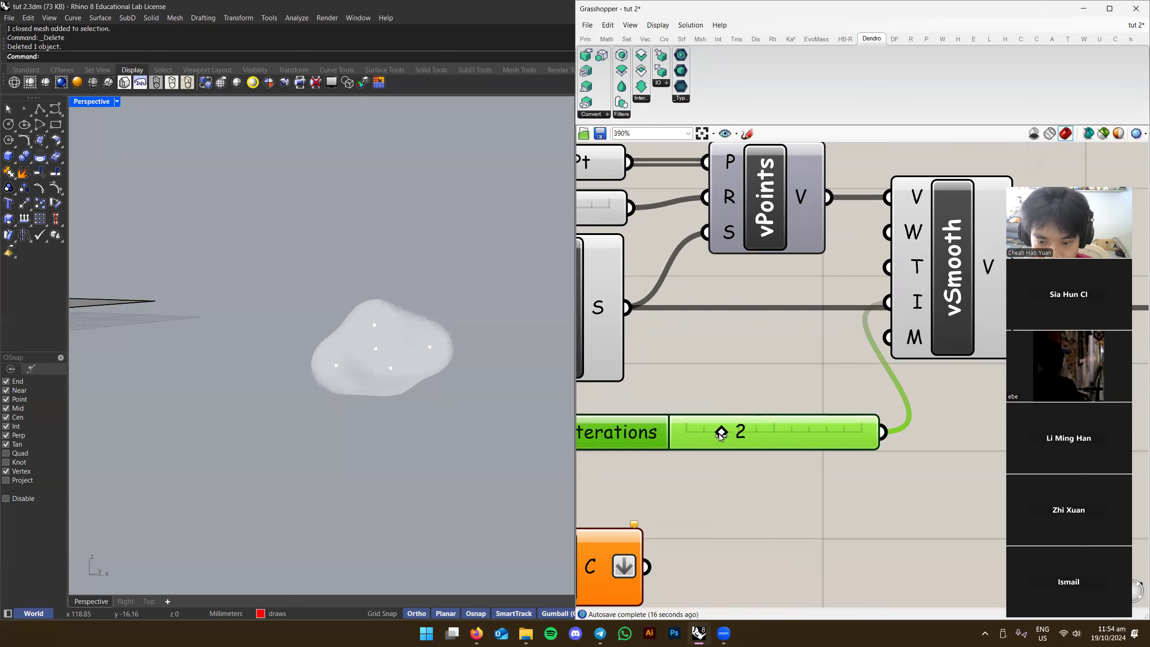
Connect the vSmooth V output to the V input of mVolume
scroll(712, 403, down, 5)
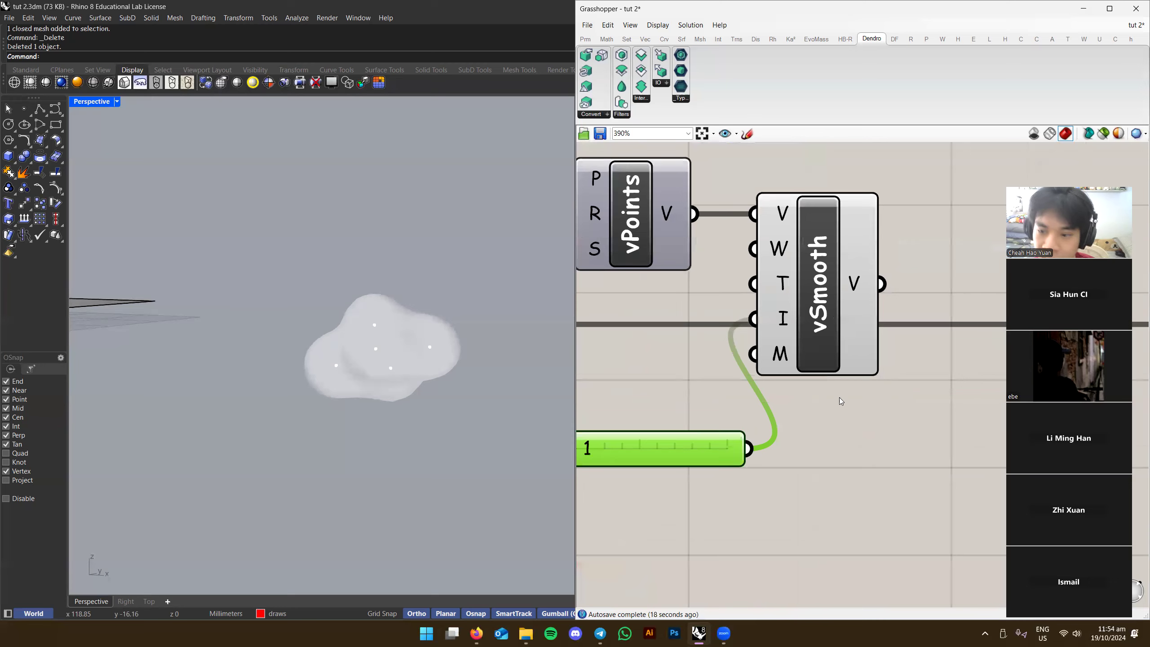
click(747, 376)
right_drag(766, 363, 713, 377)
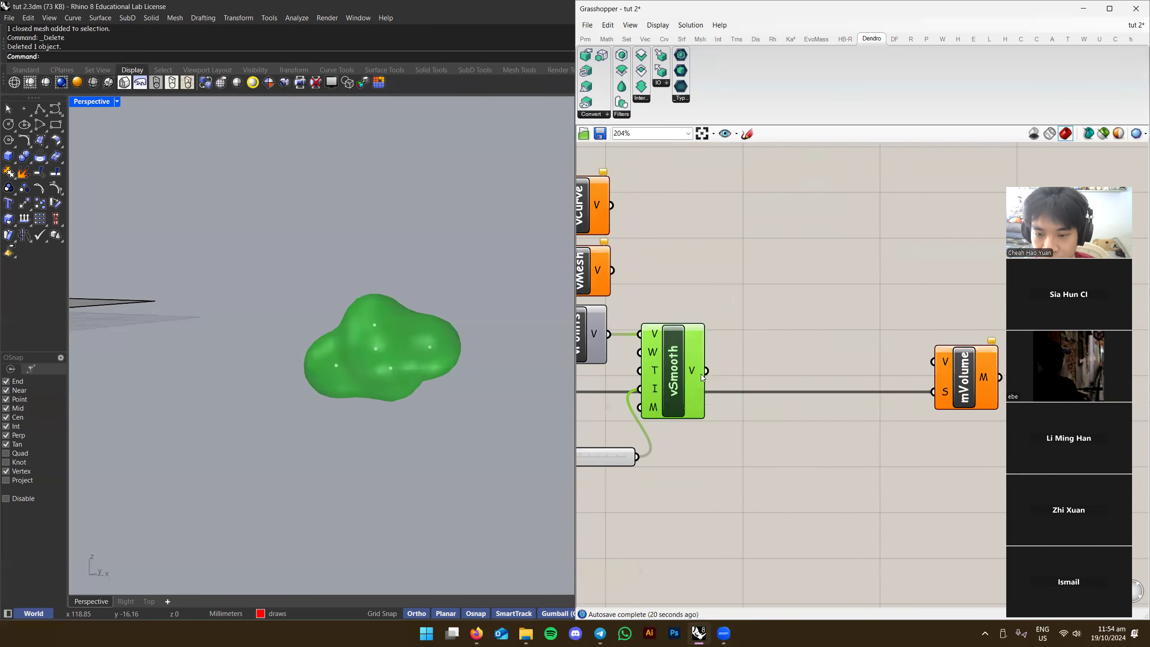
drag(705, 369, 929, 364)
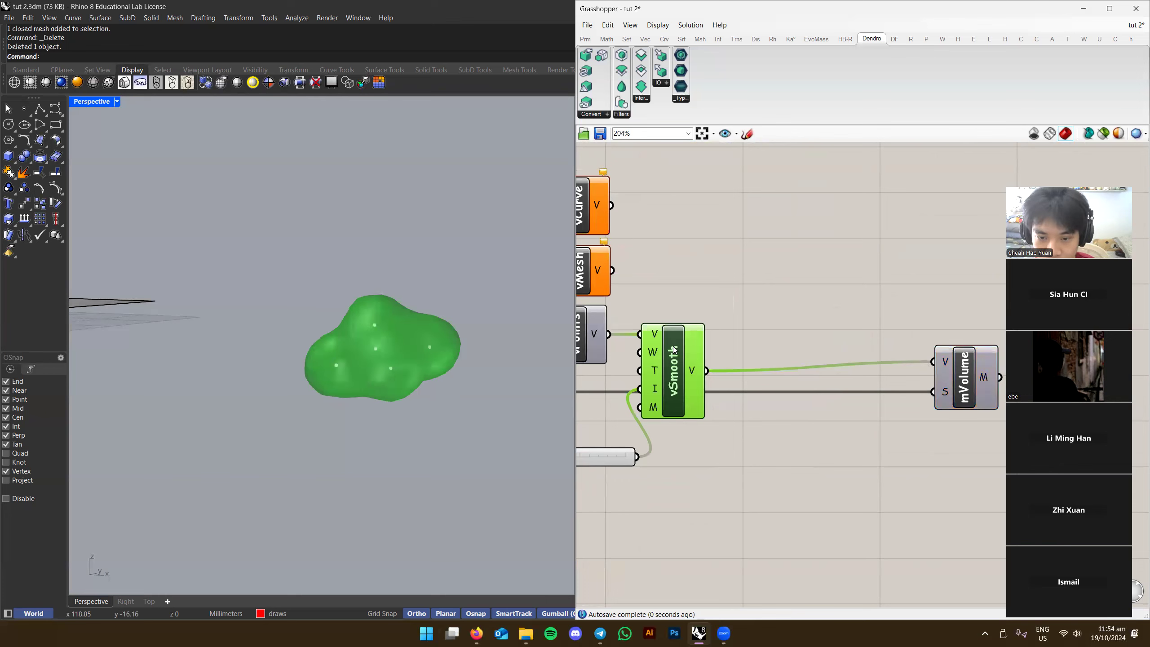
Turn on the preview of the mVolume component to show the resulting mesh
click(810, 336)
right_click(967, 358)
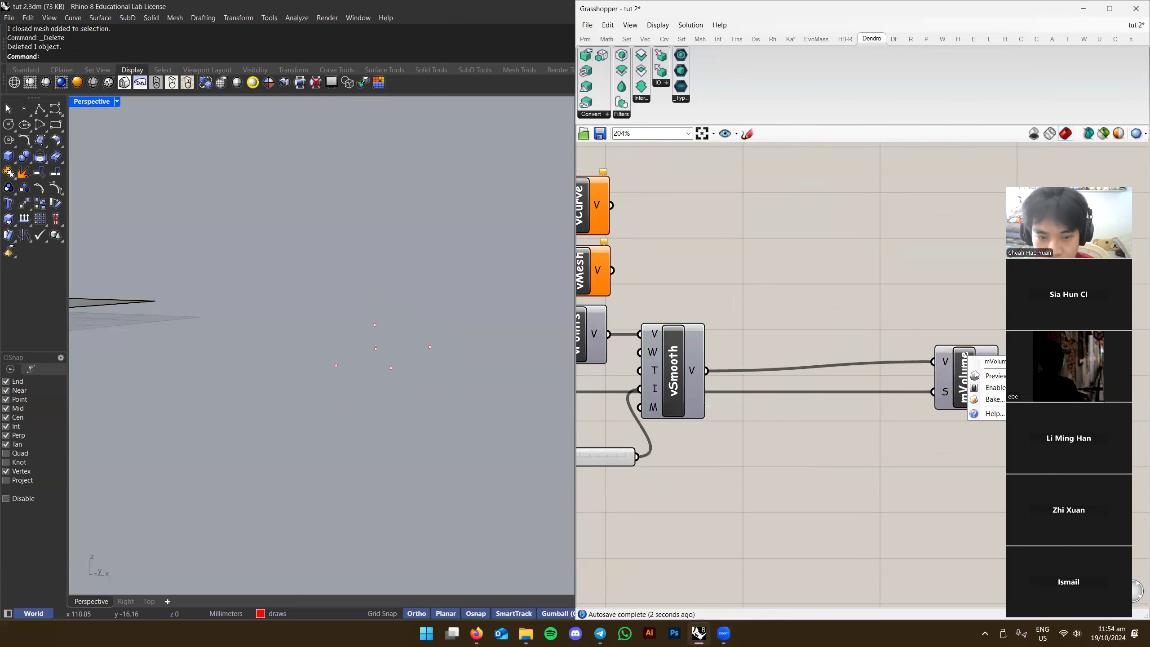
click(974, 375)
right_drag(403, 395, 499, 412)
scroll(802, 387, down, 3)
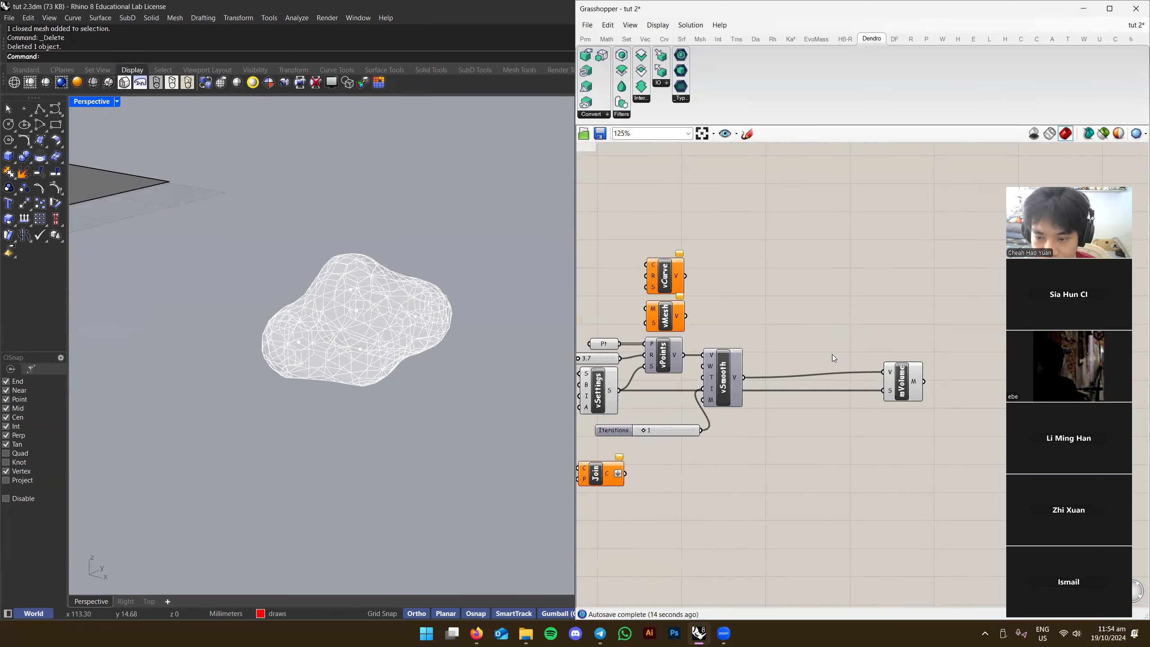
Compare the unsmoothed mesh by wiring vPoints V directly to mVolume V, and reconnect the vSmooth V output
scroll(732, 346, up, 2)
drag(998, 368, 1001, 369)
right_drag(375, 357, 439, 357)
scroll(439, 356, down, 4)
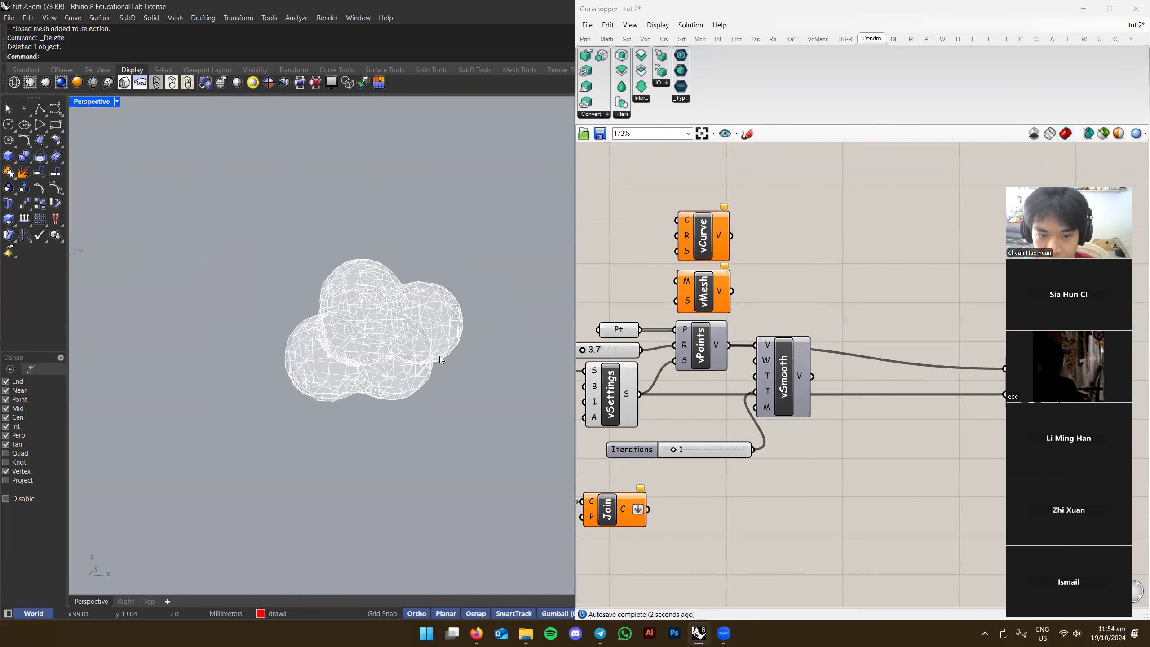
right_drag(656, 363, 583, 363)
right_drag(453, 358, 411, 423)
right_drag(743, 416, 649, 377)
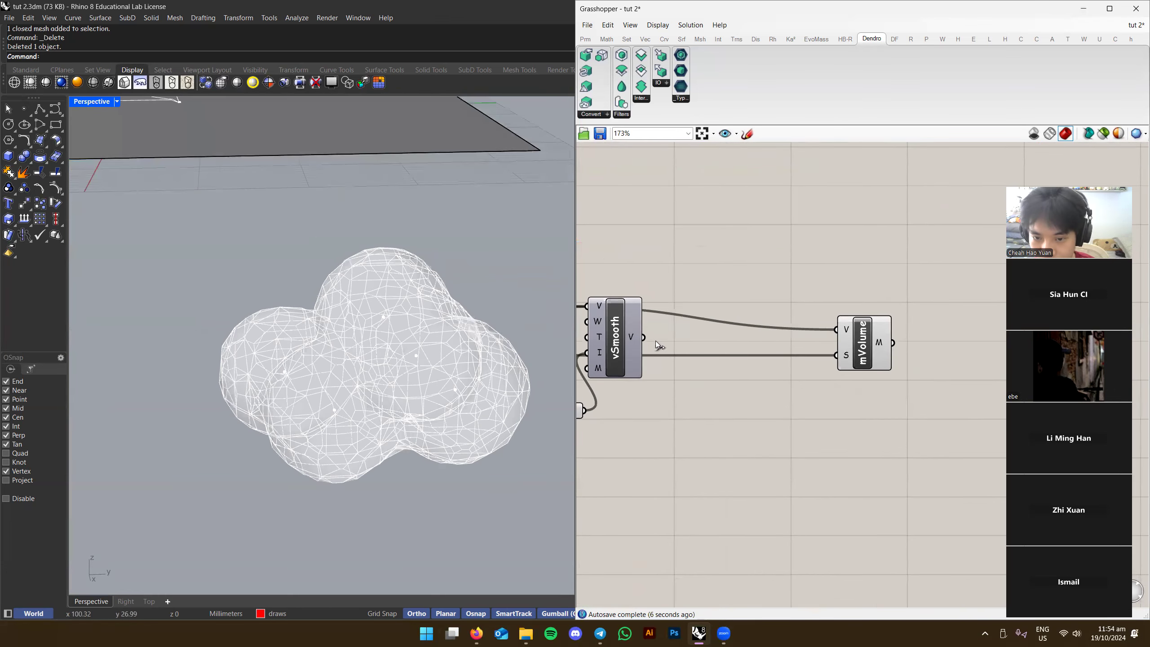
drag(644, 337, 837, 329)
right_drag(362, 365, 389, 358)
Move the mVolume component closer to vSmooth
drag(863, 343, 704, 351)
scroll(724, 379, down, 2)
right_drag(725, 379, 875, 379)
click(614, 350)
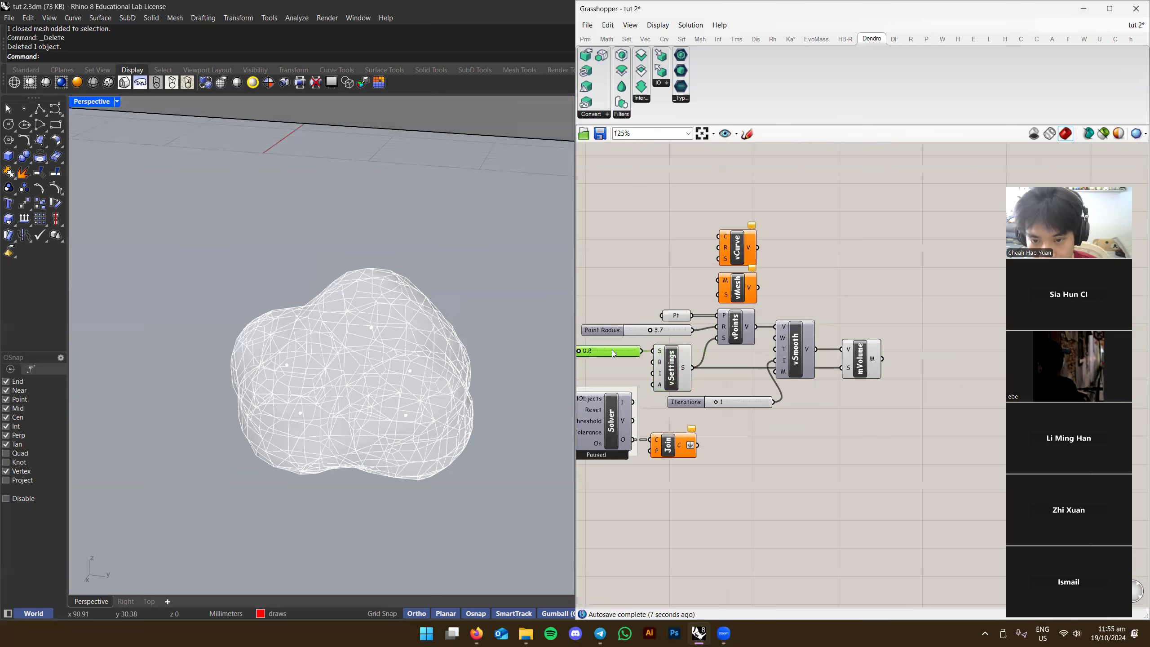
click(764, 292)
Delete the unused vMesh component and move vCurve down so it sits just above vPoints
scroll(743, 278, up, 3)
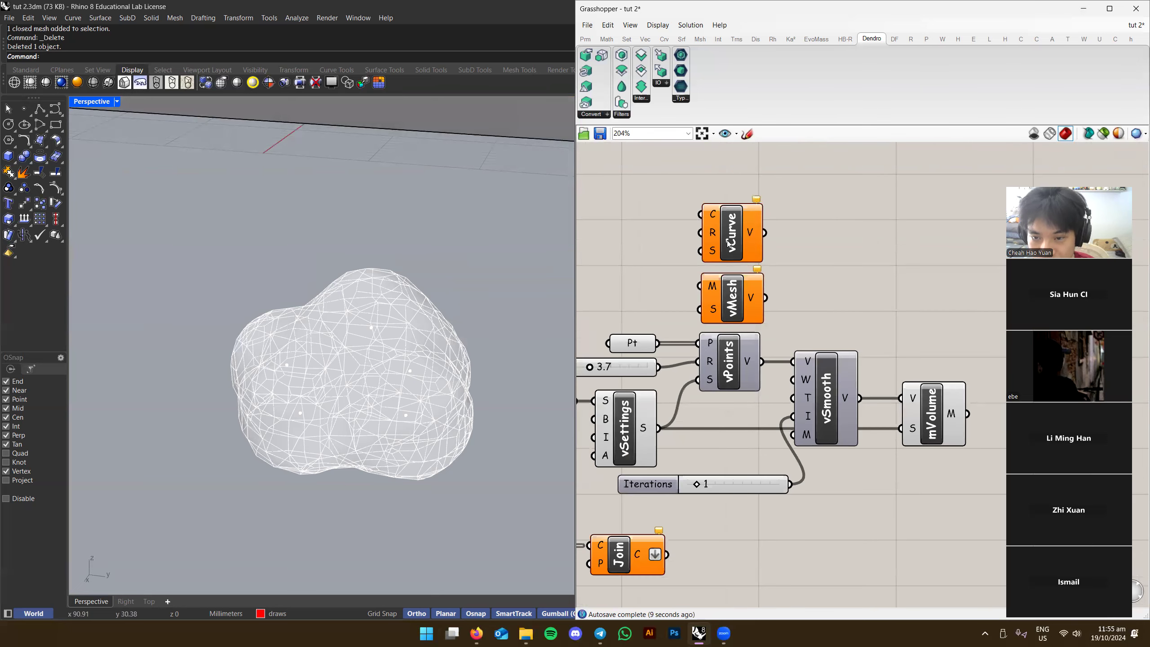
right_drag(727, 238, 749, 281)
scroll(727, 286, up, 2)
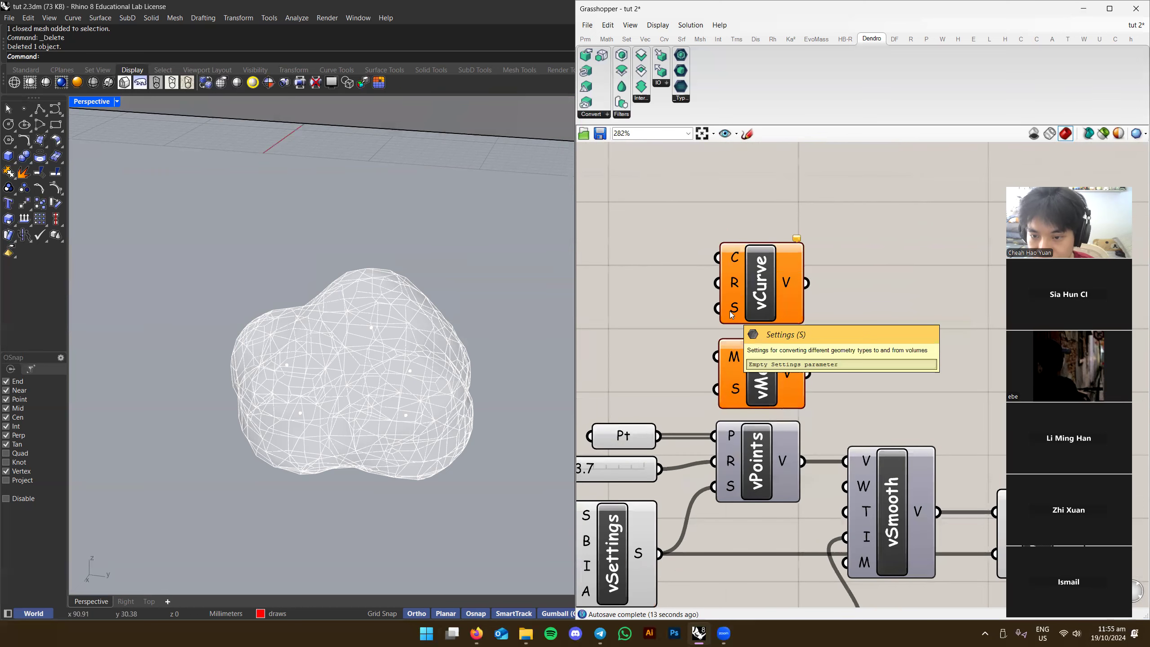
right_drag(736, 357, 744, 288)
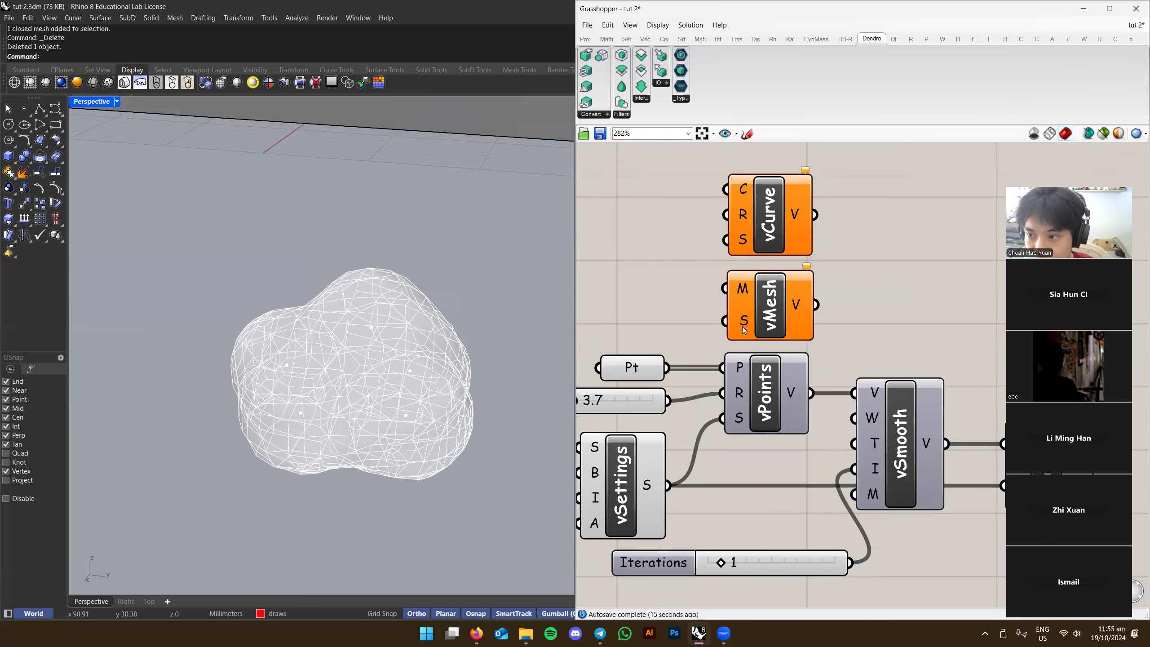
right_drag(747, 371, 695, 345)
click(741, 302)
scroll(696, 345, down, 3)
key(Delete)
drag(720, 282, 721, 336)
right_drag(691, 382, 874, 253)
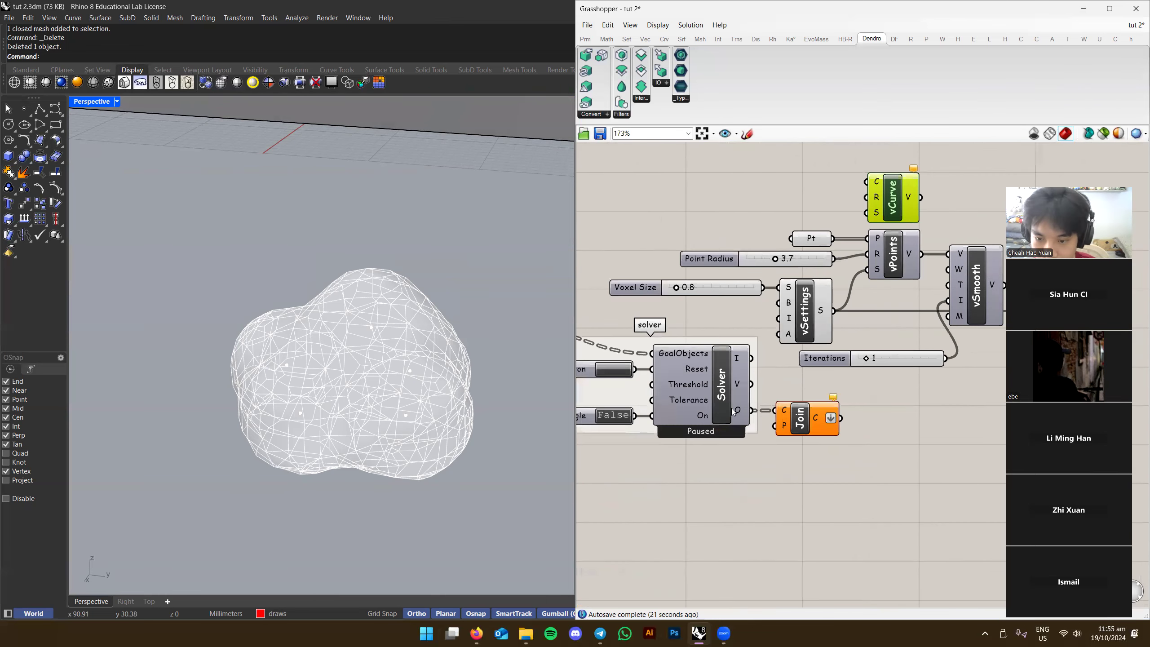
Place vCurve beside the Join component and connect Join's C output to the C input of vCurve
click(808, 424)
right_drag(807, 424, 762, 422)
scroll(444, 270, down, 6)
scroll(445, 270, down, 6)
right_drag(312, 347, 527, 327)
scroll(365, 312, up, 5)
drag(860, 198, 882, 454)
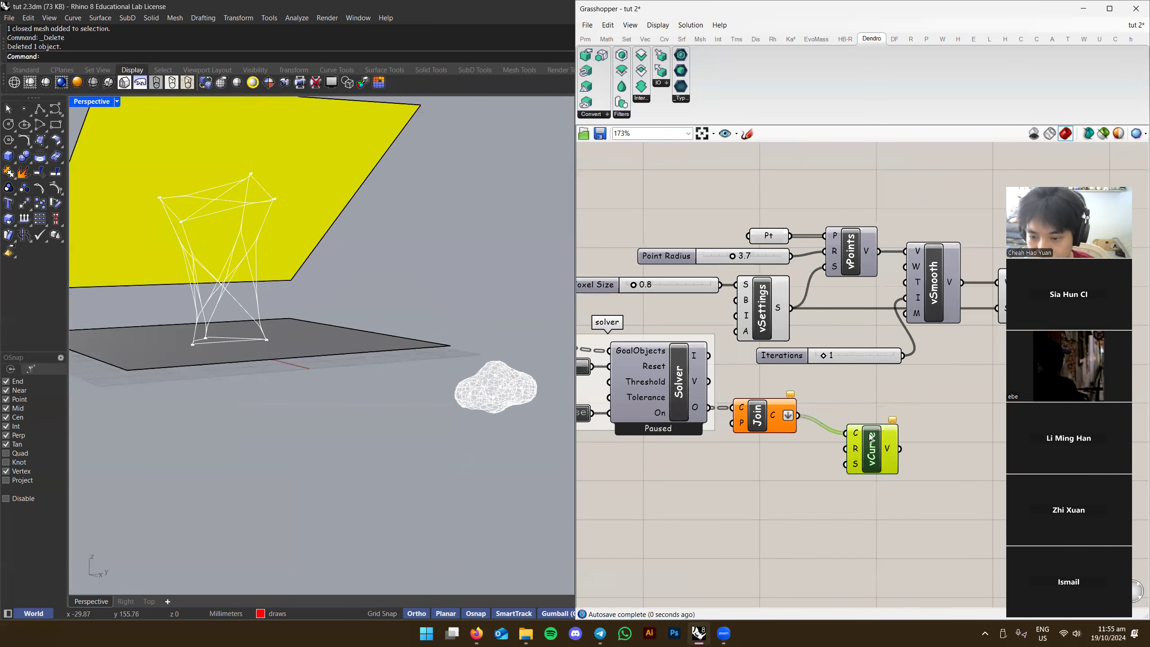
drag(872, 450, 873, 424)
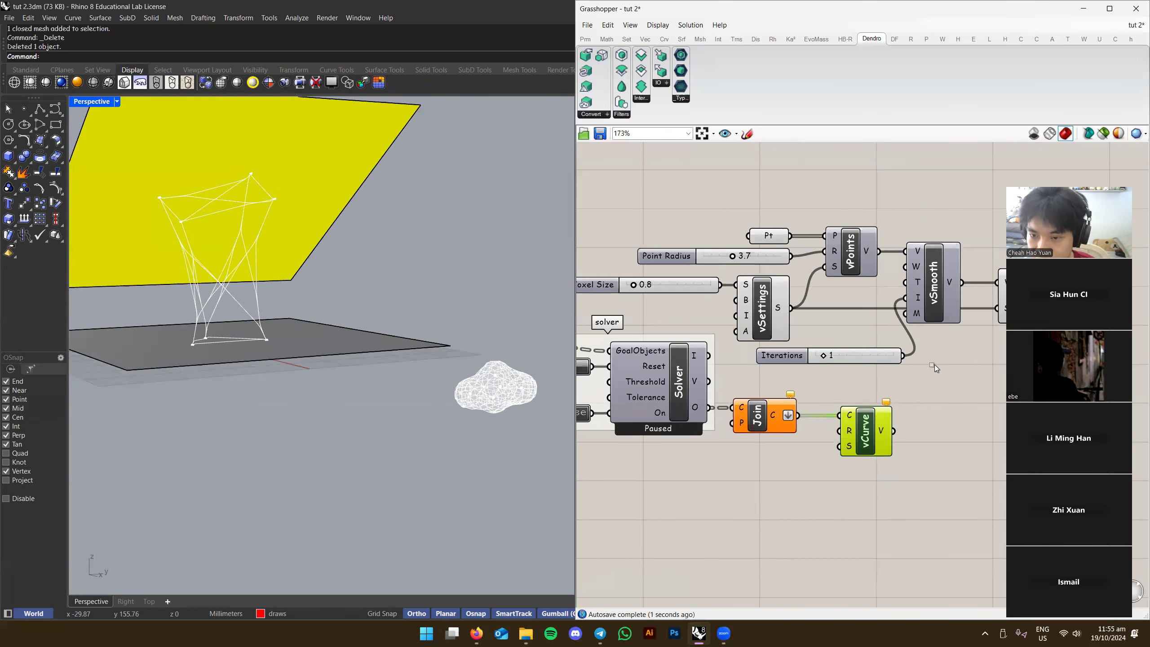
click(890, 405)
Duplicate the Point Radius slider, the Voxel Size slider and vSettings to below the Join component
right_drag(835, 291, 768, 296)
drag(780, 266, 782, 265)
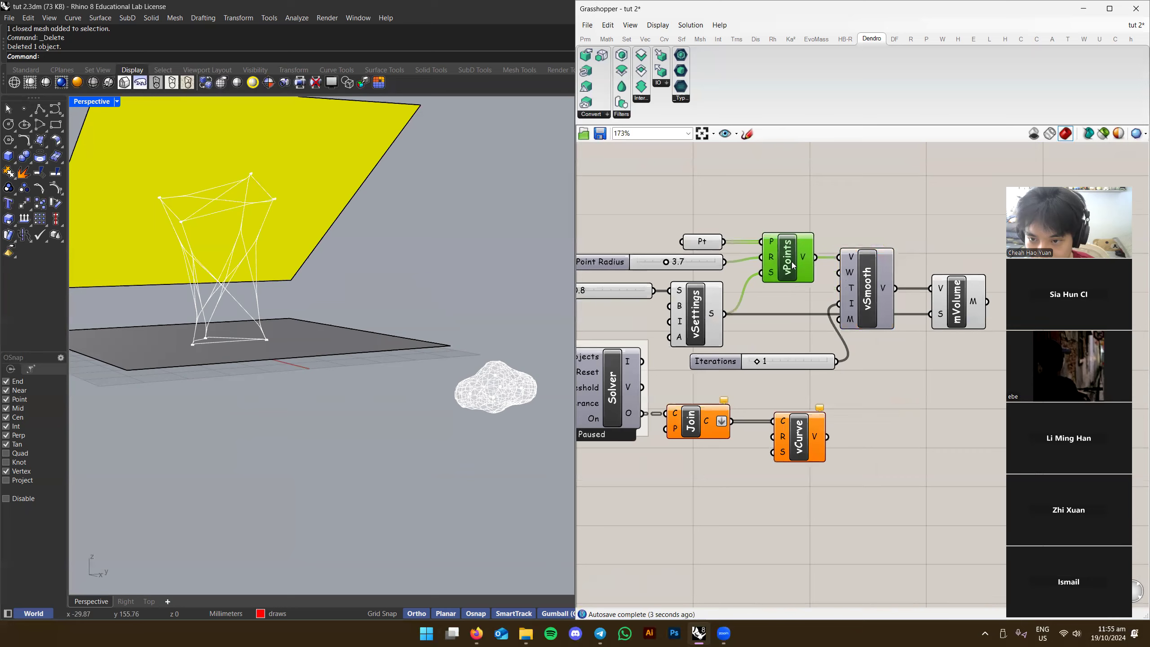
right_drag(670, 247, 781, 244)
shift+click(704, 284)
shift+click(799, 288)
right_drag(952, 305, 861, 308)
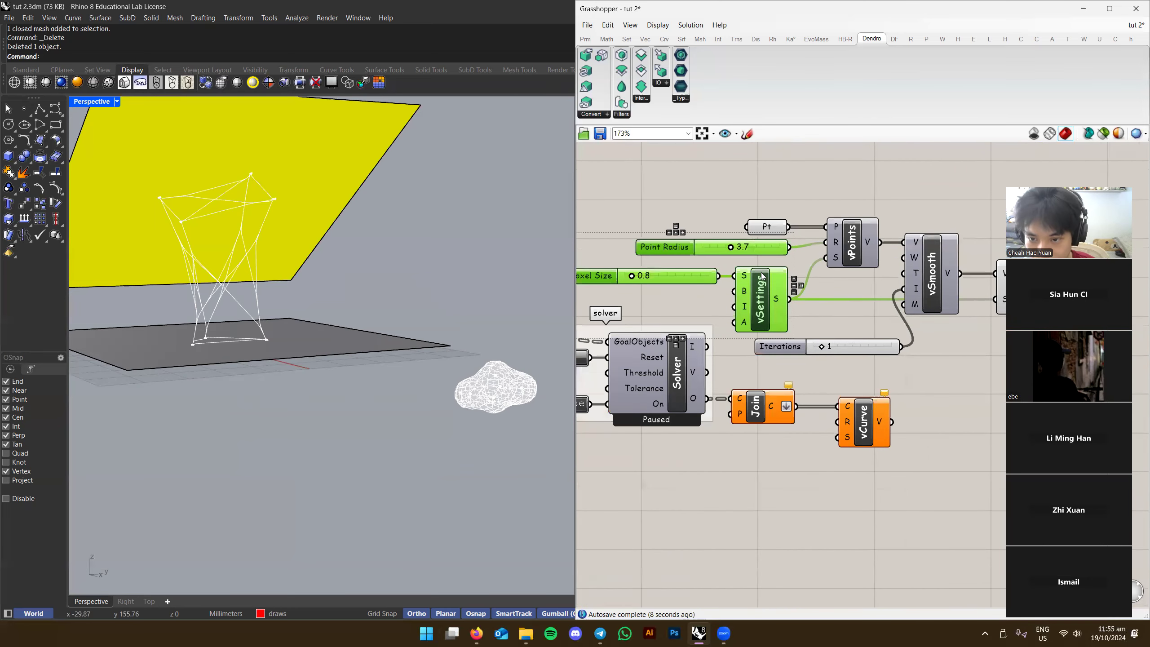
alt+drag(751, 277, 753, 480)
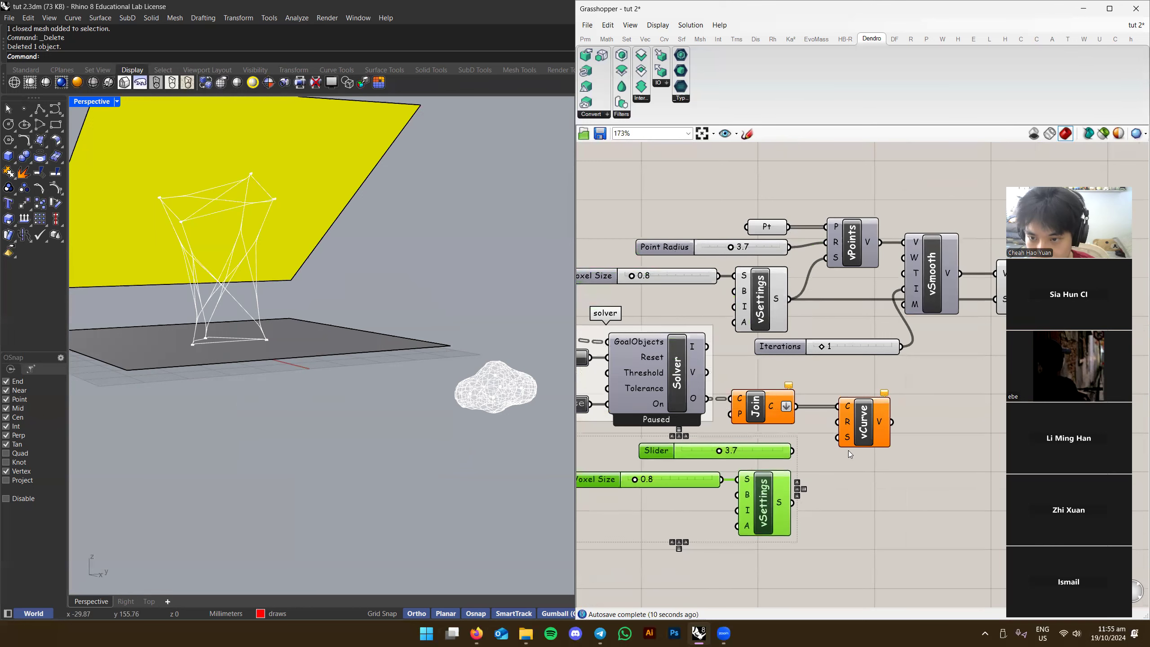
Move the whole point-based Dendro chain above the solver definition and group its components
scroll(850, 418, down, 3)
drag(970, 267, 762, 387)
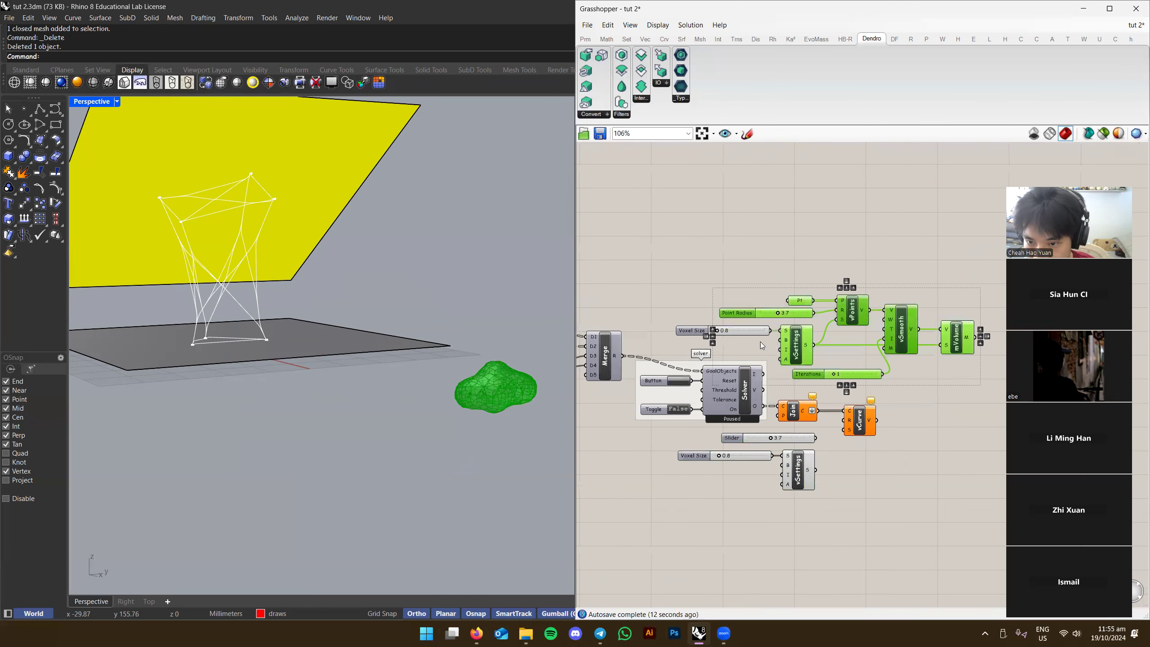
drag(755, 338, 593, 220)
right_drag(592, 220, 756, 274)
click(905, 342)
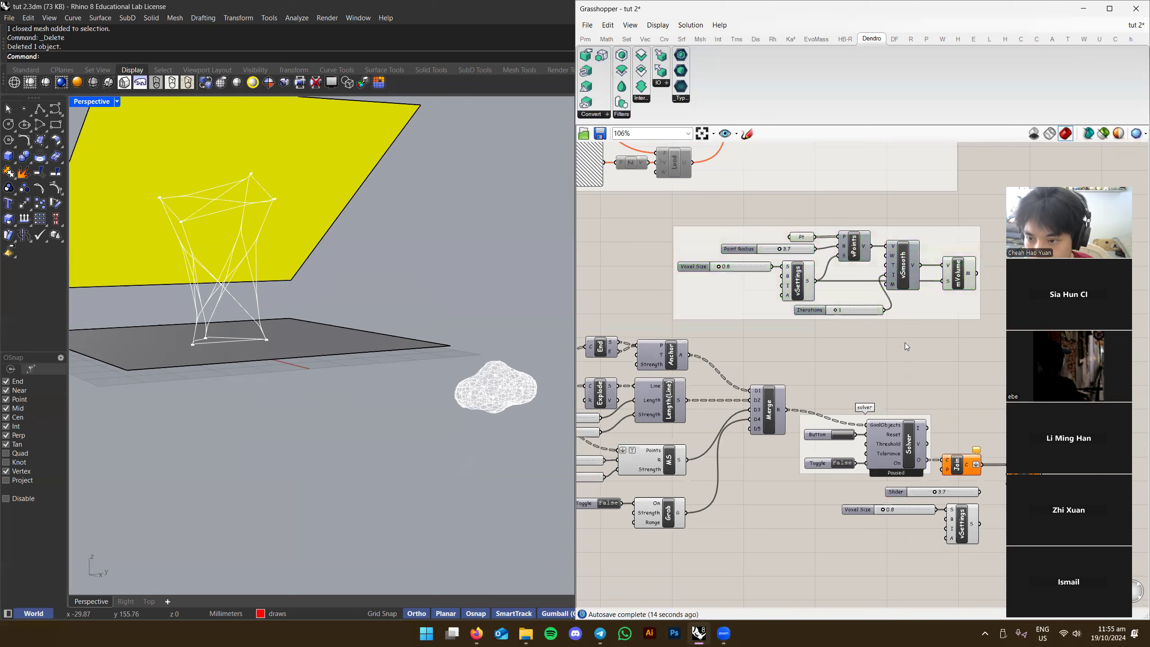
Name the new group "dendro example" and move it away from the solver chain
right_click(923, 316)
text(dednr)
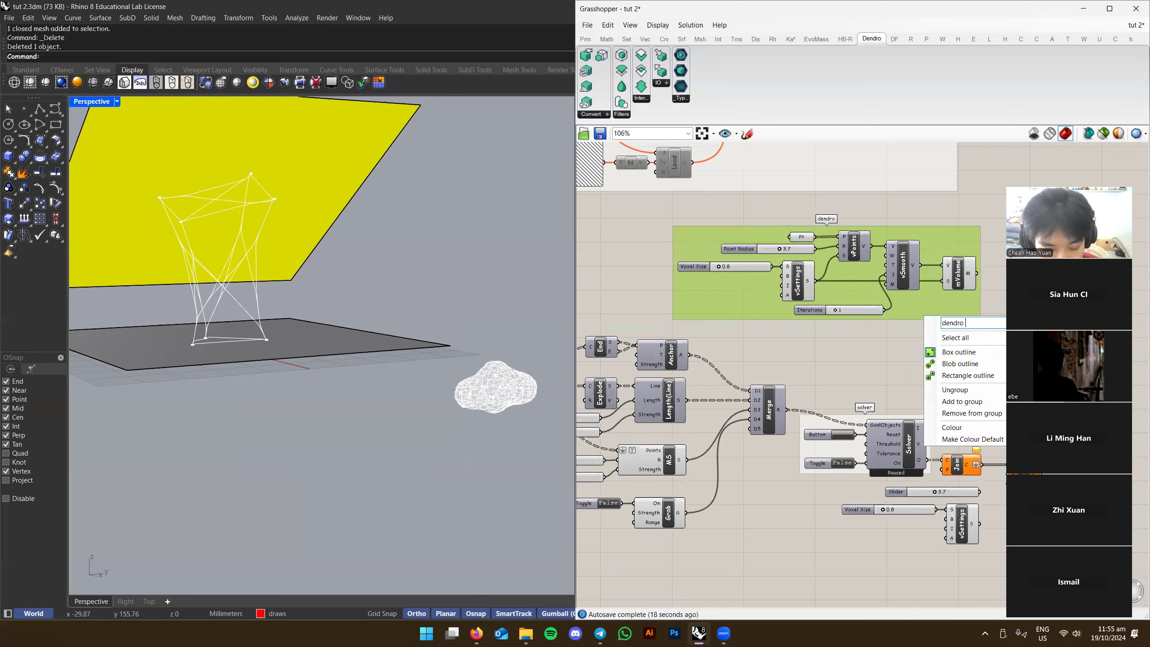
key(Return)
scroll(862, 355, down, 3)
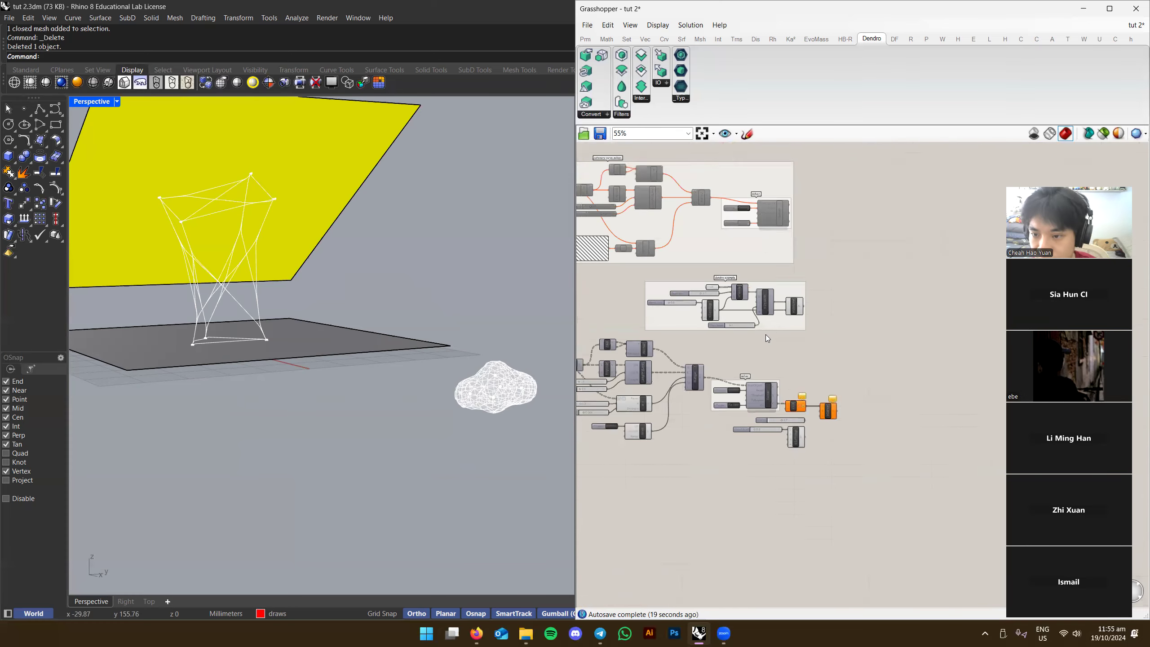
drag(859, 319, 903, 260)
Disable all components in the dendro example group and save the definition
drag(970, 198, 753, 304)
right_click(846, 277)
click(872, 318)
key(ctrl+s)
scroll(880, 317, up, 5)
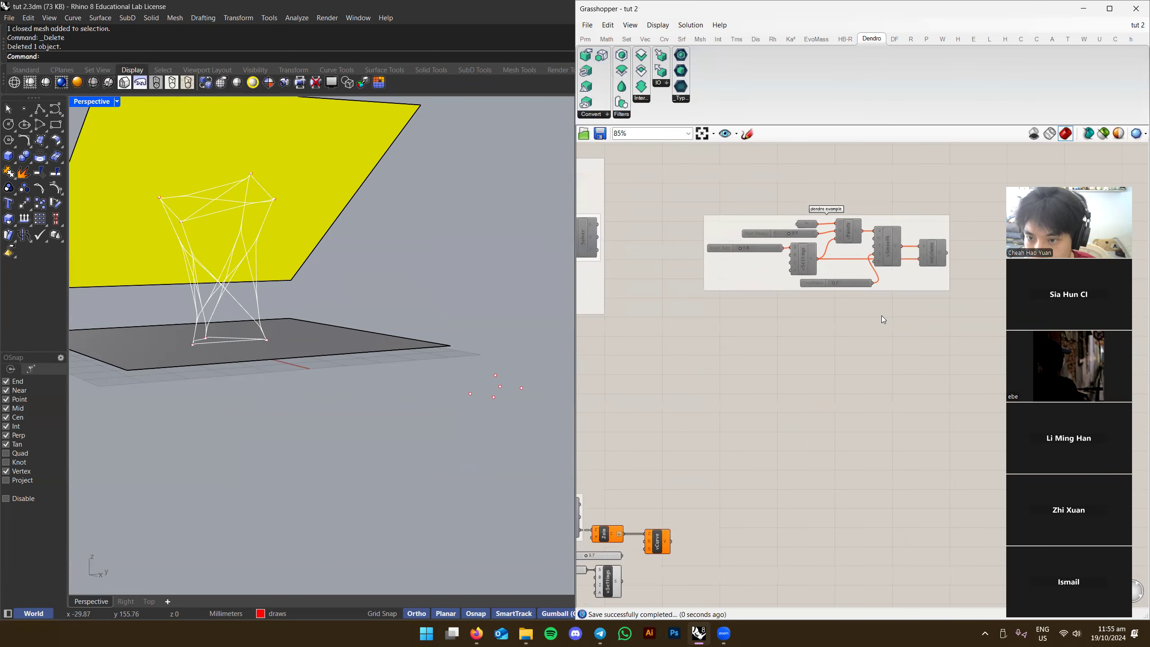
Try to enable all components of the dendro example group again
scroll(887, 272, down, 2)
drag(983, 169, 692, 289)
right_click(907, 284)
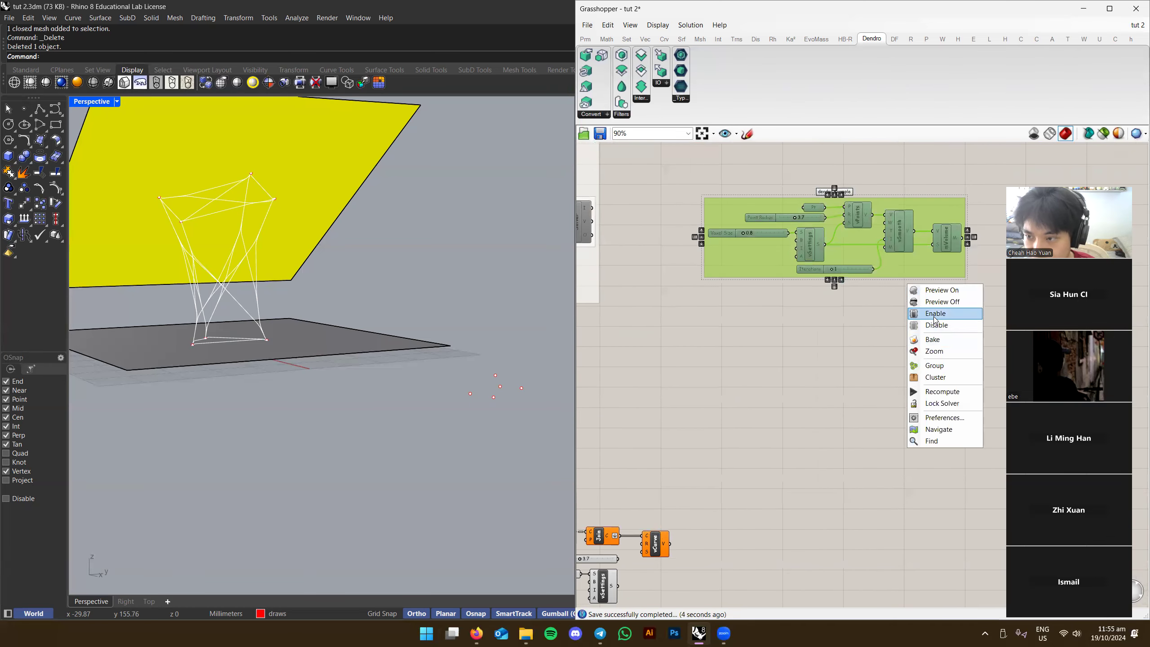
click(934, 313)
scroll(780, 340, down, 5)
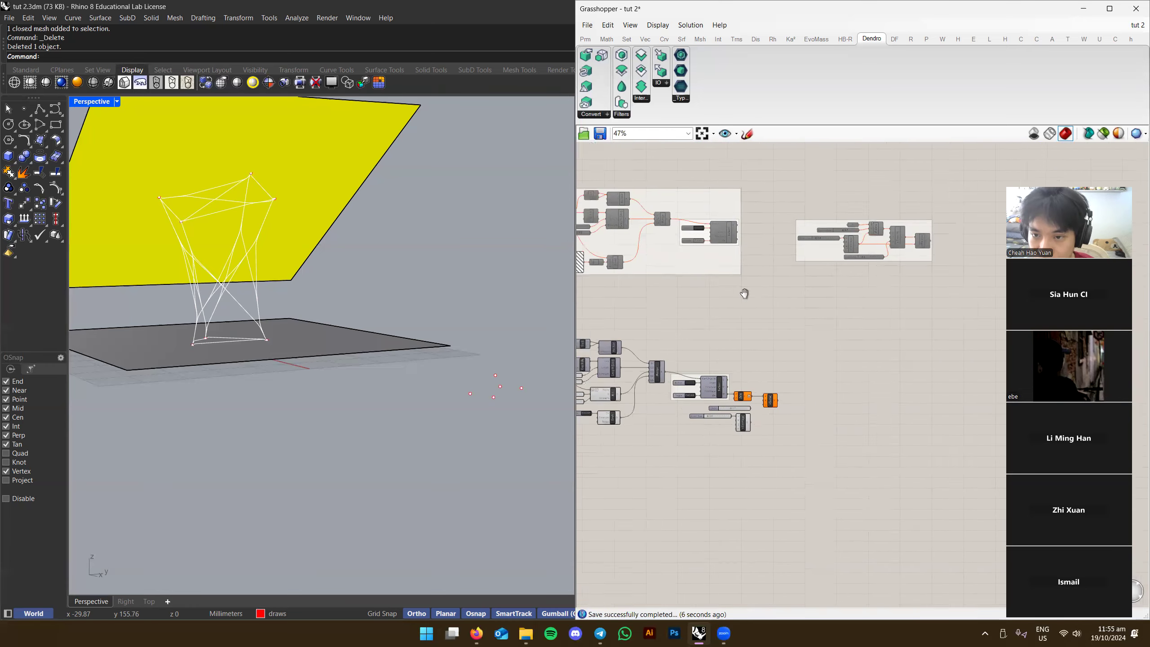
Connect the copied 3.7 slider to the R input of vCurve and the copied vSettings S output to its S input
scroll(854, 313, up, 5)
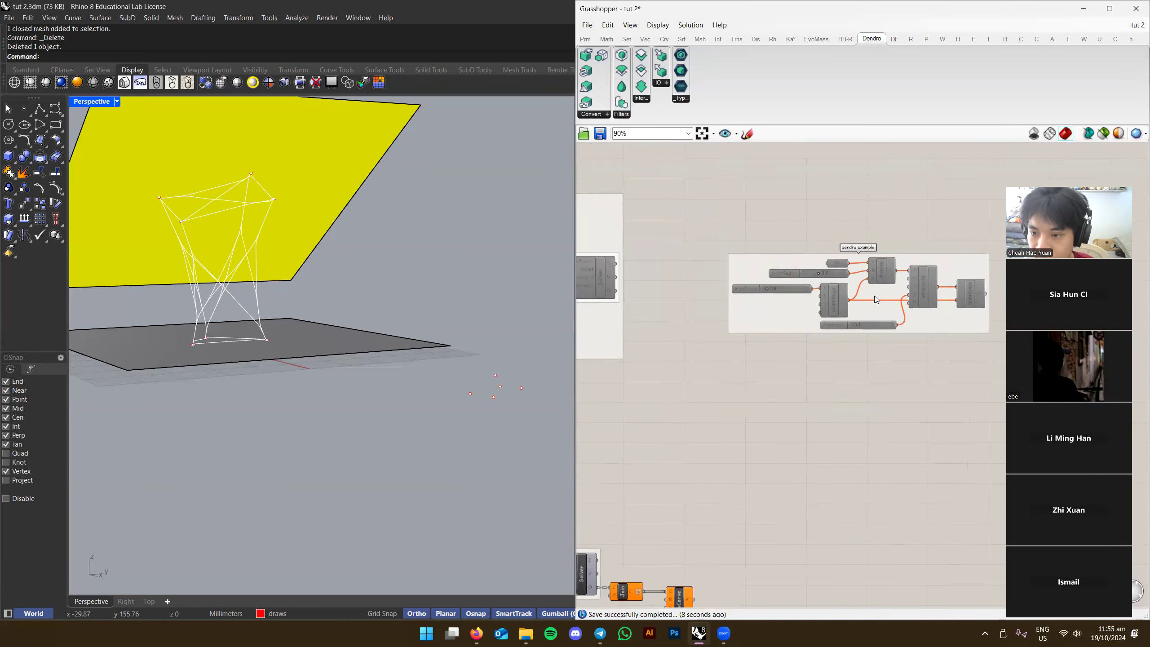
right_drag(841, 370, 885, 323)
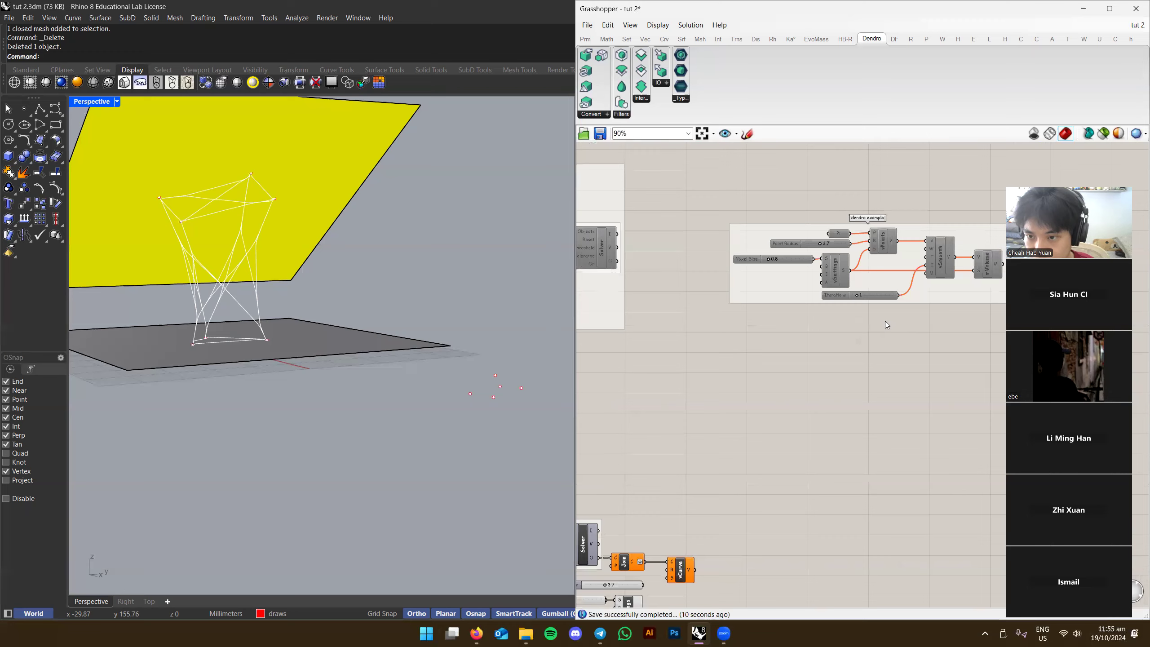
scroll(842, 237, up, 3)
scroll(811, 223, down, 3)
right_drag(746, 323, 814, 254)
right_drag(729, 368, 797, 332)
scroll(797, 332, up, 2)
scroll(817, 316, up, 3)
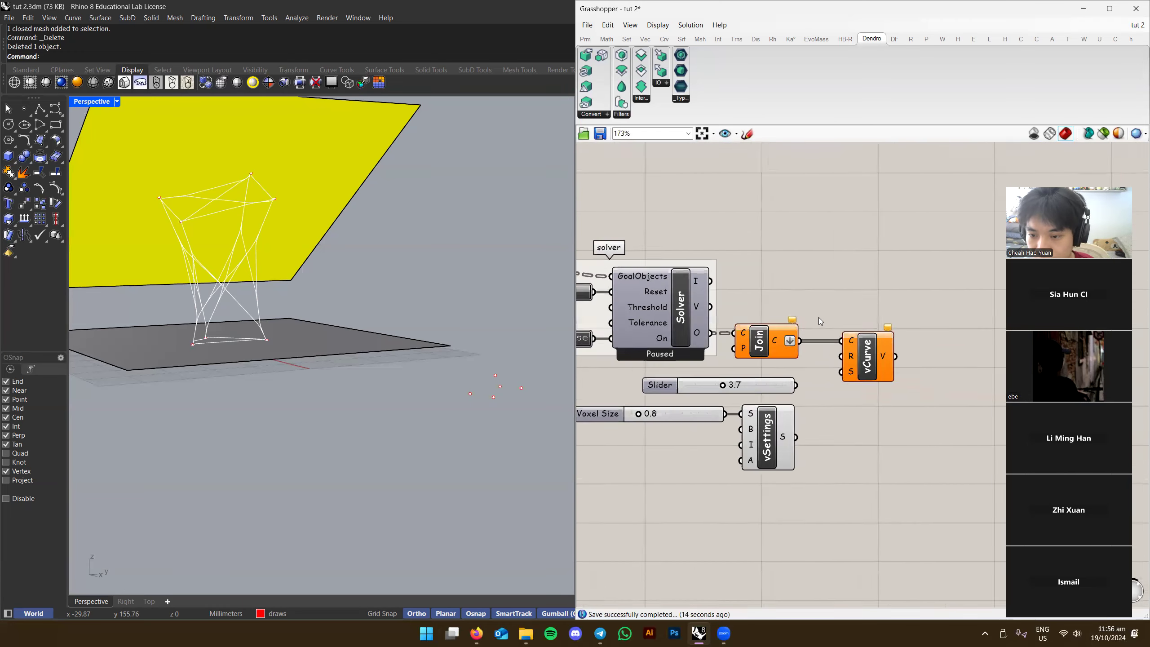
click(825, 362)
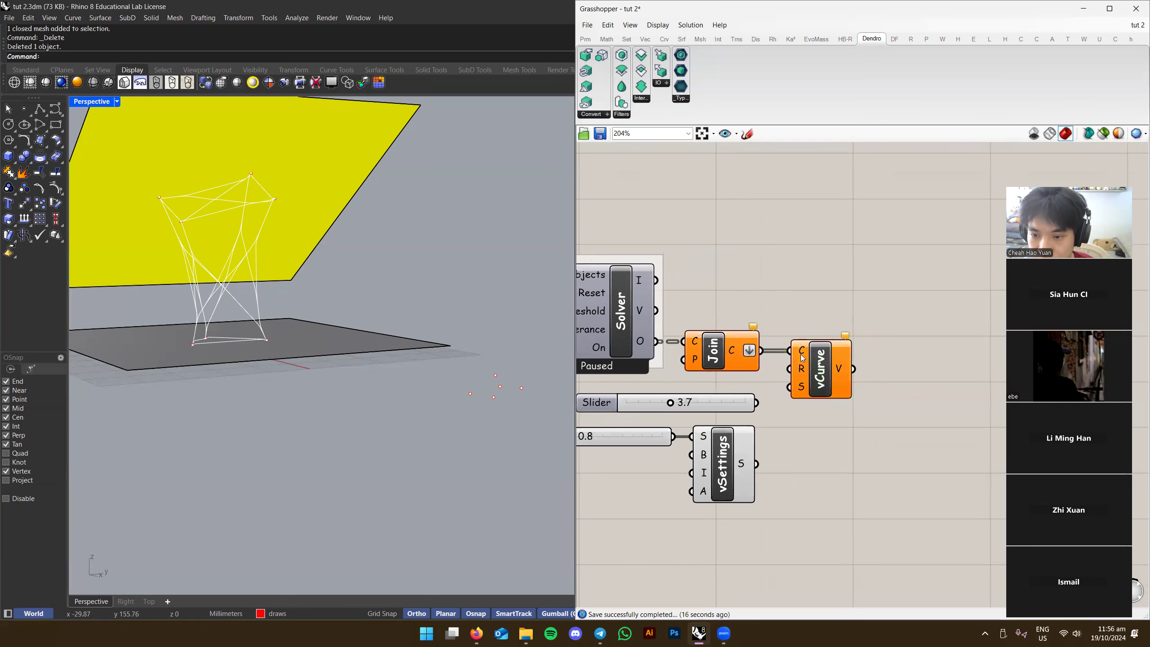
right_drag(782, 403, 839, 381)
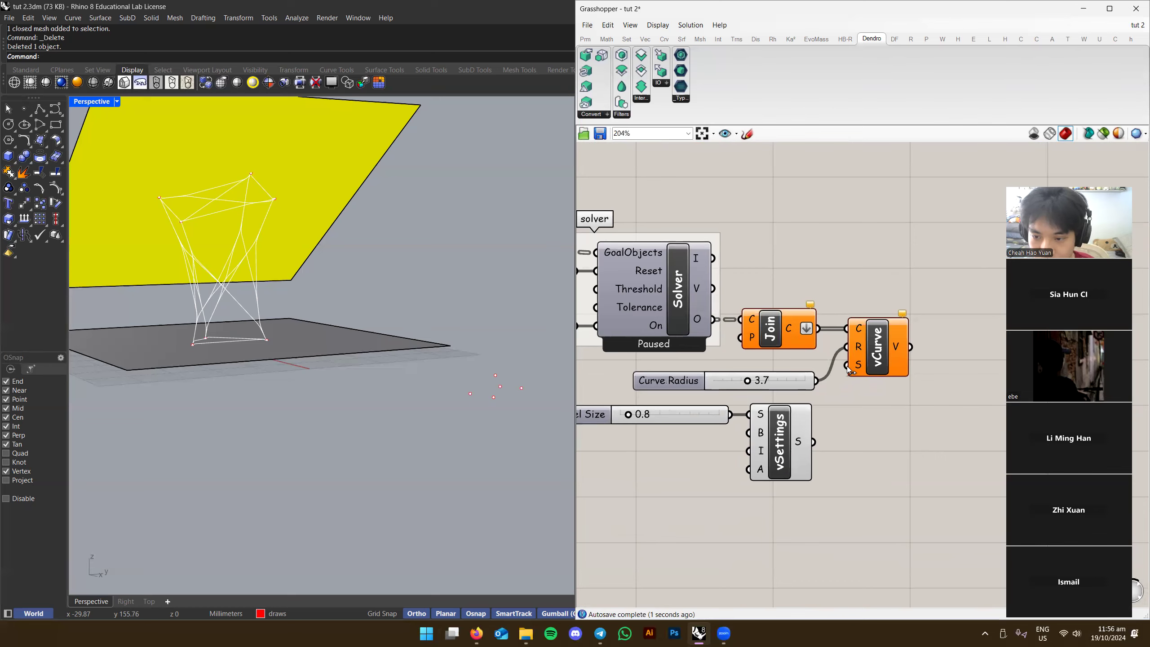
drag(803, 448, 804, 446)
Set the Curve Radius slider to 2.0
right_drag(384, 327, 398, 388)
scroll(399, 388, down, 5)
middle_click(352, 349)
click(353, 349)
right_drag(353, 349, 413, 387)
scroll(298, 348, up, 5)
scroll(415, 321, down, 4)
scroll(414, 388, up, 3)
mouse_move(747, 380)
mouse_down()
mouse_move(724, 382)
mouse_move(735, 384)
mouse_up()
right_drag(480, 349, 683, 356)
Add a second mVolume component, connecting vCurve V to its V input and vSettings S to its S input
scroll(683, 356, down, 3)
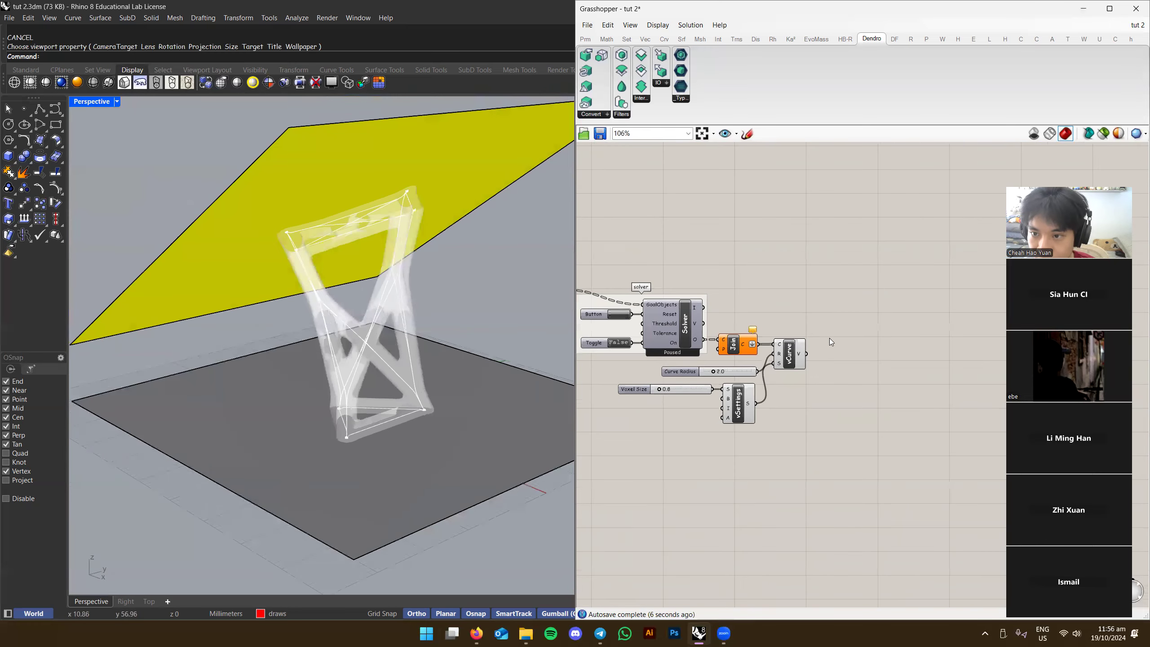
scroll(828, 344, down, 2)
click(606, 115)
drag(624, 190, 912, 407)
scroll(878, 397, up, 3)
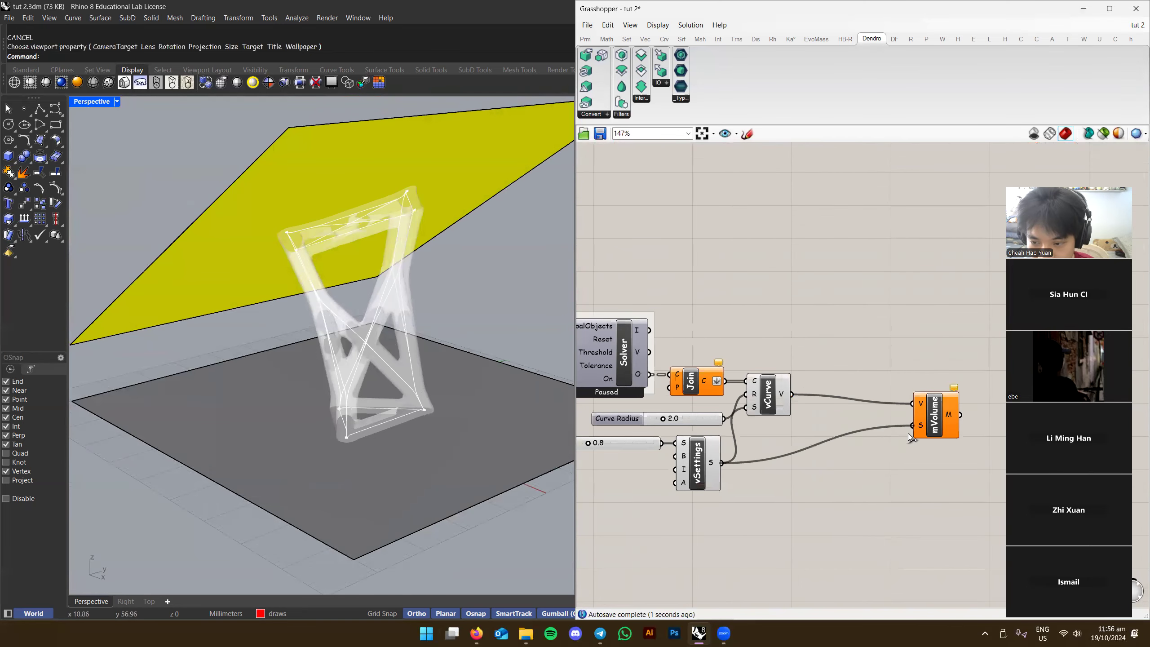
drag(907, 438, 911, 425)
Turn off the preview of the vCurve component
click(769, 390)
right_click(769, 388)
click(797, 403)
mouse_move(459, 361)
right_down()
mouse_move(332, 331)
mouse_move(417, 359)
mouse_move(483, 336)
mouse_move(471, 344)
right_up()
Bake the mesh of the new mVolume component onto the solids layer
right_drag(938, 414, 909, 416)
click(909, 416)
right_click(910, 417)
click(929, 460)
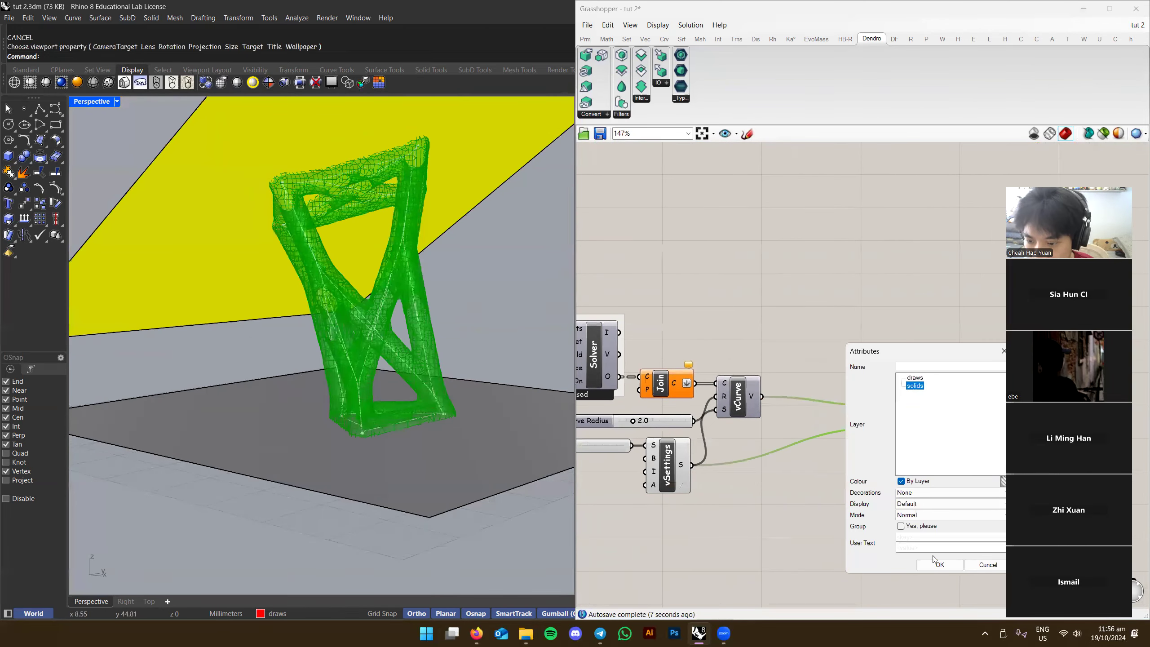
click(938, 564)
Turn off the preview of the new mVolume component
click(908, 350)
right_click(897, 411)
click(916, 431)
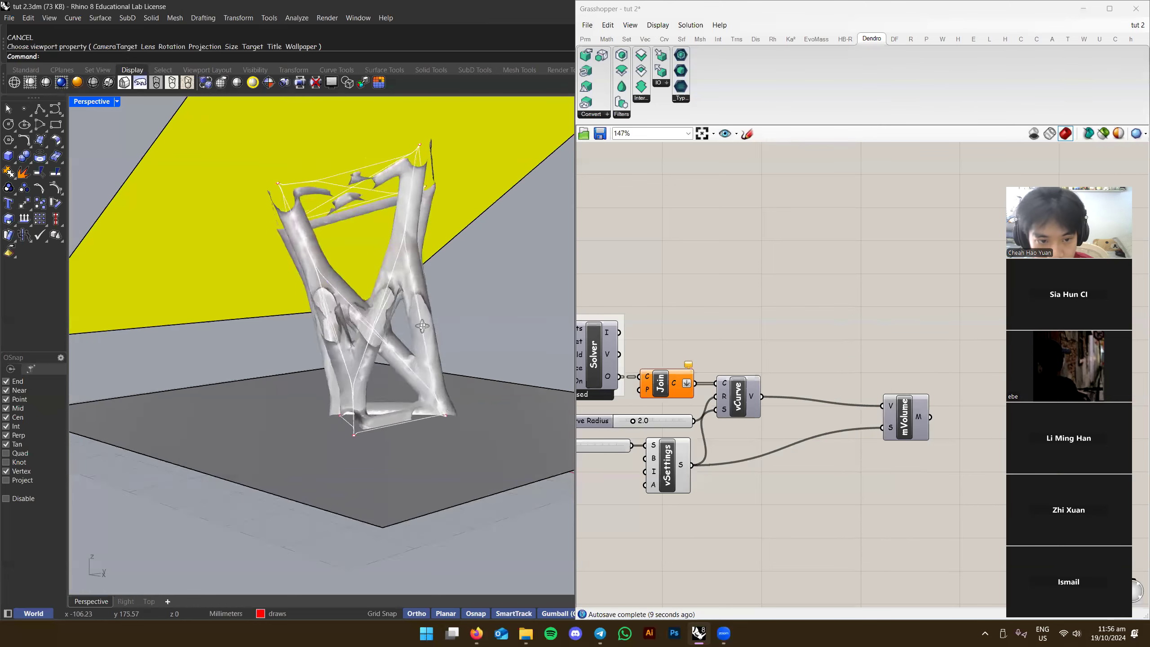
Examine the faces and joints of the baked lattice mesh up close and from several angles
right_drag(435, 320, 362, 331)
scroll(323, 290, up, 6)
scroll(323, 290, down, 6)
right_drag(323, 290, 378, 363)
scroll(400, 301, up, 3)
scroll(348, 334, down, 2)
scroll(423, 289, up, 5)
scroll(403, 317, down, 5)
scroll(315, 297, up, 6)
scroll(379, 314, down, 4)
scroll(281, 341, up, 5)
scroll(281, 342, down, 5)
Reverse the normals of the baked lattice mesh with the Flip command
click(362, 271)
right_drag(344, 276, 348, 281)
text(Flip)
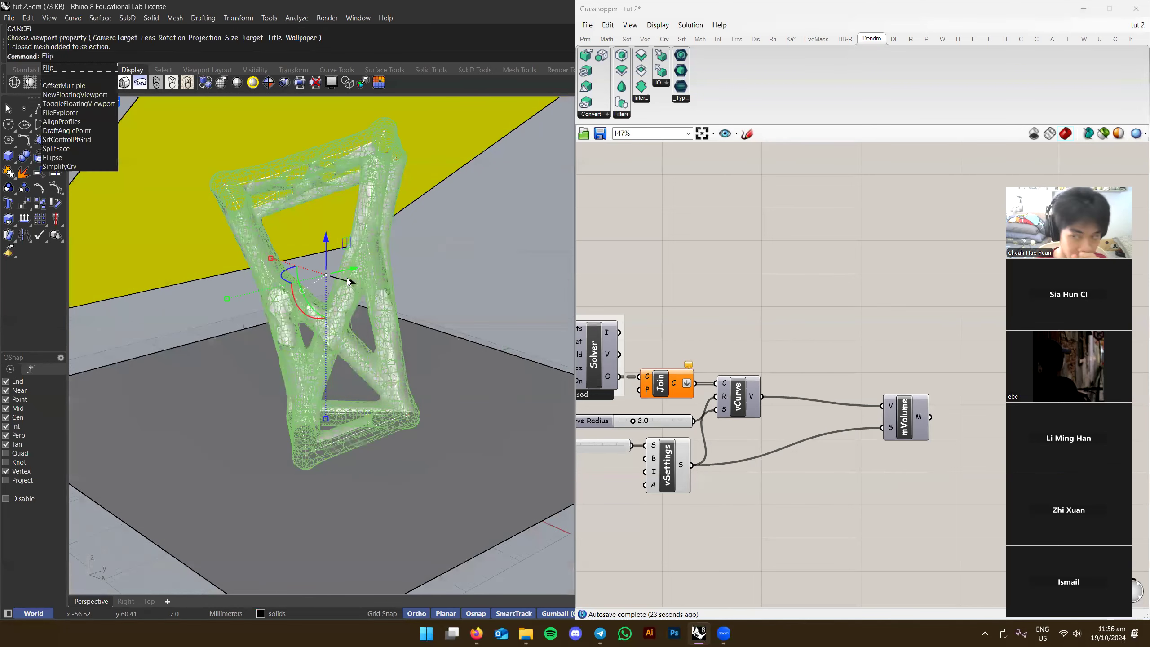
key(Return)
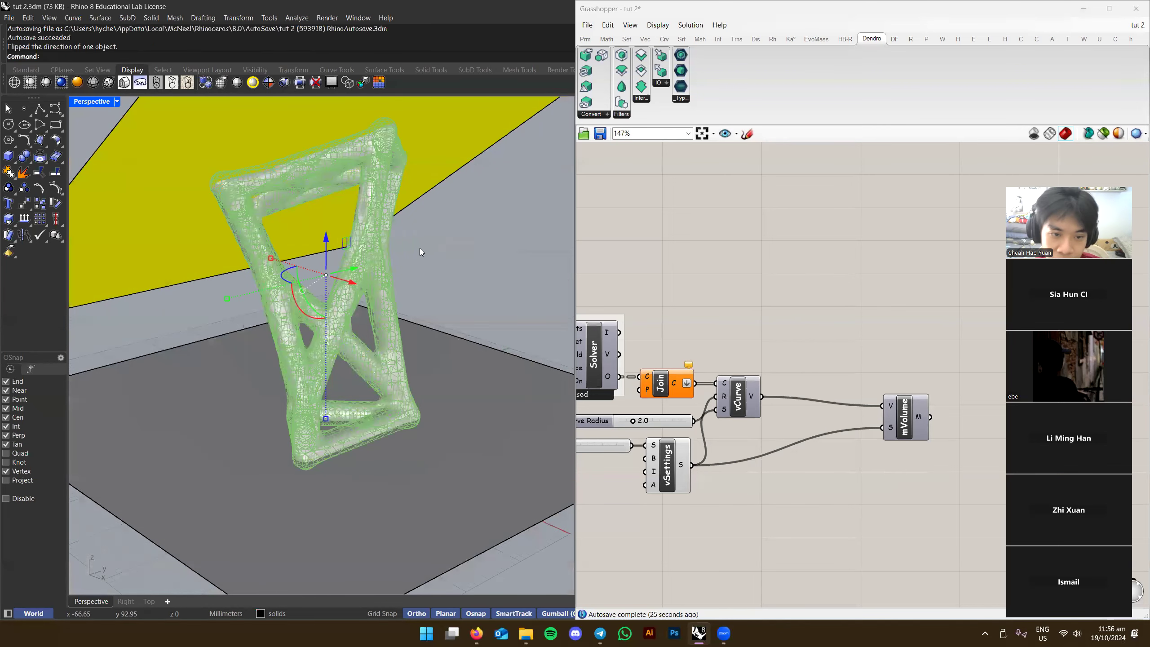
key(Escape)
Inspect the flipped lattice mesh from different distances and angles to check its surface
scroll(362, 286, up, 6)
scroll(322, 319, down, 5)
right_drag(322, 320, 344, 315)
scroll(344, 315, down, 4)
scroll(344, 315, down, 2)
click(351, 312)
click(407, 297)
scroll(313, 300, up, 6)
right_drag(407, 296, 311, 260)
click(313, 300)
Move mVolume up closer to vCurve's level and shift vSettings with its Voxel Size slider up towards the Curve Radius slider
right_drag(913, 399, 822, 402)
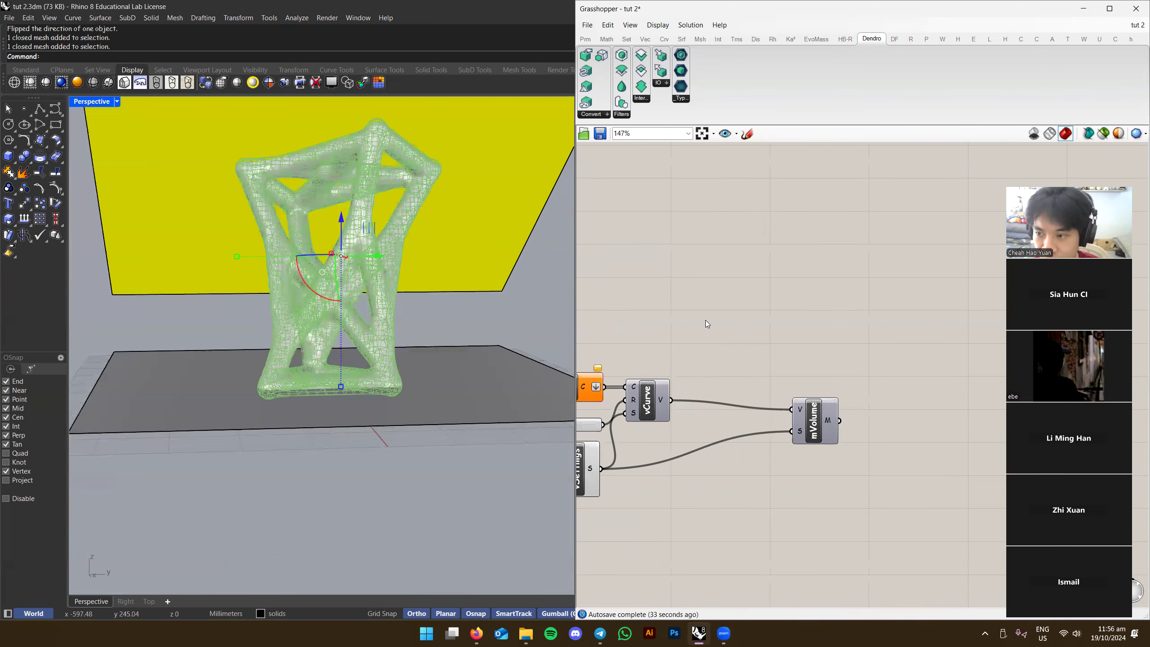
drag(820, 405, 790, 395)
right_drag(706, 411, 867, 407)
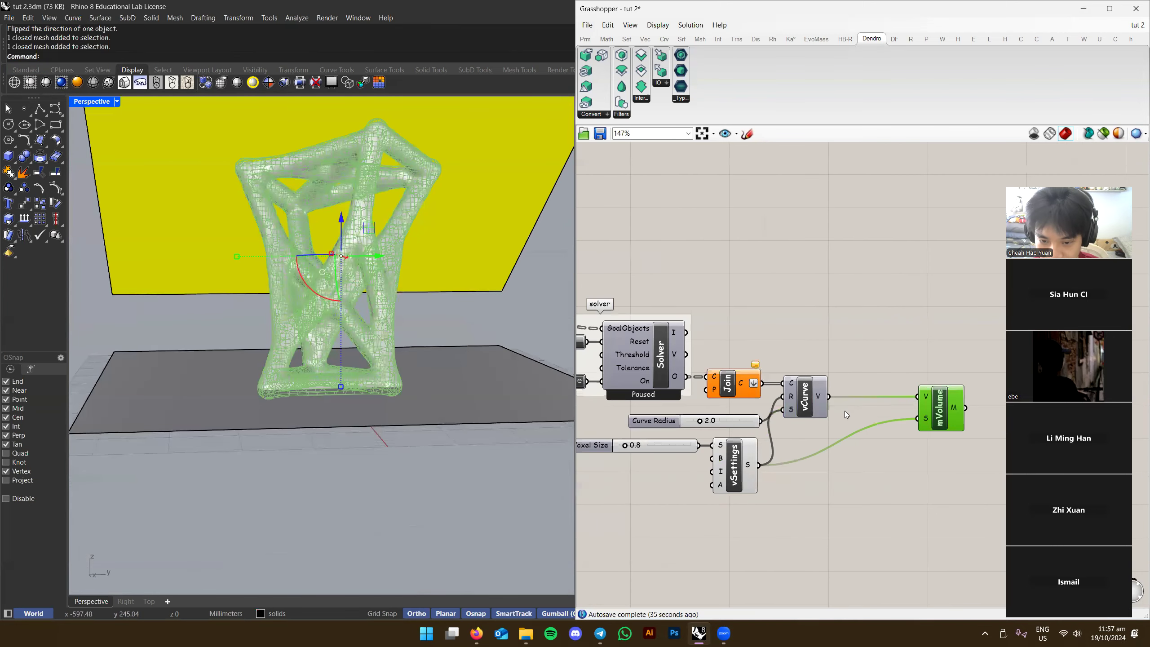
click(867, 407)
scroll(726, 417, up, 2)
drag(712, 486, 674, 498)
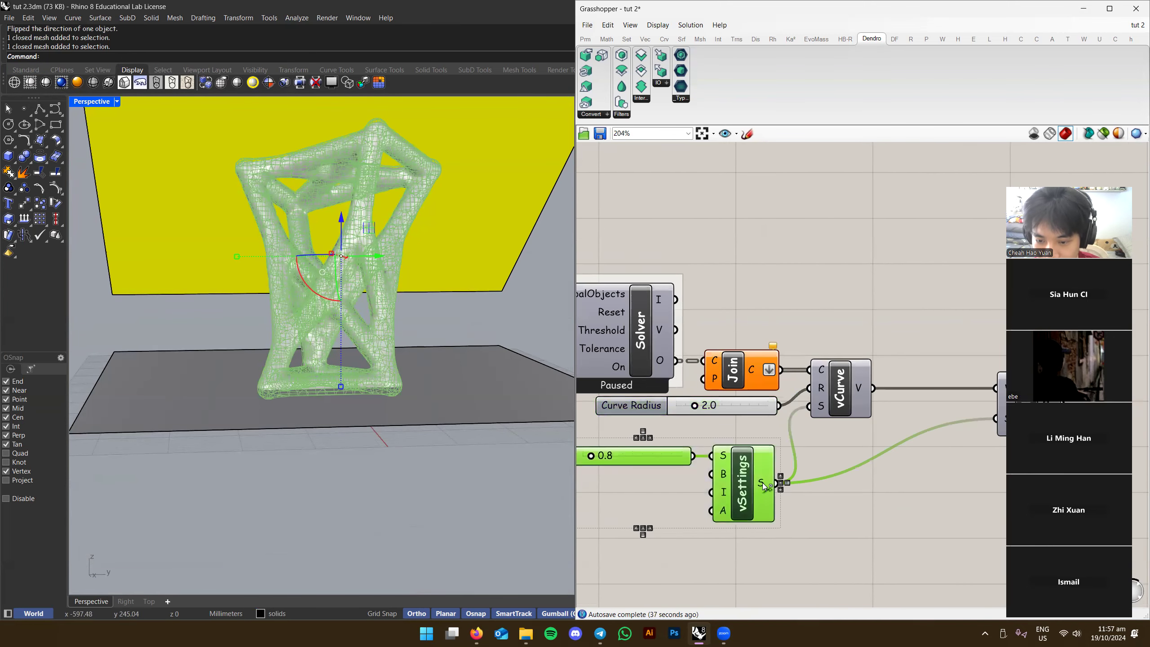
drag(750, 471, 750, 444)
click(859, 424)
right_drag(859, 424, 723, 406)
Deselect the baked lattice mesh and inspect its struts and joints from several distances and angles
right_drag(385, 289, 361, 297)
click(494, 289)
scroll(376, 300, up, 3)
scroll(317, 297, down, 3)
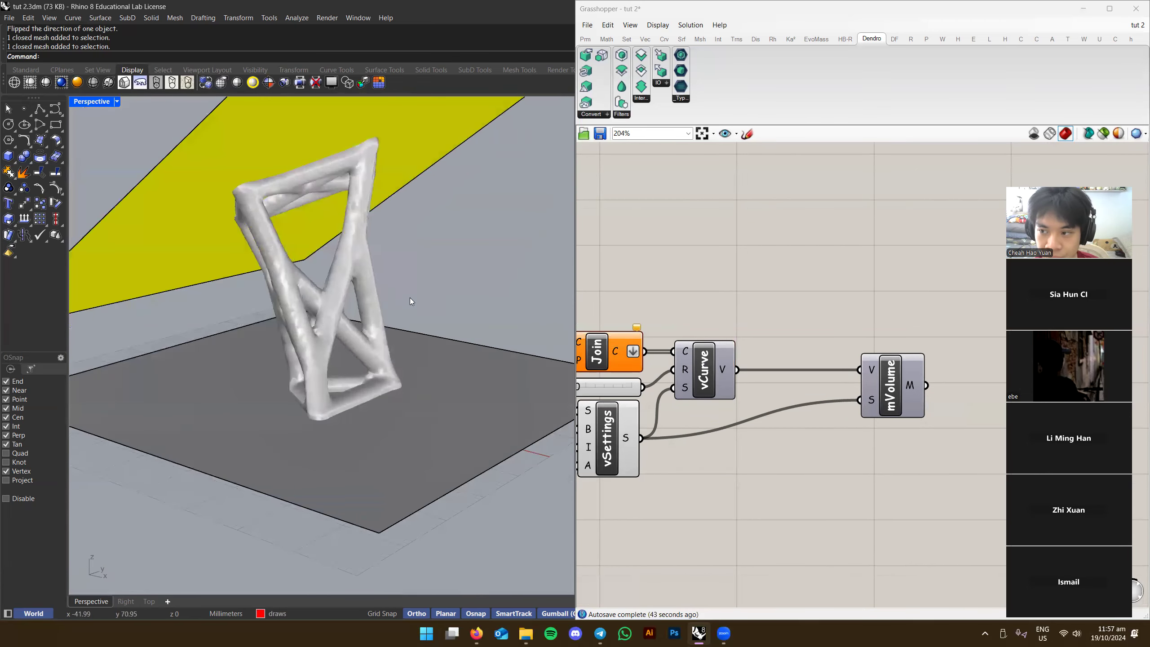
drag(890, 375, 796, 412)
scroll(326, 303, up, 3)
right_drag(326, 303, 316, 327)
scroll(266, 342, down, 3)
scroll(267, 343, up, 3)
scroll(361, 300, down, 3)
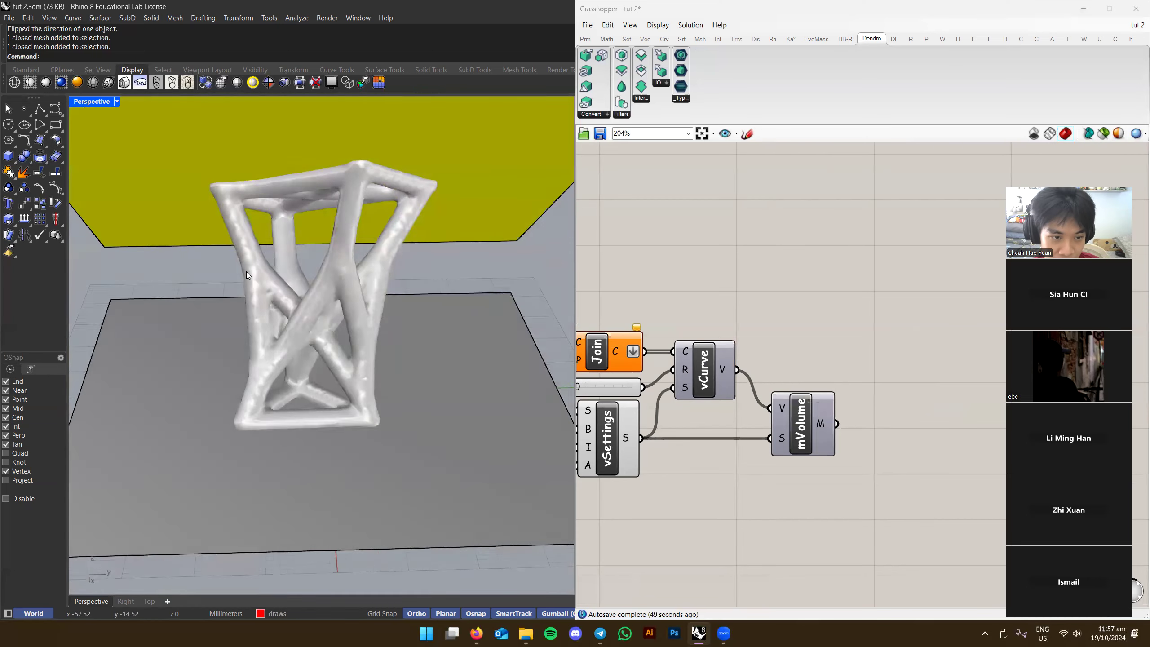
scroll(226, 199, up, 3)
mouse_move(274, 369)
right_down()
mouse_move(344, 376)
mouse_move(279, 370)
right_up()
scroll(344, 376, down, 4)
Move mVolume away from vCurve to make room and add Dendro's vSmooth component to the canvas
right_drag(860, 318, 865, 292)
drag(808, 399, 951, 399)
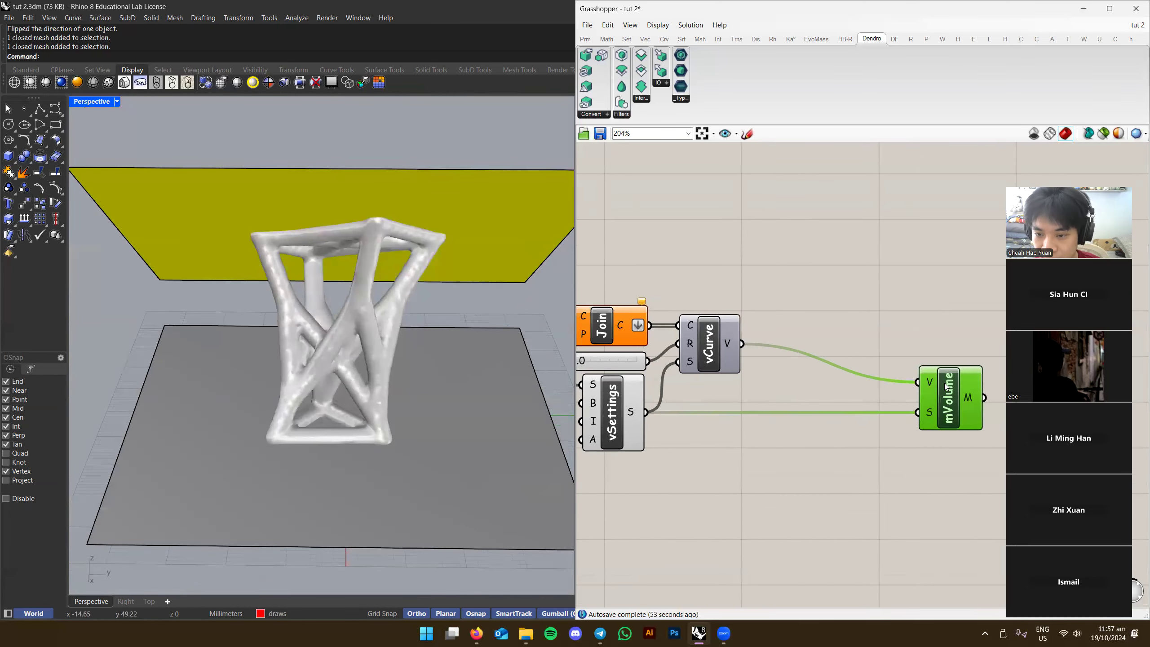
click(621, 114)
drag(643, 162, 837, 235)
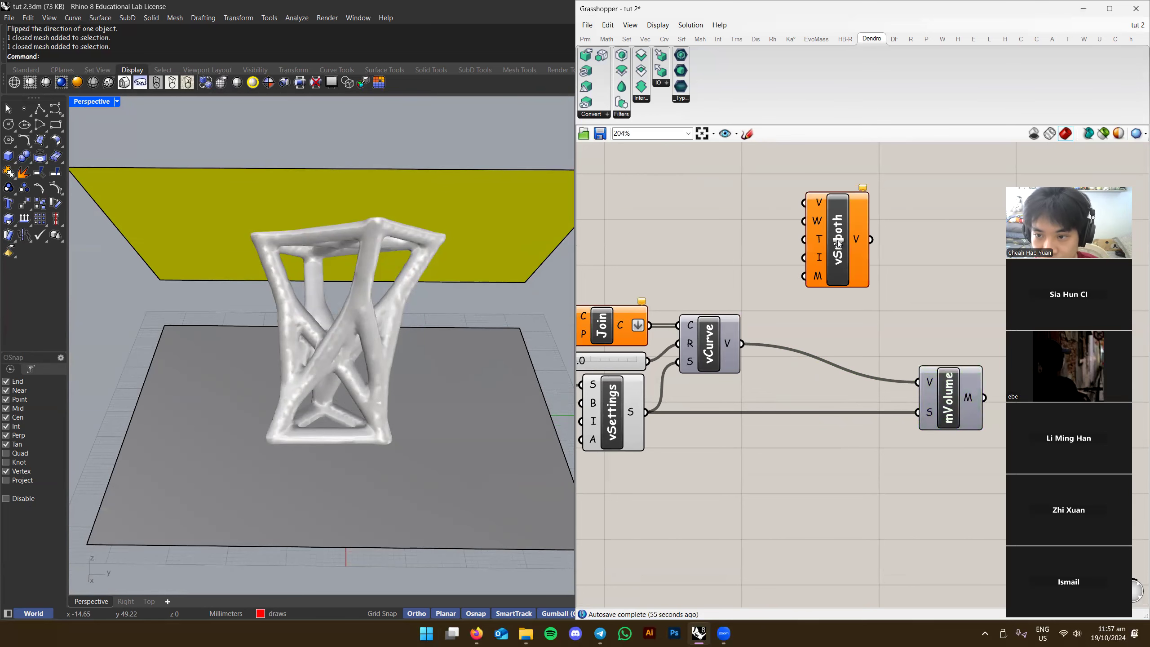
Connect vCurve's volume output to vSmooth's V input and place vSmooth between vCurve and mVolume
scroll(838, 235, up, 1)
drag(798, 196, 725, 362)
drag(846, 231, 810, 396)
Delete the baked lattice mesh from the Rhino model
right_drag(777, 386, 539, 313)
scroll(803, 329, up, 2)
click(357, 321)
right_drag(356, 321, 455, 366)
key(Delete)
right_drag(622, 357, 732, 354)
right_drag(454, 366, 407, 369)
Add a number slider ranging from 1 to 10 and connect it to vSmooth's Iterations input
right_drag(704, 369, 860, 353)
scroll(757, 354, up, 1)
mouse_move(757, 354)
double_click(733, 468)
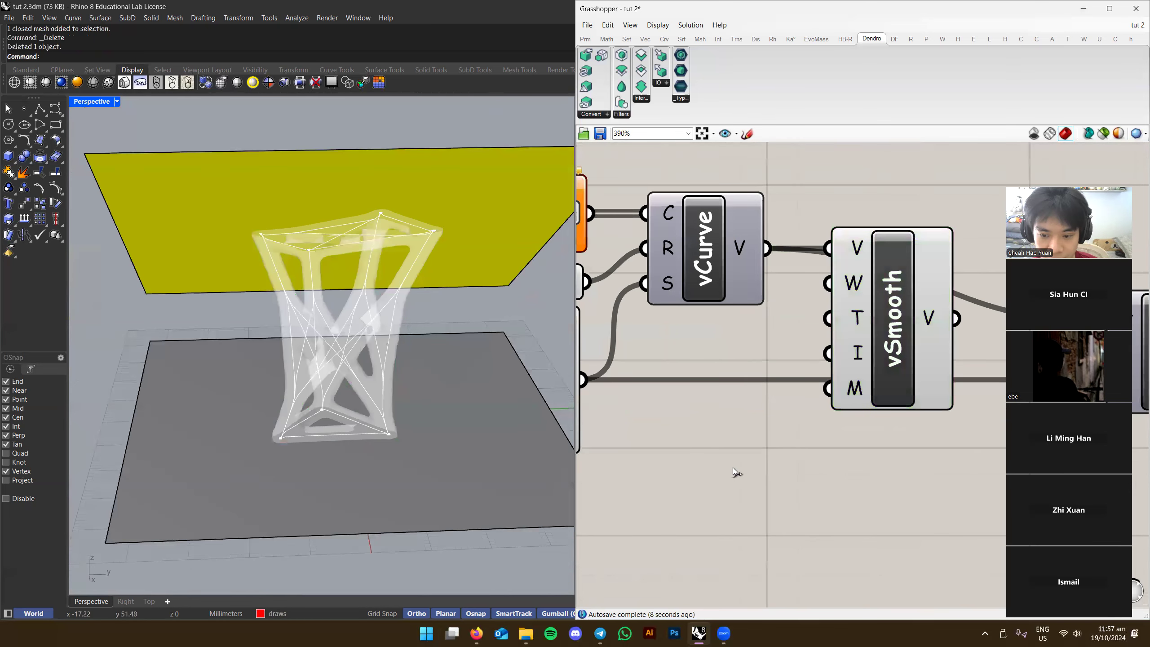
text(1..)
key(Return)
mouse_move(811, 348)
mouse_down()
mouse_move(885, 485)
mouse_move(805, 398)
mouse_move(882, 467)
mouse_up()
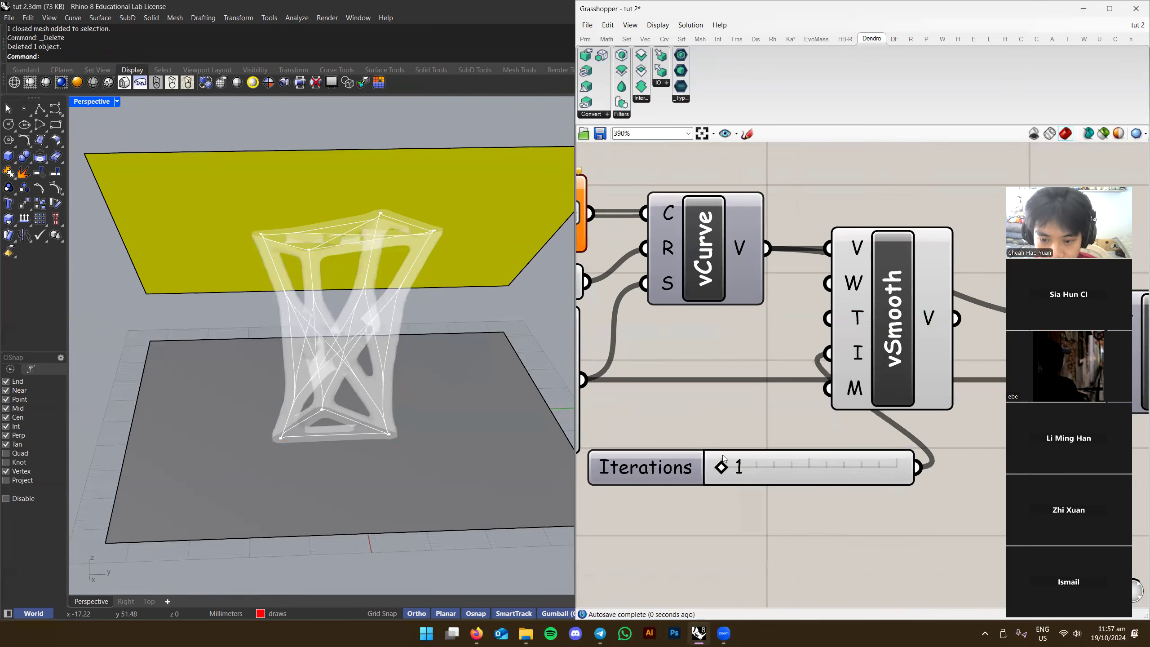
Try vSmooth with 6 and 5 Iterations while viewing the lattice preview from another angle
drag(721, 467, 813, 464)
right_drag(344, 363, 405, 371)
drag(818, 467, 798, 470)
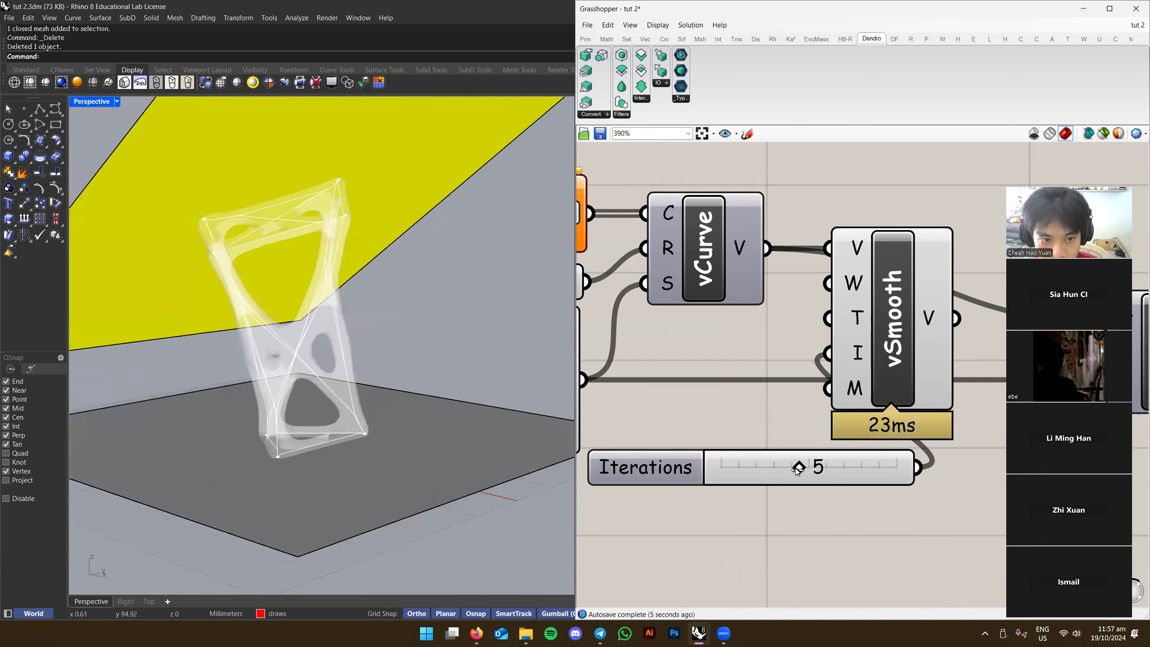
Lower the Iterations slider to 1 and set the integer of vSmooth's T input to 1
right_click(858, 317)
click(1037, 416)
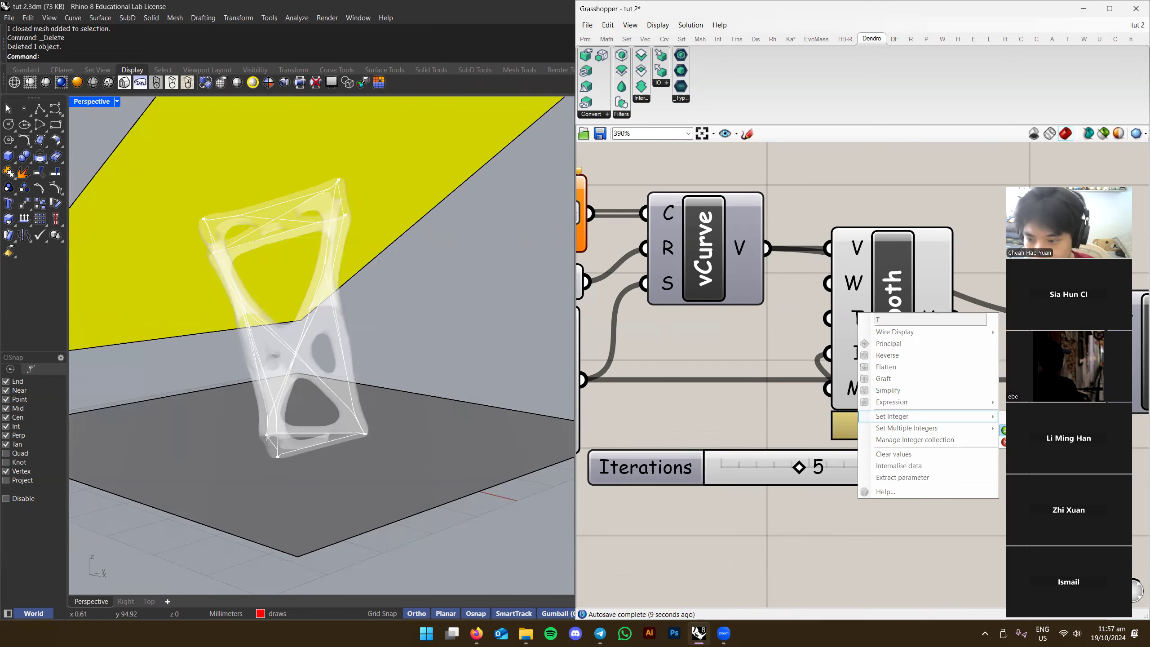
drag(746, 454, 678, 467)
right_drag(407, 354, 364, 332)
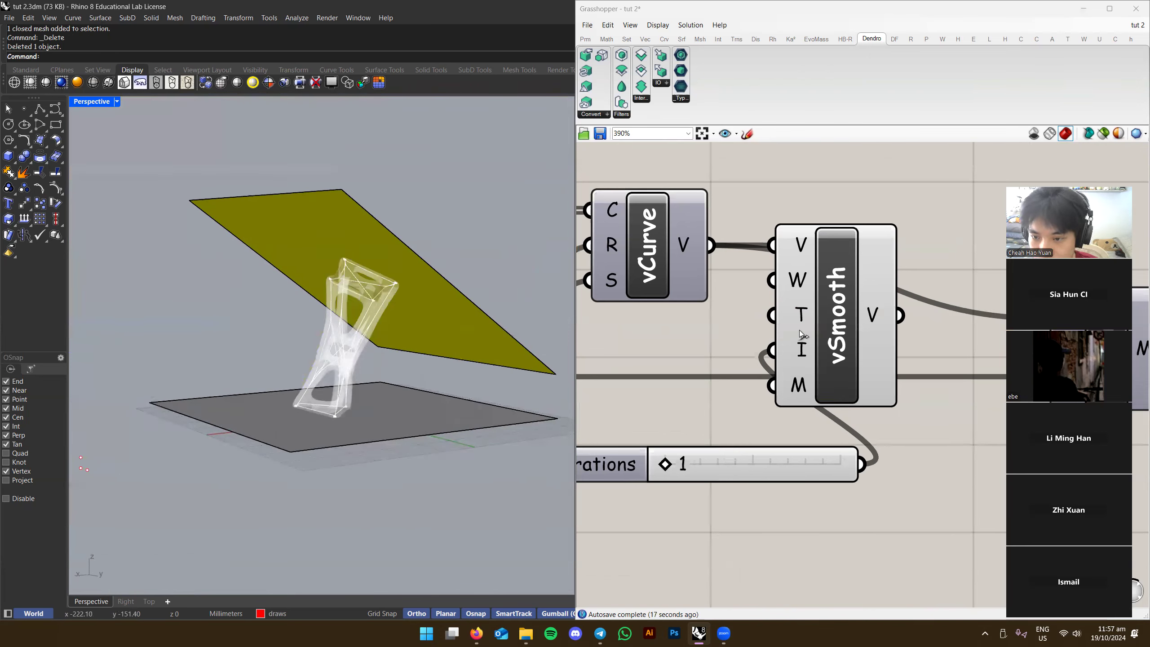
right_click(799, 320)
click(784, 332)
right_click(796, 319)
mouse_move(863, 425)
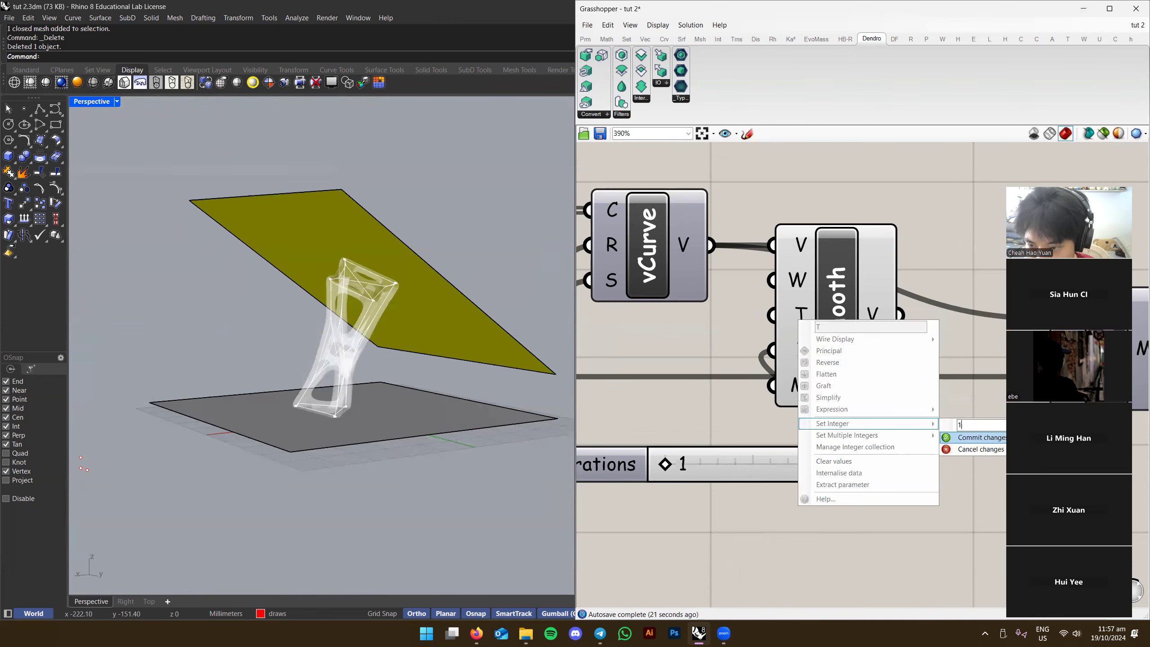
click(971, 438)
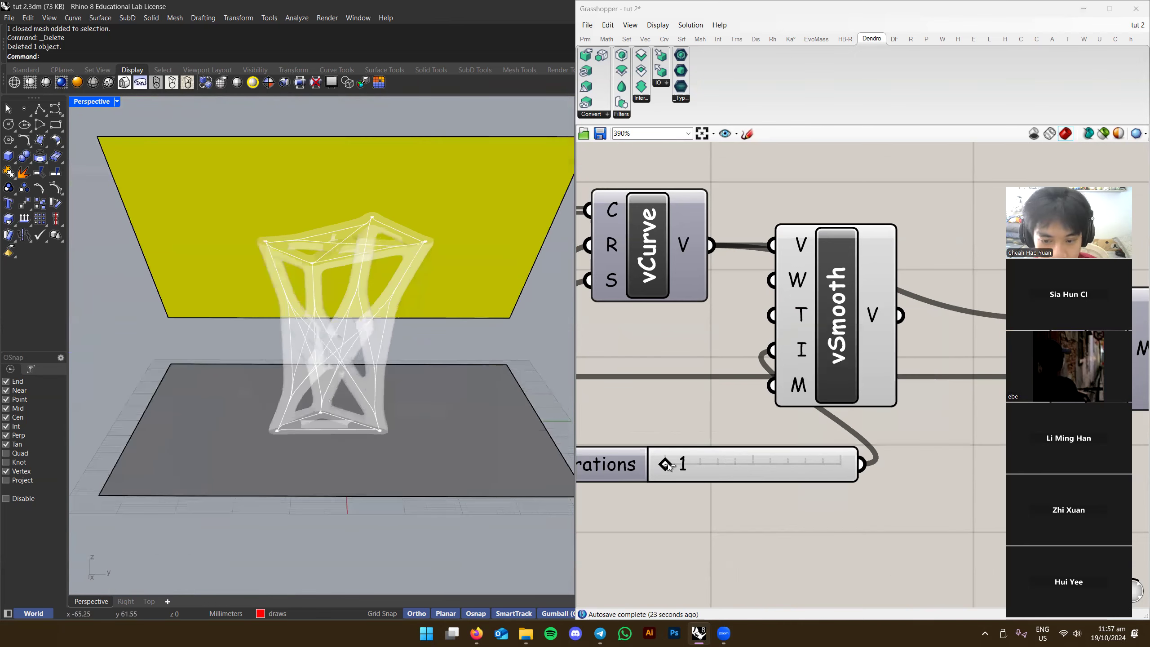
Raise the Iterations slider to 6 and up to 10 to test stronger smoothing on the lattice preview
drag(684, 470, 763, 464)
right_drag(344, 294, 489, 385)
scroll(444, 365, down, 4)
scroll(444, 364, up, 5)
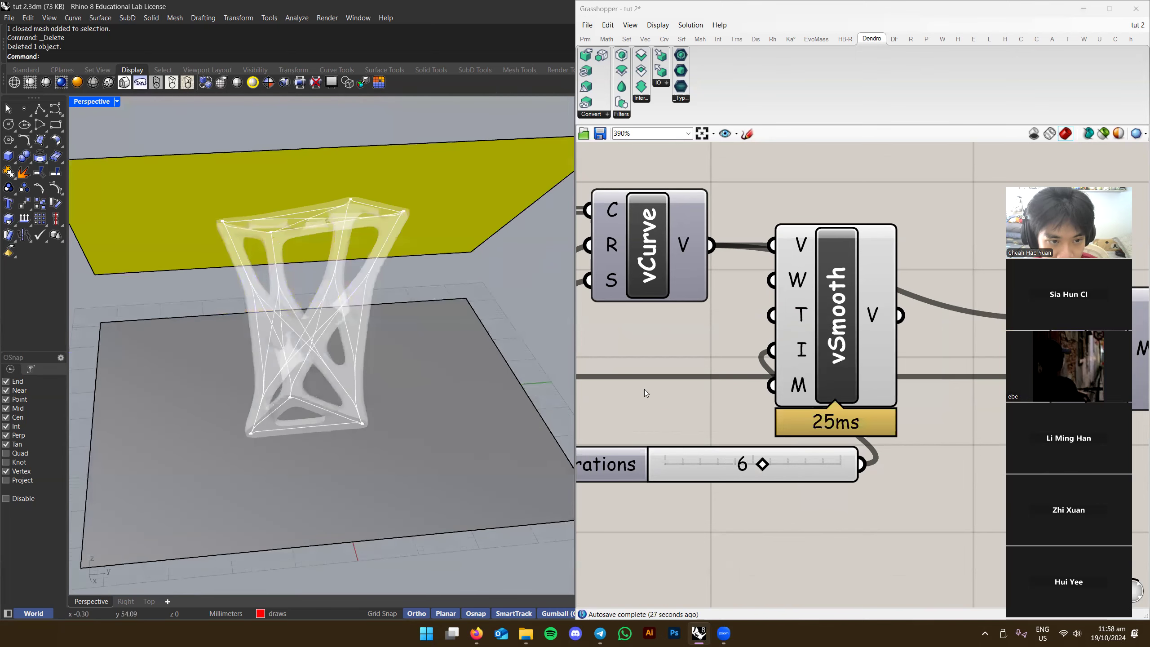
drag(763, 468, 857, 470)
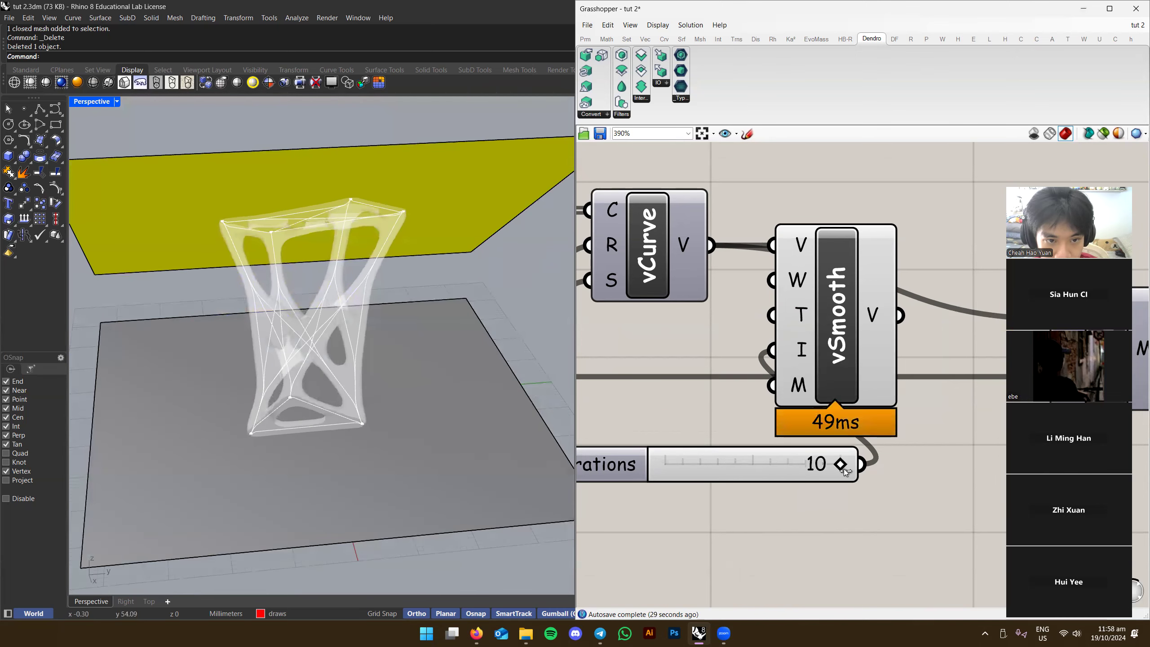
Edit the integer of vSmooth's T input once more and commit it
right_click(795, 316)
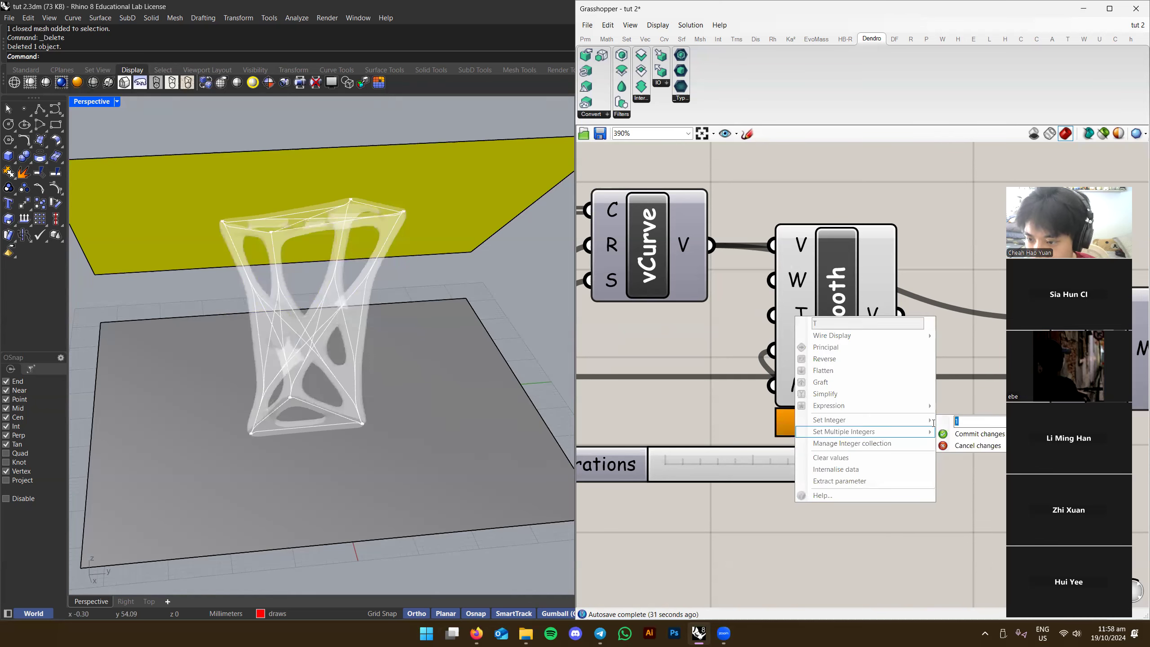
click(717, 364)
right_click(791, 314)
mouse_move(883, 417)
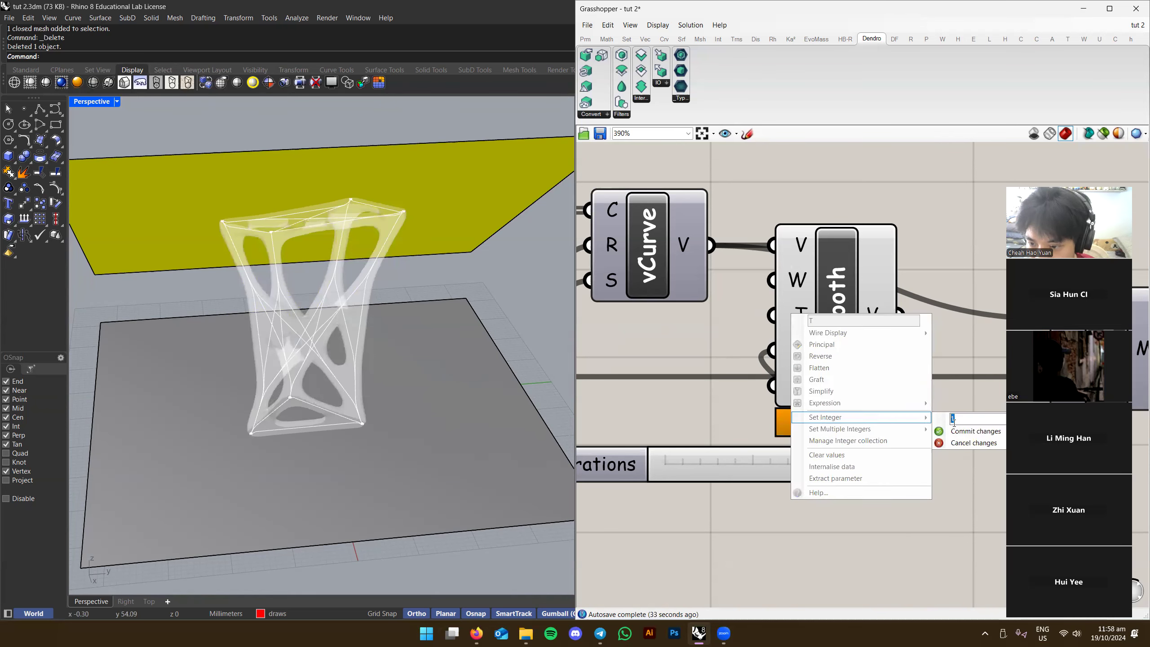
click(960, 431)
Reduce the Iterations slider to 6 and down to 4, leaving the slider's own settings as they are
drag(844, 465, 766, 471)
double_click(610, 463)
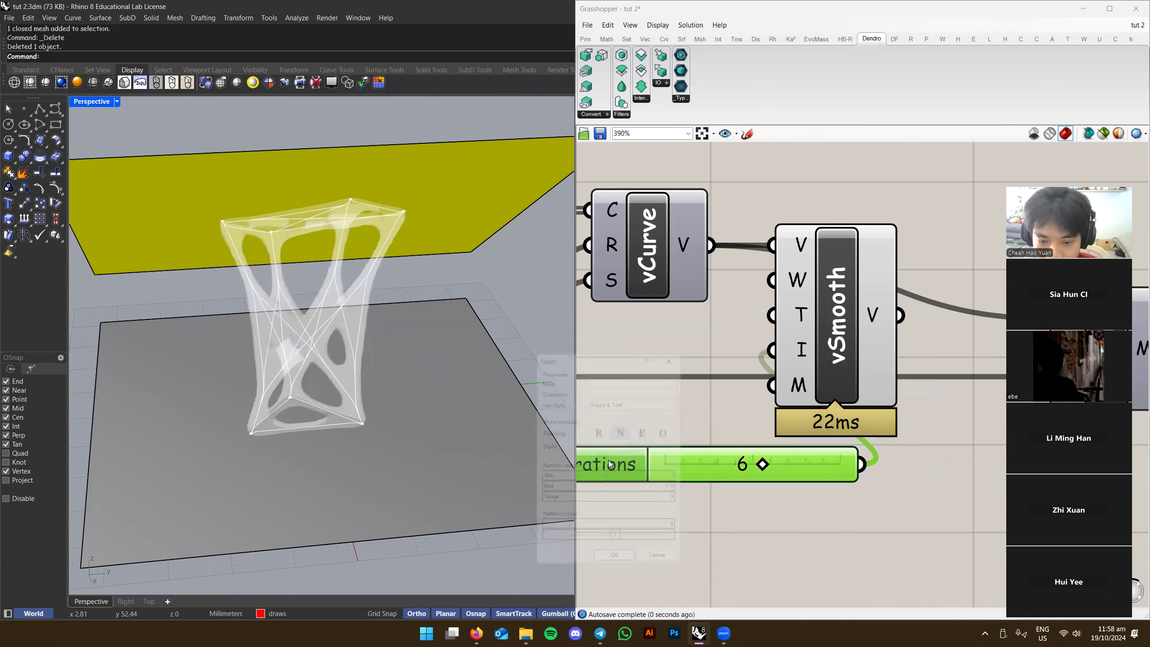
key(Escape)
scroll(745, 447, down, 1)
drag(760, 465, 727, 467)
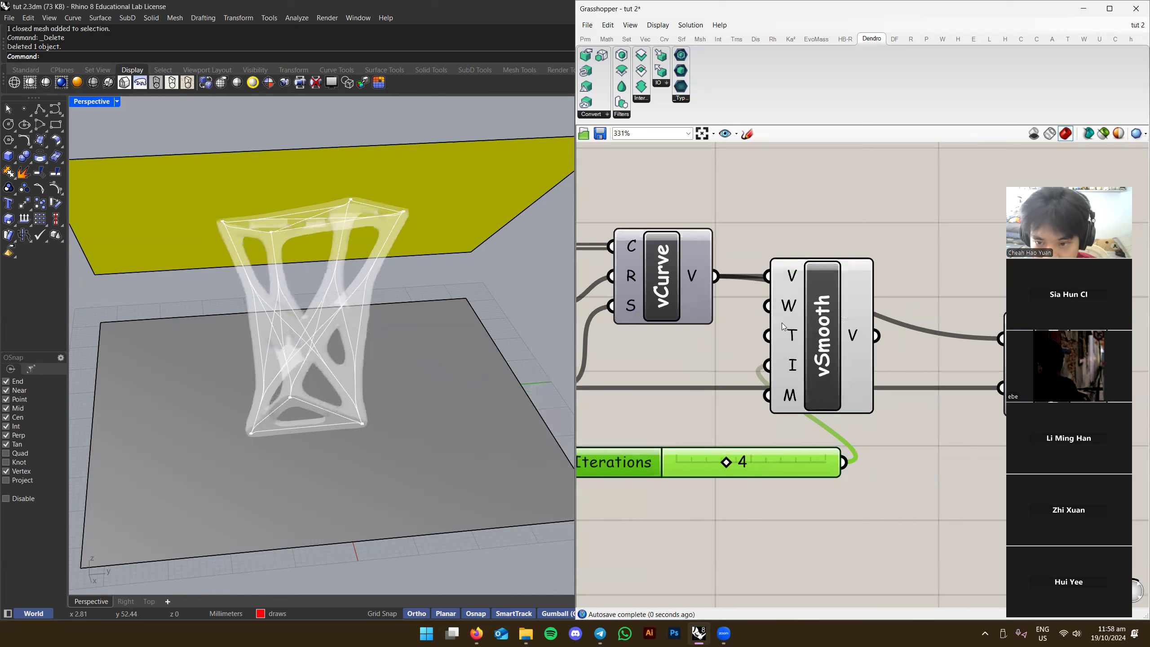
Try a number slider on vSmooth's Width input at 2 with Iterations lowered to 2, and remove the Width slider
double_click(787, 186)
key(Return)
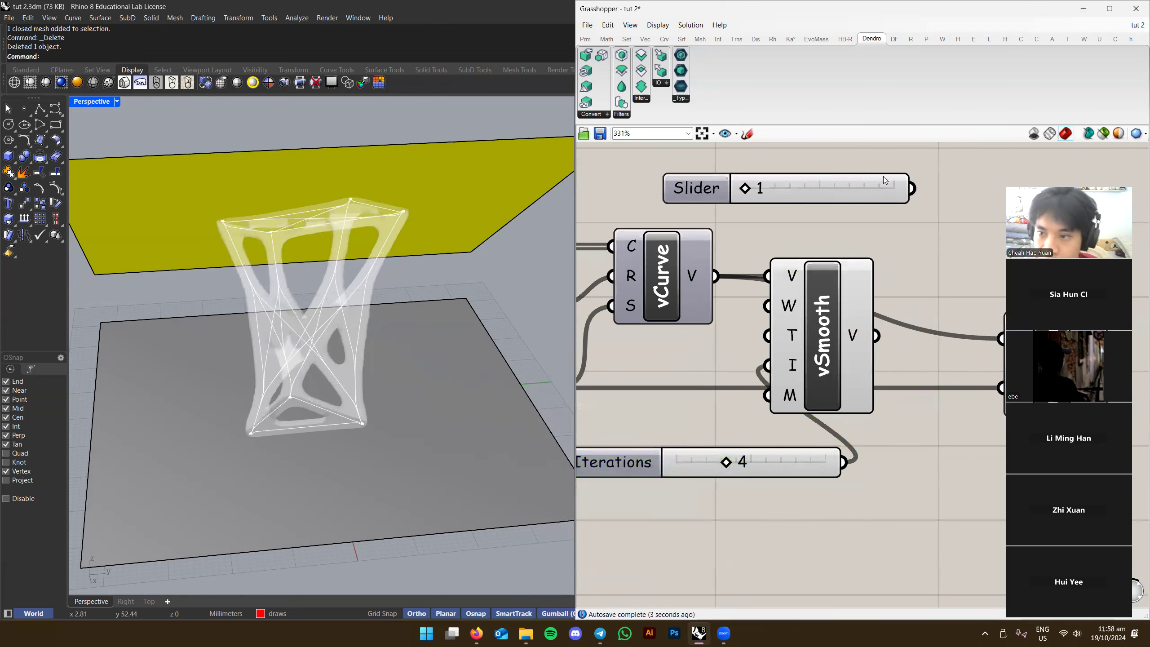
drag(778, 294, 768, 305)
drag(745, 189, 774, 194)
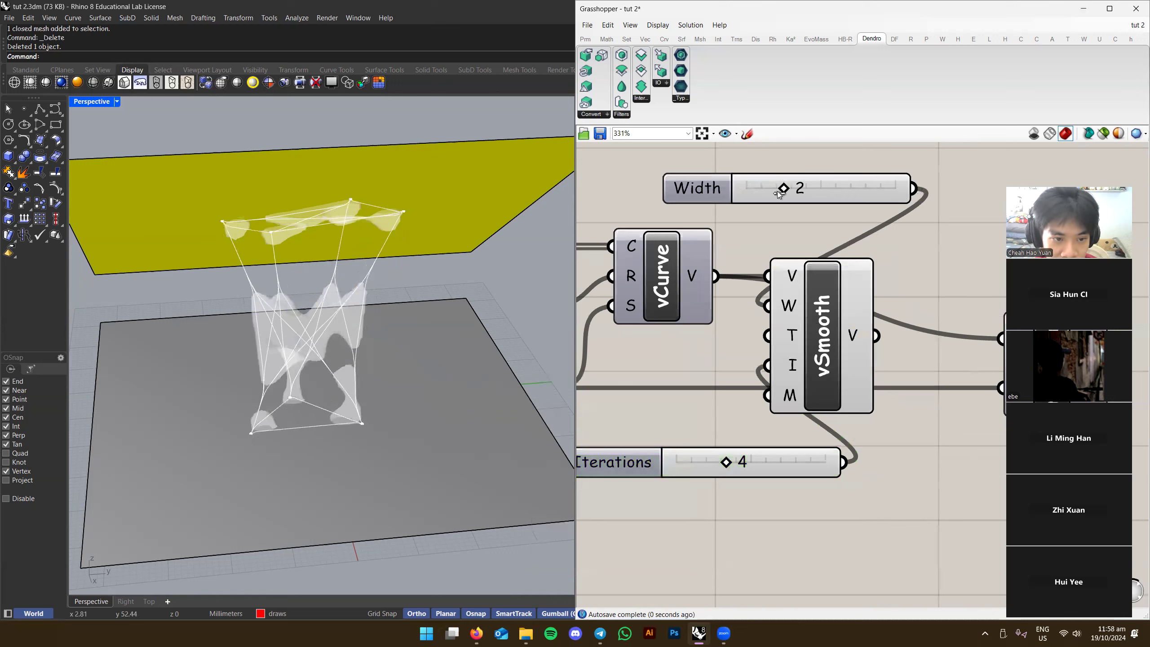
drag(721, 466, 692, 468)
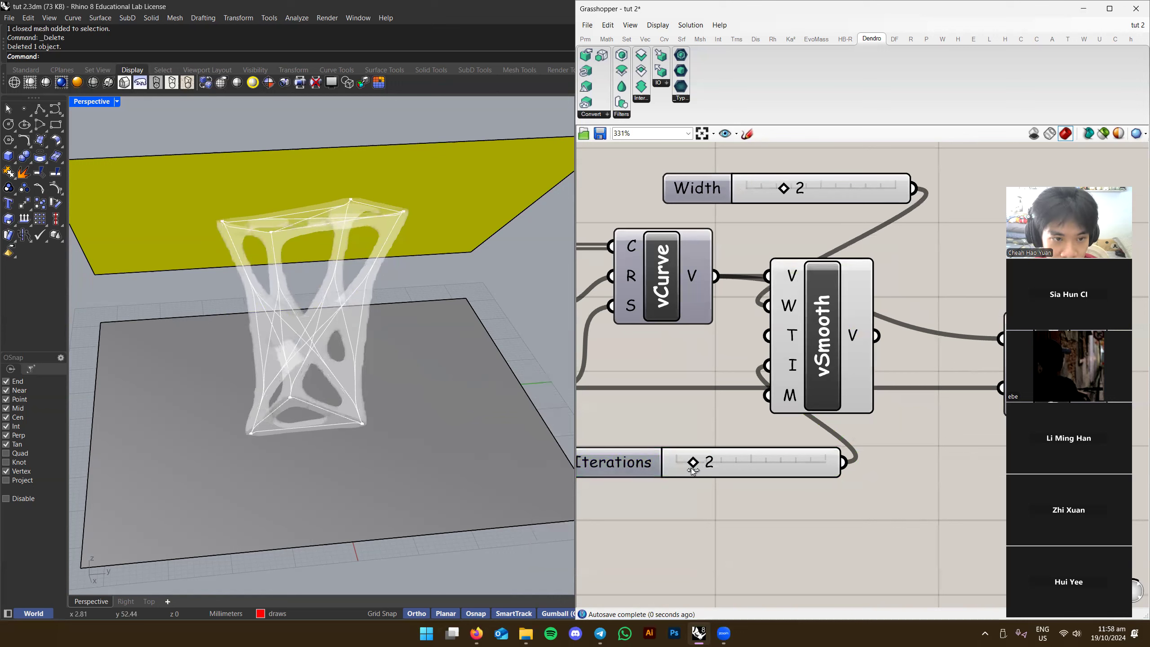
drag(773, 186, 740, 198)
click(759, 197)
key(Delete)
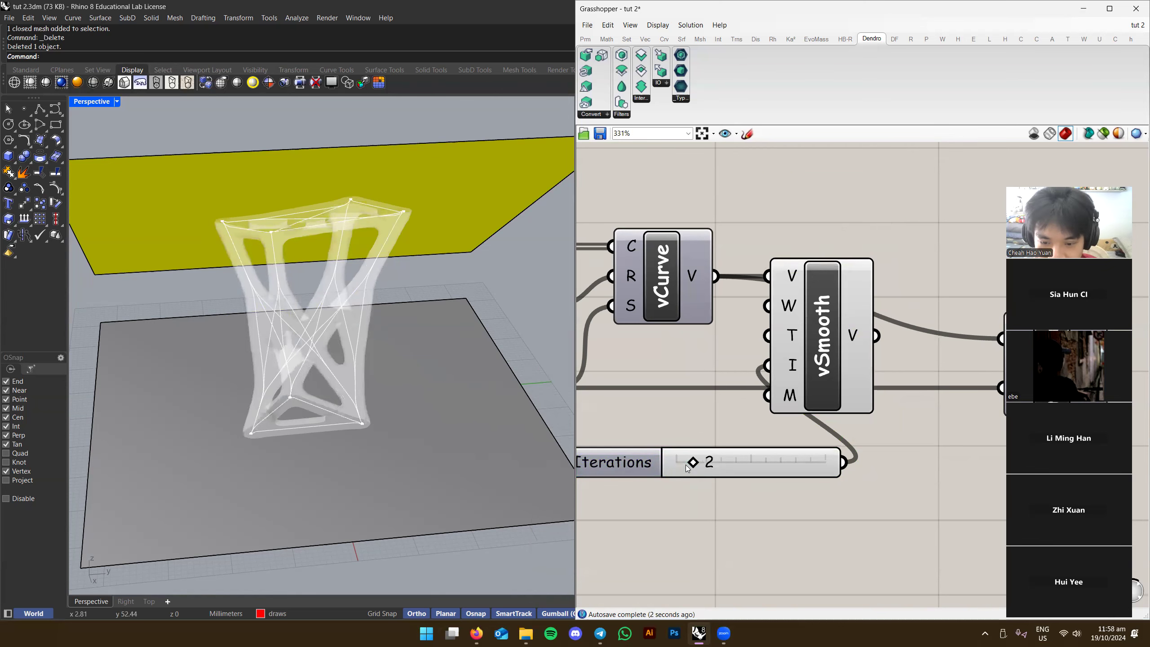
Set the Iterations slider to 6, checking the smoothed preview from different angles
drag(687, 468, 726, 468)
right_drag(475, 362, 307, 363)
scroll(365, 360, down, 6)
scroll(364, 360, up, 4)
drag(727, 468, 748, 469)
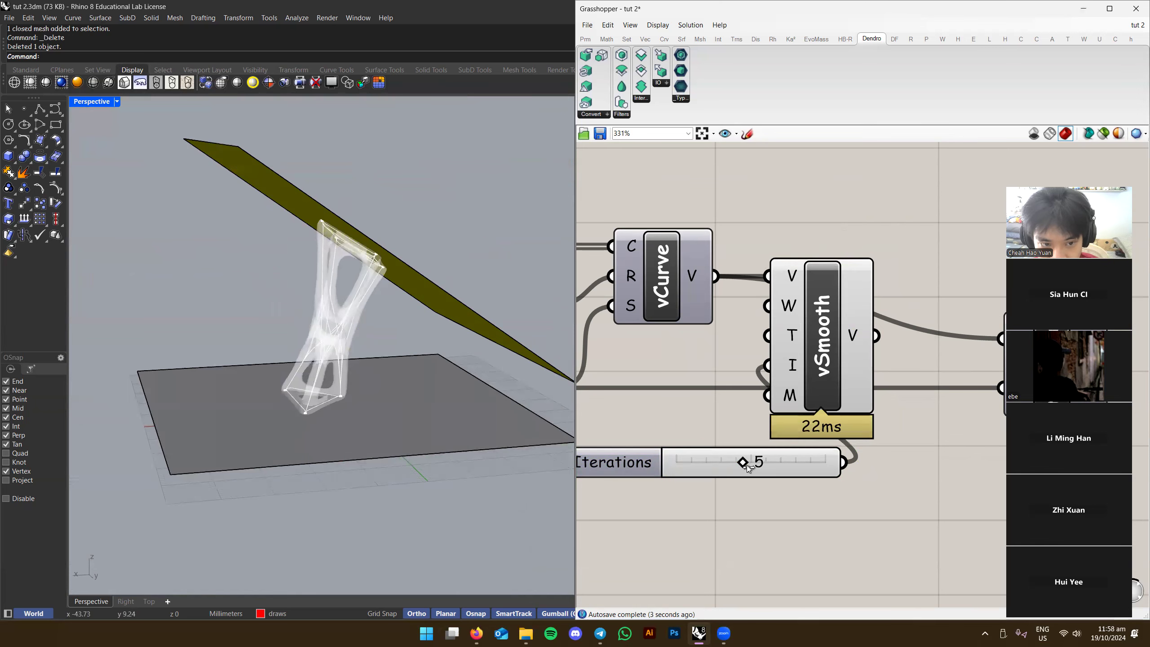
right_drag(537, 409, 399, 358)
Connect vSmooth's volume output to mVolume's V input in place of vCurve's output
right_drag(1080, 380, 808, 384)
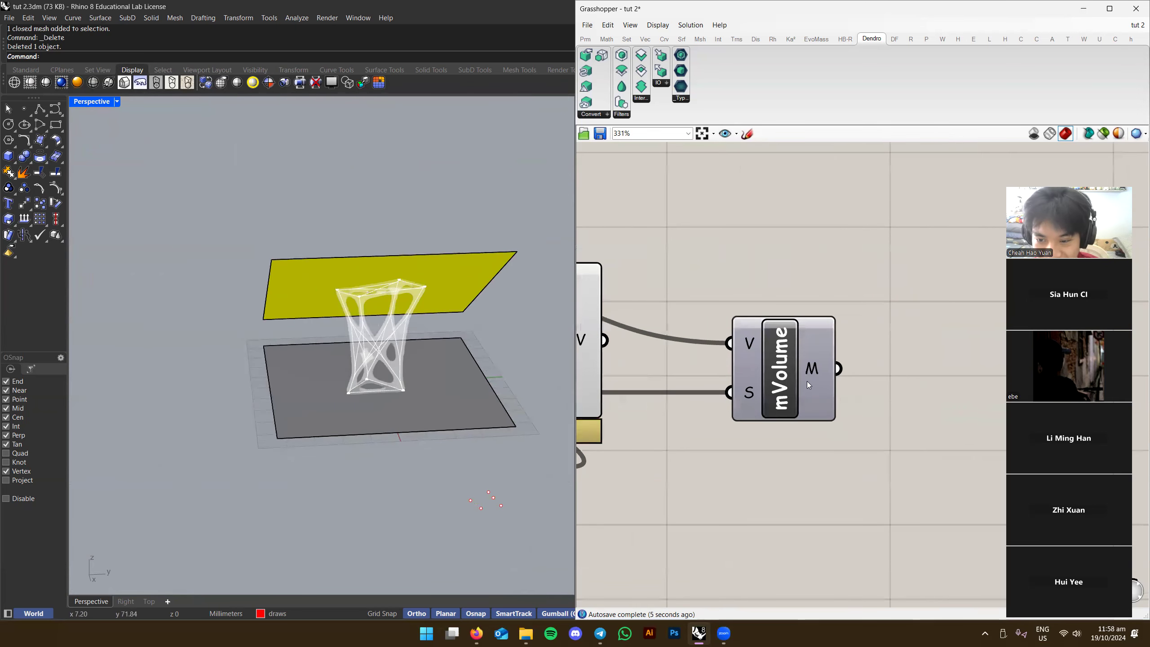
right_drag(619, 362, 652, 344)
drag(671, 342, 790, 347)
scroll(770, 331, up, 2)
Turn off the preview of vSmooth and turn on the preview of mVolume
right_click(711, 321)
click(741, 347)
scroll(741, 347, down, 3)
click(937, 359)
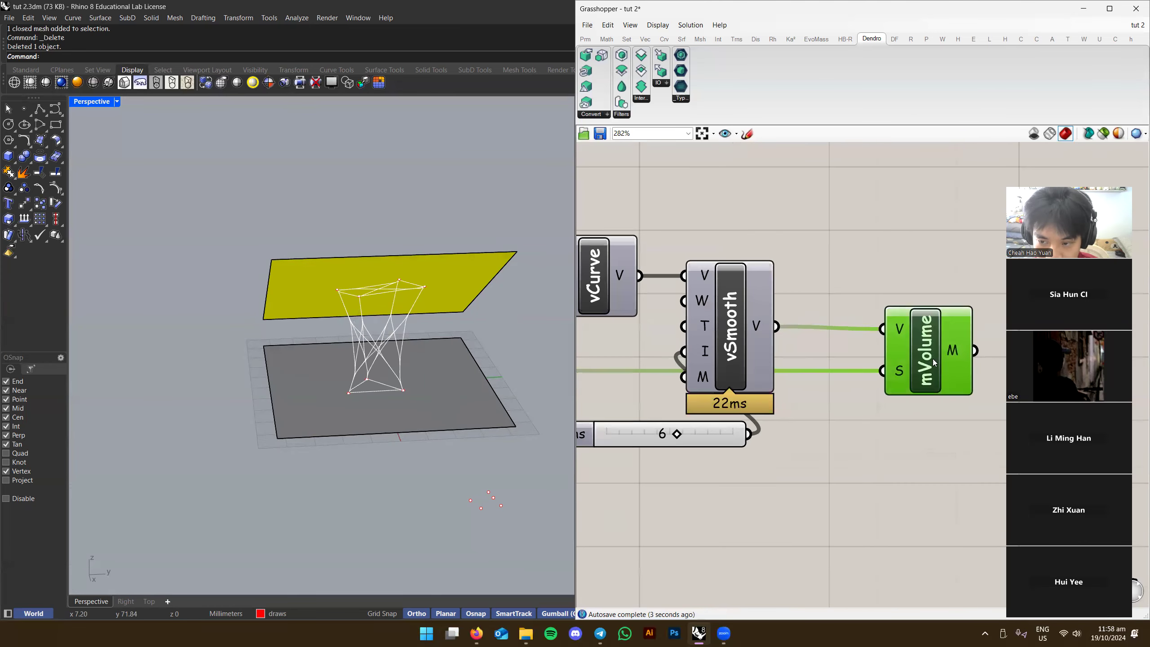
right_click(938, 360)
click(949, 375)
Examine the previewed smoothed lattice mesh up close and from several angles
right_drag(425, 344, 276, 244)
scroll(442, 333, up, 4)
scroll(425, 281, up, 4)
scroll(278, 232, down, 4)
scroll(340, 314, up, 7)
right_drag(339, 314, 412, 310)
scroll(249, 285, down, 6)
scroll(249, 285, up, 2)
scroll(344, 290, up, 3)
scroll(457, 313, down, 3)
Bake the smoothed mVolume mesh into Rhino and turn off the preview of mVolume
click(927, 347)
right_click(927, 348)
click(951, 390)
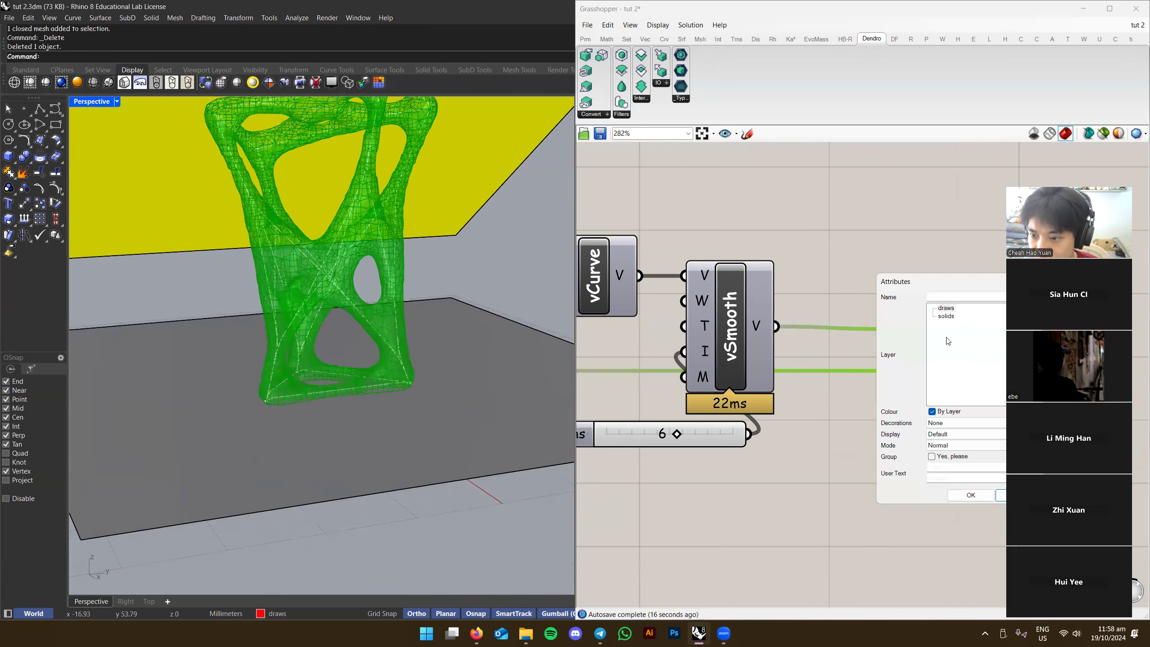
click(970, 495)
right_click(934, 368)
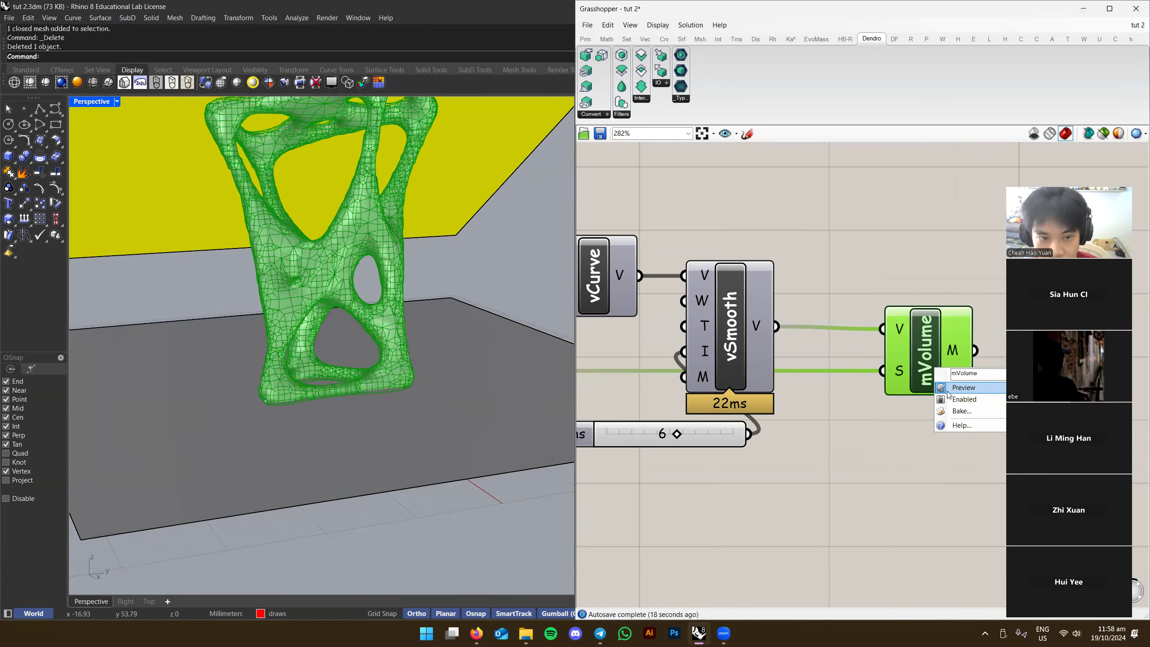
click(955, 385)
Connect vCurve's volume directly to mVolume, bypassing vSmooth, and bake the unsmoothed mesh into Rhino
scroll(377, 288, up, 2)
scroll(377, 289, down, 4)
scroll(377, 288, up, 2)
scroll(779, 338, down, 2)
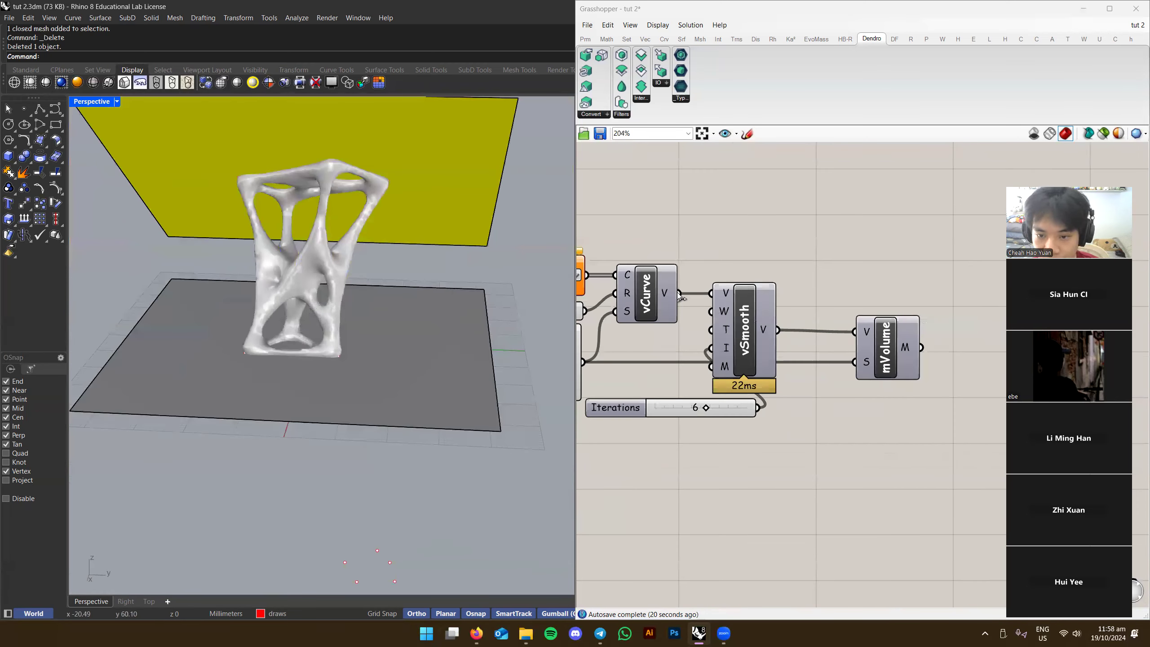
right_click(897, 345)
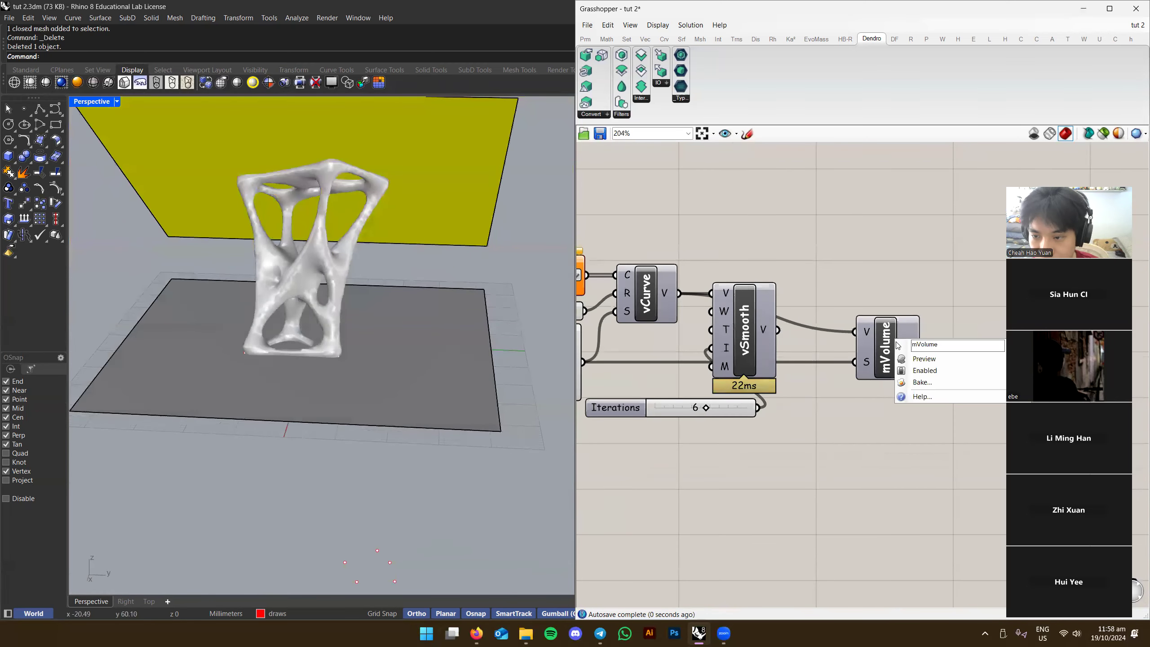
click(923, 383)
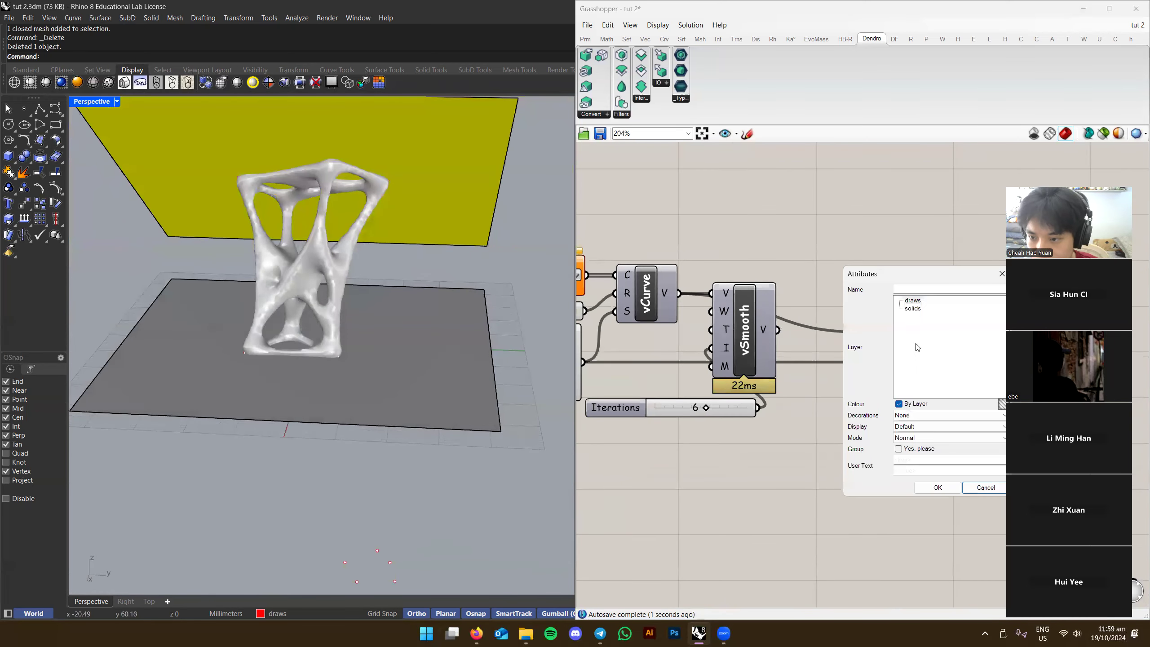
click(937, 488)
Select the newly baked unsmoothed lattice mesh and move it sideways beside the smoothed one
scroll(325, 244, up, 3)
click(325, 244)
scroll(344, 254, down, 5)
drag(376, 264, 469, 267)
Reverse the normals of the moved mesh with Flip and compare the smoothed and unsmoothed lattices up close
text(flip)
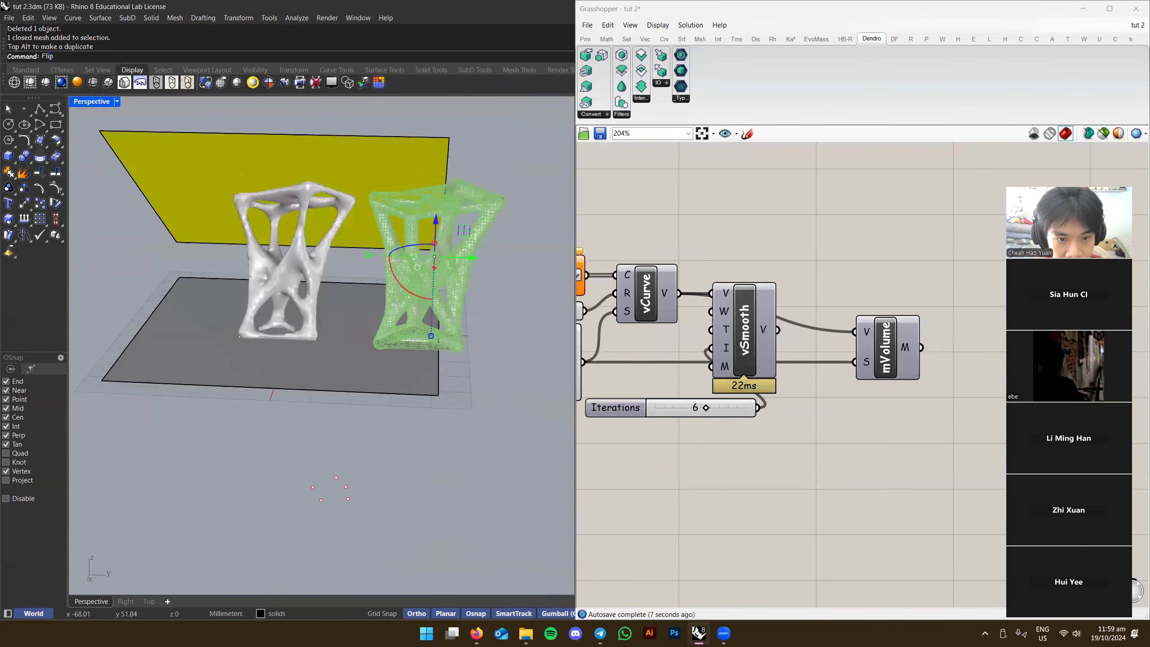
key(Return)
key(Escape)
scroll(416, 278, up, 3)
scroll(316, 334, down, 3)
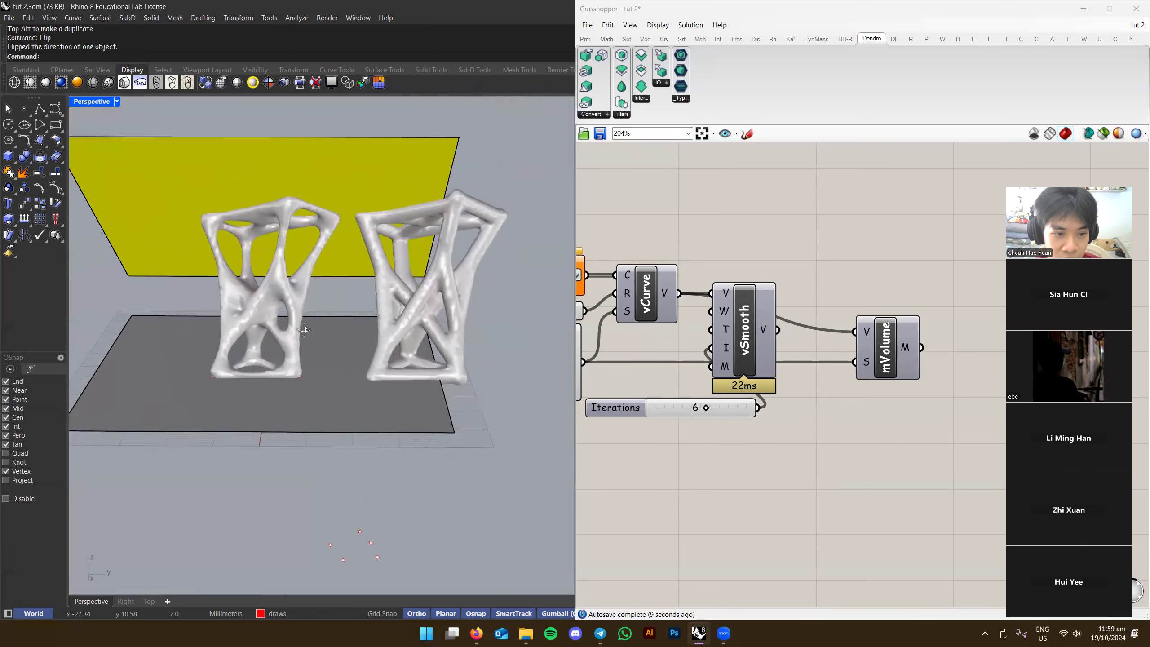
scroll(303, 299, up, 6)
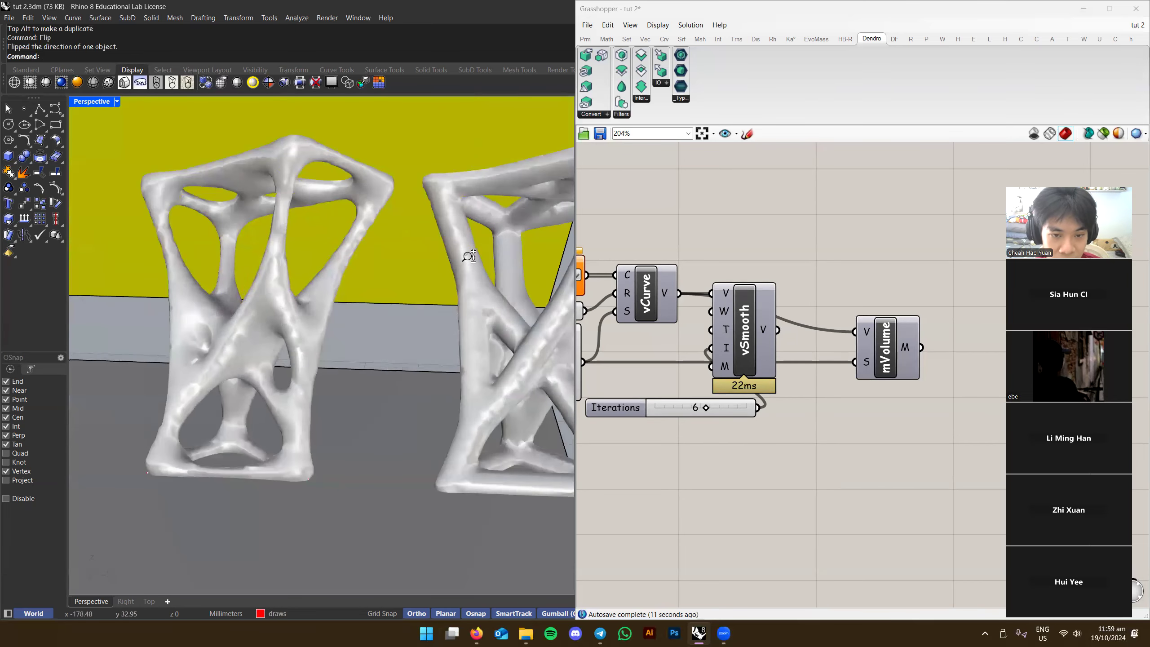
Inspect the struts and joints of the smoothed lattice against the unsmoothed one from several angles and distances
scroll(470, 252, down, 4)
right_drag(365, 228, 308, 255)
scroll(299, 226, up, 5)
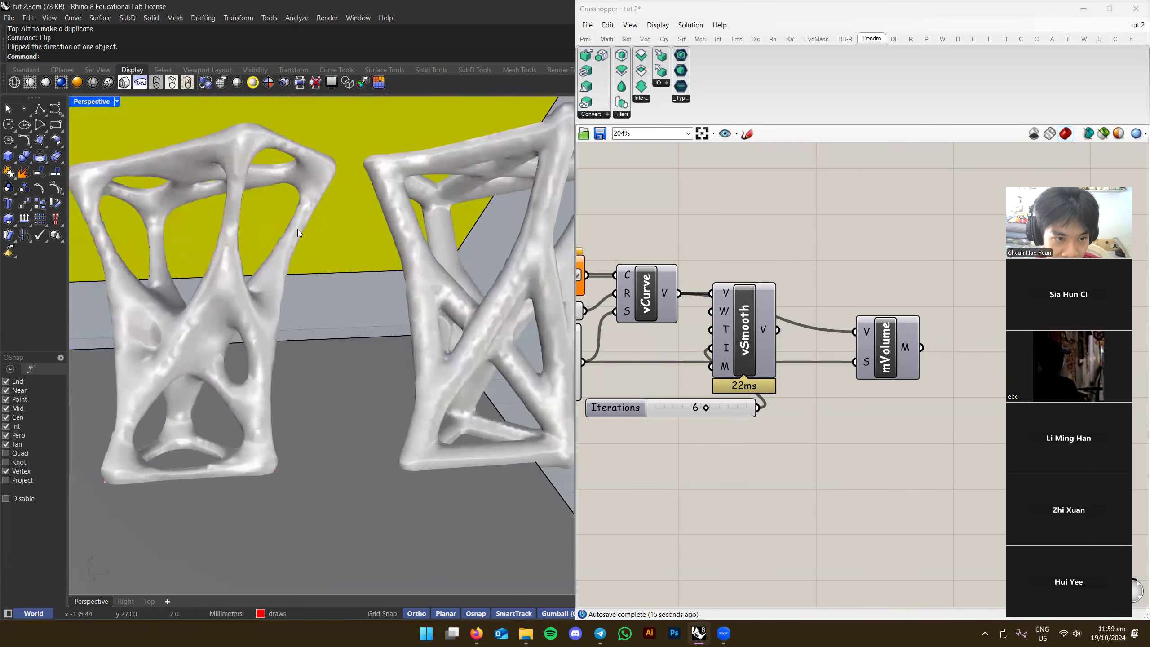
scroll(306, 300, down, 5)
scroll(183, 289, up, 3)
right_drag(204, 279, 309, 302)
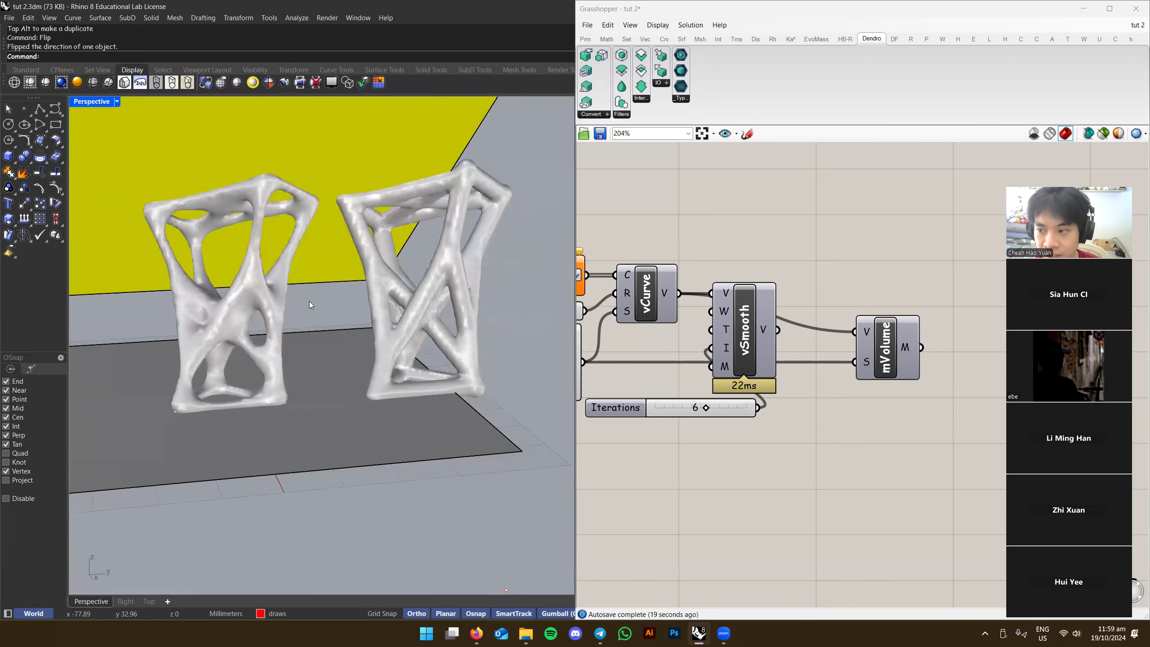
scroll(311, 302, up, 5)
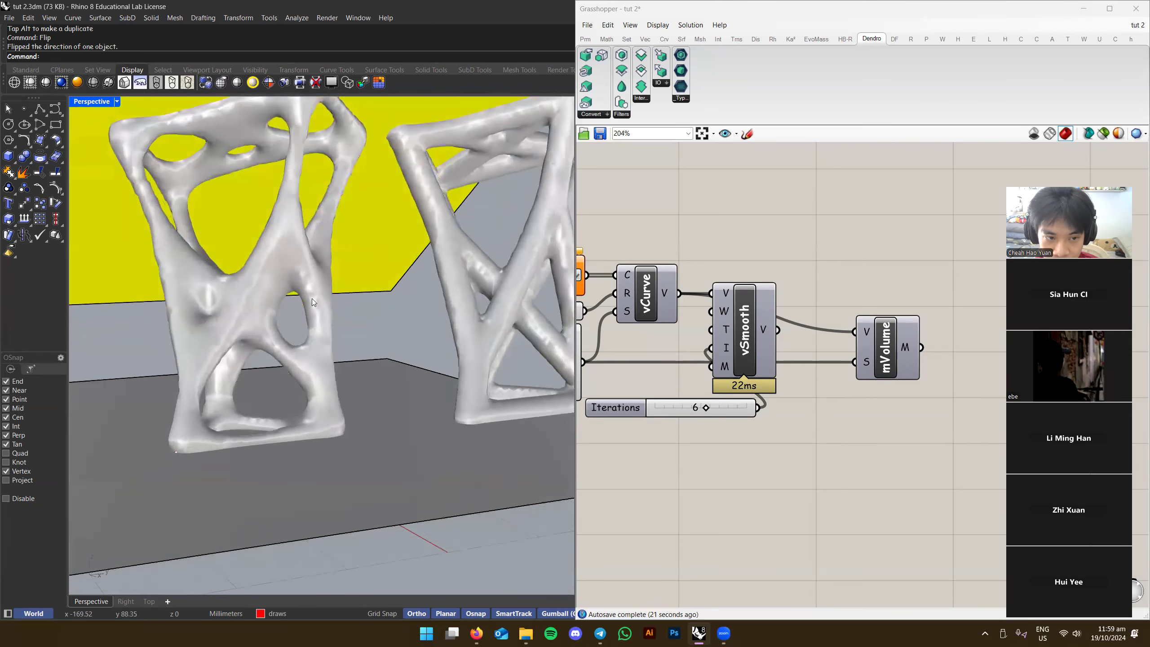
scroll(312, 302, down, 5)
scroll(268, 275, up, 6)
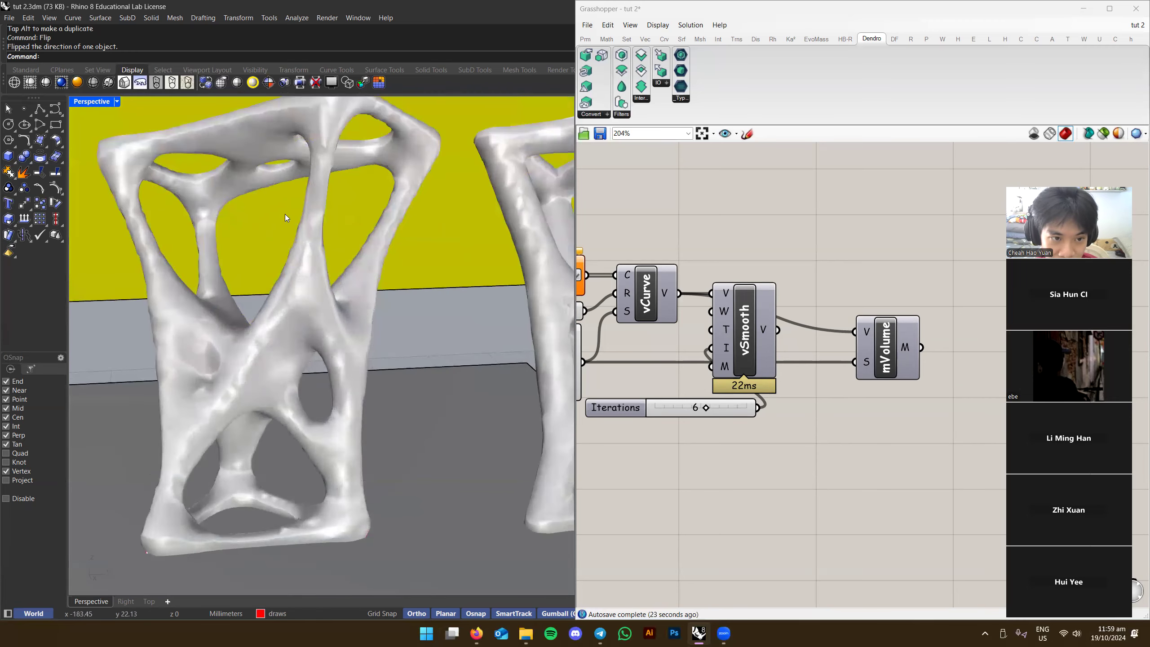
scroll(305, 203, down, 5)
scroll(322, 213, up, 5)
scroll(315, 214, down, 5)
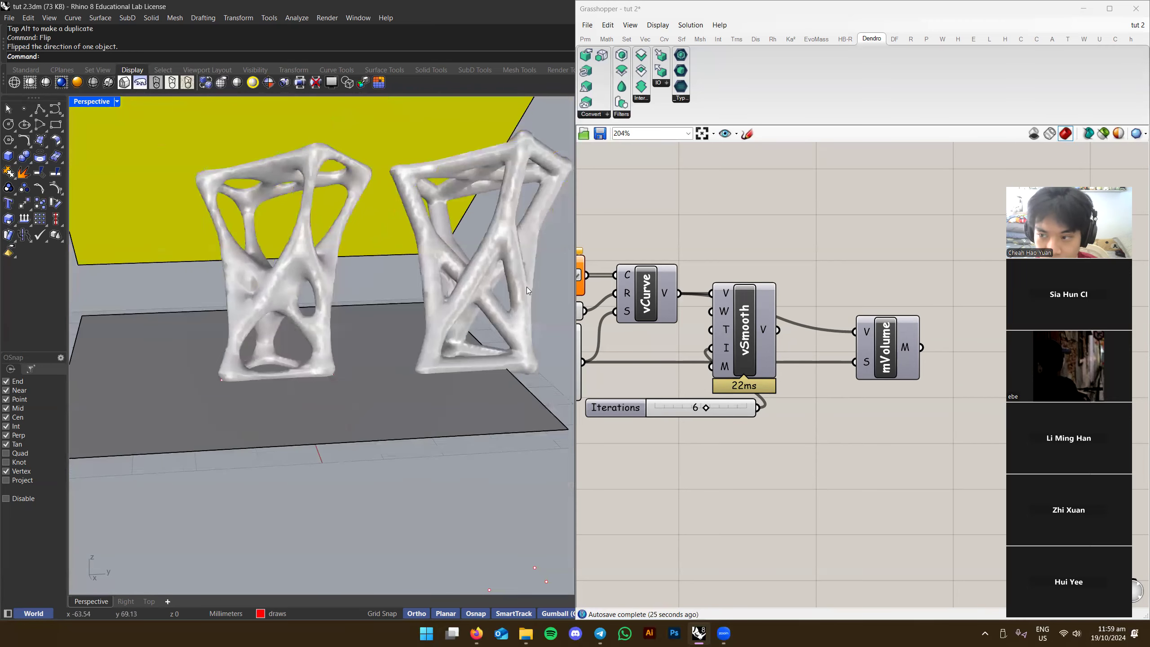
Delete the unsmoothed lattice mesh and save both the Rhino model and the Grasshopper definition
click(476, 304)
scroll(476, 304, down, 6)
key(Delete)
right_drag(395, 312, 437, 322)
scroll(381, 294, up, 3)
key(ctrl+s)
right_drag(803, 234, 880, 252)
right_click(826, 263)
key(ctrl+s)
Move the Iterations slider beneath vSettings and remove the curve-list panel near the start of the definition
drag(778, 431, 703, 441)
scroll(844, 485, down, 5)
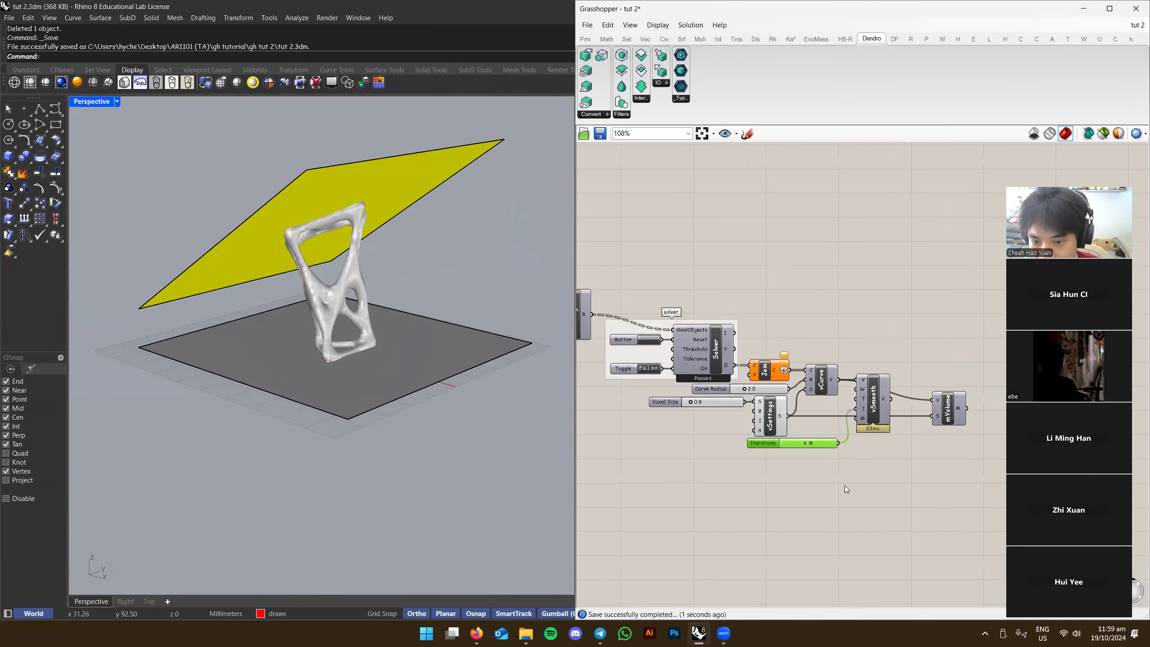
scroll(816, 374, down, 3)
right_drag(748, 390, 816, 374)
scroll(816, 374, up, 2)
scroll(824, 374, down, 1)
scroll(602, 308, up, 2)
right_drag(601, 308, 739, 299)
click(740, 299)
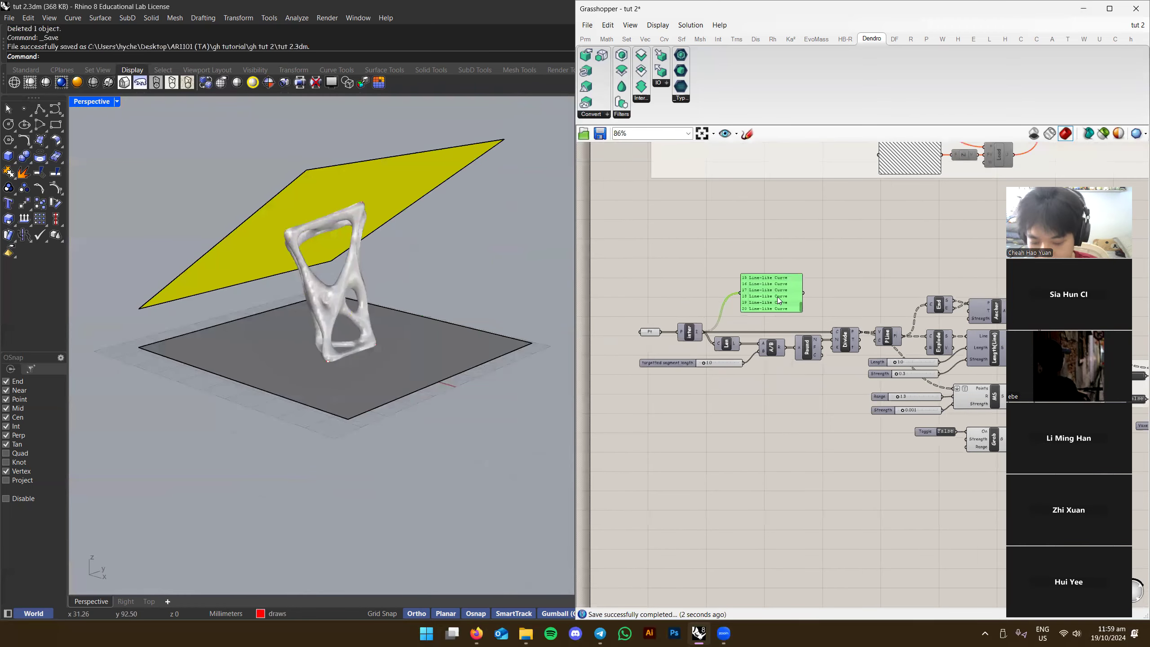
Group all components of the solver and Dendro definition and name the group "frei otto wet threads"
scroll(659, 285, down, 5)
drag(597, 277, 887, 376)
scroll(860, 375, up, 2)
key(ctrl+g)
right_click(753, 324)
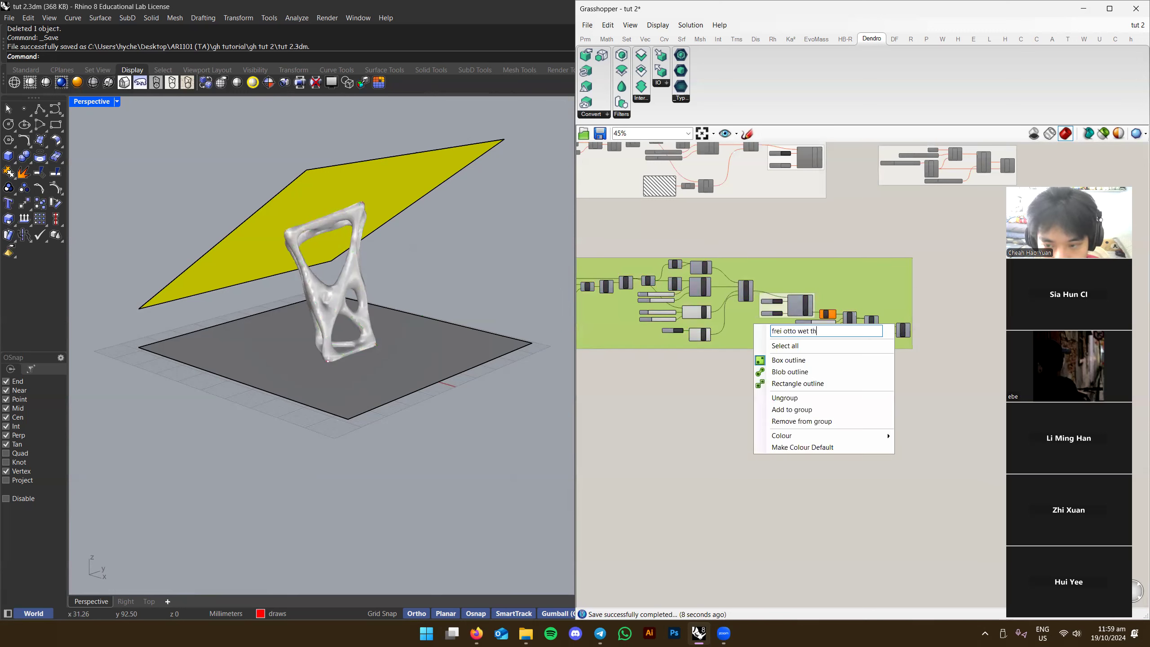
key(Return)
right_drag(721, 361, 832, 420)
scroll(832, 419, up, 5)
click(831, 419)
scroll(831, 419, down, 6)
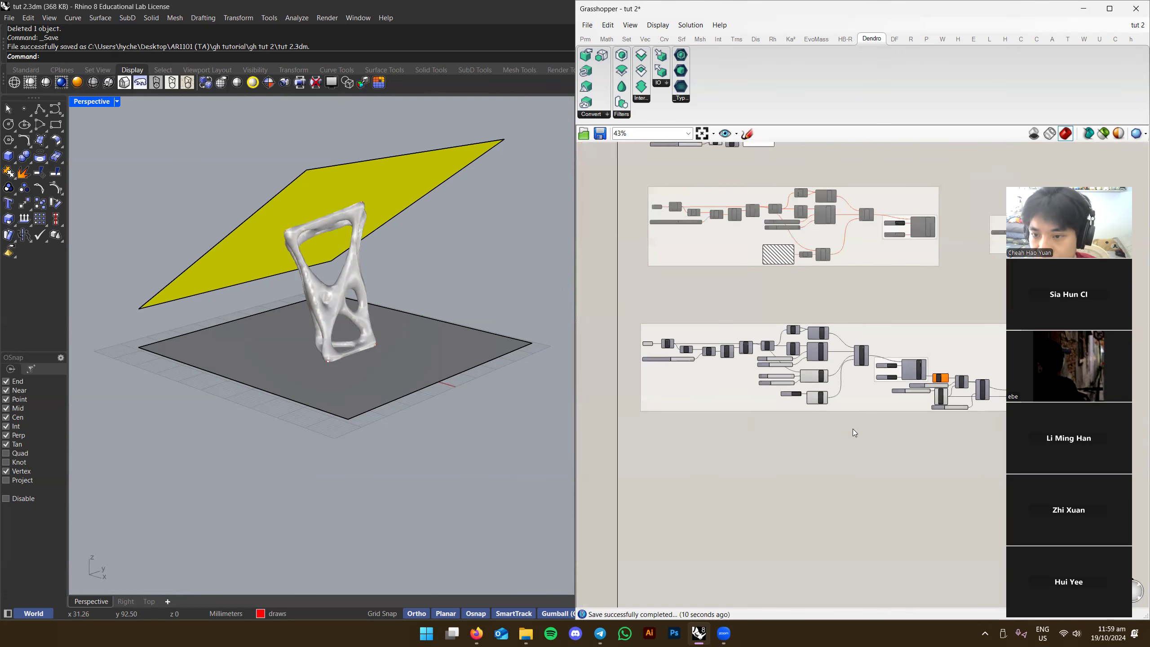
Disable every component in the frei otto wet threads group and save the definition
scroll(673, 345, down, 1)
scroll(674, 349, down, 1)
click(628, 310)
right_click(818, 400)
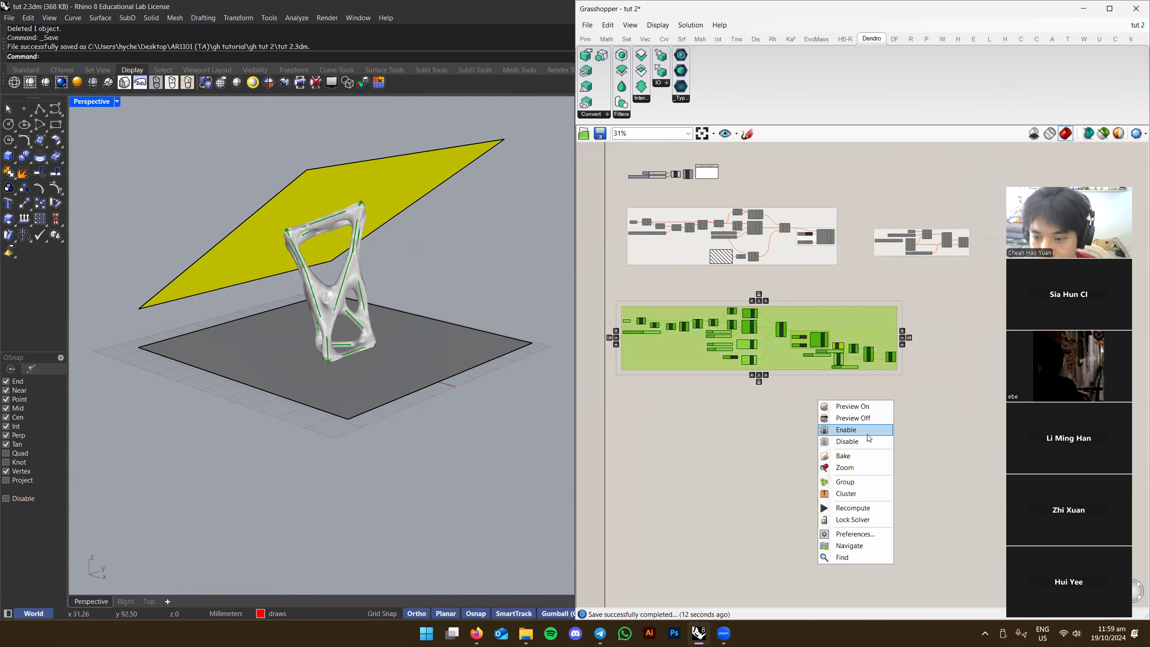
click(854, 442)
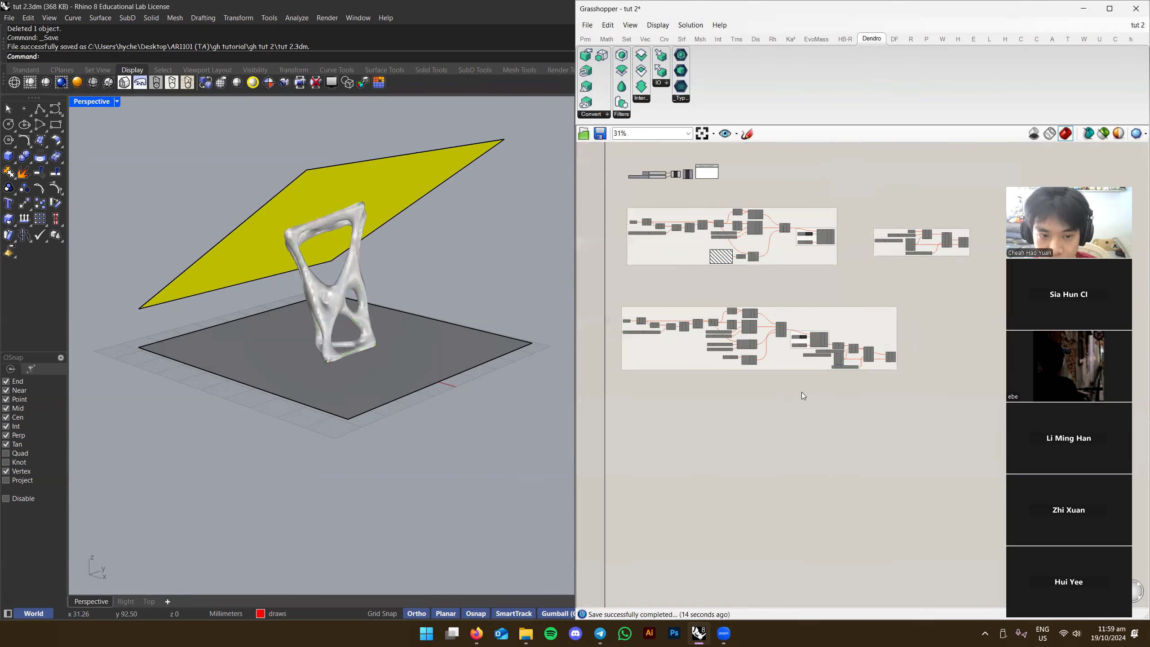
key(ctrl+s)
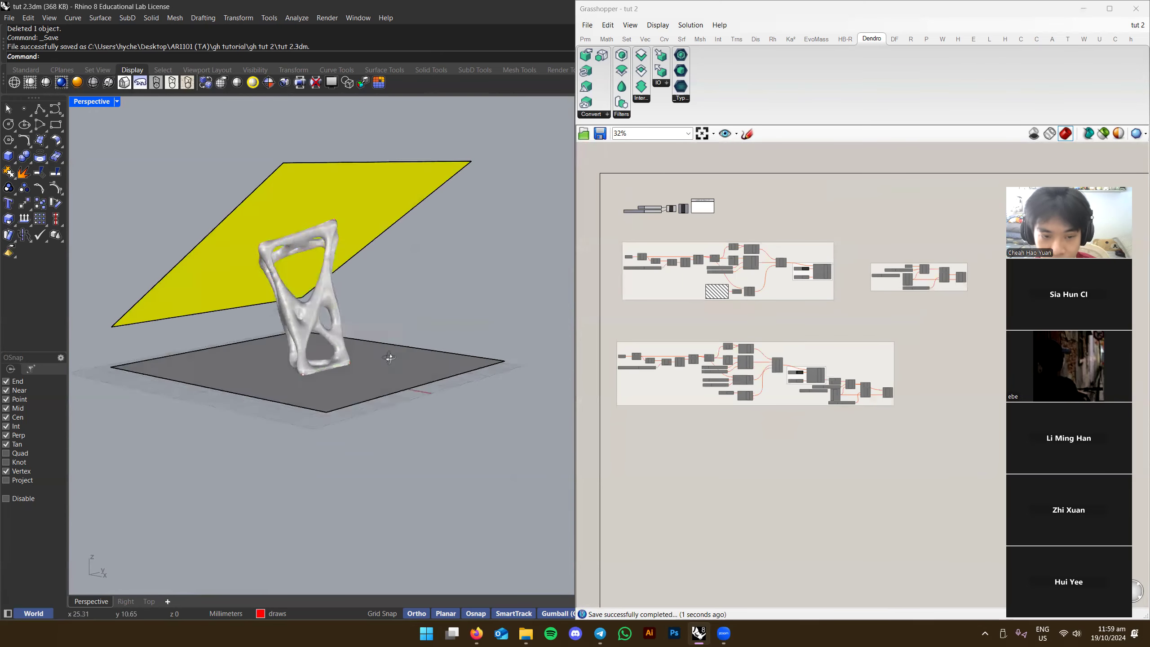
Switch to the Google Slides presentation and look at the thread convergence diagrams on slide 3
click(414, 363)
key(alt+Tab)
right_click(175, 342)
click(204, 325)
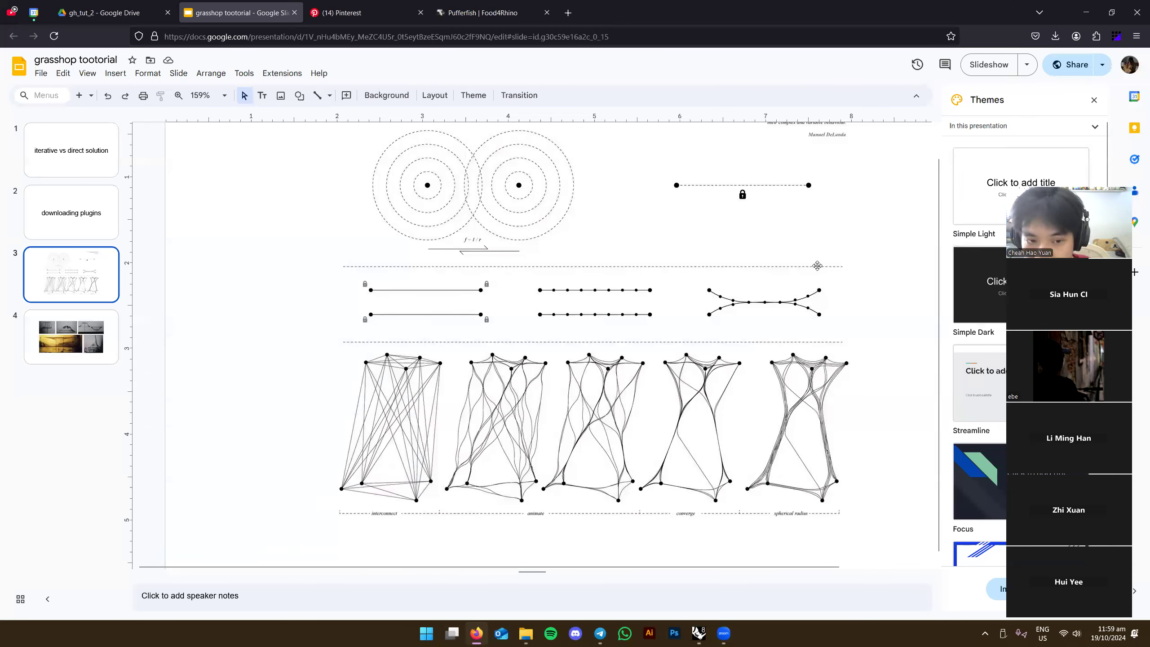
key(alt+Tab)
click(261, 317)
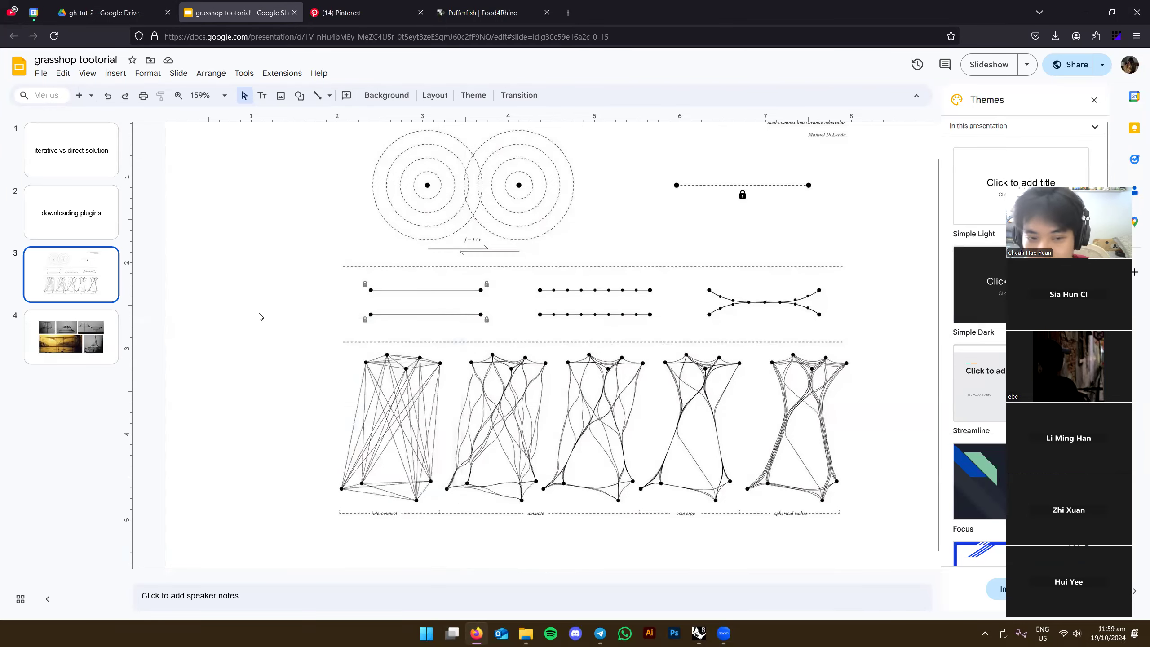
key(alt+Tab)
Return to Grasshopper and review the merge, solver and Dendro components in the frei otto wet threads group
scroll(805, 337, up, 4)
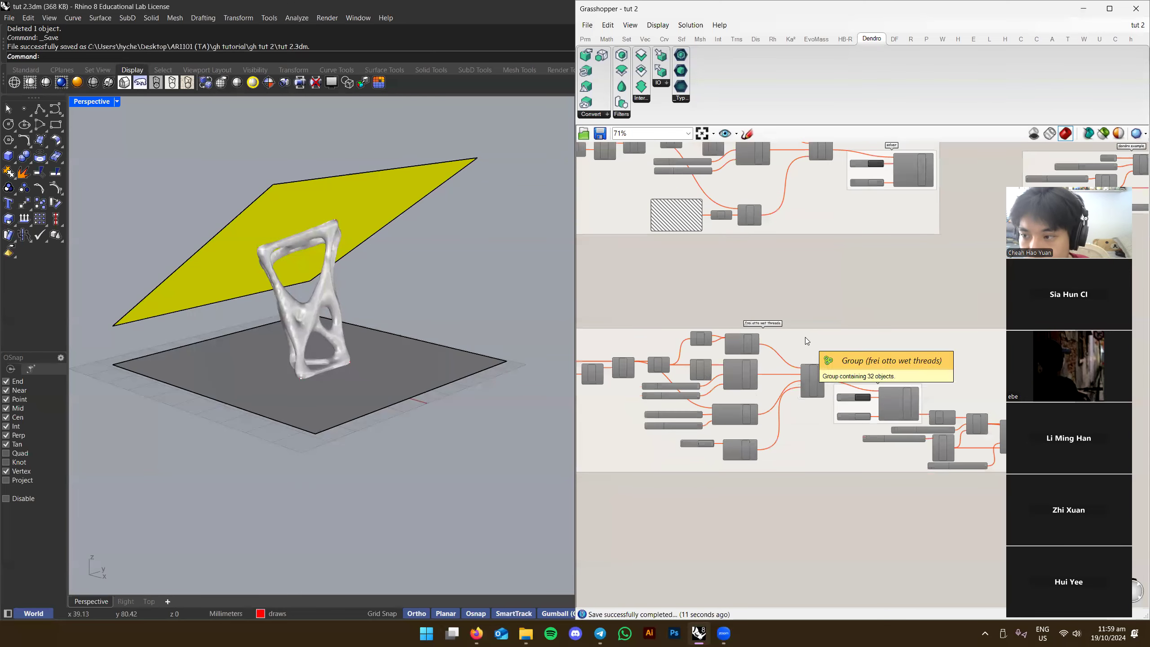
scroll(805, 337, up, 3)
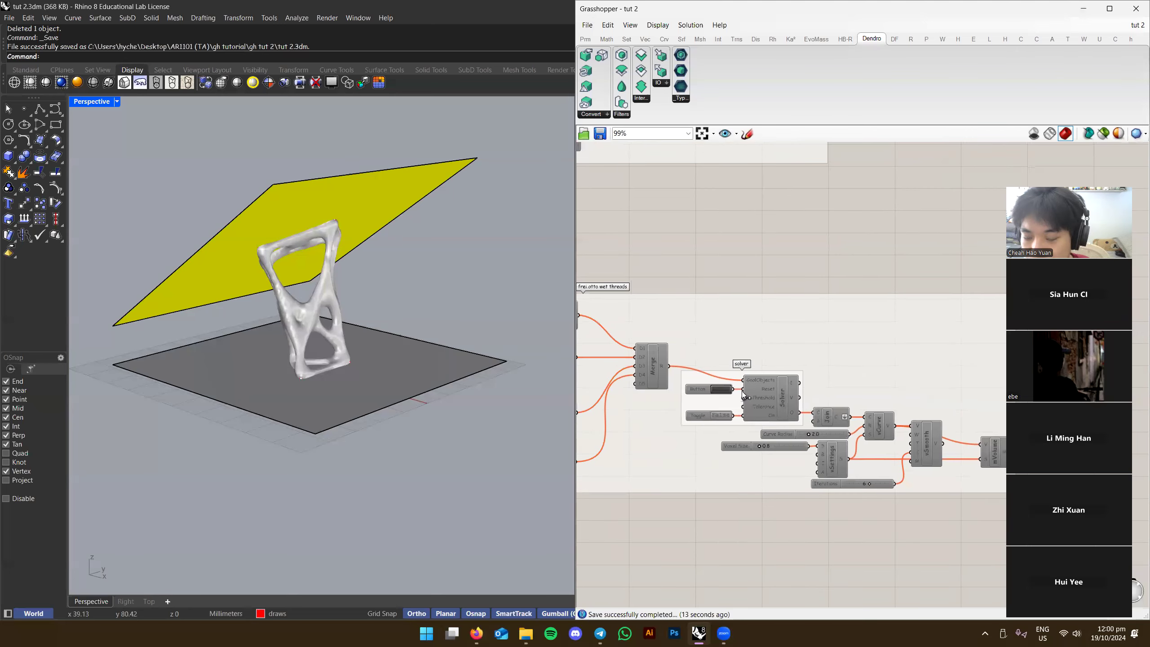
scroll(727, 396, down, 3)
right_drag(727, 396, 783, 391)
scroll(782, 391, up, 4)
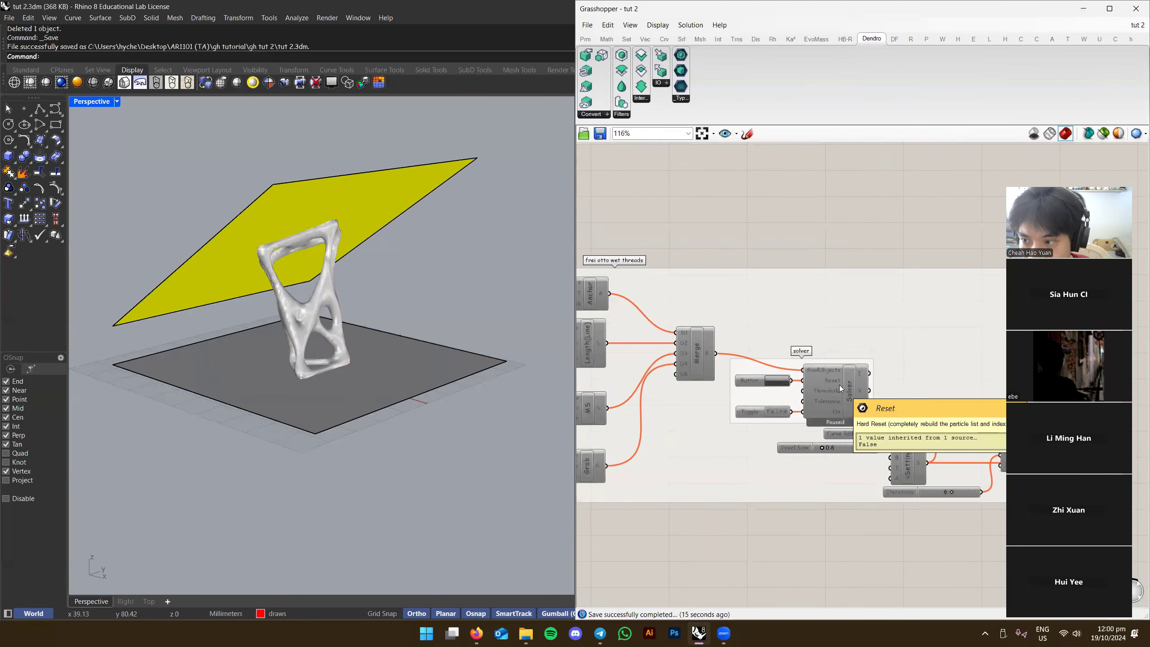
scroll(839, 384, down, 3)
scroll(842, 385, up, 3)
scroll(845, 385, down, 3)
scroll(848, 387, up, 3)
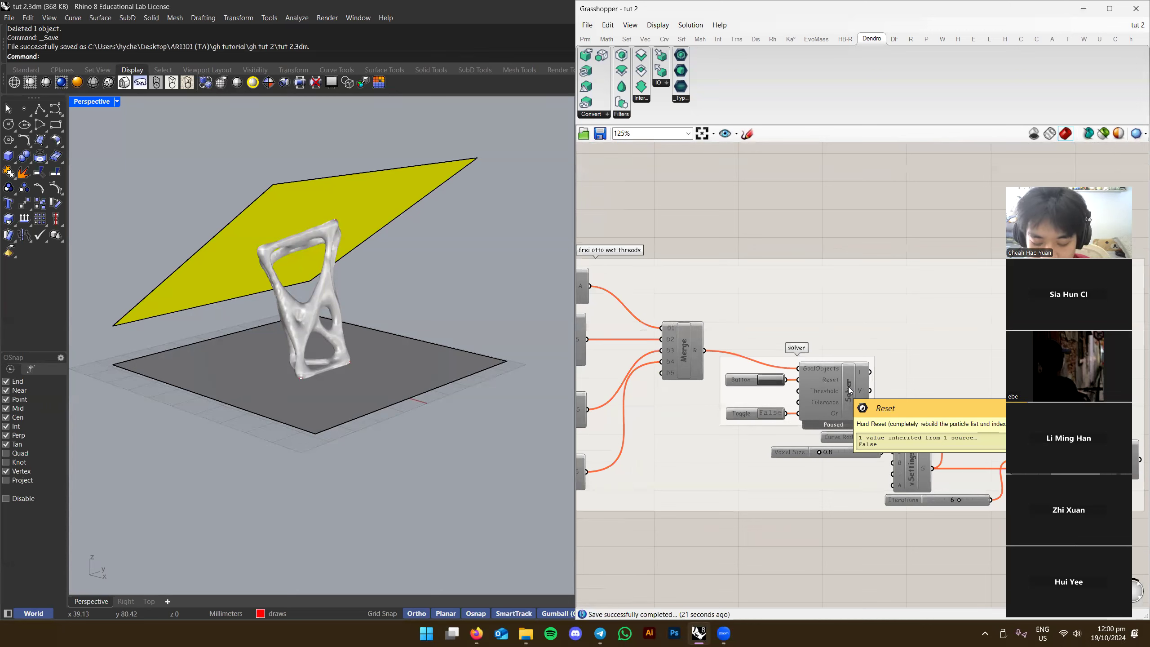
scroll(848, 389, down, 3)
right_drag(226, 353, 410, 336)
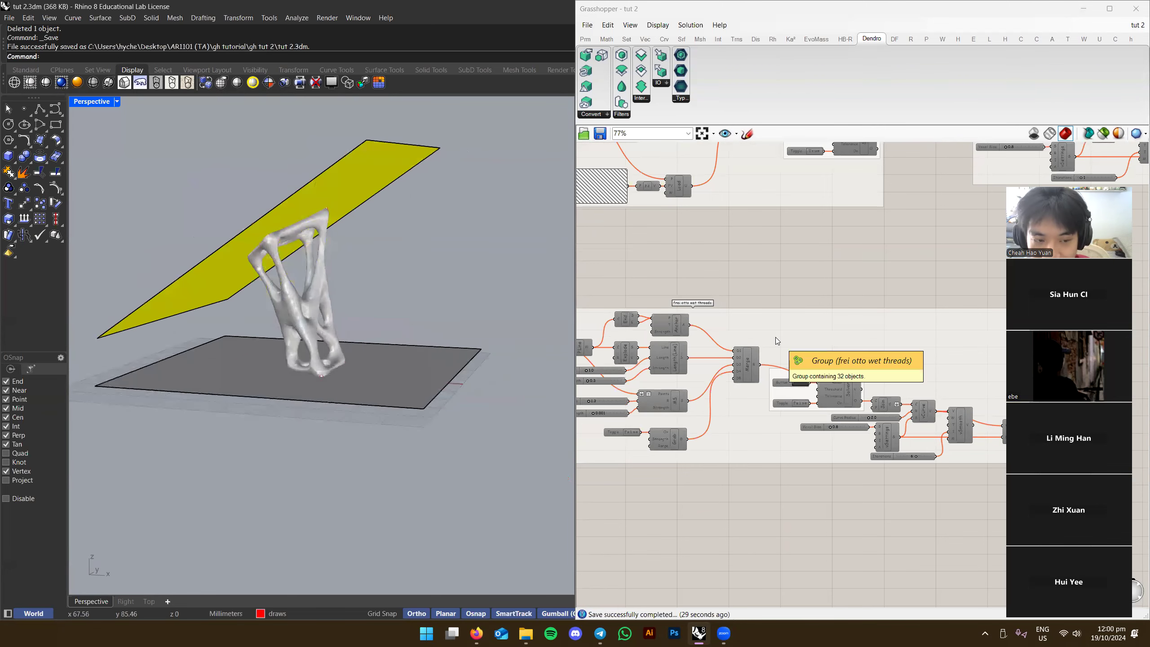
scroll(851, 366, up, 2)
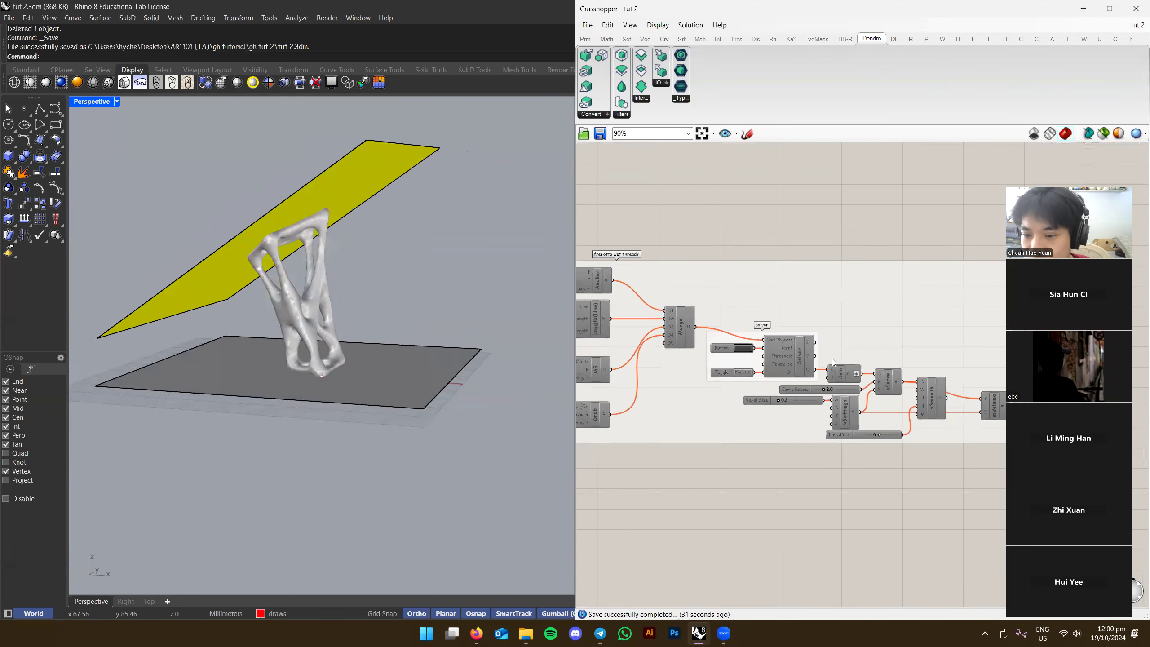
right_drag(390, 344, 409, 311)
Switch to the Google Slides presentation and look at the physical form-finding model photos on slide 4
key(alt+Tab)
click(100, 329)
right_click(213, 319)
click(225, 309)
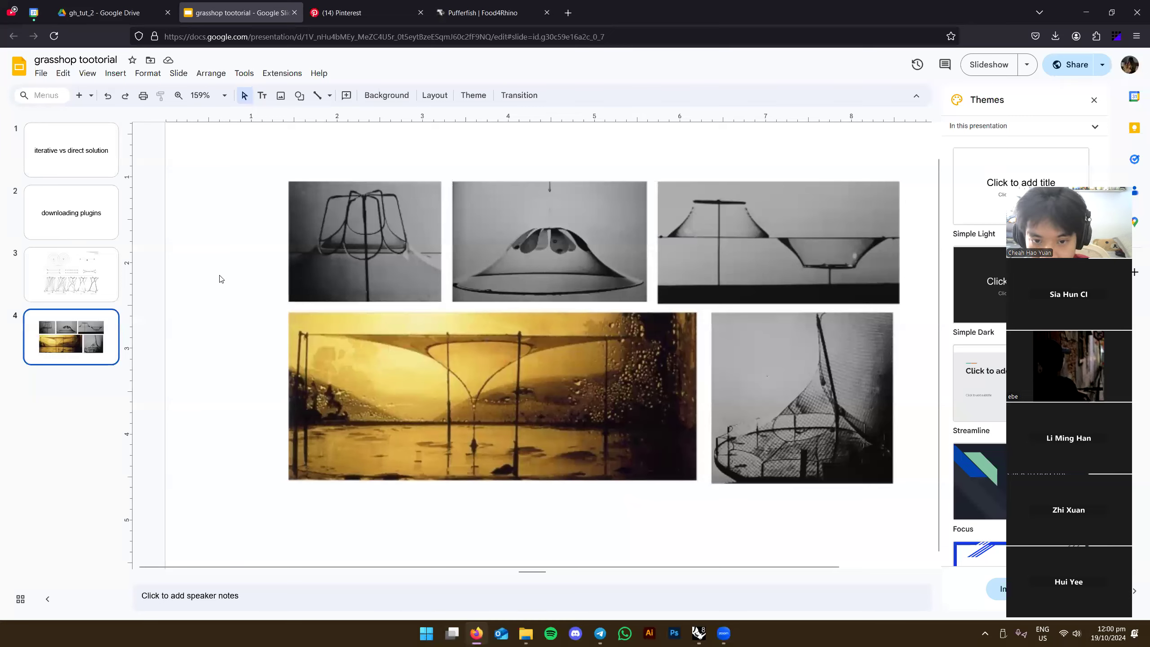
key(alt+Tab)
key(alt+Tab)
click(71, 274)
click(83, 346)
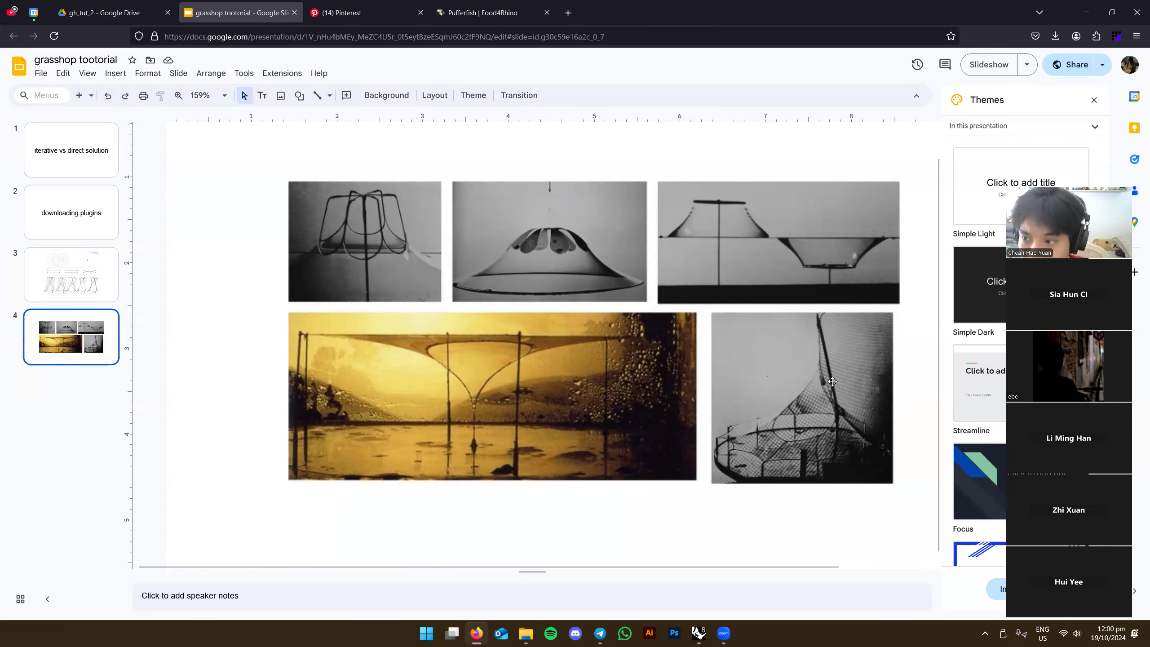
key(Up)
click(90, 323)
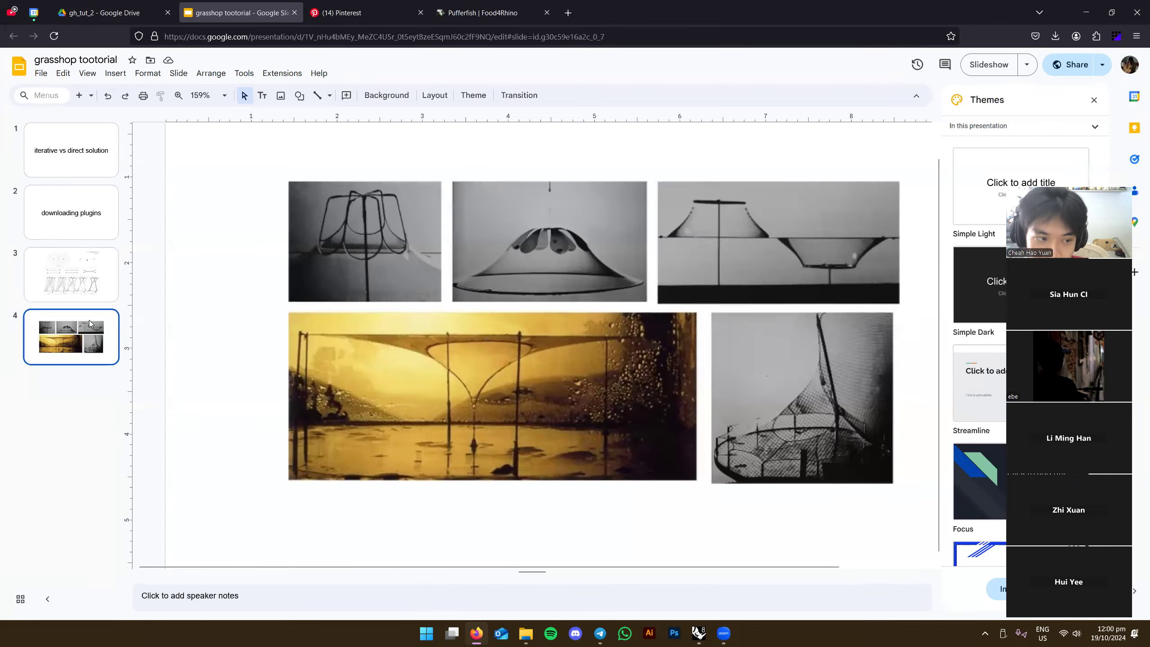
Return to Grasshopper and examine the Anchor, Length(Line), MS and Grab goals feeding the Merge component
key(alt+Tab)
scroll(780, 356, up, 5)
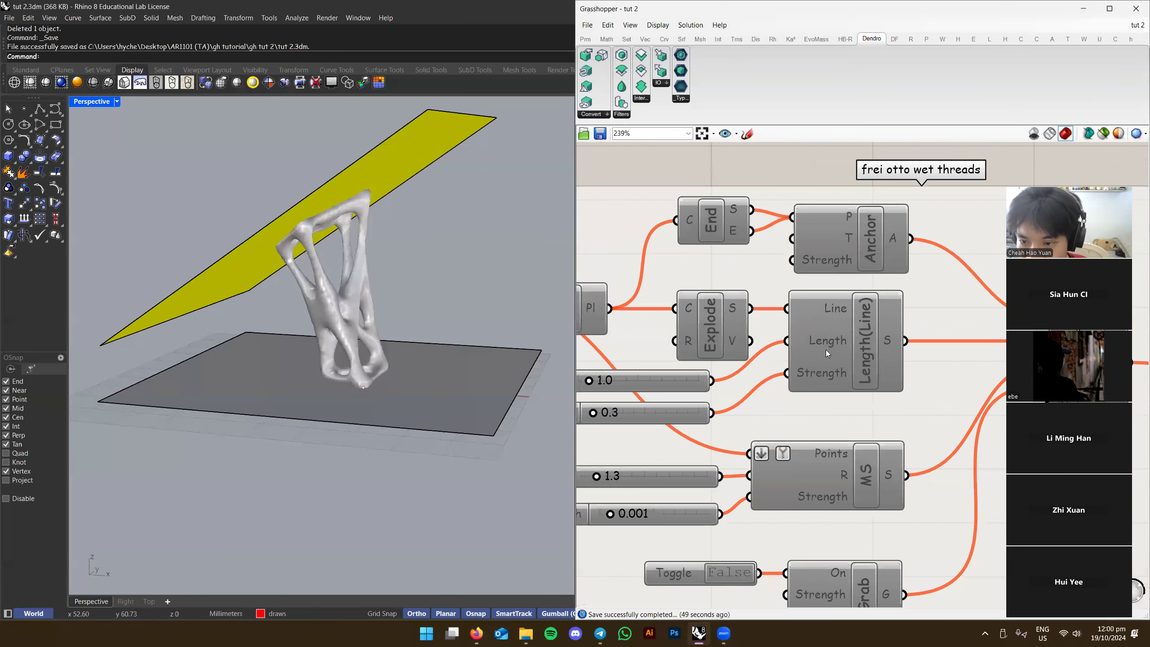
scroll(816, 301, down, 1)
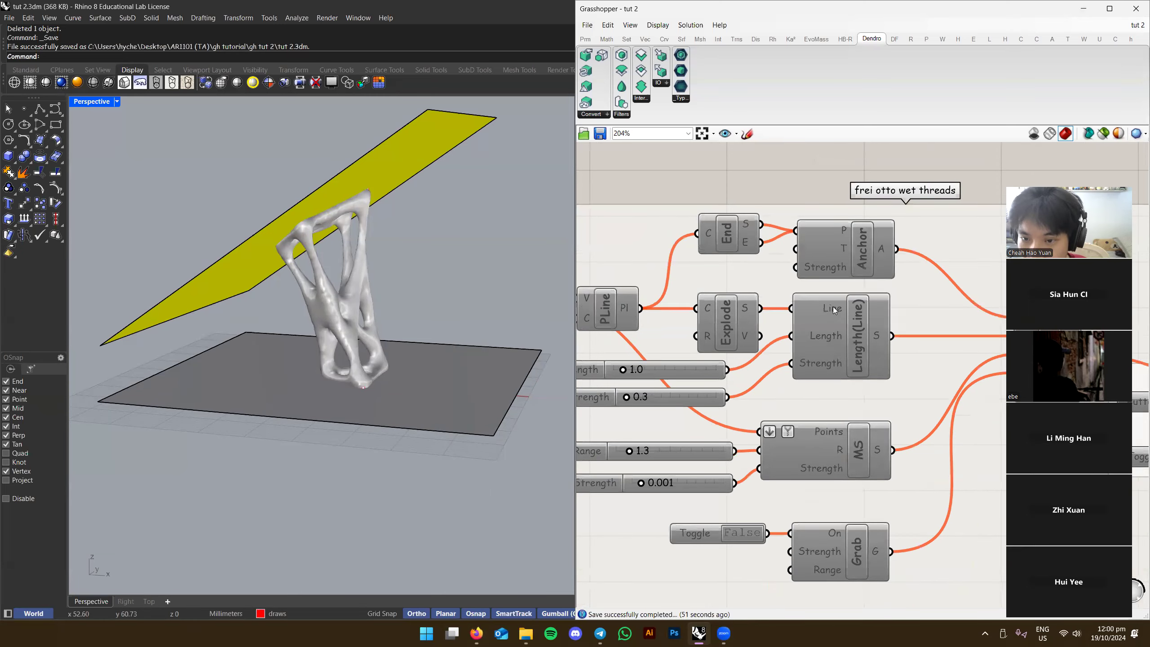
scroll(860, 326, down, 3)
scroll(895, 330, down, 3)
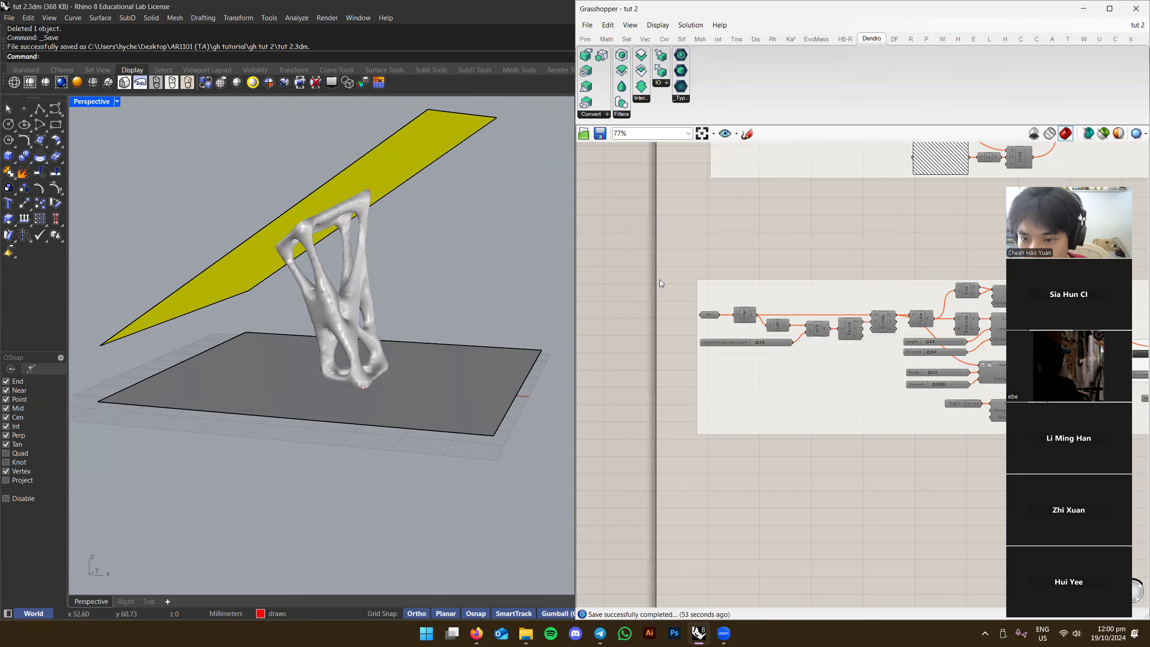
scroll(829, 460, up, 5)
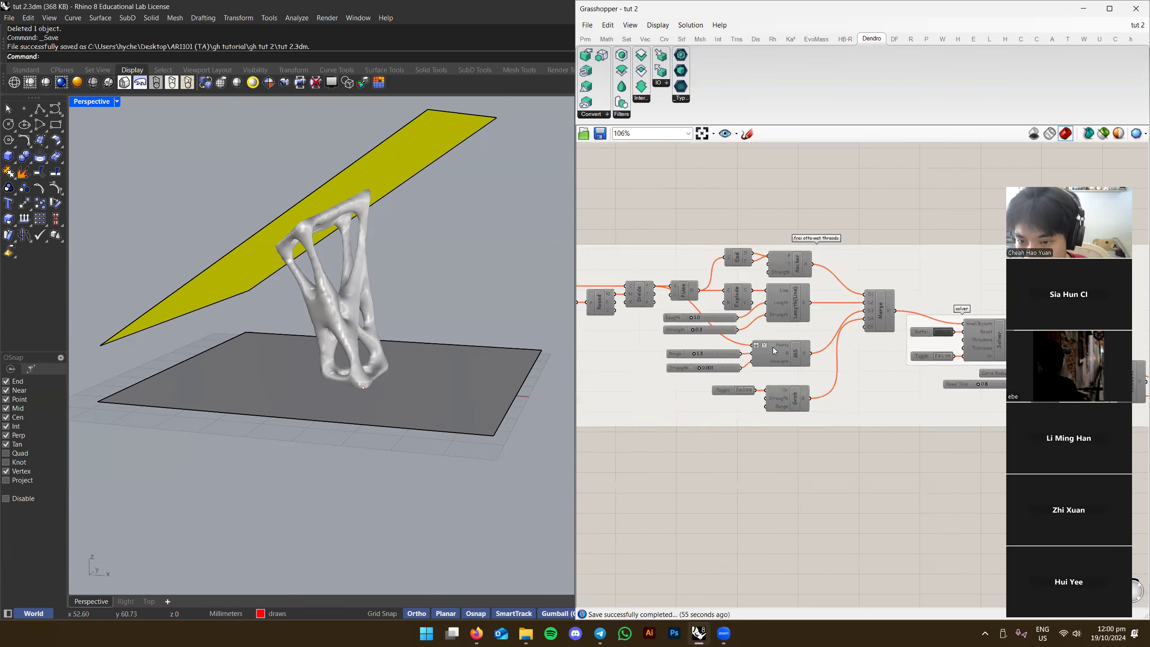
scroll(726, 374, down, 4)
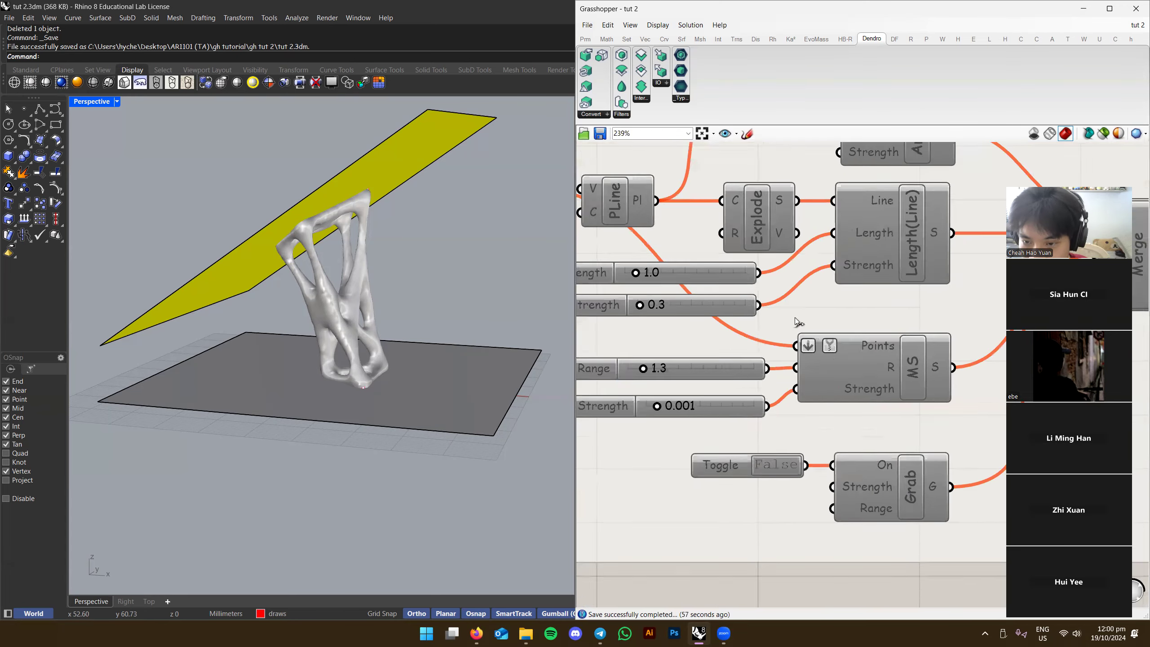
right_drag(873, 345, 877, 295)
scroll(769, 297, up, 3)
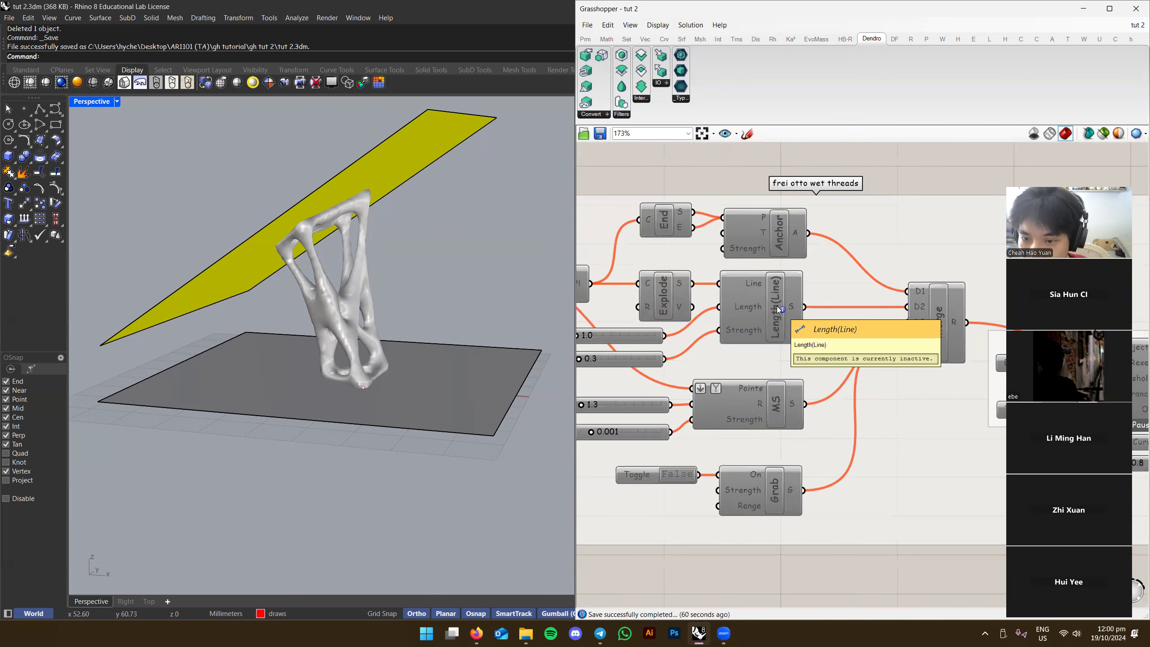
Locate Length(Line) among the Kangaroo components and browse the line goals available in Goals-Lin
ctrl+alt+click(779, 309)
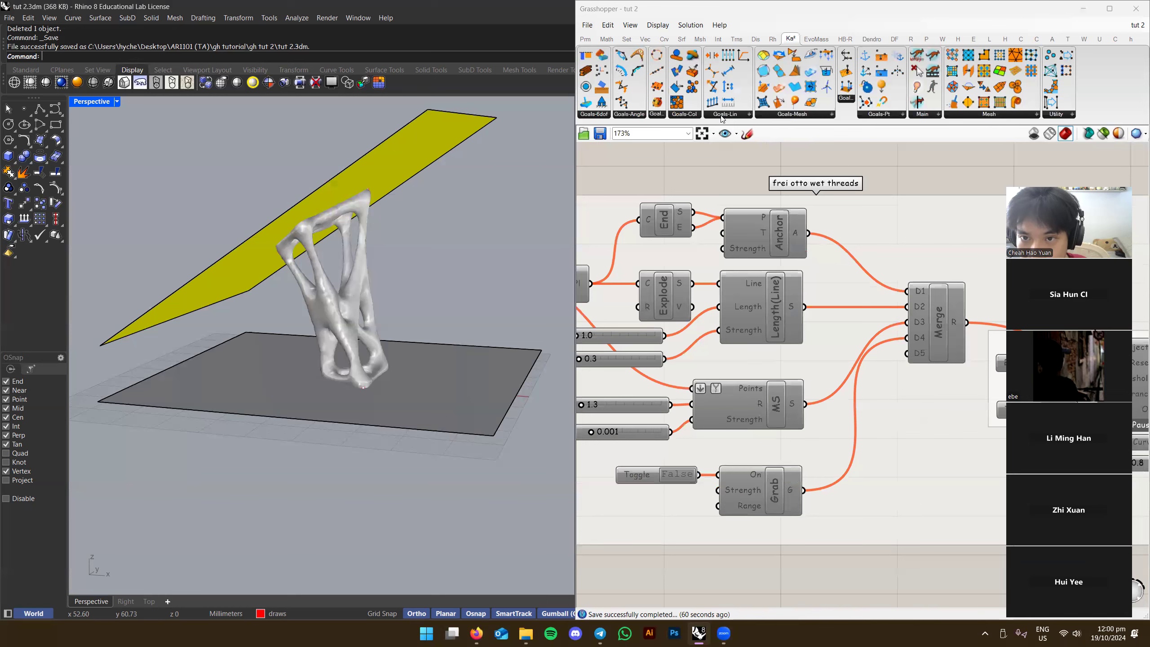
click(726, 114)
right_drag(745, 520, 854, 158)
click(550, 333)
key(alt+Tab)
key(alt+Tab)
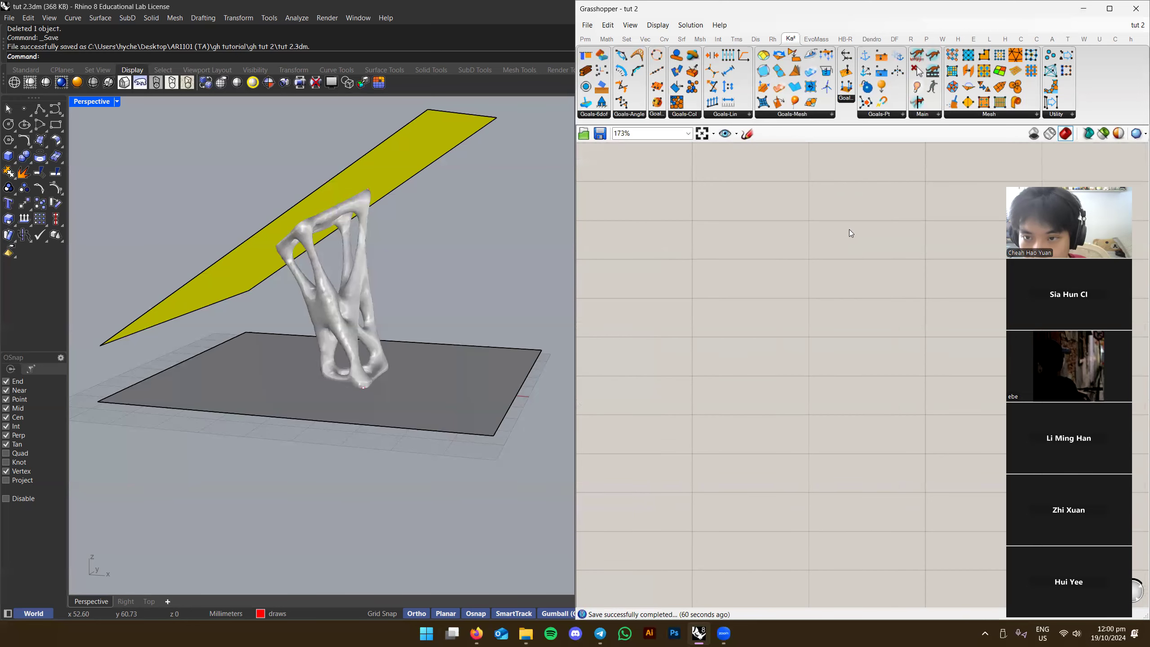
click(816, 118)
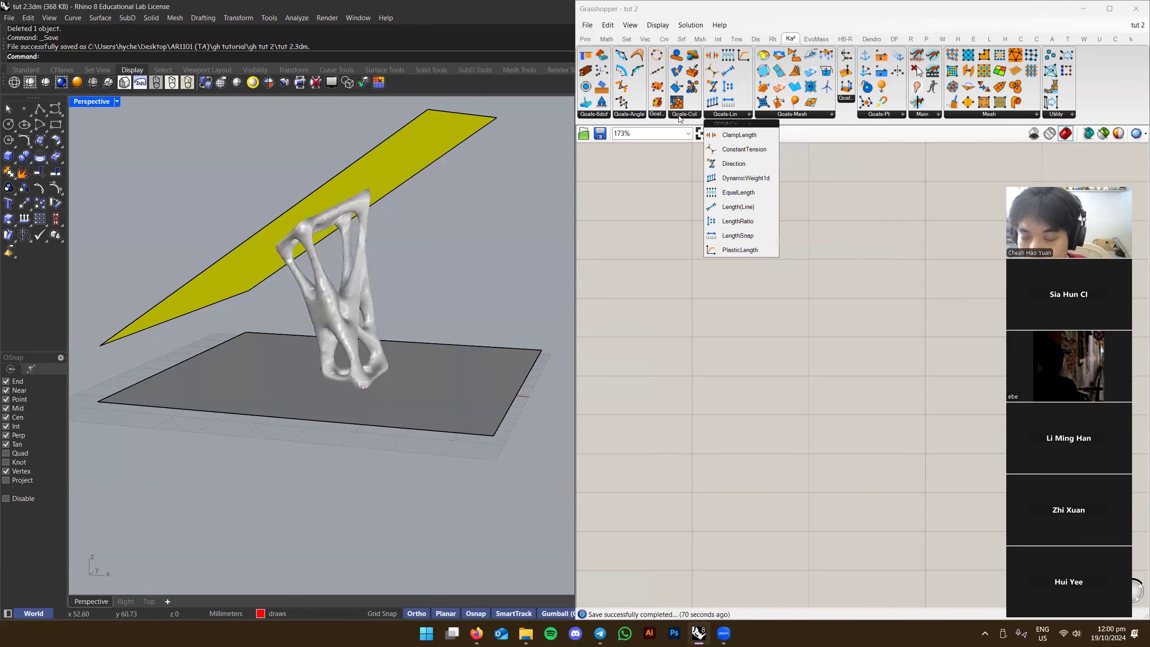
mouse_move(665, 114)
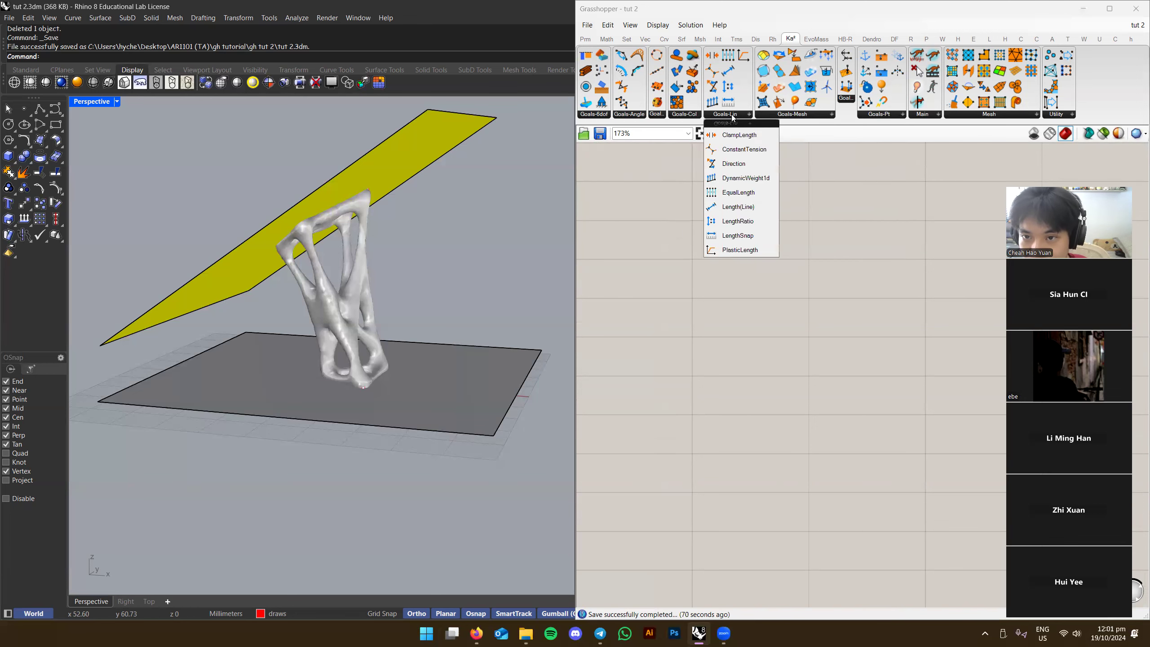
mouse_move(768, 118)
Move the Explode component slightly away from the Length(Line) goal
right_drag(824, 198, 797, 565)
right_drag(778, 368, 801, 415)
scroll(801, 415, up, 2)
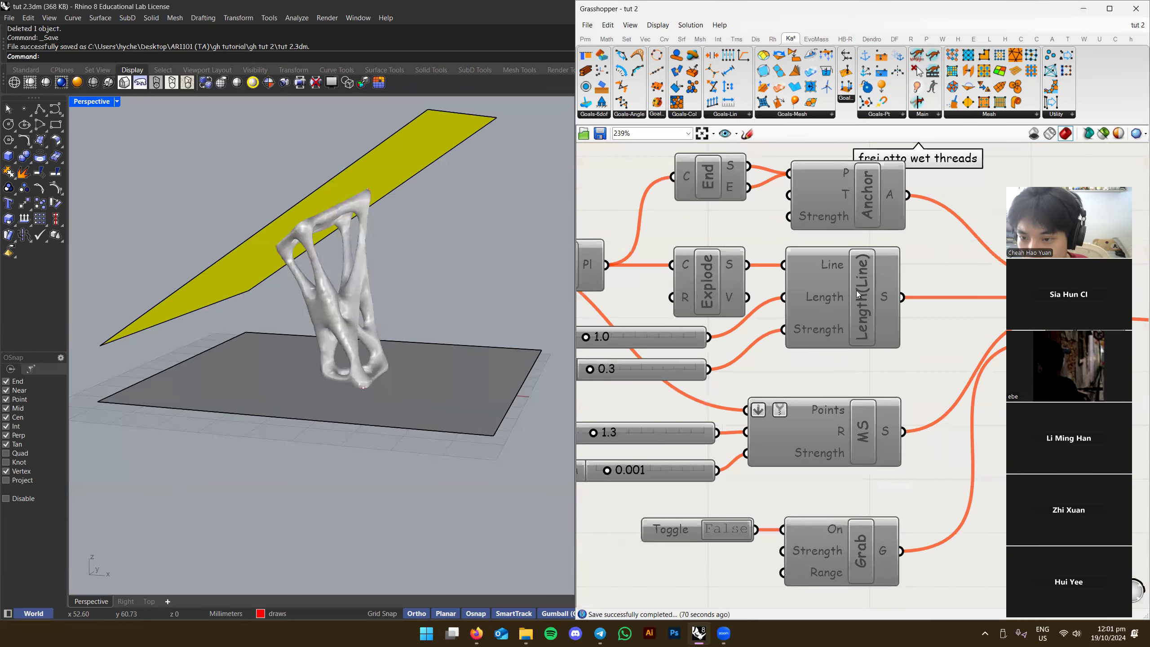
mouse_move(708, 293)
mouse_down()
mouse_move(676, 296)
mouse_move(705, 292)
mouse_up()
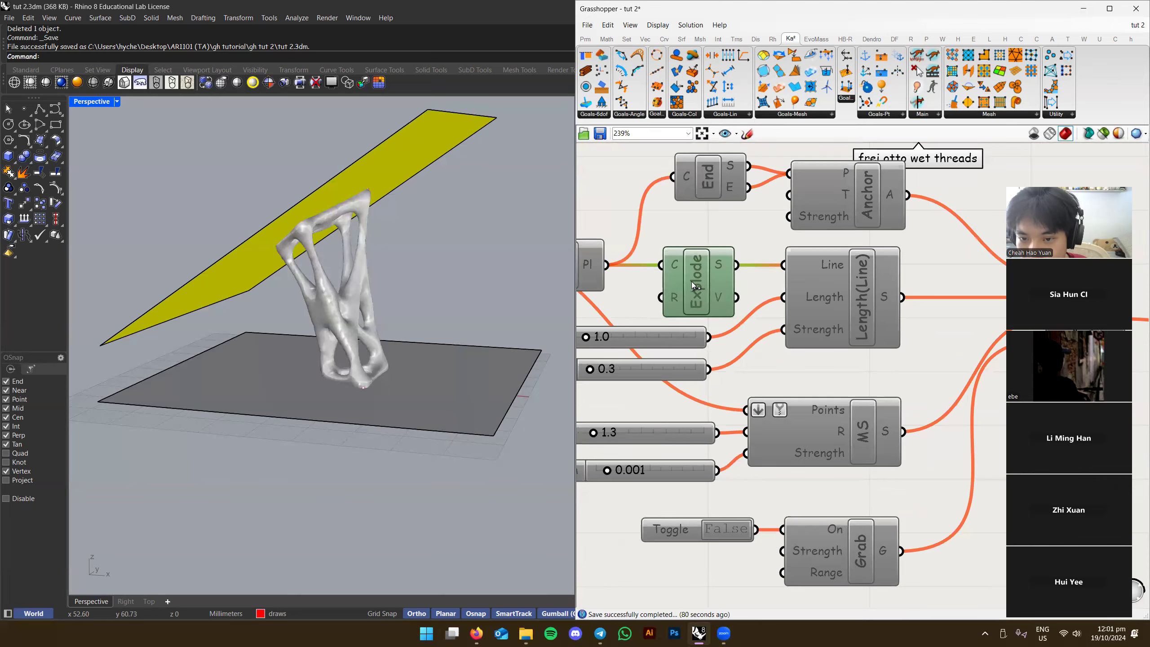
Examine the End, Explode, Length(Line) and Grab components and follow the frei otto wet threads definition through to its solver
scroll(691, 280, down, 4)
scroll(719, 283, up, 3)
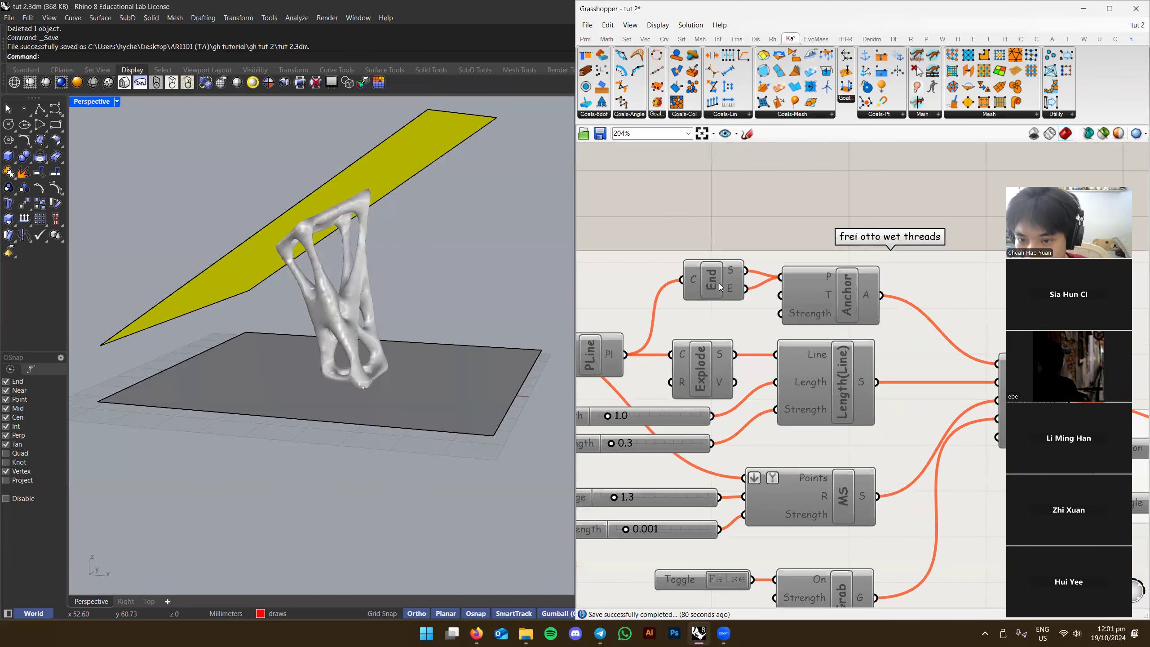
click(712, 284)
scroll(779, 317, down, 5)
scroll(815, 302, up, 2)
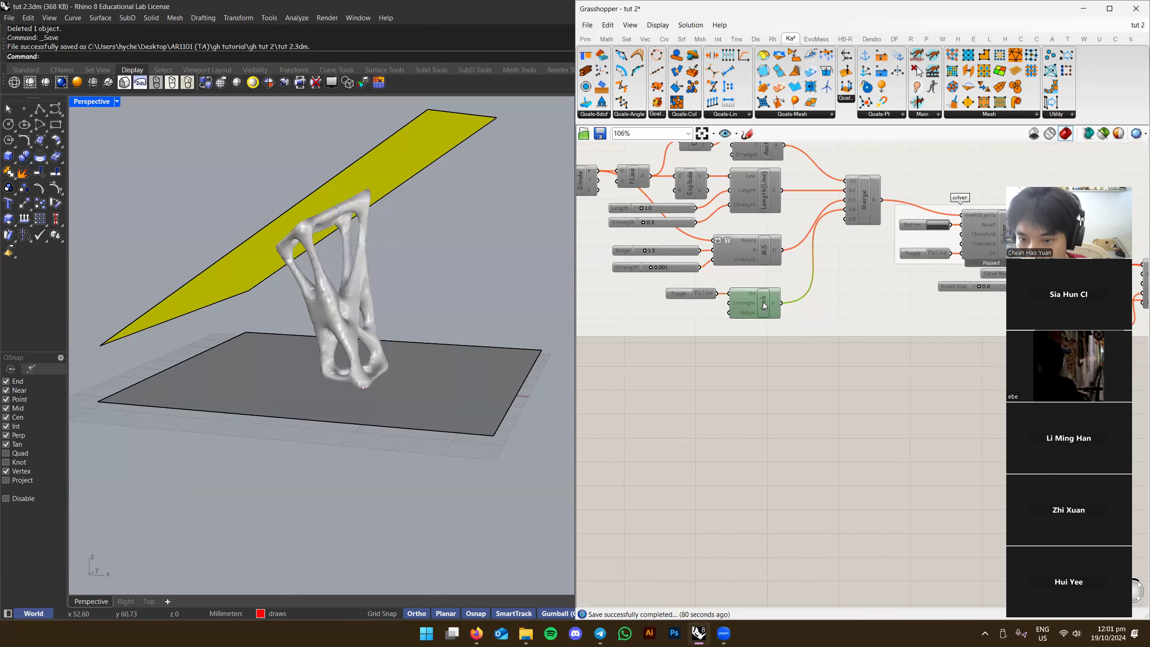
click(775, 400)
scroll(775, 401, down, 1)
right_drag(951, 357, 797, 380)
scroll(840, 364, down, 1)
scroll(797, 380, up, 1)
right_drag(629, 411, 729, 406)
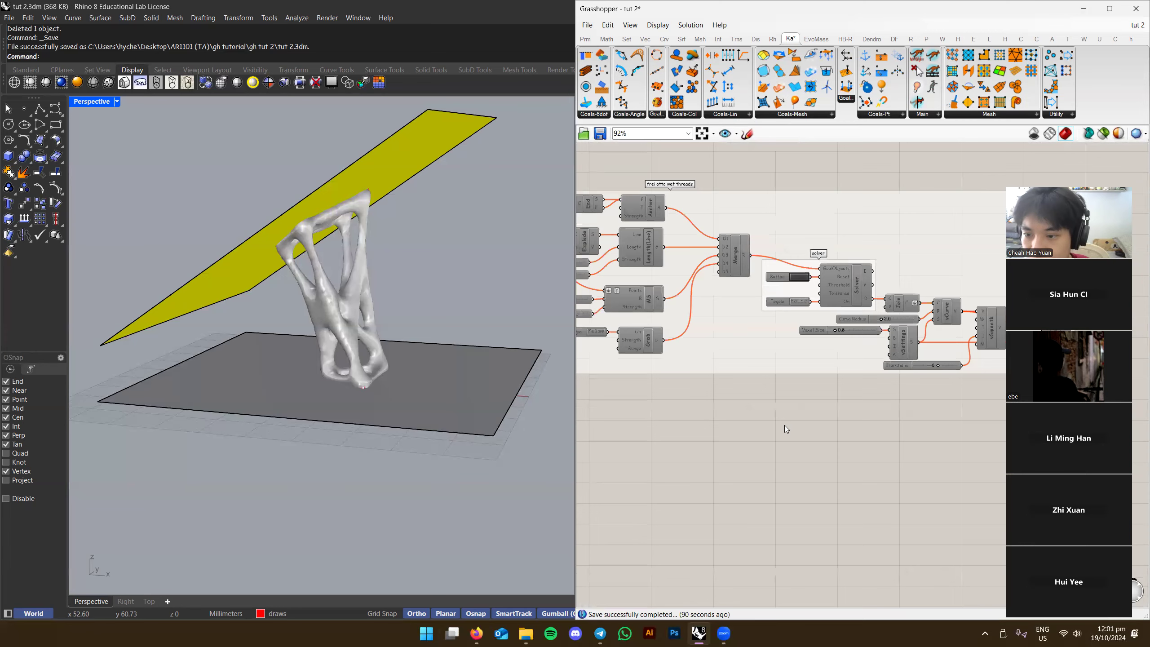
scroll(786, 428, down, 3)
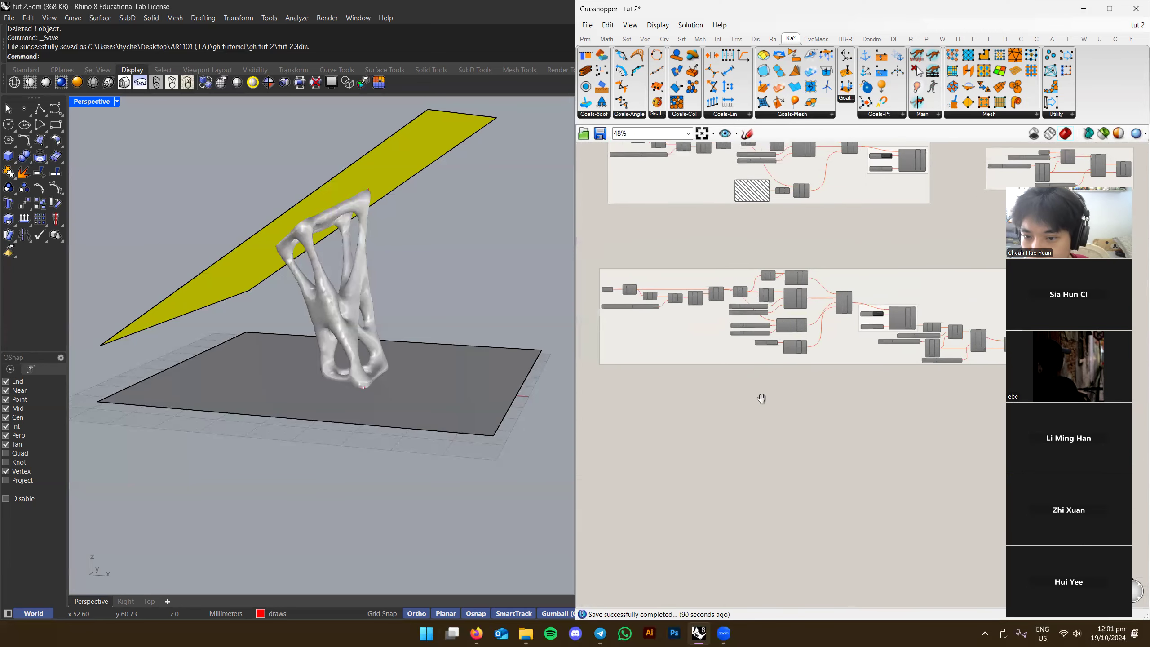
right_drag(736, 435, 813, 367)
Delete the window-selected object from the Rhino model and save the Grasshopper definition
right_drag(475, 376, 360, 364)
scroll(408, 396, down, 6)
drag(371, 375, 407, 430)
right_drag(441, 419, 464, 446)
key(Delete)
right_drag(942, 377, 874, 372)
key(ctrl+s)
right_drag(419, 393, 342, 376)
mouse_move(342, 375)
right_down()
mouse_move(307, 375)
mouse_move(356, 369)
right_up()
click(234, 375)
click(373, 387)
Switch to the browser, search Google for "frei otto bubbles" and show the image results
key(alt+Tab)
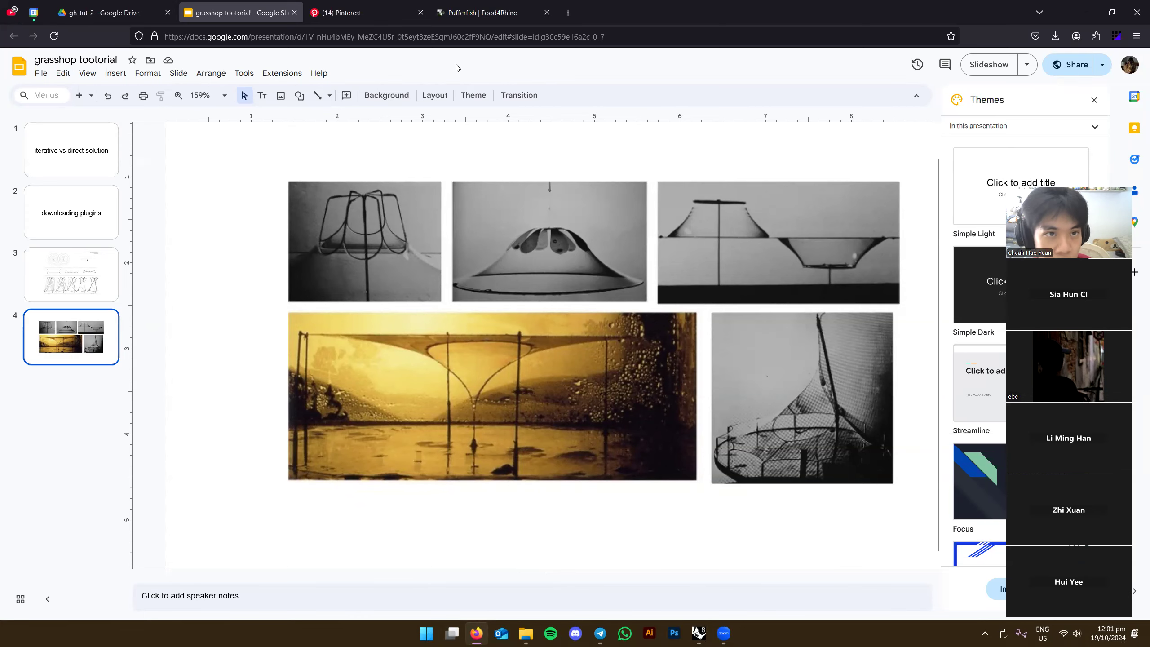
key(ctrl+t)
text(frei otto )
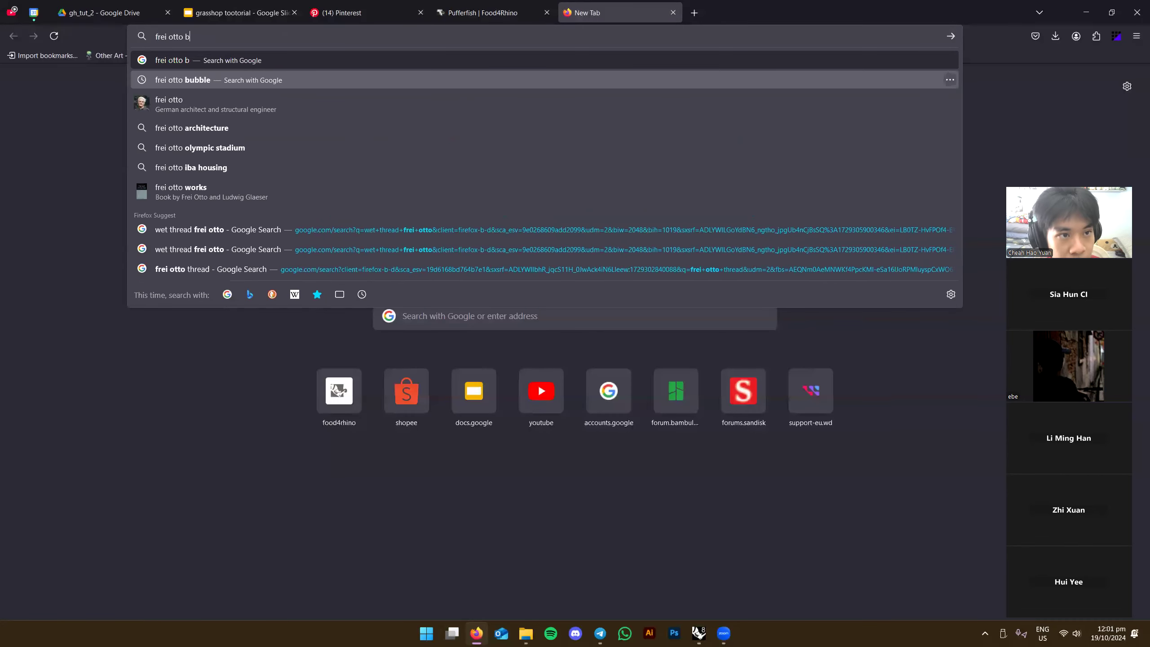
text(bubbles)
key(Return)
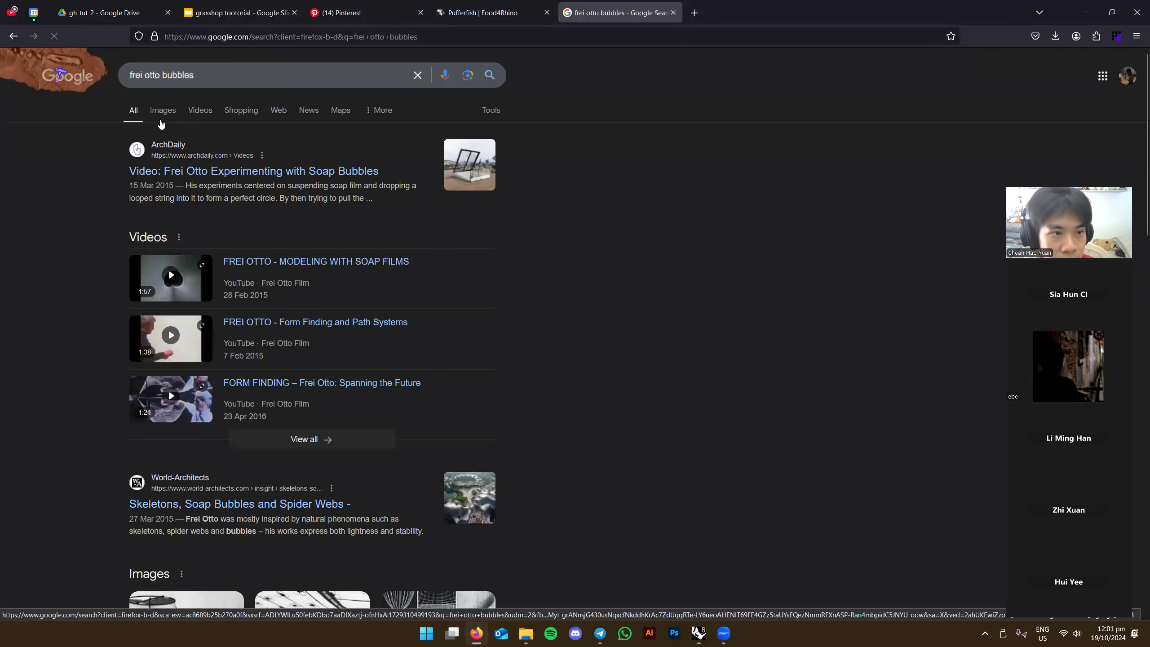
click(160, 119)
right_click(729, 110)
click(698, 108)
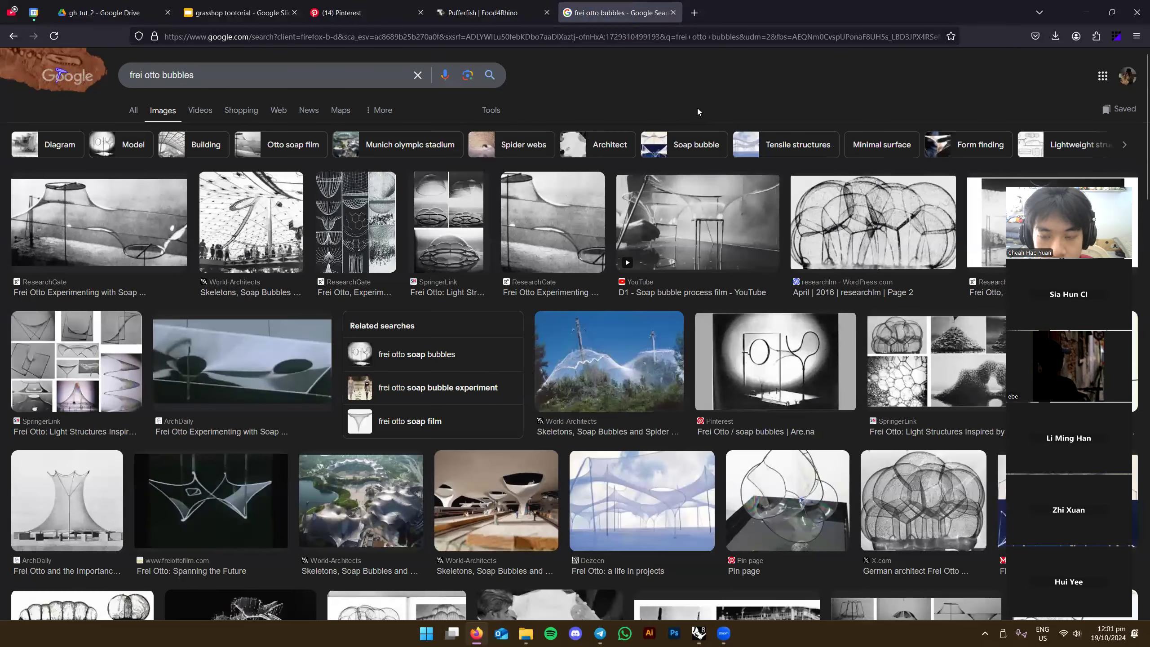
Copy the first ResearchGate soap film photo and paste it into Rhino as a large picture beside the existing model
click(139, 212)
right_click(925, 295)
click(953, 496)
key(alt+Tab)
key(ctrl+v)
click(298, 285)
click(462, 399)
click(414, 401)
right_drag(410, 400, 399, 433)
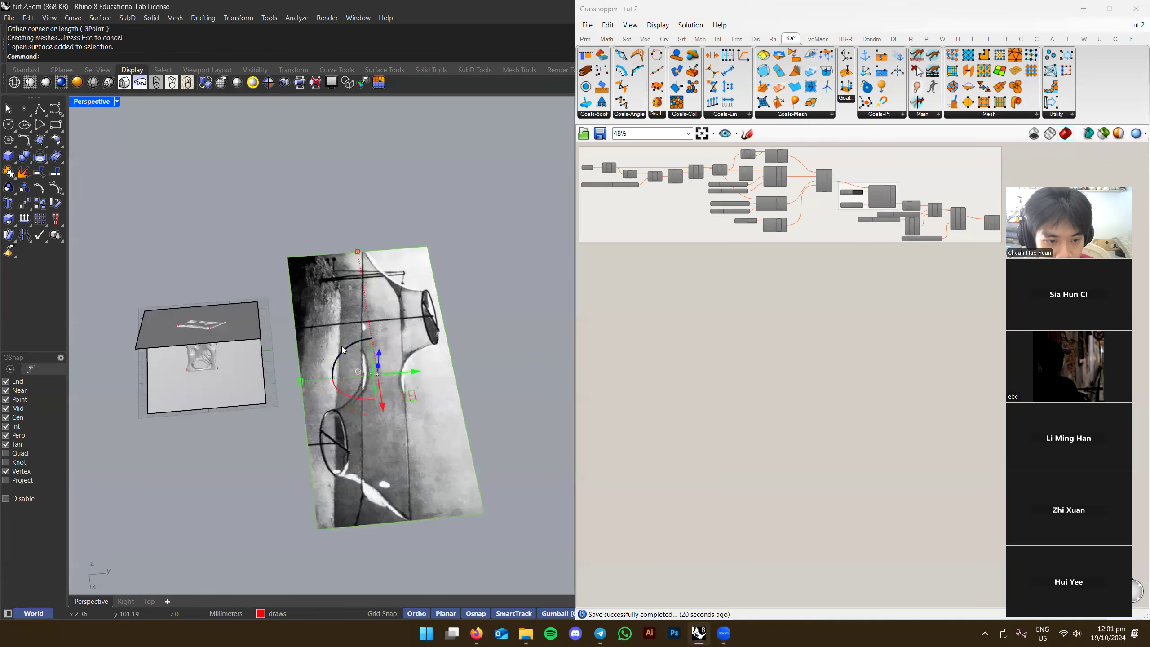
Rotate and move the soap film picture so it lies horizontally above the existing model in the Top view
drag(342, 349, 353, 408)
right_drag(362, 394, 357, 417)
drag(401, 356, 365, 462)
click(449, 387)
right_drag(403, 430, 471, 285)
key(ctrl+F1)
right_drag(445, 362, 372, 401)
click(421, 392)
drag(334, 396, 307, 334)
drag(378, 379, 354, 339)
click(339, 425)
scroll(325, 376, up, 5)
scroll(372, 398, down, 4)
right_drag(360, 377, 349, 397)
scroll(349, 398, up, 3)
scroll(320, 376, down, 3)
scroll(205, 312, up, 3)
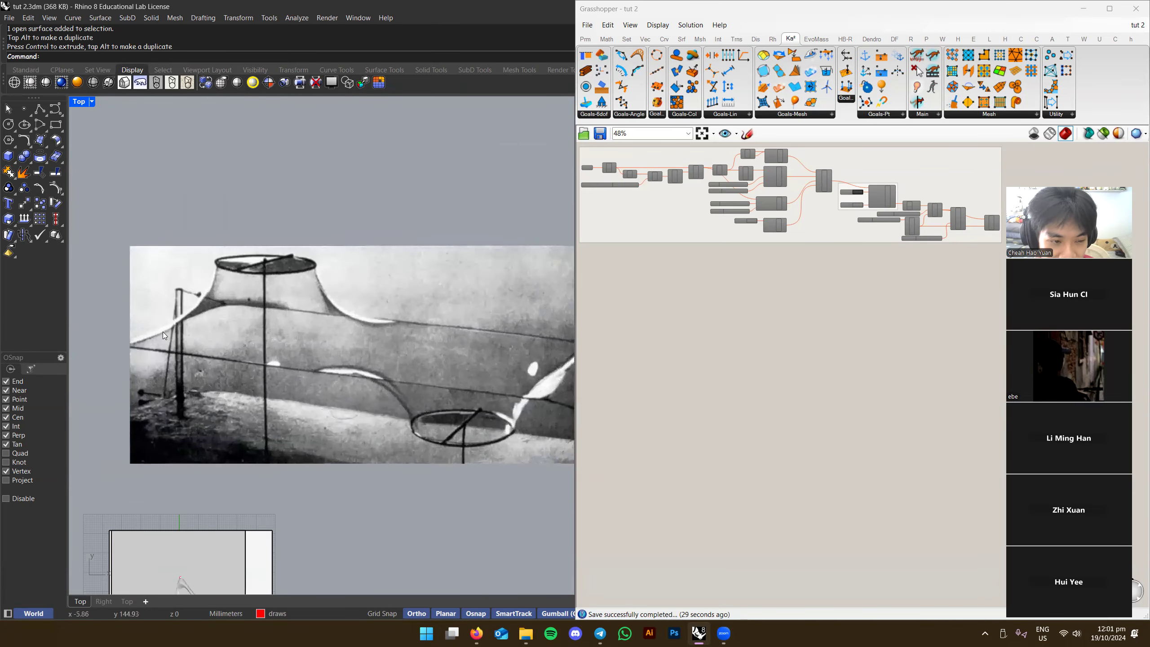
scroll(125, 341, down, 3)
scroll(136, 346, up, 2)
Trace the soap film's outer edge over the picture with a closed four-sided polyline
text(polyline)
key(Return)
click(126, 335)
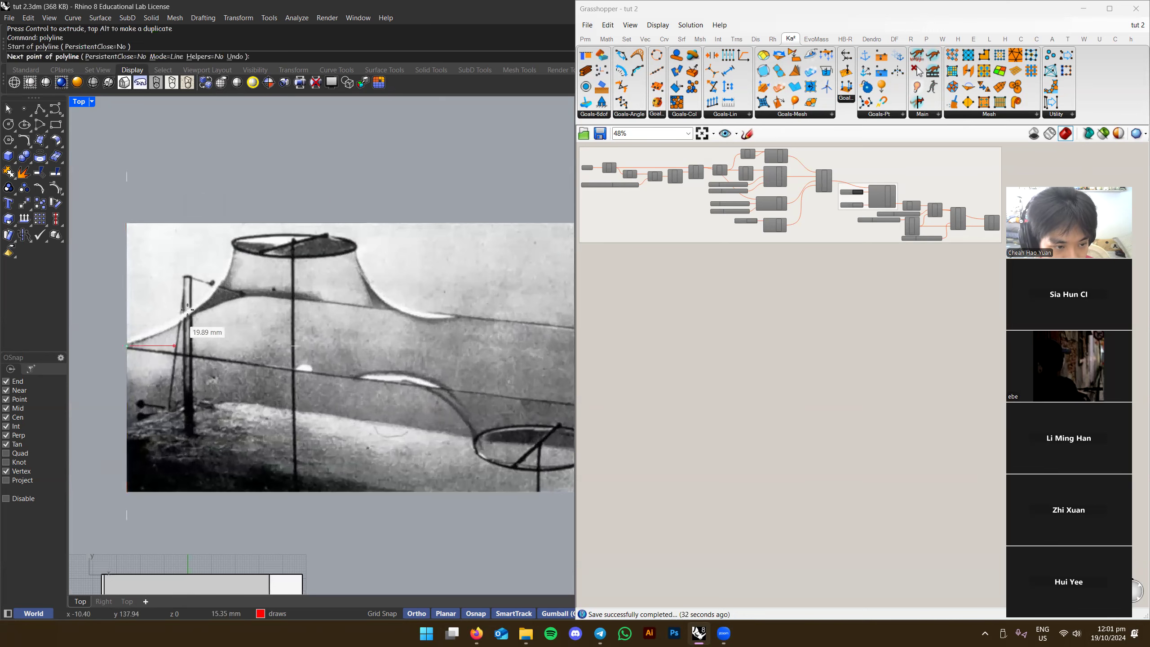
click(220, 286)
right_drag(498, 335, 319, 335)
click(516, 338)
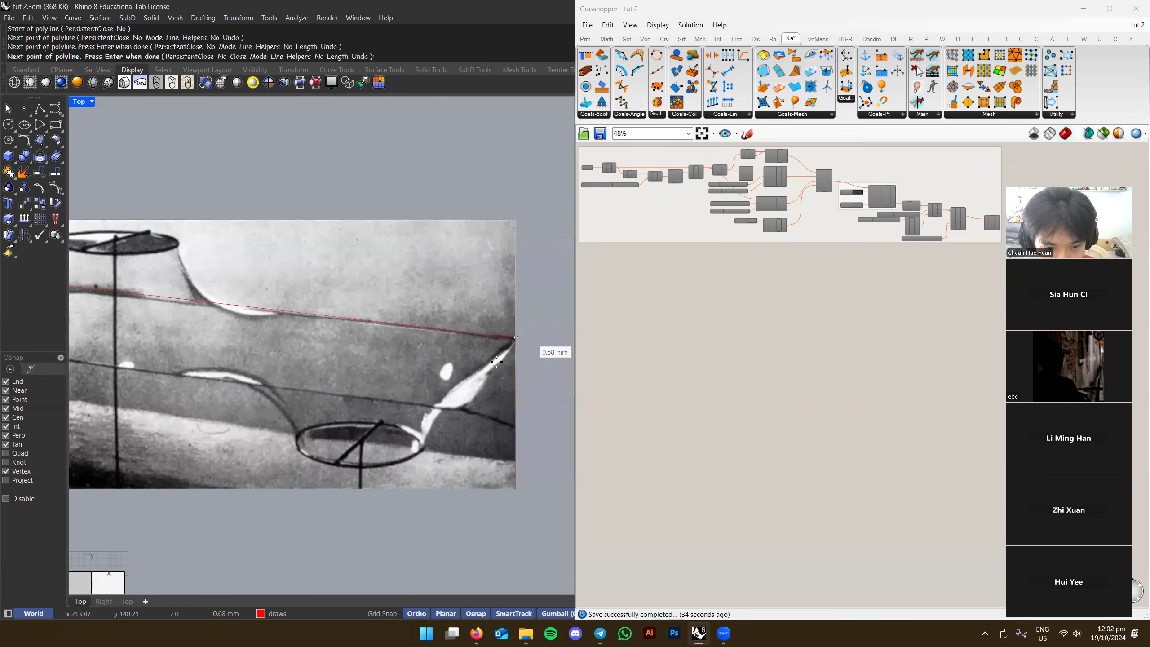
click(456, 408)
right_drag(274, 374, 467, 383)
key(F8)
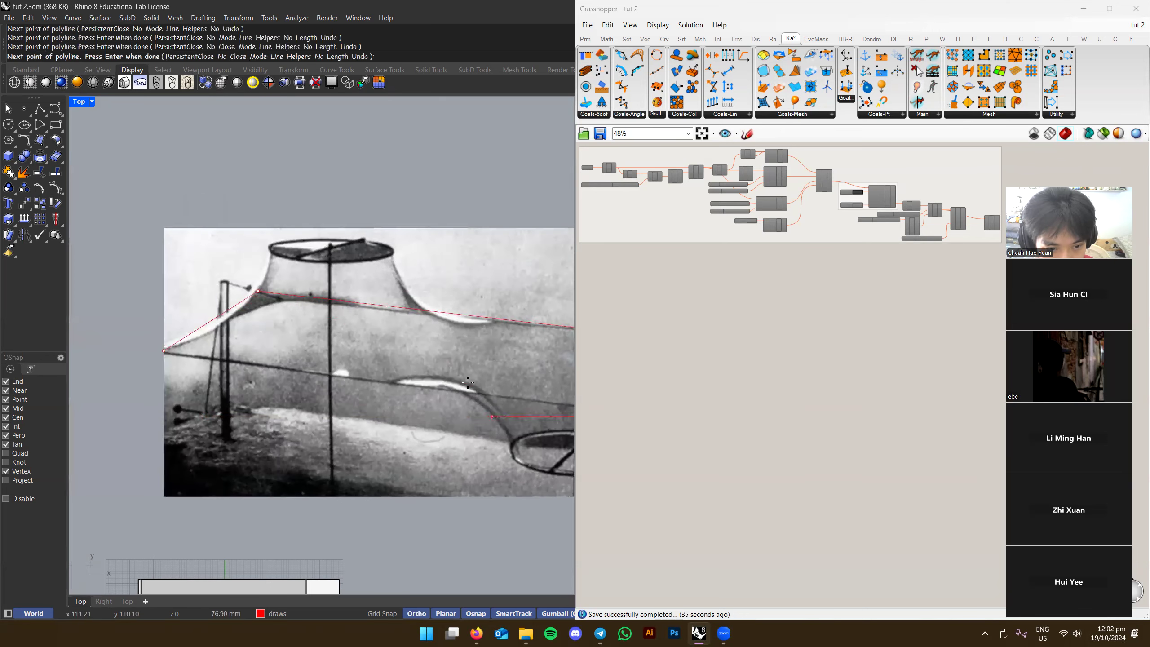
click(162, 349)
right_drag(296, 245, 259, 266)
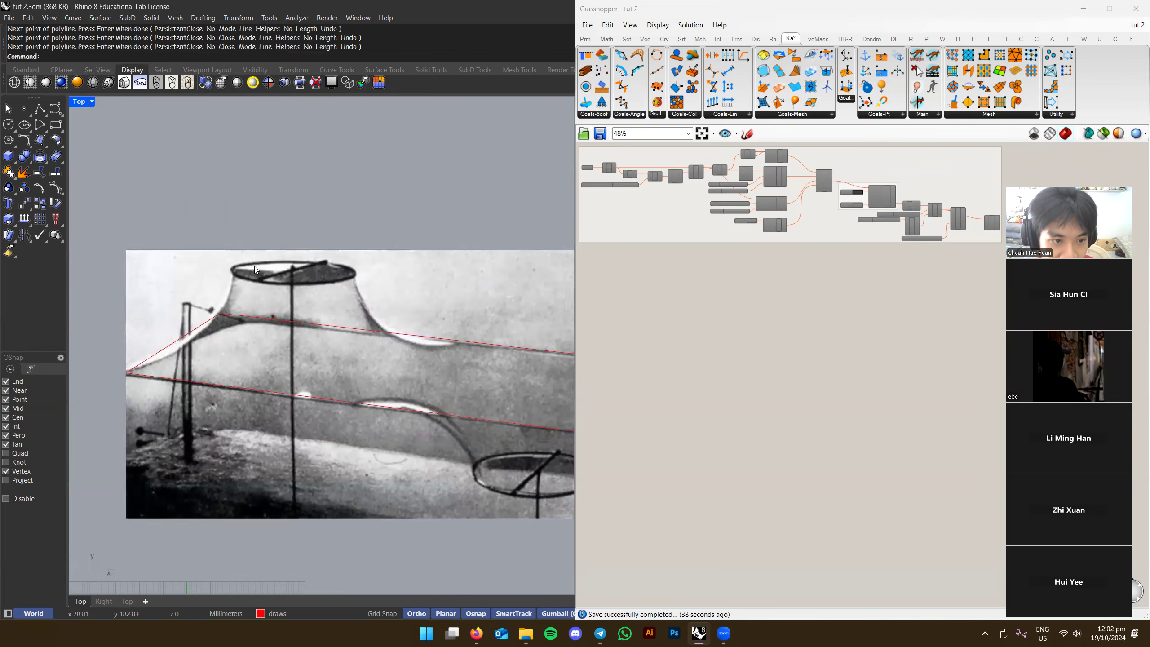
Examine the upper ring and the curved edges of the soap film in the picture
scroll(276, 281, up, 3)
scroll(241, 262, down, 4)
right_drag(379, 336, 324, 339)
scroll(411, 418, down, 1)
scroll(410, 418, up, 1)
scroll(261, 311, up, 4)
right_drag(261, 312, 356, 361)
scroll(353, 333, down, 3)
scroll(372, 334, up, 1)
scroll(373, 333, down, 3)
scroll(312, 316, up, 2)
scroll(253, 319, up, 2)
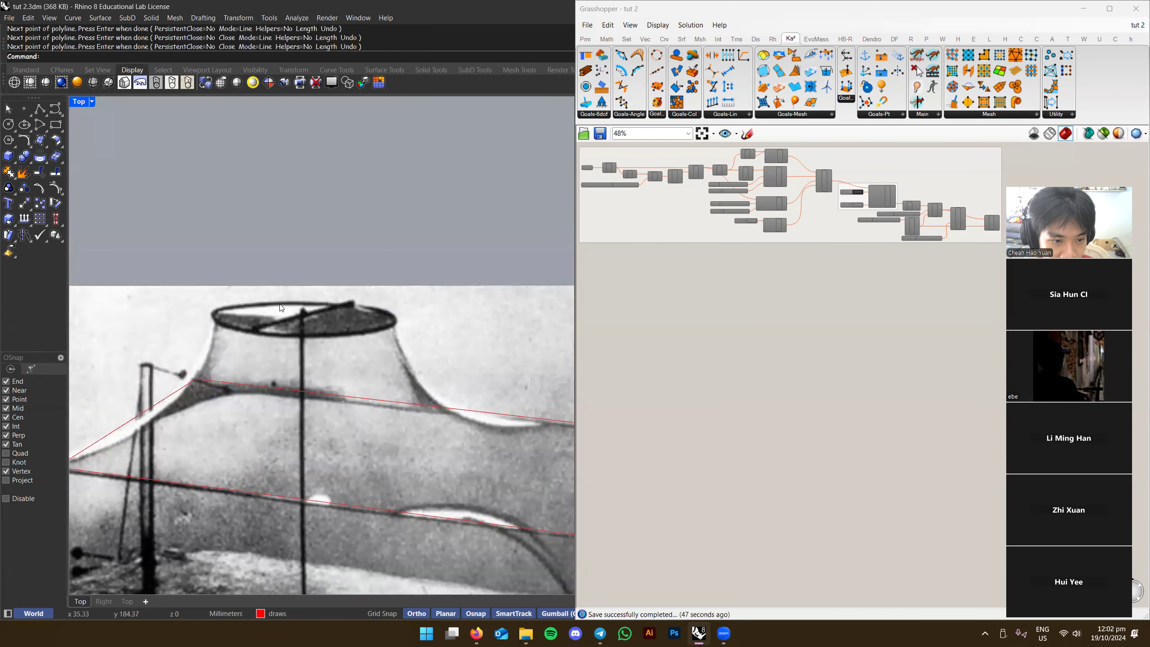
scroll(253, 309, down, 3)
right_drag(441, 474, 290, 410)
Delete the polyline traced over the soap film picture
right_drag(213, 371, 292, 337)
click(269, 317)
click(296, 335)
key(Delete)
scroll(321, 353, down, 1)
Draw a long horizontal rectangle below the picture using the 3Point option
scroll(321, 354, down, 2)
right_drag(530, 385, 366, 339)
key(space)
text(p)
key(Return)
click(242, 402)
click(243, 491)
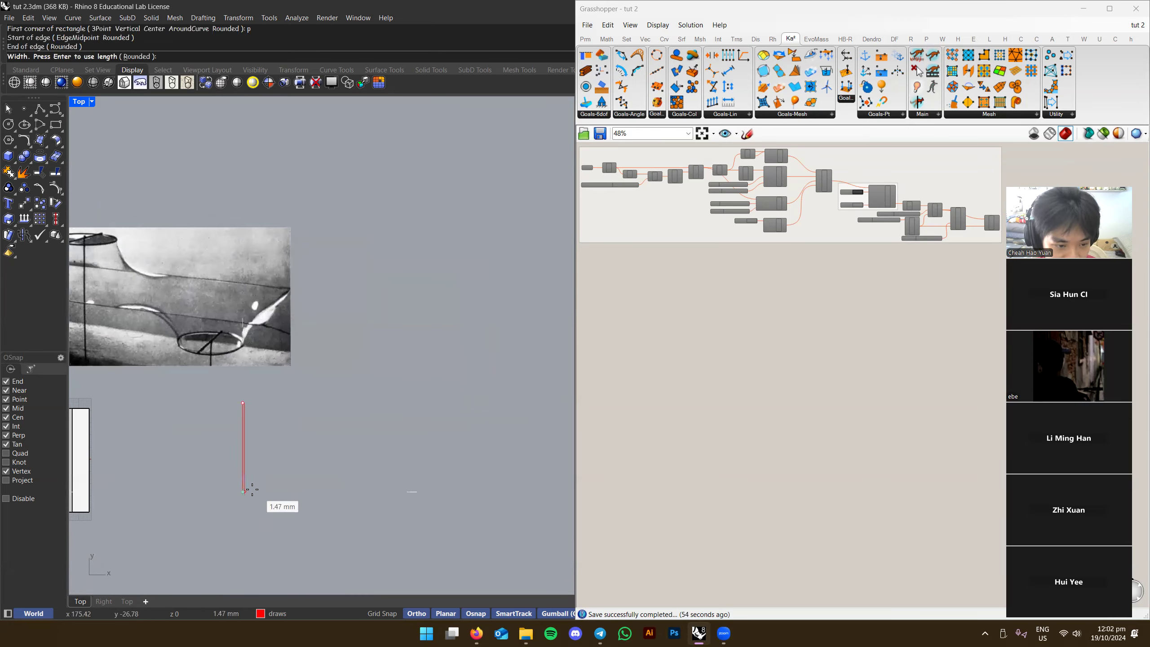
click(439, 481)
Draw a circle inside the left half of the rectangle
scroll(297, 439, up, 1)
click(281, 447)
click(301, 443)
Duplicate the circle along X into the right half of the rectangle
click(300, 437)
drag(310, 424, 432, 426)
key(ctrl+z)
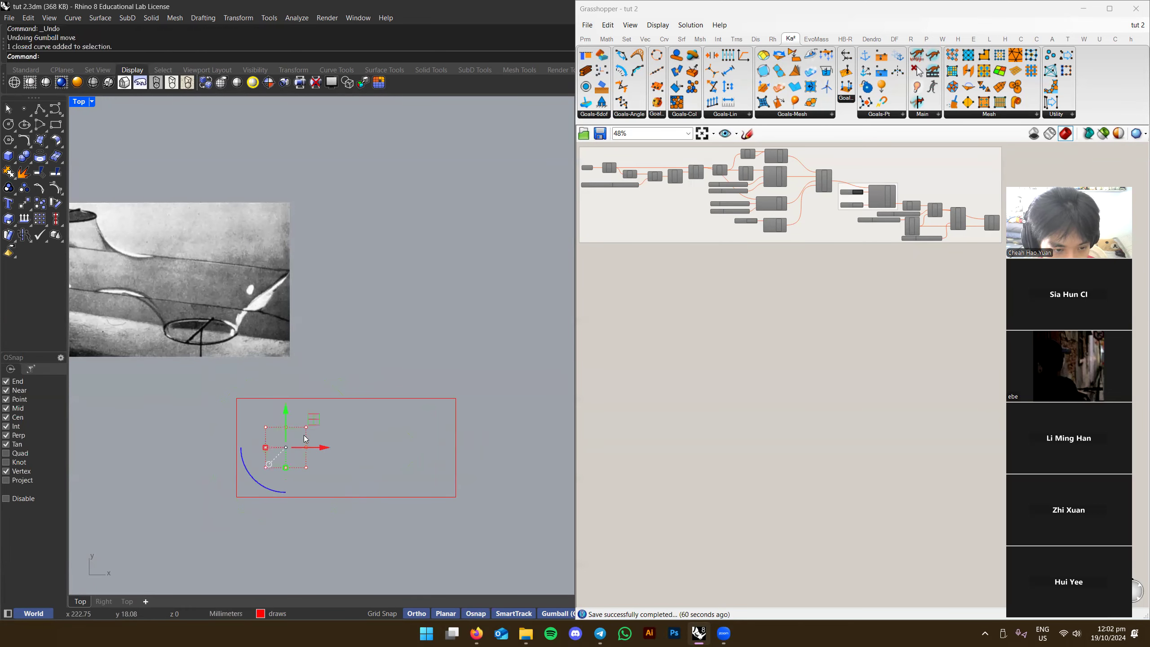
drag(327, 422, 326, 422)
drag(336, 447, 442, 446)
click(456, 460)
right_drag(457, 462, 459, 426)
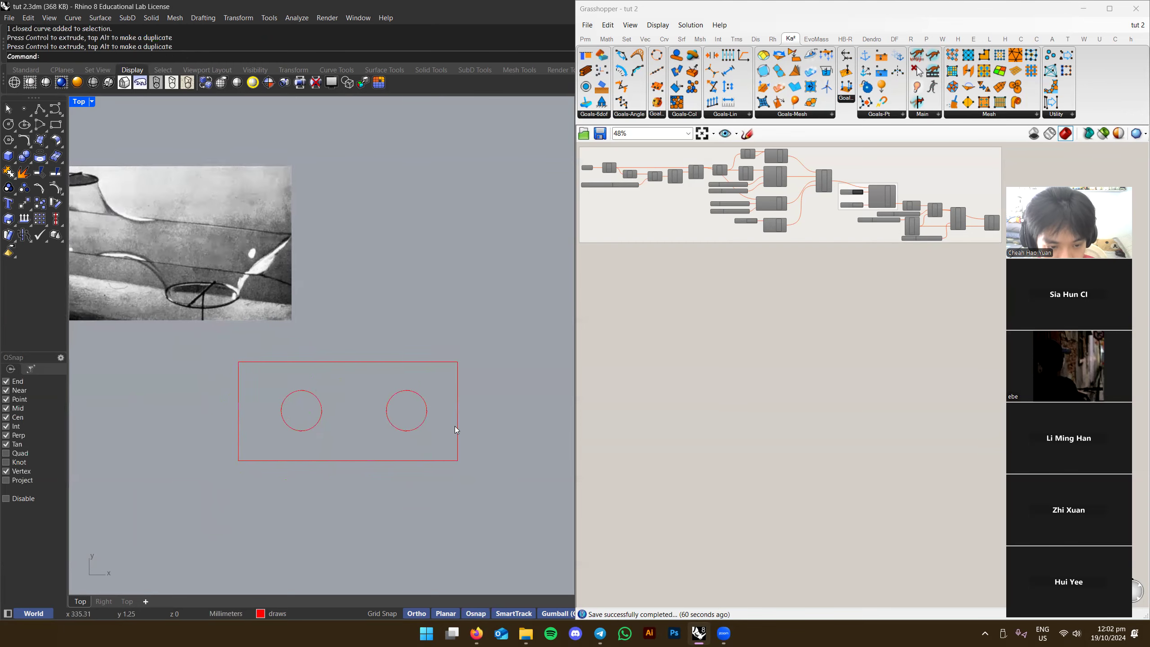
Return to the Perspective view and raise the left circle above the rectangle's plane
key(ctrl+F4)
scroll(391, 401, up, 3)
click(455, 379)
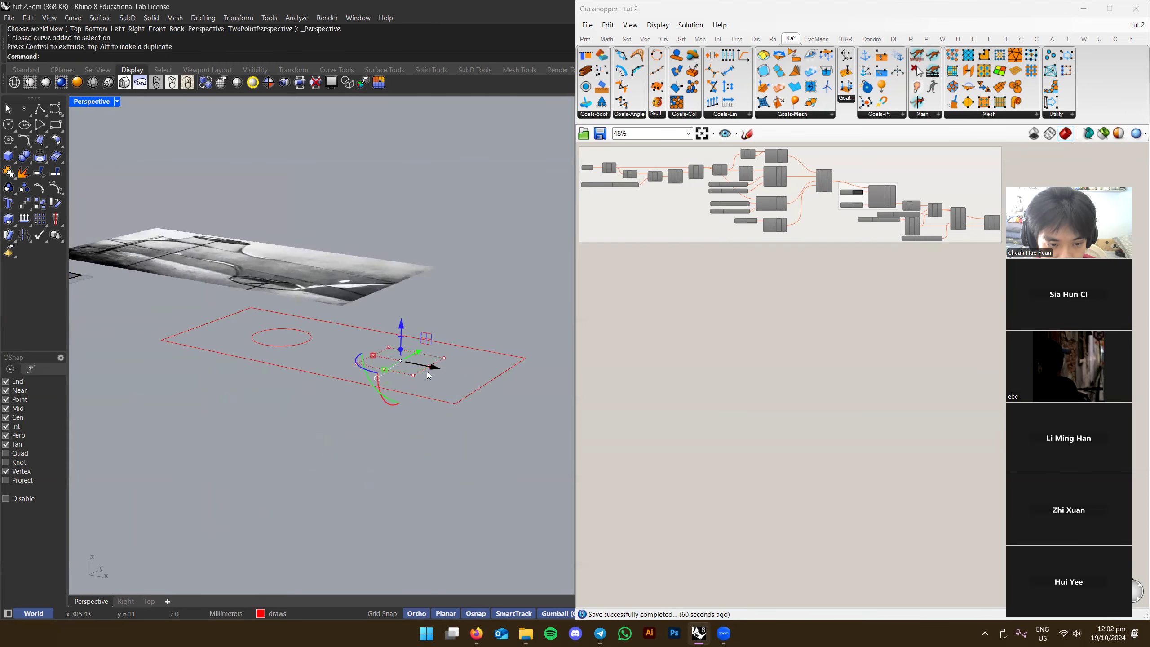
drag(432, 368, 433, 368)
right_drag(433, 368, 442, 382)
click(306, 340)
right_drag(307, 342, 385, 354)
drag(381, 351, 385, 299)
Lower the right circle below the rectangle's plane
right_drag(507, 309, 418, 364)
click(422, 363)
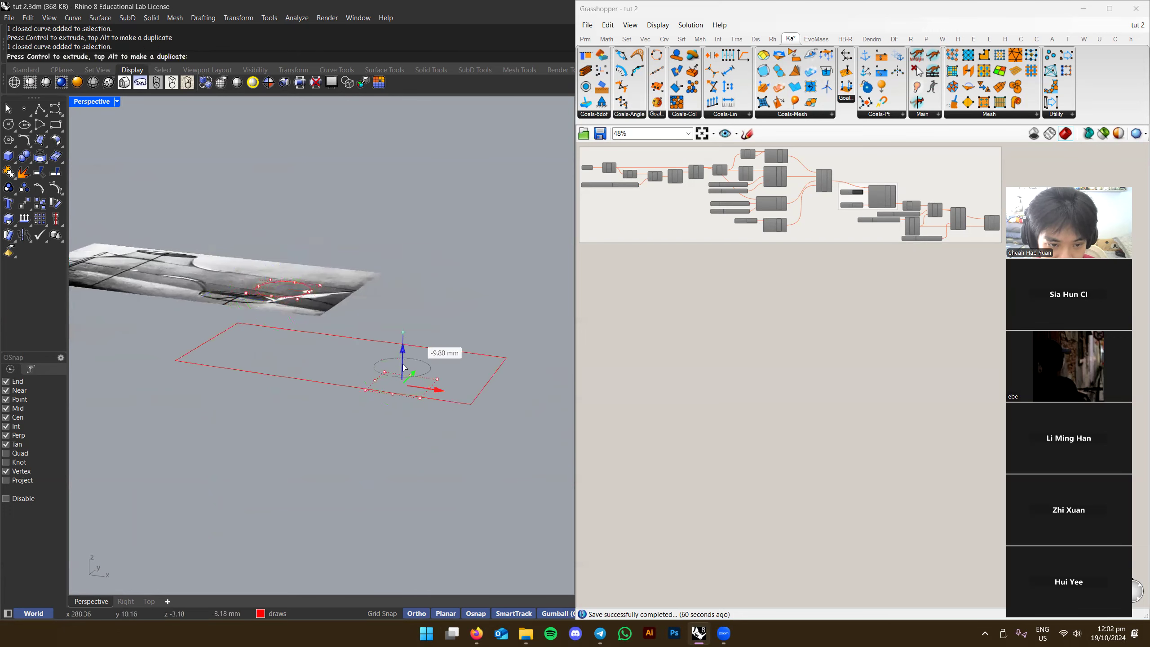
drag(406, 345, 406, 399)
key(Escape)
right_drag(441, 318, 438, 363)
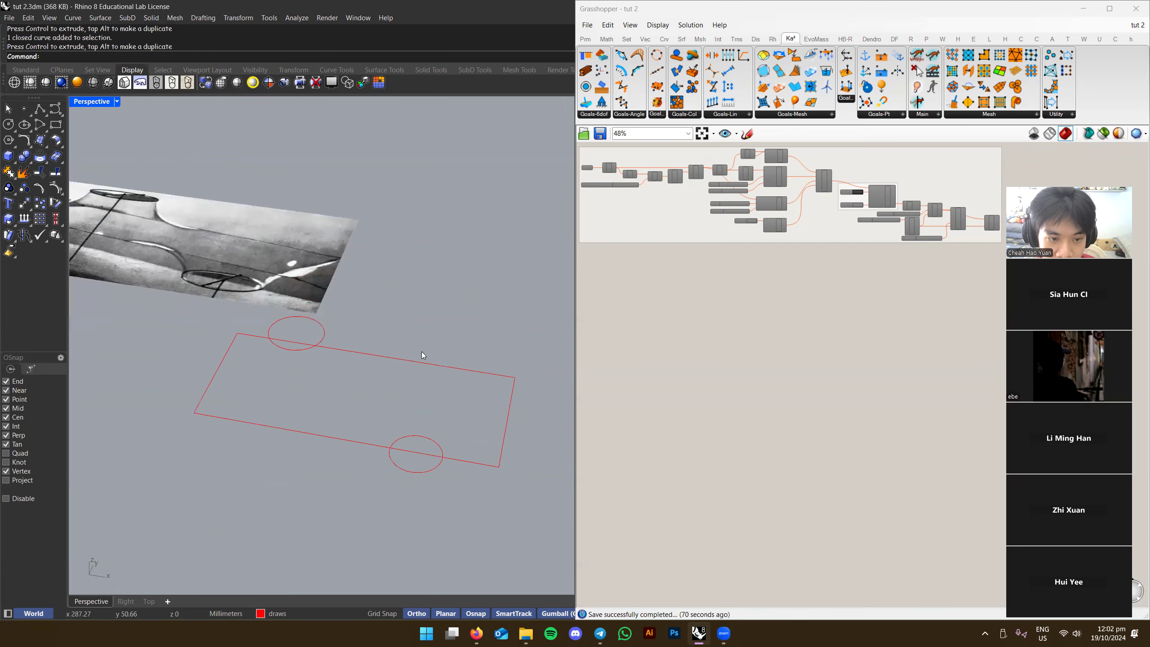
right_drag(373, 311, 394, 348)
Switch to the Google Slides presentation and view slide 1, iterative vs direct solution
key(alt+Tab)
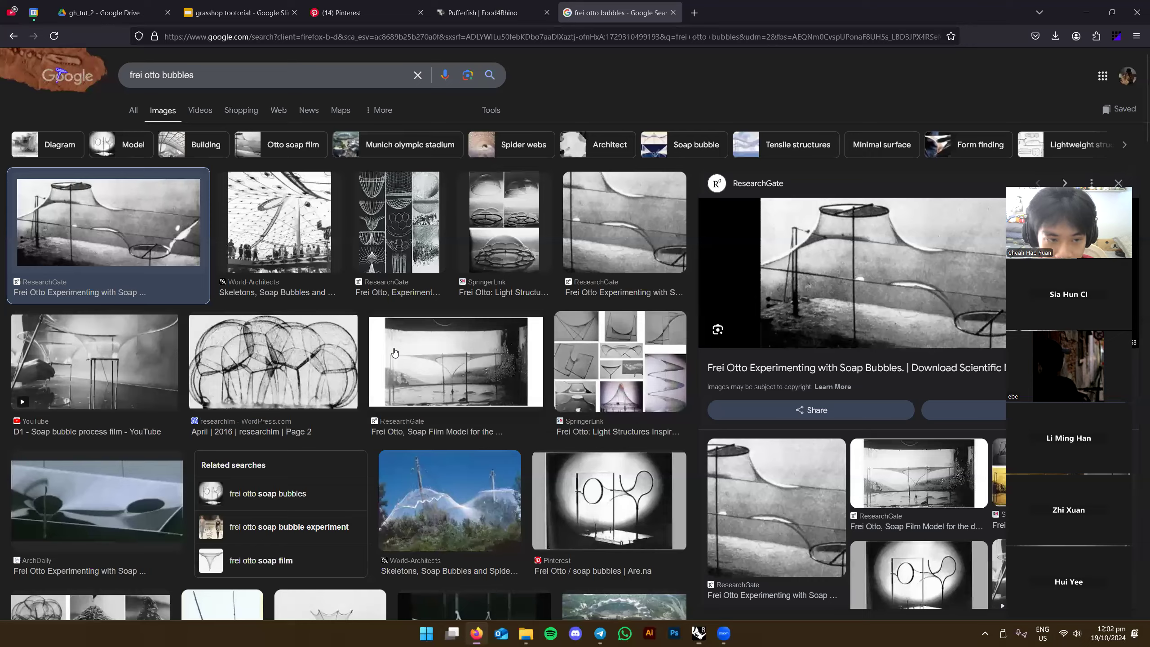
click(237, 13)
click(73, 149)
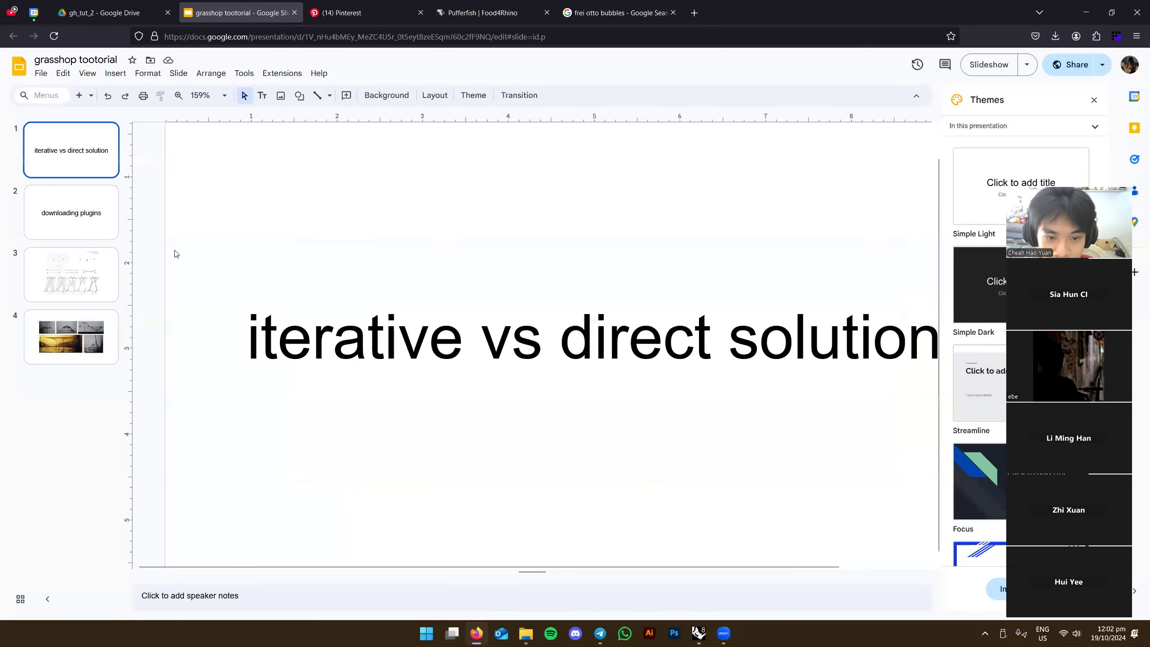
Return to Rhino and try to loft the rectangle and both circles with the Loose style
key(alt+Tab)
right_drag(308, 331, 350, 313)
drag(461, 467, 461, 466)
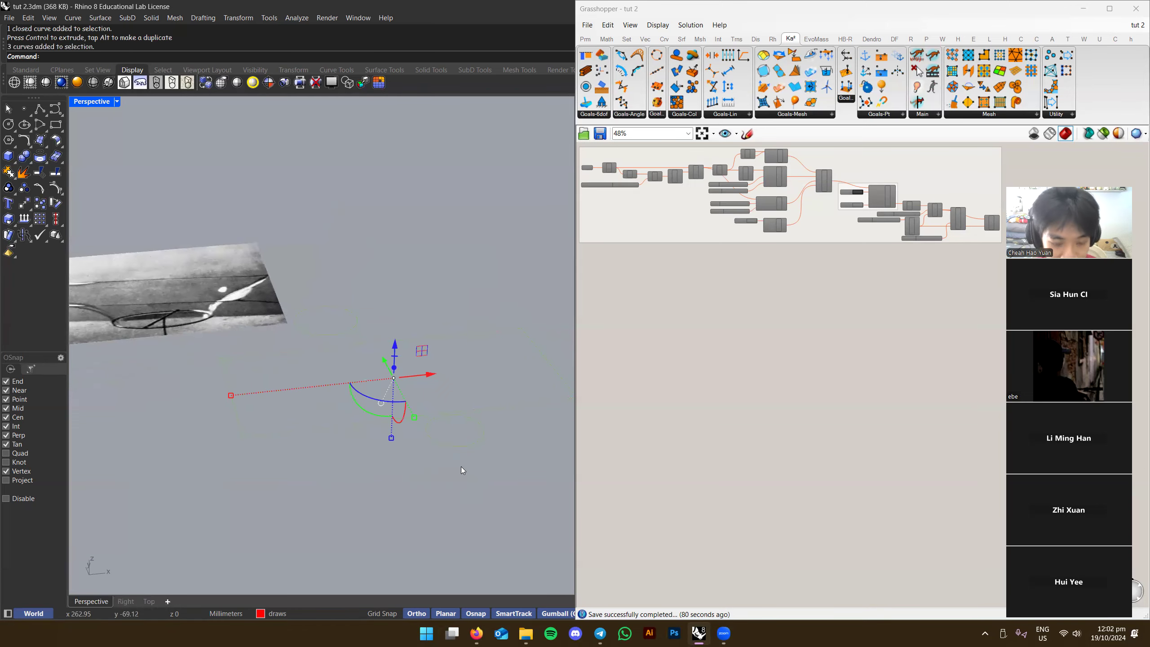
right_drag(325, 310, 437, 344)
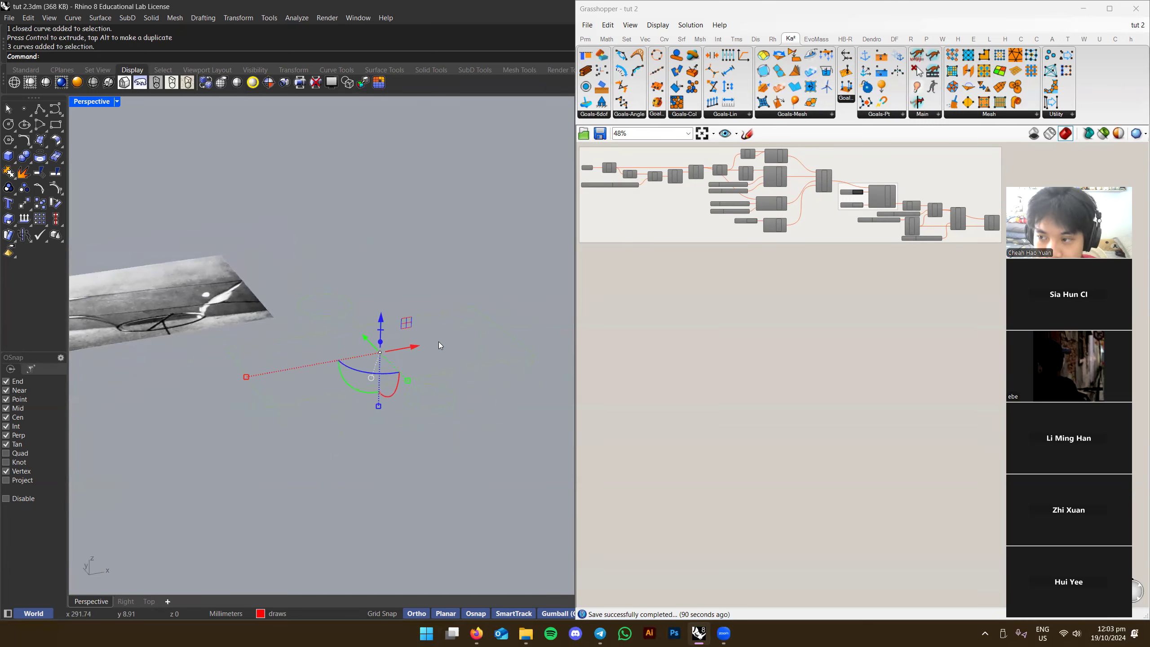
text(Loft)
key(Return)
right_drag(415, 295, 425, 355)
key(Return)
click(545, 247)
click(541, 263)
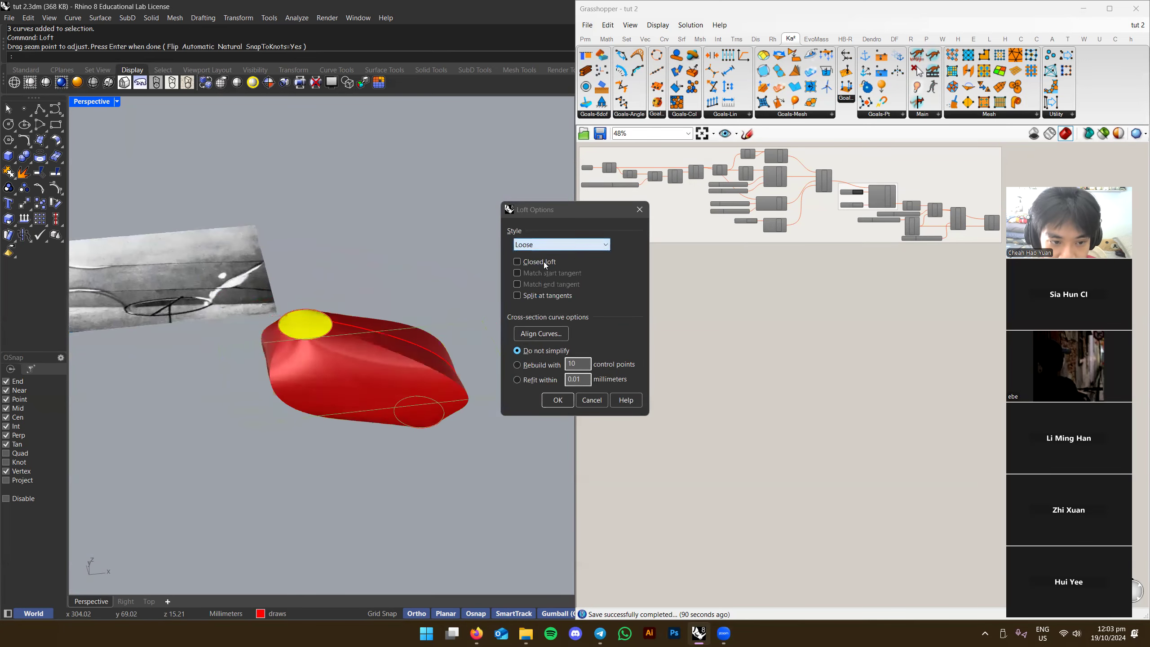
click(591, 399)
Create a patch surface spanning the rectangle and the raised circle
right_drag(480, 342, 380, 358)
click(332, 368)
shift+click(358, 345)
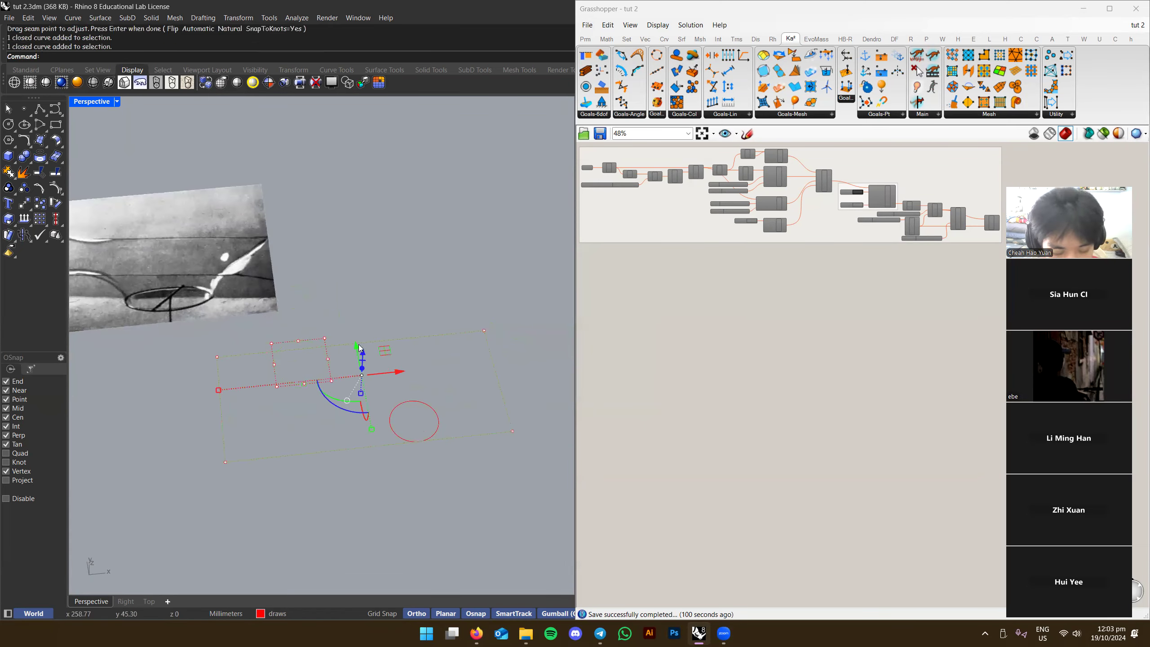
key(Return)
click(522, 412)
Try to trim the patch surface inside the raised circle
right_drag(478, 479, 351, 445)
click(362, 464)
key(ctrl+t)
click(338, 443)
right_click(350, 445)
Extrude the raised circle downward through the patch surface with ExtrudeCrv
click(351, 448)
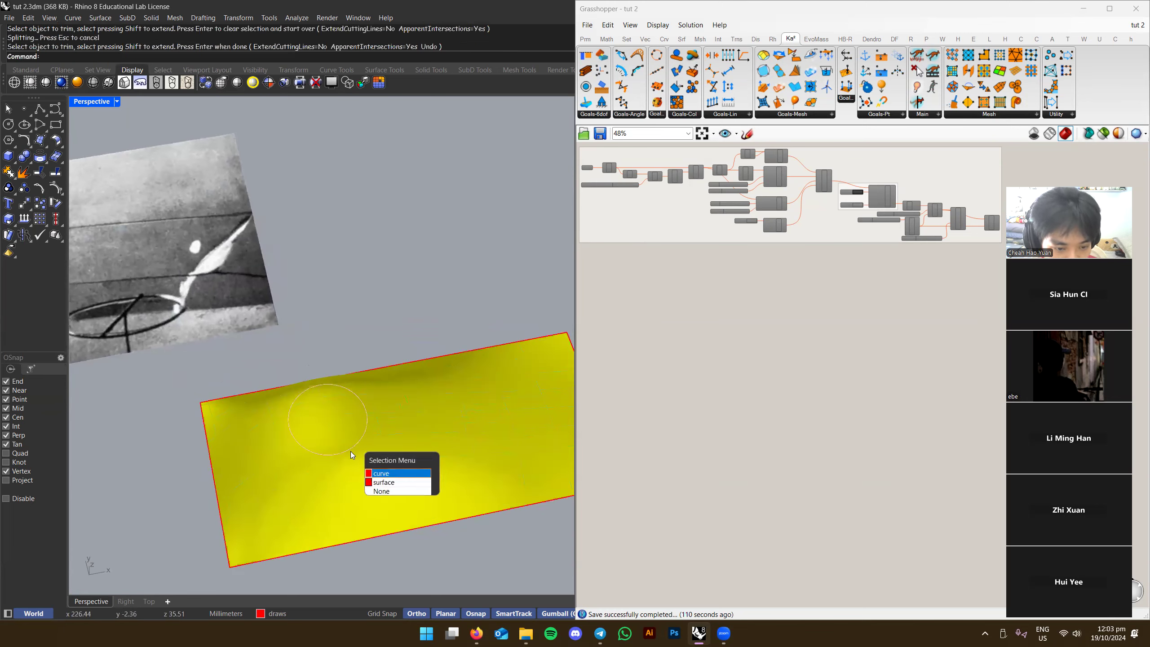
click(389, 479)
right_drag(390, 479, 375, 428)
text(extrudecrv)
key(Return)
click(394, 516)
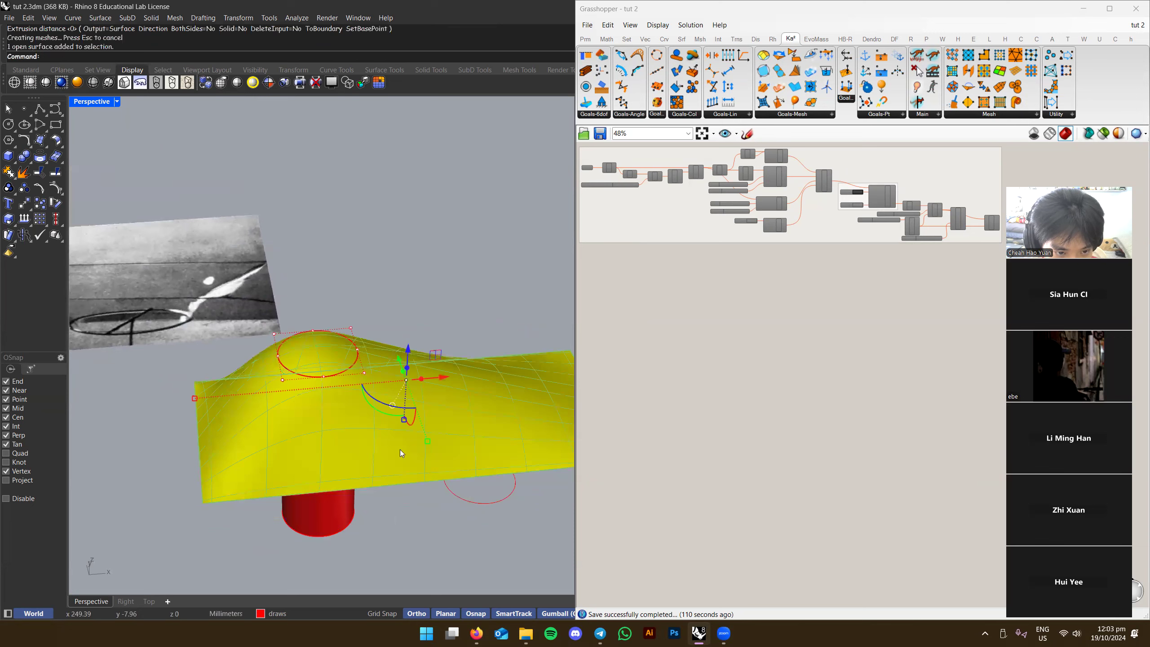
Delete the extruded cylinder and select the patch surface
click(328, 516)
key(Delete)
click(325, 348)
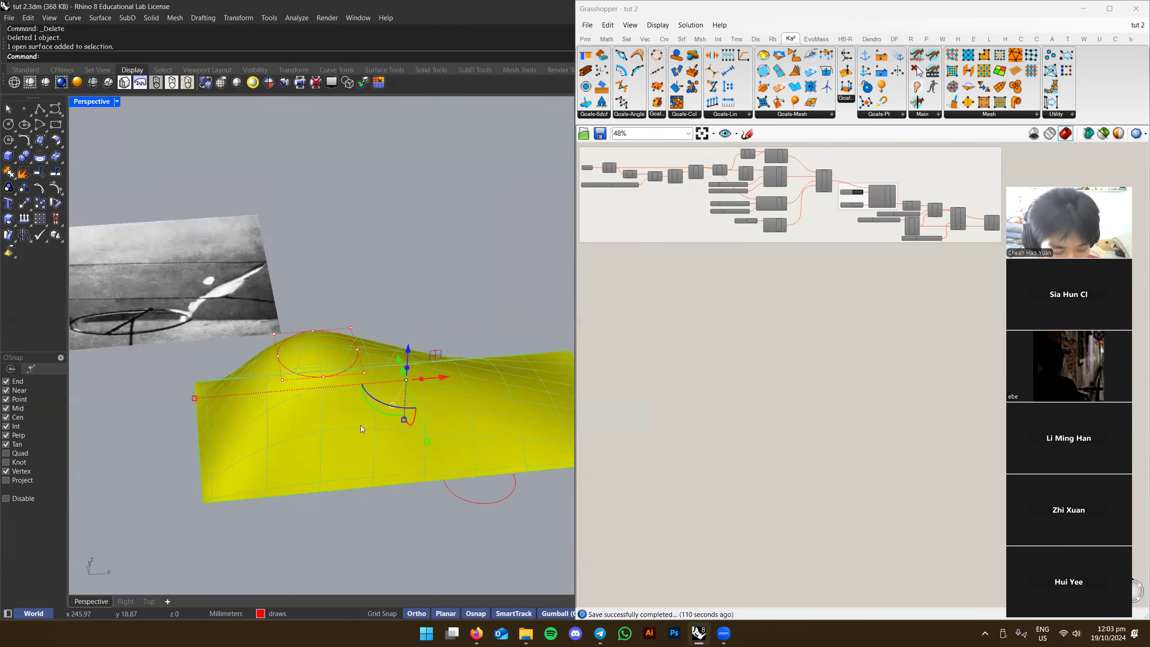
Split the patch surface with the restored cylinder and delete both the piece inside the ring and the cylinder
key(ctrl+z)
drag(319, 399, 319, 331)
click(457, 388)
key(ctrl+shift+s)
click(329, 310)
key(Return)
click(338, 309)
right_drag(338, 332, 386, 320)
key(Delete)
click(336, 403)
key(Delete)
Compare the patch surface and its single round opening with the soap film photograph from several angles
scroll(385, 339, down, 8)
right_drag(359, 387, 327, 419)
scroll(295, 375, up, 2)
scroll(218, 337, down, 4)
right_drag(219, 339, 213, 421)
scroll(202, 261, up, 1)
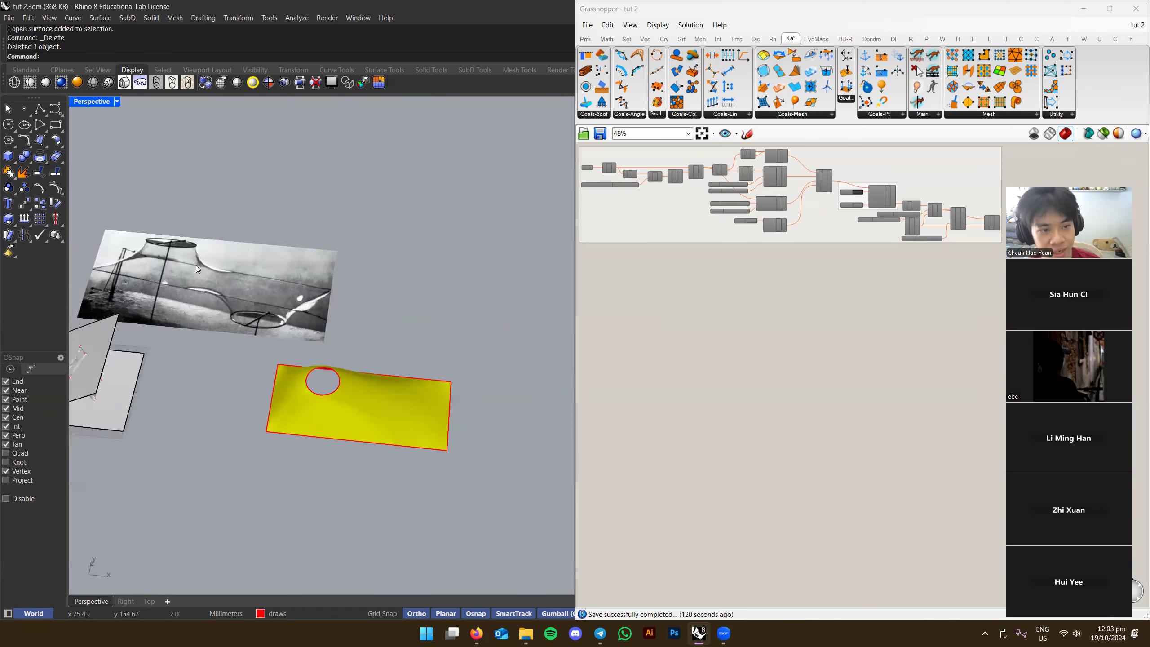
scroll(202, 262, up, 4)
scroll(277, 269, down, 5)
scroll(278, 265, up, 5)
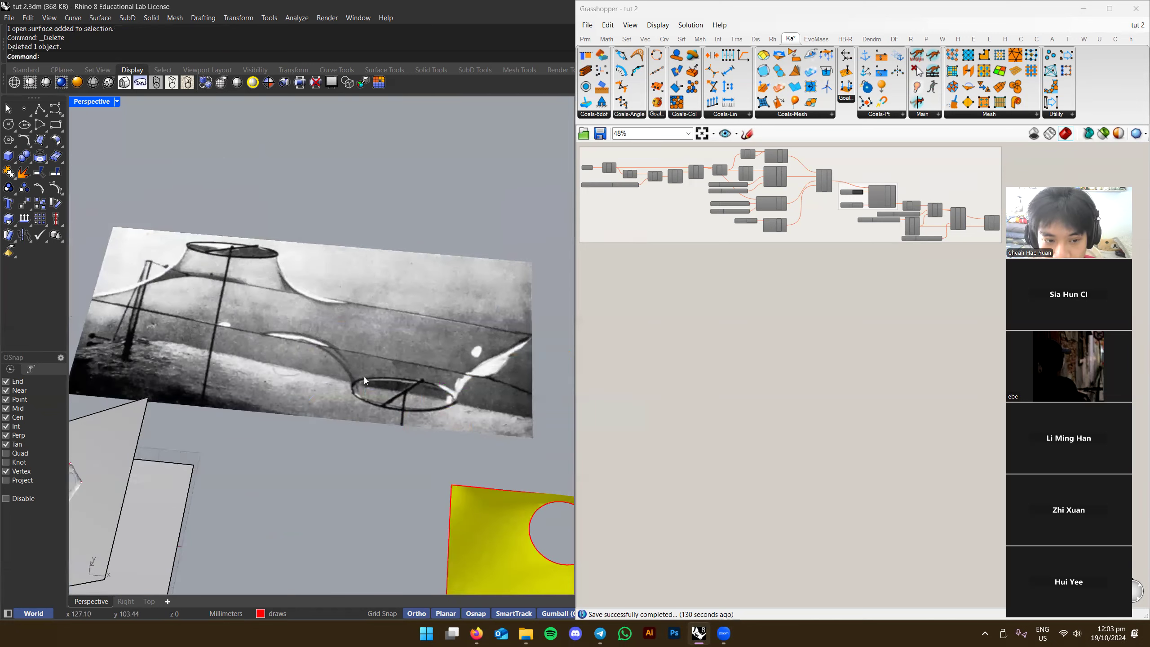
right_drag(383, 297, 291, 280)
scroll(346, 259, down, 2)
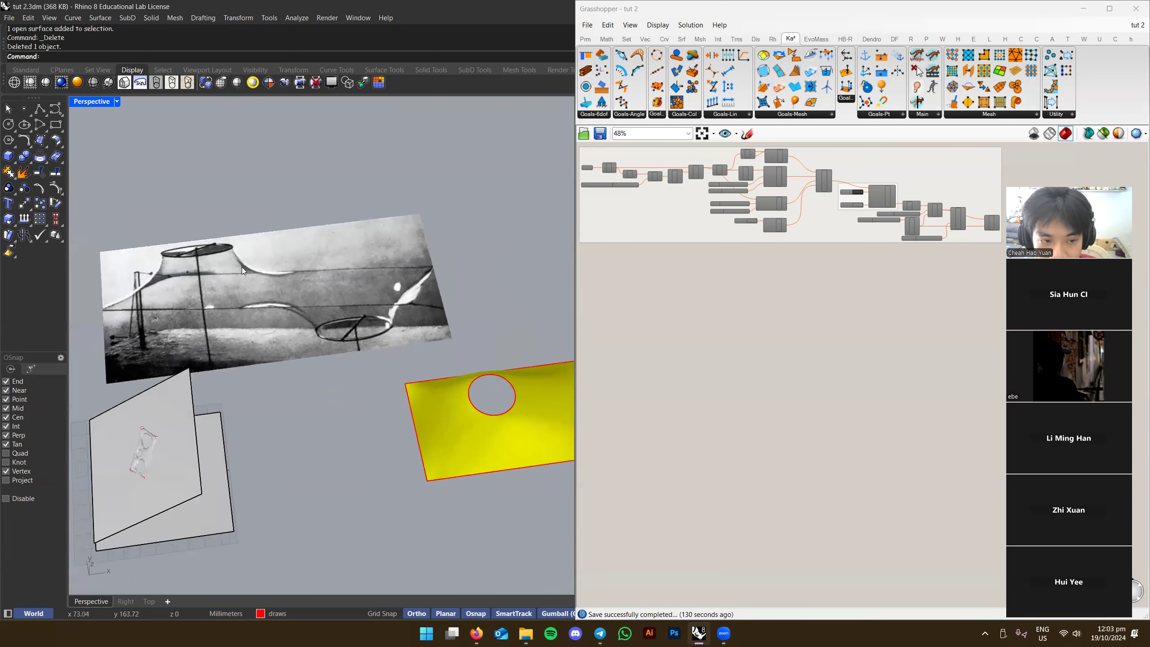
right_drag(314, 273, 160, 288)
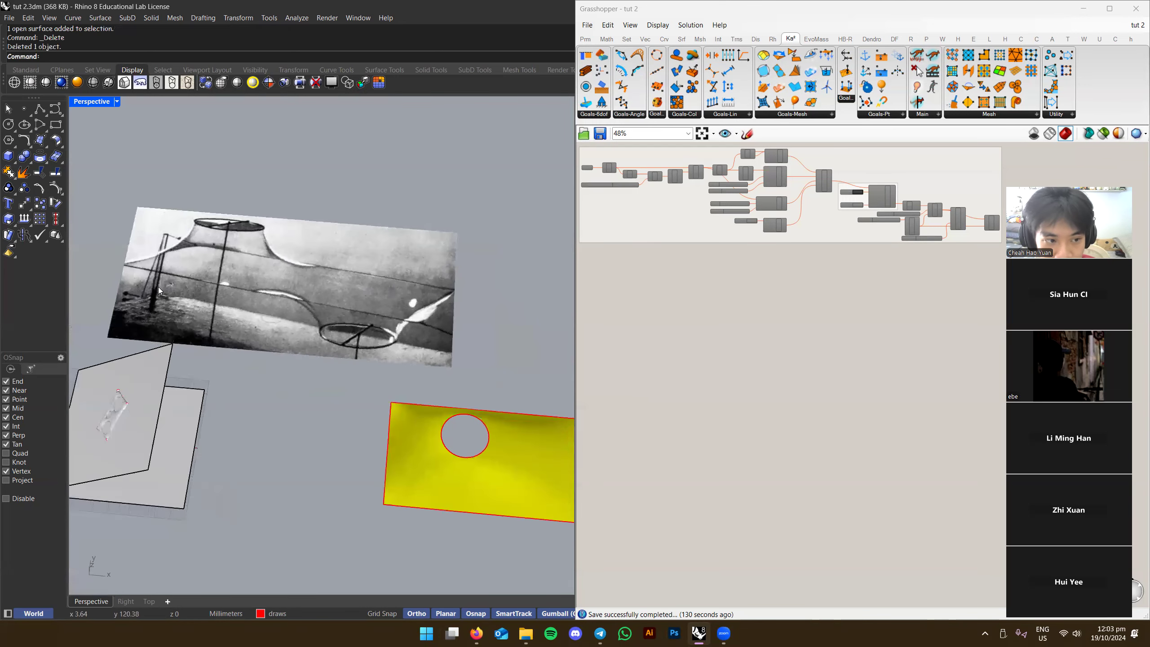
right_drag(357, 306, 408, 376)
click(273, 269)
scroll(272, 269, down, 3)
click(398, 278)
scroll(291, 271, up, 6)
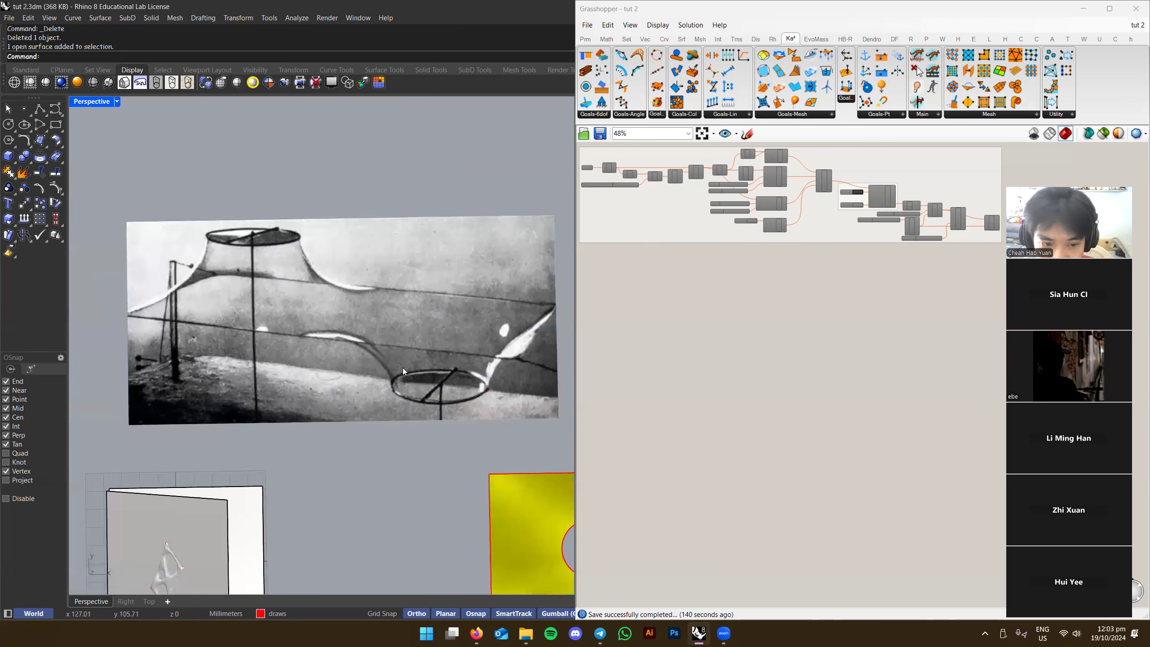
right_drag(434, 400, 350, 326)
right_drag(720, 279, 717, 300)
right_drag(344, 258, 269, 386)
scroll(338, 320, down, 4)
right_drag(353, 333, 387, 323)
scroll(385, 326, up, 1)
shift+right_drag(543, 380, 358, 333)
right_drag(380, 381, 442, 308)
click(431, 344)
ctrl+right_drag(441, 308, 454, 261)
right_drag(283, 341, 328, 352)
scroll(341, 358, down, 4)
Delete the patch surface with the round opening, keeping the rectangle and circles
click(333, 349)
key(alt+Tab)
key(alt+Tab)
scroll(327, 350, up, 7)
scroll(459, 319, down, 2)
scroll(459, 318, down, 3)
right_drag(459, 319, 429, 319)
right_drag(435, 229, 318, 353)
key(Delete)
key(alt+Tab)
key(alt+Tab)
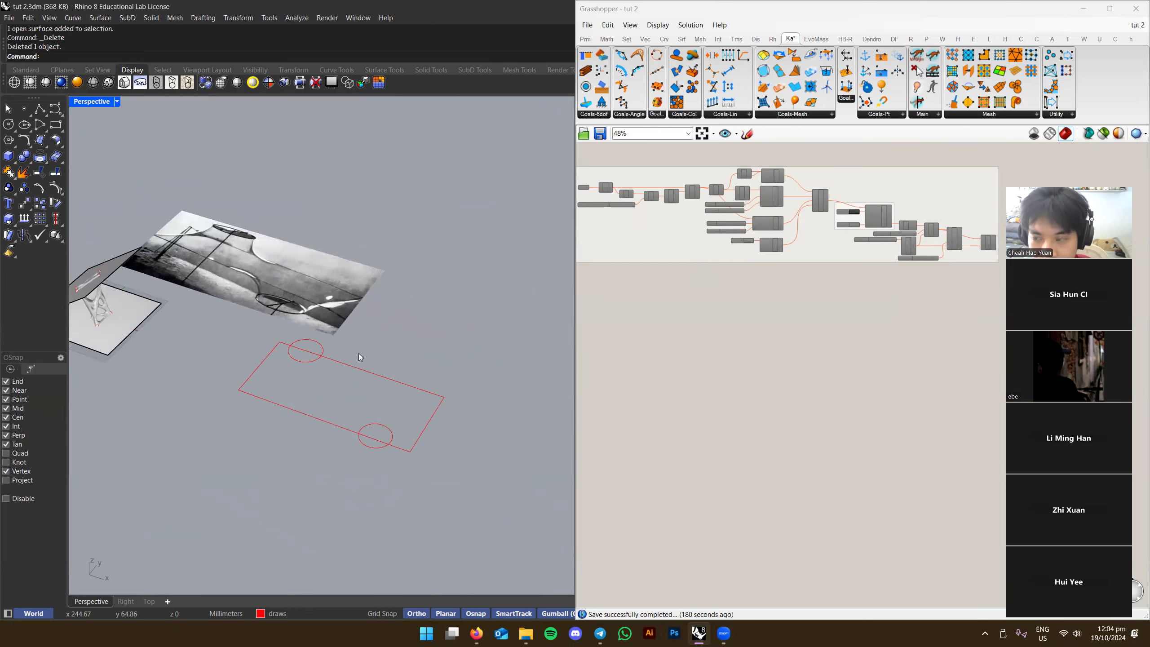
Undo the patch and ring-offset edits back to two flat circles inside the rectangle
right_drag(424, 332, 430, 379)
right_drag(468, 322, 399, 335)
scroll(380, 362, down, 3)
click(384, 370)
shift+click(438, 383)
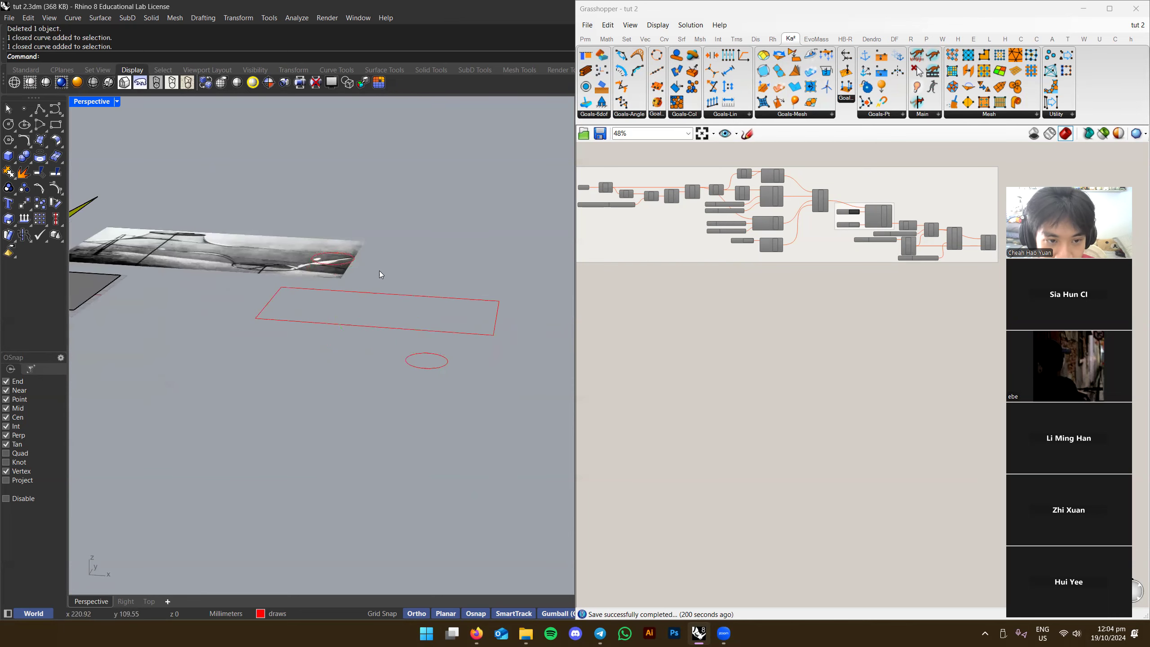
right_drag(366, 268, 380, 286)
key(ctrl+z)
key(ctrl+z)
key(ctrl+z)
key(ctrl+z)
key(ctrl+z)
key(ctrl+z)
key(ctrl+z)
key(ctrl+z)
Create a planar surface from the rectangle and both circles with PlanarSrf
right_drag(447, 272, 364, 354)
key(ctrl+F1)
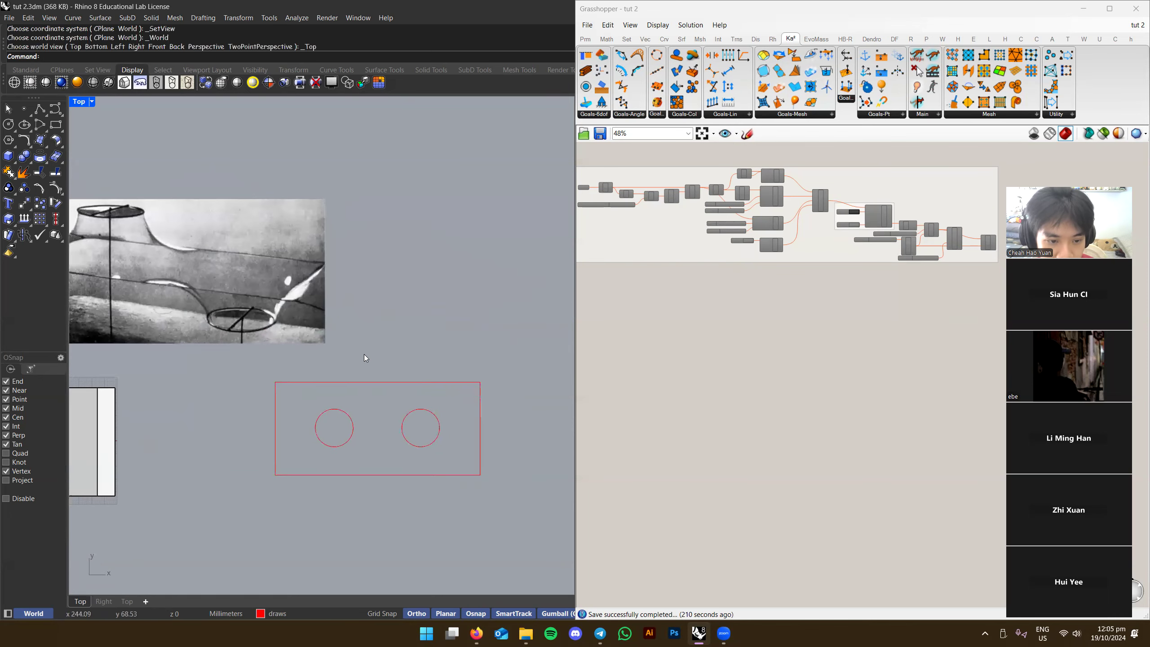
key(ctrl+F4)
right_drag(680, 362, 795, 344)
scroll(811, 368, up, 4)
scroll(795, 344, down, 2)
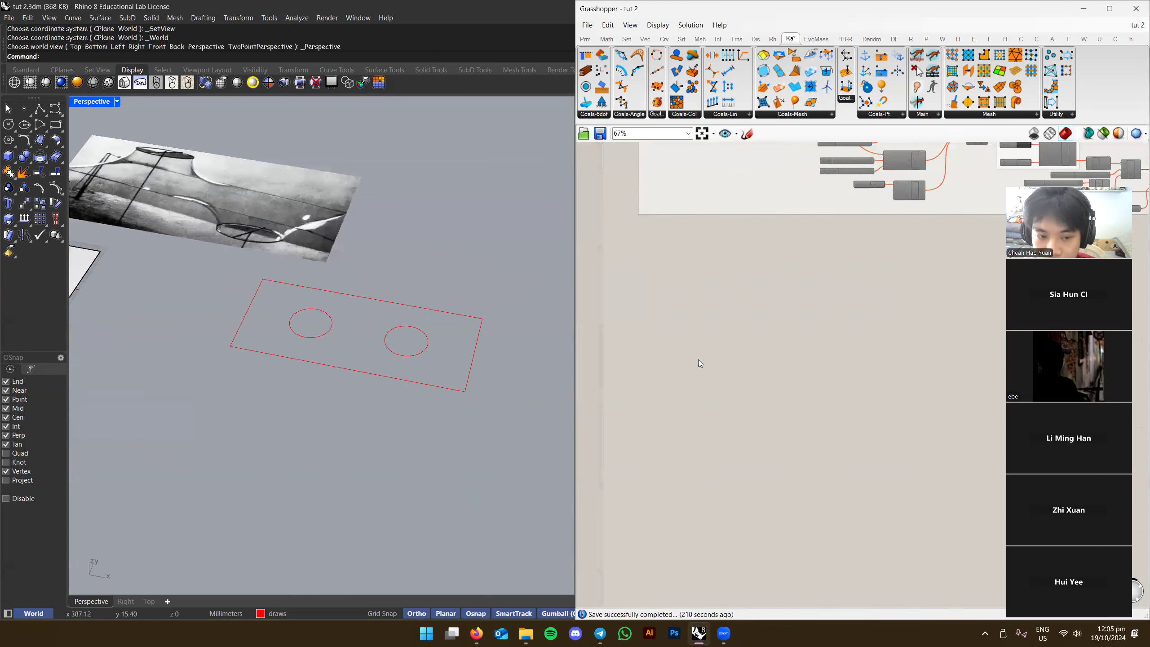
right_drag(505, 349, 487, 362)
right_drag(710, 393, 755, 372)
double_click(783, 364)
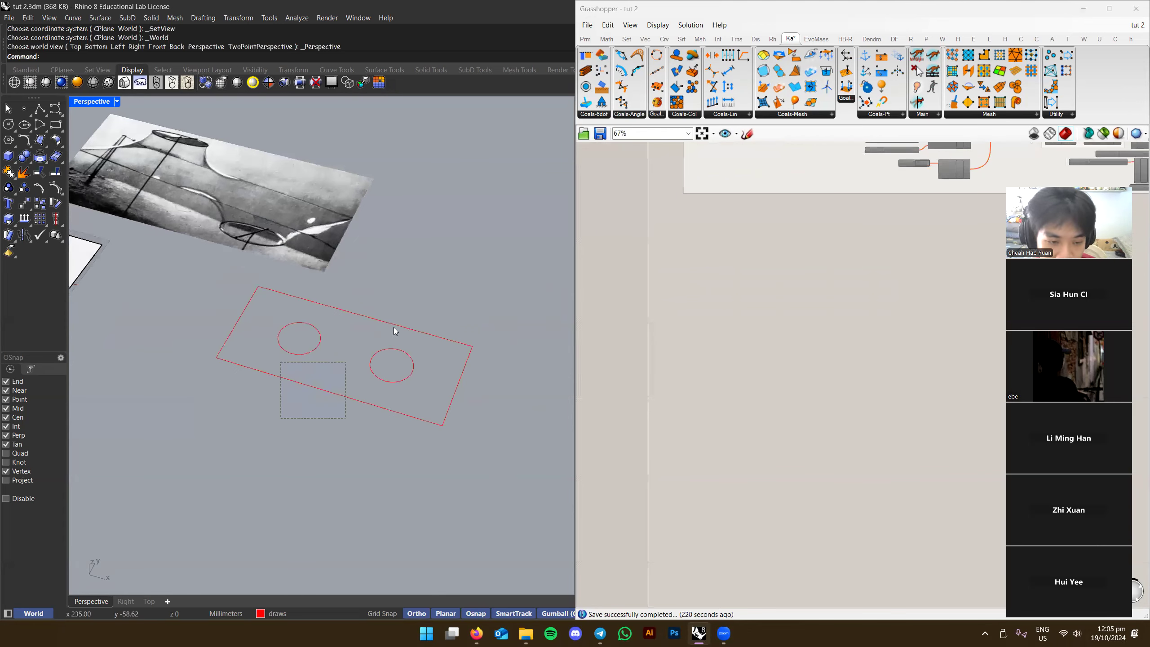
drag(417, 313, 417, 313)
right_drag(417, 313, 387, 354)
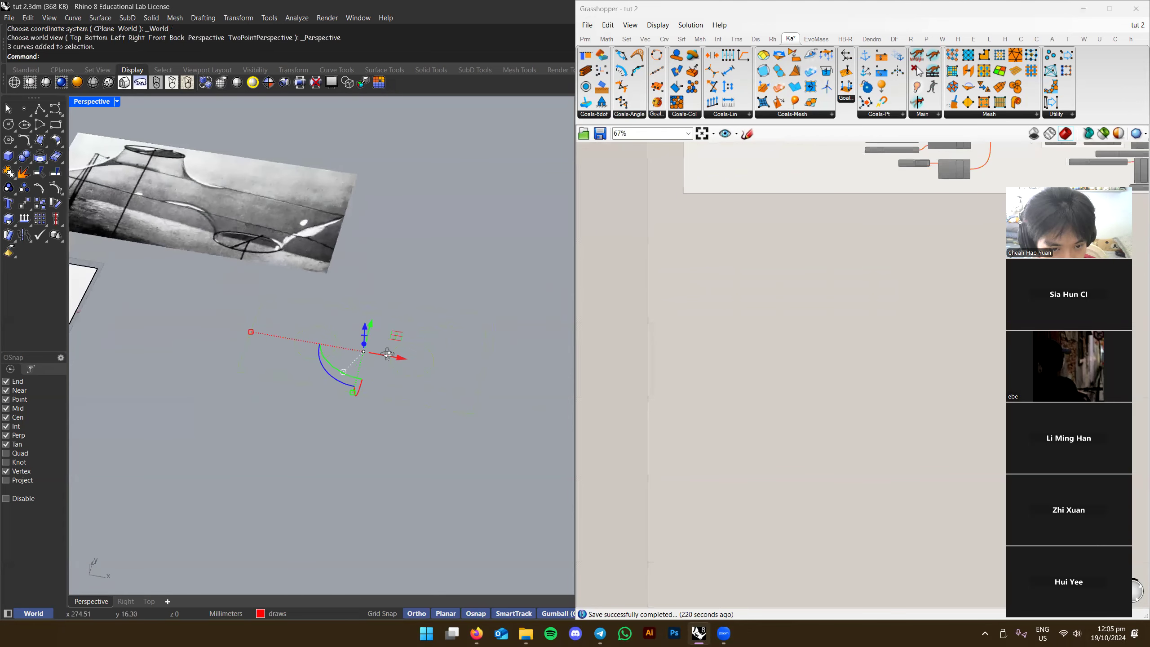
text(PlanarSrf)
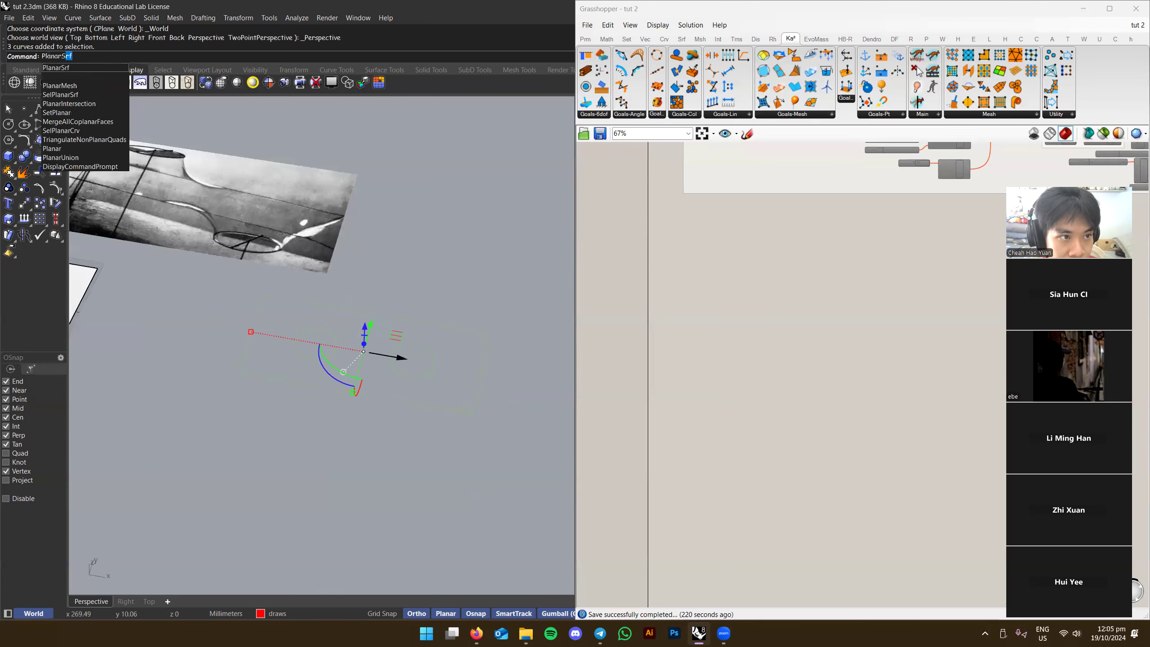
key(Return)
Compare the flat surface and its two round openings with the rings in the soap film photograph
right_drag(450, 317, 359, 316)
click(359, 316)
right_drag(385, 254, 251, 314)
shift+right_drag(362, 326, 403, 308)
click(328, 340)
ctrl+right_drag(353, 289, 355, 256)
click(364, 286)
click(397, 315)
right_drag(408, 274, 376, 317)
scroll(391, 274, down, 8)
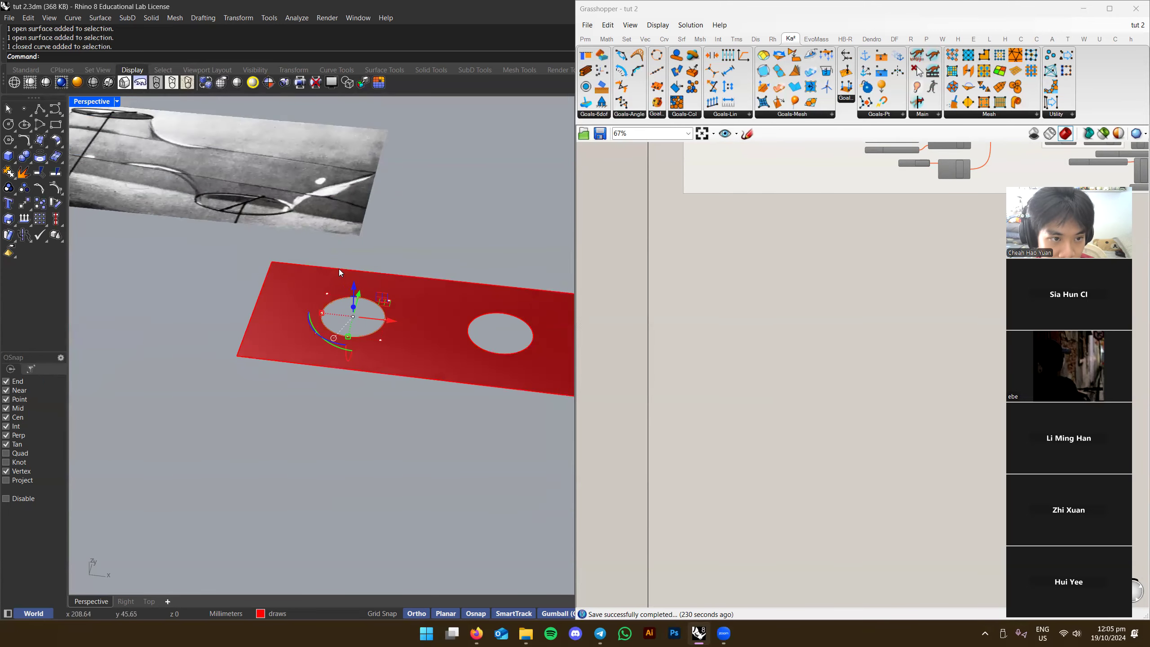
right_drag(345, 270, 366, 282)
right_drag(156, 179, 318, 305)
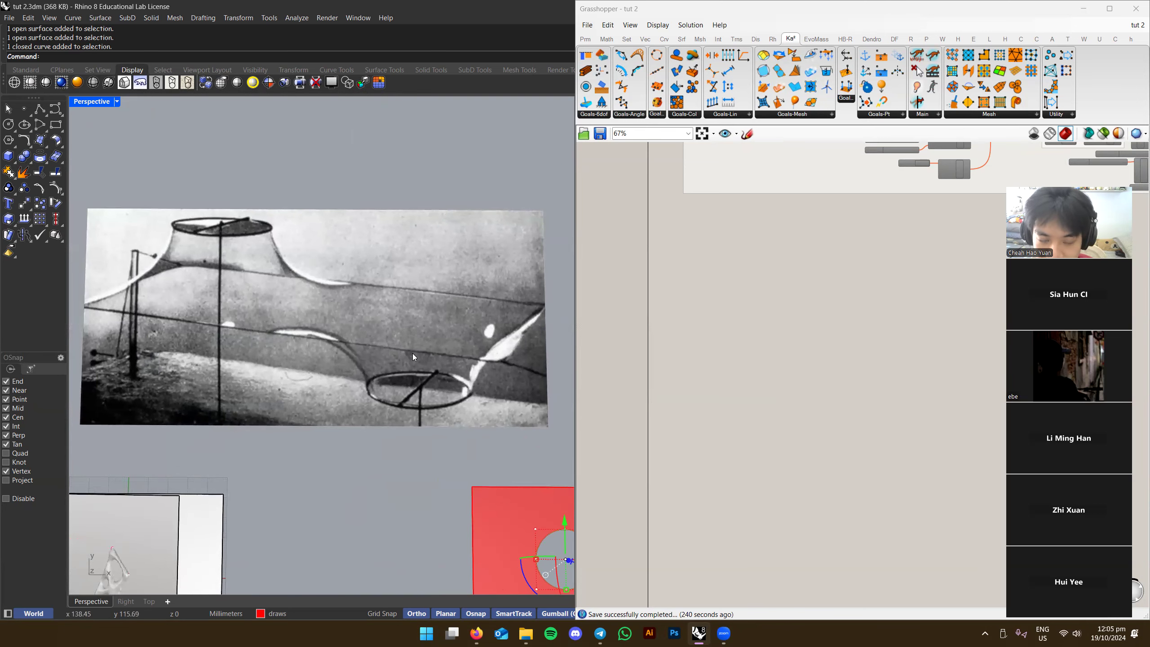
right_drag(454, 408, 330, 325)
click(311, 325)
scroll(389, 299, down, 3)
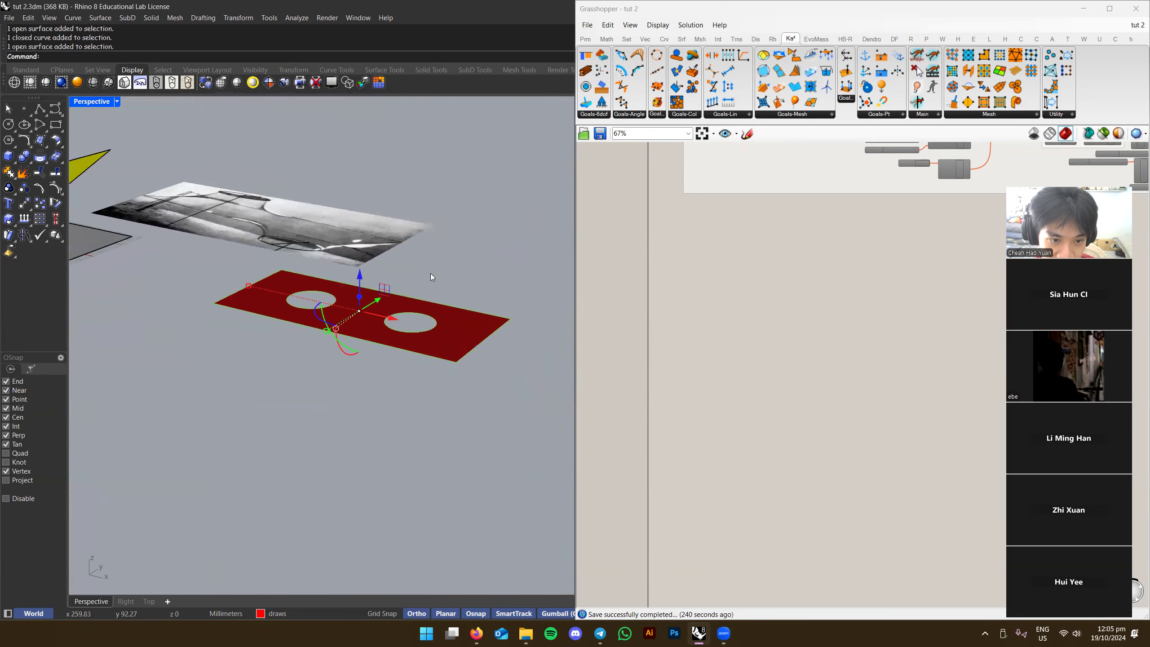
click(430, 273)
scroll(319, 308, up, 7)
Try to raise one of the circles above the planar surface
click(332, 316)
click(332, 315)
click(372, 343)
drag(304, 275, 304, 191)
click(452, 224)
right_drag(452, 223, 418, 282)
right_drag(432, 356, 295, 326)
key(ctrl+z)
Delete the planar surface while keeping the rectangle and both circles as curves
click(332, 357)
click(294, 326)
click(324, 352)
click(410, 319)
click(434, 344)
right_drag(447, 310, 621, 347)
scroll(738, 364, up, 4)
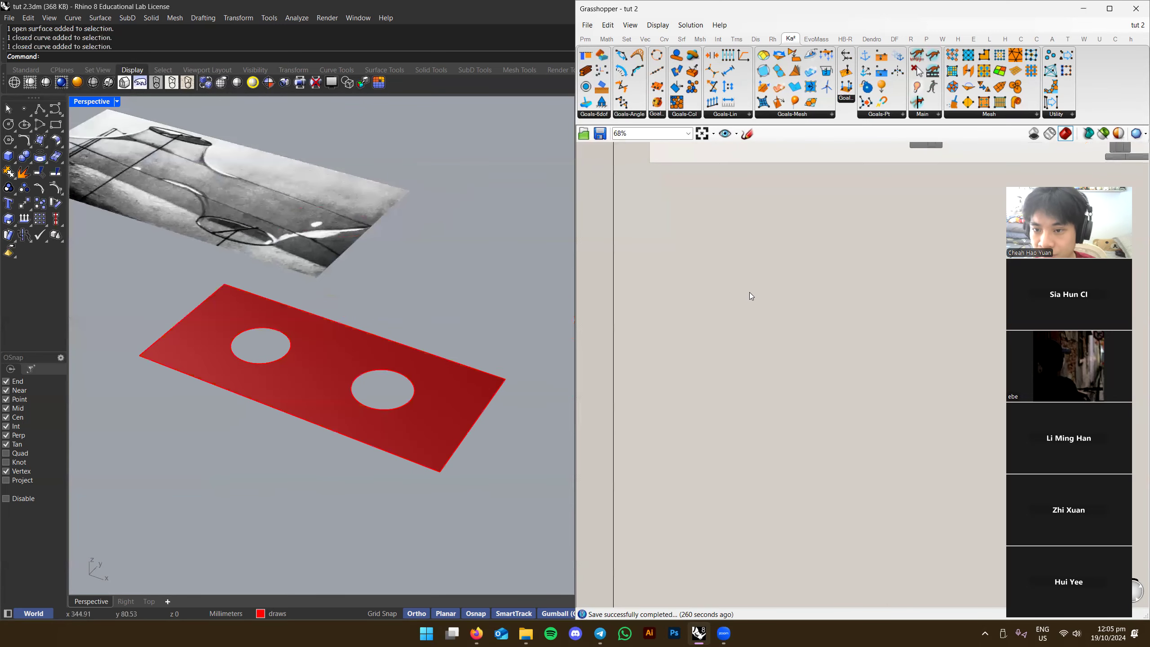
click(448, 368)
right_drag(447, 367, 461, 269)
click(428, 369)
click(471, 353)
right_drag(471, 354, 416, 360)
key(Delete)
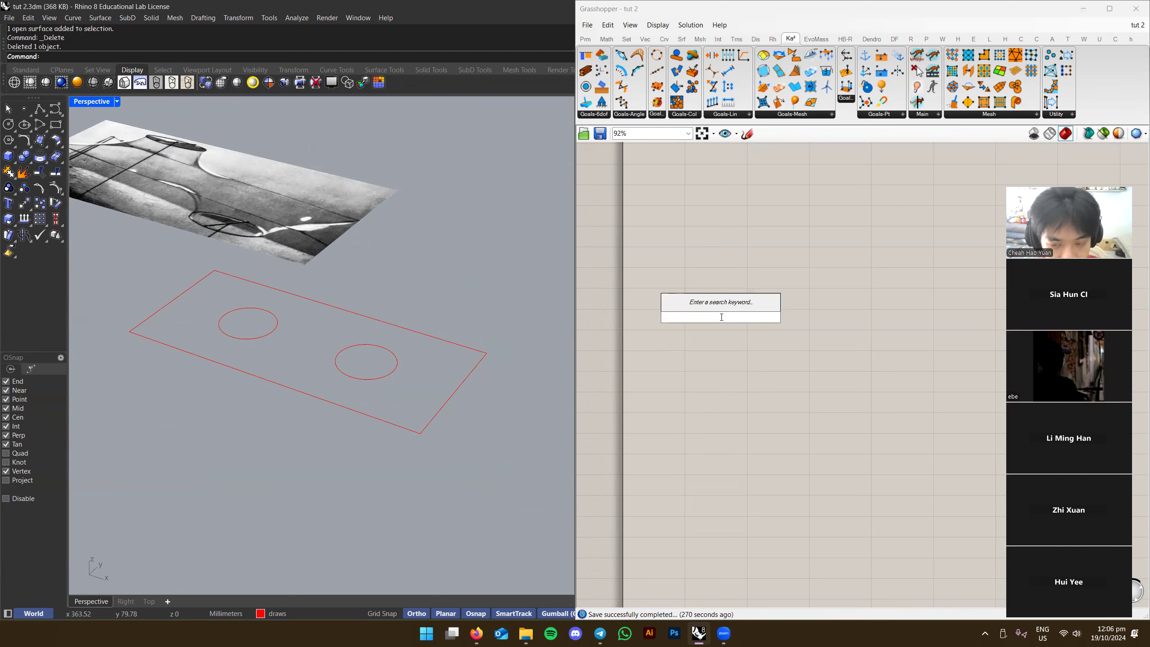
Place a Geometry parameter on an empty area of the Grasshopper canvas and duplicate it twice below
text(geo)
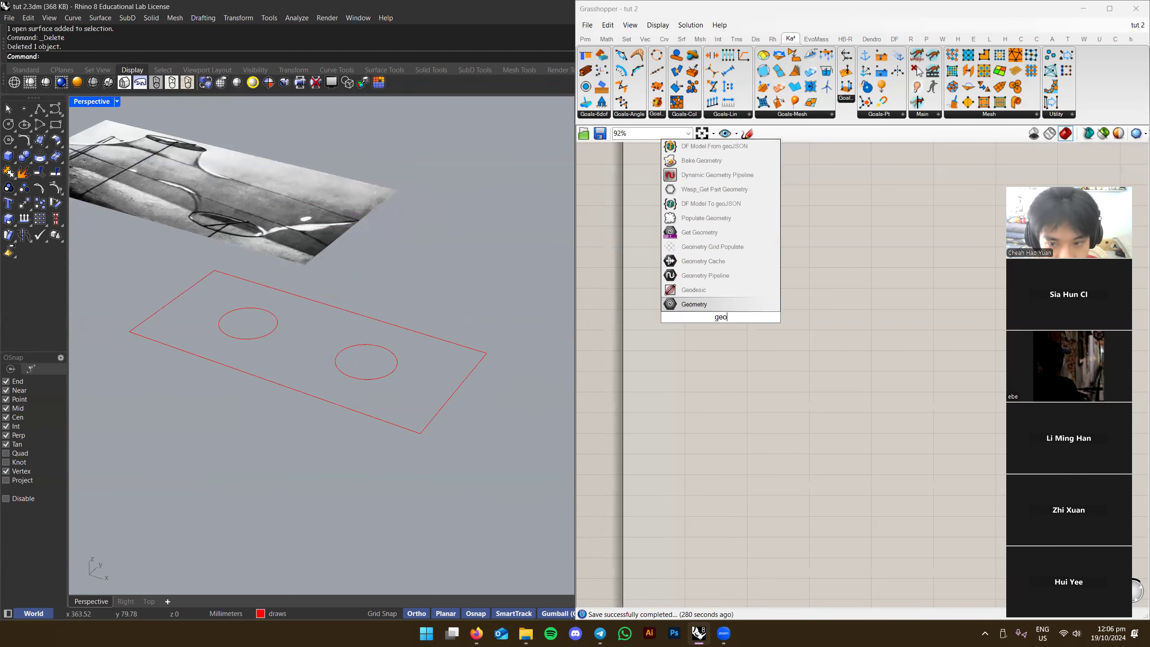
key(Return)
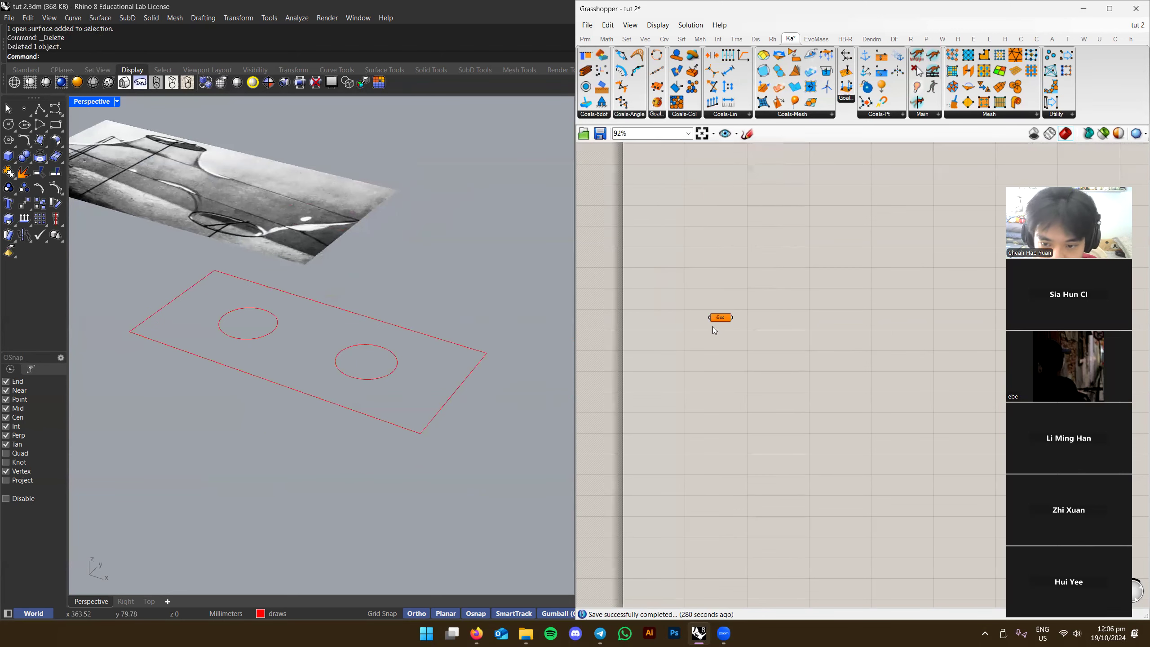
scroll(712, 327, up, 3)
alt+drag(717, 314, 722, 375)
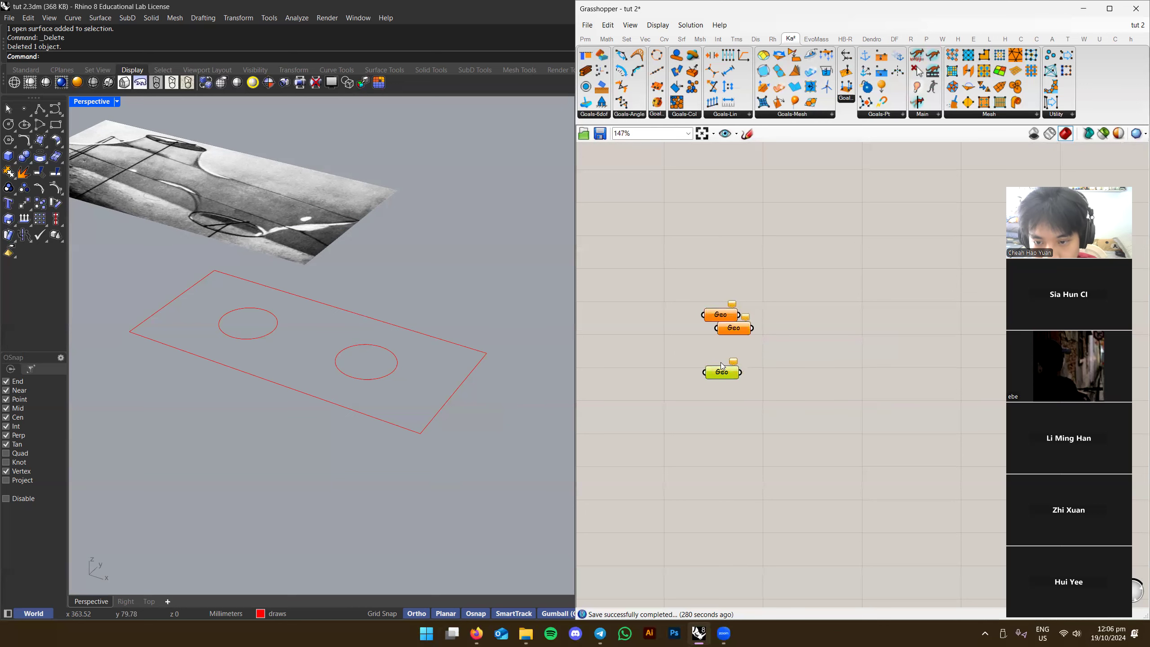
Assign the rectangle to the uppermost Geometry parameter and name it "boundary"
click(329, 305)
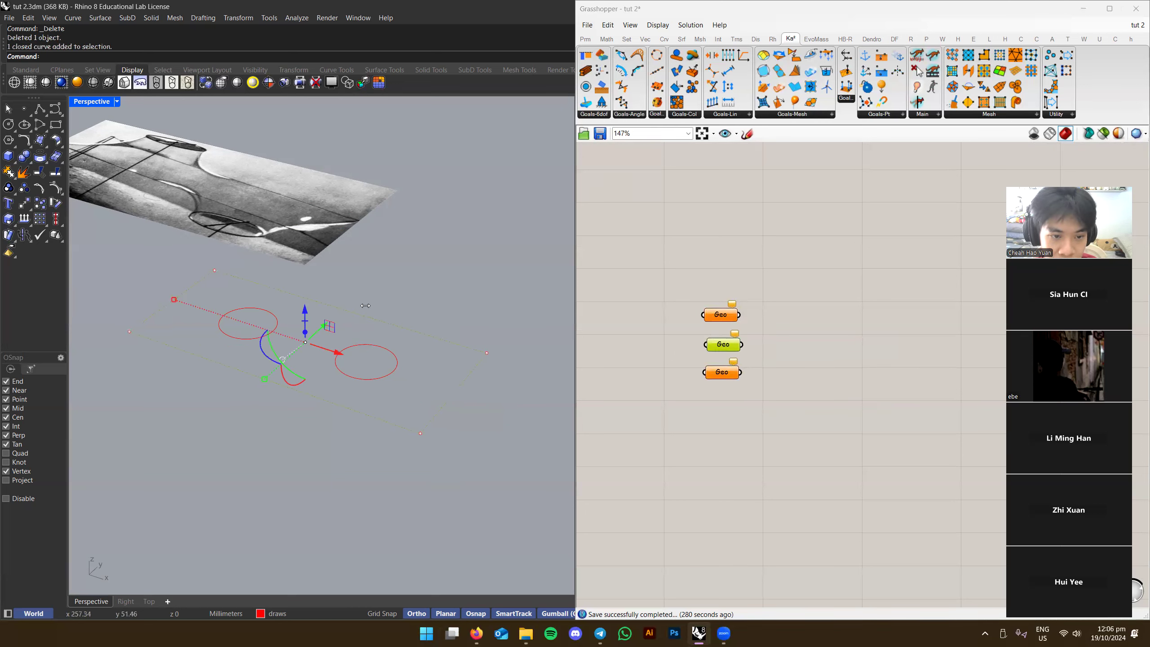
right_click(726, 313)
click(720, 314)
right_click(720, 315)
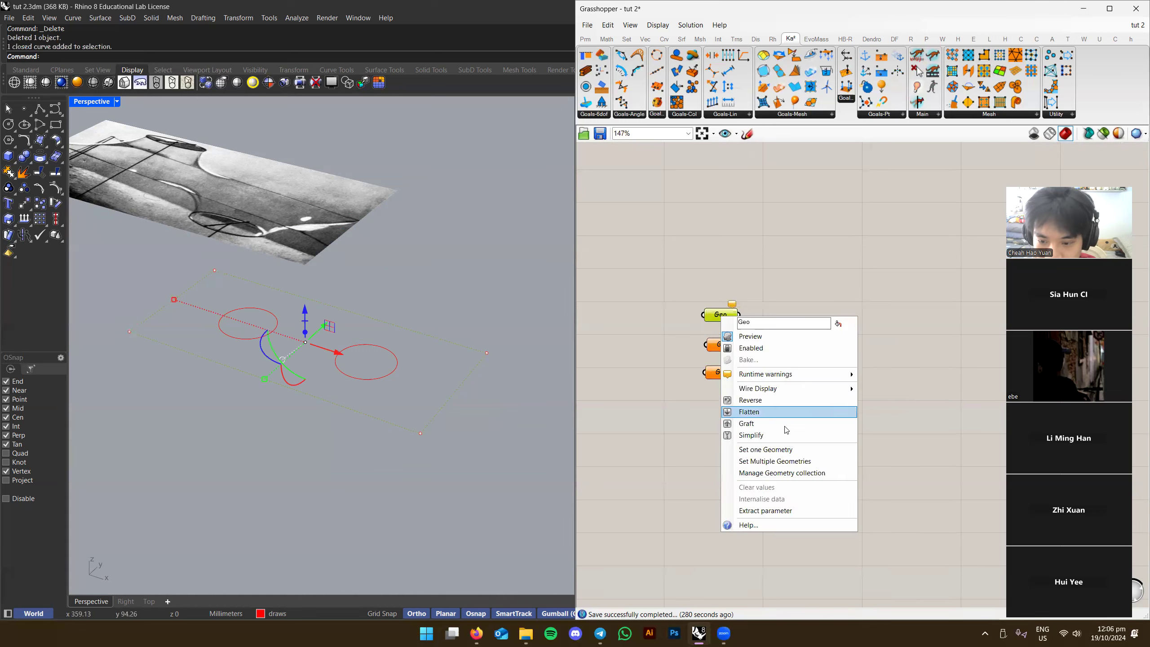
click(777, 448)
right_click(720, 313)
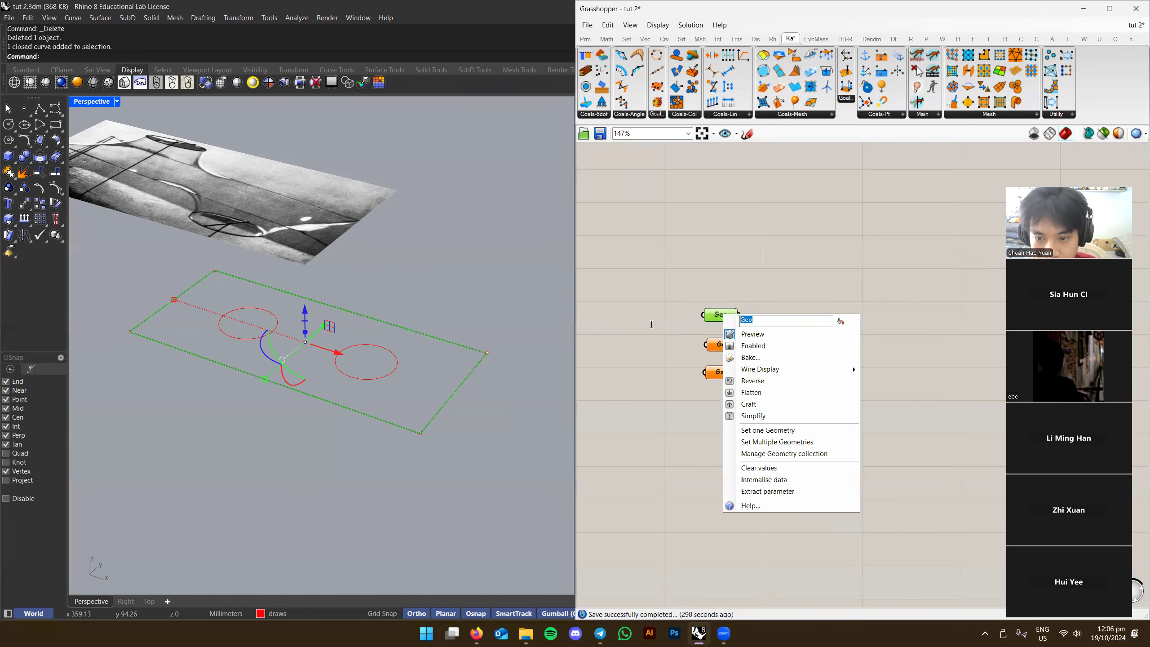
text(bounadary)
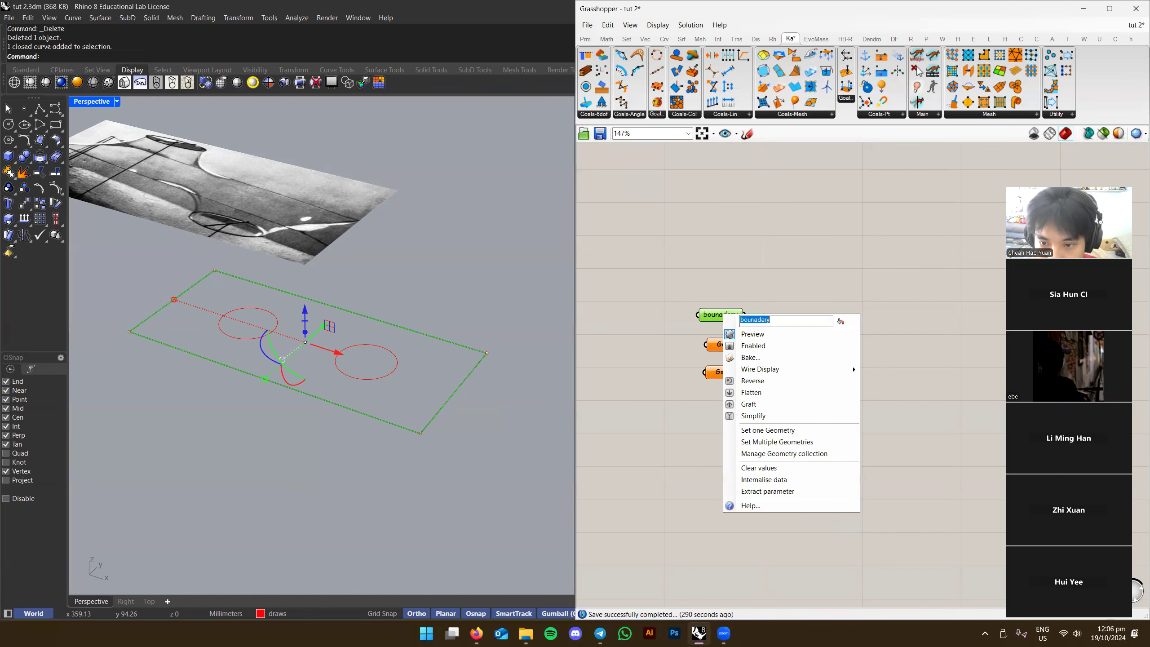
key(Return)
Assign the left circle to the middle Geometry parameter and name it "left probe"
click(289, 329)
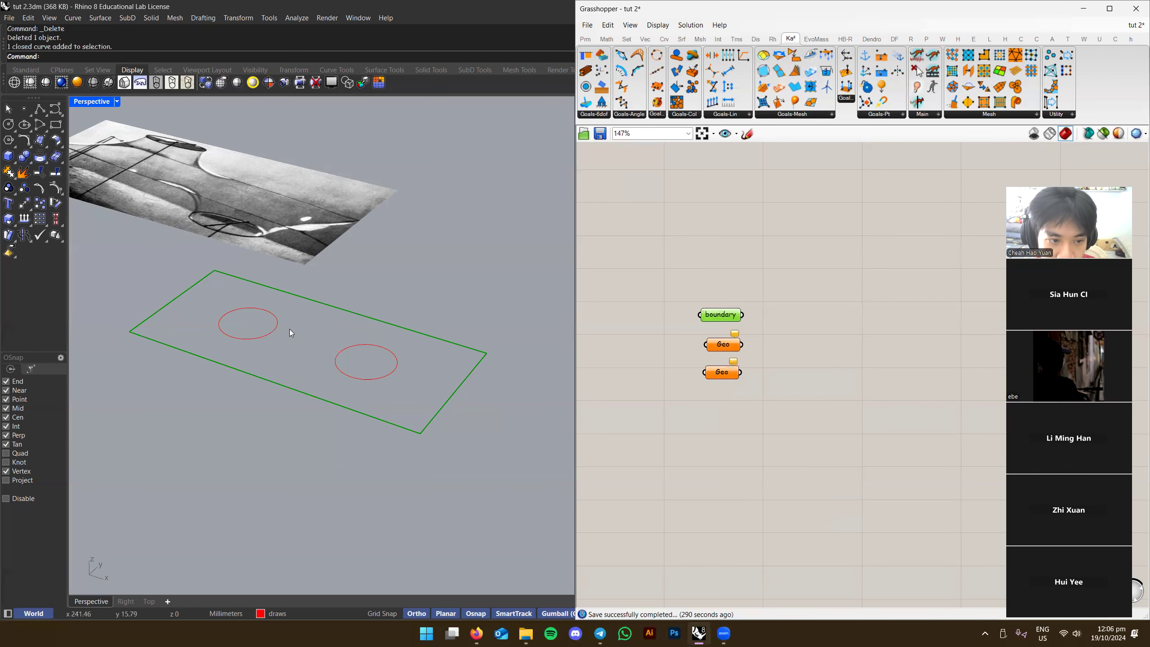
right_drag(274, 335, 282, 340)
right_click(733, 347)
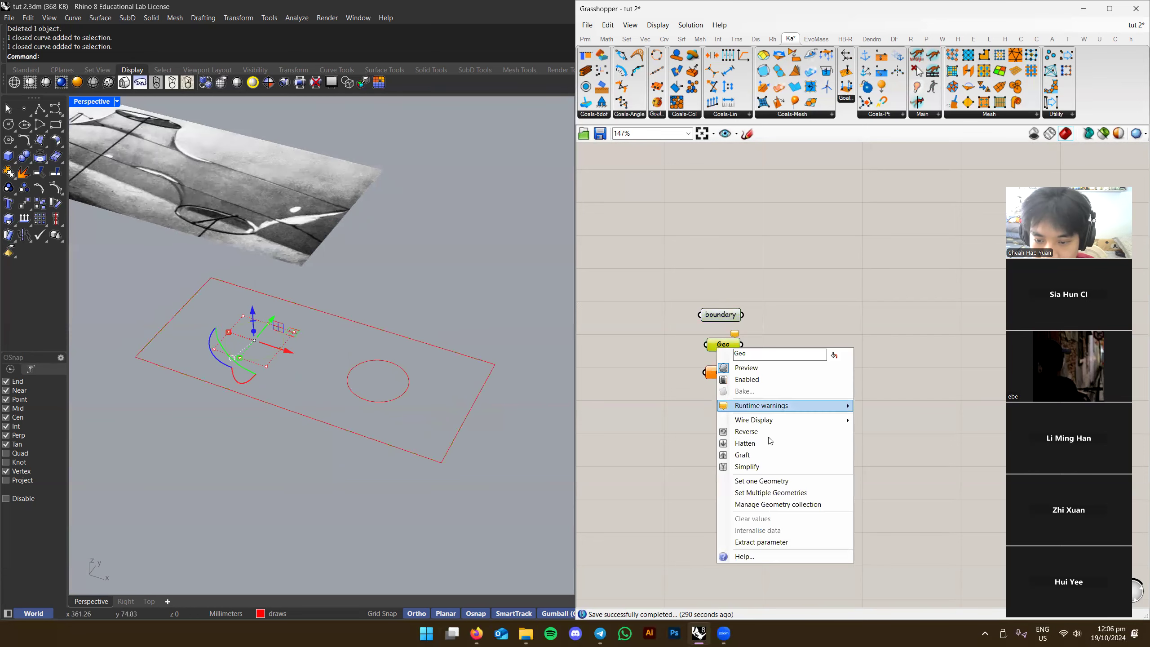
click(757, 457)
right_click(735, 345)
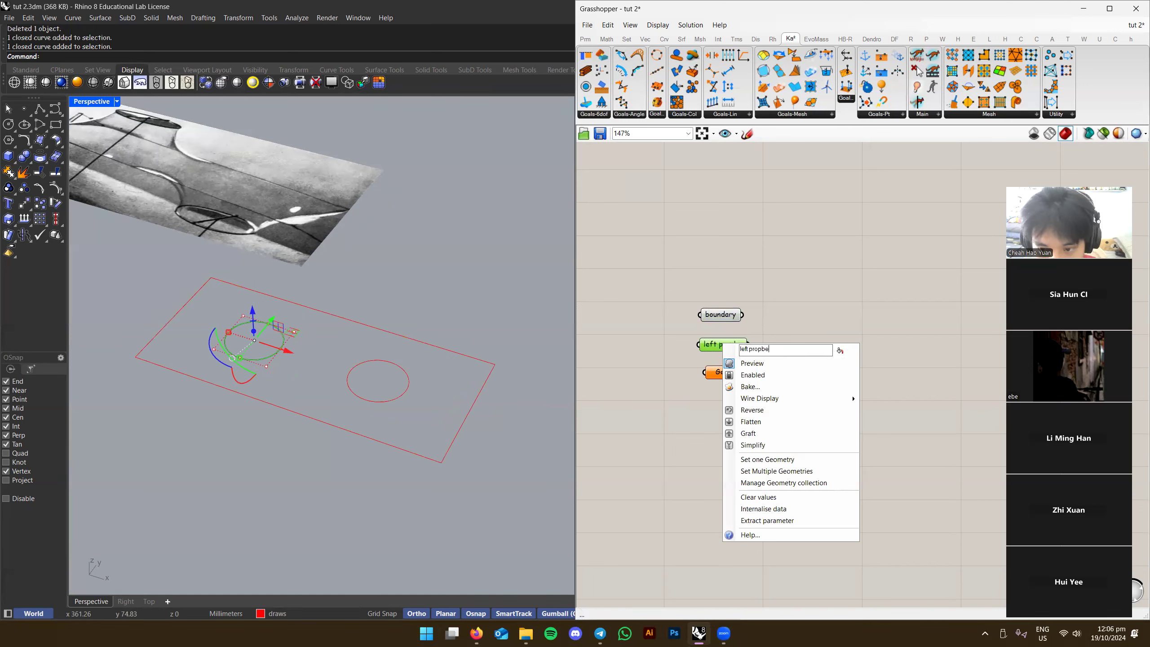
text(e)
key(Return)
Assign the right circle to the lowest Geometry parameter and name it "right probe"
click(408, 397)
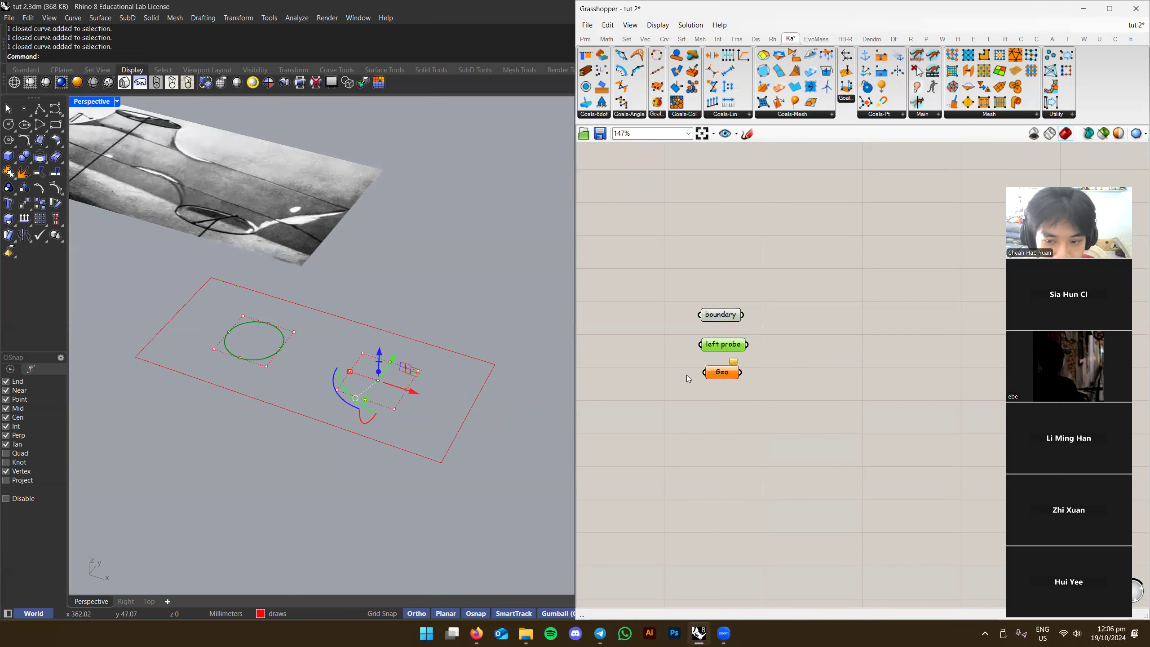
right_click(718, 375)
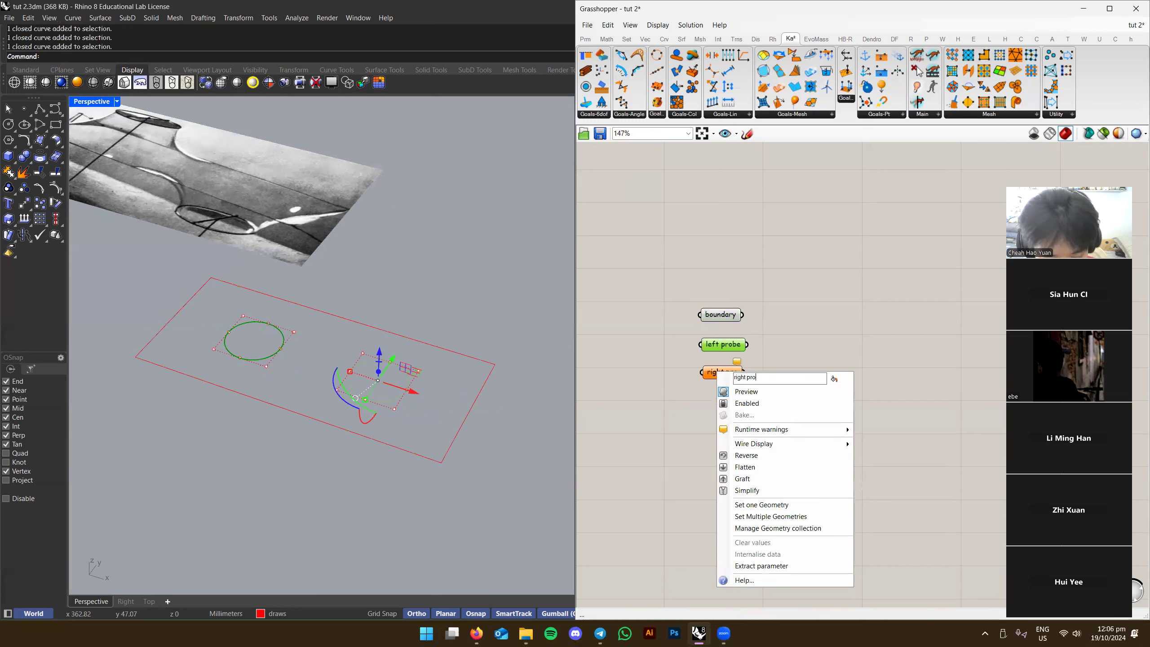
key(Return)
scroll(754, 363, up, 3)
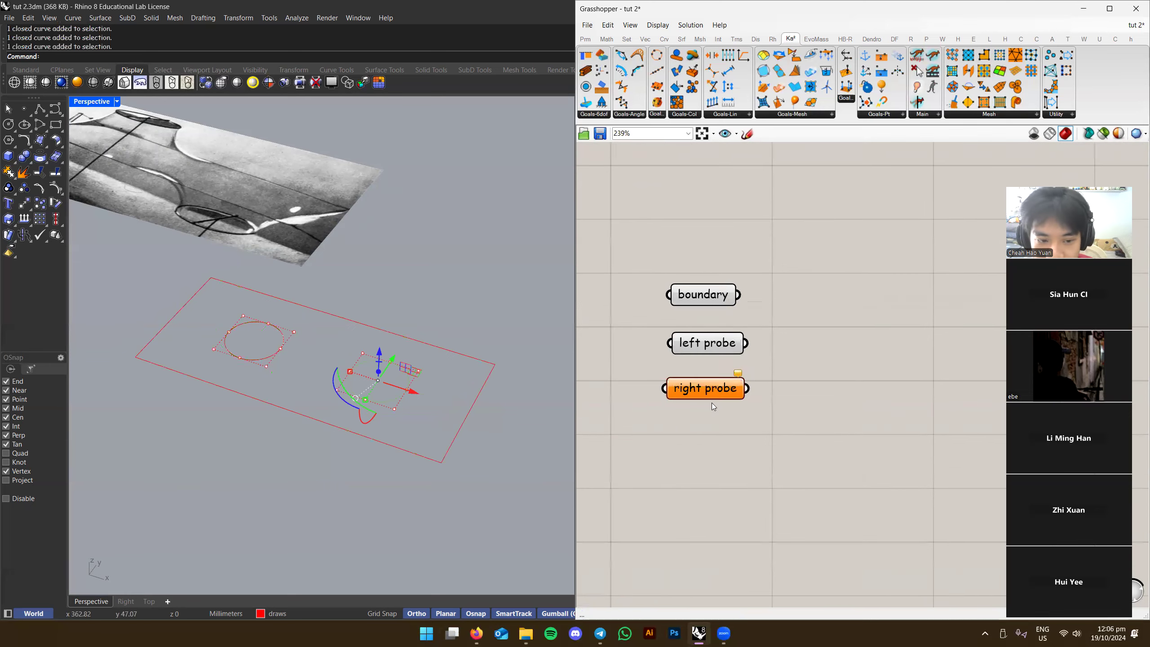
right_click(684, 400)
click(760, 516)
Align the boundary, left probe and right probe parameters along their left edges
drag(745, 244, 694, 294)
click(696, 280)
key(ctrl+a)
click(704, 266)
key(ctrl+a)
click(705, 271)
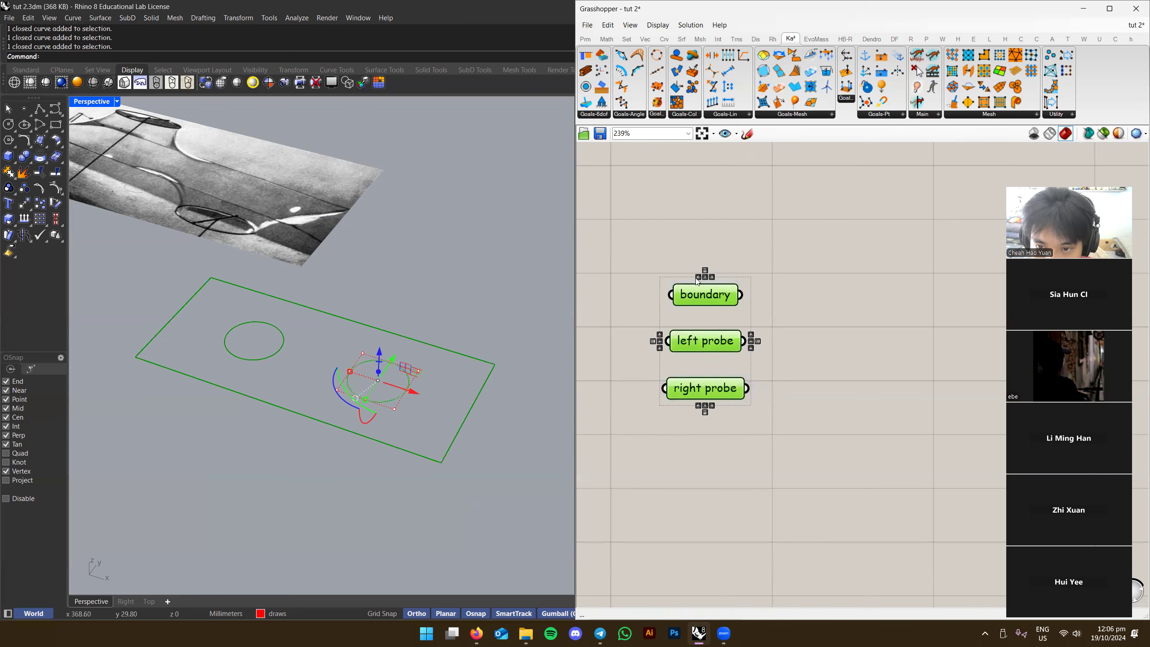
click(698, 279)
scroll(396, 373, down, 5)
Hide the original rectangle and two circles in the Rhino model, then select the soap film photograph
click(412, 369)
right_drag(412, 369, 434, 381)
drag(310, 452, 430, 357)
right_drag(430, 357, 457, 298)
key(ctrl+h)
click(301, 220)
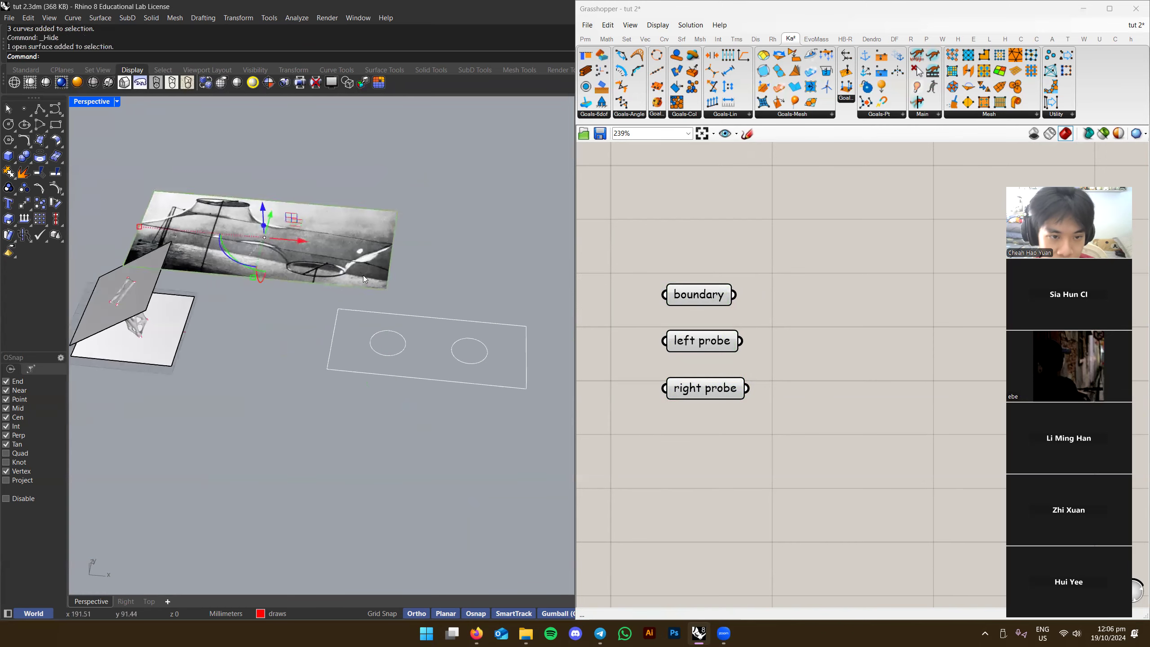
Move the soap film photograph directly behind the boundary rectangle and its two circles
right_drag(301, 220, 261, 265)
drag(236, 209, 456, 232)
shift+right_drag(545, 392, 500, 304)
click(480, 364)
click(409, 271)
shift+drag(221, 230, 261, 230)
right_drag(381, 215, 318, 246)
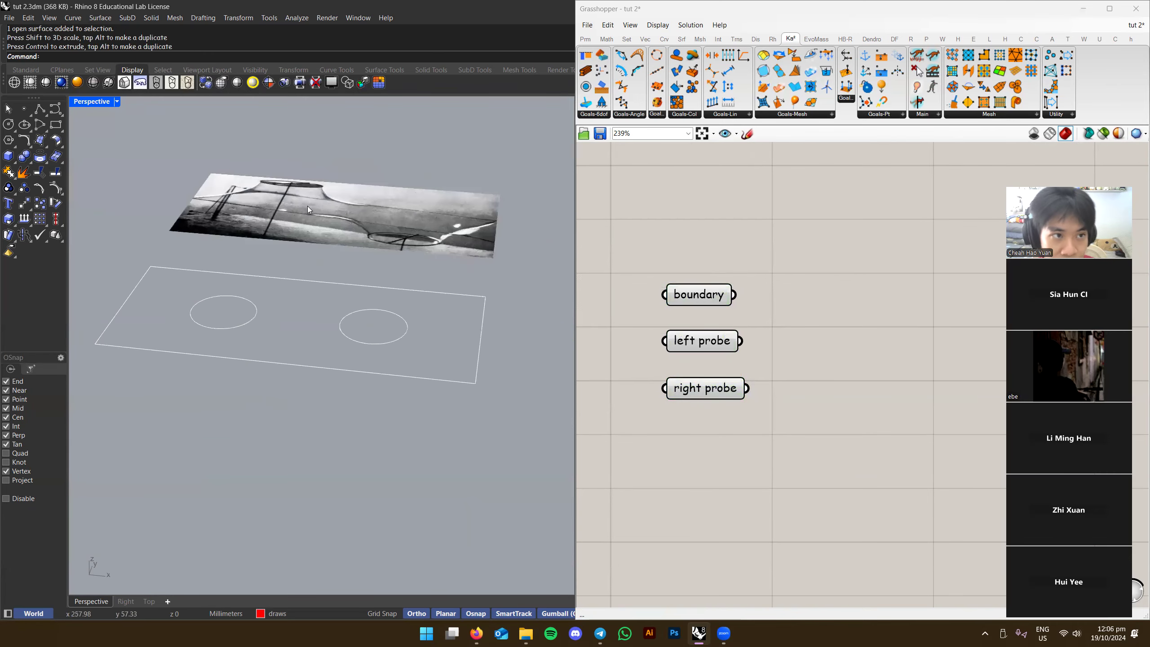
Review the earlier modelling commands in the Rhino command history
key(Delete)
scroll(219, 49, up, 3)
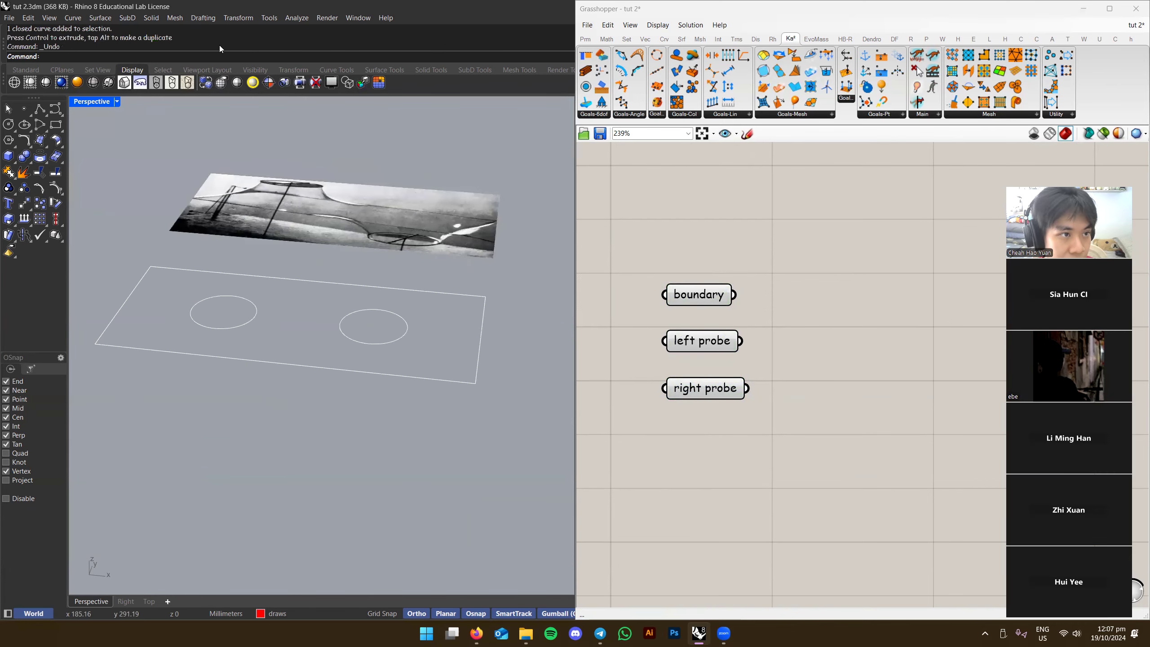
scroll(127, 44, down, 1)
scroll(101, 45, up, 1)
scroll(101, 41, up, 1)
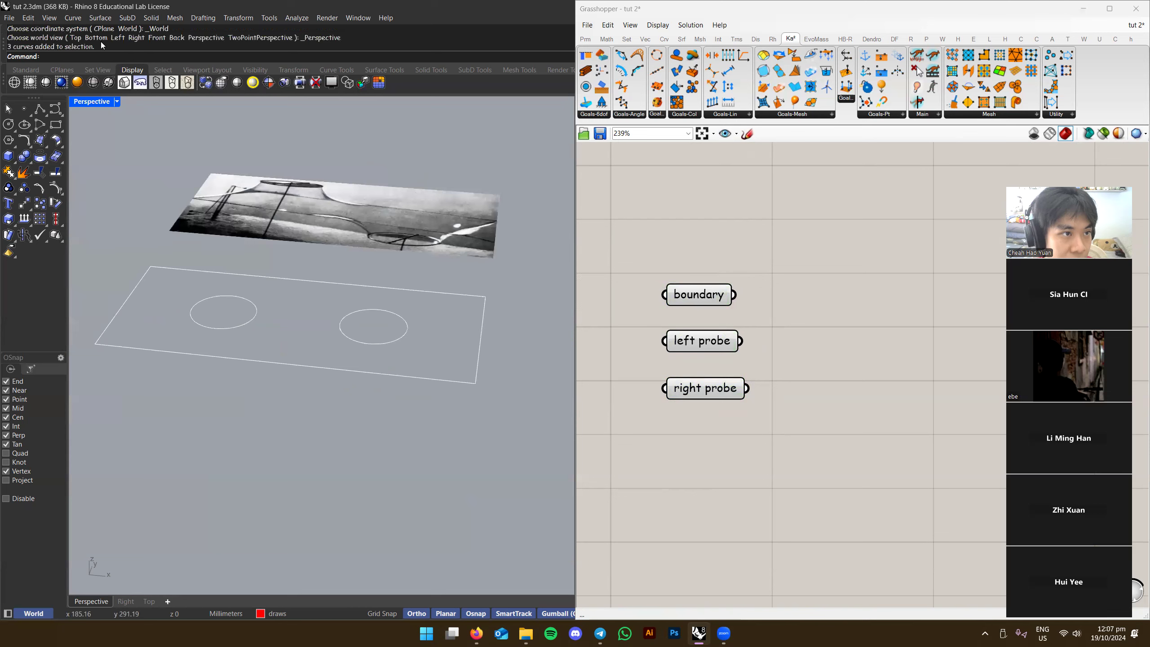
scroll(102, 45, down, 4)
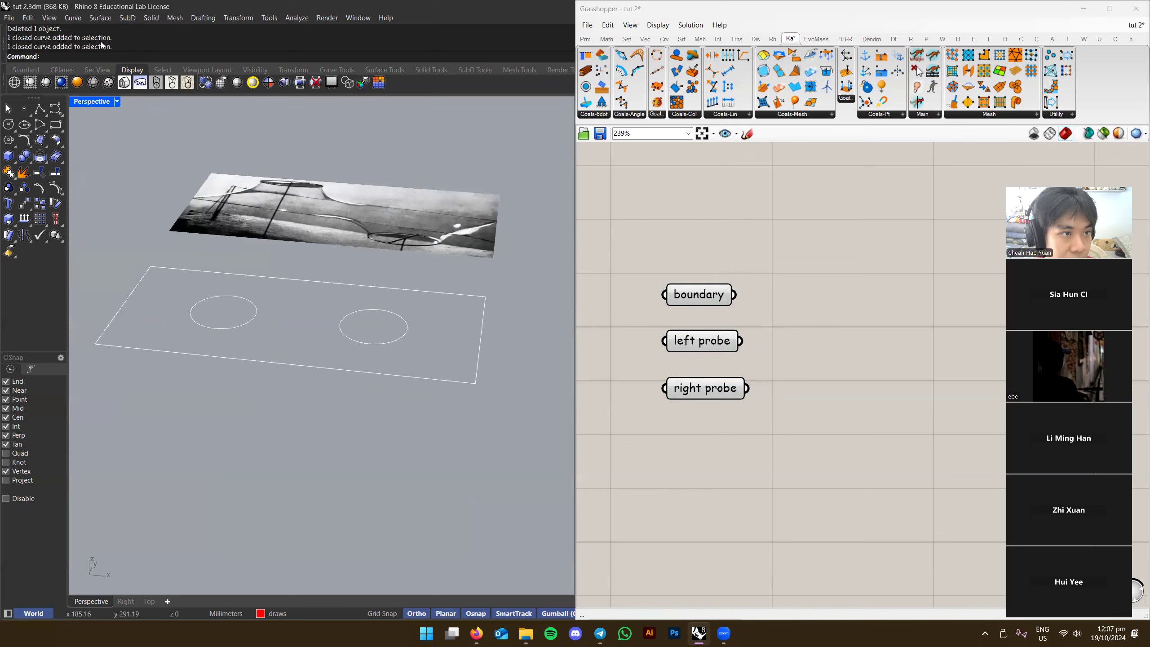
scroll(363, 266, up, 2)
Show the hidden rectangle and two circles and create a planar surface from them with PlanarSrf
right_drag(422, 339, 467, 366)
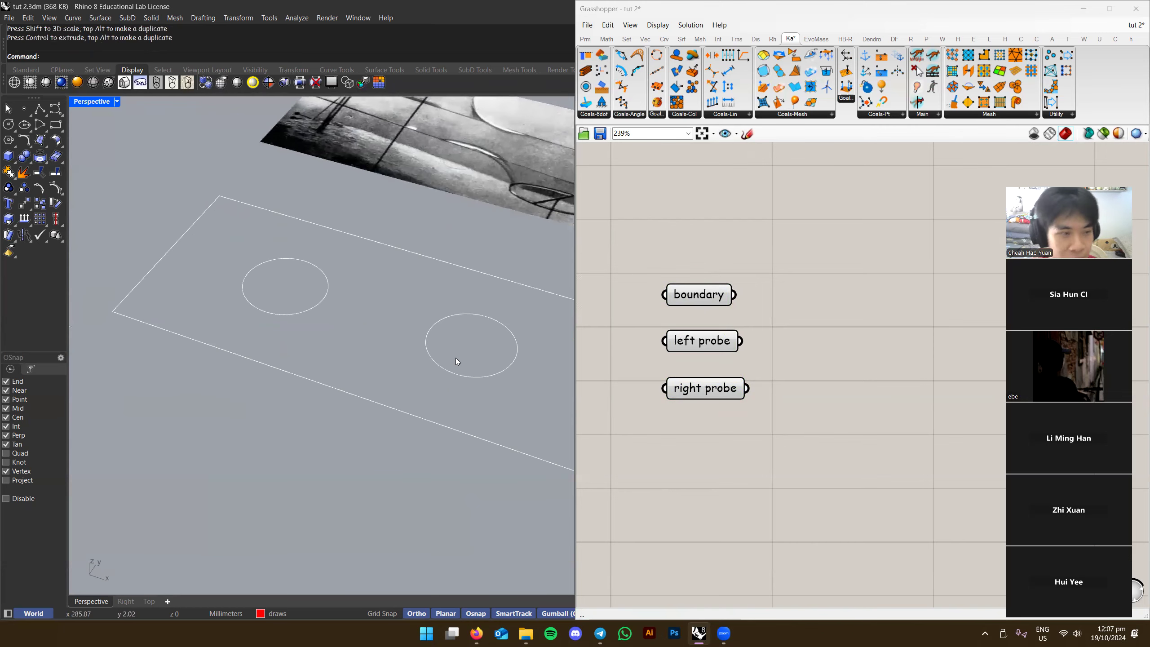
text(Srf)
key(Return)
key(Escape)
key(ctrl+shift+h)
drag(231, 454, 556, 210)
key(Return)
drag(481, 248, 482, 249)
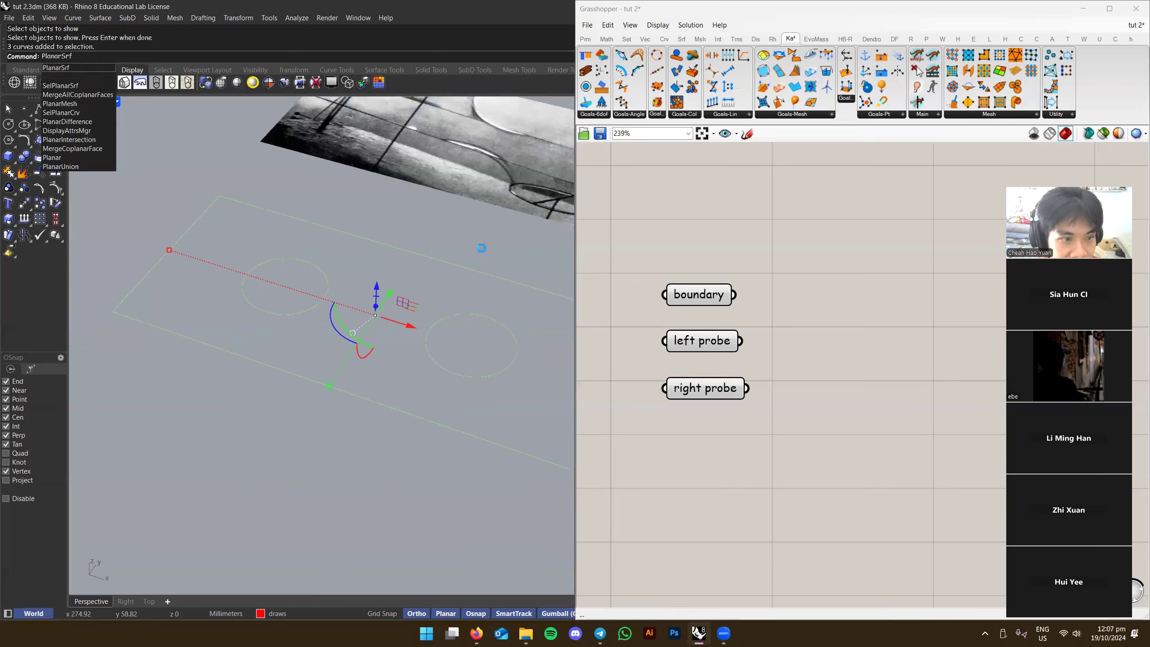
key(Return)
right_drag(482, 248, 375, 268)
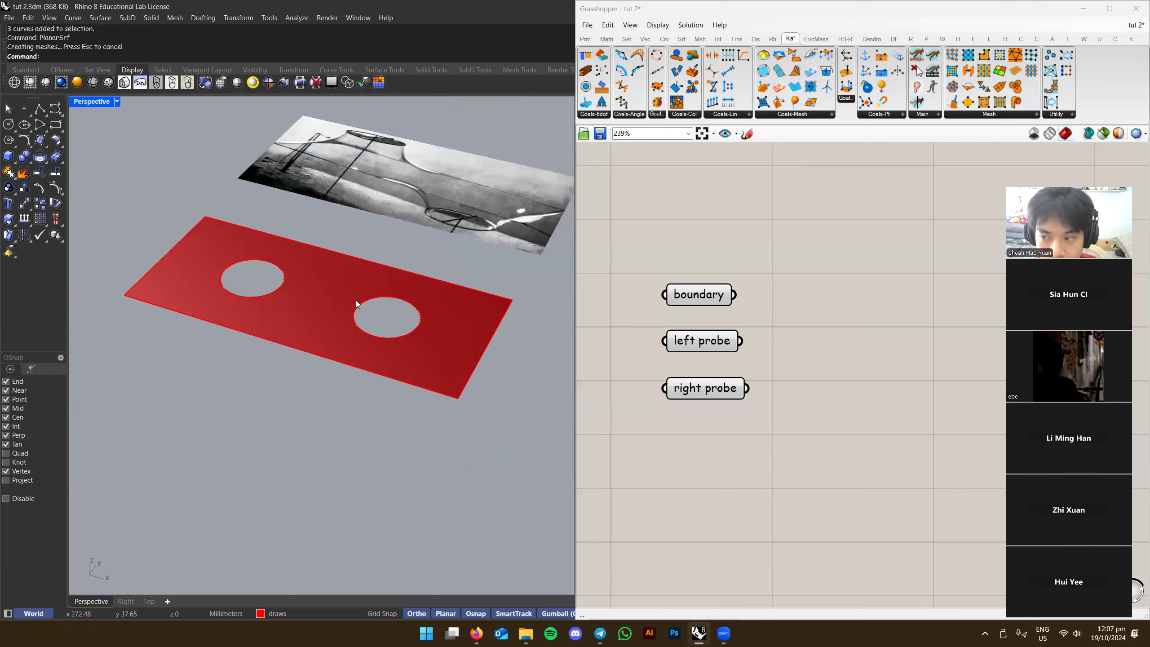
Undo the planar surface and the showing of the original curves
click(334, 306)
key(Delete)
key(ctrl+z)
key(ctrl+z)
right_drag(299, 422, 371, 416)
key(ctrl+z)
Add a Boundary Surfaces component and connect the boundary parameter to its E input
right_drag(890, 323, 830, 316)
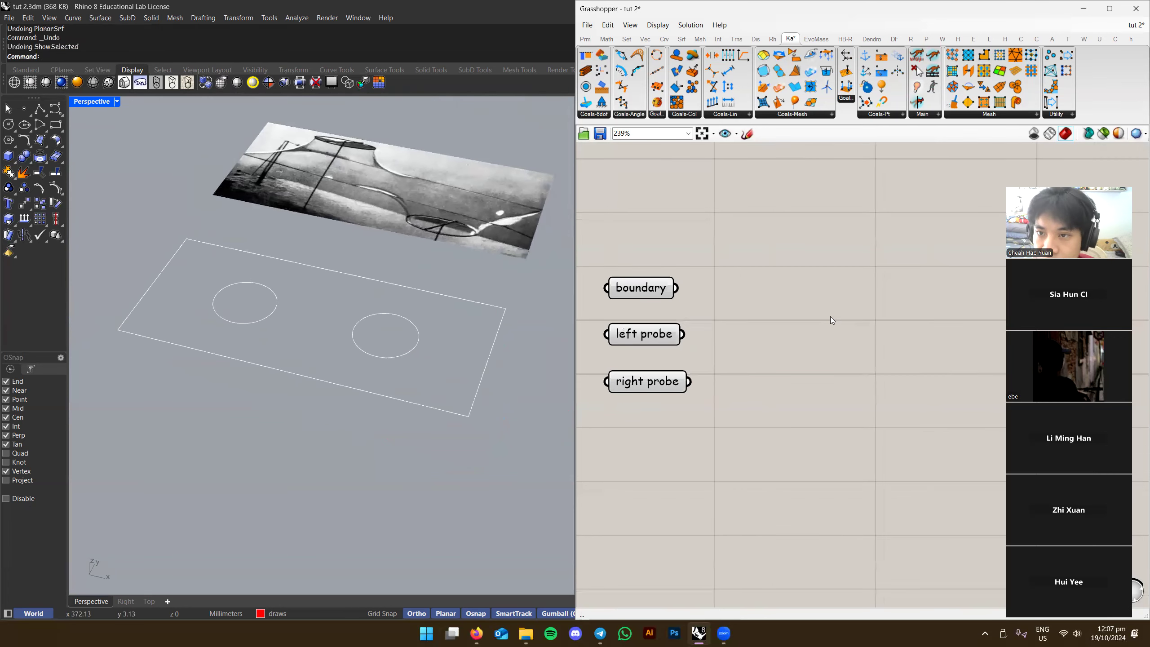
double_click(830, 316)
text(bou)
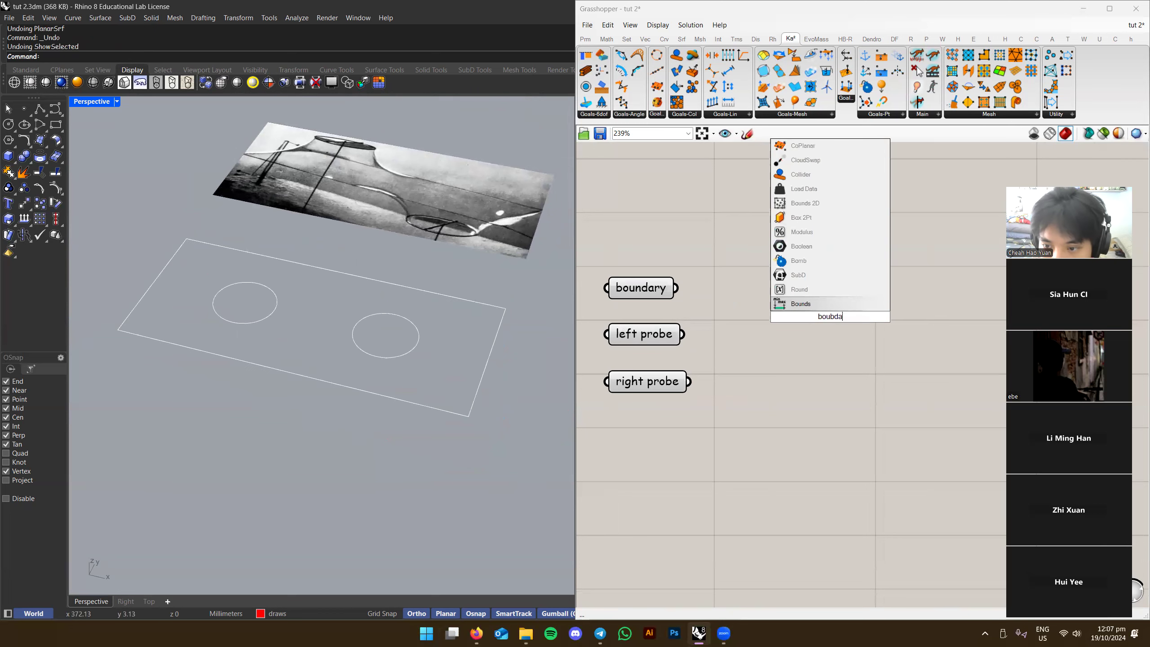
text(ndary)
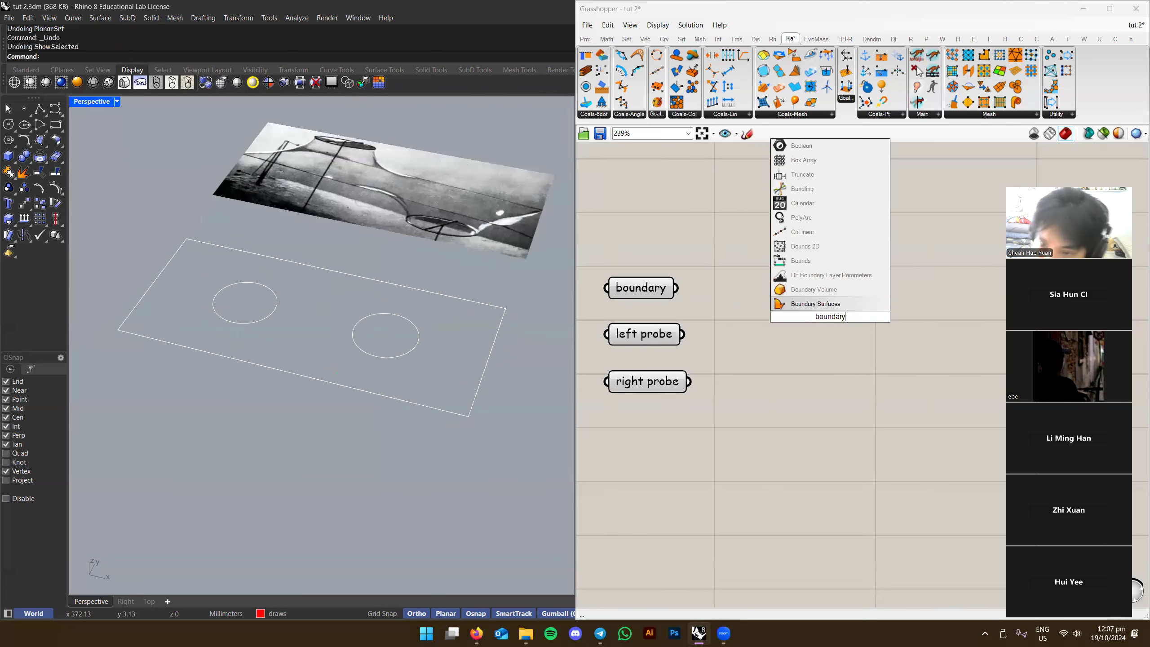
click(820, 304)
right_drag(759, 347, 709, 347)
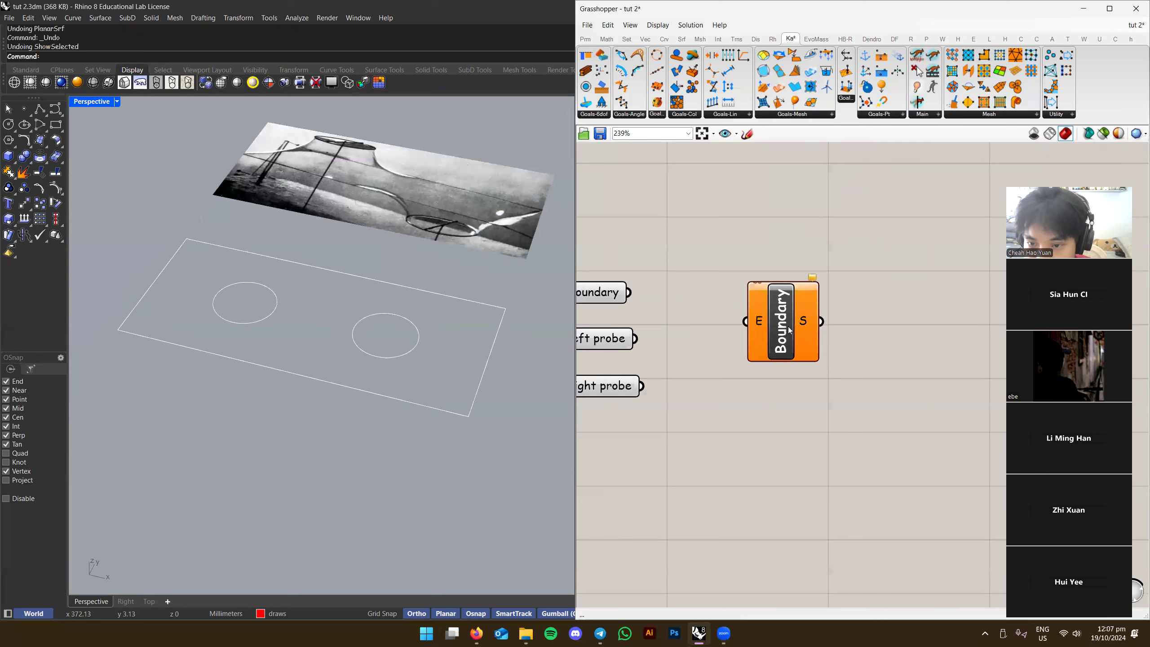
right_drag(624, 295, 693, 288)
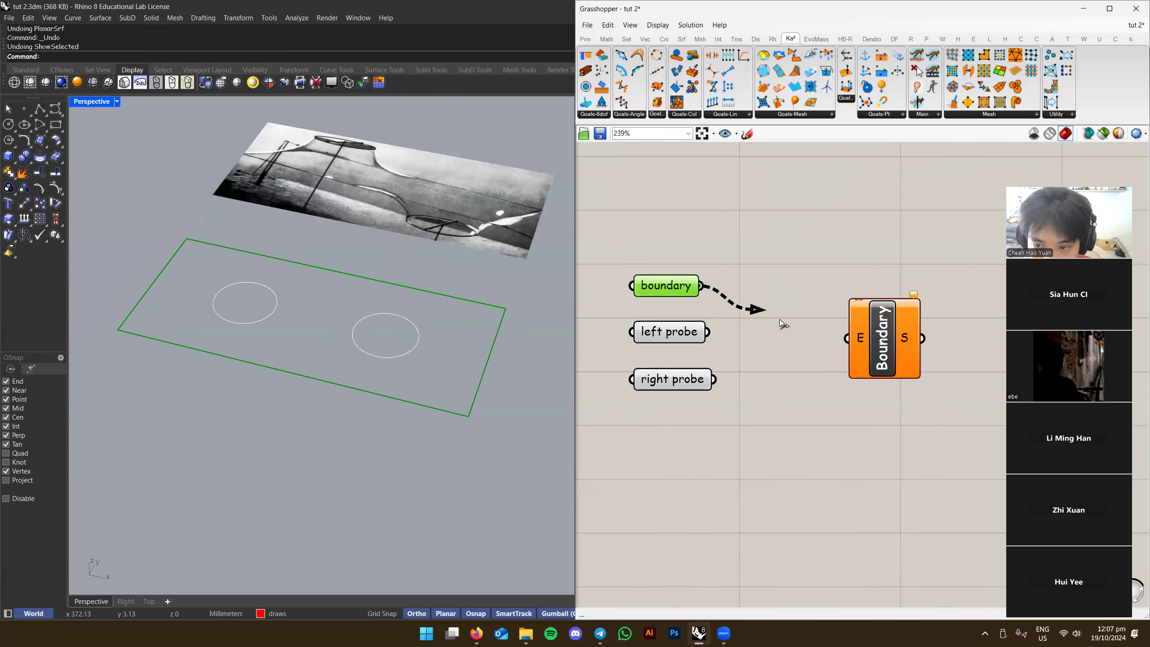
drag(700, 285, 847, 337)
right_drag(508, 342, 367, 341)
scroll(366, 341, up, 3)
scroll(367, 341, down, 3)
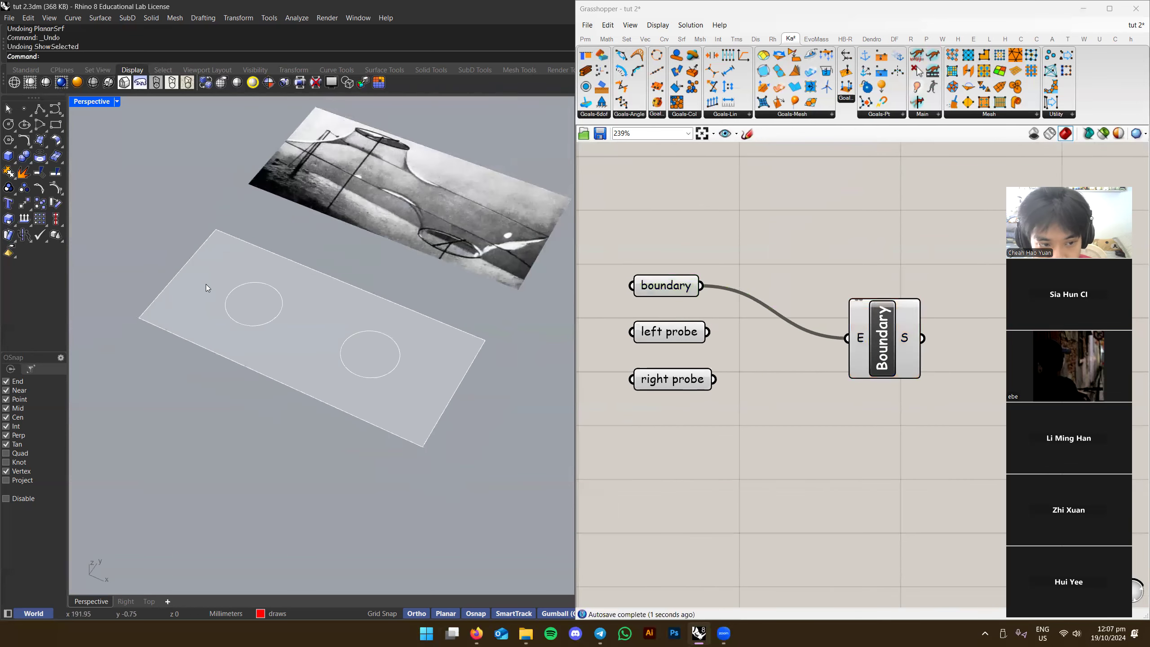
Add a Merge component and connect boundary, left probe and right probe to D1, D2 and D3
click(667, 291)
scroll(778, 333, up, 1)
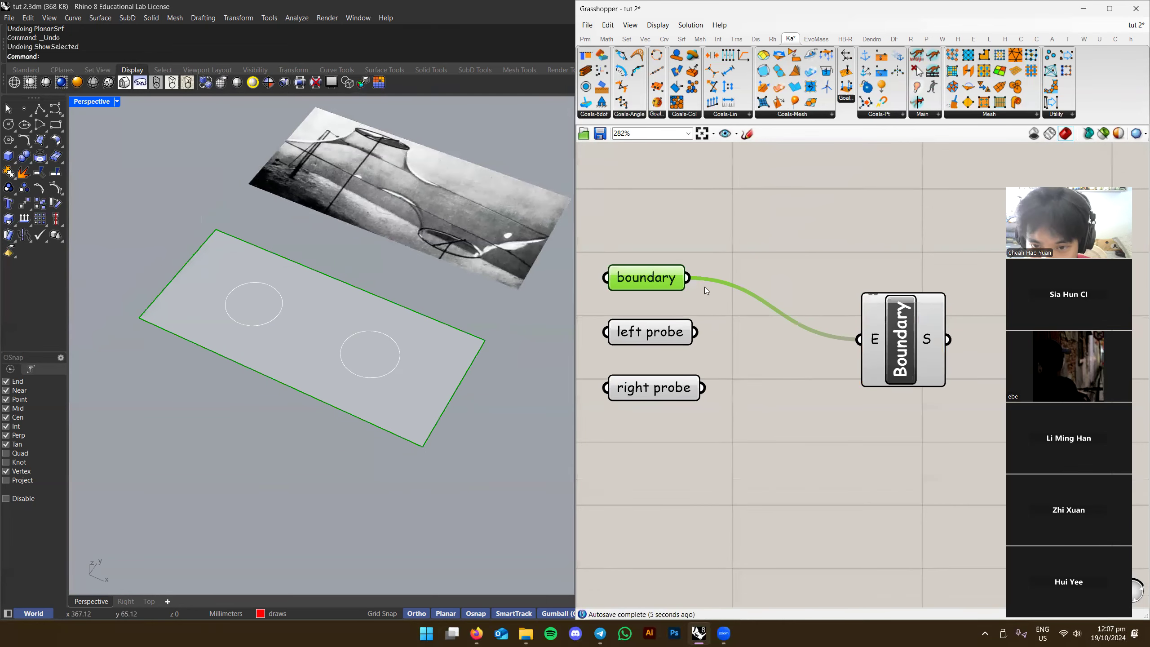
double_click(791, 240)
text(megr)
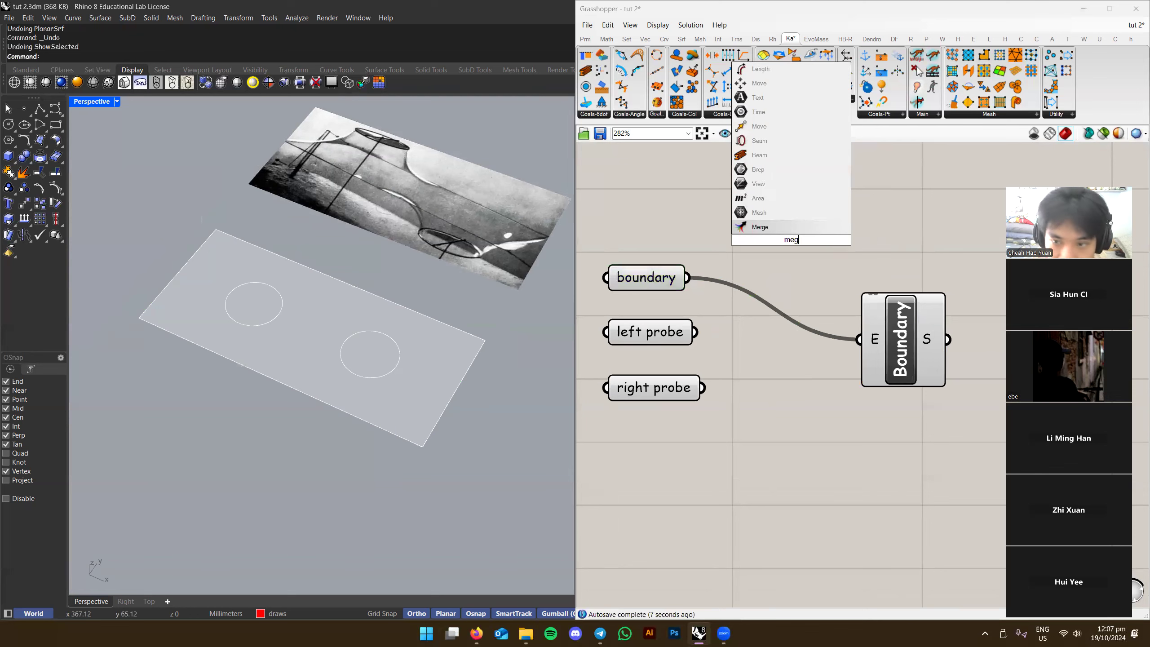
key(Return)
scroll(792, 238, up, 2)
drag(648, 292, 720, 215)
drag(721, 260, 657, 367)
drag(669, 445, 723, 267)
Connect the Merge result R to the E input of Boundary Surfaces and check the openings in the surface
drag(821, 255, 958, 295)
scroll(895, 348, down, 2)
scroll(850, 365, up, 2)
click(720, 348)
drag(782, 351, 873, 272)
scroll(495, 423, up, 5)
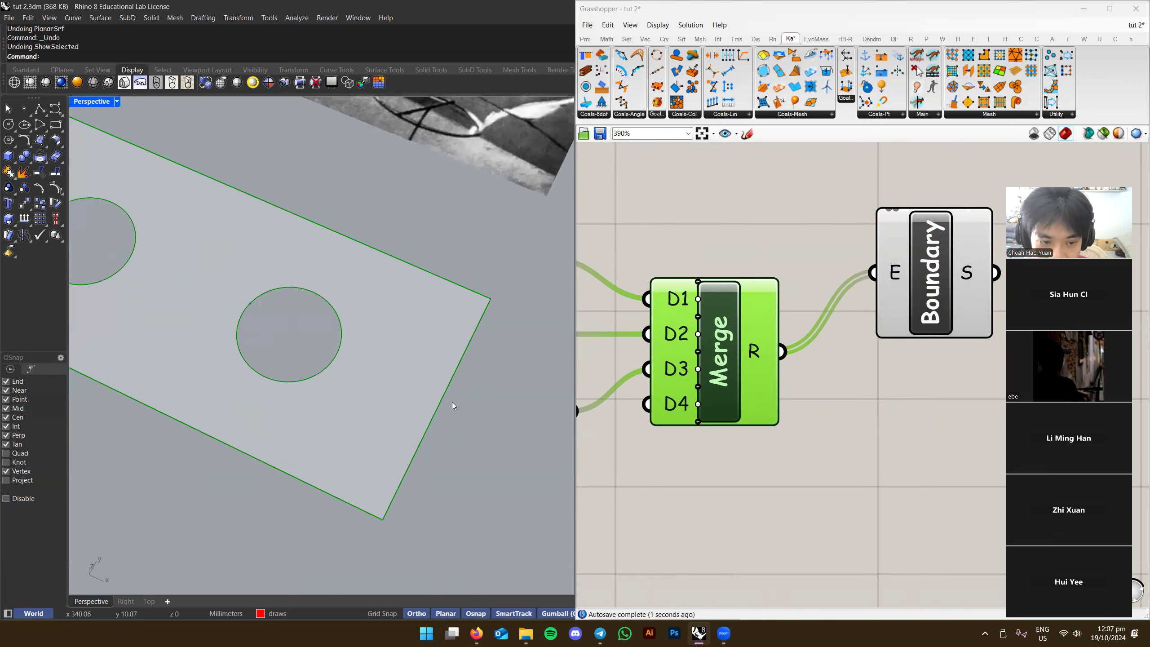
scroll(457, 401, down, 6)
right_drag(439, 434, 447, 375)
click(898, 408)
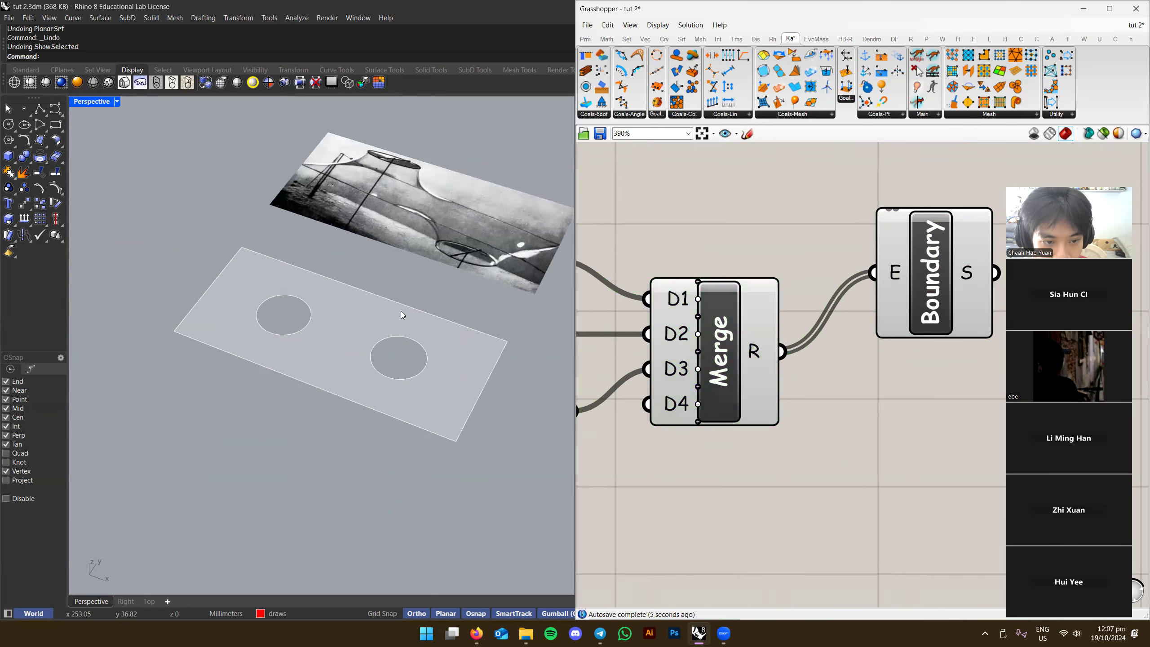
right_drag(349, 345, 302, 367)
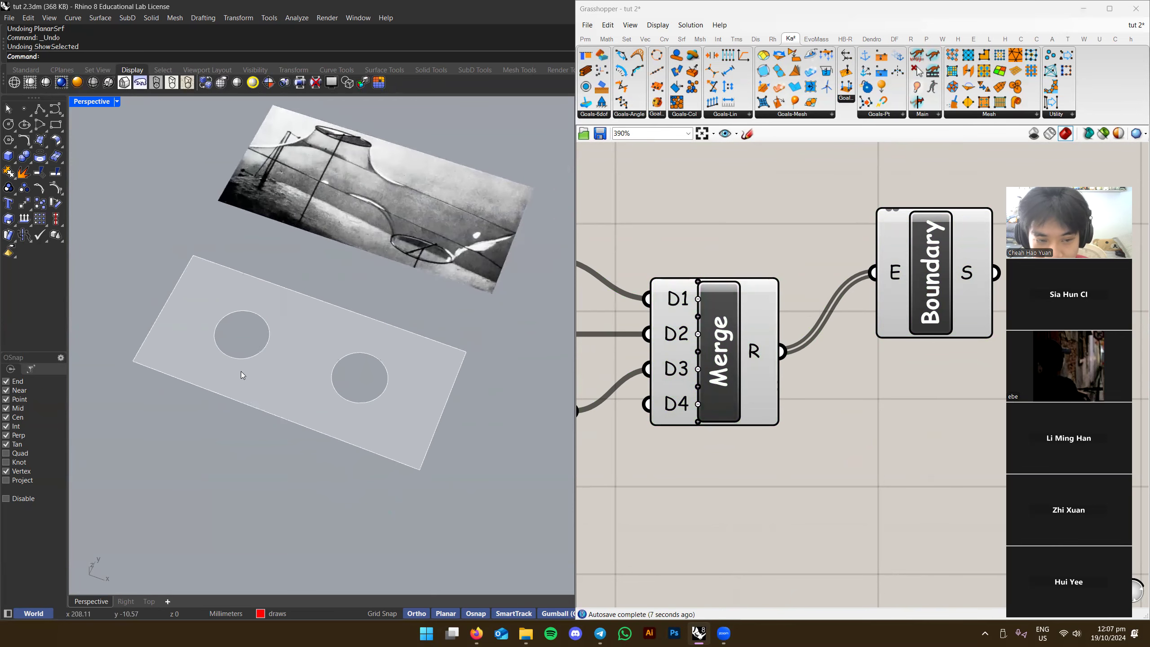
Move the Boundary Surfaces component close beside the Merge component
right_drag(876, 398, 795, 420)
scroll(794, 421, down, 3)
drag(810, 336, 775, 386)
scroll(756, 383, down, 2)
click(750, 401)
Turn off the Merge component's preview, adjust the Boundary Surfaces component's position and highlight its surface in the model
drag(664, 335, 747, 428)
middle_click(732, 329)
click(748, 345)
click(835, 354)
scroll(781, 395, up, 2)
right_drag(781, 394, 760, 358)
drag(760, 361, 771, 360)
click(840, 355)
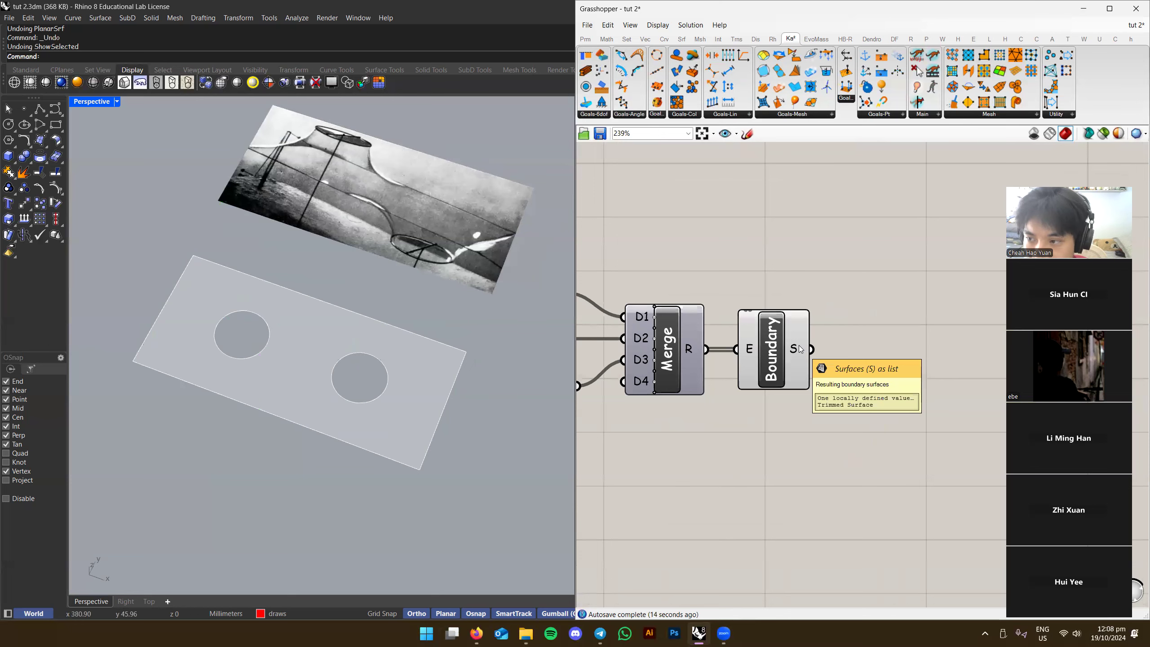
right_drag(894, 380, 861, 374)
click(741, 345)
right_drag(410, 369, 406, 338)
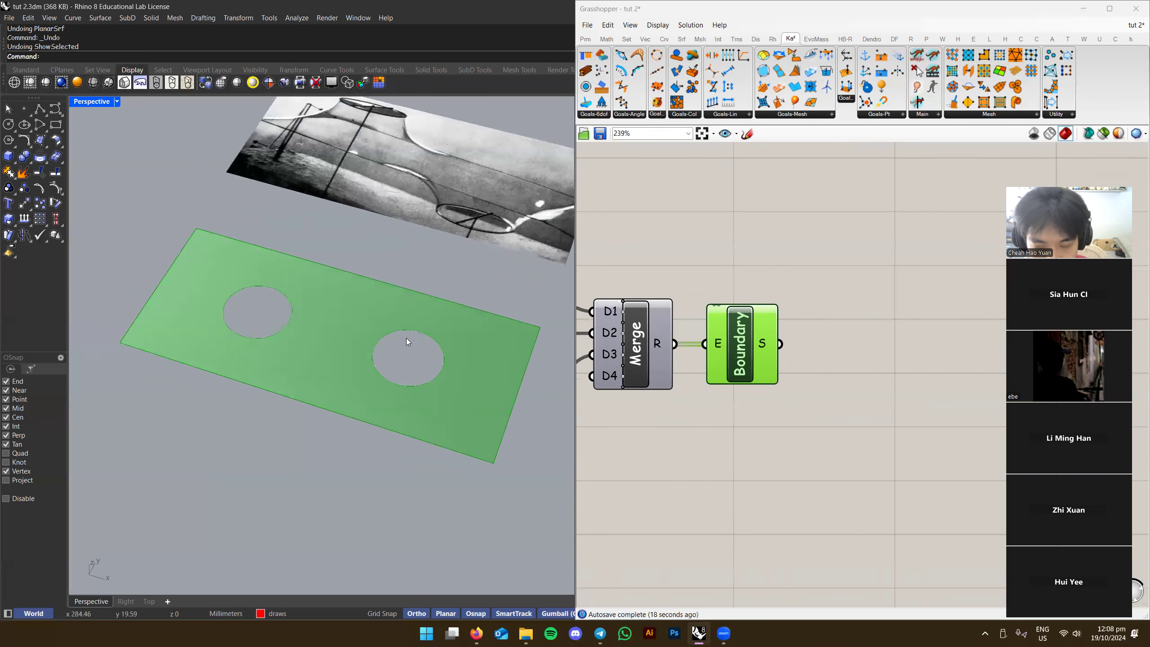
Add a Mesh Brep component beside Boundary Surfaces and connect the surface output S to its B input
double_click(901, 310)
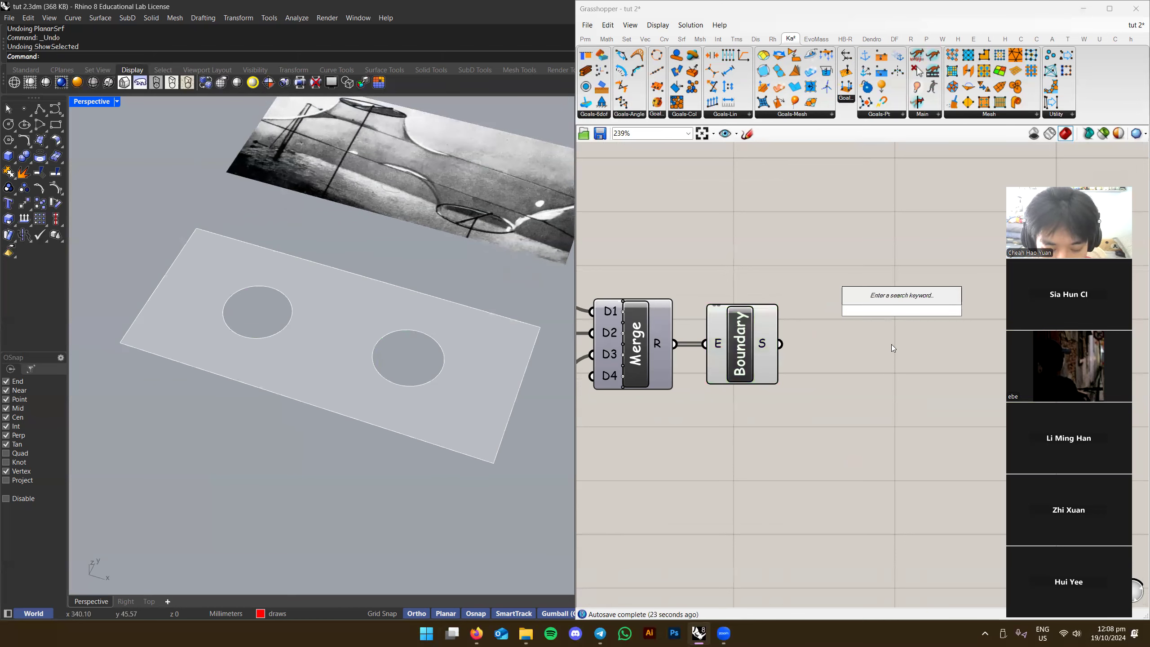
text(mesh)
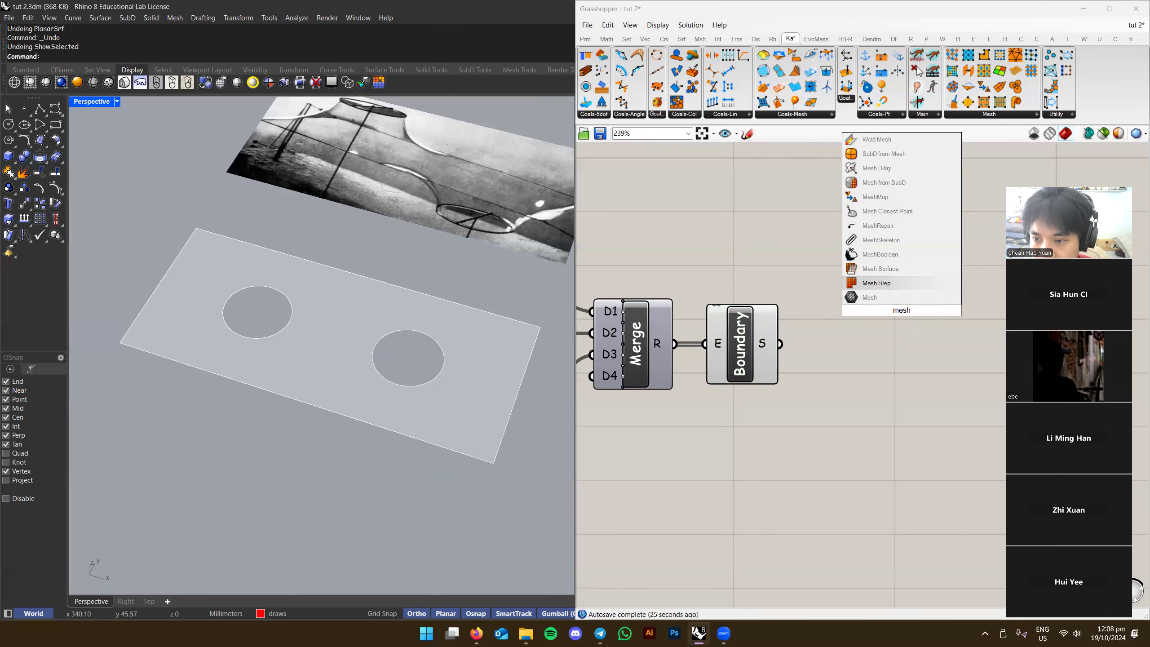
key(Return)
scroll(887, 317, up, 1)
drag(836, 316, 763, 348)
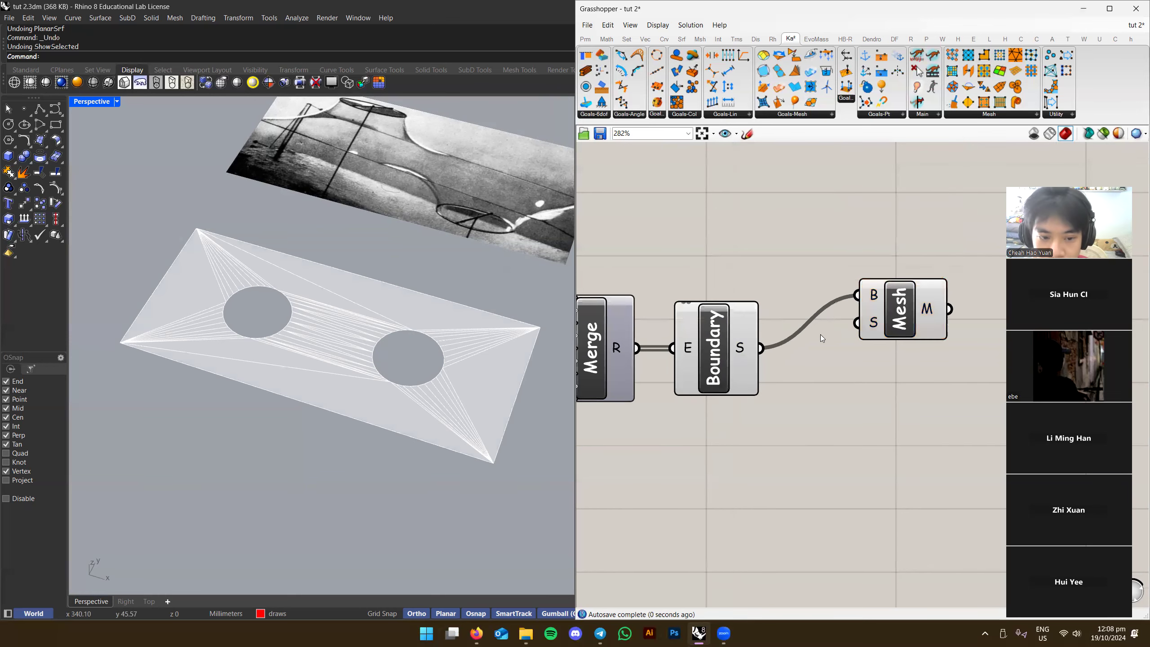
drag(907, 298, 832, 353)
scroll(302, 329, up, 5)
right_drag(451, 375, 434, 332)
scroll(330, 315, down, 6)
scroll(384, 249, up, 4)
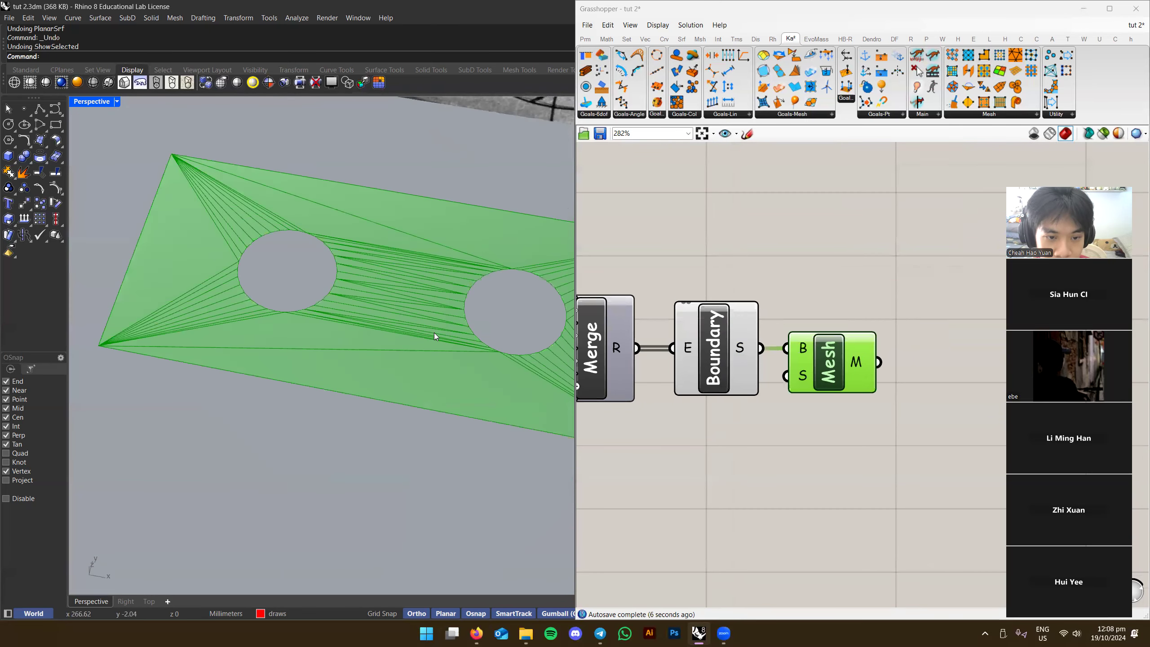
Examine the existing branching mesh between the two planes for comparison with the new mesh
scroll(315, 324, down, 5)
scroll(291, 297, up, 6)
right_drag(358, 301, 362, 292)
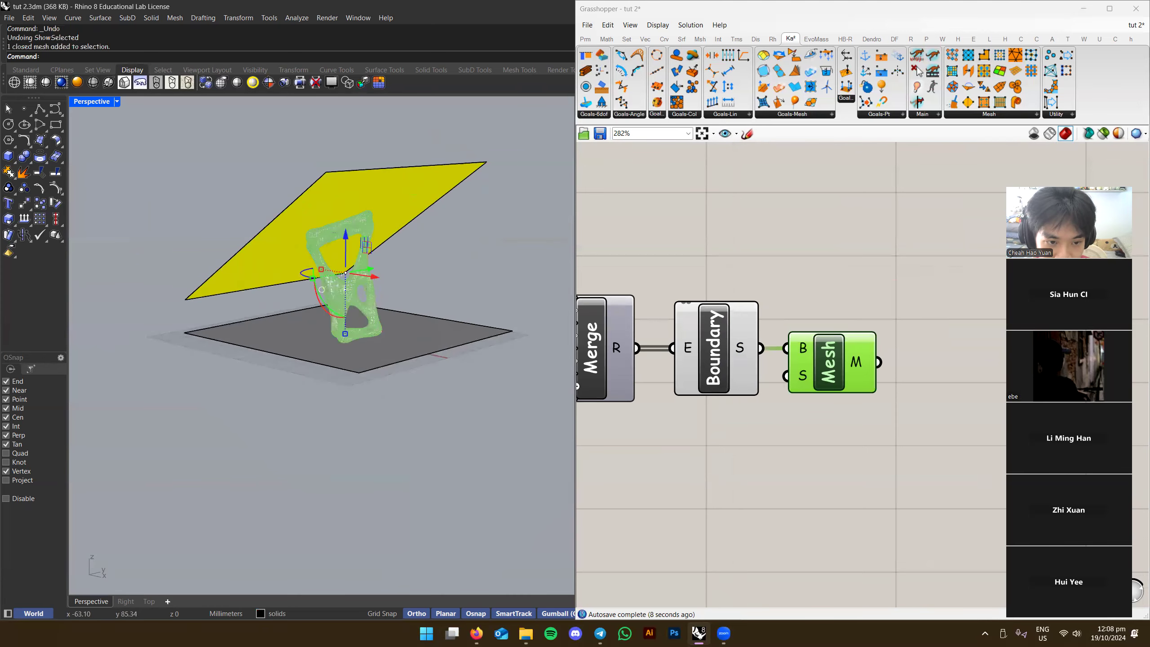
click(364, 296)
scroll(364, 297, up, 4)
click(462, 296)
scroll(244, 227, down, 5)
right_drag(257, 249, 517, 376)
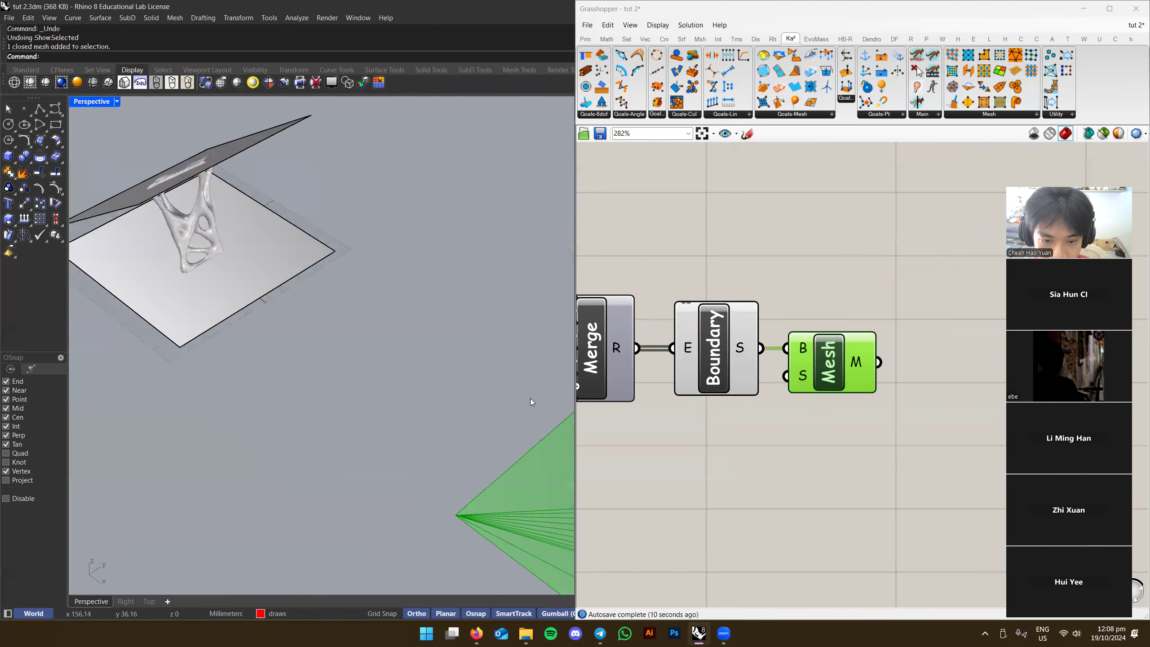
scroll(304, 257, down, 7)
scroll(378, 363, up, 7)
Examine the new mesh's triangulation between the rectangle corners and around the two circular openings
shift+right_drag(480, 338, 250, 403)
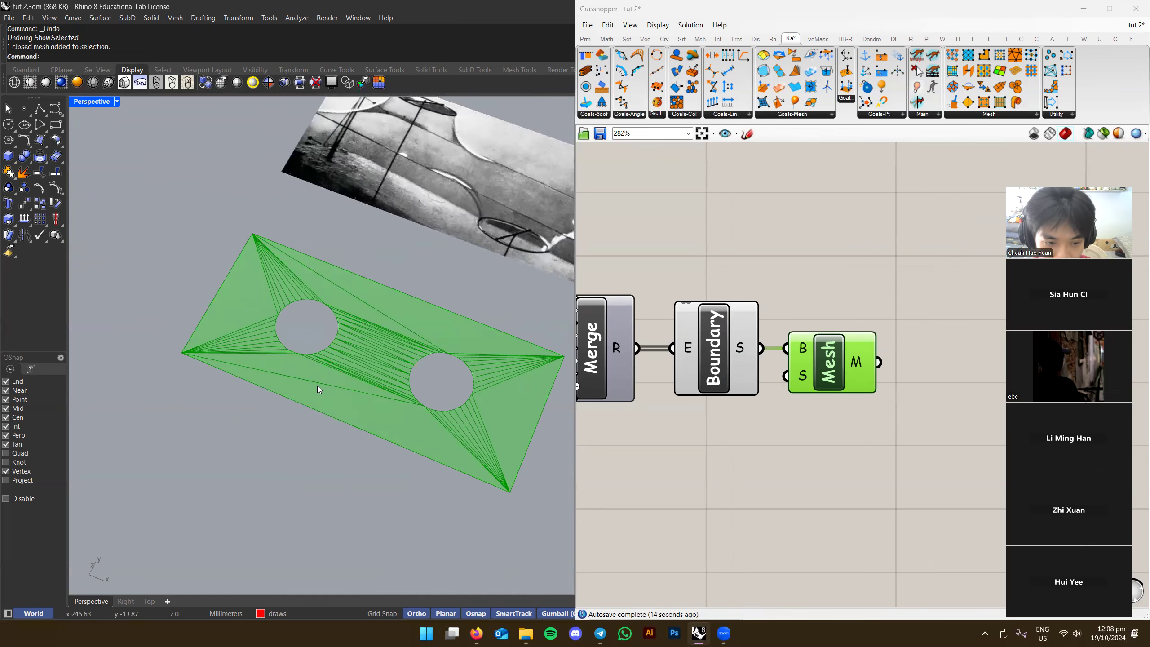
scroll(215, 357, up, 3)
mouse_move(310, 373)
shift+right_down()
mouse_move(244, 381)
mouse_move(306, 386)
shift+right_up()
scroll(344, 385, up, 2)
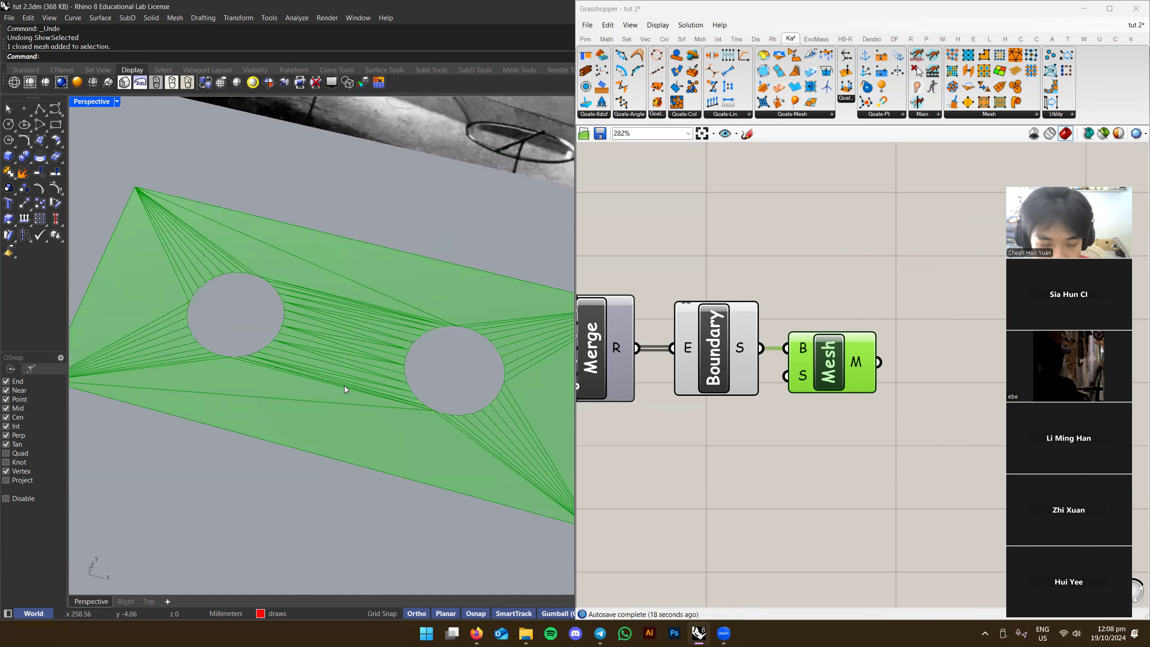
shift+right_drag(428, 406, 453, 411)
shift+right_drag(102, 384, 106, 384)
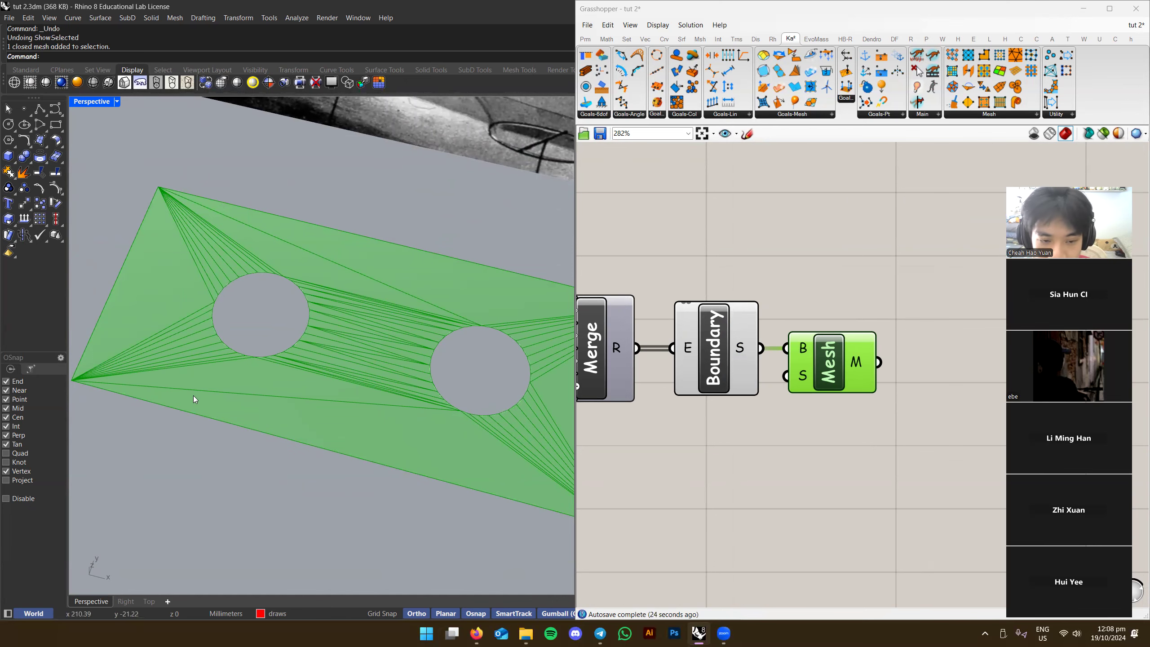
right_drag(317, 400, 400, 388)
scroll(284, 326, up, 5)
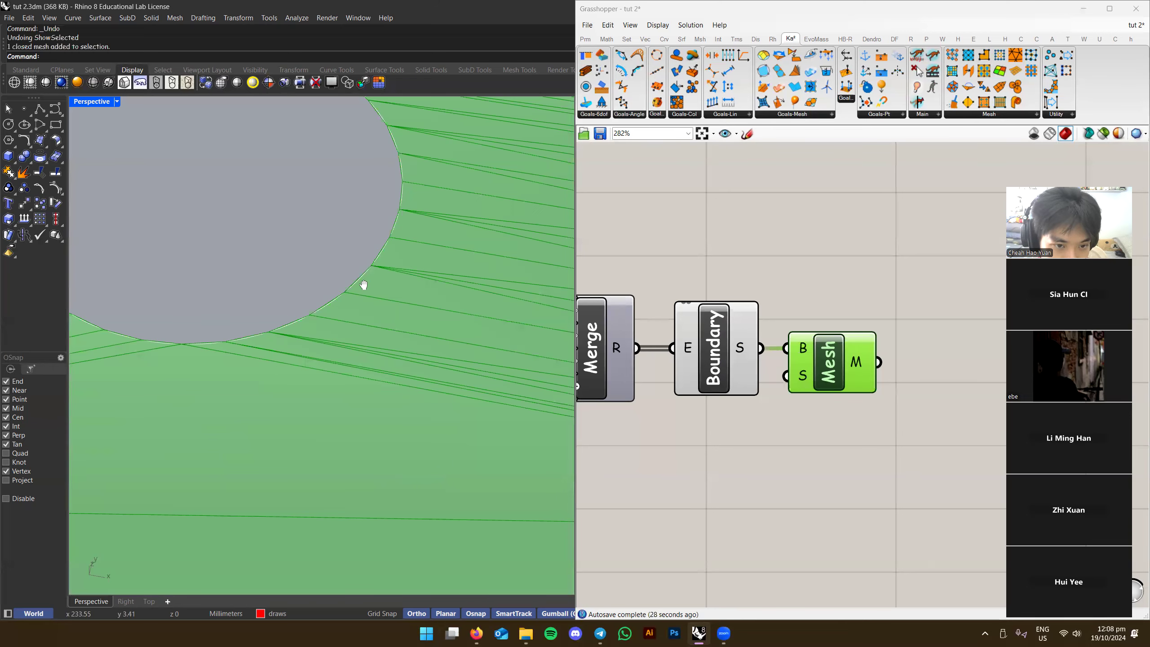
right_drag(358, 281, 444, 219)
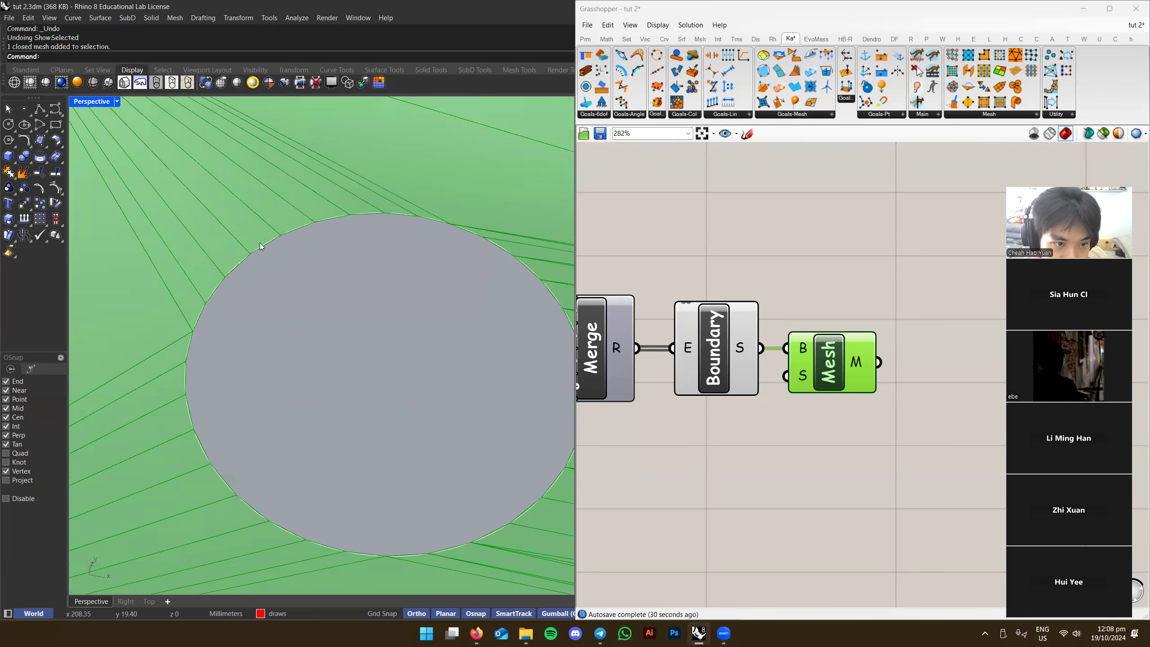
right_drag(517, 351, 422, 295)
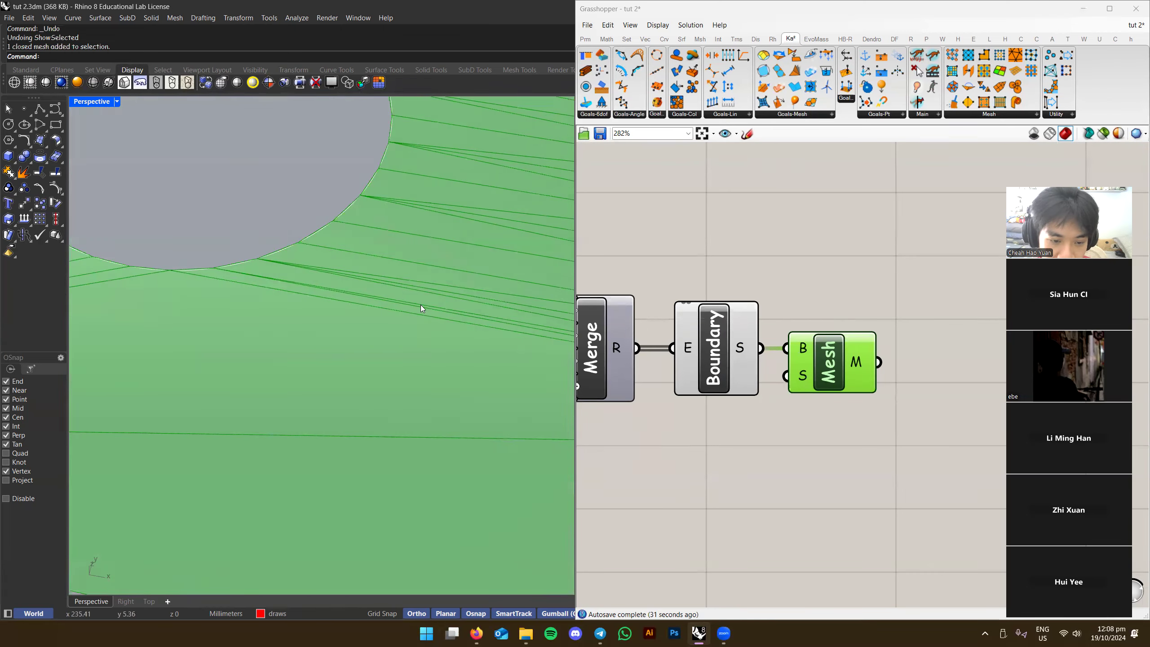
scroll(171, 394, down, 5)
right_drag(385, 386, 417, 385)
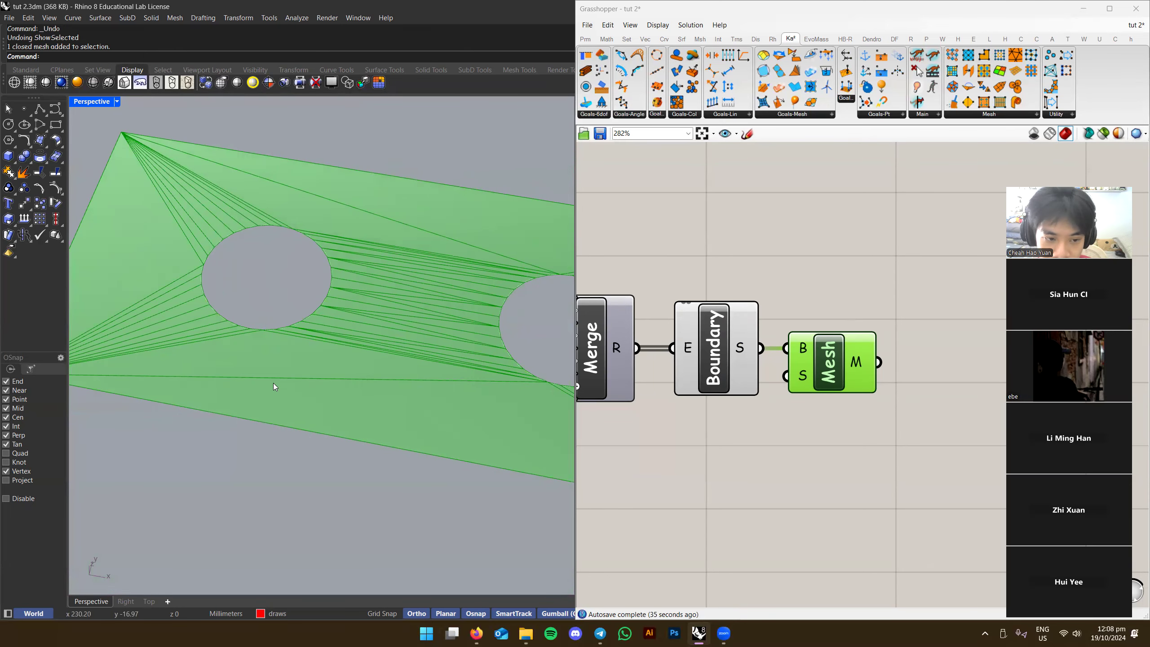
right_drag(277, 384, 474, 380)
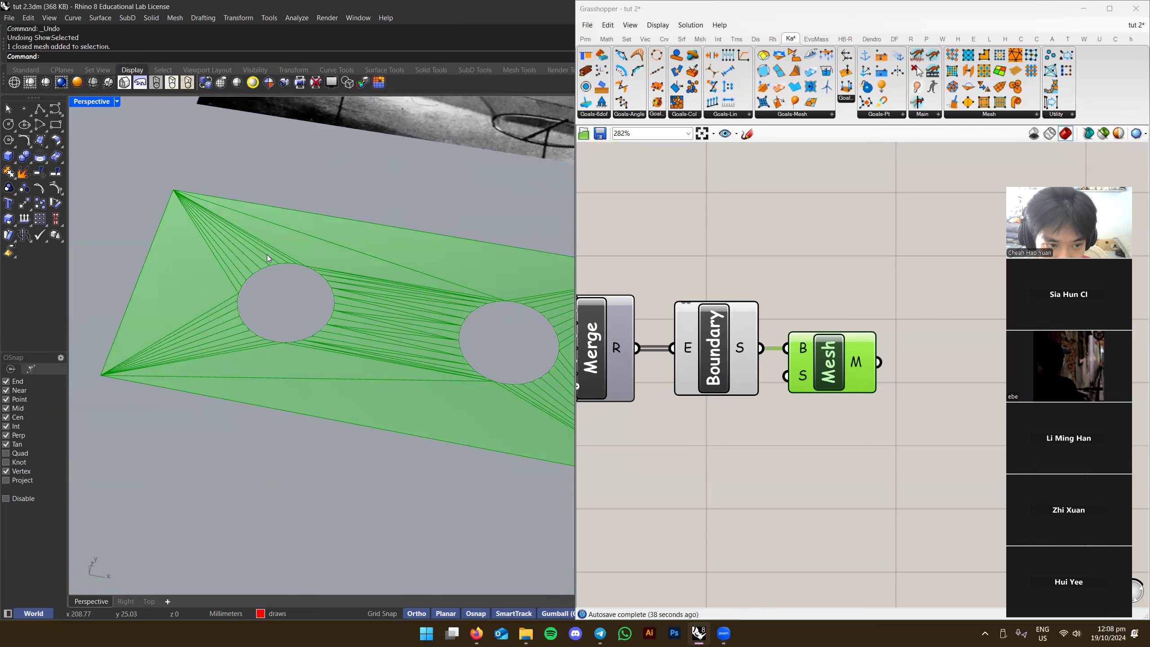
right_drag(878, 367, 828, 380)
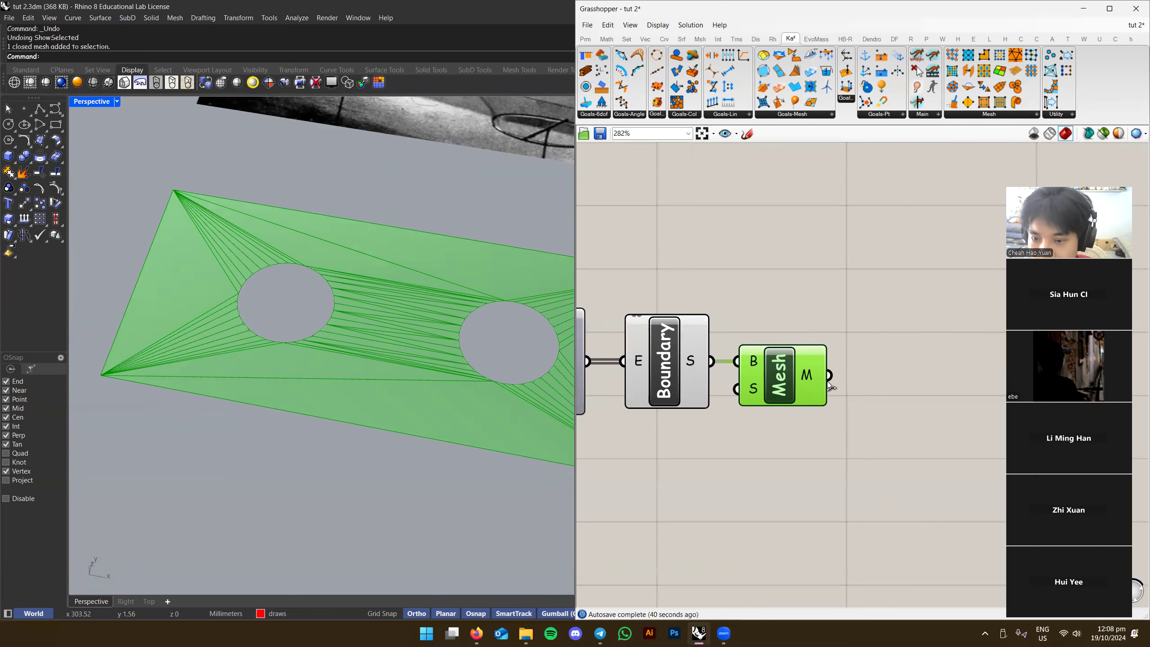
Locate the Mesh Brep component in its category and place a second, unconnected copy above the existing one
click(822, 356)
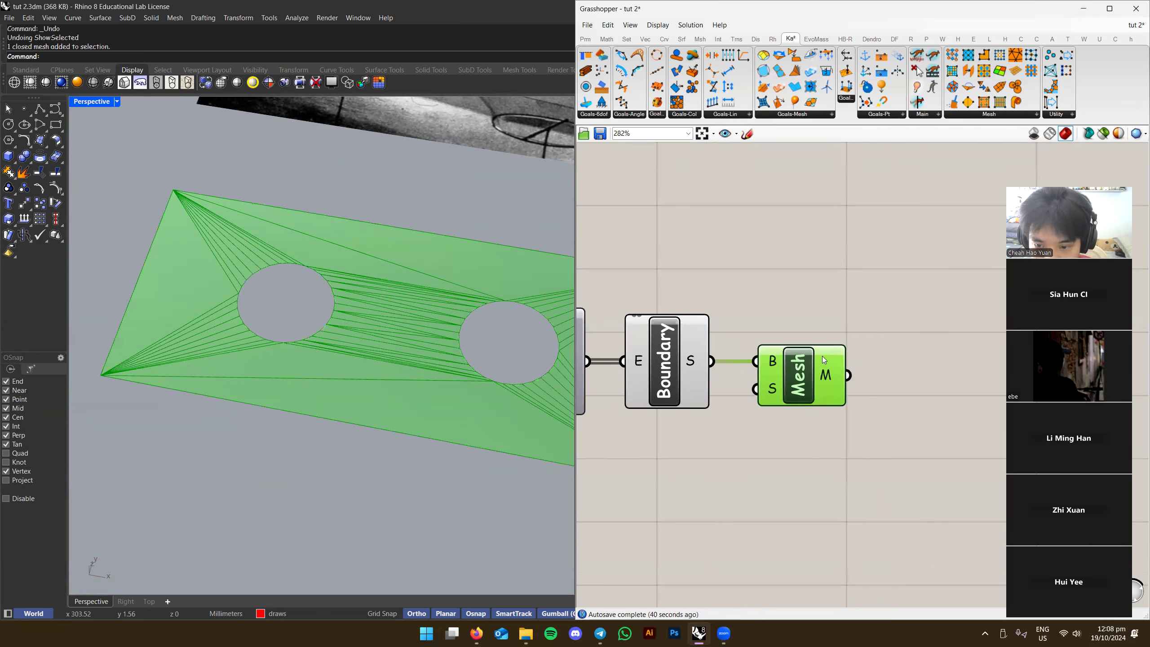
ctrl+alt+click(802, 381)
click(839, 254)
right_drag(830, 267, 833, 289)
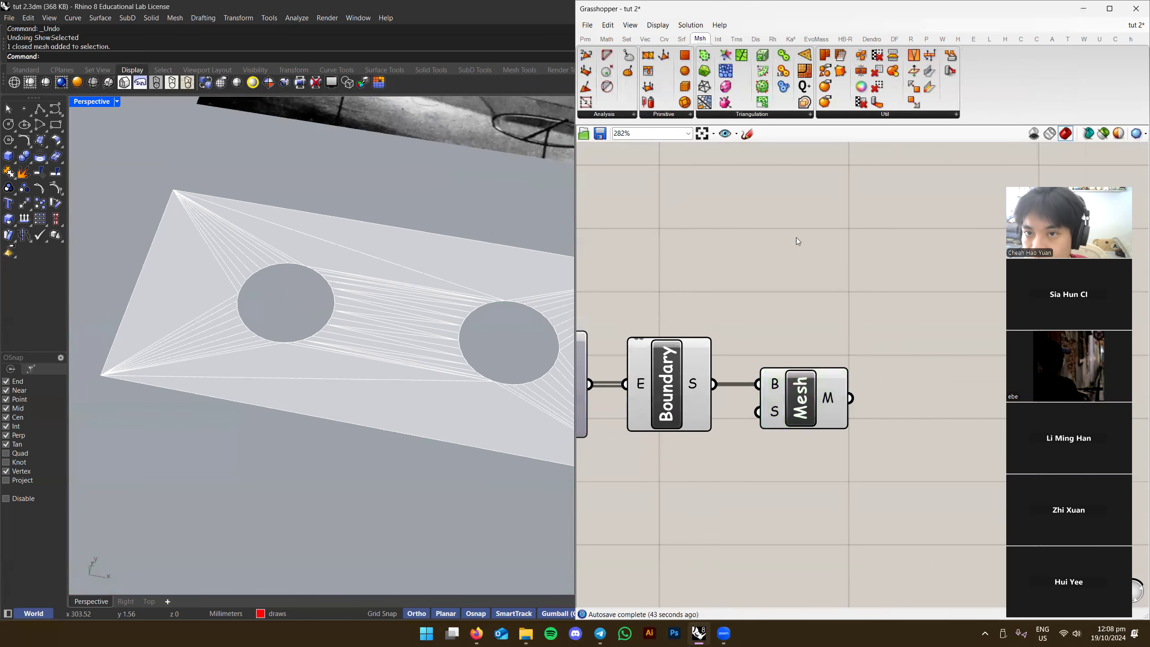
click(856, 114)
click(787, 116)
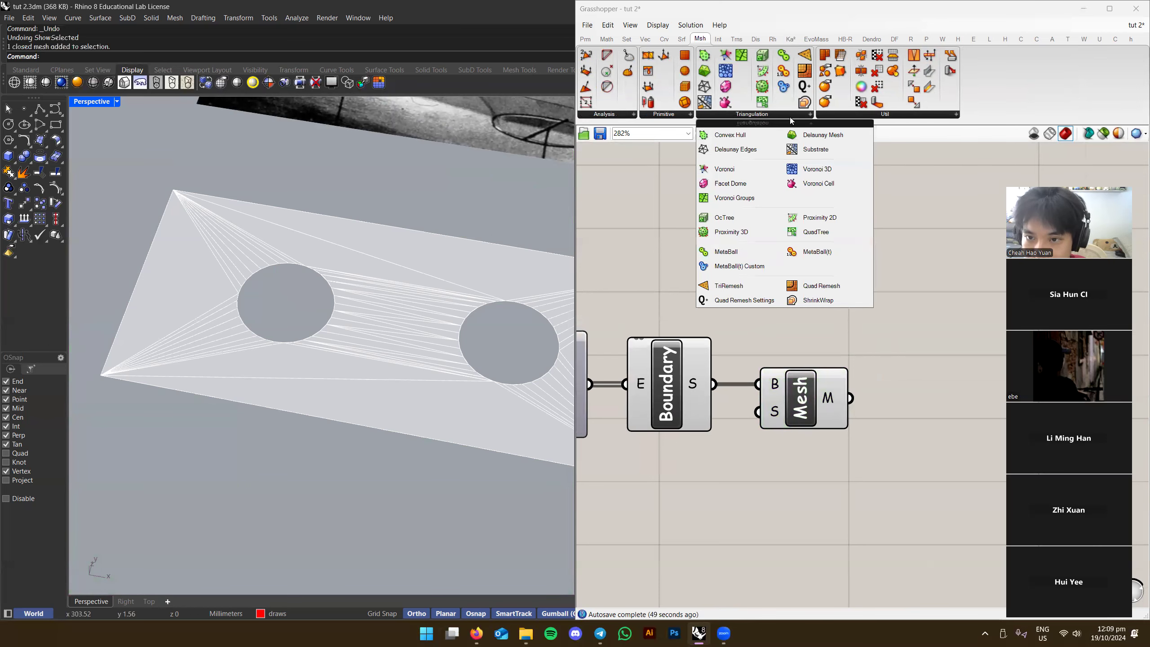
click(862, 116)
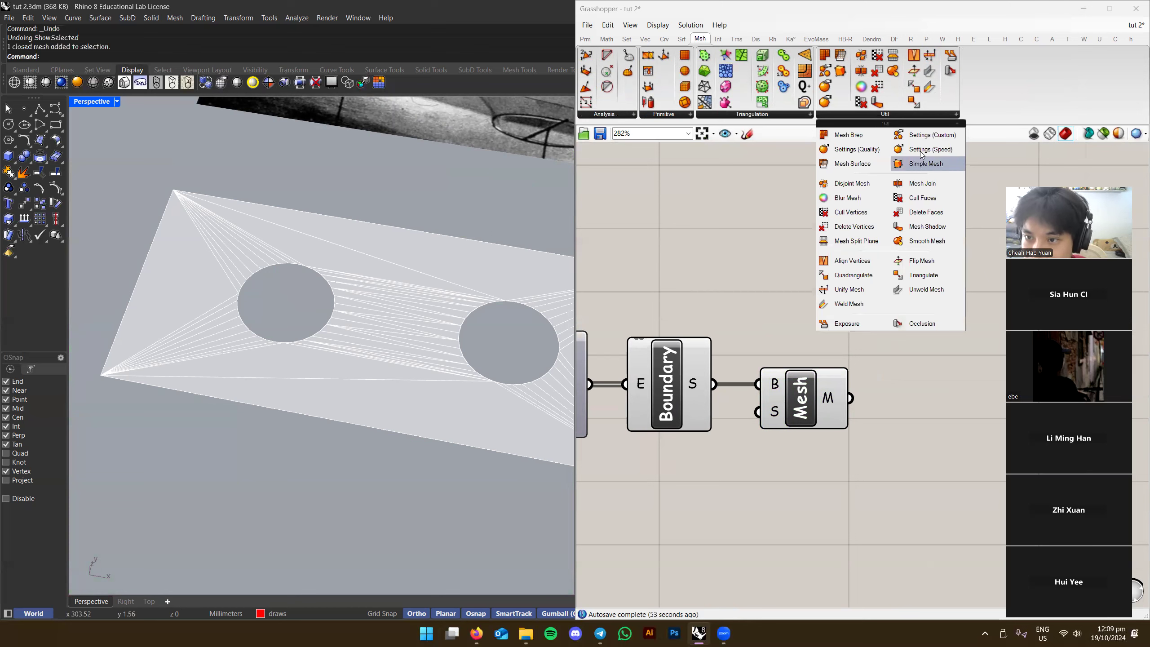
drag(843, 136, 821, 241)
click(876, 116)
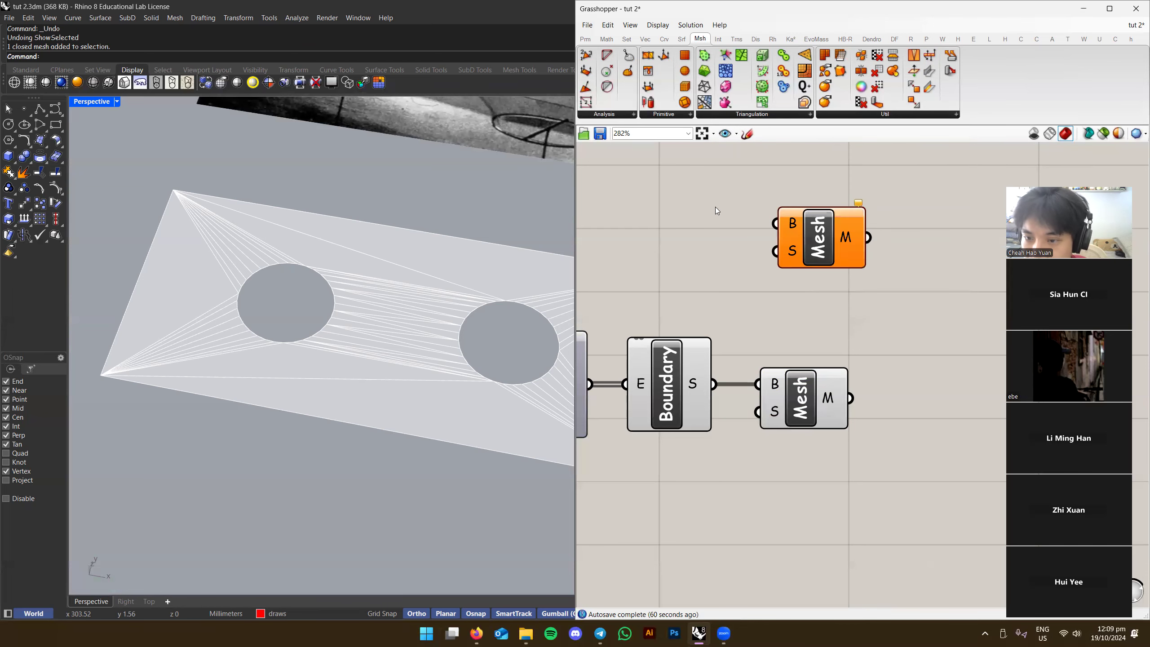
Try the Smooth mesh settings on the Mesh Brep's S input and inspect the mesh around the circular openings
click(774, 425)
right_drag(344, 390, 337, 349)
right_drag(475, 370, 562, 303)
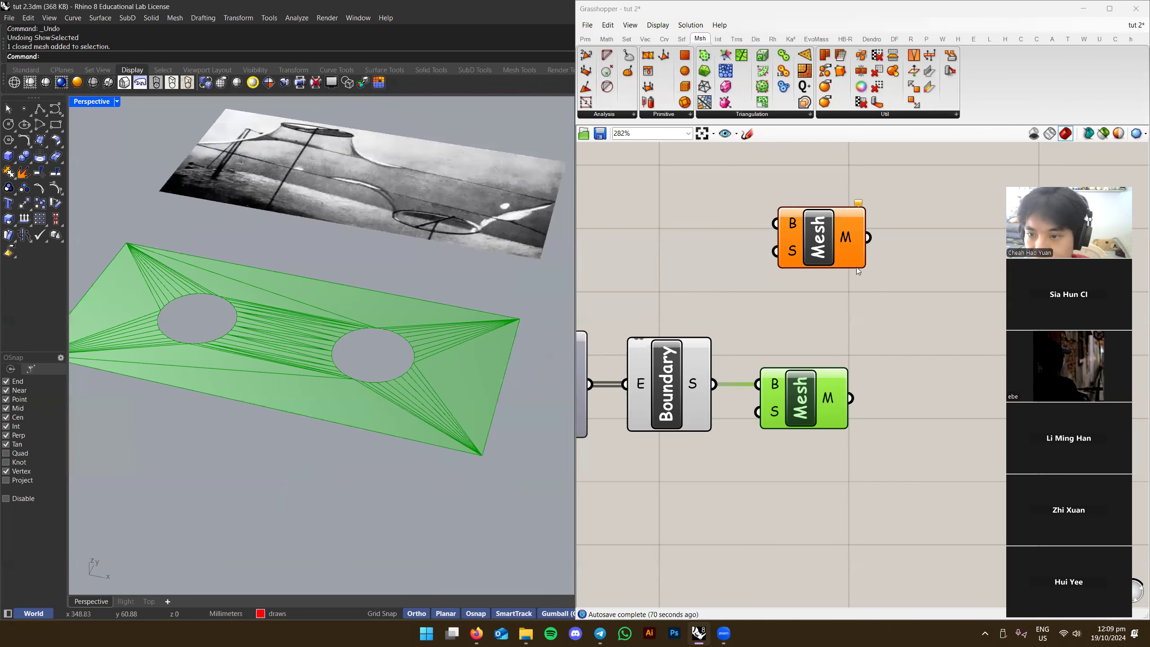
click(879, 116)
click(759, 144)
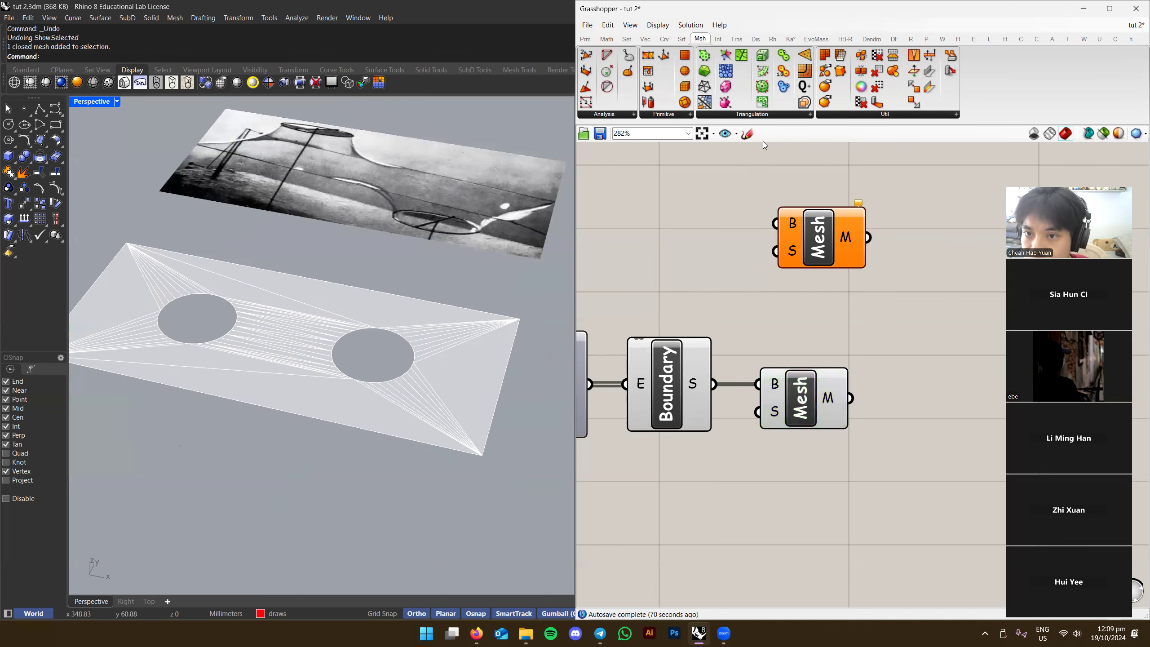
drag(784, 400, 773, 400)
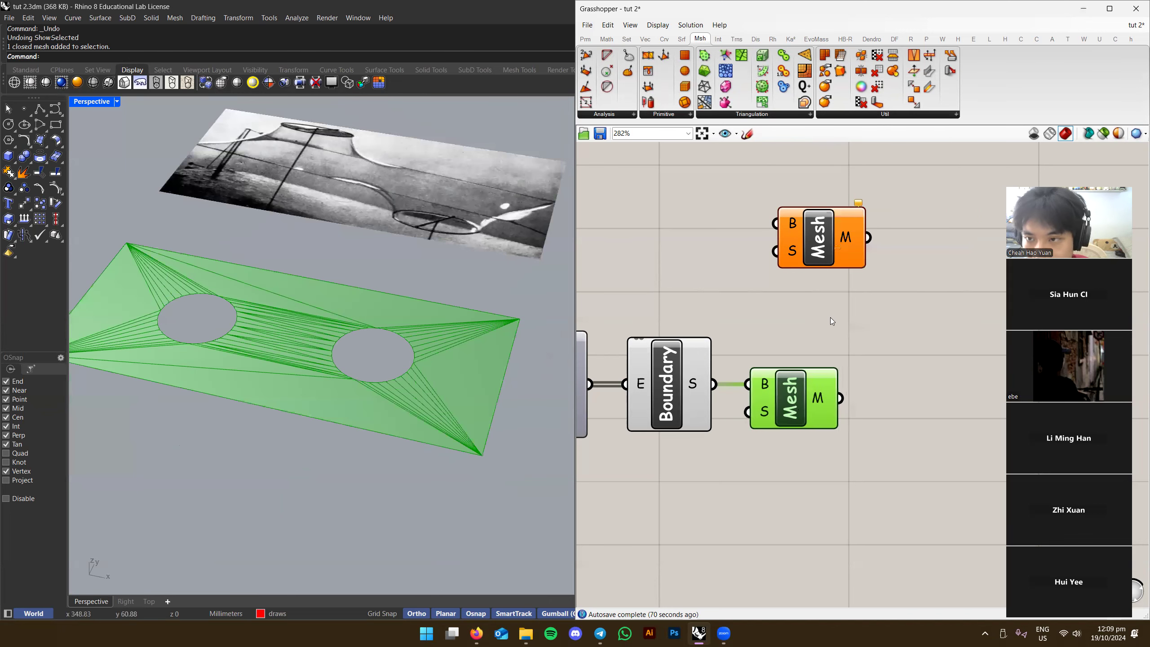
click(898, 116)
drag(926, 240, 747, 411)
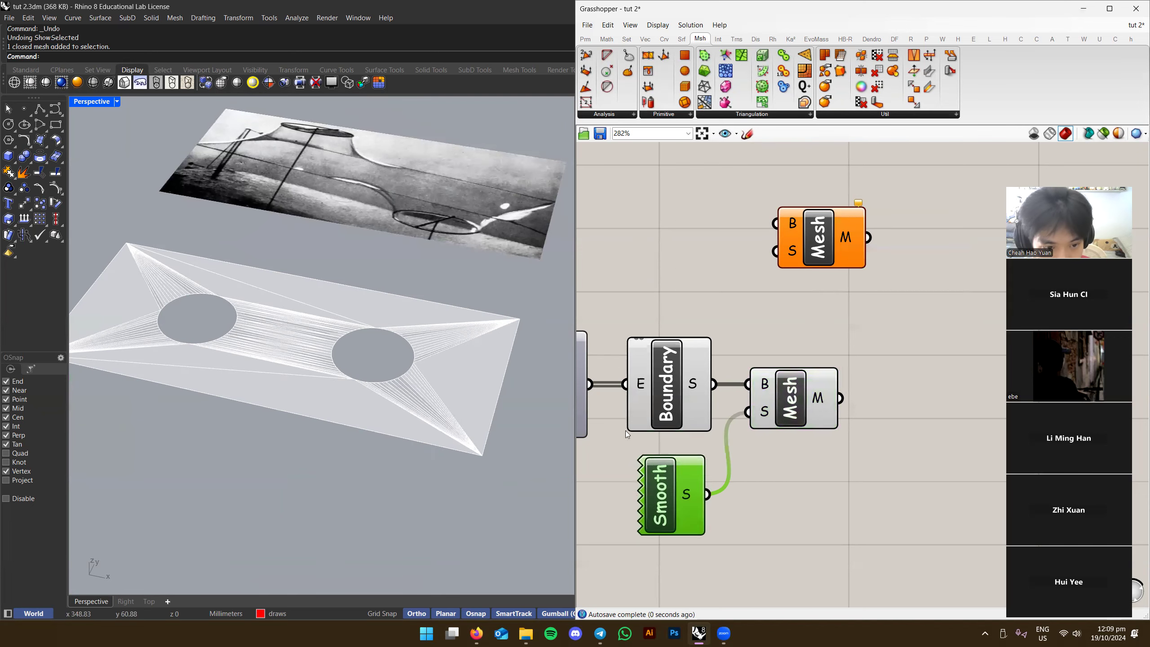
right_drag(326, 392, 324, 406)
scroll(323, 407, up, 3)
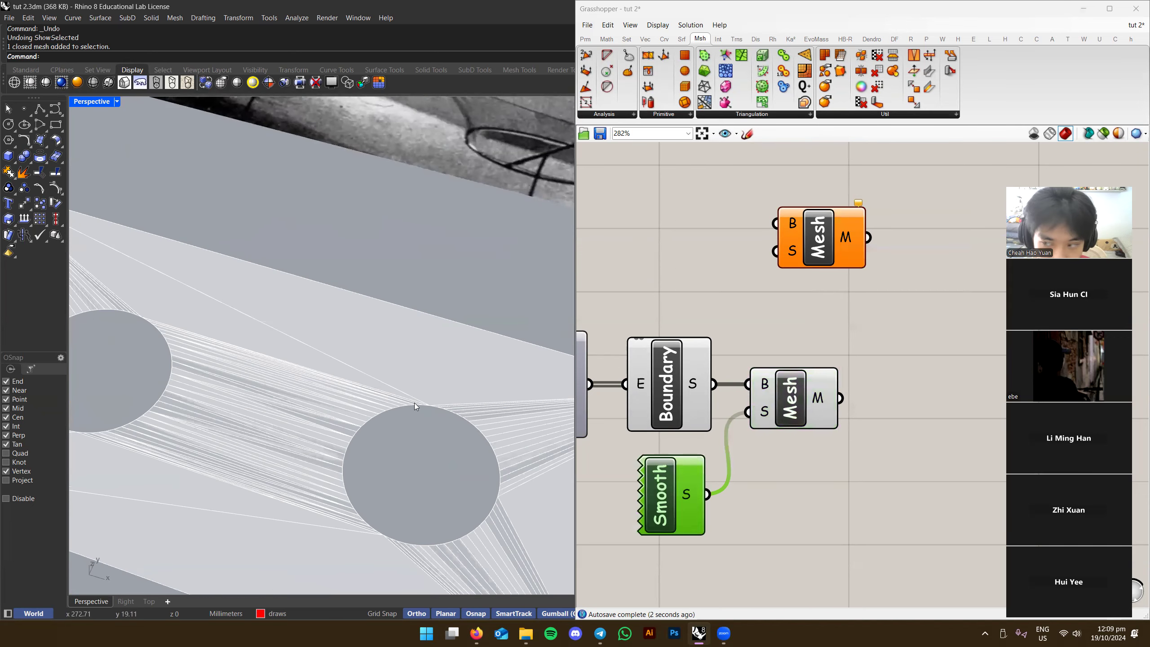
scroll(376, 393, down, 4)
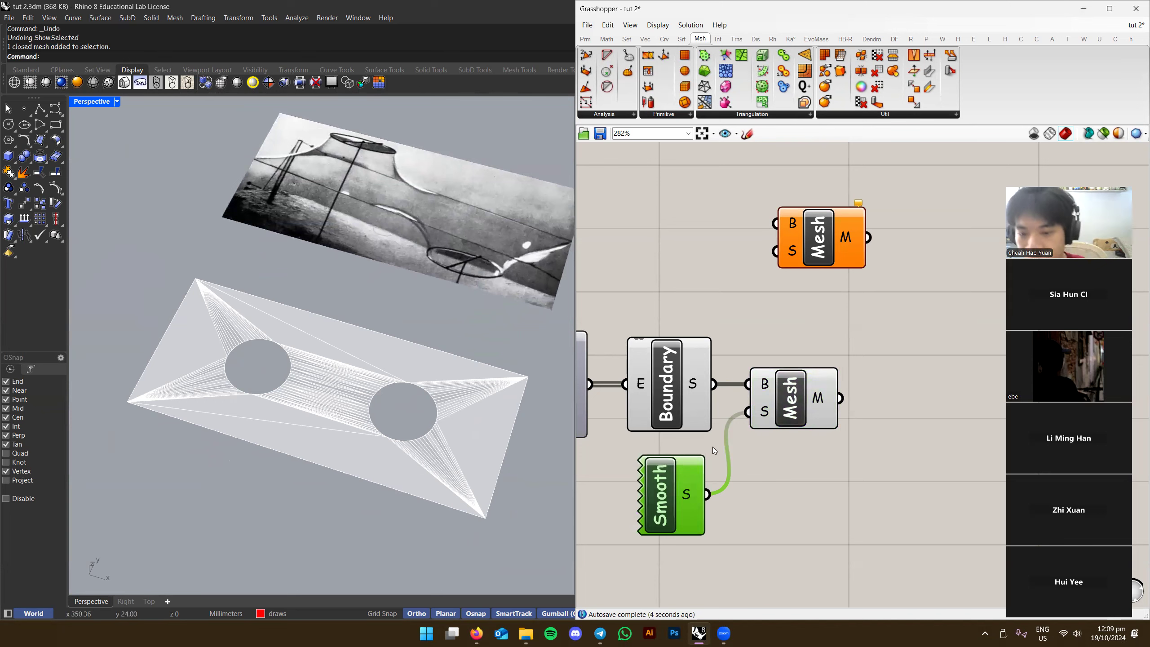
Delete the Smooth settings component and the unconnected spare Mesh Brep component
key(Delete)
click(829, 231)
key(Delete)
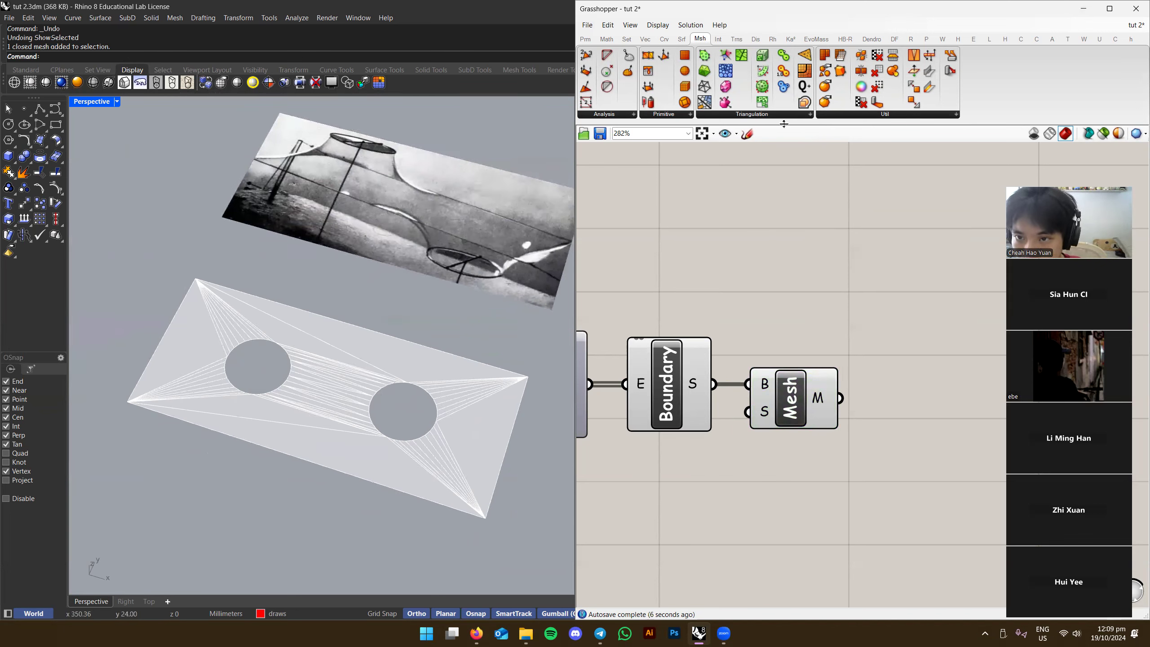
Add a TriRemesh component beyond the Mesh Brep and switch the model viewport to the Top view
click(778, 113)
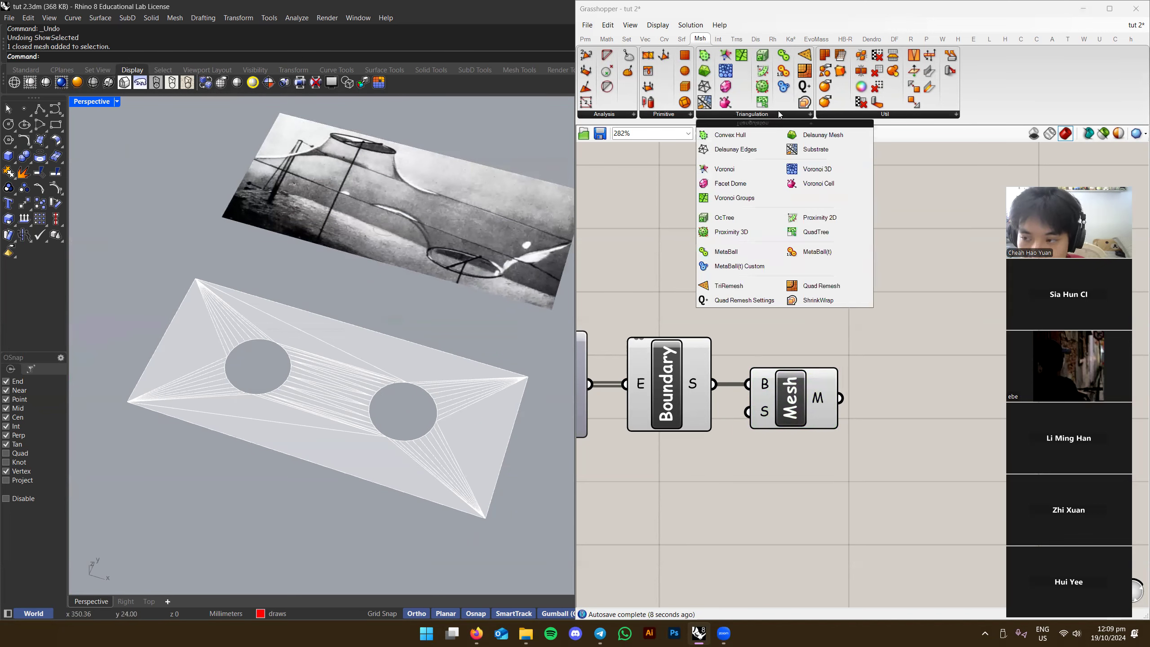
click(729, 291)
click(908, 342)
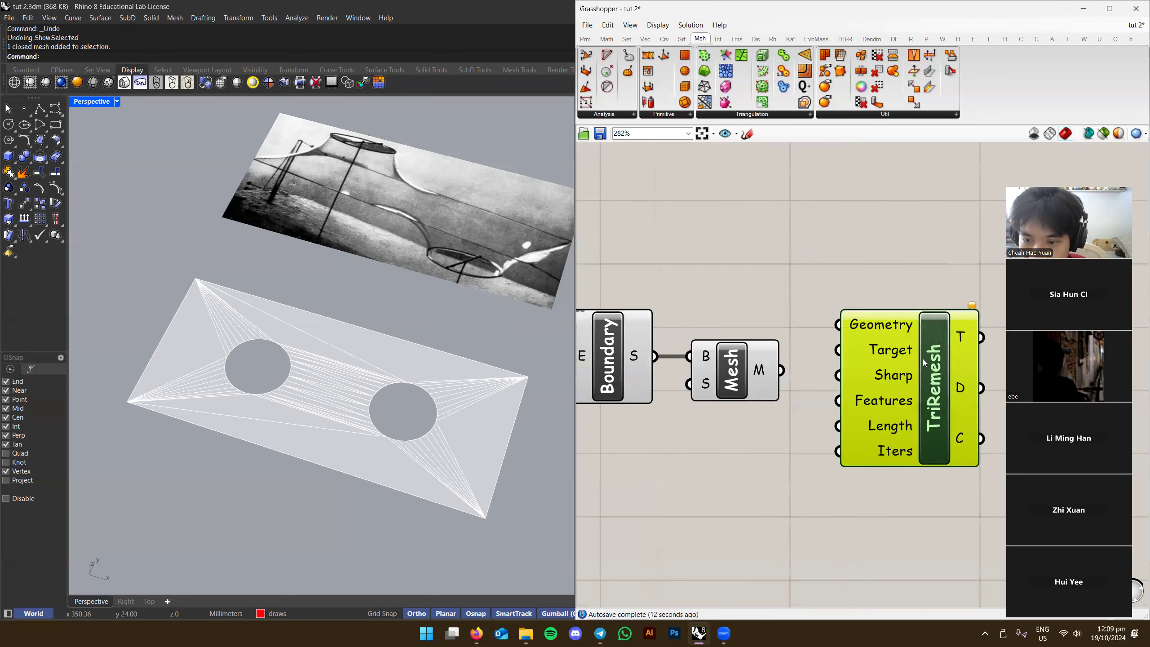
right_drag(429, 408, 396, 382)
scroll(446, 466, up, 1)
key(ctrl+F1)
scroll(352, 418, up, 4)
scroll(335, 407, down, 4)
Connect the Mesh Brep output M to TriRemesh's Geometry input and turn off the Mesh Brep preview
click(738, 372)
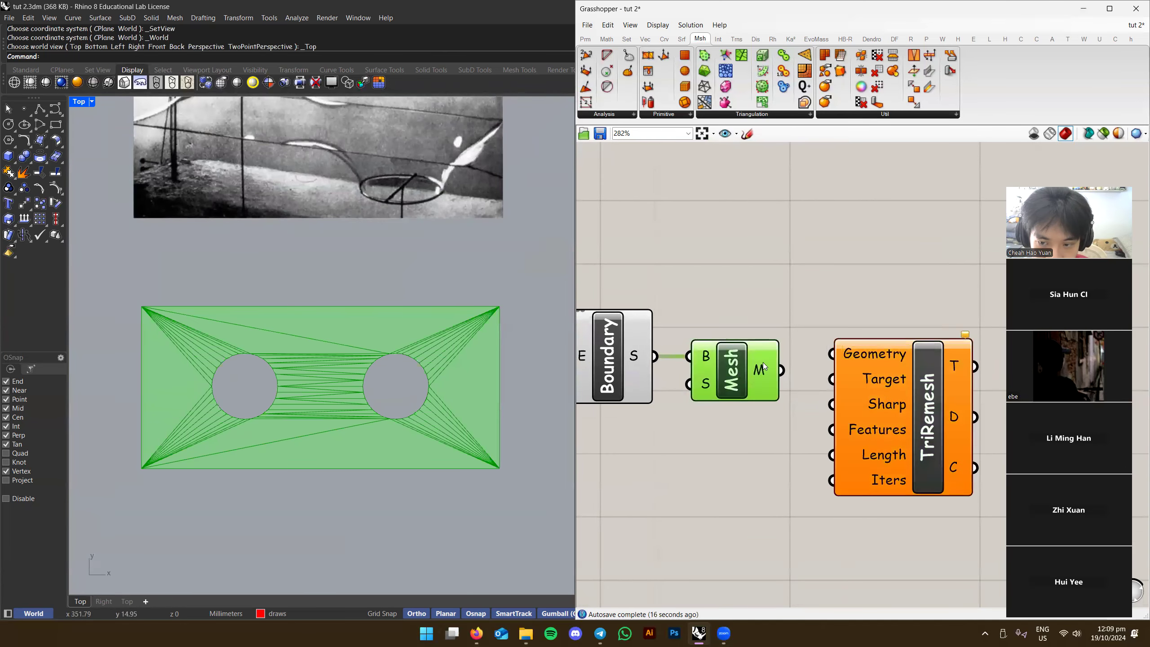
drag(832, 353, 800, 373)
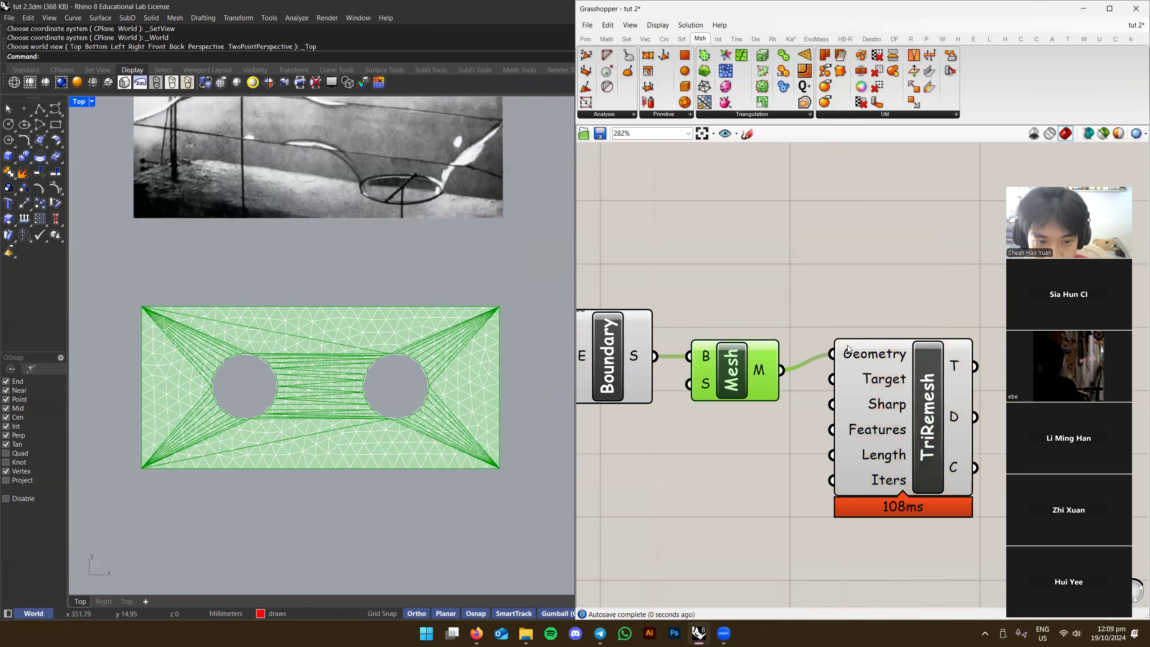
right_click(723, 365)
click(746, 384)
Examine the remeshed triangulation across the rectangle and around the two circular openings, comparing it with the reference photo and earlier model
scroll(206, 369, up, 3)
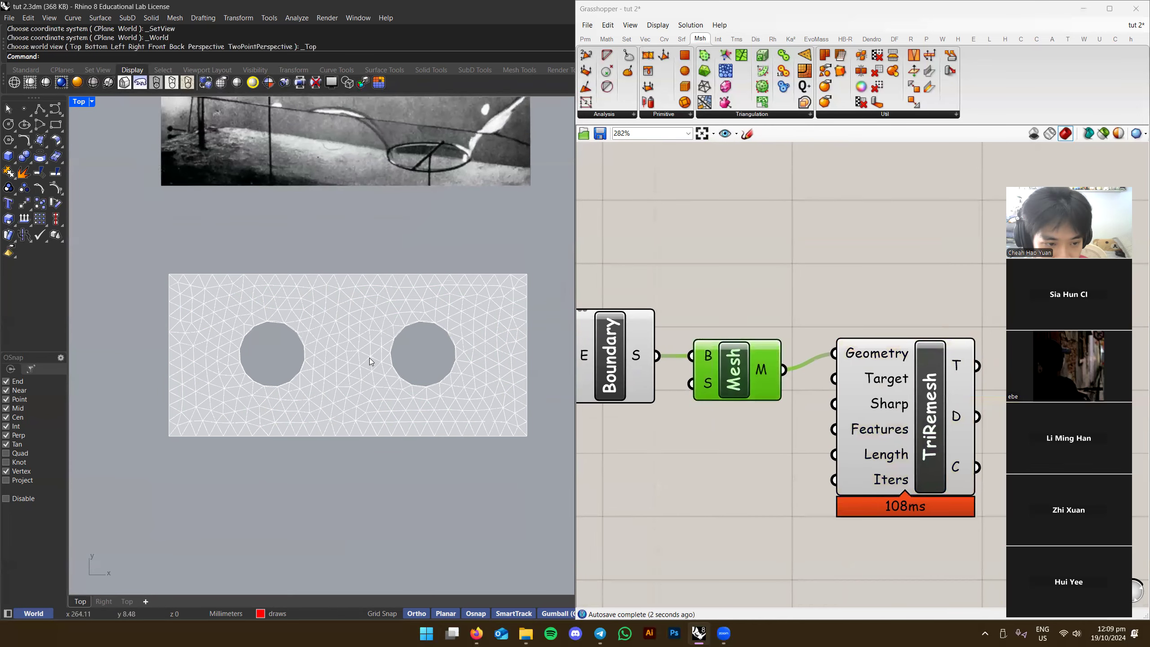
scroll(206, 369, down, 3)
right_drag(507, 283, 505, 453)
scroll(321, 398, up, 3)
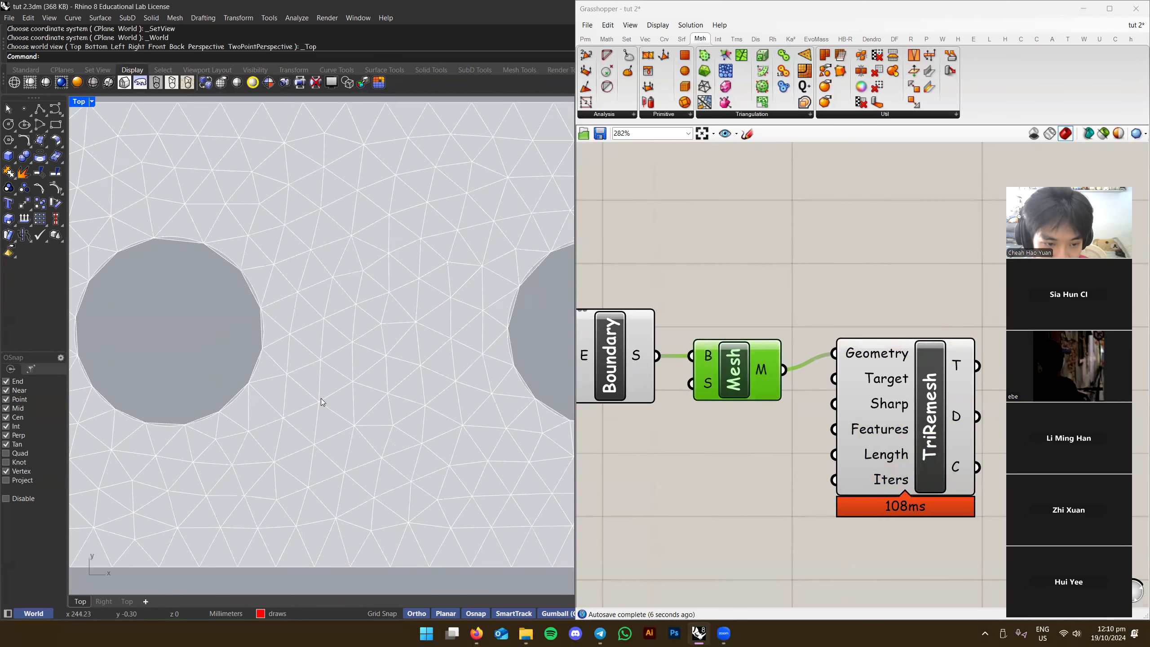
scroll(378, 333, down, 4)
scroll(432, 339, up, 1)
scroll(432, 338, down, 2)
mouse_move(432, 339)
right_down()
mouse_move(407, 374)
mouse_move(418, 353)
right_up()
scroll(375, 322, up, 4)
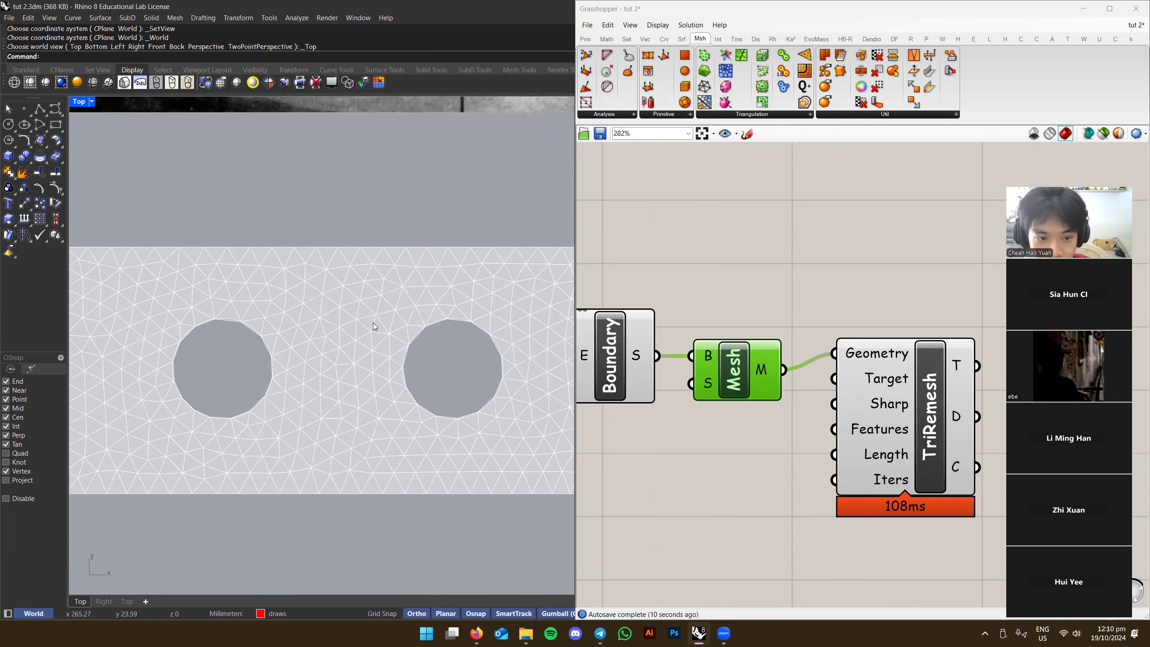
right_drag(187, 283, 272, 282)
scroll(308, 279, down, 6)
scroll(367, 301, up, 2)
right_drag(392, 266, 467, 346)
scroll(350, 319, up, 2)
scroll(334, 357, down, 7)
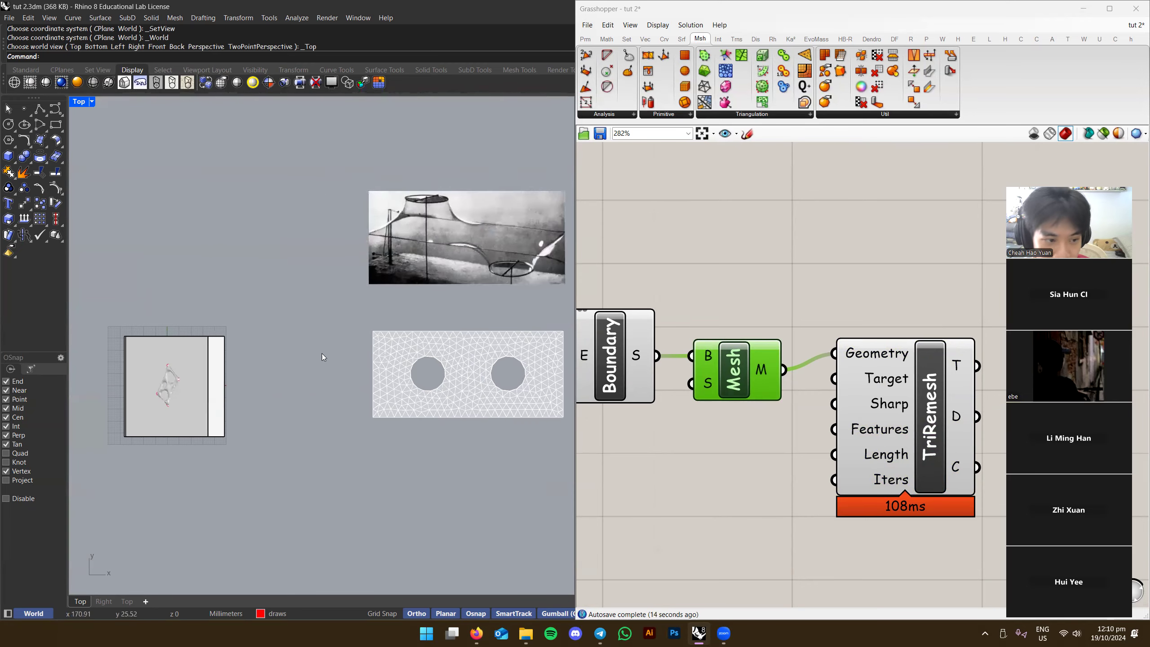
right_drag(131, 386, 235, 378)
scroll(234, 378, up, 7)
scroll(309, 388, down, 4)
right_drag(518, 396, 331, 396)
right_drag(522, 374, 392, 383)
scroll(359, 372, up, 4)
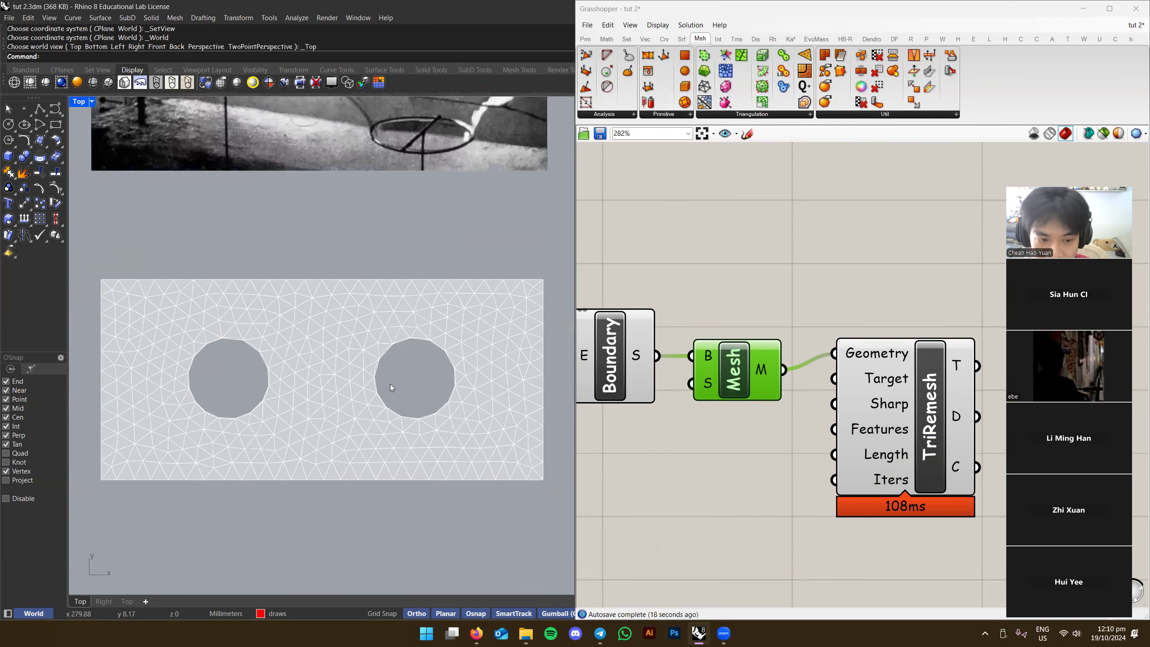
scroll(315, 371, up, 3)
scroll(294, 352, up, 2)
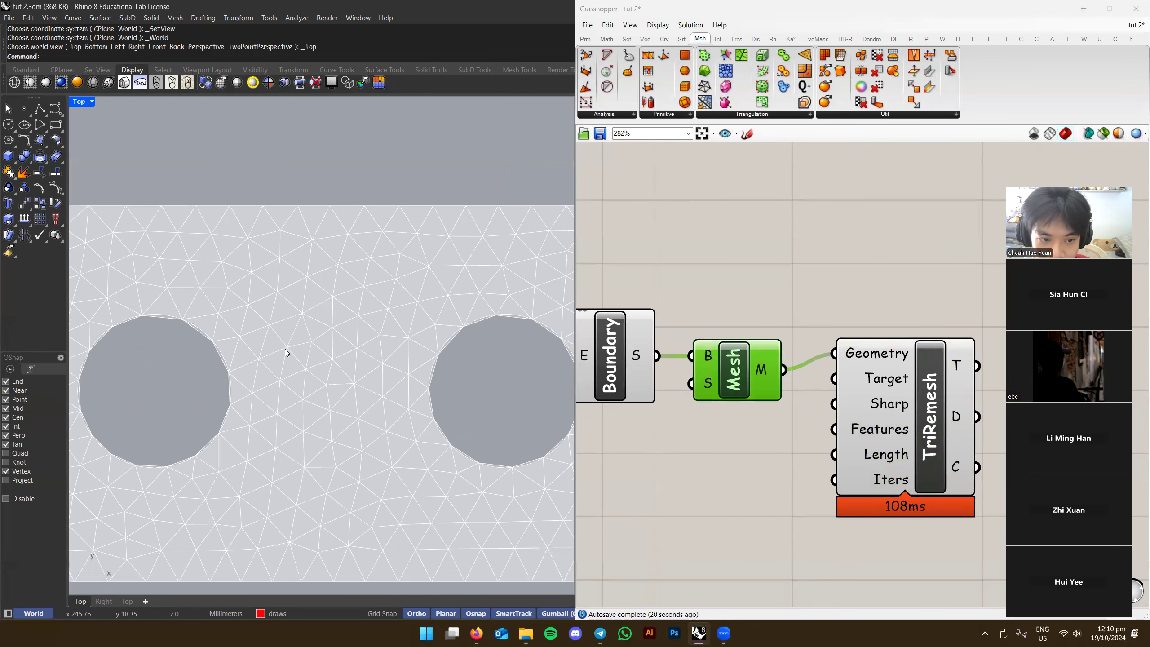
scroll(285, 349, down, 3)
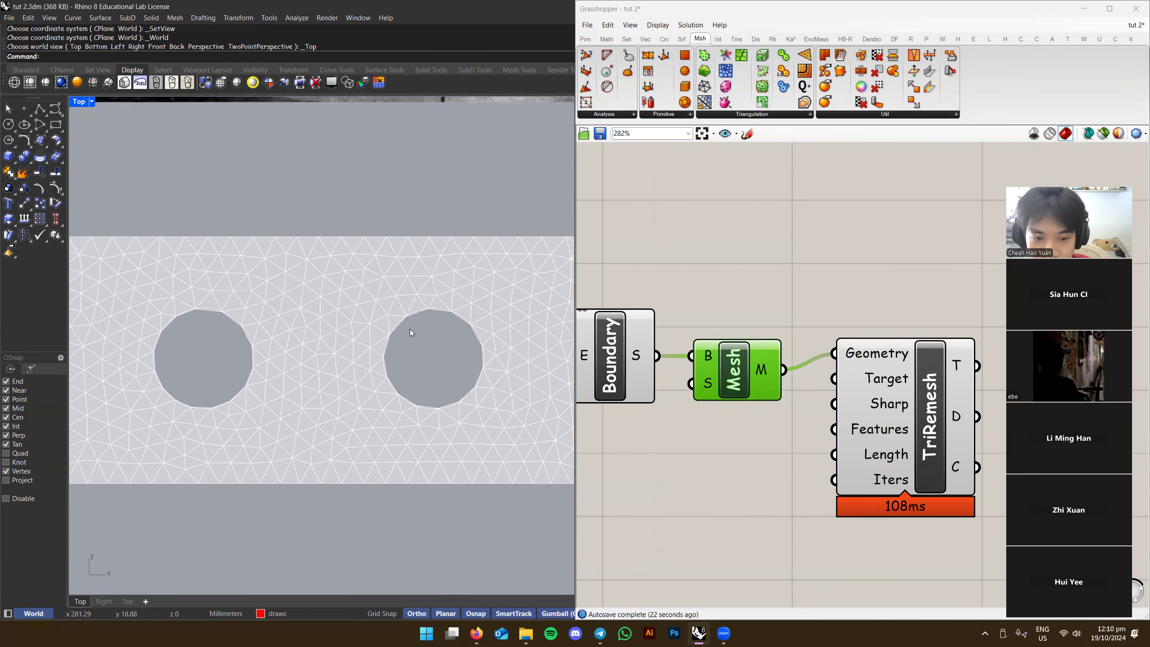
scroll(410, 329, down, 3)
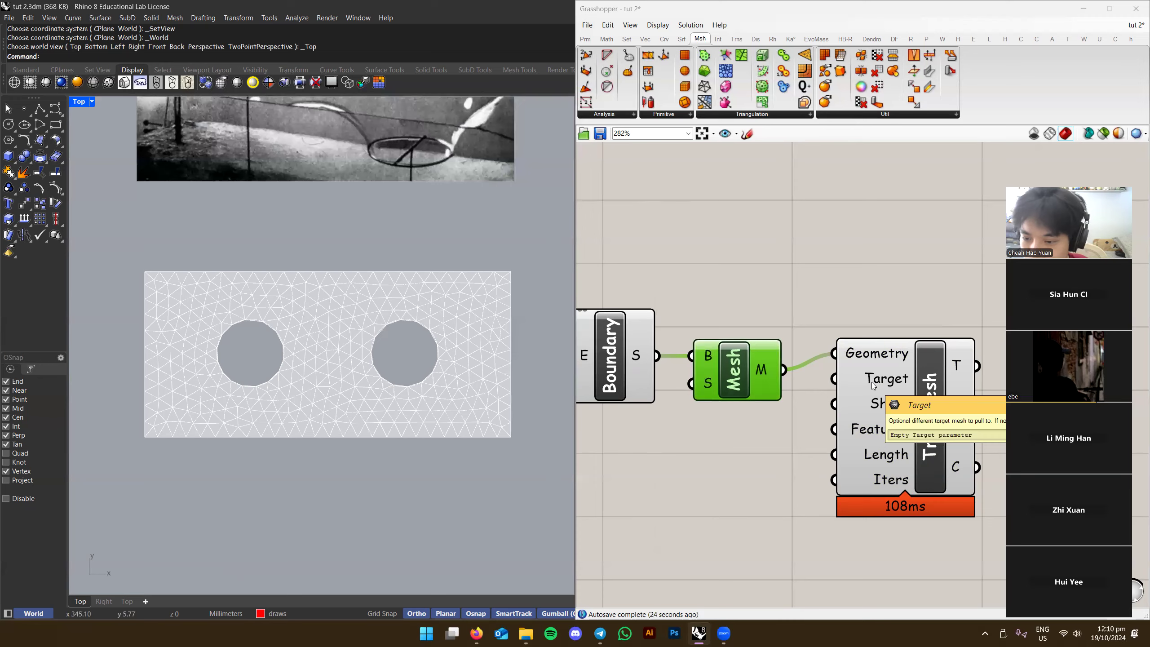
Examine the descriptions of TriRemesh's Length and Sharp inputs
right_drag(872, 382, 783, 376)
click(786, 375)
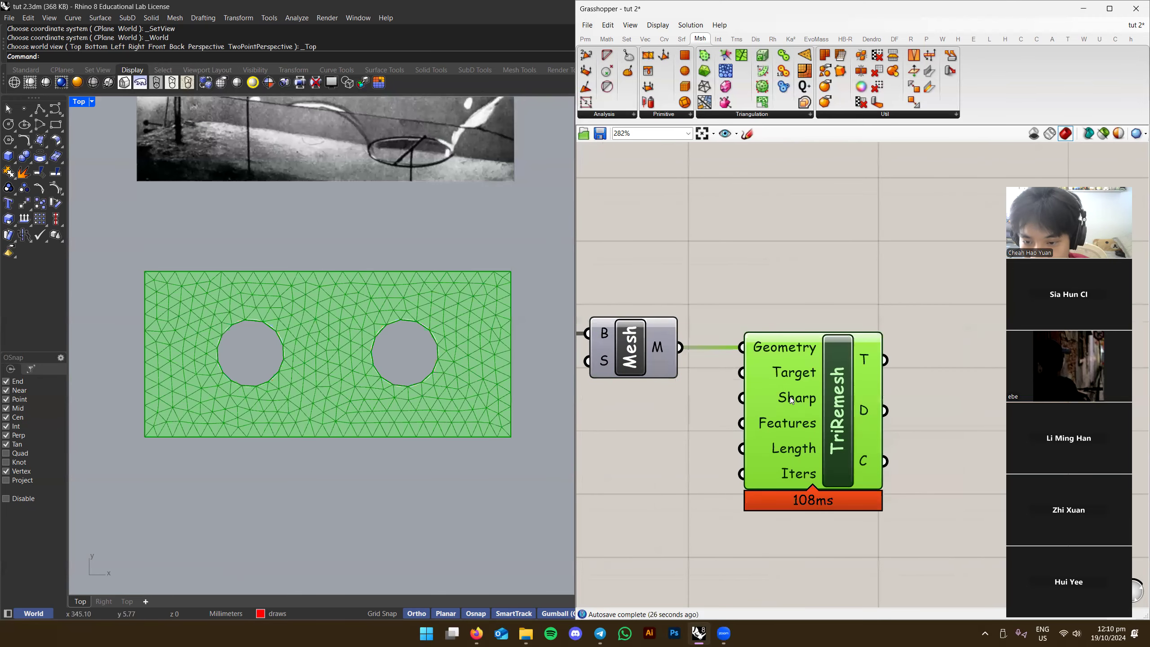
click(735, 425)
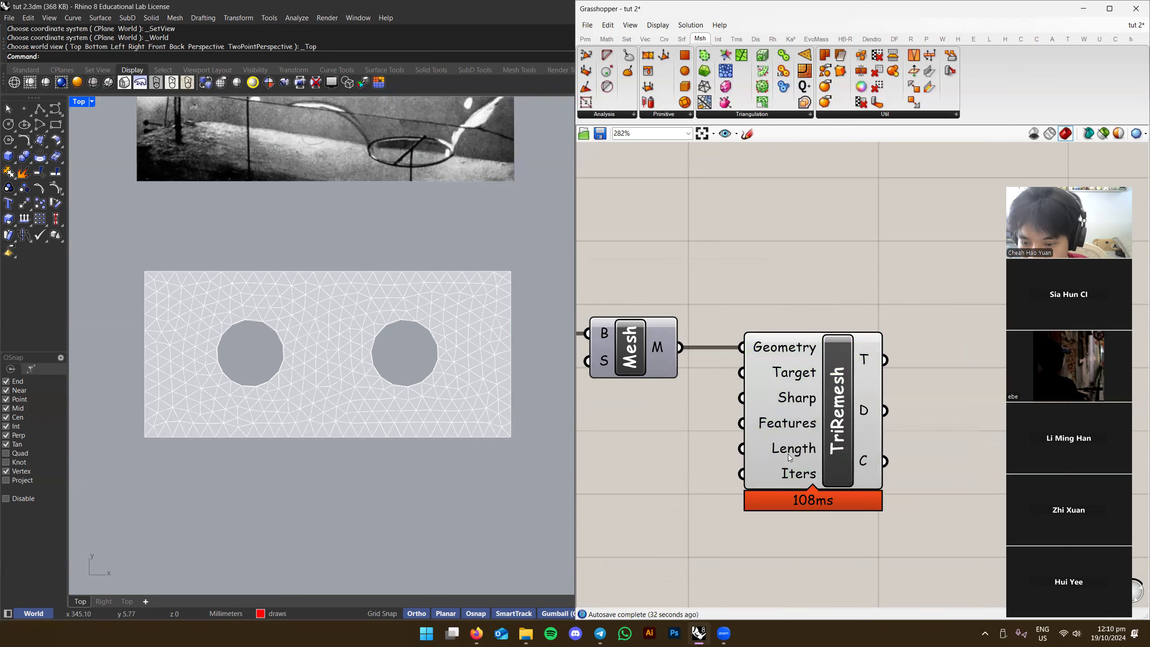
scroll(724, 464, up, 3)
right_drag(803, 498, 800, 452)
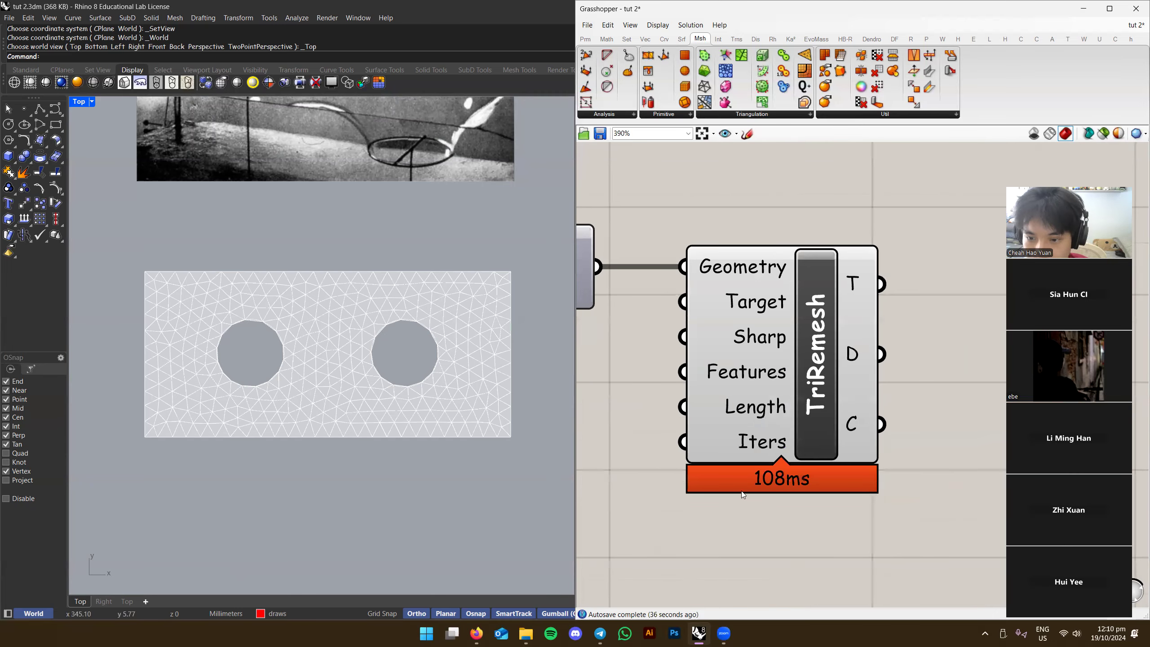
drag(625, 507, 856, 319)
click(939, 230)
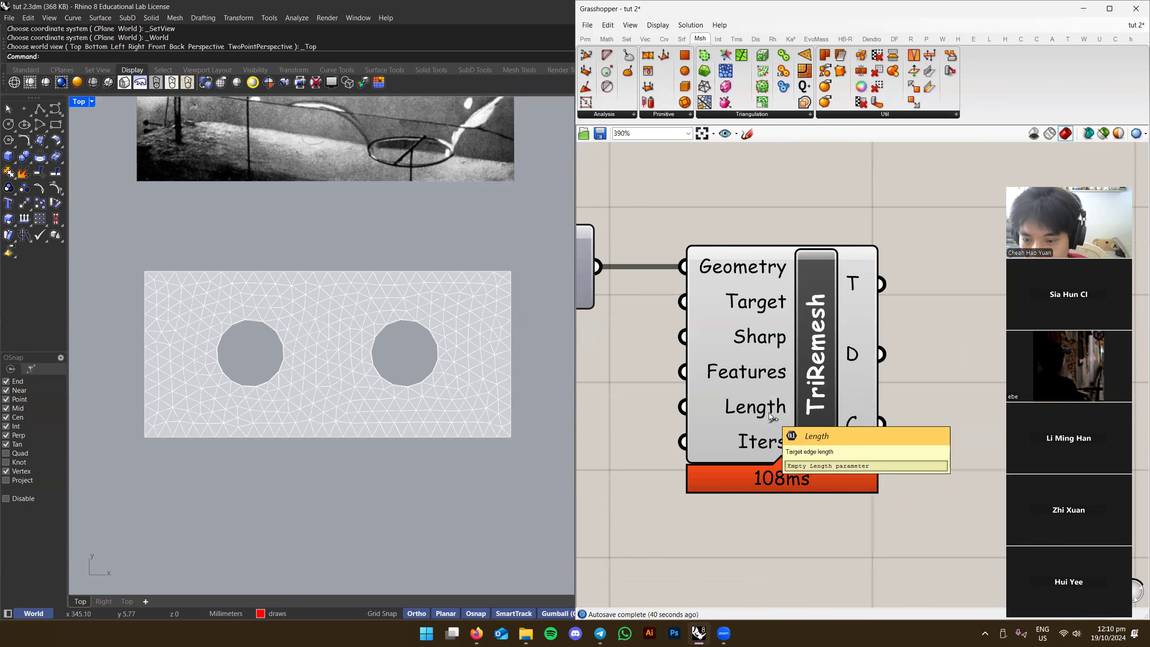
right_drag(769, 412, 786, 409)
click(718, 373)
scroll(768, 328, up, 2)
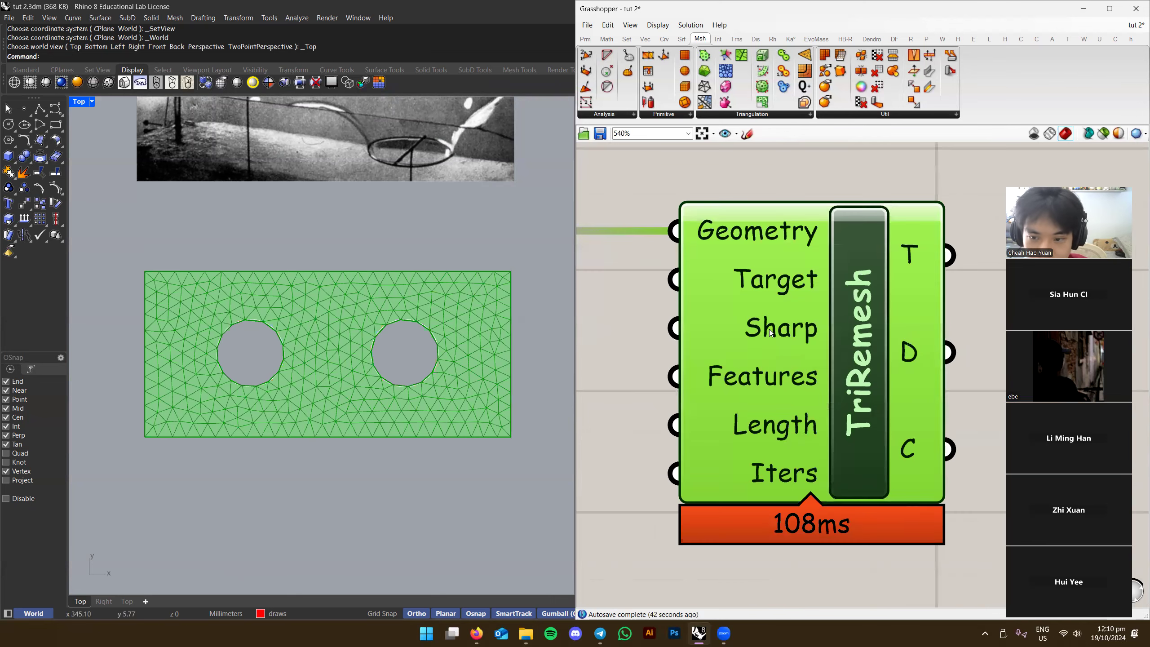
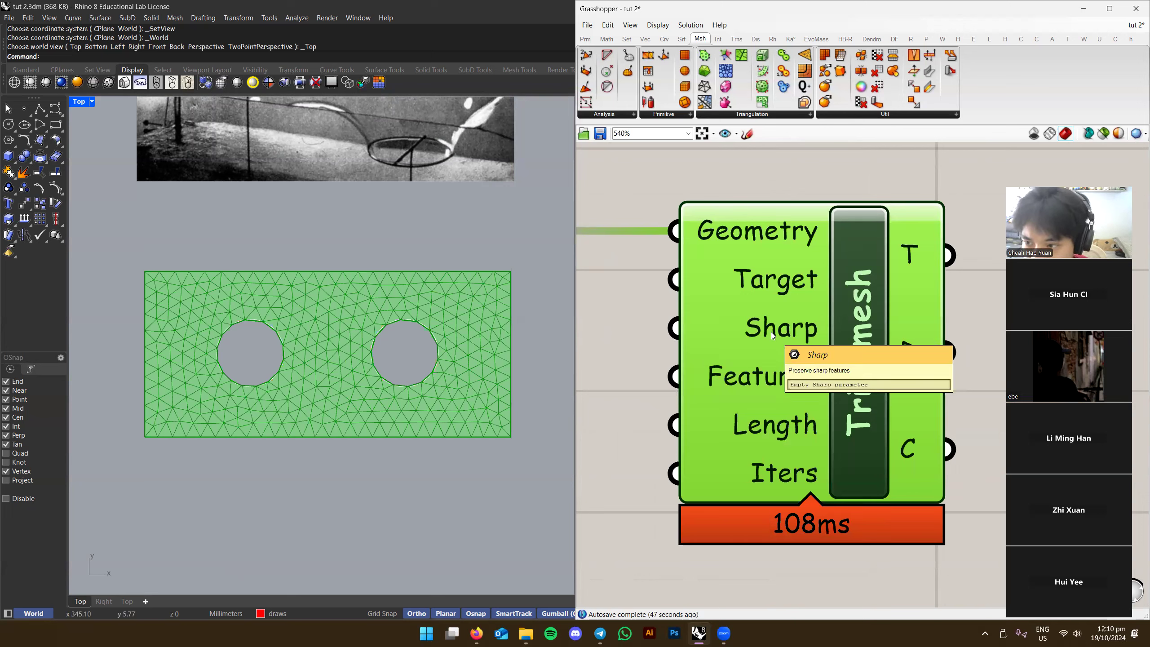
Add a Boolean Toggle set to False beneath the Mesh Brep and connect it to TriRemesh's Sharp input
right_drag(634, 372, 872, 357)
double_click(708, 381)
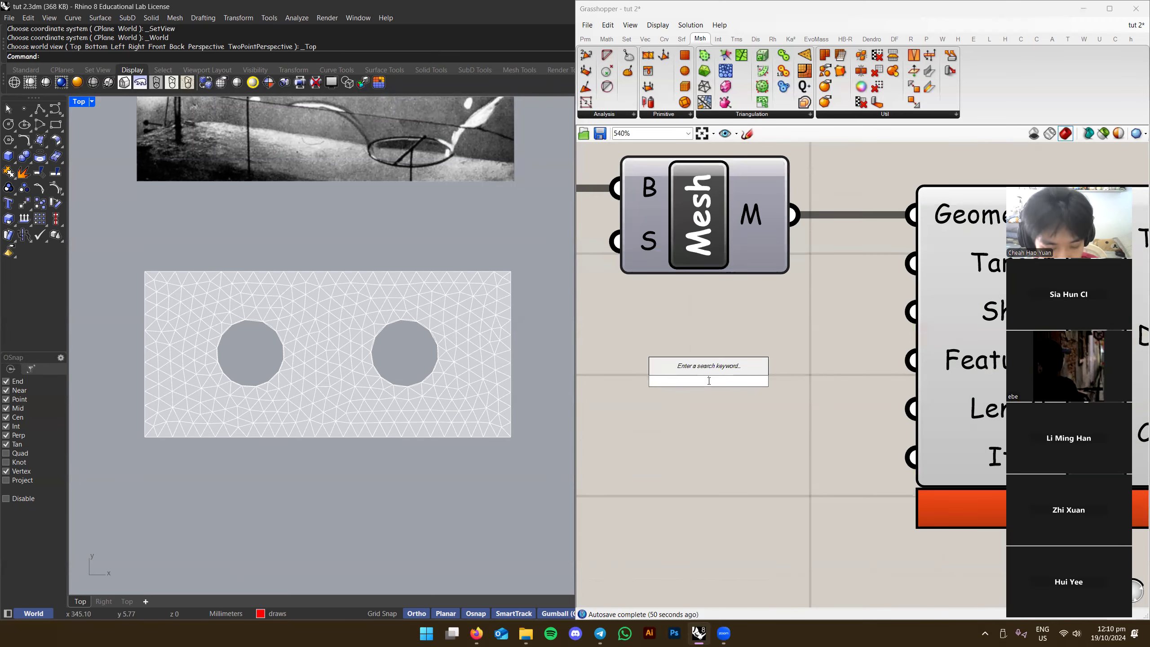
text(toggle)
key(Return)
drag(709, 381, 692, 353)
right_drag(770, 386, 764, 390)
scroll(764, 390, down, 3)
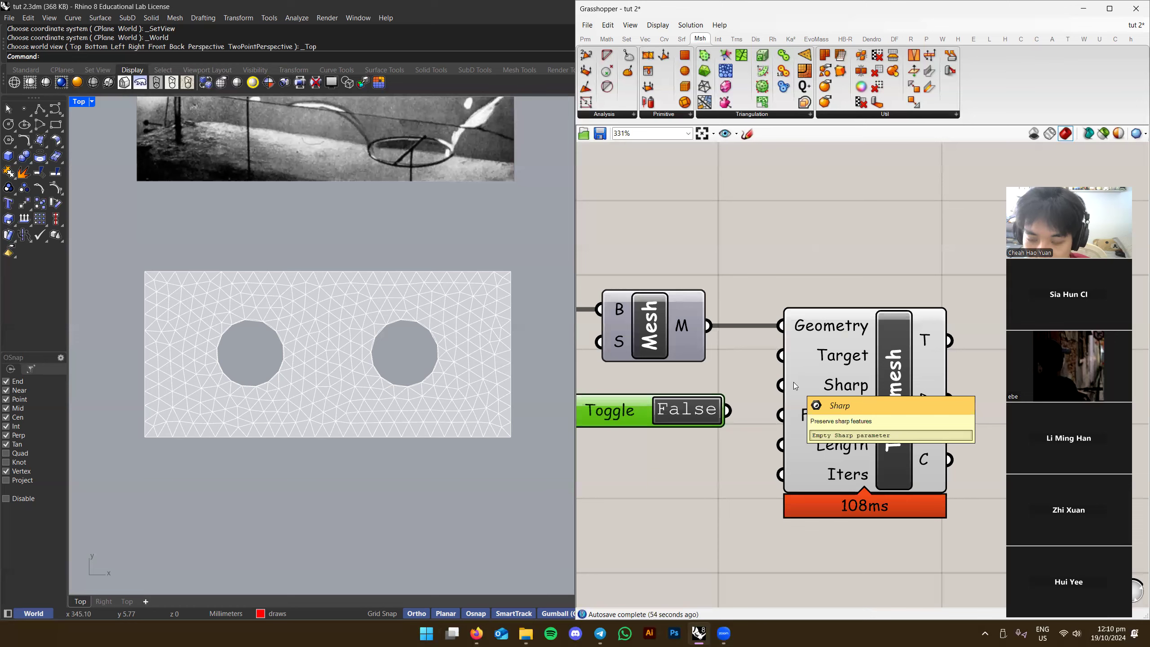
scroll(455, 420, up, 4)
drag(727, 411, 779, 385)
click(843, 391)
Inspect the remeshed rectangle's lower-right corner with Sharp at False and nudge the toggle closer to the Mesh Brep
scroll(467, 403, up, 4)
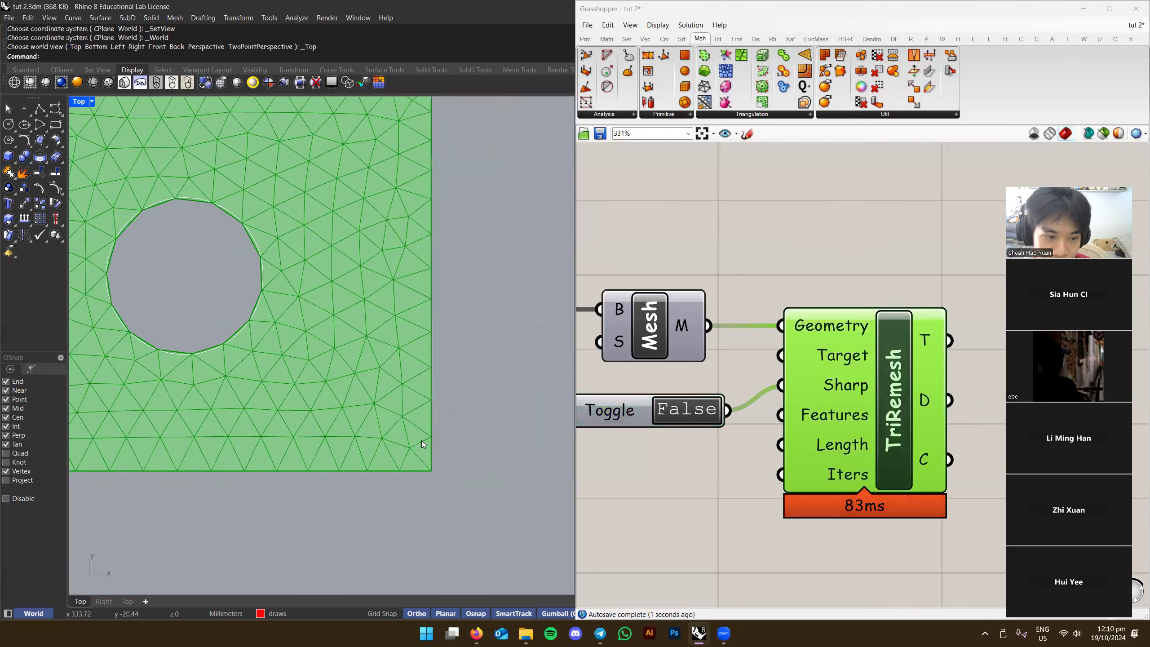
scroll(424, 442, up, 5)
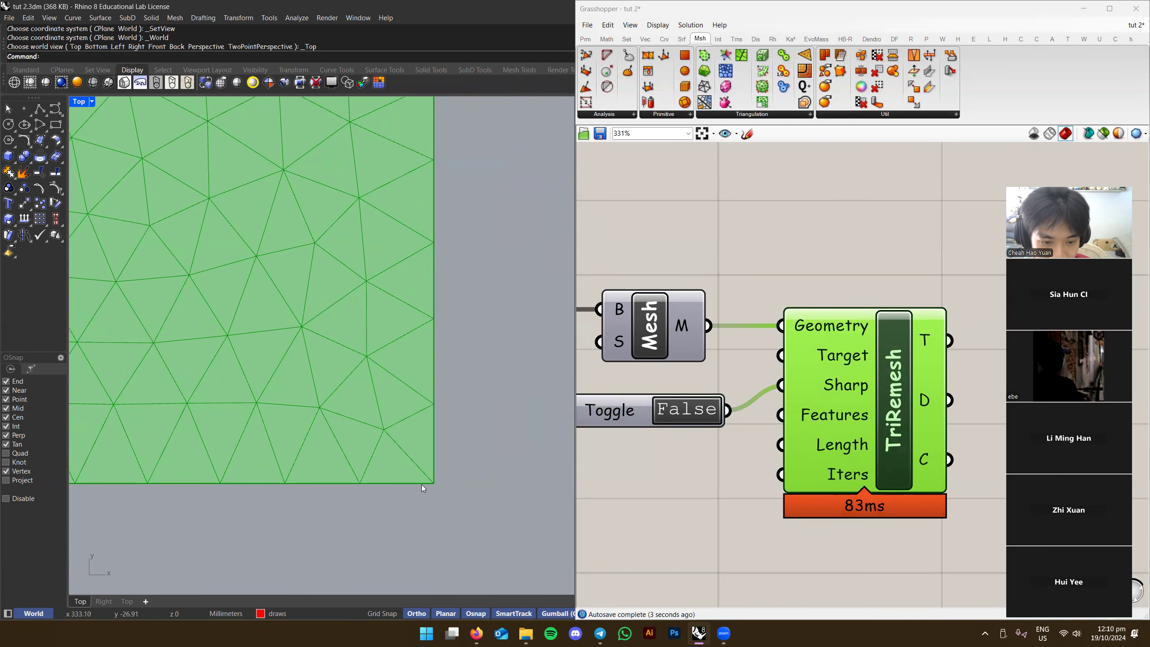
drag(633, 414, 618, 400)
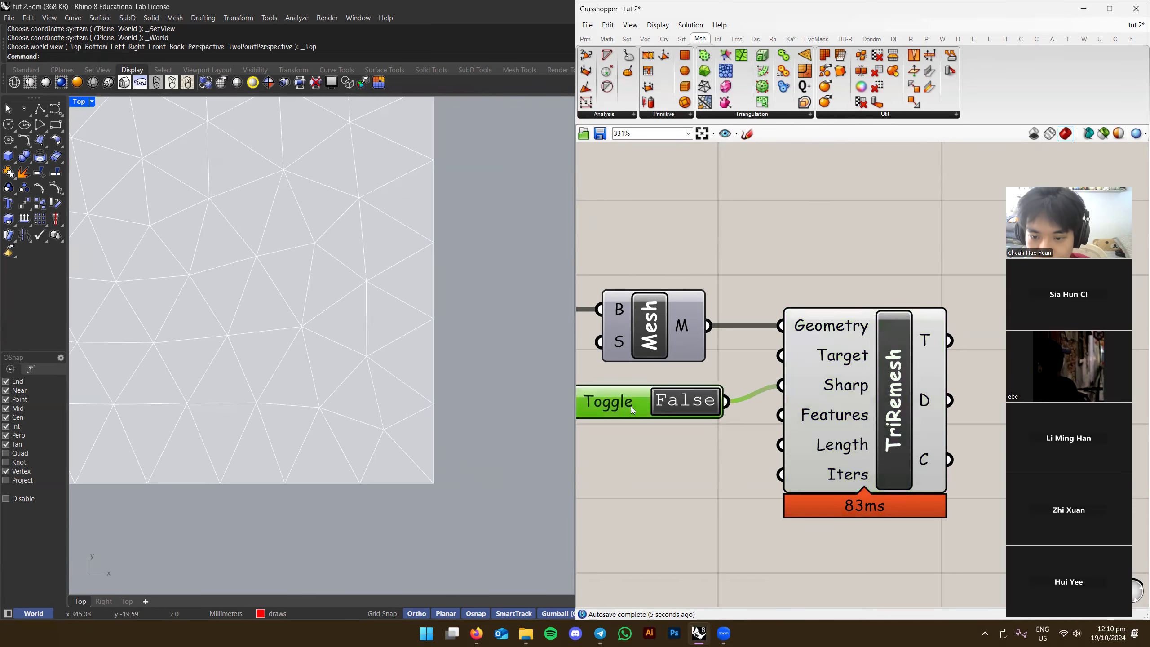
Draw a line across the remeshed rectangle's lower-right corner, joining the nearest vertices on the bottom and right edges
right_drag(636, 410, 693, 394)
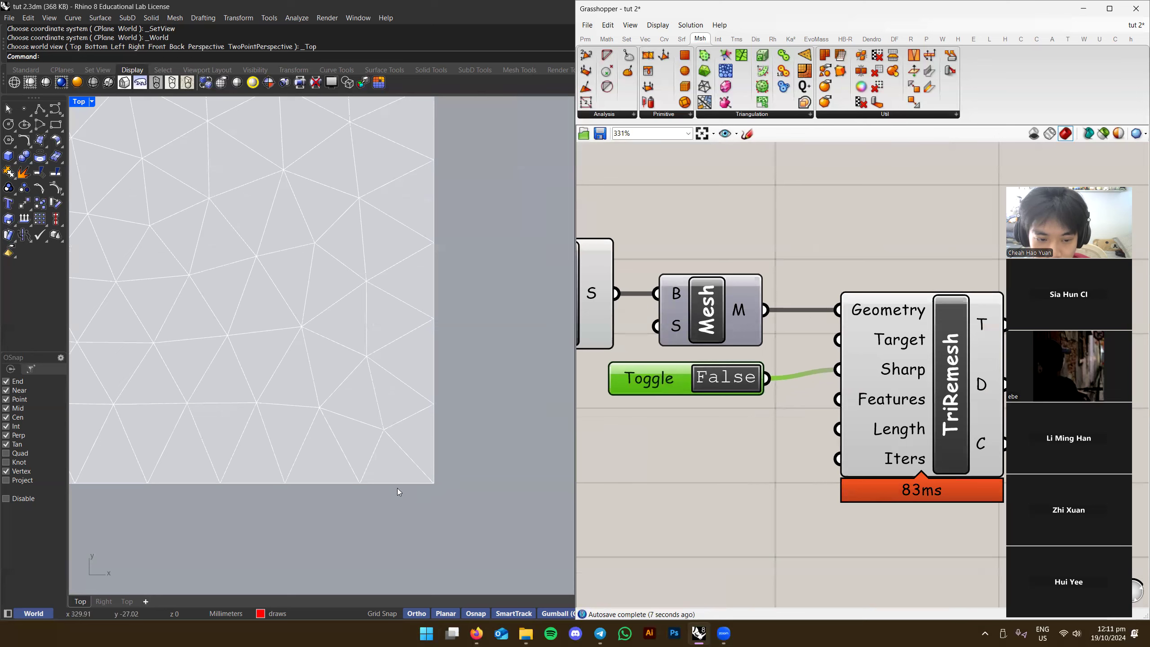
scroll(419, 452, up, 6)
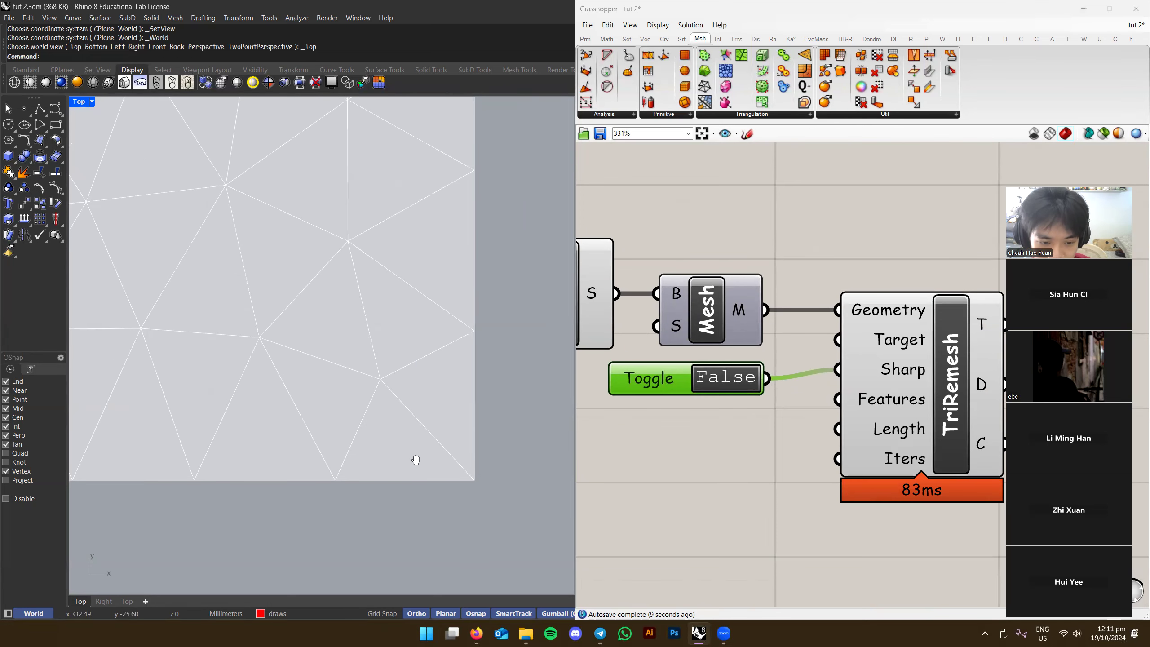
text(line)
key(Return)
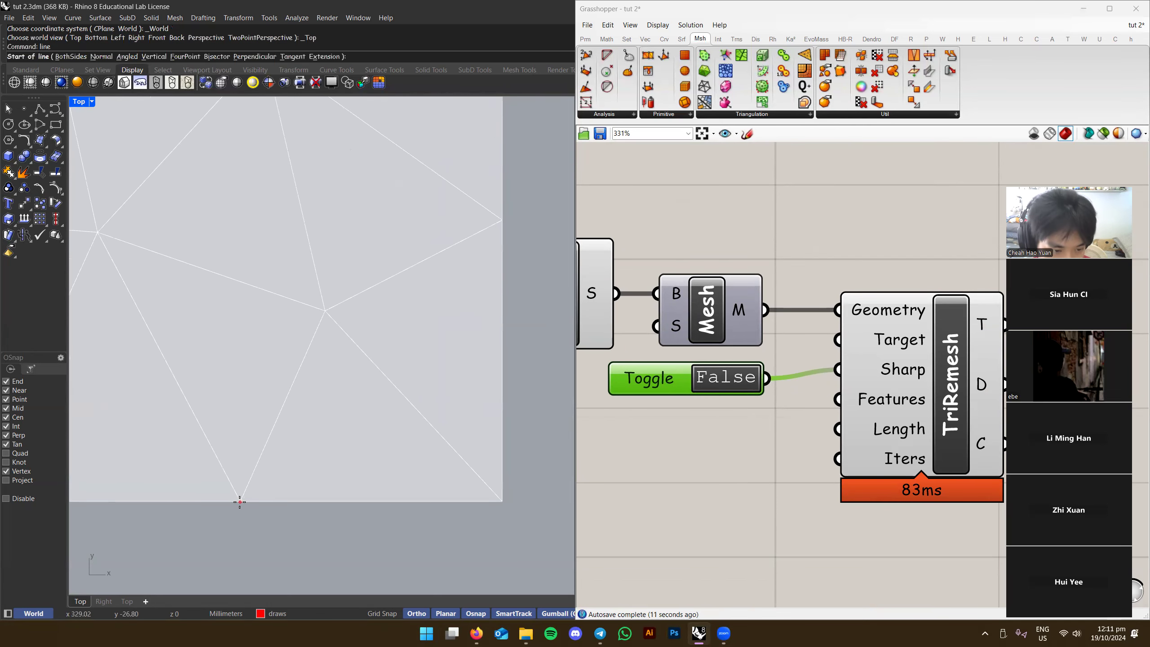
click(239, 501)
click(500, 223)
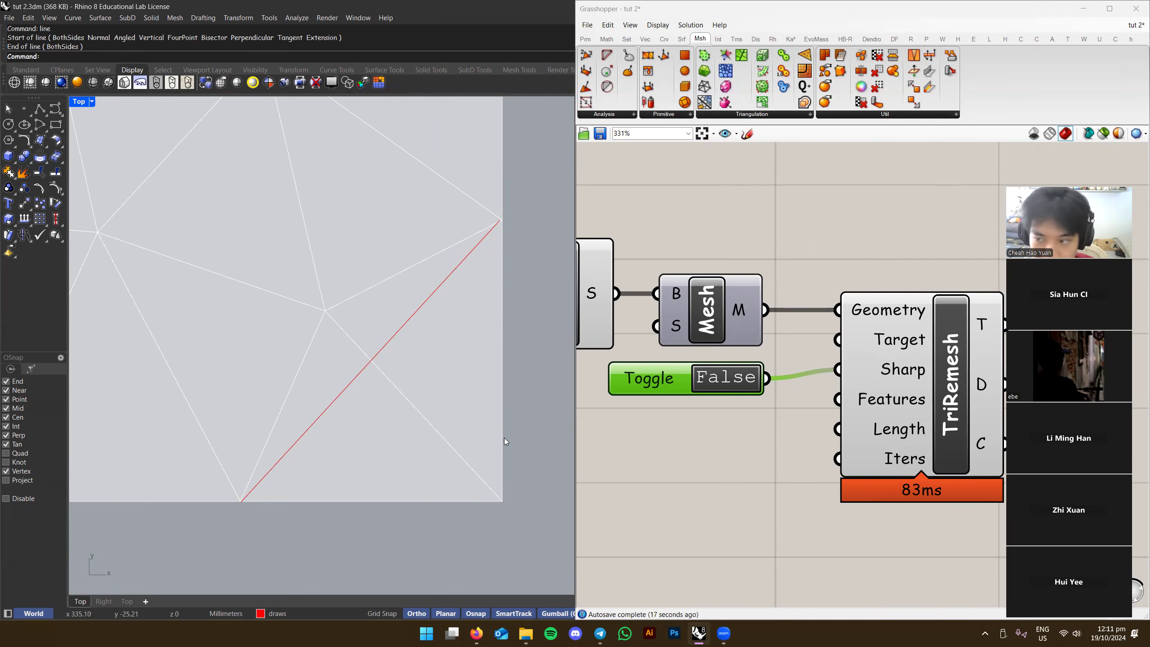
Delete the diagonal line drawn across the mesh corner
drag(478, 449, 317, 323)
scroll(410, 407, down, 4)
key(Delete)
scroll(443, 437, down, 6)
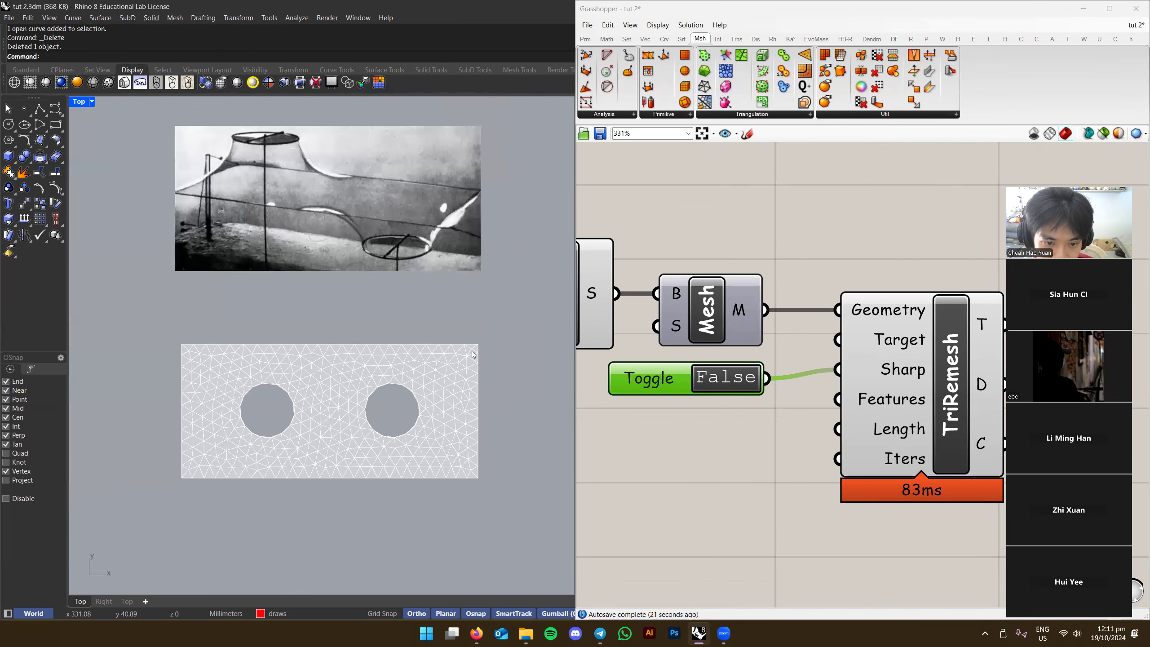
Set the Sharp toggle to True, align it beneath the Mesh Brep and move TriRemesh slightly farther away
right_drag(239, 340, 336, 299)
right_drag(253, 462, 195, 431)
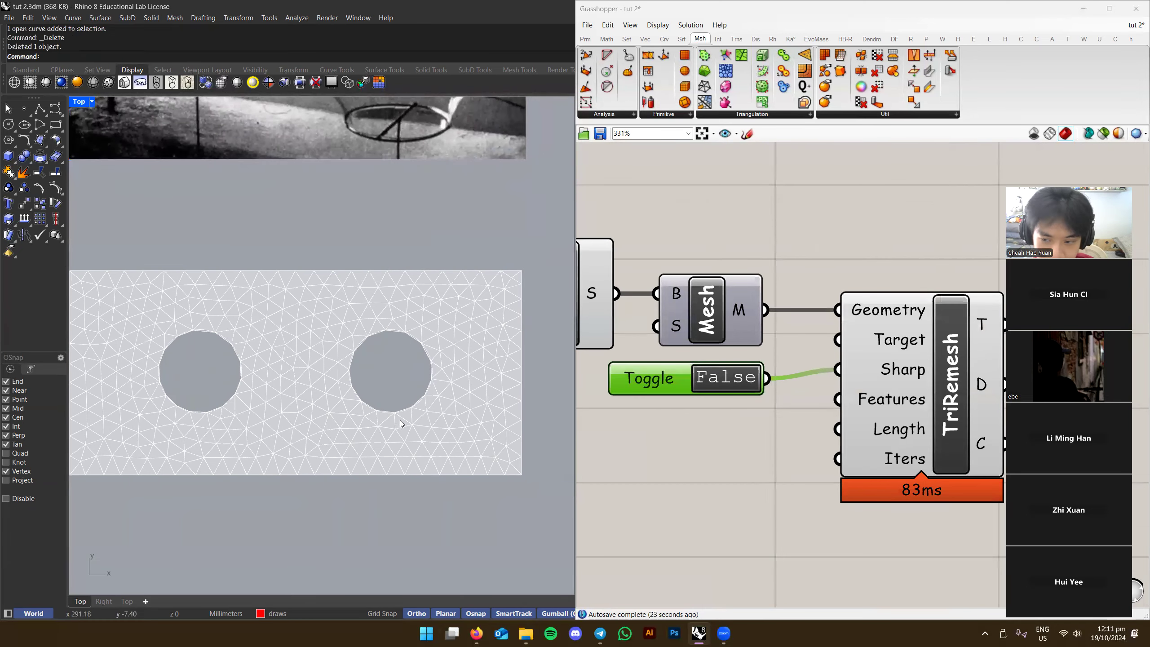
right_drag(400, 426, 416, 423)
double_click(721, 380)
drag(640, 381, 708, 395)
right_drag(707, 394, 613, 394)
drag(805, 373, 839, 373)
right_drag(745, 417, 833, 370)
click(774, 379)
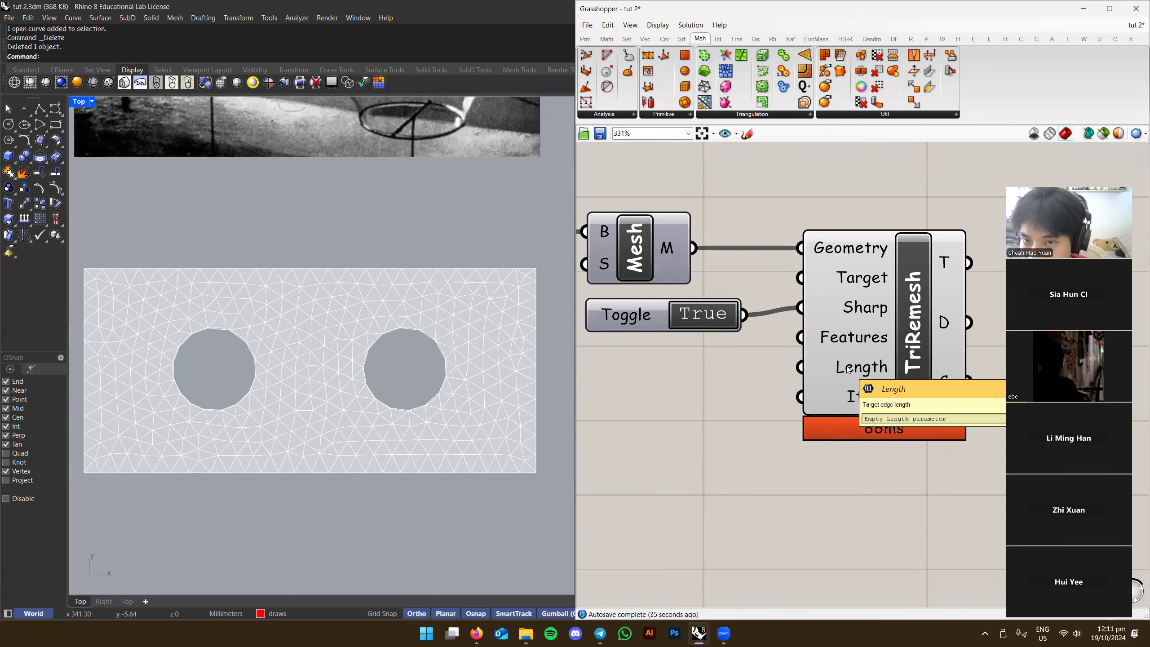
click(585, 39)
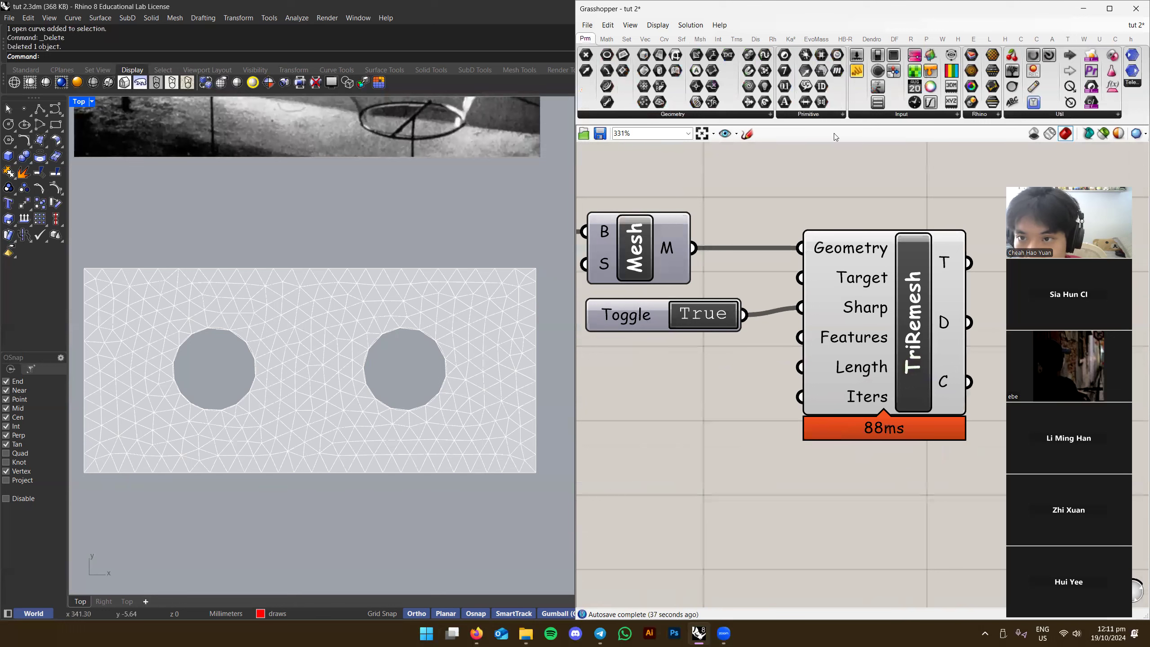
click(814, 116)
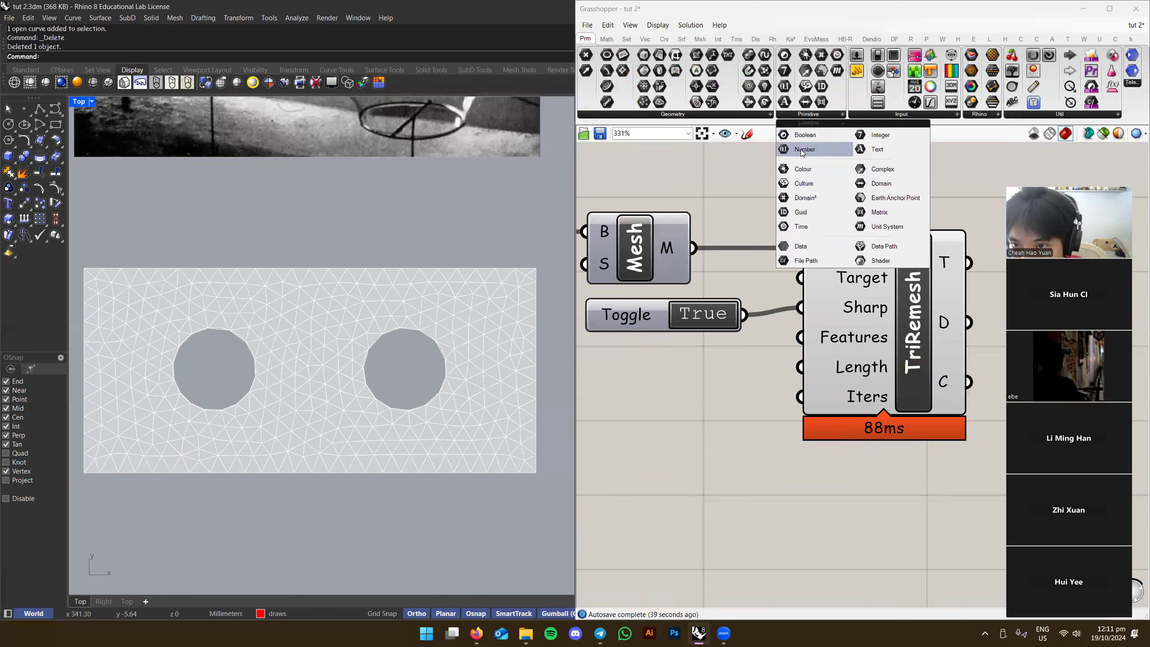
drag(804, 149, 723, 399)
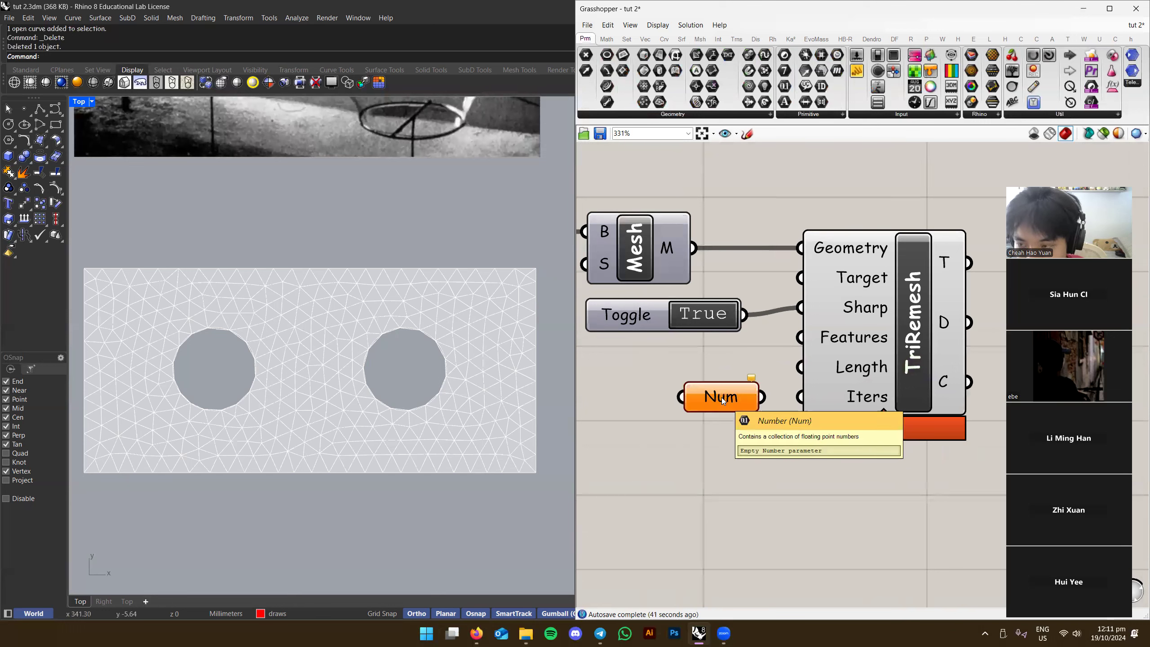
click(781, 384)
mouse_move(732, 399)
right_down()
mouse_move(781, 384)
mouse_move(751, 389)
right_up()
key(Delete)
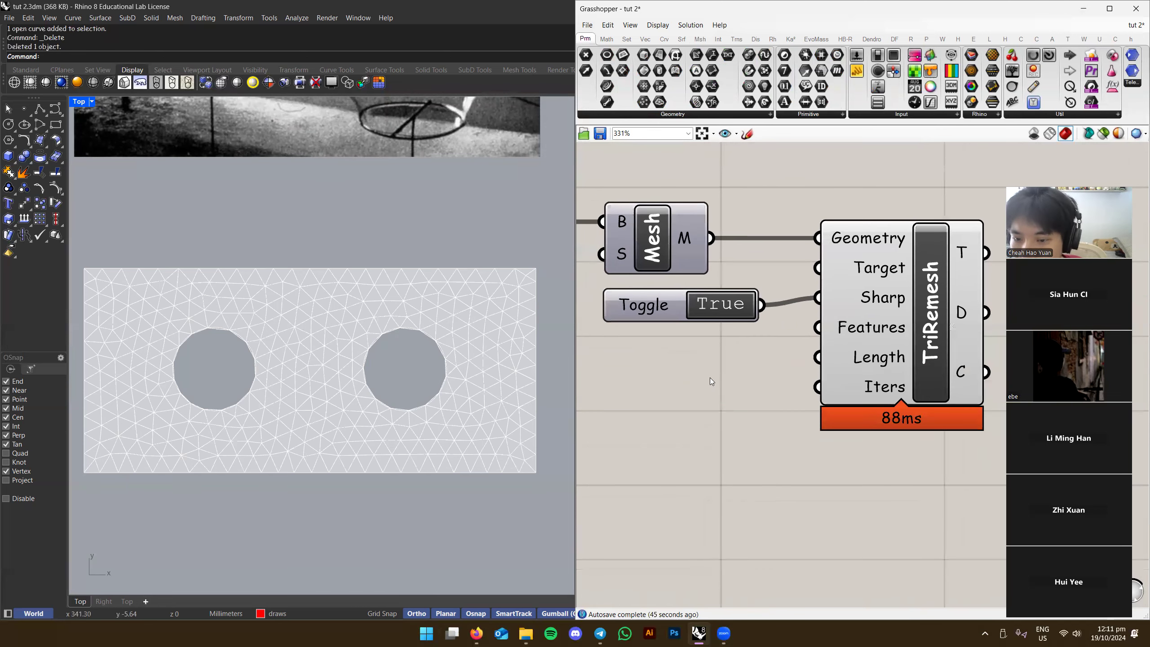
Add a Number Slider beneath the Boolean Toggle, beside TriRemesh's Length and Iters inputs
double_click(691, 381)
text(num)
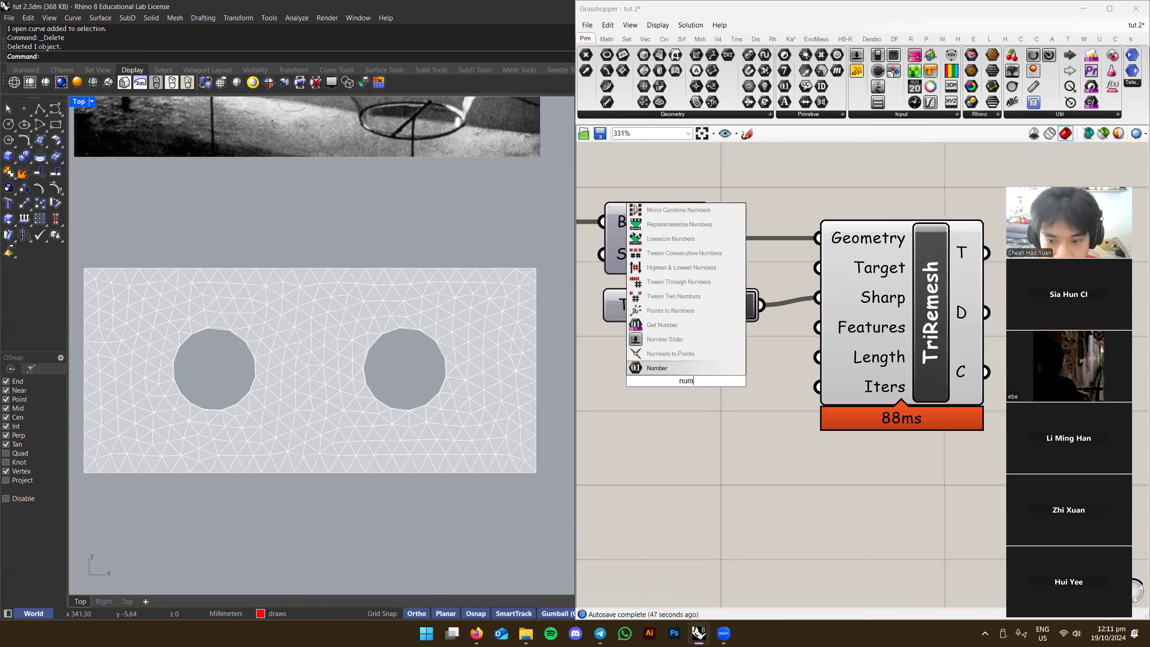
text(ber slider)
key(Return)
scroll(724, 392, down, 2)
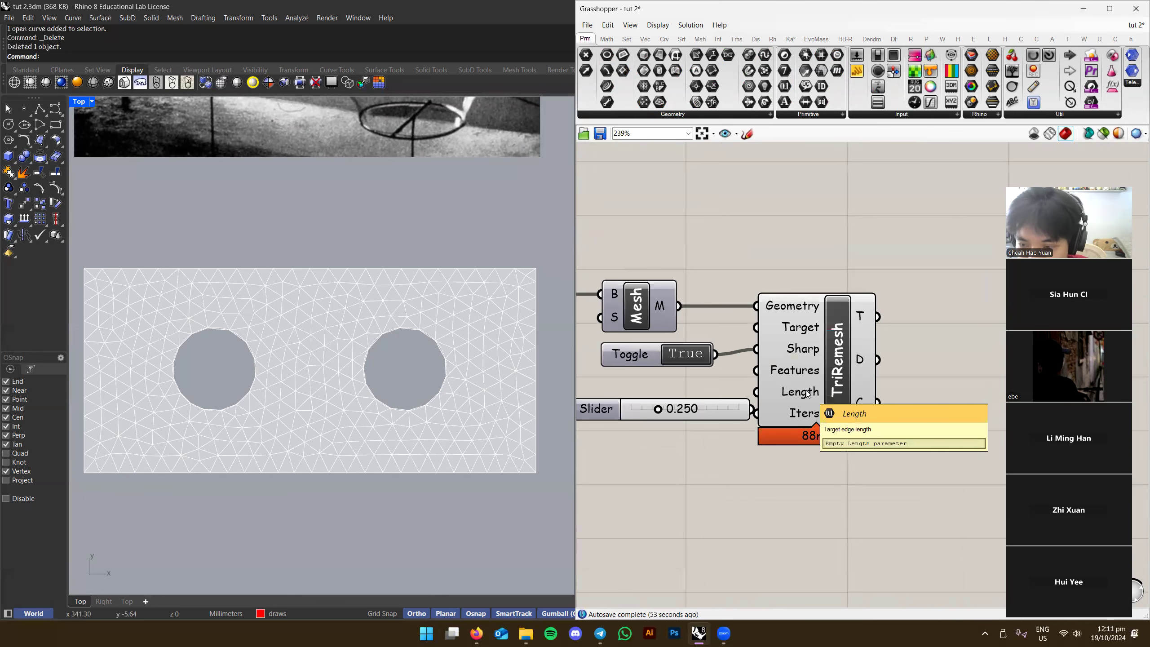
Measure the length of triangle edges in the remeshed surface beside the right-hand circular opening
scroll(485, 351, up, 15)
right_click(379, 361)
click(371, 372)
key(F8)
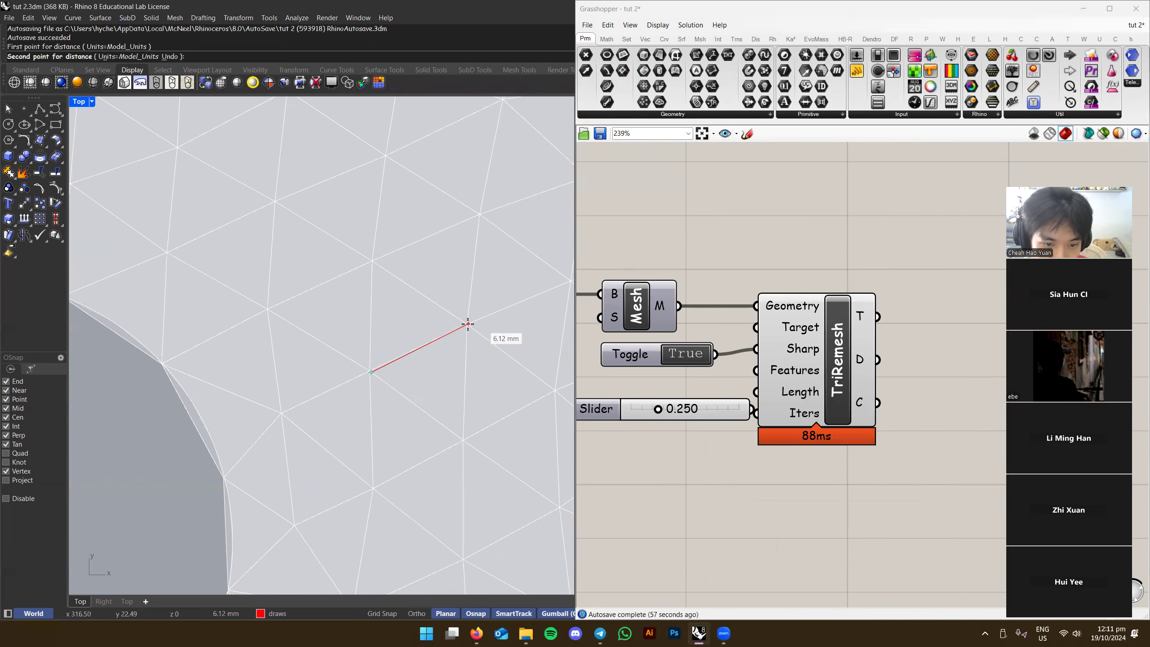
shift+click(468, 323)
scroll(468, 323, down, 16)
scroll(446, 339, up, 10)
right_click(407, 342)
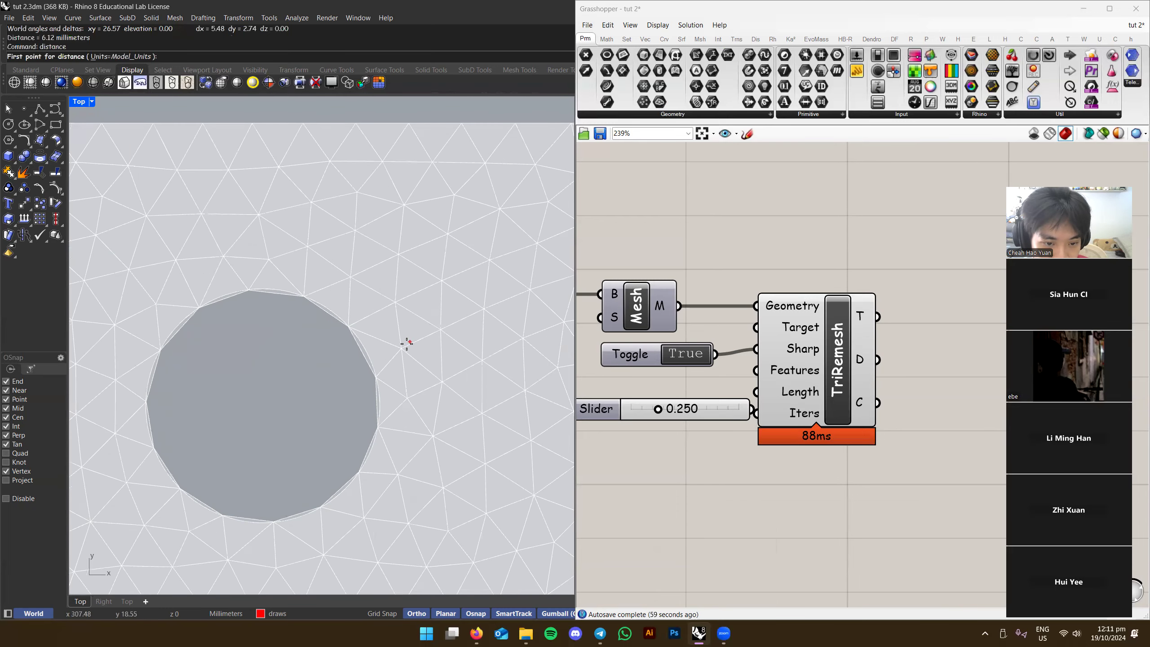
Measure the length of a mesh triangle edge beside the circular hole between its two vertices, repeating the distance measurement once
click(401, 348)
key(F8)
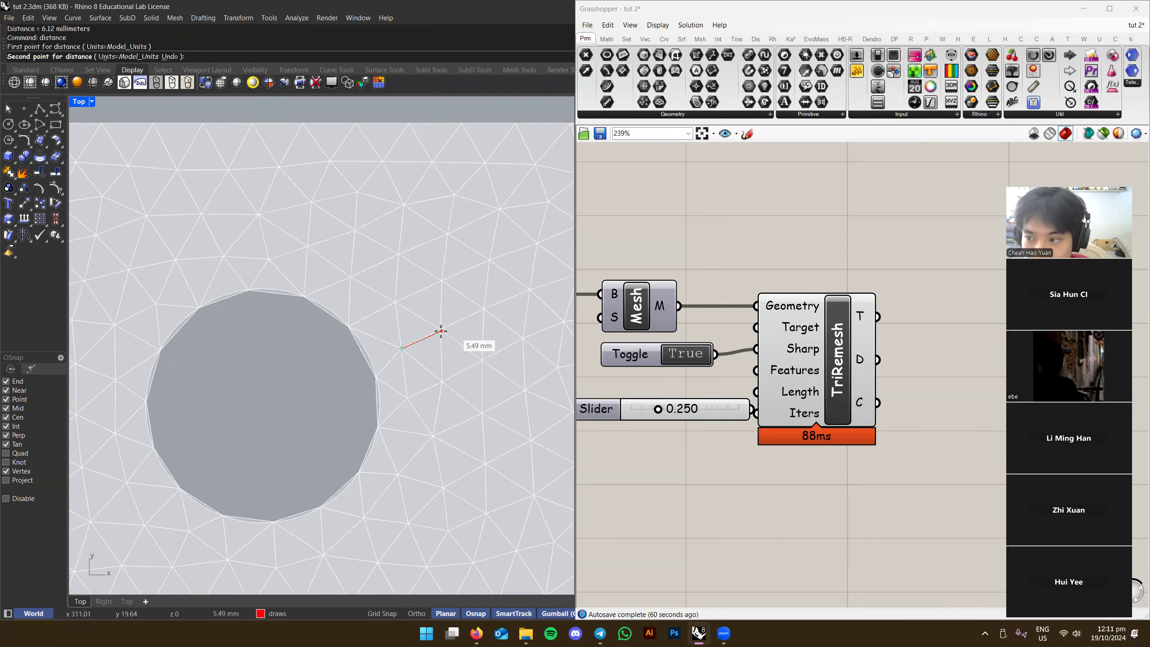
scroll(441, 331, up, 4)
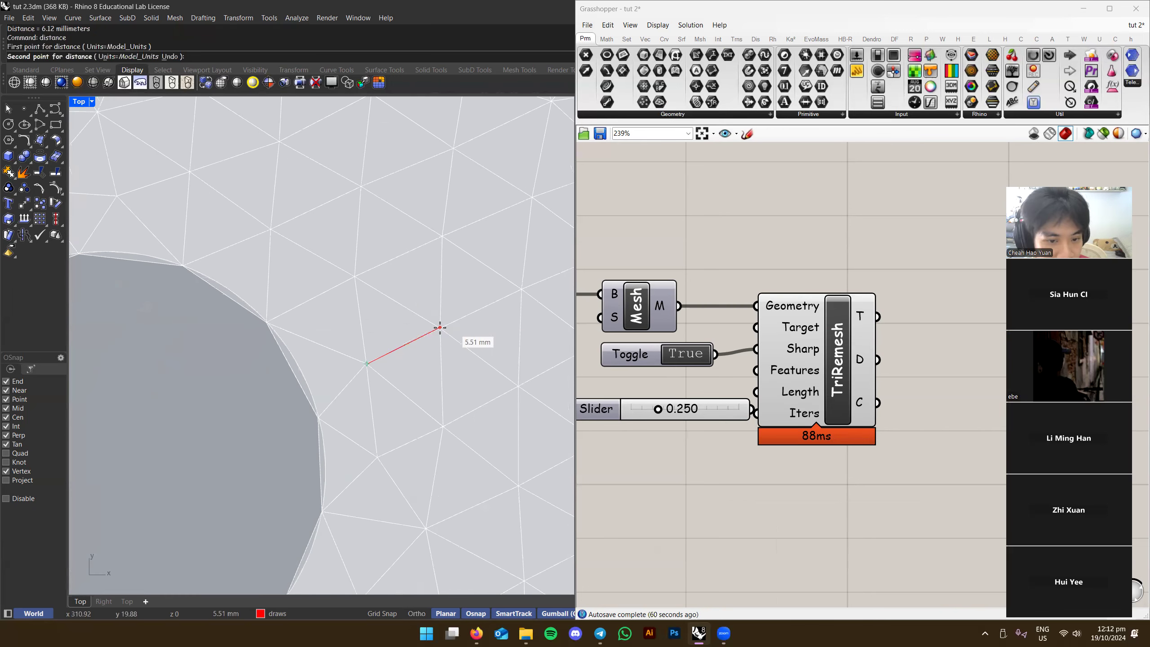
click(440, 327)
key(Return)
click(365, 363)
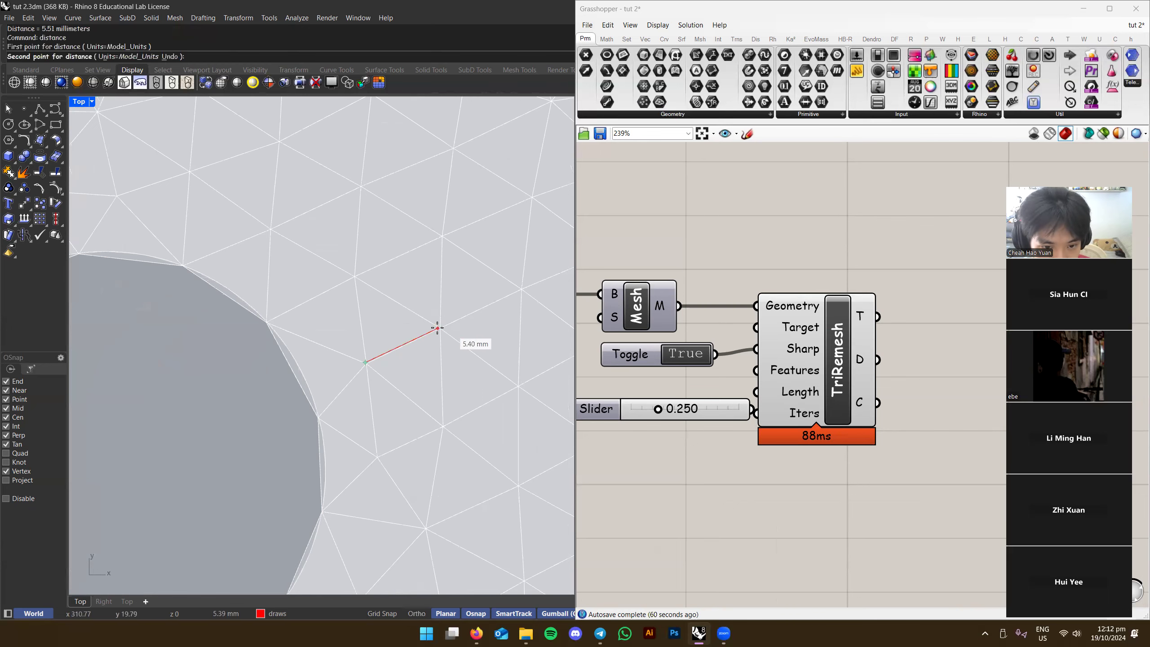
click(437, 327)
scroll(410, 333, down, 6)
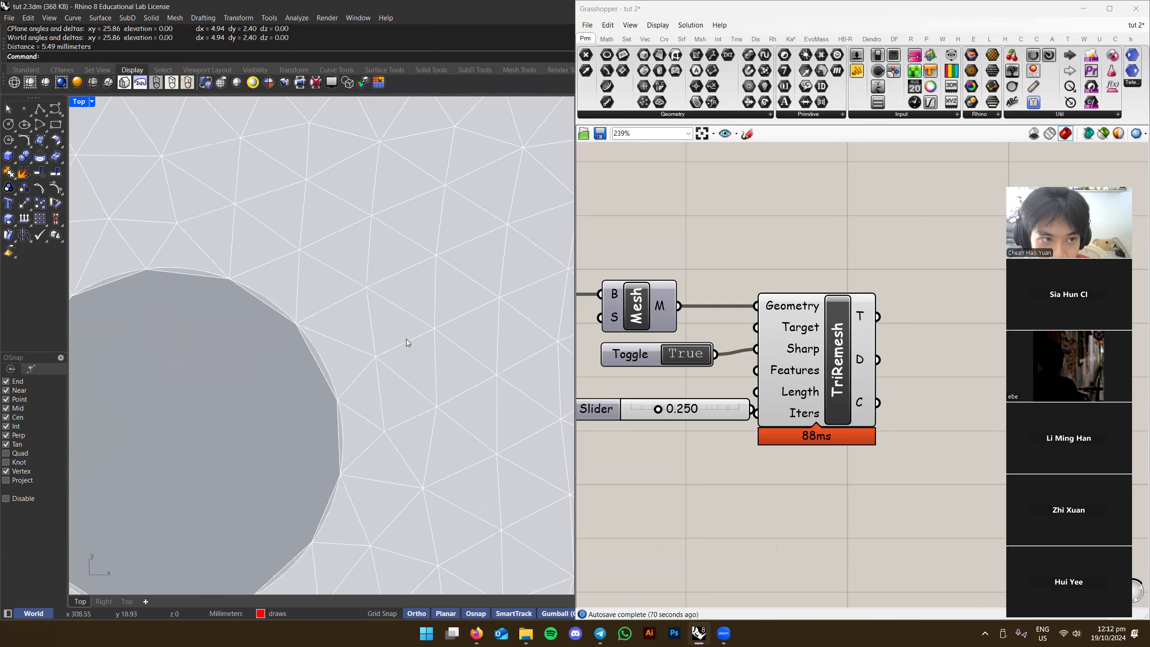
Add a number slider with a range of 1.0 to 5.0 below the 0.250 slider
right_drag(628, 371, 751, 367)
click(784, 406)
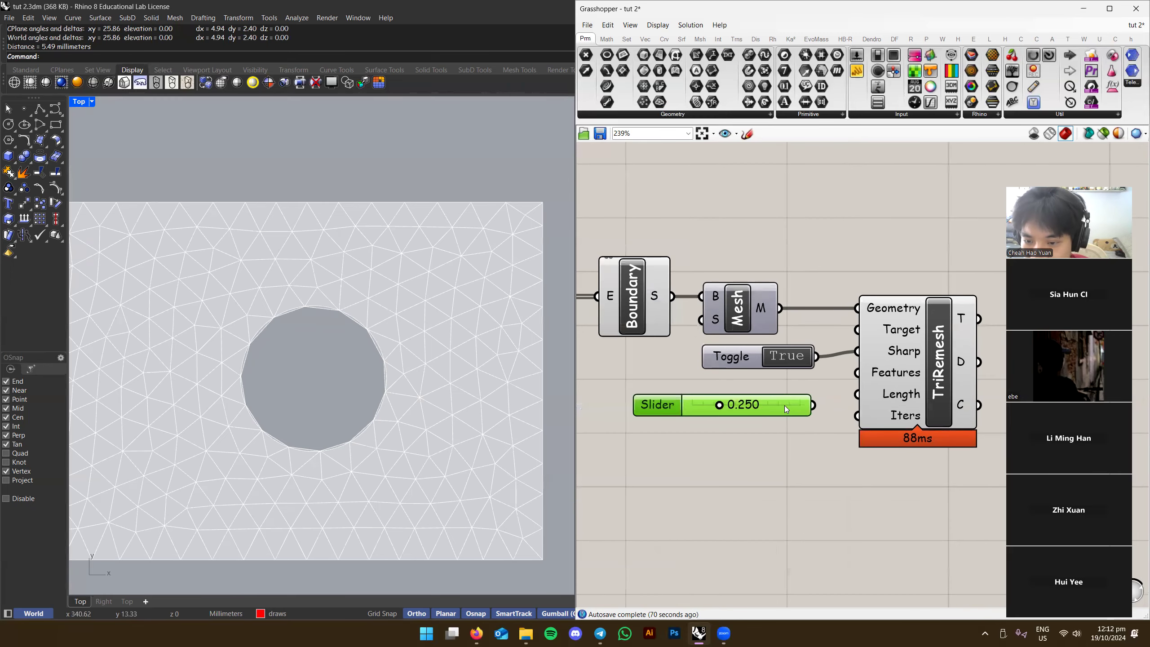
scroll(436, 390, up, 4)
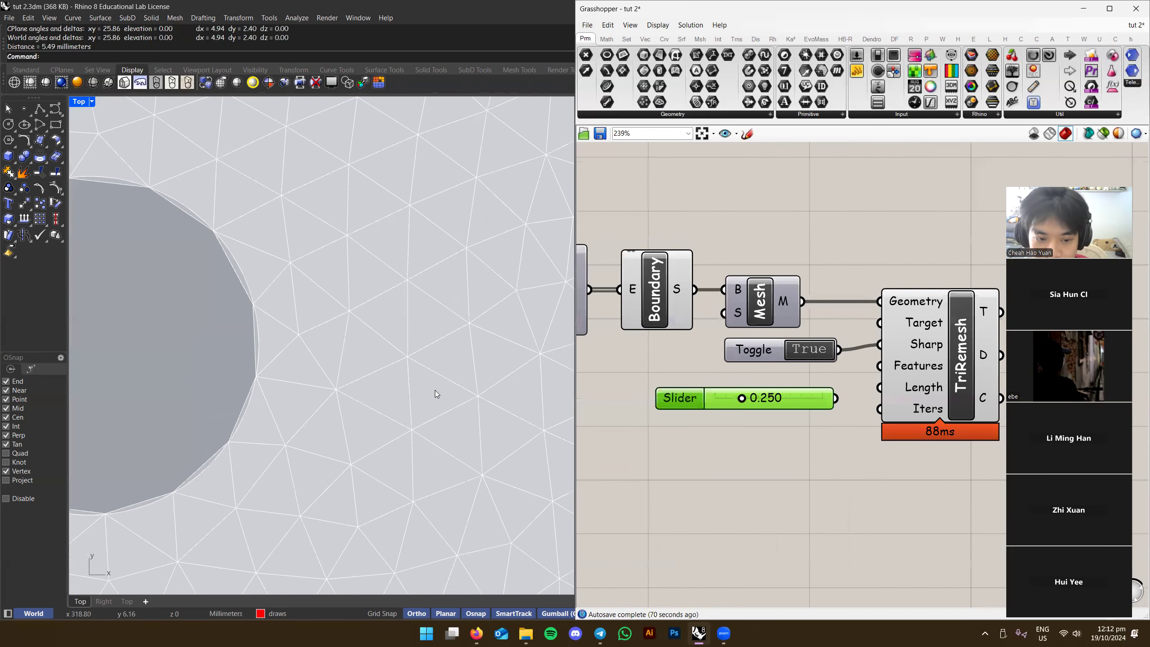
double_click(746, 466)
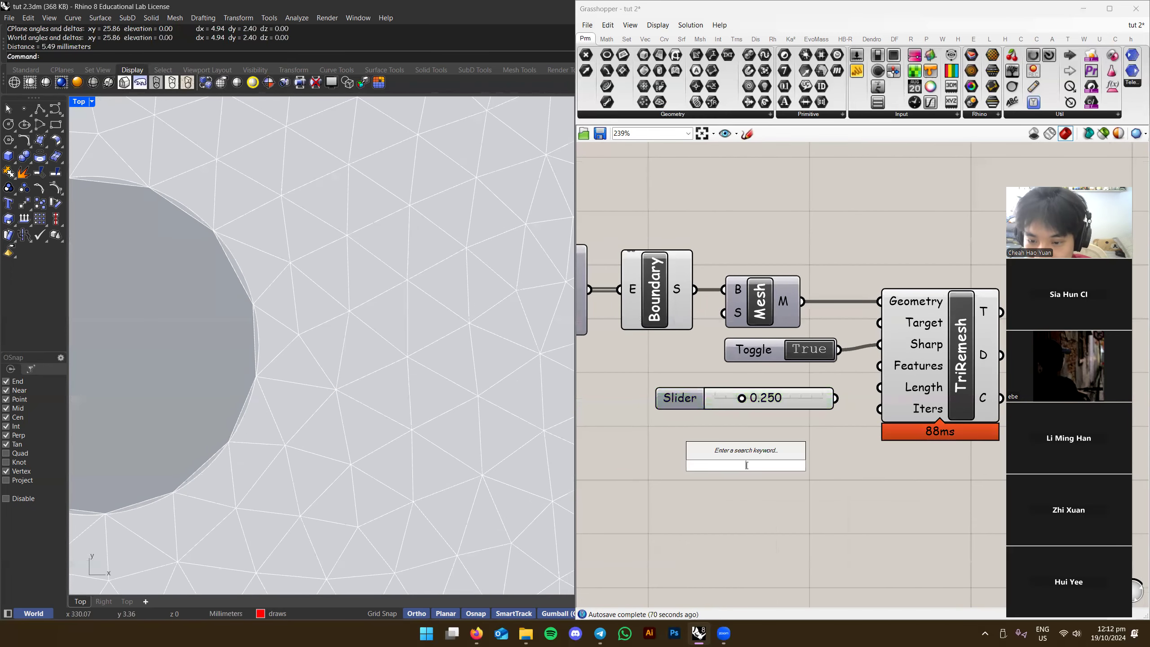
text(0.1)
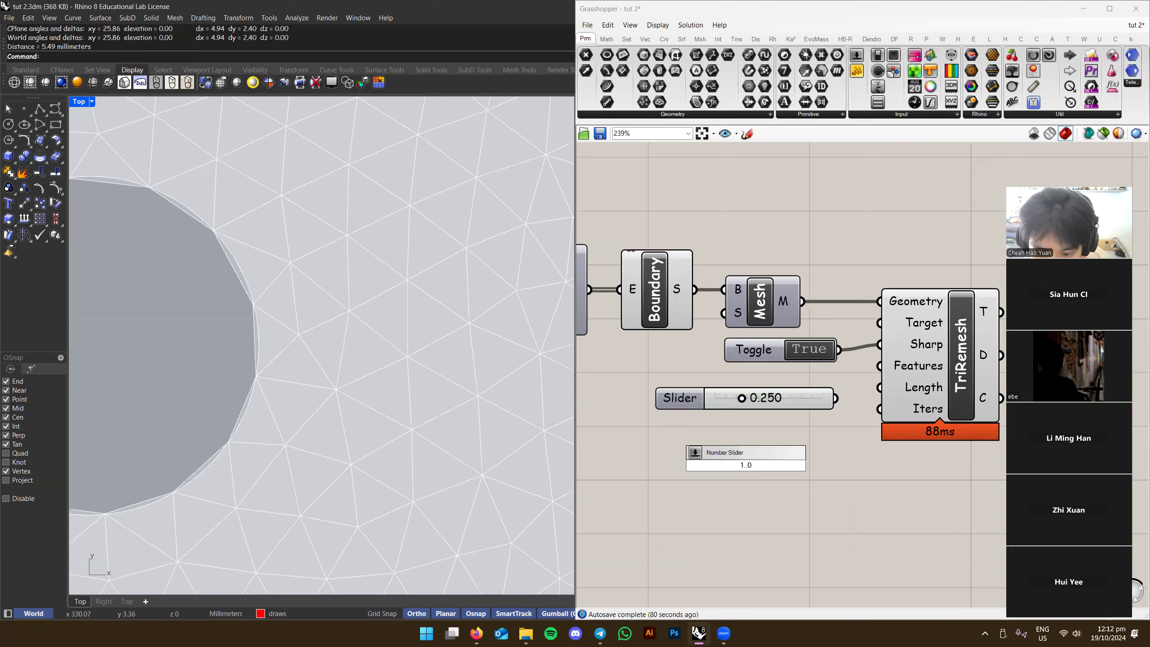
text(..5.0)
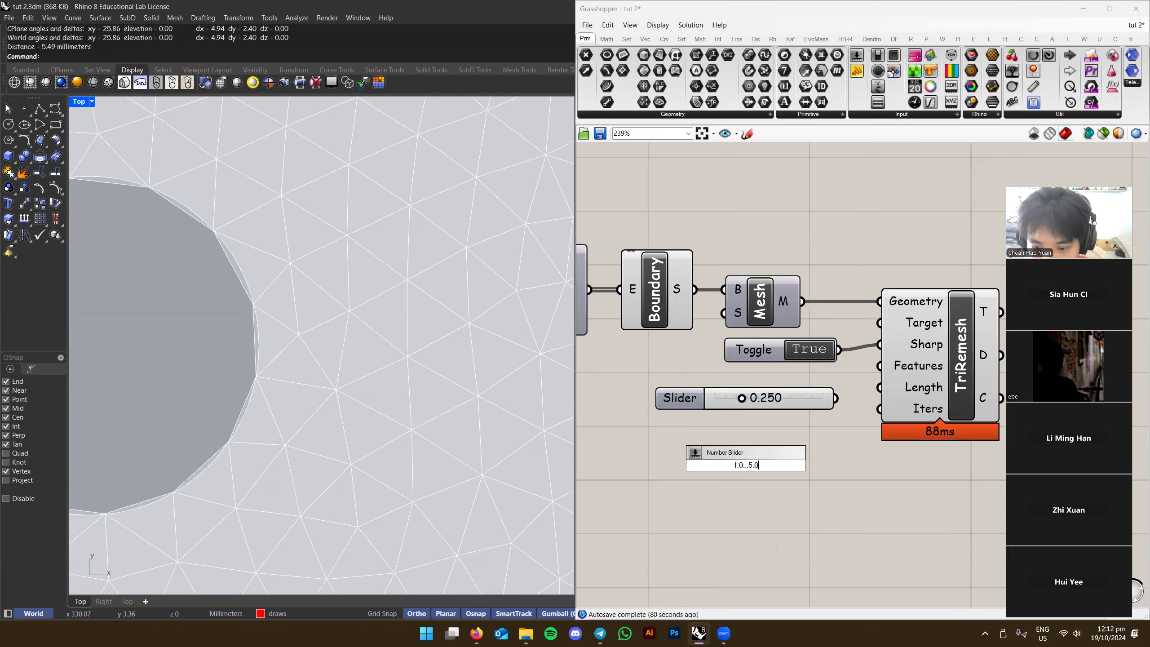
key(Return)
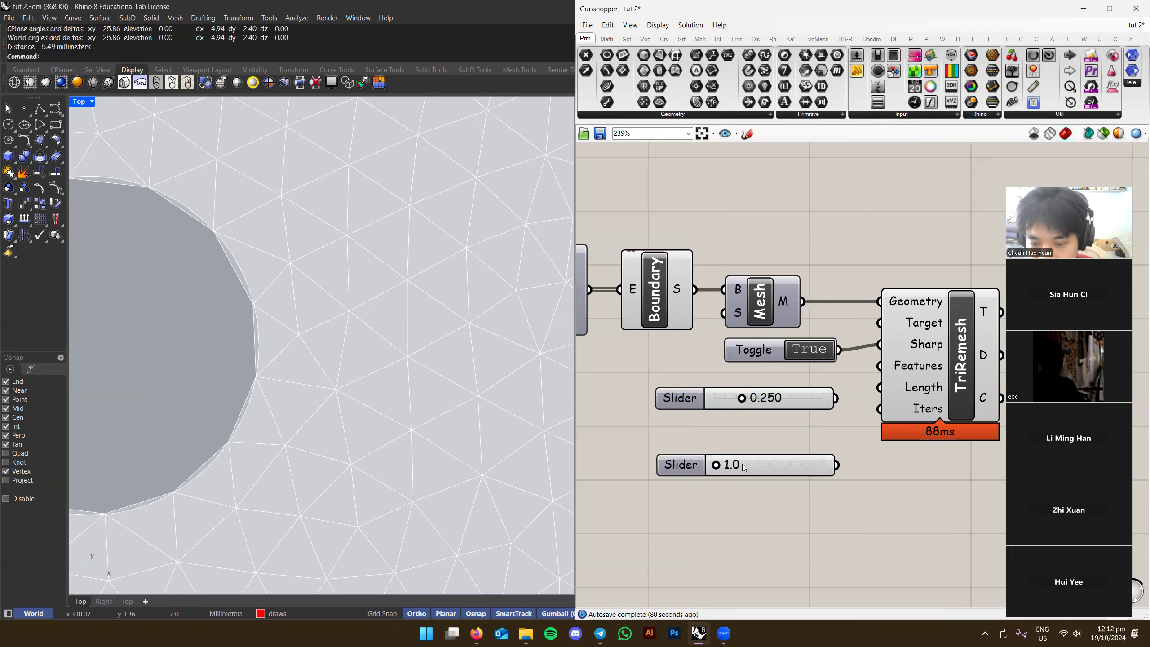
Set the newly added number slider to 2.8
click(768, 473)
drag(768, 473, 976, 471)
right_drag(977, 471, 916, 471)
drag(852, 472, 748, 472)
Replace the 0.250 slider with the 2.8 slider and connect it to TriRemesh's Length input
click(620, 397)
key(Delete)
drag(665, 472, 620, 409)
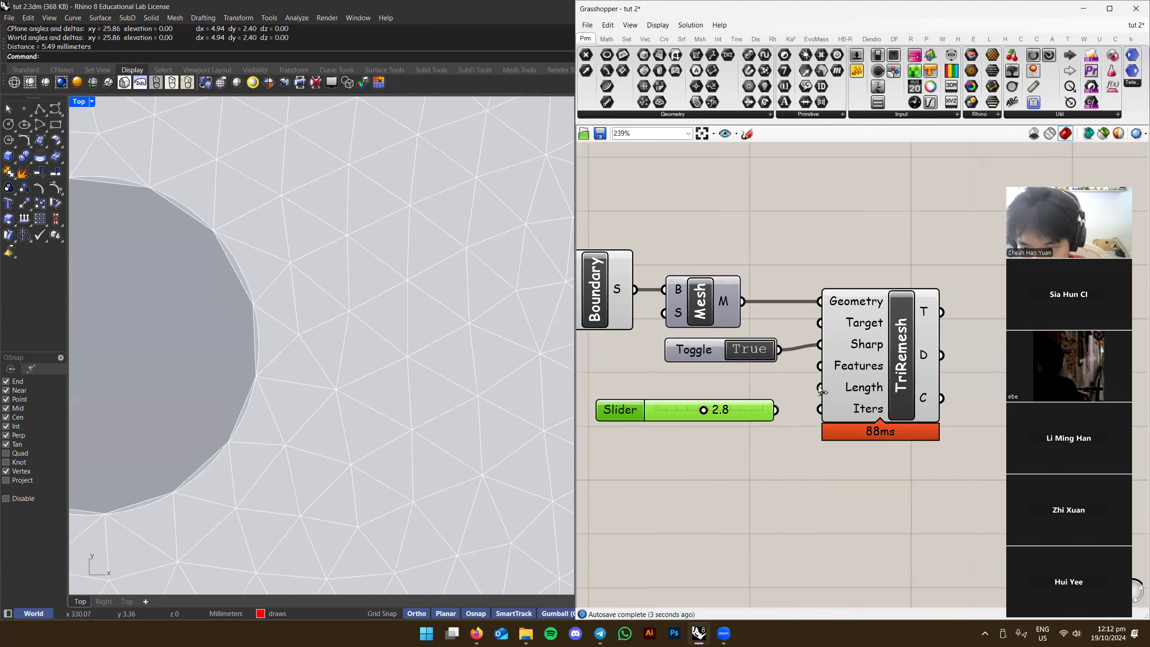
drag(820, 388, 776, 410)
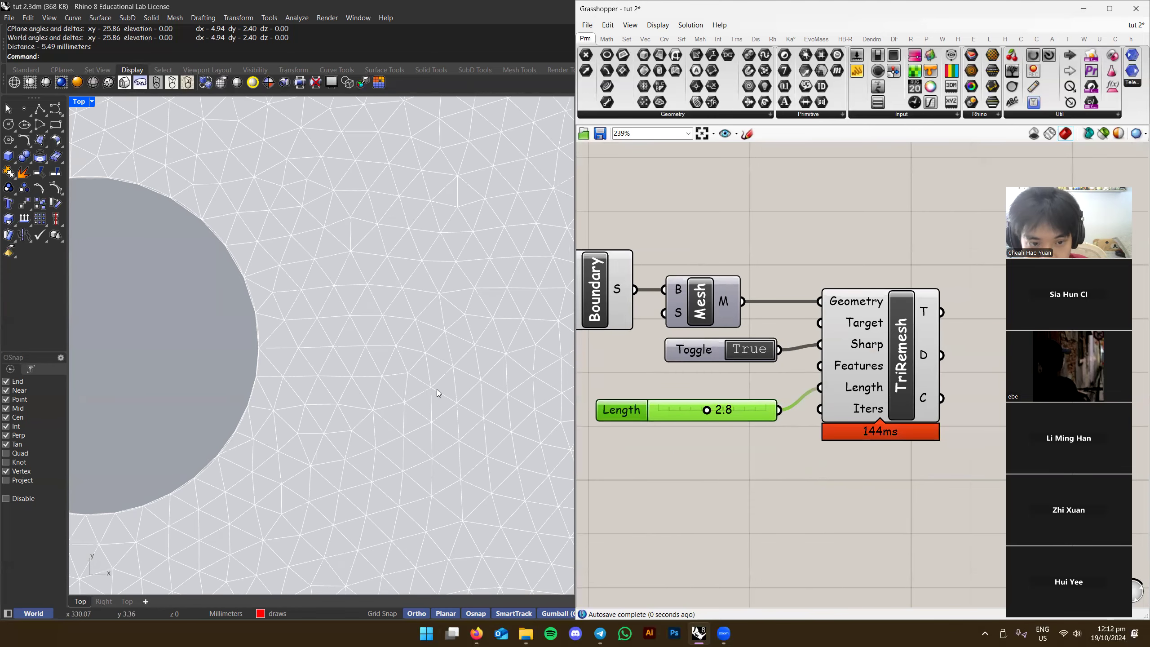
Inspect the refined mesh around the hole and TriRemesh's profiler time, and save the Grasshopper definition
scroll(375, 385, down, 5)
scroll(375, 384, up, 5)
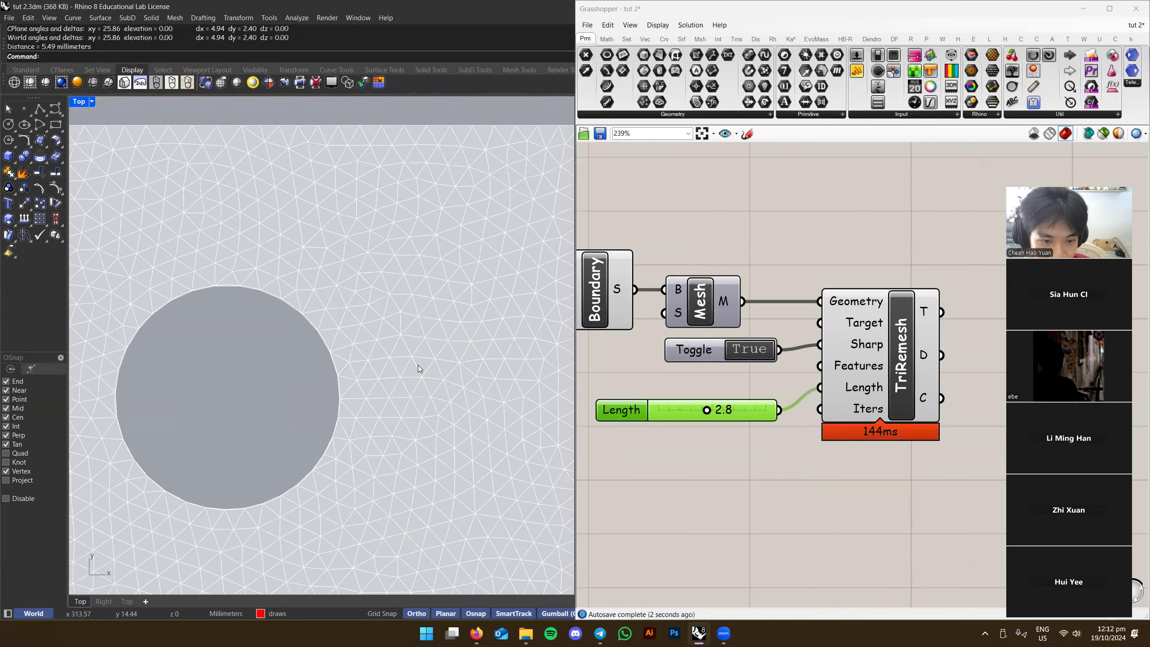
scroll(418, 369, up, 3)
scroll(806, 425, up, 3)
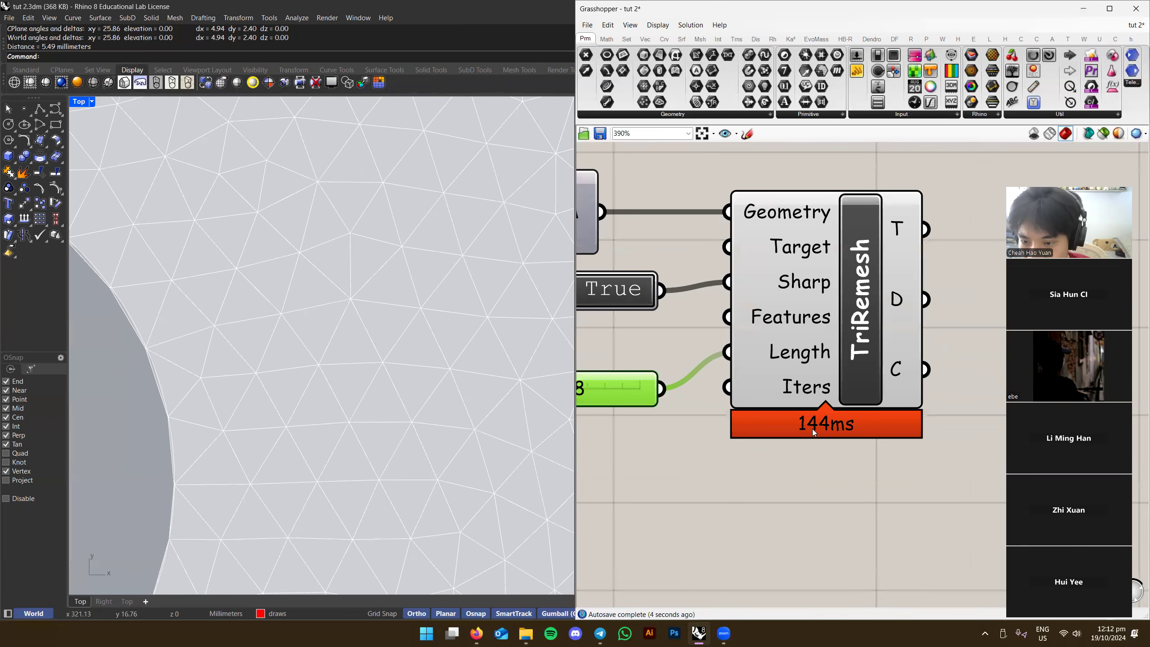
scroll(812, 429, down, 3)
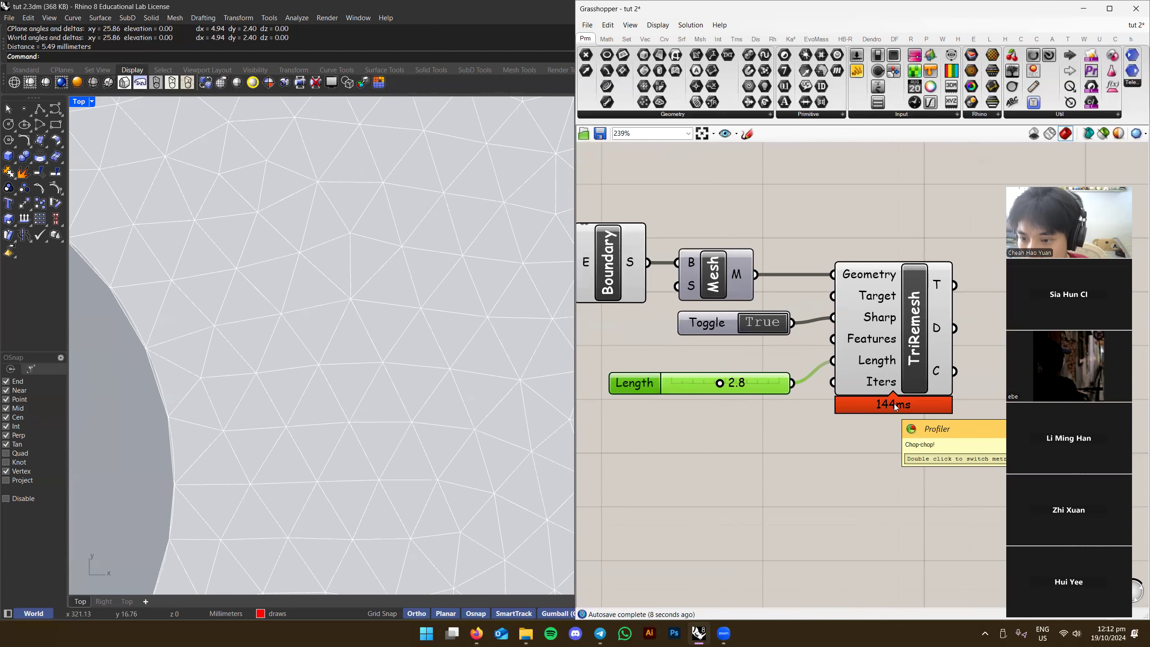
right_drag(893, 403, 846, 408)
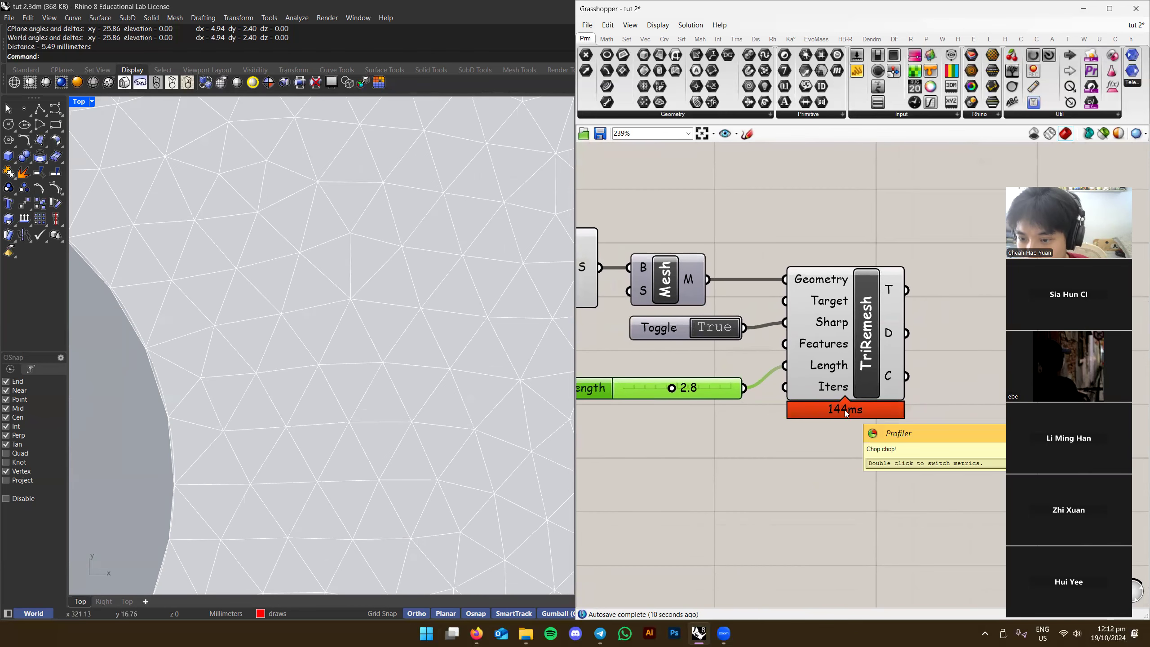
click(635, 166)
key(ctrl+s)
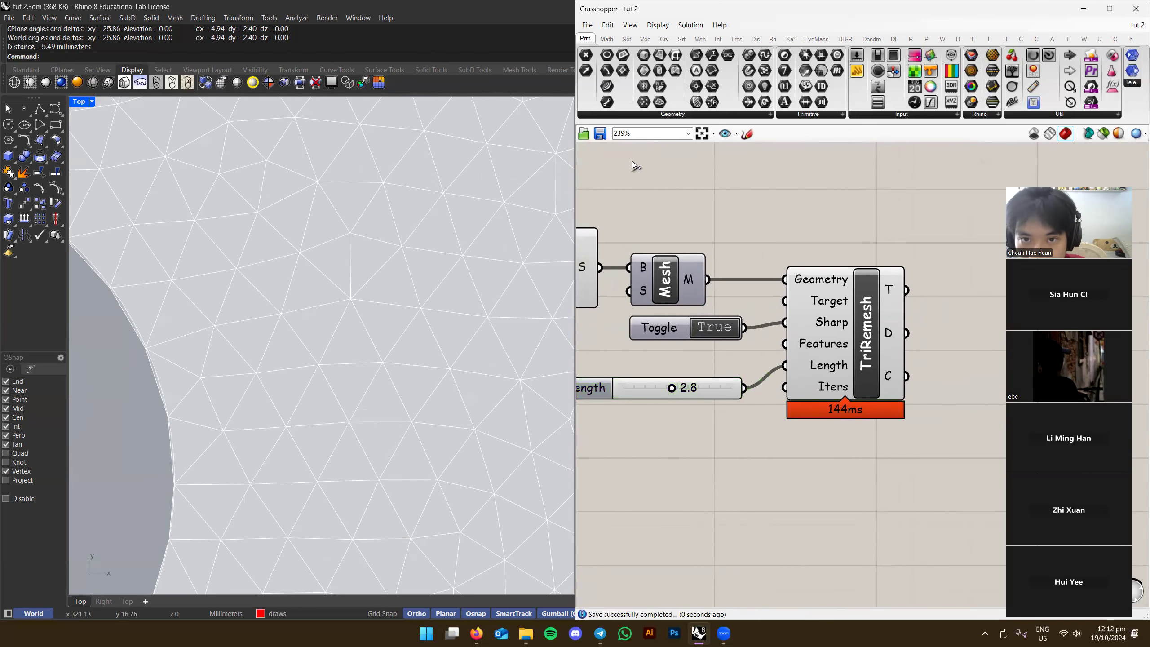
Turn the Profiler widget off and back on in the Grasshopper widget settings, and close the settings
click(587, 24)
click(605, 237)
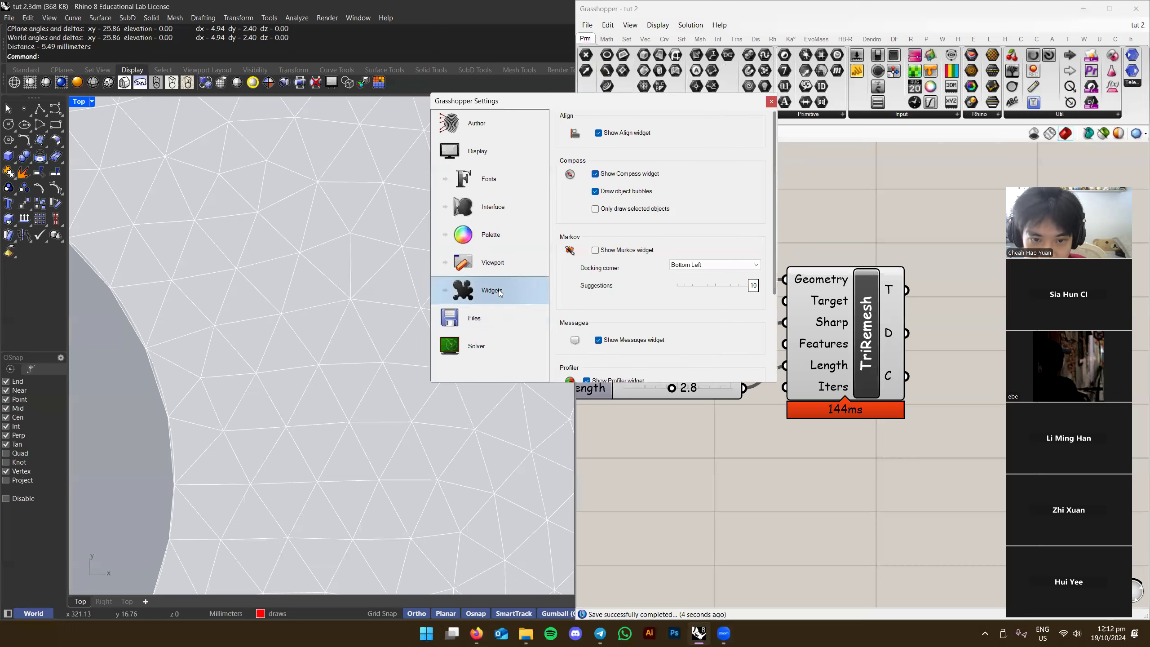
drag(772, 185, 772, 190)
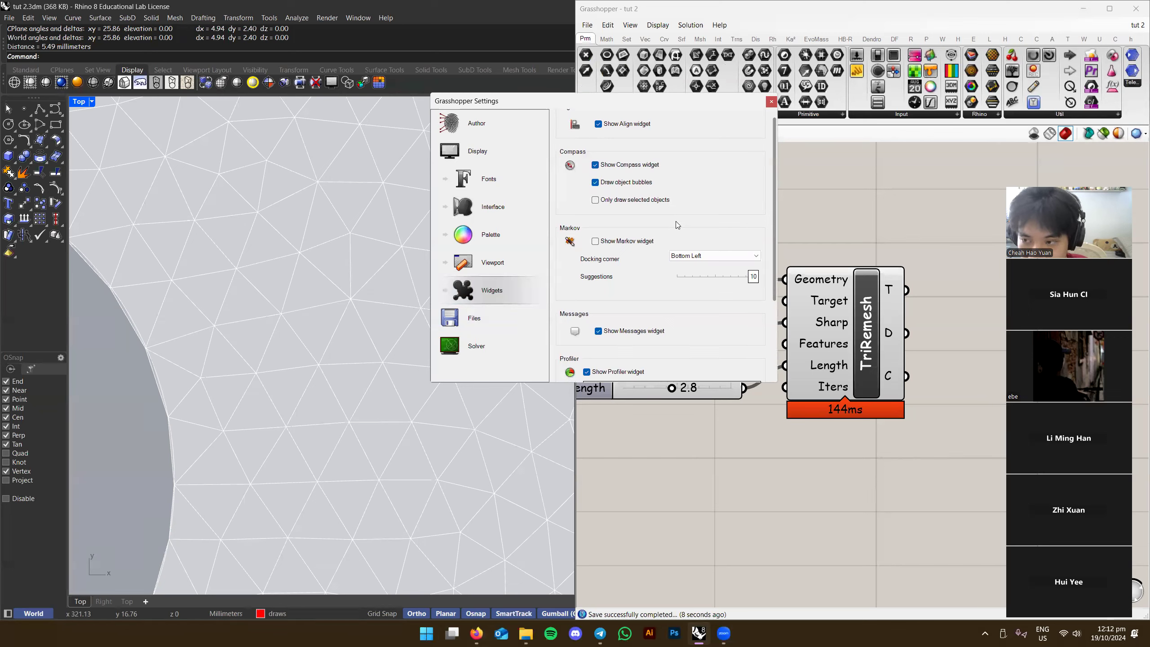
drag(772, 212, 713, 317)
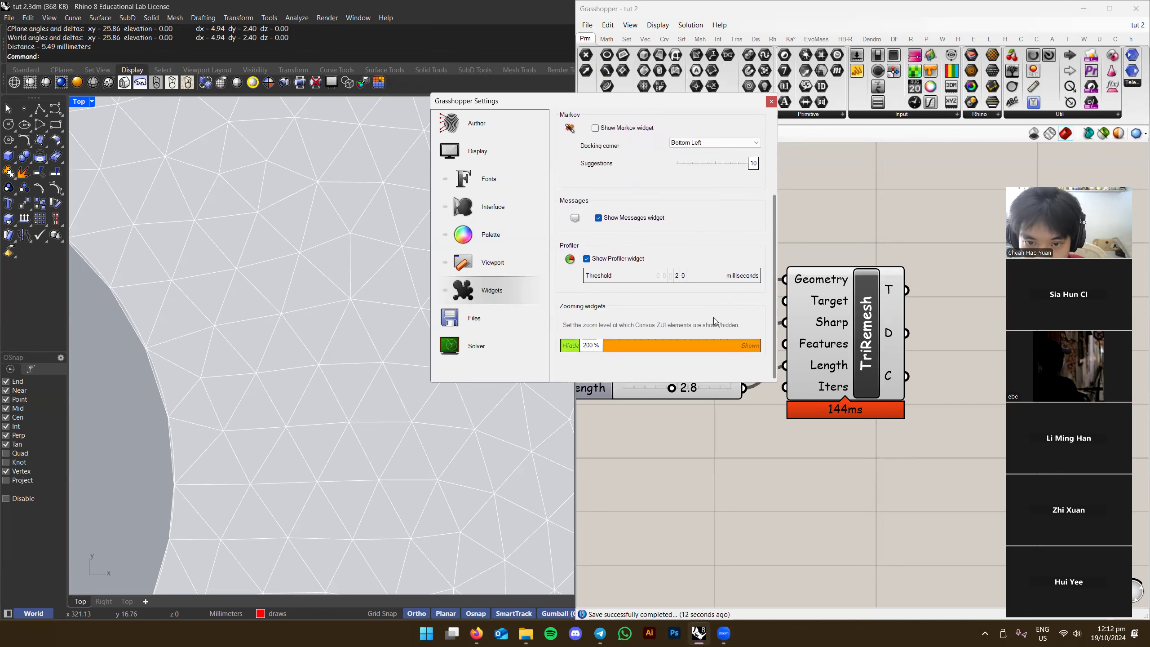
click(589, 260)
click(588, 260)
click(587, 260)
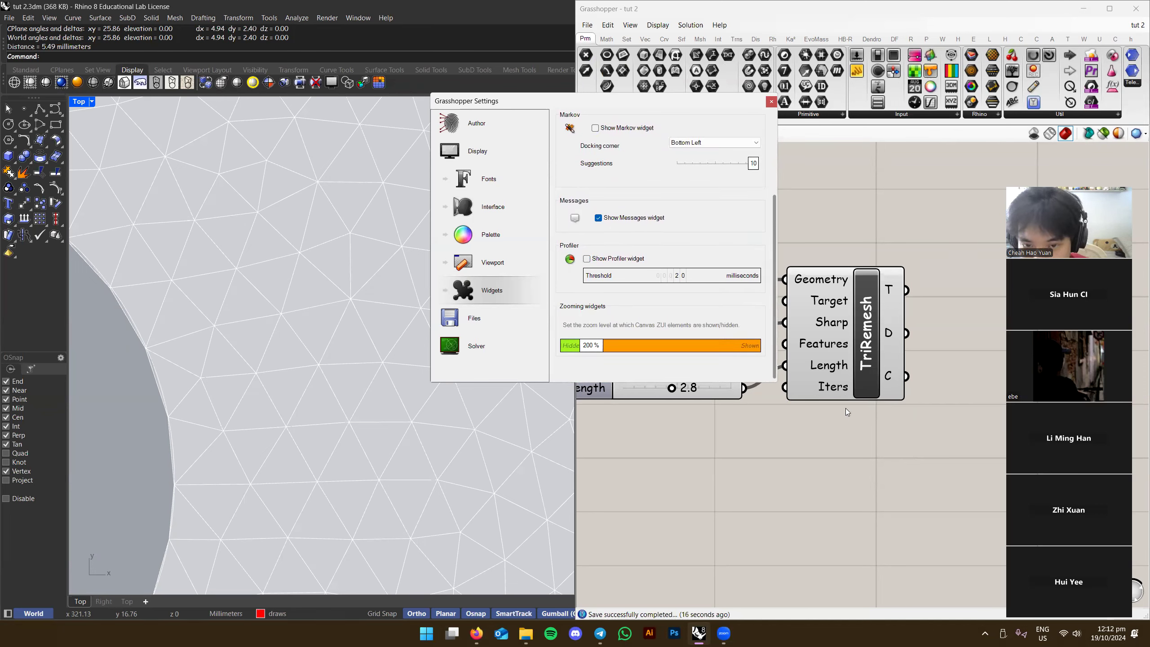
click(605, 258)
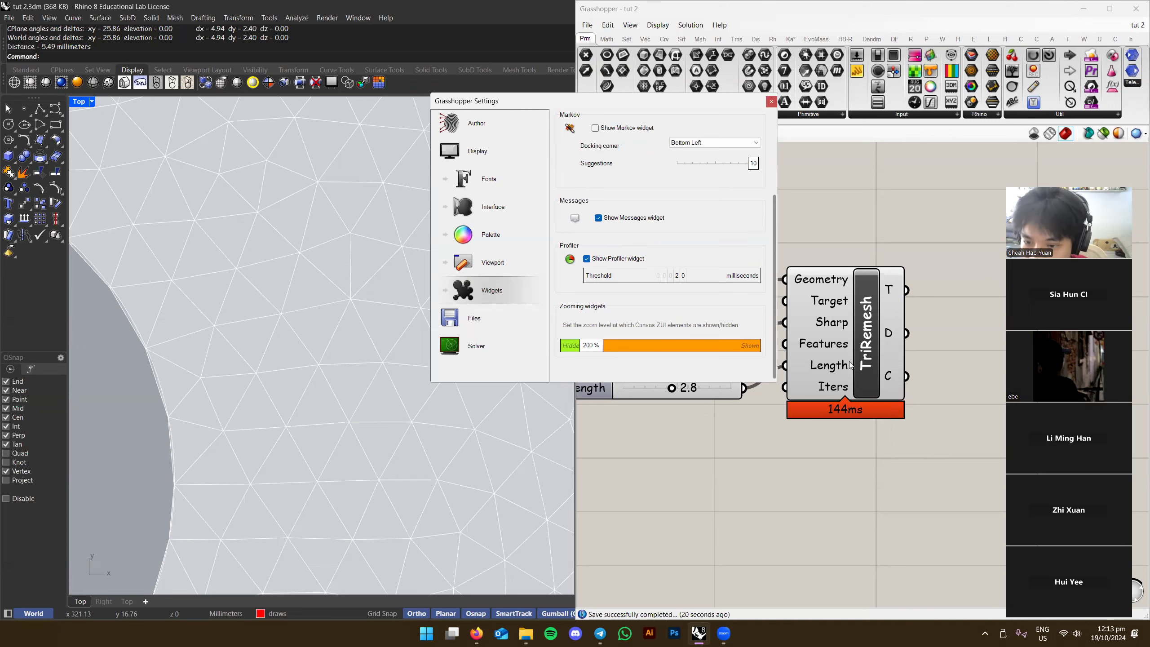
click(771, 101)
Examine the profiler time under the TriRemesh component and its connected inputs
scroll(867, 397, down, 5)
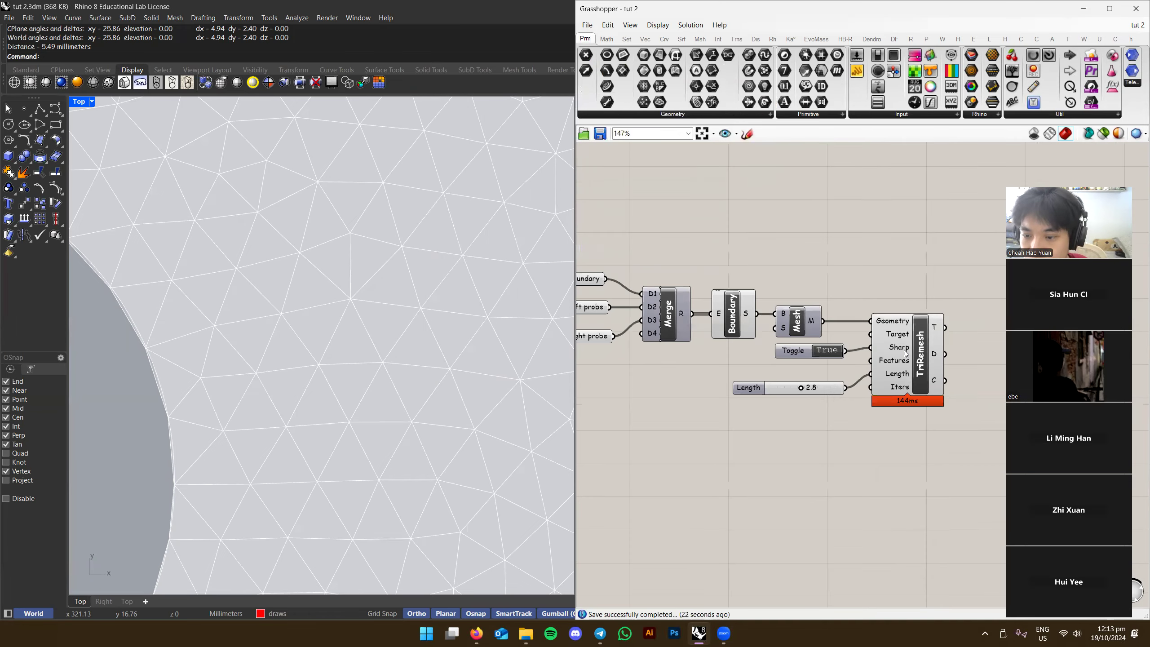
scroll(786, 361, up, 5)
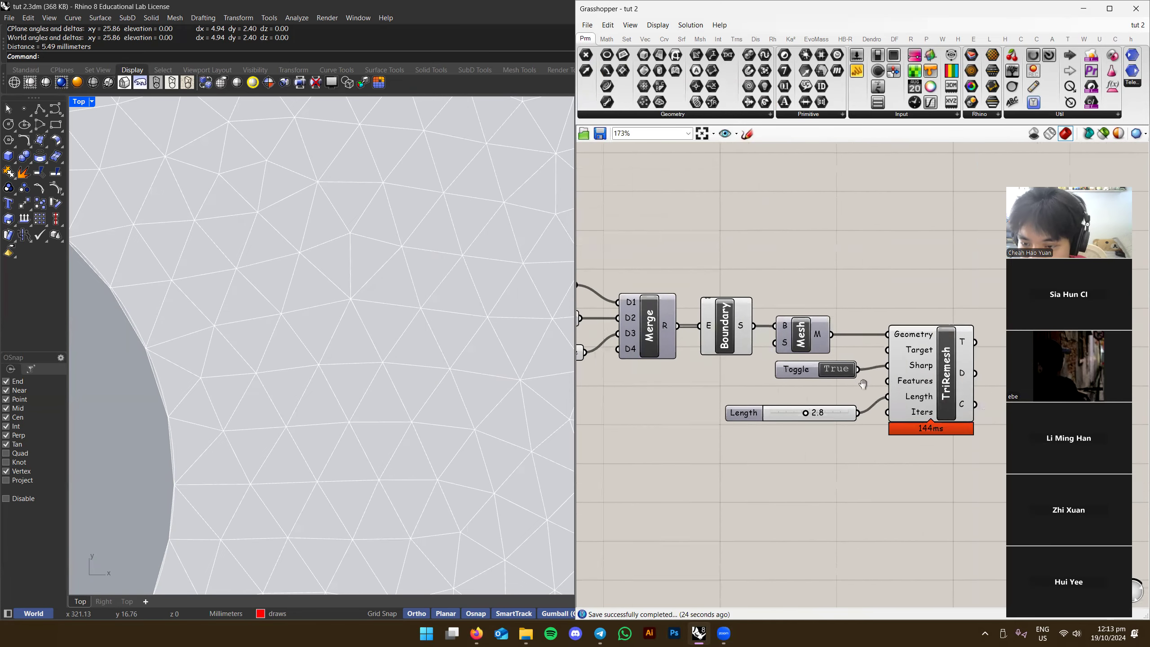
click(784, 342)
click(899, 323)
scroll(771, 331, up, 3)
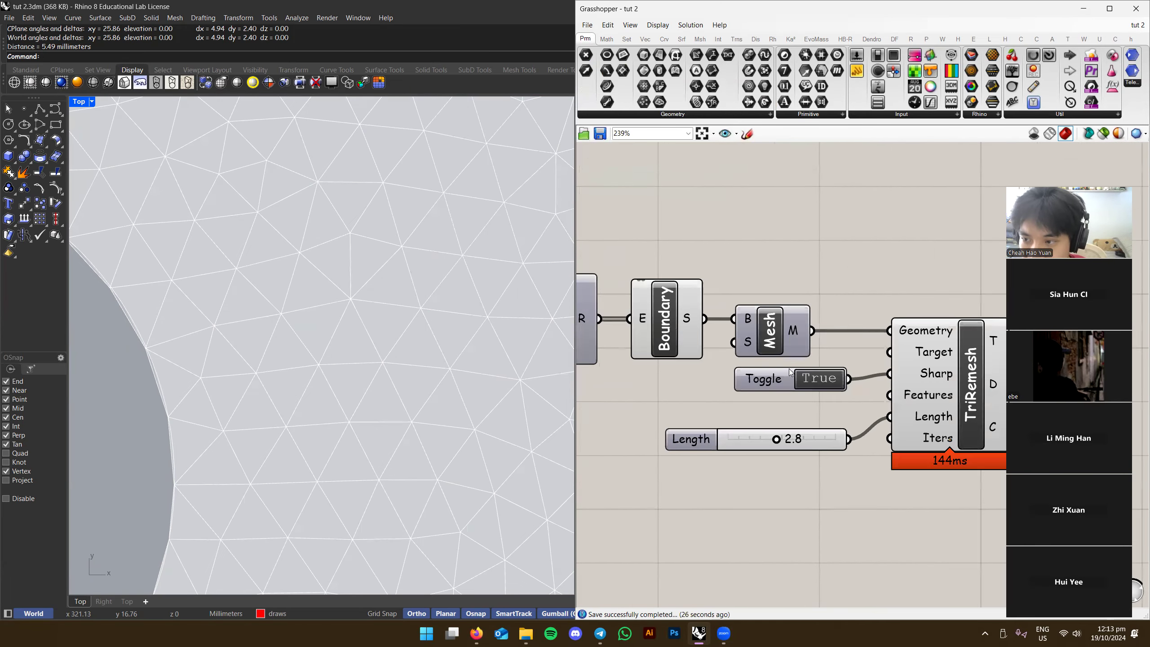
right_drag(768, 327, 609, 319)
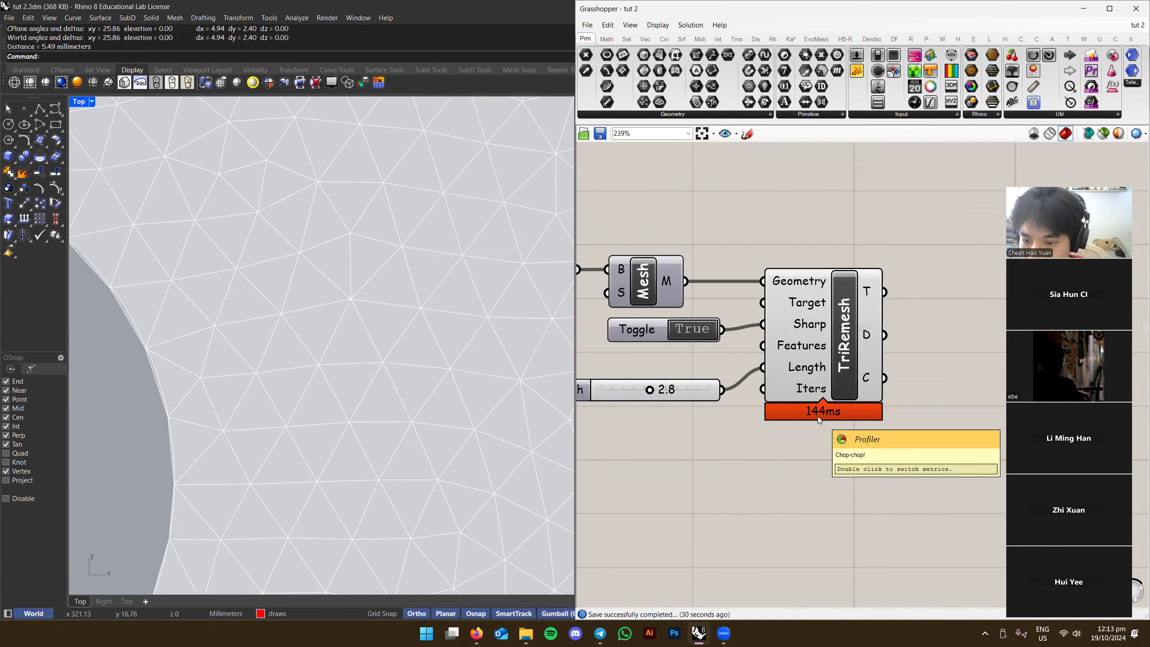
scroll(810, 410, up, 2)
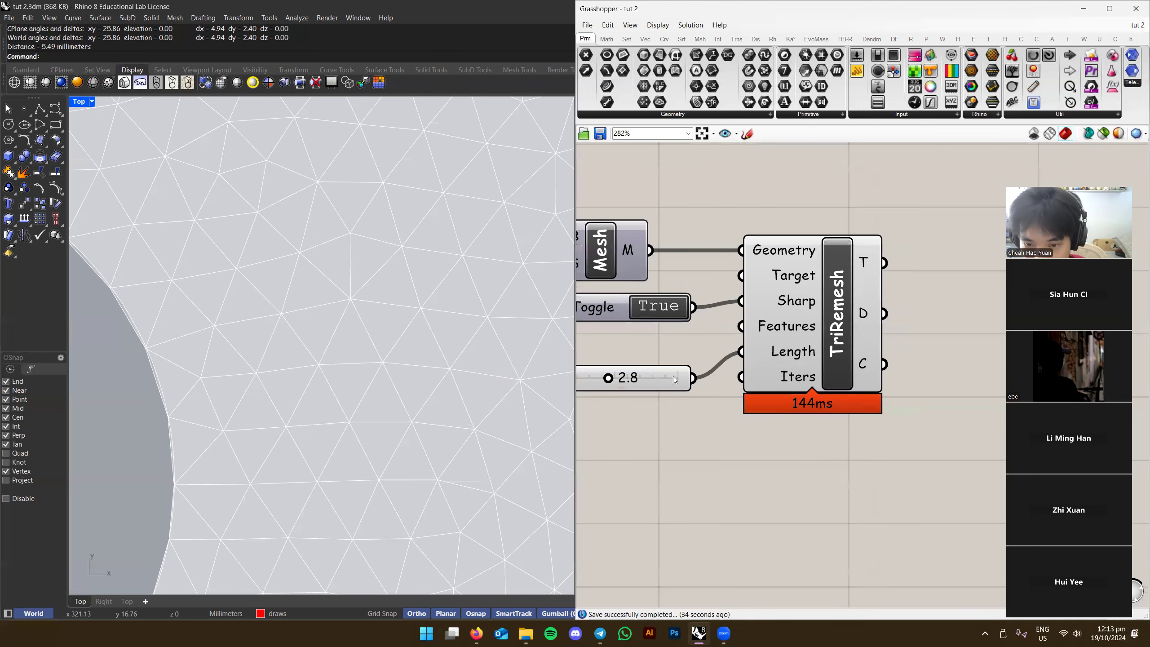
Move the Length slider up level with TriRemesh's Length input so that the wire runs straight
drag(675, 379, 671, 355)
scroll(822, 406, down, 3)
scroll(822, 406, up, 3)
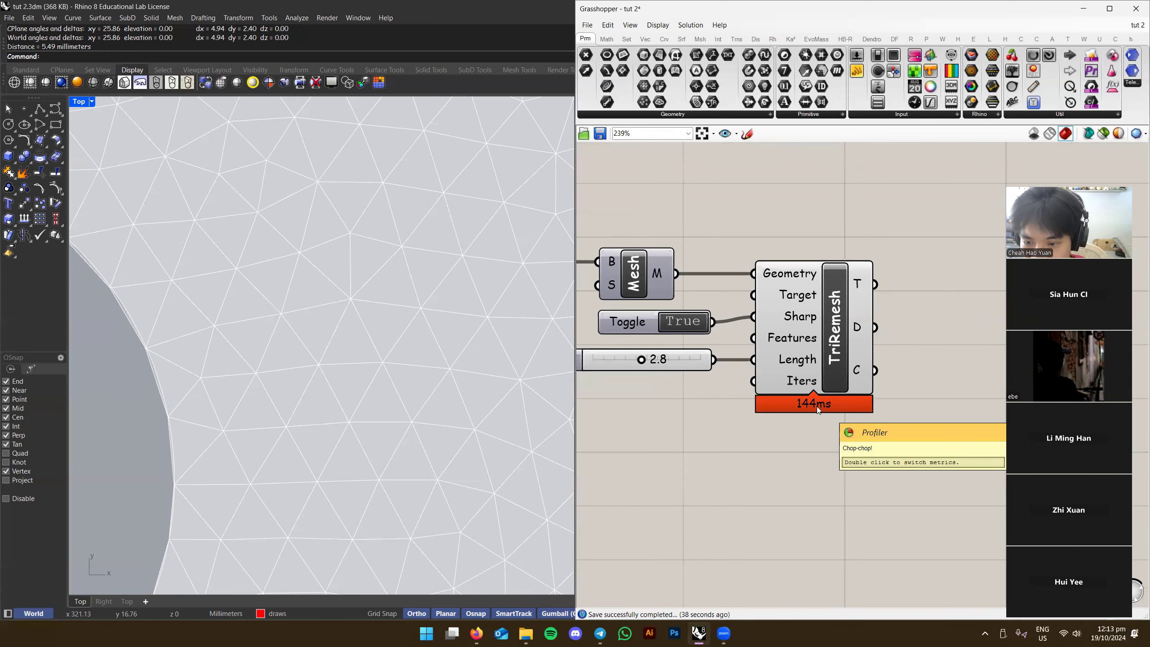
Set the Length slider to its maximum of 5.0 and inspect the remeshed rectangle with its two holes
drag(684, 345, 781, 348)
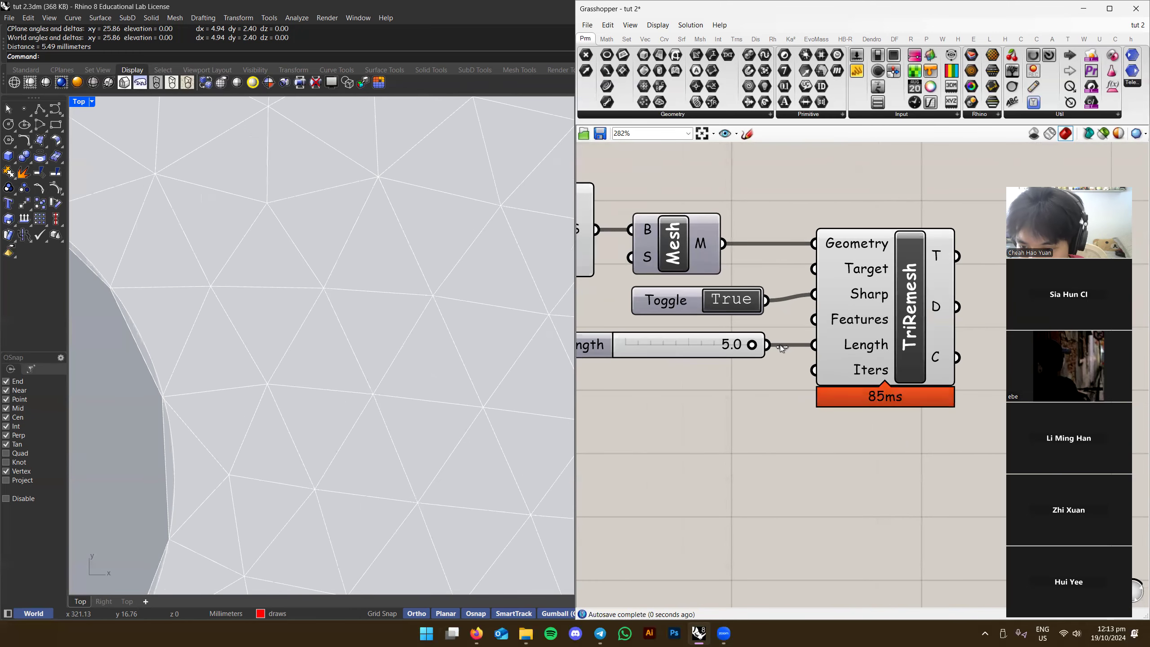
right_drag(879, 395, 853, 393)
scroll(266, 344, down, 10)
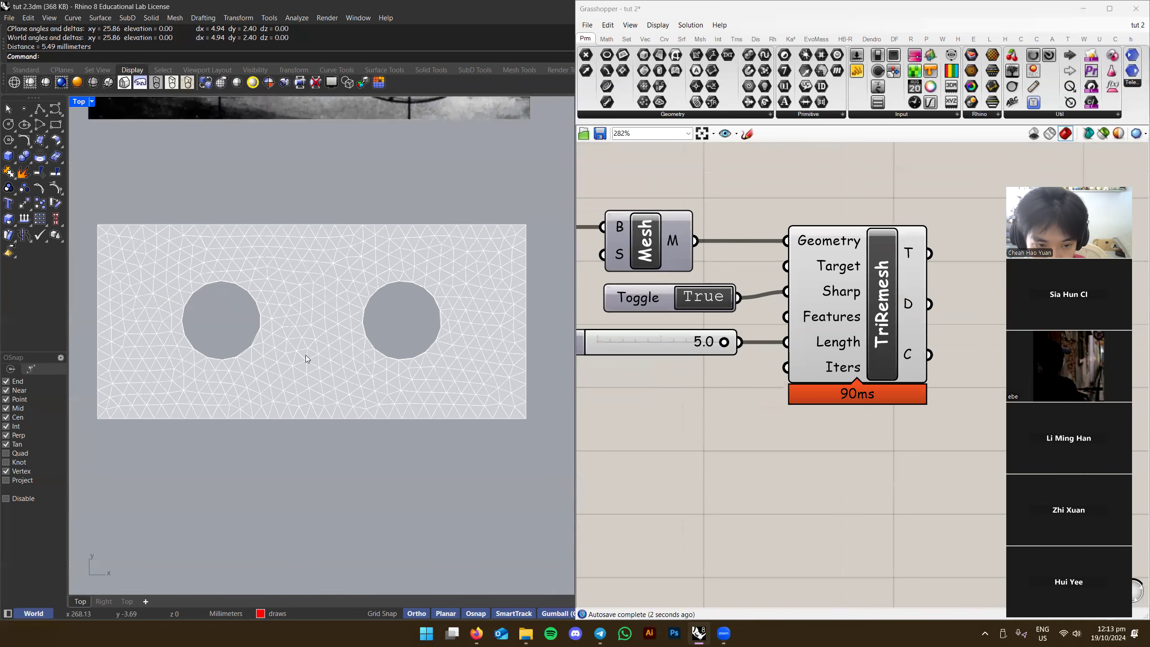
right_drag(798, 361, 820, 361)
mouse_move(745, 343)
mouse_down()
mouse_move(647, 347)
mouse_move(764, 343)
mouse_up()
right_drag(446, 337, 425, 348)
scroll(389, 358, up, 1)
scroll(379, 351, down, 1)
mouse_move(354, 365)
right_down()
mouse_move(425, 341)
mouse_move(338, 359)
right_up()
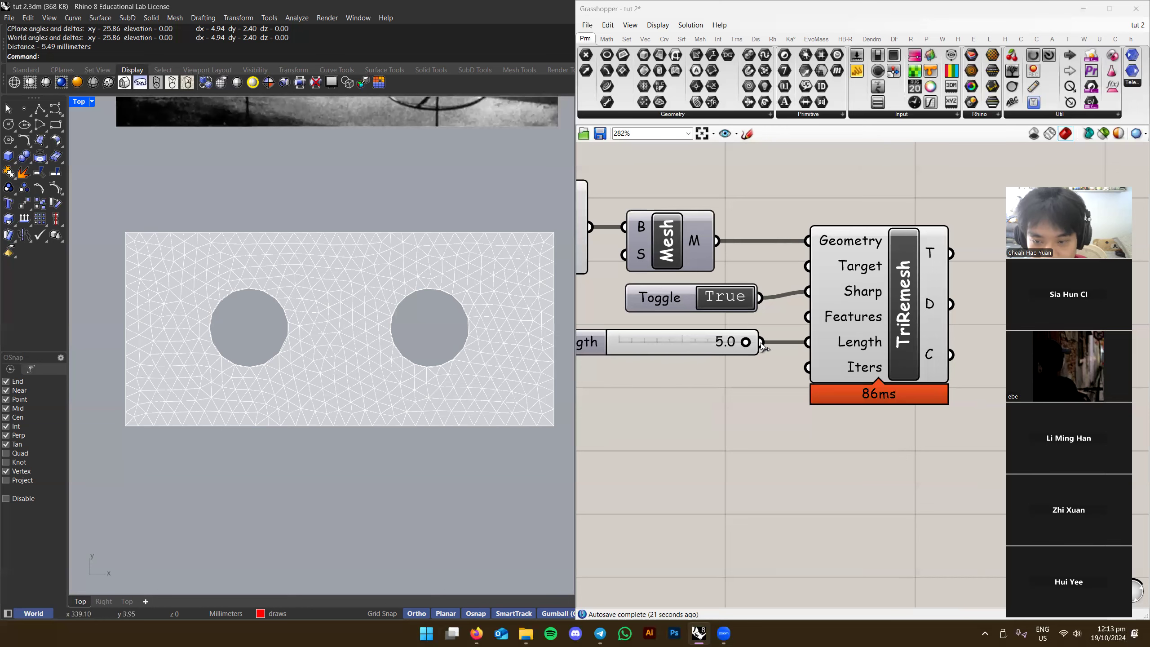
Disconnect the slider from TriRemesh's Length input and examine the mesh edges around both holes
ctrl+drag(763, 342, 834, 342)
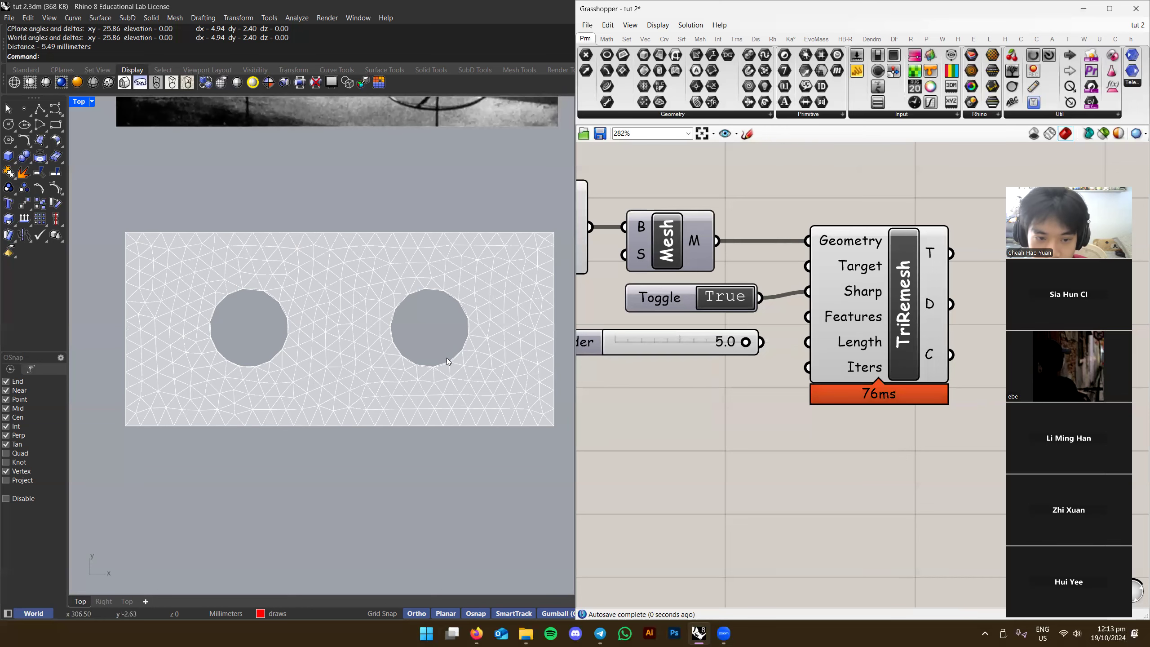
right_drag(465, 376, 458, 391)
right_drag(264, 331, 244, 316)
scroll(392, 345, up, 2)
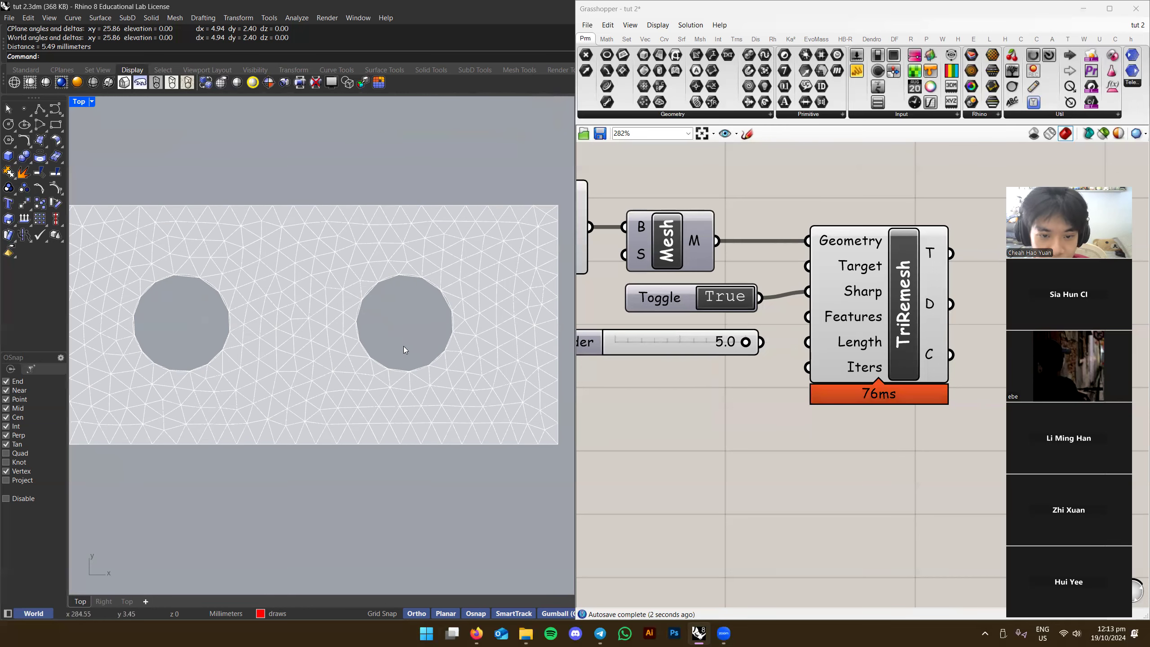
right_drag(845, 354, 821, 372)
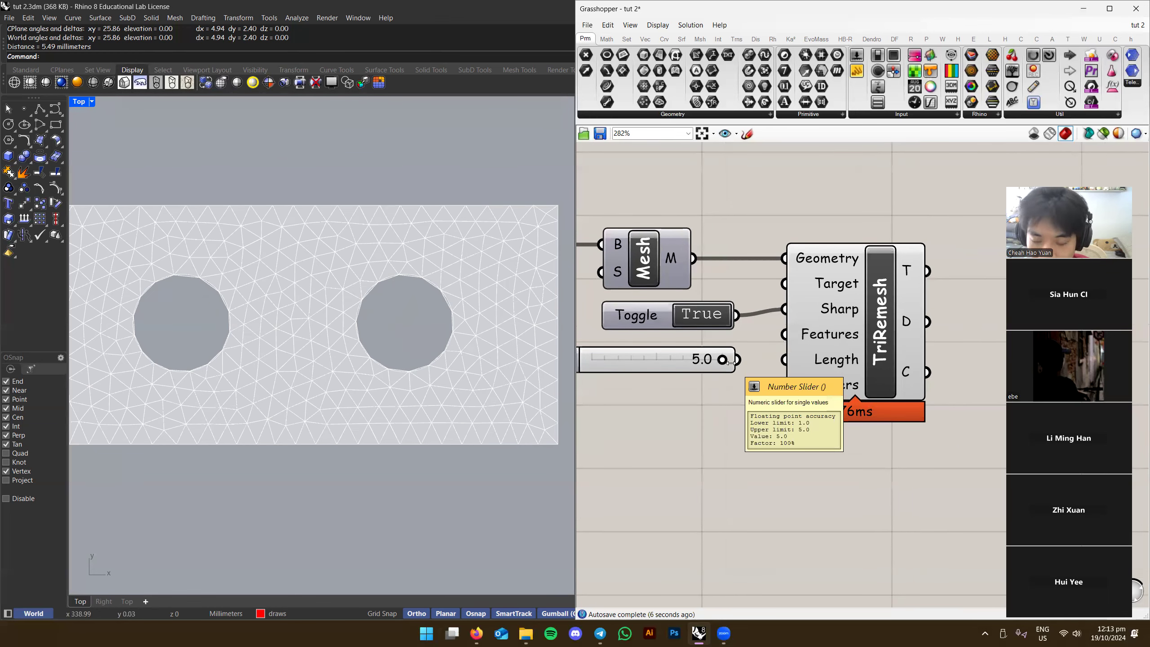
scroll(730, 363, down, 1)
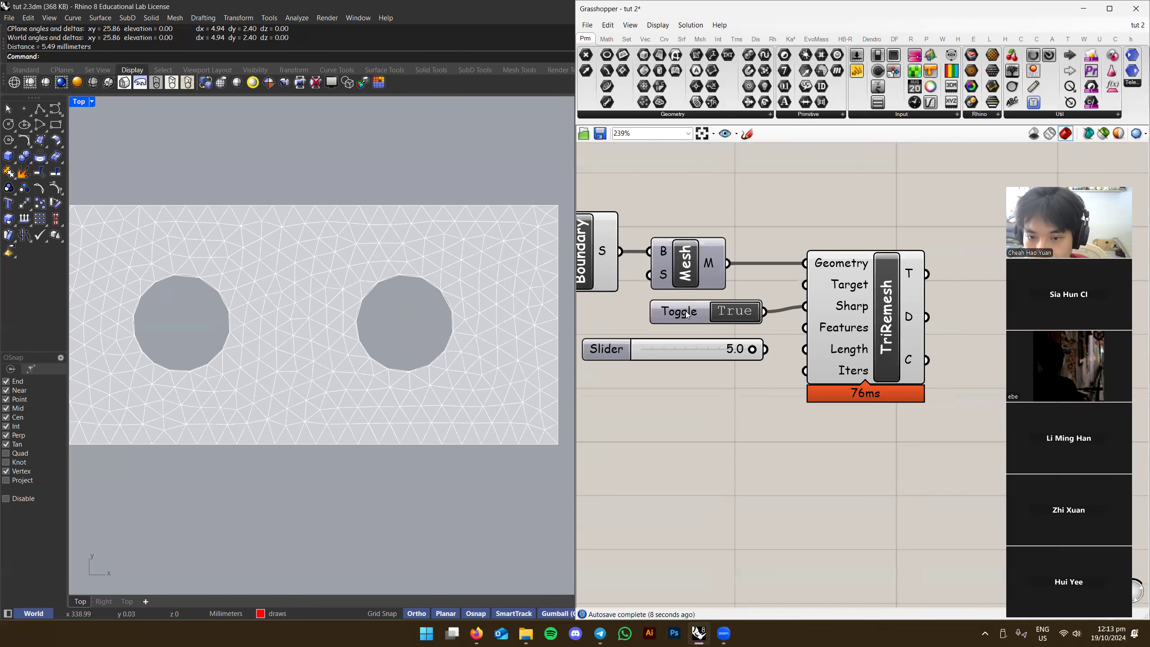
Move the Boolean toggle level with TriRemesh's Sharp input so that the wire runs straight
drag(687, 317, 688, 311)
mouse_move(817, 350)
mouse_down()
mouse_move(595, 350)
mouse_move(817, 350)
mouse_up()
scroll(826, 409, down, 2)
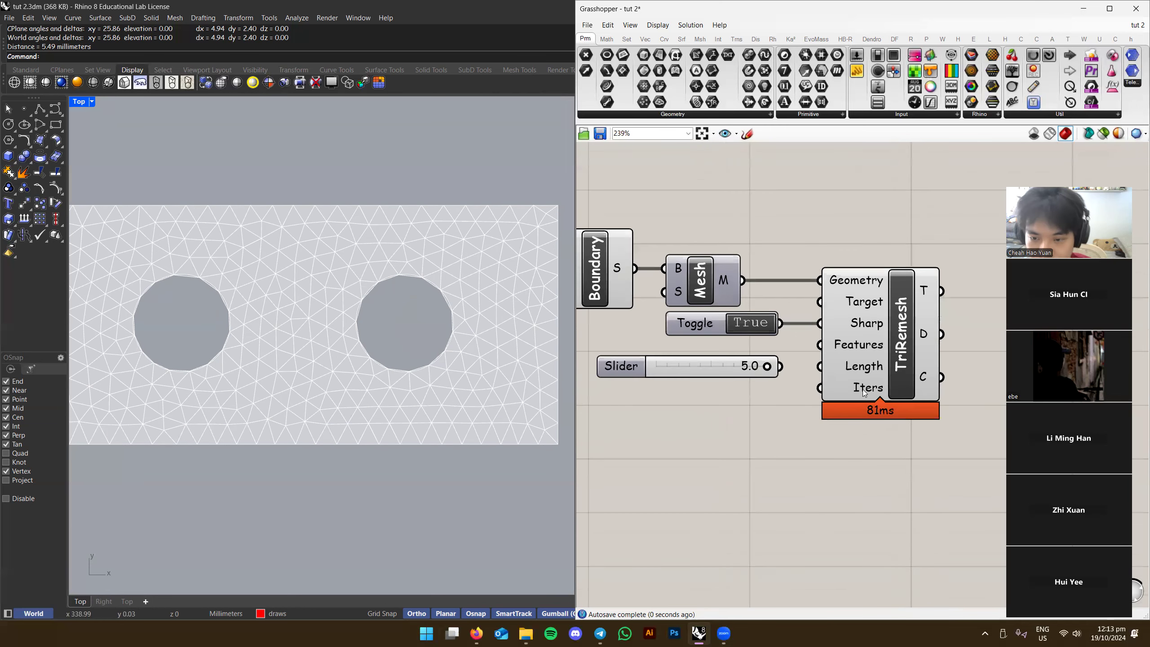
click(884, 370)
scroll(745, 382, up, 1)
right_drag(876, 459, 749, 467)
click(749, 466)
Switch the Rhino viewport to Perspective and examine the remeshed plate with its two holes
click(388, 390)
key(ctrl+F4)
scroll(380, 402, down, 3)
right_drag(381, 402, 371, 362)
click(821, 350)
click(773, 219)
right_drag(640, 290, 799, 301)
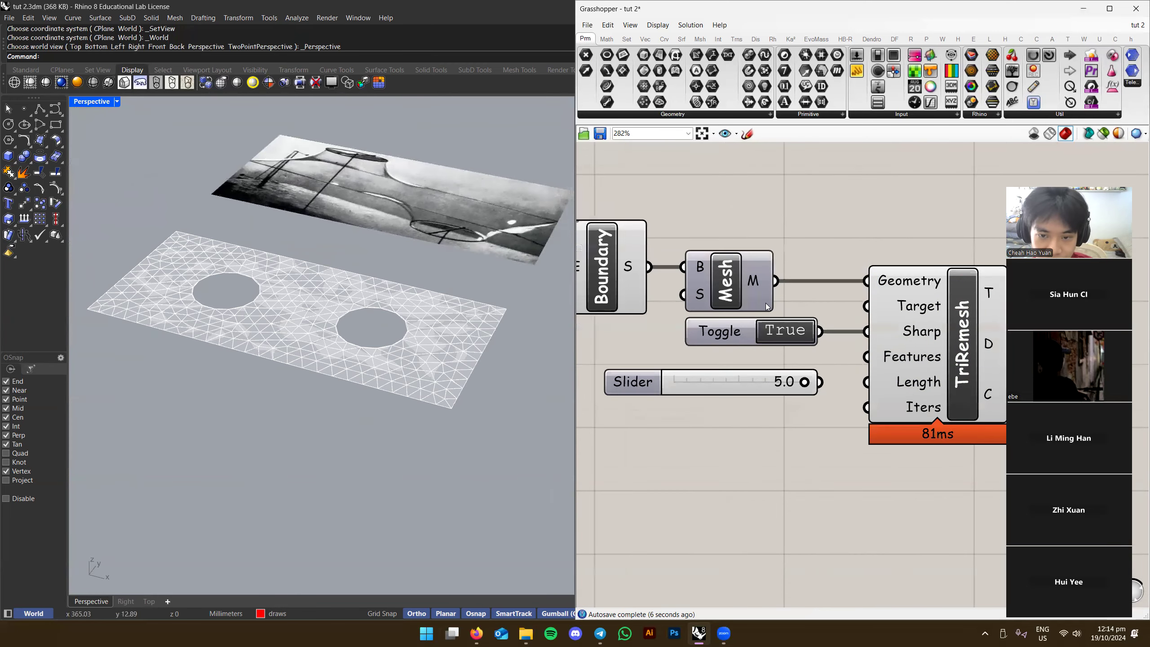
right_drag(447, 307, 448, 340)
Select the boundary, left probe and right probe parameters together and examine their curves on the mesh in Rhino
click(606, 273)
right_click(605, 273)
click(625, 293)
right_drag(705, 238, 779, 217)
click(779, 216)
scroll(724, 257, down, 3)
right_drag(731, 281, 873, 348)
drag(632, 253, 736, 380)
right_drag(674, 393, 627, 385)
right_drag(378, 363, 378, 343)
scroll(378, 348, up, 3)
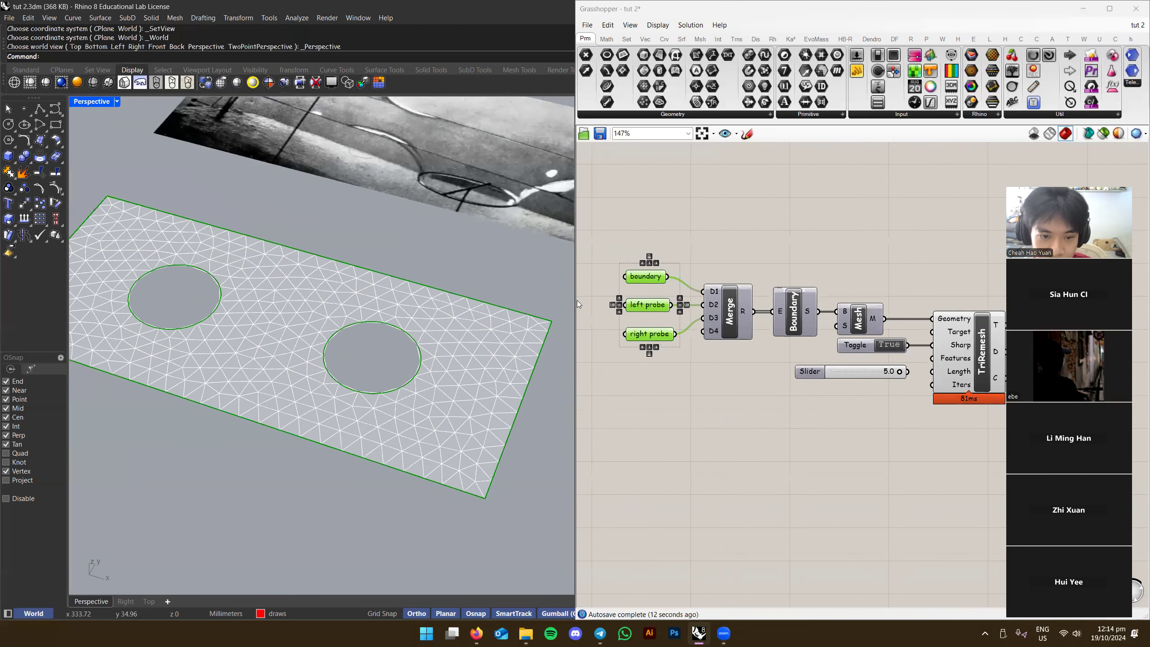
right_click(697, 224)
click(735, 244)
Return the Rhino viewport to the Top view and save the Grasshopper definition
right_drag(813, 281, 641, 257)
scroll(802, 323, up, 2)
click(810, 327)
click(882, 330)
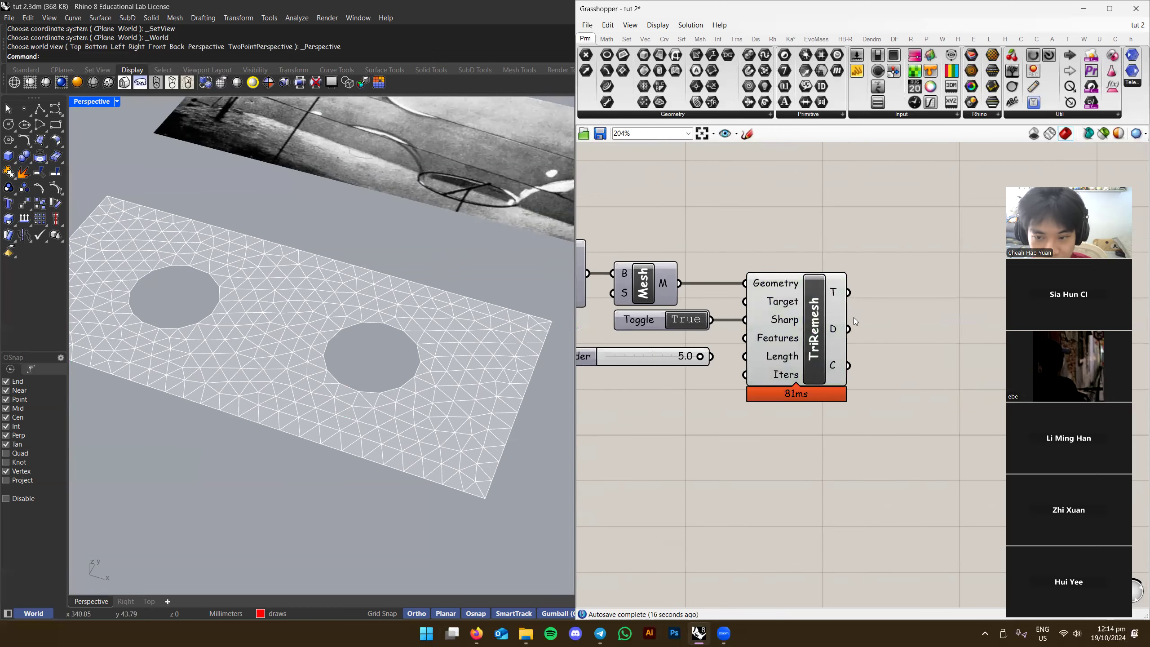
click(815, 327)
scroll(429, 303, down, 2)
mouse_move(428, 308)
right_down()
mouse_move(416, 319)
mouse_move(453, 340)
mouse_move(436, 305)
right_up()
key(ctrl+F1)
right_drag(882, 430, 861, 398)
click(861, 395)
key(ctrl+s)
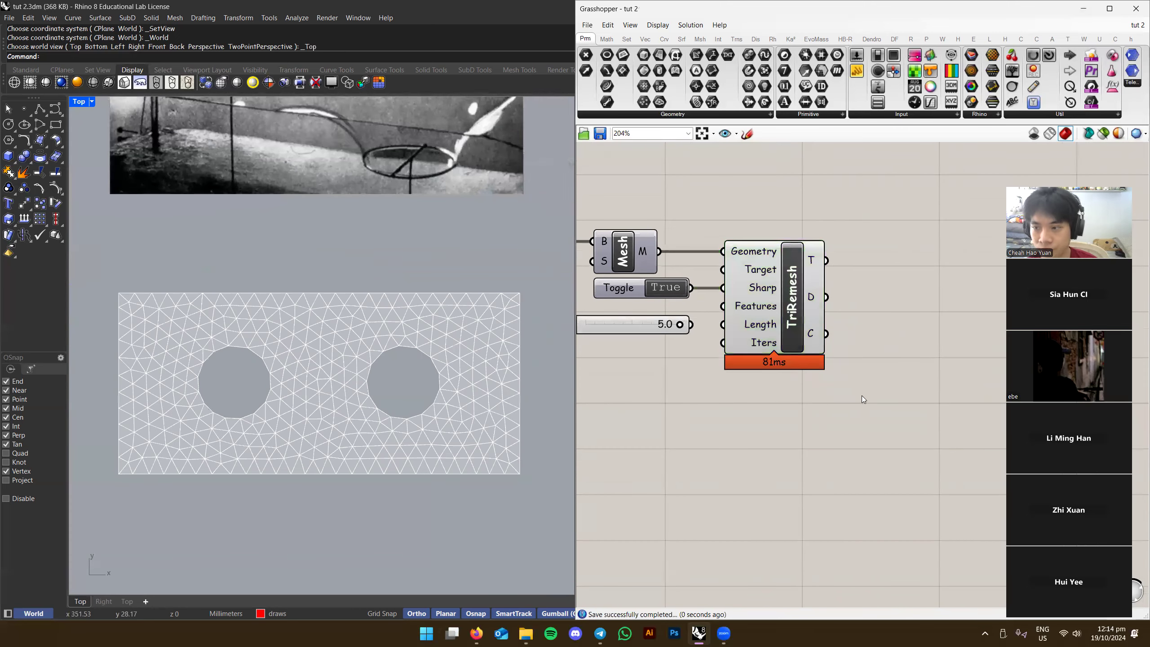
Add a text panel beside the TriRemesh component and enter "vertices" in it
right_drag(887, 311, 820, 335)
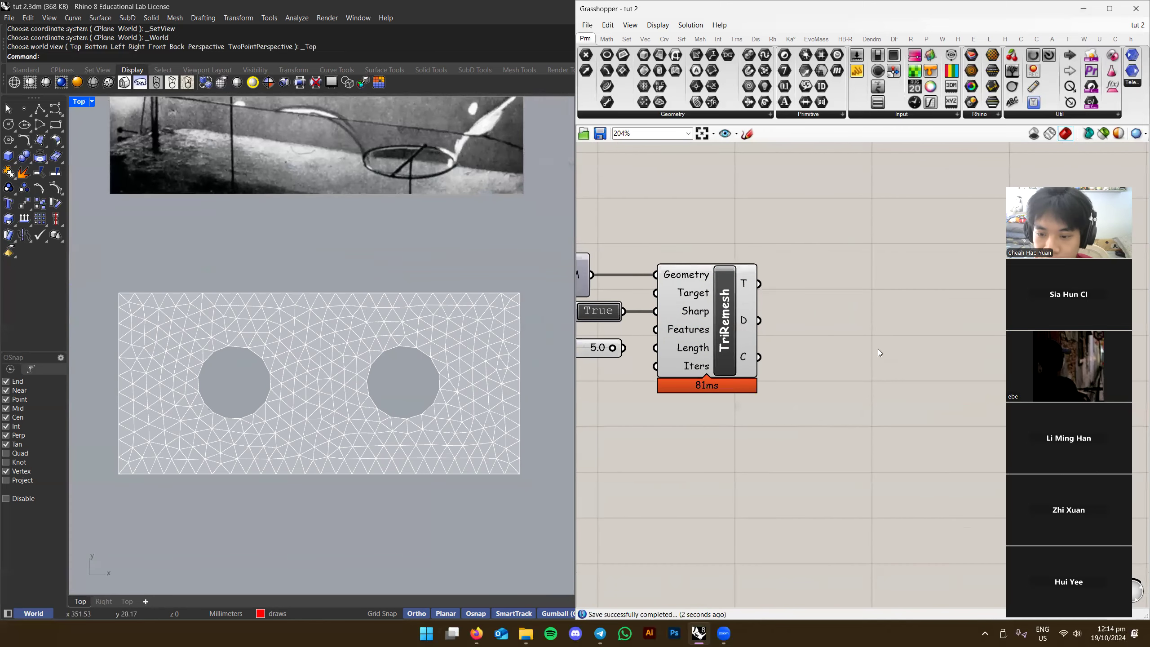
double_click(878, 337)
text(panel)
key(Return)
drag(892, 353, 914, 303)
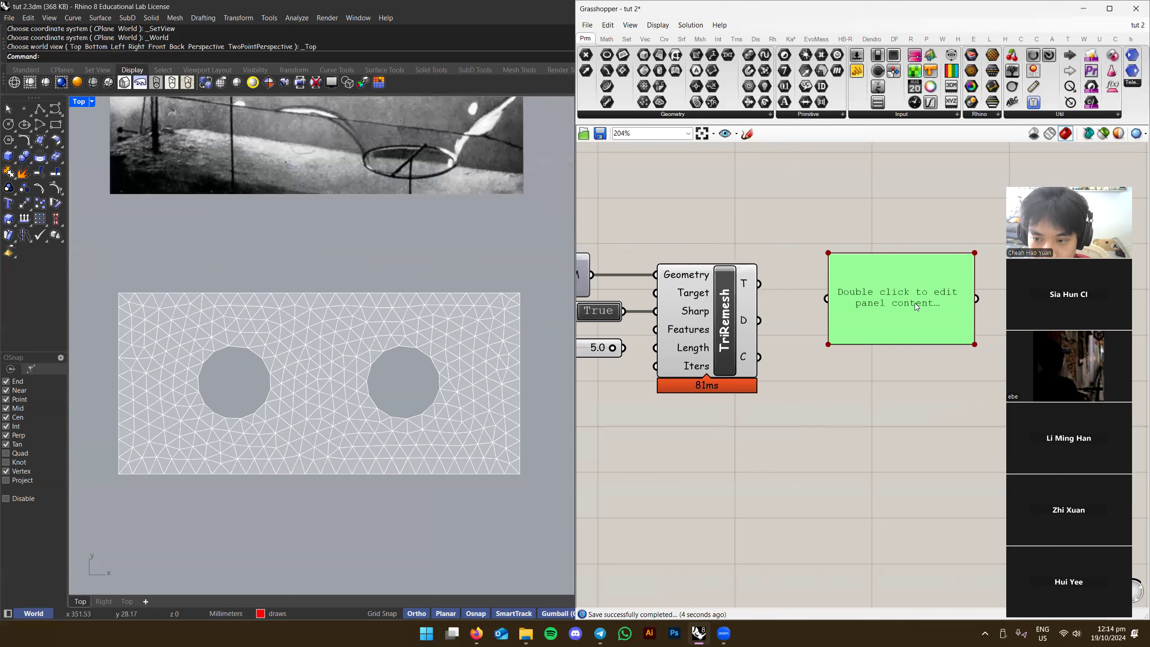
double_click(914, 303)
text(vertices)
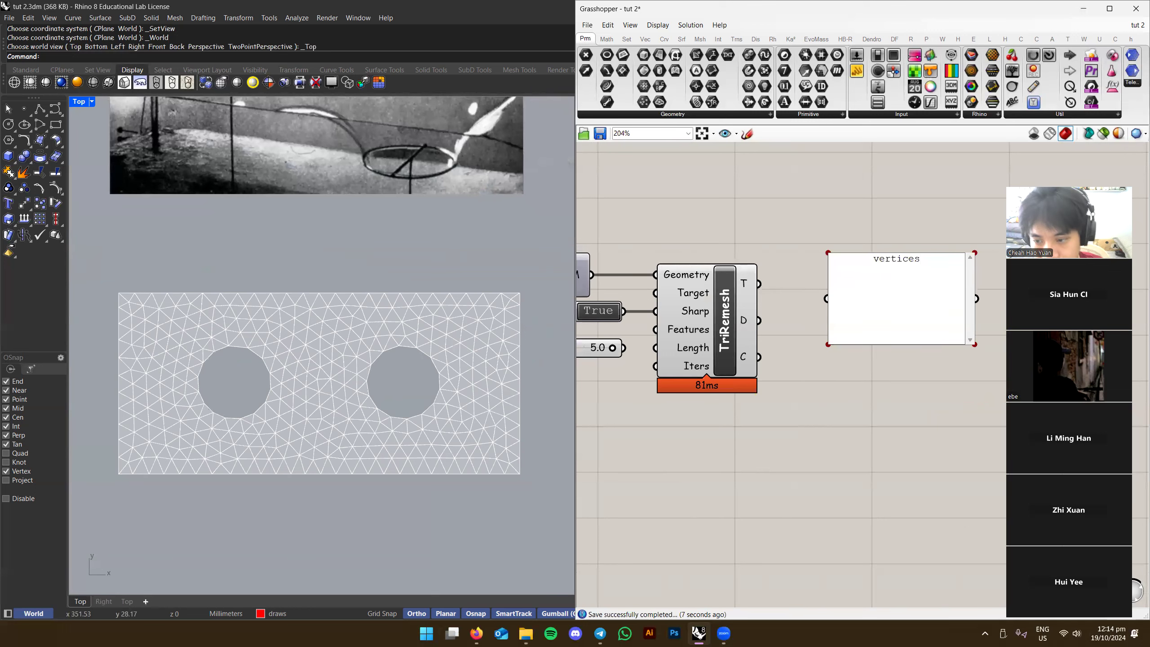
click(907, 398)
right_drag(908, 398, 822, 338)
alt+drag(812, 241, 795, 349)
double_click(796, 351)
key(Escape)
key(Delete)
Extend the panel's text with faces, edges, normal and colour on separate lines, and reposition the panel beside TriRemesh
double_click(865, 222)
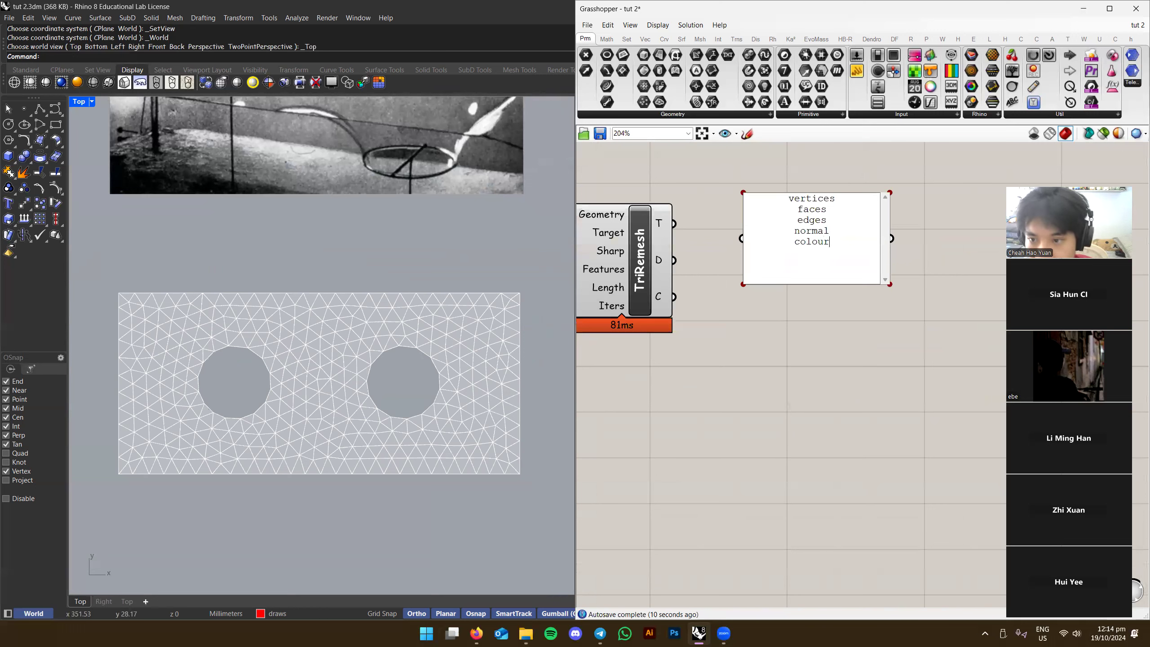
click(888, 323)
right_drag(888, 324, 846, 358)
drag(791, 279, 833, 272)
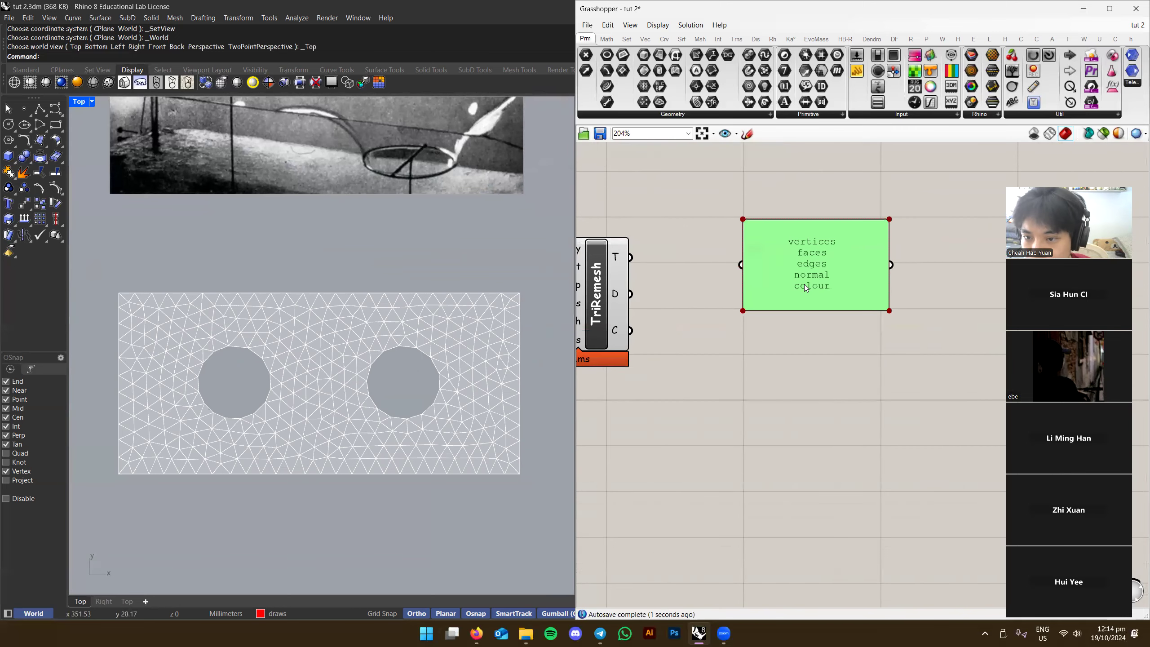
scroll(833, 313, up, 3)
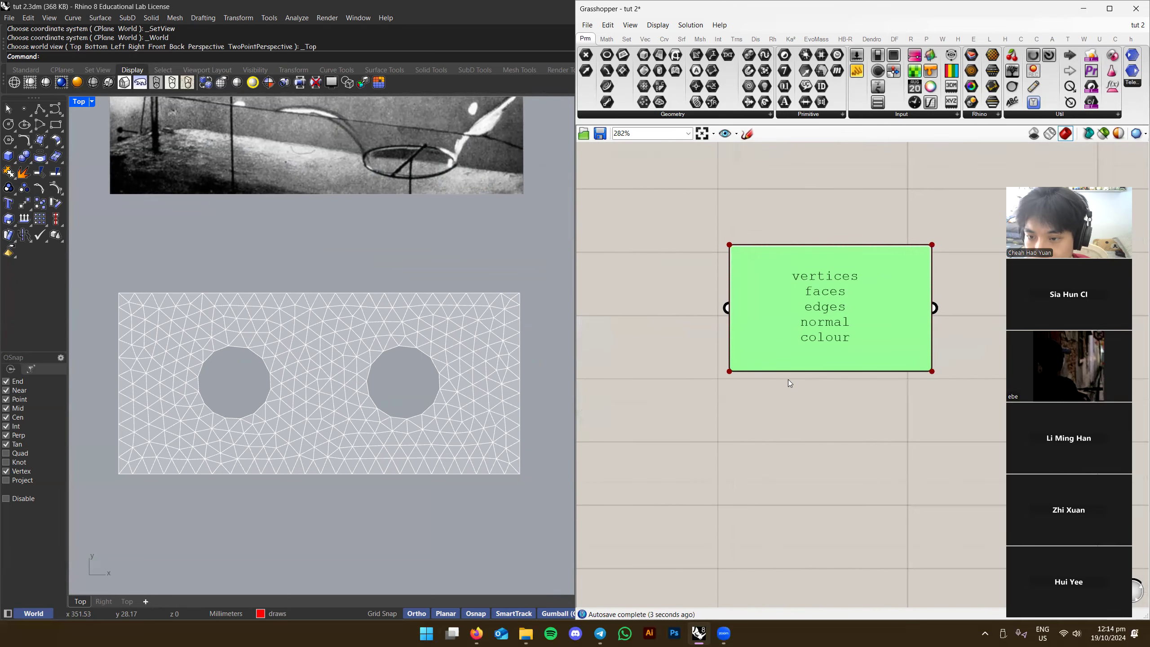
mouse_move(831, 335)
right_down()
mouse_move(835, 348)
mouse_move(853, 340)
right_up()
drag(853, 340, 855, 328)
right_drag(856, 327, 921, 320)
scroll(921, 320, down, 2)
mouse_move(893, 324)
mouse_down()
mouse_move(912, 314)
mouse_move(890, 328)
mouse_up()
right_drag(892, 331, 862, 307)
scroll(869, 303, up, 1)
Reduce the panel's list to only vertices and edges, and move the panel higher, above the level of TriRemesh
double_click(860, 299)
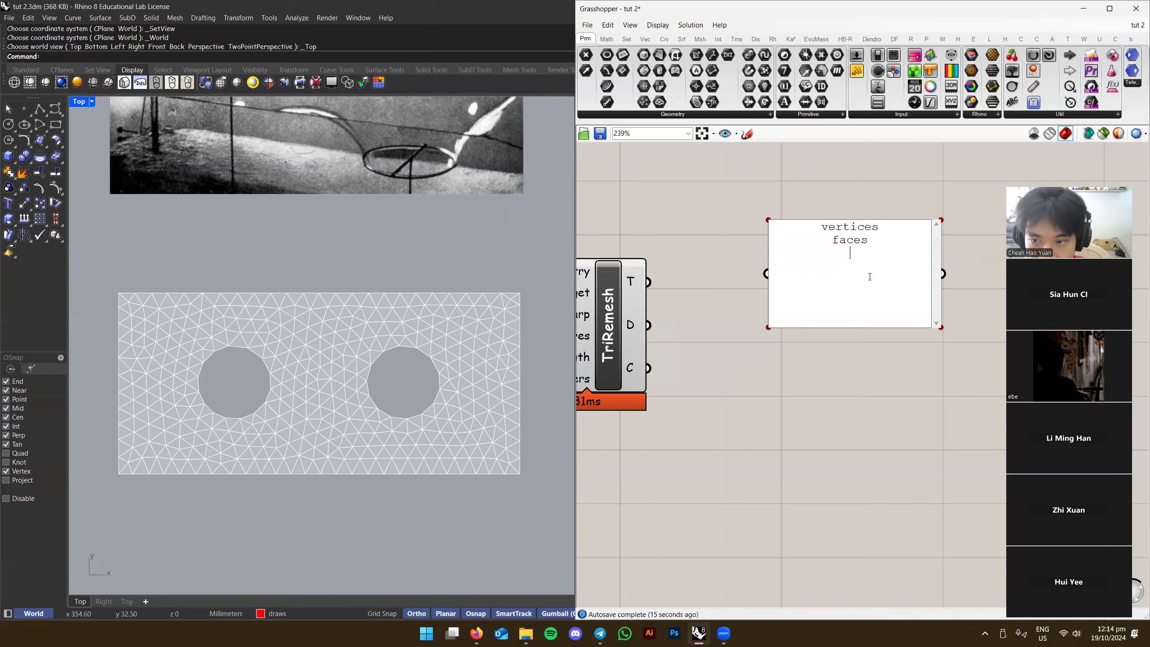
drag(869, 245, 829, 240)
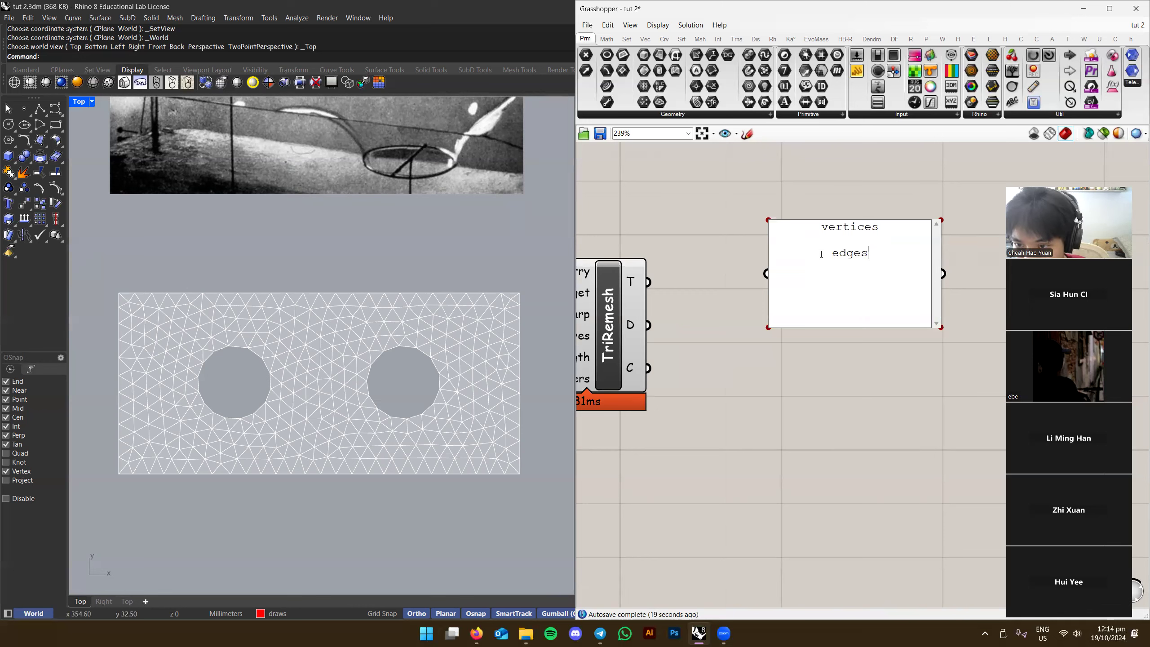
click(864, 364)
drag(860, 262, 854, 181)
right_drag(860, 219, 838, 336)
drag(847, 313, 854, 275)
right_drag(841, 303, 838, 301)
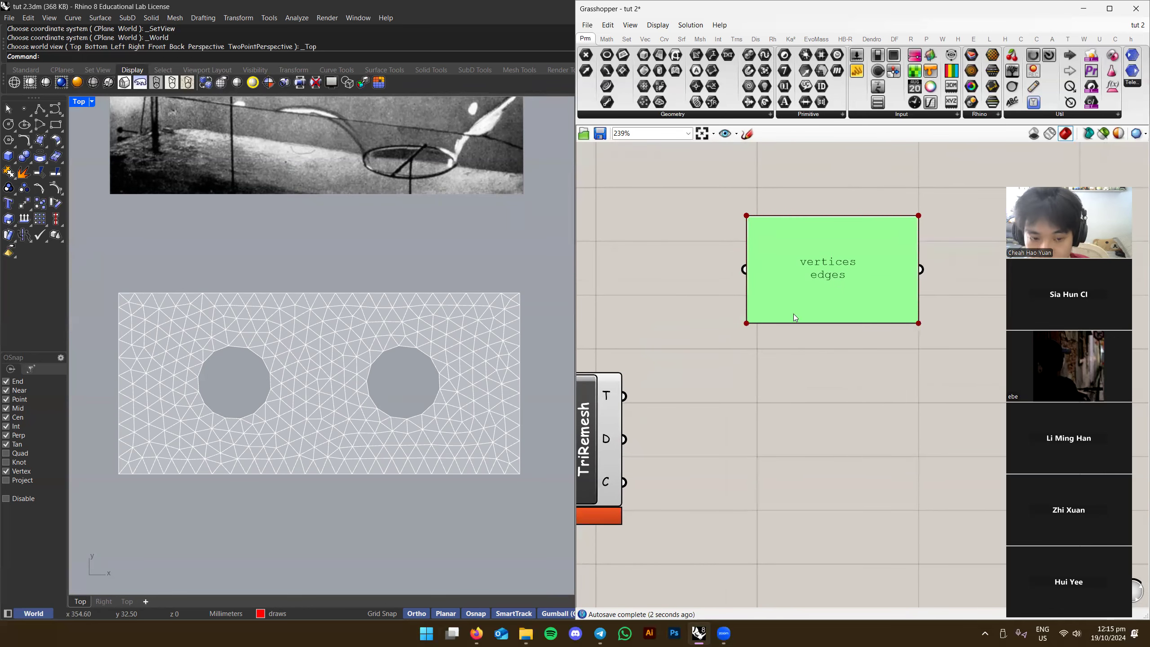
Examine the triangles' corner points and edges closely in the Rhino Top view
right_drag(809, 344, 844, 305)
right_drag(774, 341, 777, 306)
click(820, 326)
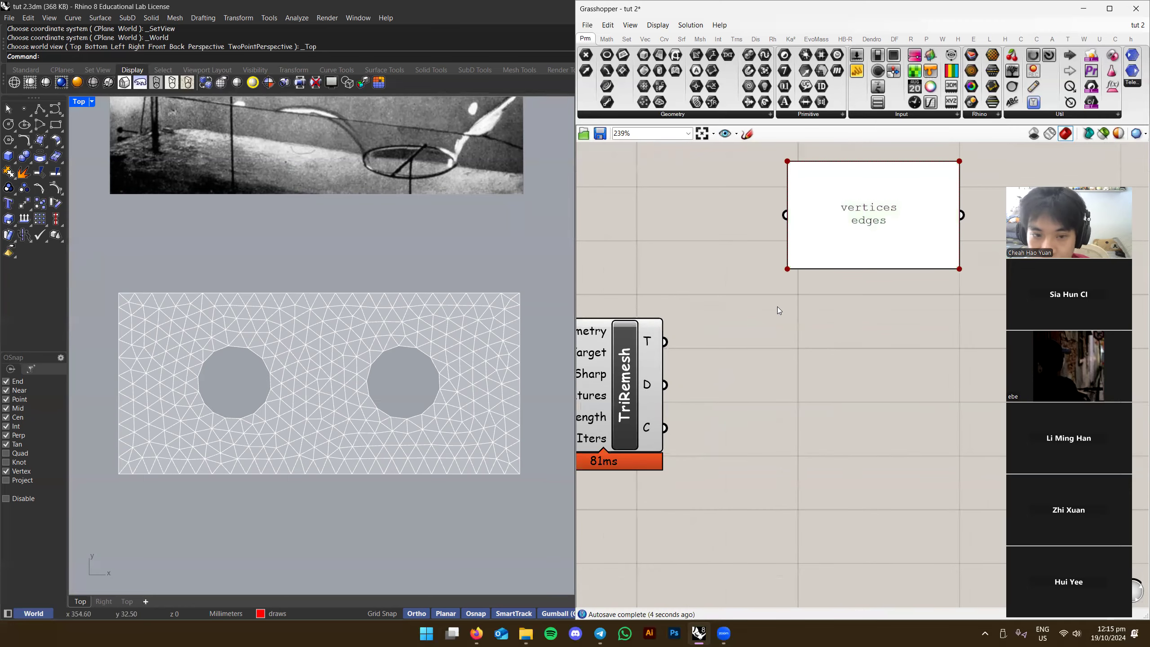
scroll(474, 318, up, 5)
right_drag(836, 284, 847, 315)
right_drag(723, 339, 651, 339)
scroll(395, 319, up, 5)
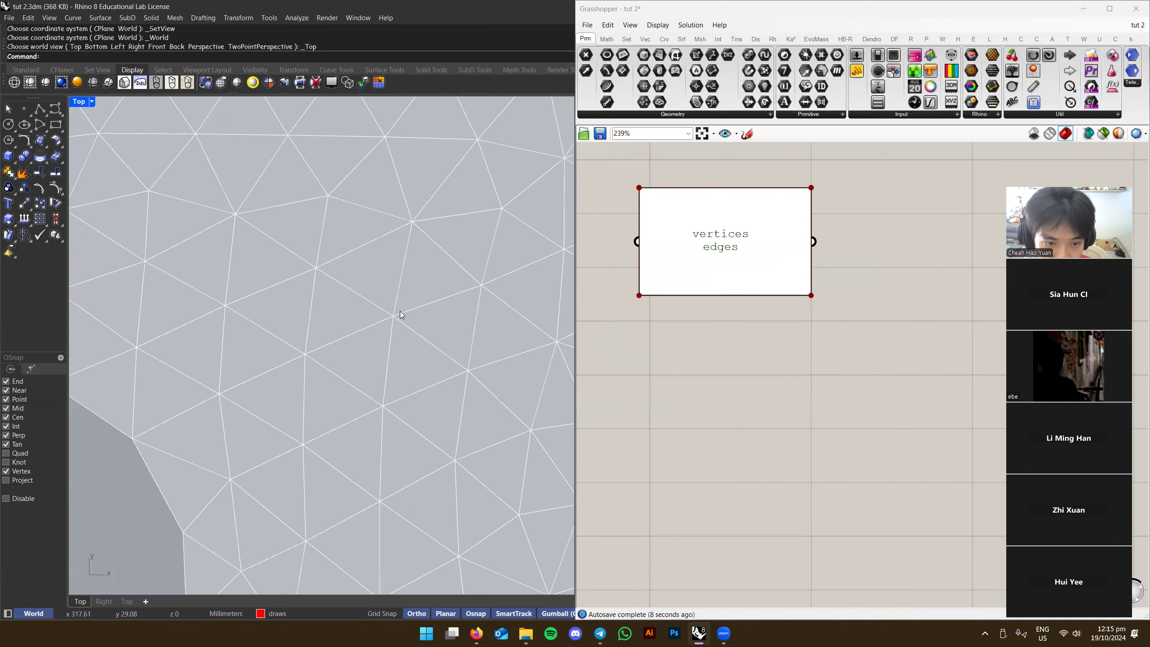
right_drag(569, 258, 482, 304)
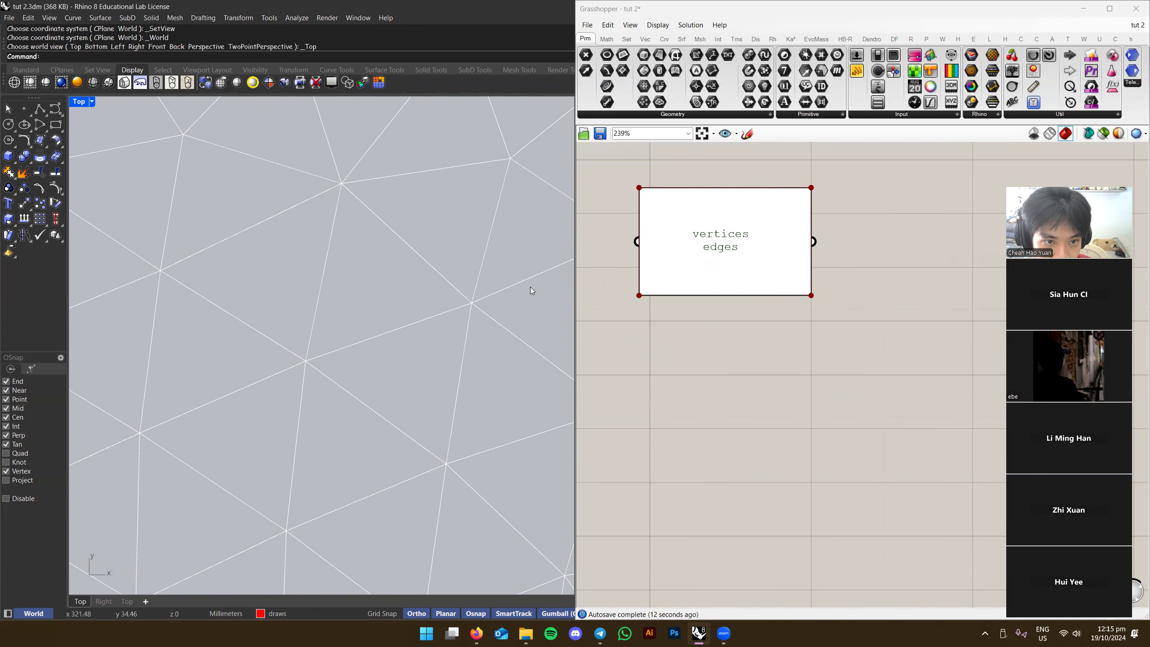
Add a Deconstruct Mesh component and connect TriRemesh's T output to its M input
scroll(800, 369, down, 3)
double_click(800, 368)
text(decon)
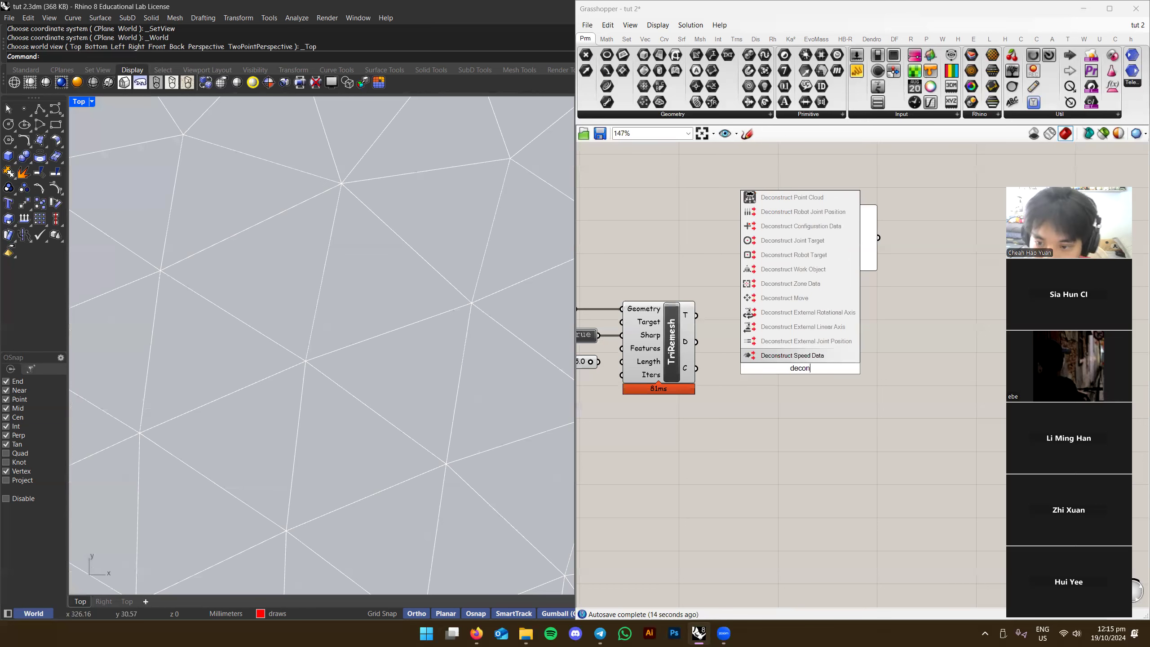
text(demesh)
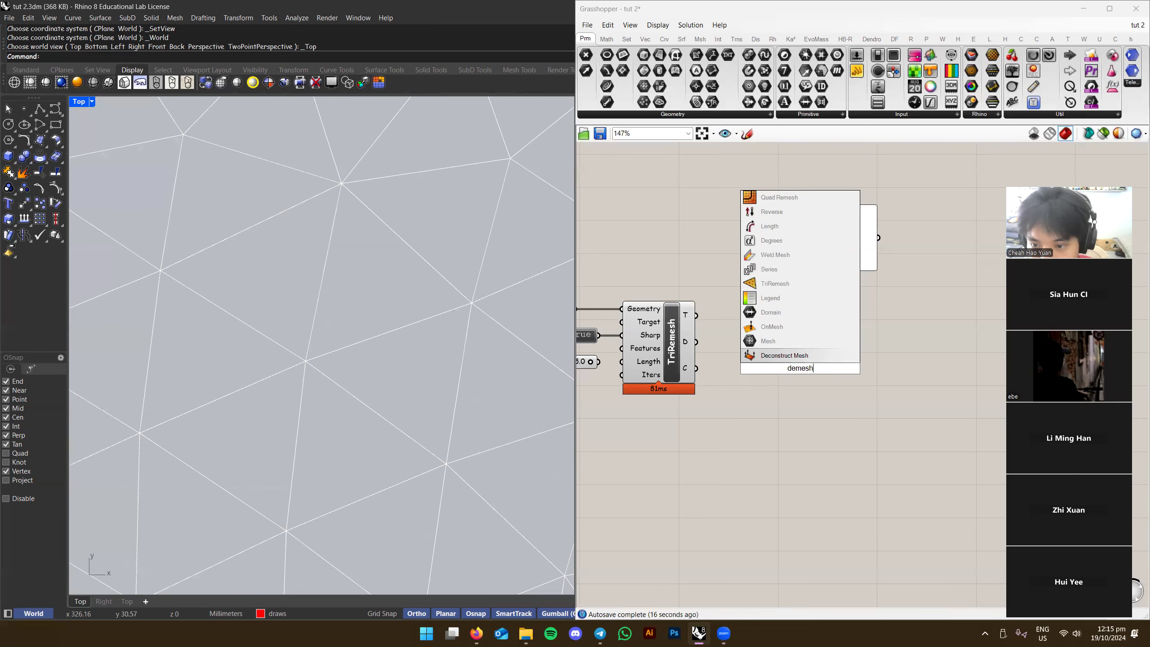
key(Return)
scroll(733, 310, up, 2)
drag(682, 318, 791, 389)
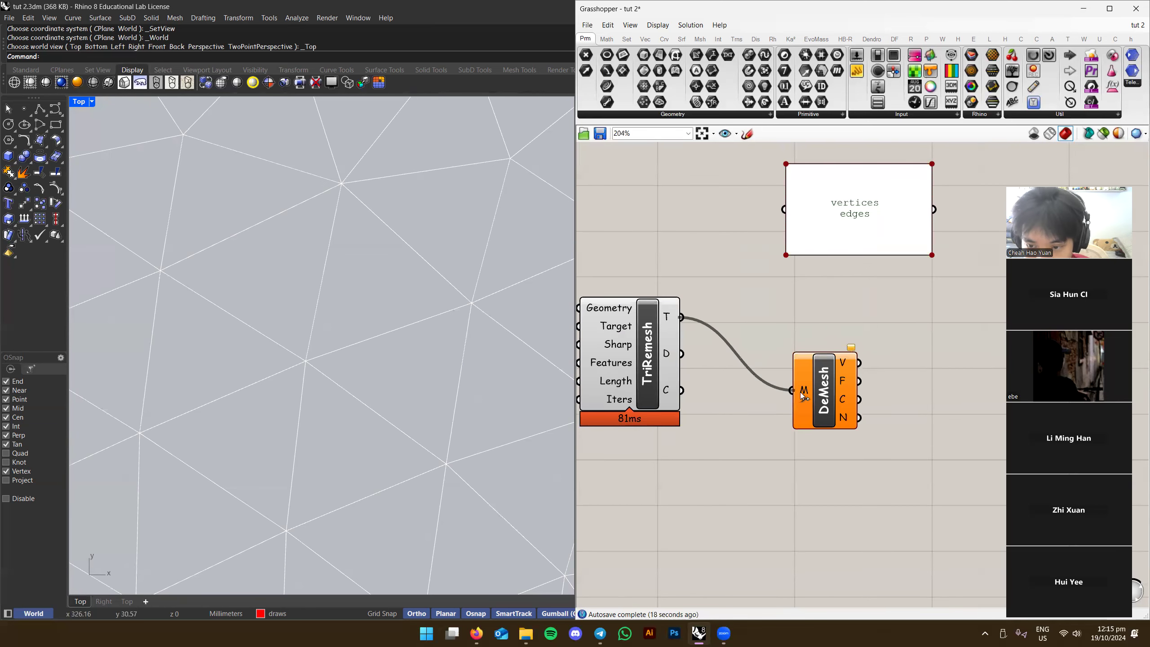
Select the Deconstruct Mesh component and examine the mesh vertices it highlights across the plate in Rhino
right_drag(709, 274, 675, 305)
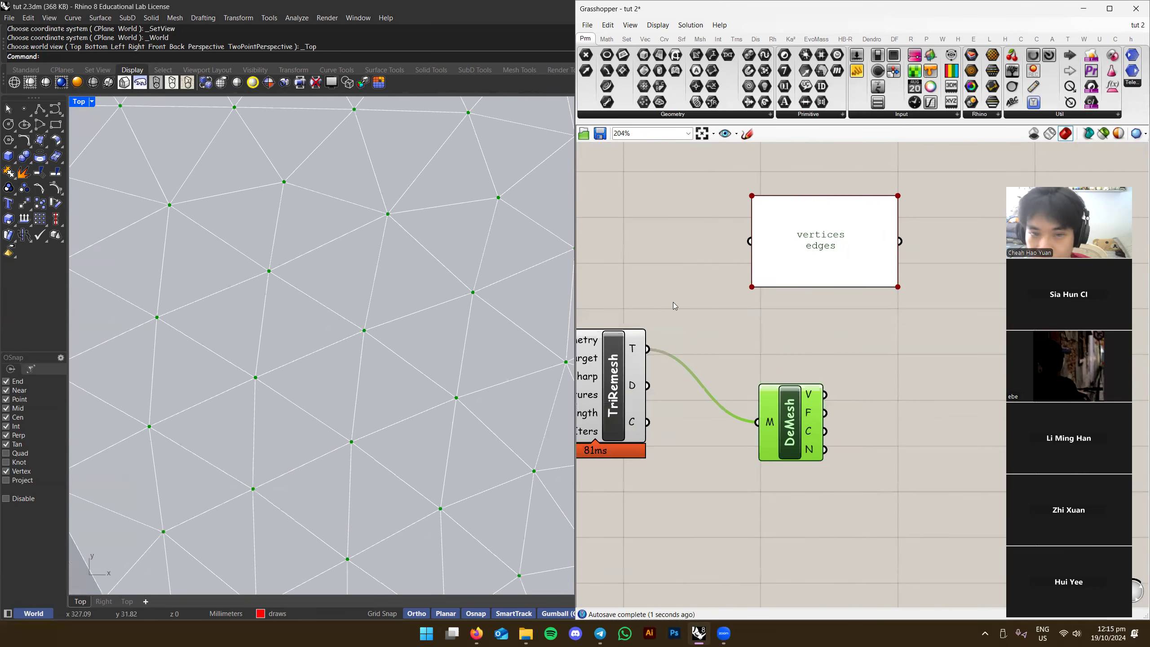
scroll(412, 199, up, 5)
click(658, 324)
drag(808, 389, 805, 386)
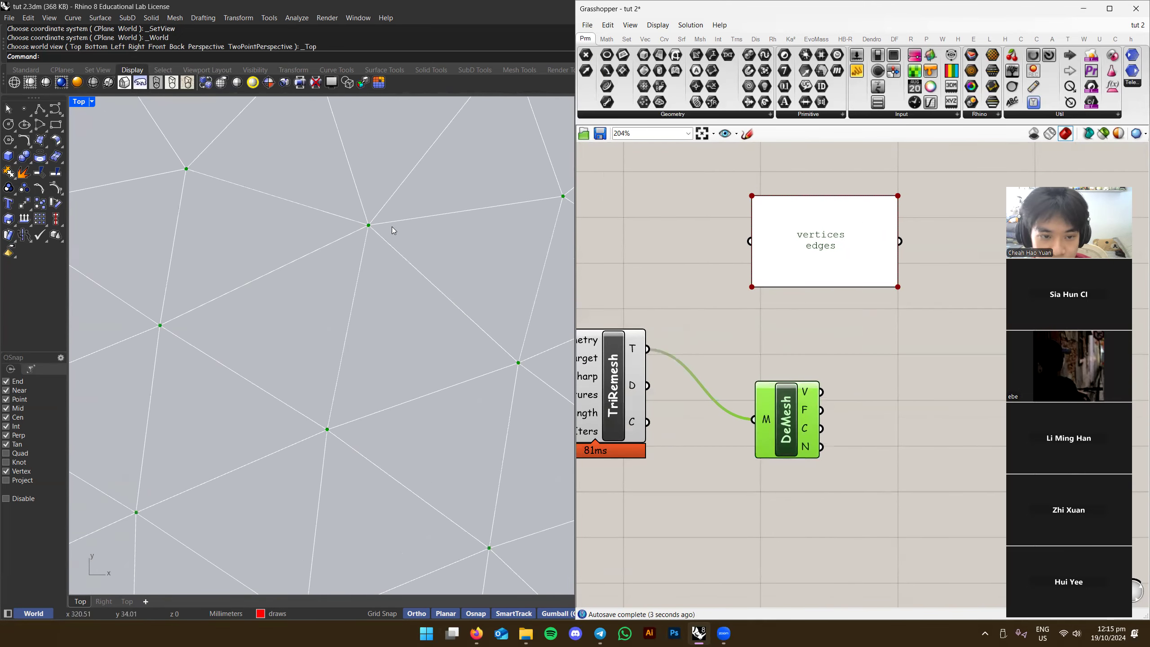
scroll(437, 259, down, 6)
scroll(489, 330, down, 3)
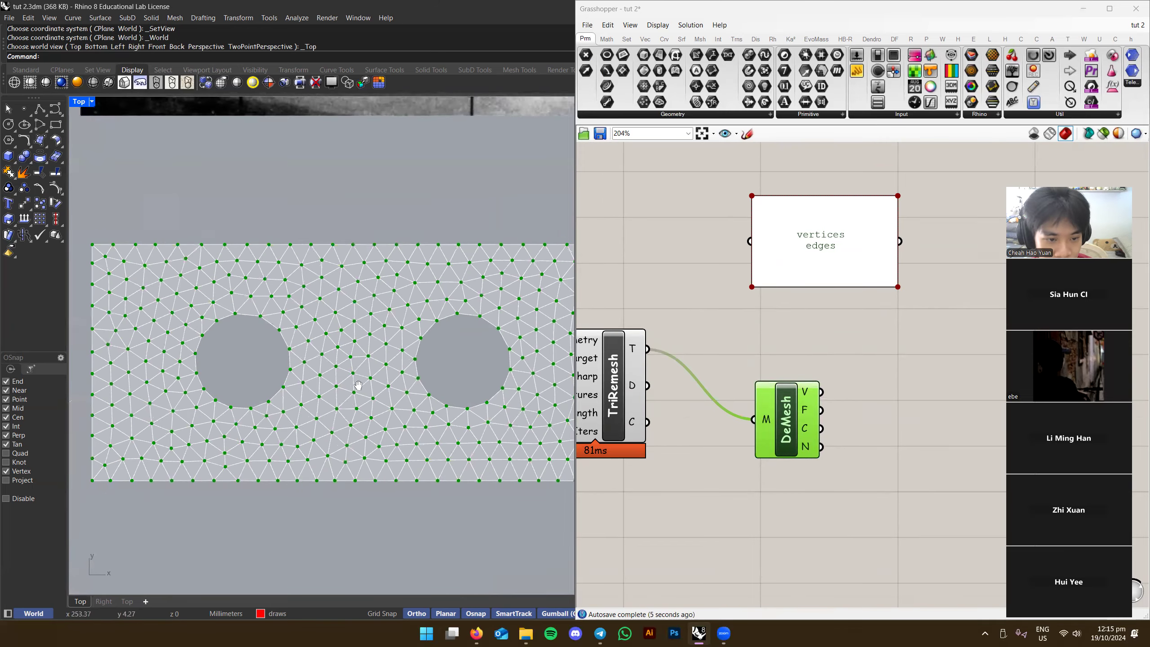
scroll(473, 336, up, 4)
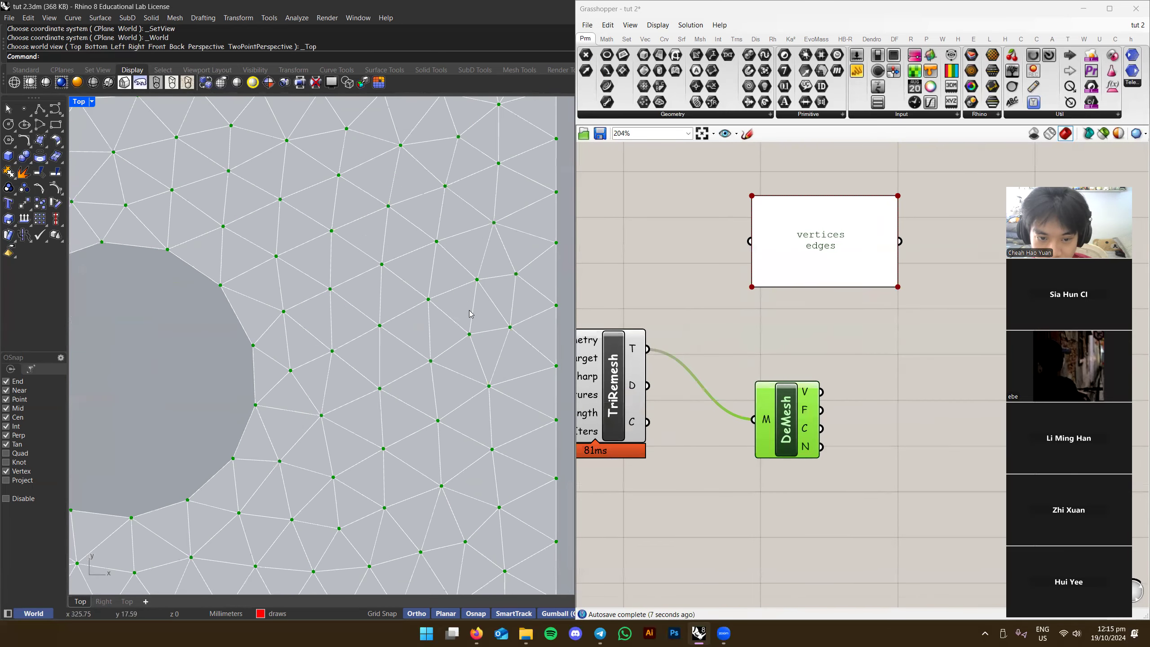
Add a Mesh Edges component and connect TriRemesh's T output to its M input
scroll(809, 357, up, 3)
click(757, 239)
double_click(757, 239)
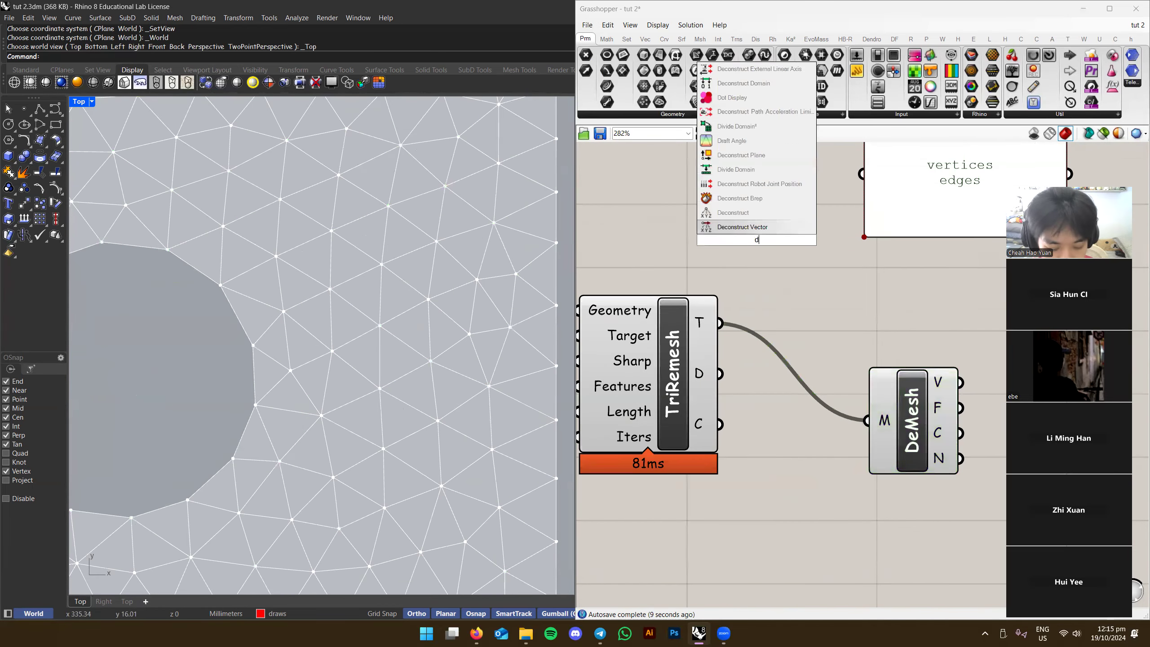
text(edge)
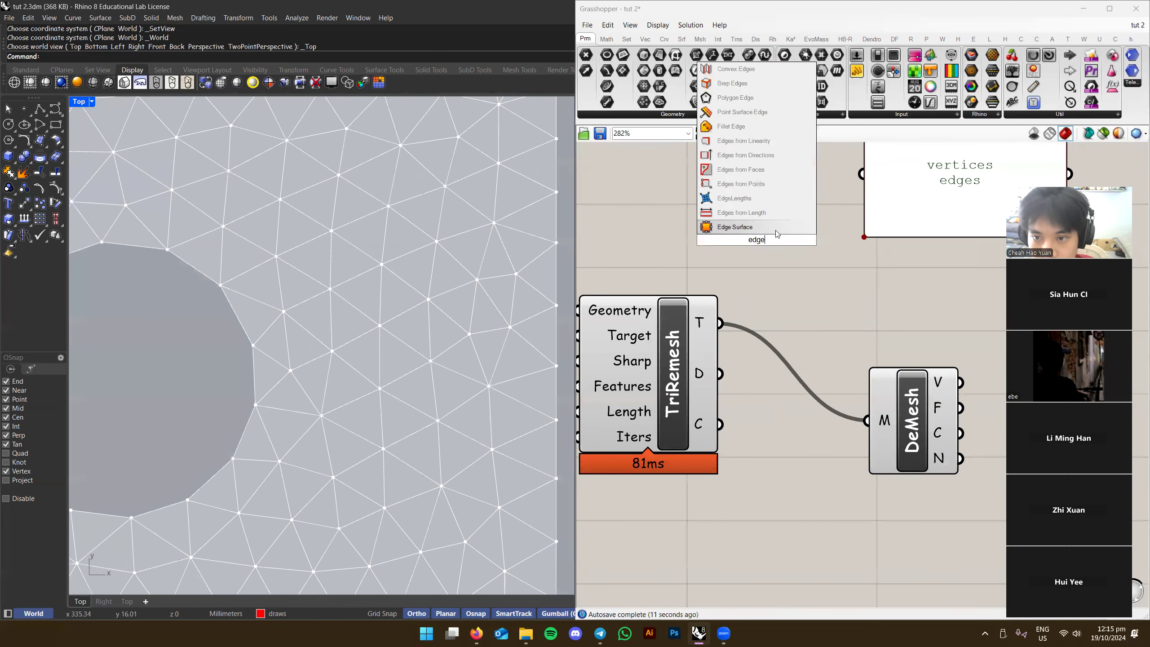
scroll(767, 226, down, 3)
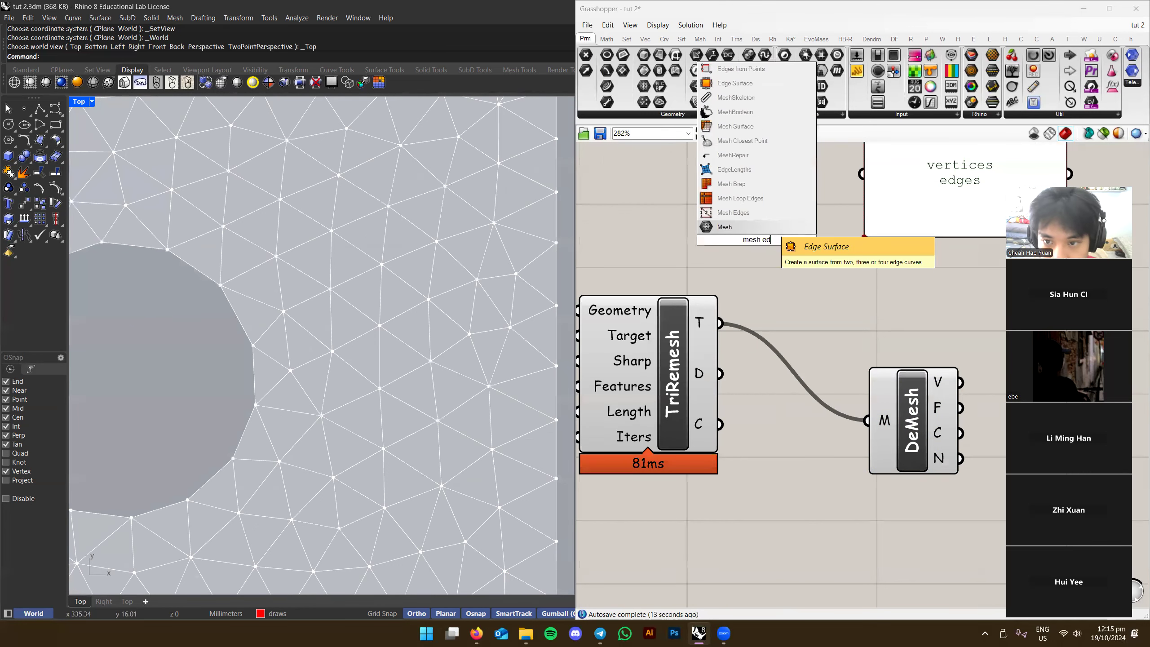
click(767, 226)
drag(717, 321, 720, 323)
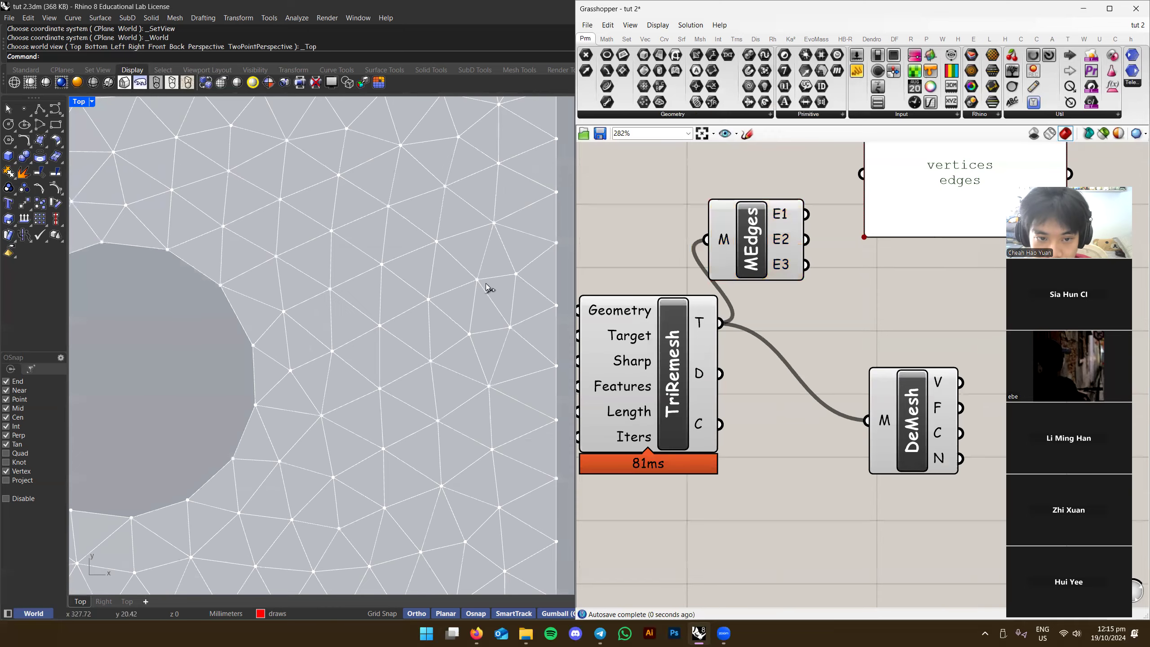
Move Mesh Edges to the far side of TriRemesh and stack it directly above the Deconstruct Mesh component
scroll(506, 289, down, 6)
scroll(475, 295, up, 2)
drag(742, 244, 910, 313)
right_drag(862, 339, 702, 307)
shift+click(757, 362)
drag(760, 366, 759, 334)
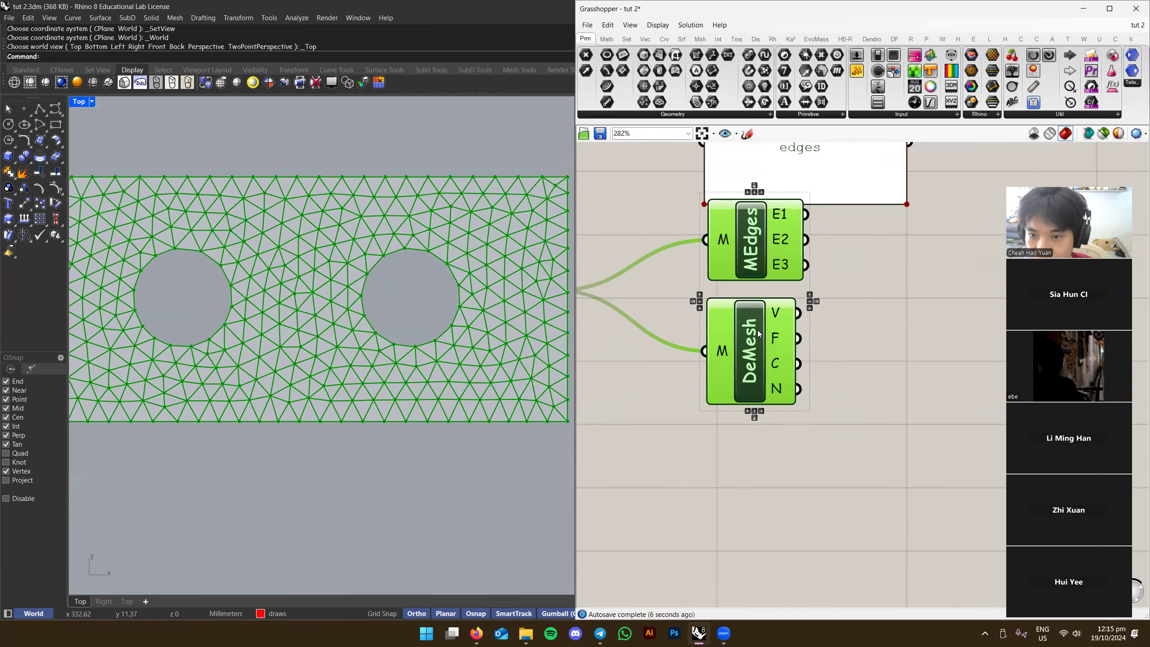
Select Deconstruct Mesh and Mesh Edges together, then Mesh Edges alone, and examine the highlighted edges in Rhino
click(880, 327)
click(763, 332)
shift+click(760, 265)
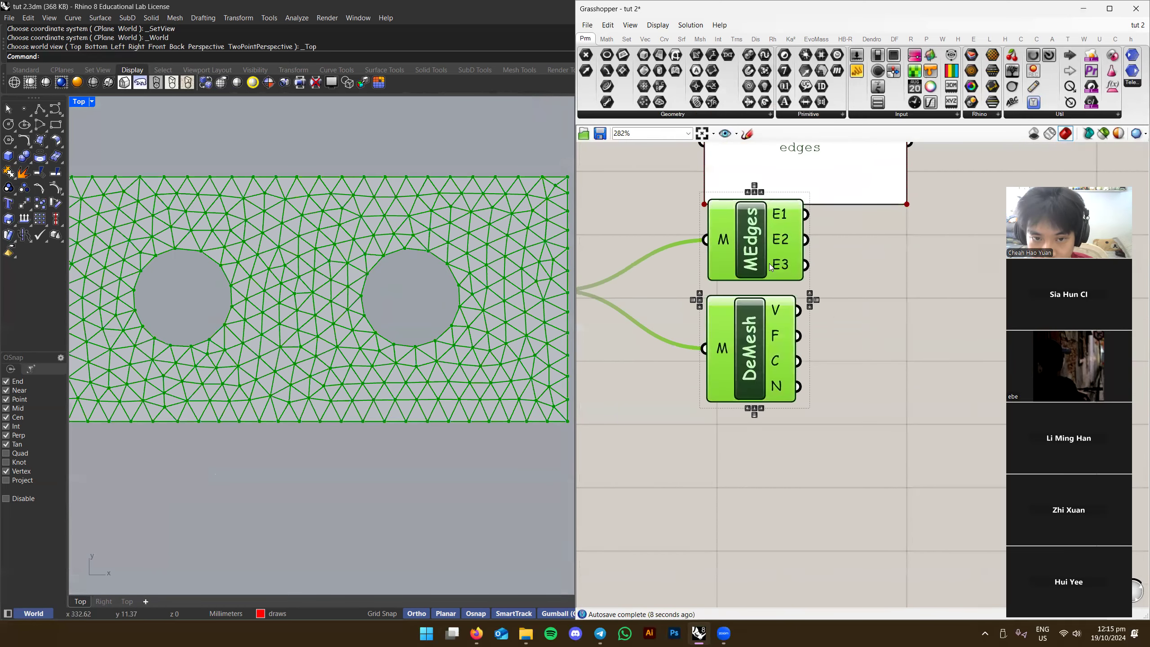
right_drag(877, 288, 854, 326)
scroll(853, 326, up, 2)
click(853, 326)
scroll(530, 234, up, 8)
right_drag(539, 238, 456, 324)
click(665, 287)
scroll(454, 306, up, 5)
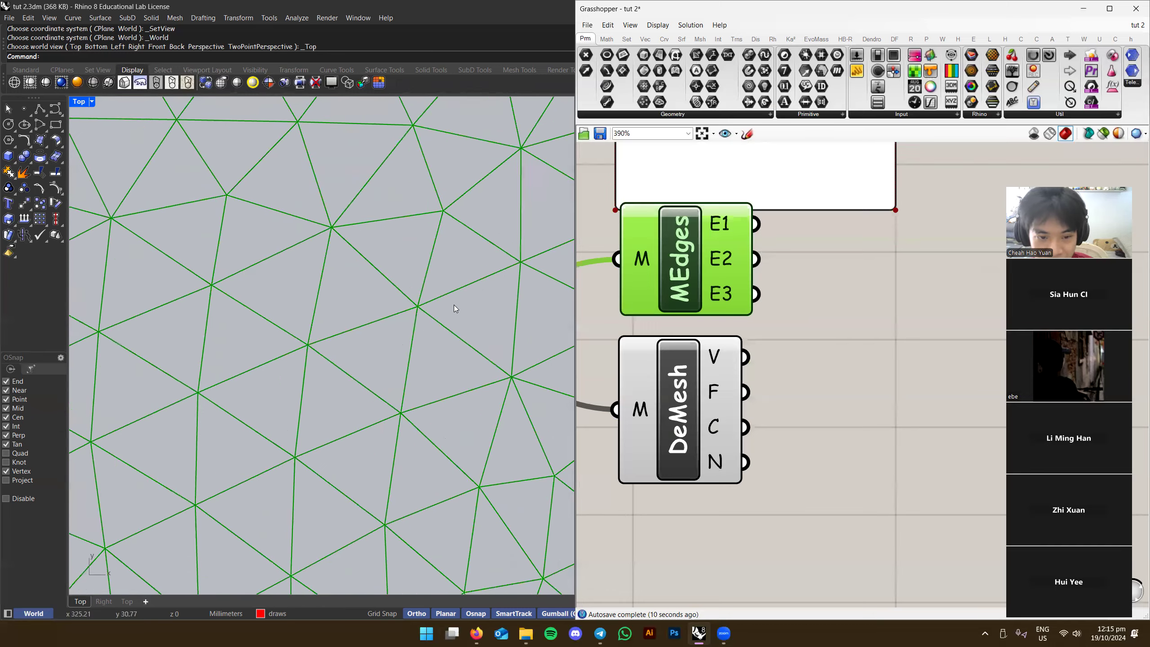
right_drag(431, 368, 425, 333)
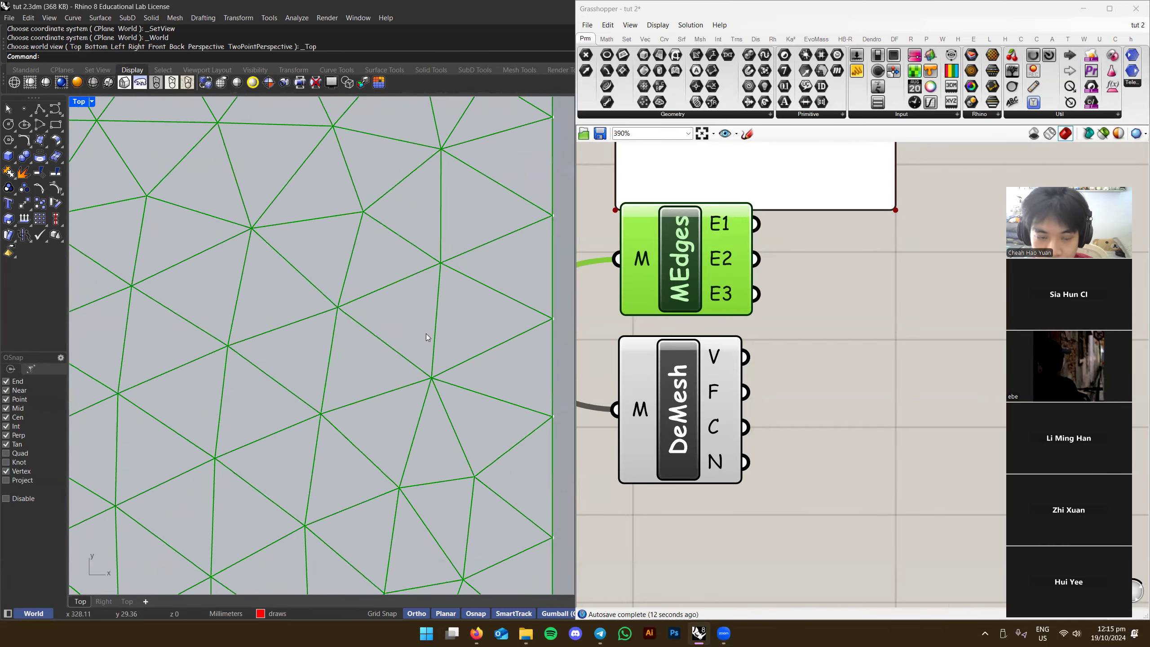
scroll(361, 314, down, 10)
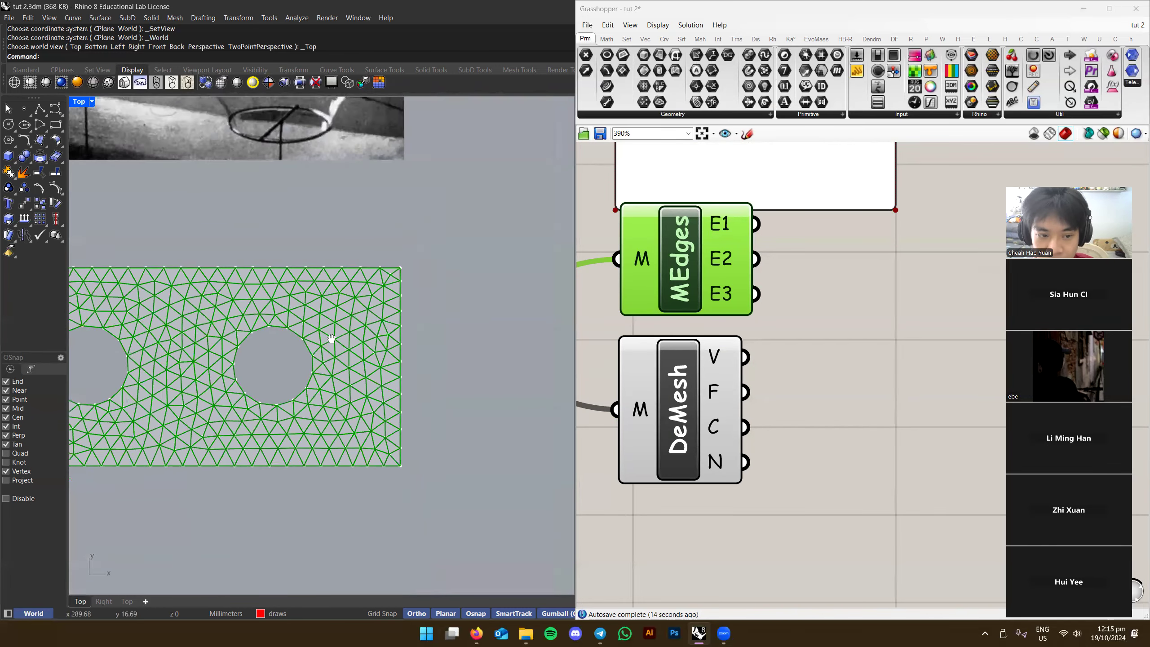
Save both the Rhino file and the Grasshopper definition
key(ctrl+s)
right_drag(801, 326, 862, 328)
key(ctrl+s)
click(862, 327)
Nudge Mesh Edges closer to Deconstruct Mesh and move the vertices/edges panel up clear of it
drag(735, 290, 736, 294)
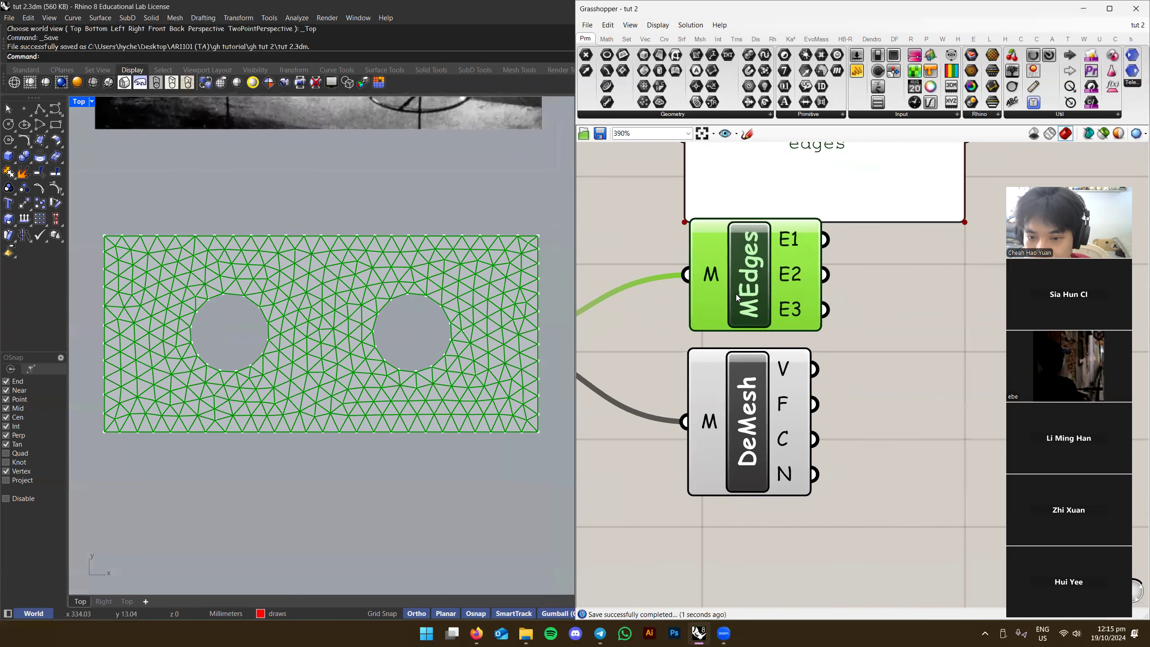
right_drag(847, 319, 861, 362)
right_drag(938, 351, 911, 395)
drag(868, 235, 872, 221)
scroll(883, 330, down, 2)
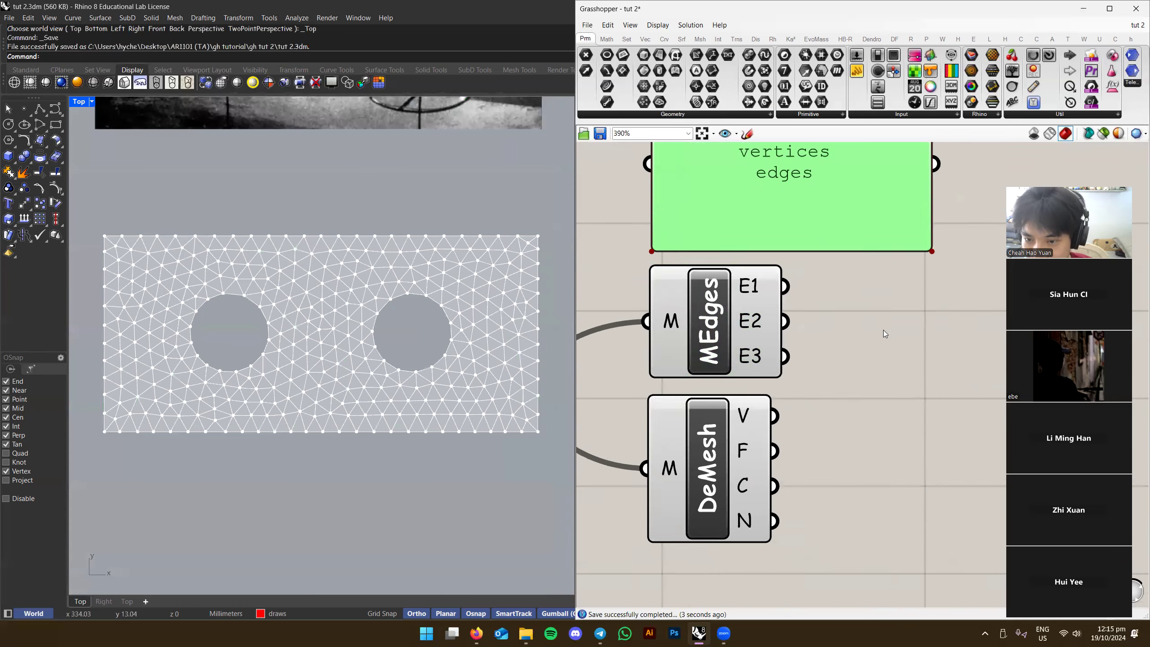
Highlight Mesh Edges and Deconstruct Mesh to check their previews, clear the selection, and view the mesh in perspective
click(883, 330)
scroll(883, 330, down, 2)
click(745, 397)
drag(745, 397, 745, 398)
right_drag(847, 365, 873, 372)
click(902, 349)
scroll(773, 343, up, 2)
right_drag(757, 341, 769, 329)
click(768, 330)
shift+click(759, 429)
mouse_move(900, 354)
right_down()
mouse_move(857, 359)
mouse_move(890, 369)
right_up()
click(889, 370)
scroll(878, 363, down, 2)
right_drag(867, 222, 805, 312)
mouse_move(465, 354)
right_down()
mouse_move(402, 354)
mouse_move(375, 276)
mouse_move(455, 335)
mouse_move(465, 320)
mouse_move(441, 342)
mouse_move(449, 324)
mouse_move(443, 357)
right_up()
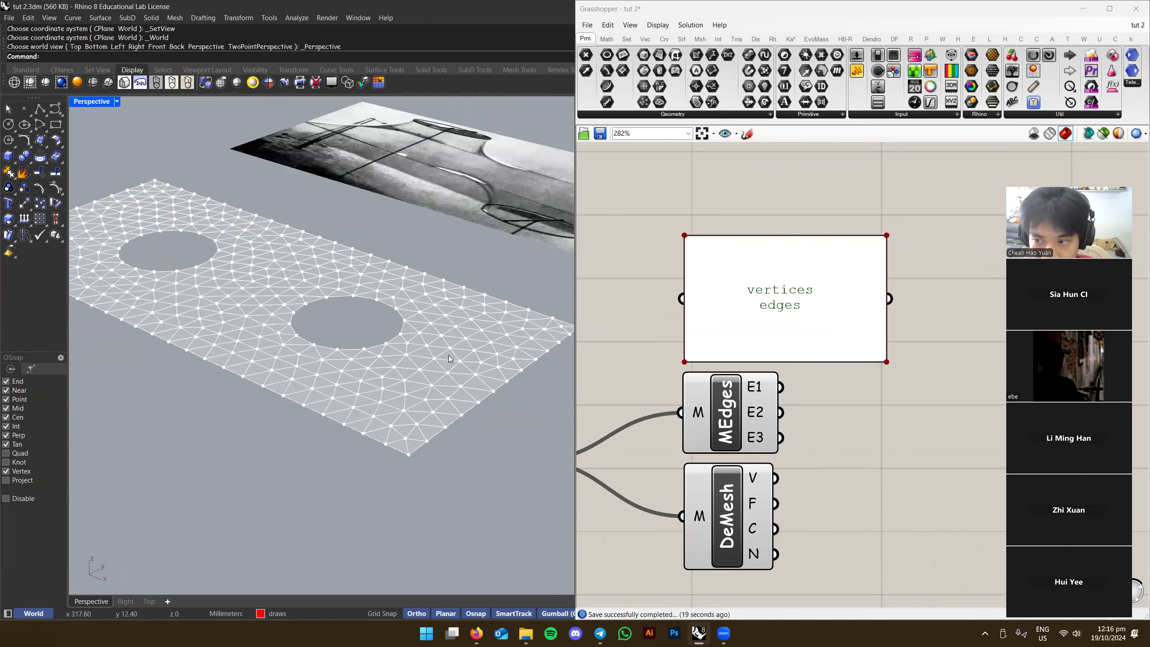
Examine the triangulated mesh around the circular holes from close up and from a distance in the perspective view
scroll(443, 356, up, 5)
scroll(476, 343, down, 5)
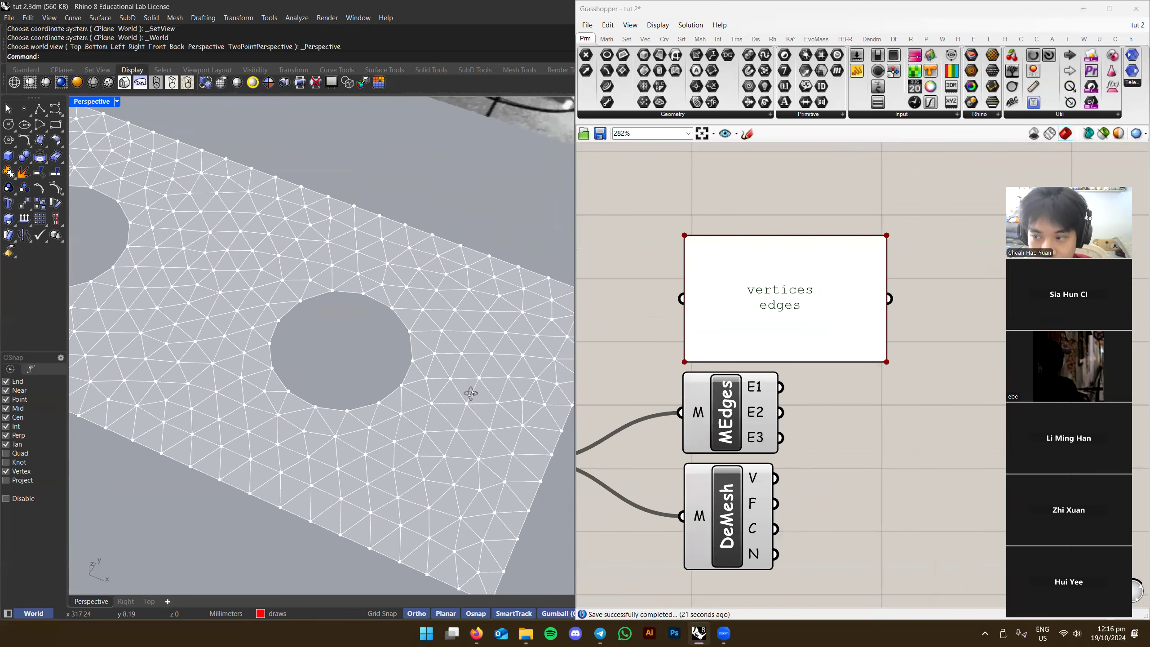
scroll(477, 390, up, 5)
scroll(480, 333, up, 2)
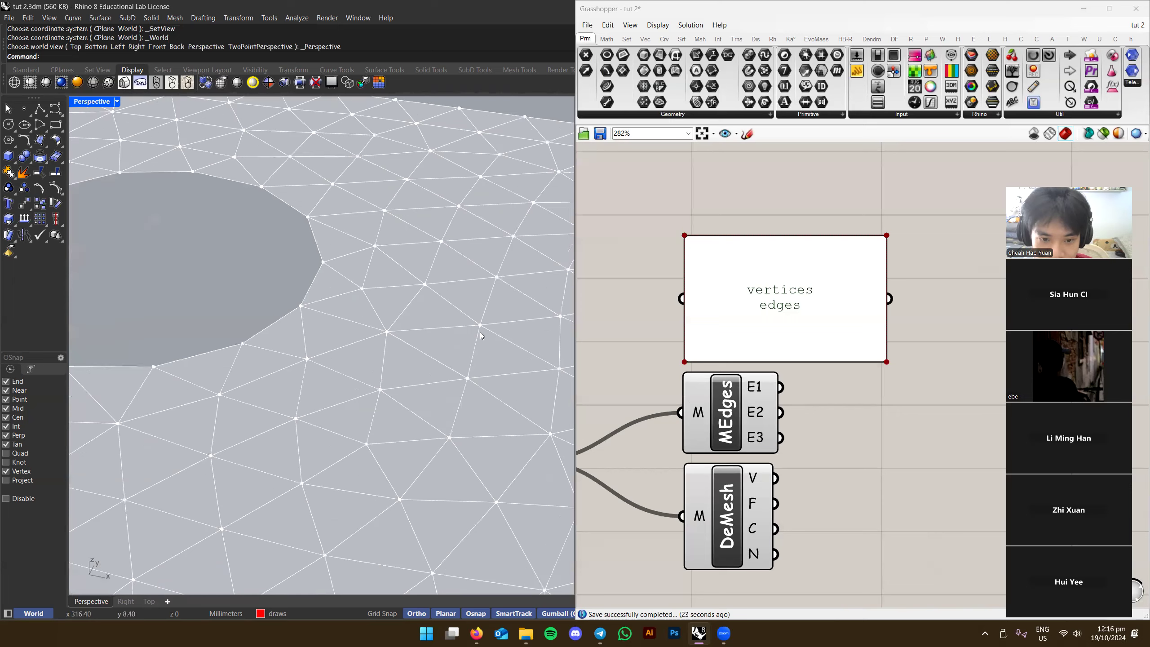
right_drag(406, 295, 459, 369)
scroll(432, 376, down, 8)
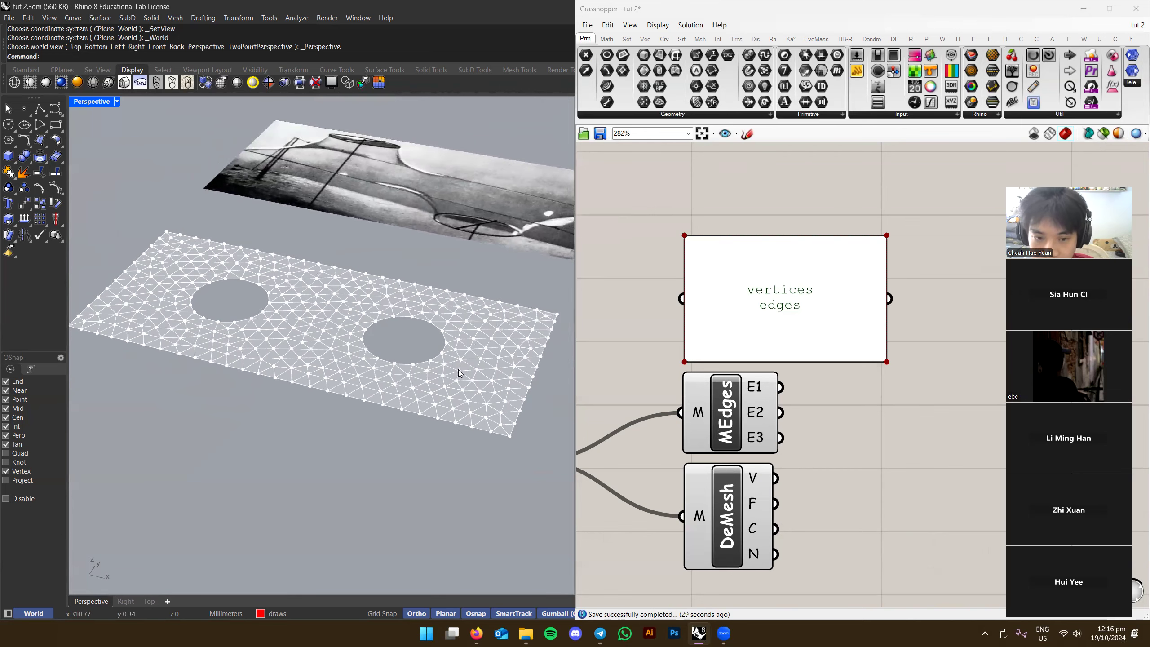
scroll(469, 372, up, 8)
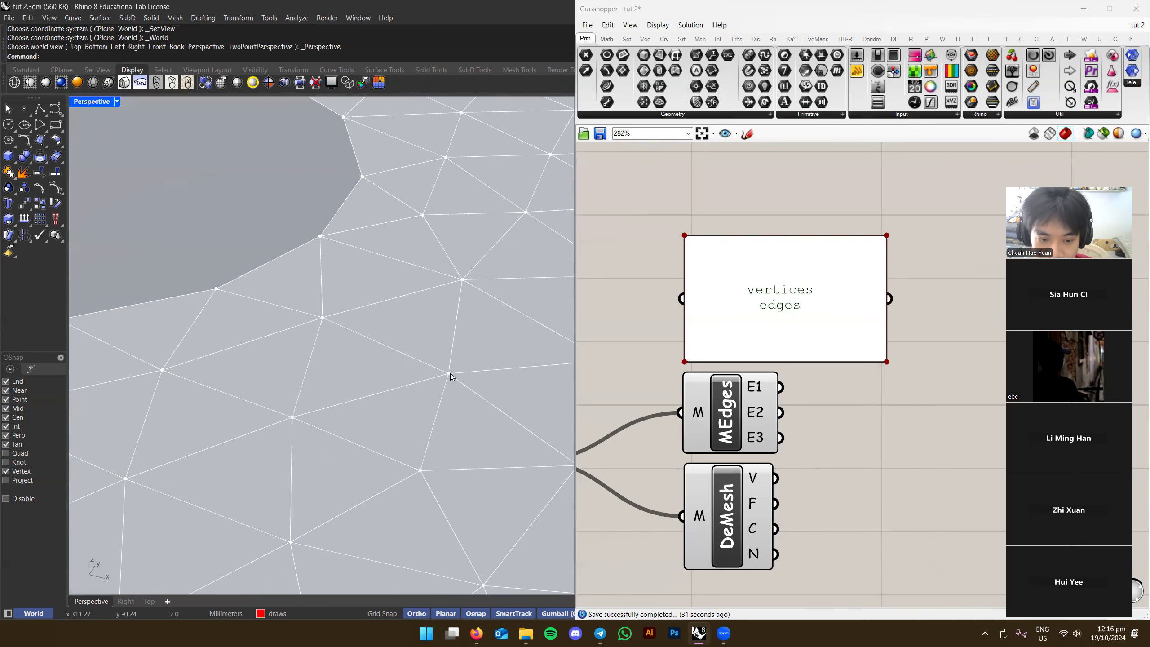
scroll(449, 376, down, 8)
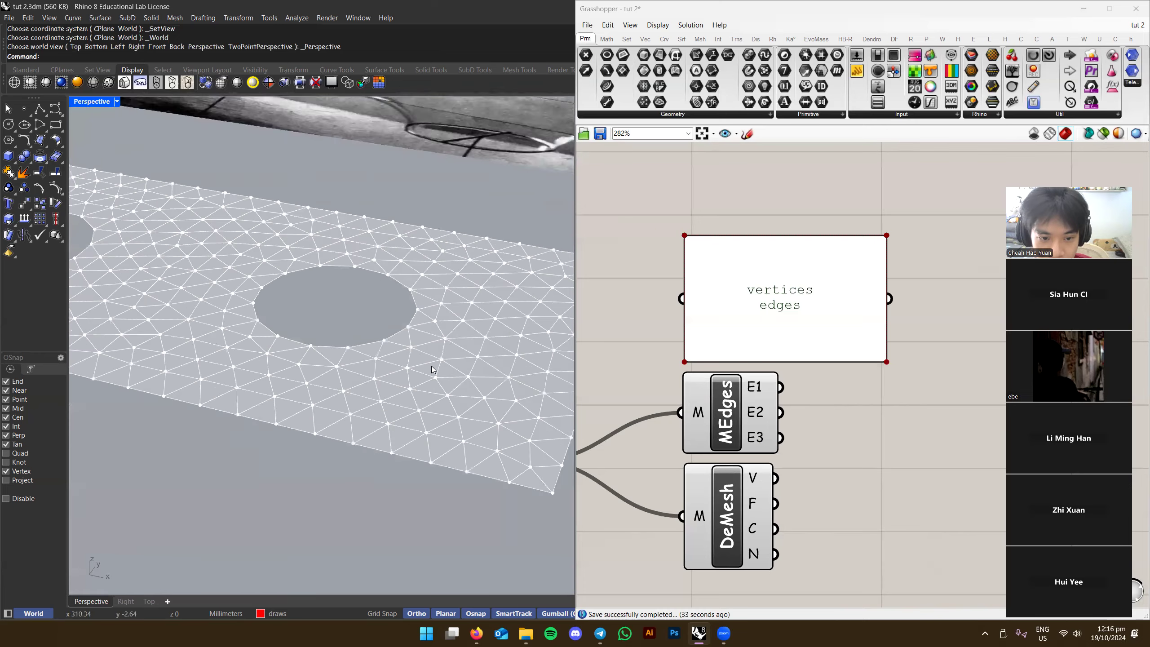
right_drag(411, 341, 481, 346)
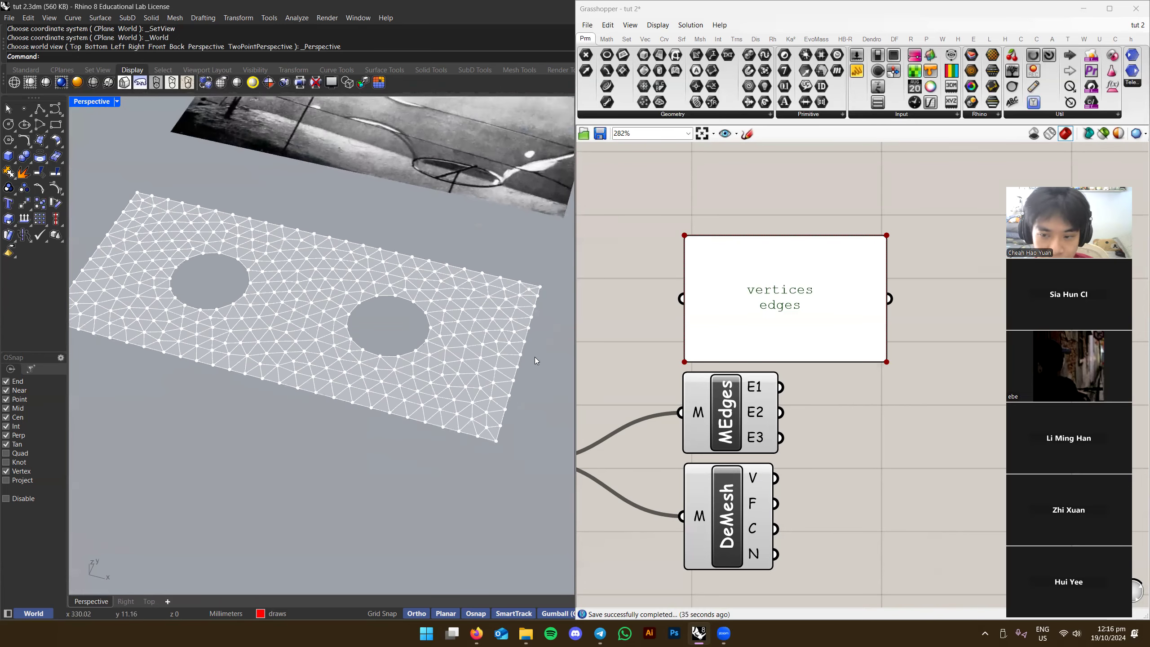
Select Mesh Edges and read the descriptions and data of its E1, E2 and E3 outputs
right_drag(838, 355, 866, 344)
click(865, 344)
right_drag(799, 392, 845, 332)
click(818, 364)
right_drag(691, 387, 699, 371)
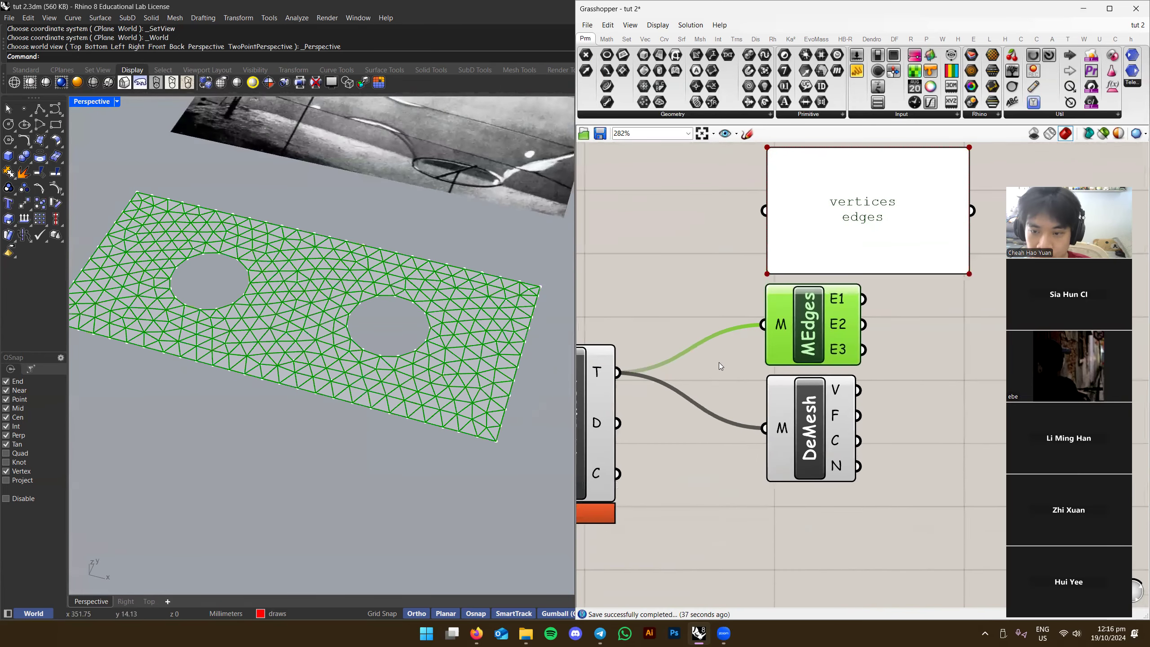
scroll(858, 368, up, 2)
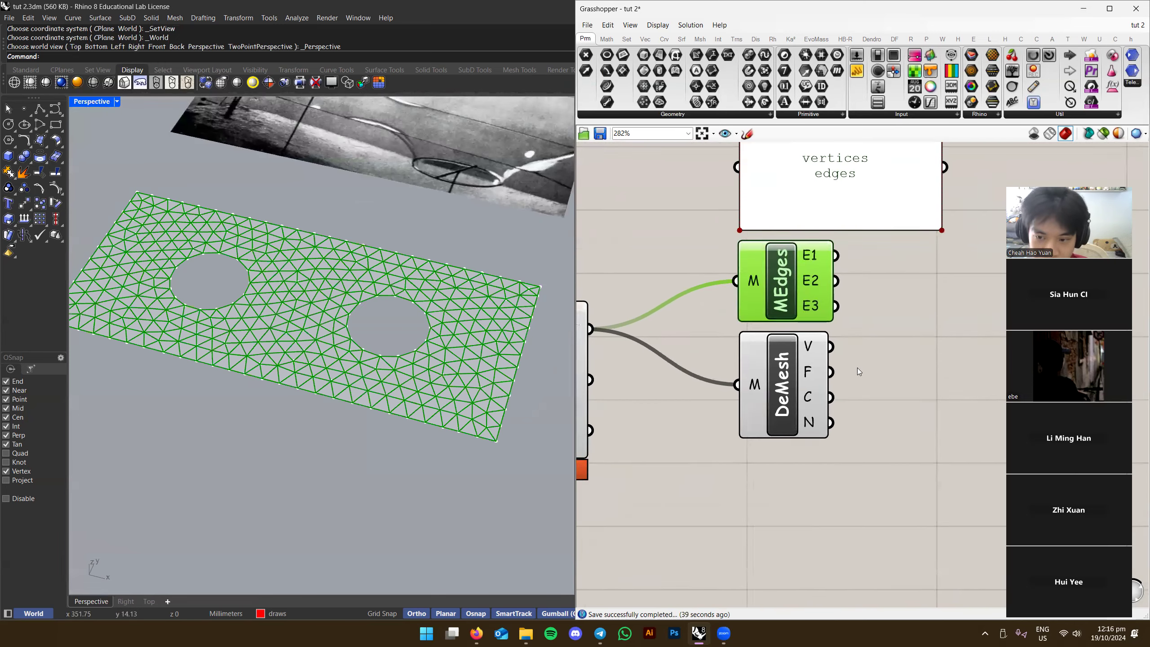
mouse_move(793, 342)
right_drag(778, 343, 832, 347)
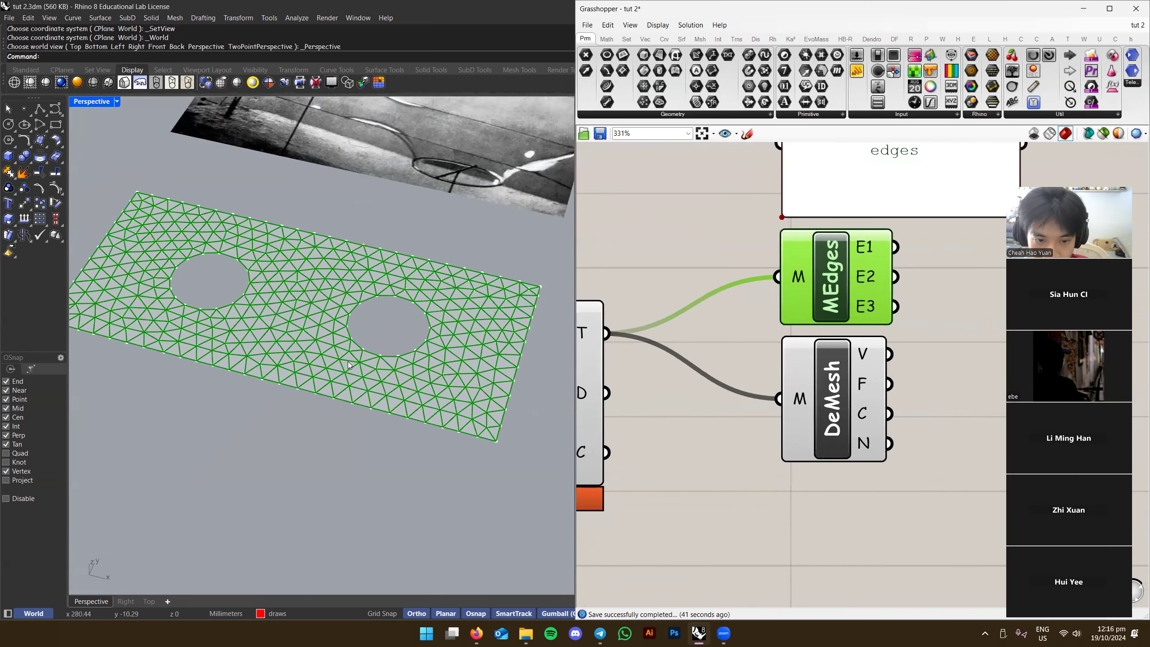
right_drag(884, 321, 754, 323)
mouse_move(744, 261)
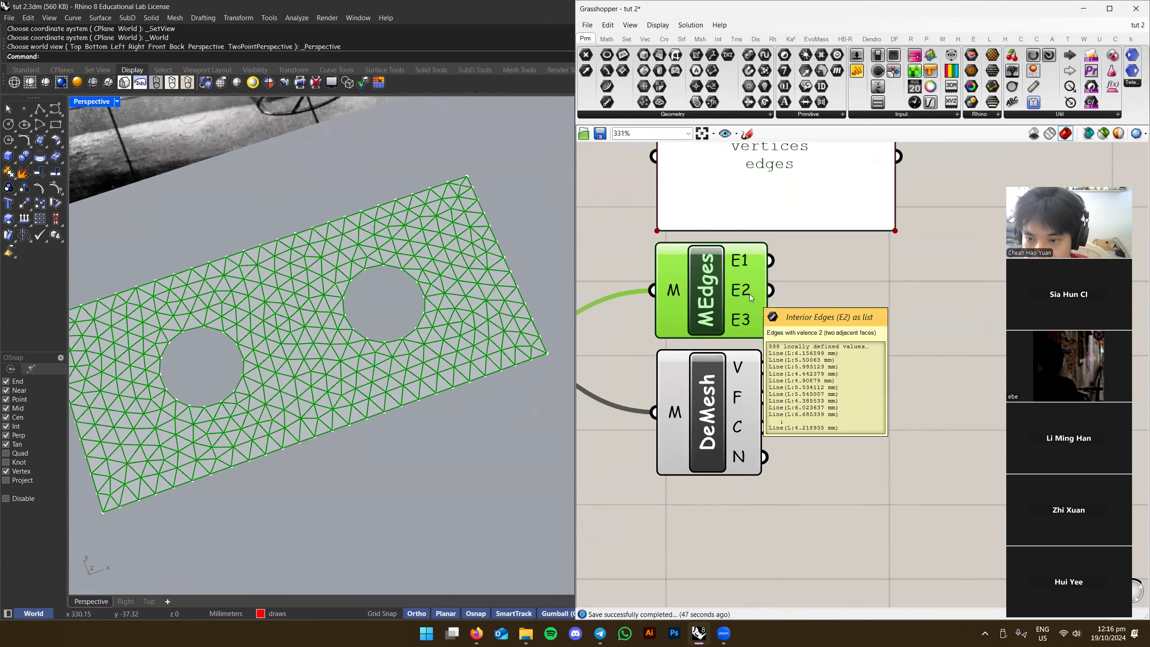
mouse_move(751, 319)
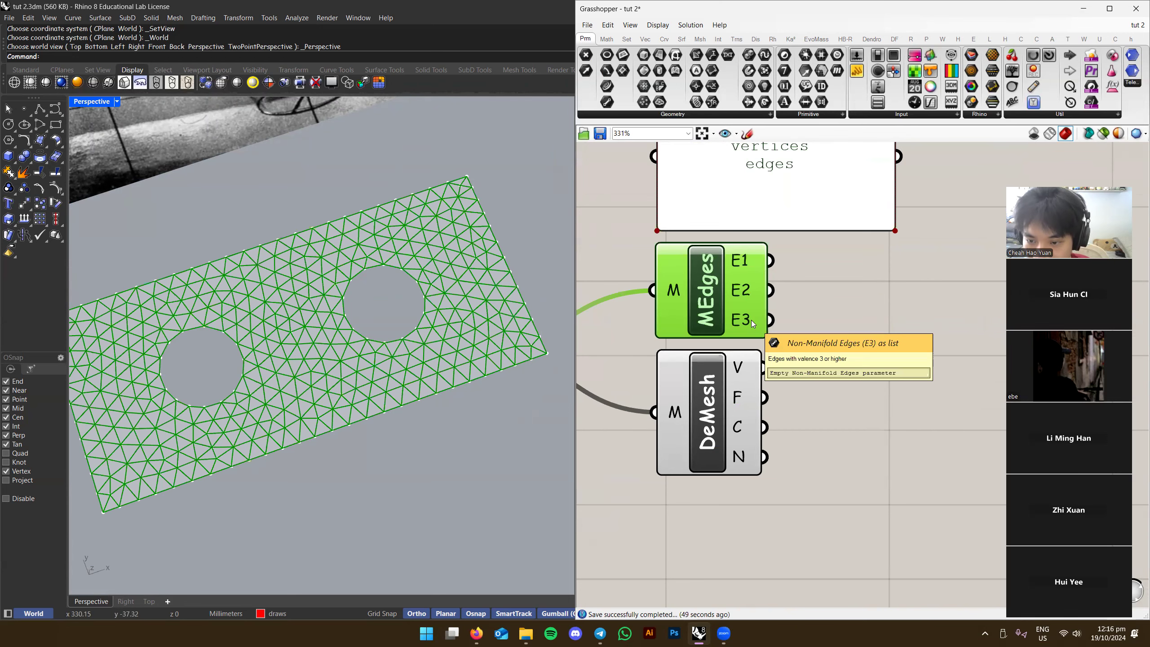
right_drag(751, 319, 801, 331)
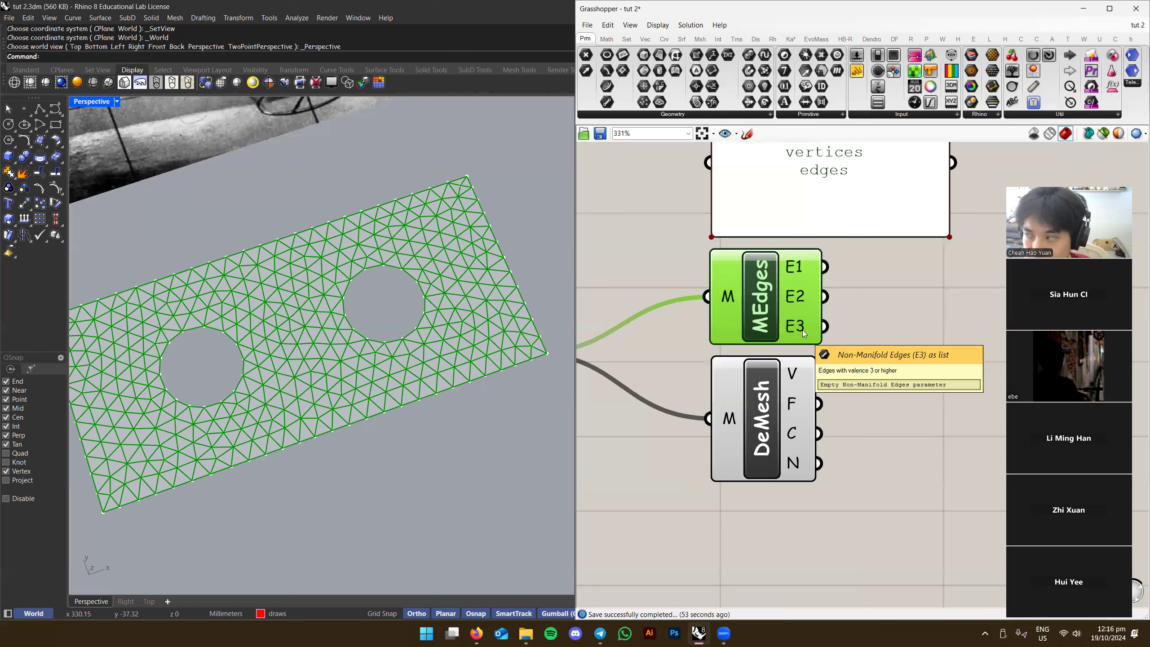
mouse_move(804, 267)
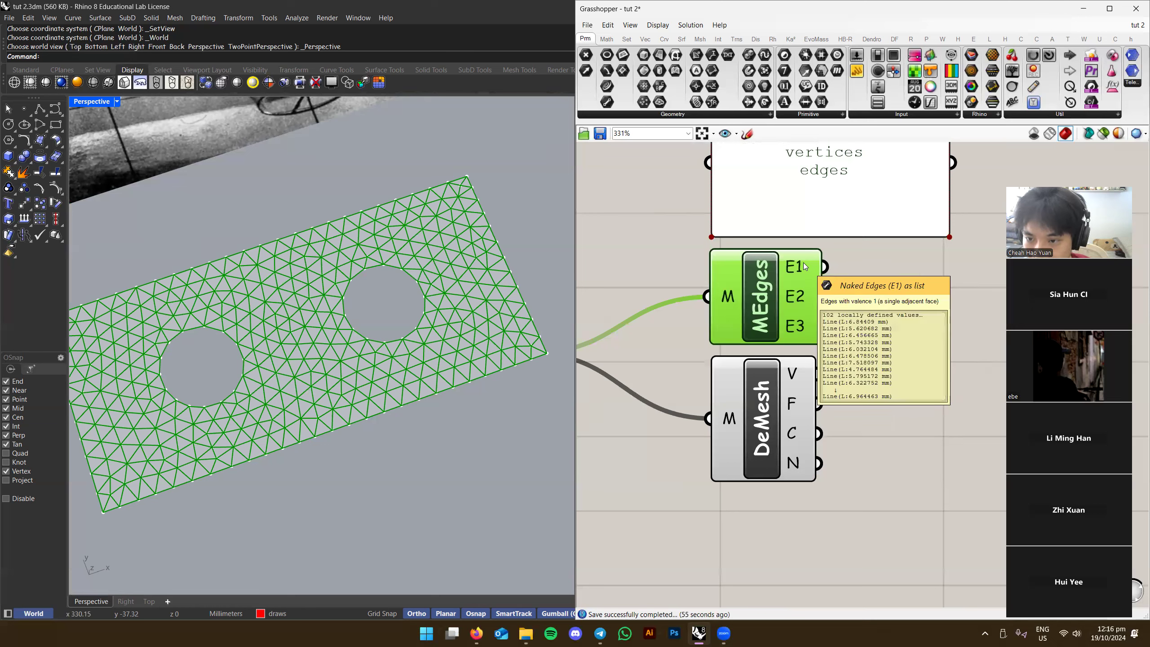
mouse_move(805, 293)
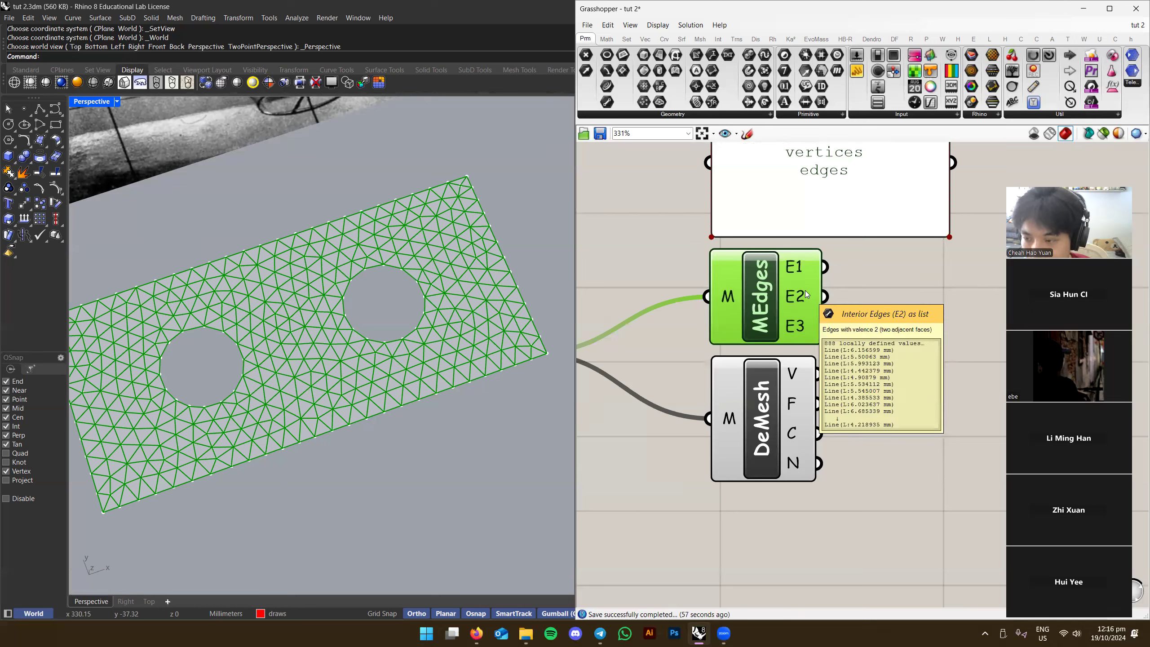
Add a Geometry parameter beside Mesh Edges, connect the naked edges output E1 to it, and align it with that output
click(834, 336)
right_drag(942, 312, 844, 357)
double_click(844, 357)
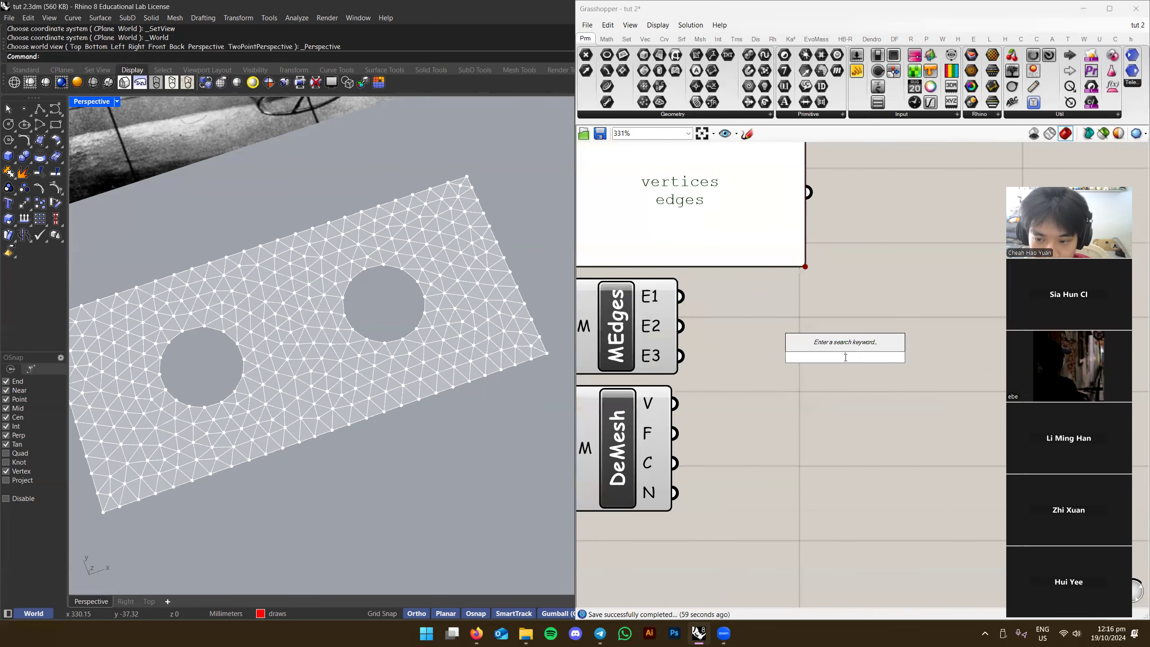
text(geo)
key(Return)
right_drag(733, 316, 787, 337)
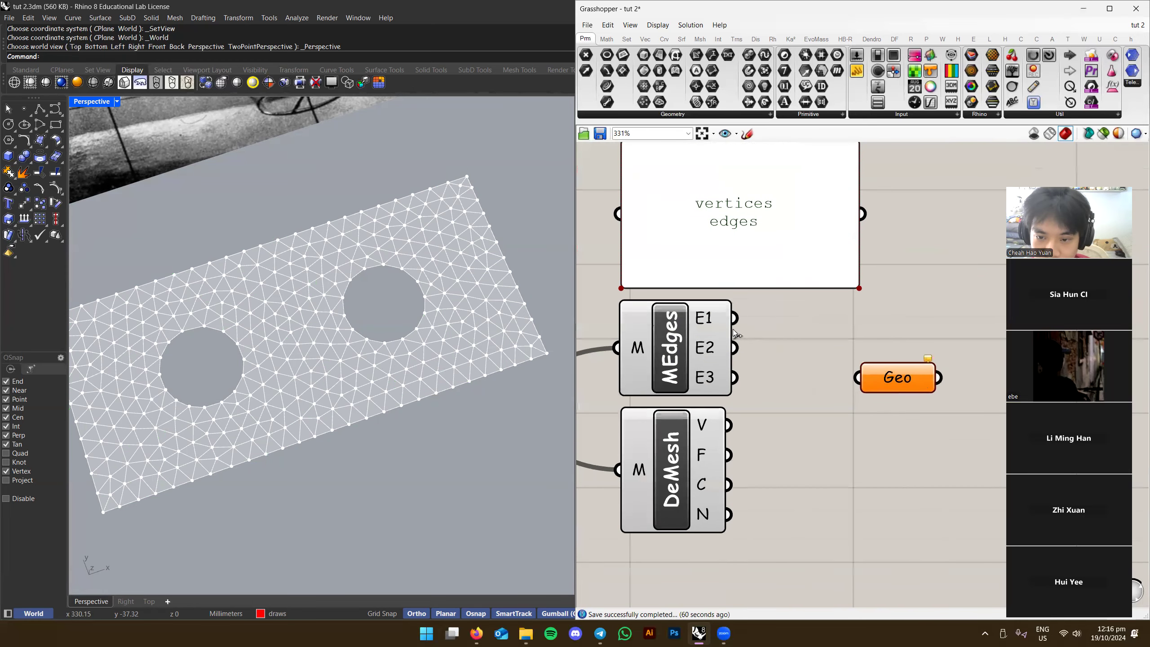
drag(865, 377, 866, 317)
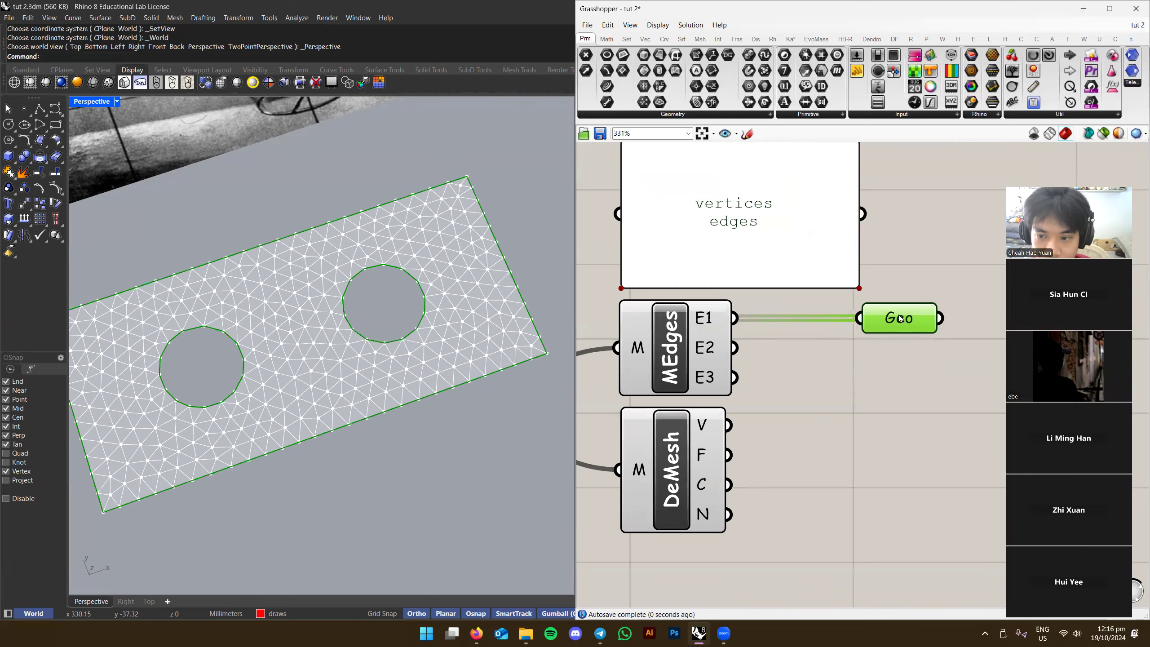
Examine the highlighted naked edges along the mesh's outer boundary and around the circular holes
scroll(409, 393, up, 5)
scroll(409, 393, up, 5)
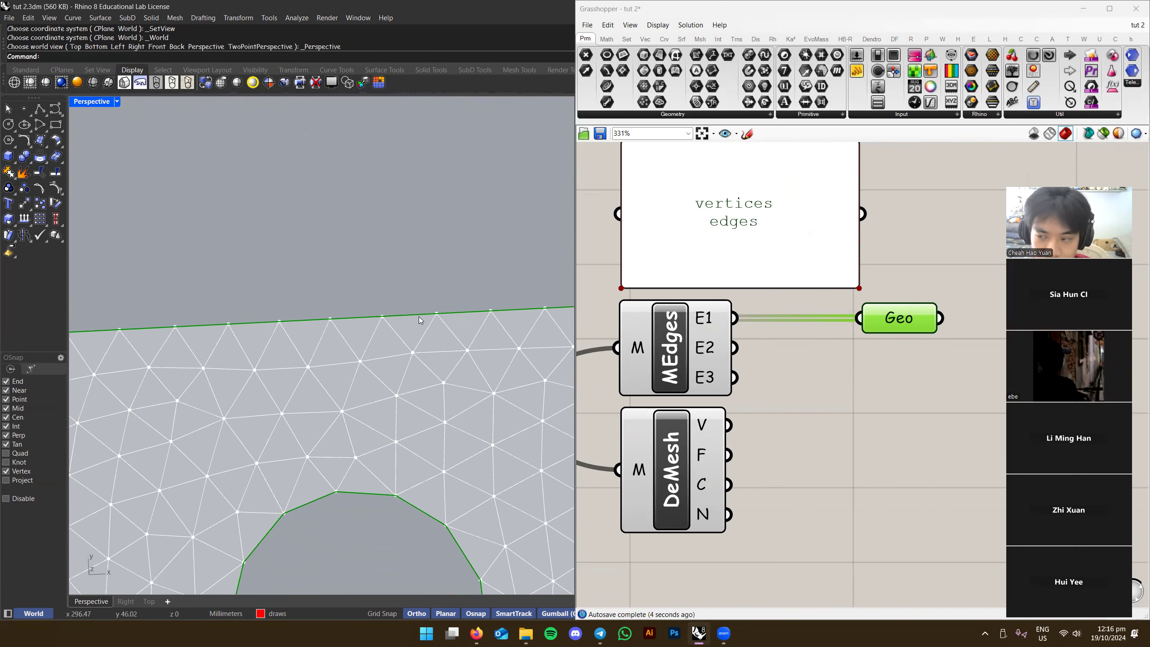
scroll(408, 316, up, 2)
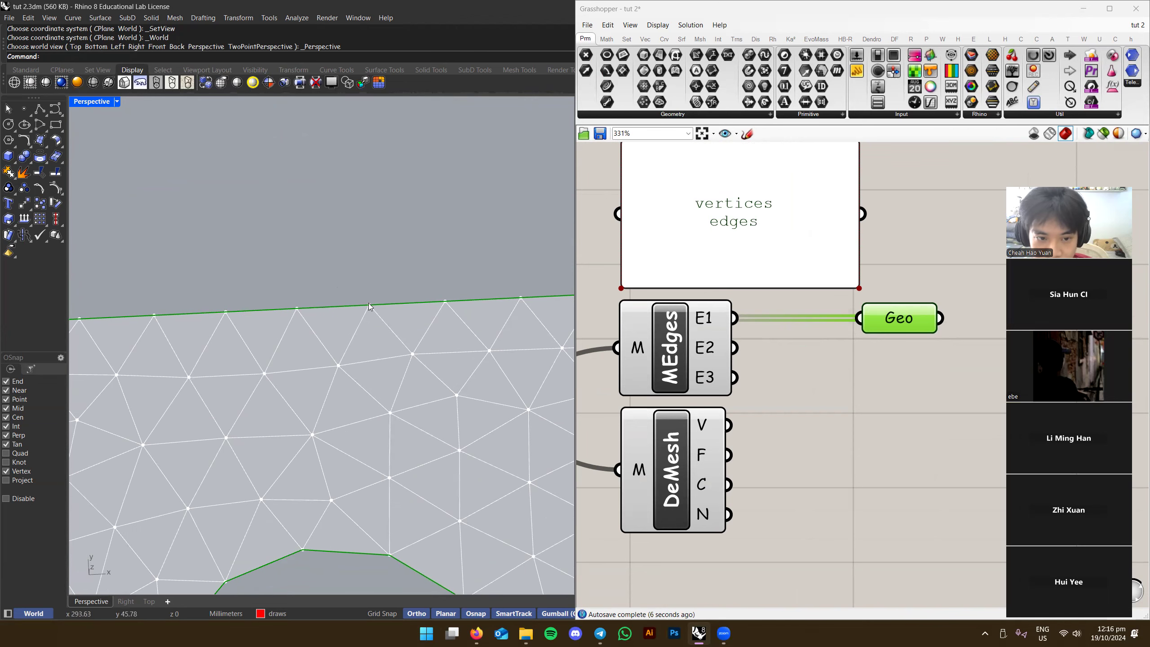
scroll(363, 305, down, 6)
scroll(393, 324, up, 2)
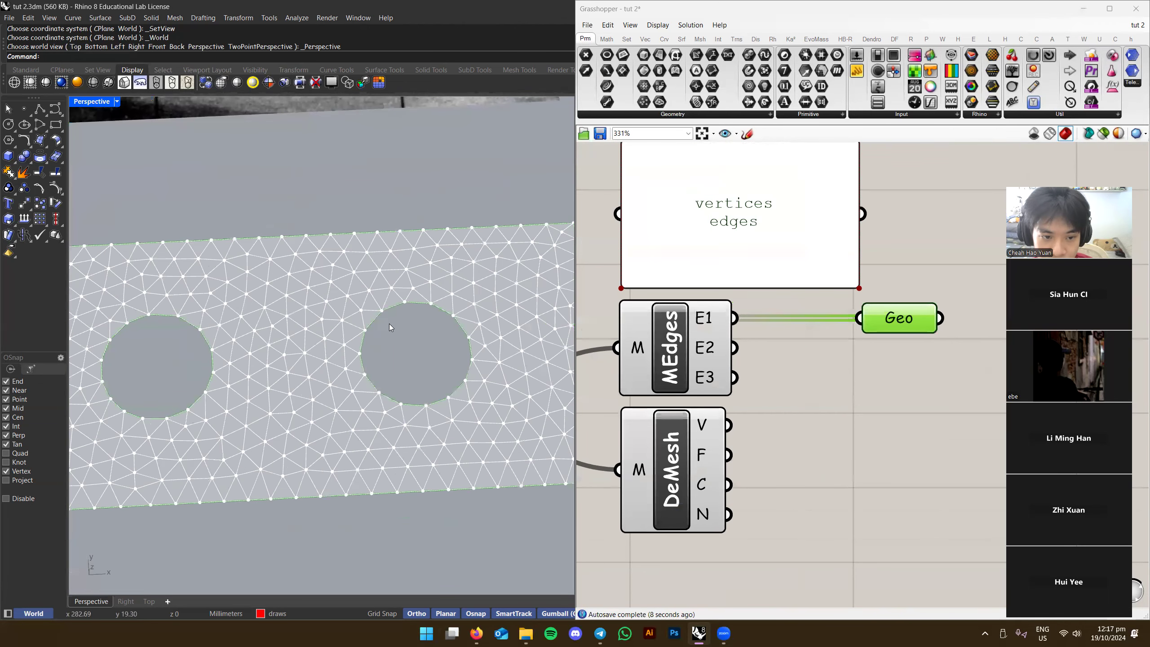
scroll(392, 388, down, 4)
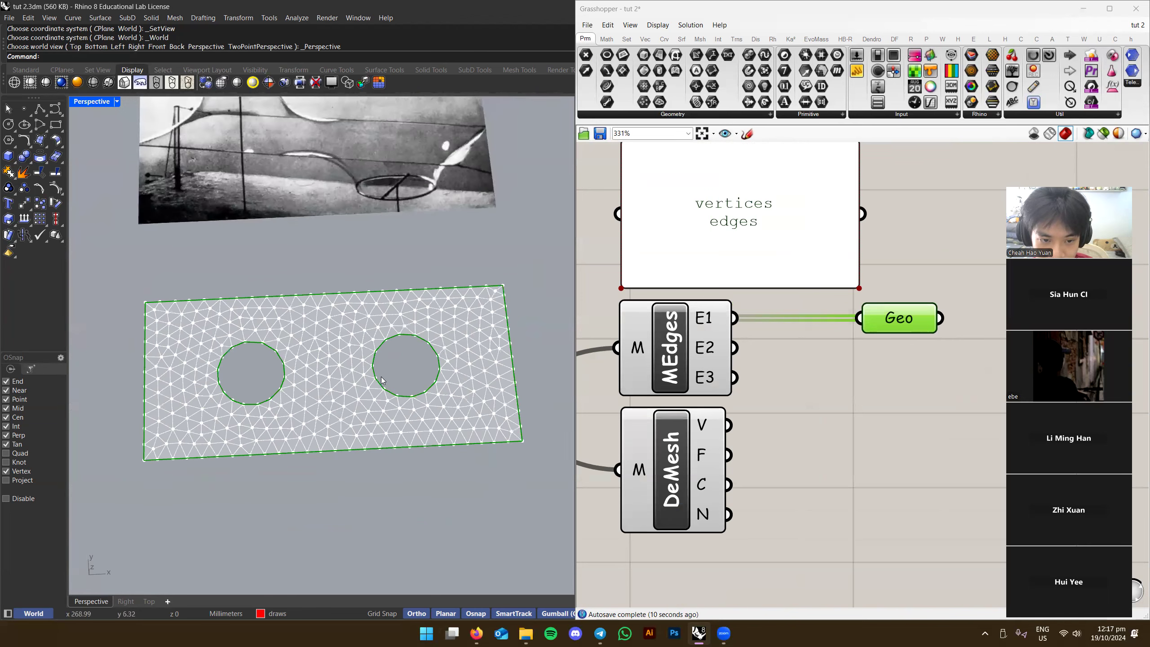
scroll(425, 372, up, 6)
scroll(425, 369, up, 2)
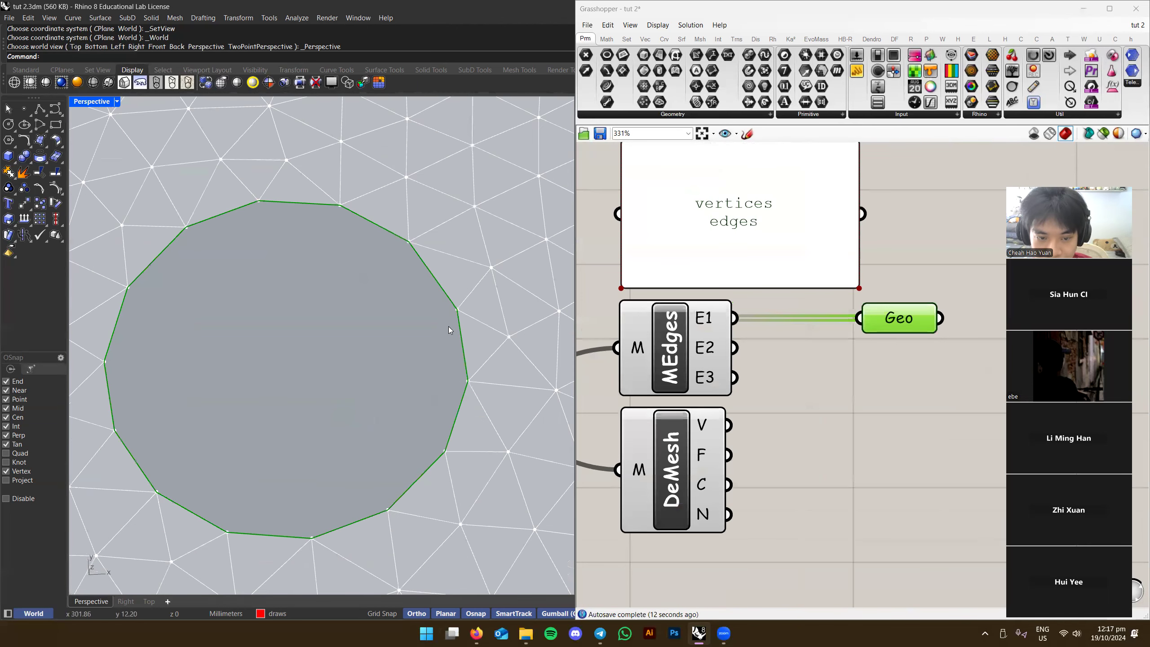
scroll(790, 358, down, 5)
scroll(770, 334, up, 4)
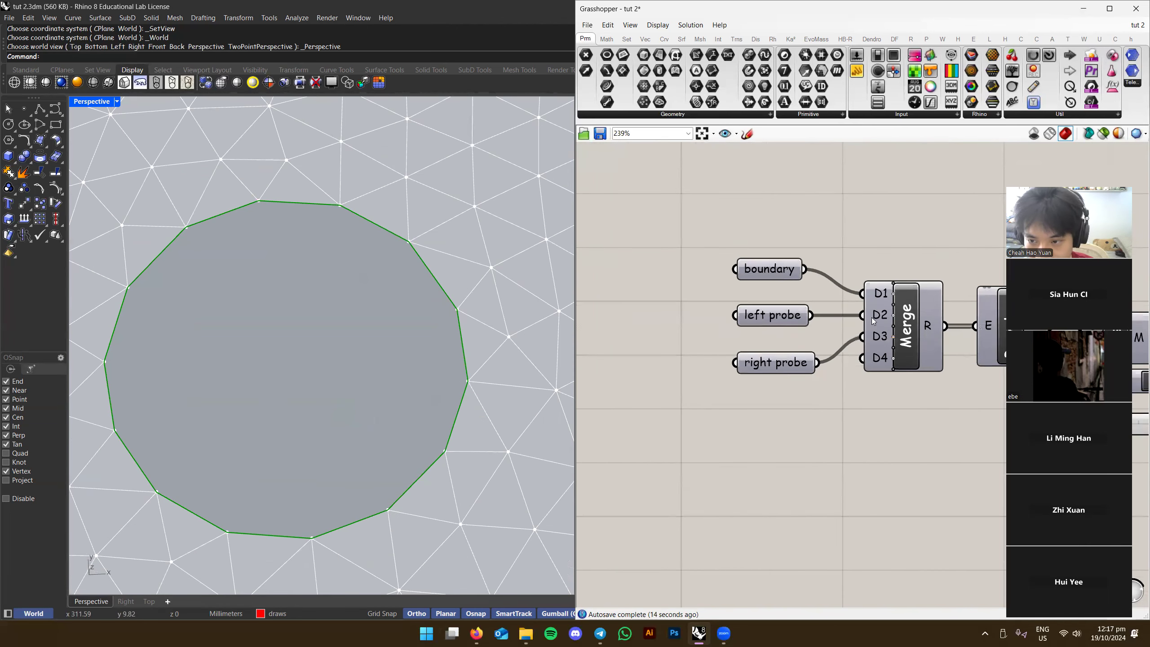
Enable the Merge component's preview and compare its source circle with the naked edges held in Geo around the hole
right_click(909, 314)
click(935, 334)
scroll(459, 297, up, 6)
click(903, 321)
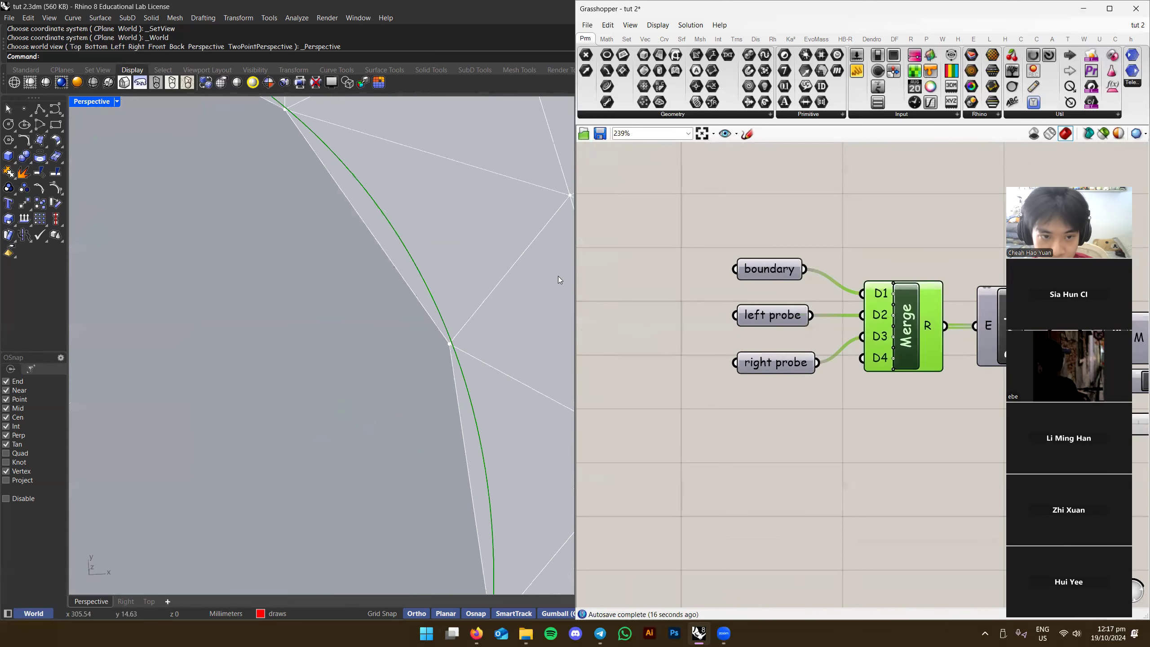
scroll(444, 270, up, 3)
scroll(383, 246, down, 12)
right_drag(983, 349, 655, 349)
scroll(654, 348, down, 2)
right_drag(892, 325, 763, 325)
click(790, 319)
scroll(311, 181, up, 5)
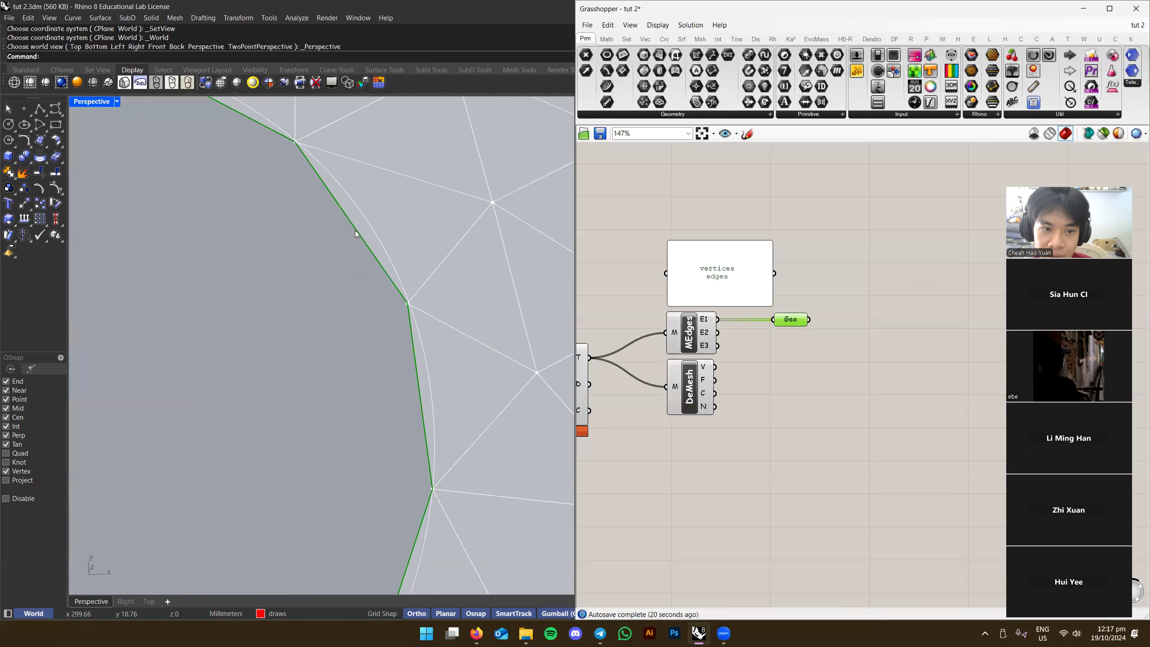
Disable the Merge component's preview again and return to the Mesh Edges and Geo components
right_drag(591, 310, 850, 316)
right_click(739, 324)
click(760, 343)
right_drag(907, 410, 699, 362)
scroll(699, 363, down, 3)
right_drag(889, 325, 828, 325)
scroll(828, 325, up, 3)
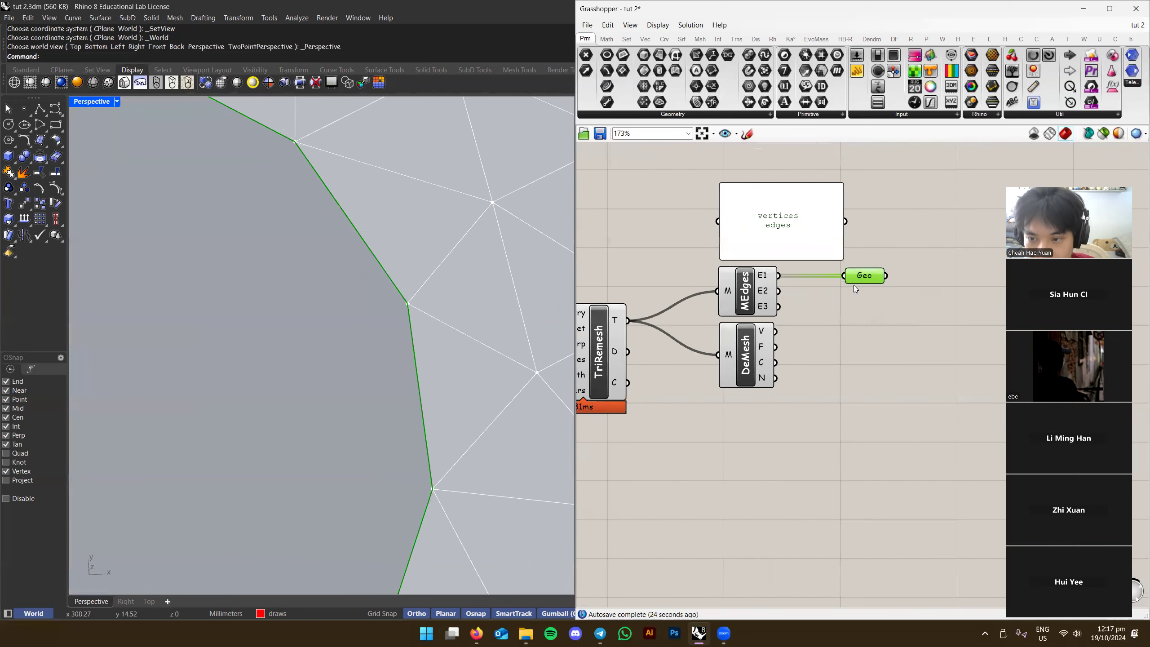
Replace Geo's input with the interior edges output E2 of Mesh Edges and move Geo closer, level with E2
mouse_move(866, 281)
scroll(553, 283, down, 5)
scroll(554, 283, up, 3)
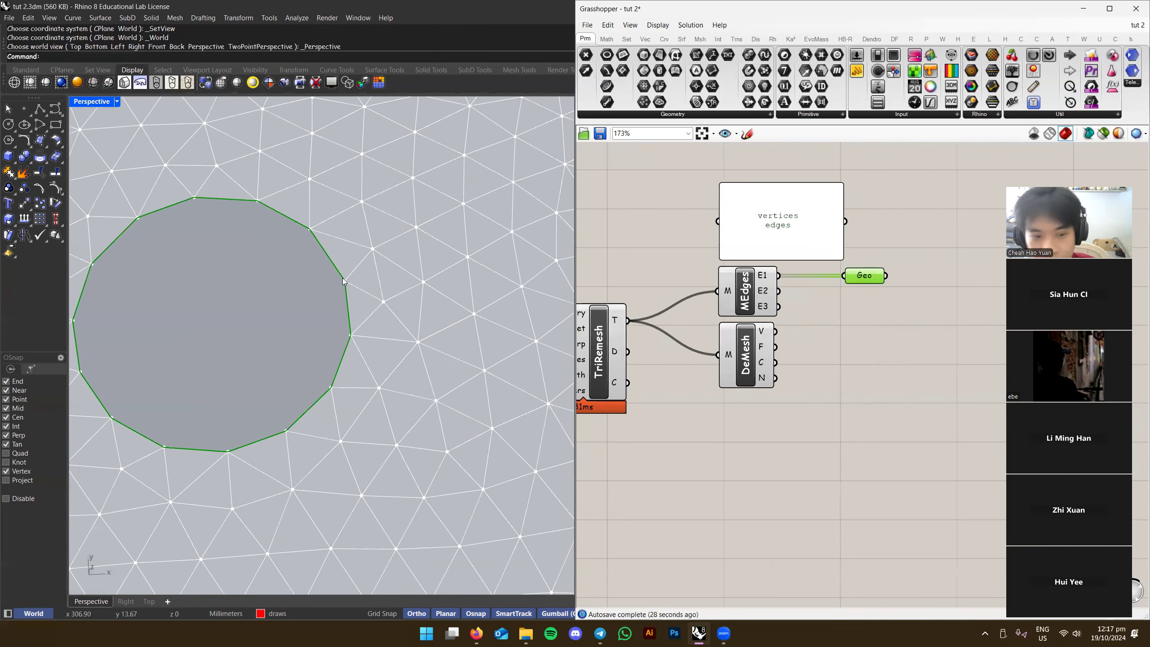
scroll(364, 290, down, 8)
scroll(477, 311, down, 3)
shift+right_drag(335, 300, 402, 297)
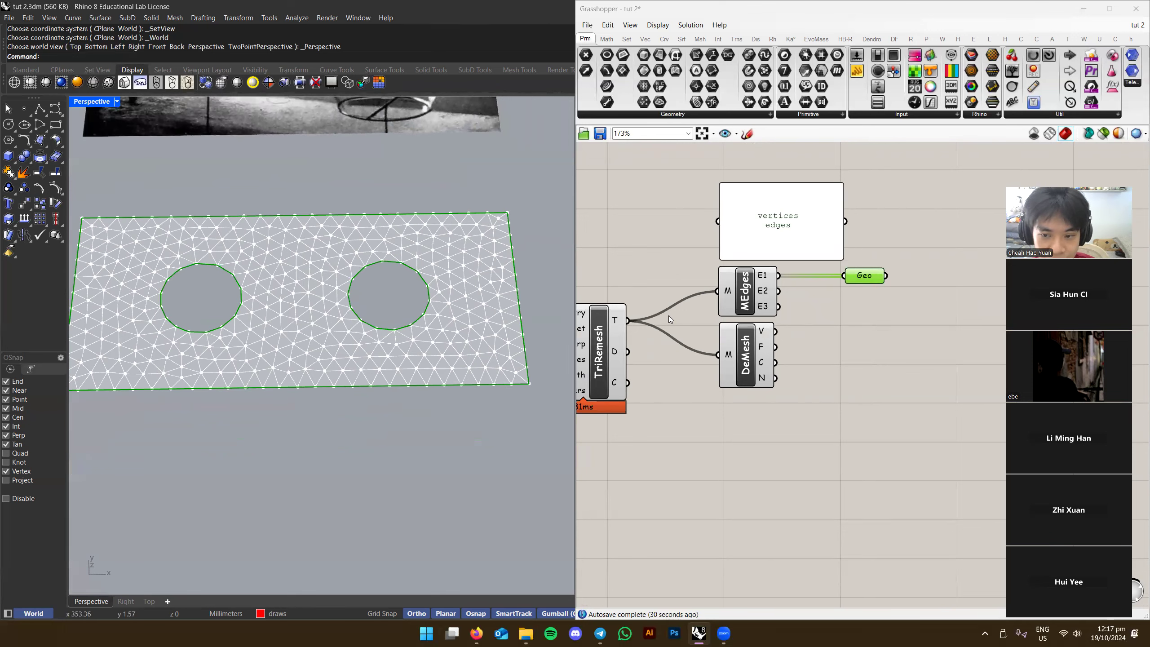
drag(782, 290, 843, 276)
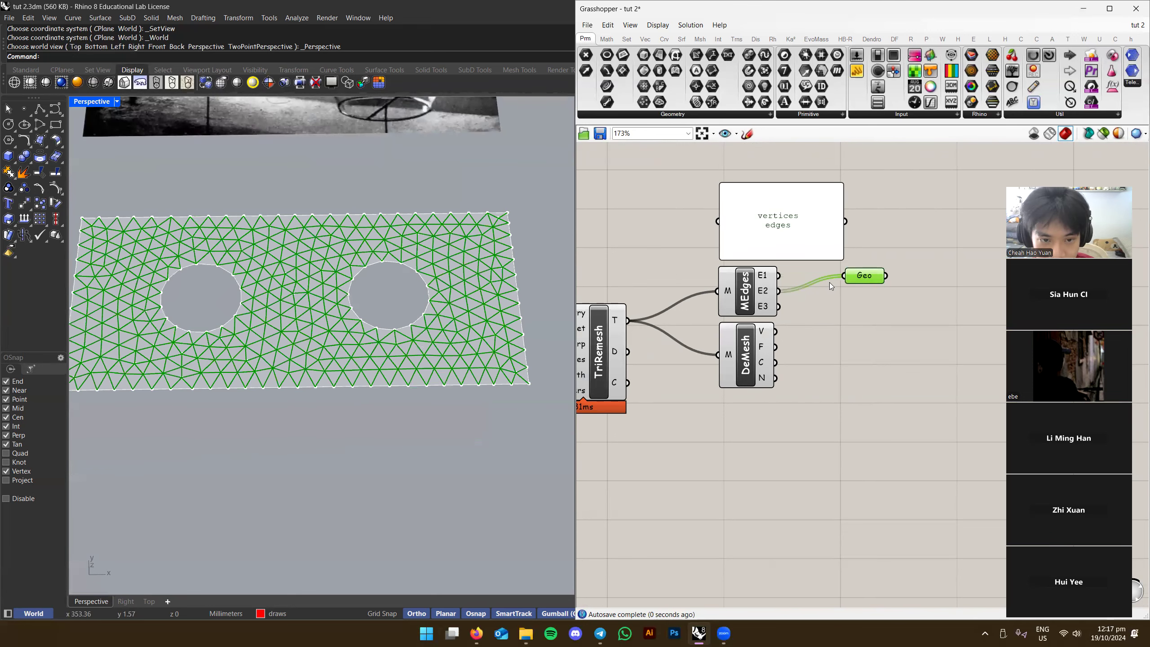
scroll(428, 284, up, 5)
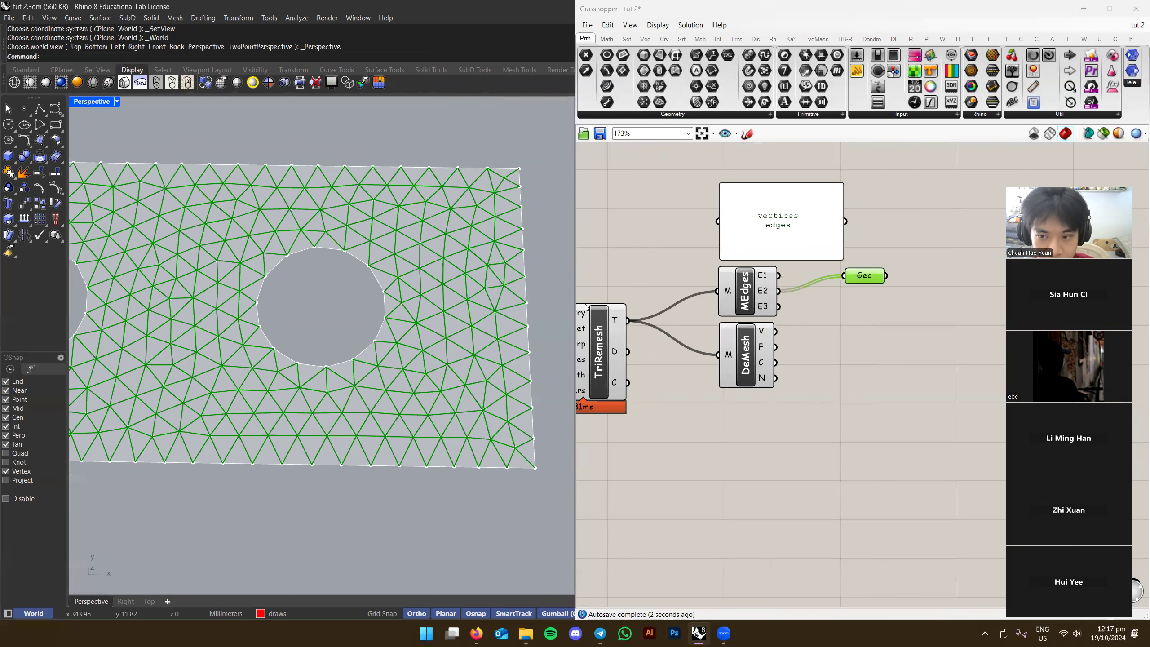
drag(870, 276, 842, 291)
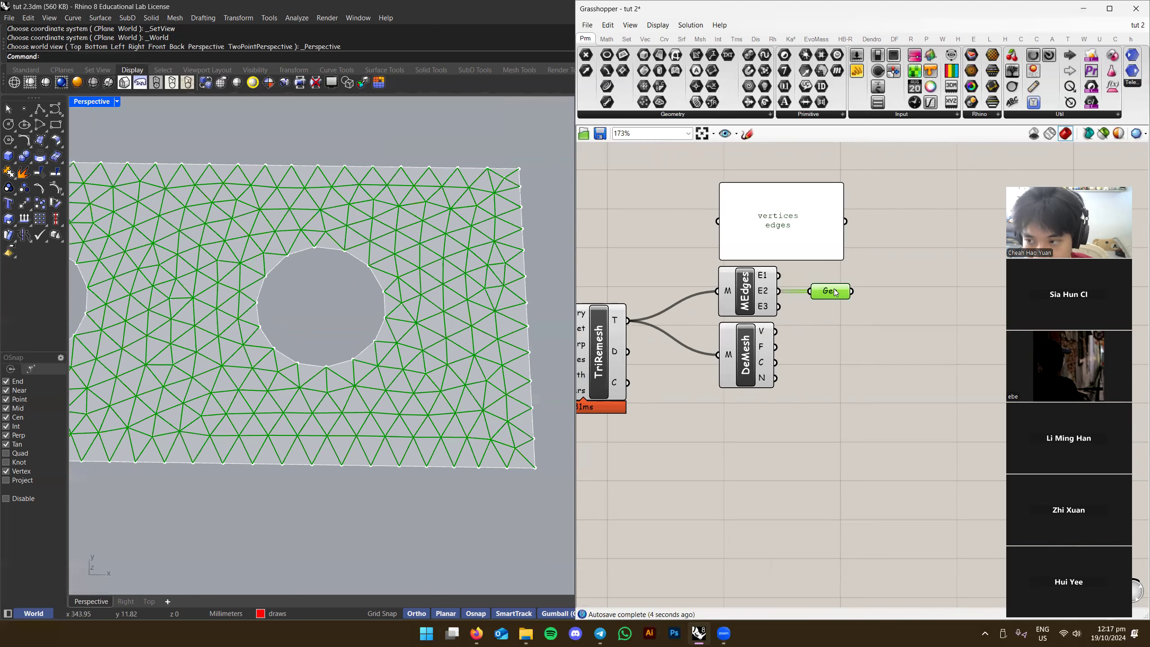
Examine the highlighted interior edges across the whole mesh and around both holes
scroll(398, 303, down, 3)
right_drag(398, 303, 452, 289)
scroll(501, 282, up, 5)
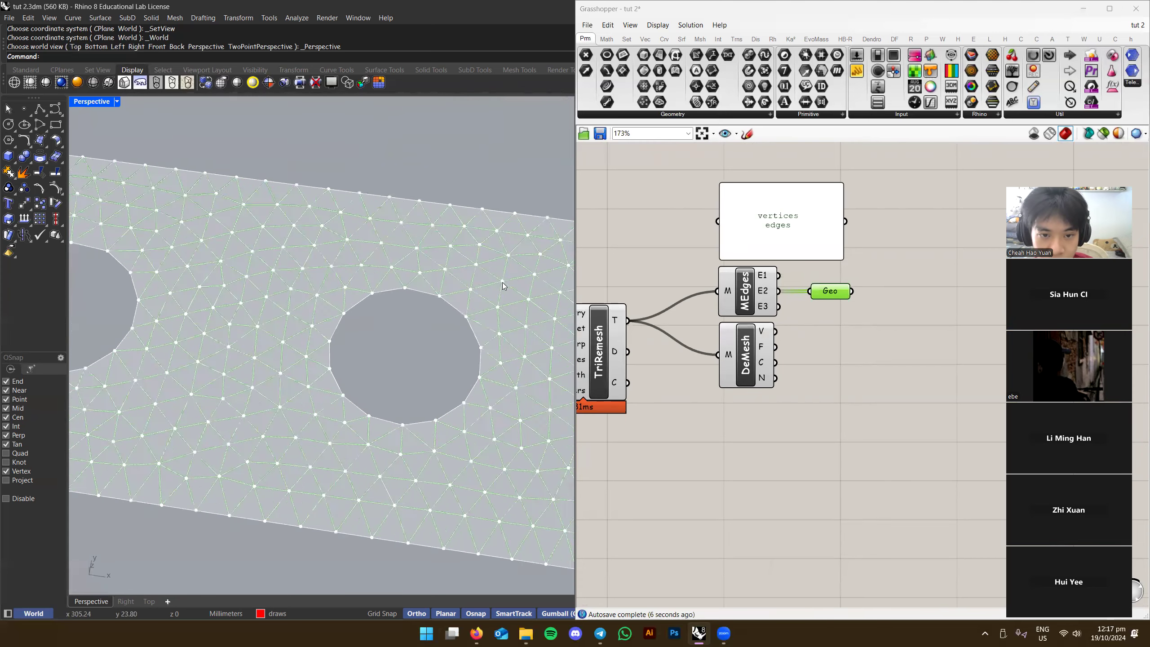
scroll(501, 282, down, 8)
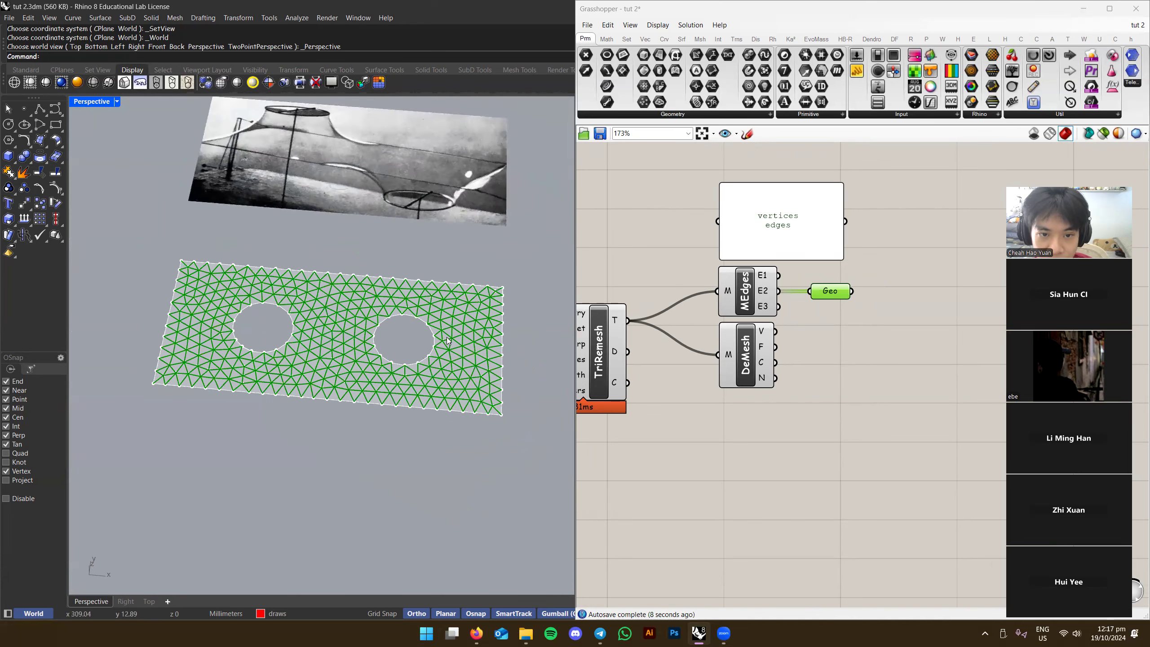
right_drag(449, 330, 471, 334)
scroll(435, 333, up, 4)
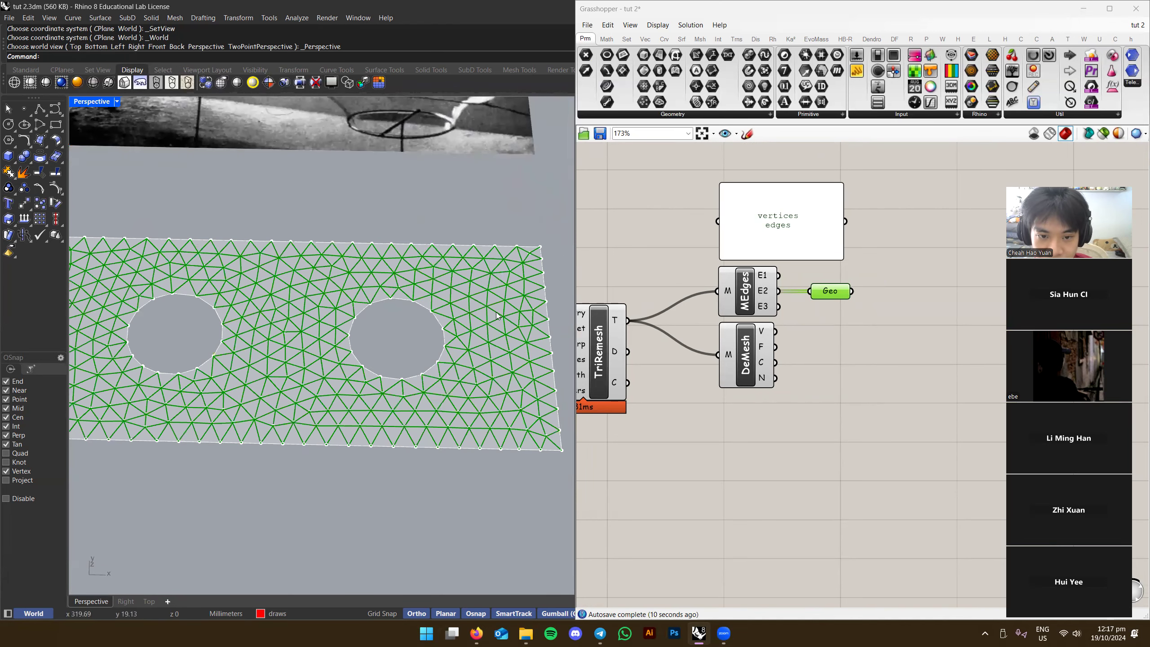
Move the vertices and edges note panel further up, clear of the Mesh Edges component
scroll(497, 316, down, 4)
right_drag(461, 213, 464, 239)
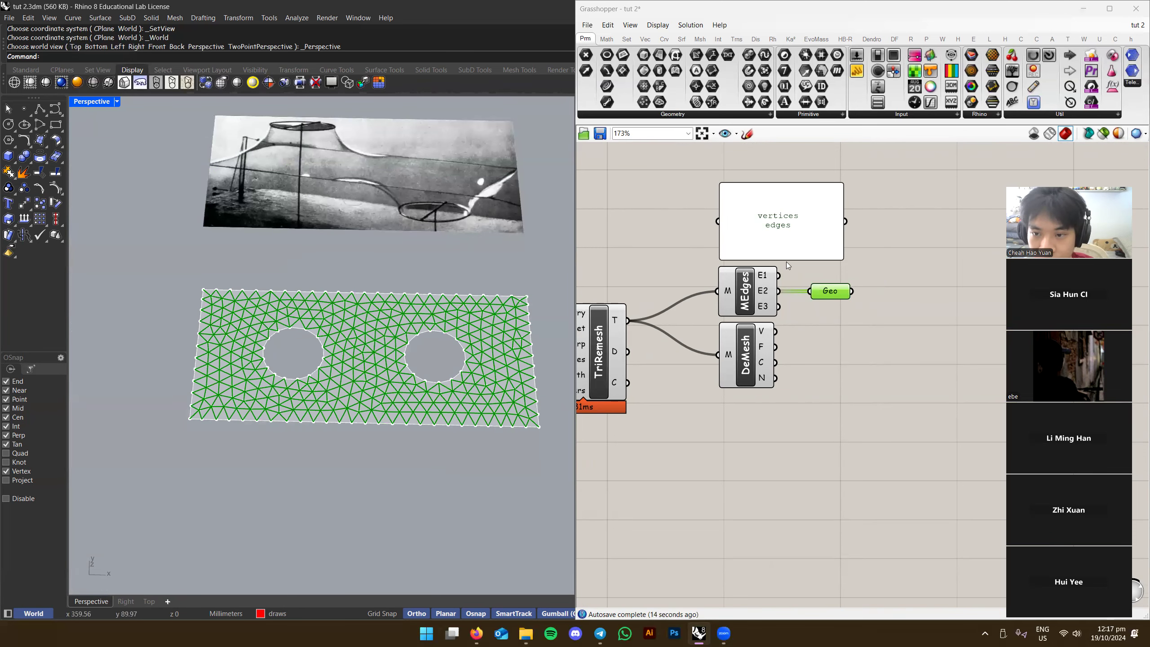
click(768, 243)
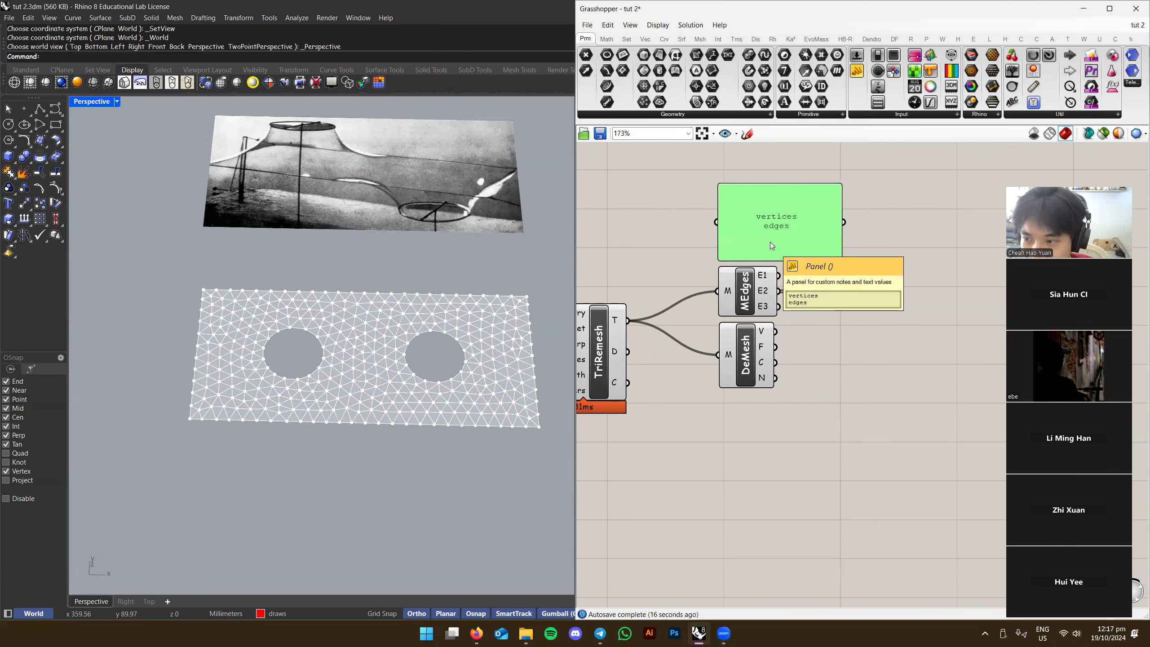
scroll(775, 300, up, 2)
Copy the Geo parameter beside Deconstruct Mesh and feed it from the vertices output V
click(847, 290)
right_drag(820, 351, 803, 360)
click(803, 360)
alt+drag(822, 300, 756, 351)
drag(850, 348, 846, 351)
mouse_move(414, 347)
right_down()
mouse_move(414, 365)
mouse_move(421, 330)
right_up()
scroll(417, 359, up, 2)
click(944, 317)
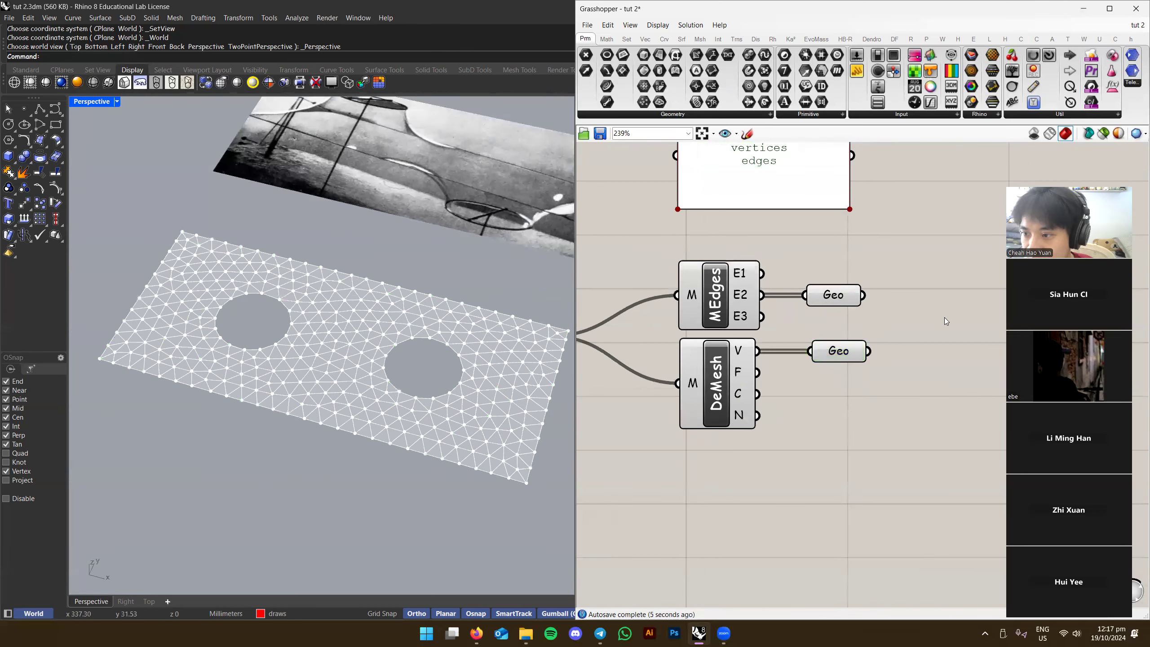
Search for and place a NakedVertices component above the Geo parameters, and locate it in Kangaroo's Mesh component list
double_click(935, 221)
text(ba)
key(BackSpace)
key(BackSpace)
text(naked)
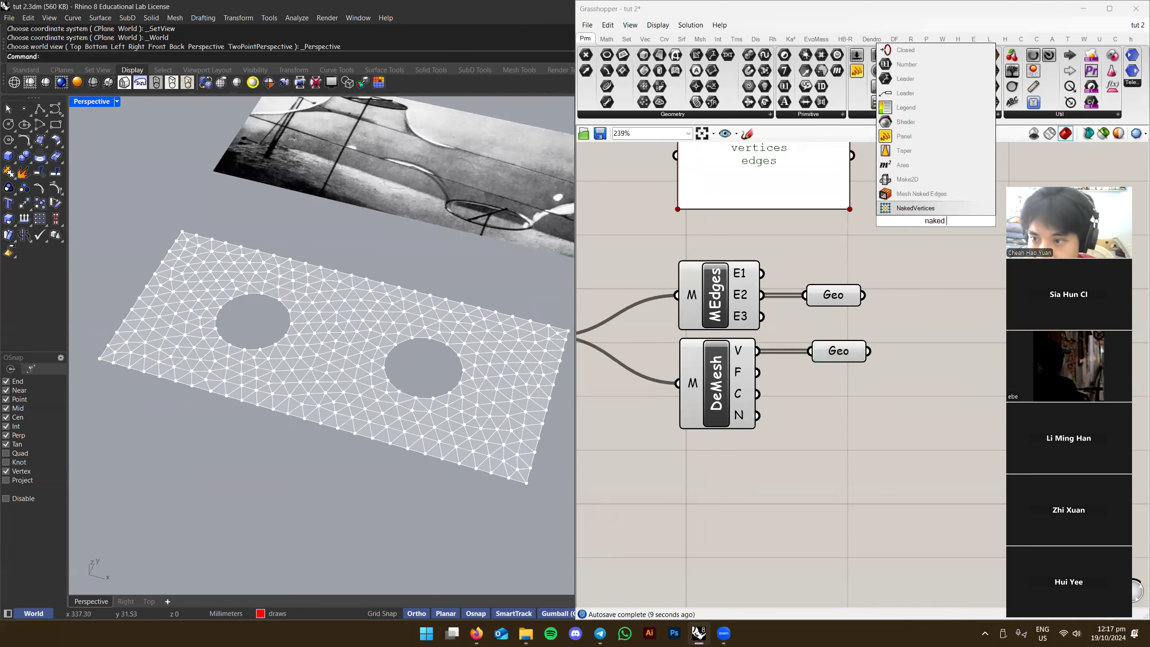
key(Return)
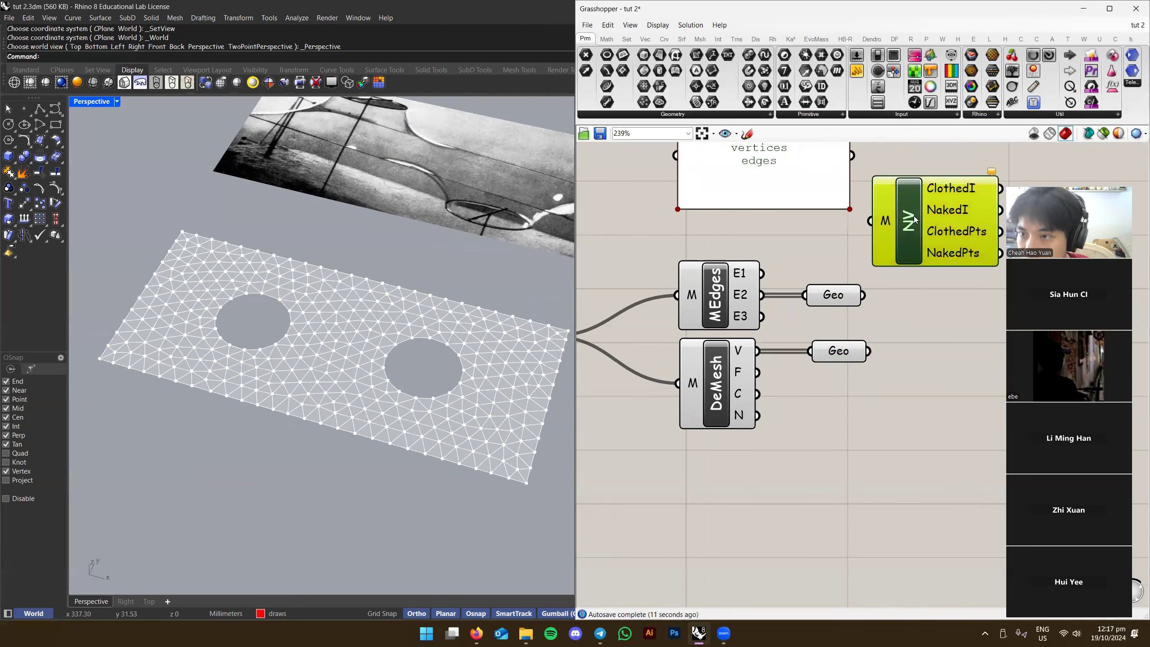
ctrl+alt+click(913, 218)
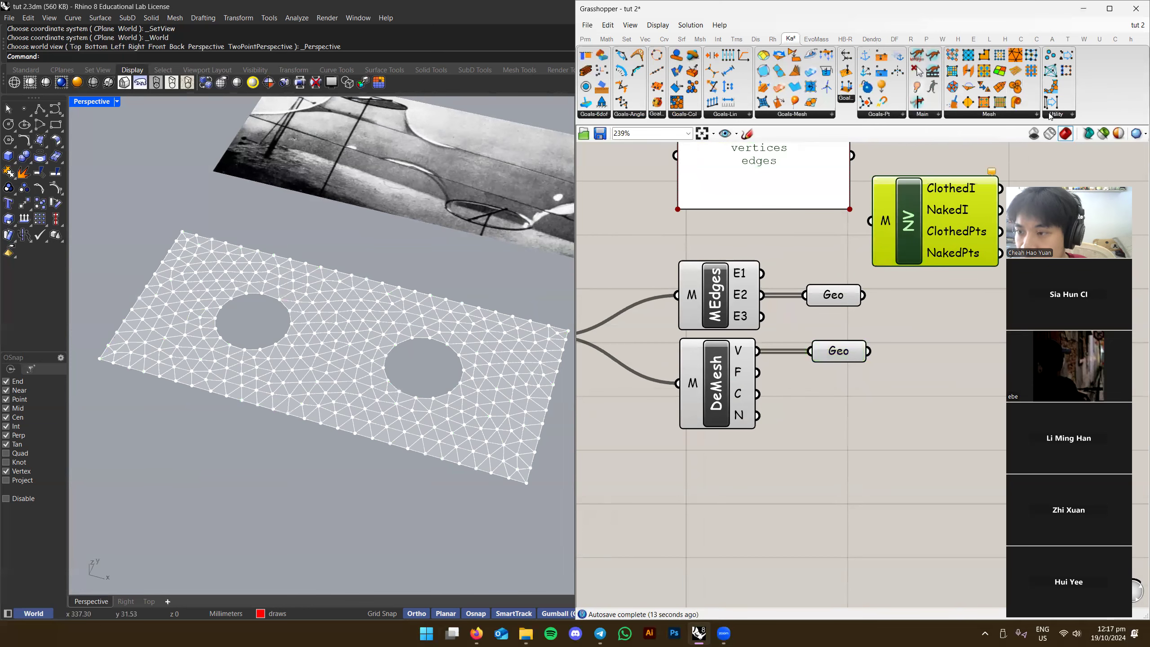
right_drag(1020, 150, 962, 149)
click(1013, 114)
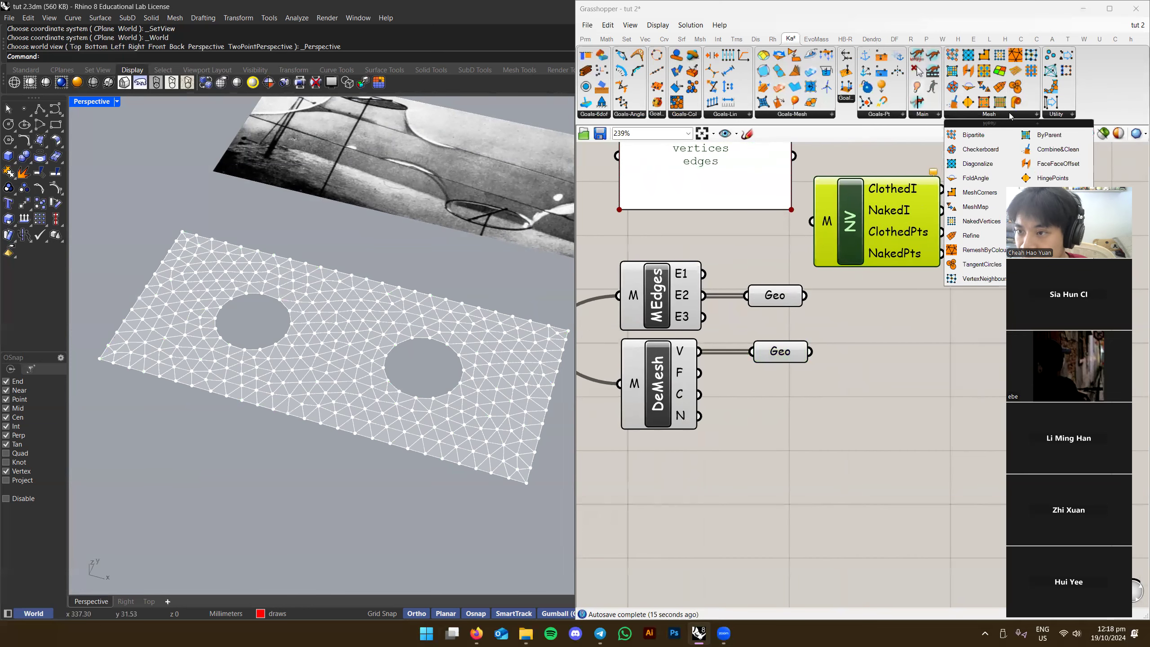
Place a NakedVertices component below Deconstruct Mesh and delete the copy above the Geo parameters
drag(981, 221, 750, 478)
click(878, 221)
key(Delete)
scroll(750, 478, up, 3)
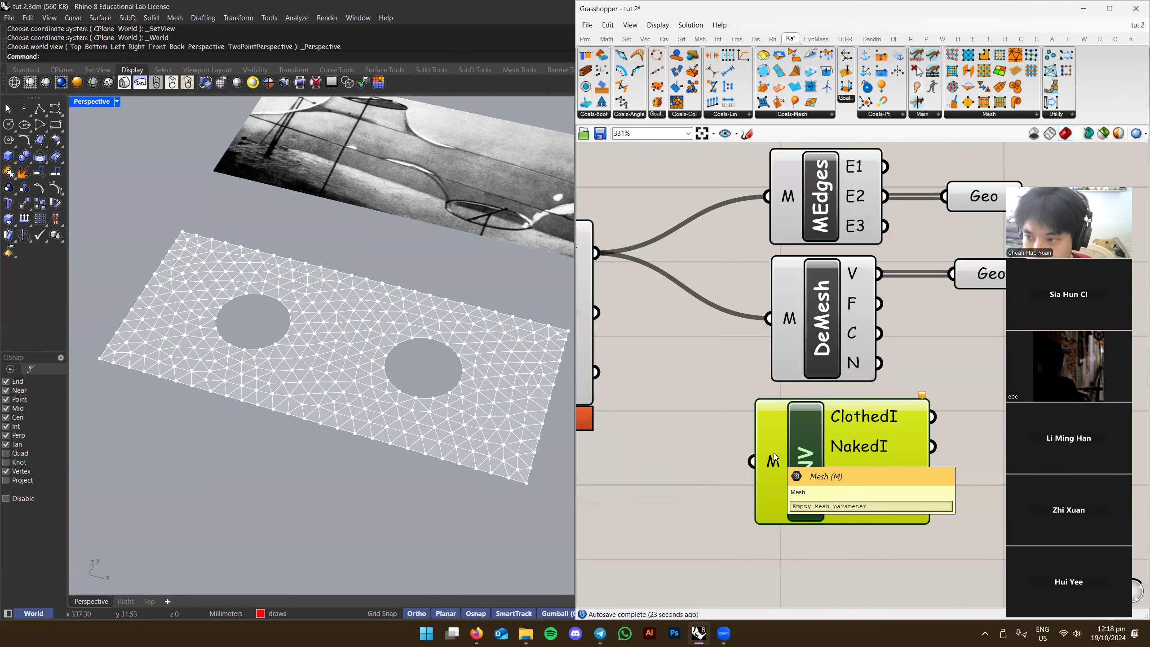
Connect TriRemesh's T output to the mesh input M of NakedVertices
right_drag(714, 413, 756, 409)
drag(619, 251, 797, 458)
right_drag(860, 446, 746, 435)
drag(746, 435, 770, 429)
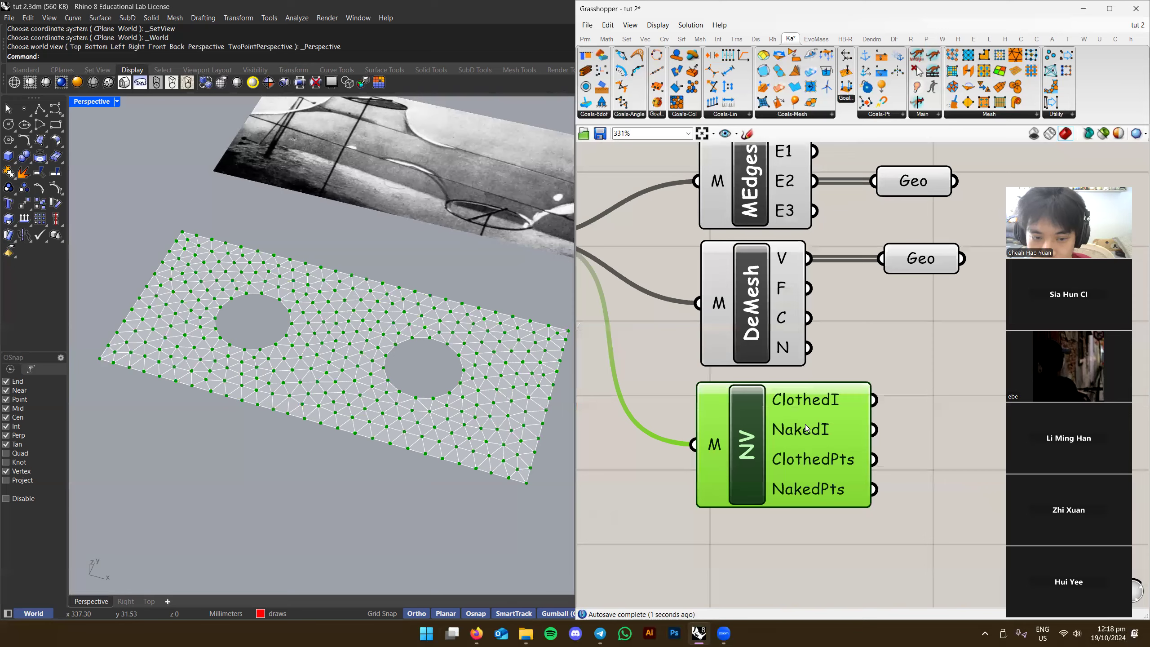
Copy the Geo parameter fed by Deconstruct Mesh's V output to a spot beside NakedVertices
right_drag(940, 395, 845, 388)
click(828, 261)
alt+drag(824, 258, 917, 400)
Examine the index and point outputs of NakedVertices, reading the description and values of NakedI
click(756, 419)
scroll(711, 401, up, 2)
scroll(723, 400, down, 3)
mouse_move(713, 455)
click(707, 476)
mouse_move(724, 394)
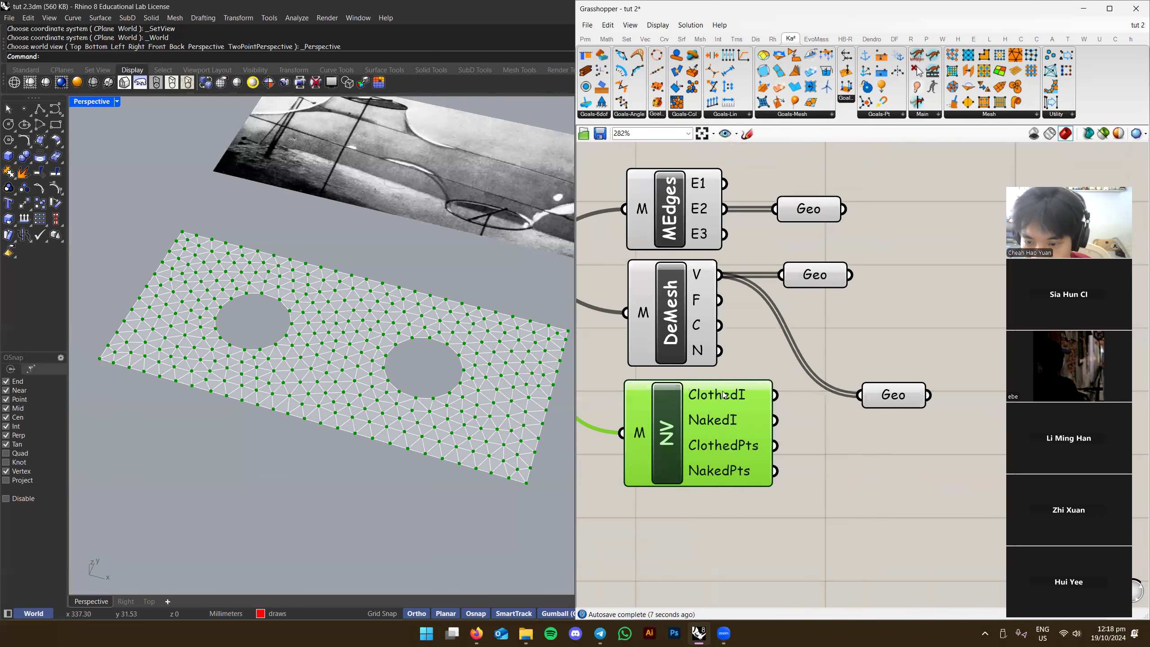
right_drag(715, 395, 745, 373)
mouse_move(744, 375)
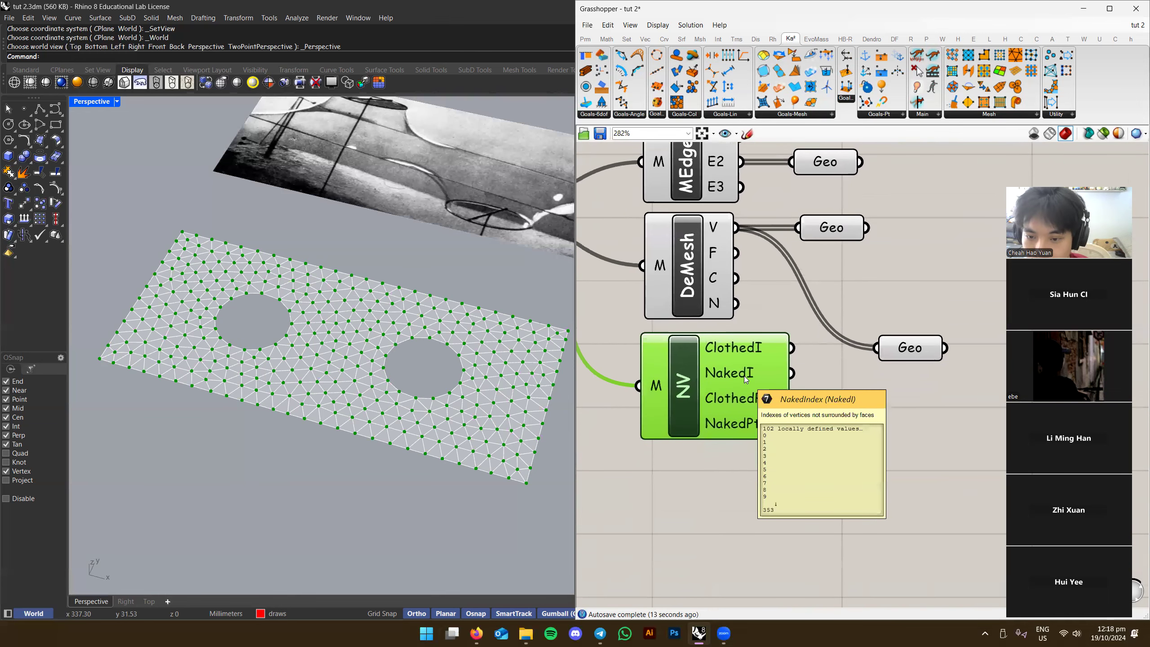
scroll(744, 375, up, 1)
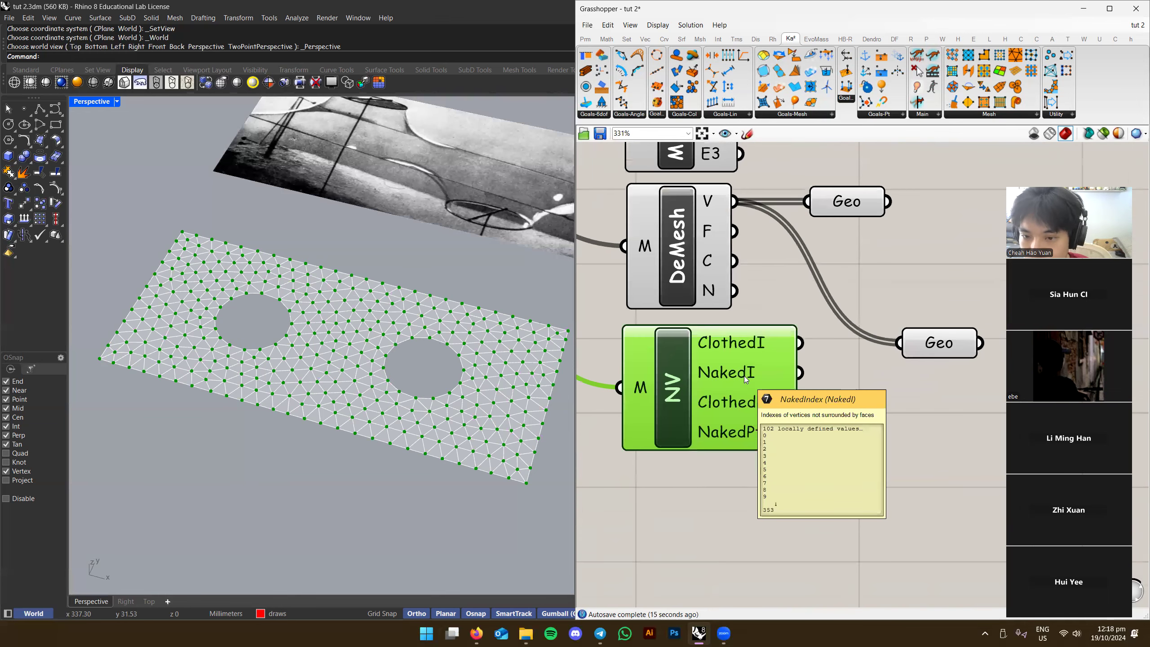
scroll(724, 374, down, 3)
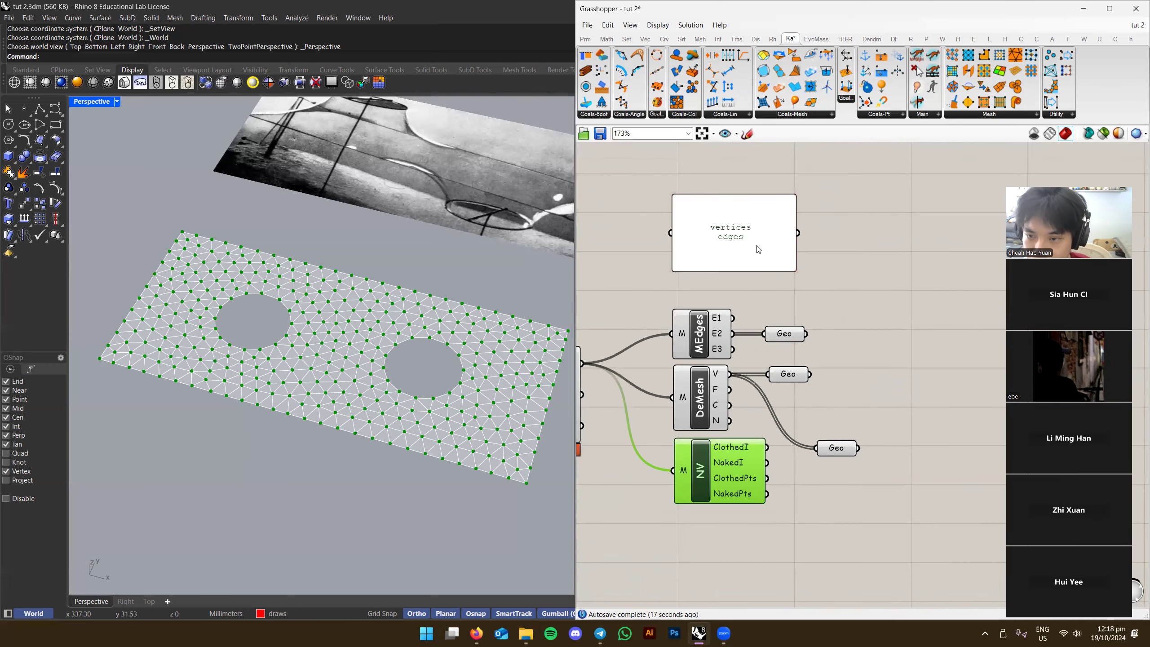
Copy the note panel, feed it from the Geo holding the vertices, and enlarge it to list the coordinates
click(906, 227)
alt+drag(906, 227, 956, 329)
drag(852, 327, 730, 374)
scroll(865, 308, up, 2)
right_drag(944, 361, 786, 339)
click(786, 340)
scroll(778, 336, down, 3)
drag(778, 336, 936, 463)
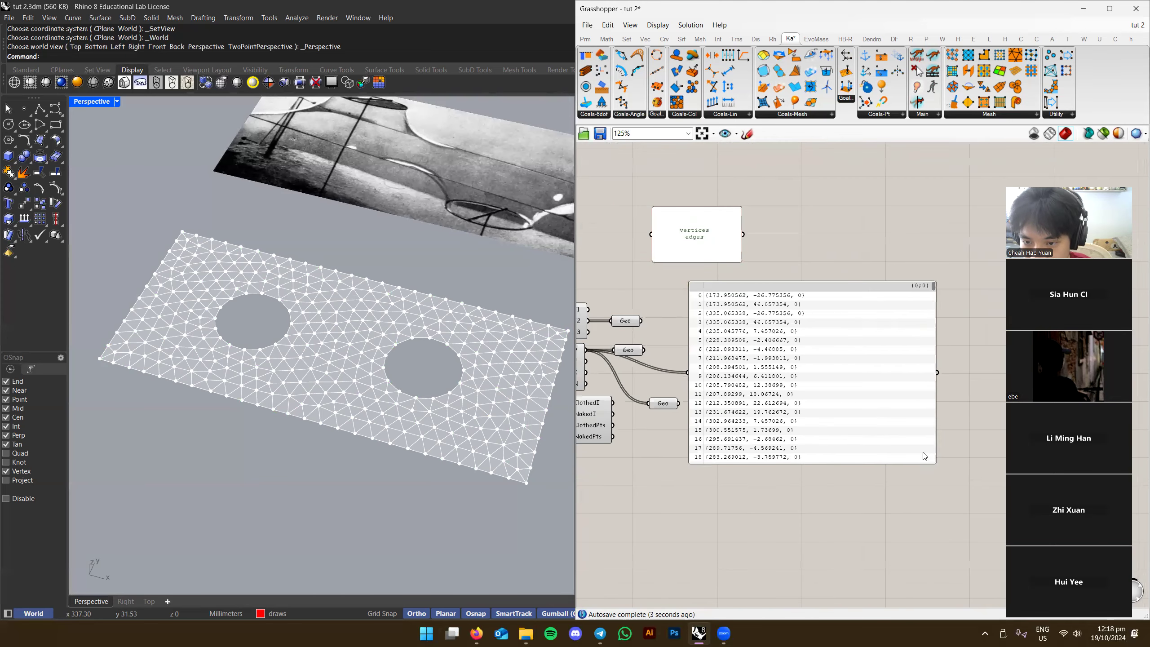
right_drag(753, 373, 826, 340)
drag(774, 273, 782, 257)
scroll(782, 257, up, 3)
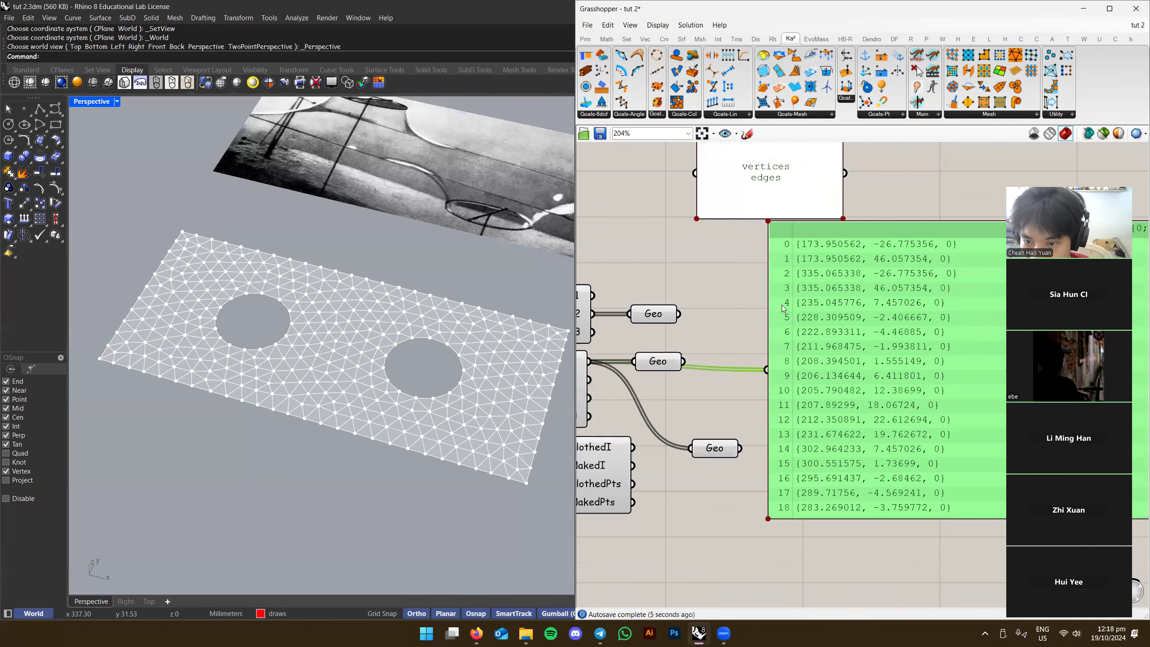
Copy the coordinates panel to below NakedVertices and feed it from the ClothedI output
scroll(782, 409, down, 2)
right_drag(782, 408, 789, 389)
scroll(789, 389, up, 1)
drag(833, 394, 836, 386)
click(746, 378)
scroll(724, 398, up, 2)
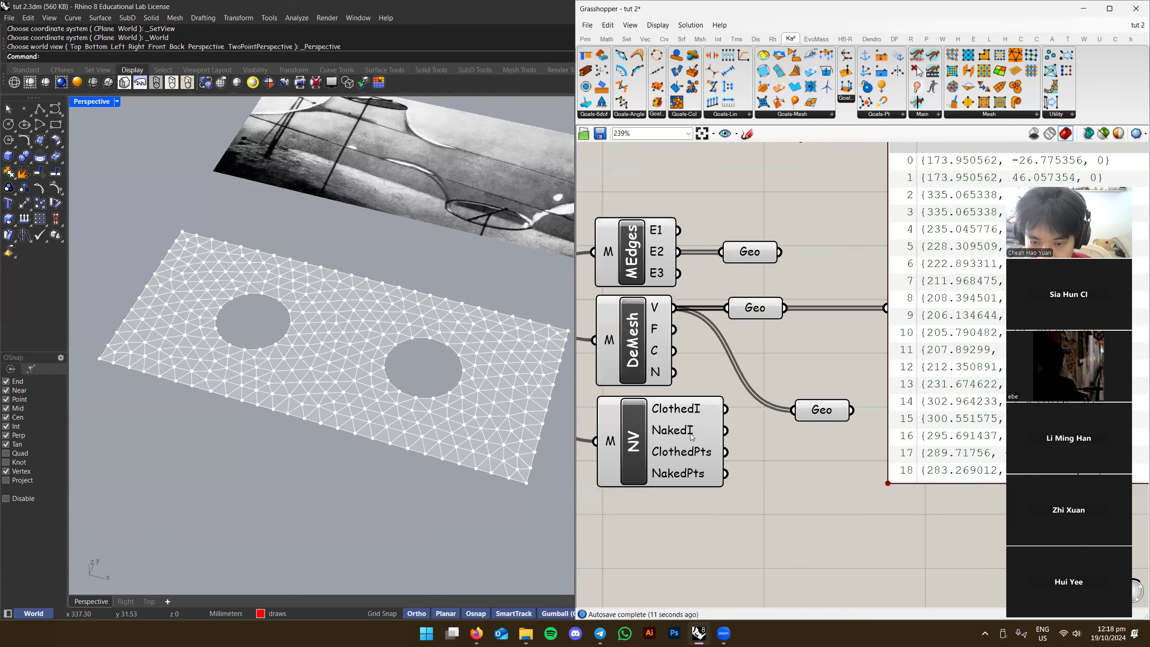
click(966, 446)
scroll(925, 455, down, 3)
alt+drag(771, 268, 705, 510)
scroll(697, 363, up, 1)
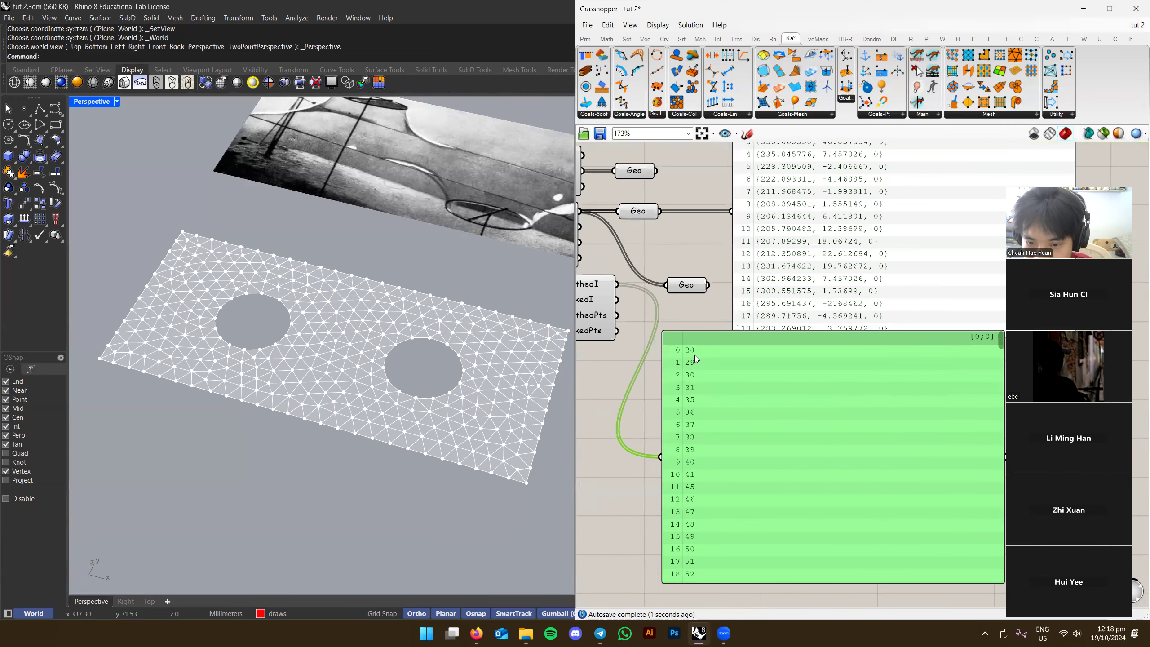
Compare the clothed vertex indices with the vertex coordinate list and the mesh points around the holes
right_drag(721, 453, 837, 475)
right_drag(868, 310, 802, 307)
click(899, 314)
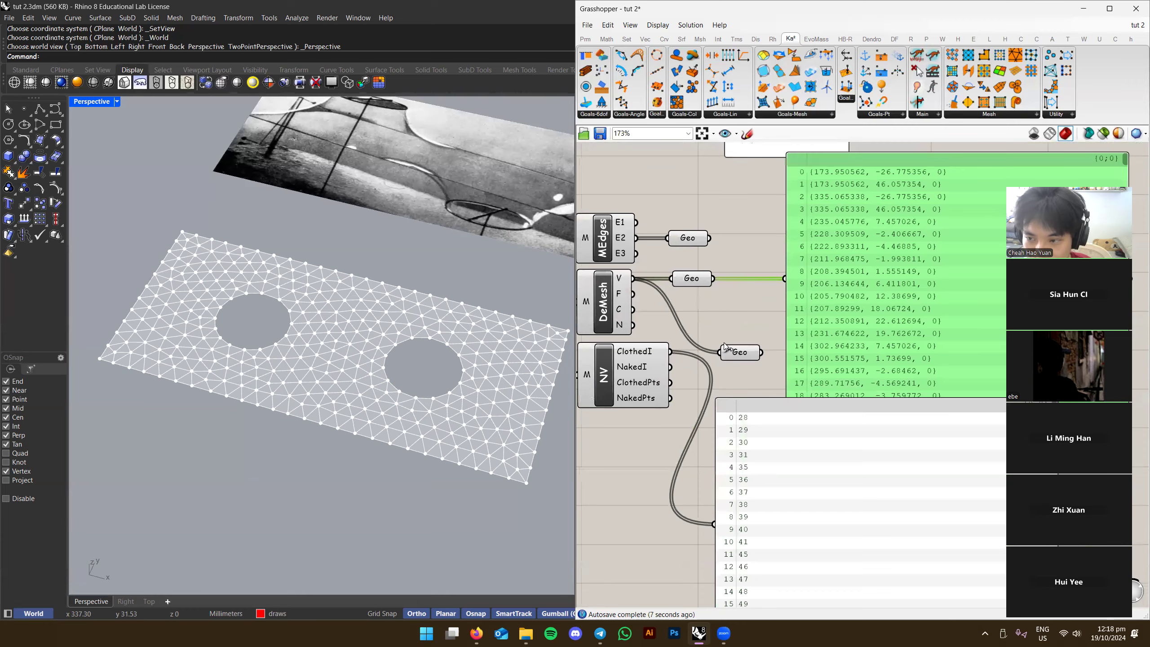
right_drag(724, 342, 746, 340)
right_drag(534, 335, 548, 393)
right_drag(816, 362, 838, 333)
scroll(552, 399, up, 2)
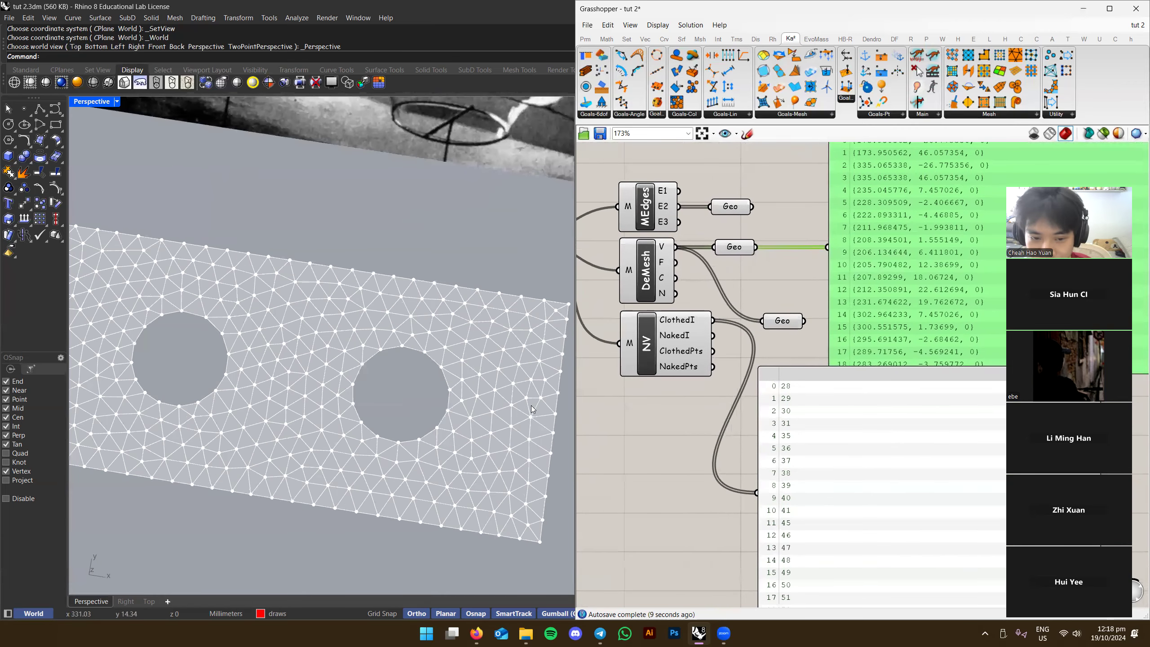
scroll(490, 378, up, 3)
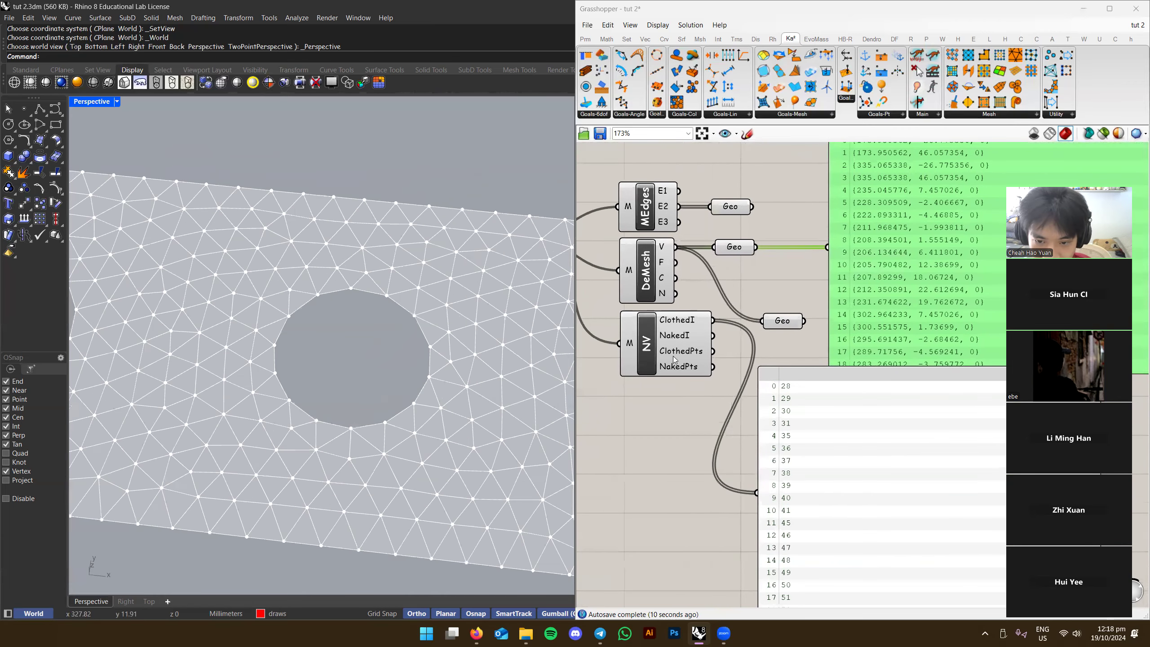
scroll(483, 351, down, 2)
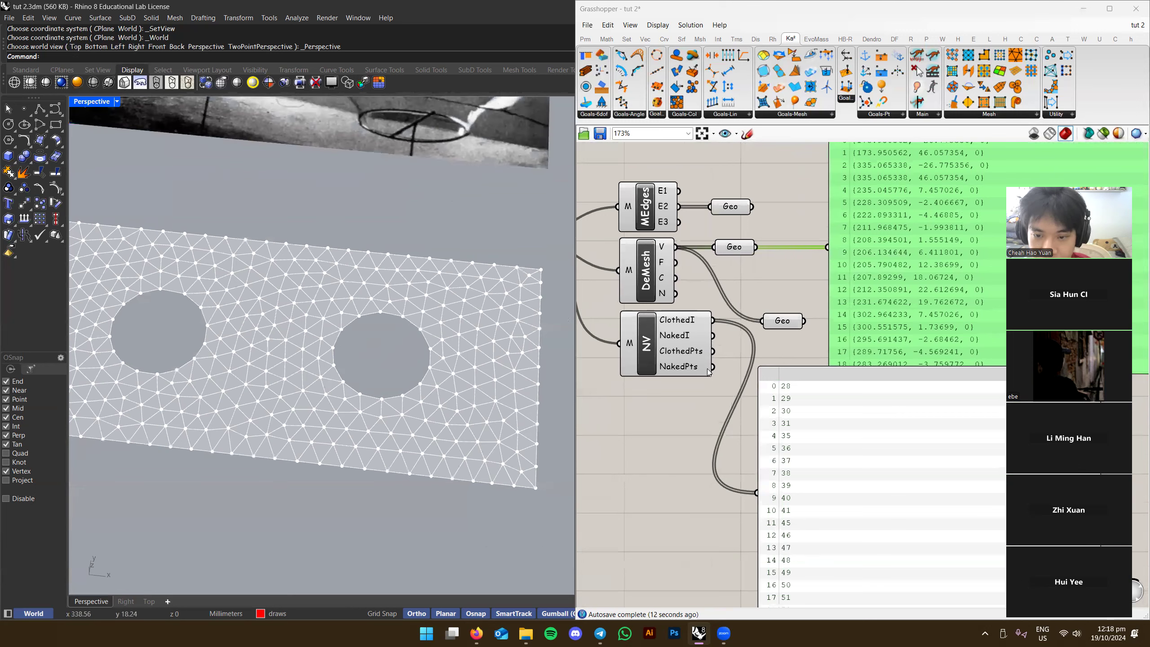
Rewire the lower Geo to NakedPts and the upper Geo to the naked edges output E1 of Mesh Edges
drag(759, 323, 762, 321)
click(784, 321)
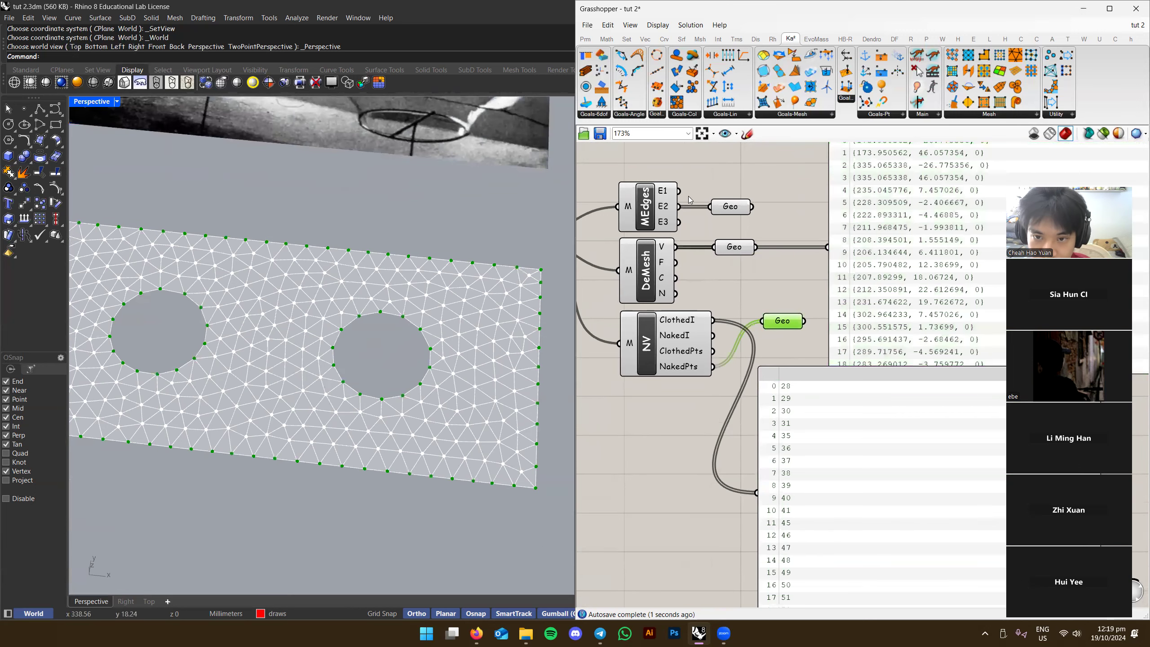
drag(730, 208, 725, 209)
scroll(265, 263, down, 2)
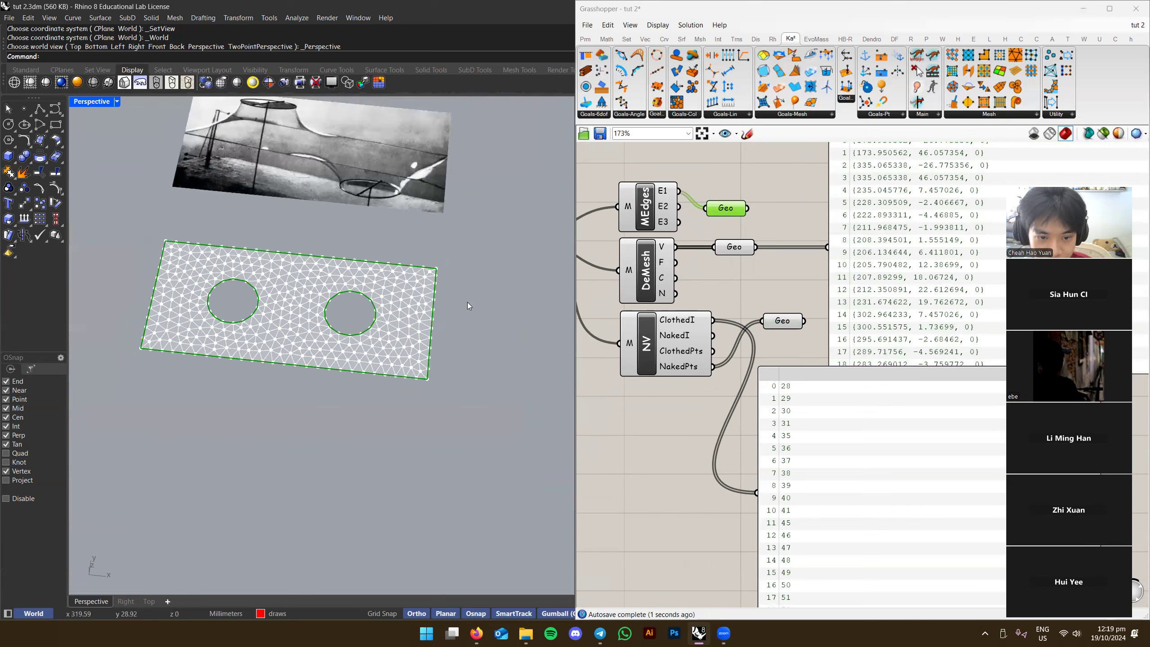
Switch the Geo beside NakedVertices to the ClothedPts output and examine the interior vertices around the holes
drag(774, 329, 768, 360)
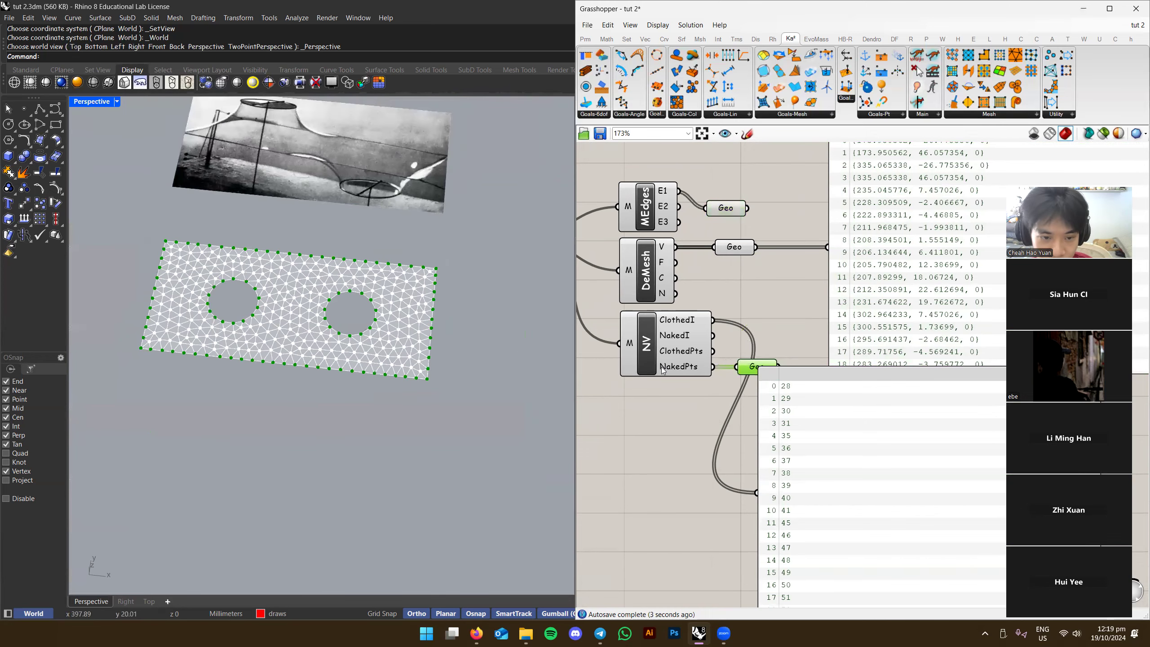
scroll(297, 337, up, 4)
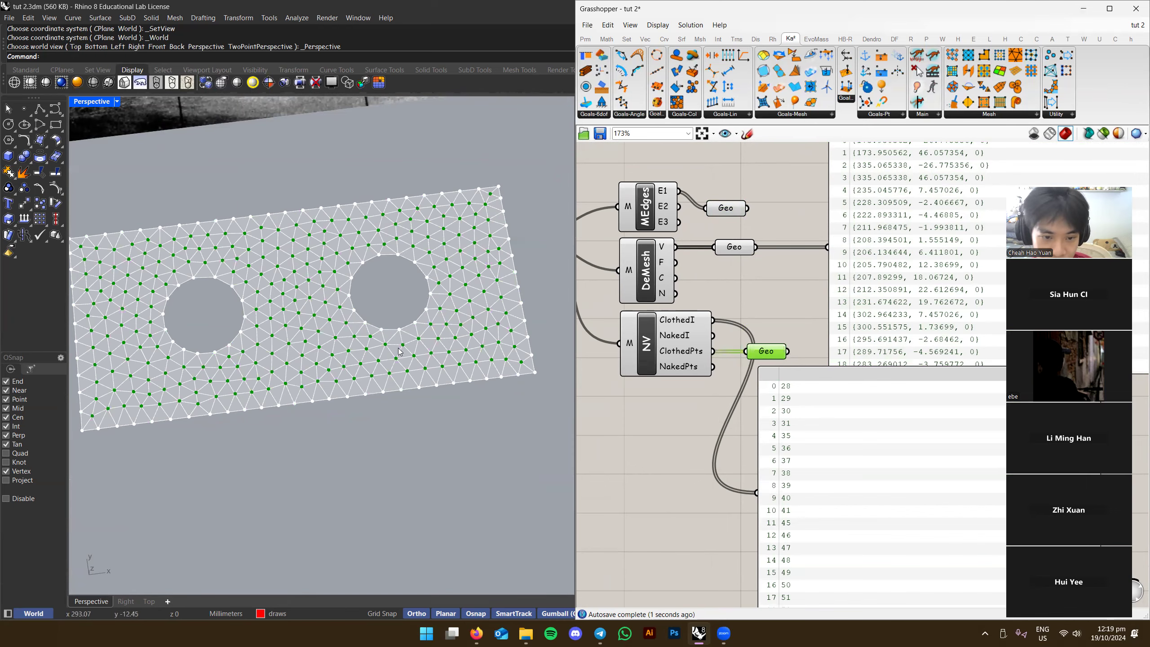
scroll(447, 353, down, 2)
drag(778, 342, 769, 308)
scroll(728, 306, down, 2)
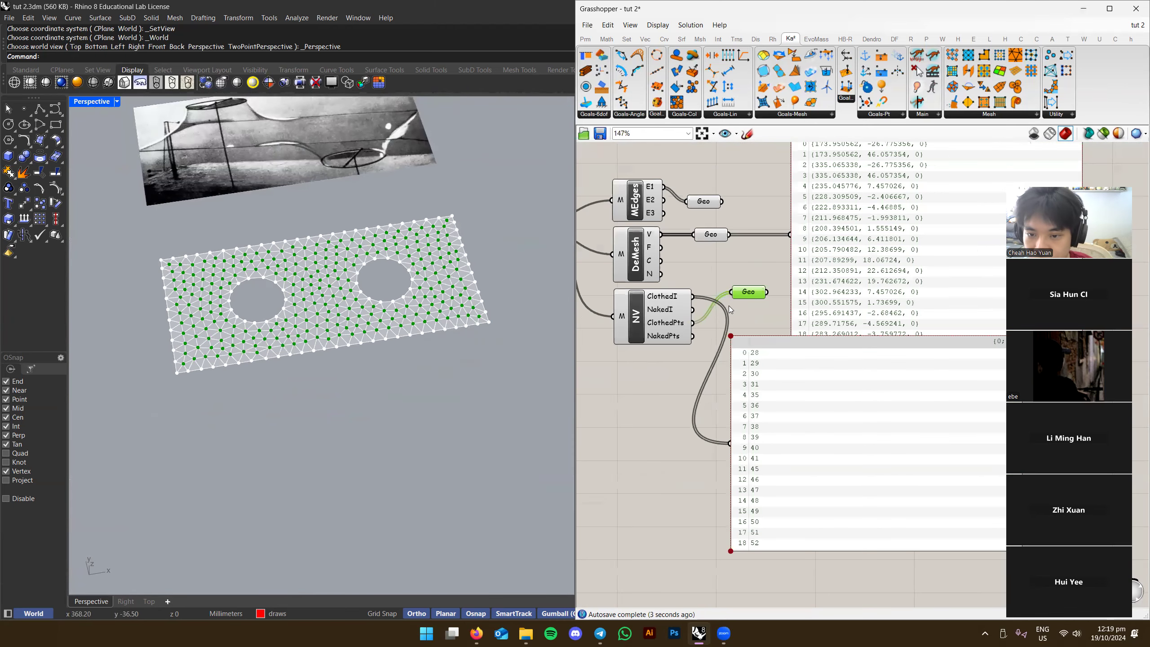
Delete both list panels and all the Geo parameters attached to the mesh components
click(764, 417)
scroll(764, 417, down, 2)
key(Delete)
click(702, 363)
key(Delete)
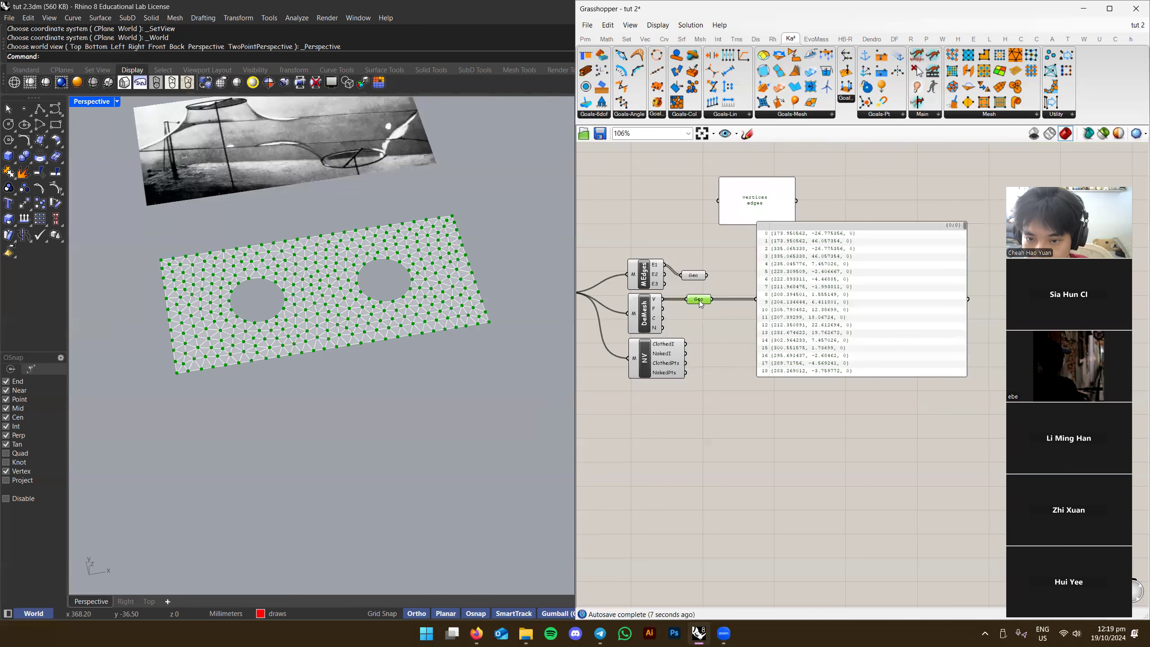
click(769, 295)
key(Delete)
right_drag(742, 298, 796, 342)
click(796, 257)
Move Mesh Edges, Deconstruct Mesh and NakedVertices down together so Mesh Edges sits level with TriRemesh's T output
right_drag(748, 306, 812, 294)
scroll(812, 294, up, 2)
drag(814, 260, 722, 474)
drag(744, 427, 739, 453)
click(789, 353)
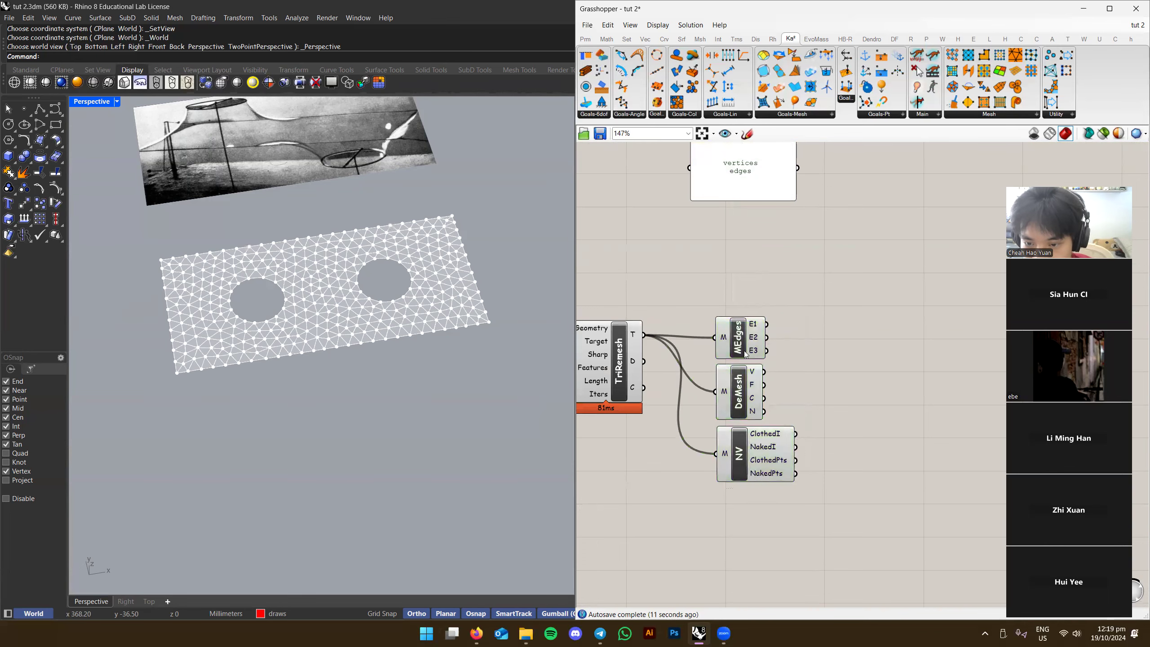
Highlight Mesh Edges and Deconstruct Mesh in turn and read their output descriptions
scroll(752, 347, up, 1)
click(741, 339)
mouse_move(755, 317)
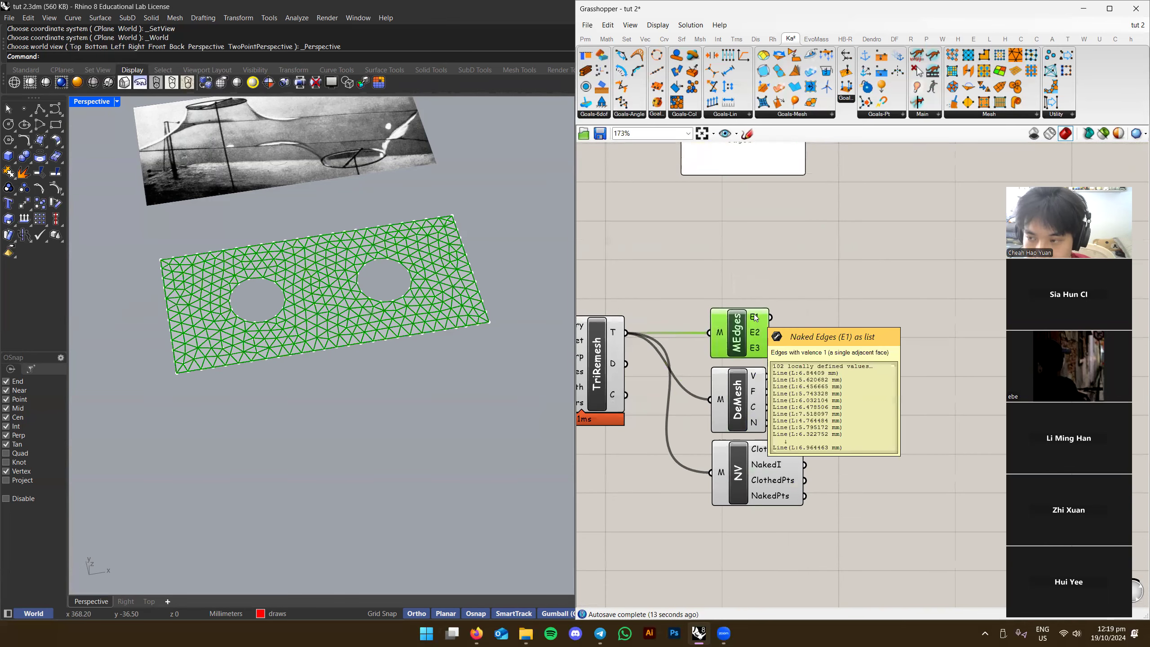
click(730, 398)
scroll(730, 399, up, 3)
mouse_move(751, 375)
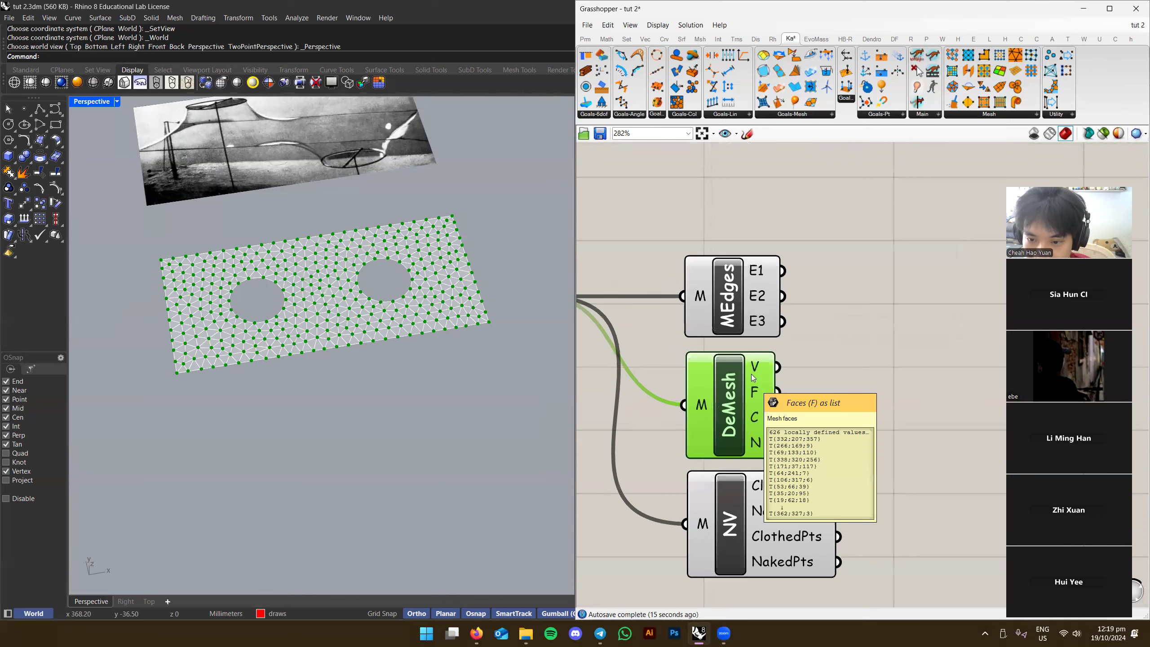
Add a new Geo parameter, connect Deconstruct Mesh's V output to it, and inspect all mesh vertices in the viewport
scroll(758, 364, right, 3)
double_click(831, 328)
text(ge)
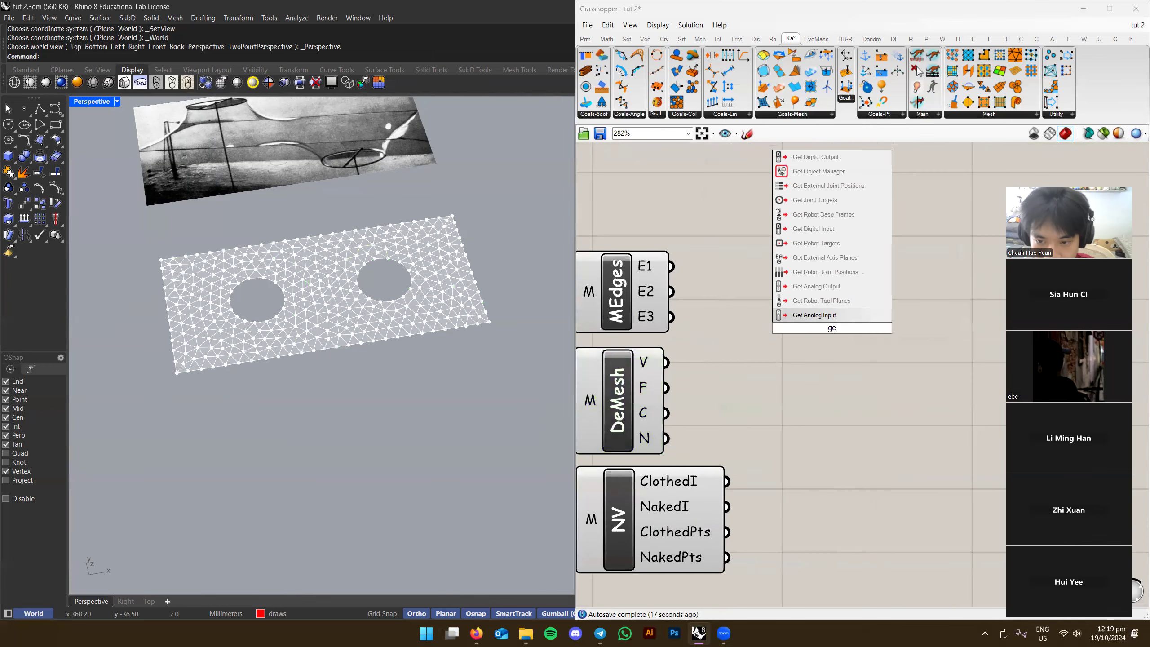
text(o)
key(Return)
drag(666, 362, 802, 364)
scroll(358, 326, up, 5)
right_drag(462, 340, 439, 371)
right_drag(683, 391, 751, 373)
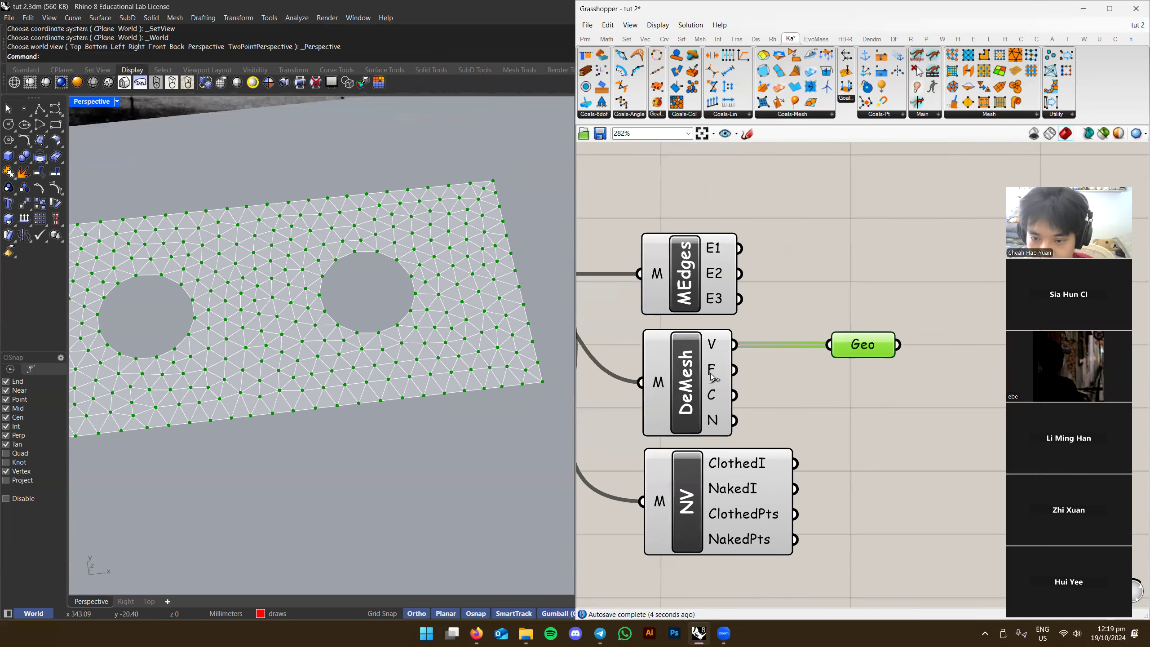
Delete the Deconstruct Mesh component and move NakedVertices up directly below Mesh Edges
click(686, 381)
shift+click(866, 344)
click(839, 399)
click(717, 353)
key(Delete)
drag(700, 468, 688, 354)
right_drag(688, 354, 673, 372)
Preview ClothedPts through Geo, and replace that input with NakedPts to view the boundary vertices
drag(775, 409, 832, 366)
click(866, 363)
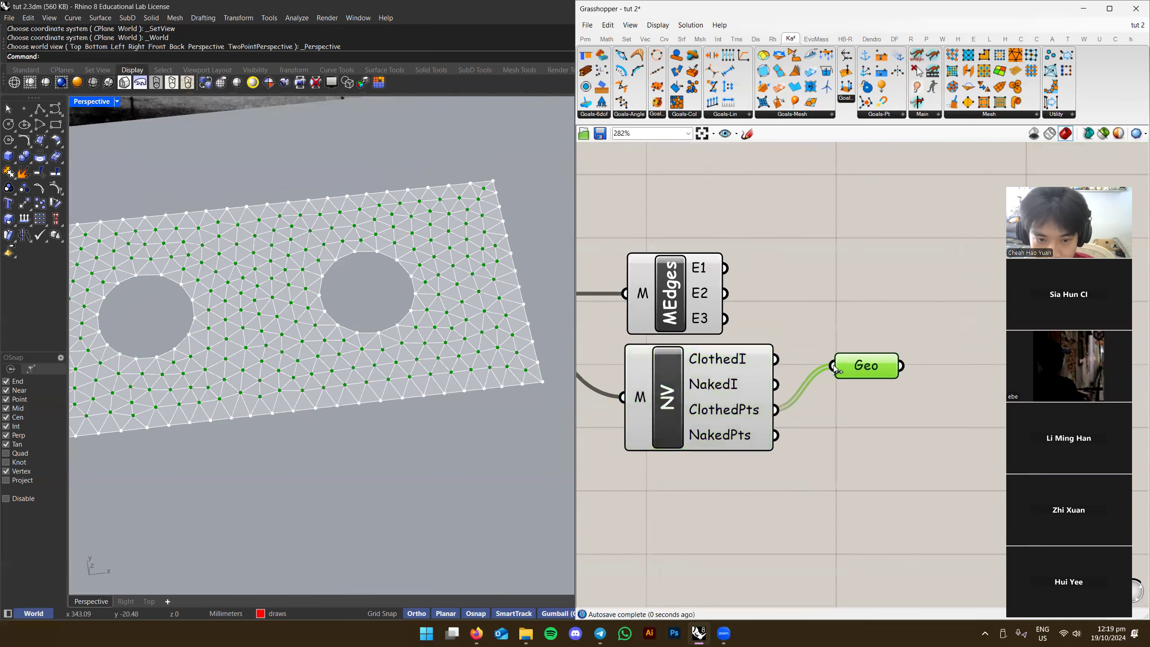
right_drag(866, 391, 812, 410)
scroll(348, 343, down, 7)
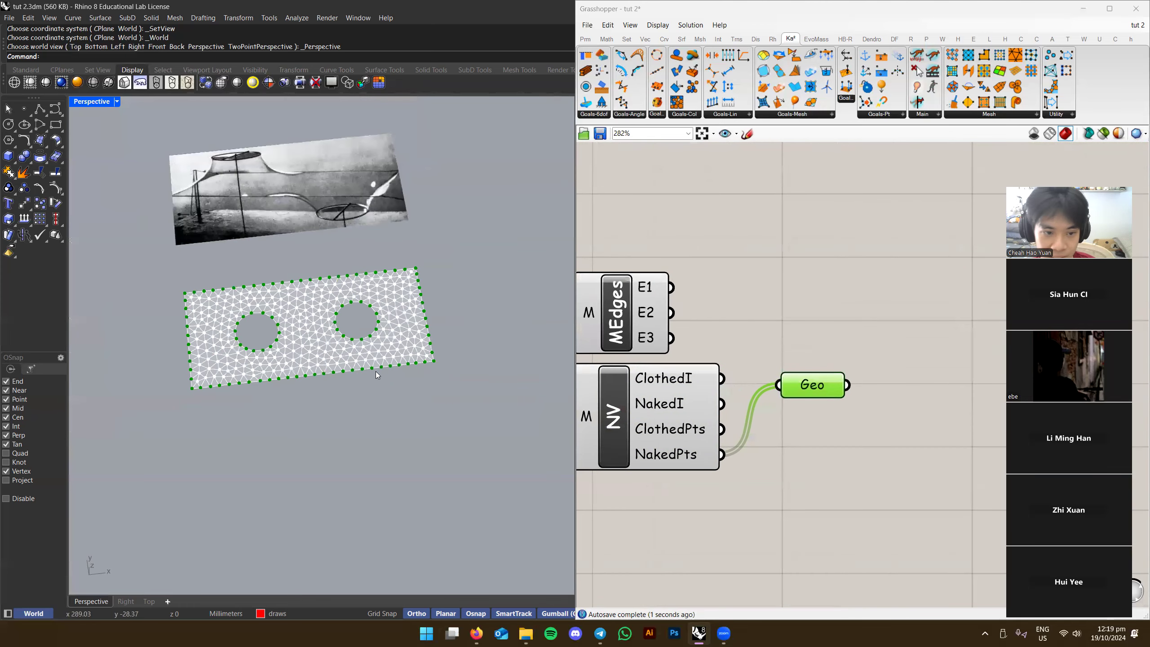
right_drag(348, 343, 328, 343)
scroll(816, 429, down, 4)
Align Geo with the NakedPts output and save the Grasshopper definition
click(788, 457)
scroll(752, 351, down, 3)
key(ctrl+s)
right_drag(868, 368, 852, 284)
right_click(680, 385)
click(851, 354)
drag(843, 253, 692, 378)
click(832, 269)
scroll(847, 226, up, 2)
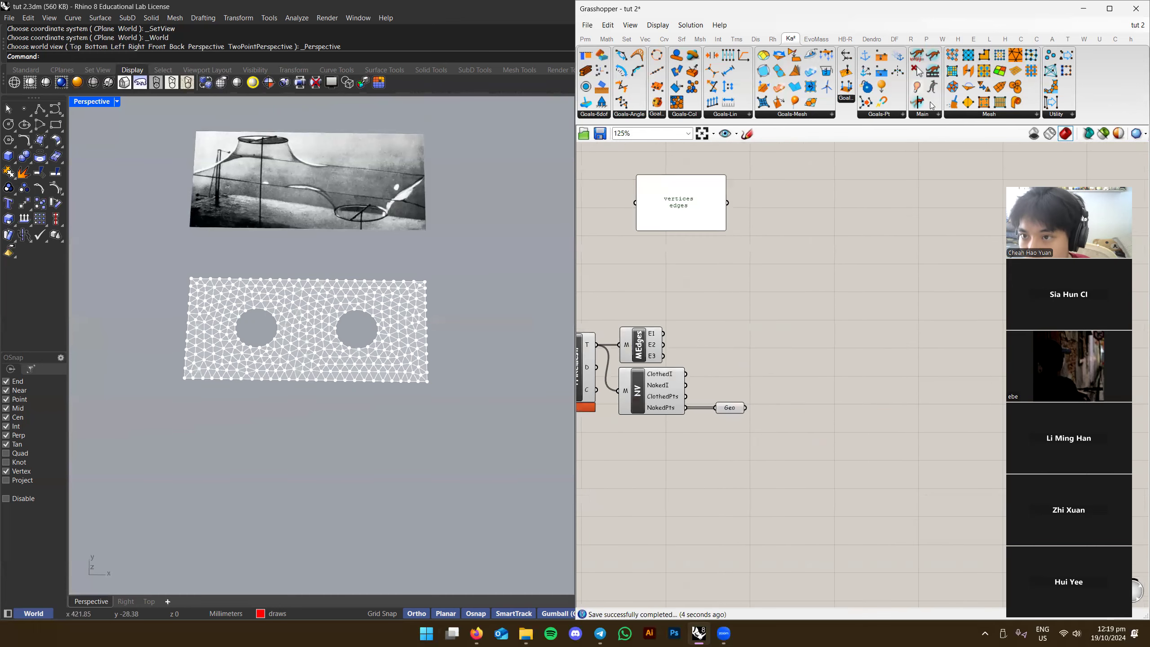
Place a Kangaroo Solver on empty canvas beyond Geo and connect a new Button to its Reset input
click(922, 115)
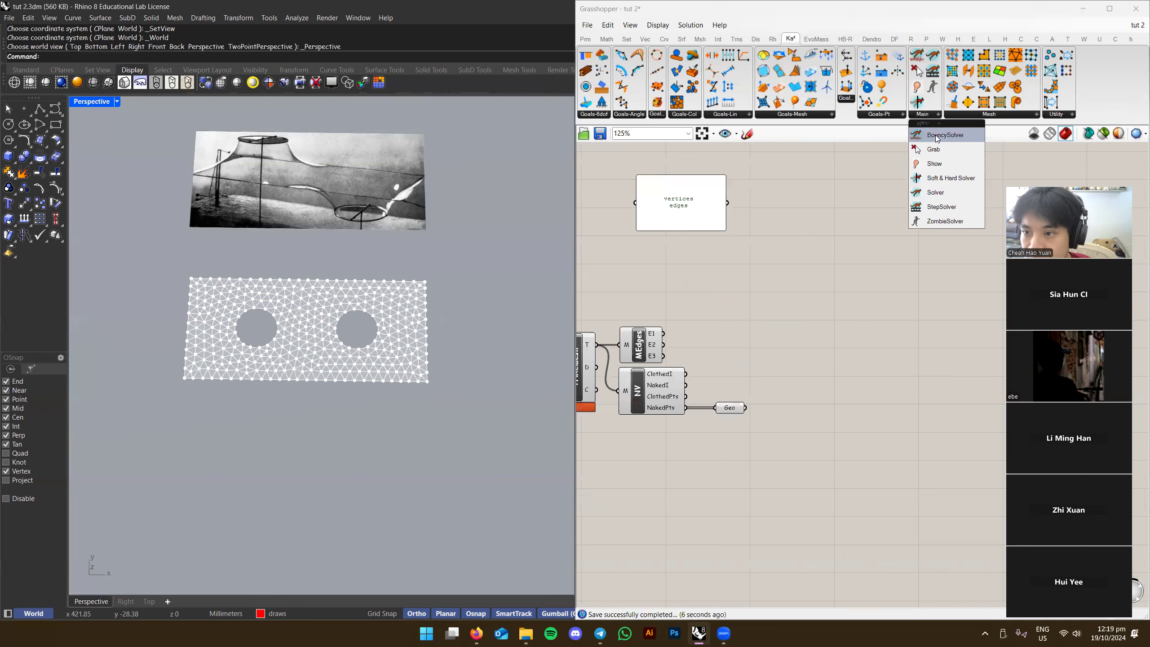
drag(935, 192, 860, 368)
scroll(860, 369, up, 2)
scroll(946, 376, down, 2)
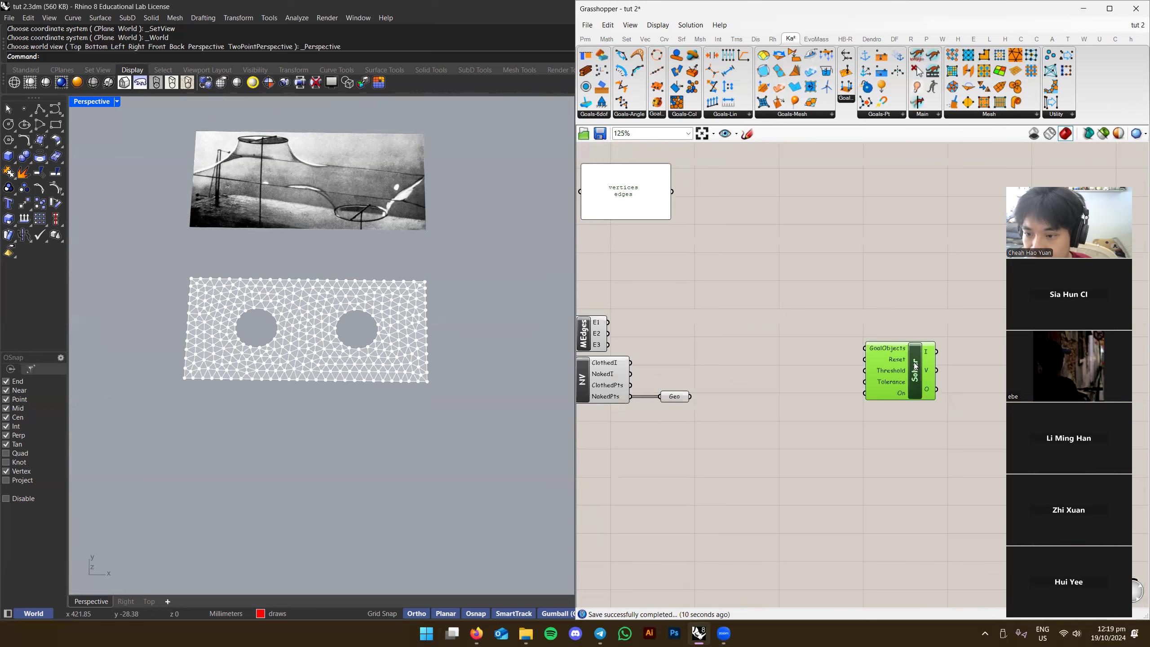
scroll(901, 366, up, 2)
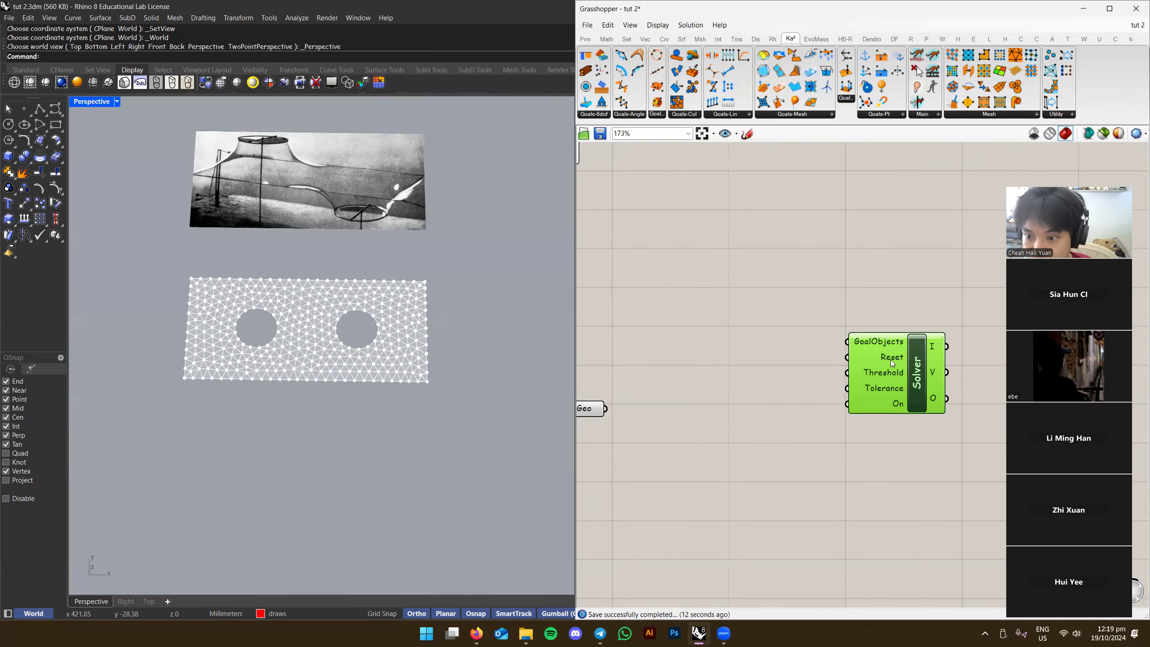
click(710, 334)
text(button)
key(Return)
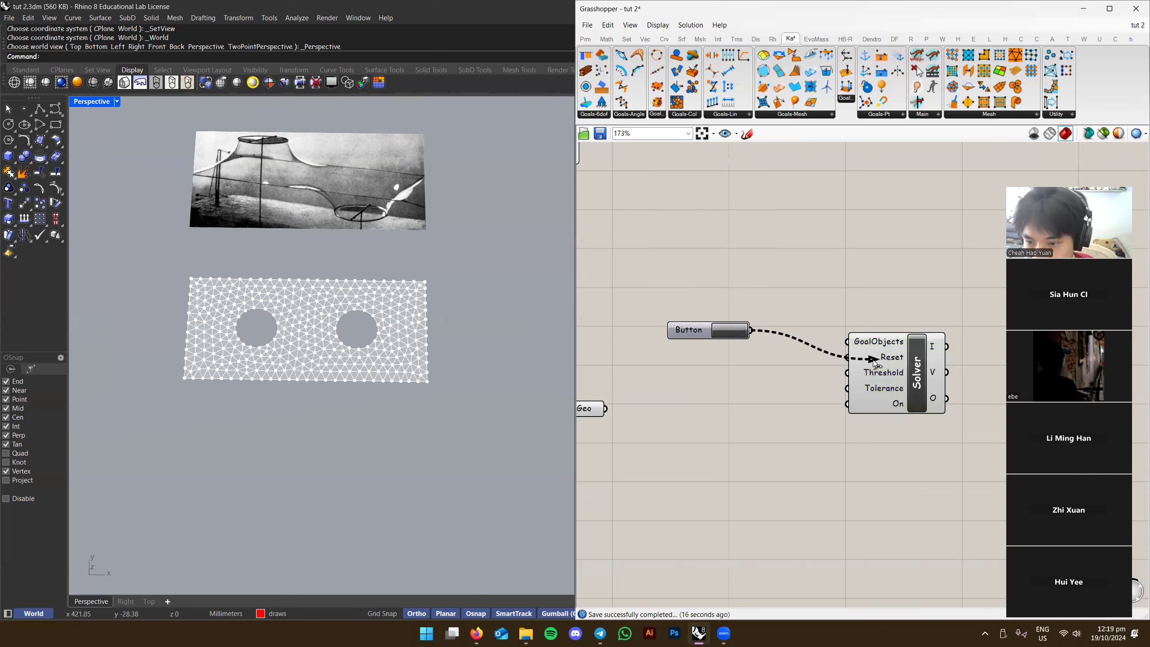
drag(692, 327, 748, 354)
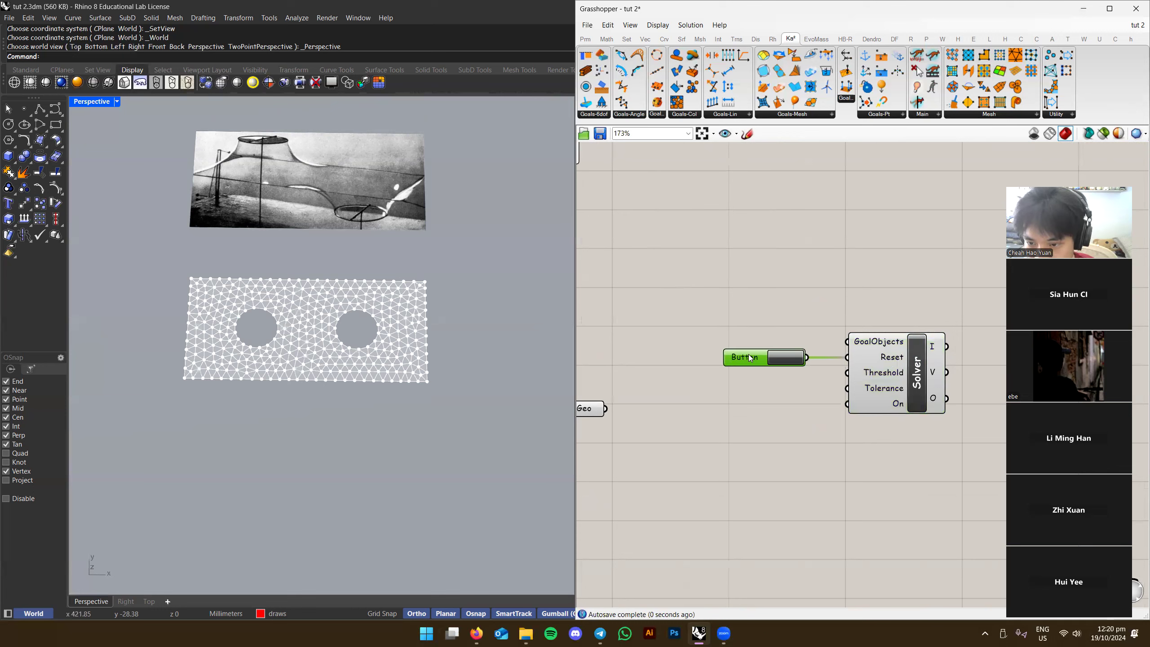
Add a Boolean Toggle, connect it to the Solver's On input, and align it beneath the Button
double_click(717, 428)
text(toggle)
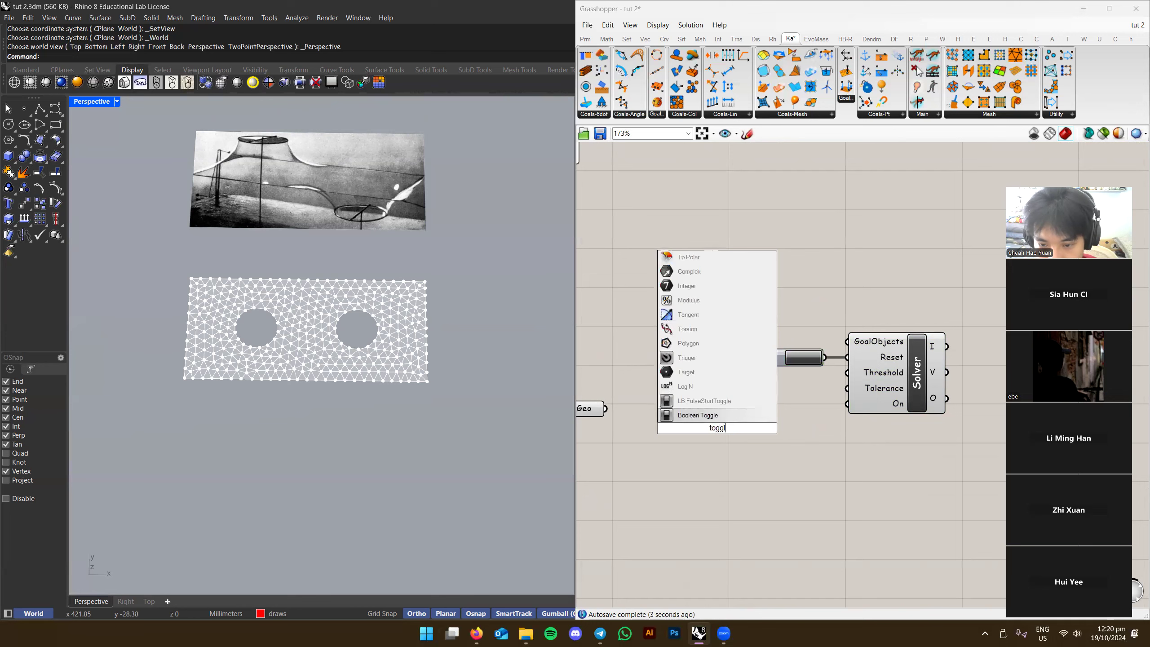
key(Return)
drag(760, 432, 847, 403)
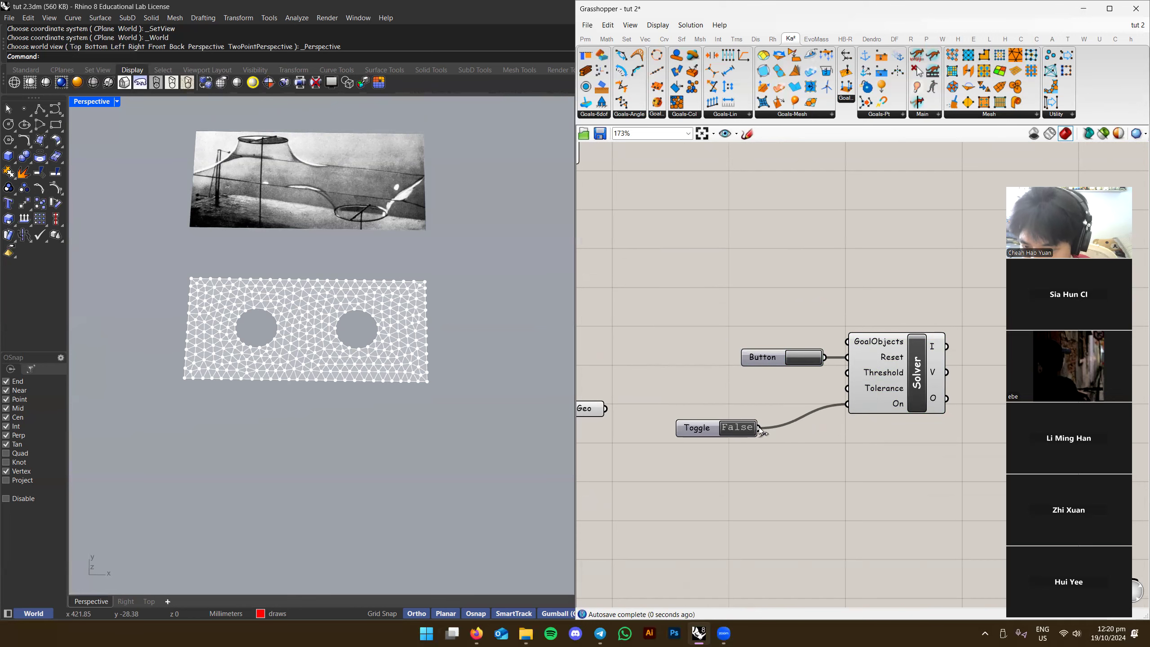
drag(703, 434, 763, 405)
click(835, 468)
right_drag(835, 469, 802, 494)
scroll(853, 387, up, 2)
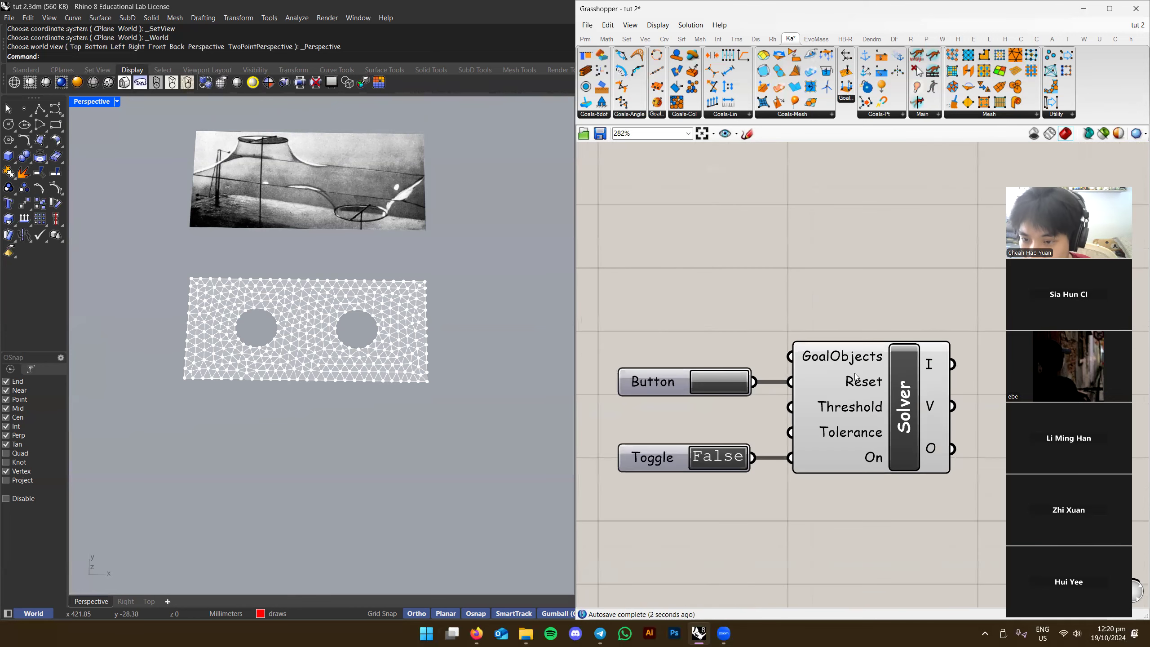
Group the Button, Toggle and Solver, and move the group farther from the mesh components
scroll(853, 359, down, 2)
drag(906, 327, 660, 466)
key(ctrl+g)
drag(766, 371, 885, 378)
click(742, 363)
scroll(822, 346, down, 3)
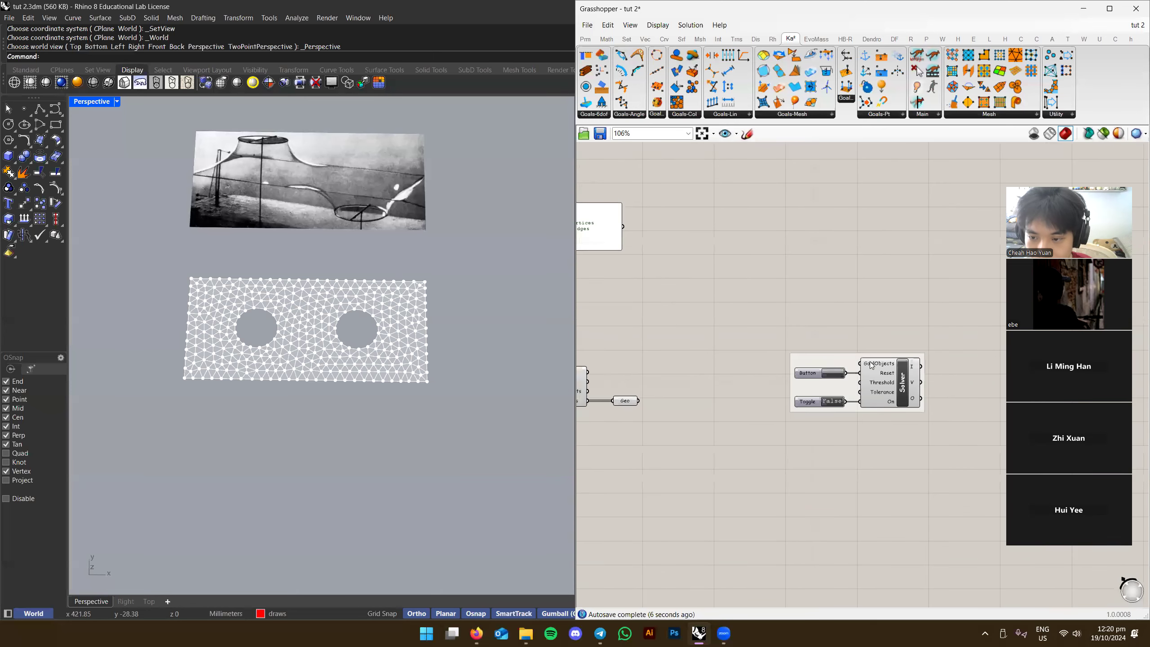
Add a Merge component before the Solver and connect its R output to GoalObjects
text(merge)
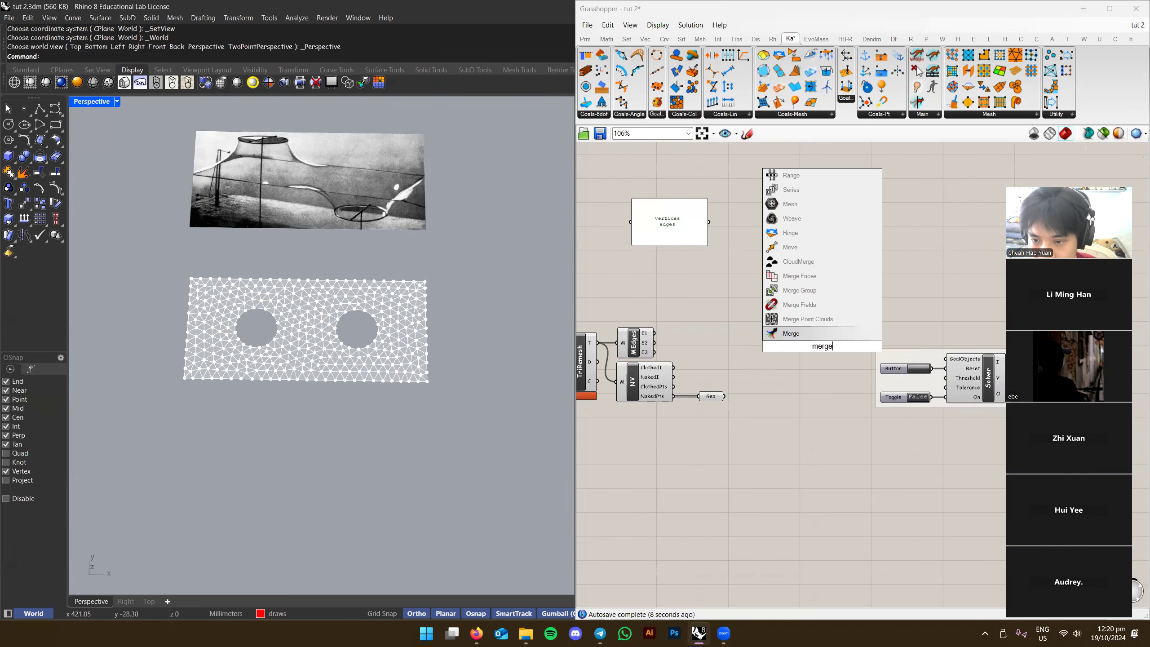
key(Return)
scroll(824, 347, up, 4)
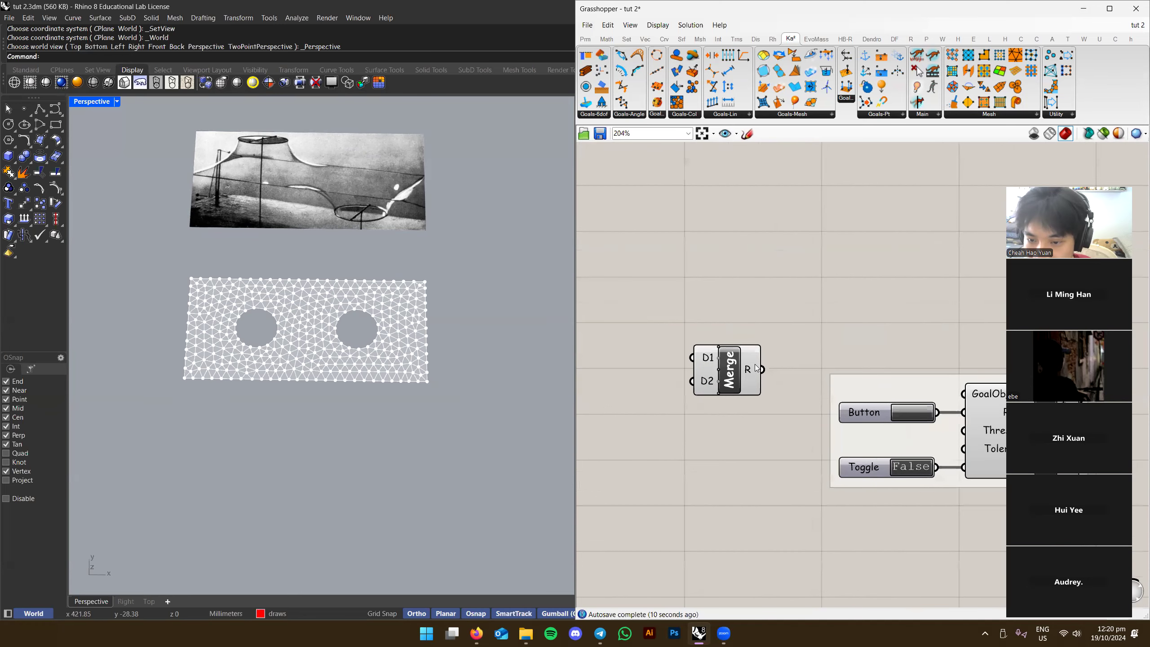
right_drag(930, 339, 839, 328)
drag(642, 355, 688, 362)
click(789, 335)
Shift Mesh Edges, NakedVertices and Geo together slightly farther away from TriRemesh
scroll(789, 335, down, 3)
right_drag(742, 346, 853, 336)
scroll(854, 337, up, 3)
scroll(708, 355, down, 3)
right_drag(642, 384, 875, 398)
scroll(782, 376, up, 1)
drag(917, 289, 764, 466)
drag(774, 411, 794, 411)
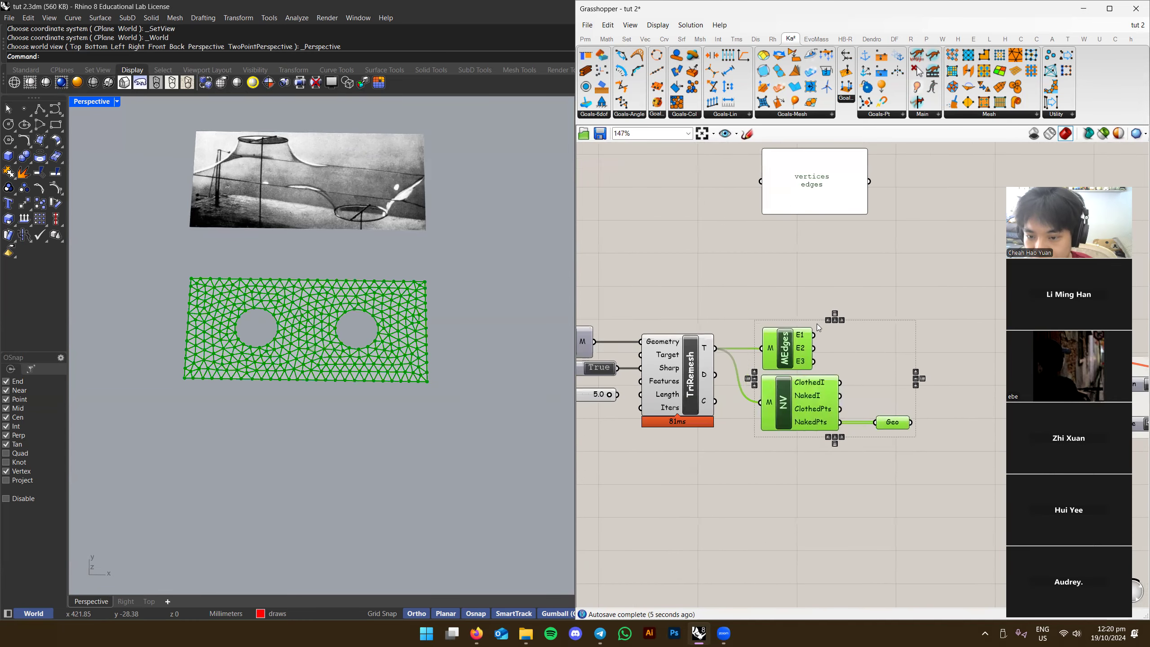
click(816, 323)
Examine the Mesh Edges, TriRemesh and NakedVertices previews one by one on the two-hole mesh
scroll(760, 354, up, 5)
click(798, 349)
right_drag(389, 385, 398, 336)
scroll(376, 311, up, 3)
click(928, 271)
scroll(928, 272, down, 3)
right_drag(1001, 324, 825, 298)
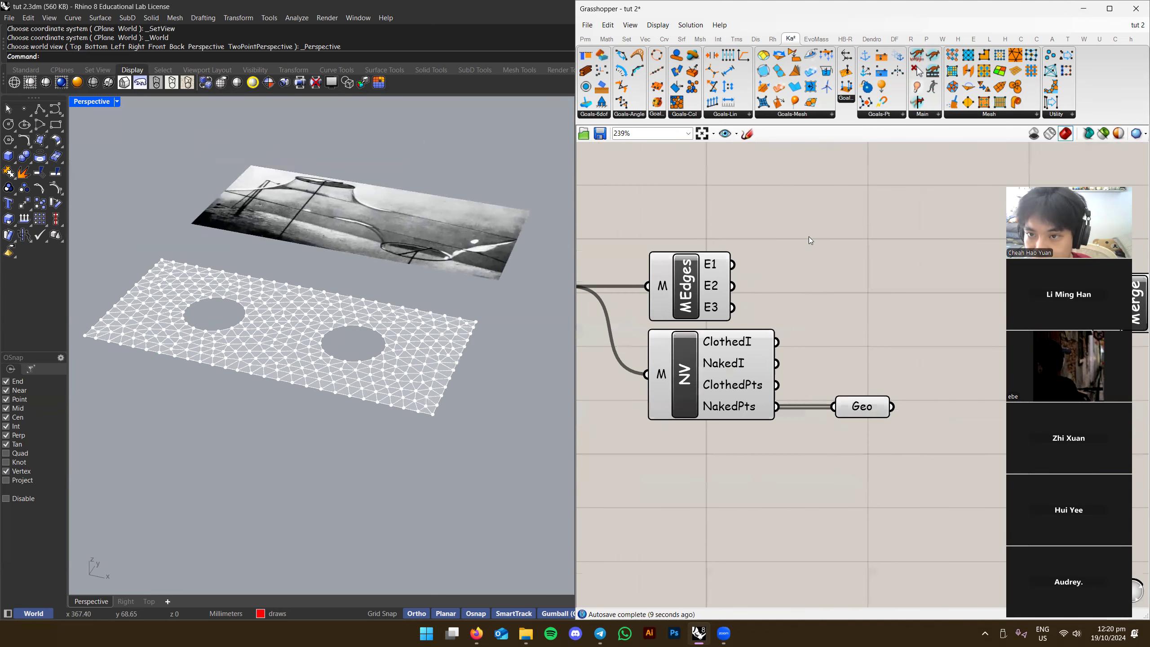
click(727, 116)
click(854, 274)
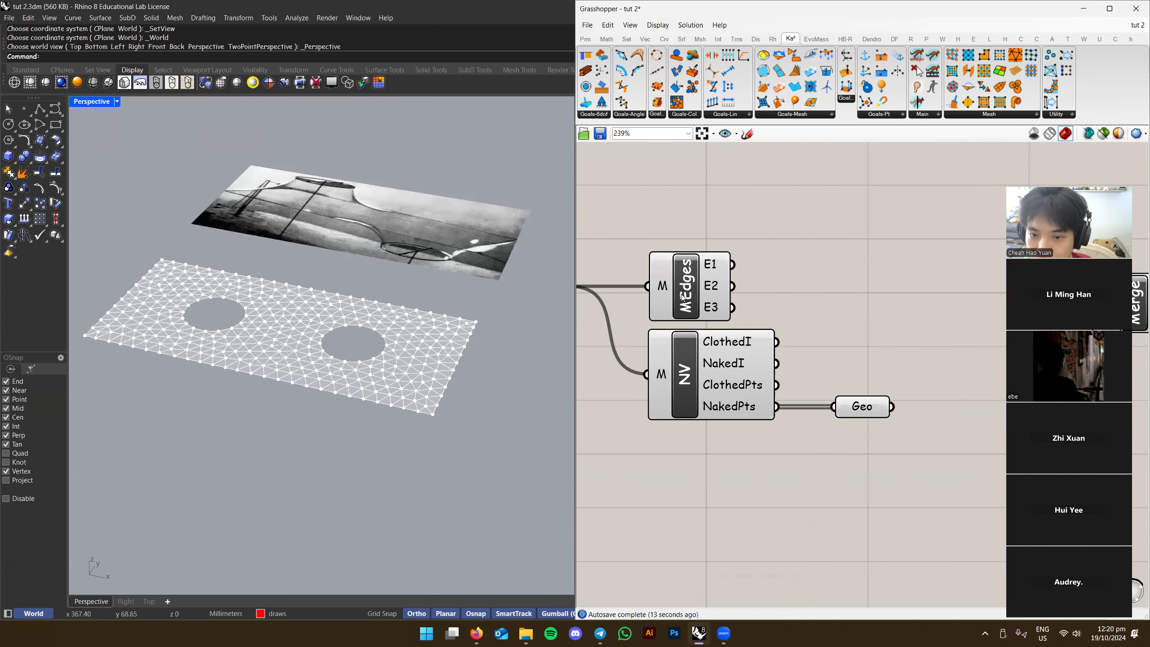
click(685, 288)
right_drag(401, 338, 406, 361)
right_drag(706, 319, 843, 297)
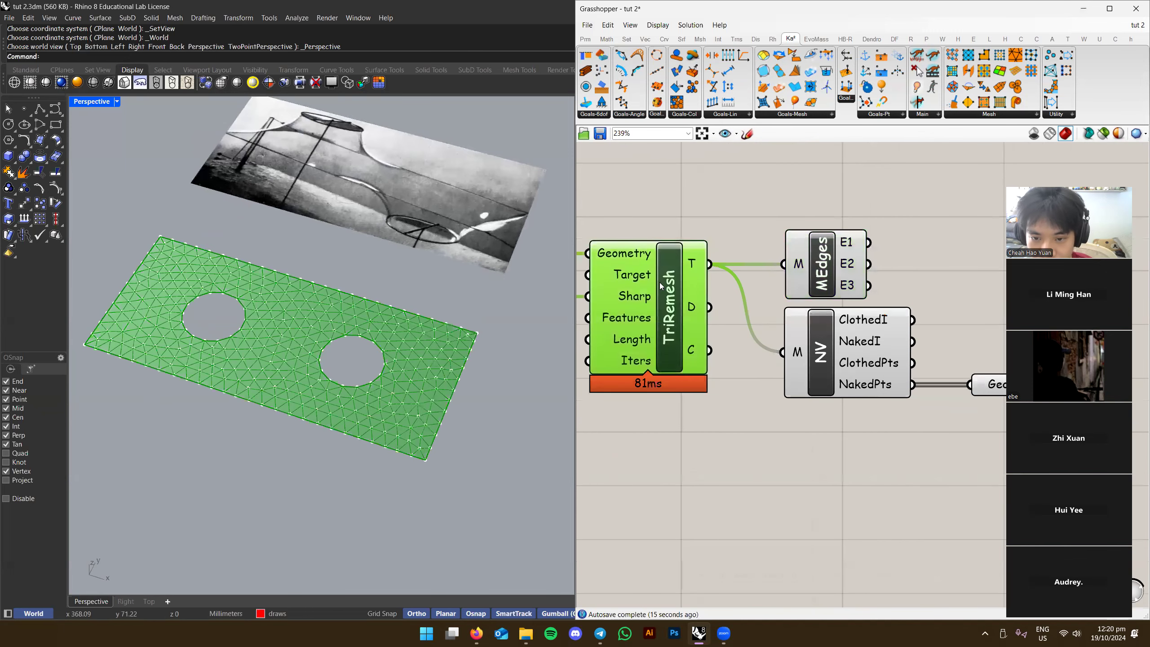
click(606, 284)
right_drag(834, 341, 761, 328)
click(755, 333)
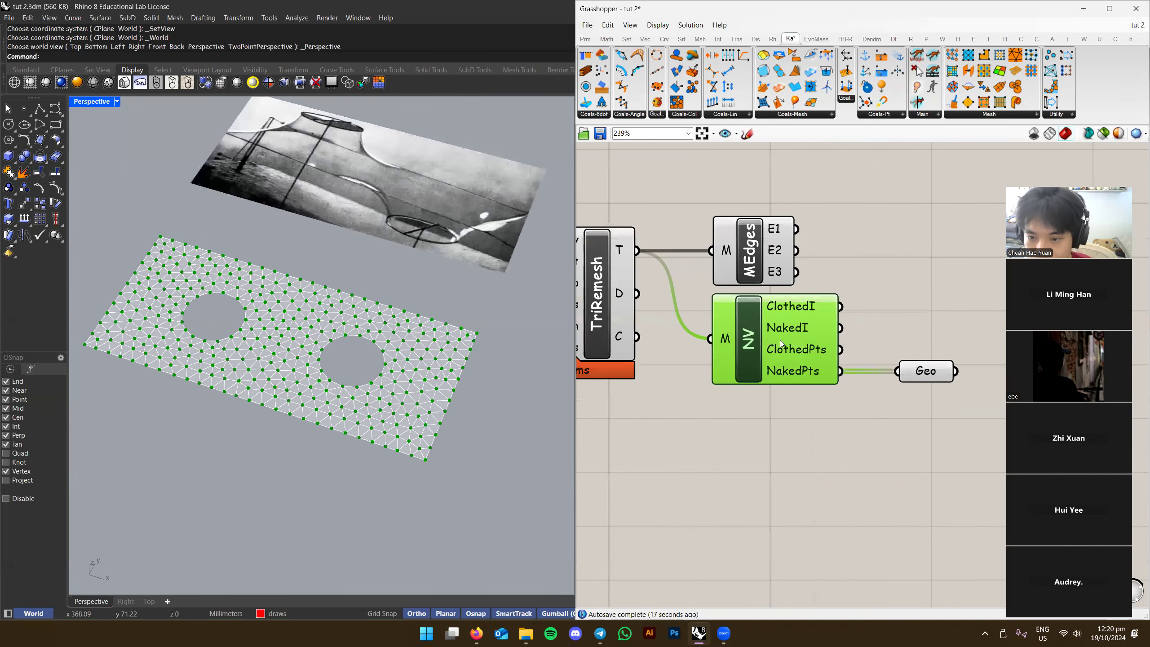
right_drag(902, 338, 857, 331)
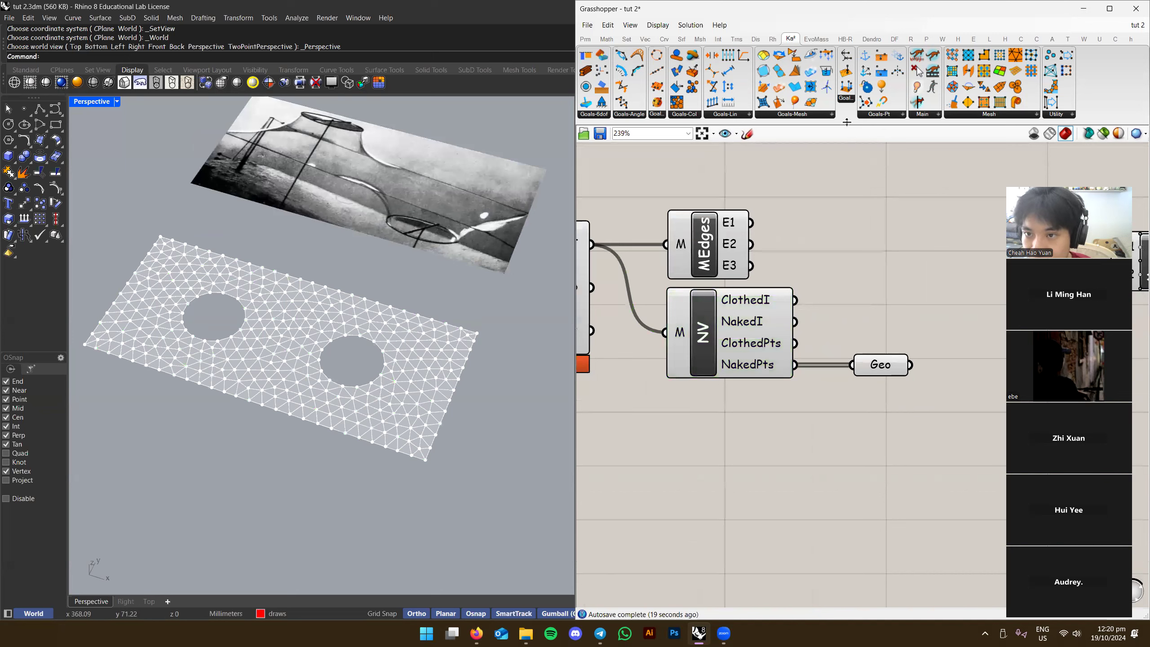
Browse Kangaroo's point, line and mesh goals, and inspect the Mesh Edges preview around the holes
click(832, 115)
click(880, 115)
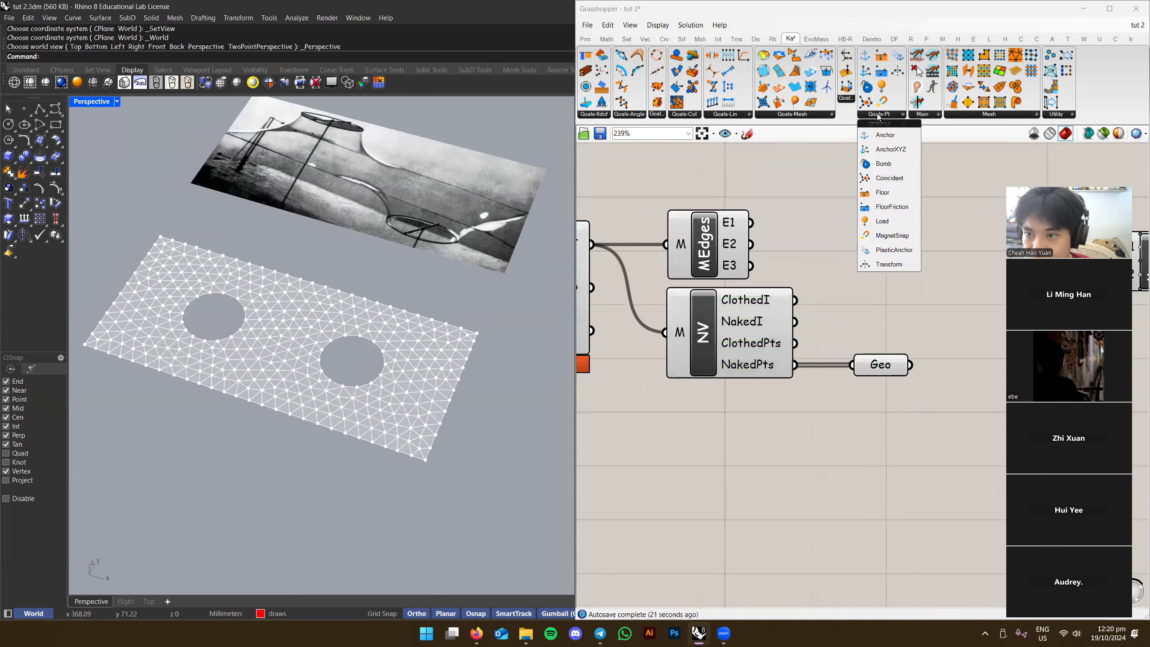
click(749, 114)
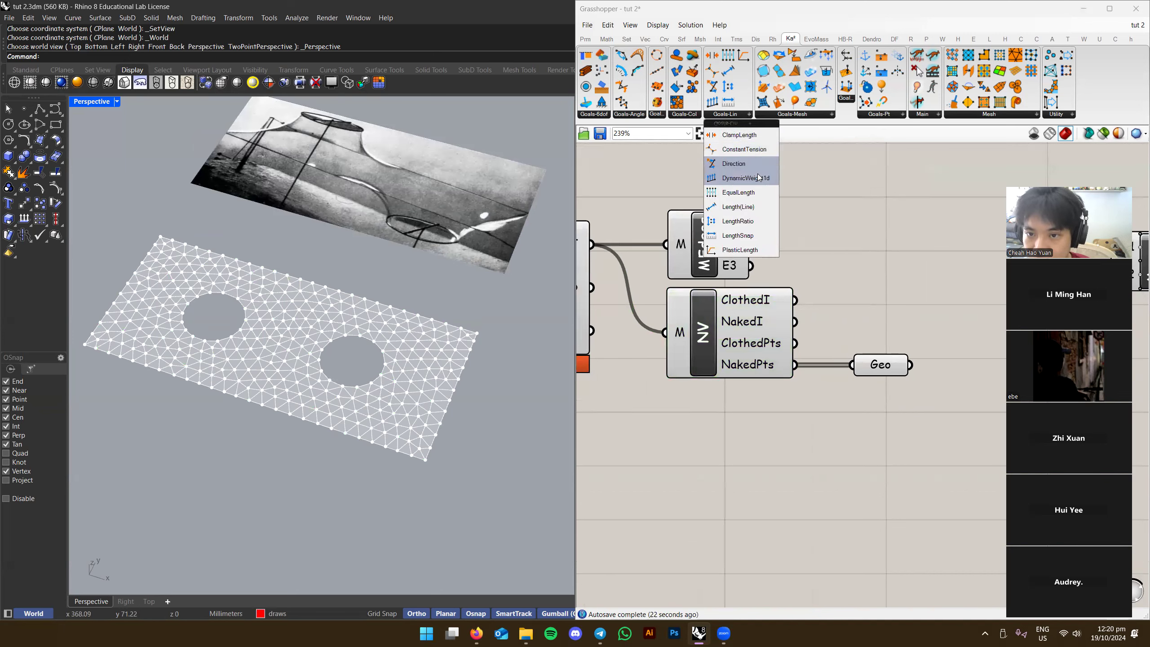
click(793, 117)
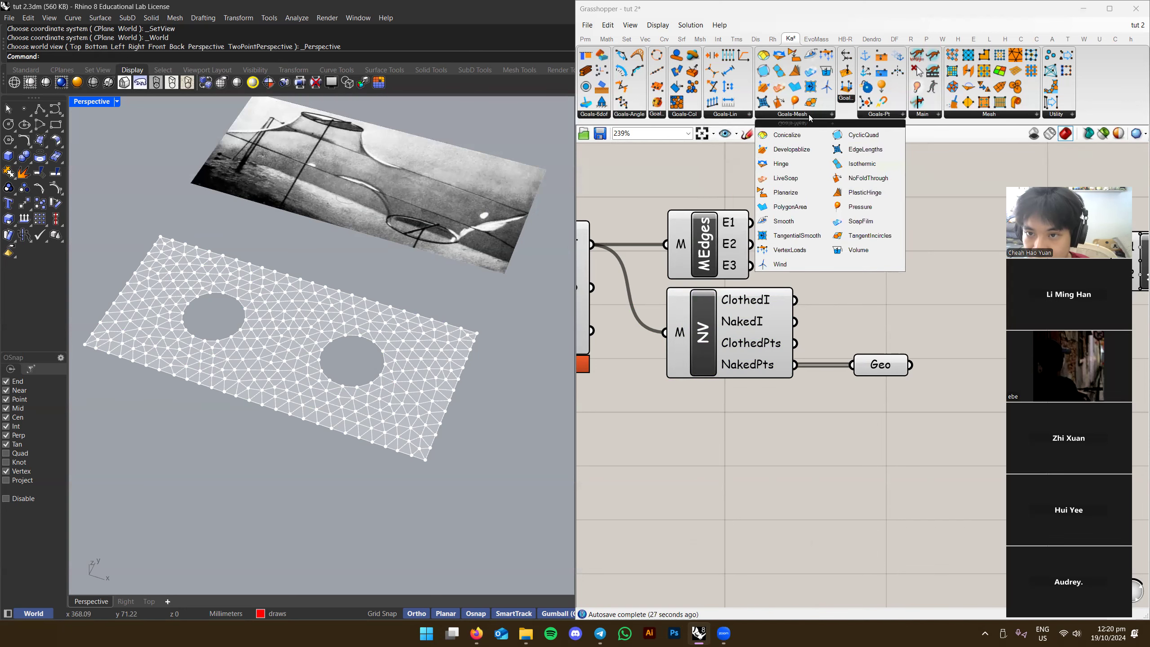
right_drag(672, 260, 709, 262)
click(709, 263)
scroll(393, 357, up, 8)
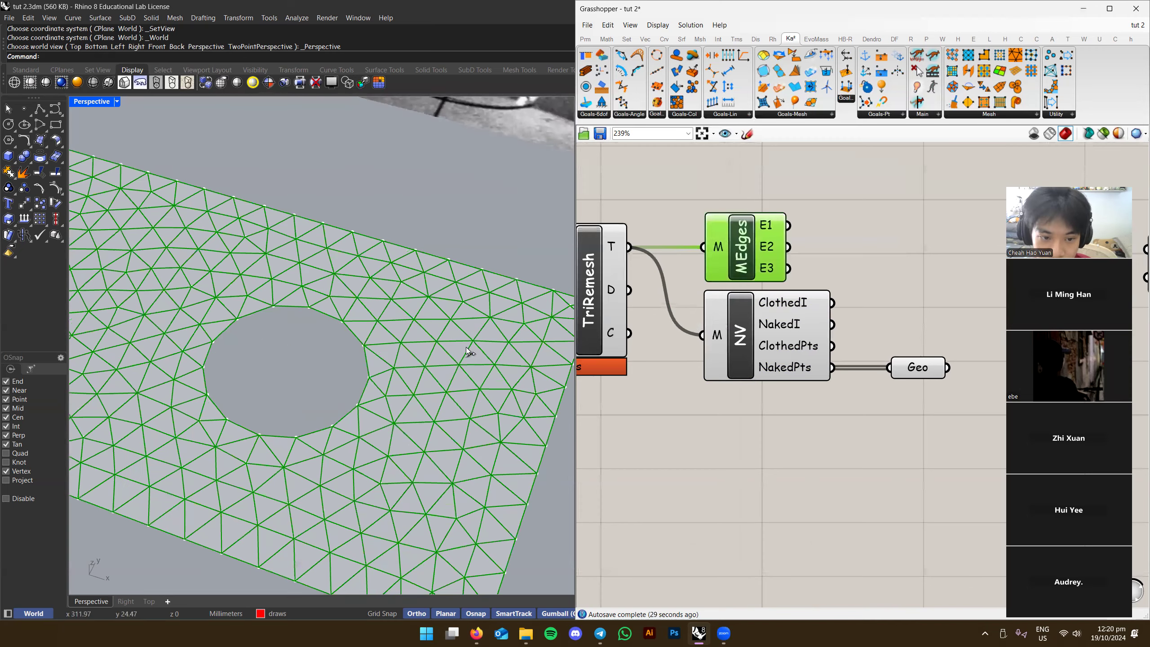
right_drag(880, 244, 826, 245)
click(826, 245)
Place Kangaroo's EdgeLengths mesh goal on the canvas between Mesh Edges and Merge
click(795, 119)
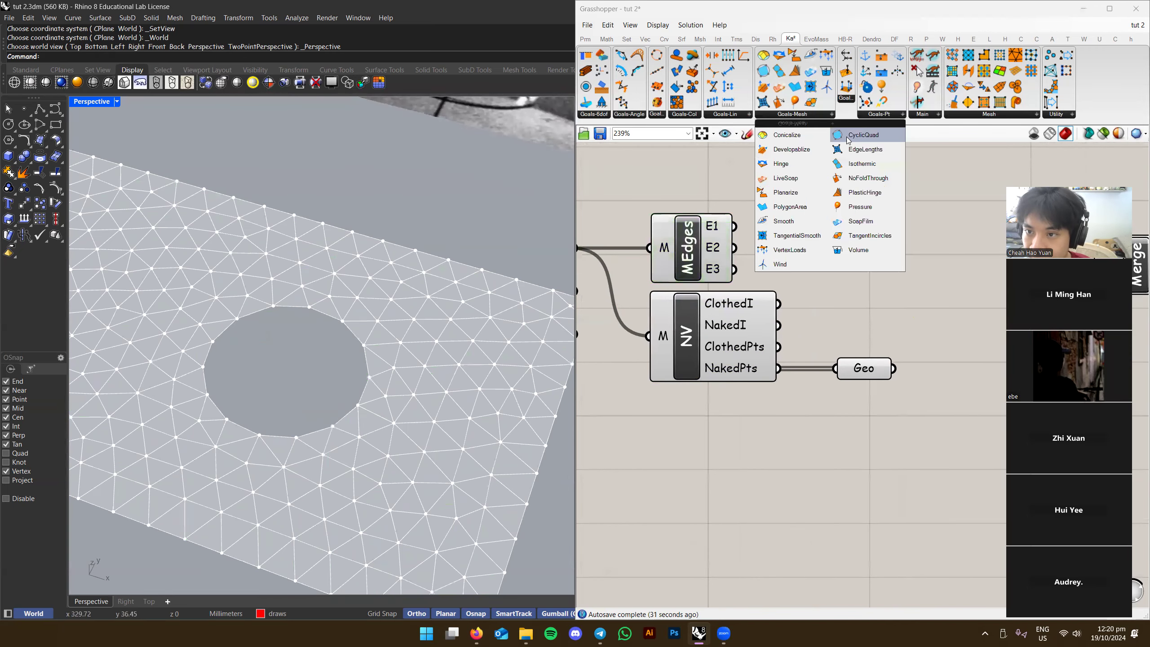
click(859, 146)
click(883, 236)
right_drag(883, 236, 825, 256)
scroll(851, 254, down, 1)
click(842, 247)
Move the EdgeLengths component to just above Mesh Edges, below the vertices and edges panel
right_drag(395, 375, 422, 353)
scroll(422, 352, down, 4)
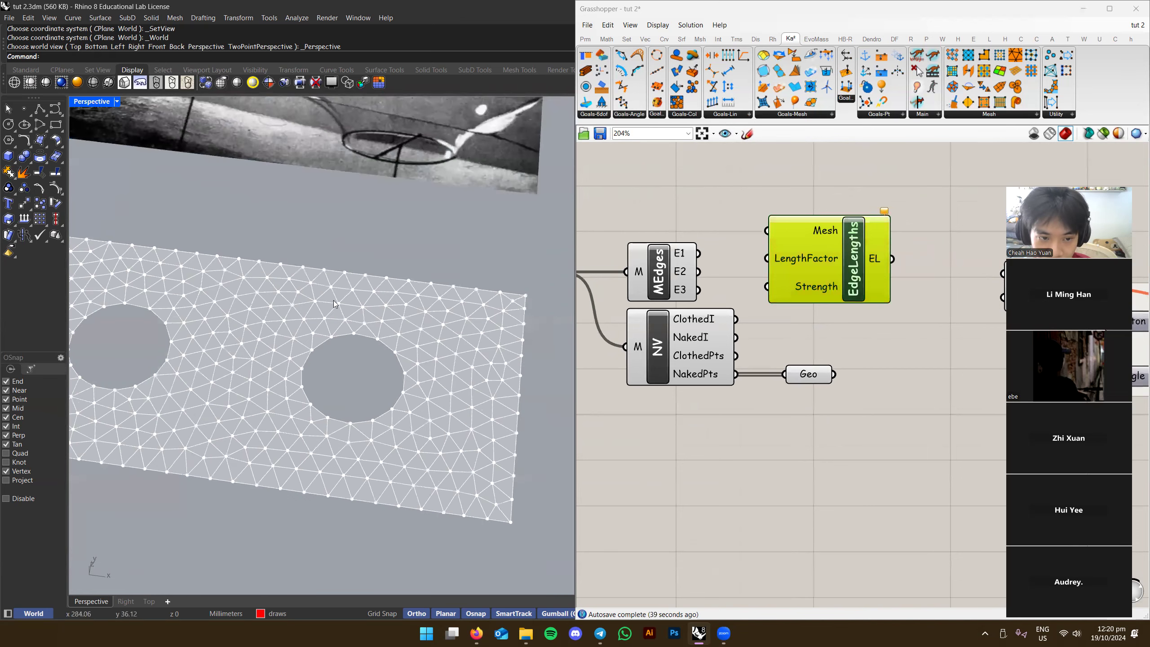
scroll(457, 405, up, 4)
mouse_move(888, 279)
right_down()
mouse_move(868, 299)
mouse_move(884, 281)
right_up()
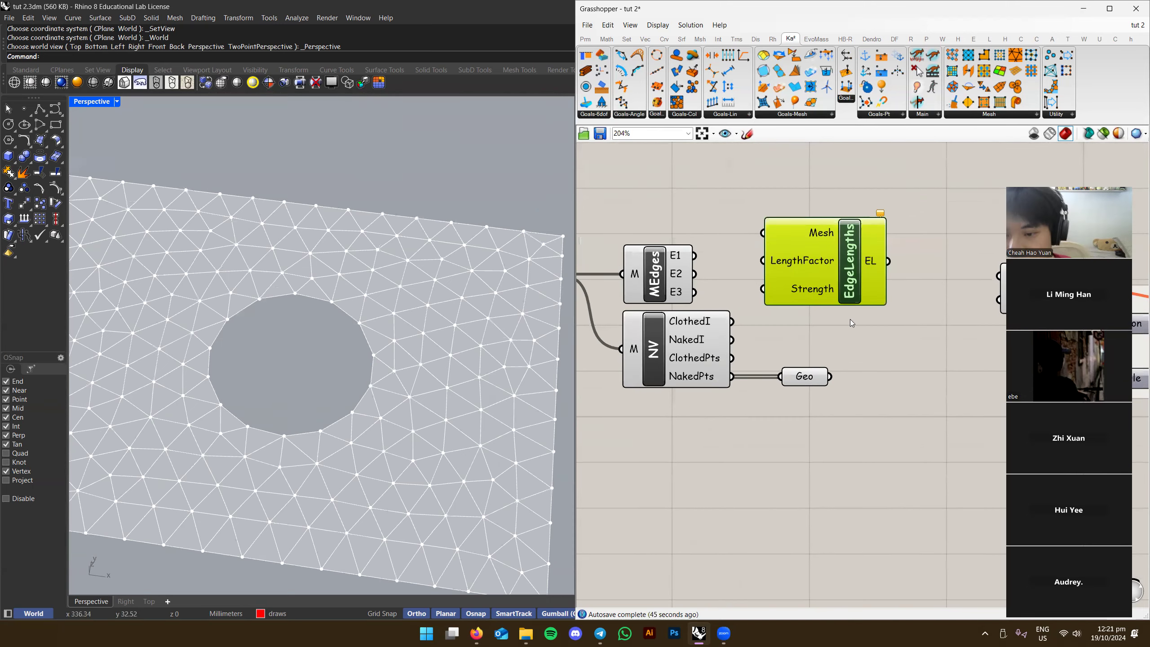
scroll(860, 287, down, 3)
drag(812, 311, 777, 267)
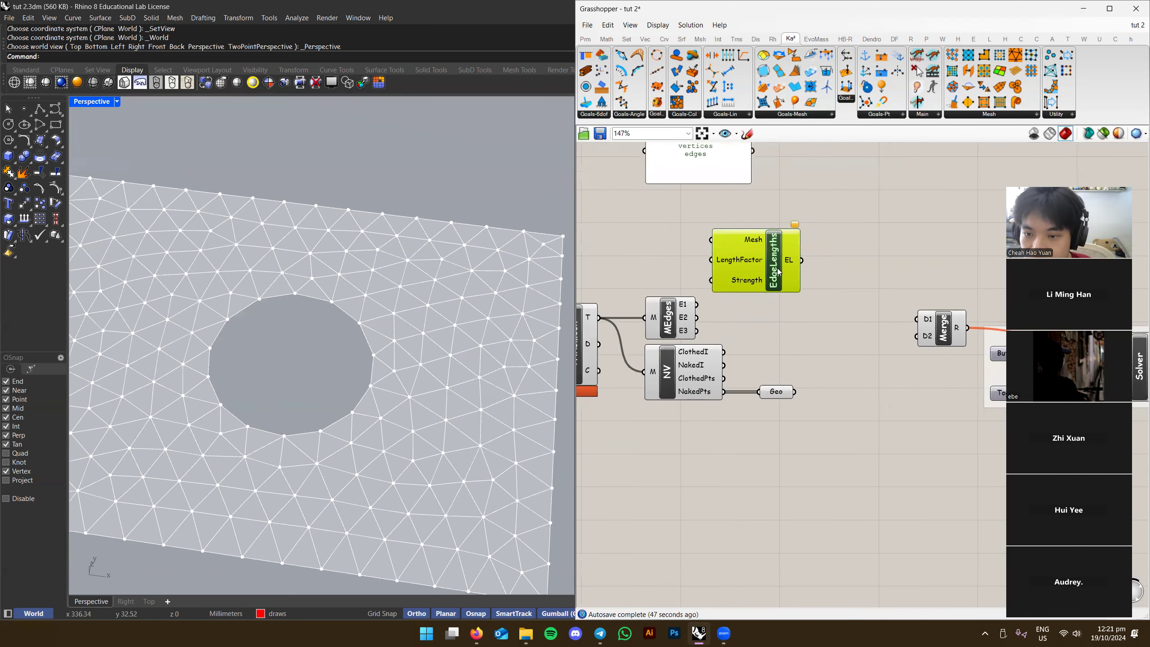
scroll(777, 268, up, 2)
scroll(470, 330, down, 7)
right_drag(479, 354, 457, 261)
click(773, 345)
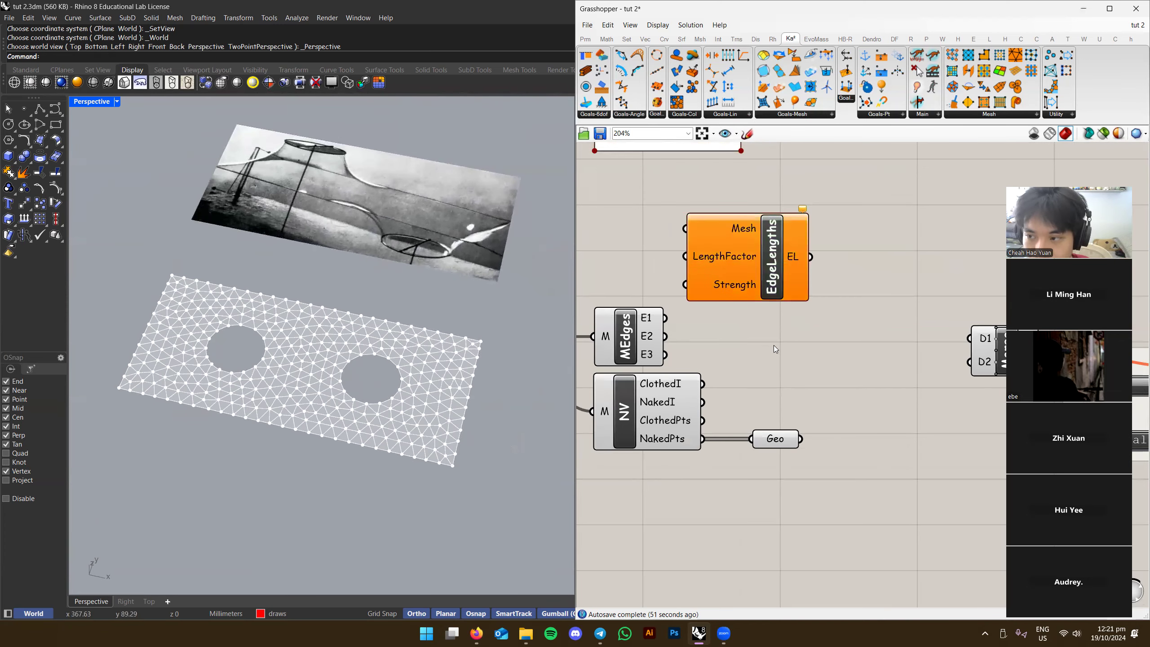
Review the Length(Line) and Anchor goals in the frei otto wet threads definition and compare them with the mesh
right_drag(774, 345, 795, 315)
right_drag(452, 257, 443, 278)
shift+right_drag(380, 228, 364, 328)
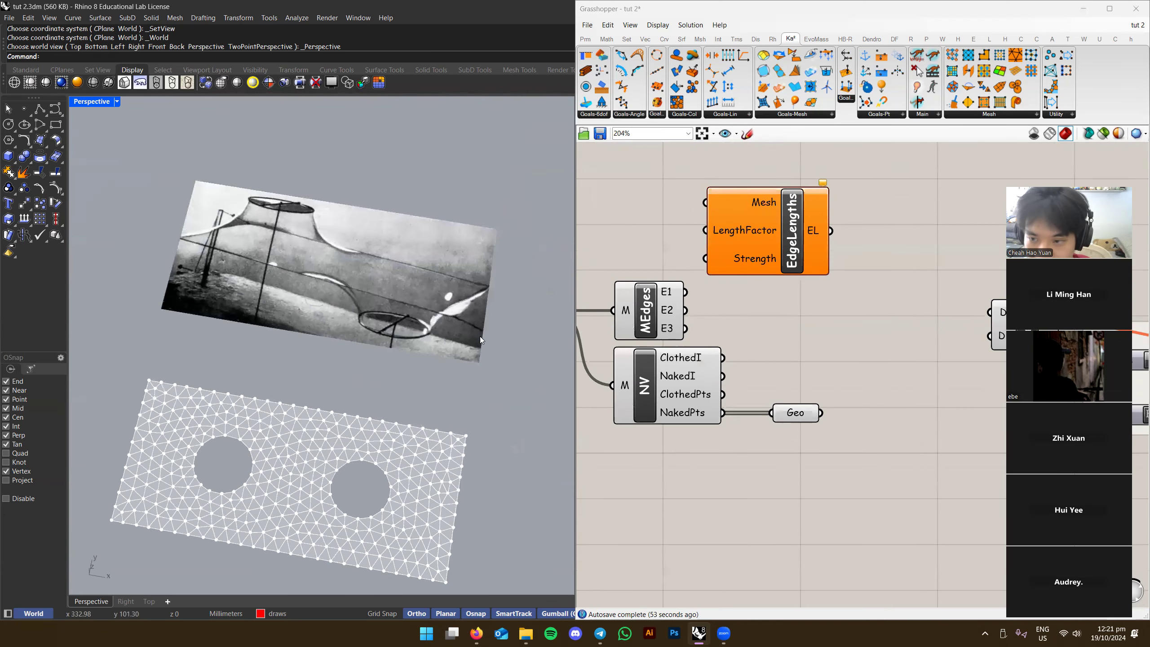
right_drag(827, 333, 884, 404)
scroll(884, 405, down, 3)
right_drag(856, 154, 839, 428)
scroll(863, 329, up, 3)
scroll(796, 345, down, 3)
scroll(802, 292, up, 3)
click(789, 292)
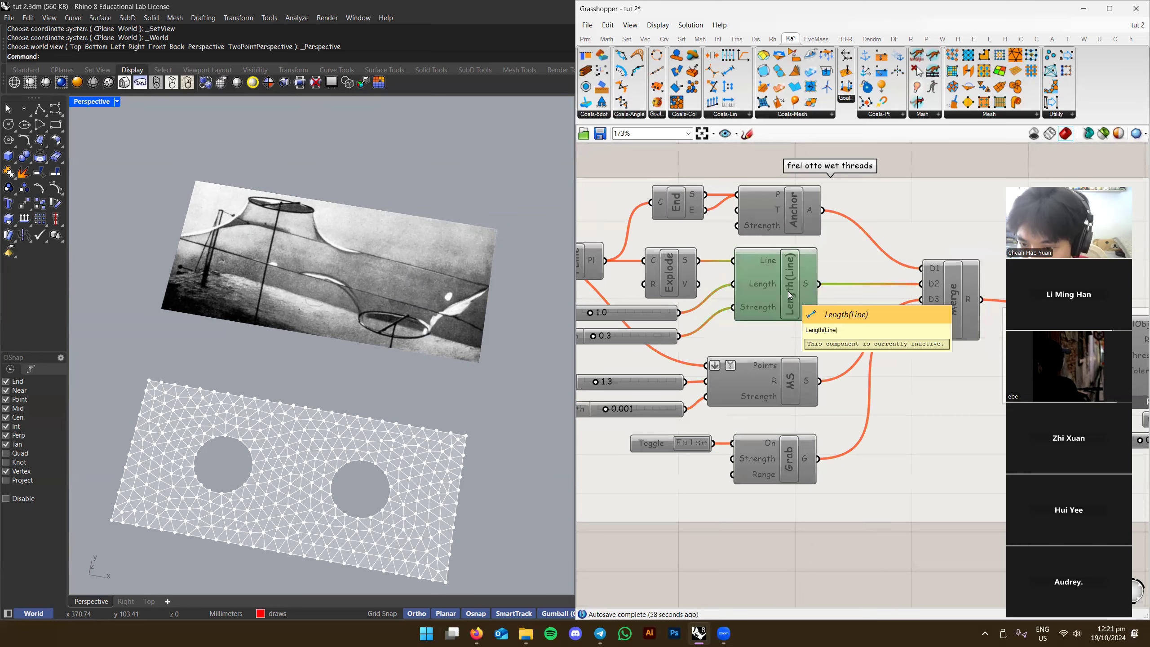
scroll(789, 290, down, 4)
scroll(811, 395, up, 3)
right_drag(811, 395, 819, 526)
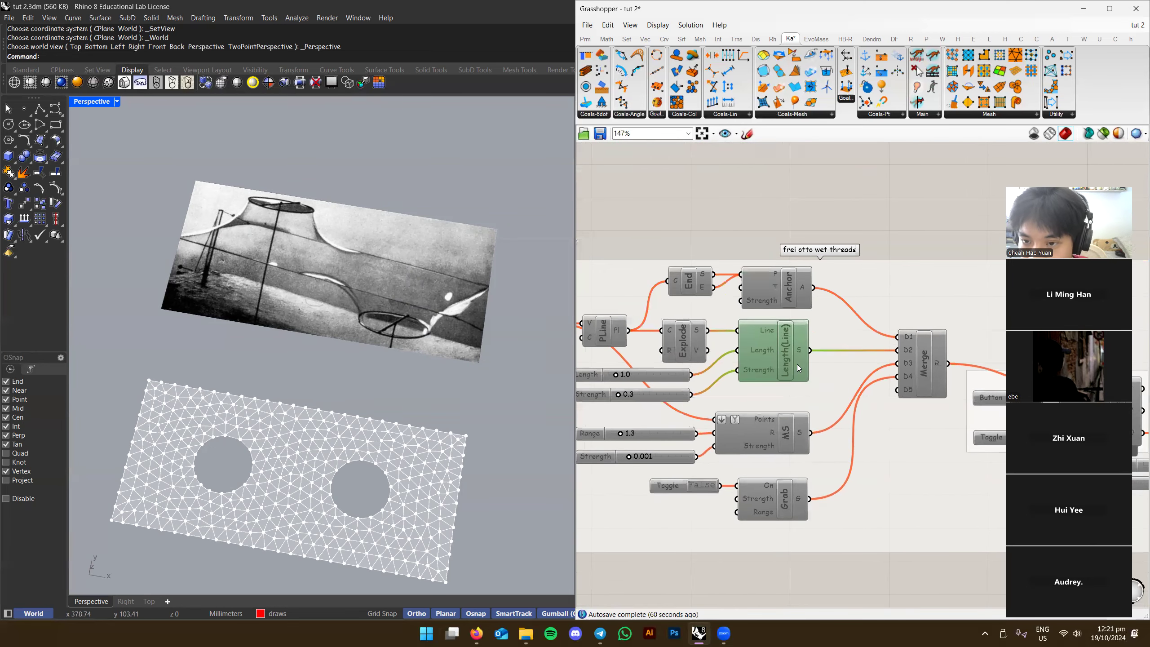
scroll(801, 317, up, 3)
click(808, 336)
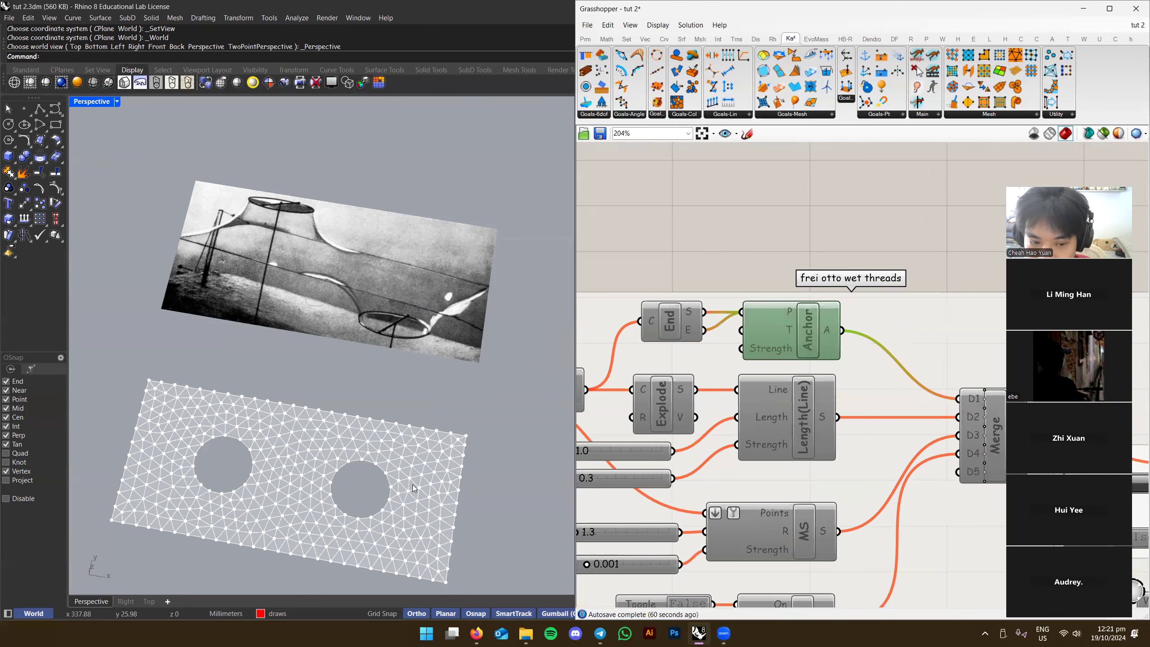
scroll(490, 474, up, 4)
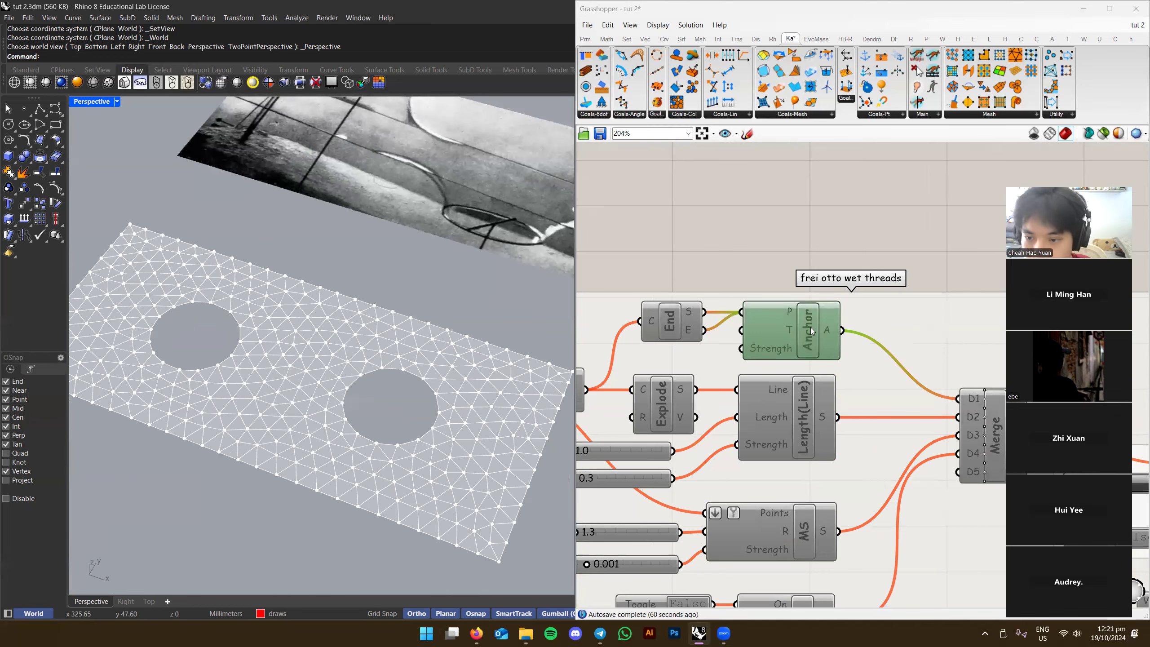
scroll(814, 334, down, 4)
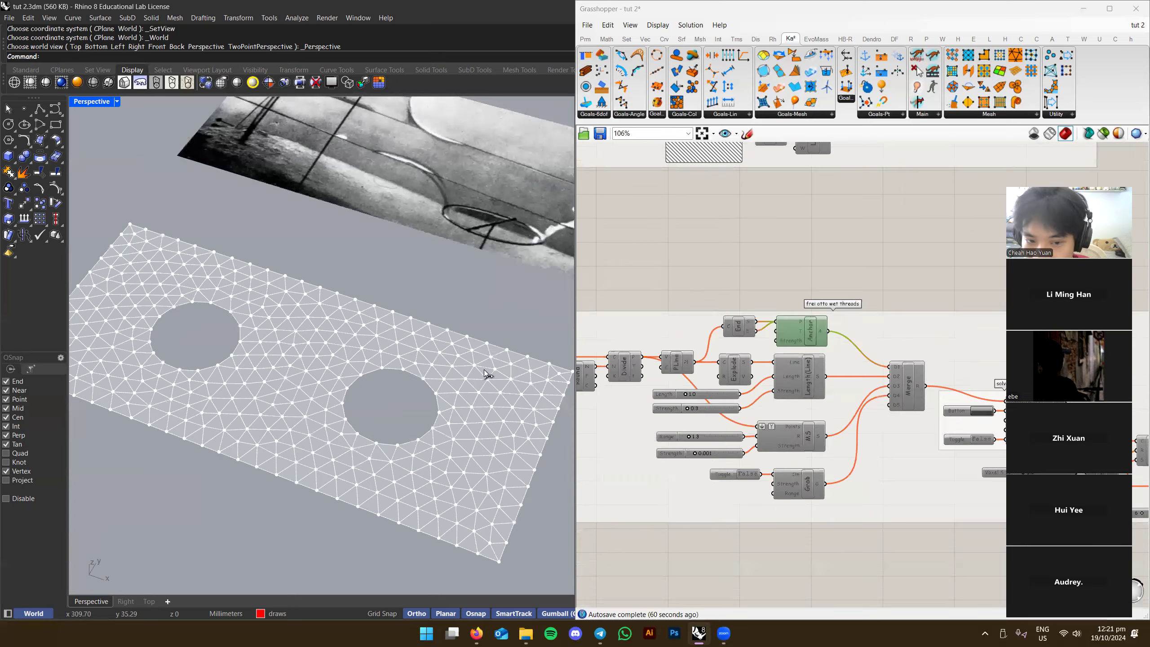
scroll(483, 370, up, 5)
scroll(463, 333, down, 6)
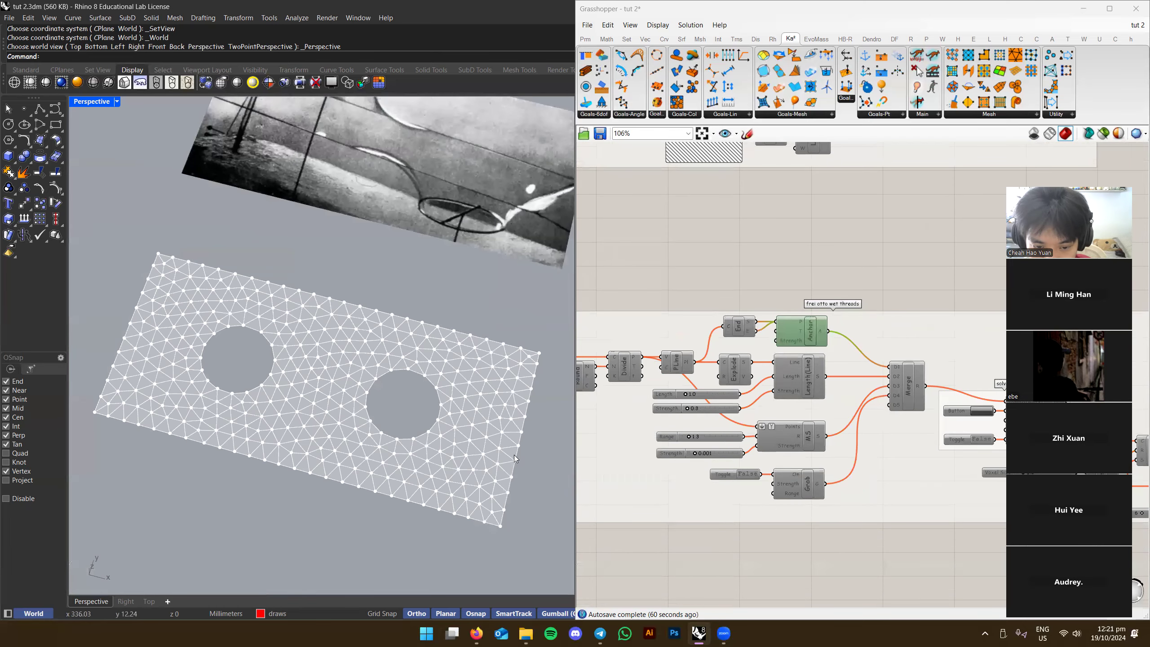
Return to the mesh definition and highlight the naked vertices held in Geo
right_drag(784, 526, 835, 187)
click(857, 528)
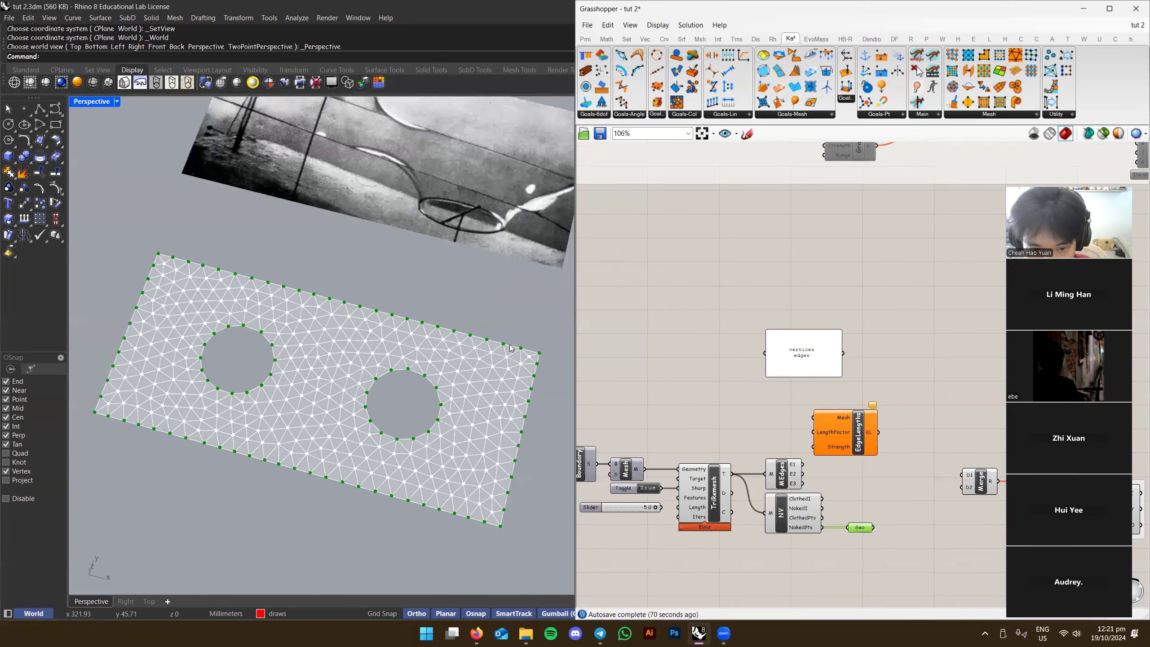
right_drag(868, 331, 780, 340)
scroll(780, 339, down, 2)
scroll(780, 421, up, 5)
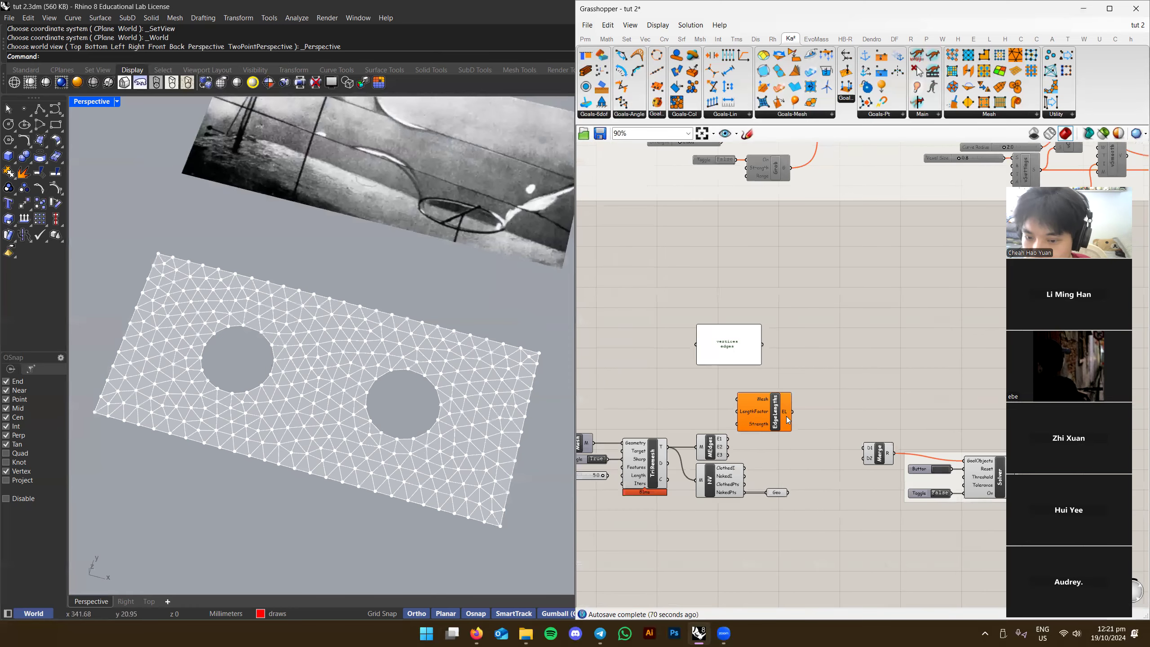
Connect the T output of TriRemesh to the Mesh input of EdgeLengths
click(780, 421)
right_drag(765, 490, 828, 399)
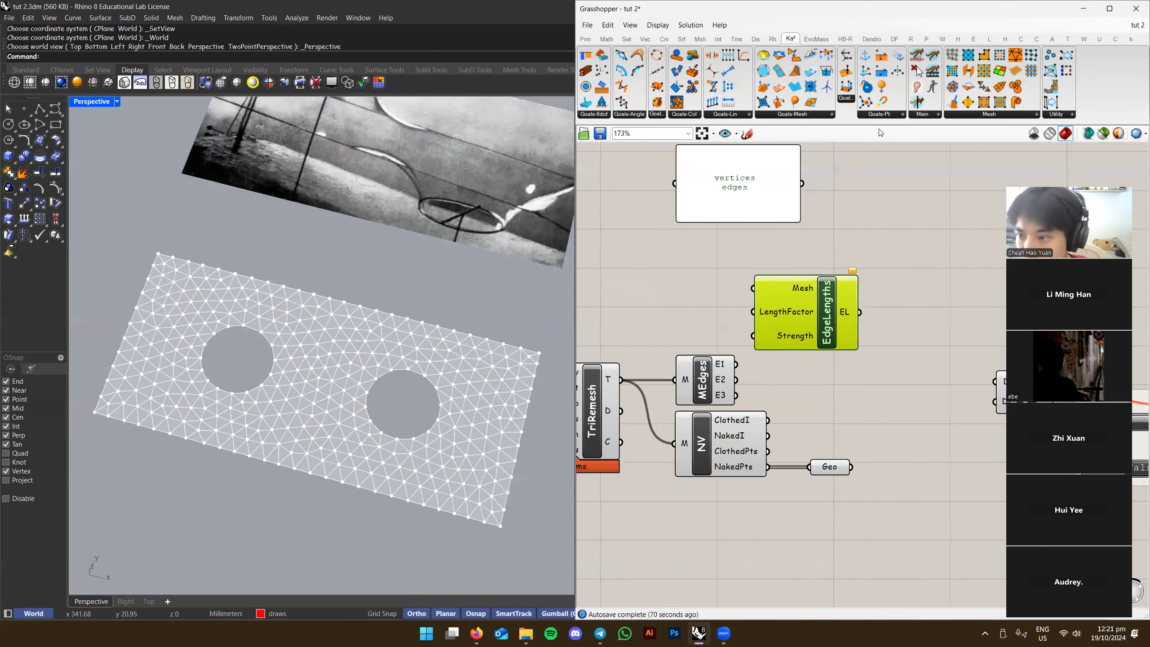
right_drag(898, 264, 893, 212)
click(893, 212)
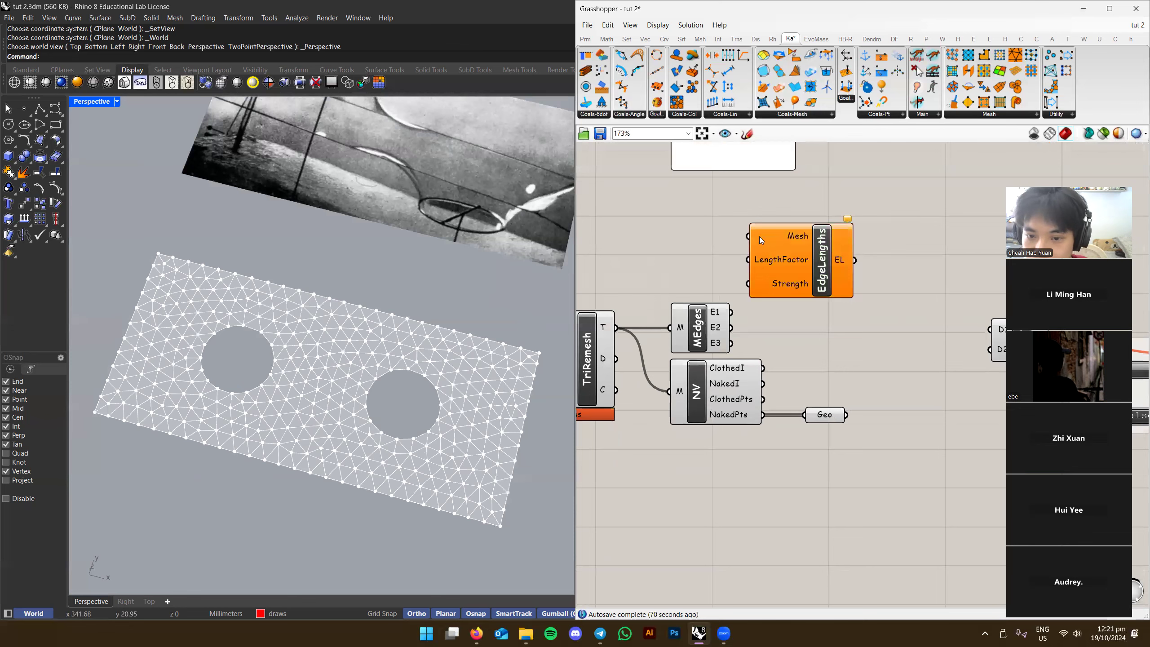
scroll(799, 235, up, 3)
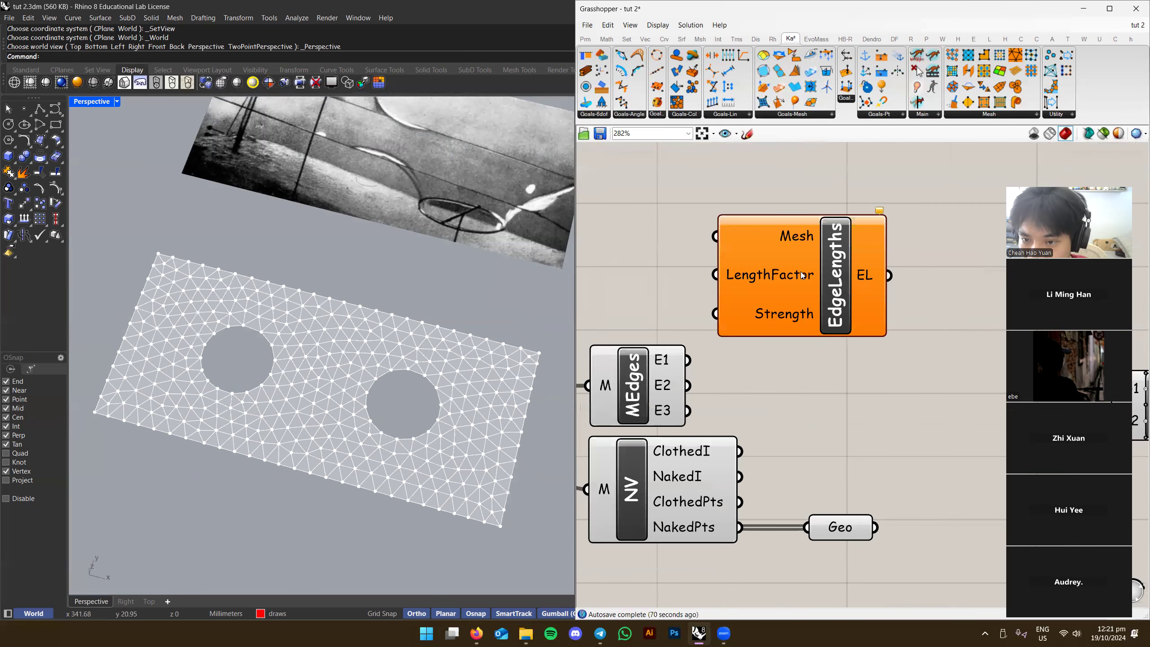
scroll(793, 323, down, 4)
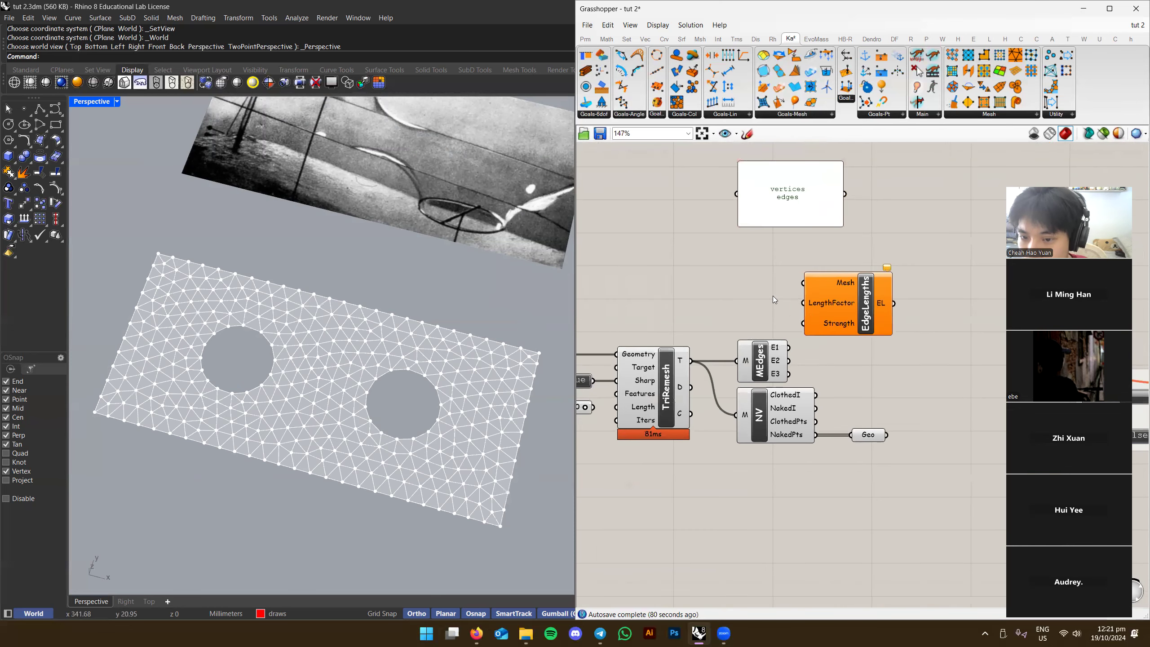
drag(691, 360, 802, 283)
right_drag(727, 360, 707, 360)
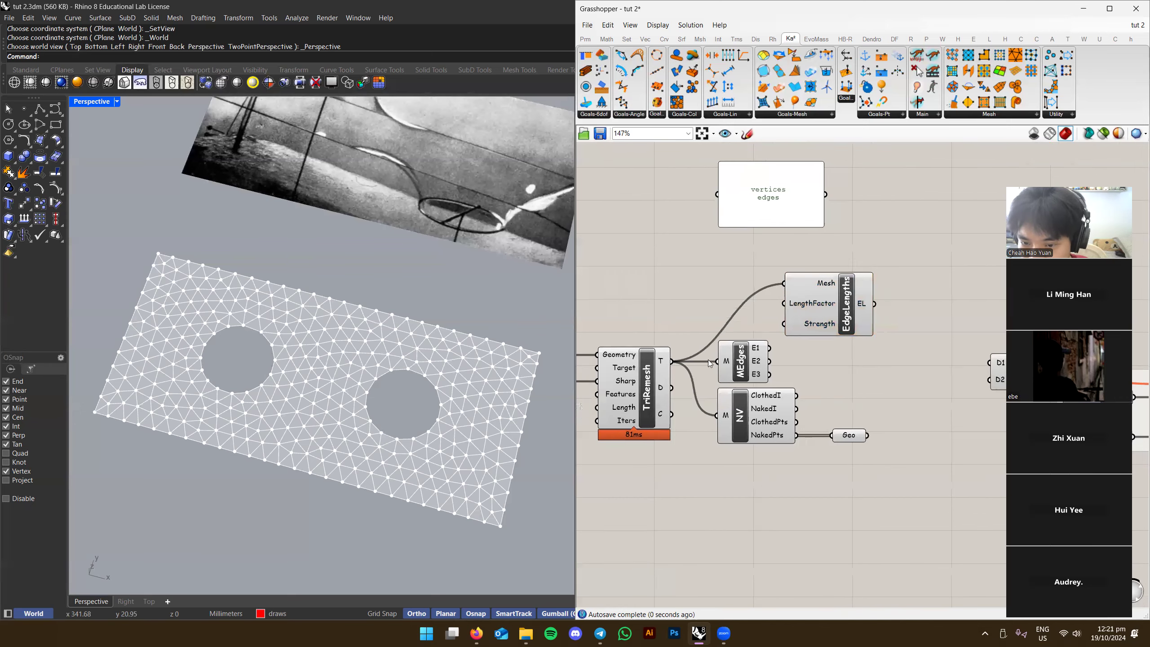
Move Mesh Edges and the naked-vertices group lower on the canvas and bring EdgeLengths down level with the TriRemesh output
drag(693, 337, 836, 446)
drag(744, 372, 781, 539)
drag(804, 305, 817, 383)
Examine the LengthFactor input of EdgeLengths and relate it to the mesh and the reference photo in the viewport
scroll(817, 384, up, 5)
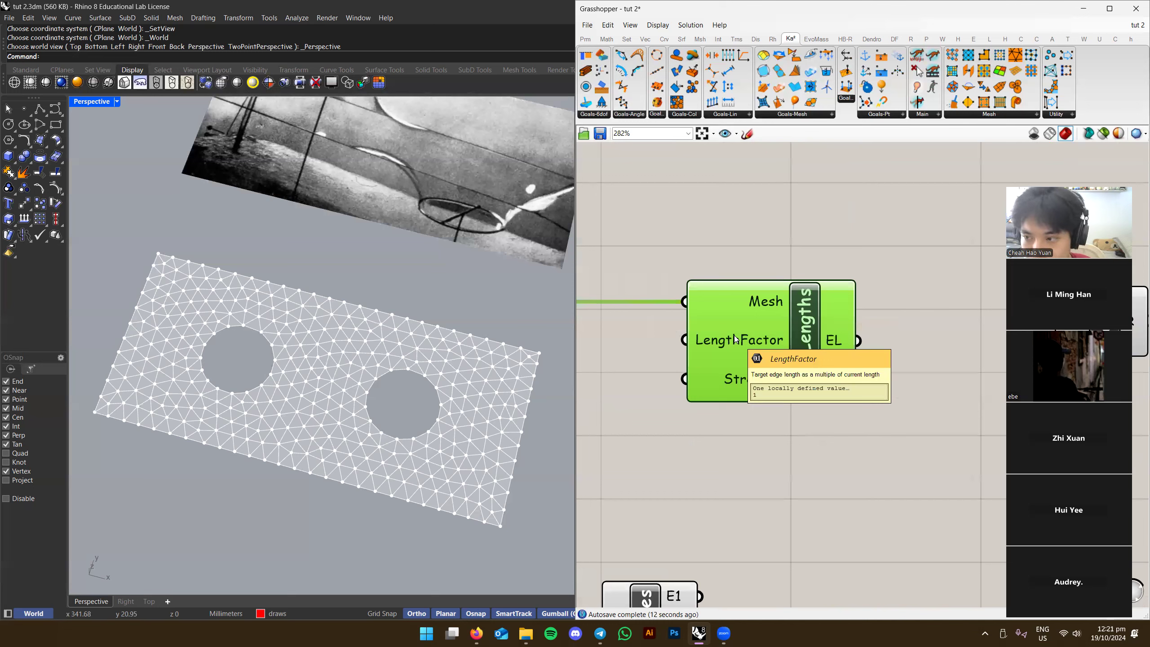
scroll(743, 342, up, 1)
scroll(742, 342, down, 4)
right_drag(781, 183, 784, 399)
right_drag(775, 163, 830, 602)
scroll(708, 374, down, 2)
scroll(706, 371, down, 3)
scroll(766, 417, up, 4)
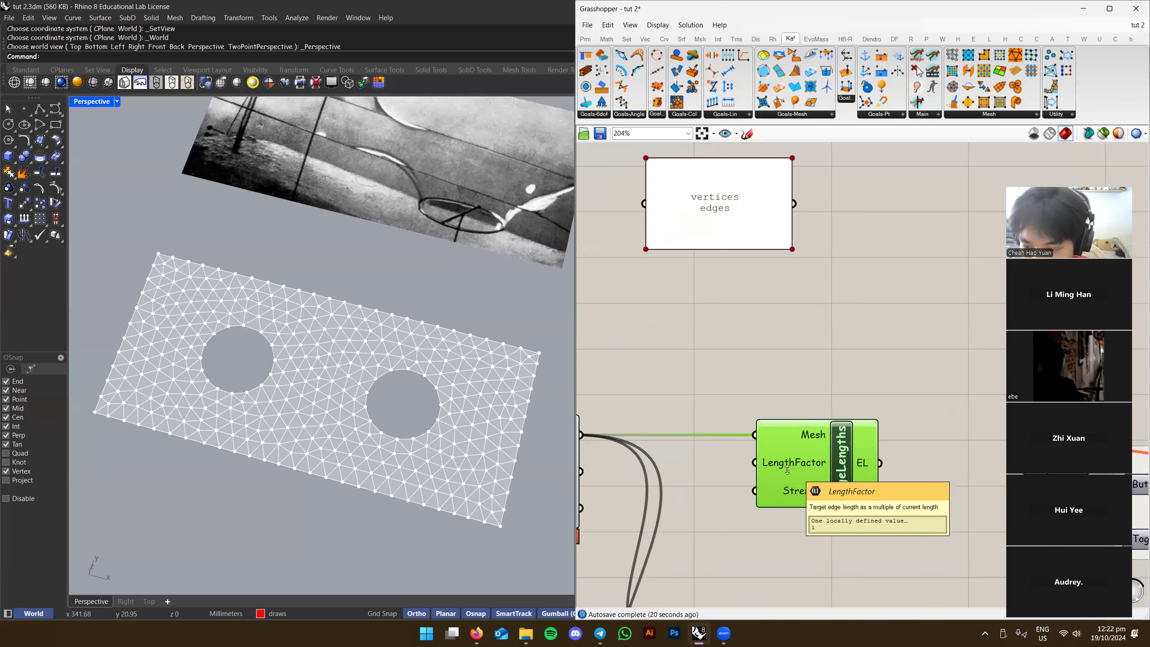
right_drag(795, 461, 854, 442)
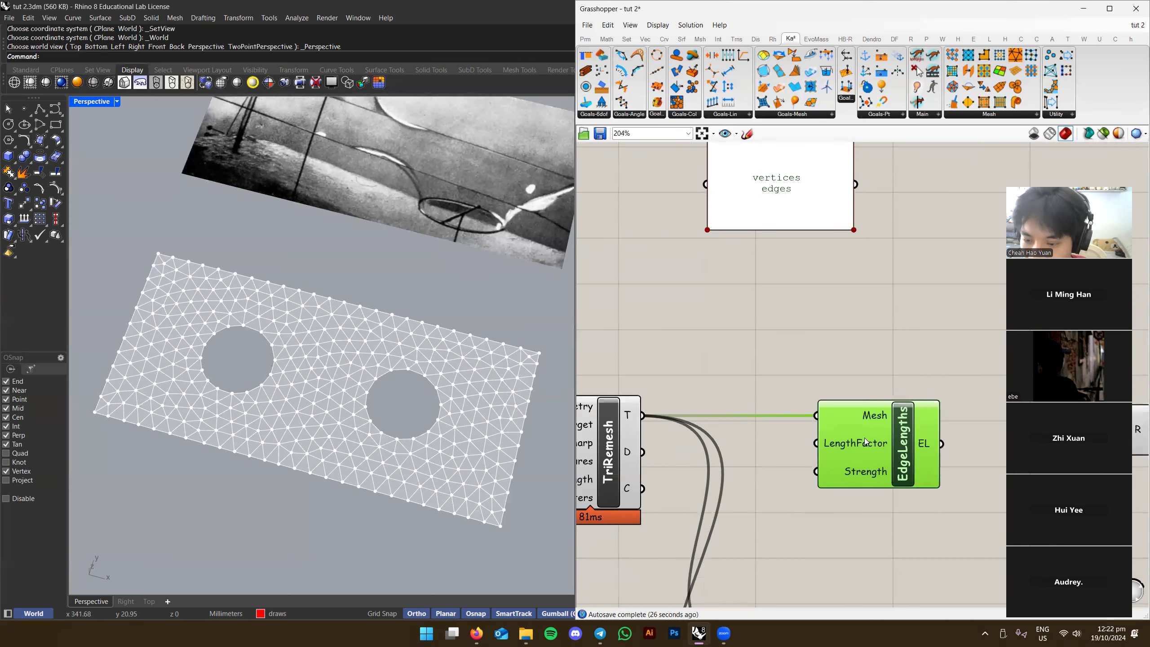
scroll(784, 360, up, 3)
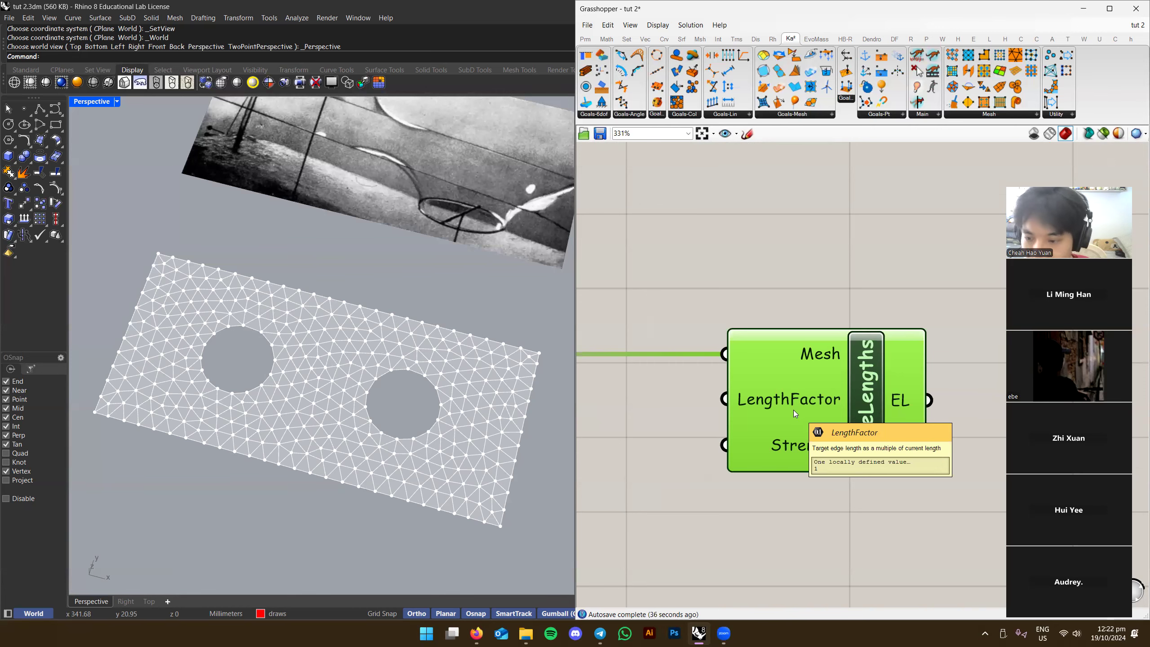
right_drag(815, 433, 814, 485)
scroll(456, 397, down, 8)
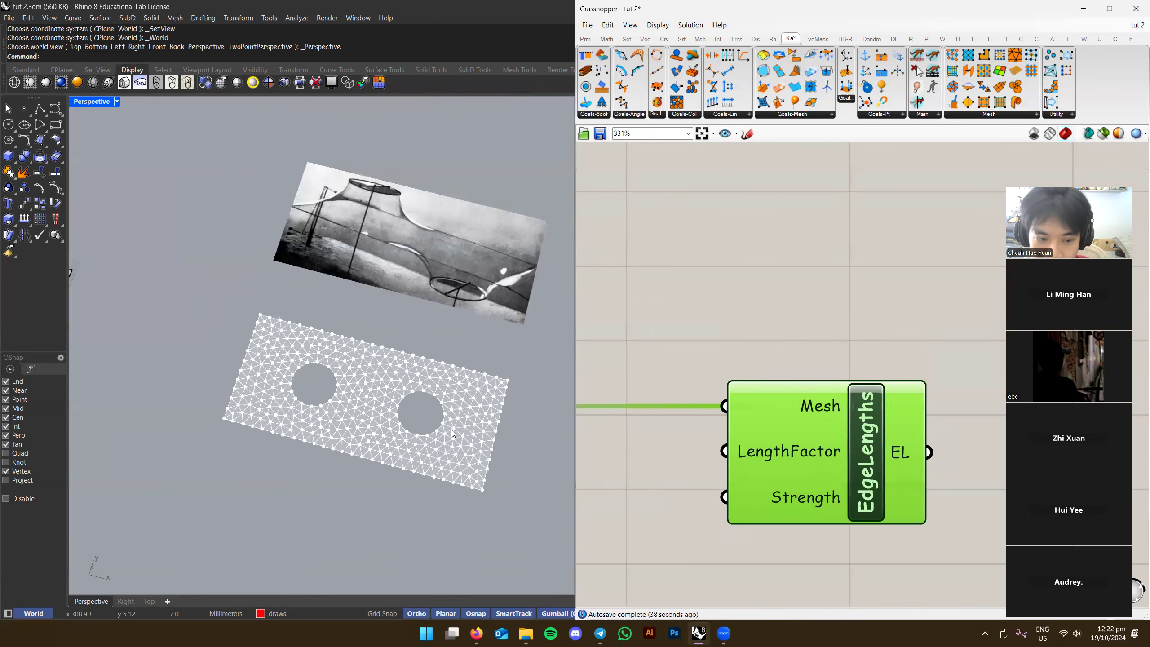
right_drag(388, 426, 412, 408)
scroll(412, 407, up, 8)
scroll(439, 375, down, 3)
right_drag(781, 354, 778, 312)
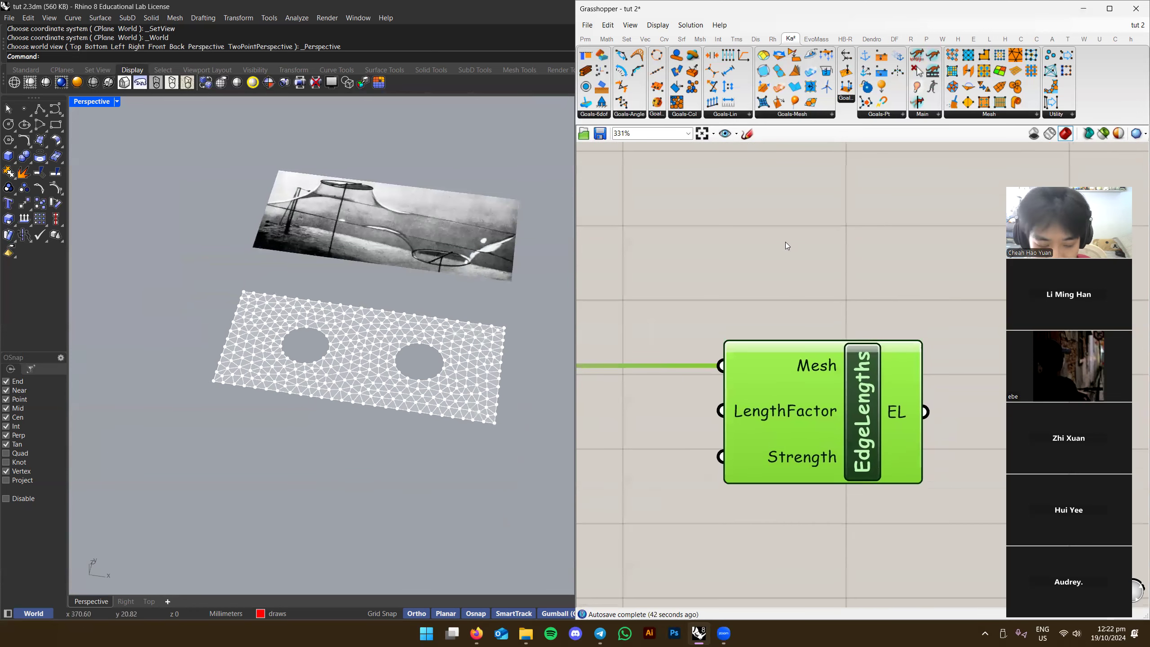
Add a 0.1 to 1.0 number slider, connect it to the LengthFactor input of EdgeLengths and set it to 0.9
double_click(798, 221)
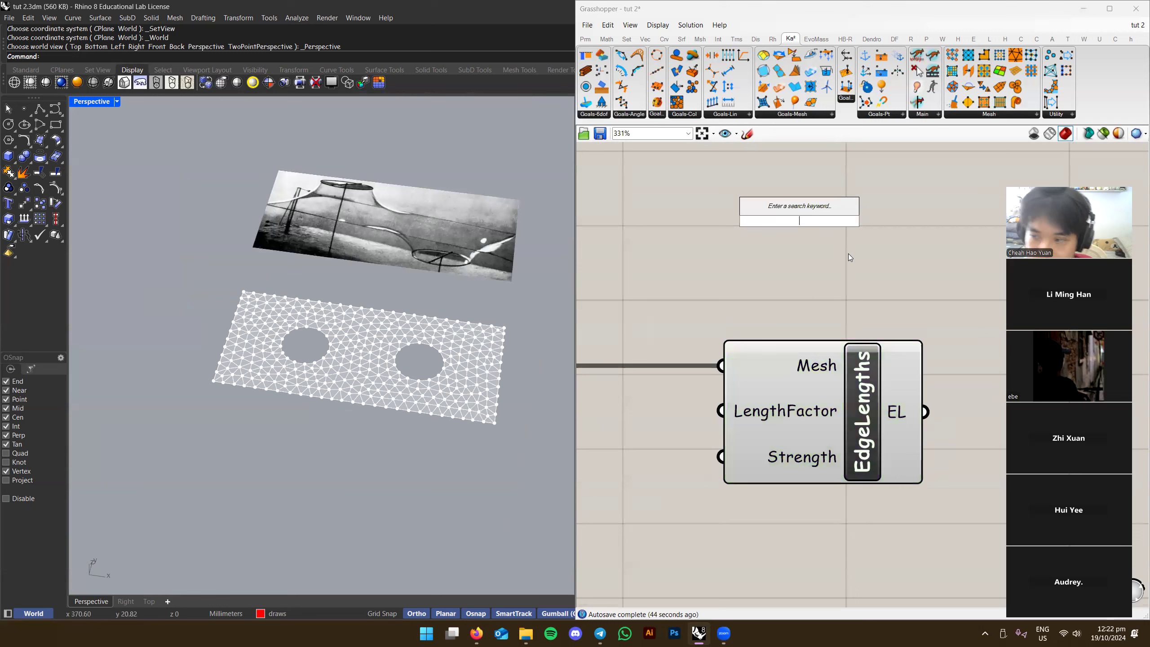
text(0)
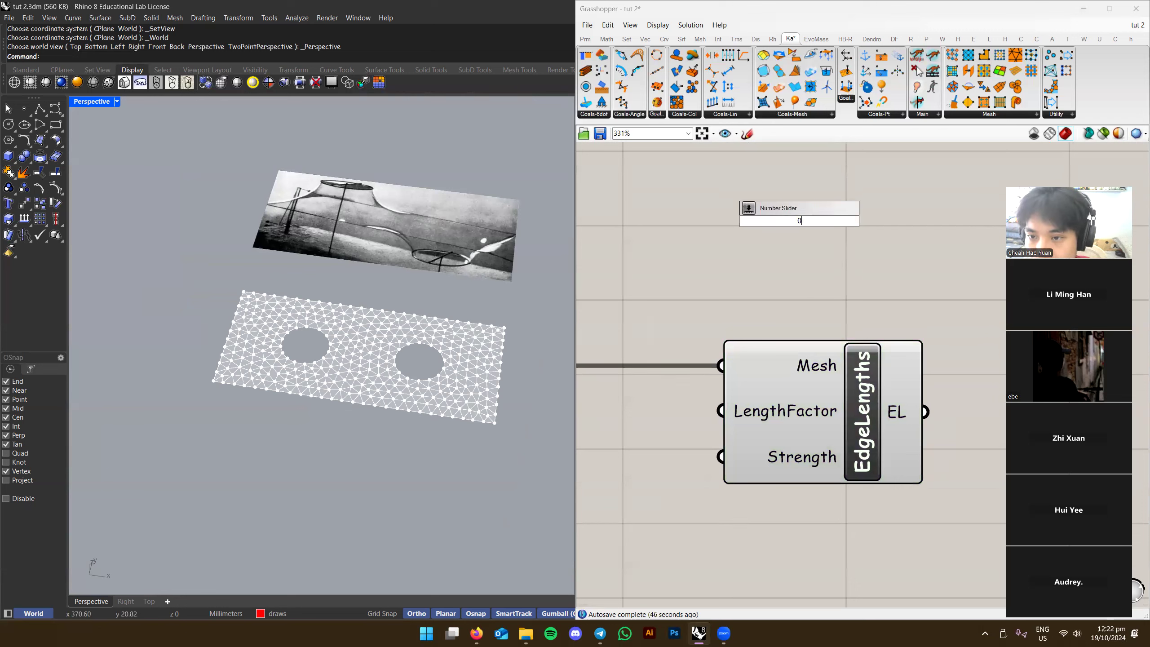
text(.1...1.0)
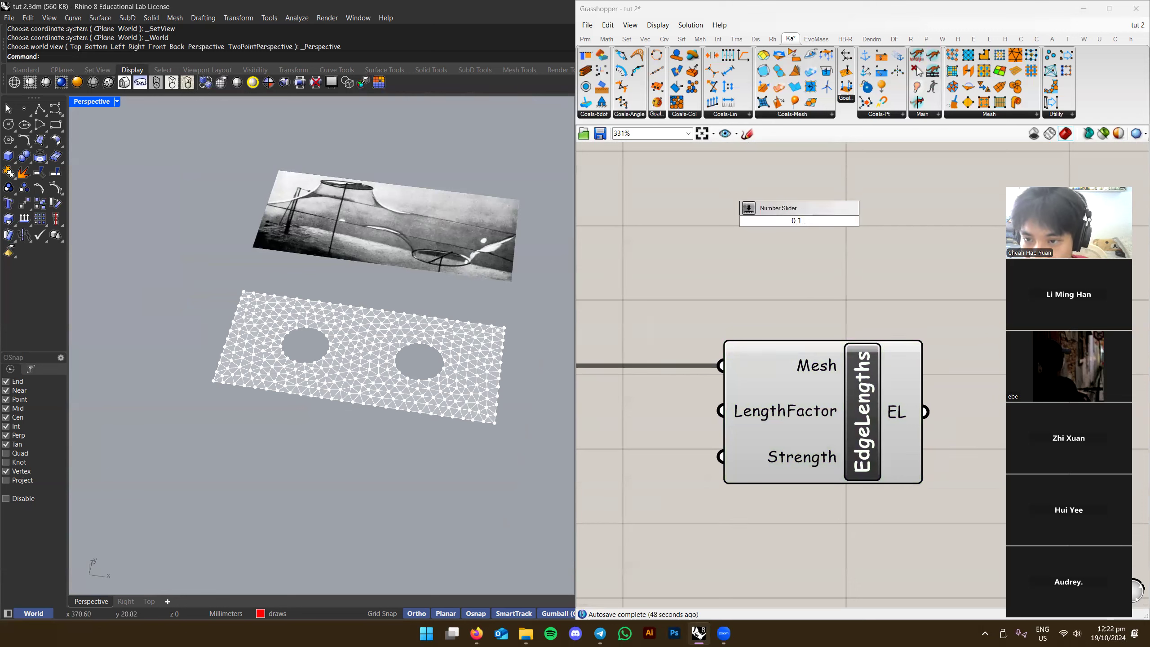
key(Return)
scroll(855, 234, down, 3)
drag(779, 227, 638, 326)
drag(769, 326, 785, 326)
drag(678, 326, 748, 326)
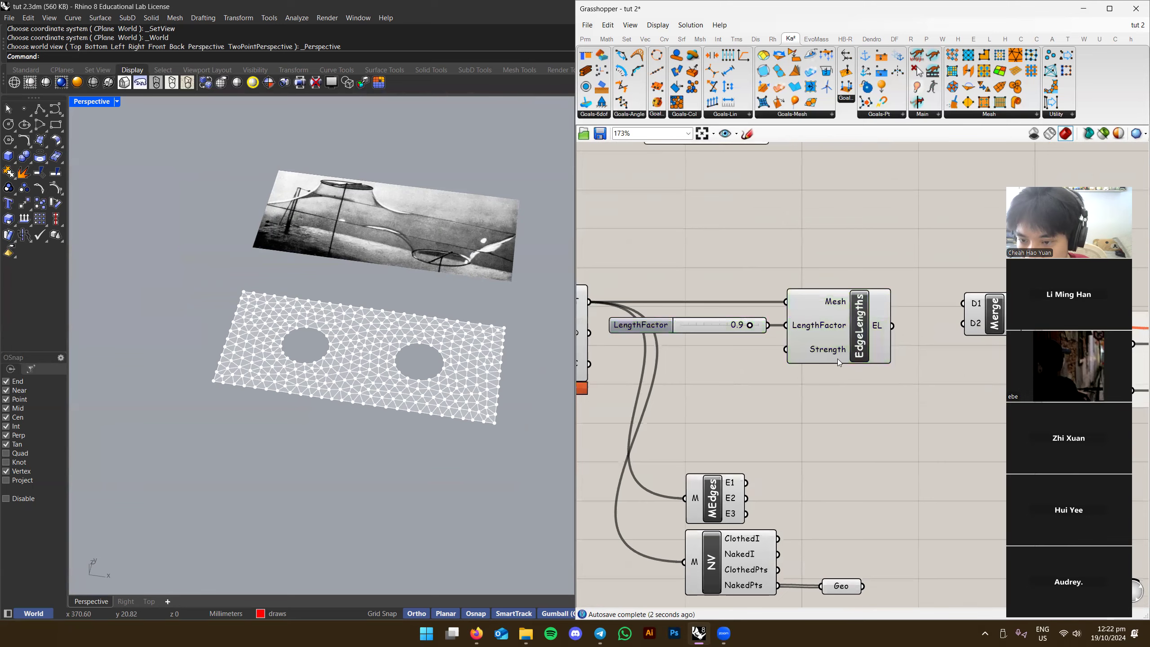
Inspect the Strength input and the rest of EdgeLengths, and look over the two-hole mesh in the viewport
scroll(829, 353, up, 2)
scroll(829, 353, down, 1)
right_drag(831, 351, 793, 351)
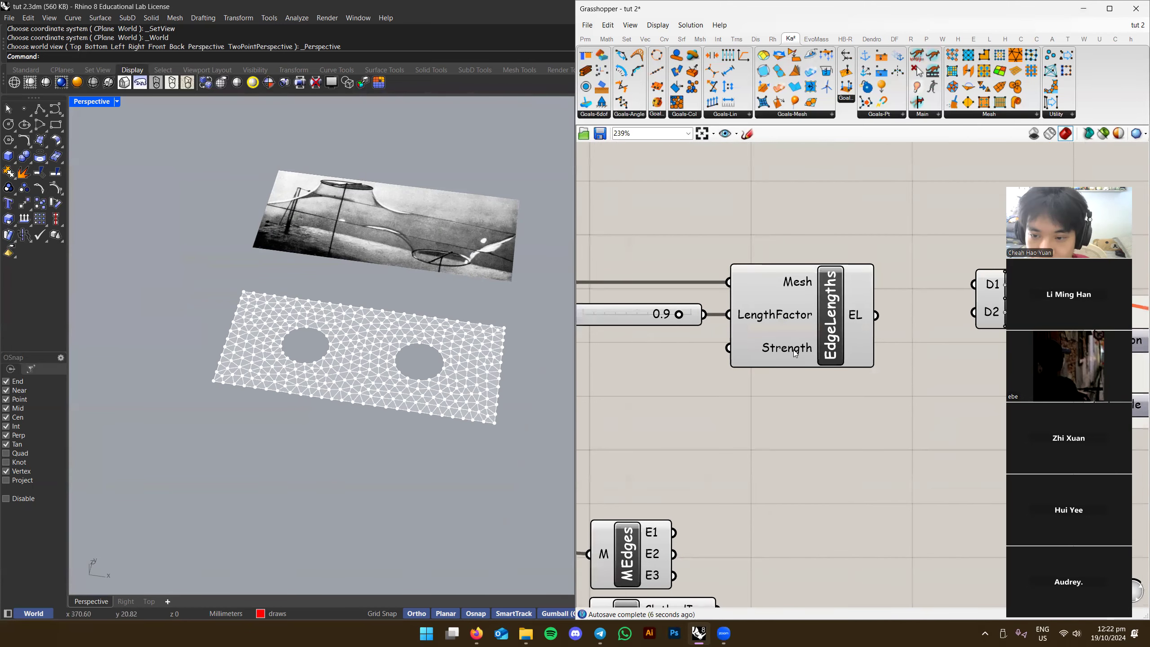
drag(903, 226, 604, 405)
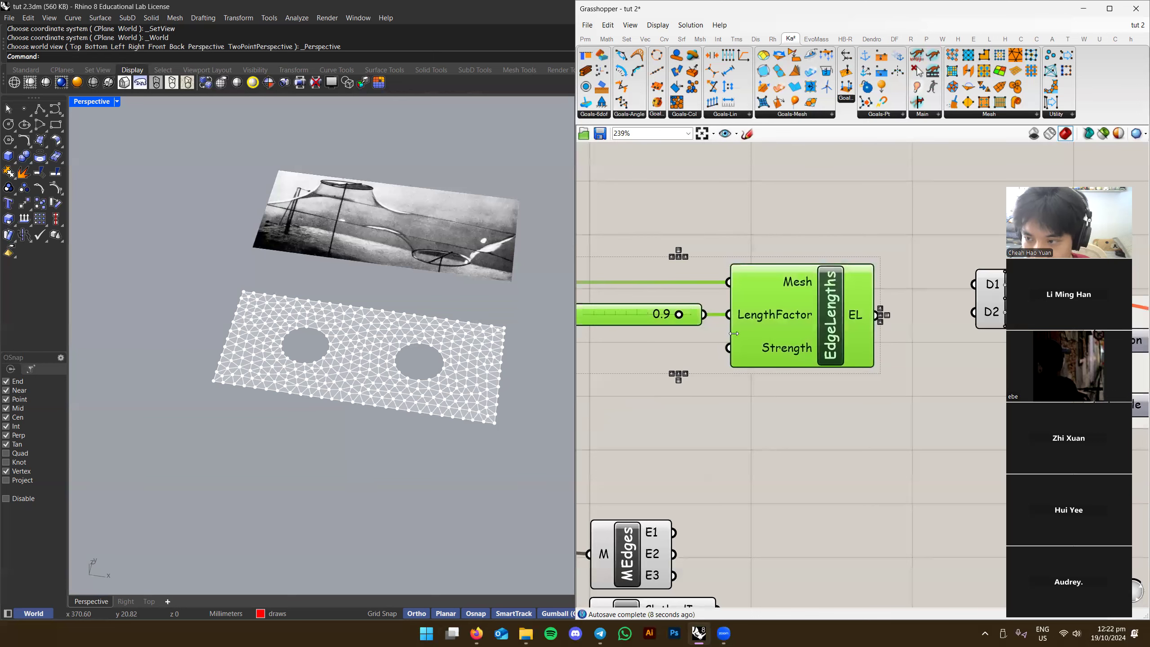
click(887, 340)
mouse_move(856, 341)
right_down()
mouse_move(831, 344)
mouse_move(817, 317)
right_up()
drag(855, 221, 571, 388)
click(895, 342)
scroll(719, 382, up, 2)
scroll(706, 377, down, 3)
scroll(706, 378, up, 3)
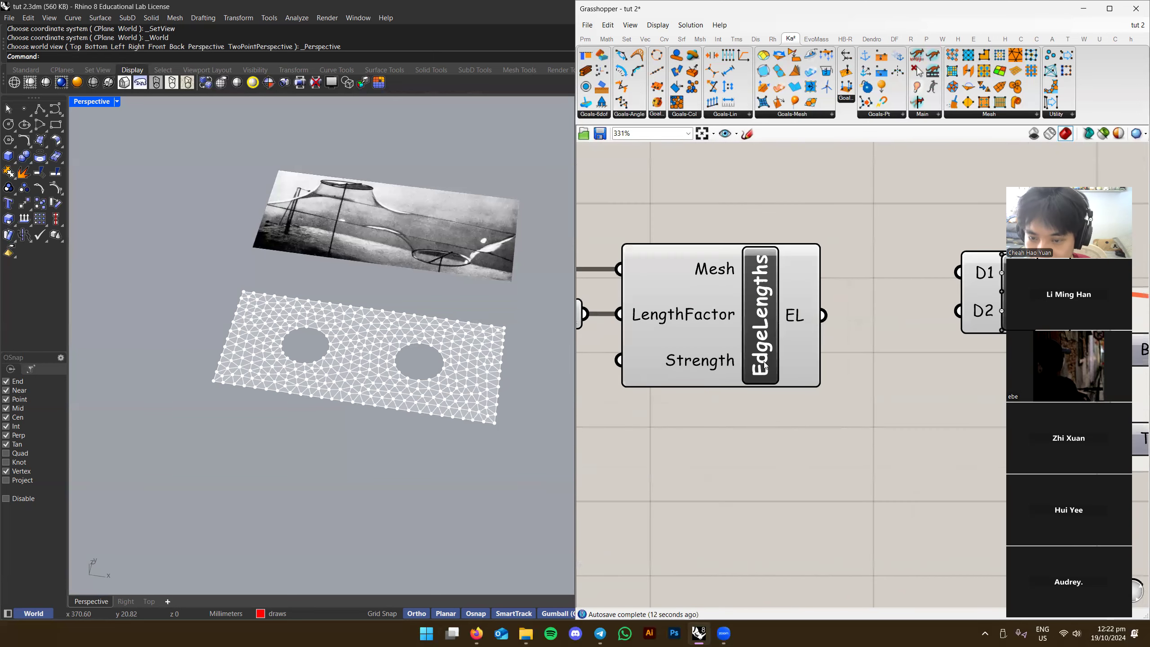
right_drag(712, 413, 761, 402)
right_drag(463, 392, 473, 344)
scroll(446, 383, up, 2)
right_drag(817, 370, 742, 381)
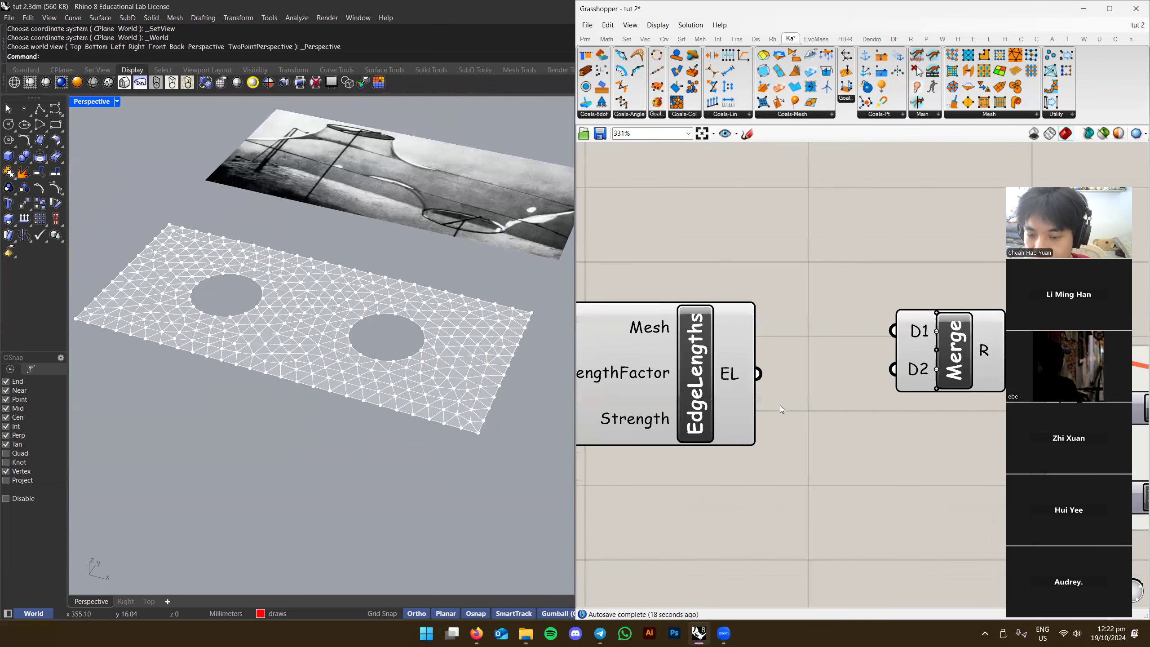
Connect the EL output of EdgeLengths to the D1 input of Merge
drag(756, 374, 879, 328)
right_drag(918, 402, 803, 384)
click(858, 377)
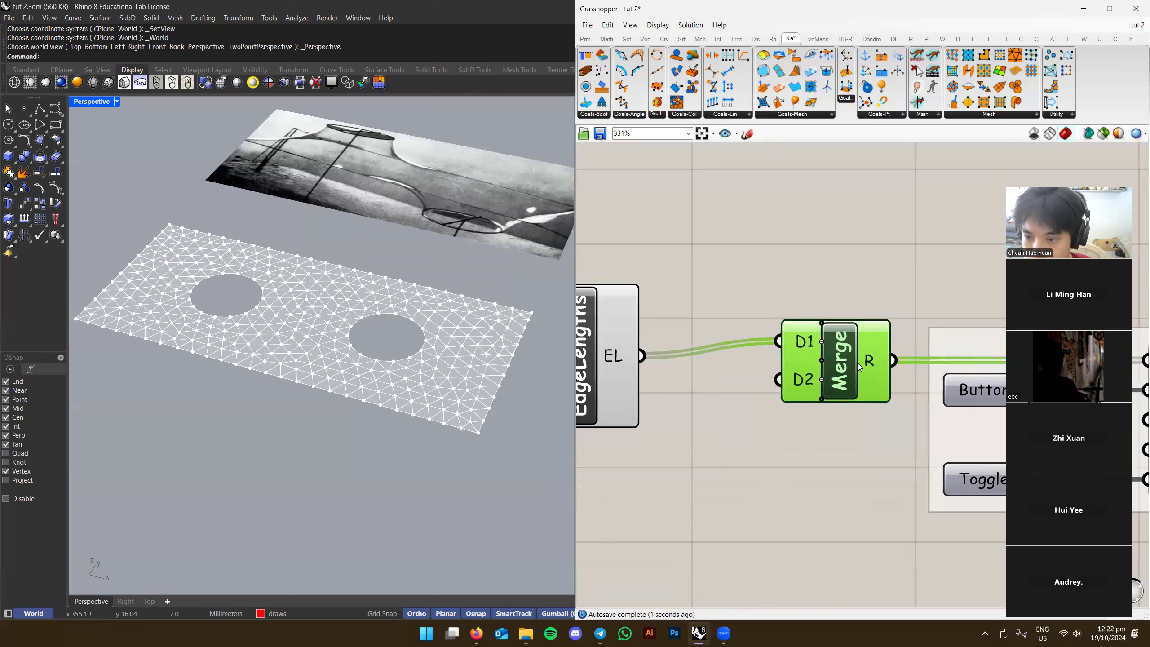
scroll(744, 446, down, 3)
right_drag(745, 445, 782, 419)
scroll(502, 367, down, 3)
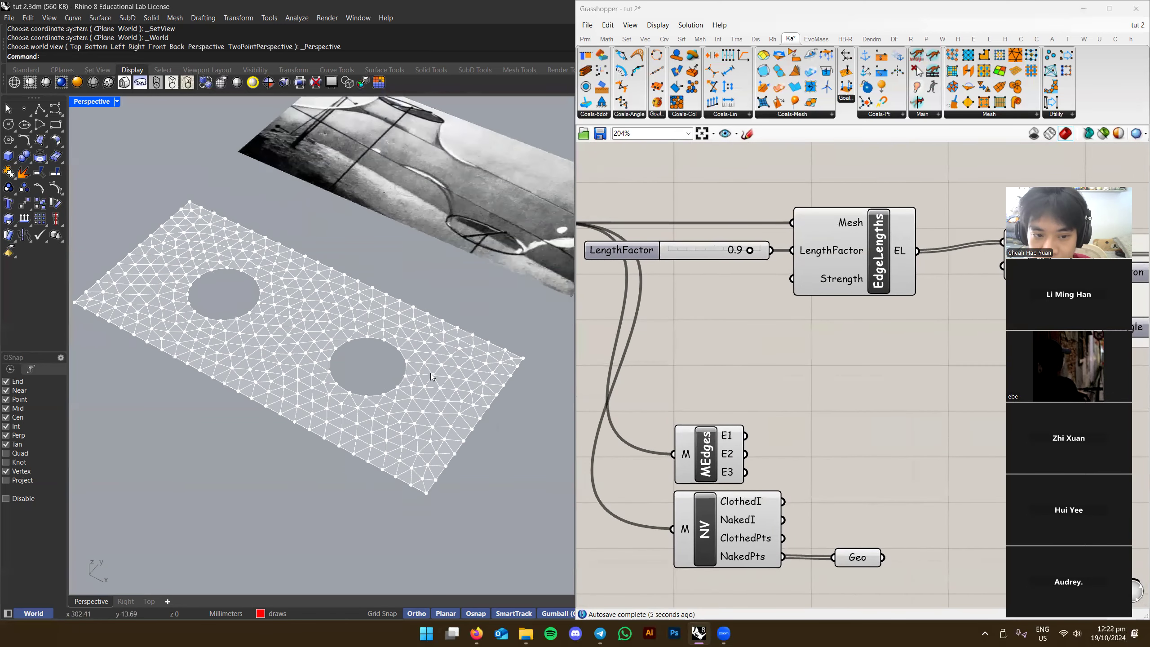
Turn off the viewport preview of the TriRemesh, Mesh Edges, naked-vertices and Geo components
right_drag(927, 343, 353, 374)
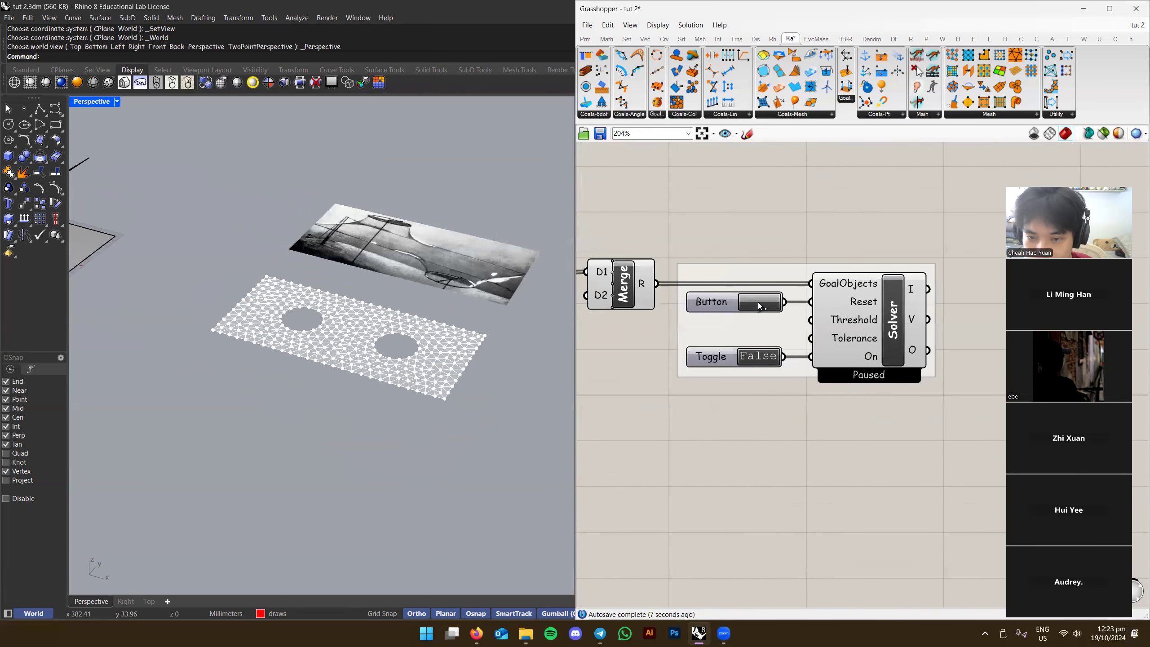
right_drag(764, 355, 995, 349)
right_drag(630, 327, 809, 324)
right_click(819, 309)
click(843, 327)
scroll(843, 327, down, 1)
right_drag(860, 408, 770, 398)
drag(663, 360, 1011, 544)
right_click(905, 396)
click(918, 413)
right_drag(918, 413, 647, 408)
Examine the Solver's O output and On input, the available point goals, and the Solver's preview on the mesh
scroll(950, 353, up, 3)
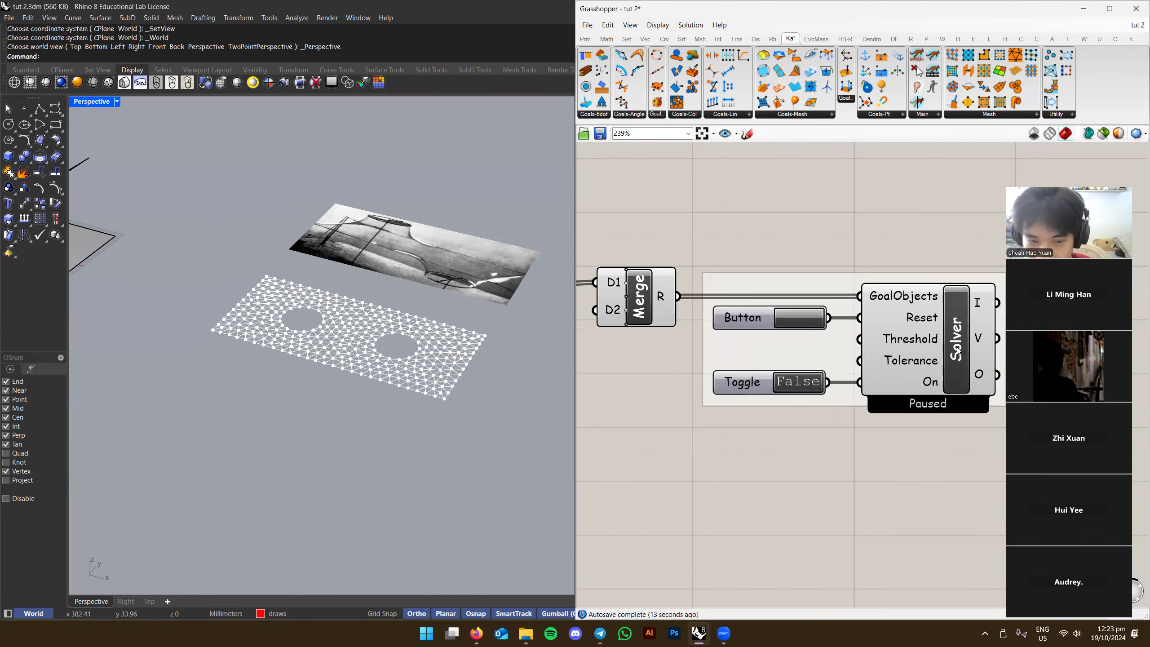
scroll(958, 353, up, 2)
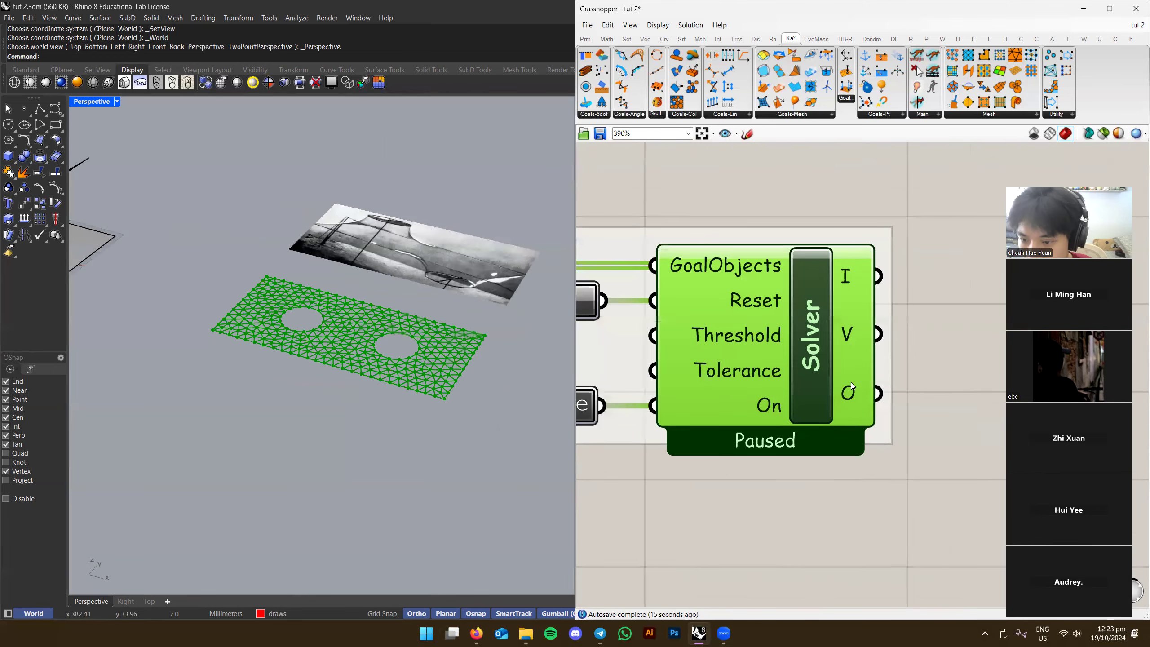
mouse_move(851, 383)
scroll(851, 381, down, 4)
scroll(819, 375, up, 2)
right_drag(818, 375, 896, 394)
click(903, 115)
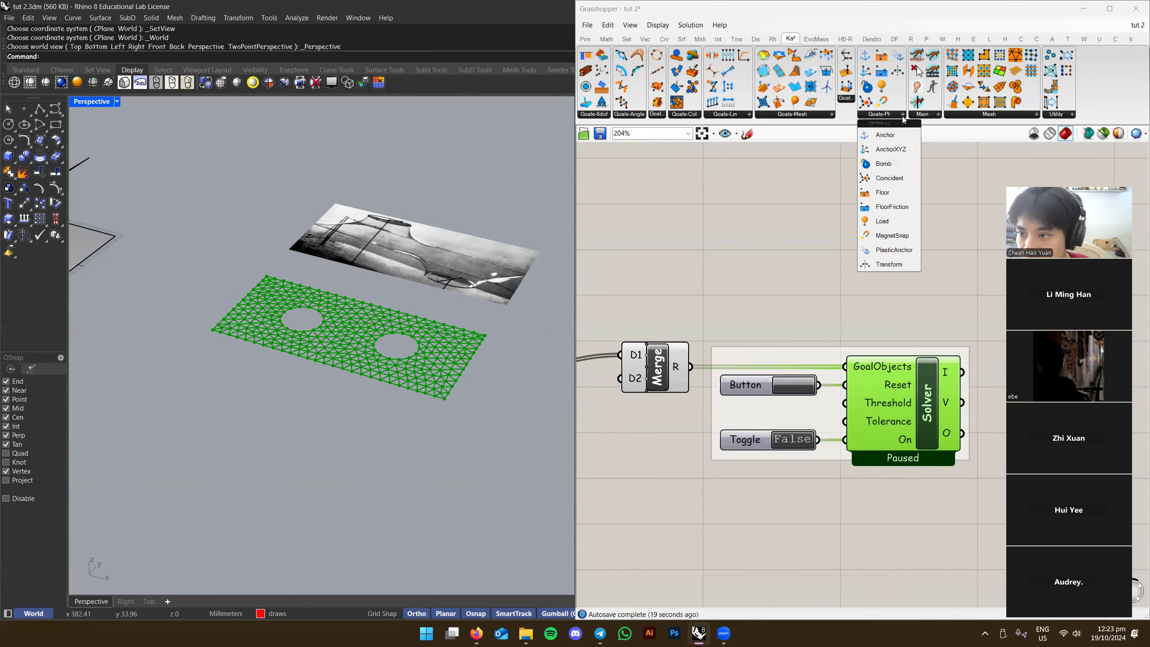
click(919, 295)
right_drag(900, 367, 759, 322)
scroll(801, 393, up, 2)
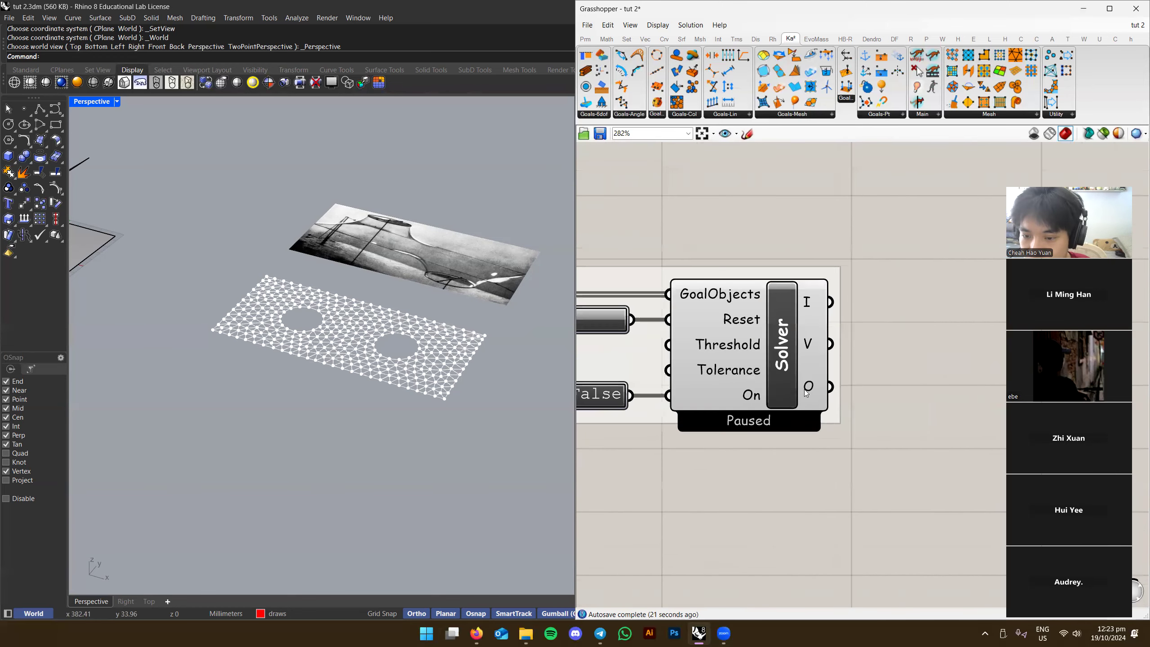
mouse_move(806, 392)
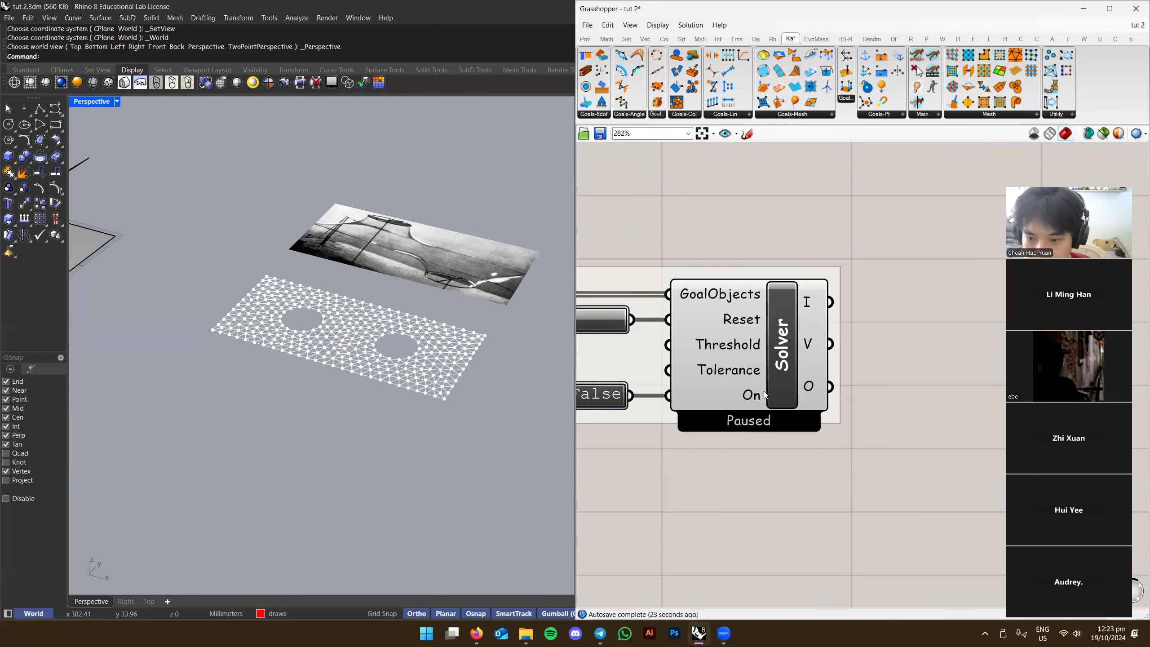
click(784, 397)
right_drag(444, 372, 452, 384)
scroll(452, 385, up, 5)
key(Escape)
scroll(452, 385, down, 3)
right_drag(760, 428, 1009, 427)
right_drag(666, 294, 832, 331)
scroll(833, 330, down, 2)
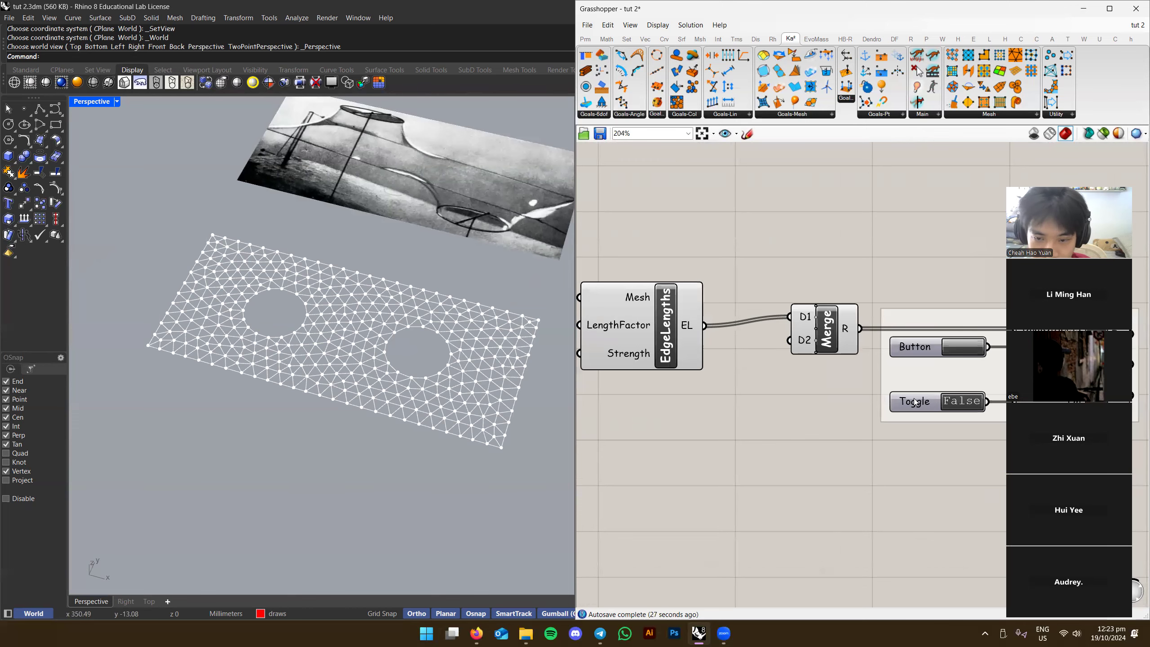
Place Kangaroo's Show component on the canvas above Merge
right_drag(914, 402, 646, 376)
click(828, 364)
click(923, 406)
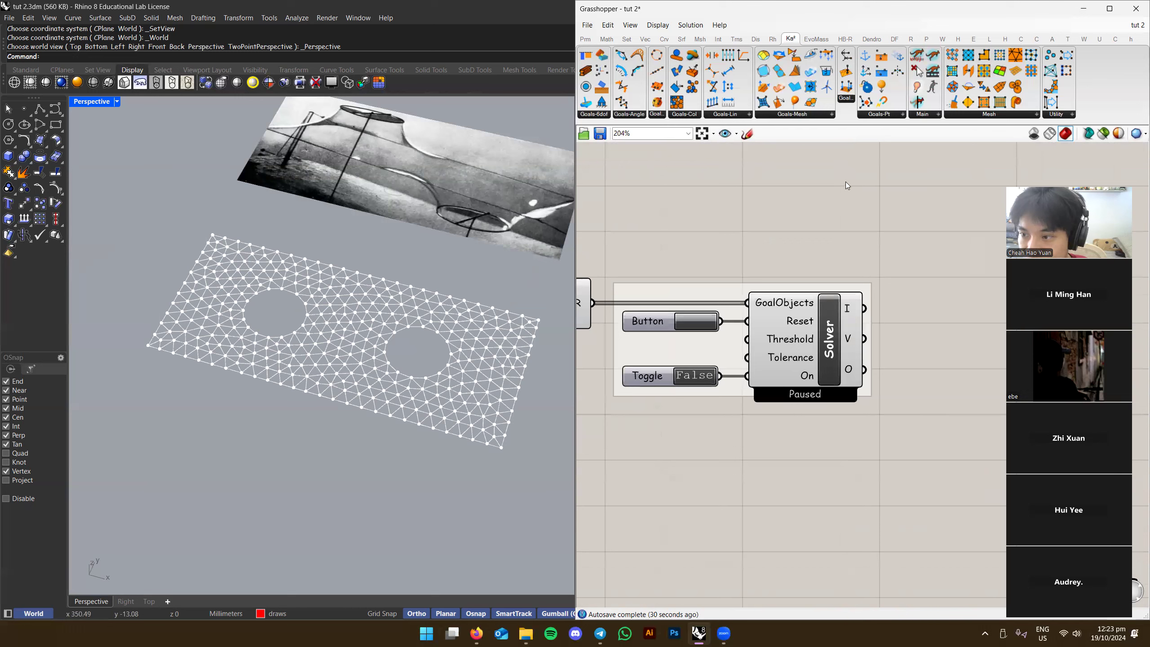
click(936, 115)
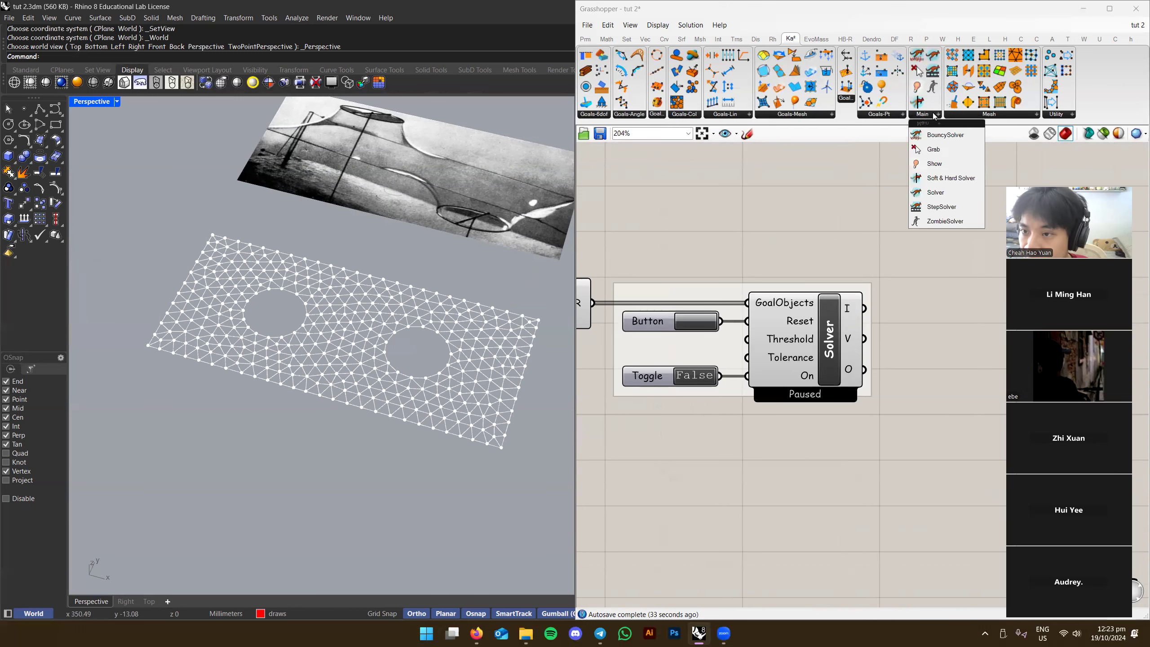
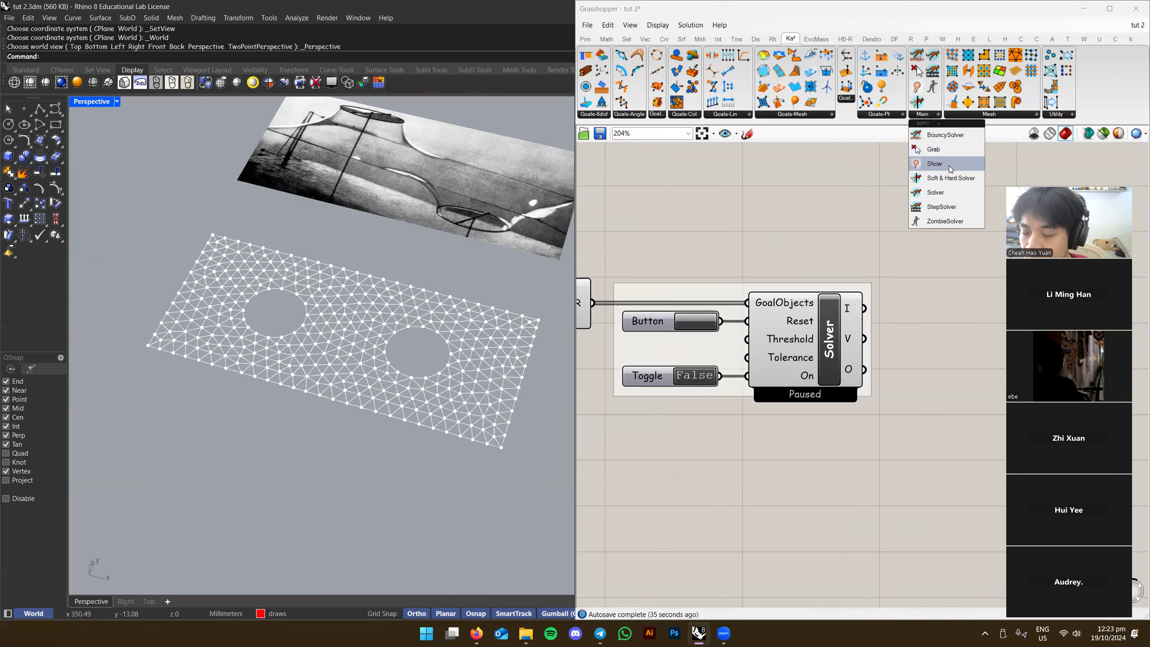
drag(934, 163, 663, 236)
right_drag(663, 236, 853, 256)
drag(853, 256, 754, 239)
Move the Show component to just above EdgeLengths
scroll(783, 265, up, 2)
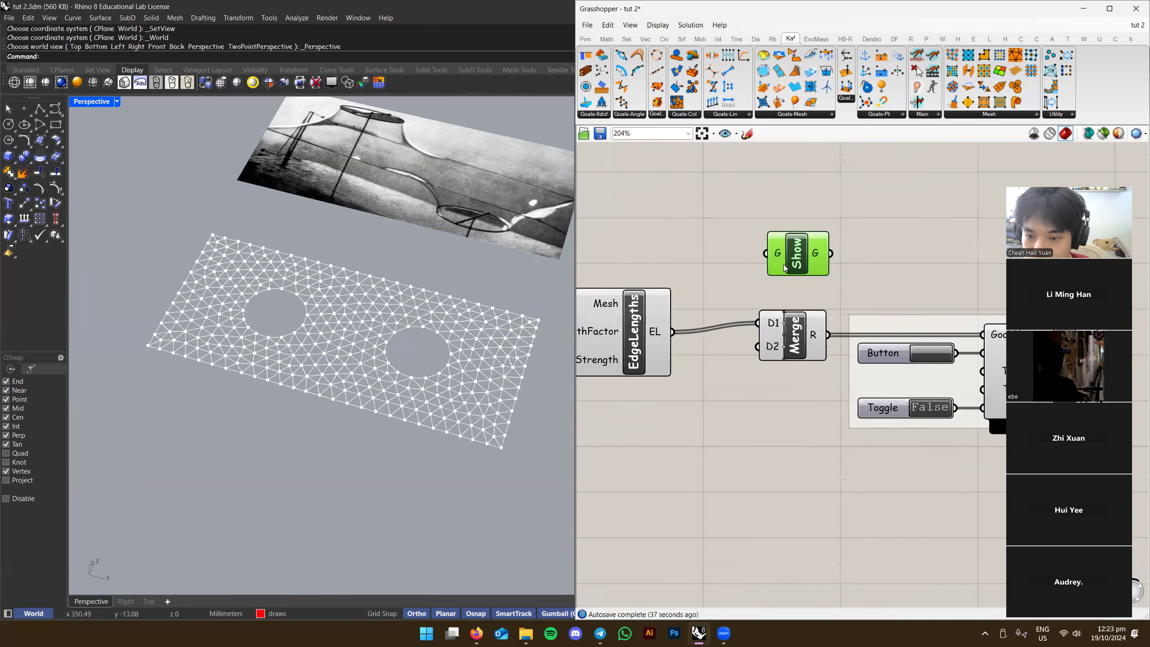
right_drag(801, 253, 890, 280)
scroll(890, 280, down, 2)
drag(890, 280, 726, 274)
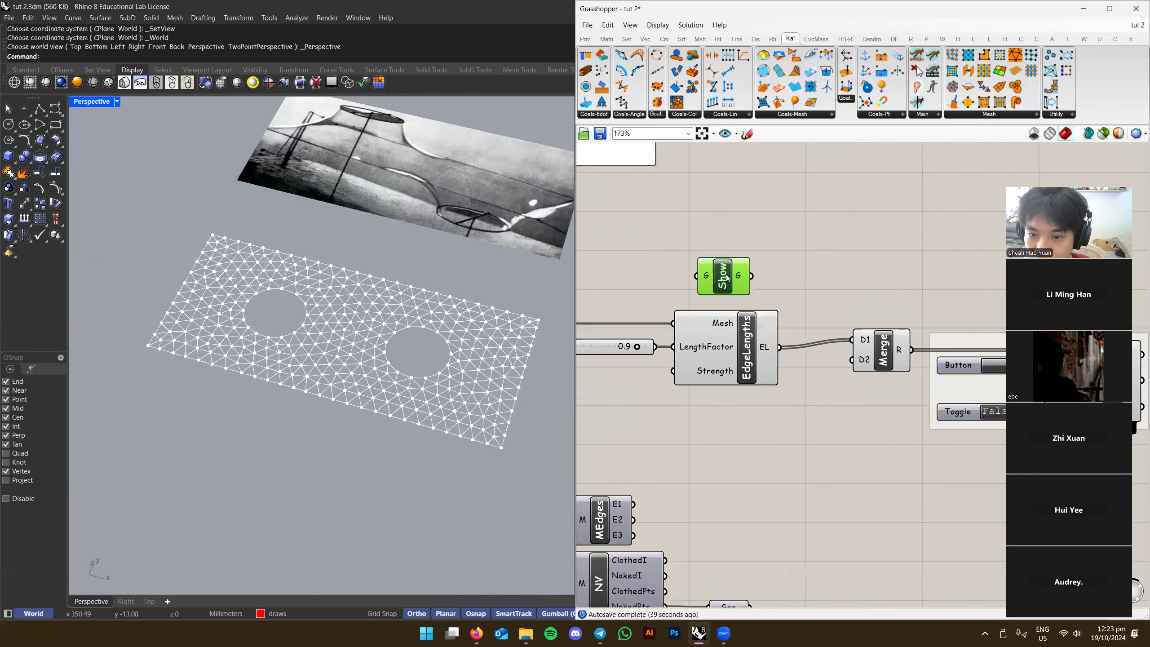
right_drag(715, 271, 770, 274)
scroll(769, 274, up, 2)
scroll(767, 276, down, 4)
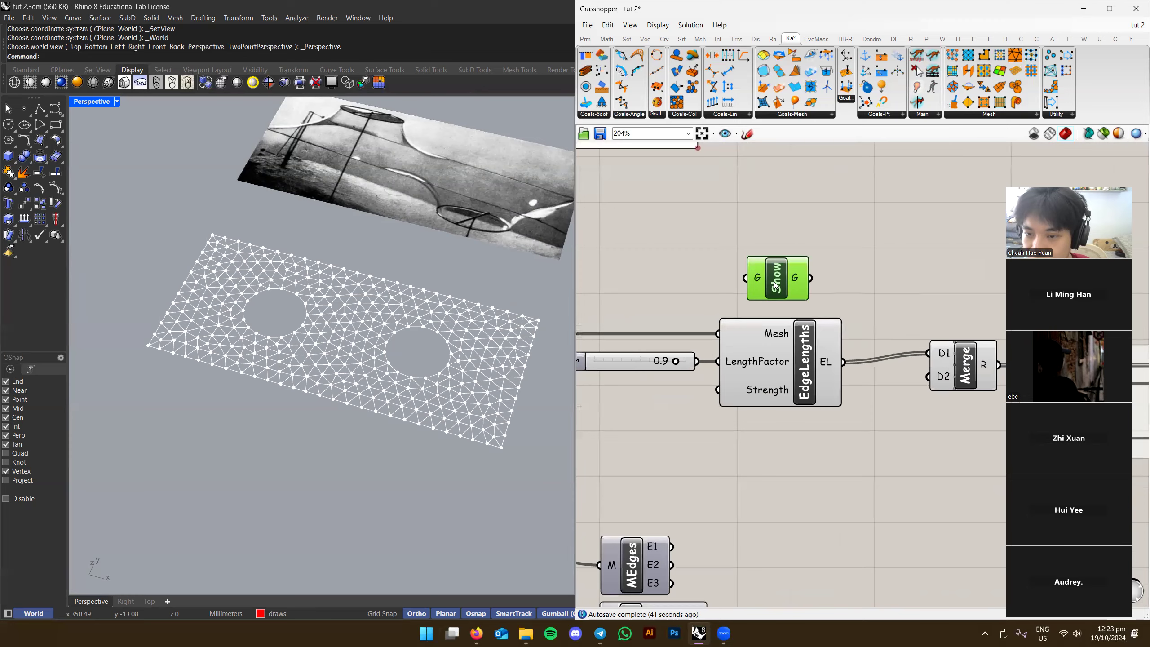
scroll(792, 274, up, 2)
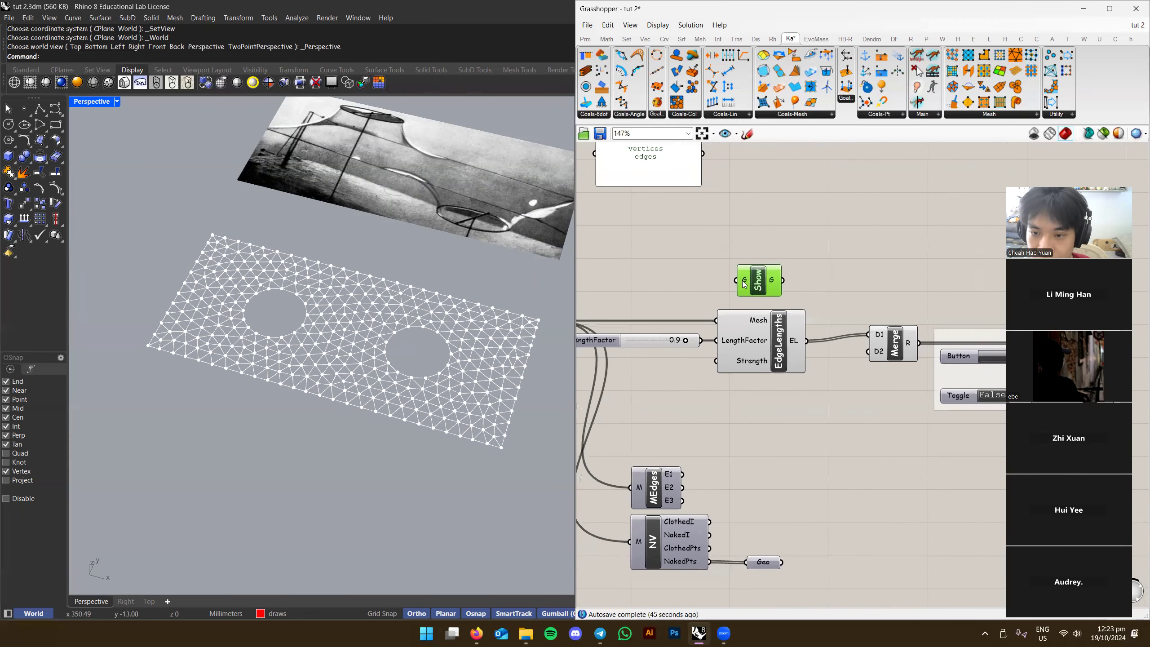
Connect TriRemesh's T output to the G input of the Show component
scroll(741, 285, up, 4)
scroll(743, 285, down, 3)
right_drag(963, 331, 701, 291)
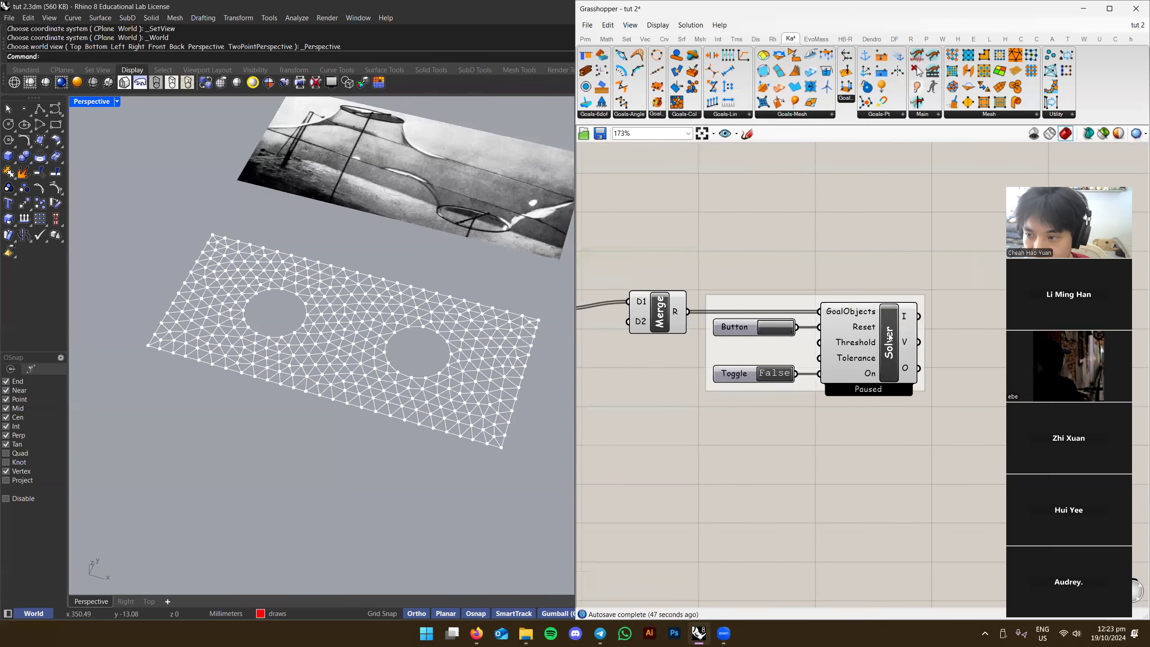
right_drag(625, 317, 1003, 335)
right_drag(705, 299, 708, 322)
right_drag(708, 279, 692, 299)
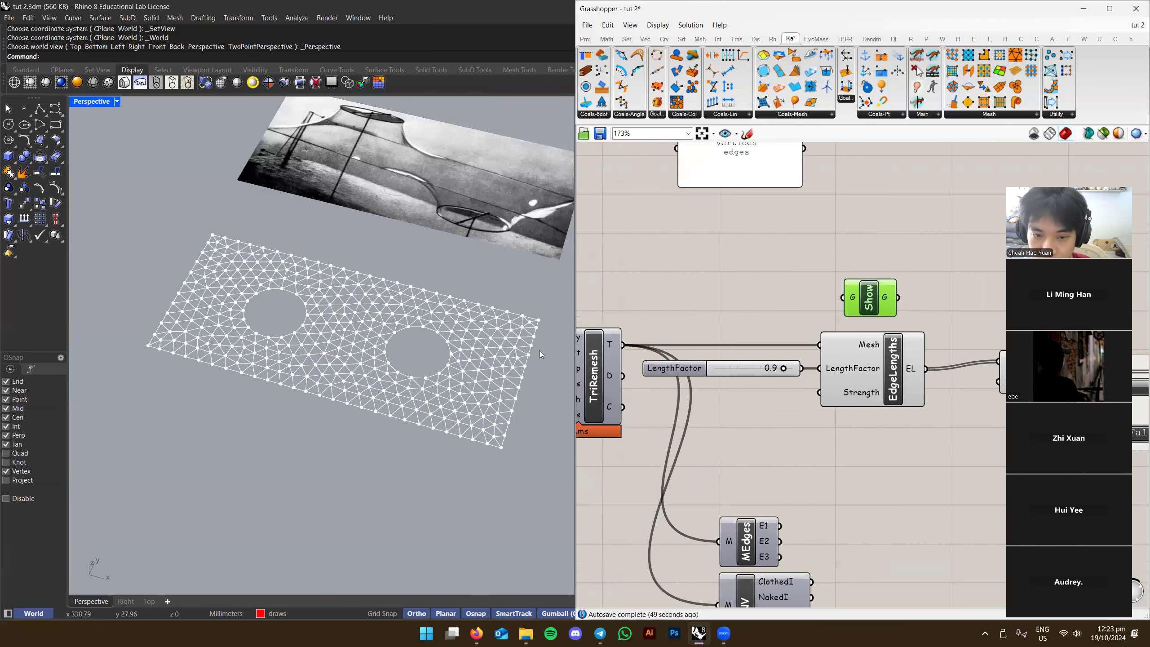
right_click(598, 360)
click(615, 383)
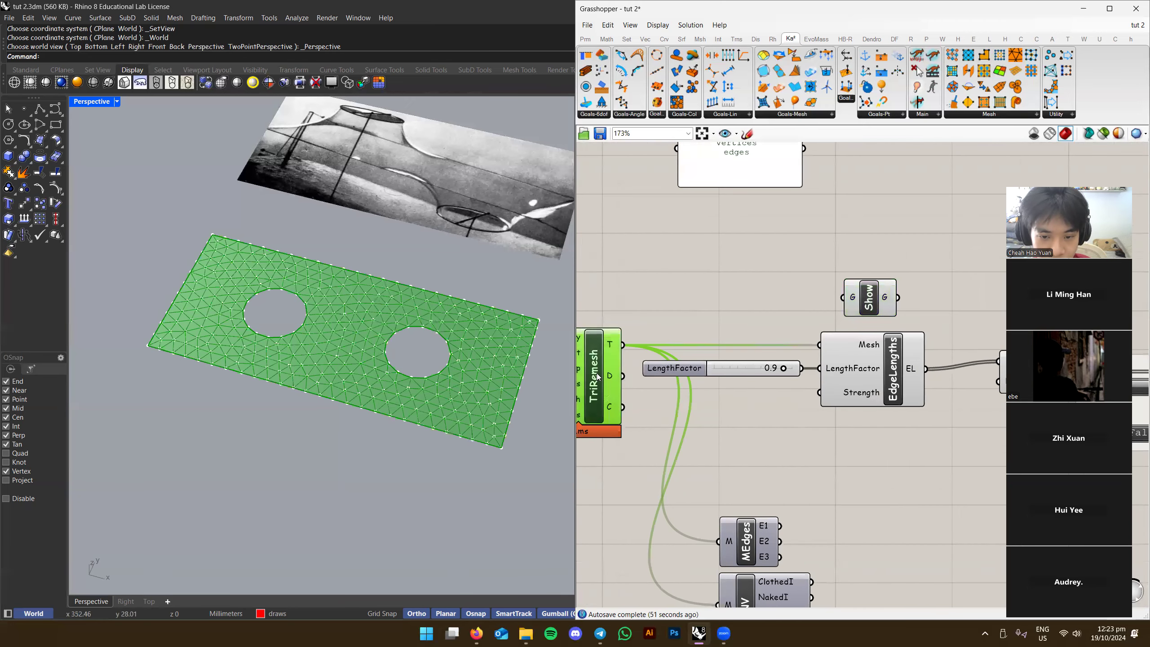
mouse_move(623, 344)
mouse_down()
mouse_move(718, 275)
mouse_move(837, 304)
mouse_up()
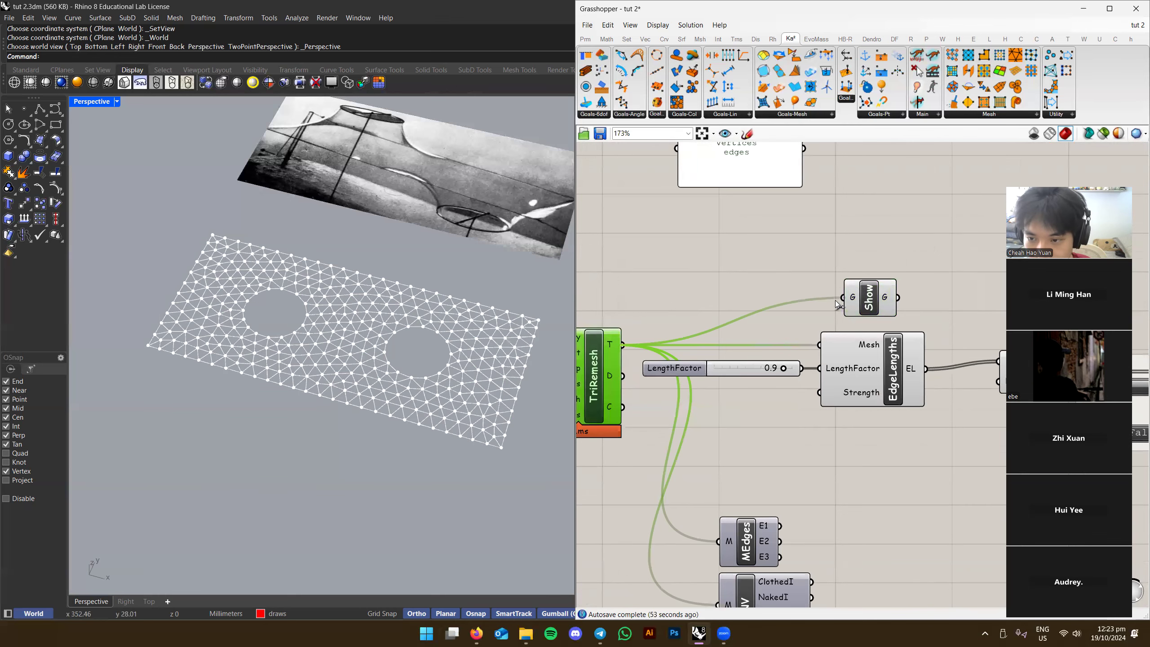
scroll(837, 303, up, 3)
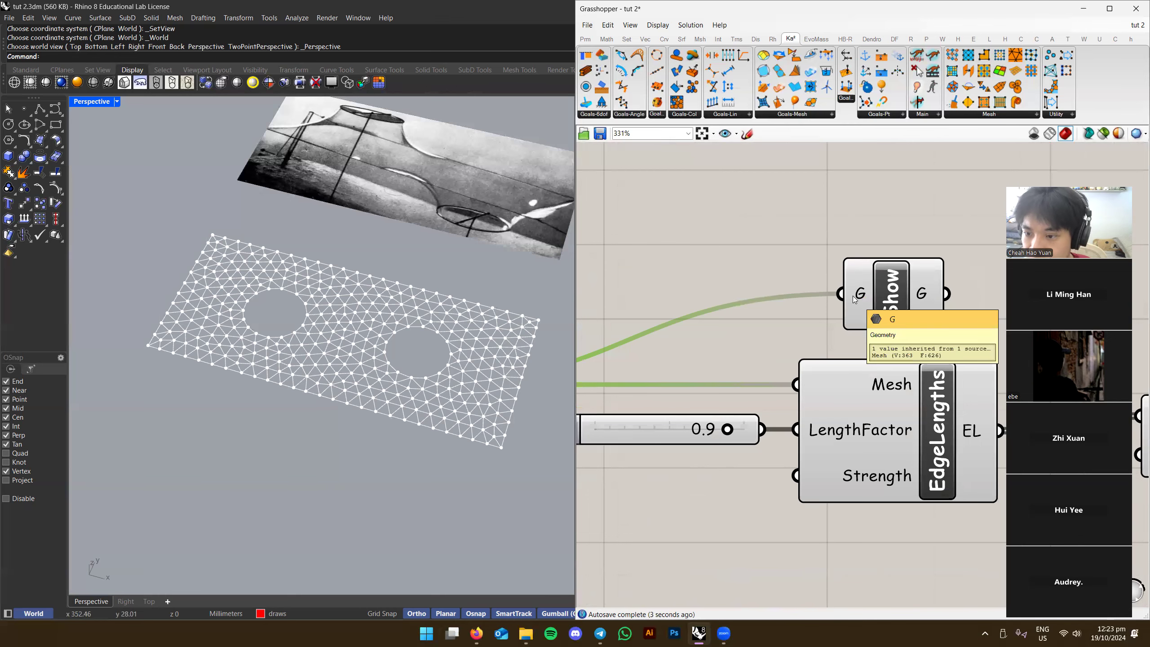
Insert an extra input at the start of Merge, connect Show's output to D1, and line Merge up with EdgeLengths
right_drag(853, 299, 642, 307)
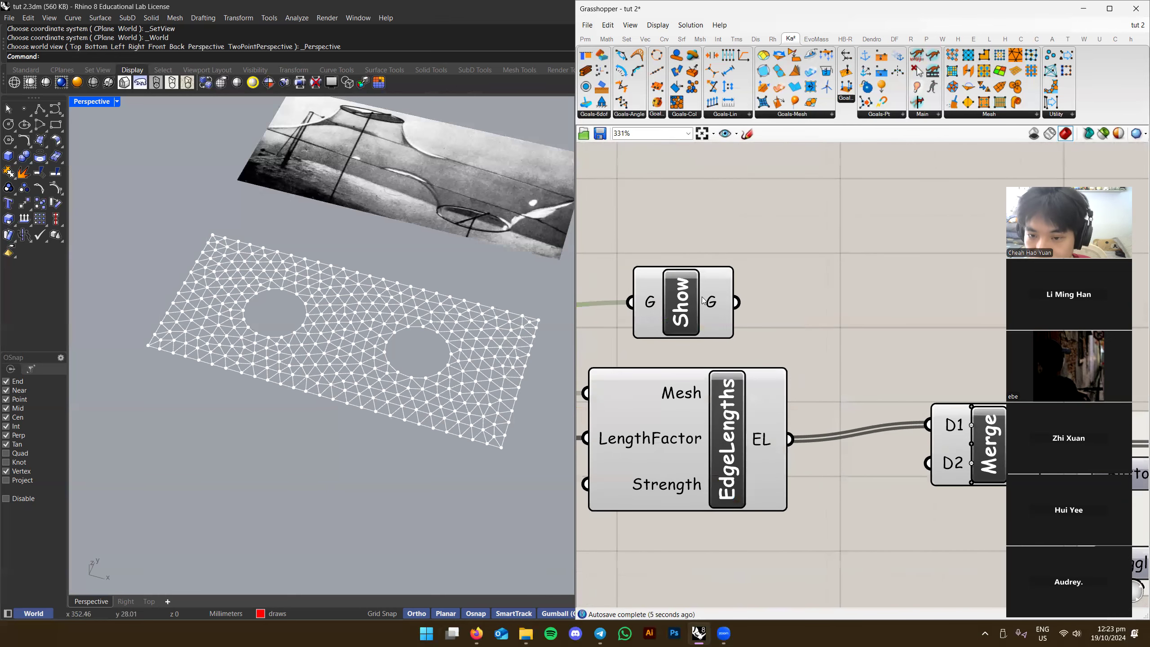
click(857, 356)
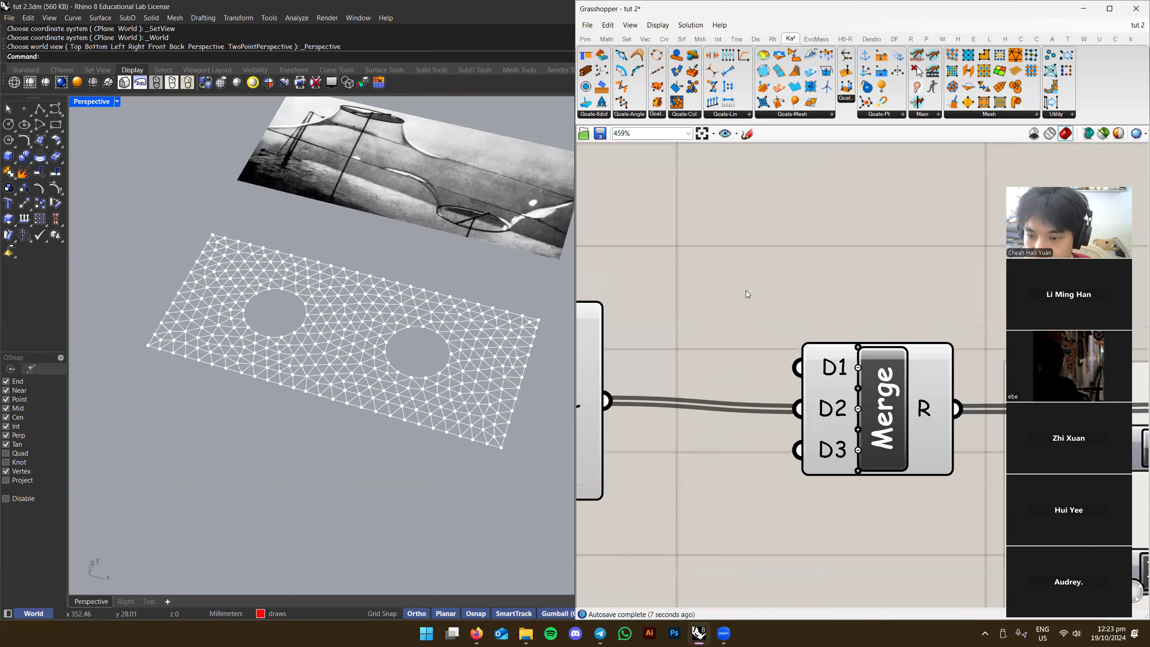
scroll(681, 252, down, 1)
drag(911, 359, 910, 362)
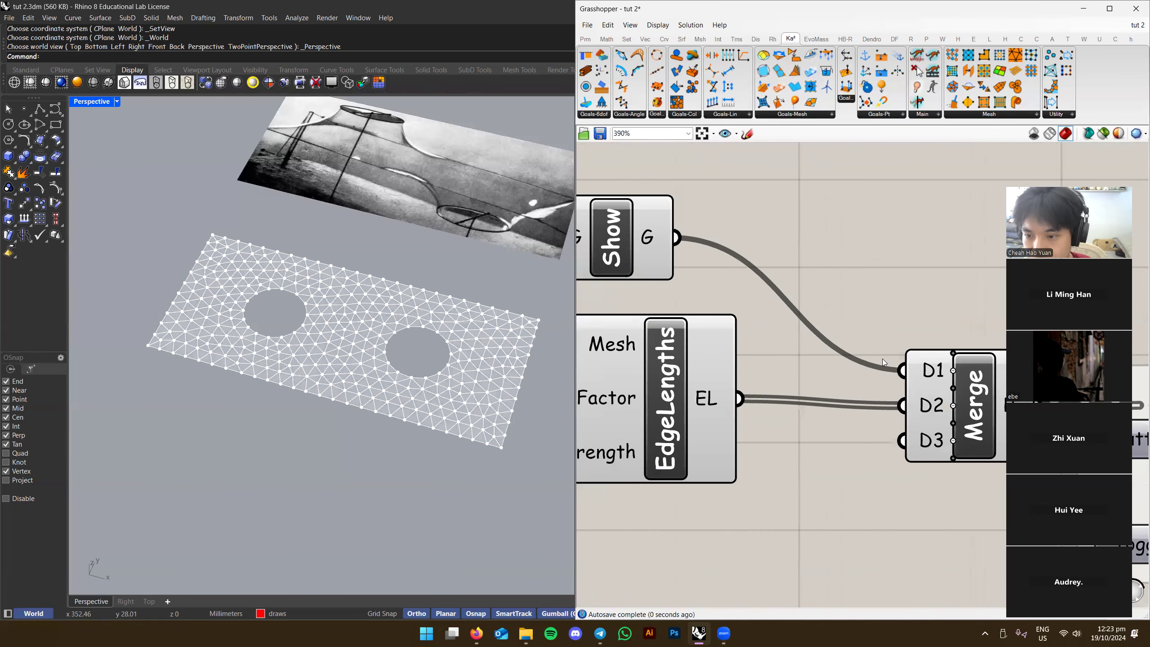
scroll(877, 336, down, 1)
right_drag(855, 308, 744, 284)
drag(882, 344, 859, 363)
Turn off the viewport preview of the Merge, Show and EdgeLengths components
scroll(880, 339, down, 3)
scroll(752, 314, down, 3)
click(772, 331)
scroll(772, 333, up, 3)
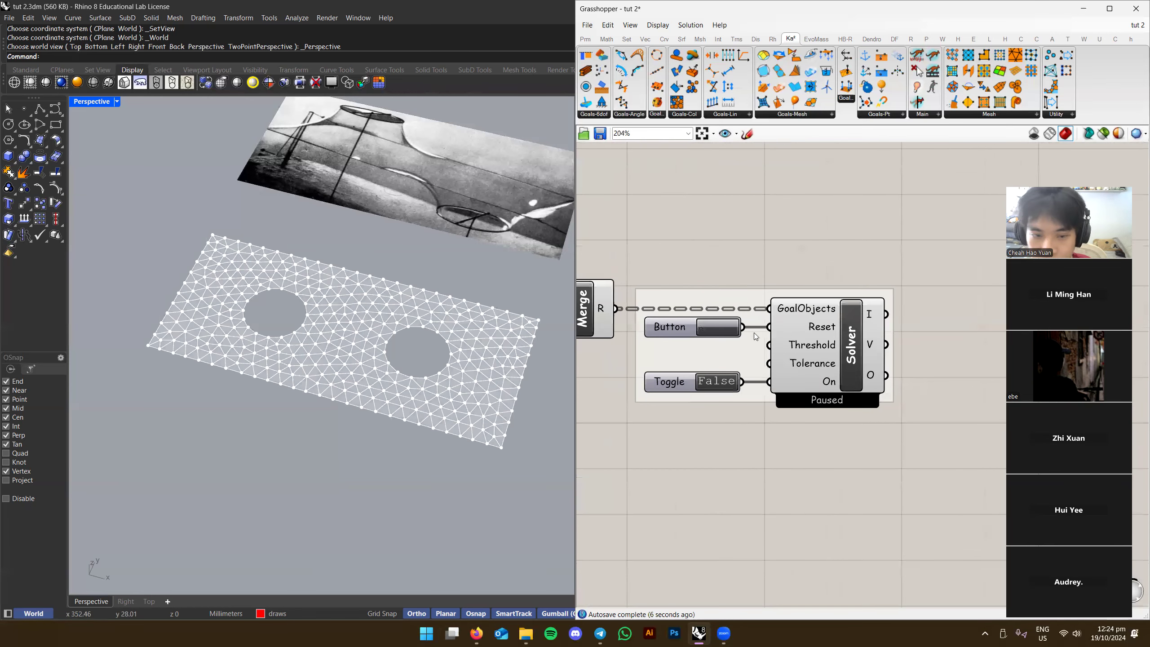
scroll(710, 330, down, 3)
right_click(736, 298)
right_click(633, 250)
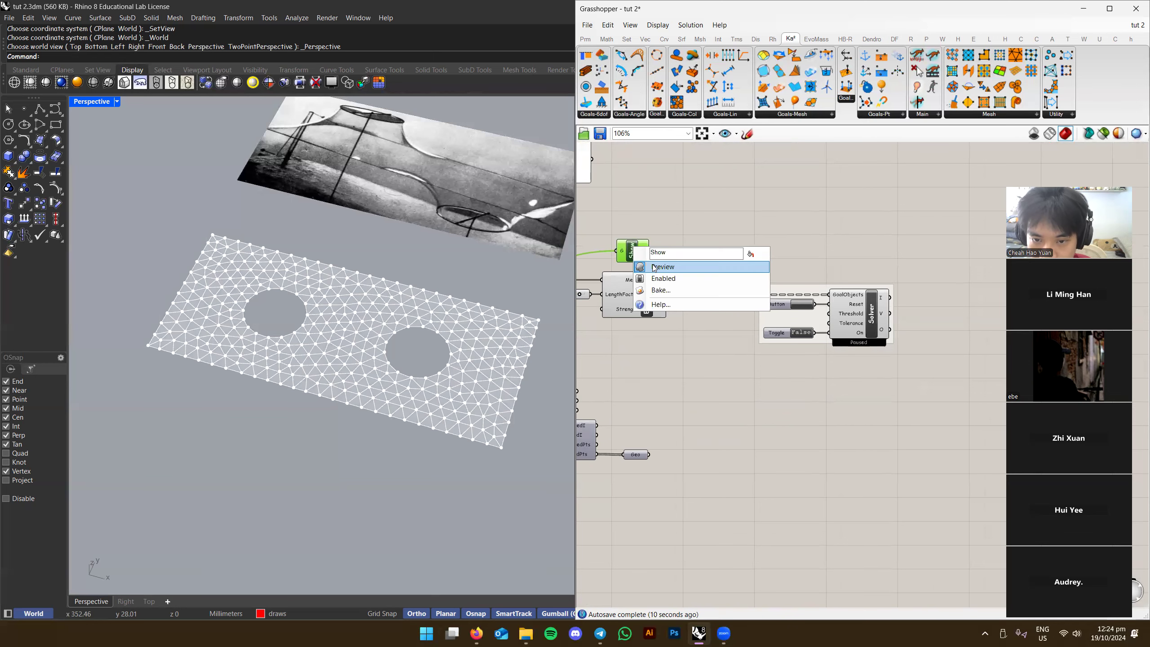
click(647, 292)
right_click(648, 288)
right_drag(648, 290, 738, 273)
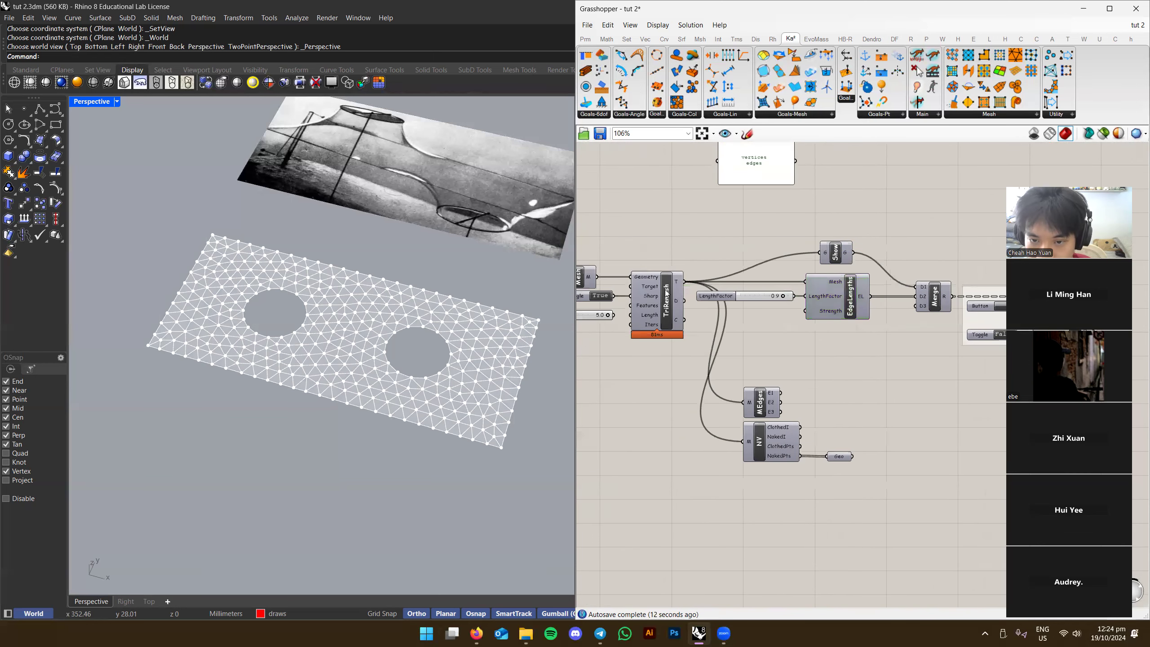
right_drag(859, 286, 607, 299)
drag(787, 278, 800, 280)
click(824, 331)
Read the Solver's O output in a temporary panel, and delete that panel
right_drag(362, 344, 317, 308)
scroll(326, 339, up, 3)
scroll(824, 332, up, 4)
right_drag(849, 366, 657, 375)
double_click(827, 276)
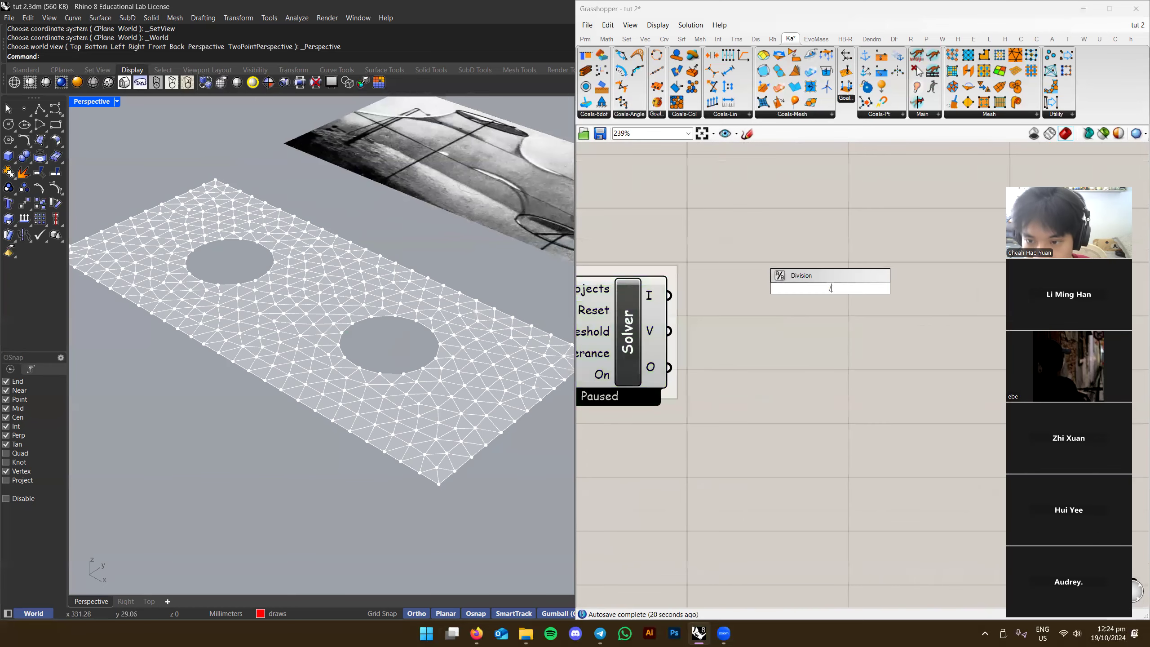
text(//)
key(Return)
drag(669, 380, 669, 371)
right_drag(915, 262, 866, 305)
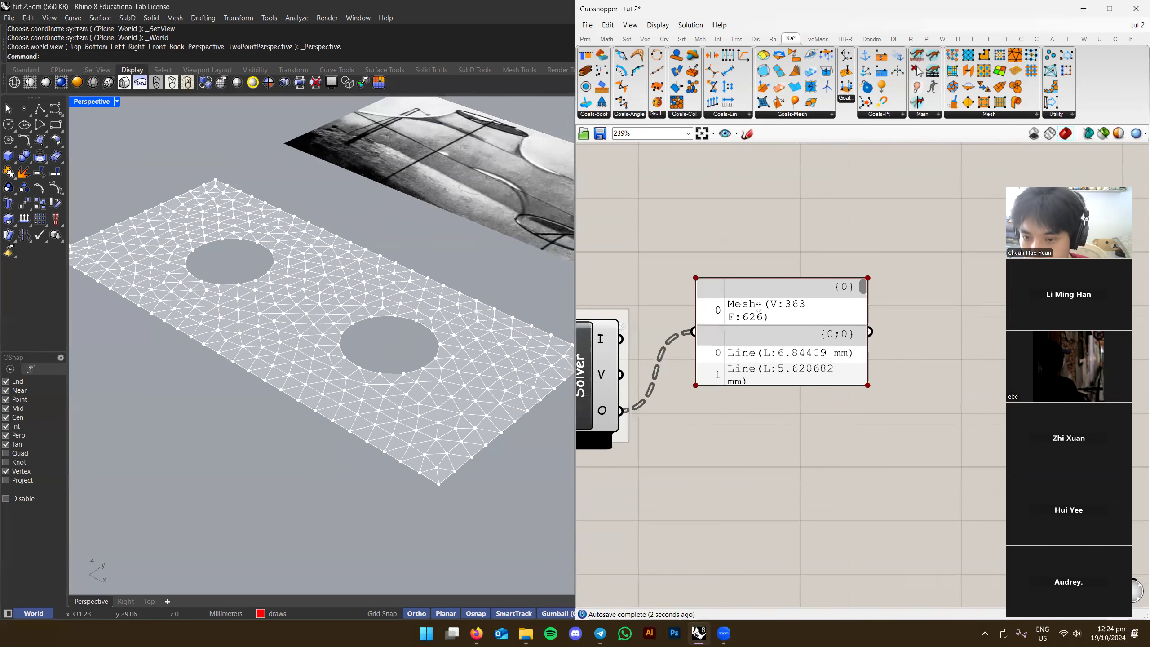
right_drag(757, 333, 841, 322)
click(788, 336)
key(Delete)
scroll(841, 322, down, 2)
Set the Solver's toggle to True to run the simulation, and reset it with the Button component
right_drag(409, 356, 488, 257)
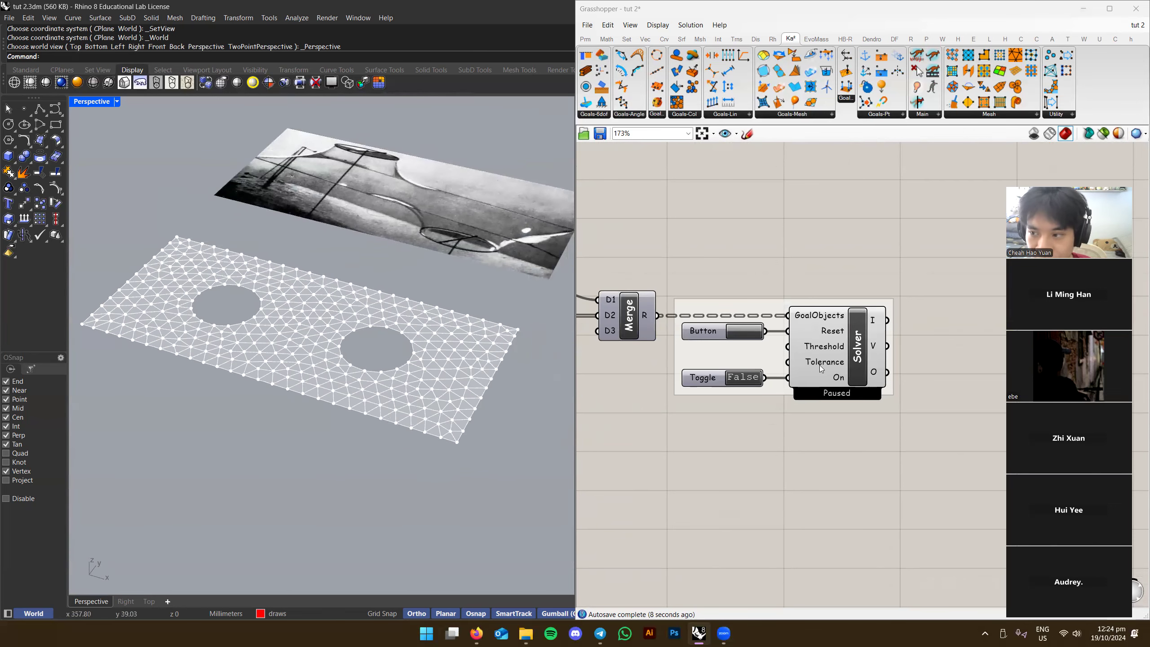
scroll(432, 348, up, 3)
scroll(359, 346, down, 3)
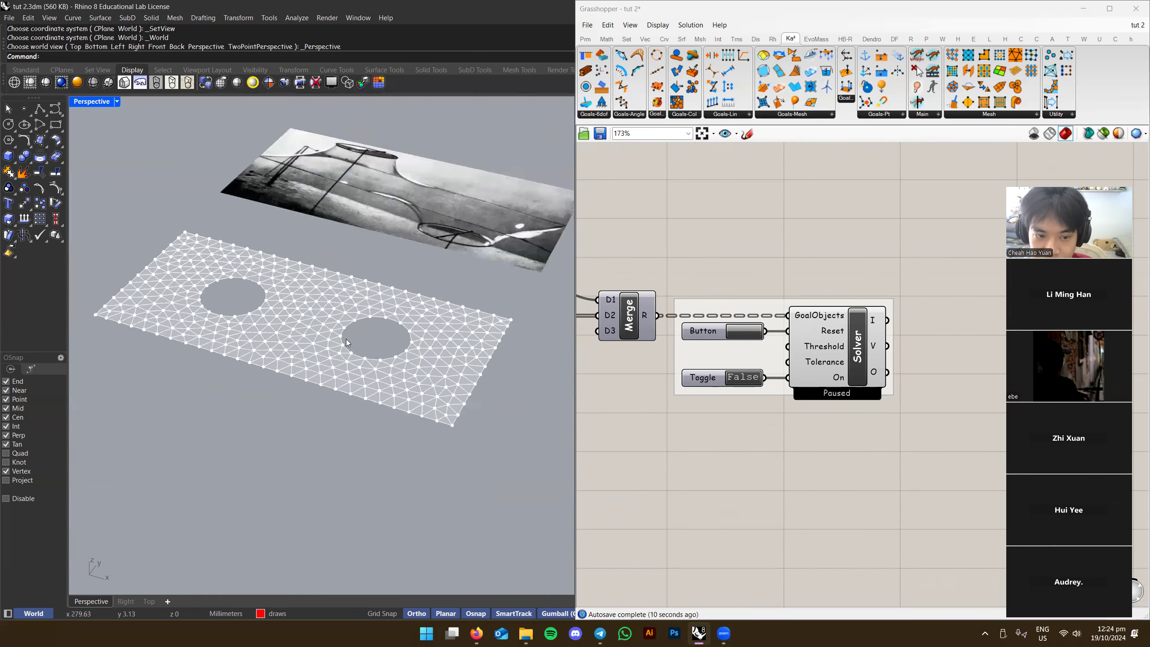
scroll(855, 352, up, 1)
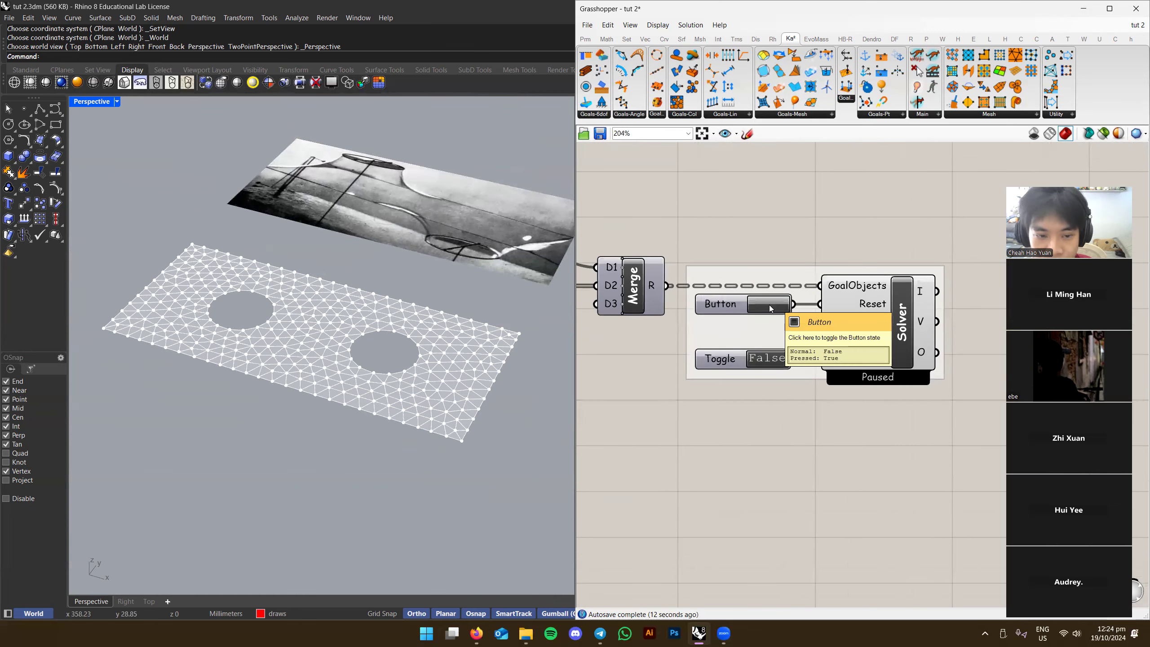
right_drag(759, 367, 838, 353)
double_click(840, 351)
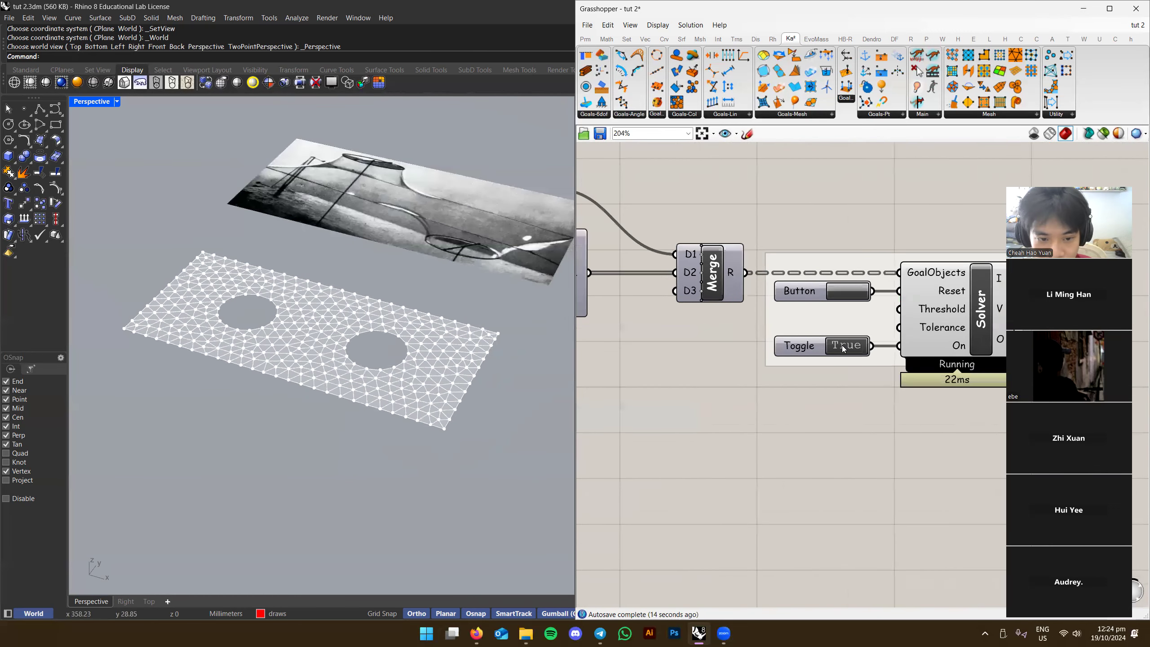
click(841, 291)
click(841, 291)
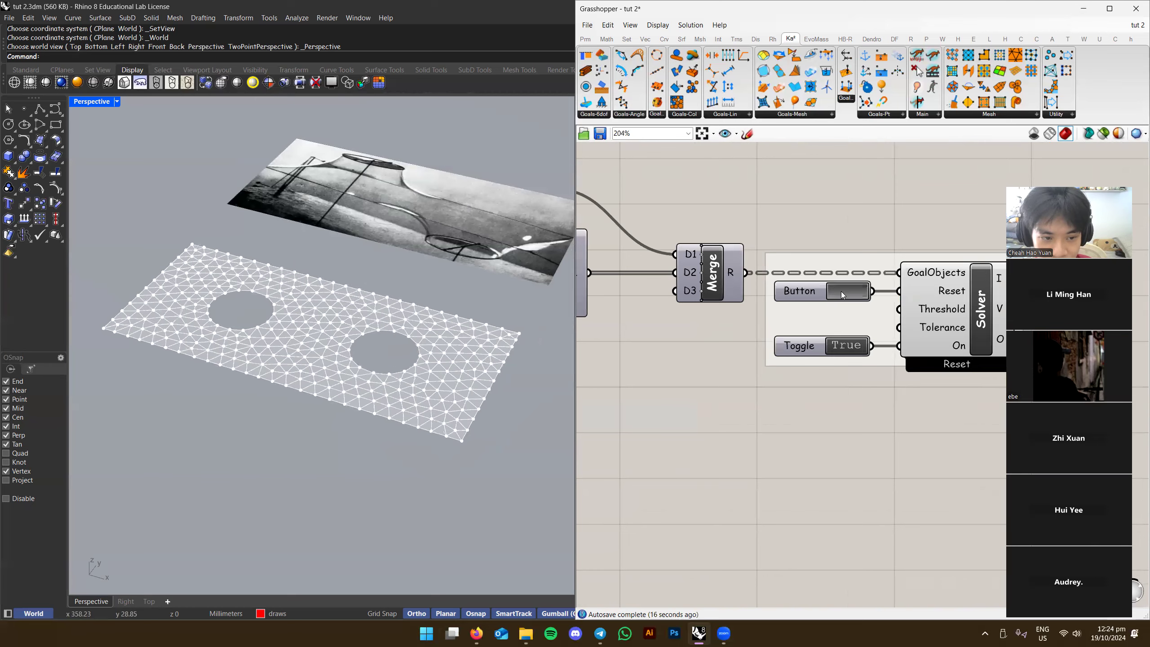
Give the LengthFactor slider three decimal digits and lower its value to 0.732
right_drag(589, 318, 845, 310)
scroll(845, 310, down, 2)
mouse_move(793, 267)
mouse_down()
mouse_move(762, 267)
mouse_move(777, 267)
mouse_up()
double_click(716, 264)
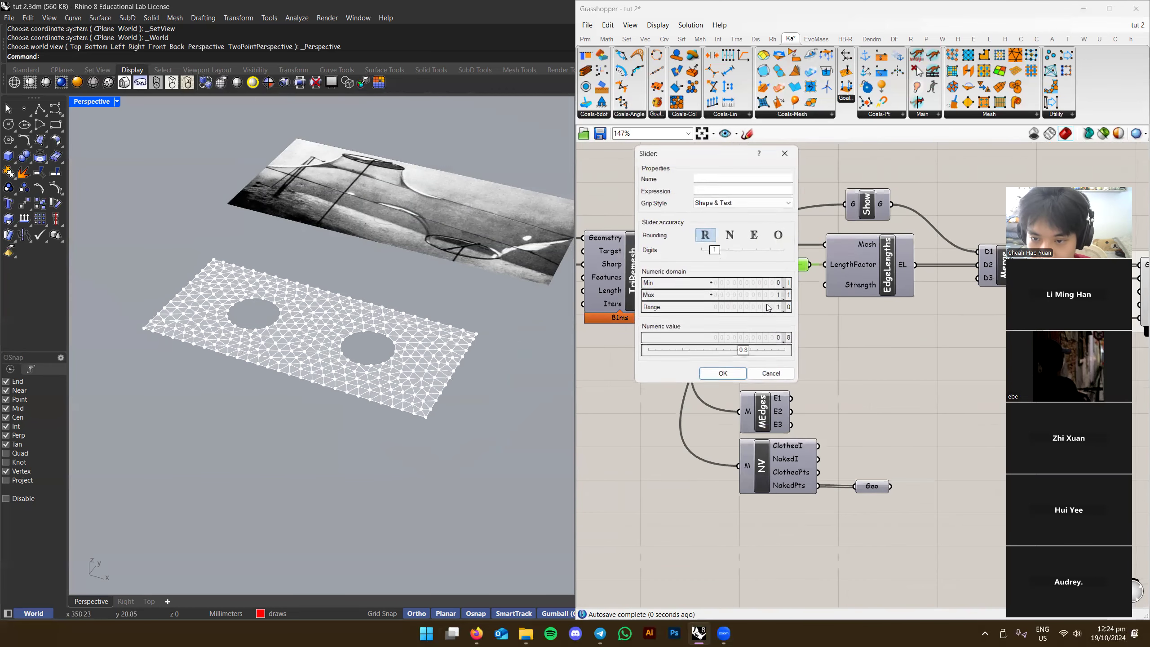
click(722, 373)
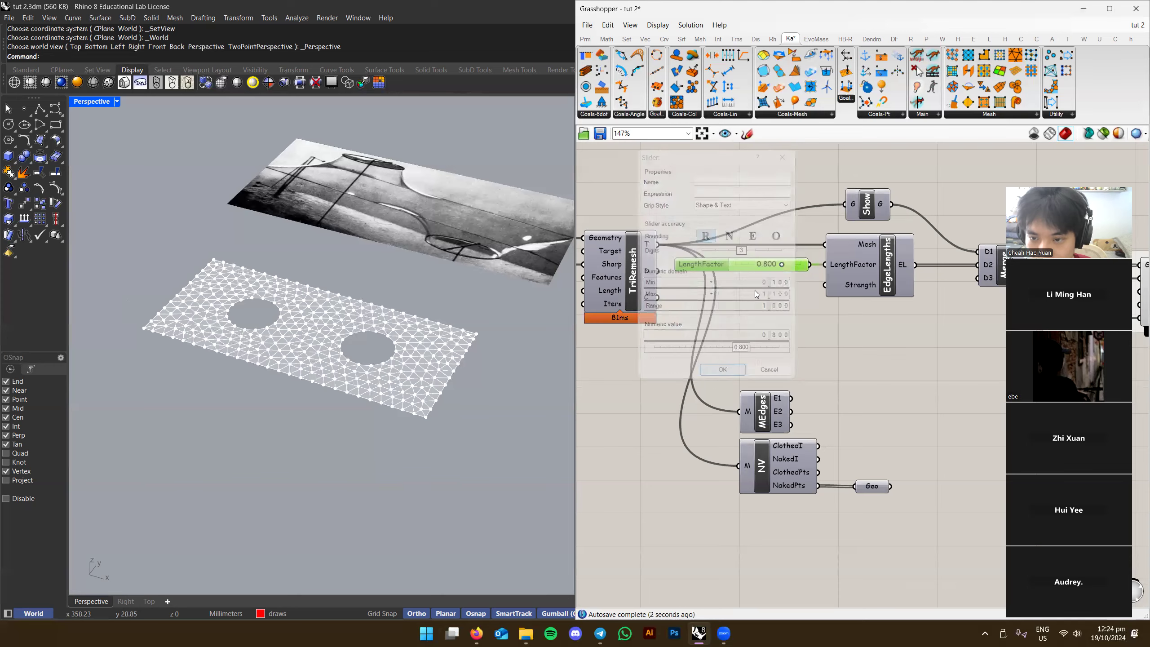
mouse_move(782, 265)
mouse_down()
mouse_move(746, 271)
mouse_move(778, 265)
mouse_up()
Reset the simulation and examine the mesh around its two holes up close
right_drag(1002, 326, 759, 346)
click(846, 301)
right_drag(848, 313, 960, 325)
scroll(526, 346, up, 5)
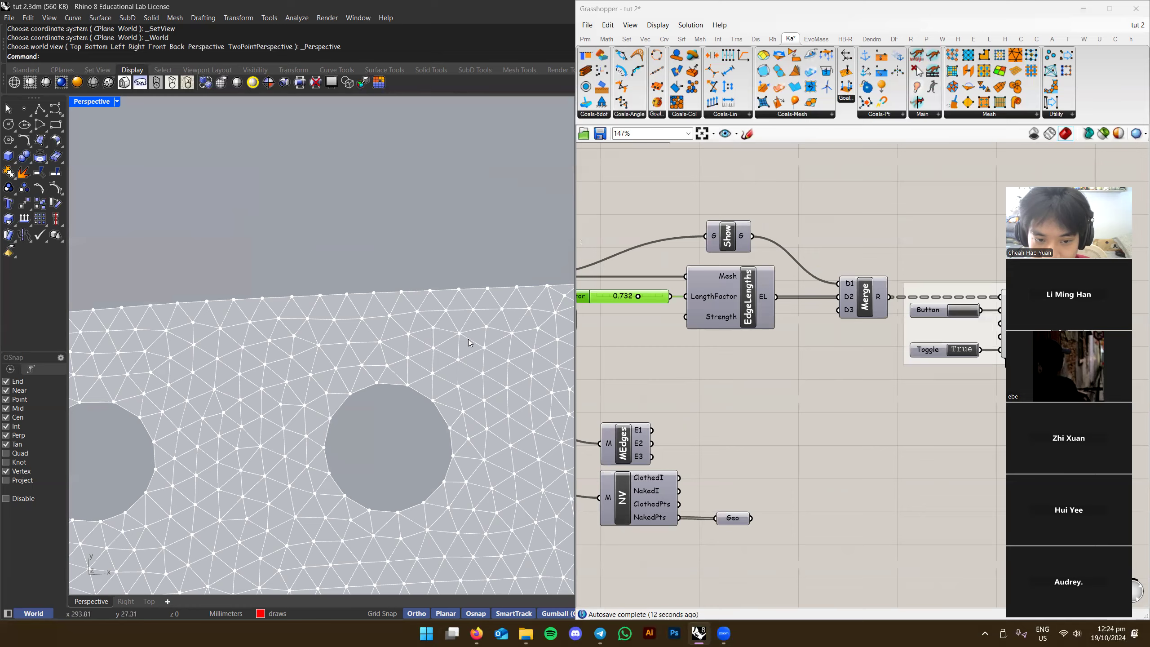
scroll(459, 335, down, 6)
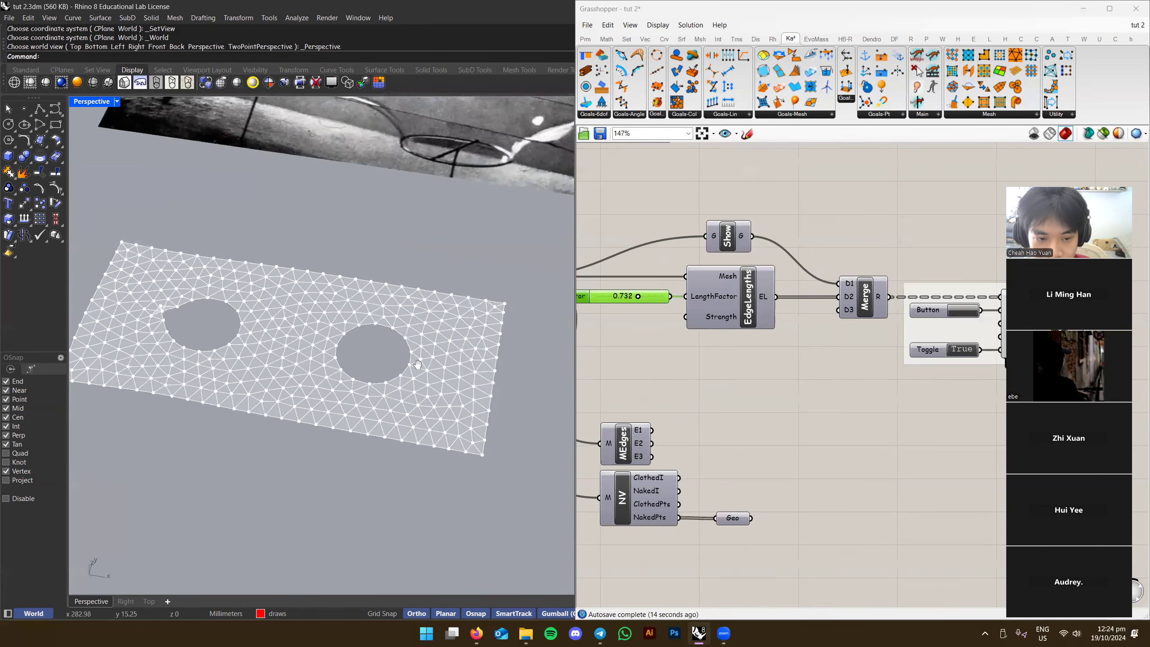
Set the LengthFactor slider to 0.899, examine the deforming mesh, and reset the simulation
scroll(699, 288, up, 3)
mouse_move(703, 281)
mouse_down()
mouse_move(713, 286)
mouse_move(665, 288)
mouse_move(702, 286)
mouse_up()
right_drag(402, 385, 399, 341)
scroll(399, 342, down, 1)
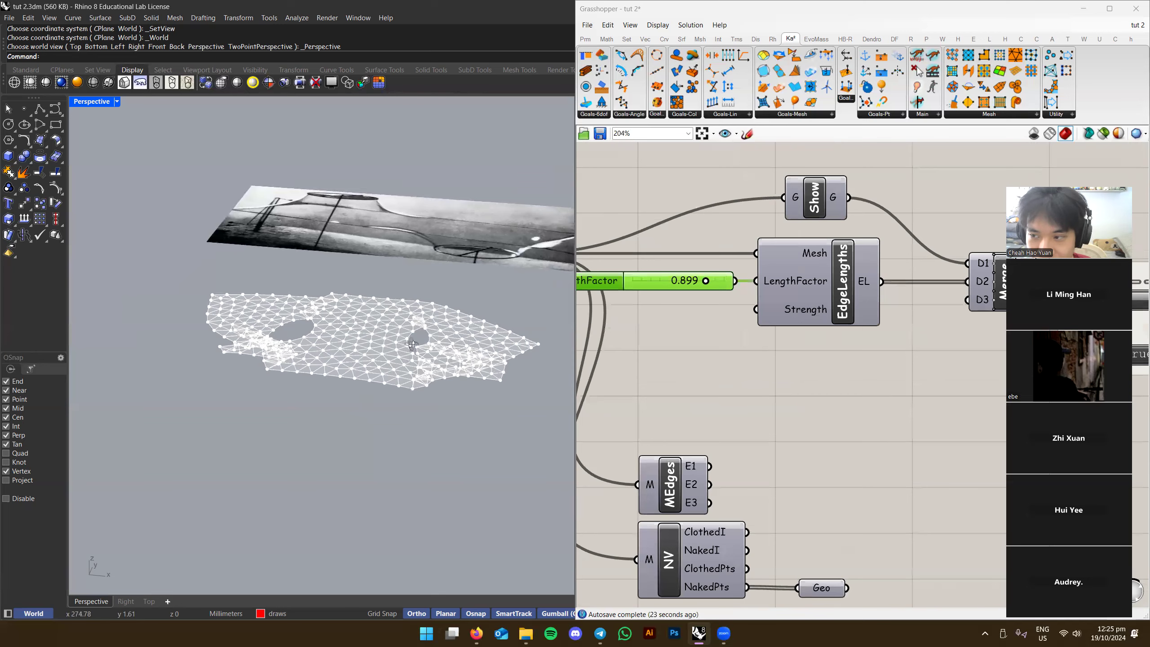
scroll(406, 349, up, 3)
scroll(408, 356, down, 2)
right_drag(776, 361, 738, 338)
right_drag(448, 363, 353, 348)
right_drag(1000, 318, 842, 306)
click(819, 287)
Set the LengthFactor slider to 0.914 and deselect it
scroll(842, 307, down, 3)
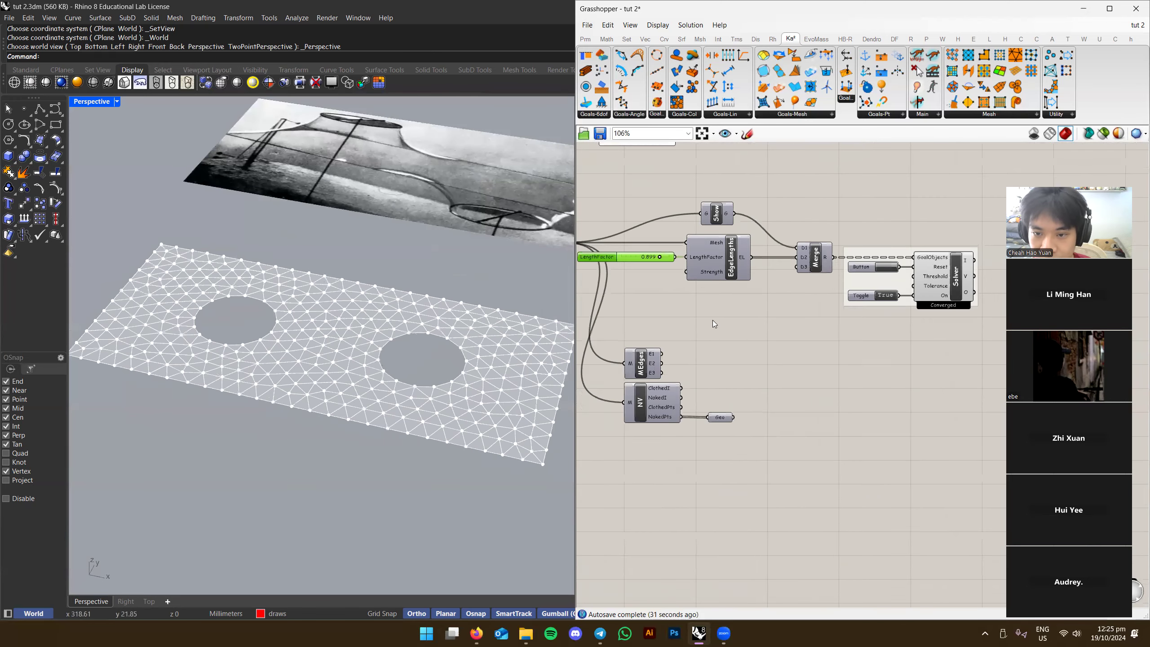
scroll(655, 259, up, 3)
right_drag(655, 259, 747, 263)
mouse_move(756, 260)
mouse_down()
mouse_move(769, 260)
mouse_move(758, 260)
mouse_up()
scroll(827, 344, down, 3)
right_drag(848, 366, 885, 422)
click(795, 337)
Turn on the viewport preview of the Geo component holding the naked points
right_drag(836, 318, 808, 337)
scroll(762, 321, down, 2)
scroll(819, 355, up, 4)
scroll(818, 355, down, 3)
scroll(719, 500, up, 3)
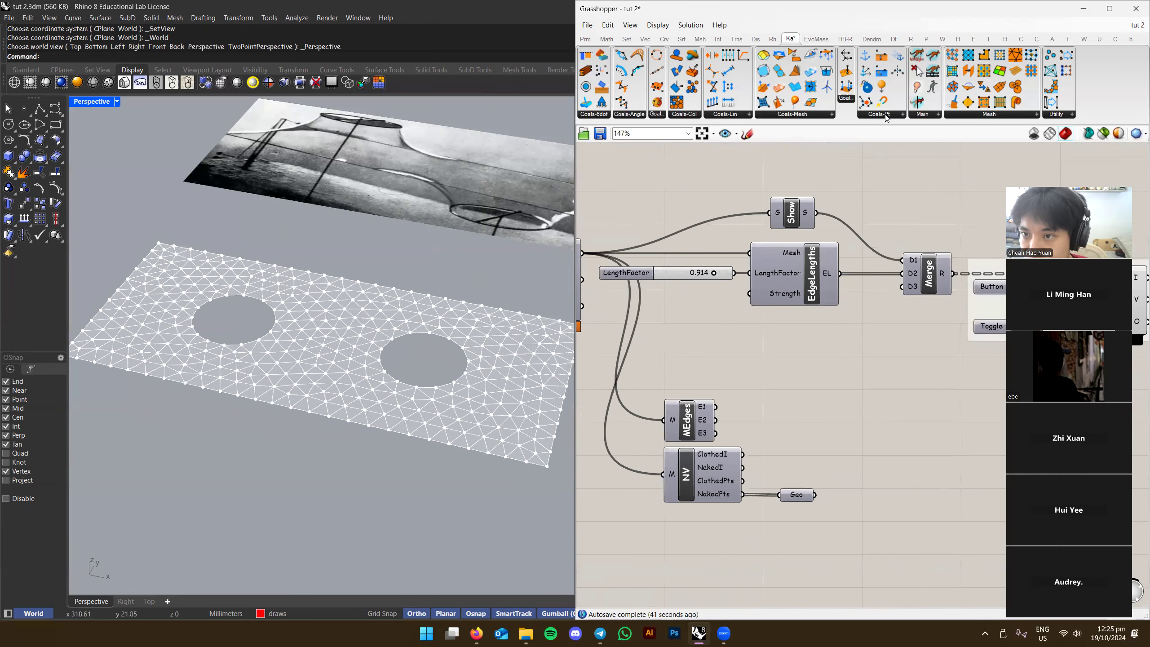
right_drag(771, 494, 779, 451)
right_click(801, 454)
click(815, 465)
right_drag(475, 408, 433, 403)
Stop the Solver by setting its toggle to False, and reset the mesh to its starting shape
right_drag(955, 289, 750, 264)
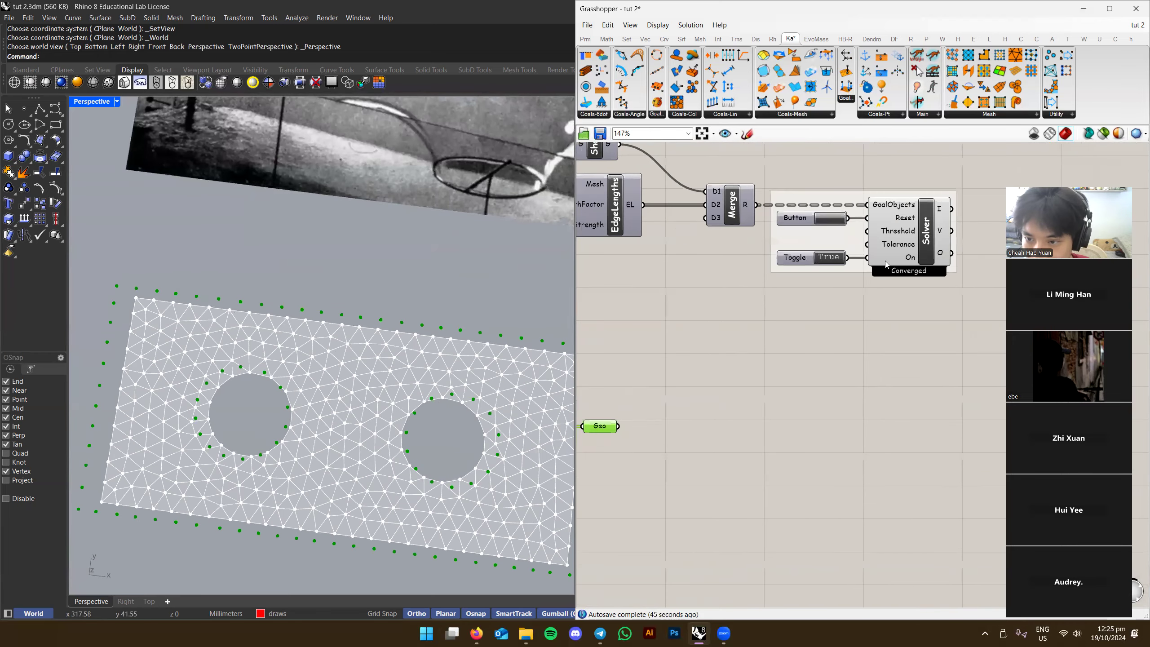
click(833, 223)
scroll(361, 402, down, 3)
right_drag(362, 403, 317, 394)
Place Kangaroo's Anchor goal on the canvas beside the Geo component
click(900, 116)
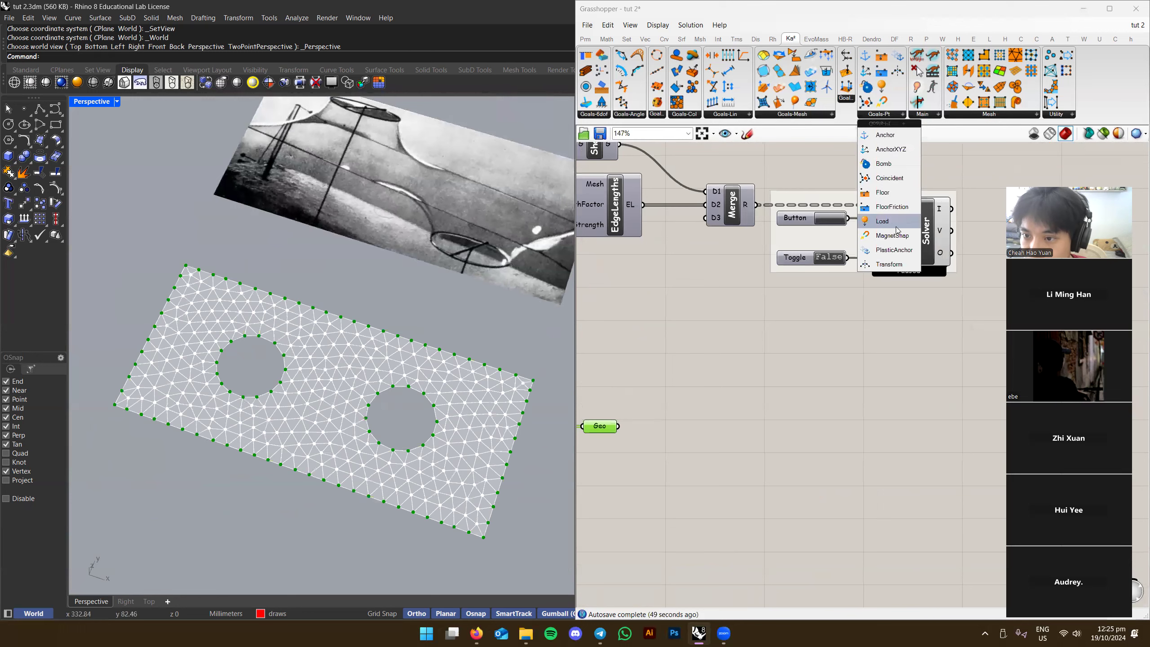
click(885, 134)
click(671, 411)
right_drag(679, 404, 818, 379)
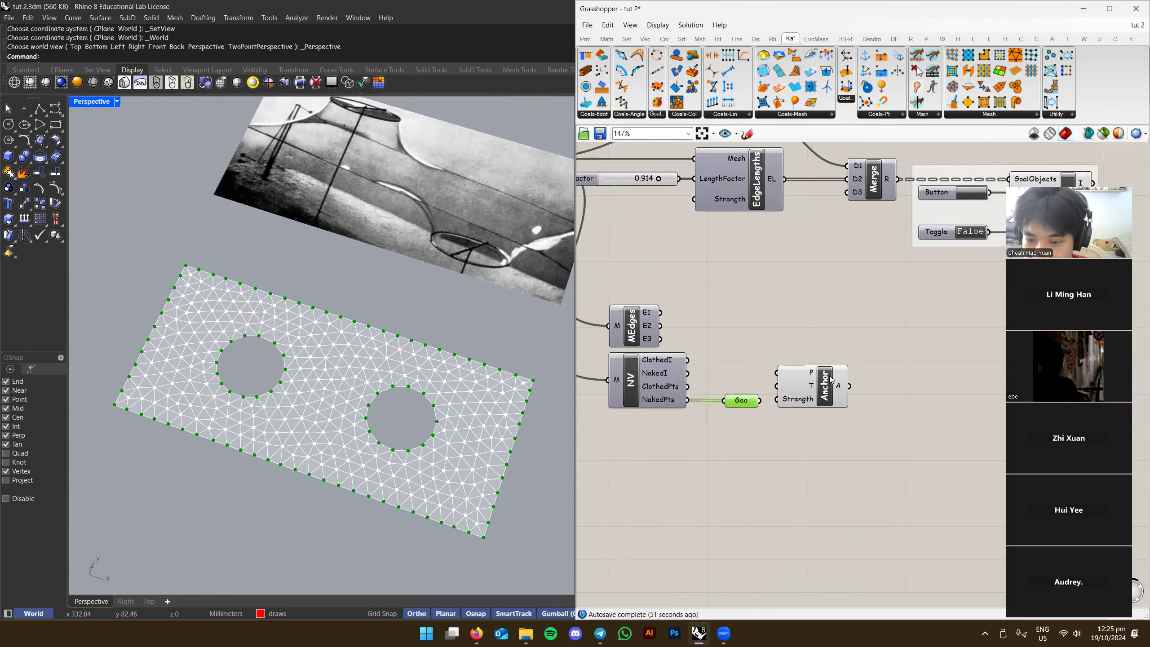
Move Geo out of the way and connect the NakedPts output to the Anchor's P input
scroll(820, 377, up, 2)
right_drag(608, 415, 663, 391)
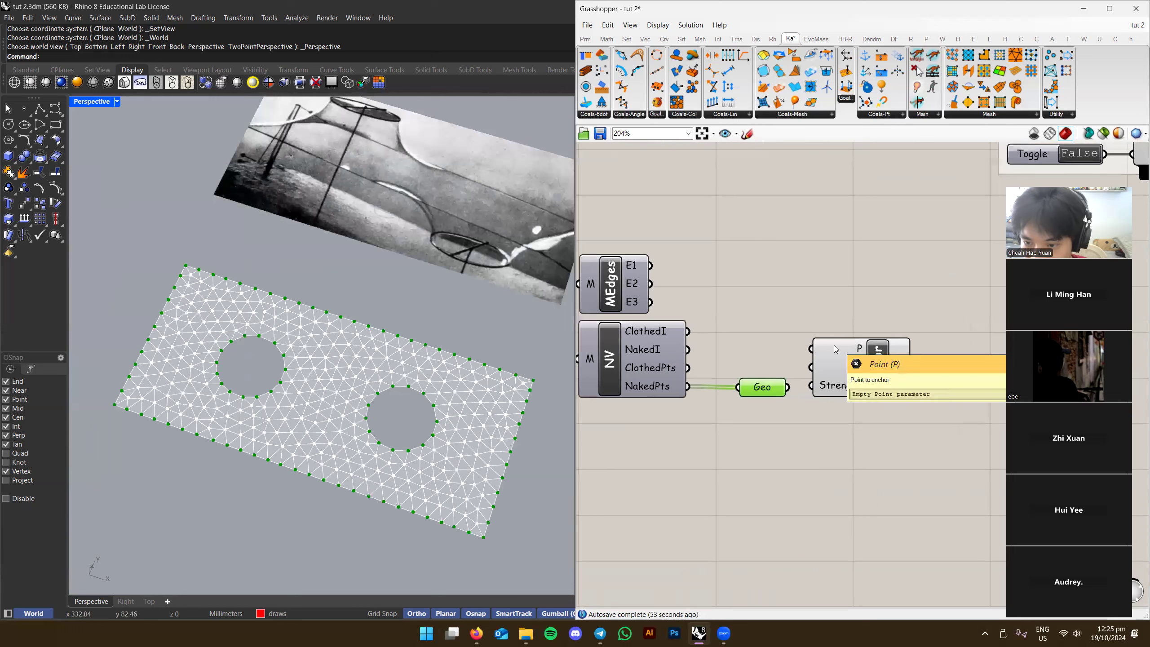
drag(759, 398, 750, 448)
drag(859, 368, 842, 406)
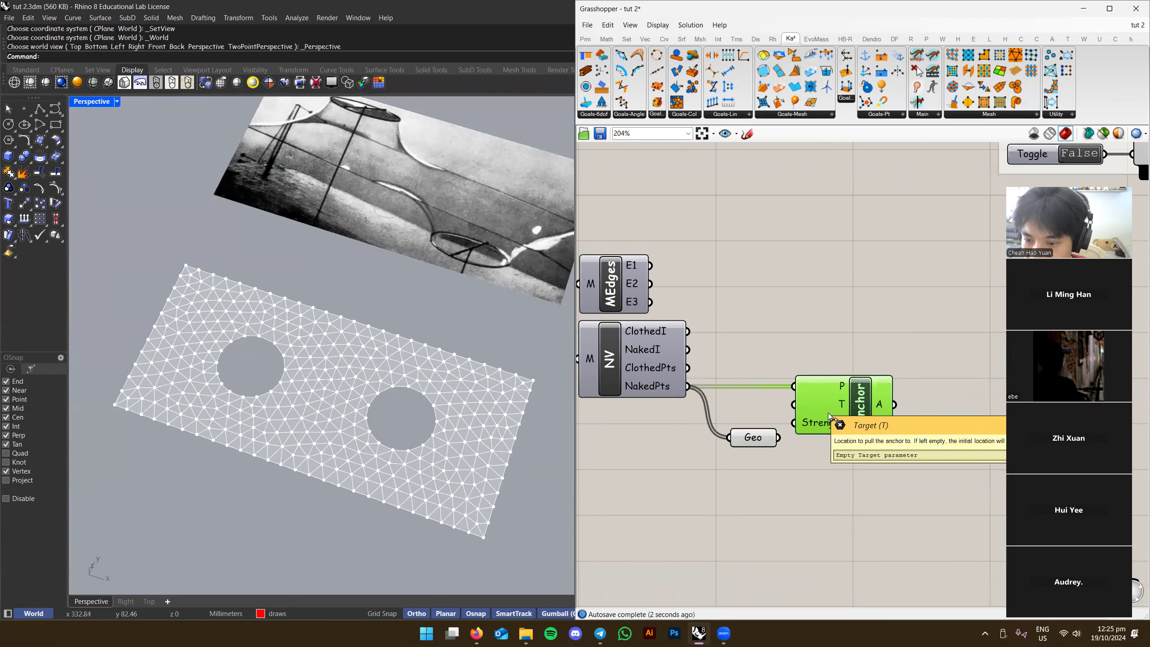
right_drag(817, 402, 732, 393)
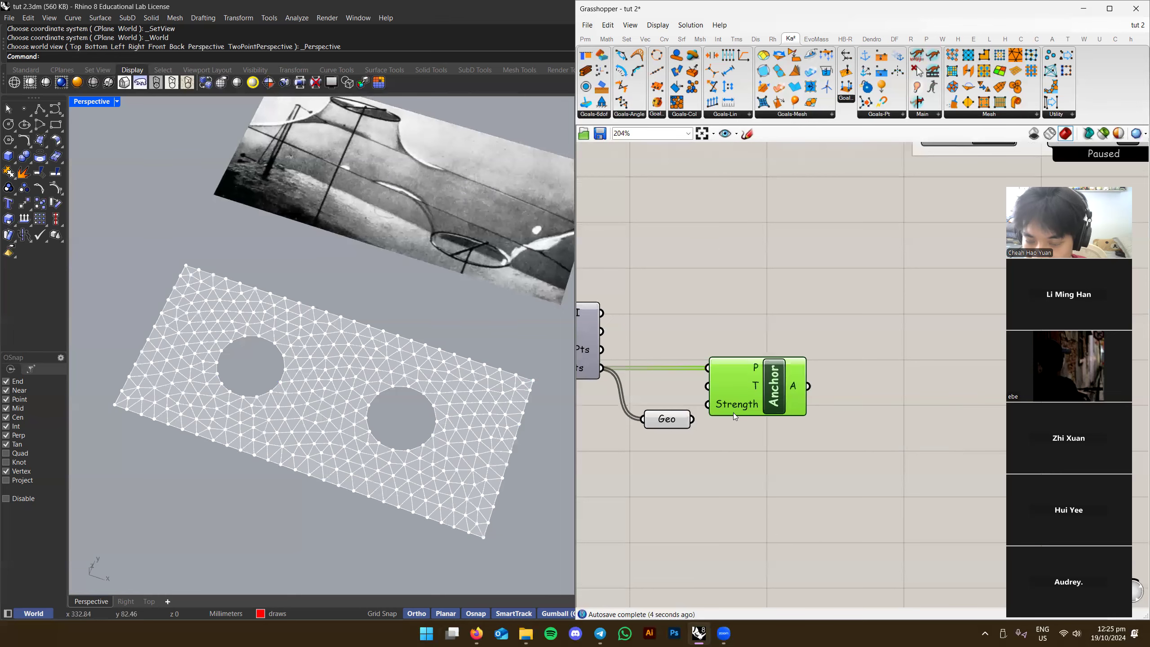
Bring the Anchor goal close to the NakedPts output and tidy the Geo component away below it
scroll(747, 385, down, 2)
scroll(710, 416, up, 1)
right_drag(709, 415, 838, 403)
drag(772, 450, 713, 474)
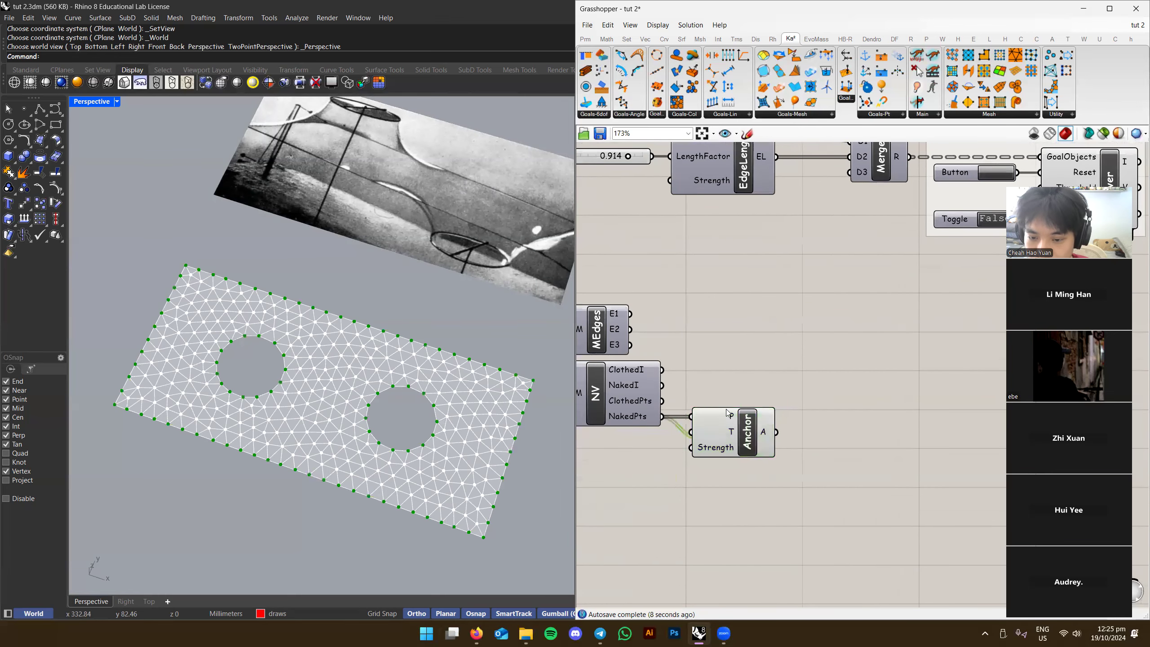
click(814, 445)
scroll(813, 444, up, 1)
right_drag(805, 398, 779, 454)
scroll(769, 457, down, 2)
Move the naked-vertices component and the Anchor goal together up to just below EdgeLengths, above Mesh Edges
right_drag(789, 358, 779, 391)
scroll(785, 385, up, 2)
right_drag(820, 336, 954, 278)
click(663, 453)
shift+drag(817, 498, 816, 319)
click(883, 324)
Connect the Anchor's A output to the D3 input of Merge
right_drag(888, 328, 690, 438)
scroll(783, 413, up, 1)
click(817, 293)
right_drag(863, 422, 705, 392)
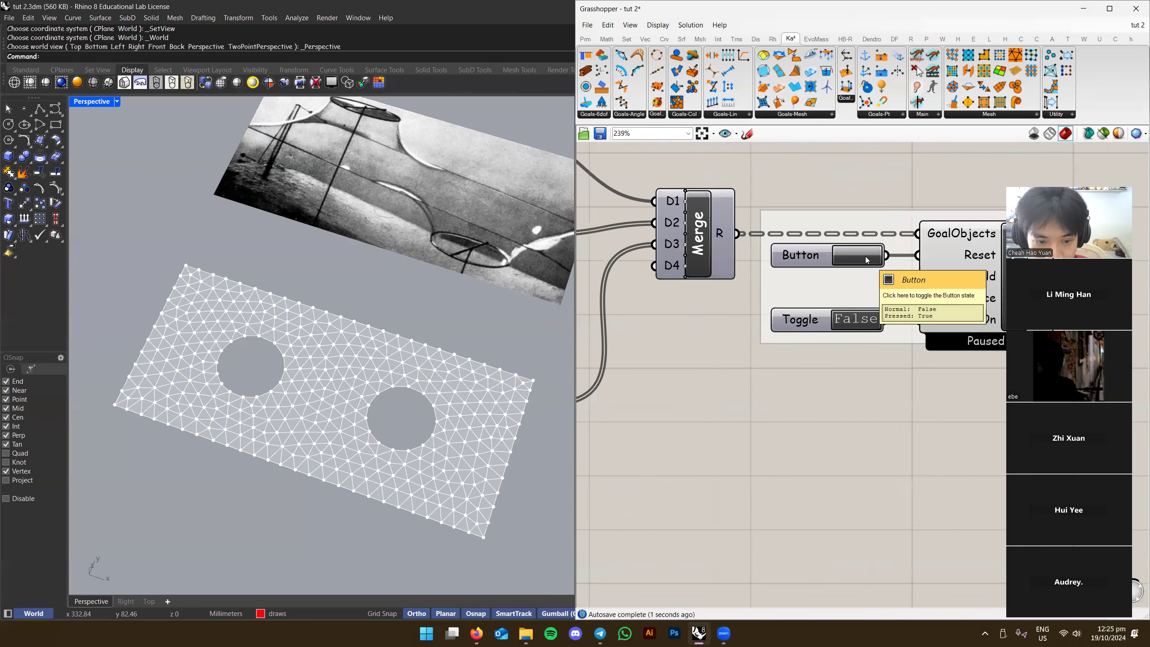
Set the LengthFactor slider to 0.203 and examine the two-hole mesh in the Top view
right_drag(842, 301, 942, 294)
scroll(806, 342, down, 3)
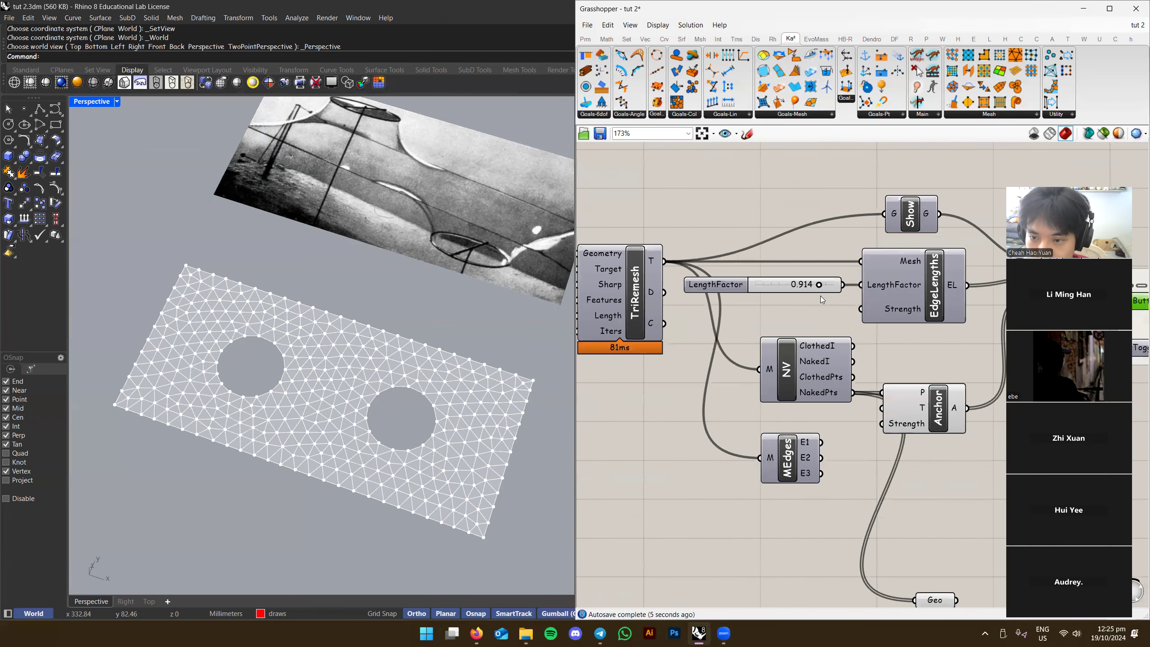
drag(813, 290, 764, 284)
scroll(413, 466, up, 4)
right_drag(413, 465, 441, 470)
key(ctrl+F1)
scroll(419, 419, up, 6)
scroll(327, 431, down, 3)
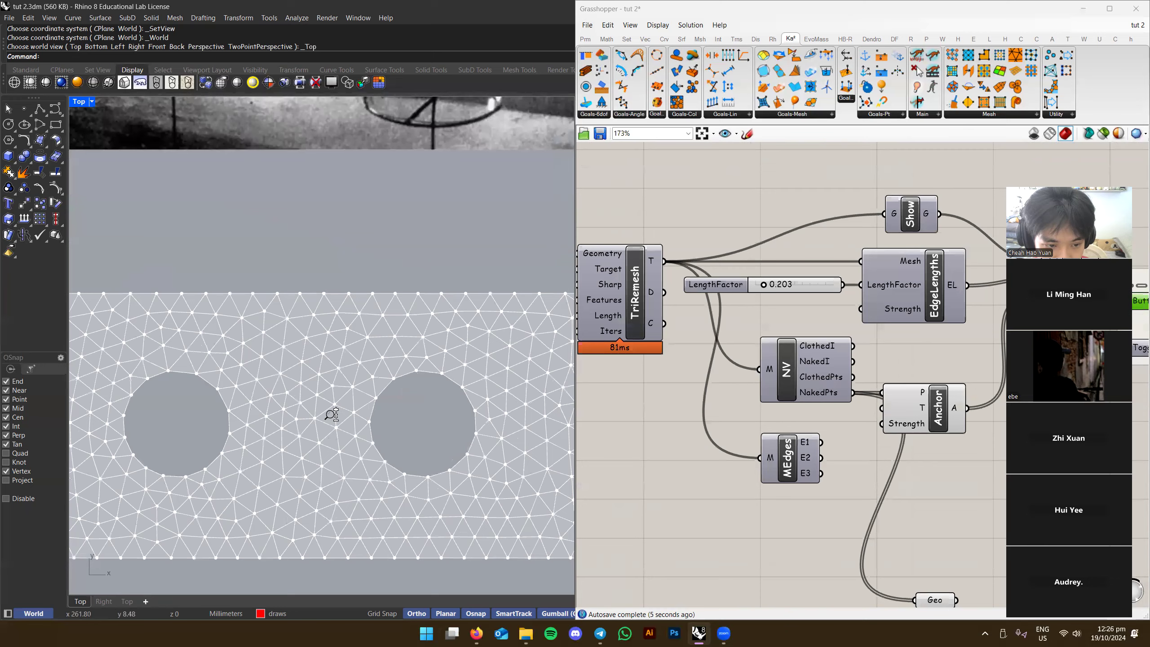
Set the LengthFactor slider to 0.336 and switch the viewport from Top to Perspective
scroll(329, 421, down, 3)
scroll(431, 395, up, 3)
scroll(374, 386, down, 4)
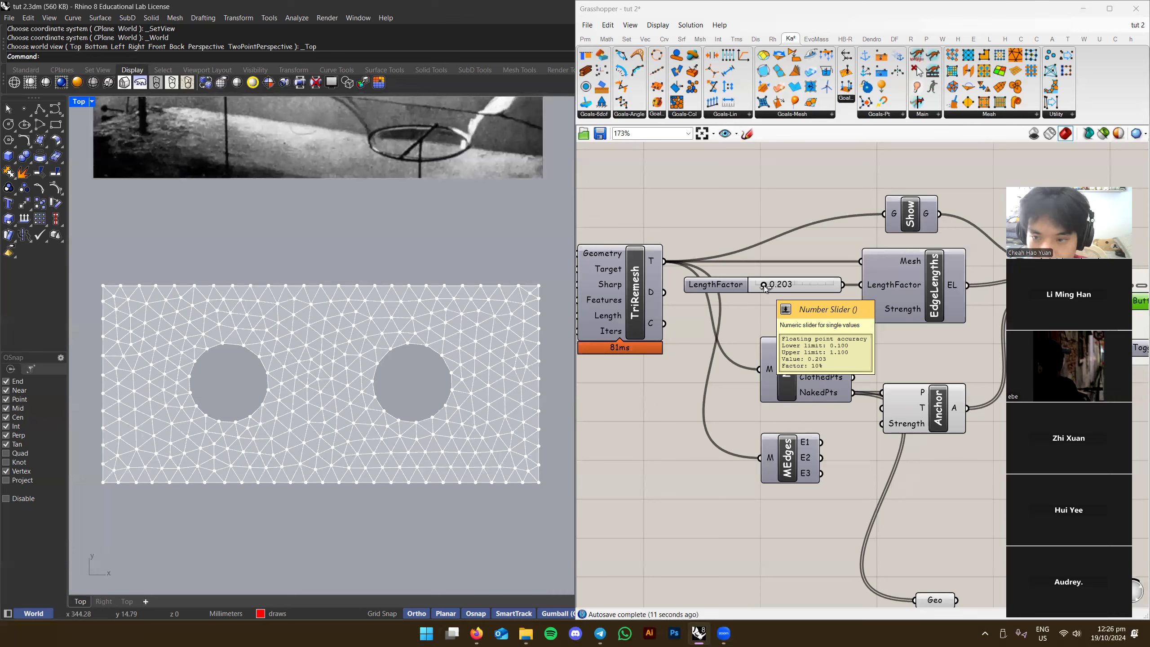
drag(764, 288, 782, 285)
text(2)
key(Return)
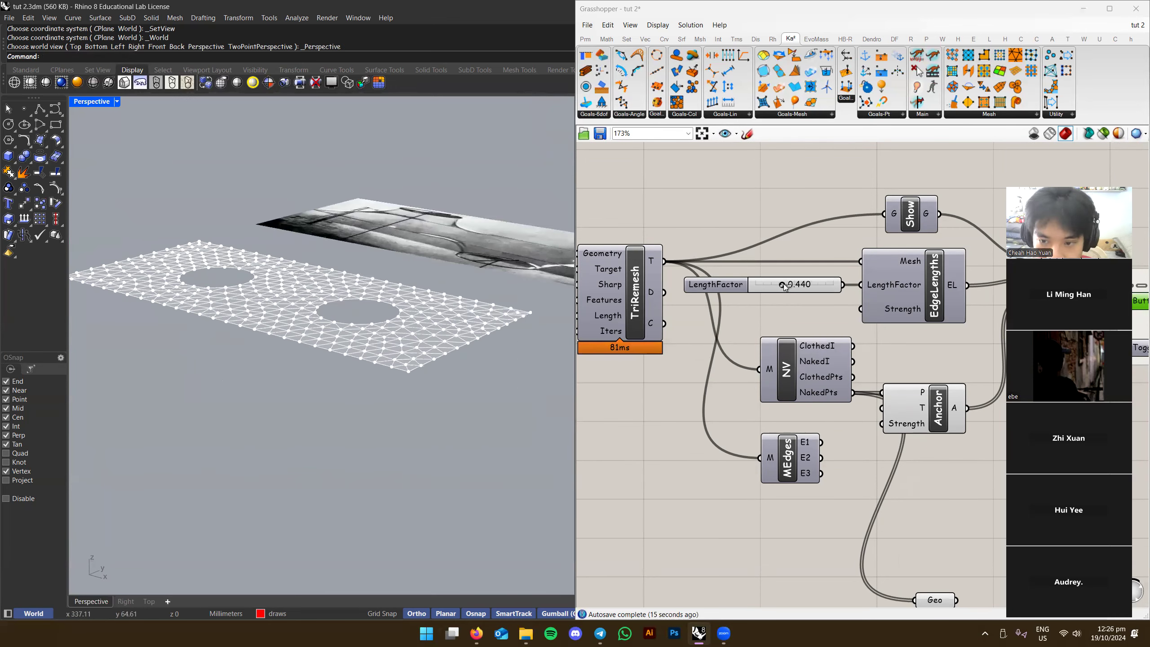
drag(812, 284, 779, 297)
right_drag(398, 324, 409, 376)
right_drag(827, 389, 717, 376)
right_drag(480, 317, 427, 281)
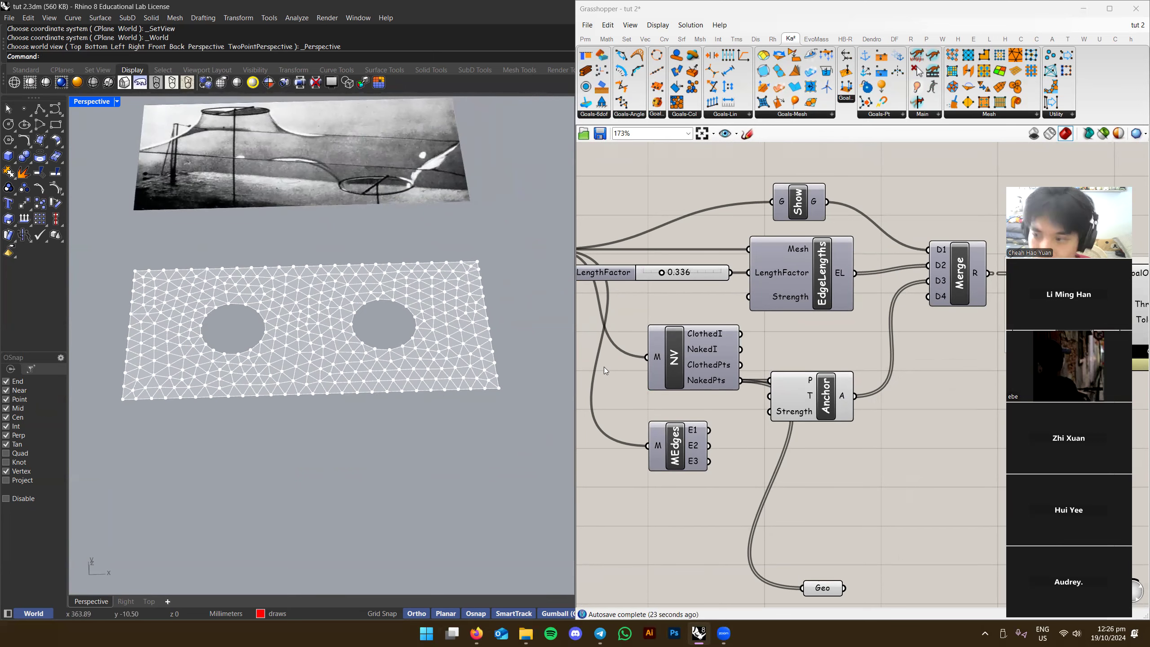
Move the Geo component up to just below the Anchor goal and examine its points around the mesh edges
scroll(444, 311, up, 3)
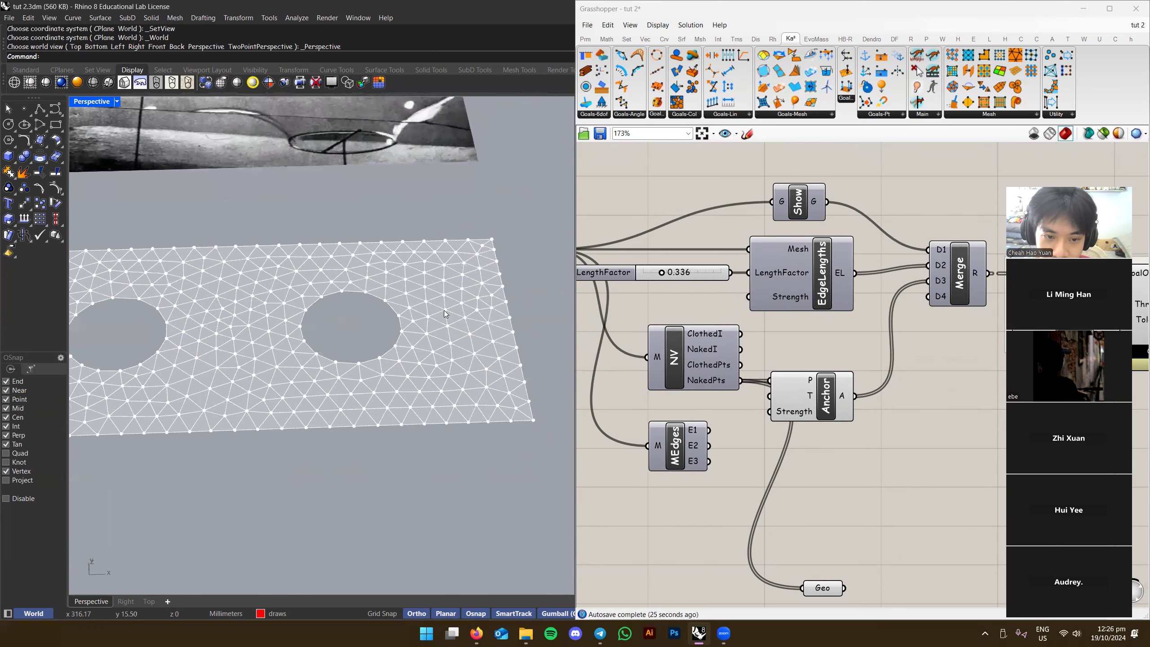
scroll(391, 335, up, 2)
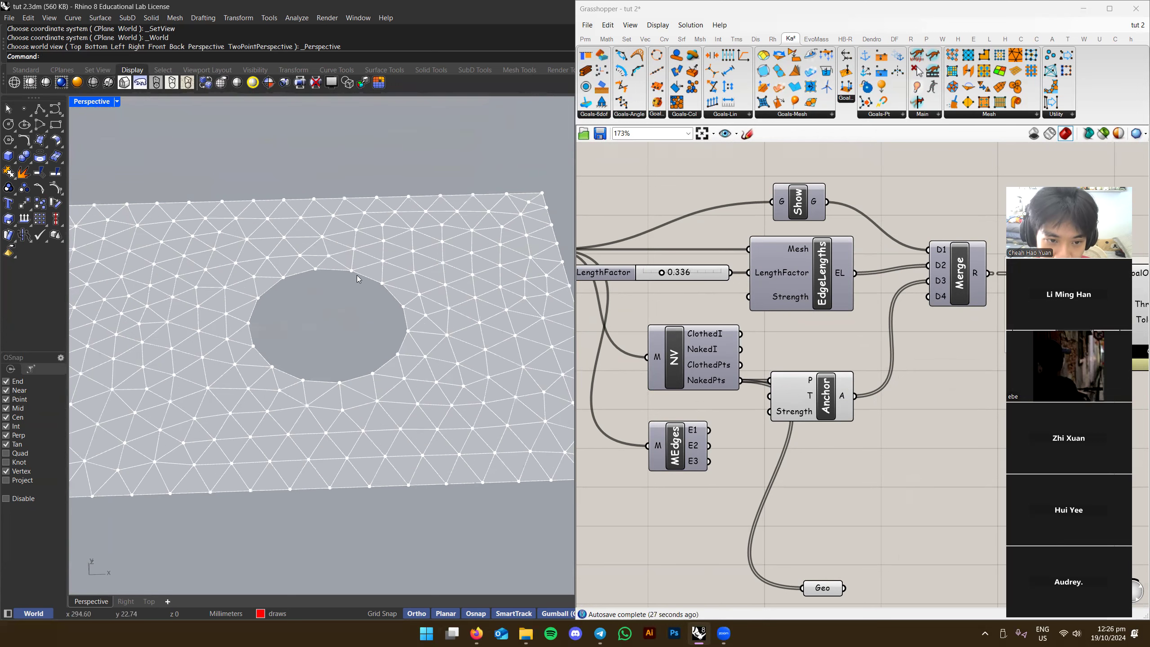
right_drag(795, 561, 791, 521)
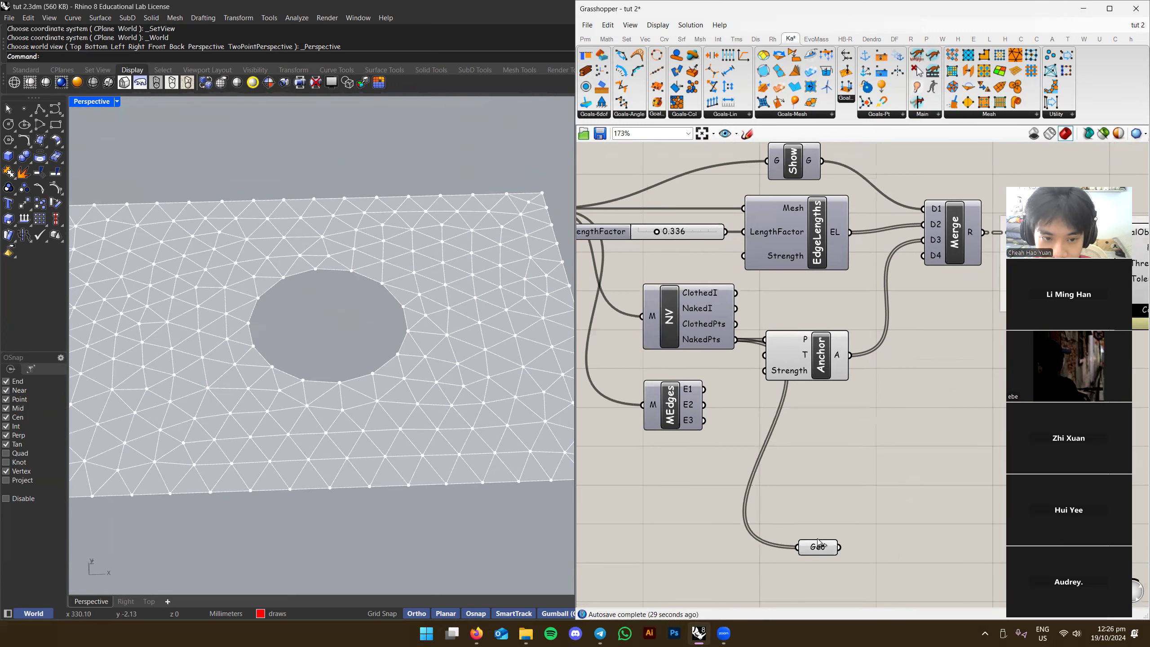
scroll(392, 371, down, 5)
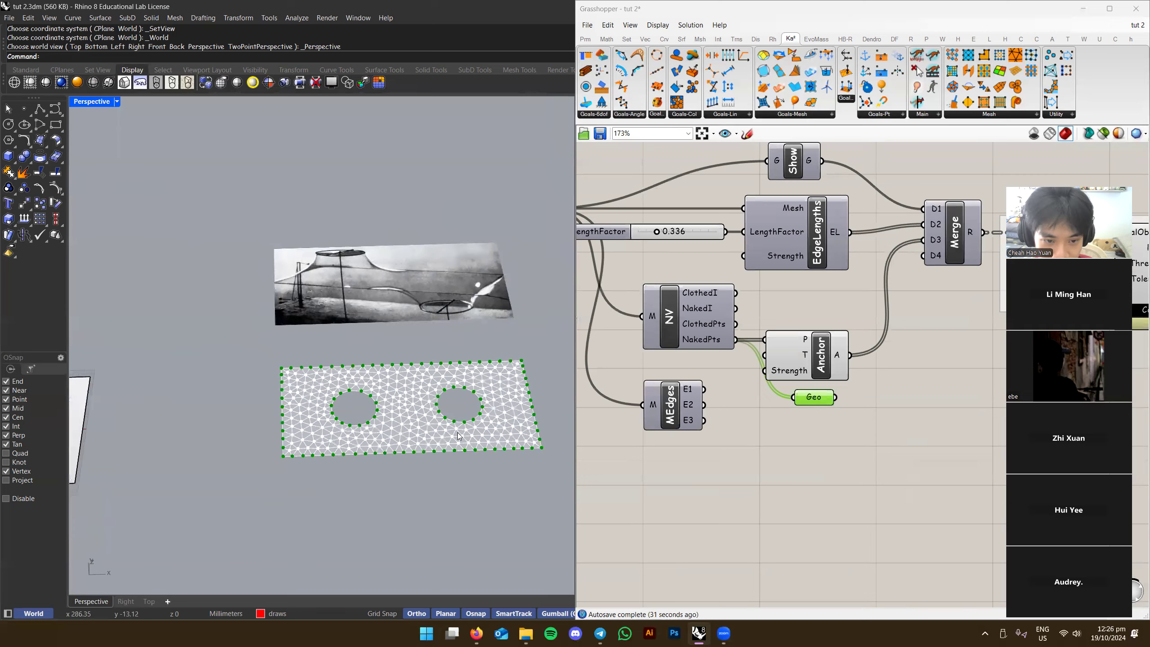
scroll(455, 401, up, 3)
right_drag(455, 400, 385, 387)
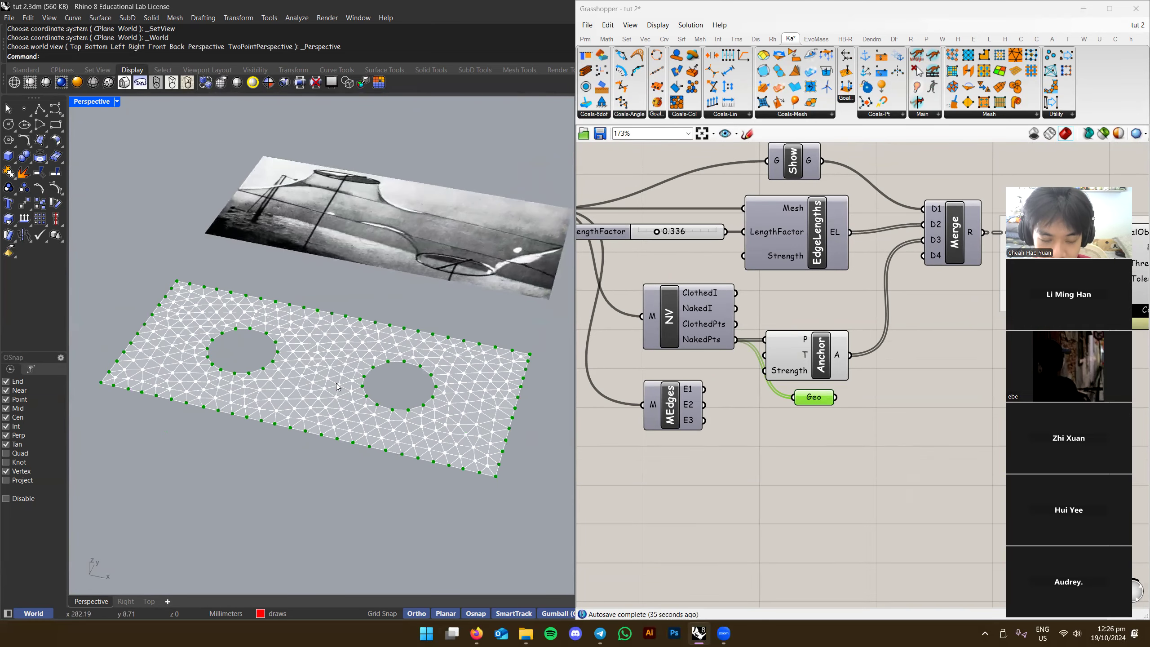
Turn on the preview of the boundary and left probe curve parameters
scroll(822, 390, down, 2)
right_drag(582, 349, 797, 315)
scroll(797, 315, down, 3)
scroll(797, 316, up, 3)
right_drag(437, 373, 410, 374)
right_click(671, 231)
click(691, 254)
right_click(668, 255)
click(688, 275)
scroll(344, 337, up, 3)
scroll(344, 337, down, 3)
mouse_move(359, 329)
right_down()
mouse_move(357, 313)
mouse_move(360, 333)
right_up()
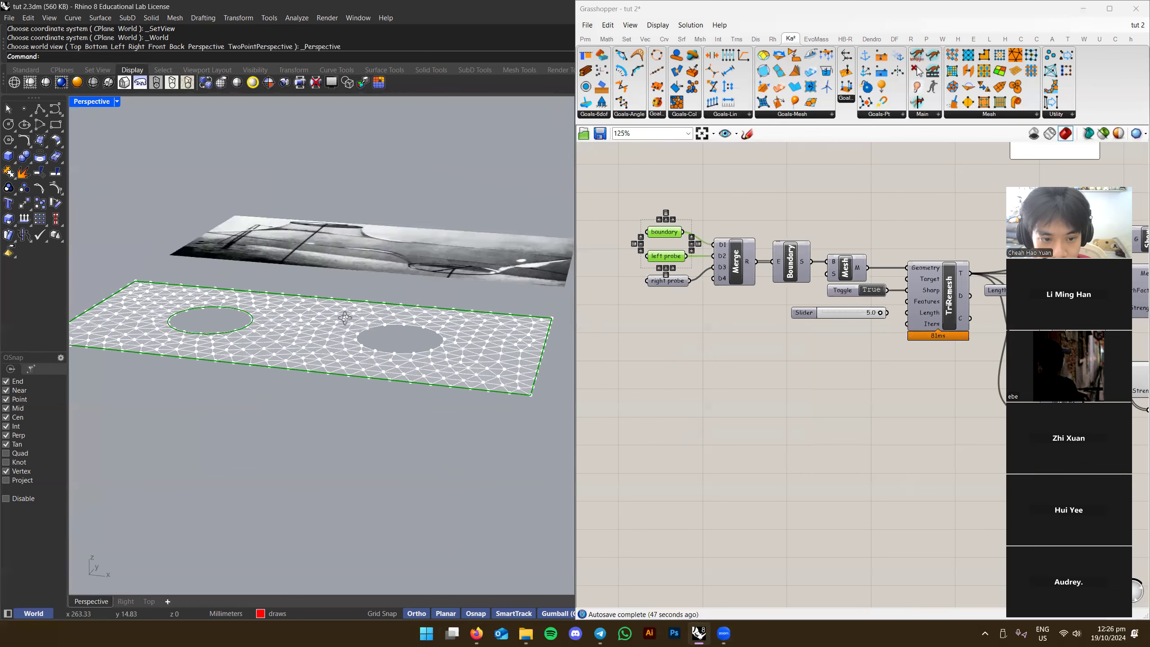
Turn on the preview of the right probe curve parameter
click(668, 280)
right_click(671, 281)
click(697, 301)
right_drag(684, 321, 646, 337)
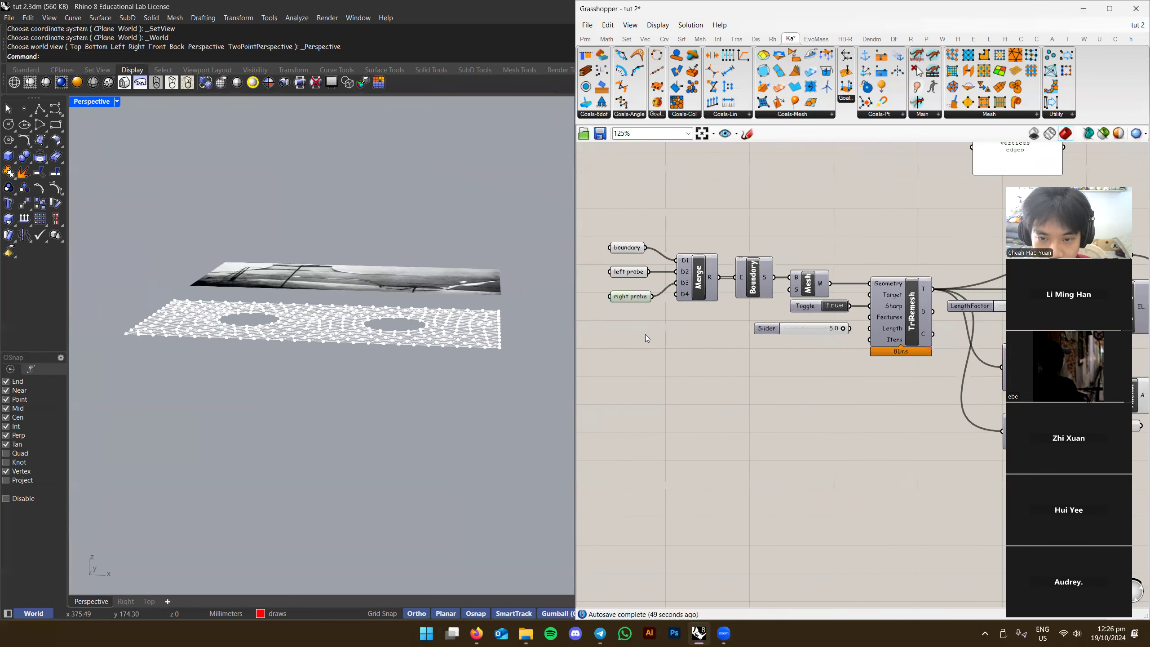
Turn on the preview of the Boundary surface component
right_click(814, 295)
click(753, 281)
right_click(753, 281)
click(780, 300)
right_drag(675, 334, 668, 355)
right_drag(399, 348, 382, 379)
scroll(437, 347, up, 3)
Unhide the two probe circles in the Rhino model and select the right one
key(ctrl+shift+h)
click(368, 352)
drag(224, 291, 219, 295)
key(Return)
right_drag(496, 313, 484, 343)
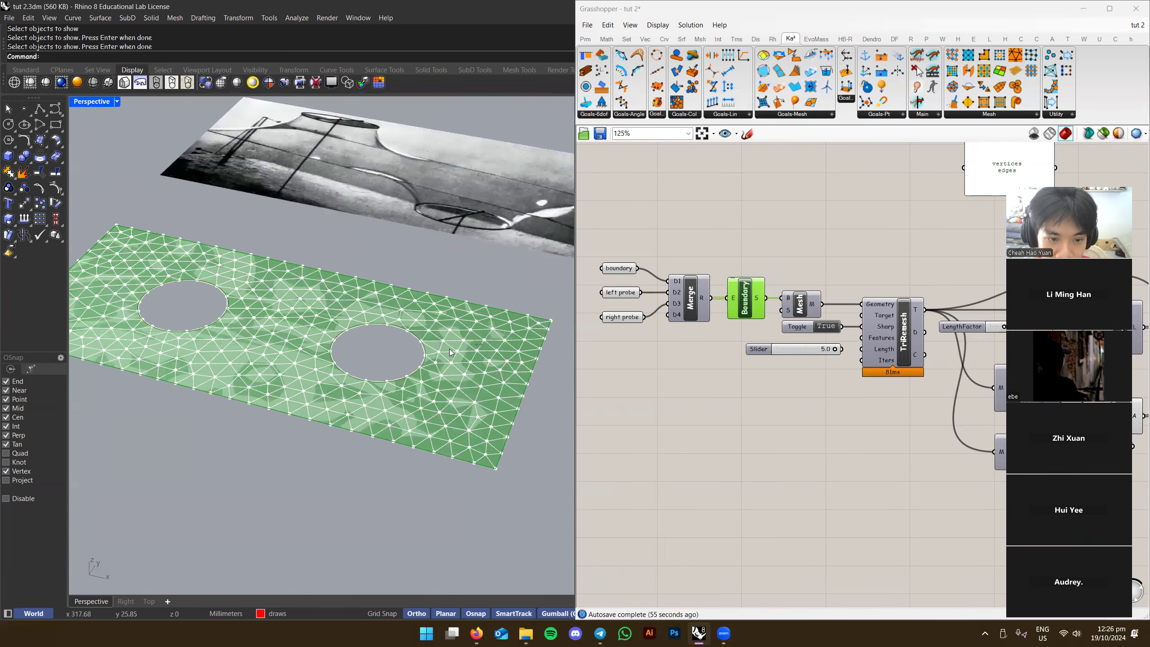
click(648, 398)
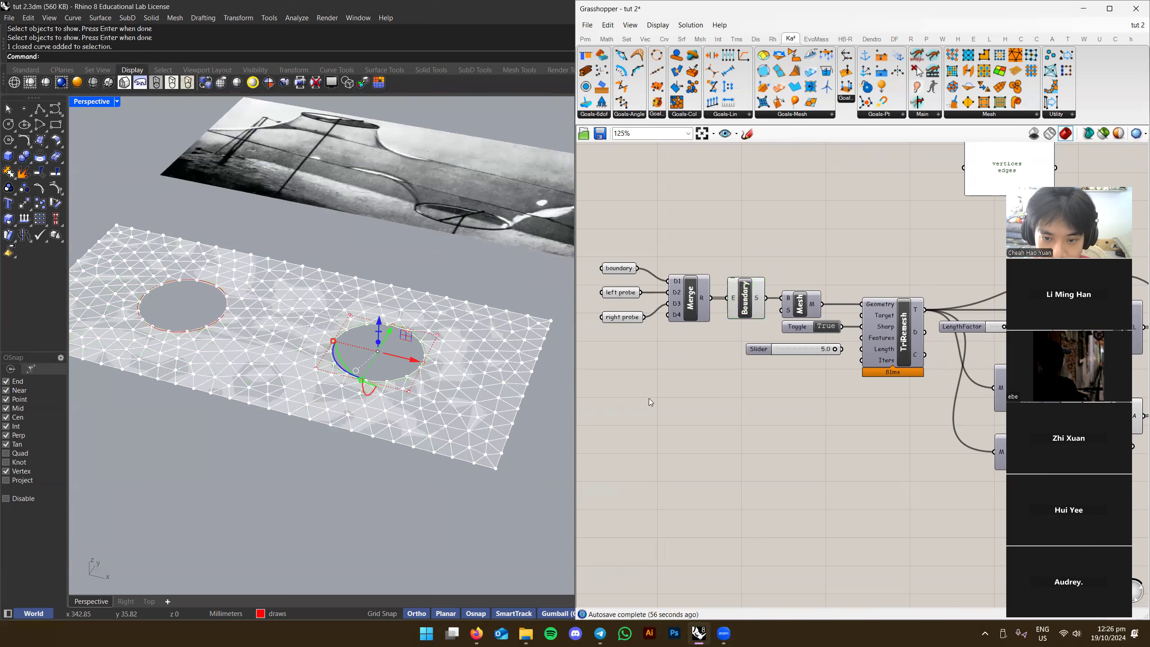
Turn off the Boundary surface preview and raise the right probe circle above the flat mesh
right_click(751, 294)
click(769, 312)
right_drag(683, 365, 745, 345)
right_drag(444, 322, 421, 303)
drag(367, 289, 374, 240)
click(633, 344)
Turn the Boundary surface preview on to check it against the raised probe circle, and switch it off again
right_drag(434, 326, 452, 385)
right_drag(682, 379, 657, 417)
right_drag(531, 416, 446, 280)
click(446, 316)
click(282, 380)
right_drag(382, 359, 351, 353)
right_click(782, 313)
click(804, 332)
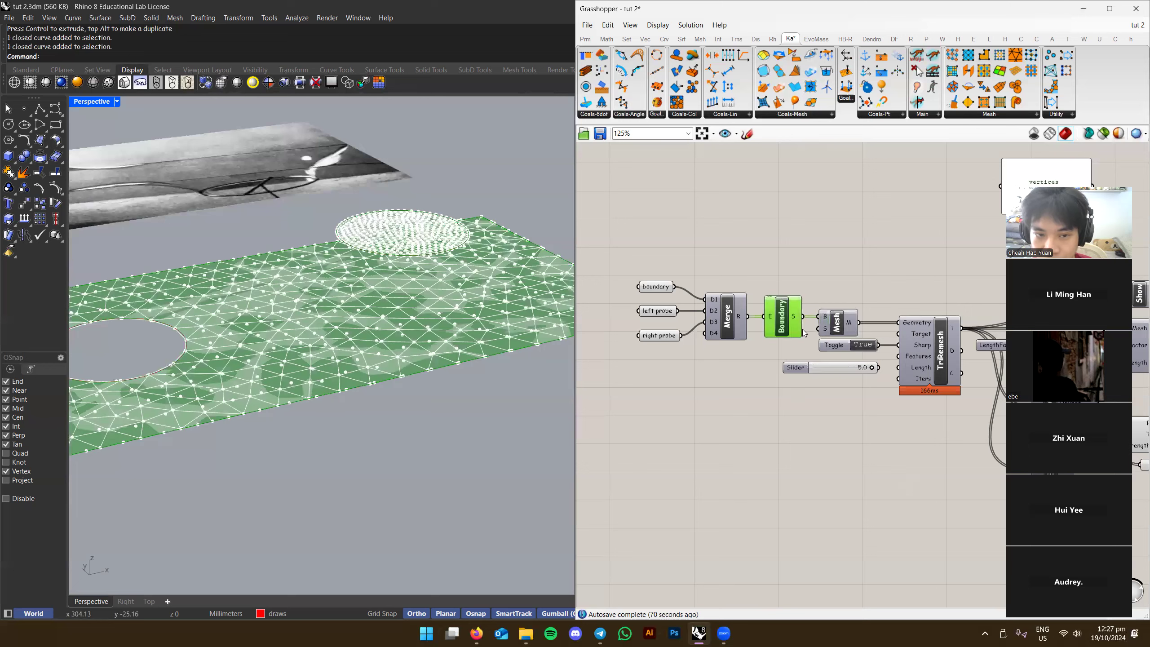
right_click(784, 317)
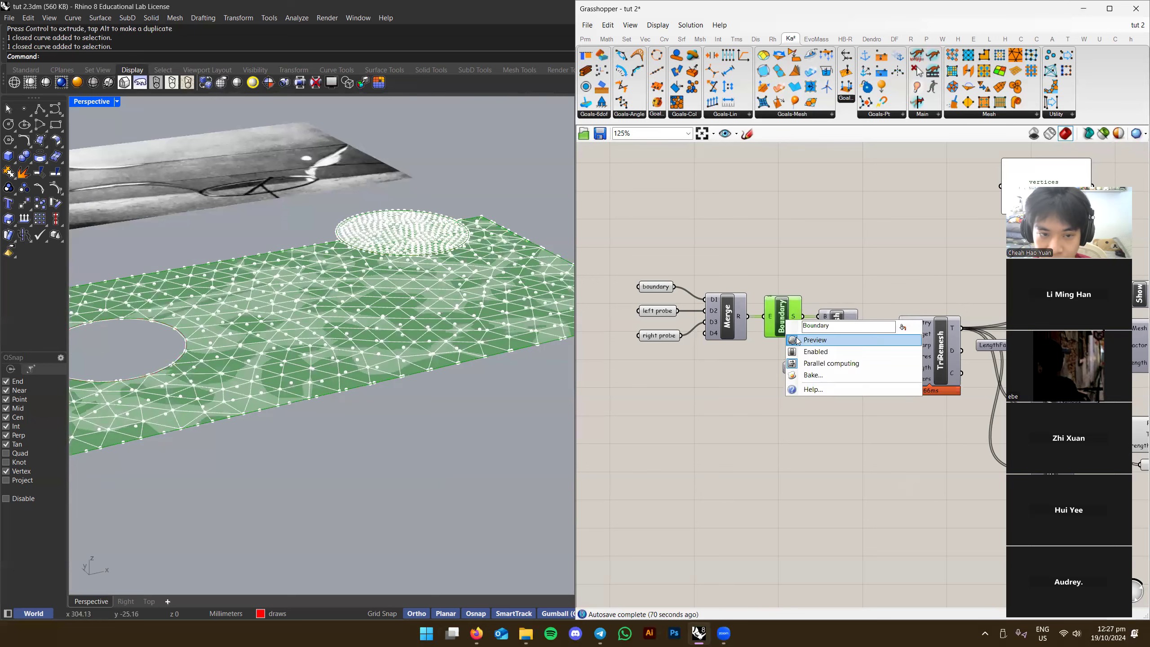
click(802, 338)
click(745, 382)
right_drag(745, 383, 784, 362)
Undo the raising of the right probe circle
right_drag(425, 317, 406, 300)
key(ctrl+z)
mouse_move(455, 330)
right_down()
mouse_move(454, 360)
mouse_move(468, 340)
mouse_move(442, 317)
right_up()
click(469, 339)
right_drag(914, 335, 764, 354)
right_drag(514, 358, 483, 360)
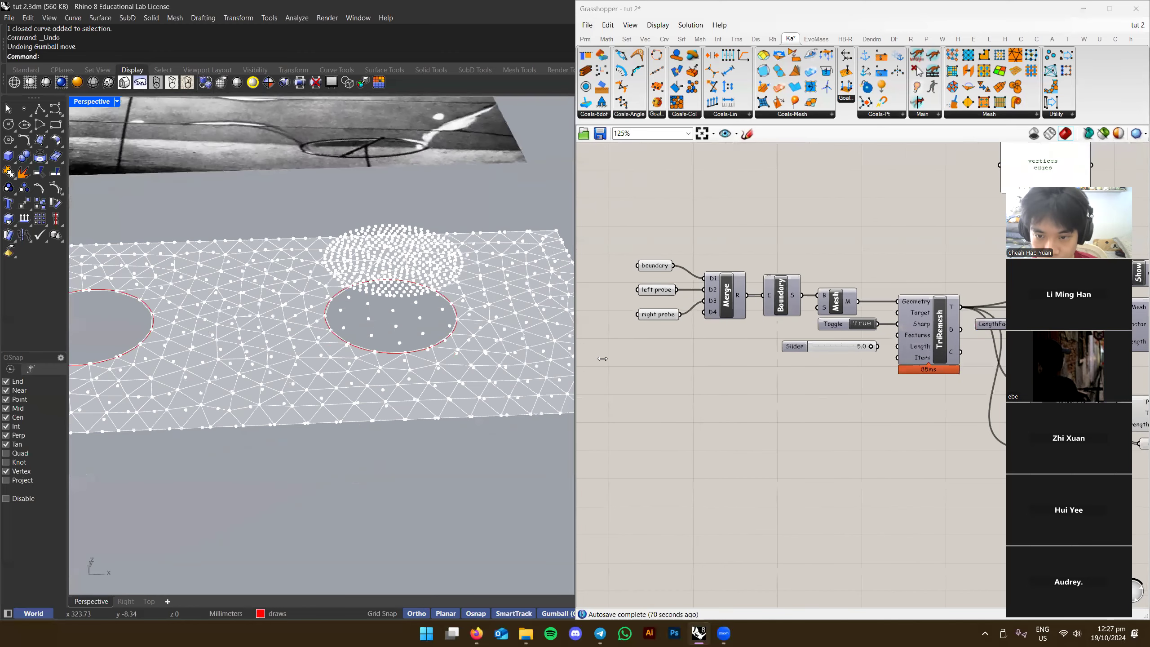
Add a Patch component, connect the curve Merge's R output to its C input and select it to view the surface
text(patch)
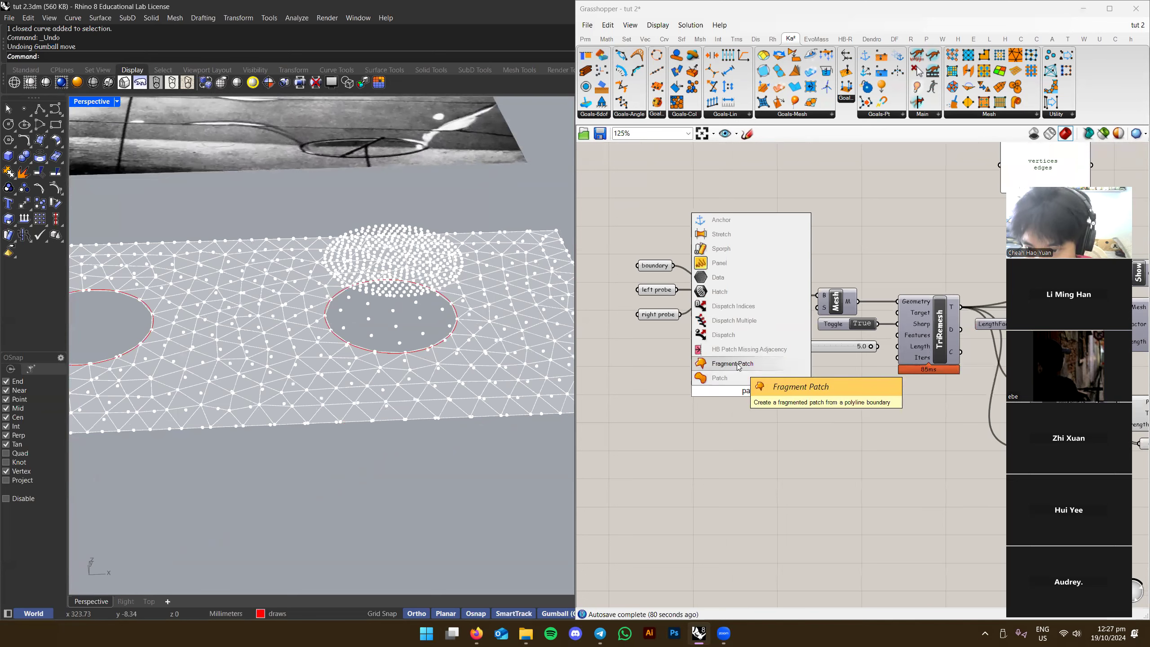
click(731, 378)
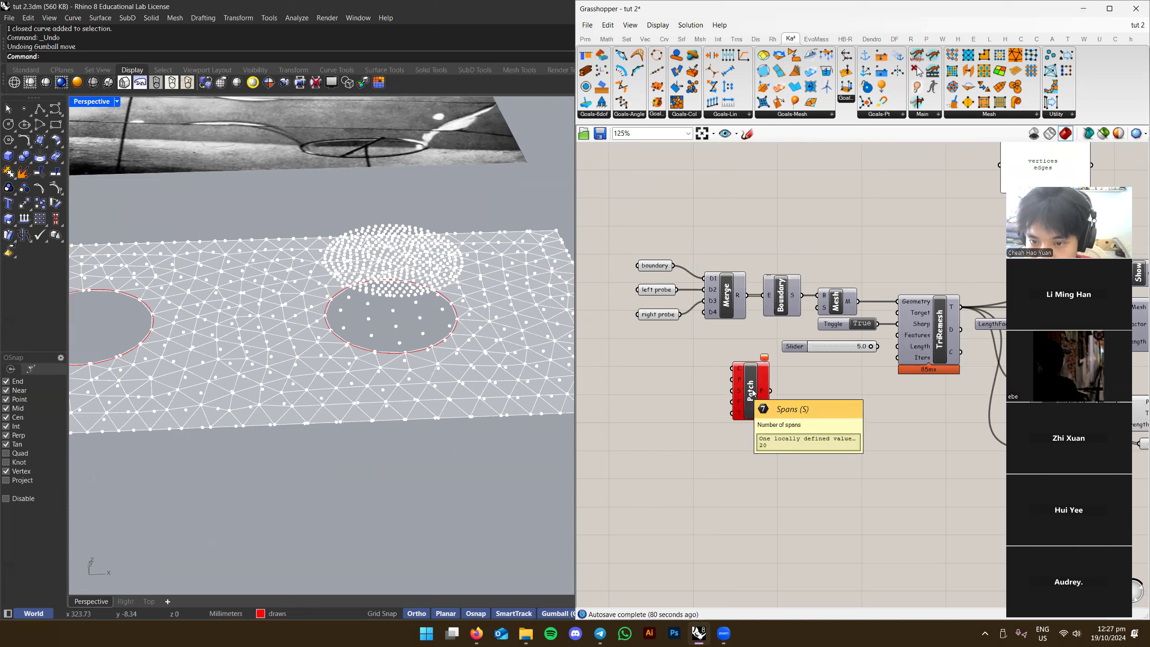
drag(741, 374, 745, 299)
click(423, 353)
click(724, 394)
scroll(745, 395, up, 3)
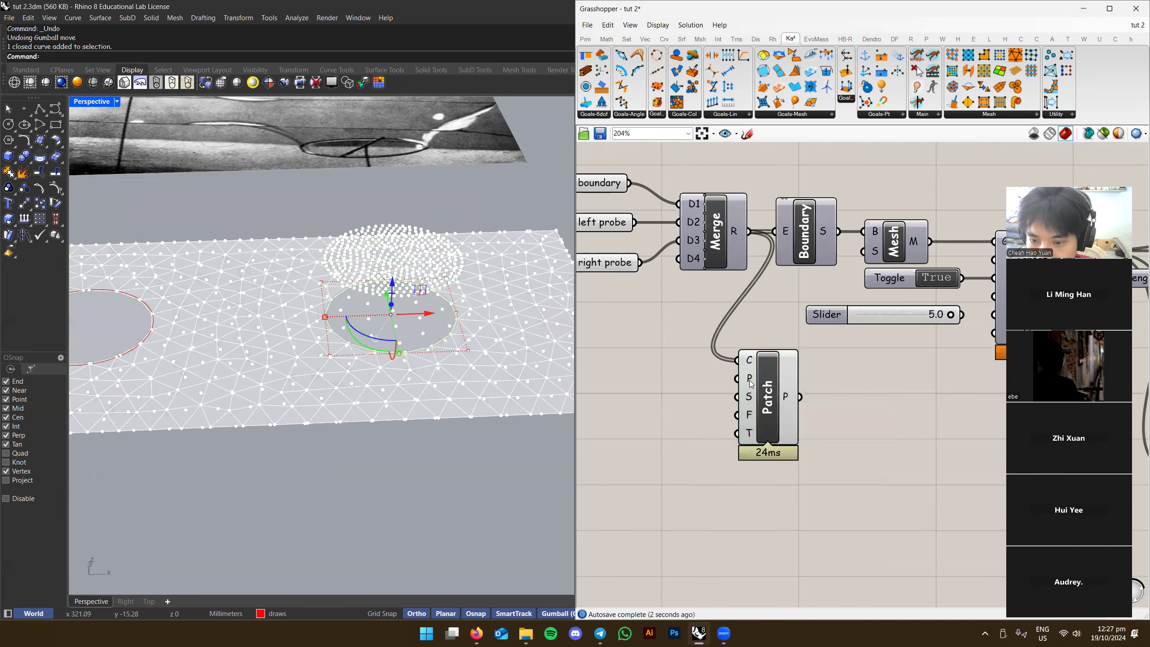
click(750, 439)
right_drag(384, 359, 459, 386)
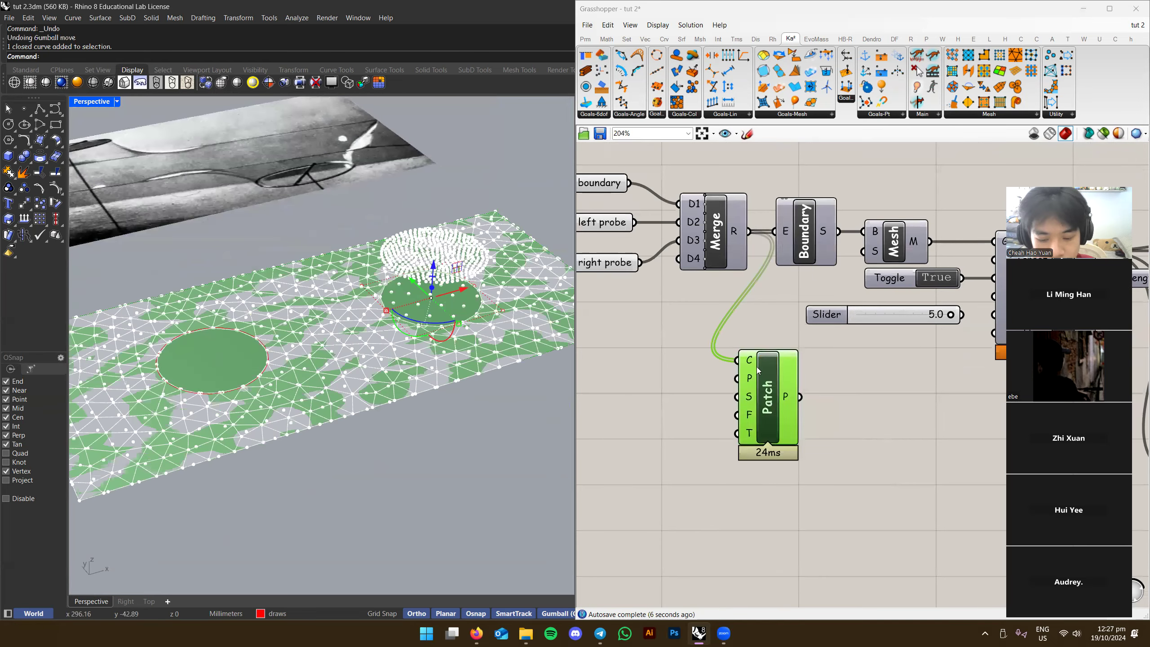
right_drag(285, 344, 291, 333)
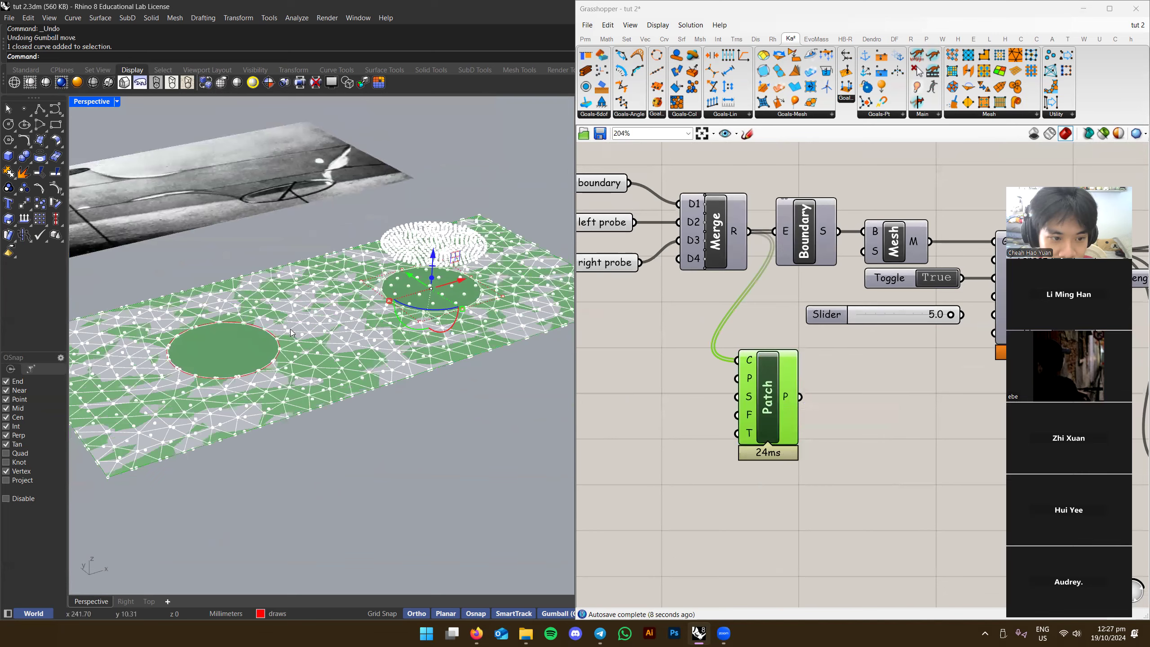
Raise the left probe circle and lower the right one to test how the Patch surface follows them
drag(222, 313, 222, 248)
click(358, 219)
right_drag(358, 219, 295, 239)
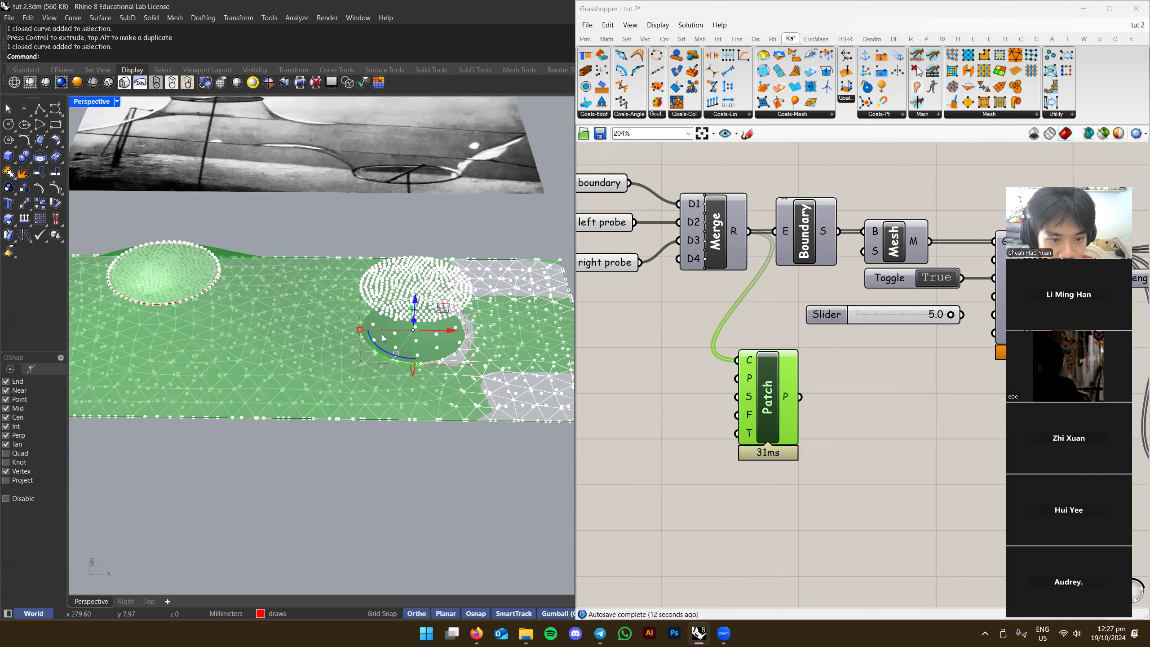
right_drag(382, 334, 375, 319)
drag(414, 283, 413, 344)
right_drag(484, 449, 215, 271)
right_drag(342, 267, 515, 442)
Undo both probe circle moves and delete the Patch component
key(ctrl+z)
key(ctrl+z)
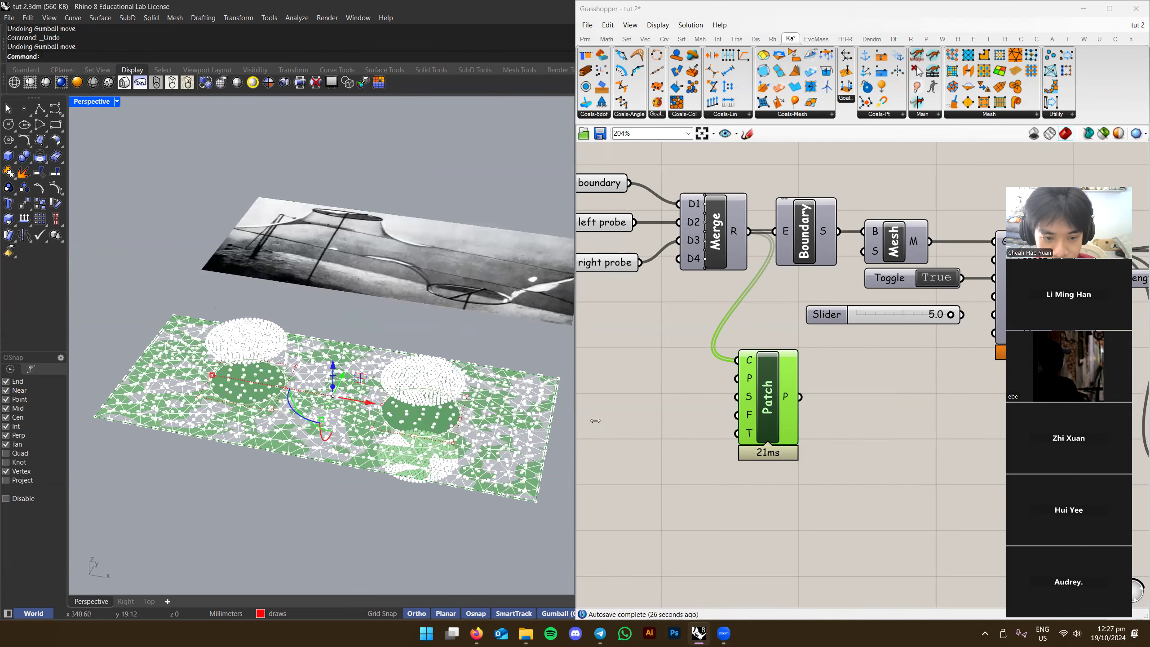
right_drag(595, 420, 602, 399)
click(688, 394)
click(779, 385)
key(Delete)
Reset the Solver and set its On toggle to False
scroll(873, 385, down, 3)
right_drag(949, 376, 745, 368)
right_drag(961, 391, 723, 409)
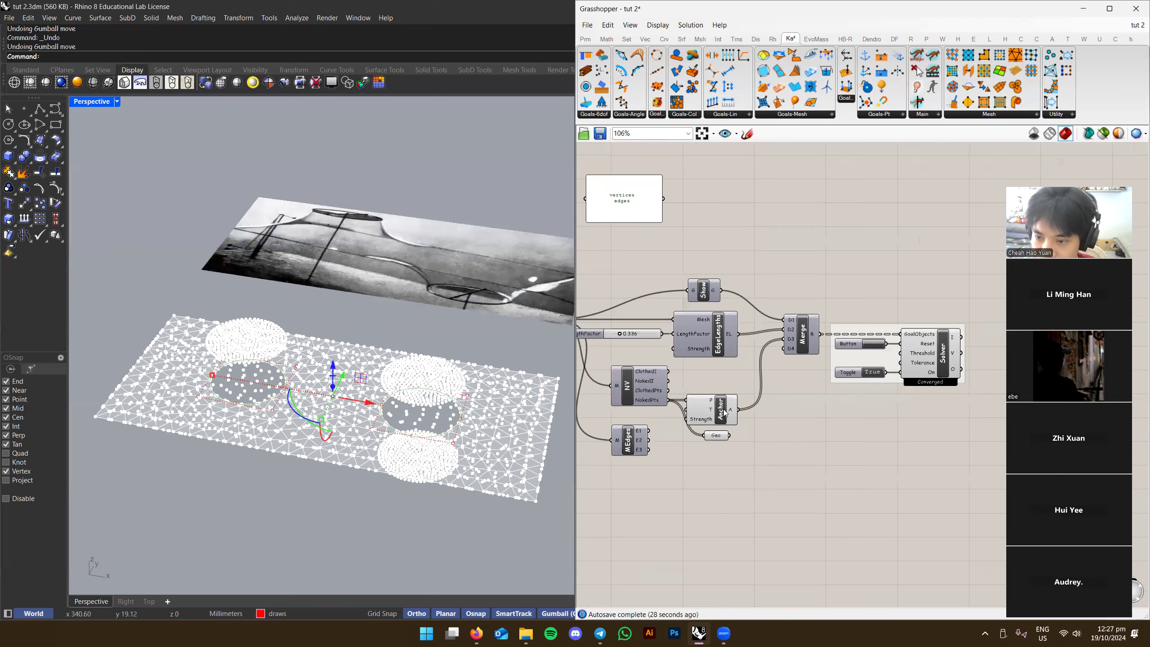
scroll(723, 409, up, 3)
click(722, 340)
click(733, 386)
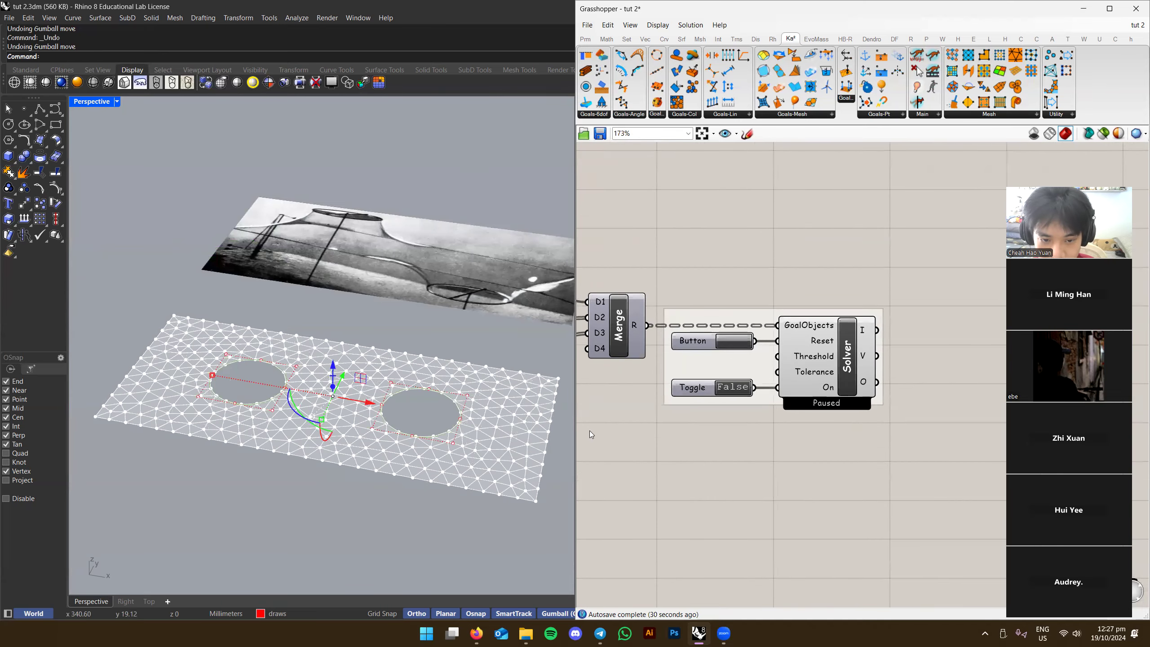
Select the right probe circle and examine how the mesh meets the hole outlines
shift+right_drag(468, 344, 414, 320)
right_drag(414, 320, 416, 376)
right_drag(588, 417, 885, 377)
scroll(796, 412, down, 2)
scroll(371, 399, up, 3)
right_drag(371, 403, 429, 382)
scroll(416, 394, down, 5)
drag(472, 360, 426, 388)
right_drag(448, 408, 481, 389)
Highlight the Geo component's naked points and inspect them along the outer boundary and both holes
right_drag(803, 433, 836, 421)
click(857, 458)
scroll(482, 412, up, 3)
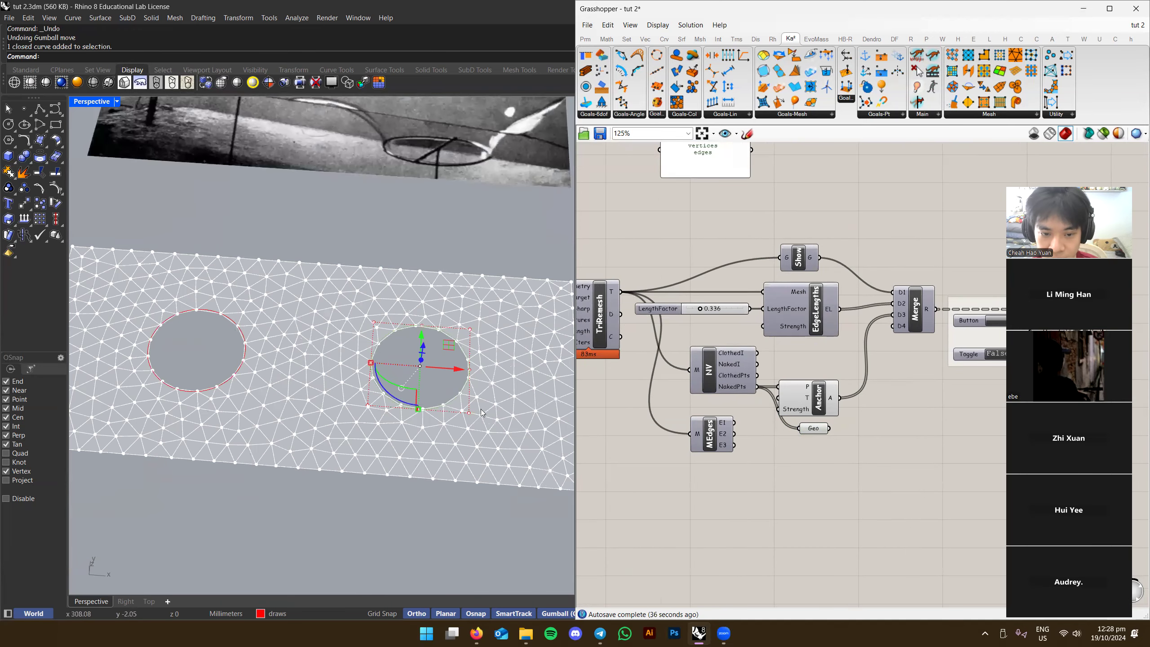
scroll(467, 386, down, 5)
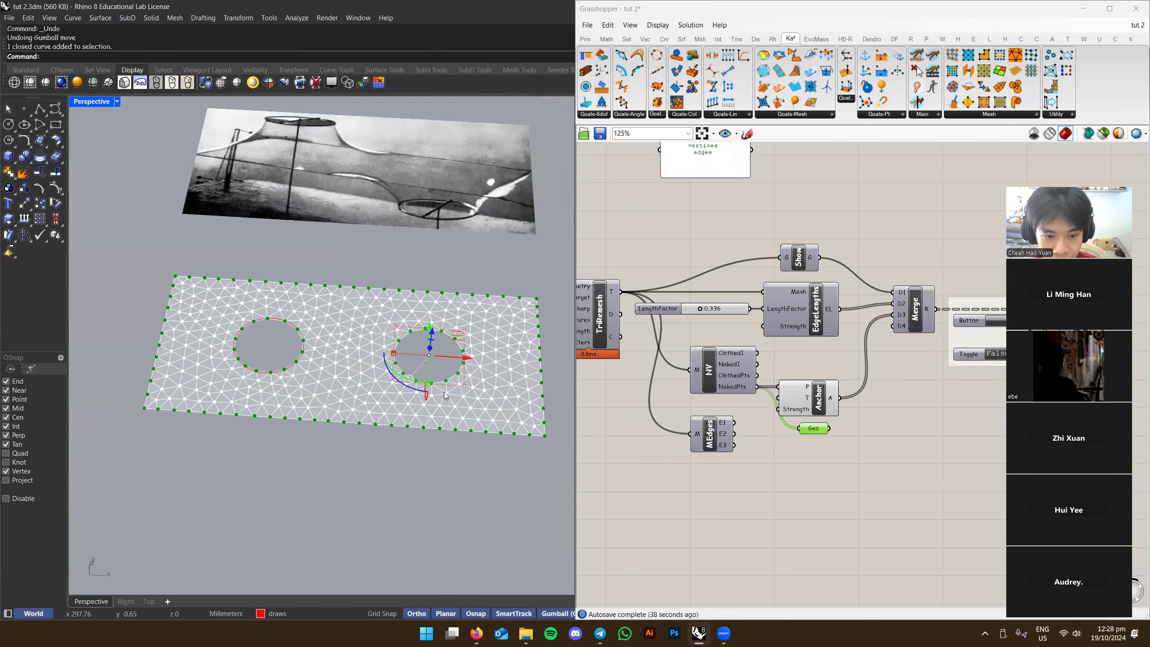
right_drag(620, 383, 928, 382)
scroll(263, 358, up, 4)
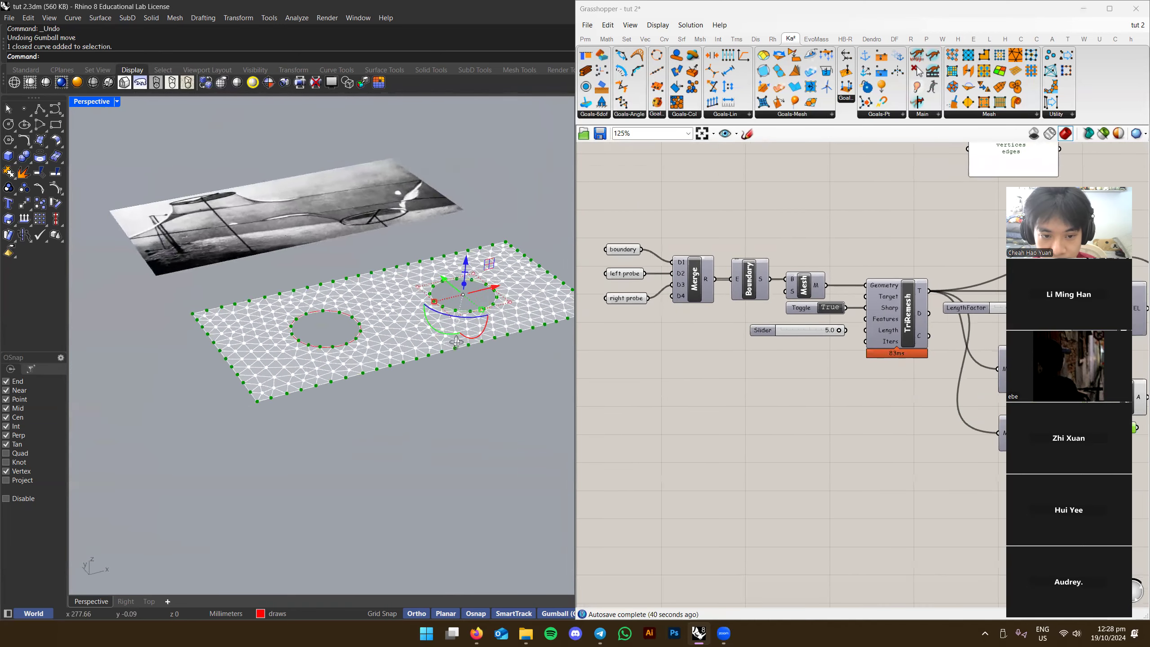
scroll(333, 372, down, 3)
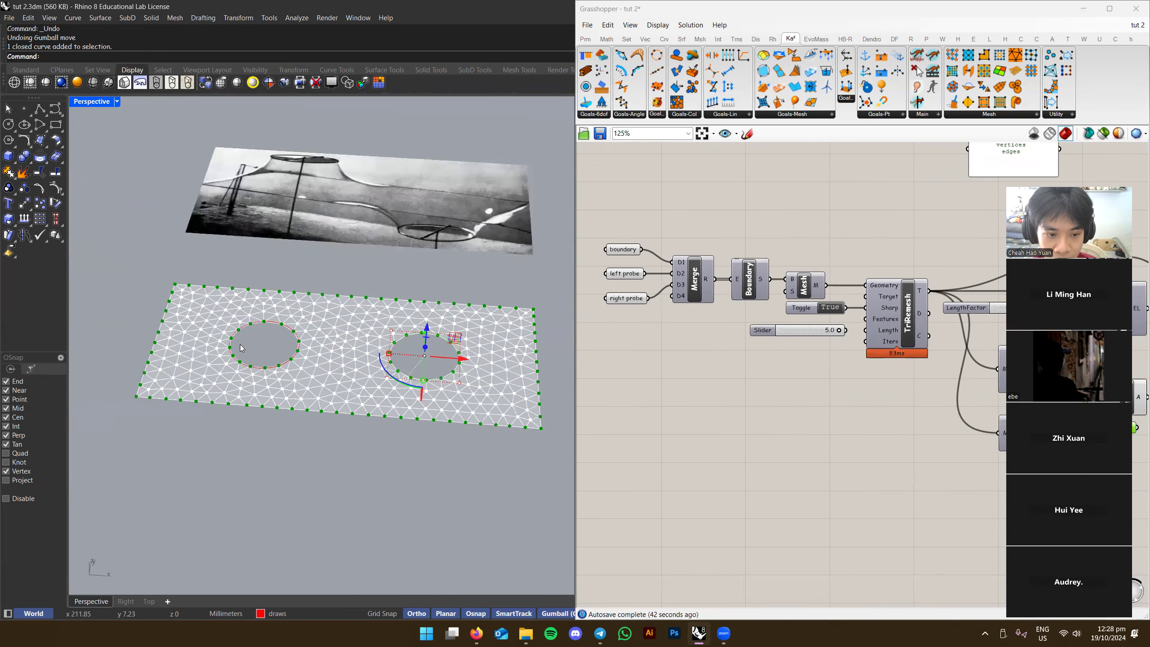
right_drag(342, 340, 285, 340)
scroll(429, 303, up, 2)
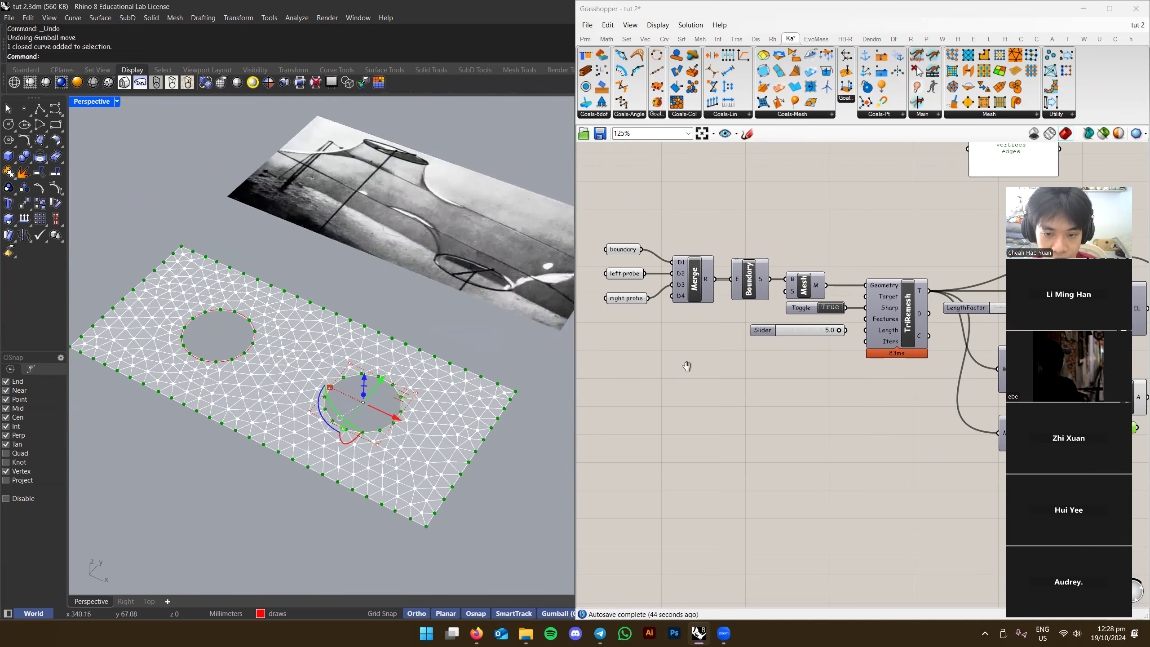
right_drag(686, 365, 761, 349)
right_drag(407, 335, 466, 329)
scroll(466, 330, down, 4)
Move the naked-vertices component and the Anchor goal together up closer beneath EdgeLengths
right_drag(737, 369, 714, 370)
right_drag(984, 353, 795, 404)
scroll(903, 358, down, 3)
scroll(874, 404, up, 4)
drag(845, 304, 713, 369)
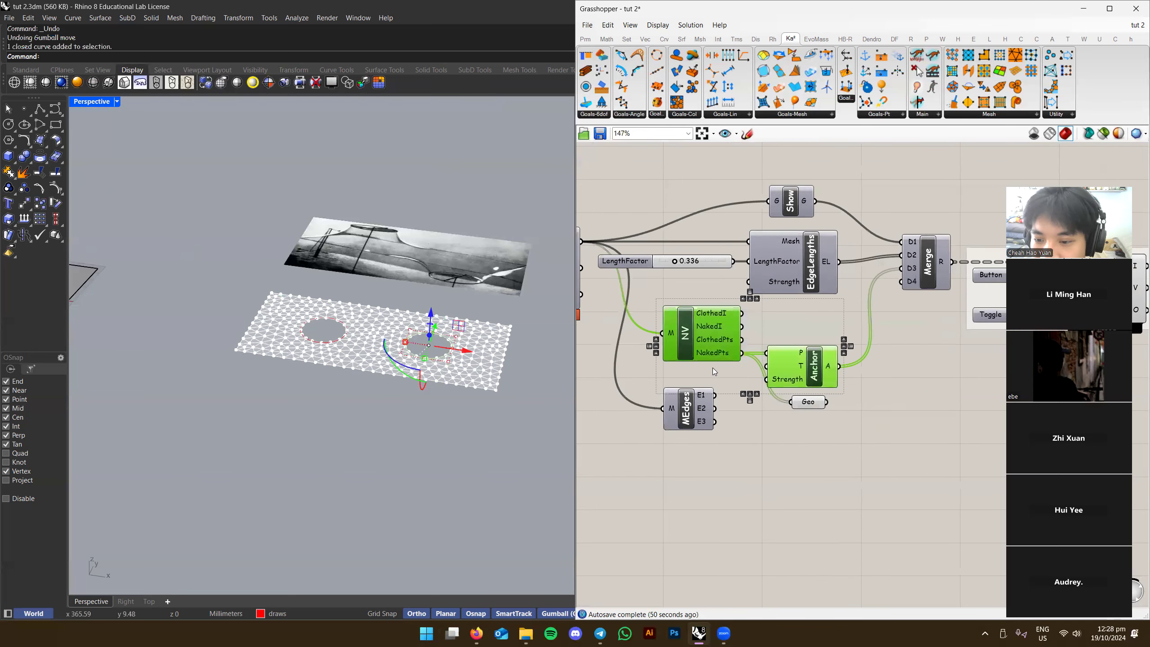
drag(819, 371, 811, 340)
click(904, 367)
Move the Geo and Mesh Edges components up to sit directly below the Anchor and naked-vertices components
right_drag(904, 367, 847, 374)
right_drag(784, 393, 827, 426)
click(711, 424)
drag(702, 433, 696, 381)
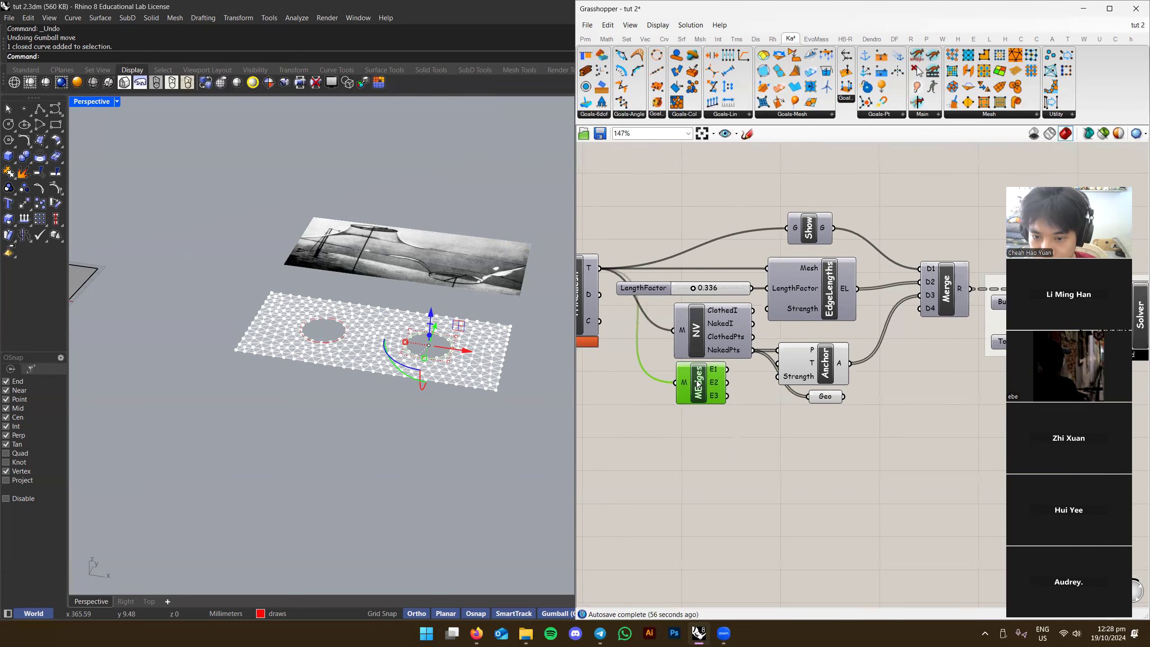
click(793, 440)
Select the Geo component and check which naked points the Anchor receives, comparing outer-edge points with hole points
scroll(813, 403, up, 2)
right_drag(812, 418, 826, 363)
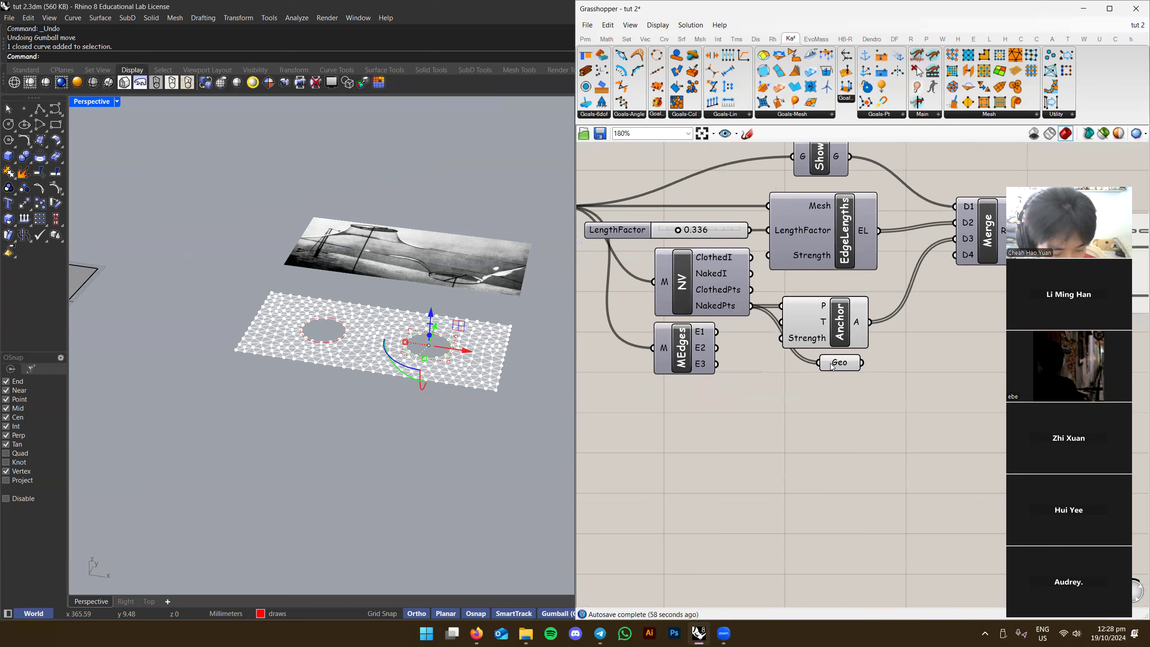
mouse_move(847, 369)
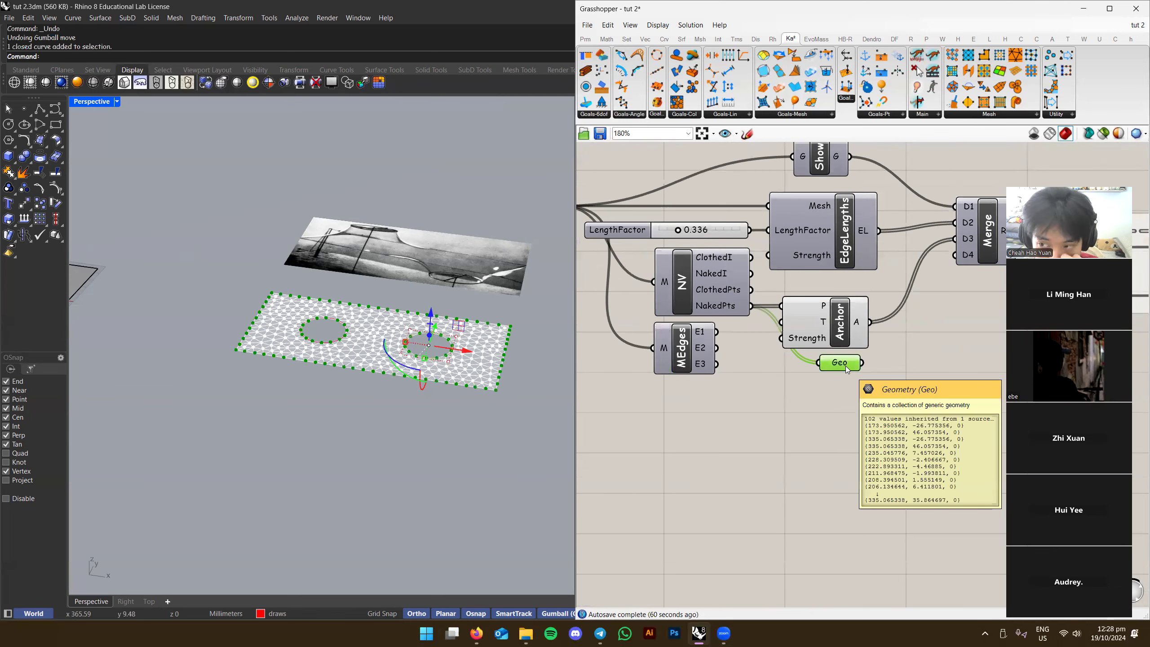
right_drag(837, 373, 908, 392)
scroll(508, 389, up, 4)
right_drag(507, 389, 463, 414)
right_drag(477, 337, 495, 330)
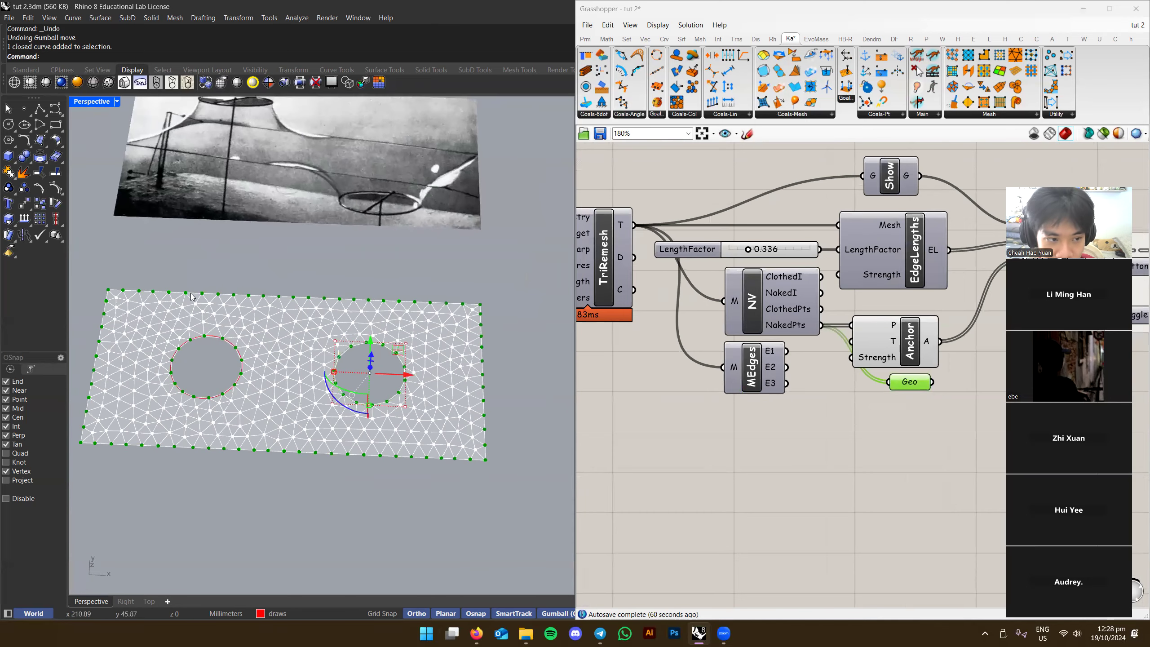
shift+right_drag(192, 297, 401, 300)
right_drag(545, 372, 410, 385)
shift+right_drag(410, 385, 530, 360)
scroll(852, 390, down, 3)
Deselect the Geo component and inspect the boundary, left probe and right probe curve parameters alongside the mesh
right_drag(743, 408, 852, 389)
click(851, 390)
right_drag(687, 373, 769, 351)
scroll(636, 342, up, 1)
scroll(556, 359, up, 2)
right_drag(525, 368, 479, 354)
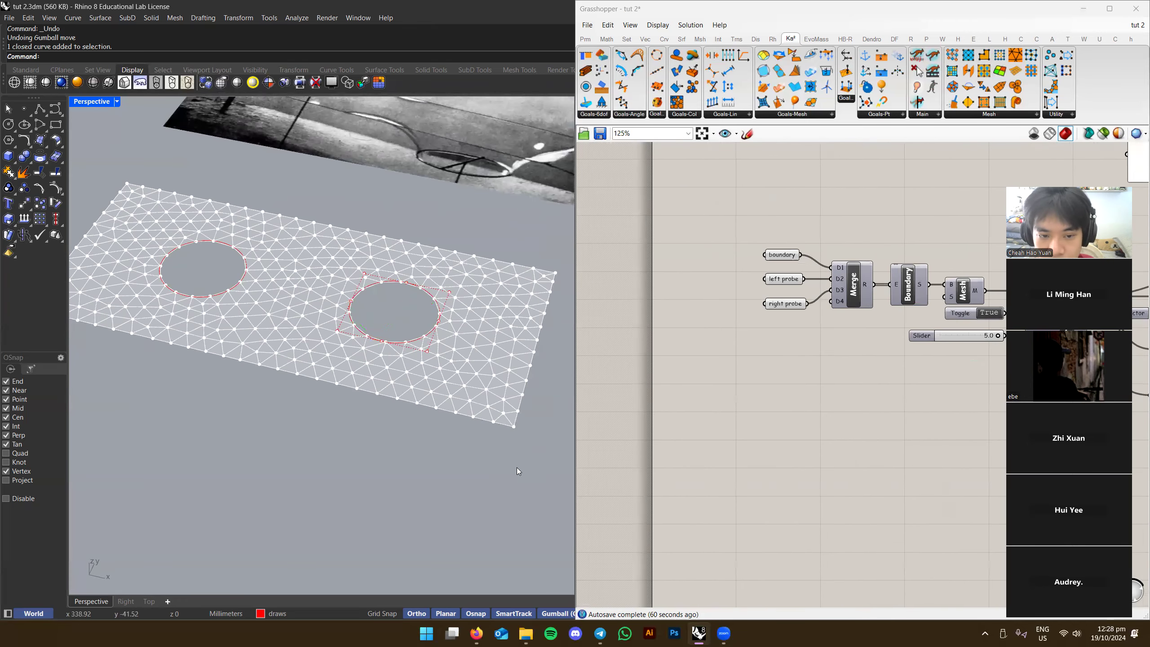
Select the Geo component and check which mesh points the naked-vertices output sends to the Anchor goal
right_drag(516, 468, 504, 443)
right_drag(849, 403, 712, 376)
right_drag(981, 425, 678, 380)
right_drag(845, 391, 777, 383)
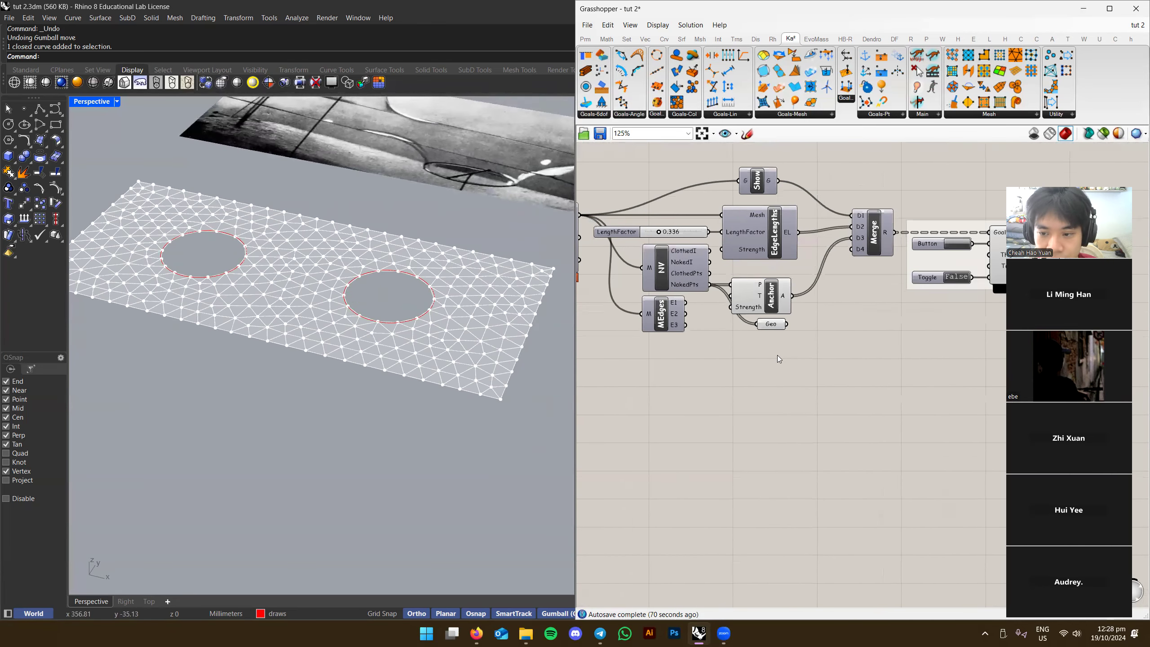
scroll(754, 329, up, 1)
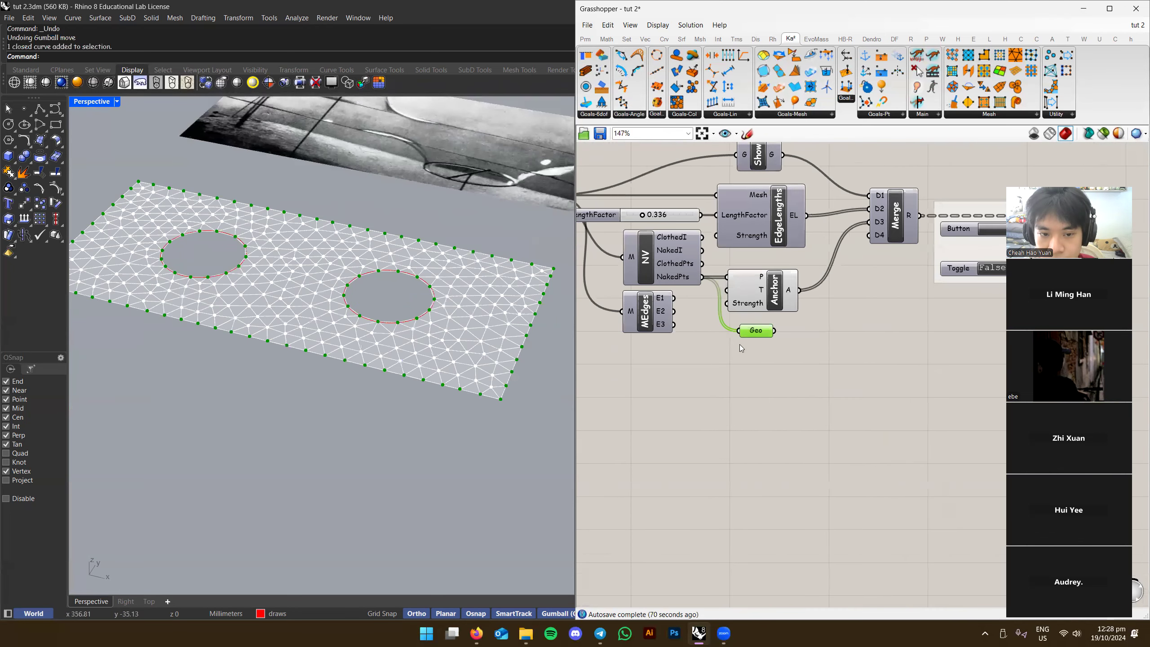
scroll(783, 350, down, 3)
scroll(889, 415, up, 2)
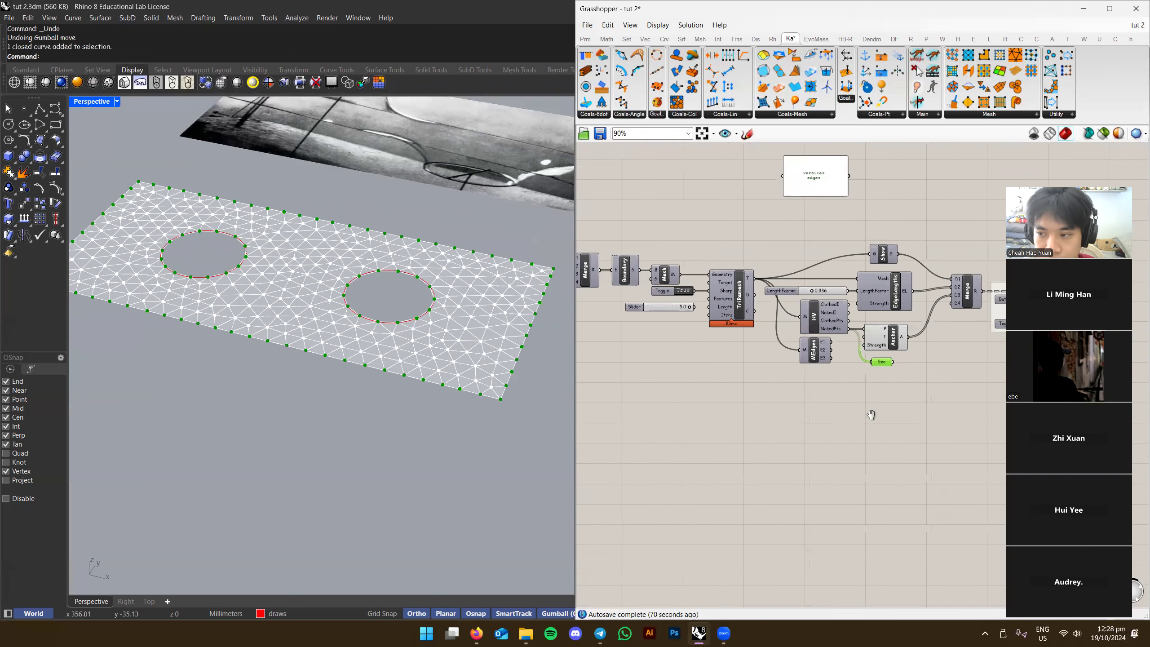
right_drag(435, 318, 406, 340)
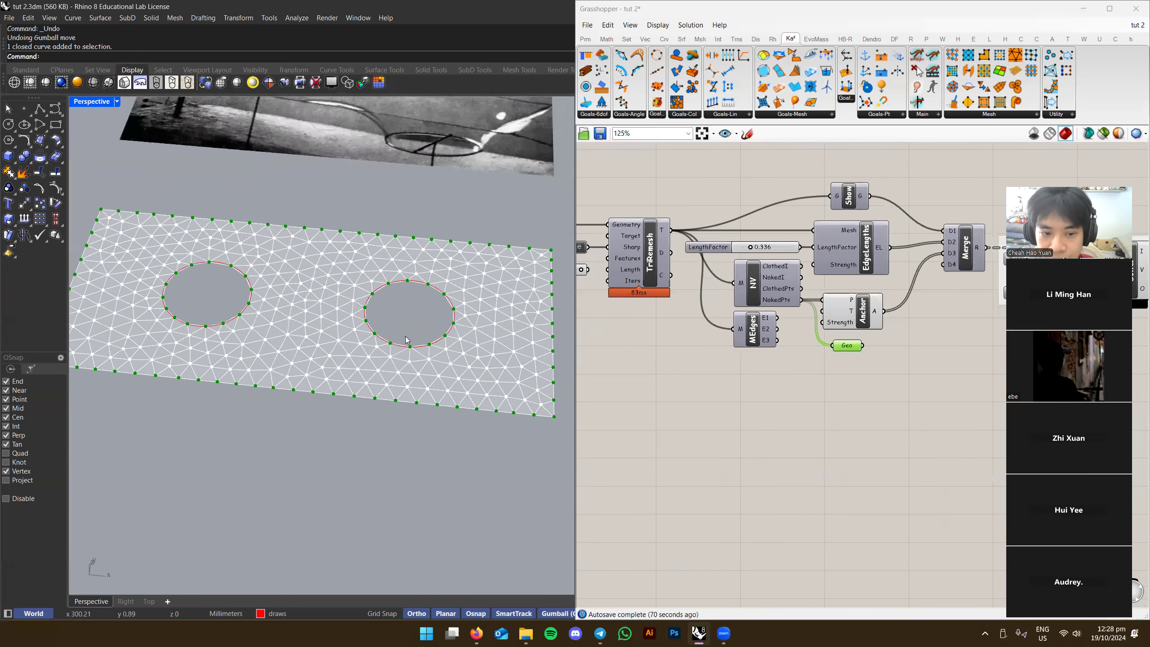
Select the right probe circle at the mesh's right hole and examine the Target input of the Anchor goal
scroll(344, 316, down, 4)
right_drag(224, 290, 254, 317)
drag(423, 362, 423, 363)
right_drag(423, 362, 184, 310)
drag(306, 399, 306, 398)
click(380, 346)
right_drag(385, 344, 452, 372)
scroll(844, 309, up, 3)
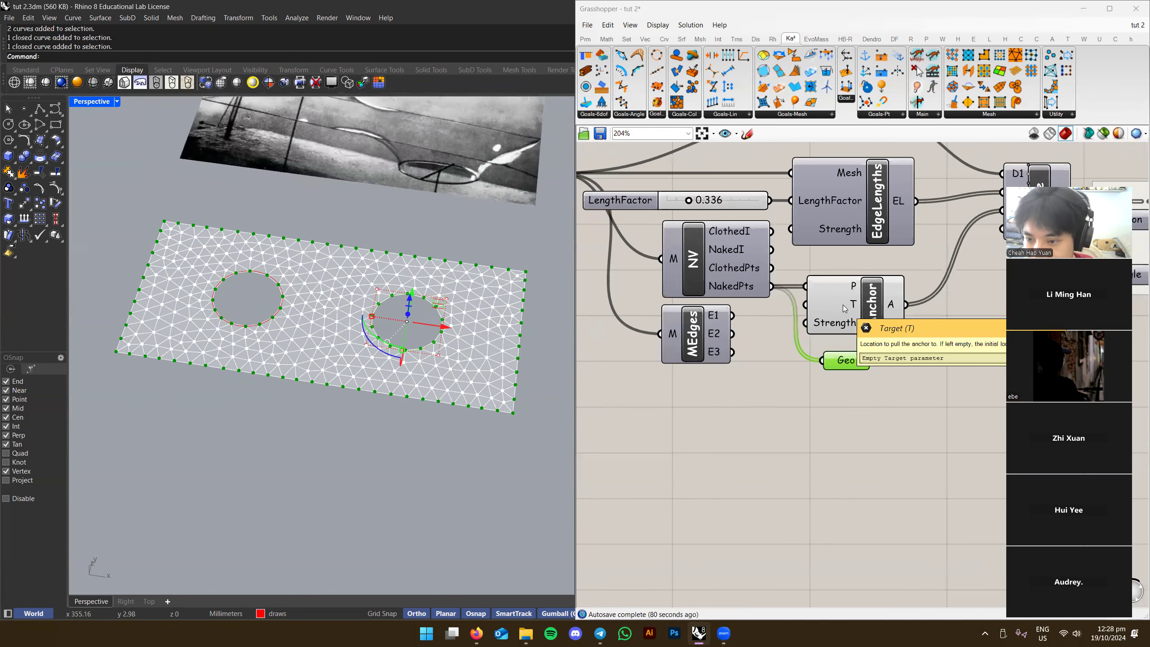
right_drag(843, 305, 785, 313)
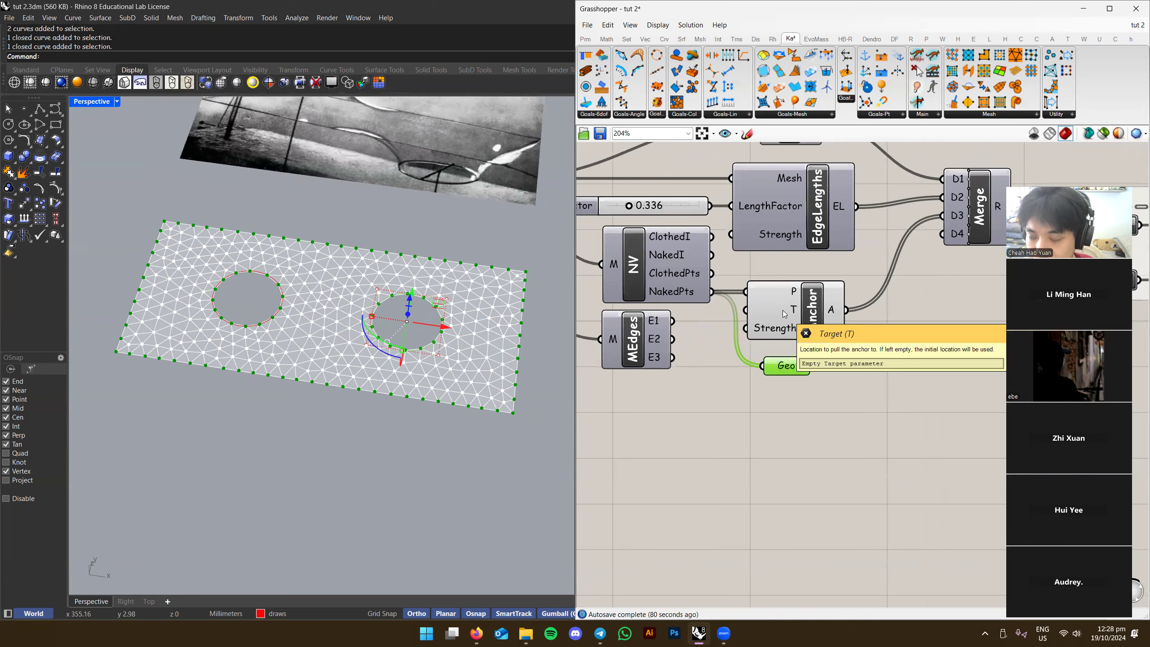
Duplicate the right probe circle vertically upward so the copy floats above the mesh's right hole
right_drag(469, 342, 446, 268)
scroll(442, 254, up, 4)
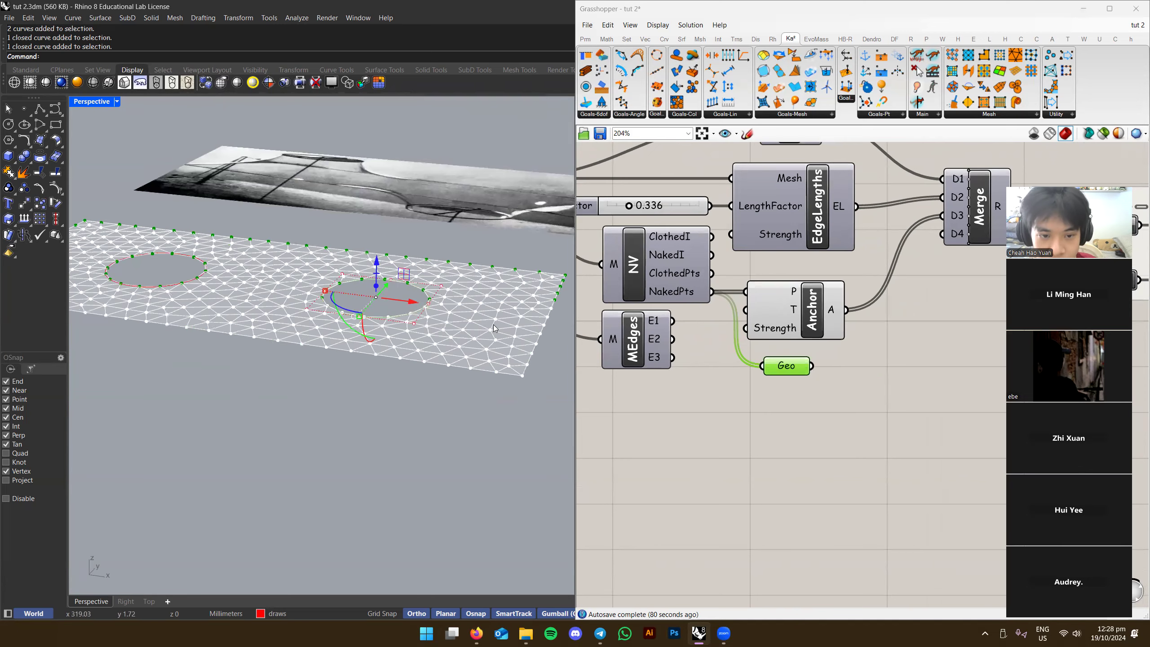
click(493, 324)
right_drag(493, 324, 411, 319)
drag(370, 269, 472, 187)
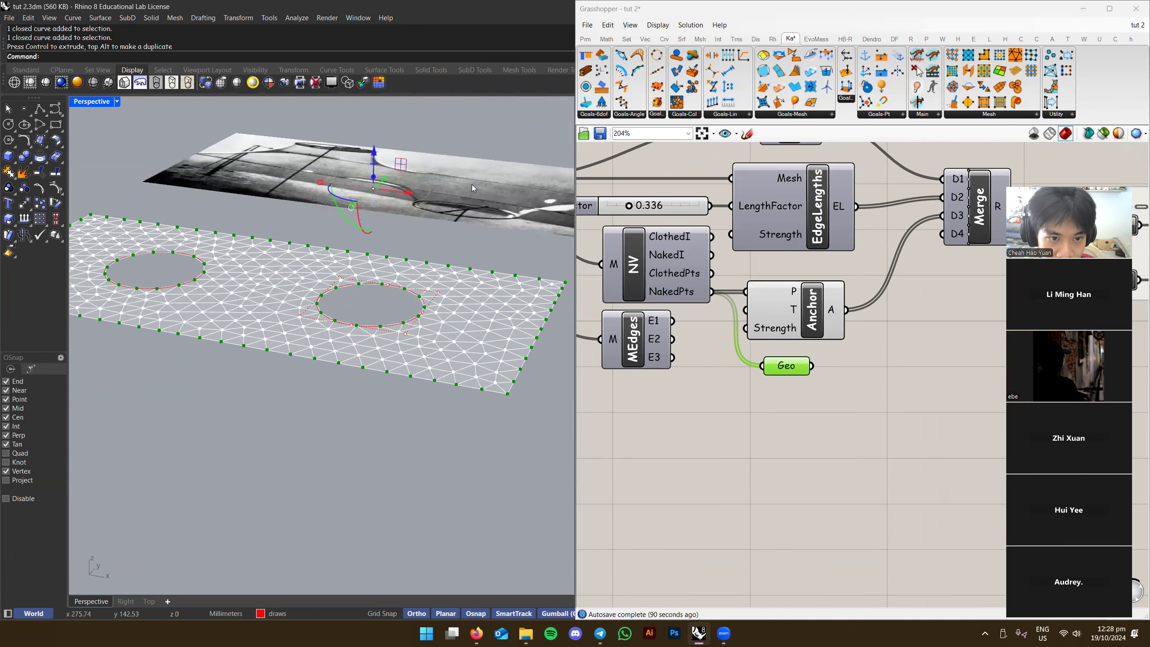
Duplicate the left probe circle vertically downward so the copy hangs below the mesh's left hole
right_drag(470, 247, 502, 244)
click(197, 287)
shift+right_drag(244, 288, 327, 275)
alt+drag(235, 227, 242, 327)
right_drag(380, 401, 296, 316)
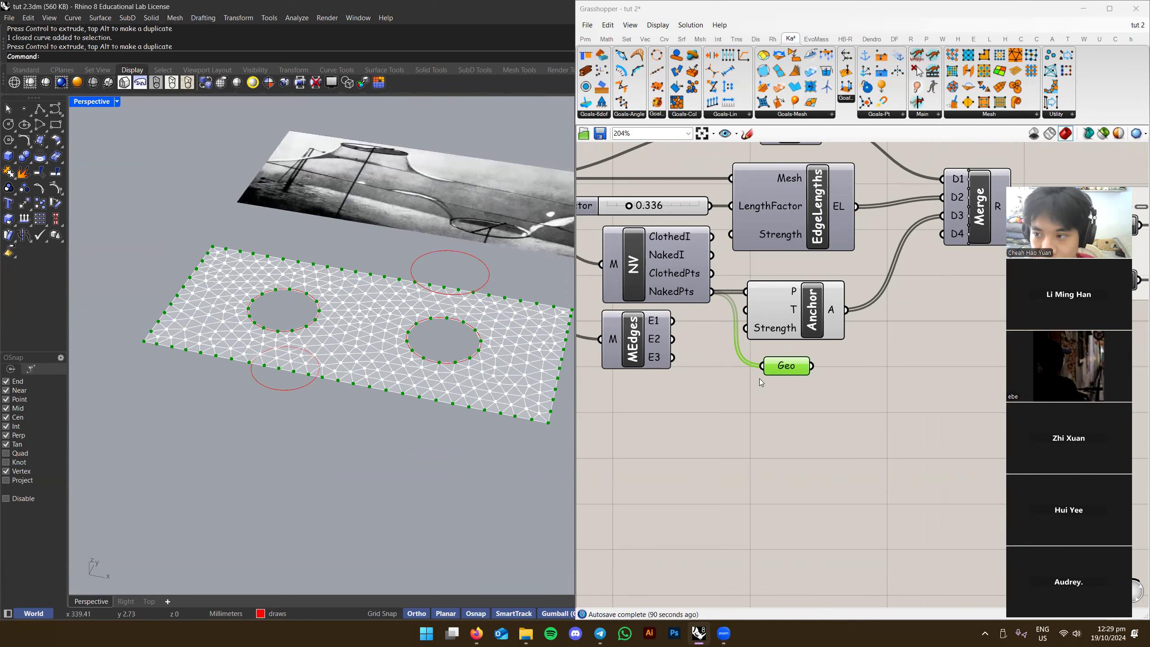
Deselect the Geo component and review how the naked points are wired into the Anchor goal
right_drag(782, 420, 850, 342)
scroll(792, 363, down, 2)
scroll(501, 342, up, 2)
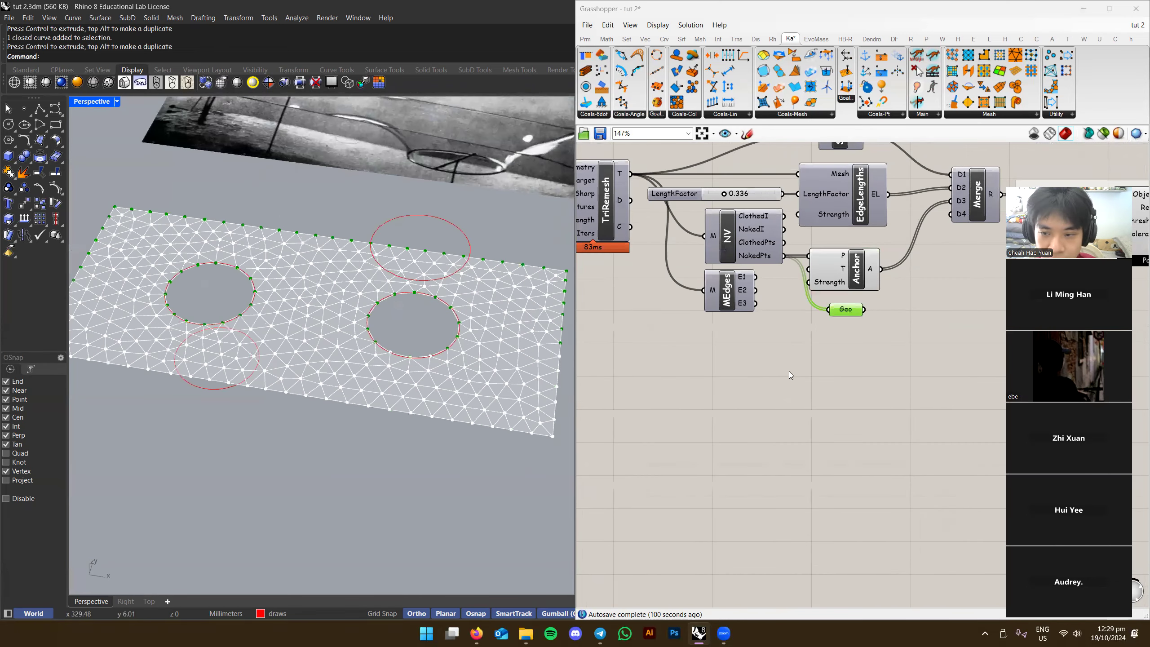
scroll(789, 371, up, 1)
click(817, 399)
scroll(817, 399, up, 1)
right_drag(823, 353, 938, 338)
scroll(821, 338, down, 4)
scroll(935, 372, up, 4)
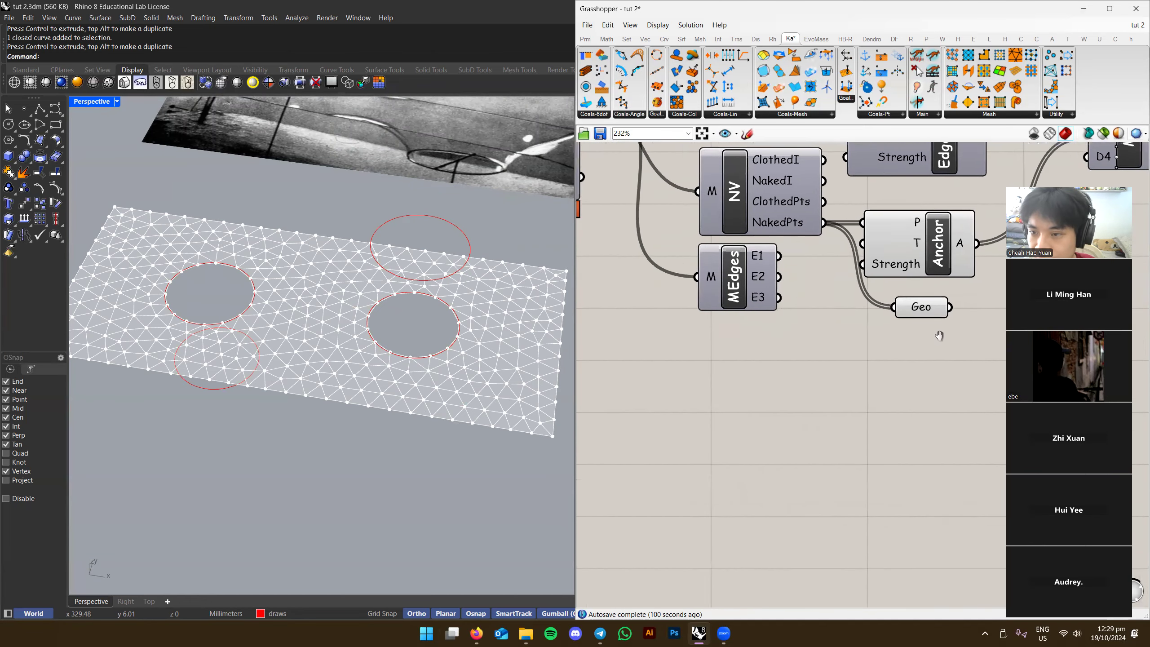
Highlight the curve inputs through the Boundary component, and the goal components through Merge, to compare their geometry
scroll(939, 337, down, 2)
right_drag(581, 304, 730, 338)
scroll(730, 338, down, 1)
right_drag(608, 268, 723, 310)
drag(620, 219, 839, 328)
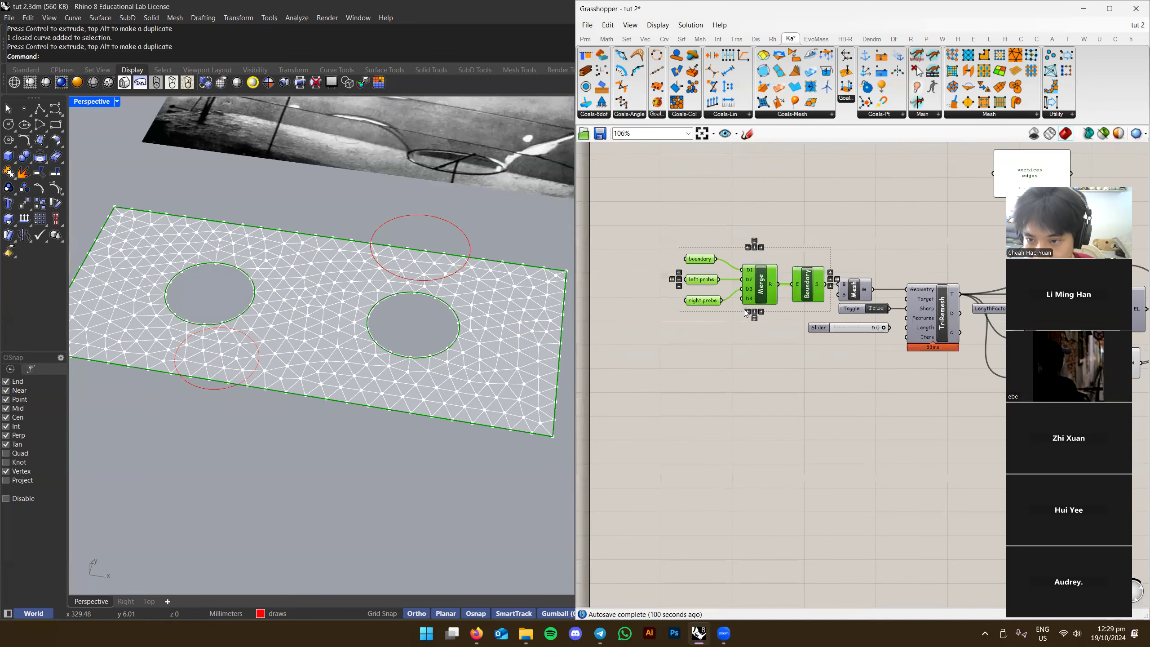
right_drag(1016, 407, 708, 371)
click(832, 388)
scroll(832, 388, up, 3)
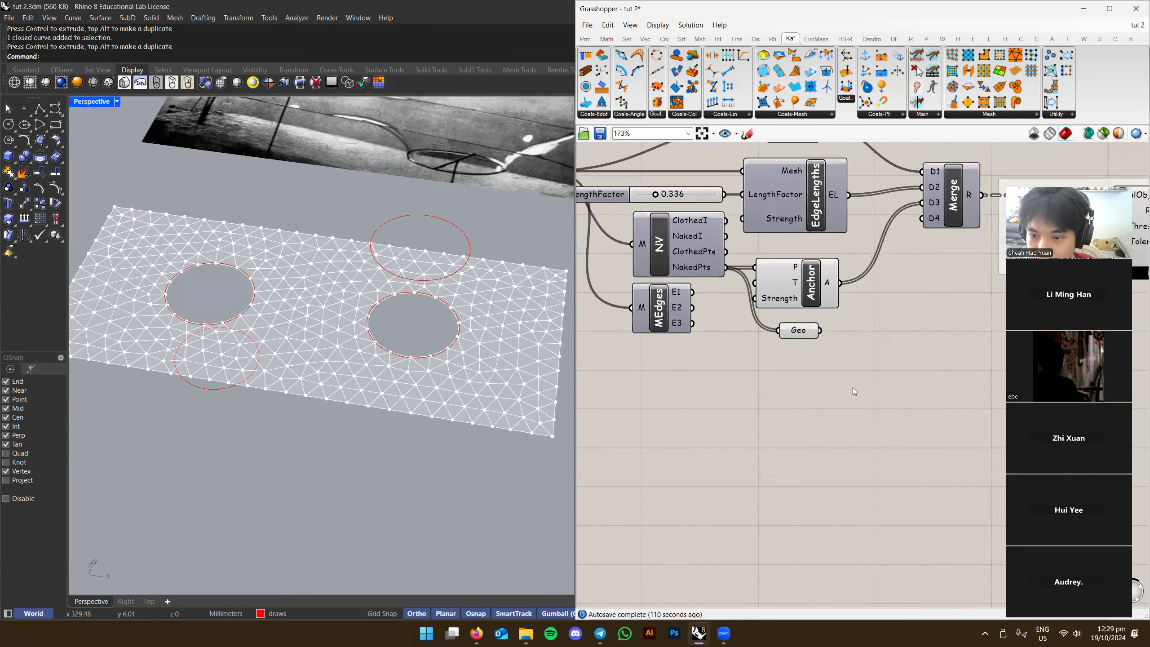
scroll(853, 387, down, 2)
right_drag(852, 387, 826, 426)
drag(611, 202, 914, 437)
scroll(934, 442, down, 2)
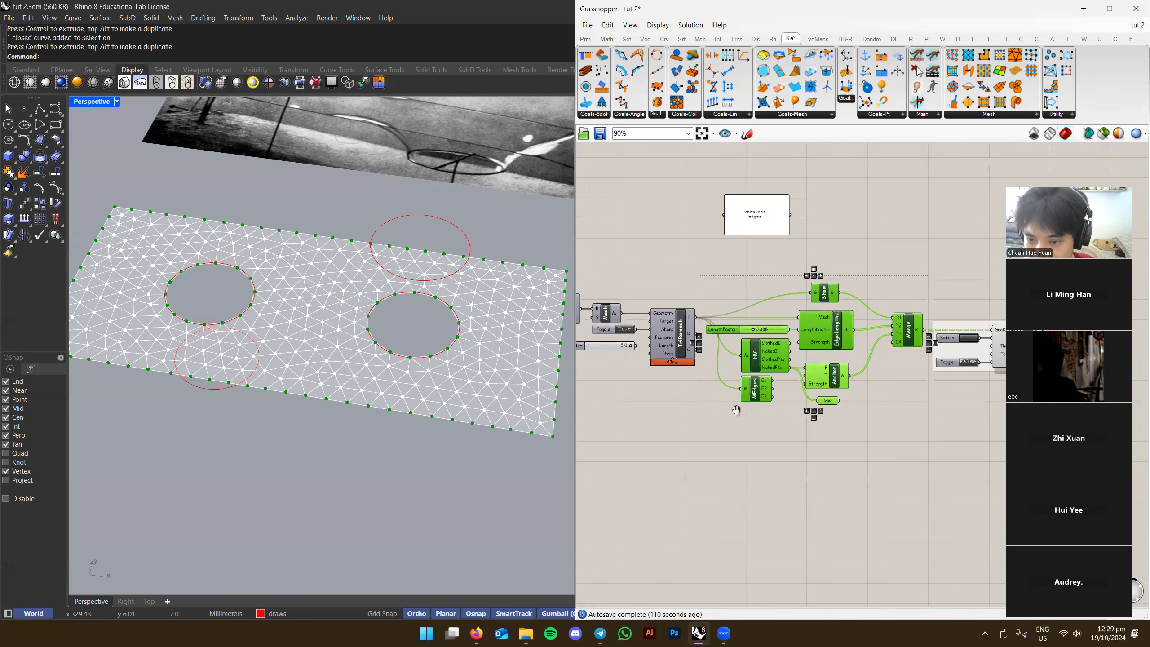
right_drag(597, 415, 855, 420)
drag(673, 245, 855, 335)
scroll(824, 419, up, 4)
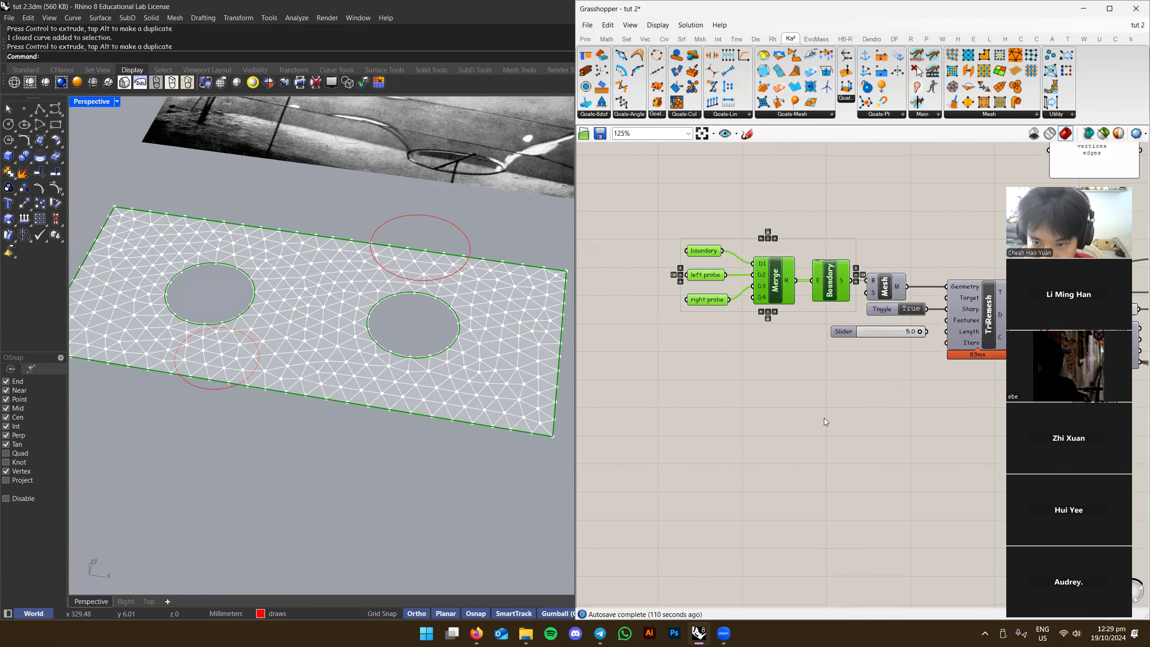
Reselect the Geo component and examine the naked points along the boundary and around both holes
scroll(731, 311, down, 4)
right_drag(1091, 420, 901, 419)
scroll(901, 419, up, 2)
click(830, 391)
scroll(736, 370, up, 2)
click(737, 371)
scroll(775, 382, up, 1)
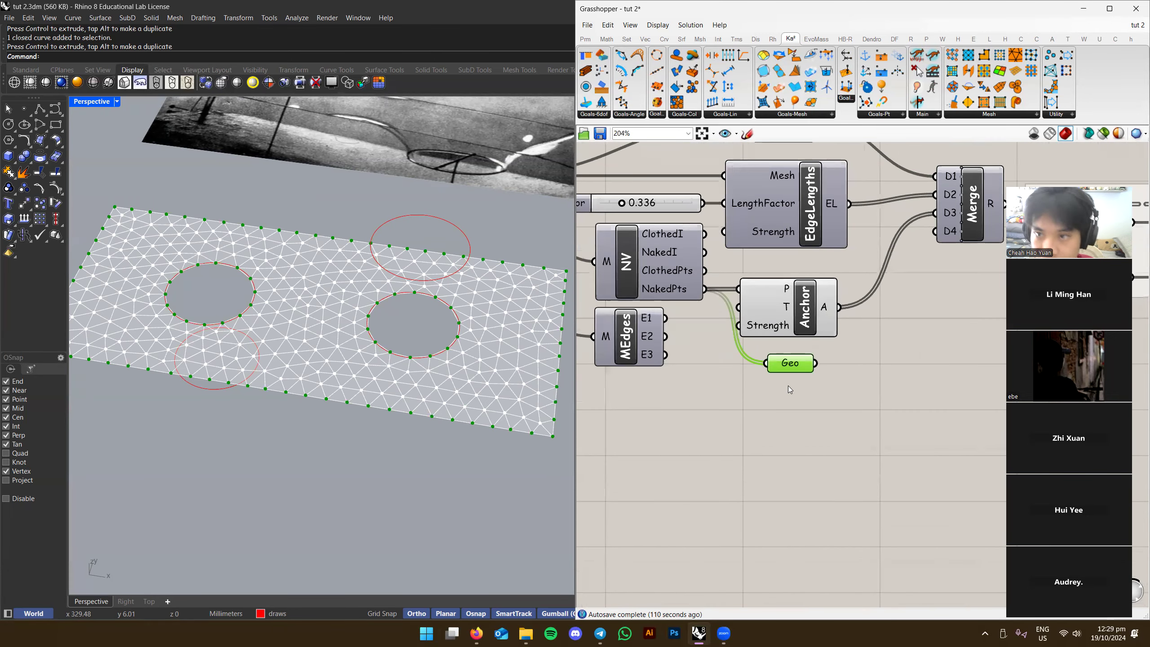
scroll(765, 361, up, 1)
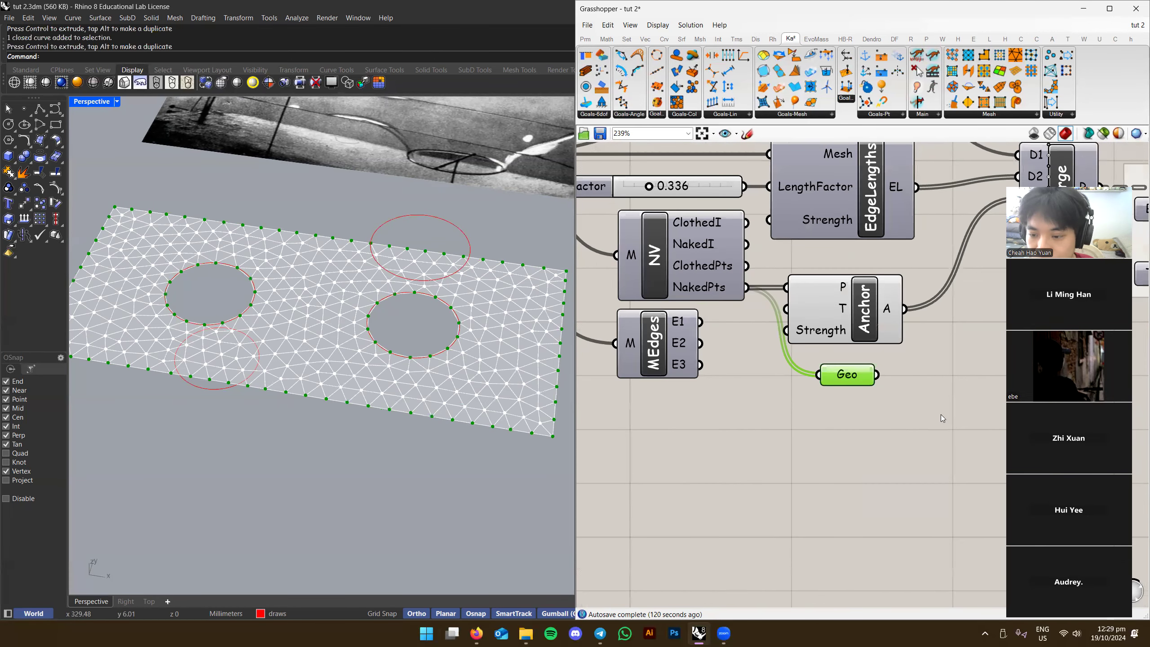
Add a Panel beside the Geo component and feed it the Geo output to list the naked point coordinates
right_drag(940, 415, 764, 377)
double_click(854, 344)
text(//)
key(Return)
drag(717, 346, 767, 350)
right_drag(852, 398, 808, 403)
click(880, 328)
drag(889, 311, 889, 317)
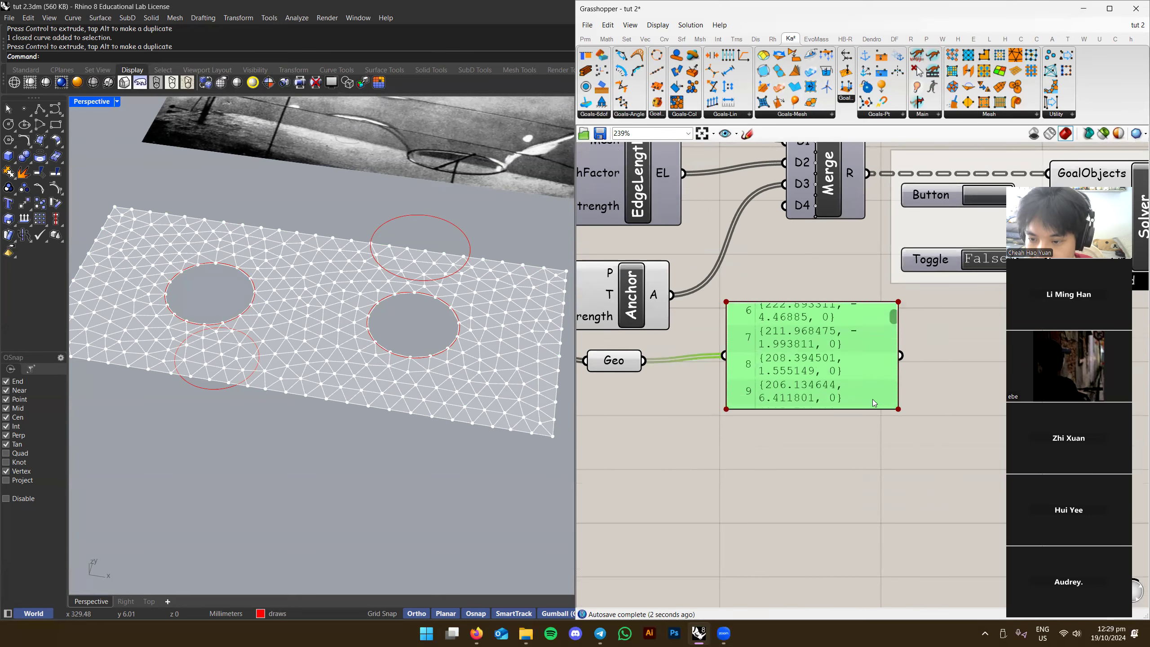
Enlarge the point-list Panel in height and width so that more coordinates fit on each line
drag(858, 413, 842, 575)
scroll(836, 481, down, 2)
drag(874, 377, 979, 402)
scroll(873, 393, down, 1)
scroll(452, 357, down, 3)
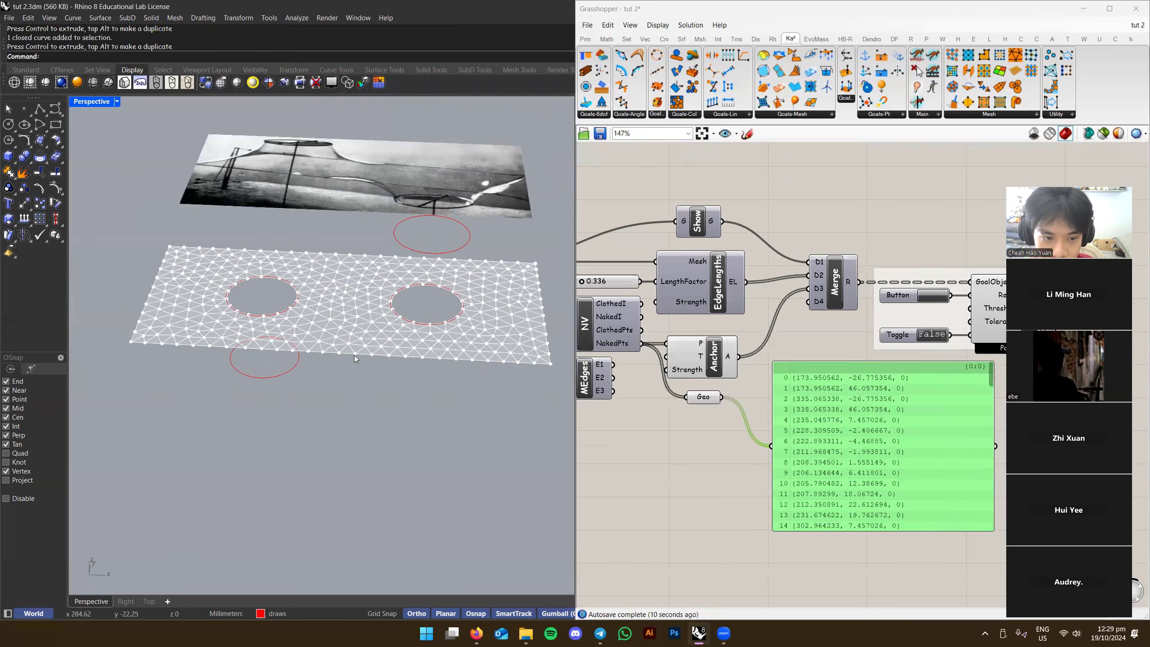
Show the hidden rectangular boundary curve around the mesh in Rhino again
click(299, 357)
scroll(760, 385, down, 2)
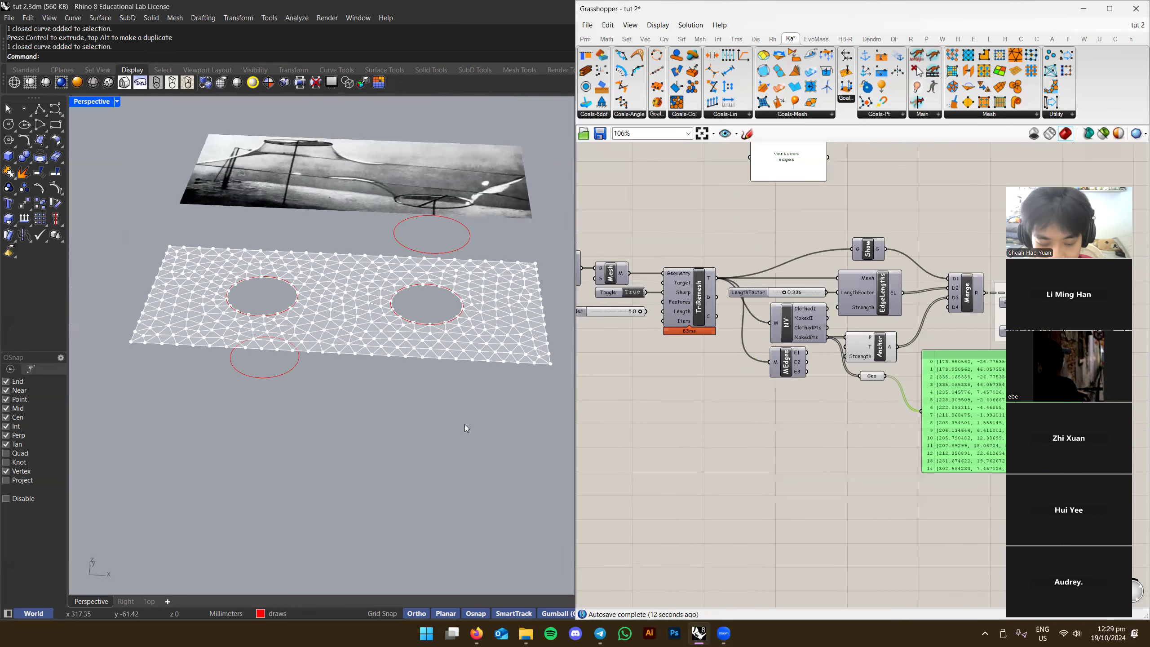
key(ctrl+shift+h)
click(412, 355)
key(Return)
Inspect the lowered left circle, the raised right circle and the reference image relative to the mesh in the viewport
click(282, 373)
right_drag(283, 373, 304, 349)
key(Escape)
click(365, 296)
shift+right_drag(379, 319, 330, 383)
click(362, 240)
click(446, 231)
click(467, 265)
right_drag(467, 265, 387, 326)
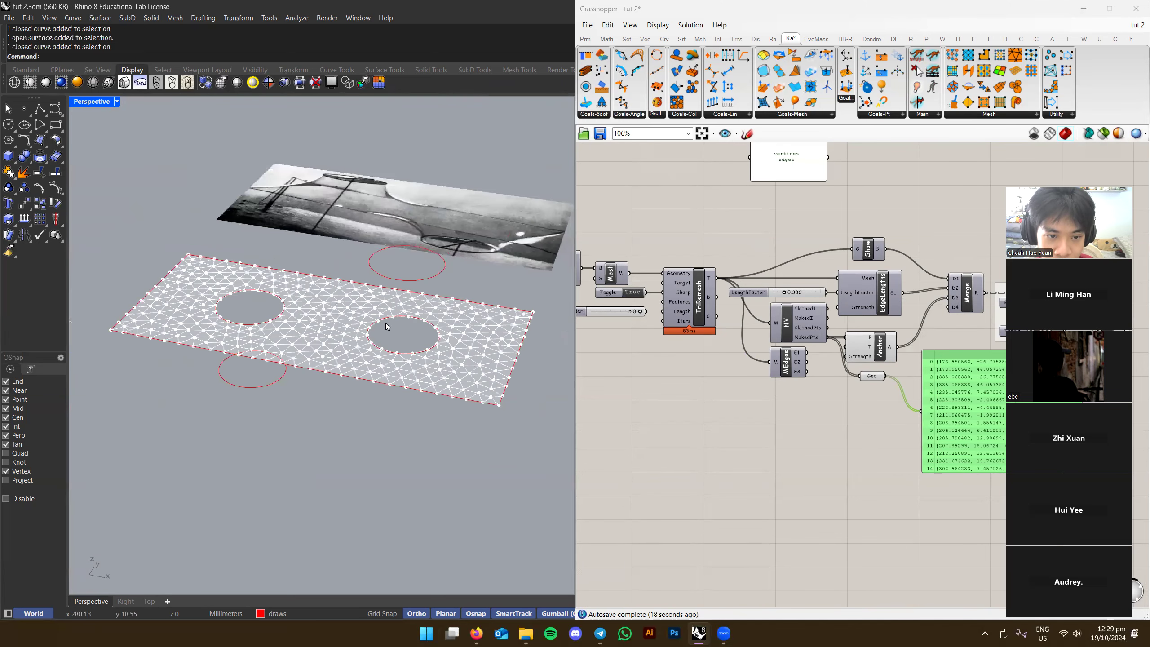
Compare the naked points in Geo and the original curve parameters with the raised right and lowered left circles
right_drag(866, 382, 801, 377)
click(804, 373)
scroll(804, 373, up, 3)
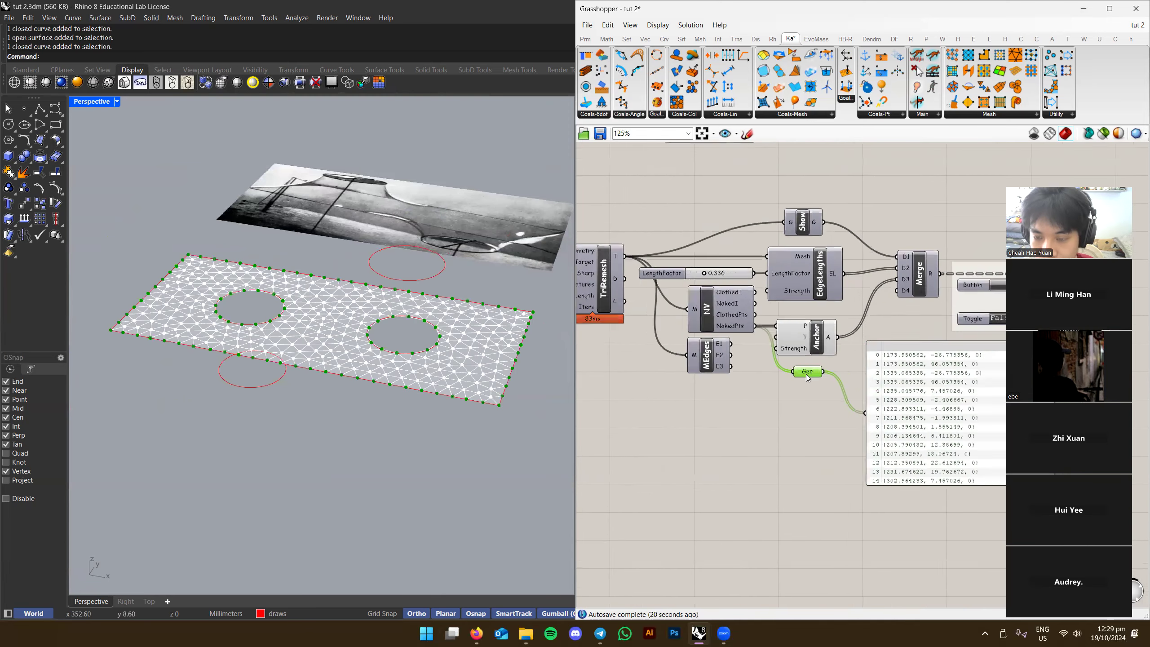
right_drag(664, 434, 686, 394)
right_drag(402, 291, 411, 290)
click(411, 289)
click(697, 374)
right_drag(697, 374, 880, 389)
click(556, 306)
right_drag(583, 280, 874, 338)
mouse_move(757, 234)
right_drag(456, 265, 292, 384)
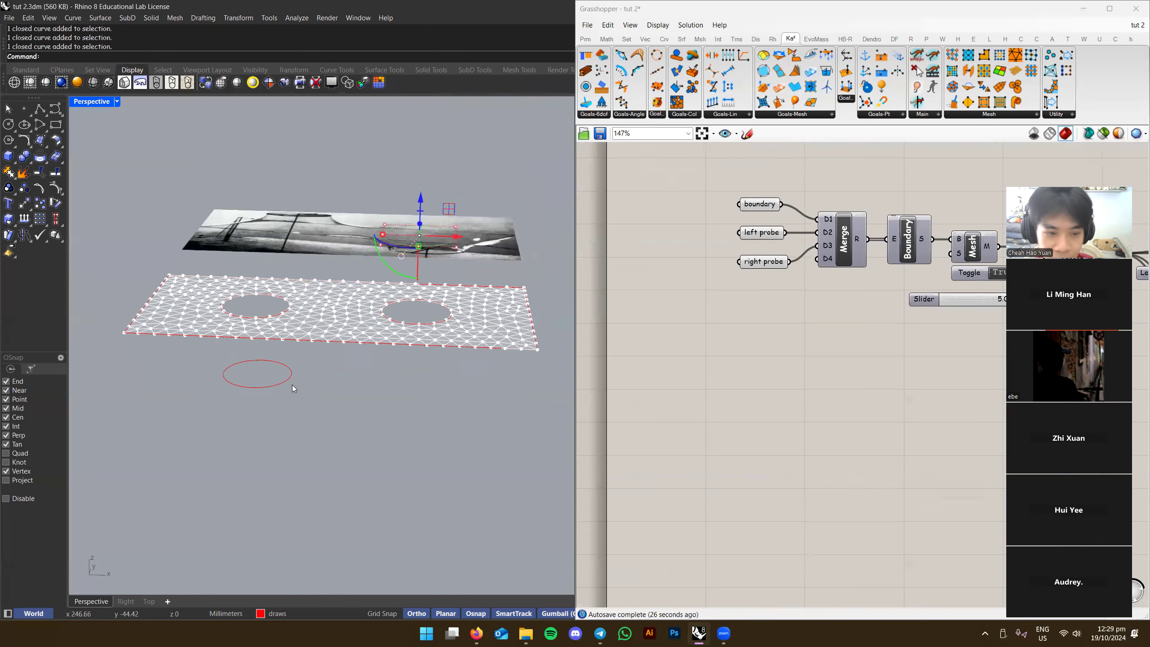
click(291, 383)
Add a Geometry parameter below the curve inputs and duplicate it to get two empty Geo parameters
double_click(844, 409)
text(geo)
key(Return)
key(ctrl+c)
key(ctrl+v)
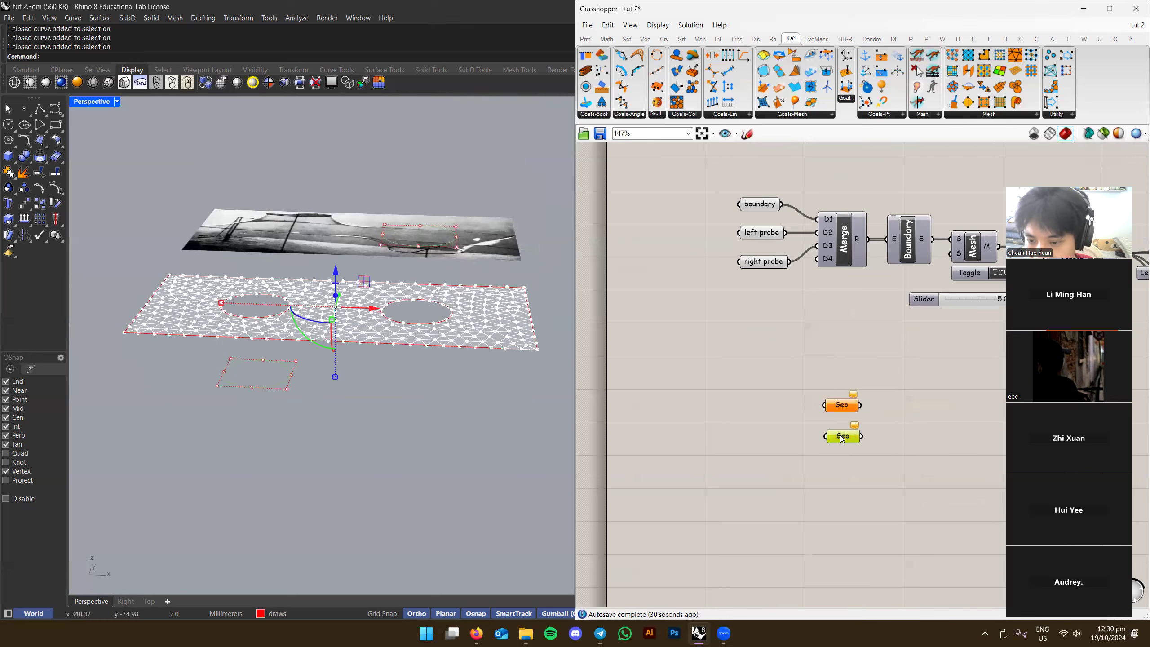
Rename the upper new Geo parameter "offset right probe" and assign the raised right circle to it
right_drag(420, 377, 413, 362)
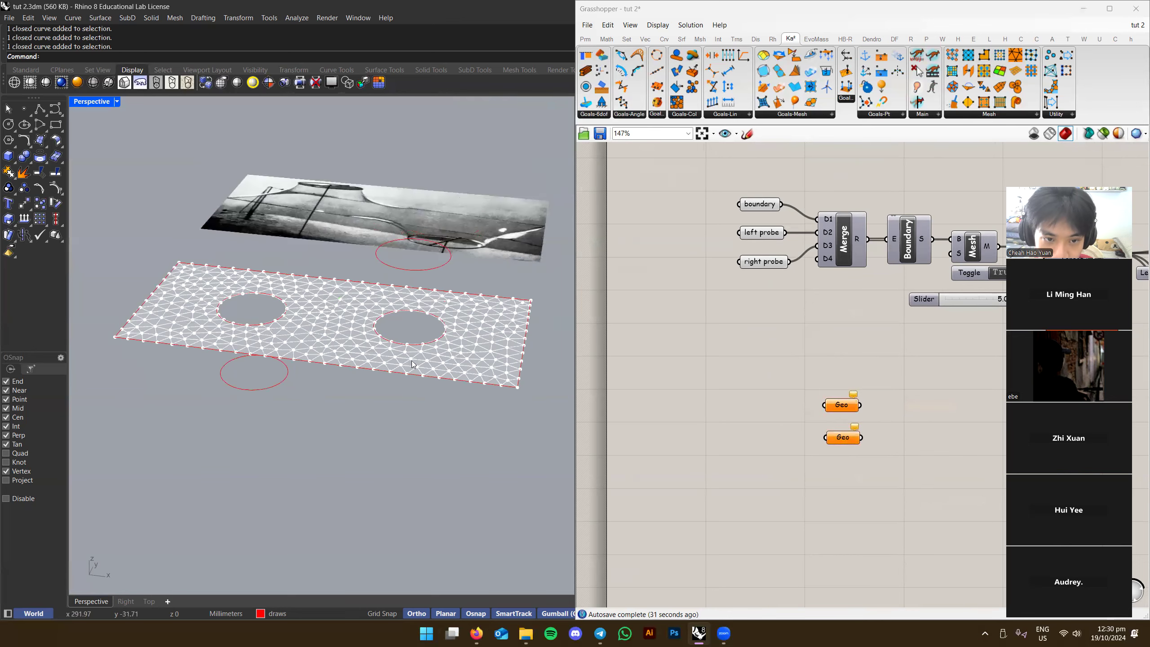
click(446, 266)
right_click(843, 406)
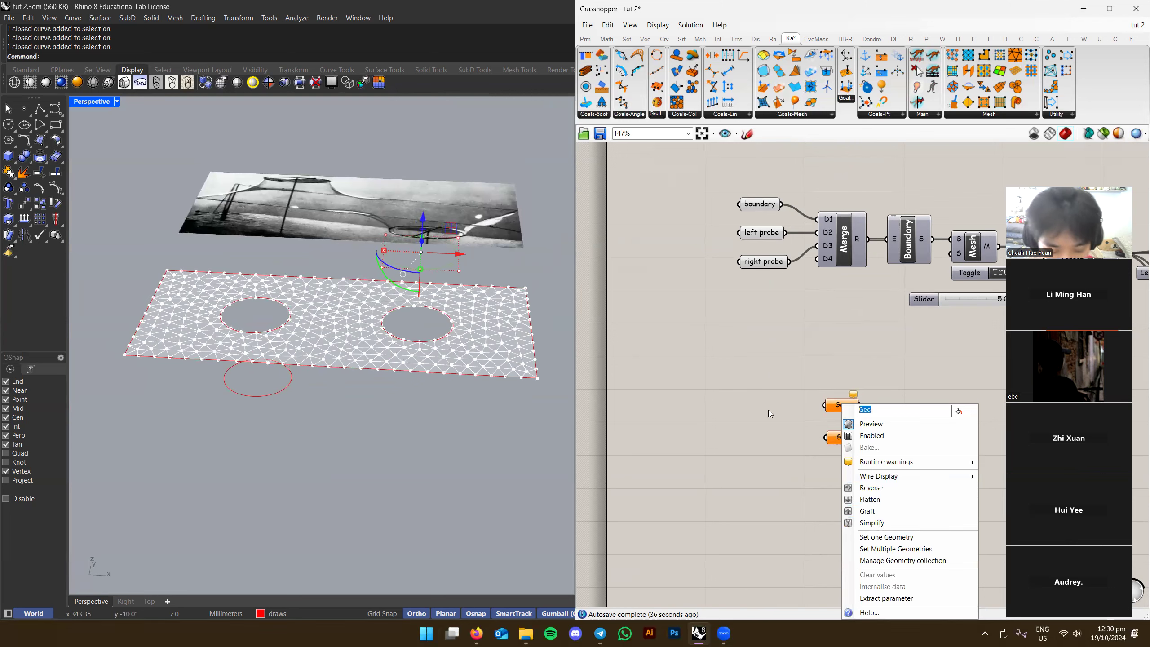
text(offset right p)
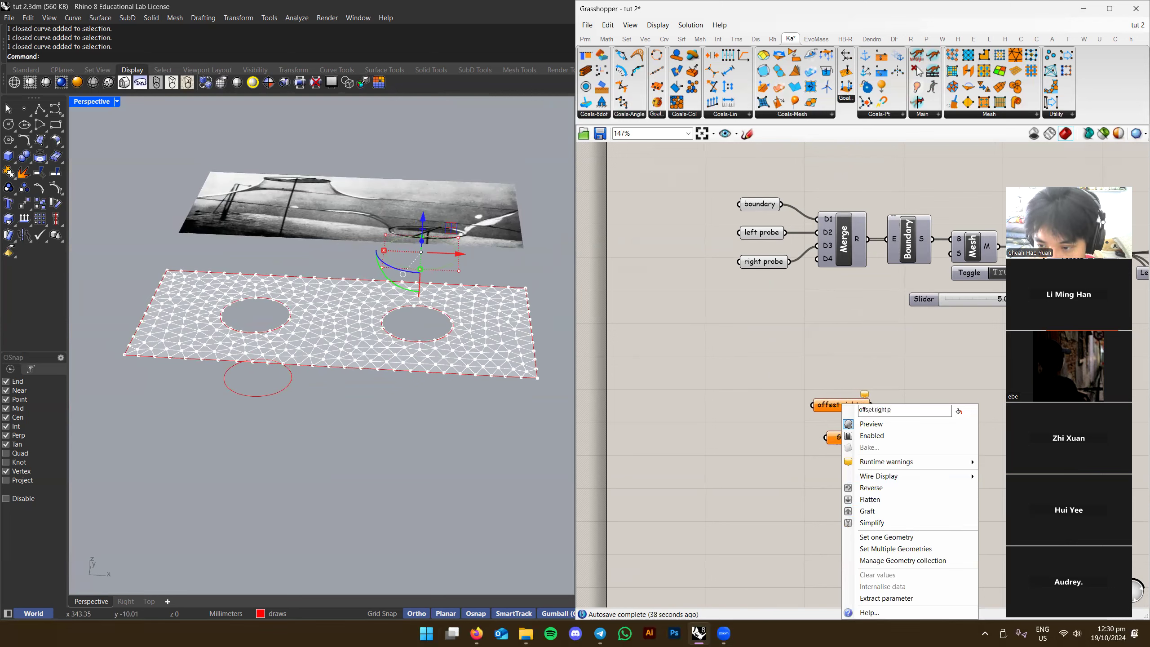
text(robe)
key(Return)
right_click(829, 404)
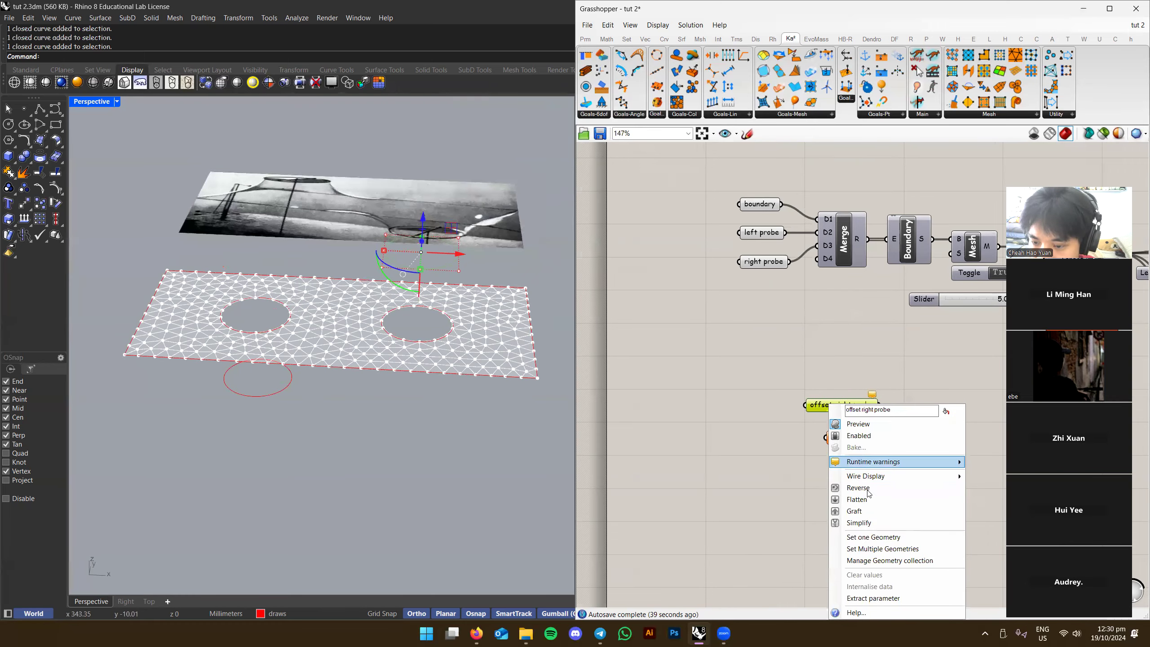
click(873, 536)
Rename the lower new Geo parameter "offset left probe" and assign the lowered left circle to it
right_click(844, 439)
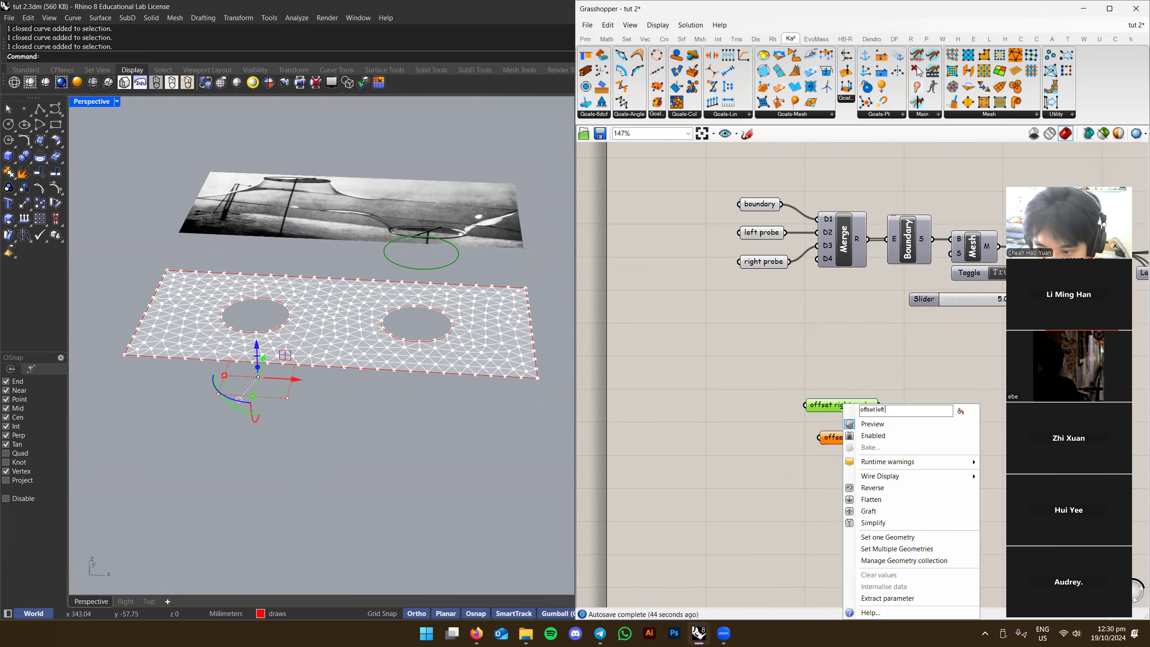
text(offset left probe)
key(Return)
right_click(844, 440)
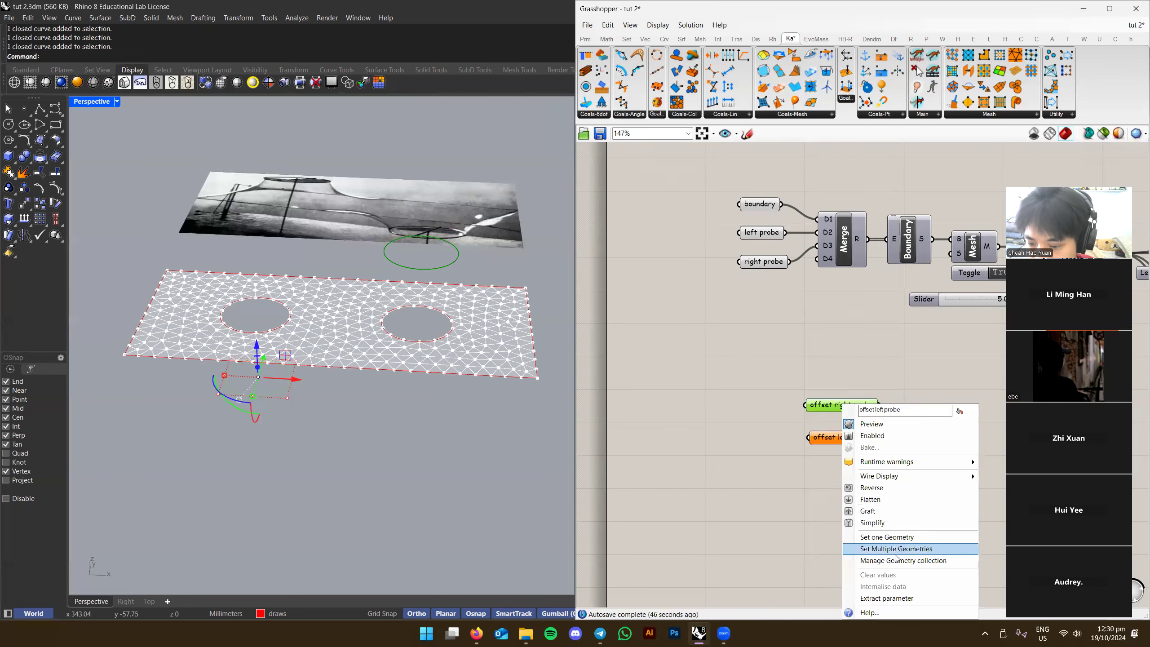
click(873, 536)
right_drag(415, 428, 420, 417)
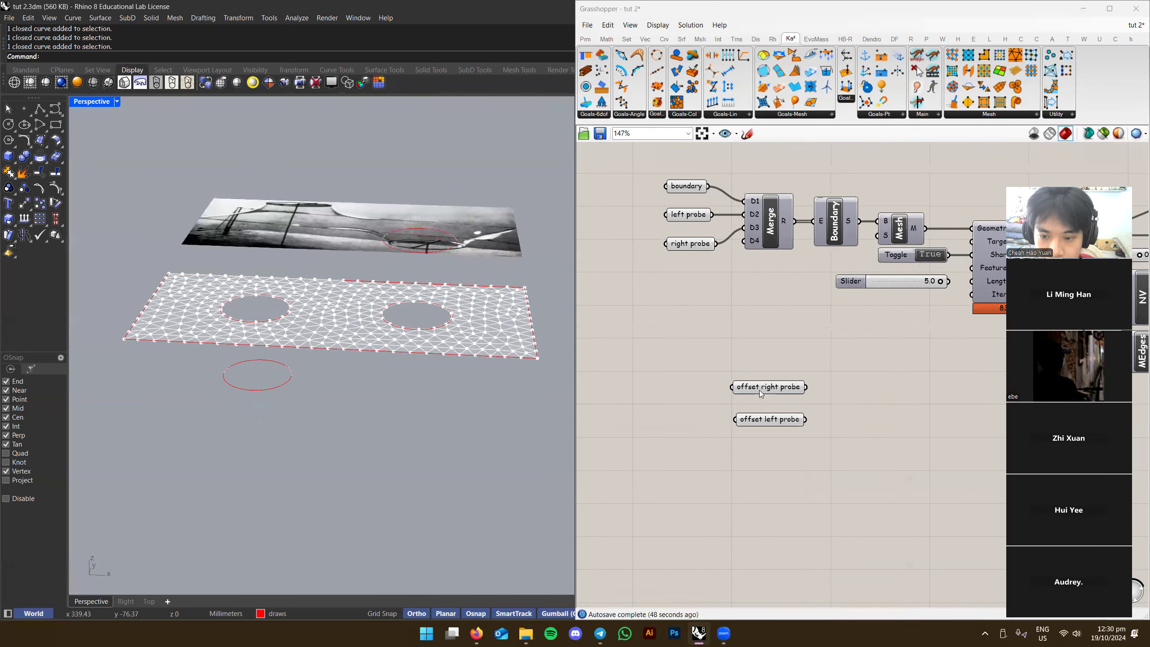
Relocate the offset right probe and offset left probe parameters together beneath the Mesh Edges and Geo components
shift+click(772, 422)
scroll(742, 409, down, 4)
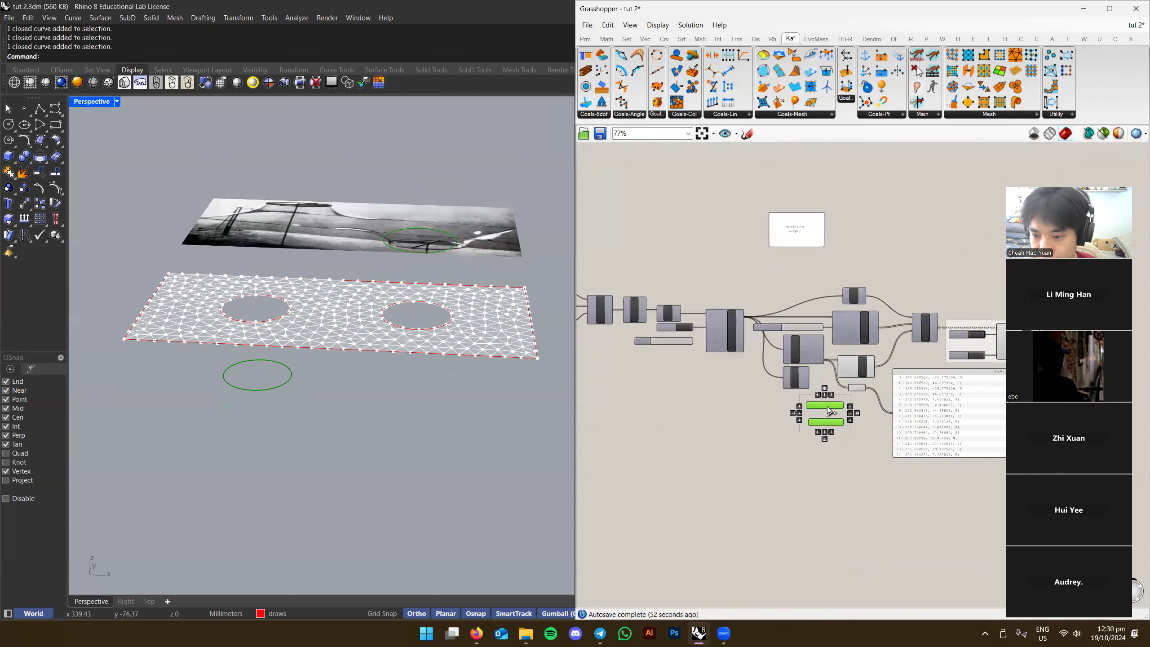
scroll(828, 410, up, 3)
click(738, 429)
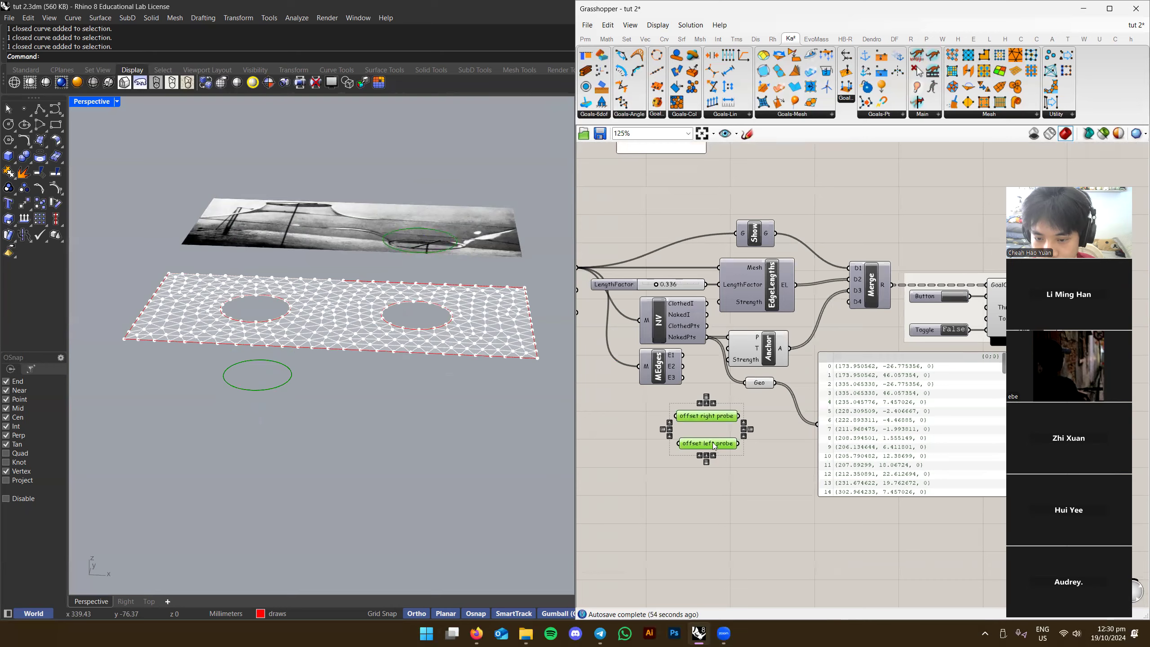
drag(712, 445, 741, 502)
click(851, 480)
Shift the point-list Panel beneath the Solver, nudge Geo slightly down, and check its naked points on the mesh
right_drag(864, 464, 925, 473)
drag(925, 473, 961, 461)
right_drag(951, 455, 804, 448)
drag(806, 451, 864, 457)
drag(676, 388, 676, 395)
scroll(379, 340, up, 5)
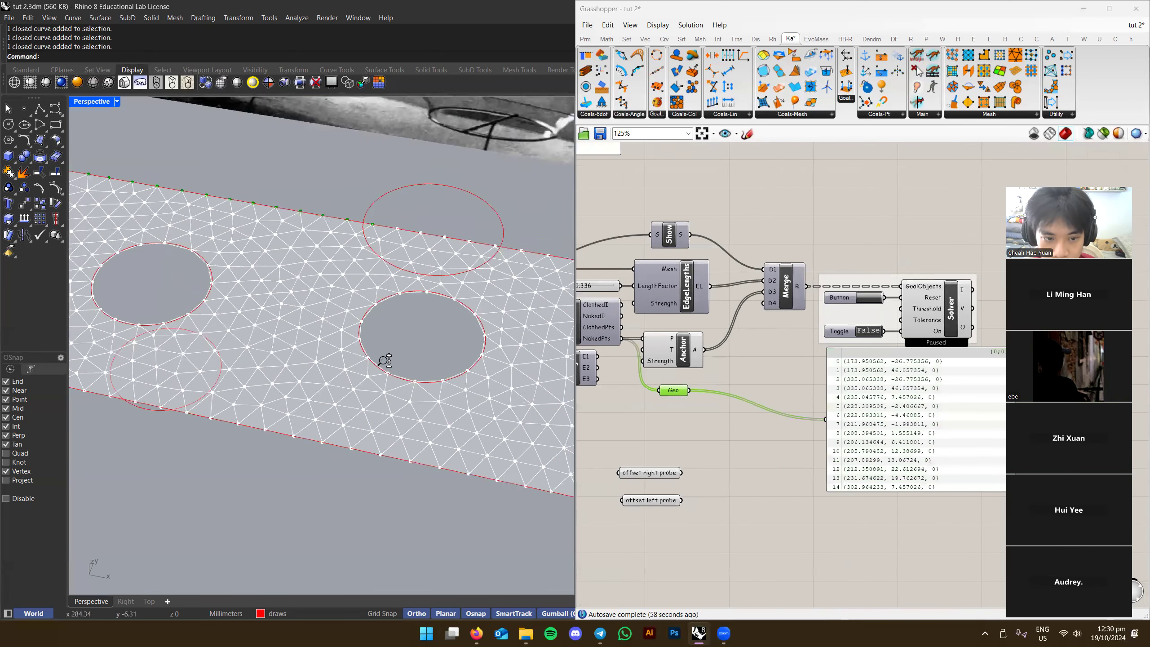
scroll(379, 341, down, 2)
right_drag(675, 391, 700, 384)
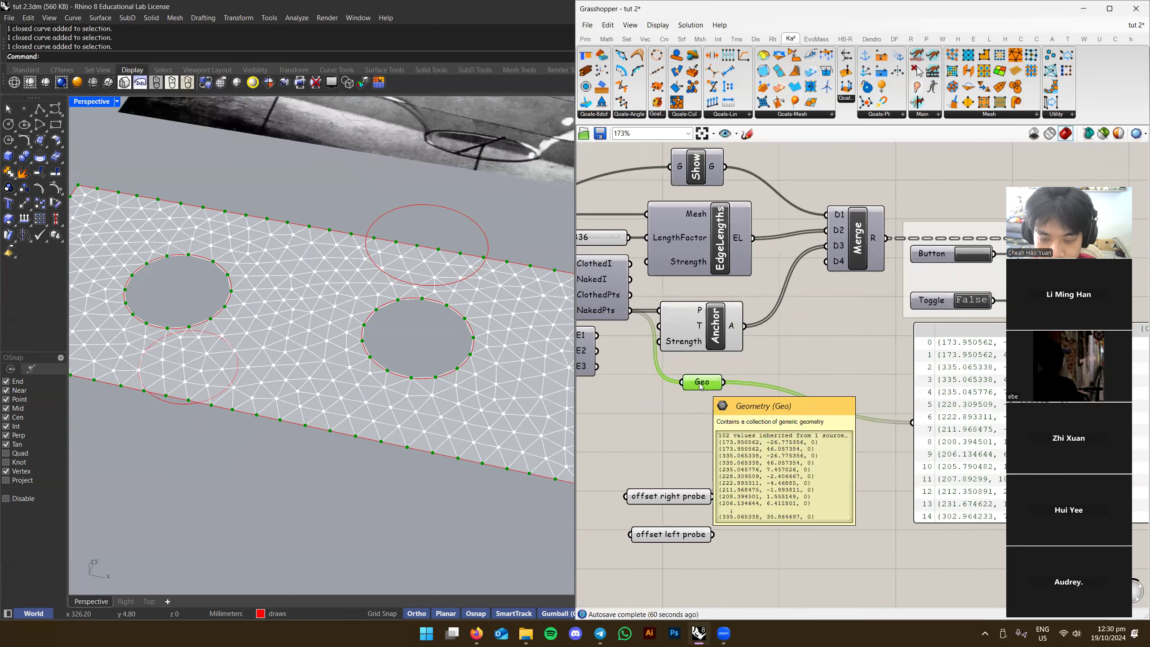
Examine the circle curves and naked mesh points around both holes from the Top view, selecting each hole's curves in turn
scroll(726, 367, up, 3)
right_drag(382, 346, 405, 368)
key(ctrl+F1)
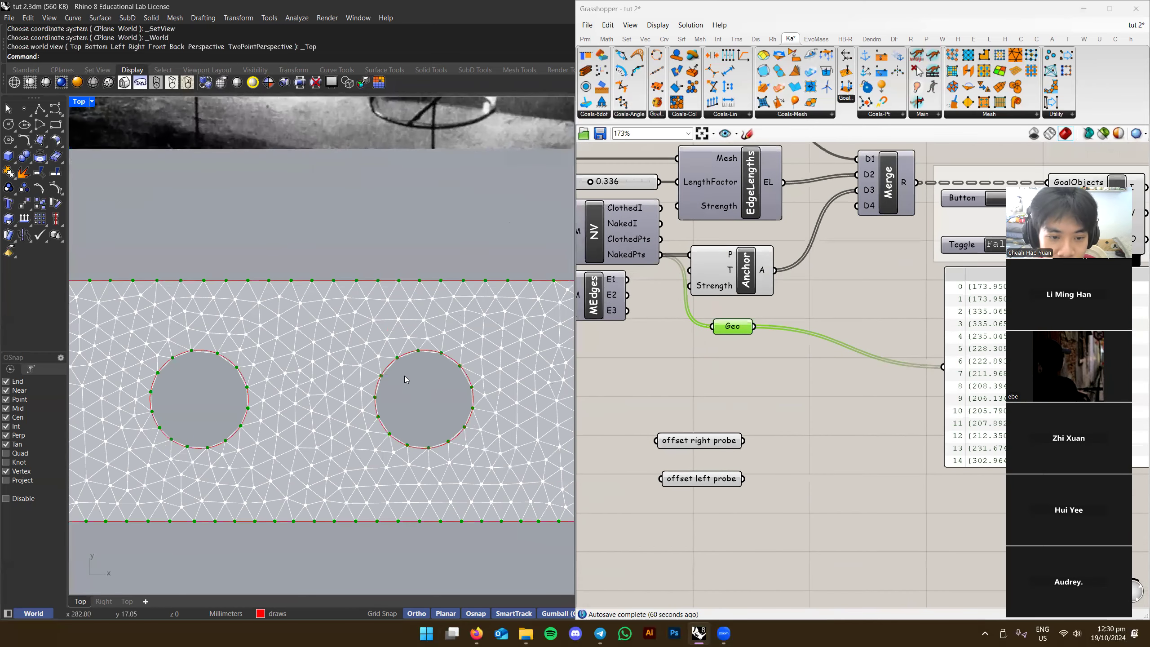
right_drag(429, 393, 385, 317)
scroll(453, 313, down, 4)
scroll(281, 310, up, 2)
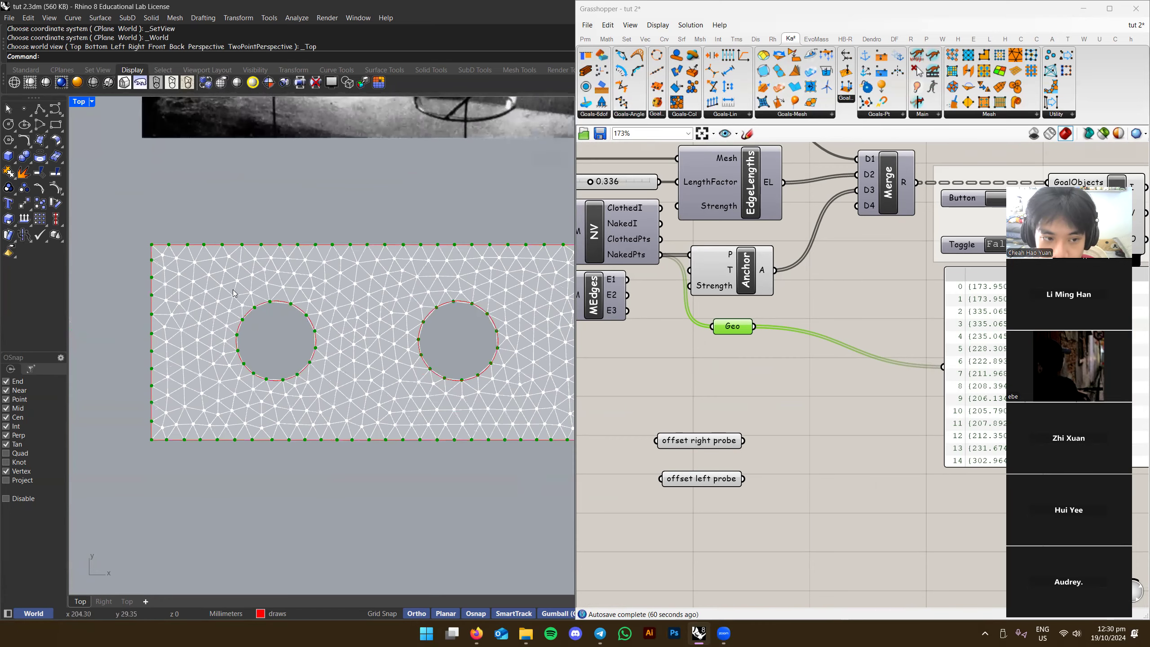
drag(219, 288, 533, 405)
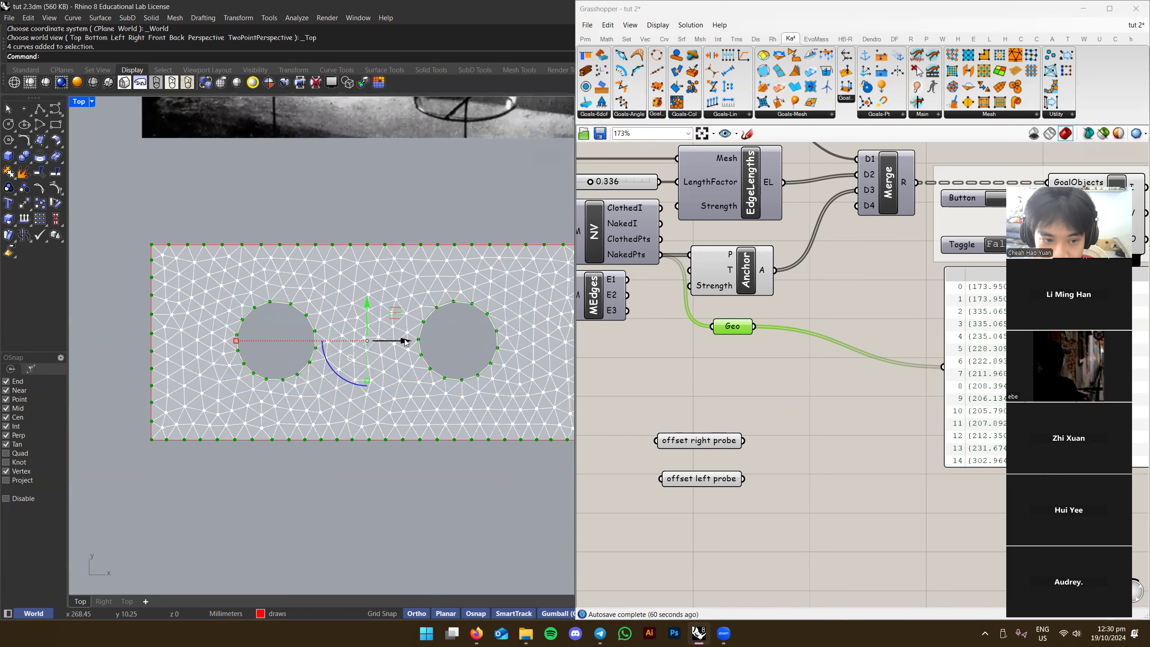
key(Escape)
scroll(299, 319, up, 4)
drag(167, 271, 341, 460)
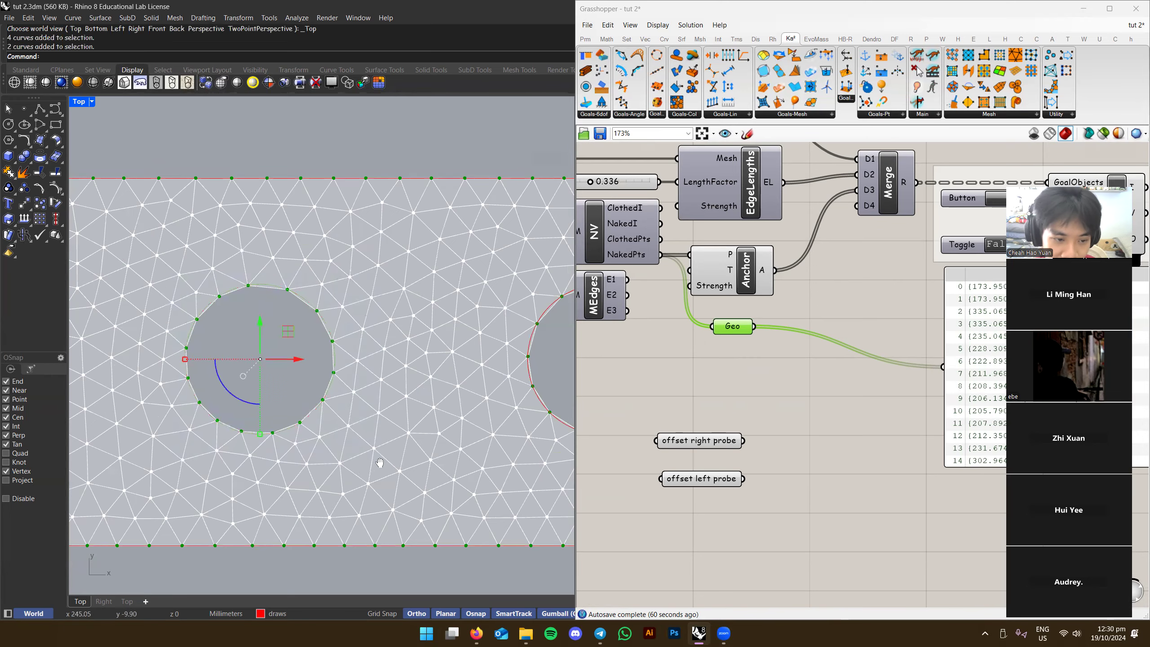
right_drag(335, 426, 222, 407)
scroll(222, 407, down, 2)
drag(288, 254, 501, 429)
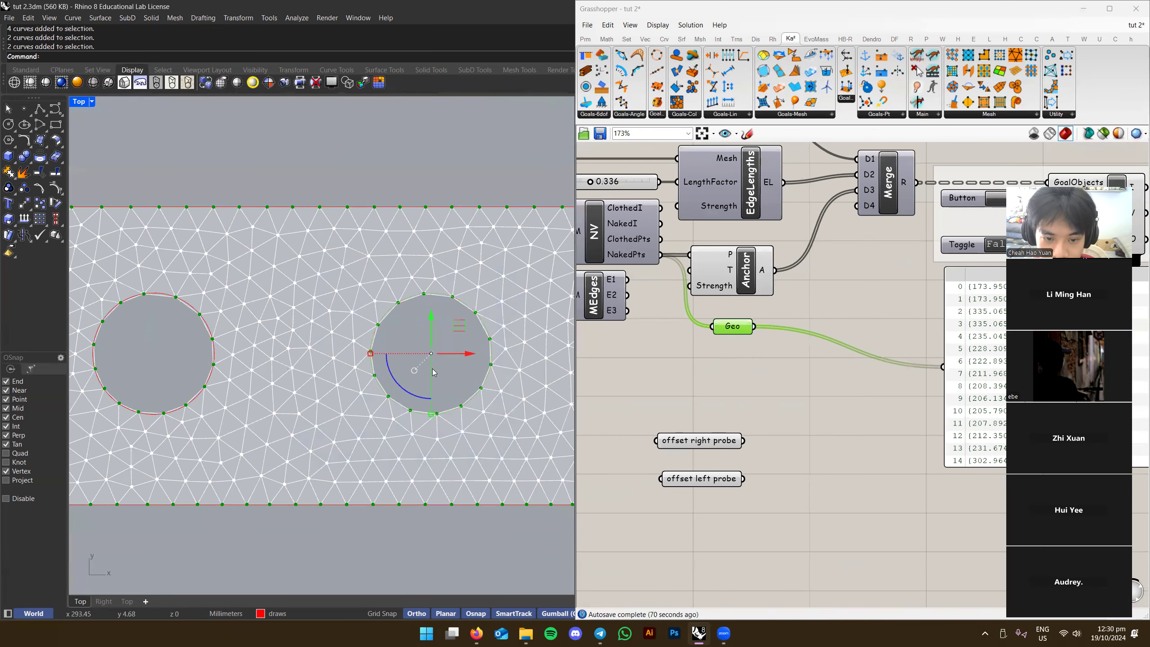
Compare the right hole's circle with its surrounding naked mesh points in Top and Perspective views
key(Escape)
key(ctrl+F4)
right_drag(428, 399, 401, 375)
key(ctrl+F1)
scroll(412, 374, up, 6)
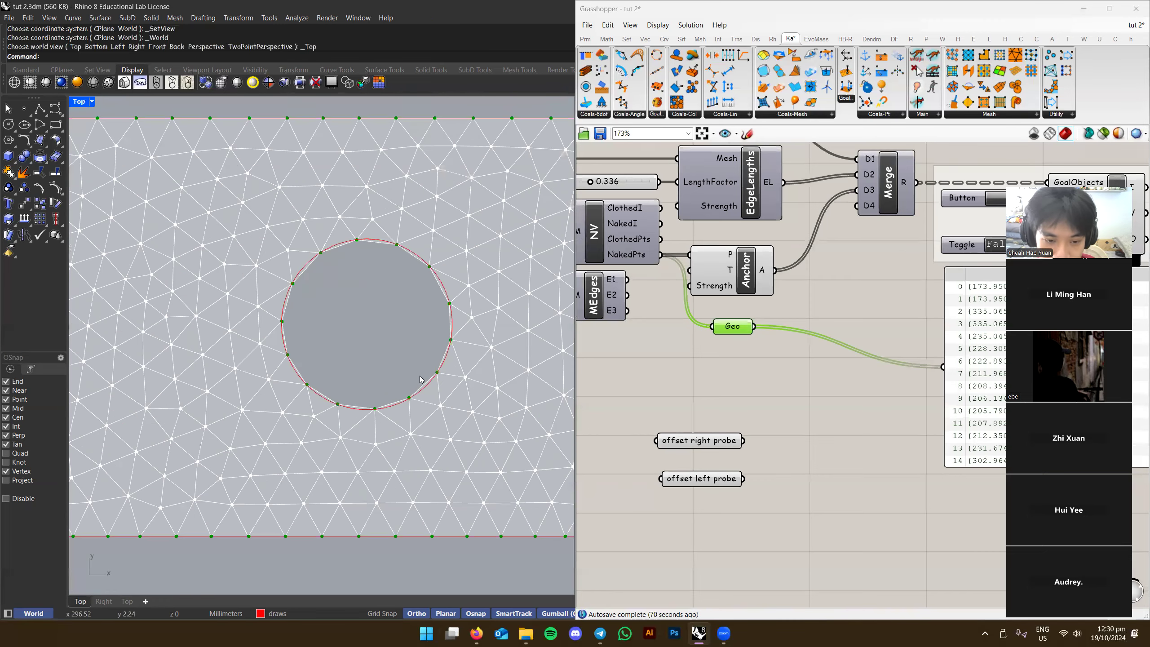
key(ctrl+F4)
scroll(417, 387, up, 4)
click(324, 281)
right_drag(324, 280, 390, 371)
scroll(390, 370, up, 7)
scroll(400, 358, down, 2)
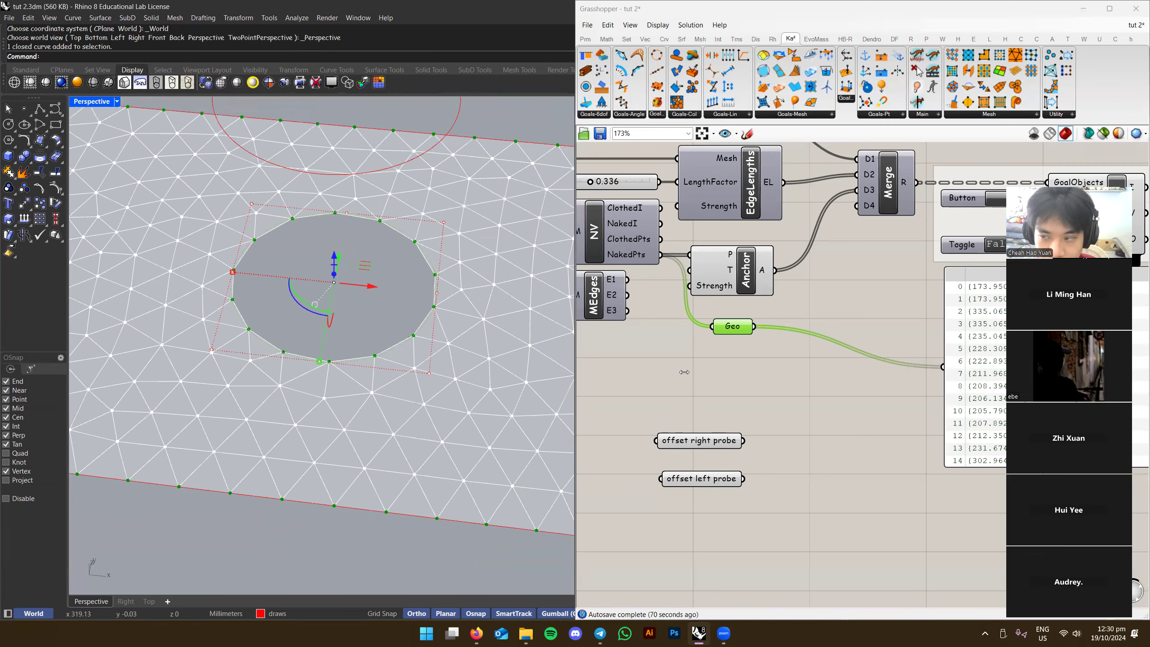
scroll(779, 386, down, 2)
right_drag(773, 385, 769, 351)
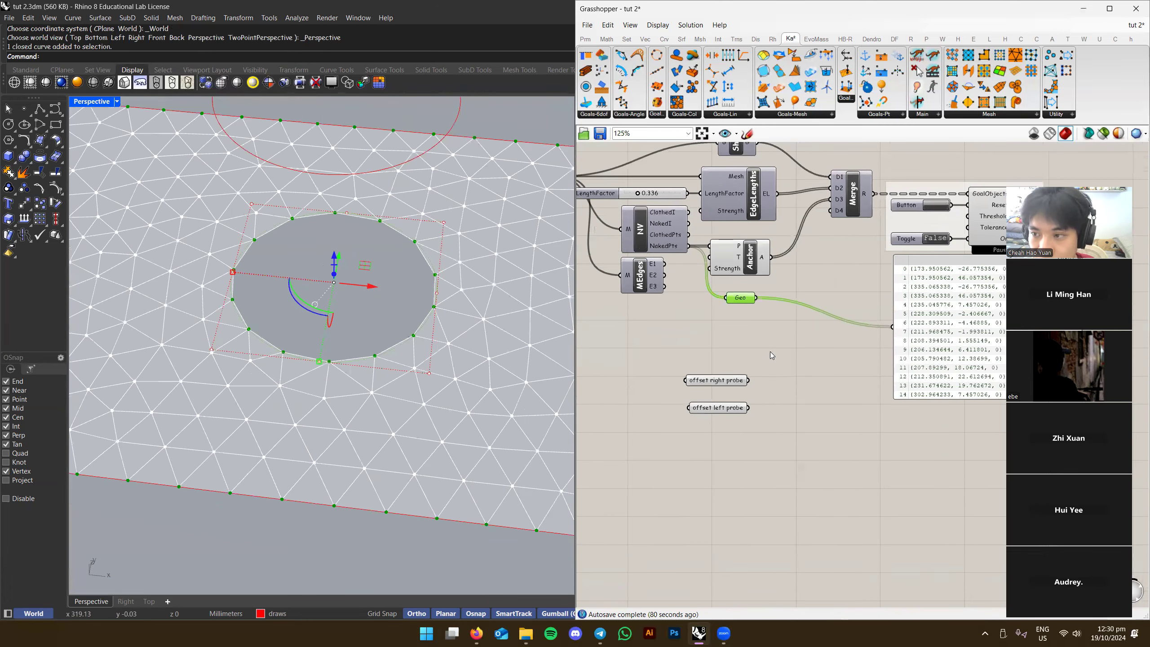
Add a Curve Closest Point component to the canvas below Geo and beside the offset probe parameters
click(662, 39)
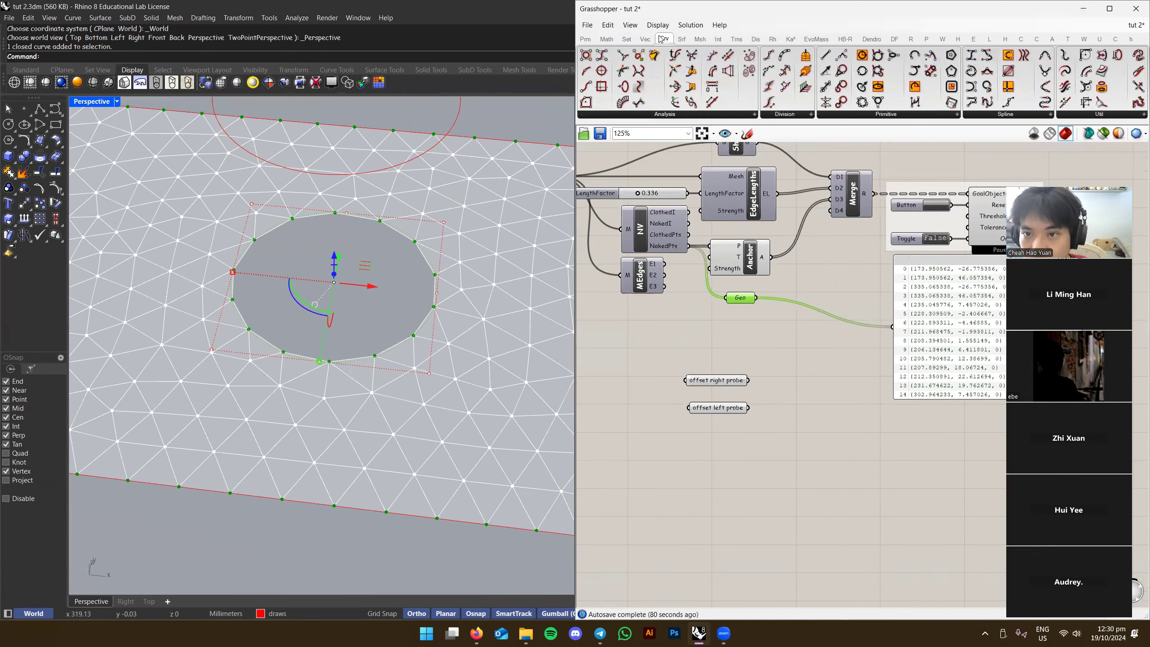
click(736, 118)
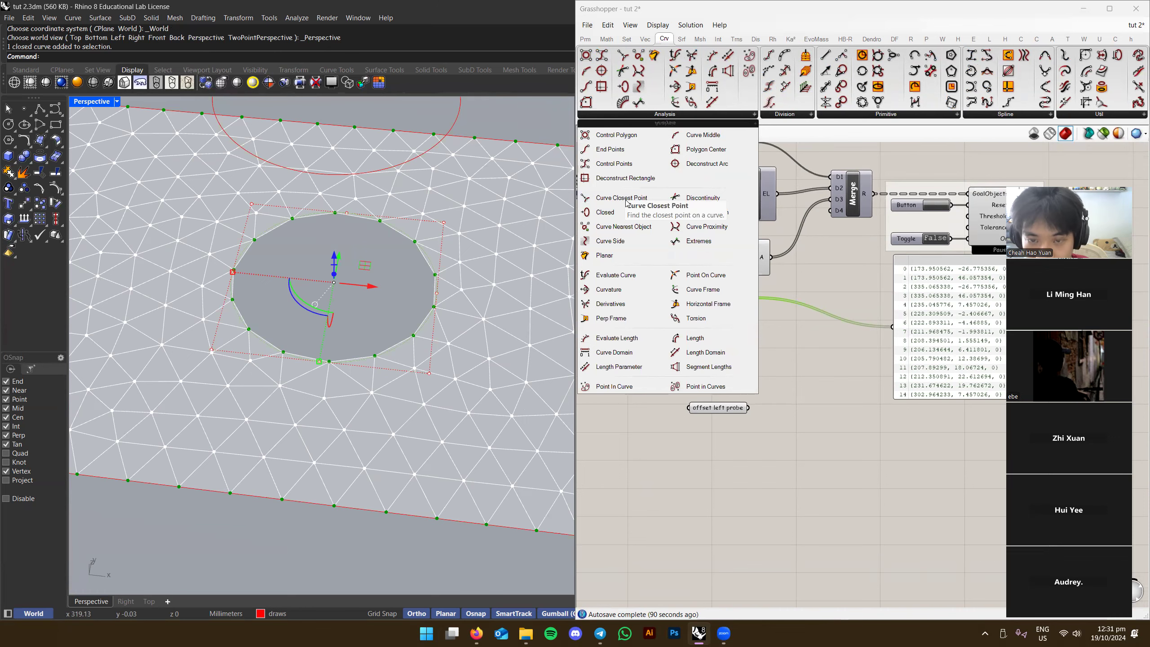
click(646, 198)
click(835, 417)
scroll(835, 417, up, 2)
drag(822, 404, 800, 334)
Check Geo's naked points against the right hole's circle on the mesh
right_drag(743, 295, 807, 338)
click(746, 270)
scroll(441, 298, down, 5)
click(441, 299)
mouse_move(441, 299)
right_down()
mouse_move(441, 345)
mouse_move(453, 304)
right_up()
scroll(453, 304, up, 3)
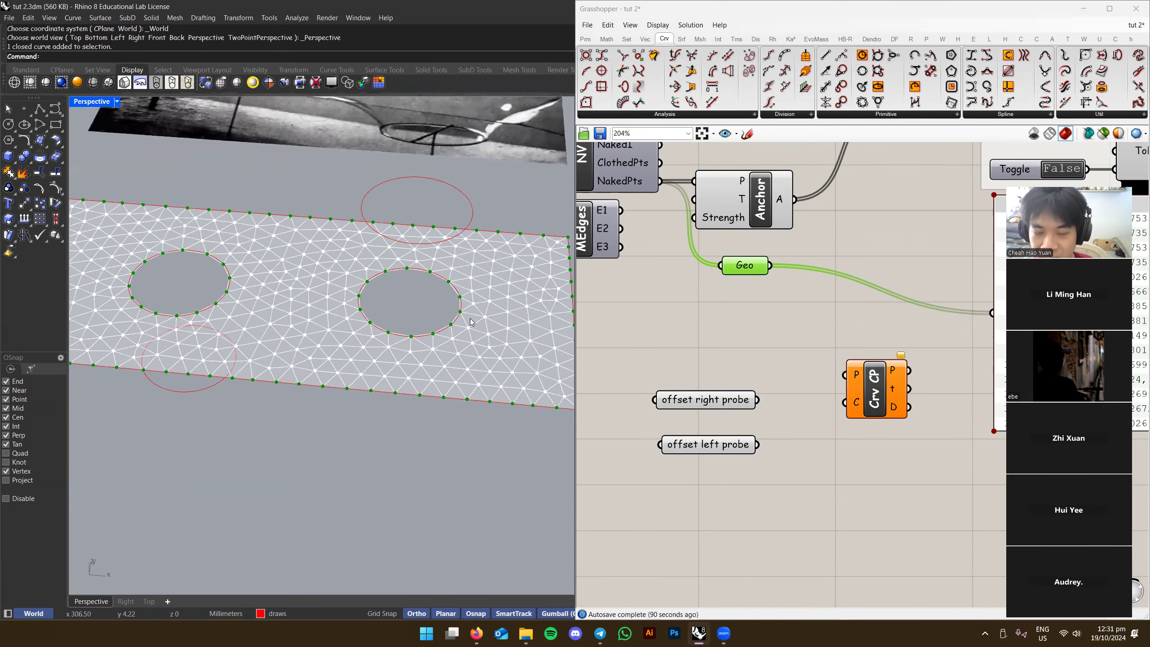
click(453, 297)
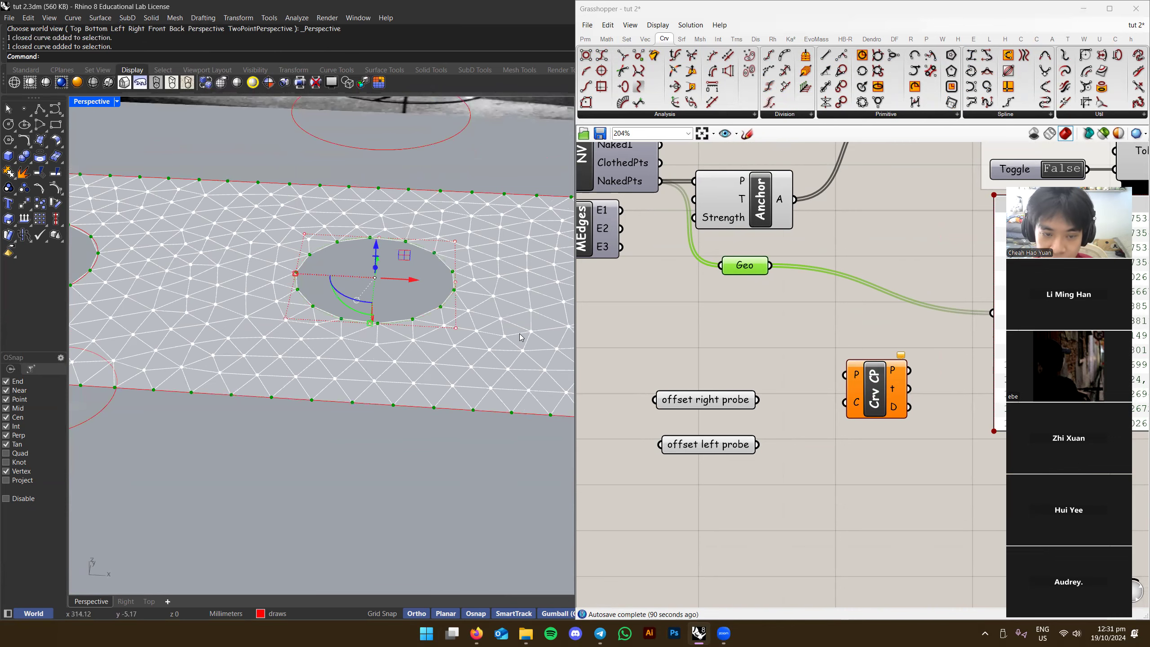
shift+right_drag(527, 332, 492, 334)
Connect Geo to the Point input of Curve Closest Point and check the component's inputs
right_drag(793, 337, 740, 340)
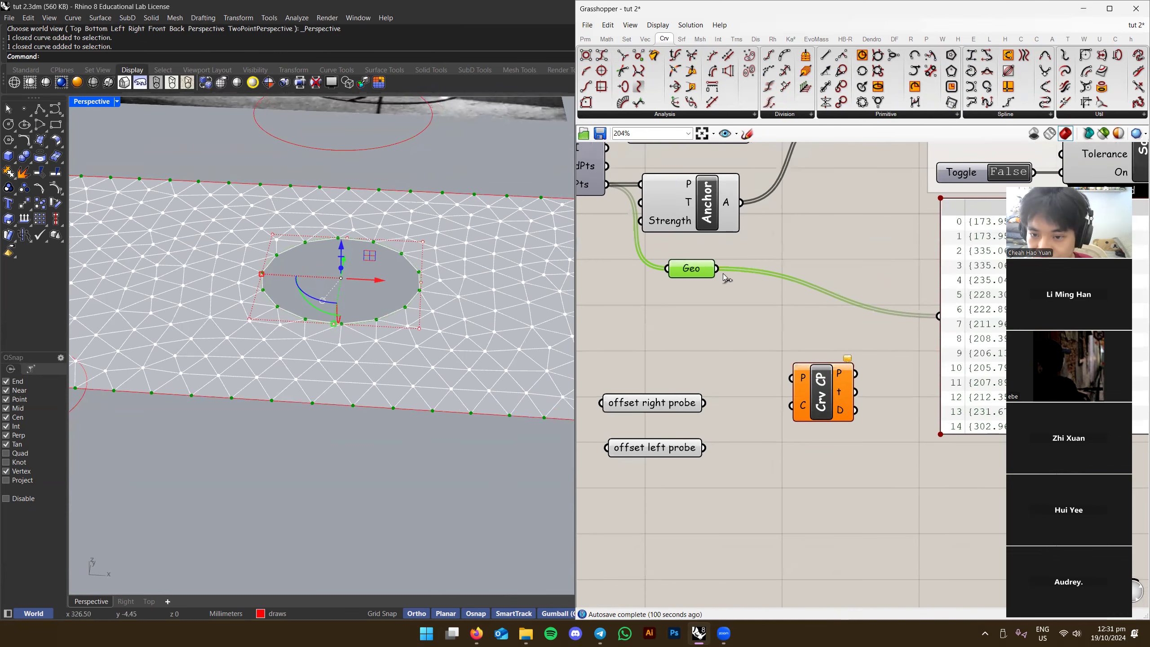
click(706, 293)
click(701, 273)
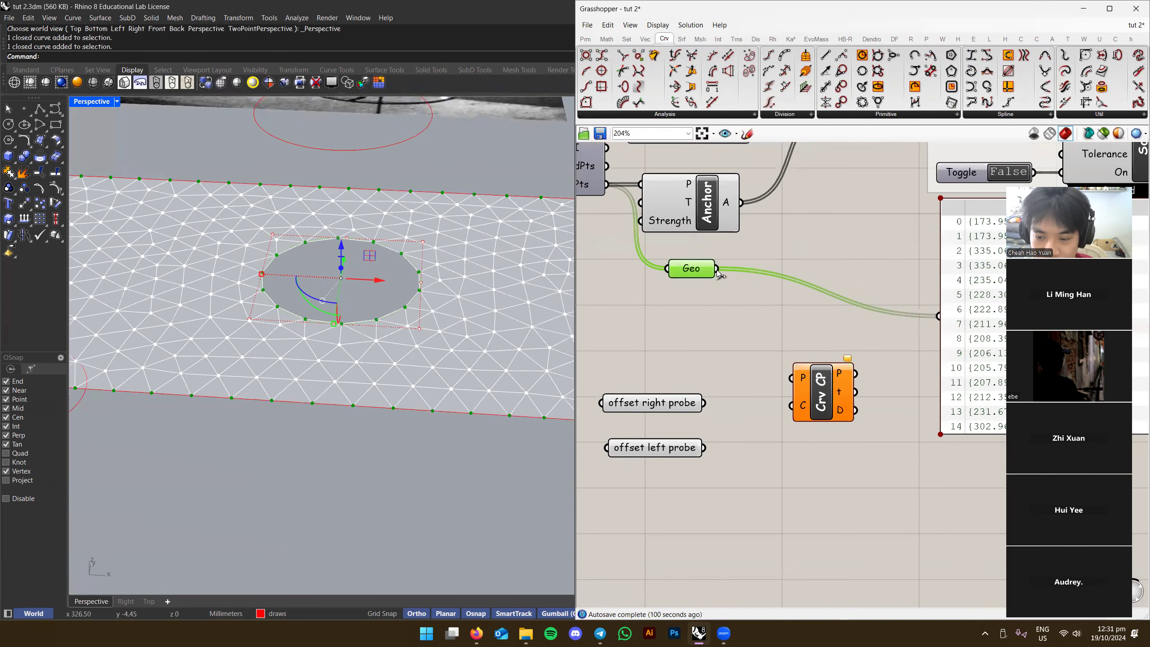
drag(775, 345, 803, 380)
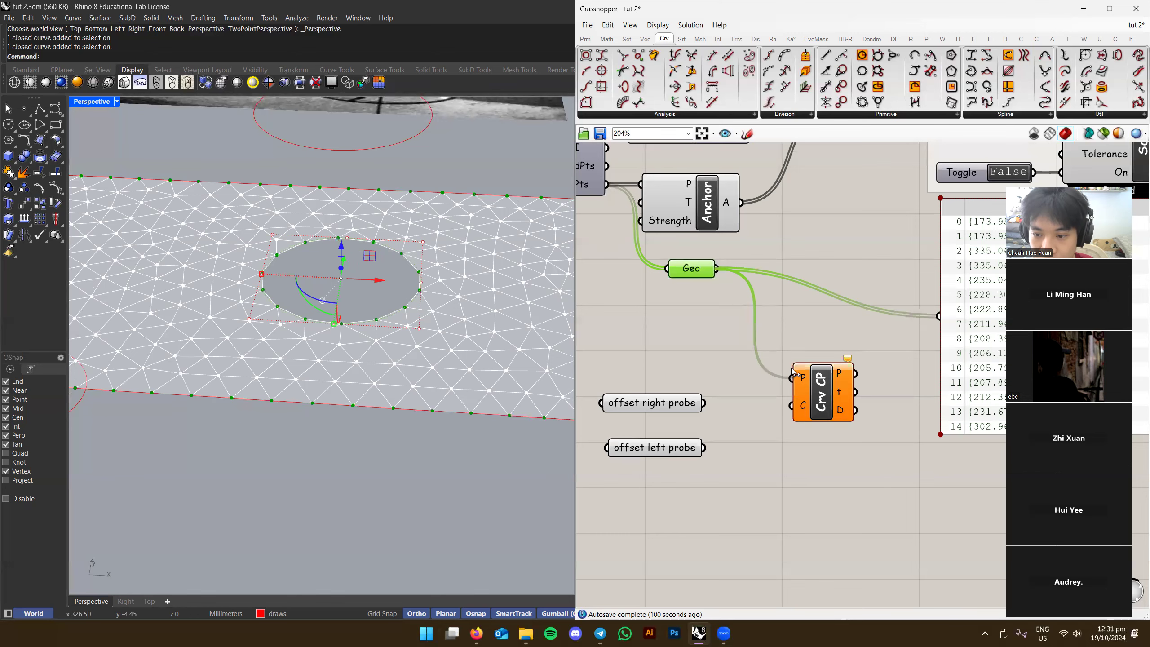
scroll(803, 381, up, 3)
right_drag(802, 382, 810, 301)
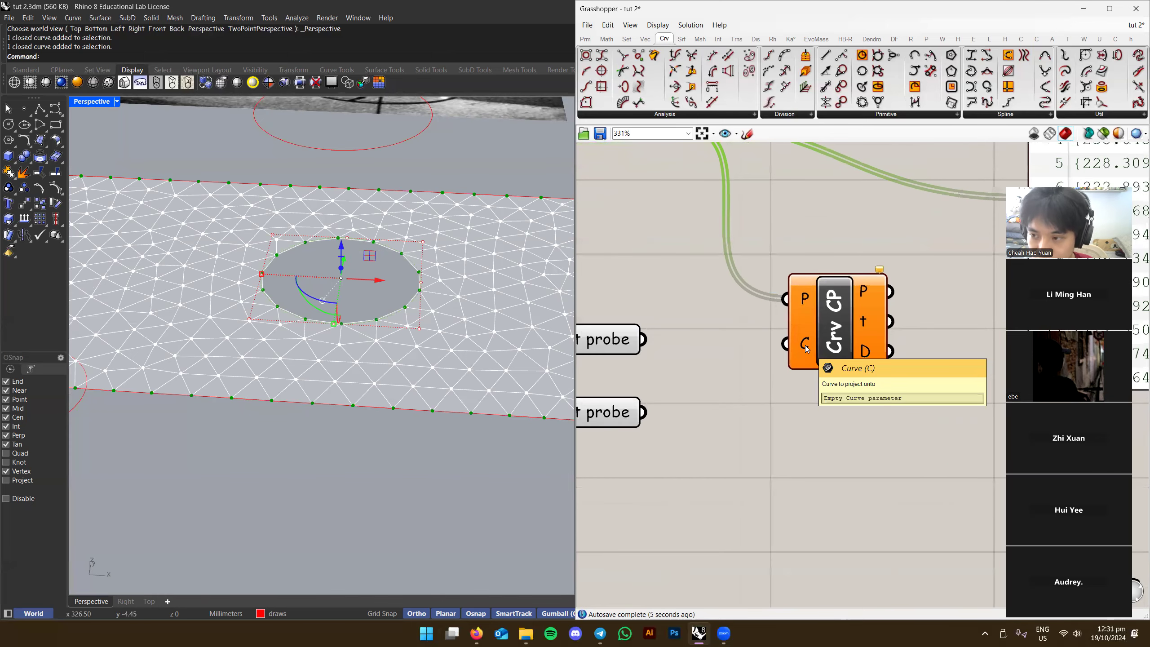
scroll(810, 344, down, 3)
scroll(824, 340, up, 2)
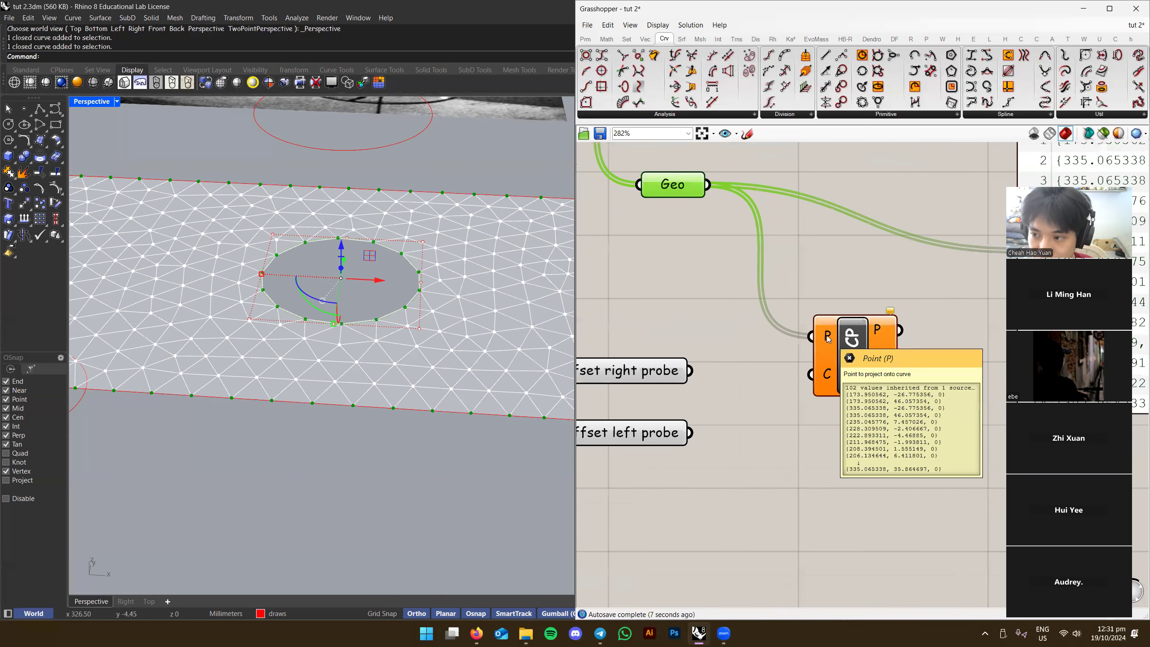
scroll(826, 339, down, 2)
scroll(828, 401, down, 1)
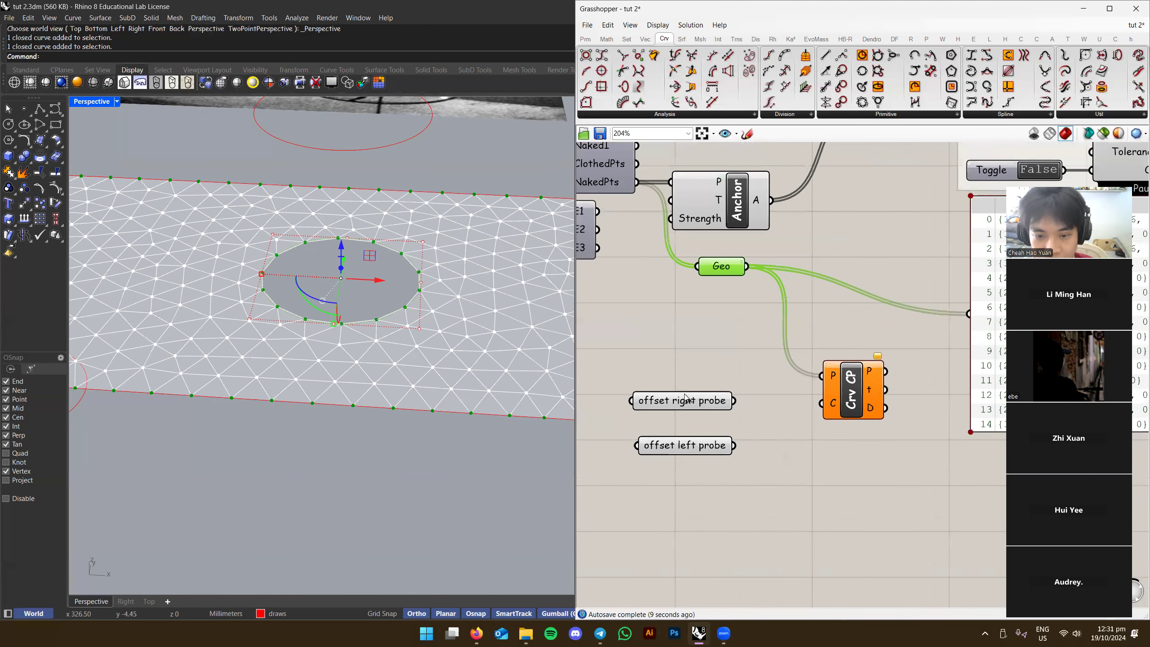
Move offset left probe lower and connect offset right probe to the Curve input of Curve Closest Point
click(688, 400)
drag(702, 448, 708, 526)
click(697, 401)
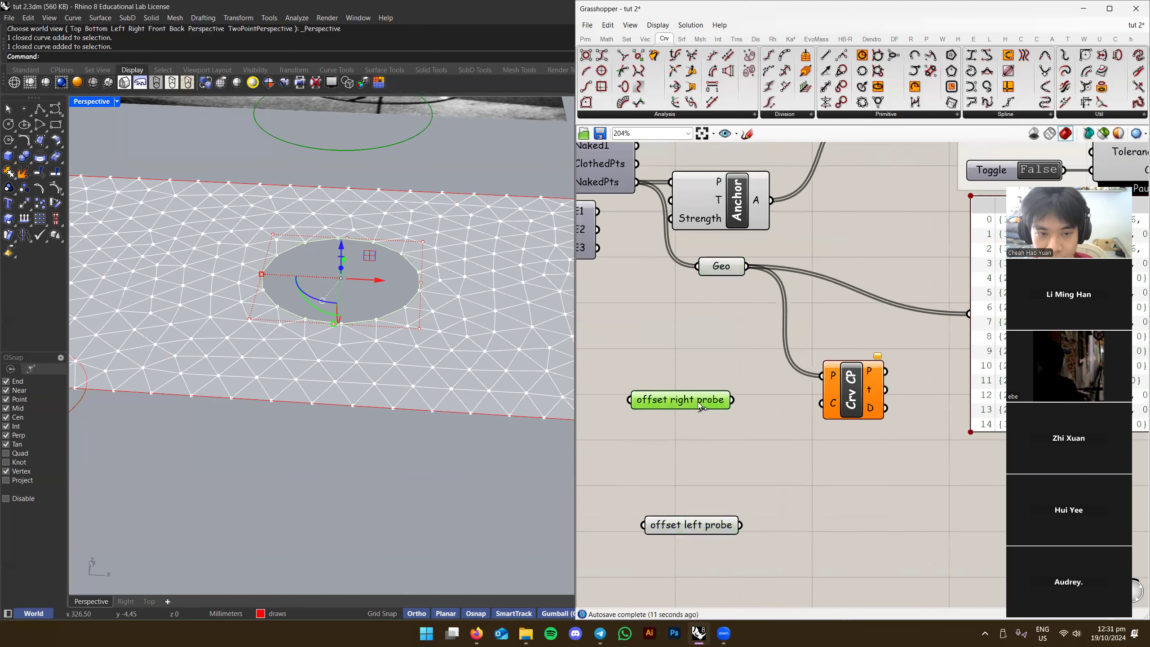
drag(818, 406, 820, 404)
click(814, 453)
drag(720, 405, 733, 403)
right_drag(843, 444, 779, 452)
click(788, 403)
Inspect the closest points projected onto the raised right circle and the distances output by Curve Closest Point
right_drag(434, 221, 367, 270)
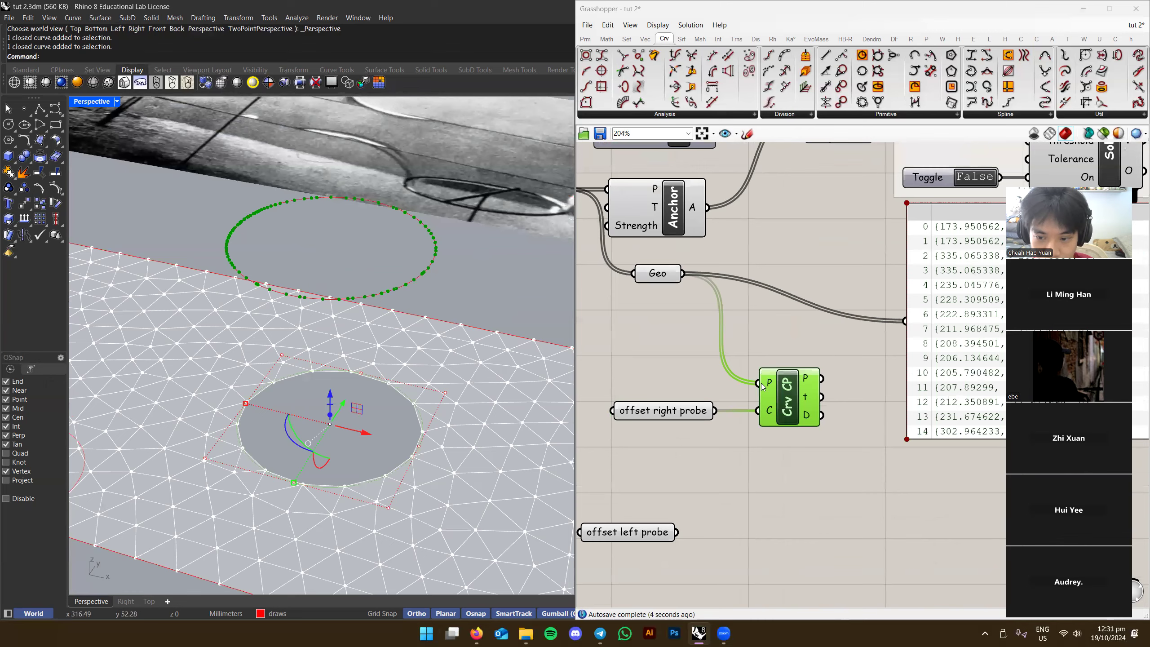
scroll(763, 385, up, 3)
mouse_move(761, 378)
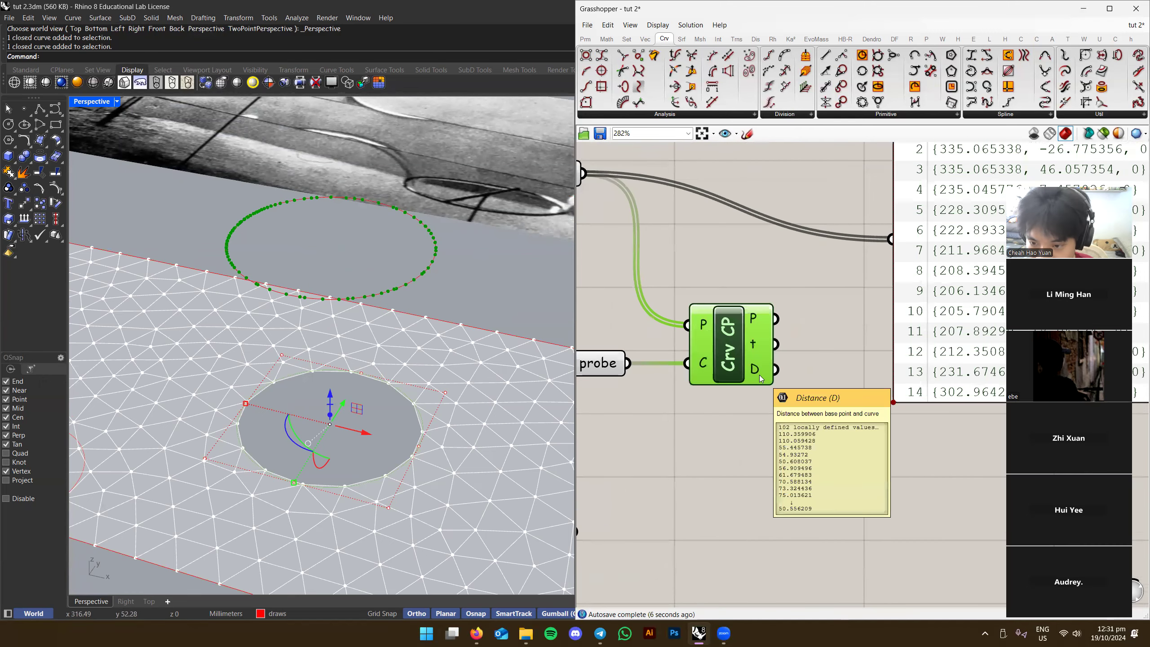
scroll(801, 374, down, 2)
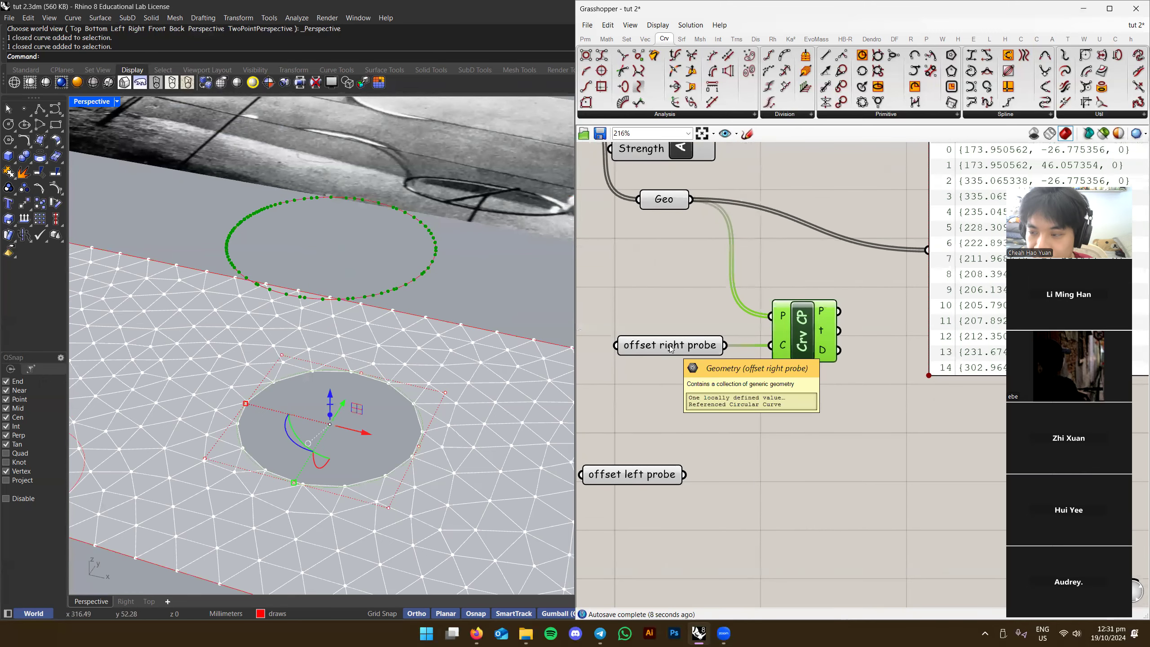
click(842, 383)
scroll(474, 406, down, 5)
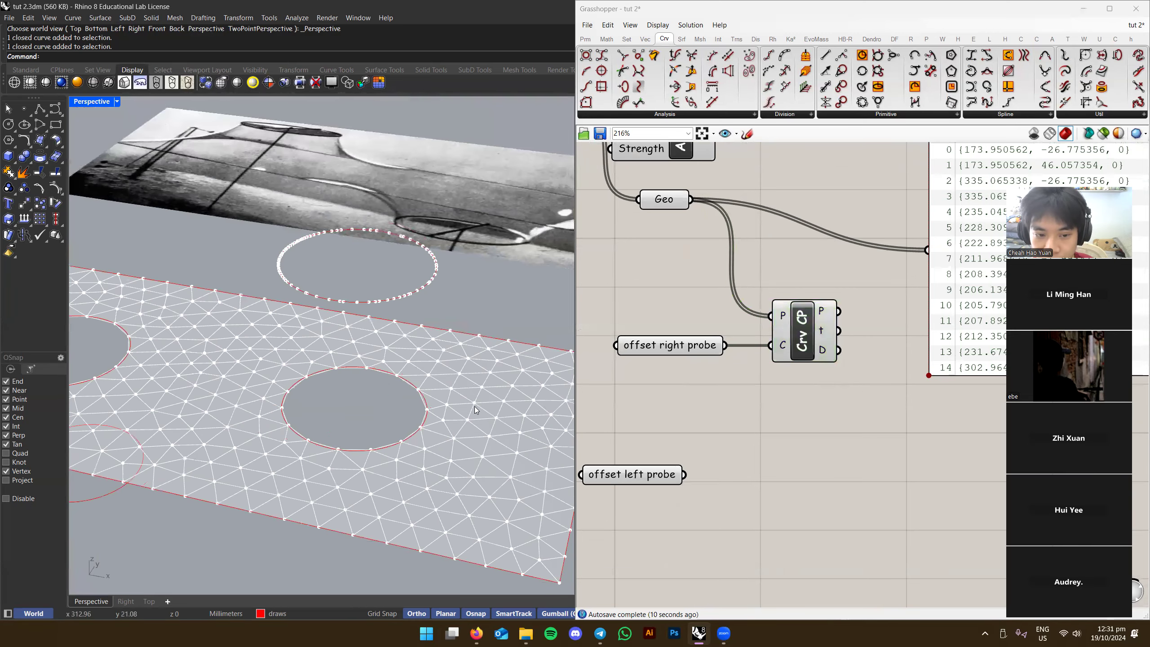
Compare Geo's naked points on the mesh with the closest points projected onto the raised right circle
click(625, 348)
click(667, 201)
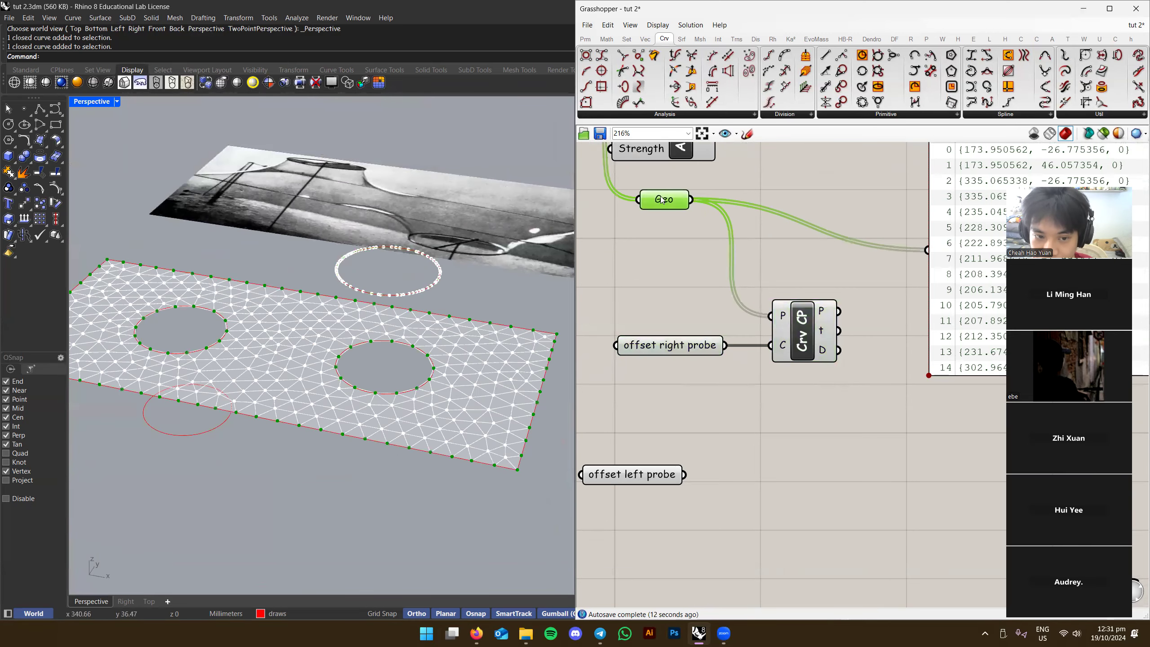
right_drag(670, 203, 672, 227)
mouse_move(454, 348)
right_down()
mouse_move(453, 380)
mouse_move(449, 347)
right_up()
scroll(448, 366, up, 3)
scroll(449, 366, down, 2)
right_drag(724, 332, 677, 348)
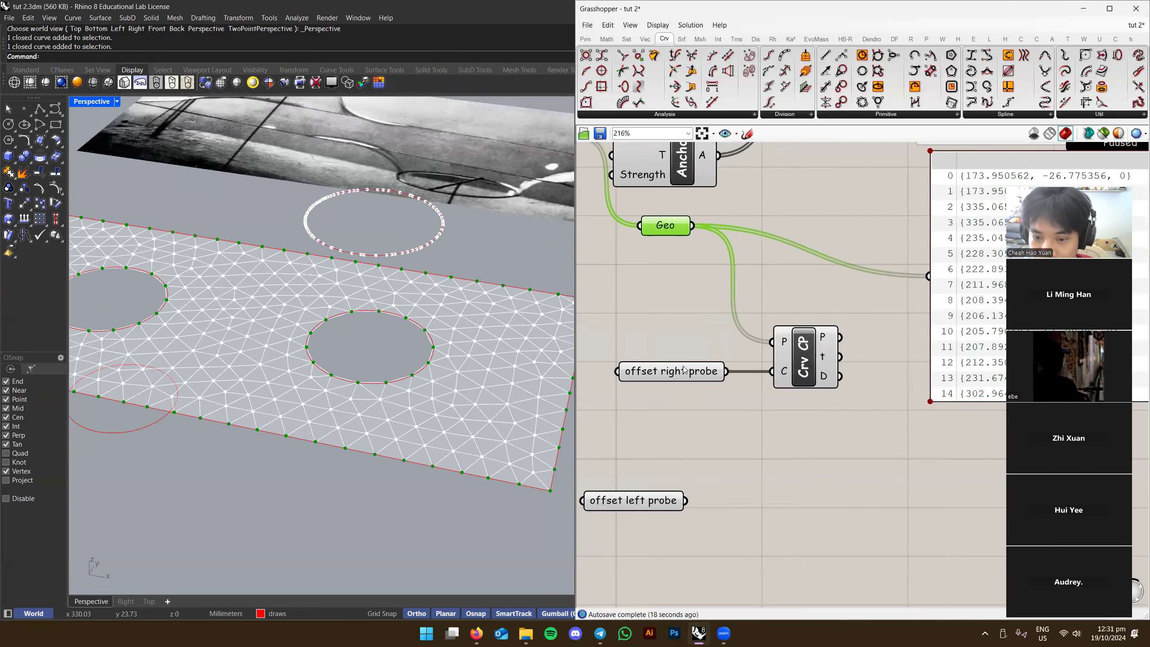
click(810, 359)
right_drag(501, 344, 483, 283)
click(476, 182)
click(378, 231)
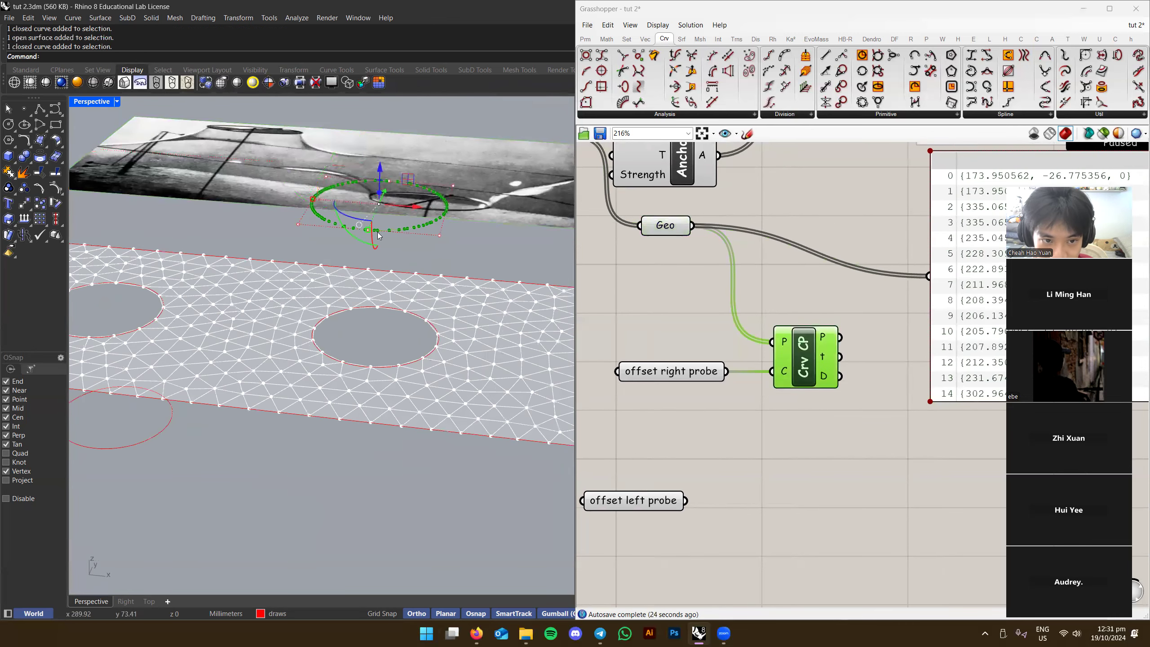
Duplicate the left probe and right probe parameters near the offset probes, placing the left probe copy beneath offset left probe
right_drag(685, 325, 797, 330)
click(714, 295)
click(679, 341)
scroll(768, 329, down, 4)
scroll(688, 263, down, 2)
scroll(688, 263, up, 5)
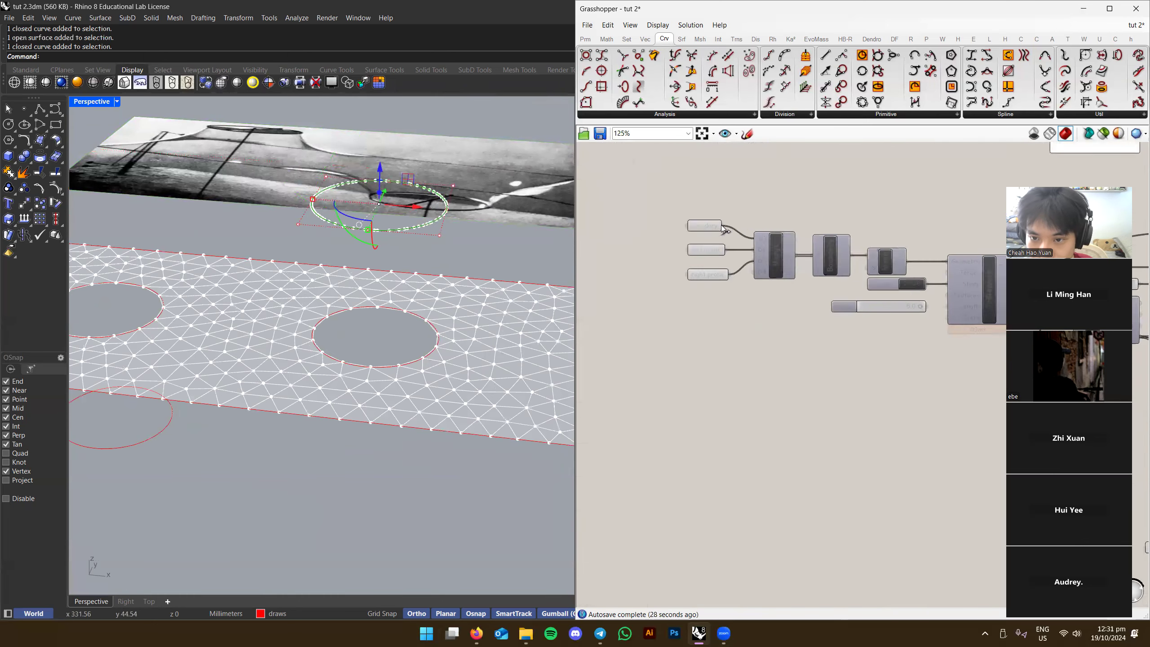
click(700, 262)
scroll(697, 309, down, 3)
click(756, 340)
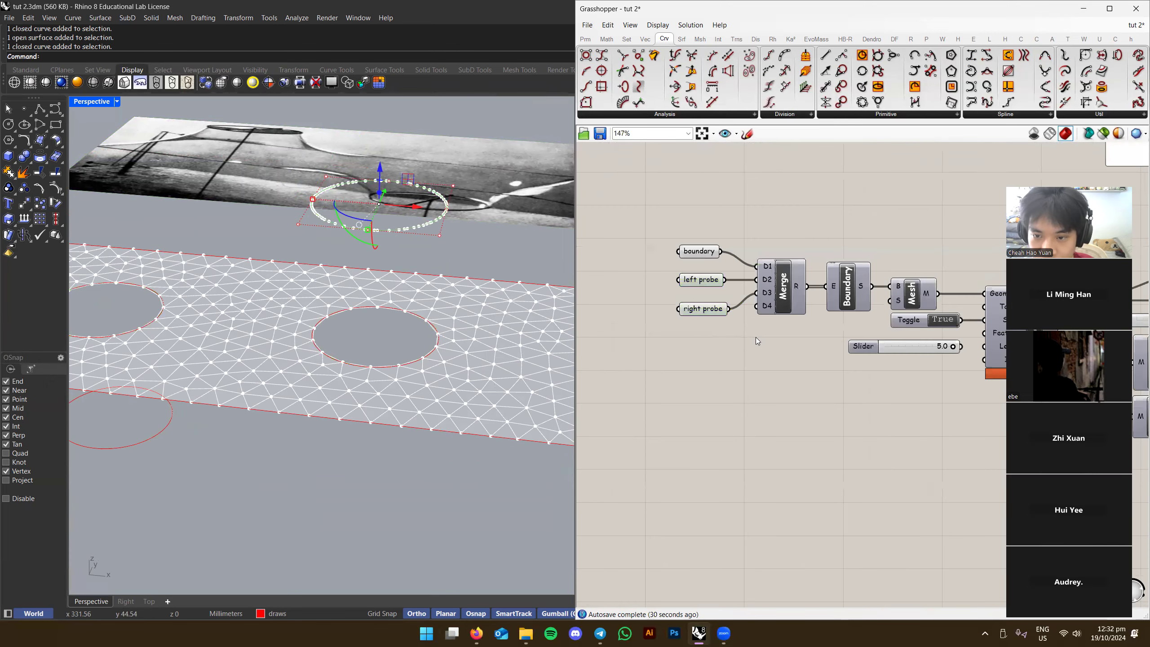
shift+click(703, 310)
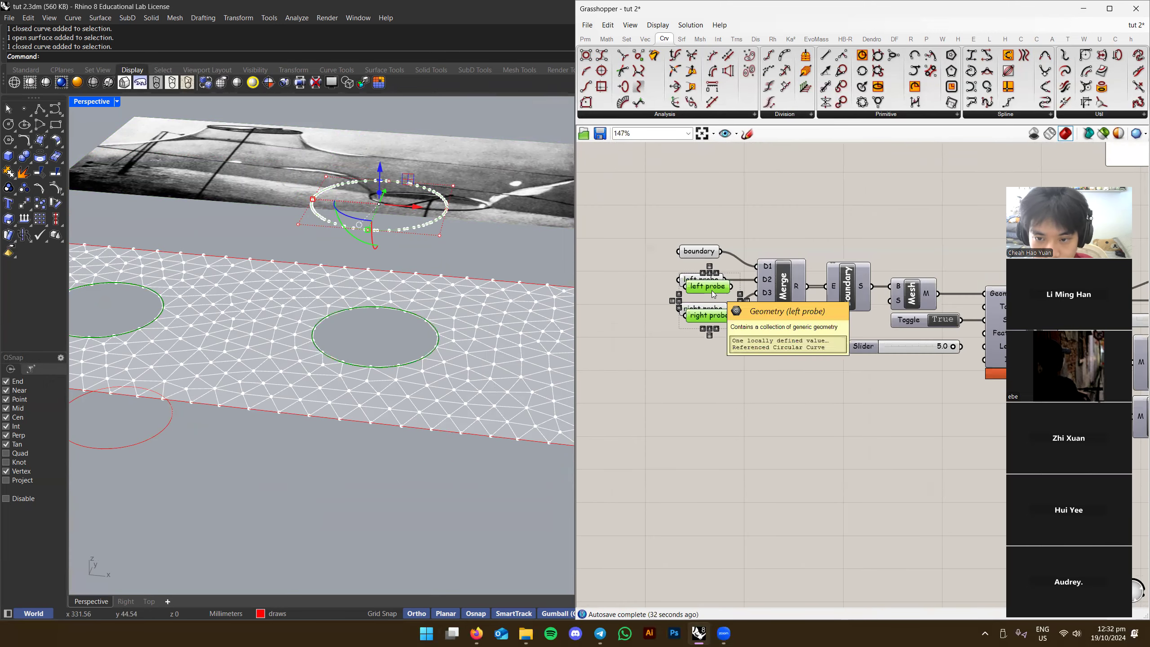
scroll(712, 290, down, 3)
scroll(657, 435, up, 5)
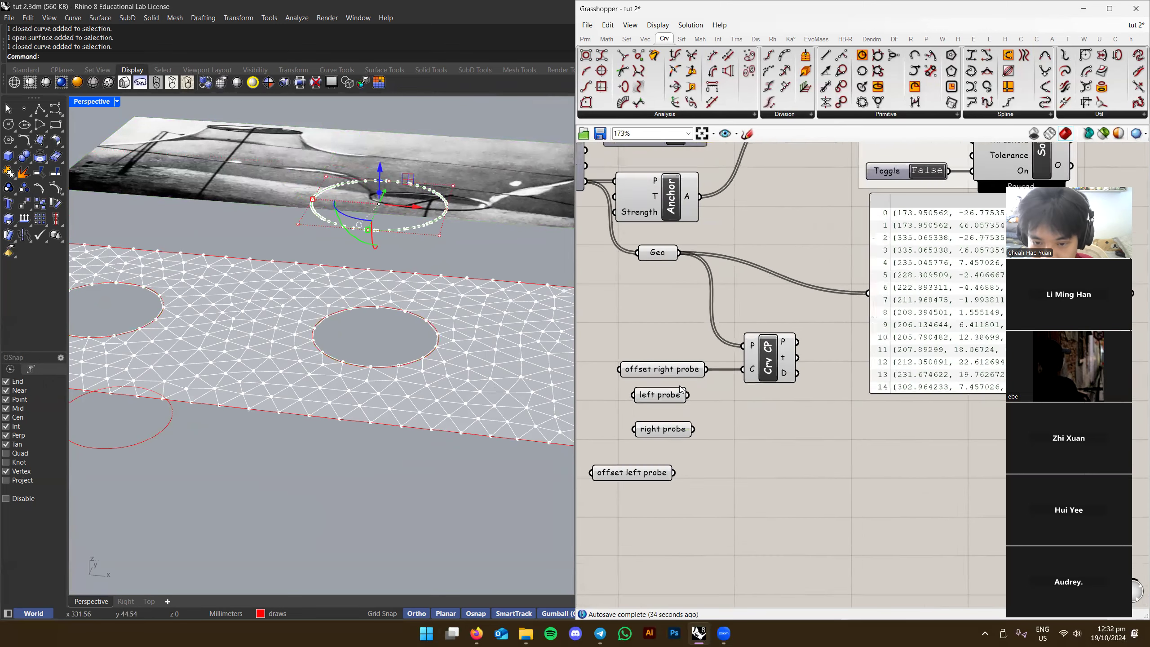
drag(646, 385, 657, 472)
drag(652, 398, 625, 541)
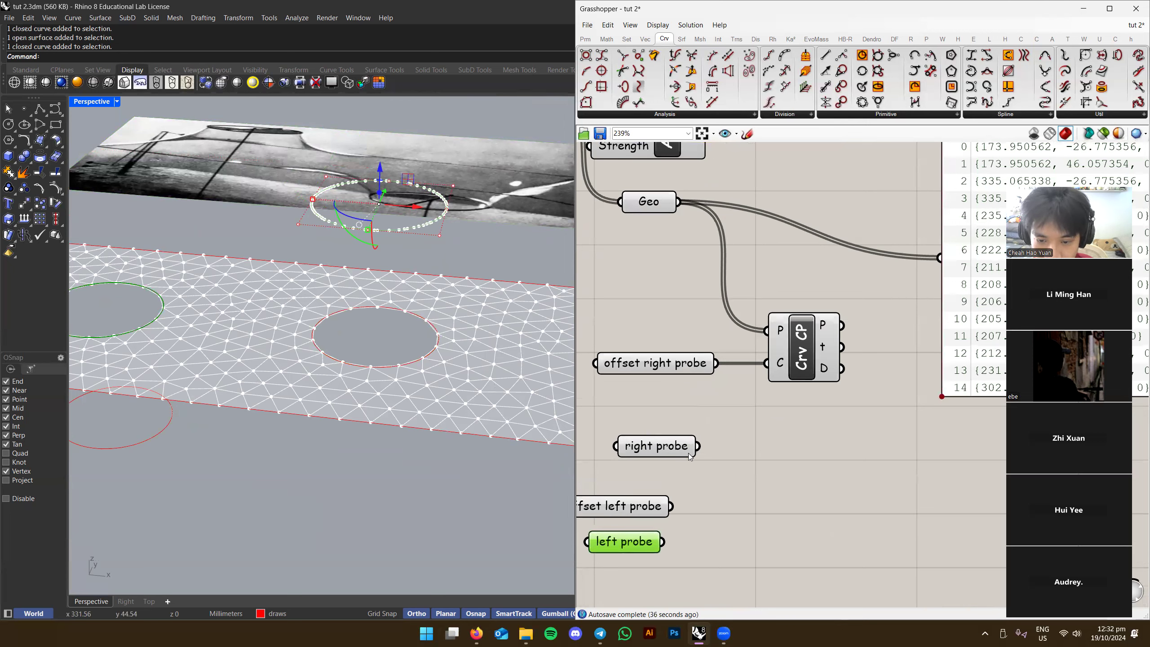
Replace offset right probe with right probe as the Curve input of Curve Closest Point, moving offset right probe aside
drag(657, 450, 672, 414)
drag(764, 369, 766, 363)
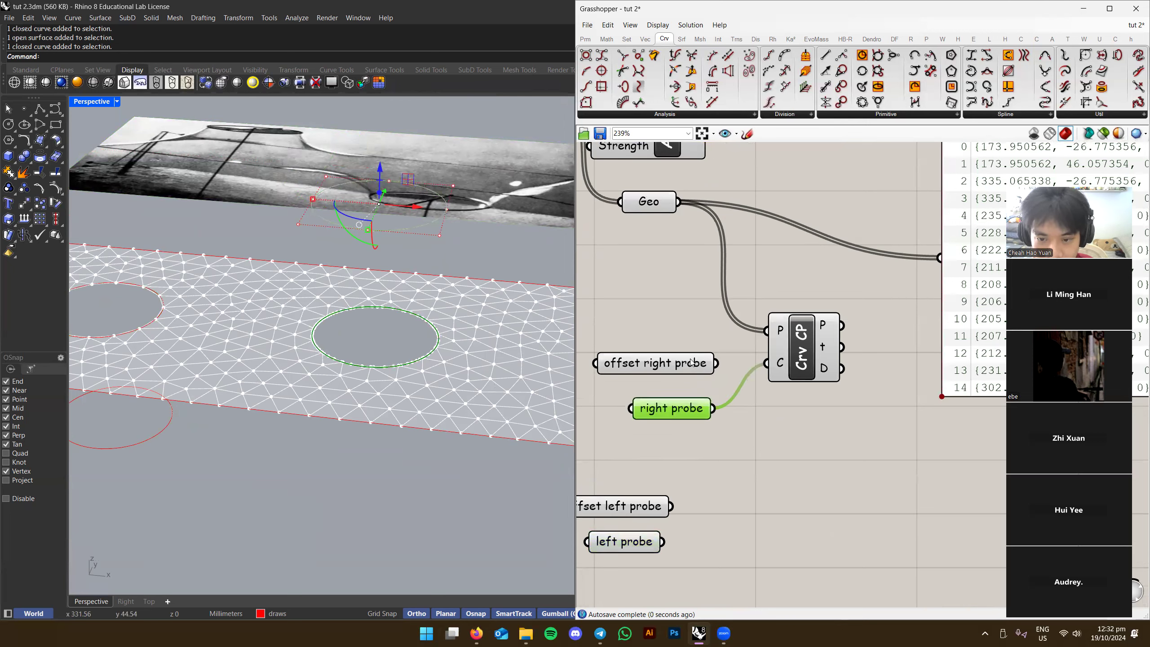
drag(655, 362, 572, 306)
drag(672, 409, 685, 363)
Examine the closest points around the right hole's edge circle and locate the Distance output of Curve Closest Point
right_drag(408, 344, 417, 387)
scroll(417, 388, up, 4)
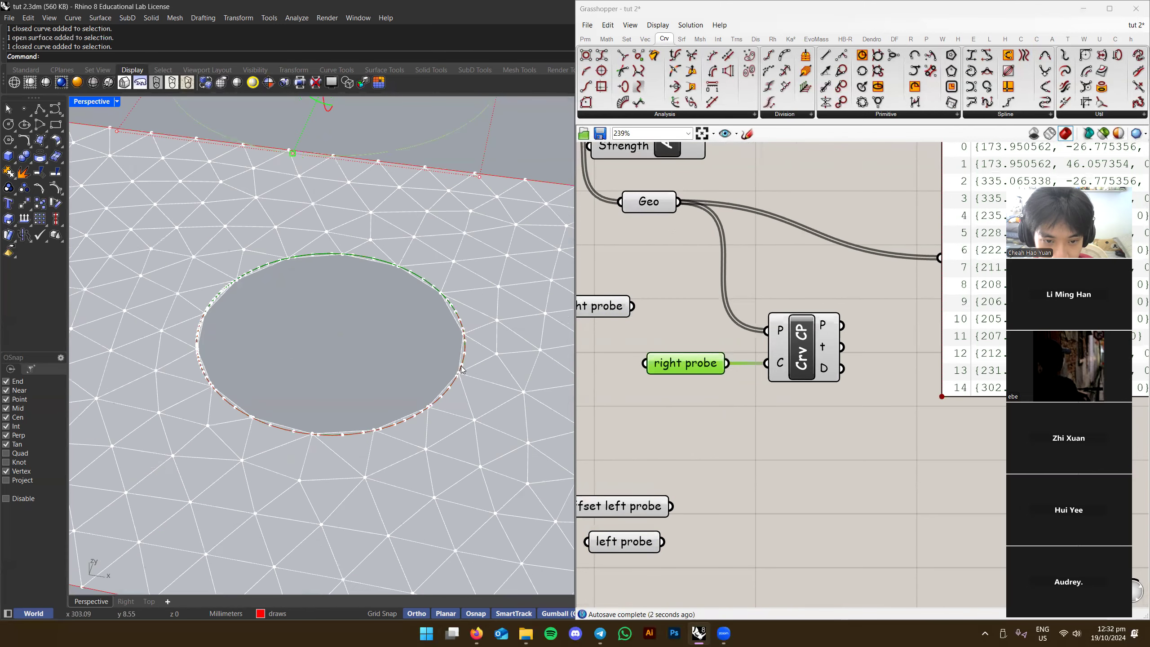
scroll(462, 357, down, 5)
right_drag(461, 357, 446, 379)
scroll(414, 355, down, 2)
key(Escape)
click(420, 320)
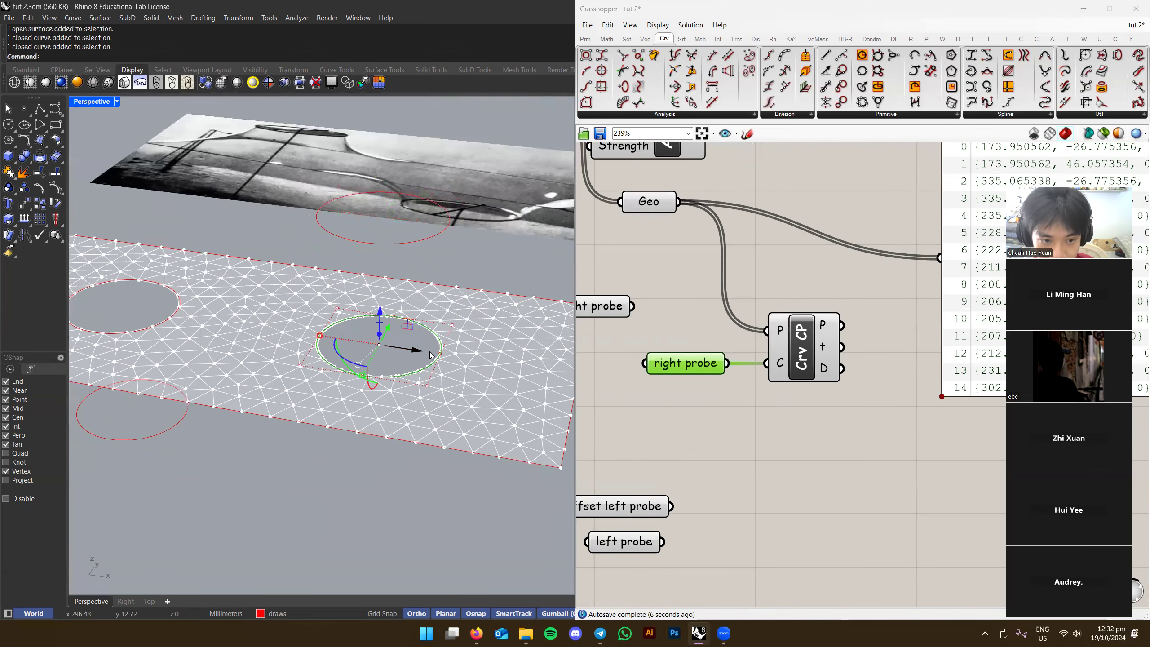
scroll(779, 375, up, 2)
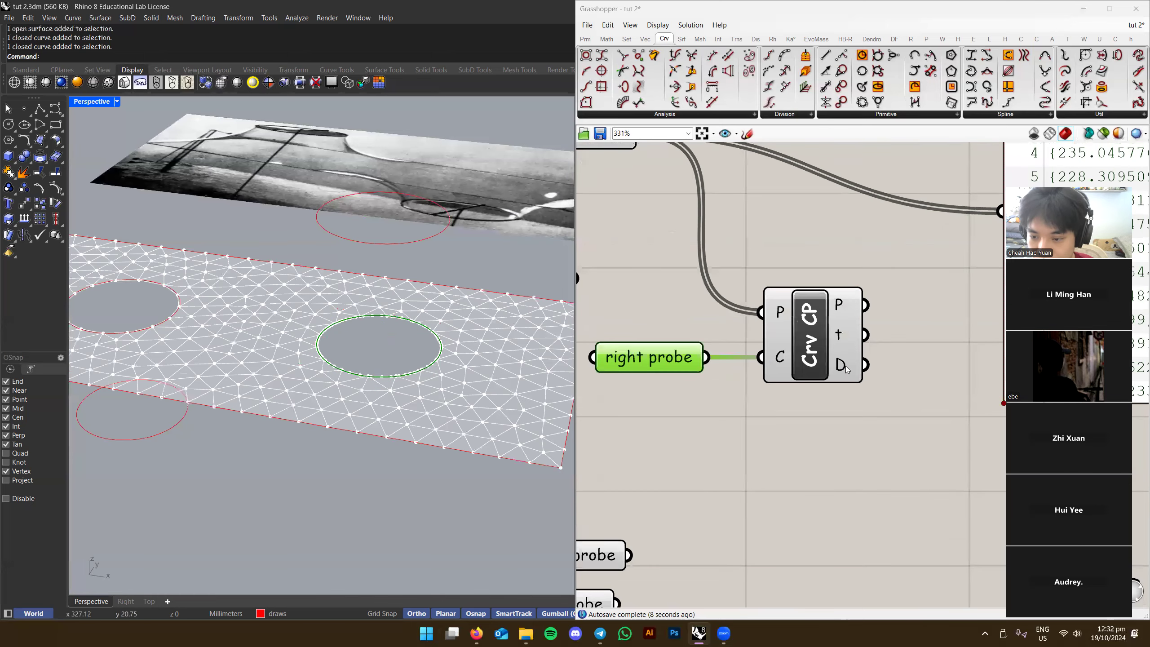
Add a panel beside Curve Closest Point and connect the Distance output to it
mouse_move(845, 369)
right_drag(929, 445, 728, 378)
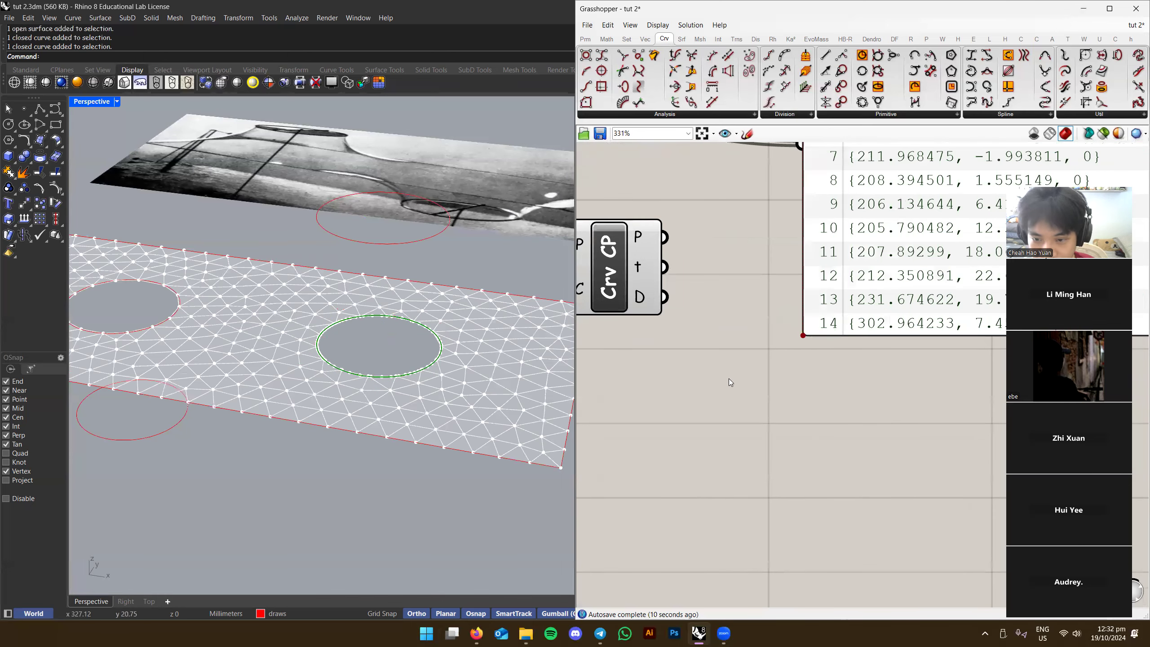
double_click(729, 378)
text(panel)
key(Return)
drag(688, 345, 823, 364)
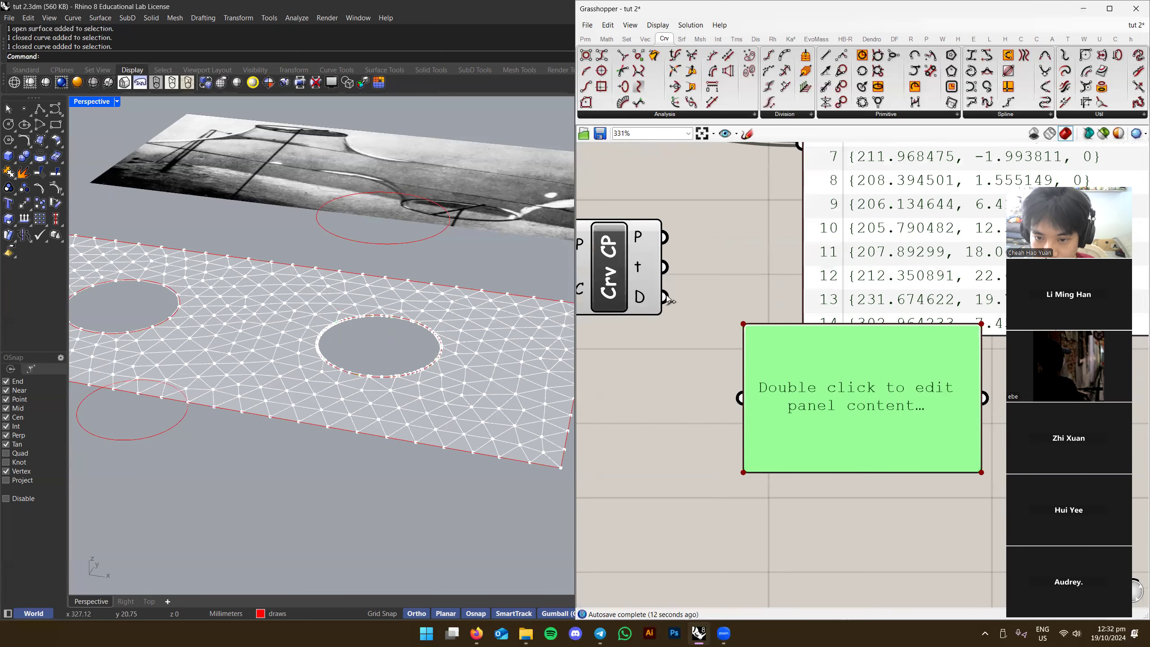
drag(665, 297, 741, 398)
scroll(664, 362, down, 5)
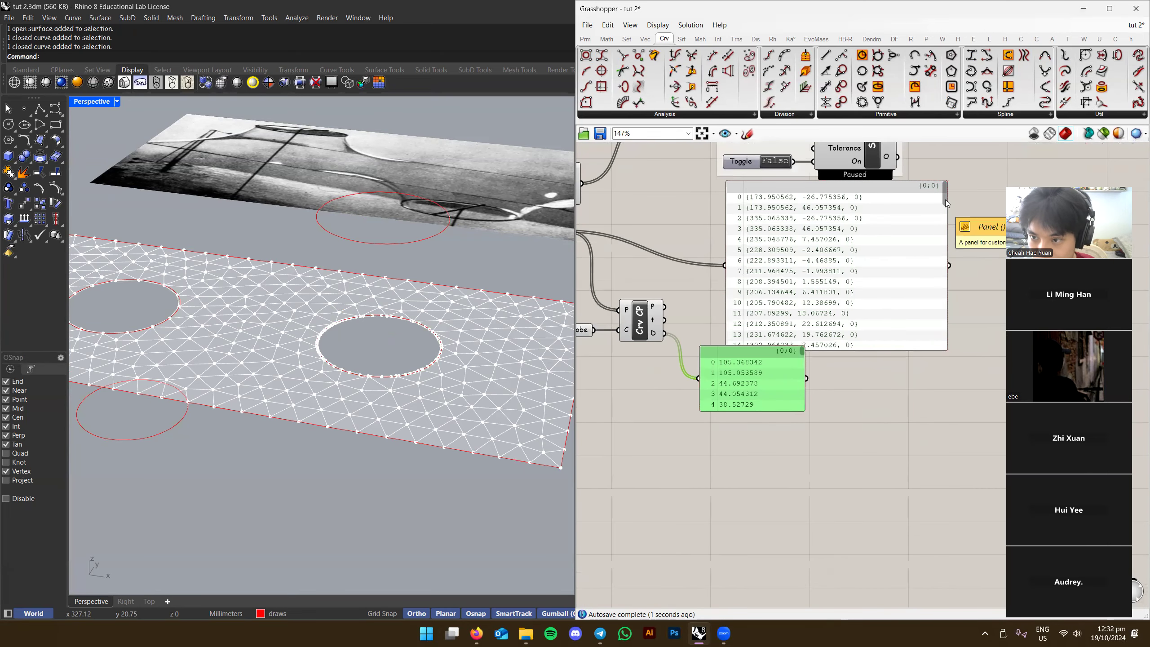
Show the end of the coordinates panel's list, and place the distance panel beneath it, enlarged to show more rows
drag(945, 200, 937, 361)
drag(738, 352, 739, 391)
drag(795, 447, 899, 582)
right_drag(898, 582, 895, 498)
drag(751, 308, 777, 289)
drag(777, 474, 777, 517)
Examine the listed distances for near-zero values and compare them with the mesh points around the right hole's edge
drag(827, 296, 831, 400)
right_drag(410, 353, 428, 391)
scroll(428, 391, up, 4)
scroll(429, 394, up, 4)
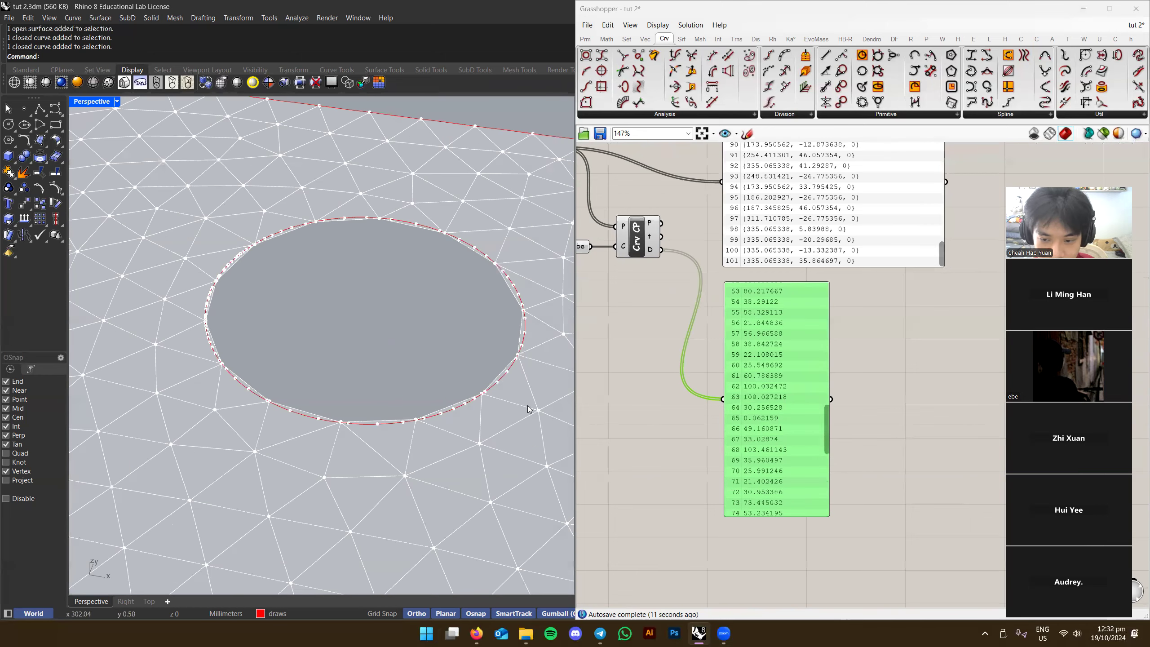
scroll(764, 424, up, 5)
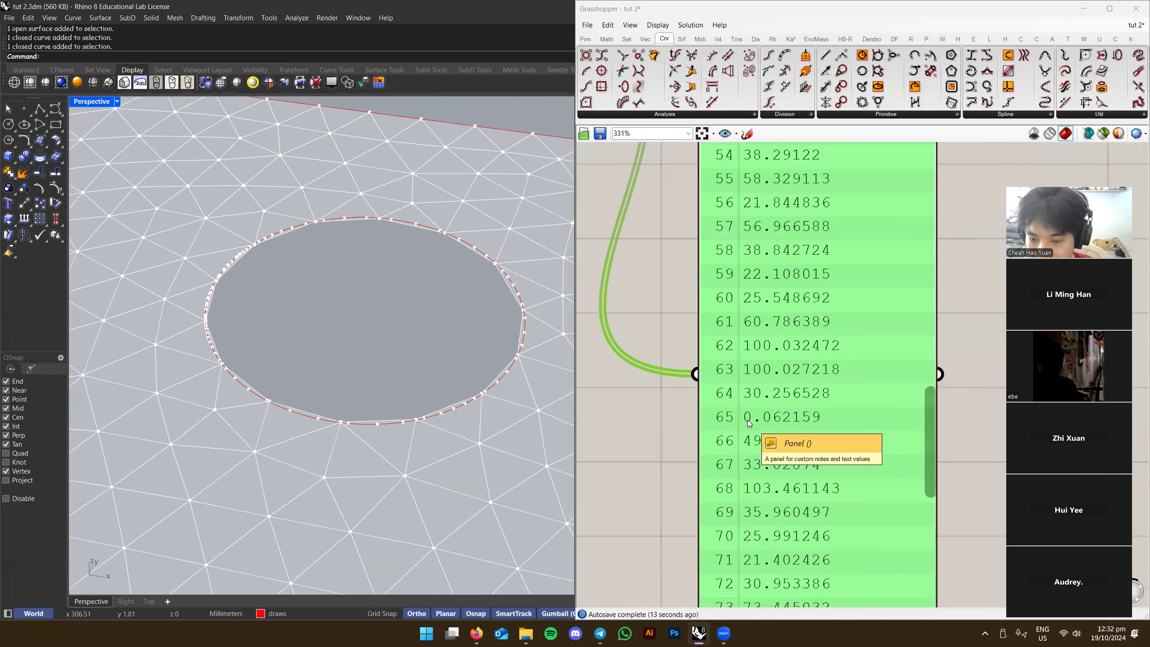
scroll(790, 423, down, 1)
scroll(747, 418, down, 1)
right_drag(752, 420, 730, 437)
scroll(731, 437, up, 1)
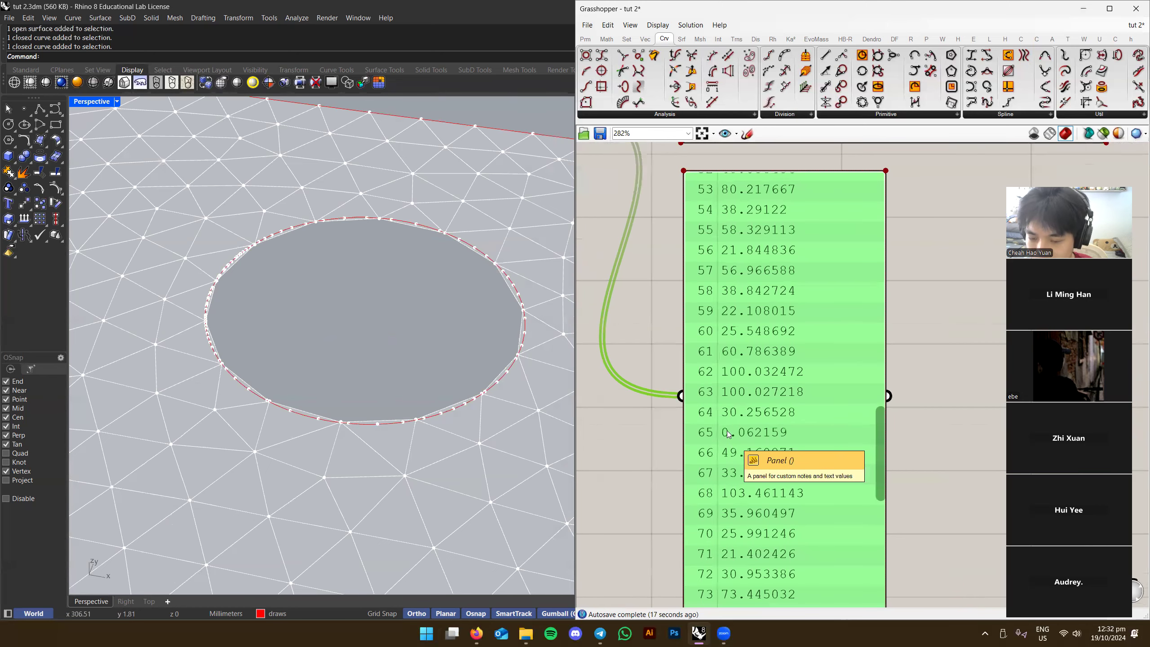
drag(879, 446, 867, 227)
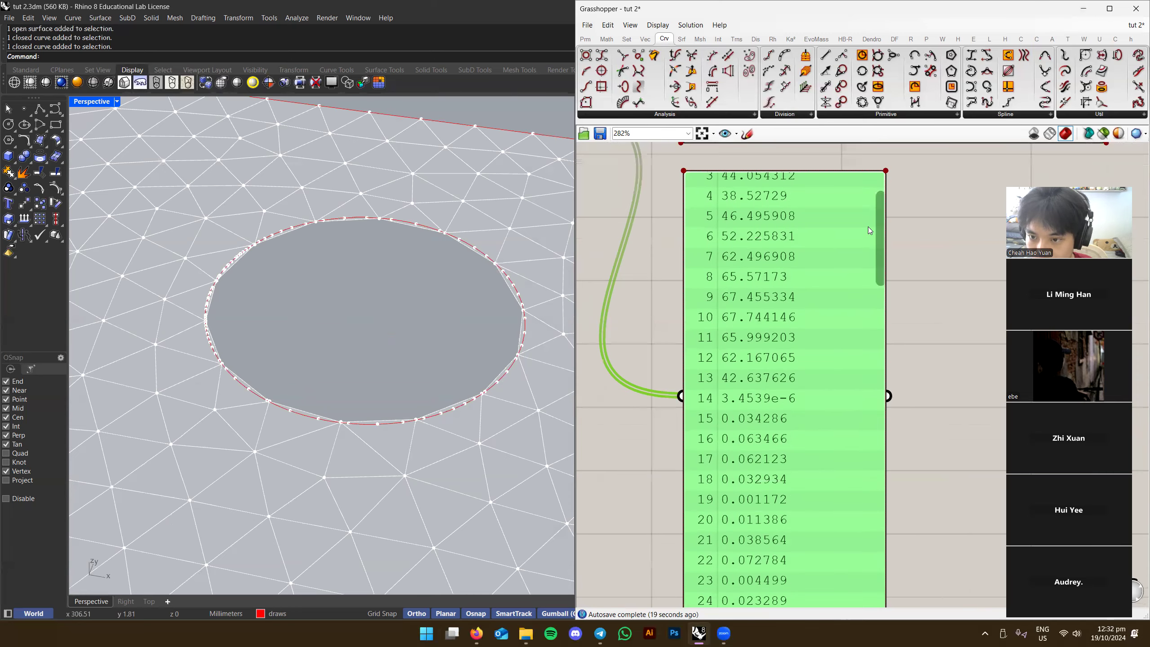
scroll(868, 226, down, 5)
Add a Smaller Than component below Curve Closest Point and connect the Distance output to its A input
double_click(771, 353)
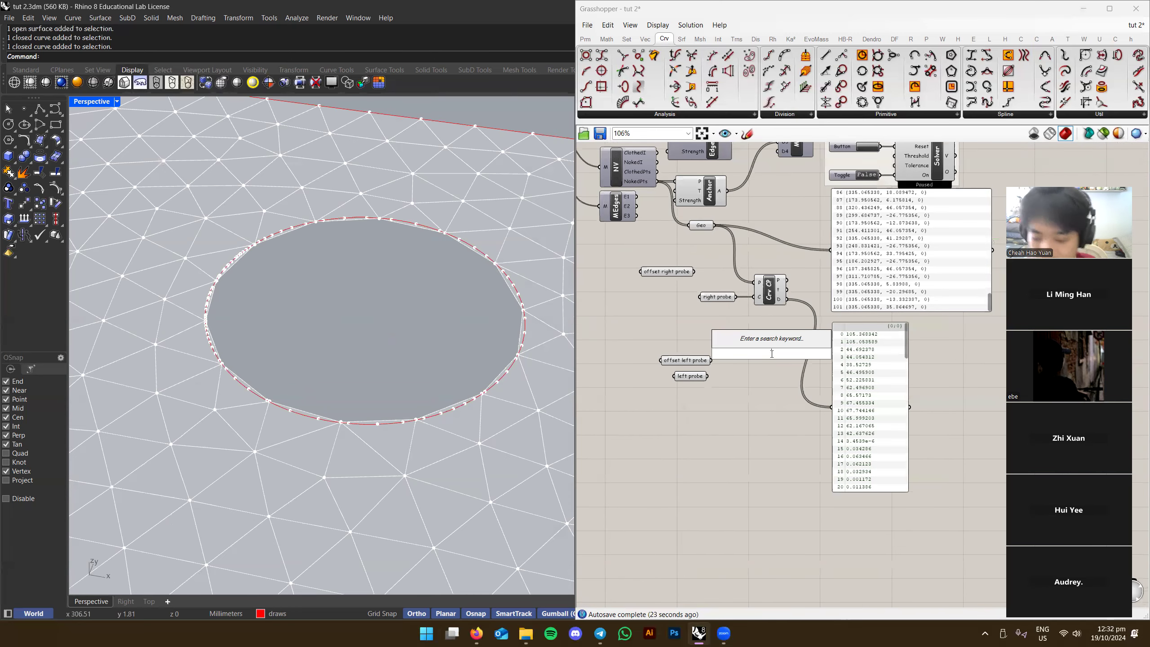
text(<)
key(Return)
scroll(733, 373, up, 3)
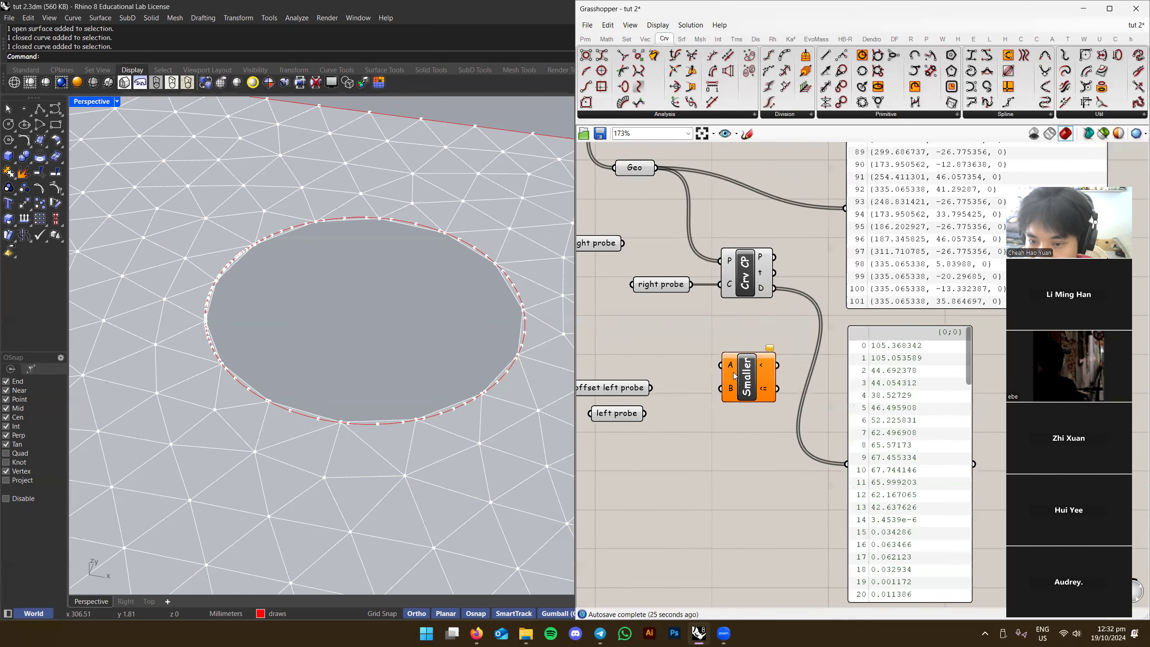
click(770, 363)
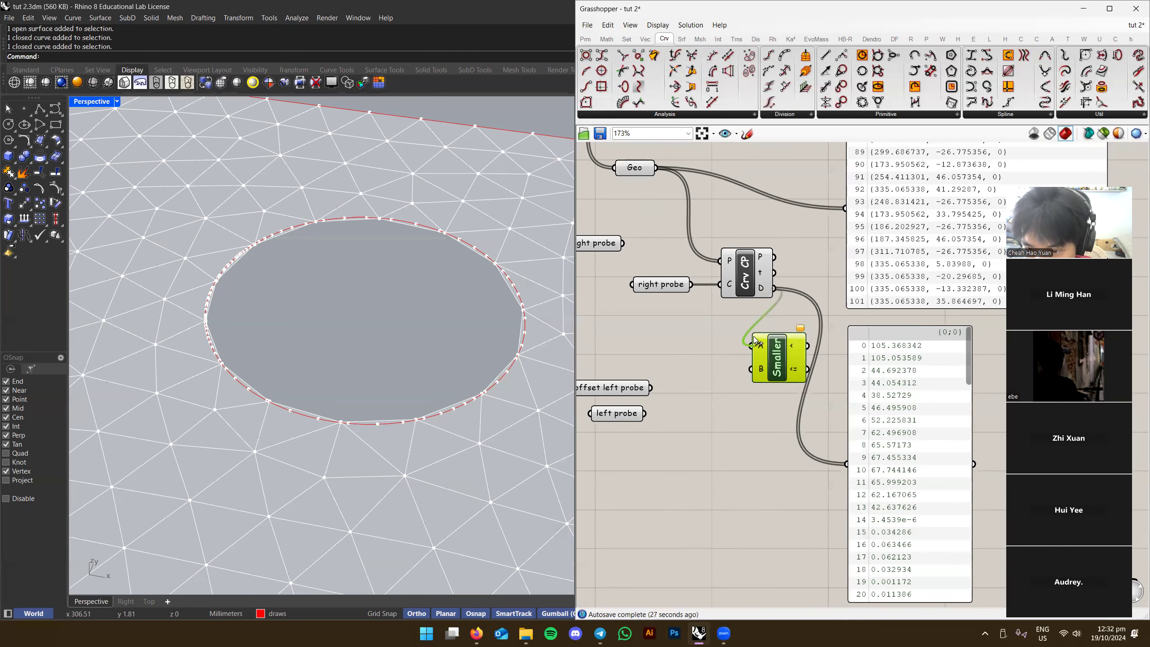
scroll(756, 338, up, 2)
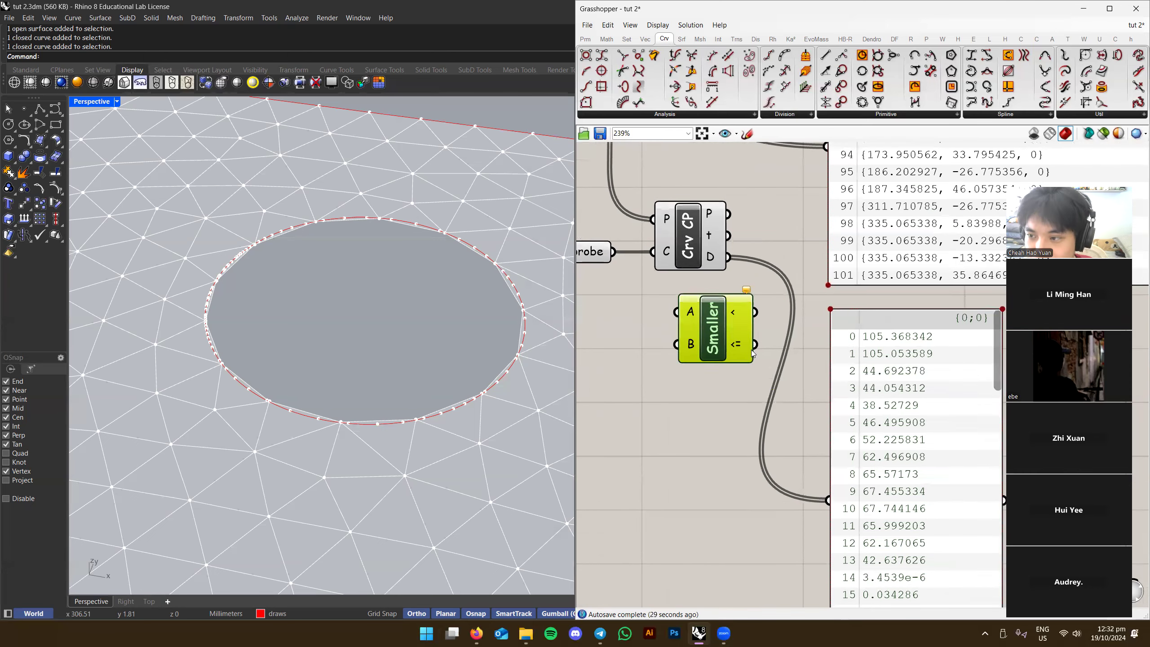
scroll(708, 329, up, 2)
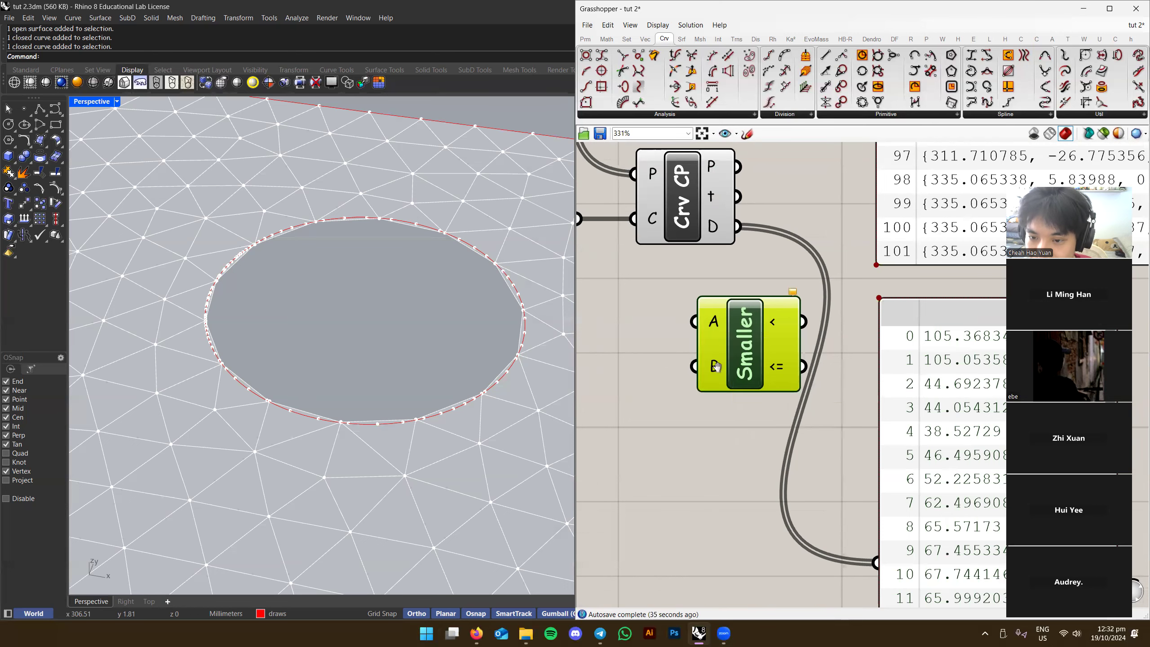
right_drag(775, 324, 745, 339)
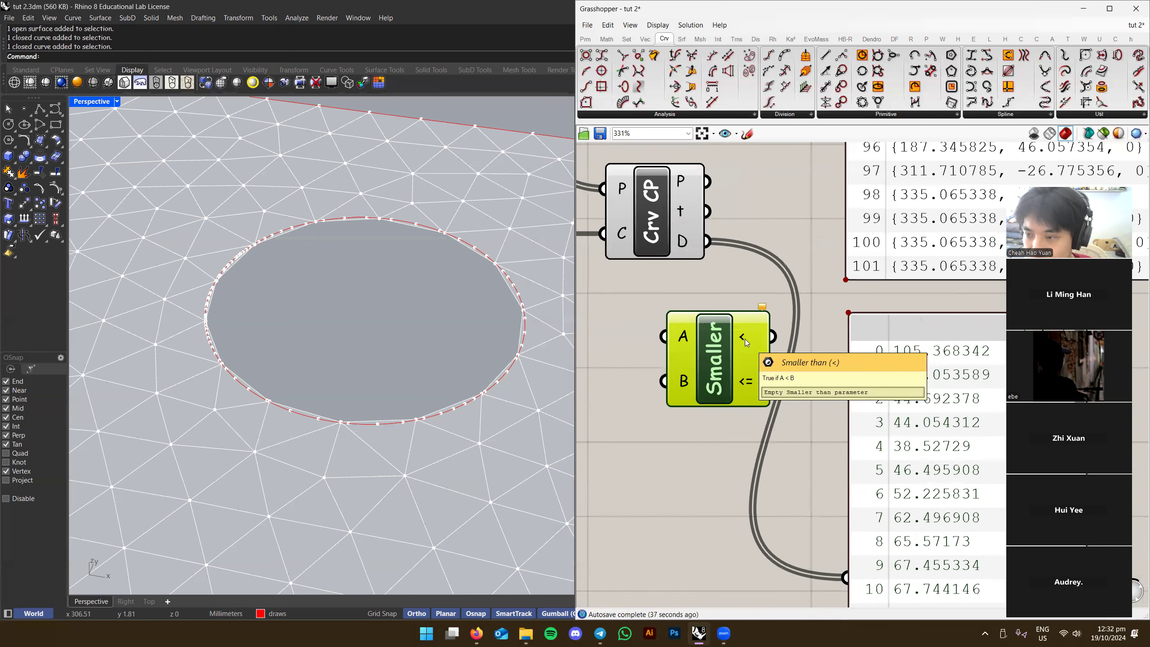
scroll(745, 338, down, 2)
click(696, 322)
drag(719, 318, 688, 386)
Create a number slider with value 1 beside Smaller Than, and move the left probe parameters further down to clear space
right_drag(596, 414, 688, 390)
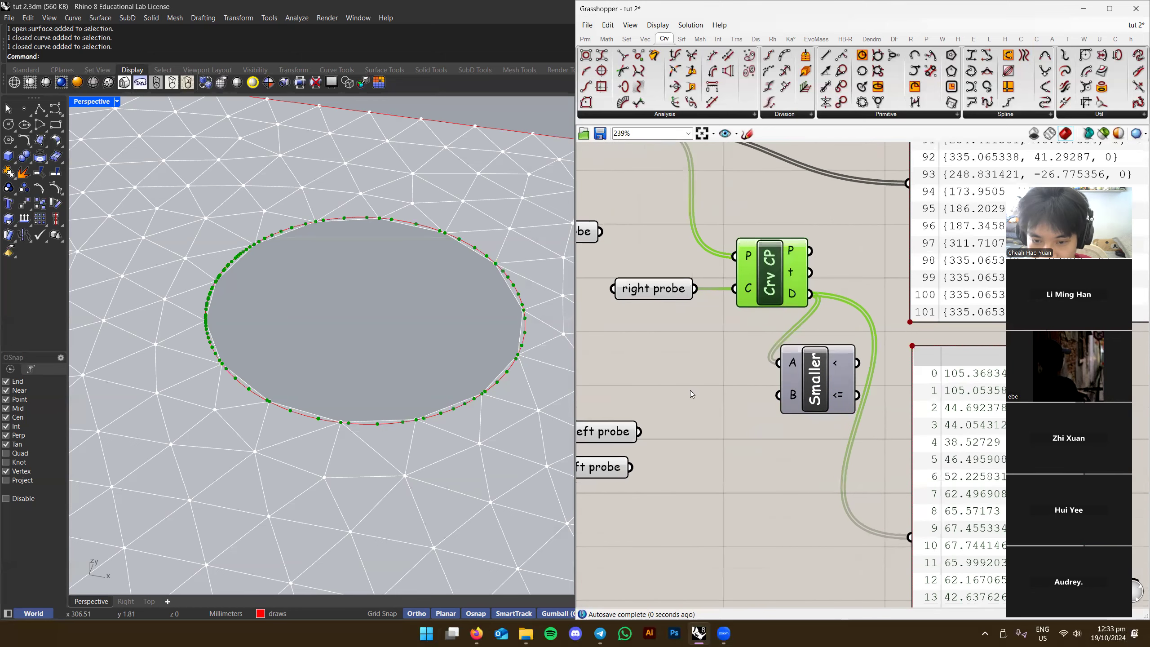
double_click(690, 389)
text(1)
key(Return)
right_drag(992, 557, 809, 441)
scroll(772, 519, up, 3)
right_drag(769, 517, 764, 461)
scroll(749, 423, down, 2)
right_drag(828, 516, 813, 461)
right_drag(701, 420, 808, 470)
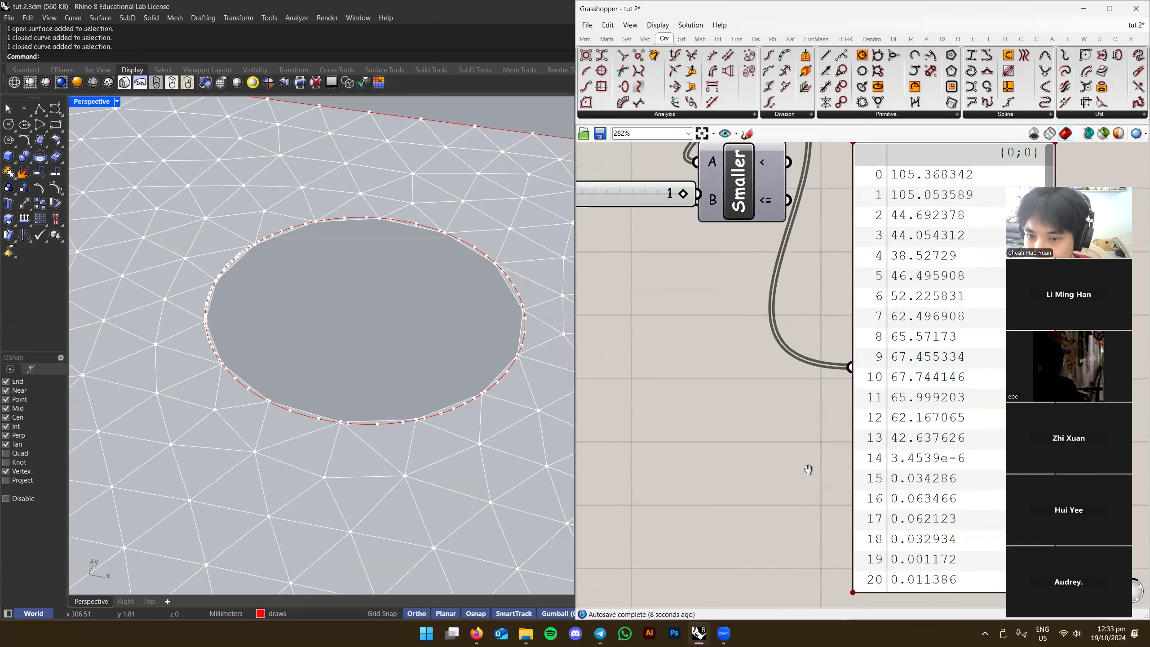
right_drag(655, 294, 748, 393)
click(716, 293)
drag(716, 293, 695, 292)
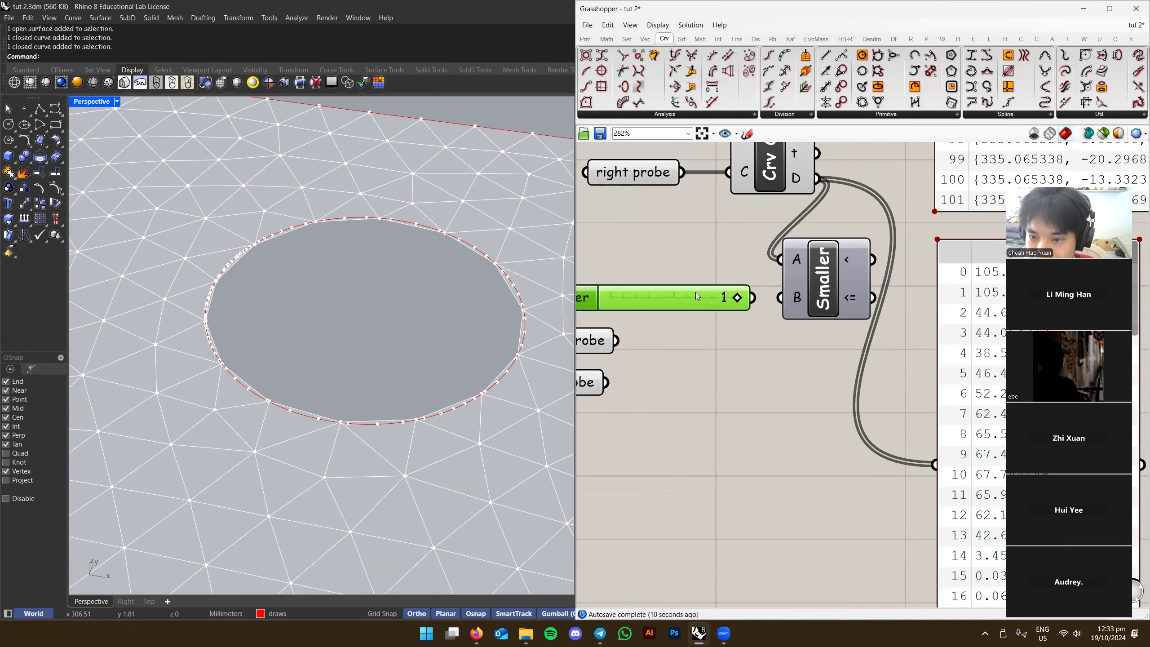
right_drag(722, 346, 793, 397)
drag(700, 372, 632, 519)
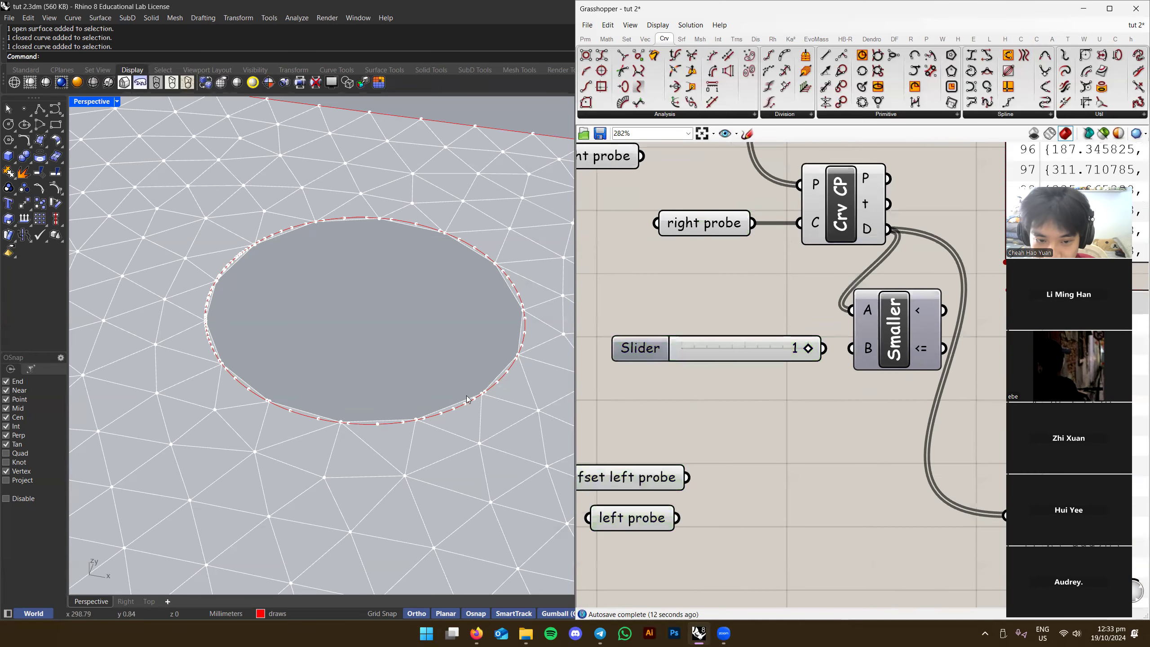
Connect the number slider to the B input of Smaller Than and place it to the component's left
scroll(866, 378, up, 1)
right_drag(866, 379, 721, 393)
scroll(734, 395, up, 1)
drag(714, 370, 680, 370)
right_drag(731, 433, 825, 406)
scroll(825, 406, down, 3)
drag(750, 366, 699, 366)
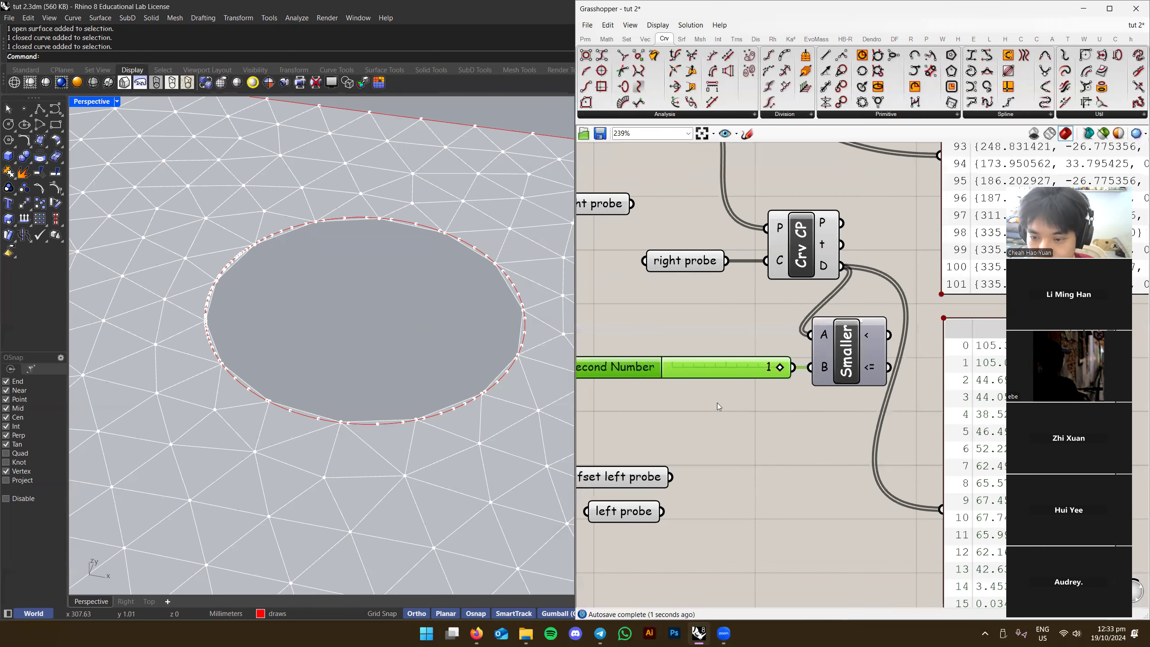
Switch the Second Number slider to decimal values and set the distance threshold to 0.1
right_drag(717, 403, 759, 406)
double_click(702, 373)
click(690, 342)
drag(726, 356, 696, 356)
click(707, 479)
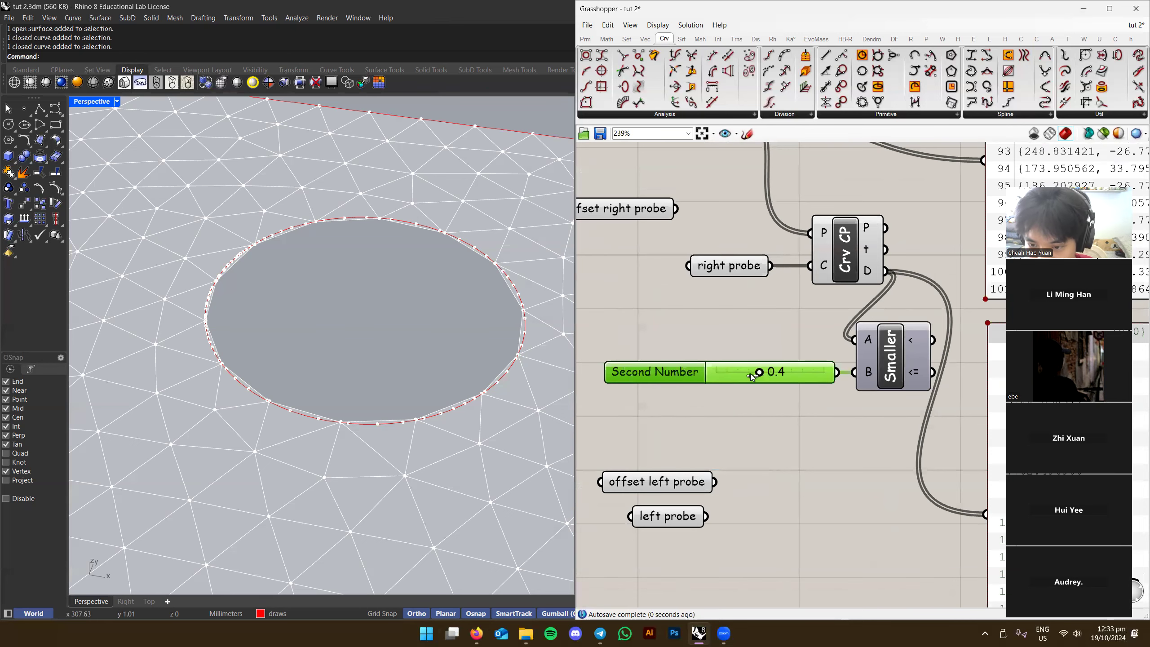
right_drag(803, 426, 606, 352)
scroll(837, 515, up, 2)
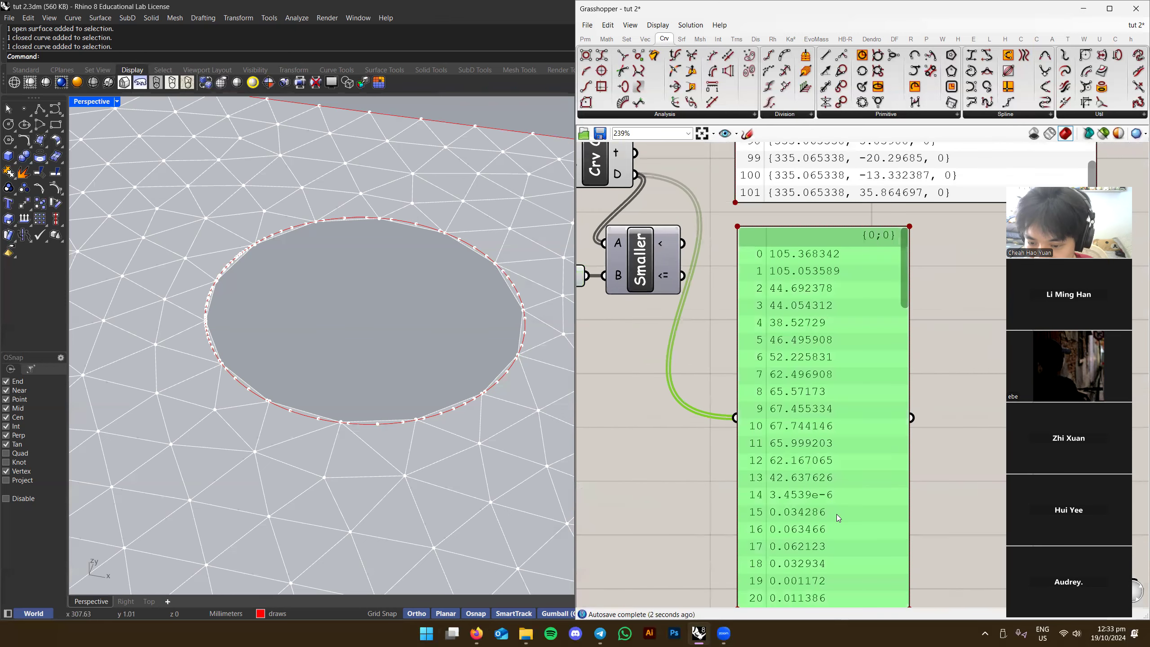
right_drag(836, 514, 730, 420)
scroll(717, 481, down, 3)
right_drag(598, 363, 775, 488)
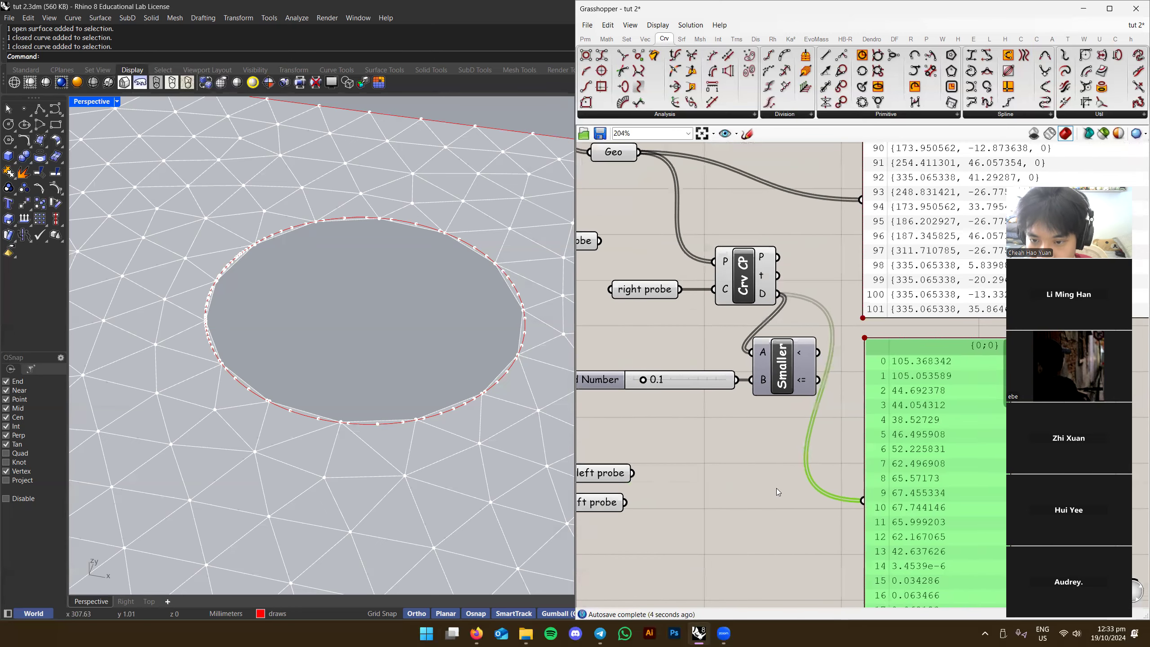
click(776, 488)
right_drag(745, 441, 711, 429)
scroll(712, 429, down, 3)
double_click(694, 465)
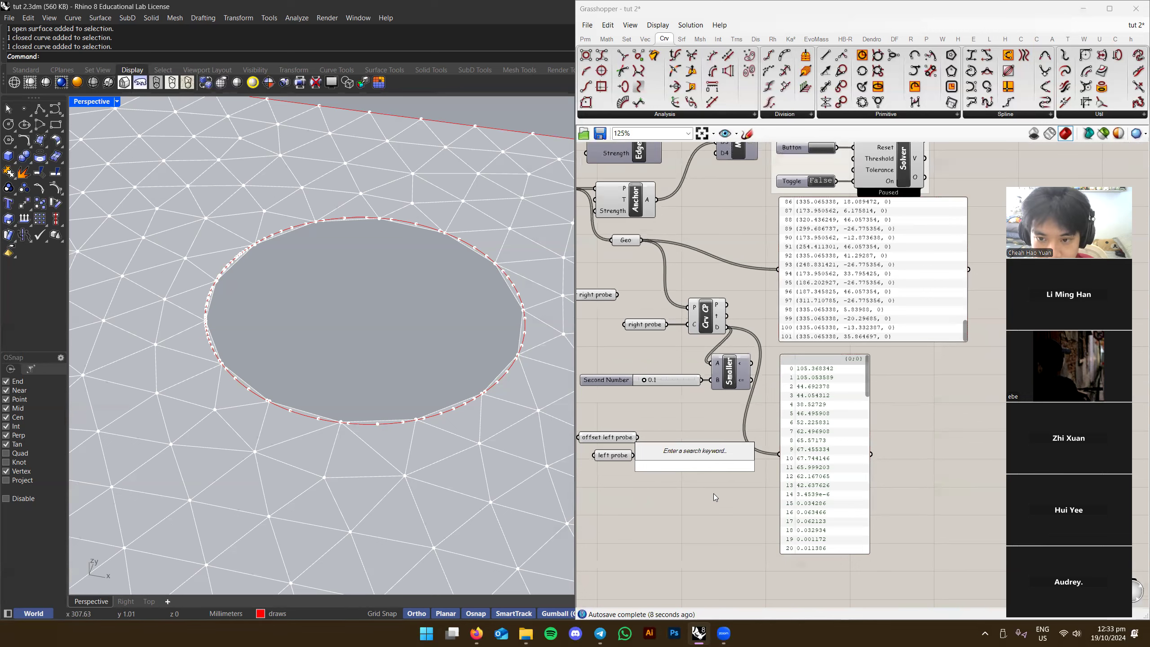
text(cull)
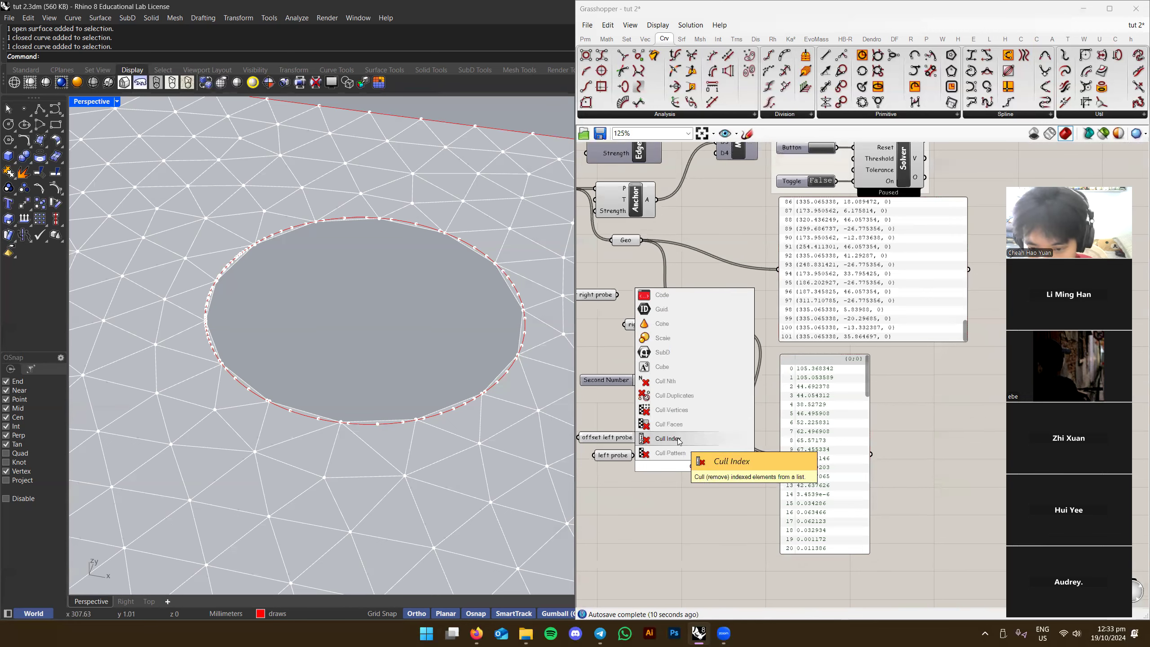
click(681, 439)
drag(701, 460, 711, 434)
scroll(710, 435, up, 2)
key(Delete)
key(F4)
text(cull pattern)
key(Return)
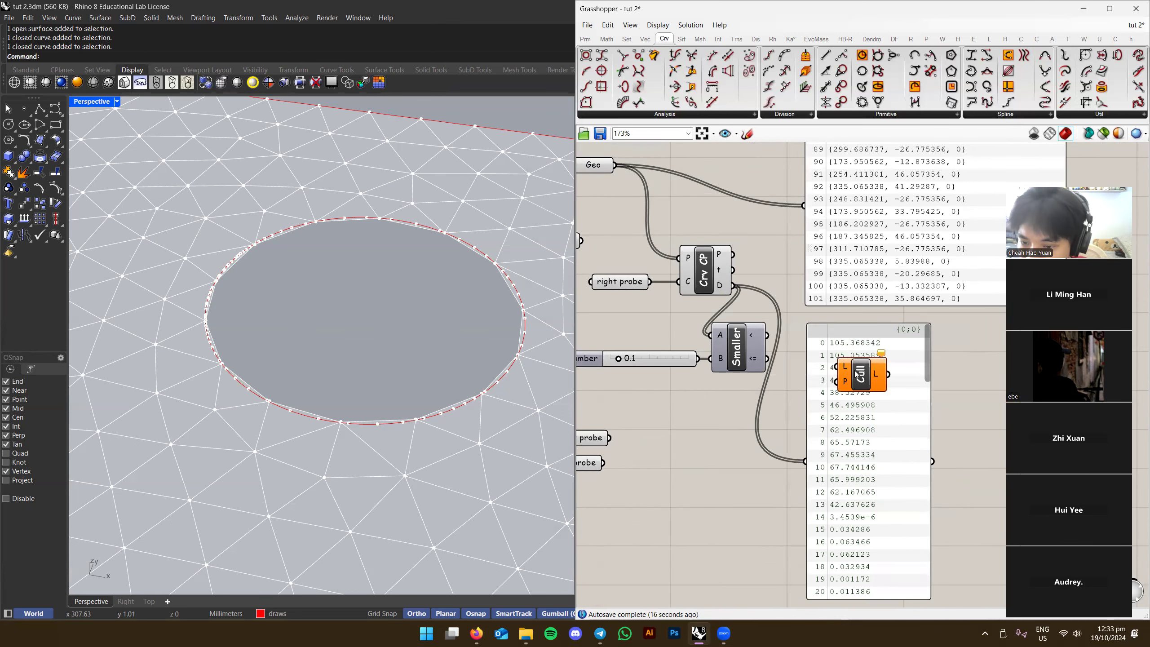
drag(857, 374, 695, 451)
scroll(699, 475, up, 2)
scroll(699, 475, down, 2)
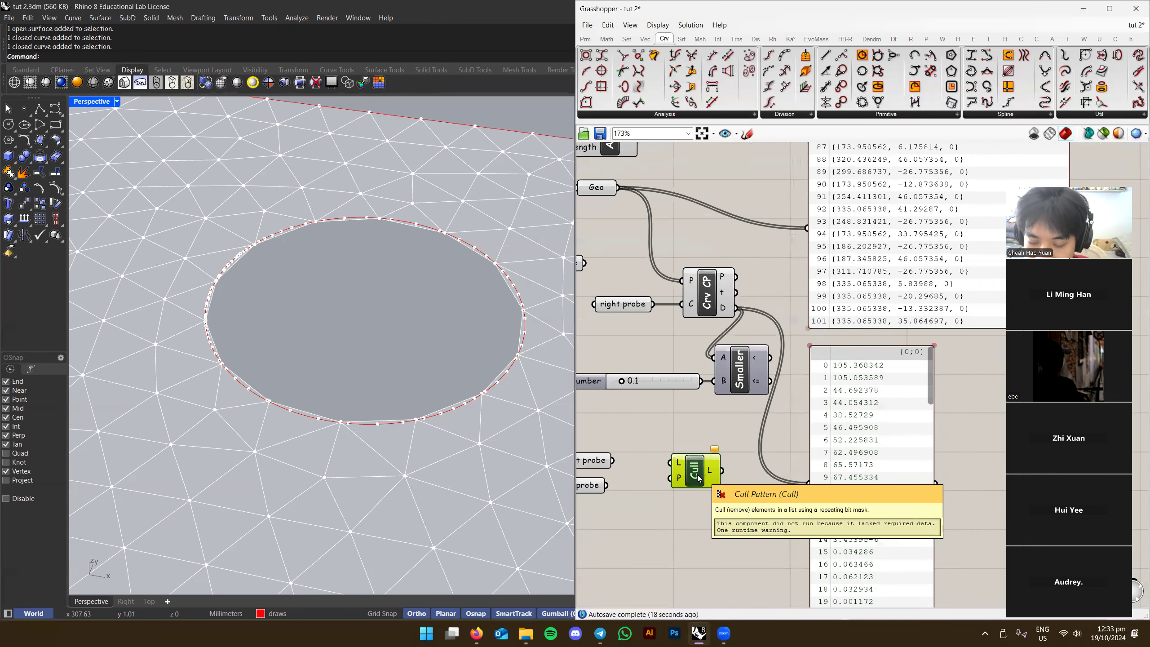
key(Delete)
Add a Dispatch component below and to the right of Smaller Than, moving the distance panel aside to make room
key(F4)
text(dio)
key(BackSpace)
text(spatch)
key(Return)
drag(859, 374, 759, 451)
drag(866, 478, 963, 439)
scroll(910, 457, down, 1)
right_drag(885, 454, 828, 466)
click(695, 472)
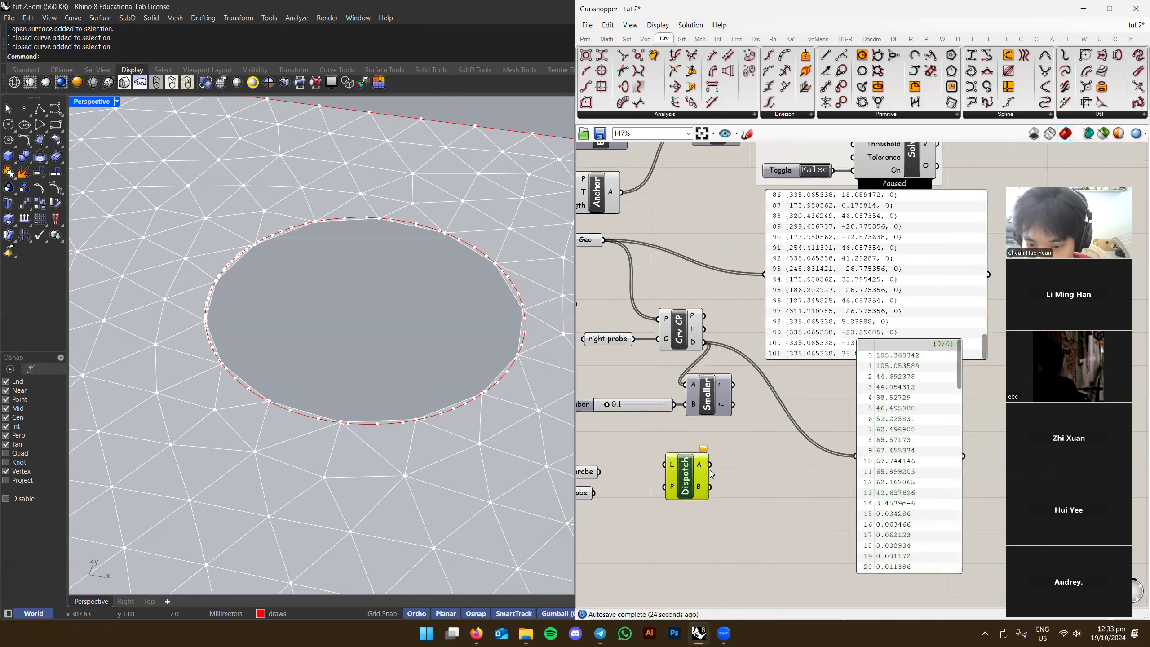
drag(710, 473, 789, 446)
Examine what Dispatch's List and Pattern inputs and its A and B outputs stand for
scroll(789, 446, up, 1)
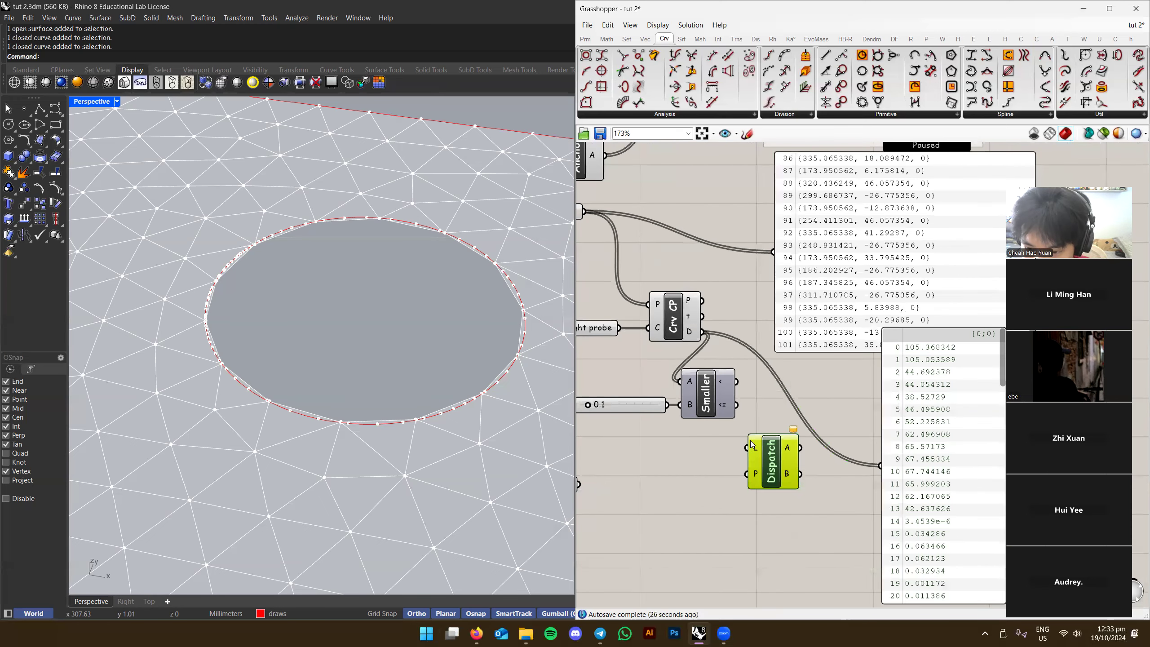
scroll(752, 446, up, 2)
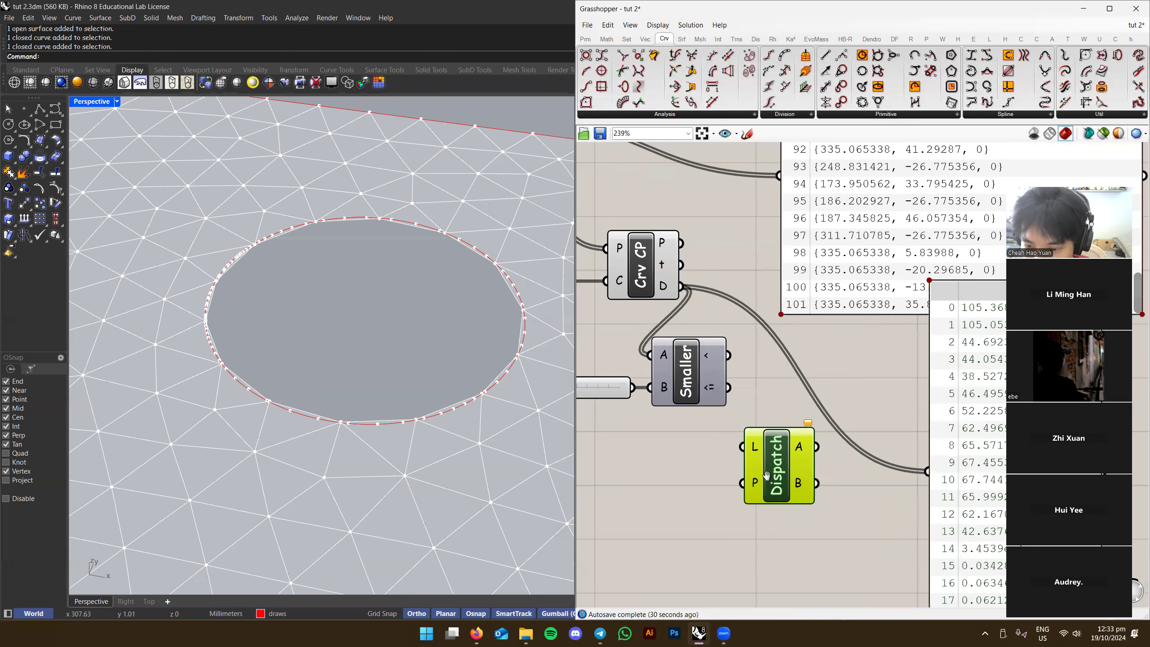
right_drag(765, 475, 727, 470)
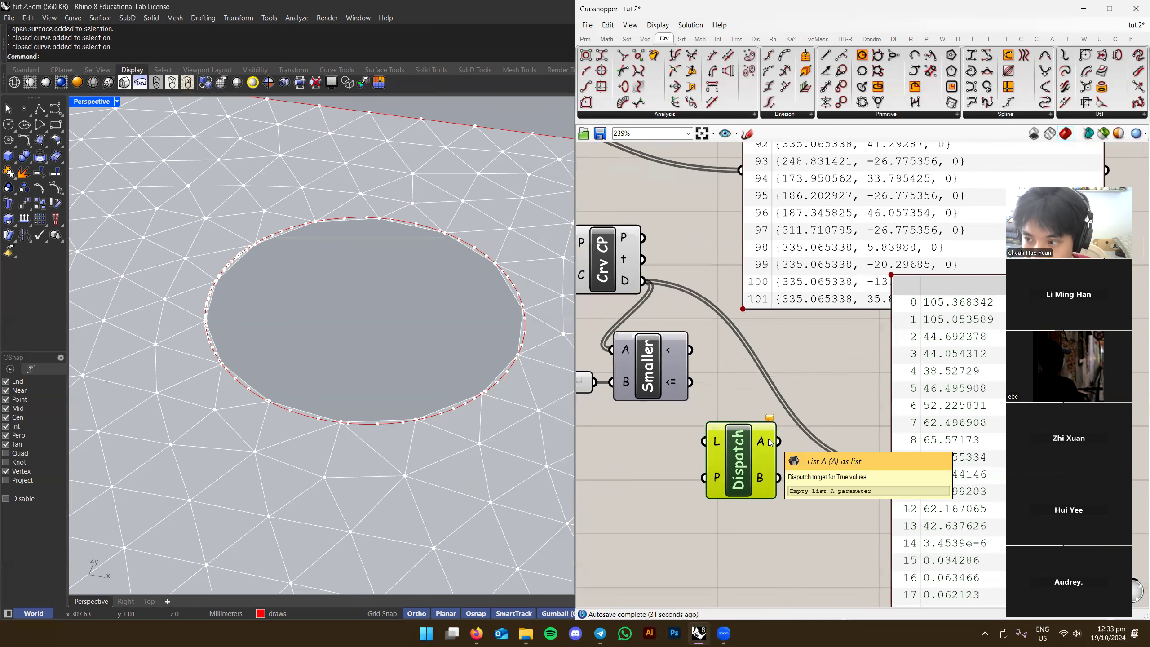
scroll(764, 443, up, 1)
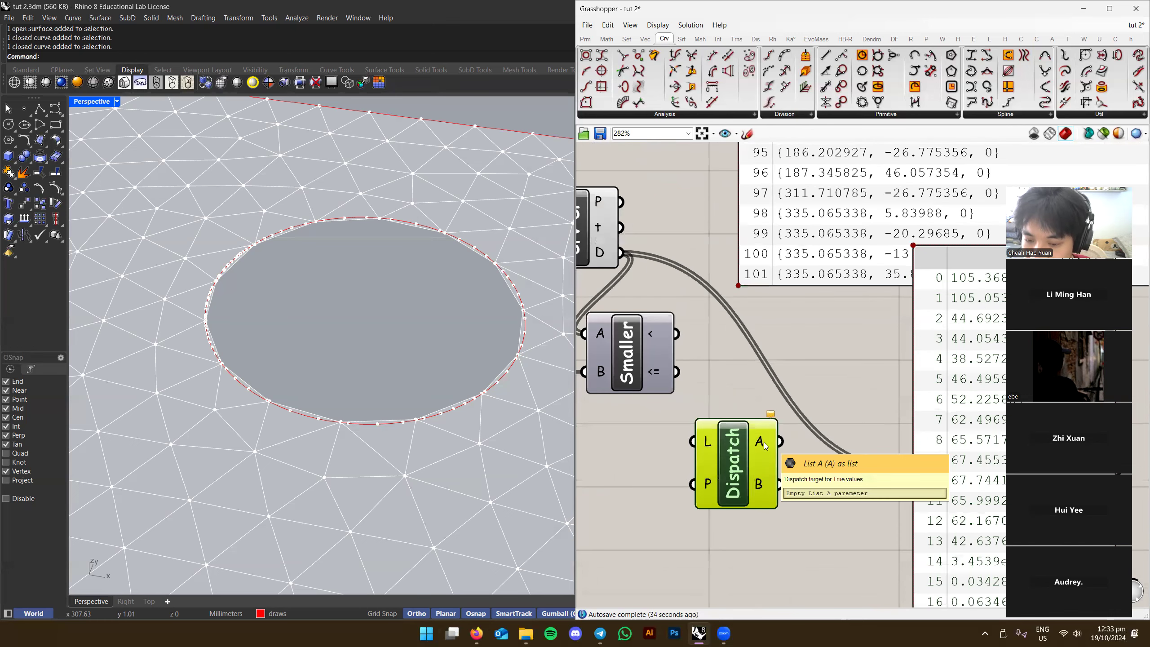
right_drag(762, 488, 787, 441)
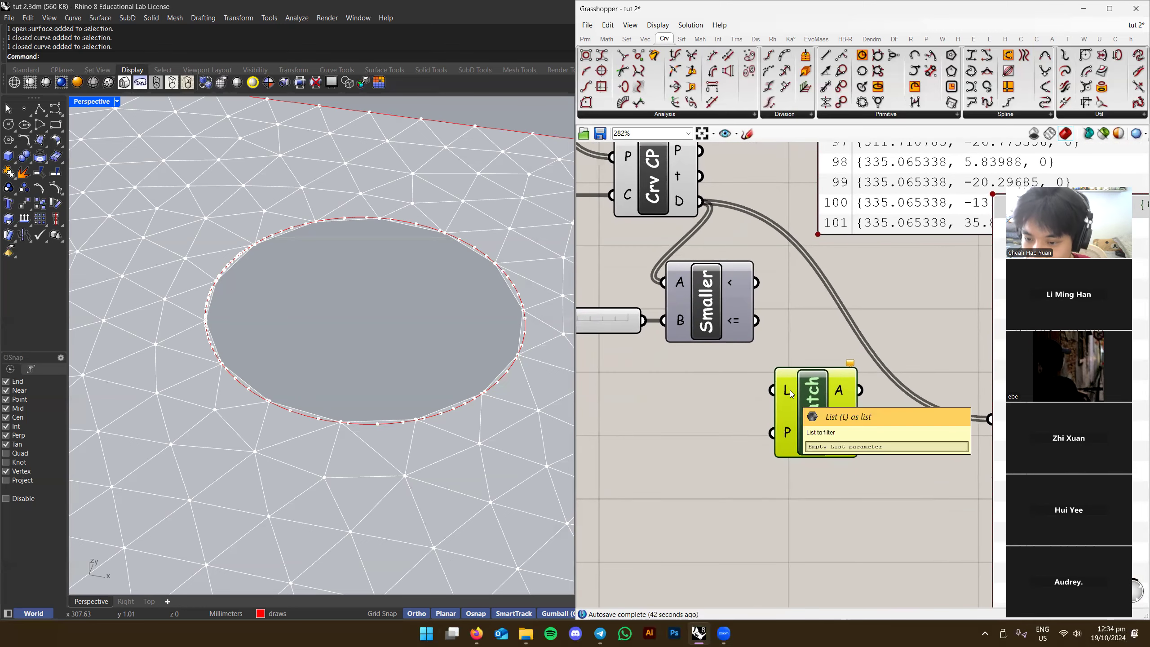
scroll(773, 384, down, 2)
right_drag(773, 384, 832, 457)
mouse_move(846, 474)
mouse_down()
mouse_move(856, 445)
mouse_move(858, 459)
mouse_up()
scroll(847, 492, down, 2)
right_drag(846, 461, 847, 523)
scroll(848, 507, up, 1)
Check Geo's points on the mesh and connect Geo to the List input of Dispatch
click(671, 295)
scroll(443, 342, down, 5)
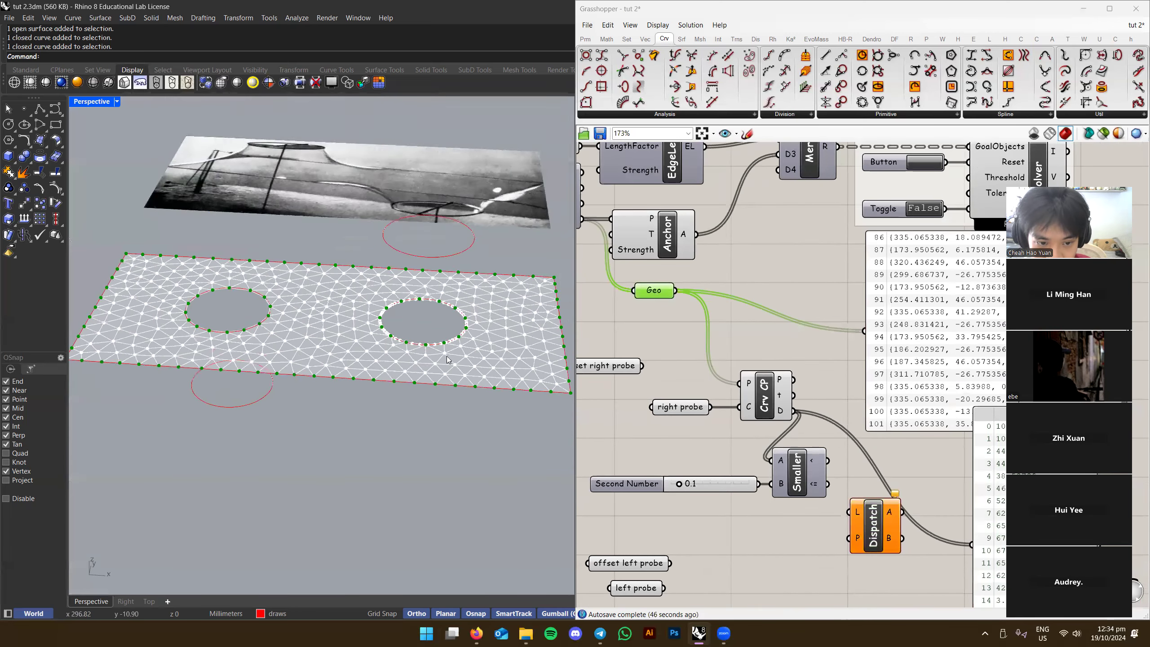
scroll(396, 344, up, 3)
scroll(396, 344, up, 1)
drag(675, 290, 850, 512)
Move Smaller Than and its slider together closer to Curve Closest Point
scroll(916, 481, up, 1)
right_drag(917, 481, 906, 449)
click(907, 441)
drag(907, 441, 664, 449)
drag(755, 427, 792, 388)
right_drag(841, 398, 773, 441)
click(774, 440)
Delete the point coordinates panel and the distance panel
click(844, 398)
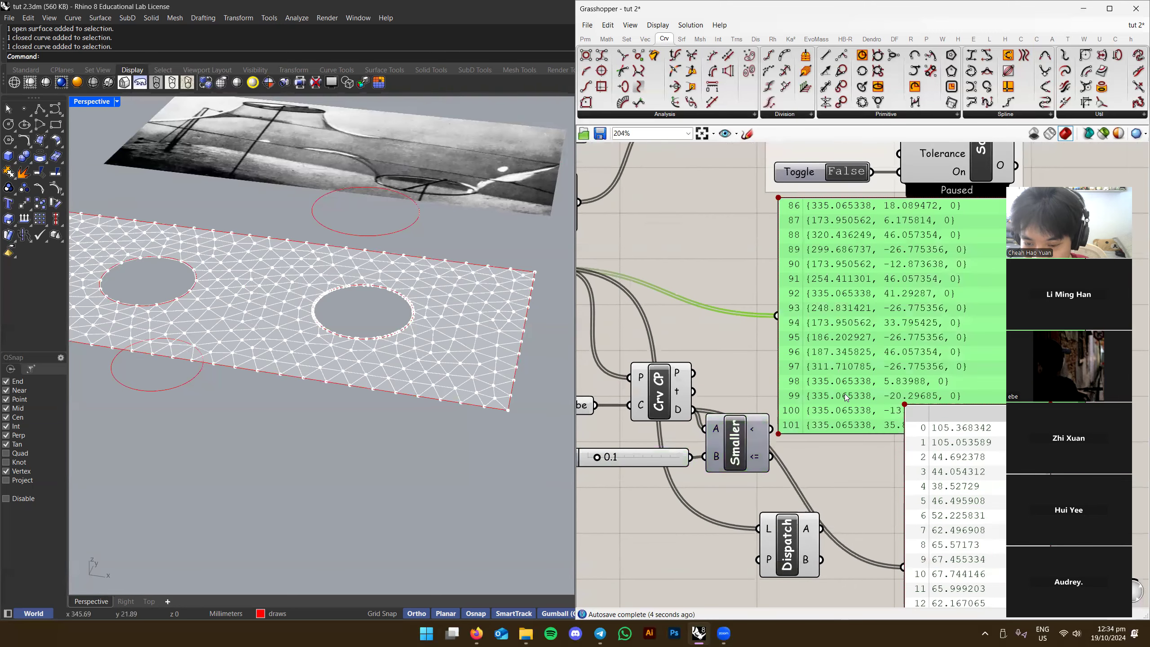
right_drag(844, 399, 779, 346)
key(Delete)
click(860, 385)
key(Delete)
right_drag(698, 435, 743, 382)
scroll(728, 399, down, 3)
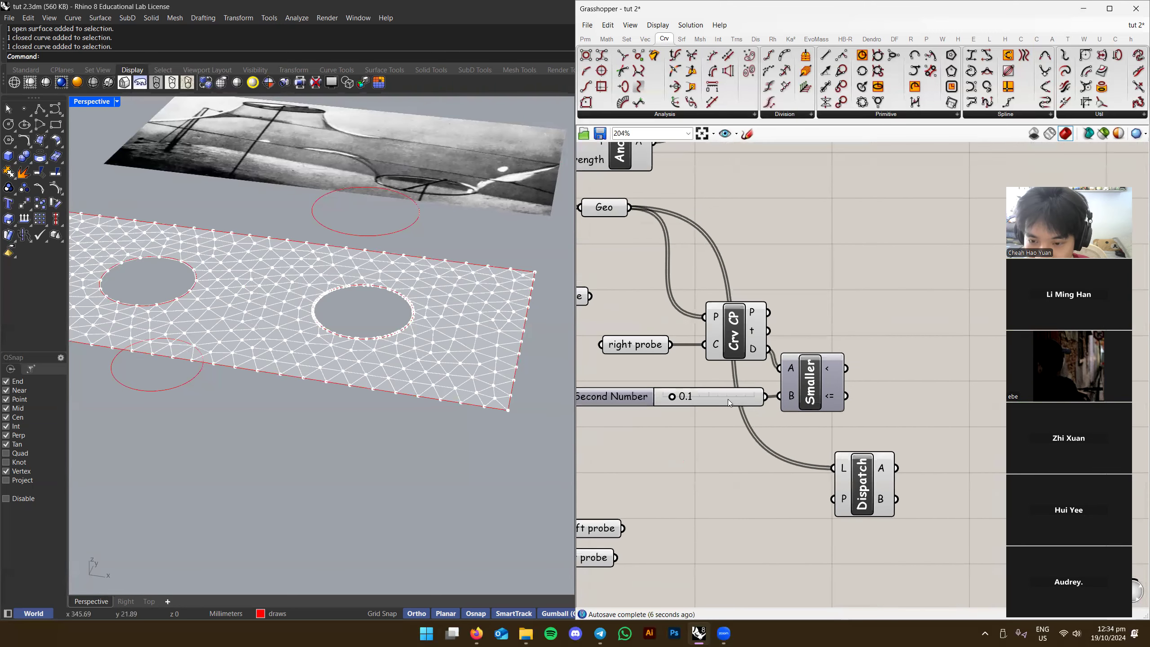
Move Dispatch up and further to the right of Curve Closest Point and Smaller Than
click(728, 395)
scroll(743, 409, up, 4)
scroll(743, 409, down, 1)
click(824, 398)
drag(823, 477, 927, 292)
click(766, 332)
scroll(769, 353, up, 1)
right_drag(766, 374, 828, 382)
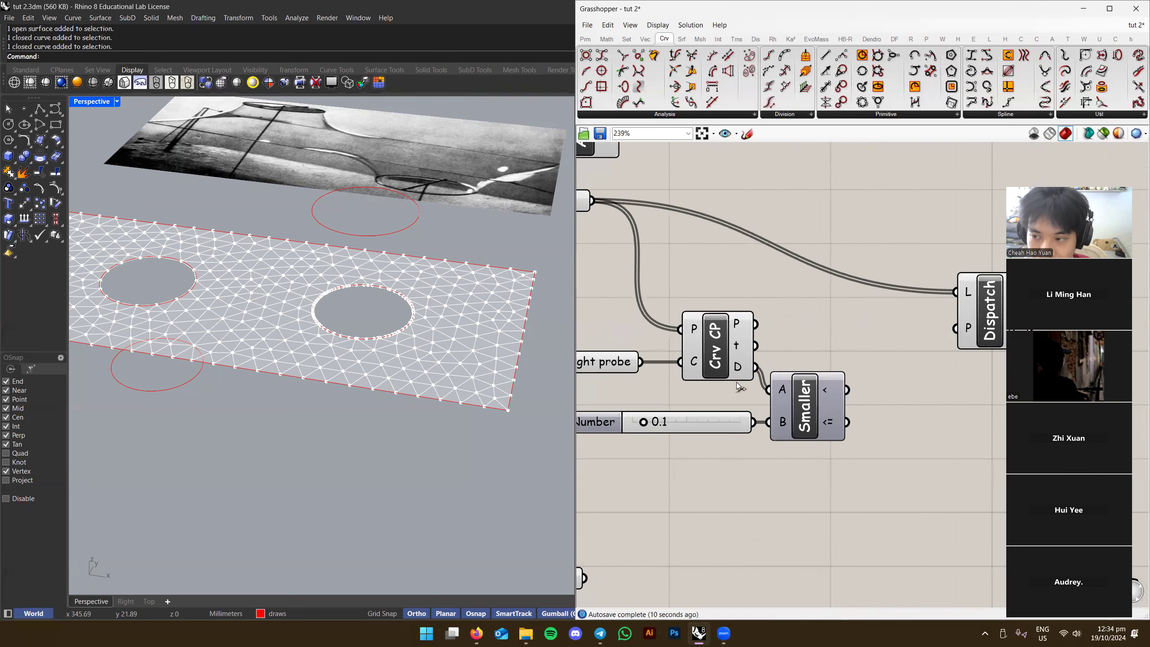
Examine the mesh points along the right hole's edge circle against those on the outer boundary
scroll(412, 354, up, 4)
scroll(405, 366, up, 3)
mouse_move(426, 365)
shift+right_down()
mouse_move(458, 360)
mouse_move(444, 342)
mouse_move(422, 344)
shift+right_up()
click(396, 385)
click(400, 350)
scroll(411, 351, down, 3)
scroll(399, 345, down, 2)
scroll(421, 344, up, 2)
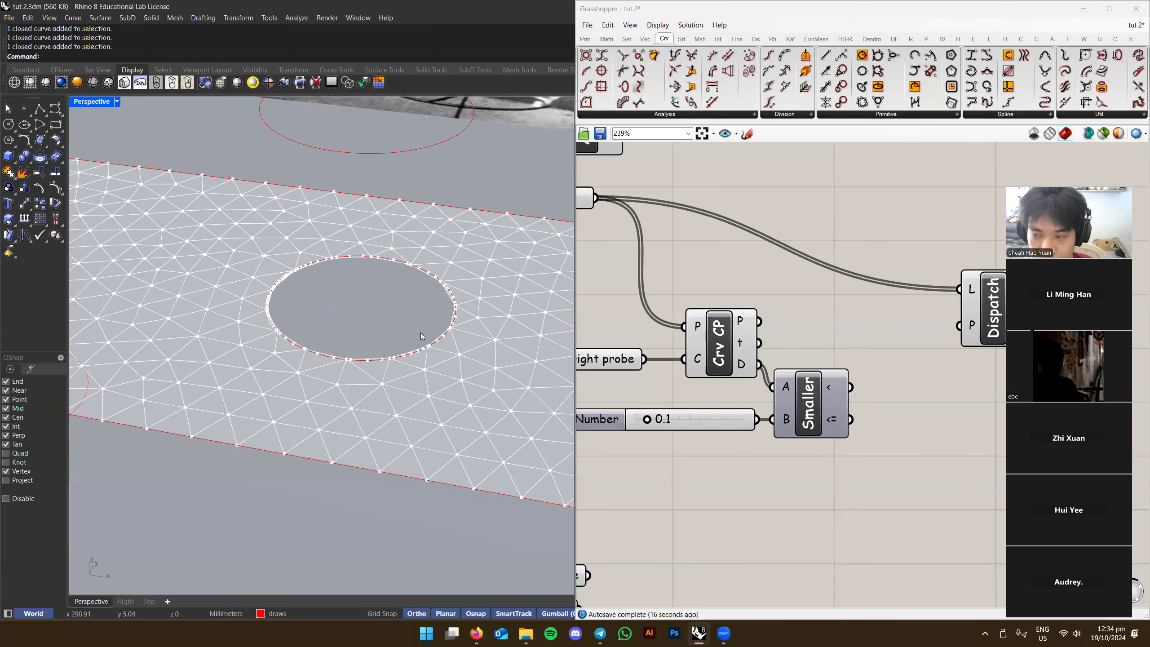
scroll(487, 383, down, 2)
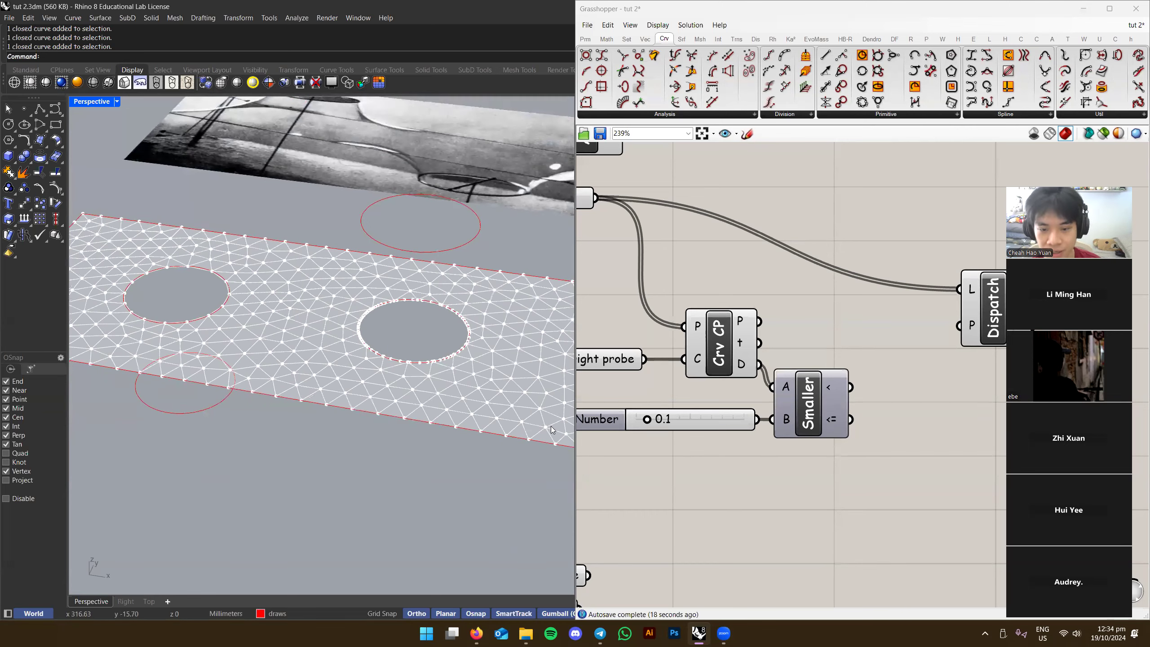
mouse_move(448, 391)
right_down()
mouse_move(456, 414)
mouse_move(451, 393)
right_up()
shift+right_drag(508, 440, 452, 418)
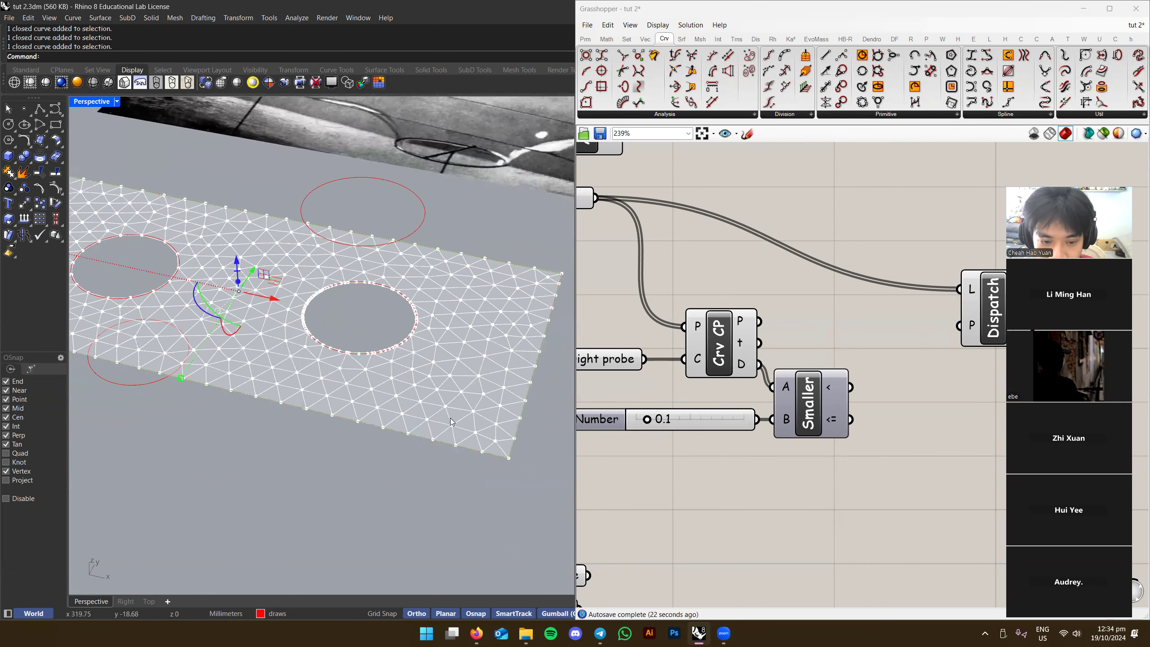
Add a panel next to Smaller Than for reading its less-than output
right_drag(874, 441, 797, 462)
mouse_move(758, 413)
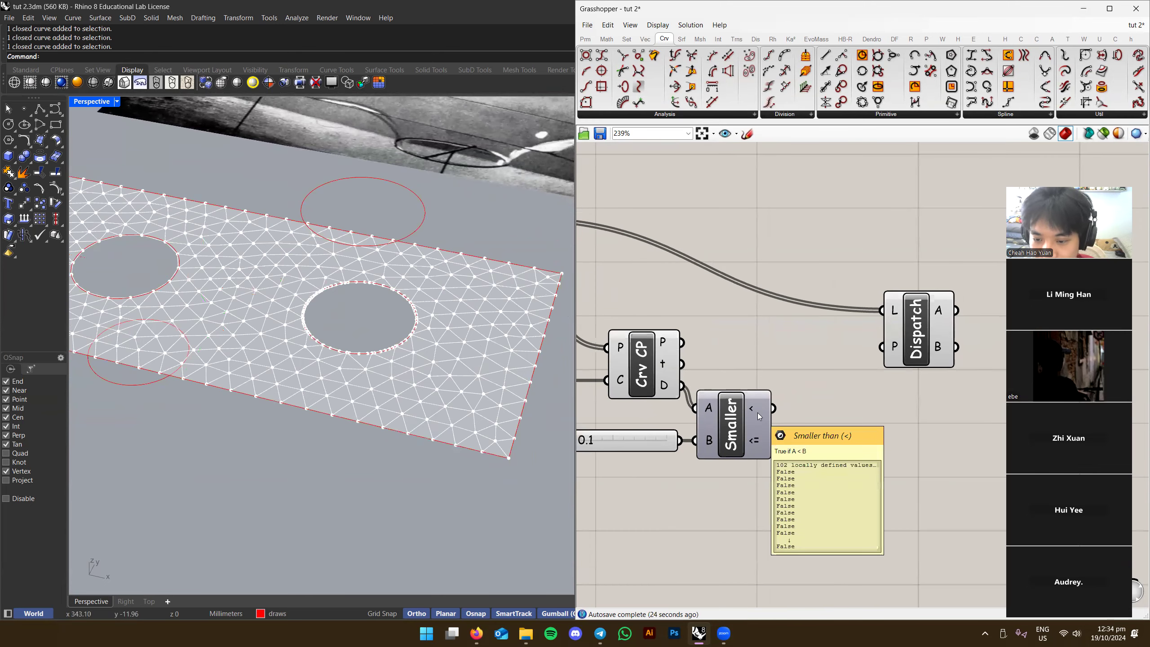
double_click(872, 408)
text(//)
key(Return)
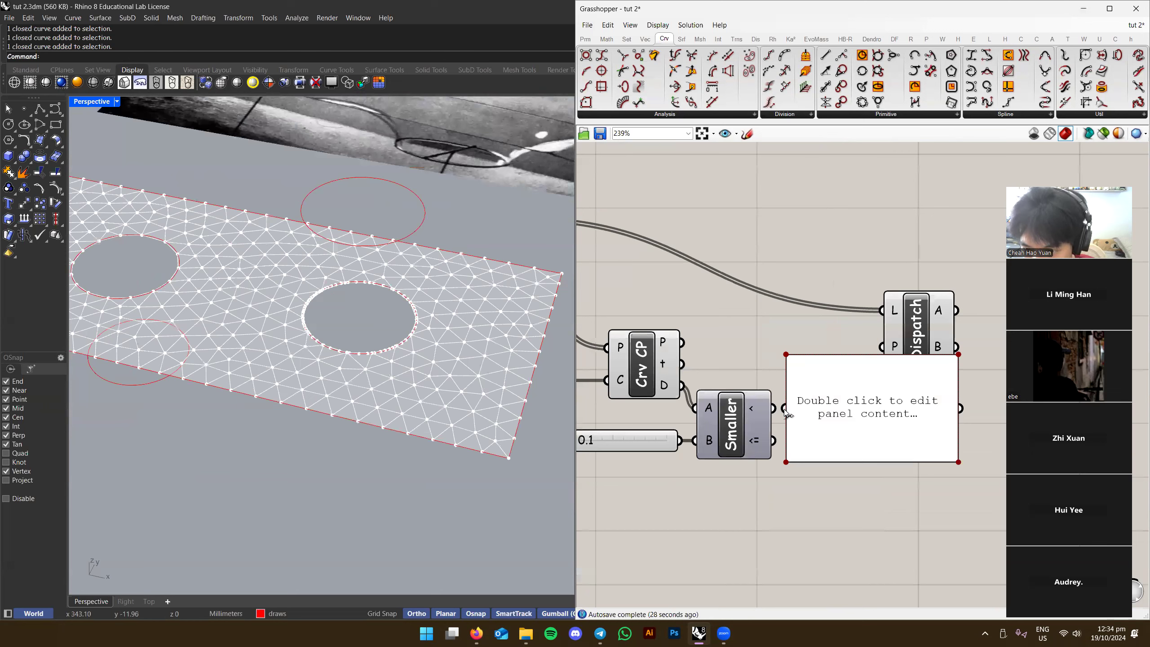
Connect the Smaller component's less-than output to the Dispatch pattern input and delete the empty panel
drag(786, 410, 773, 408)
mouse_move(953, 367)
mouse_down()
mouse_move(918, 408)
mouse_move(957, 382)
mouse_up()
drag(851, 413, 895, 454)
key(Delete)
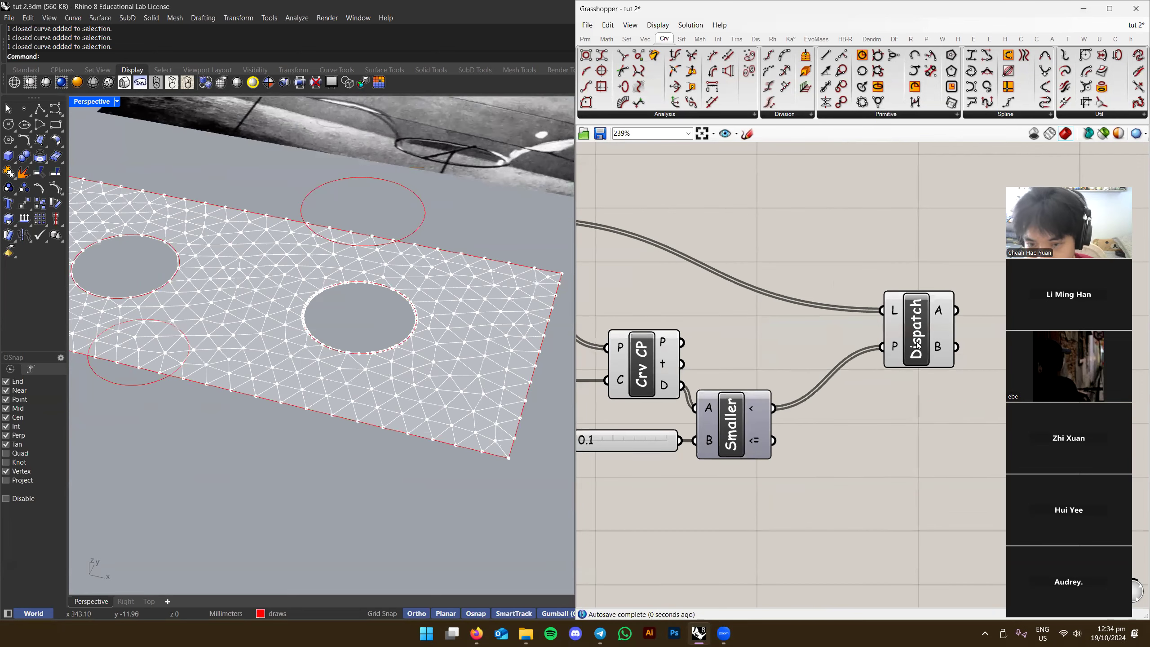
Add a Geometry parameter beside Dispatch and connect Dispatch's A output to it
click(917, 345)
right_drag(917, 345, 814, 429)
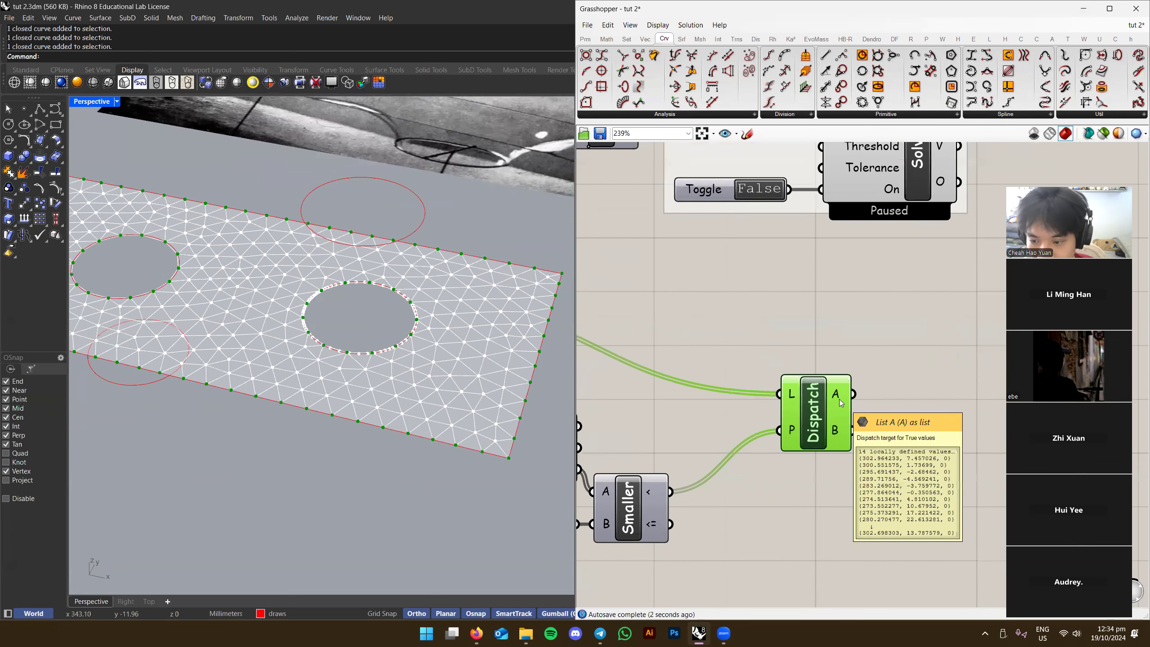
scroll(840, 402, up, 2)
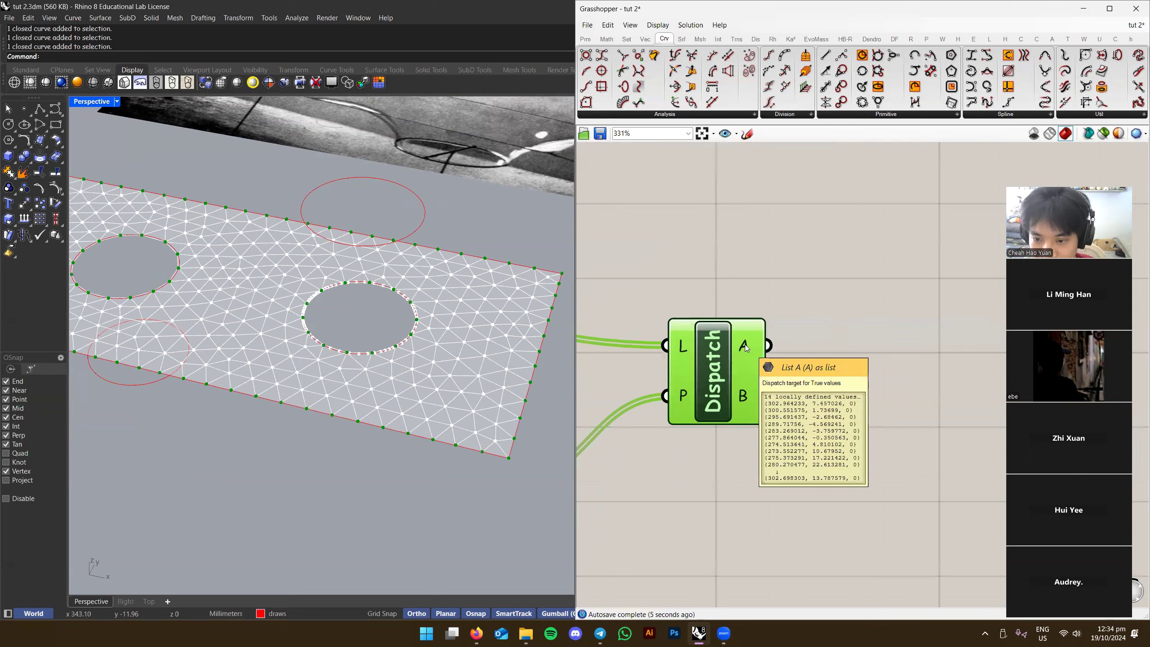
right_drag(914, 349, 823, 282)
click(824, 281)
double_click(823, 281)
text(geo)
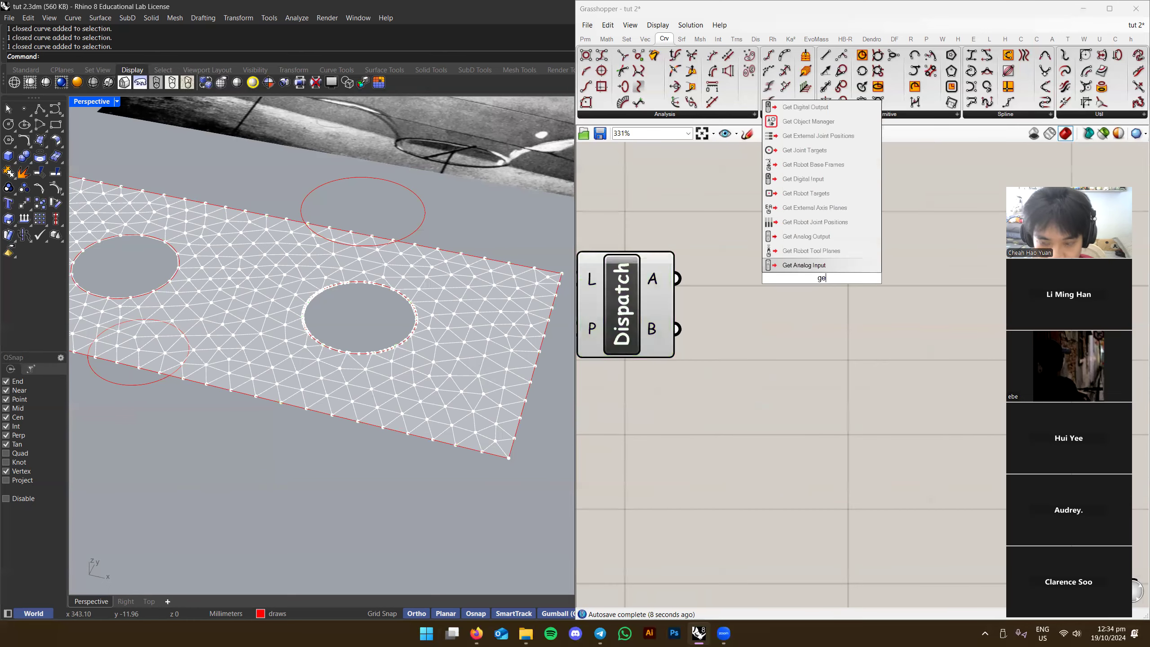
key(Return)
drag(679, 279, 781, 278)
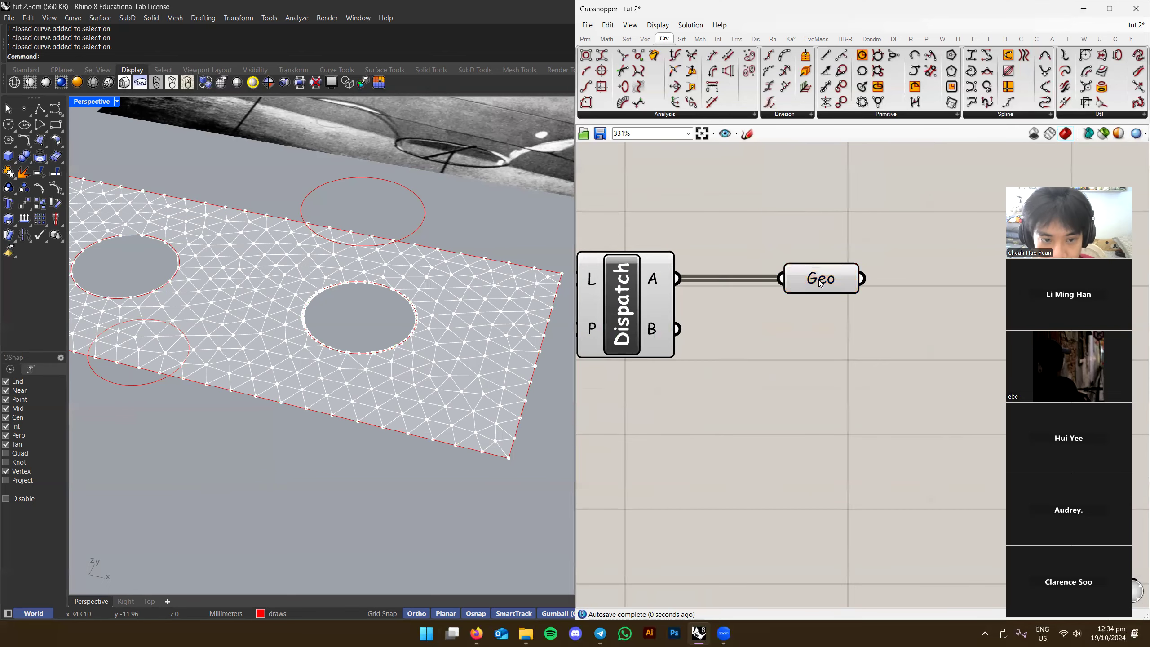
Examine the new Geo parameter's points around the mesh openings in the viewport
click(812, 278)
right_drag(398, 312, 403, 353)
scroll(398, 349, down, 7)
right_drag(290, 348, 355, 335)
scroll(354, 335, up, 7)
right_drag(497, 356, 331, 329)
right_drag(422, 364, 463, 334)
drag(719, 312, 814, 329)
right_drag(299, 376, 367, 353)
scroll(367, 352, down, 3)
scroll(806, 329, up, 3)
drag(782, 328, 814, 271)
scroll(769, 363, down, 8)
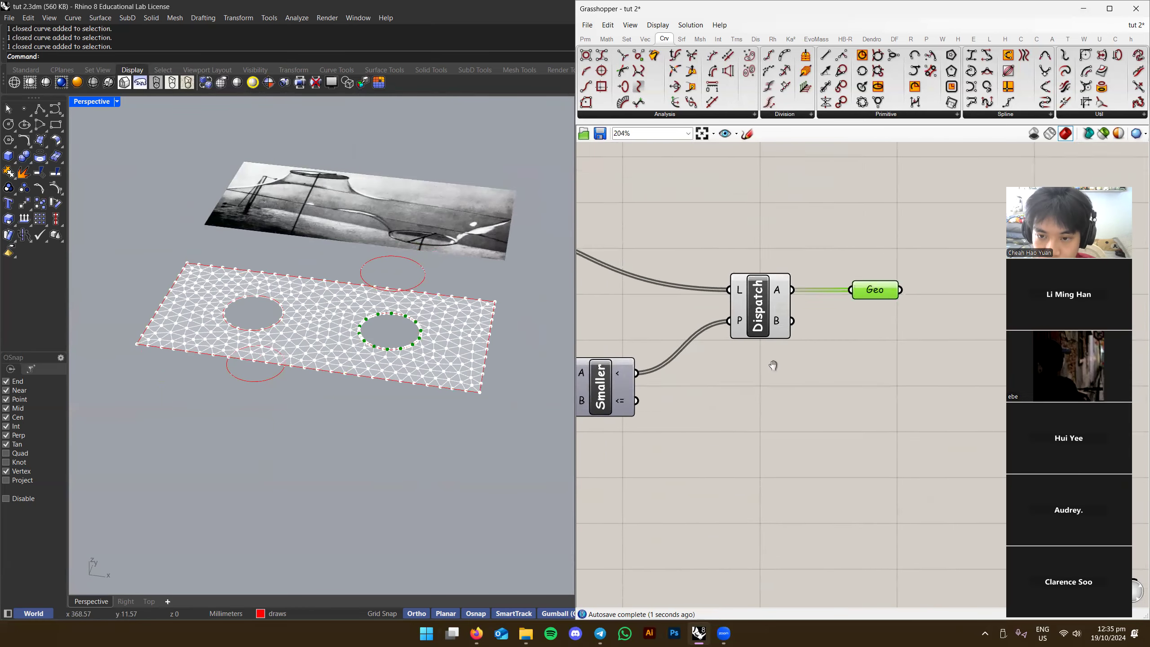
right_drag(644, 366, 571, 372)
scroll(412, 315, up, 3)
right_drag(412, 314, 343, 323)
Rename the Geo parameter fed by Dispatch's A output to "right probe"
right_drag(815, 292, 1017, 336)
scroll(724, 268, up, 2)
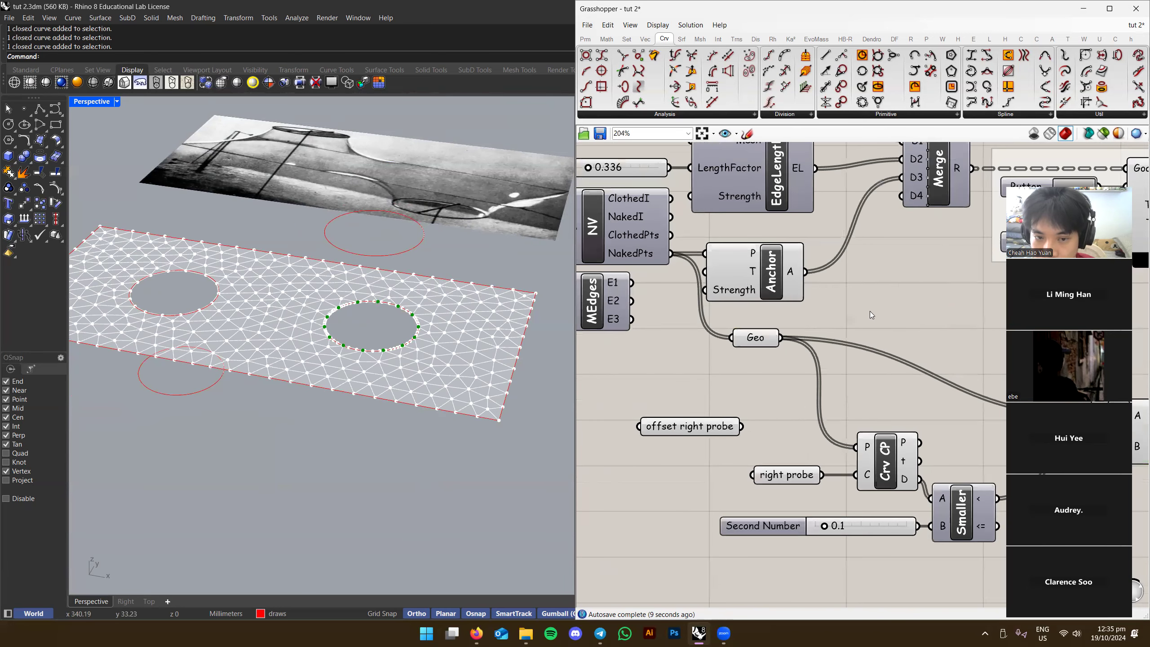
right_drag(870, 312, 781, 353)
right_click(865, 392)
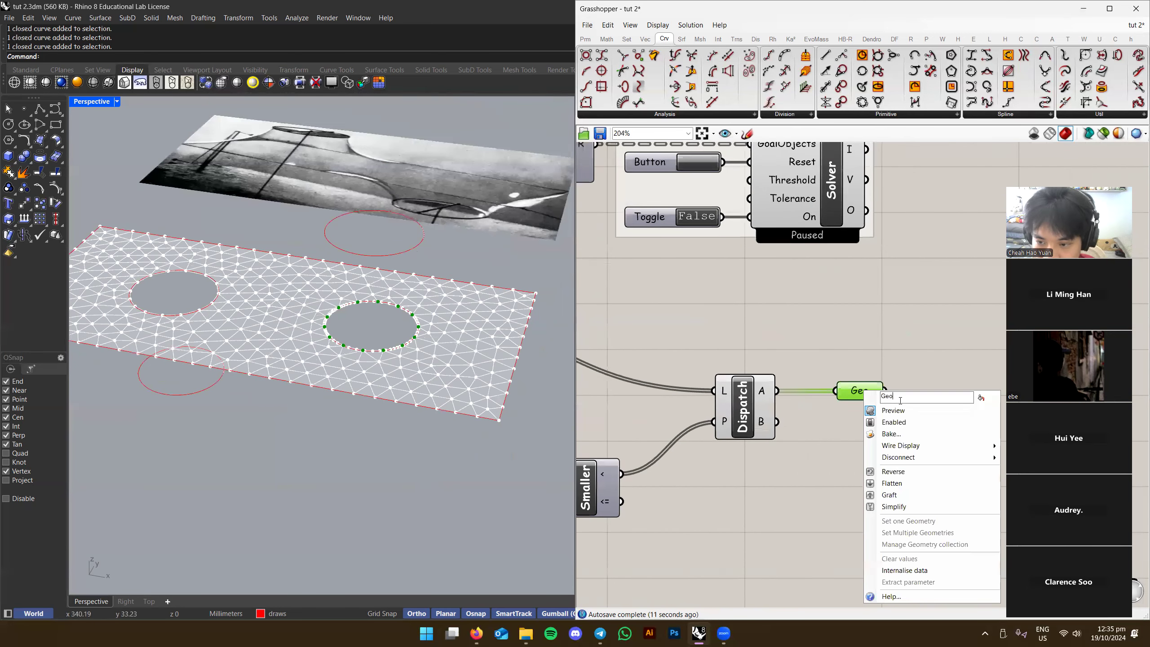
text(right probe)
key(Return)
click(816, 323)
Graft the NakedPts output of the NV component
scroll(690, 330, down, 3)
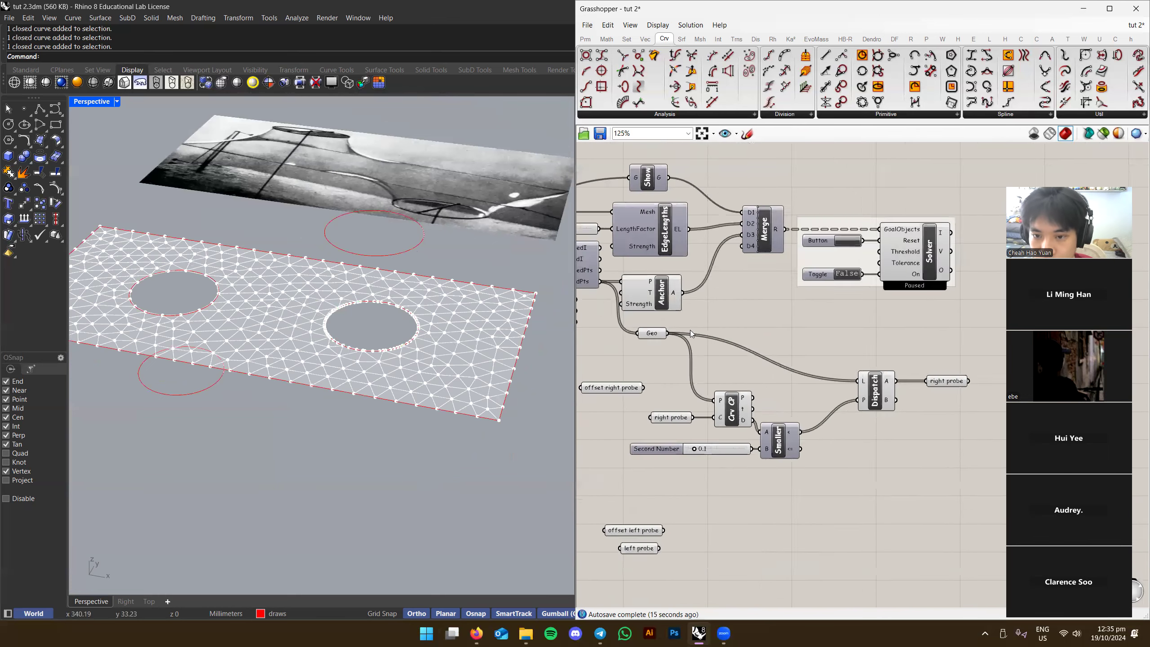
right_drag(690, 330, 764, 332)
scroll(764, 332, up, 1)
drag(811, 317, 828, 317)
click(900, 333)
right_drag(900, 334, 834, 351)
scroll(812, 320, up, 1)
scroll(823, 338, up, 1)
scroll(834, 350, down, 2)
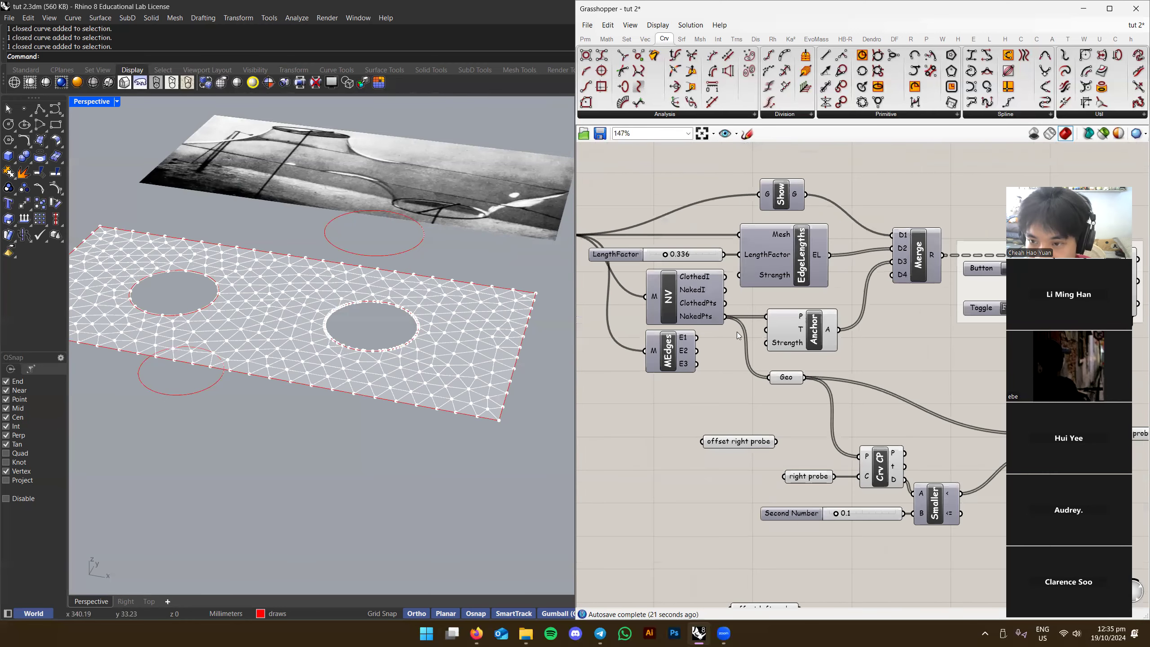
right_click(696, 318)
click(721, 386)
Inspect the data structure and points held by the right probe parameter after Dispatch
scroll(716, 378, up, 1)
scroll(701, 346, down, 2)
scroll(701, 346, down, 2)
drag(973, 238, 679, 448)
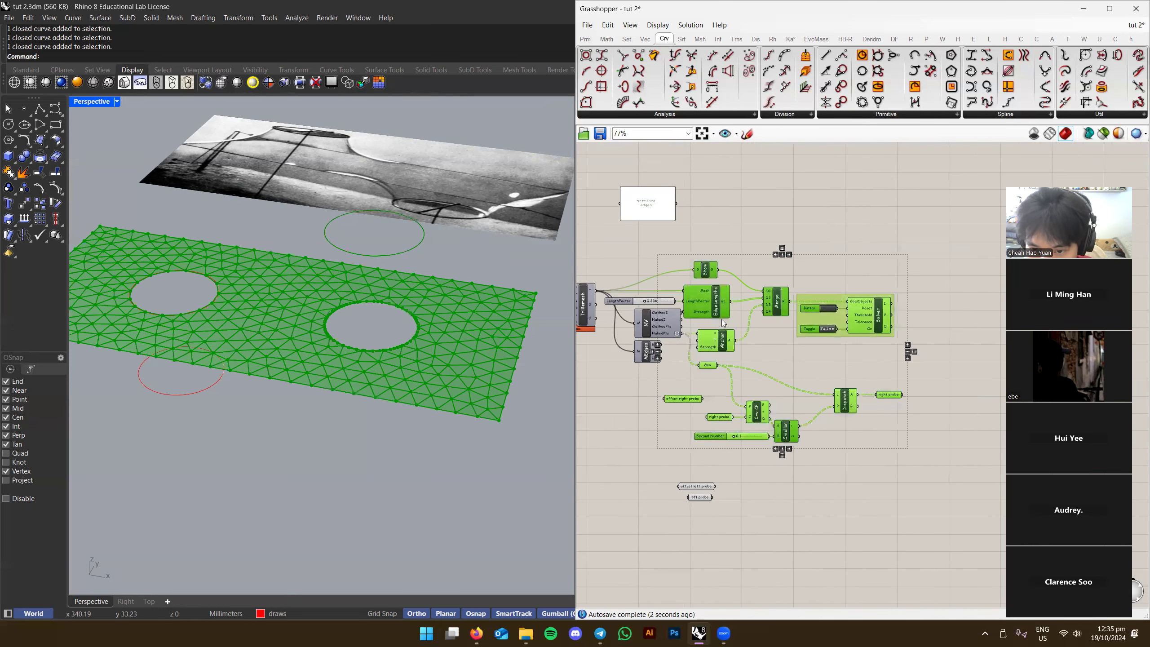
scroll(1004, 419, up, 4)
click(764, 366)
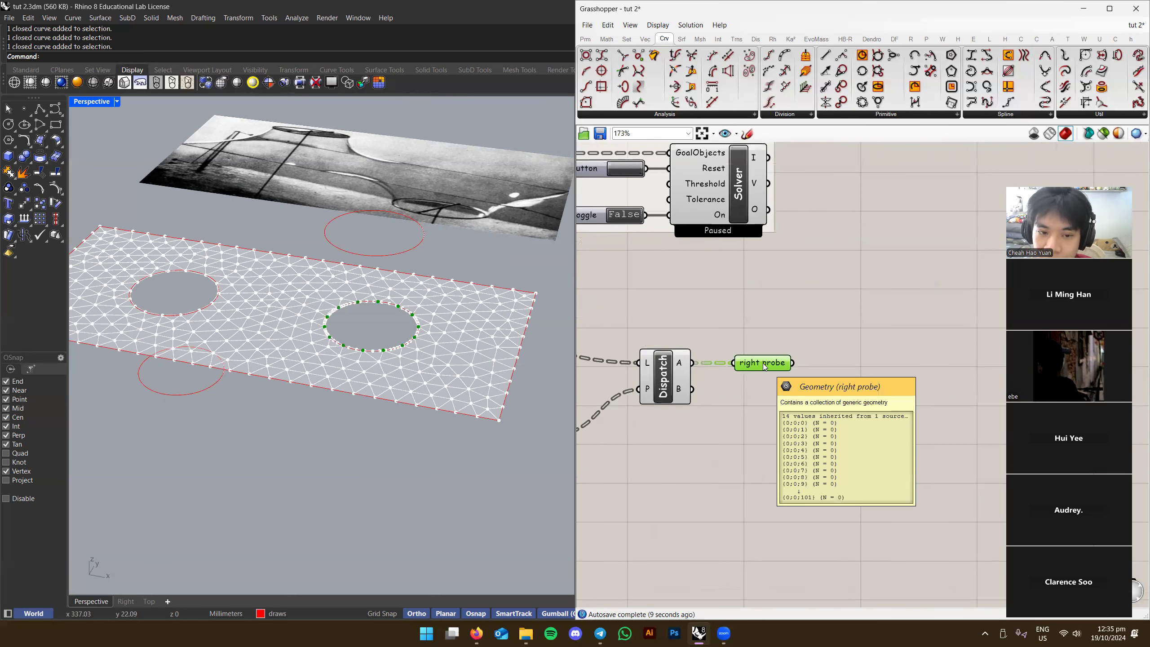
scroll(878, 381, down, 4)
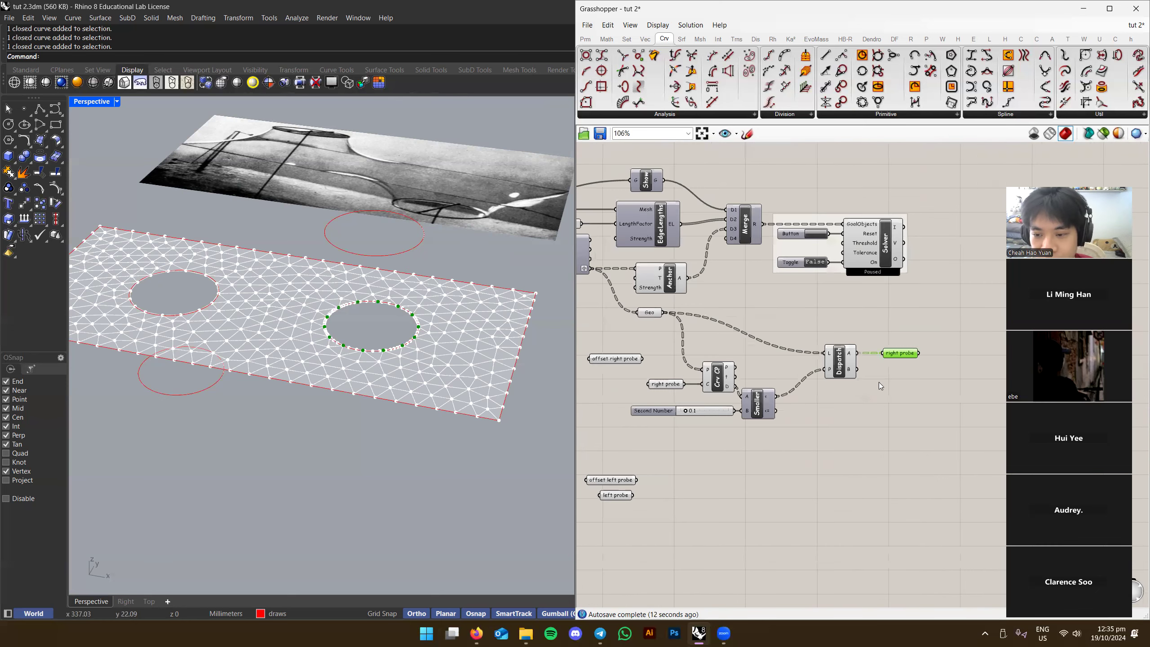
Align Dispatch and its right probe output with the Geo parameter, and move the Crv CP and Smaller group up beneath its wire
scroll(874, 362, up, 5)
right_drag(871, 361, 842, 437)
drag(872, 415, 888, 338)
drag(981, 400, 981, 325)
scroll(775, 372, down, 1)
right_drag(776, 372, 820, 361)
drag(823, 361, 636, 498)
scroll(765, 462, up, 1)
drag(755, 447, 736, 369)
click(822, 380)
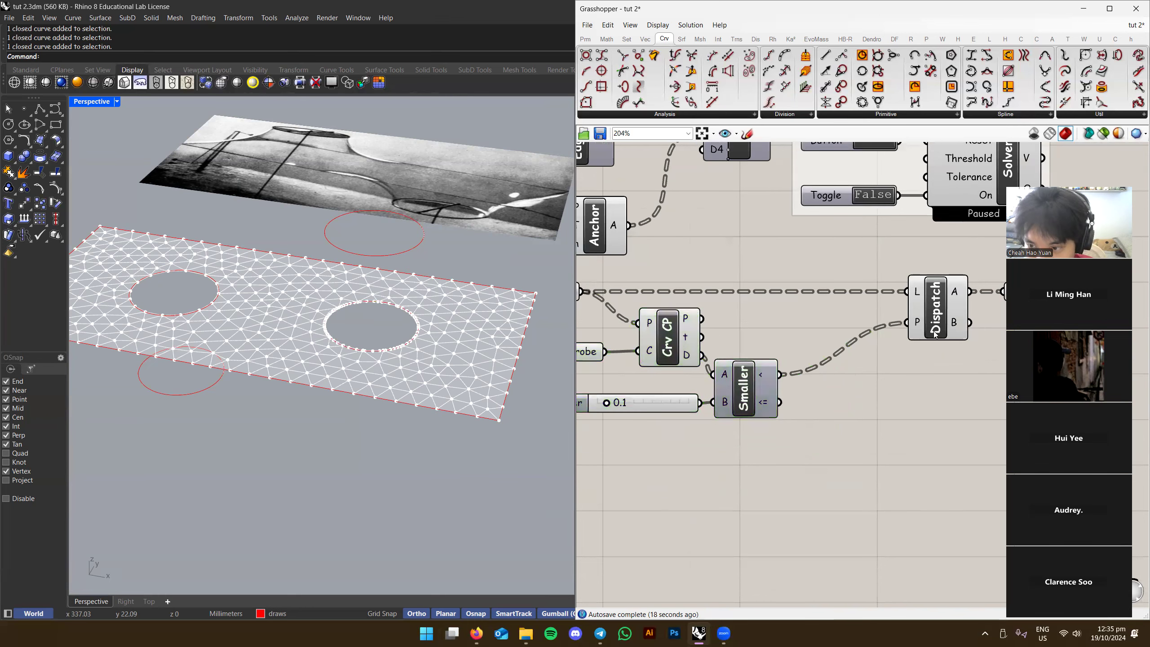
Move Dispatch closer to Smaller and place the offset right probe parameter below the Second Number slider
drag(933, 333, 844, 332)
click(882, 368)
right_drag(883, 367, 847, 437)
scroll(952, 329, down, 3)
drag(847, 436, 645, 381)
click(778, 411)
right_drag(778, 411, 738, 425)
scroll(706, 403, up, 2)
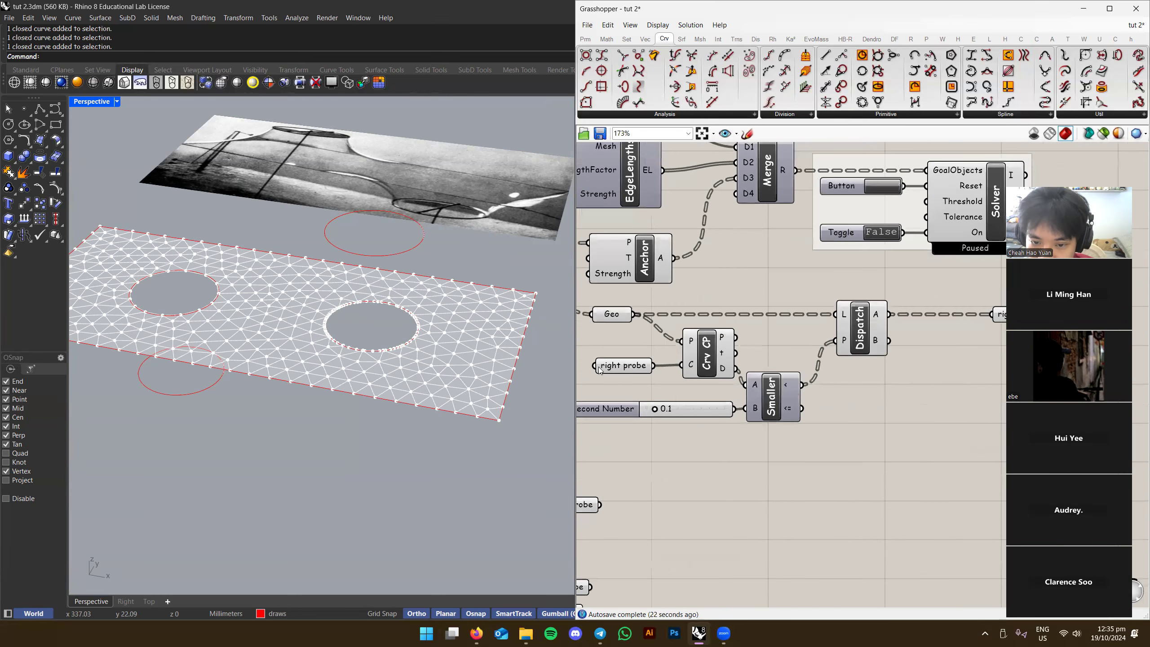
Compare the points in the right probe parameter with the data in Dispatch's B output
right_drag(636, 378, 527, 393)
click(872, 355)
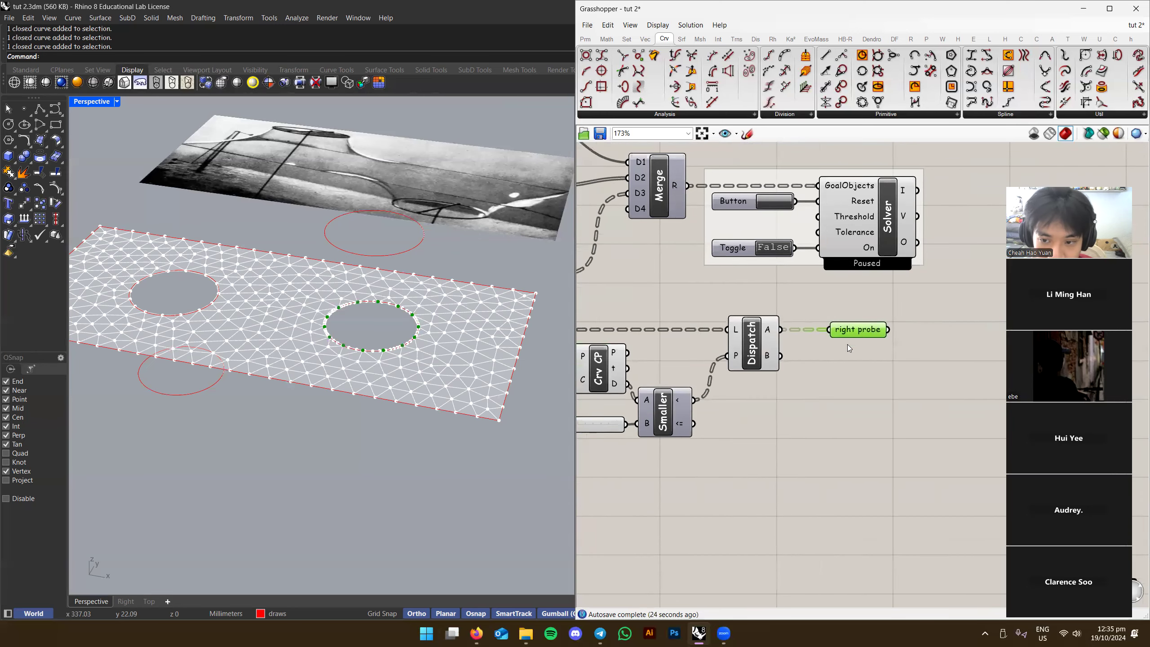
right_drag(847, 344, 779, 434)
click(779, 435)
scroll(861, 384, down, 3)
scroll(845, 358, up, 3)
scroll(846, 358, up, 3)
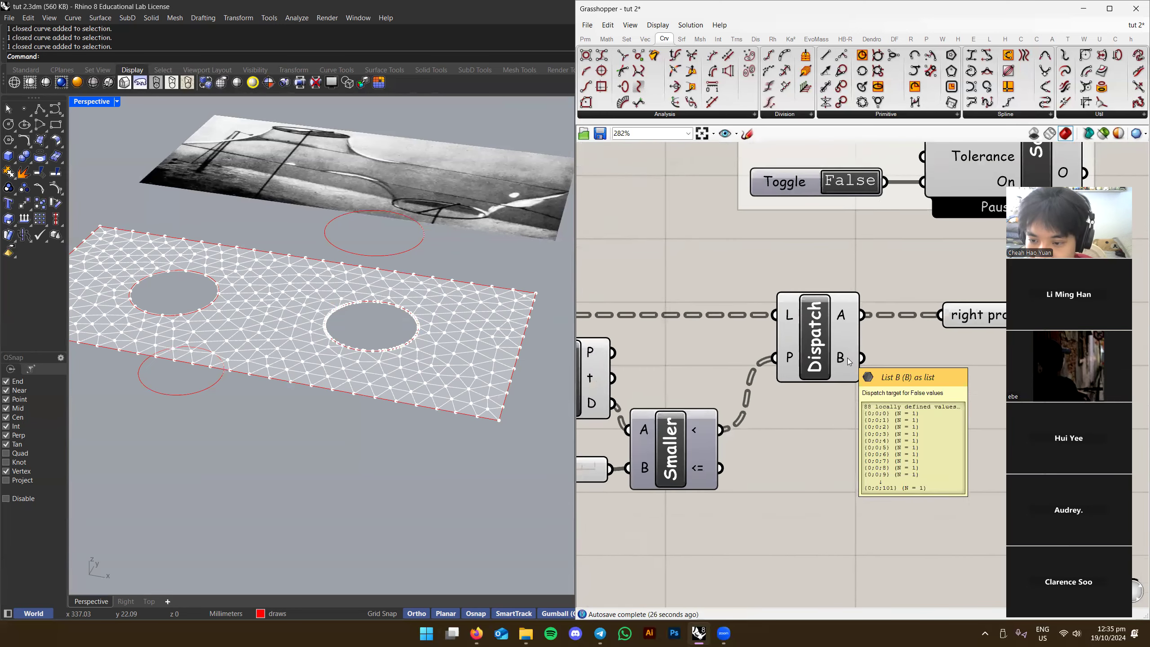
click(765, 367)
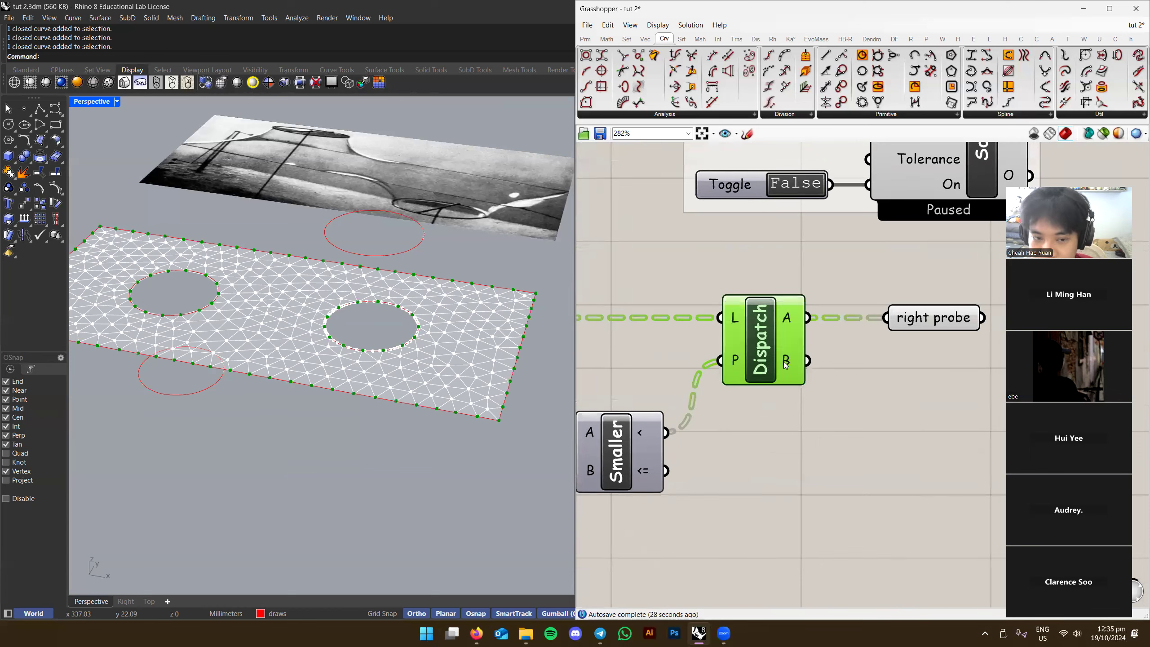
Duplicate the right probe output parameter below the original and connect Dispatch's B output to the copy
alt+drag(924, 320, 955, 446)
right_drag(317, 295, 289, 299)
scroll(192, 328, down, 3)
scroll(271, 300, up, 2)
scroll(814, 402, down, 4)
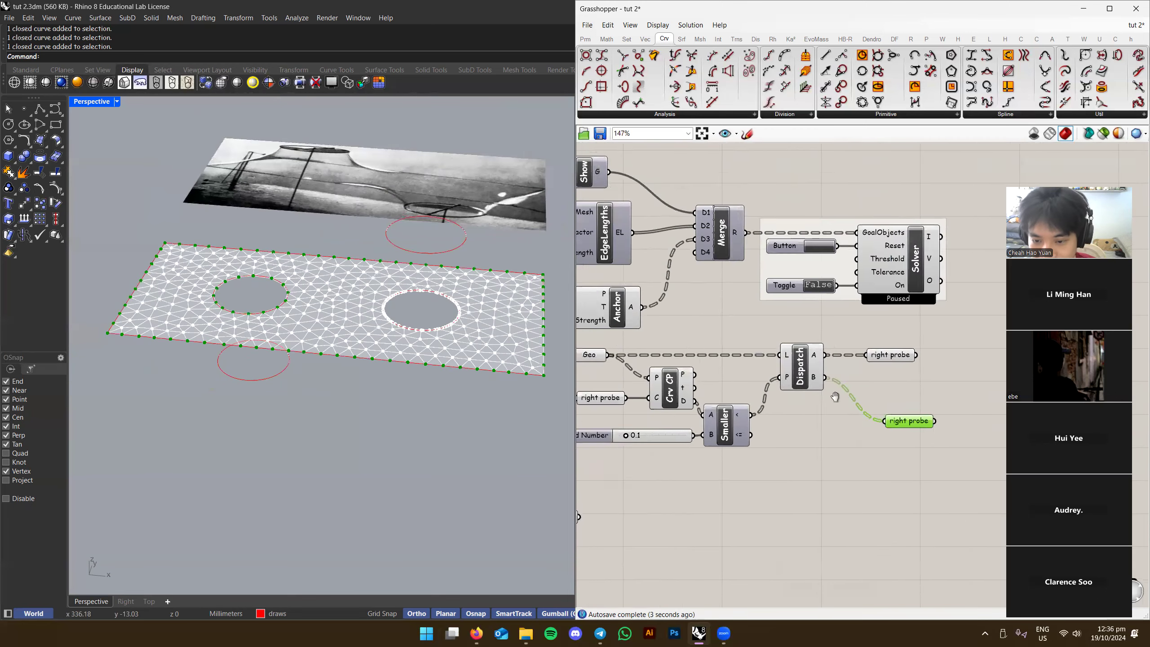
Duplicate the Crv CP, Smaller and Second Number slider group and place the copy below the original
drag(651, 349, 987, 490)
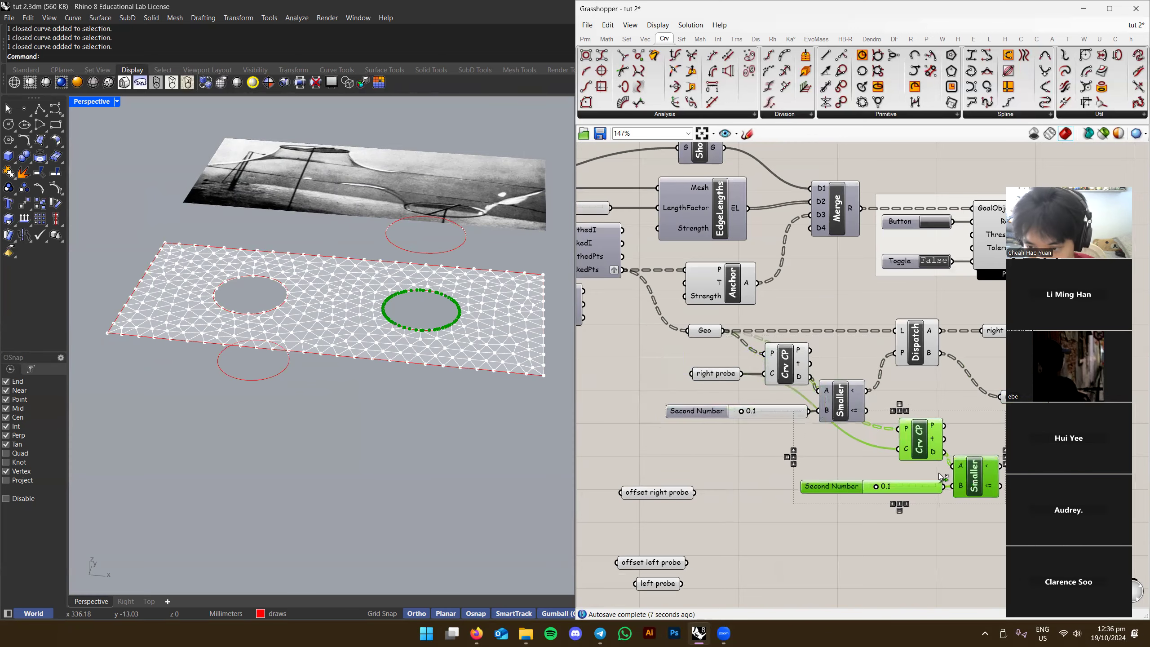
right_drag(986, 490, 814, 465)
drag(817, 469, 912, 486)
drag(819, 447, 814, 444)
Disconnect right probe from the copied Crv CP and connect the left probe parameter to its C input instead
ctrl+drag(646, 386, 752, 349)
right_drag(777, 401, 685, 393)
click(649, 506)
right_drag(649, 506, 695, 477)
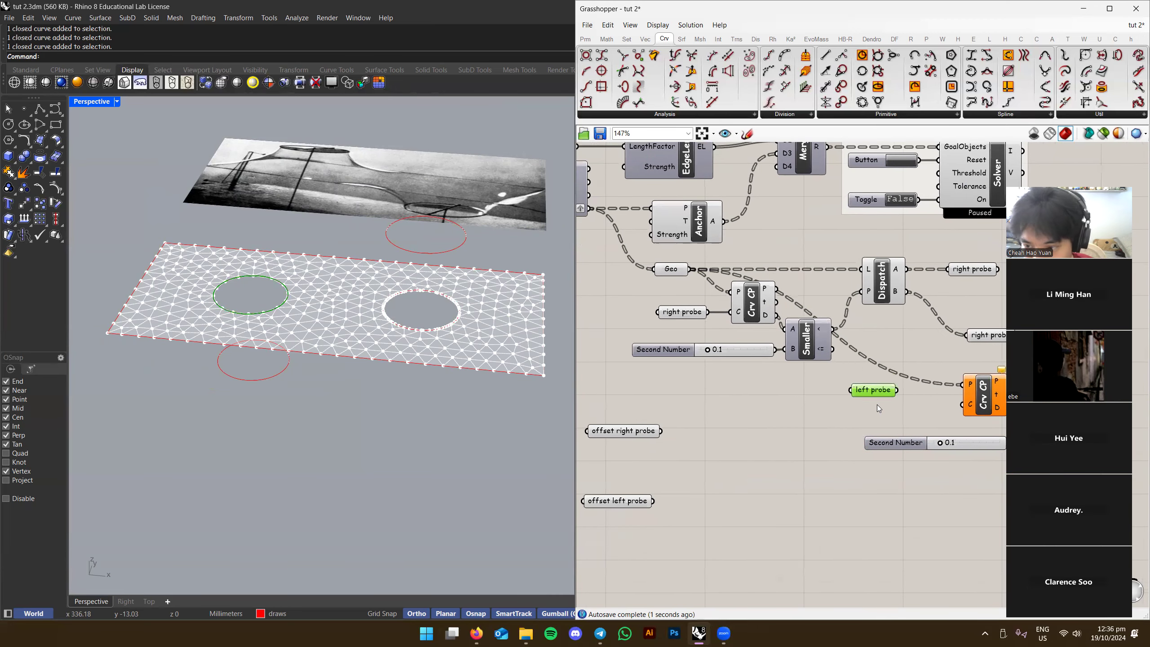
drag(911, 416, 963, 404)
Examine the copied Crv CP's points on the left opening and the Geo parameter's naked points in the viewport
right_drag(901, 417, 819, 421)
click(853, 385)
right_drag(852, 360, 900, 379)
scroll(810, 363, up, 2)
click(851, 418)
scroll(850, 372, down, 3)
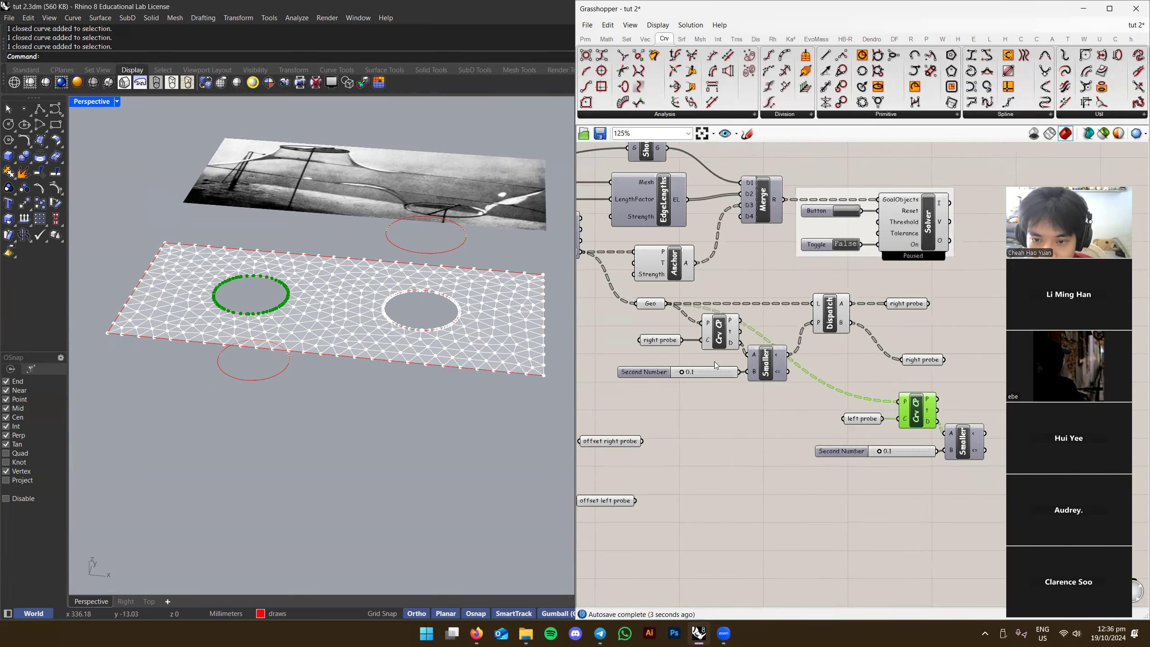
scroll(715, 365, up, 5)
click(745, 330)
scroll(410, 325, up, 3)
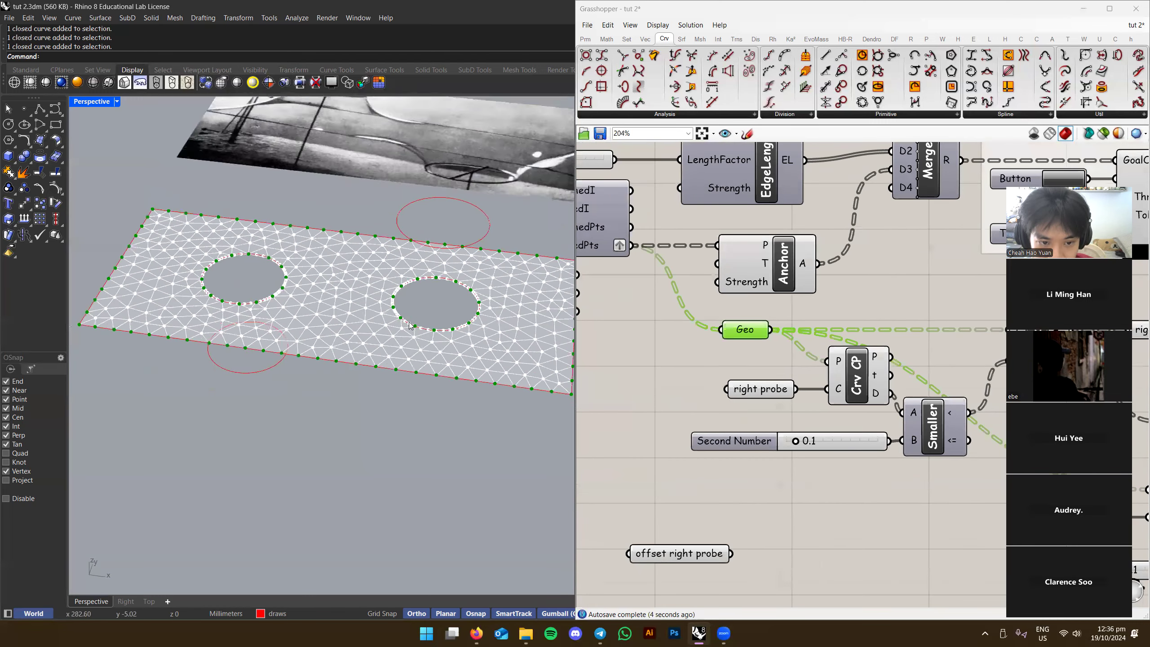
scroll(309, 360, down, 4)
Rename the parameter fed by Dispatch's B output to "left in the lecture theatre"
right_drag(851, 409, 799, 398)
right_drag(1018, 401, 762, 385)
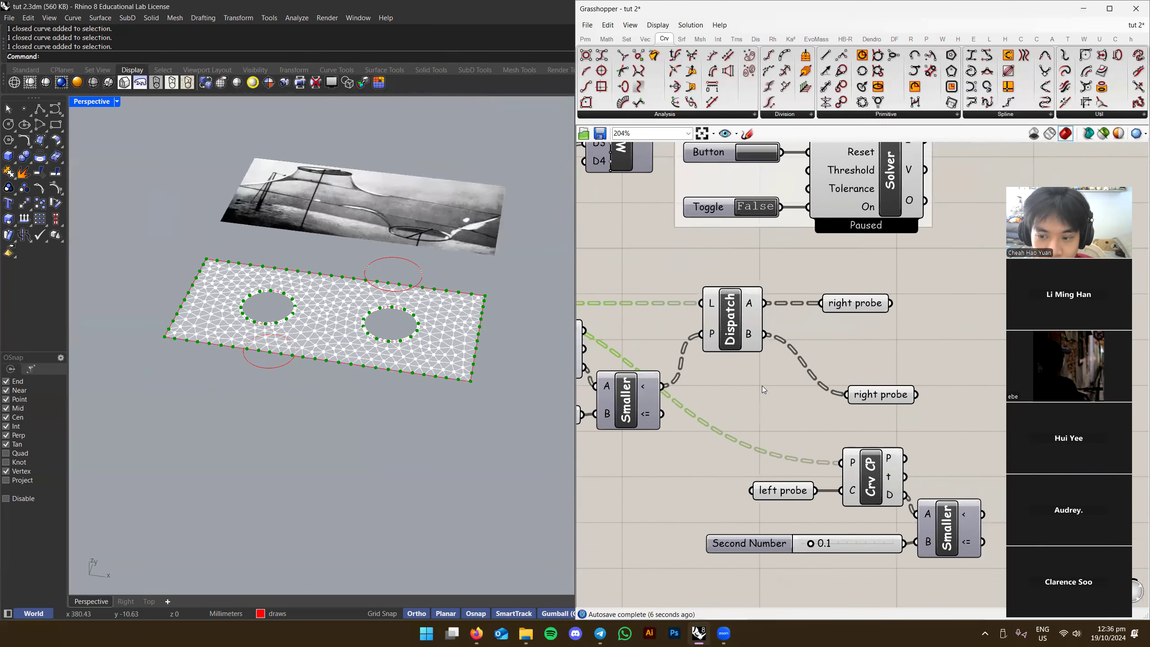
scroll(762, 385, up, 1)
right_click(867, 382)
text(left in the lecture theatre)
key(Return)
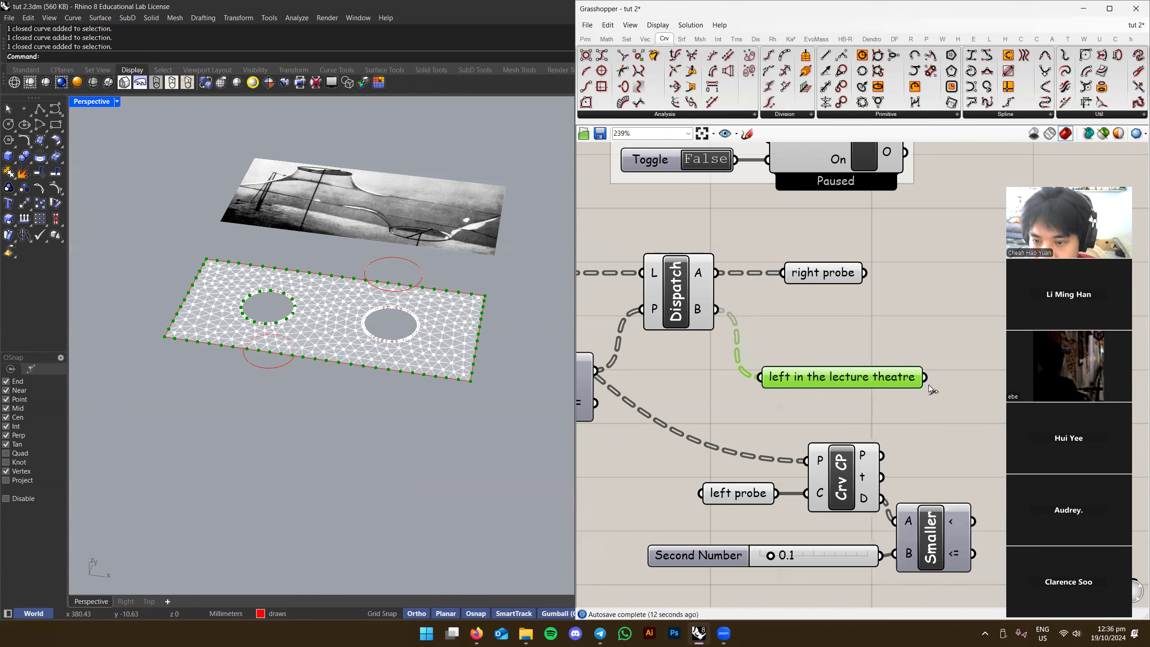
Connect the left in the lecture theatre parameter to the copied Crv CP's P input, replacing the Geo input
right_drag(814, 468, 702, 455)
click(726, 462)
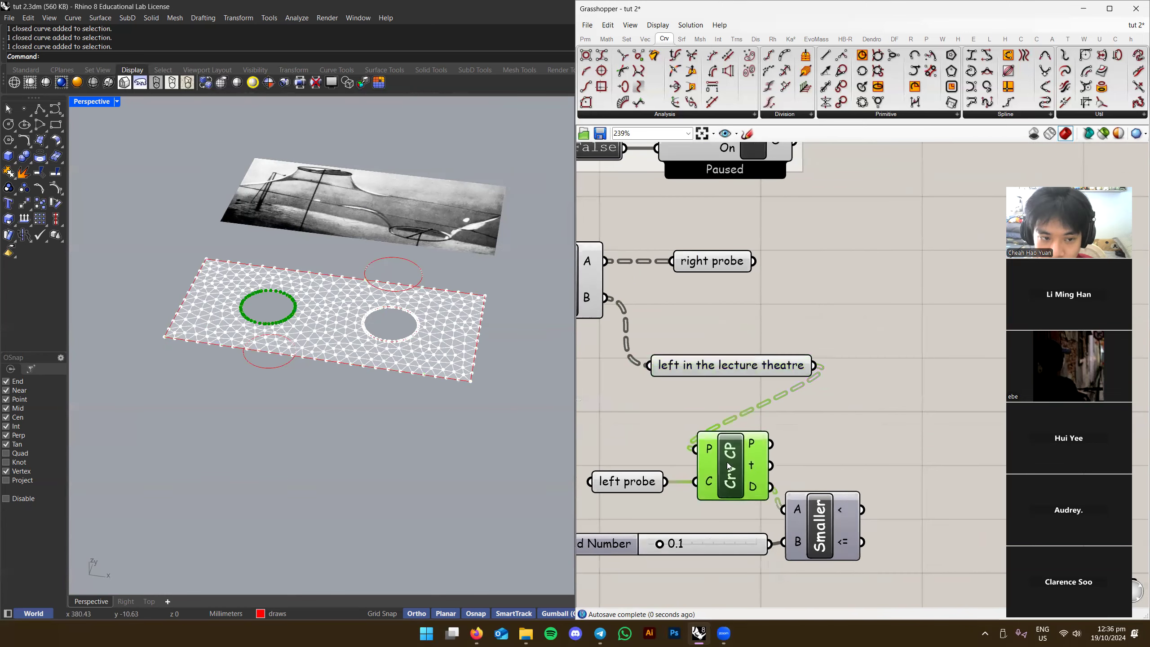
click(731, 365)
scroll(315, 320, up, 4)
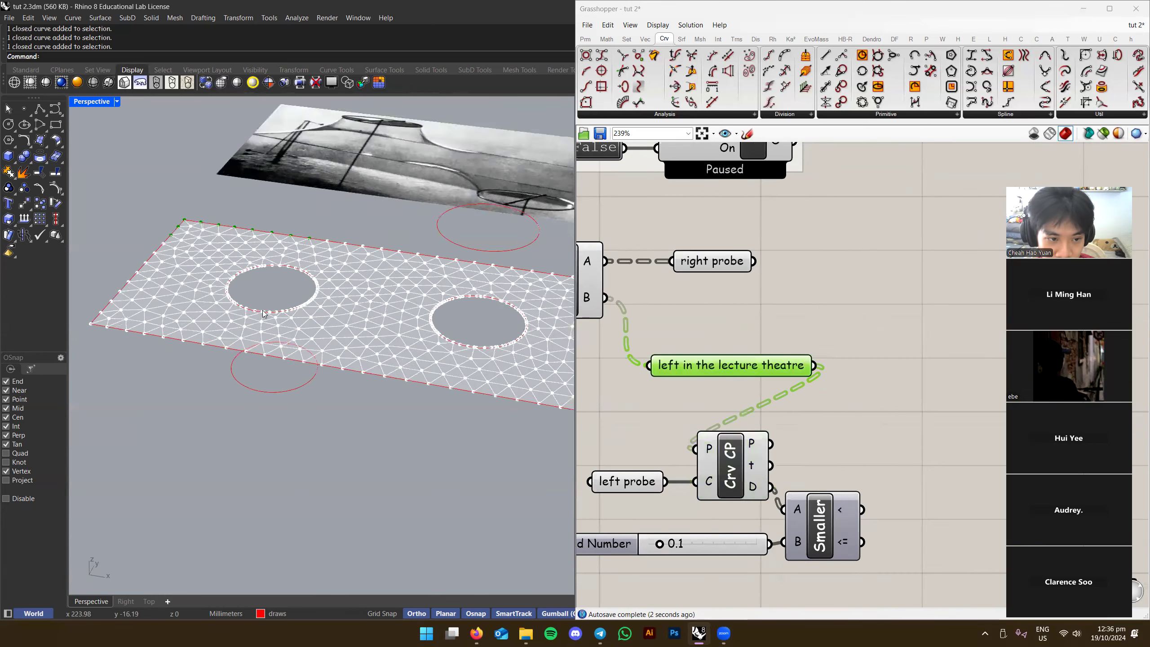
Duplicate the Dispatch component and place the copy beyond the second Smaller component
right_drag(813, 421, 903, 374)
scroll(903, 374, down, 3)
click(750, 295)
drag(748, 295, 957, 381)
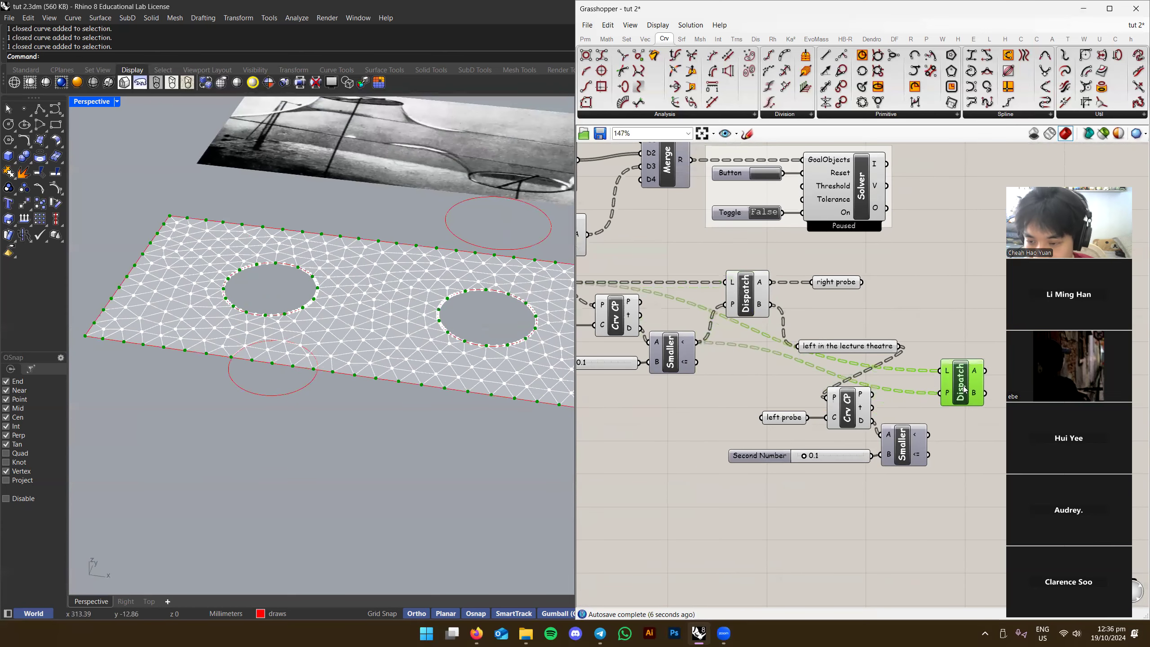
right_drag(957, 380, 853, 385)
drag(853, 385, 892, 388)
scroll(863, 384, up, 2)
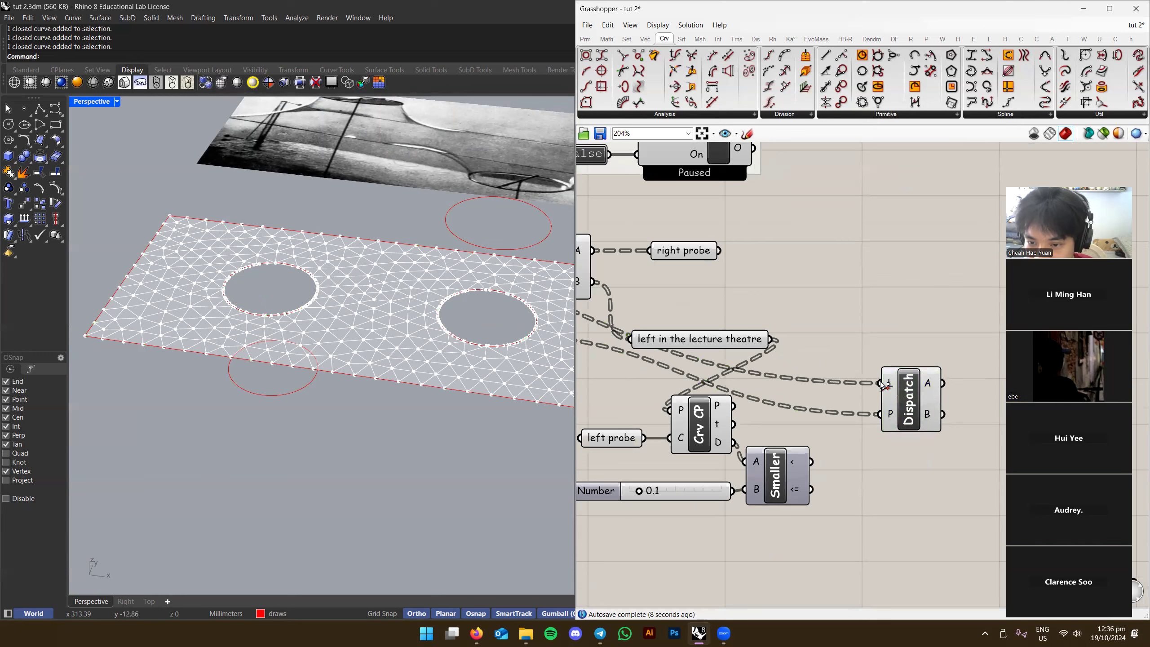
Disconnect the inherited wires from the copied Dispatch's L and P inputs
right_click(882, 383)
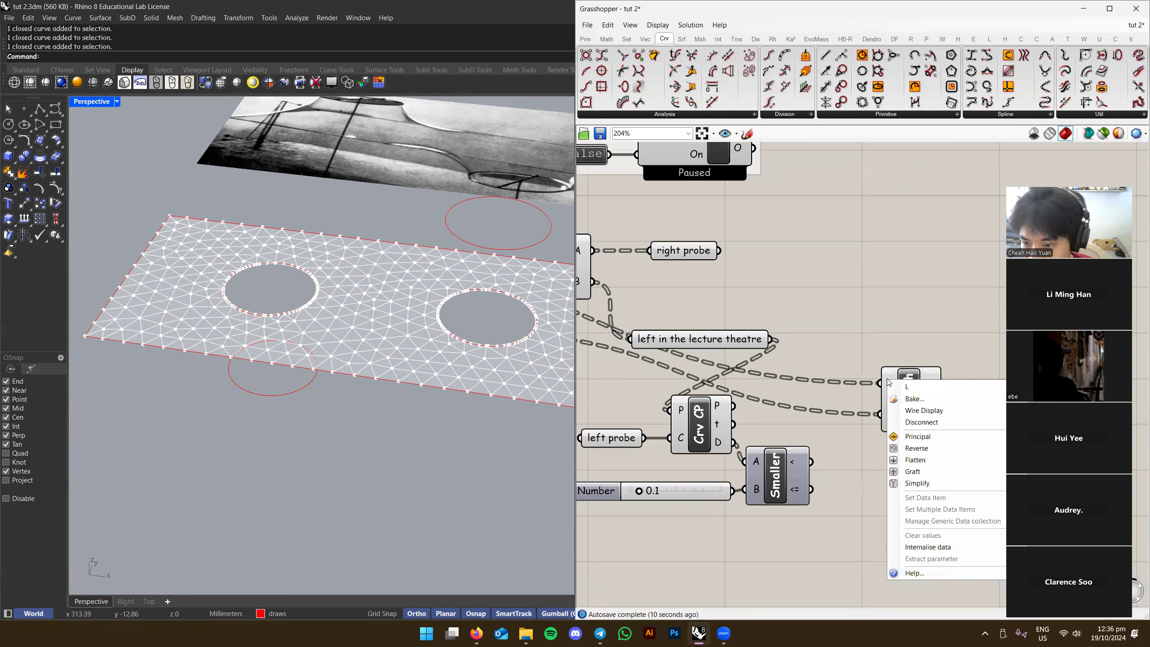
click(921, 422)
right_click(881, 413)
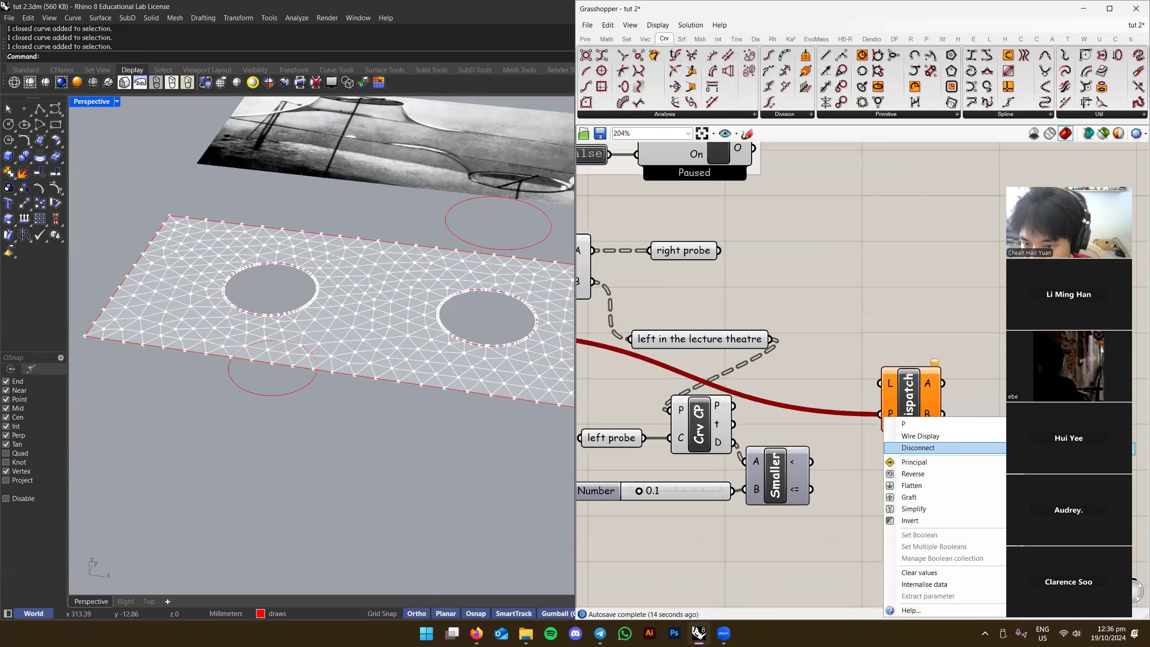
click(918, 447)
Spread out the second Crv CP group and the copied Dispatch, clear of the left in the lecture theatre parameter
scroll(816, 417, down, 3)
drag(638, 393, 916, 328)
click(864, 344)
scroll(863, 333, up, 2)
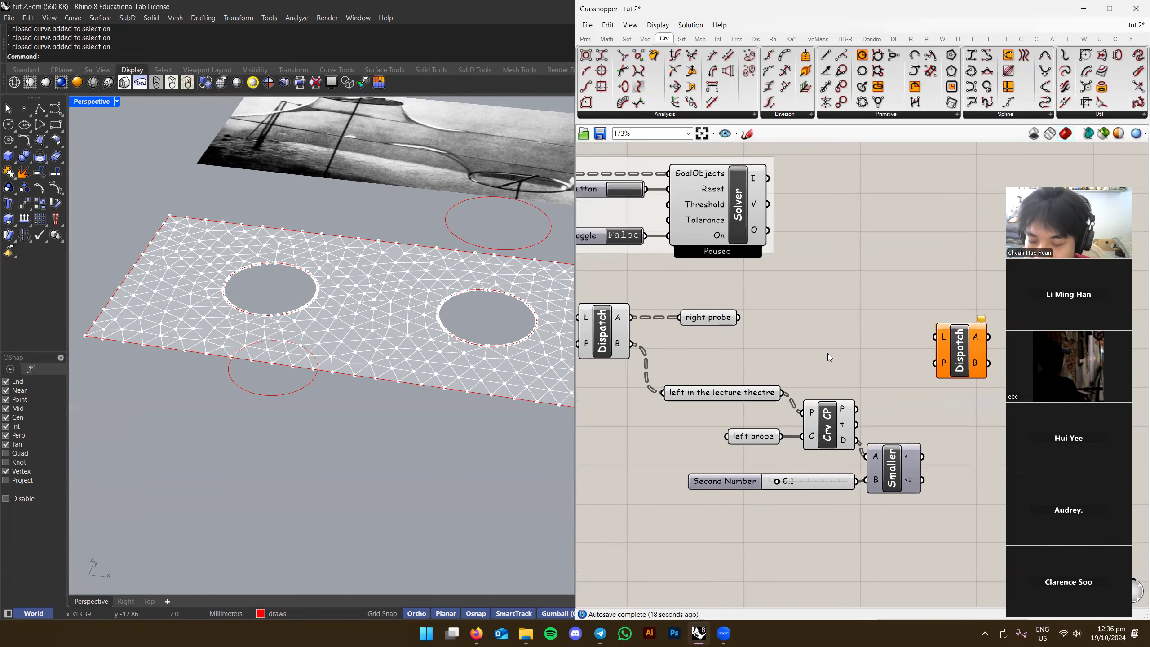
Align the left in the lecture theatre parameter with the first Dispatch's B output and connect it to the copied Dispatch's L input
drag(633, 346, 641, 353)
drag(862, 358, 933, 338)
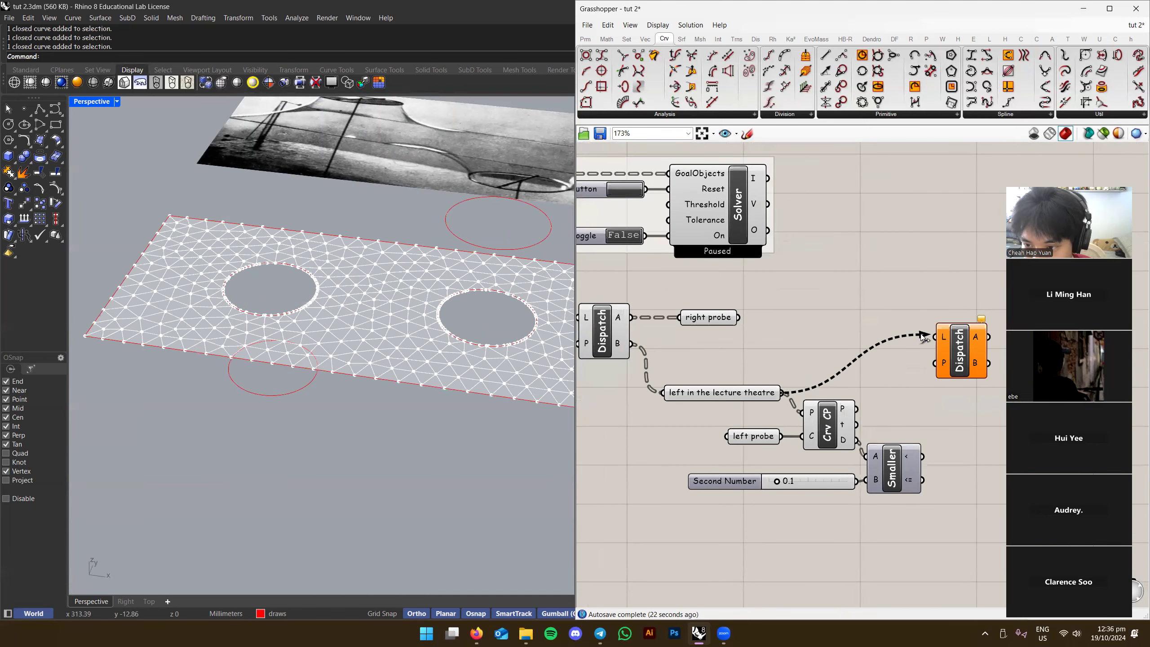
drag(717, 395, 714, 346)
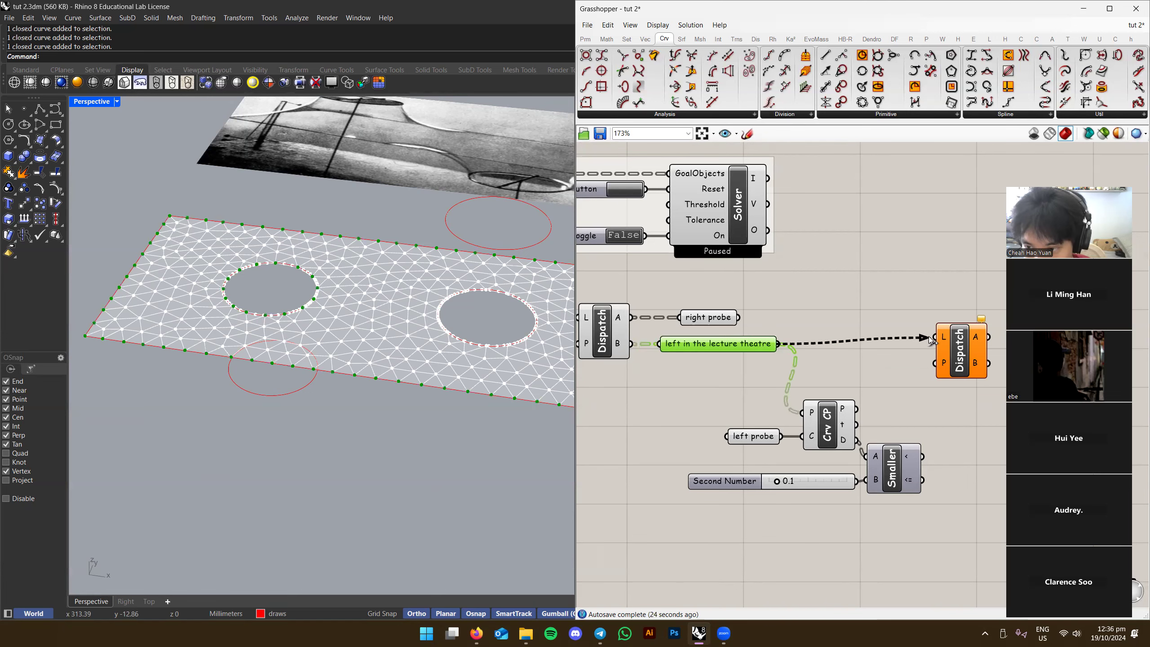
drag(928, 341, 933, 338)
Shift the copied Dispatch slightly outward and move the second Crv CP, left probe, slider and Smaller group up beneath the wire
right_drag(934, 354, 857, 349)
drag(888, 363, 916, 360)
drag(863, 382, 688, 484)
drag(819, 476, 818, 430)
click(828, 451)
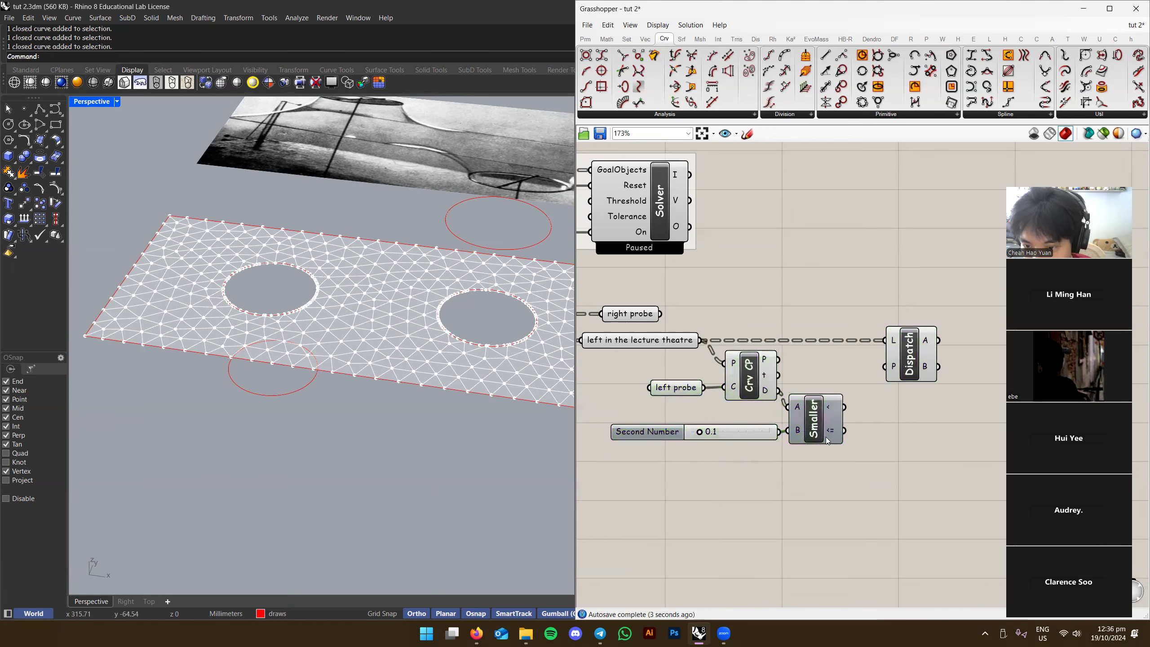
Connect the second Smaller component's < output to the copied Dispatch's P input after highlighting the left probe curve
scroll(730, 418, up, 2)
click(665, 384)
scroll(307, 315, up, 2)
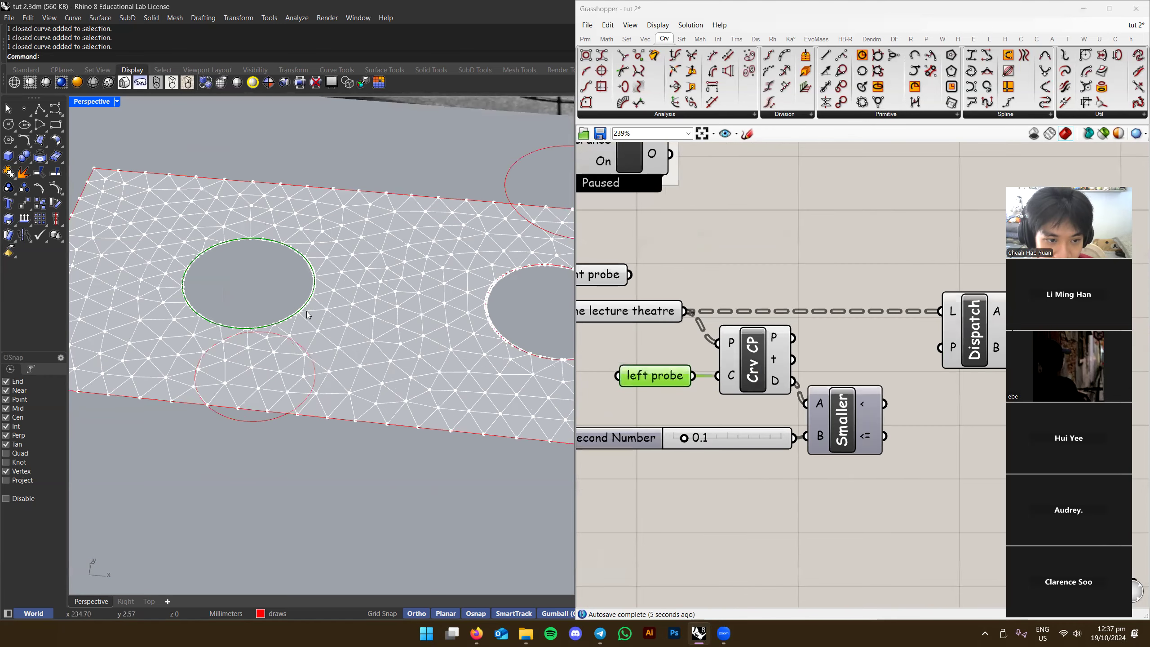
scroll(720, 405, up, 1)
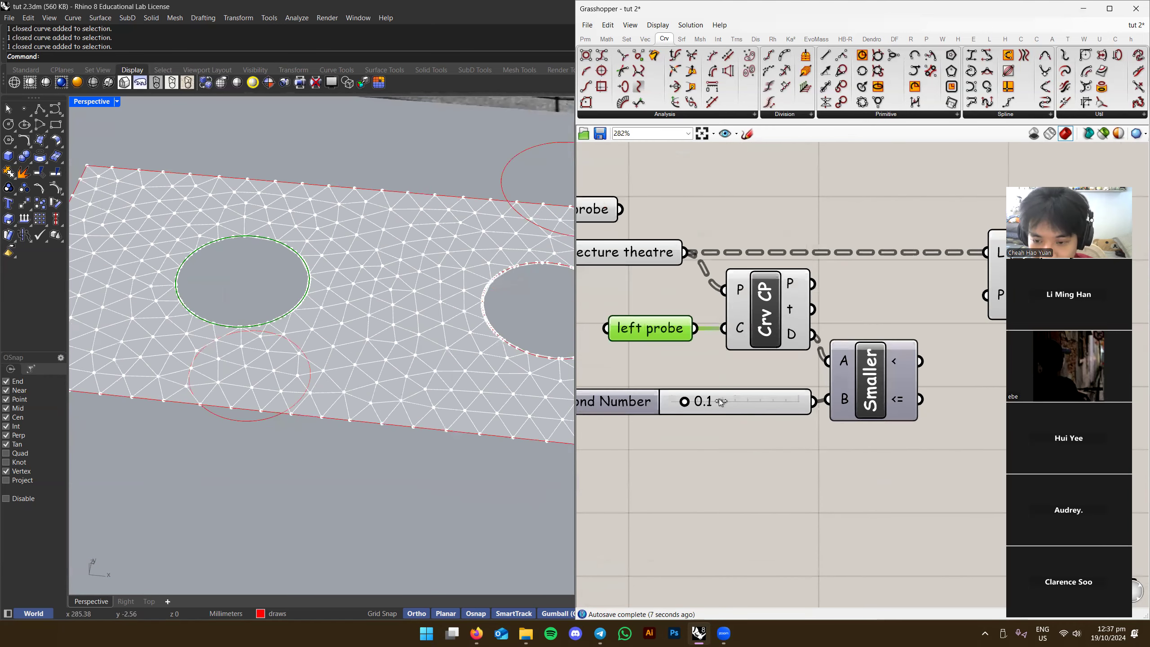
right_drag(907, 364, 761, 381)
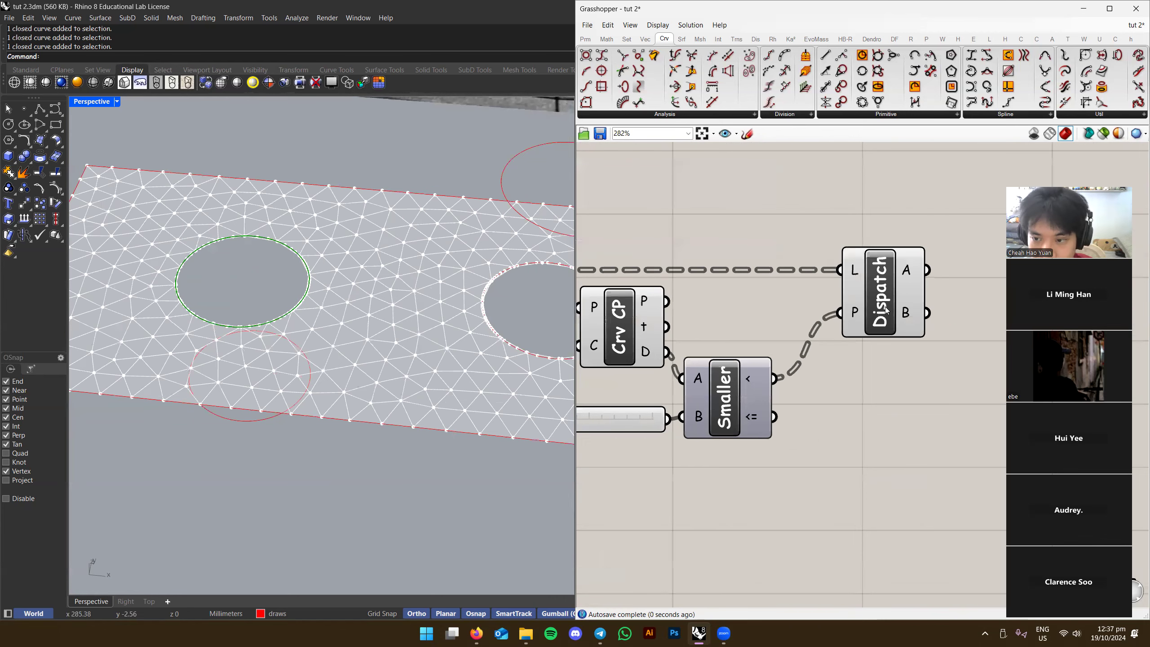
Add a Geometry parameter beside the second Dispatch and connect it to the A output
scroll(886, 309, down, 4)
double_click(864, 312)
text(geo)
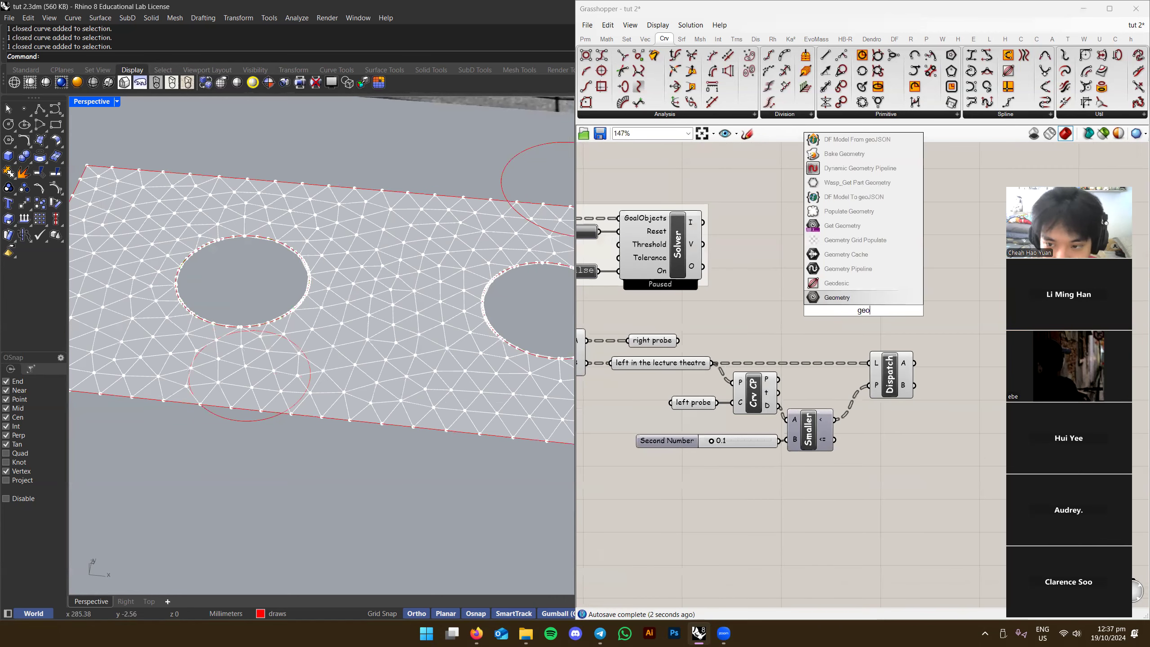
key(Return)
drag(863, 310, 954, 344)
scroll(317, 289, down, 6)
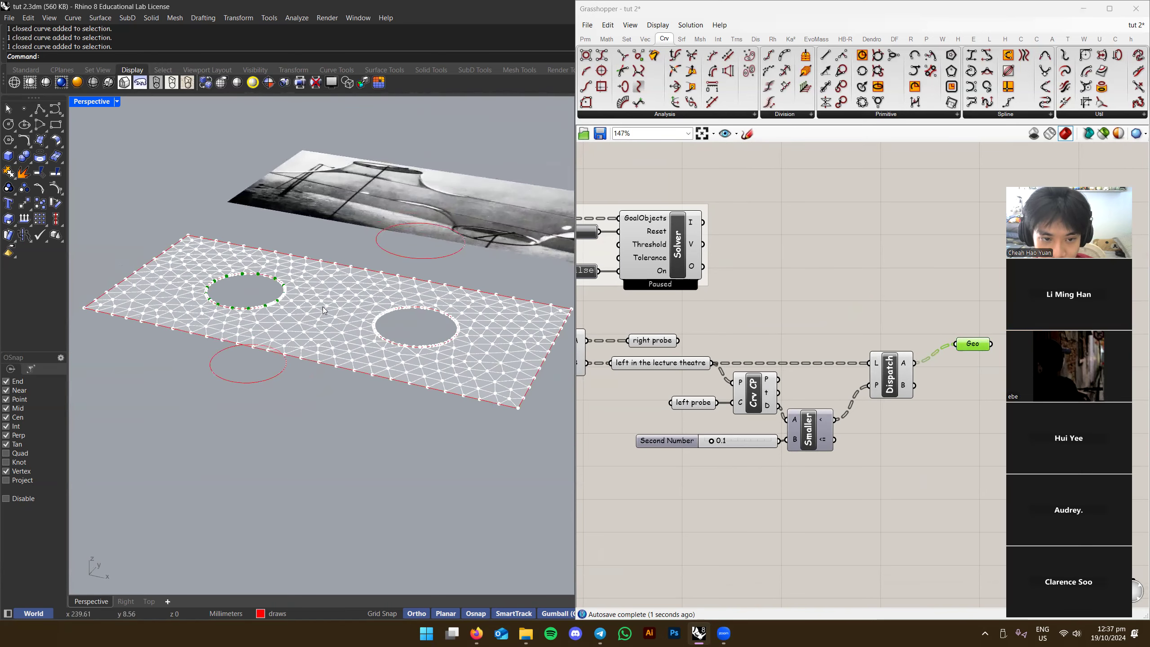
Check the second Dispatch's B output through the Geo parameter, reconnect it to A and align it with that output
right_drag(941, 335, 795, 322)
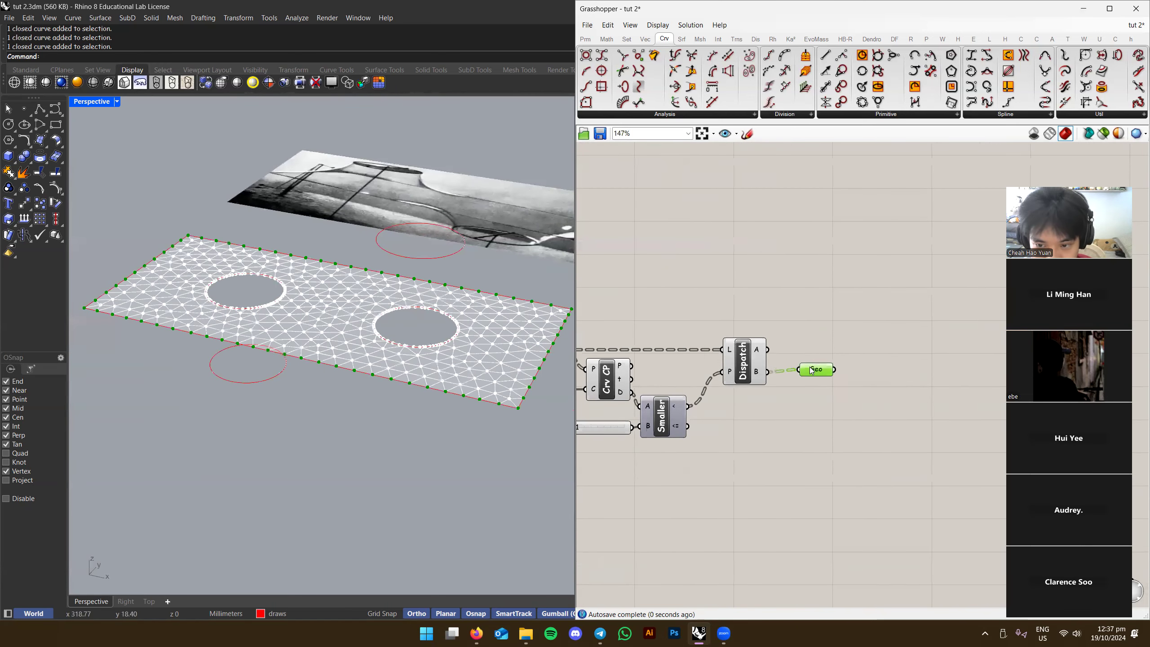
scroll(824, 340, down, 3)
right_drag(806, 340, 905, 351)
scroll(834, 340, up, 1)
click(853, 361)
scroll(888, 348, up, 2)
drag(913, 358, 896, 324)
drag(908, 325, 907, 330)
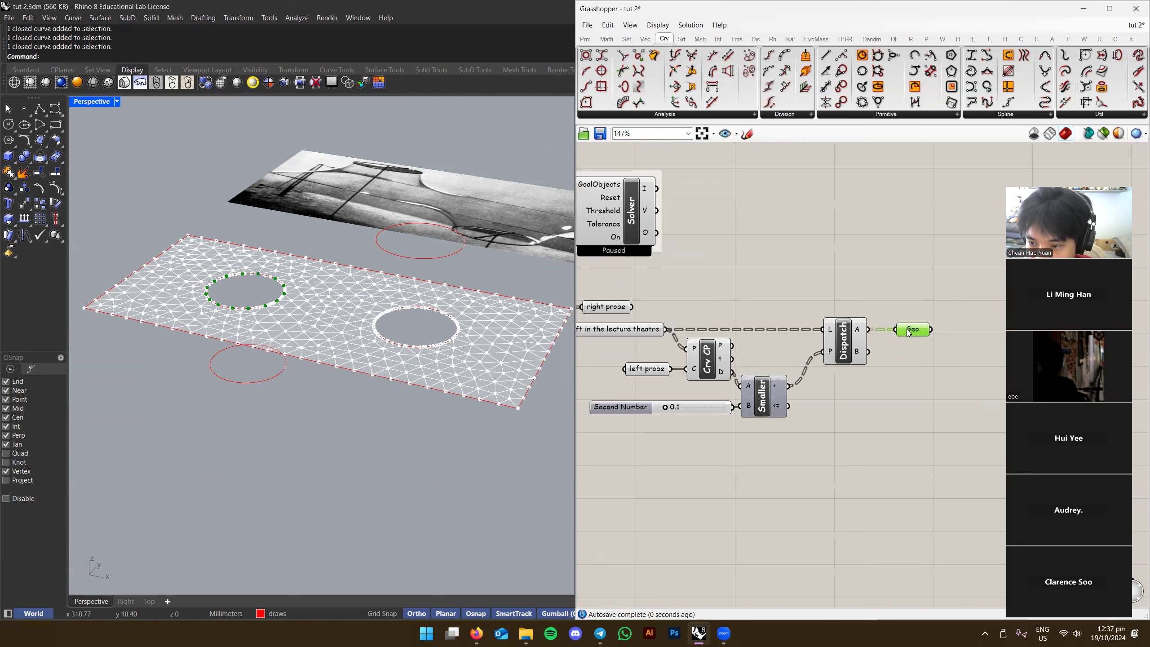
Rename the new Geo parameter as left probe points and the right probe output parameter as right probe points
right_click(909, 333)
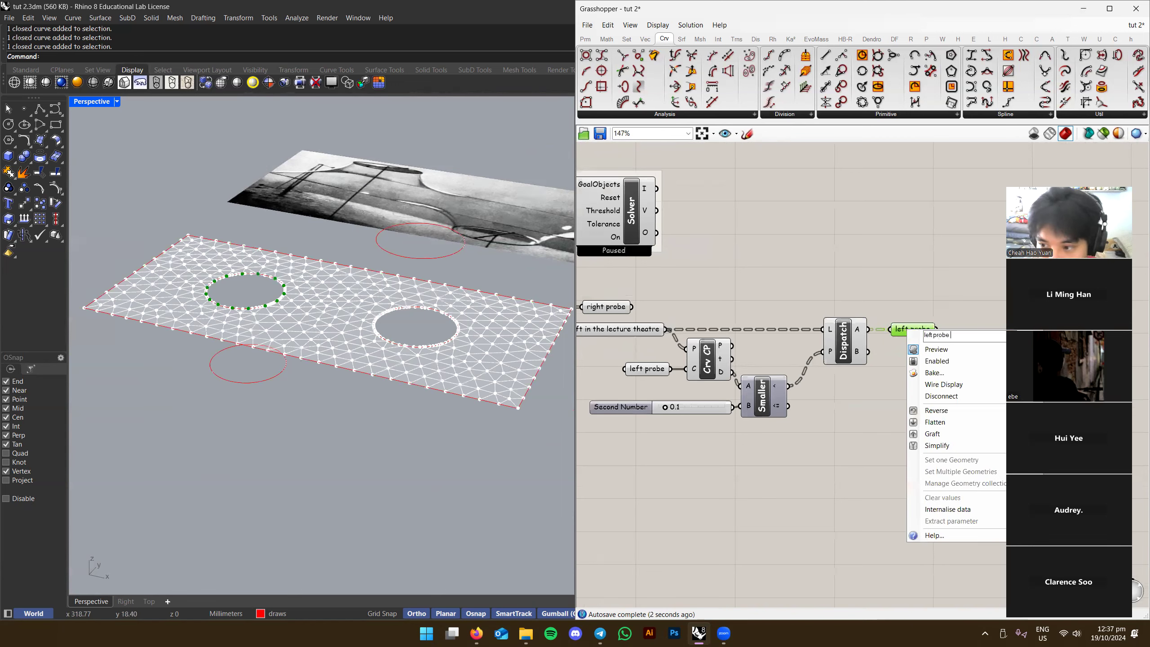
text(left probe points)
key(Return)
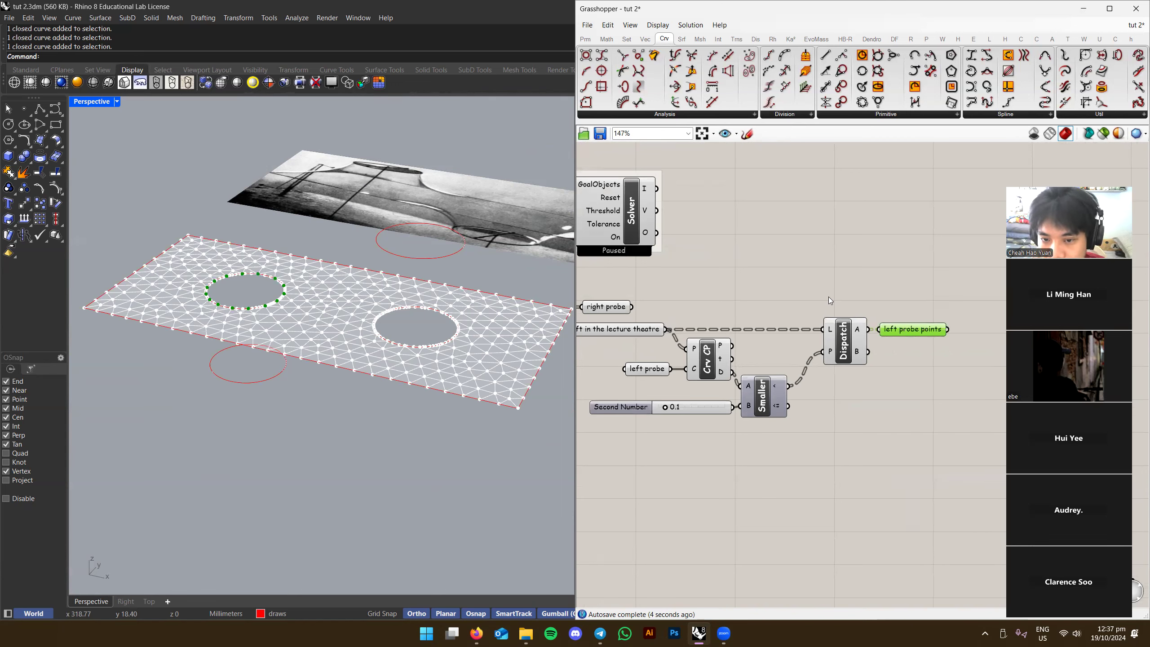
right_click(615, 312)
text(points)
key(Return)
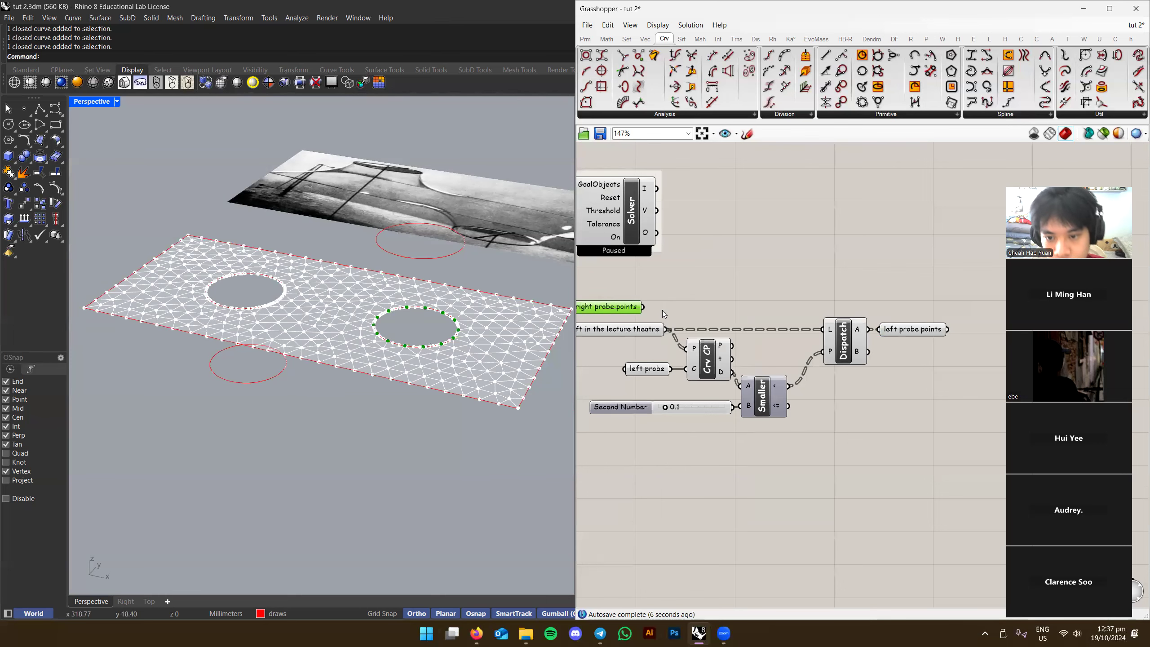
Turn off the preview of both curve-distance groups, including their Crv CP, Smaller and Dispatch components and the left in the lecture theatre parameter
scroll(662, 311, down, 5)
scroll(719, 367, up, 2)
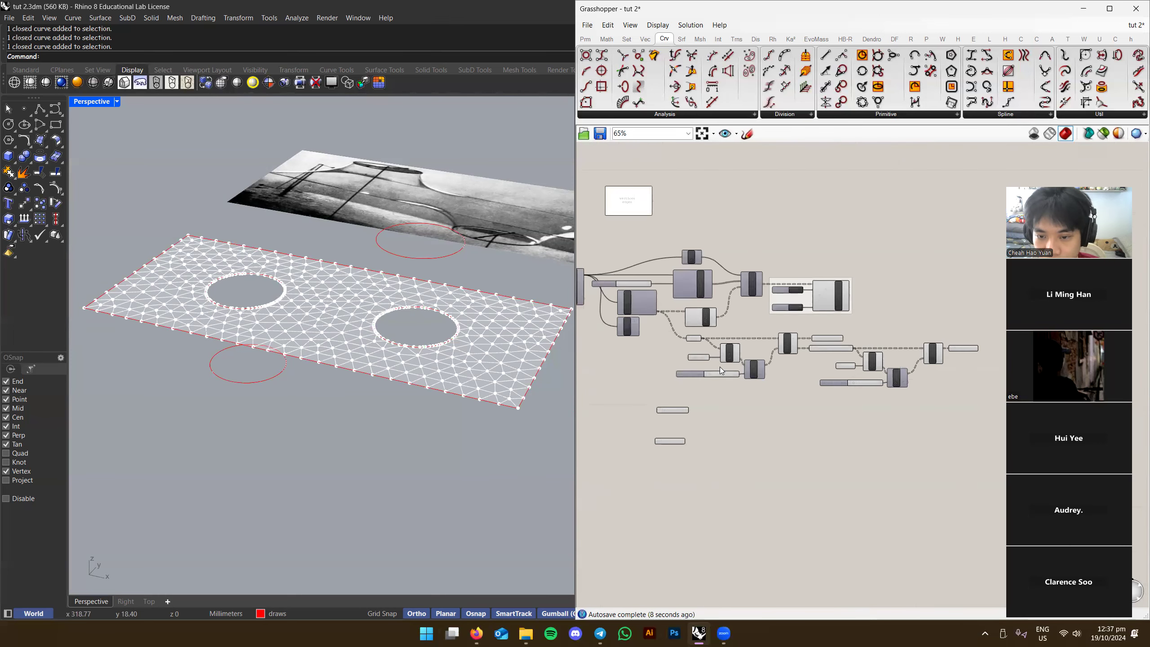
drag(621, 310, 858, 412)
right_drag(869, 433, 728, 428)
drag(699, 442, 934, 304)
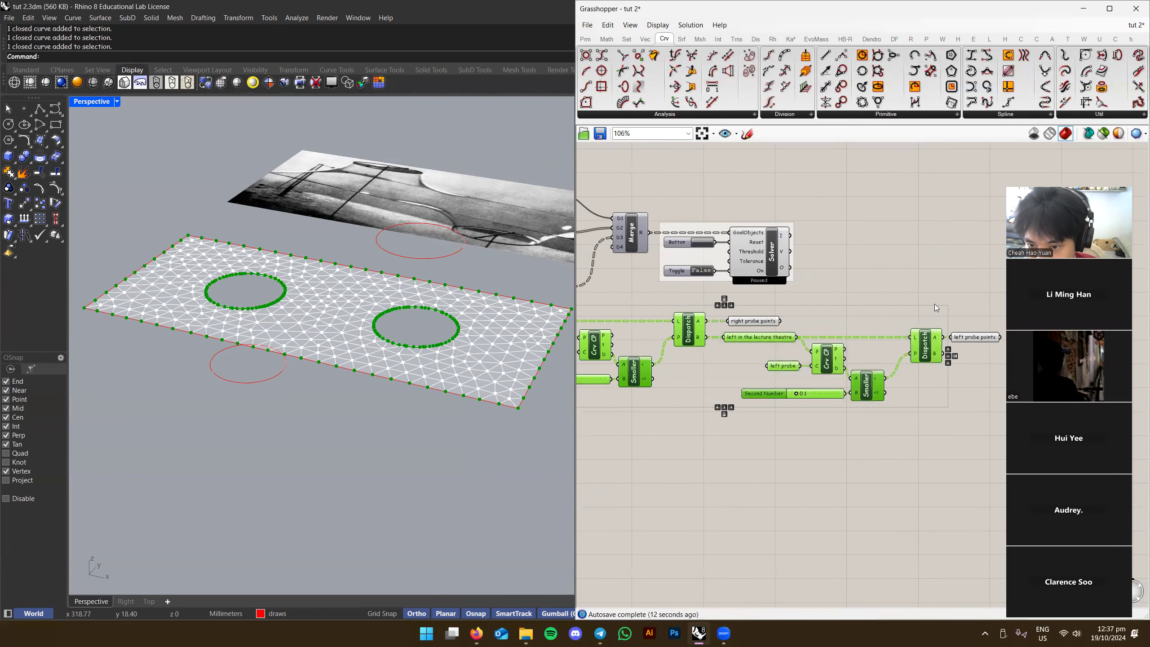
right_drag(940, 280, 862, 274)
key(ctrl+q)
click(861, 274)
shift+click(675, 312)
Move the offset right probe and offset left probe parameters across the canvas to below the second Dispatch
right_drag(580, 403, 907, 348)
drag(822, 371, 706, 478)
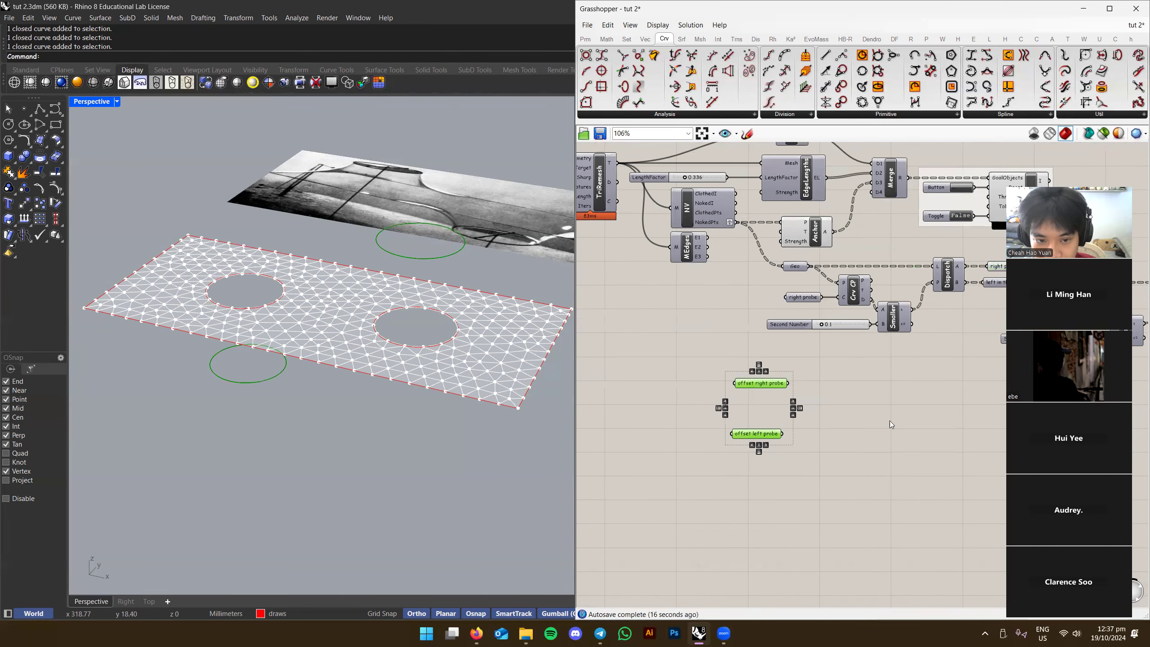
right_drag(846, 415, 743, 413)
drag(734, 361, 636, 448)
drag(650, 384, 959, 387)
scroll(892, 390, up, 1)
right_drag(959, 387, 753, 399)
drag(736, 397, 945, 385)
right_drag(945, 385, 872, 366)
click(858, 366)
click(856, 347)
double_click(911, 340)
click(908, 379)
drag(872, 419, 894, 414)
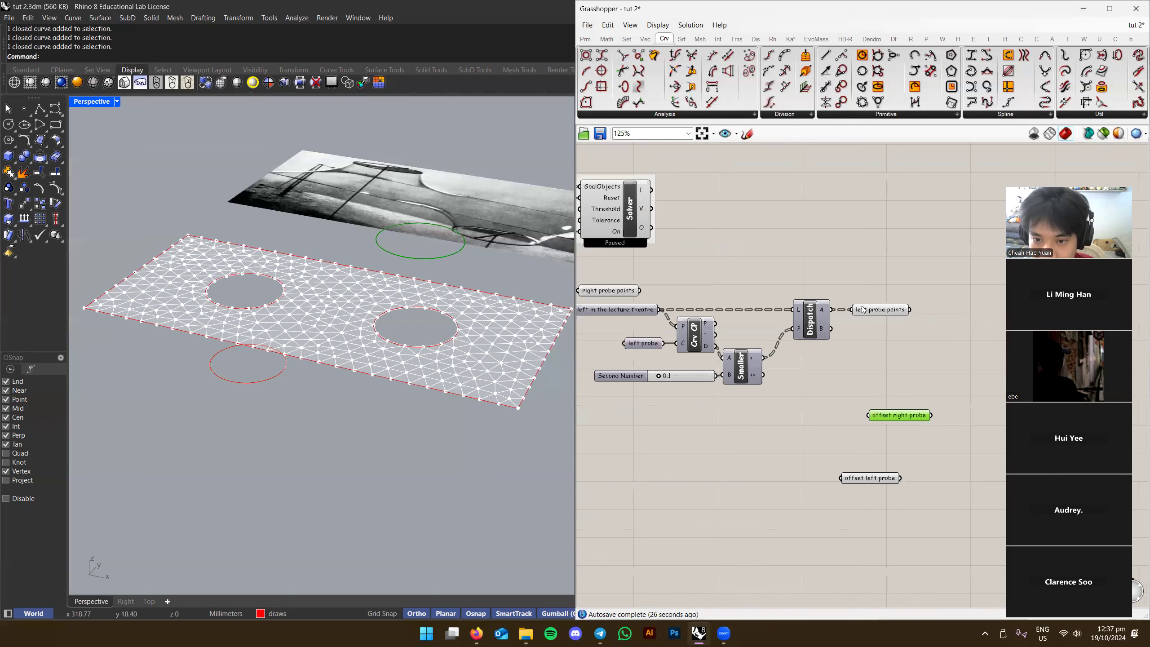
Add a Move component above the second Dispatch and connect right probe points to its G input
right_drag(862, 305, 926, 307)
shift+click(734, 294)
drag(735, 293, 702, 292)
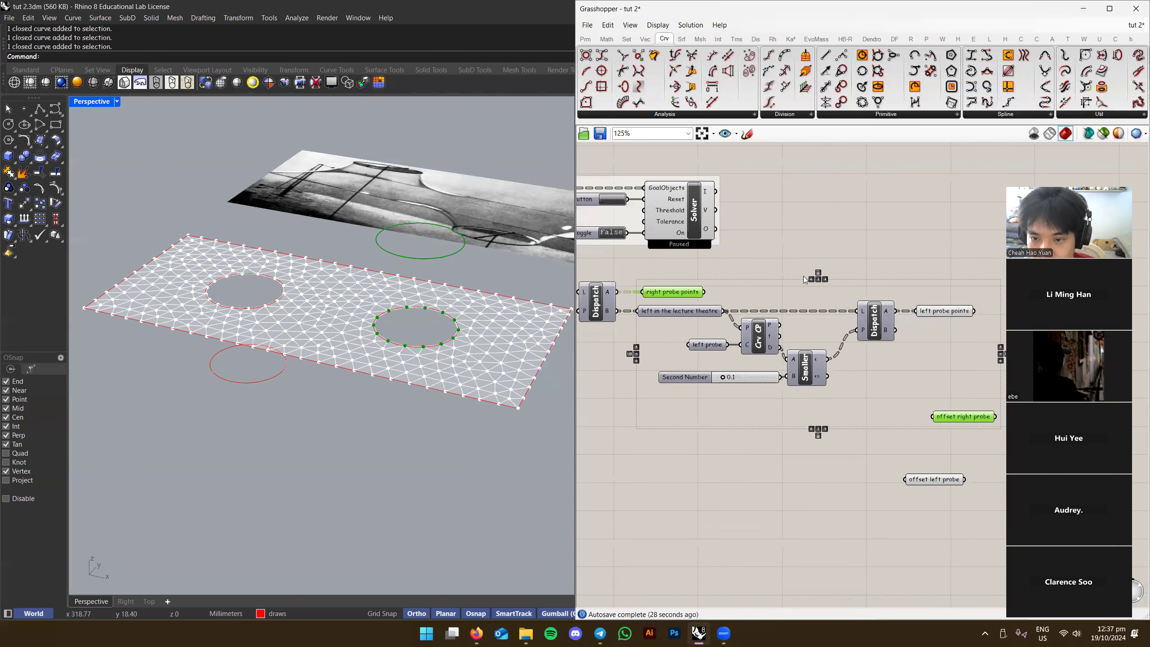
double_click(952, 252)
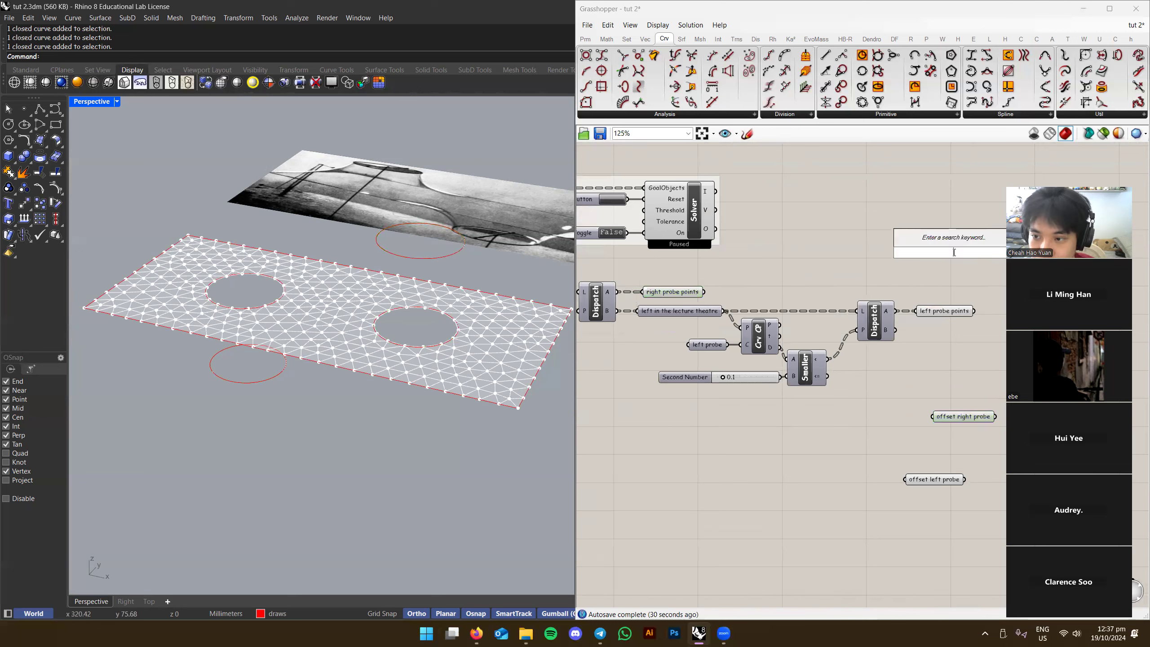
text(move)
key(Return)
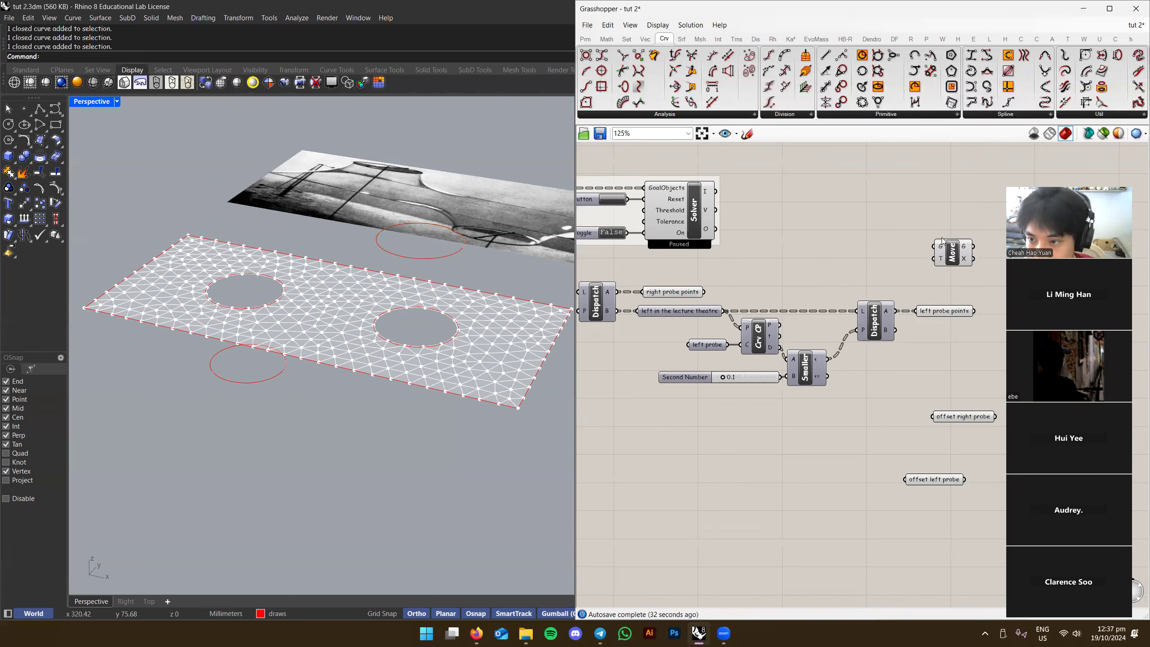
drag(705, 291, 833, 283)
scroll(830, 285, up, 2)
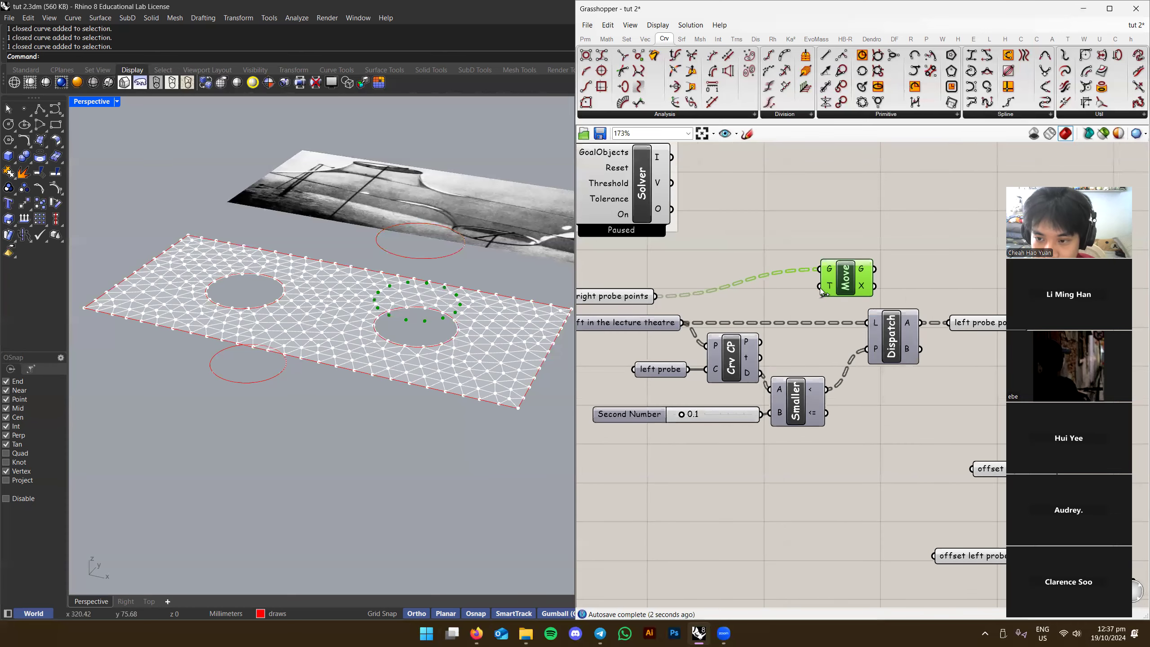
Add a Unit Z vector component and place it beside the Move component
right_drag(825, 295, 819, 322)
double_click(820, 230)
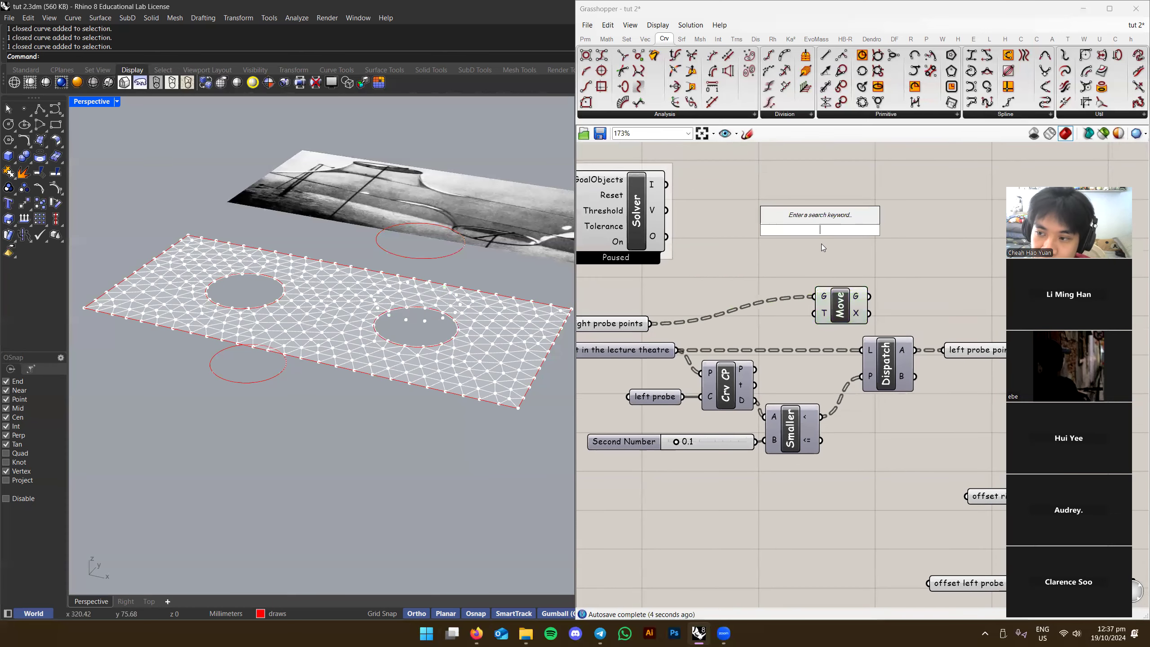
click(824, 263)
right_drag(460, 363, 460, 282)
double_click(888, 229)
text(z)
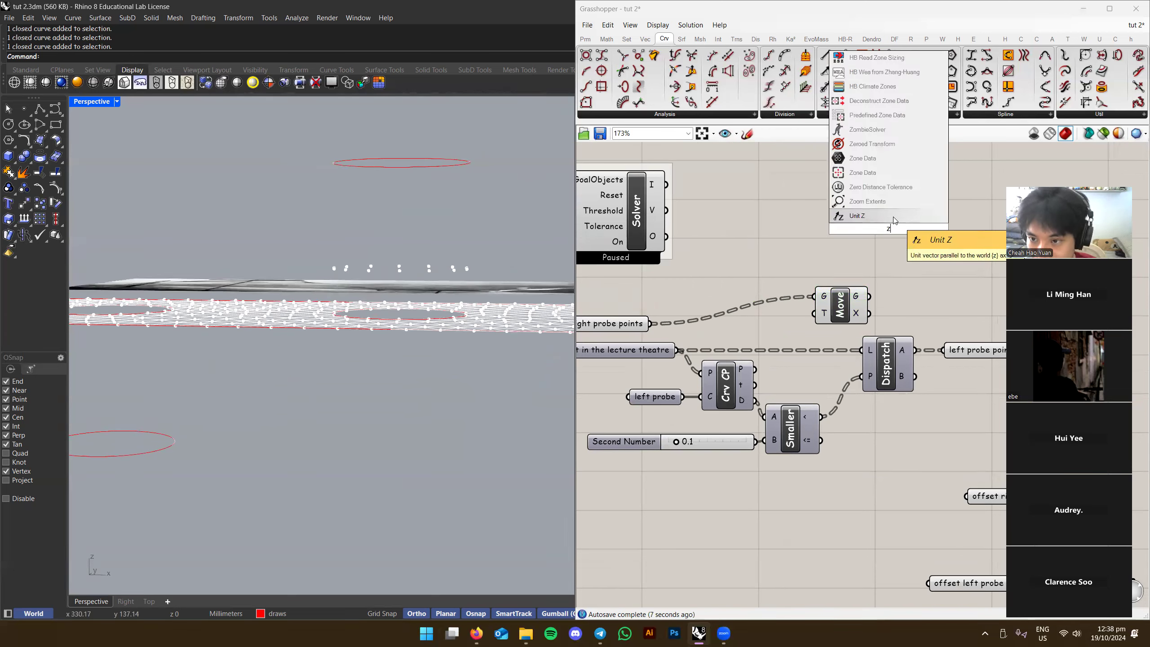
click(888, 220)
drag(872, 235, 742, 271)
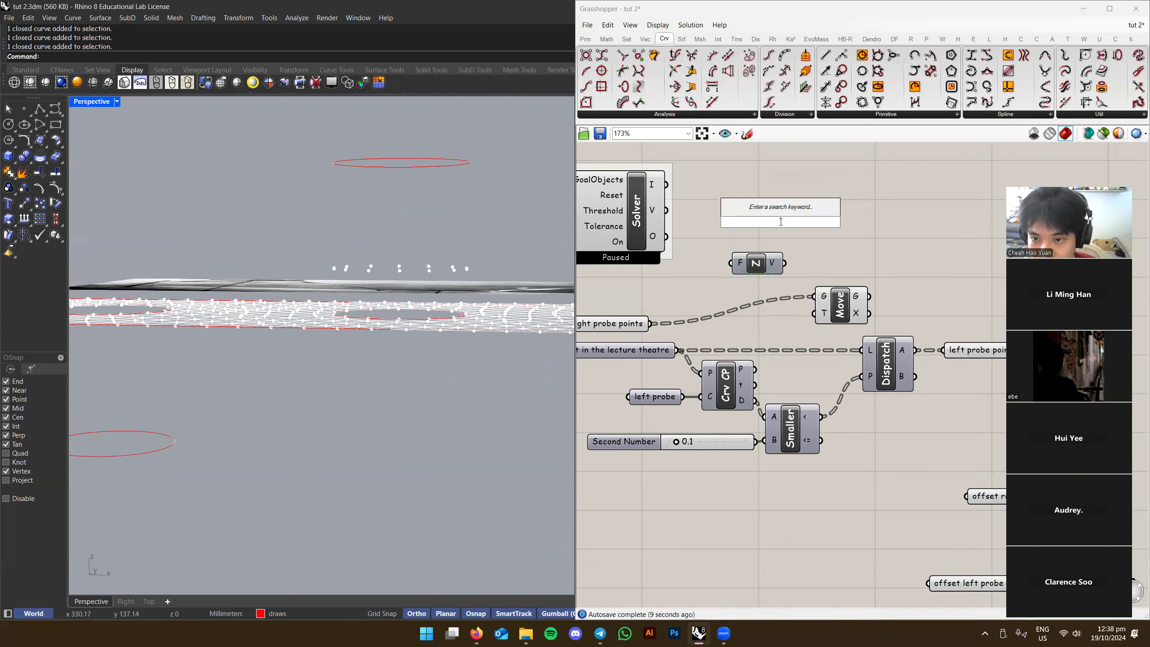
Create a number slider of 10, connect it to Unit Z's F input and connect Unit Z's V output to Move's T input
scroll(760, 264, up, 3)
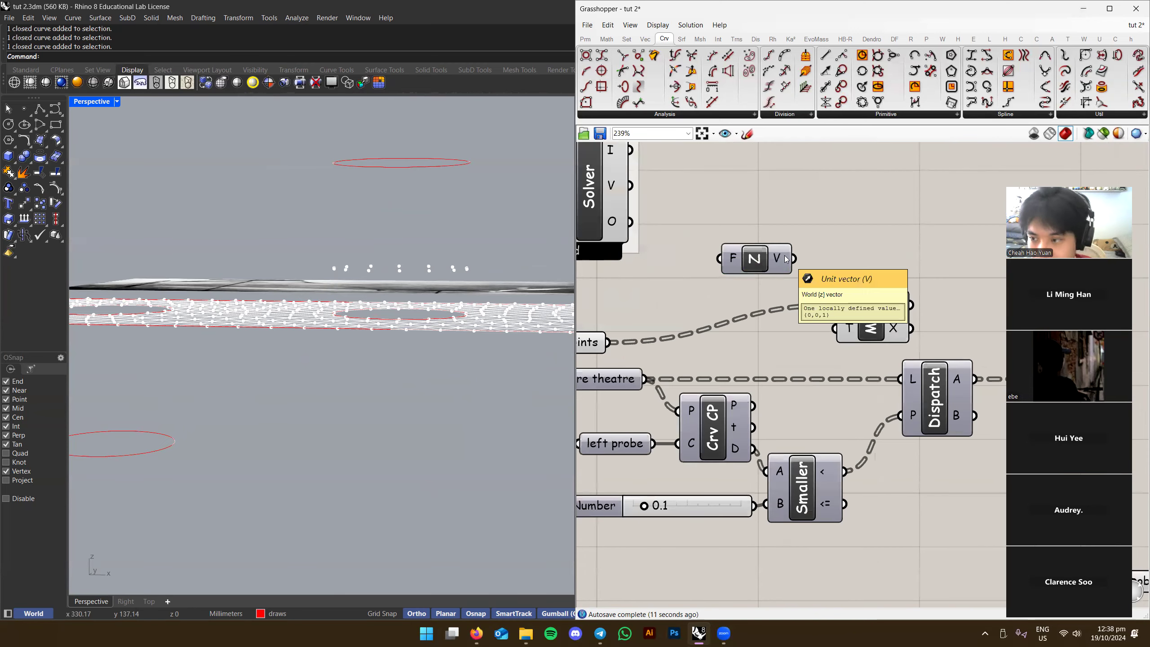
right_drag(825, 237, 843, 270)
double_click(808, 203)
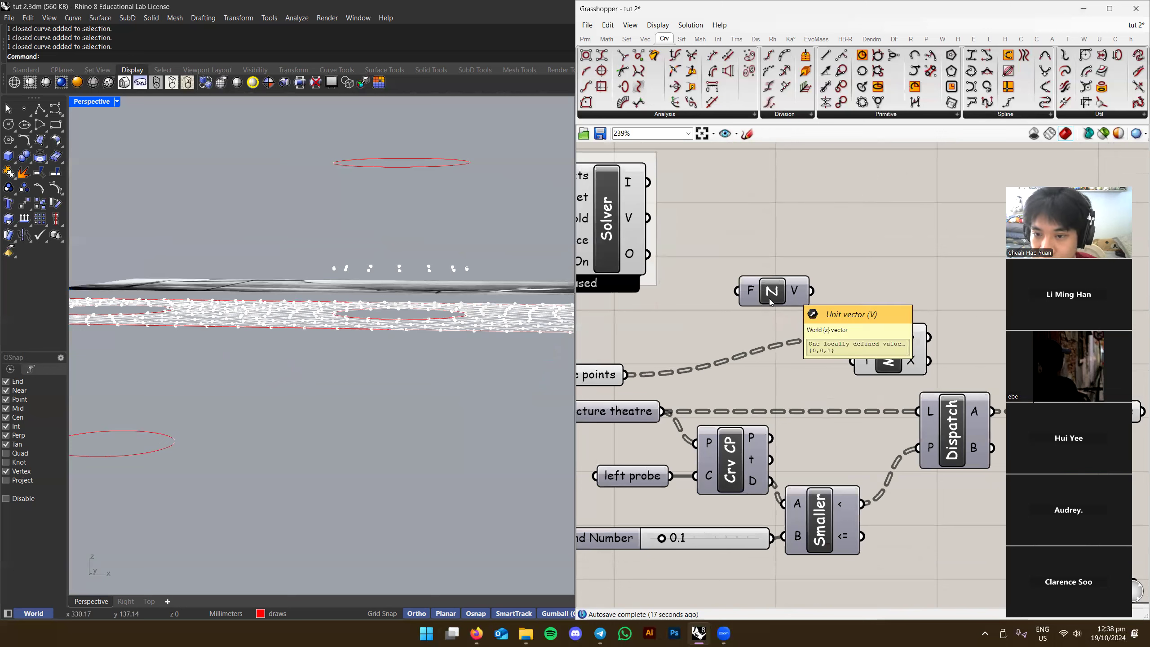
double_click(767, 218)
text(10)
key(Return)
drag(858, 218, 739, 290)
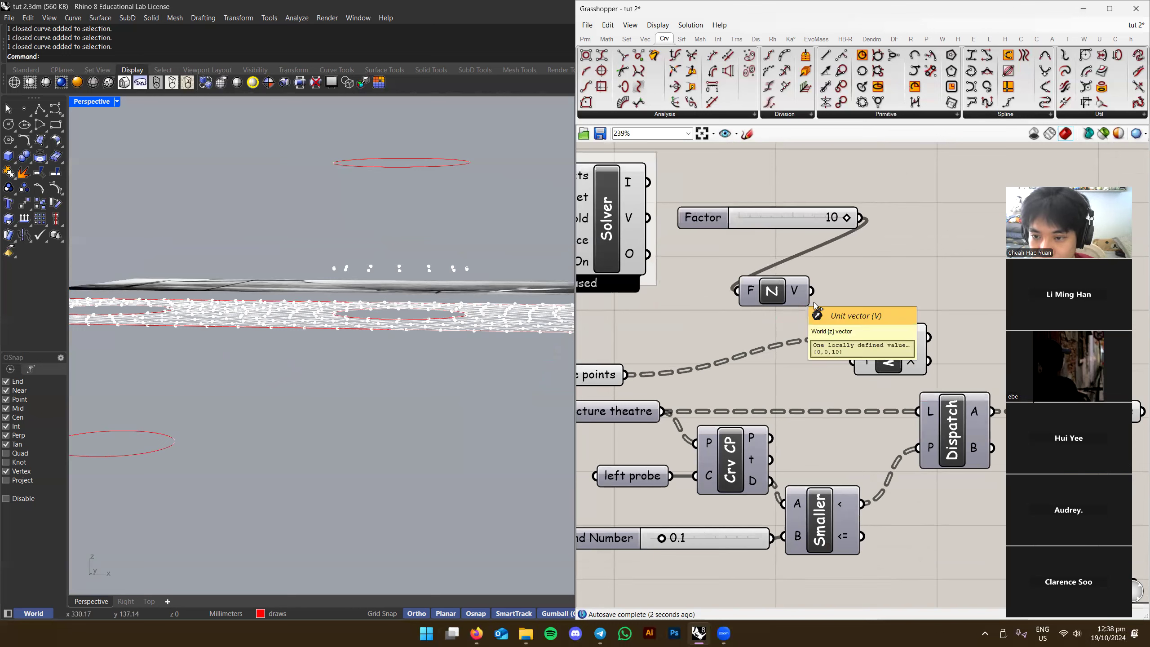
drag(862, 368, 810, 290)
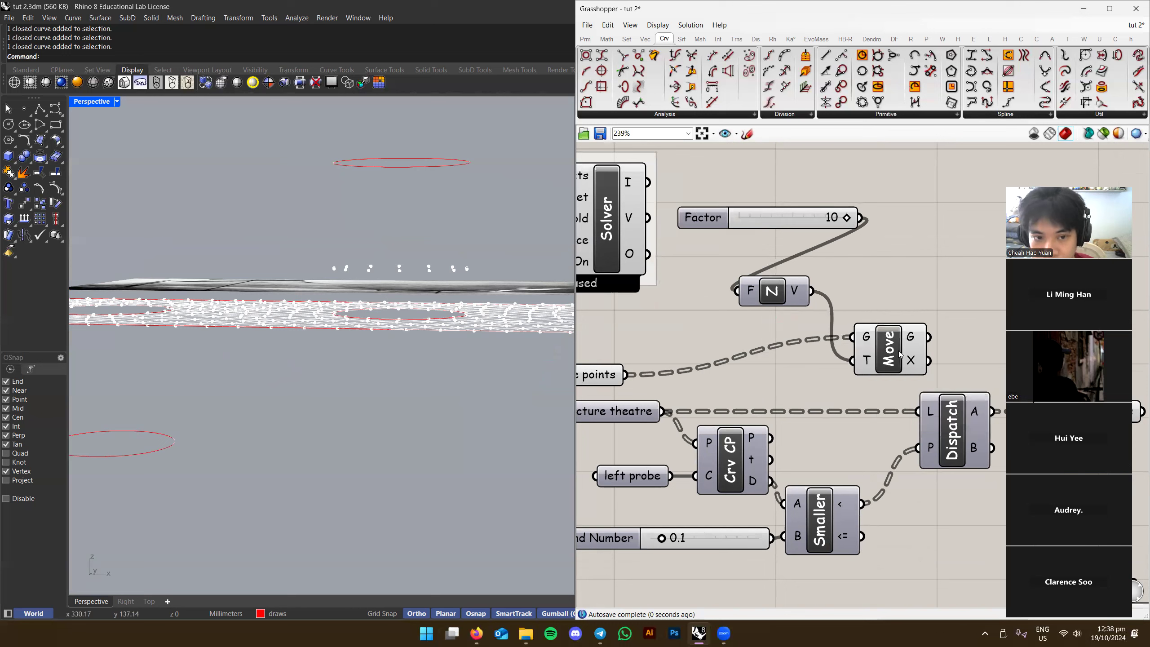
Vary the Factor slider between 0 and 10 with Move selected to check how the right probe points shift vertically
click(887, 349)
drag(823, 217, 707, 225)
click(899, 336)
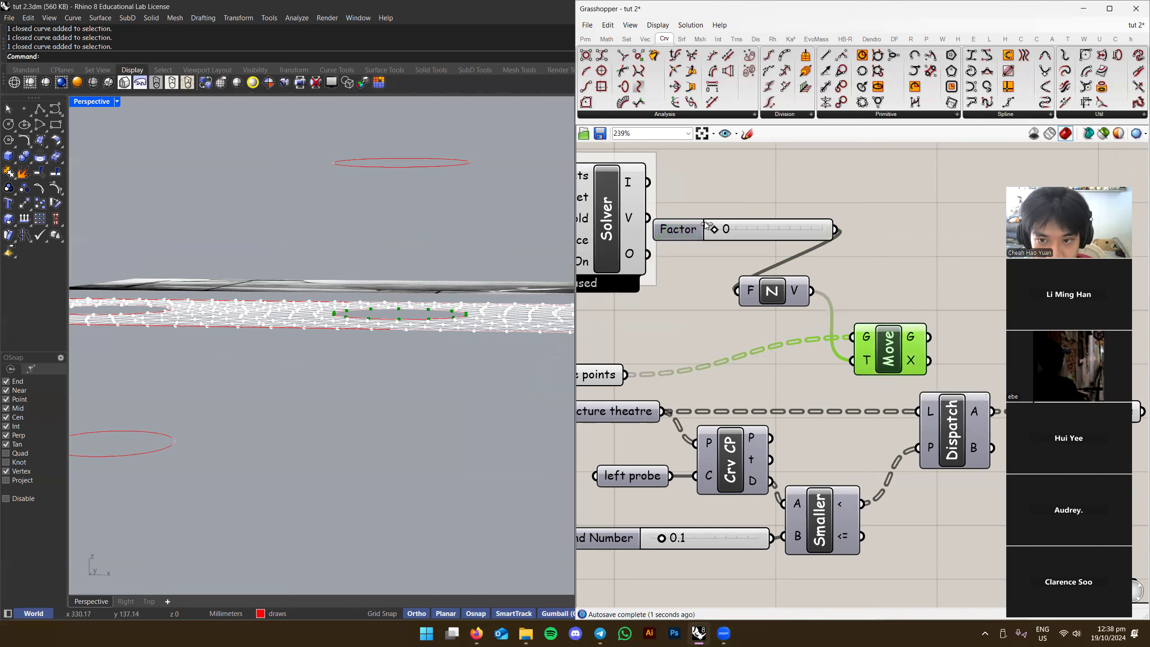
scroll(428, 315, up, 6)
right_drag(454, 309, 430, 376)
scroll(420, 340, down, 3)
scroll(480, 299, up, 4)
scroll(465, 316, down, 4)
right_drag(448, 337, 443, 306)
scroll(446, 305, down, 3)
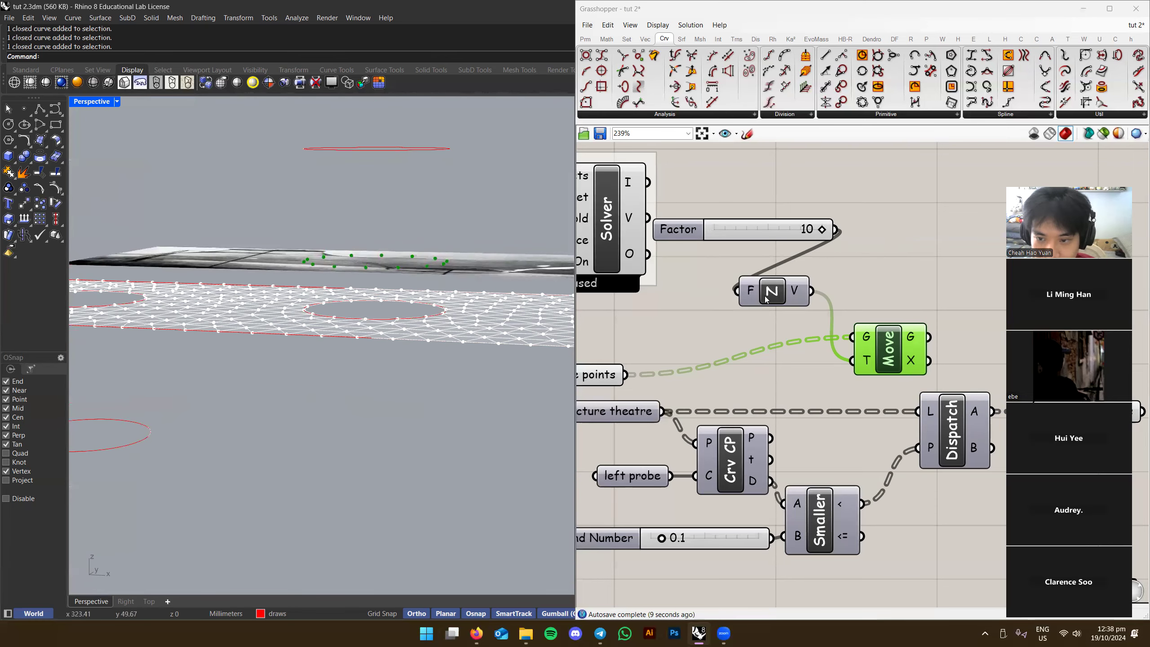
Examine the moved points relative to the right opening and its offset circle from different angles
scroll(766, 297, up, 3)
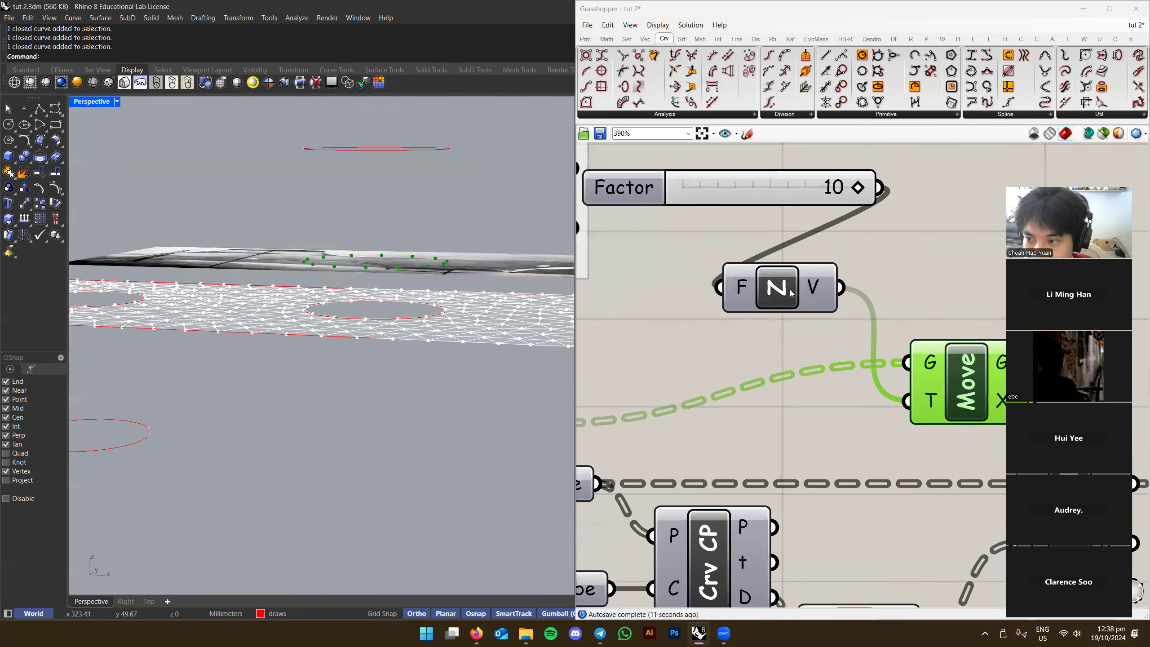
right_drag(487, 290, 446, 319)
right_drag(802, 222, 828, 242)
scroll(794, 313, down, 2)
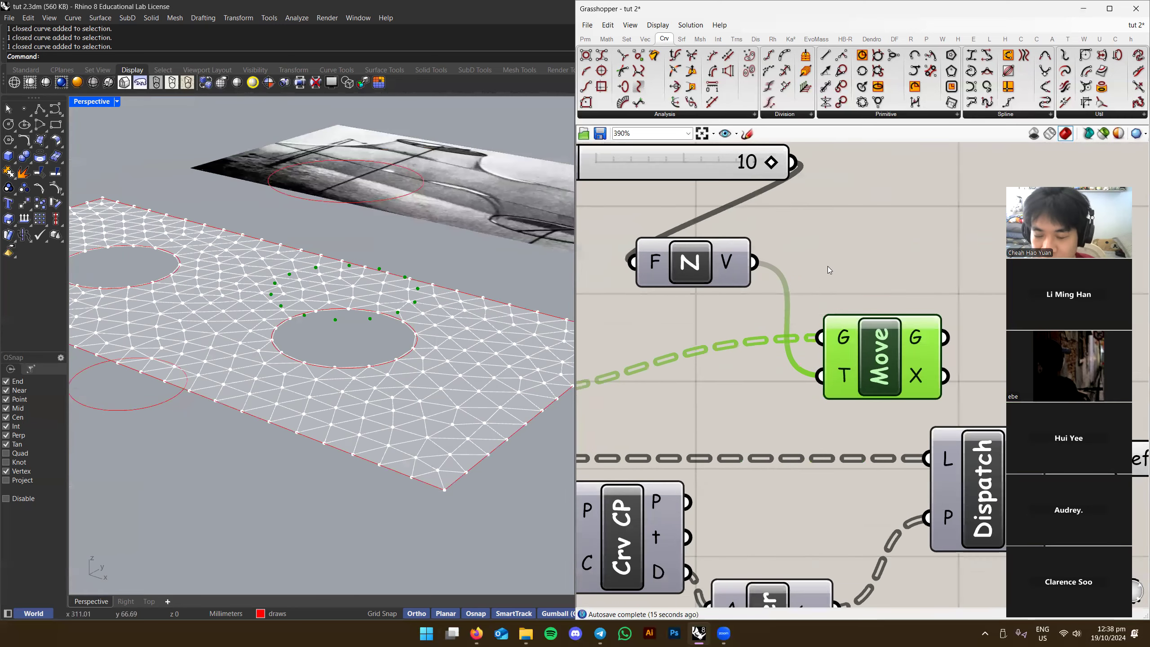
scroll(773, 290, down, 2)
right_drag(385, 362, 402, 257)
scroll(405, 337, down, 3)
scroll(405, 337, up, 5)
scroll(436, 322, down, 2)
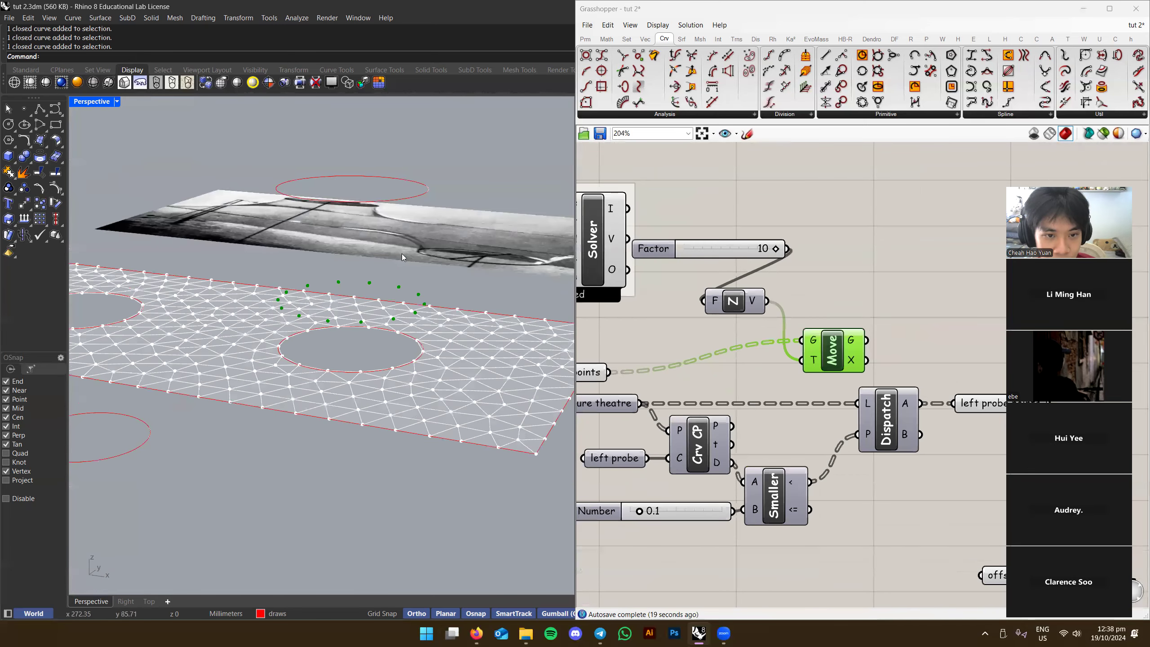
Select the offset right probe circle in Rhino and set the Factor slider's upper limit to 110
click(426, 187)
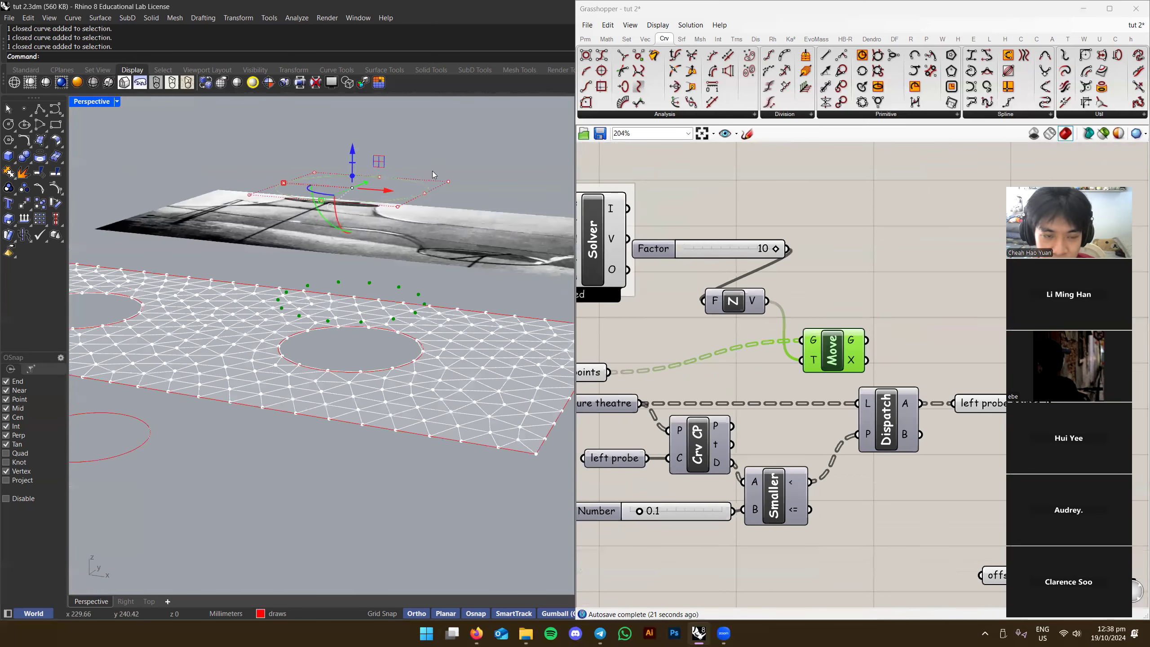
click(828, 220)
scroll(819, 212, down, 4)
right_drag(950, 317, 882, 351)
scroll(814, 350, up, 2)
scroll(782, 318, up, 3)
click(781, 262)
double_click(693, 264)
text(1)
click(698, 370)
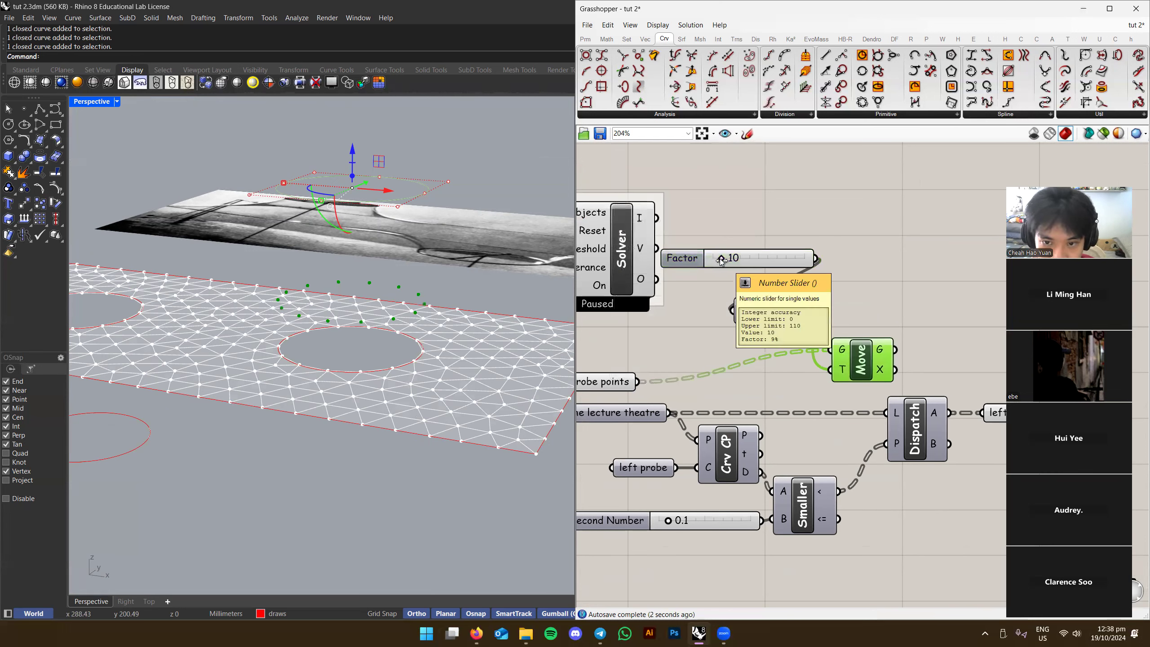
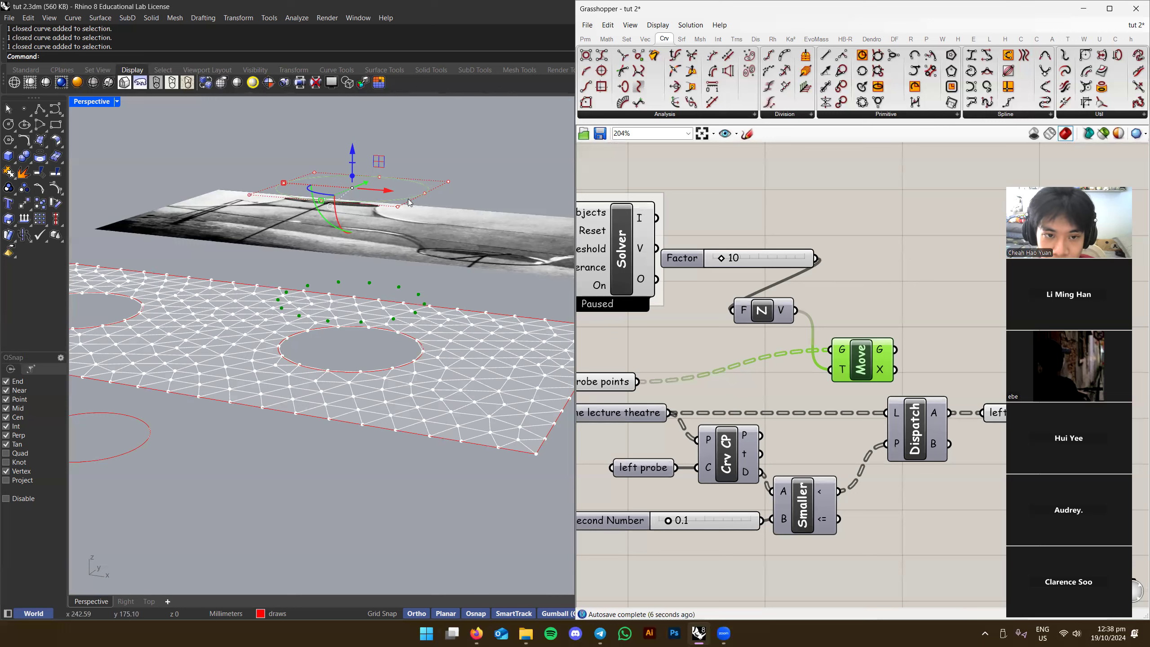
Set the Factor slider to 100 and check the height of the moved points against the offset circle
double_click(723, 260)
text(100)
key(Return)
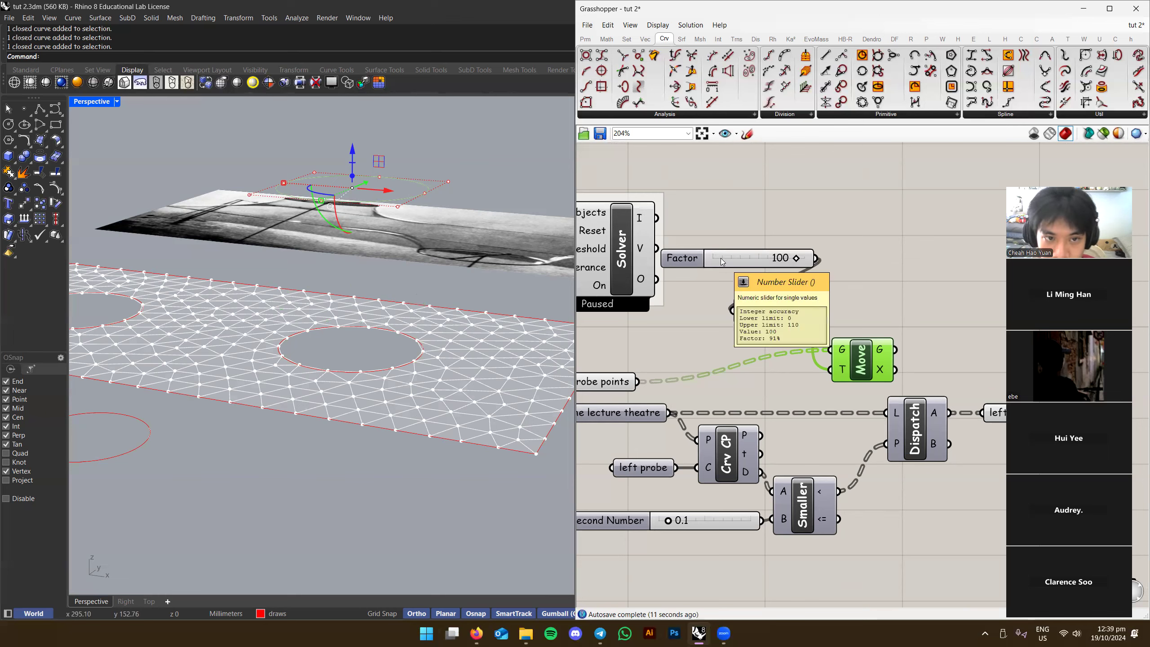
click(900, 334)
scroll(475, 262, down, 3)
right_drag(475, 262, 502, 238)
click(869, 360)
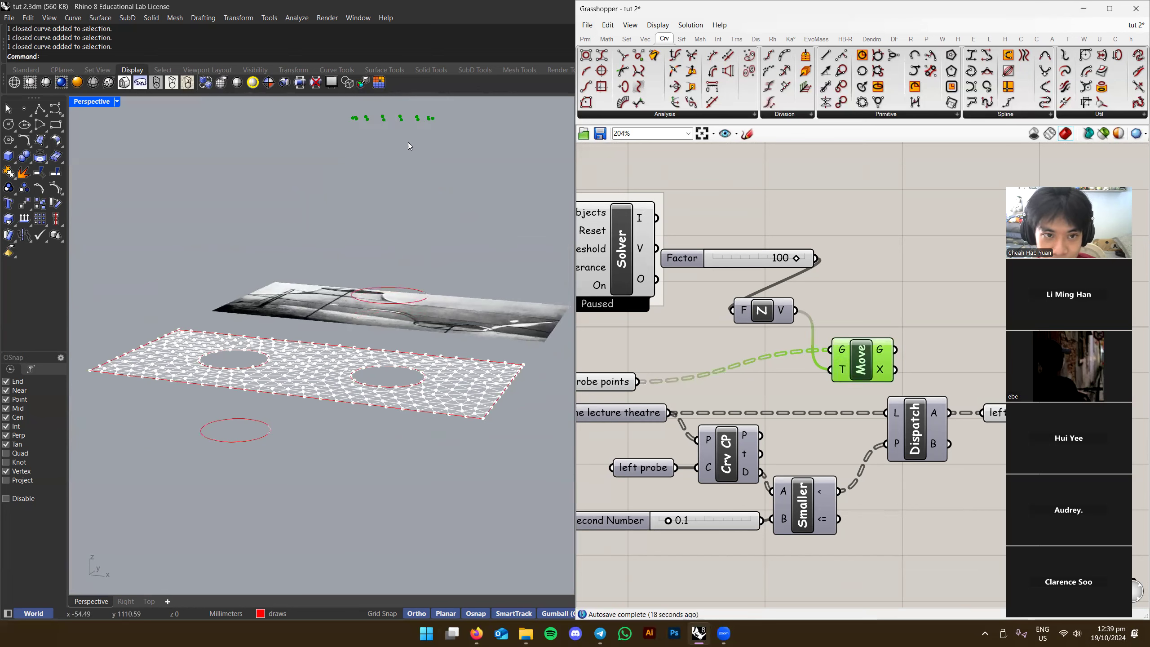
Remove the Factor slider, Unit Z and Move components and add a Pull Point component
drag(941, 223, 728, 347)
scroll(643, 283, down, 2)
scroll(869, 339, up, 3)
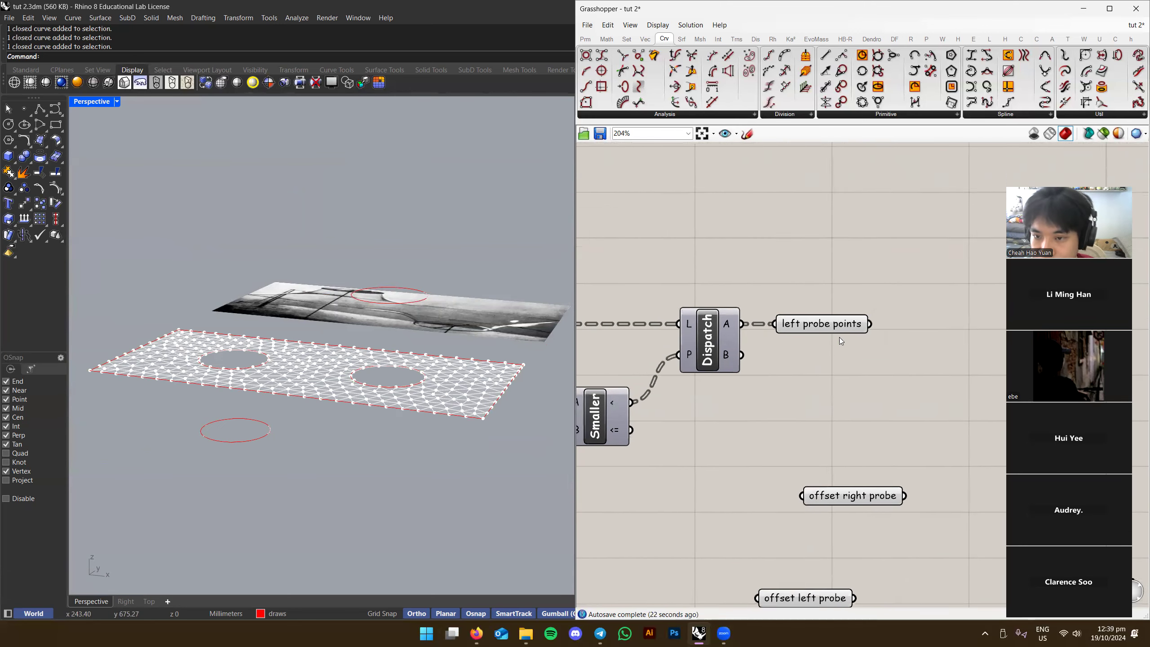
double_click(844, 210)
text(pull)
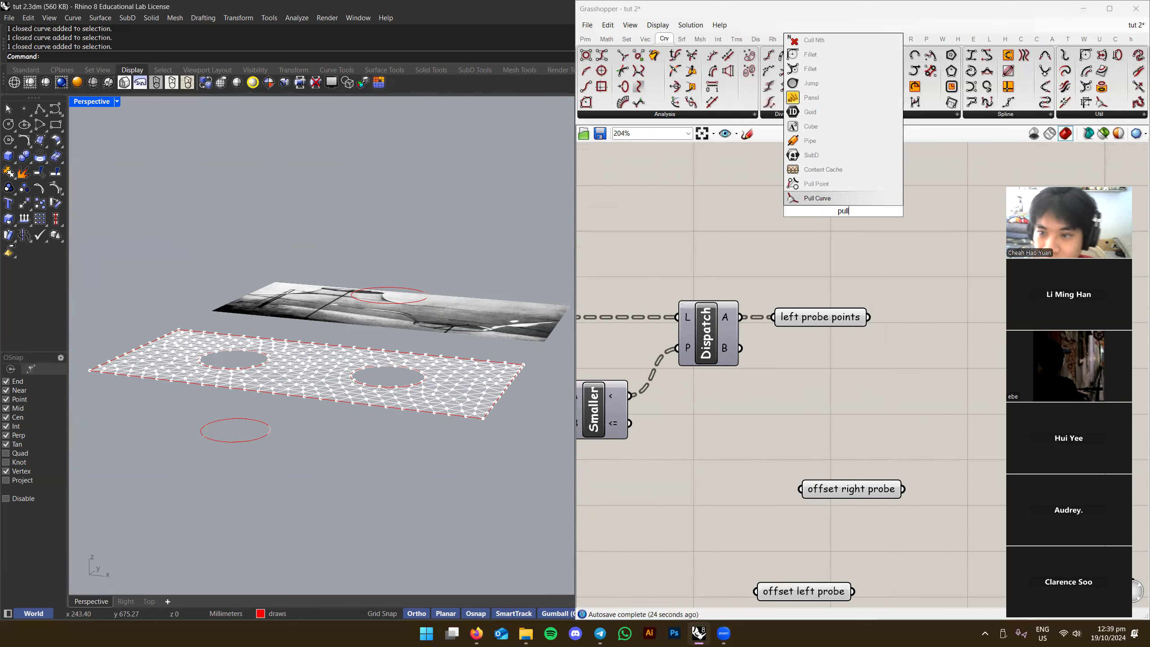
click(848, 183)
Connect the right probe points to the Pull component's point input and place the offset right probe parameter beside it
right_drag(845, 219, 911, 274)
scroll(911, 273, down, 4)
scroll(674, 313, up, 2)
drag(693, 309, 969, 248)
scroll(969, 248, up, 3)
scroll(893, 415, down, 4)
click(874, 412)
drag(873, 409, 830, 254)
scroll(824, 270, up, 4)
right_drag(850, 271, 802, 297)
click(802, 297)
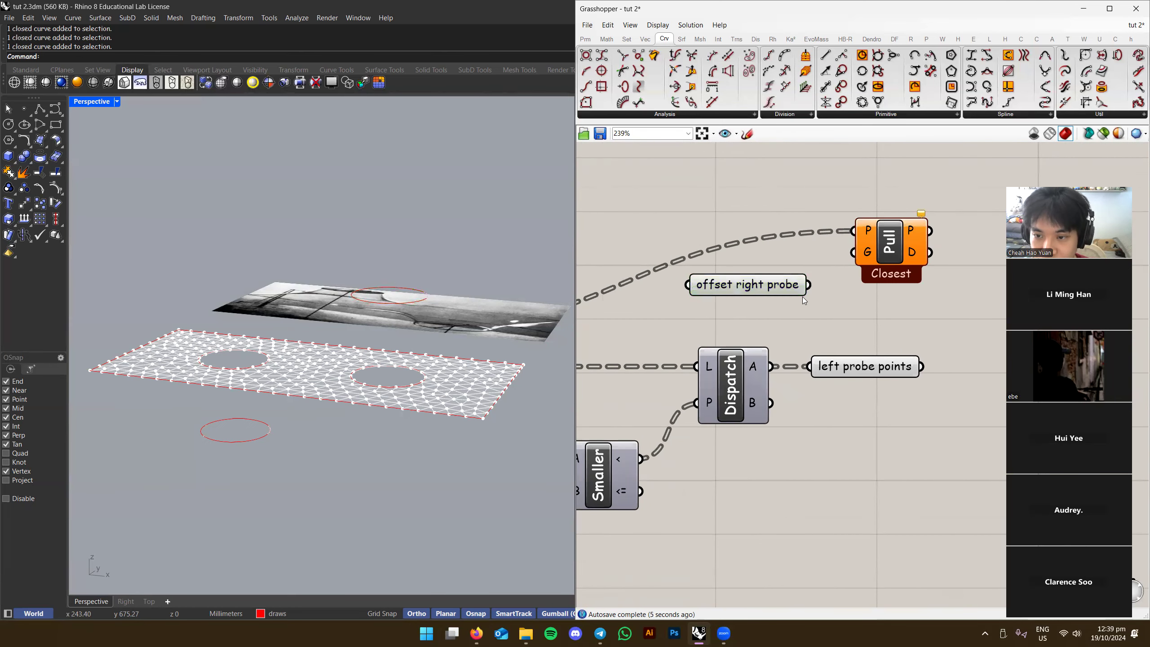
Feed the offset right probe into the Pull component's geometry input and check the pulled points around the circle
click(713, 290)
scroll(720, 289, up, 2)
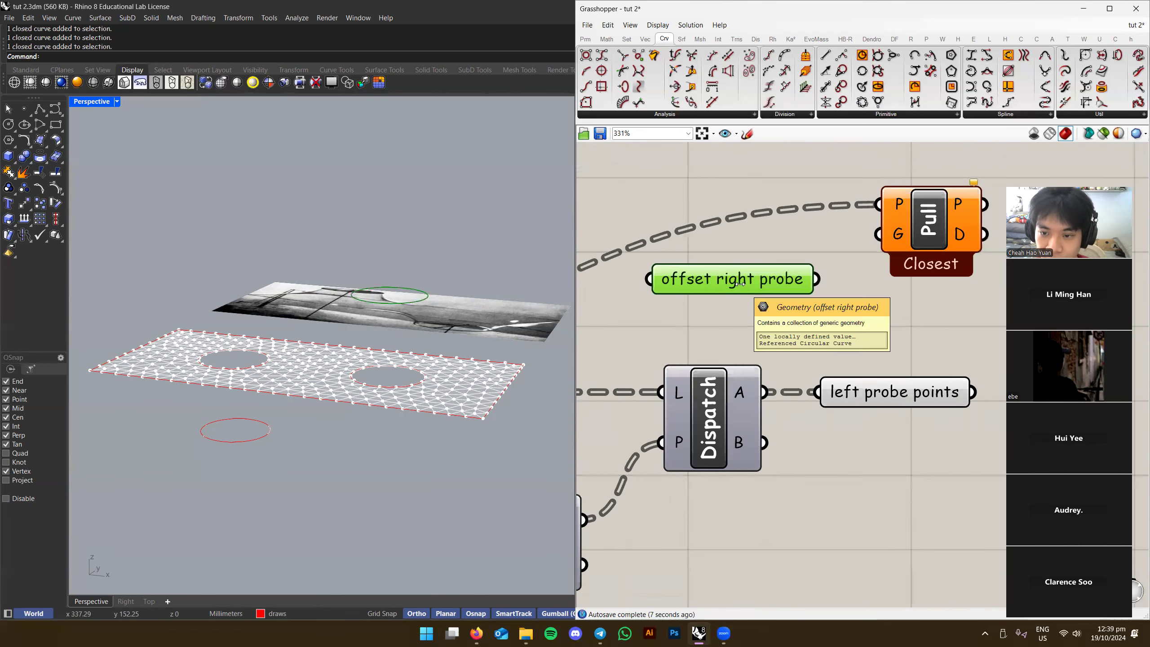
scroll(378, 307, up, 3)
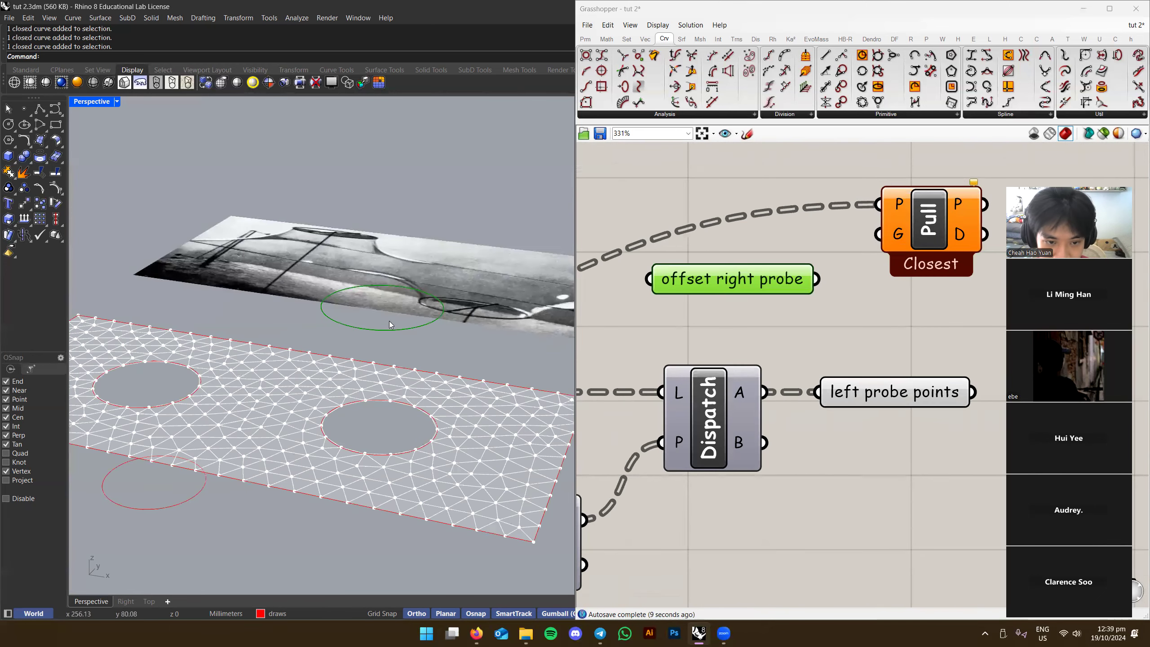
drag(816, 278, 879, 240)
scroll(416, 340, up, 1)
scroll(415, 341, up, 2)
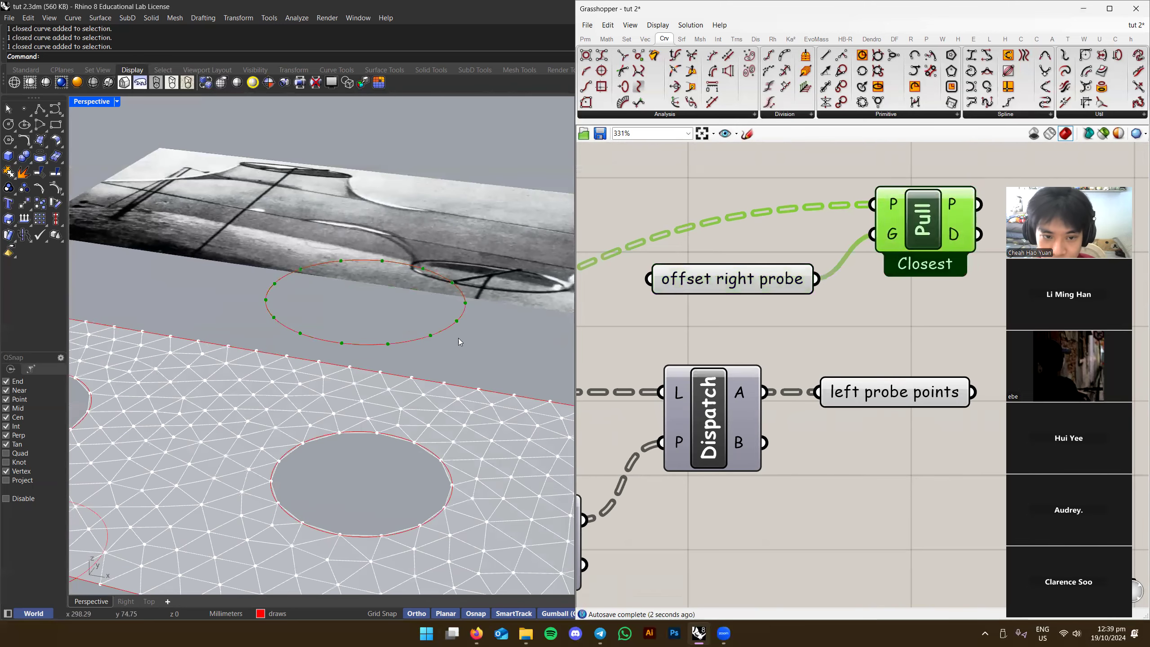
click(921, 330)
Duplicate the Pull component next to the left probe points parameter
scroll(921, 330, down, 4)
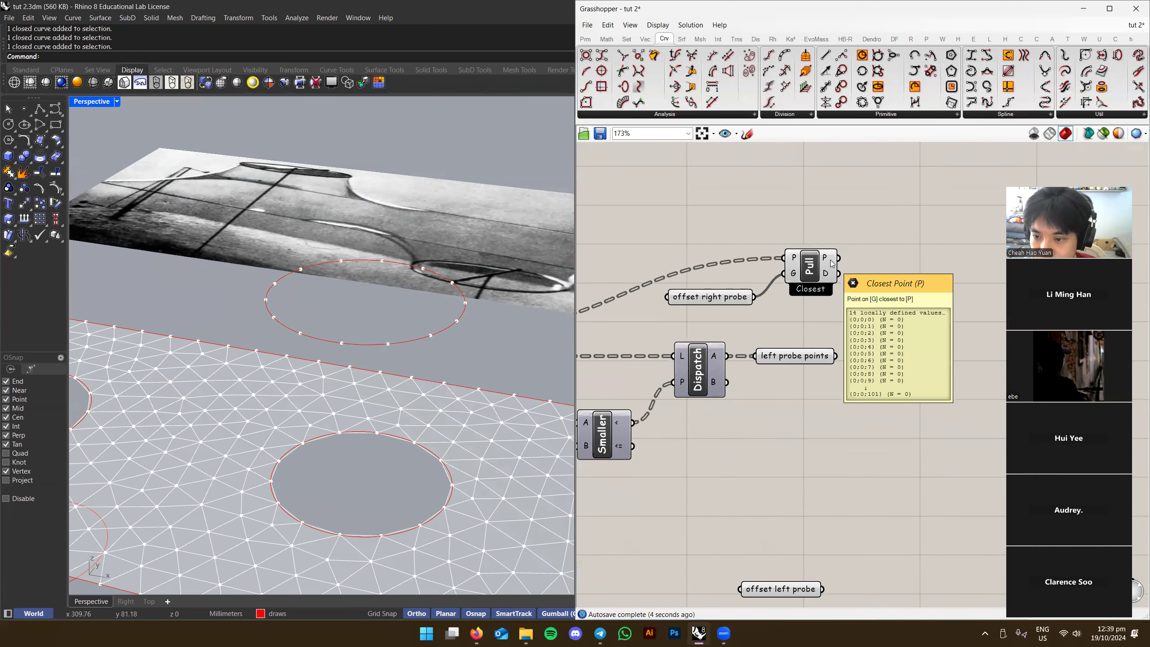
right_drag(791, 359, 790, 301)
click(805, 215)
alt+drag(807, 216, 762, 240)
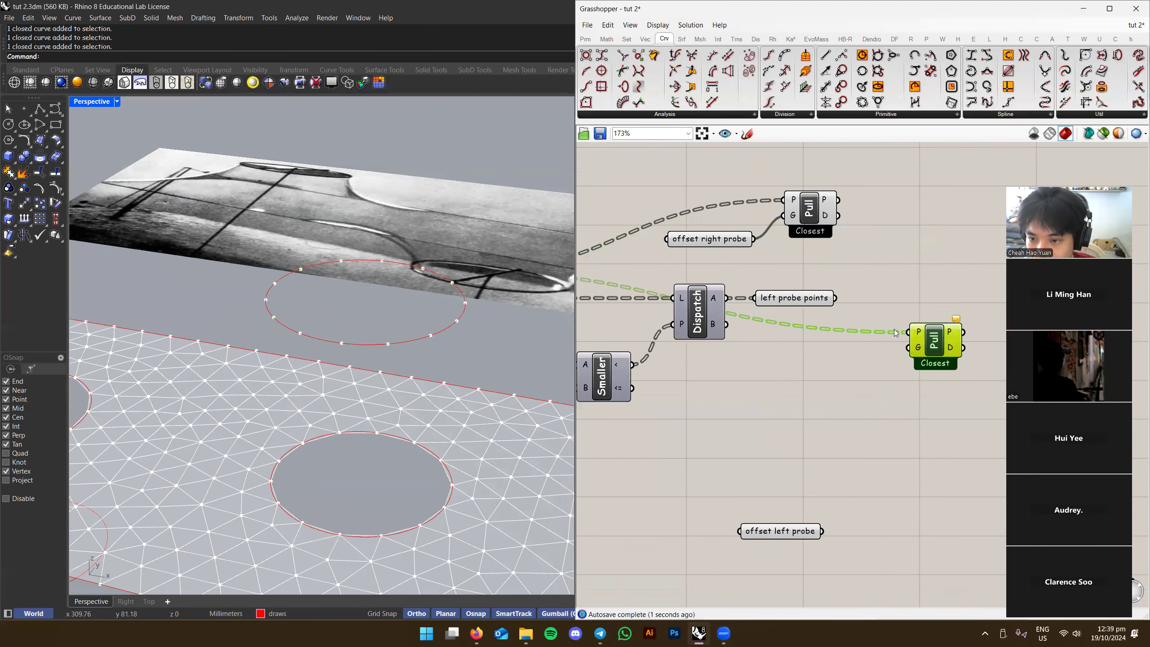
Connect the left probe points and offset left probe to the duplicated Pull component and check its pulled points
click(811, 294)
drag(835, 298, 899, 302)
drag(780, 531, 795, 333)
drag(887, 320, 838, 333)
scroll(380, 381, down, 3)
right_drag(379, 380, 421, 455)
click(776, 299)
click(907, 323)
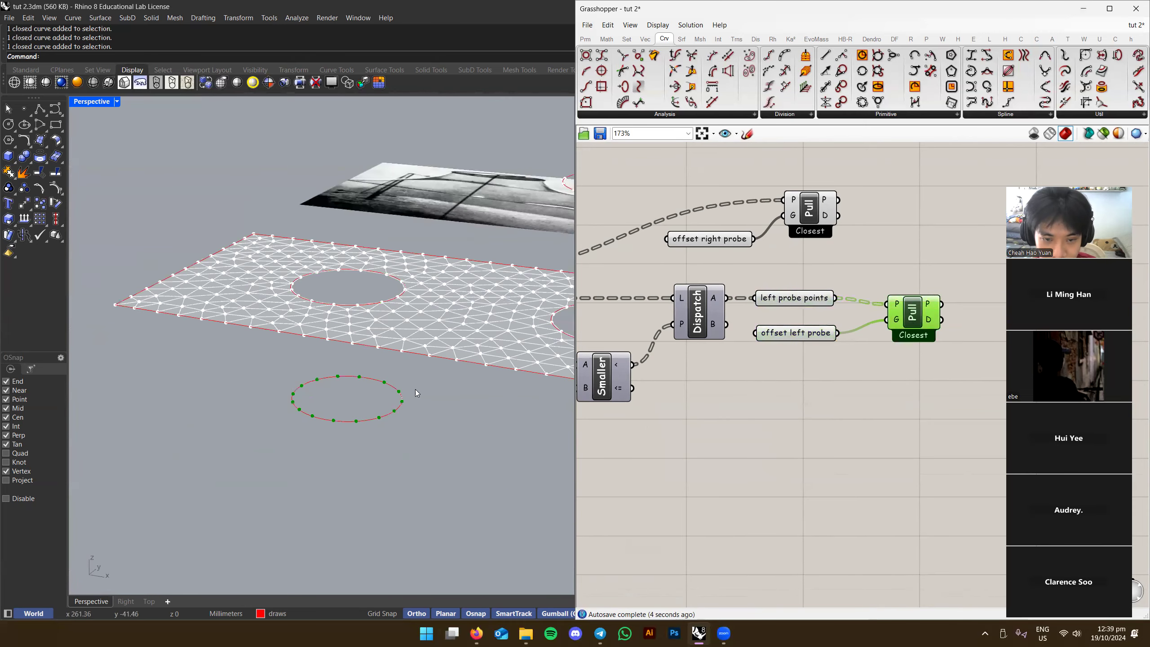
right_drag(530, 328, 475, 326)
scroll(665, 307, down, 3)
Hide the previews of the right probe points and left probe points parameters
click(742, 301)
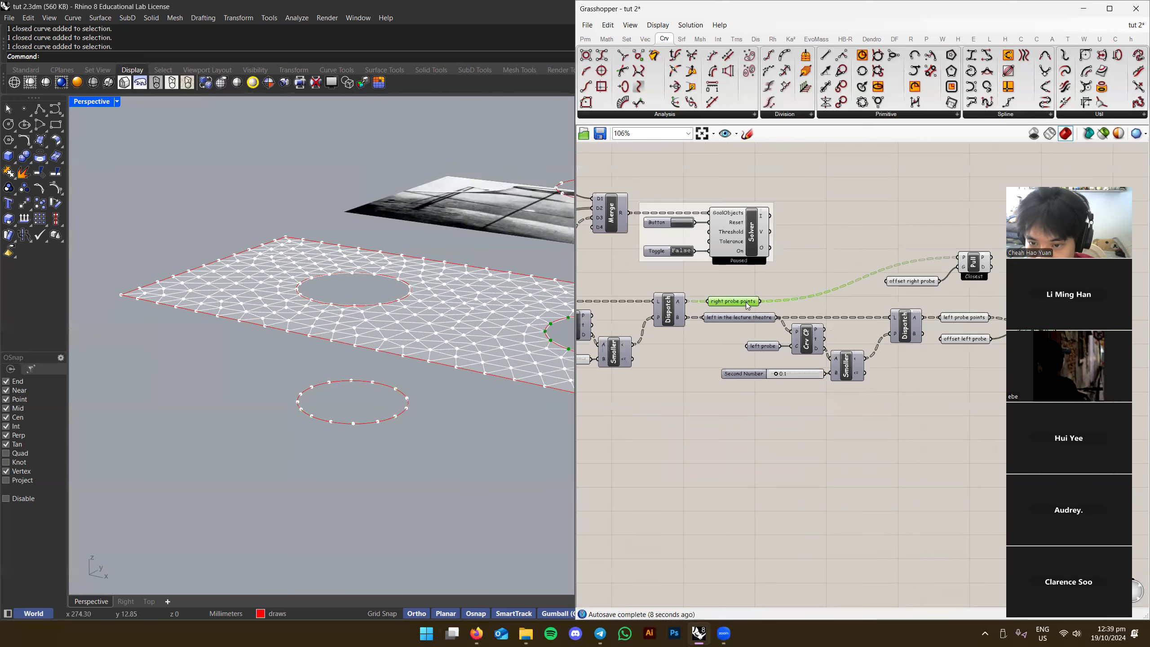
right_drag(745, 302, 632, 299)
shift+click(850, 313)
right_click(907, 285)
click(928, 305)
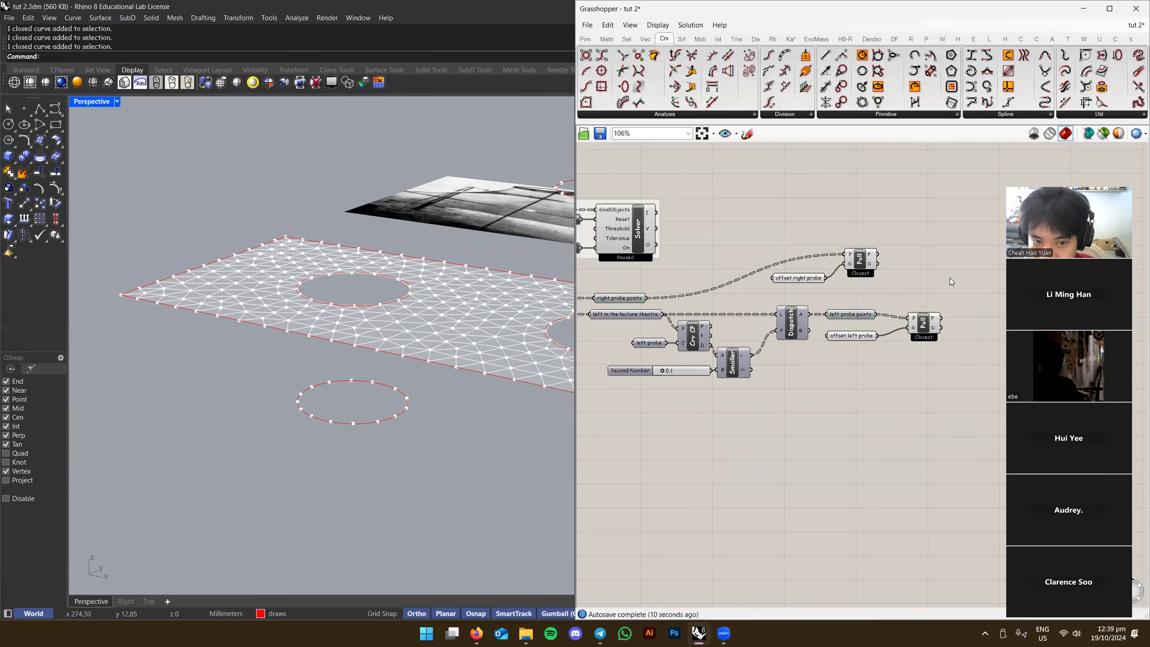
Align the right Pull component and its offset right probe parameter above the left Pull group, and check both sets of pulled points
right_drag(949, 278, 751, 309)
scroll(738, 283, down, 2)
scroll(689, 290, up, 3)
right_drag(690, 290, 383, 307)
drag(832, 252, 682, 323)
drag(749, 297, 825, 315)
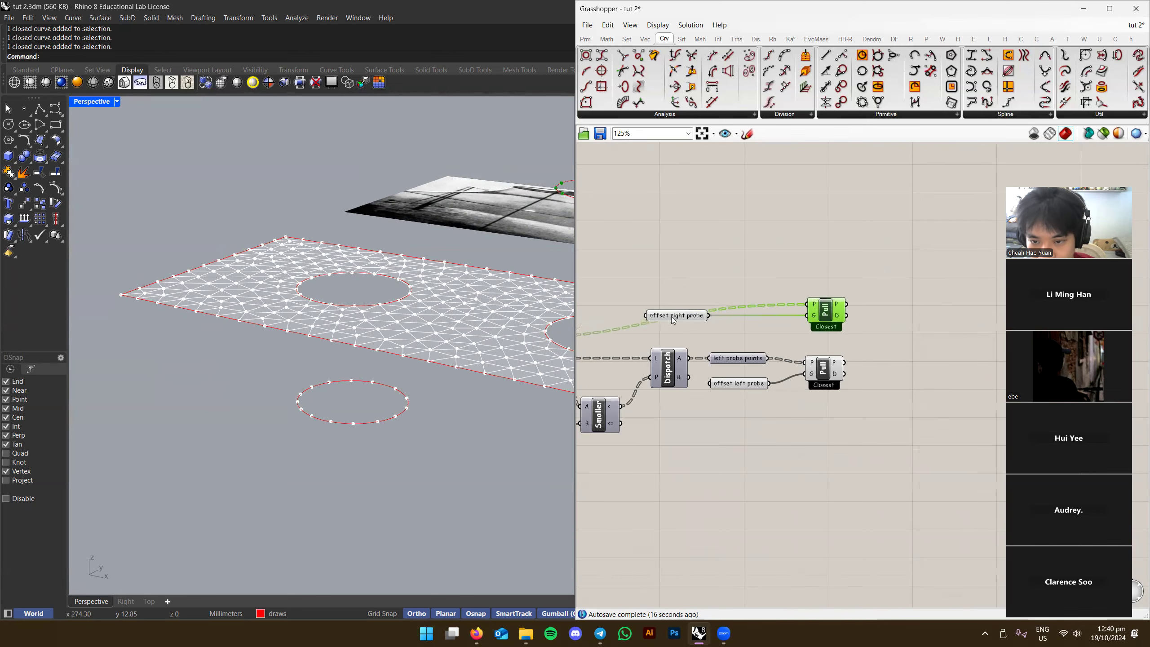
drag(671, 316, 723, 317)
click(811, 369)
shift+click(826, 312)
scroll(244, 294, down, 3)
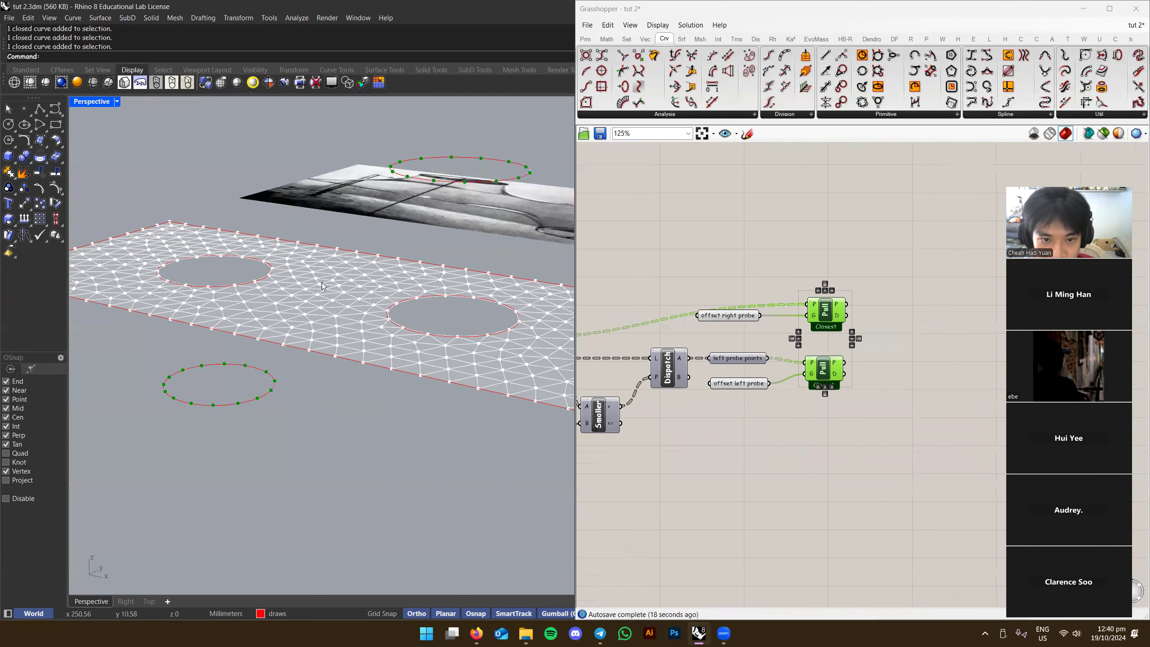
Copy the "left in the lecture theatre" parameter onto the left Dispatch's B output and enable its preview
right_drag(640, 293, 774, 274)
click(764, 366)
click(834, 381)
alt+drag(616, 348, 903, 422)
right_click(918, 419)
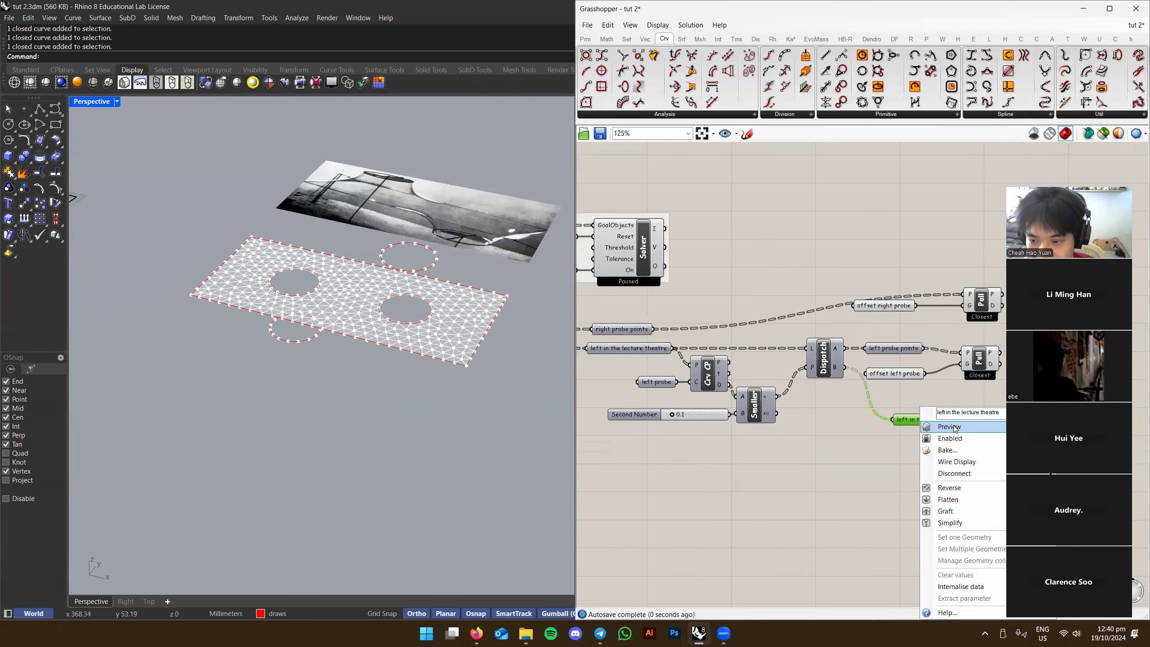
right_drag(834, 430, 768, 421)
Rename the copied point parameter as "boundary points"
drag(862, 411, 824, 400)
right_click(824, 401)
click(897, 408)
text(boundary points)
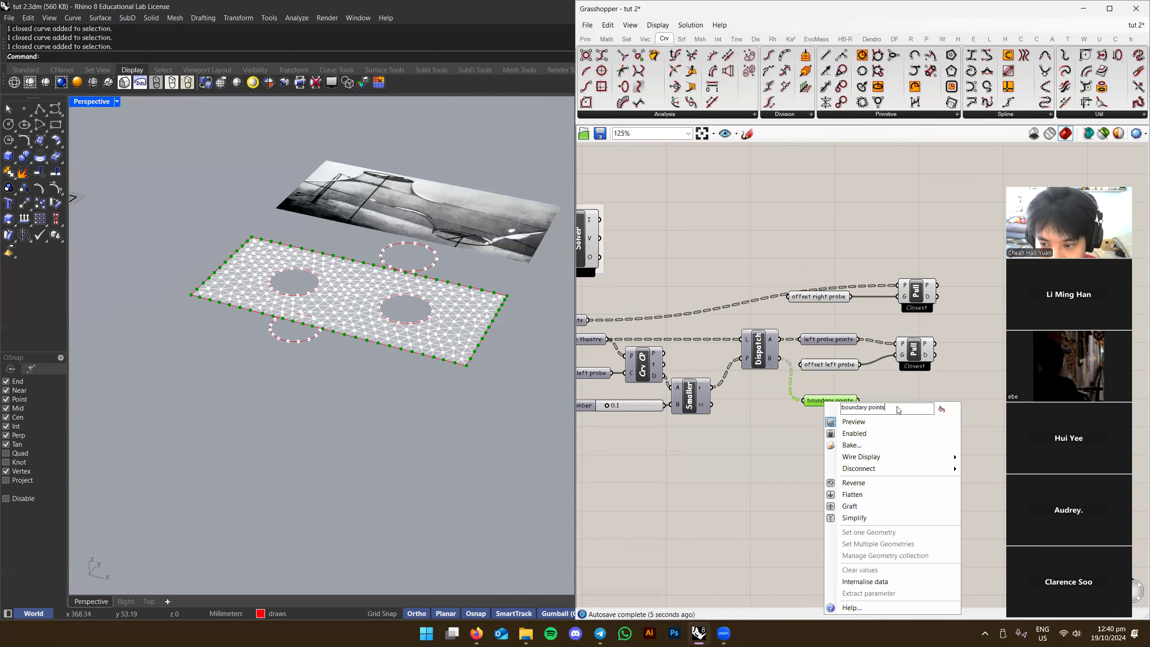
key(Return)
Place the boundary points parameter beneath the left Pull component and check the right pulled points in the viewport
right_drag(284, 309, 347, 295)
scroll(841, 373, up, 3)
right_drag(841, 373, 801, 379)
drag(776, 420, 883, 409)
right_drag(882, 408, 801, 430)
click(920, 368)
click(819, 295)
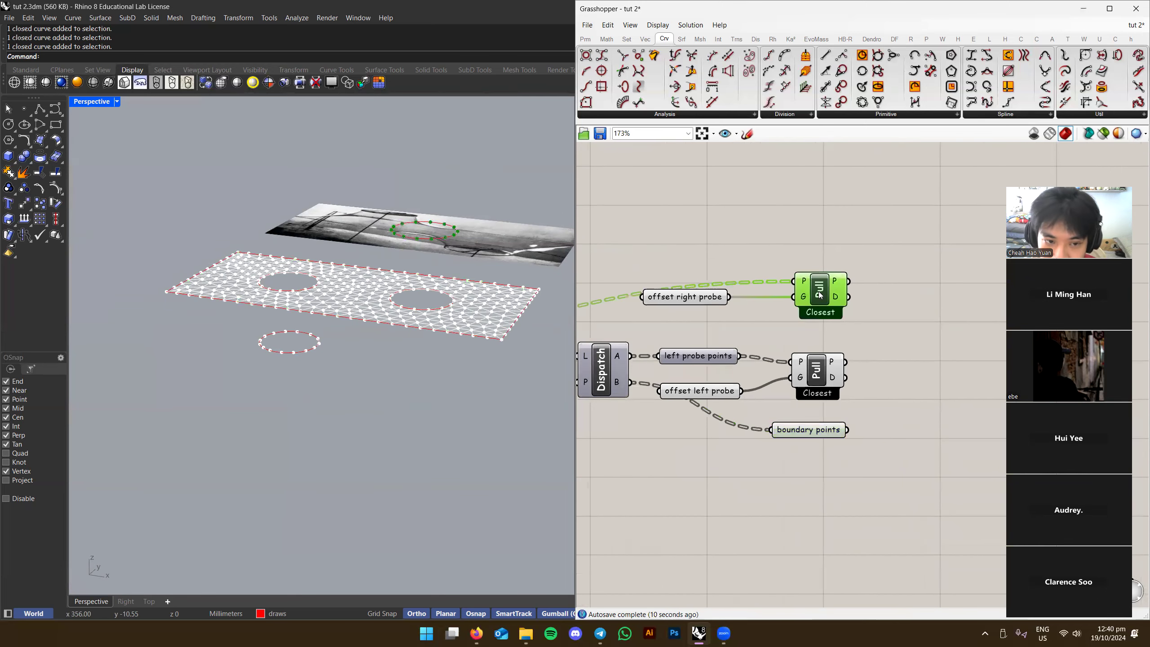
mouse_move(472, 268)
right_down()
mouse_move(448, 253)
mouse_move(454, 273)
right_up()
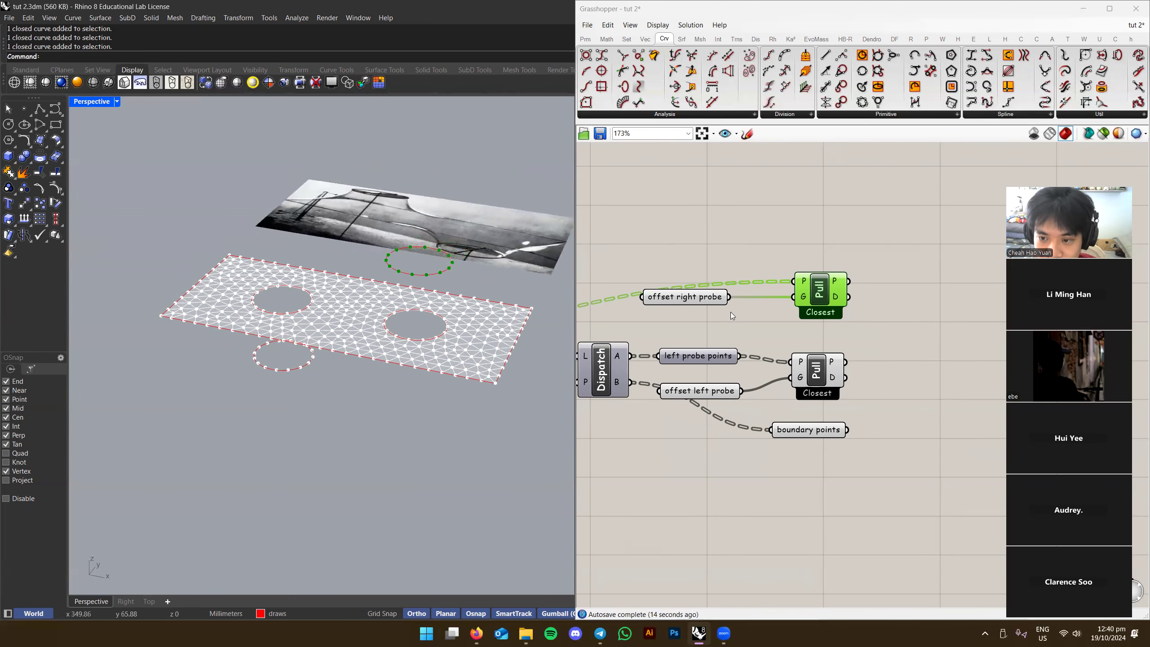
Add a Merge component beside the two Pull components
double_click(920, 339)
text(merge)
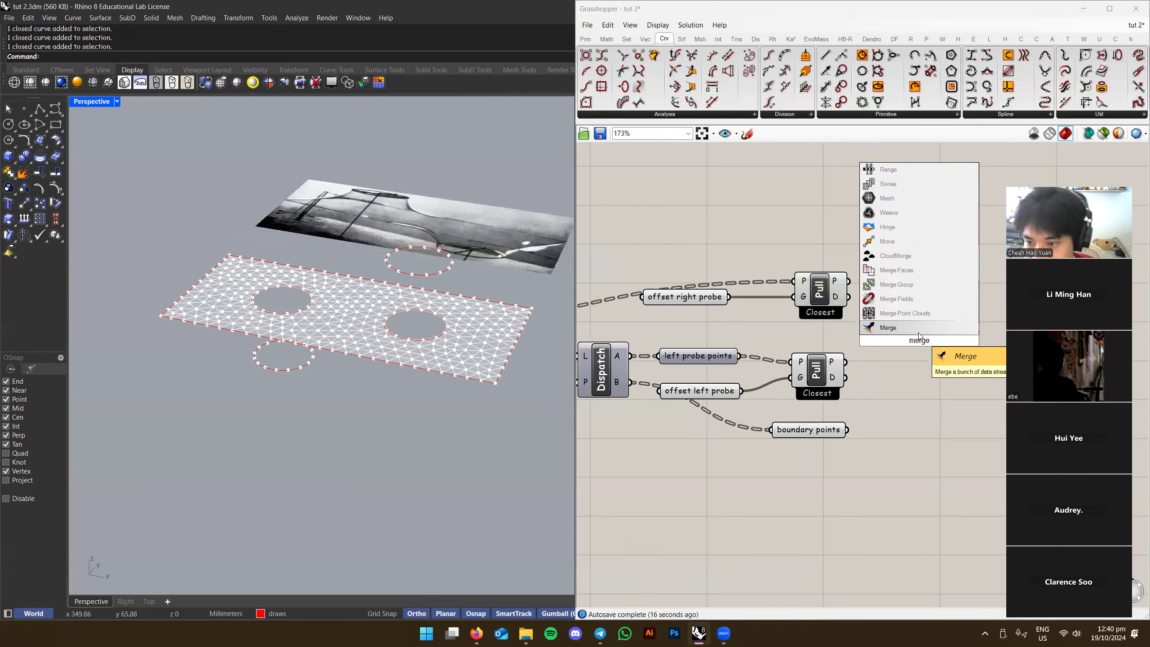
click(918, 331)
scroll(917, 332, up, 2)
right_drag(902, 333, 813, 323)
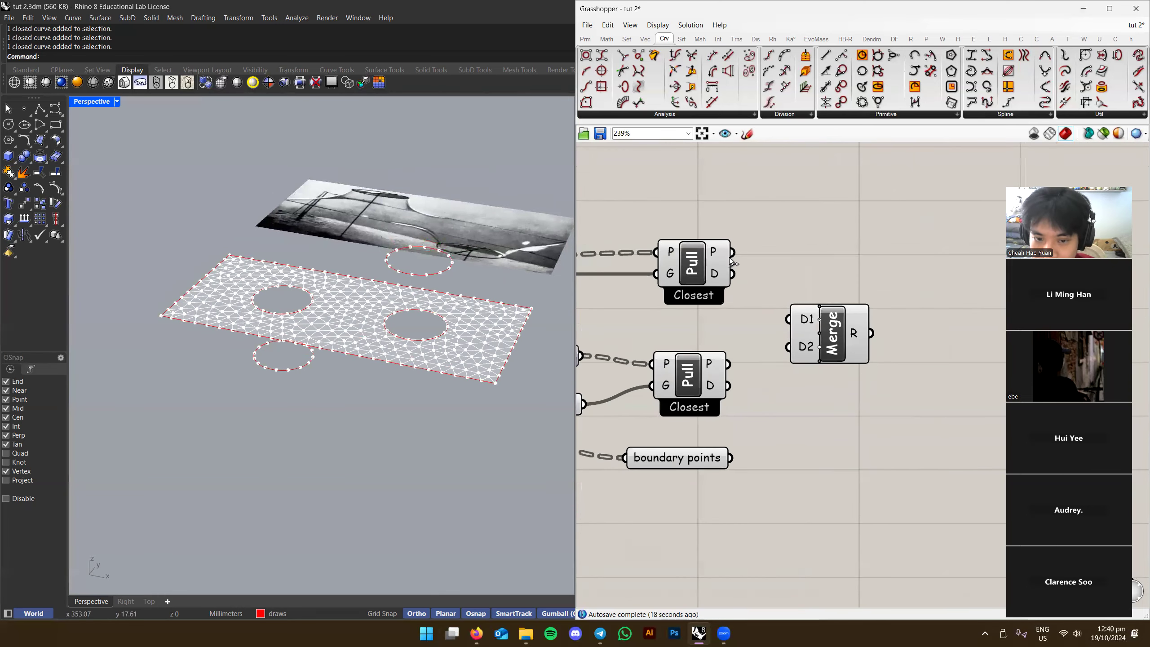
Merge the right pulled points, left pulled points and boundary points as D1, D2 and D3
click(687, 378)
shift+click(678, 281)
shift+click(684, 461)
scroll(446, 334, down, 2)
mouse_move(430, 375)
right_down()
mouse_move(446, 334)
mouse_move(418, 358)
mouse_move(429, 353)
right_up()
scroll(446, 334, down, 3)
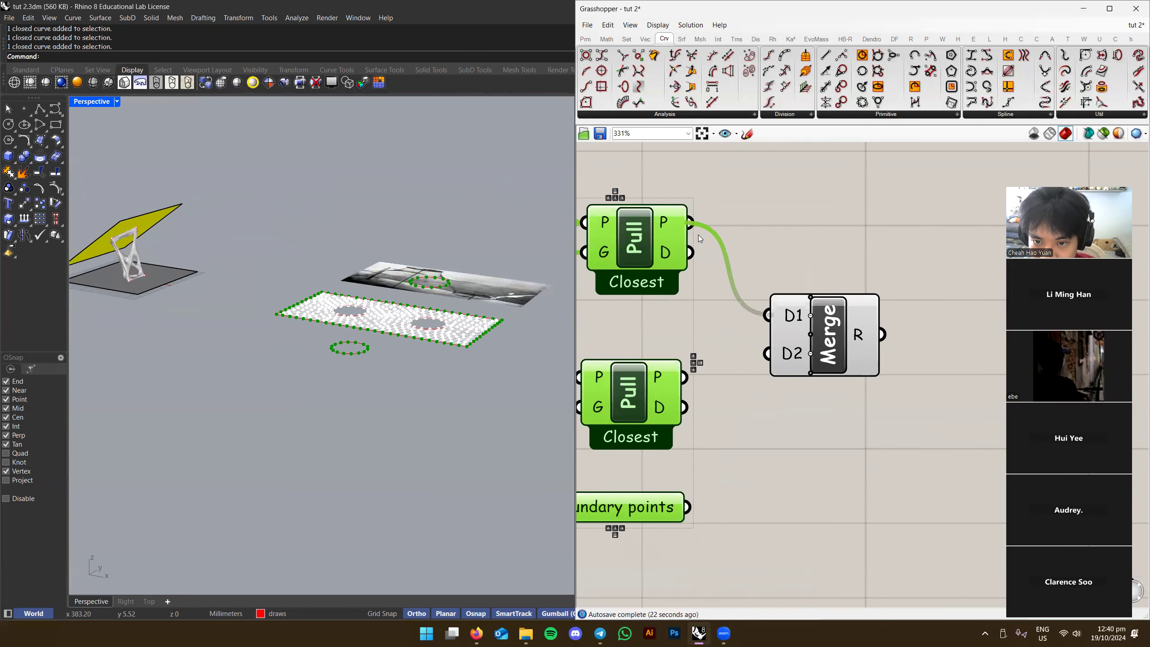
drag(684, 377, 766, 353)
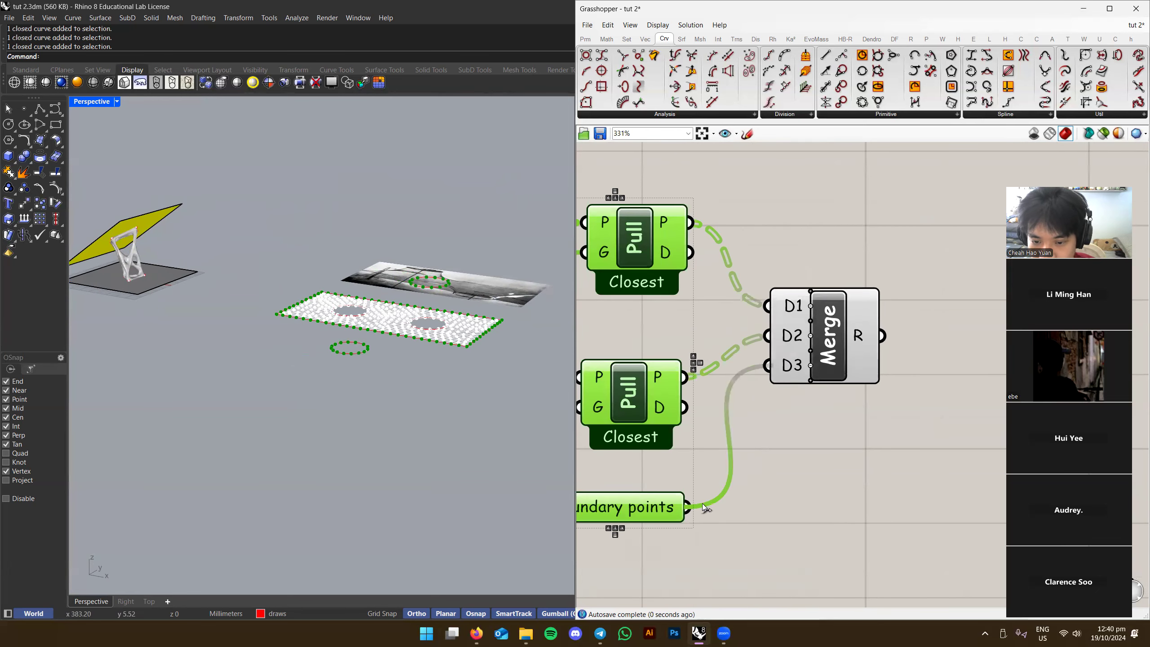
drag(705, 507, 767, 365)
click(839, 332)
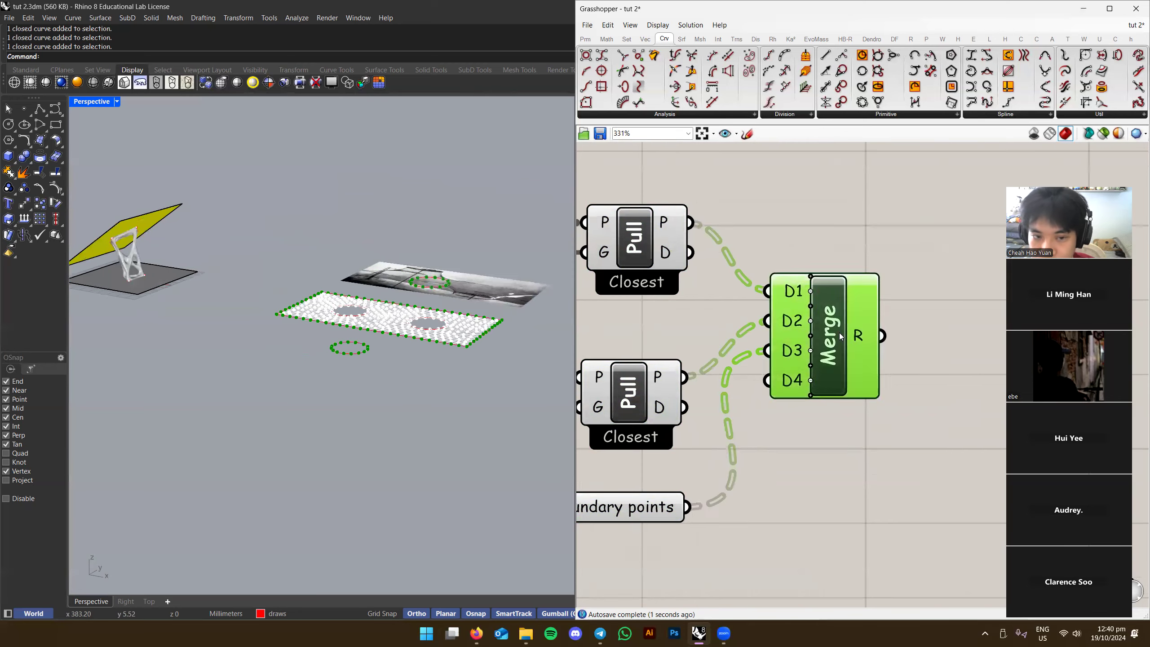
Connect the merged points to the Target input of the Anchor component
scroll(839, 333, down, 7)
scroll(708, 316, up, 4)
scroll(756, 313, up, 3)
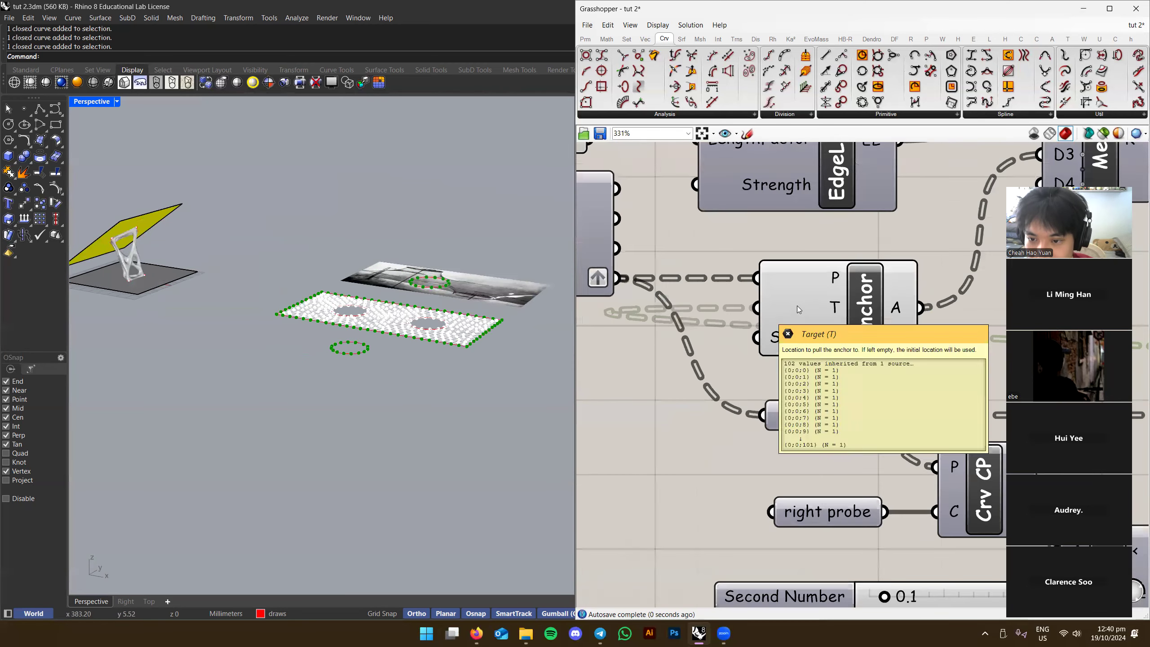
scroll(807, 304, down, 3)
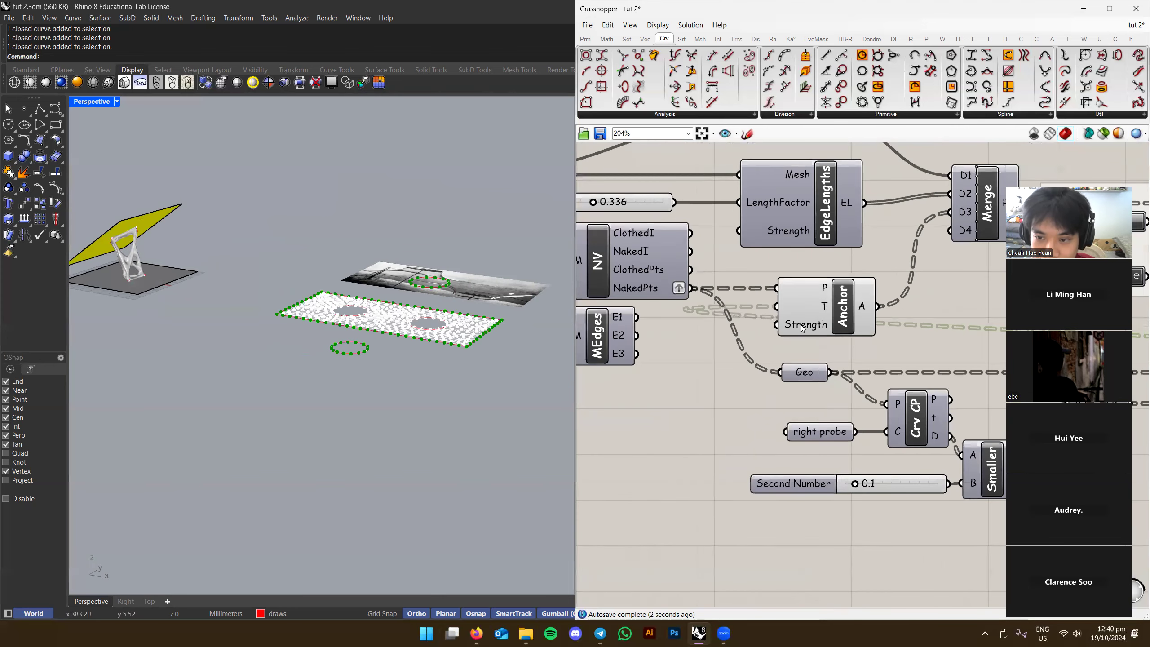
click(692, 319)
scroll(792, 317, up, 3)
right_drag(791, 317, 579, 359)
click(785, 357)
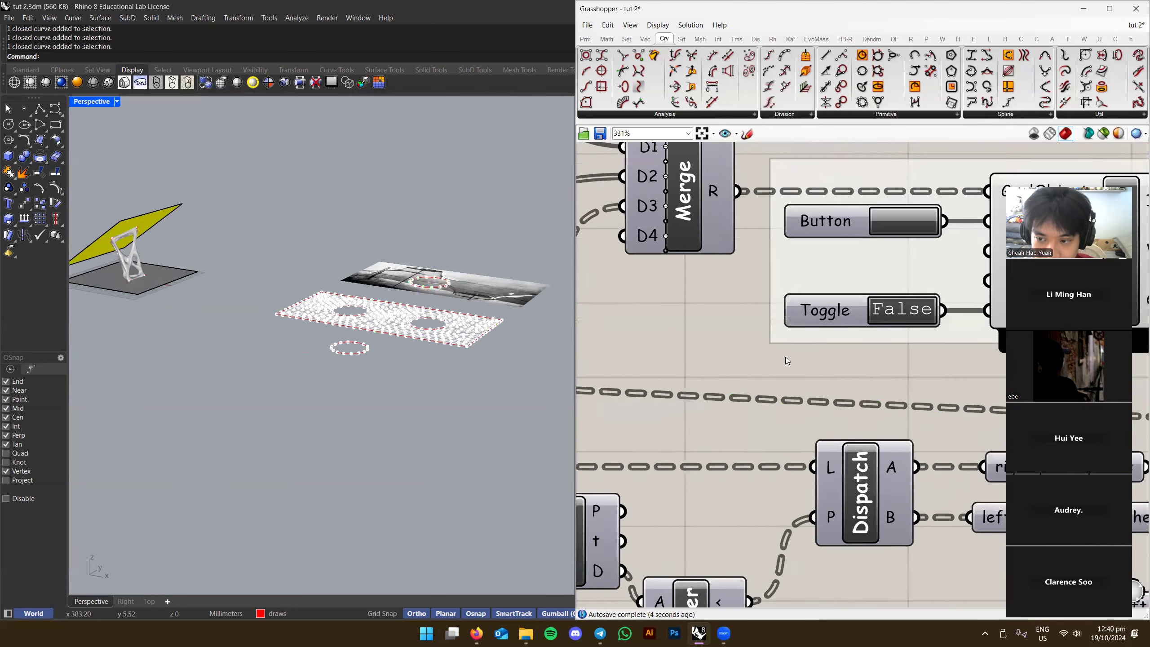
Switch the solver's toggle to True and examine the stretched mesh
scroll(785, 358, down, 3)
right_drag(866, 300, 764, 317)
double_click(752, 345)
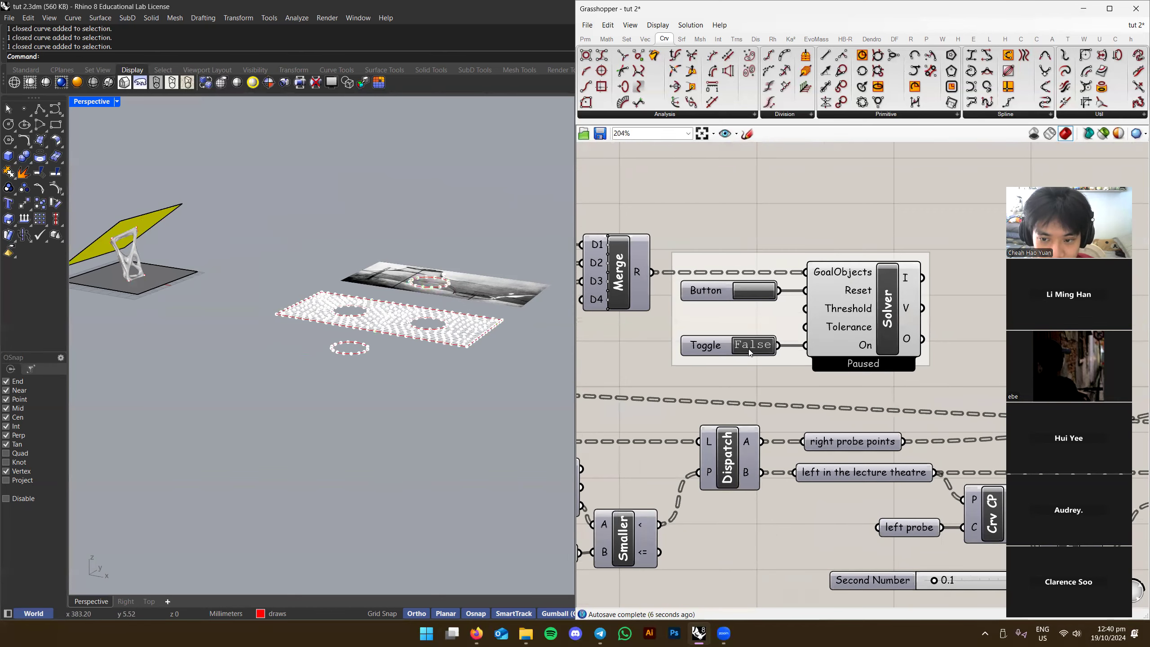
scroll(406, 314, up, 3)
right_drag(435, 294, 390, 311)
right_drag(633, 348, 1082, 380)
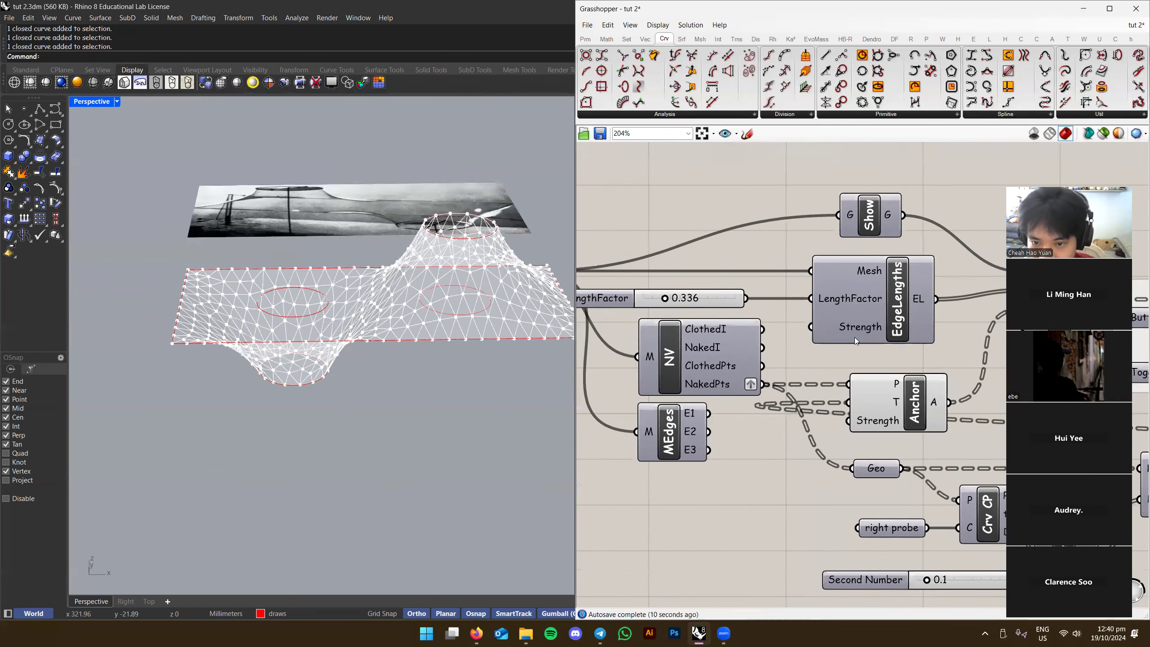
Set the LengthFactor slider's range to a minimum of 0 and a maximum of 0.099
right_drag(677, 307, 756, 301)
scroll(756, 302, up, 2)
drag(748, 287, 774, 287)
double_click(679, 286)
drag(728, 316, 729, 325)
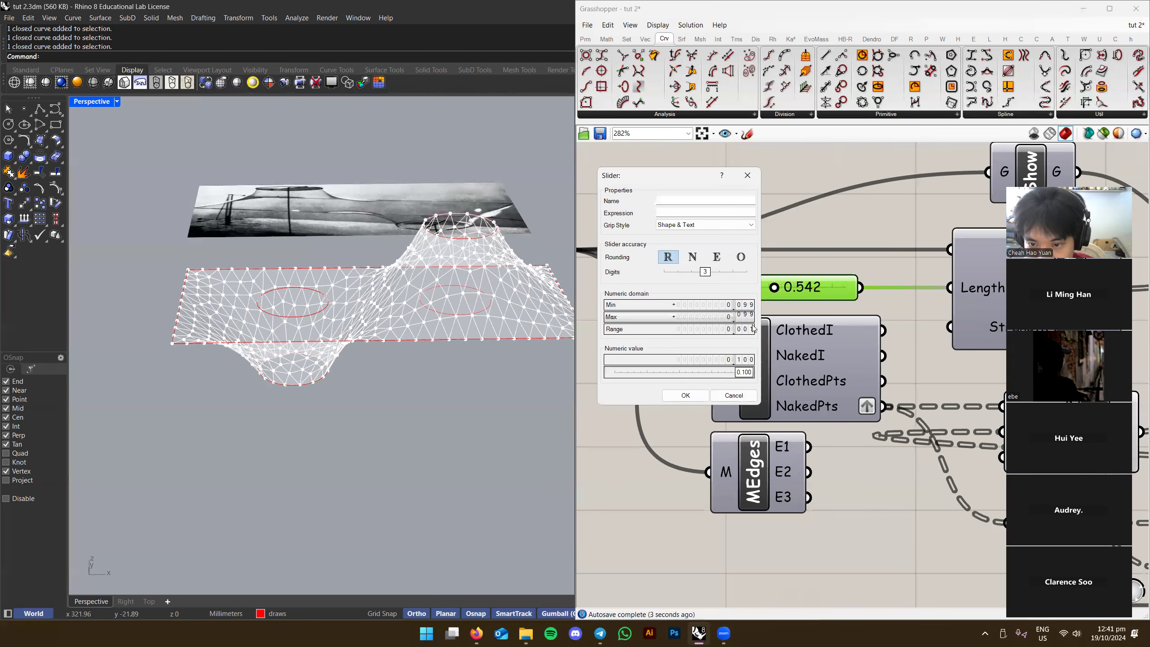
click(685, 395)
scroll(828, 289, up, 1)
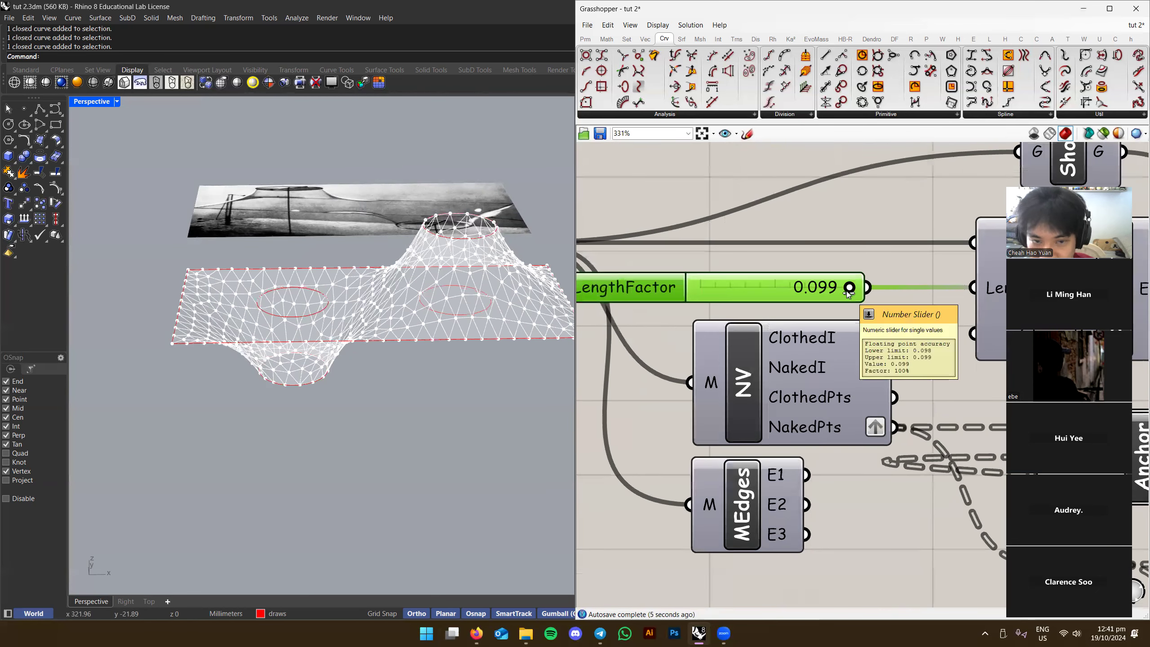
double_click(615, 289)
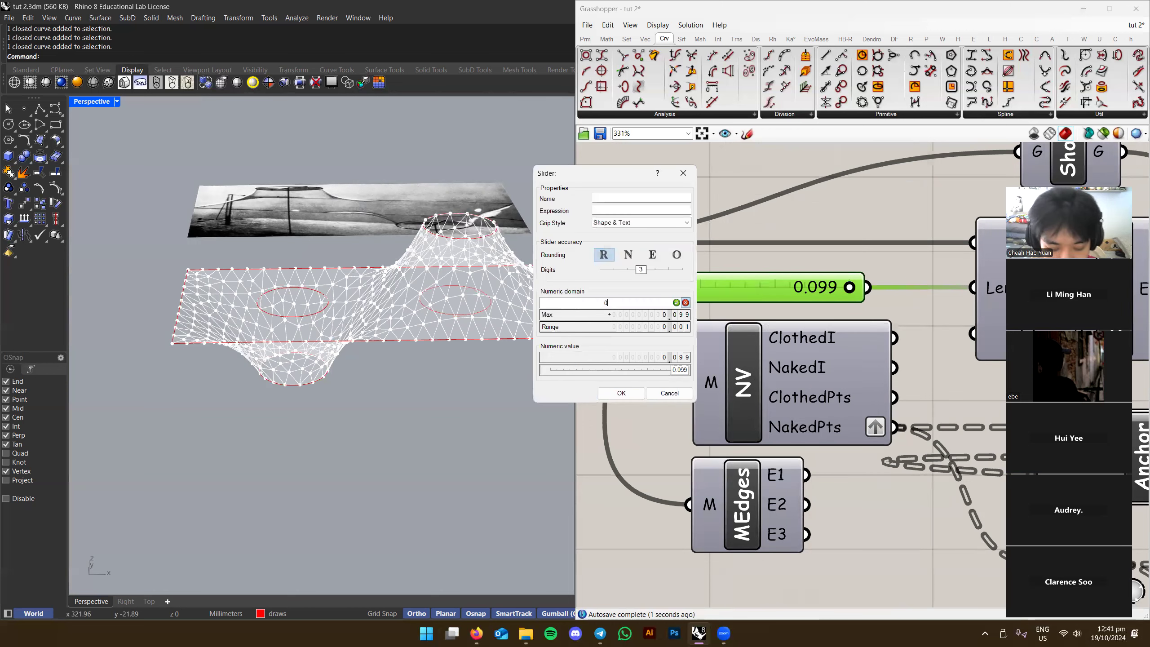
click(621, 392)
Lower the LengthFactor value within its new range
right_drag(838, 303, 807, 324)
right_drag(426, 312, 784, 332)
drag(811, 319, 794, 319)
Try moving the offset left probe circle in Rhino to see how the solved mesh follows it
scroll(427, 353, down, 4)
mouse_move(351, 360)
right_down()
mouse_move(347, 374)
mouse_move(351, 341)
right_up()
drag(351, 341, 297, 365)
scroll(776, 381, down, 5)
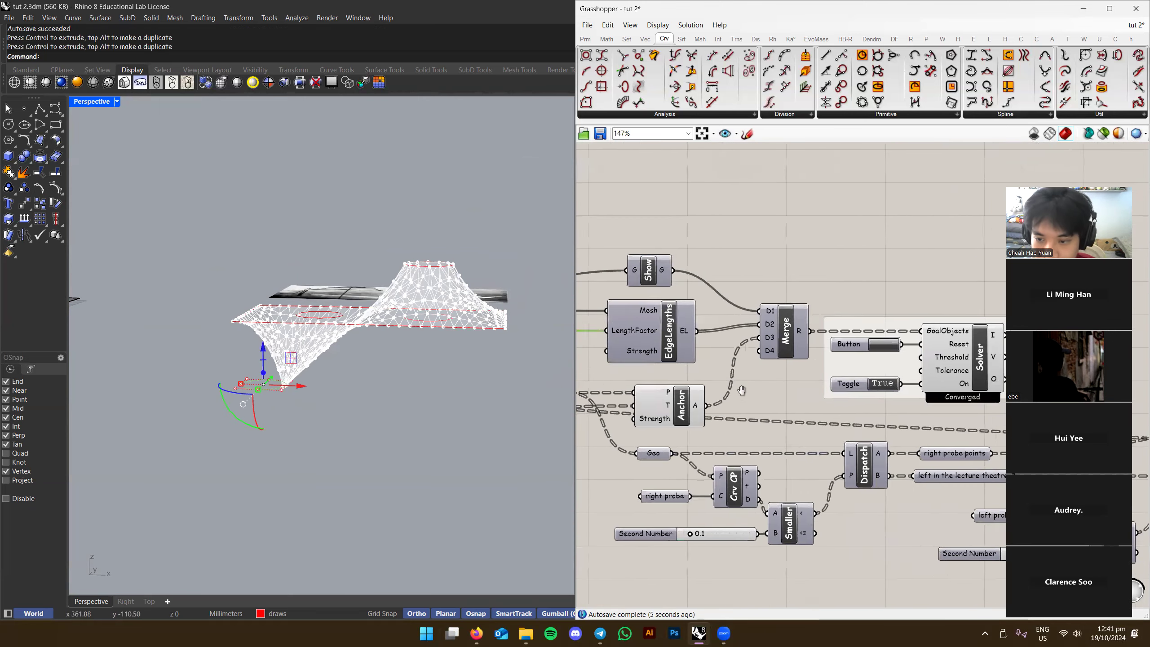
Reset the solver so the mesh returns to its starting shape
scroll(399, 373, up, 4)
click(737, 346)
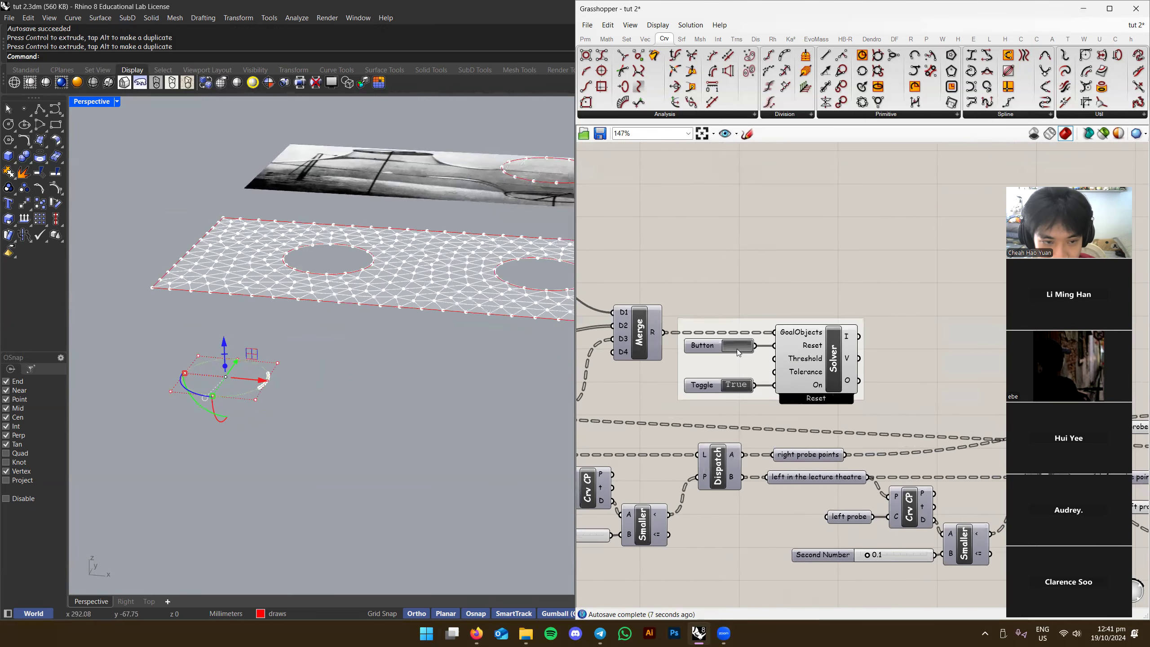
right_drag(737, 349, 830, 336)
Undo the moves of the offset left probe circle in Rhino
right_drag(331, 362, 365, 344)
key(ctrl+z)
key(ctrl+z)
right_drag(448, 342, 477, 366)
Compare the pulled points with the left probe circle and its offset from the standard perspective view
right_drag(1067, 431, 785, 360)
scroll(980, 351, down, 2)
right_drag(965, 352, 826, 322)
scroll(824, 343, up, 3)
click(749, 318)
scroll(811, 374, up, 1)
shift+click(810, 383)
scroll(680, 292, down, 2)
shift+click(860, 270)
click(884, 234)
mouse_move(384, 265)
right_down()
mouse_move(366, 298)
mouse_move(403, 260)
right_up()
key(ctrl+F4)
click(367, 298)
click(367, 275)
shift+right_drag(372, 334, 349, 280)
Delete both Pull Point components
click(857, 281)
shift+click(846, 350)
key(Delete)
Hide the Merge component's preview and flip the solver's Boolean toggle
click(944, 316)
right_click(942, 323)
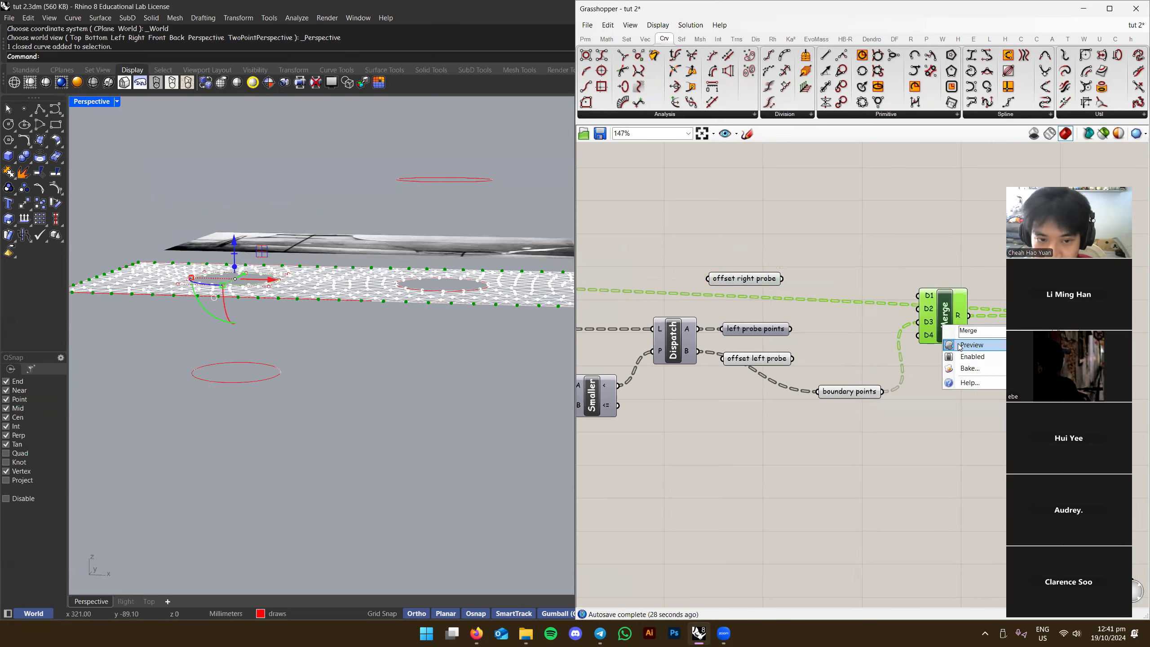
click(971, 343)
scroll(906, 326, down, 3)
right_drag(643, 240, 751, 339)
double_click(704, 379)
right_drag(858, 349, 887, 334)
click(885, 336)
Move the offset right probe and offset left probe parameters together beneath the left Dispatch component
right_drag(991, 384, 788, 362)
scroll(791, 356, up, 3)
shift+drag(761, 432, 737, 562)
right_drag(806, 498, 823, 485)
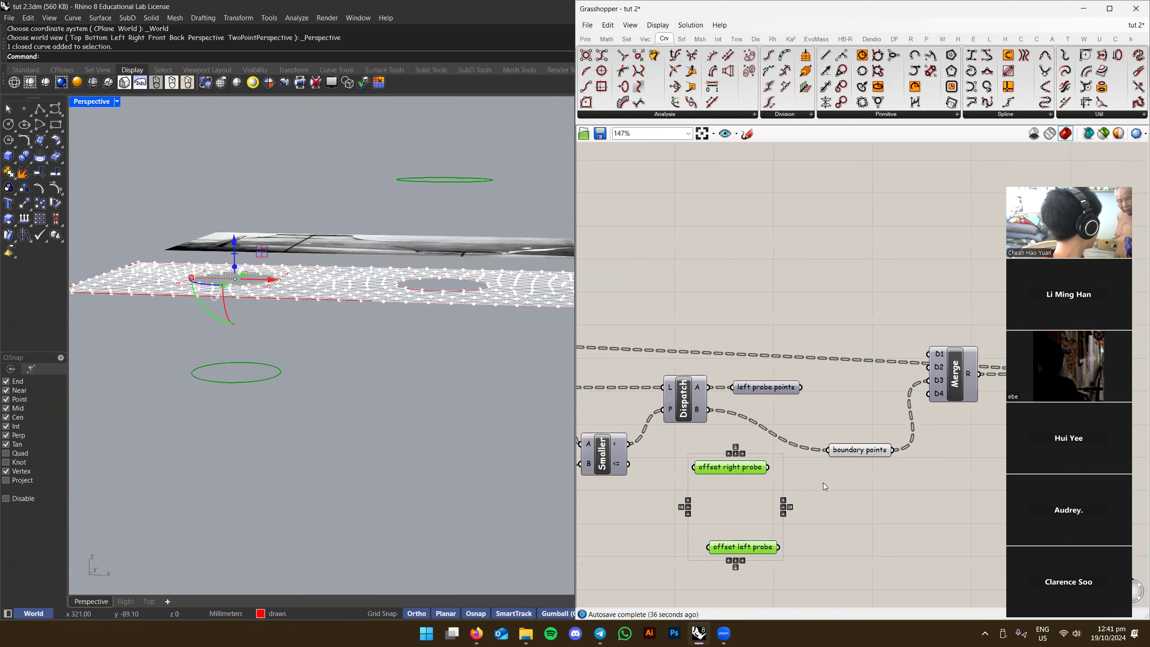
click(859, 480)
right_drag(890, 464, 789, 462)
shift+drag(785, 498, 761, 498)
click(842, 480)
right_drag(443, 329, 388, 422)
scroll(262, 333, up, 2)
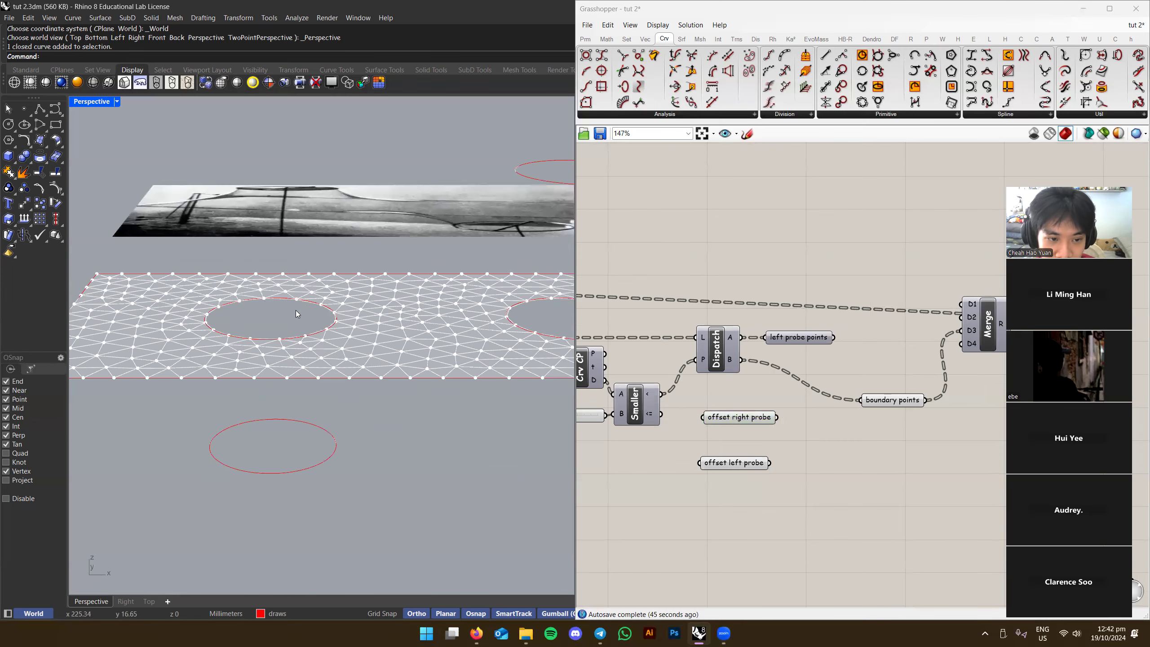
Undo the recent canvas changes to restore both Pull Point components and their connections to the Merge
click(314, 307)
click(331, 432)
right_drag(331, 434, 427, 392)
right_drag(839, 435, 791, 439)
click(434, 399)
right_drag(434, 398, 386, 379)
scroll(800, 415, down, 3)
key(ctrl+z)
key(ctrl+z)
key(ctrl+z)
key(ctrl+z)
key(ctrl+z)
key(ctrl+z)
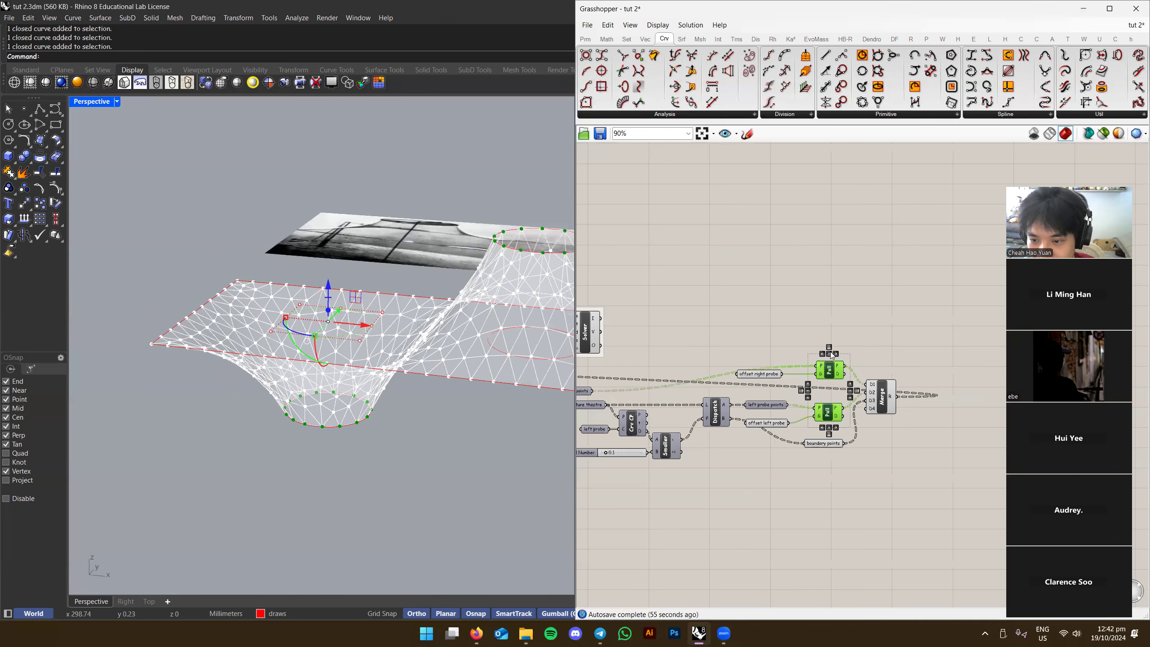
Select the probe and boundary point components through to the final Merge to preview their anchor points on the mesh
drag(936, 327, 714, 469)
click(779, 461)
mouse_move(441, 428)
shift+right_down()
mouse_move(463, 416)
mouse_move(397, 422)
mouse_move(437, 416)
shift+right_up()
right_drag(865, 419, 920, 389)
drag(984, 299, 679, 474)
right_drag(679, 474, 732, 474)
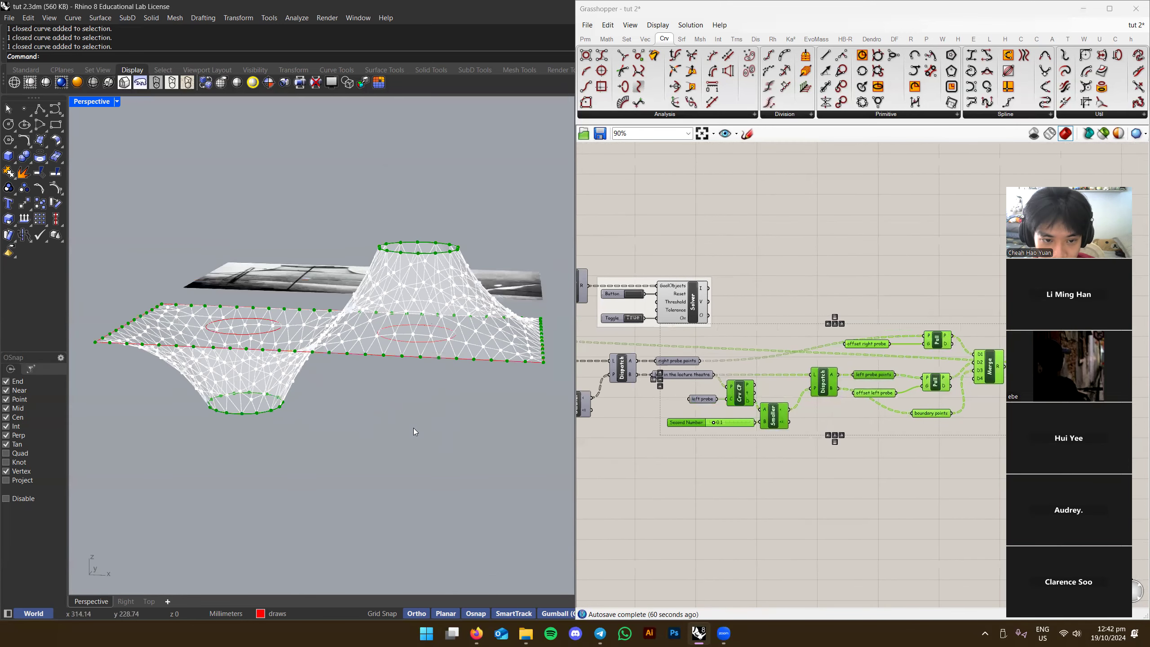
Try to rotate the offset right probe circle above the mesh
click(435, 252)
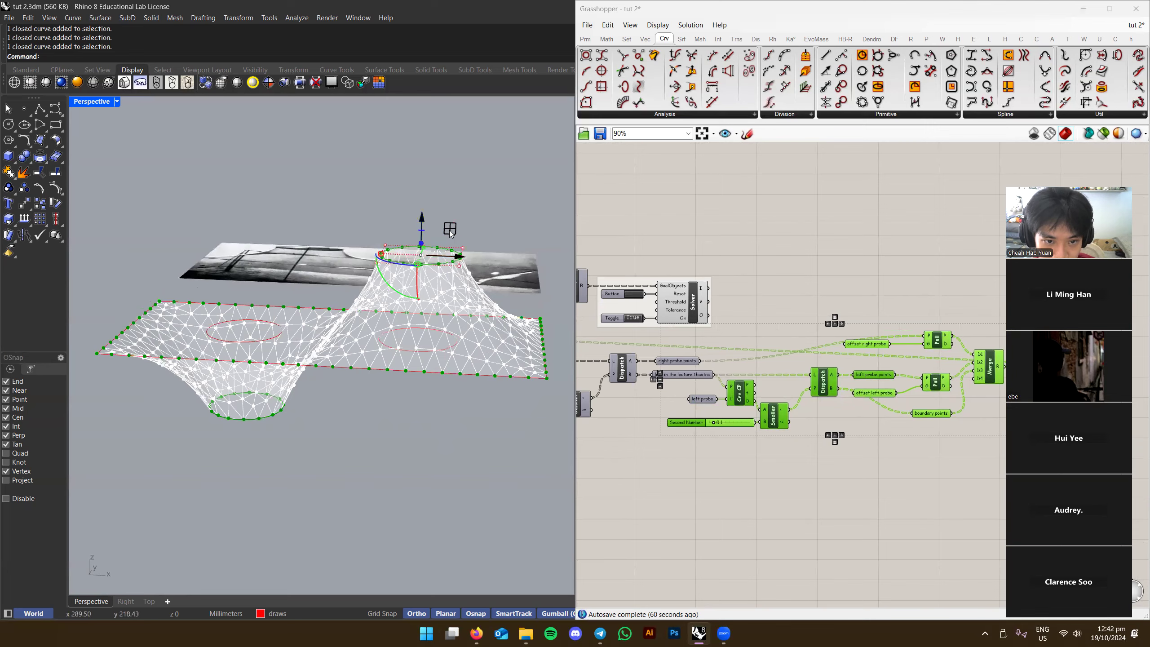
drag(393, 293, 403, 302)
right_drag(403, 302, 439, 317)
key(ctrl+z)
Raise the offset right probe circle and lower it back to just above the mesh
drag(415, 259, 409, 165)
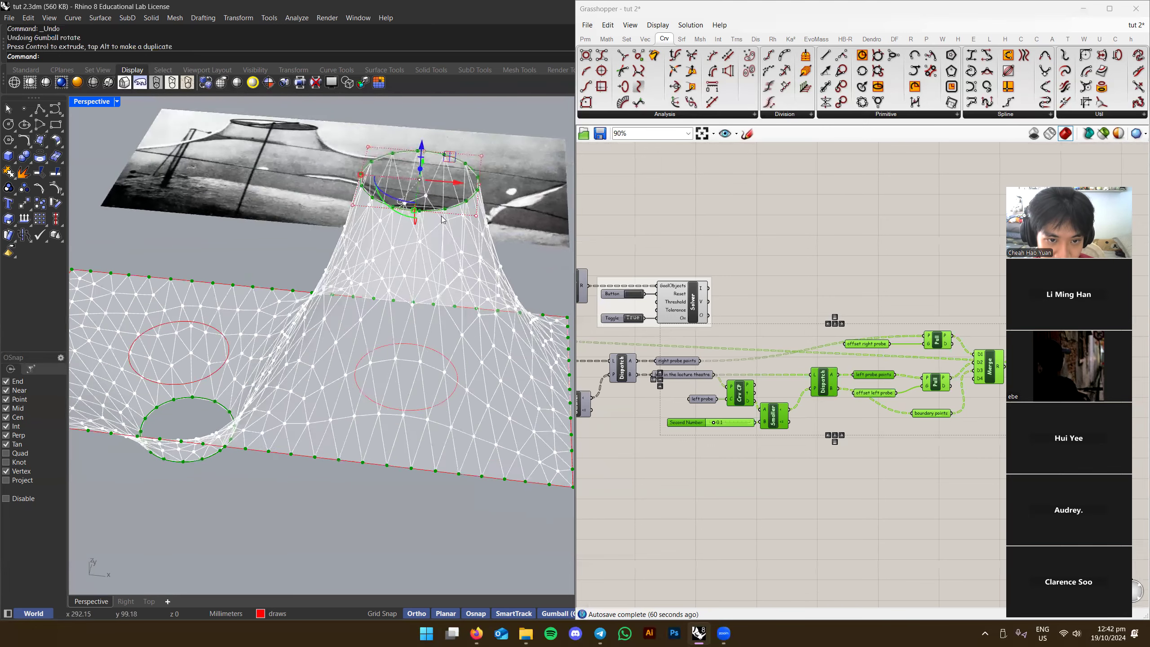
right_drag(410, 166, 405, 172)
drag(405, 172, 405, 253)
right_drag(405, 253, 471, 362)
right_drag(390, 326, 475, 376)
Toggle the preview of the Anchor component
right_drag(715, 434, 697, 371)
click(692, 368)
right_click(693, 368)
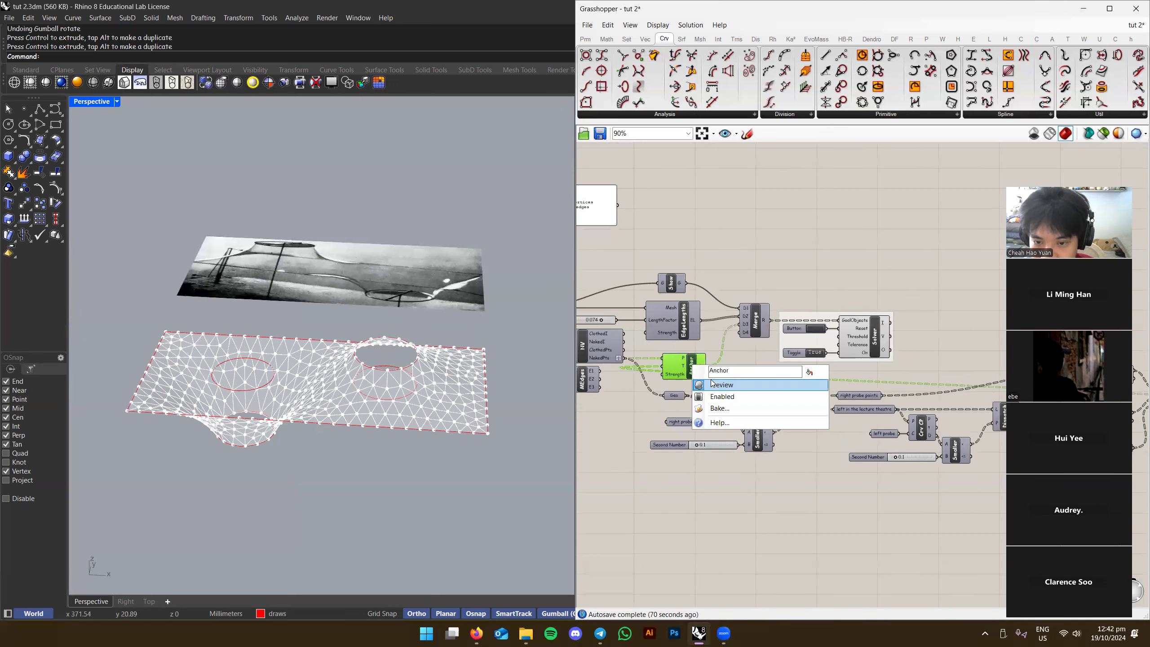
click(712, 384)
Move the point separation and Pull components below the solver definition and group them
scroll(724, 343, down, 3)
drag(626, 460, 838, 398)
scroll(936, 366, down, 2)
shift+drag(936, 366, 732, 476)
shift+drag(706, 438, 749, 415)
right_drag(742, 420, 811, 429)
drag(811, 430, 669, 503)
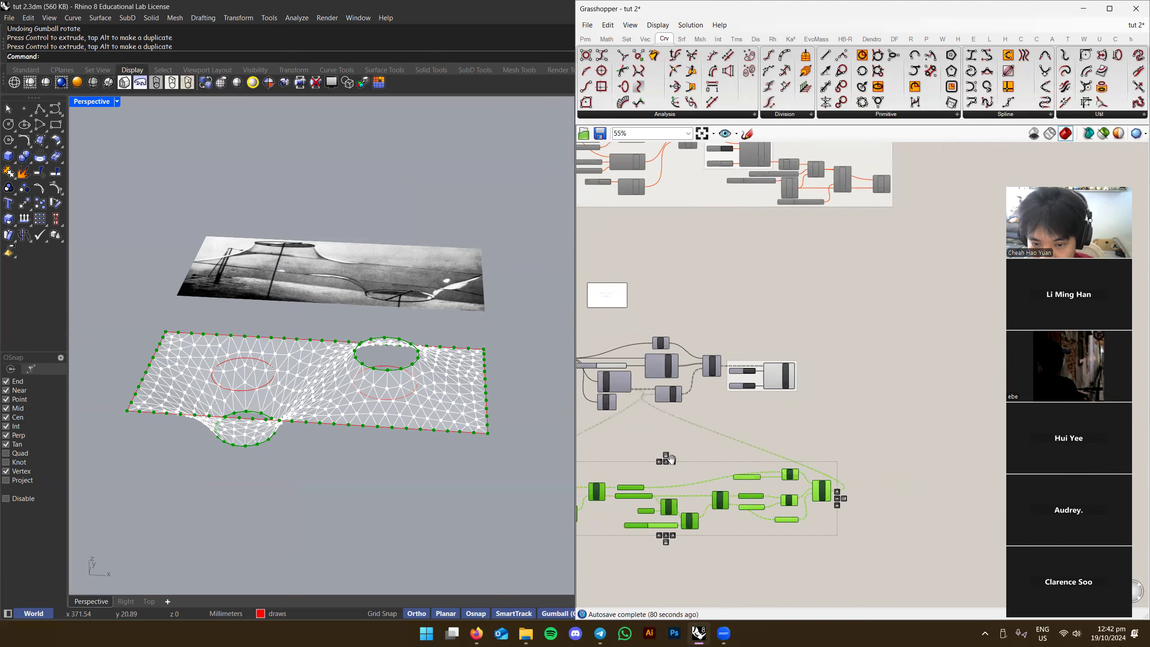
right_drag(669, 503, 775, 496)
scroll(775, 496, up, 4)
scroll(834, 377, down, 2)
key(ctrl+g)
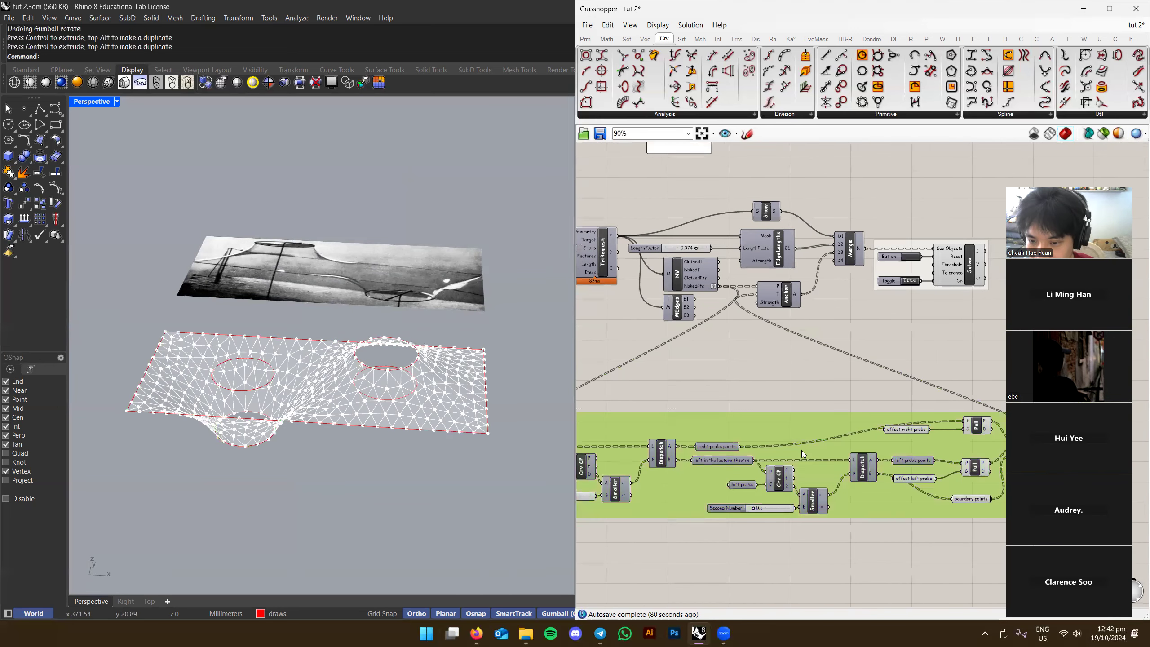
Name the new group "only move probes up and down"
right_click(802, 450)
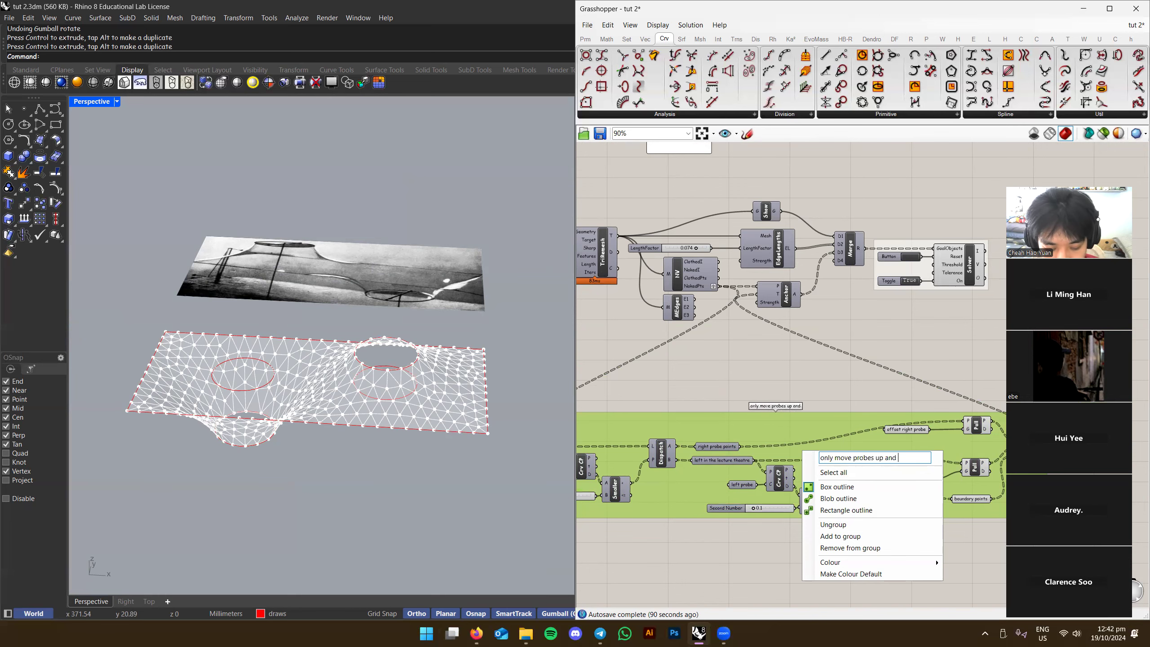
text(down)
key(Return)
click(814, 380)
scroll(759, 353, up, 3)
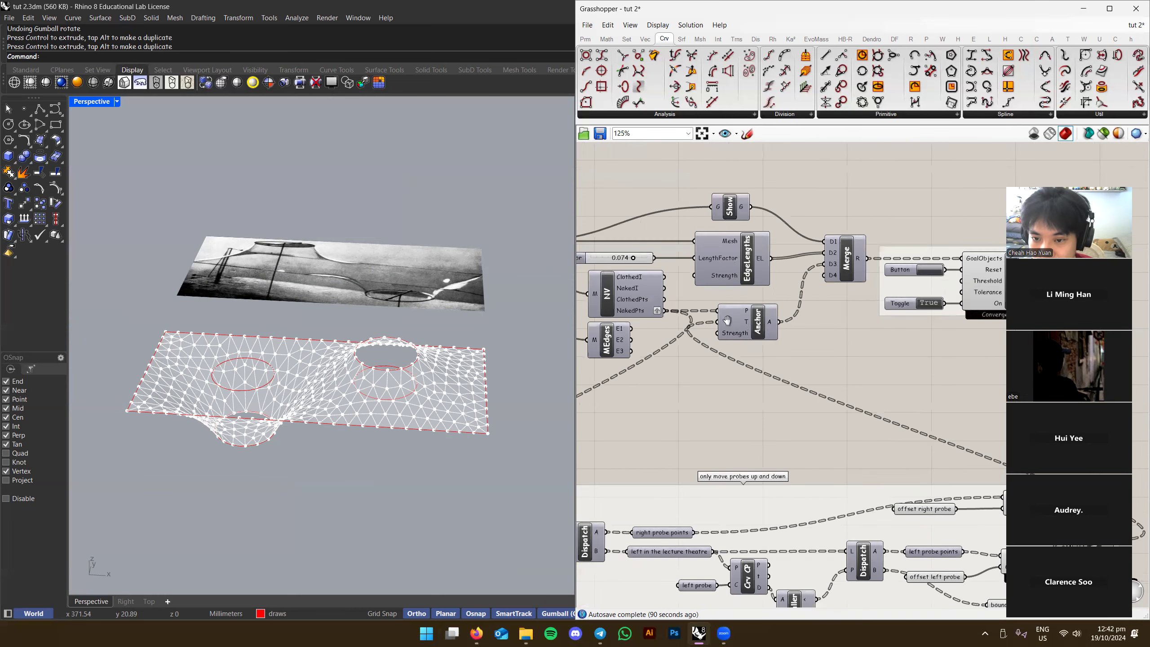
Disable the components in the probe group and disconnect its merged points from the Anchor's target input
scroll(752, 328, down, 4)
drag(607, 456, 1003, 567)
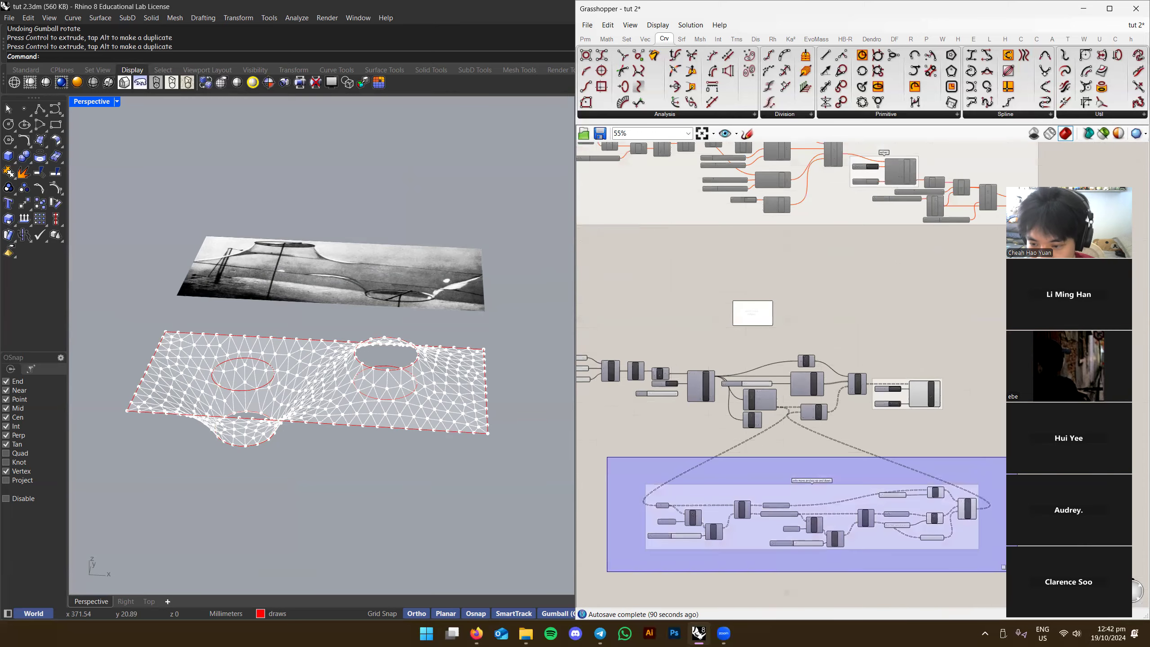
scroll(789, 406, down, 2)
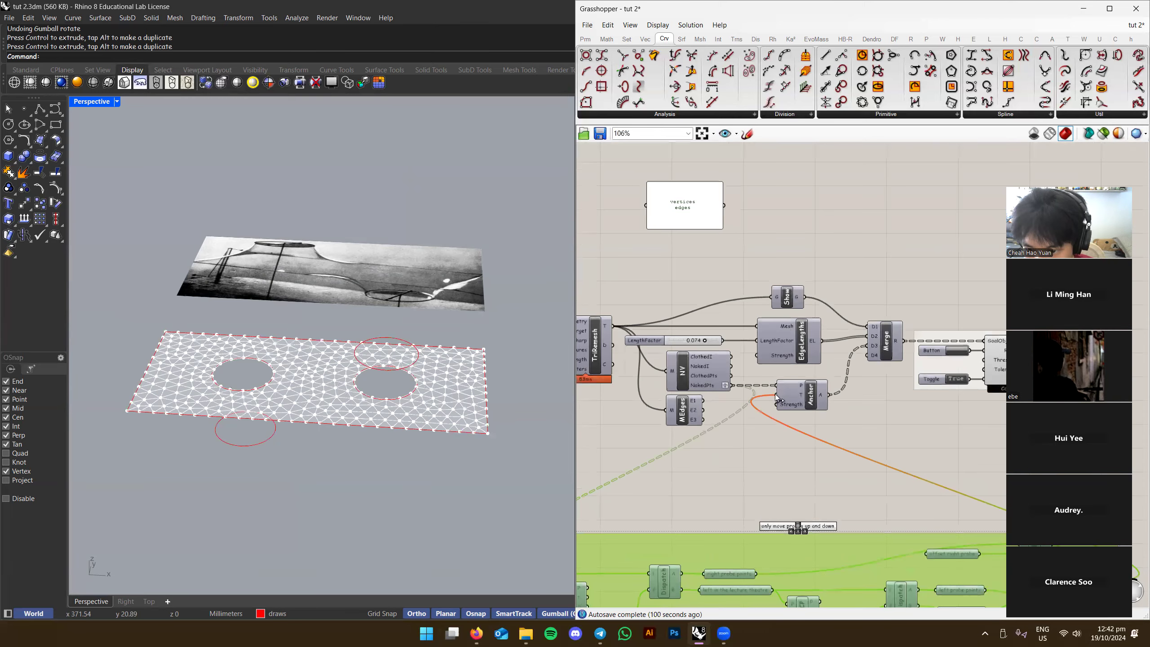
drag(737, 369, 866, 442)
scroll(742, 375, up, 5)
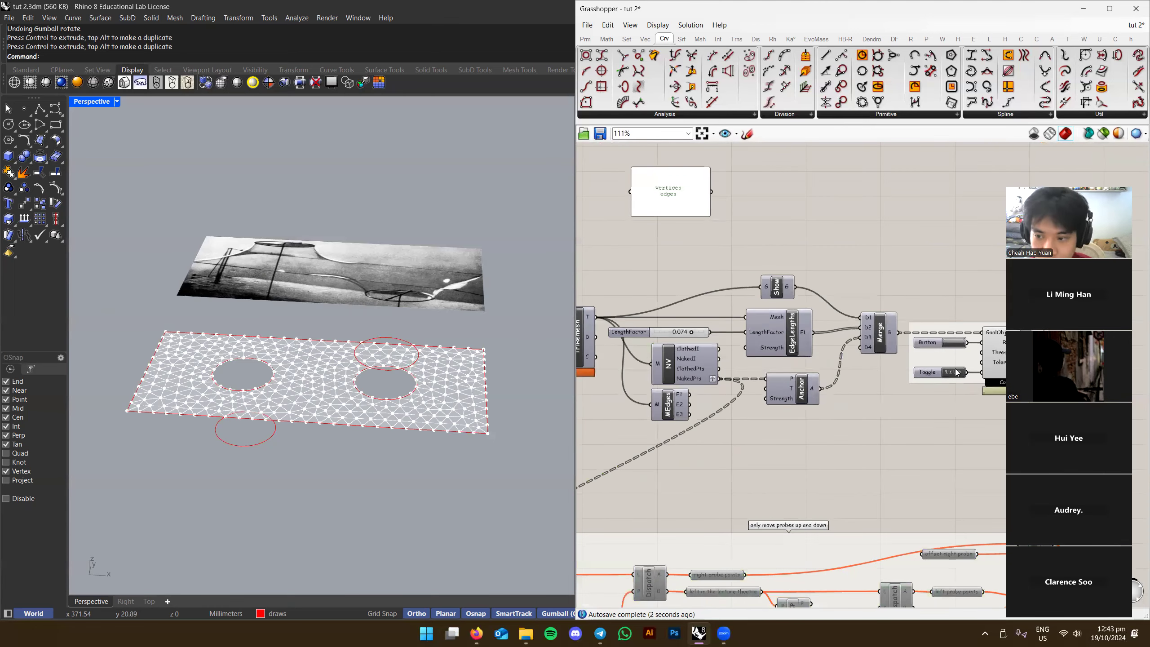
Examine the boundary, left probe and right probe inputs alongside the flat mesh and the offset circles
right_drag(877, 423, 1038, 404)
right_drag(816, 420, 1066, 433)
scroll(825, 401, up, 2)
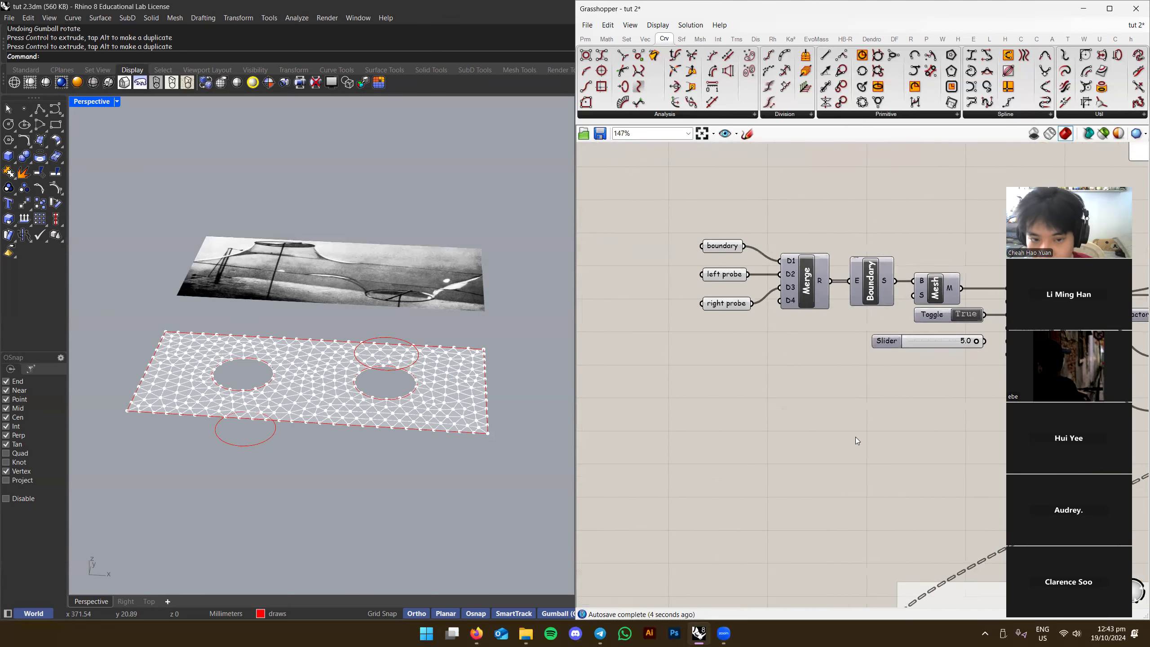
scroll(855, 436, down, 1)
right_drag(855, 436, 700, 389)
right_drag(346, 372, 388, 374)
scroll(388, 374, up, 1)
right_drag(577, 395, 710, 391)
right_drag(248, 448, 276, 453)
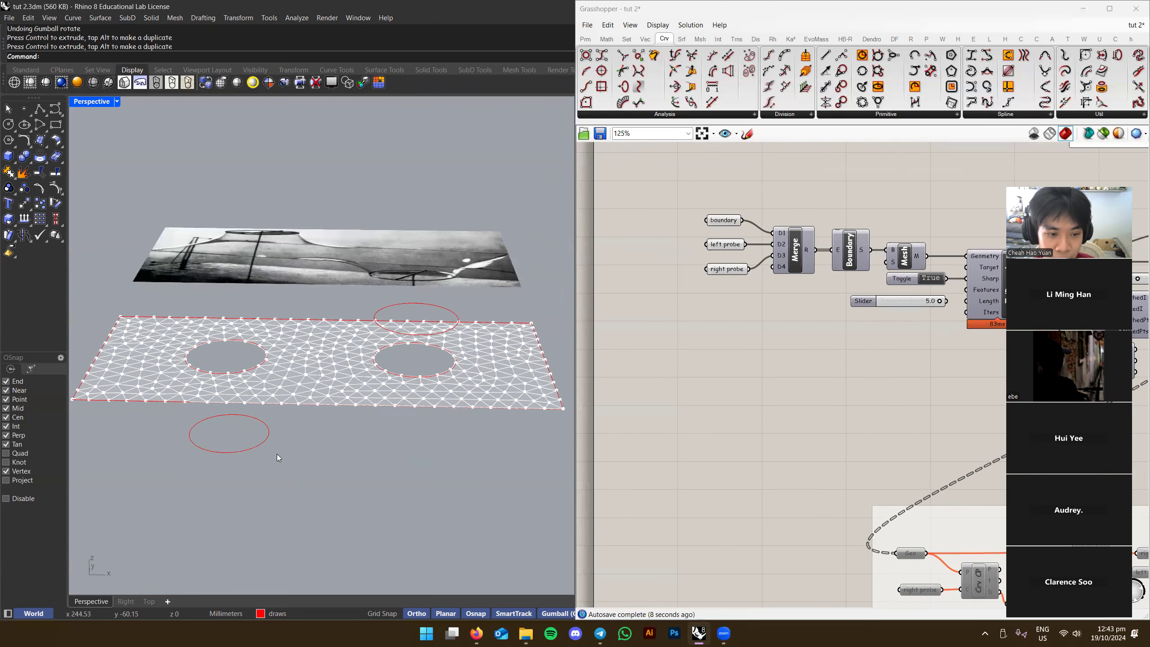
Try to create a Patch surface in Rhino from both offset probe circles and the boundary curve
click(238, 438)
click(379, 324)
click(320, 320)
text(Patch)
key(Return)
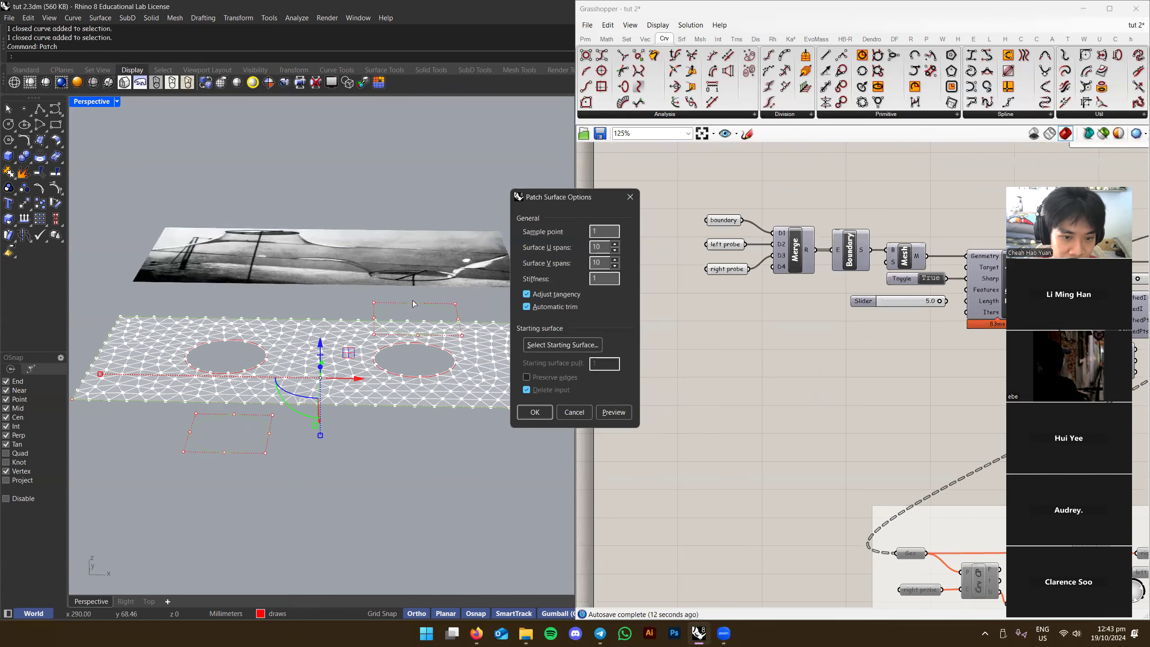
click(527, 416)
right_drag(456, 461, 368, 413)
key(ctrl+z)
scroll(369, 412, up, 1)
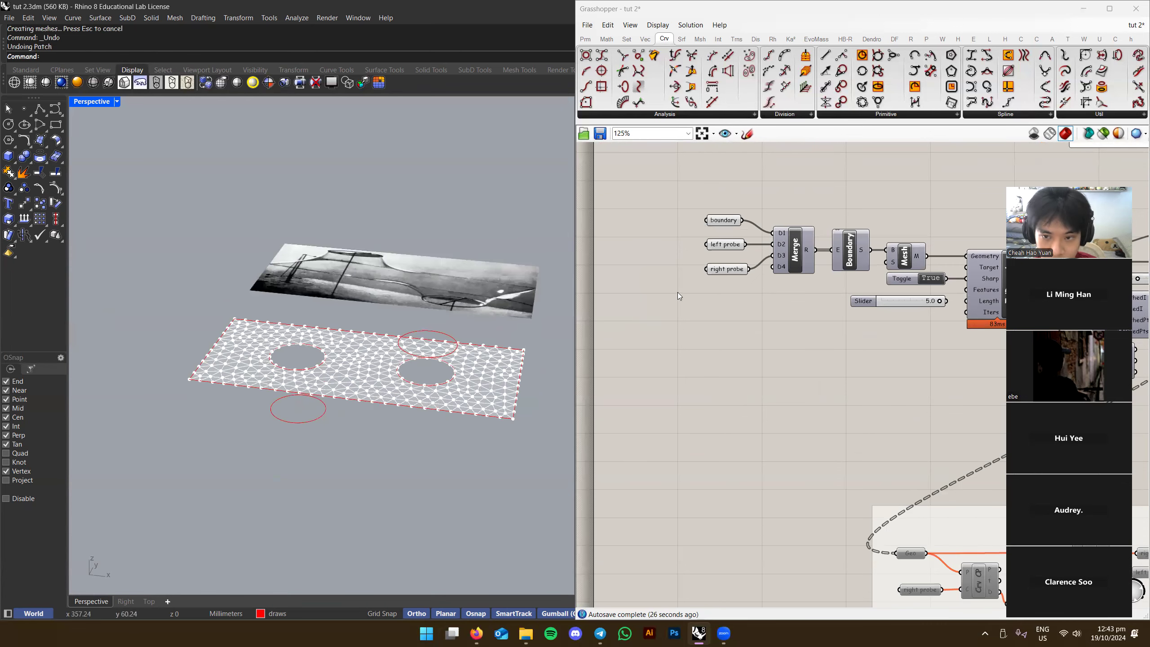
Hide the offset left and right probe circles in the viewport and save the Grasshopper definition
scroll(677, 292, up, 3)
click(717, 307)
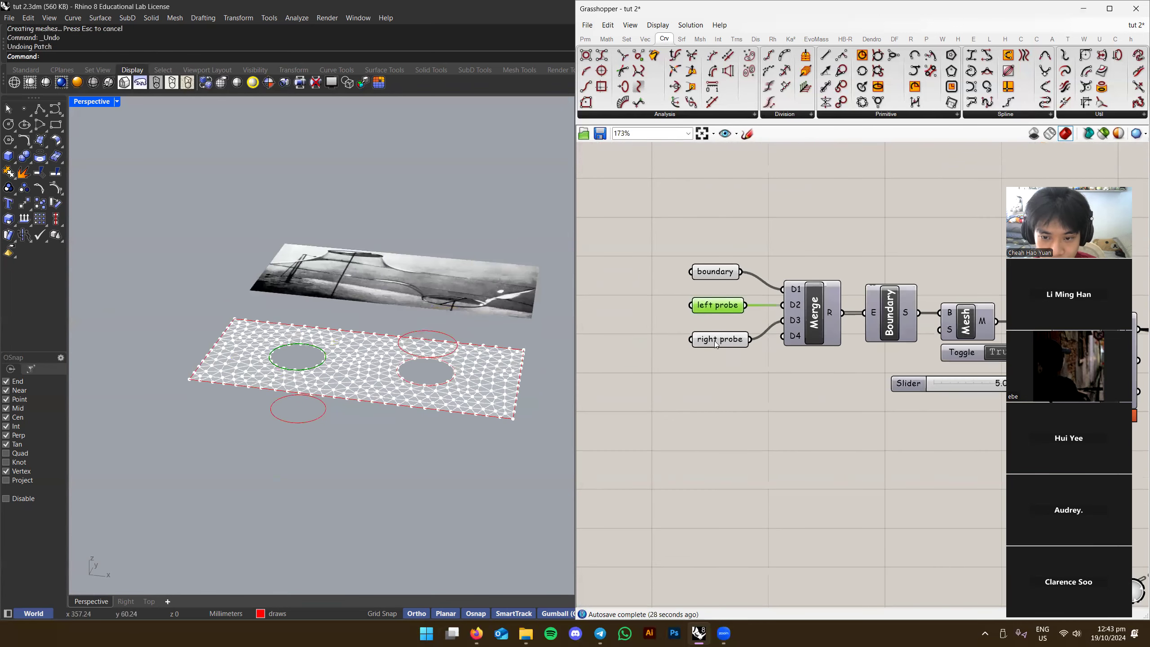
click(321, 419)
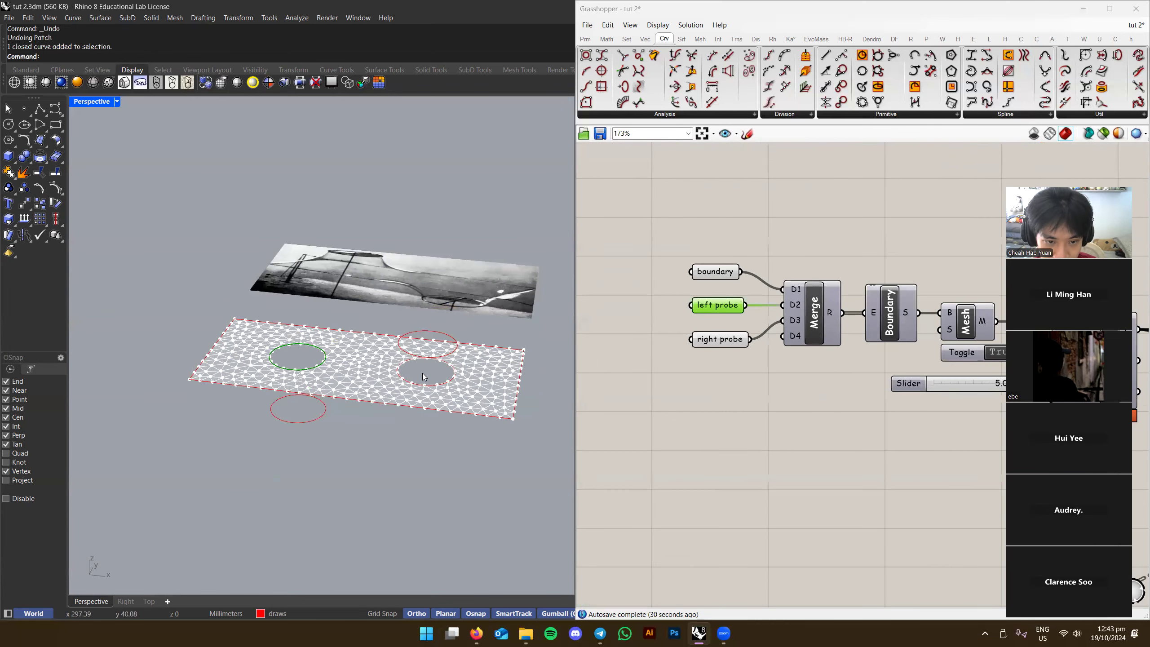
key(ctrl+h)
right_drag(443, 337, 714, 416)
right_drag(480, 422, 450, 439)
right_drag(723, 438, 736, 438)
key(ctrl+s)
Check the left probe curve and the Boundary Surfaces component that turns the merged curves into a planar surface
scroll(684, 441, down, 2)
click(684, 442)
click(439, 432)
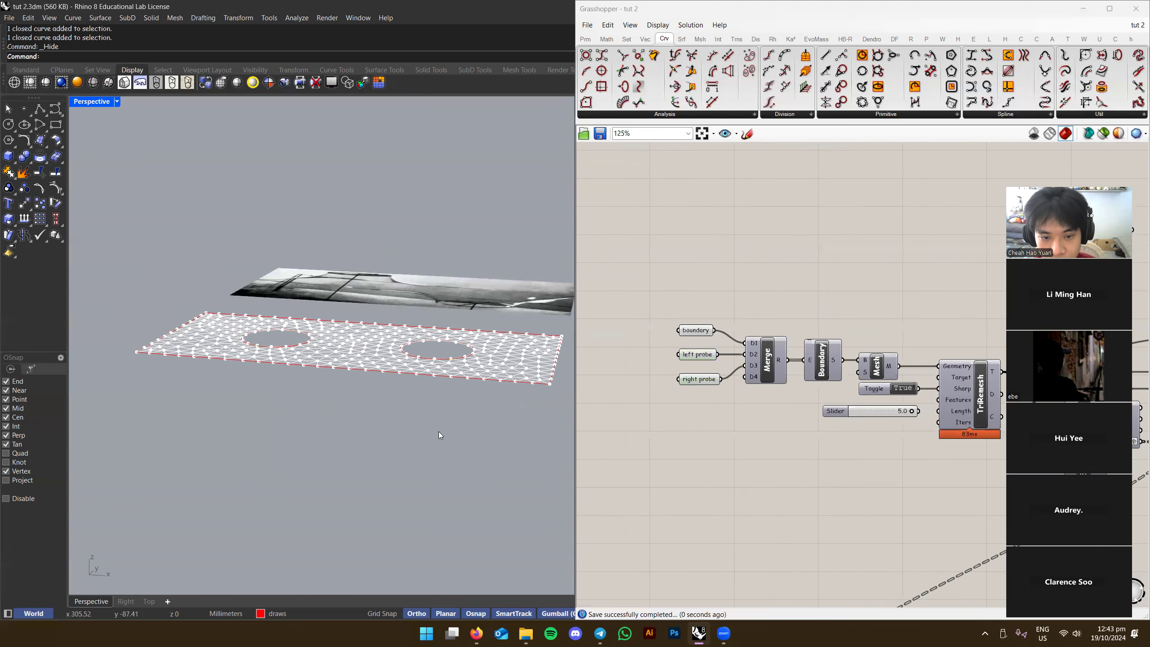
scroll(442, 436, up, 3)
scroll(686, 426, down, 1)
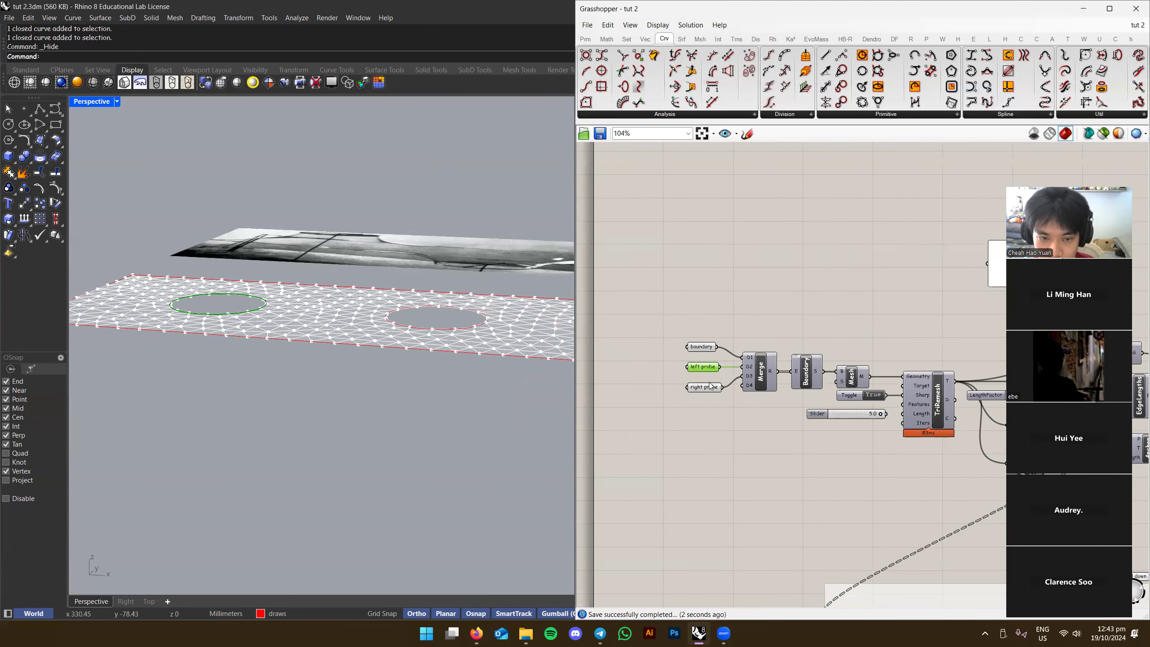
scroll(770, 372, up, 3)
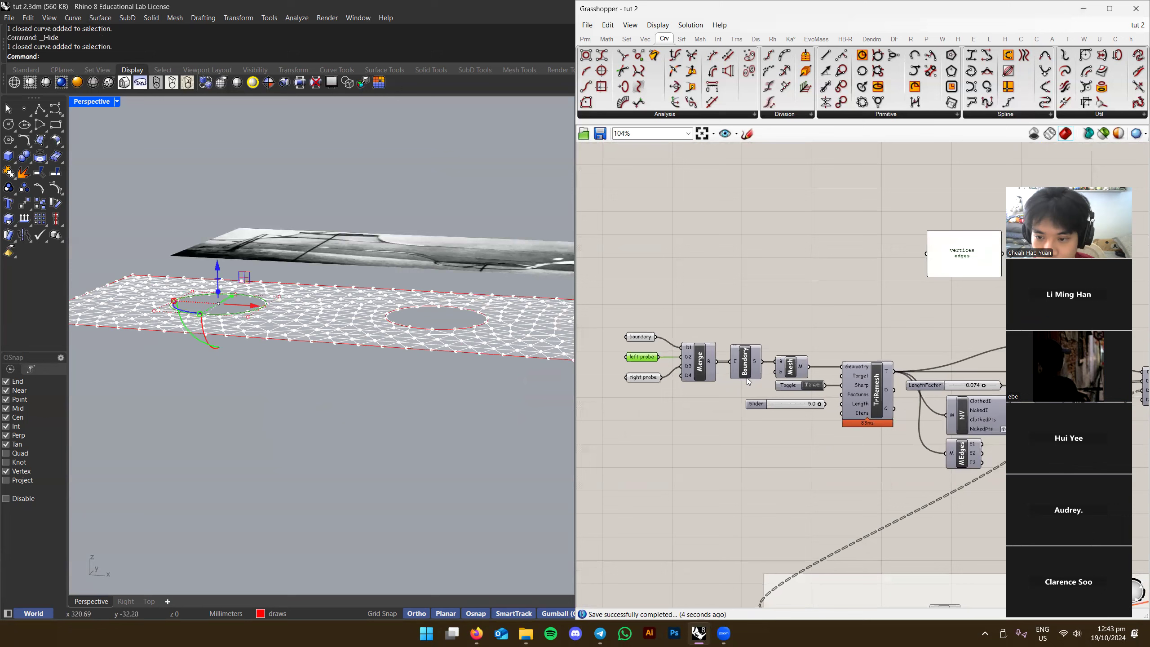
click(755, 355)
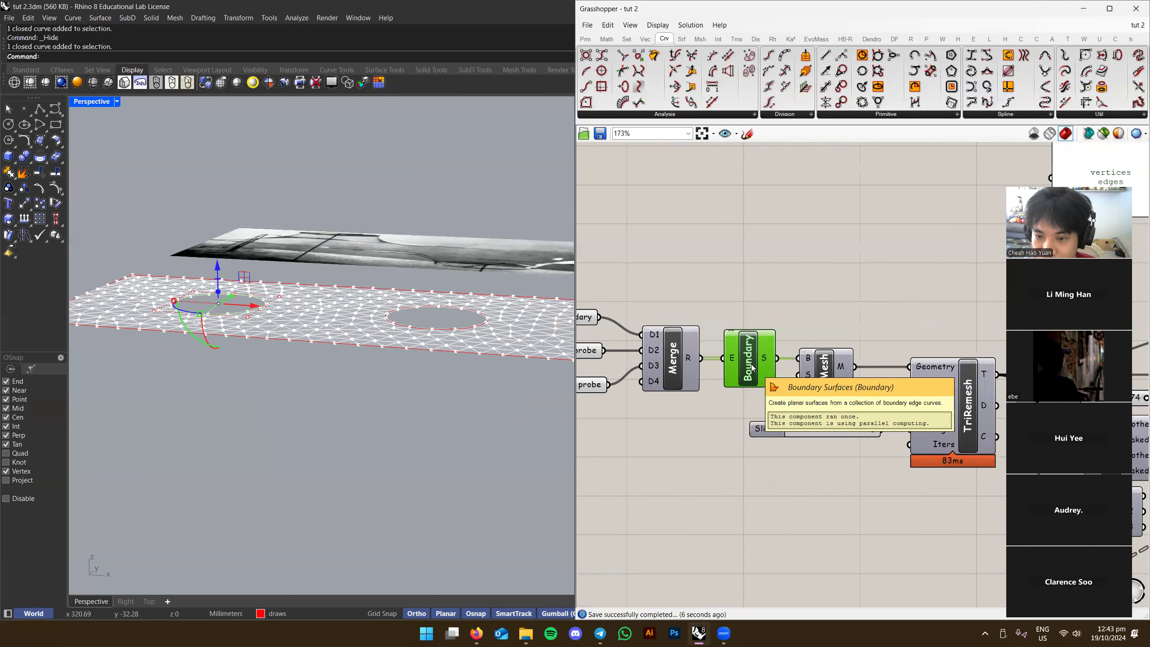
scroll(770, 351, up, 1)
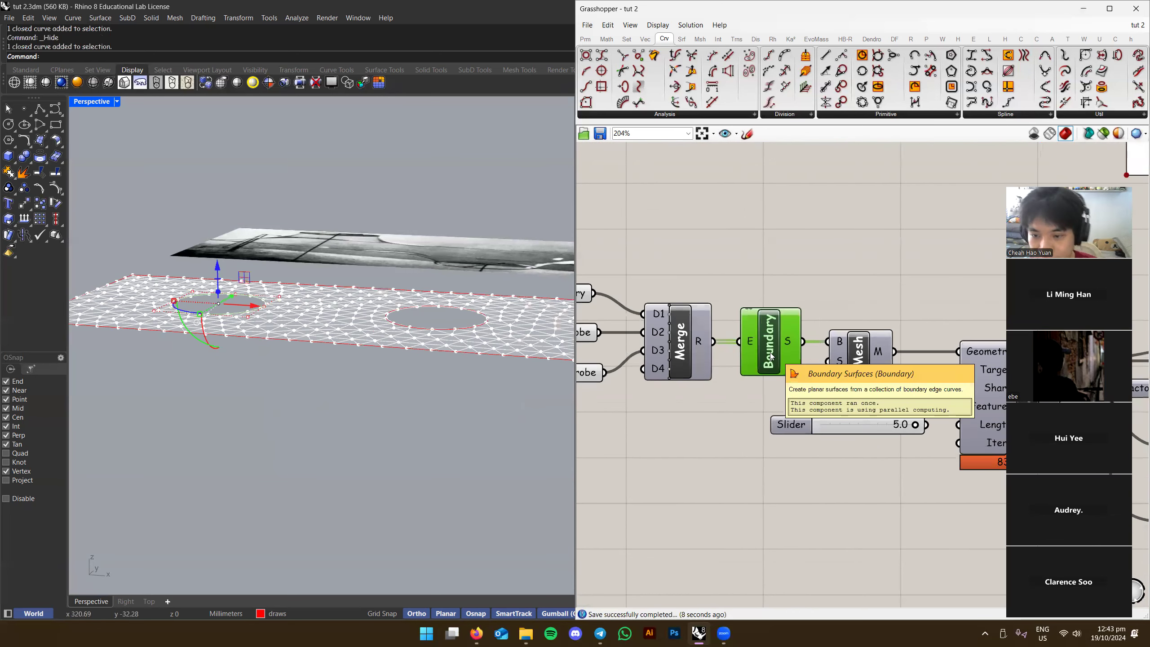
right_drag(771, 356, 833, 353)
right_drag(425, 408, 425, 434)
click(447, 432)
Add a Patch component above Boundary Surfaces and connect the Merge result to its curves input
scroll(425, 434, down, 2)
click(829, 249)
double_click(831, 250)
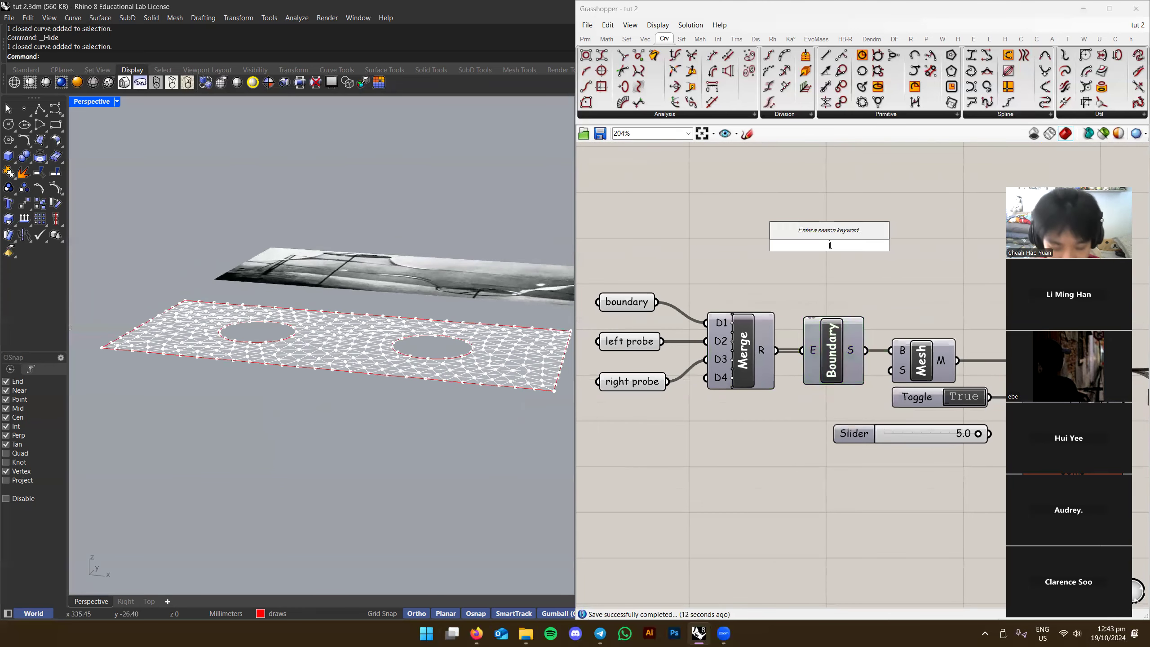
text(patch)
key(Return)
scroll(834, 245, up, 2)
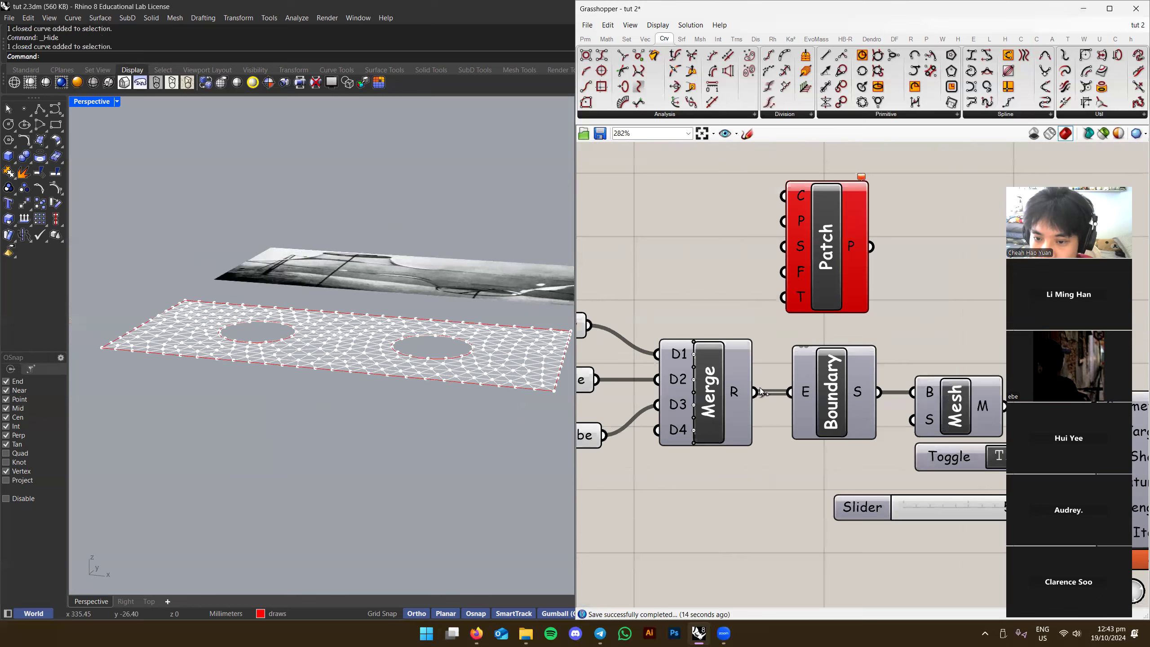
drag(783, 194, 785, 195)
drag(834, 241, 872, 238)
right_drag(426, 375, 426, 390)
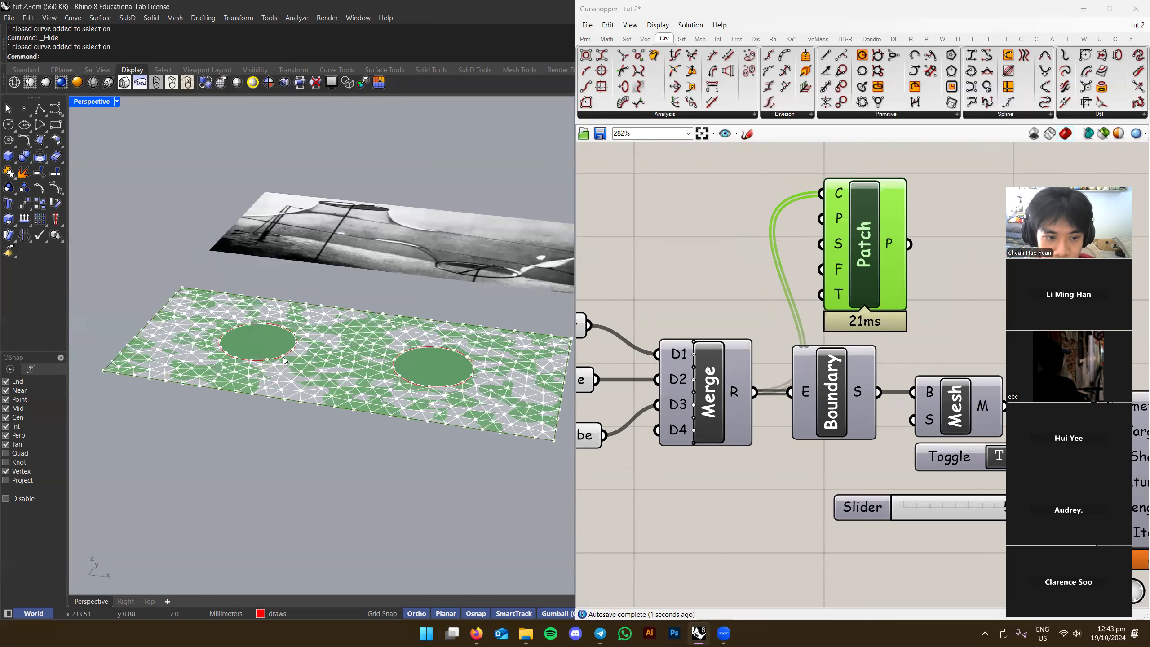
Try moving the left probe circle below the boundary and the right probe circle above it
click(244, 359)
right_drag(244, 359, 246, 337)
drag(257, 299, 258, 379)
click(460, 345)
drag(435, 317, 508, 171)
right_drag(504, 219, 513, 252)
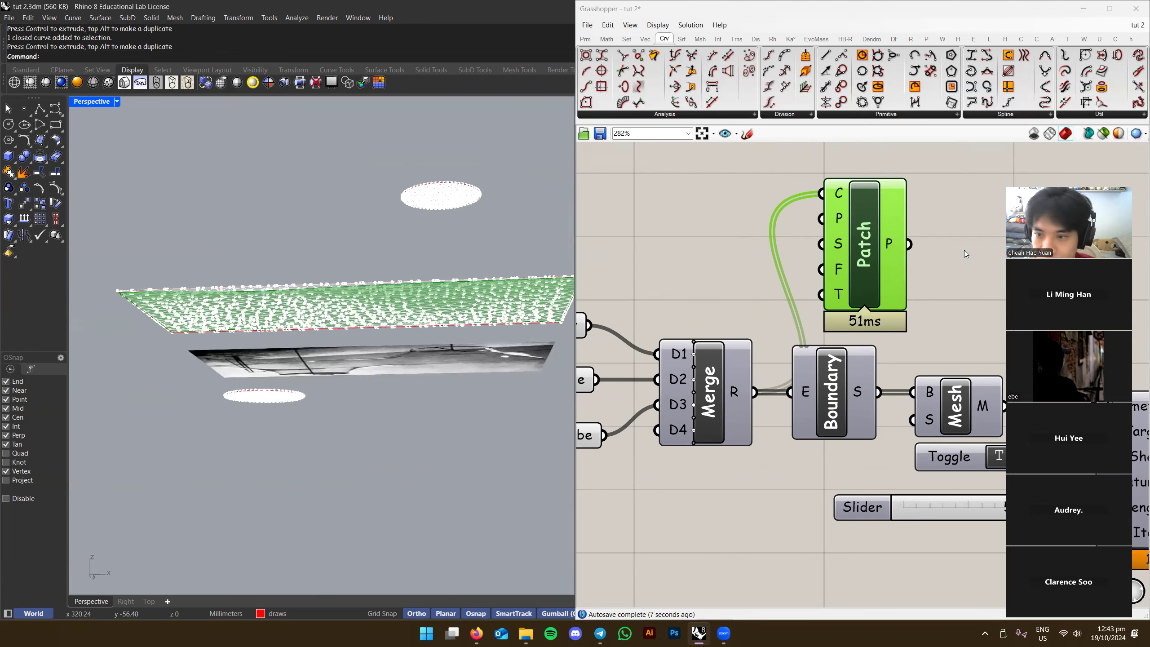
Try adjusting the raised right probe circle while viewing the patch from the side
click(441, 198)
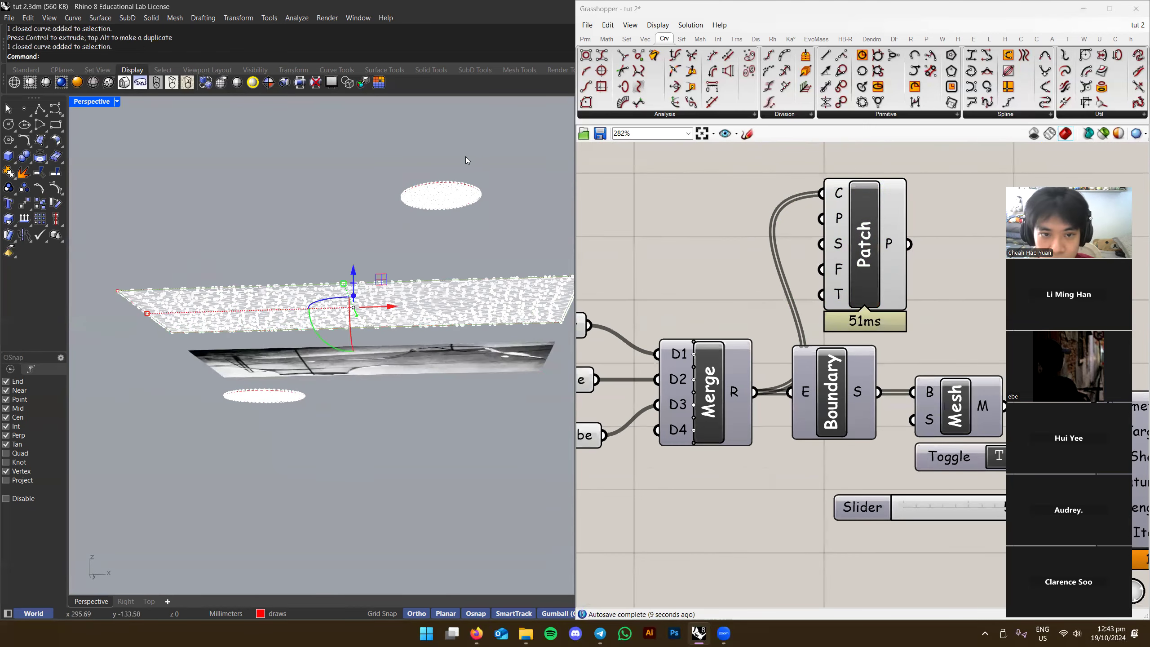
drag(441, 198, 441, 181)
right_drag(490, 165, 421, 247)
scroll(461, 227, down, 2)
click(422, 247)
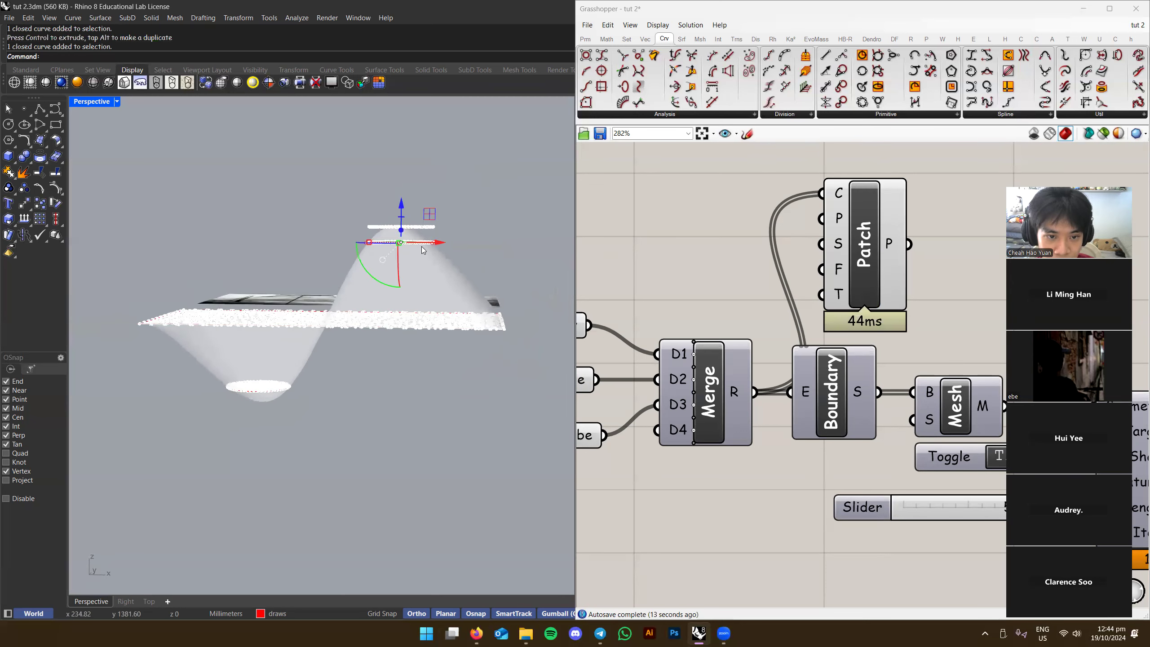
drag(383, 281, 355, 273)
click(470, 221)
right_drag(470, 221, 411, 333)
Undo the moves of the probe circles
scroll(430, 190, up, 2)
key(ctrl+z)
key(ctrl+z)
key(ctrl+z)
click(370, 448)
right_drag(367, 451, 400, 433)
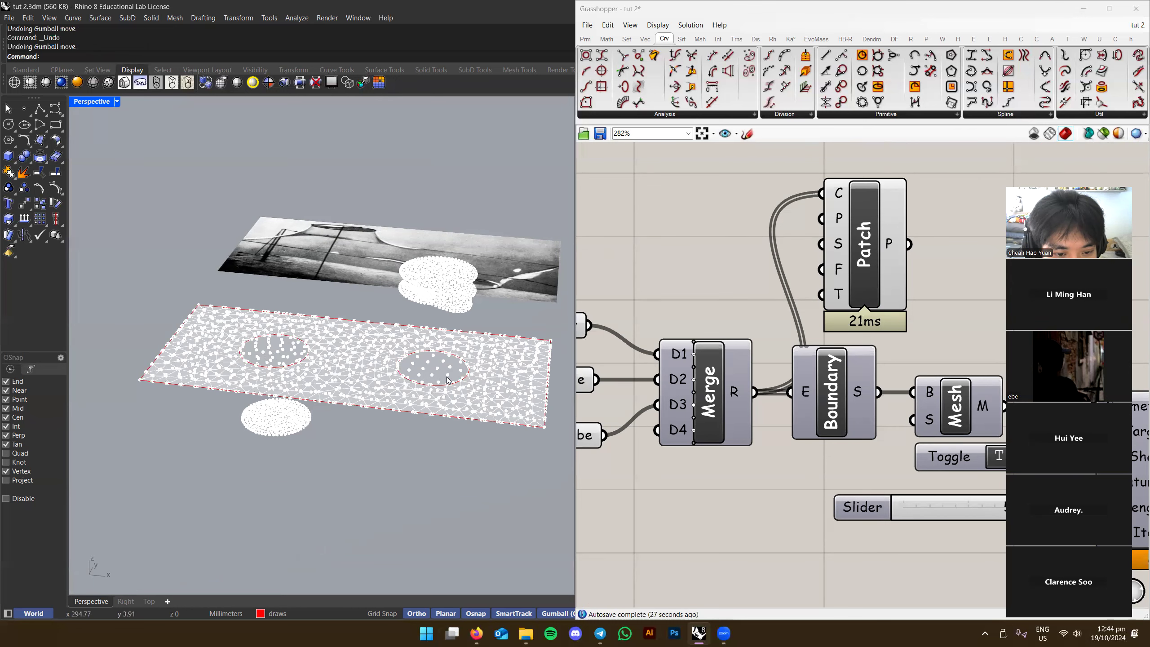
Set the solver's Boolean toggle to False and return to the Patch component
scroll(757, 331, down, 3)
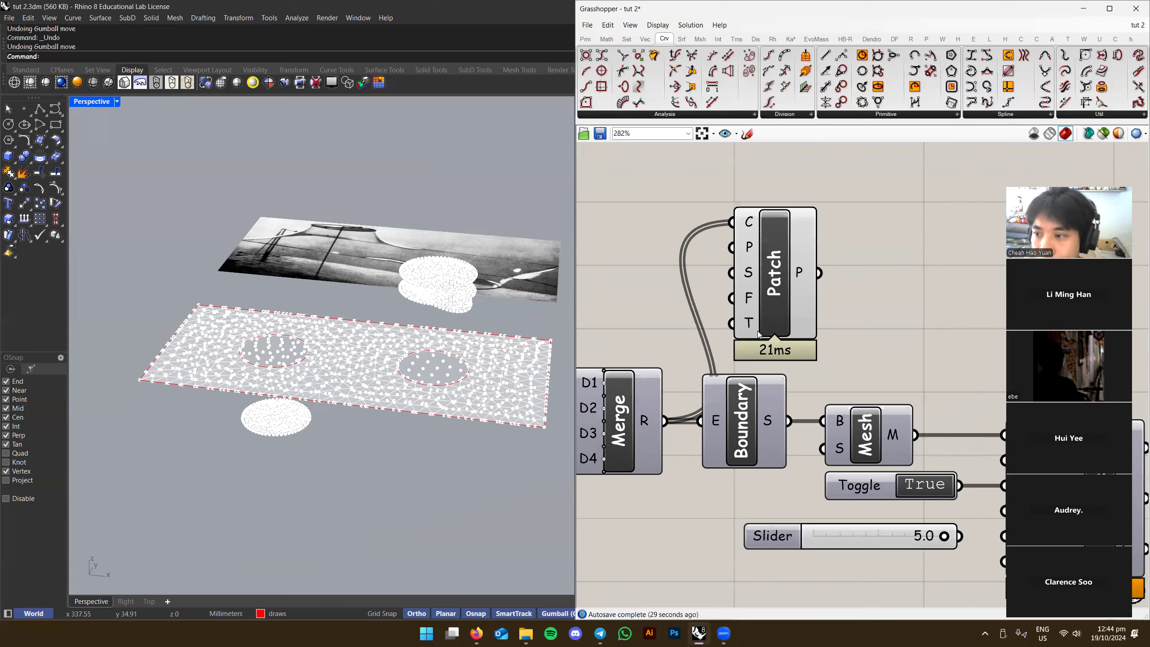
click(756, 328)
scroll(778, 302, down, 2)
scroll(794, 369, right, 10)
scroll(801, 426, down, 3)
scroll(815, 426, left, 3)
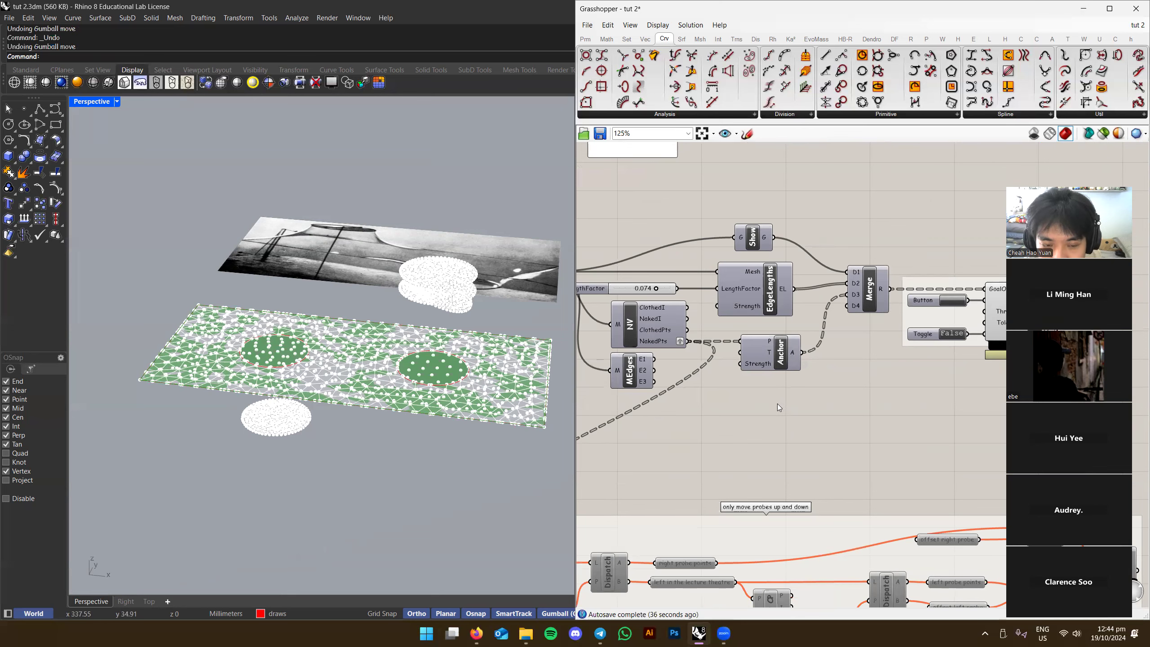
scroll(777, 403, left, 10)
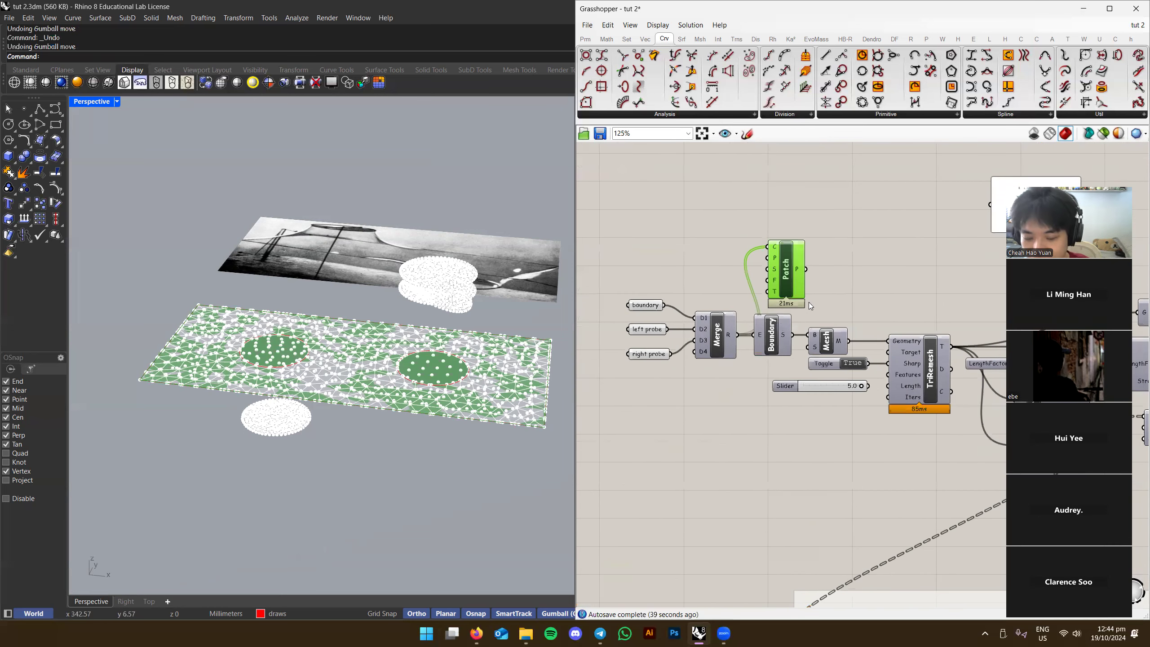
Re-enable the components in the "only move probes up and down" group
scroll(809, 306, down, 5)
scroll(770, 369, down, 5)
right_drag(802, 452, 882, 466)
middle_click(801, 487)
click(801, 488)
click(882, 466)
scroll(963, 408, up, 5)
right_drag(968, 405, 871, 439)
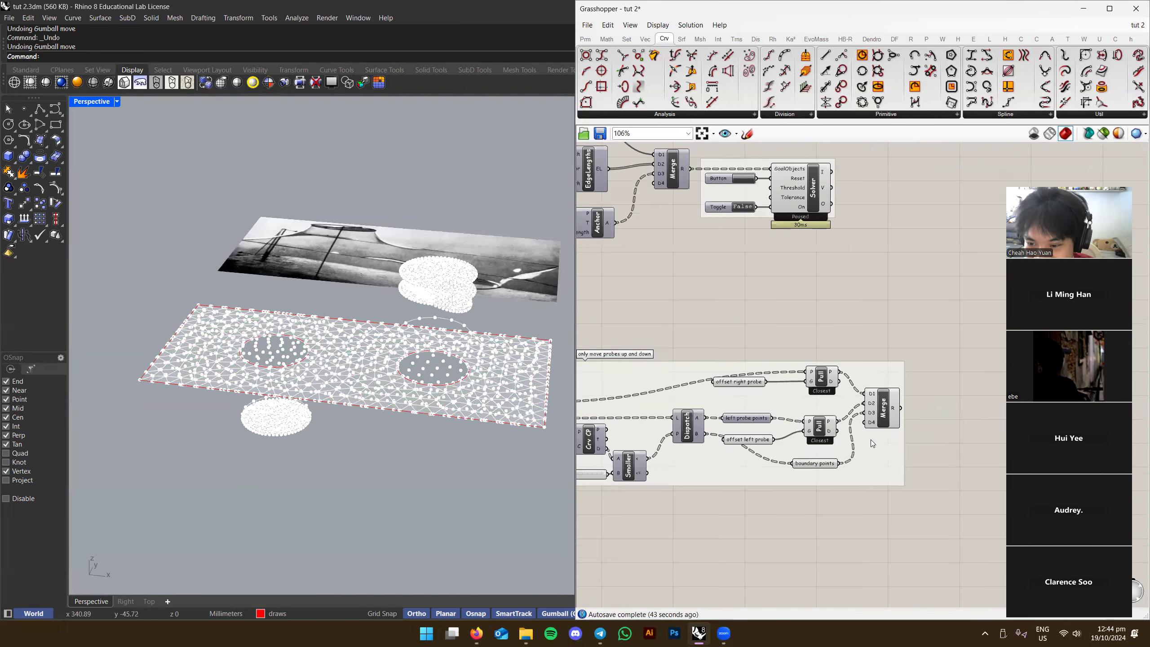
Inspect the merged anchor points and the right probe points pulled to the offset circle
scroll(870, 431, up, 1)
click(875, 407)
scroll(779, 402, up, 4)
click(840, 344)
right_drag(427, 398, 434, 351)
Reset the solver with its reset button
right_drag(806, 249, 794, 482)
right_drag(695, 225, 770, 282)
click(752, 273)
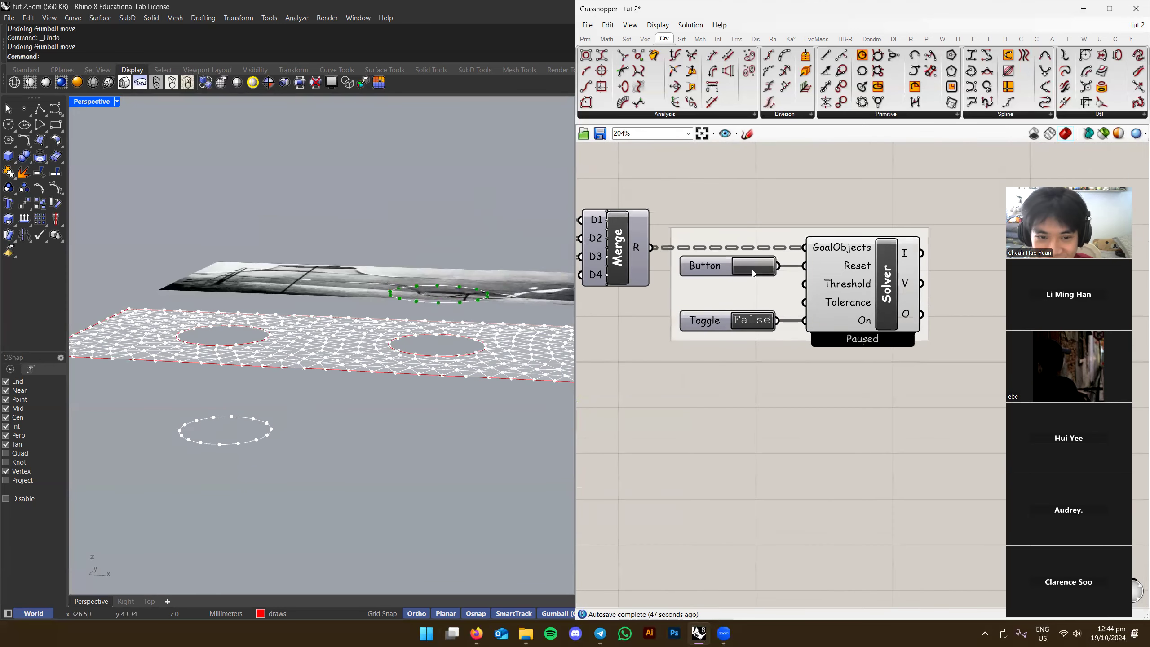
Delete the components that pull the probe points onto the offset circles
scroll(752, 273, down, 3)
right_drag(816, 397, 786, 349)
scroll(810, 487, up, 3)
right_drag(810, 487, 820, 409)
scroll(818, 455, down, 1)
shift+click(808, 436)
right_drag(810, 498, 838, 416)
key(Delete)
right_drag(745, 419, 771, 403)
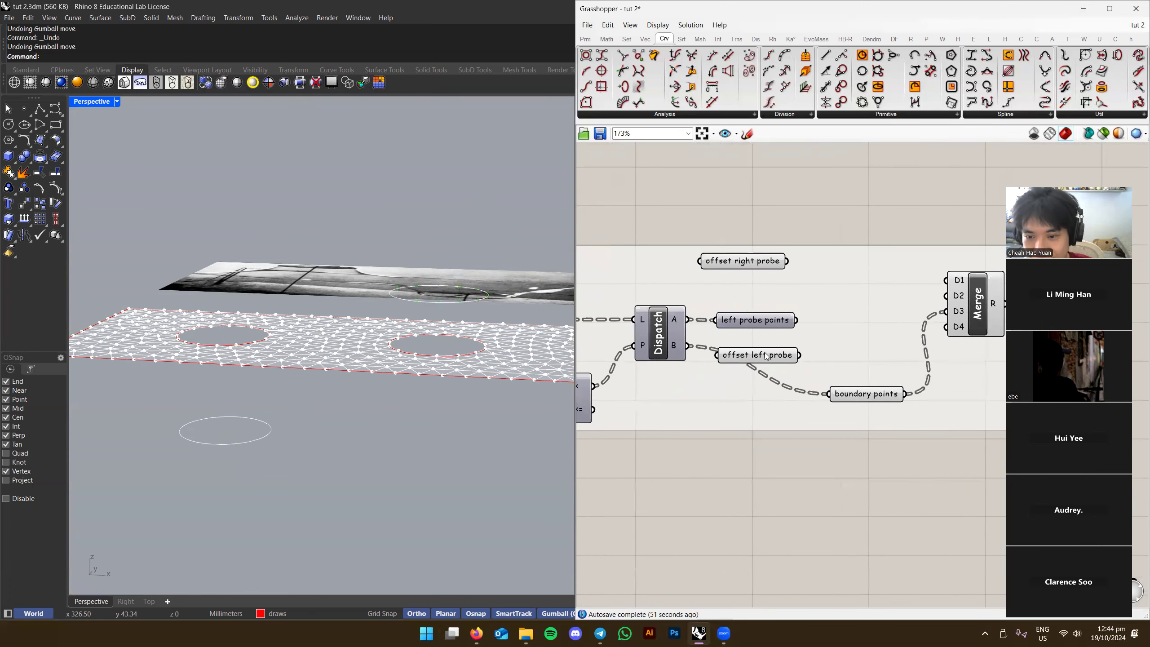
Move the offset right probe and offset left probe parameters out of the group, stacking them below it
shift+click(757, 268)
drag(757, 268, 640, 488)
right_click(822, 232)
right_click(771, 334)
click(784, 430)
scroll(784, 430, down, 3)
right_drag(705, 480, 946, 446)
click(877, 460)
shift+click(887, 513)
drag(887, 513, 885, 513)
click(888, 517)
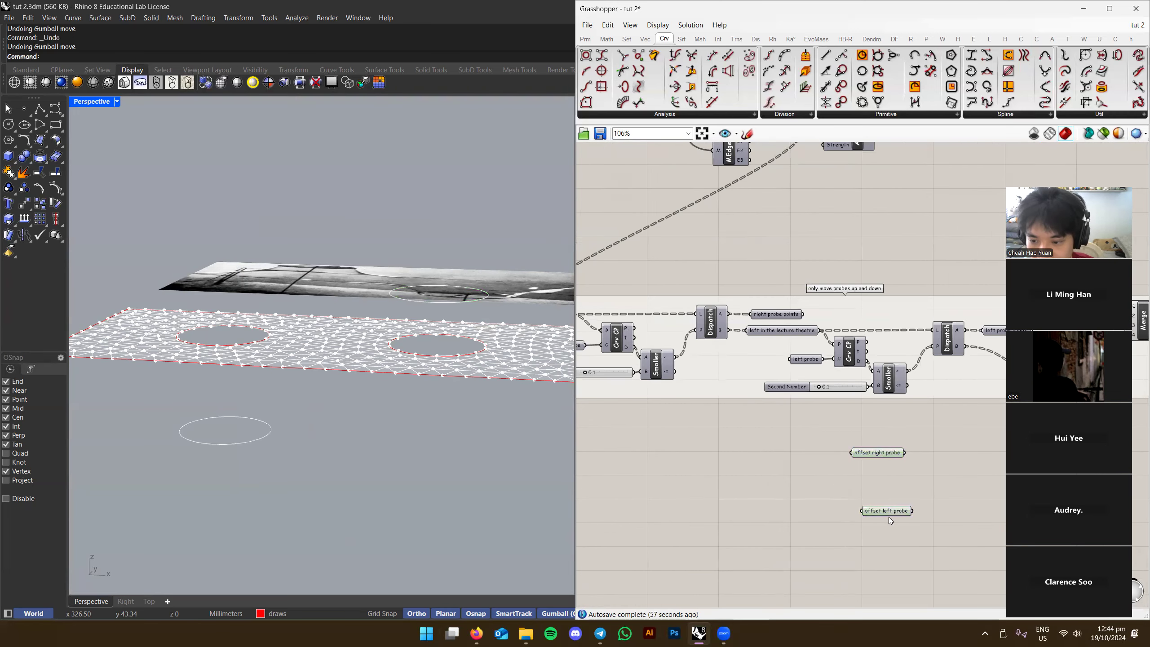
Examine which circles the left probe and offset left probe parameters reference
right_drag(344, 456, 370, 444)
scroll(769, 347, down, 4)
right_drag(606, 276, 822, 344)
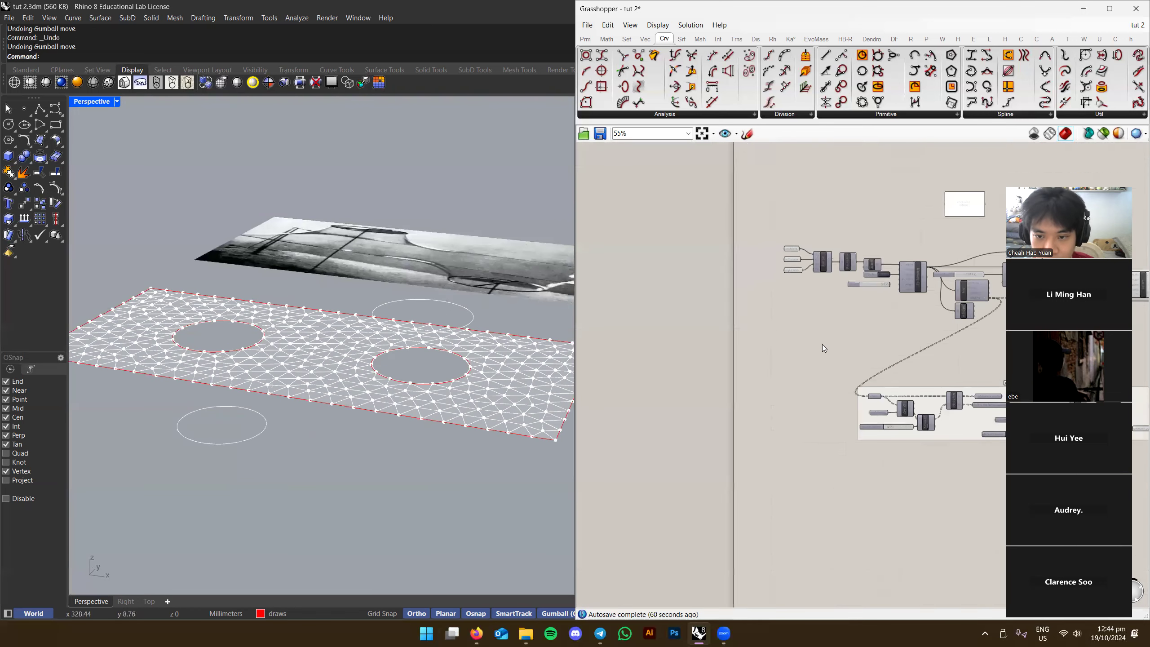
scroll(831, 270, up, 5)
click(737, 229)
right_drag(875, 465, 731, 356)
right_drag(1093, 531, 772, 433)
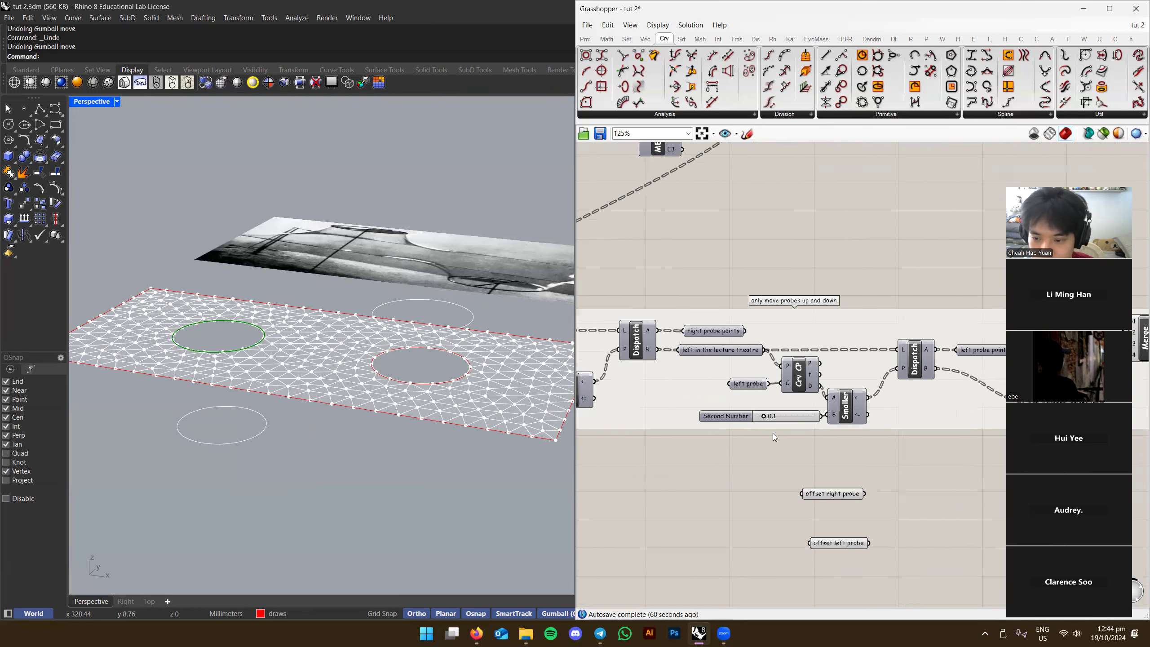
click(828, 543)
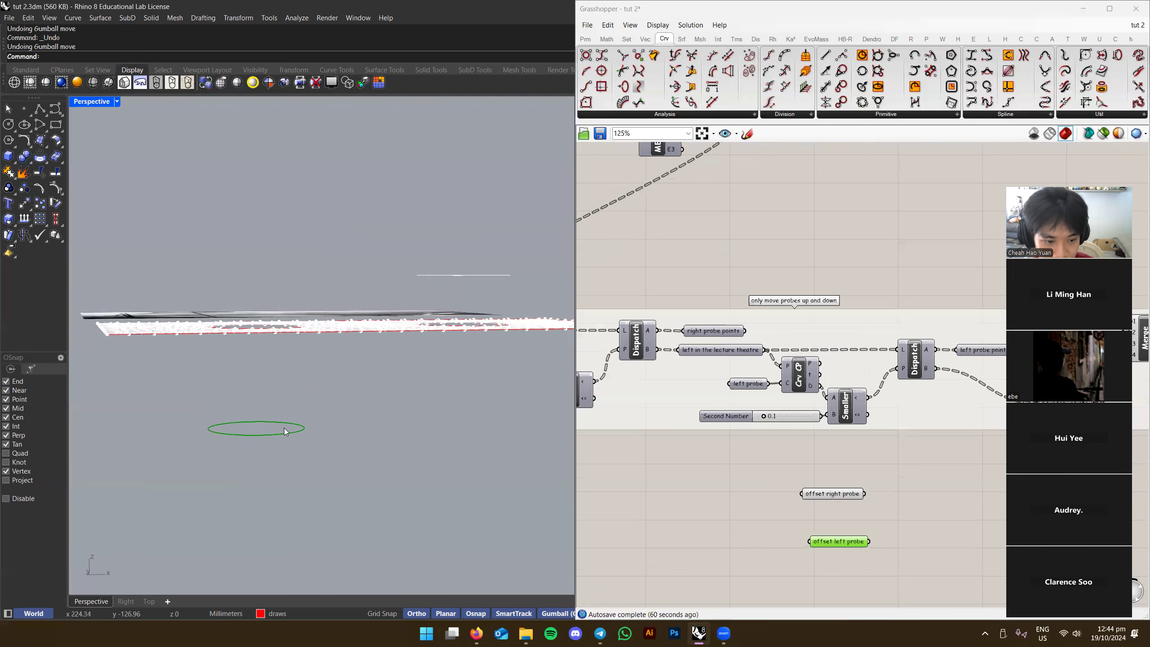
Show the two hidden offset circles in the Rhino model
right_drag(355, 434, 398, 451)
key(ctrl+shift+h)
click(336, 413)
click(493, 261)
key(Return)
Rotate the lower offset circle with the gumball so it tilts relative to the mesh
right_drag(389, 372, 367, 399)
drag(367, 400, 285, 445)
right_drag(285, 444, 287, 437)
drag(253, 453, 255, 452)
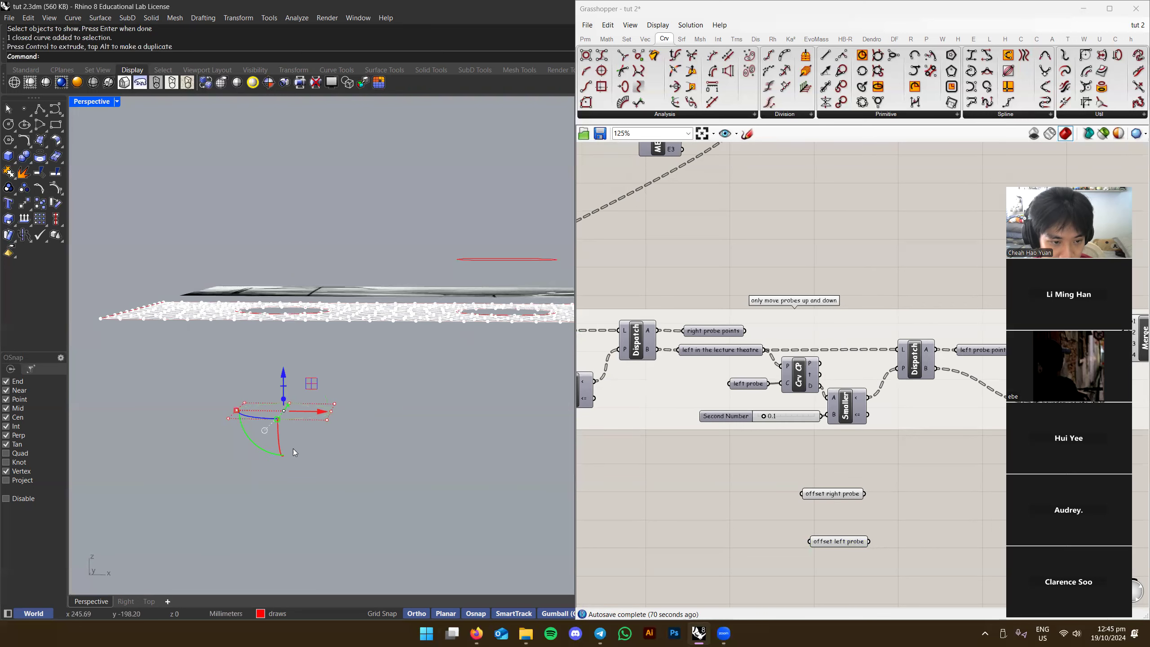
right_drag(254, 453, 280, 485)
drag(339, 426, 290, 428)
click(364, 449)
right_drag(365, 449, 317, 426)
click(311, 422)
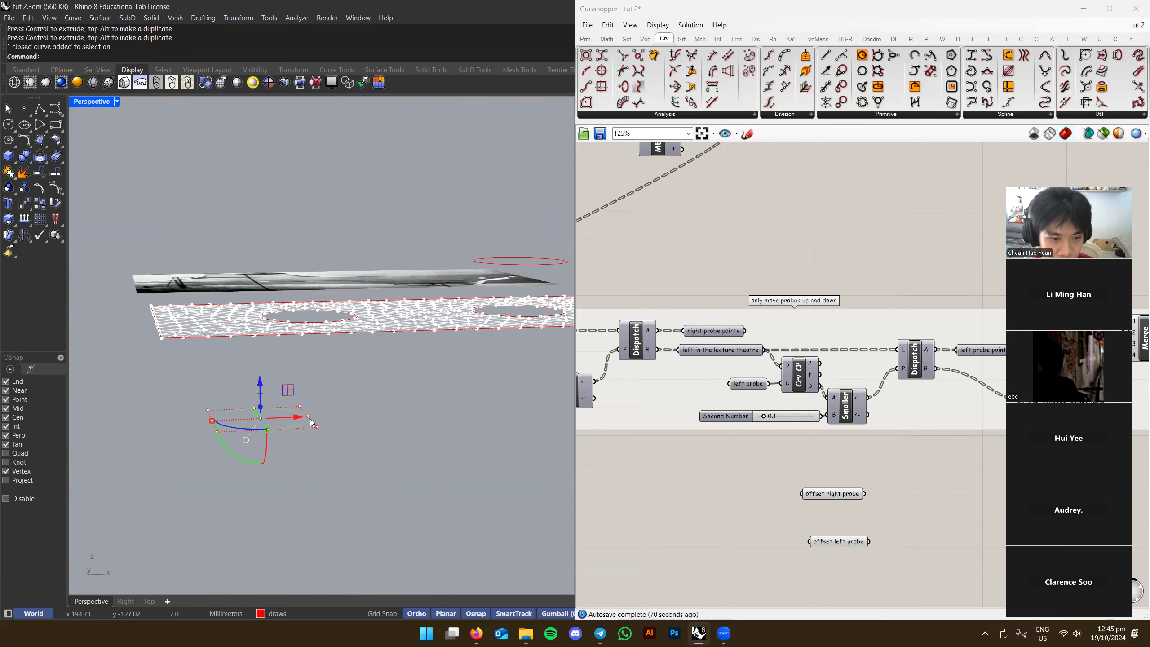
drag(237, 457, 218, 434)
click(377, 406)
Rotate the upper offset circle with the gumball so it tilts slightly from horizontal
right_drag(378, 406, 429, 332)
right_drag(296, 402, 438, 334)
click(438, 292)
drag(438, 334, 427, 284)
drag(360, 326, 371, 341)
click(460, 271)
right_drag(459, 292, 424, 294)
click(424, 292)
drag(375, 322, 371, 315)
Adjust the tilt of the lower offset circle again and review both tilted circles
click(239, 426)
click(227, 440)
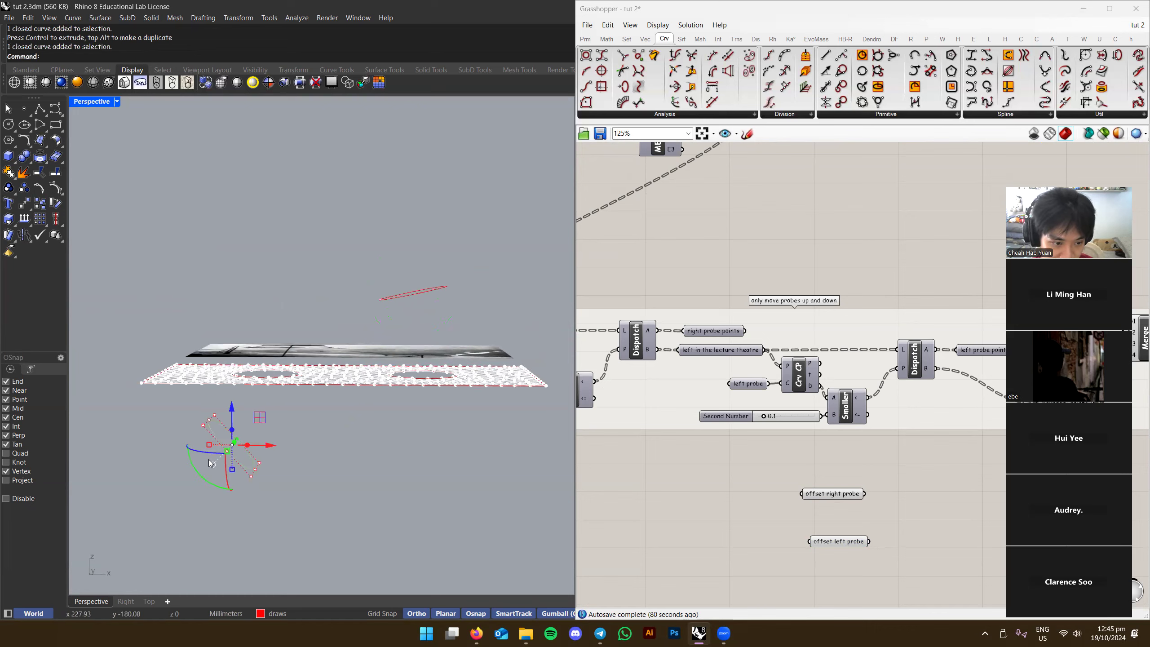
drag(193, 473, 206, 481)
click(360, 460)
scroll(314, 424, down, 3)
right_drag(360, 460, 281, 450)
scroll(313, 416, up, 5)
right_drag(388, 454, 361, 467)
scroll(361, 468, up, 1)
right_drag(729, 486, 728, 471)
right_drag(480, 471, 424, 436)
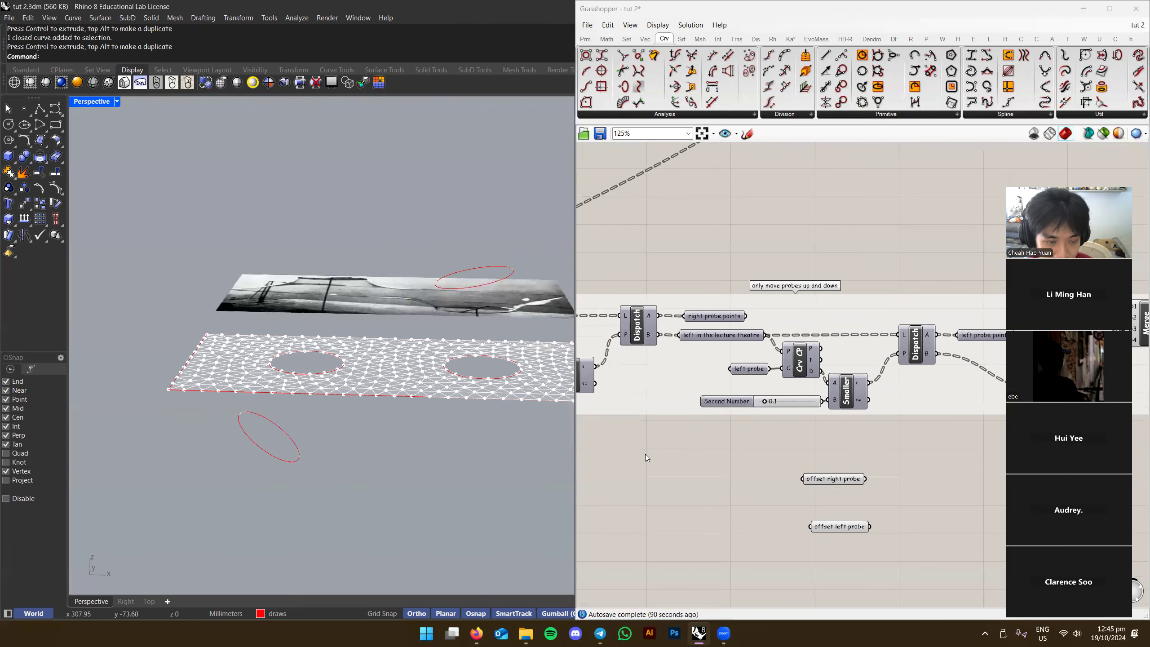
Check the offset right probe and right probe points parameters, and align the left in the lecture theatre parameter below the latter
click(833, 479)
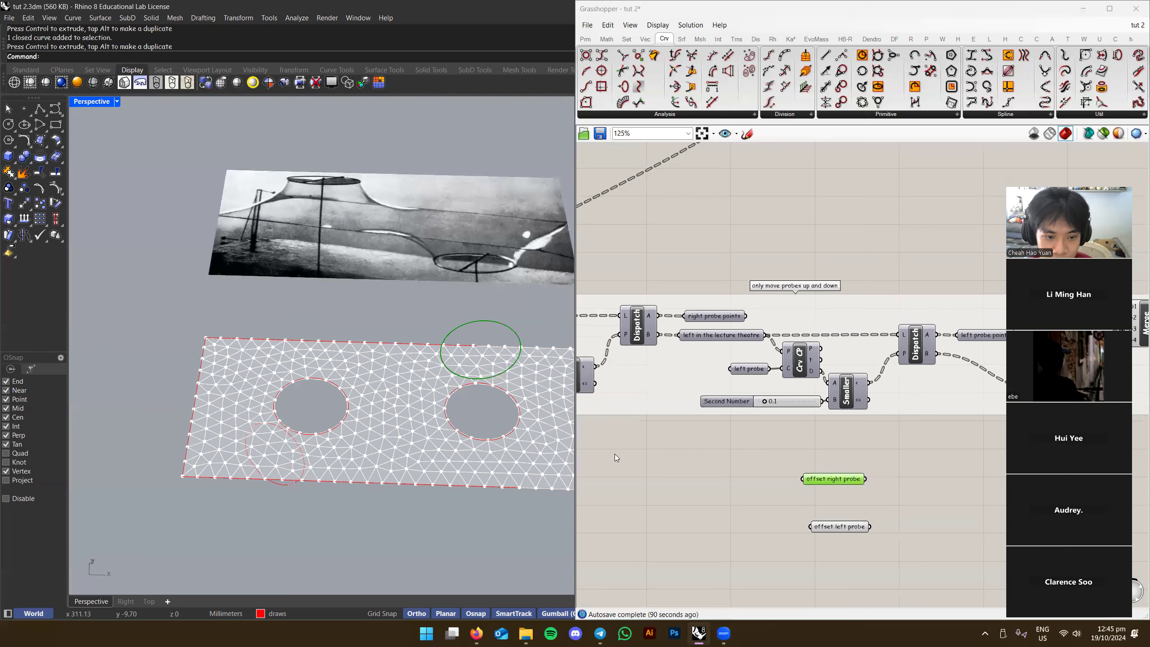
scroll(835, 464, down, 3)
scroll(843, 457, down, 2)
scroll(844, 458, left, 5)
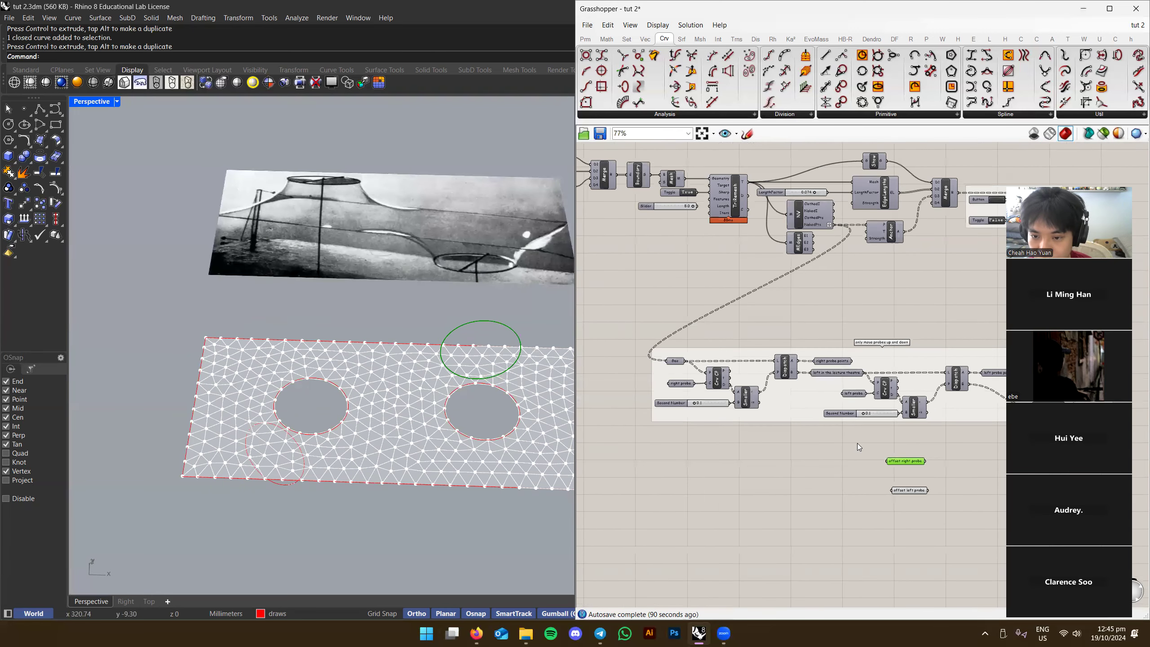
scroll(805, 344, up, 5)
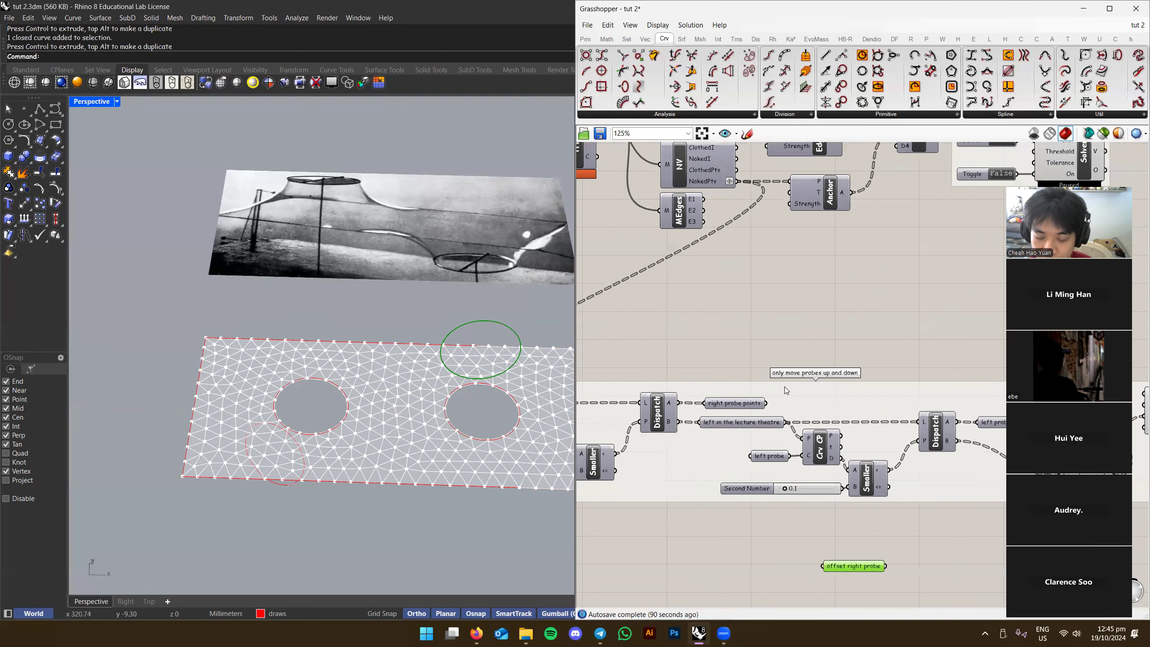
right_click(740, 409)
click(756, 425)
scroll(743, 401, up, 3)
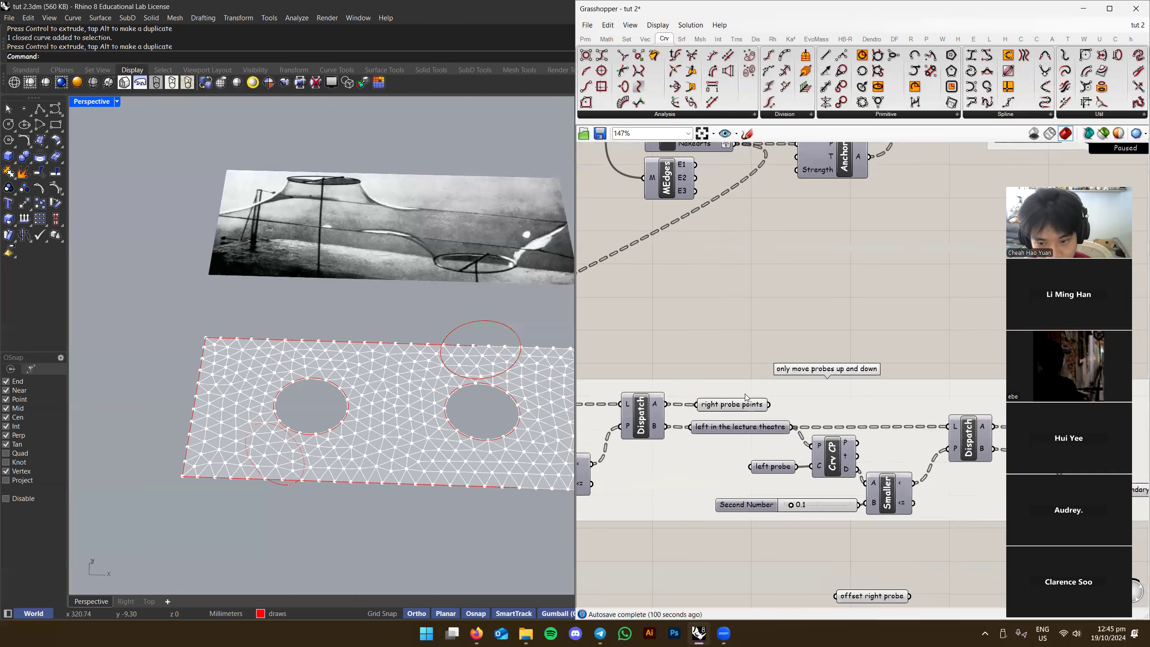
right_drag(729, 408, 675, 365)
right_drag(450, 363, 495, 402)
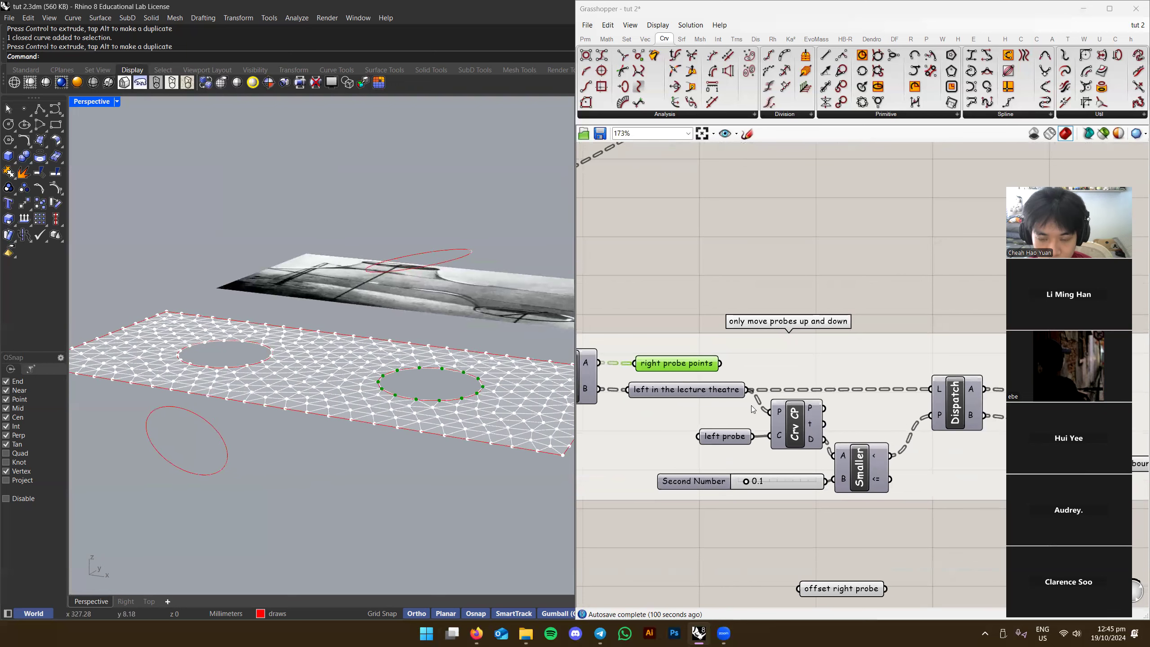
drag(670, 388, 674, 387)
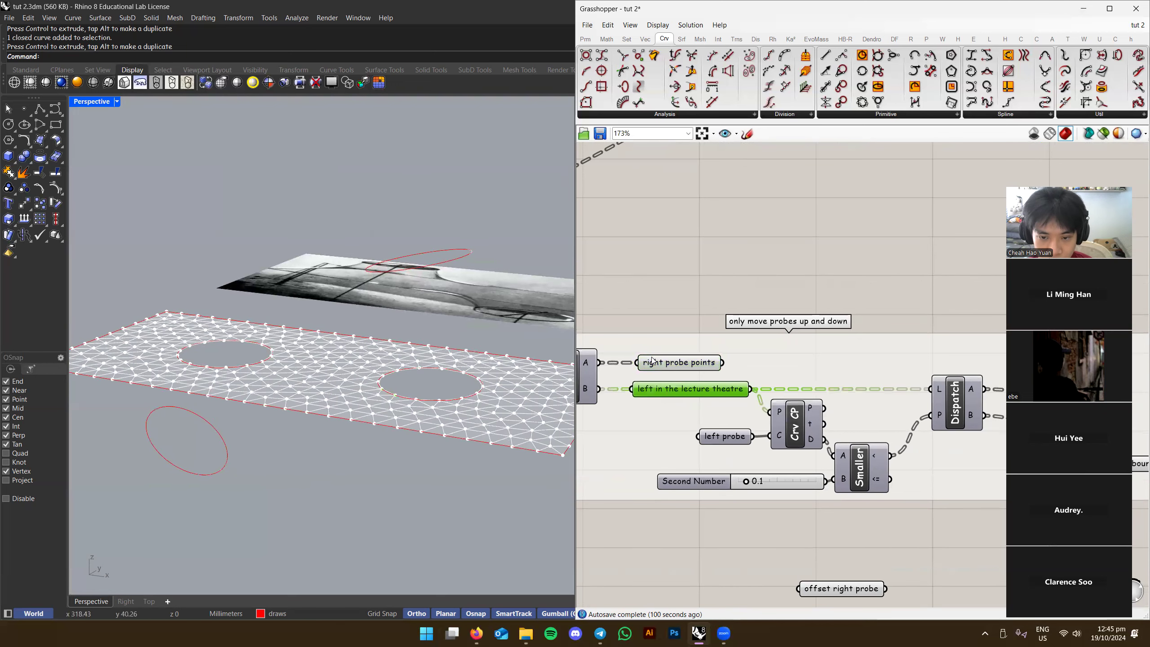
Move the boundary points parameter directly below left probe points beside the second Dispatch, and check the left probe points
right_drag(539, 358, 523, 363)
right_drag(995, 392, 767, 390)
right_click(767, 390)
click(798, 414)
drag(863, 465, 748, 420)
scroll(748, 420, down, 3)
click(747, 371)
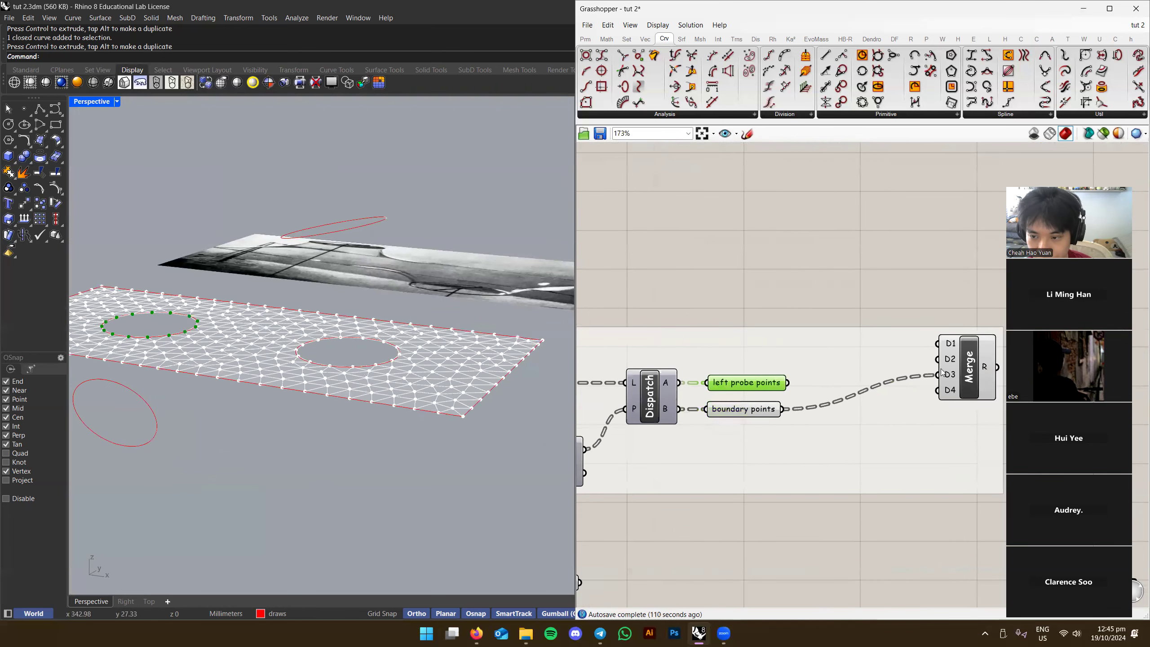
Compare the flat left probe circle with the tilted offset left probe circle in the model
right_drag(729, 360, 898, 317)
click(857, 444)
right_drag(498, 421, 291, 346)
click(322, 353)
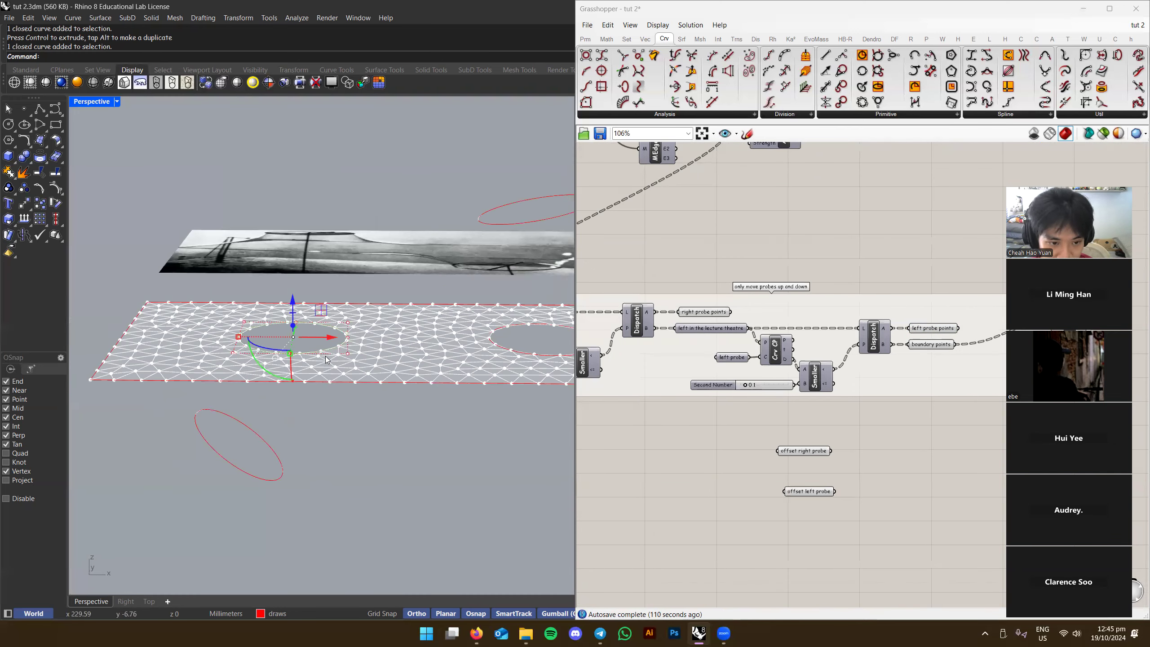
click(262, 437)
click(346, 442)
right_drag(351, 442, 378, 427)
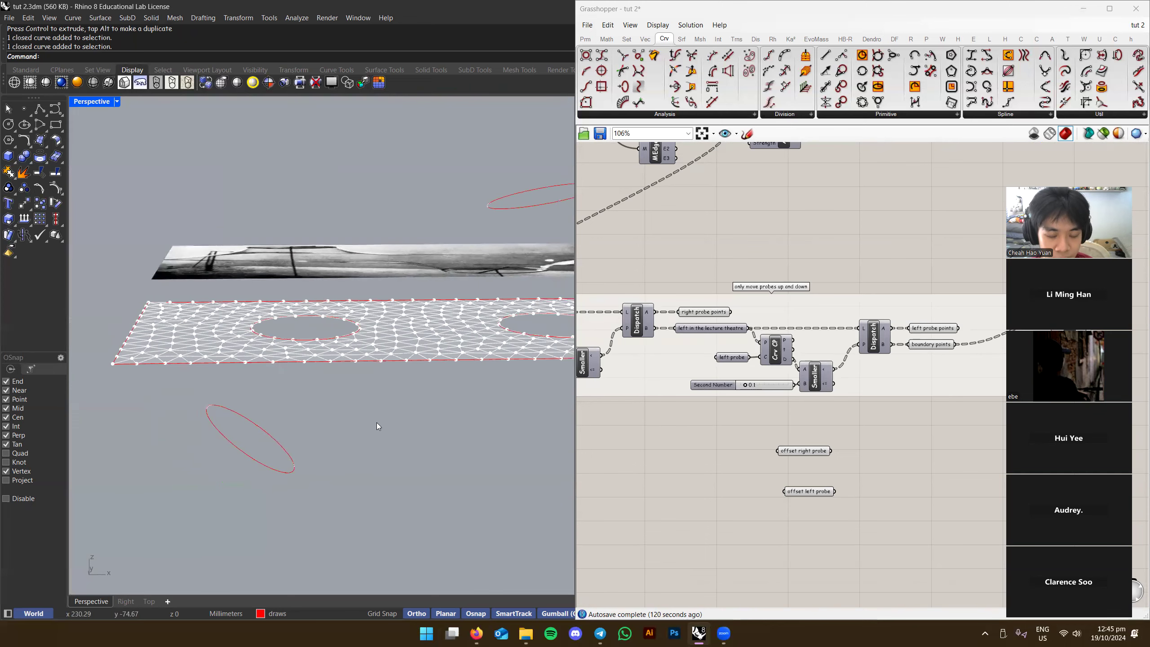
scroll(774, 433, down, 3)
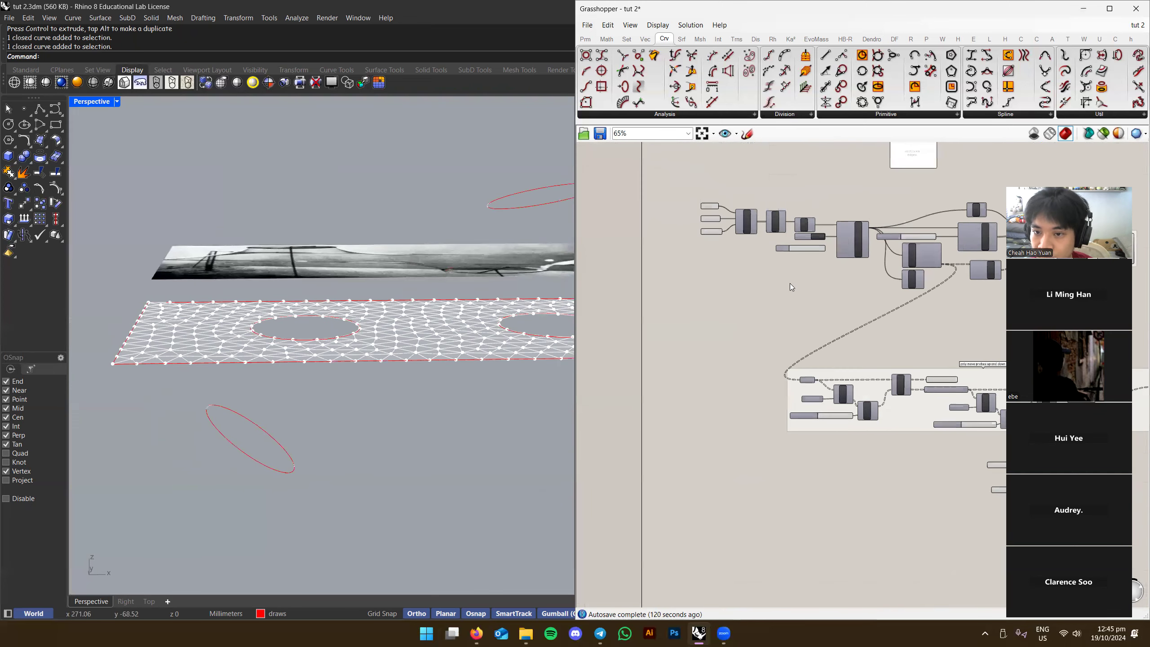
scroll(791, 287, up, 3)
shift+click(909, 466)
right_drag(783, 239, 876, 380)
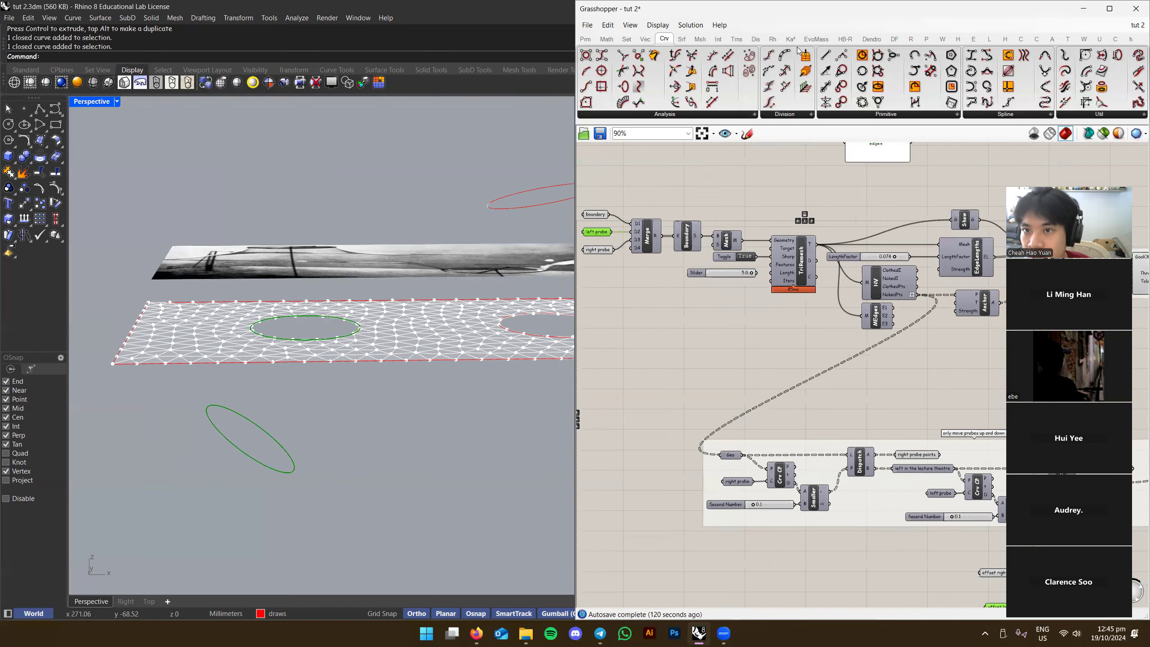
Add an Orient component and place it beside the offset probe parameters
click(737, 39)
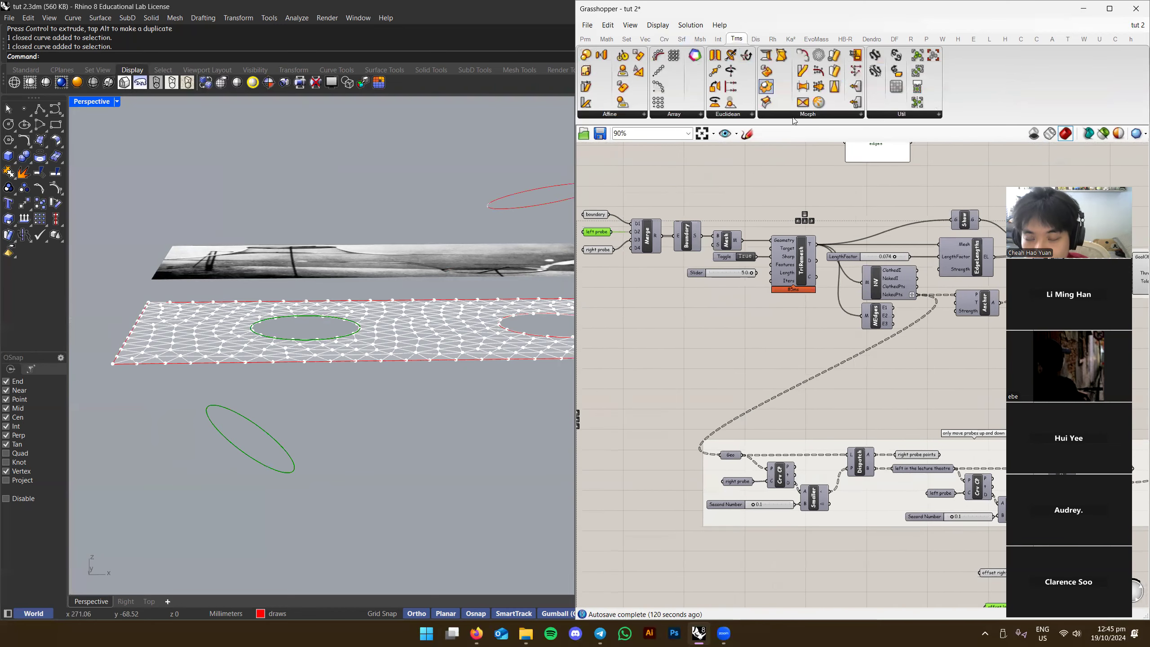
mouse_move(801, 118)
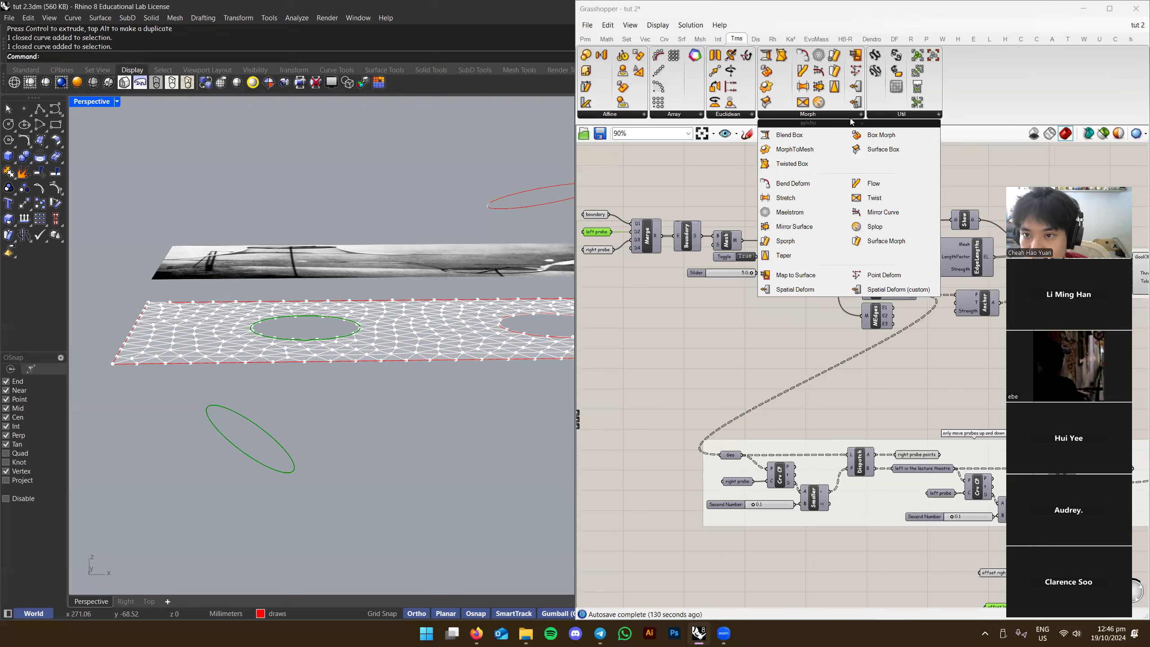
mouse_move(738, 116)
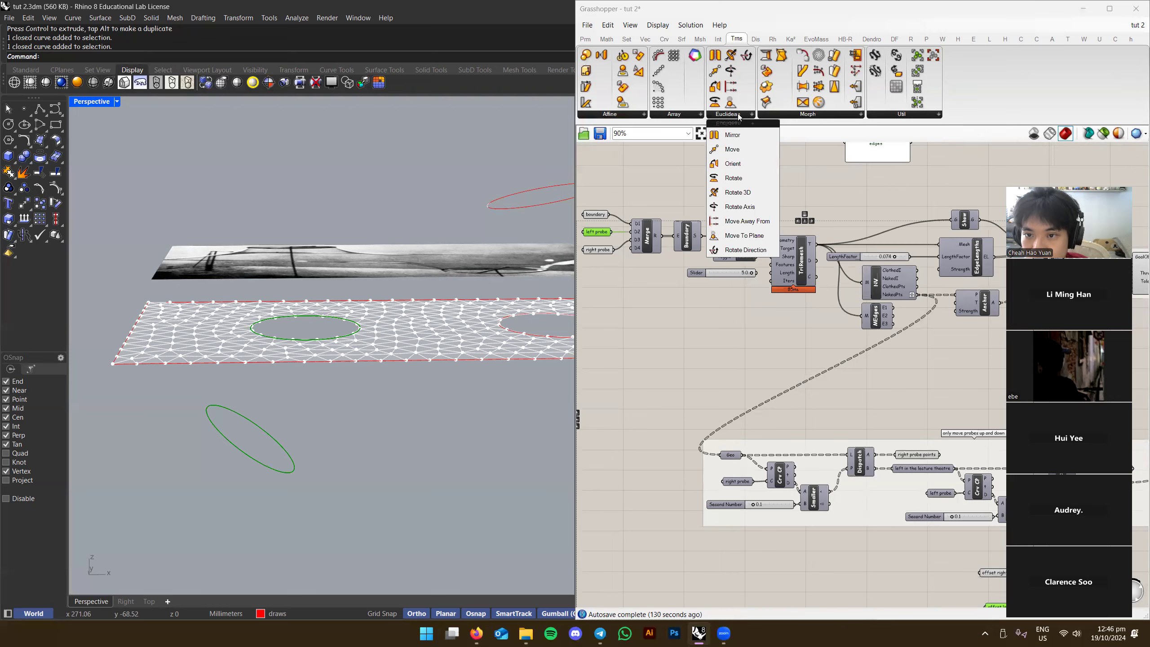
click(736, 165)
click(722, 332)
scroll(723, 332, up, 4)
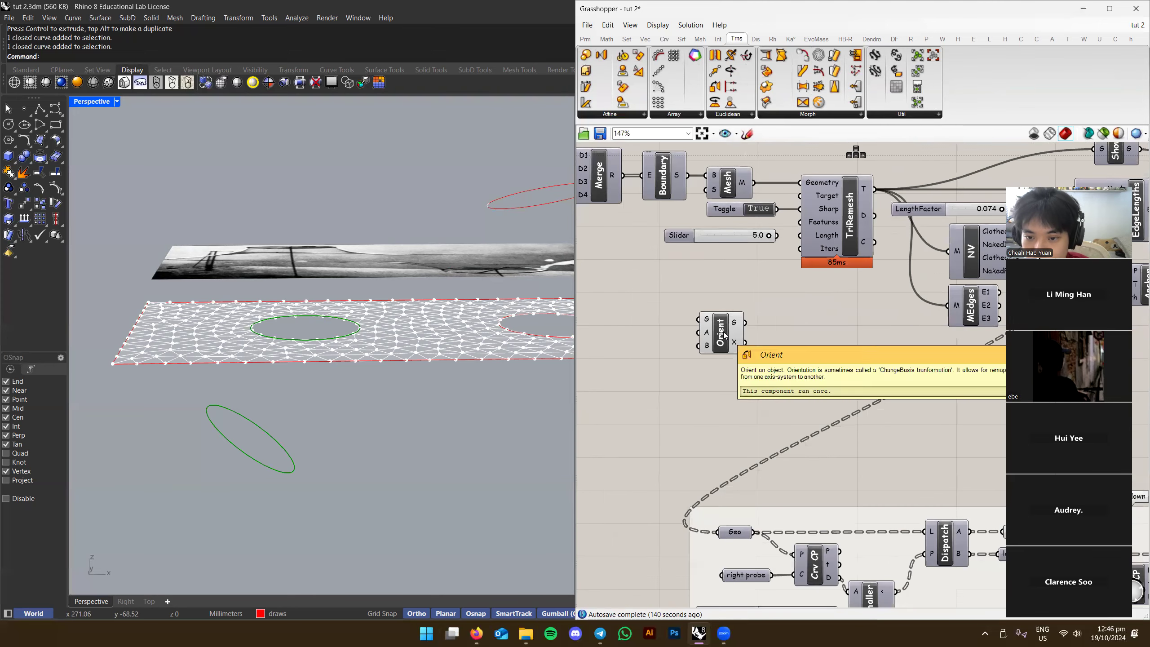
scroll(705, 339, up, 2)
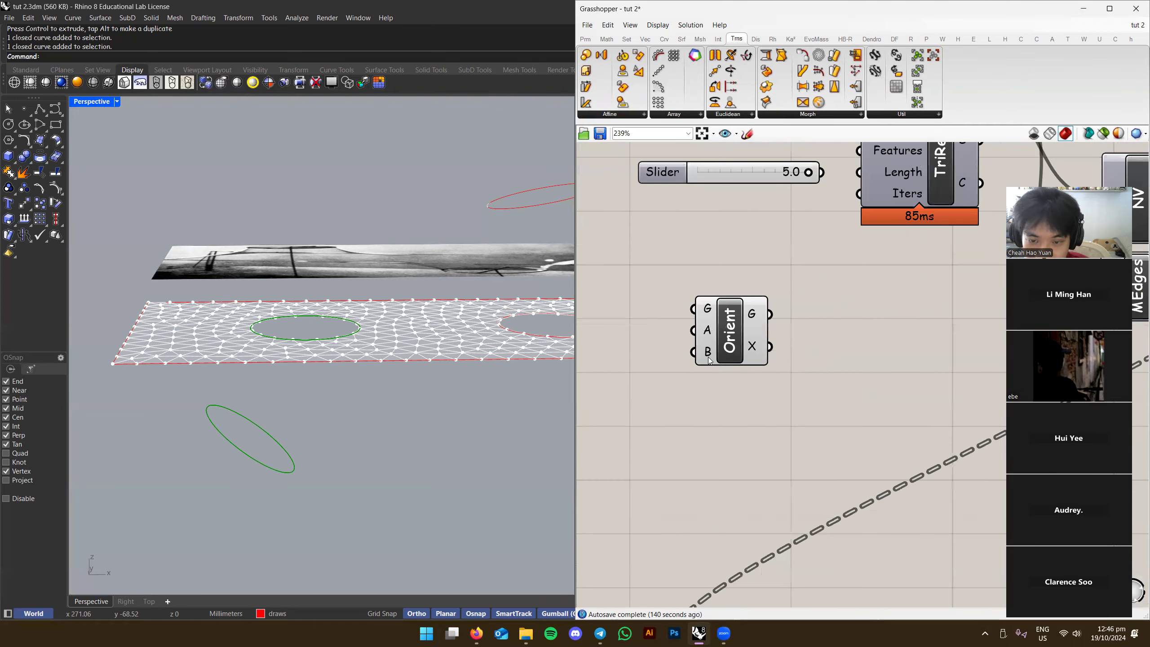
scroll(709, 322, down, 6)
drag(738, 340, 856, 472)
scroll(857, 471, up, 3)
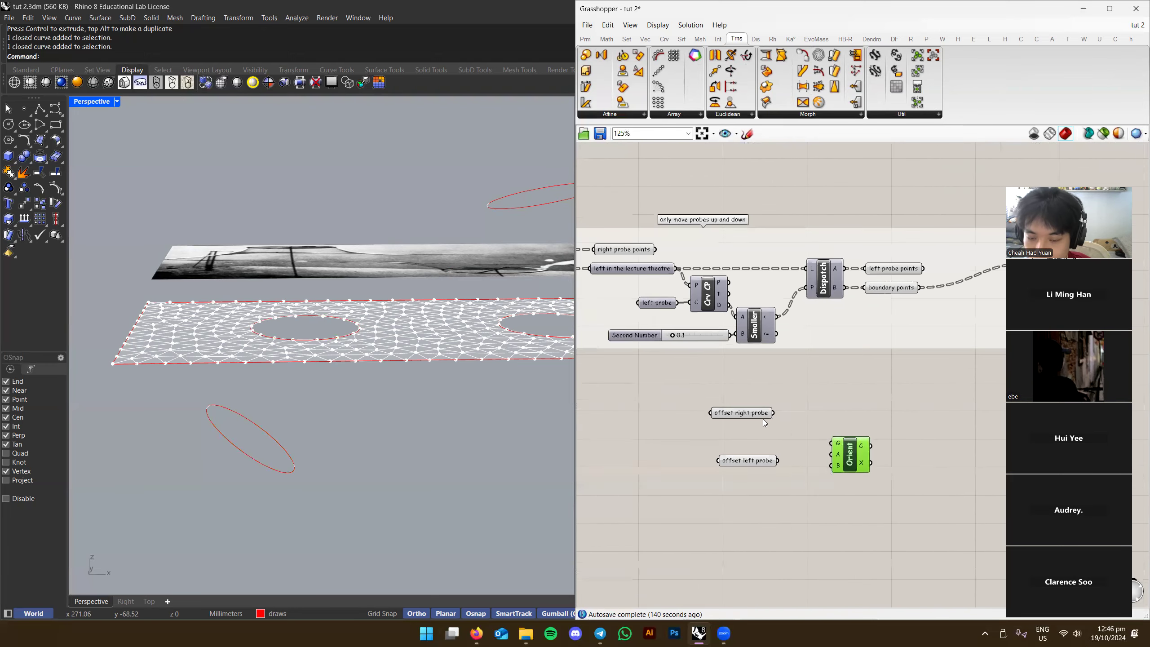
Move the Orient component farther from the offset probe parameters to leave space between them
scroll(777, 407, down, 5)
scroll(672, 305, up, 4)
scroll(673, 305, up, 1)
right_drag(725, 282, 681, 278)
click(648, 204)
right_drag(717, 314, 679, 321)
scroll(679, 321, down, 3)
scroll(812, 449, up, 3)
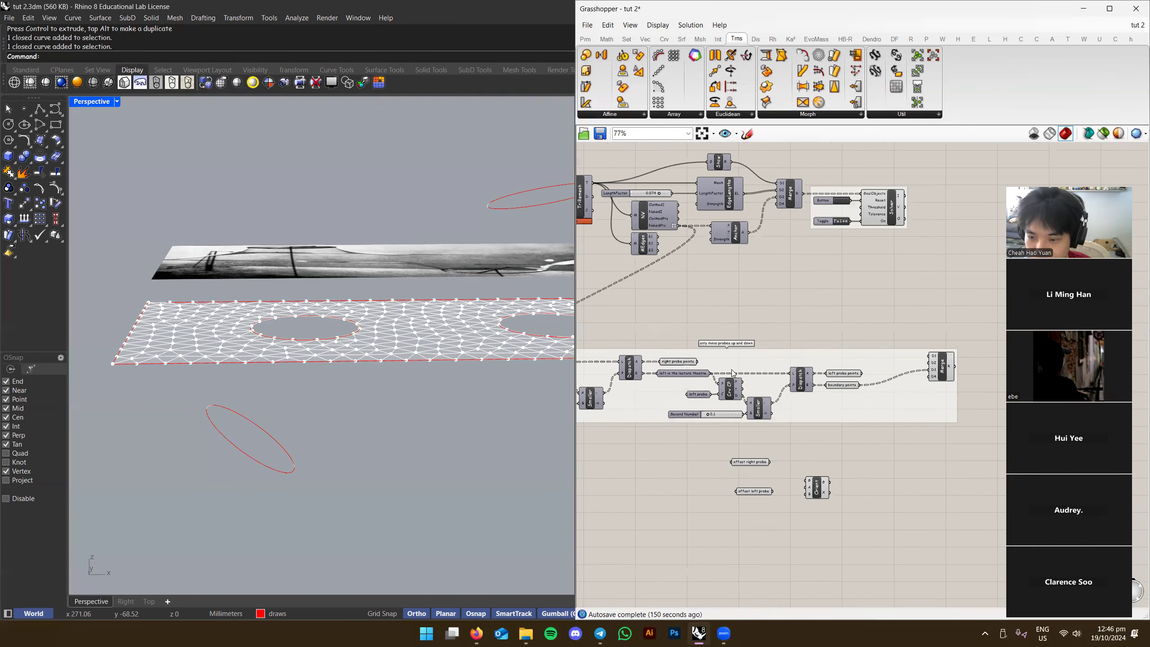
click(812, 449)
drag(726, 478, 800, 458)
click(710, 432)
scroll(726, 393, up, 1)
right_drag(666, 425, 812, 411)
scroll(813, 411, down, 2)
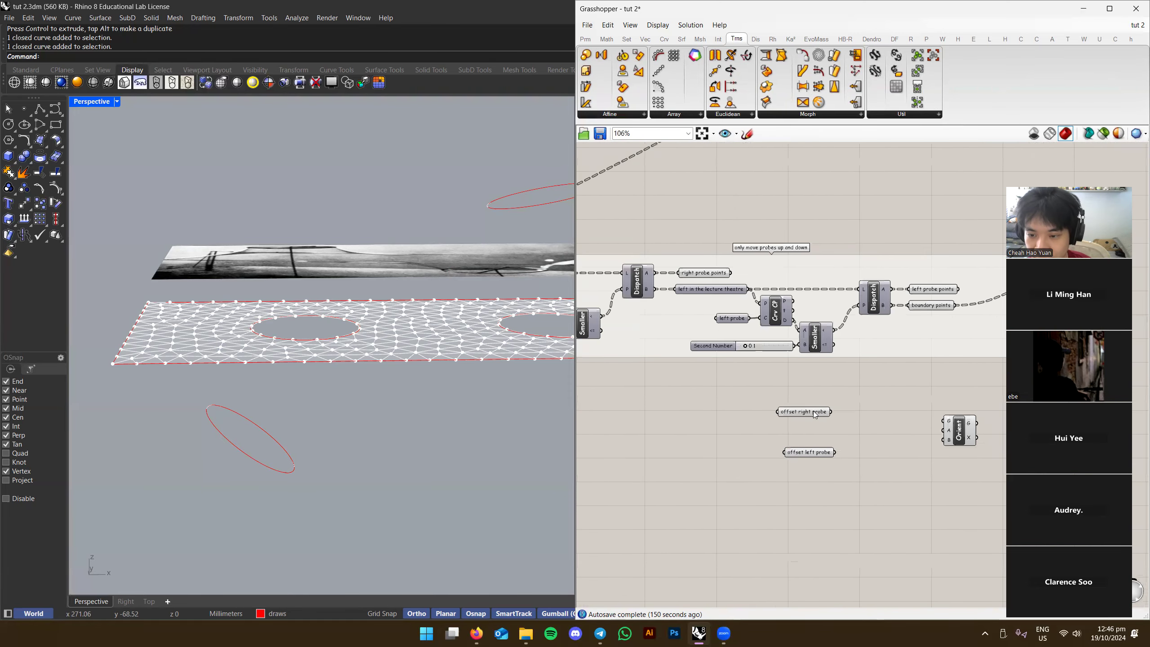
Add a Plane parameter near the input curves and feed the left probe curve into it
click(690, 413)
right_drag(690, 413, 833, 423)
scroll(832, 416, down, 5)
scroll(698, 271, up, 9)
click(734, 250)
right_drag(358, 344, 706, 362)
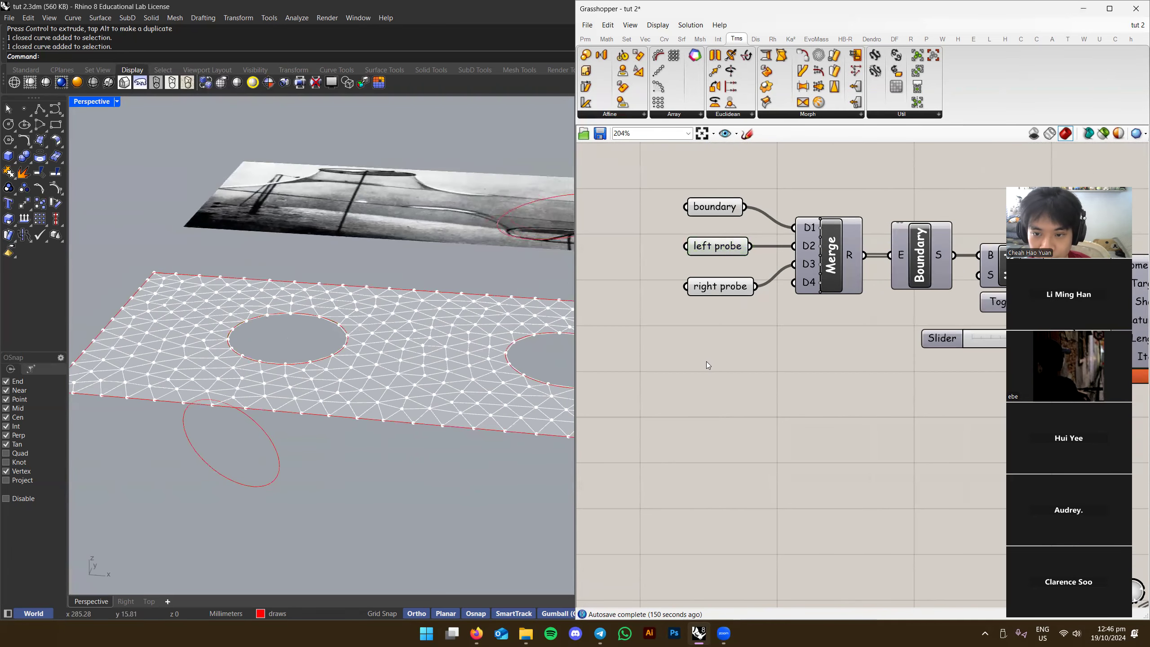
double_click(706, 362)
text(plane)
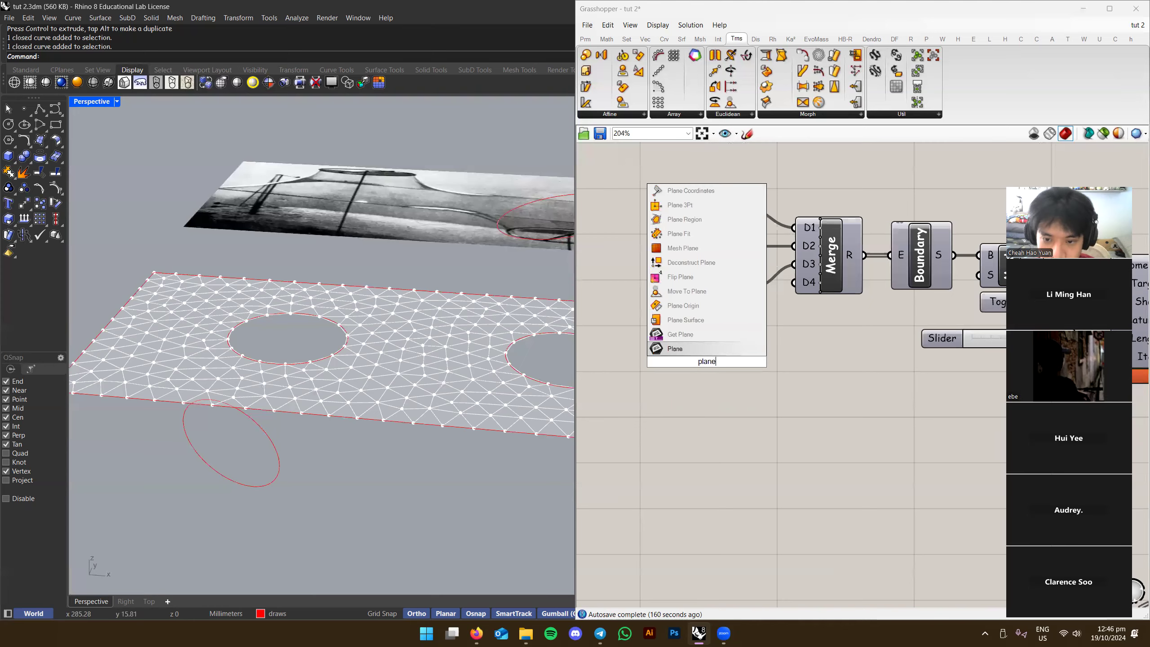
click(678, 349)
drag(741, 280, 757, 375)
right_drag(343, 349, 512, 322)
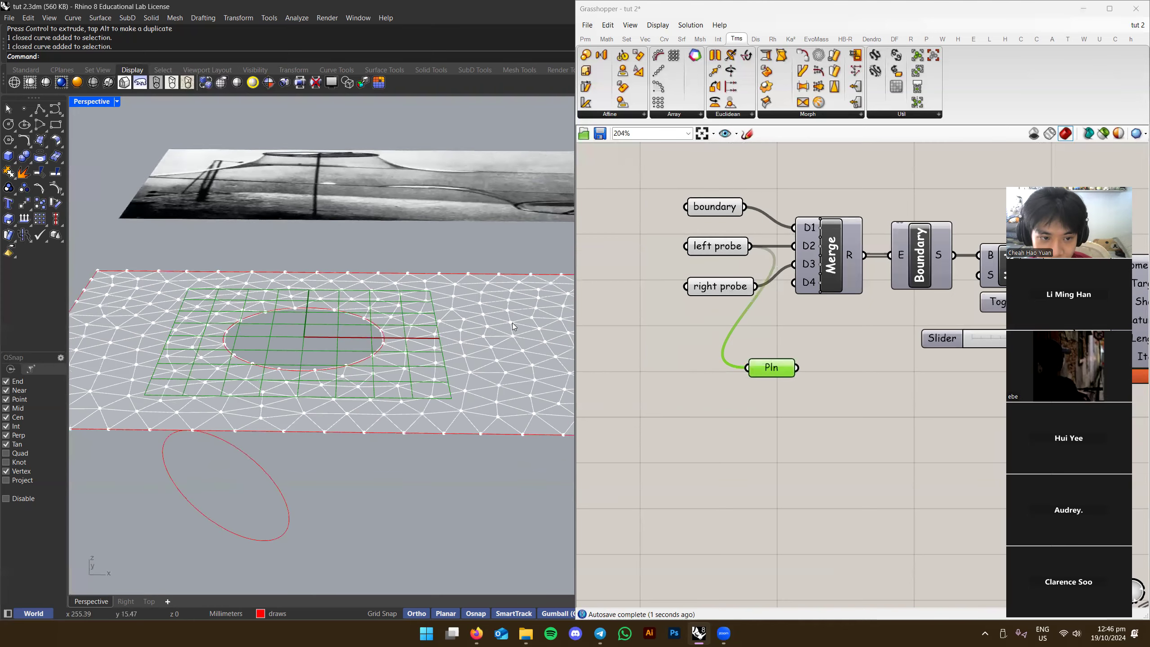
Examine the left probe curve and the plane derived from it in the model
click(717, 247)
click(652, 290)
right_drag(397, 377, 455, 403)
click(771, 375)
right_drag(763, 417, 757, 403)
right_drag(419, 422, 454, 362)
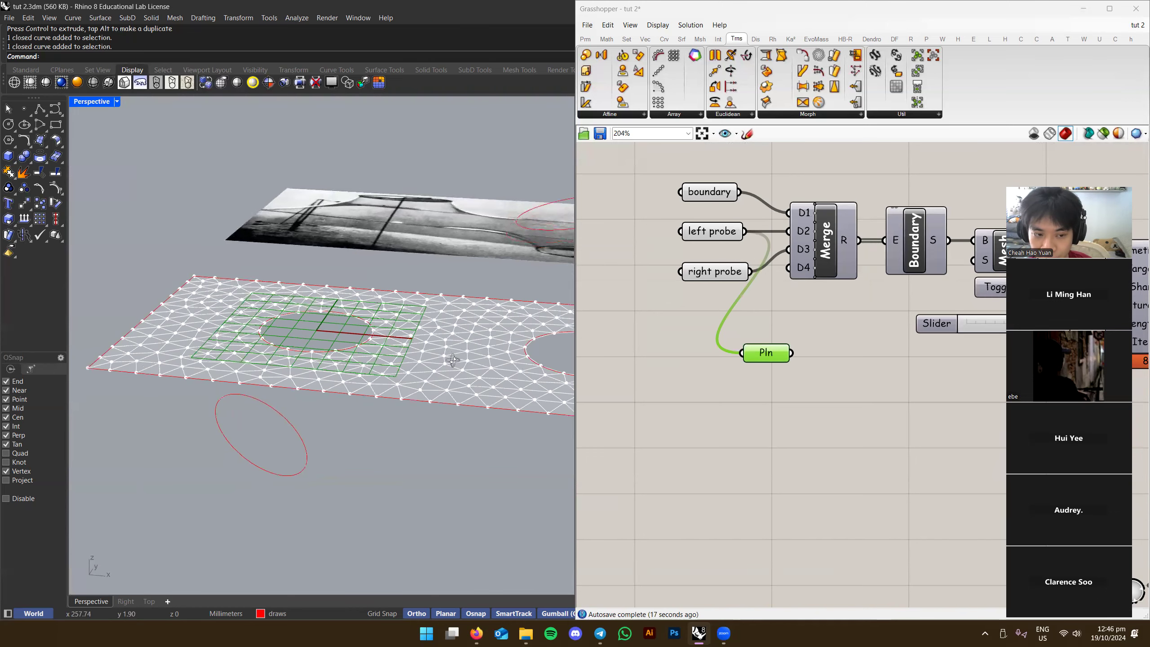
Reposition the Plane parameter just beneath the Merge component
right_drag(781, 393, 737, 389)
drag(730, 353, 801, 275)
click(759, 344)
scroll(757, 340, up, 3)
scroll(780, 311, down, 3)
right_drag(779, 312, 748, 342)
scroll(737, 363, up, 1)
click(756, 304)
drag(757, 286, 753, 286)
double_click(740, 372)
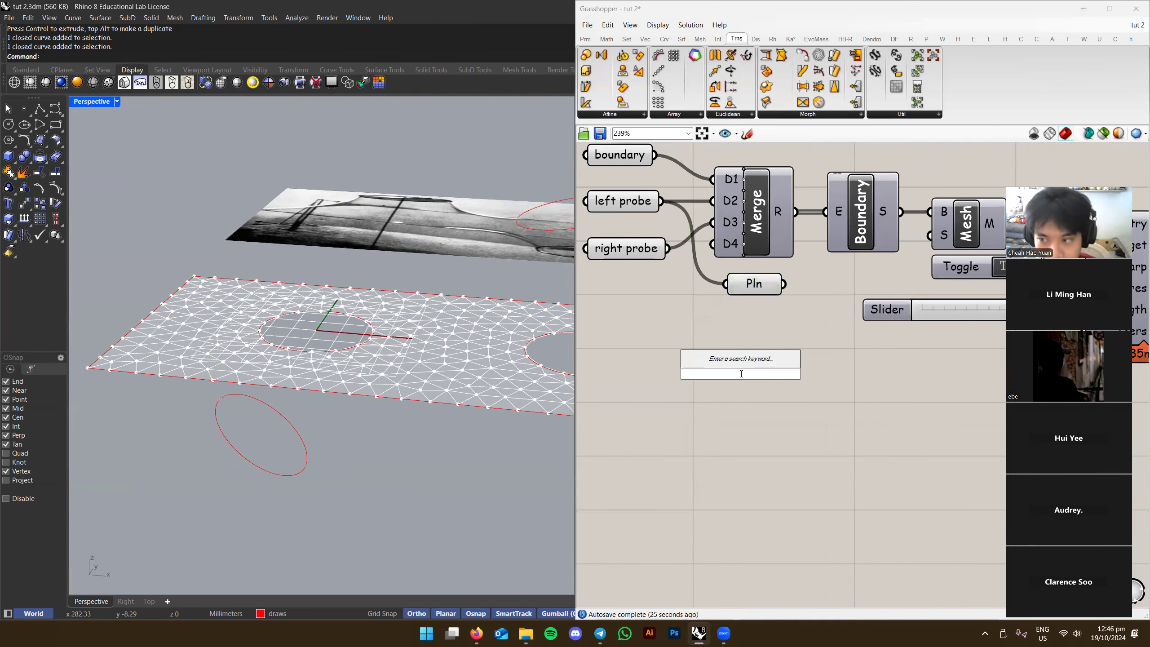
right_drag(802, 380, 777, 344)
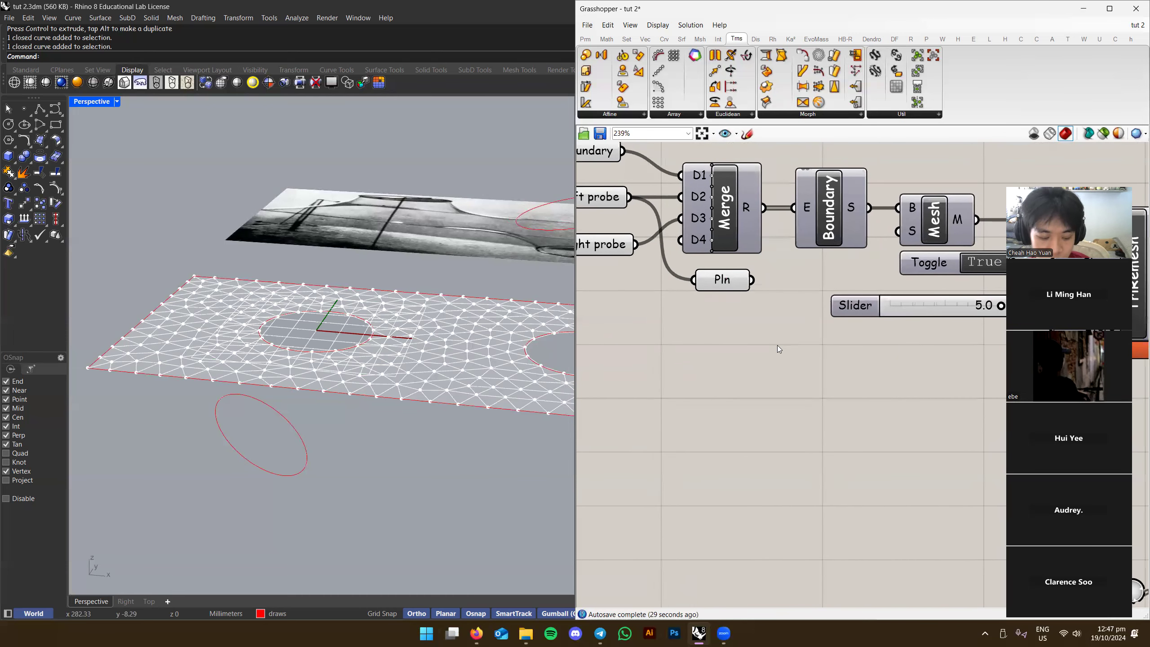
Try extruding the tilted left offset circle, moving it, and enclosing the result in a bounding box in the model
right_drag(755, 353, 802, 377)
click(775, 309)
click(761, 338)
right_drag(421, 351, 414, 308)
click(306, 420)
click(325, 430)
shift+click(307, 456)
drag(316, 419, 331, 360)
click(379, 399)
right_drag(356, 406, 375, 359)
click(325, 400)
text(Bound)
key(Return)
click(398, 362)
right_drag(398, 362, 443, 398)
scroll(321, 369, up, 4)
click(351, 424)
click(330, 393)
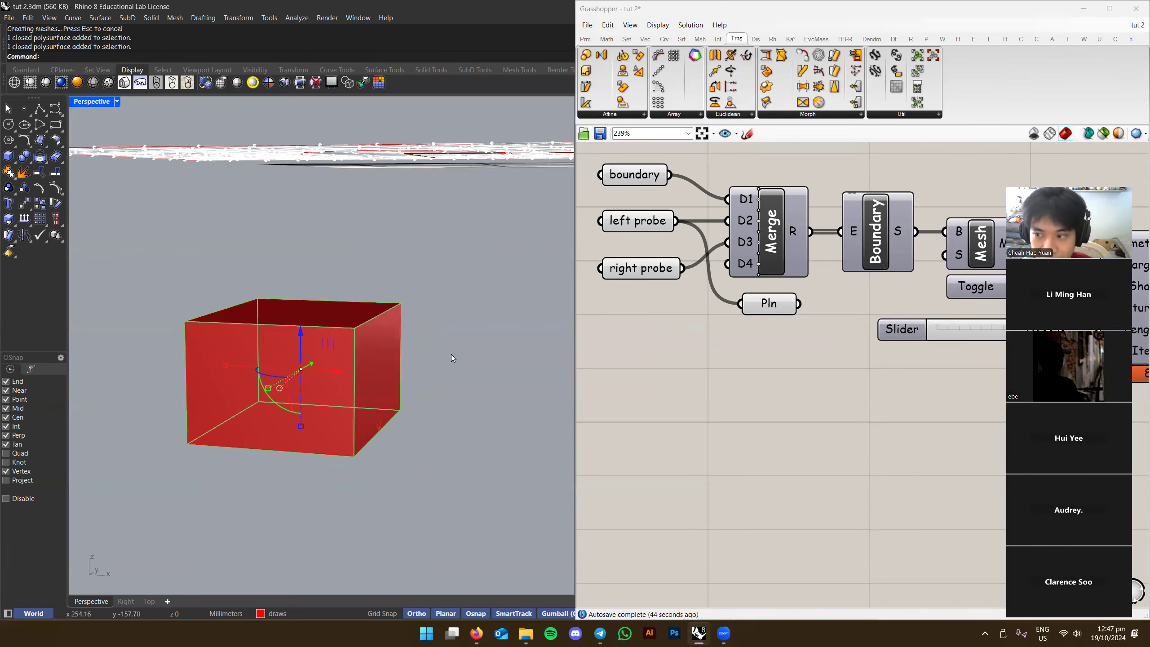
Delete the bounding box and undo the bounding box and gumball move on the tilted circle
key(Delete)
key(ctrl+z)
key(ctrl+z)
key(ctrl+z)
mouse_move(406, 421)
right_down()
mouse_move(414, 445)
mouse_move(426, 419)
mouse_move(389, 422)
right_up()
scroll(430, 465, down, 5)
click(430, 465)
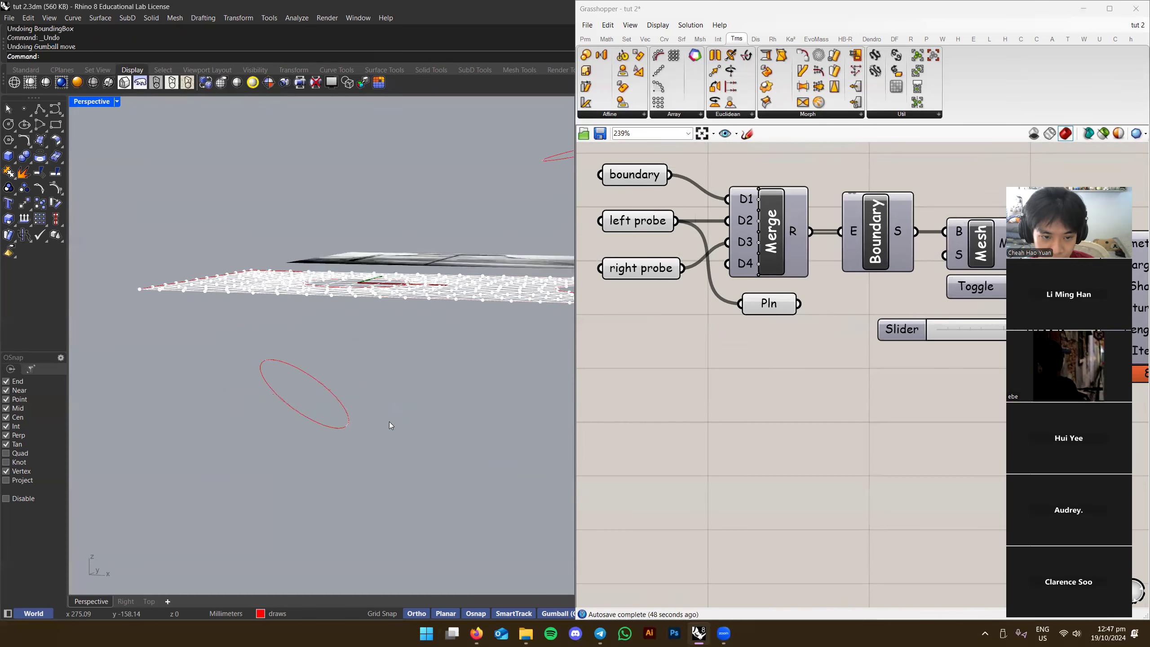
scroll(771, 432, down, 3)
Rename the Plane parameter below Merge as "left plane"
click(746, 359)
scroll(452, 363, up, 3)
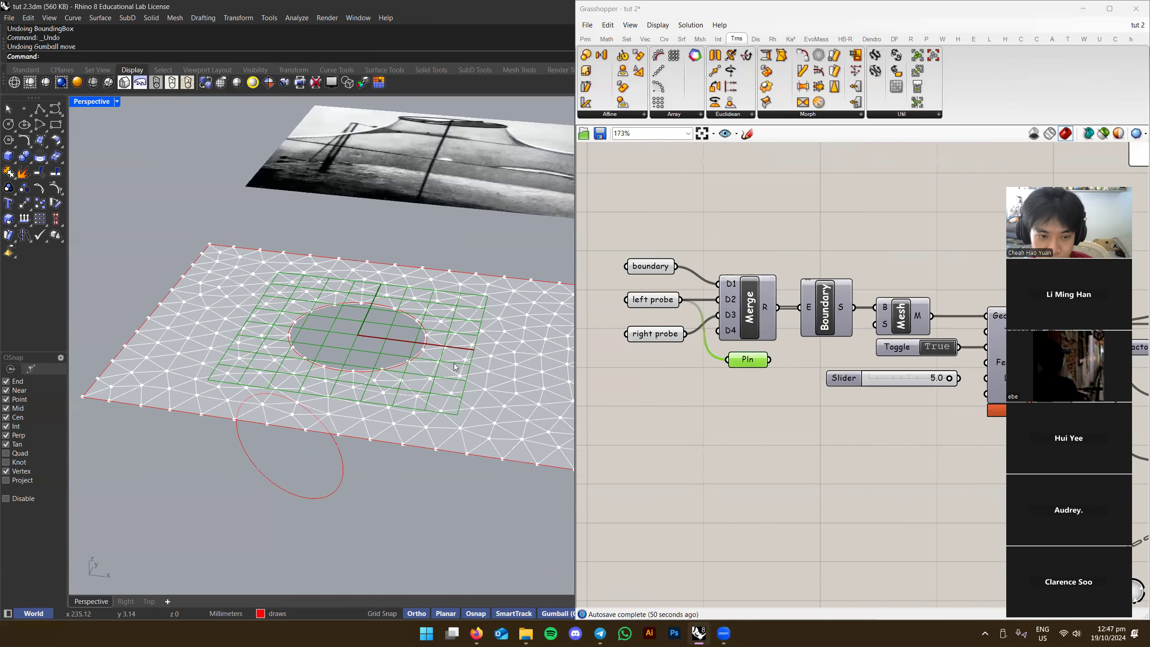
scroll(747, 359, up, 2)
right_click(747, 356)
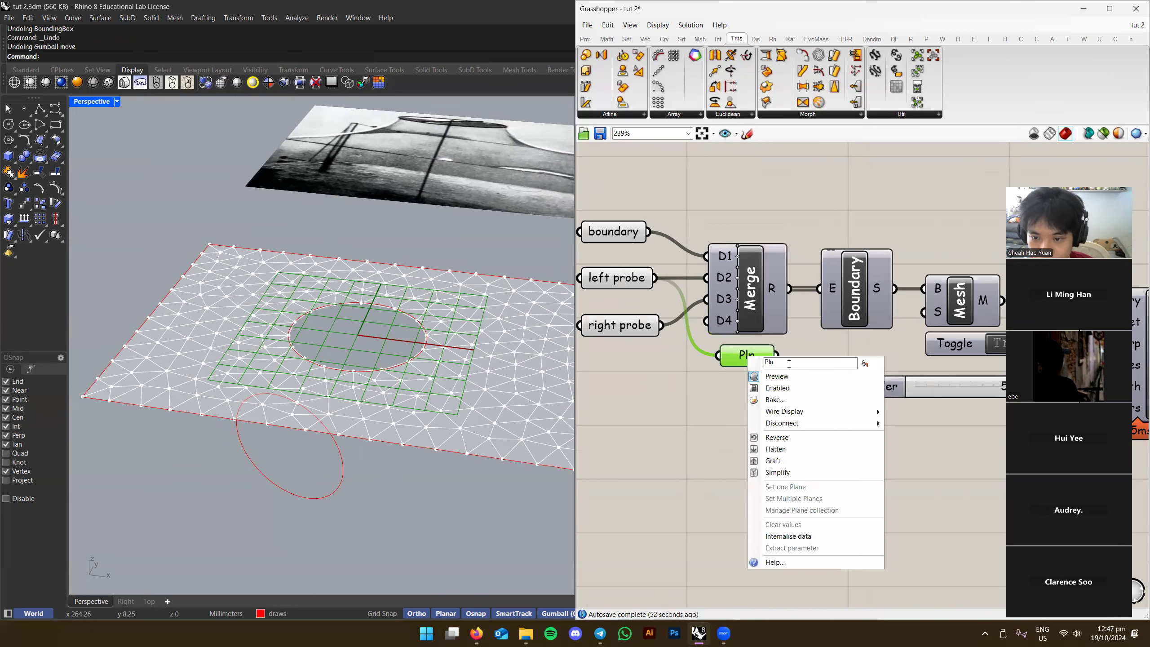
text(left plane)
key(Return)
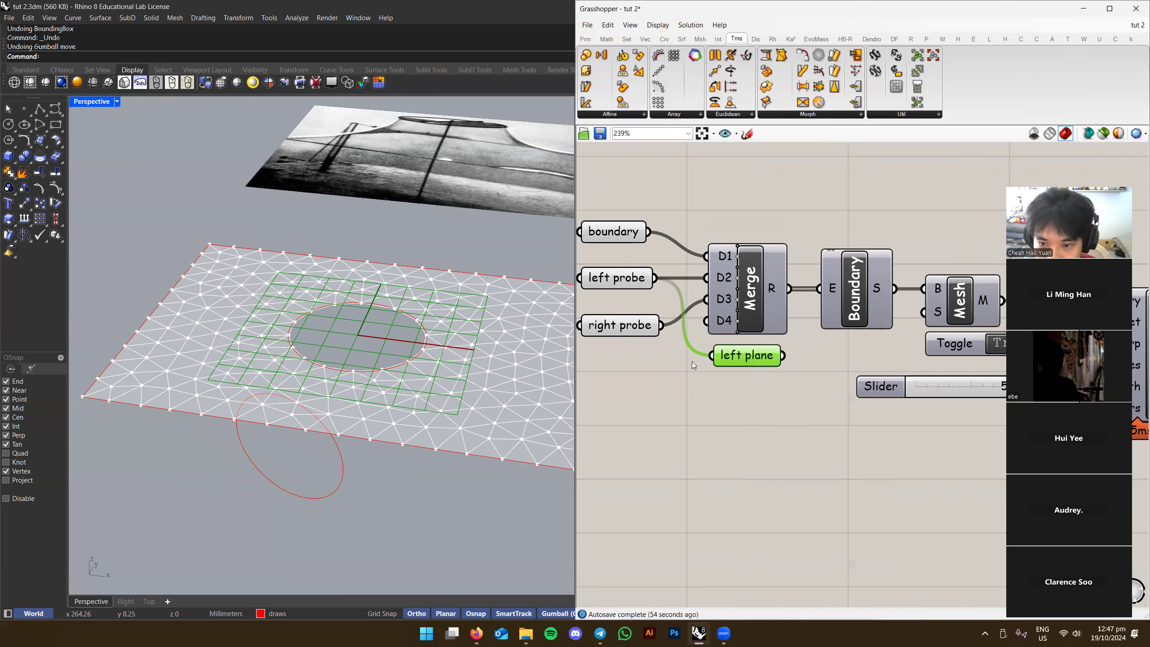
Duplicate the left plane parameter below itself, feed the right probe curve into the copy, and rename it "right plane"
mouse_move(742, 397)
mouse_down()
mouse_move(746, 364)
mouse_move(757, 410)
mouse_up()
drag(662, 325, 756, 403)
right_click(757, 404)
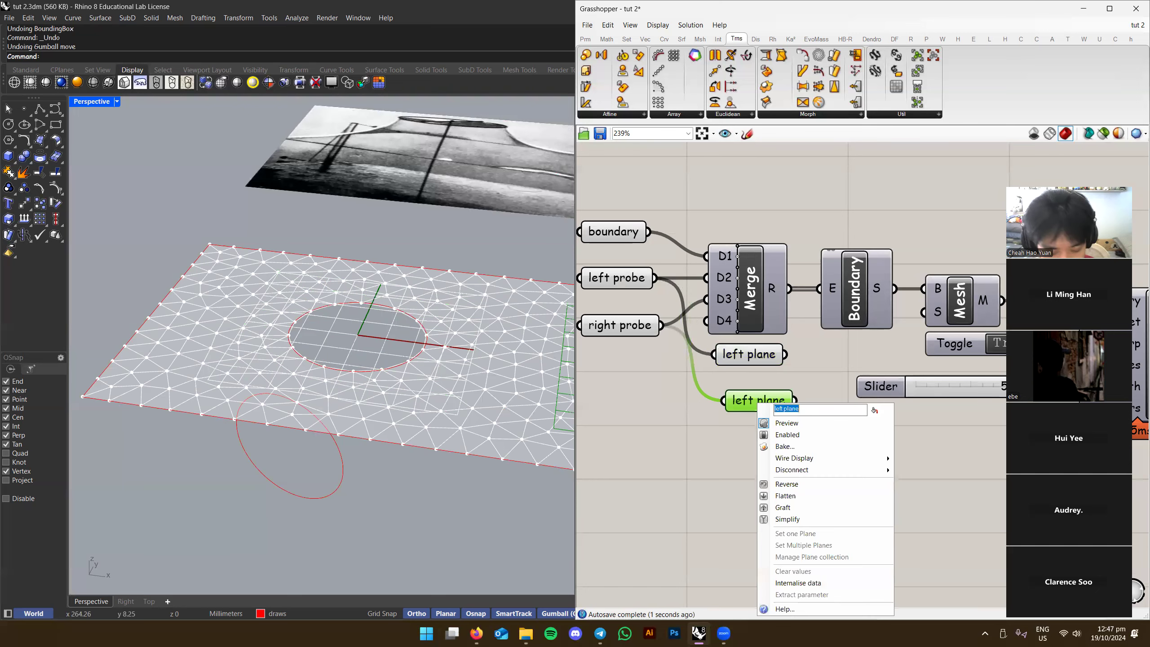
key(Return)
Check both probe planes in the model and hide the preview of the triangulated mesh
scroll(240, 299, down, 8)
mouse_move(362, 335)
right_down()
mouse_move(387, 365)
mouse_move(378, 324)
right_up()
shift+click(756, 356)
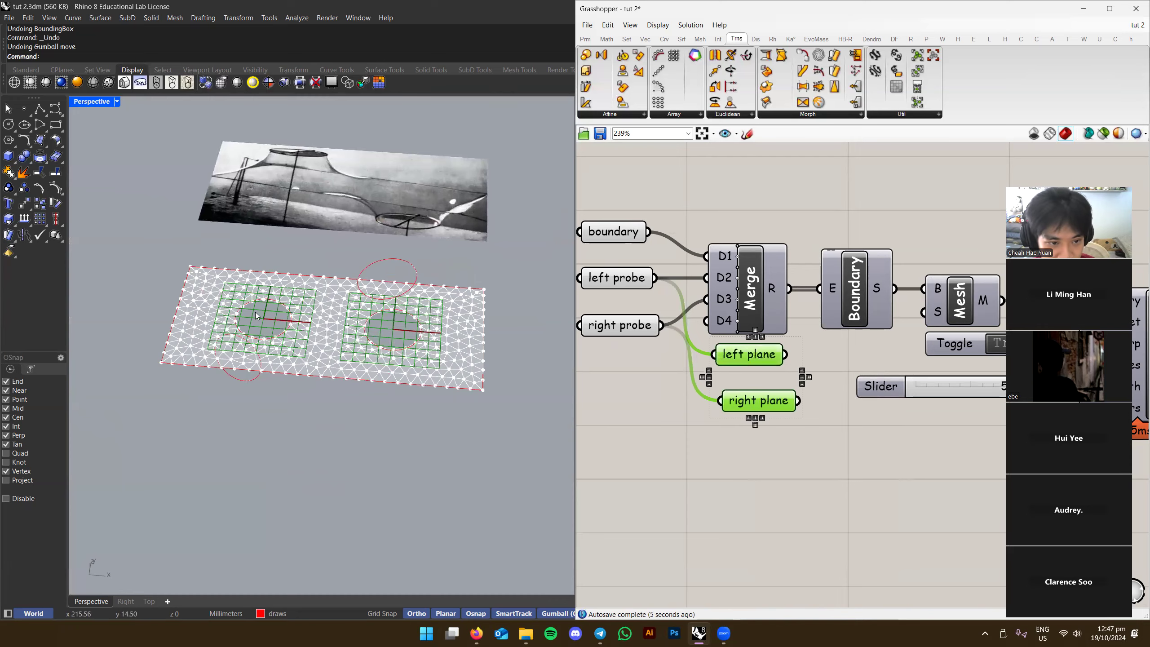
ctrl+right_drag(257, 316, 239, 292)
scroll(838, 353, down, 4)
right_drag(838, 353, 498, 362)
mouse_move(1136, 371)
right_down()
mouse_move(834, 359)
mouse_move(881, 385)
mouse_move(1134, 385)
right_up()
right_click(863, 360)
click(880, 383)
right_drag(319, 356, 348, 318)
right_drag(682, 428, 814, 402)
Copy the left and right plane parameters to the area next to the offset probe parameters
click(658, 390)
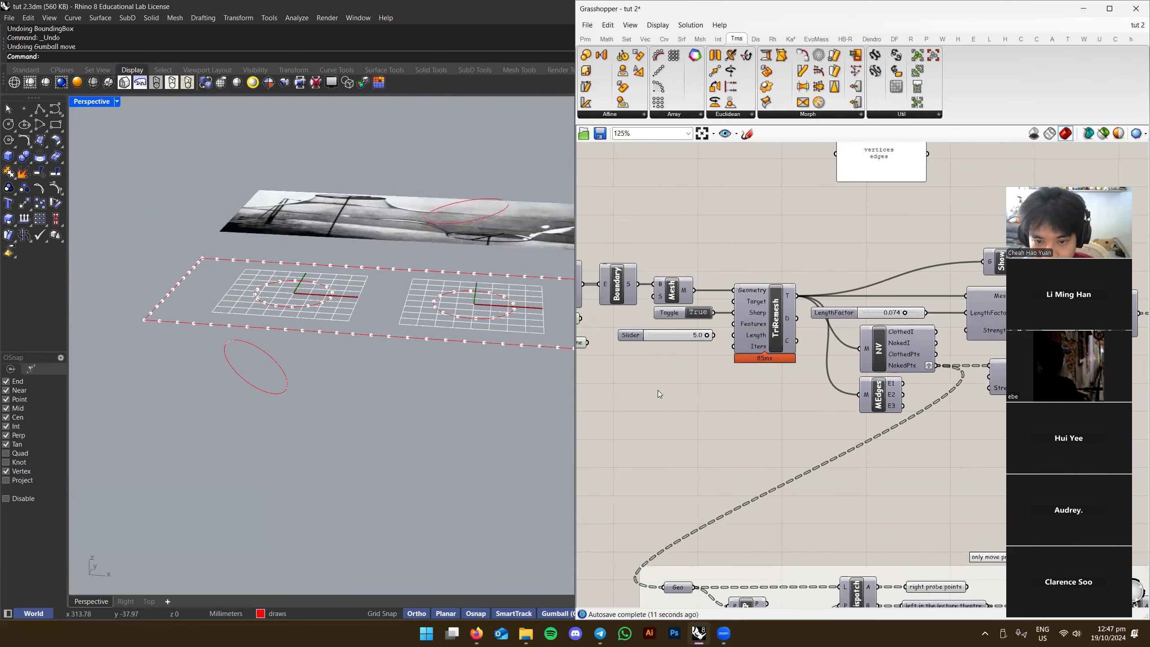
scroll(657, 390, up, 2)
right_drag(657, 390, 812, 386)
click(678, 291)
click(690, 324)
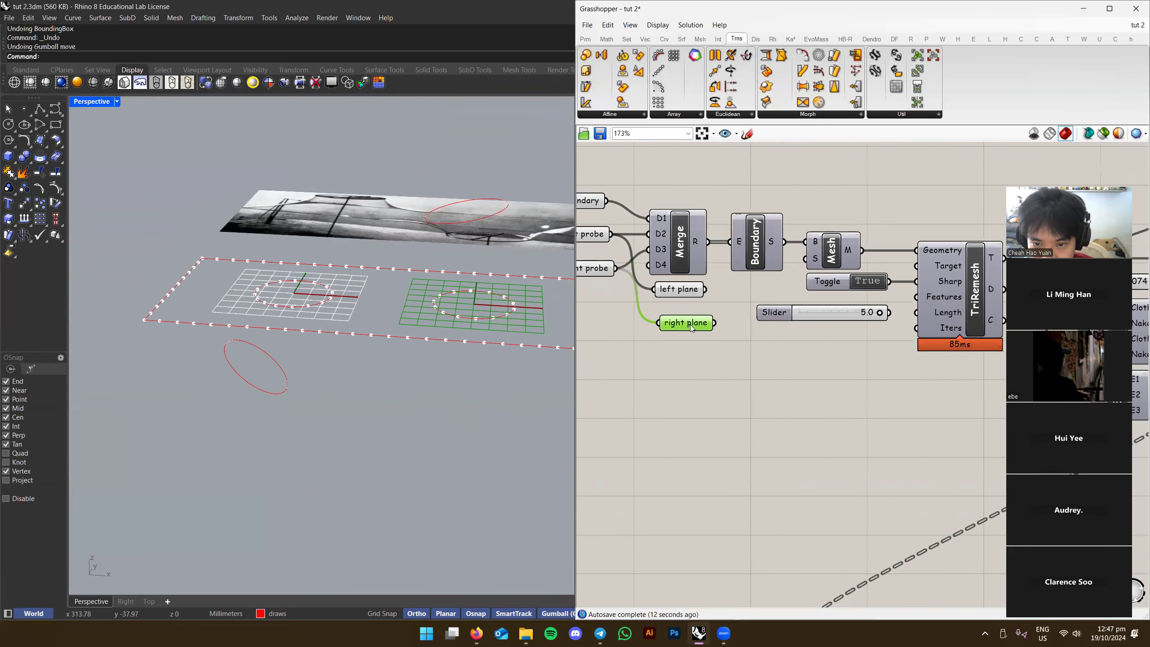
shift+click(684, 294)
scroll(636, 333, down, 5)
drag(636, 333, 863, 465)
scroll(905, 512, up, 5)
scroll(809, 402, up, 2)
right_drag(790, 418, 767, 382)
click(767, 383)
Reposition the offset left probe and offset right probe parameters beside the copied plane parameters
click(709, 427)
drag(717, 548, 715, 380)
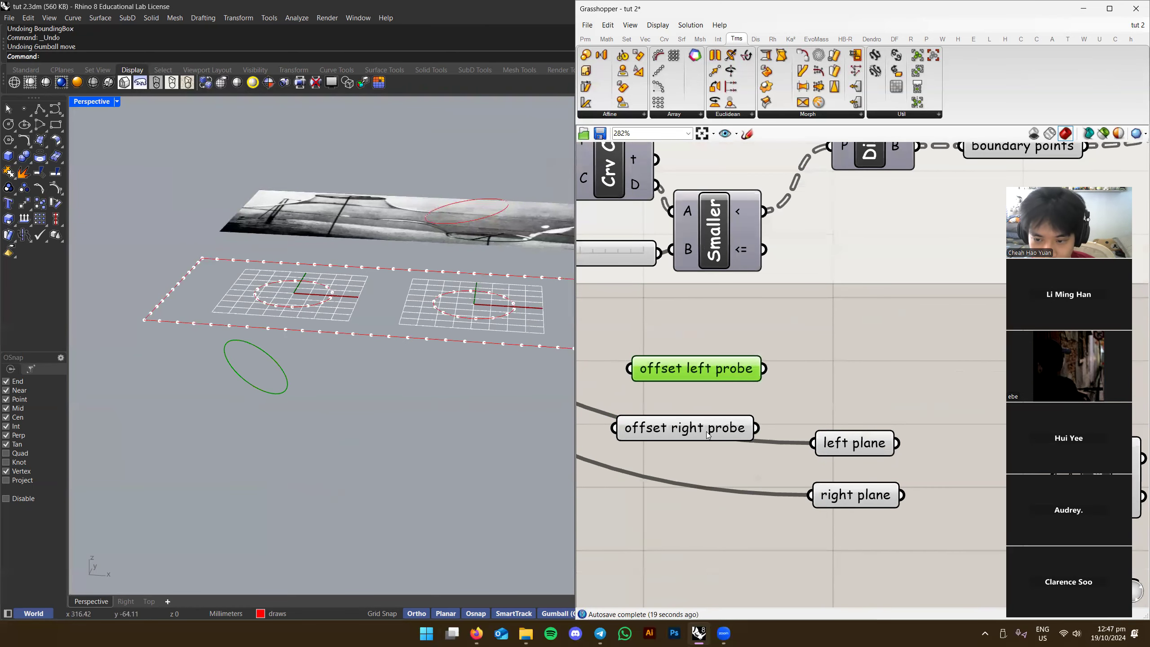
drag(710, 482, 708, 441)
shift+drag(706, 428, 707, 522)
click(797, 403)
Feed the offset left probe into the copied left plane parameter and rename it "offset left plane"
drag(810, 441, 810, 443)
scroll(322, 496, up, 2)
click(850, 448)
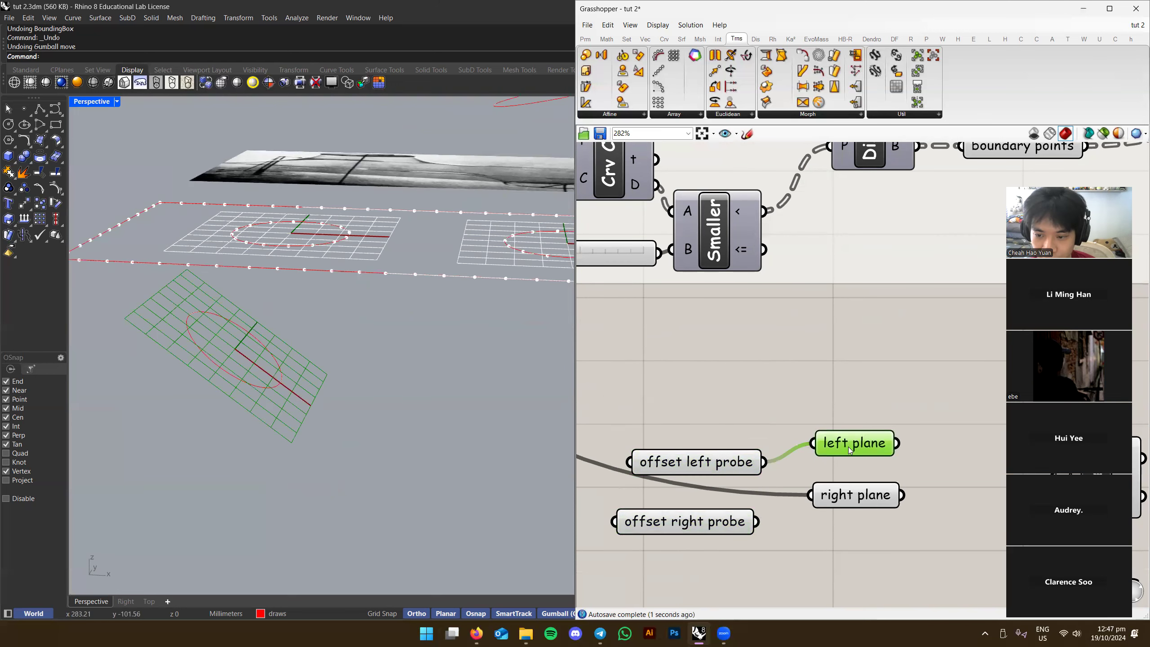
right_click(850, 449)
text(offset)
key(Return)
Feed the offset right probe into the copied right plane parameter and rename it "offset right plane"
drag(843, 498, 846, 518)
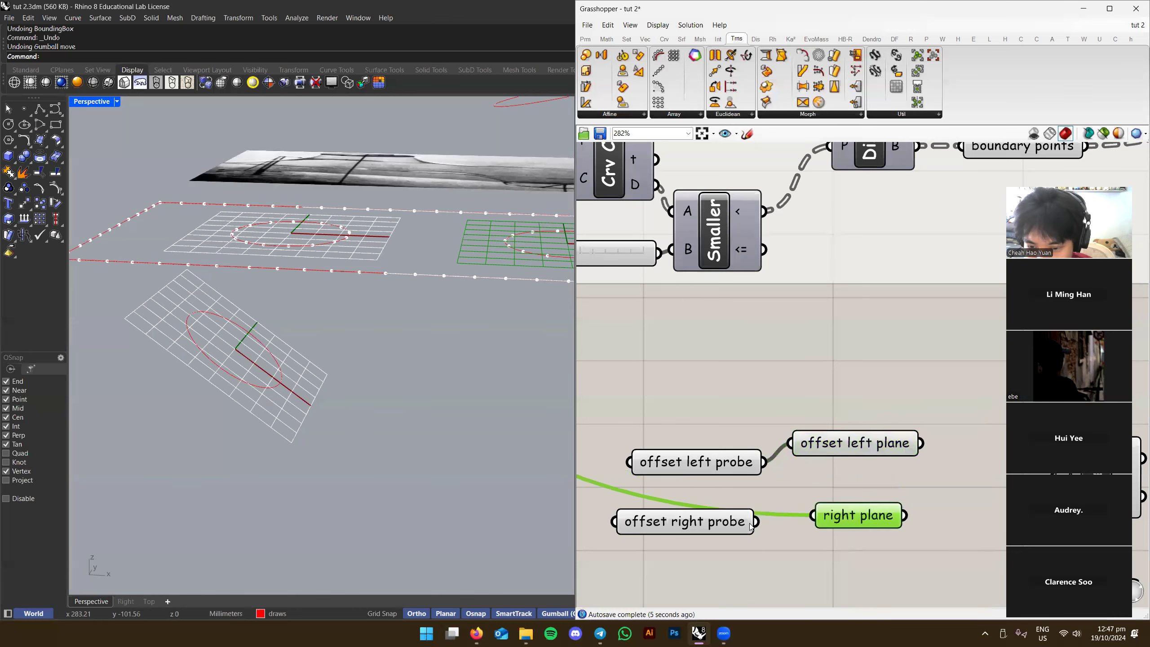
drag(755, 521, 811, 515)
scroll(371, 377, down, 5)
right_click(836, 513)
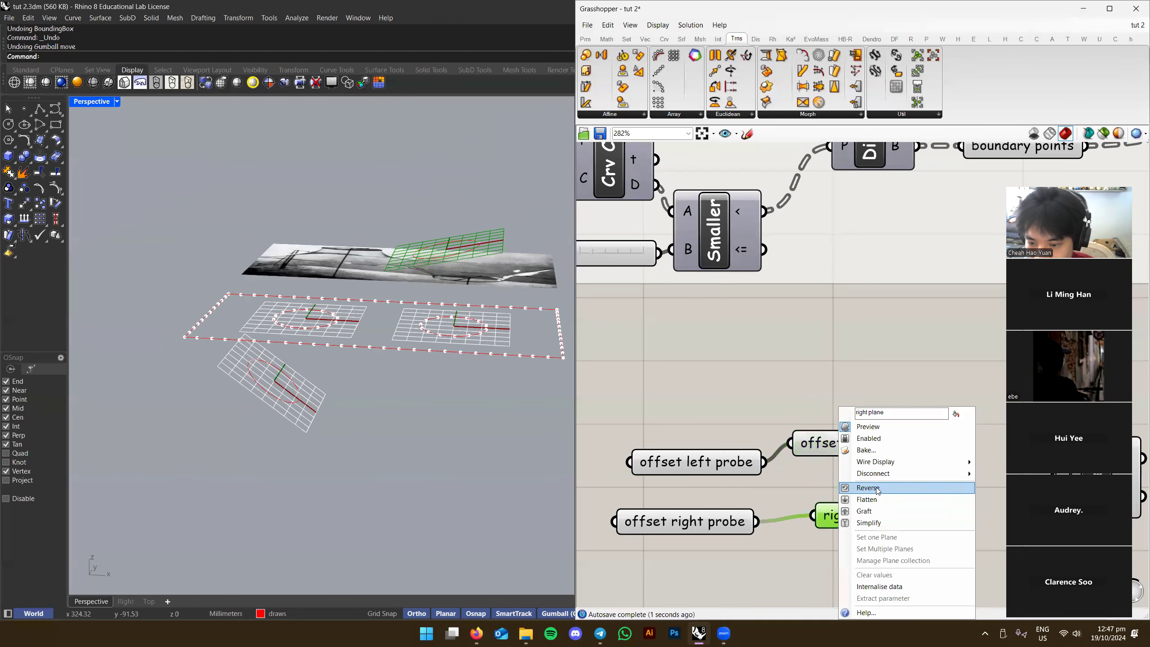
text(offse)
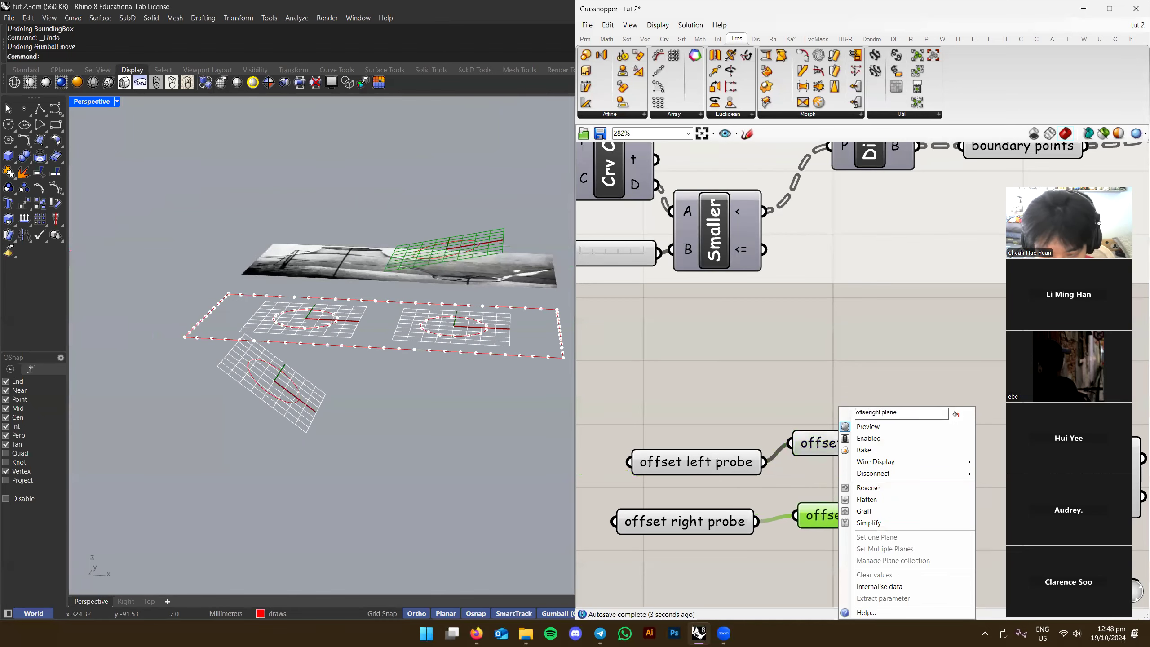
text(t)
key(Return)
Align the offset probe parameters with their planes and bring the Orient component closer to them
drag(693, 462, 693, 442)
scroll(865, 357, down, 3)
right_drag(820, 371, 756, 398)
drag(706, 473, 706, 470)
scroll(835, 452, up, 2)
right_drag(836, 452, 752, 446)
drag(877, 439, 849, 435)
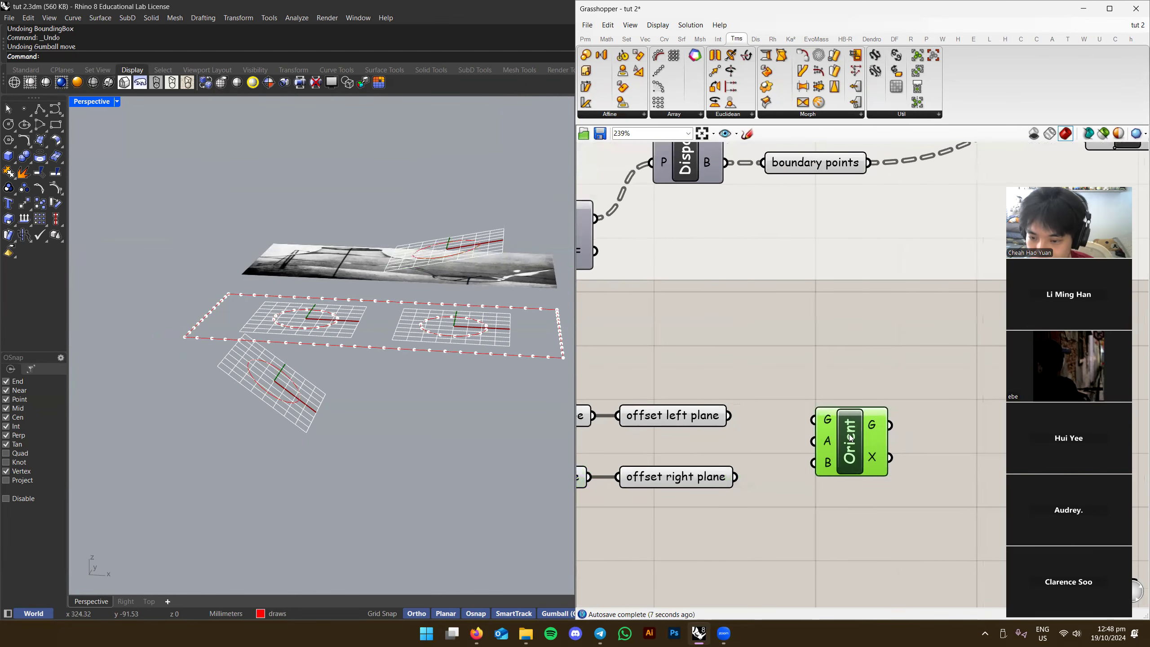
Read what the Orient component's inputs expect and compare the offset planes with the flat probe planes in the model
scroll(828, 420, up, 2)
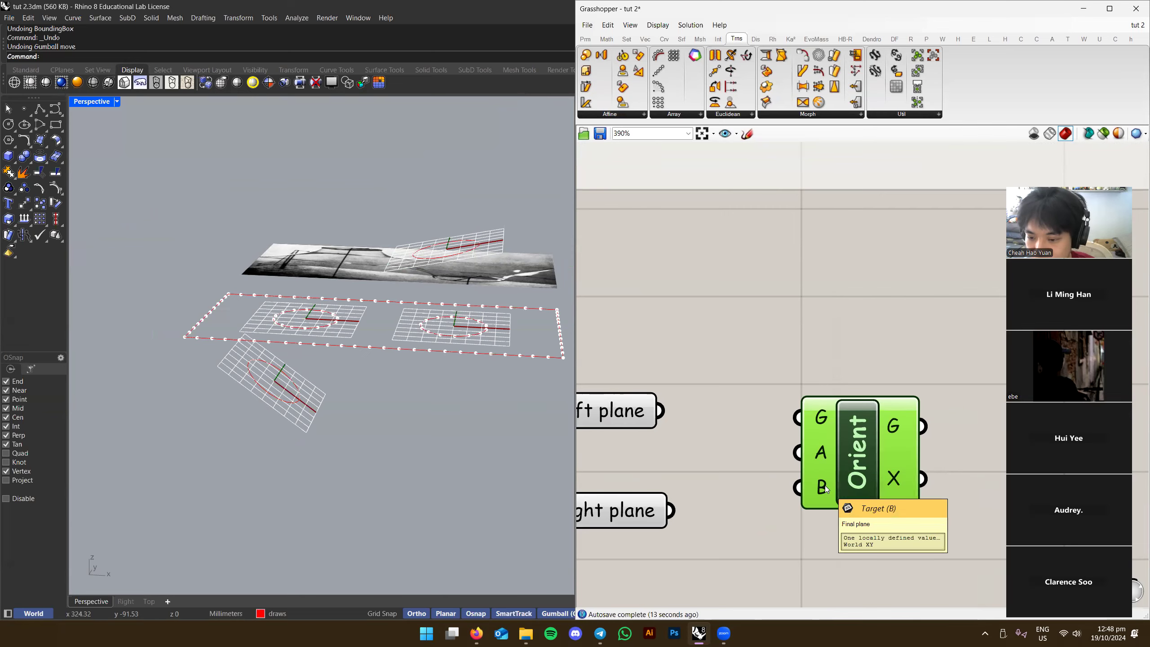
scroll(824, 488, down, 5)
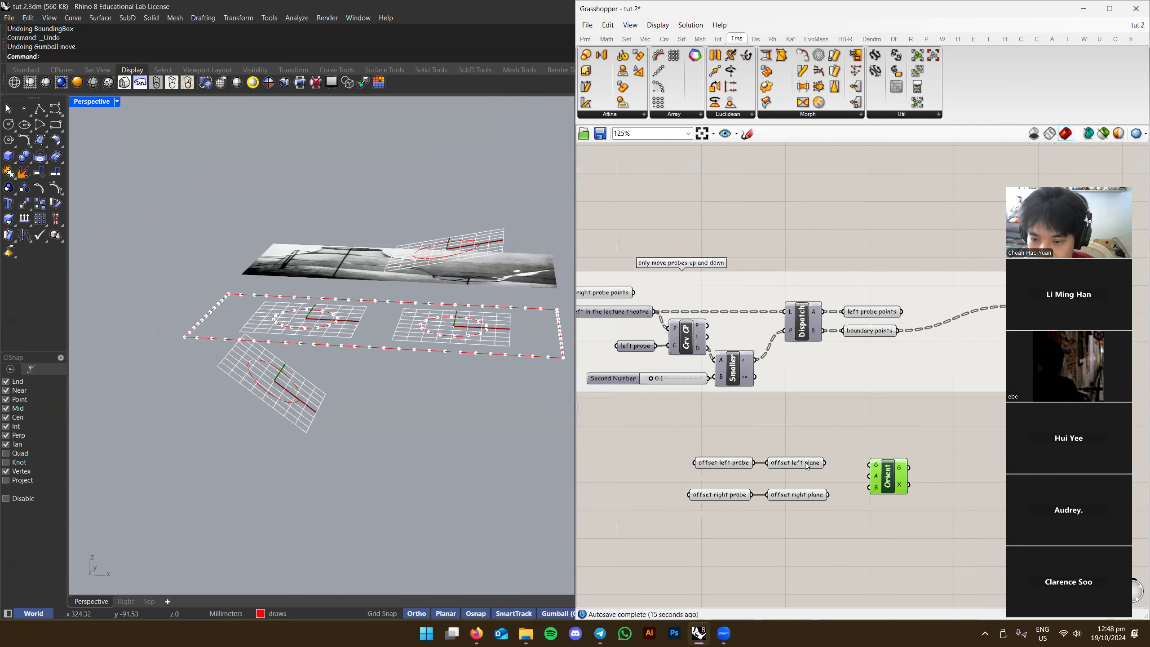
click(803, 467)
shift+click(797, 494)
scroll(792, 356, up, 1)
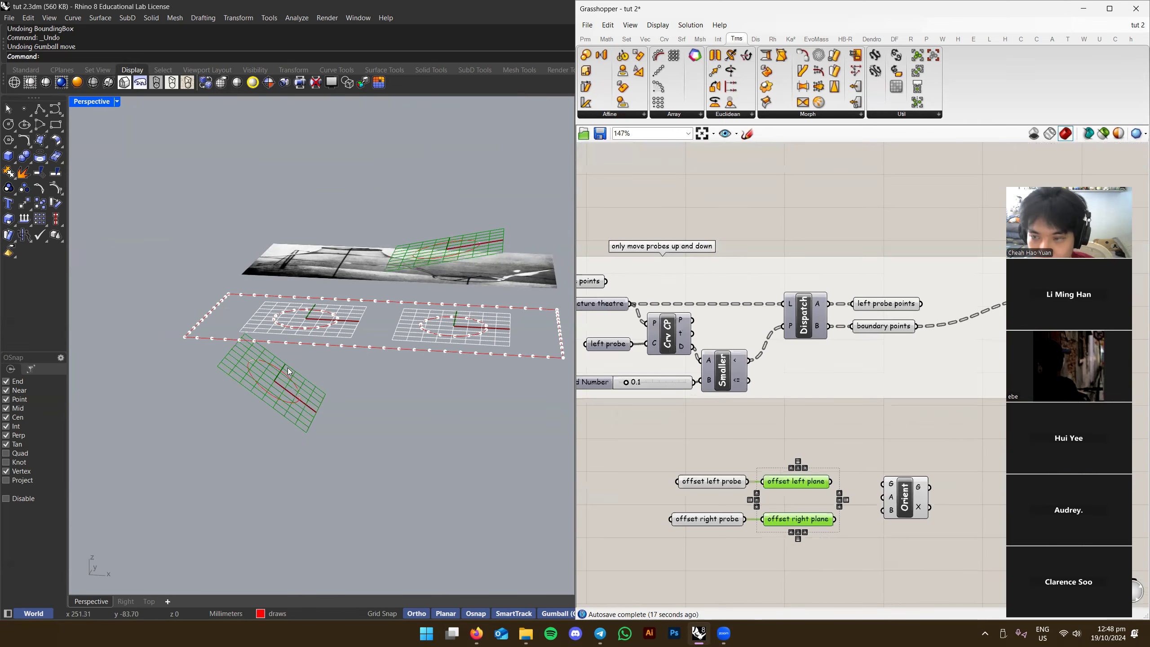
scroll(853, 437, down, 4)
right_drag(853, 436, 1000, 475)
scroll(557, 358, up, 2)
scroll(629, 296, up, 3)
right_drag(629, 296, 683, 395)
click(767, 372)
drag(783, 335, 783, 335)
click(775, 337)
shift+click(775, 357)
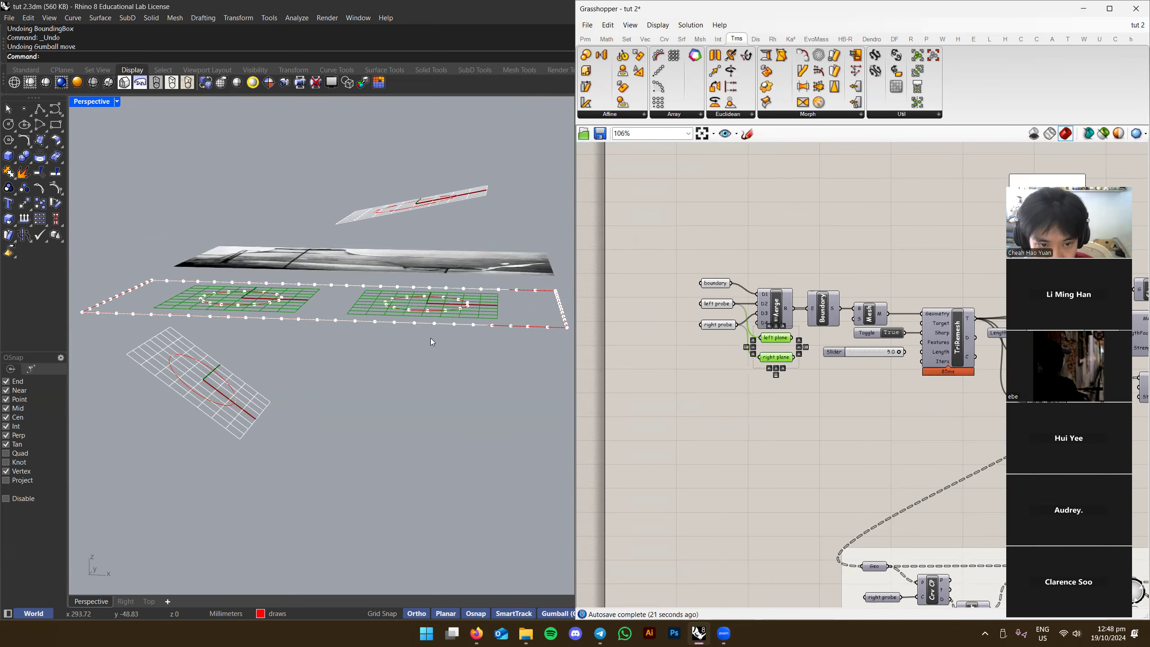
right_drag(389, 308, 361, 322)
scroll(361, 322, up, 2)
scroll(369, 334, down, 3)
scroll(369, 333, down, 1)
Trace the definition from the right probe input to the right probe points and check which model points they contain
right_drag(953, 490, 821, 434)
right_drag(906, 399, 801, 386)
right_drag(638, 354, 1018, 472)
click(672, 352)
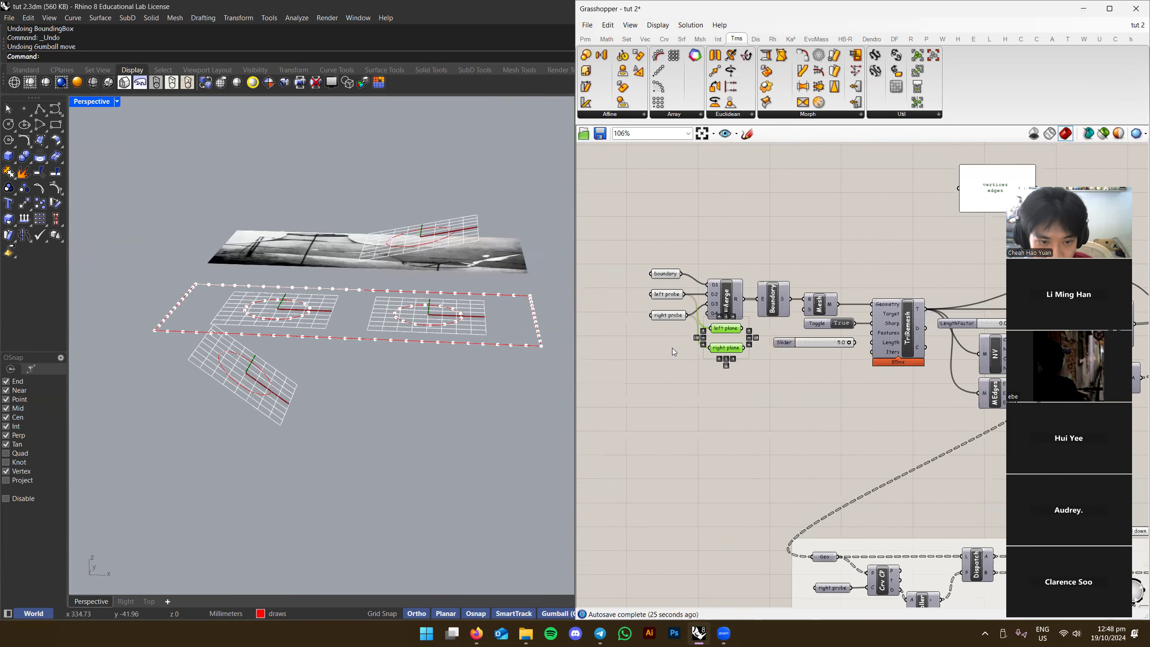
click(663, 315)
scroll(779, 412, down, 3)
click(824, 439)
right_drag(823, 438, 593, 346)
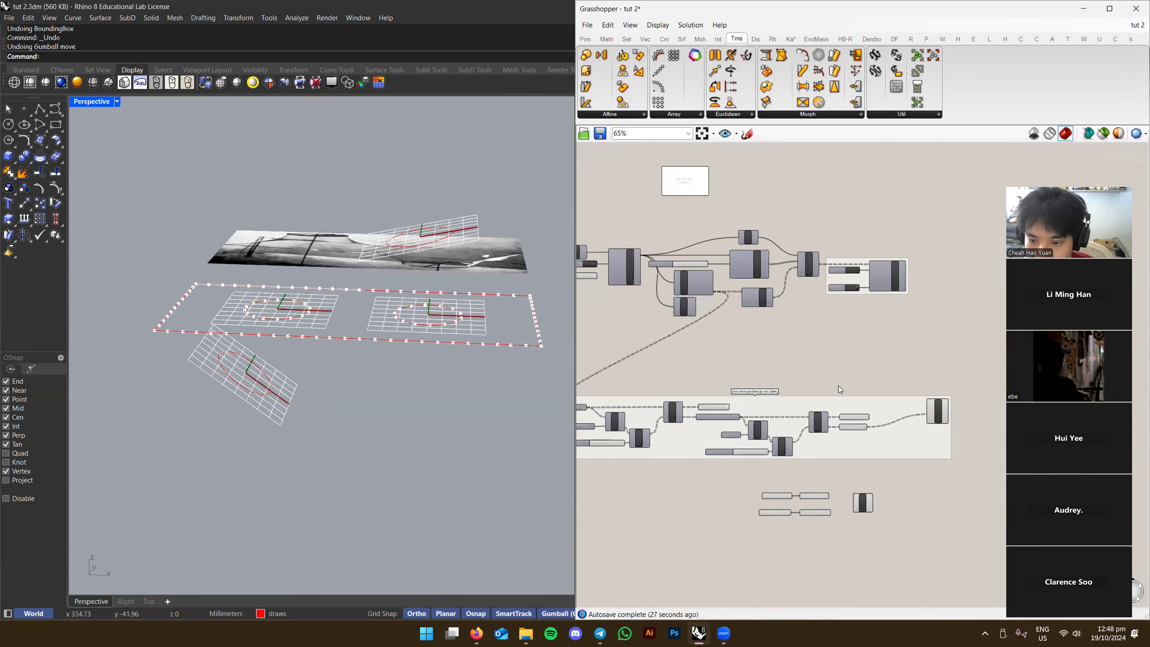
scroll(842, 398, up, 4)
right_drag(695, 391, 860, 396)
scroll(815, 399, up, 3)
click(697, 415)
scroll(640, 348, down, 4)
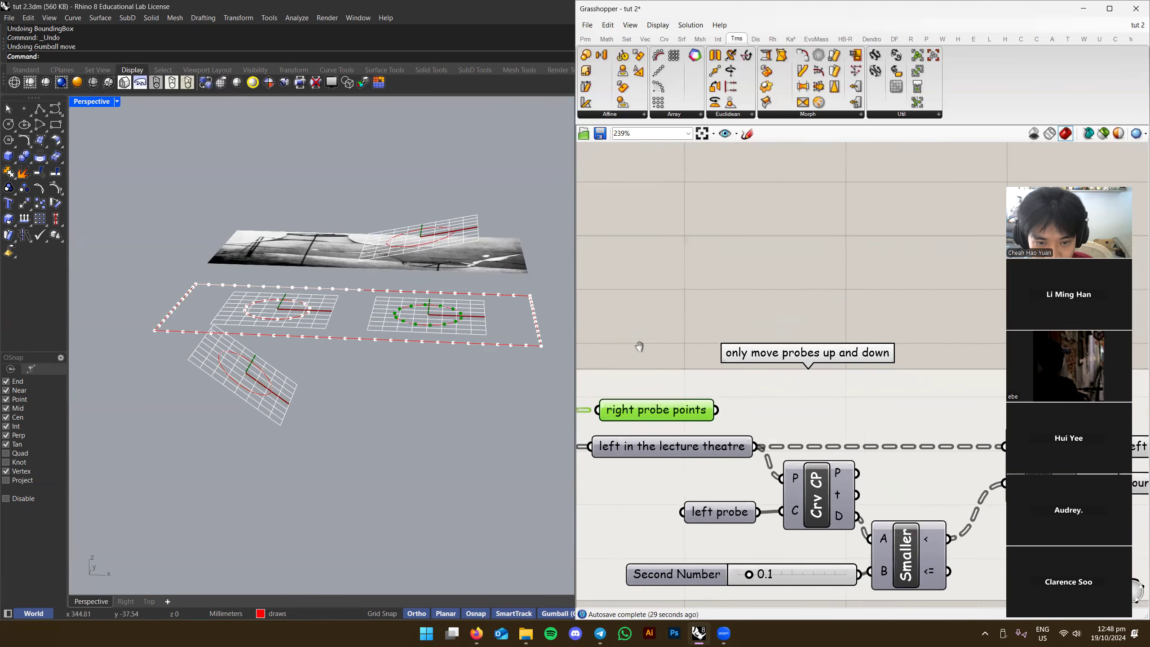
Move the Orient component and the offset right probe and plane parameters above the right probe points group
right_drag(770, 399, 784, 372)
drag(948, 536, 792, 295)
click(660, 347)
drag(911, 580, 714, 530)
drag(862, 548, 679, 314)
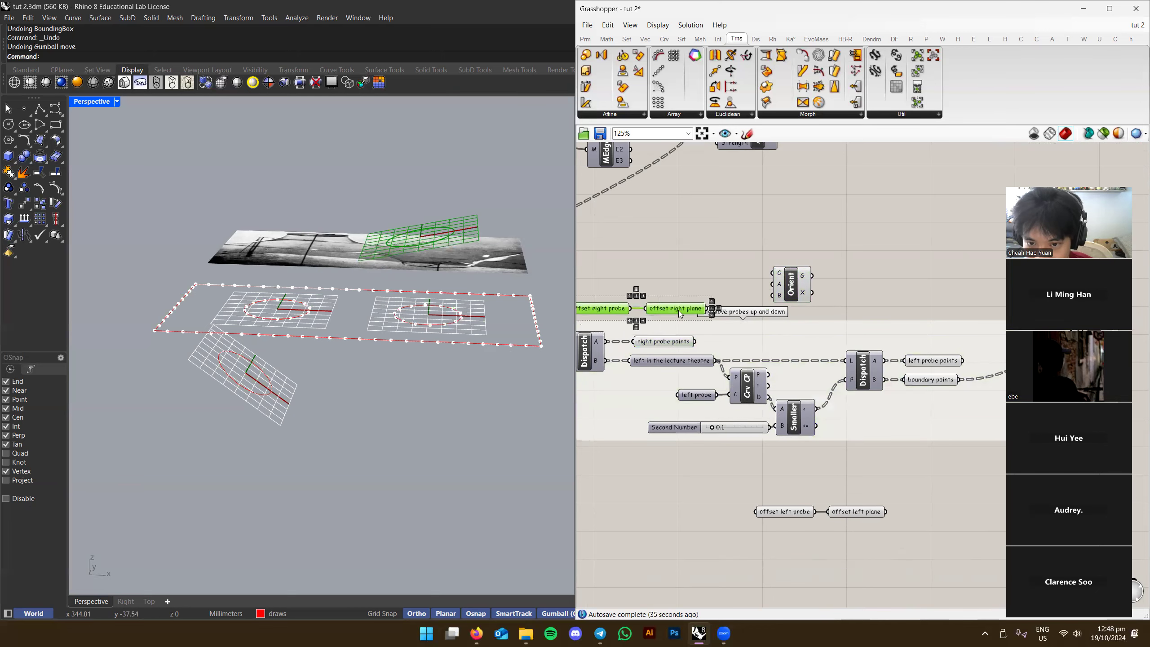
click(670, 275)
Move the left plane and right plane parameters from below Merge to just above the offset right plane
right_drag(604, 276, 1143, 546)
scroll(769, 363, up, 3)
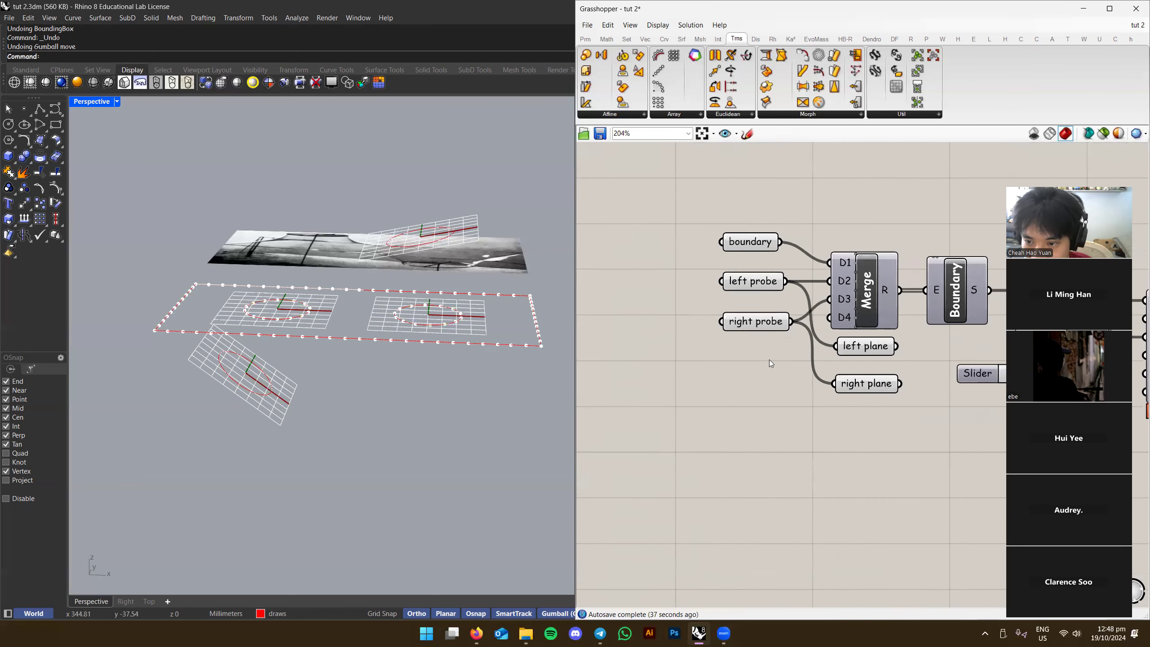
right_drag(768, 363, 751, 357)
click(847, 339)
shift+click(848, 377)
right_drag(865, 404, 636, 331)
scroll(636, 331, down, 3)
drag(631, 319, 964, 505)
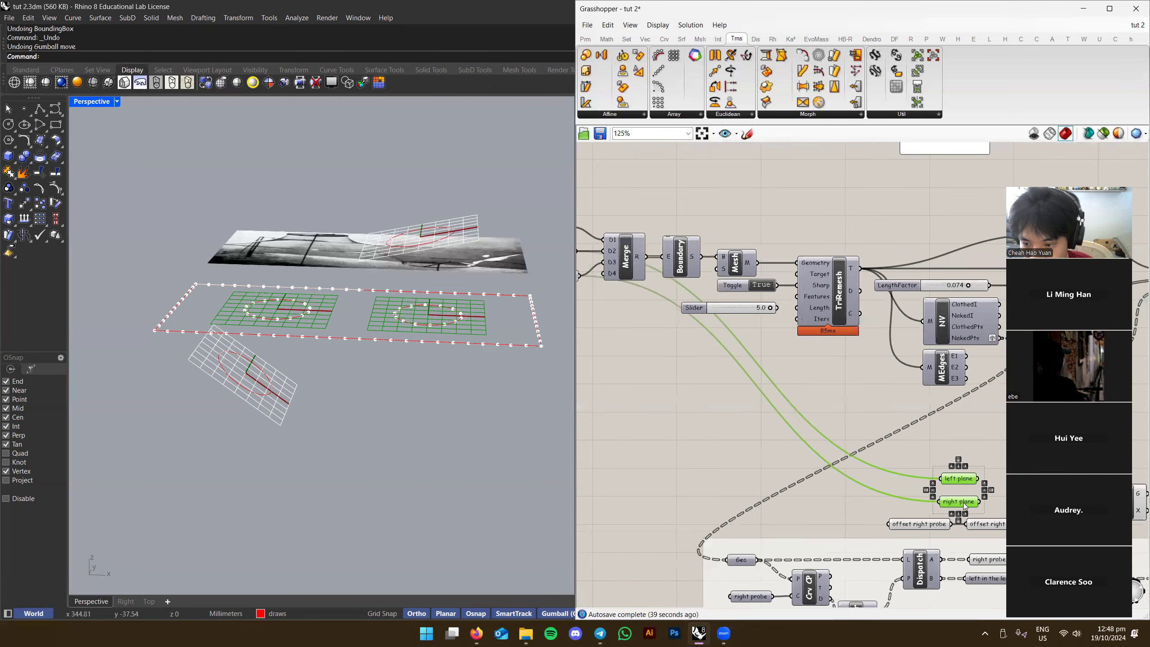
right_drag(964, 504, 816, 453)
click(867, 405)
Tidy the spacing of the left plane, right plane and offset right parameters above the right probe points
scroll(869, 448, up, 3)
drag(819, 406, 792, 458)
scroll(849, 448, down, 1)
right_drag(836, 419, 829, 384)
scroll(829, 382, down, 3)
scroll(829, 382, up, 3)
drag(847, 351, 739, 416)
drag(808, 412, 843, 405)
click(842, 388)
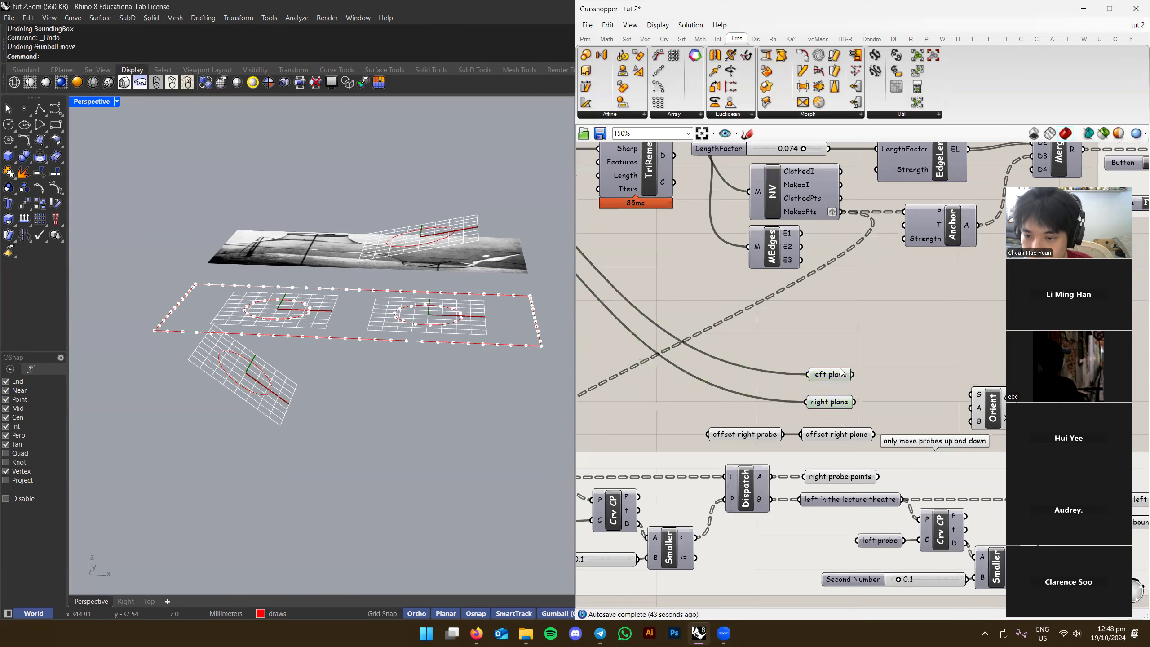
Try a different wire display for the wire entering the left plane parameter
scroll(734, 354, down, 3)
right_drag(737, 359, 819, 373)
scroll(873, 419, up, 4)
click(818, 374)
right_click(819, 374)
mouse_move(887, 425)
click(984, 450)
click(885, 369)
click(815, 374)
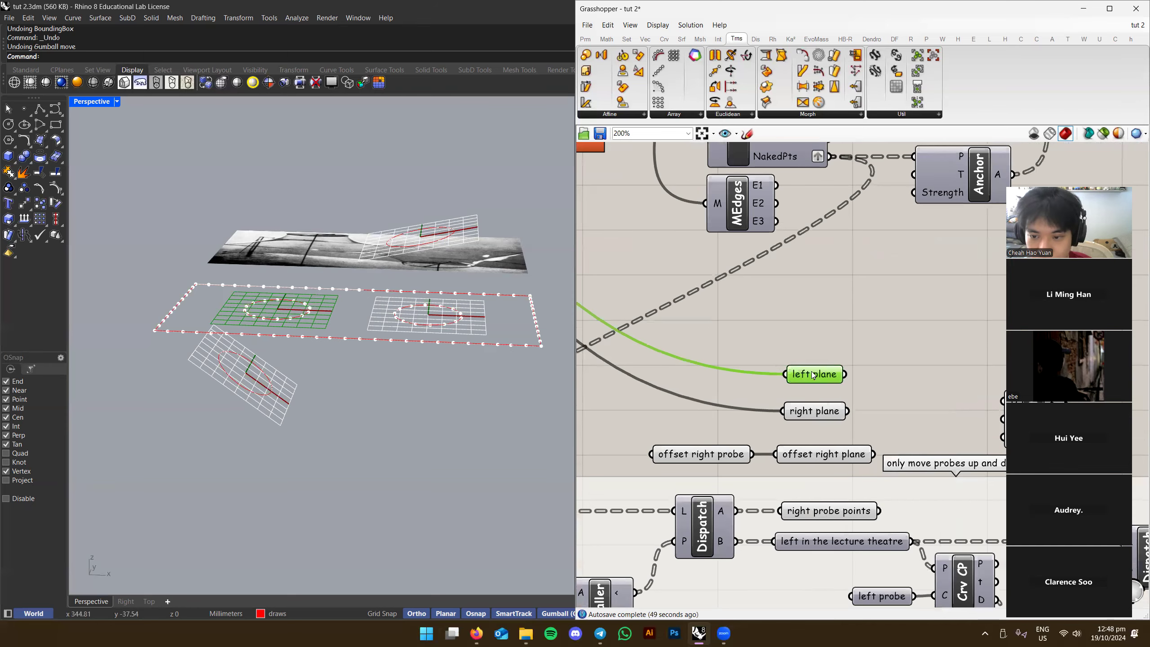
click(765, 348)
Save the definition, add a Remote Sender beside the left plane parameter, and feed the left plane into it
scroll(756, 347, down, 3)
right_drag(660, 348, 702, 398)
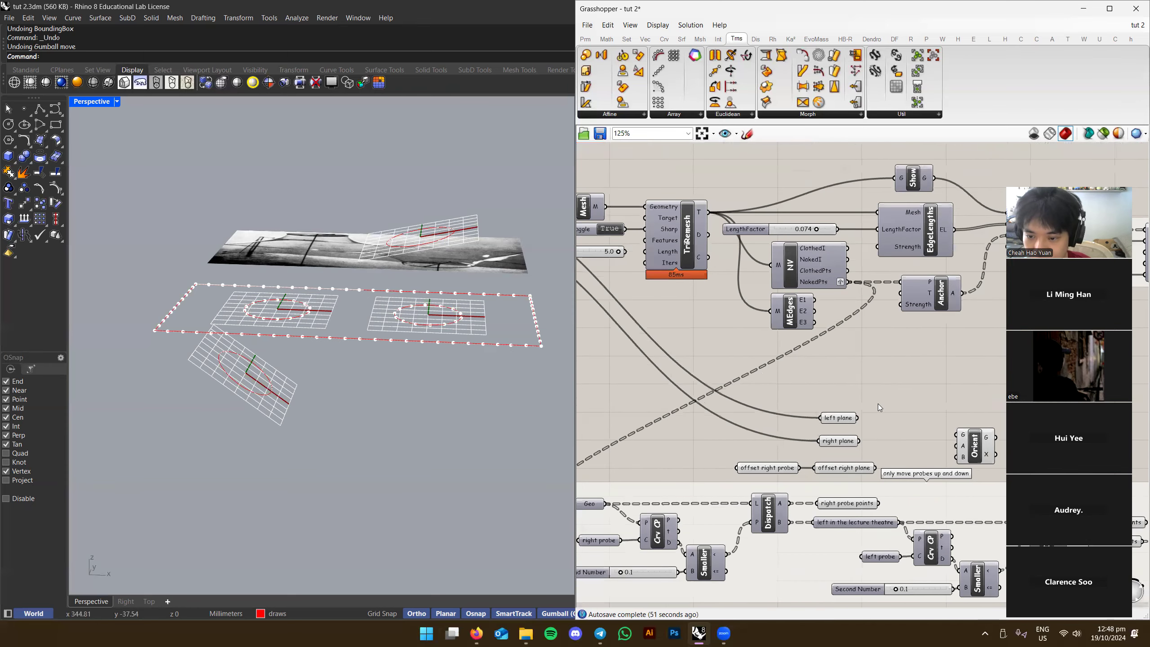
scroll(869, 400, down, 3)
scroll(833, 371, up, 3)
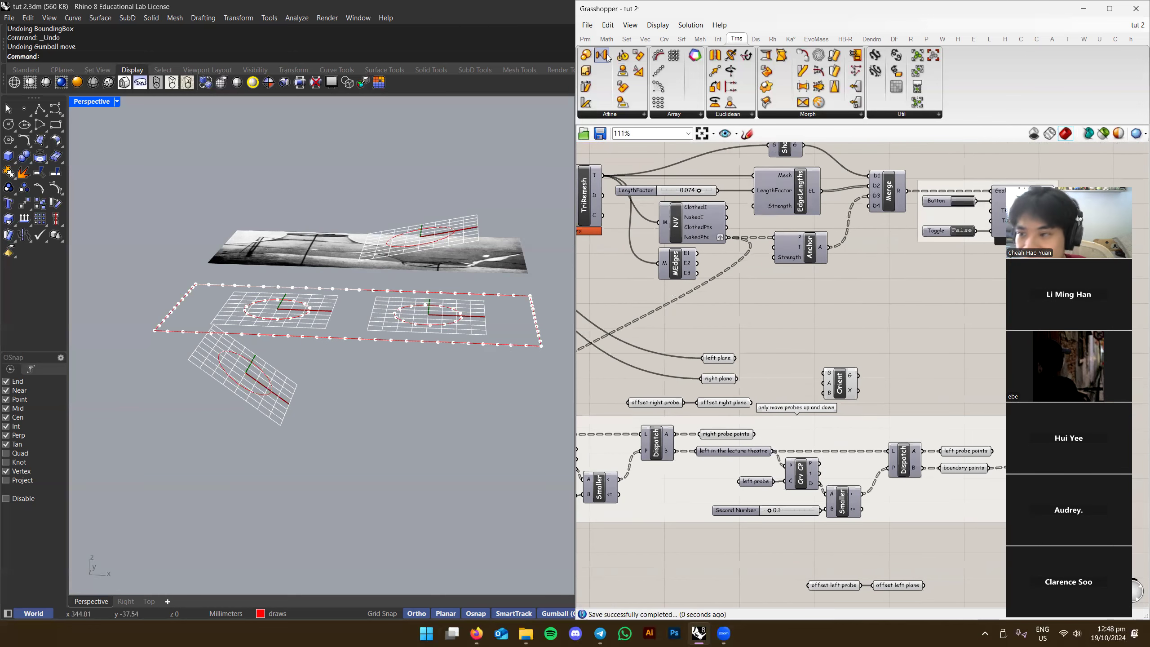
click(591, 40)
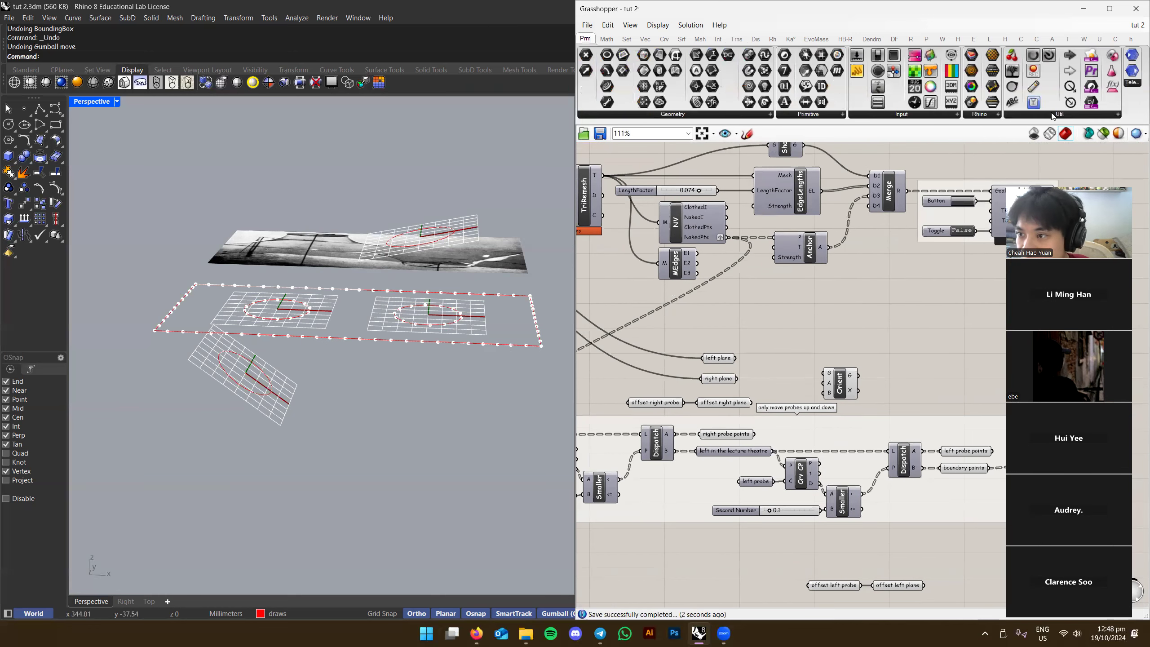
click(1134, 86)
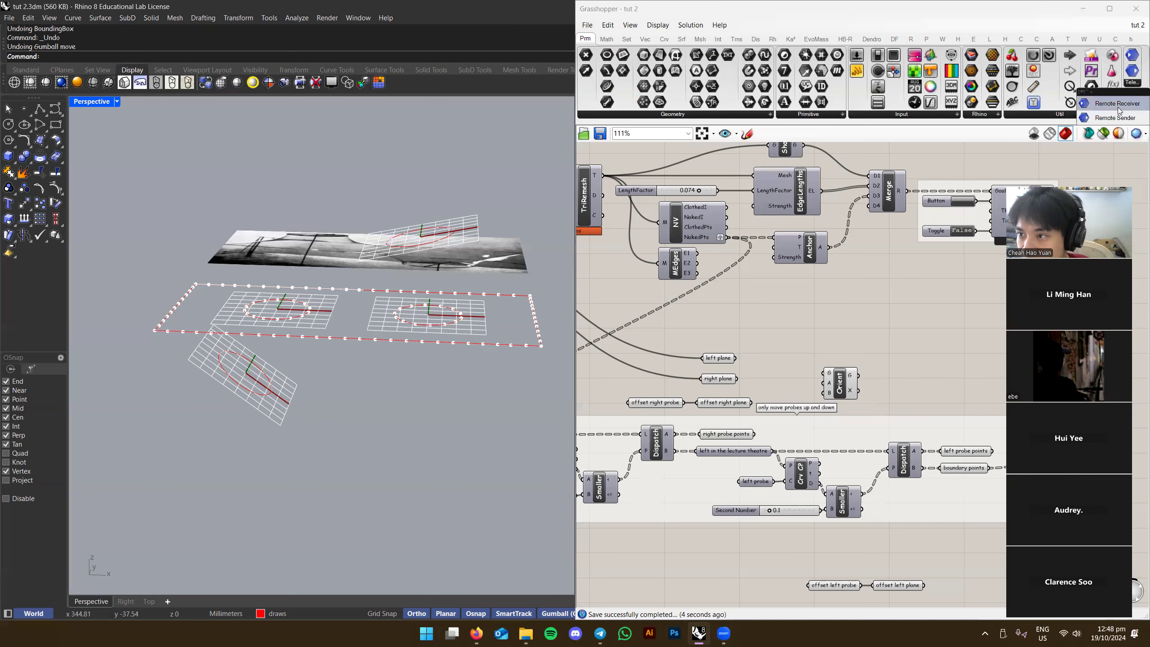
drag(1116, 104, 836, 320)
scroll(843, 320, up, 2)
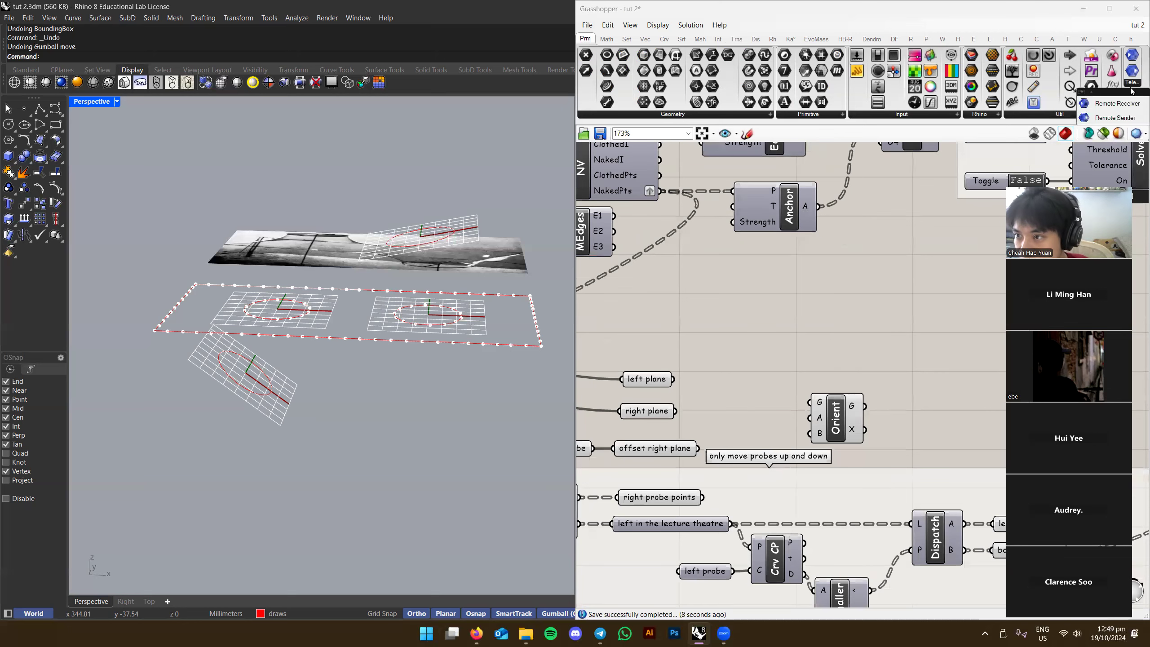
scroll(769, 301, up, 1)
drag(771, 387, 829, 390)
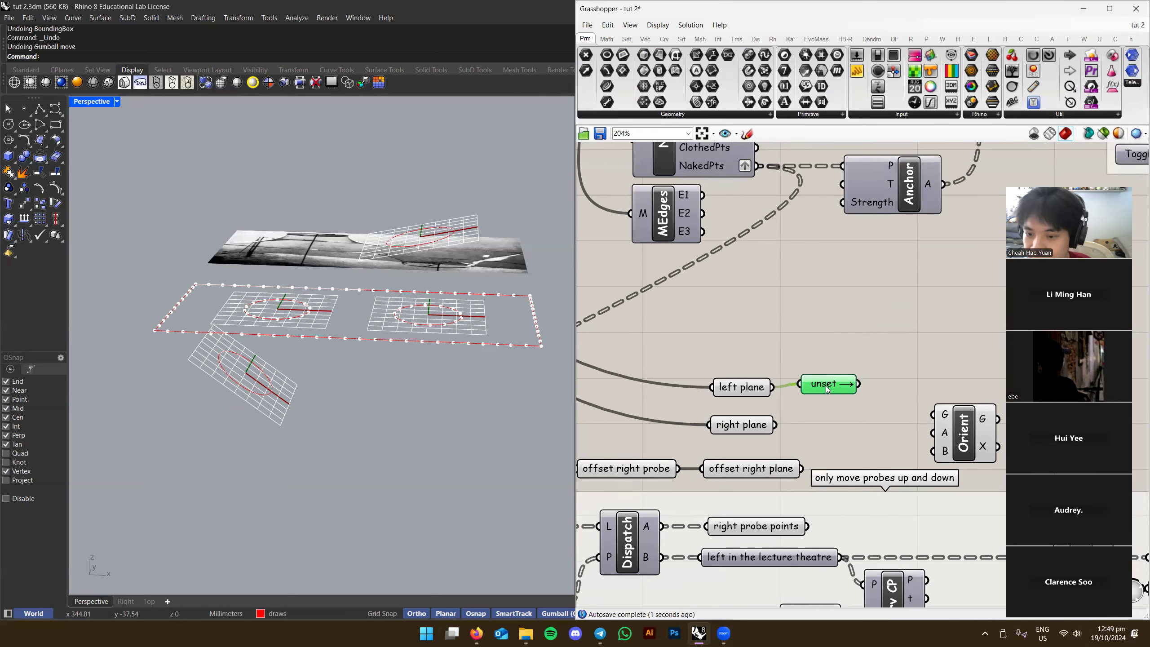
Name the Remote Sender left plane and shift it slightly farther from the left plane parameter
scroll(831, 376, up, 1)
click(854, 364)
scroll(830, 368, up, 1)
right_click(775, 387)
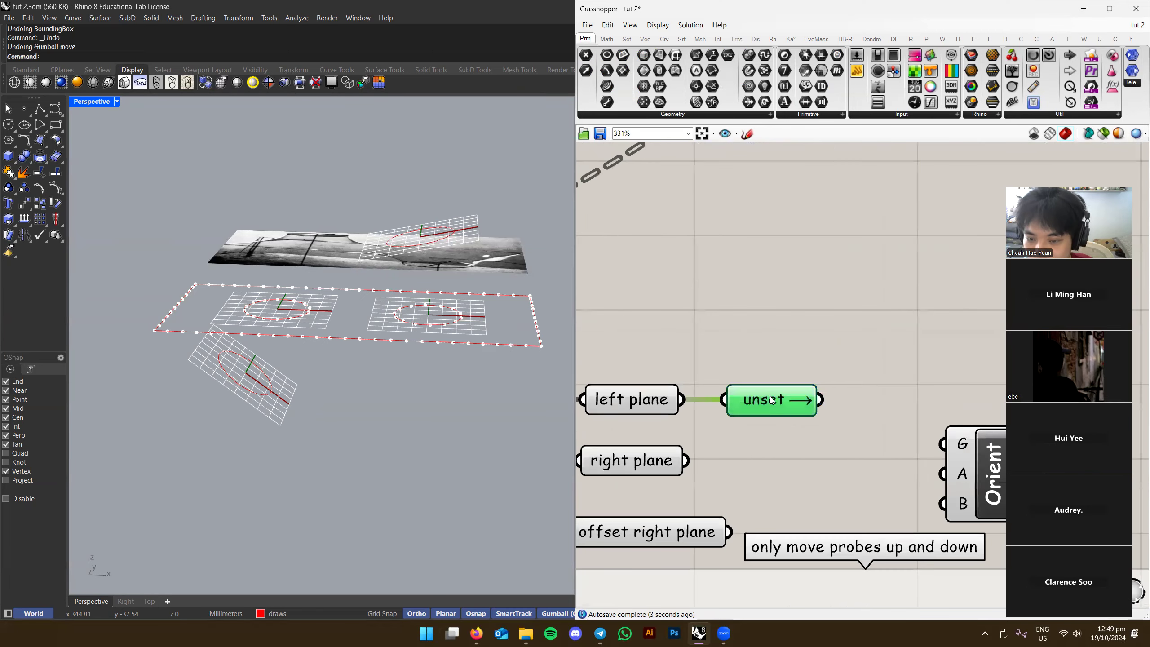
text(left plan)
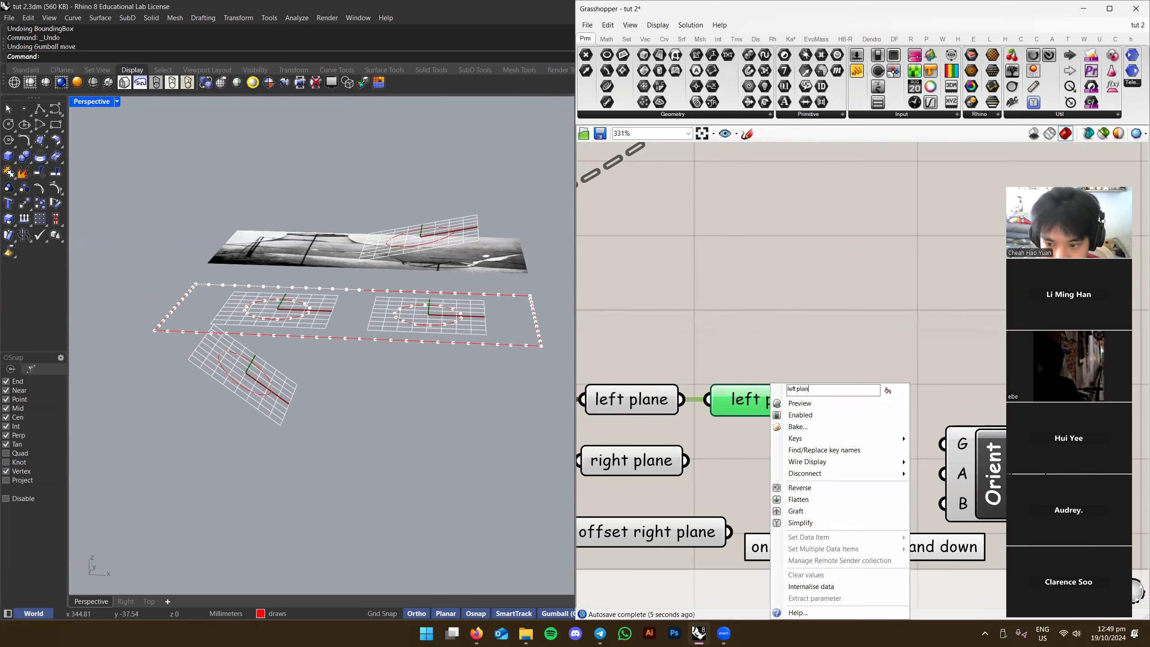
text(e)
key(Return)
click(796, 331)
drag(793, 411, 818, 412)
click(836, 344)
right_drag(836, 344, 767, 322)
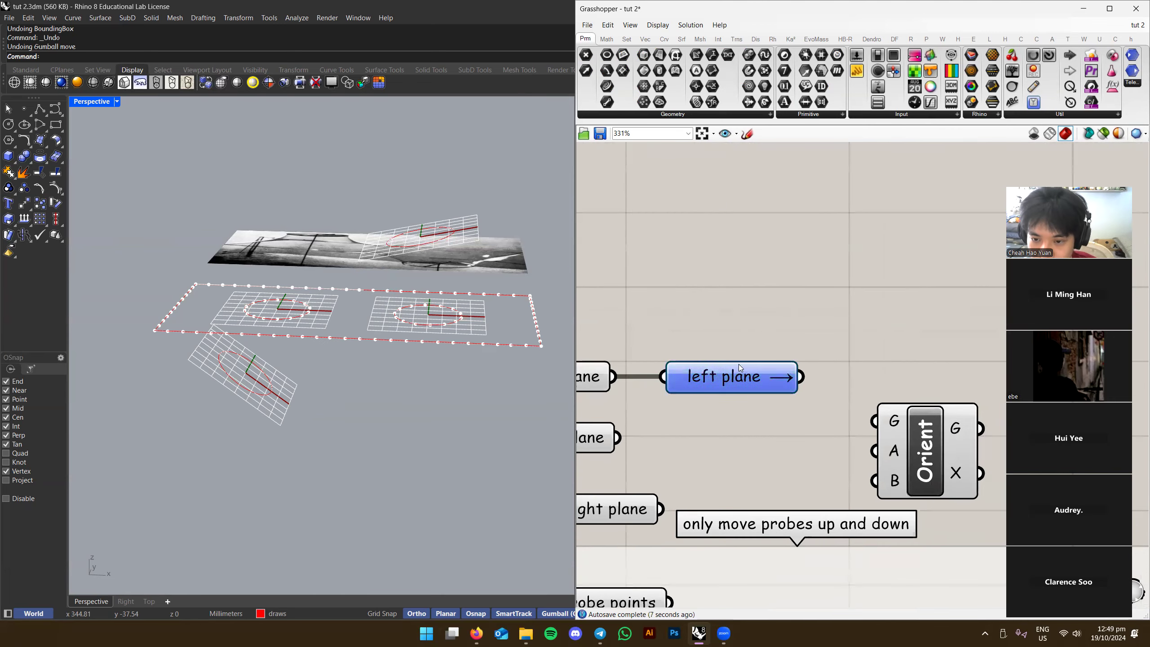
Create a Remote Receiver from the left plane sender and place it in the empty canvas area away from Orient
double_click(739, 368)
click(830, 344)
drag(830, 375, 885, 302)
right_drag(862, 321, 736, 338)
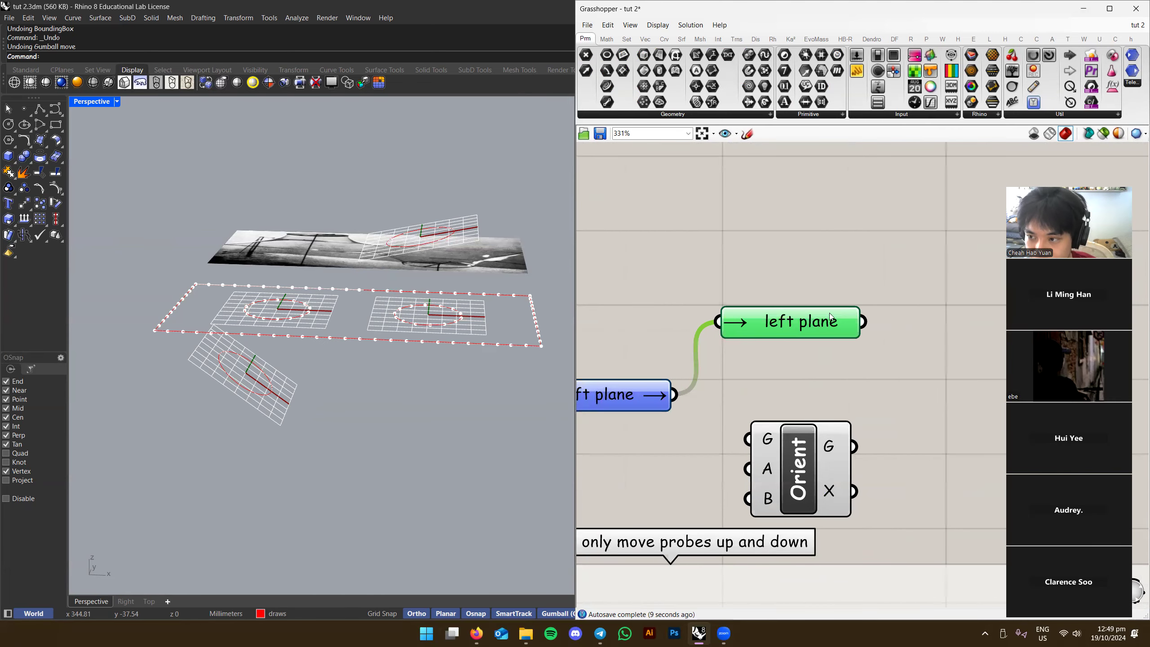
scroll(831, 316, down, 2)
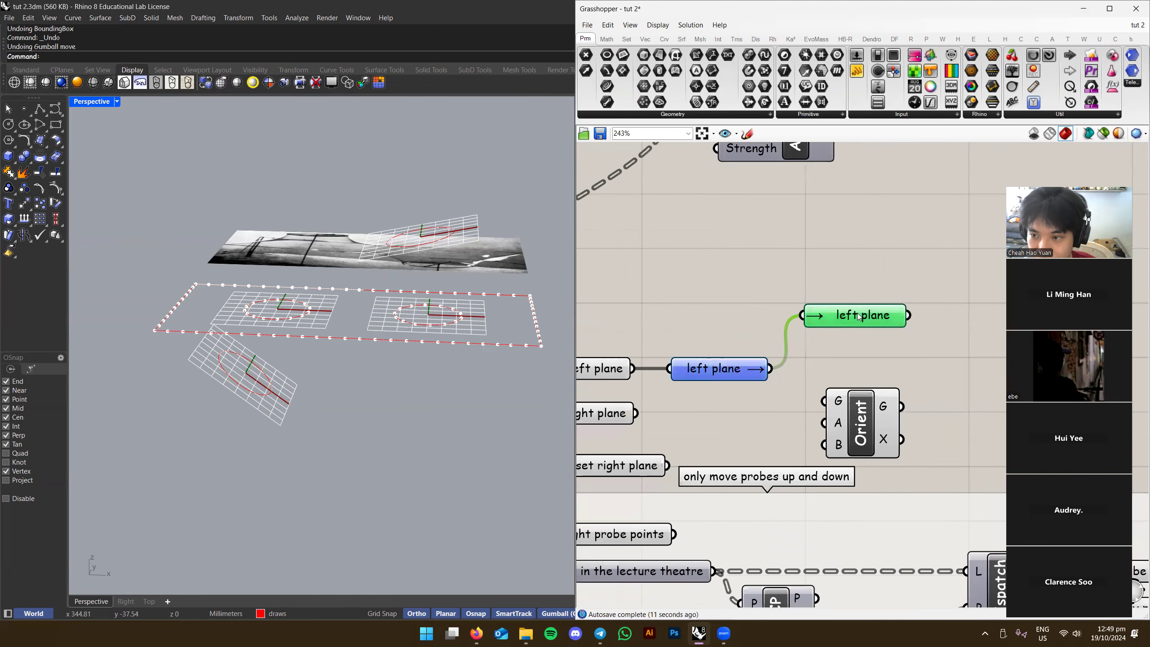
right_drag(859, 316, 731, 306)
drag(731, 307, 918, 237)
right_drag(918, 237, 815, 266)
drag(815, 266, 853, 229)
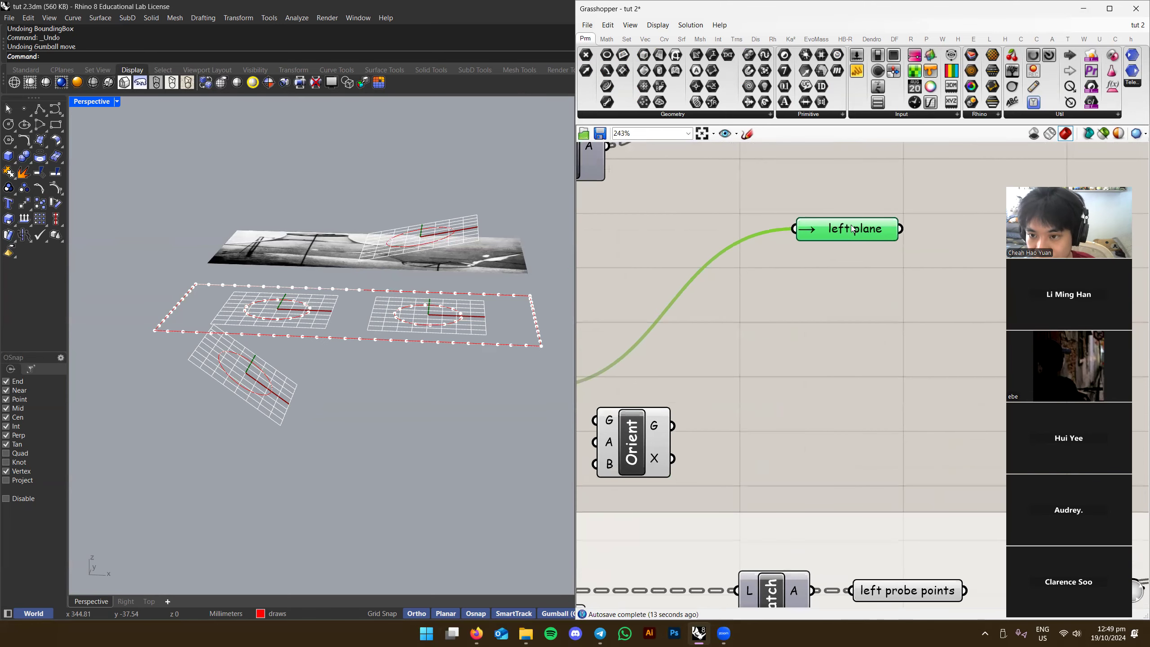
Clear the Remote Receiver's key name and reposition it in the empty area below the solver
right_click(853, 229)
key(BackSpace)
key(Return)
drag(711, 310, 774, 386)
right_drag(783, 372, 611, 398)
click(901, 272)
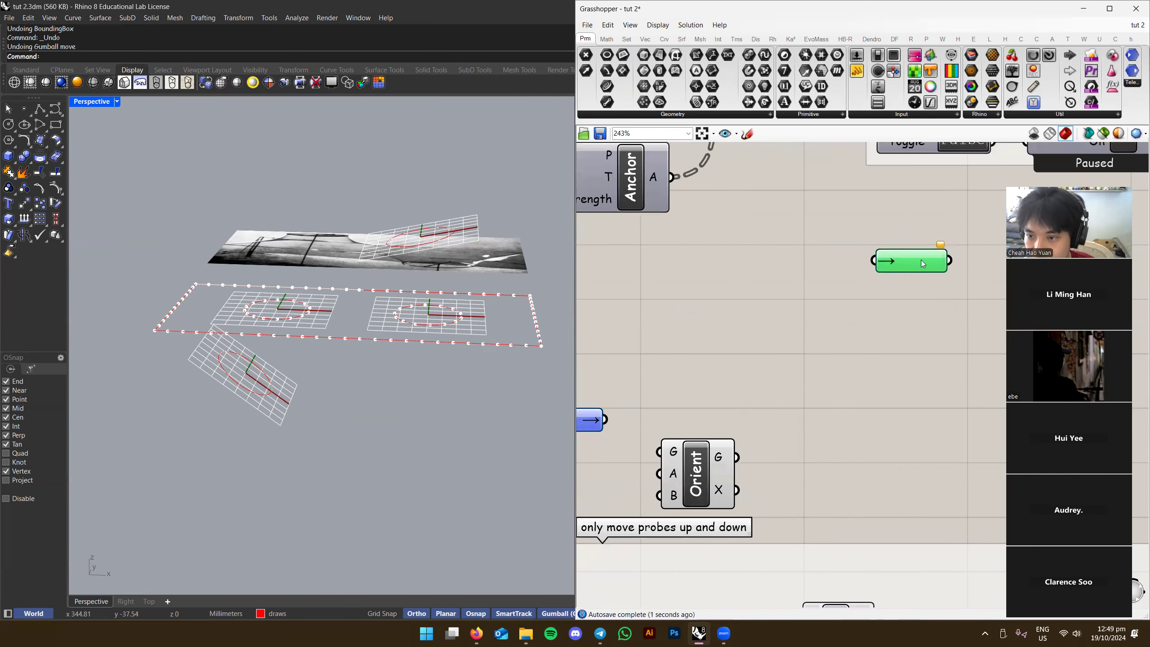
right_click(922, 262)
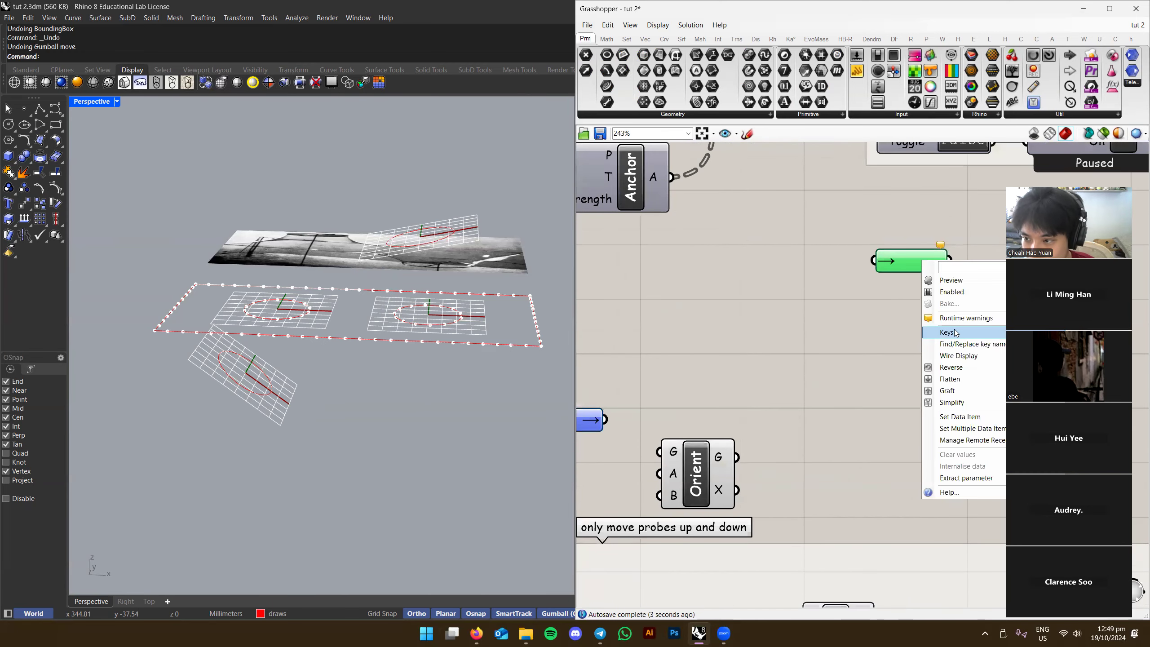
right_drag(886, 327, 1032, 272)
Duplicate the left plane sender beside the right plane parameter and rename the copy right plane
alt+drag(695, 366, 708, 410)
right_click(705, 417)
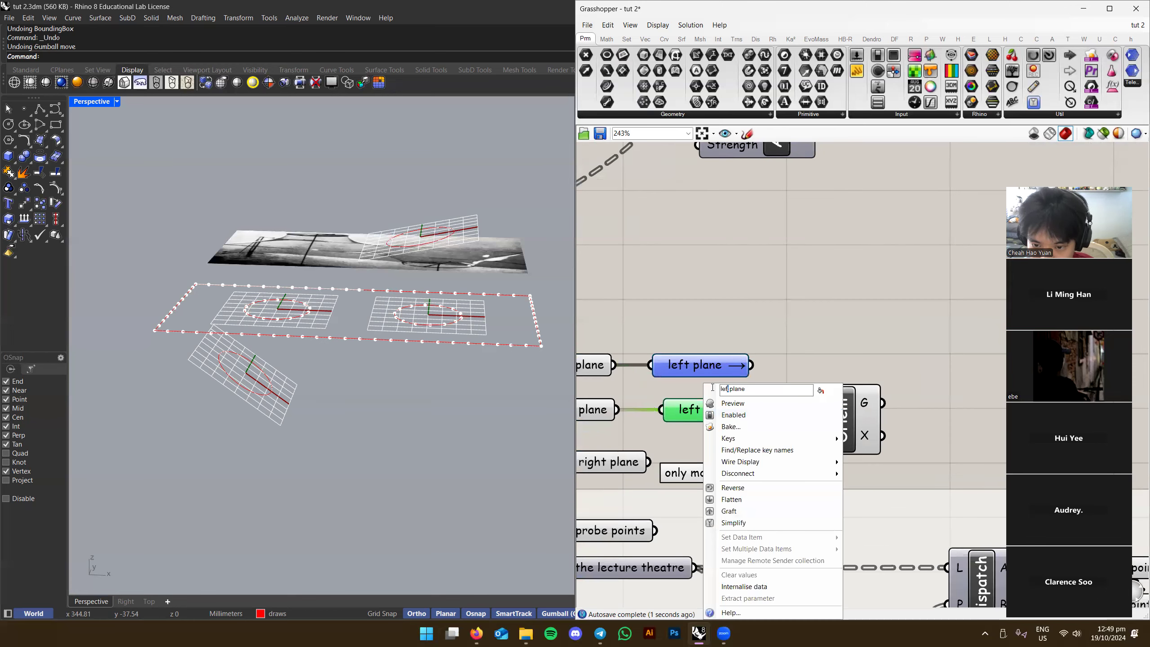
text(right)
key(Return)
Assign the left plane key to the unnamed Remote Receiver below the solver
scroll(842, 339, down, 4)
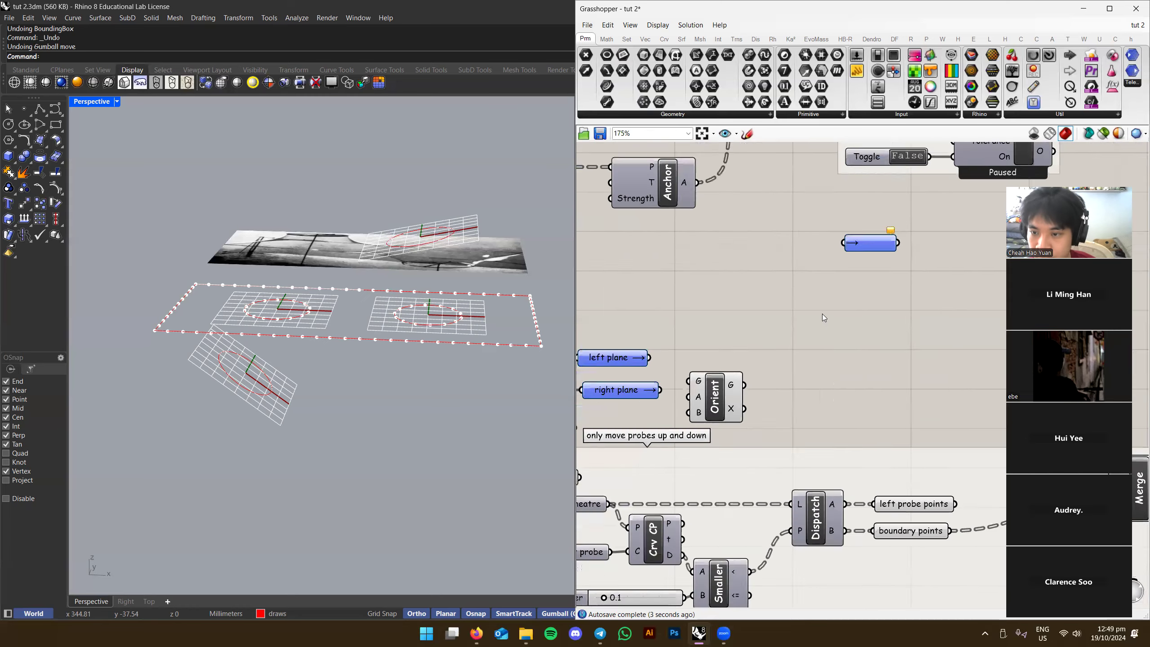
click(855, 266)
right_click(855, 268)
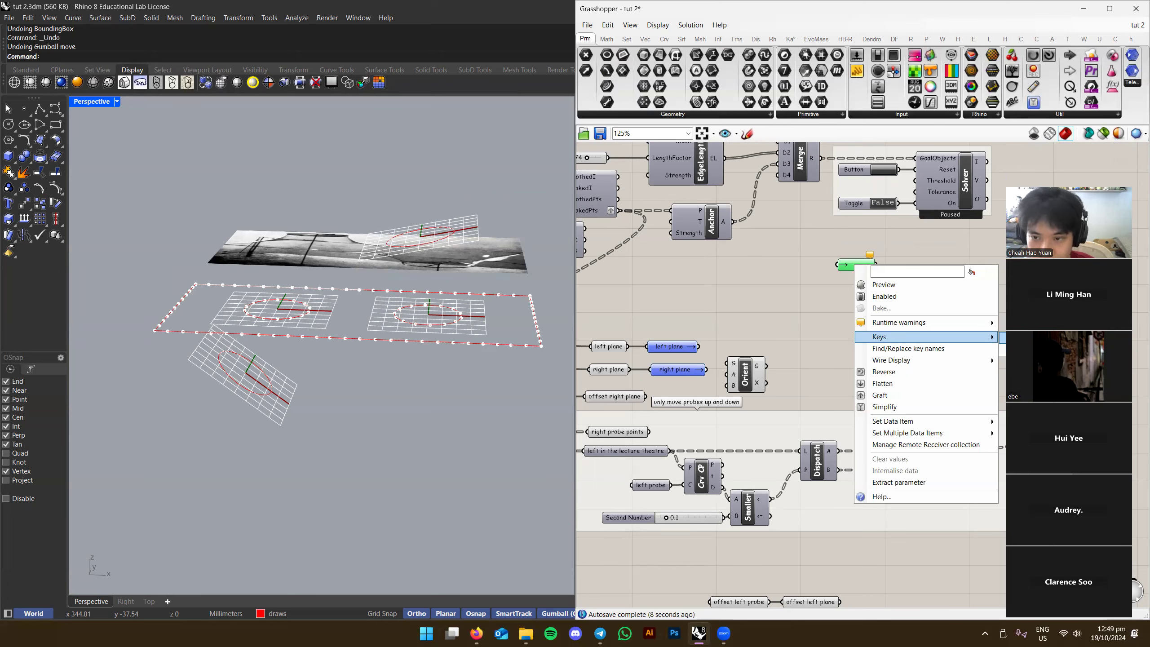
click(1014, 337)
right_drag(503, 281, 471, 294)
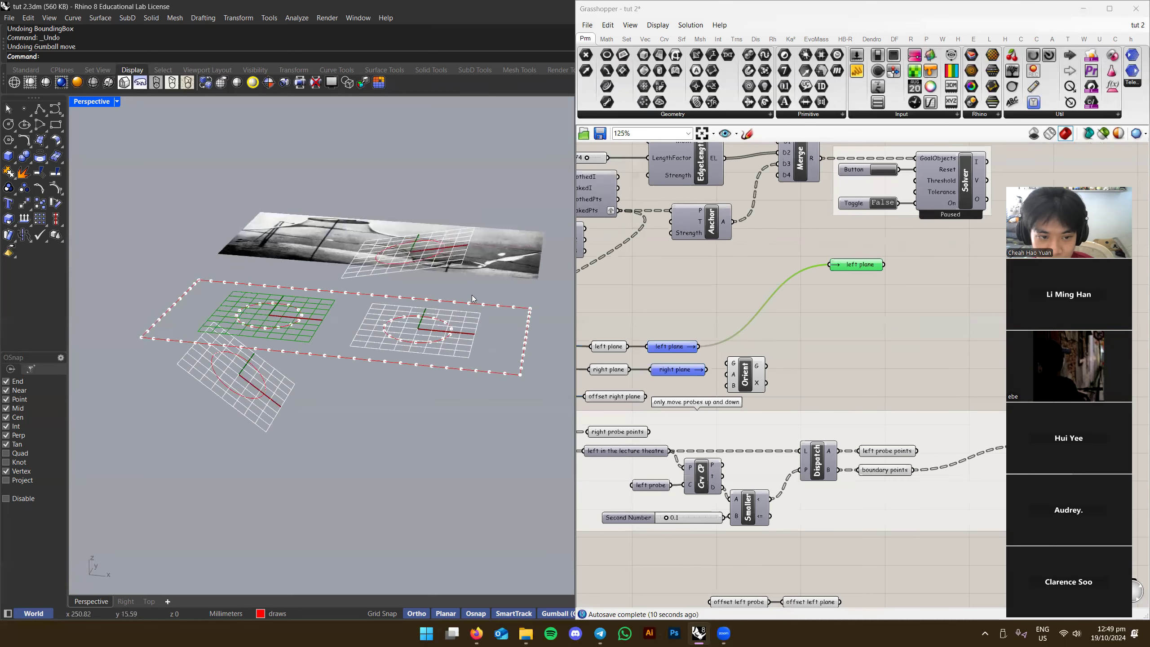
Switch the Remote Receiver's key to right plane and move it closer to Orient
right_click(862, 271)
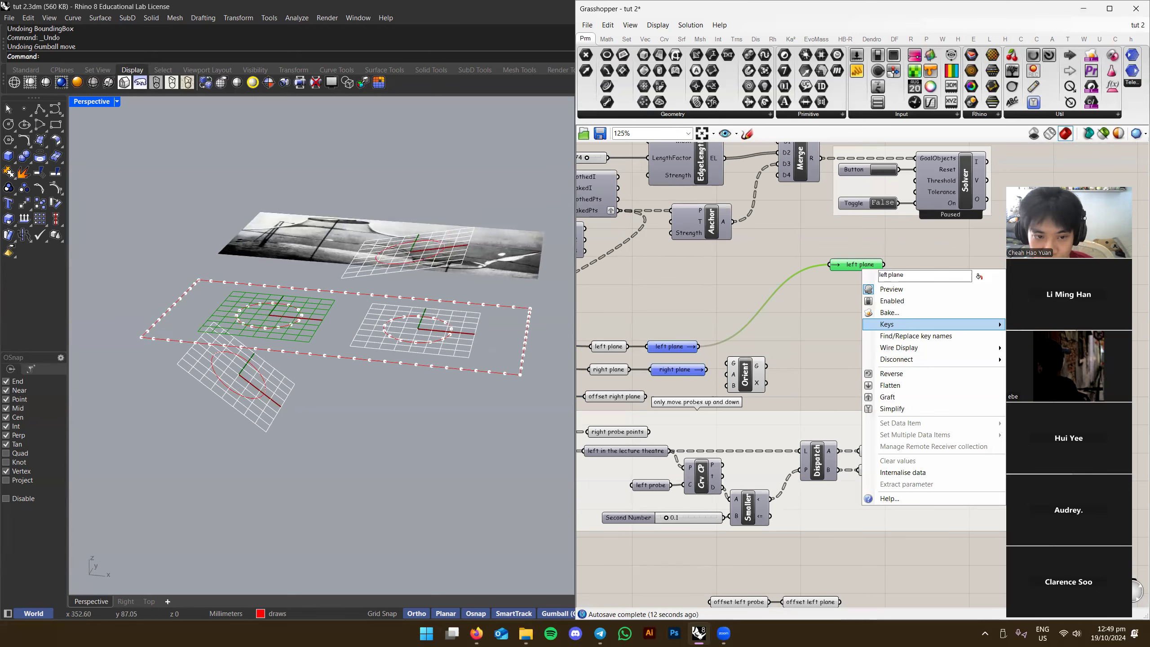
click(1014, 347)
right_drag(866, 264, 807, 298)
scroll(798, 292, up, 2)
scroll(807, 299, down, 2)
drag(780, 298, 750, 338)
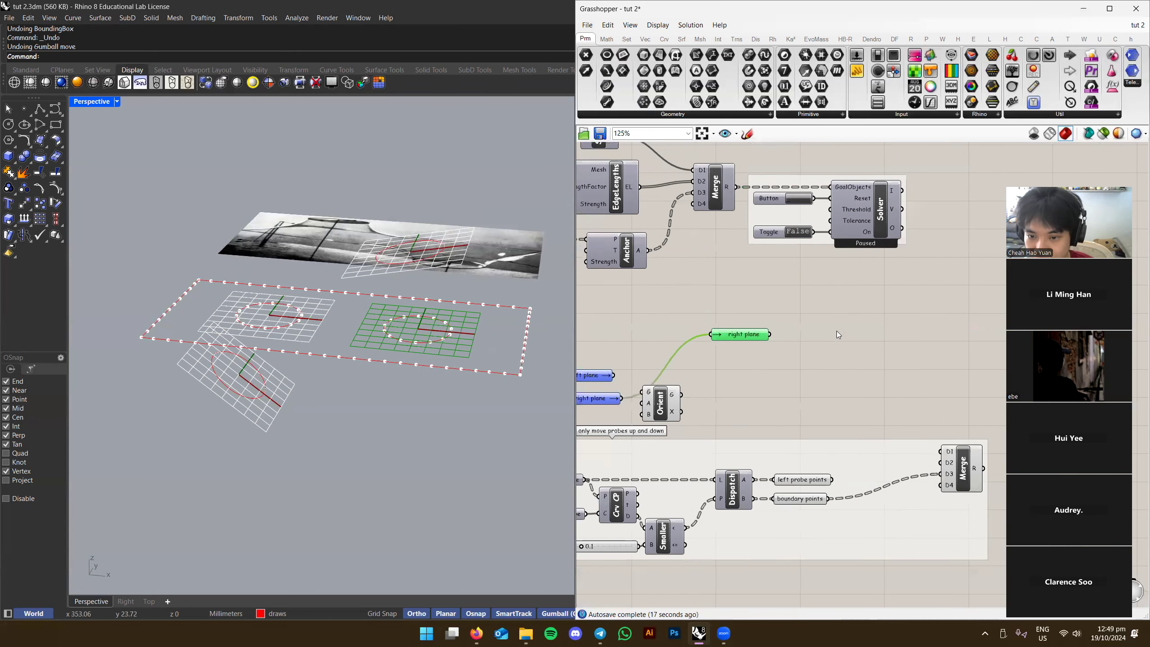
click(837, 331)
right_drag(778, 327, 891, 292)
scroll(802, 312, up, 2)
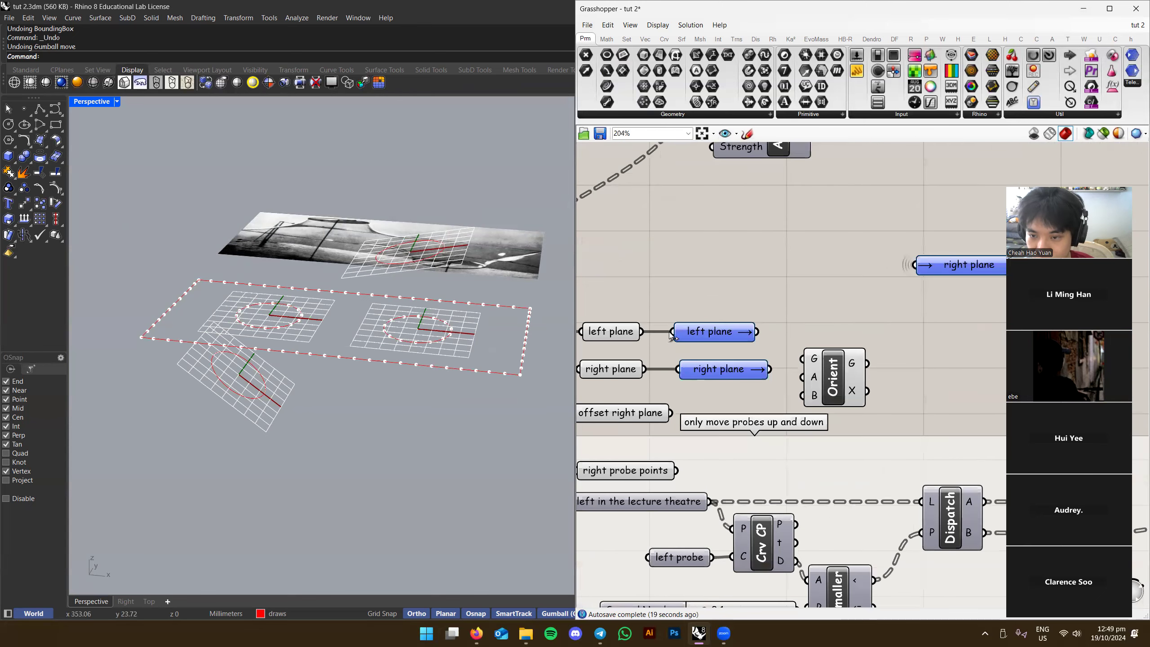
drag(865, 299, 773, 317)
Delete the left plane sender, the right plane sender and the Remote Receiver
click(621, 332)
right_drag(622, 332, 687, 335)
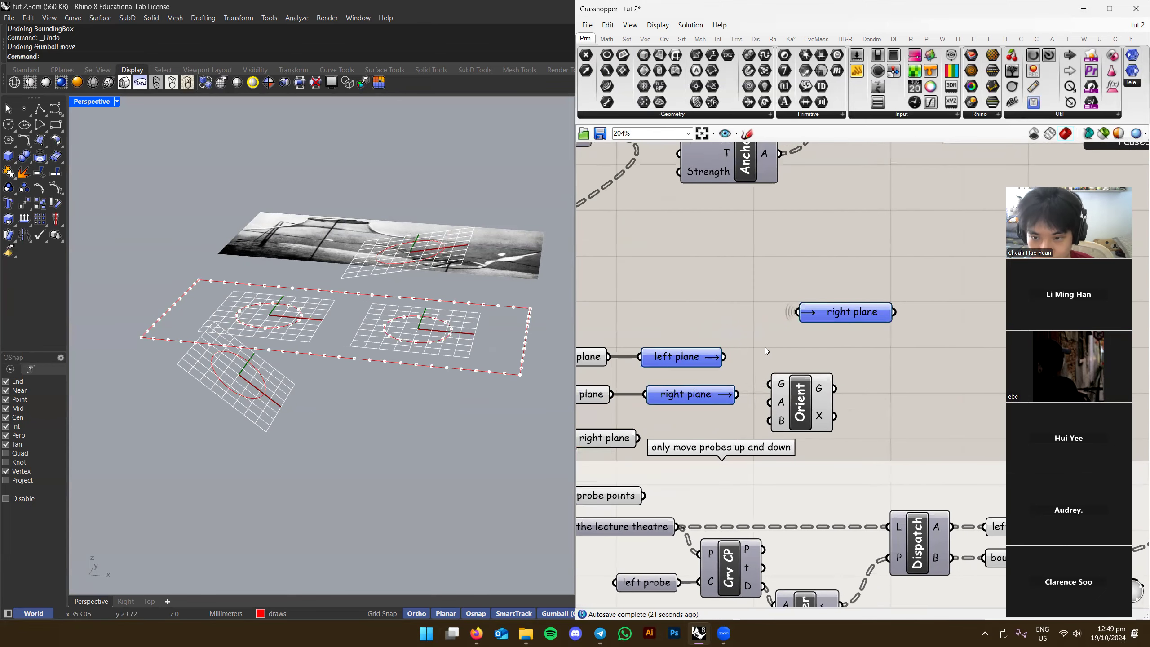
drag(765, 319, 642, 409)
shift+click(872, 315)
key(Delete)
Switch to Firefox, search for the telepathy Grasshopper plugin and open its food4Rhino page
right_drag(788, 336, 826, 302)
scroll(838, 302, down, 2)
key(alt+Tab)
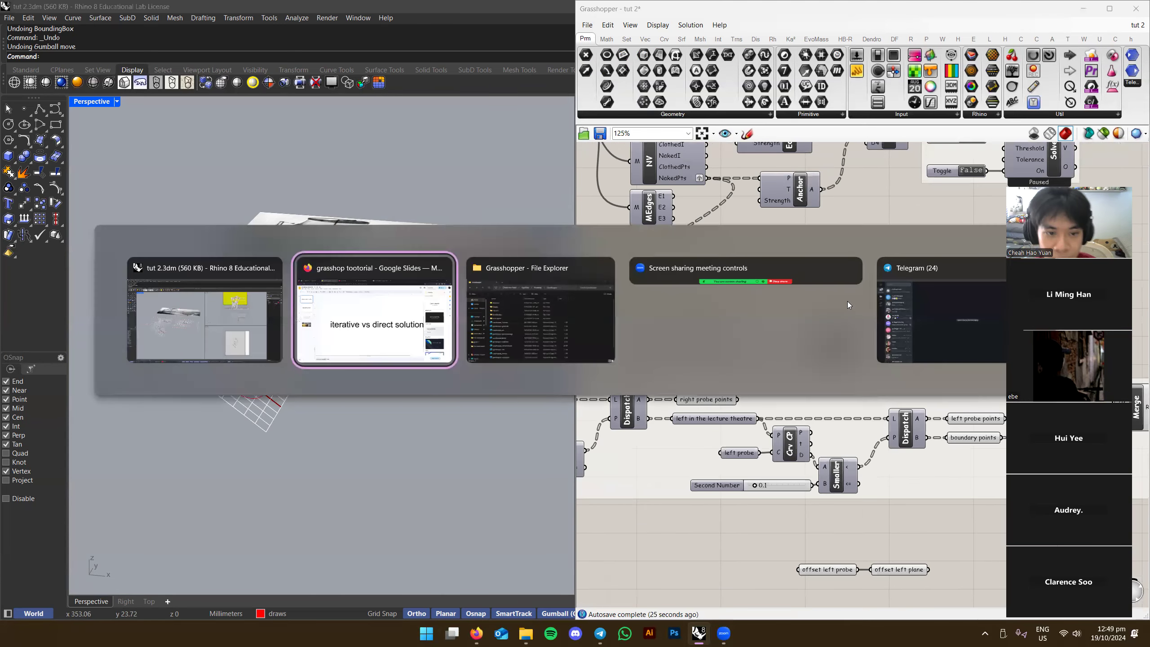
click(526, 307)
text(tele)
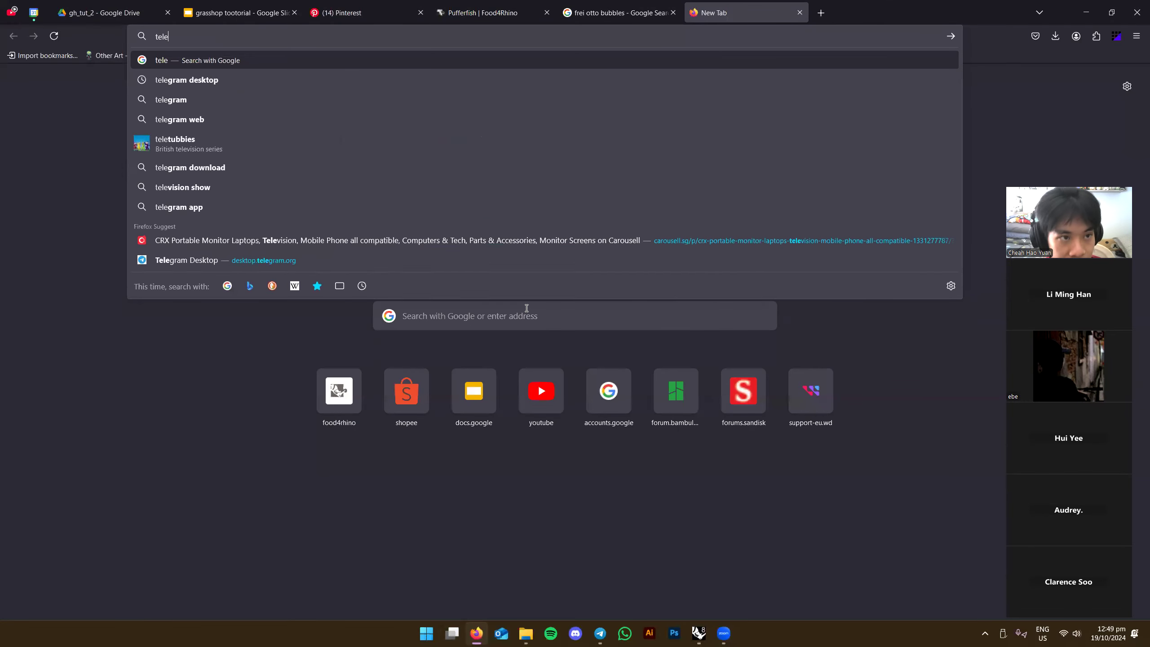
text(pathy grashopper)
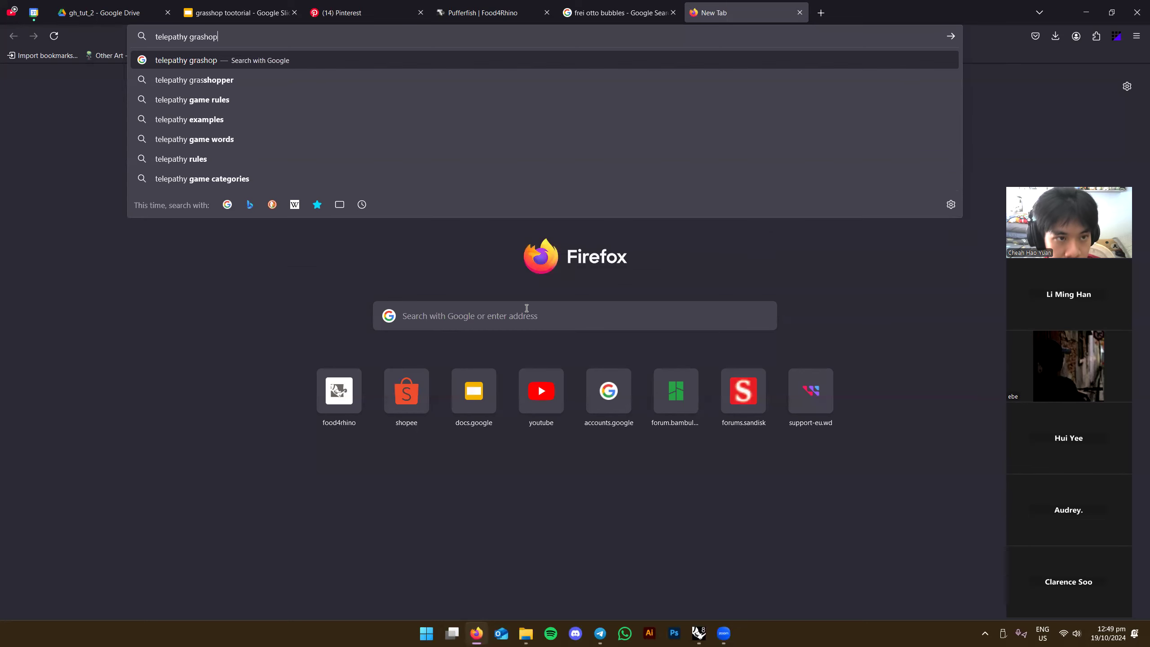
key(Return)
click(326, 215)
scroll(592, 315, down, 2)
scroll(593, 316, up, 3)
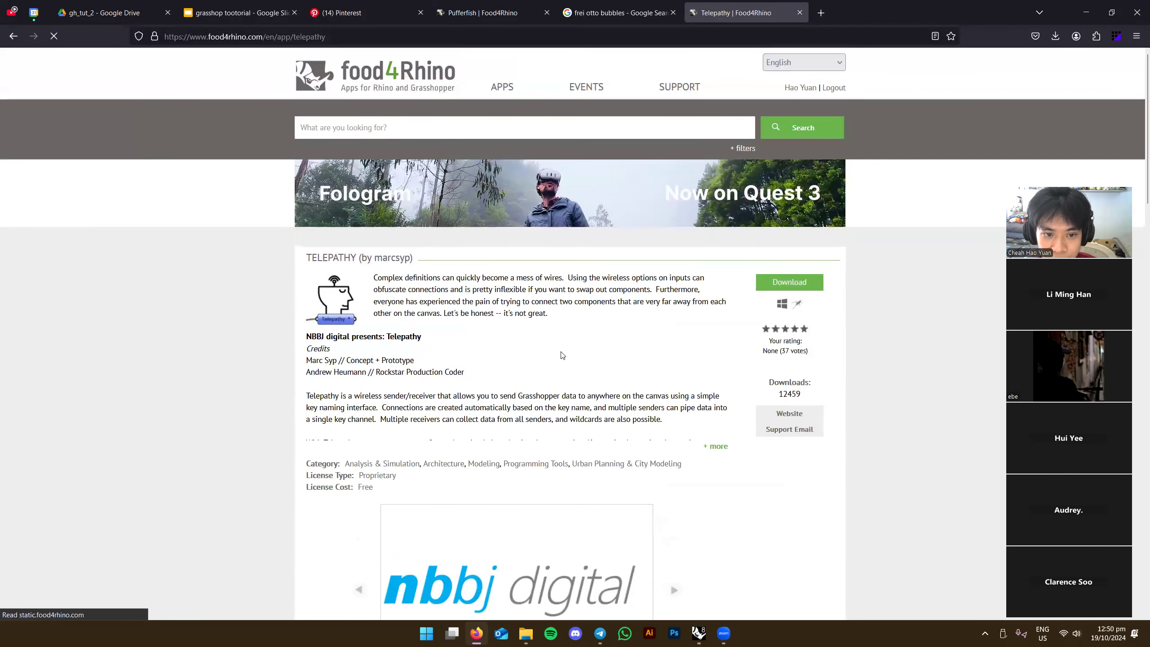
Switch back to Grasshopper and move the left plane parameter down to just above the offset left plane
key(alt+Tab)
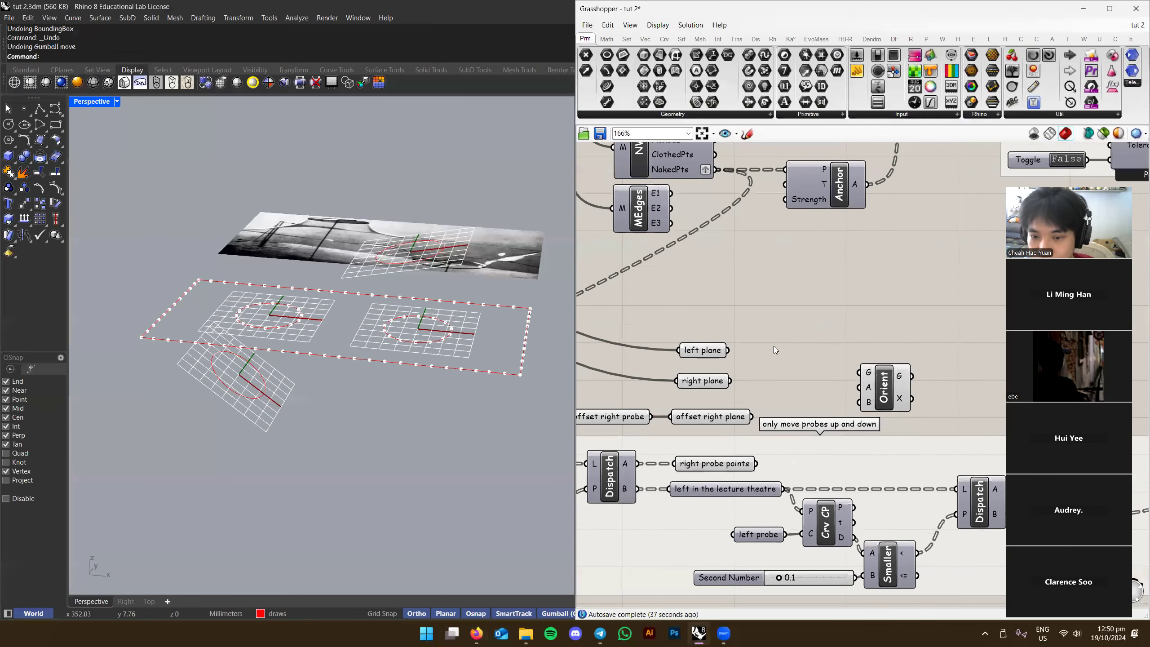
scroll(788, 358, up, 2)
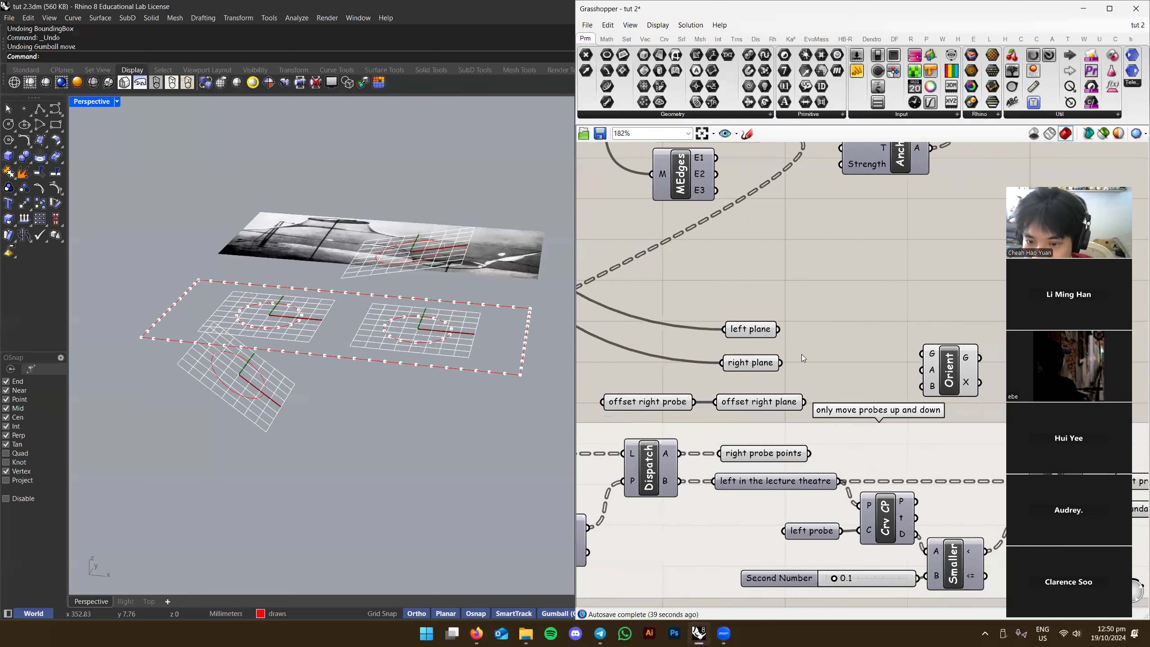
scroll(788, 338, down, 5)
drag(709, 270, 836, 420)
scroll(797, 299, up, 5)
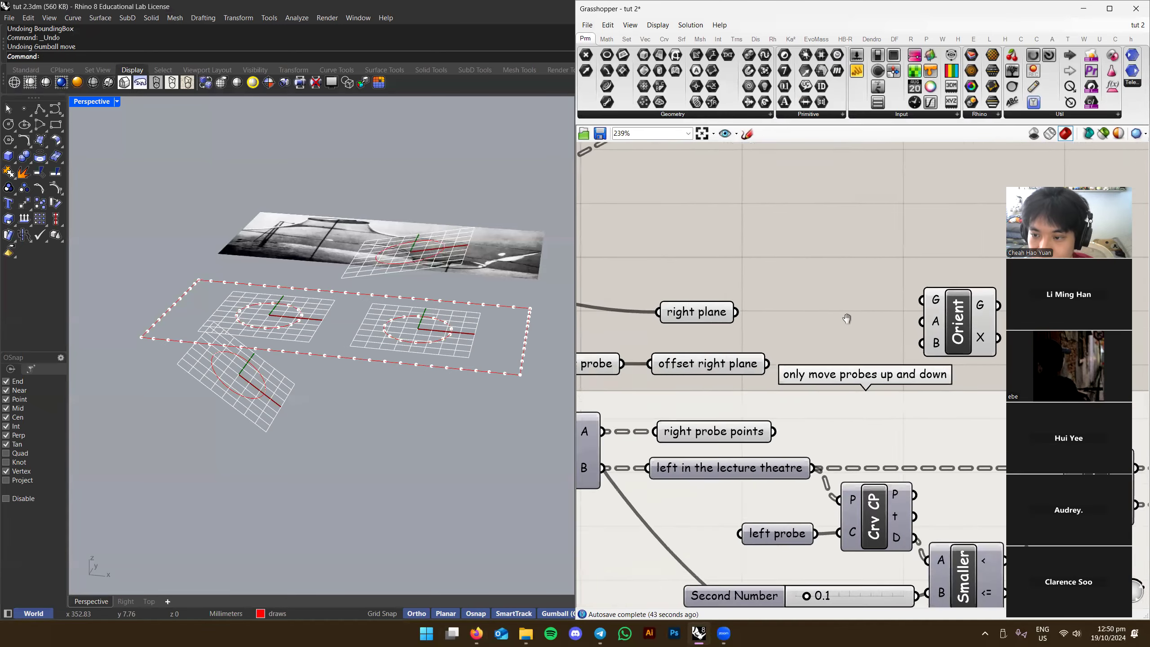
Check the right plane in the viewport and connect it to Orient's A input
click(592, 319)
right_drag(593, 319, 683, 317)
right_drag(425, 352, 429, 324)
scroll(429, 325, up, 2)
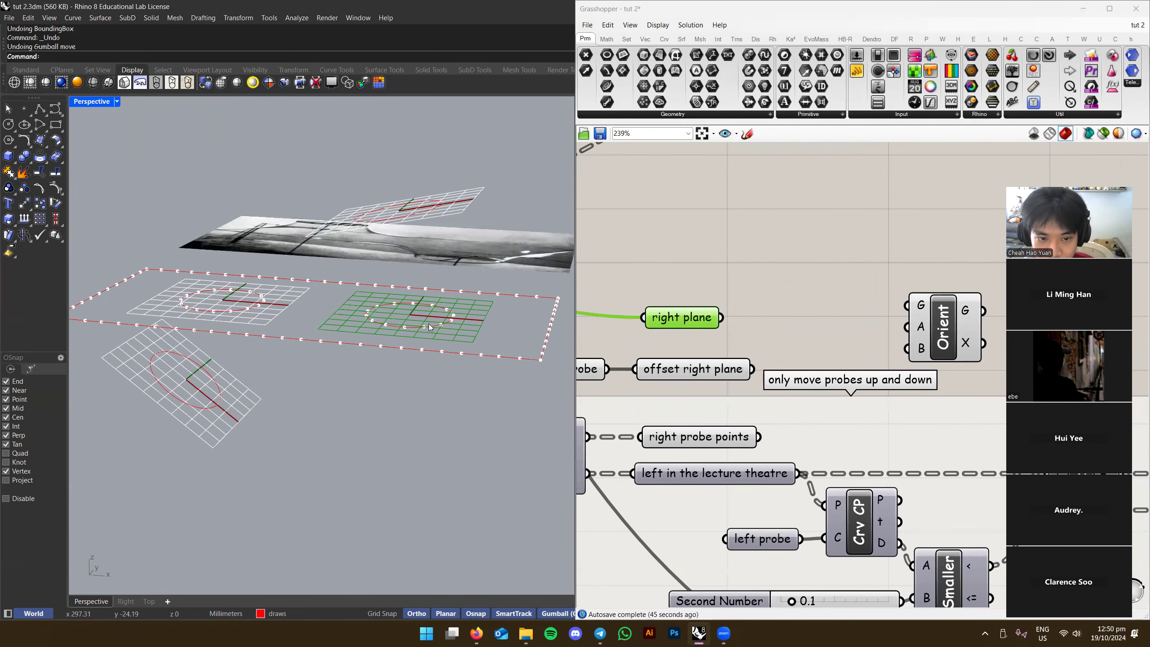
drag(914, 329, 915, 319)
Check the offset right plane in the viewport and connect it to Orient's B input
click(707, 374)
right_drag(423, 238, 426, 278)
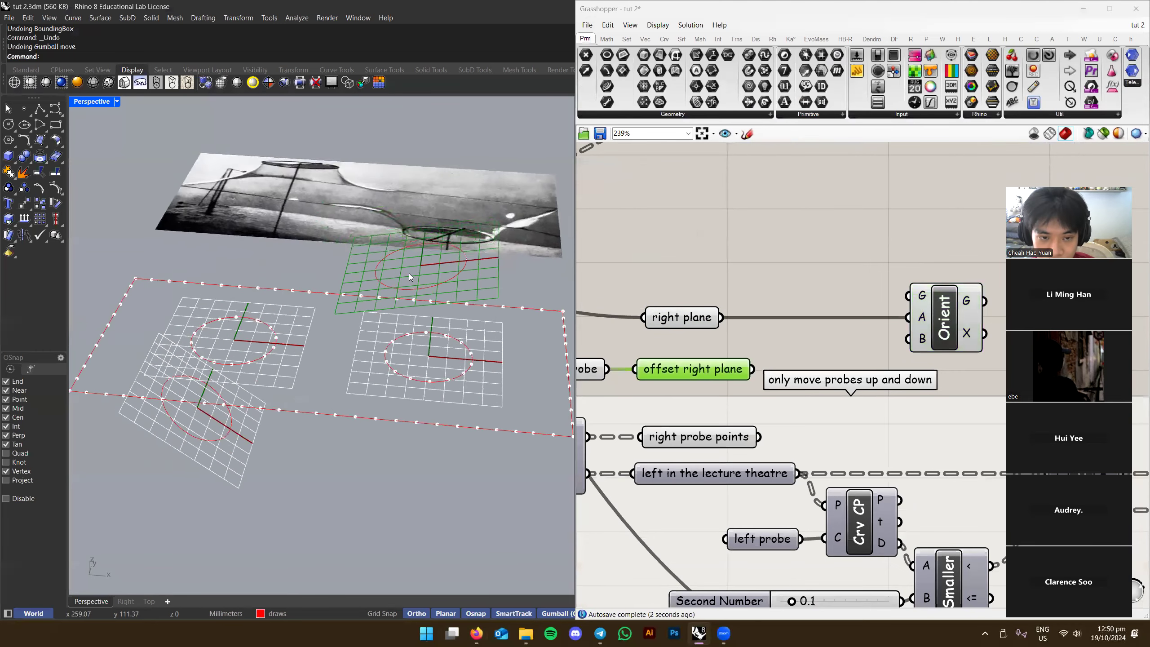
scroll(426, 278, up, 2)
drag(907, 339, 752, 370)
right_drag(813, 321, 786, 282)
click(787, 282)
click(901, 260)
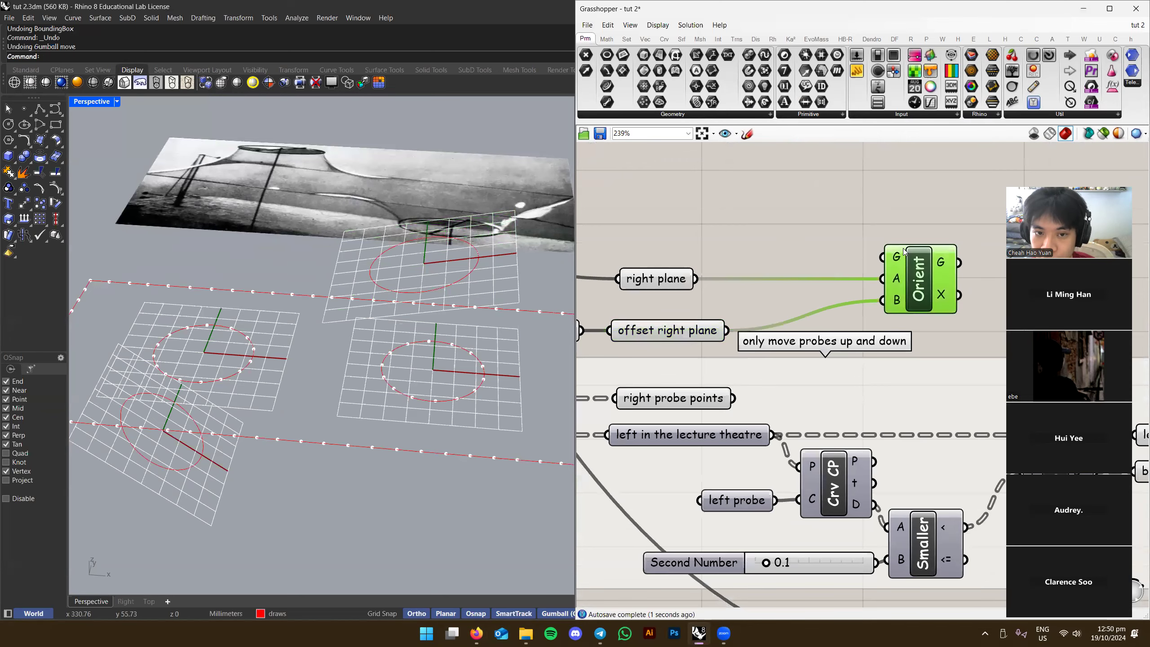
Feed the right probe points into Orient's G input
click(696, 393)
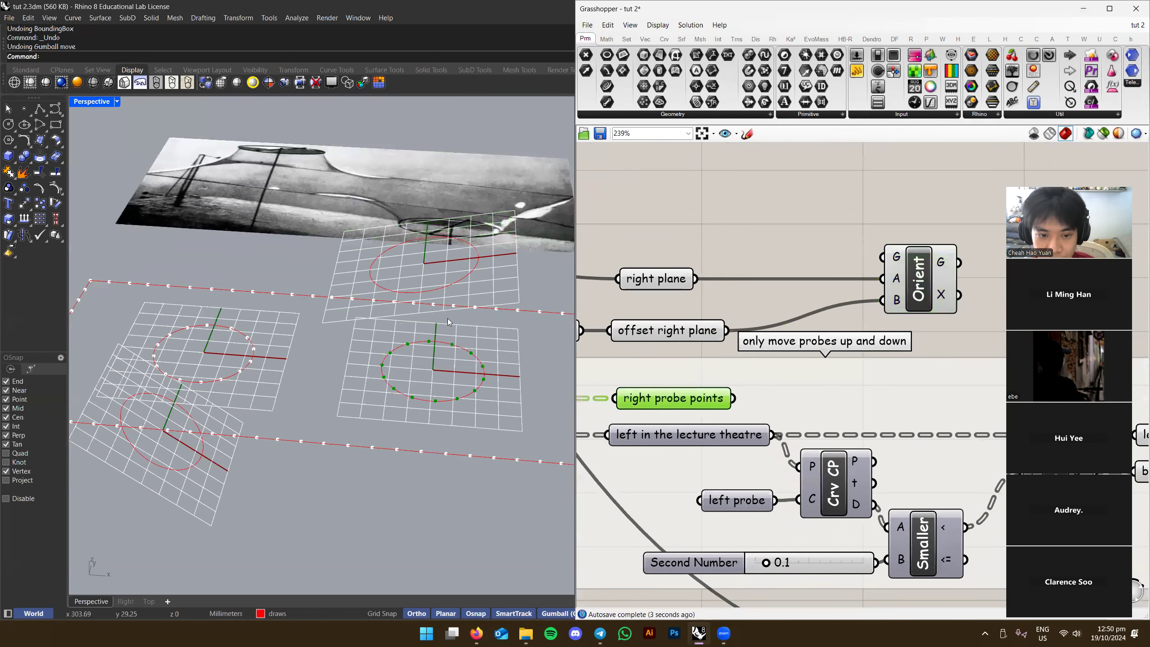
right_drag(412, 368, 565, 370)
scroll(435, 369, down, 3)
drag(734, 398, 881, 257)
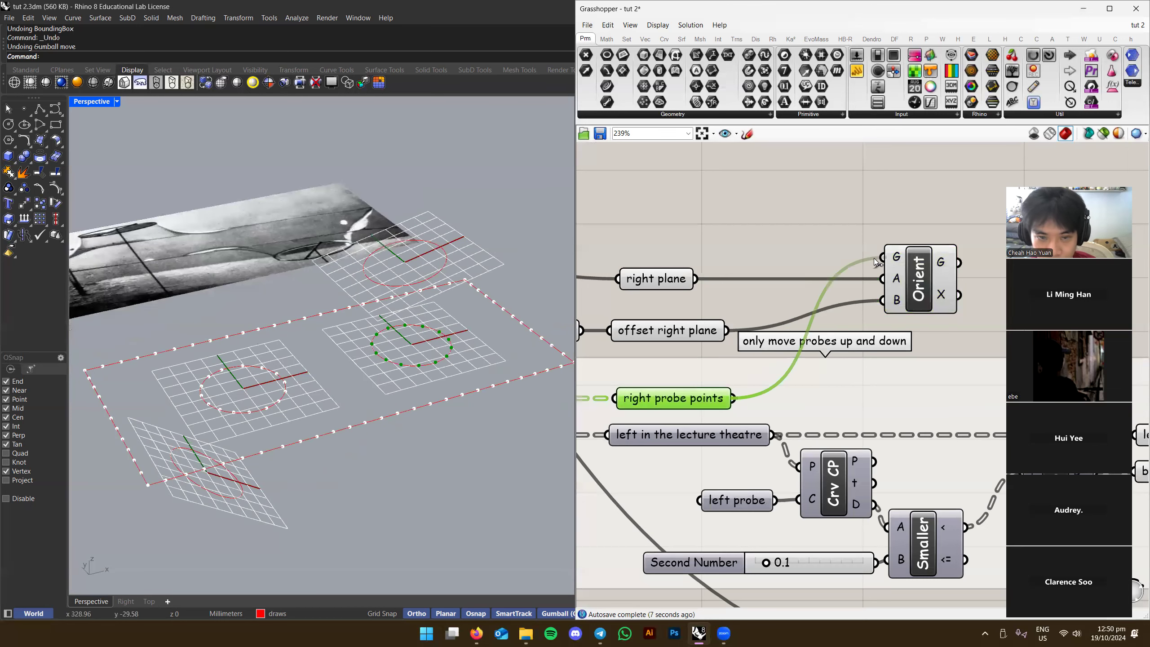
Examine the oriented right probe points against the tilted offset probe curve in the Rhino perspective view
right_drag(376, 301, 402, 272)
scroll(426, 216, up, 3)
click(430, 207)
right_drag(430, 207, 490, 245)
click(380, 240)
mouse_move(421, 236)
right_down()
mouse_move(423, 262)
mouse_move(417, 245)
right_up()
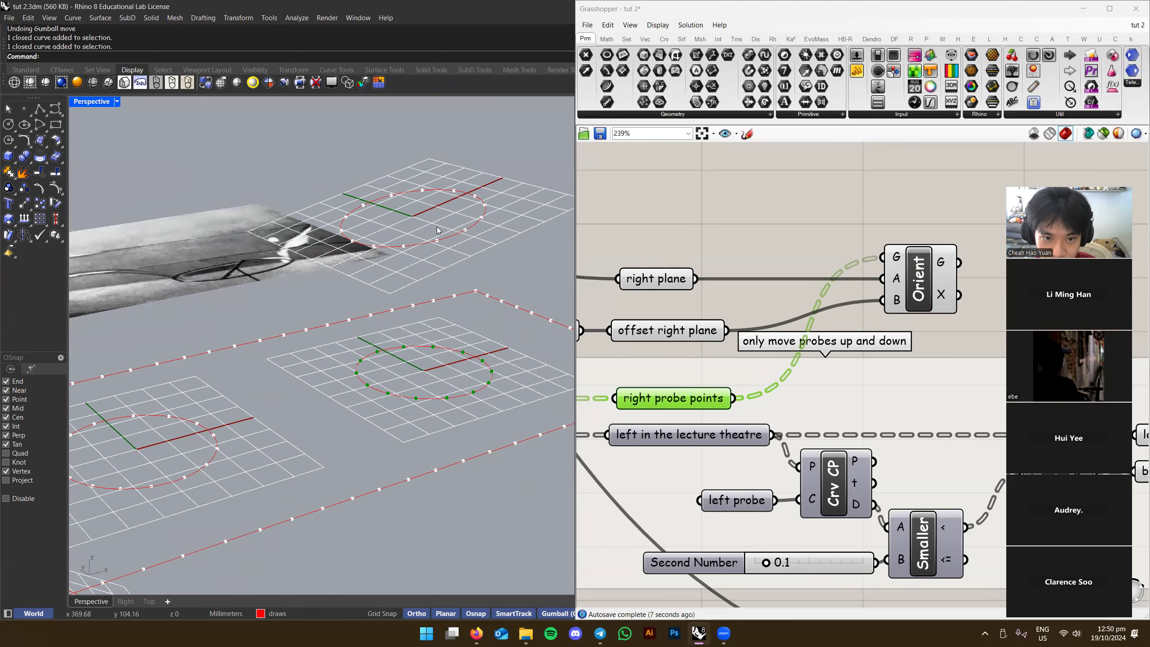
scroll(481, 254, up, 5)
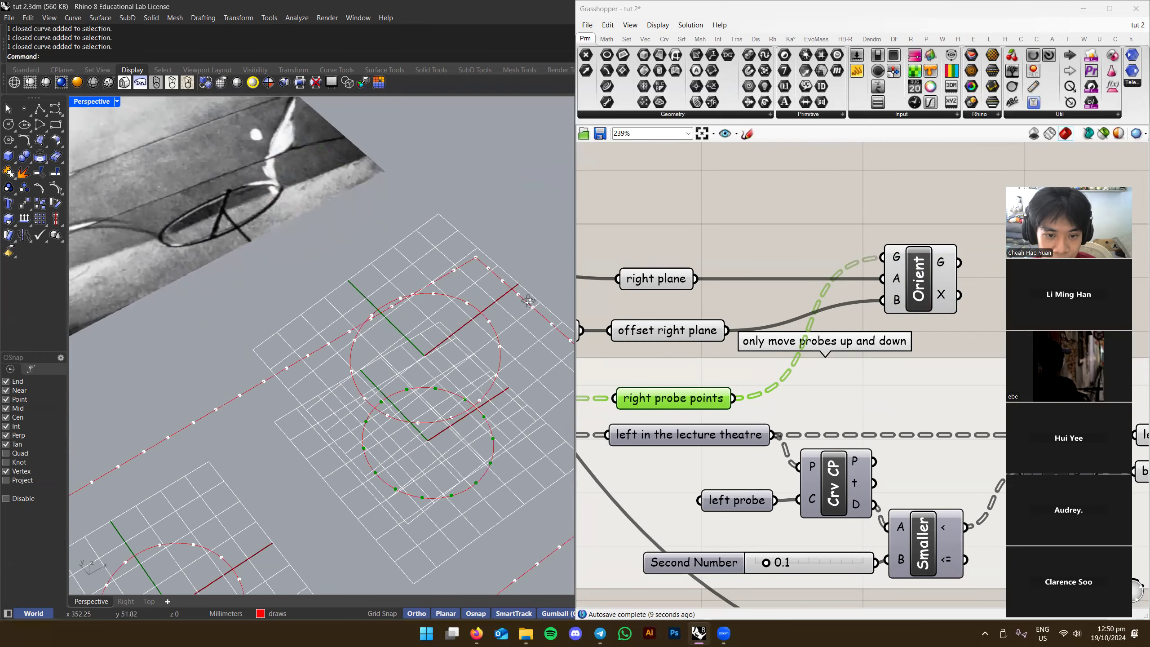
right_drag(511, 276, 512, 254)
scroll(688, 265, down, 3)
Hide the previews of the right plane and offset right plane, and inspect Orient's output points in the viewport
click(675, 274)
shift+click(665, 305)
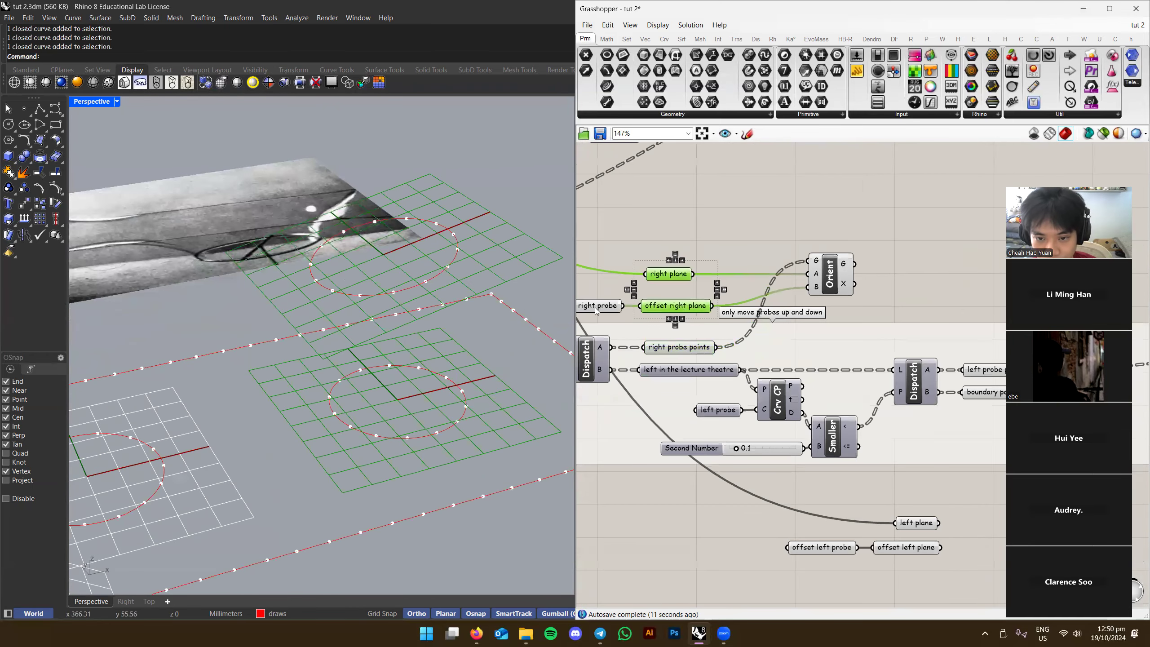
right_drag(420, 300, 457, 276)
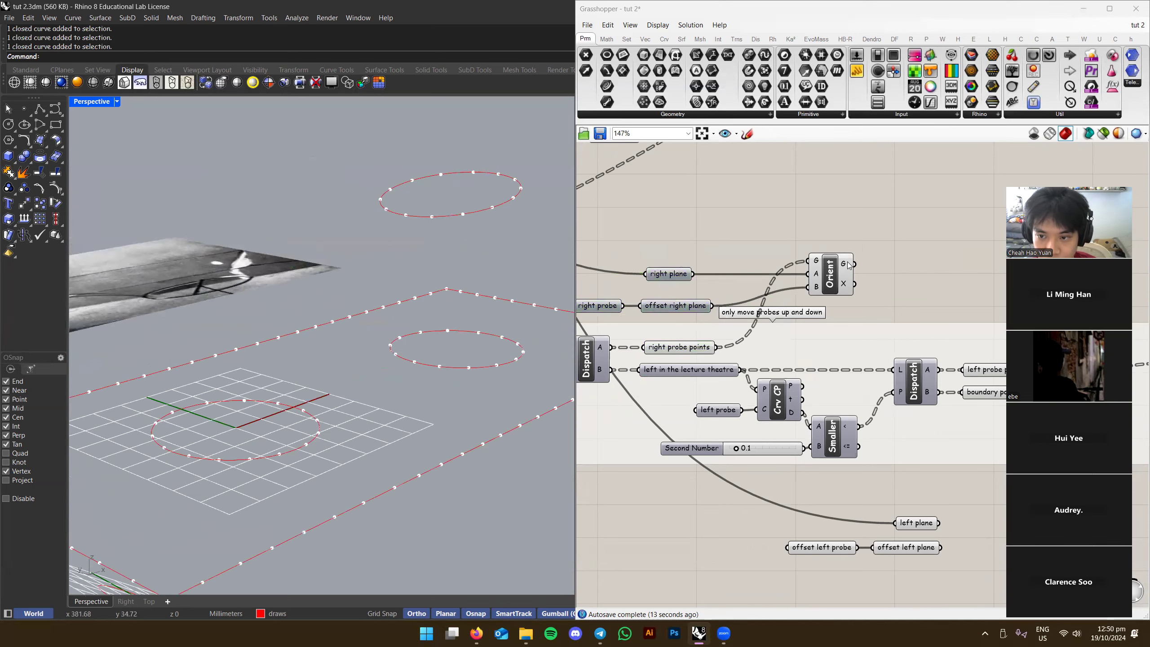
click(846, 261)
right_drag(490, 225, 475, 231)
scroll(475, 225, up, 2)
scroll(476, 226, down, 2)
right_drag(816, 328, 789, 270)
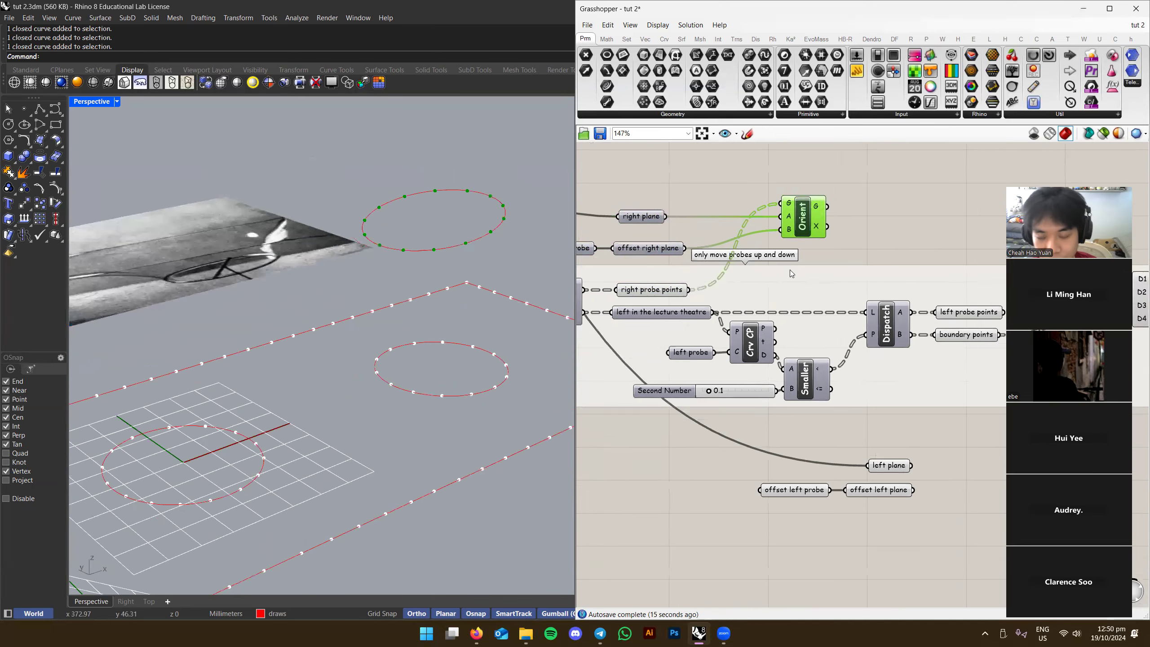
Duplicate the right-side Orient component below the left probe logic and feed the left probe points into its G input
scroll(789, 270, down, 2)
alt+drag(804, 238, 923, 394)
scroll(923, 395, up, 2)
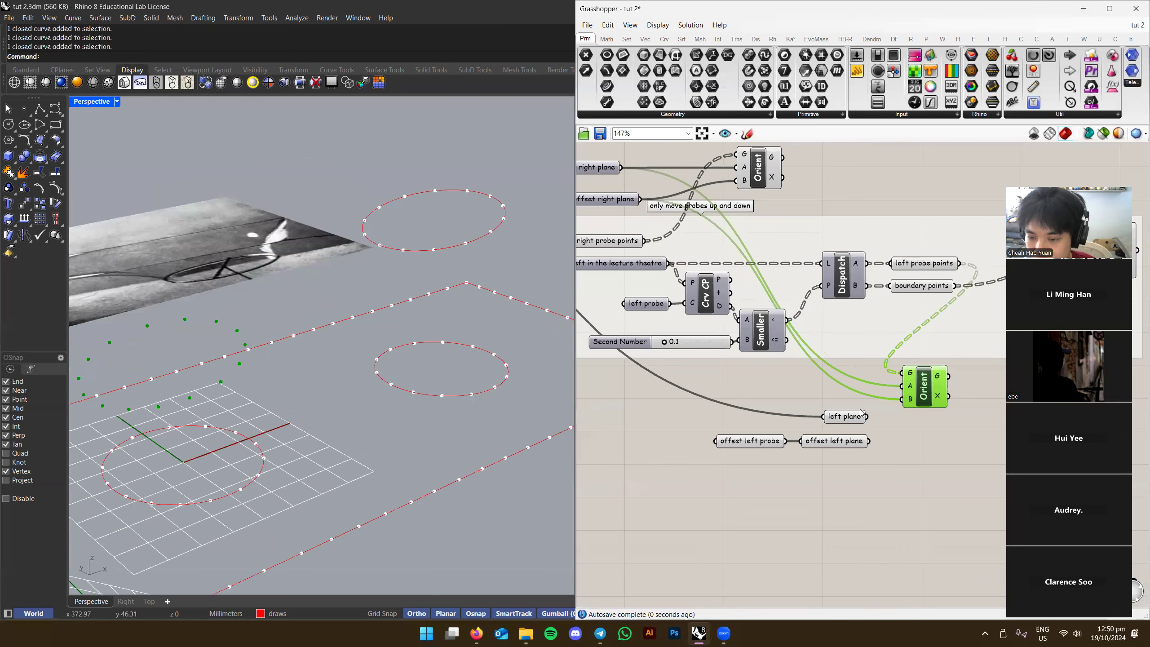
Connect the left plane to the duplicated Orient's A input and the offset left plane to its B input
right_drag(861, 413, 784, 401)
click(777, 407)
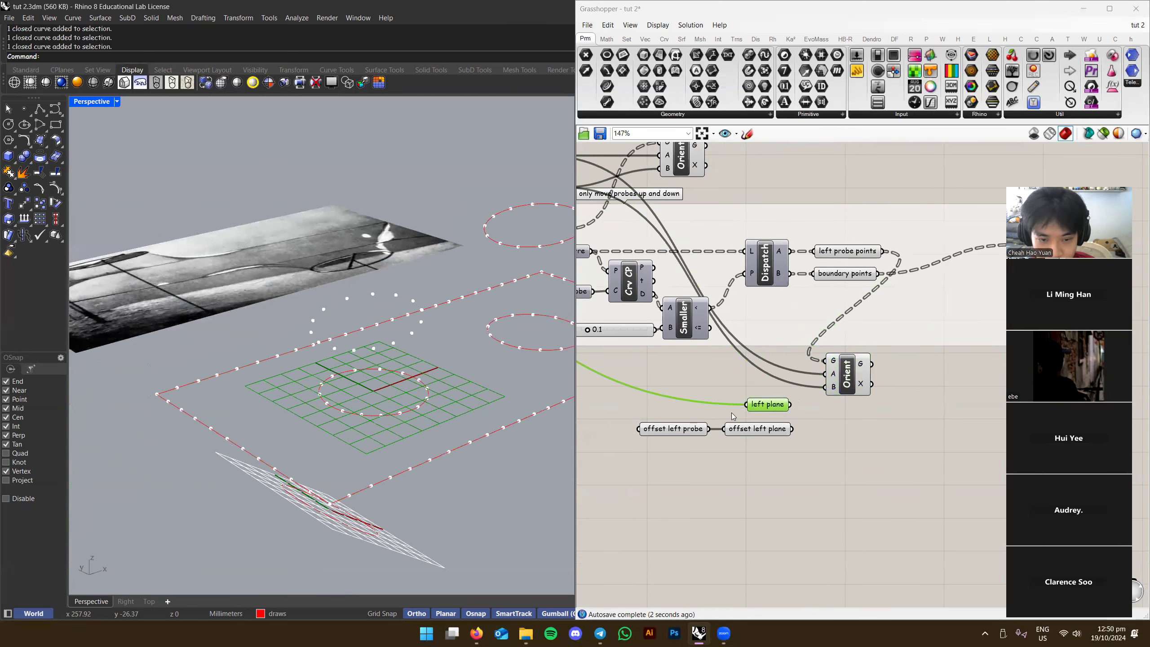
drag(822, 372, 824, 374)
right_drag(398, 414, 219, 445)
click(765, 431)
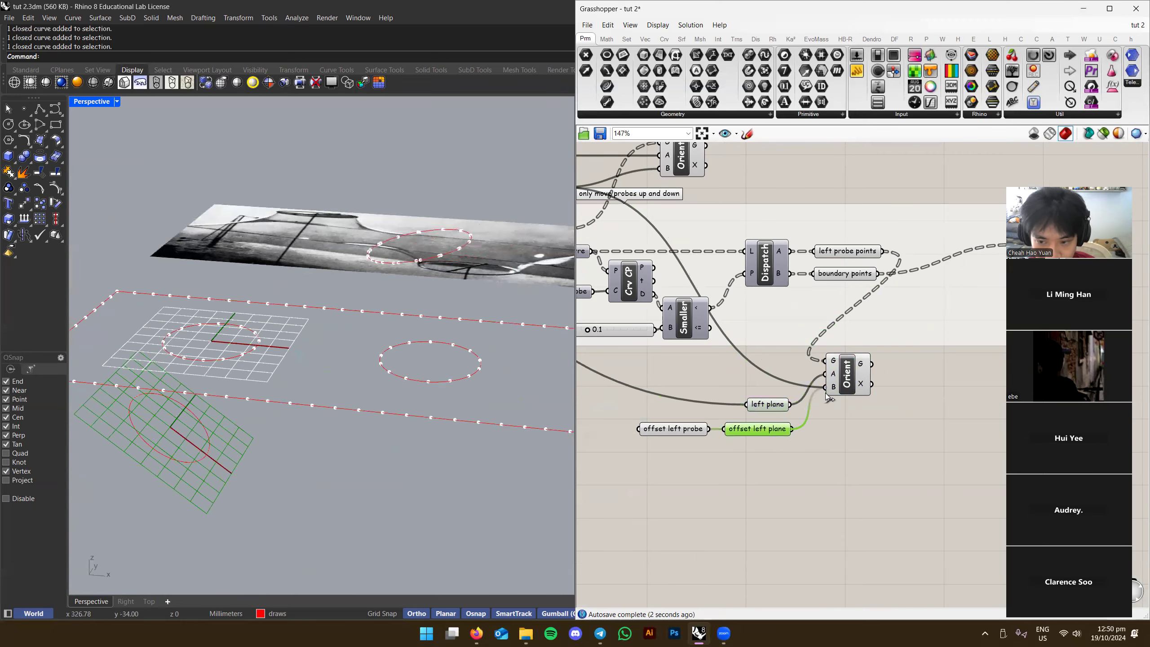
drag(828, 396, 824, 387)
Hide the previews of the left plane, offset left plane and offset left probe, and inspect the left Orient's output points
click(755, 404)
shift+click(742, 427)
shift+click(679, 428)
middle_click(691, 373)
click(719, 389)
right_drag(844, 437, 796, 451)
click(800, 392)
right_drag(231, 398, 293, 403)
scroll(258, 392, down, 4)
scroll(294, 403, up, 3)
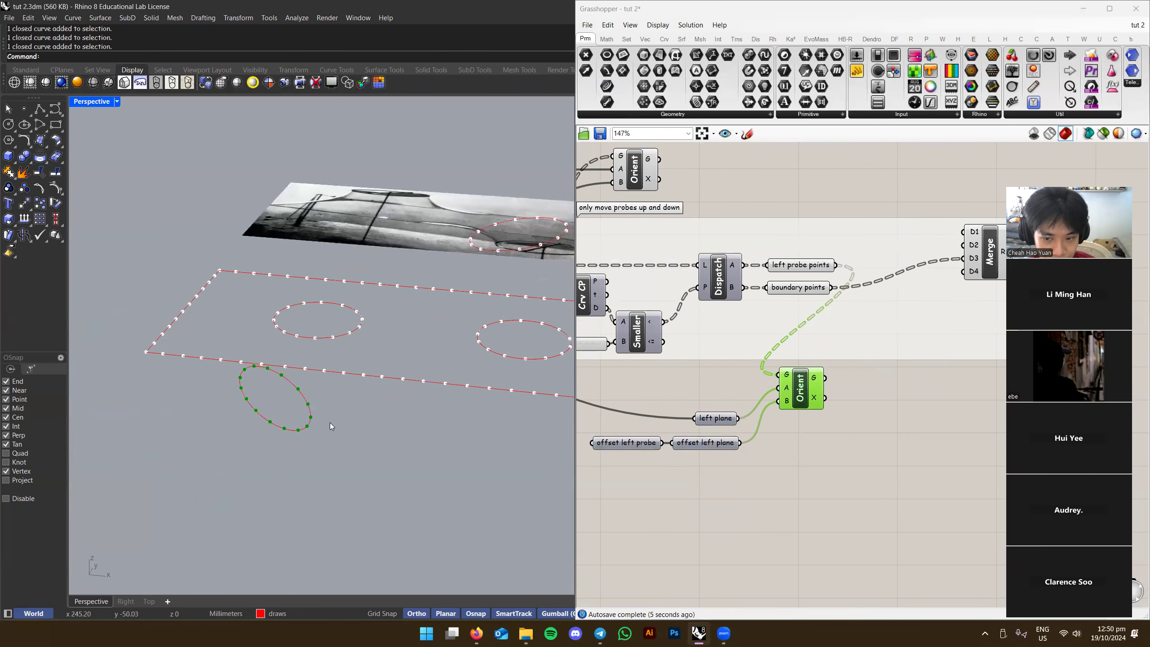
Hide the previews of the flat right and left probe points
right_drag(811, 273, 971, 308)
click(786, 294)
shift+click(648, 283)
middle_click(921, 216)
click(946, 232)
right_drag(940, 232, 748, 231)
click(802, 239)
Move the left Orient component into the group, between the left probe points and Merge
right_drag(467, 392, 494, 288)
scroll(755, 376, up, 2)
drag(785, 447, 920, 295)
right_drag(894, 301, 784, 319)
scroll(784, 319, up, 2)
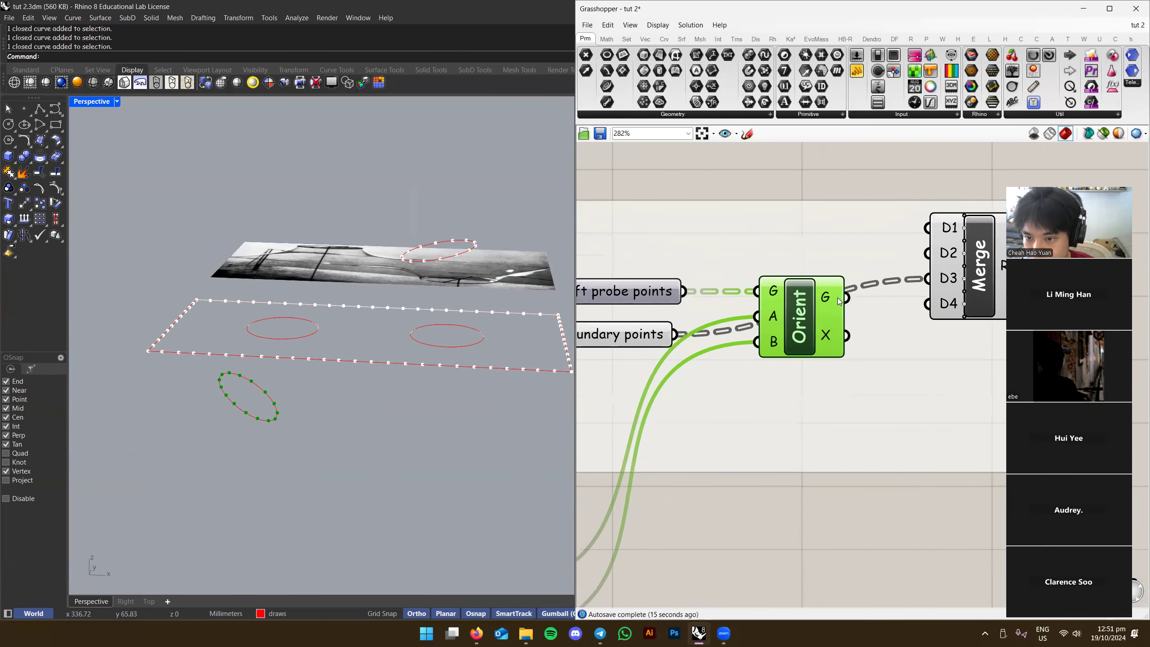
Wire the right Orient's G output into Merge's D1 and the left Orient's G output into D2
scroll(837, 298, down, 5)
drag(926, 345, 862, 366)
scroll(919, 332, up, 3)
drag(934, 358, 952, 380)
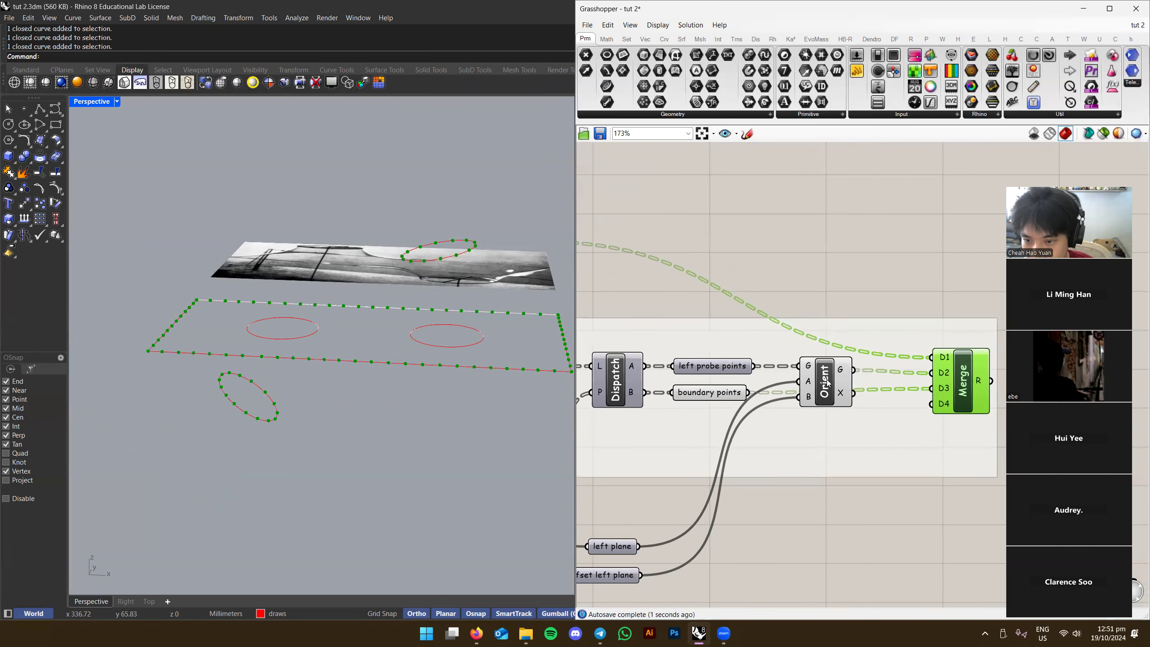
Move the boundary points parameter clear of the left Orient and hide the previews of both Orient components
drag(716, 392, 854, 439)
click(829, 388)
right_drag(830, 388, 951, 444)
shift+click(653, 315)
middle_click(712, 258)
click(746, 277)
right_drag(898, 273, 753, 267)
click(753, 267)
Connect the merged probe and boundary points to Anchor's T input and delete the leftover component
click(942, 417)
scroll(942, 417, down, 5)
drag(926, 415, 815, 284)
scroll(687, 334, up, 5)
right_drag(913, 333, 891, 383)
click(664, 355)
right_drag(781, 397, 868, 401)
key(Delete)
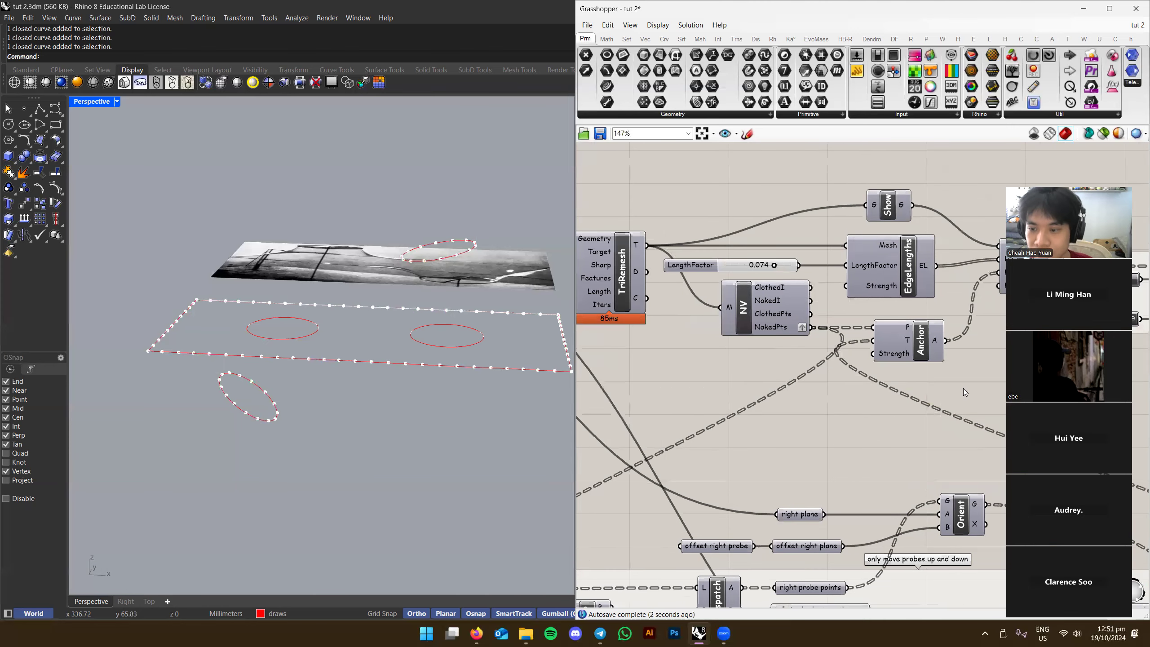
Reset the Solver and switch its On toggle to True
right_drag(1082, 358, 770, 399)
right_drag(842, 407, 820, 414)
click(885, 353)
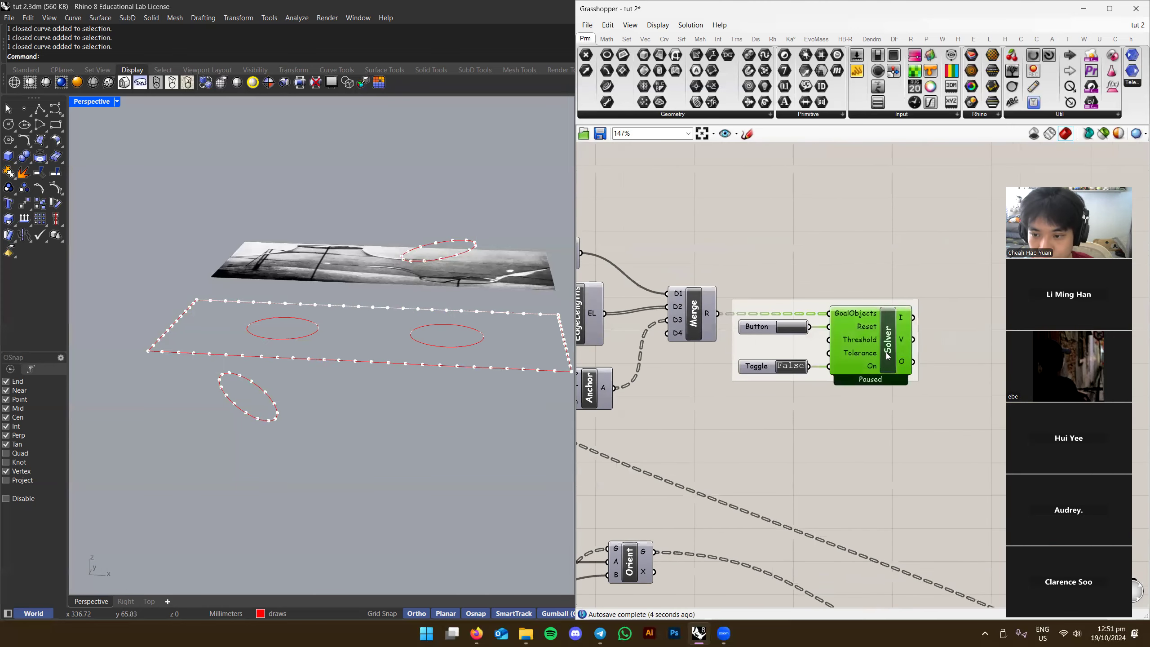
right_click(885, 354)
right_drag(799, 345, 824, 376)
click(817, 330)
double_click(834, 359)
Examine the relaxed mesh against the tilted probe curves in the Rhino perspective view
right_drag(385, 313, 365, 365)
scroll(362, 366, up, 2)
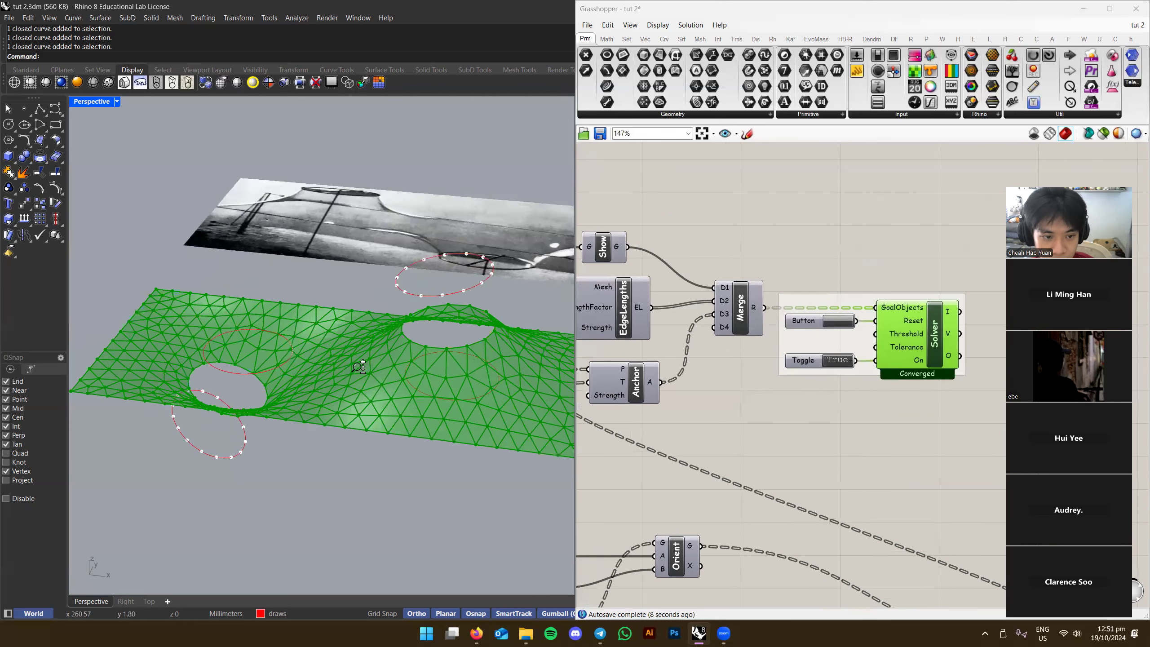
scroll(367, 368, down, 2)
right_drag(602, 385, 644, 378)
right_drag(470, 383, 446, 319)
scroll(443, 316, up, 3)
scroll(443, 316, down, 2)
Set the EdgeLengths LengthFactor slider to 0.090 and return to the Solver's reset control
right_drag(617, 394, 822, 370)
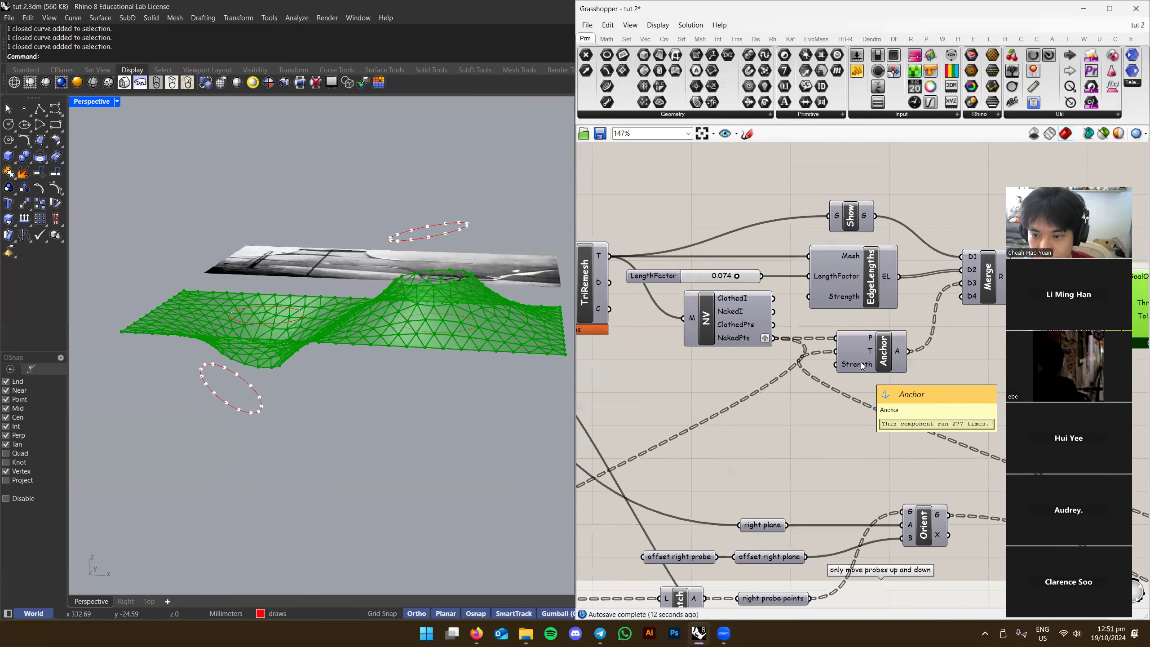
scroll(786, 297, up, 4)
drag(802, 282, 806, 282)
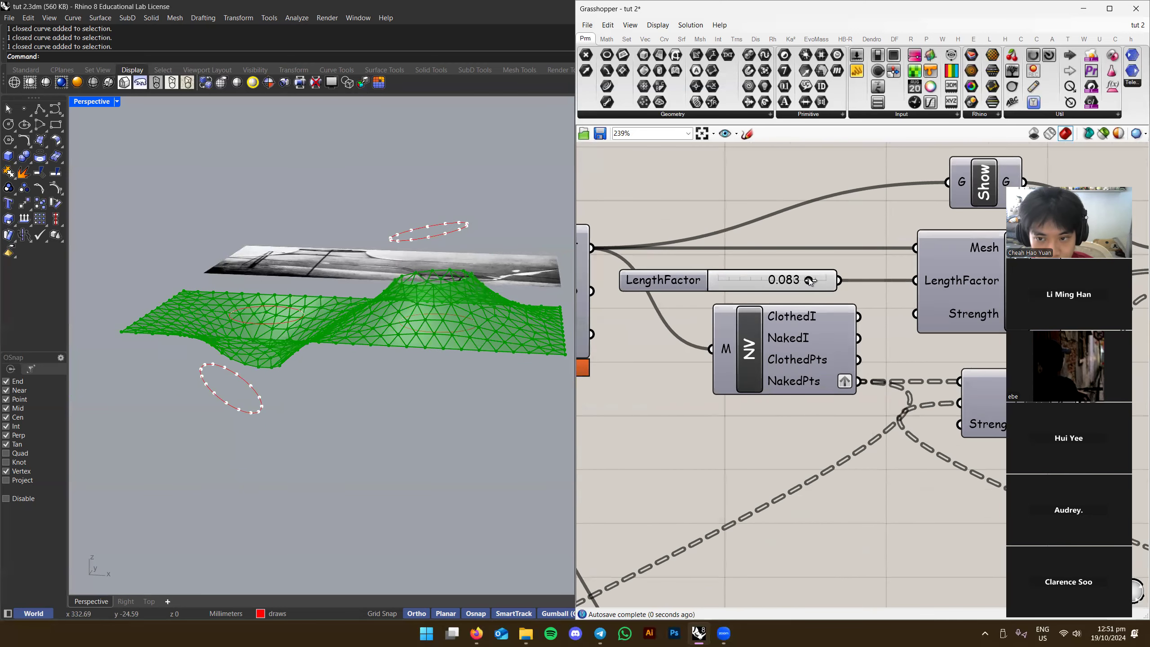
right_drag(817, 282, 341, 308)
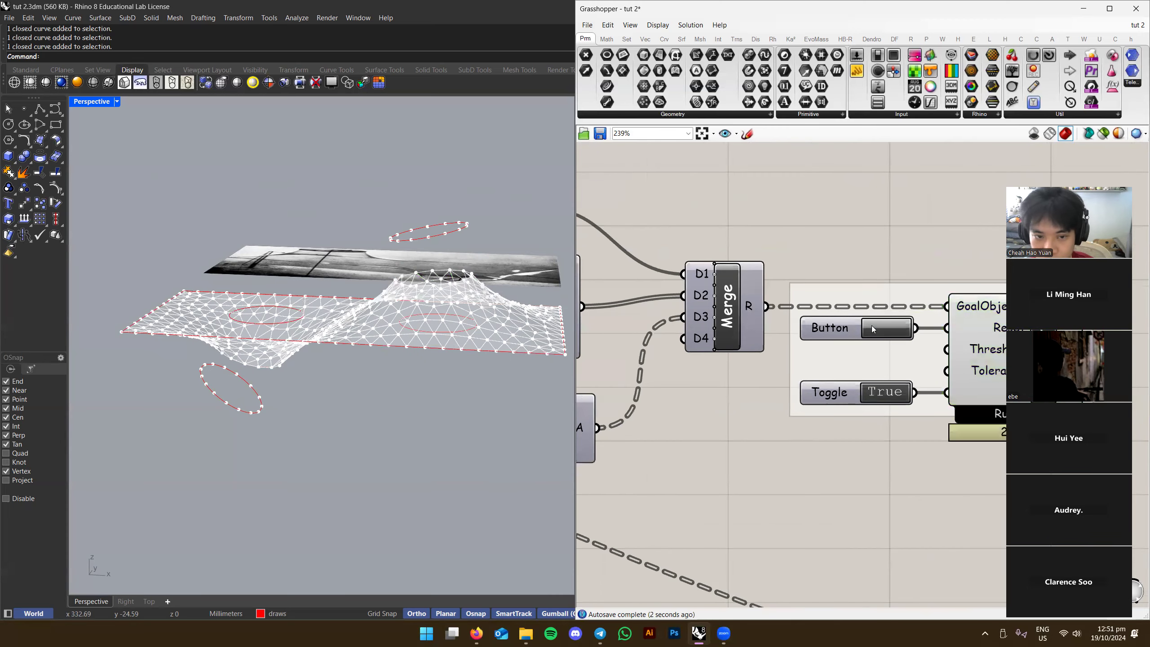
Select the Merge of target points and compare its points with the mesh openings in the Rhino perspective view
scroll(788, 411, down, 3)
right_drag(863, 538, 672, 344)
click(841, 462)
right_drag(712, 384, 937, 454)
right_drag(452, 313, 453, 340)
scroll(453, 340, up, 2)
scroll(685, 306, up, 2)
right_drag(708, 330, 786, 357)
scroll(869, 336, down, 2)
scroll(868, 336, down, 1)
scroll(796, 316, up, 1)
scroll(790, 348, up, 2)
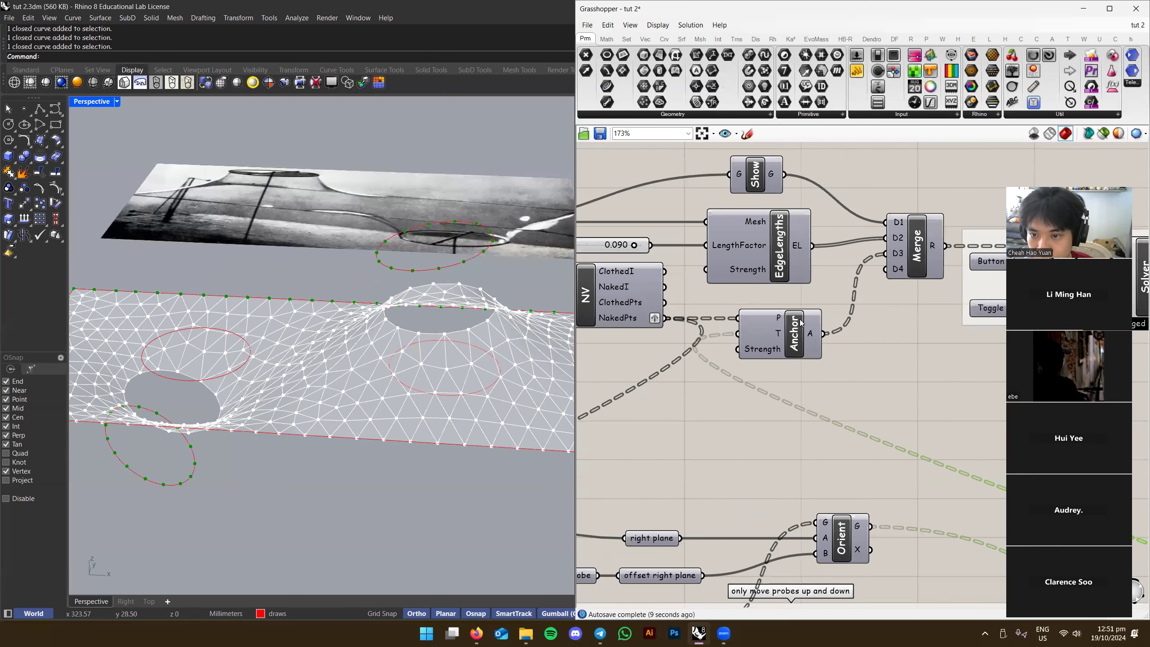
Add a number slider for EdgeLengths' Strength input and set it to 0.5
right_click(764, 353)
click(962, 342)
right_click(758, 274)
right_drag(648, 189, 744, 308)
double_click(693, 244)
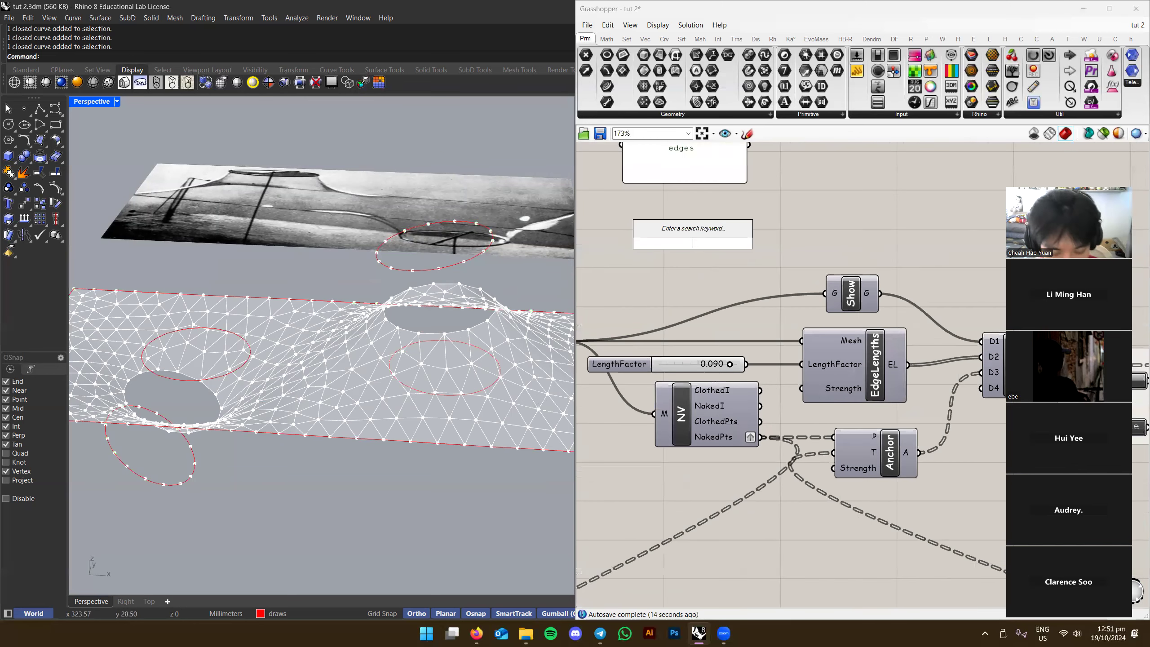
text(0)
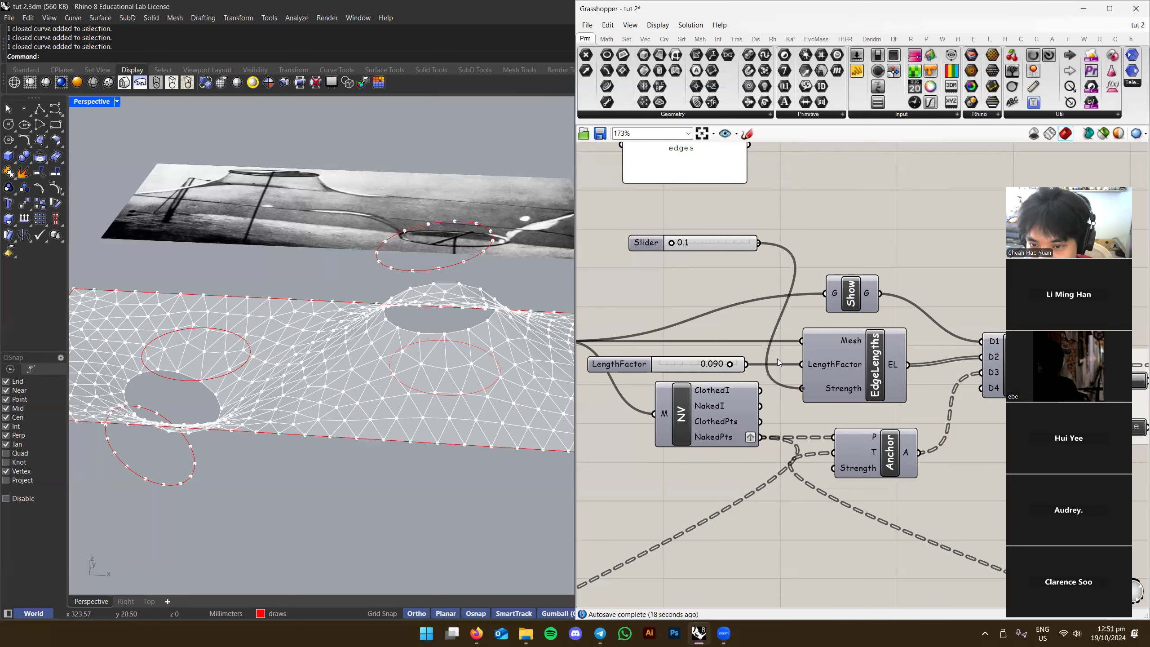
drag(771, 245, 721, 246)
Reset the Solver with the new EdgeLengths strength and check its settings and resulting mesh
scroll(810, 319, down, 4)
right_drag(978, 360, 823, 338)
click(866, 339)
scroll(918, 356, up, 3)
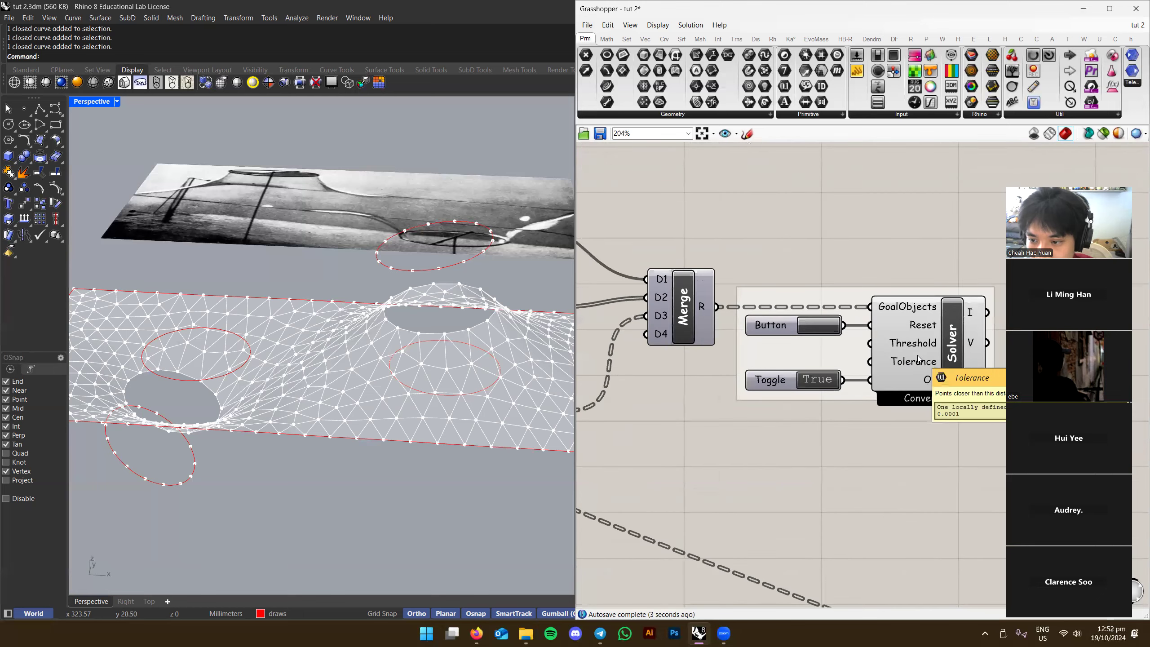
mouse_move(902, 341)
right_down()
mouse_move(687, 330)
mouse_move(916, 336)
right_up()
click(714, 355)
Set Anchor's Strength to 100000
scroll(916, 337, down, 2)
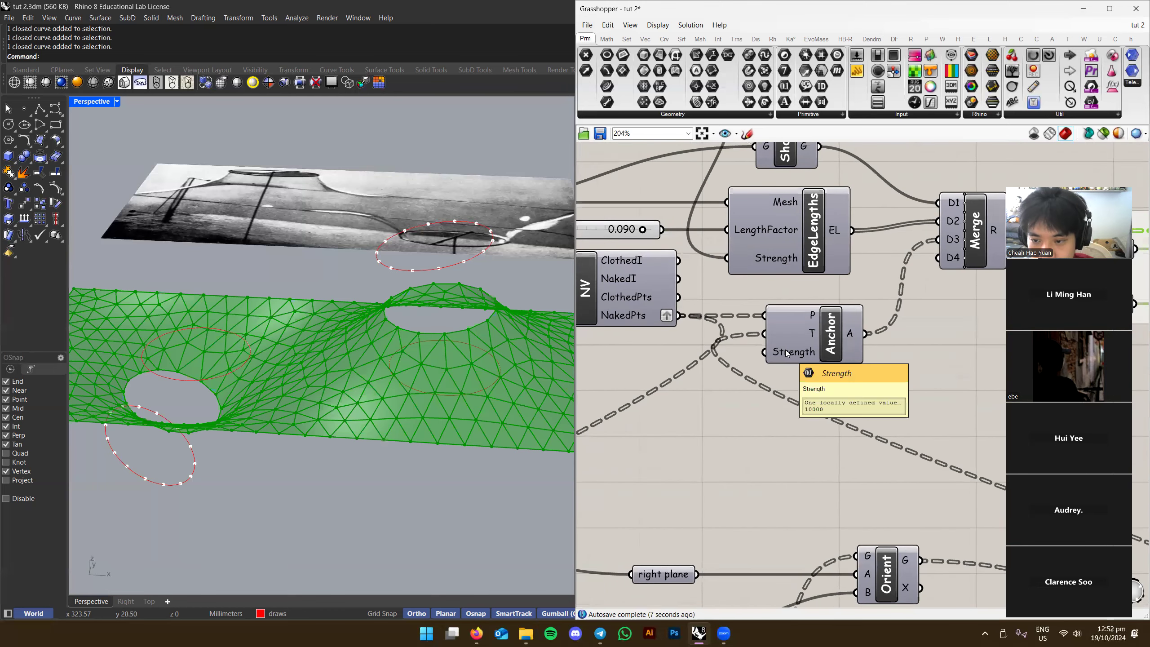
right_click(785, 350)
mouse_move(832, 454)
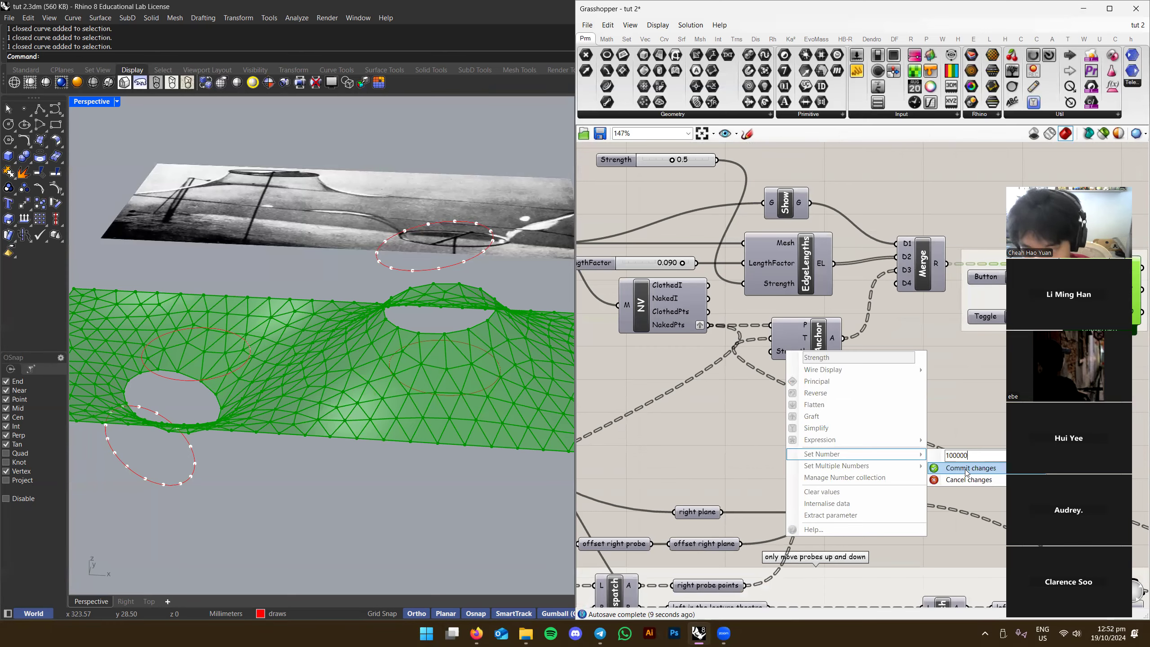
click(966, 468)
Inspect the data trees feeding Anchor's P and T inputs and trace the targets back to their Merge
scroll(835, 355, down, 3)
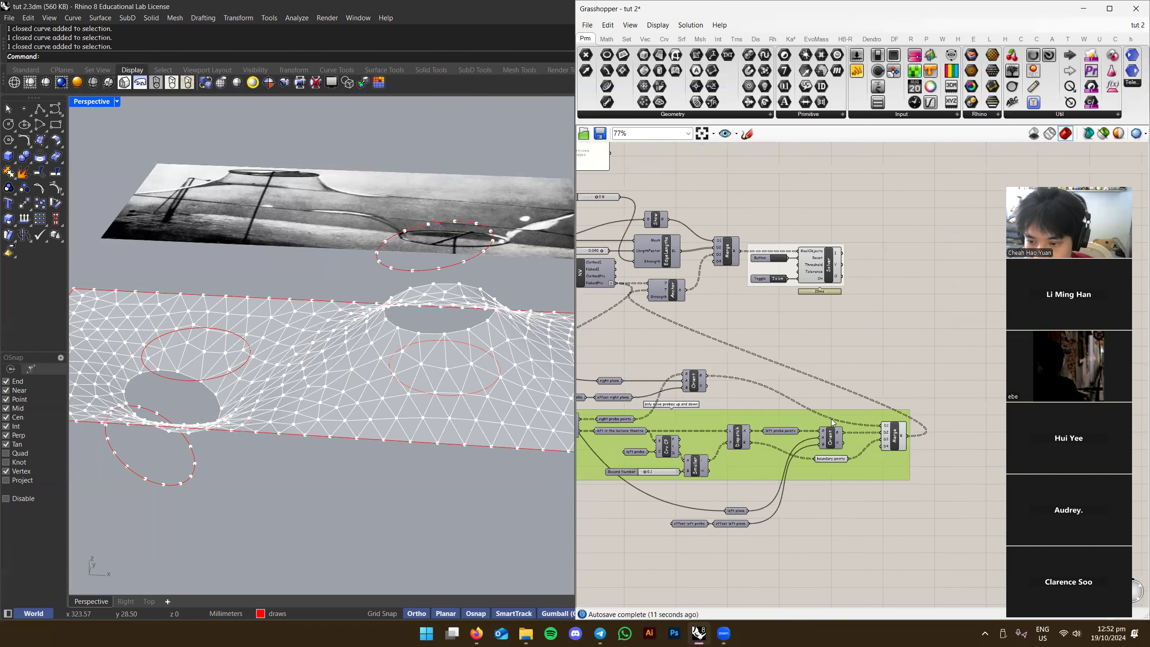
scroll(693, 281, up, 3)
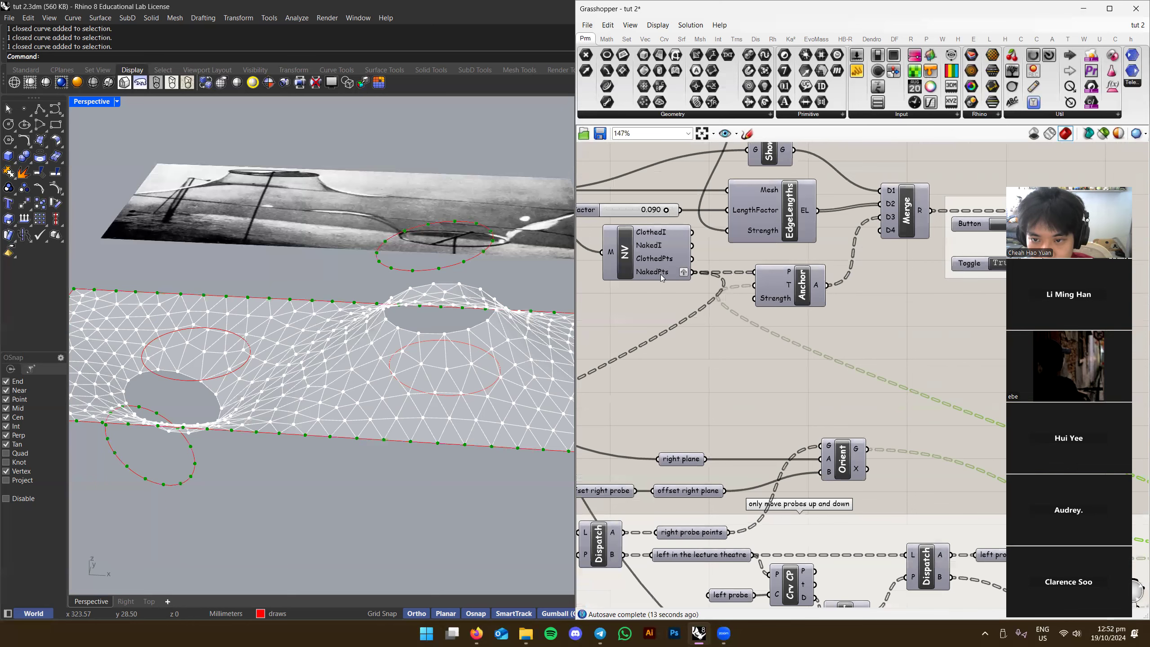
mouse_move(773, 274)
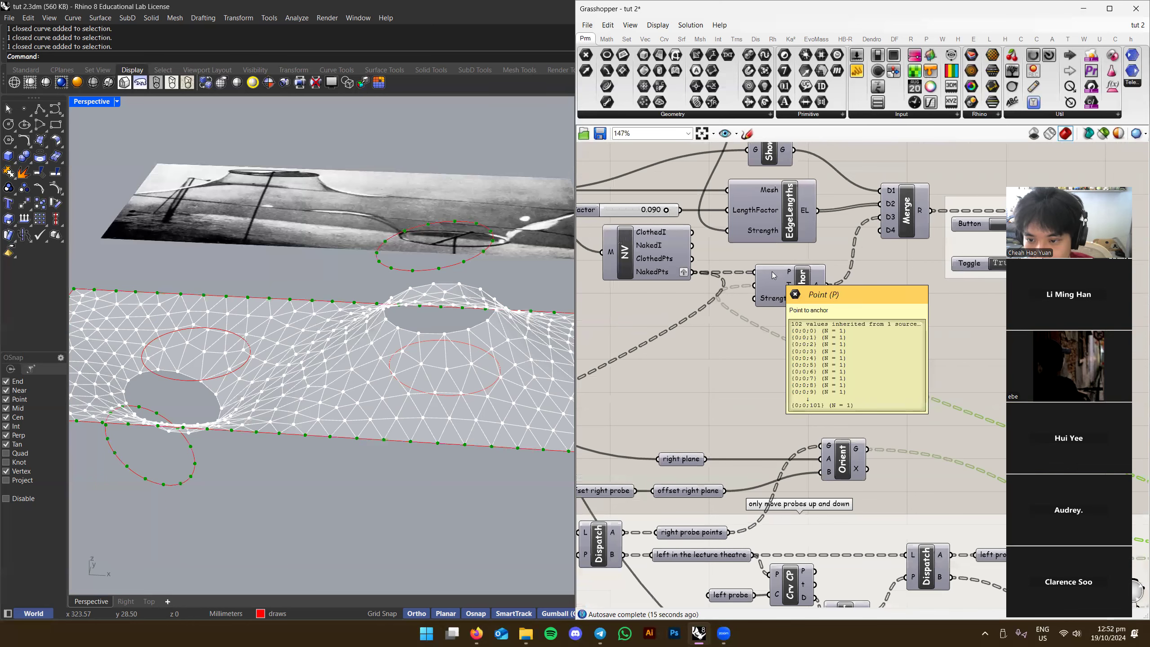
mouse_move(816, 285)
scroll(816, 286, up, 2)
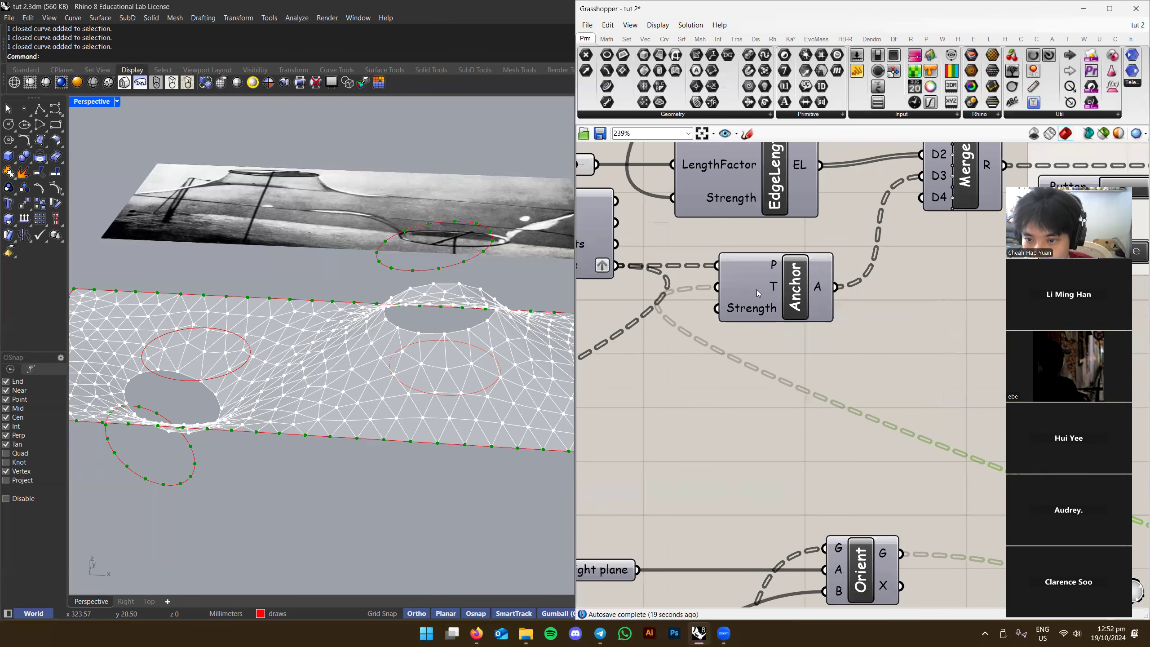
mouse_move(758, 293)
scroll(758, 293, down, 2)
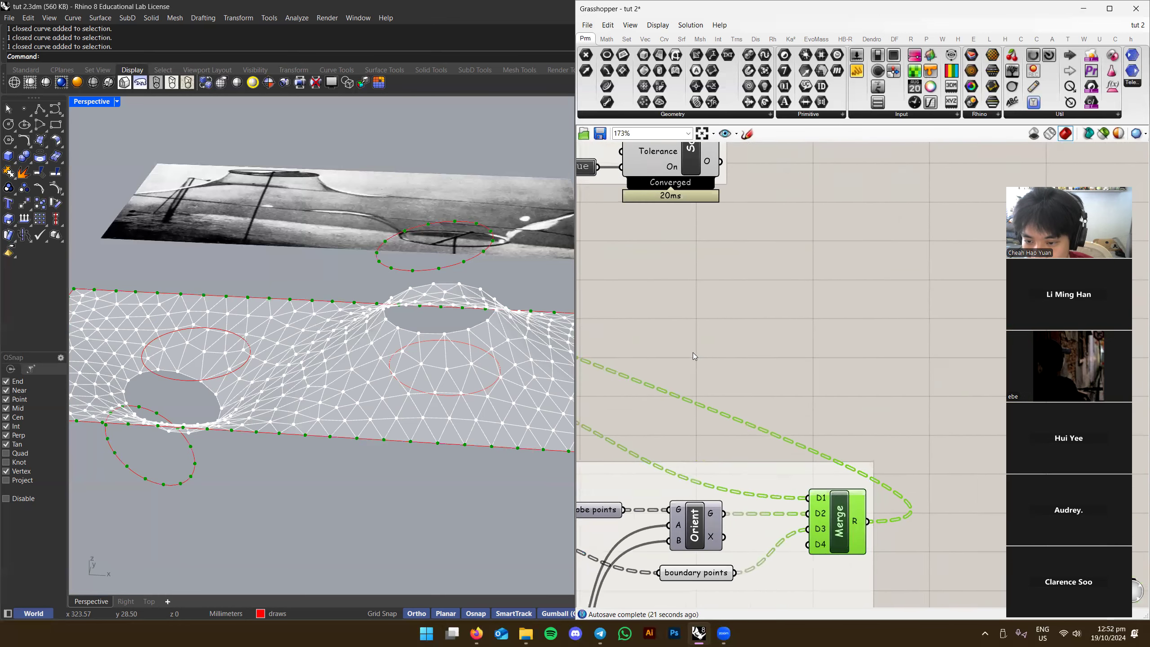
Add a Clean Tree component beside the target-point Merge and feed Merge's result into its T input
double_click(860, 348)
text(clean)
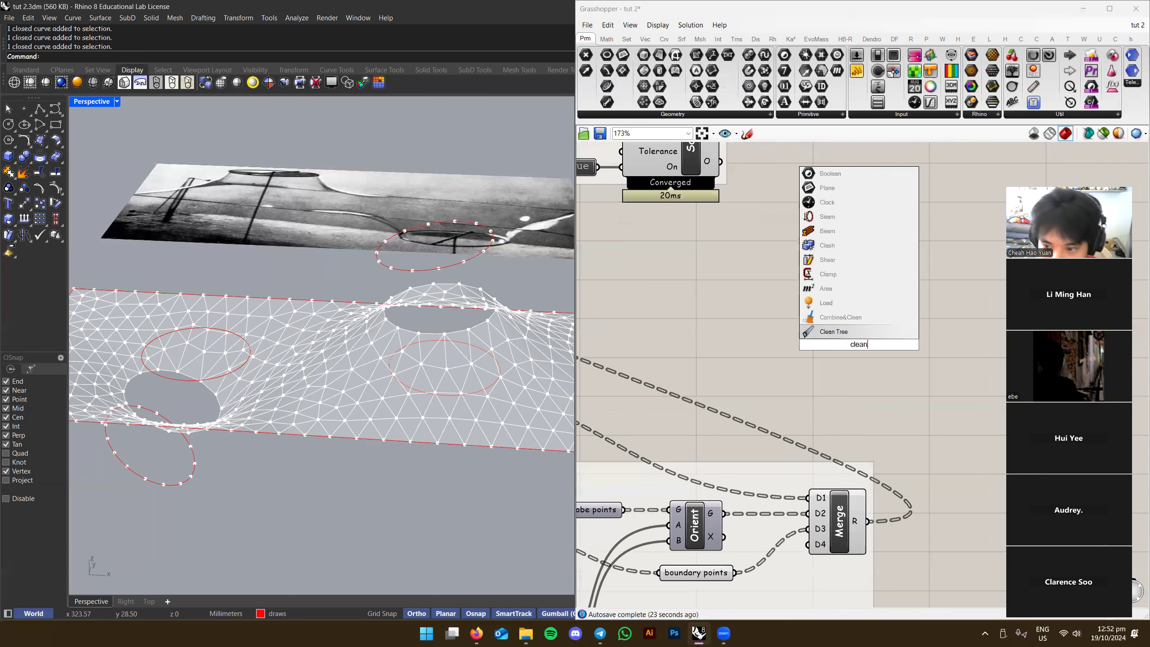
key(Return)
drag(870, 474, 867, 521)
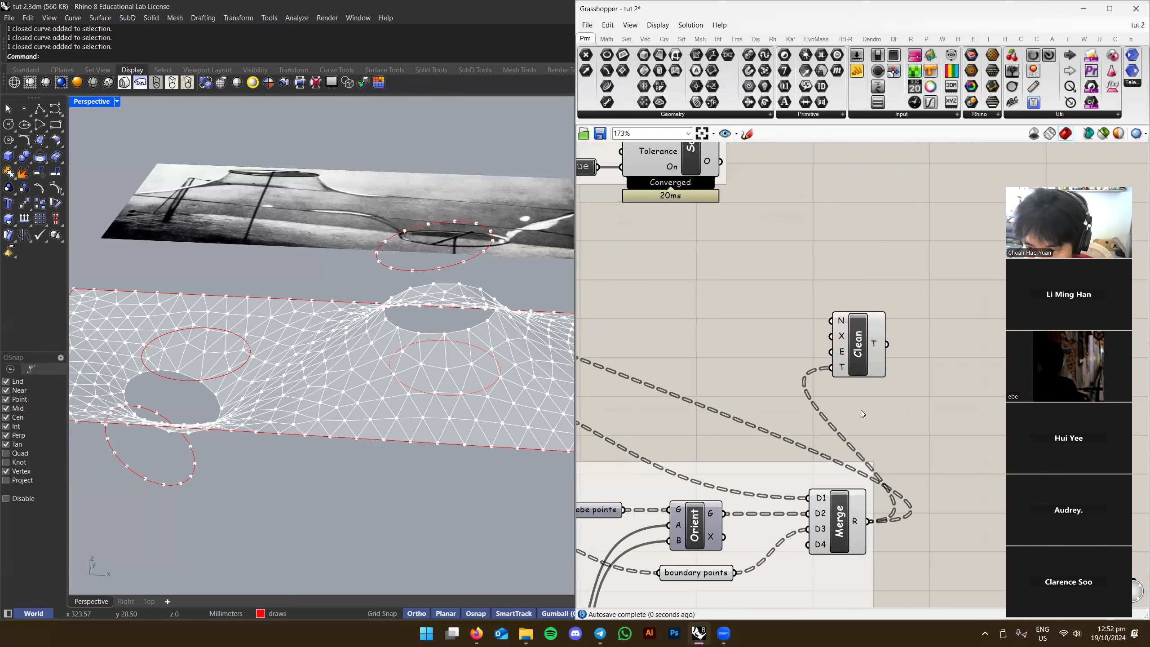
drag(861, 342, 926, 502)
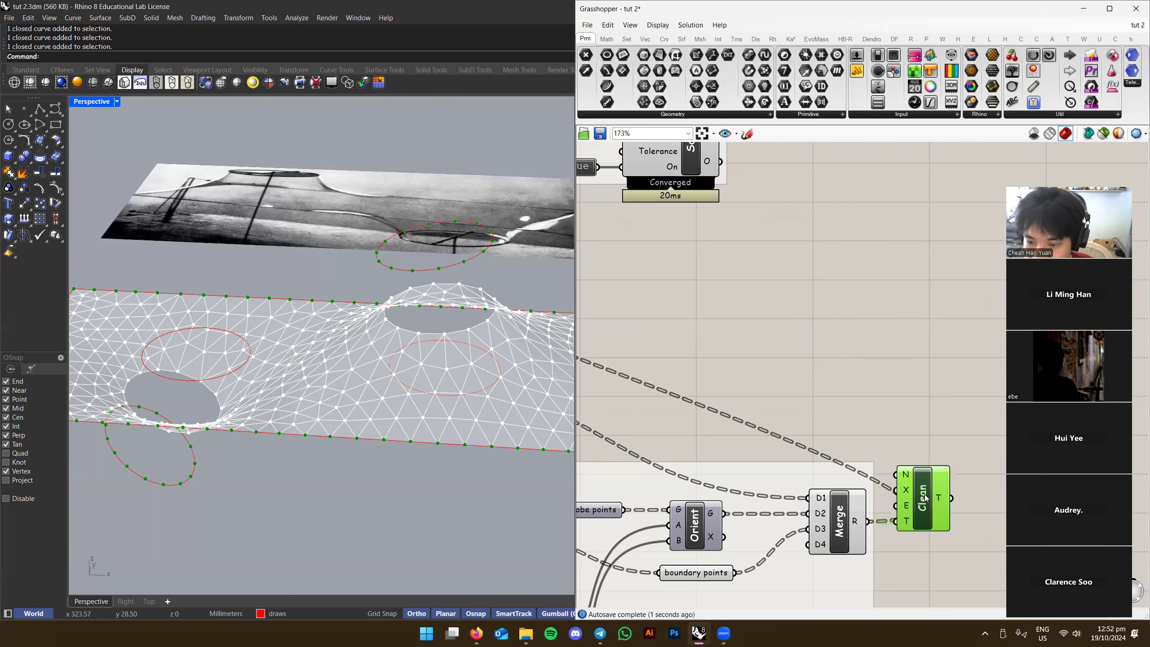
click(878, 537)
scroll(876, 532, up, 3)
right_drag(876, 532, 843, 487)
click(806, 480)
click(935, 437)
right_drag(907, 438, 864, 427)
drag(865, 427, 862, 427)
Attach a panel to the target-point Merge to read its data, and delete the panel
click(868, 253)
double_click(869, 253)
text(panel)
key(Return)
drag(787, 446, 786, 452)
right_drag(883, 237, 887, 302)
drag(964, 267, 966, 281)
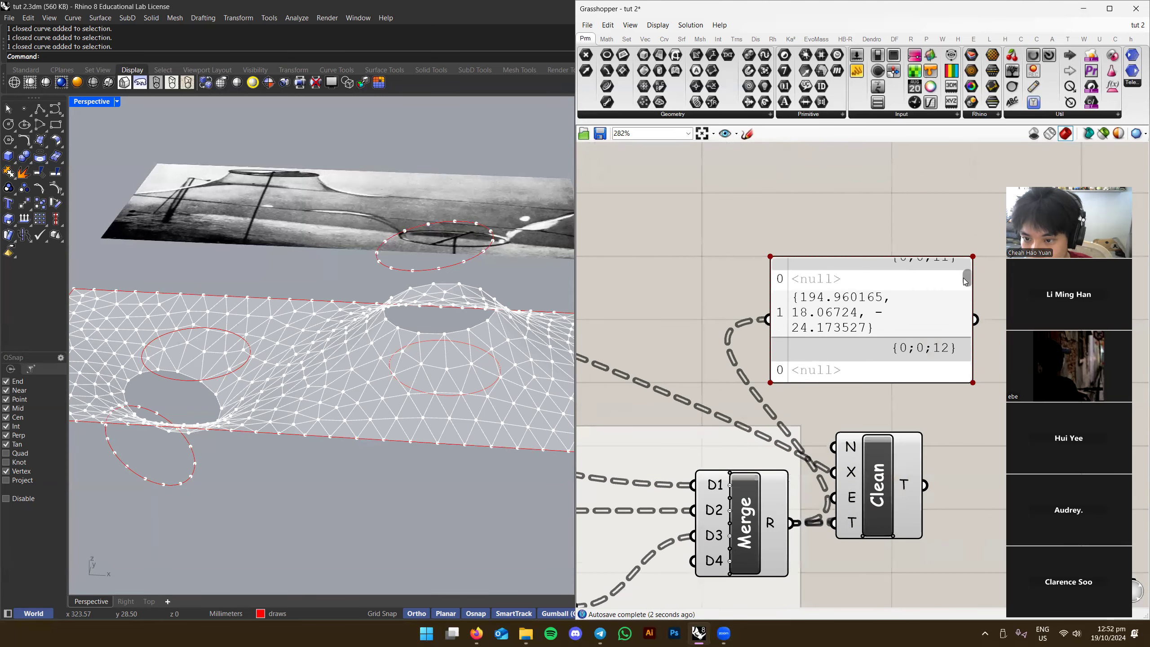
click(820, 283)
scroll(806, 332, down, 2)
key(Delete)
Add a new panel above Clean Tree and connect it to the target-point Merge's result
click(835, 449)
double_click(877, 285)
text(panel)
key(Return)
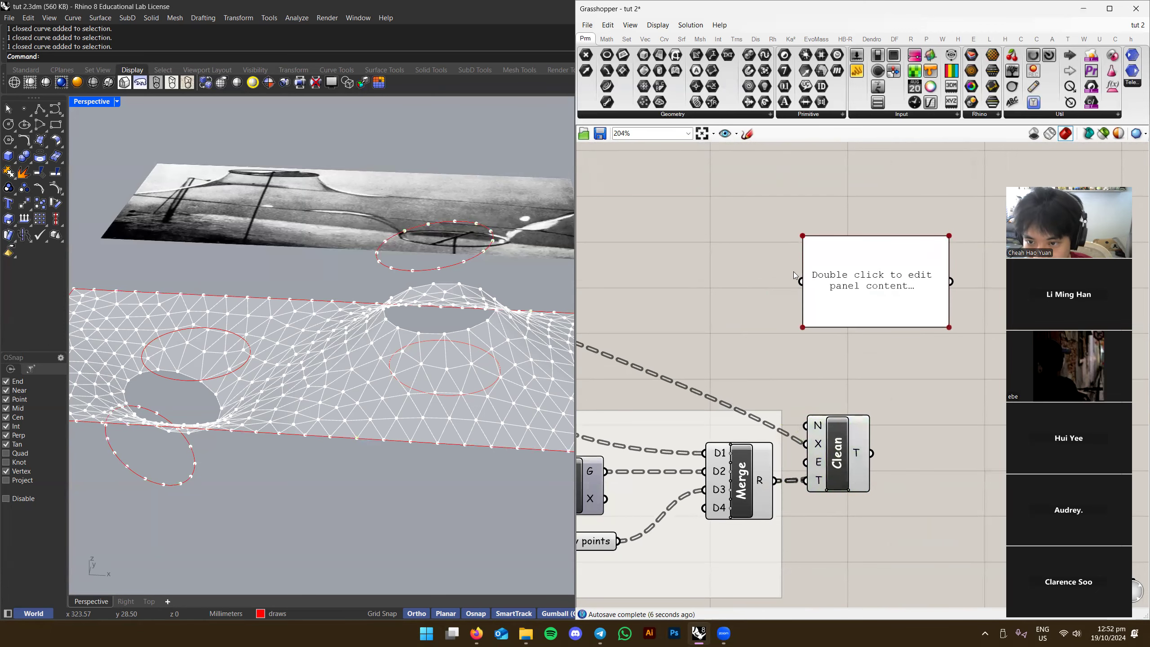
drag(779, 483, 775, 481)
Duplicate the panel and connect the copy to Clean Tree's output
click(894, 287)
key(ctrl+c)
key(ctrl+v)
right_drag(894, 288, 780, 291)
drag(780, 290, 991, 285)
drag(765, 454, 758, 456)
right_drag(985, 323, 881, 349)
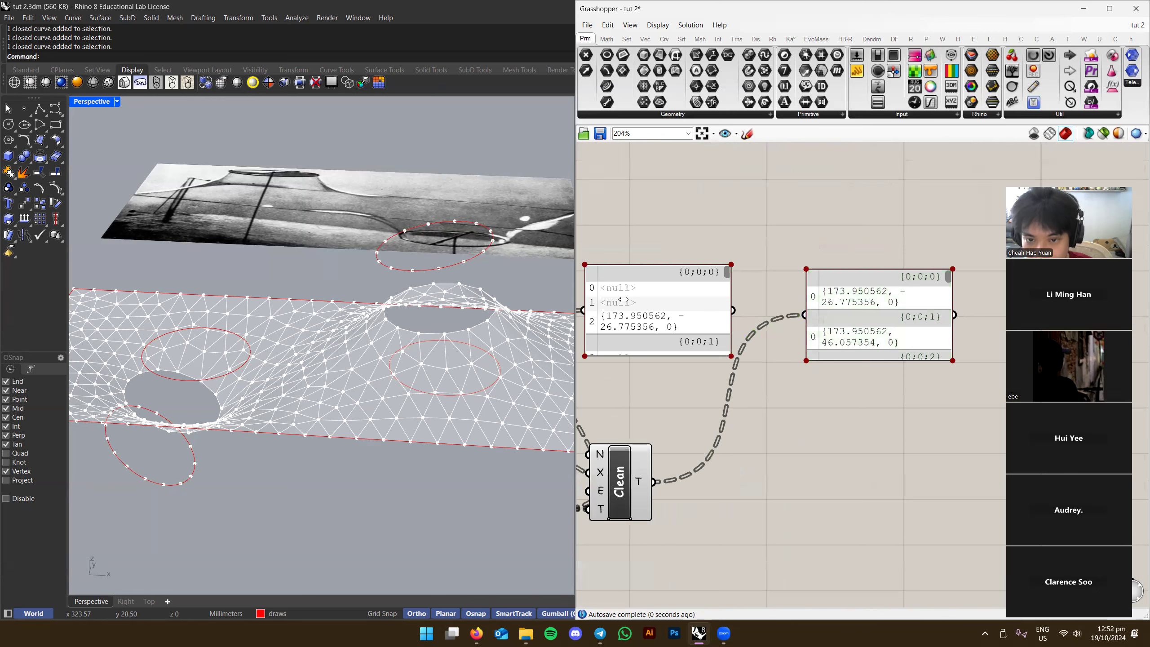
Compare the point data before and after Clean Tree in the two panels, and remove both panels
scroll(645, 300, up, 1)
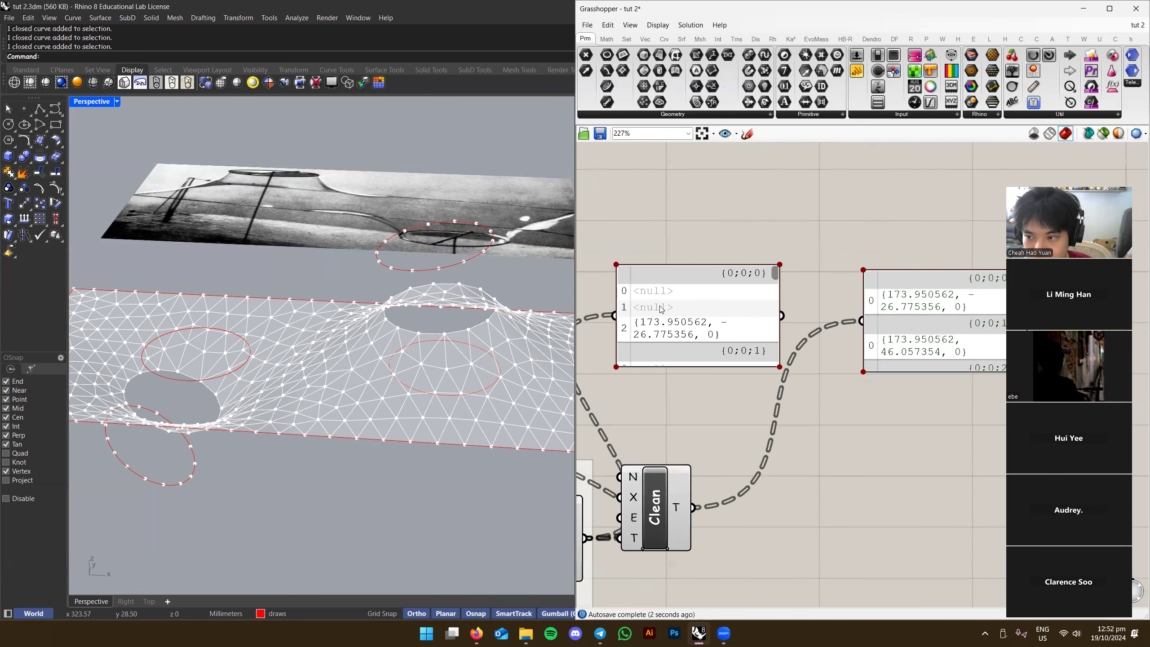
right_drag(791, 322, 735, 319)
click(889, 317)
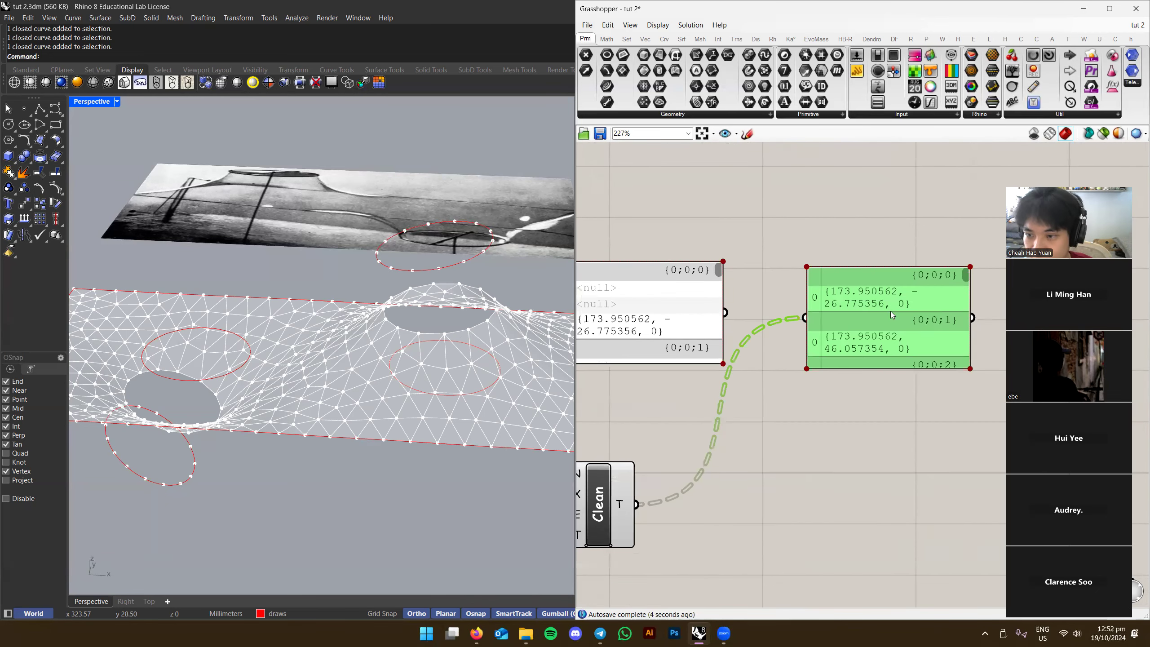
Connect Clean Tree's T output to Anchor's T input in place of the raw merged points
scroll(827, 307, down, 5)
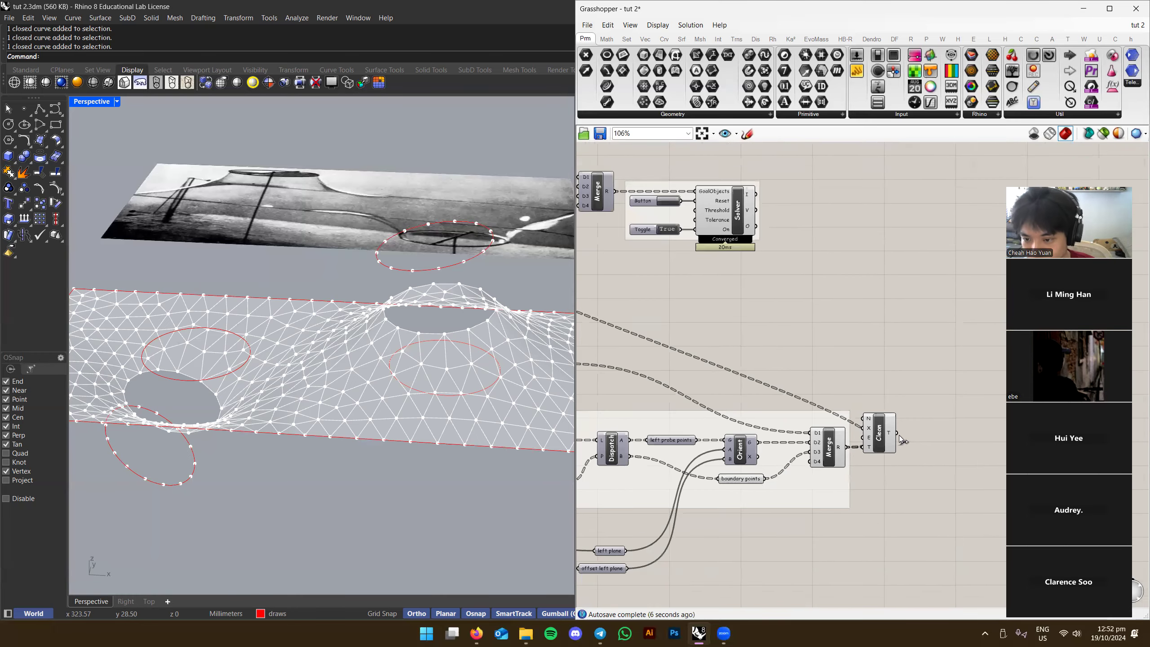
scroll(898, 434, down, 2)
scroll(706, 330, up, 5)
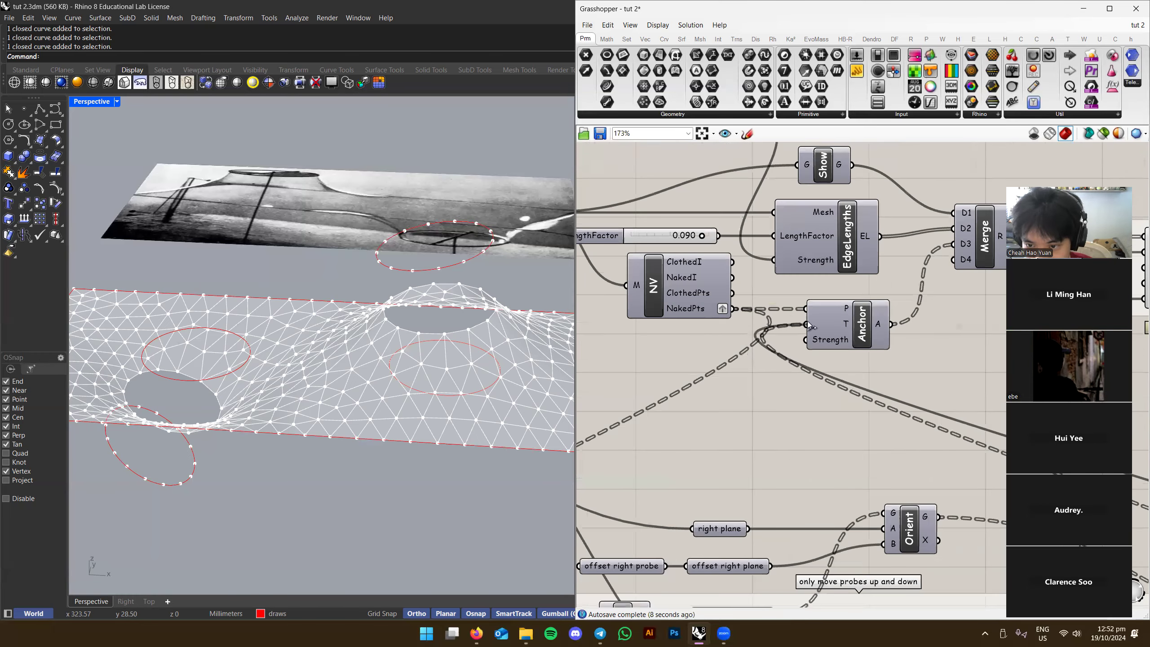
right_drag(879, 363, 761, 361)
Reposition the tilted left probe curve in the Rhino perspective view with the gumball and check the mesh response
right_drag(403, 352, 228, 360)
scroll(404, 365, down, 3)
drag(318, 391, 283, 335)
scroll(385, 385, up, 3)
right_drag(385, 385, 247, 397)
drag(247, 397, 321, 385)
click(315, 381)
right_drag(273, 379, 290, 439)
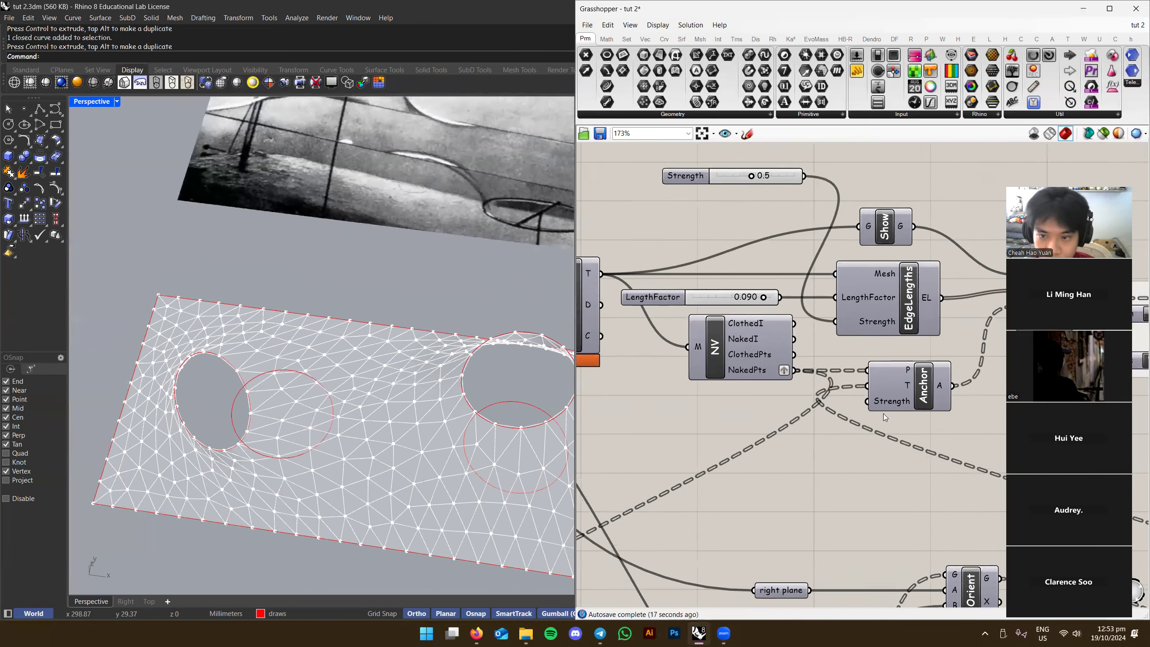
Try different LengthFactor values on the EdgeLengths goal, ending at 0.089, and compare the relaxed mesh from the side
scroll(883, 413, up, 3)
drag(824, 345, 800, 340)
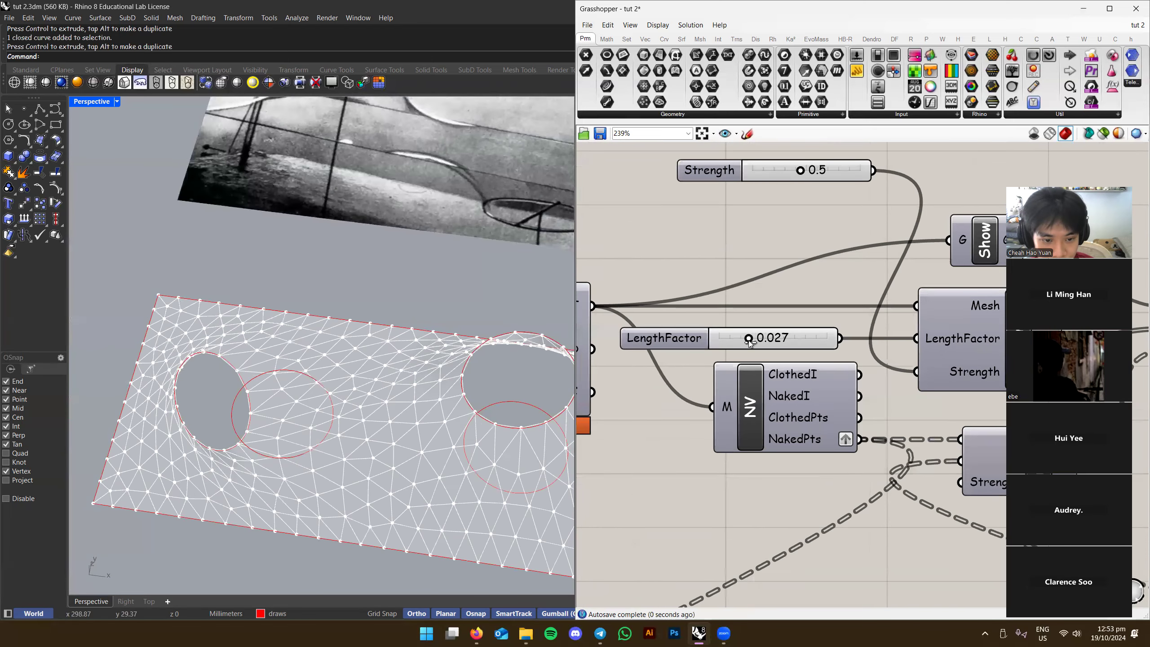
right_drag(836, 354, 820, 299)
right_drag(470, 344, 455, 318)
drag(207, 360, 398, 193)
mouse_move(424, 176)
right_down()
mouse_move(375, 245)
mouse_move(418, 272)
mouse_move(383, 279)
mouse_move(412, 195)
right_up()
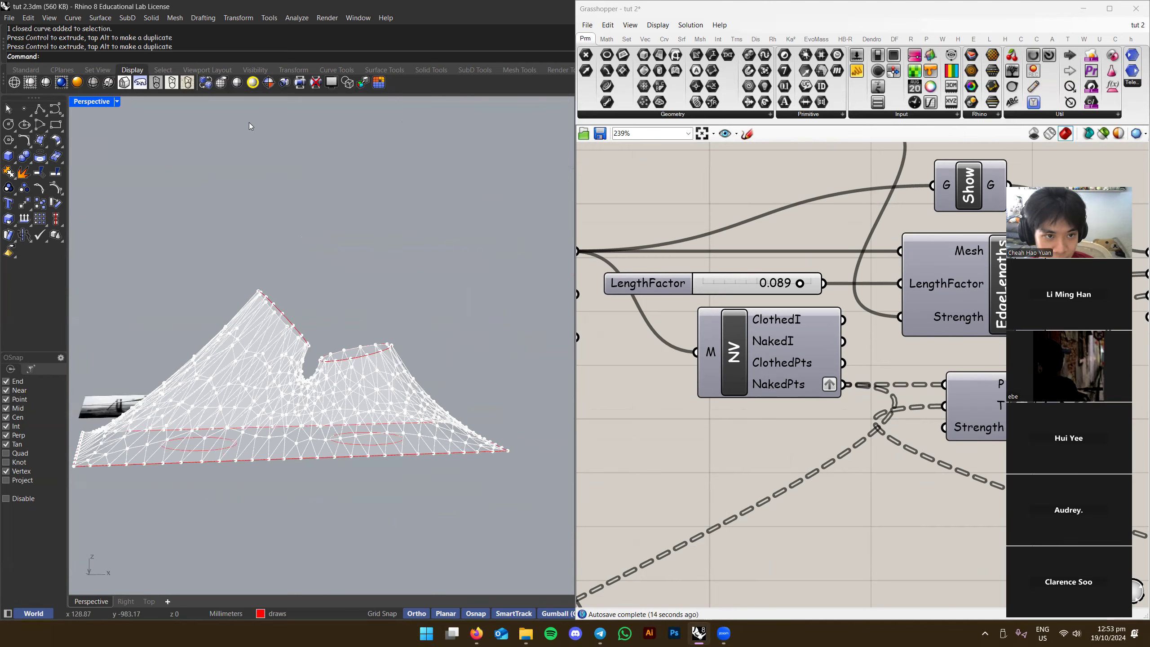
right_drag(396, 434, 421, 483)
Add a panel beside the Solver and connect the Solver's O output to it
right_drag(906, 403, 707, 382)
scroll(726, 398, down, 3)
scroll(840, 416, up, 3)
click(814, 368)
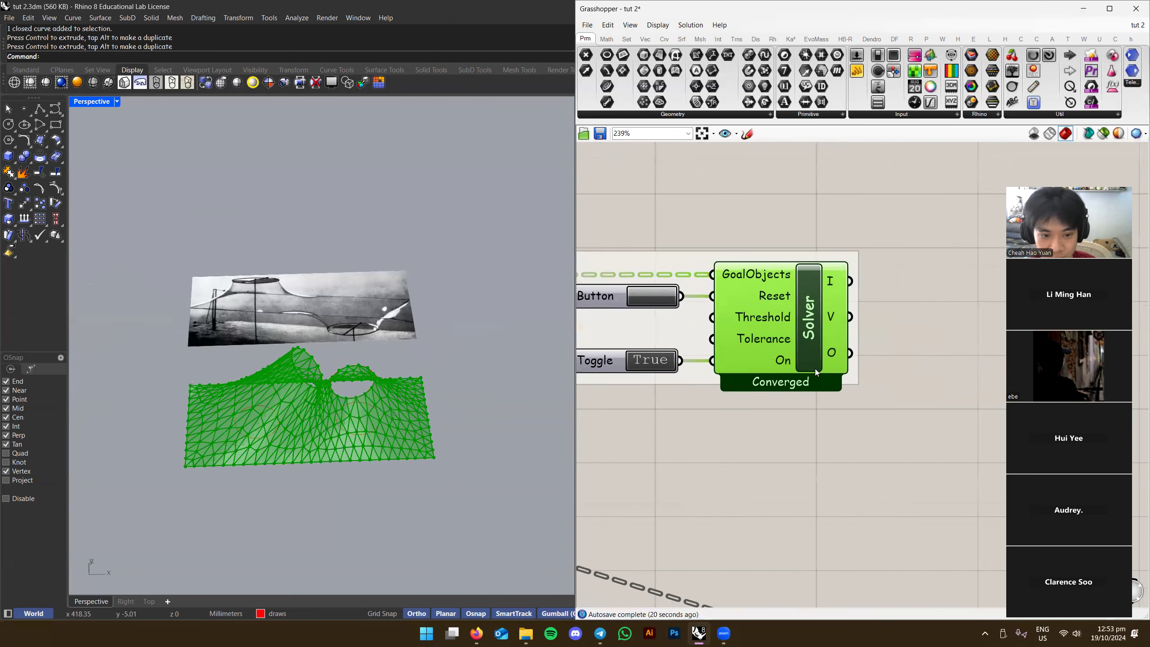
click(904, 377)
right_drag(903, 377, 889, 292)
double_click(889, 297)
click(890, 280)
drag(848, 279, 772, 287)
Enlarge the panel, scroll through the Solver's output data, and delete the panel
right_drag(989, 237, 863, 329)
scroll(863, 328, down, 2)
drag(854, 342, 860, 508)
scroll(826, 284, down, 2)
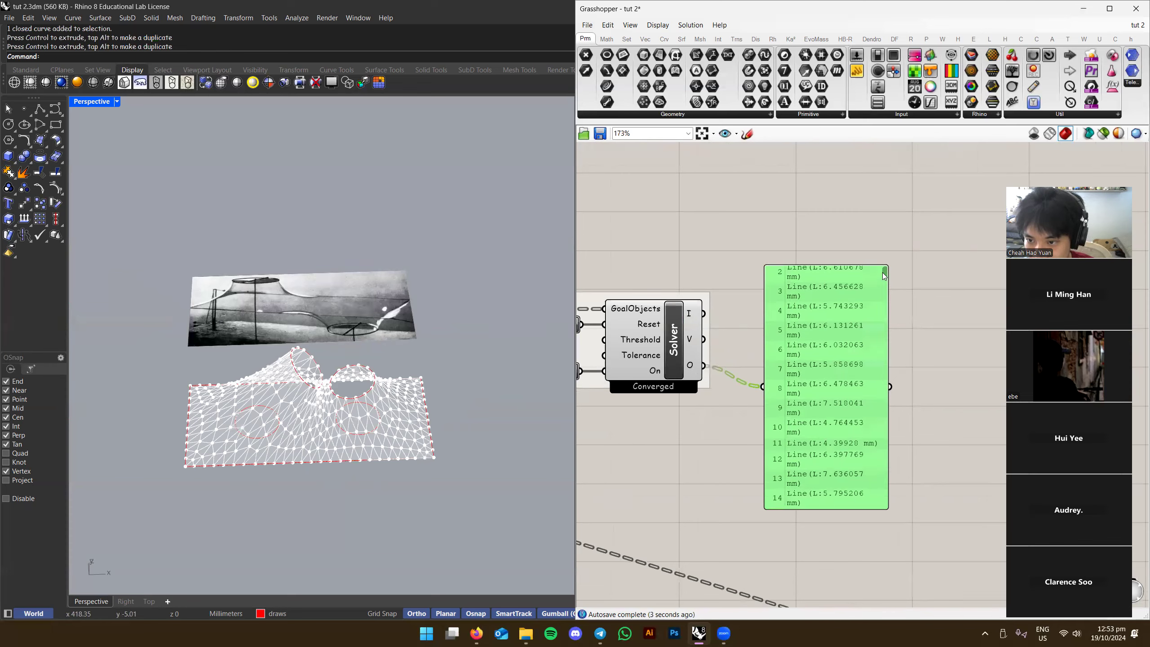
scroll(836, 284, up, 2)
drag(883, 268, 883, 458)
drag(791, 460, 896, 315)
key(Delete)
Add a Mesh parameter fed by the Solver's O output, line it up with that output, and check its runtime error
right_drag(644, 376, 845, 376)
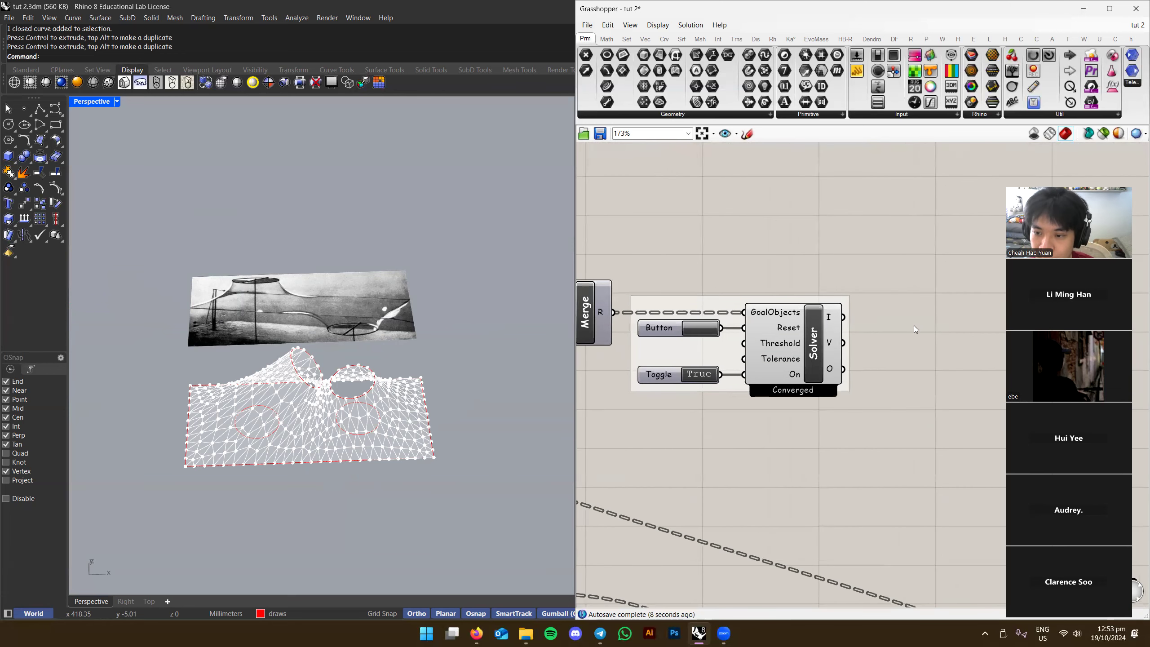
text(mesh)
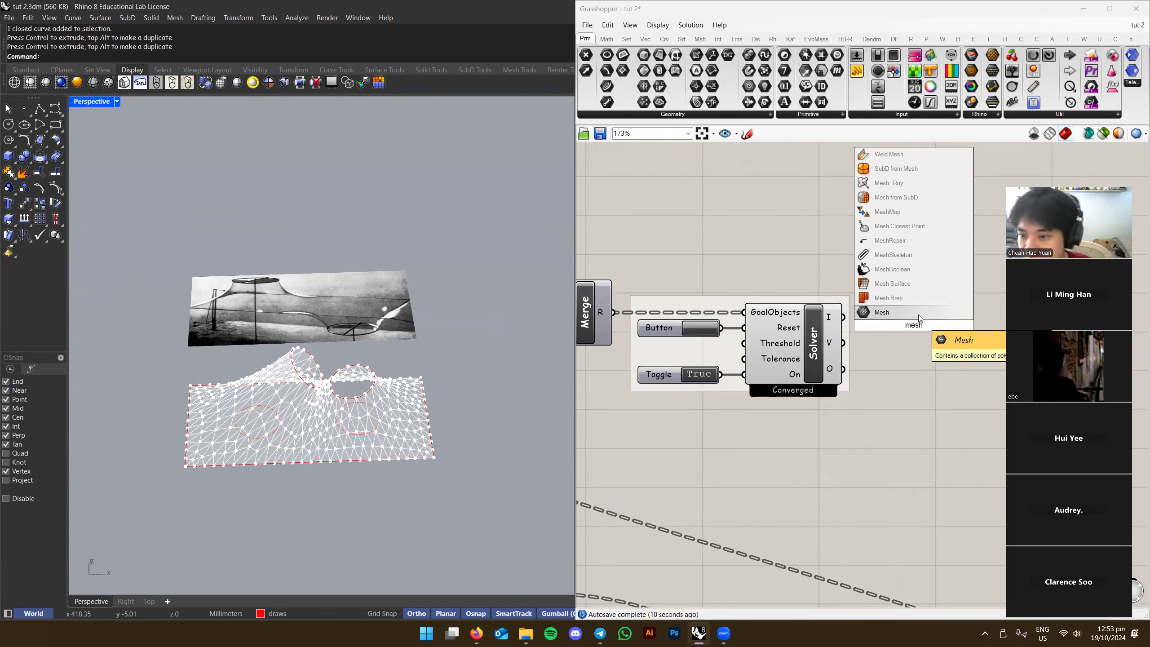
click(918, 314)
scroll(905, 322, up, 2)
drag(807, 278, 727, 350)
right_drag(857, 354, 808, 363)
mouse_move(819, 273)
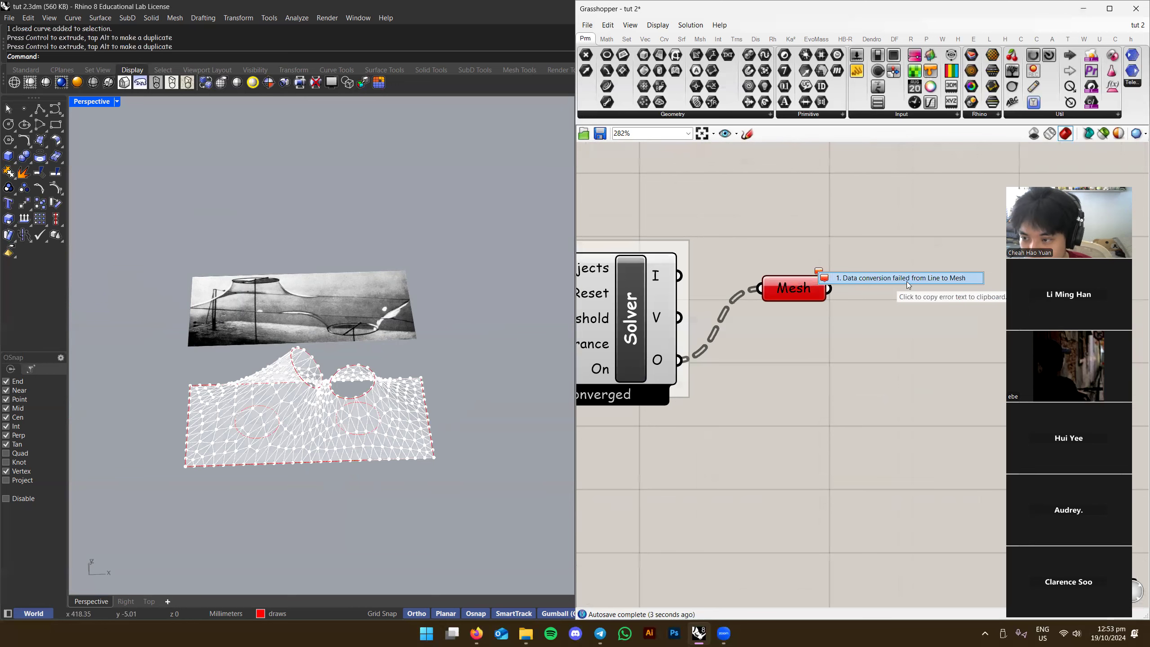
drag(798, 291, 792, 363)
click(814, 313)
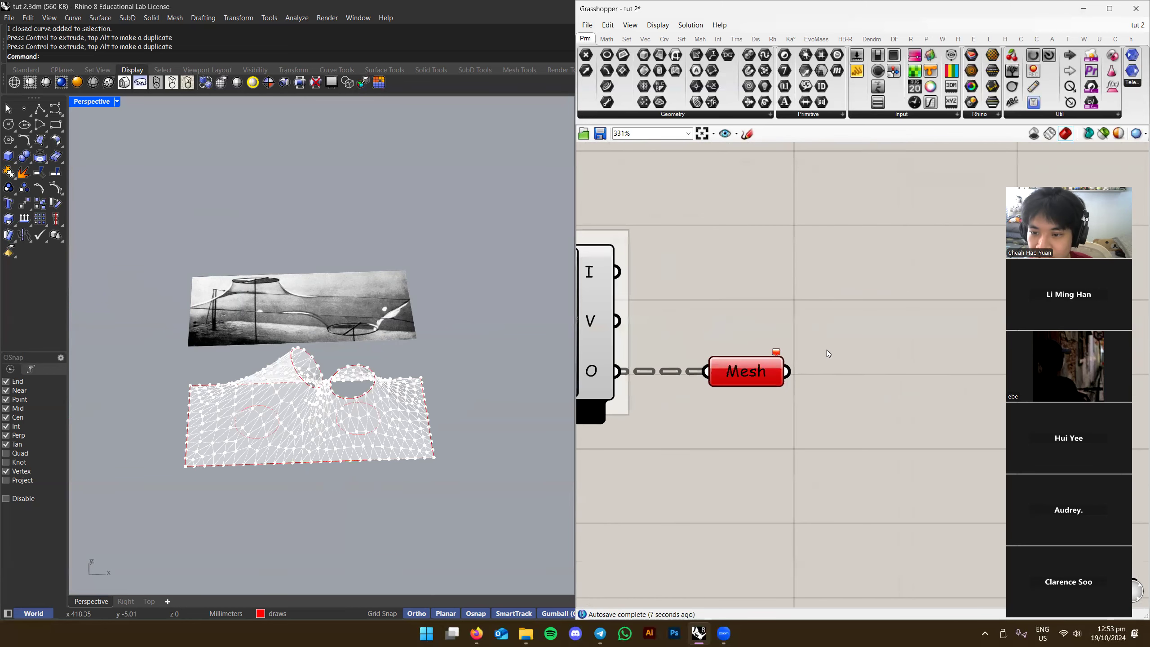
scroll(833, 326, up, 2)
right_drag(839, 299, 871, 267)
mouse_move(799, 298)
Add a panel connected to the Mesh parameter and scroll through its data
double_click(889, 263)
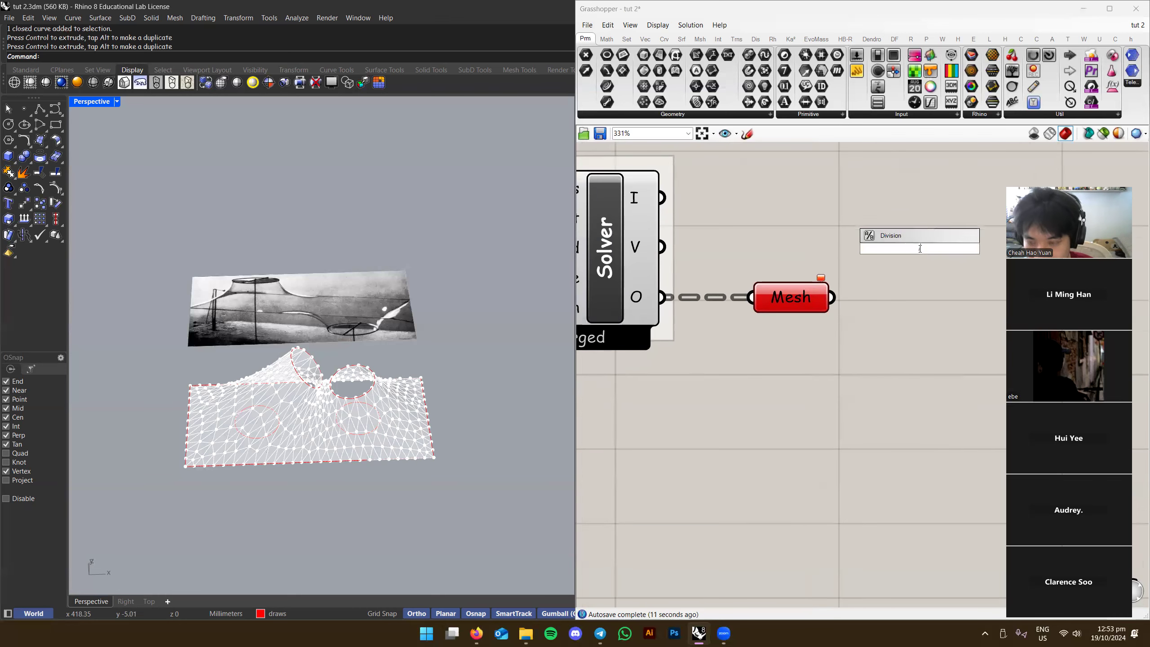
text(panel)
key(Return)
drag(811, 290, 831, 296)
right_drag(891, 281, 785, 318)
drag(786, 318, 865, 269)
right_drag(934, 221, 805, 298)
drag(876, 253, 874, 377)
scroll(860, 376, down, 4)
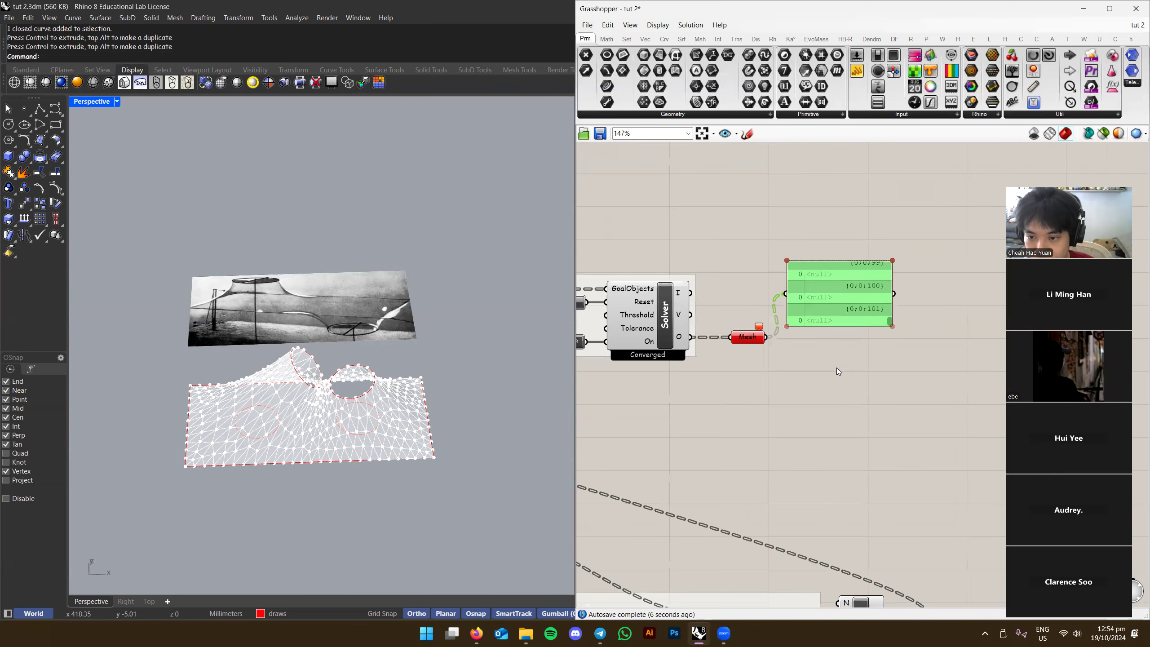
Shift the Mesh parameter closer to the Solver and bring a copy of Clean Tree up beside it
right_drag(832, 378, 808, 329)
click(807, 328)
drag(725, 288, 710, 288)
right_drag(844, 488, 846, 388)
click(845, 388)
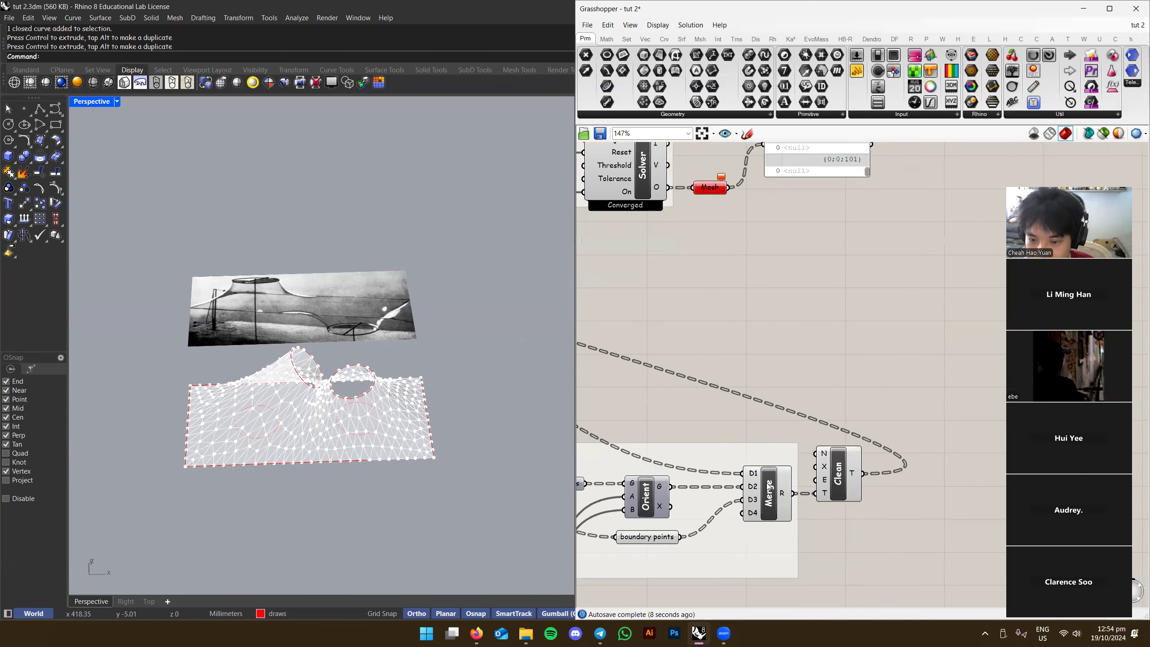
click(837, 479)
alt+drag(841, 479, 792, 277)
right_drag(767, 304, 795, 391)
Connect the Mesh parameter to the copied Clean Tree's T input and its T output to the panel
scroll(779, 345, up, 2)
drag(787, 361, 811, 297)
right_drag(814, 307, 793, 390)
drag(823, 350, 776, 270)
right_drag(833, 273, 750, 315)
drag(750, 319, 833, 288)
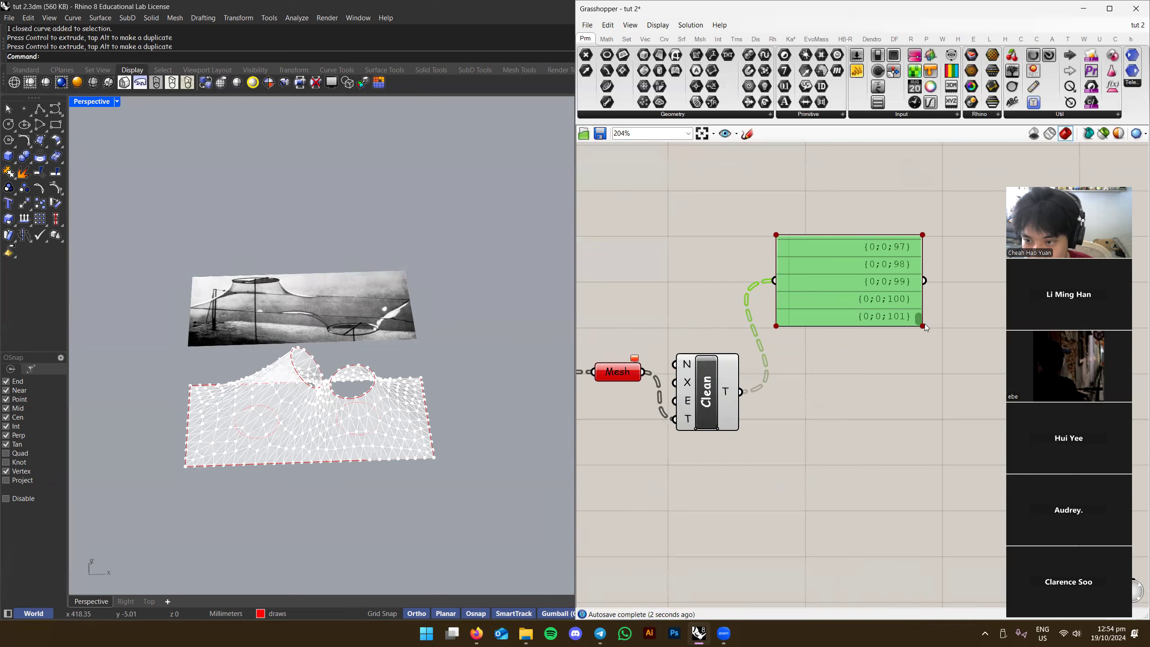
Enlarge the panel and examine the cleaned mesh data from the first branch
click(906, 330)
click(922, 327)
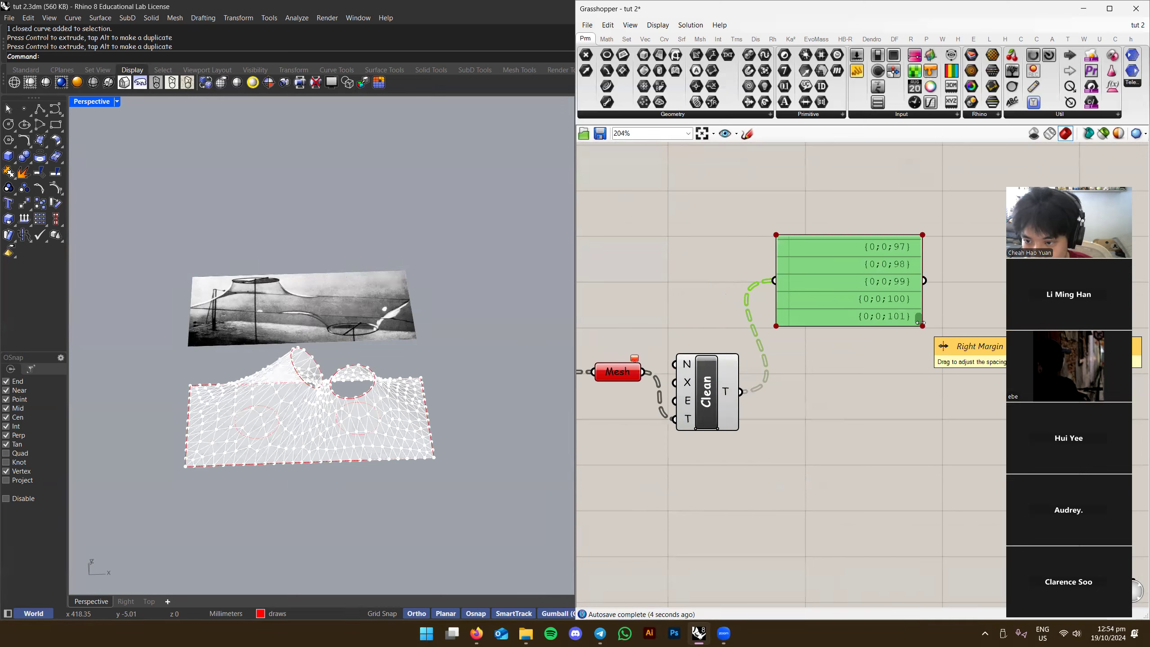
drag(920, 324, 922, 523)
drag(916, 483, 911, 227)
click(743, 275)
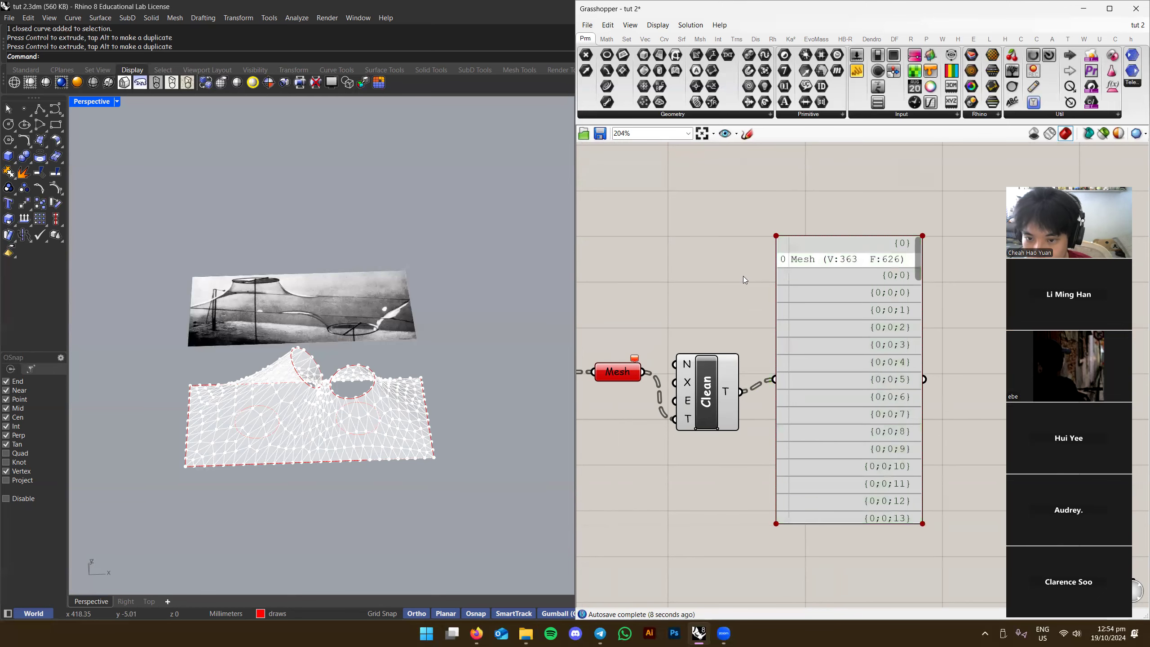
Set the copied Clean Tree's Remove Empty input to True
click(687, 359)
scroll(685, 360, up, 3)
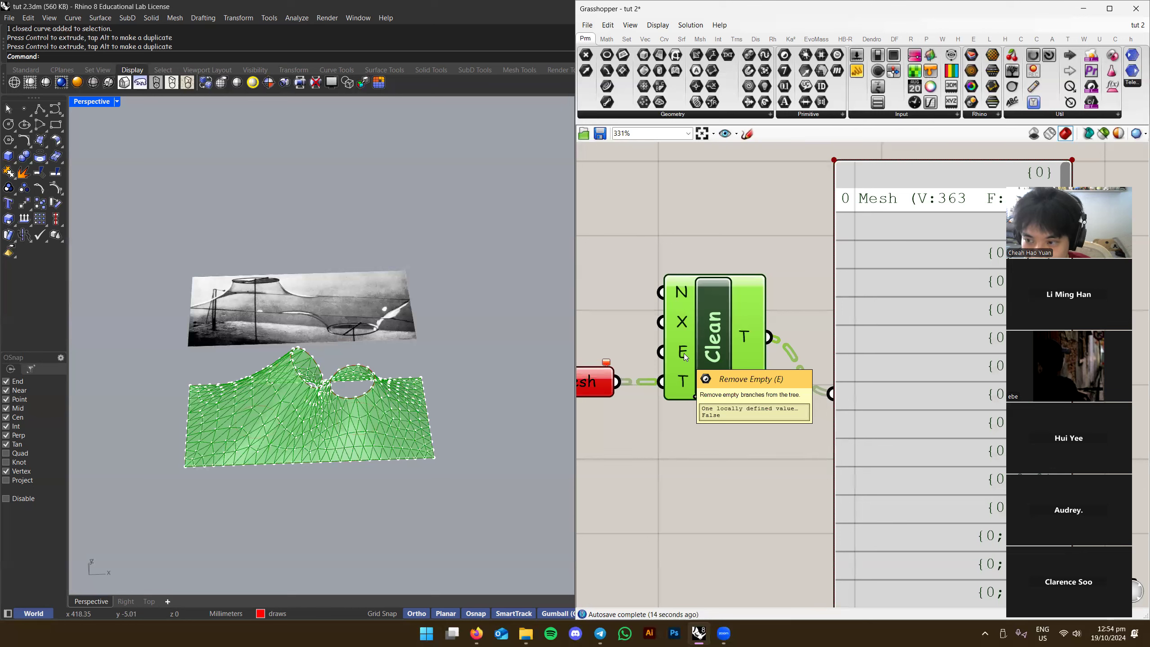
right_click(686, 357)
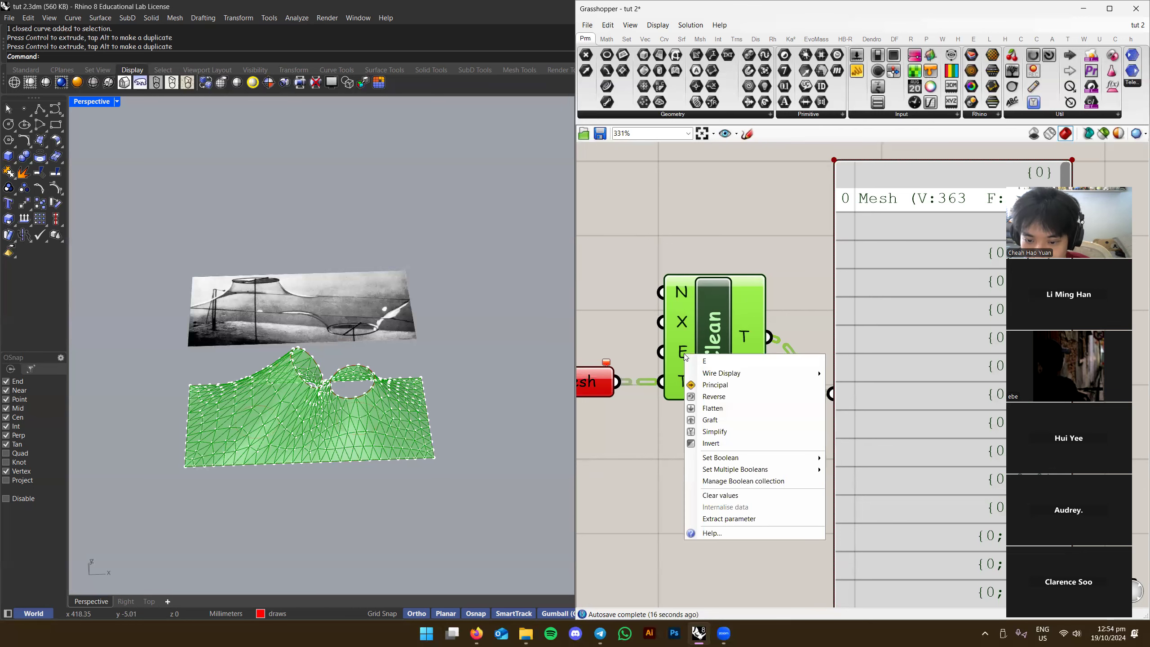
click(848, 471)
click(829, 465)
right_drag(893, 401, 763, 403)
Move the panel clear of Clean Tree and flatten the Mesh parameter between the Solver and Clean Tree
scroll(784, 389, down, 4)
drag(787, 310, 808, 263)
click(623, 407)
right_drag(605, 390, 693, 384)
scroll(694, 385, up, 2)
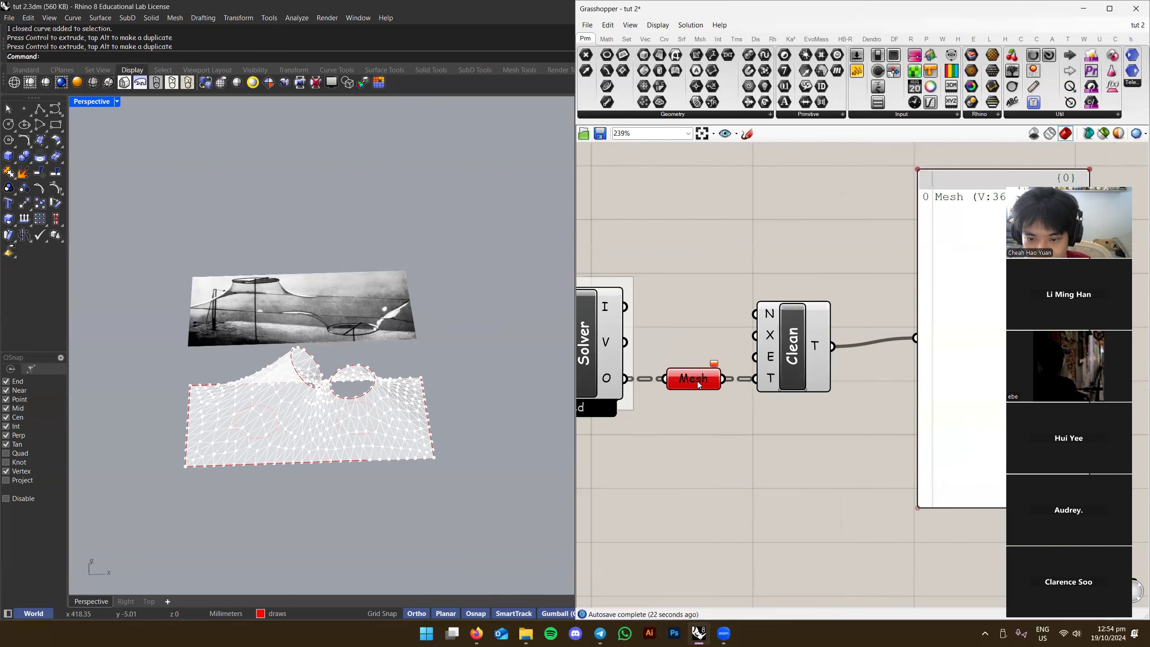
right_click(690, 383)
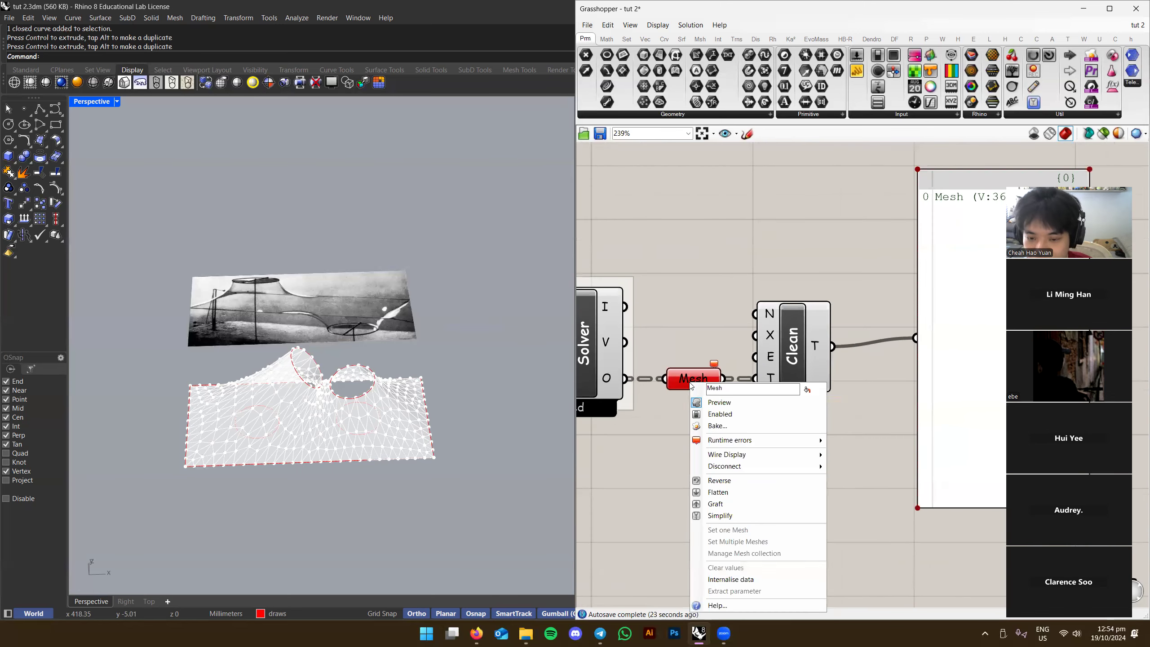
click(729, 493)
right_drag(782, 457, 755, 473)
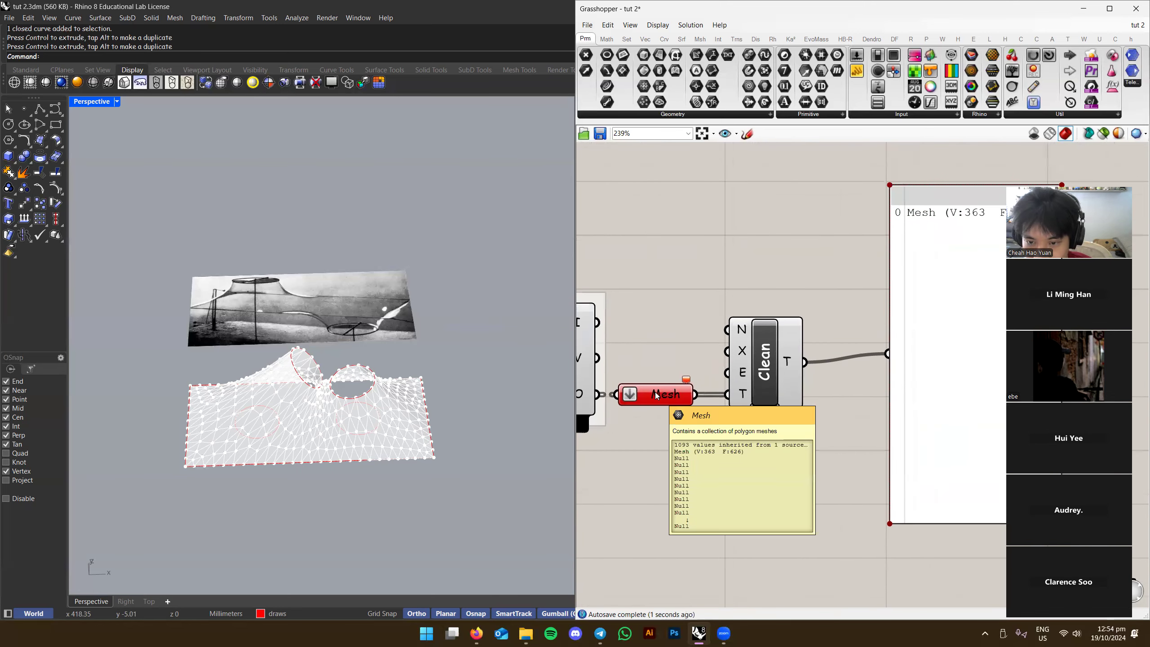
Shift the Mesh parameter slightly toward Clean Tree and delete the panel on Clean Tree's output
click(768, 379)
right_drag(964, 346, 842, 364)
click(843, 364)
right_drag(657, 395, 835, 375)
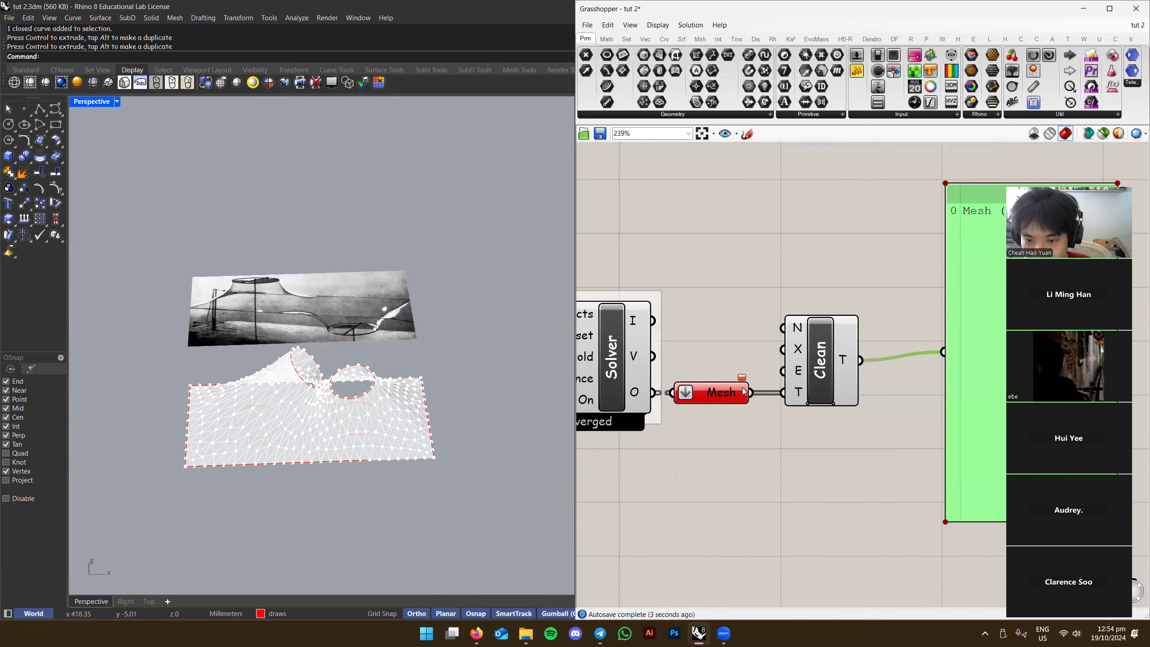
drag(741, 388, 758, 387)
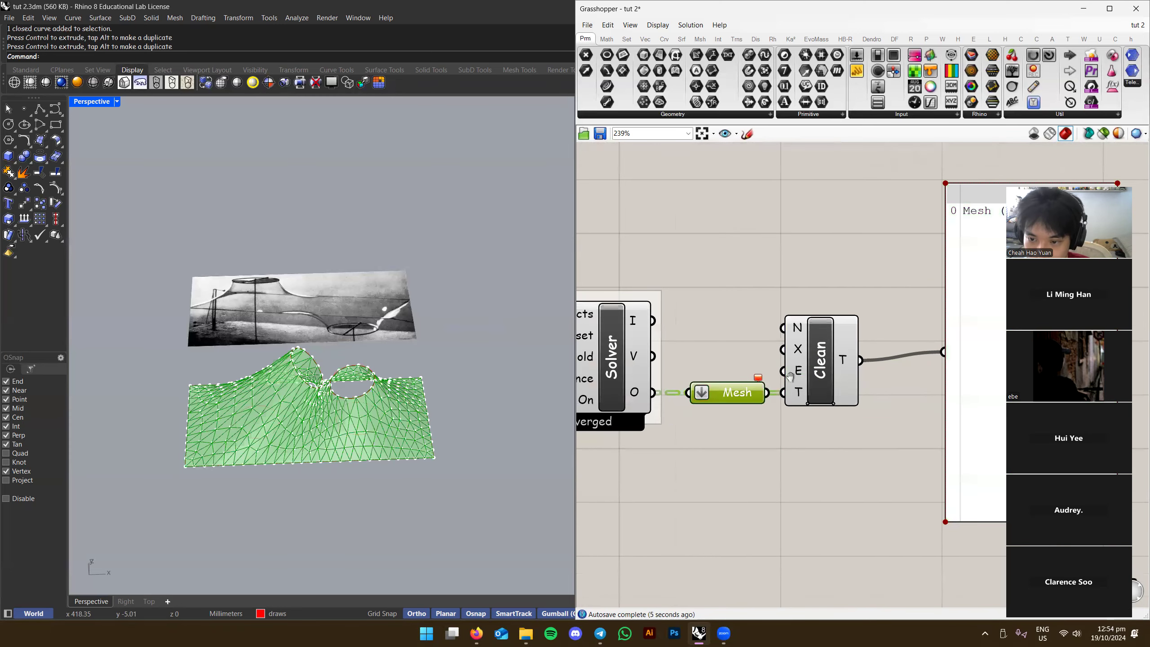
right_drag(791, 375, 682, 362)
click(725, 366)
click(904, 360)
scroll(904, 359, down, 2)
key(Delete)
Turn off the preview of every component in the definition
right_drag(752, 381, 775, 374)
click(726, 373)
right_click(726, 373)
click(742, 392)
click(744, 286)
click(597, 350)
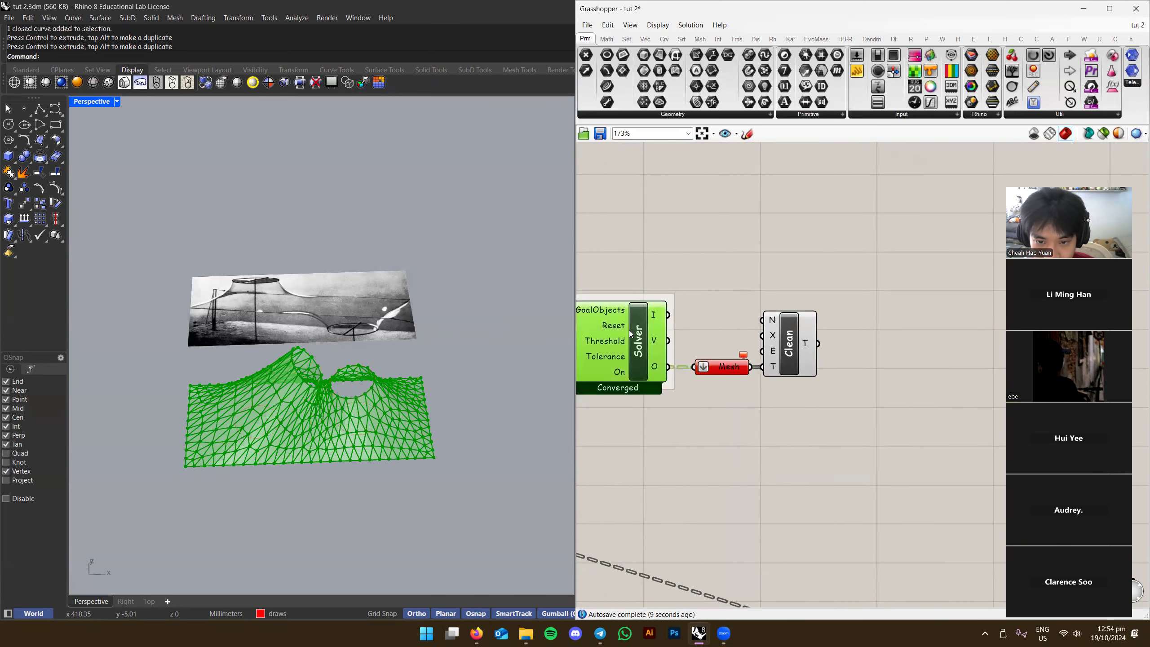
click(693, 292)
key(ctrl+a)
middle_click(837, 277)
click(865, 297)
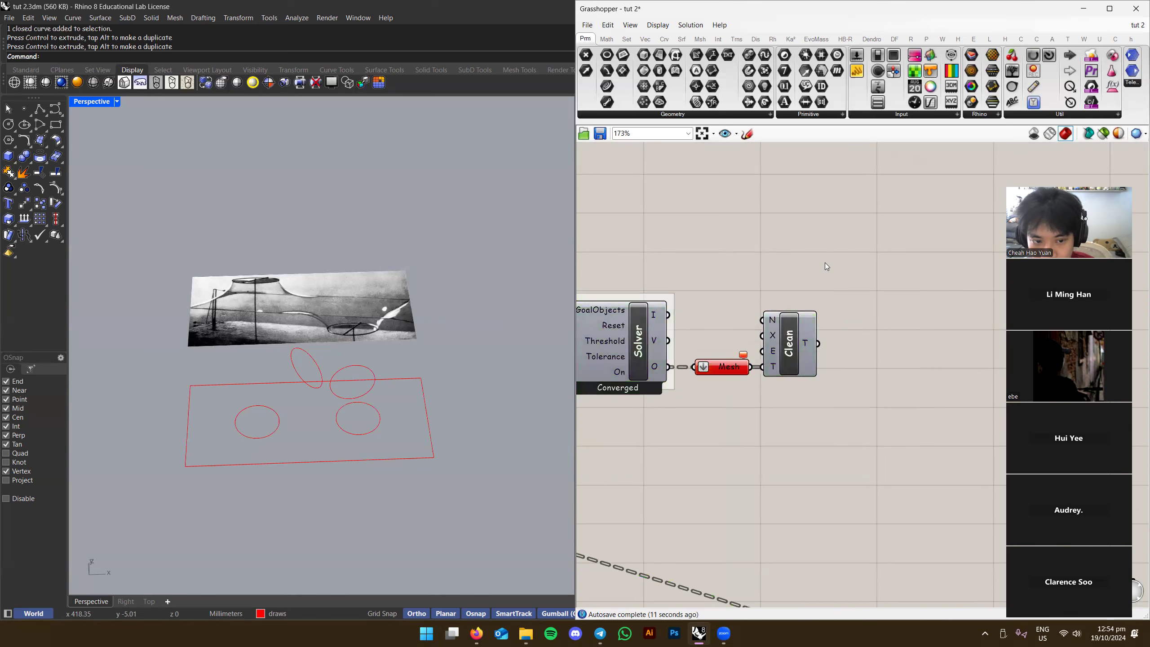
Turn on the preview of the copied Clean Tree only and space it away from the Mesh parameter
right_click(783, 336)
click(810, 352)
drag(797, 344, 823, 344)
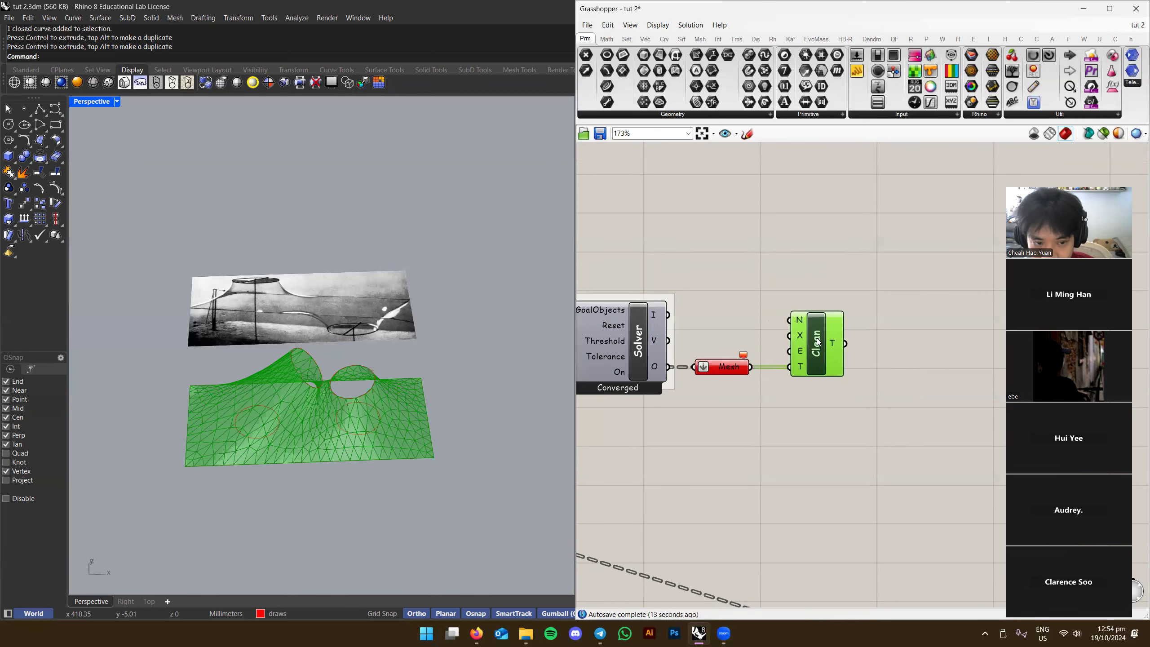
Bake the Clean Tree mesh to the solids layer, select the baked mesh, and hide Clean Tree's preview
right_click(818, 340)
click(845, 383)
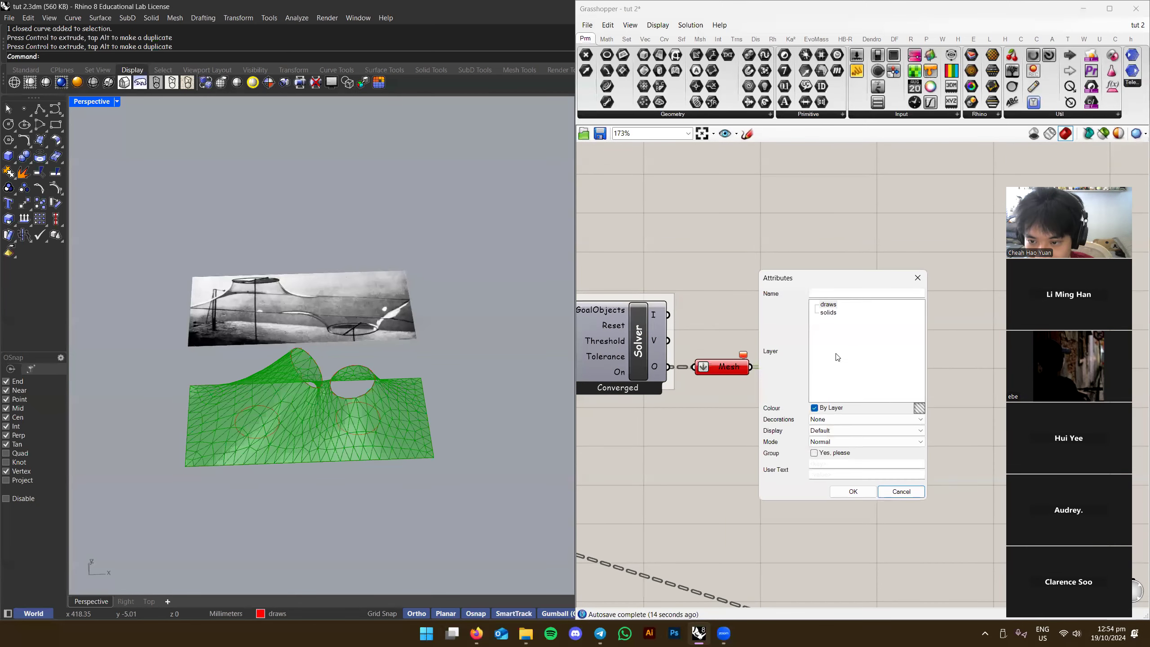
click(849, 493)
right_drag(390, 403, 348, 398)
click(349, 402)
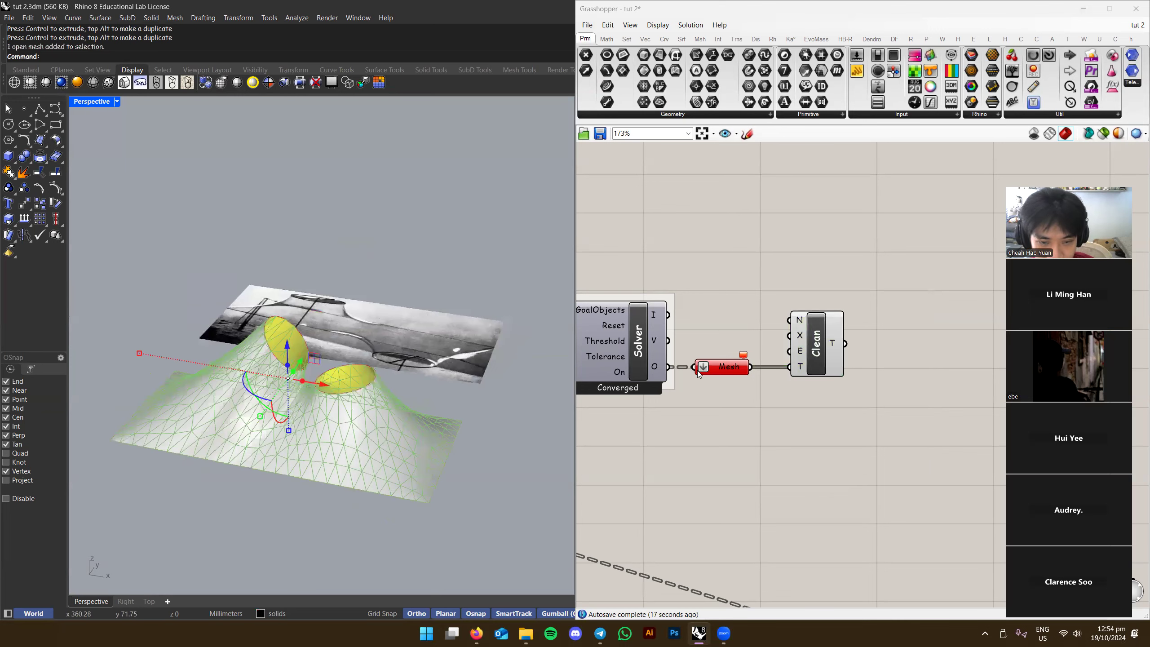
right_click(816, 345)
click(843, 361)
Examine the baked mesh from several angles together with its boundary and probe curves in Rhino
right_drag(461, 467, 385, 380)
click(470, 435)
ctrl+right_drag(385, 380, 352, 361)
scroll(371, 362, down, 3)
scroll(352, 361, up, 3)
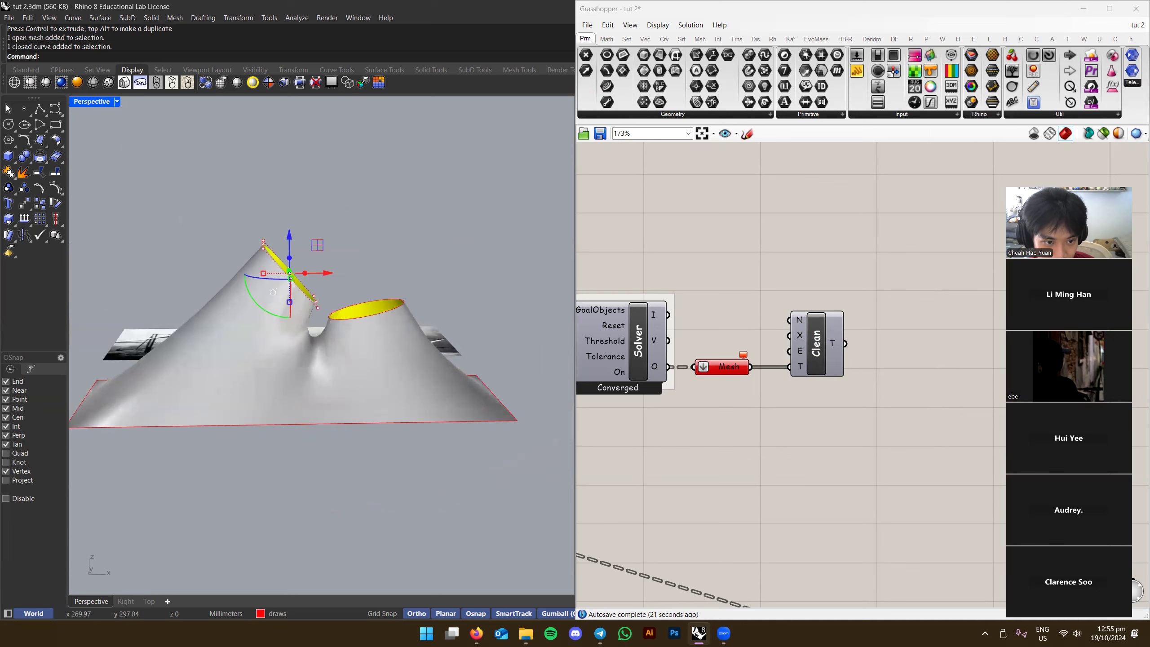
shift+click(328, 425)
shift+click(370, 303)
right_drag(500, 266, 455, 323)
scroll(378, 441, up, 2)
click(418, 292)
key(Escape)
Save the Rhino file and the Grasshopper definition
key(ctrl+s)
mouse_move(818, 268)
right_down()
mouse_move(785, 300)
mouse_move(820, 280)
right_up()
key(ctrl+s)
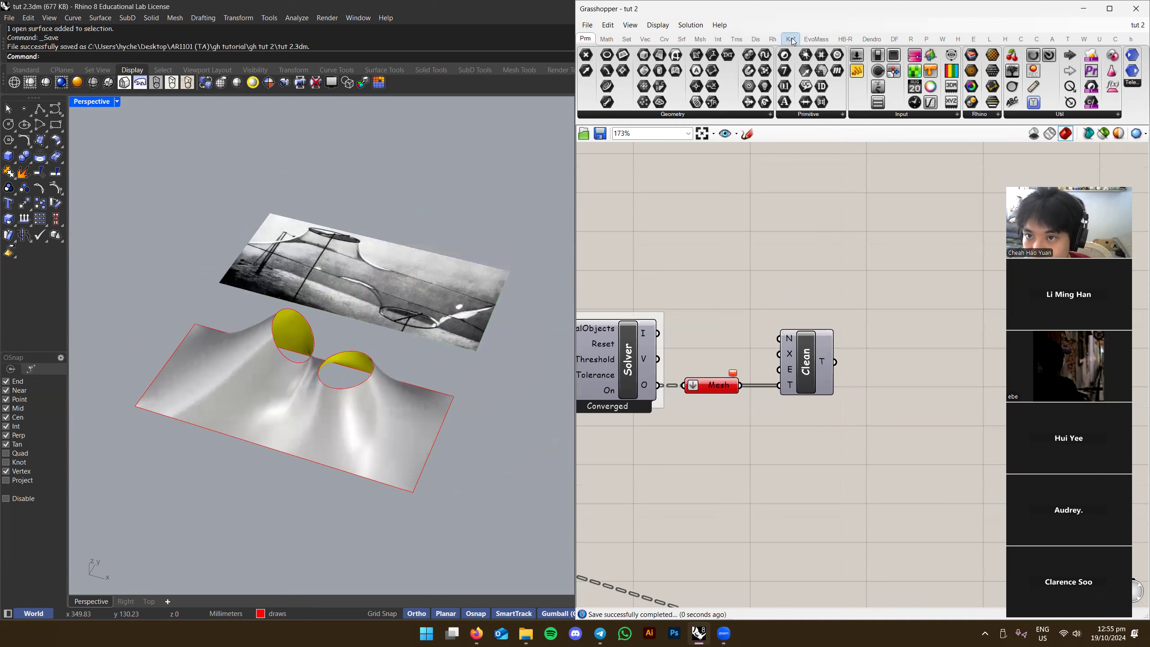
Place Kangaroo's SoapFilm mesh goal on the canvas above Clean Tree
click(790, 39)
click(792, 114)
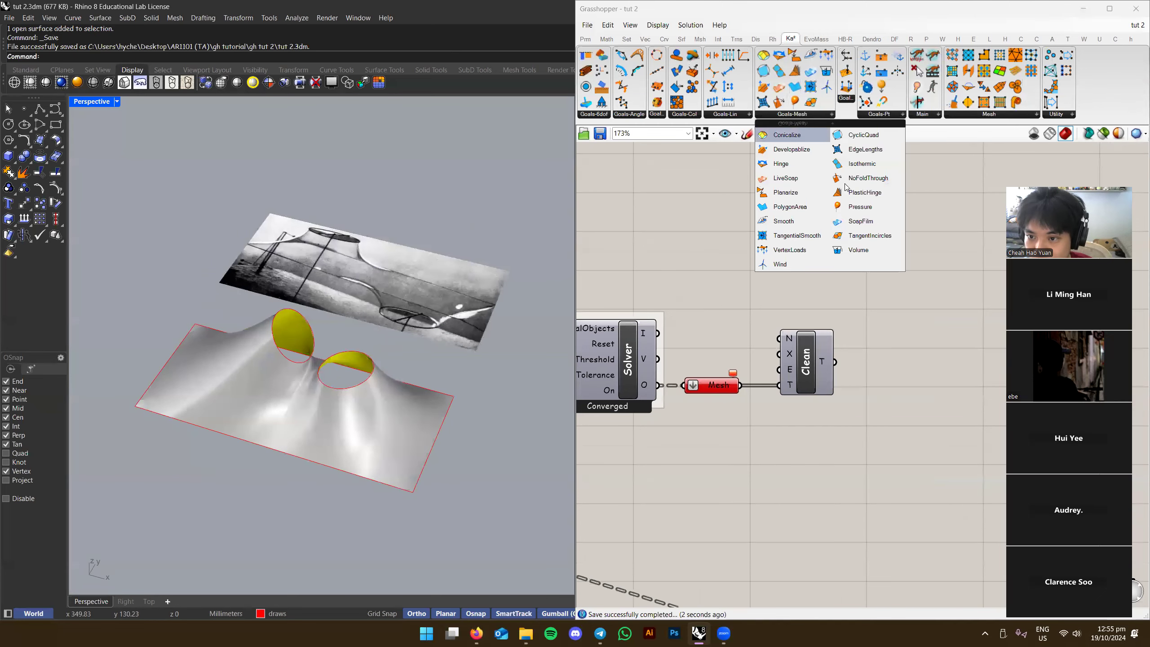
click(860, 221)
click(860, 219)
right_drag(878, 236, 873, 278)
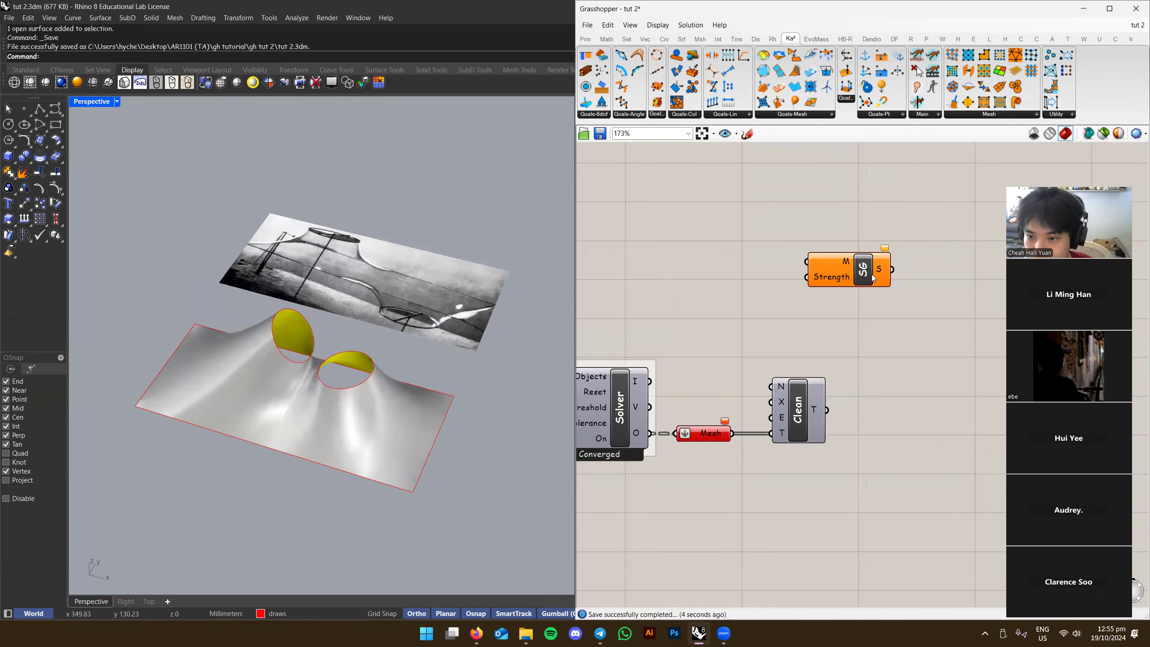
drag(872, 275, 887, 279)
Set the EdgeLengths goal's LengthFactor to 0.030
scroll(899, 277, down, 6)
scroll(905, 276, up, 2)
right_drag(770, 301, 861, 288)
scroll(763, 298, up, 1)
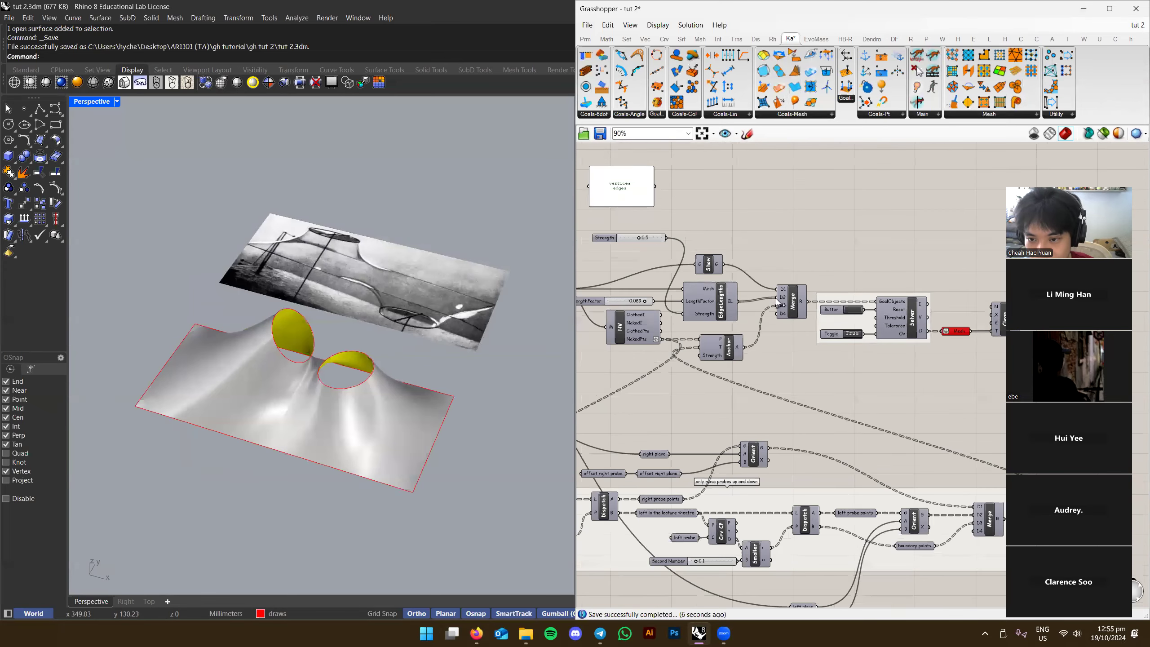
scroll(778, 303, down, 3)
scroll(774, 308, up, 3)
scroll(794, 359, down, 3)
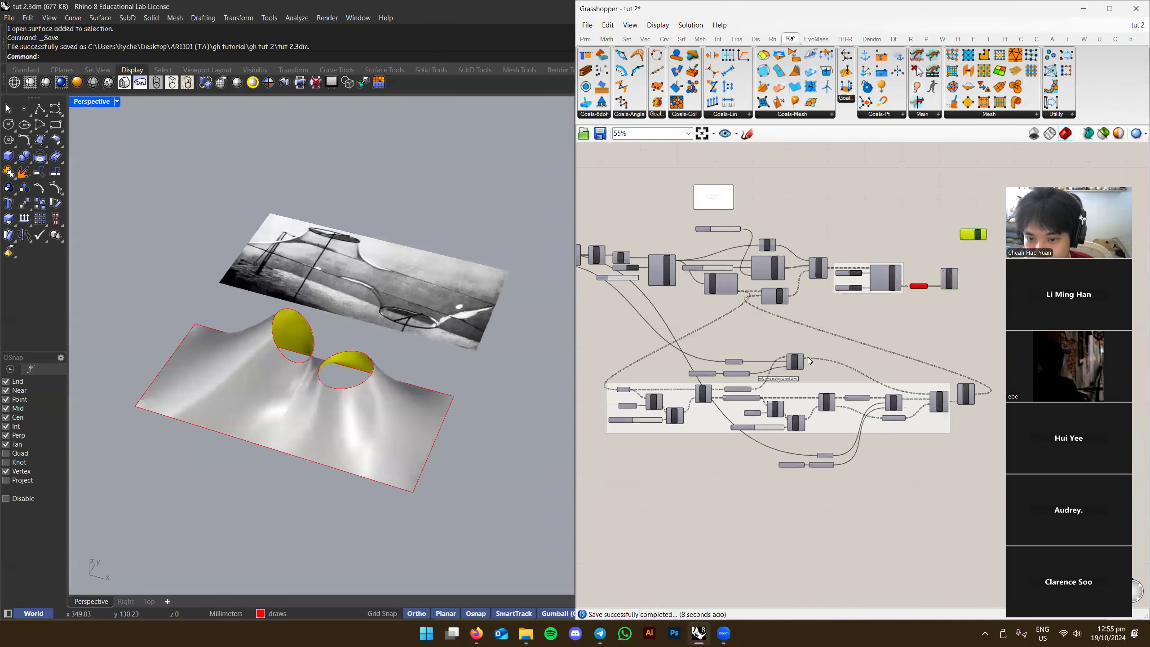
scroll(797, 326, up, 5)
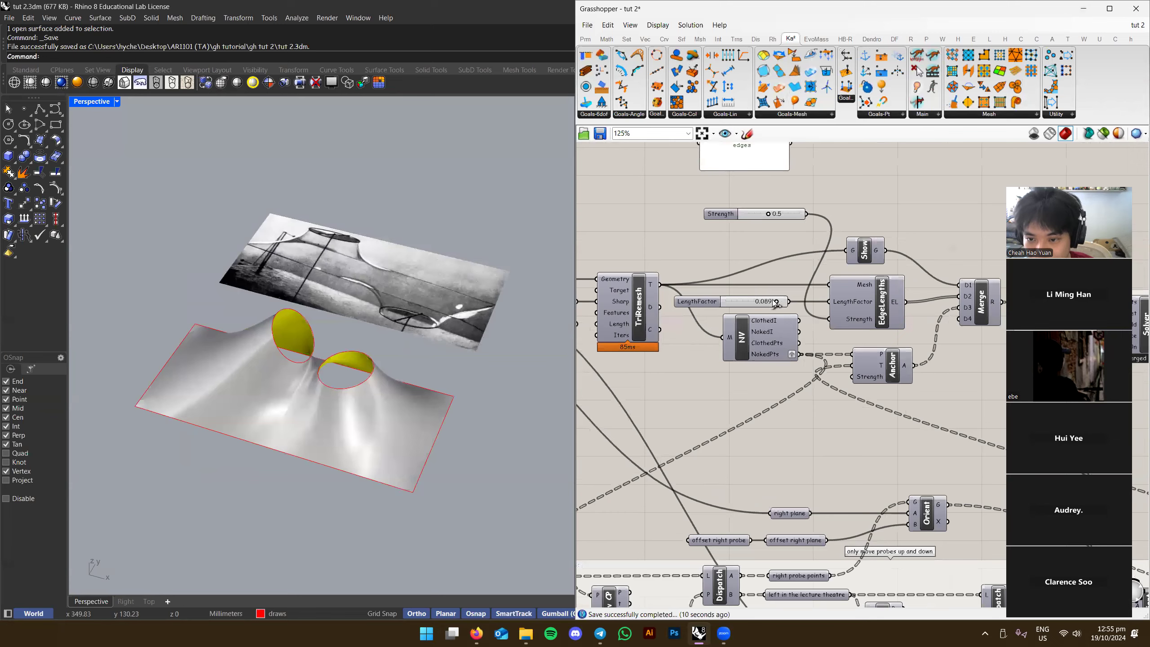
drag(774, 302, 743, 303)
Show Clean Tree's mesh preview again and delete the baked mesh from the Rhino model
right_drag(1134, 357, 849, 331)
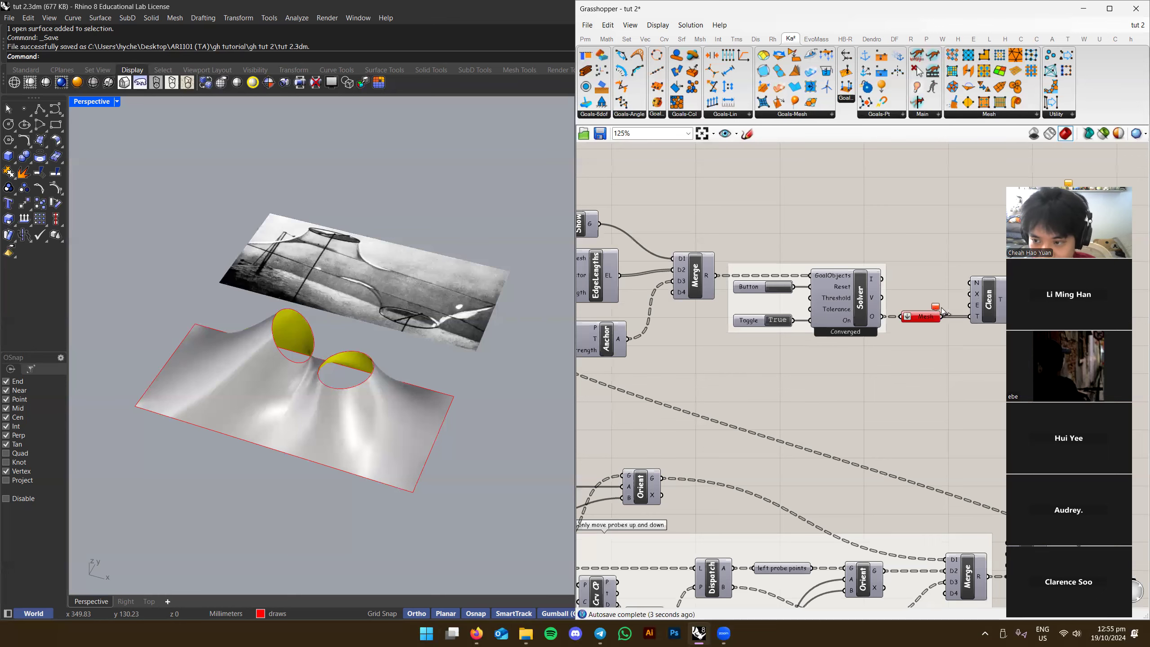
right_drag(1000, 309, 1068, 290)
right_drag(367, 473, 416, 383)
click(401, 419)
click(406, 391)
key(Delete)
right_drag(634, 272, 851, 290)
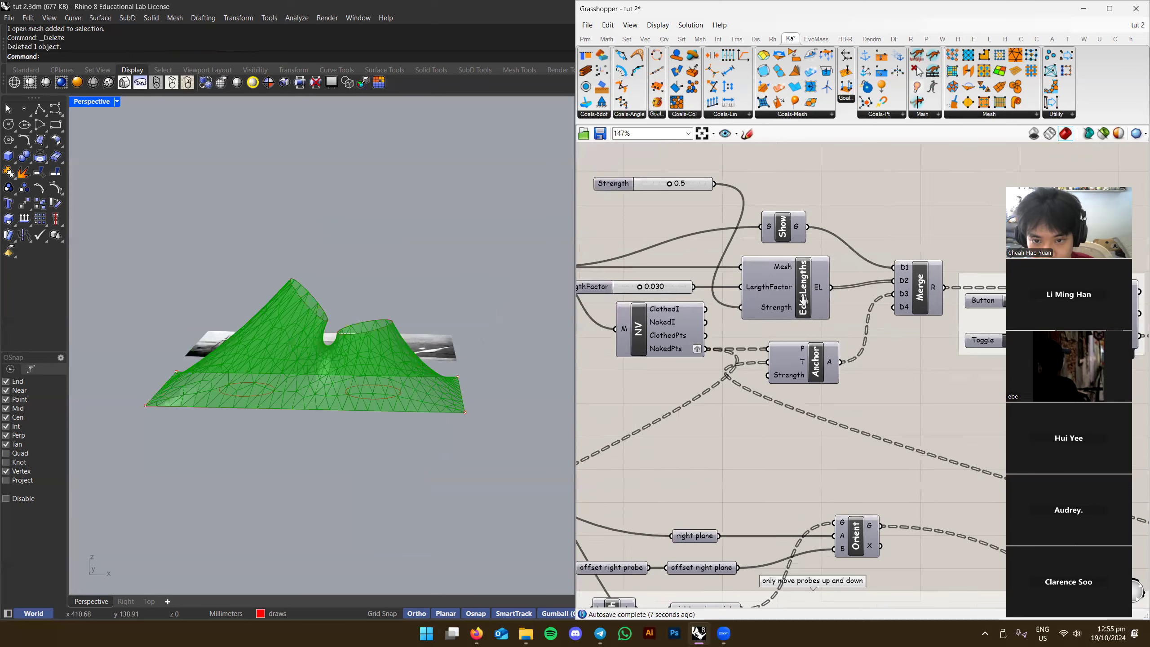
Set the EdgeLengths goal's Strength to 1.0
scroll(743, 289, up, 3)
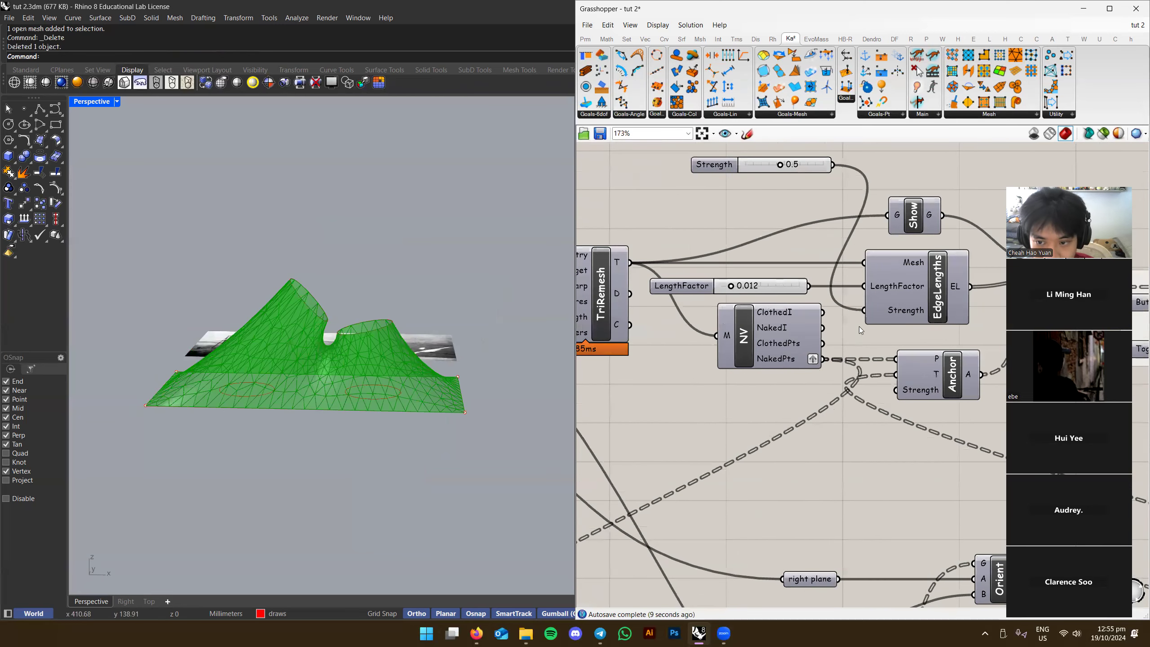
right_drag(860, 328, 835, 330)
right_drag(742, 222, 720, 190)
right_drag(678, 259, 702, 310)
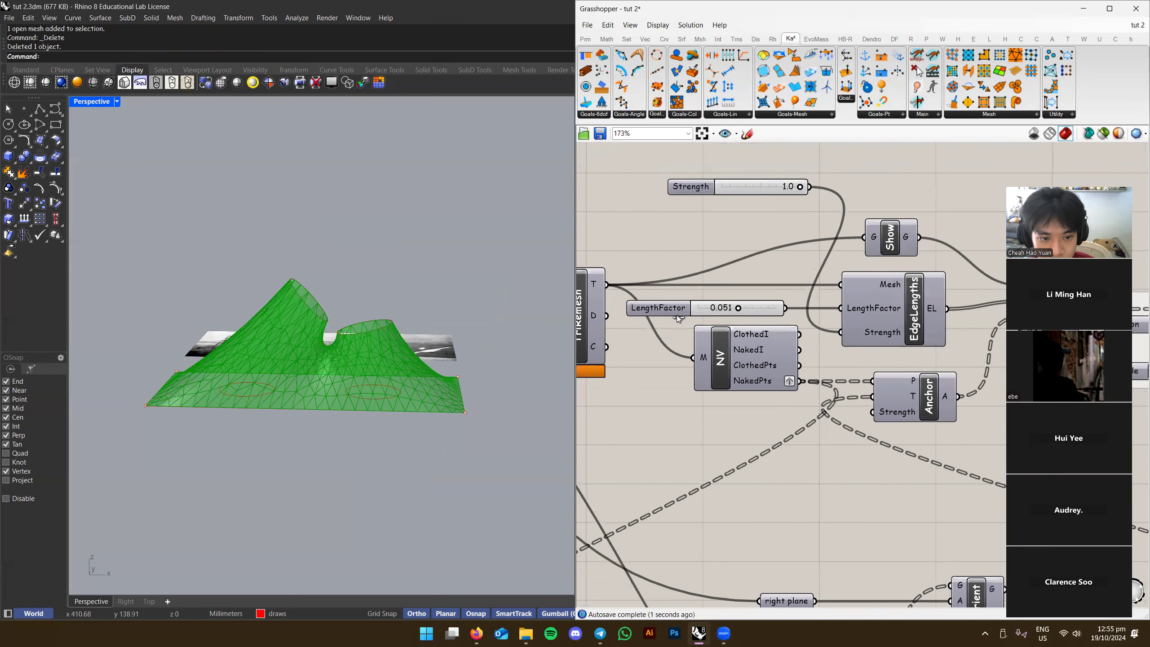
Raise the upper limit of the LengthFactor slider and set LengthFactor to 1.685
double_click(771, 311)
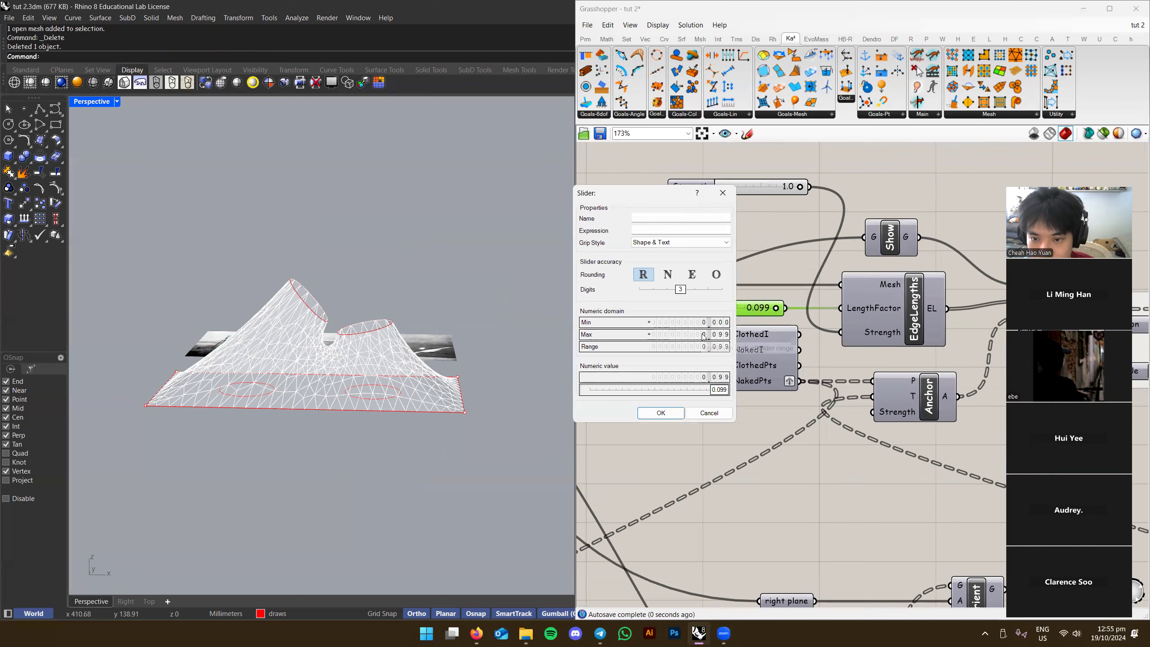
click(660, 413)
mouse_move(709, 309)
mouse_down()
mouse_move(734, 309)
mouse_move(722, 308)
mouse_up()
right_drag(344, 245, 299, 297)
scroll(326, 294, up, 3)
right_drag(946, 345, 553, 339)
click(769, 316)
right_drag(476, 344, 534, 308)
right_drag(656, 338, 972, 314)
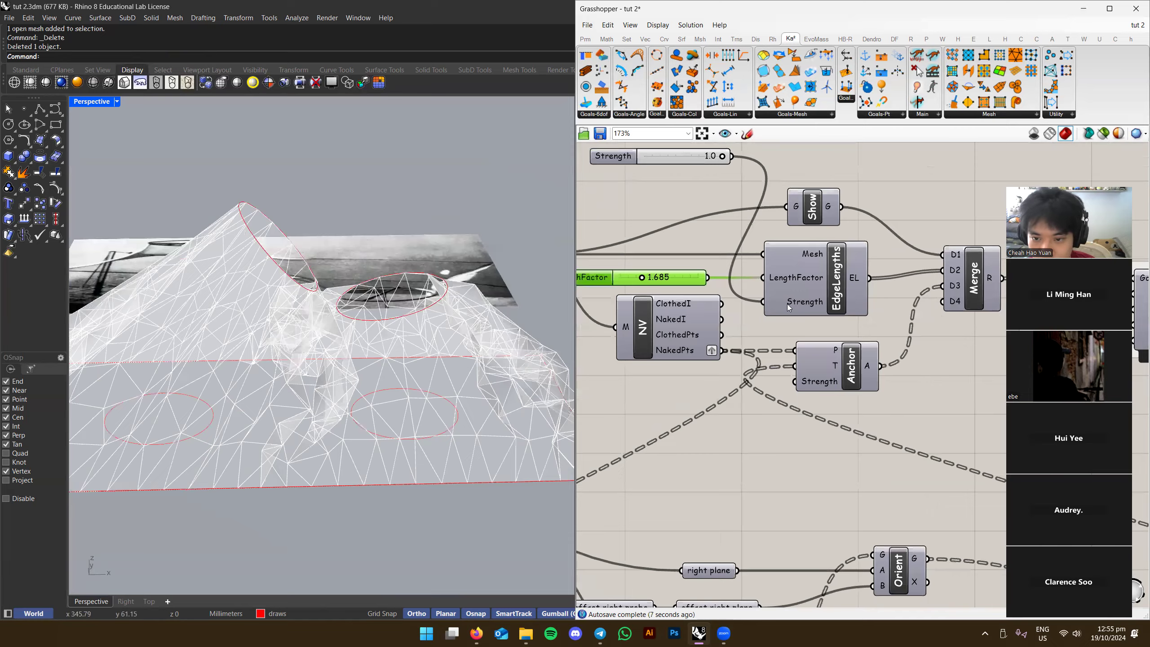
Connect the loose number slider to TriRemesh's Length input and set it to 2.1
scroll(941, 319, down, 3)
right_drag(620, 313, 818, 316)
scroll(818, 315, up, 3)
right_drag(934, 313, 840, 328)
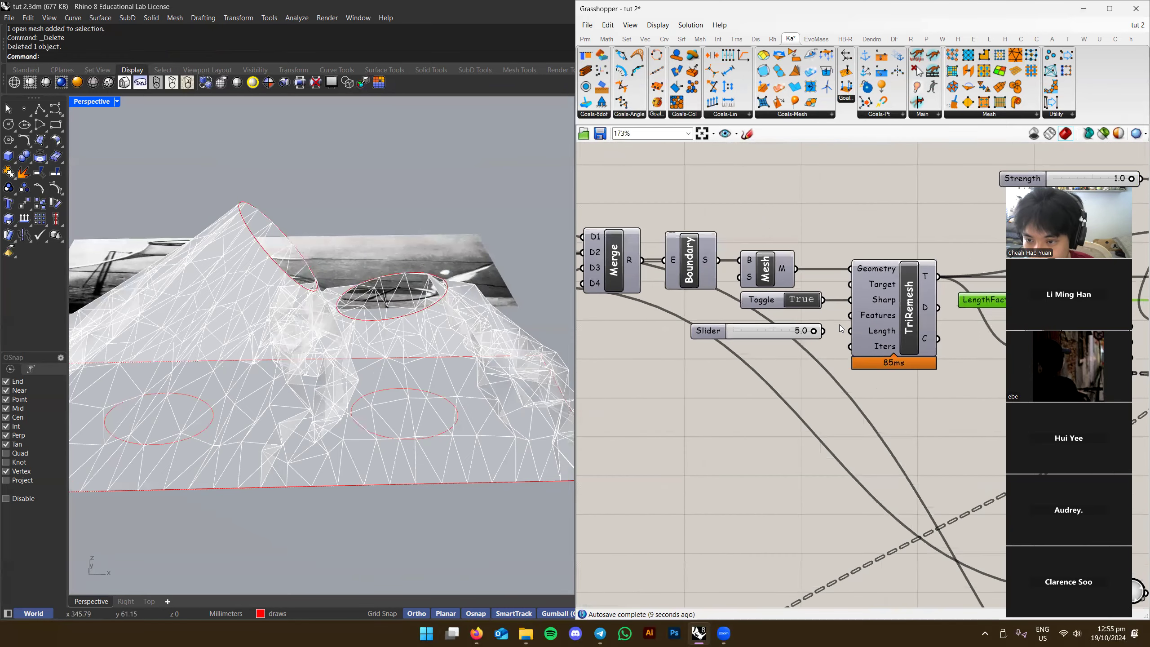
drag(827, 330, 755, 334)
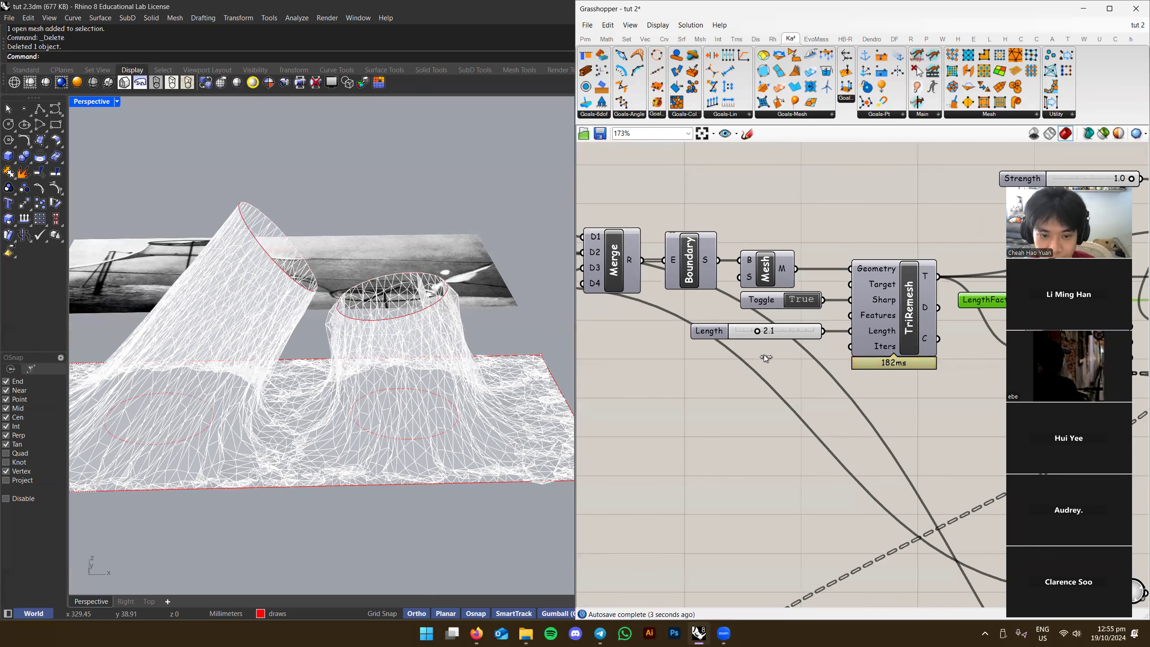
Set the EdgeLengths goal's LengthFactor to 0.368
scroll(775, 349, down, 5)
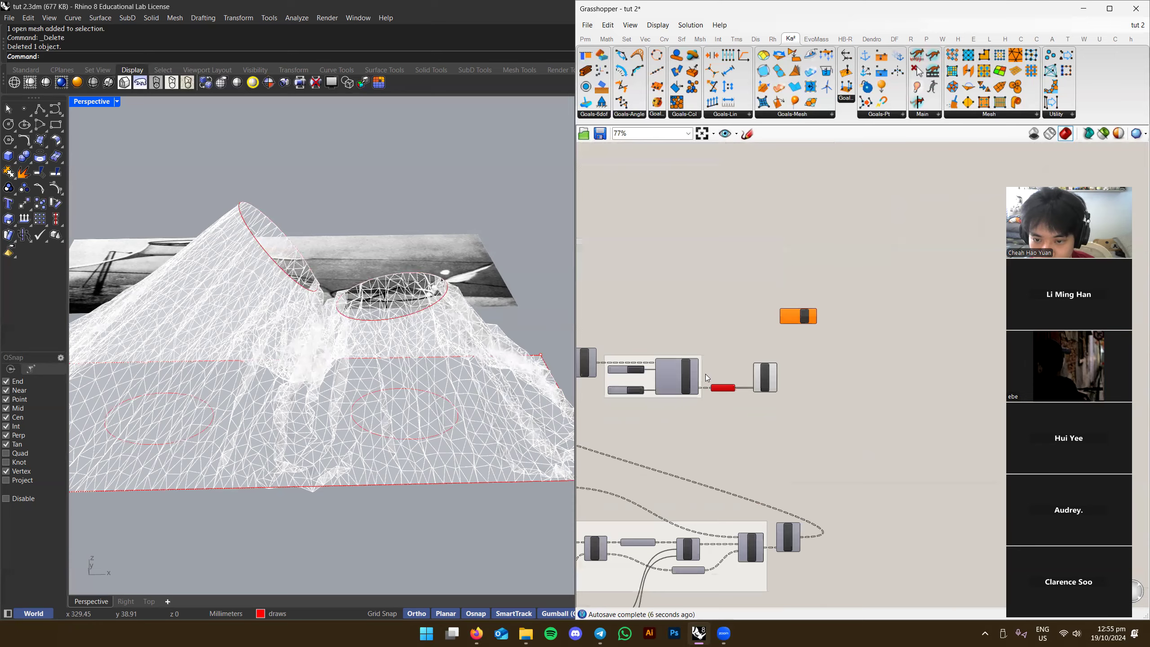
scroll(707, 377, up, 1)
click(929, 373)
scroll(681, 356, up, 2)
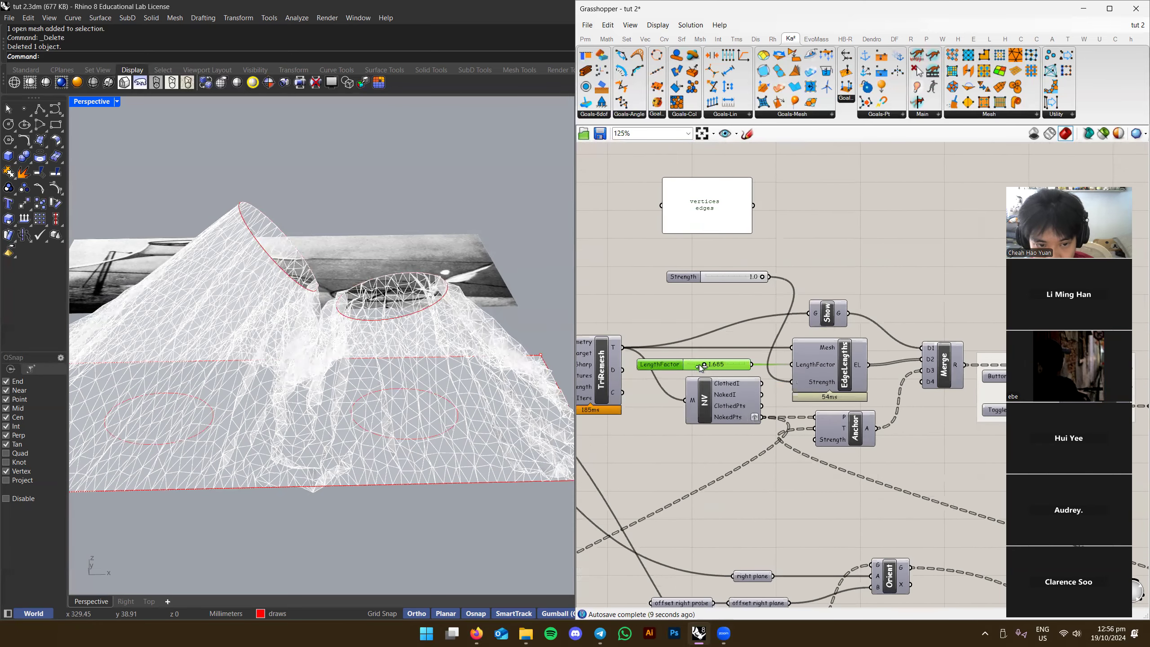
drag(700, 367, 694, 368)
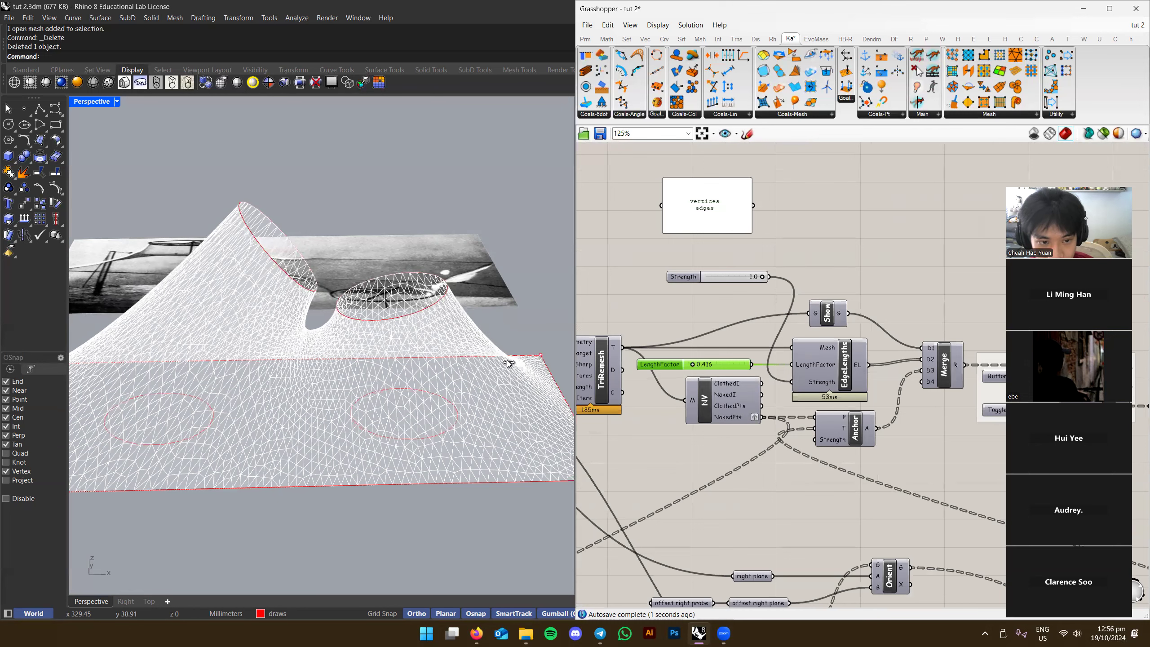
Reset the Kangaroo Solver so the finer mesh relaxes again from the flat start
right_drag(421, 324, 366, 378)
right_drag(831, 382, 660, 366)
right_drag(876, 395, 813, 384)
click(786, 346)
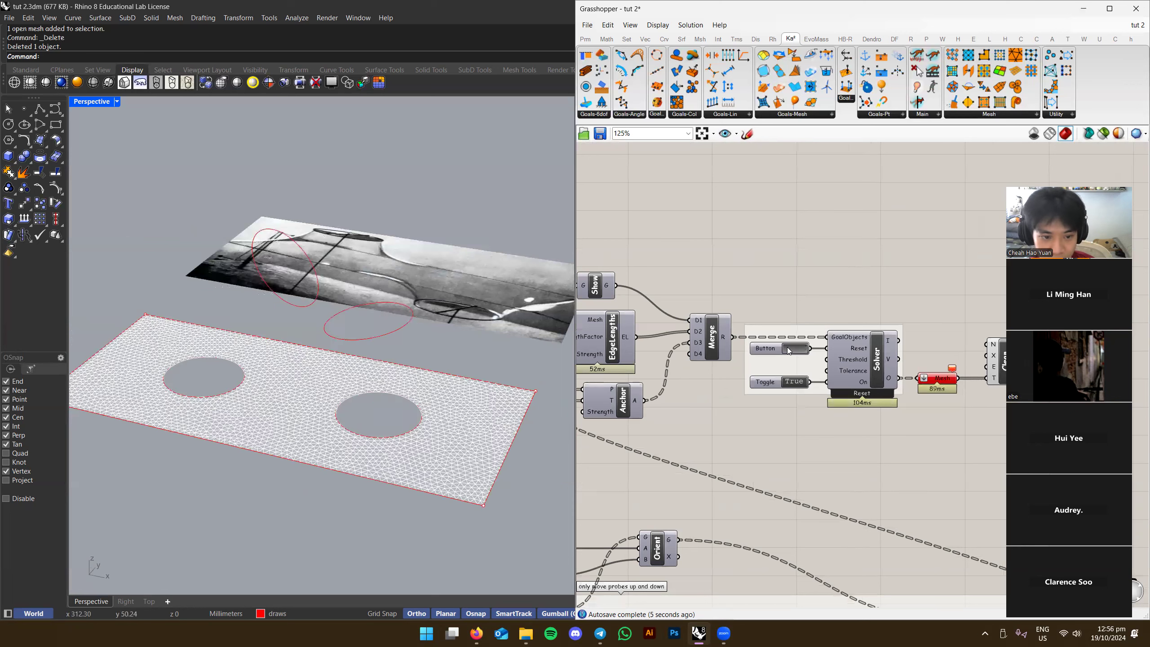
click(787, 346)
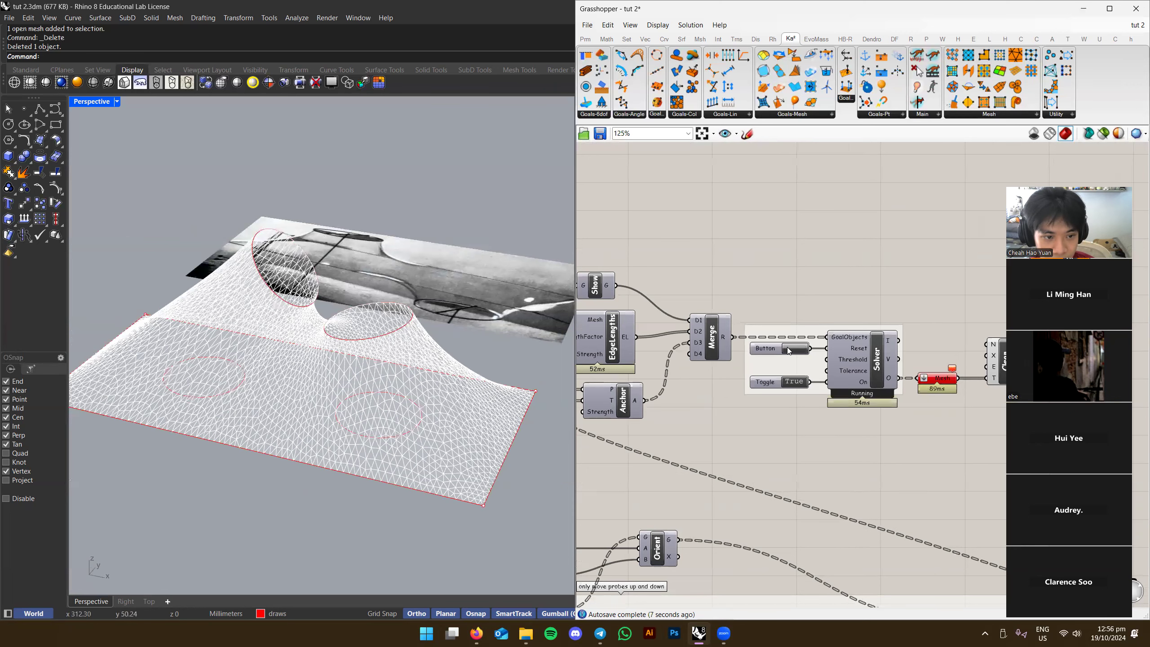
right_drag(806, 400, 764, 301)
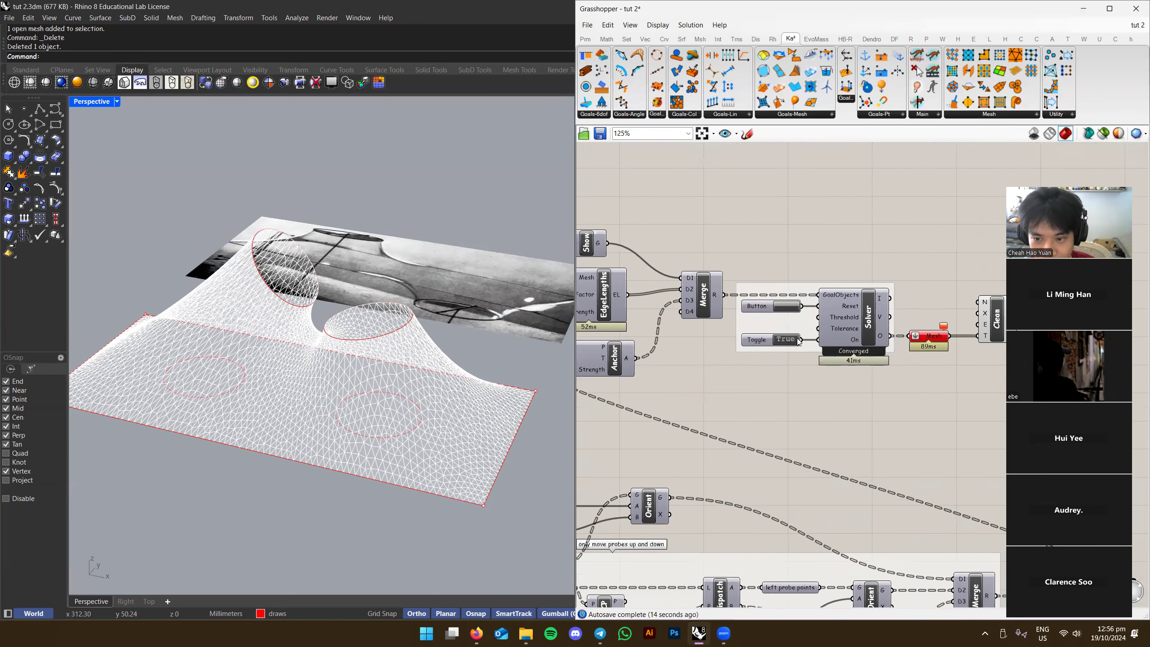
Bake the relaxed mesh from Clean Tree into Rhino with the default attributes
right_drag(712, 415, 763, 434)
right_drag(430, 317, 344, 317)
right_drag(887, 354, 749, 377)
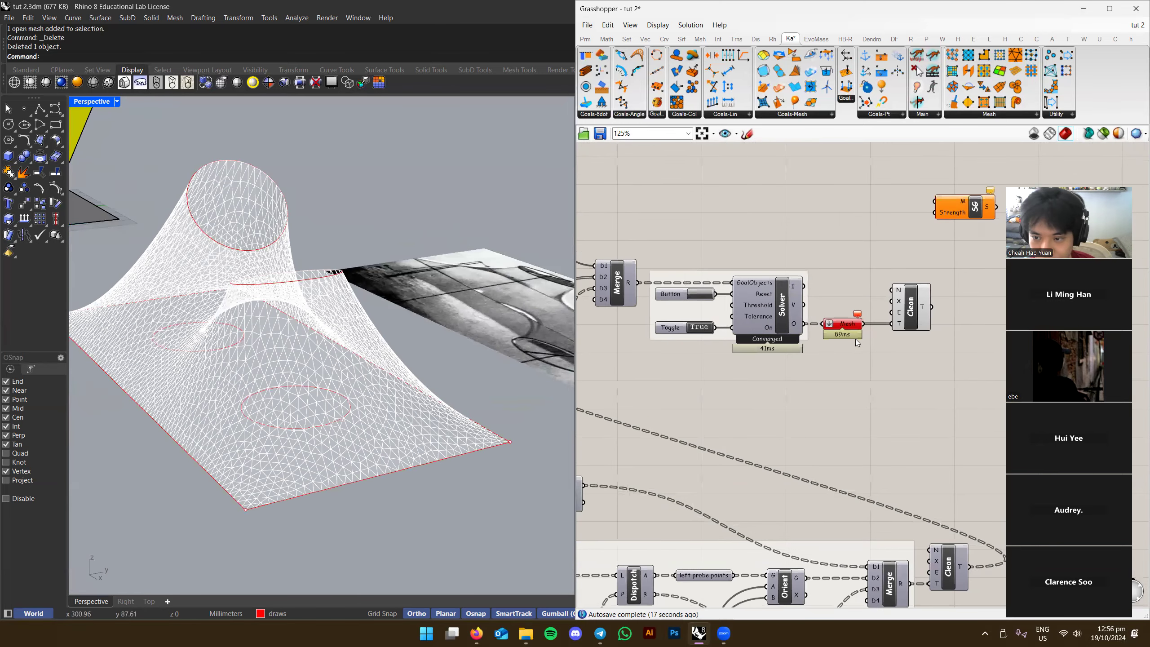
click(915, 306)
right_click(909, 307)
click(928, 350)
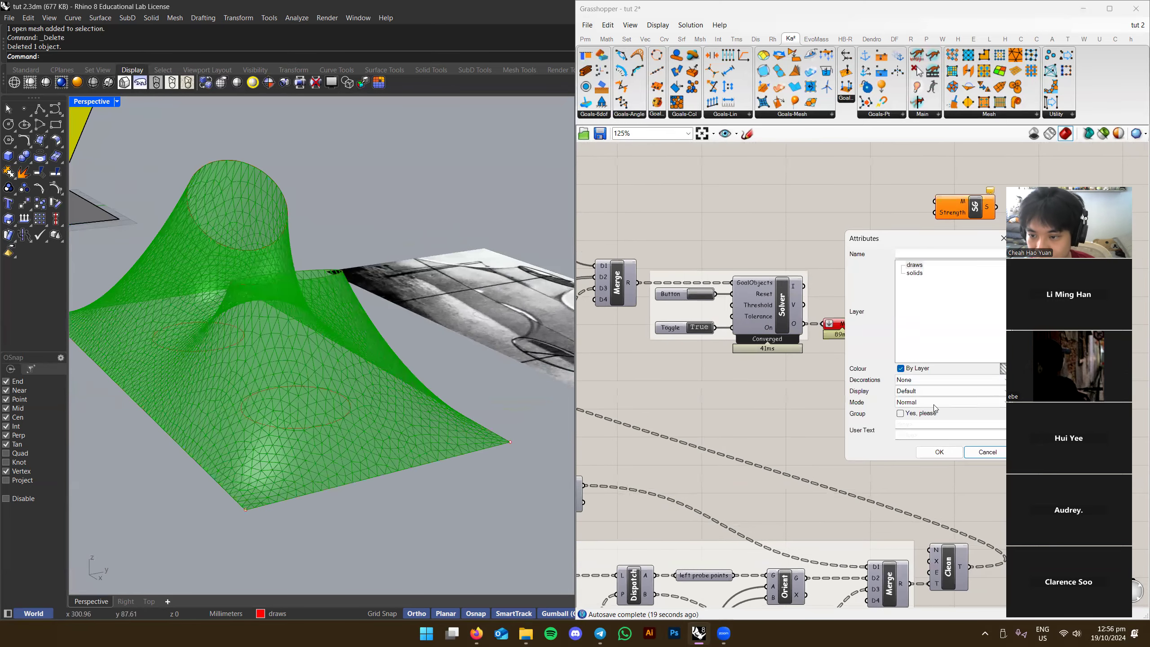
click(937, 453)
click(831, 432)
Move the baked mesh sideways, clear of the Grasshopper preview, and deselect it
click(332, 349)
scroll(332, 349, down, 5)
right_drag(332, 349, 217, 326)
drag(217, 320, 536, 334)
right_drag(537, 334, 404, 354)
click(401, 386)
key(Escape)
mouse_move(401, 398)
right_down()
mouse_move(454, 366)
mouse_move(416, 363)
mouse_move(377, 386)
mouse_move(407, 385)
right_up()
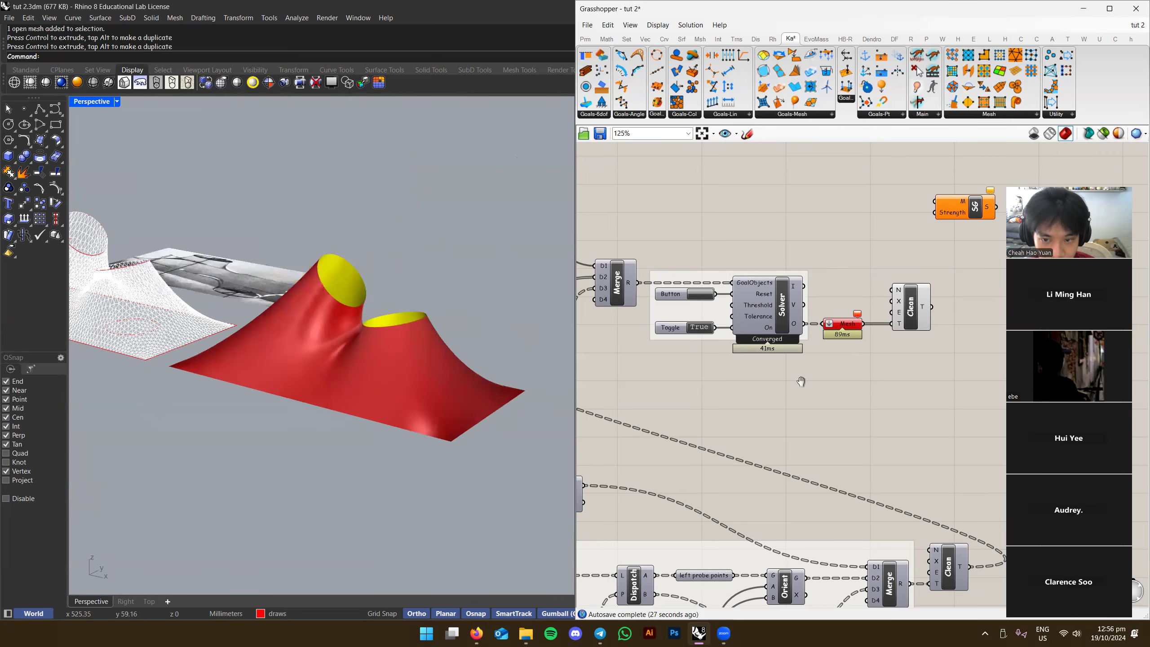
Set TriRemesh's Length to 4.4 and save the Rhino file
right_drag(796, 380, 772, 364)
scroll(713, 325, up, 1)
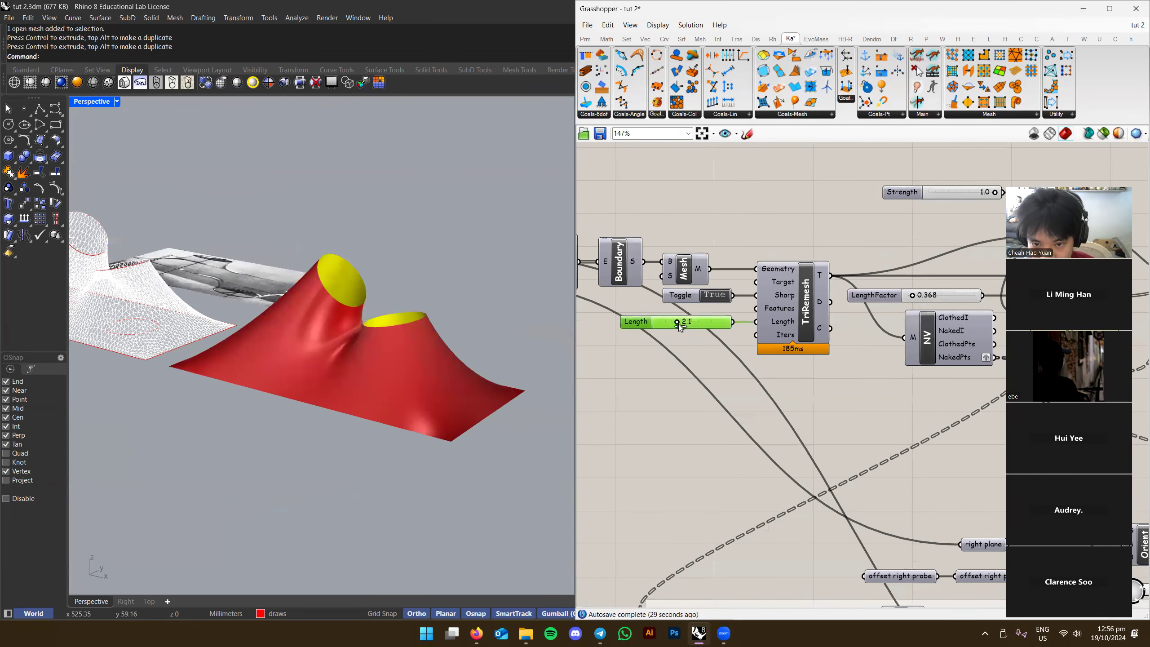
drag(688, 324, 724, 322)
scroll(837, 385, down, 5)
scroll(851, 412, up, 3)
right_drag(443, 392, 548, 412)
key(ctrl+s)
Move the SoapFilm goal above the EdgeLengths goal and place the Strength slider directly above LengthFactor
scroll(871, 353, up, 2)
scroll(893, 329, down, 2)
drag(892, 329, 621, 297)
right_drag(611, 305, 905, 316)
scroll(906, 314, up, 2)
scroll(905, 312, down, 2)
drag(905, 309, 841, 309)
click(723, 325)
scroll(722, 325, up, 3)
drag(670, 393, 675, 427)
Connect TriRemesh's T output to the SoapFilm goal's M input
right_drag(738, 360, 855, 323)
click(763, 333)
scroll(855, 322, down, 1)
right_drag(775, 337, 722, 351)
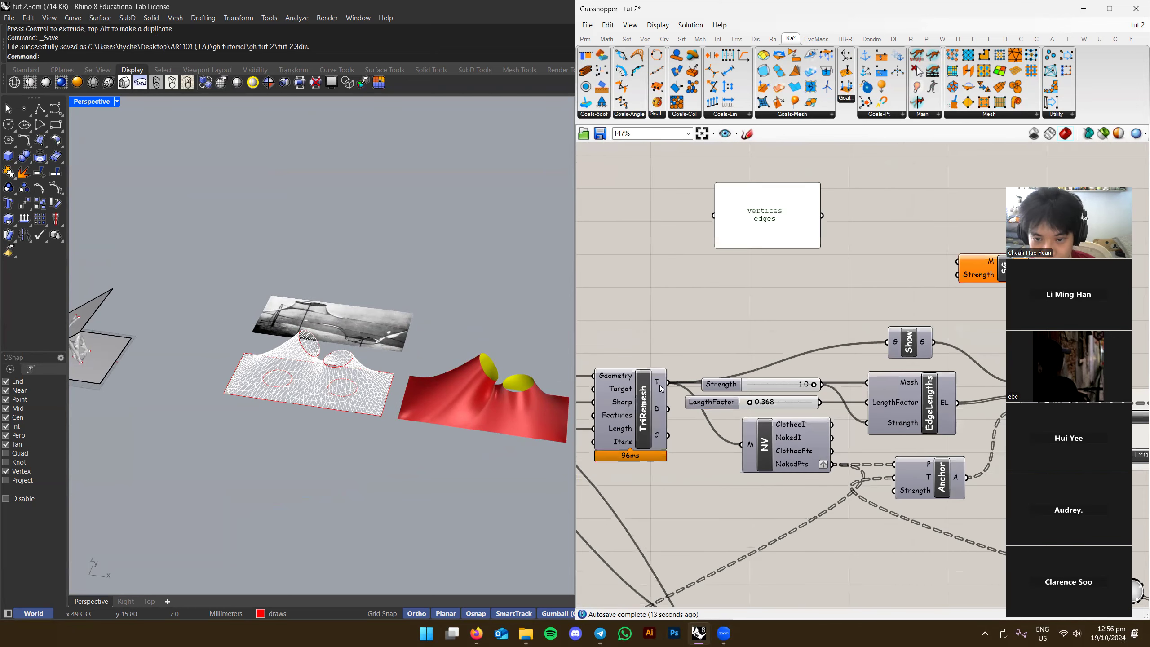
drag(943, 266, 957, 262)
right_drag(957, 262, 831, 287)
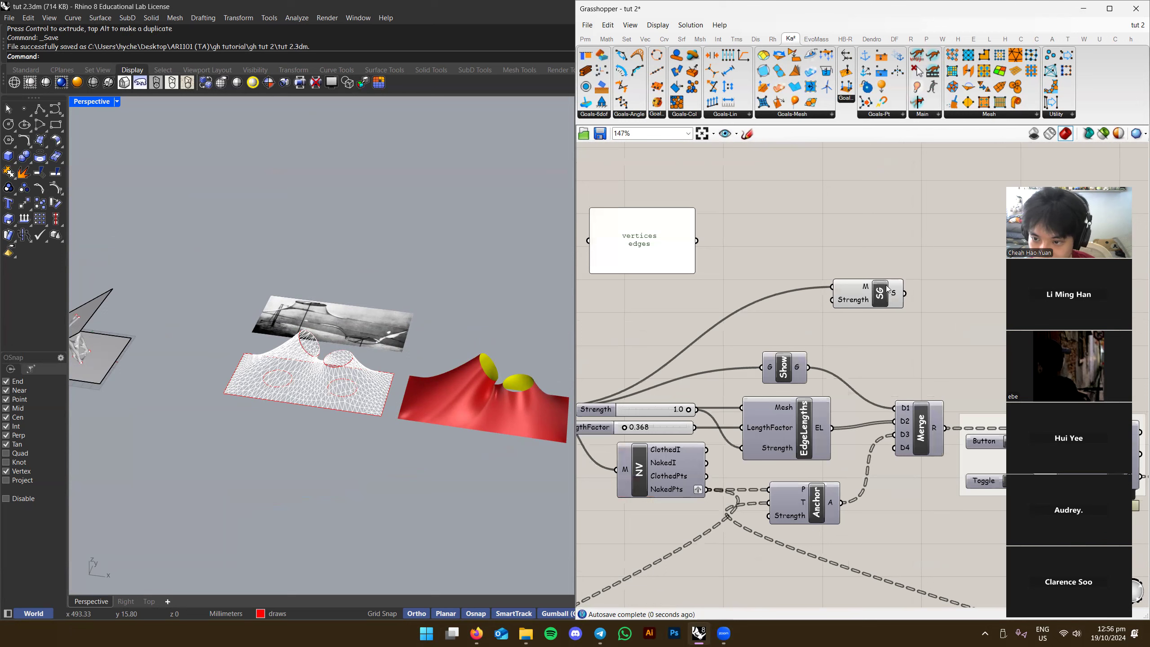
Place Kangaroo's LiveSoap mesh goal on the canvas above the SoapFilm goal
click(800, 115)
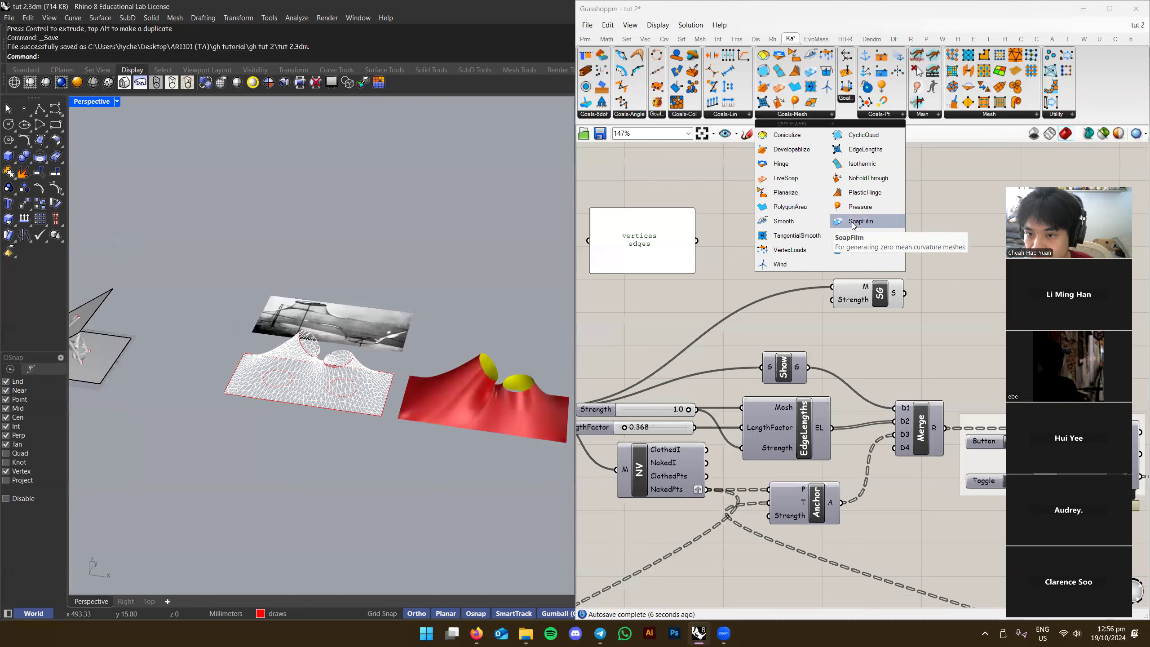
drag(860, 221, 883, 228)
right_drag(882, 227, 841, 264)
drag(853, 266, 844, 272)
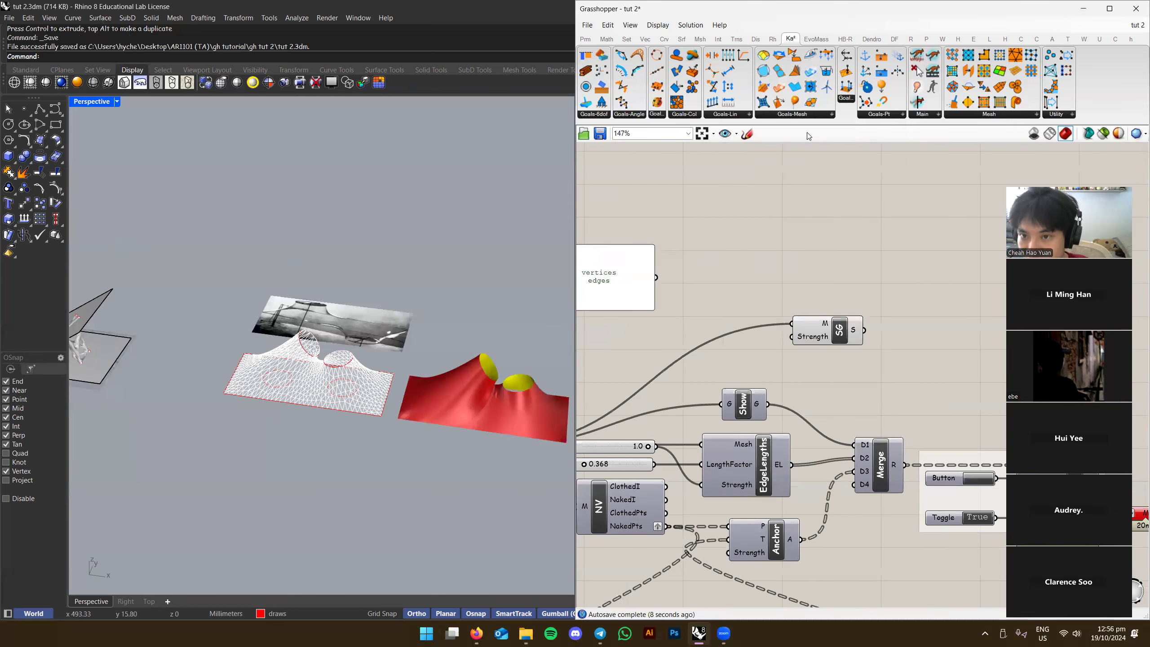
click(792, 114)
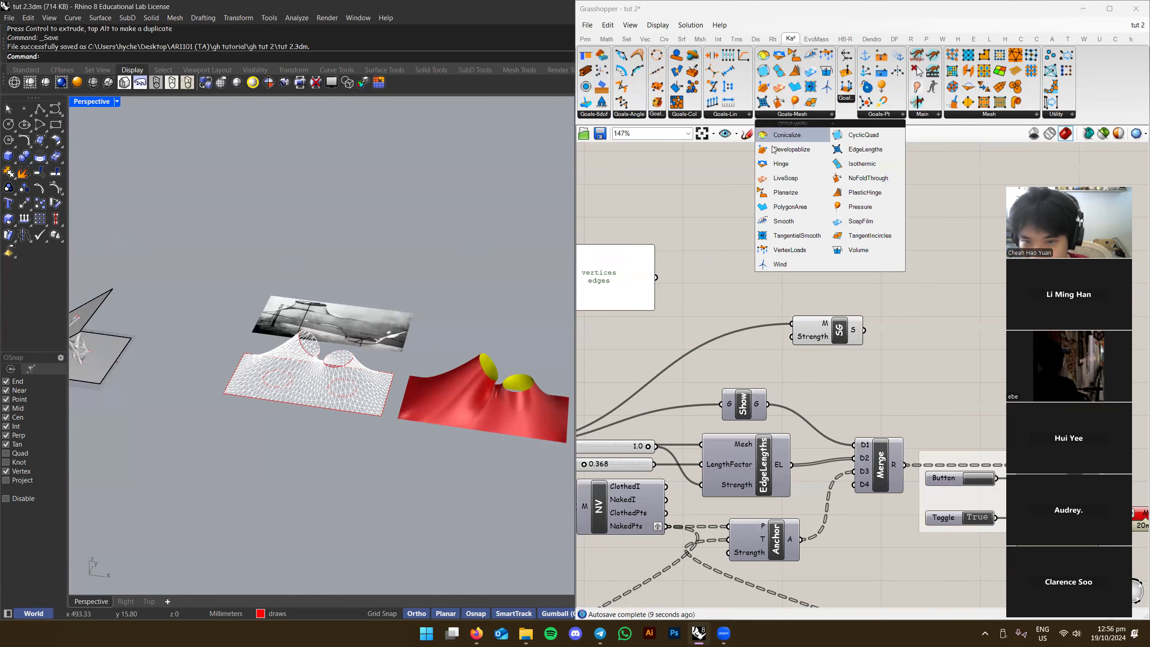
click(780, 177)
click(843, 267)
scroll(860, 254, up, 2)
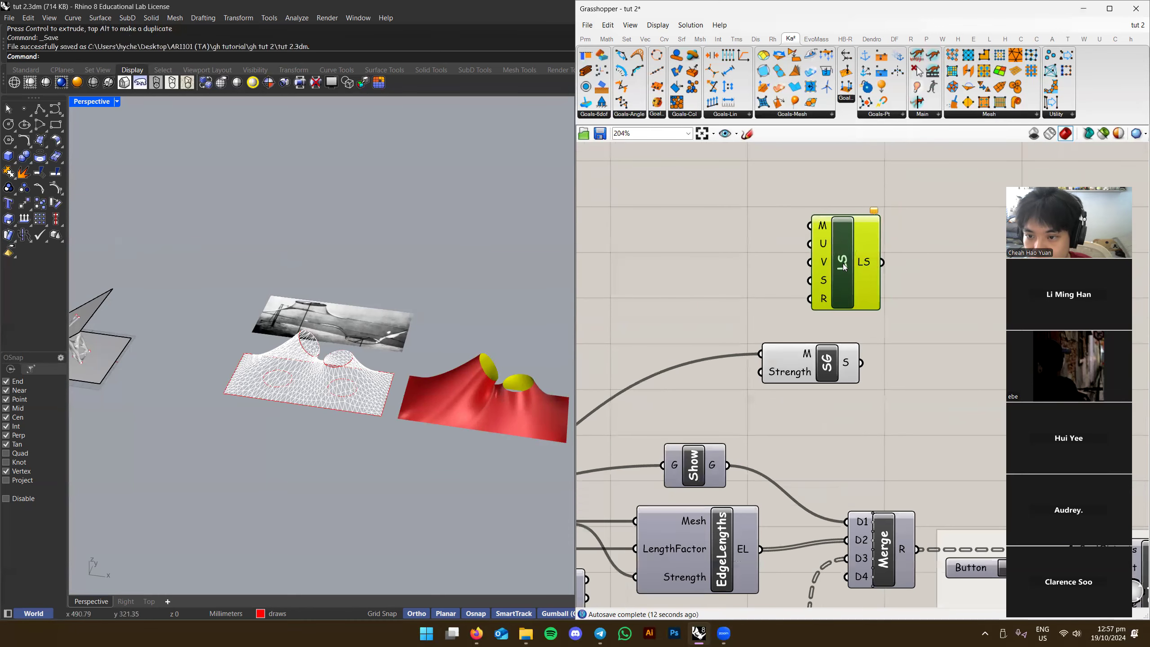
click(781, 117)
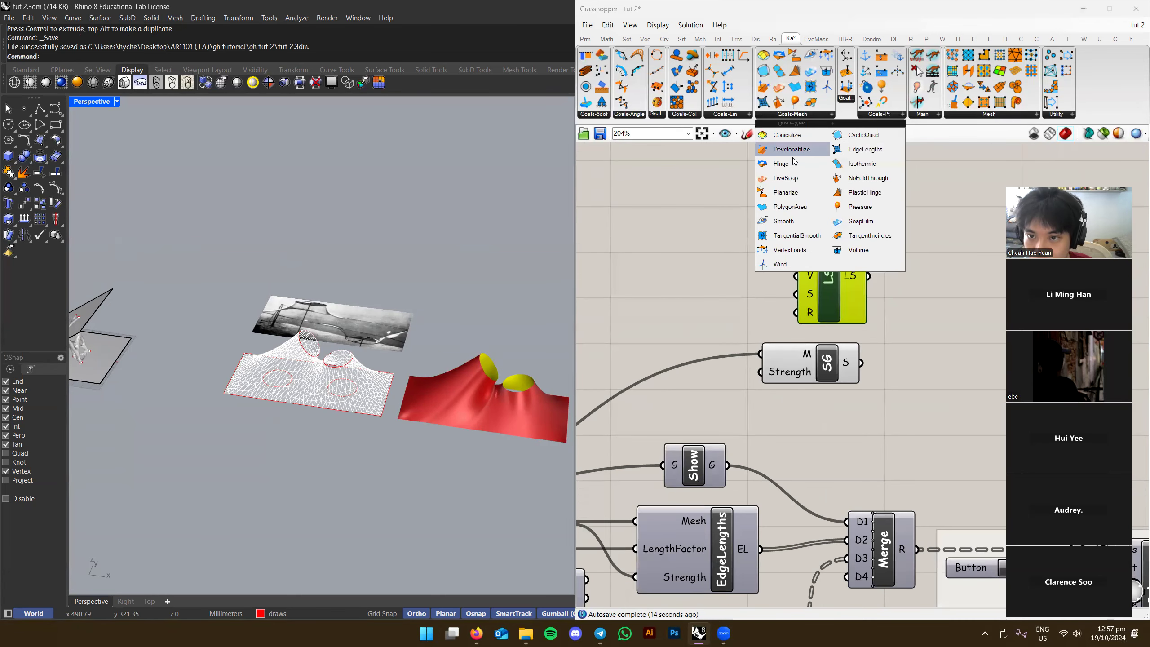
click(940, 260)
Connect the SoapFilm goal straight to the Solver's GoalObjects in place of the Merge output
right_drag(885, 330, 713, 276)
scroll(713, 276, down, 2)
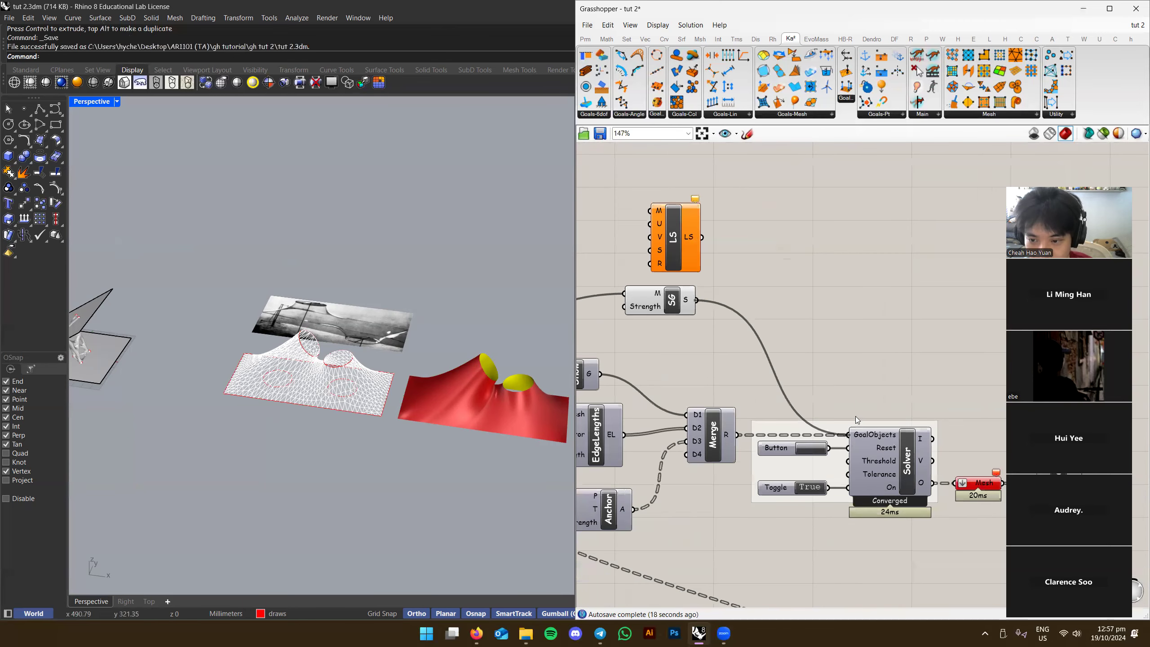
right_drag(855, 420, 837, 388)
right_drag(1003, 425, 838, 380)
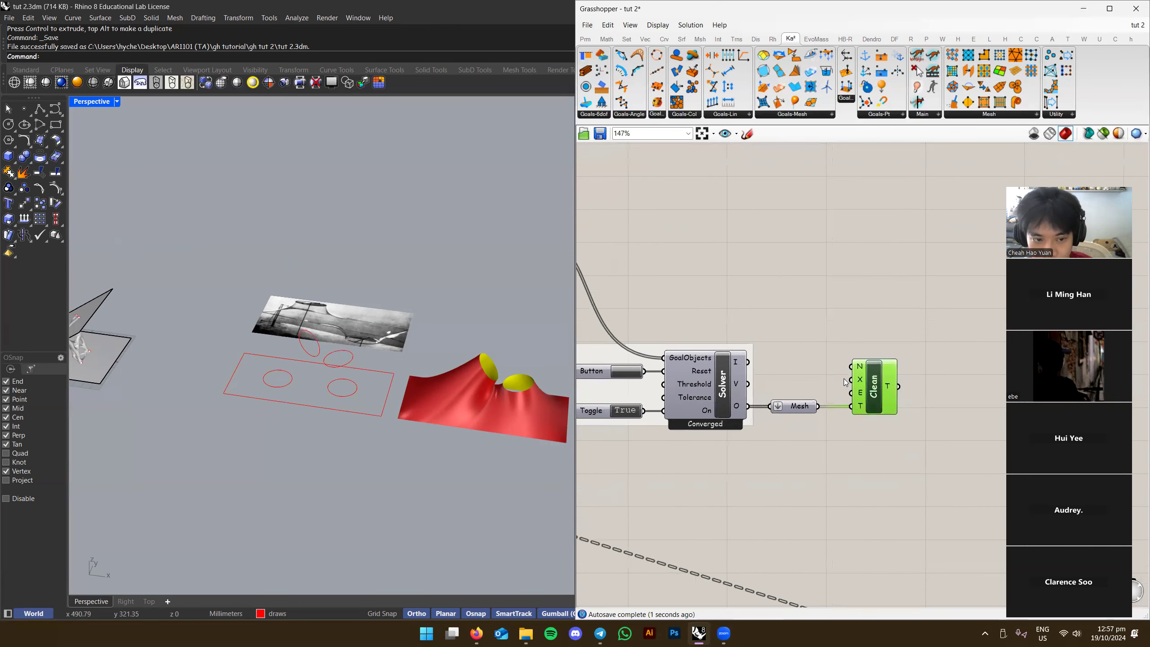
Turn on the Kangaroo Solver's preview and reset the simulation
right_click(723, 380)
click(750, 400)
click(807, 359)
right_drag(665, 392, 827, 388)
click(784, 369)
click(784, 369)
click(783, 369)
Feed SoapFilm into Merge's D2 in place of EdgeLengths and reconnect Merge's R output to the Solver's GoalObjects
right_drag(722, 375, 843, 356)
scroll(777, 313, up, 1)
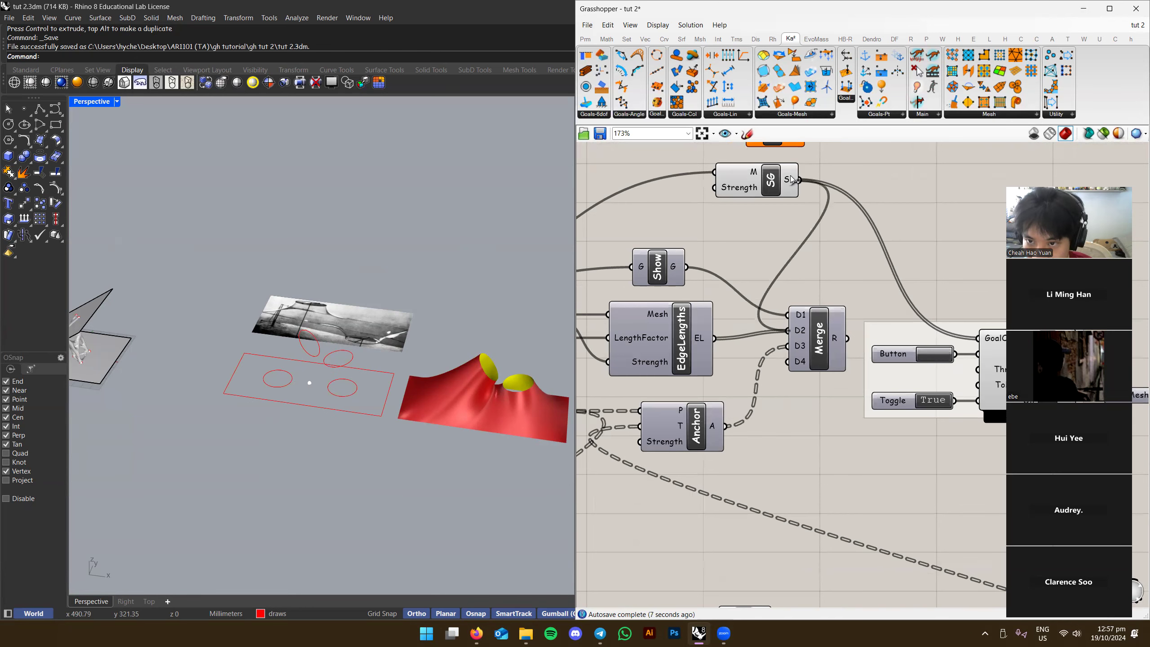
click(692, 342)
right_drag(931, 357, 849, 355)
Inspect the SoapFilm mesh up close and switch the Solver's toggle to False
scroll(324, 381, up, 4)
right_drag(389, 400, 481, 337)
scroll(336, 381, up, 4)
scroll(436, 339, up, 3)
right_drag(444, 407, 480, 331)
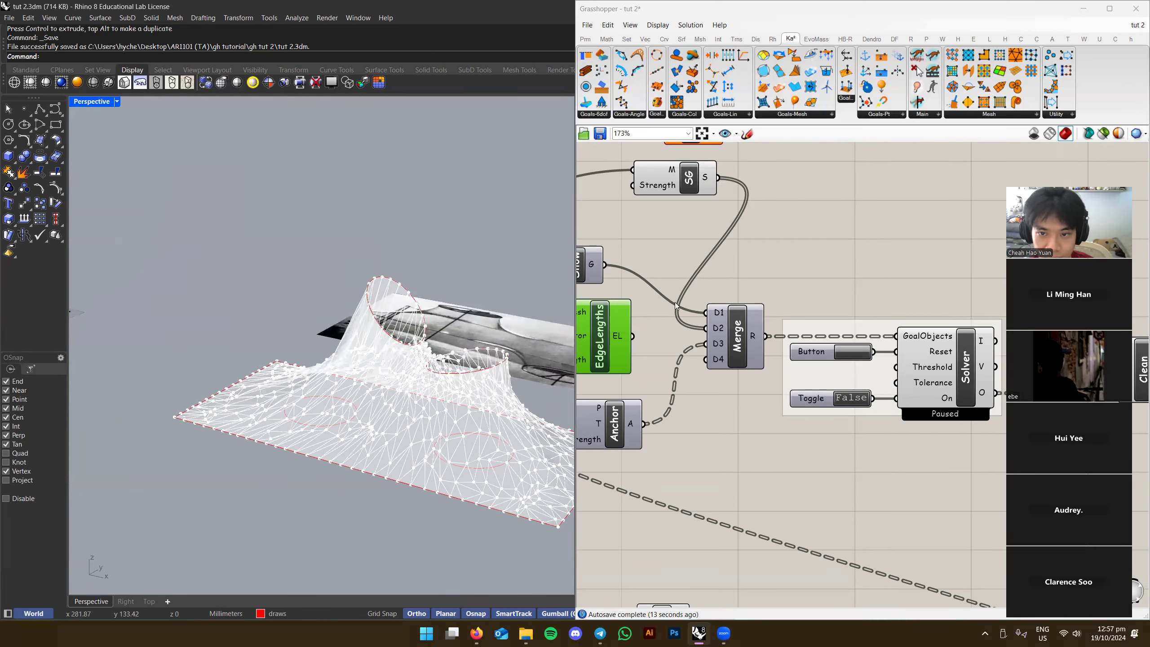
Move the LiveSoap goal directly above SoapFilm and connect TriRemesh's T output to its M input
right_drag(676, 306, 766, 498)
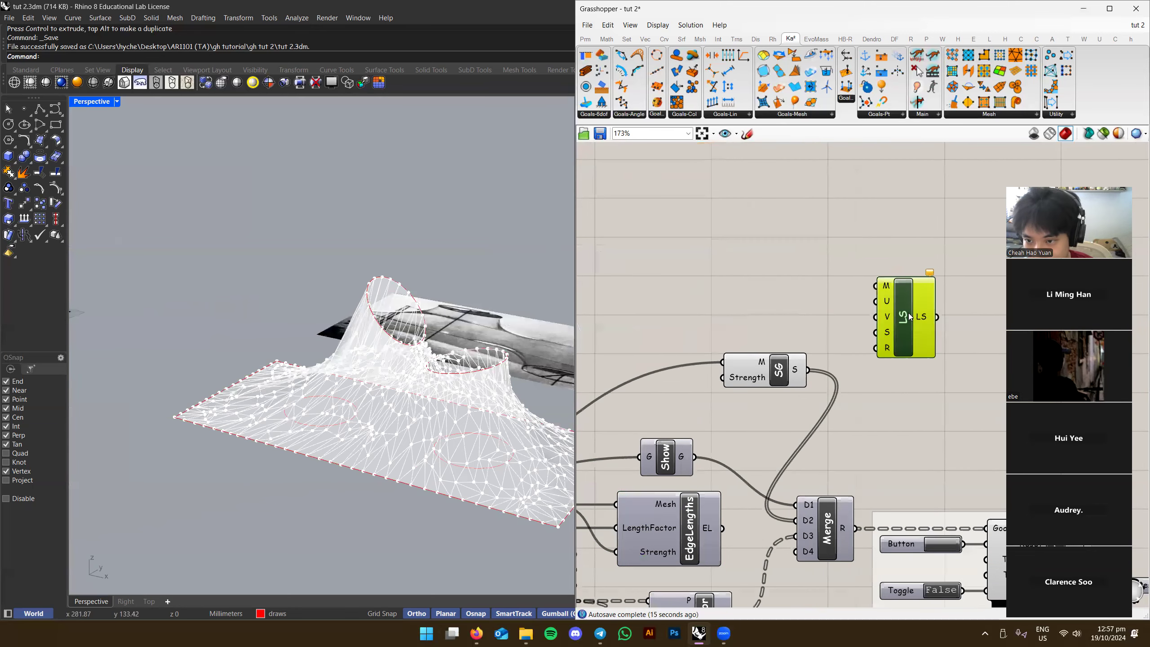
scroll(877, 225, up, 2)
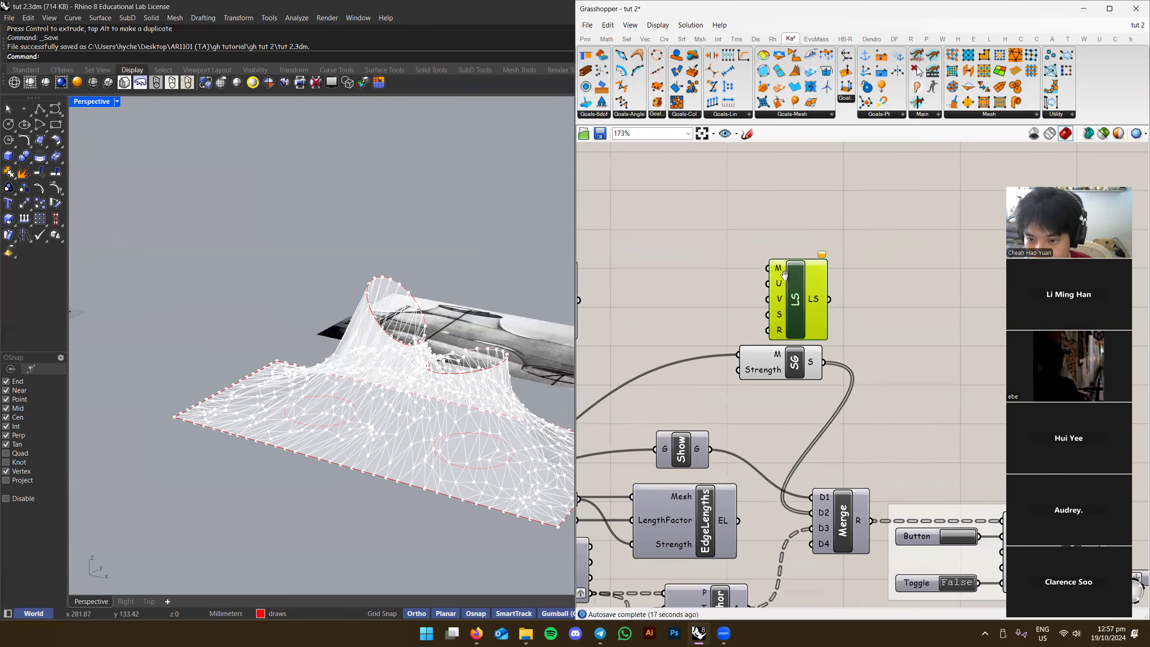
scroll(876, 221, down, 5)
drag(875, 220, 760, 321)
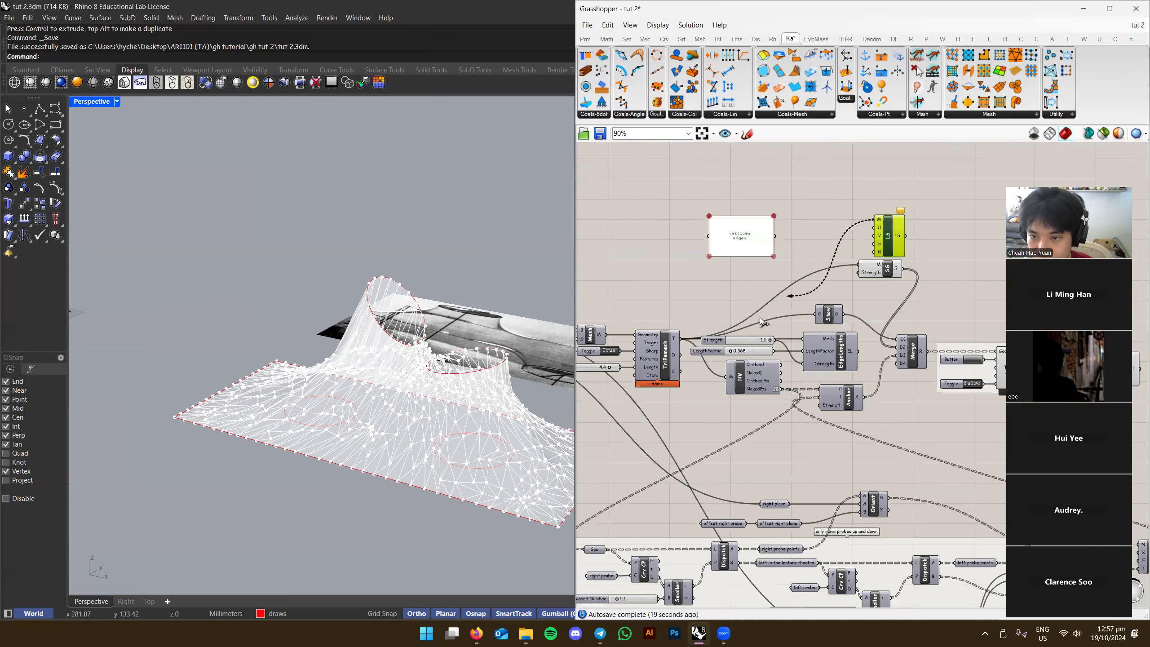
drag(684, 342, 682, 340)
Review LiveSoap's inputs and connect the Solver's reset Button to its R input
scroll(885, 229, up, 5)
scroll(872, 236, up, 3)
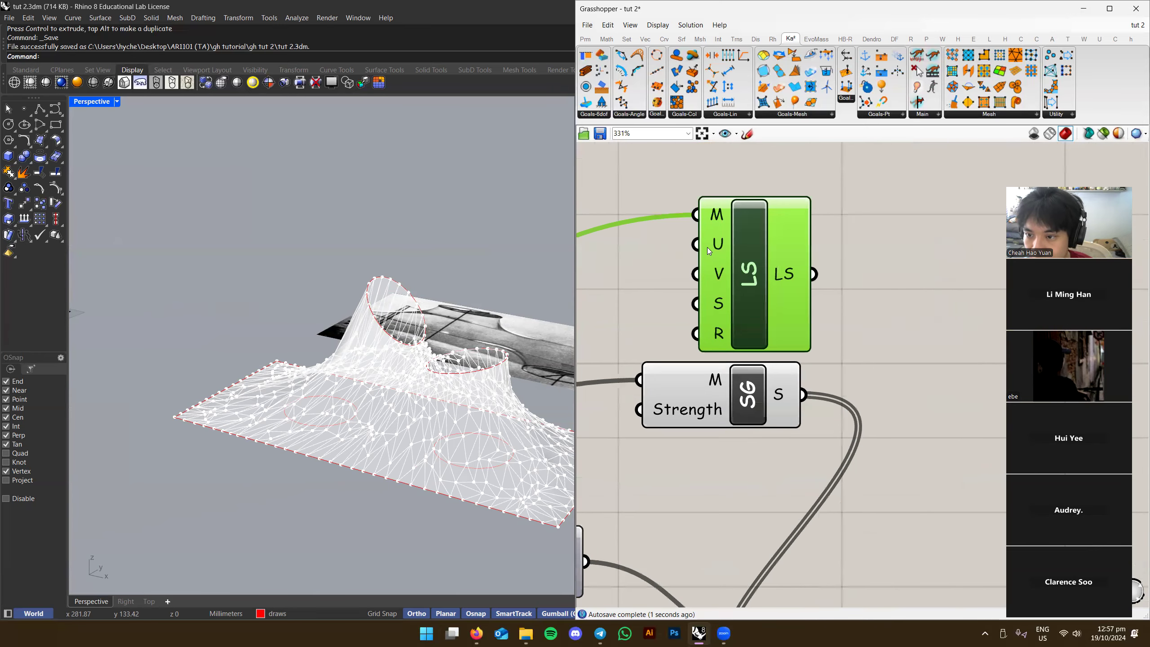
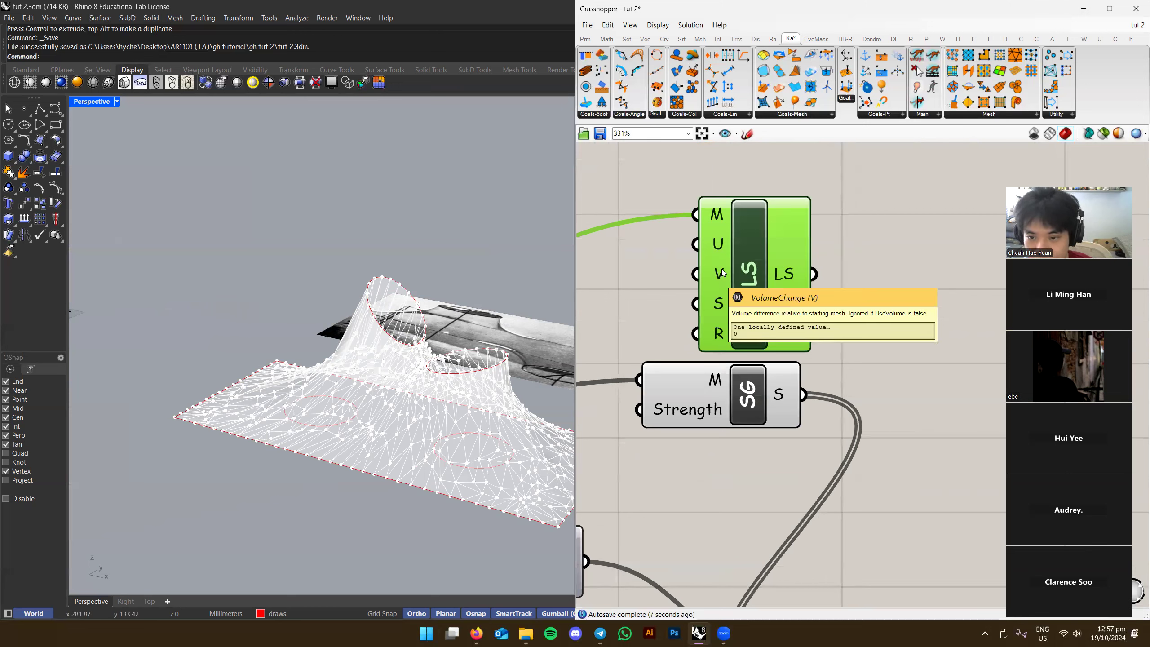
scroll(711, 303, down, 2)
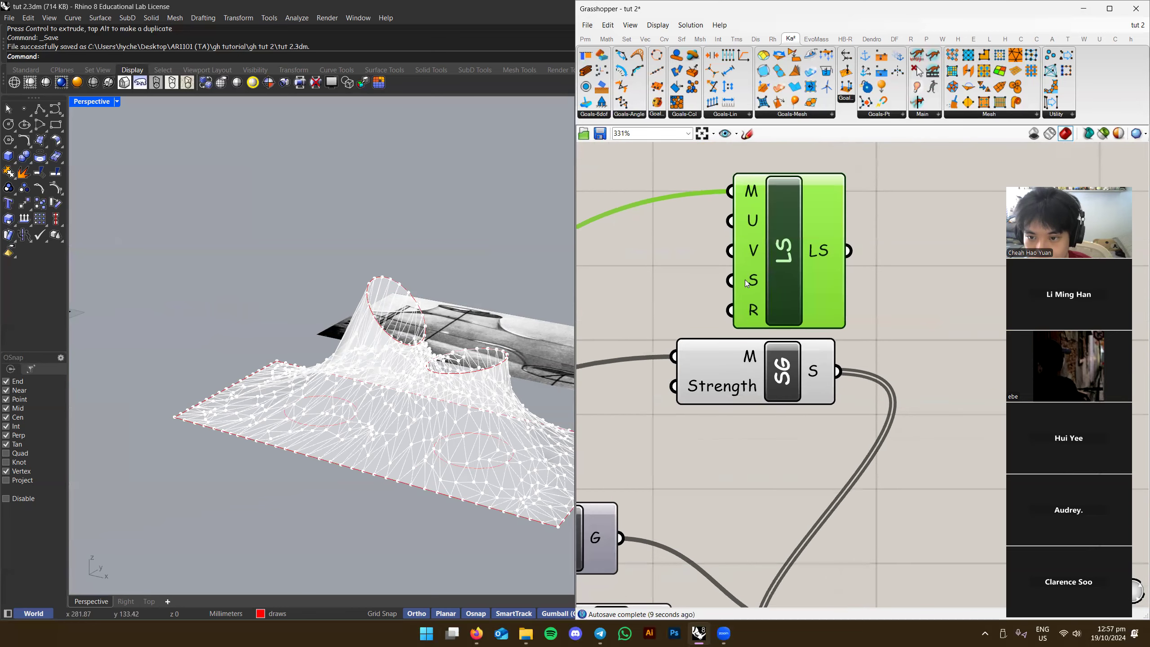
right_drag(759, 292, 789, 243)
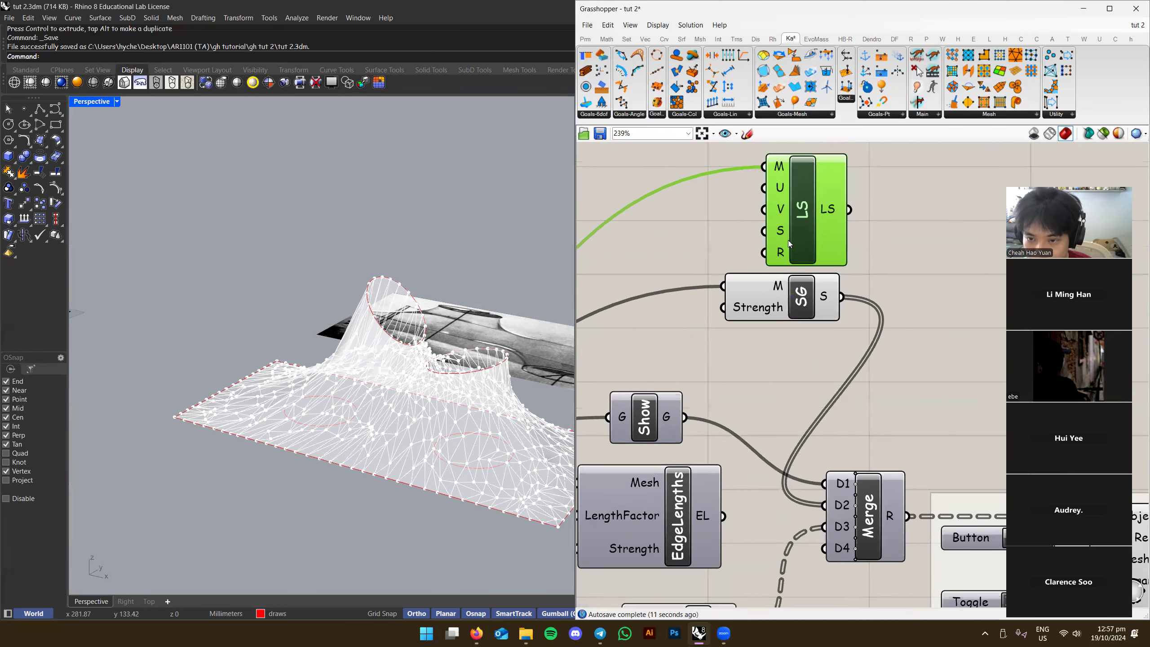
scroll(766, 258, down, 3)
scroll(914, 399, up, 2)
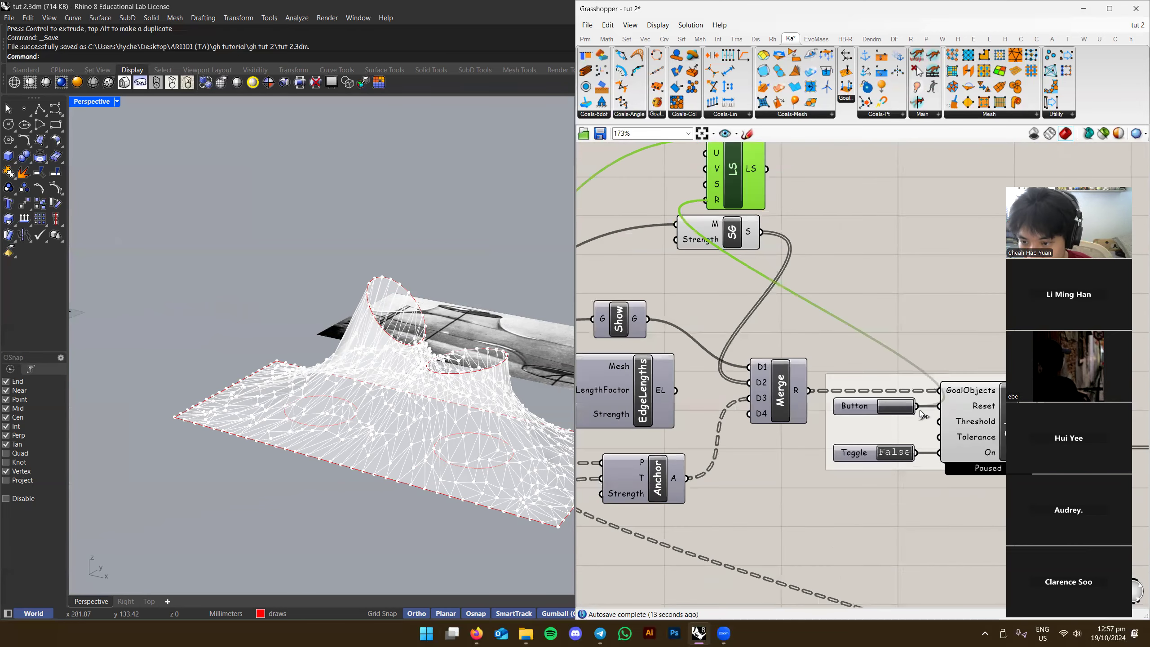
right_drag(926, 394, 832, 394)
Connect LiveSoap's LS output to Merge's D4 input
click(846, 350)
right_drag(692, 168, 729, 251)
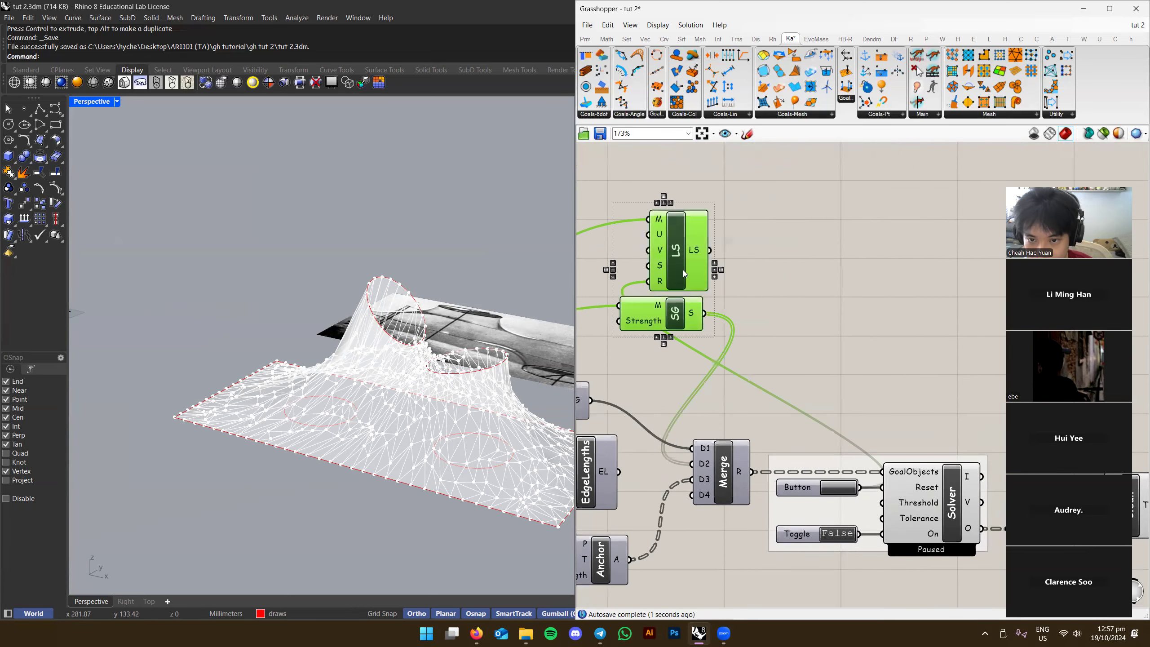
scroll(712, 255, up, 2)
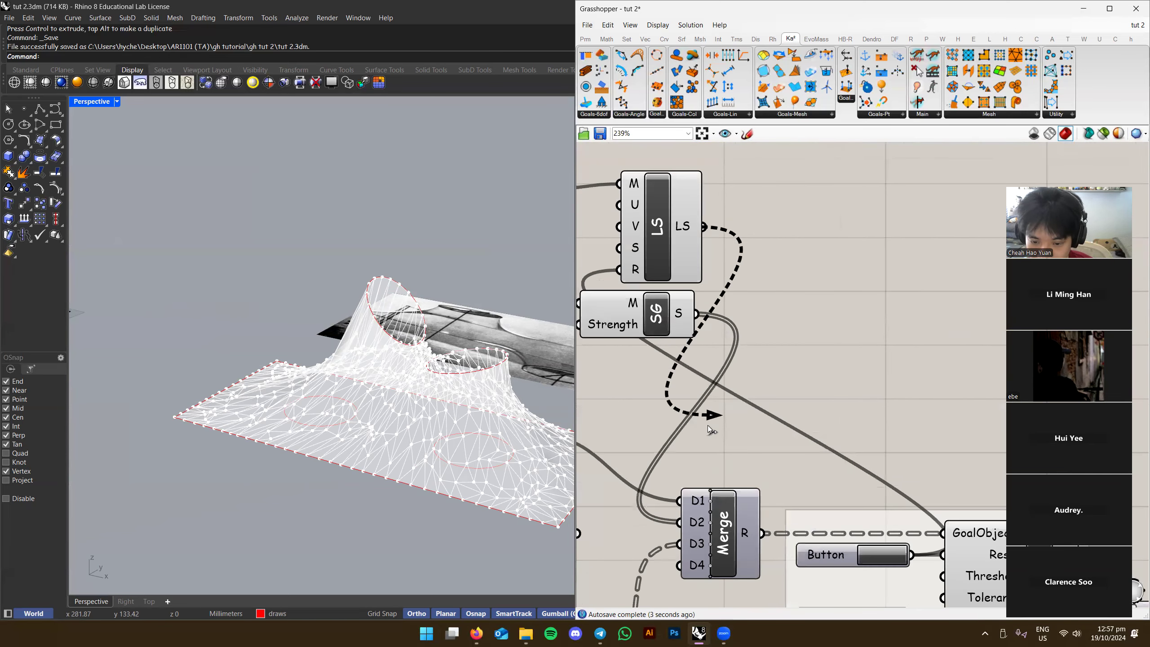
scroll(866, 340, down, 3)
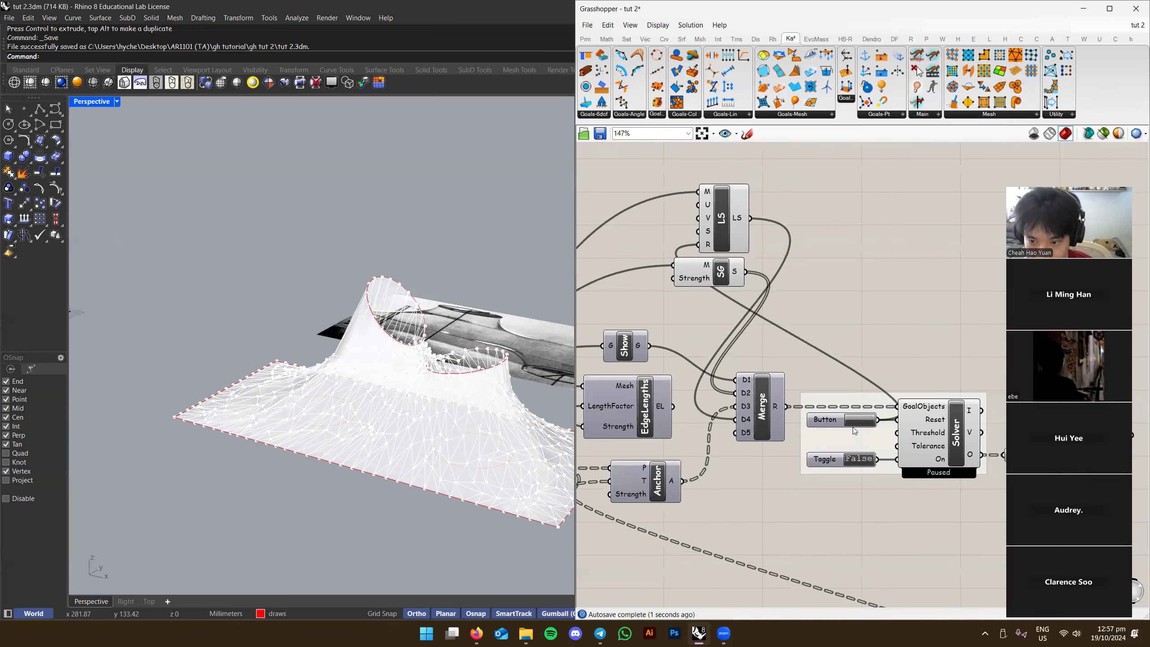
Reset the simulation and switch the Solver's toggle to True to run it with LiveSoap
click(859, 422)
double_click(860, 462)
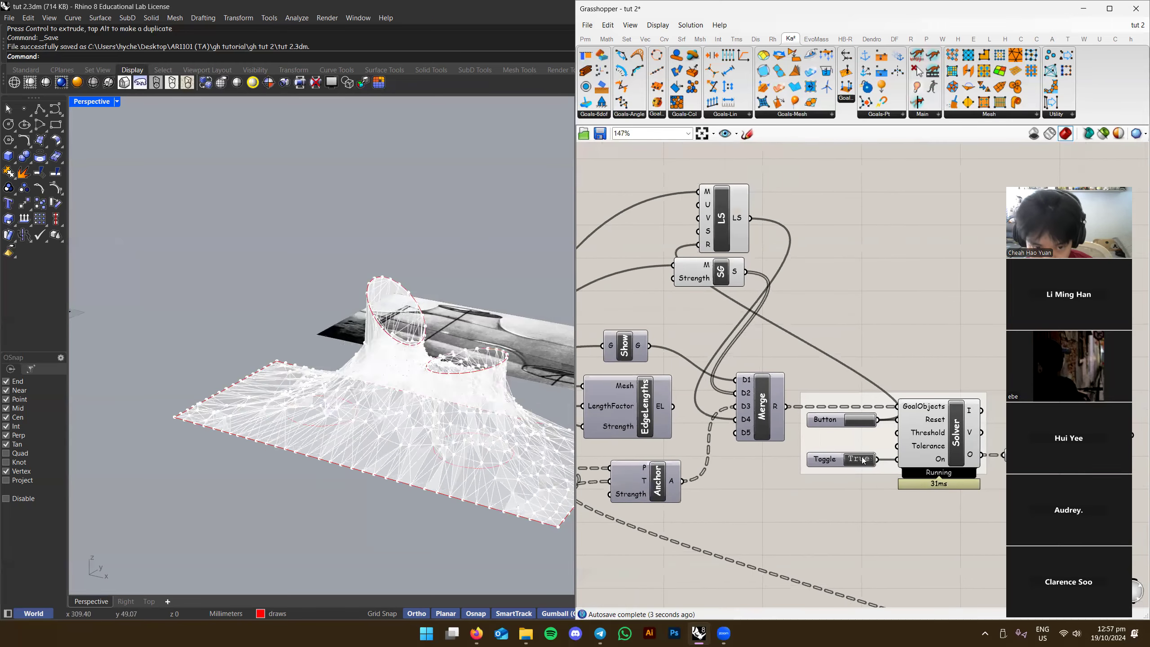
scroll(439, 402, up, 2)
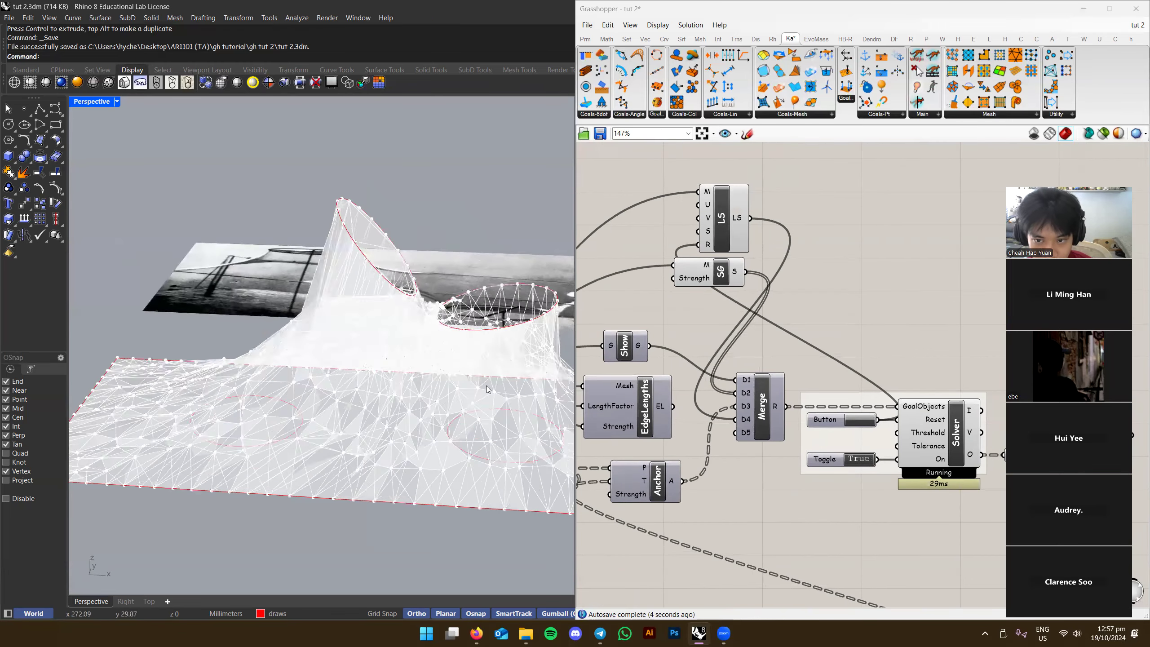
Disable the SoapFilm component and reset the simulation so LiveSoap is tested alone
click(724, 277)
right_click(724, 277)
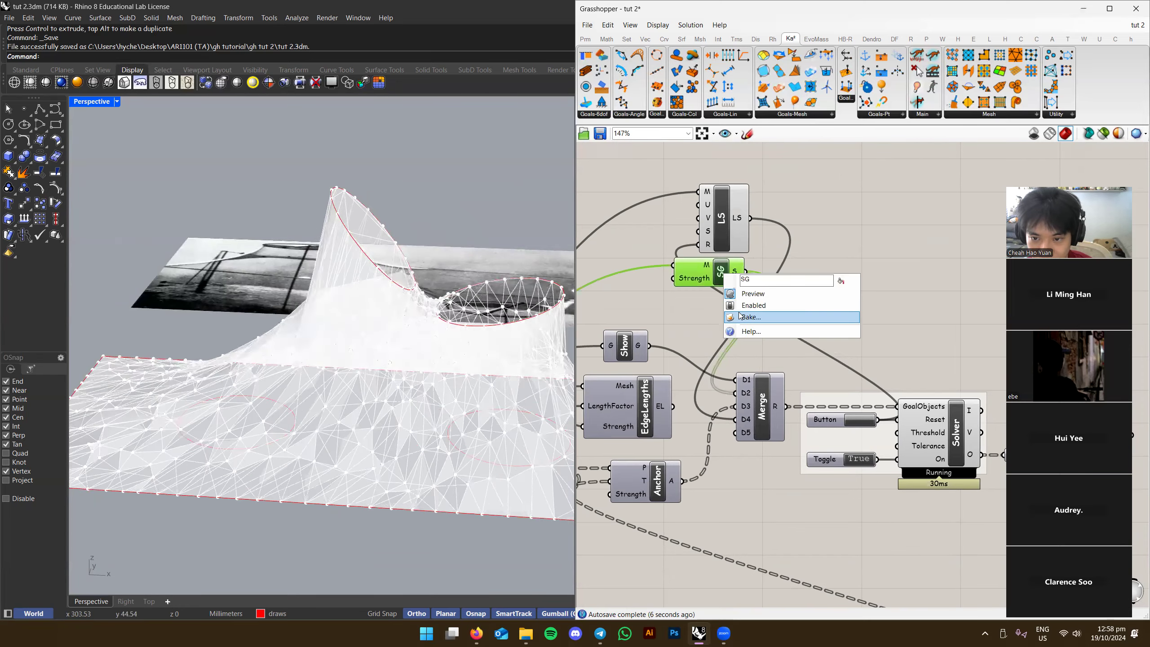
click(769, 310)
click(856, 421)
click(856, 421)
Reposition the probe curves in the Perspective viewport and reset the simulation
right_drag(427, 319, 408, 381)
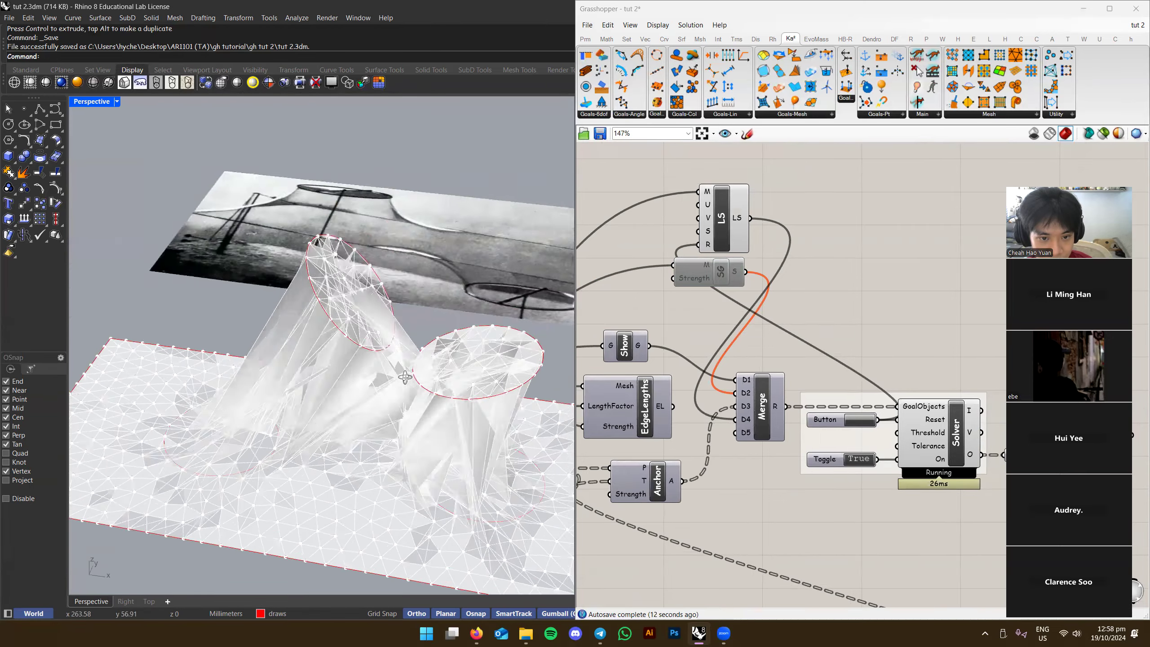
click(382, 302)
right_drag(383, 303, 390, 275)
drag(384, 224, 349, 290)
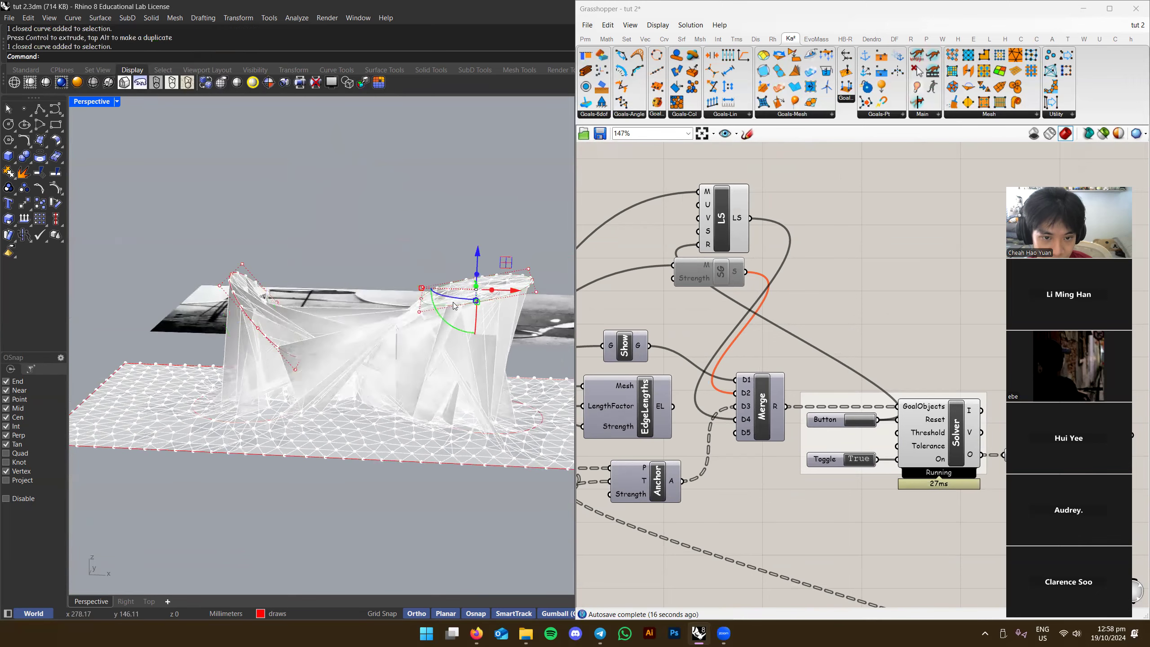
drag(510, 265, 597, 372)
click(872, 422)
Select the left probe curve, adjust its placement, and examine how the LiveSoap mesh responds
right_drag(362, 317, 405, 344)
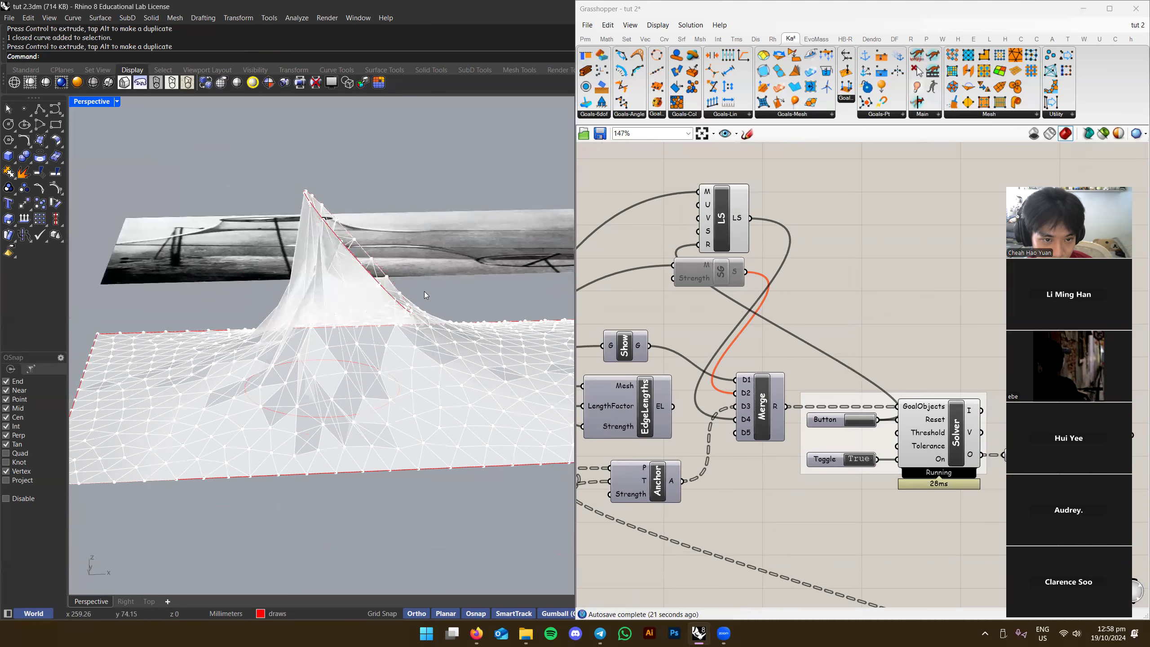
right_drag(382, 291, 311, 318)
shift+drag(359, 334, 362, 335)
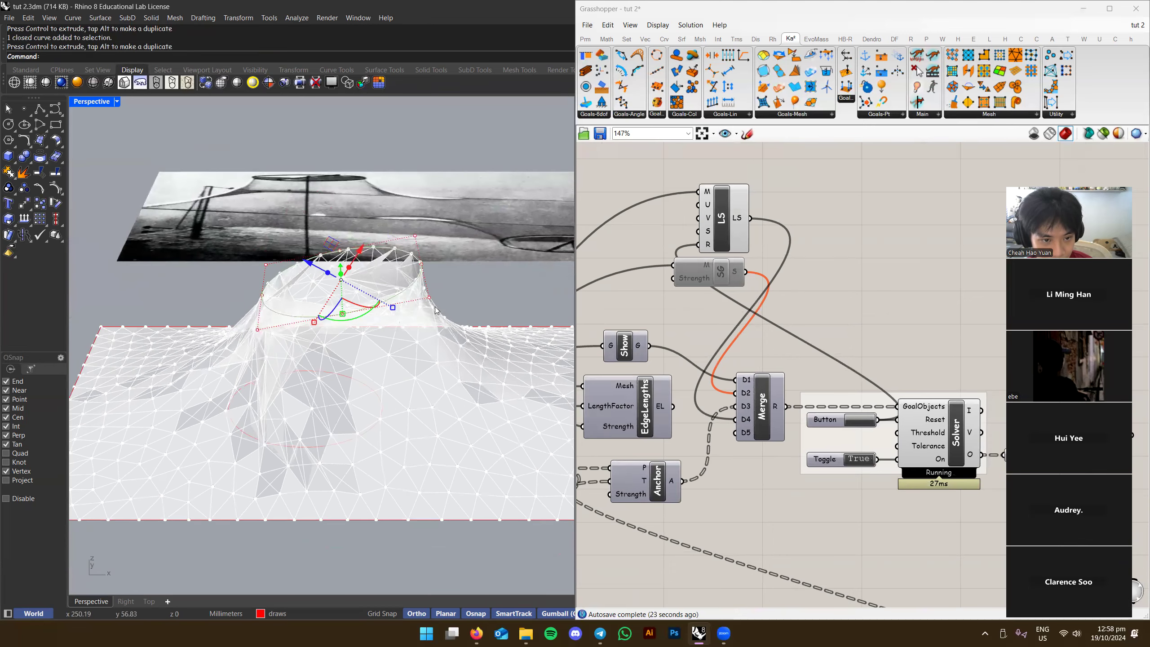
right_drag(430, 276, 444, 337)
right_drag(496, 395, 396, 304)
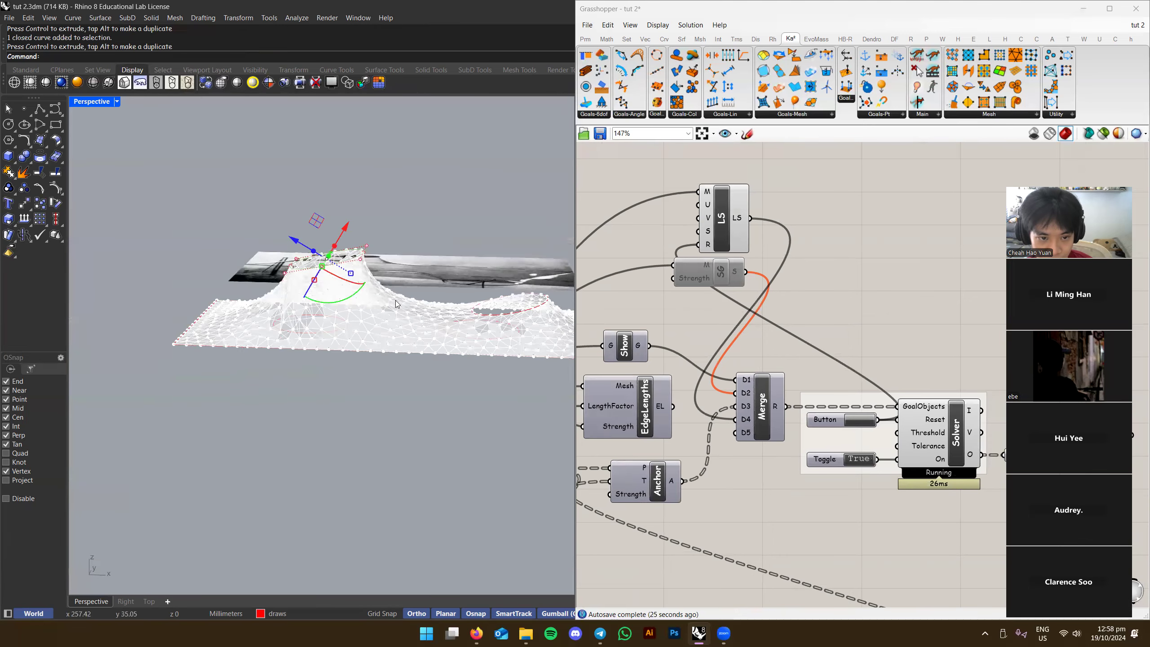
drag(428, 230, 437, 222)
scroll(439, 196, up, 4)
right_drag(385, 193, 388, 318)
click(373, 215)
scroll(388, 318, up, 4)
right_drag(374, 372, 571, 366)
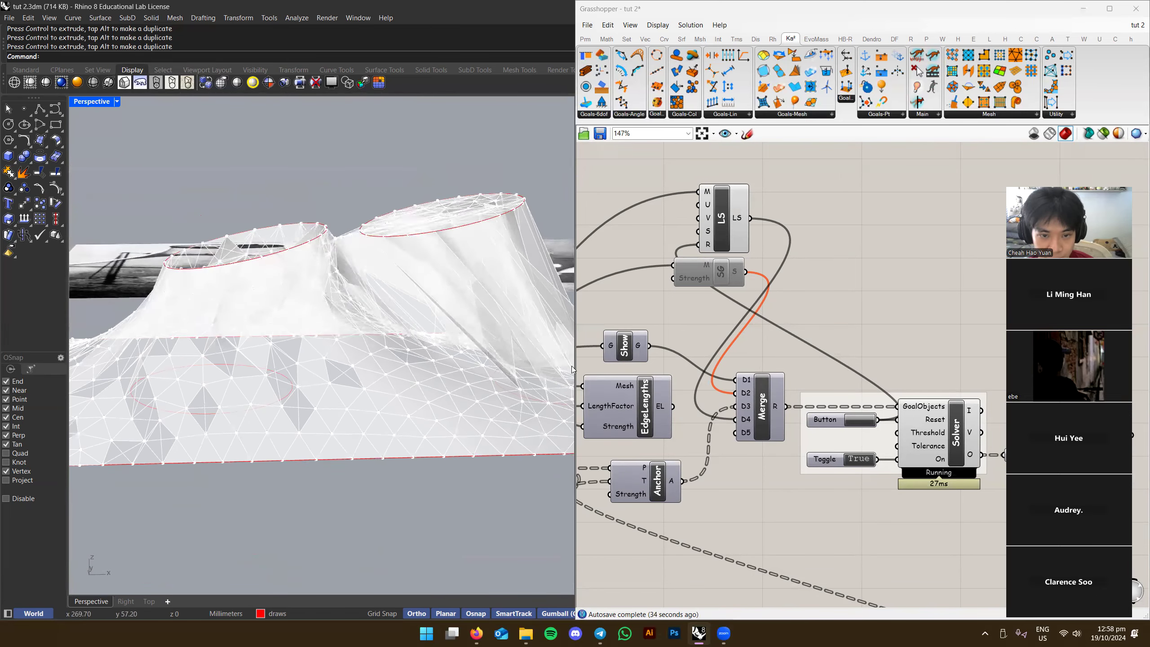
Select the right probe curve, rotate it to a new tilt, and move it
right_drag(442, 337, 396, 292)
click(418, 238)
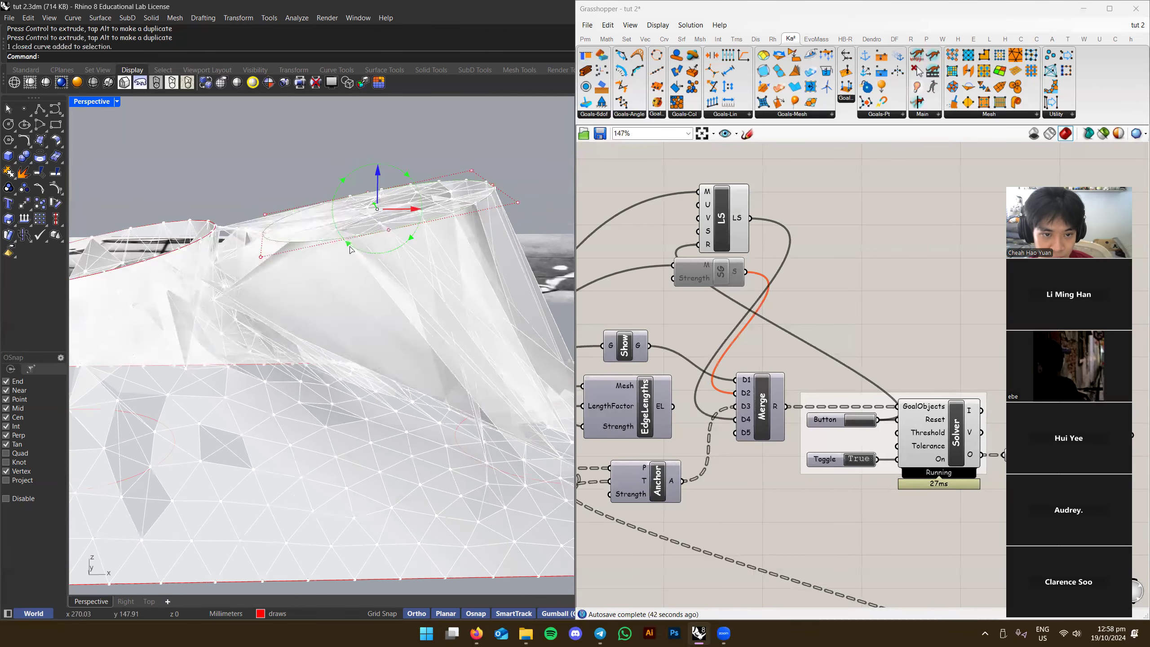
drag(349, 249, 331, 221)
drag(416, 206, 401, 283)
right_drag(402, 283, 432, 403)
Pause the Solver, move the right probe curve further from the left one, and restart the simulation from a reset
double_click(861, 465)
right_drag(408, 326, 384, 312)
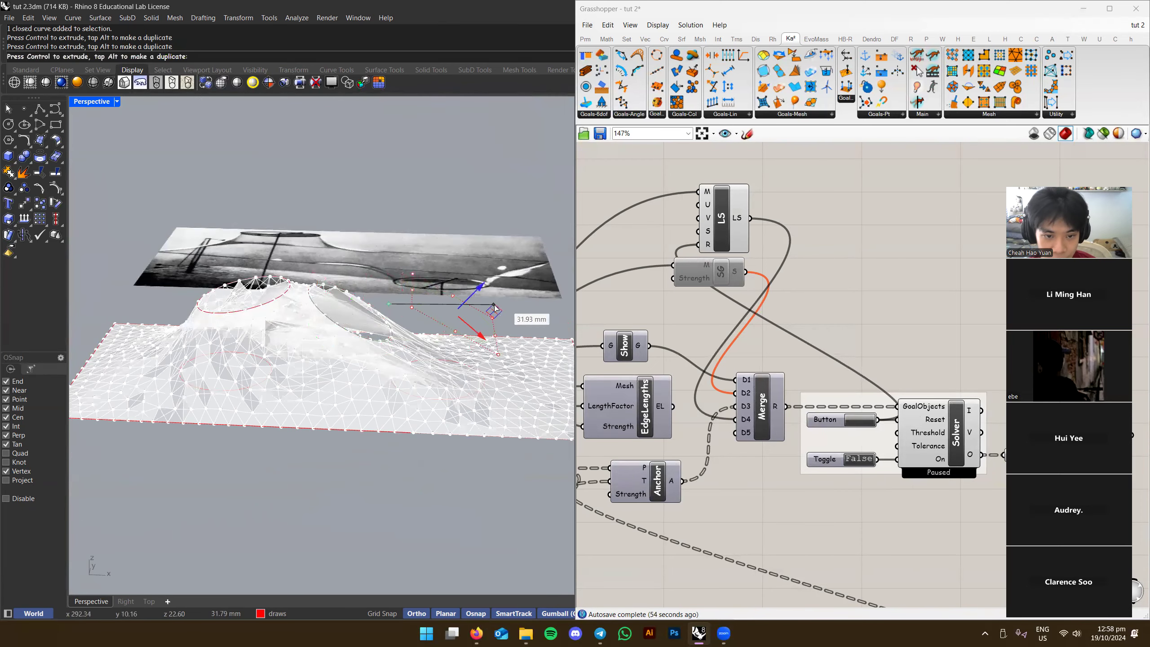
click(864, 421)
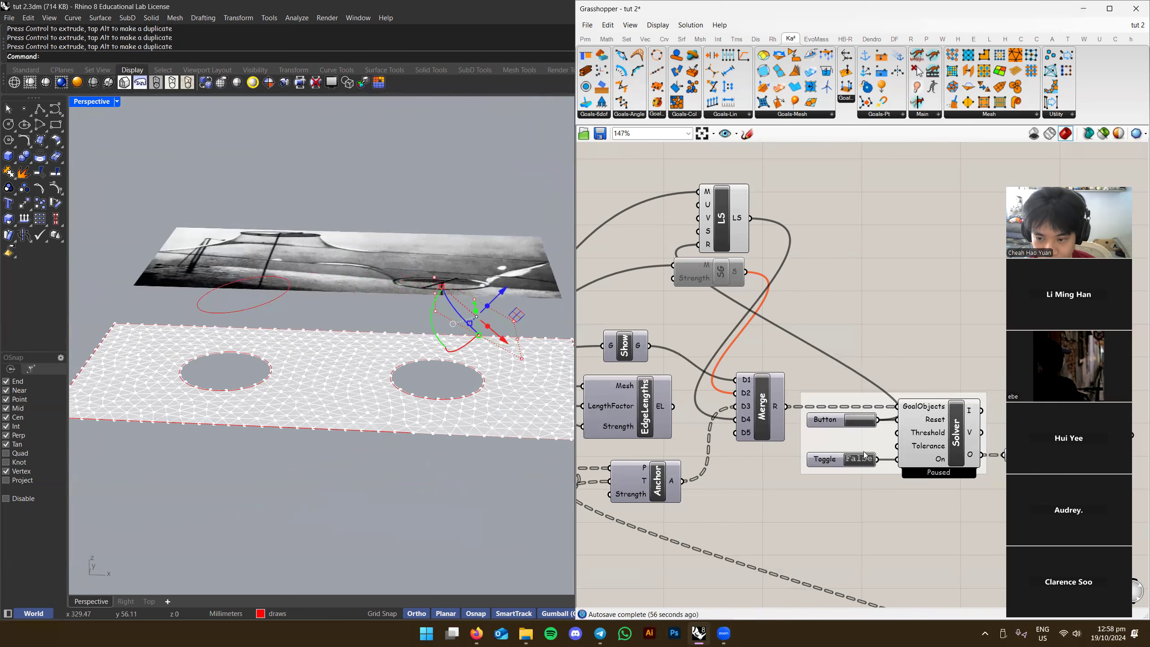
double_click(862, 459)
right_drag(471, 358, 451, 340)
right_drag(508, 406, 292, 349)
Delete the LiveSoap and SoapFilm components and reconnect EdgeLengths' EL output to Merge's D2
right_drag(824, 178, 860, 207)
drag(860, 211, 656, 339)
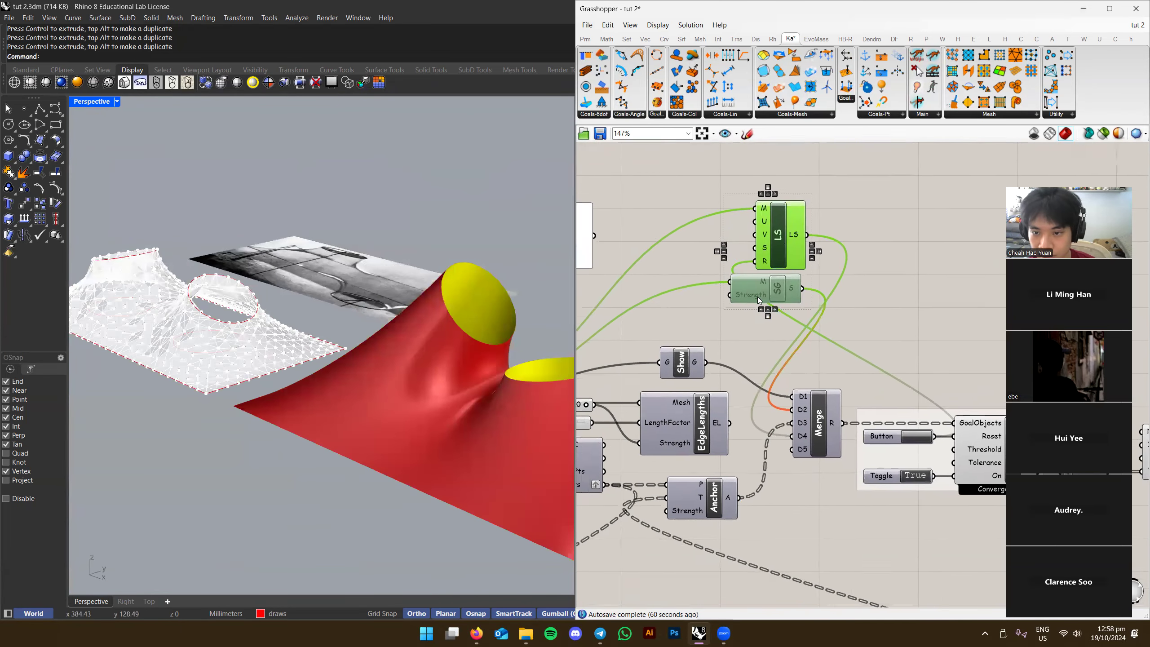
right_drag(791, 397, 838, 323)
scroll(921, 375, up, 2)
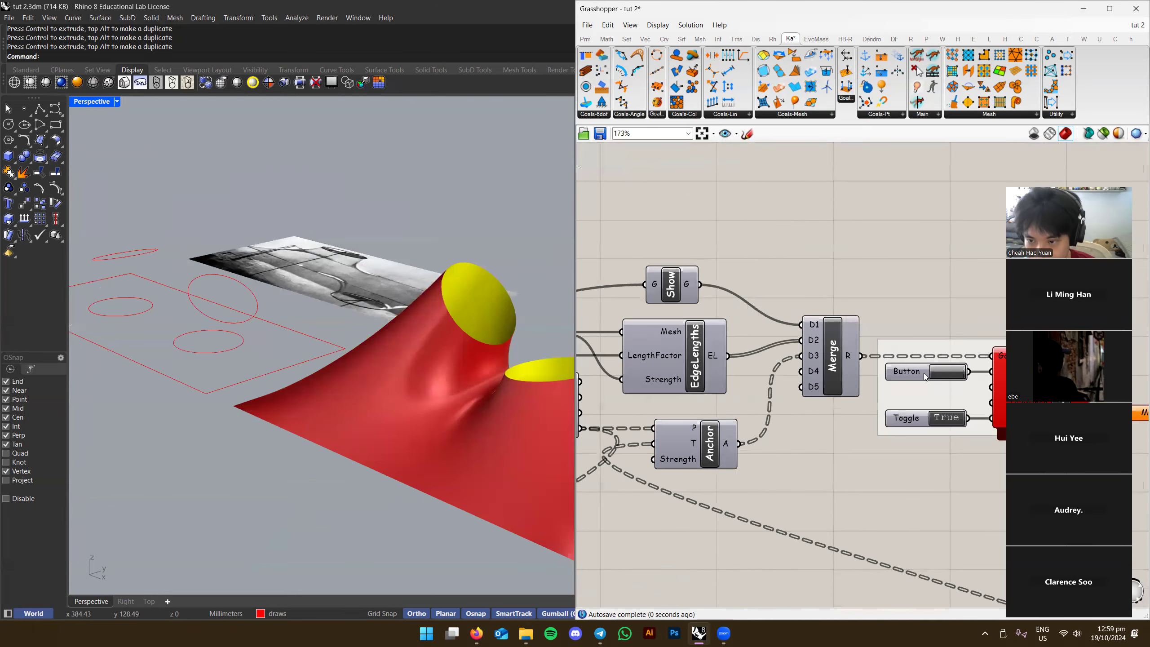
Inspect the EdgeLengths mesh around both probe openings and save the Grasshopper definition
right_drag(470, 380, 450, 370)
right_drag(874, 423, 754, 373)
right_drag(904, 446, 799, 426)
scroll(799, 426, down, 2)
right_drag(866, 416, 807, 411)
right_drag(435, 331, 430, 453)
scroll(451, 317, up, 5)
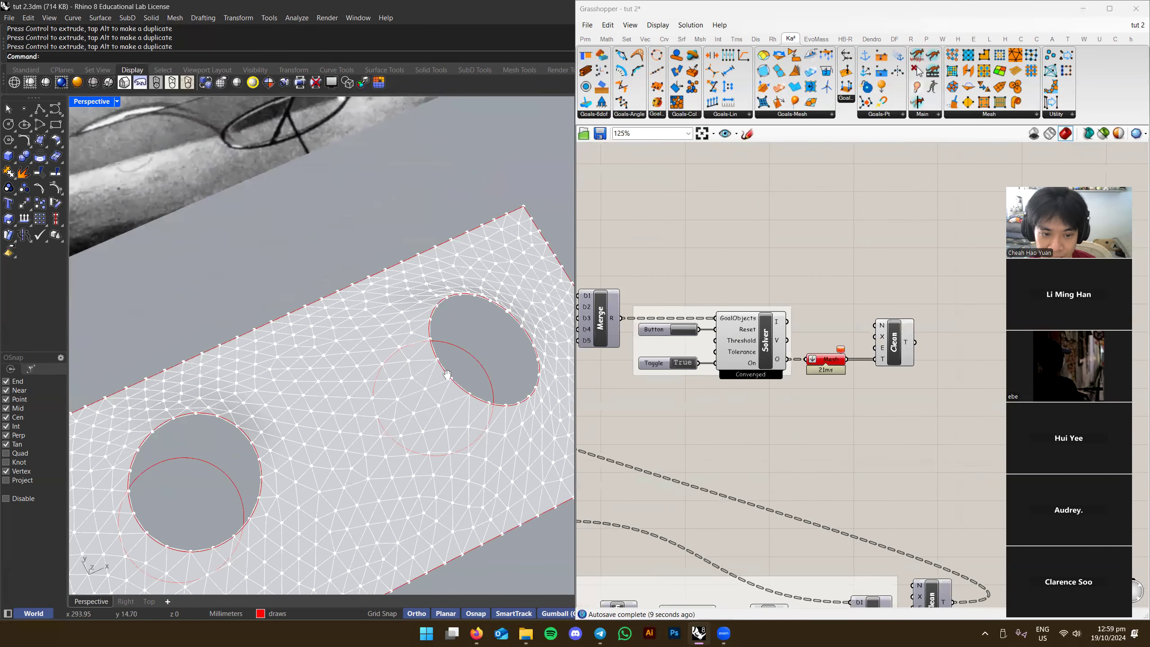
scroll(451, 314, down, 9)
right_drag(451, 314, 308, 363)
right_drag(582, 248, 817, 270)
key(ctrl+s)
right_drag(1057, 319, 807, 296)
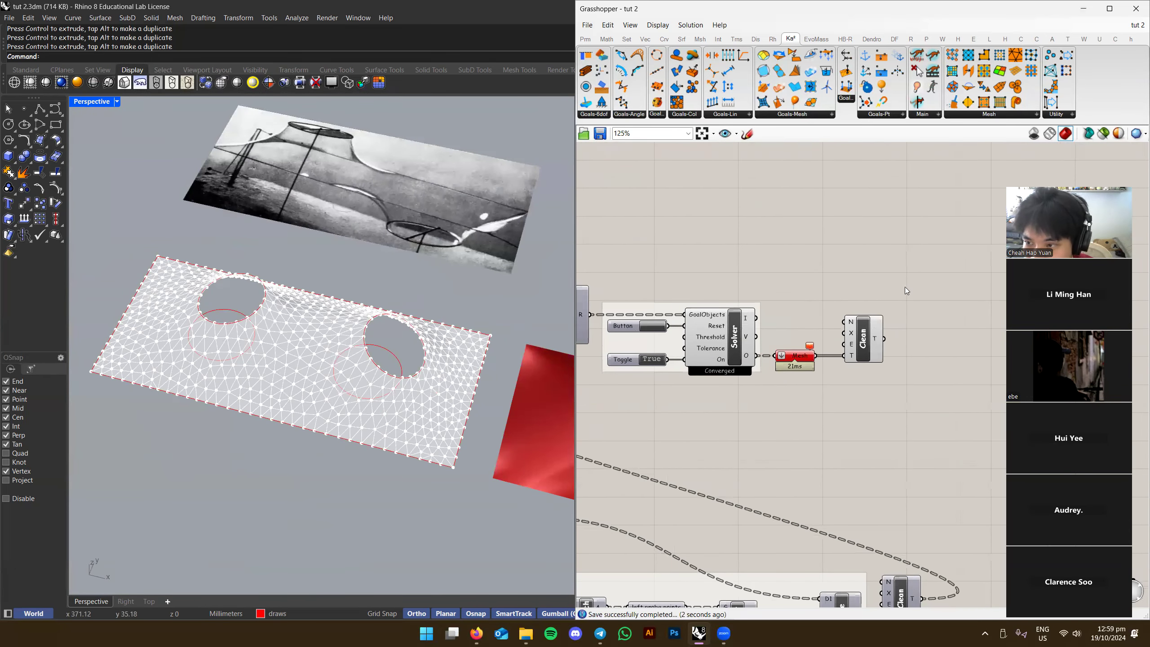
right_drag(904, 286, 912, 264)
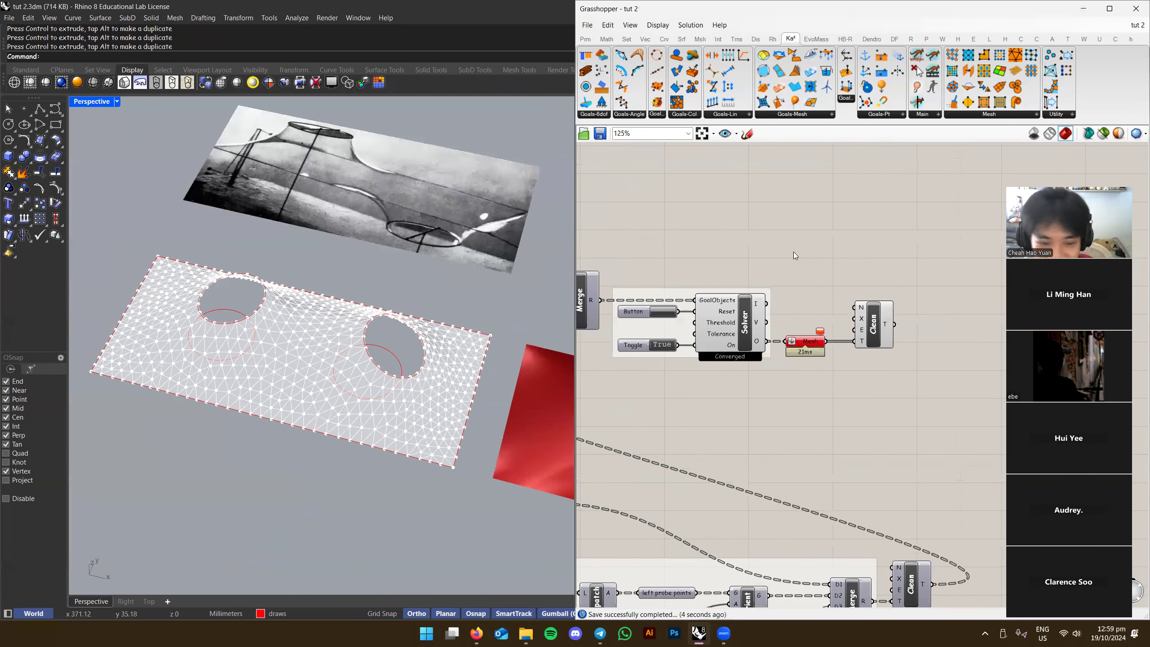
right_drag(794, 267, 827, 279)
right_drag(918, 275, 898, 287)
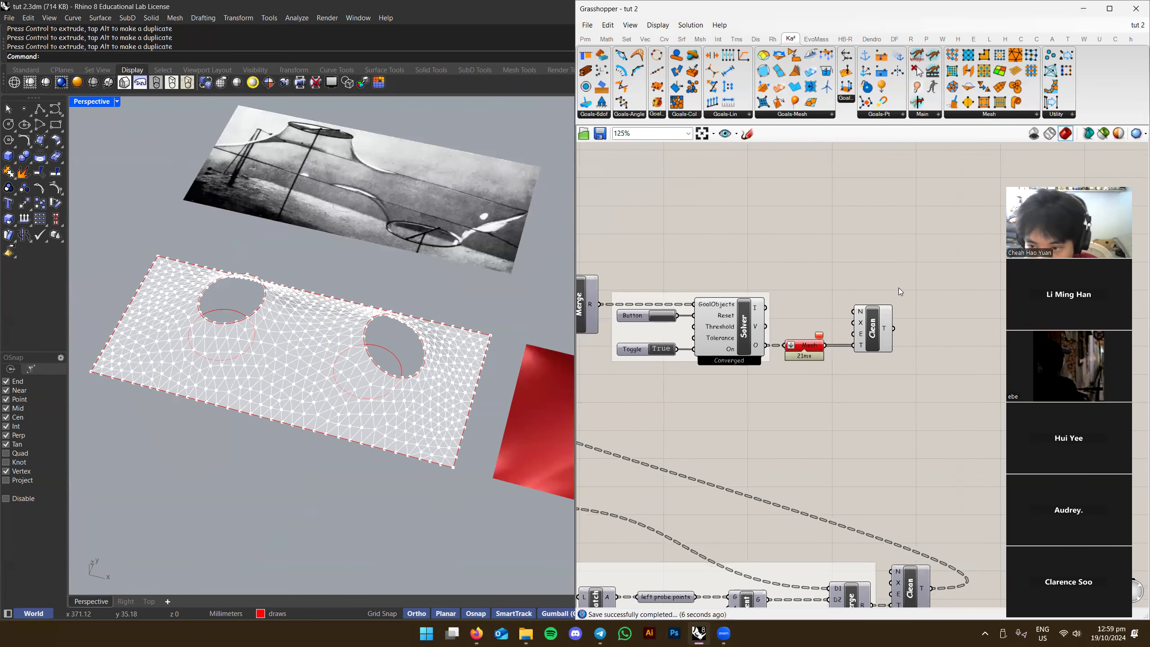
scroll(932, 269, down, 5)
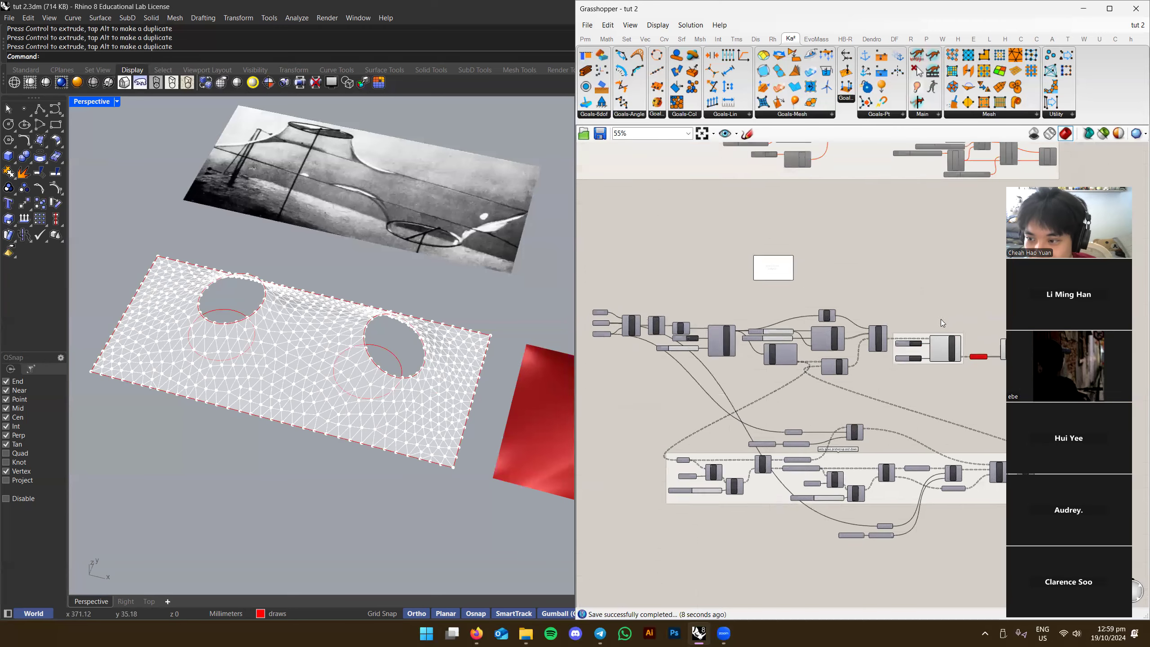
scroll(784, 269, up, 4)
scroll(860, 289, down, 5)
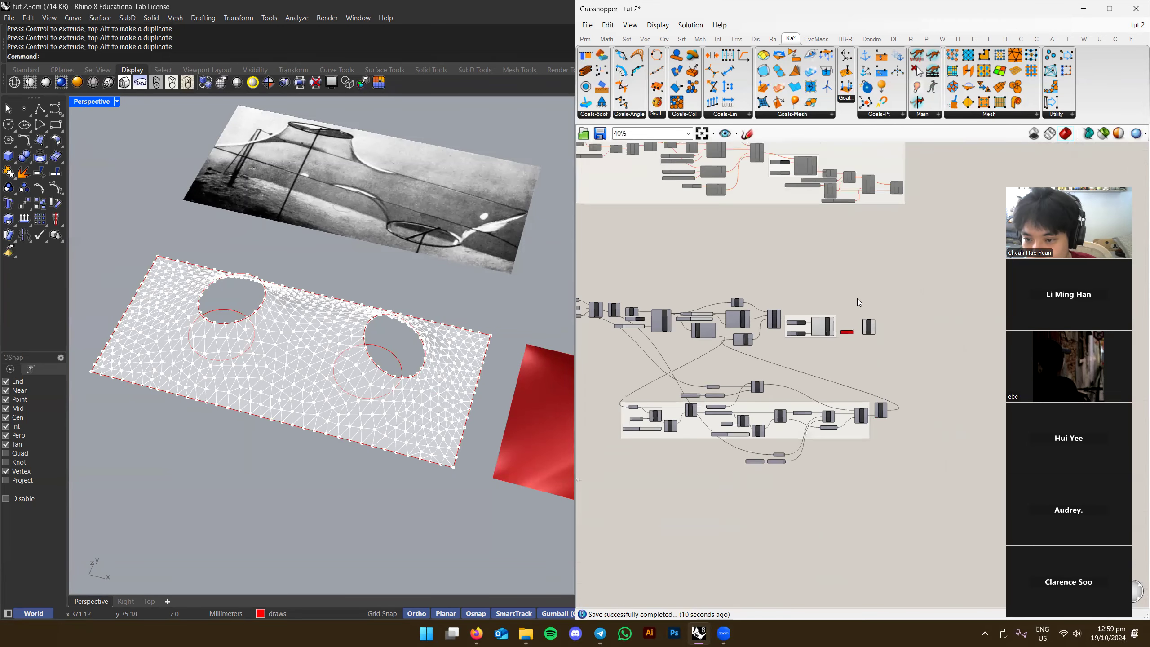
Add the probe components above and below the "only move probes up and down" group to that group
scroll(908, 308, up, 2)
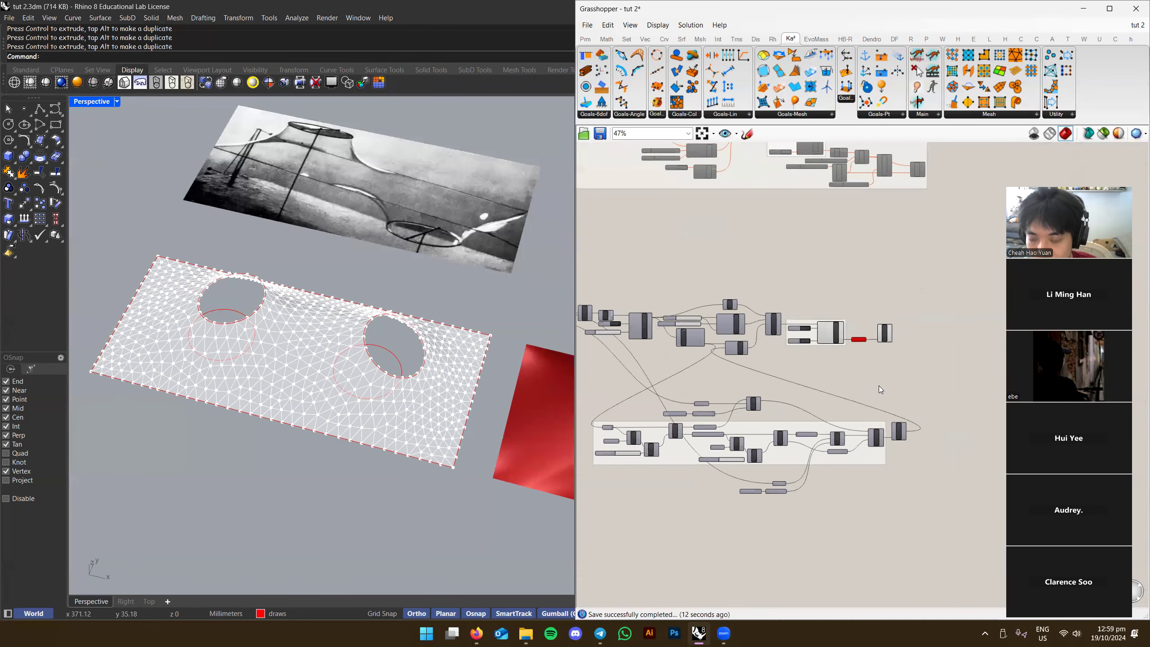
drag(629, 455, 613, 505)
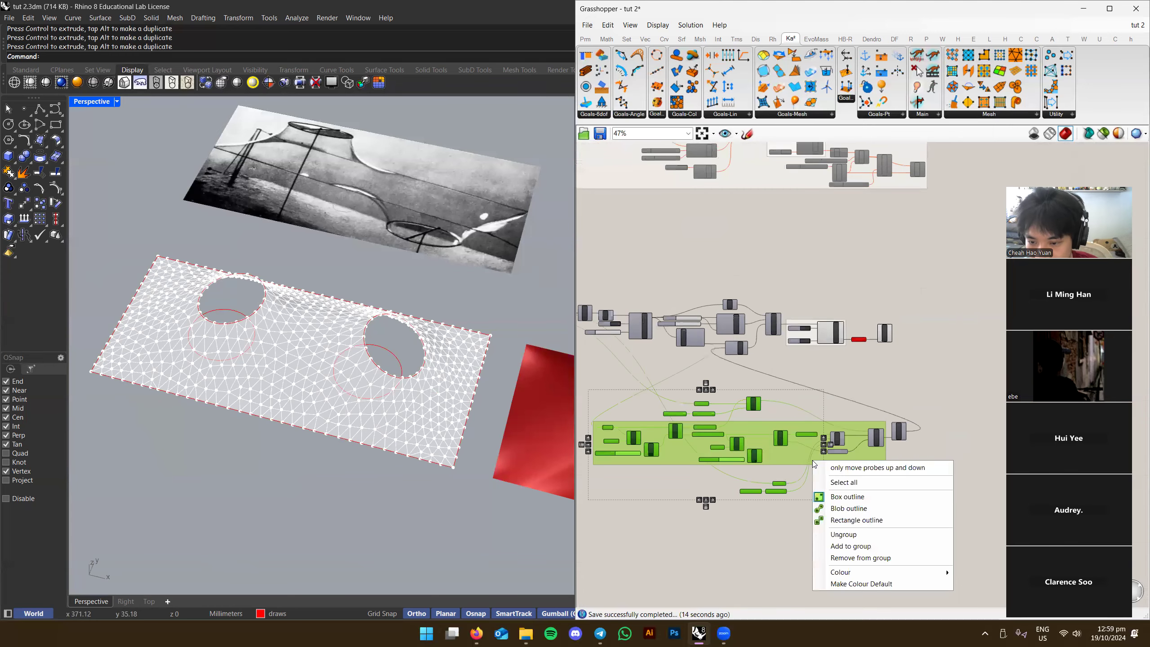
click(844, 546)
click(831, 503)
Group the whole row of mesh relaxation components up to the final Clean and name the group "soap mesh"
scroll(832, 502, up, 2)
right_drag(838, 341, 885, 442)
scroll(891, 406, down, 2)
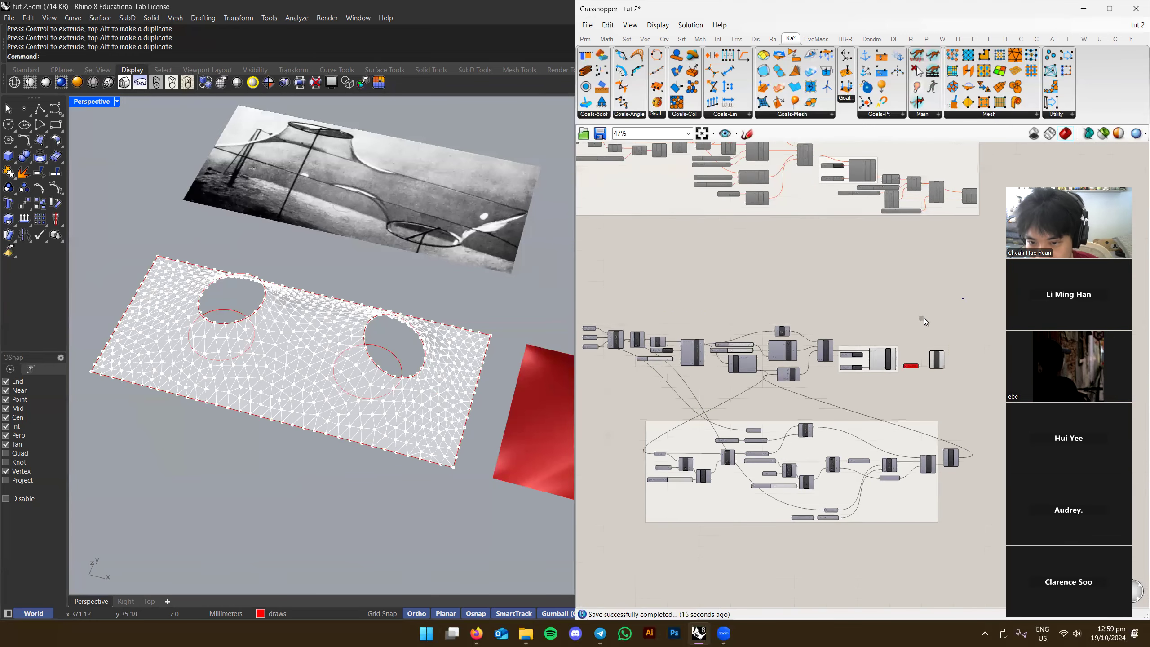
drag(965, 297, 577, 381)
key(ctrl+g)
right_click(854, 327)
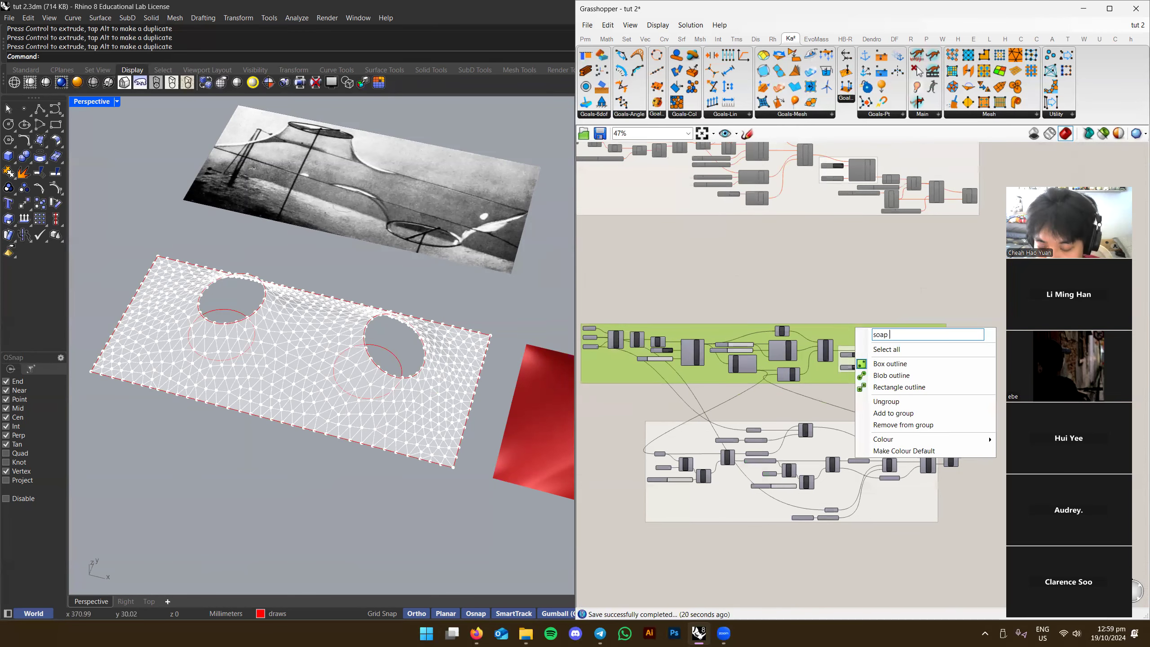
key(Return)
Turn off the preview of the Solver in the soap mesh group
scroll(878, 338, up, 4)
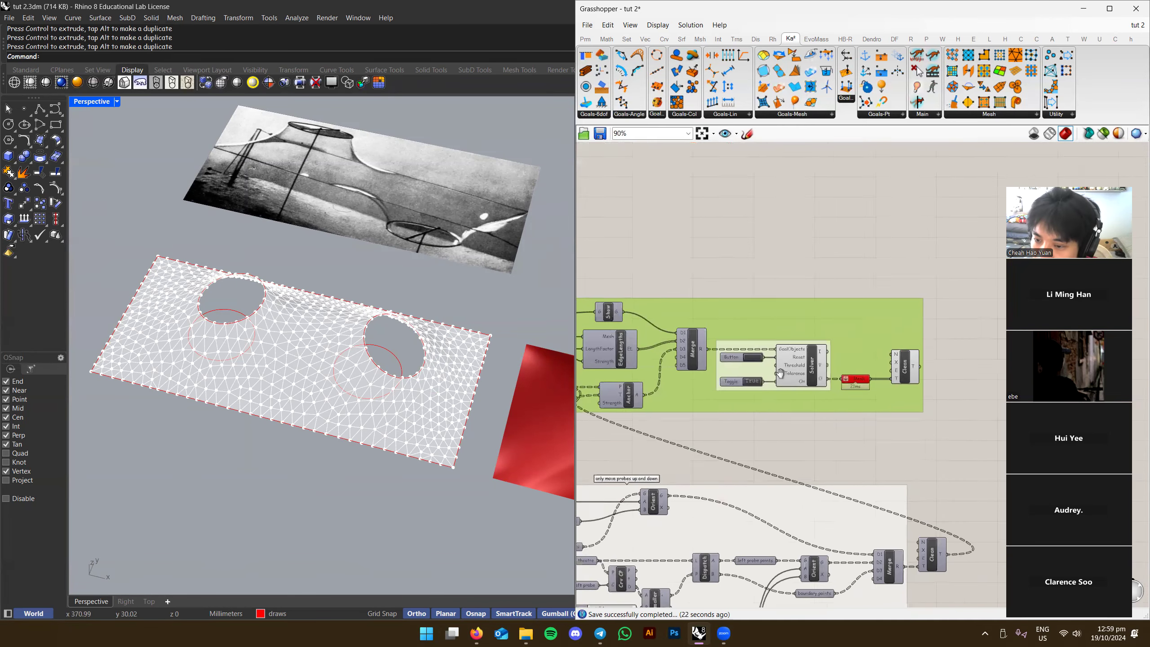
click(747, 362)
key(ctrl+q)
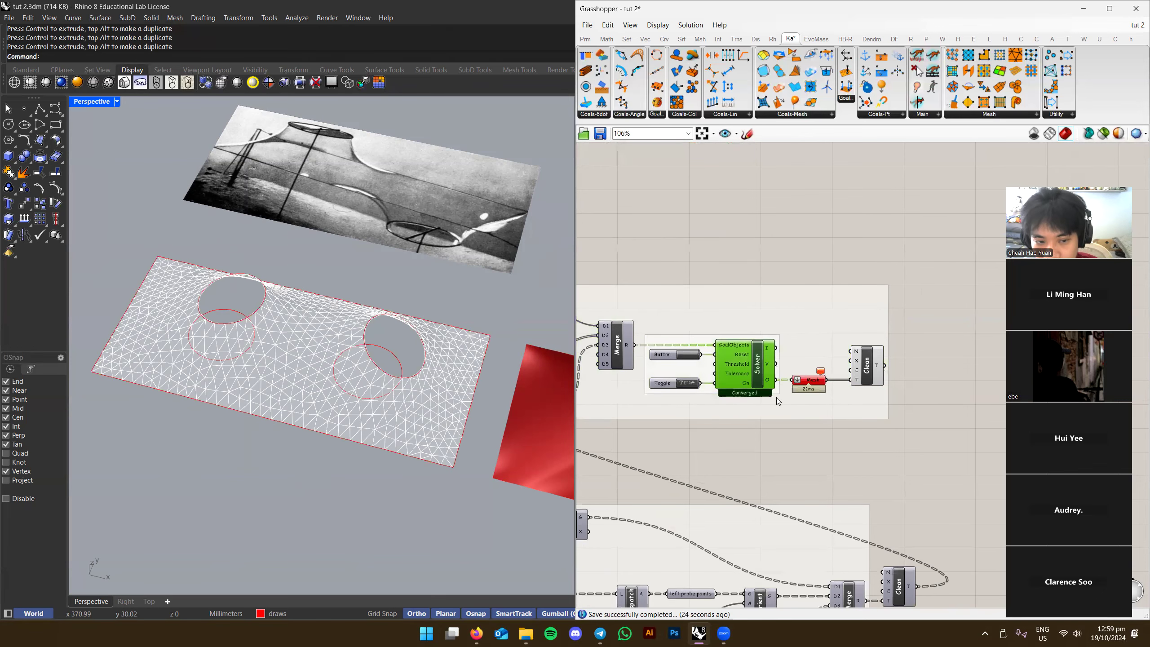
Switch the Solver's toggle to False and save the Grasshopper definition
right_drag(729, 397, 775, 390)
click(775, 391)
scroll(844, 372, down, 3)
key(ctrl+s)
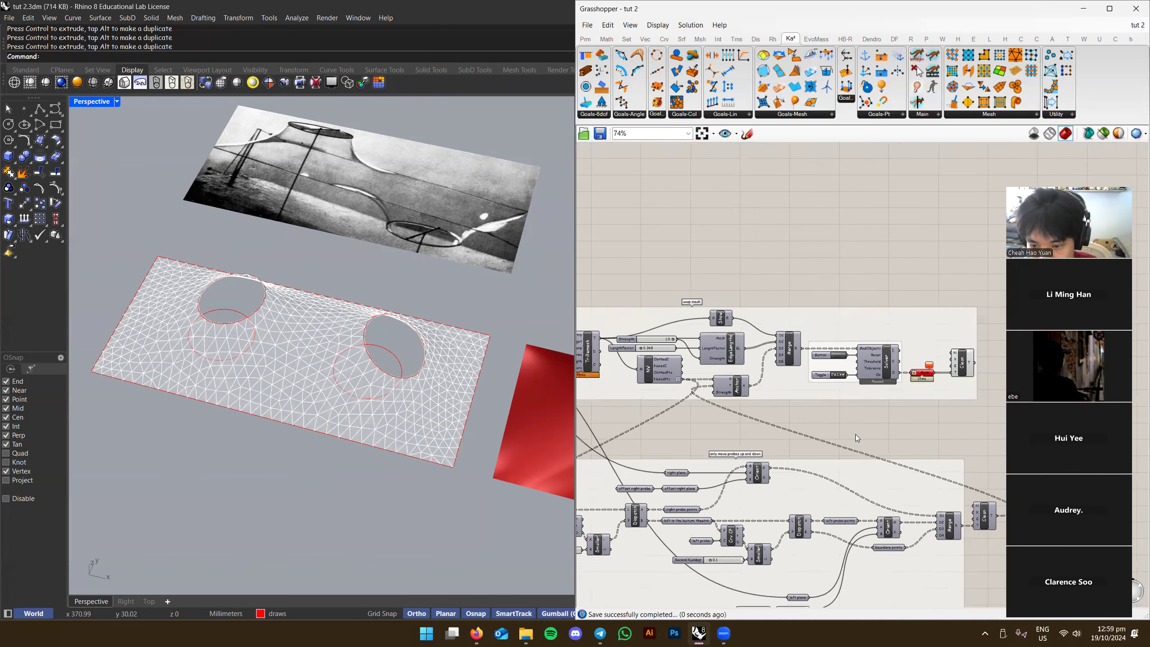
Set the toggle to False on the Solver at the end of a preview-off group above the soap mesh group
right_drag(750, 334, 791, 396)
scroll(791, 395, up, 4)
scroll(790, 395, down, 5)
right_drag(859, 236, 779, 372)
scroll(819, 350, up, 3)
scroll(634, 322, up, 3)
right_drag(627, 325, 761, 336)
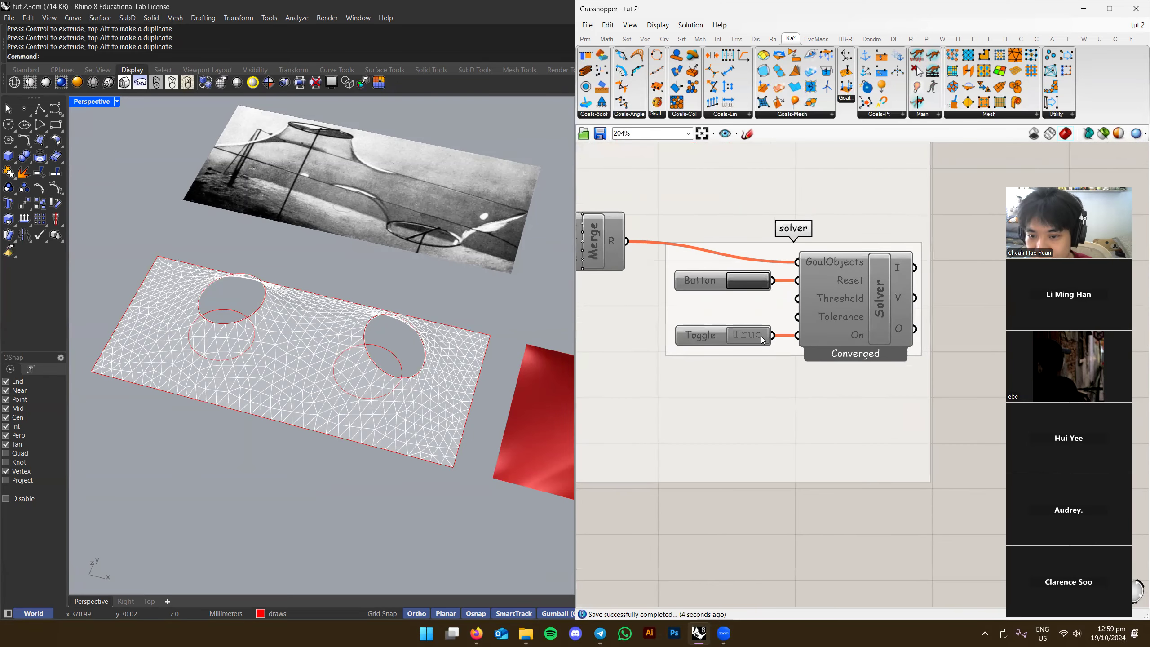
click(763, 336)
Check the toggles of the other Solvers, including the one feeding Join and vCurve and the one in the soap mesh group
scroll(903, 370, down, 14)
scroll(886, 388, up, 3)
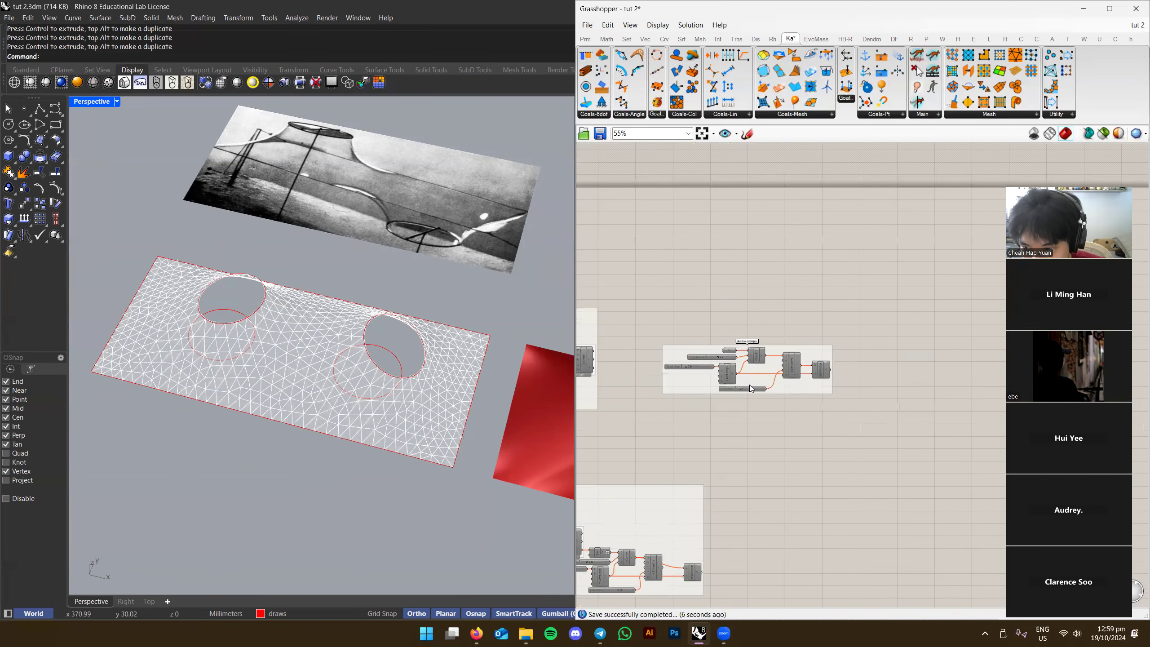
scroll(882, 344, up, 6)
mouse_move(840, 334)
right_down()
mouse_move(774, 317)
mouse_move(848, 352)
right_up()
scroll(838, 346, down, 6)
scroll(816, 357, up, 6)
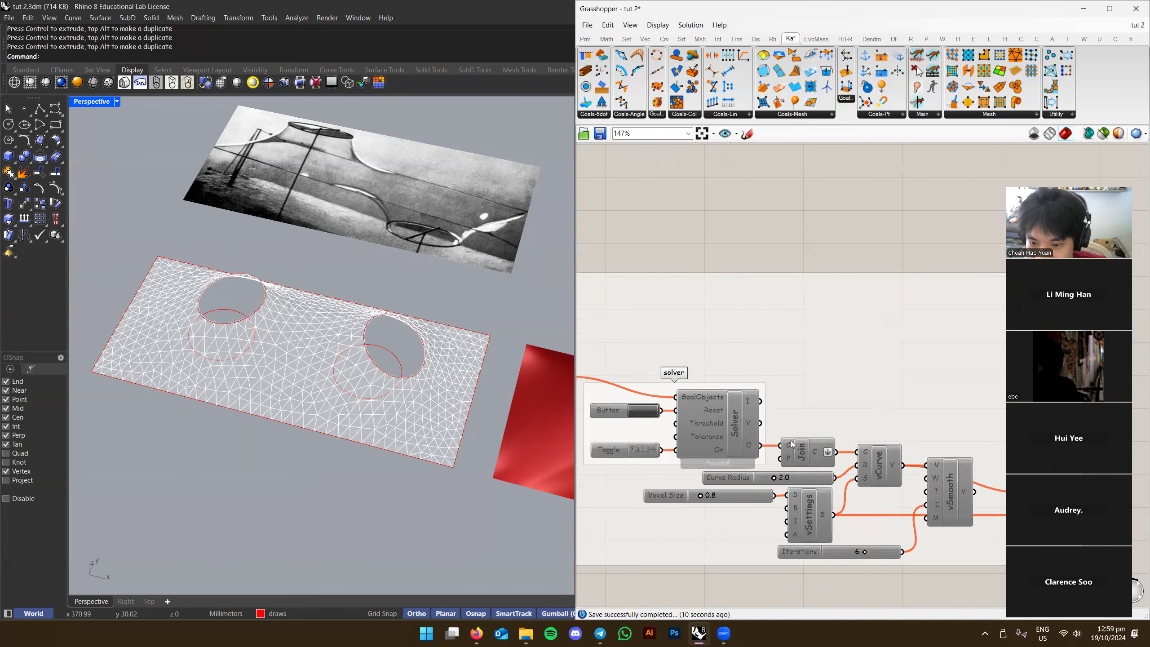
right_drag(697, 446, 801, 351)
scroll(749, 367, down, 4)
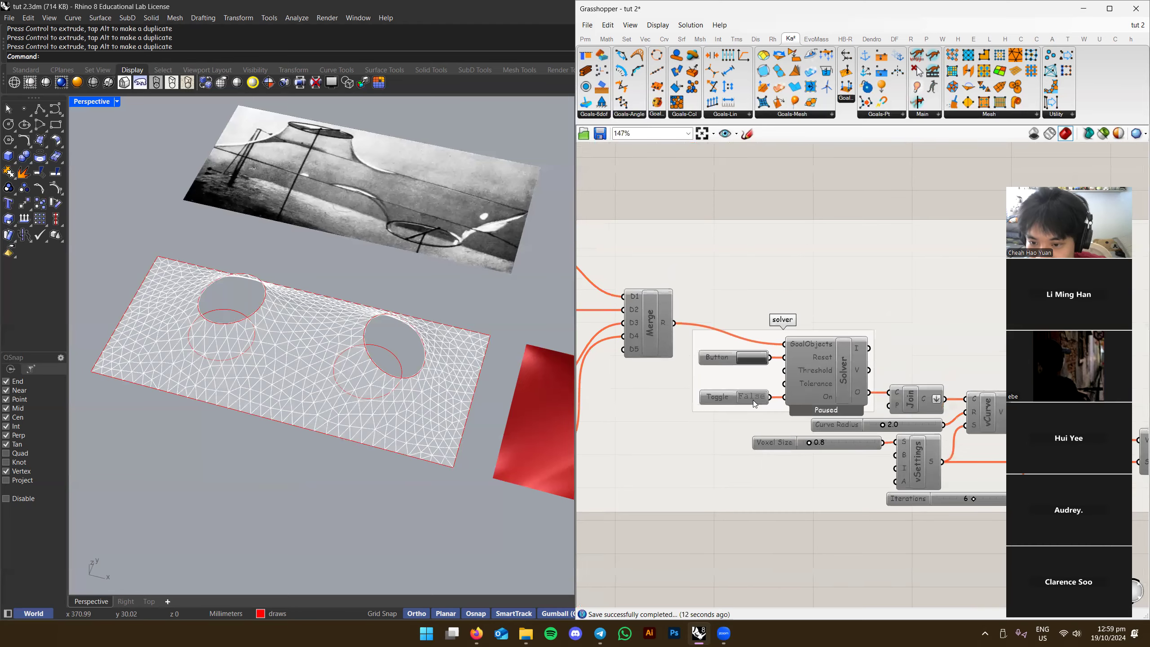
right_drag(769, 394, 790, 458)
right_drag(749, 589, 743, 424)
scroll(779, 412, up, 5)
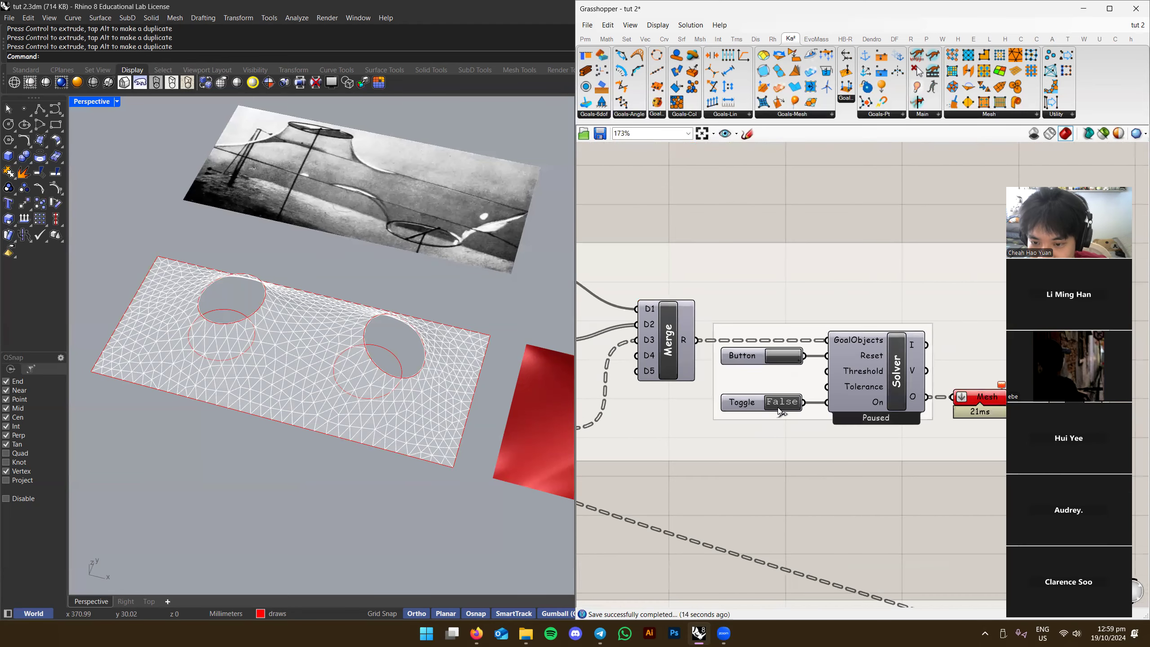
scroll(785, 410, down, 4)
Add the Clean component after the final Merge to the "only move probes up and down" group
right_drag(816, 544, 882, 344)
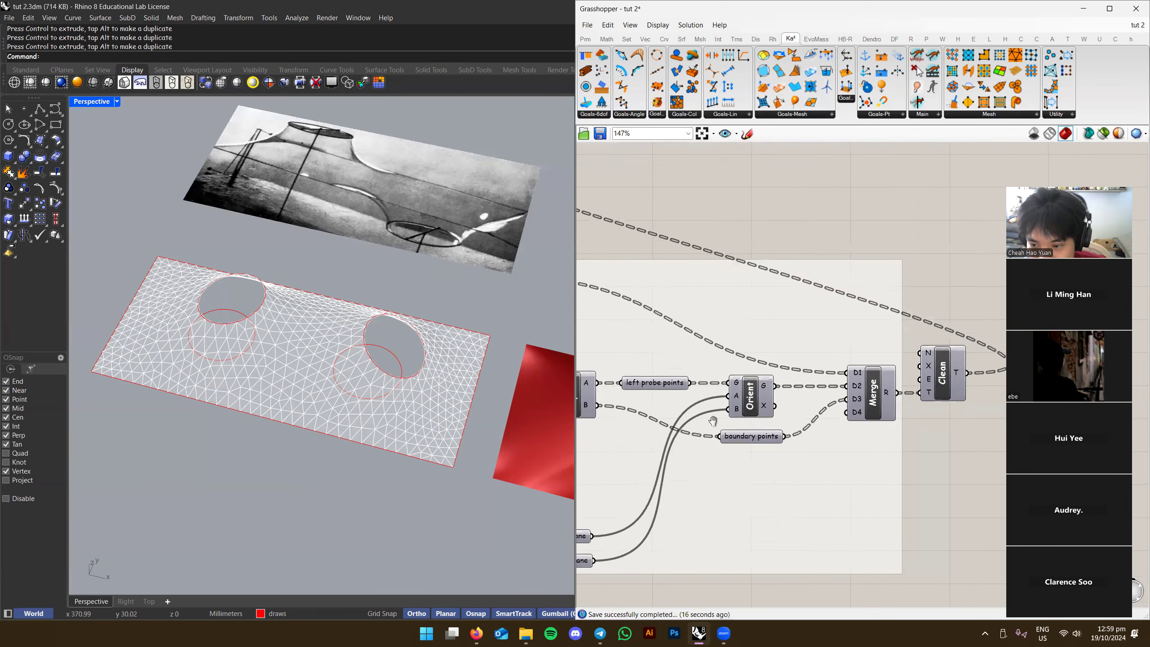
scroll(890, 405, down, 3)
click(980, 389)
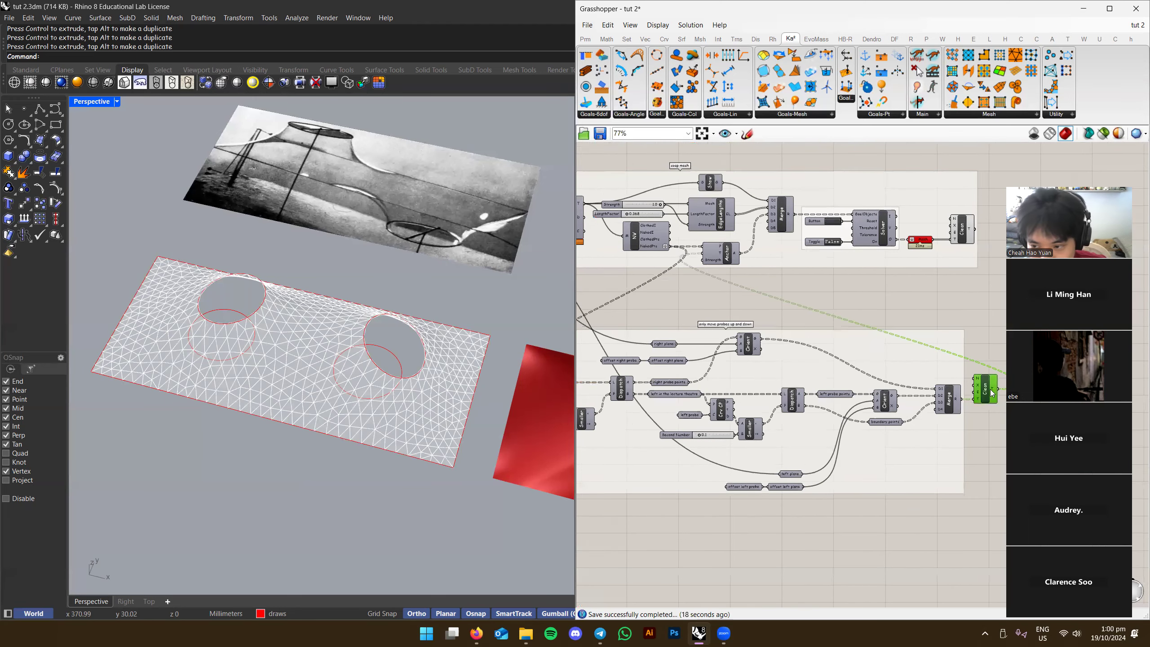
scroll(974, 389, down, 3)
drag(678, 338, 997, 480)
right_click(895, 422)
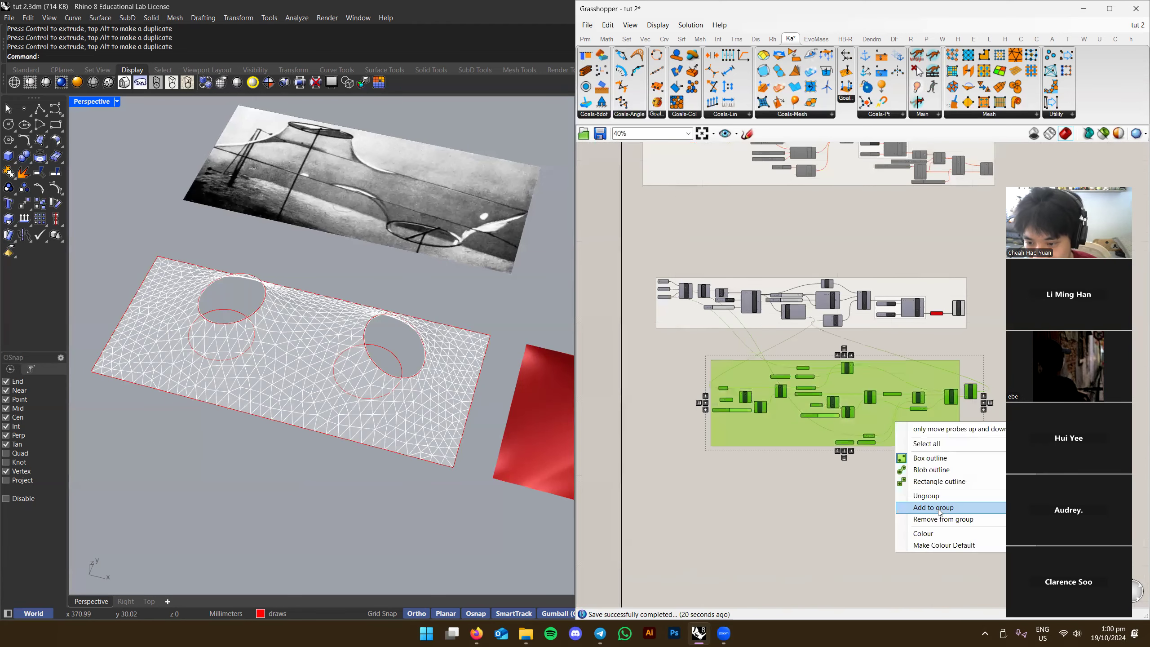
click(935, 509)
Shift the left plane and offset left plane parameters up closer to the other components in their group and save the definition
right_drag(935, 509, 890, 518)
drag(856, 500, 823, 467)
scroll(823, 467, up, 3)
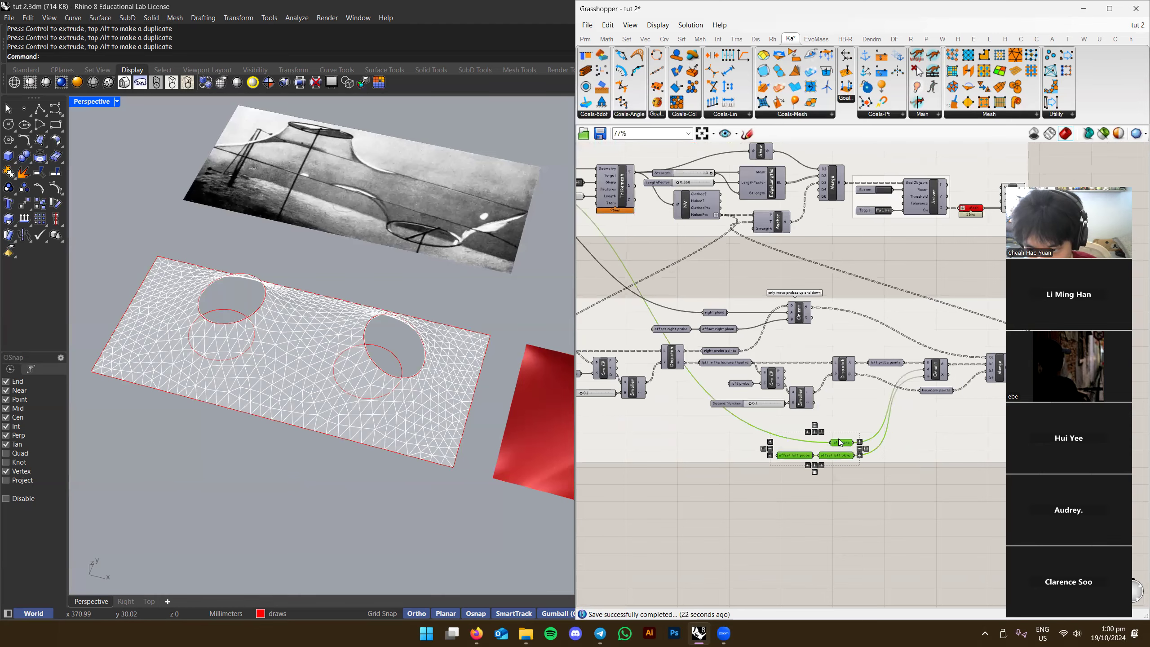
key(ctrl+s)
scroll(840, 290, down, 1)
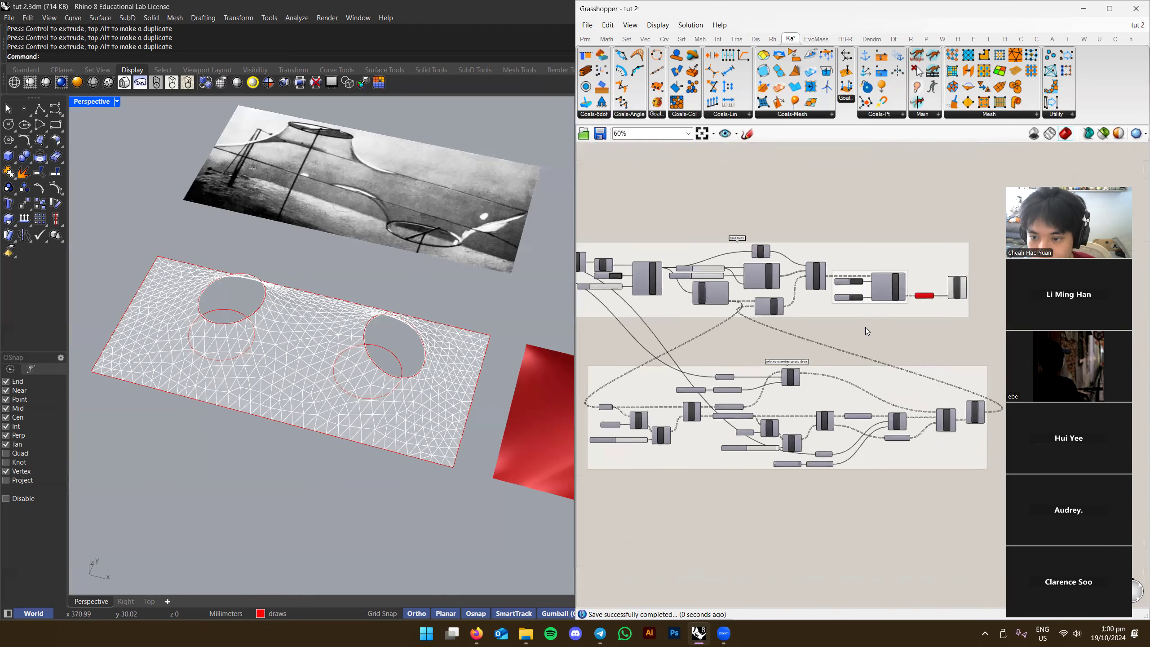
Bake the relaxed mesh from the final Clean component of the soap mesh group into Rhino
click(953, 285)
scroll(423, 308, down, 3)
right_drag(428, 376, 301, 348)
click(813, 333)
scroll(886, 341, down, 1)
click(948, 293)
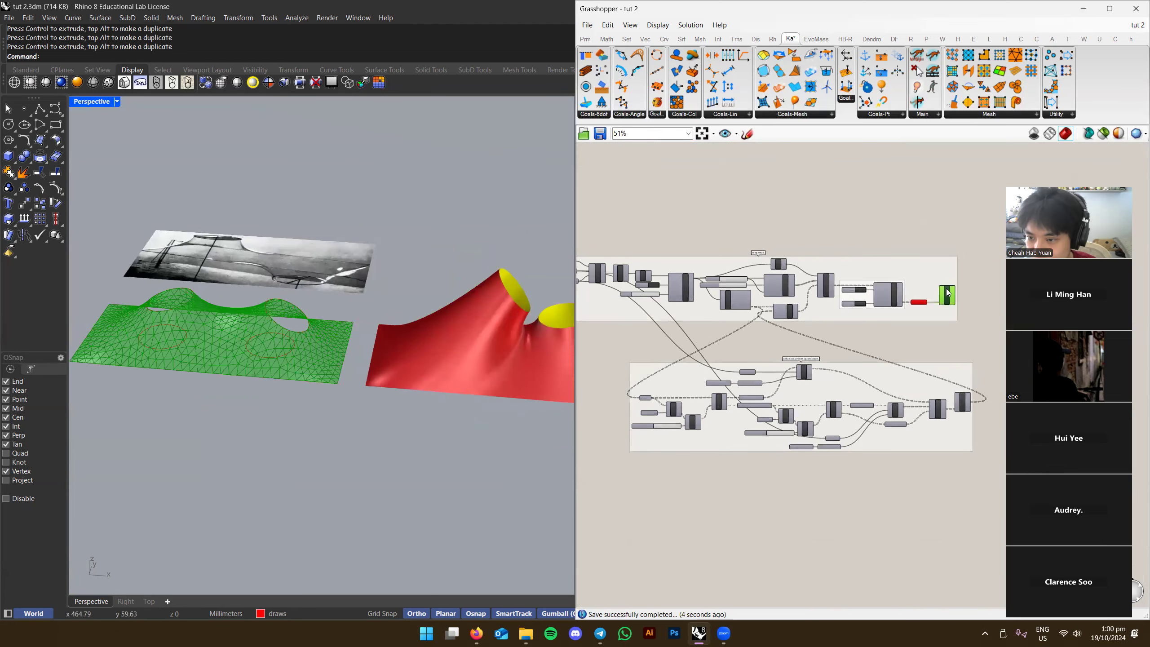
click(968, 333)
click(957, 438)
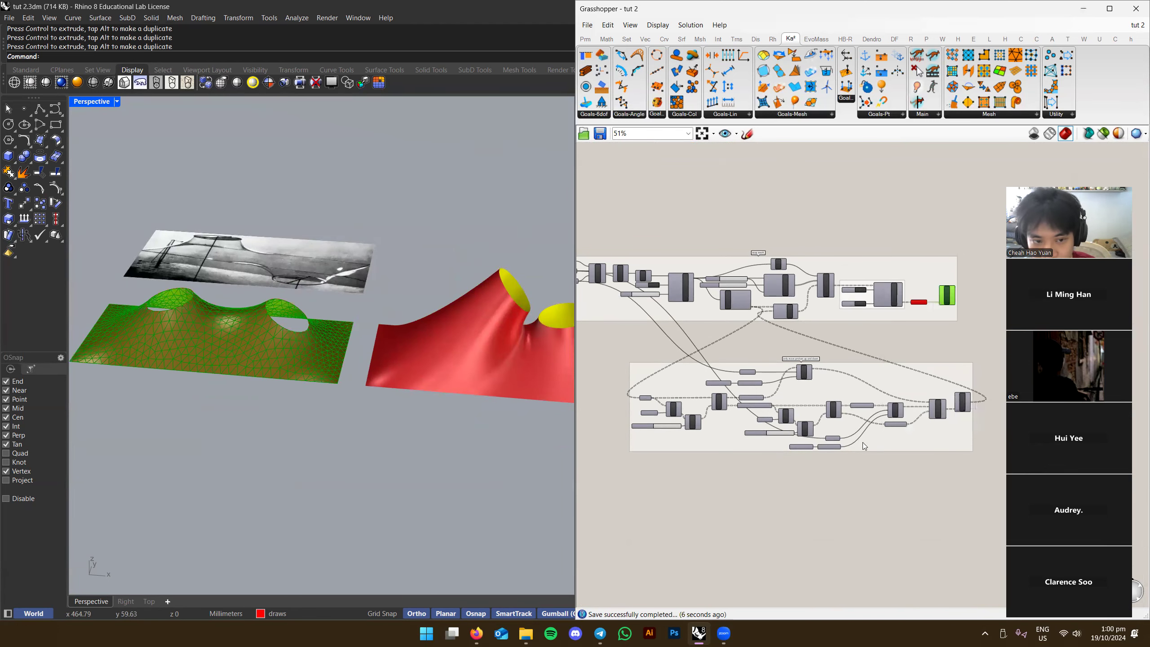
Move the newly baked mesh about 344 mm along the red axis, past the existing red mesh
shift+right_drag(380, 410, 223, 390)
scroll(223, 390, down, 4)
click(190, 362)
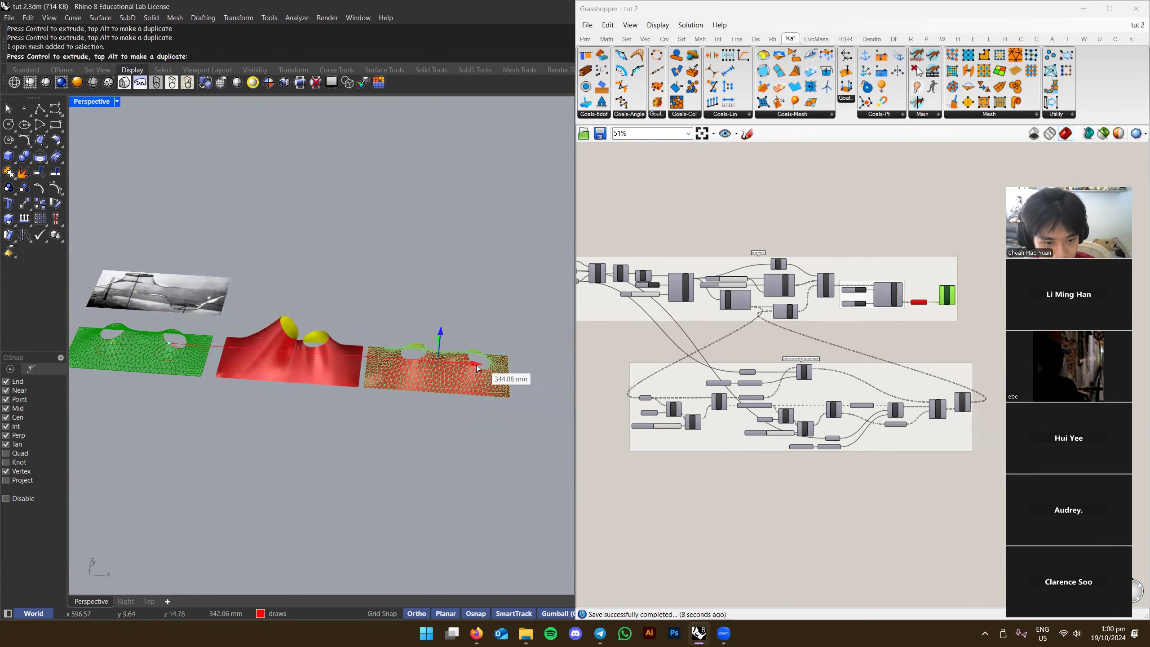
right_drag(414, 382, 492, 379)
Change both baked meshes to the "solids" layer
key(space)
click(574, 392)
scroll(364, 398, up, 5)
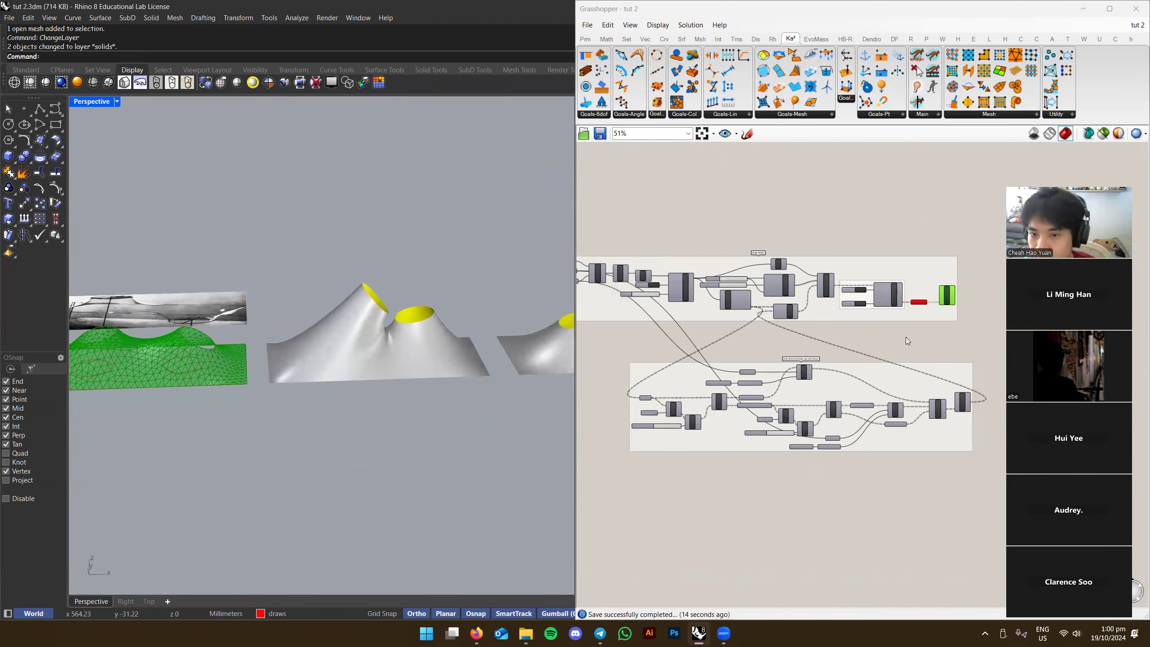
right_drag(418, 266, 390, 312)
Deselect the Clean component and save the Grasshopper definition
click(991, 204)
right_drag(994, 203, 893, 213)
scroll(894, 214, down, 2)
key(ctrl+s)
right_drag(330, 340, 335, 408)
right_drag(909, 313, 942, 284)
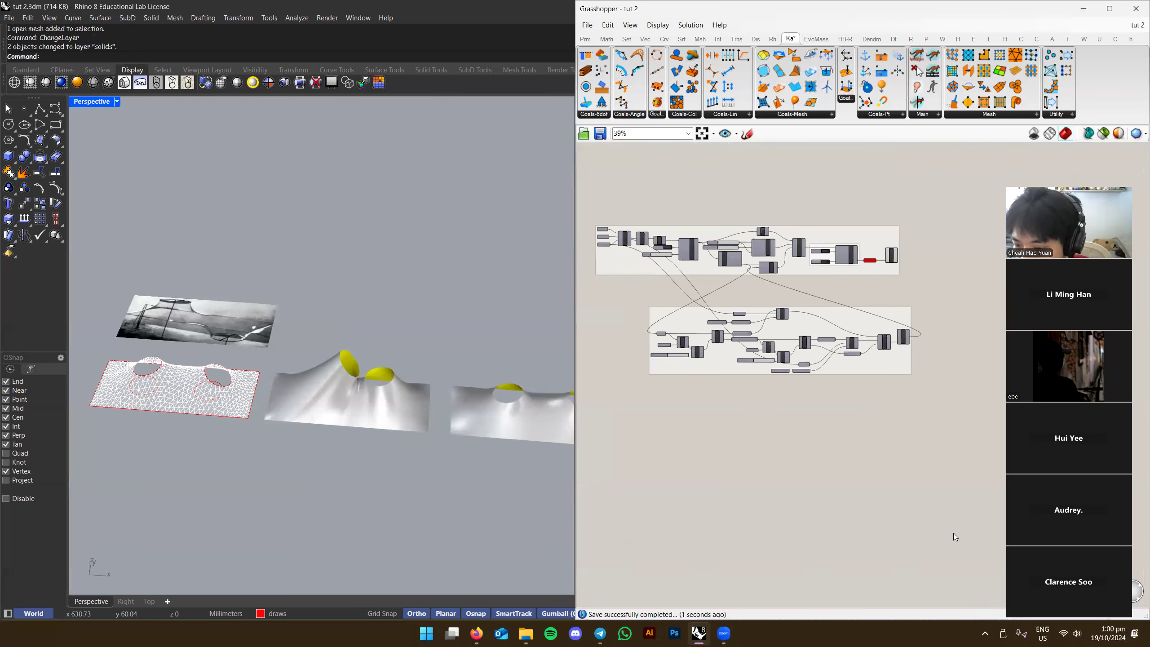